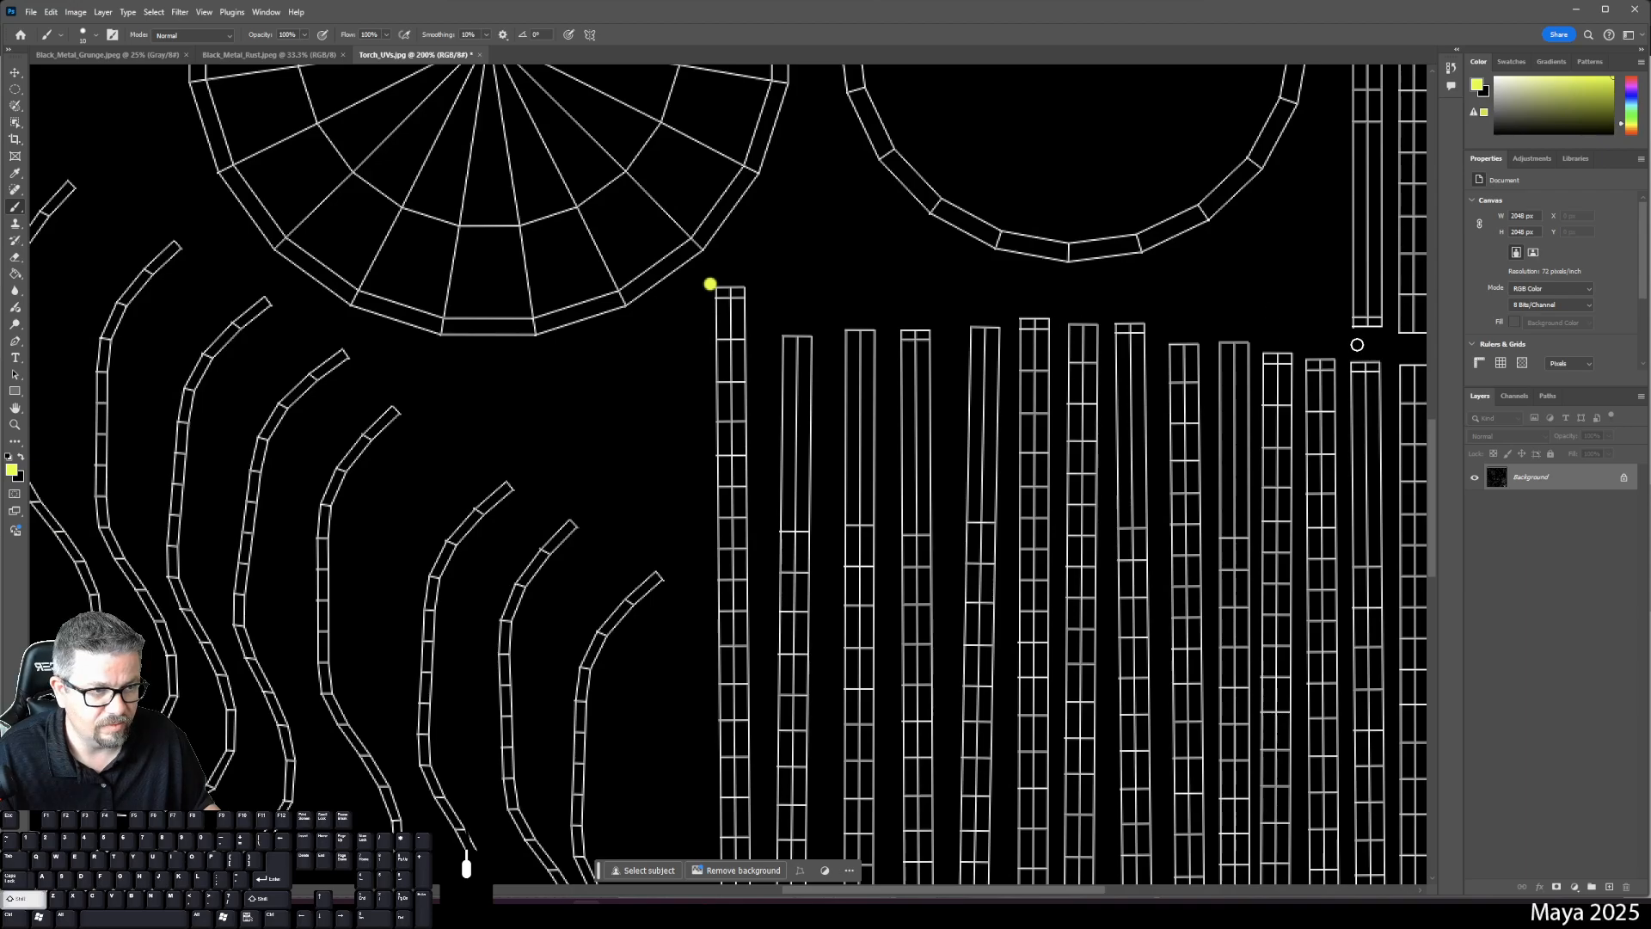
- Undo the stray yellow line and add a new empty layer for painting
left_click(1365, 343, "shift")
left_click_drag(1366, 344, 1156, 350)
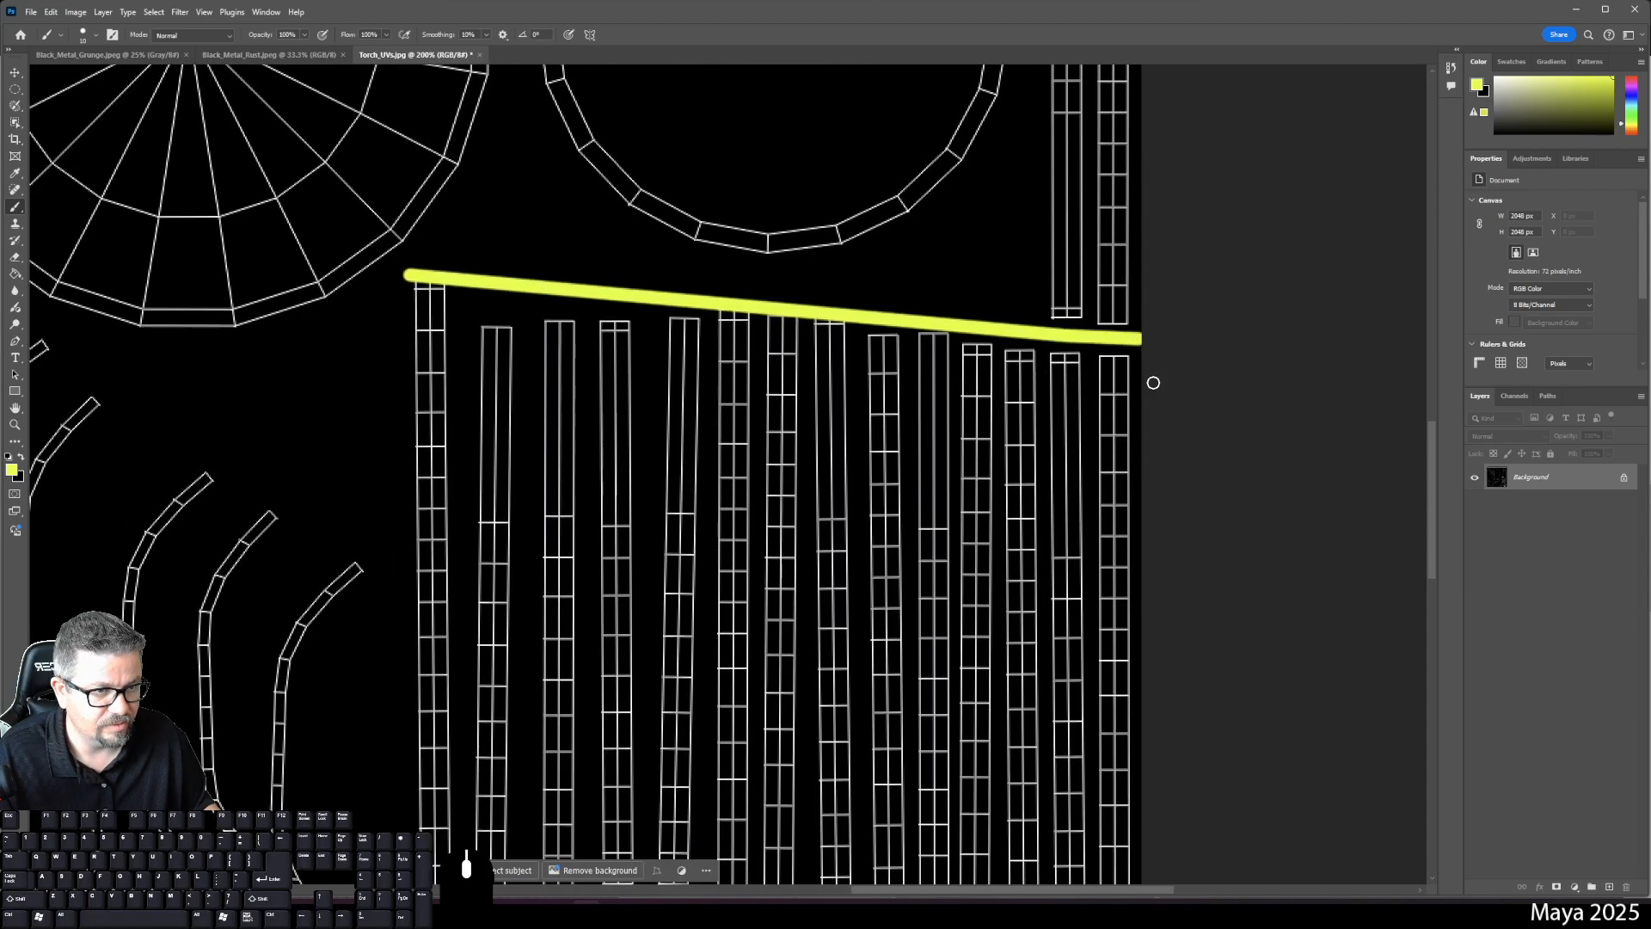
key("ctrl+z")
key("ctrl+z")
left_click_drag(818, 456, 864, 91)
left_click(1601, 892)
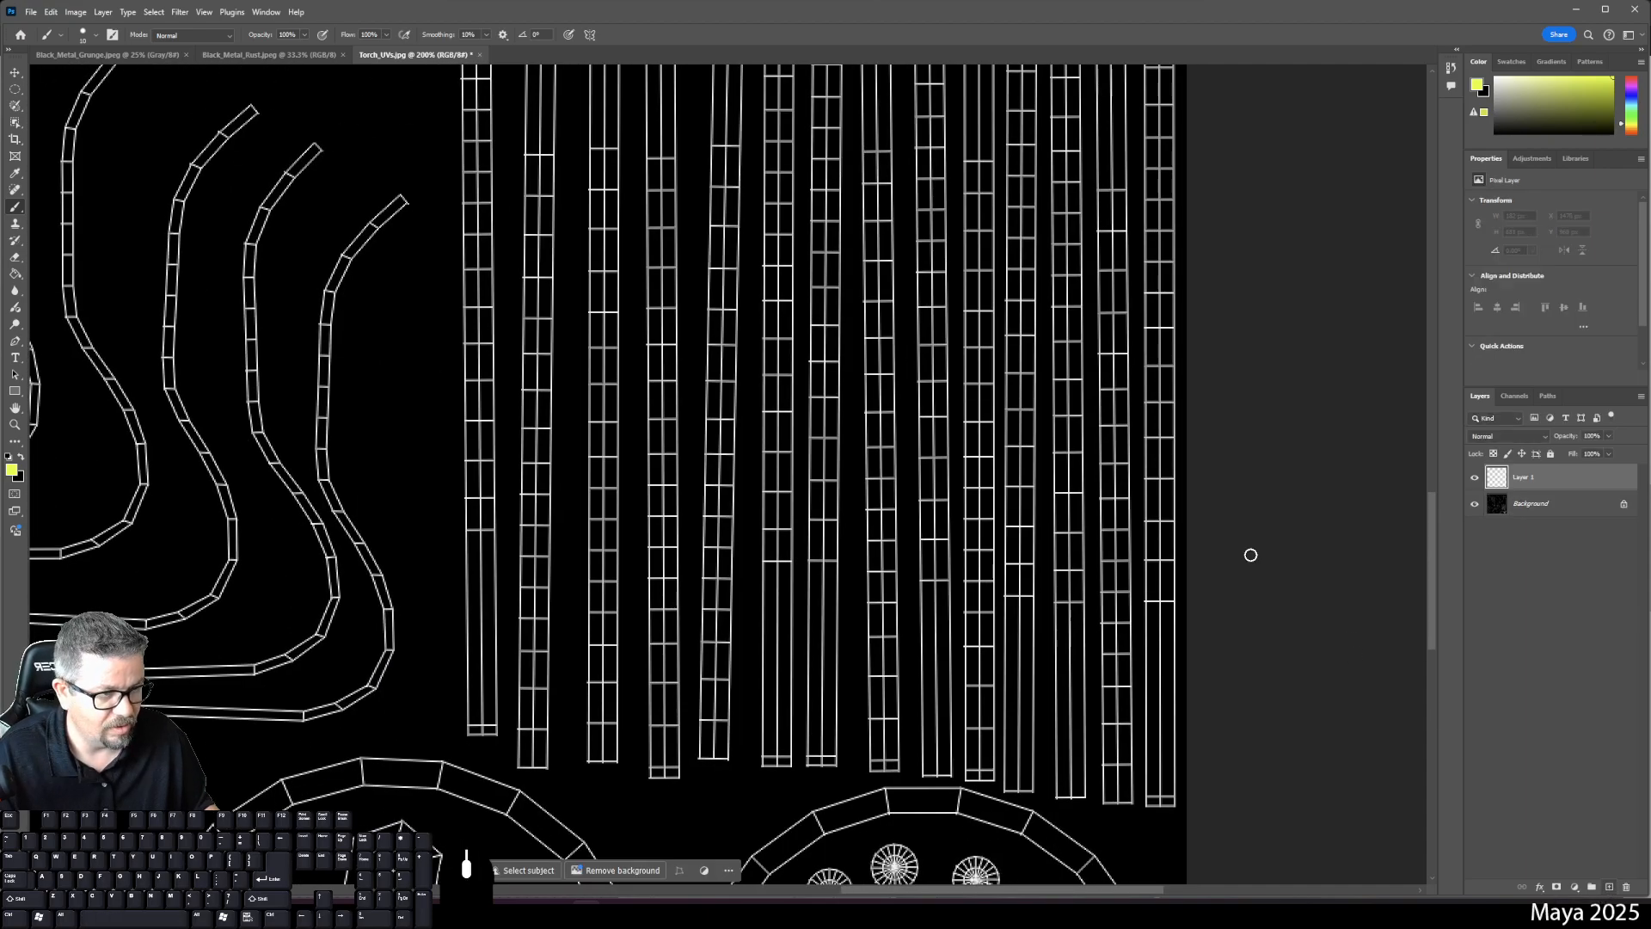
scroll(860, 560, "down", 5)
- Outline the first vertical UV strip with straight yellow brush lines
left_click(491, 178)
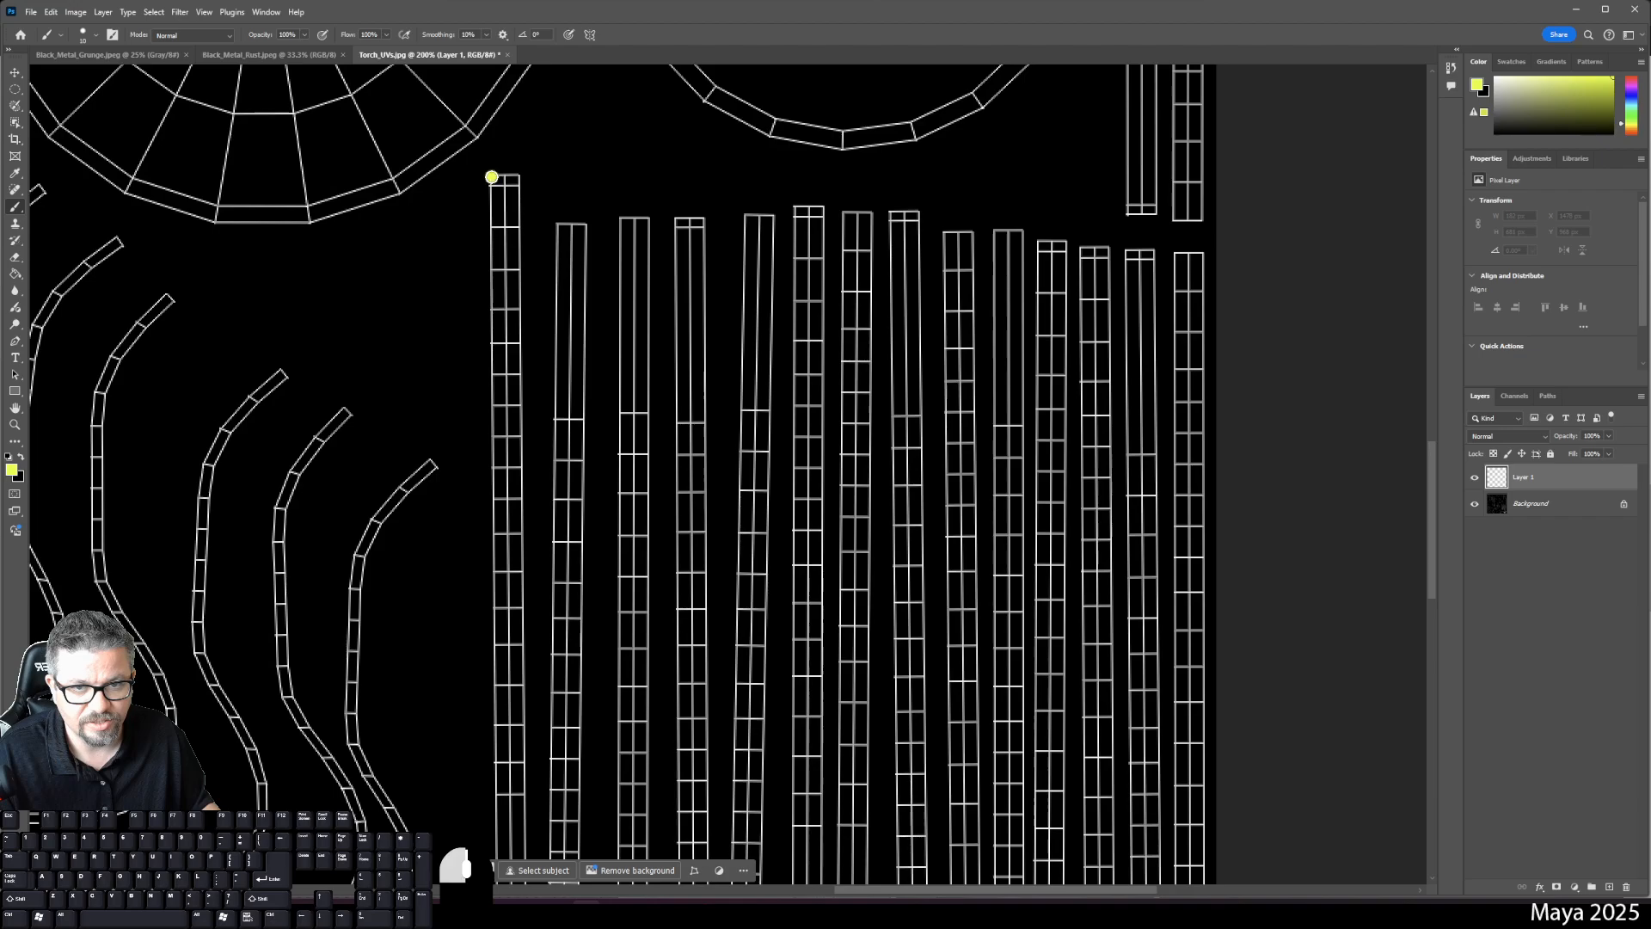
left_click(519, 177, "shift")
scroll(504, 436, "down", 5)
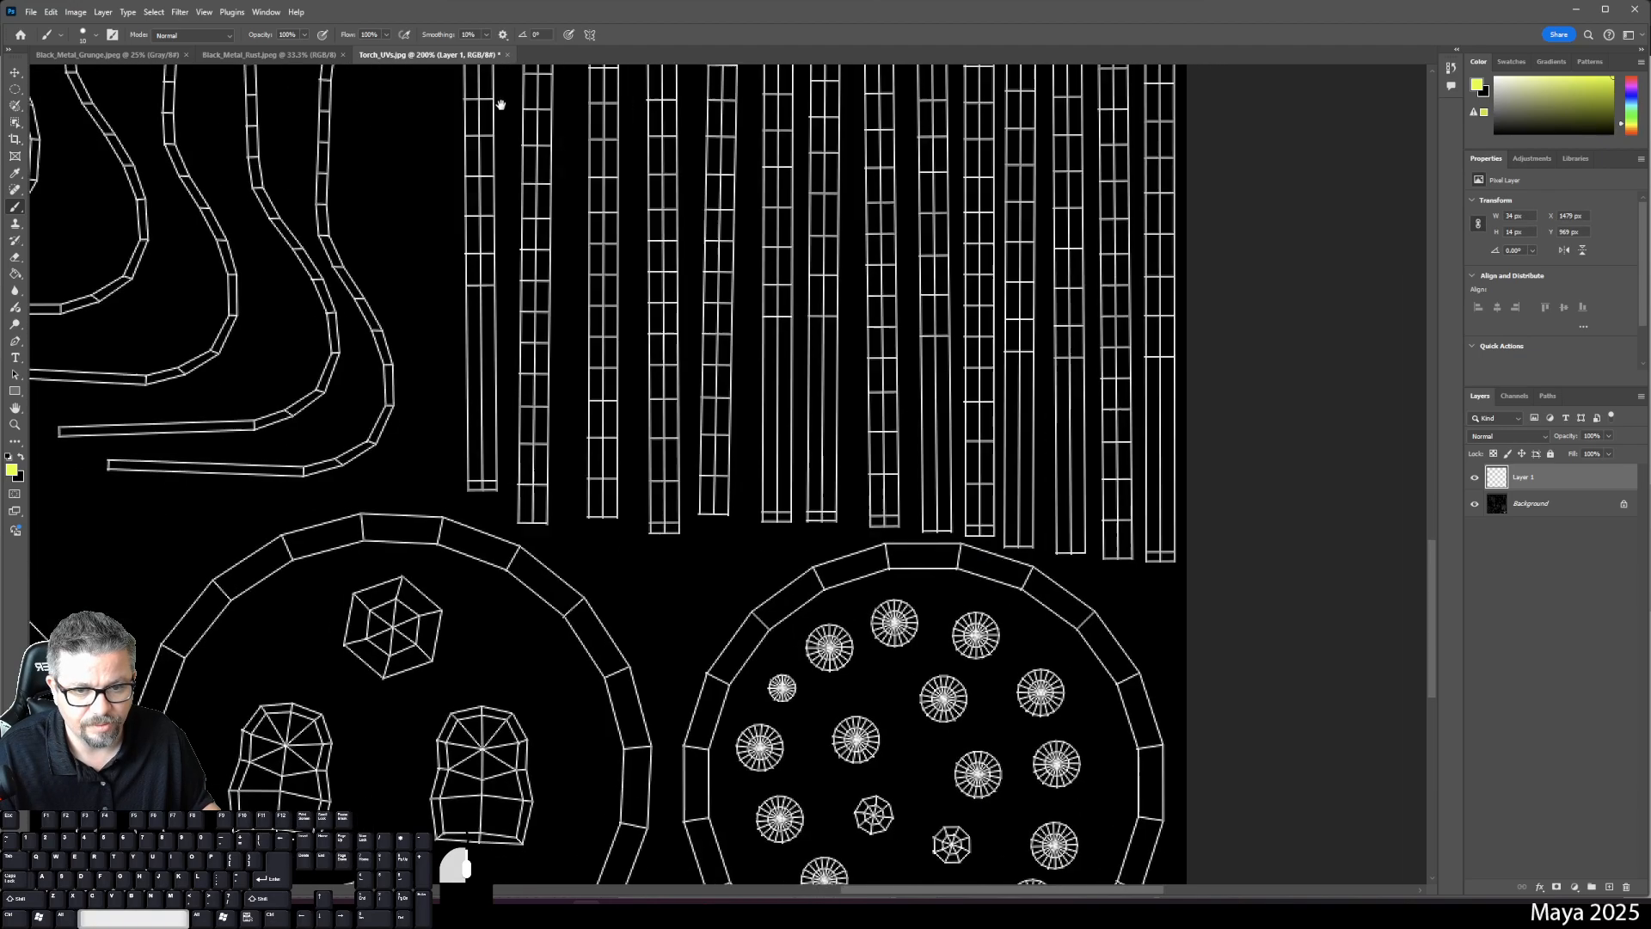
left_click(497, 506, "shift")
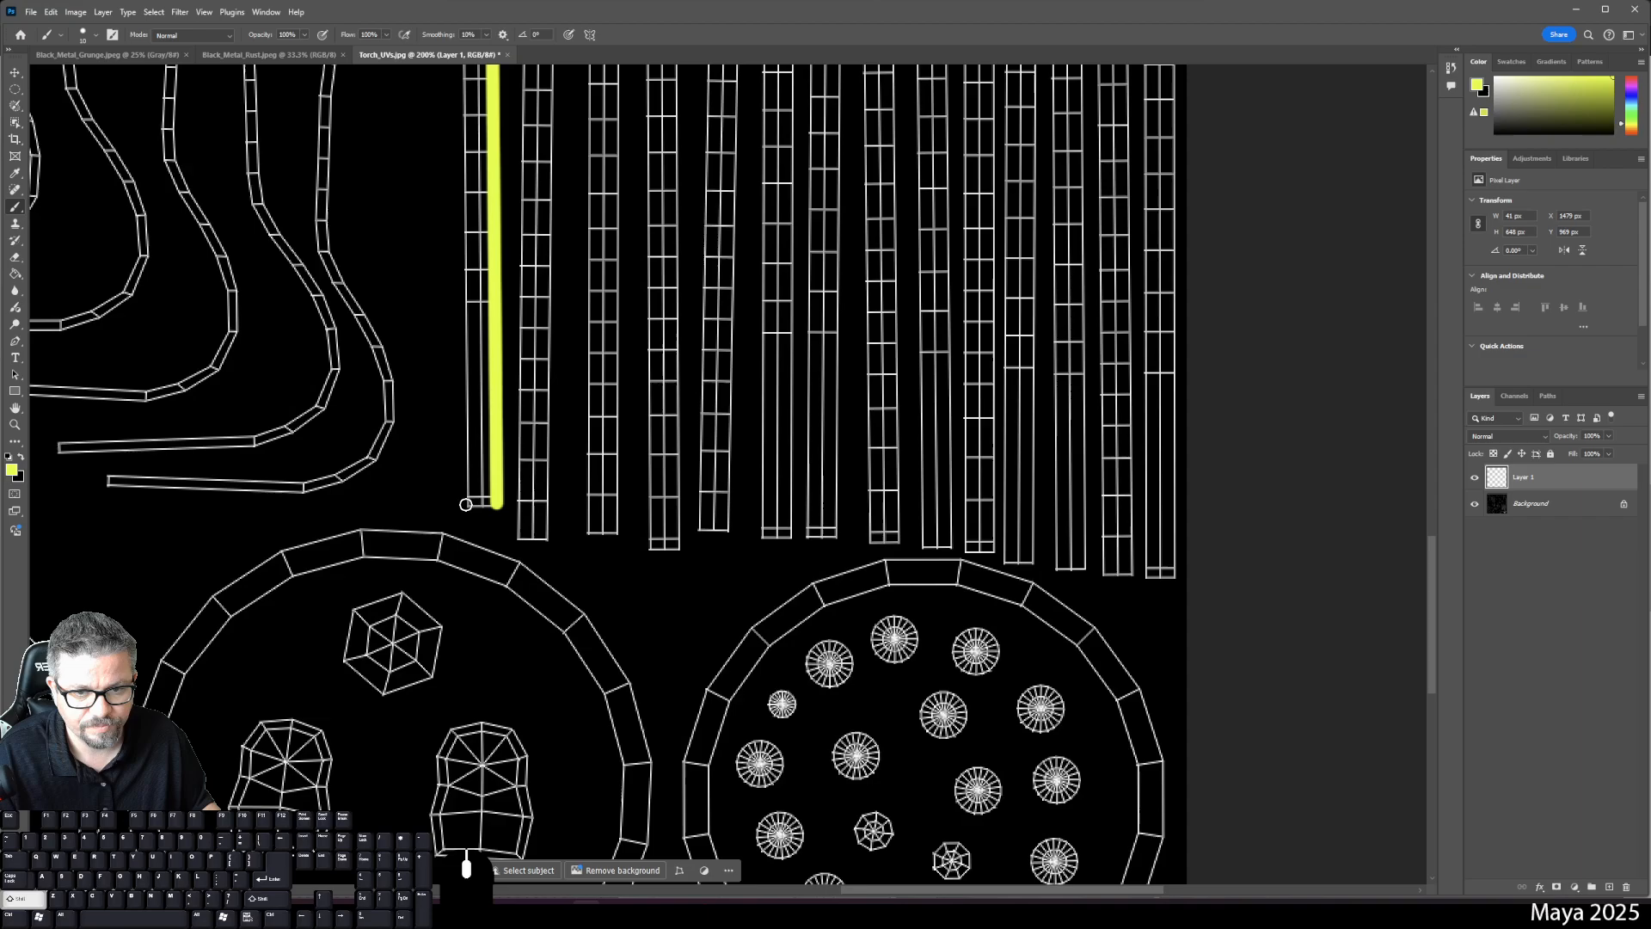
left_click(470, 506, "shift")
scroll(430, 257, "up", 3)
scroll(407, 239, "up", 5)
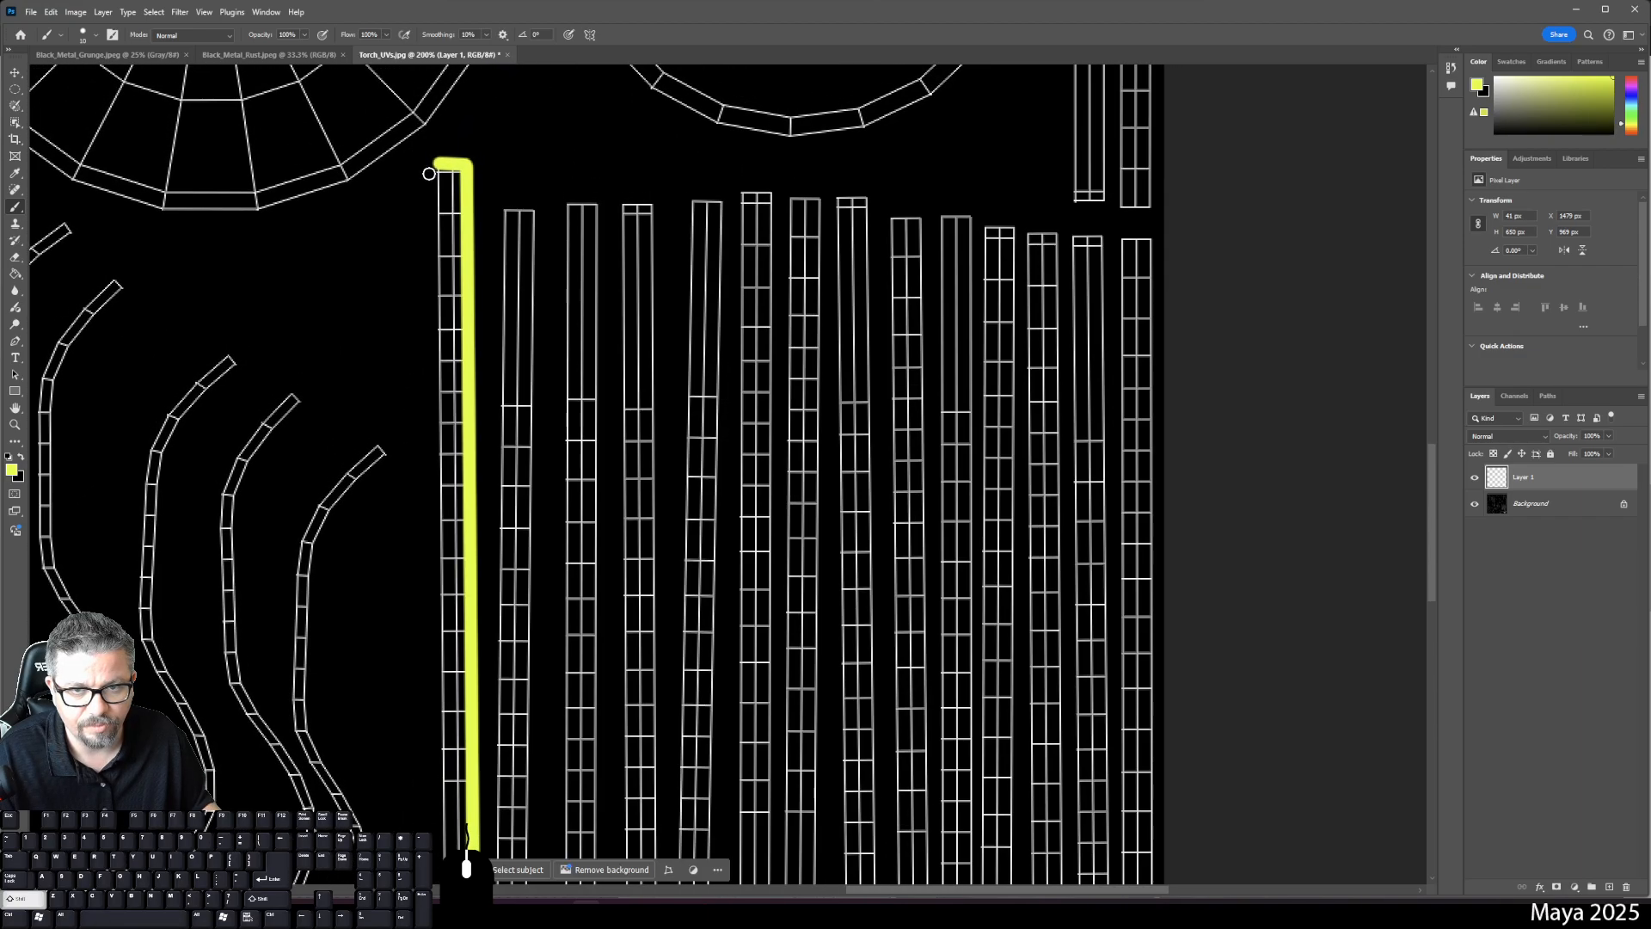
left_click(437, 168, "shift")
- Fill the outlined strip solid yellow with the Paint Bucket, then return to the Brush
key("g")
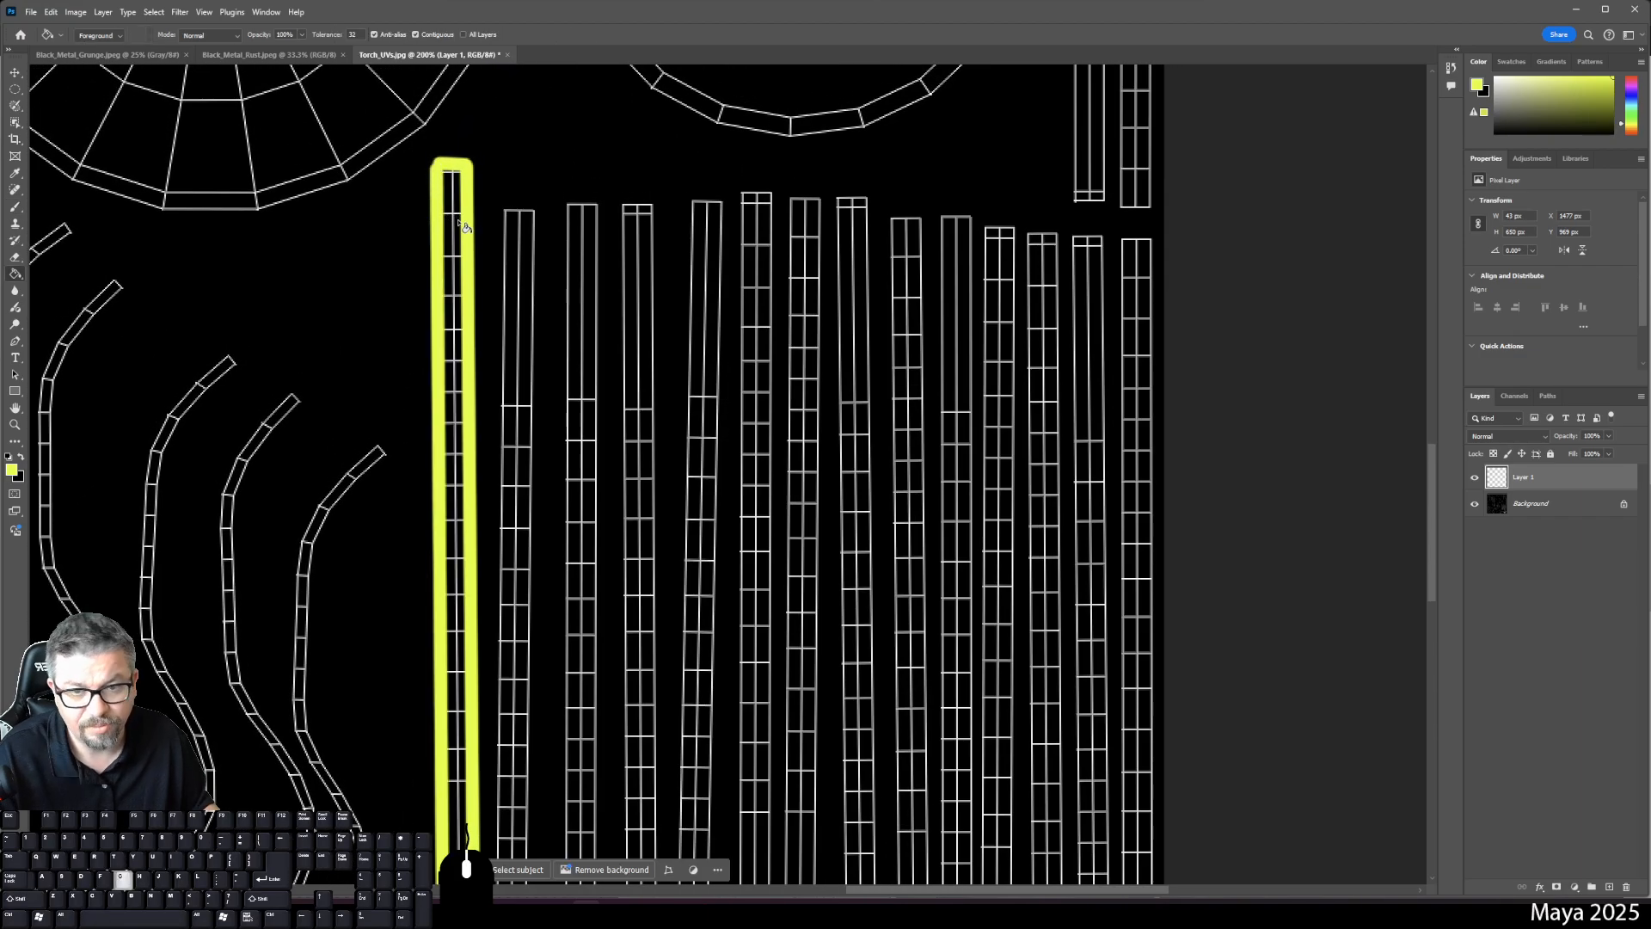
left_click(455, 225)
left_click(461, 215)
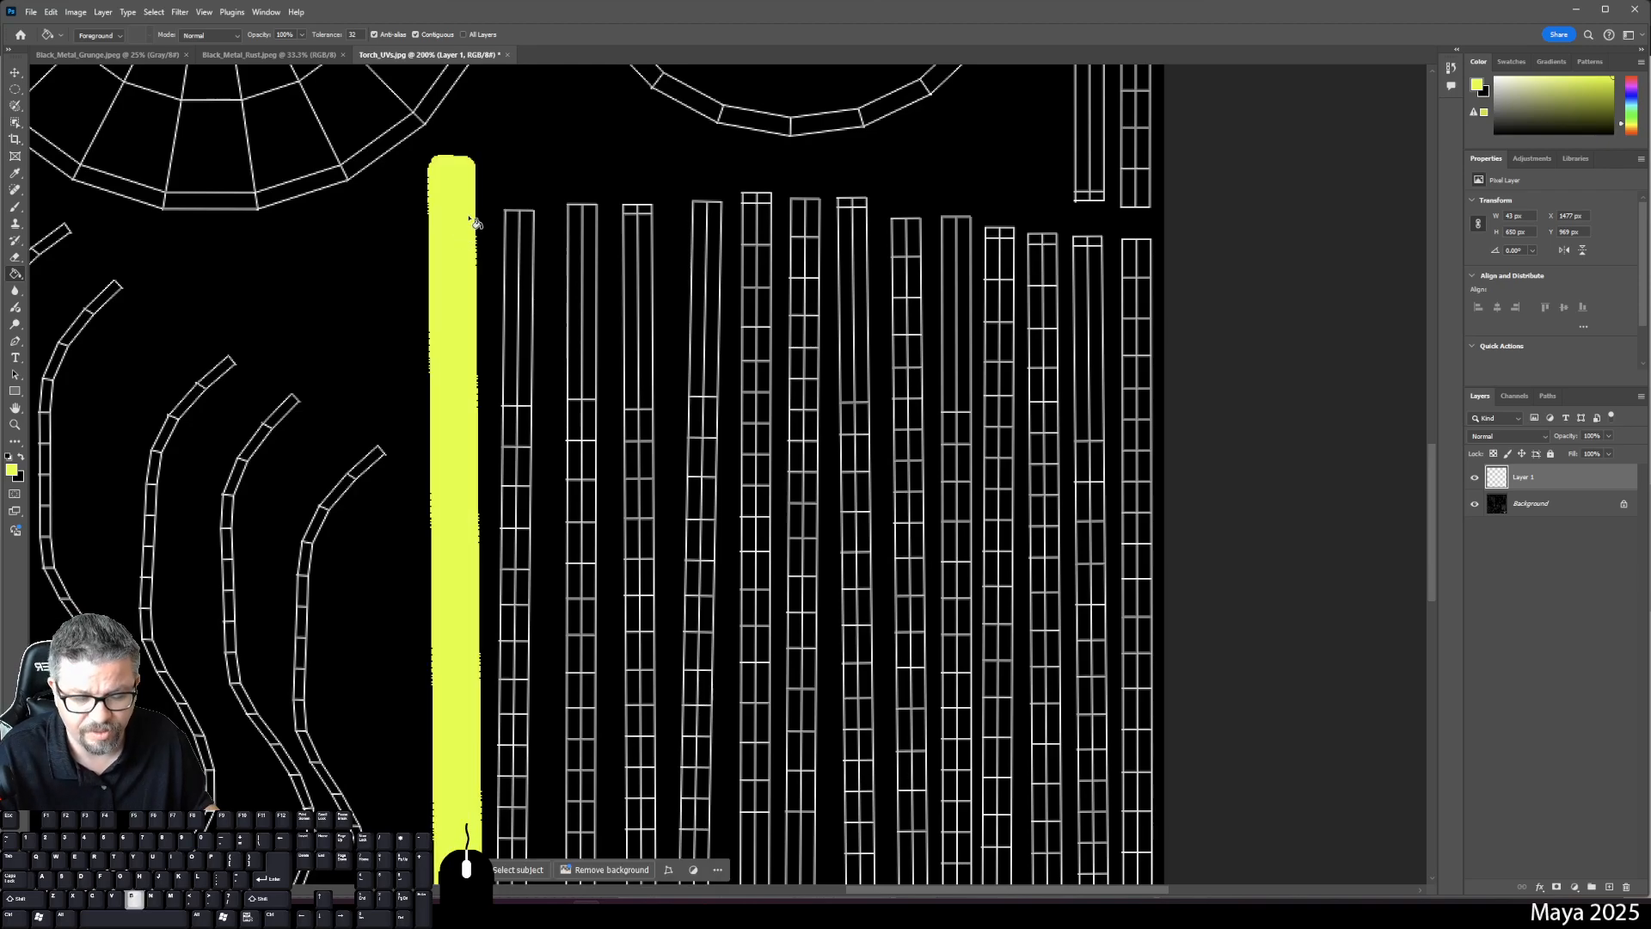
key("b")
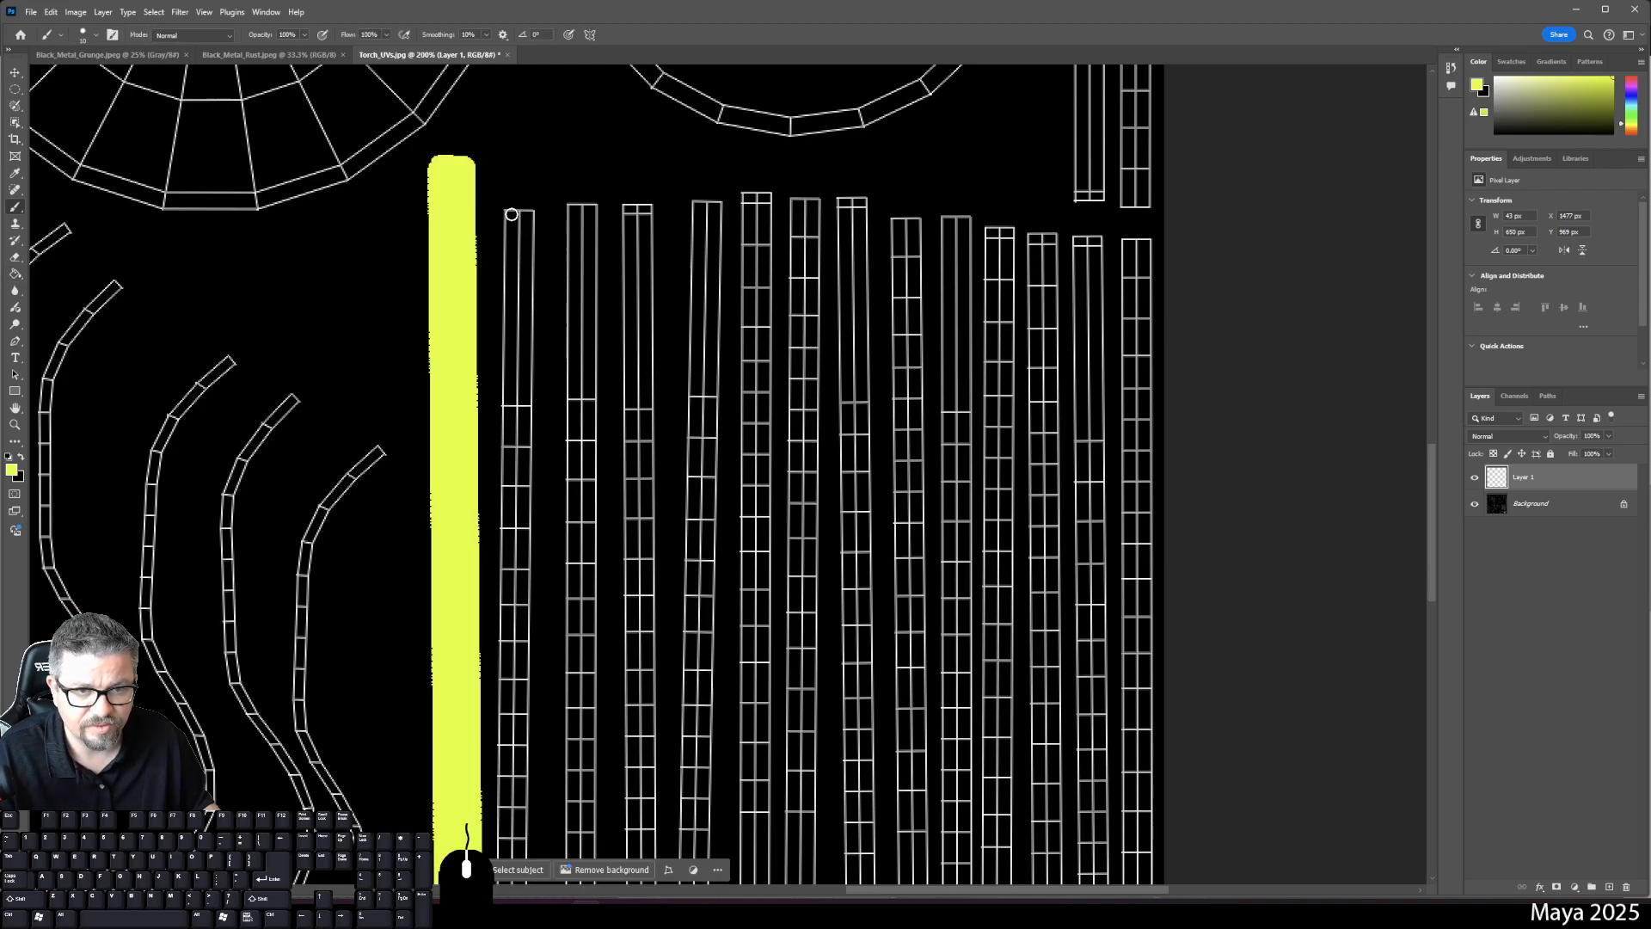
- Rename Layer 1 to Flame_Encasement_1 and cancel the accidental Save As dialog
double_click(1523, 476)
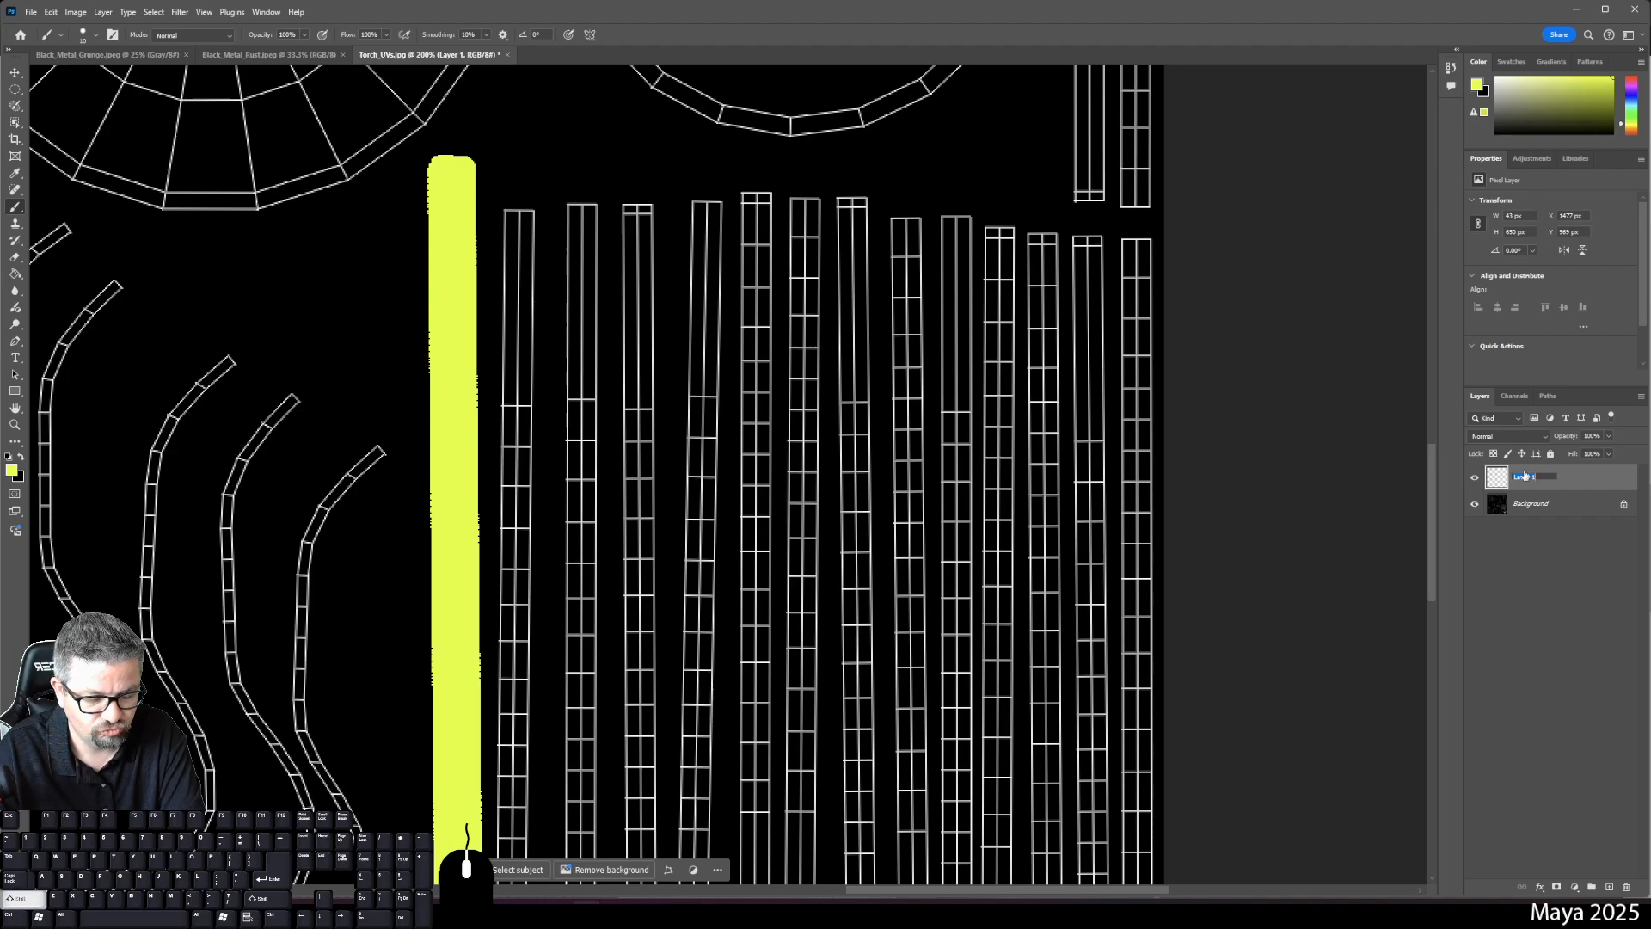
type("Fl")
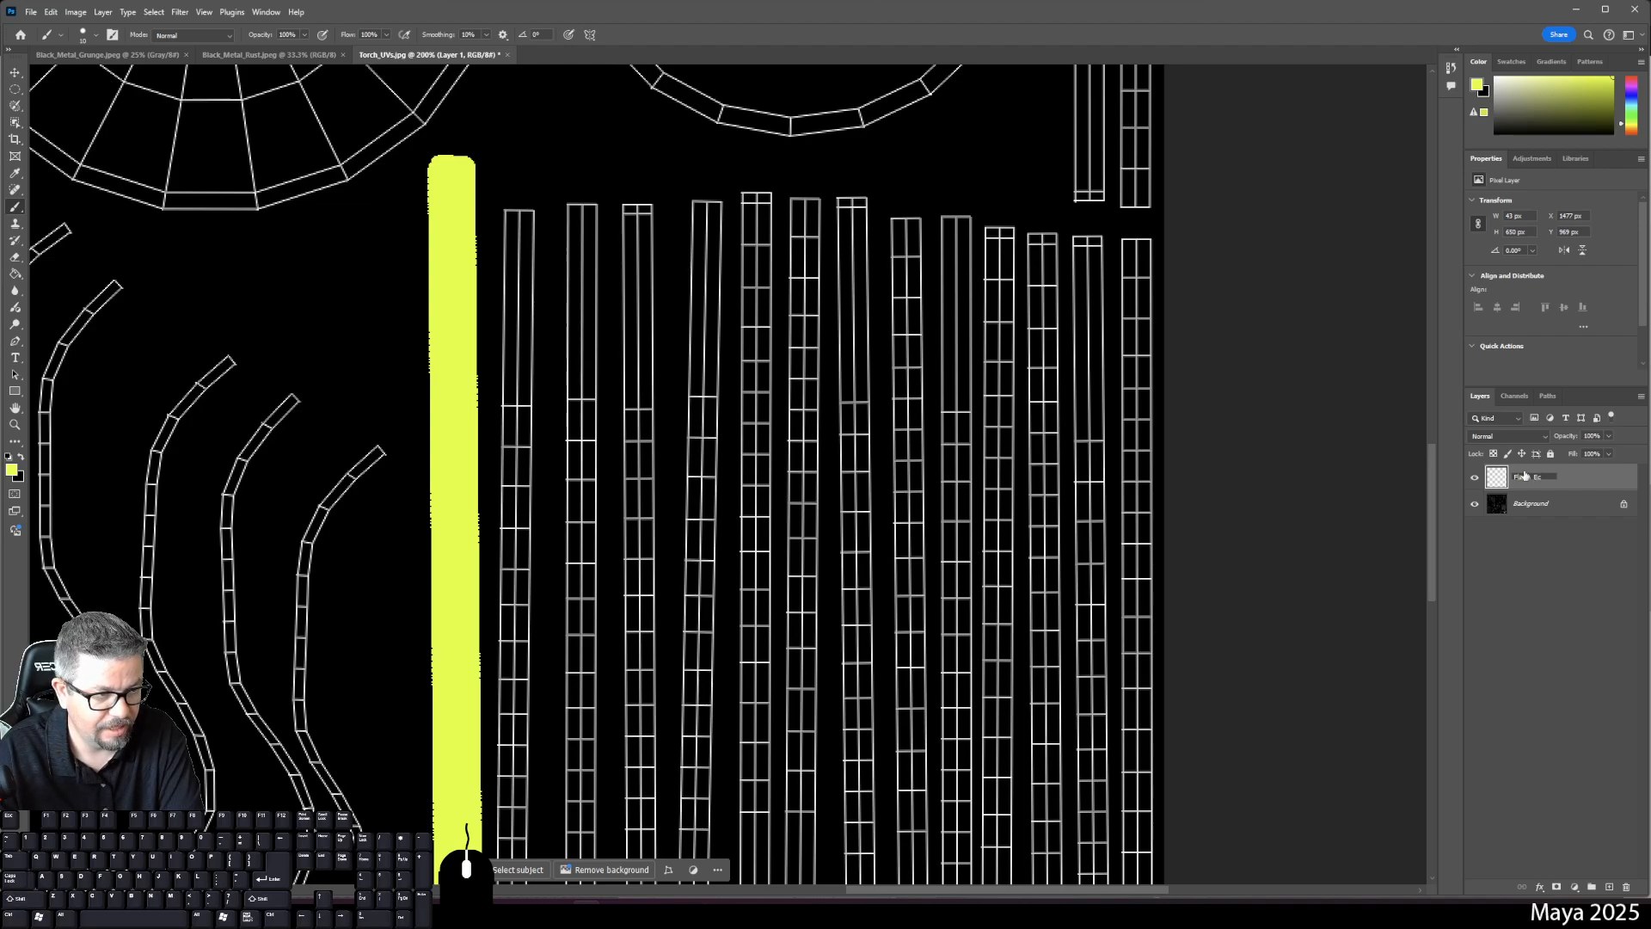
type("ame_Encasement_1")
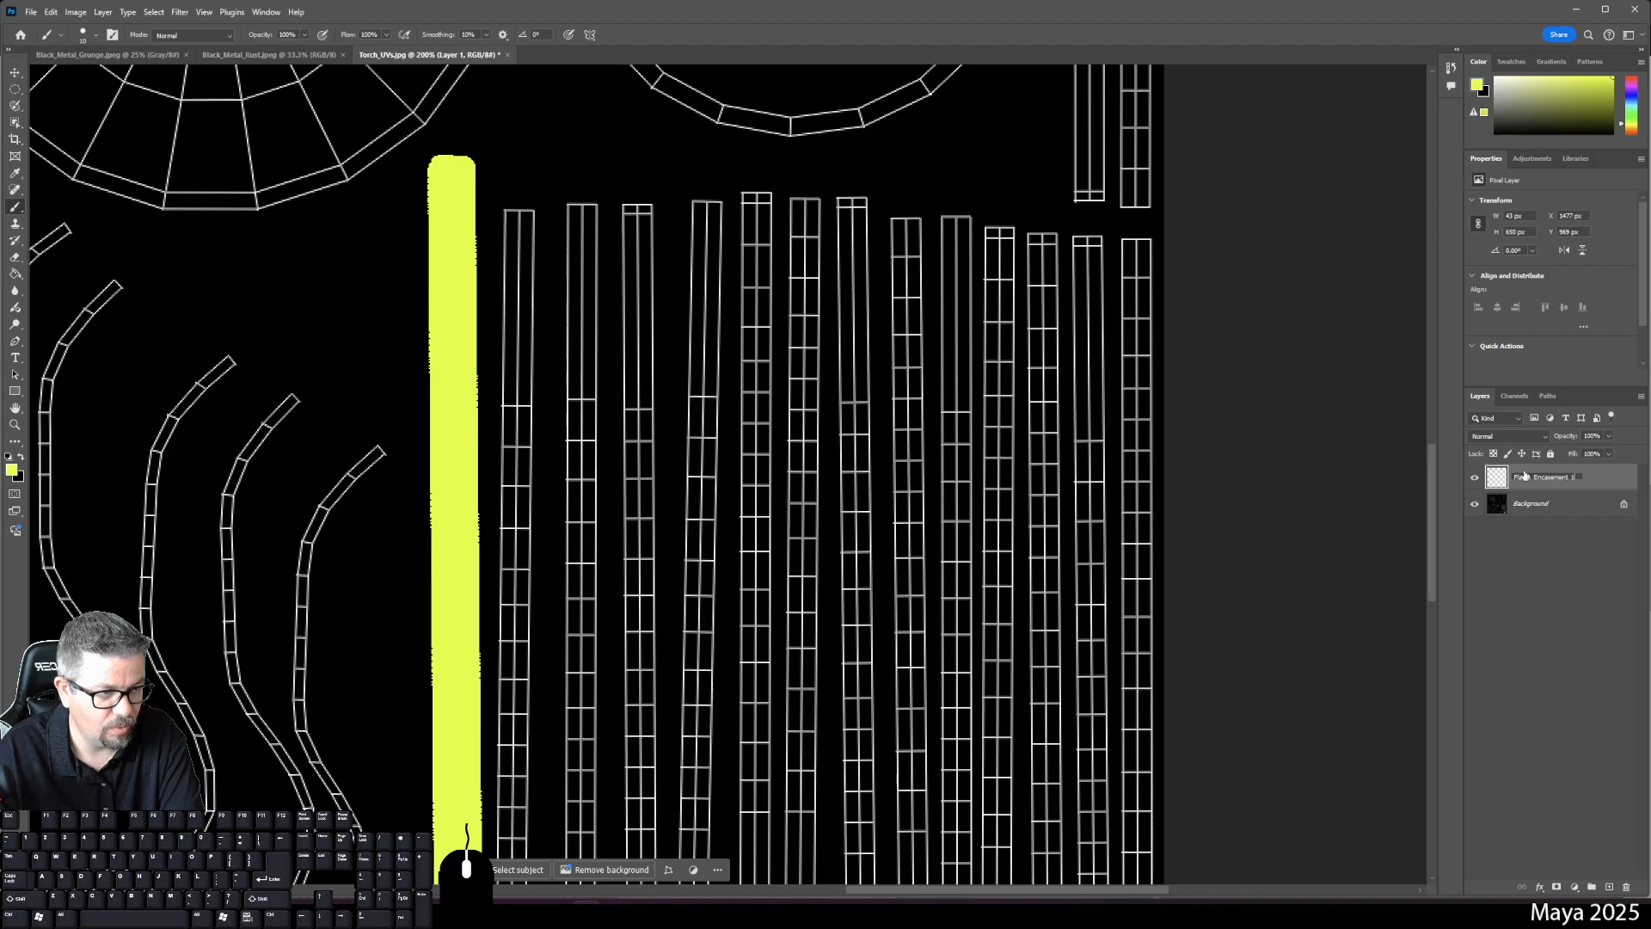
key("Return")
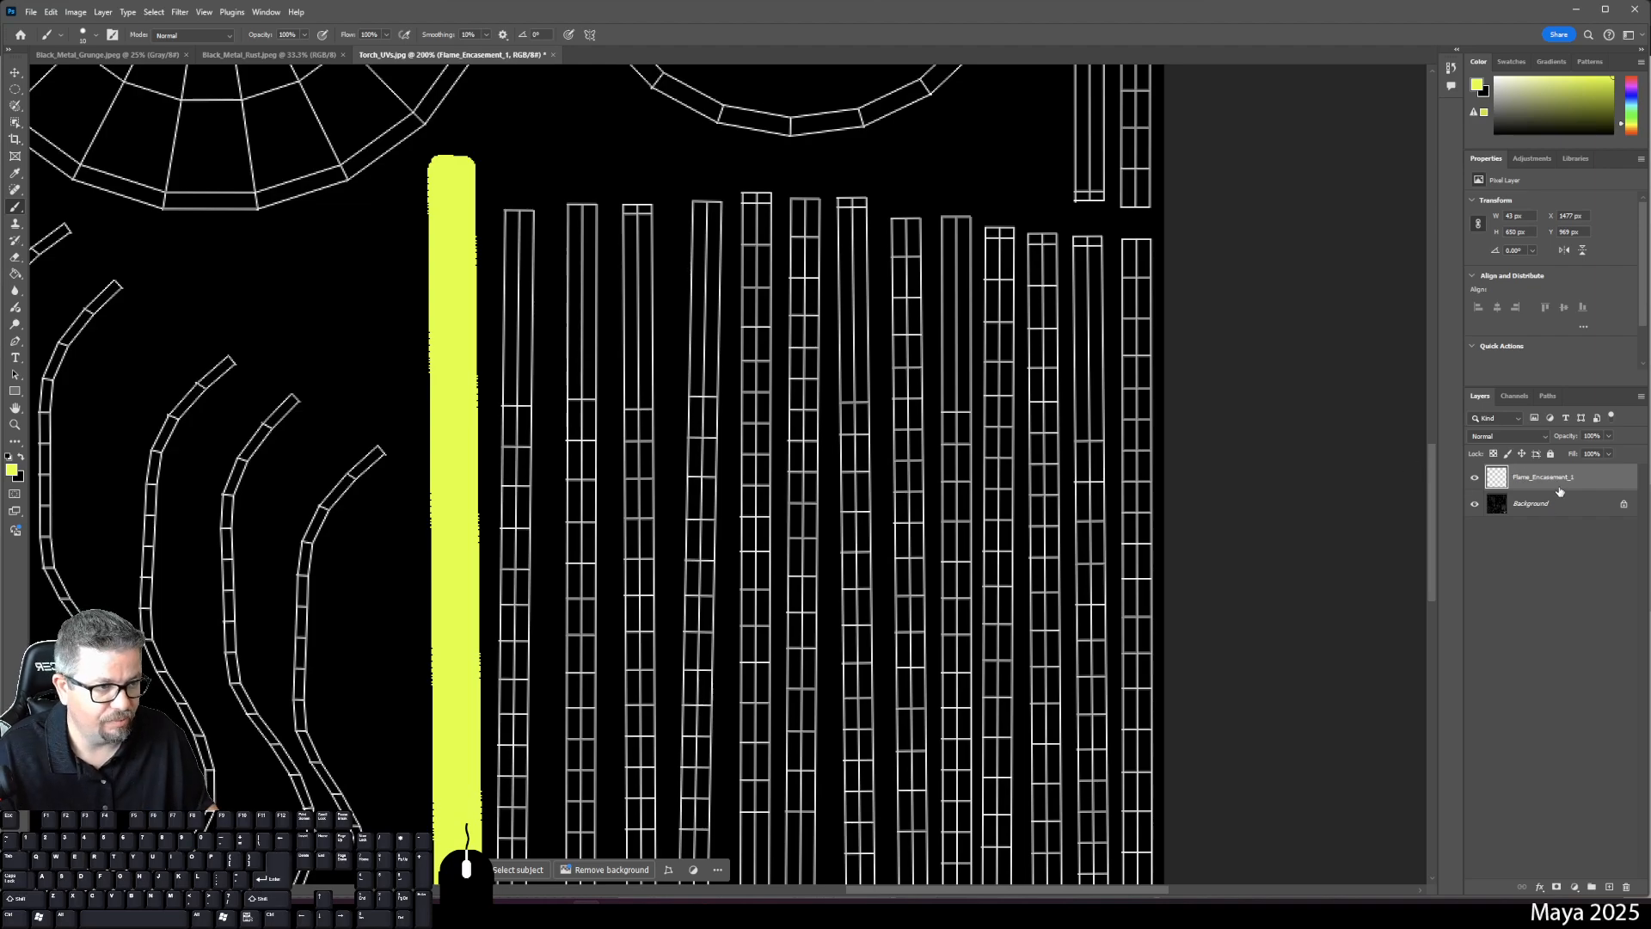
key("ctrl+shift+s")
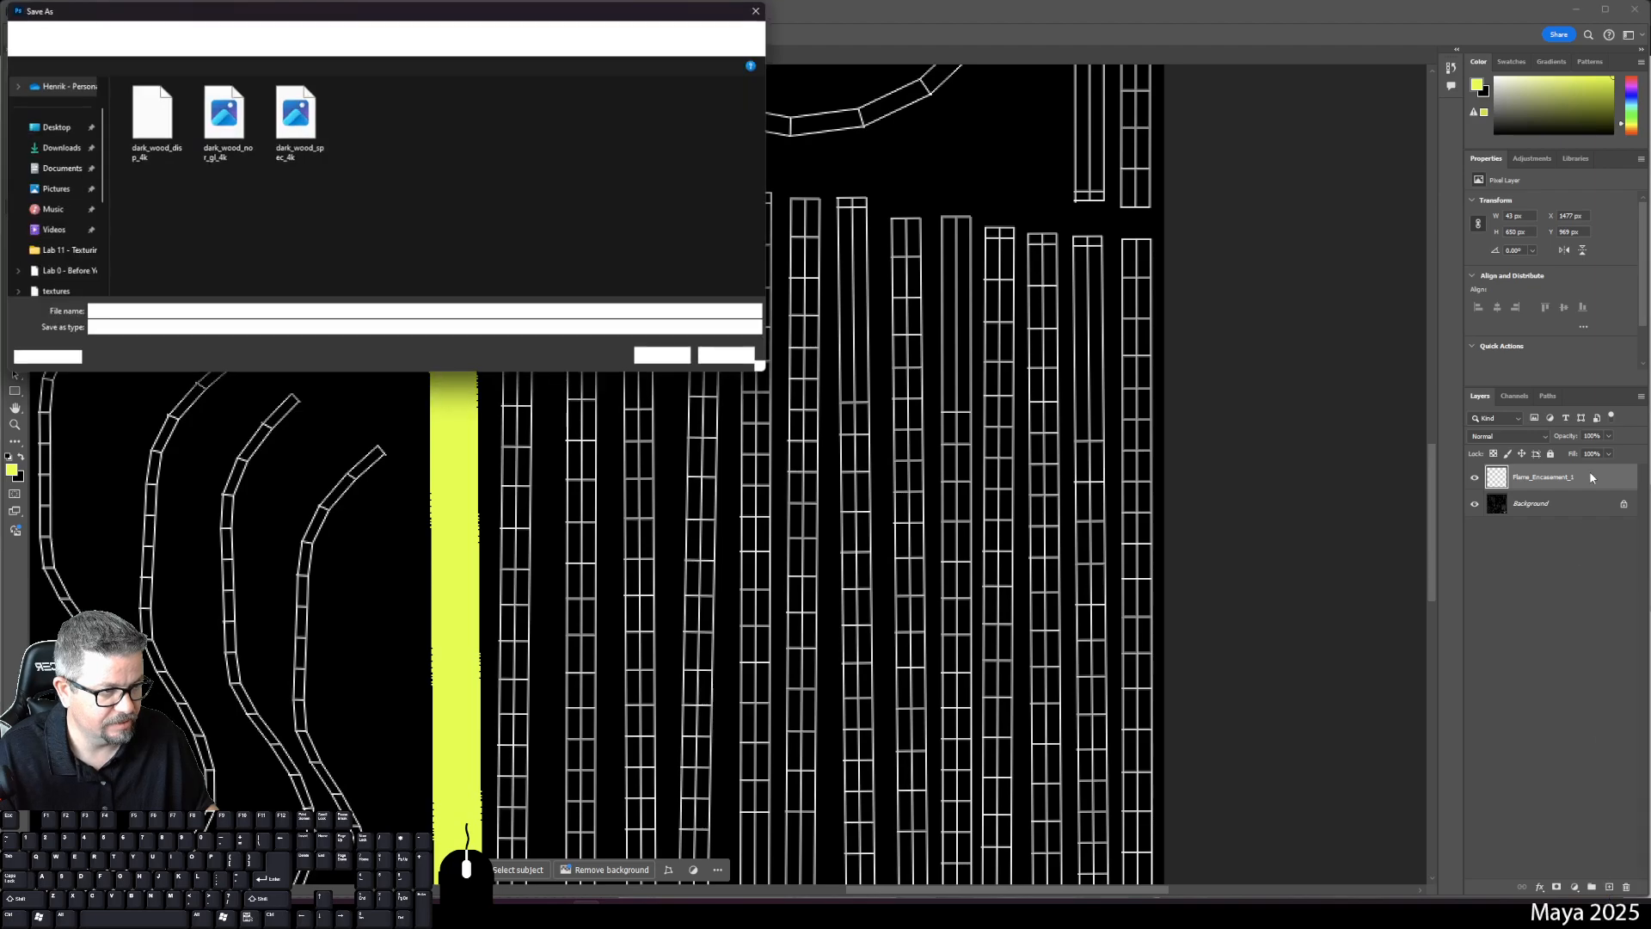
left_click(729, 357)
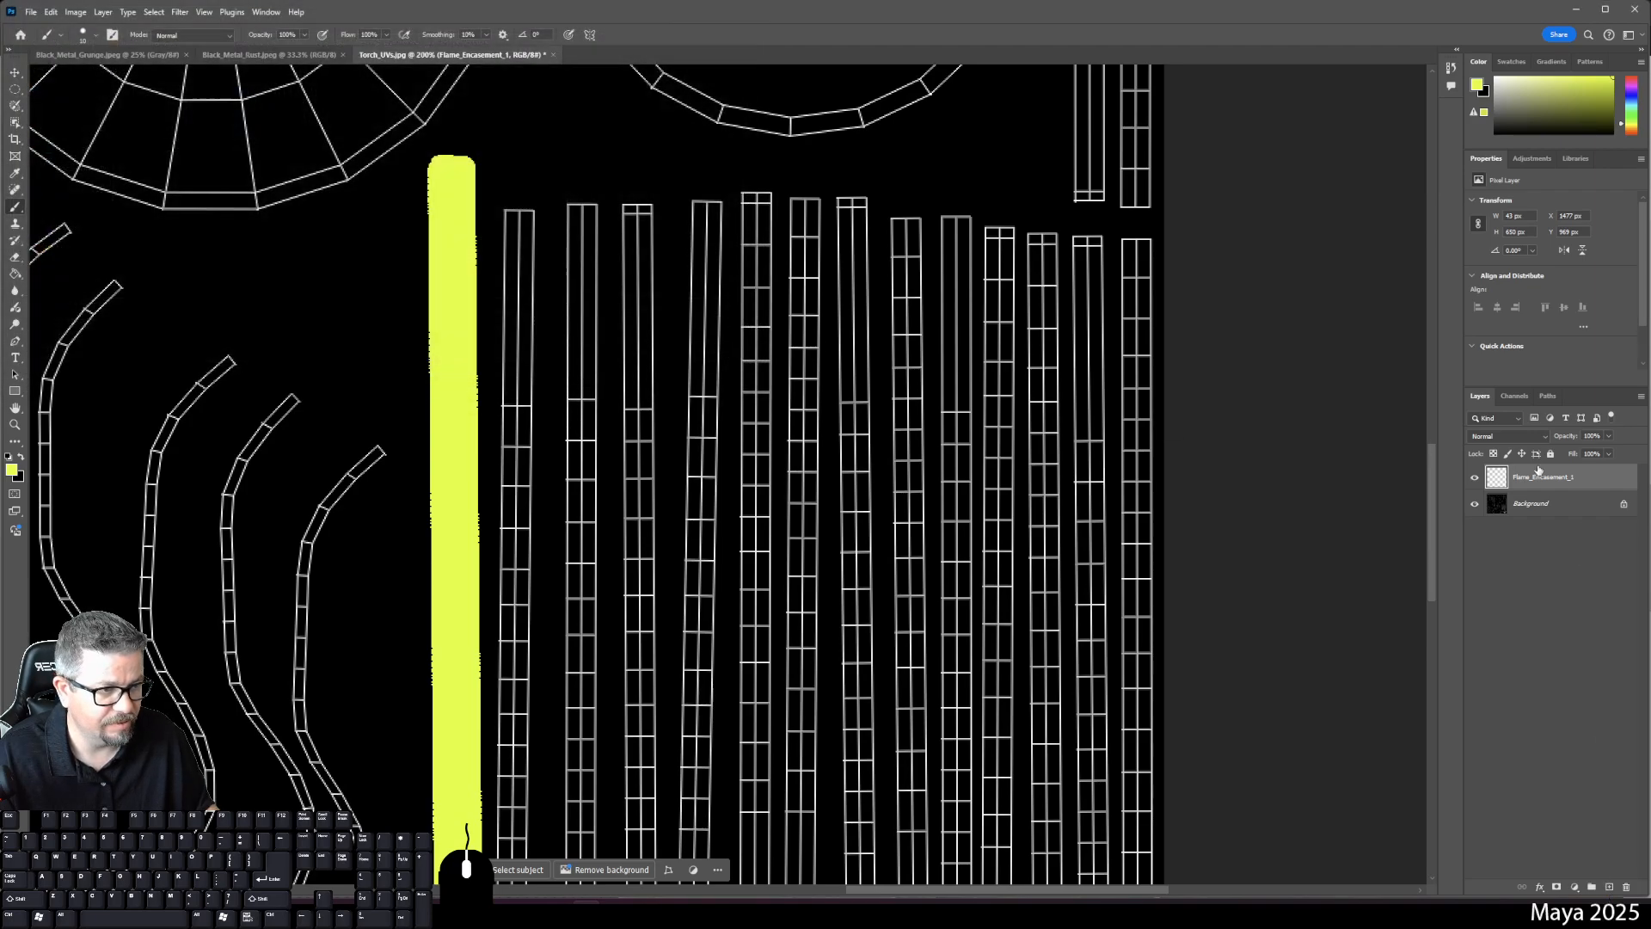
- Duplicate the strip layer and move and tilt the copy over the second UV strip
left_click_drag(1539, 470, 1608, 886)
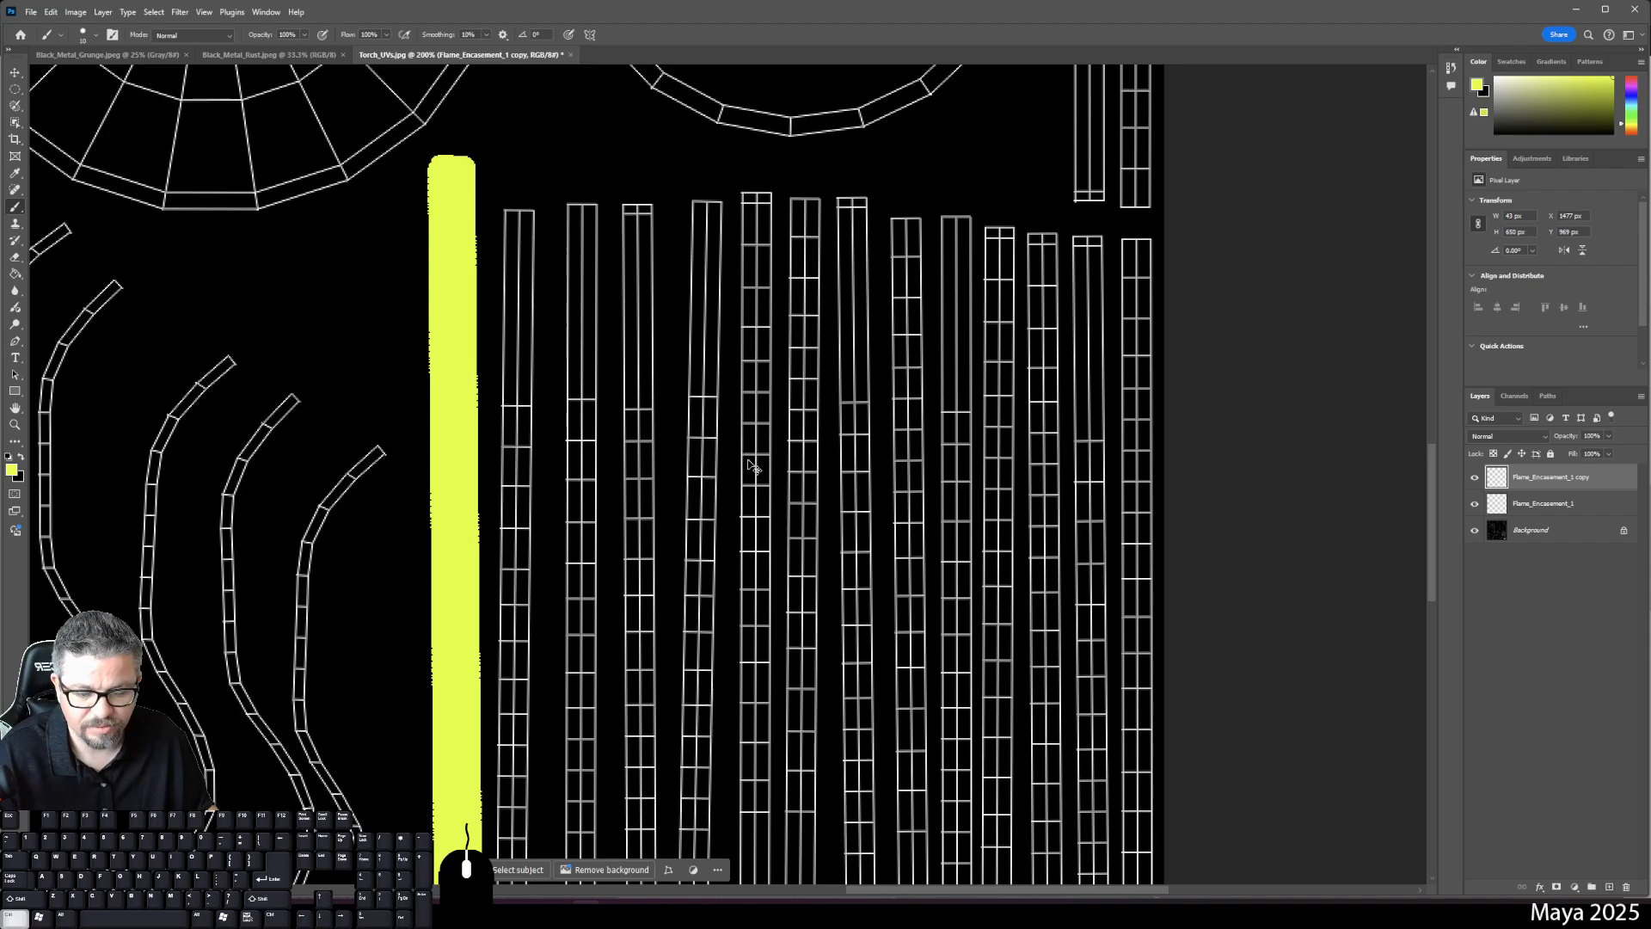
key("ctrl+t")
left_click_drag(449, 282, 511, 333)
key("space")
left_click_drag(601, 364, 639, 118)
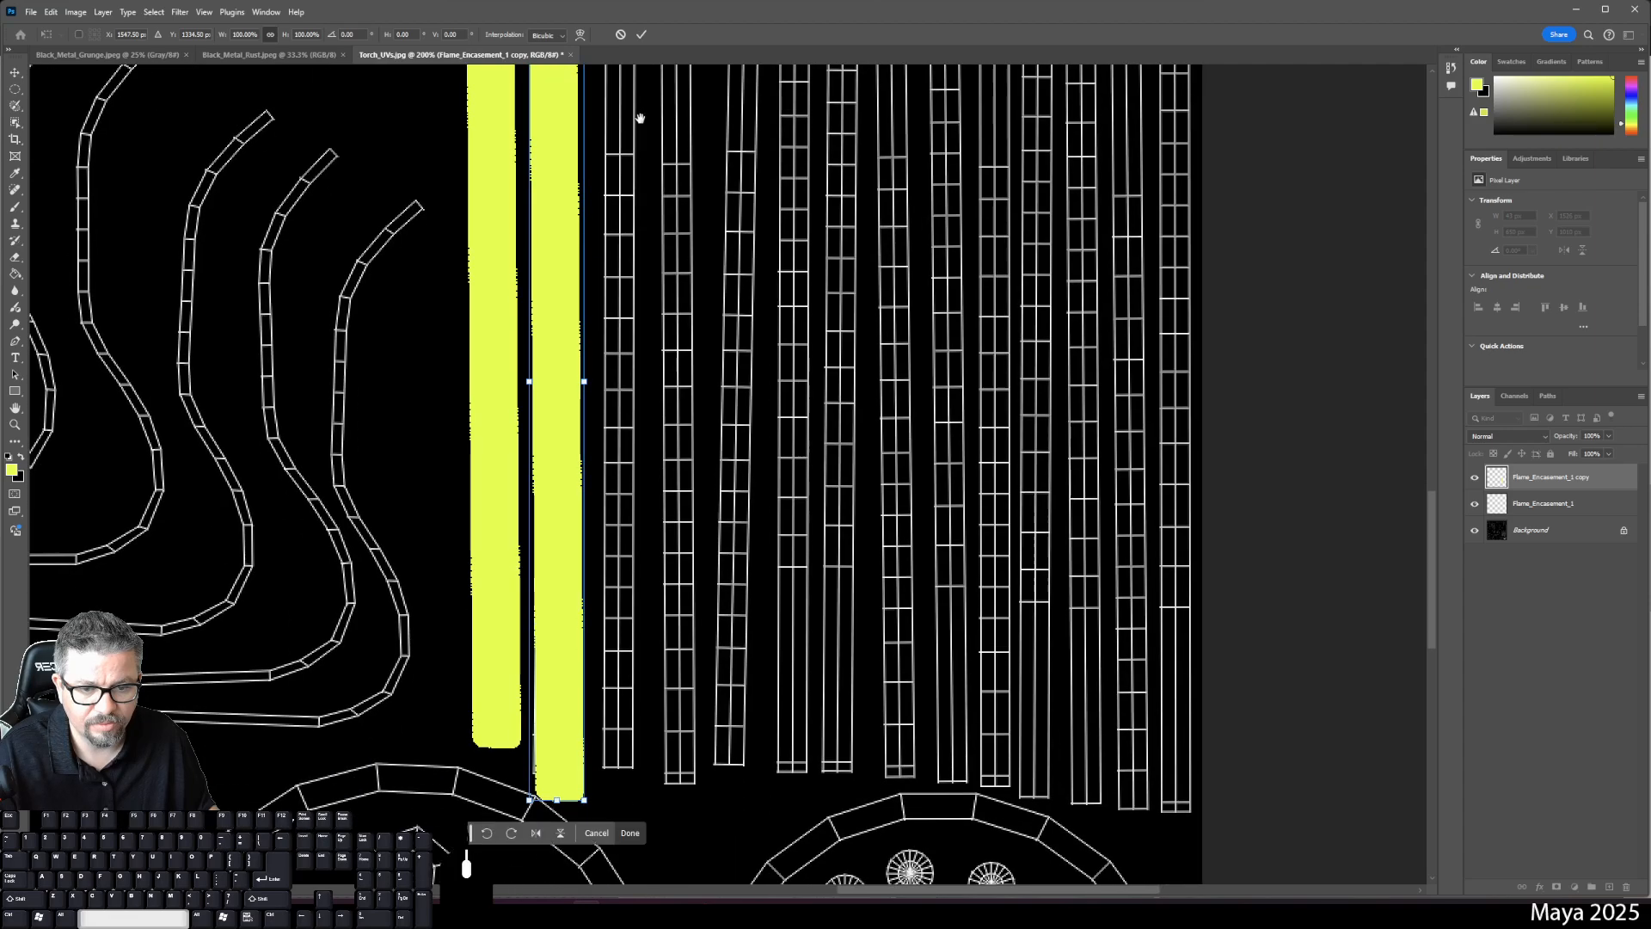
left_click_drag(610, 384, 566, 366)
left_click_drag(645, 310, 682, 498)
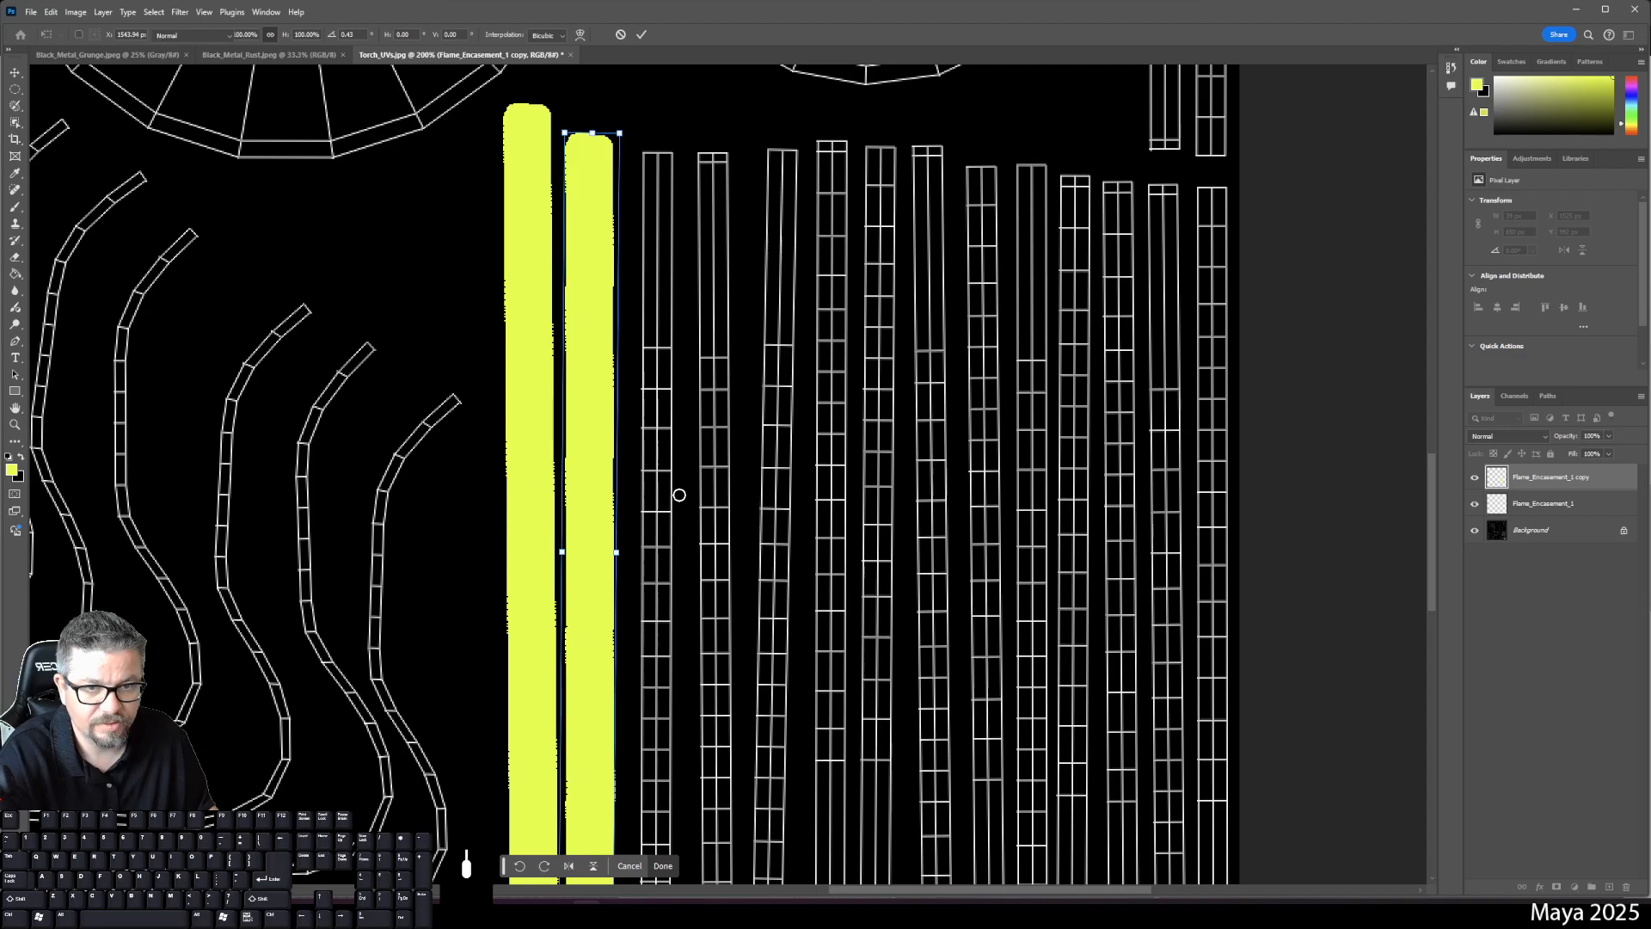
key("Return")
mouse_move(782, 490)
left_mouse_down()
mouse_move(799, 336)
mouse_move(830, 374)
left_mouse_up()
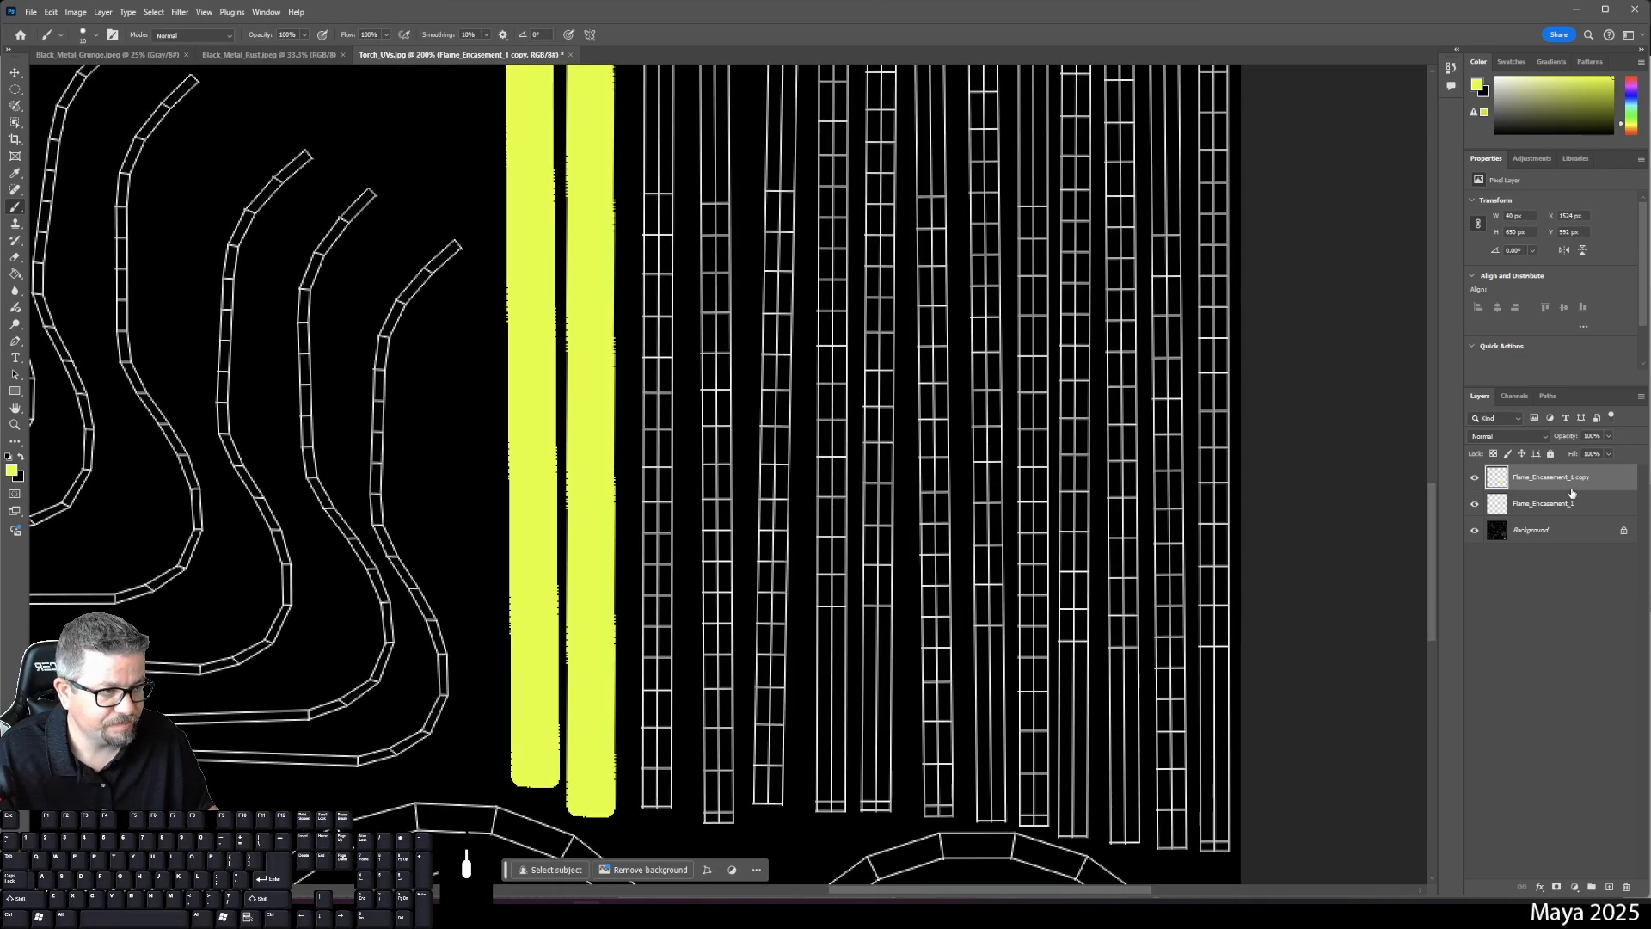
- Duplicate the copy and fit it, slightly tilted, over the third UV strip
left_click_drag(1572, 494, 1611, 886)
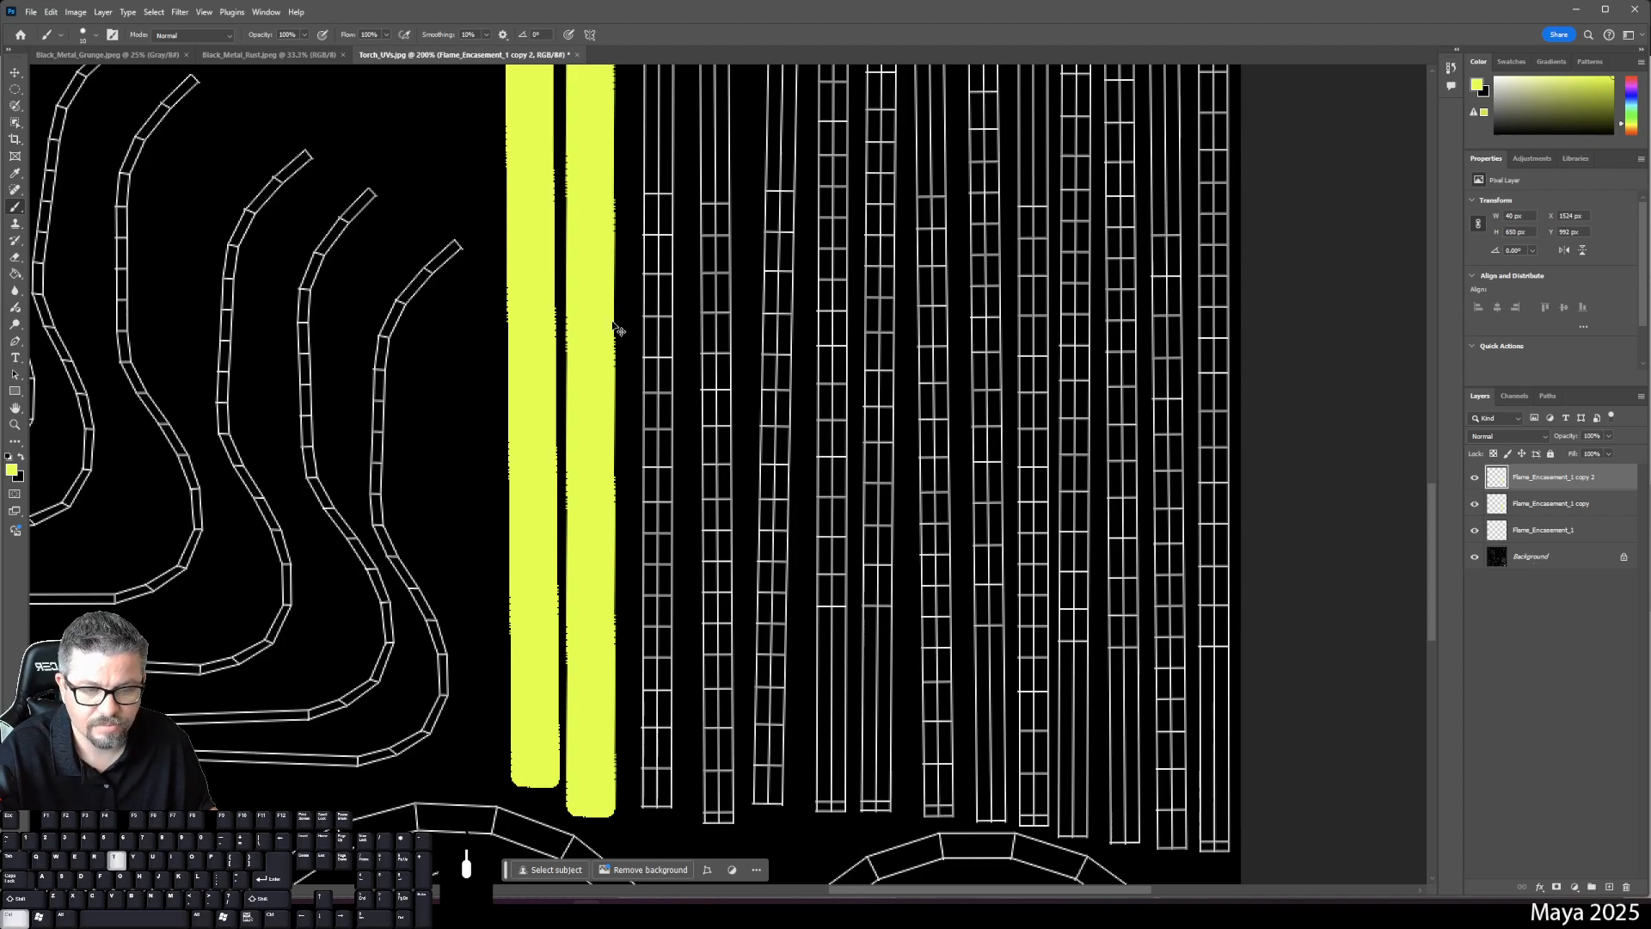
key("ctrl+t")
left_click_drag(590, 295, 654, 293)
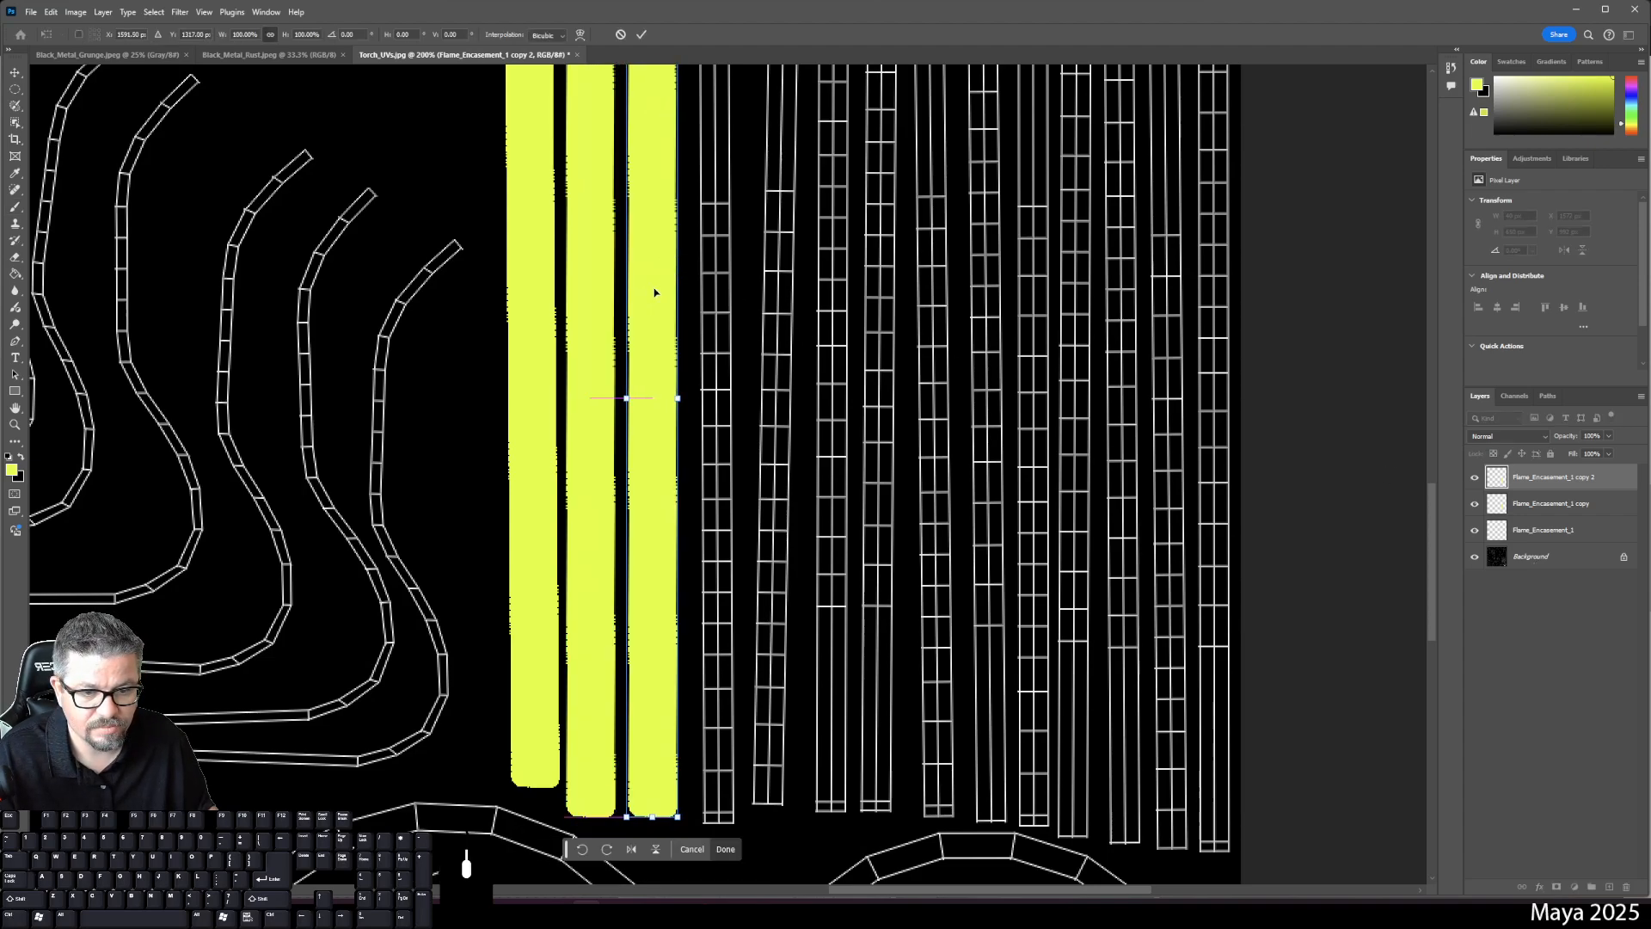
scroll(819, 486, "up", 5)
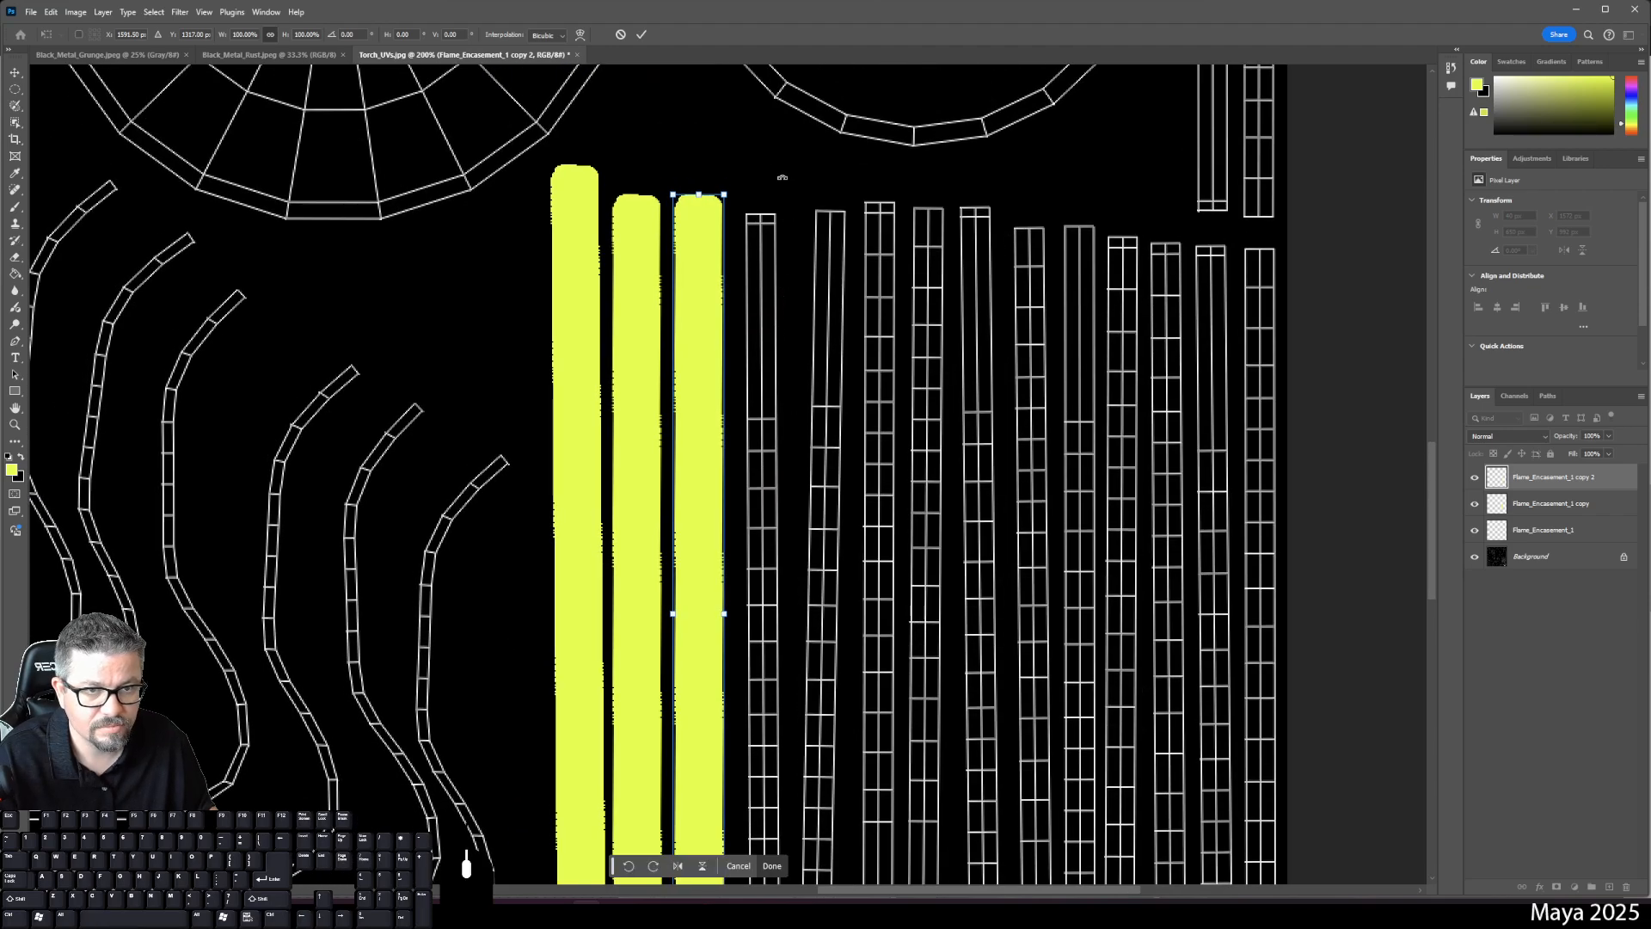
left_click_drag(714, 156, 720, 159)
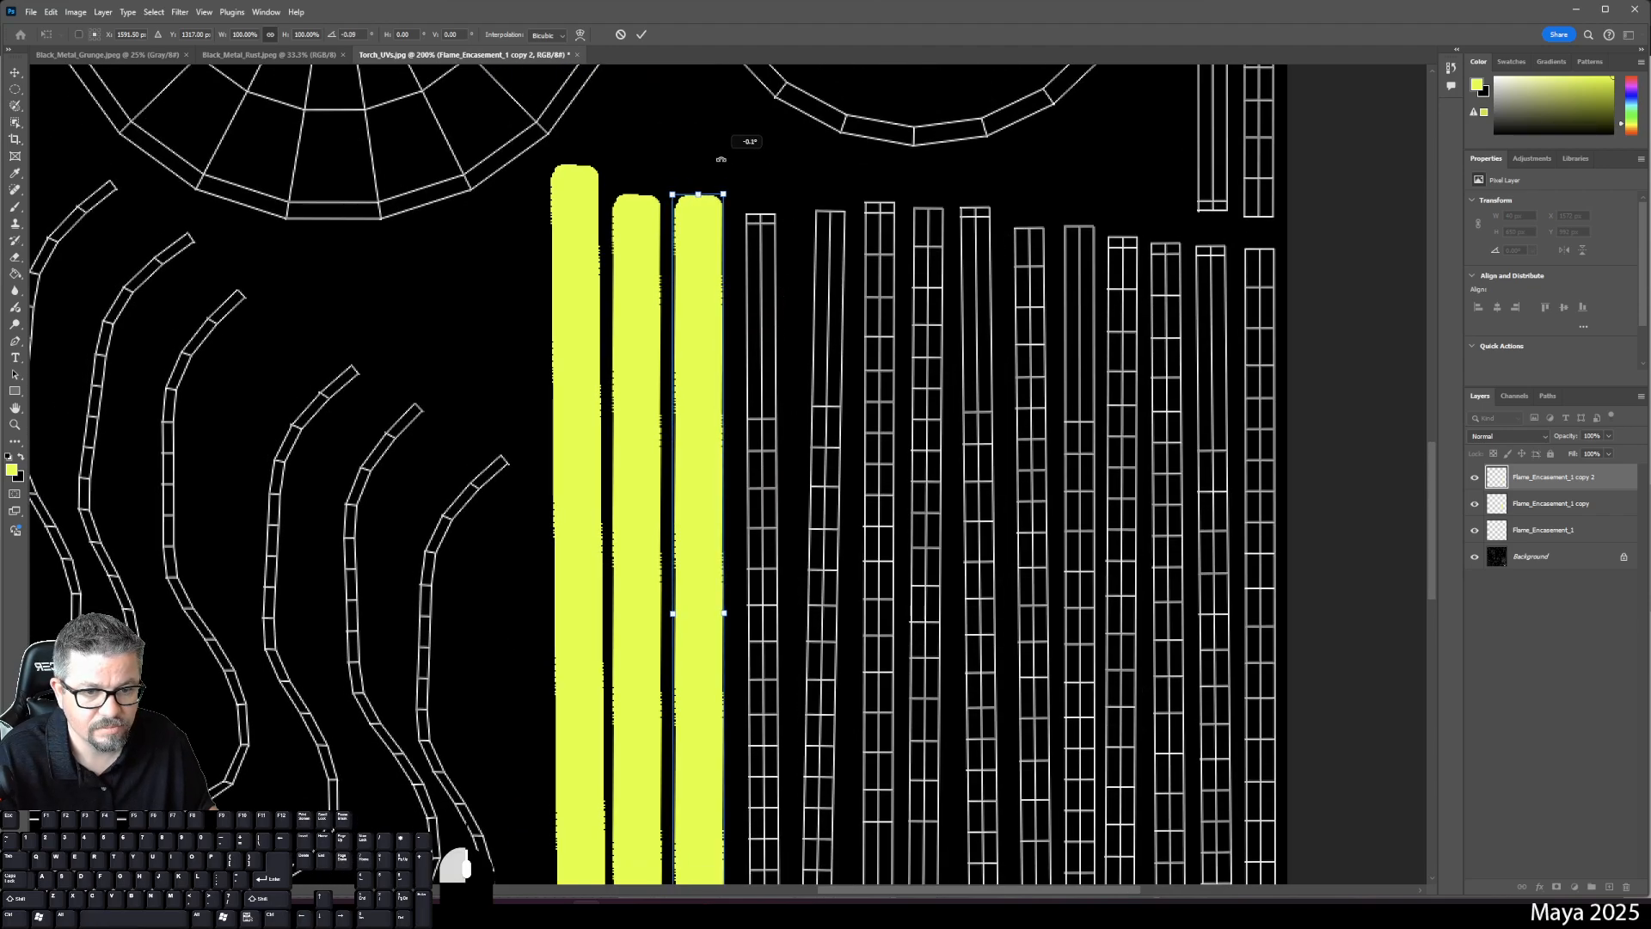
key("Return")
key("b")
- Add a fourth strip copy positioned over the fourth UV strip
left_click_drag(1522, 487, 1609, 887)
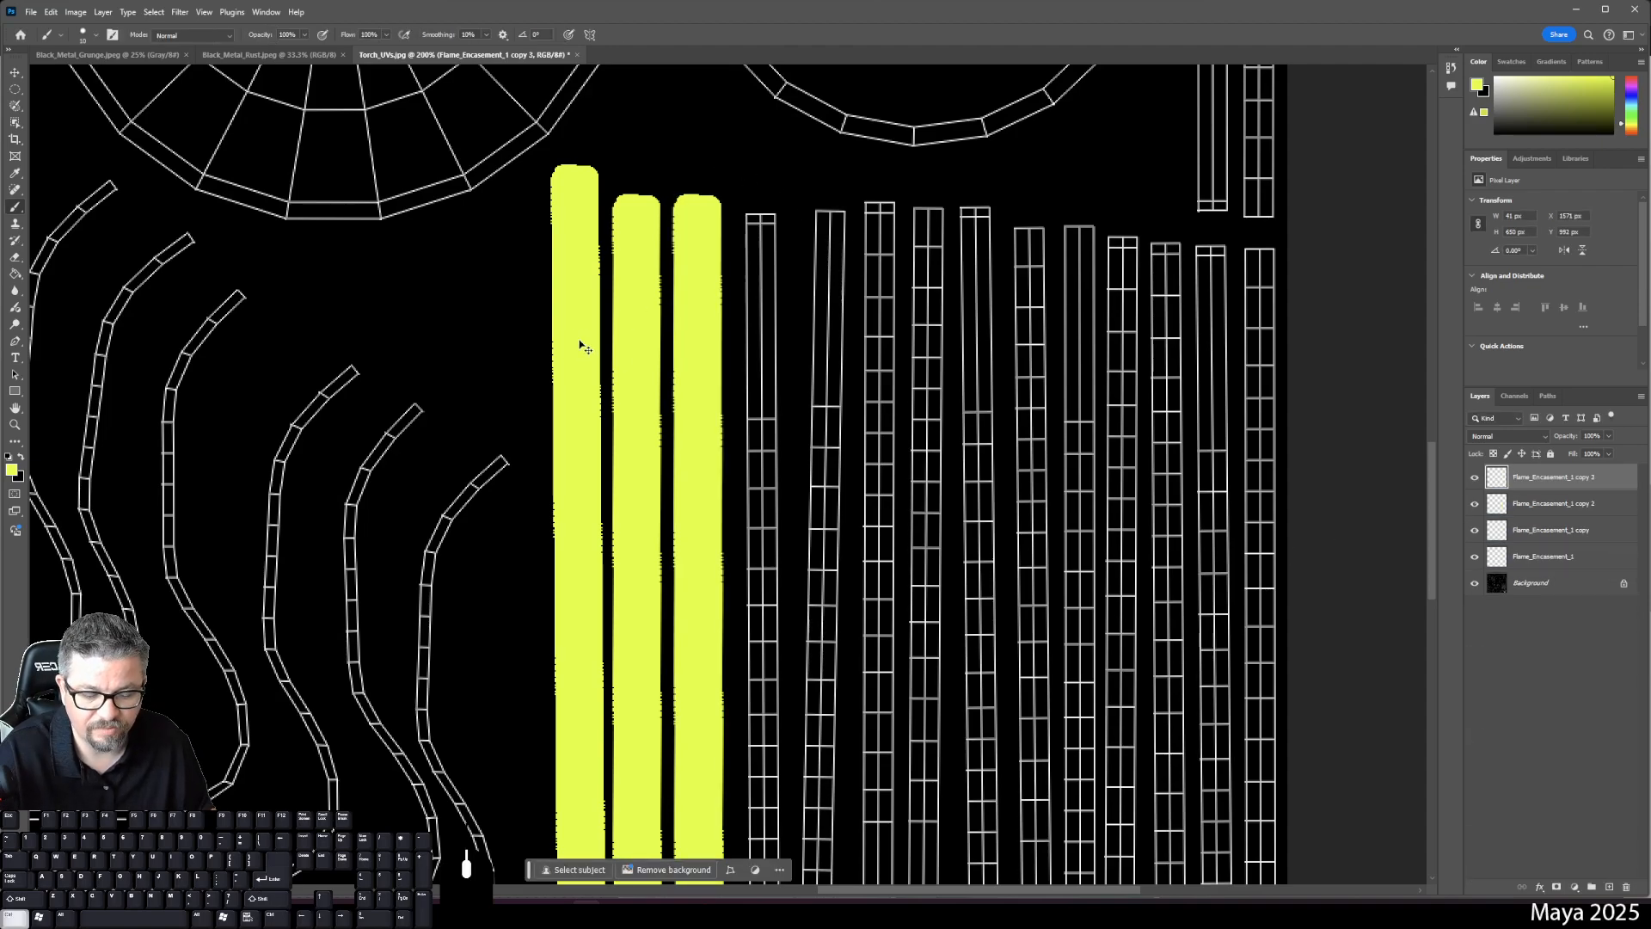
key("ctrl+t")
left_click_drag(580, 346, 765, 378)
scroll(902, 321, "down", 10)
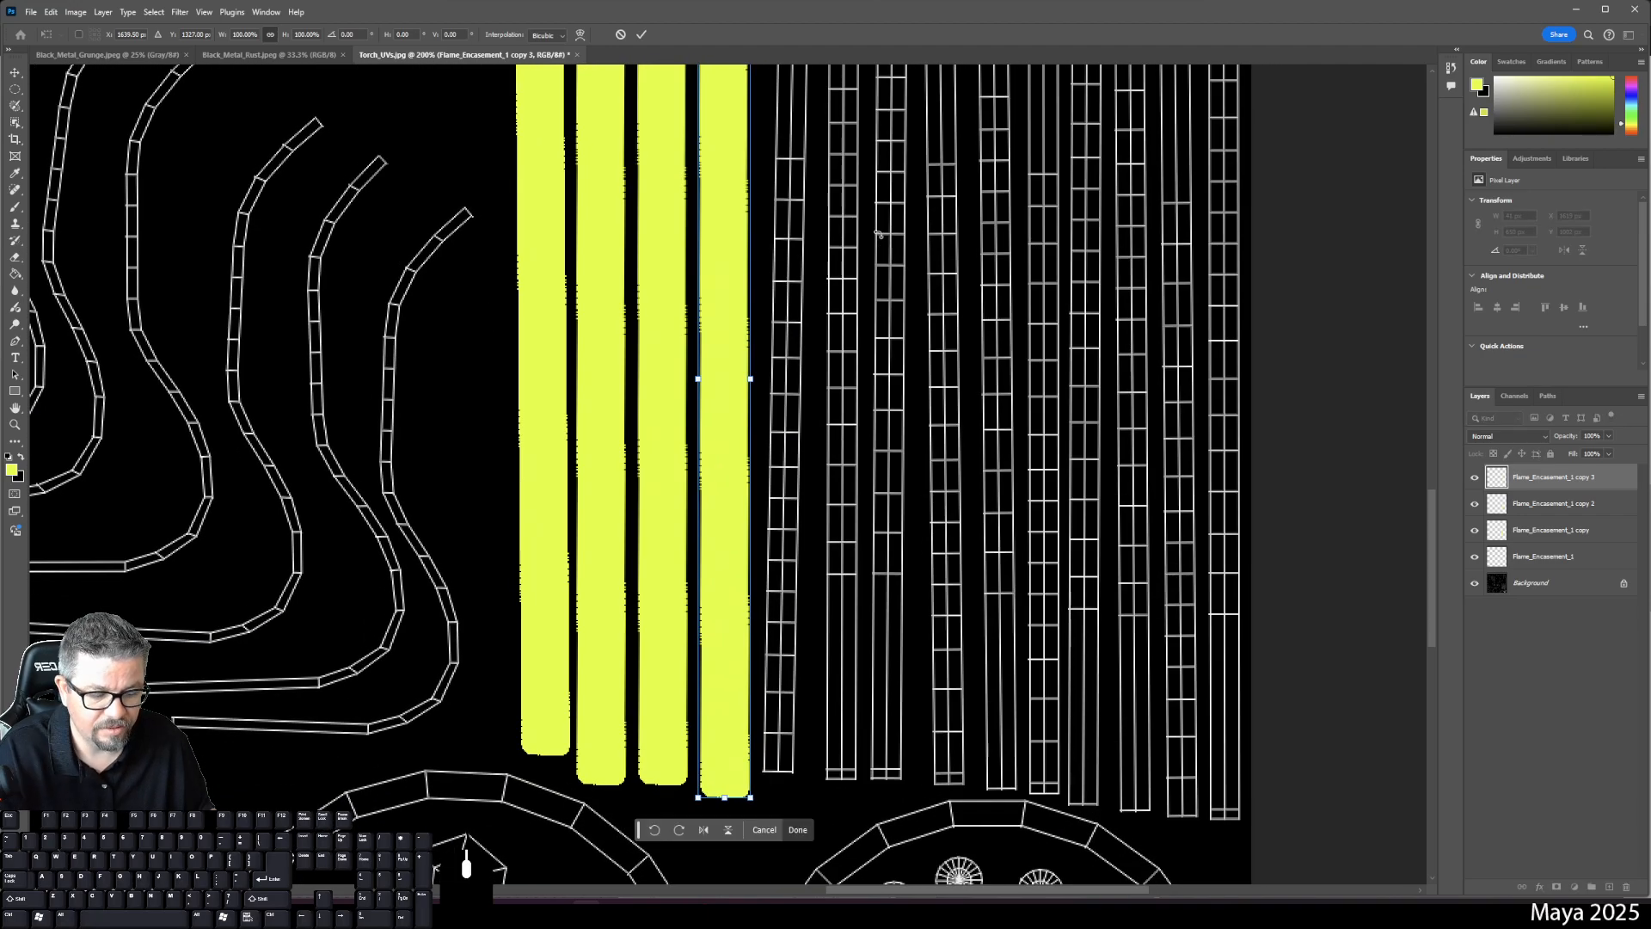
key("Return")
key("b")
- Duplicate a fifth strip and move it over the next UV strip
left_click_drag(1582, 486, 1609, 886)
key("space")
left_click_drag(803, 368, 818, 523)
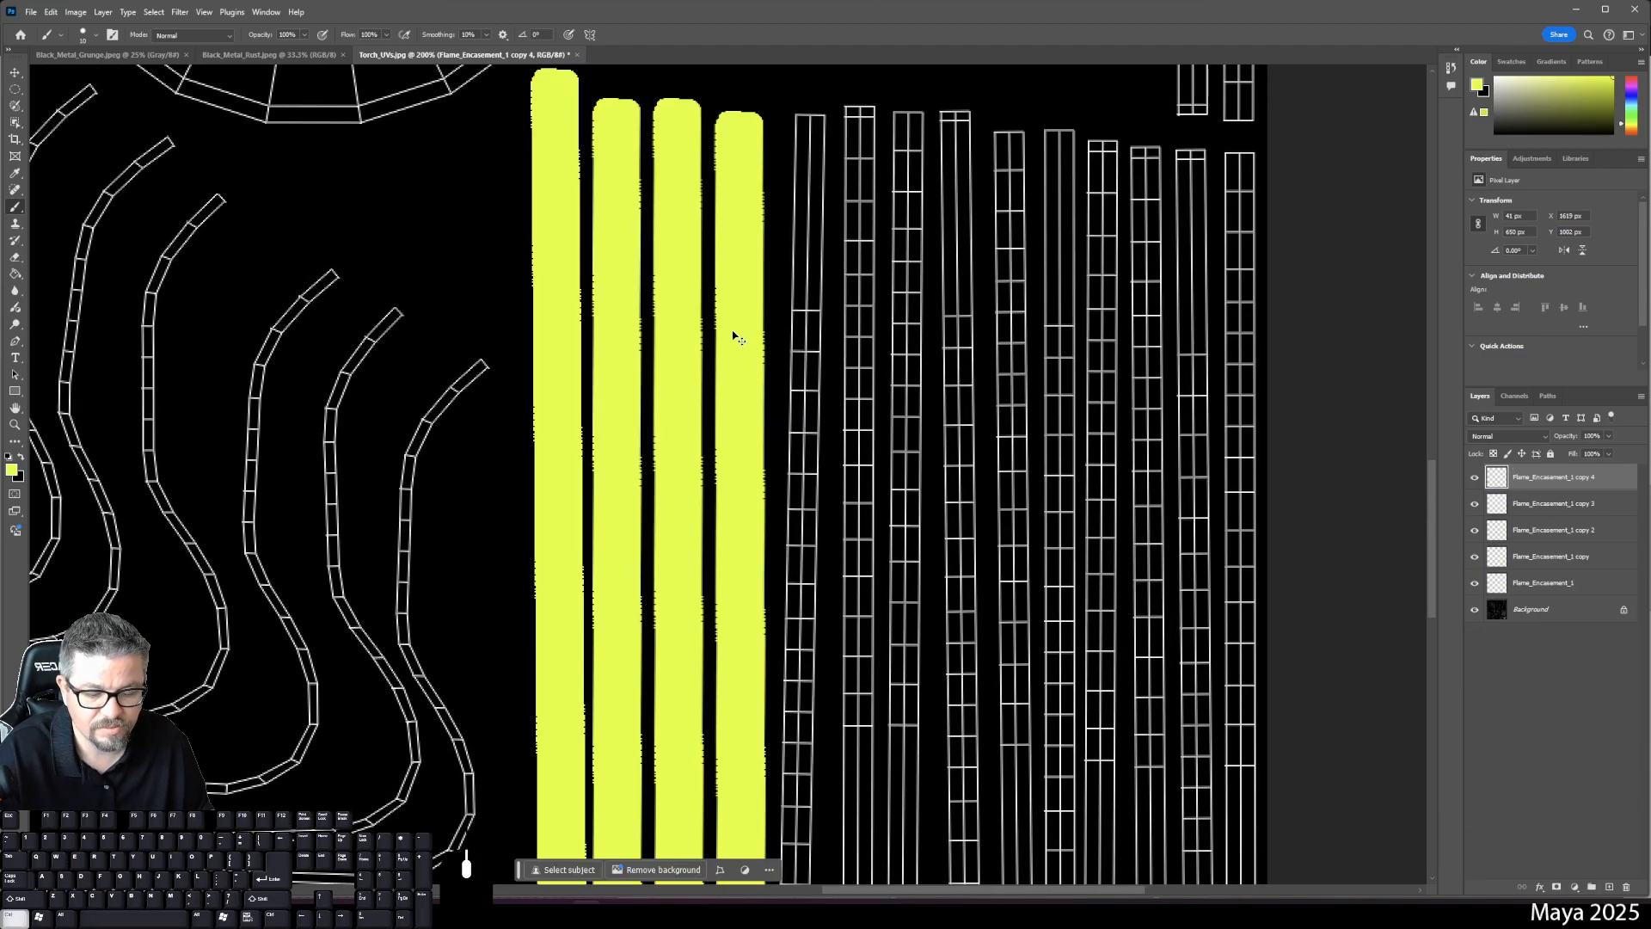
left_click_drag(735, 338, 799, 337)
key("ctrl+t")
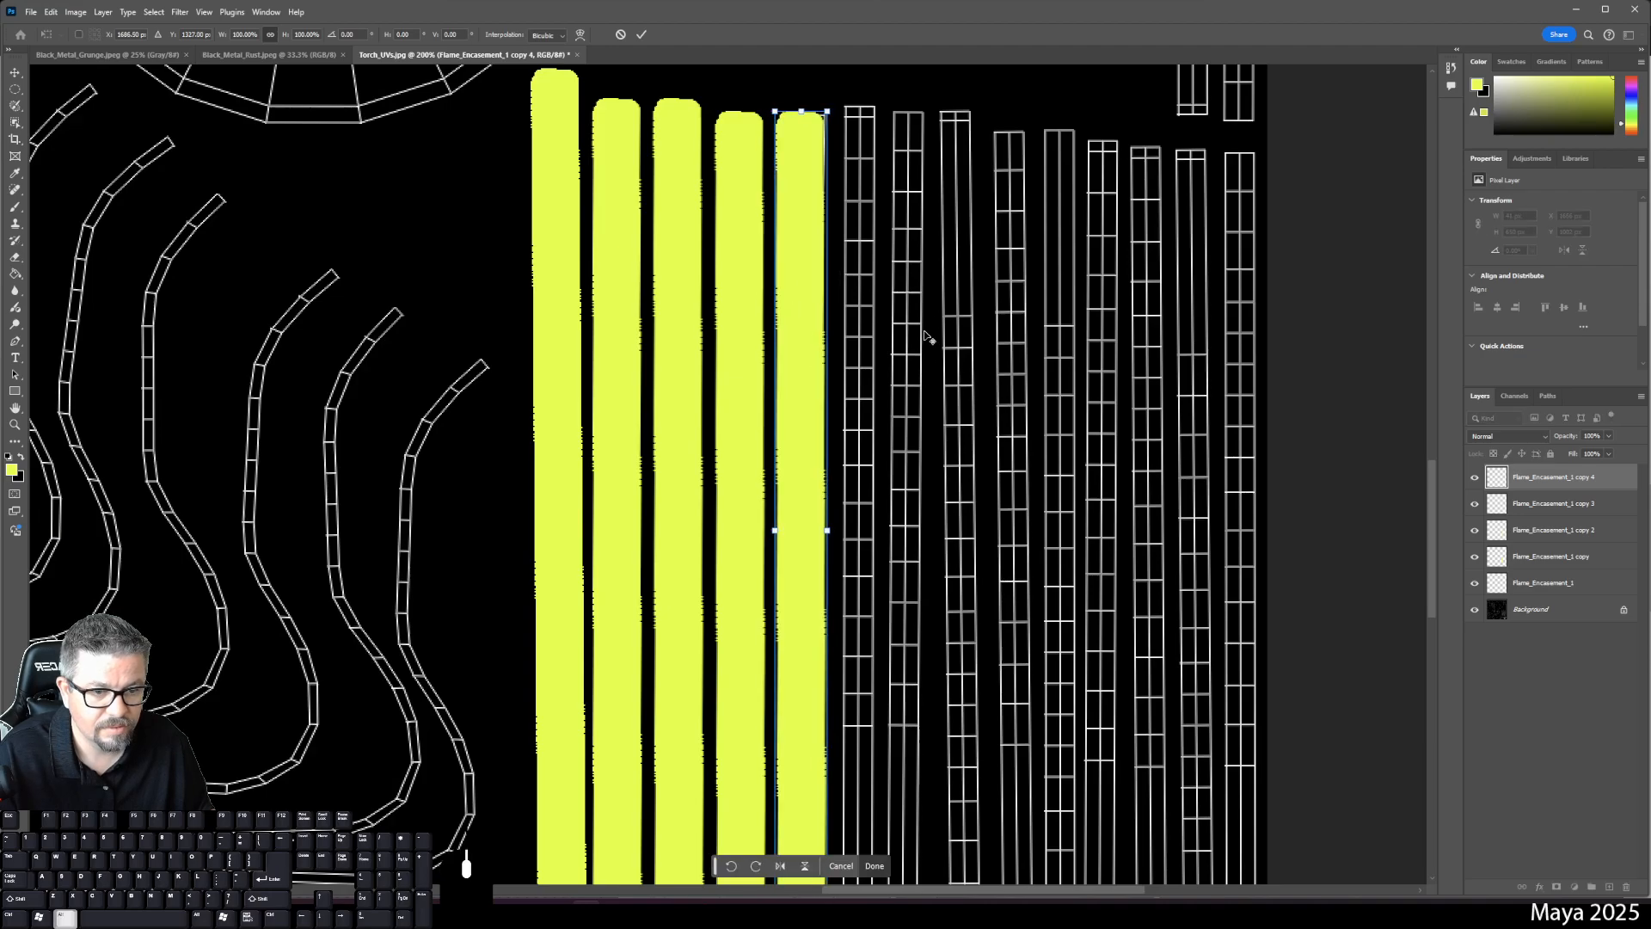
key("space")
mouse_move(894, 284)
left_mouse_down()
mouse_move(908, 183)
mouse_move(910, 243)
left_mouse_up()
- Commit the fifth strip and place a sixth copy over the next UV strip
key("Return")
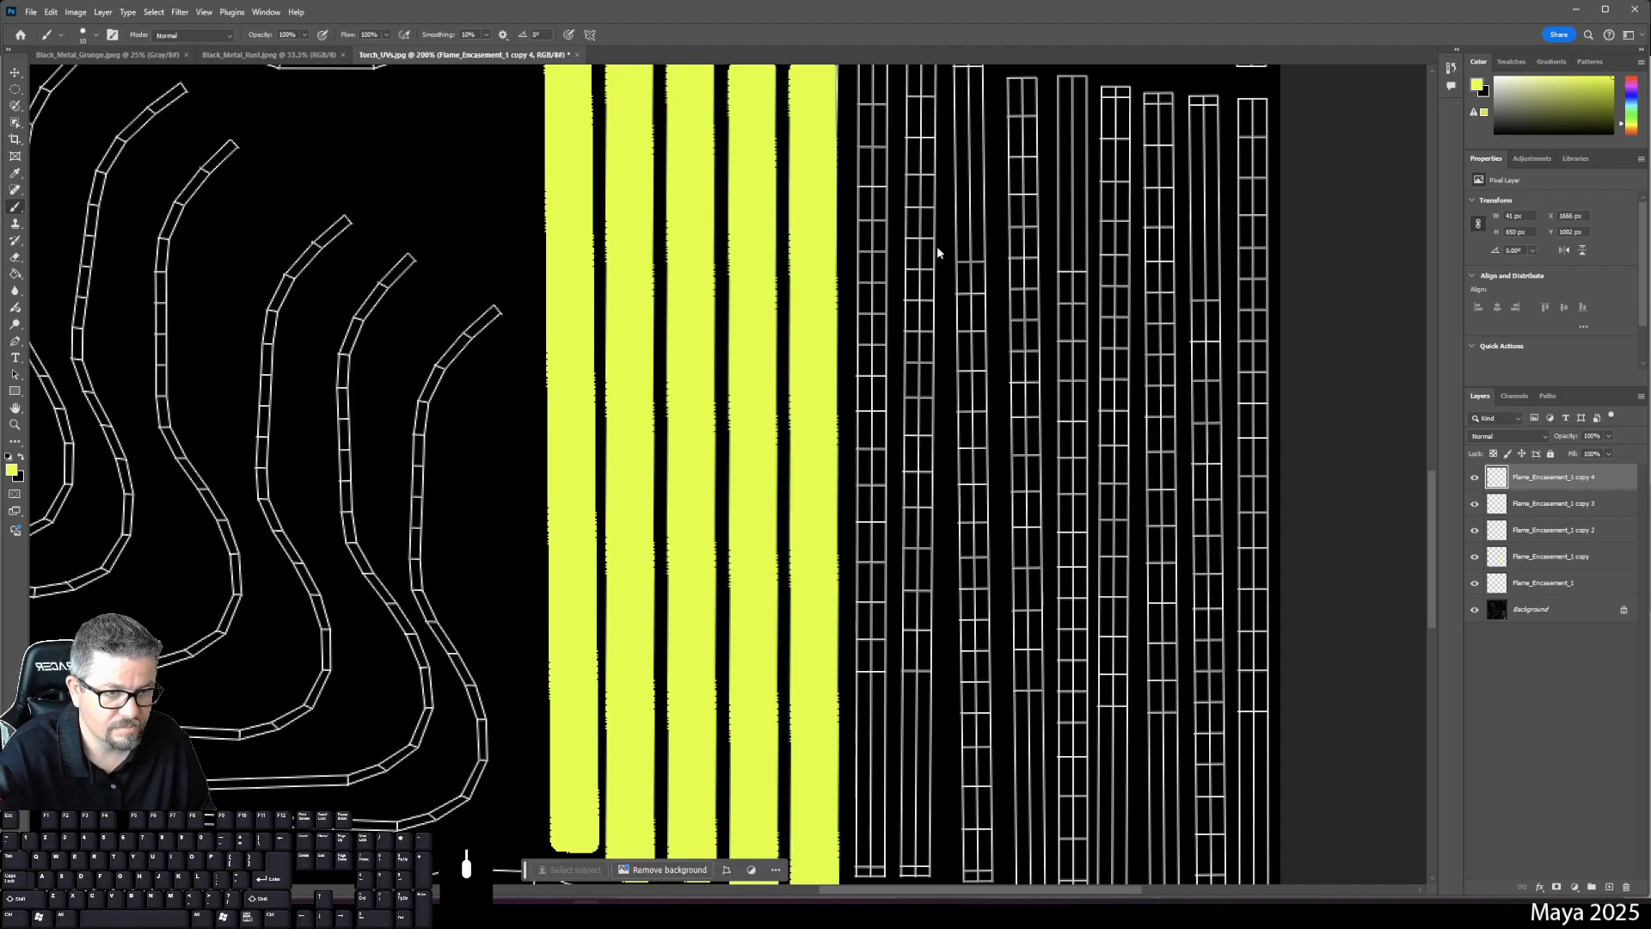
left_click_drag(1516, 489, 1609, 887)
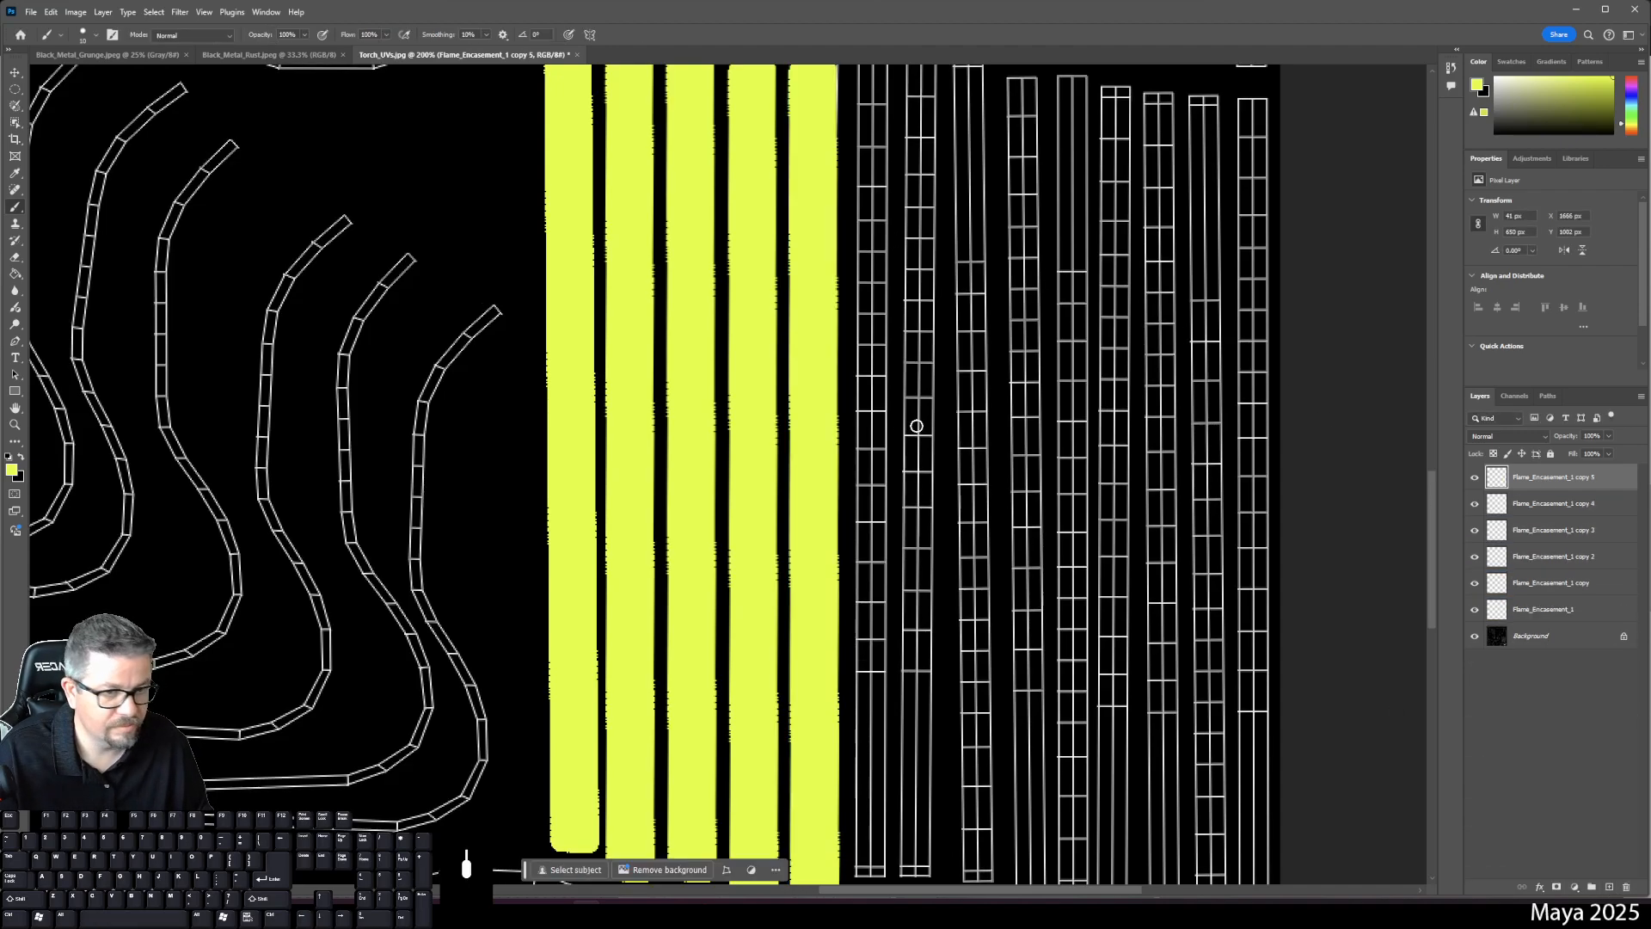
key("ctrl+t")
left_click_drag(811, 413, 864, 404)
scroll(932, 462, "up", 3)
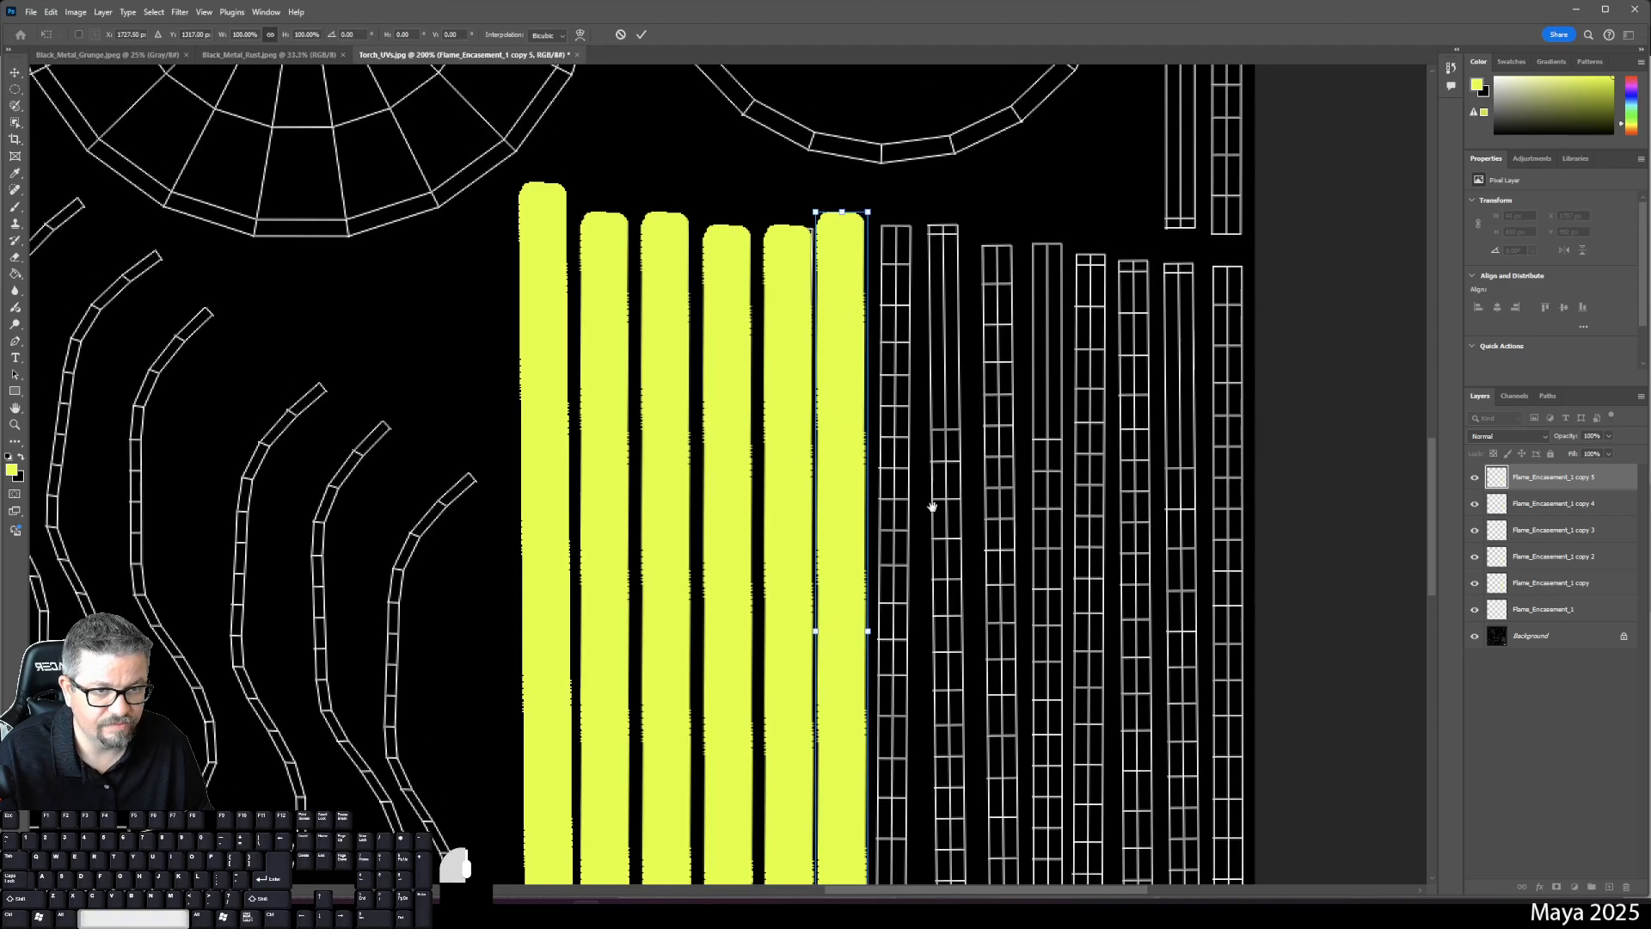
- Straighten the copy 4 strip with a slight rotation and nudge it 3 px left
left_click(1585, 506)
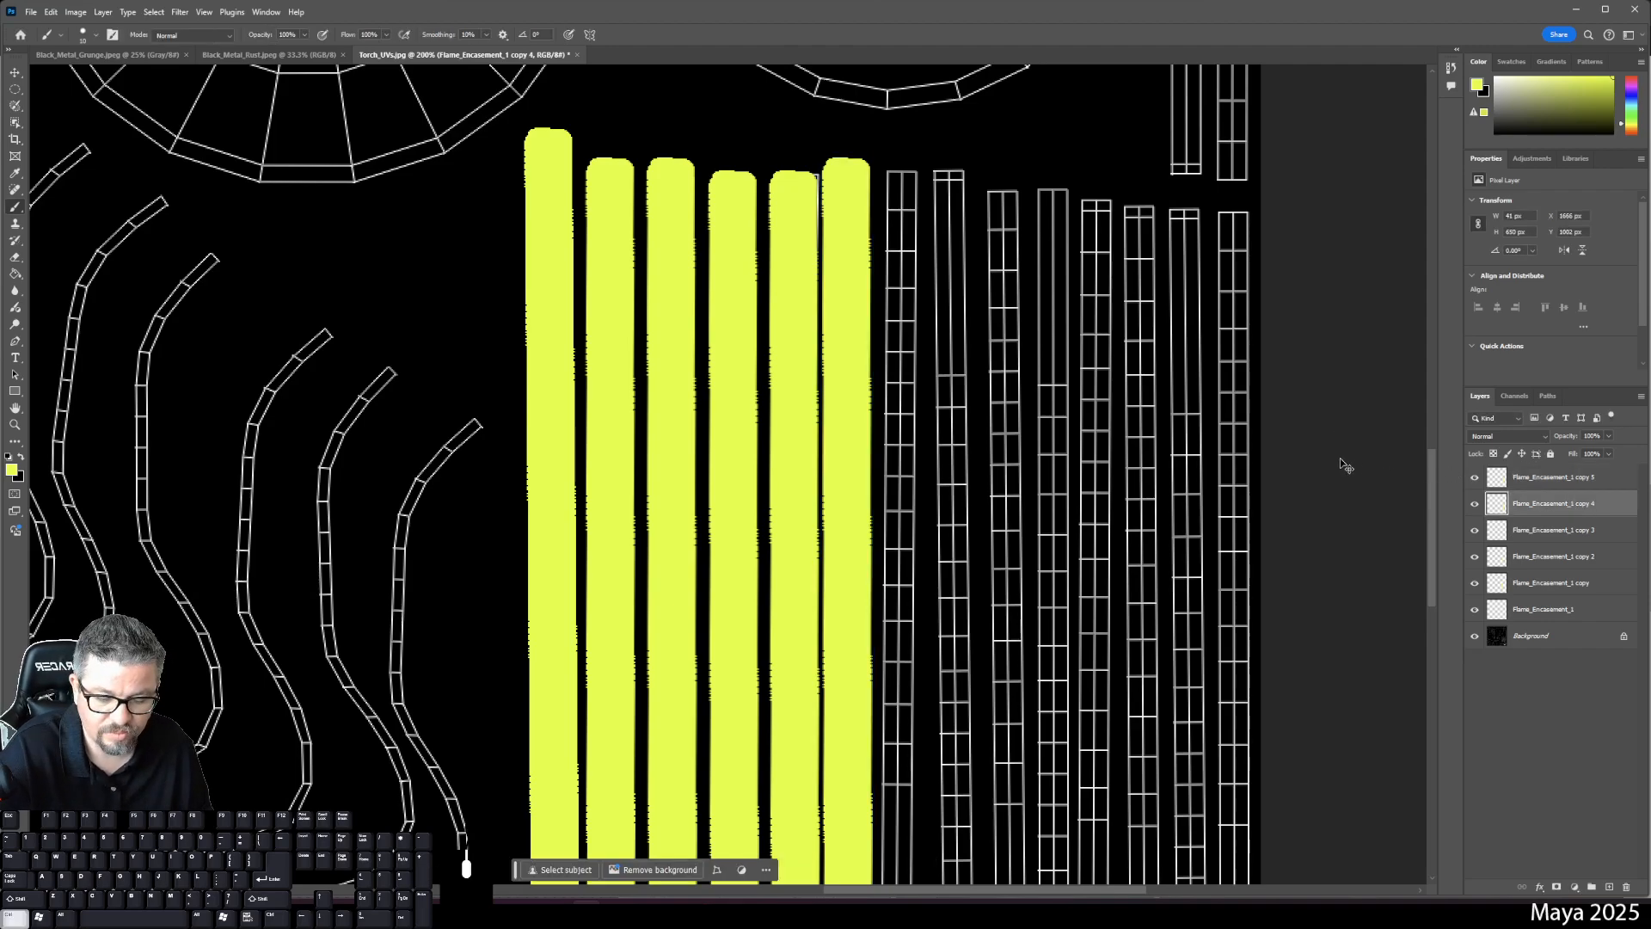
key("ctrl+t")
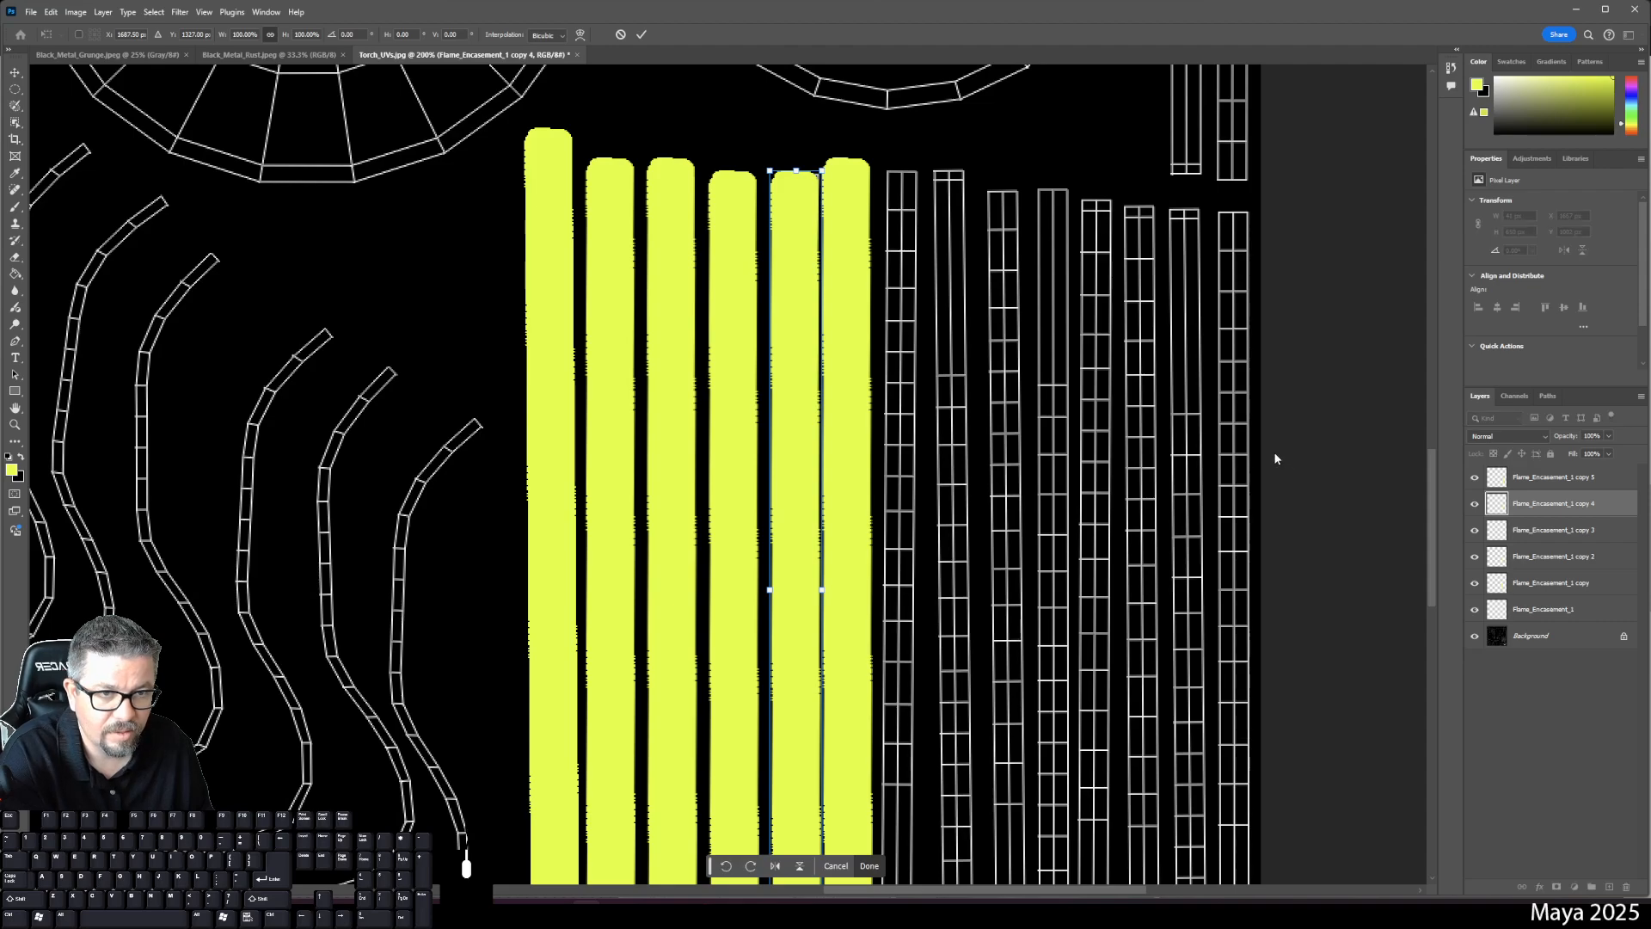
left_click(1539, 478)
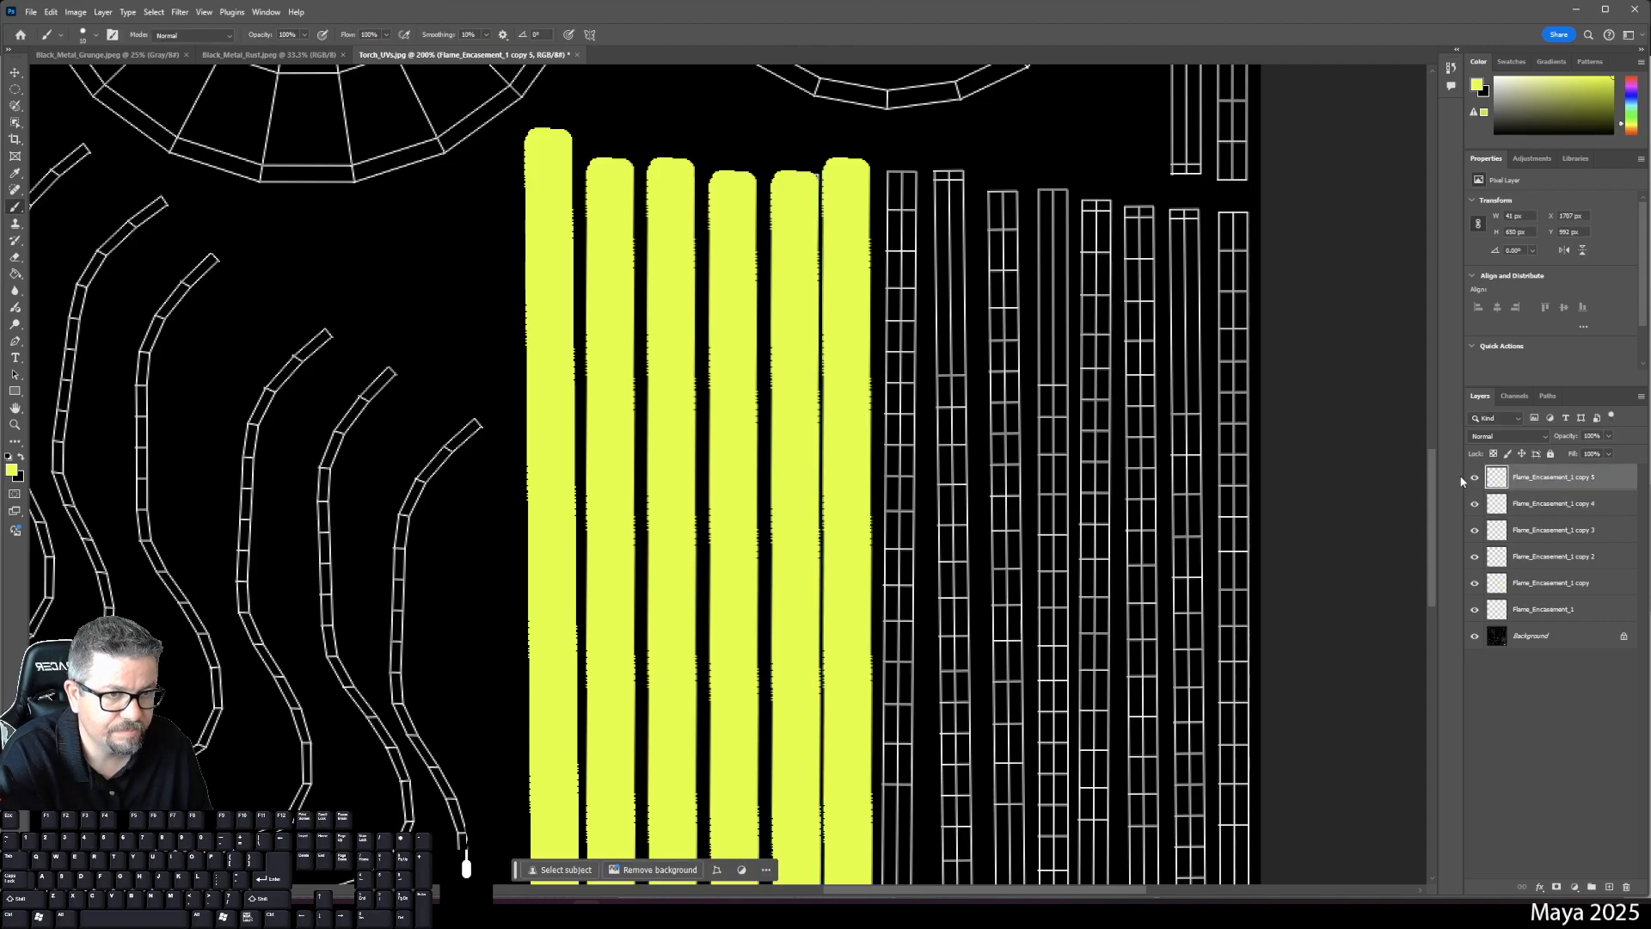
left_click(1556, 507)
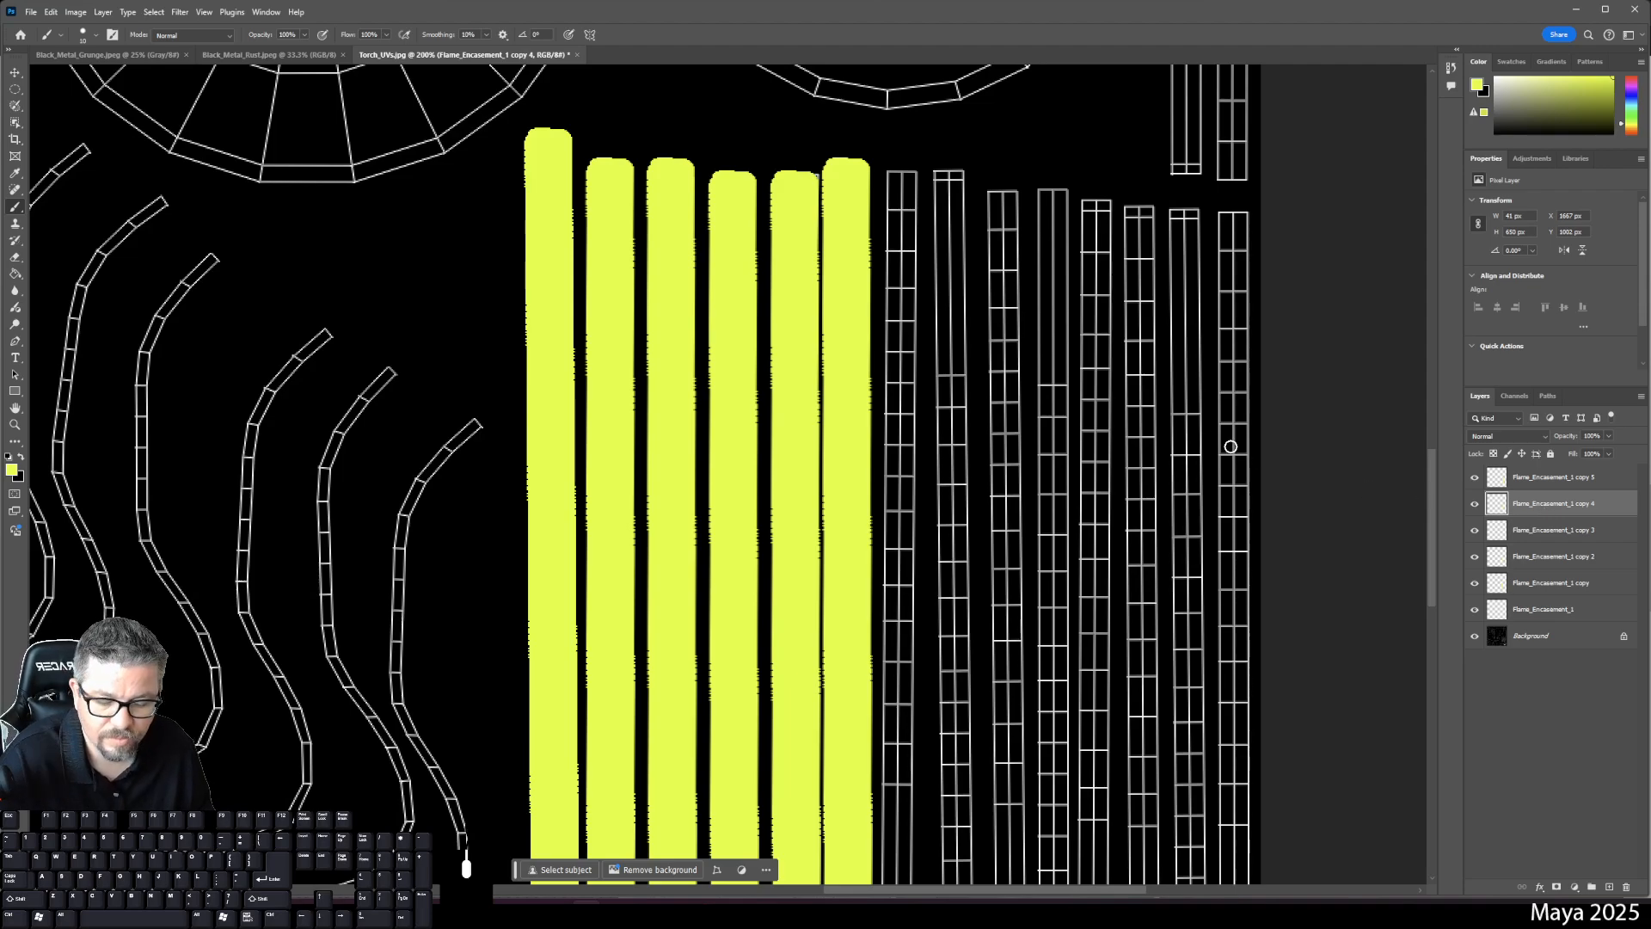
key("ctrl+t")
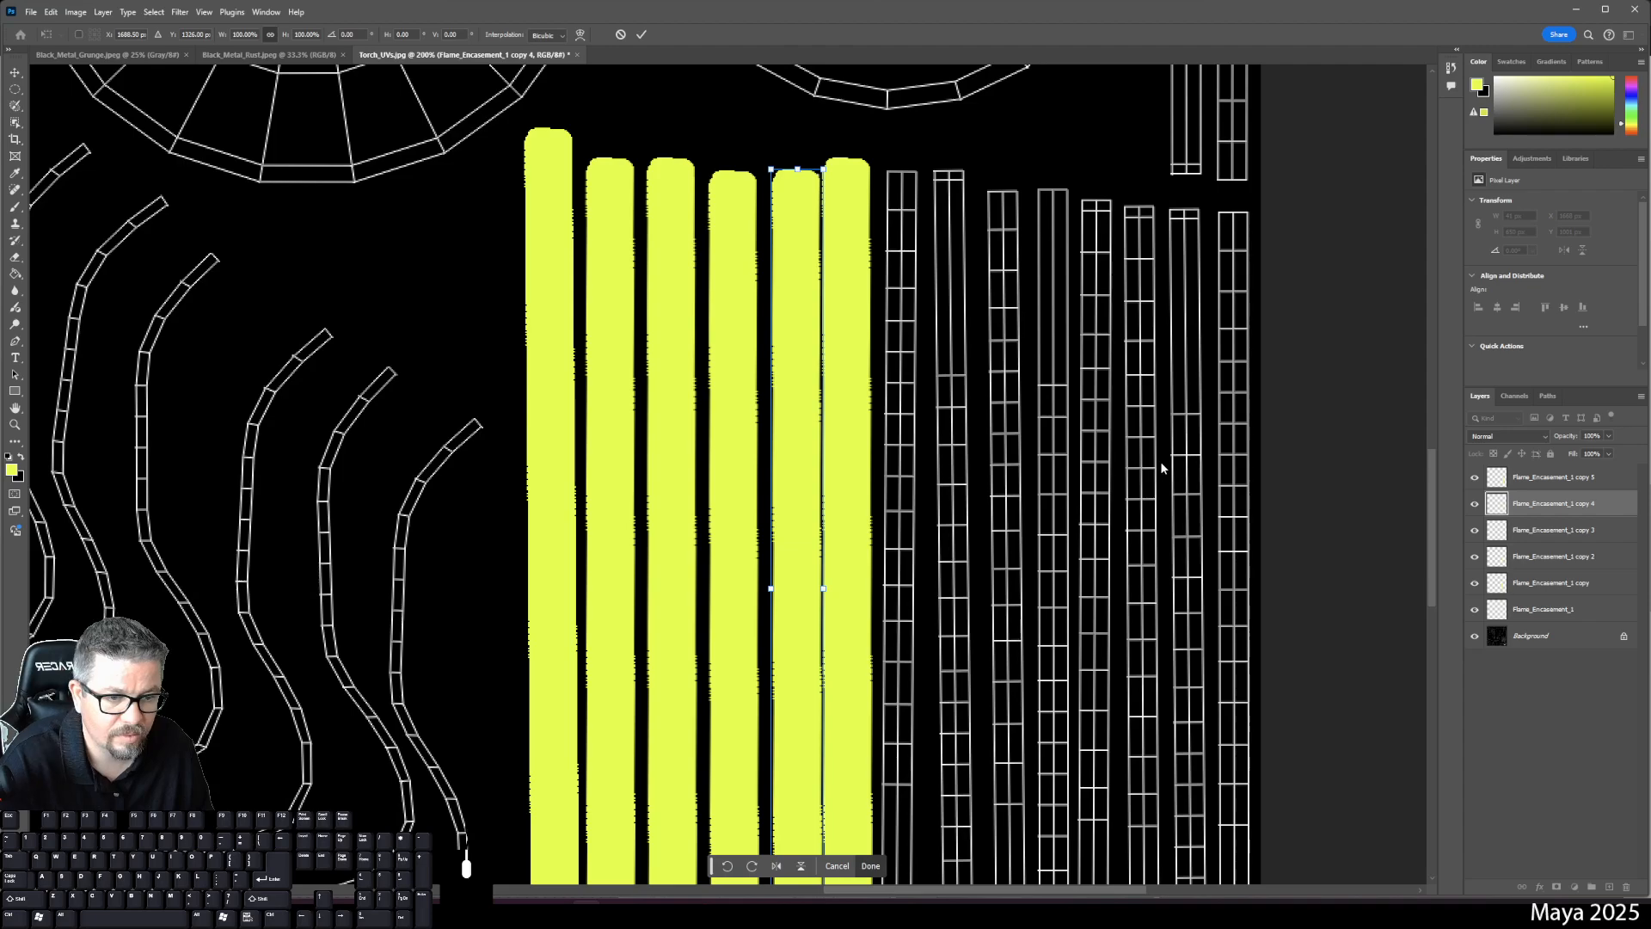
scroll(989, 480, "down", 5)
scroll(989, 480, "left", 1)
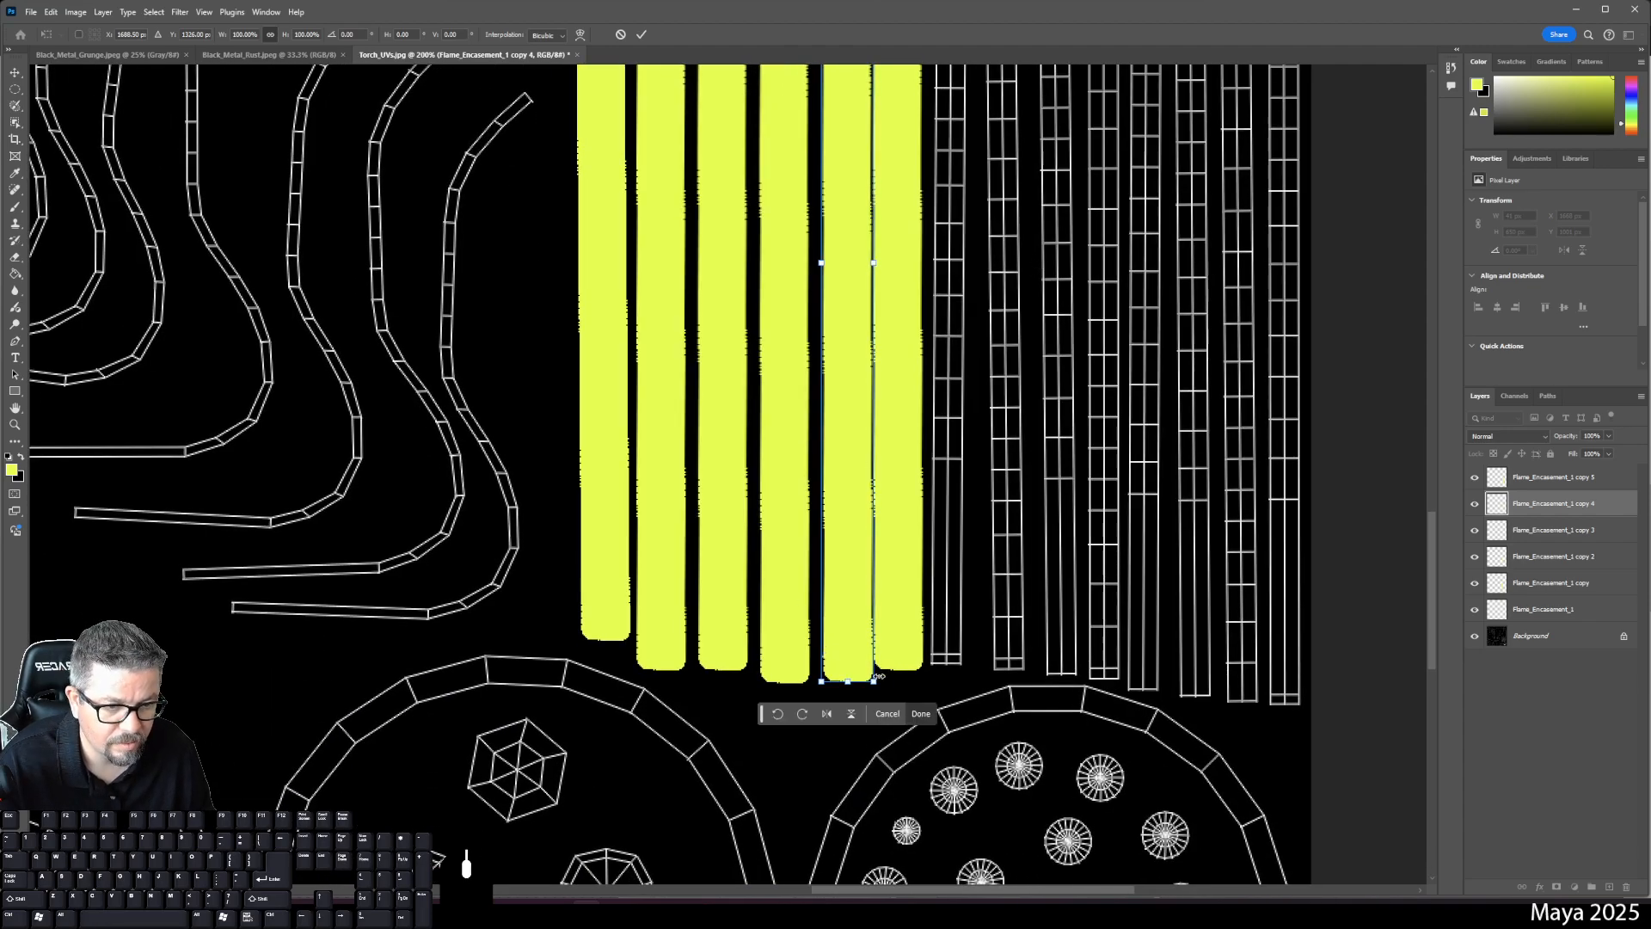
left_click_drag(887, 687, 884, 693)
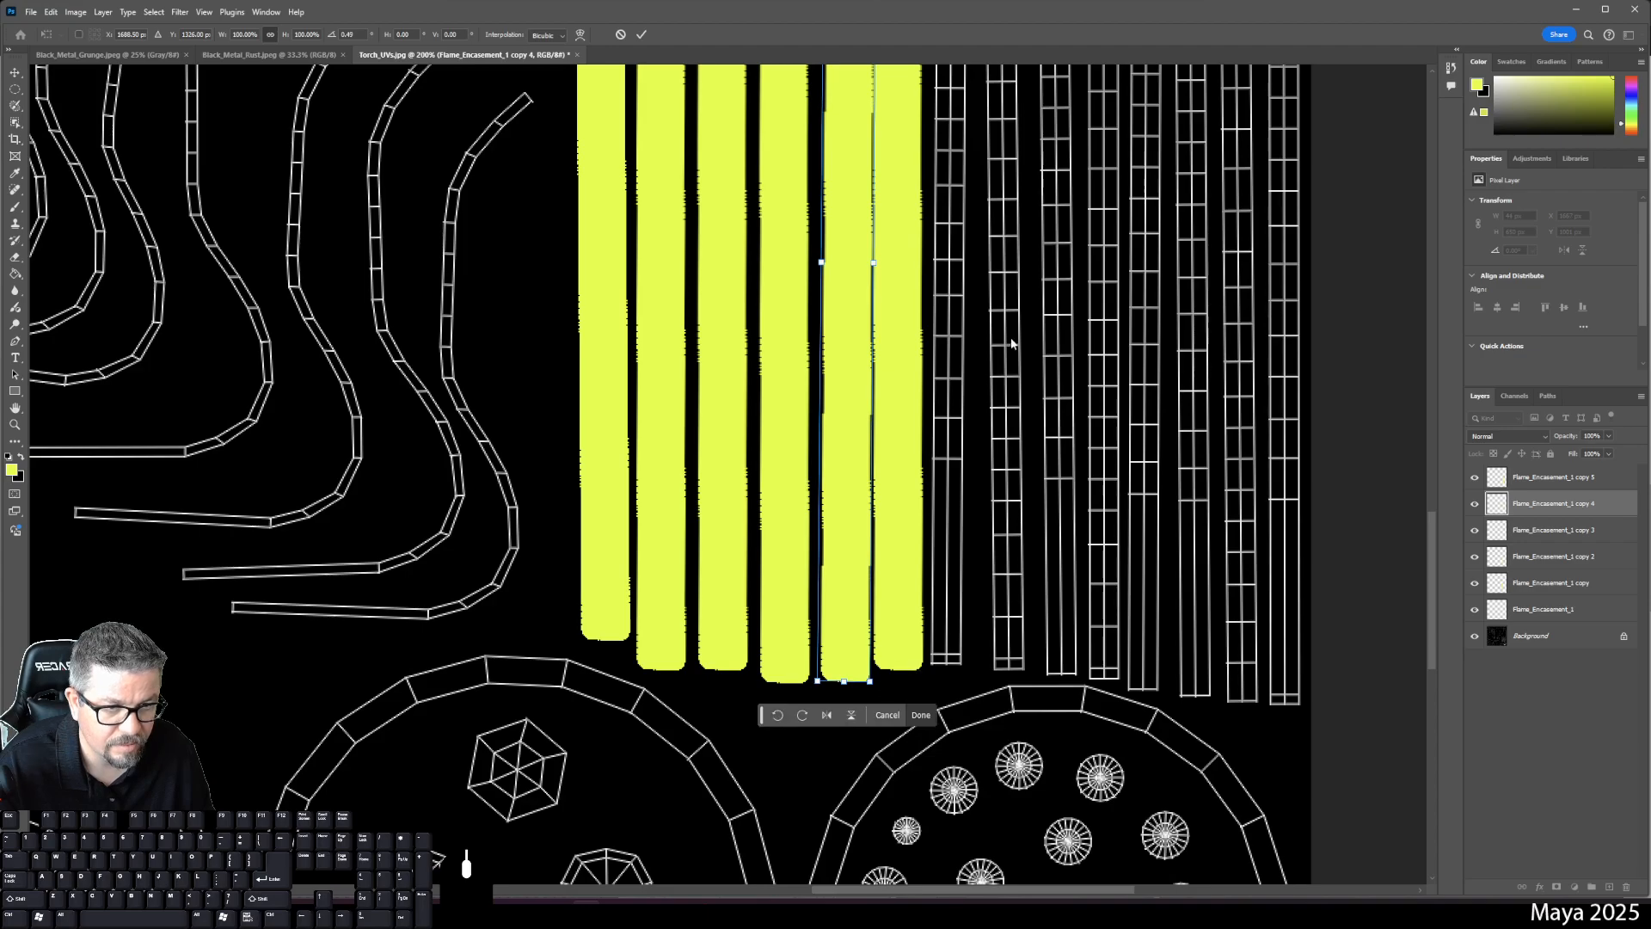
scroll(993, 618, "up", 4)
key("Left")
key("Left")
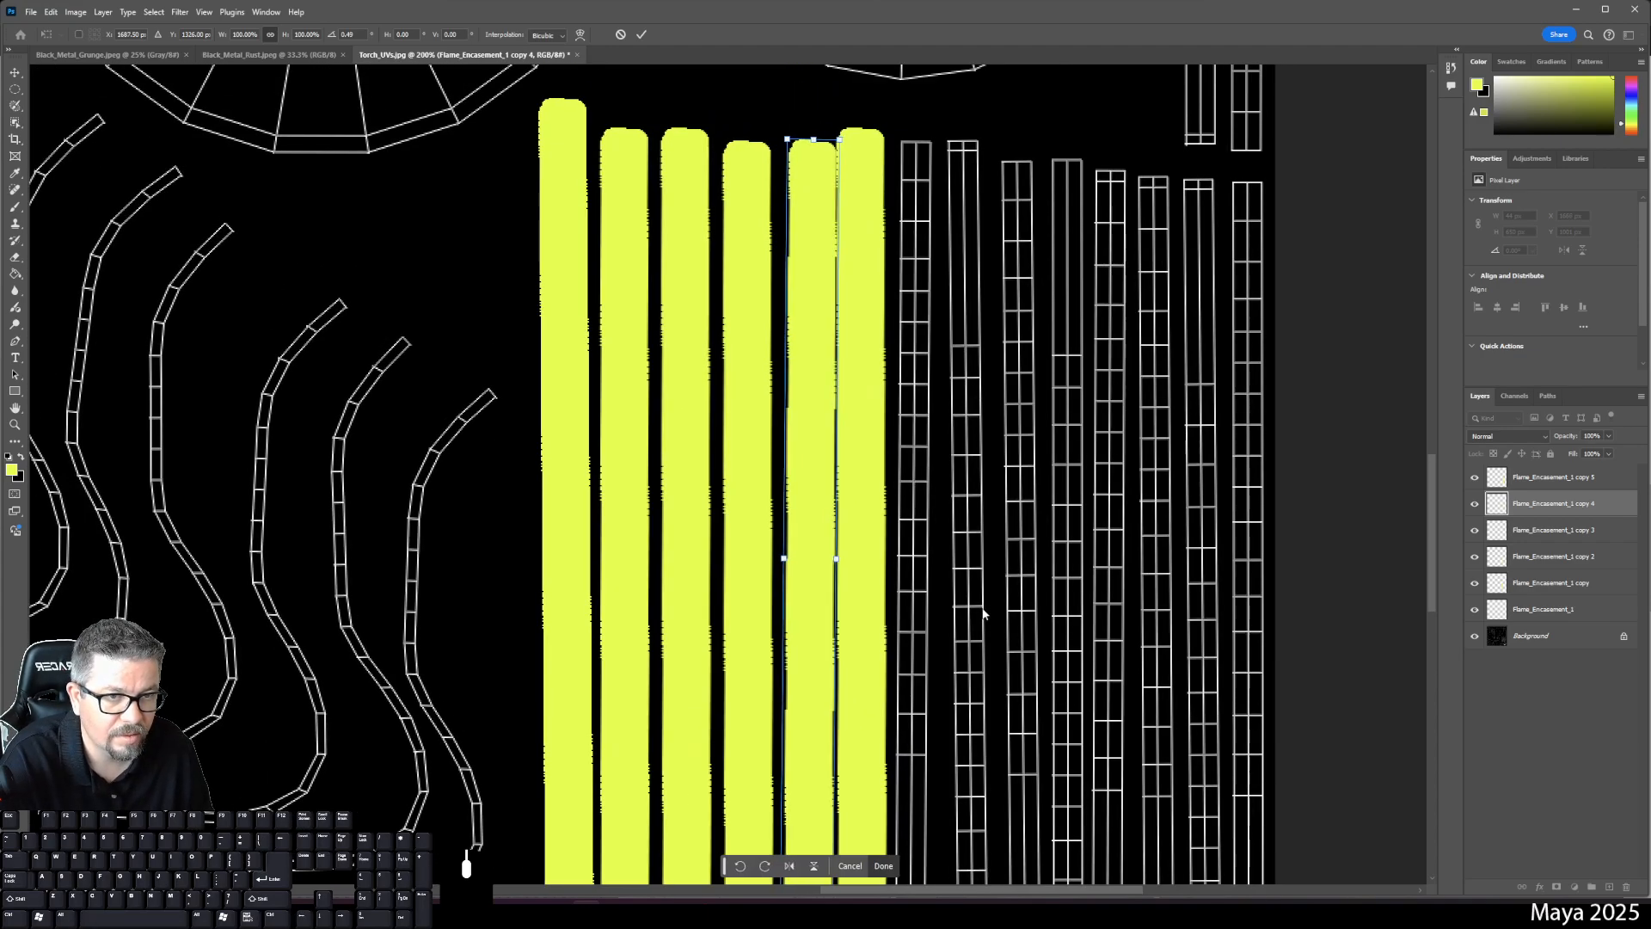
key("Left")
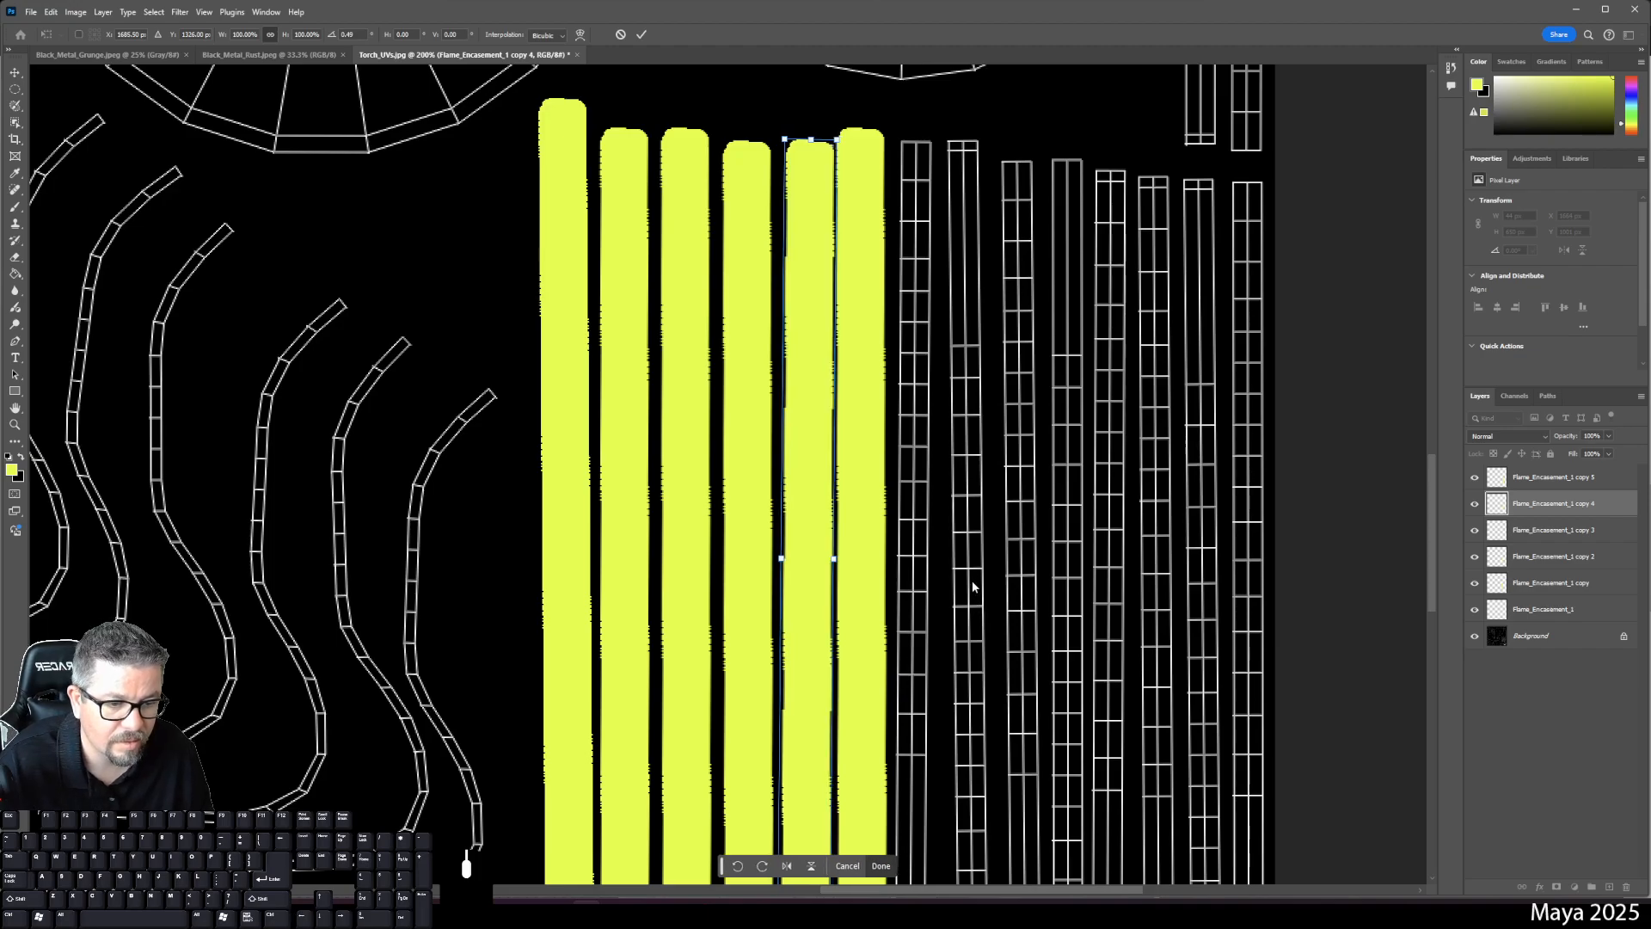
mouse_move(972, 585)
left_mouse_down()
mouse_move(976, 358)
mouse_move(977, 596)
mouse_move(951, 343)
mouse_move(954, 471)
left_mouse_up()
key("Return")
key("b")
- Nudge the copy 5 strip 1 px right
left_click(1578, 481)
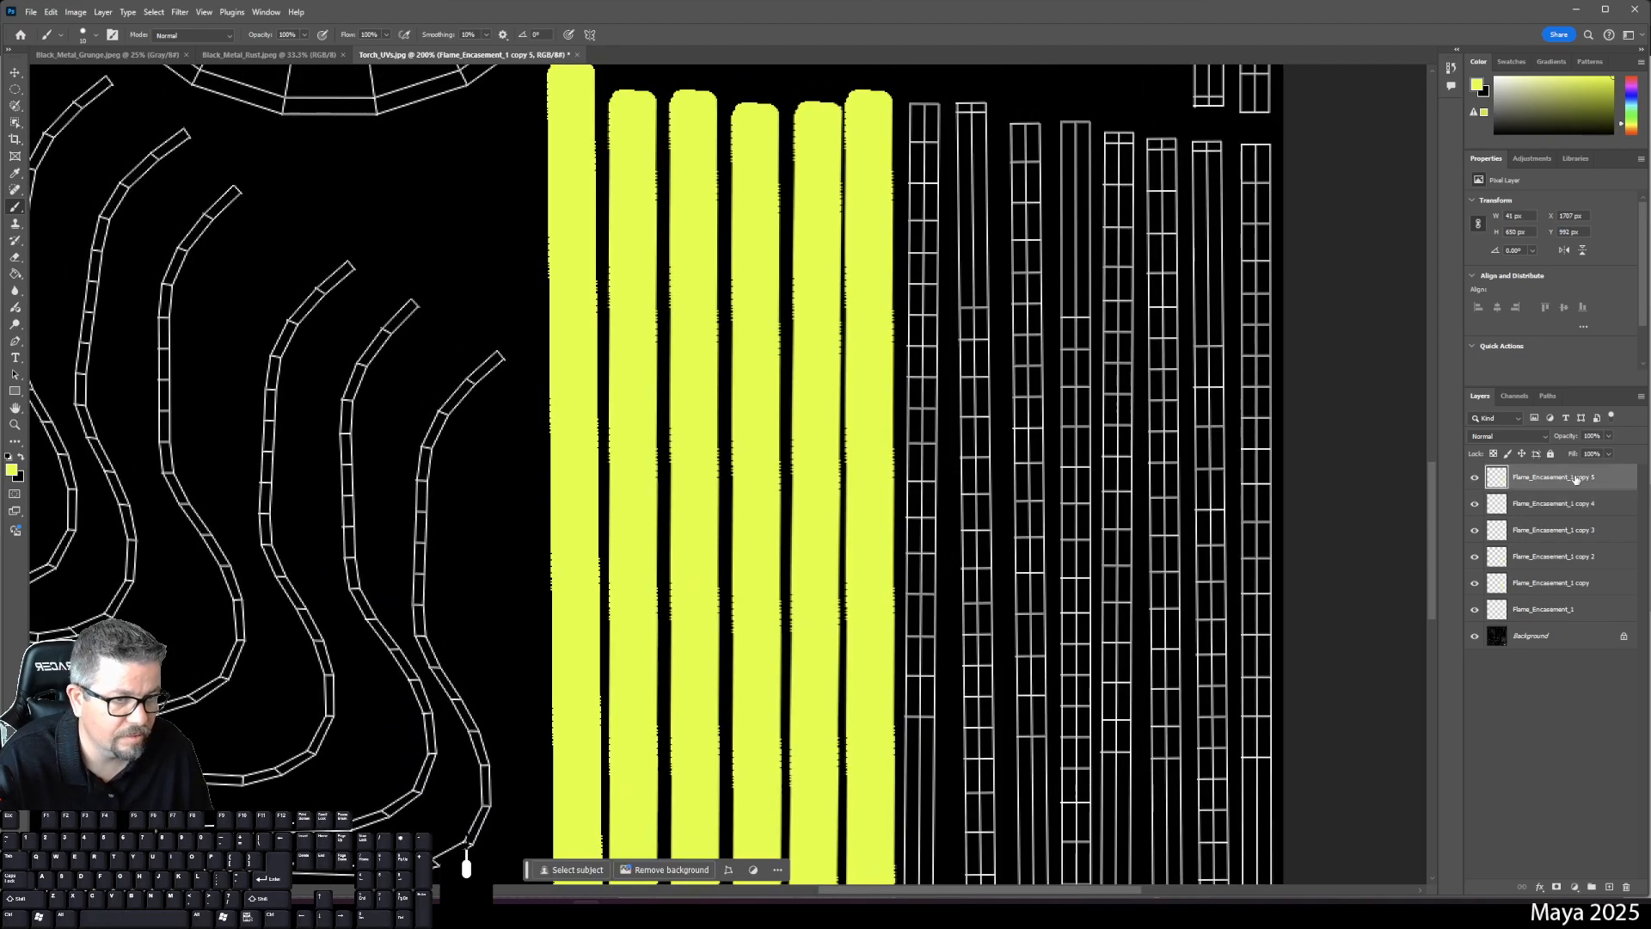
key("ctrl+t")
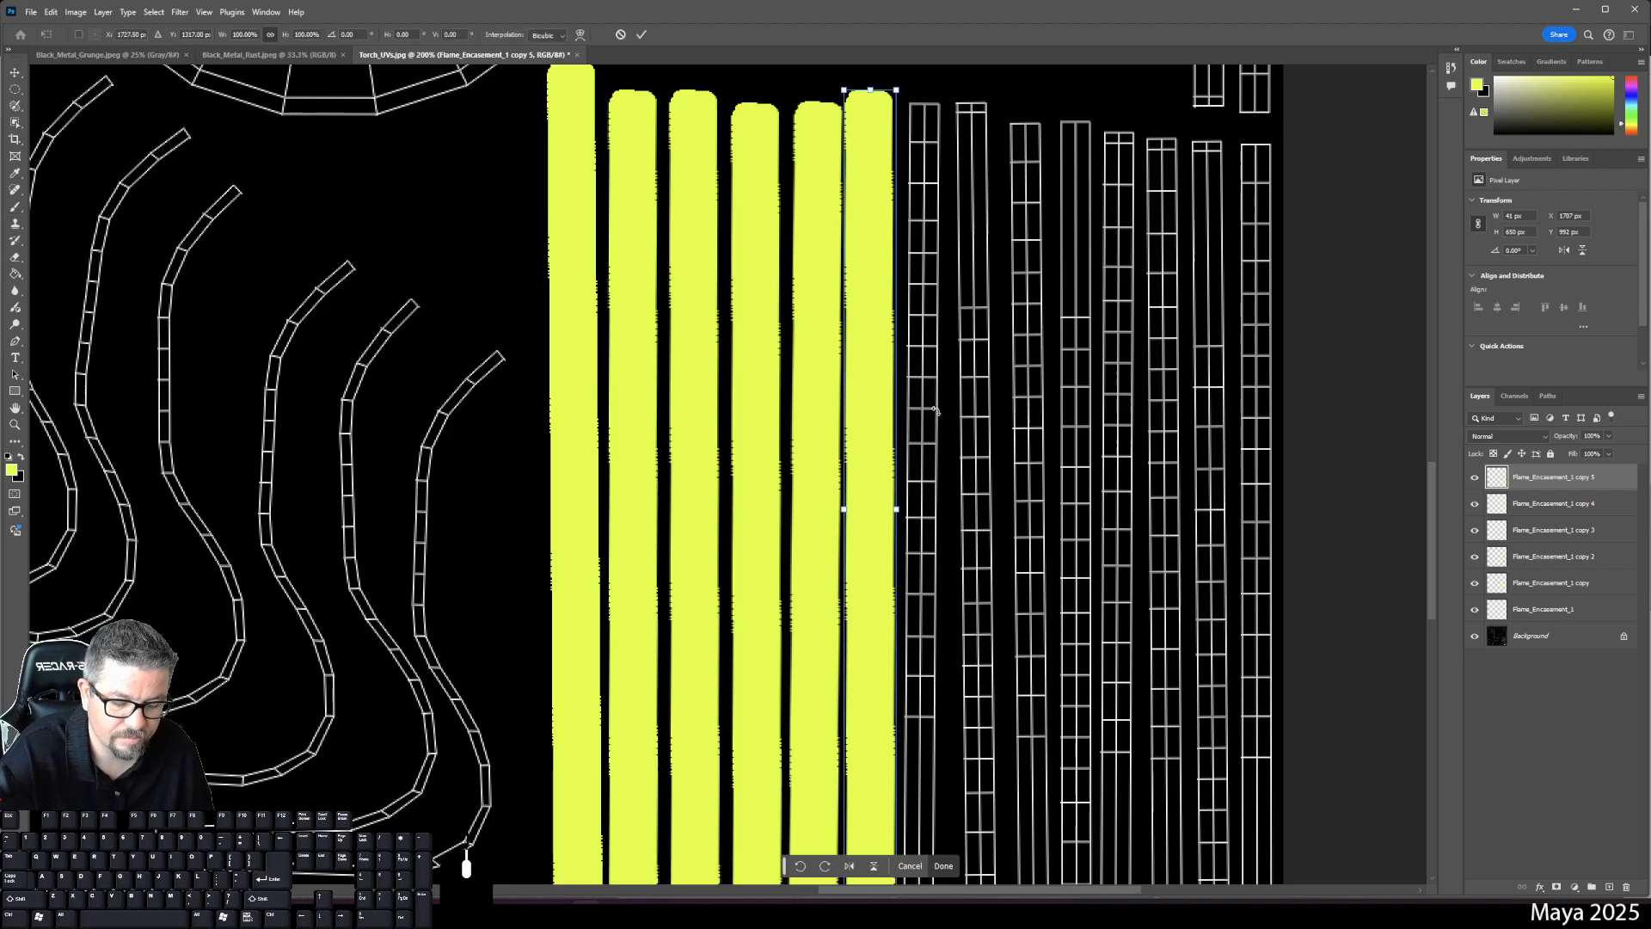
key("Right")
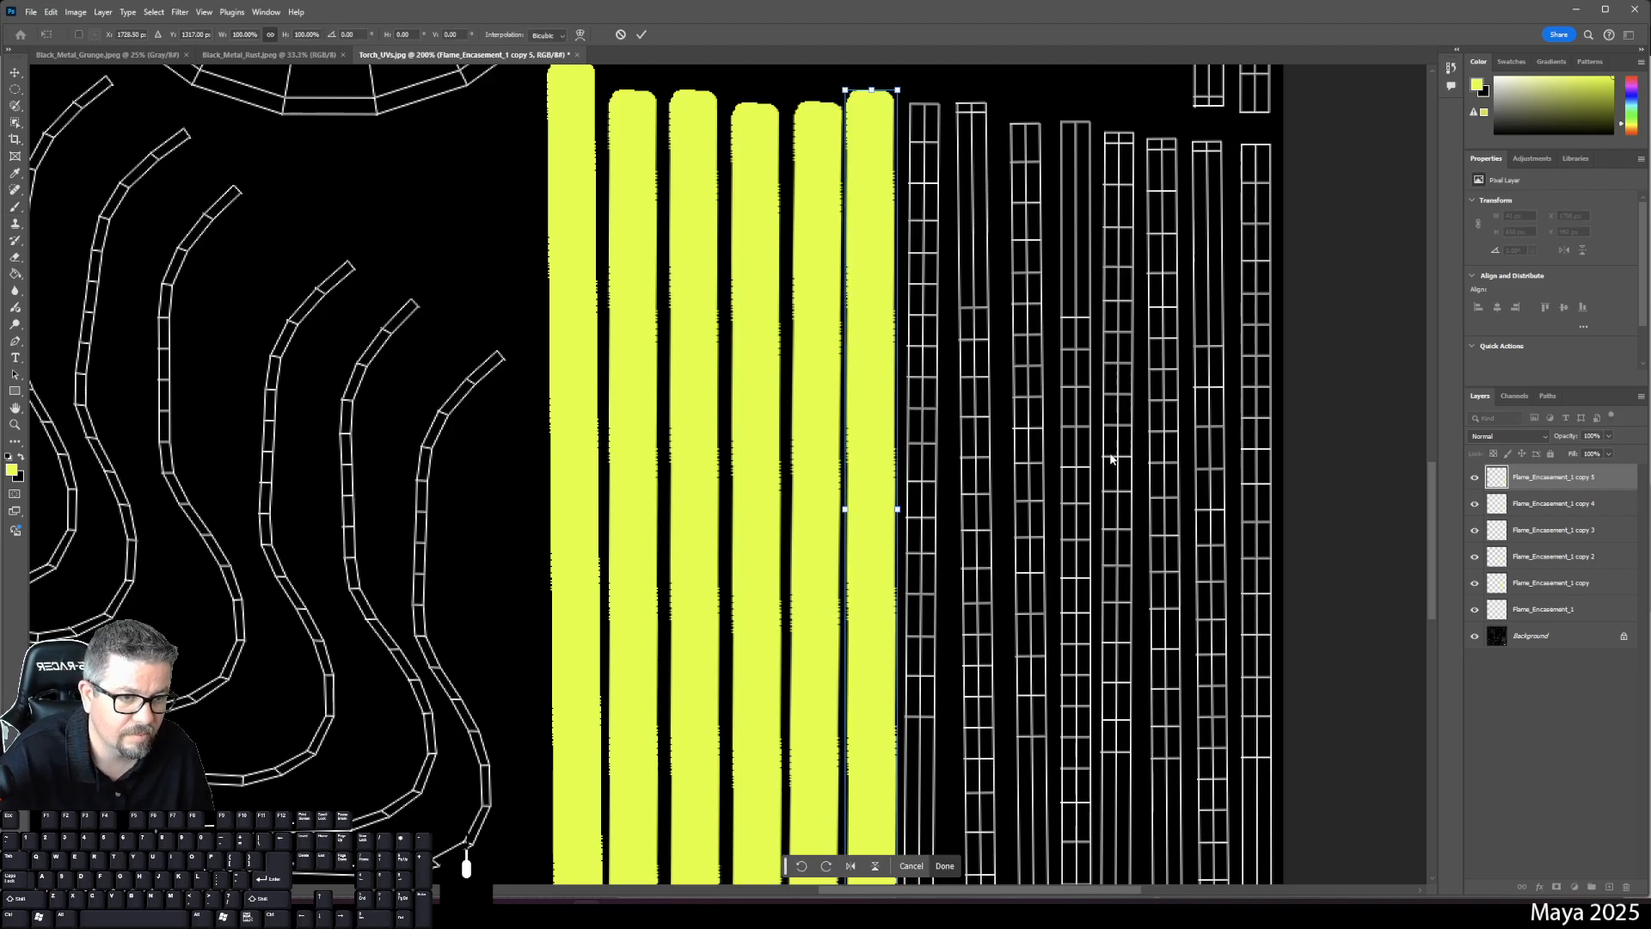
key("Return")
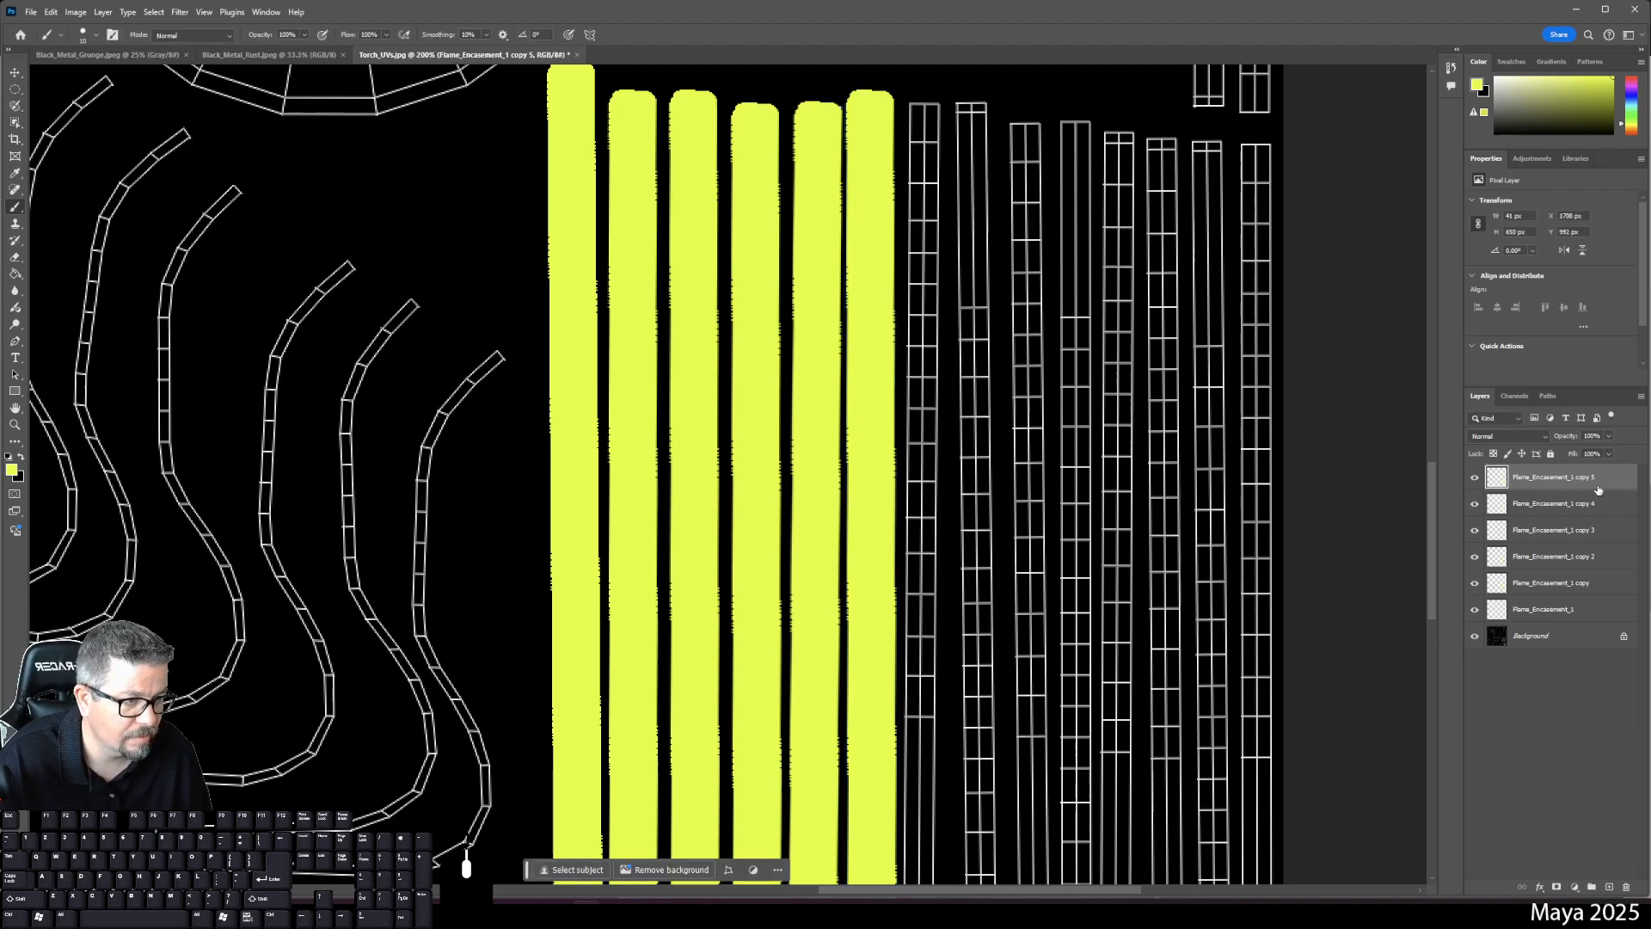
- Duplicate copy 5 into copy 6 and align it on the next UV column
mouse_move(1572, 484)
left_mouse_down()
mouse_move(1577, 699)
mouse_move(1609, 887)
left_mouse_up()
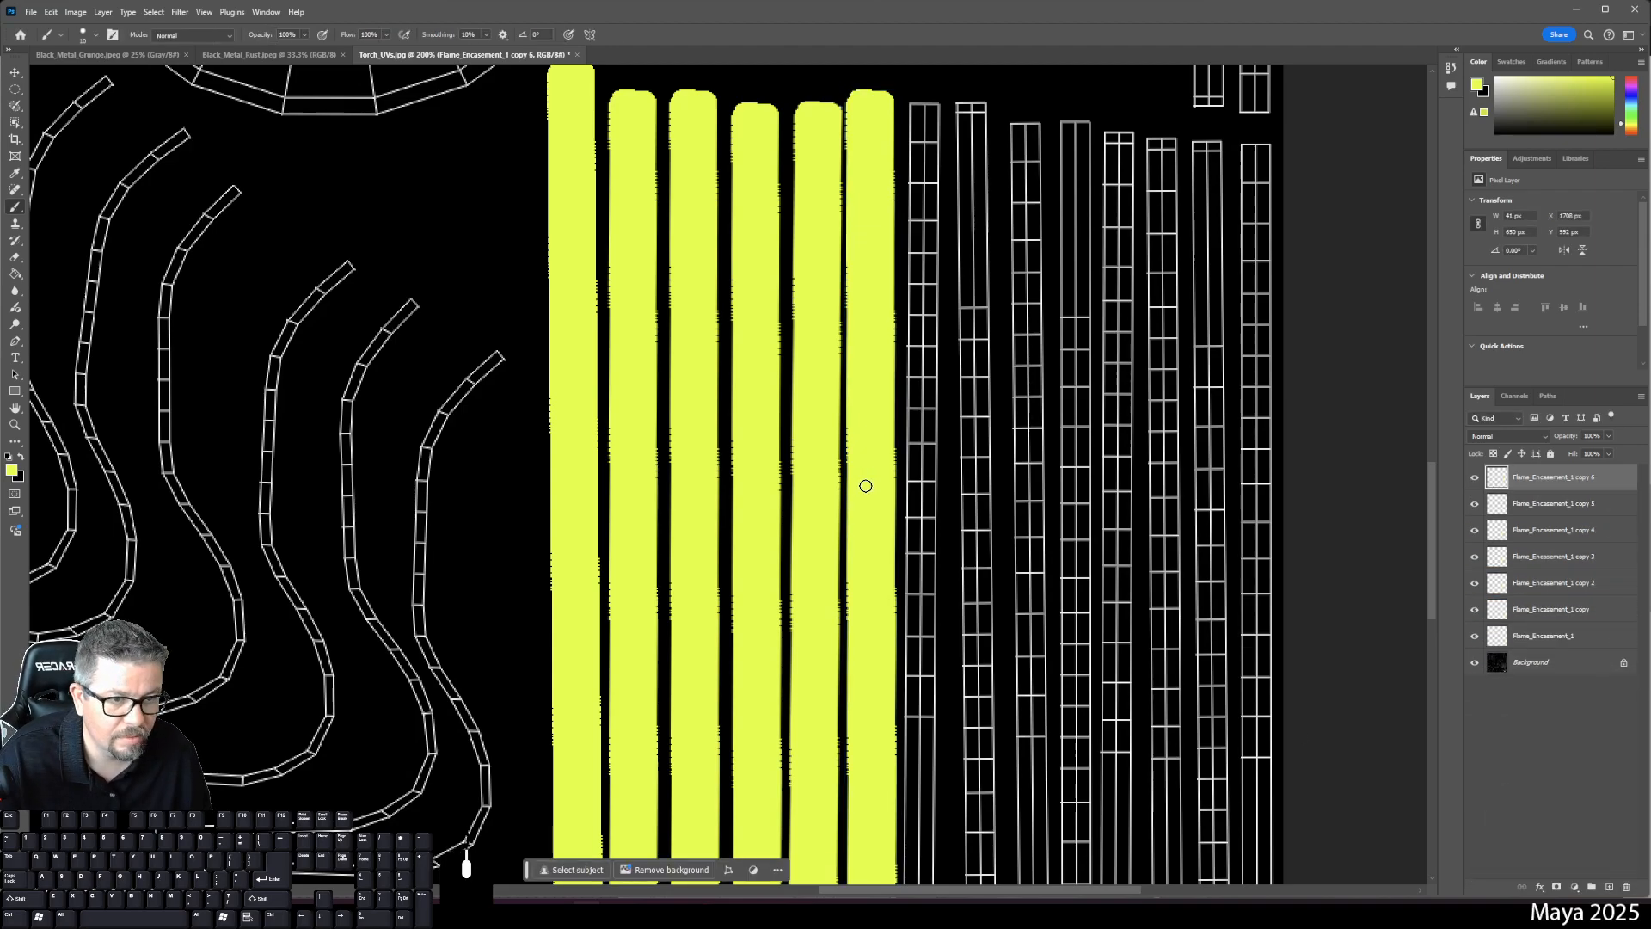
key("ctrl+t")
left_click_drag(888, 295, 922, 313)
scroll(1028, 215, "down", 5)
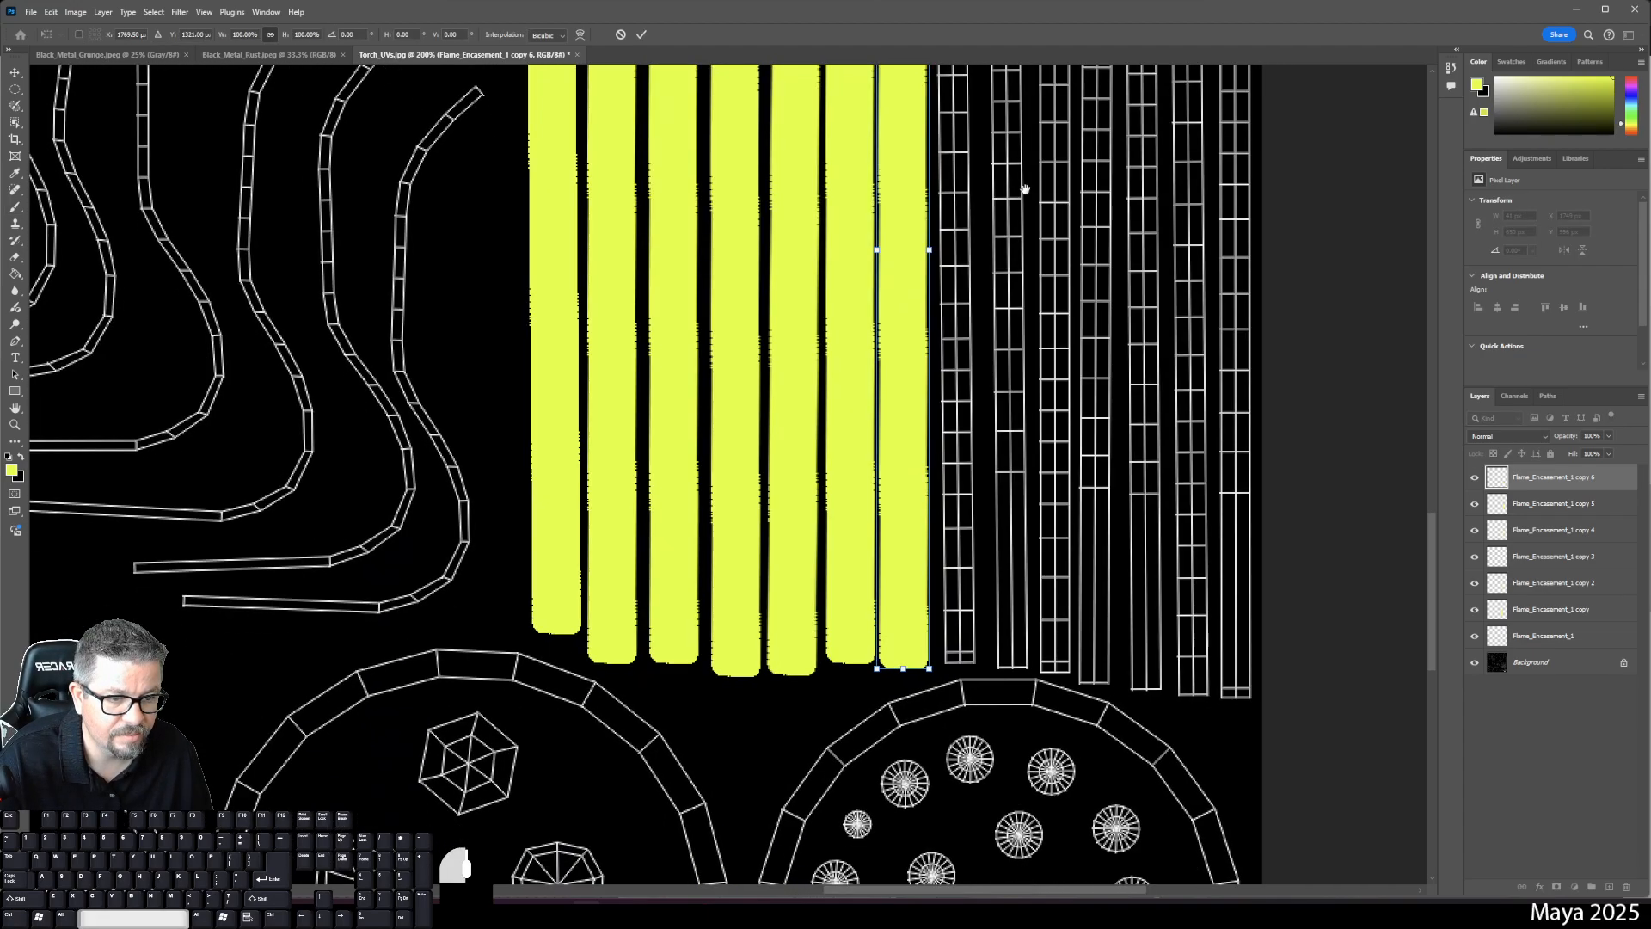
key("Right")
key("Down")
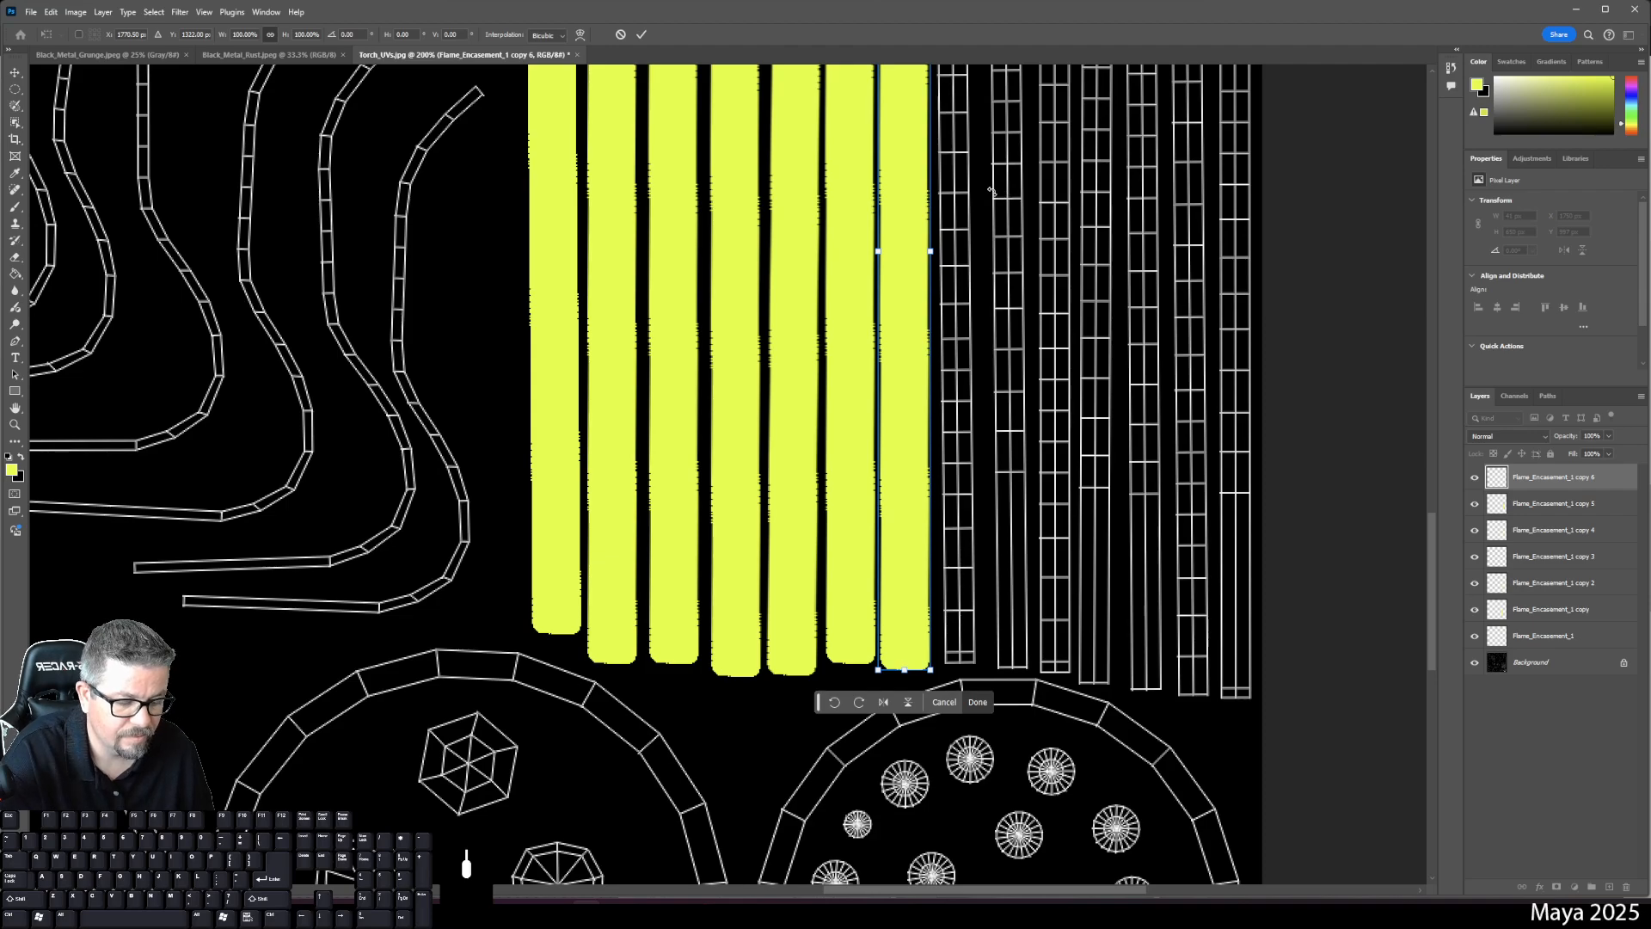
key("Return")
key("b")
- Duplicate into copy 7 with Ctrl+J and move it one column right
key("ctrl+j")
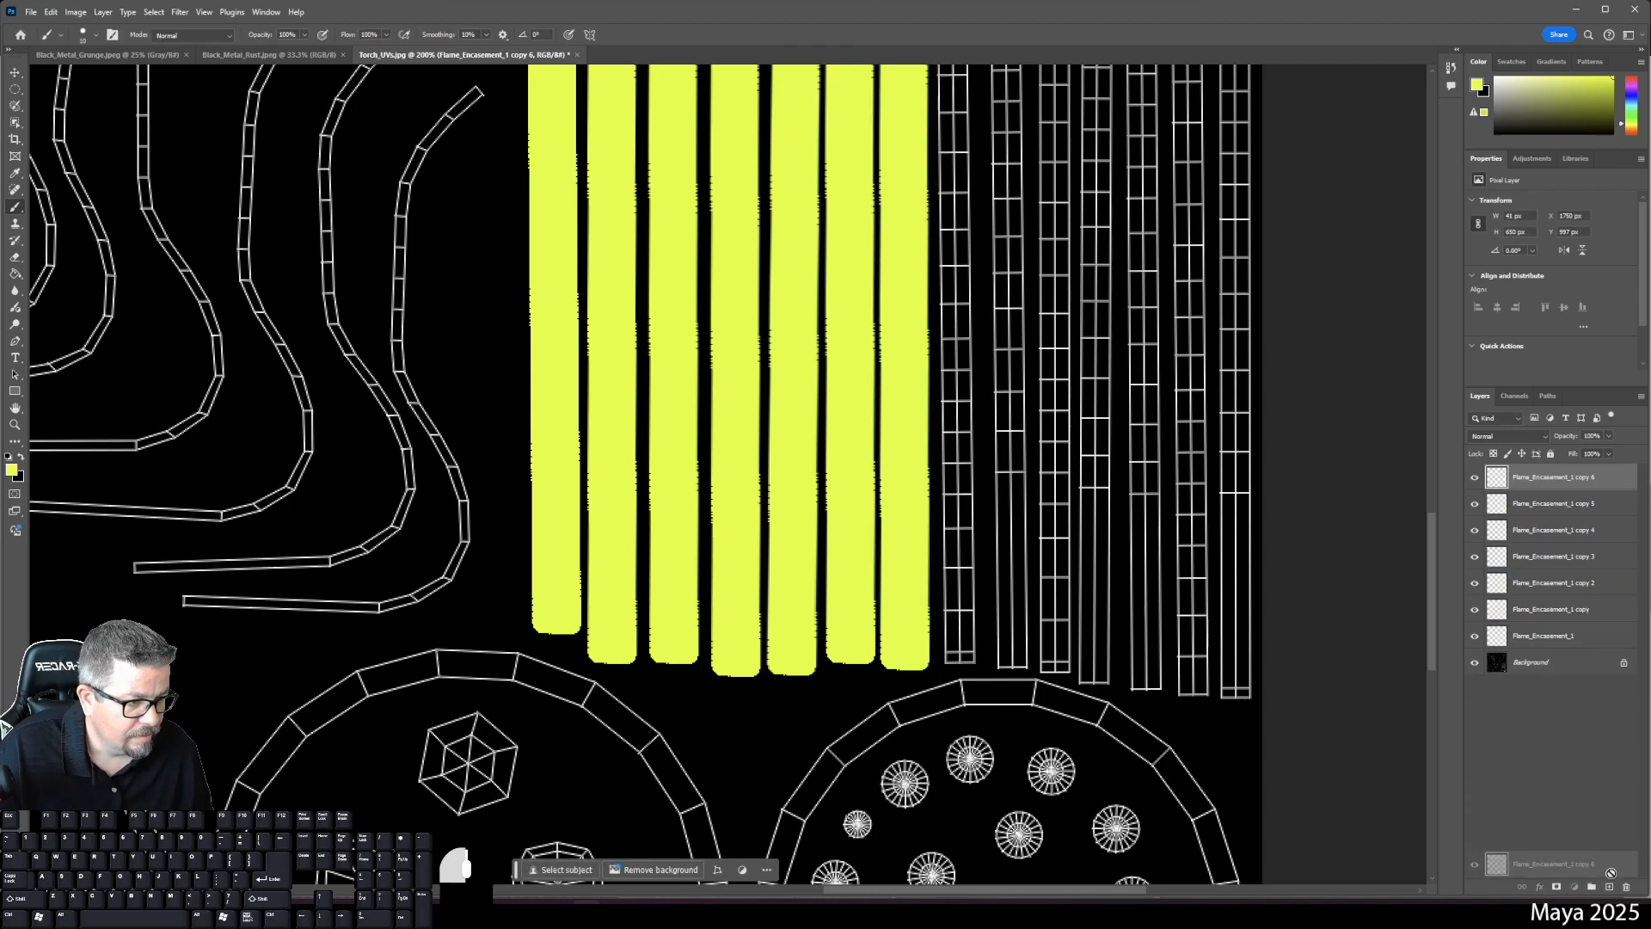
key("ctrl+t")
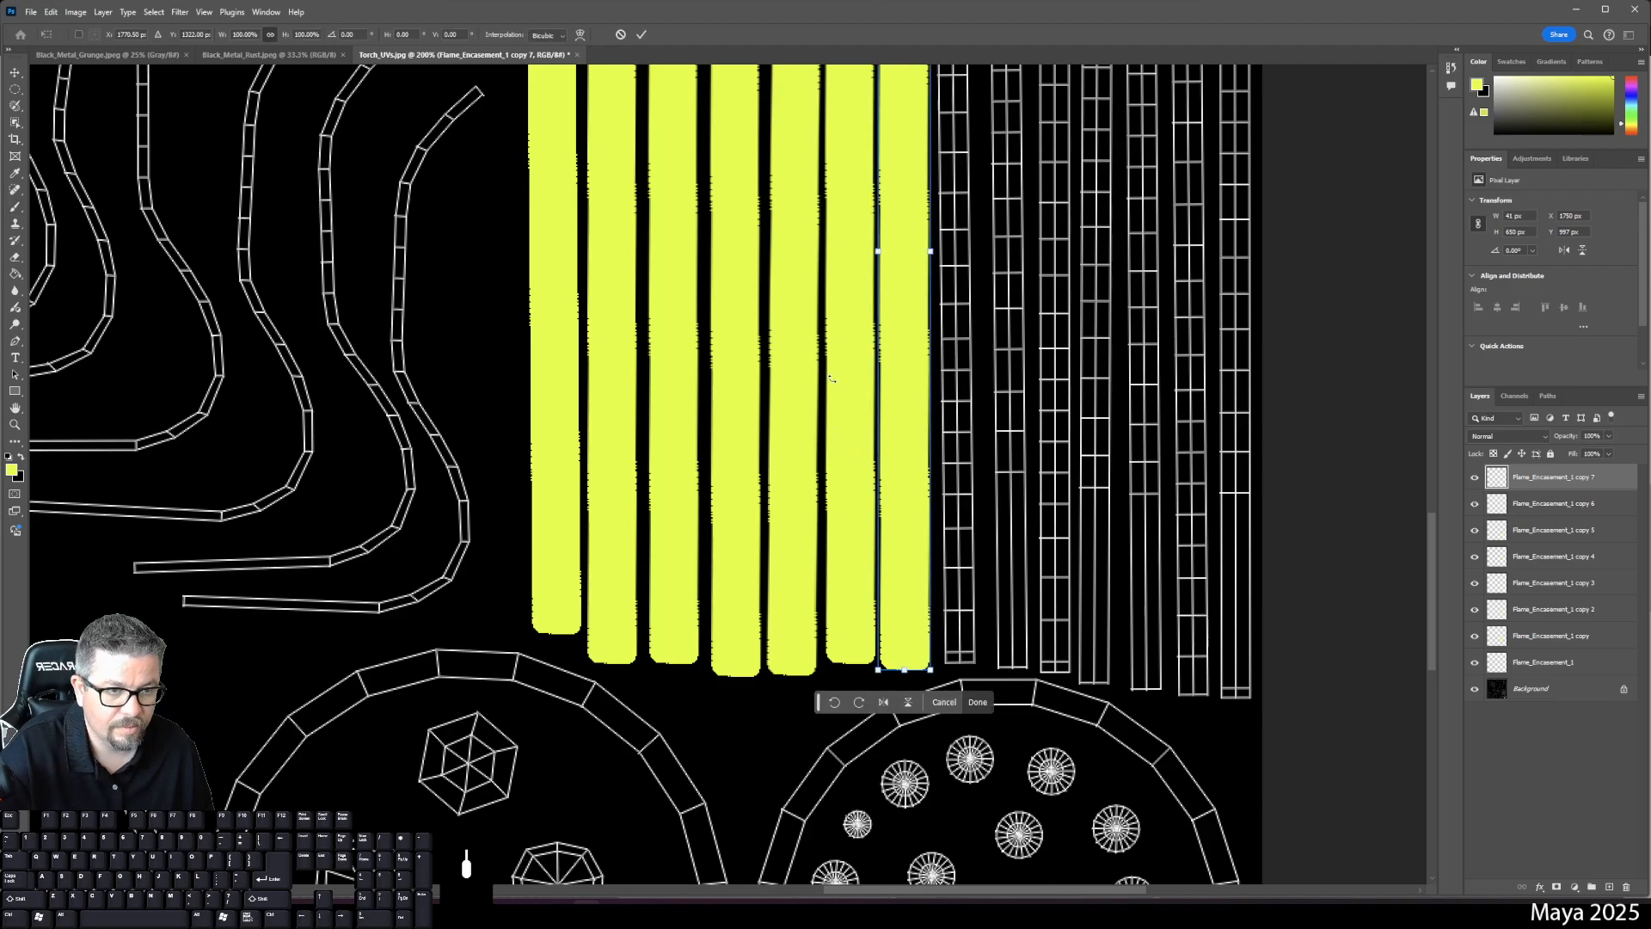
left_click_drag(908, 337, 960, 336)
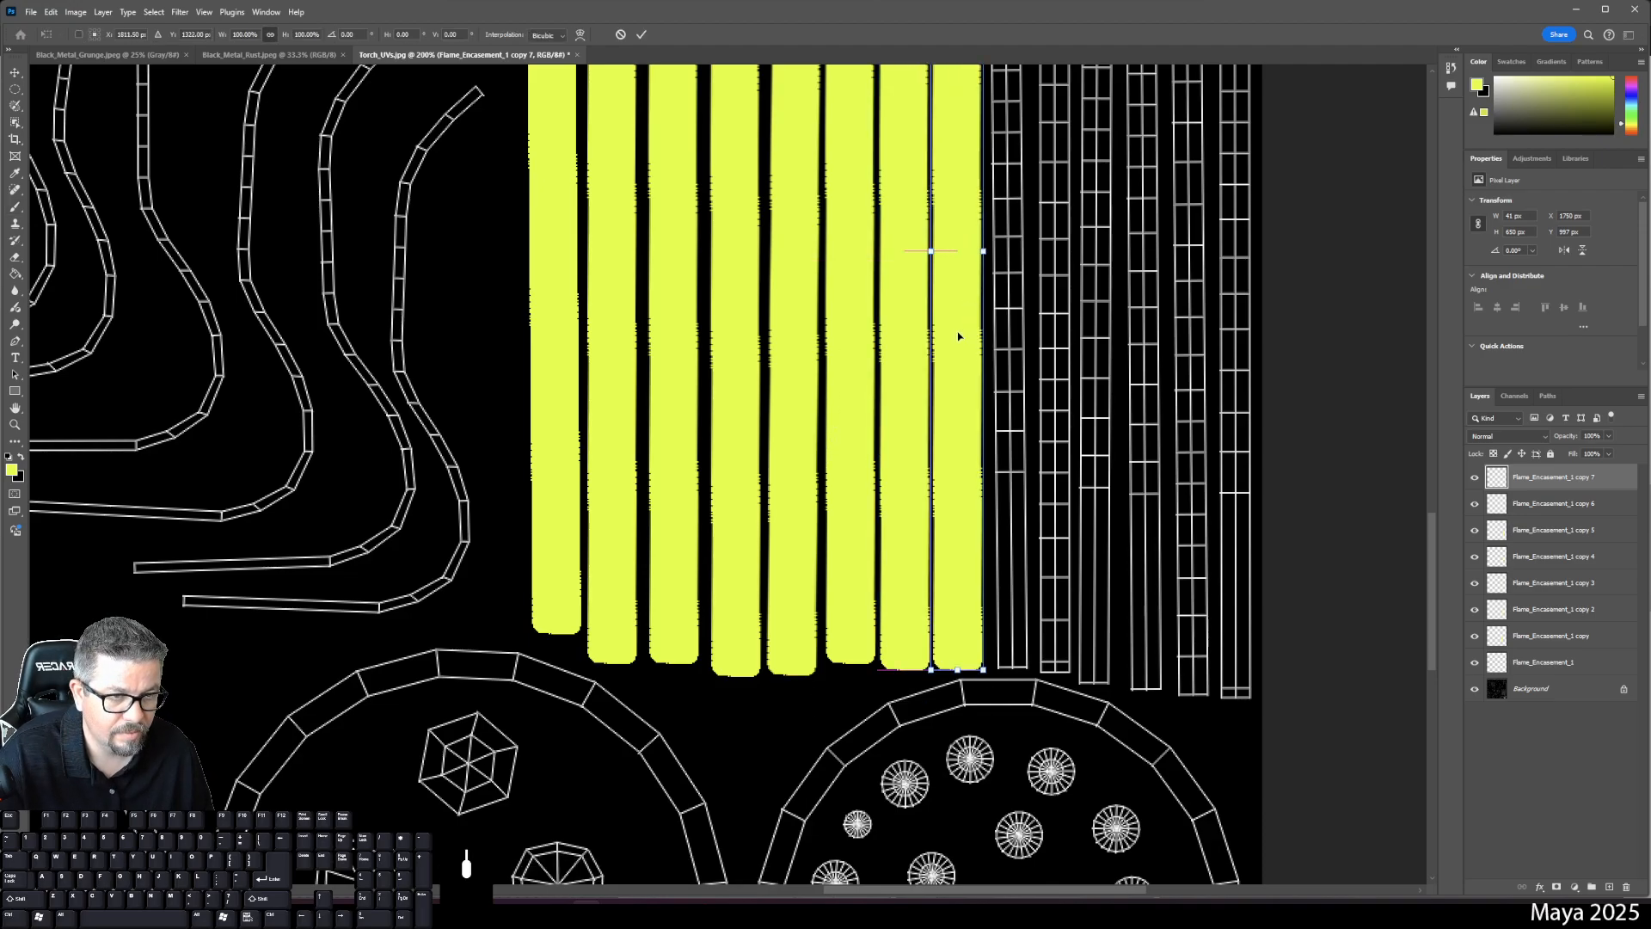
key("space")
left_click_drag(1096, 262, 1081, 520)
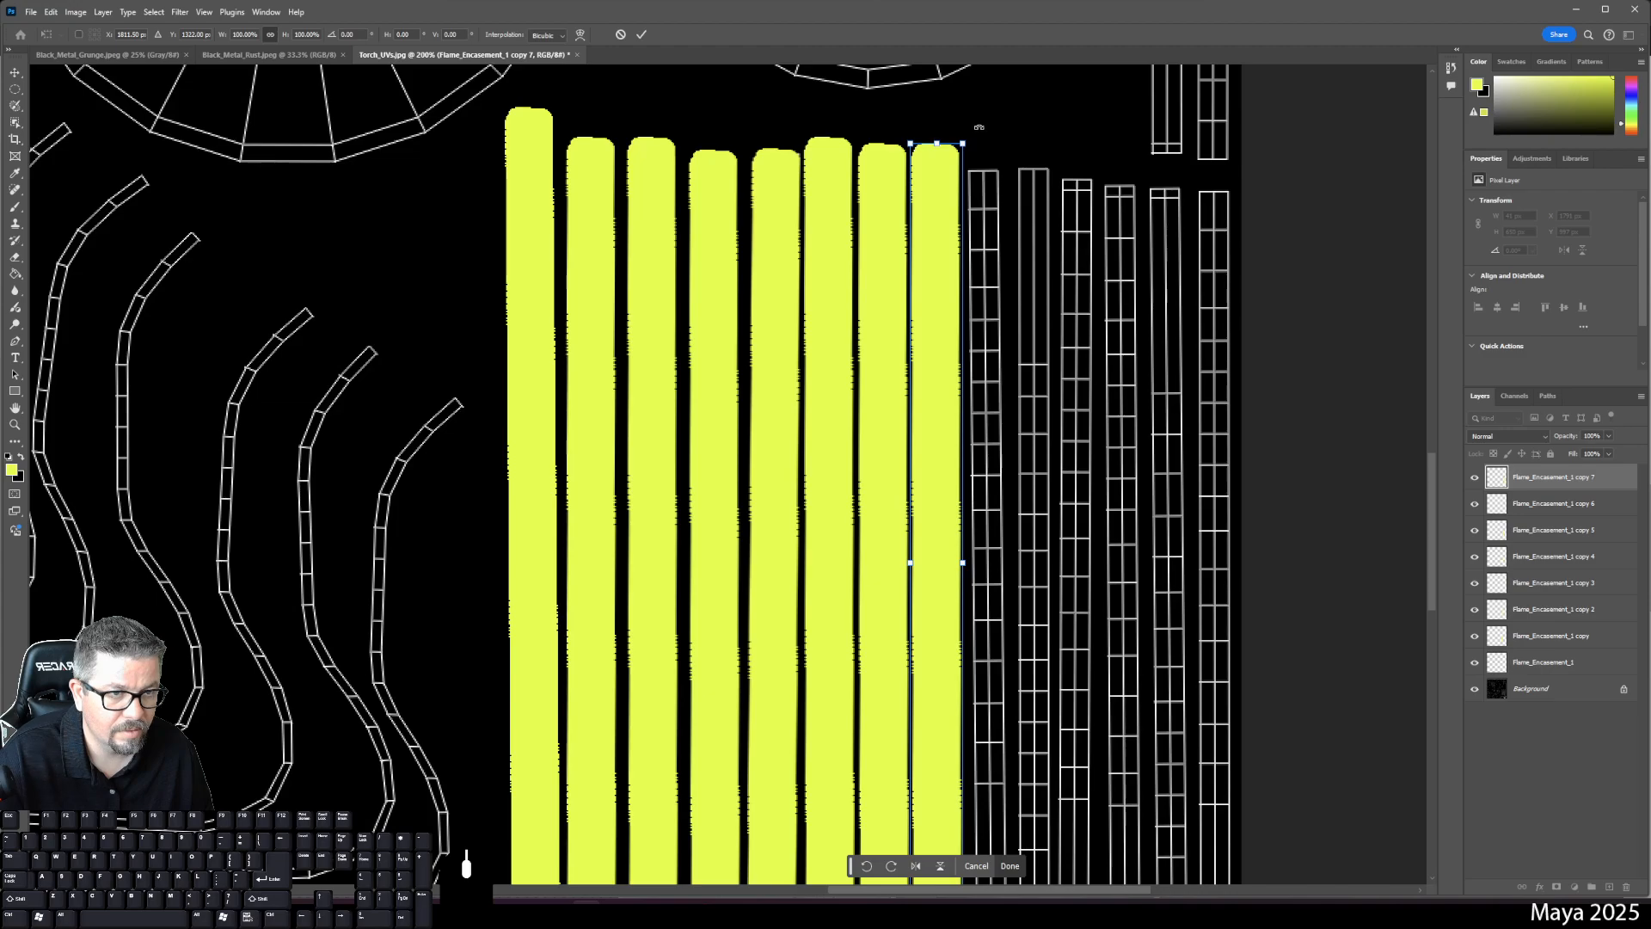
key("Return")
key("b")
key("space")
left_click_drag(1081, 343, 1054, 195)
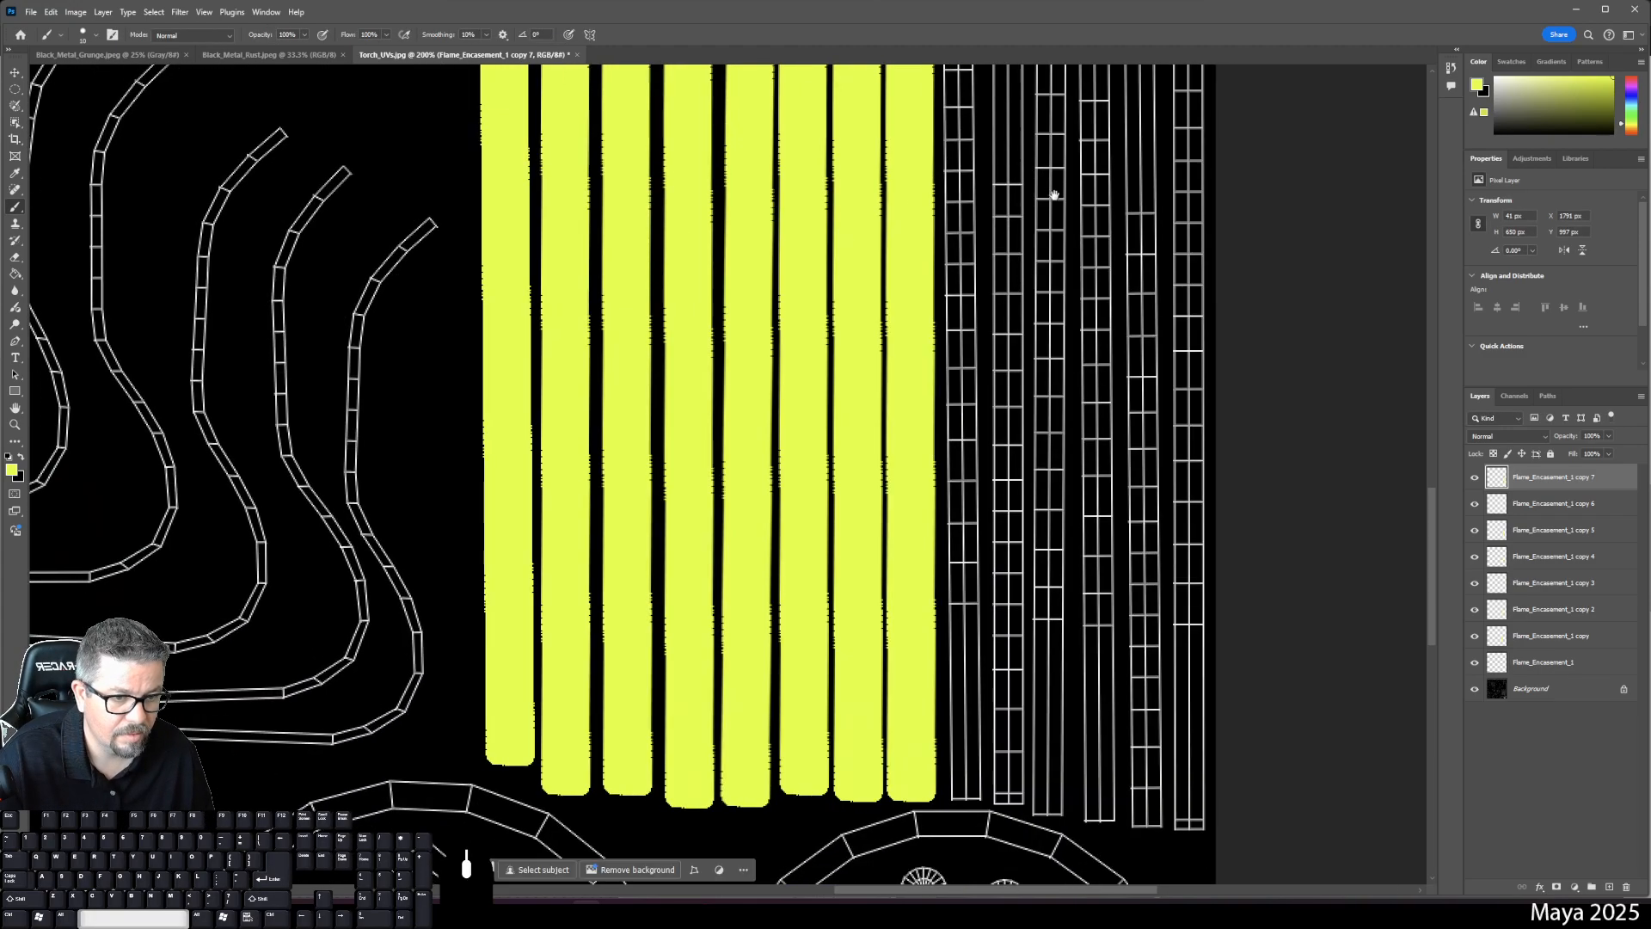
- Duplicate into copy 8 and move it one column right
left_click_drag(1539, 476, 1608, 887)
key("ctrl+t")
left_click_drag(901, 371, 960, 379)
key("space")
left_click_drag(1018, 378, 968, 567)
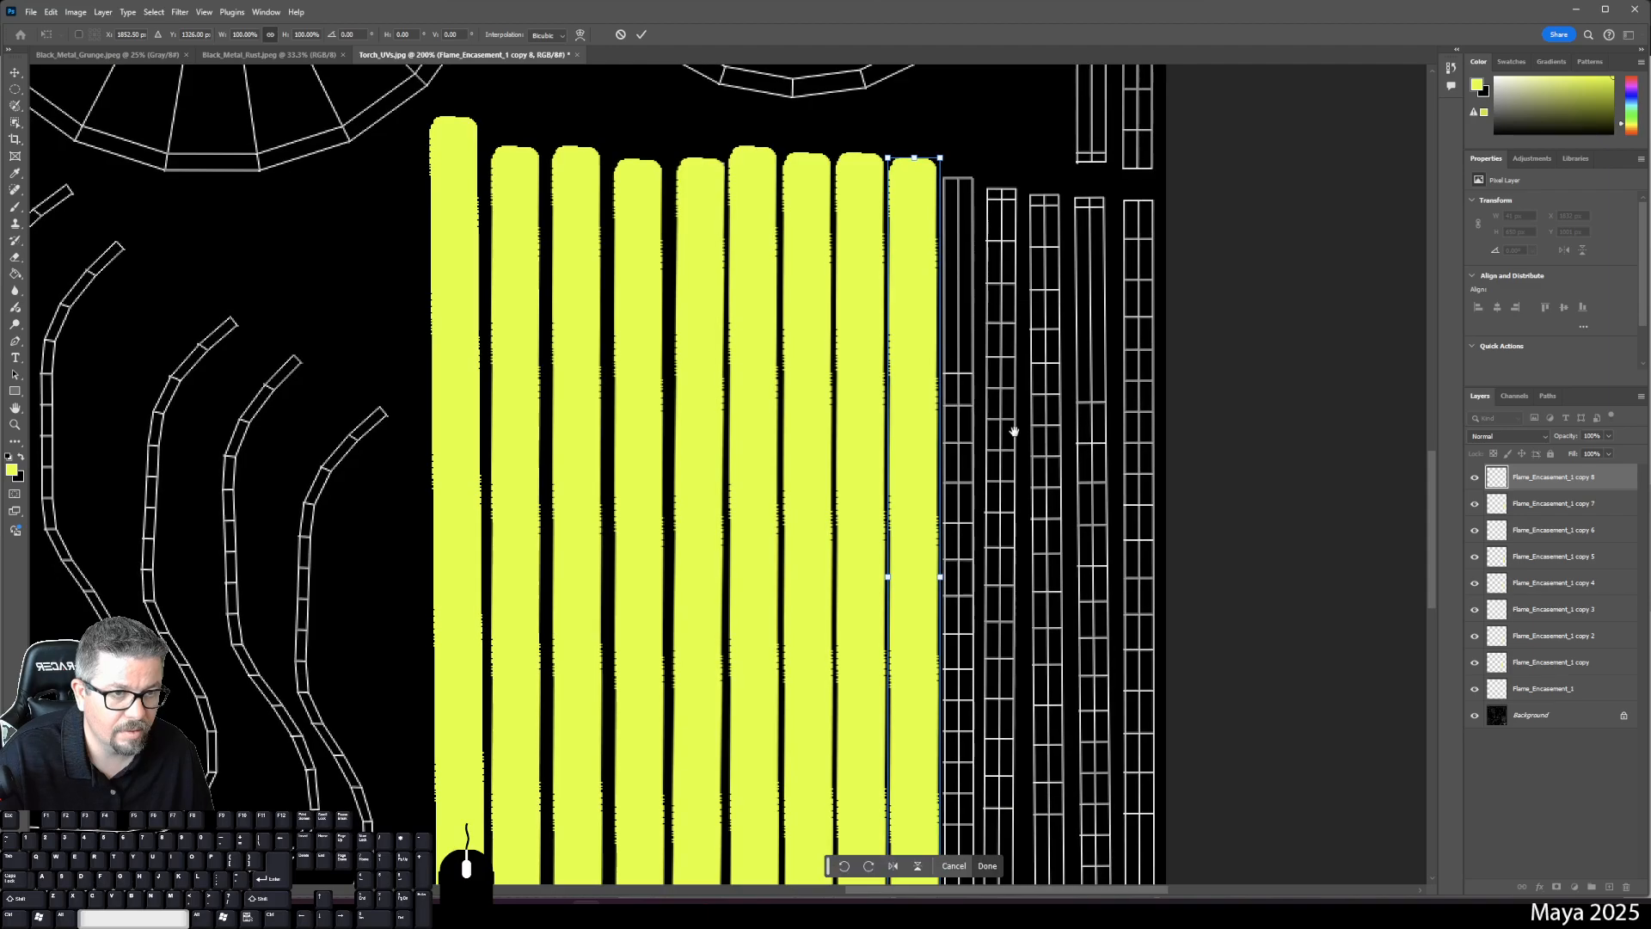
key("Return")
- Add copy 9 on the last column, narrowed and nudged to fit it
left_click_drag(1528, 482, 1610, 886)
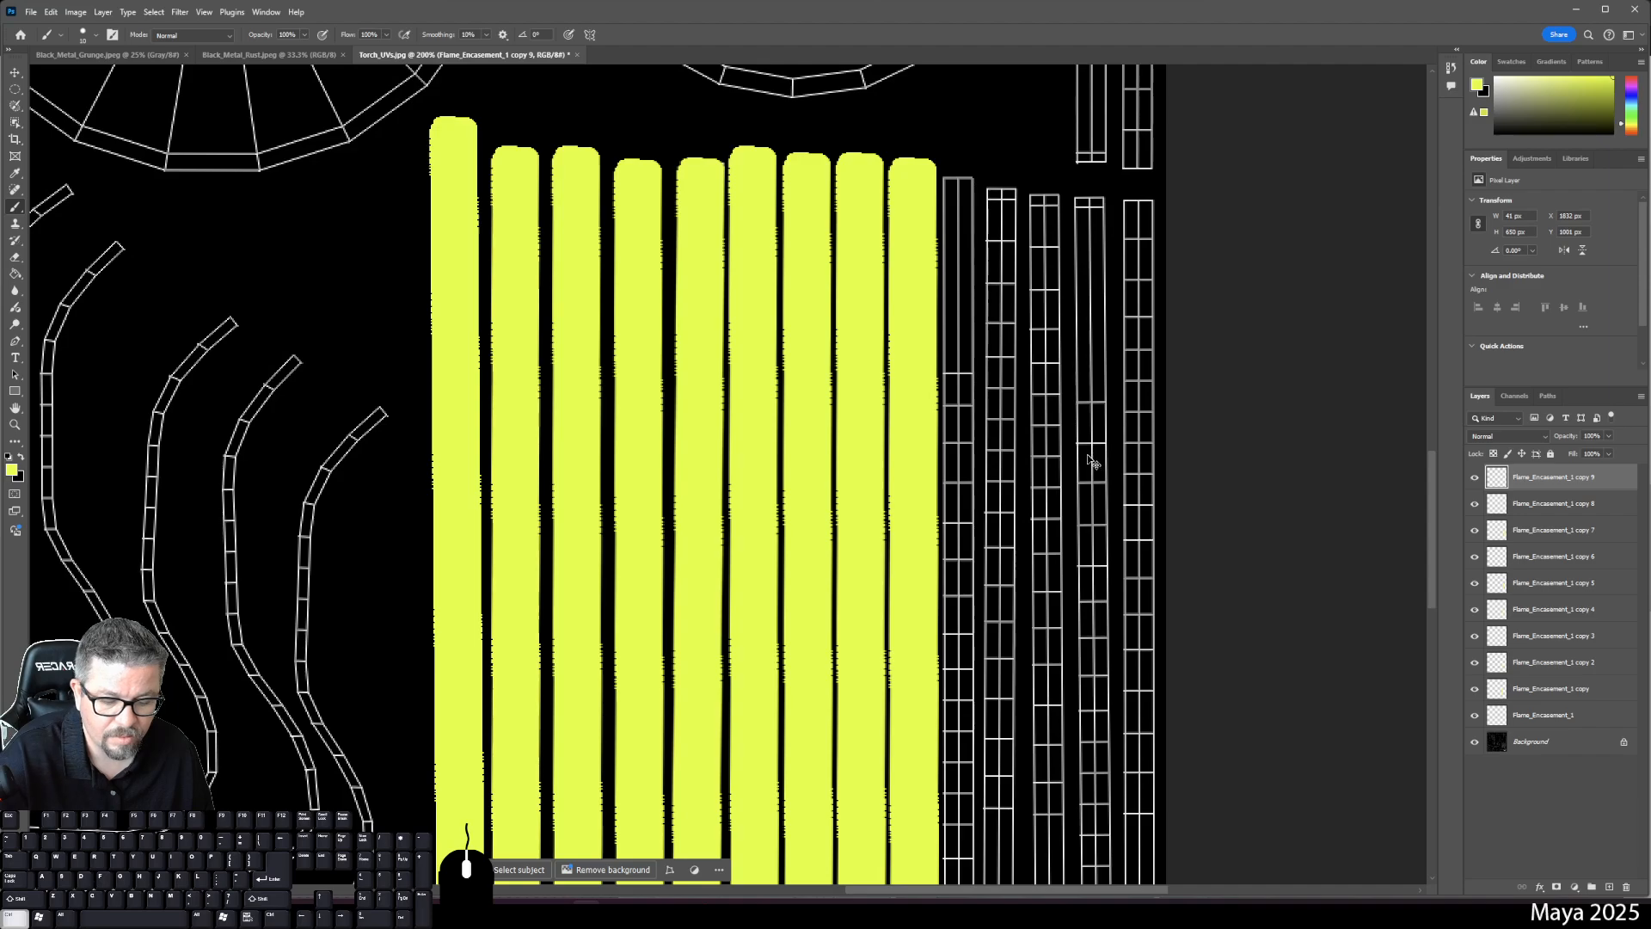
key("ctrl+t")
left_click_drag(913, 391, 964, 415)
key("Left")
key("Left")
key("Left")
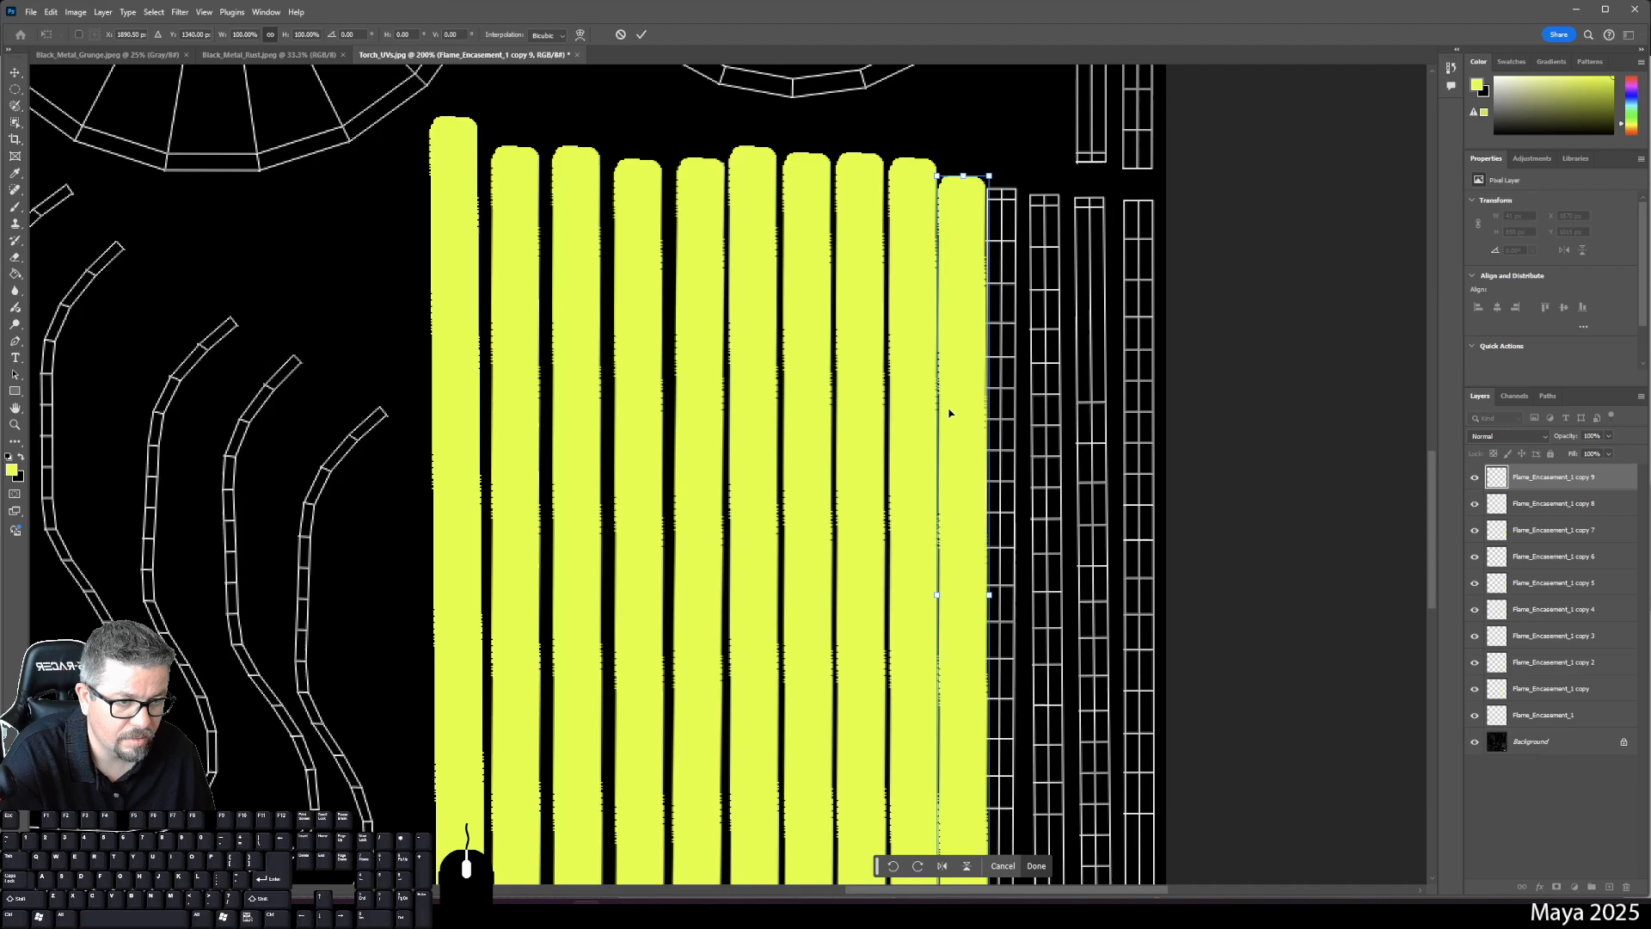
mouse_move(992, 595)
left_mouse_down()
mouse_move(968, 594)
mouse_move(982, 595)
left_mouse_up()
key("Right")
key("Right")
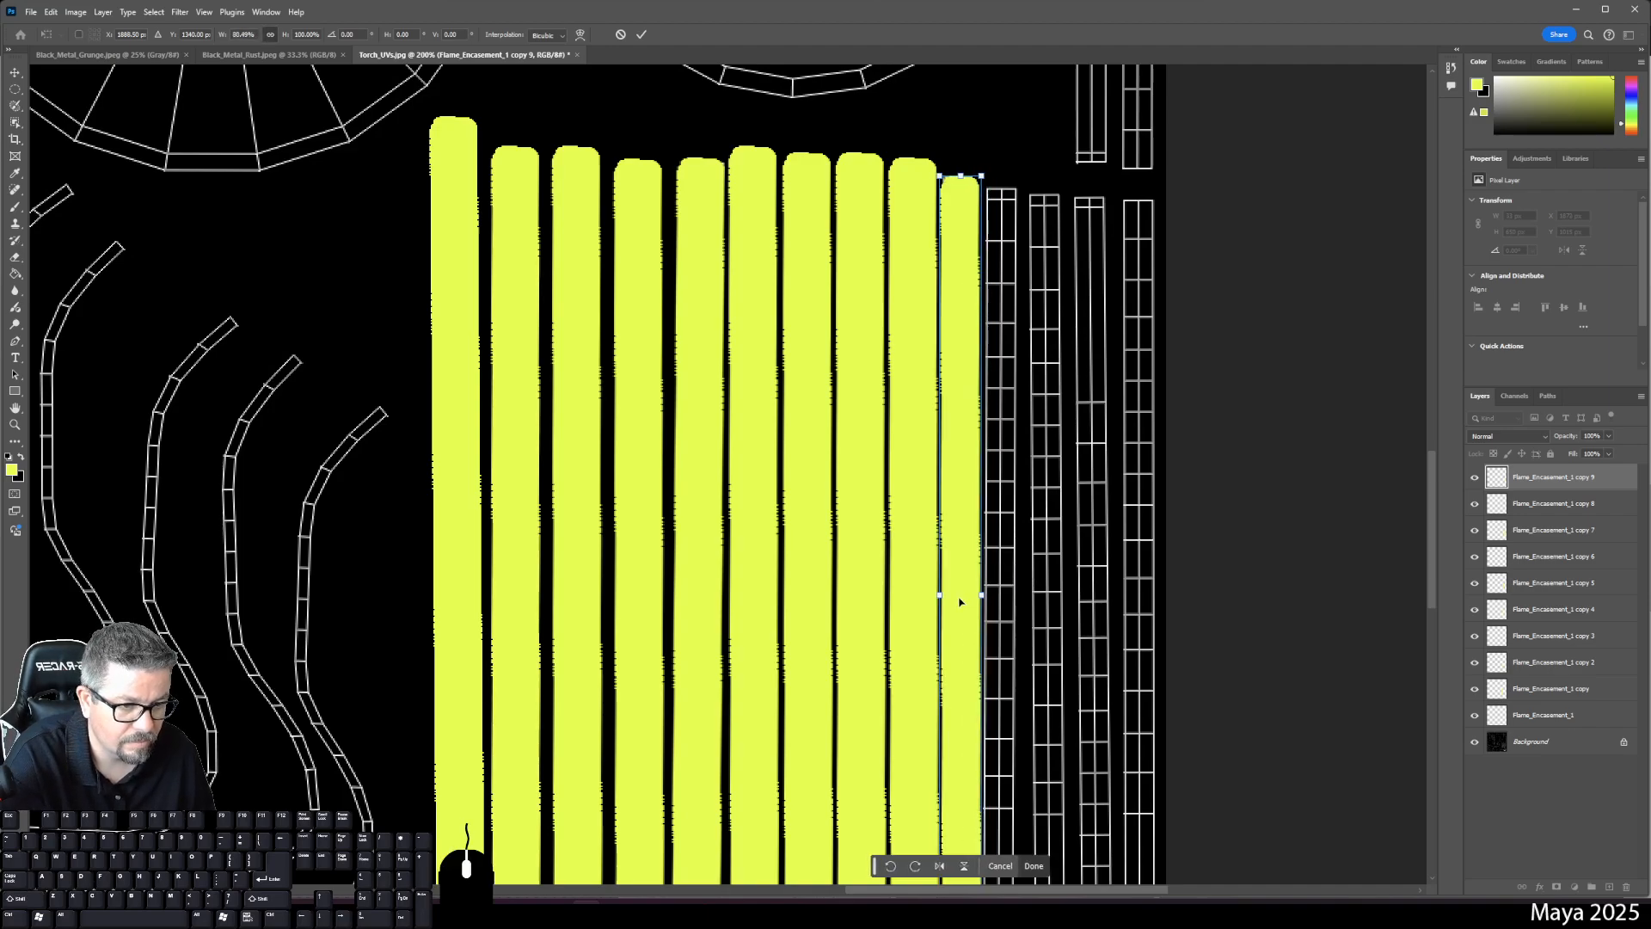
scroll(1050, 627, "down", 5)
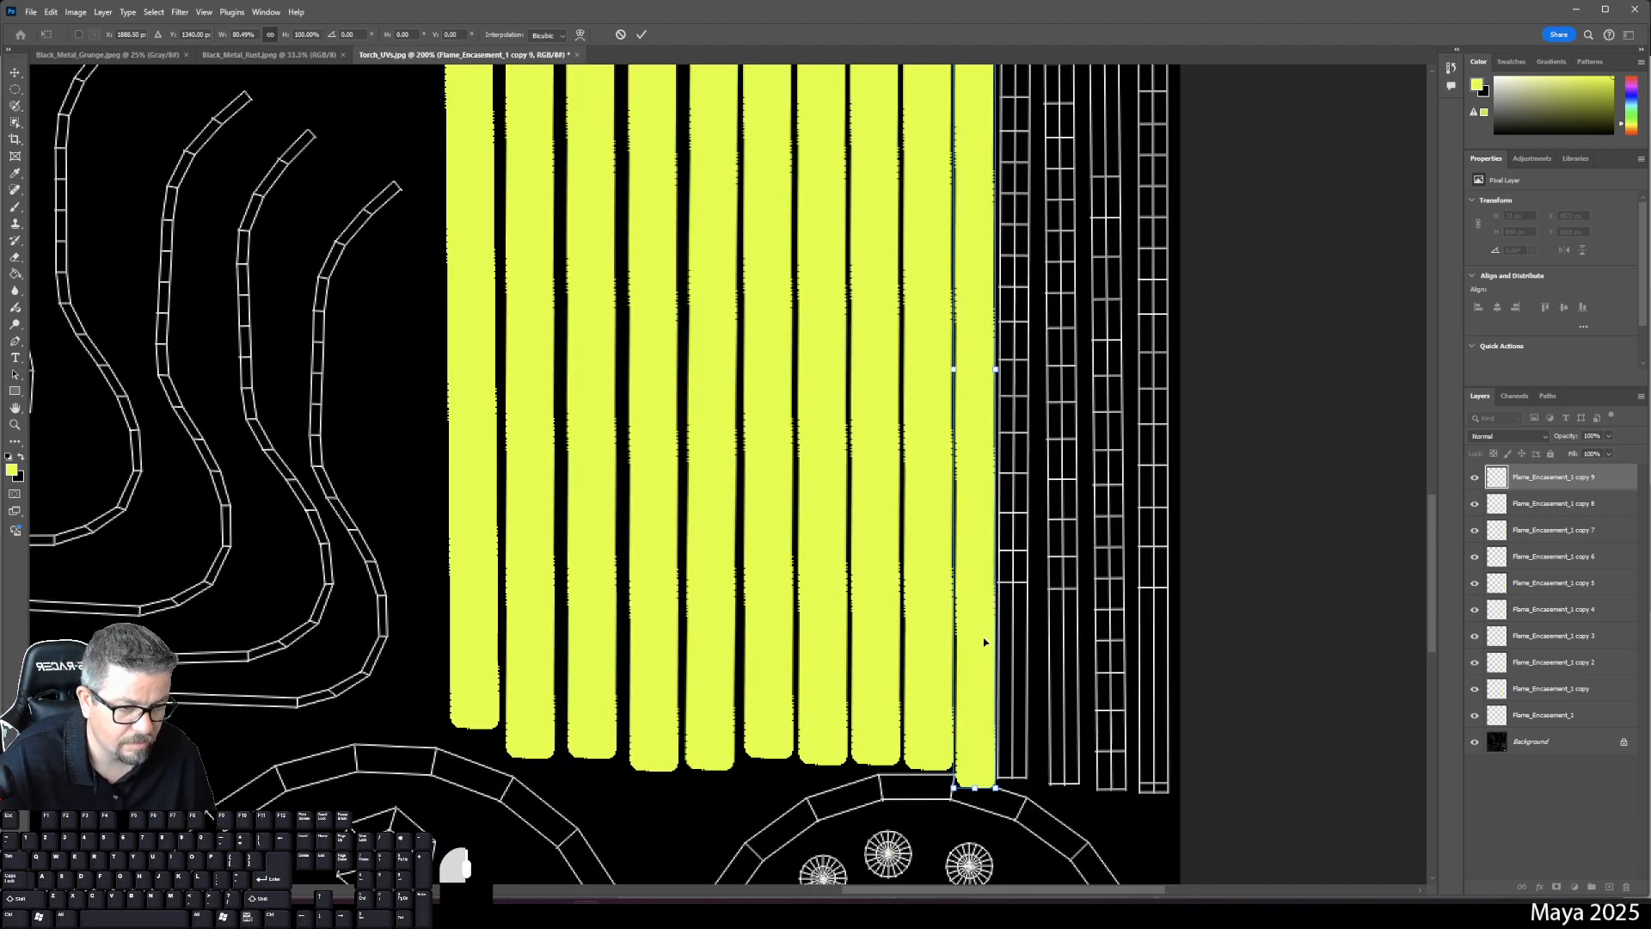
mouse_move(985, 641)
left_mouse_down()
mouse_move(985, 593)
mouse_move(981, 628)
left_mouse_up()
key("Left")
key("Left")
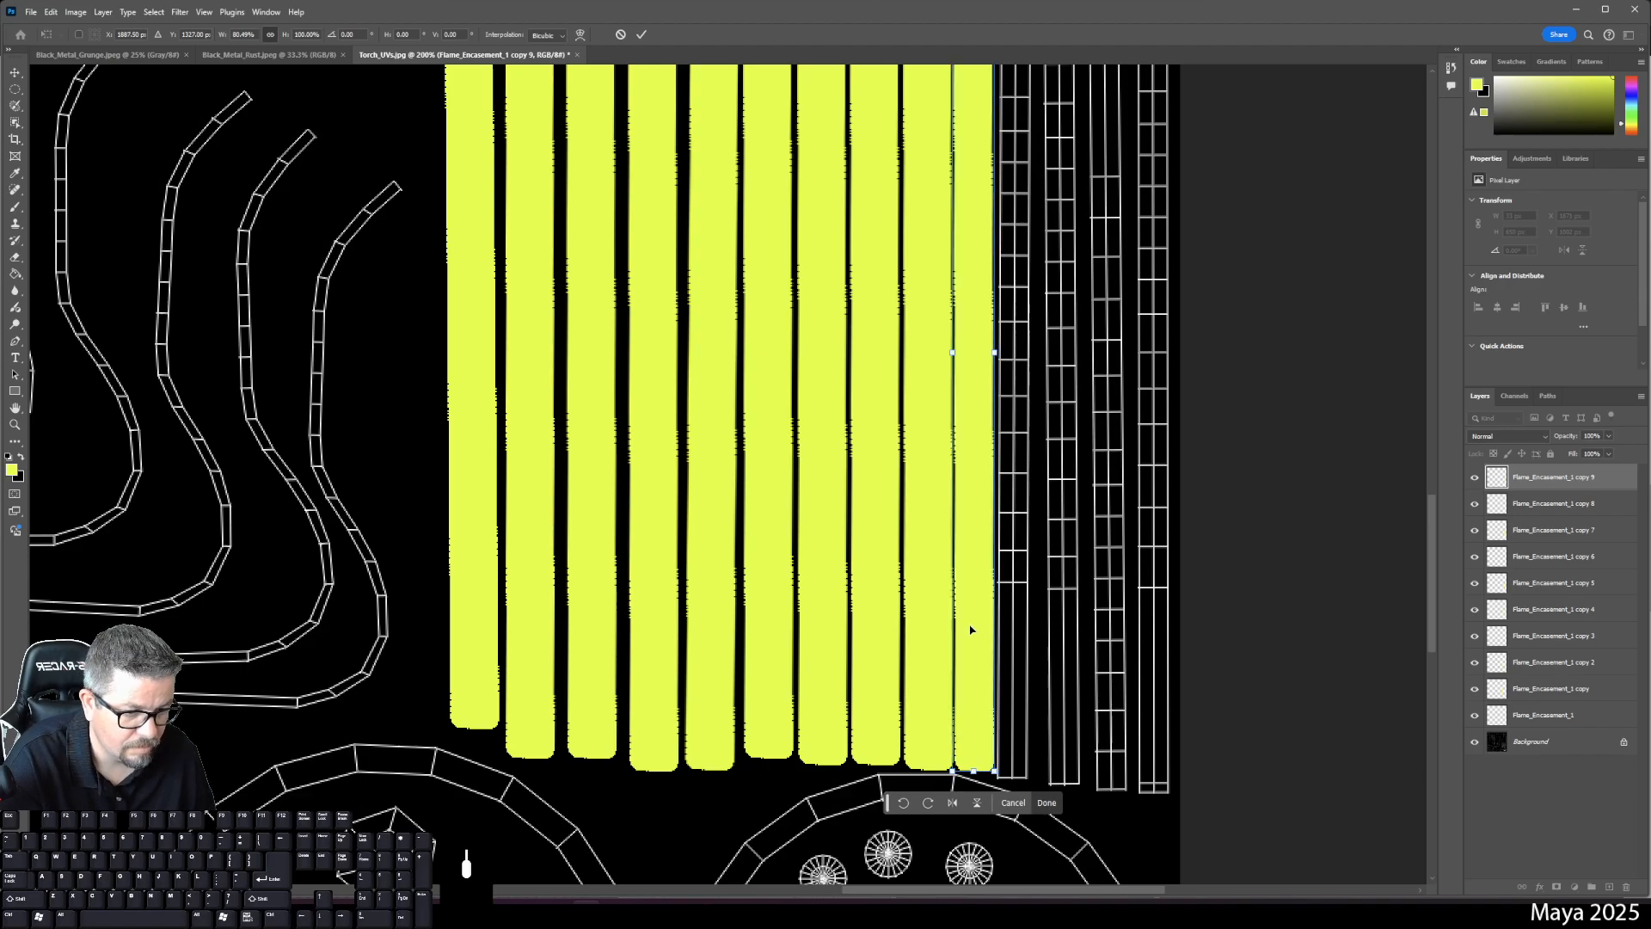
scroll(1020, 490, "up", 5)
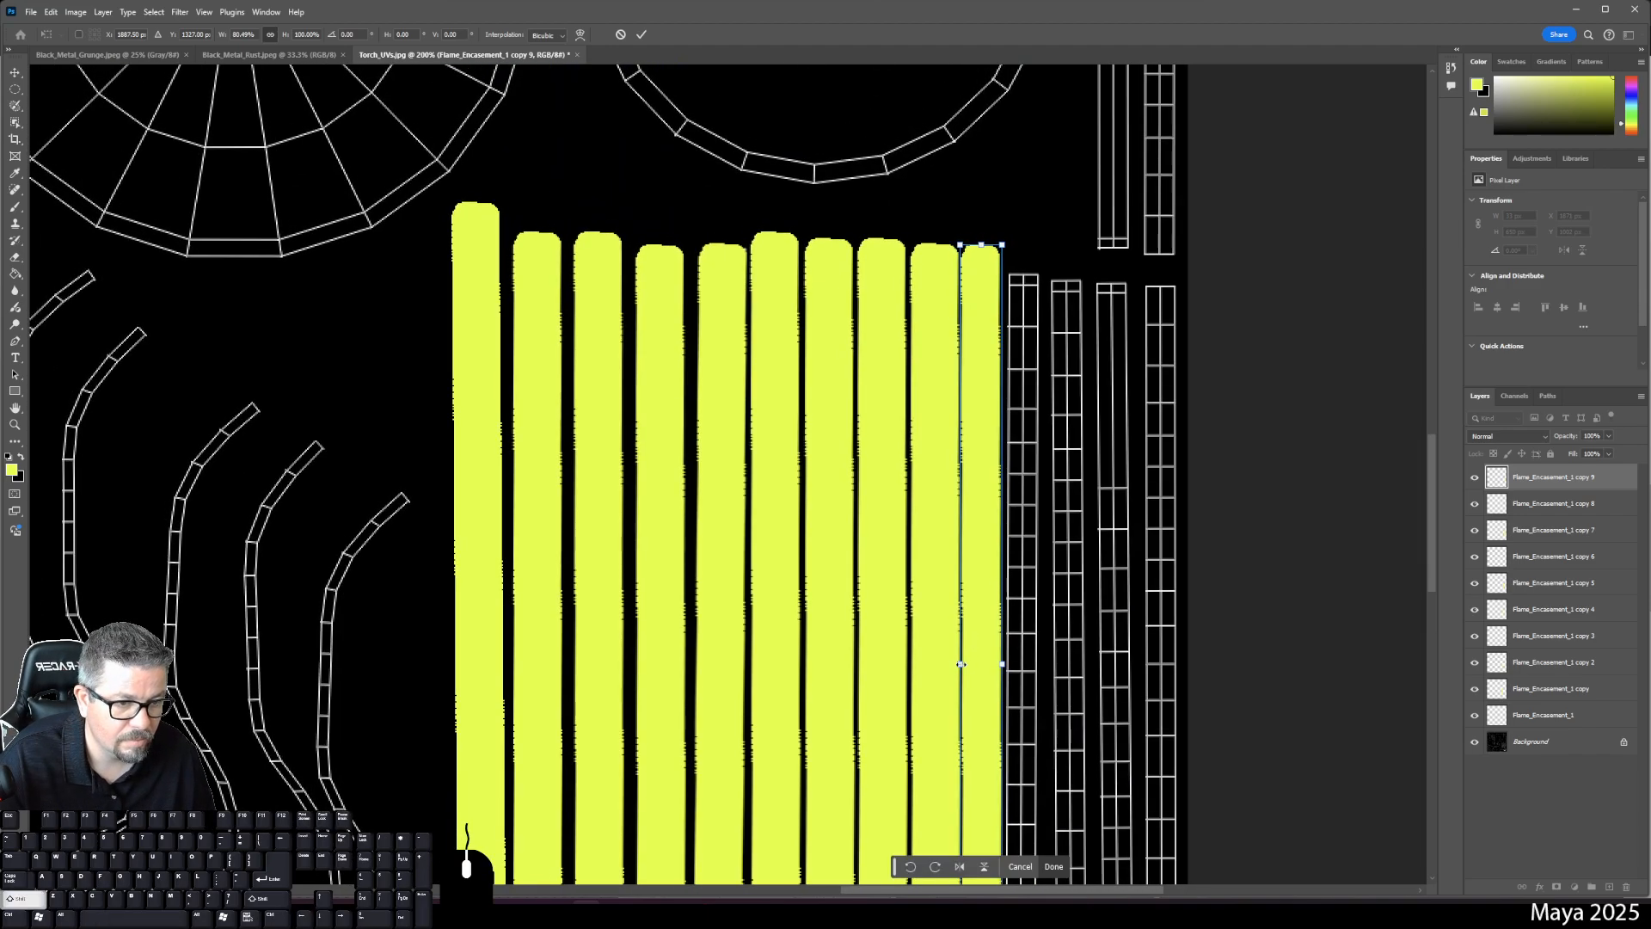
left_click_drag(962, 663, 961, 664)
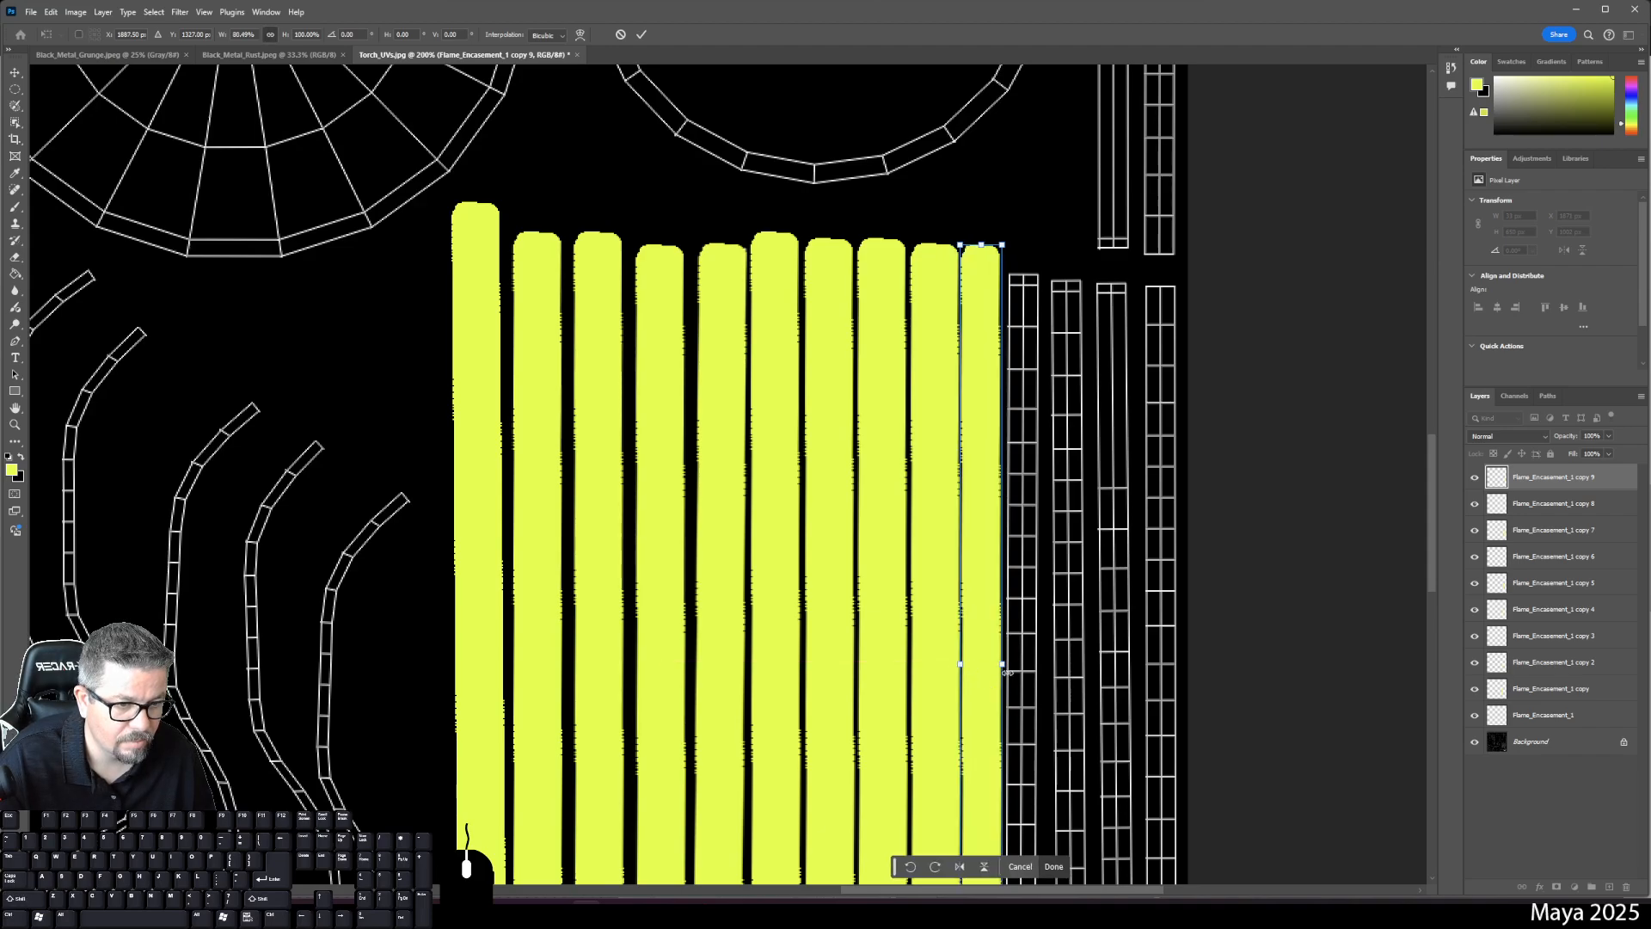
key("Return")
- Narrow the copy 8 strip to 35 px wide
key("b")
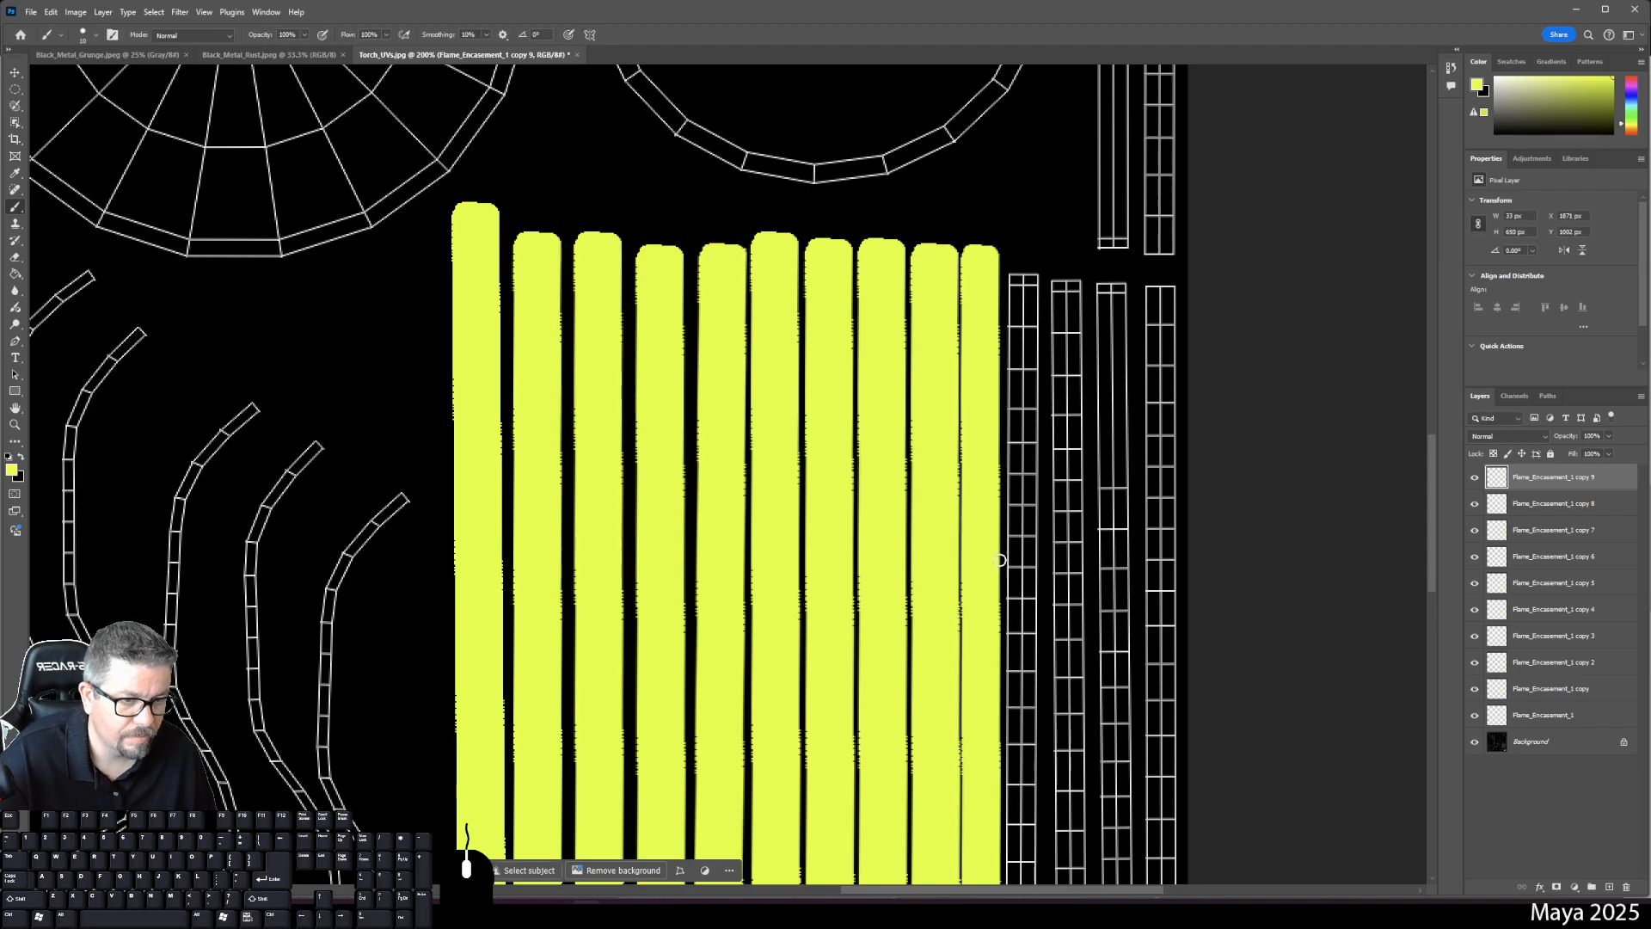
left_click(1559, 507)
key("ctrl+t")
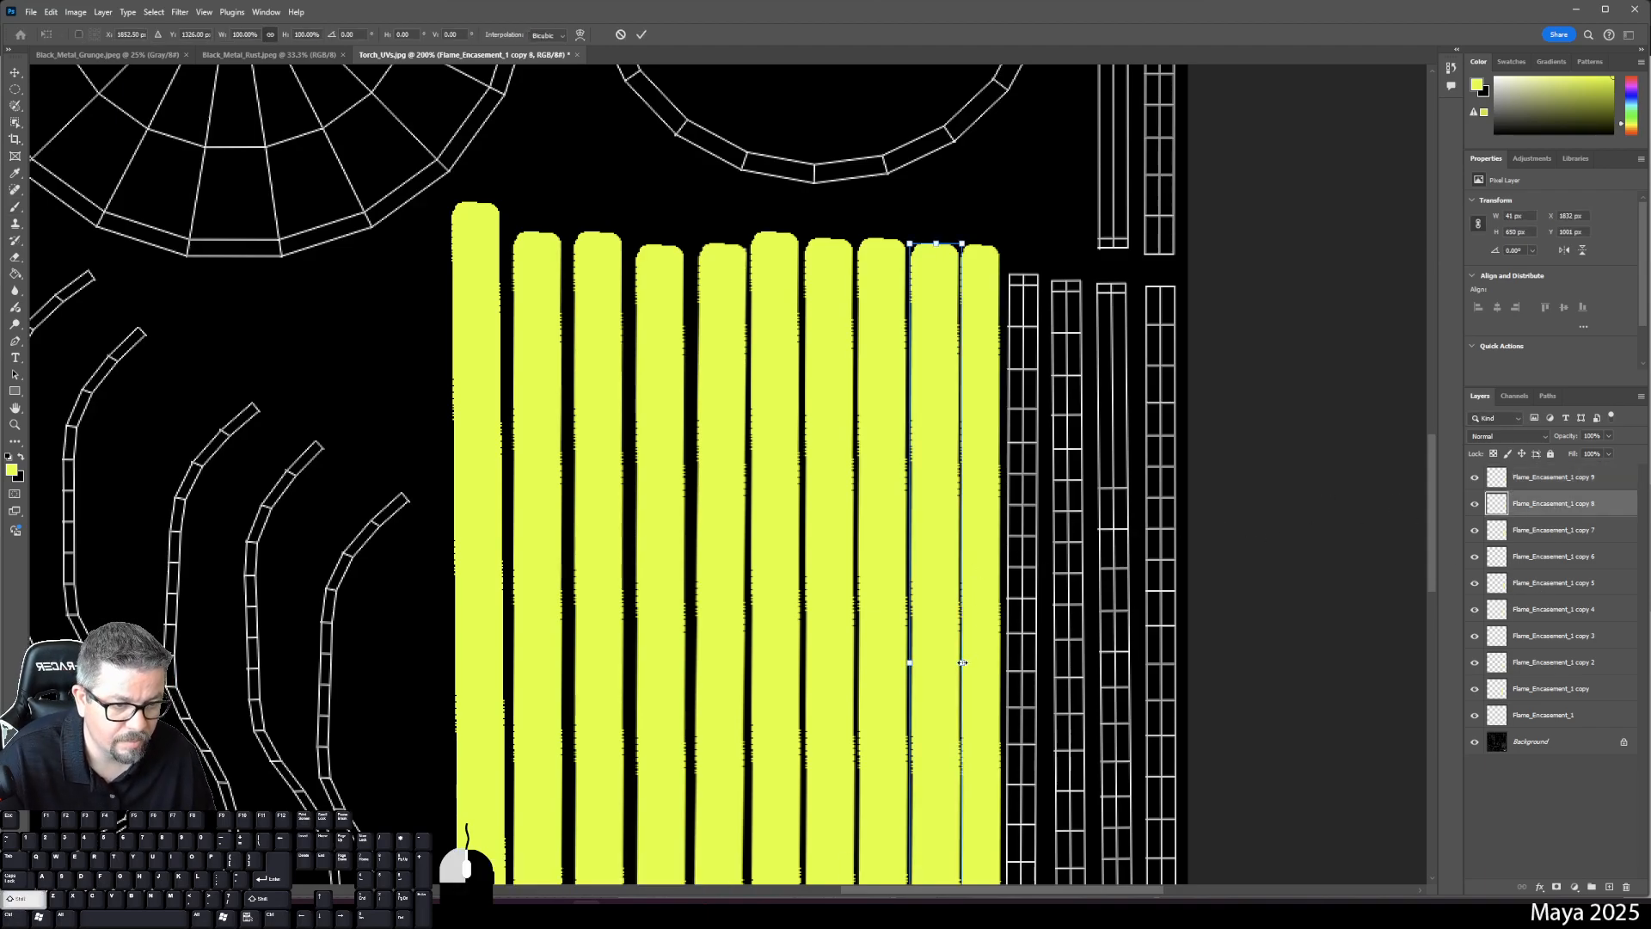
left_click_drag(963, 664, 955, 663)
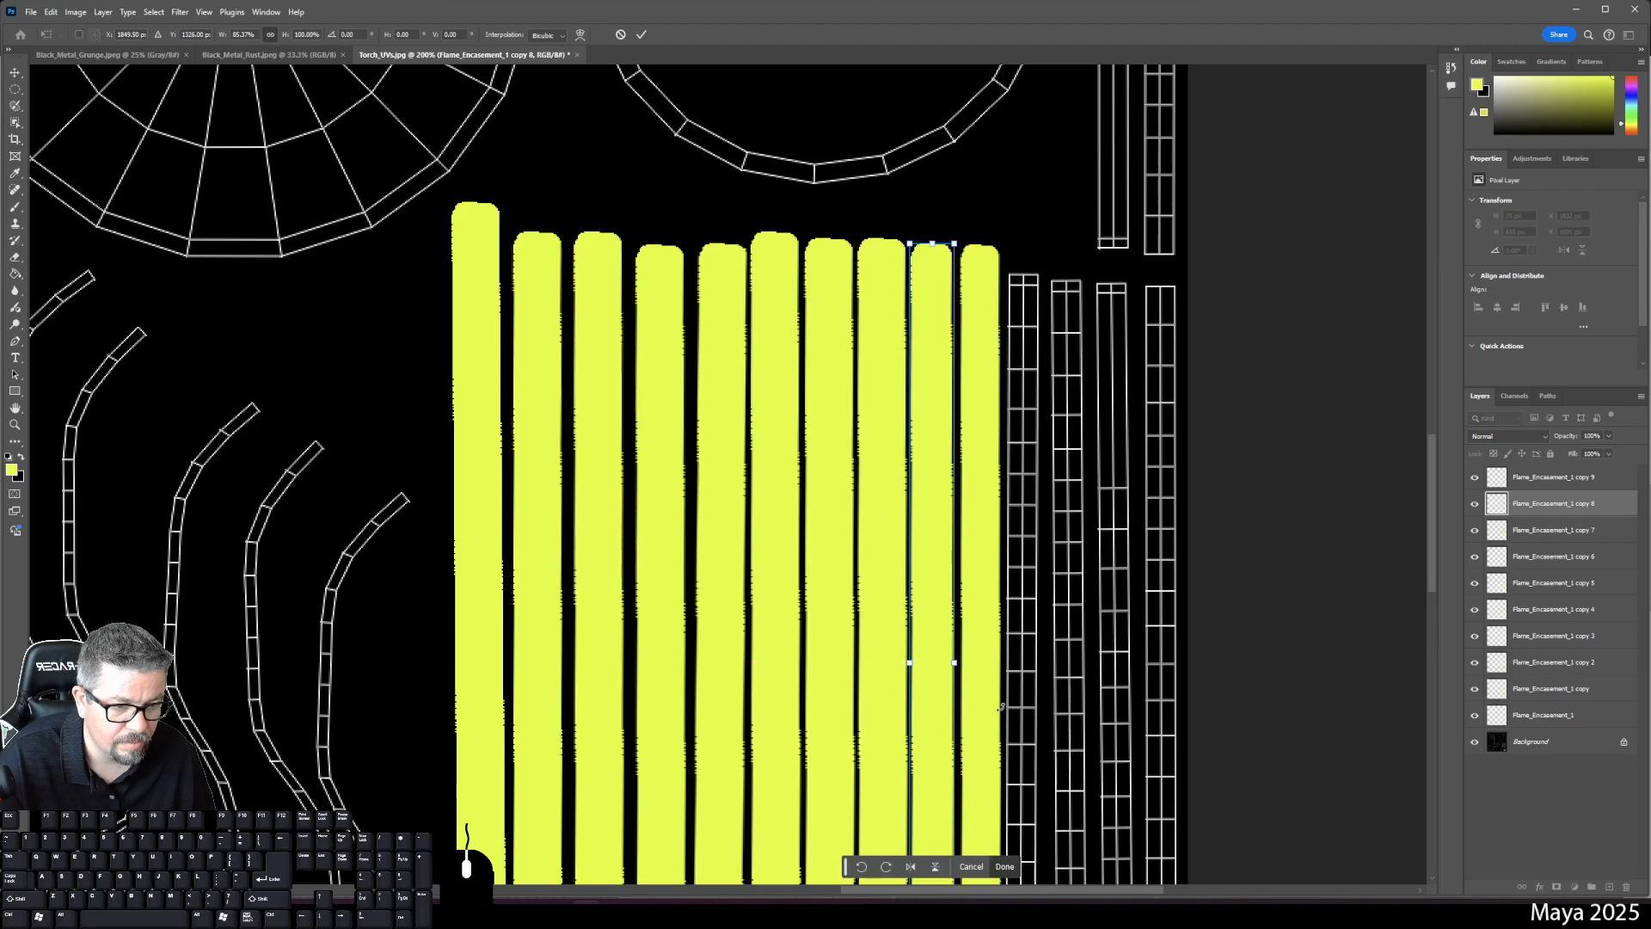
scroll(1008, 456, "down", 5)
key("Return")
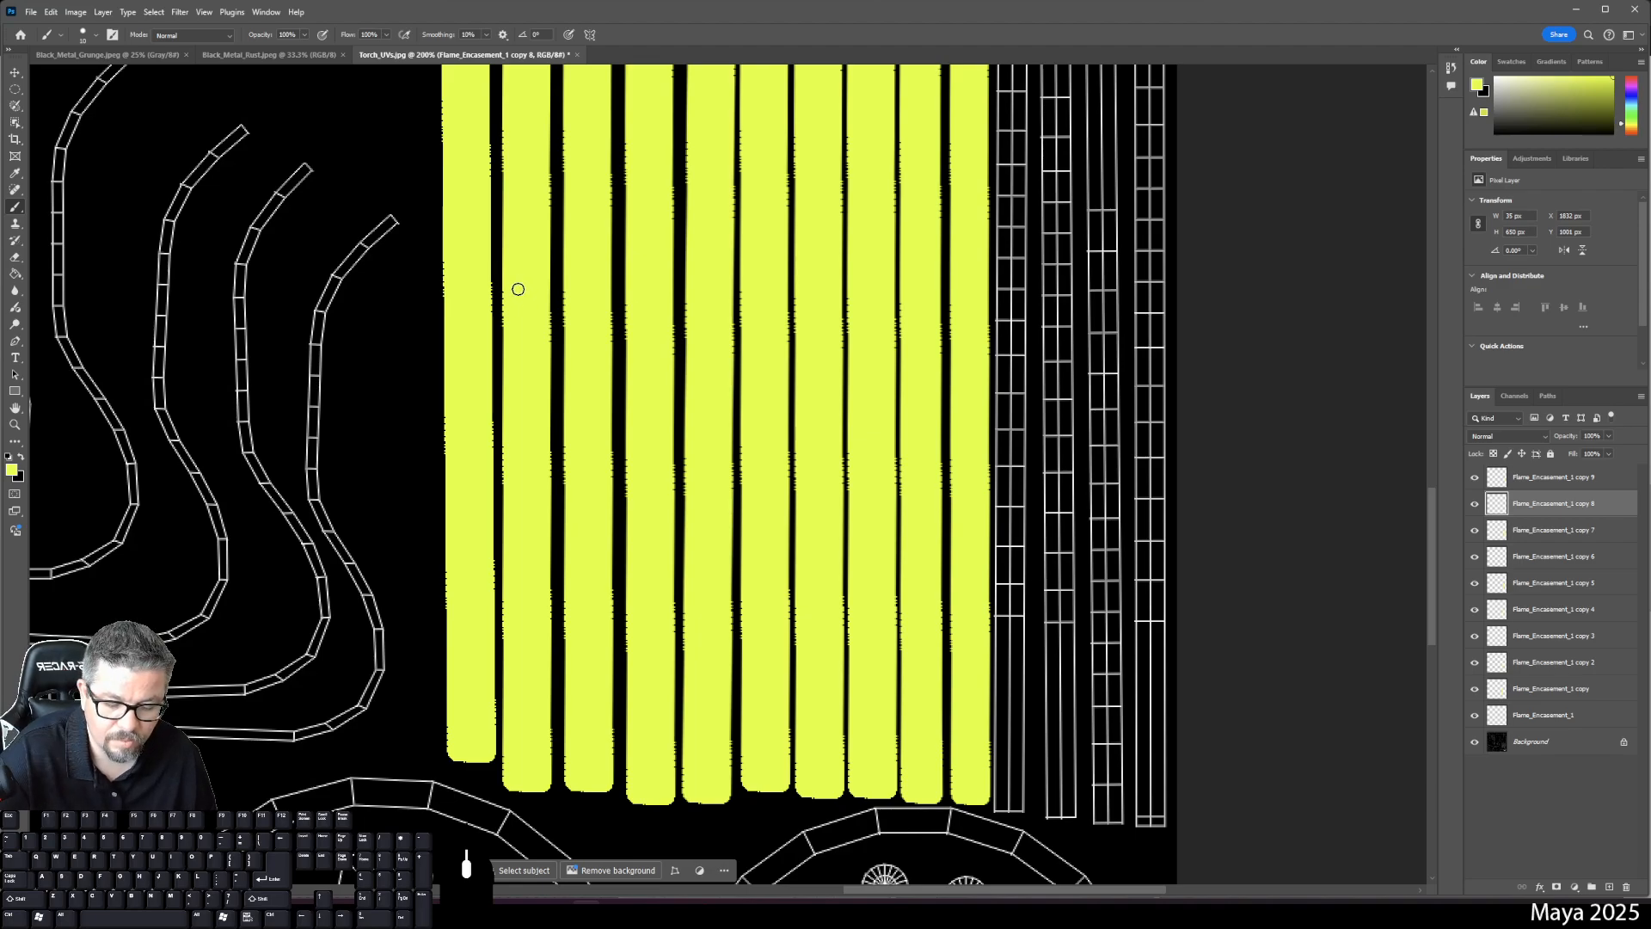
key("ctrl+t")
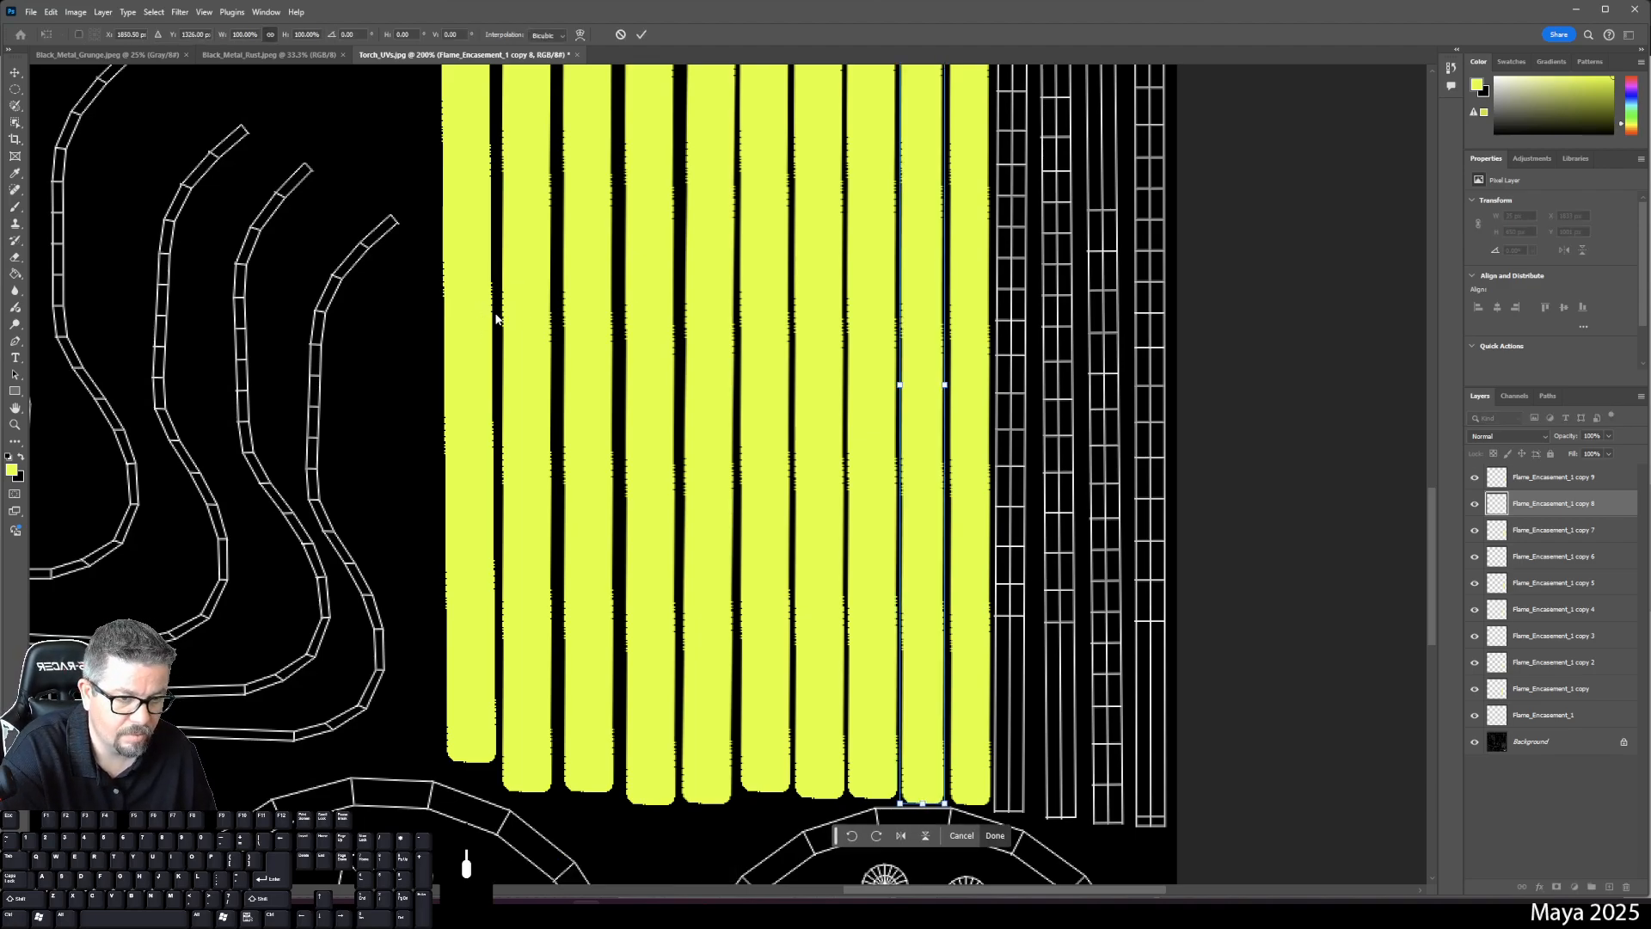
key("Return")
- Duplicate copy 9 as copy 10, place it right of the row, and shorten its bottom slightly
left_click(1584, 480)
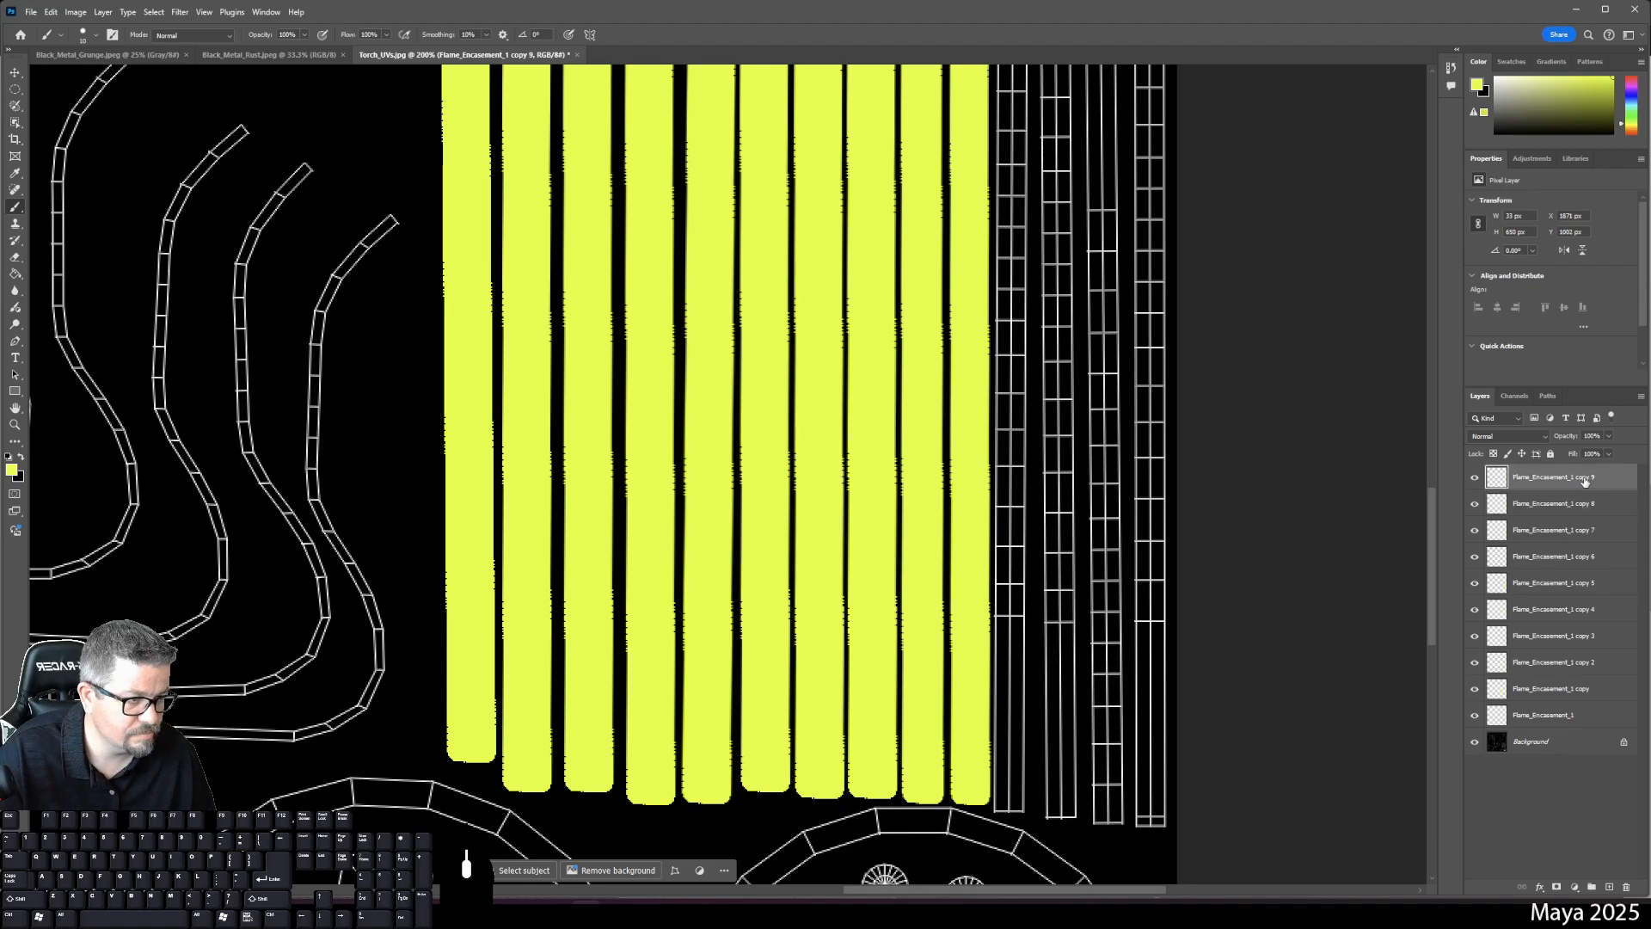
left_click_drag(1576, 478, 1609, 887)
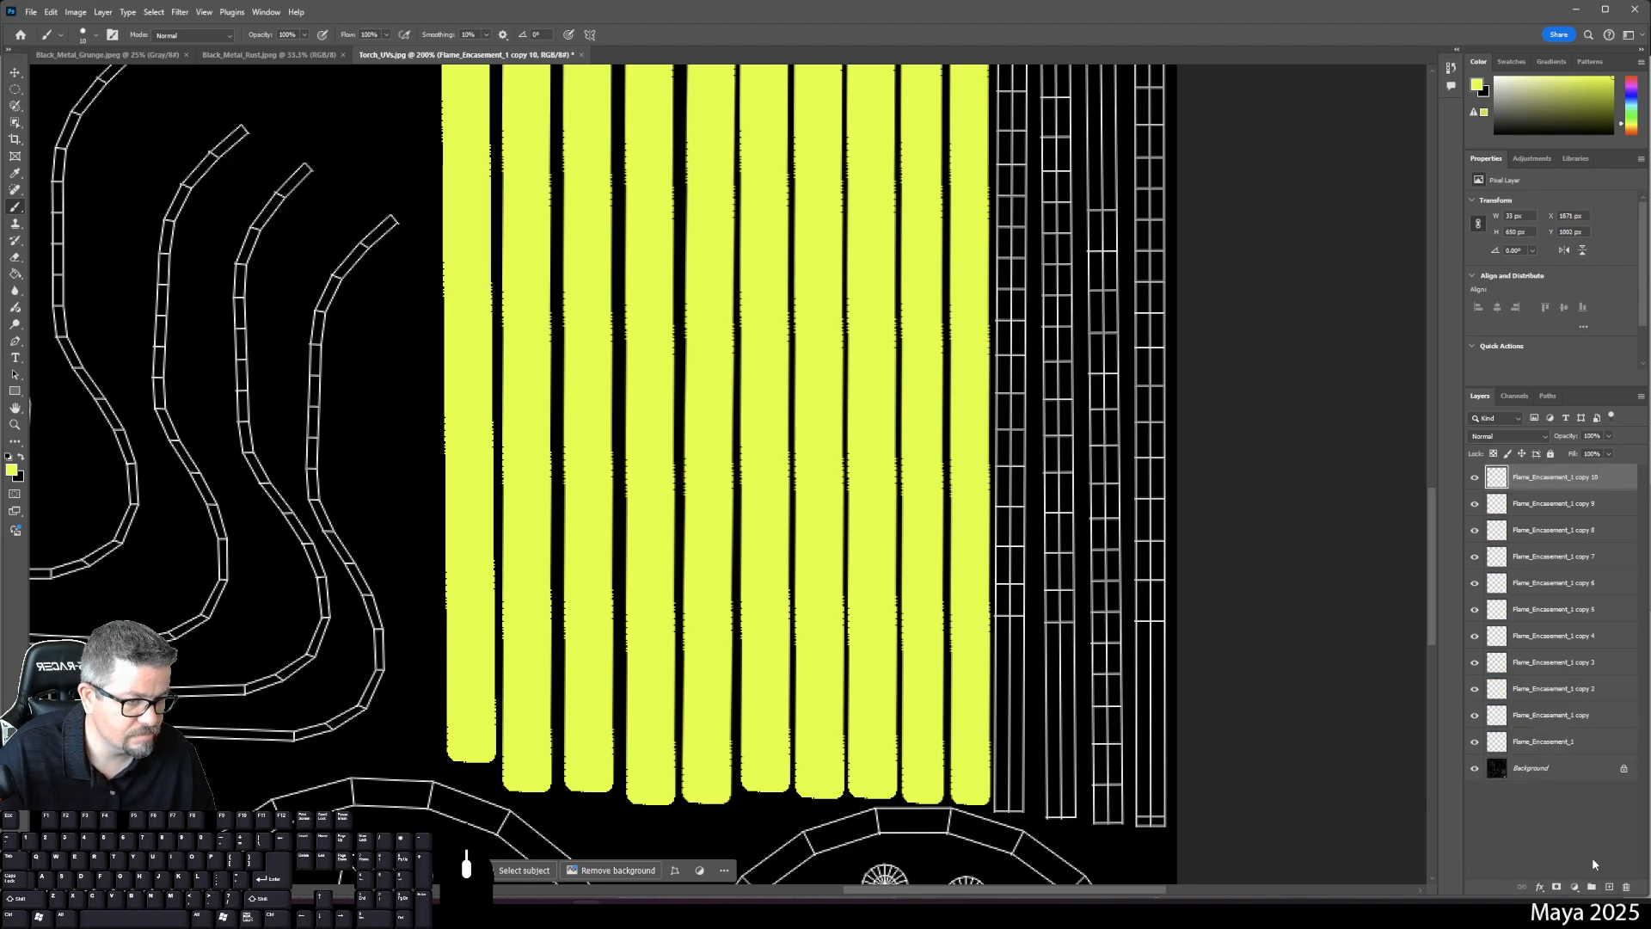
key("ctrl+t")
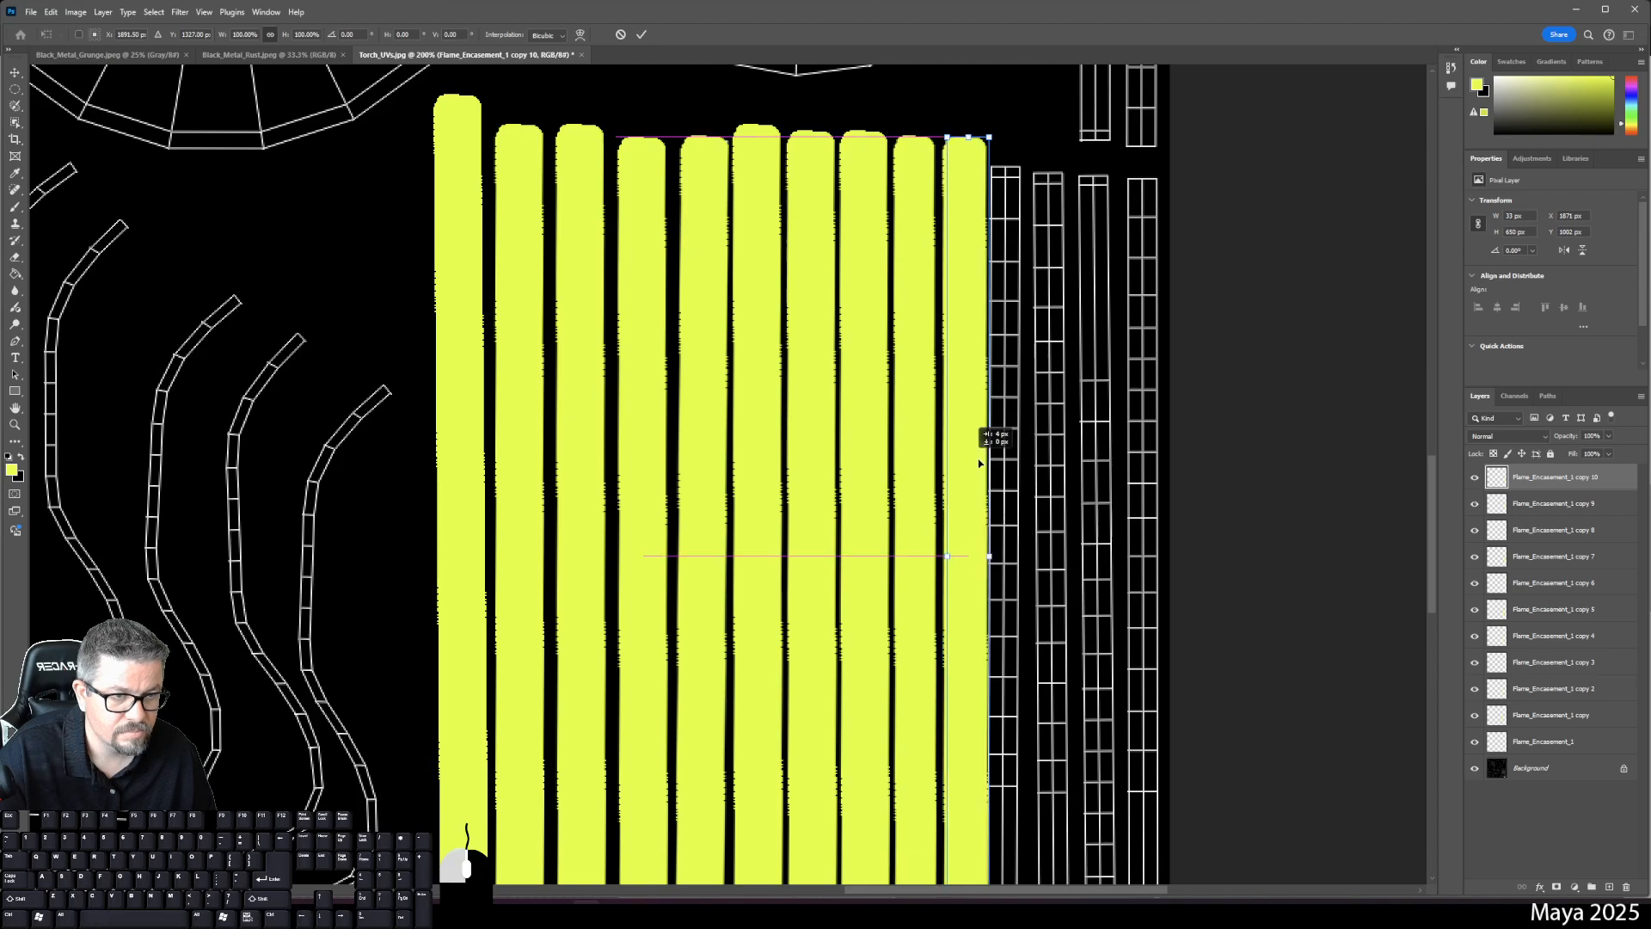
left_click_drag(978, 458, 1021, 486)
left_click_drag(1163, 491, 1105, 224)
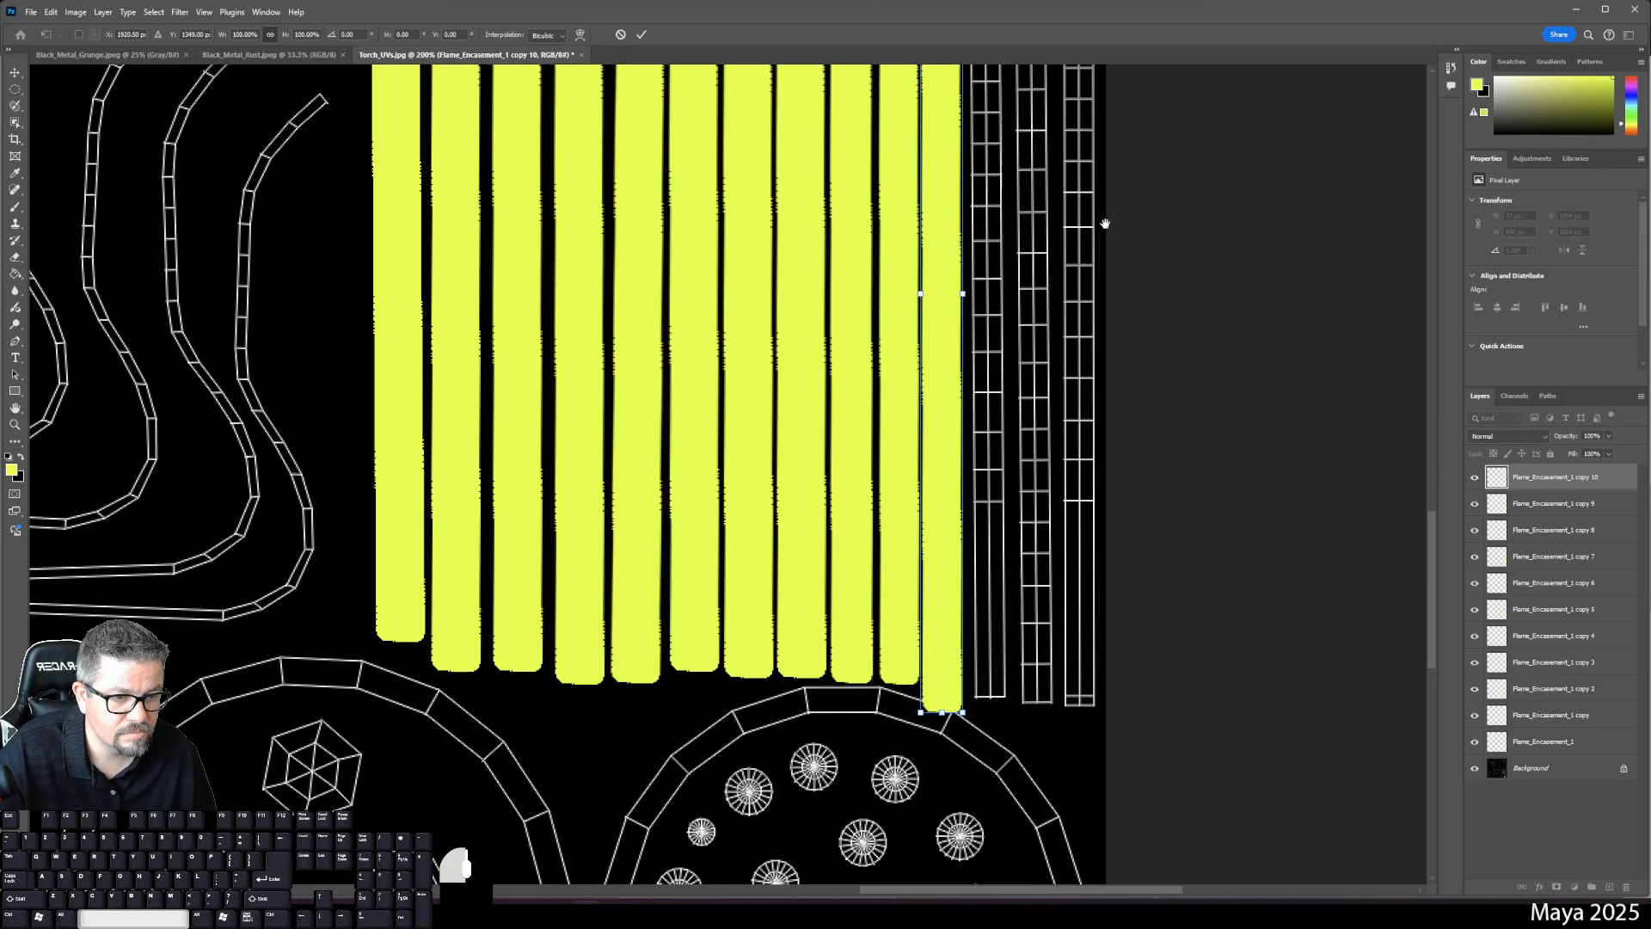
mouse_move(942, 712)
left_mouse_down()
mouse_move(946, 663)
mouse_move(946, 693)
left_mouse_up()
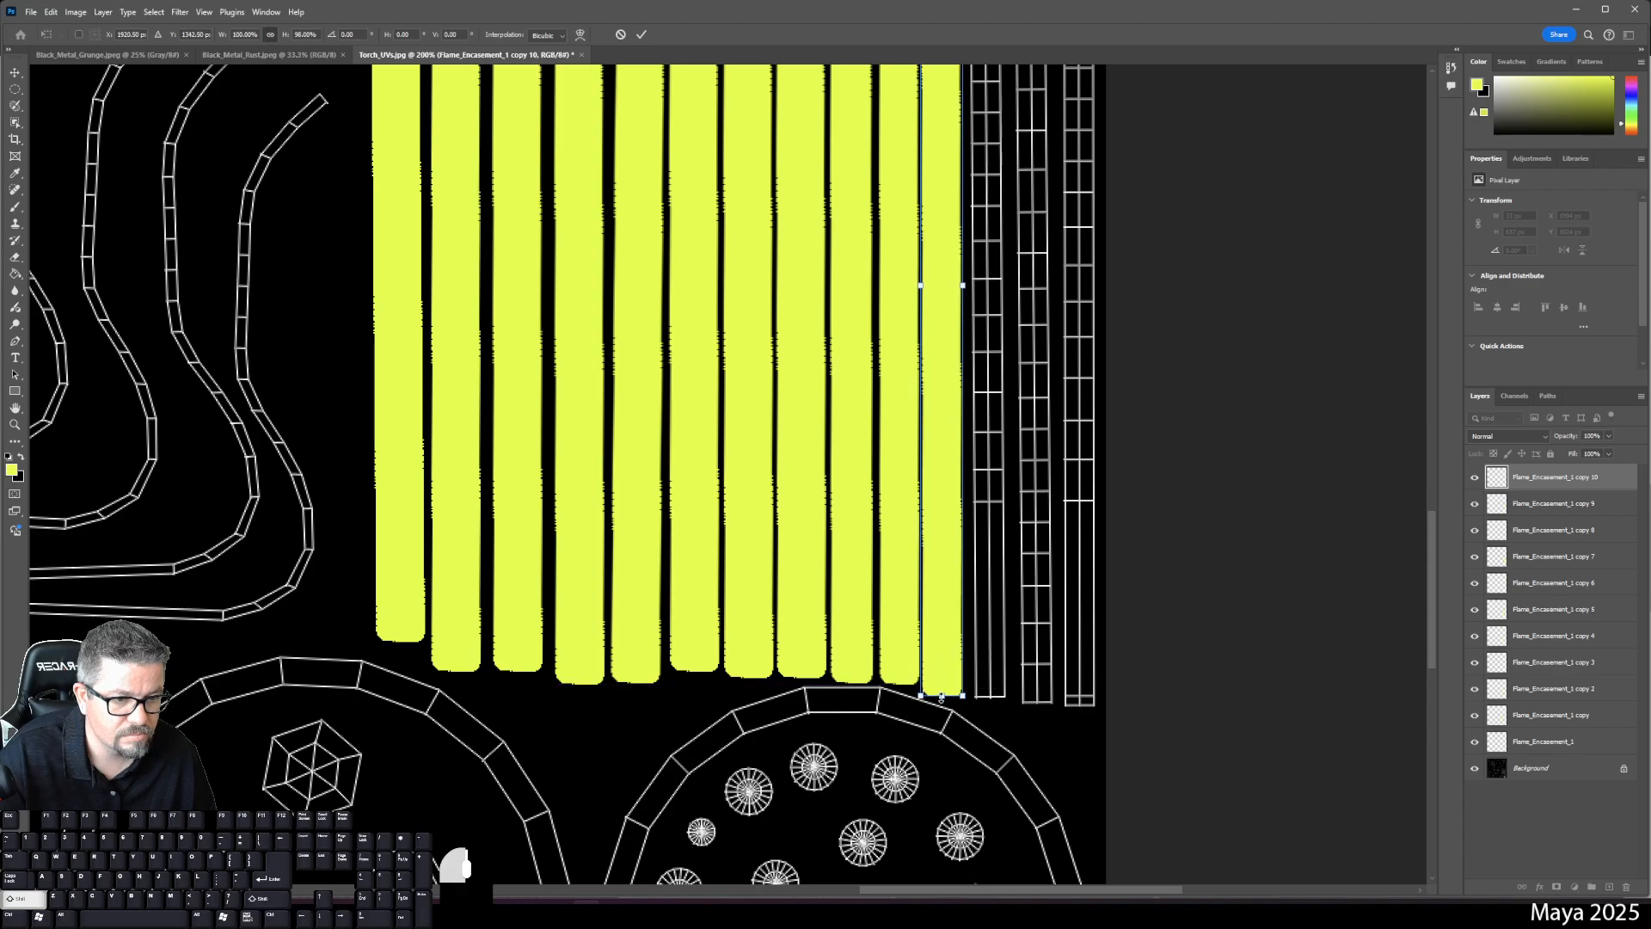
left_click_drag(982, 393, 958, 741)
key("Return")
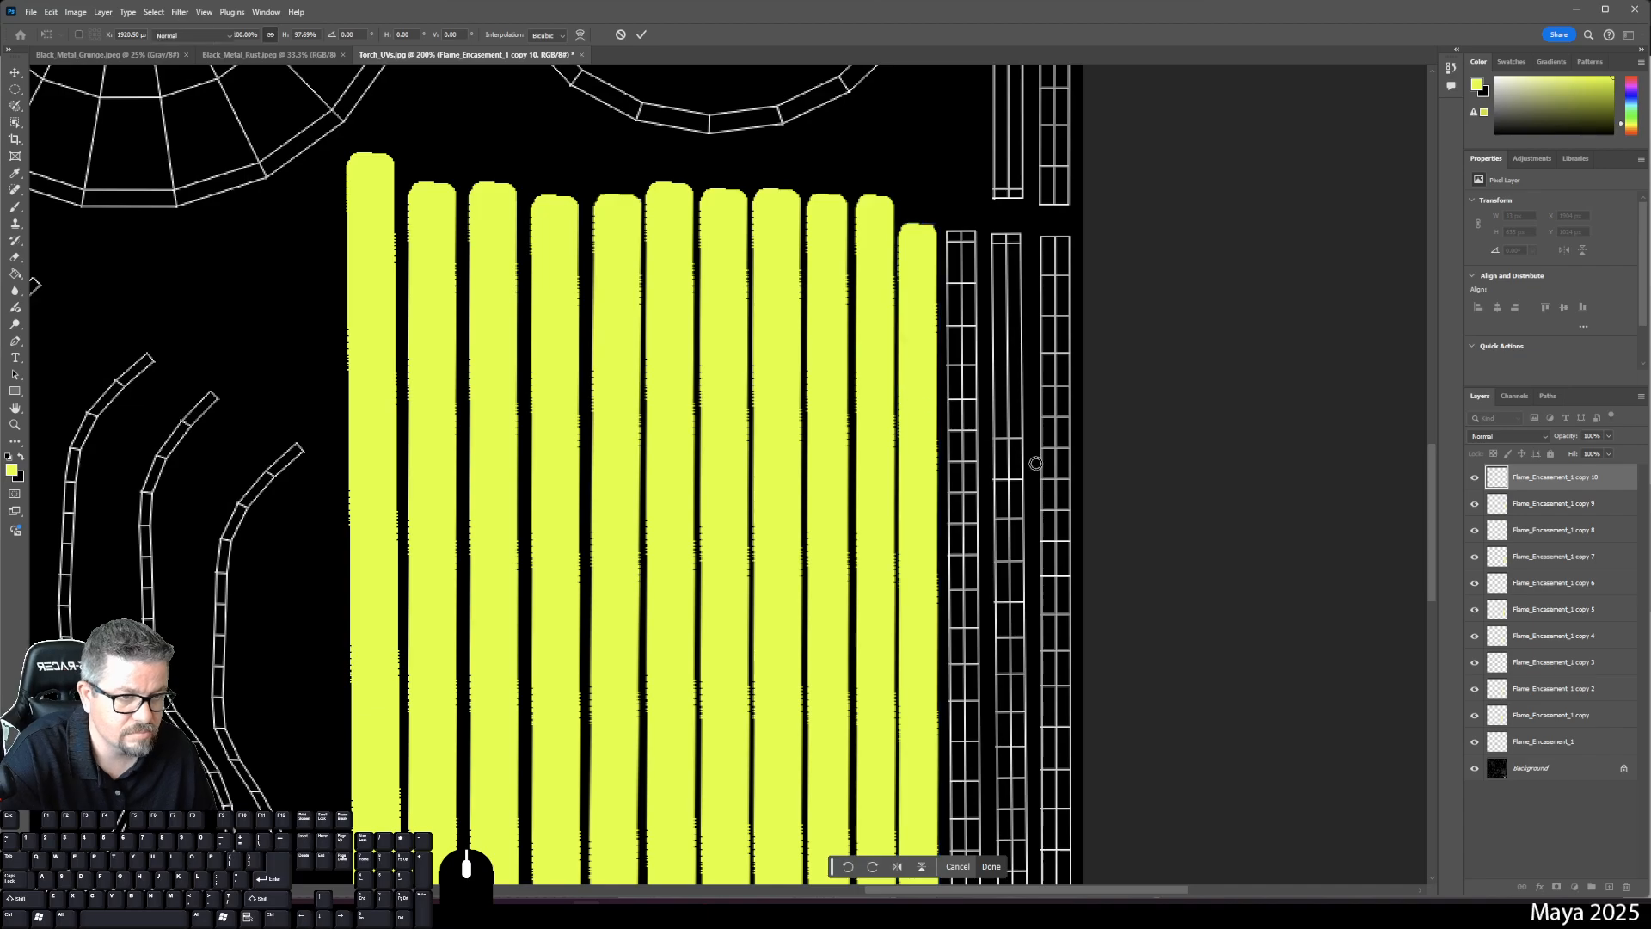
- Duplicate into copy 11 and nudge it right and down beside the row
left_click_drag(1589, 476, 1608, 886)
key("ctrl+t")
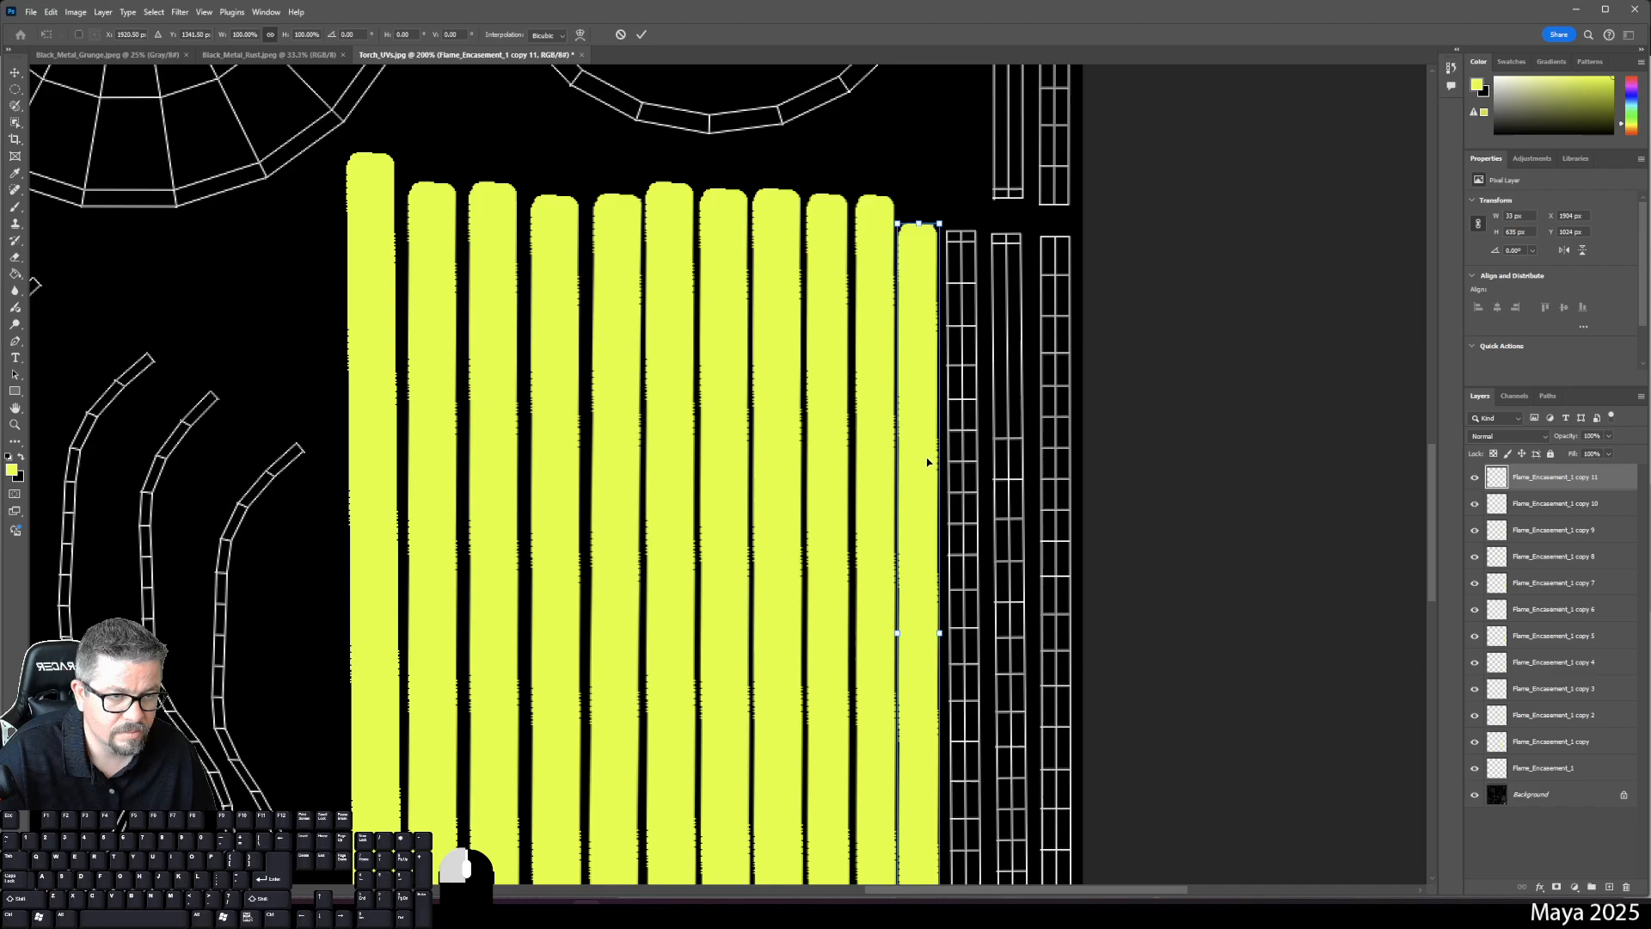
left_click_drag(927, 464, 970, 462)
scroll(1109, 516, "down", 5)
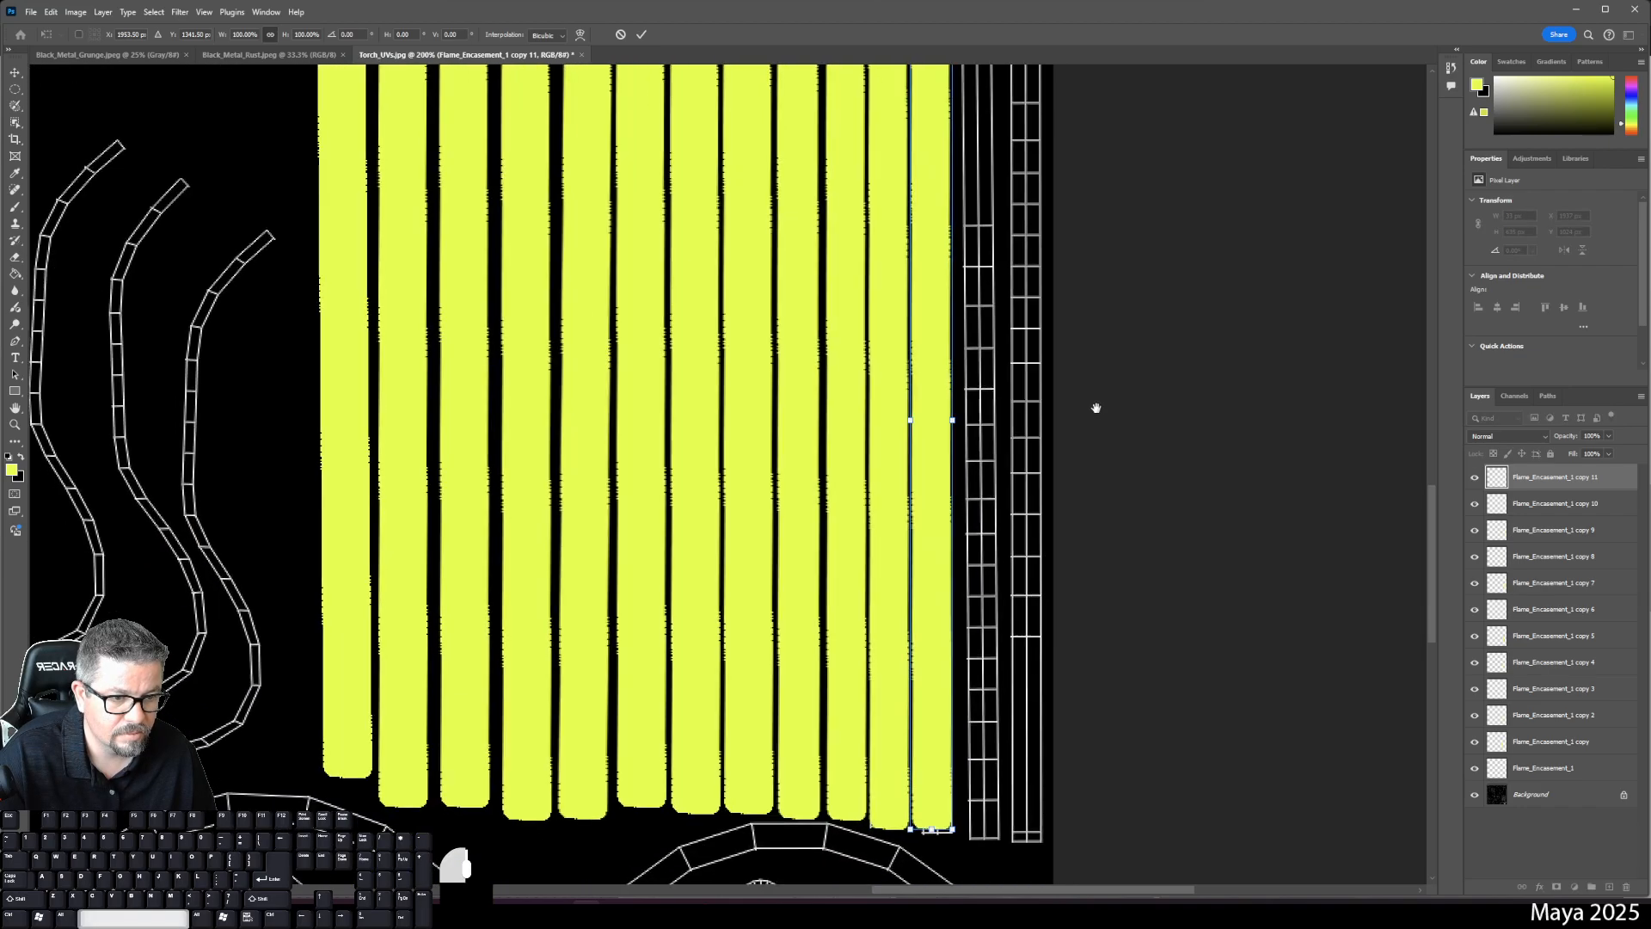
key("Right")
key("Right")
key("Down")
key("Down")
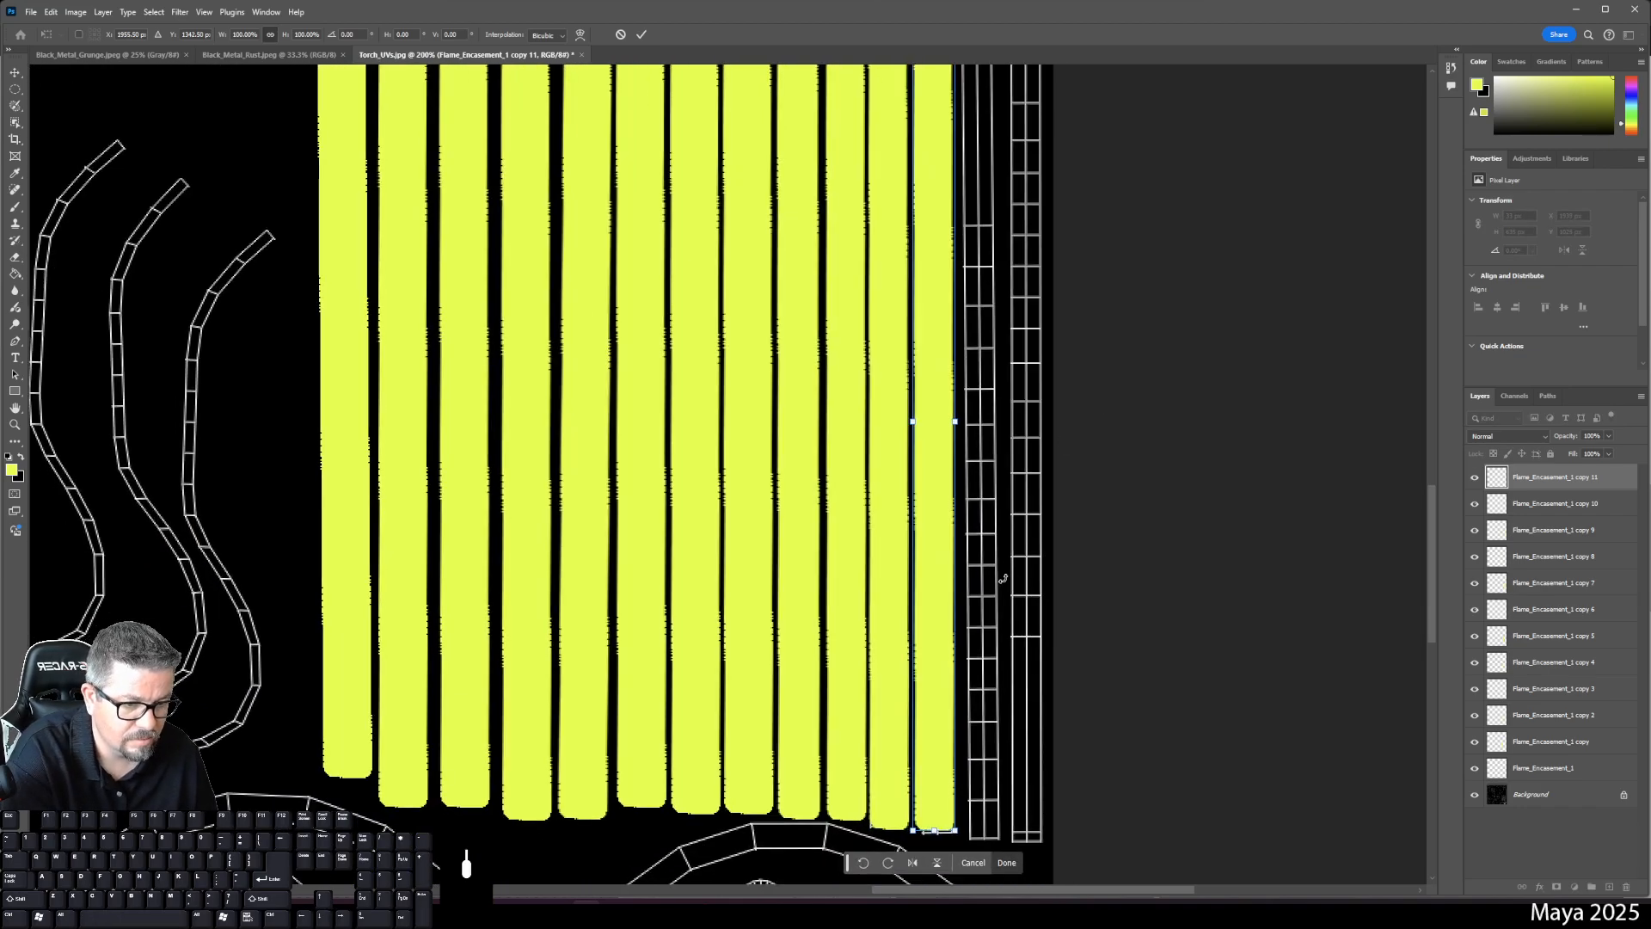
key("Right")
key("Right")
key("Down")
key("Down")
key("Right")
key("Down")
key("Left")
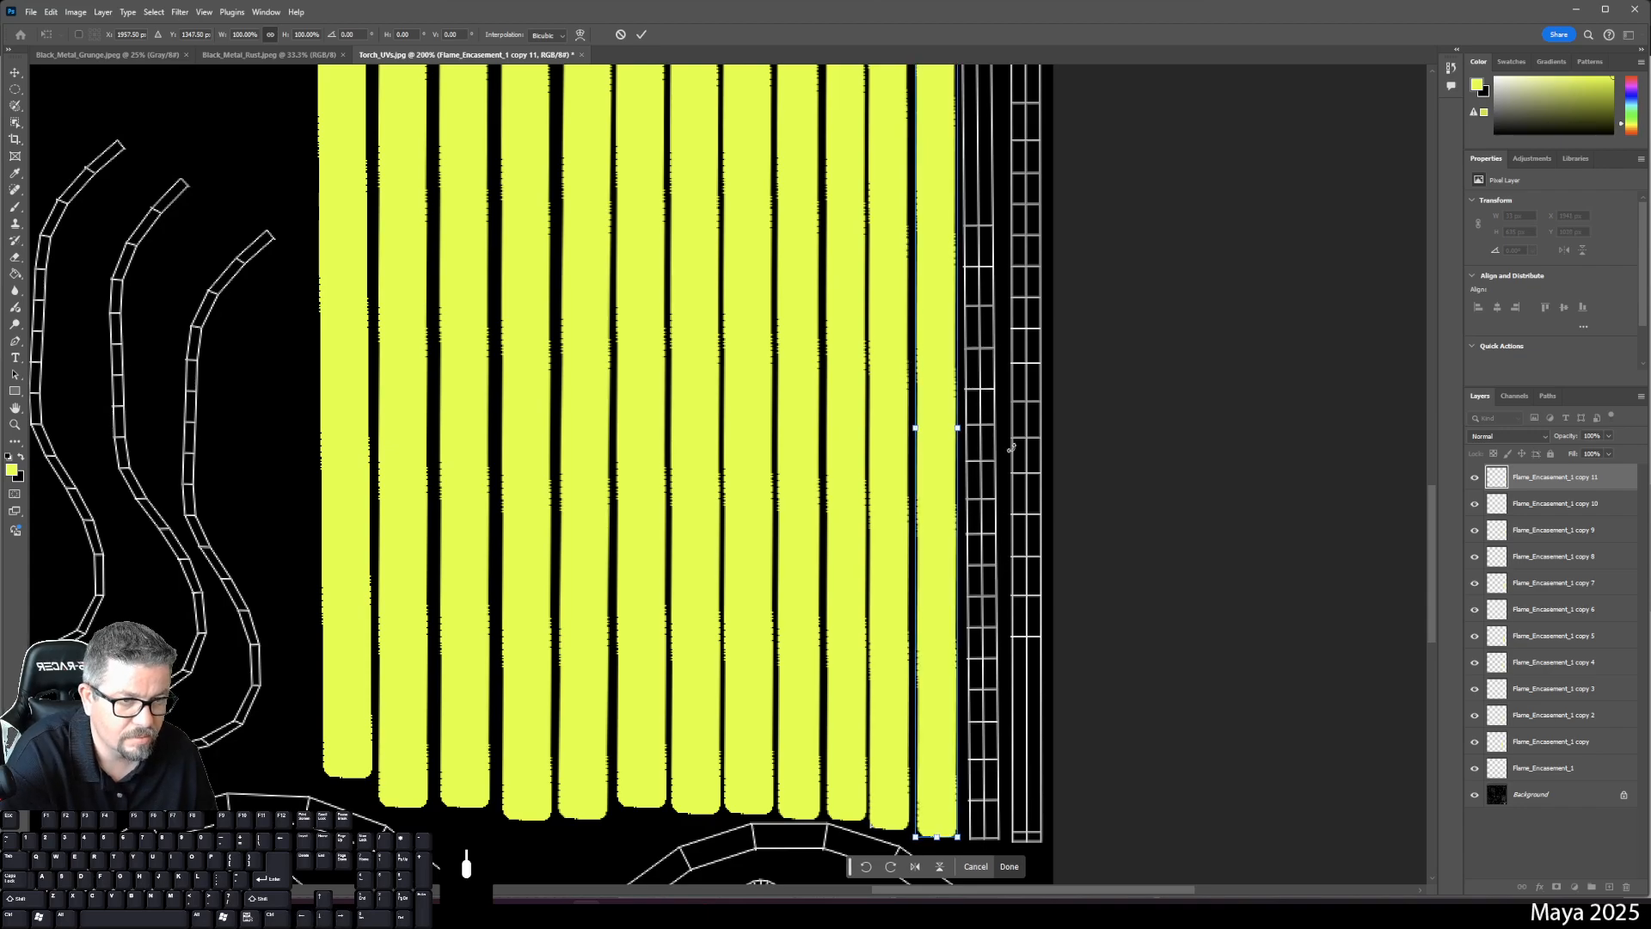
scroll(1011, 447, "up", 6)
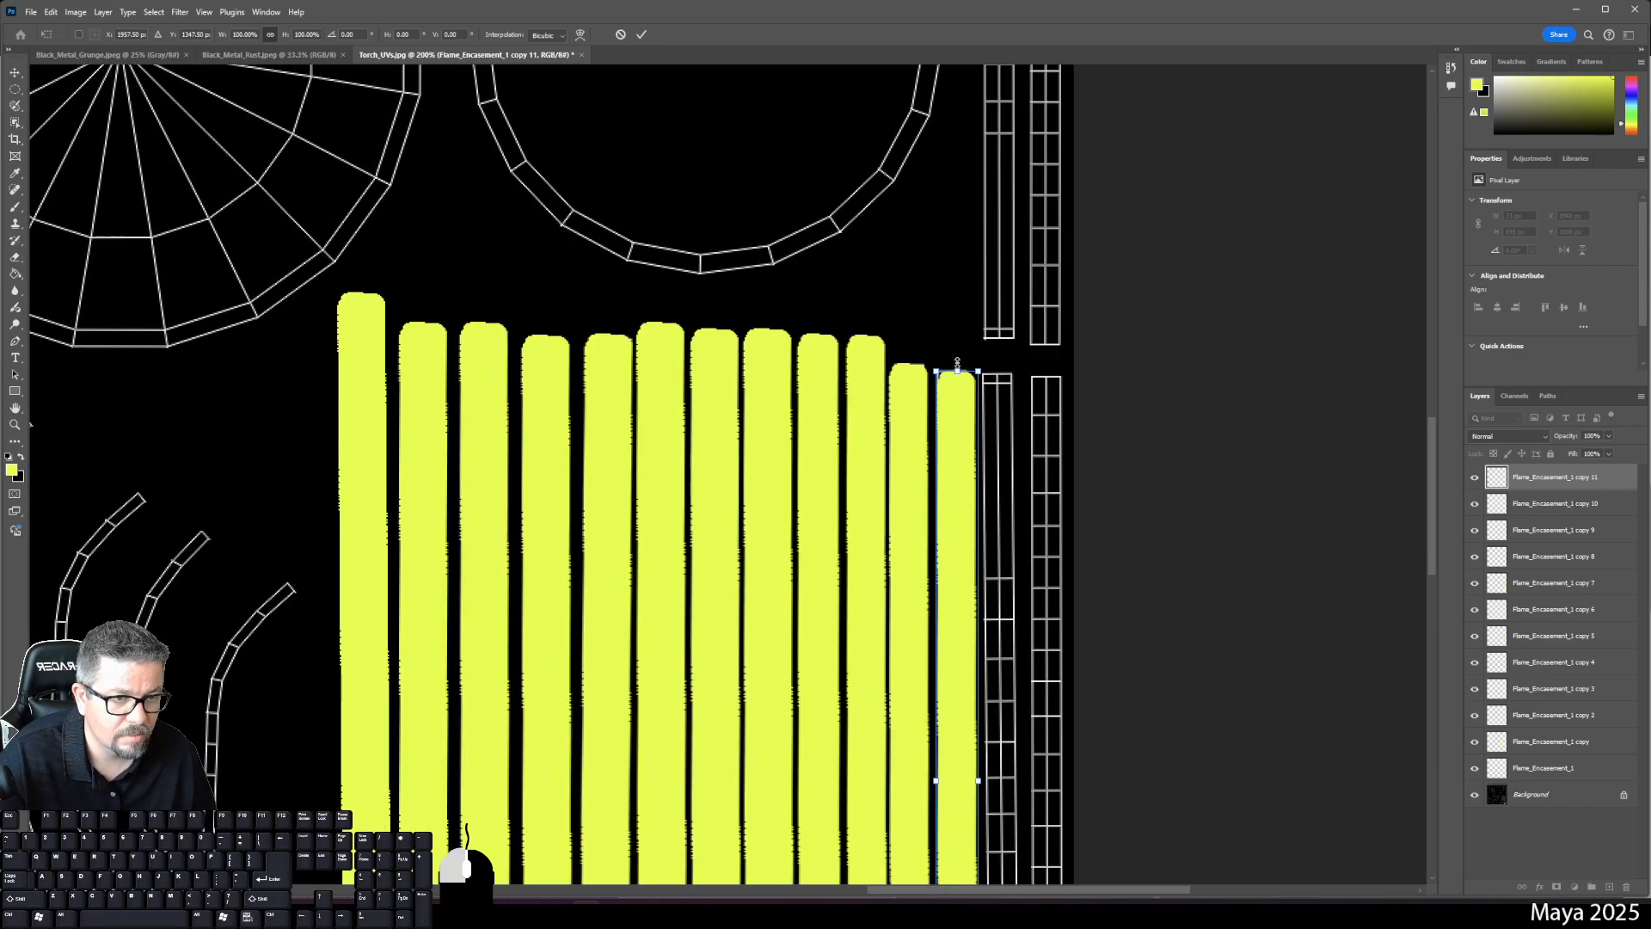
key("Return")
- Duplicate the strip as copy 12, move it onto the next grid strip and shorten its bottom slightly
key("b")
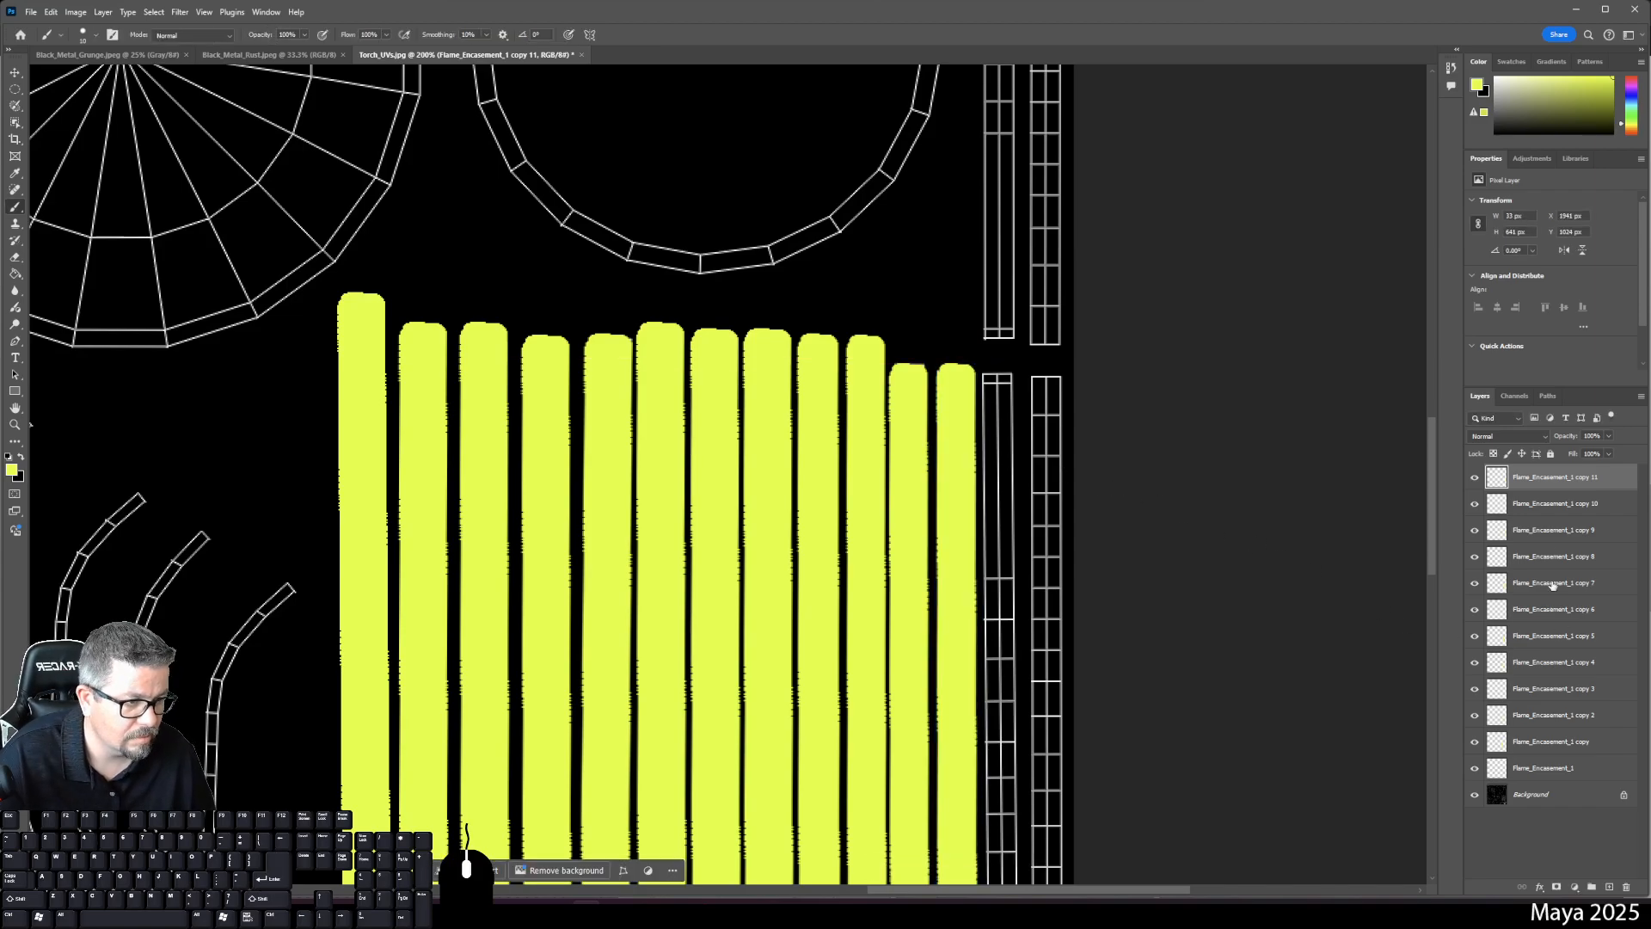
key("ctrl+j")
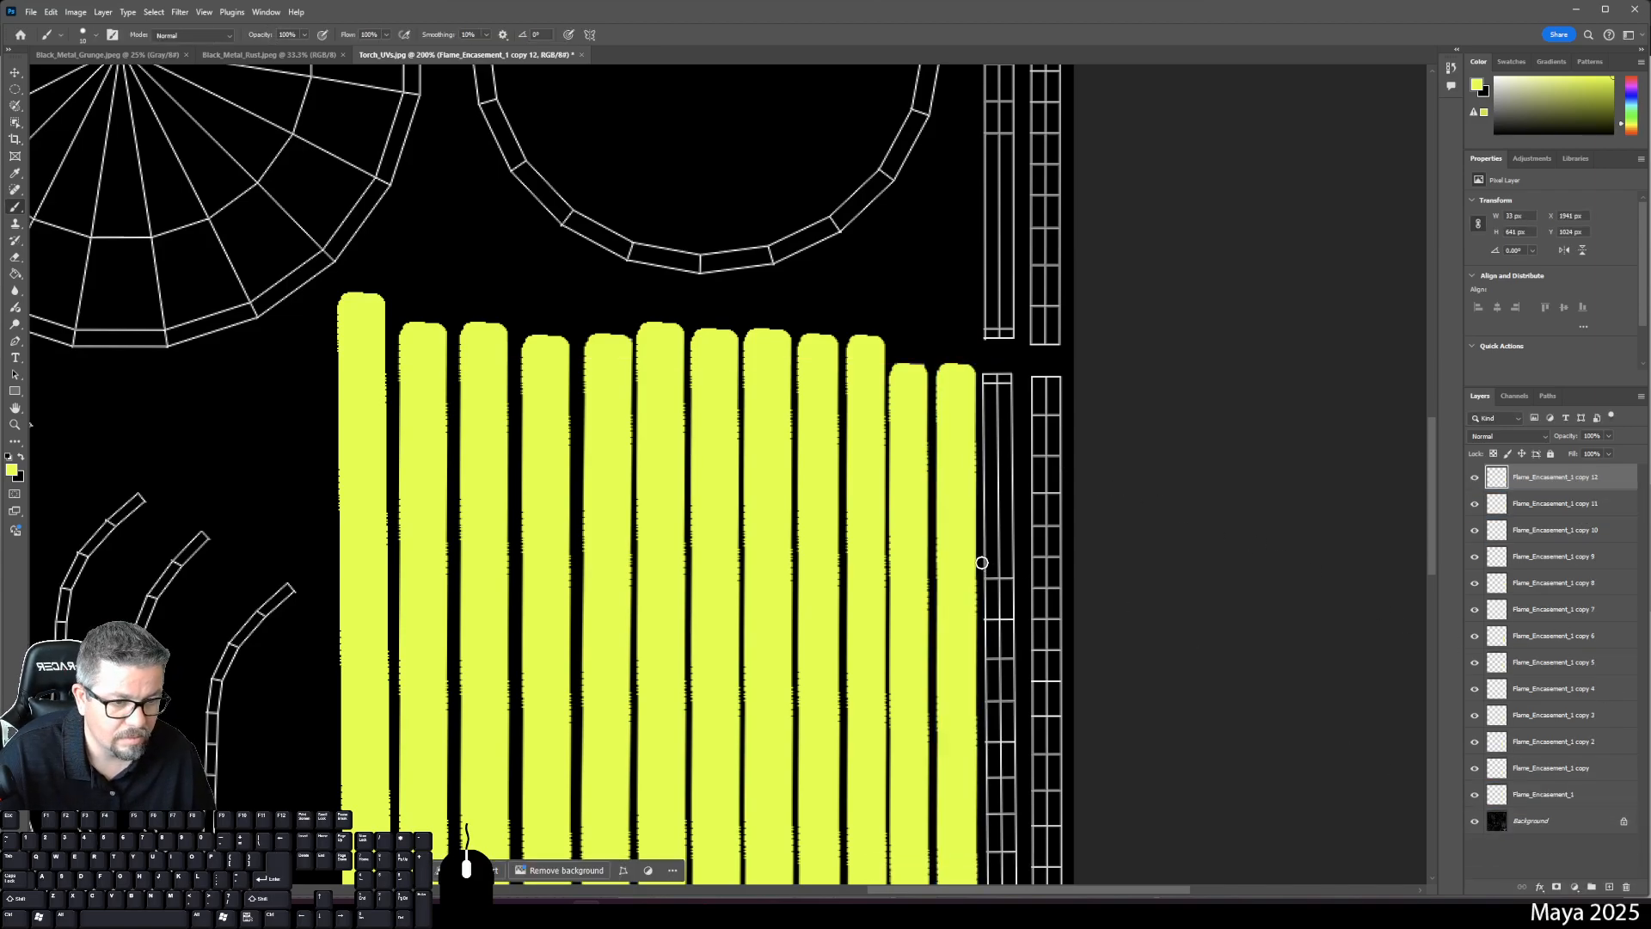
key("ctrl+t")
left_click_drag(966, 538, 1006, 548)
left_click_drag(1175, 671, 1118, 285)
key("Right")
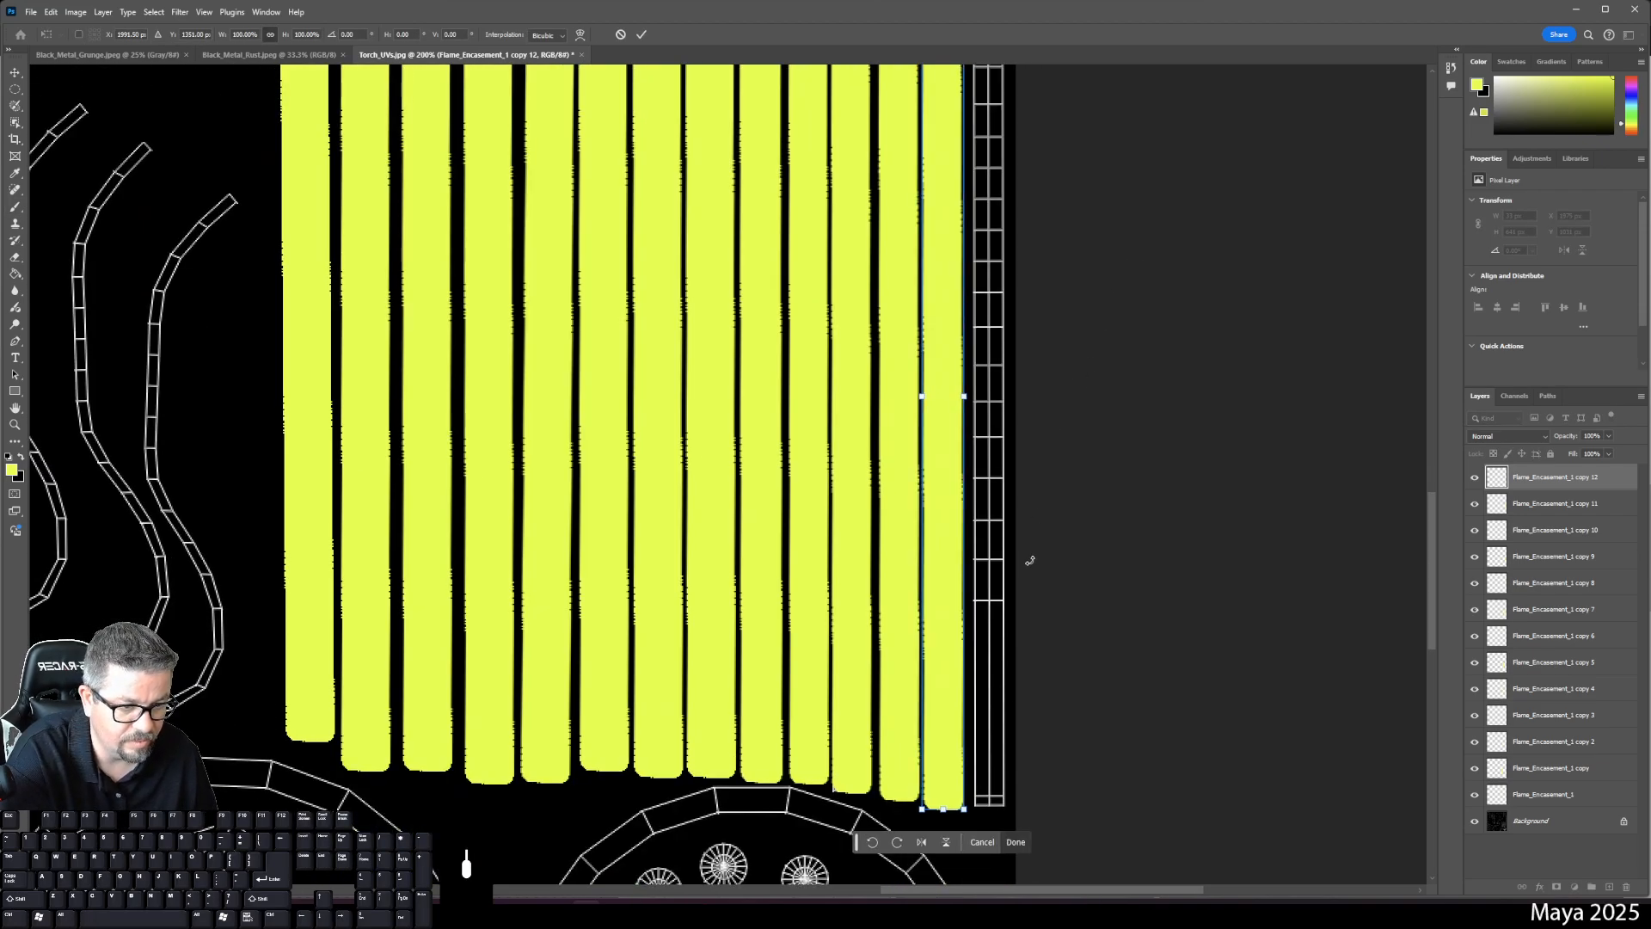
left_click_drag(946, 809, 949, 803)
key("Right")
key("Down")
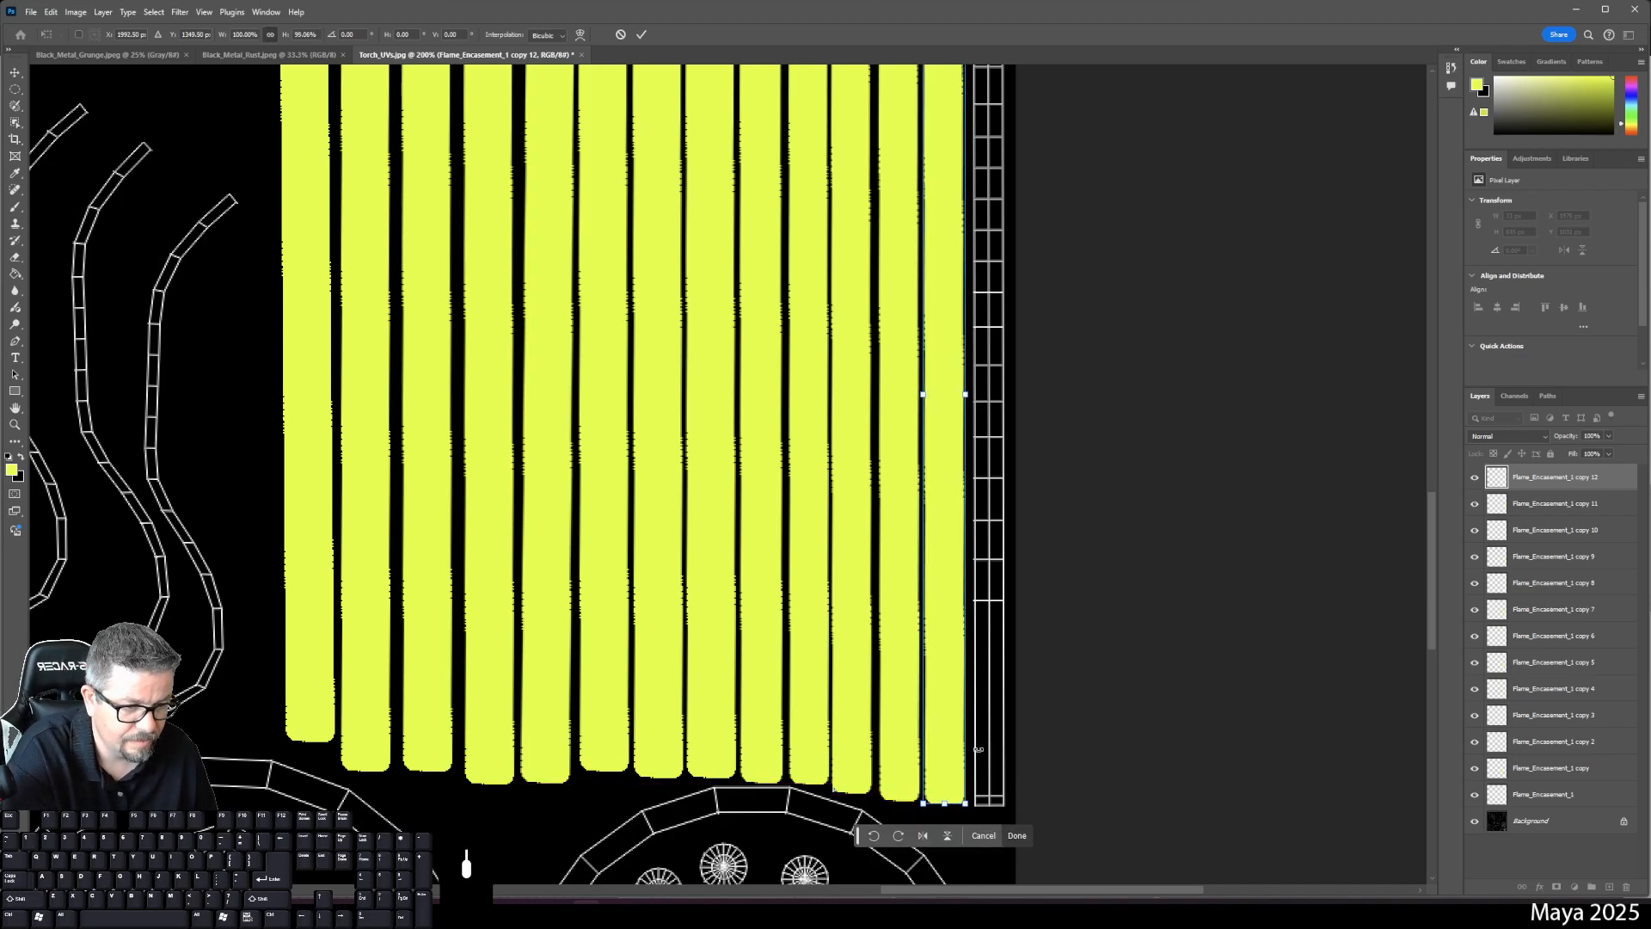
scroll(995, 342, "up", 5)
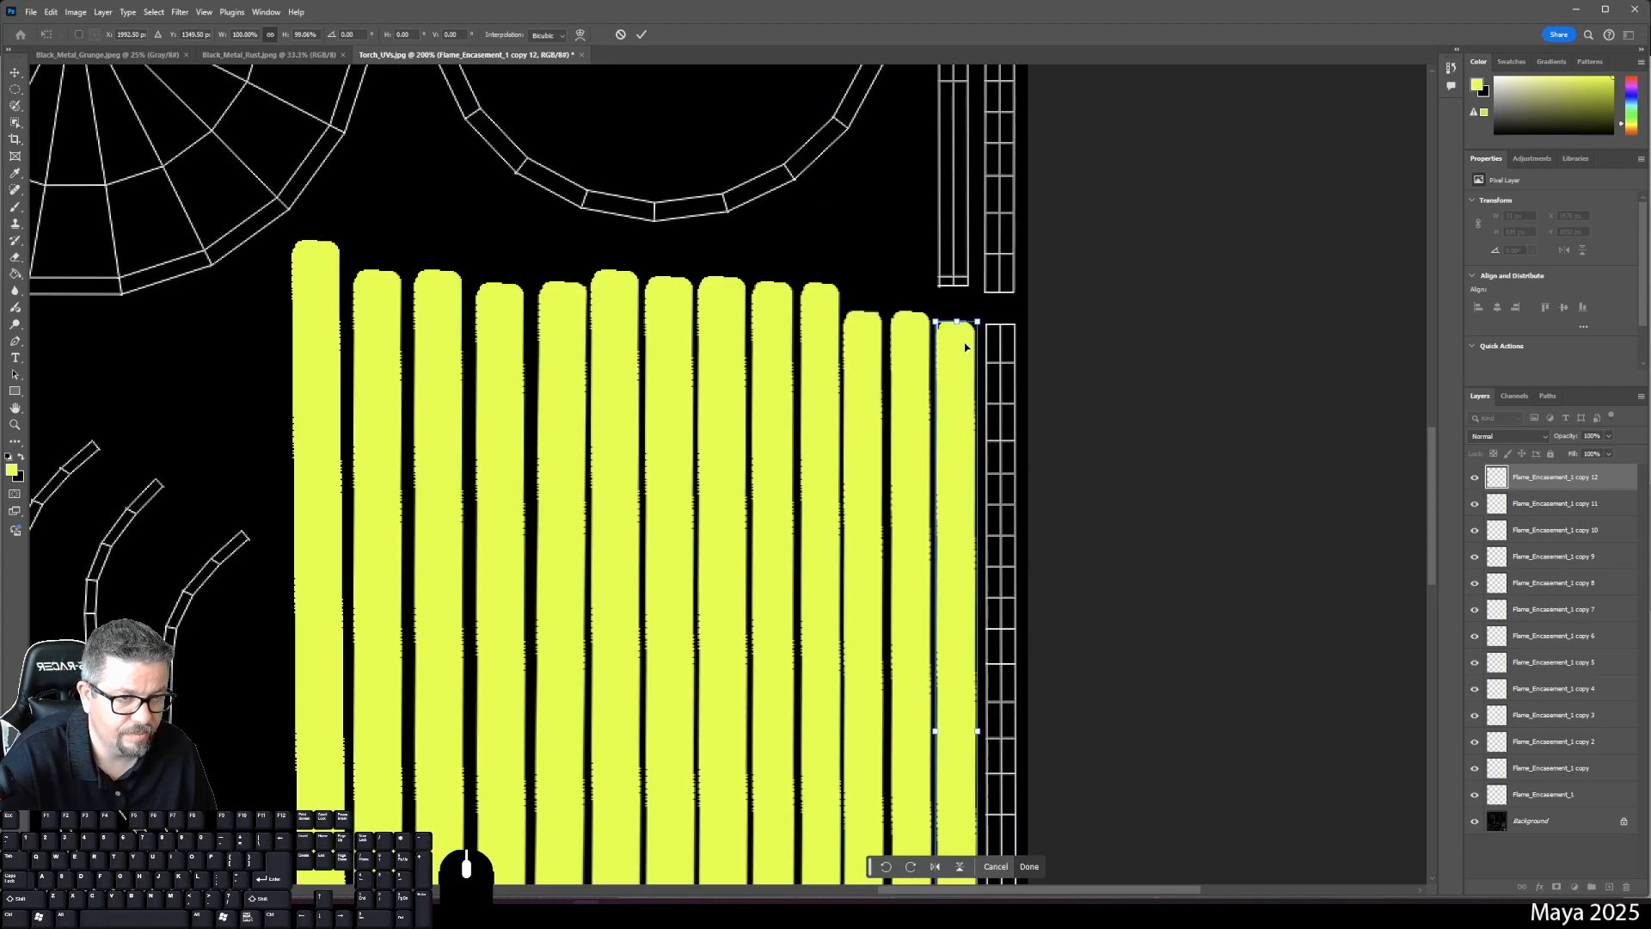
key("Return")
key("b")
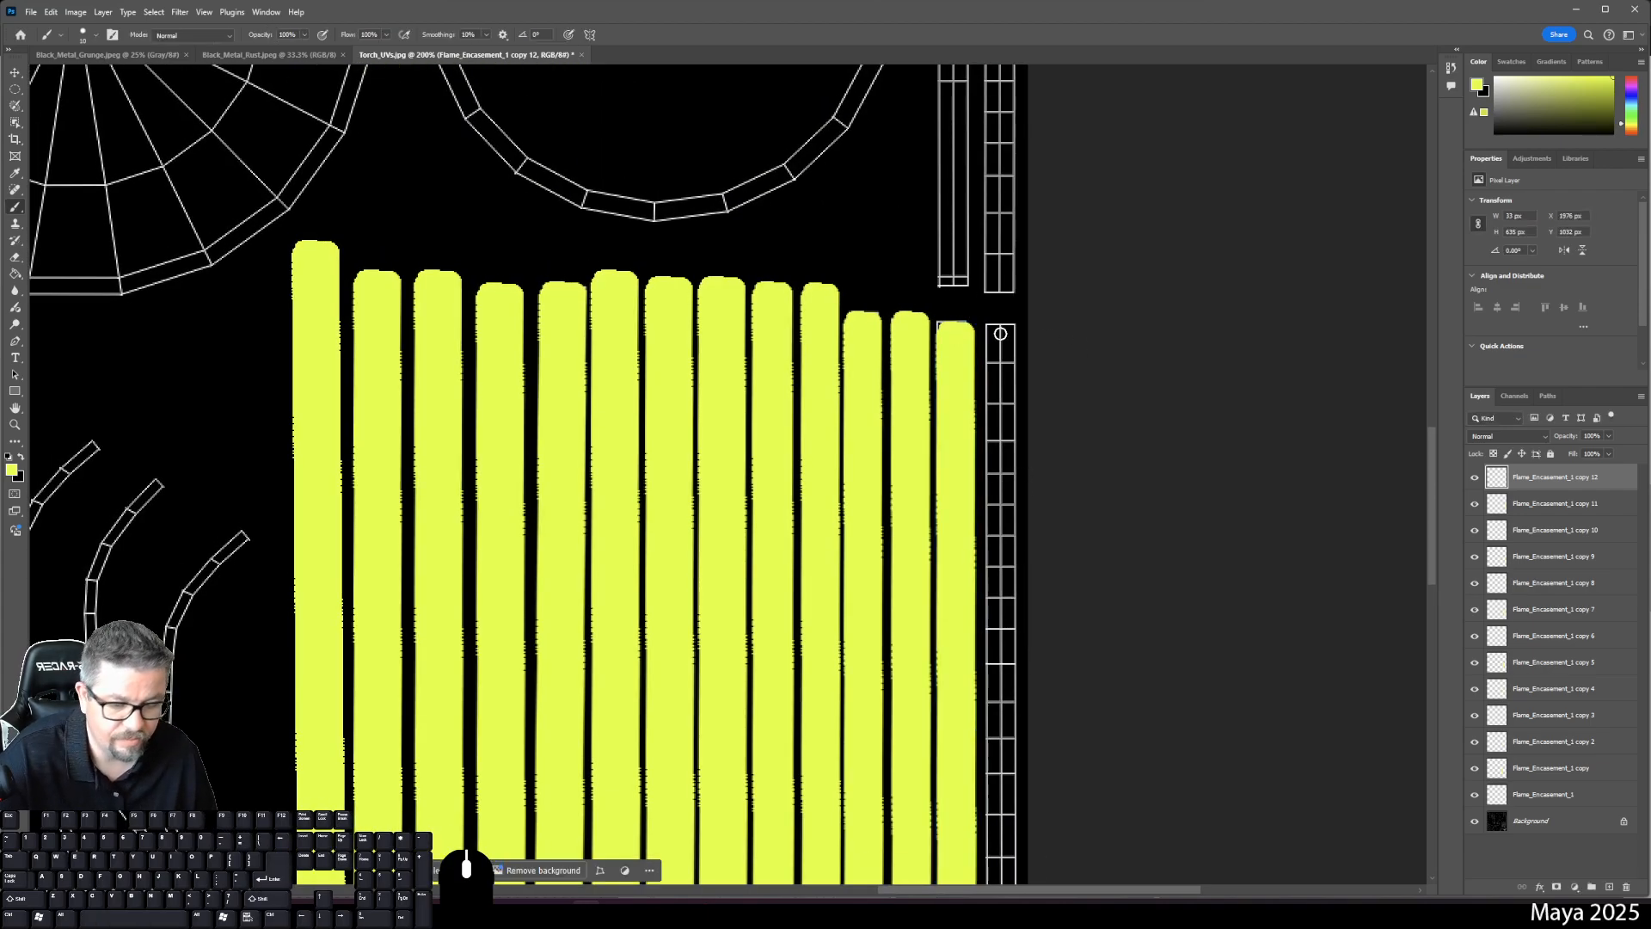
- Stretch the last yellow strip's top up to 643 px tall and nudge it into place
key("ctrl+t")
left_click_drag(956, 322, 976, 295)
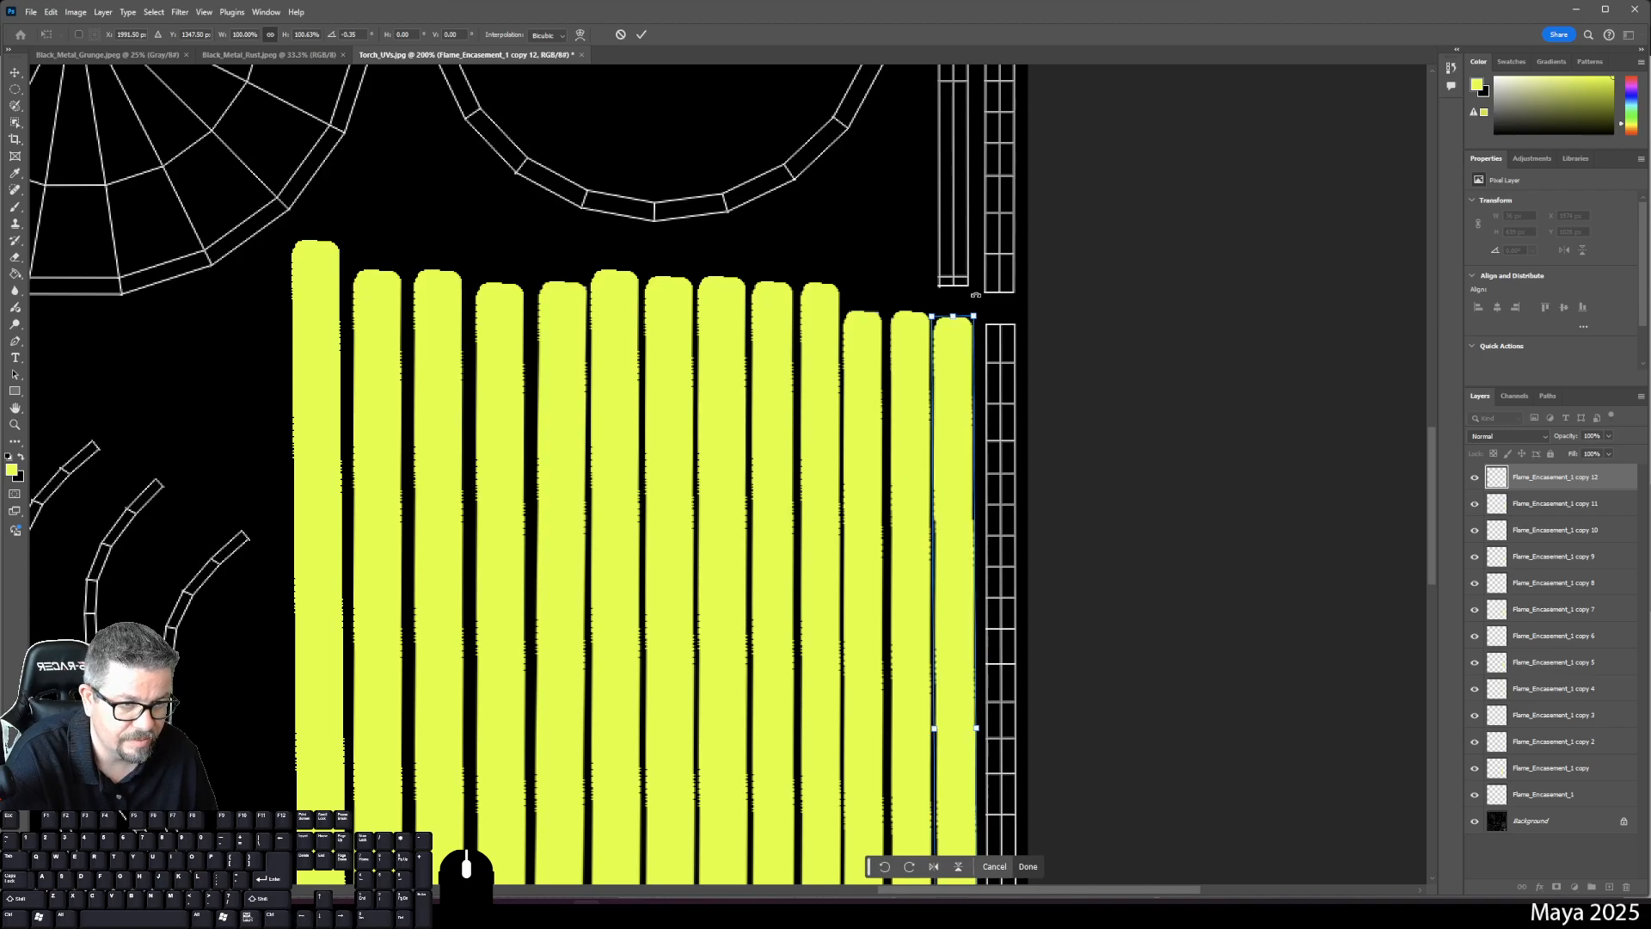
key("Left")
key("Up")
key("Right")
key("Return")
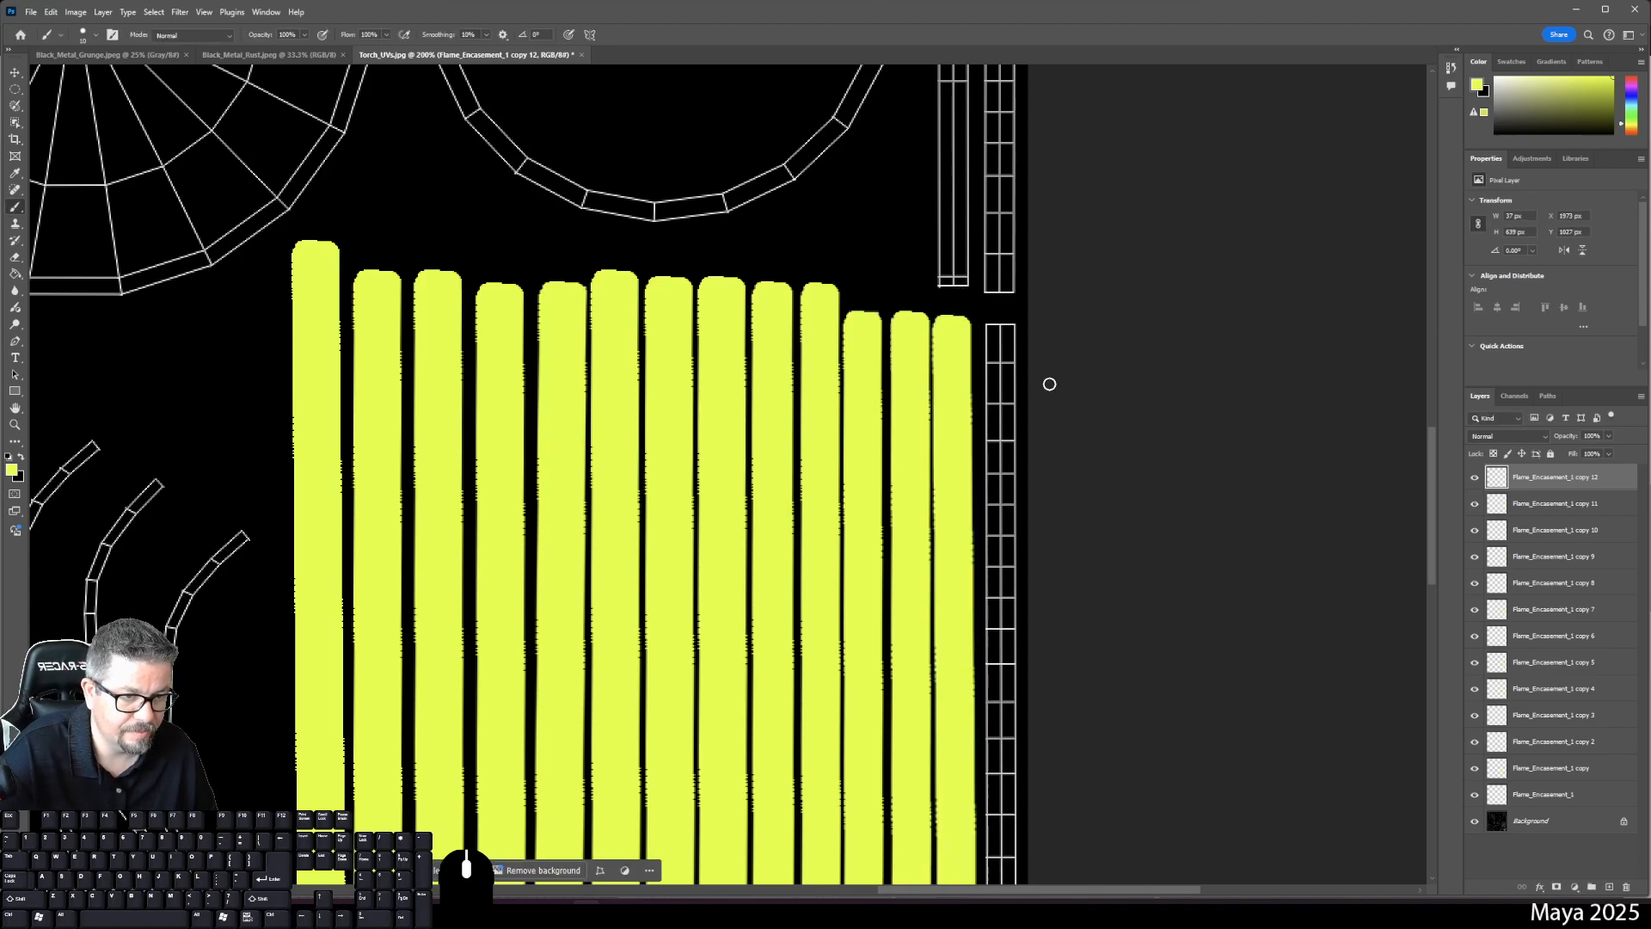
key("space")
- Duplicate copy 12 as copy 13, move it right into place and lengthen its bottom
left_click_drag(1111, 568, 1030, 384)
left_click_drag(1530, 484, 1609, 886)
key("ctrl+t")
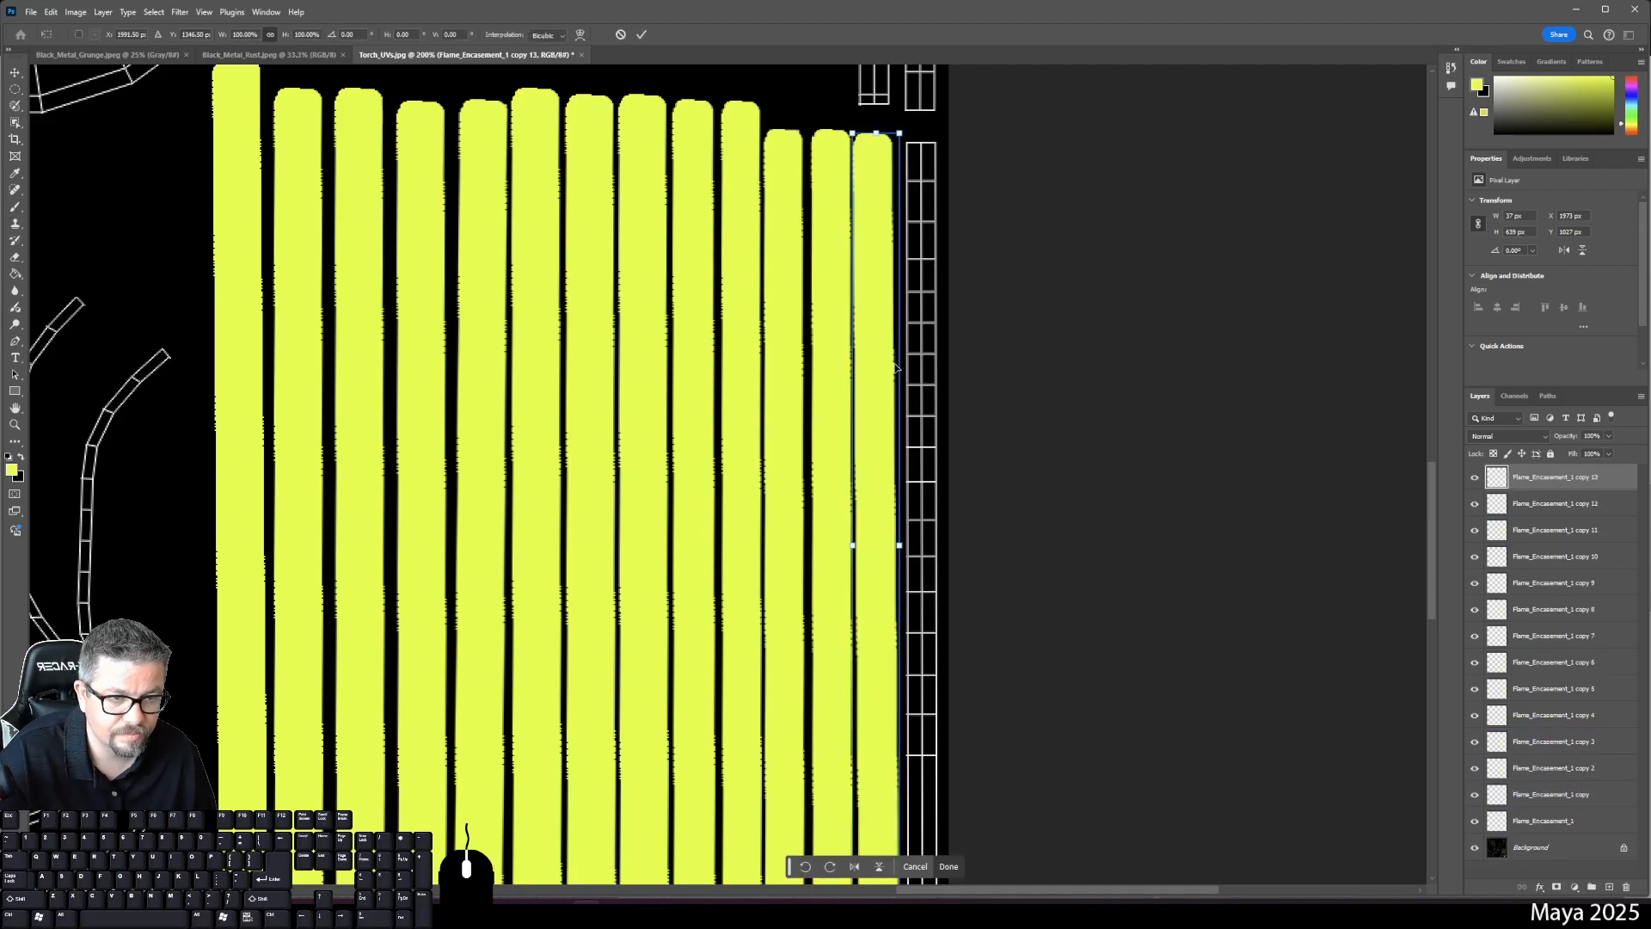
left_click_drag(872, 390, 923, 395)
scroll(995, 424, "down", 5)
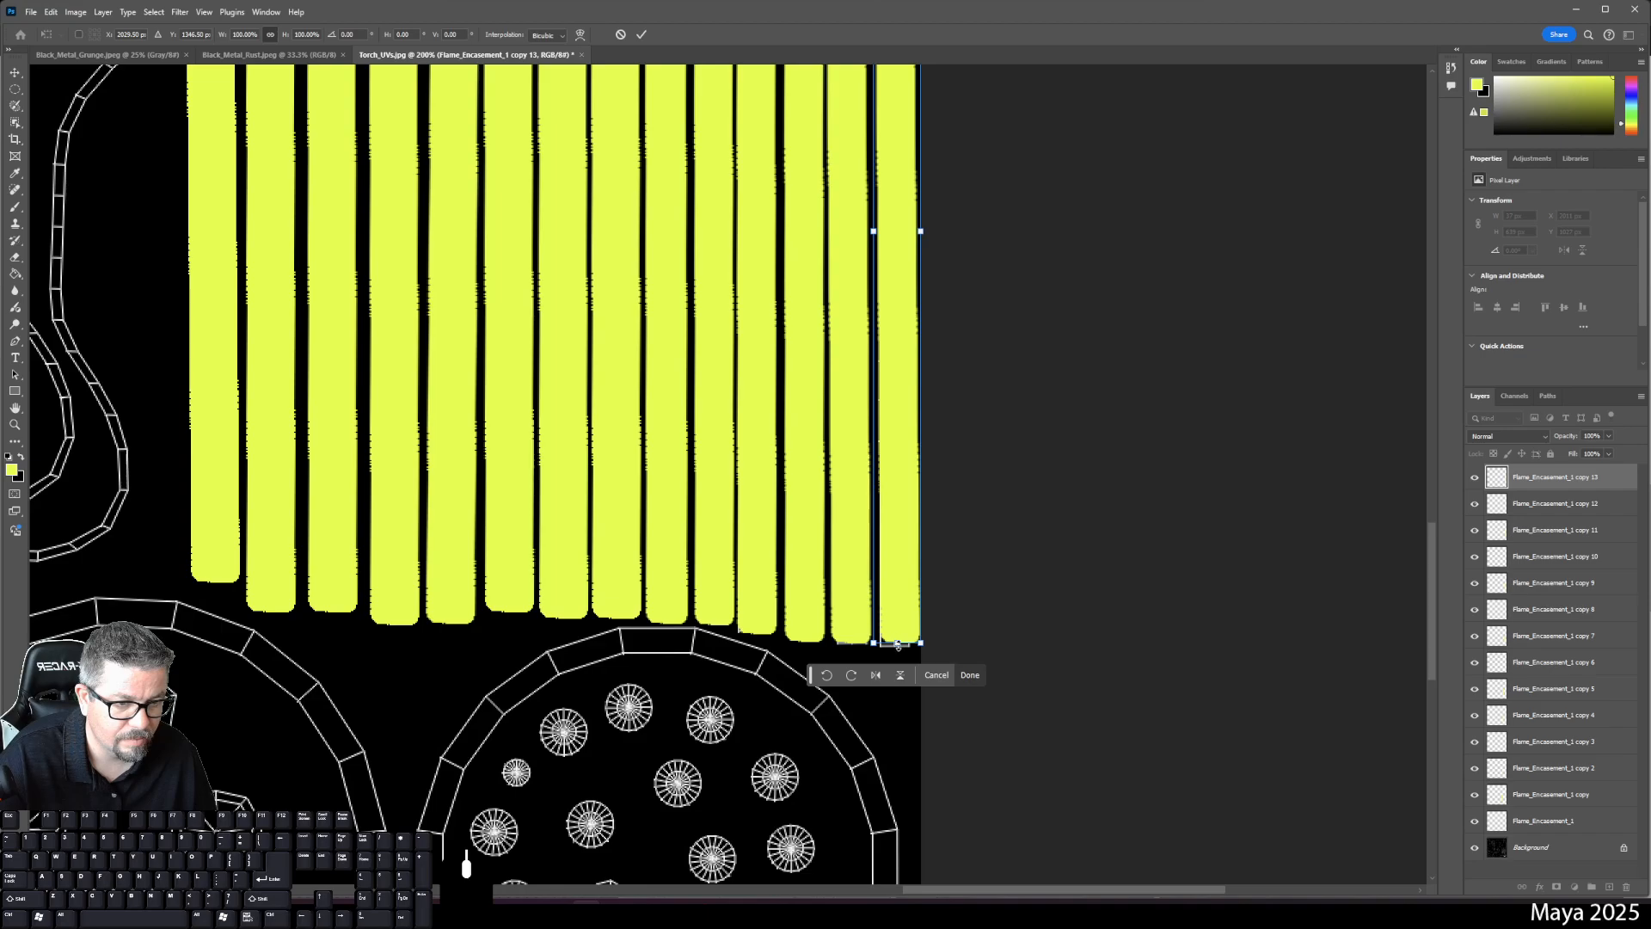
mouse_move(897, 645)
left_mouse_down()
mouse_move(937, 643)
mouse_move(923, 634)
left_mouse_up()
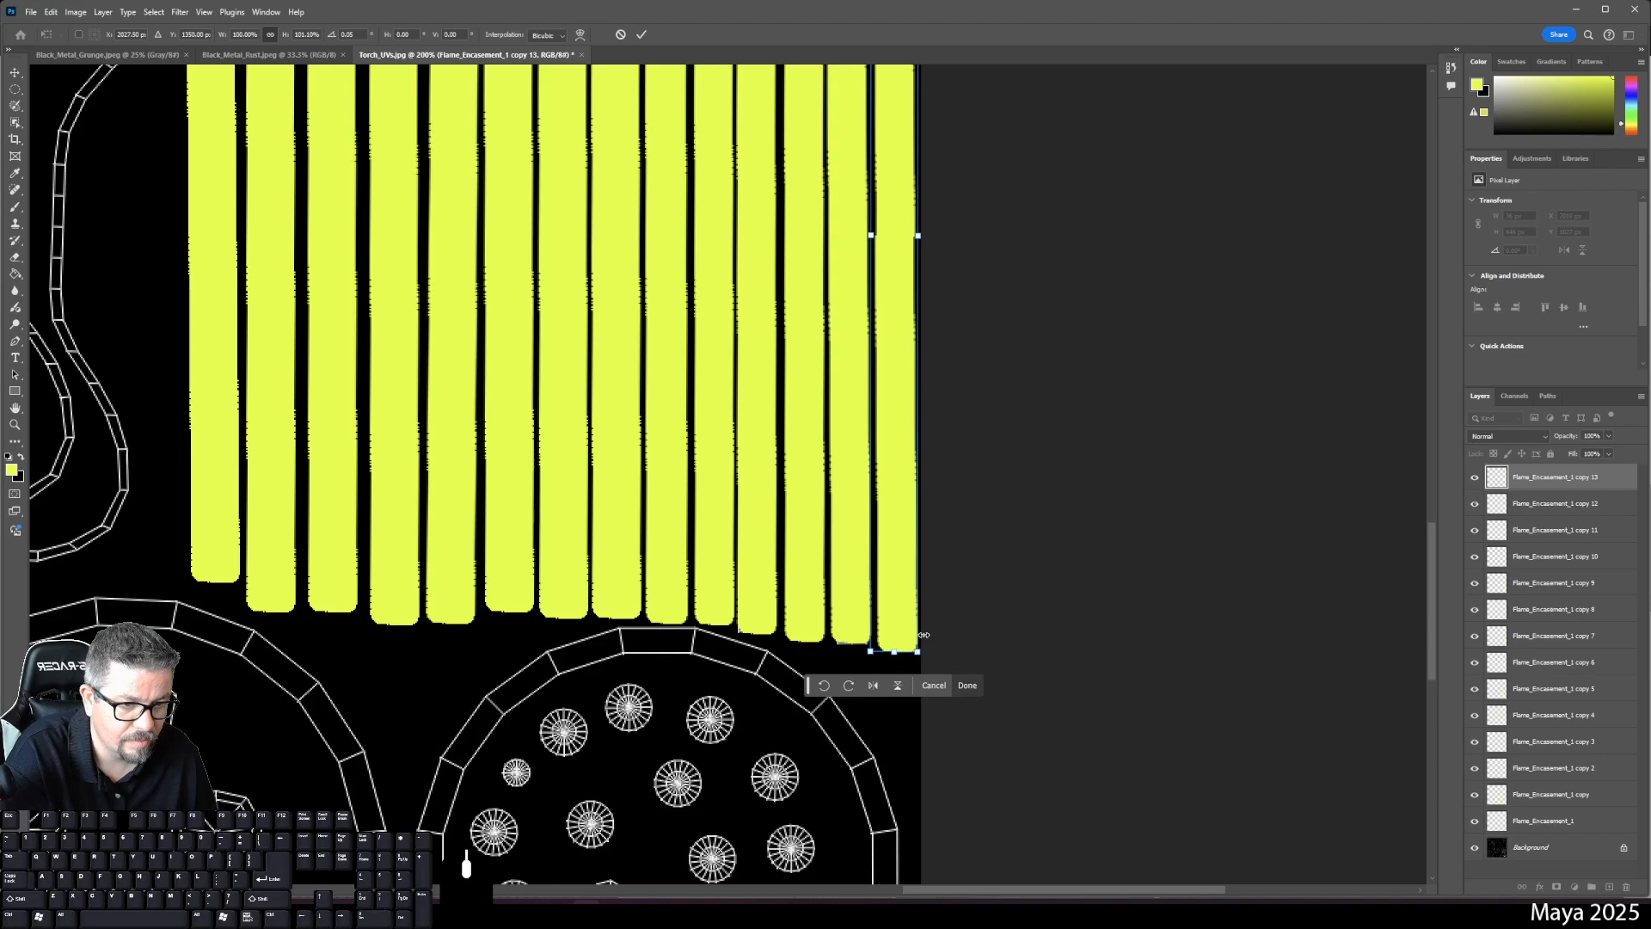
key("Return")
key("b")
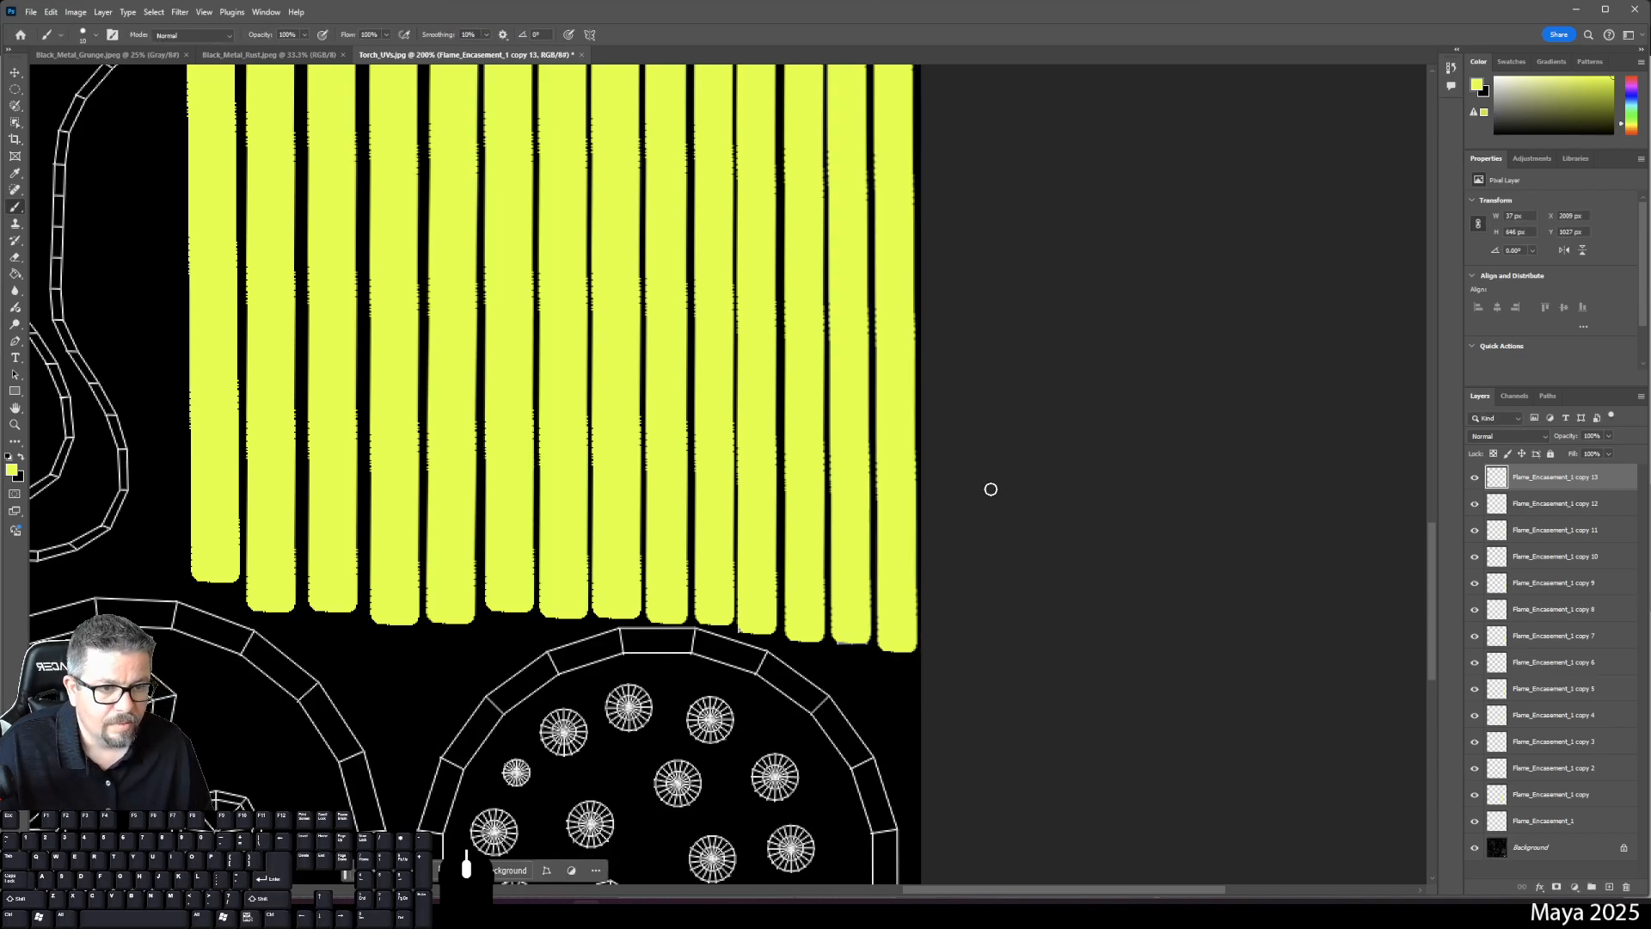
- Lengthen the copy 12 and copy 10 strips slightly at their bottom ends
left_click(1526, 505)
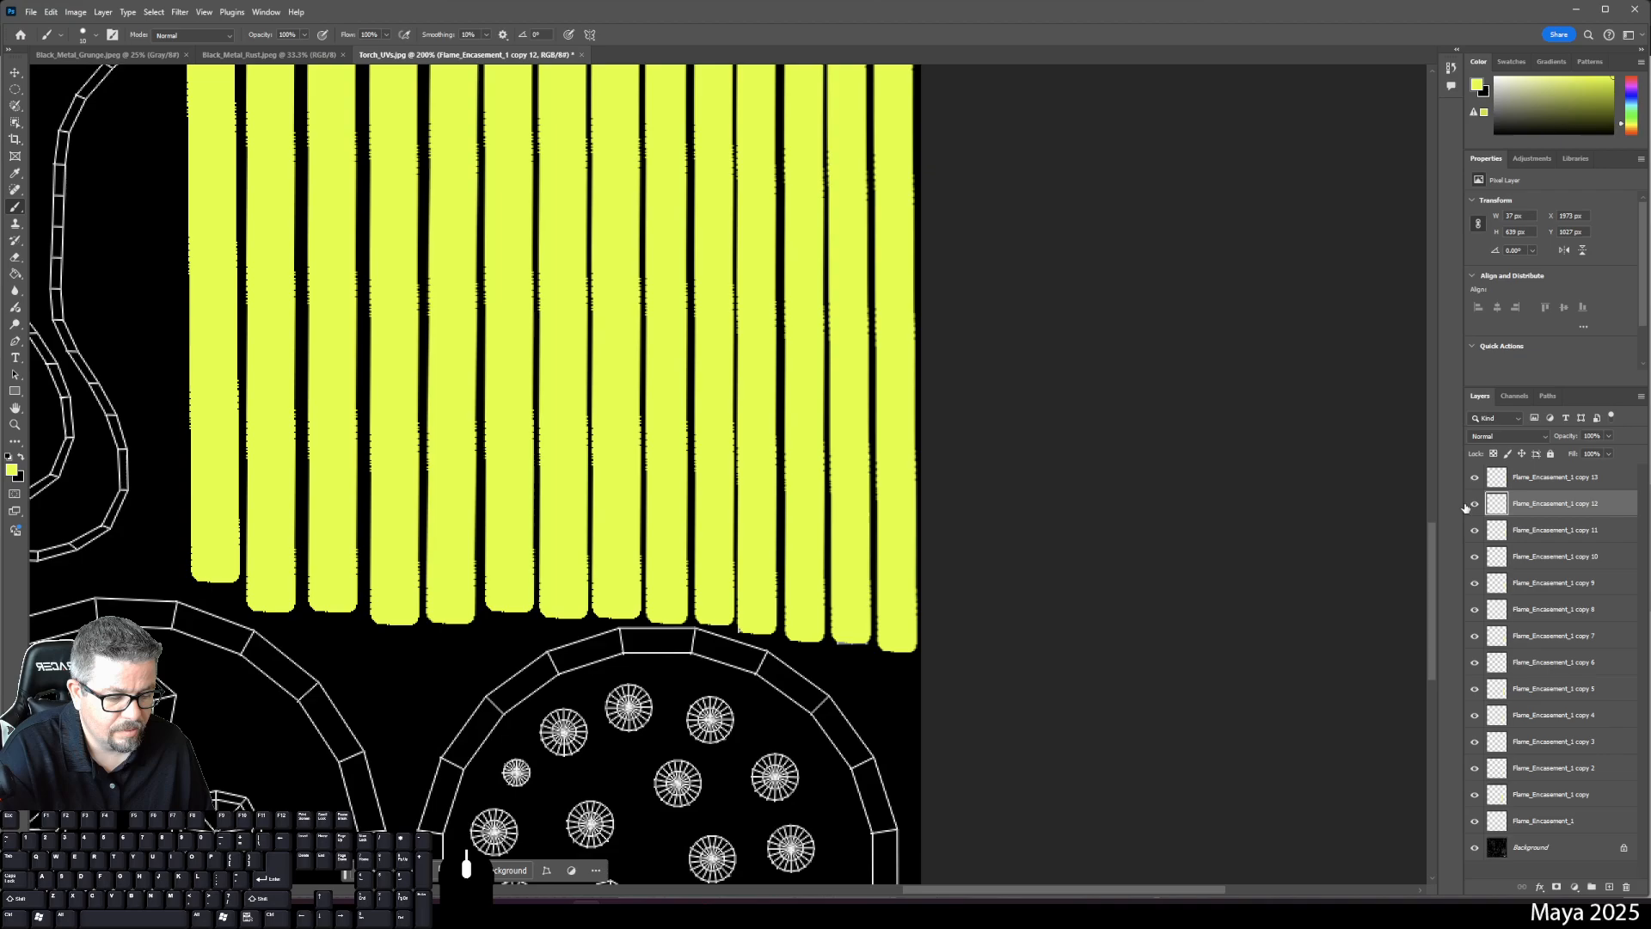
key("ctrl+t")
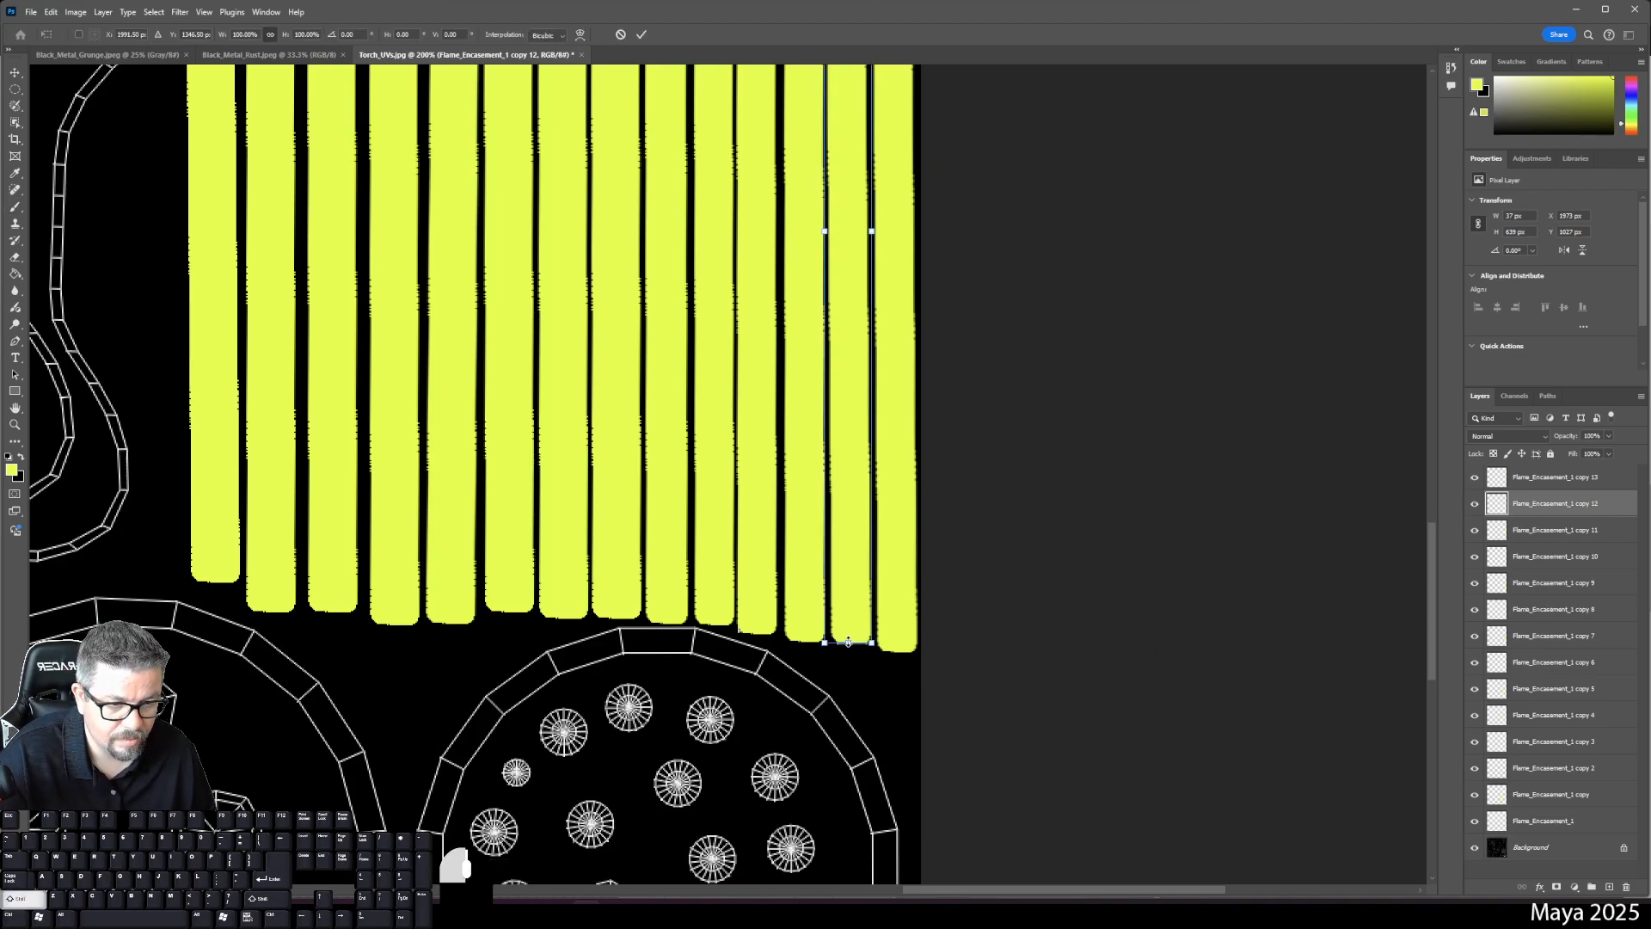
left_click_drag(848, 642, 847, 646)
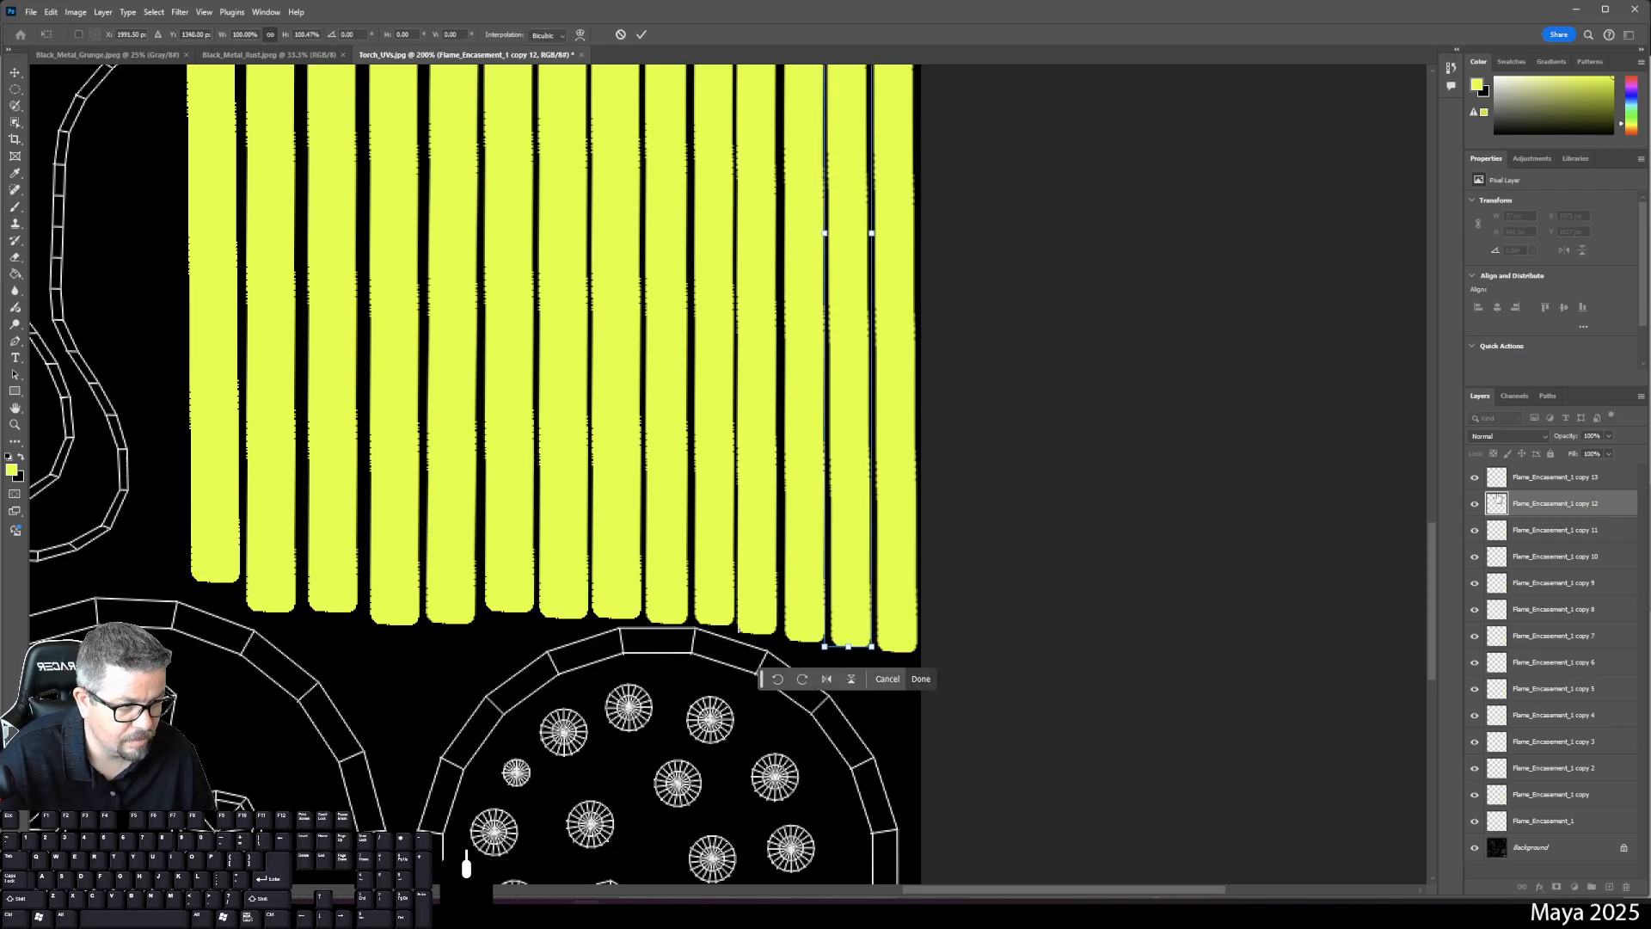
left_click(1531, 557)
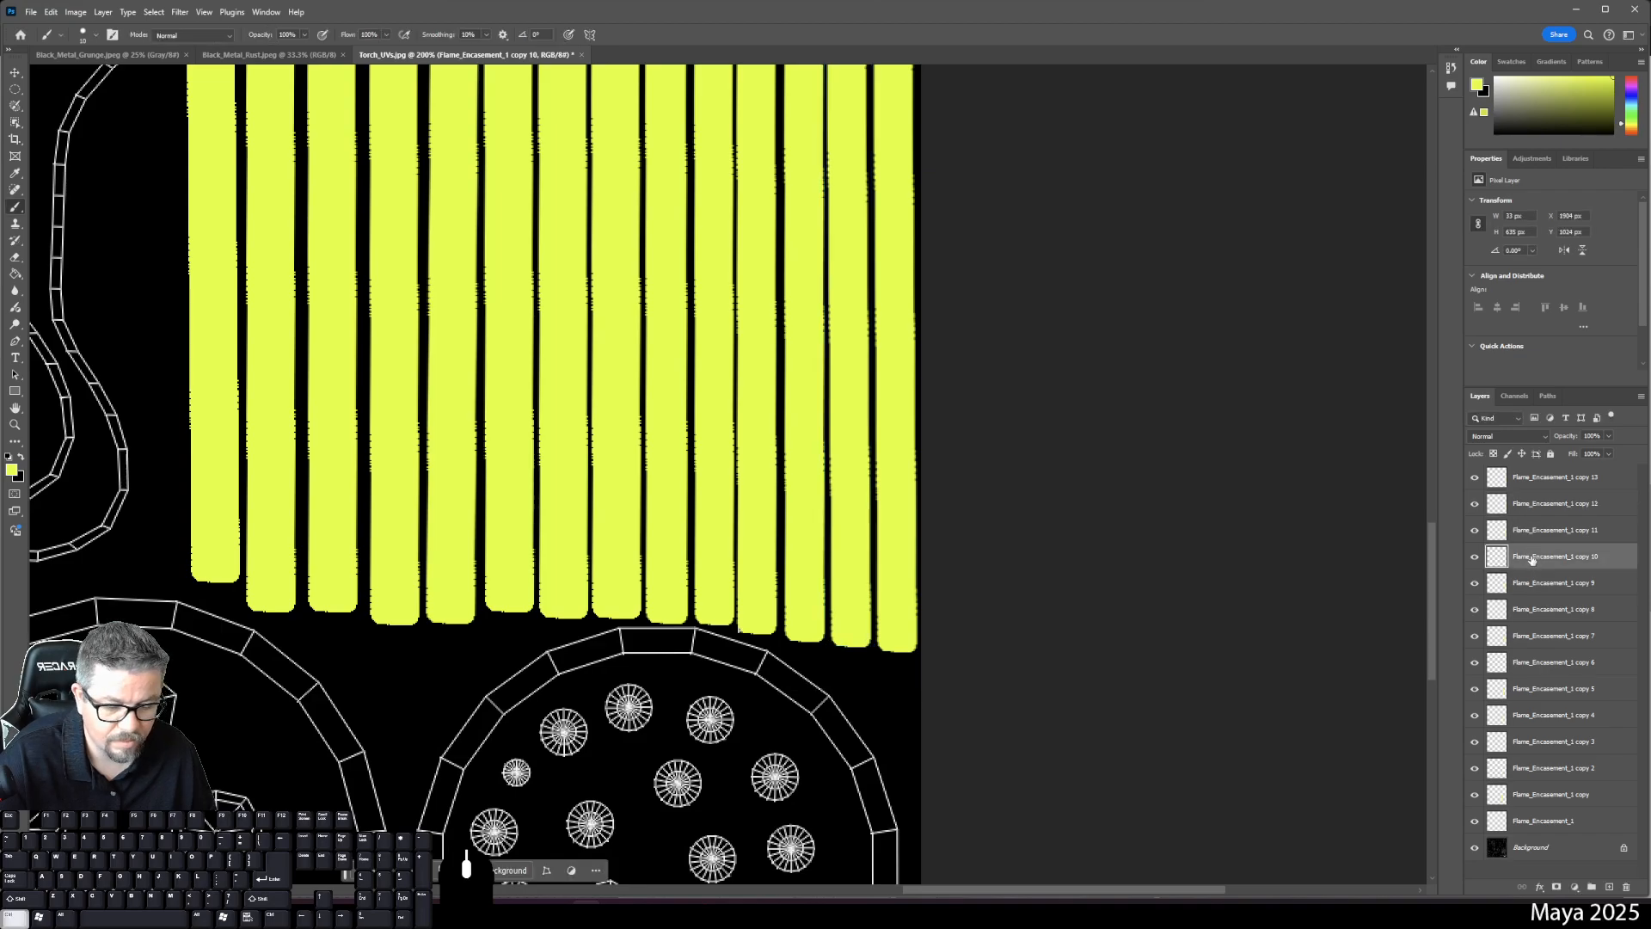
key("ctrl+t")
left_click_drag(756, 634, 755, 641)
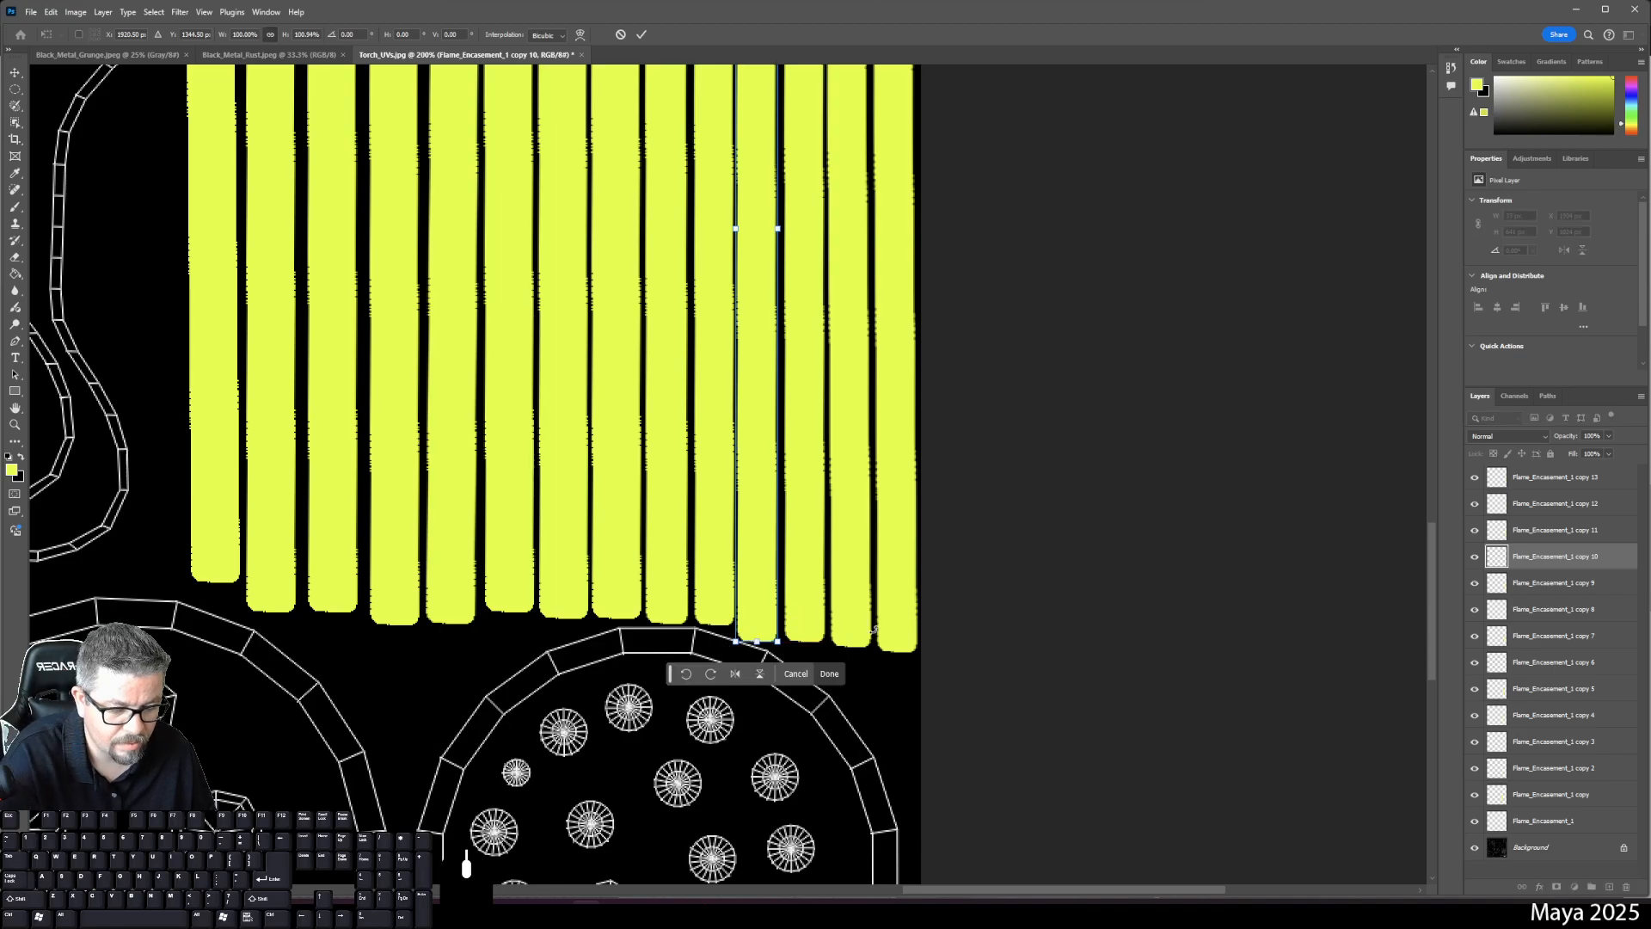
key("Return")
- Lock the copy 10 strip layer and duplicate copy 13 as copy 14
scroll(997, 523, "up", 10)
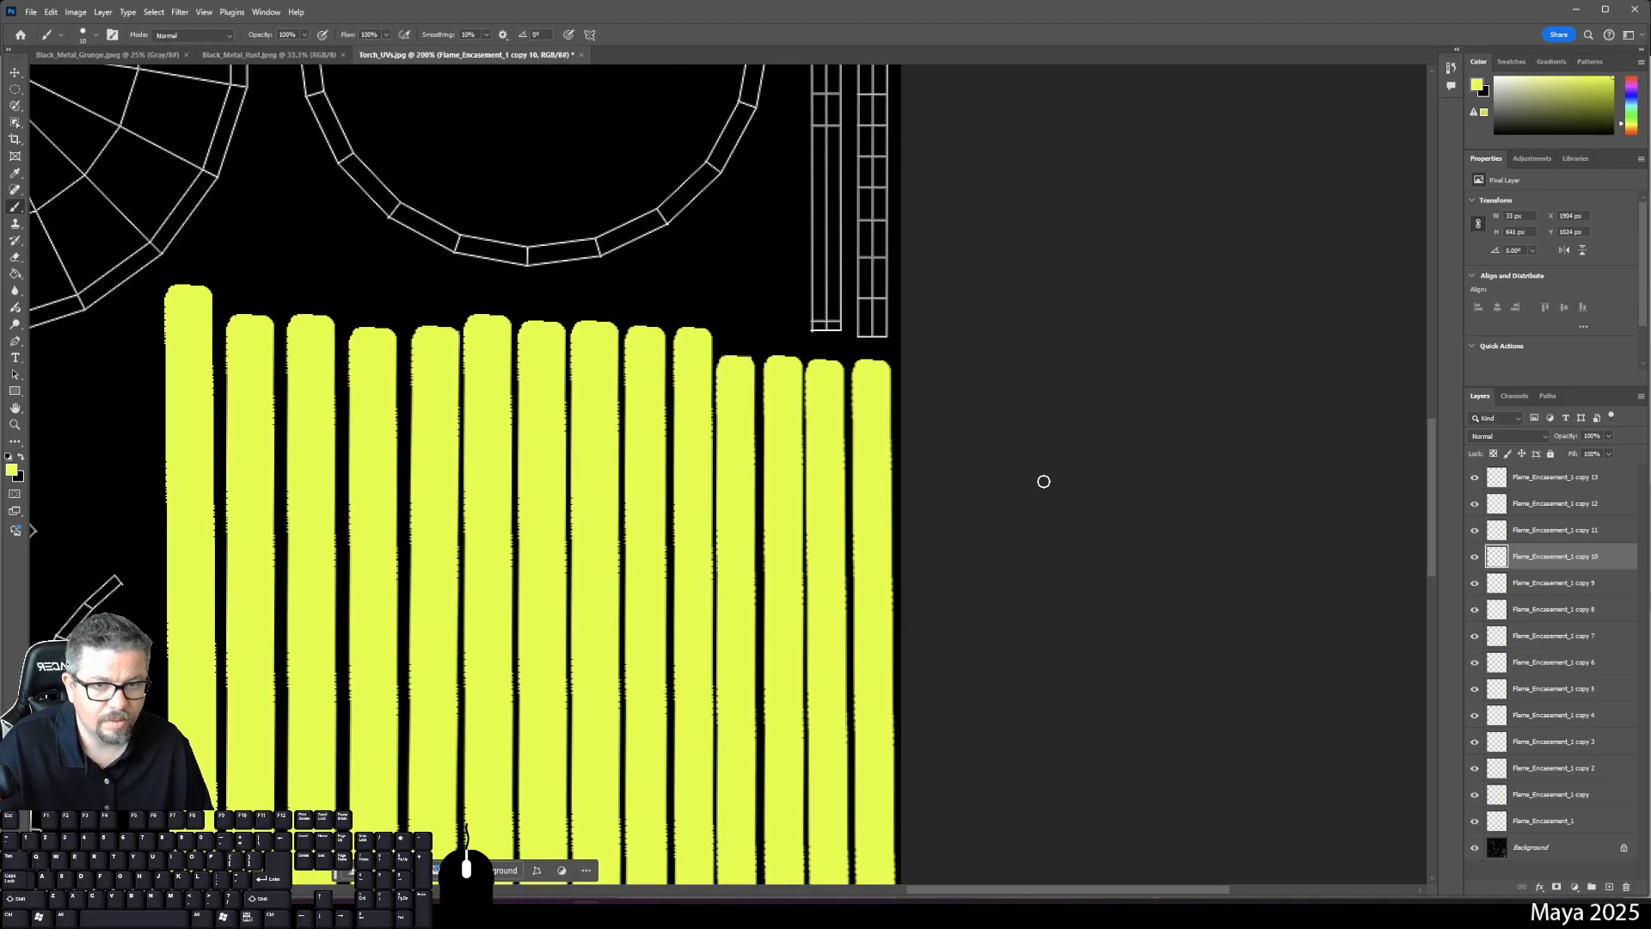
scroll(1017, 413, "up", 3)
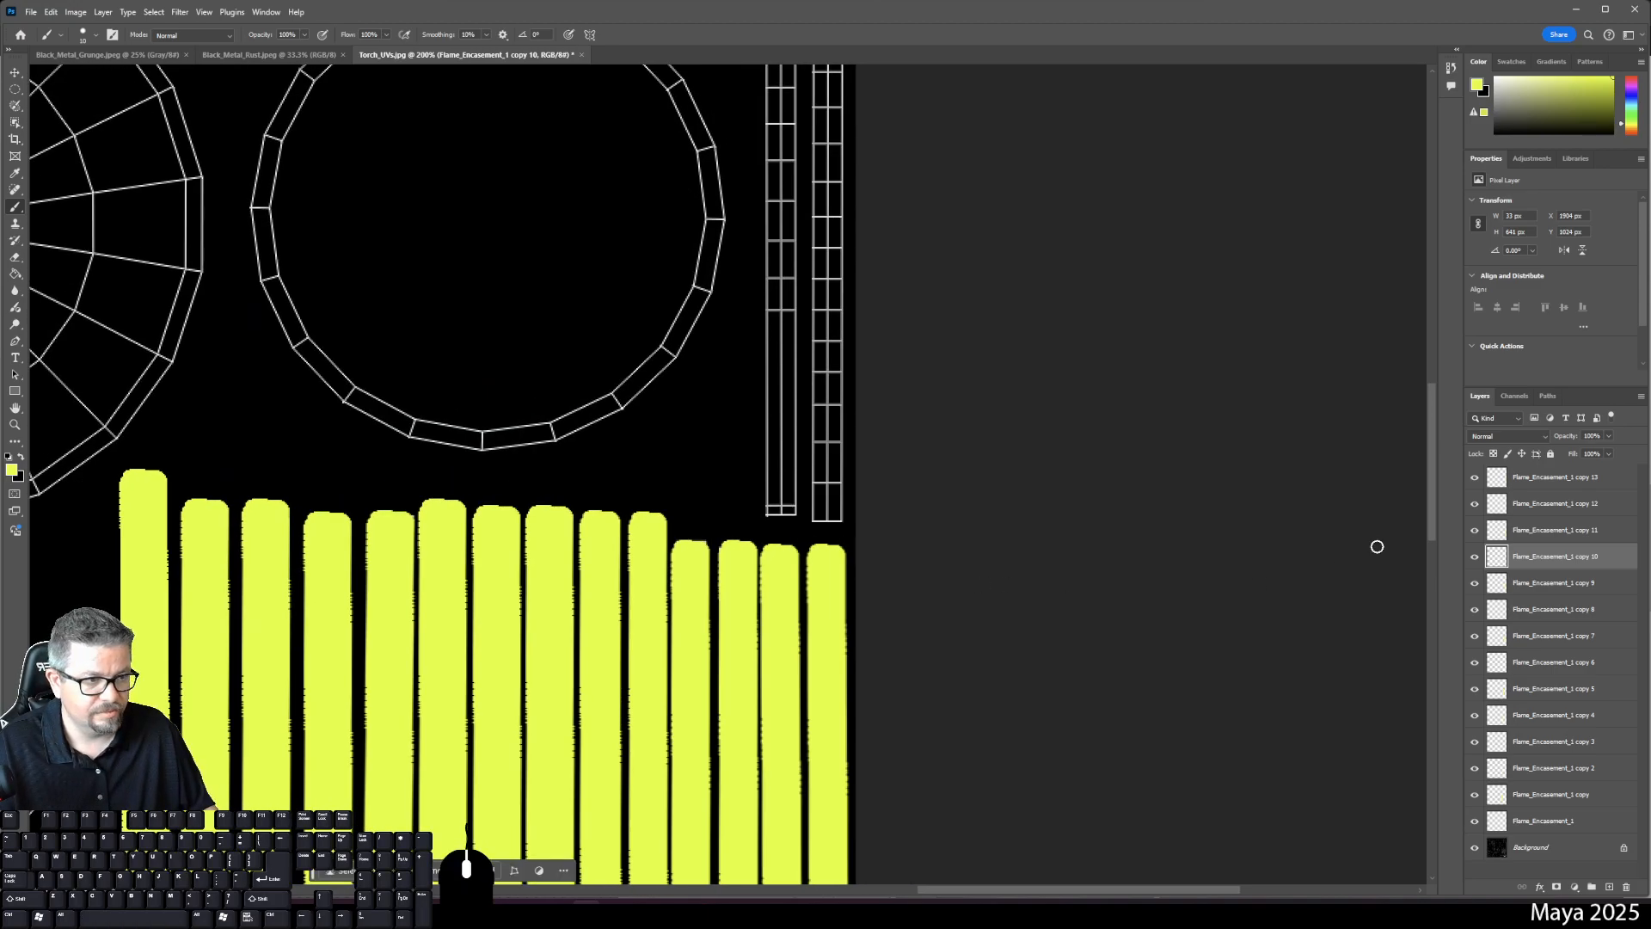
left_click(1537, 454)
left_click(1556, 478)
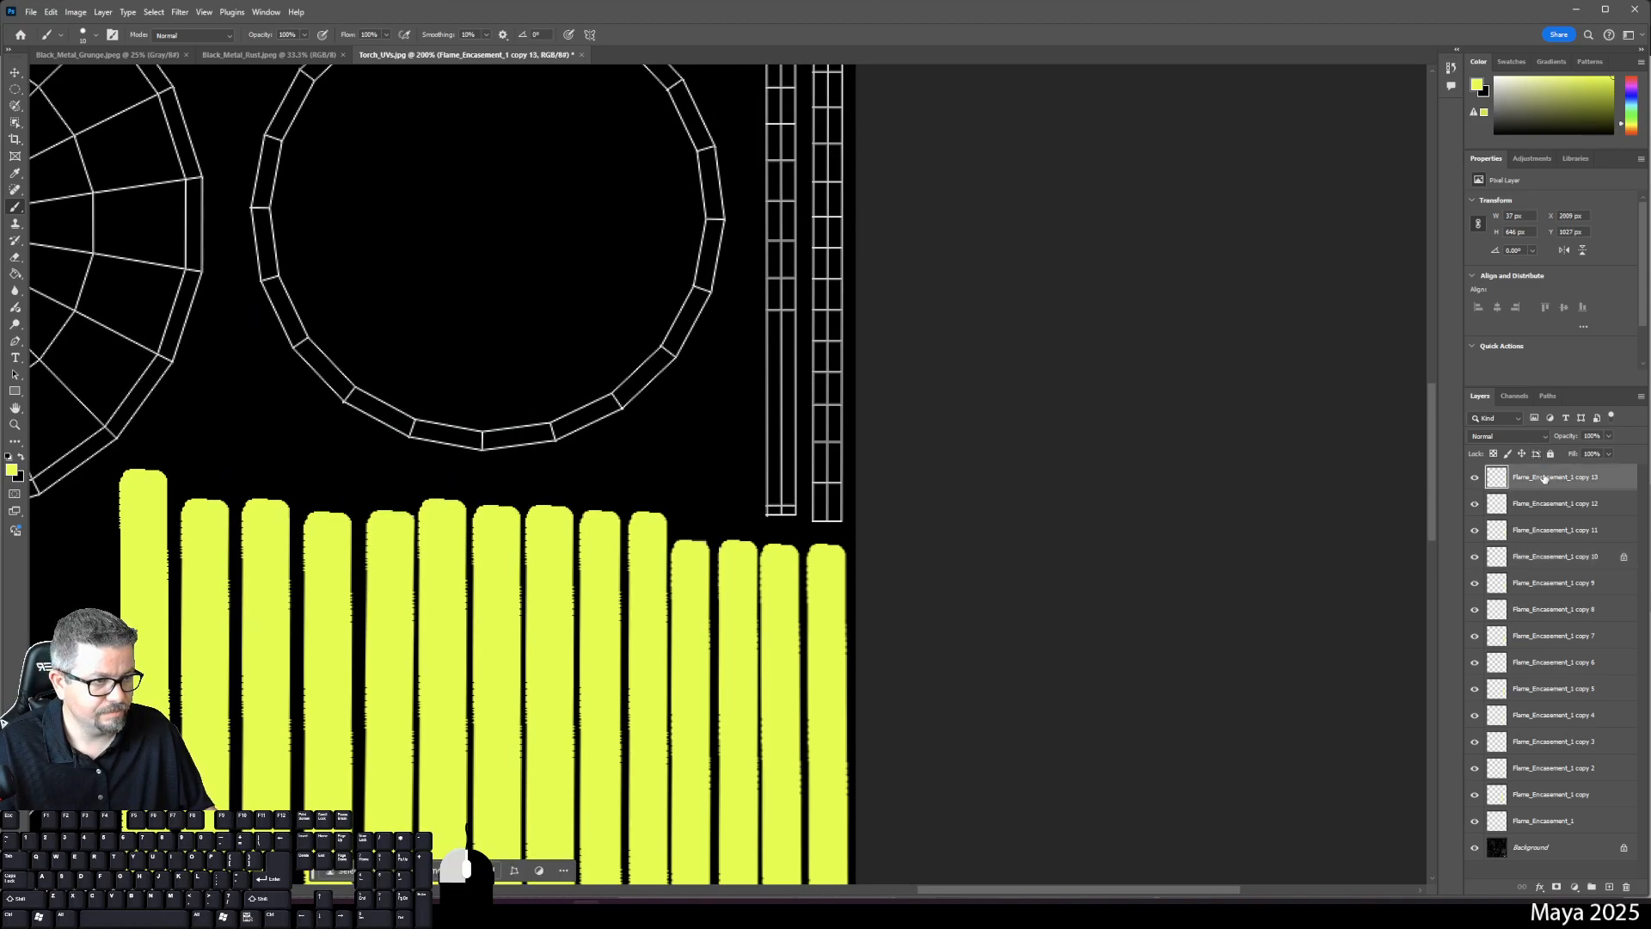
left_click_drag(1543, 480, 1611, 886)
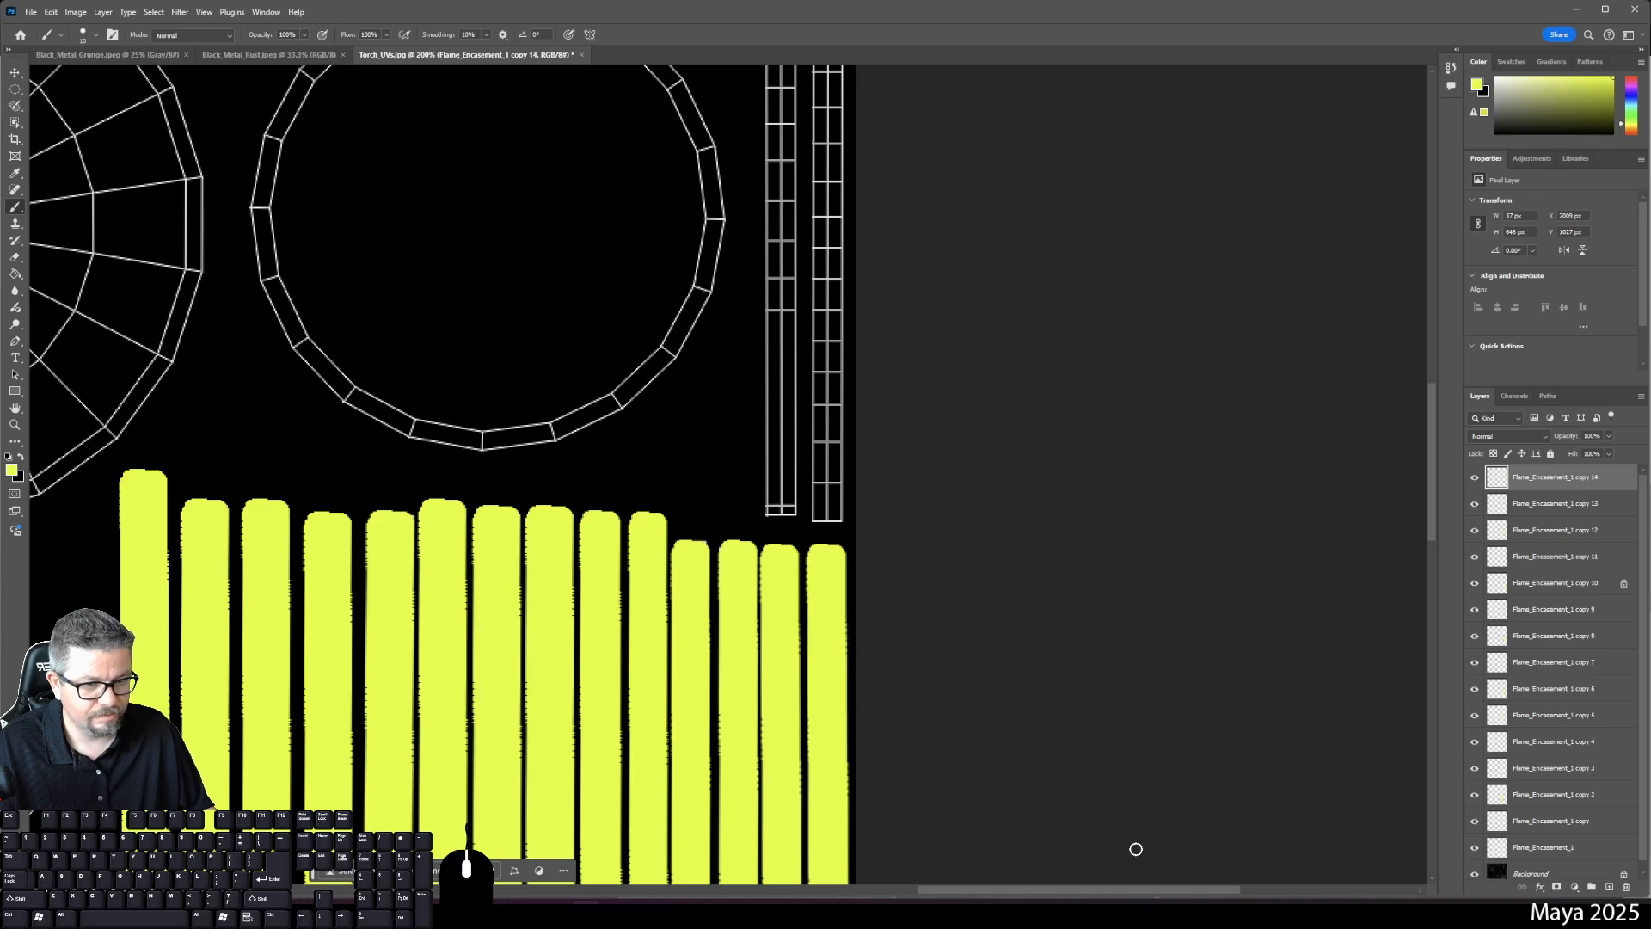
- Move the copy 14 strip straight up onto the tall narrow shell beside the circle
key("ctrl+minus")
key("ctrl+minus")
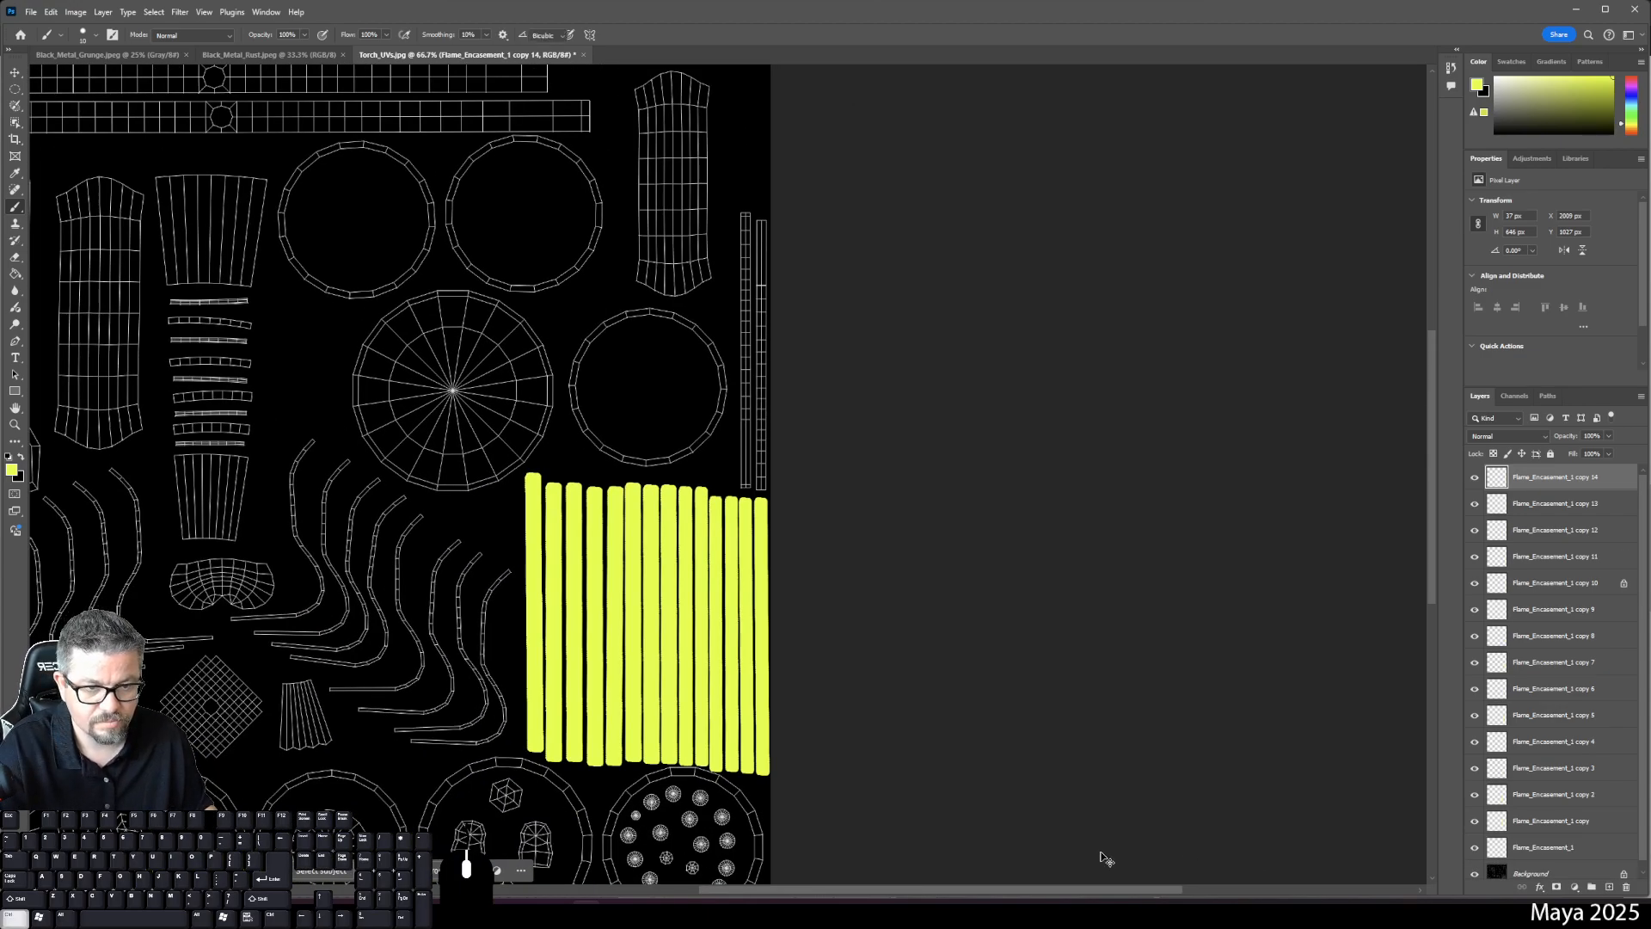
key("ctrl+t")
left_click_drag(755, 590, 732, 304)
key("Up")
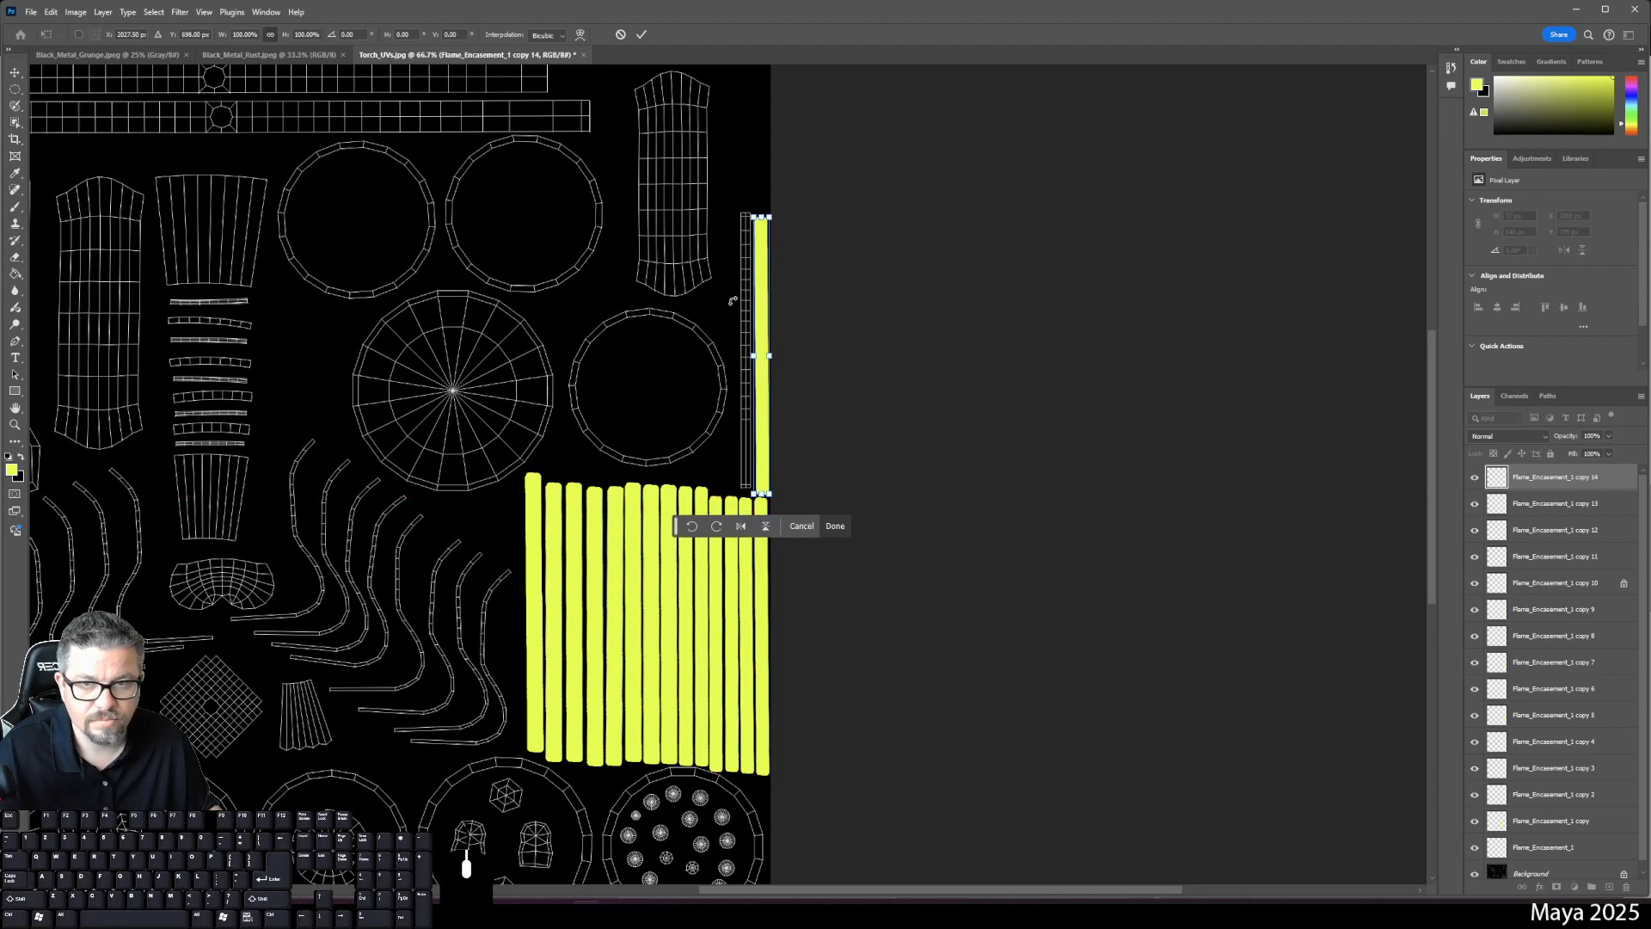
key("ctrl+plus")
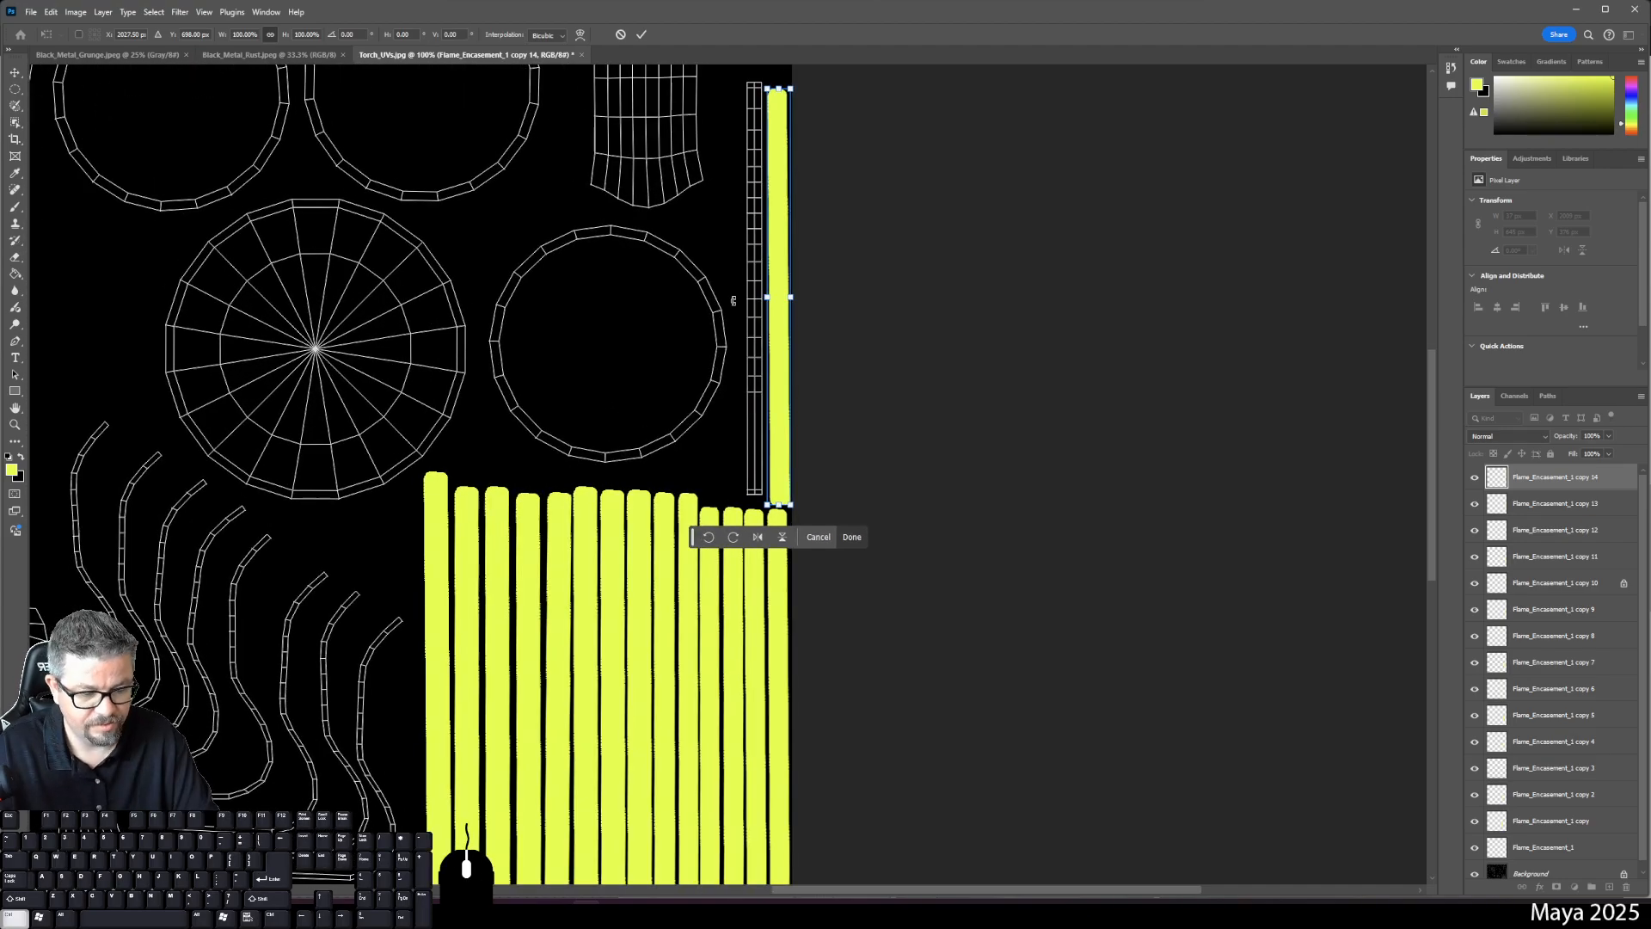
key("ctrl+plus")
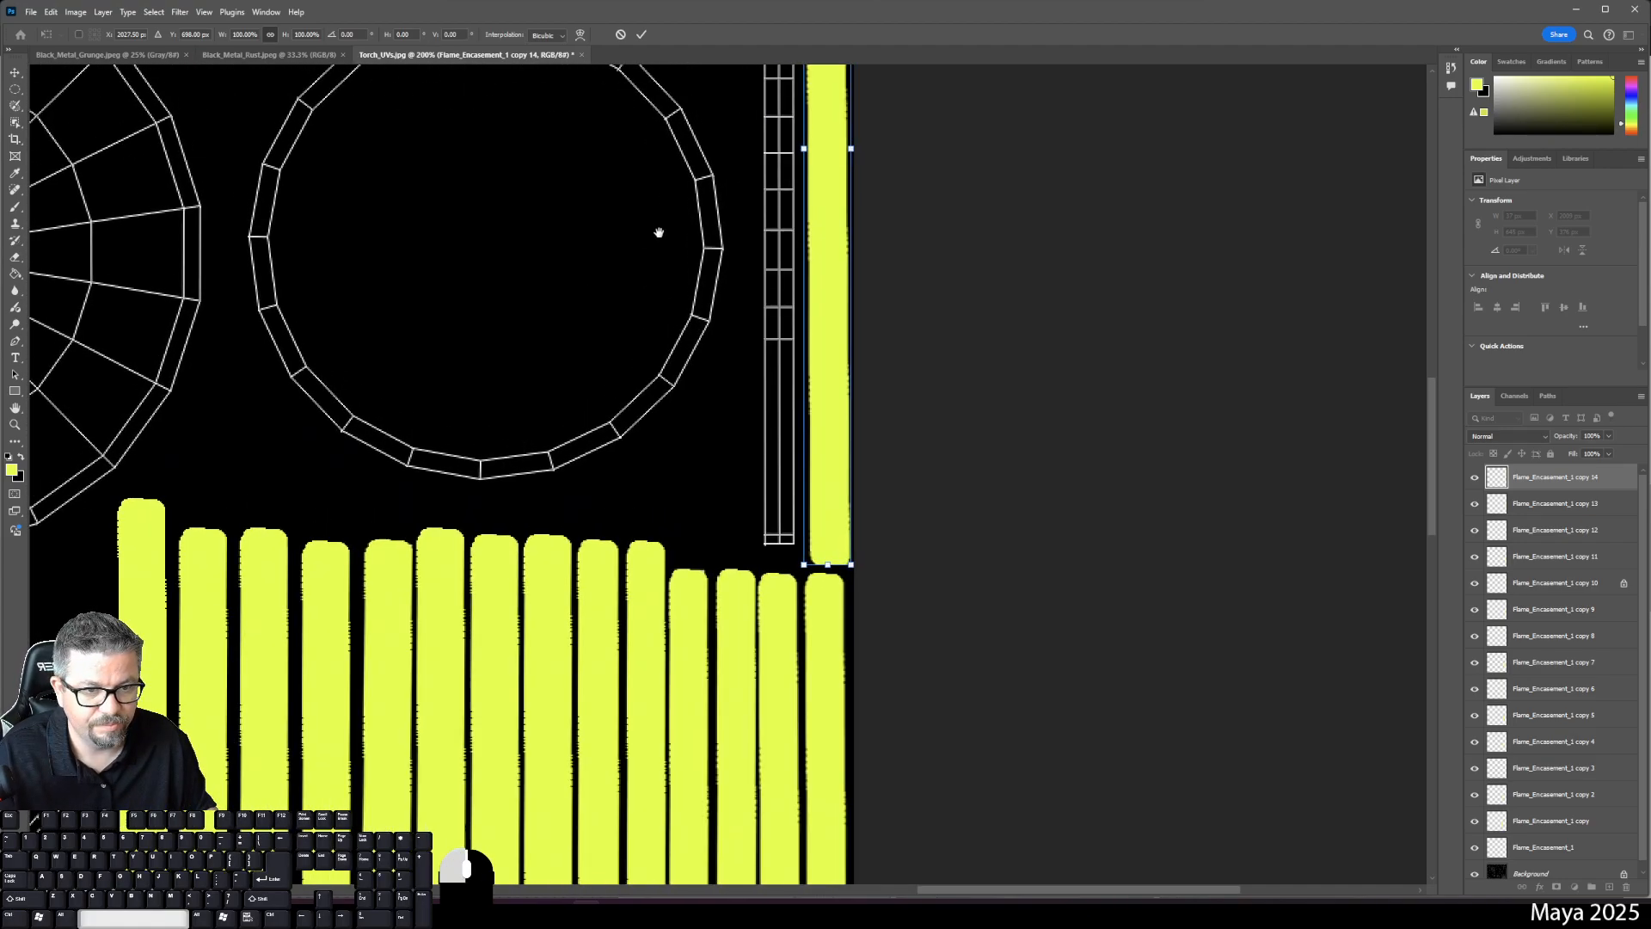
mouse_move(659, 233)
left_mouse_down()
mouse_move(649, 449)
mouse_move(619, 590)
left_mouse_up()
key("Return")
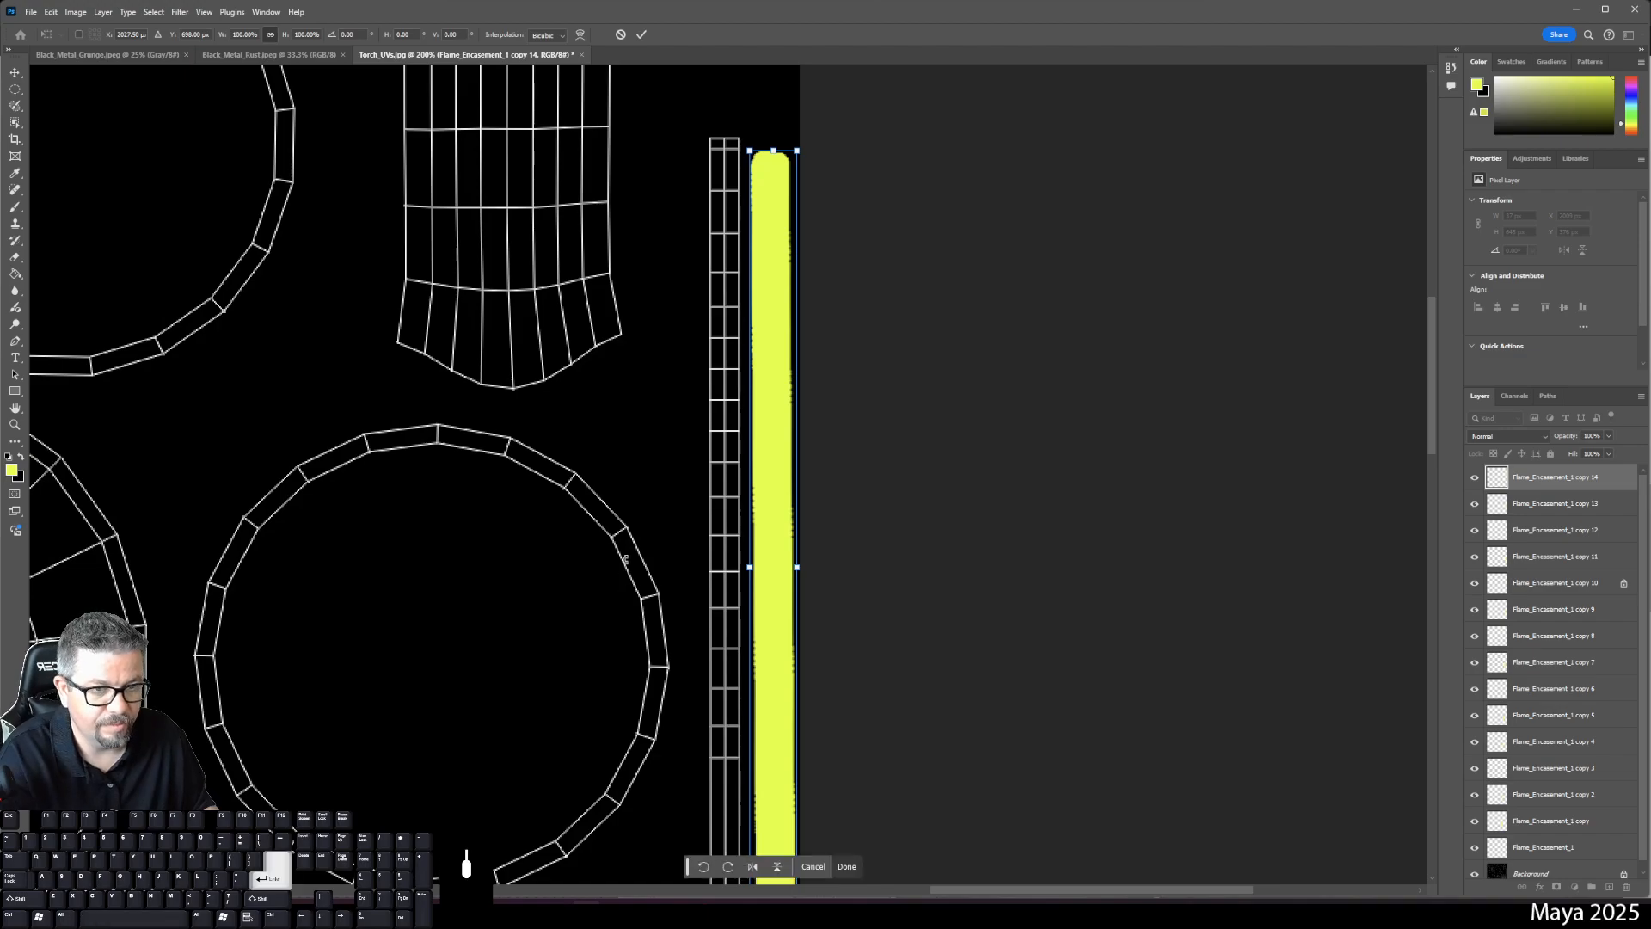
- Duplicate copy 14 as copy 15, place it beside the first strip, and fit the layout in view
left_click_drag(1584, 485, 1609, 886)
key("ctrl+t")
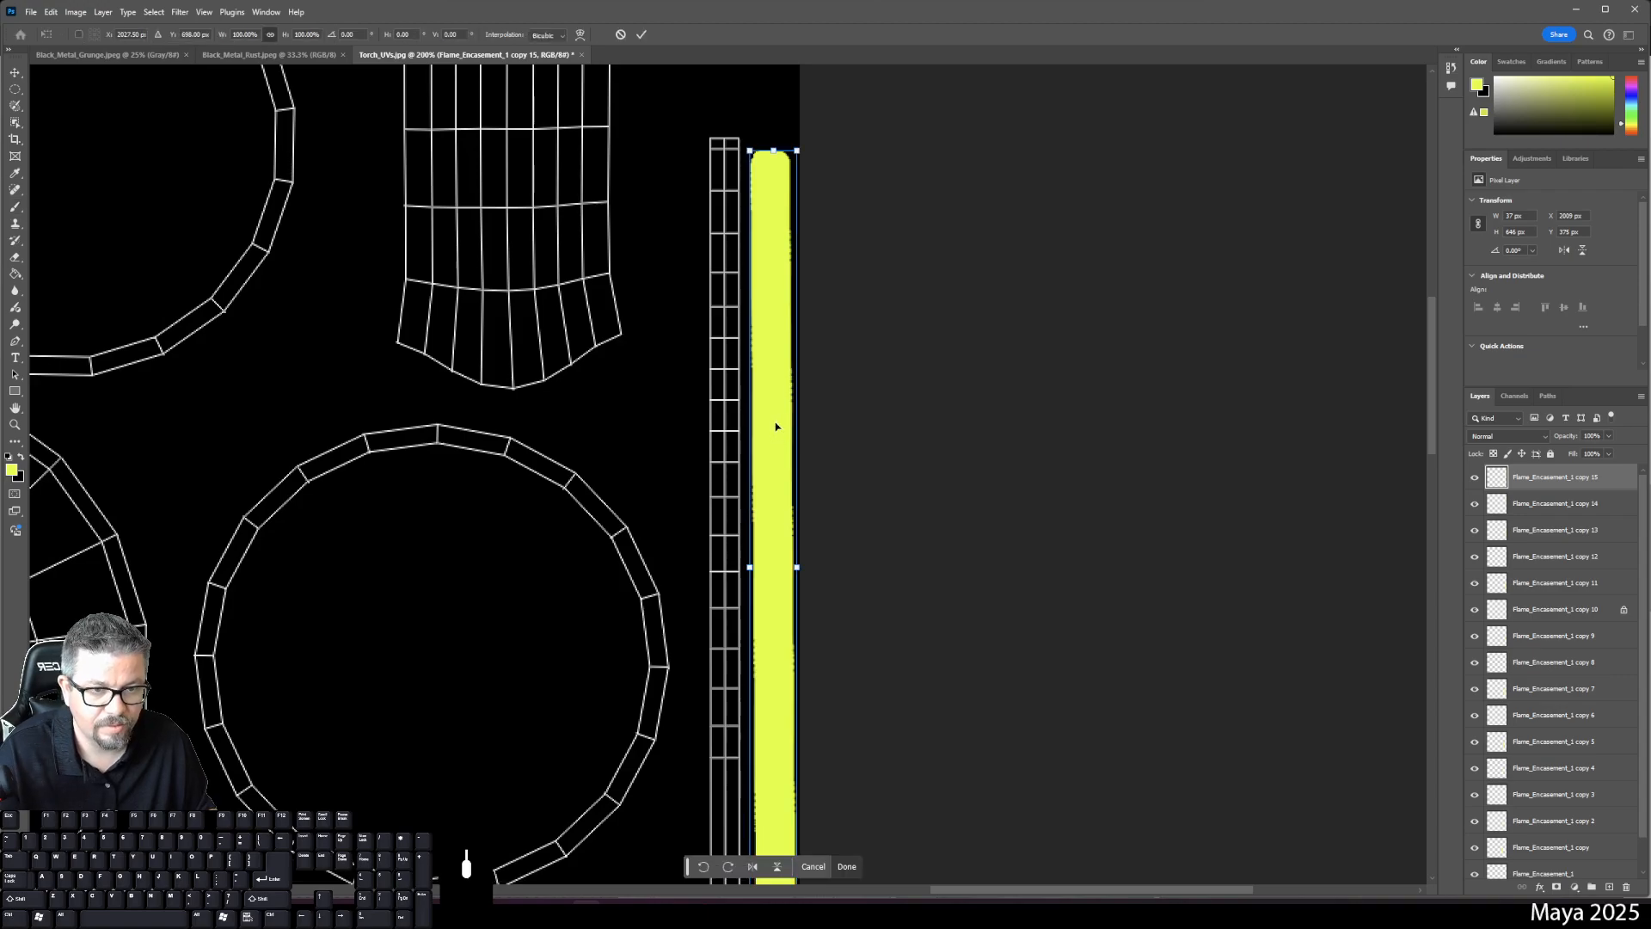
left_click_drag(782, 447, 729, 408)
left_click_drag(941, 480, 998, 274)
key("Left")
key("Left")
key("Down")
key("Down")
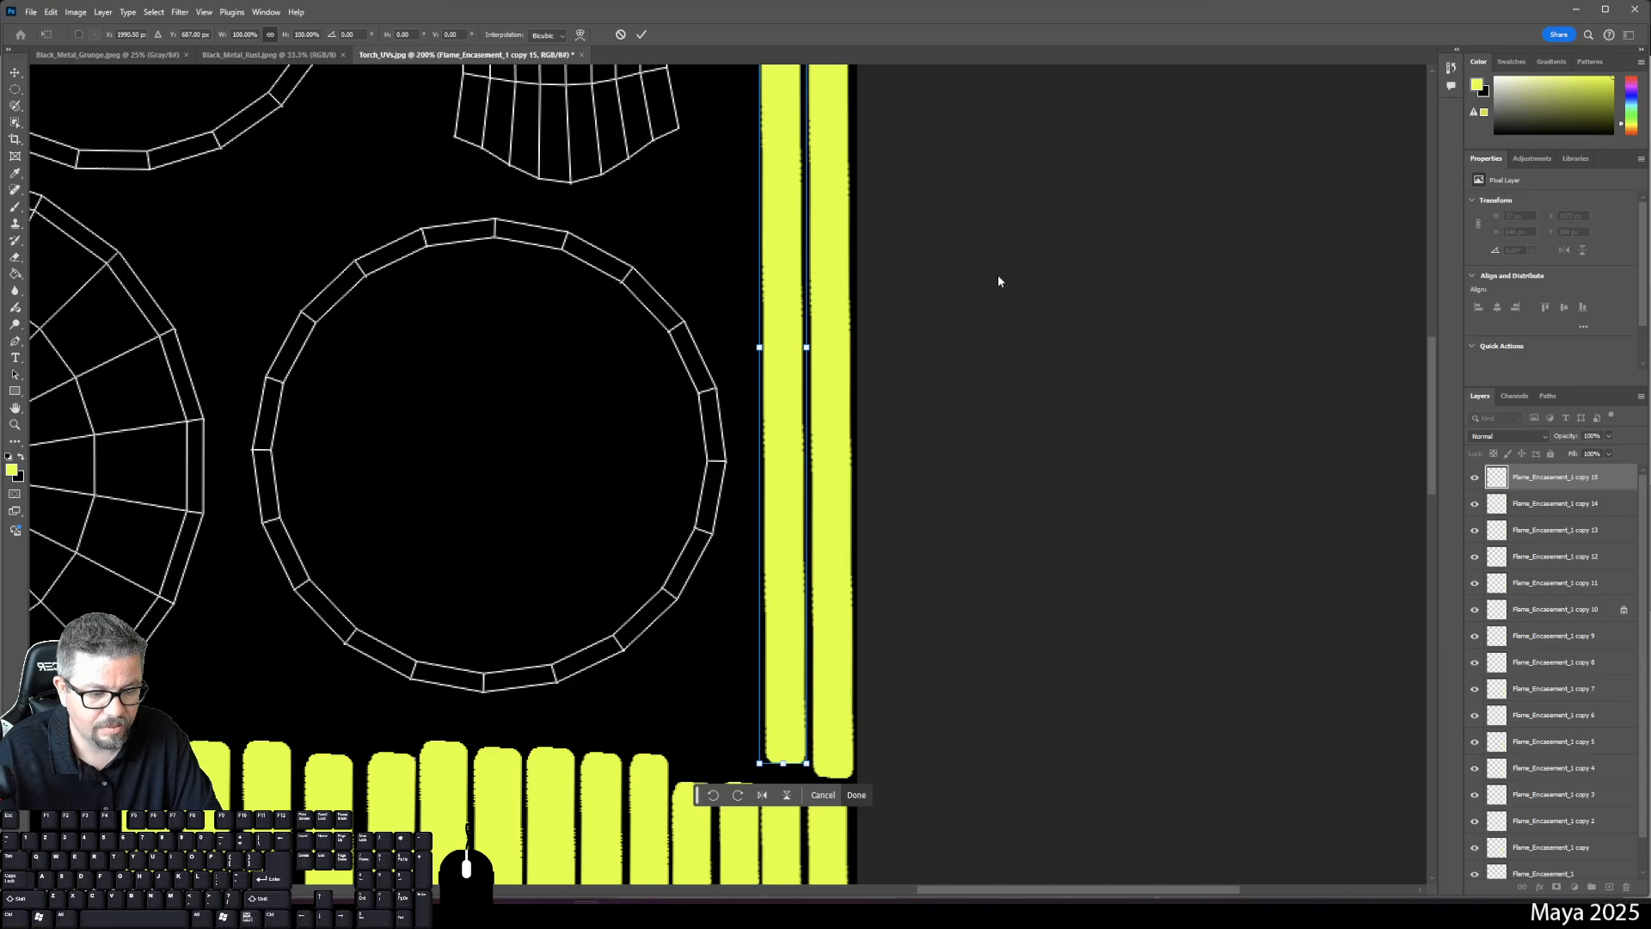
key("Return")
key("b")
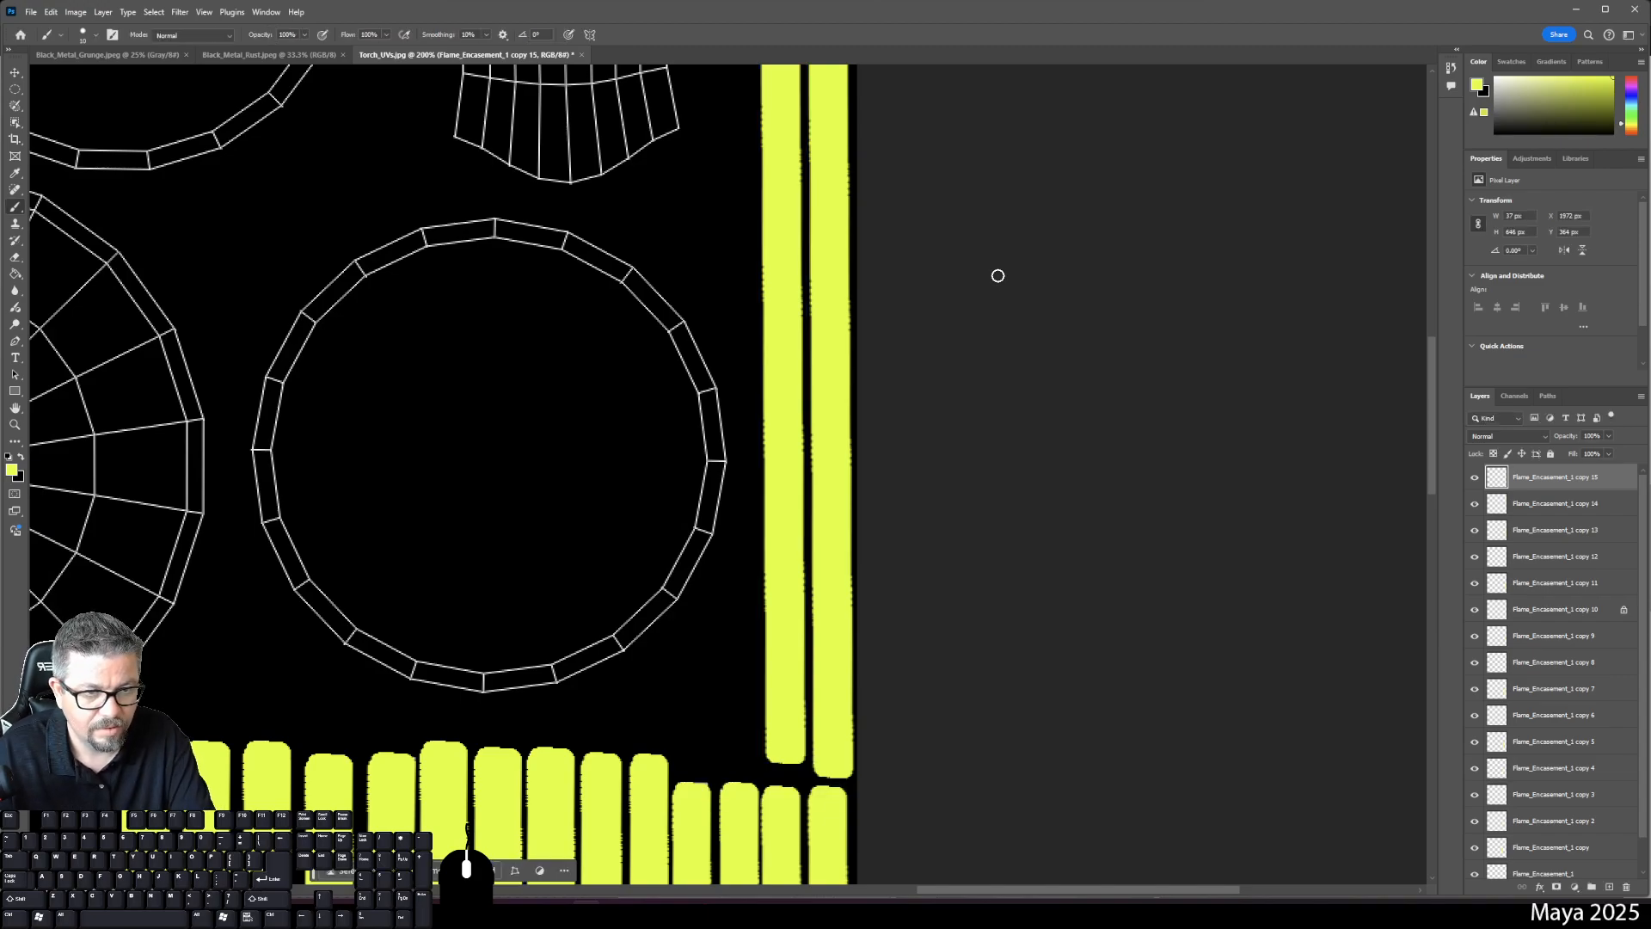
key("ctrl+0")
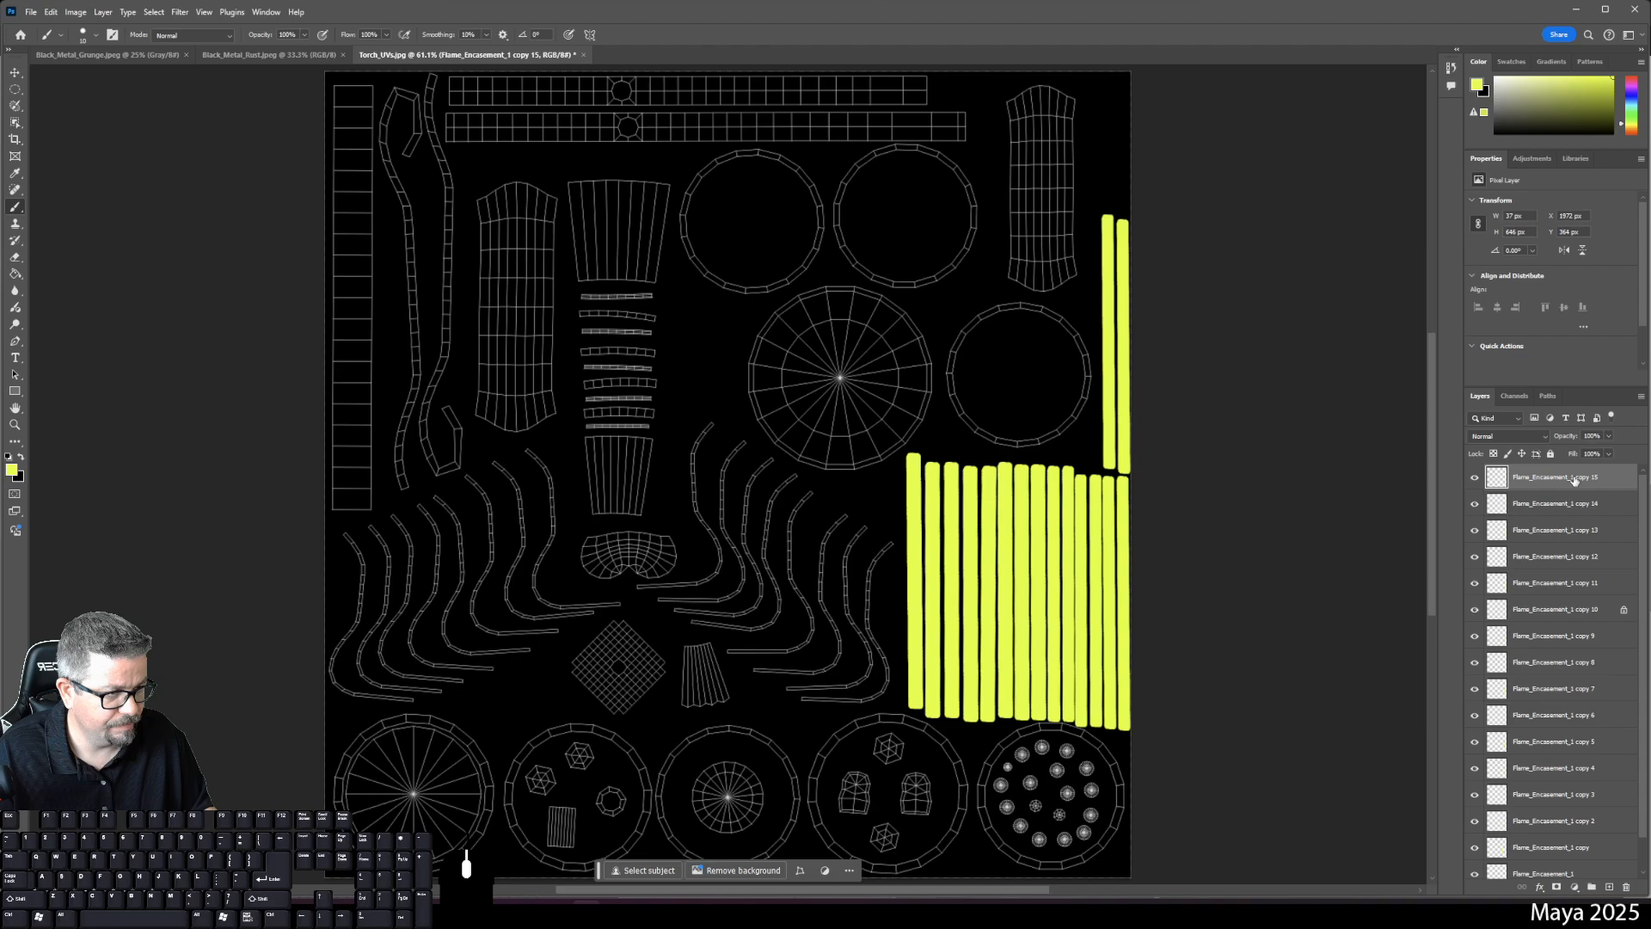
- Select all Flame_Encasement strip layers, group them, and name the folder Flame_Encasement_Vertical
scroll(1569, 499, "down", 1)
left_click(1525, 843, "shift")
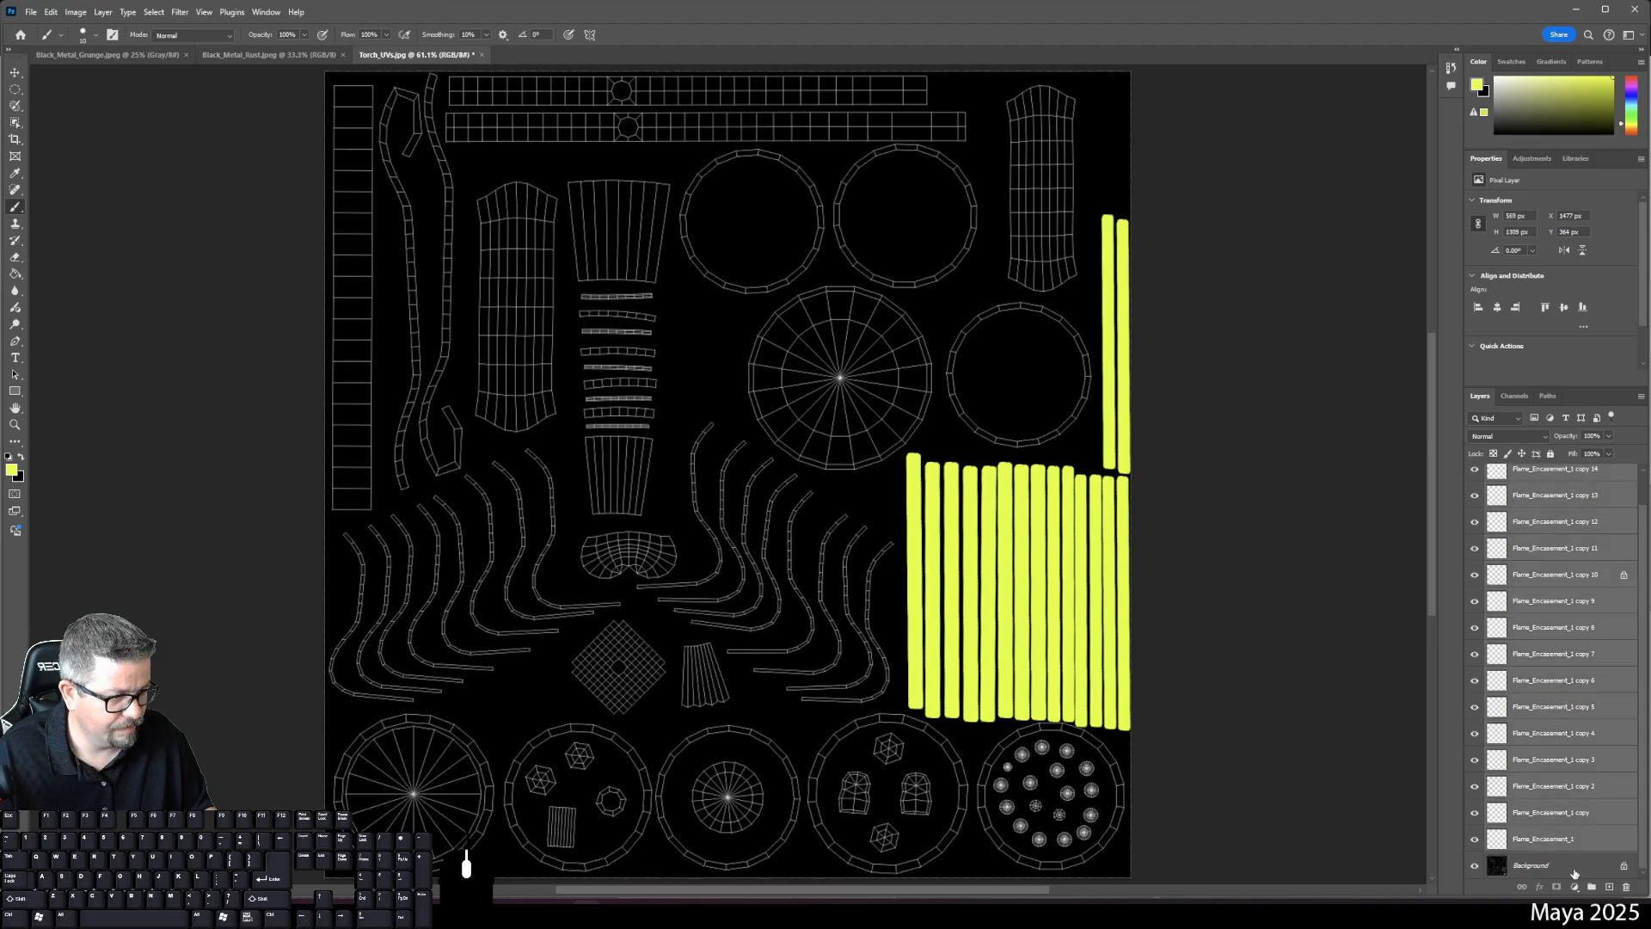
left_click(1591, 887)
double_click(1522, 472)
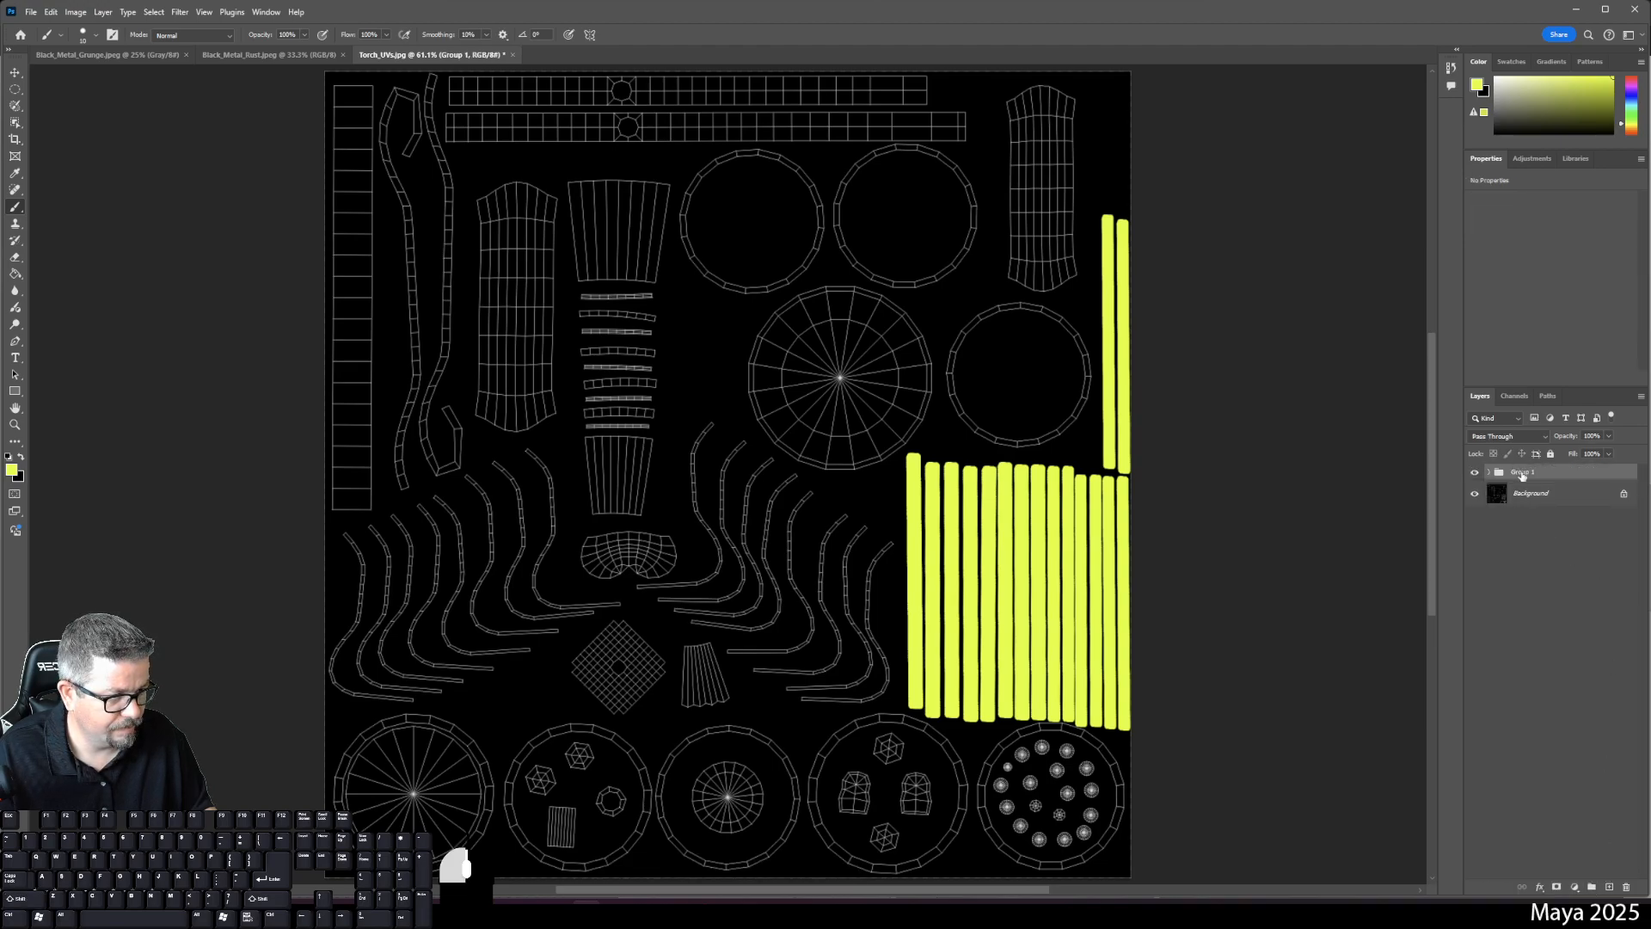
type("Flam")
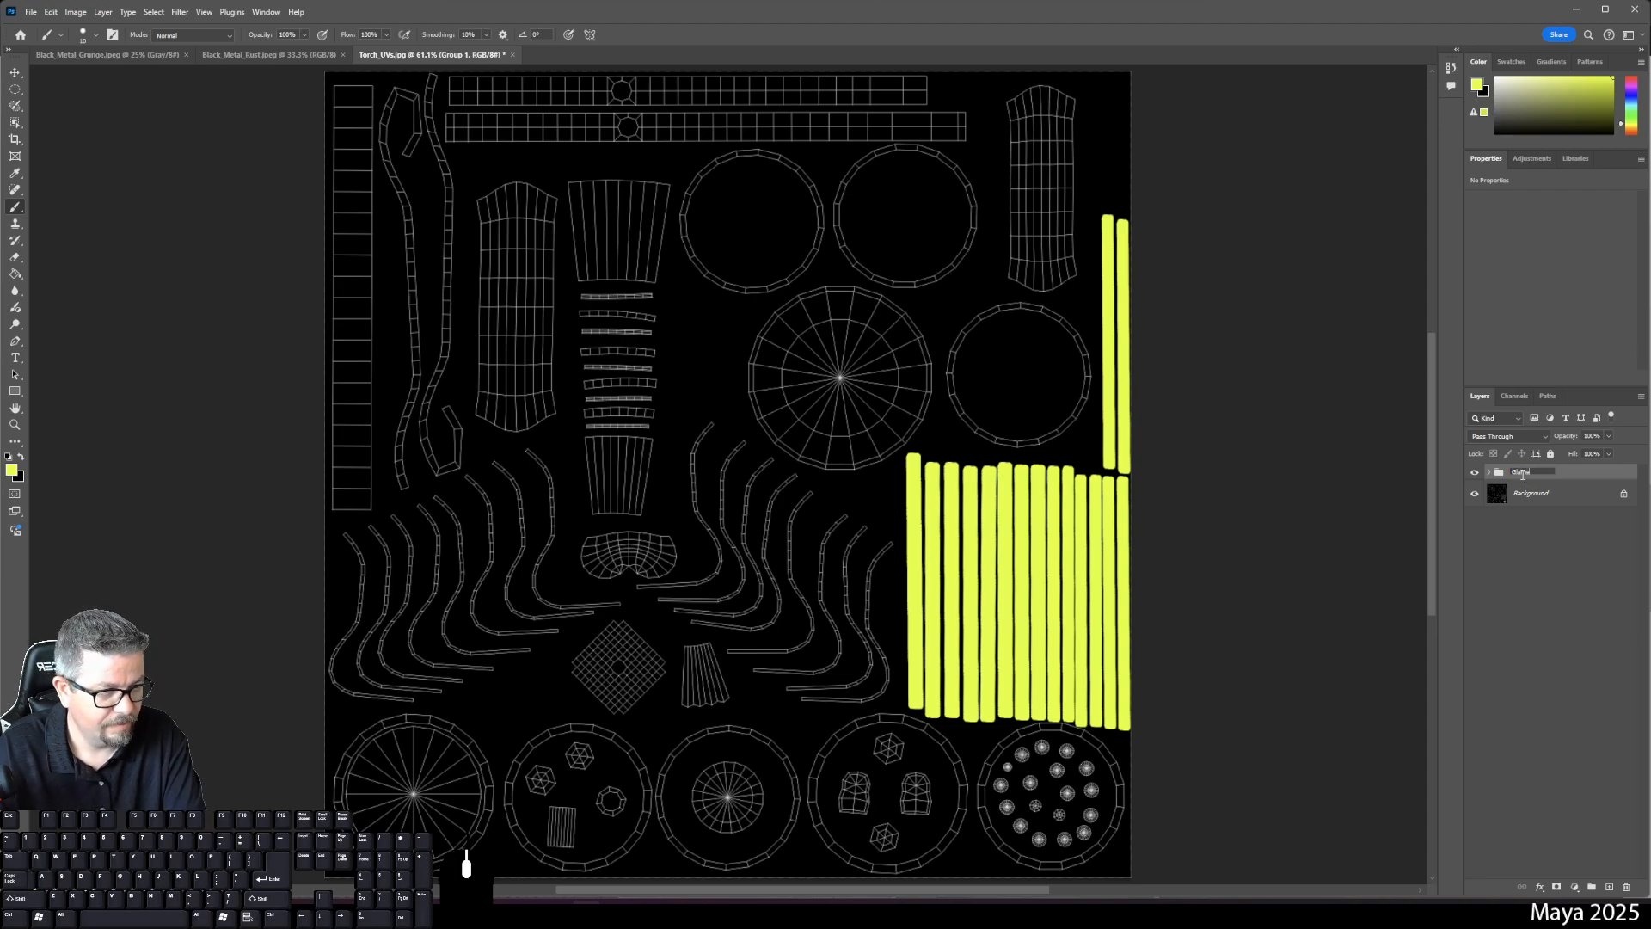
key("BackSpace")
key("BackSpace")
type("Flame")
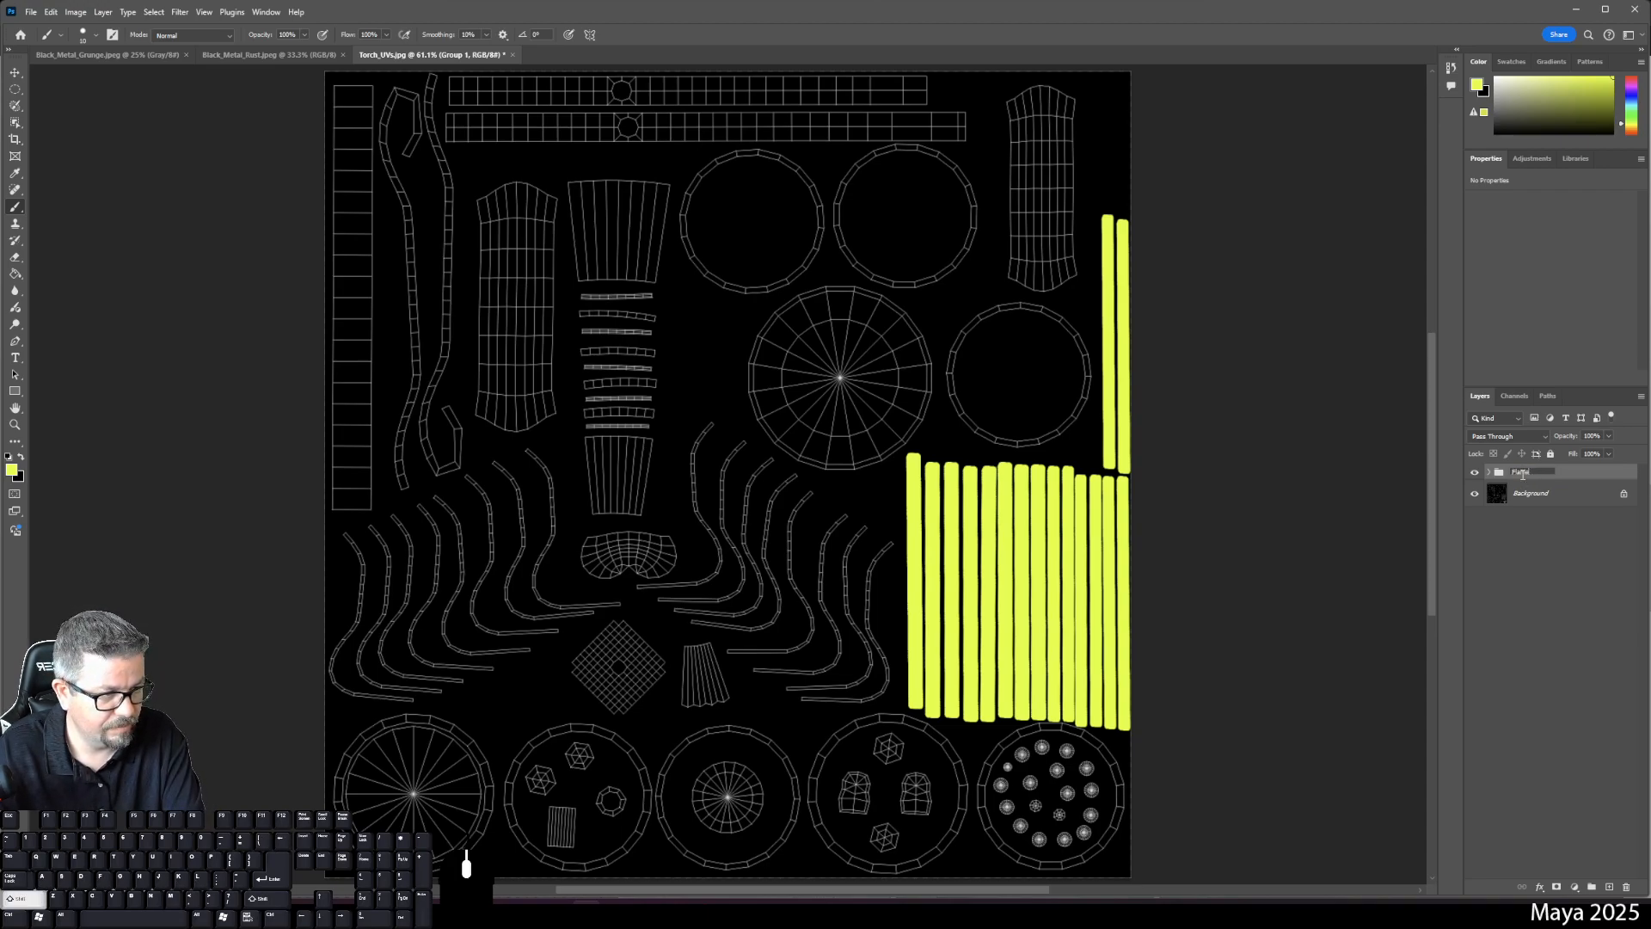
type(" Encasement")
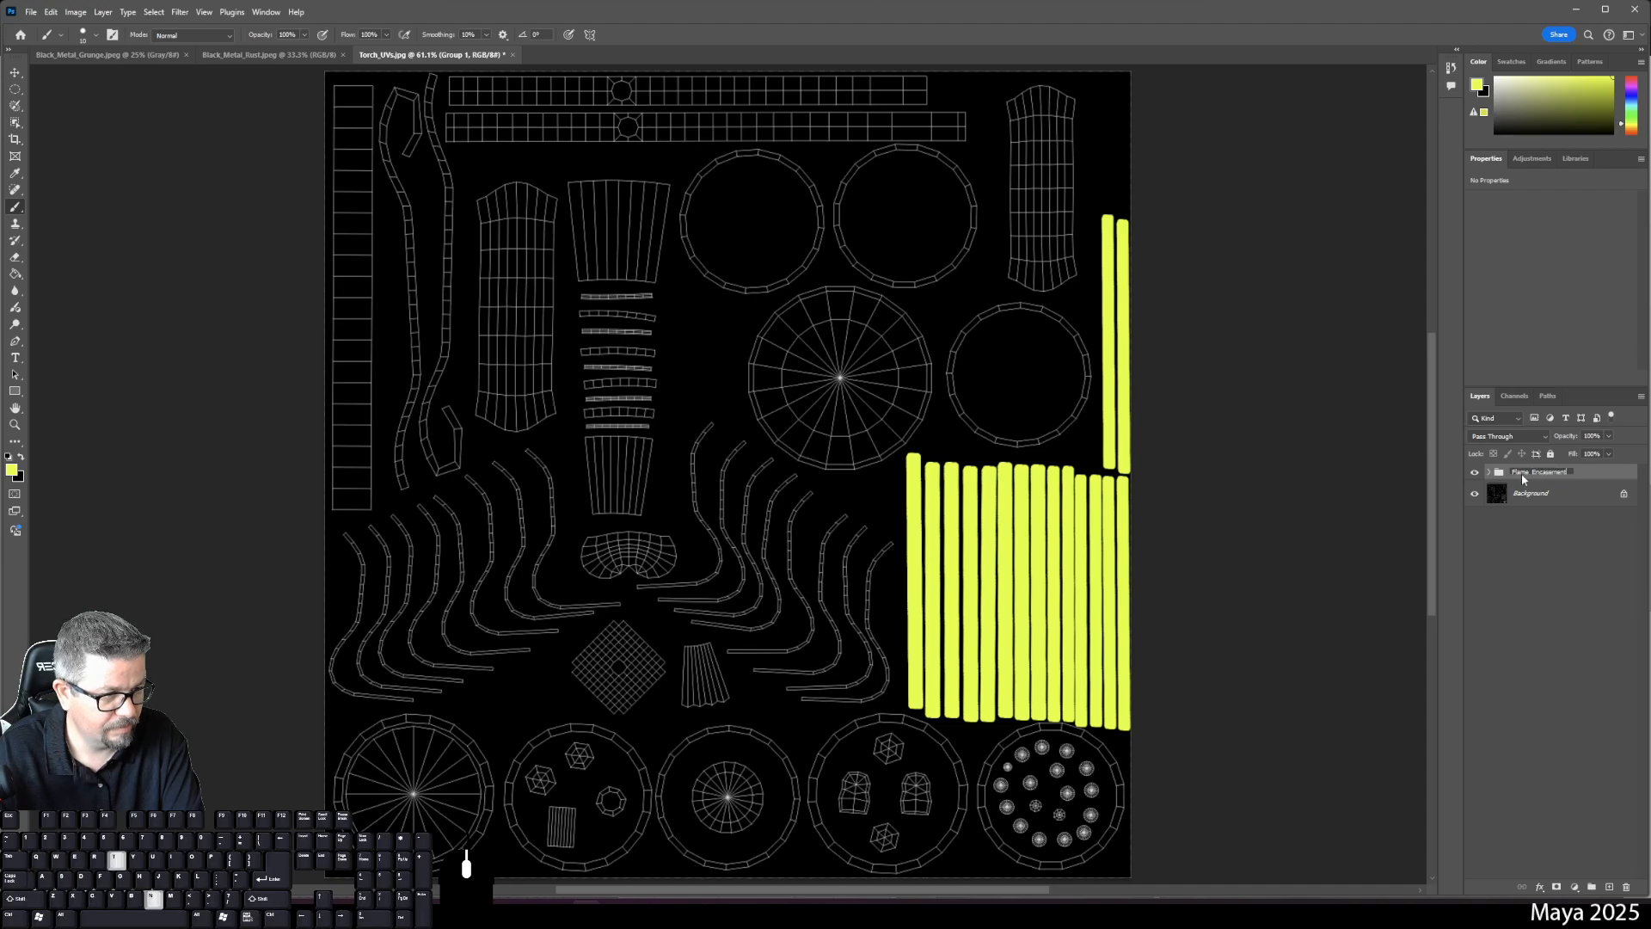
type(" Vertical")
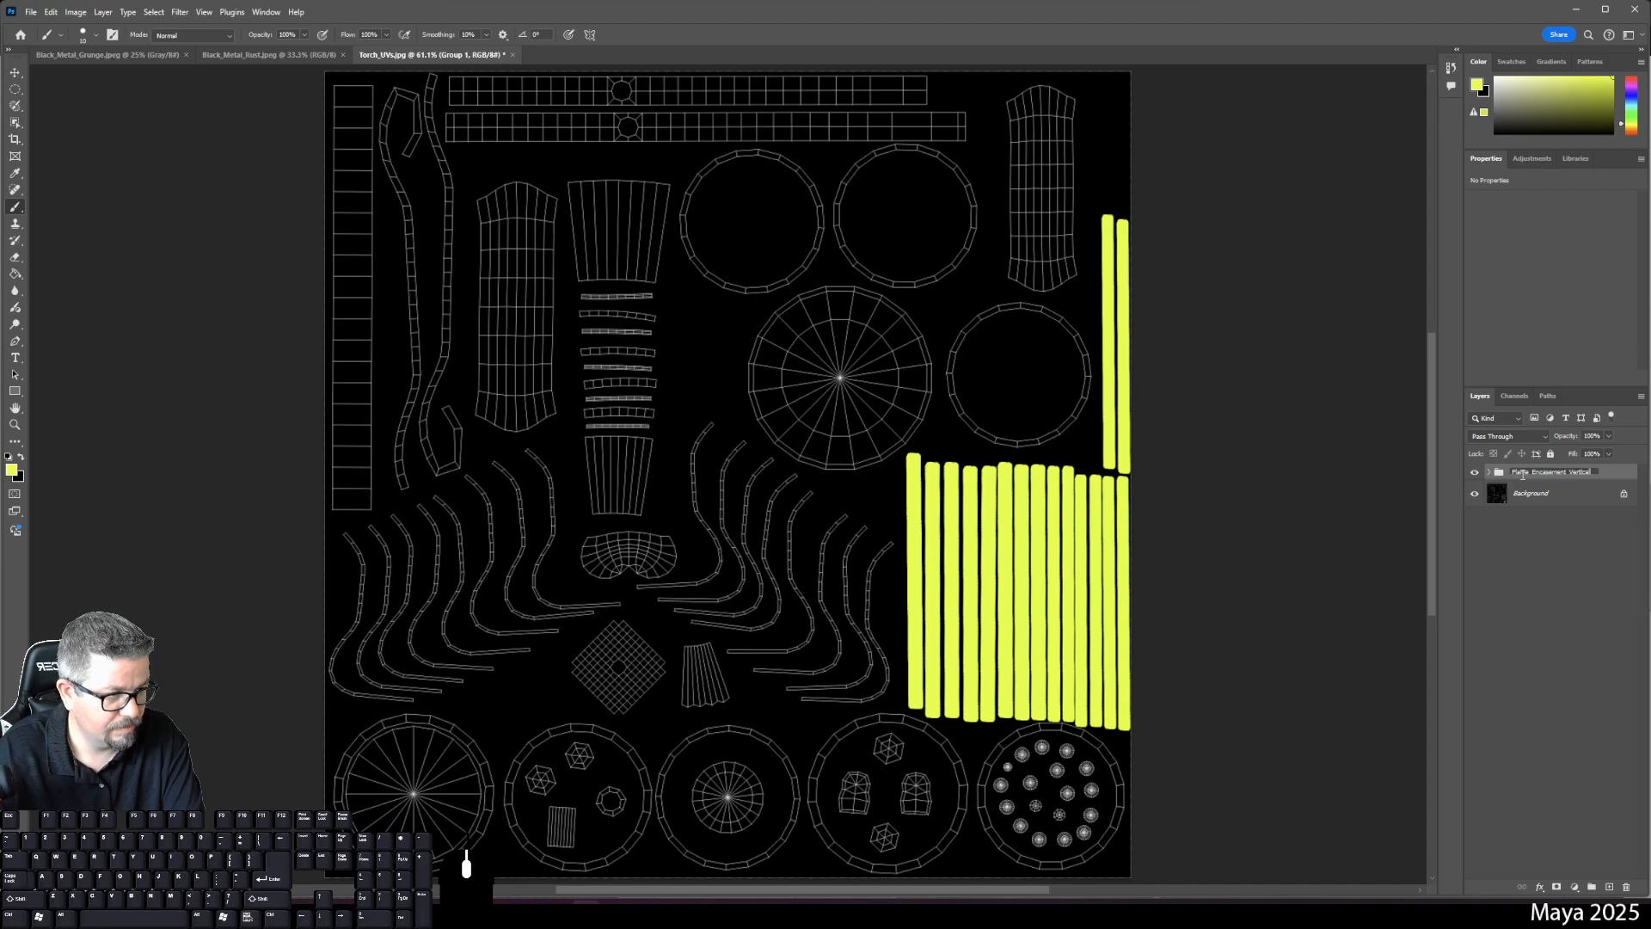
key("Return")
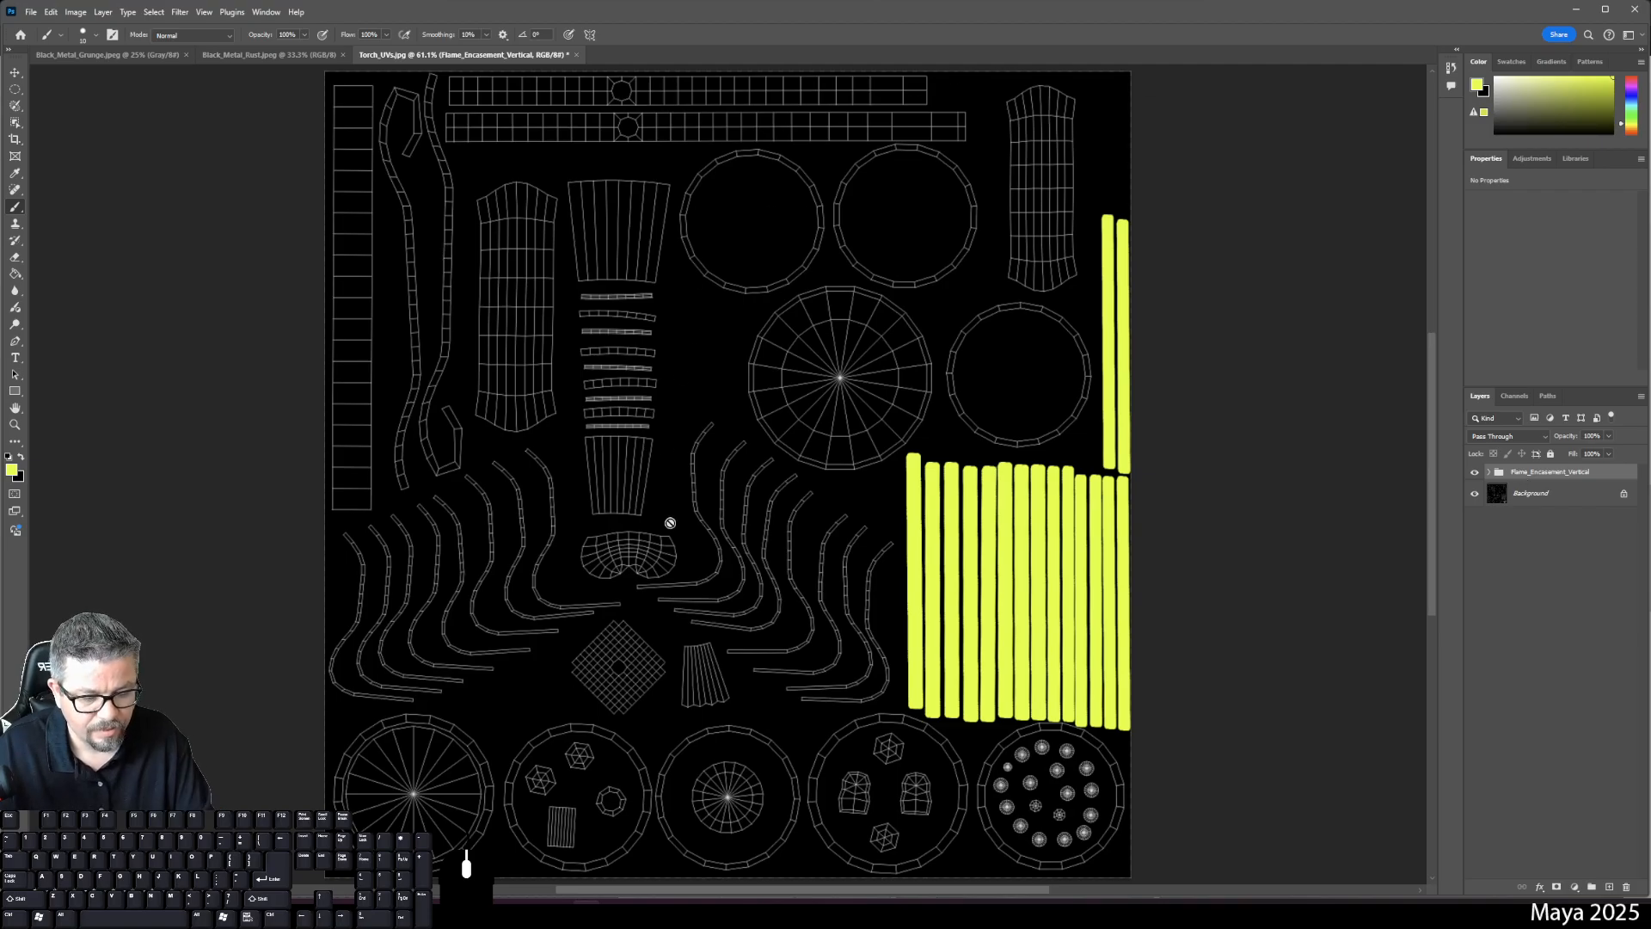
scroll(670, 520, "up", 4)
left_click_drag(670, 612, 683, 553)
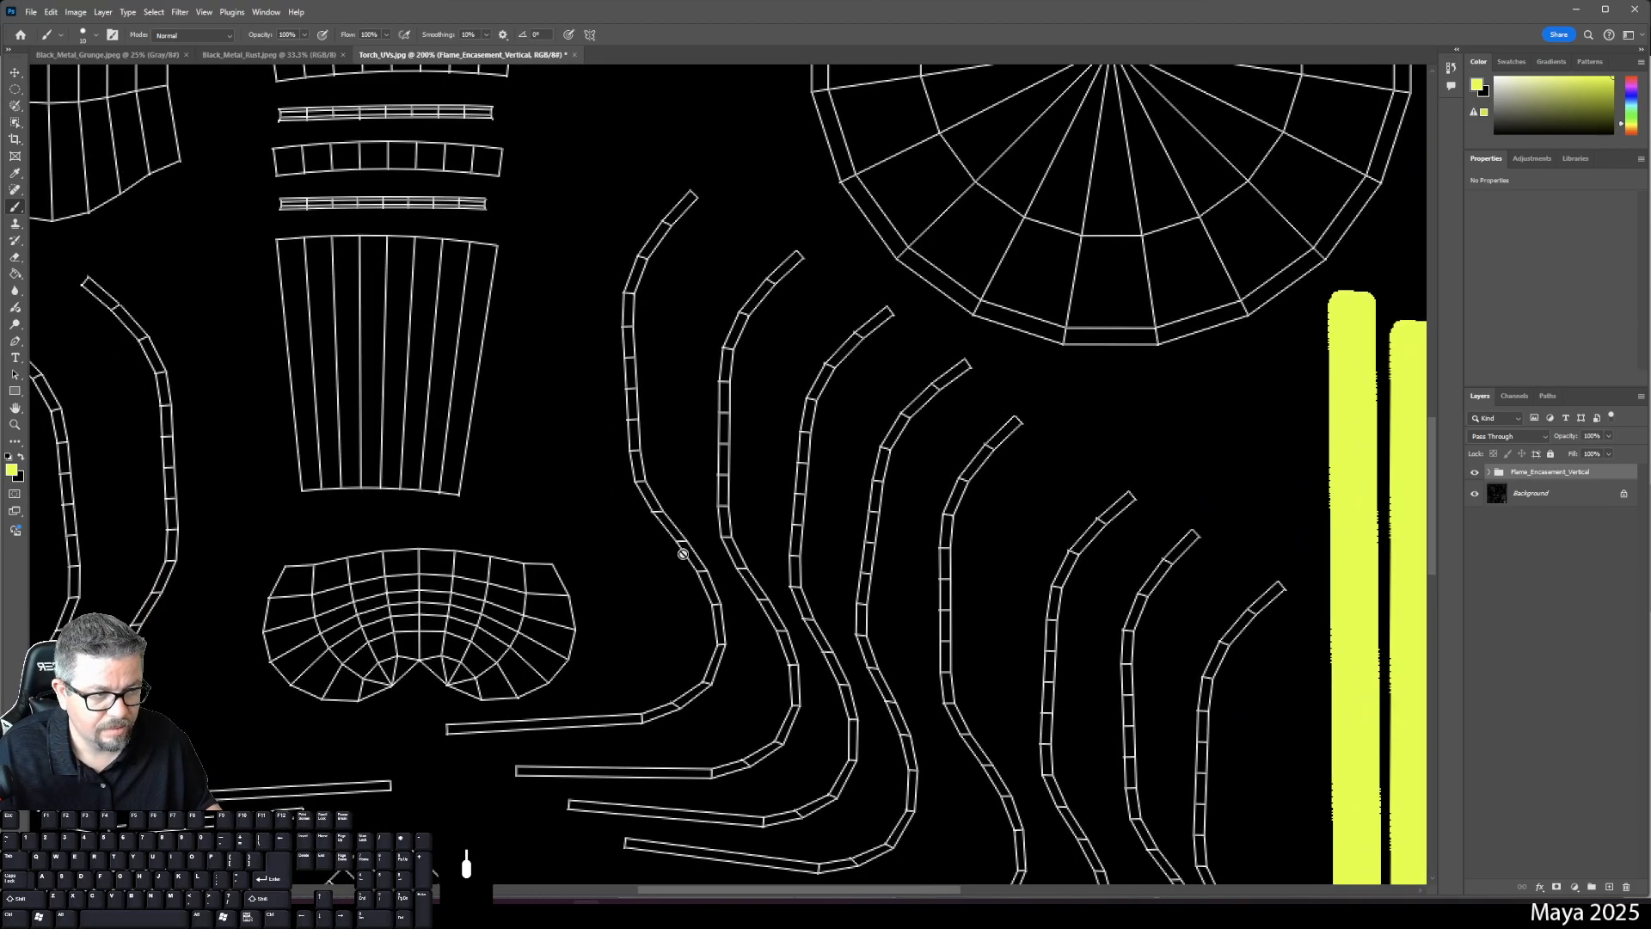
- On a new layer, paint a thick yellow stroke along the first curved shell up to its top
left_click(1611, 887)
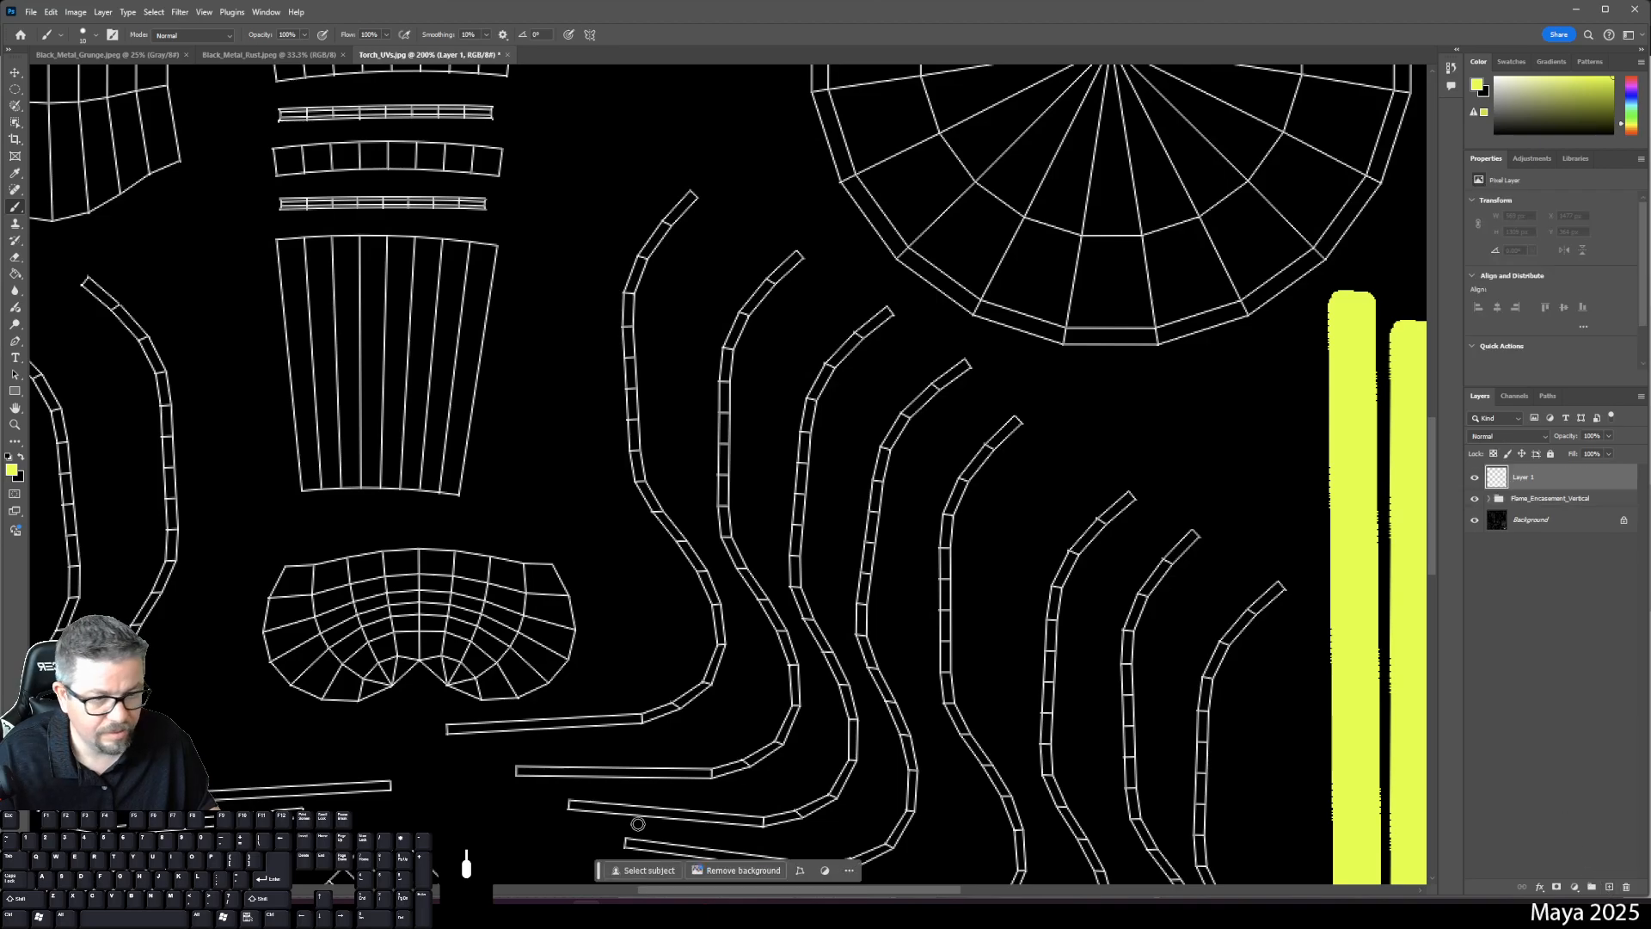
right_click(450, 727)
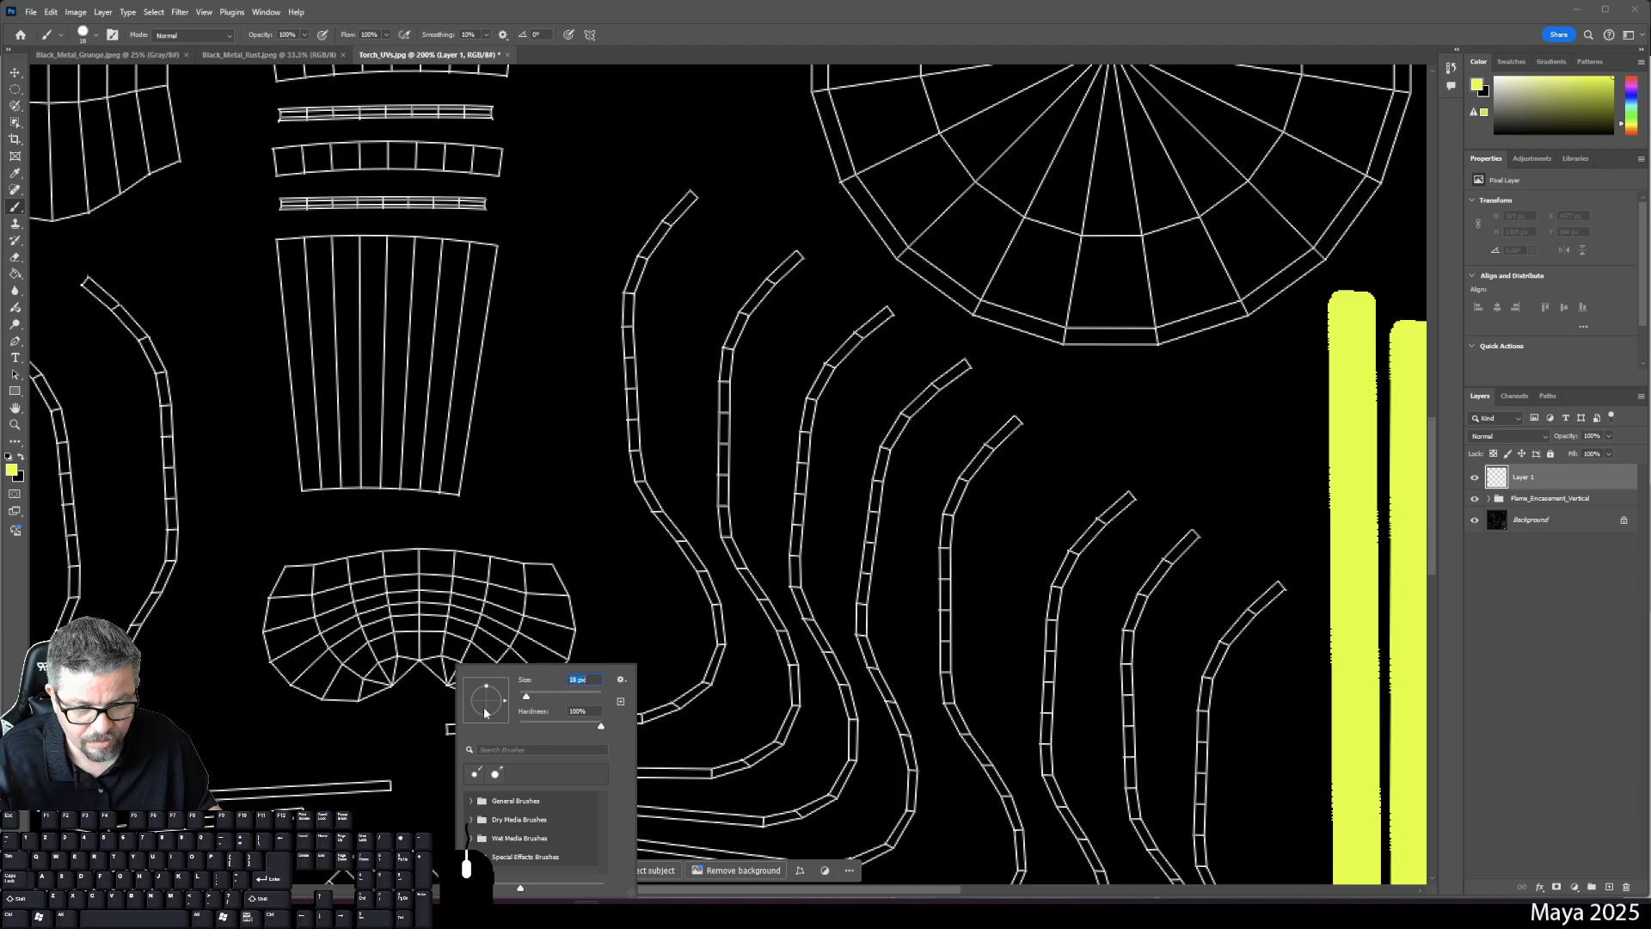
key("Return")
left_click(449, 728)
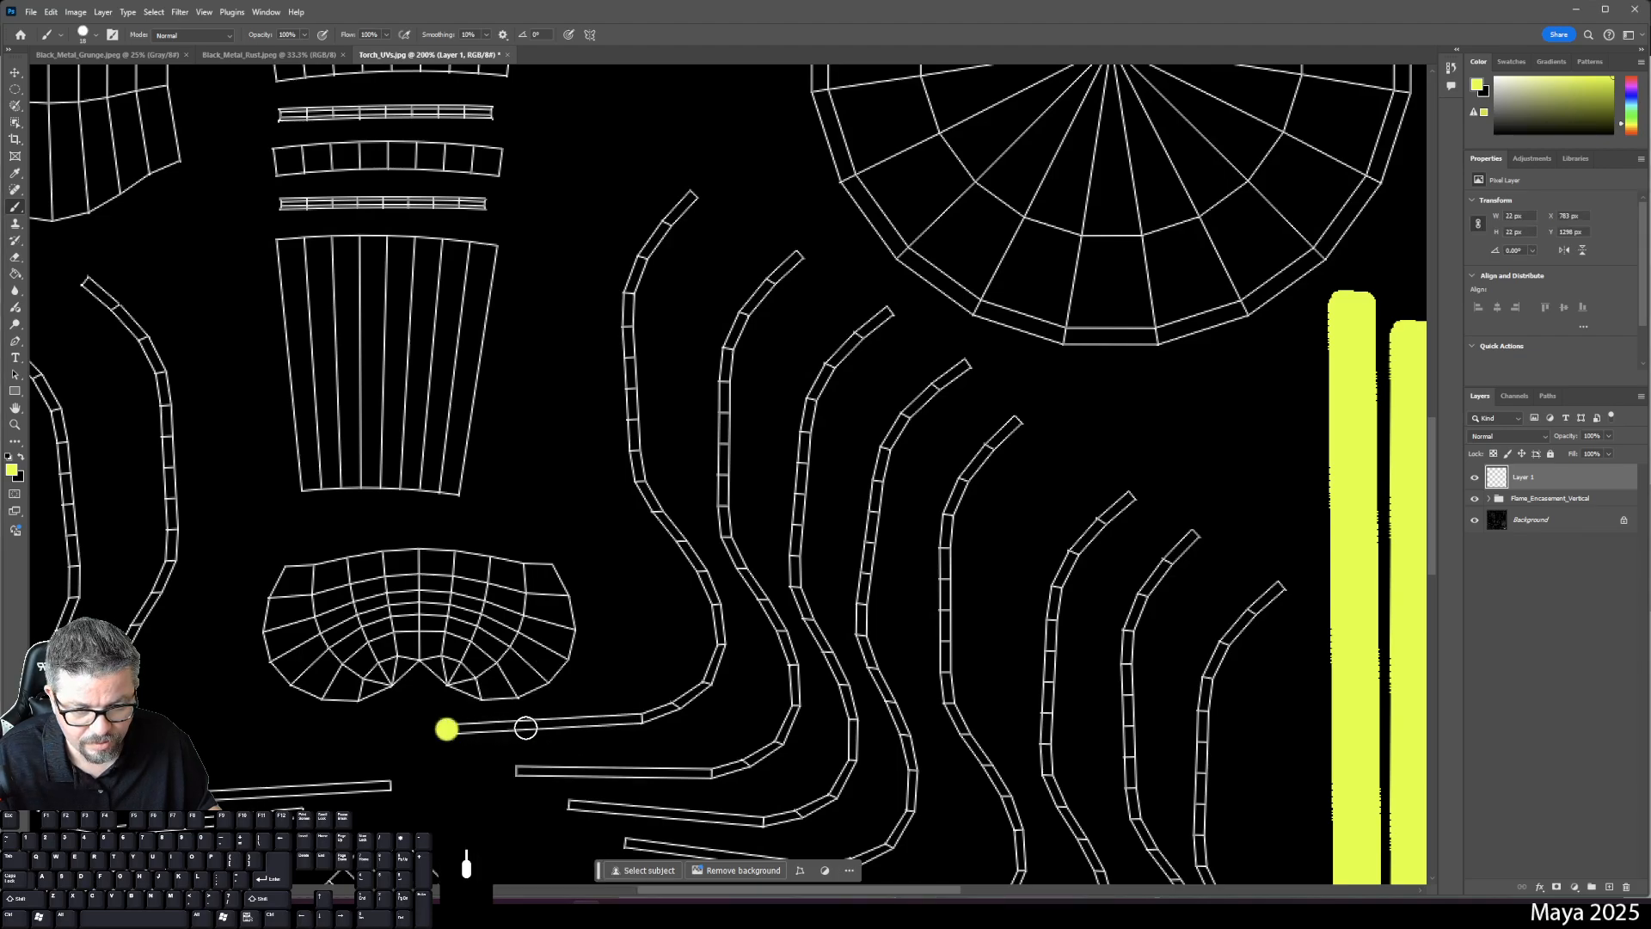
left_click(661, 711, "shift")
mouse_move(661, 710)
left_mouse_down()
mouse_move(722, 634)
mouse_move(635, 469)
mouse_move(640, 481)
mouse_move(637, 407)
left_mouse_up()
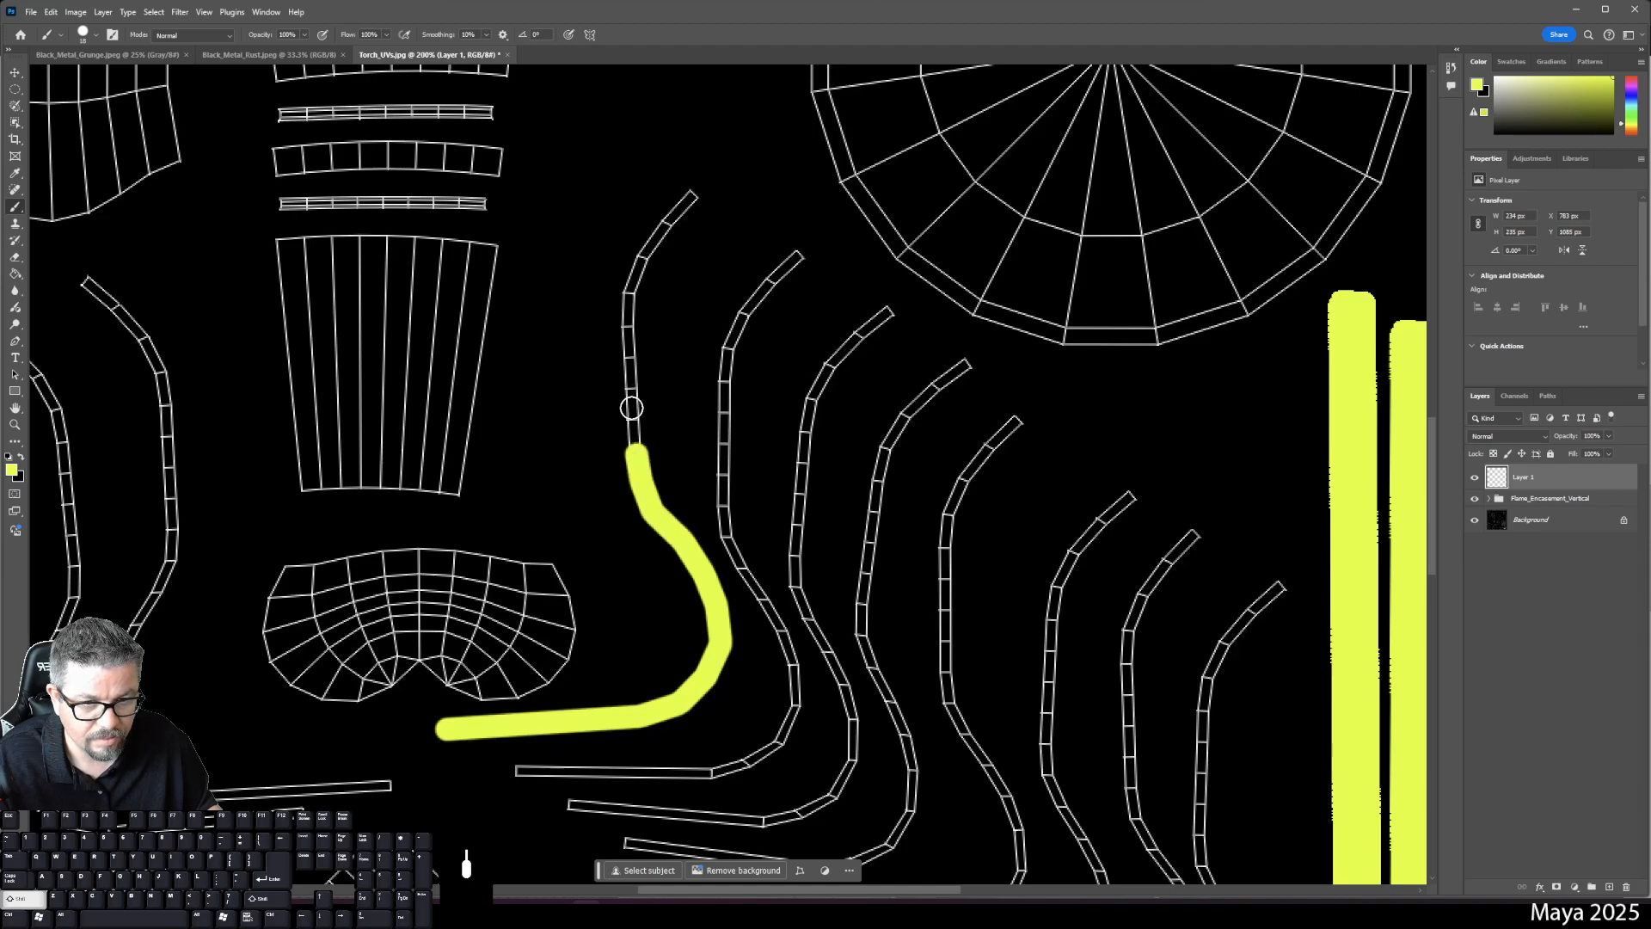
left_click_drag(629, 303, 690, 196)
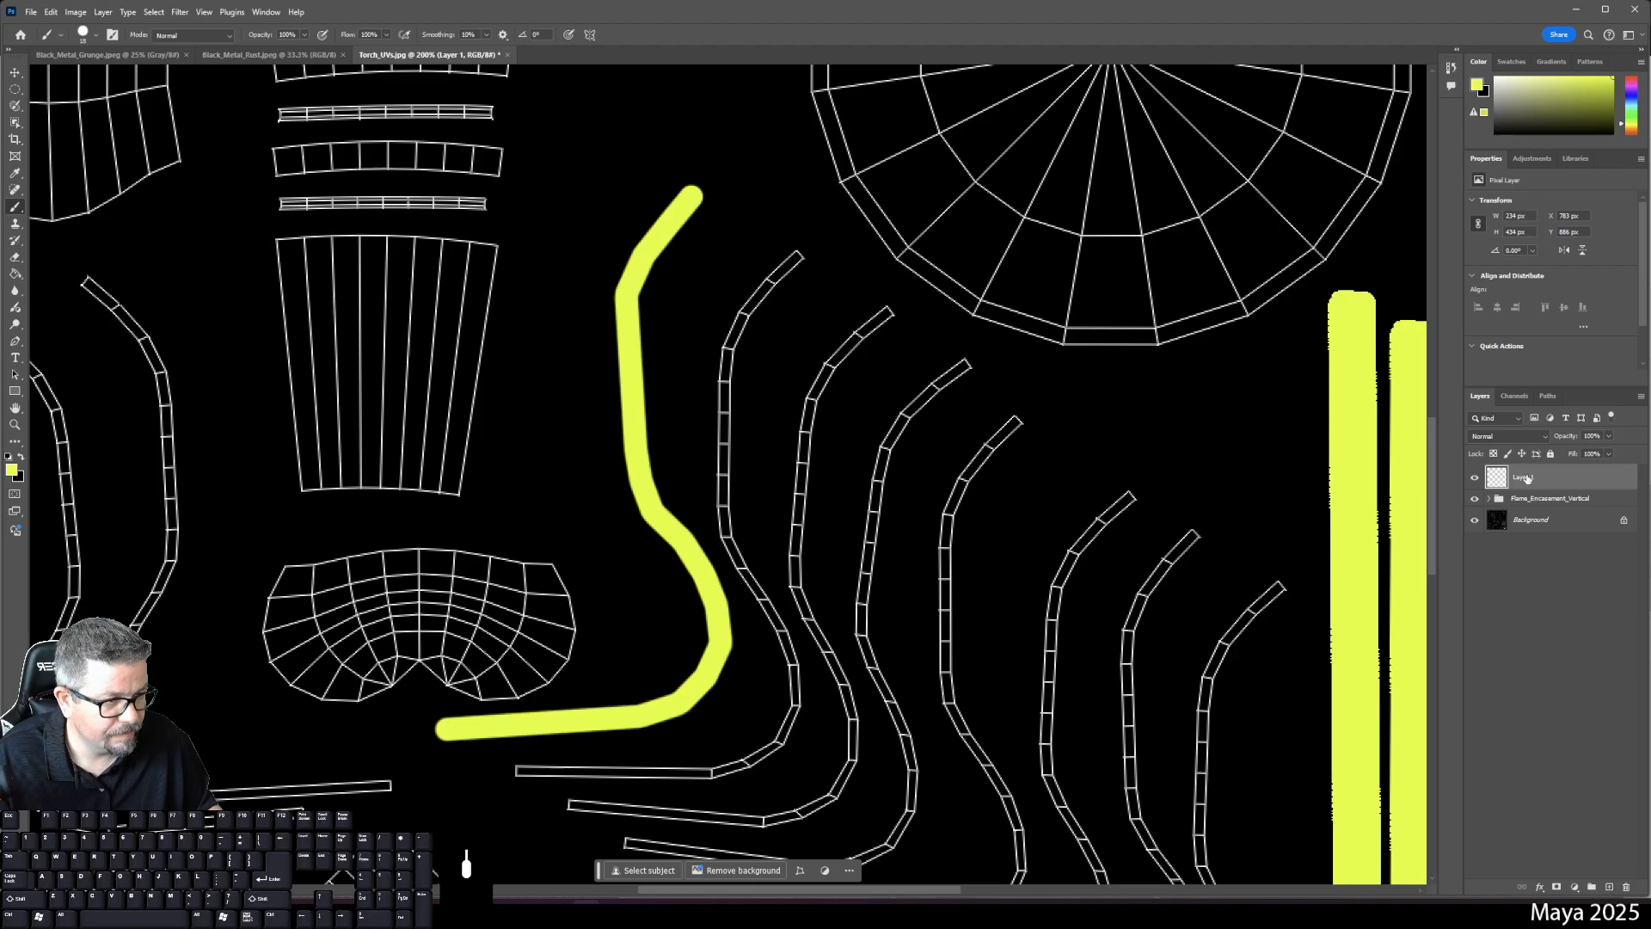
- On another new layer, trace the next curved shell with a yellow stroke to its upper end
left_click(1610, 887)
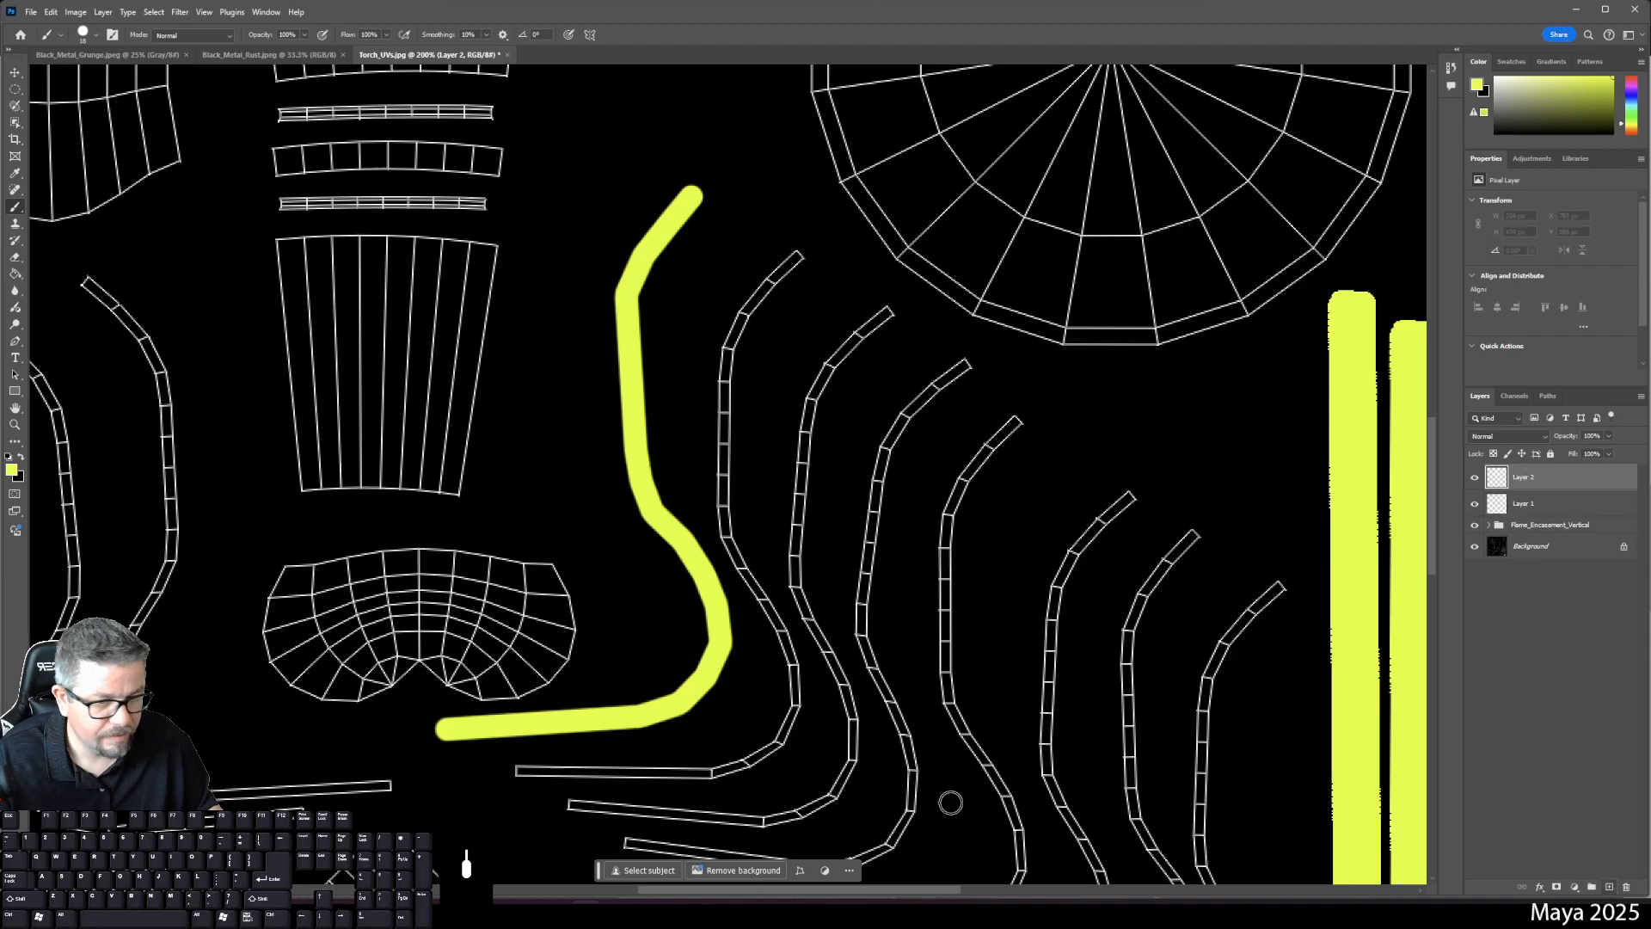
left_click(519, 770)
mouse_move(708, 772)
left_mouse_down()
mouse_move(779, 744)
mouse_move(794, 704)
mouse_move(794, 658)
mouse_move(727, 535)
left_mouse_up()
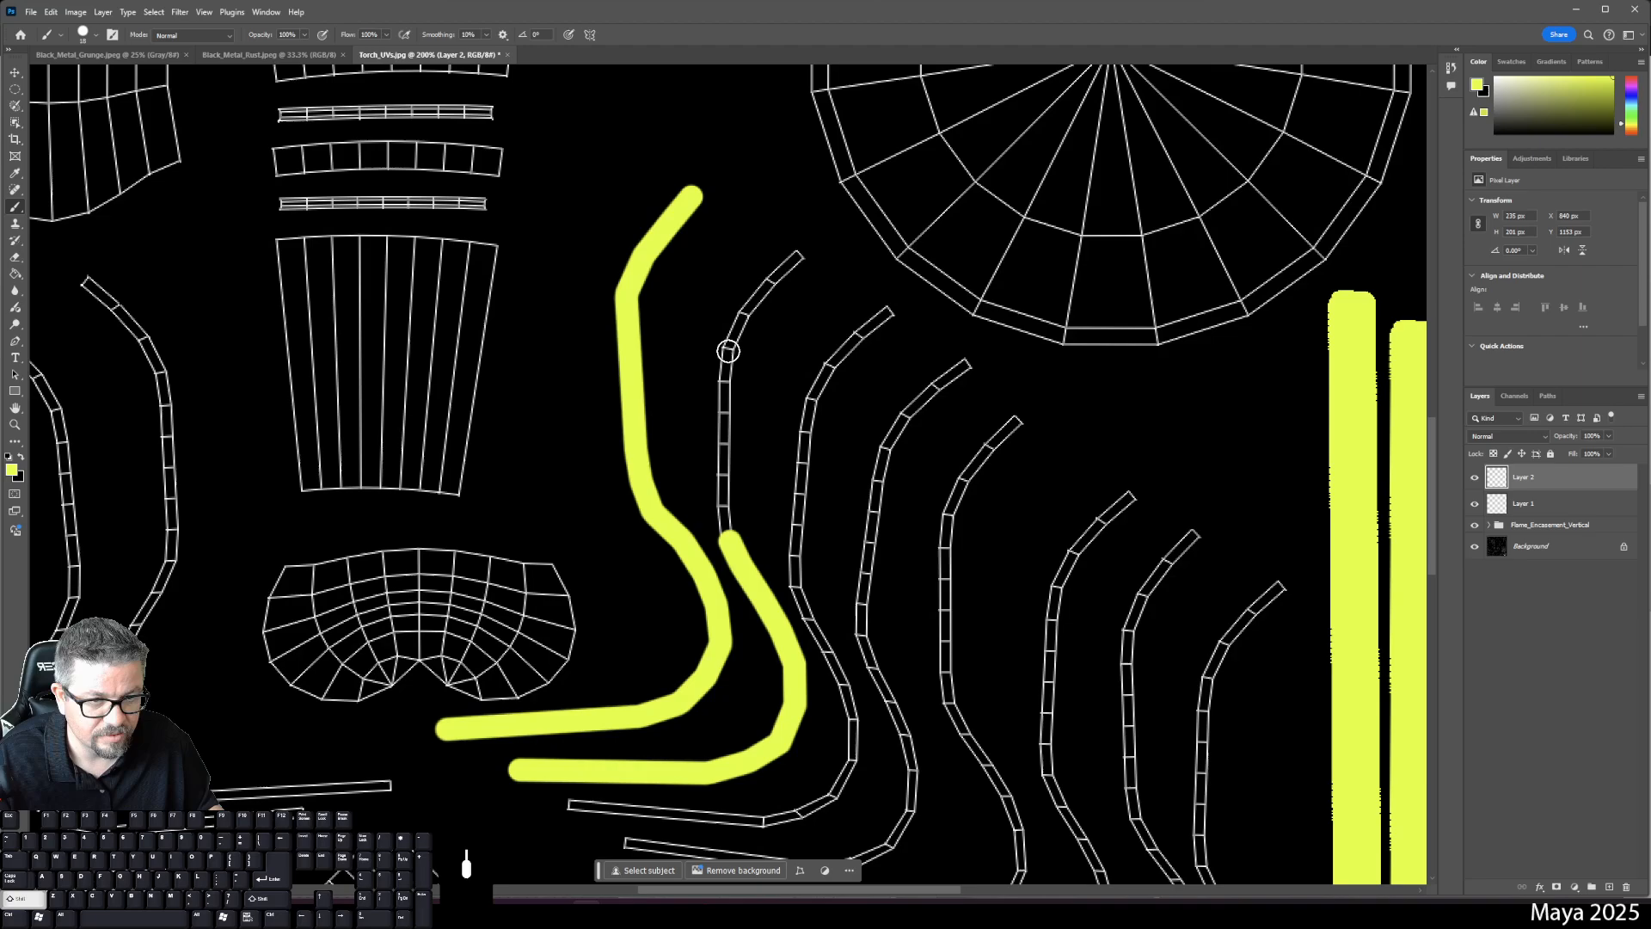
left_click(728, 351, "shift")
left_click(740, 320, "shift")
left_click(801, 255, "shift")
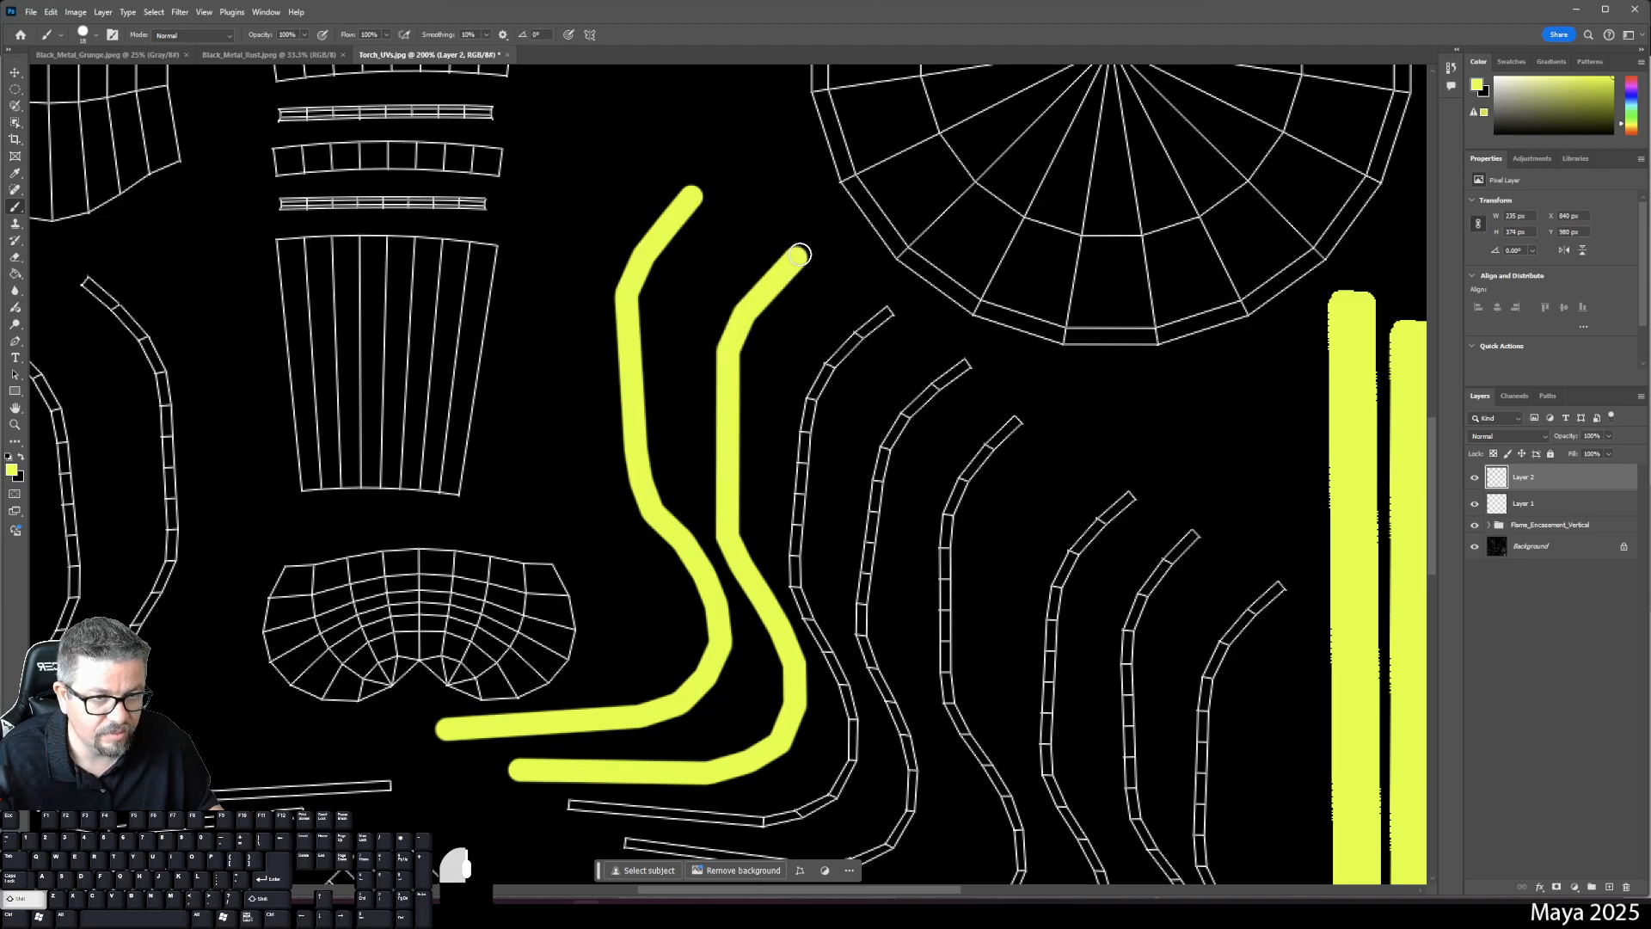
- Add a third layer and trace the next curved strip from its bottom up to its top end
left_click(1608, 885)
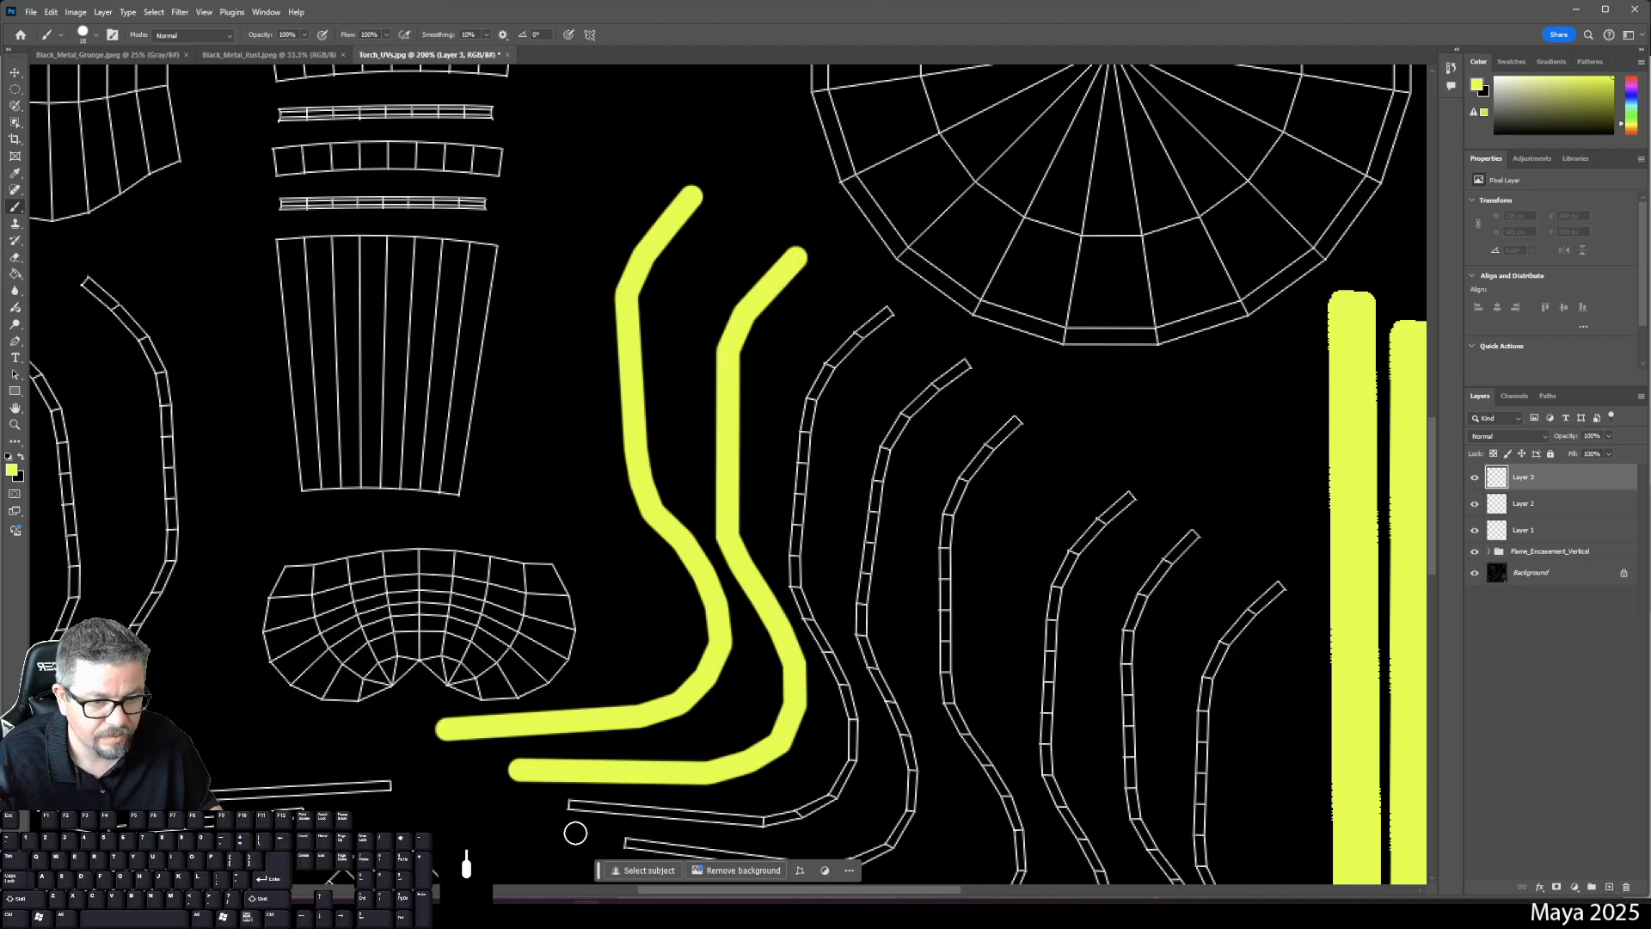
left_click(571, 804)
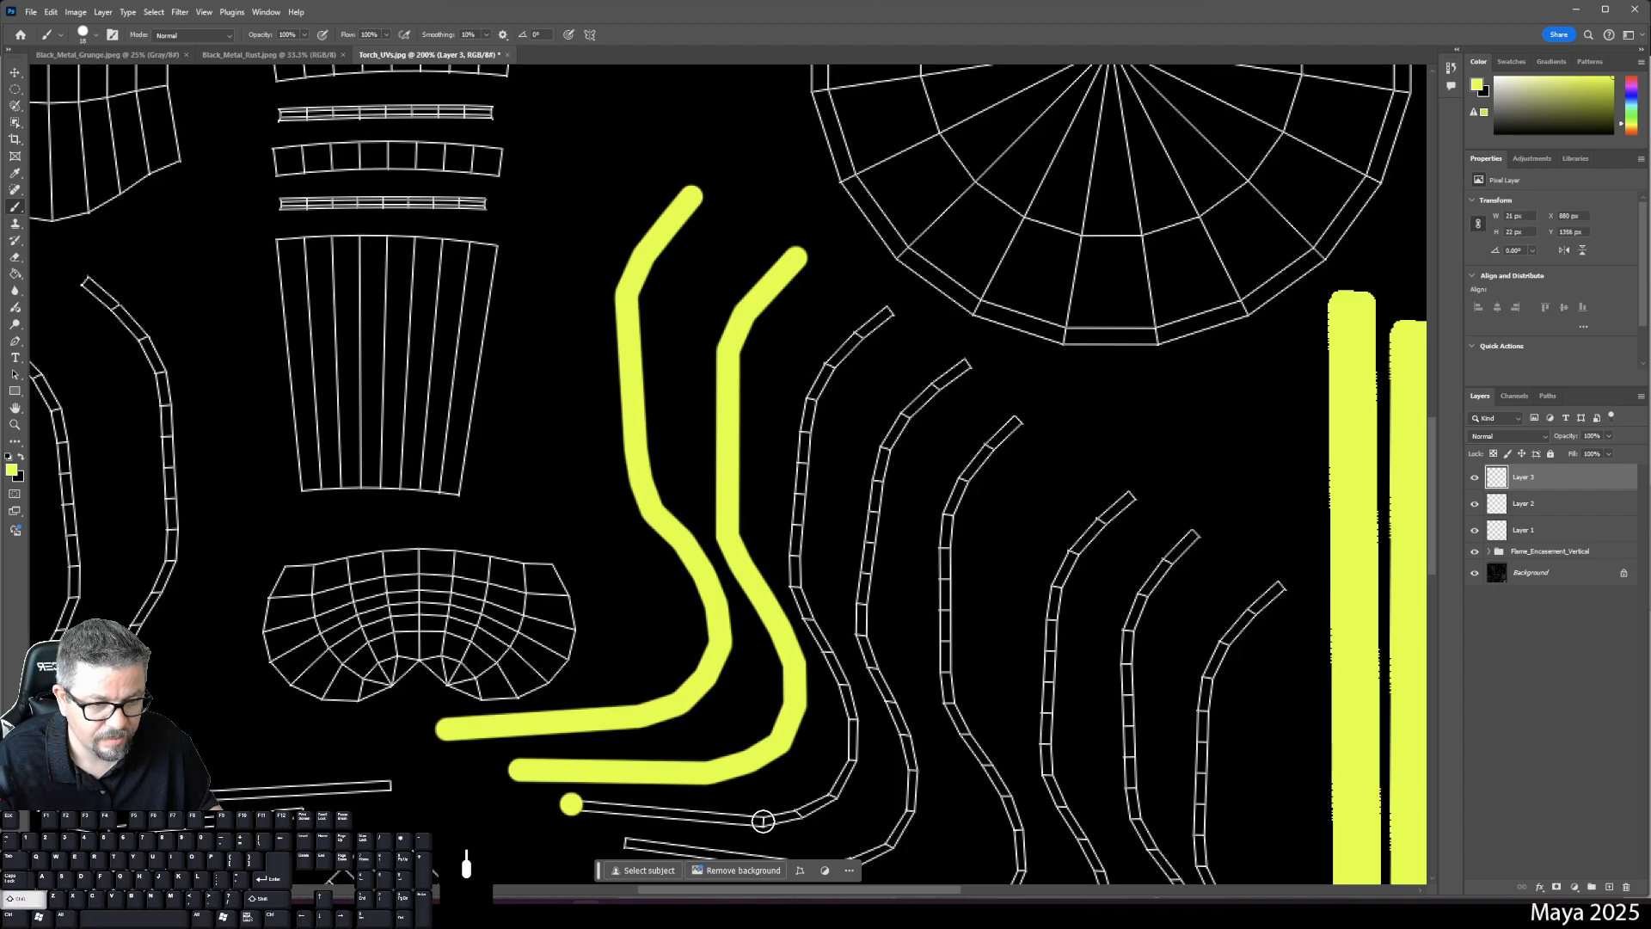
left_click(770, 820, "shift")
mouse_move(771, 818)
left_mouse_down()
mouse_move(851, 763)
mouse_move(793, 538)
left_mouse_up()
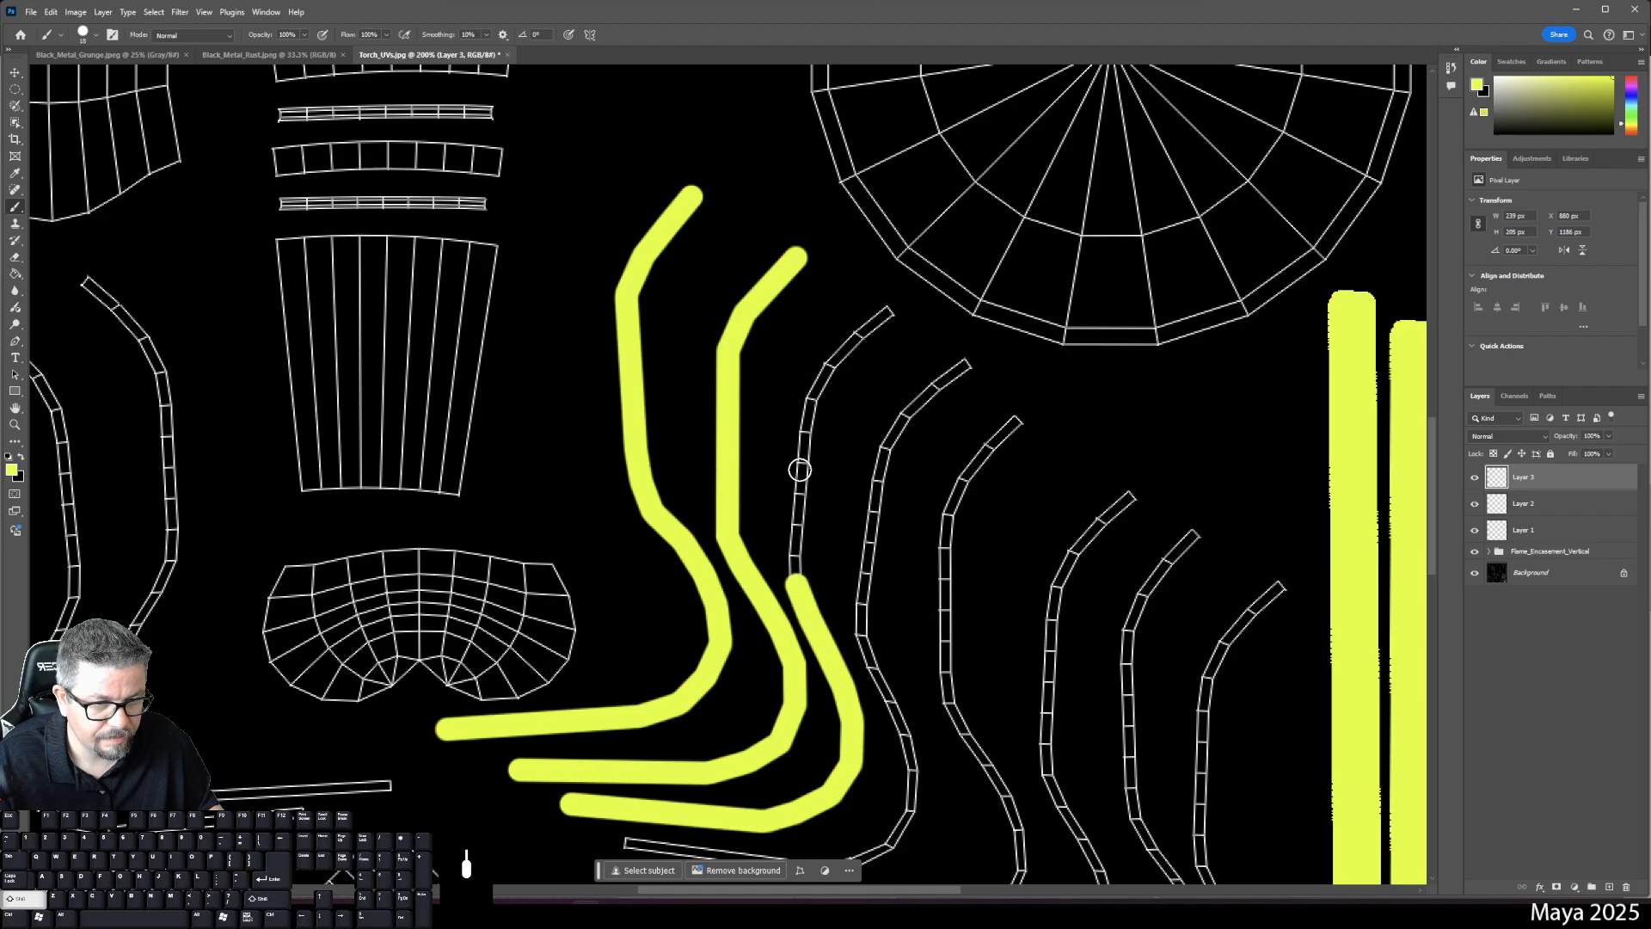
left_click(812, 400, "shift")
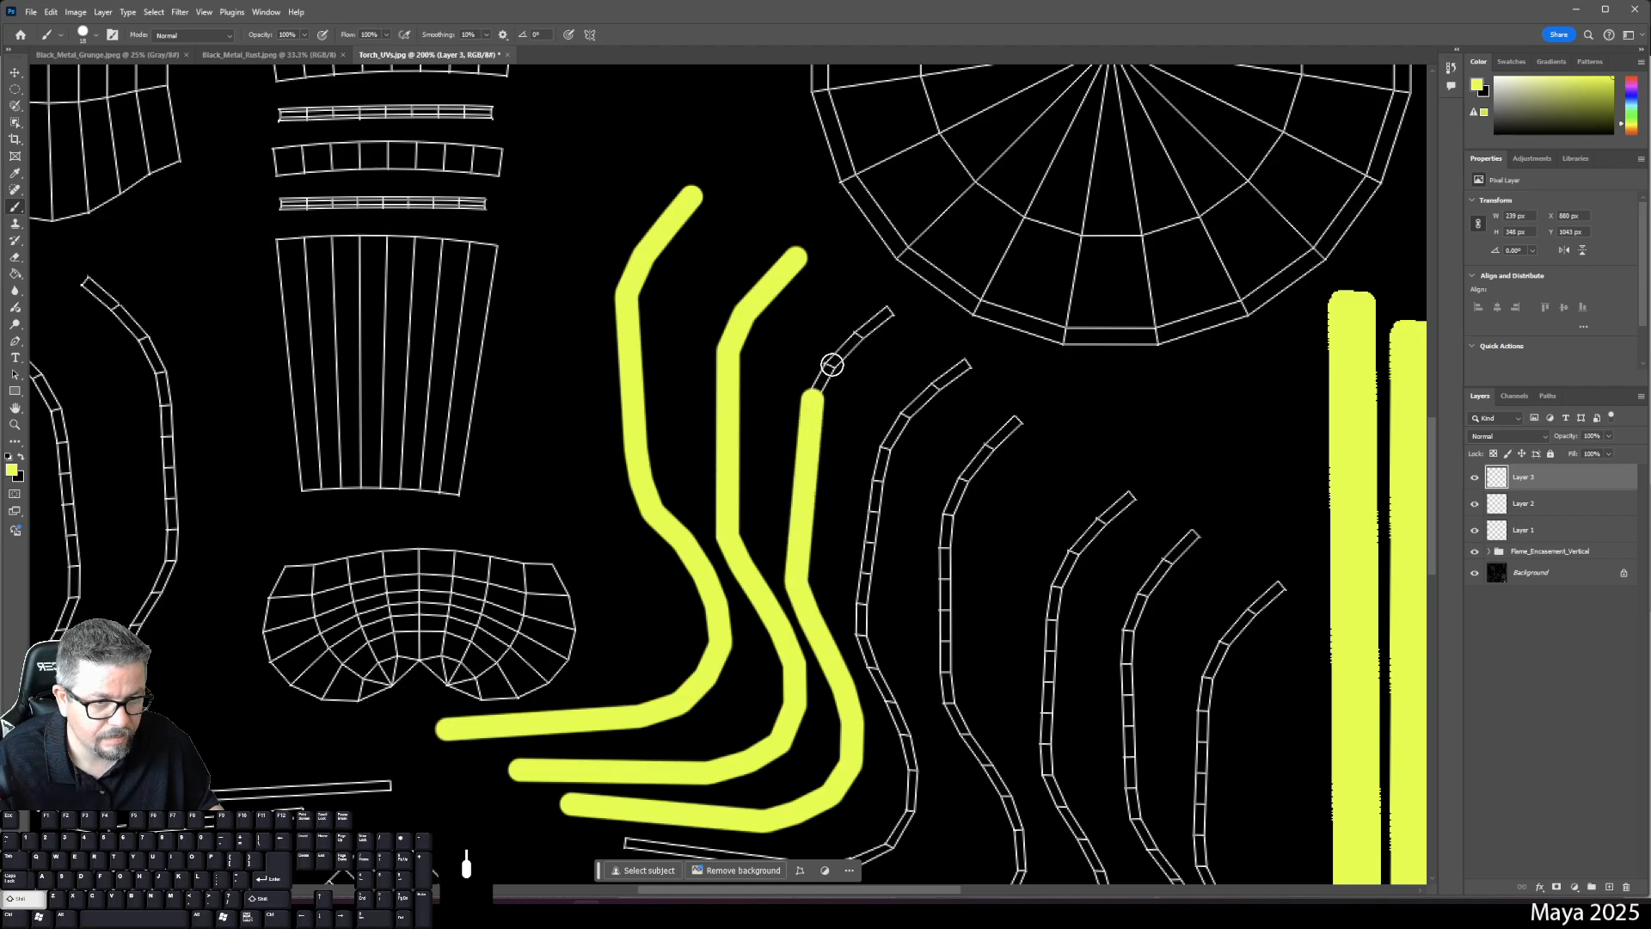
left_click_drag(831, 365, 879, 322)
left_click(889, 308, "shift")
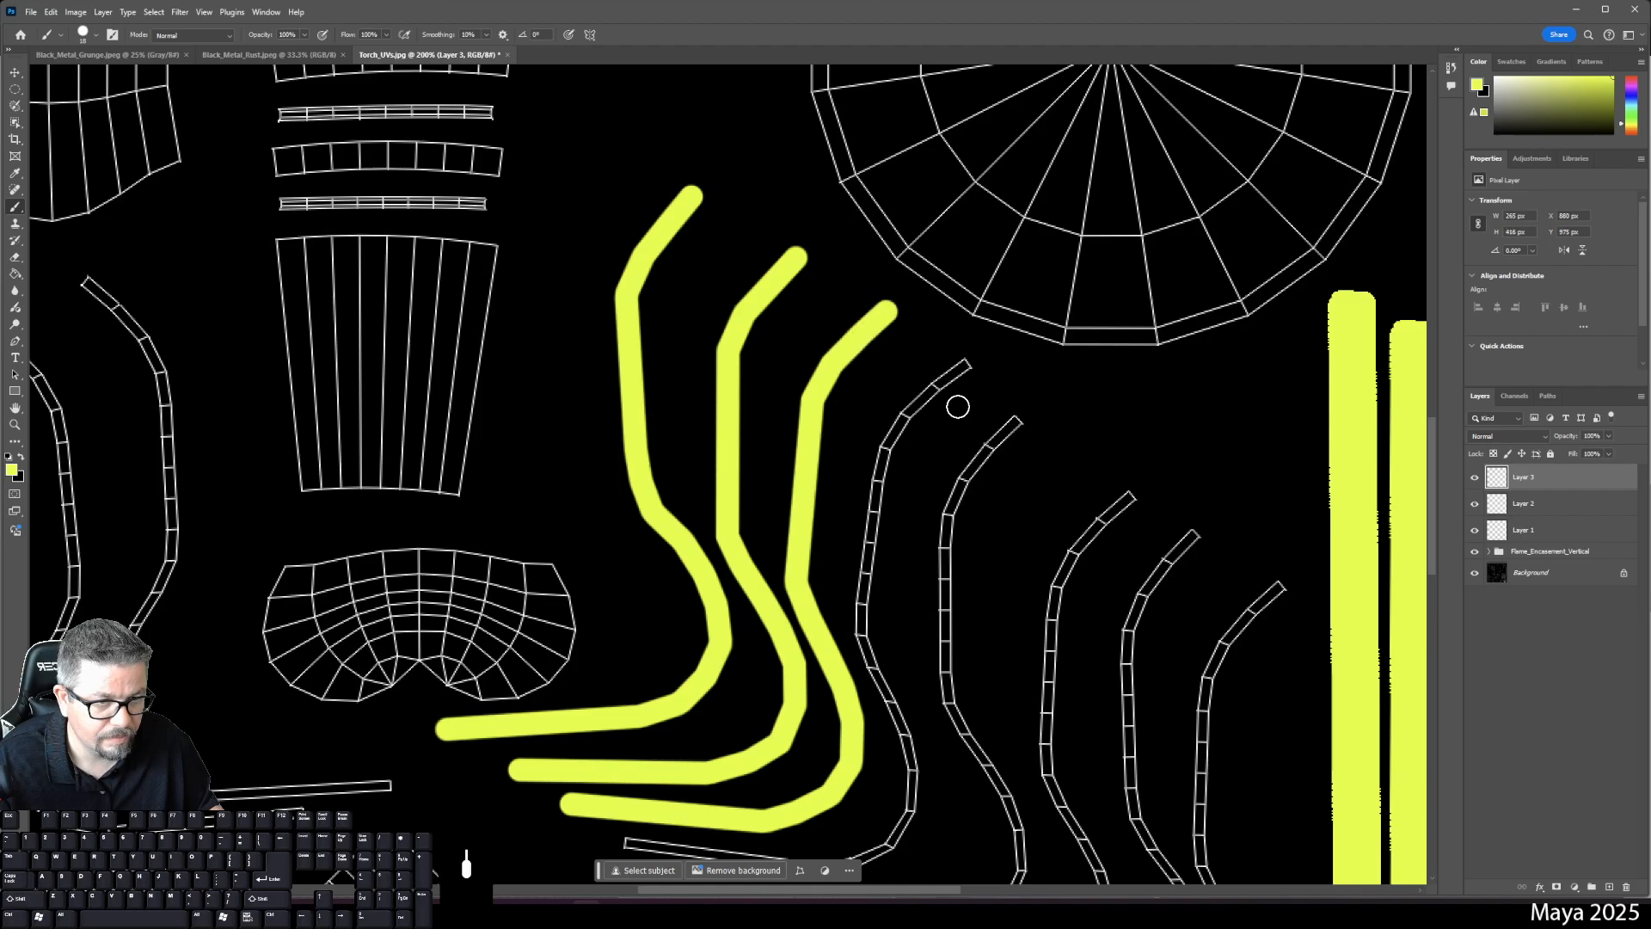
- Undo a stray dot, then on a fourth layer trace the next strip up from its lower end
left_click_drag(723, 792, 635, 487)
left_click(538, 537)
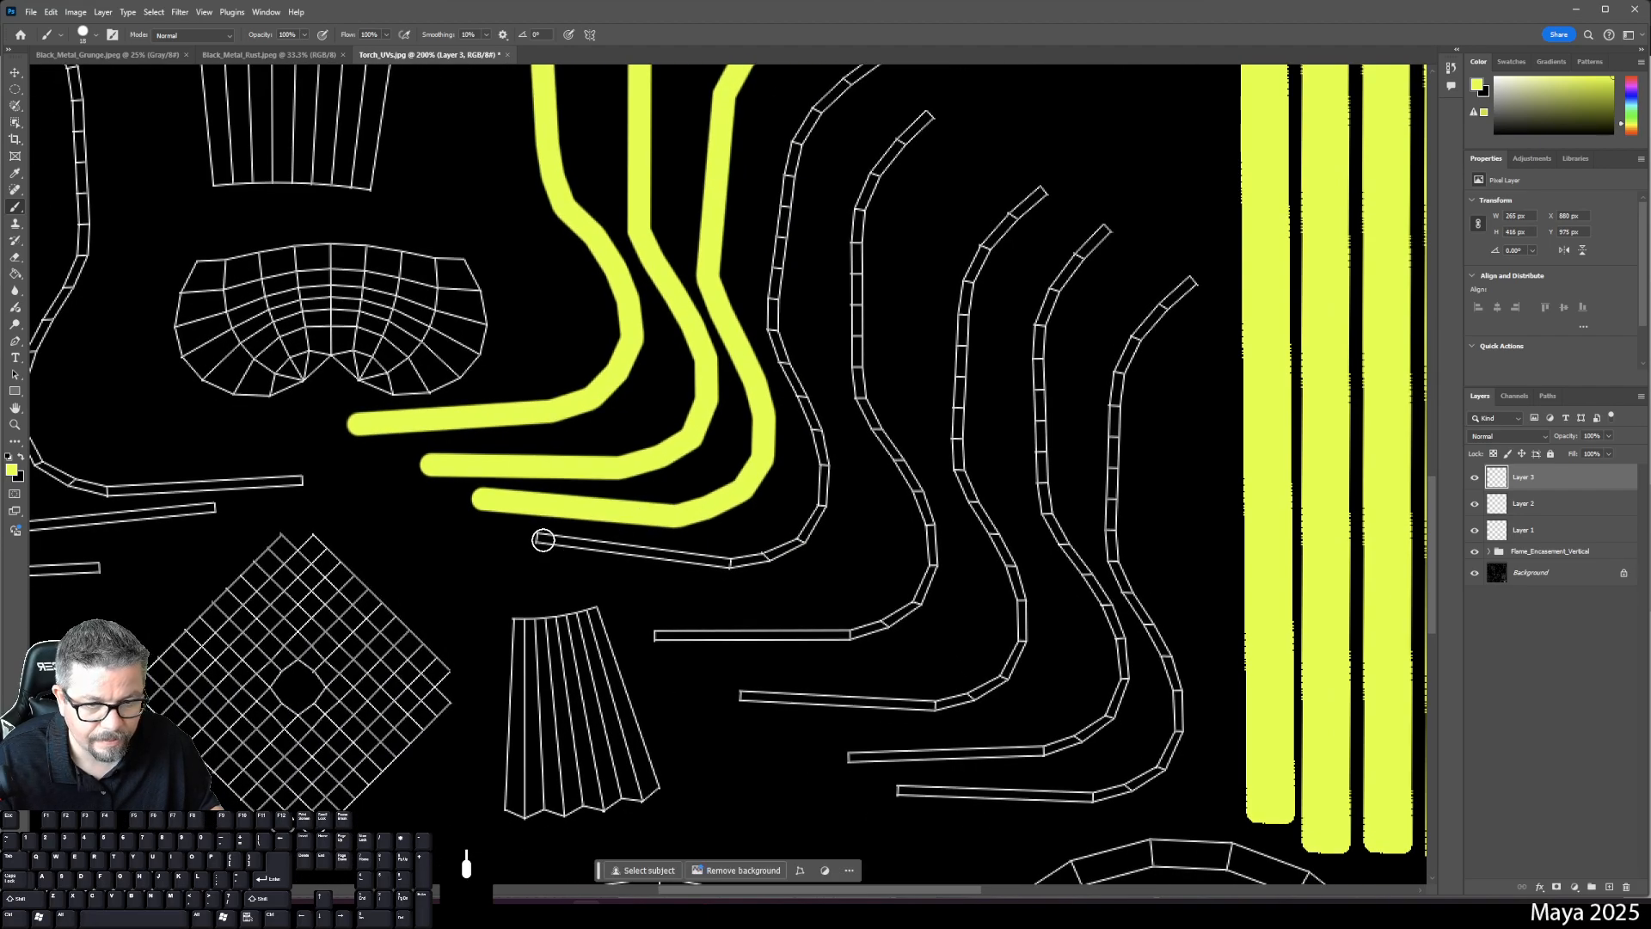
key("ctrl+z")
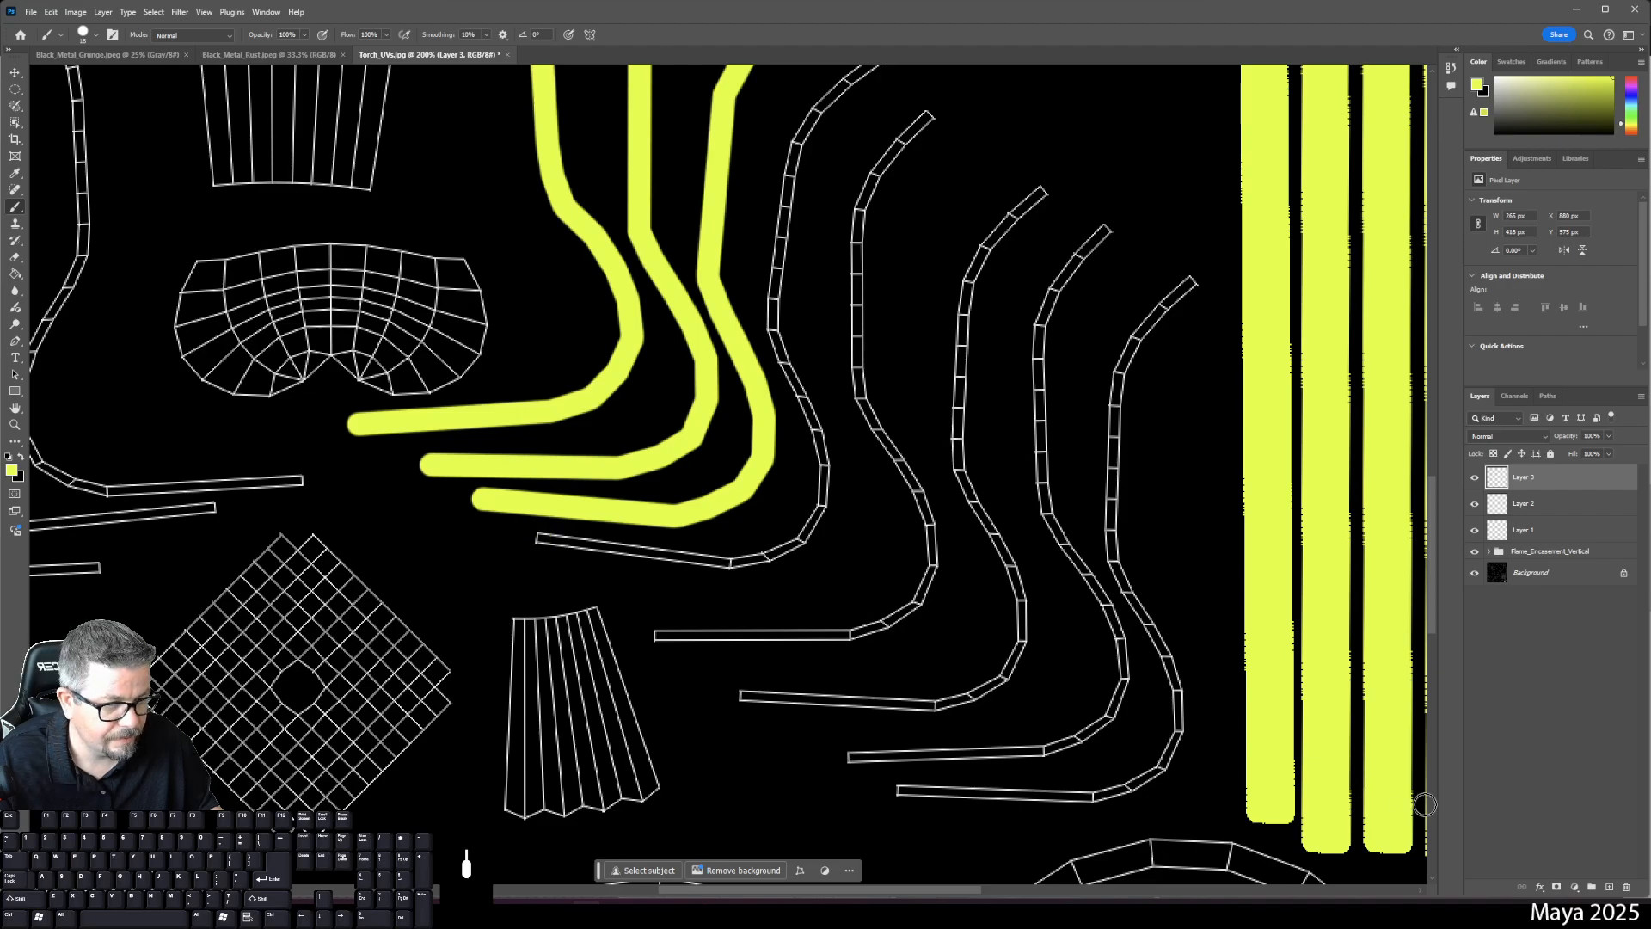
left_click(1609, 886)
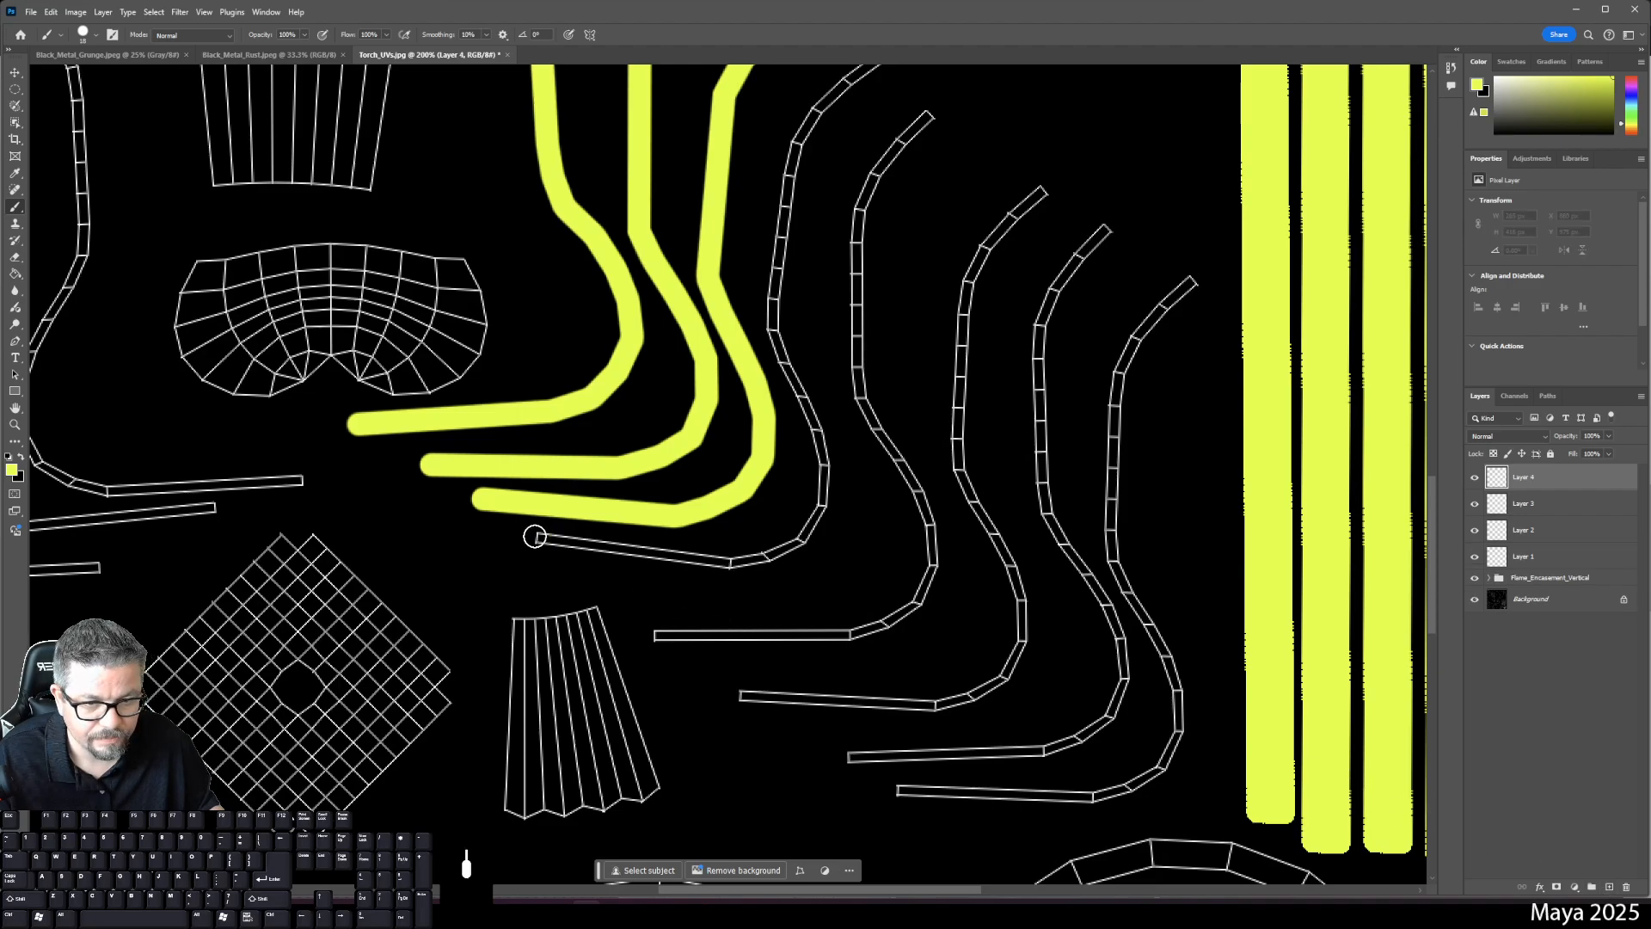
left_click(535, 537)
left_click(741, 560, "shift")
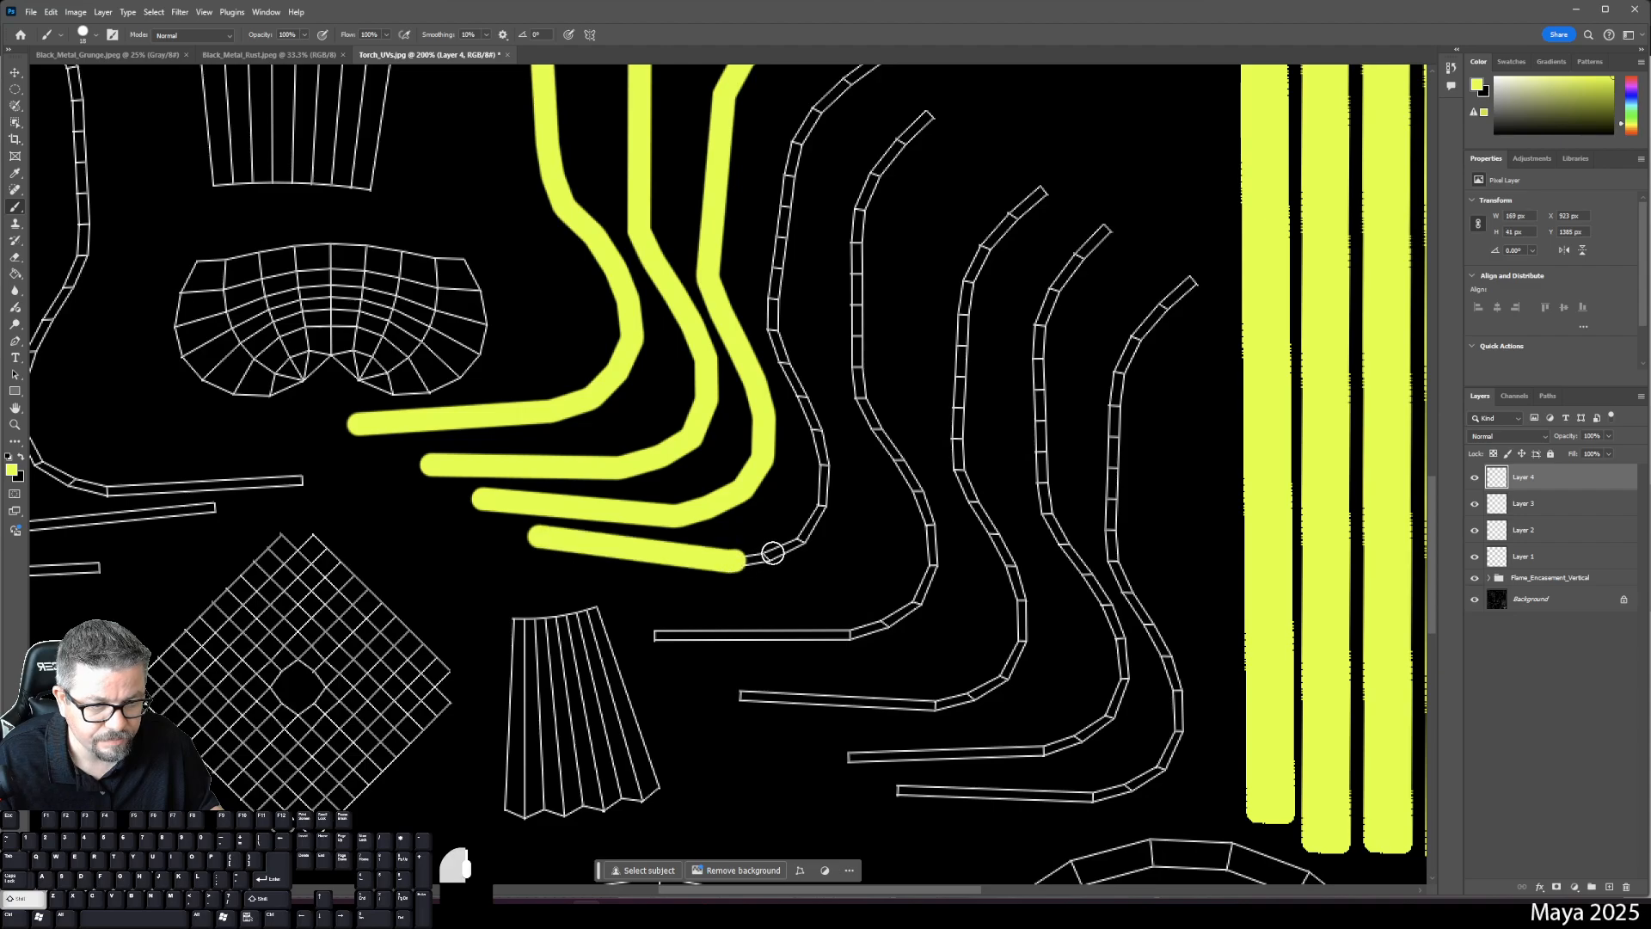
mouse_move(745, 560)
left_mouse_down()
mouse_move(800, 544)
mouse_move(823, 502)
mouse_move(814, 428)
left_mouse_up()
left_click(771, 330, "shift")
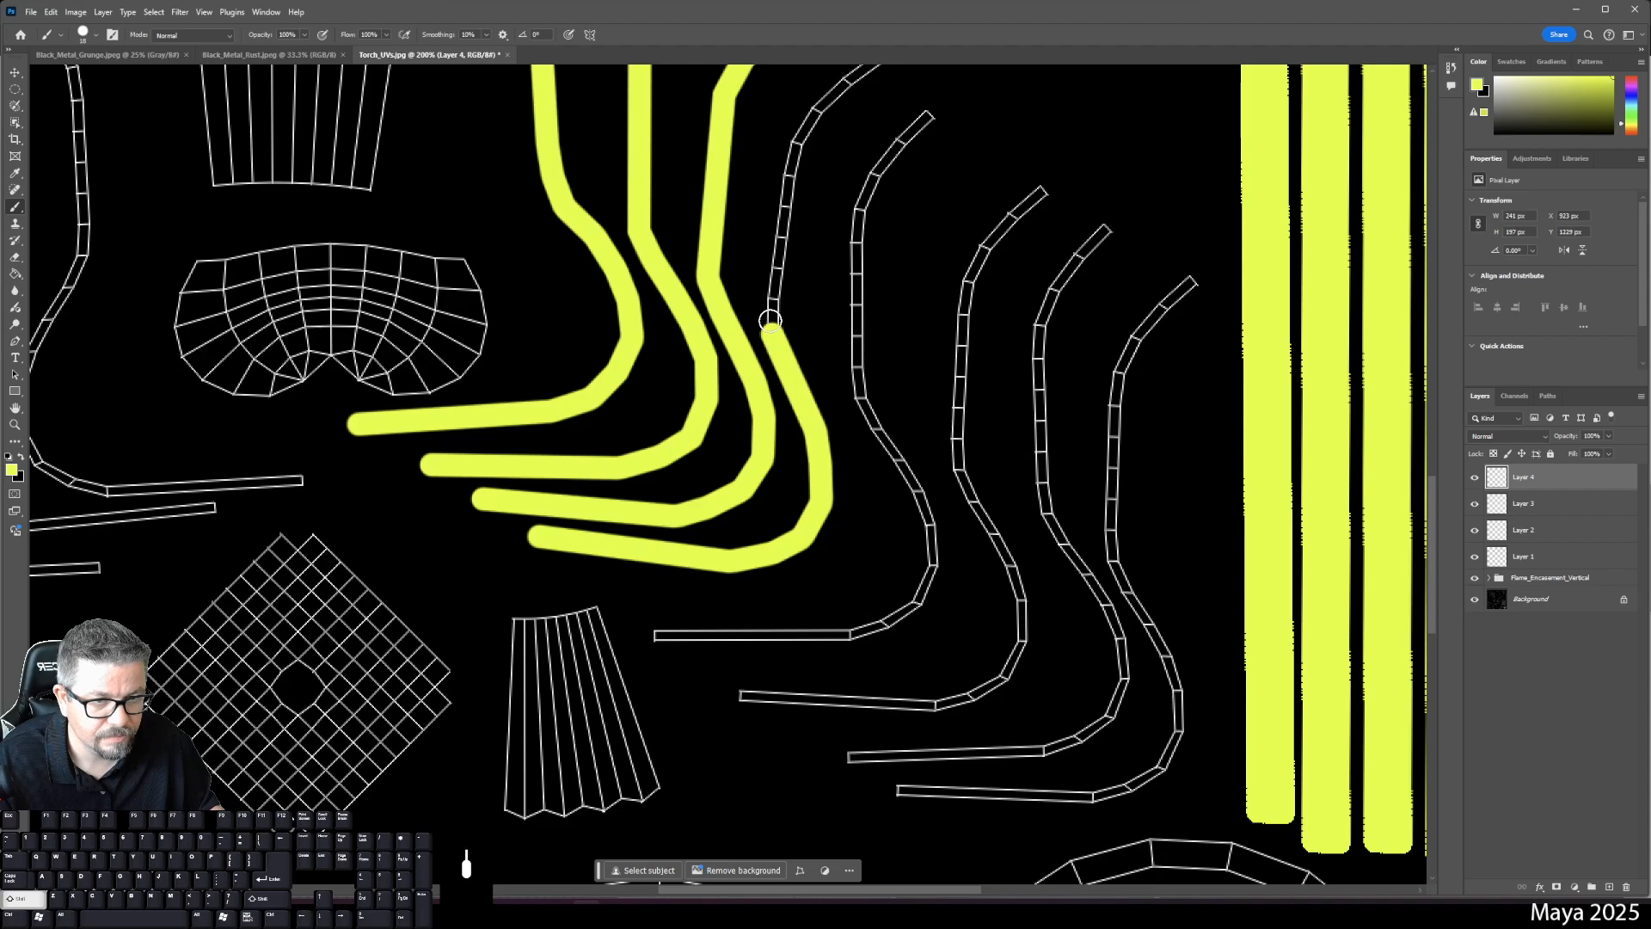
left_click(792, 144, "shift")
- Finish that stroke around the strip's top bend to its upper end
key("space")
left_click_drag(816, 158, 768, 308)
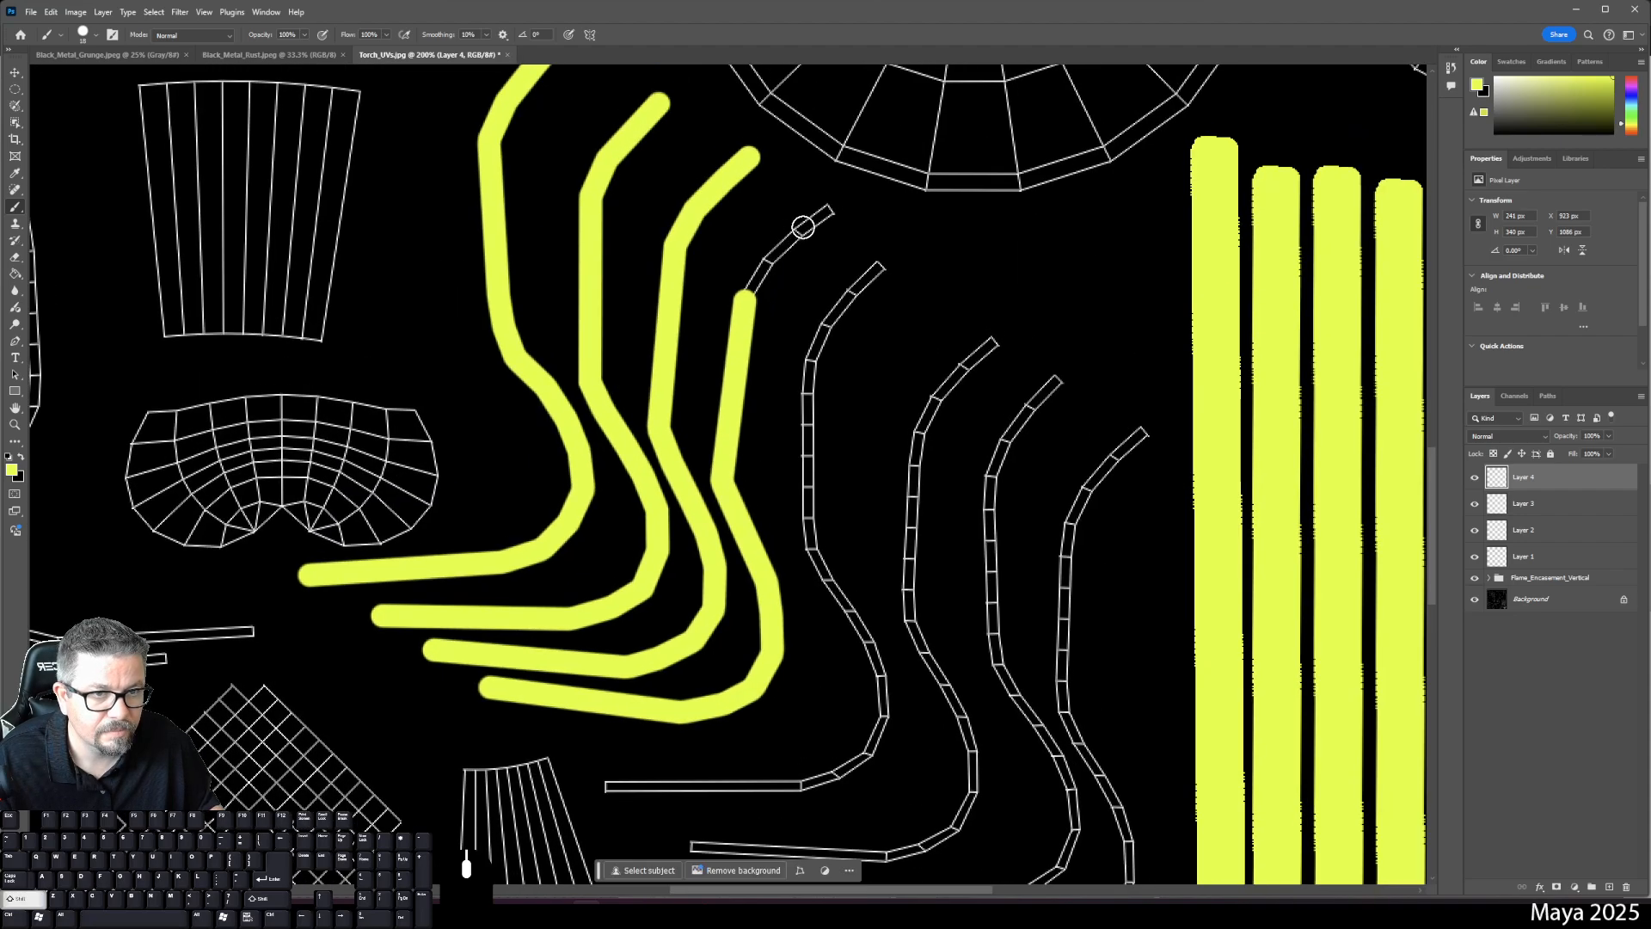
left_click(768, 257, "shift")
left_click(804, 234, "shift")
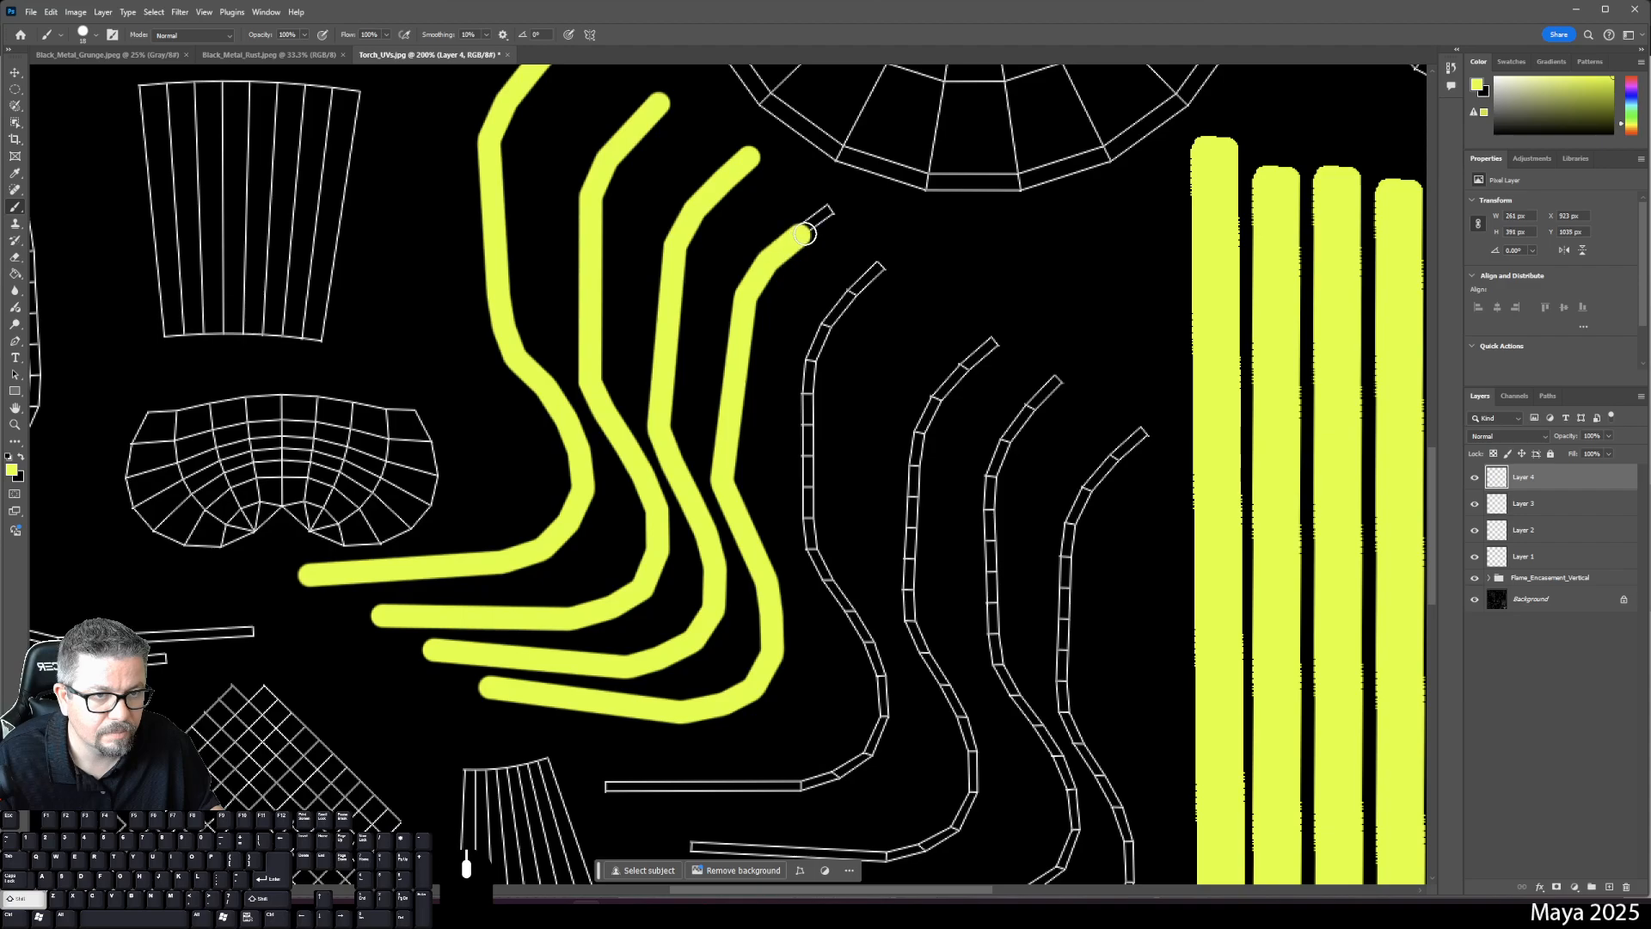
left_click(826, 209, "shift")
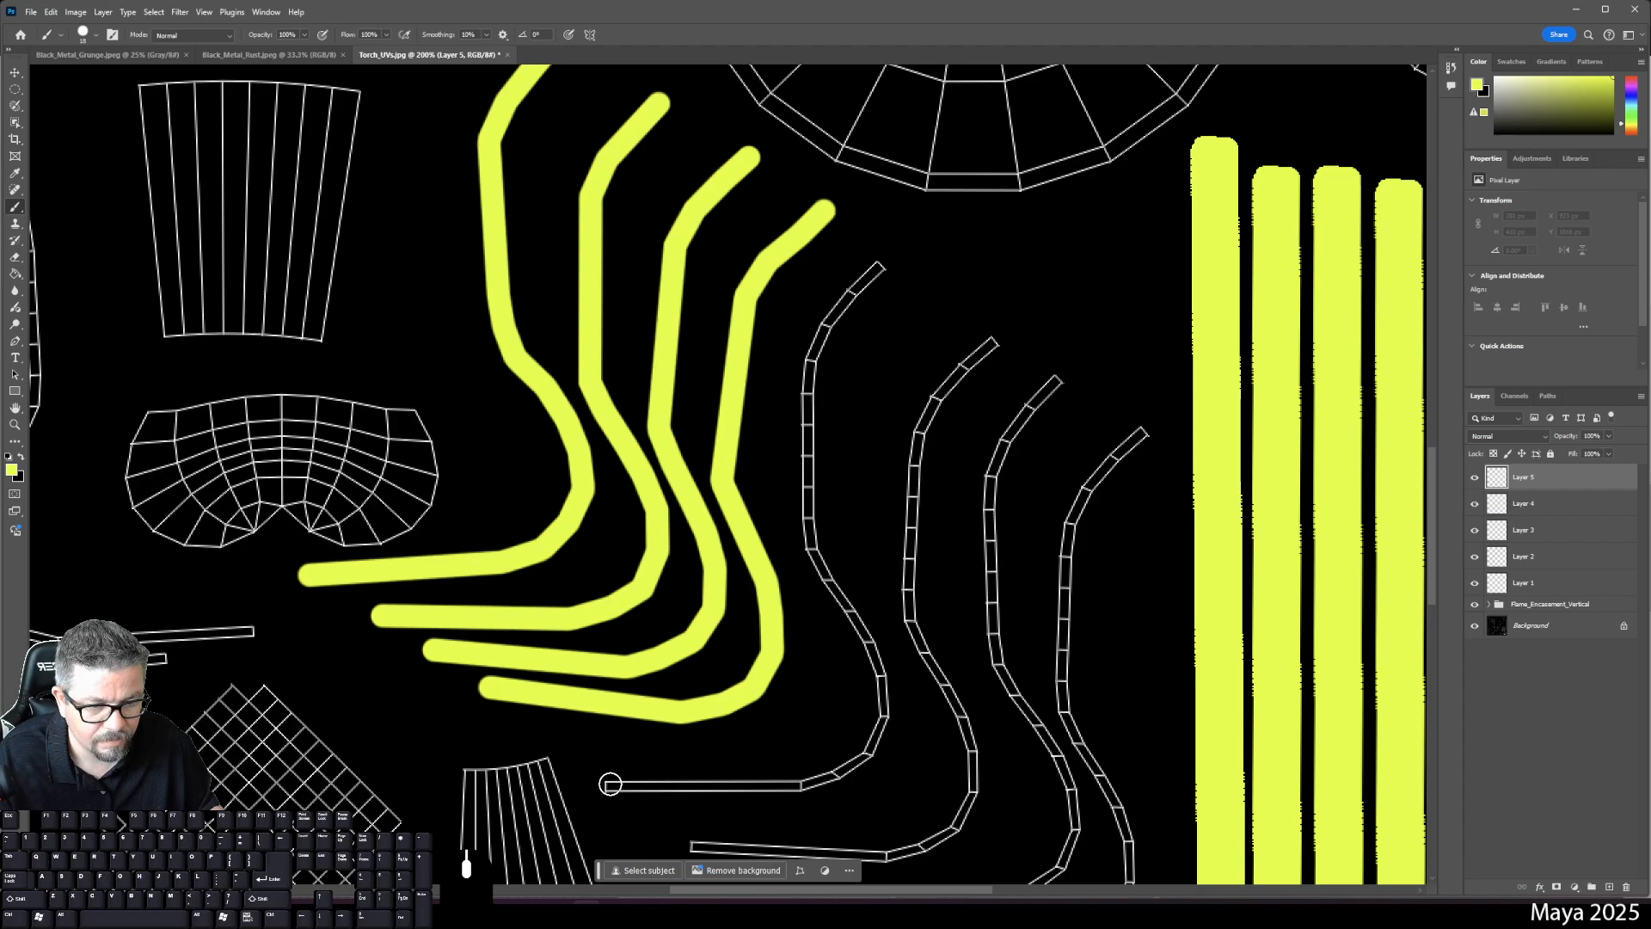
- Trace the next curved strip upward, fixing an overshooting segment and ending at its top end
left_click(607, 787)
mouse_move(800, 785)
left_mouse_down()
mouse_move(871, 757)
mouse_move(881, 683)
mouse_move(808, 543)
left_mouse_up()
left_click(811, 359, "shift")
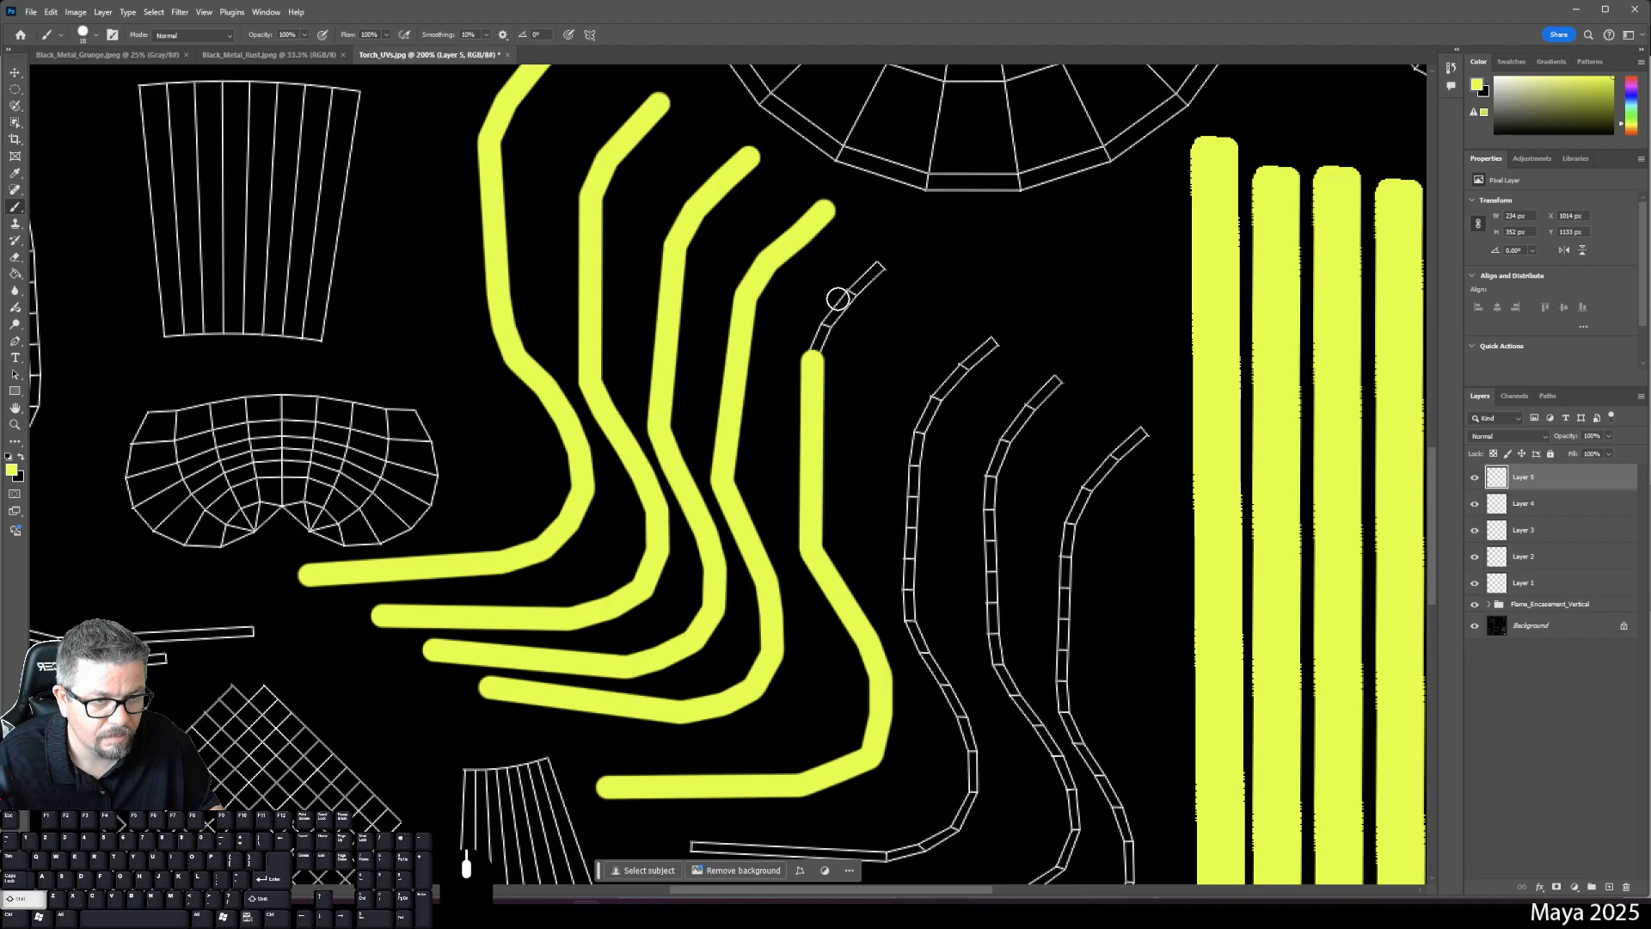
left_click(853, 292, "shift")
key("ctrl+z")
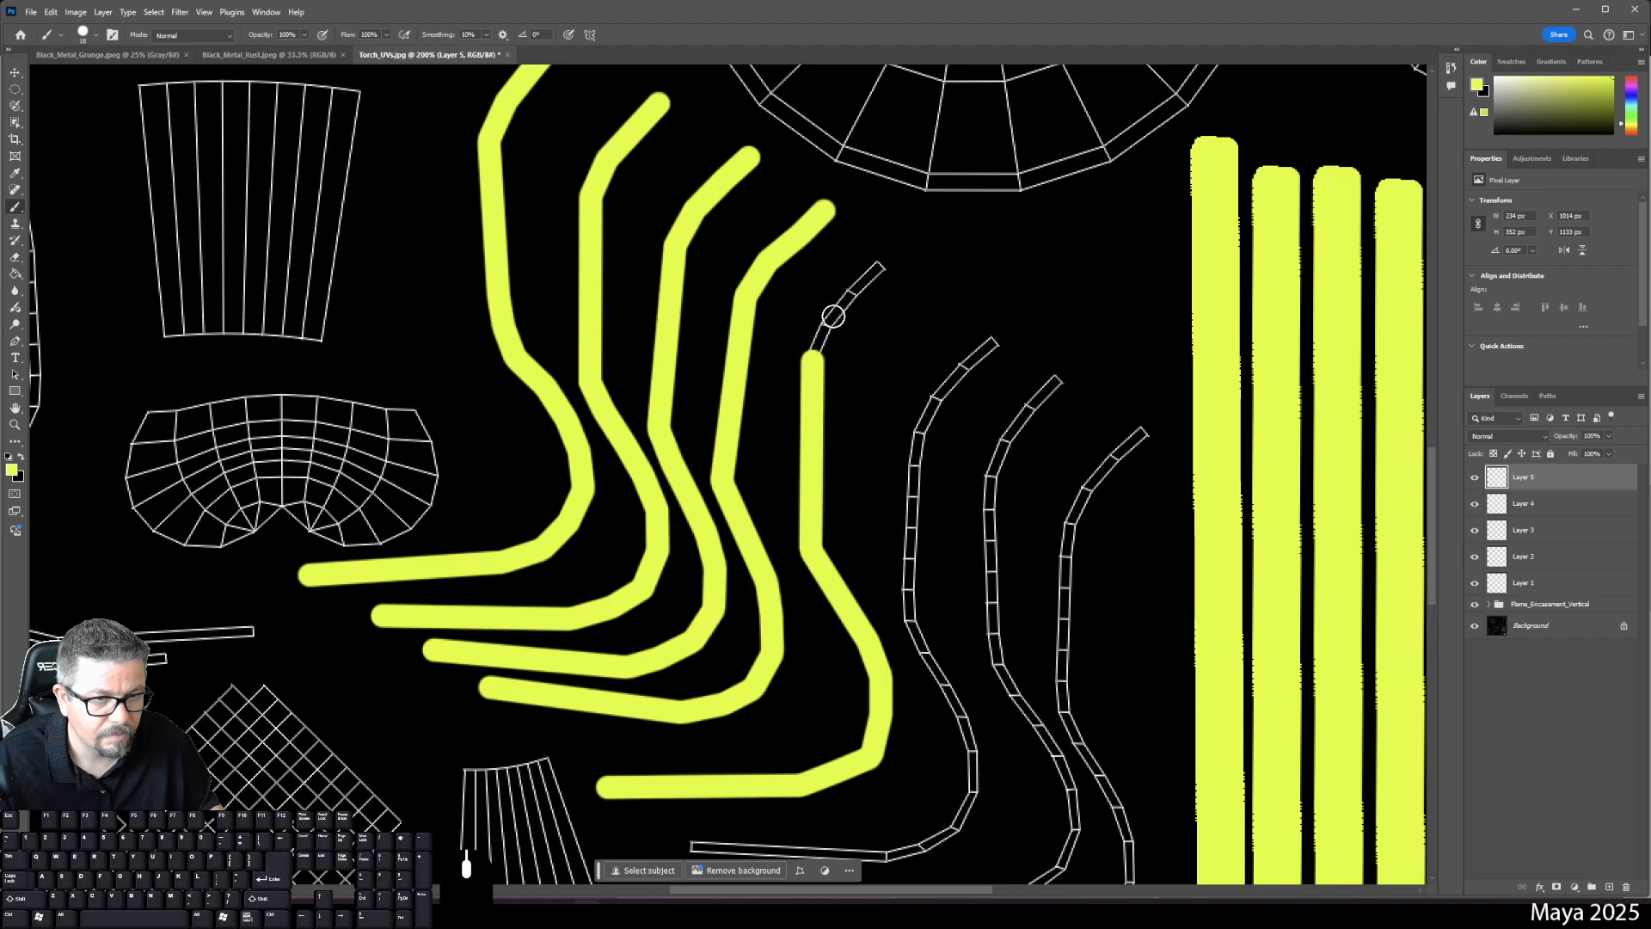
left_click(823, 329)
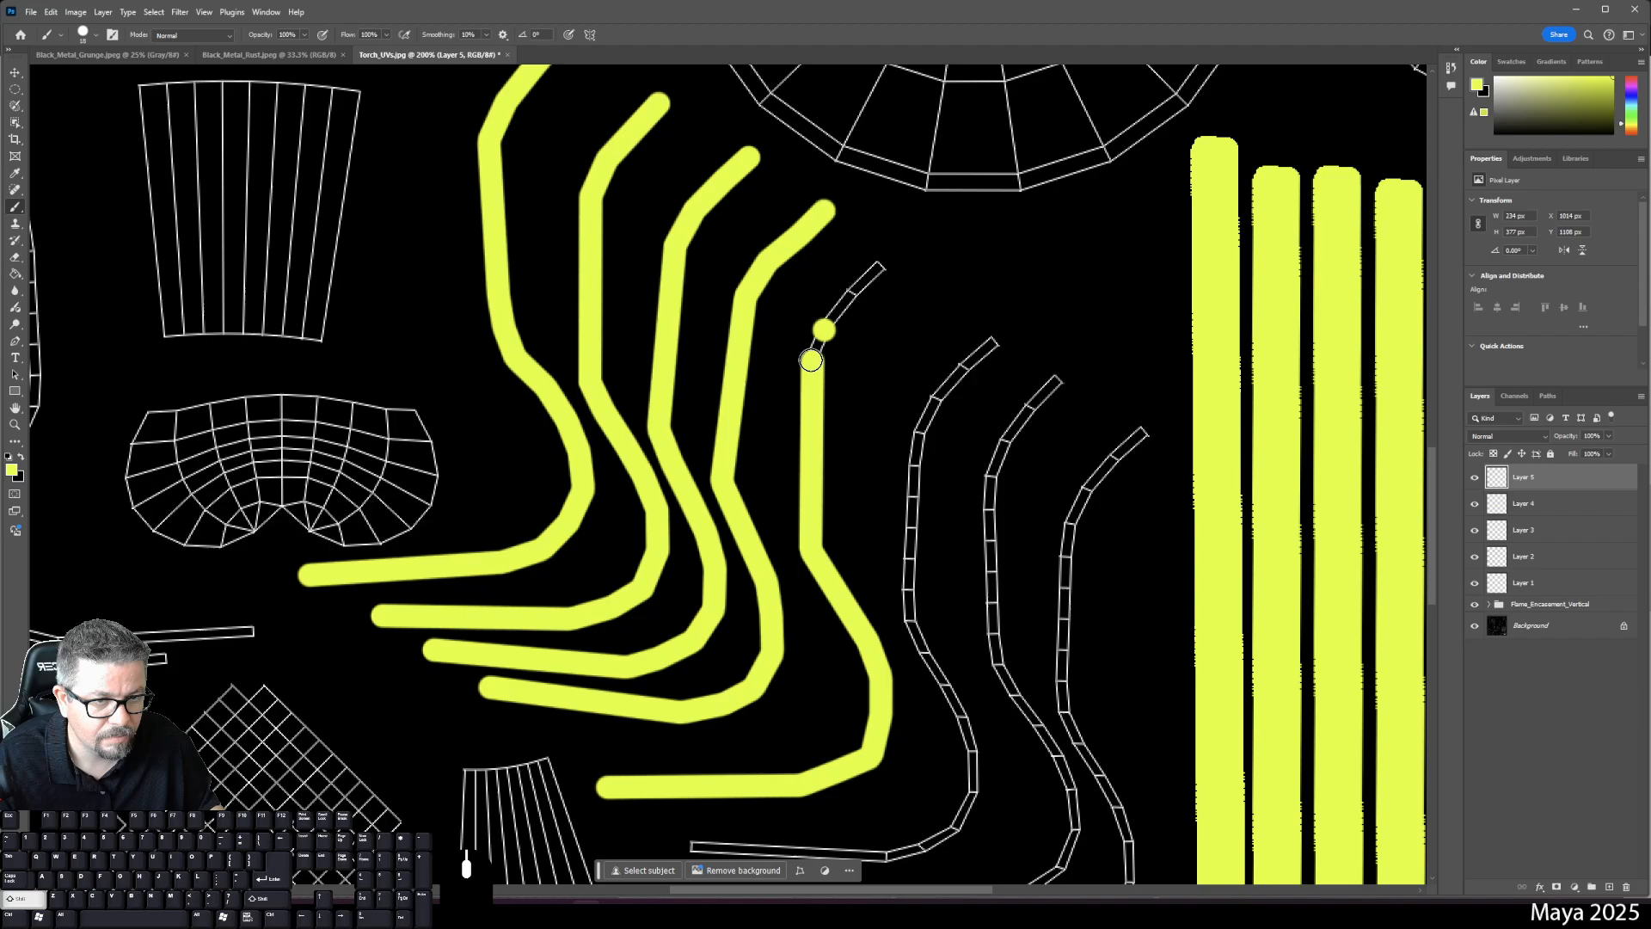
left_click_drag(811, 360, 821, 327)
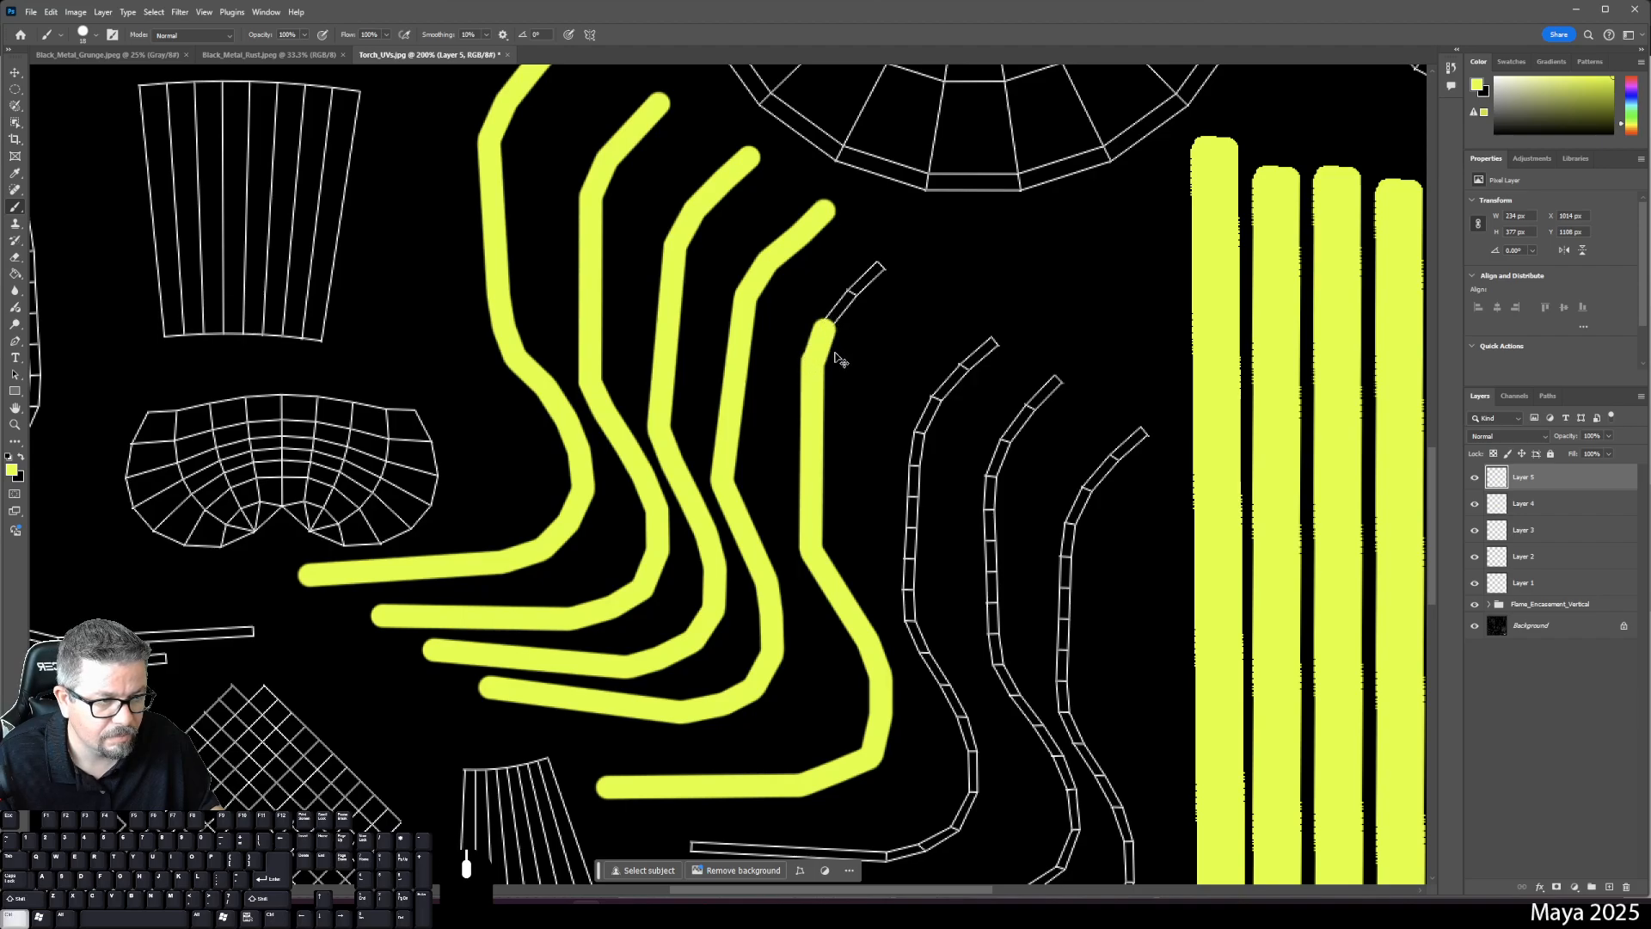
left_click(1473, 477)
left_click(1474, 477)
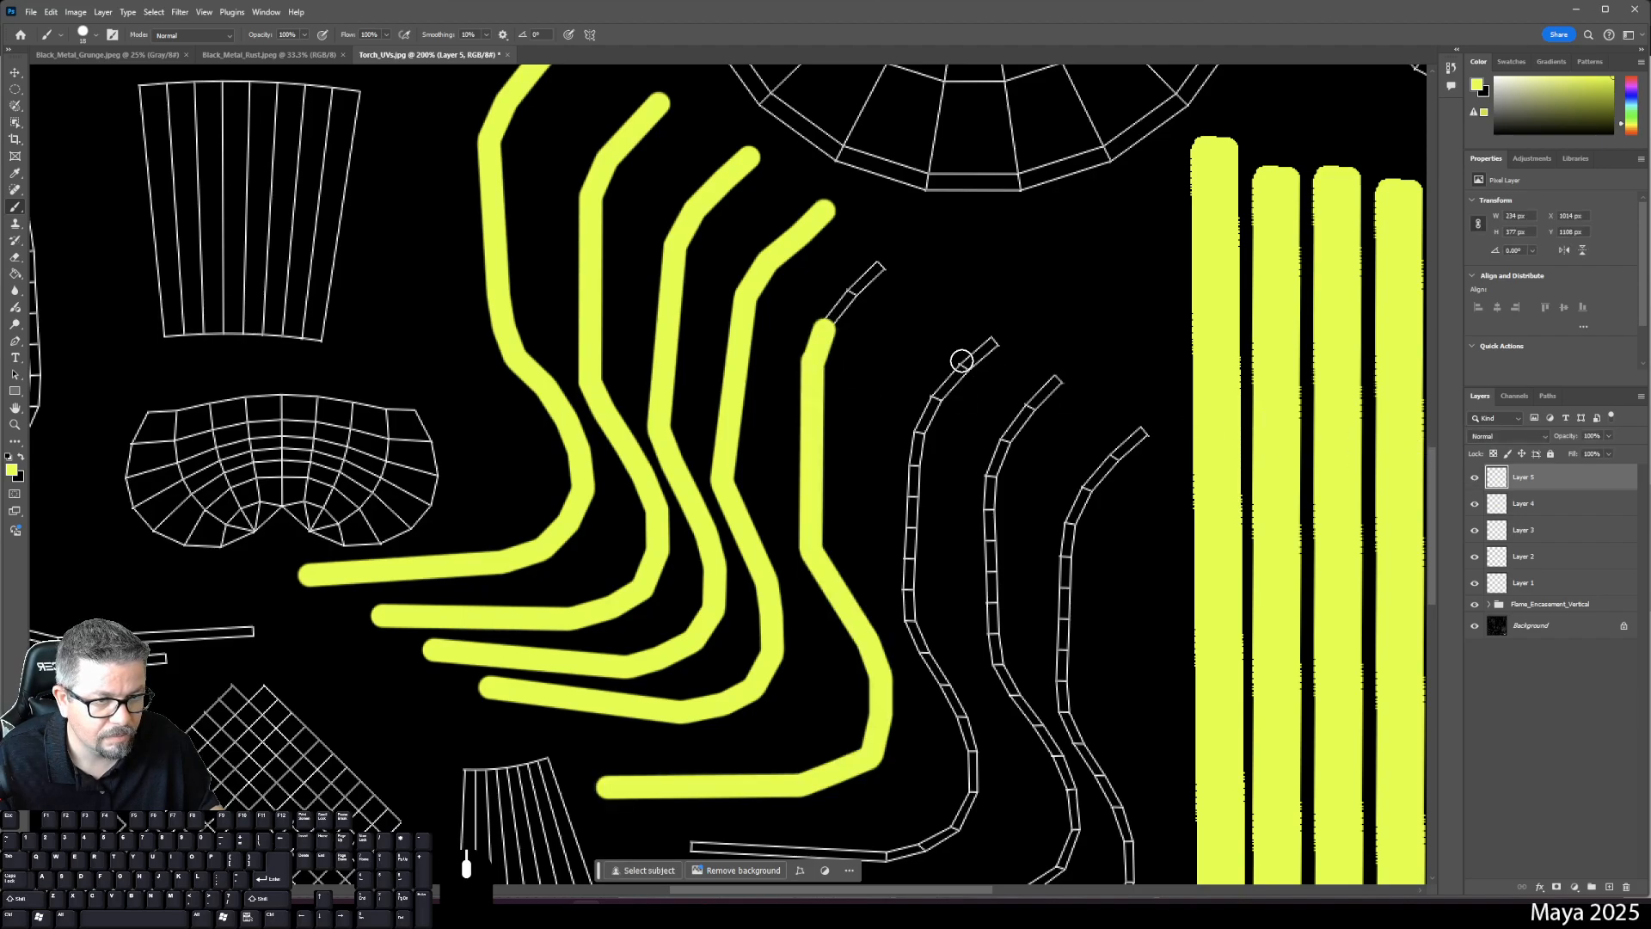
left_click(879, 272, "shift")
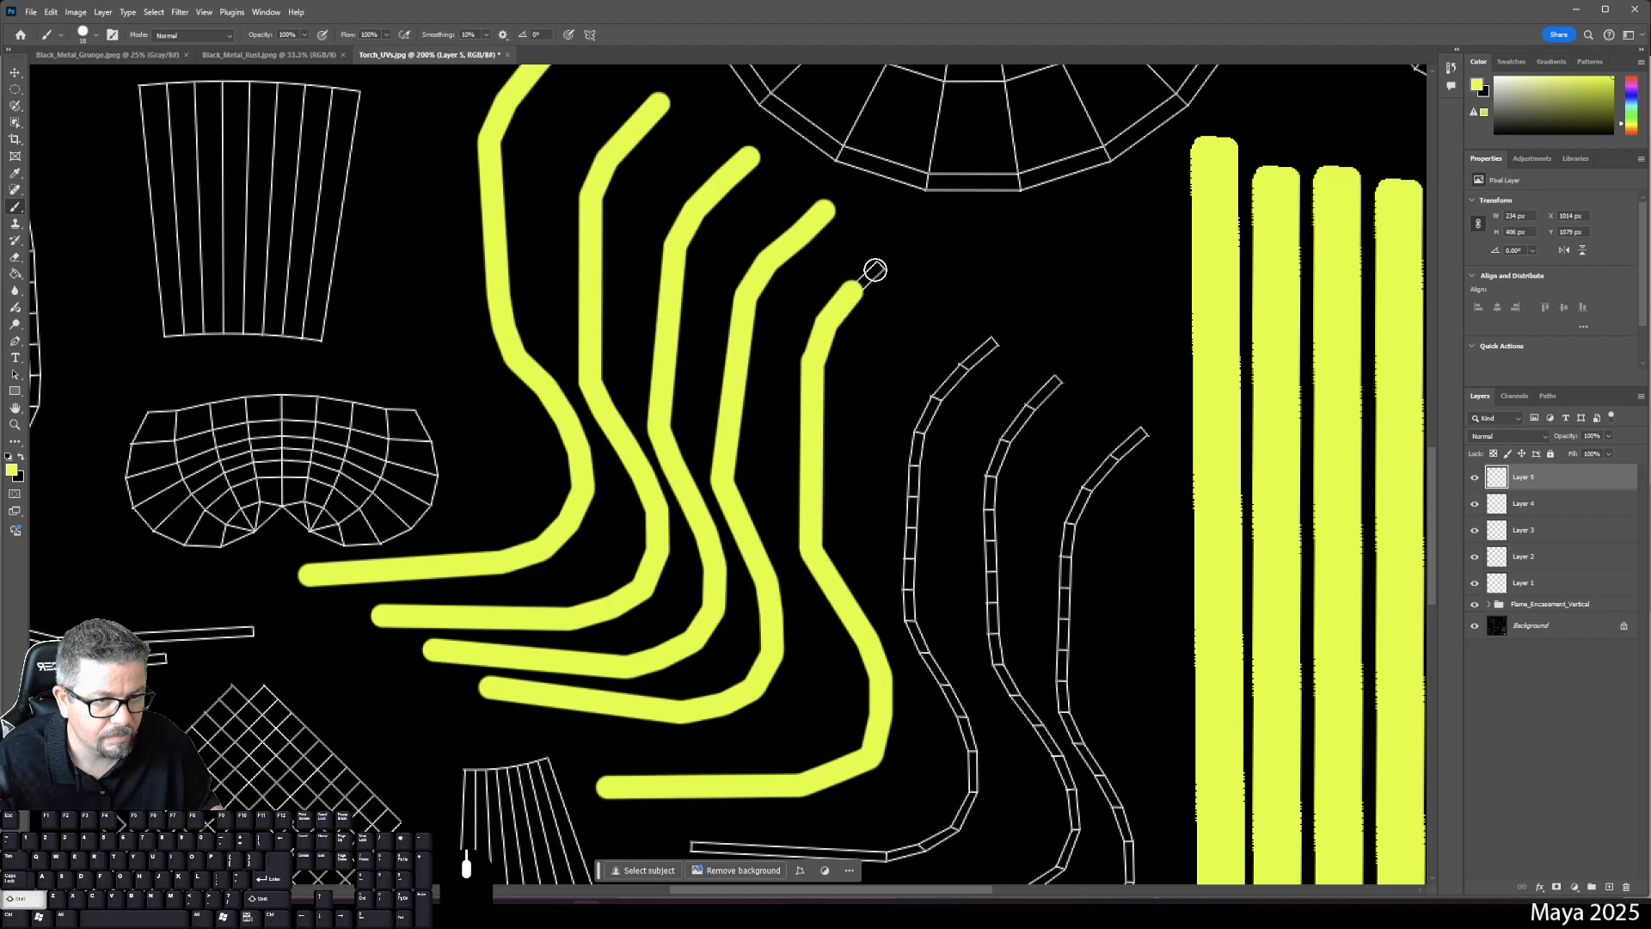
- On a new layer, paint a stroke from the next strip's top end down toward its bottom
left_click(1607, 884)
left_click(995, 344)
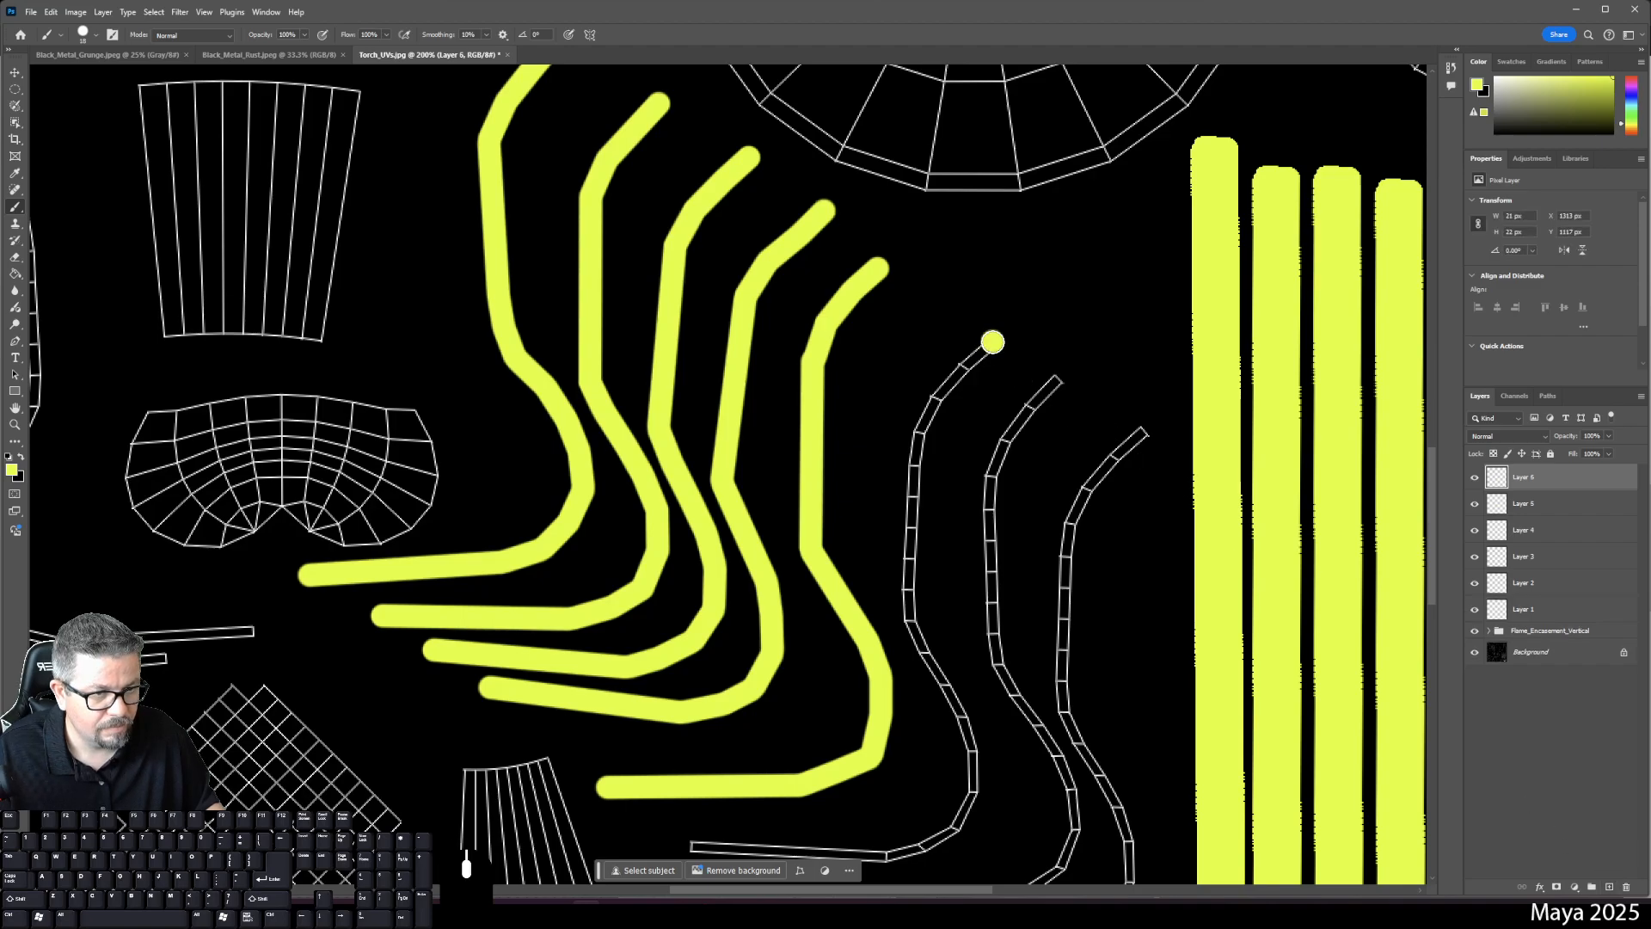
mouse_move(989, 343)
left_mouse_down()
mouse_move(932, 395)
mouse_move(917, 438)
left_mouse_up()
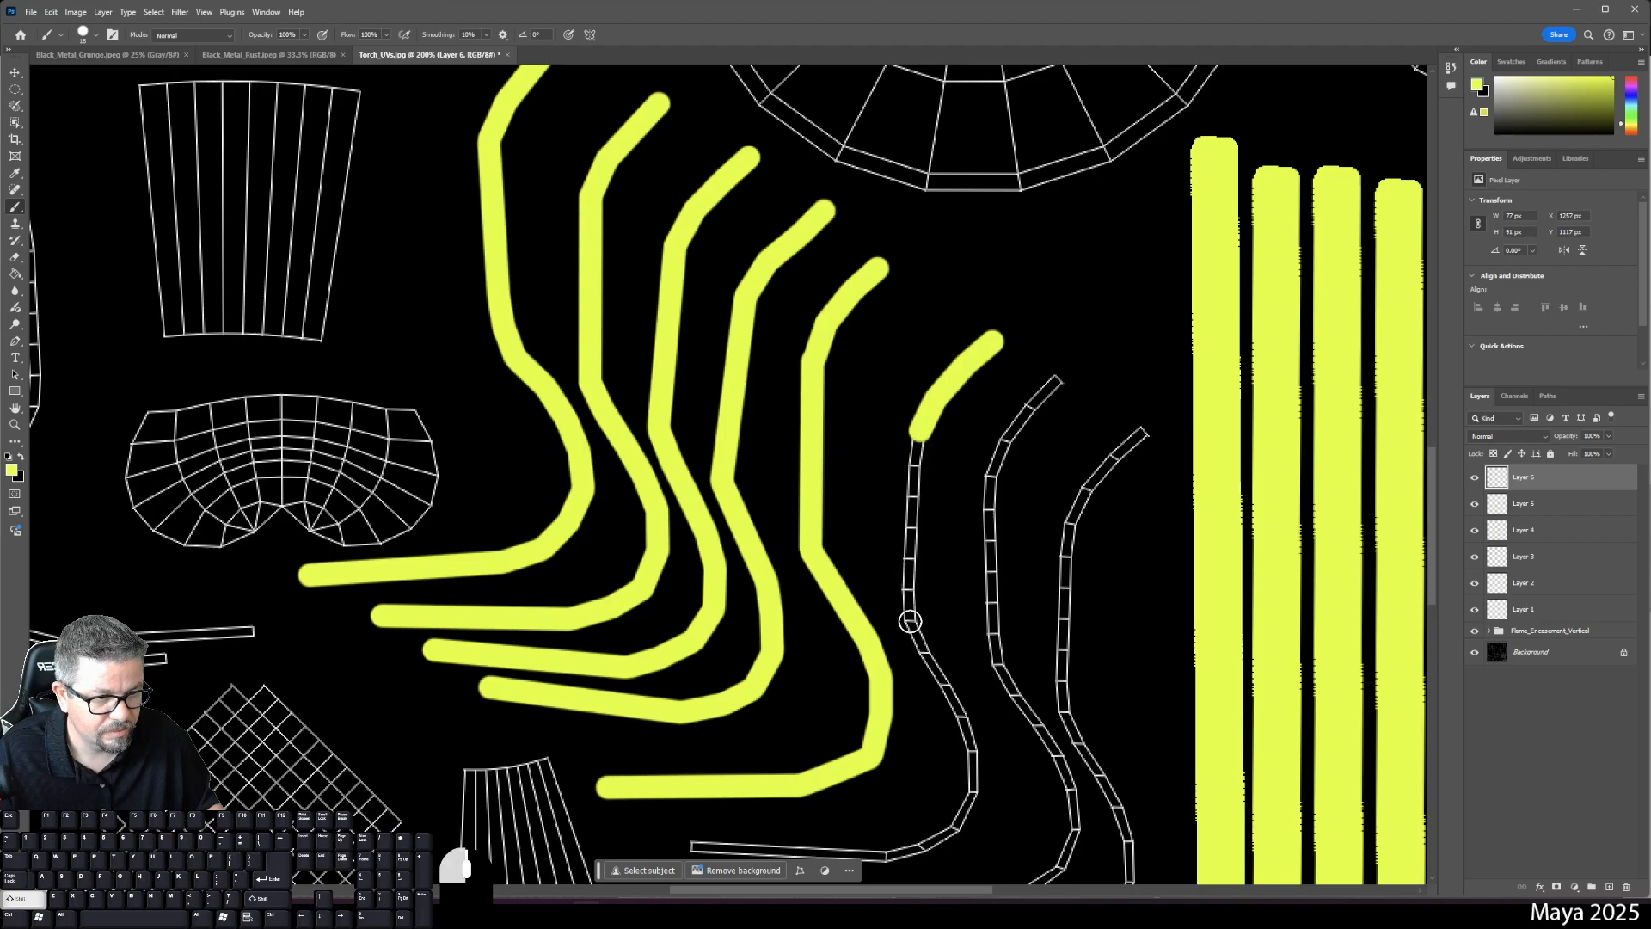
left_click(908, 617, "shift")
left_click(927, 656, "shift")
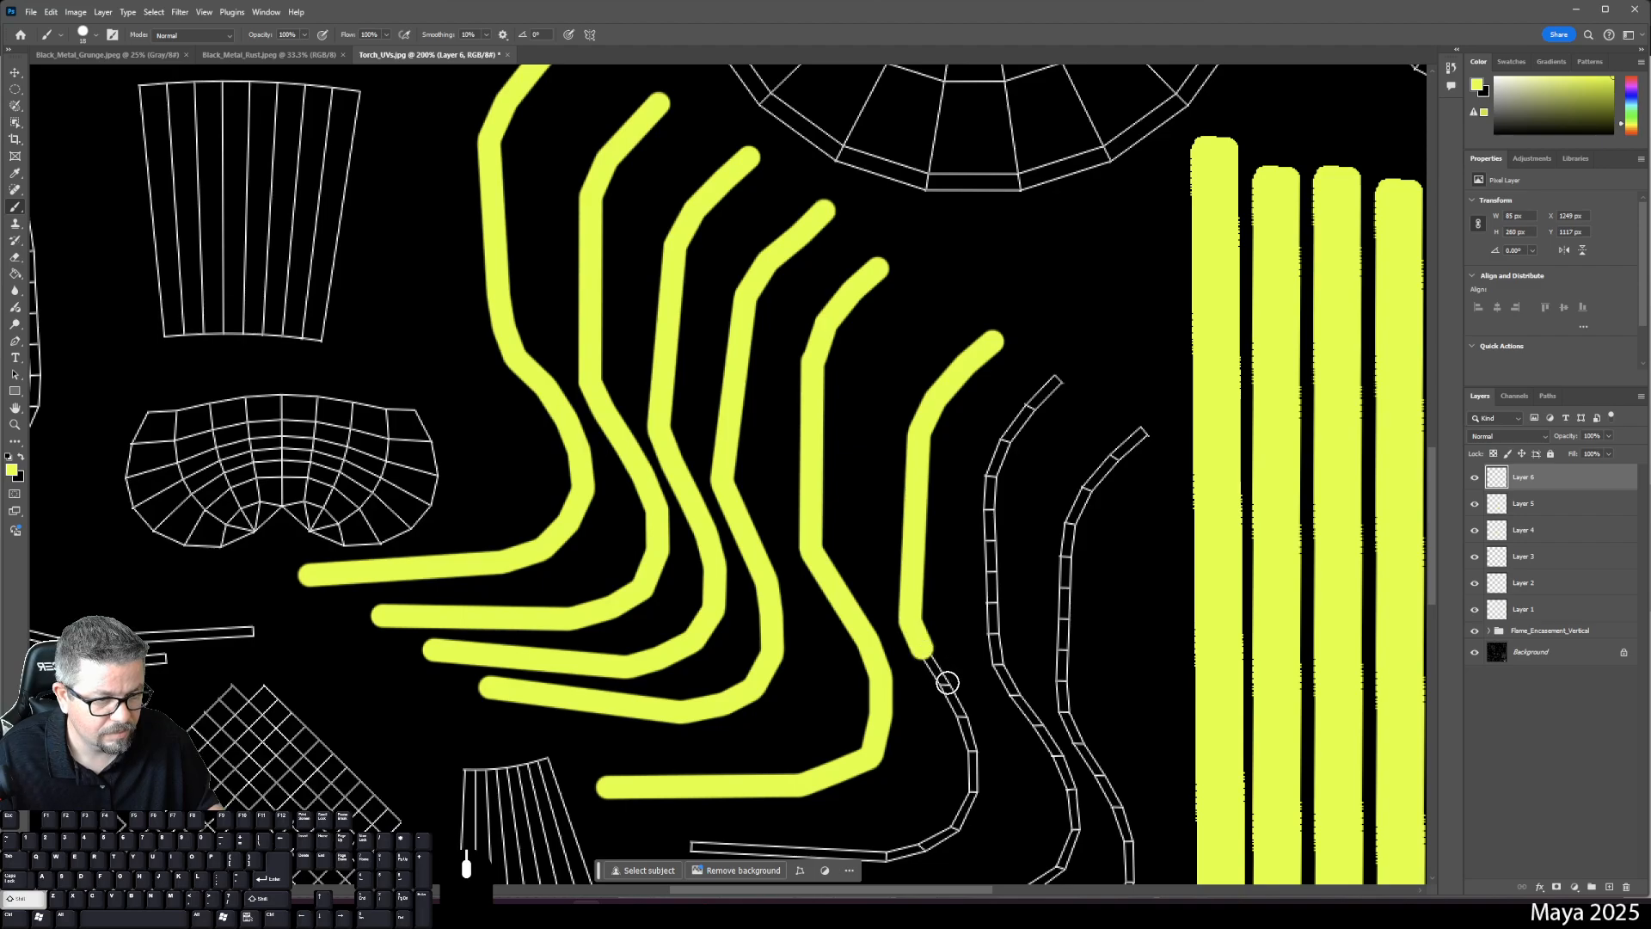
left_click(947, 681, "shift")
left_click(971, 748, "shift")
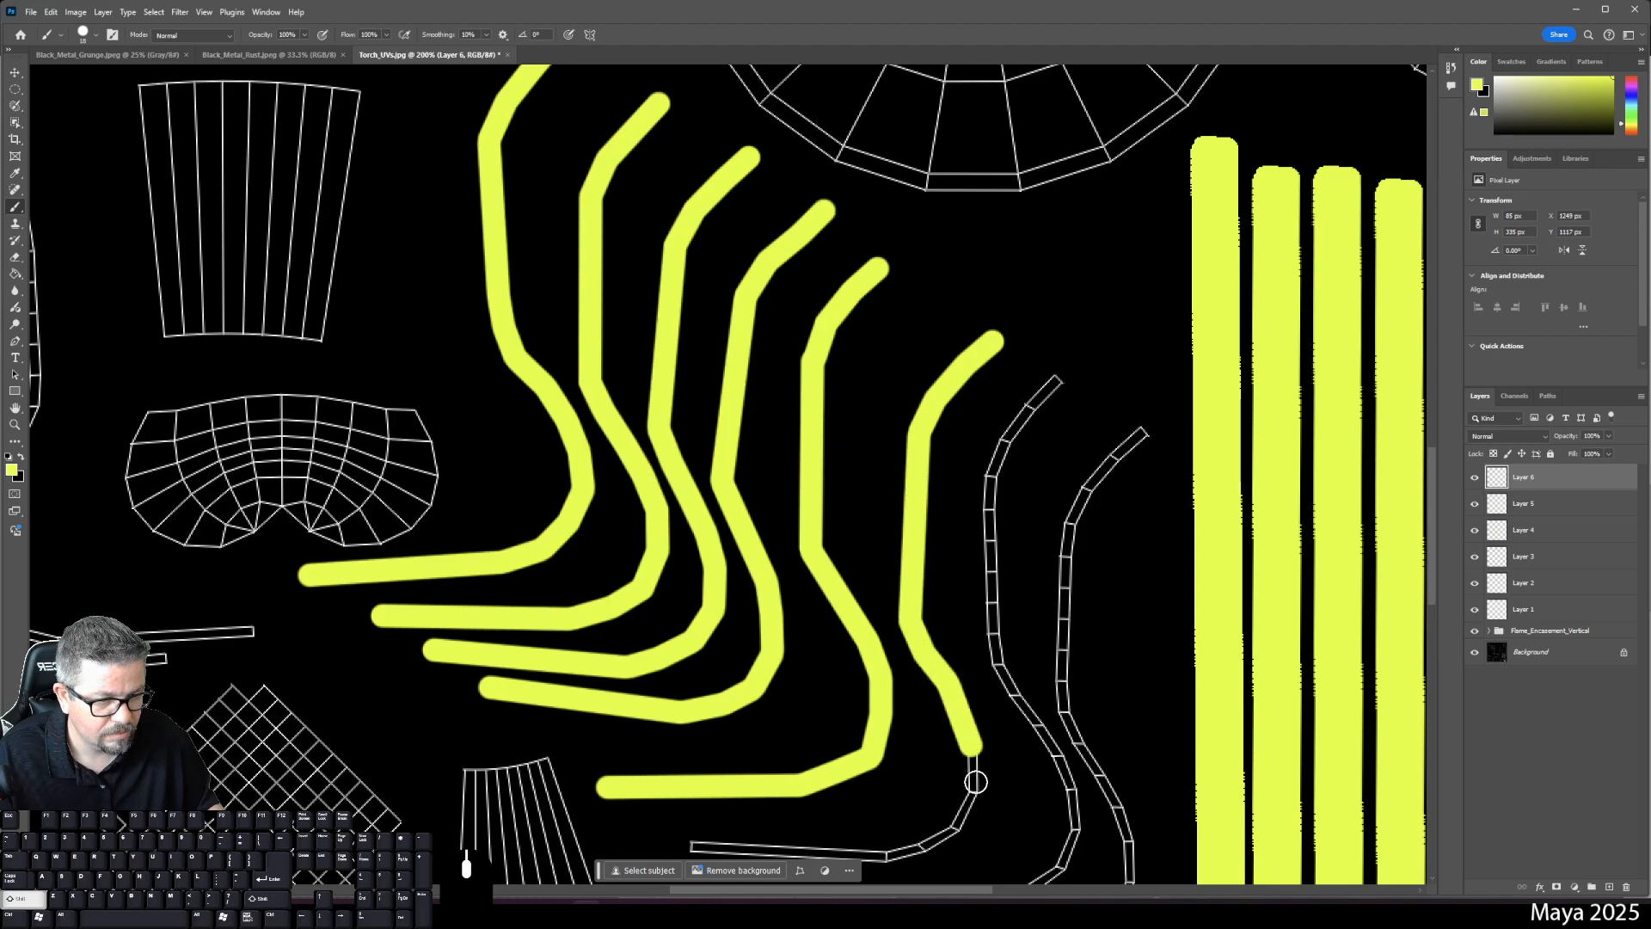
left_click(959, 819, "shift")
key("space")
left_click_drag(959, 818, 1006, 693)
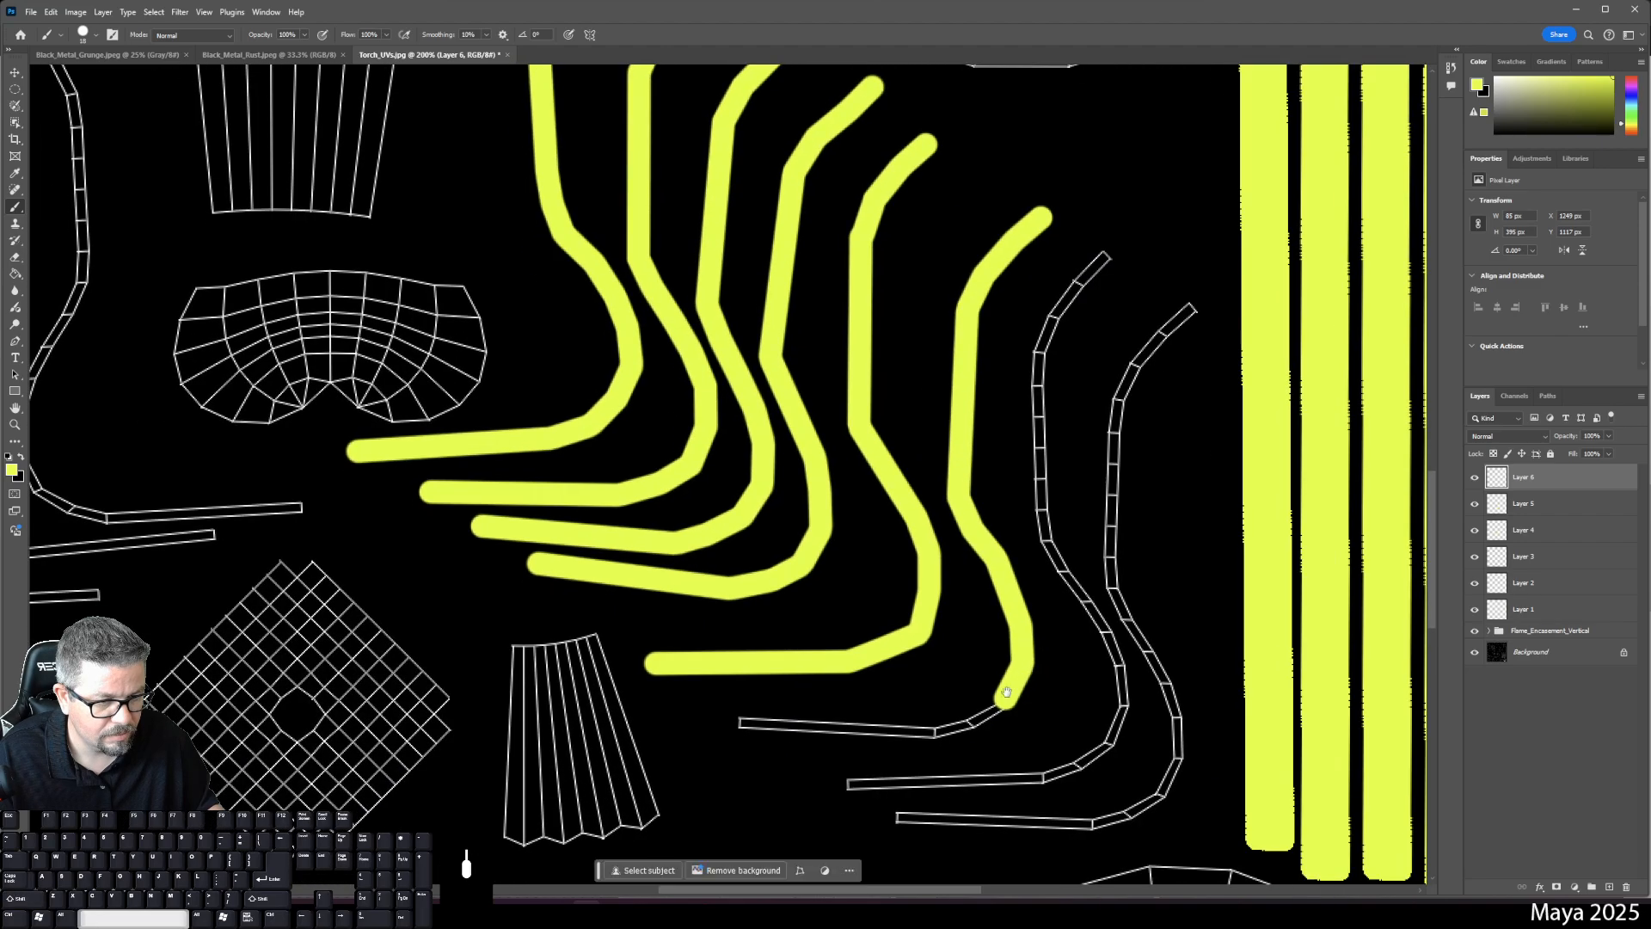
- Finish the stroke along the strip's bottom, then start the next stroke around its lower bend
left_click(936, 734, "shift")
left_click(745, 724, "shift")
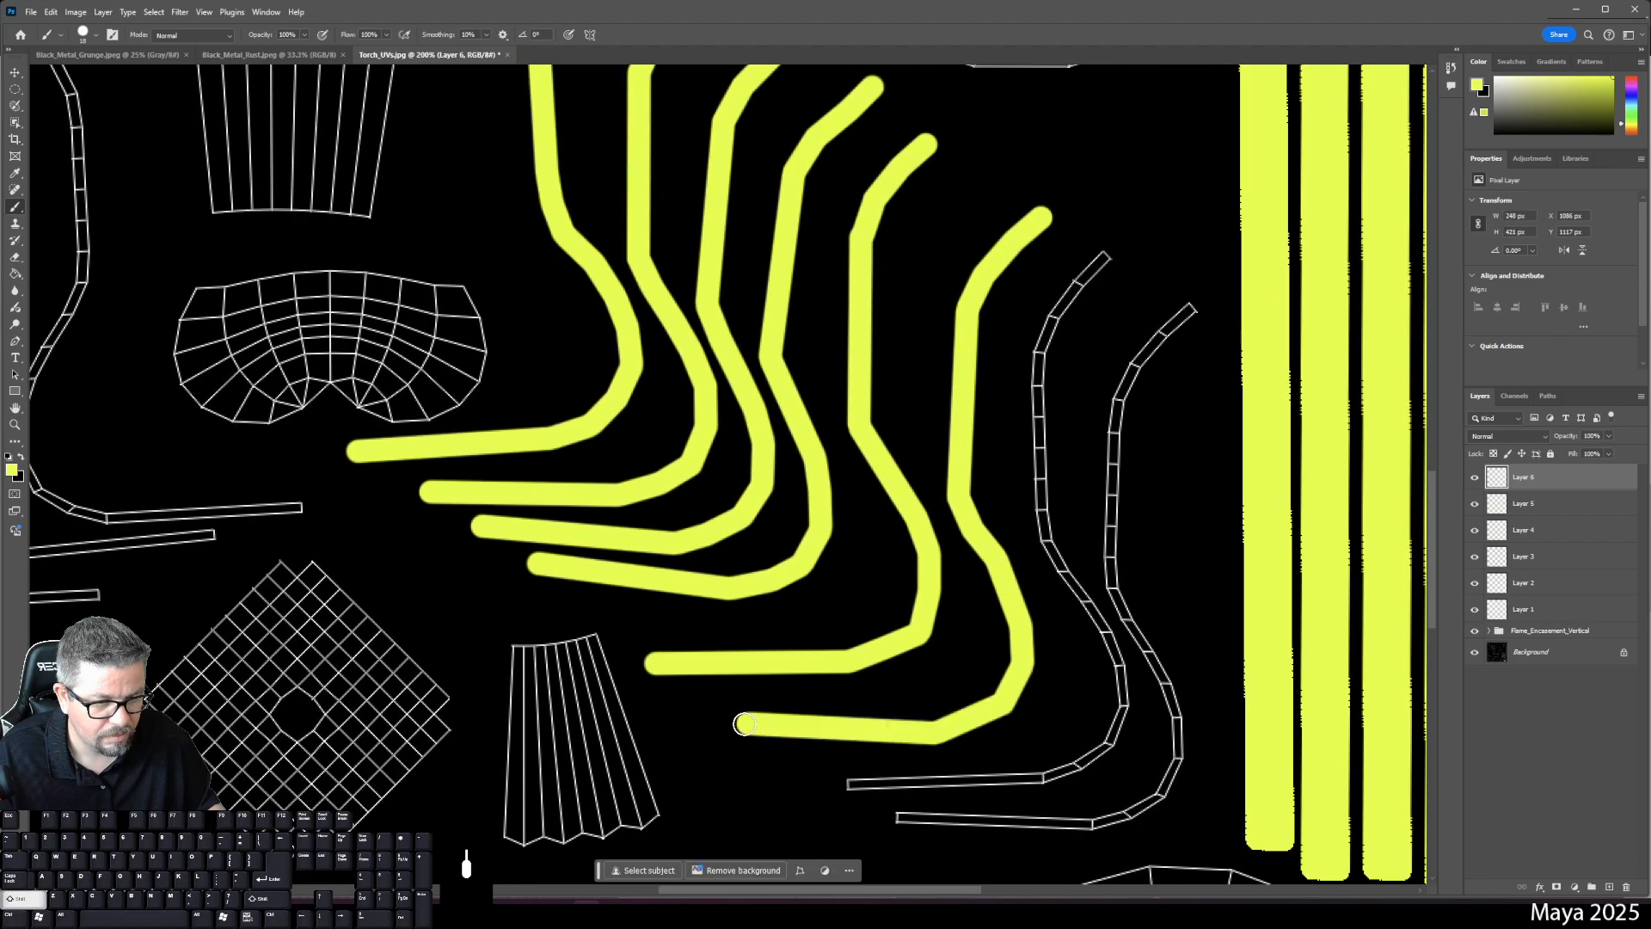
left_click(849, 782)
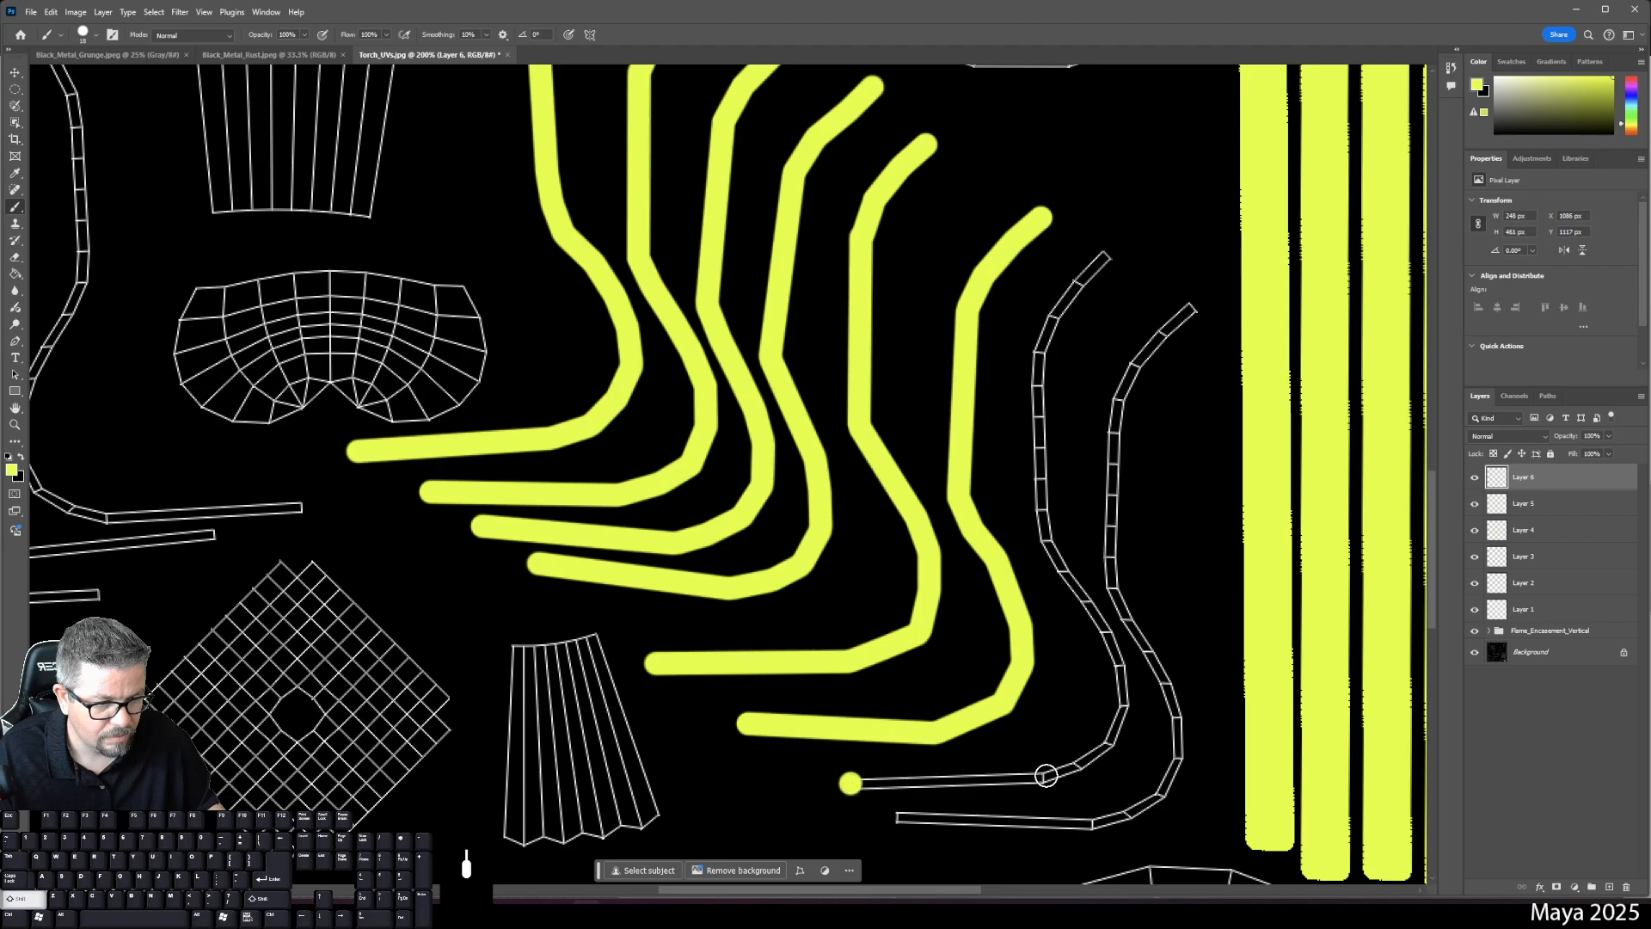
left_click(1045, 776, "shift")
left_click(1077, 766, "shift")
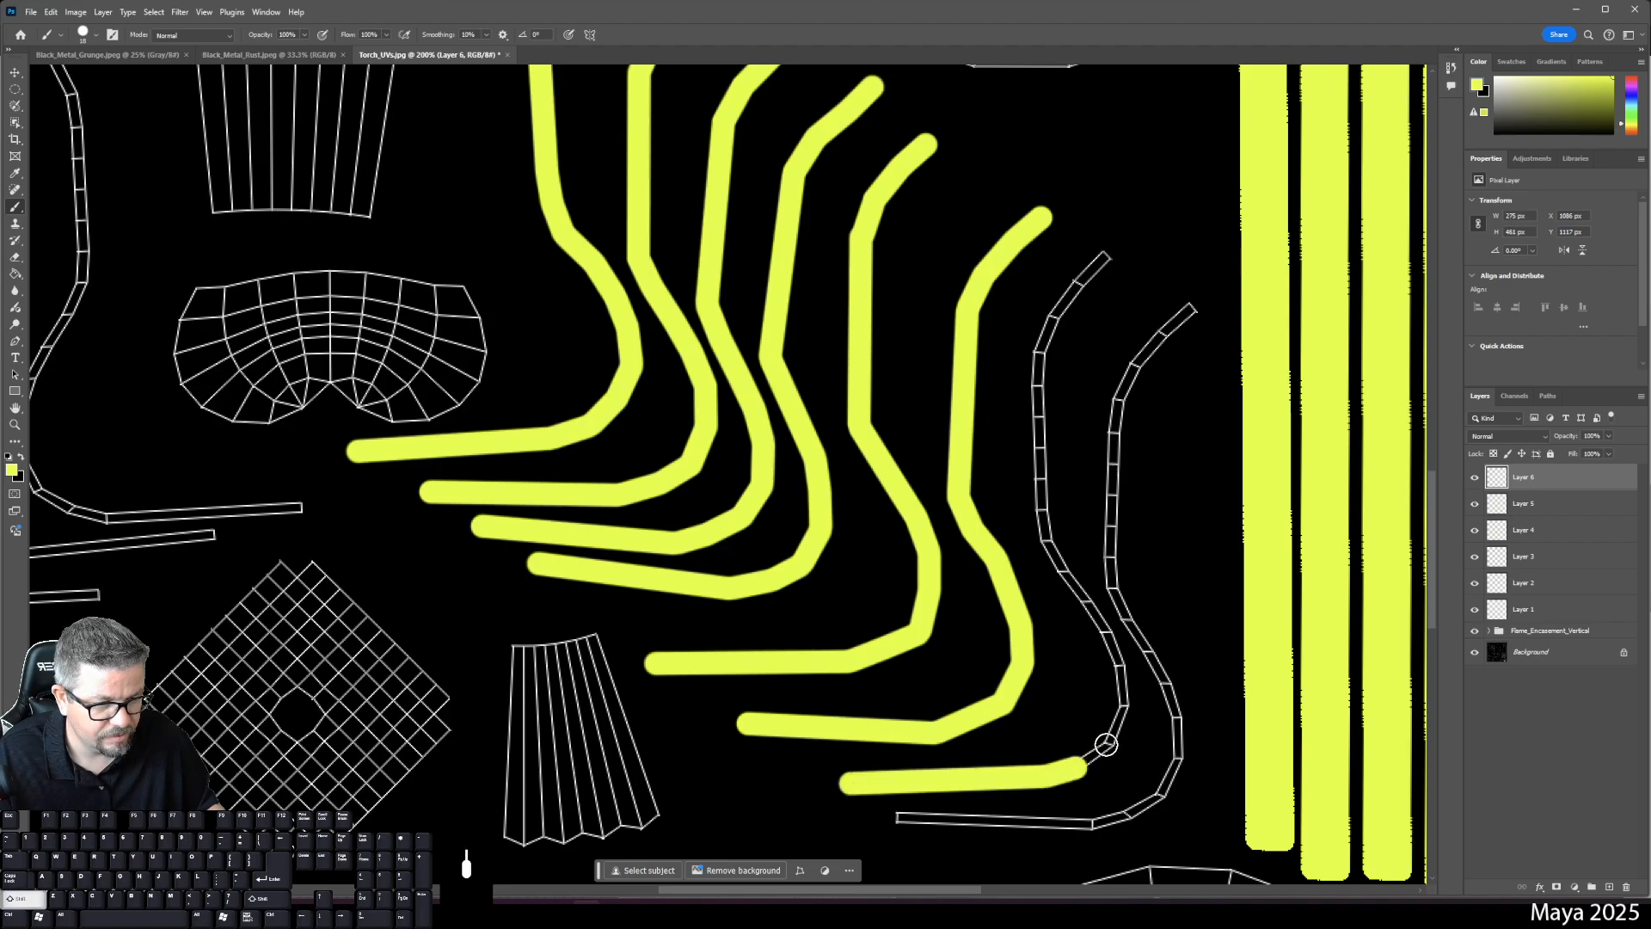
left_click(1109, 743, "shift")
left_click(1124, 704, "shift")
- Carry the stroke up the curved strip to its top end and check Layer 6's strokes
left_click(1123, 660, "shift")
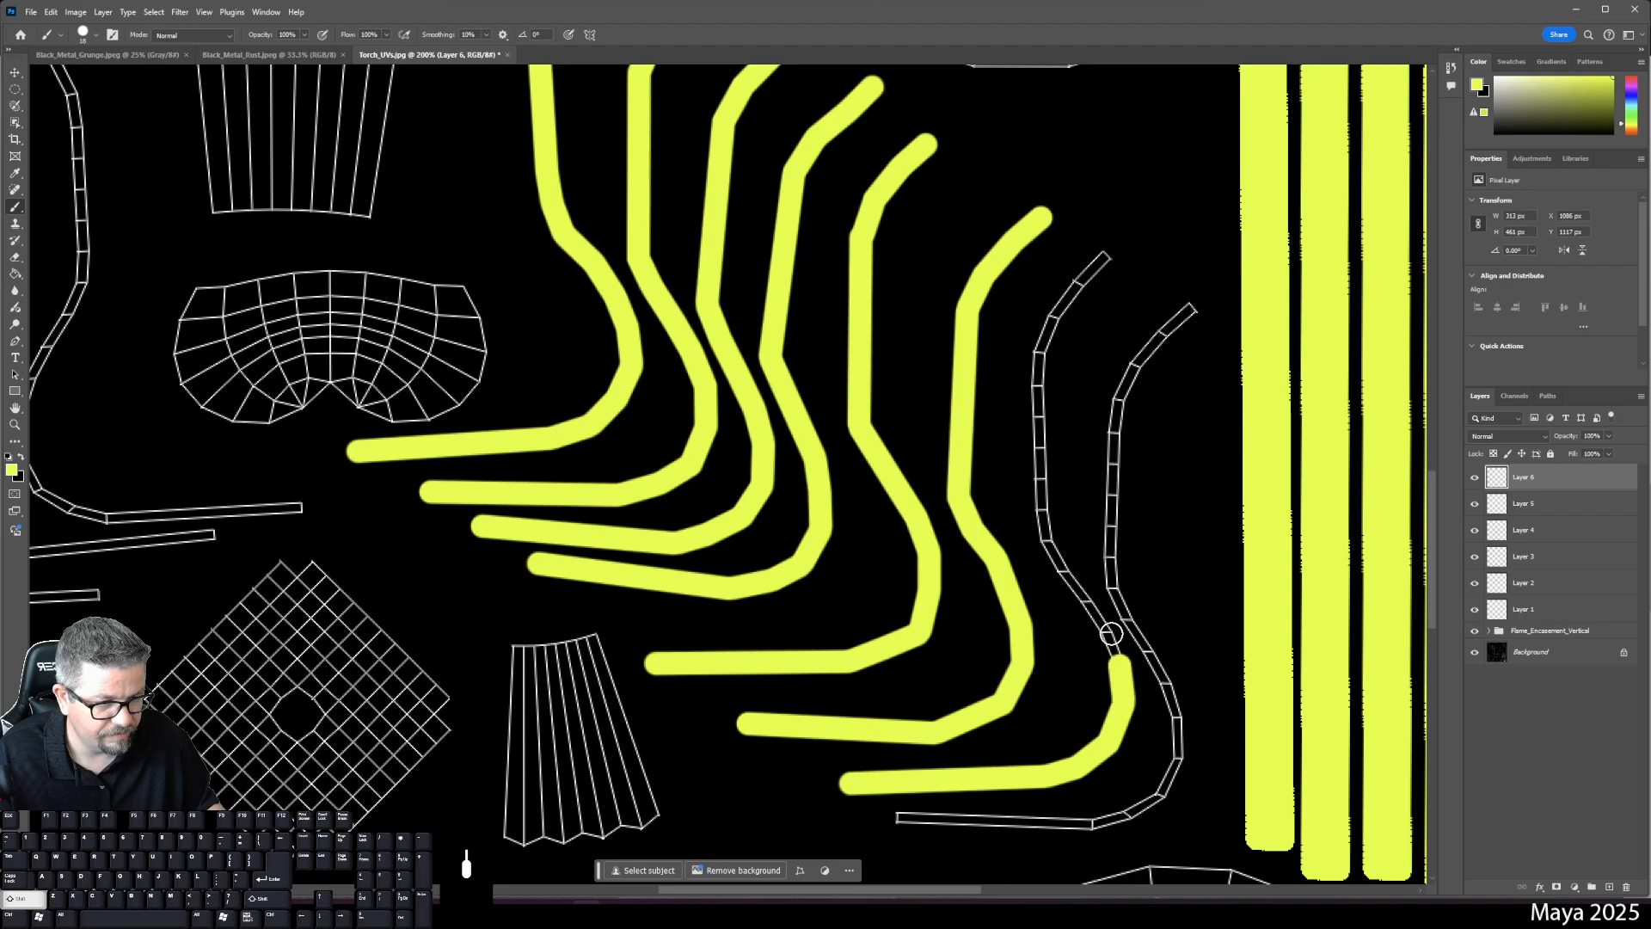
left_click(1106, 633, "shift")
left_click(1080, 601, "shift")
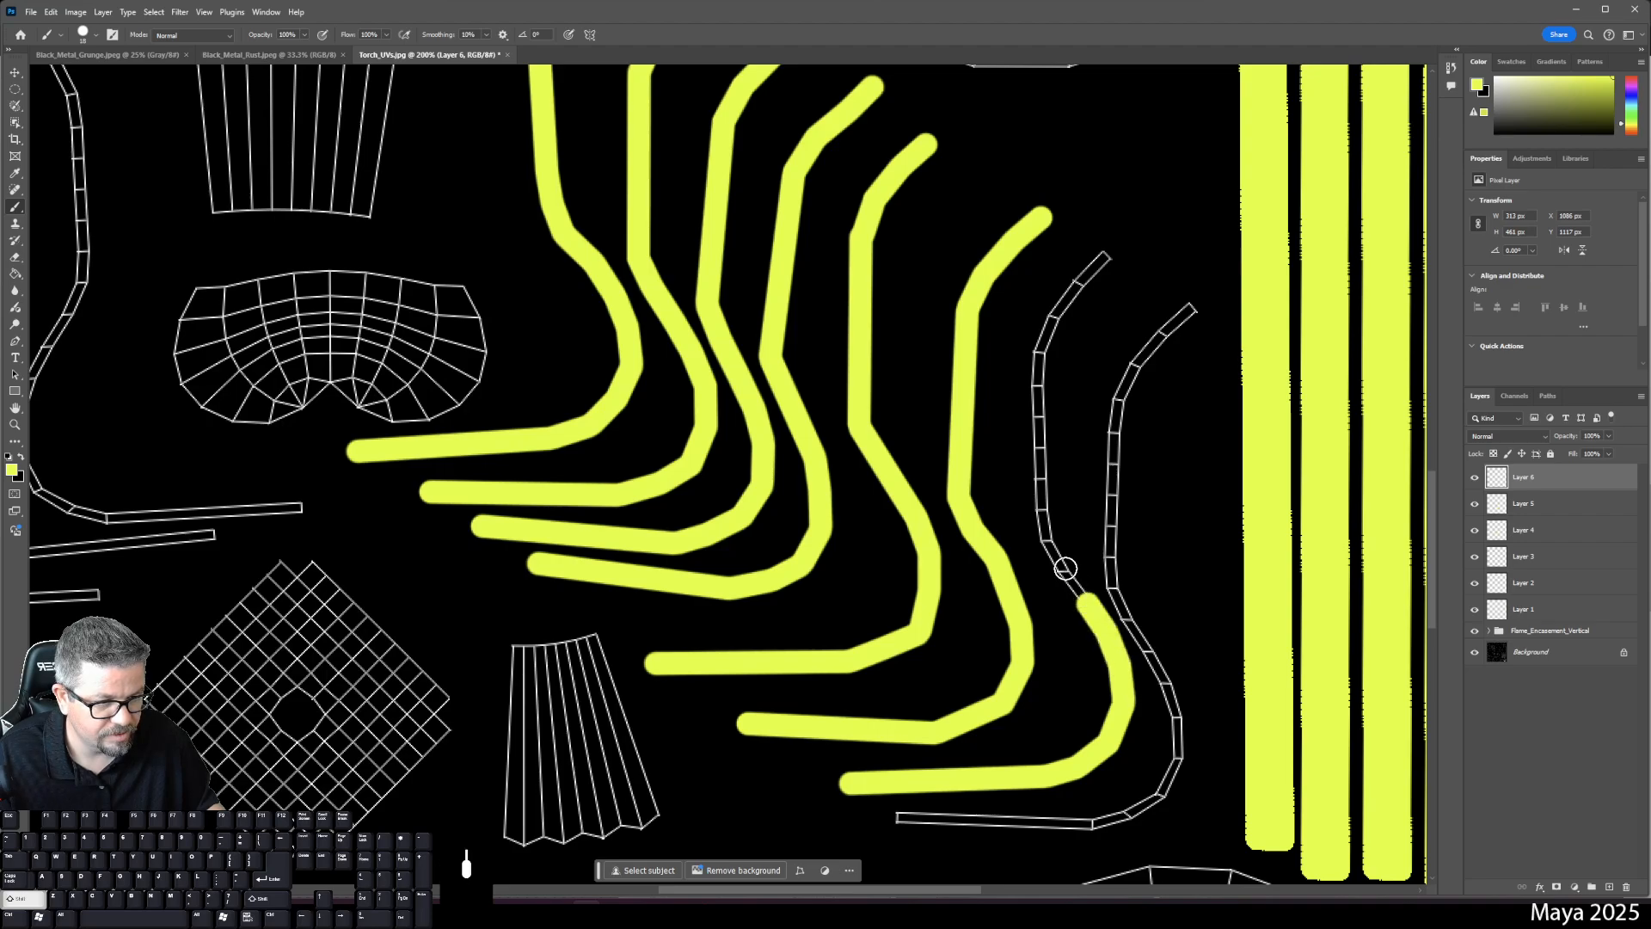
left_click(1065, 568, "shift")
left_click(1045, 538, "shift")
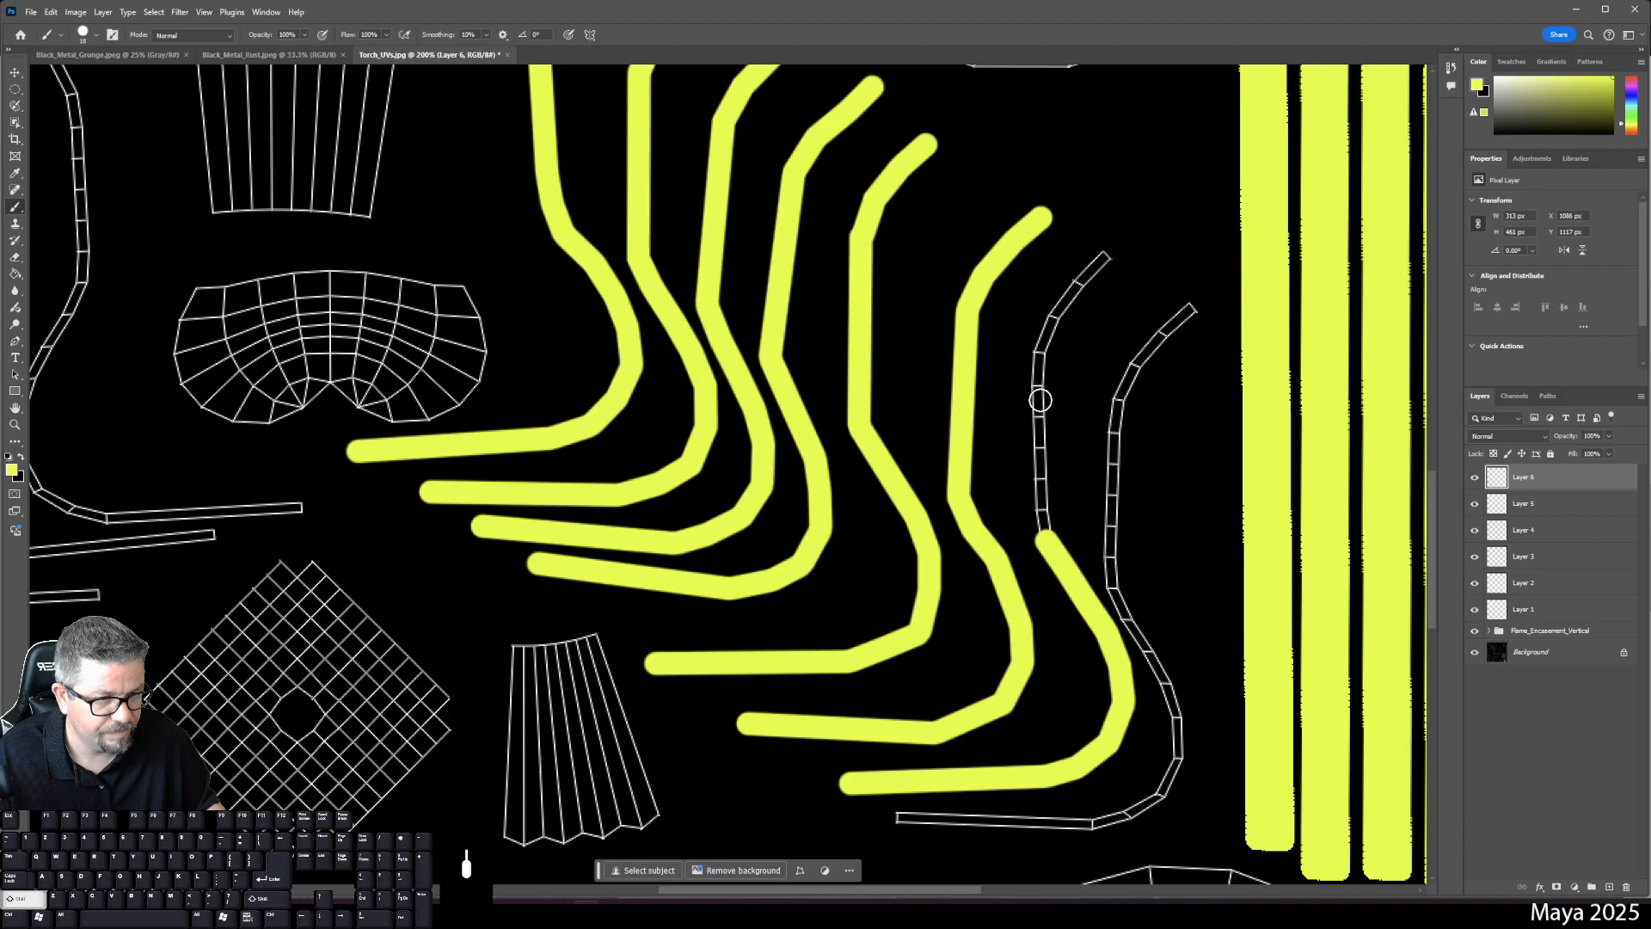
left_click(1038, 353, "shift")
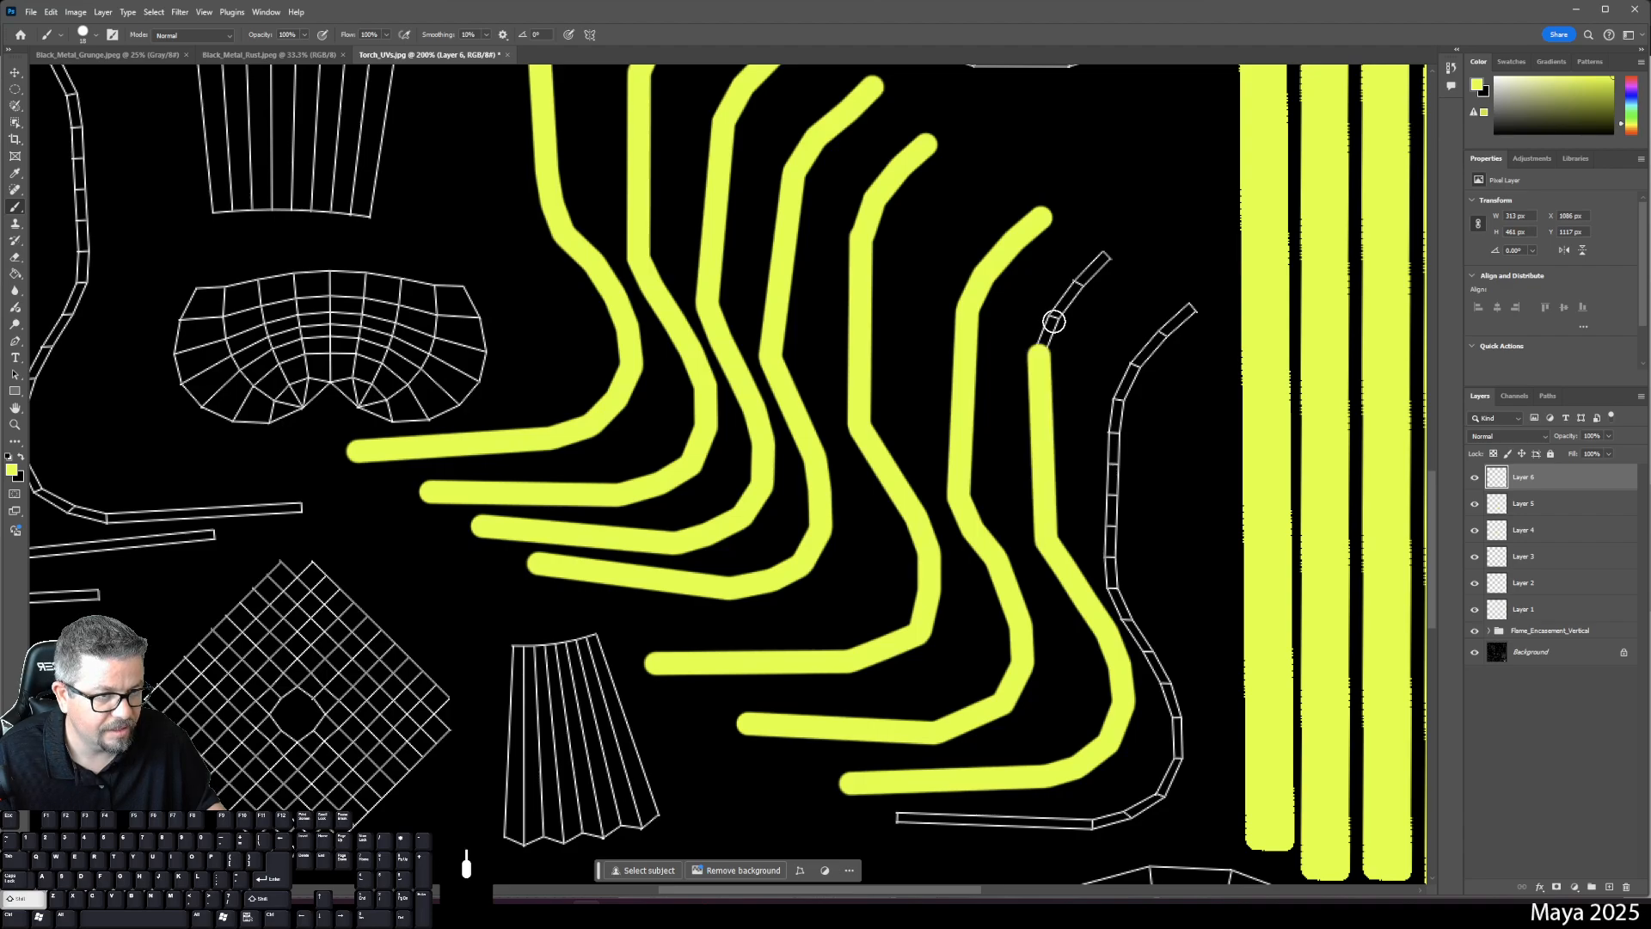
left_click(1050, 323, "shift")
left_click(1109, 258, "shift")
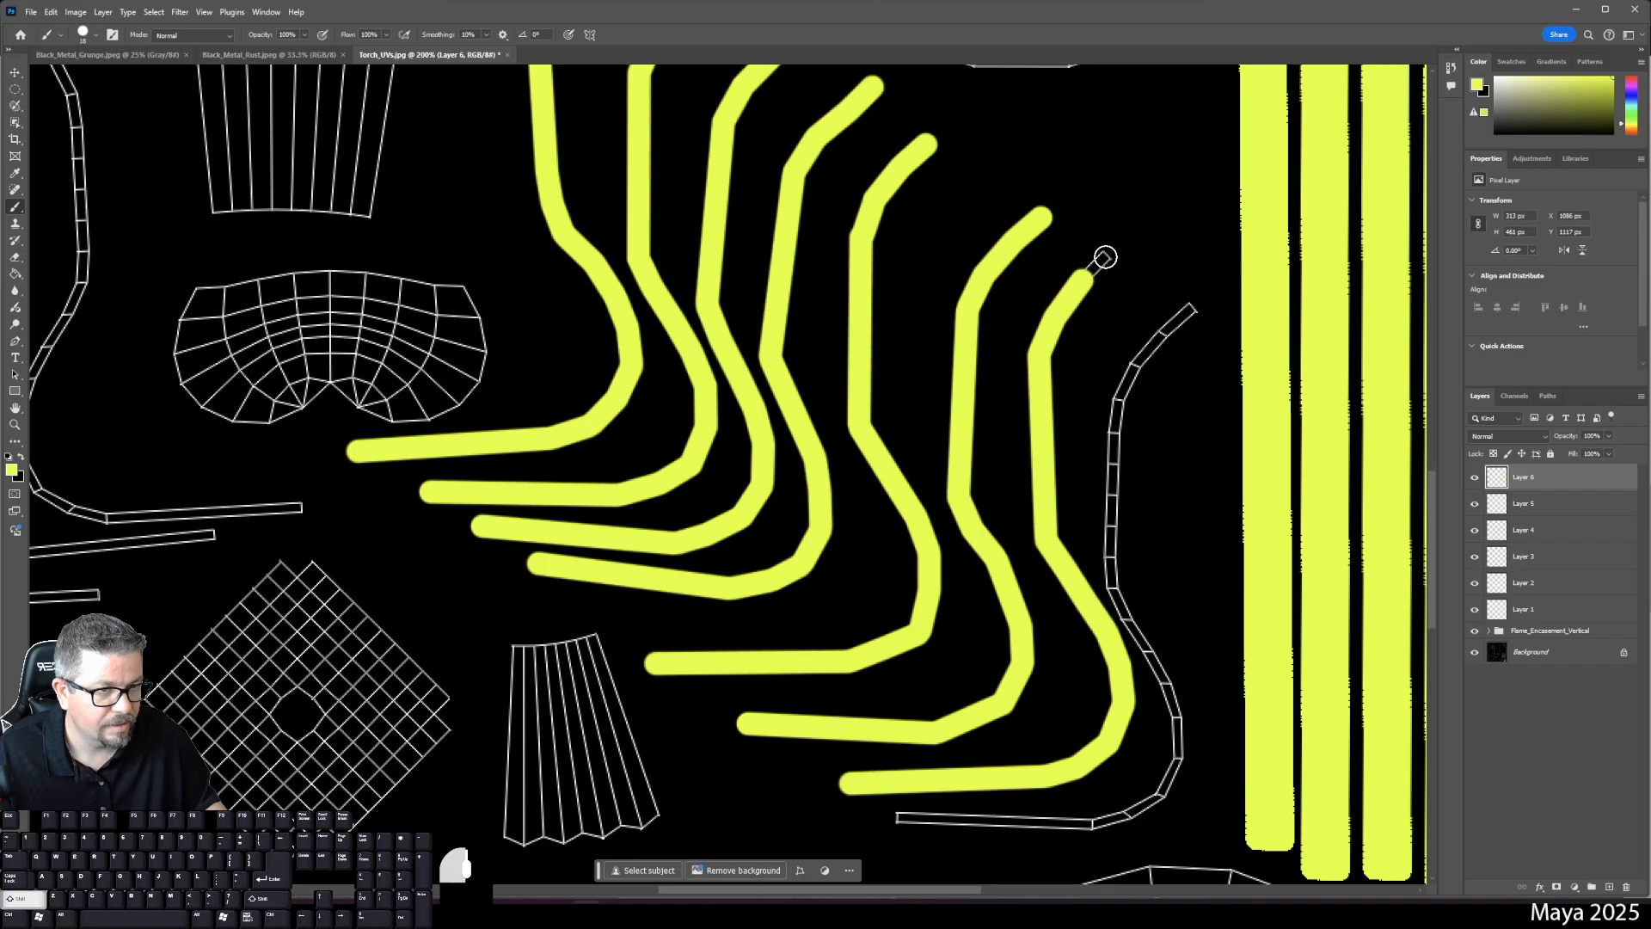
left_click_drag(1144, 298, 965, 264)
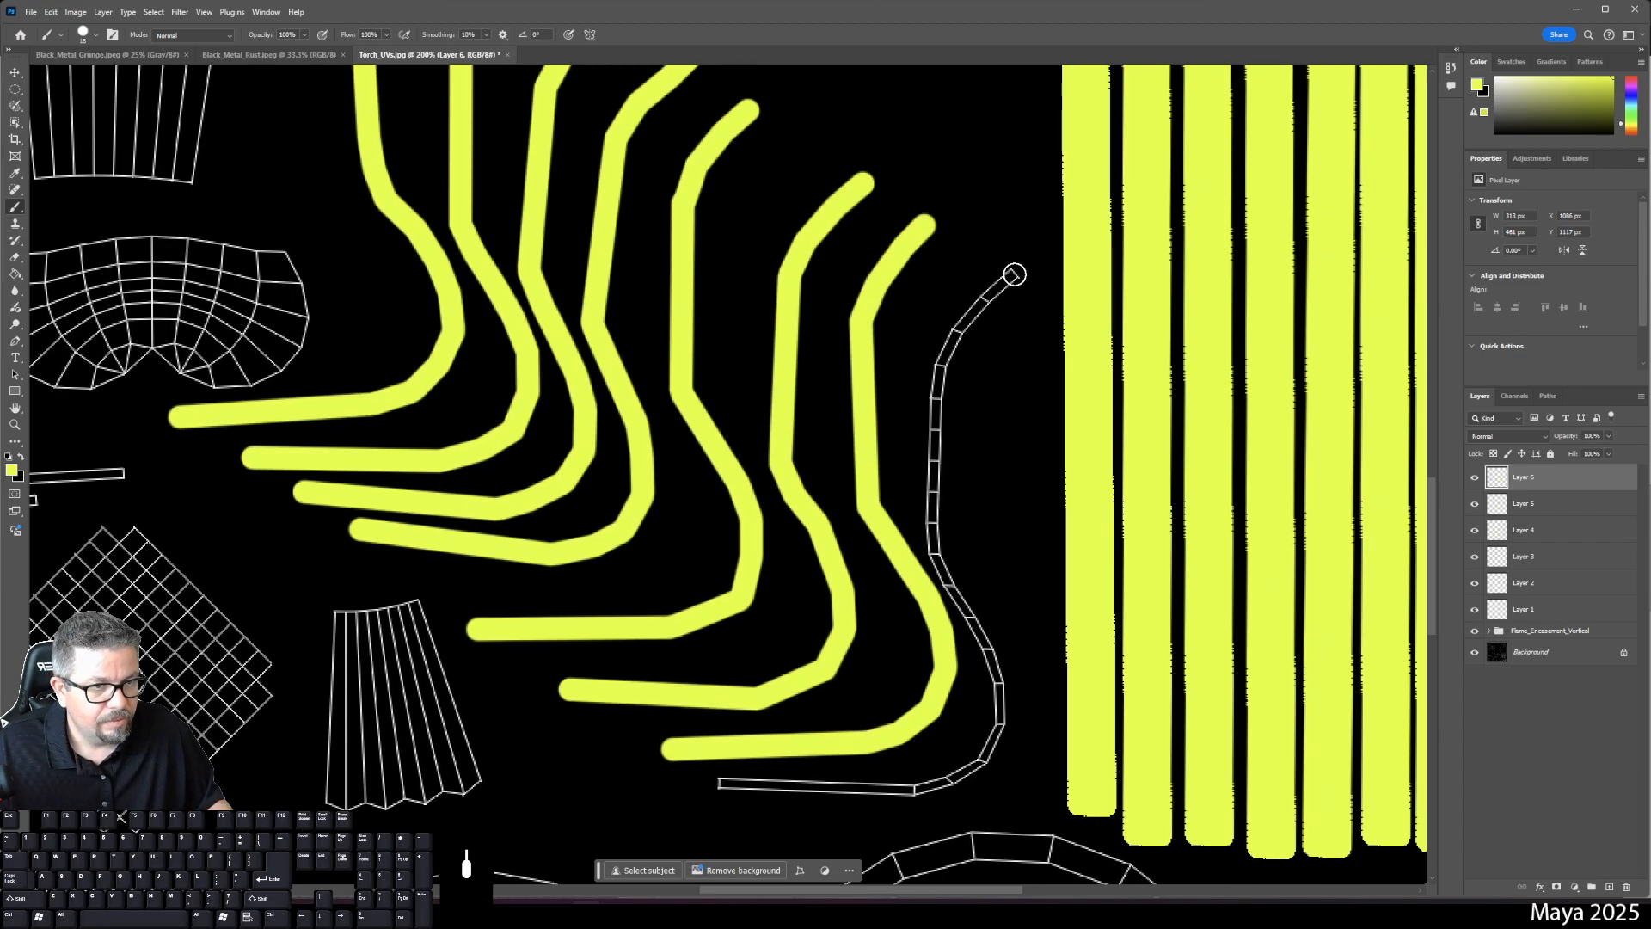
left_click(1474, 478)
left_click(1473, 476)
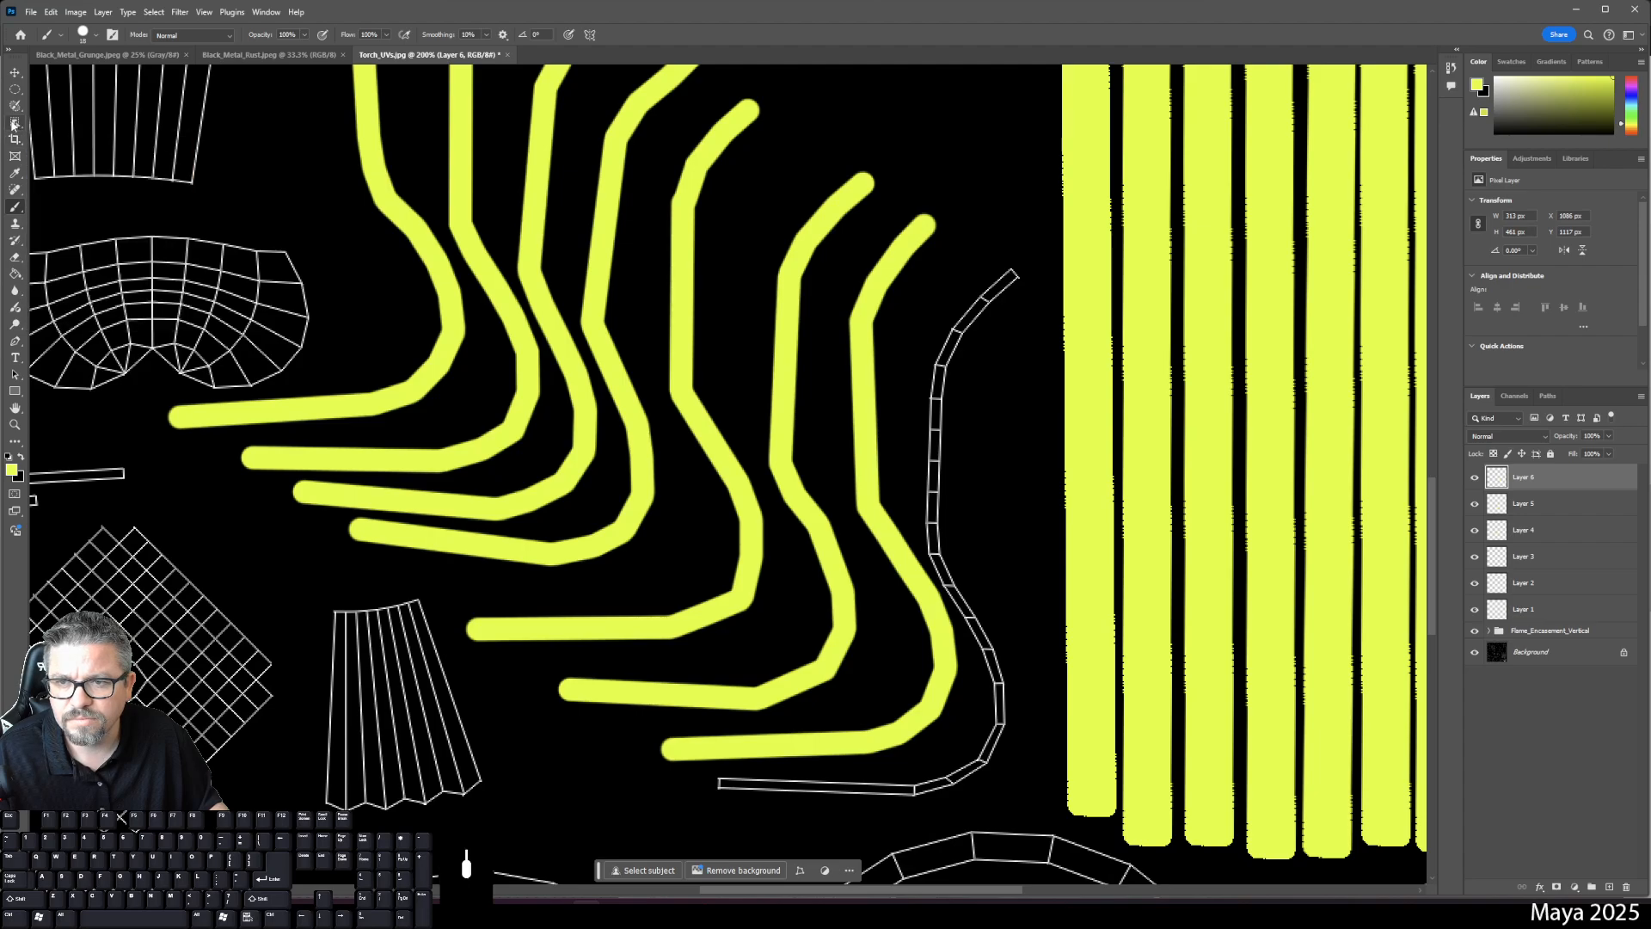
- Try selecting the rightmost curved yellow stroke with Object Selection, then Quick Selection, undoing the imprecise result
key("w")
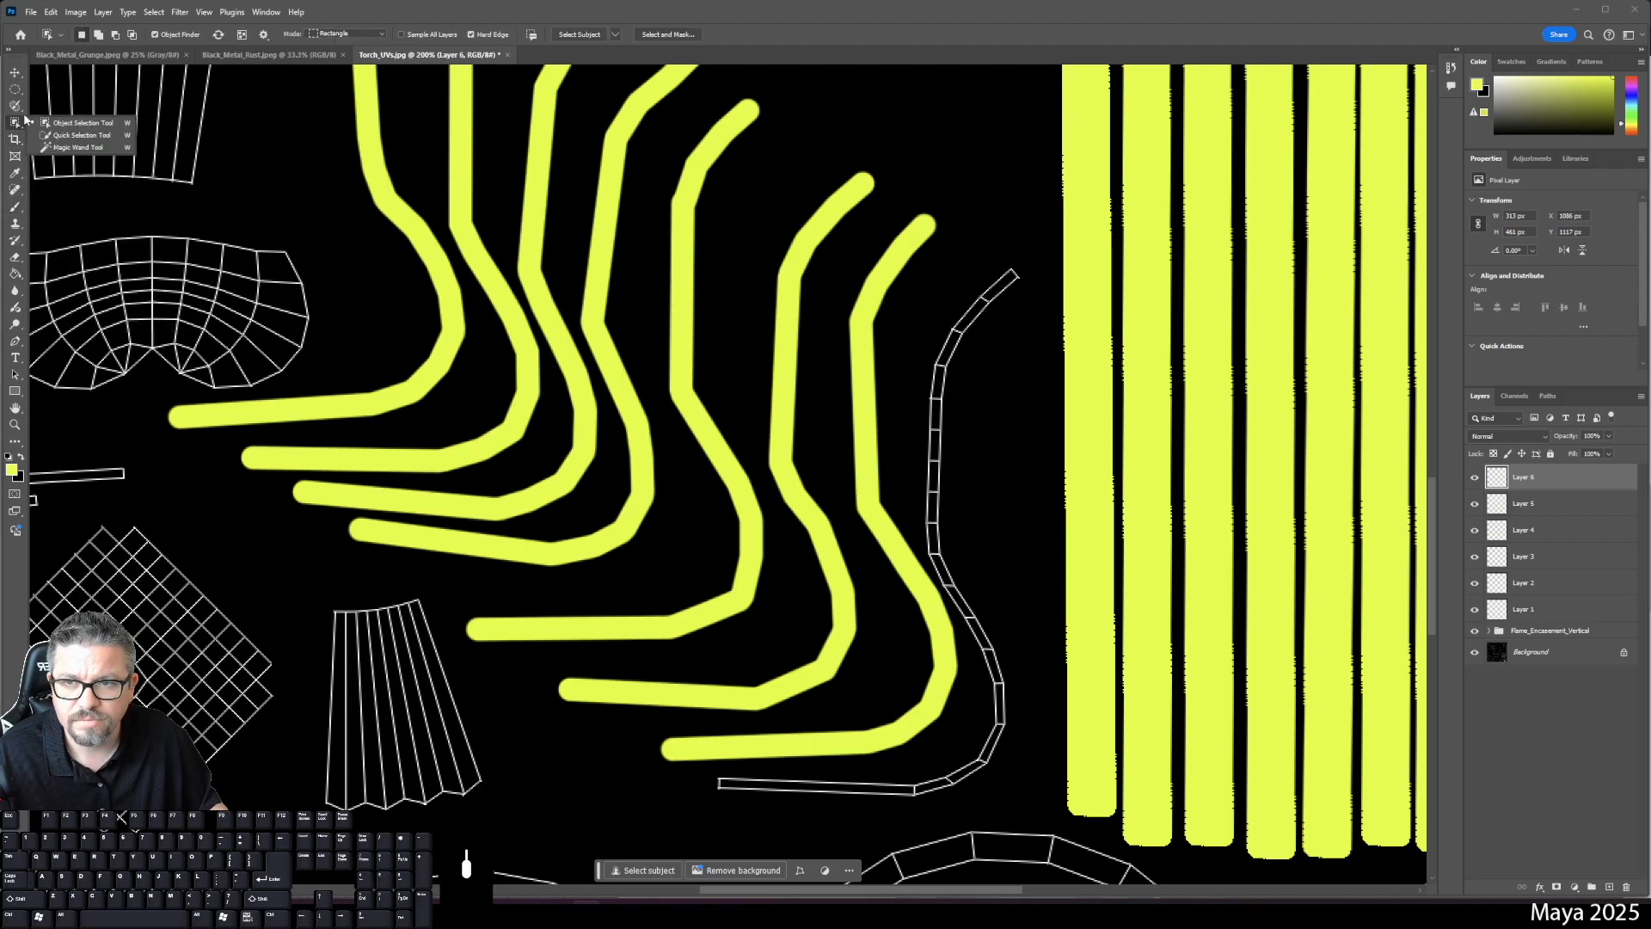
left_click(64, 125)
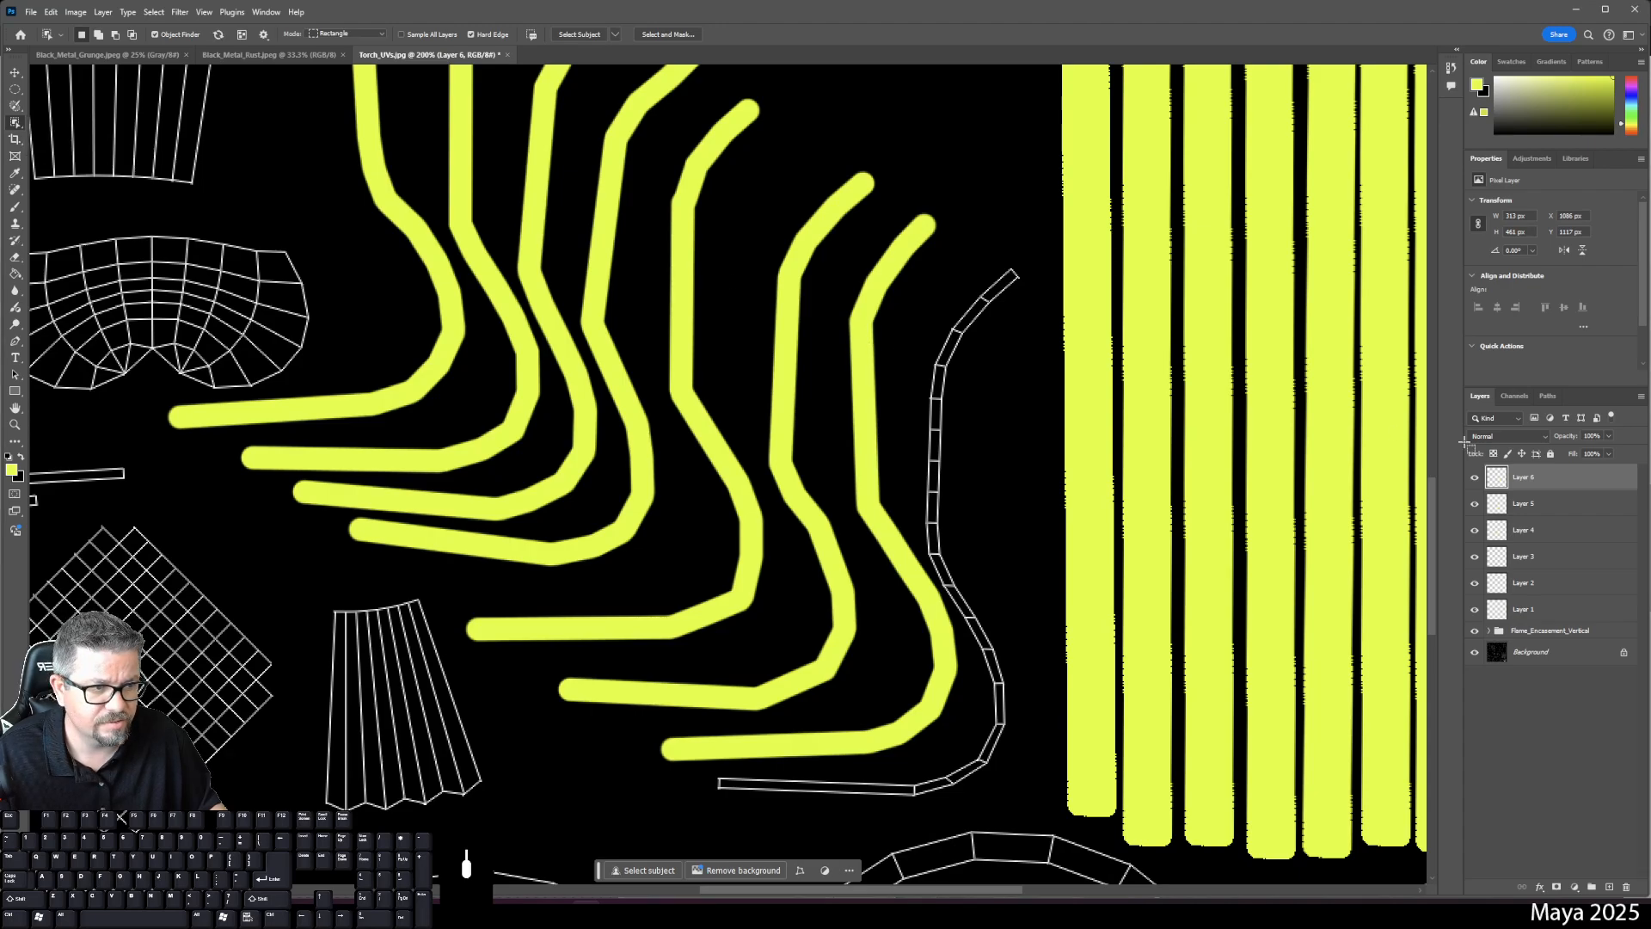
left_click(864, 352)
left_click(797, 336)
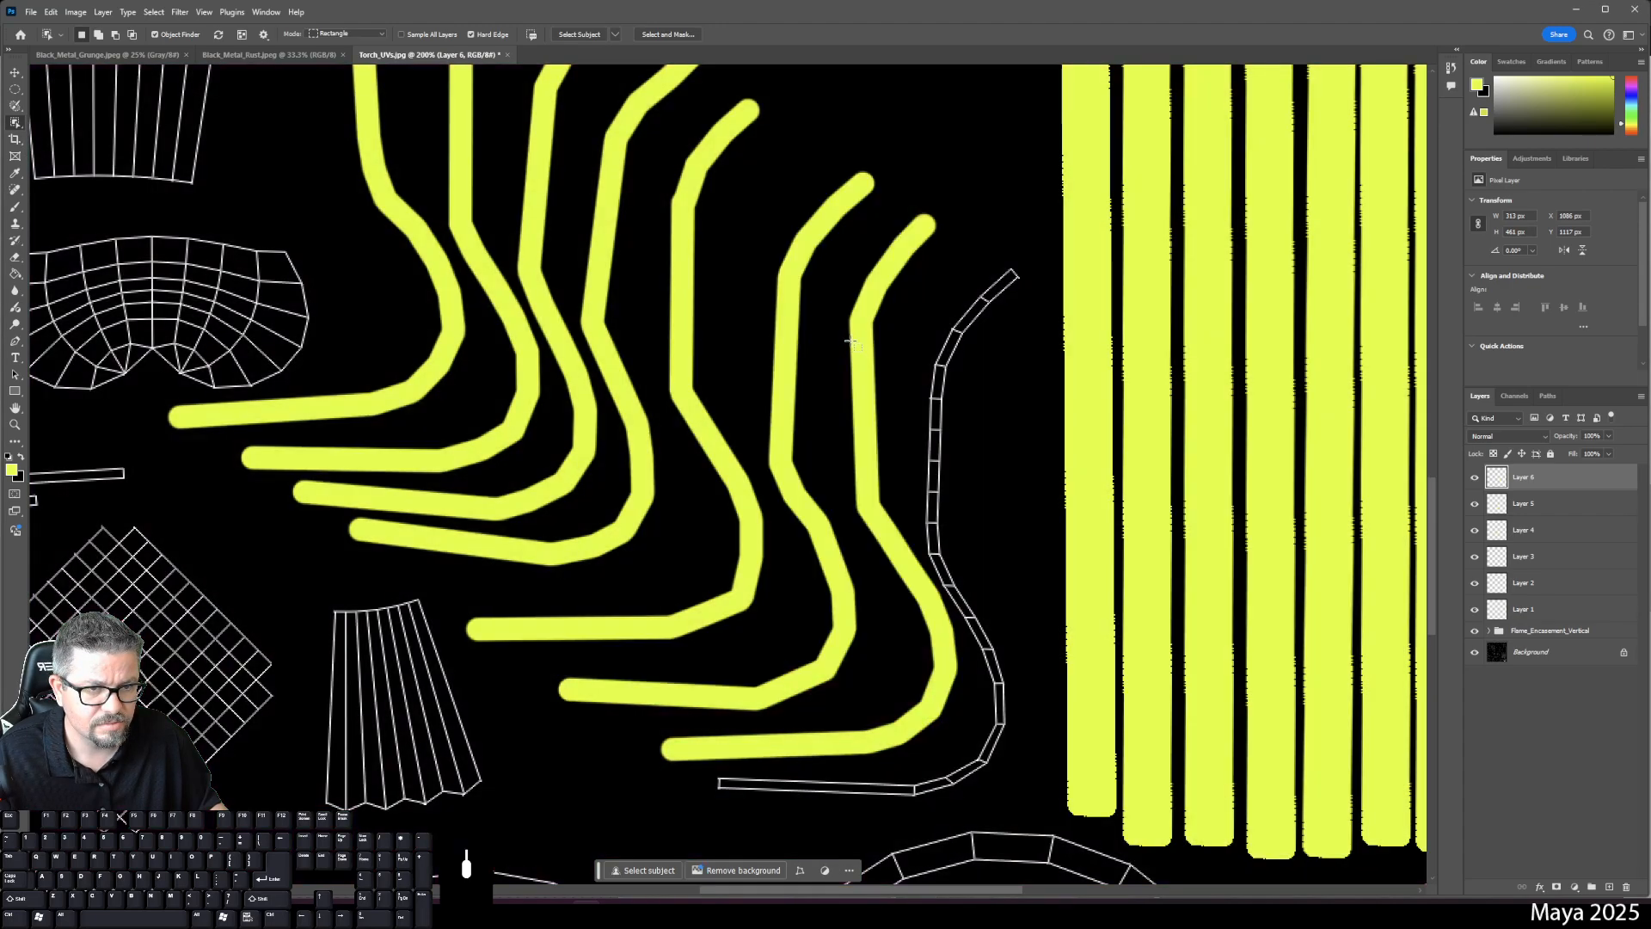
left_click(860, 347)
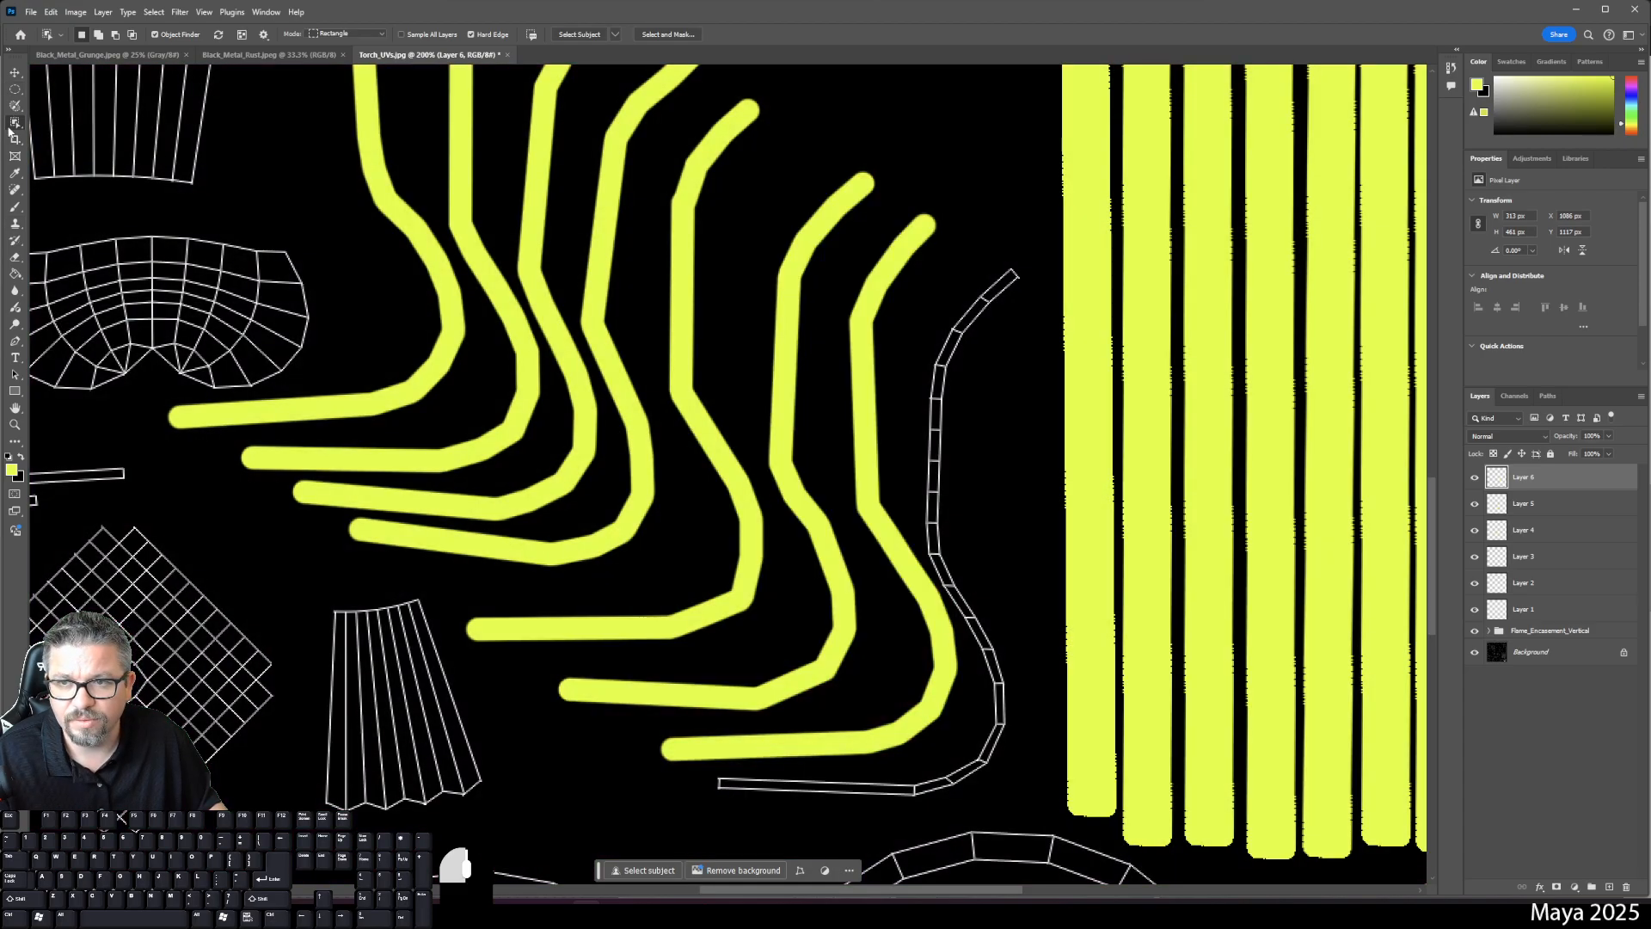
right_click(15, 122)
left_click(78, 136)
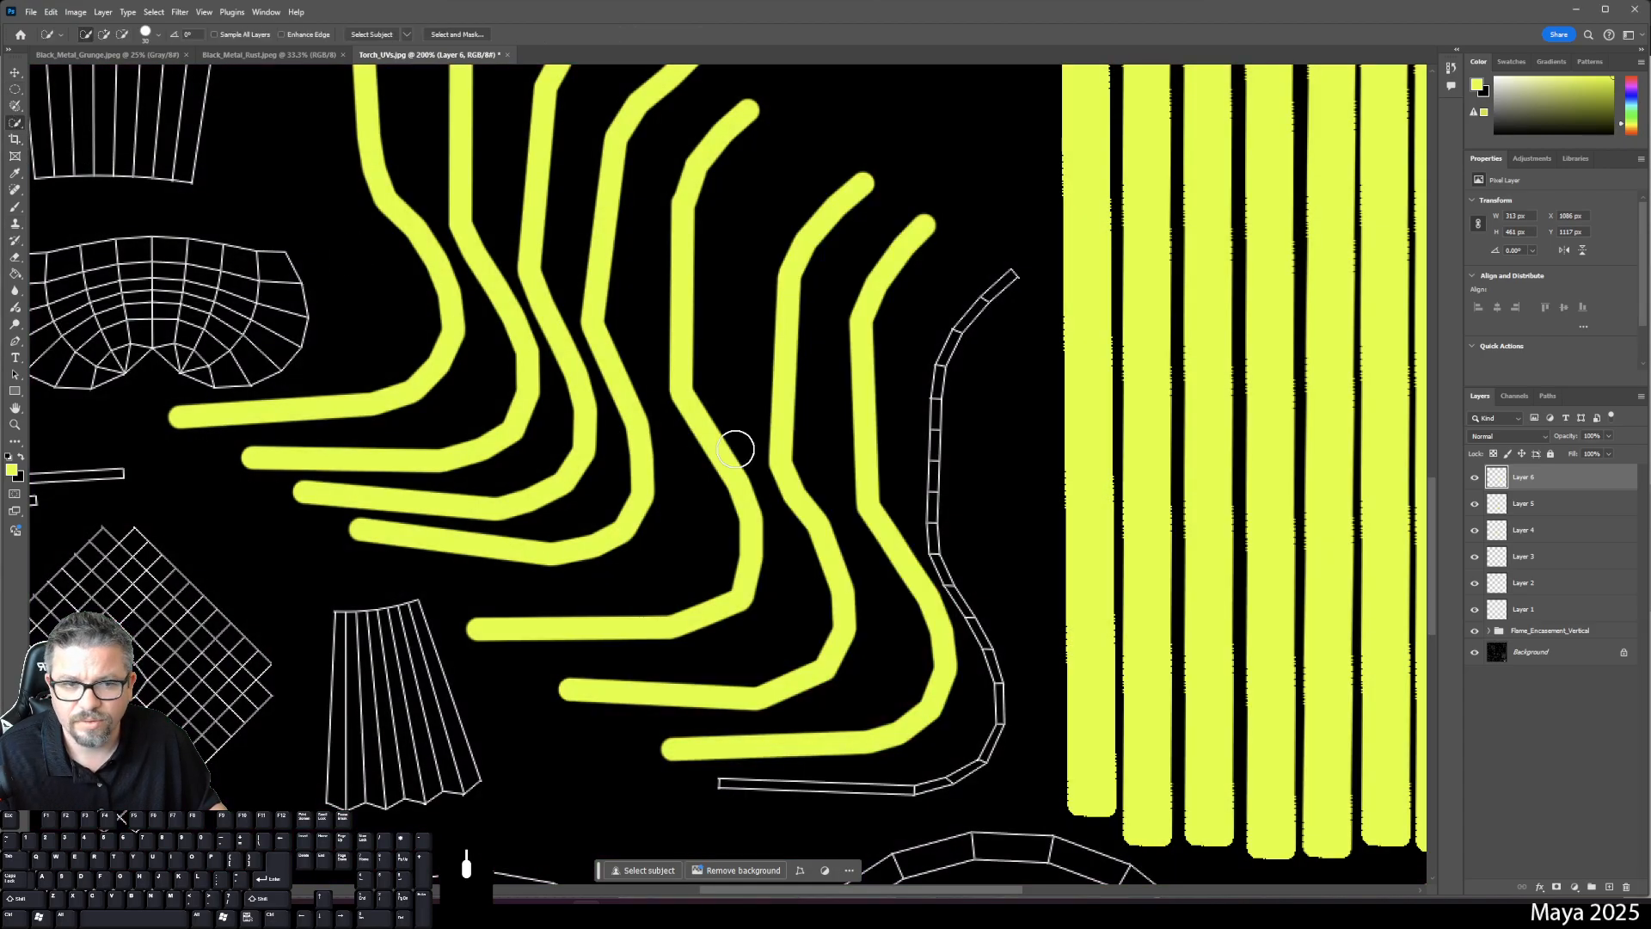
left_click_drag(865, 450, 861, 489)
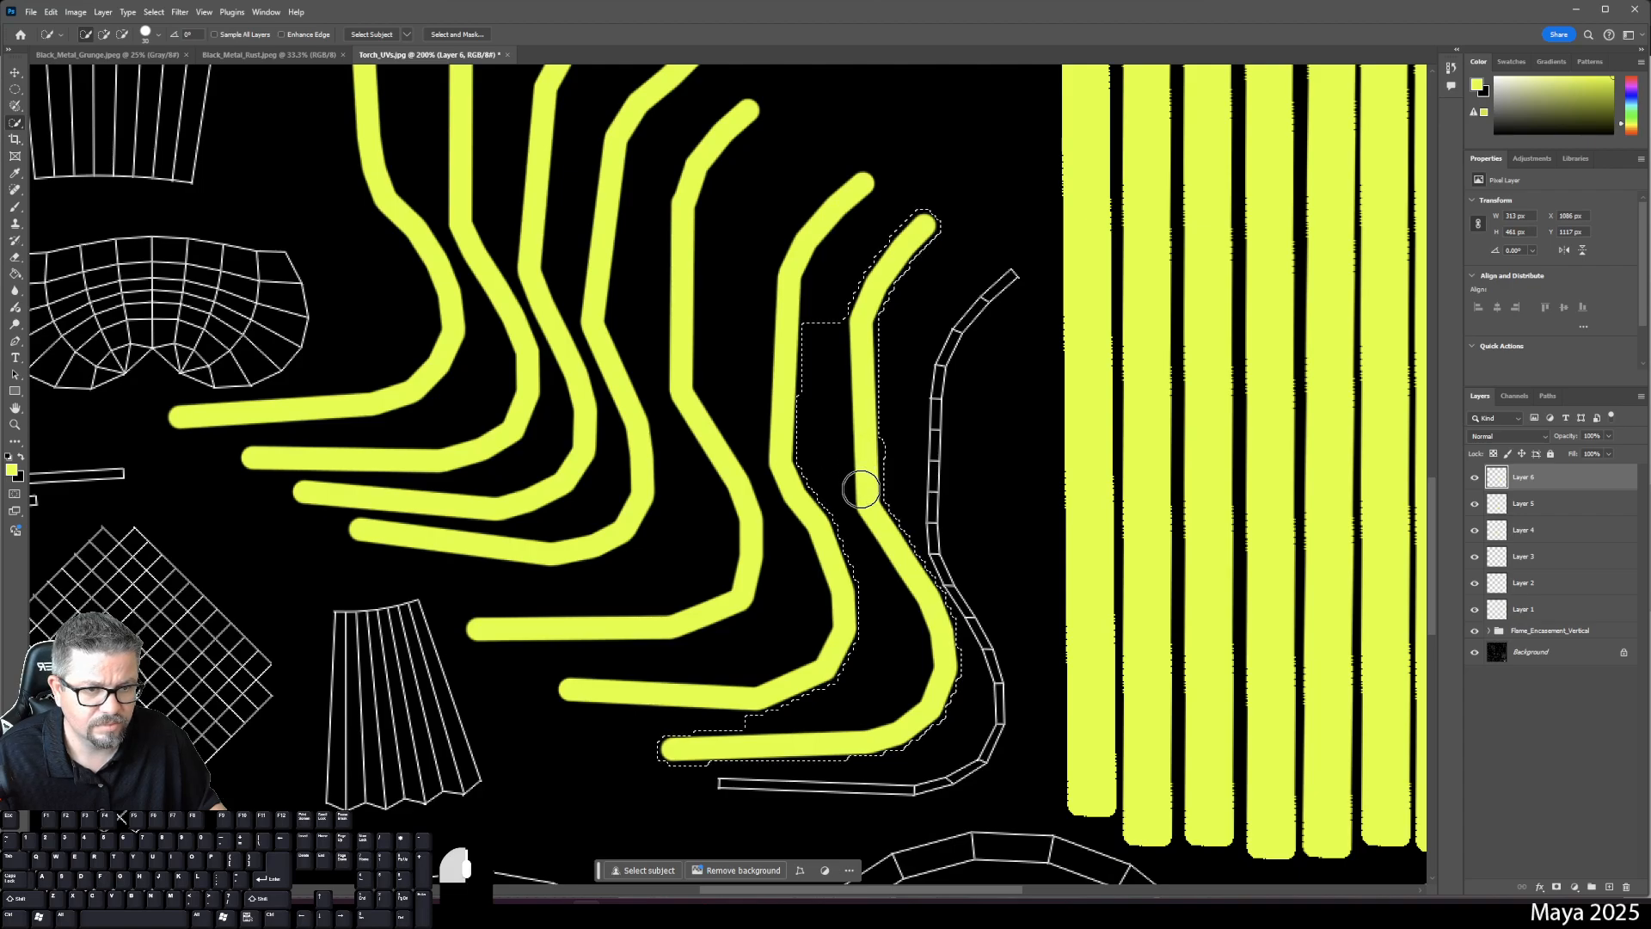
key("ctrl+z")
- Shrink the Quick Selection brush to 16 px, then select and delete the rightmost curved strip
right_click(867, 458)
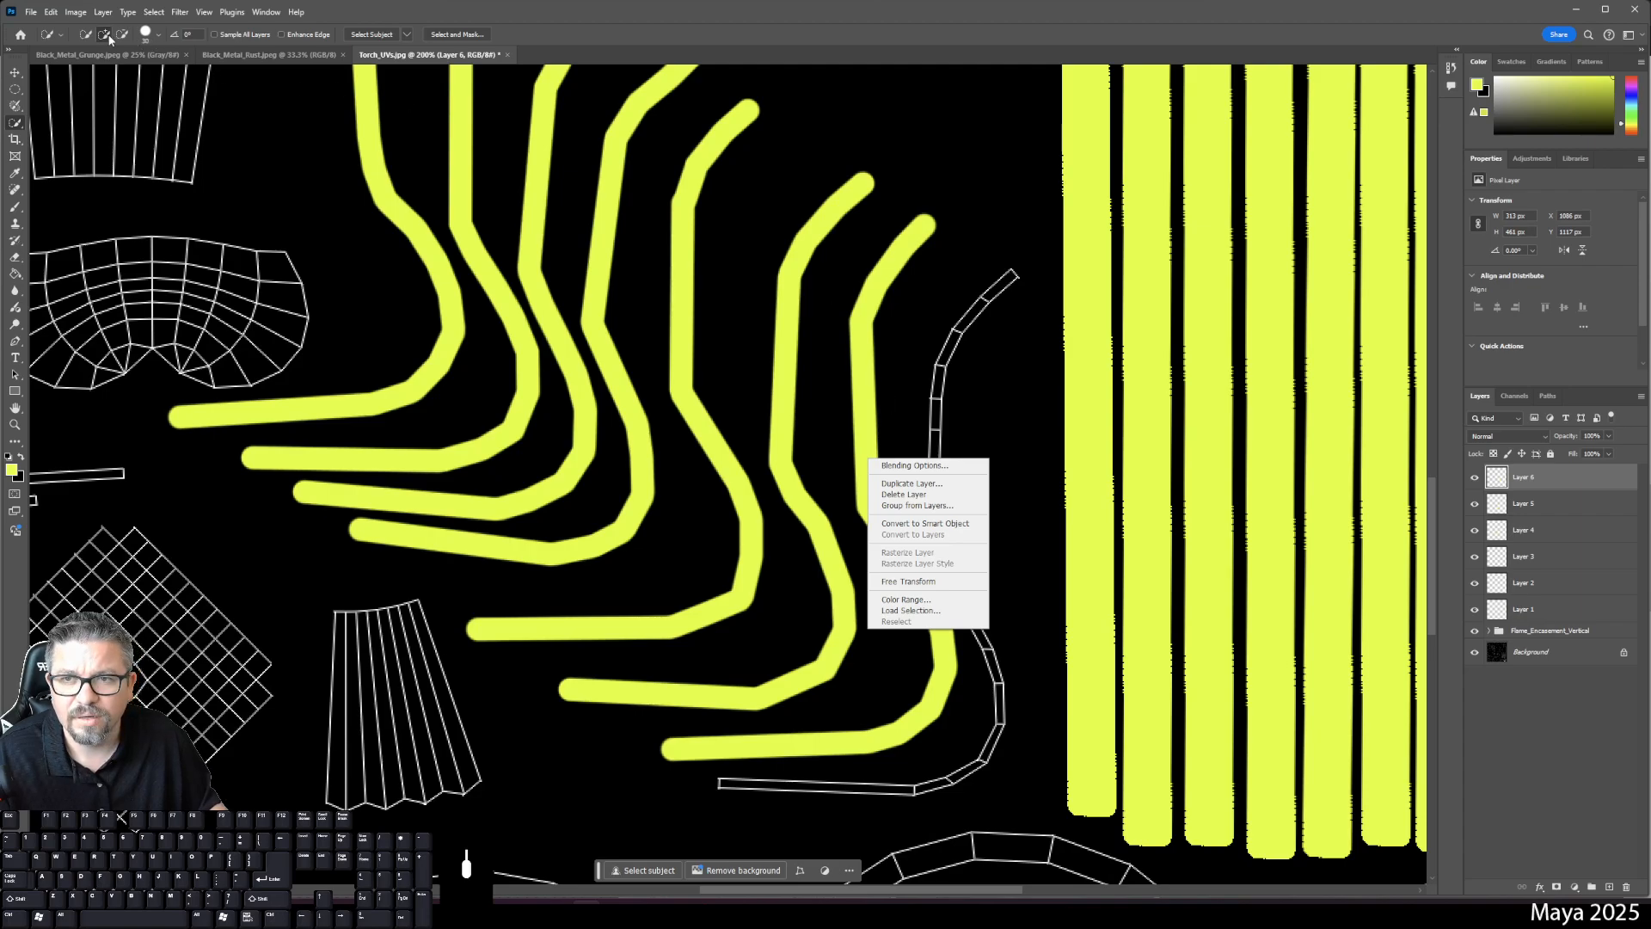
key("Escape")
left_click(148, 35)
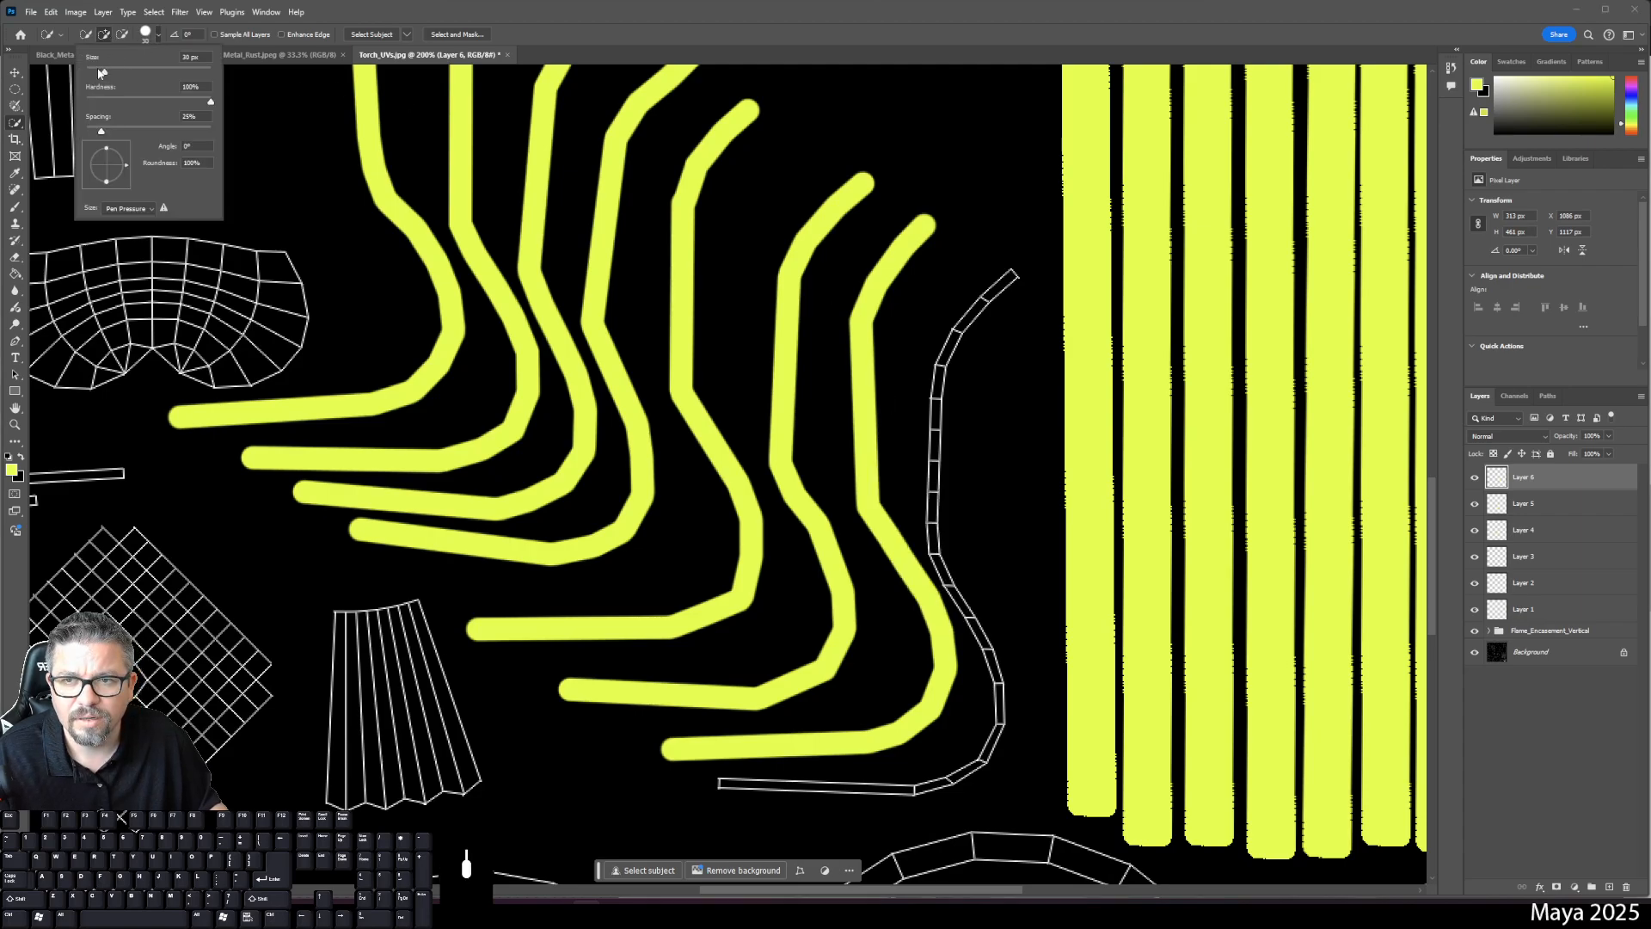
left_click_drag(100, 72, 95, 73)
left_click(918, 220)
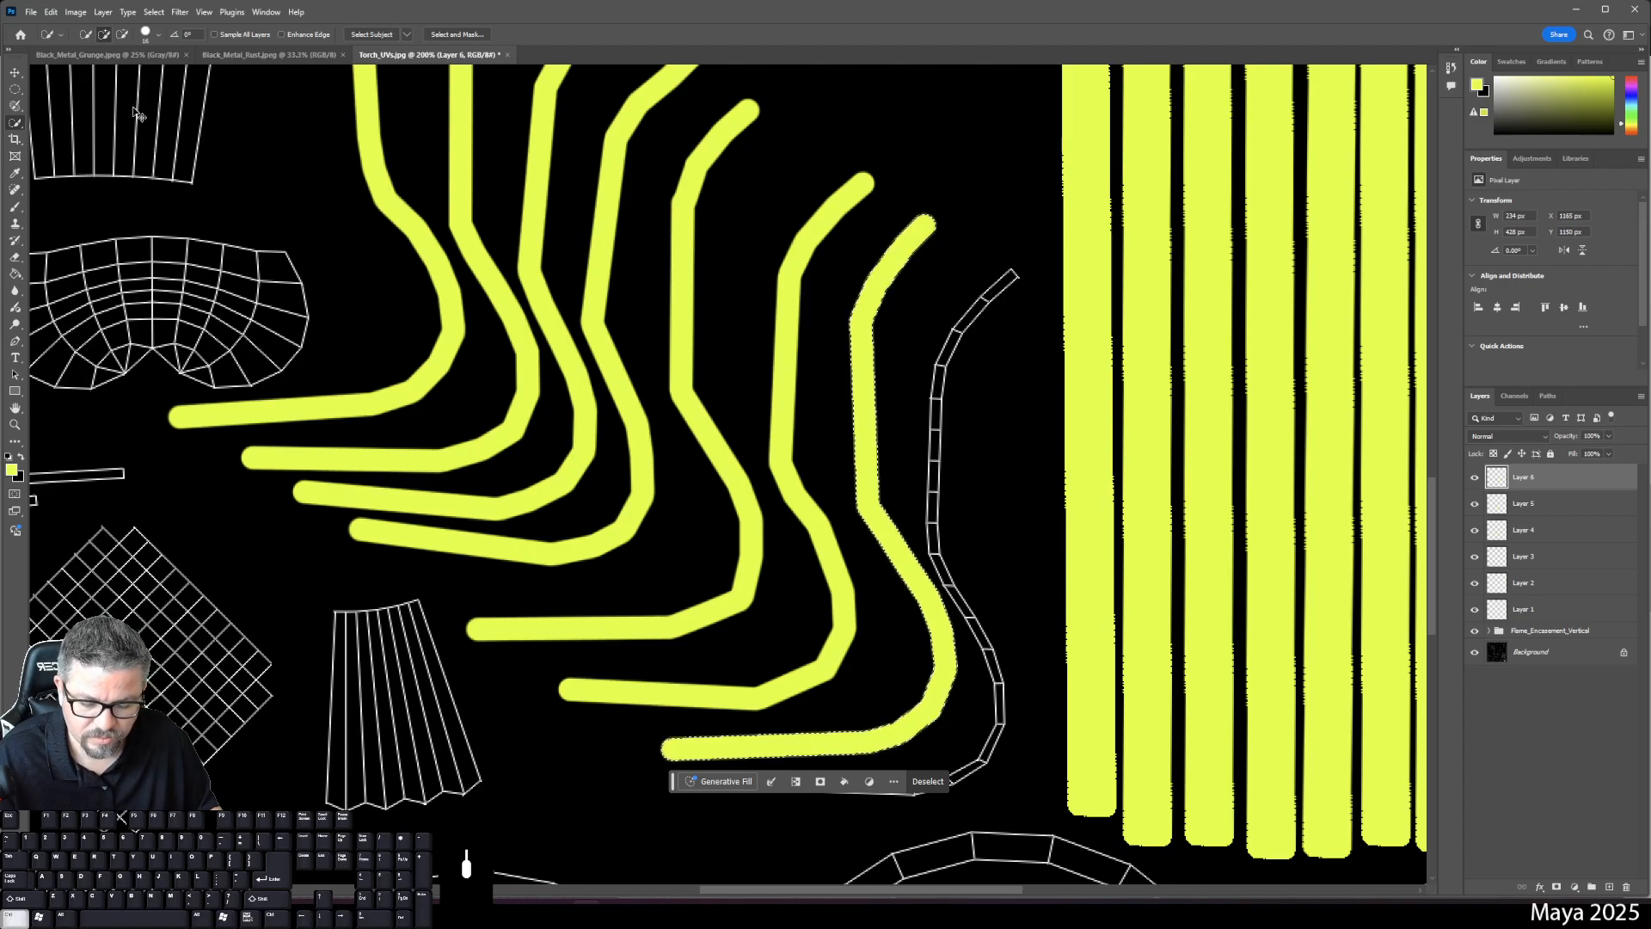
key("Delete")
key("ctrl+d")
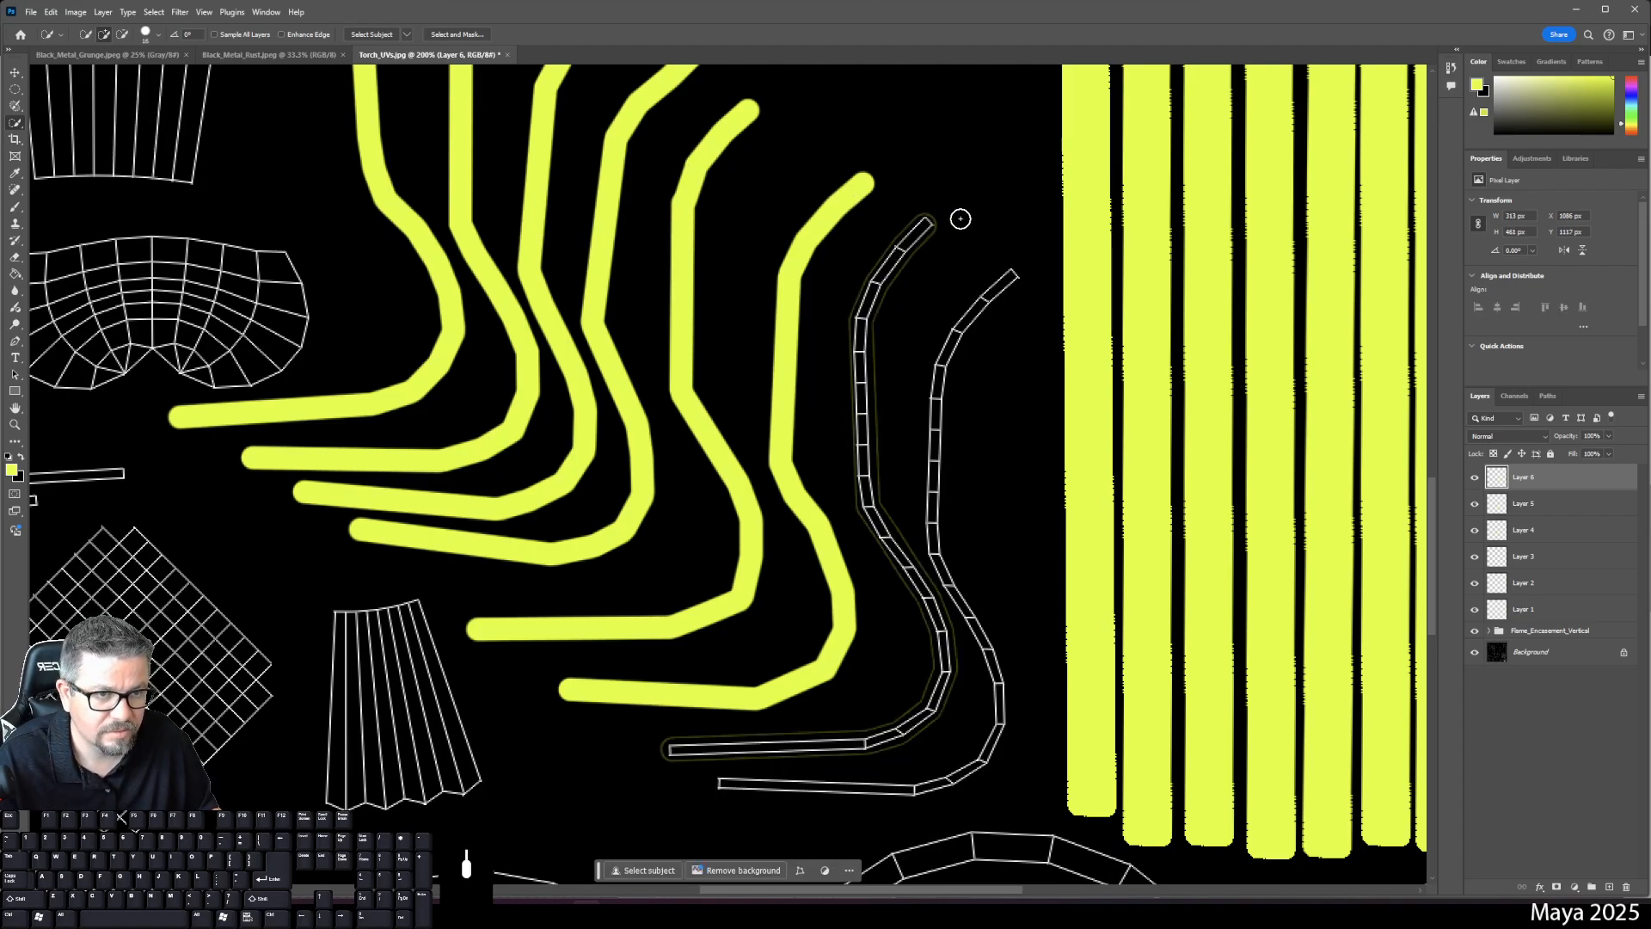
- Erase the strip's leftover outline with the Eraser enlarged to 59 px
key("e")
left_click_drag(924, 214, 932, 216)
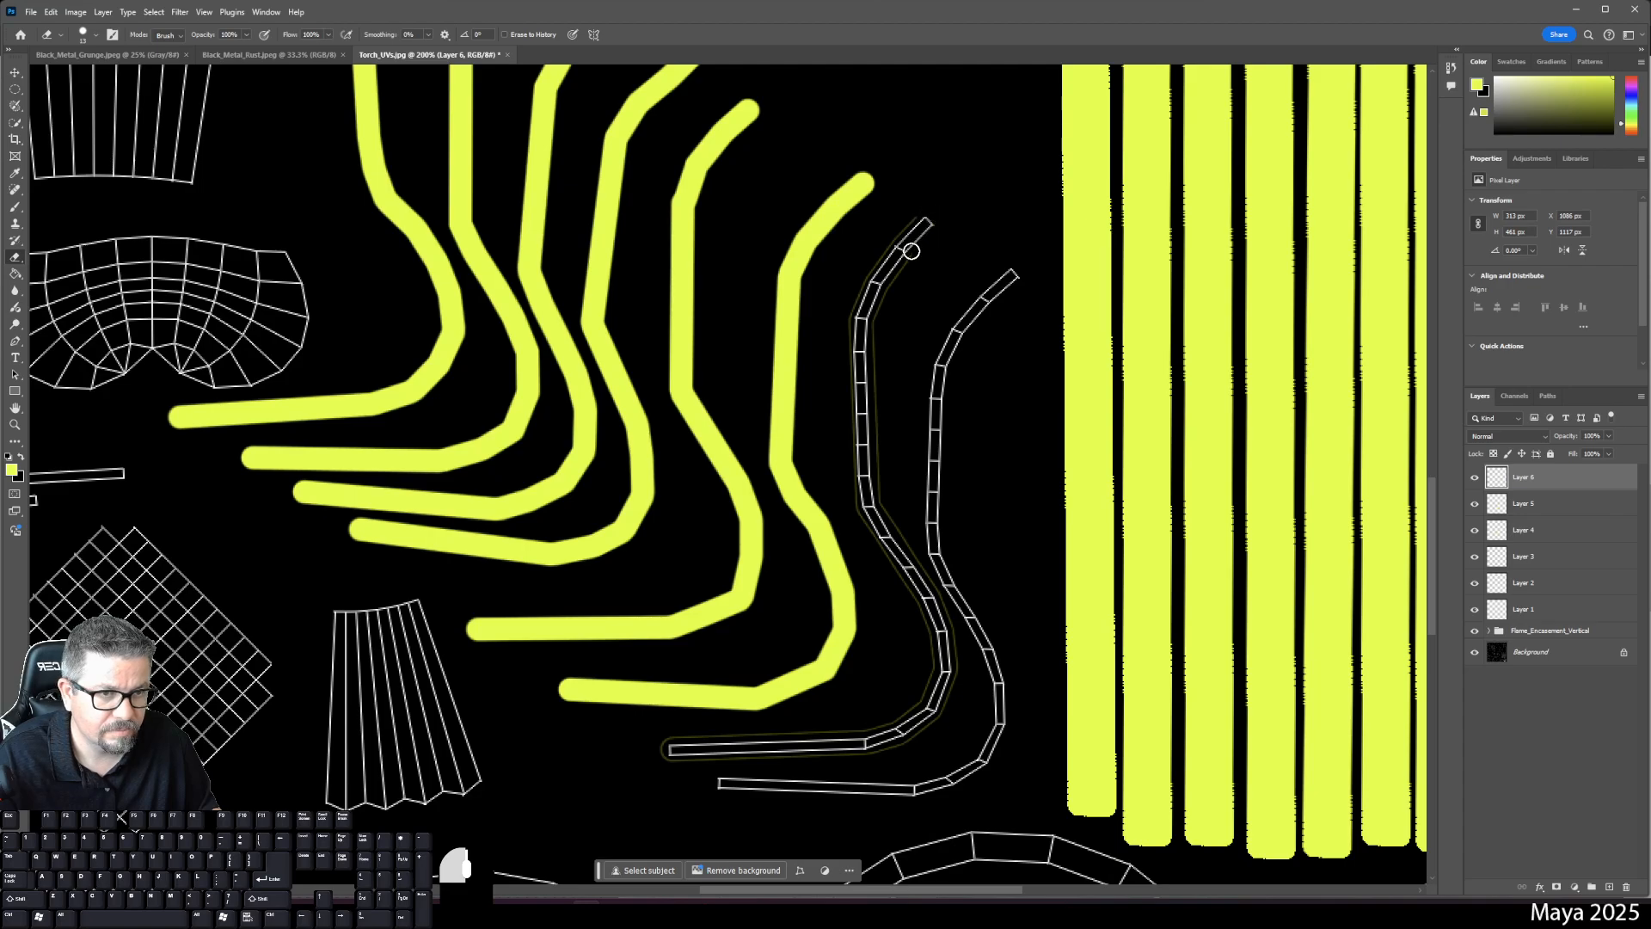
right_click(910, 251)
left_click_drag(987, 285, 1002, 286)
mouse_move(941, 221)
left_mouse_down()
mouse_move(884, 317)
mouse_move(873, 499)
mouse_move(941, 705)
mouse_move(787, 751)
mouse_move(645, 755)
left_mouse_up()
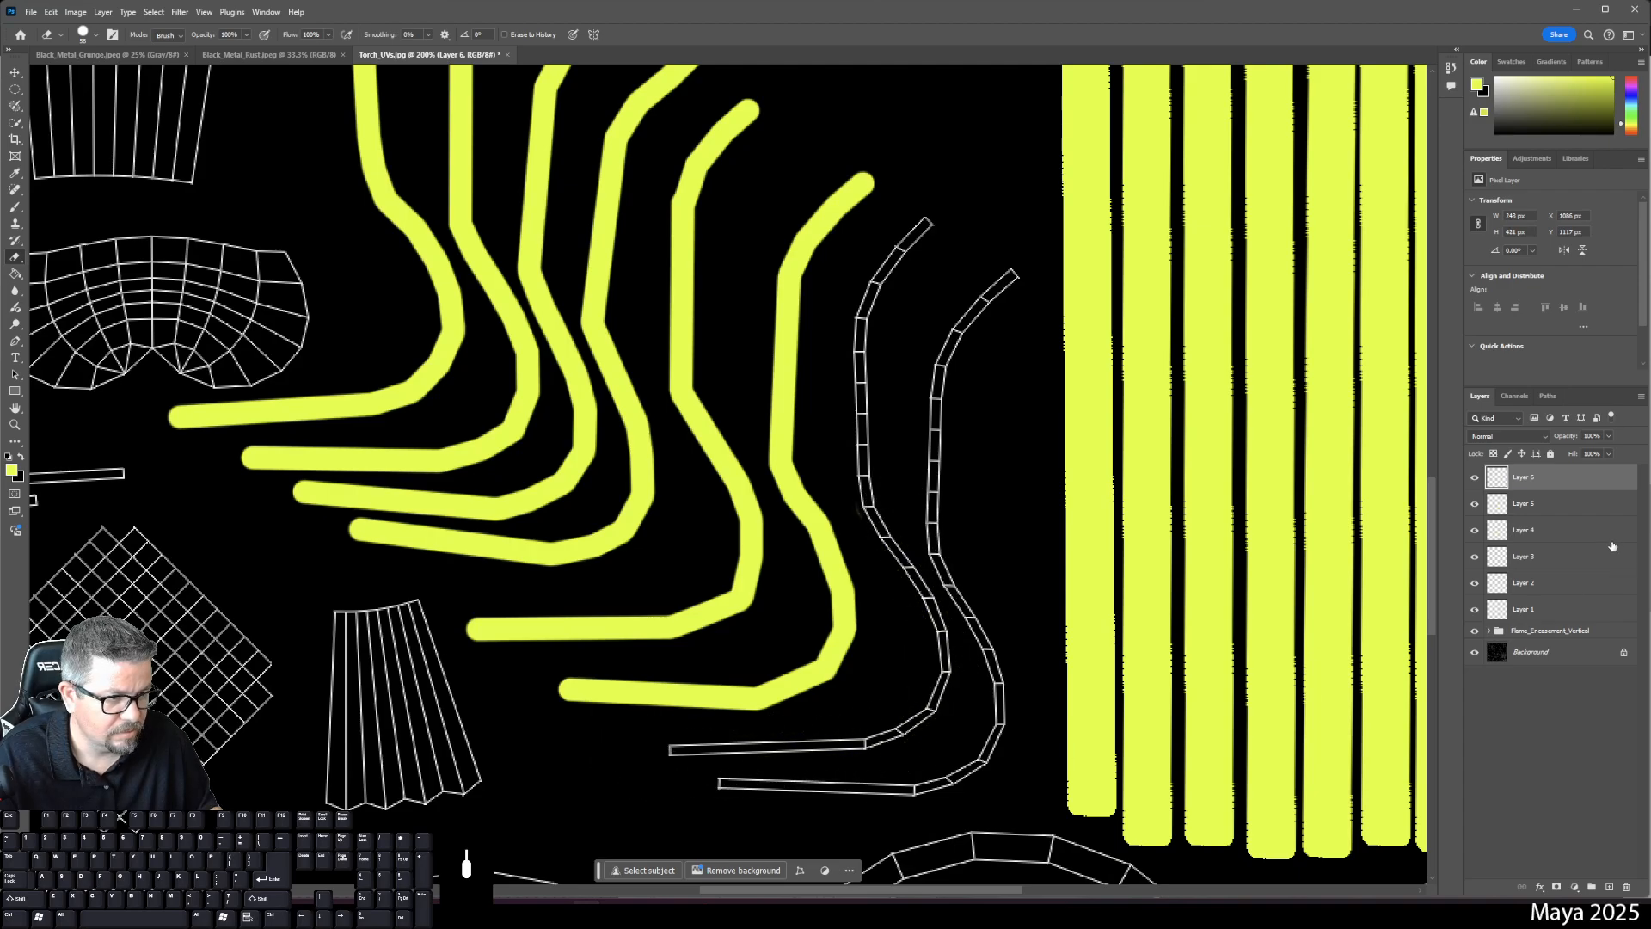
- On new Layer 8, brush a yellow stroke along the outer curved UV strip from top to bottom edge
left_click(1608, 886)
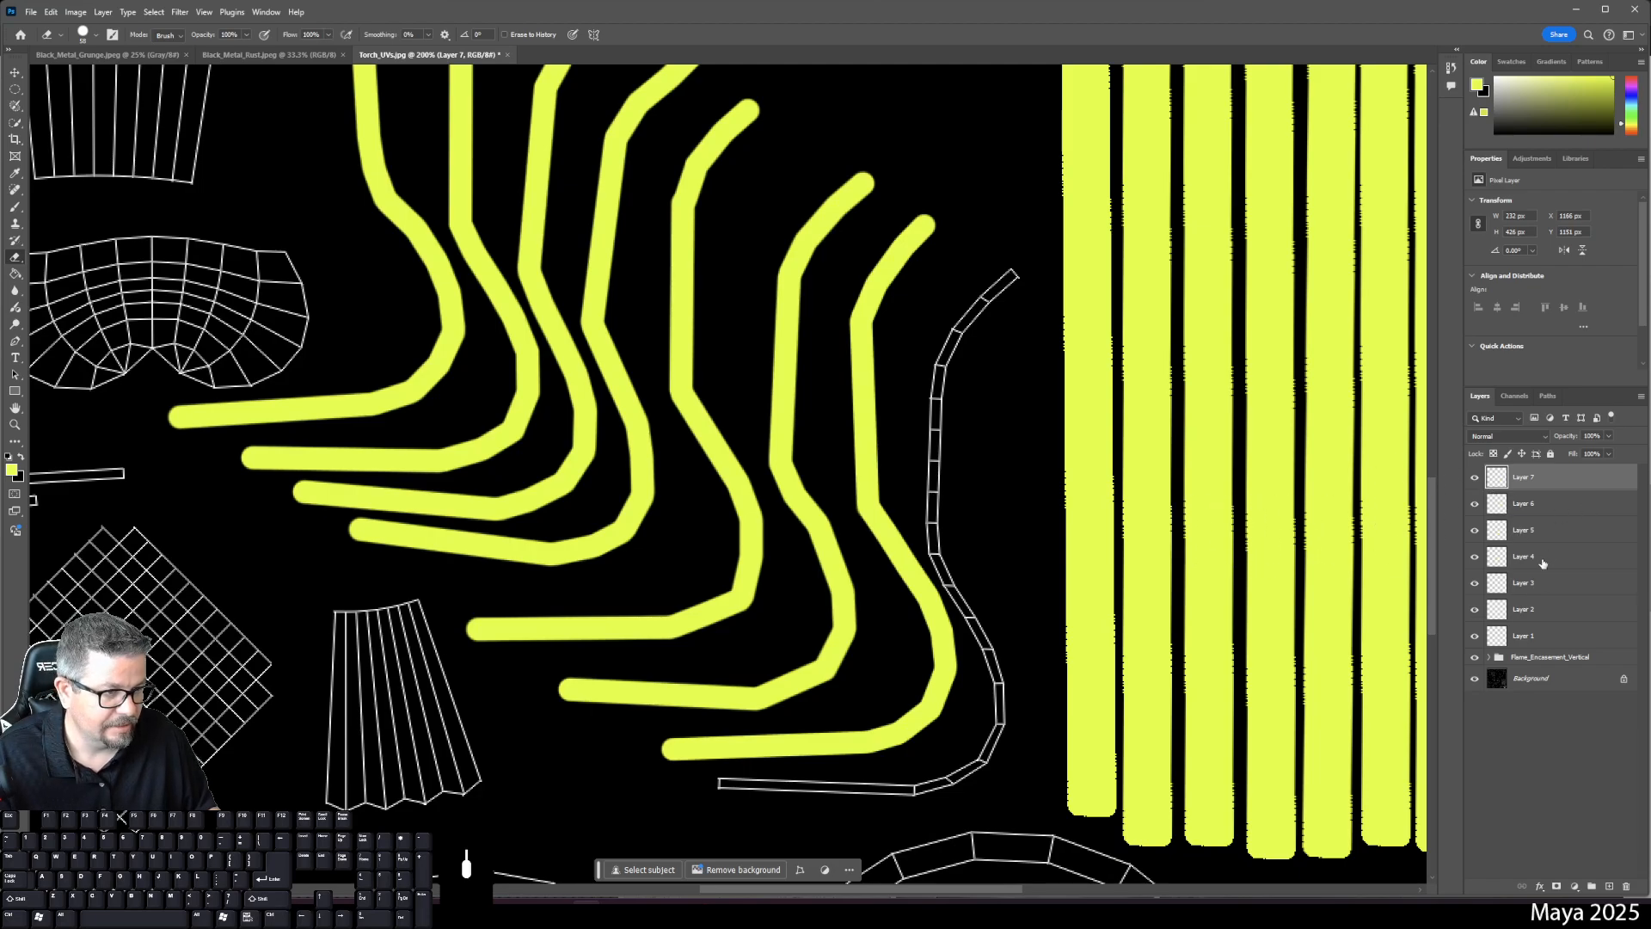
left_click(1609, 887)
key("b")
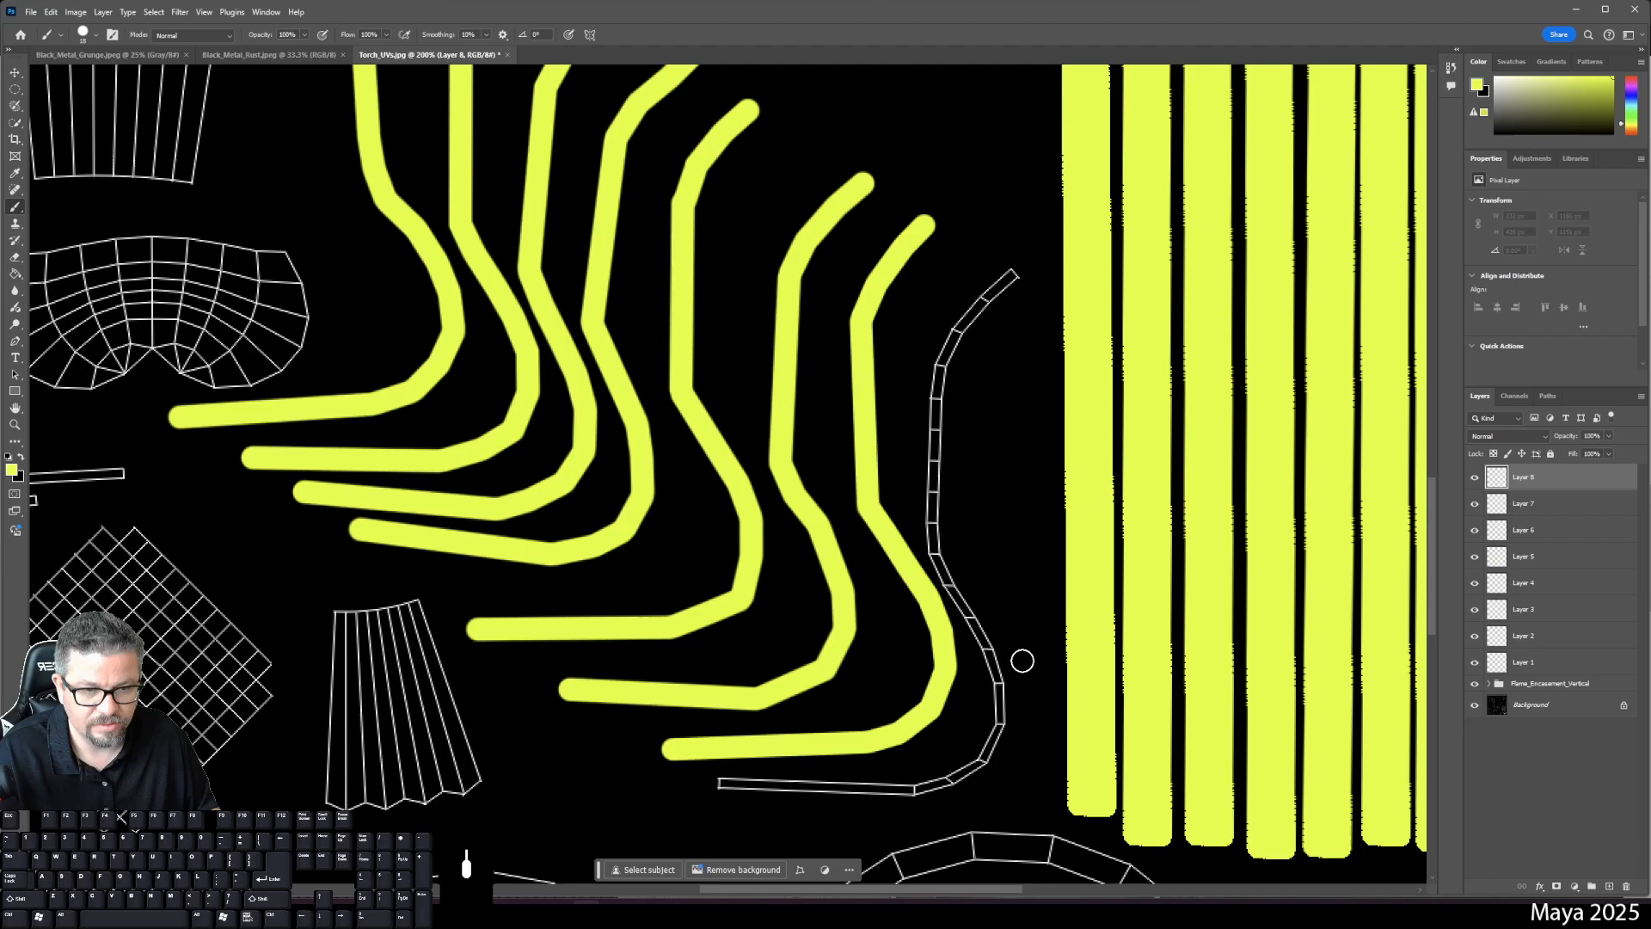
left_click(1012, 273)
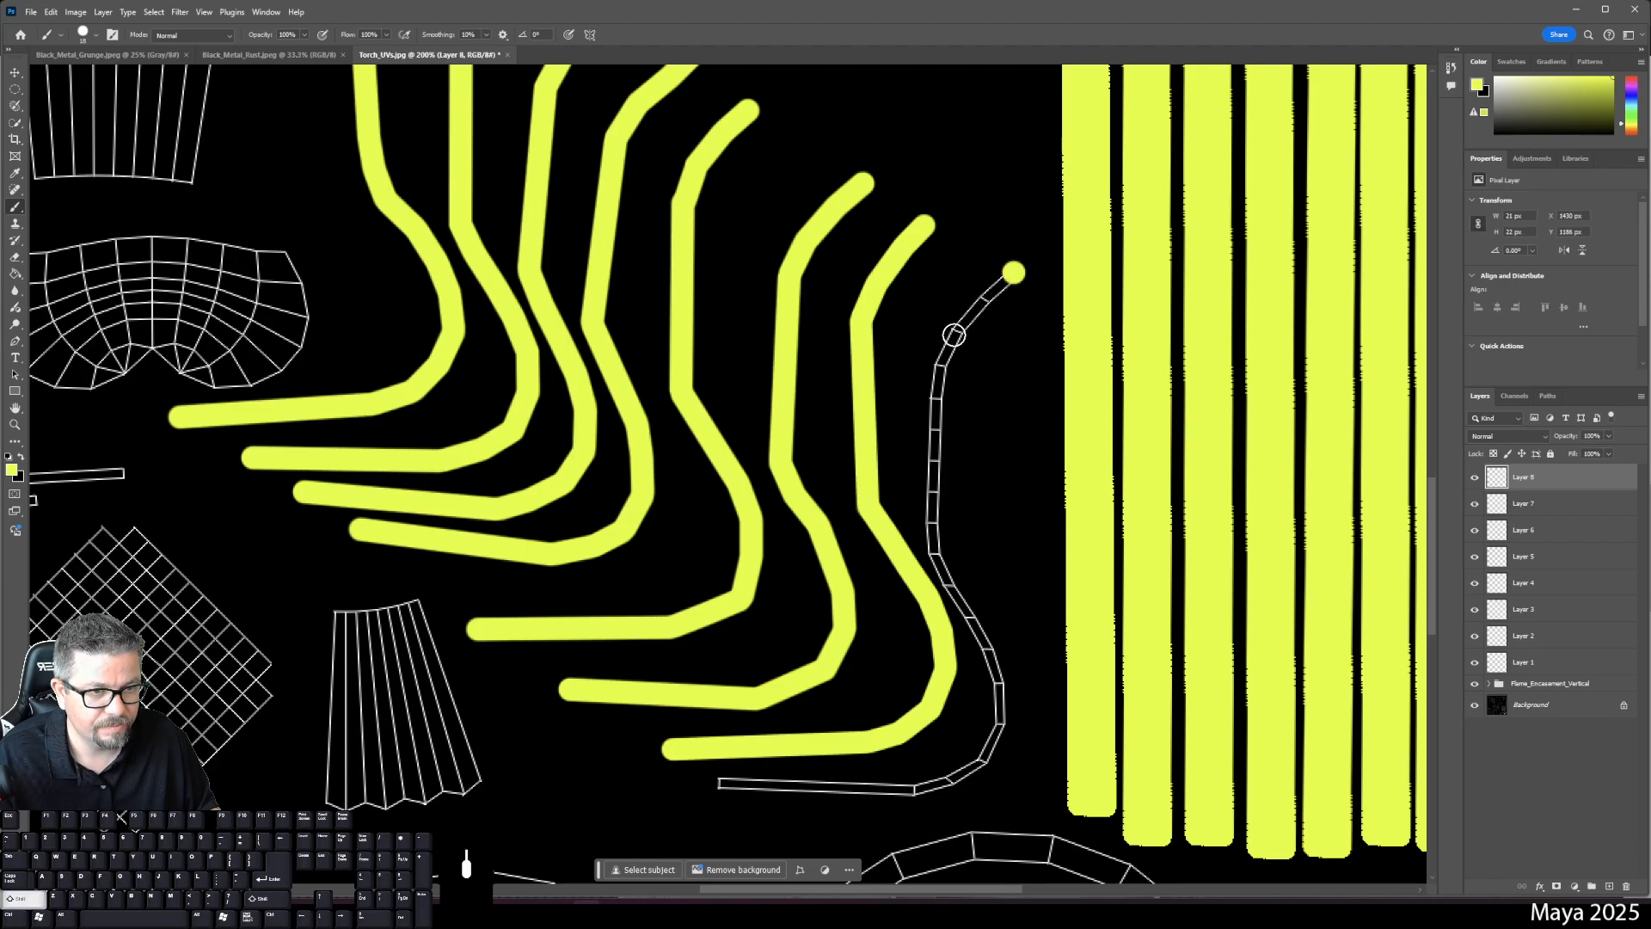
left_click(955, 335, "shift")
left_click(942, 365, "shift")
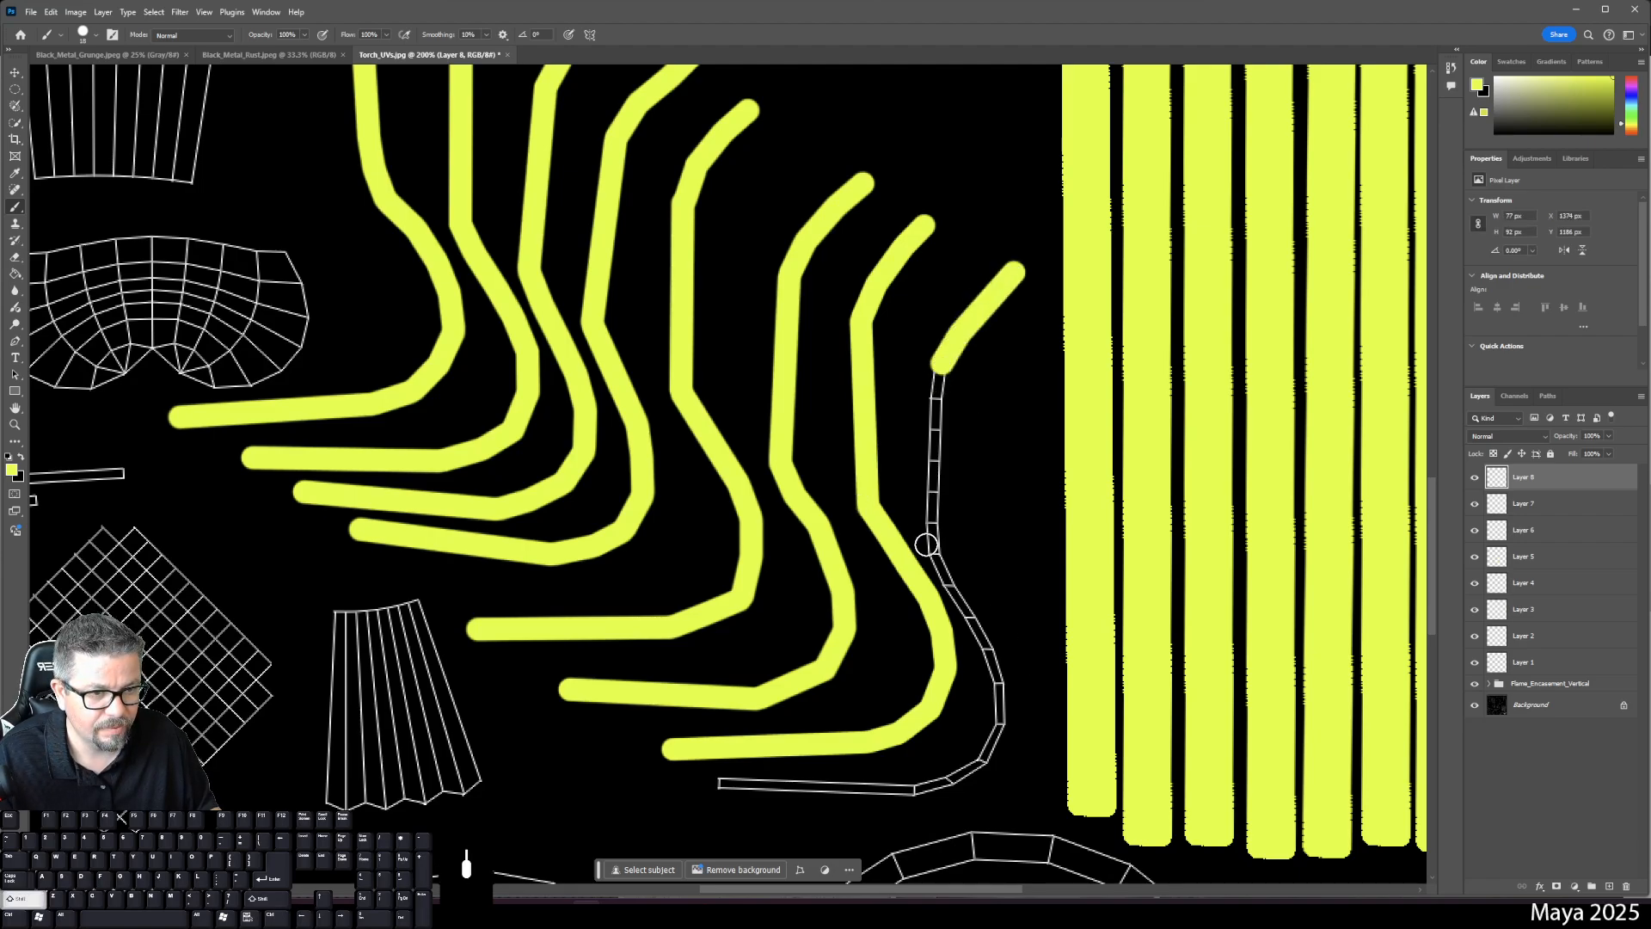
left_click(936, 555, "shift")
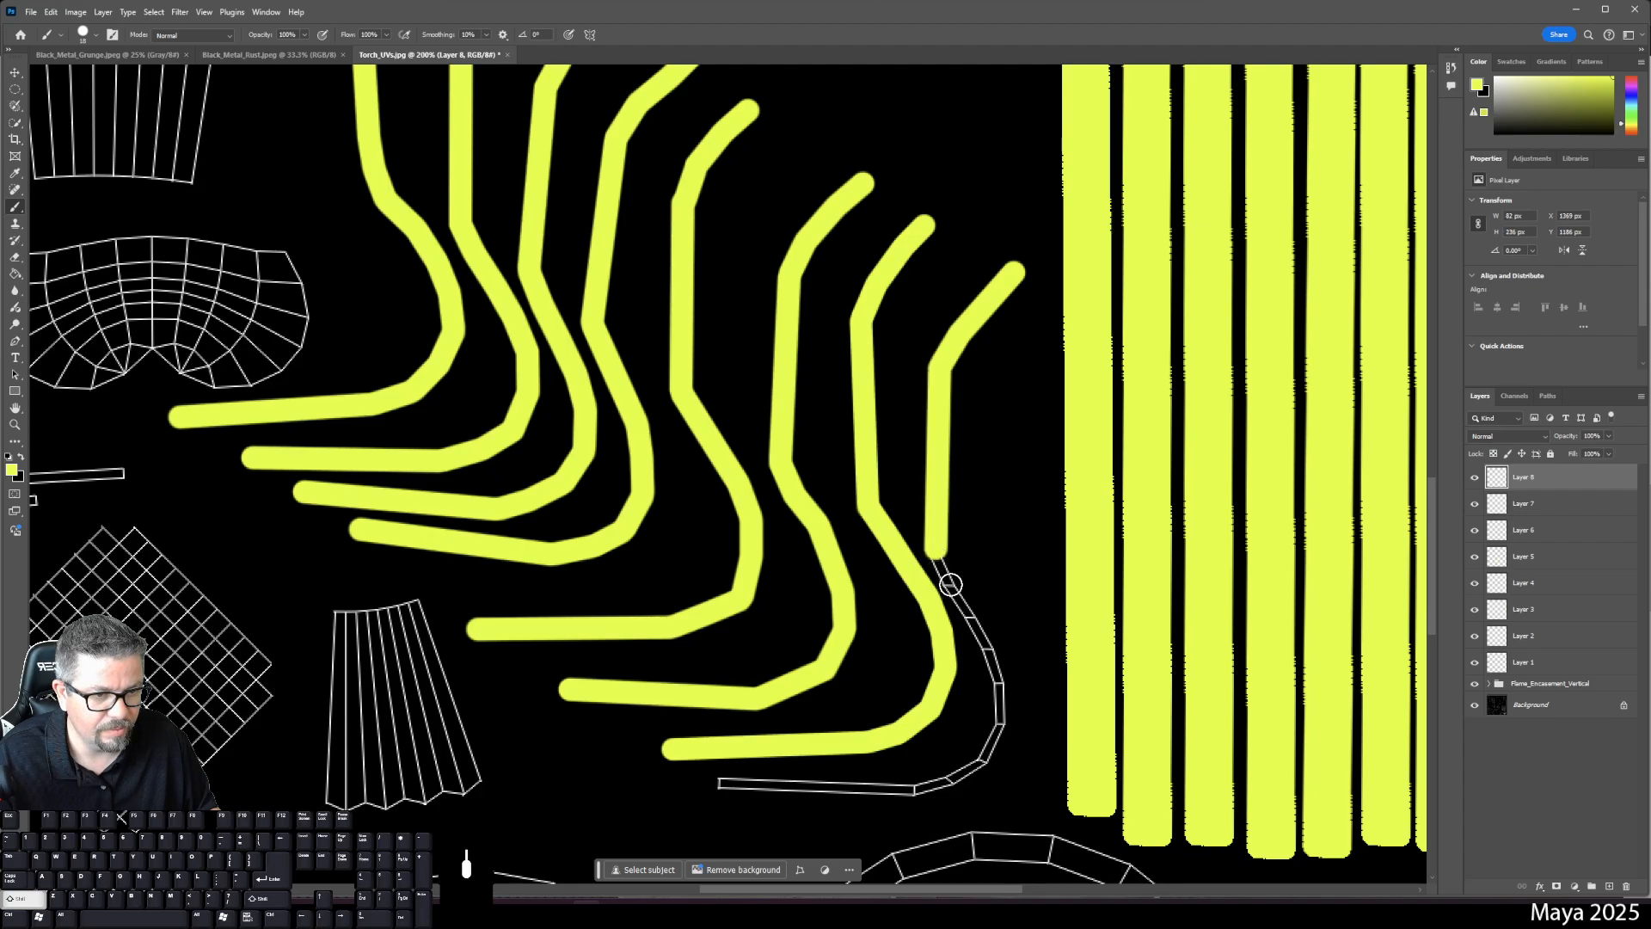
left_click(949, 584, "shift")
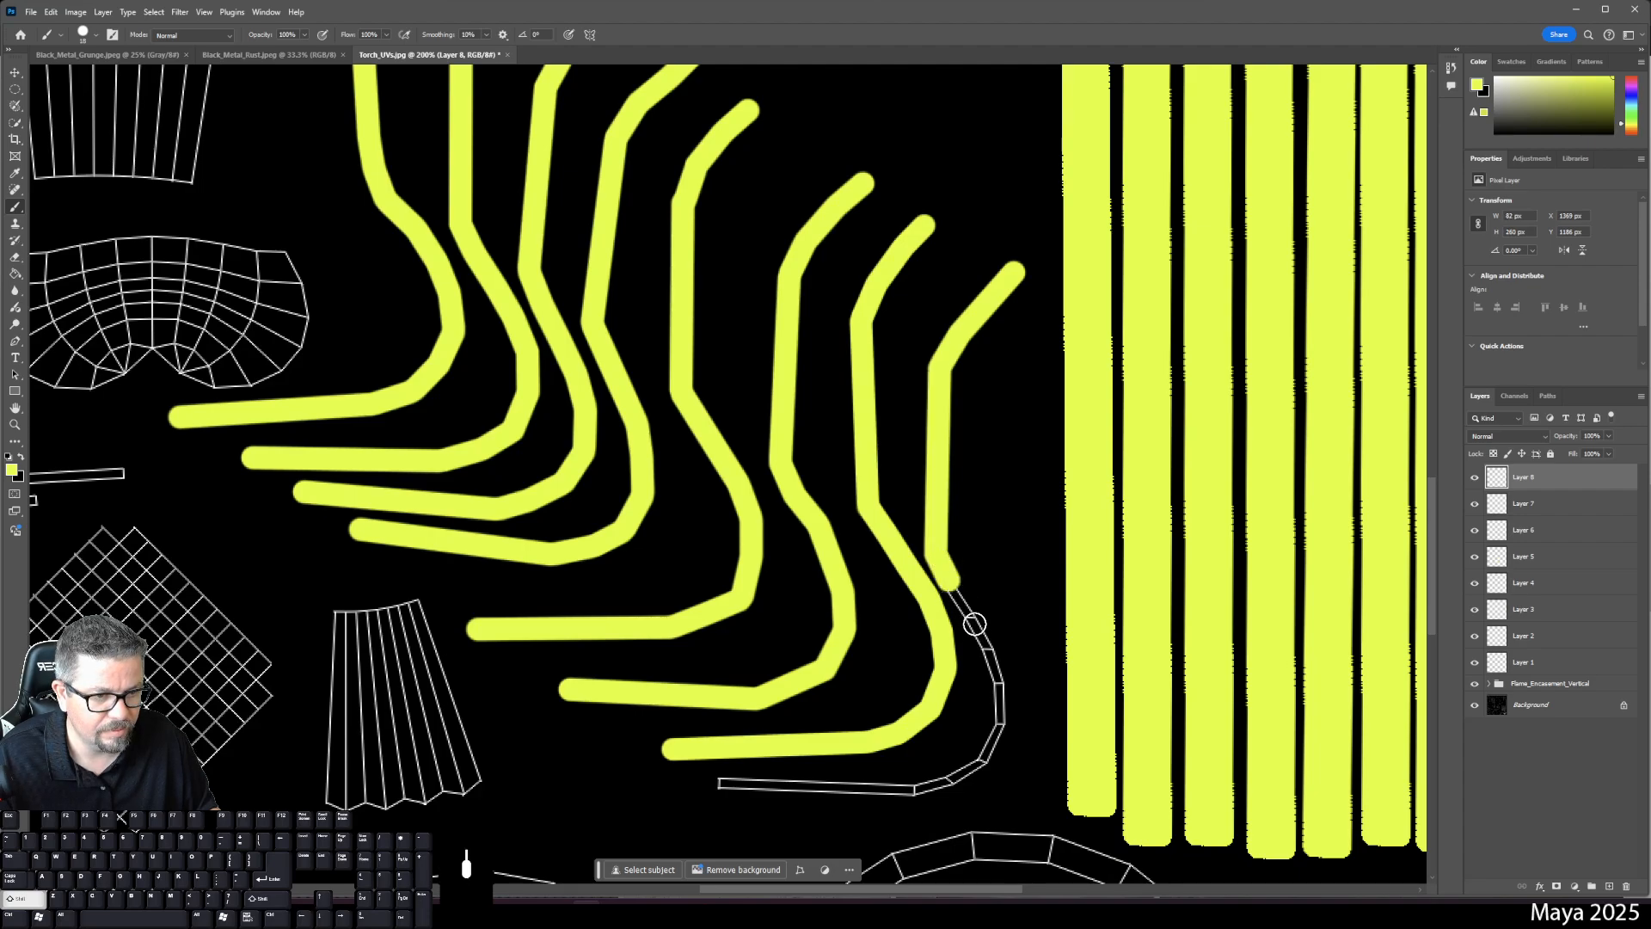
left_click(990, 646, "shift")
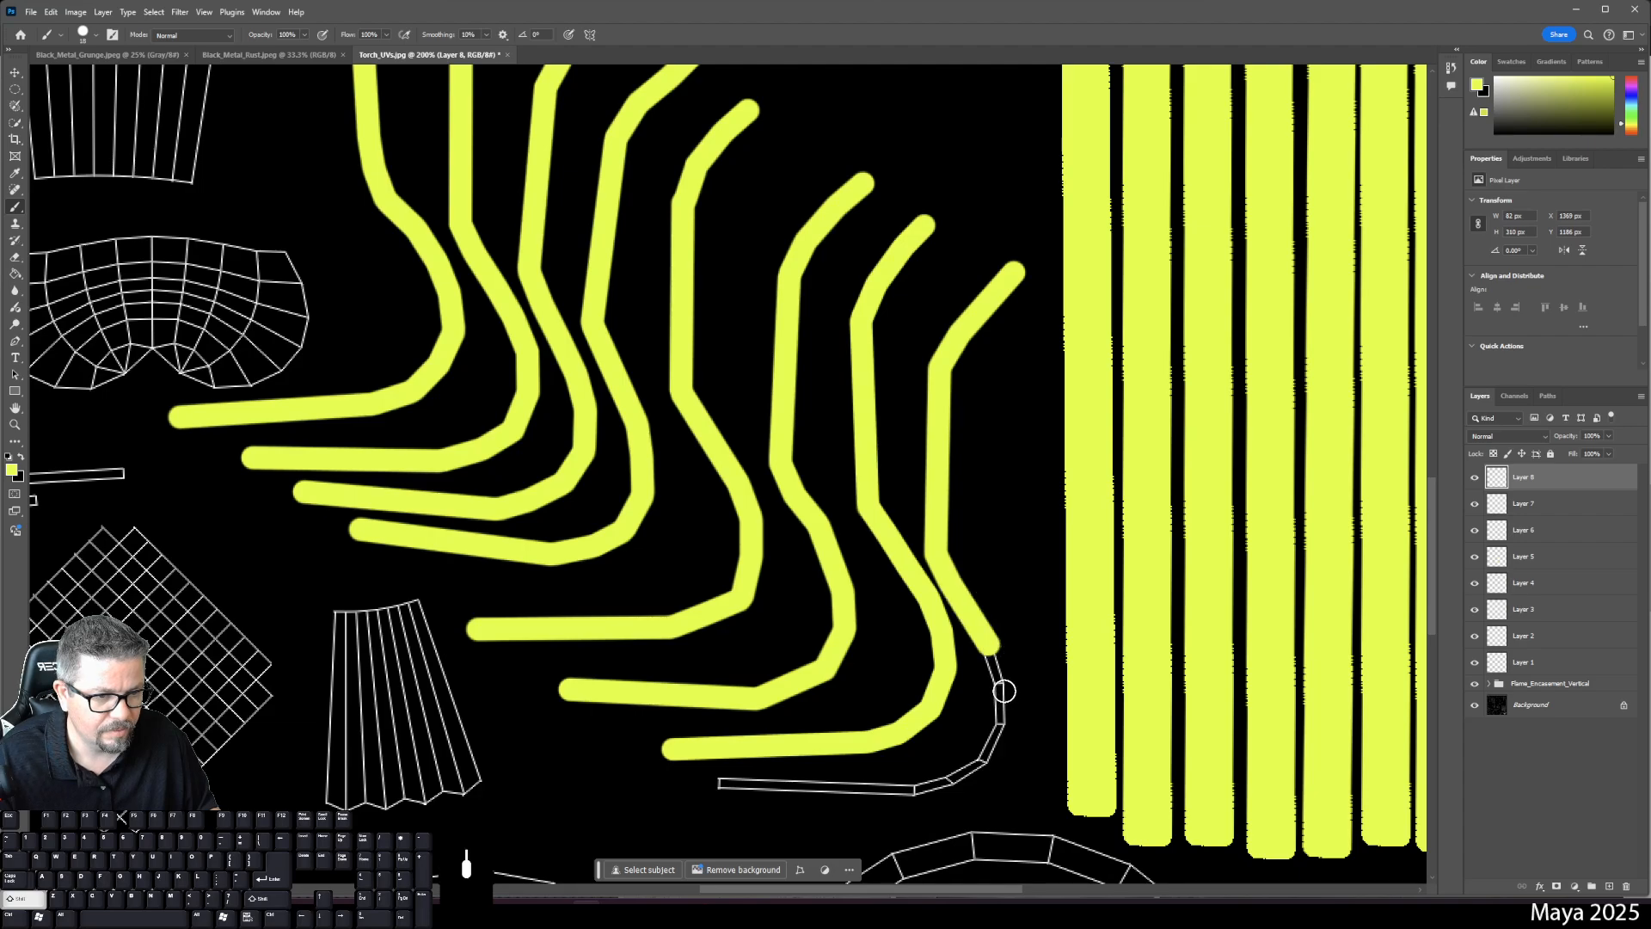
left_click(999, 722, "shift")
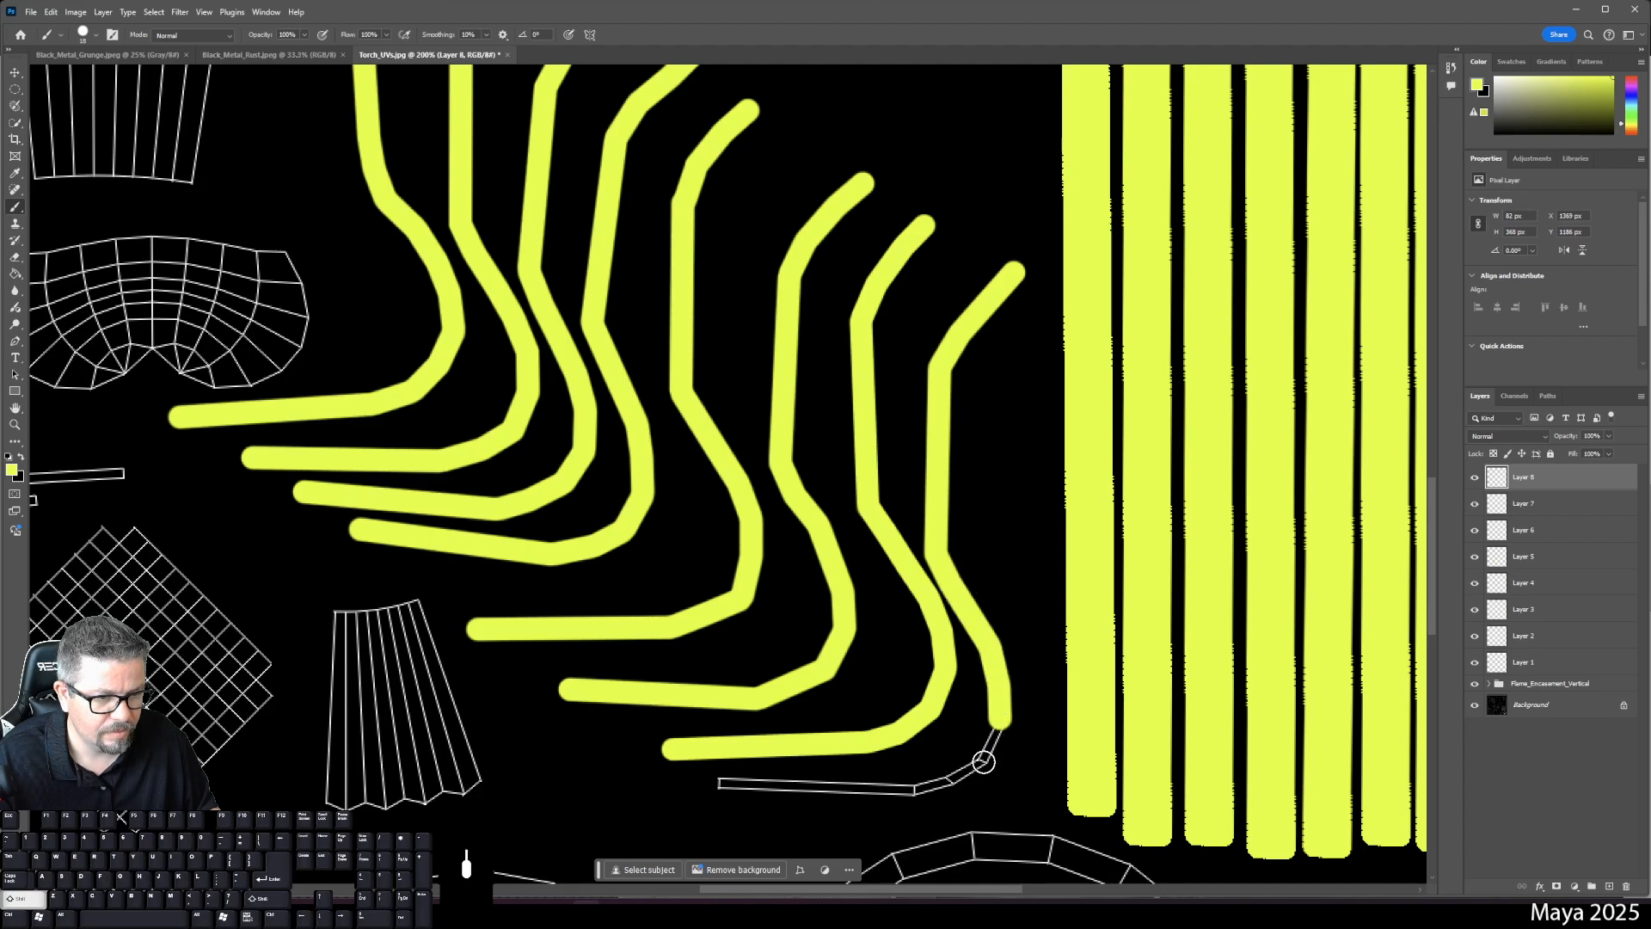
left_click(984, 761, "shift")
left_click(948, 782, "shift")
left_click(913, 789, "shift")
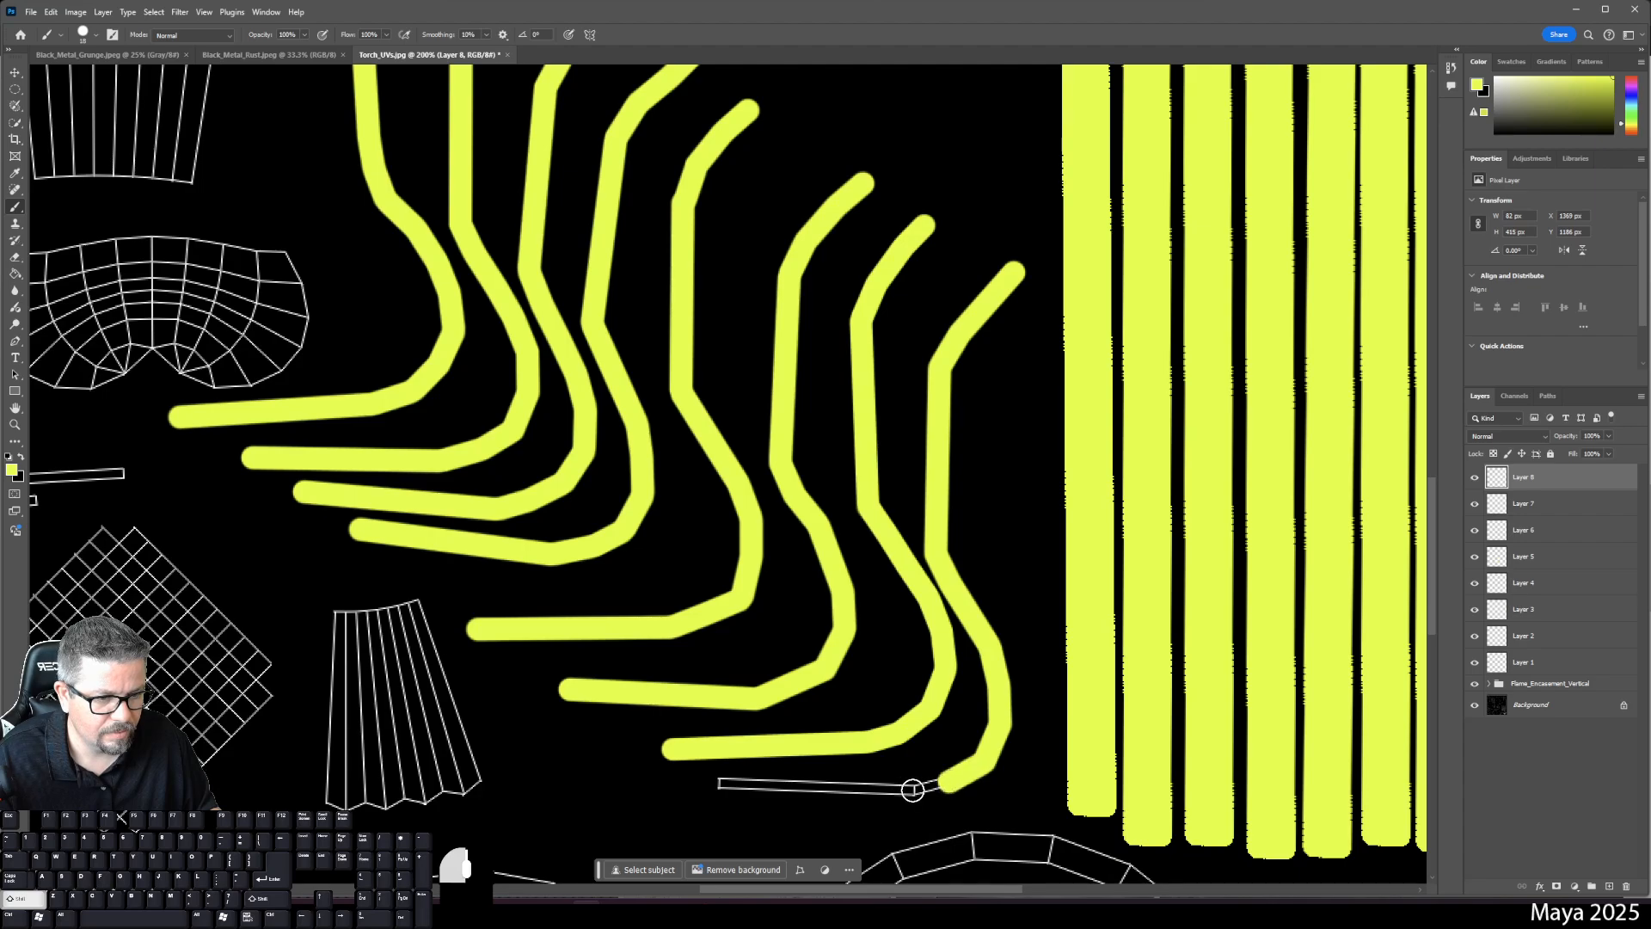
left_click(718, 784, "shift")
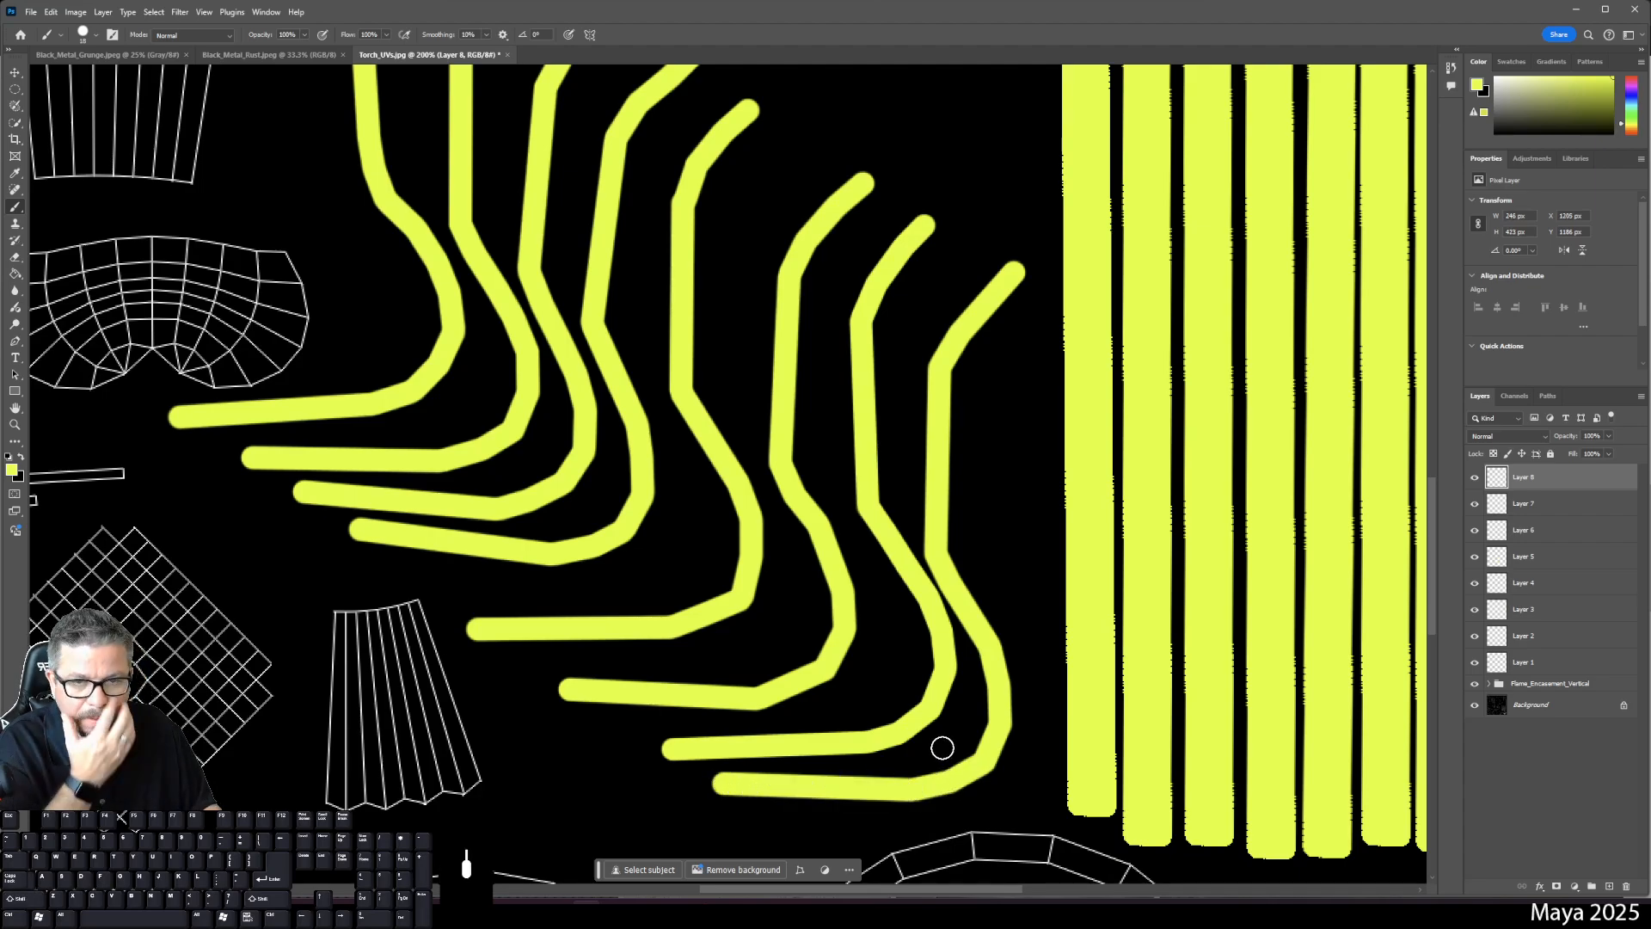
- Pan left to frame the unpainted left-side curved shells beside the yellow strokes
left_click_drag(817, 550, 1419, 770)
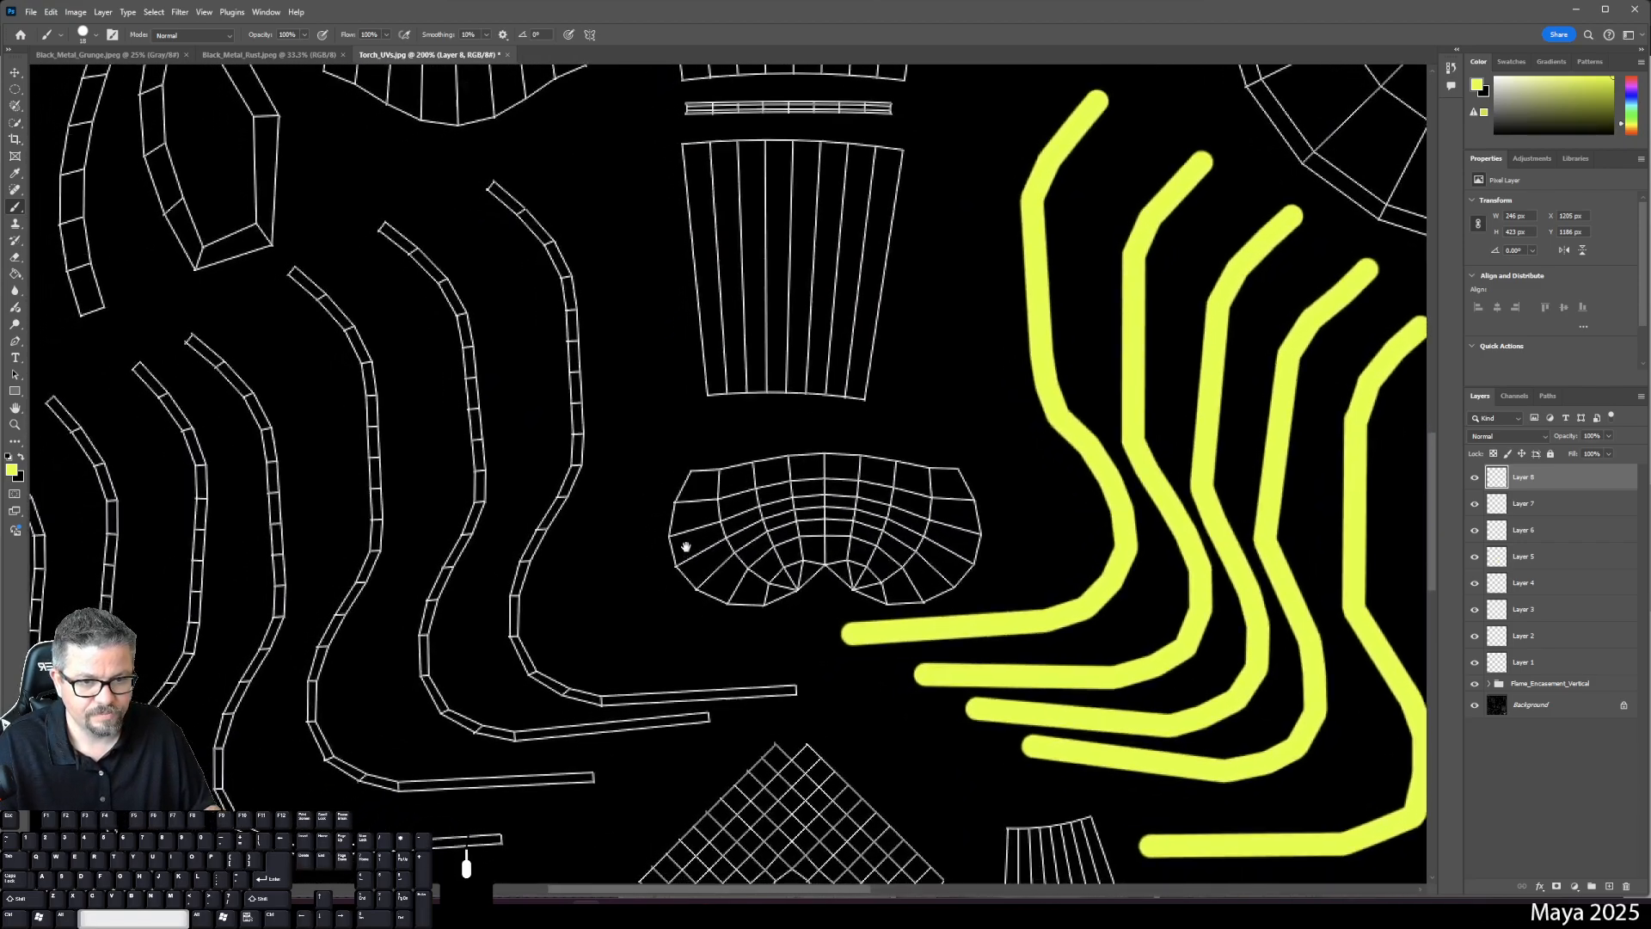
left_click_drag(726, 507, 1157, 471)
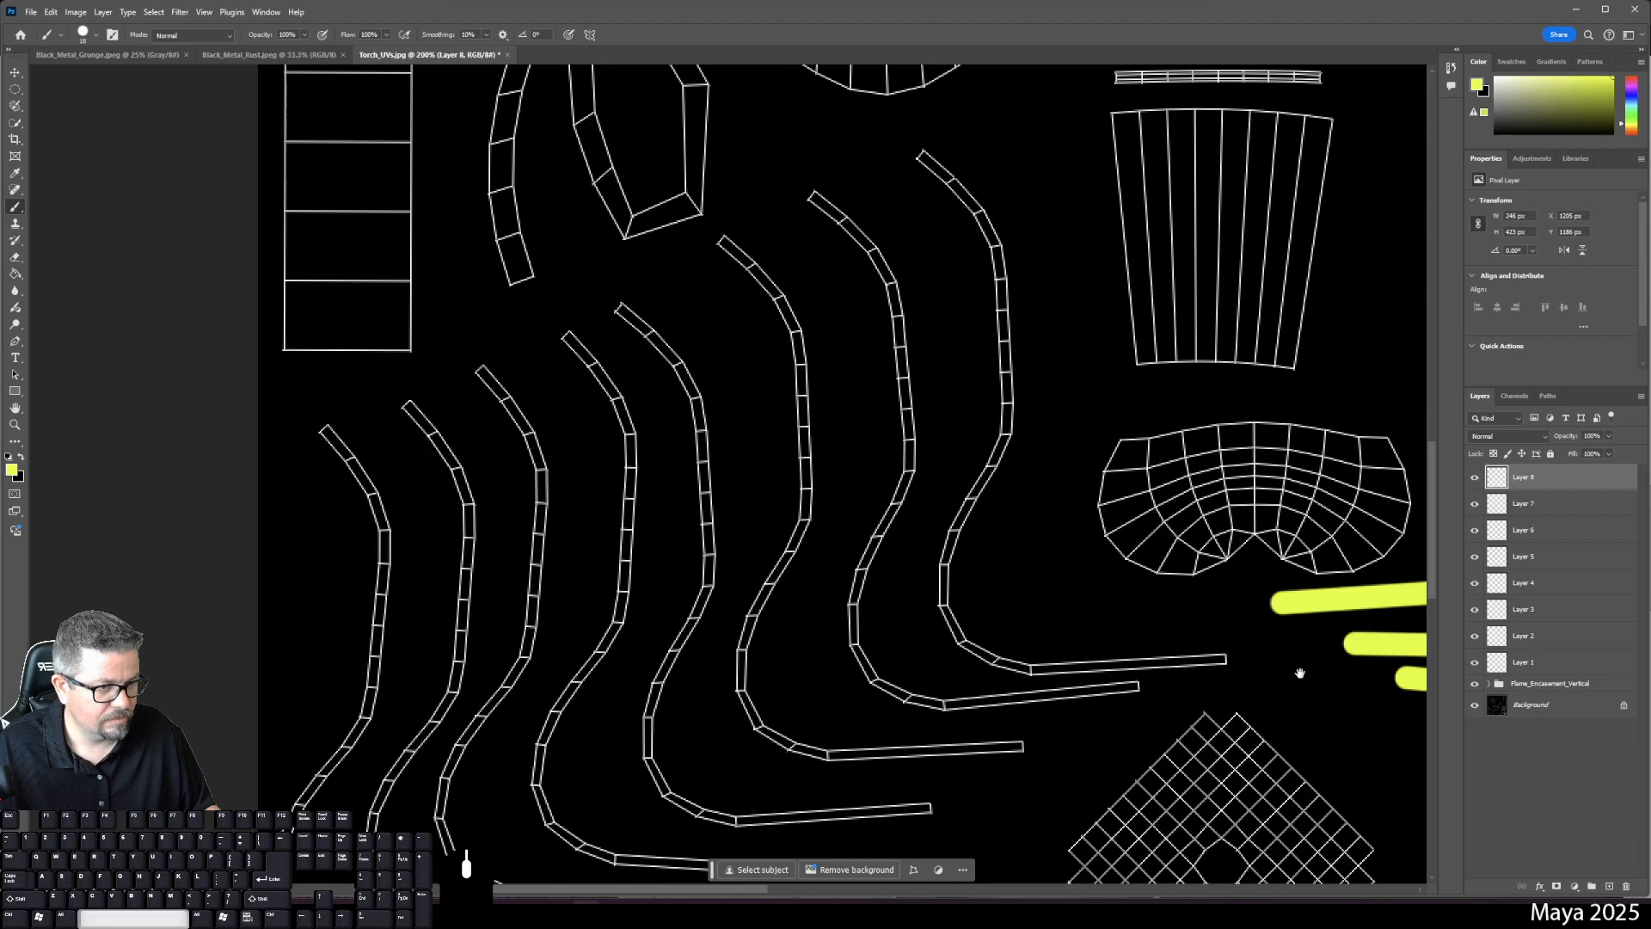
left_click_drag(1298, 673, 810, 619)
- Group Layers 1–8 into a folder named R_Flame_Encasement_Curves and add an empty Layer 9 above it
left_click(1528, 664, "shift")
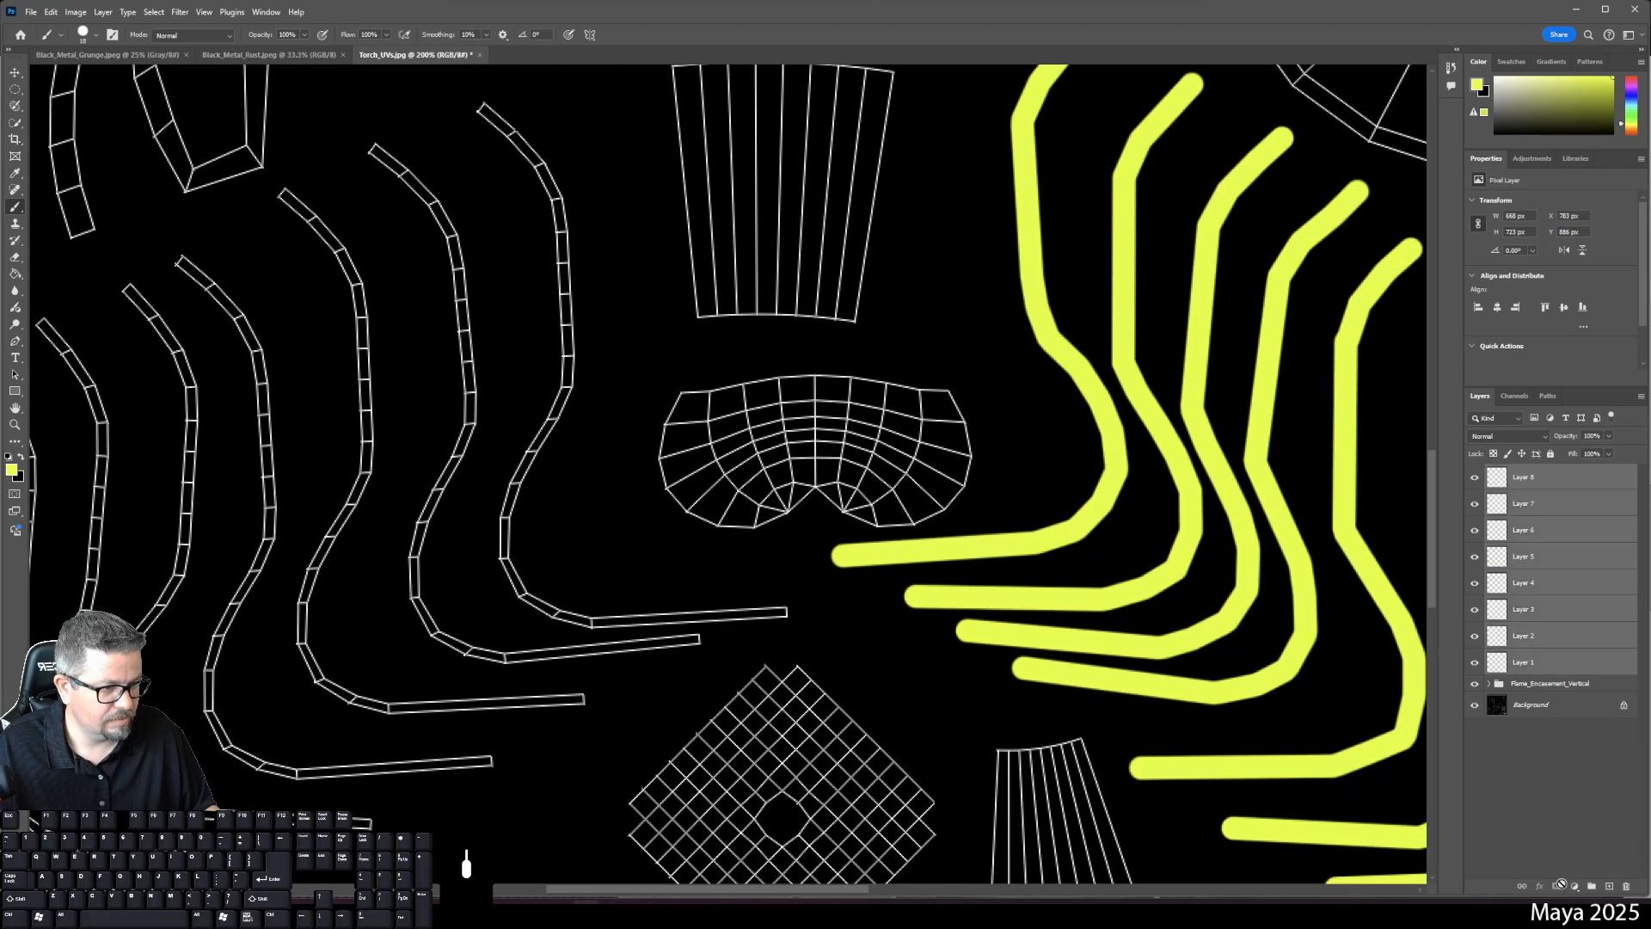
left_click(1592, 887)
double_click(1522, 471)
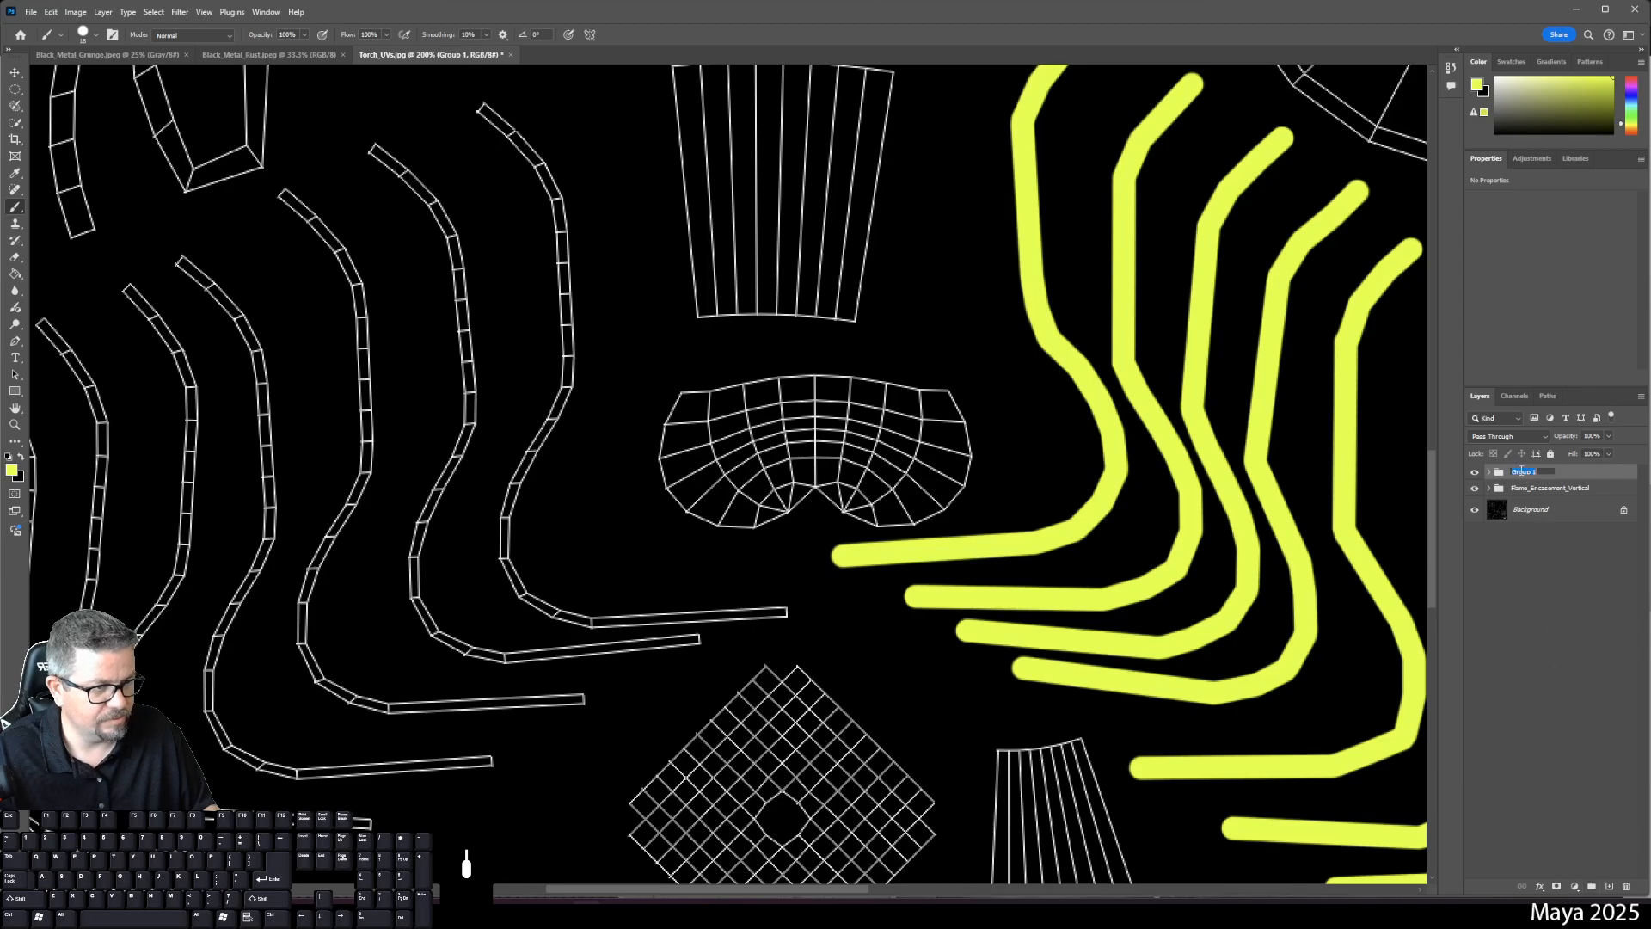
type("R")
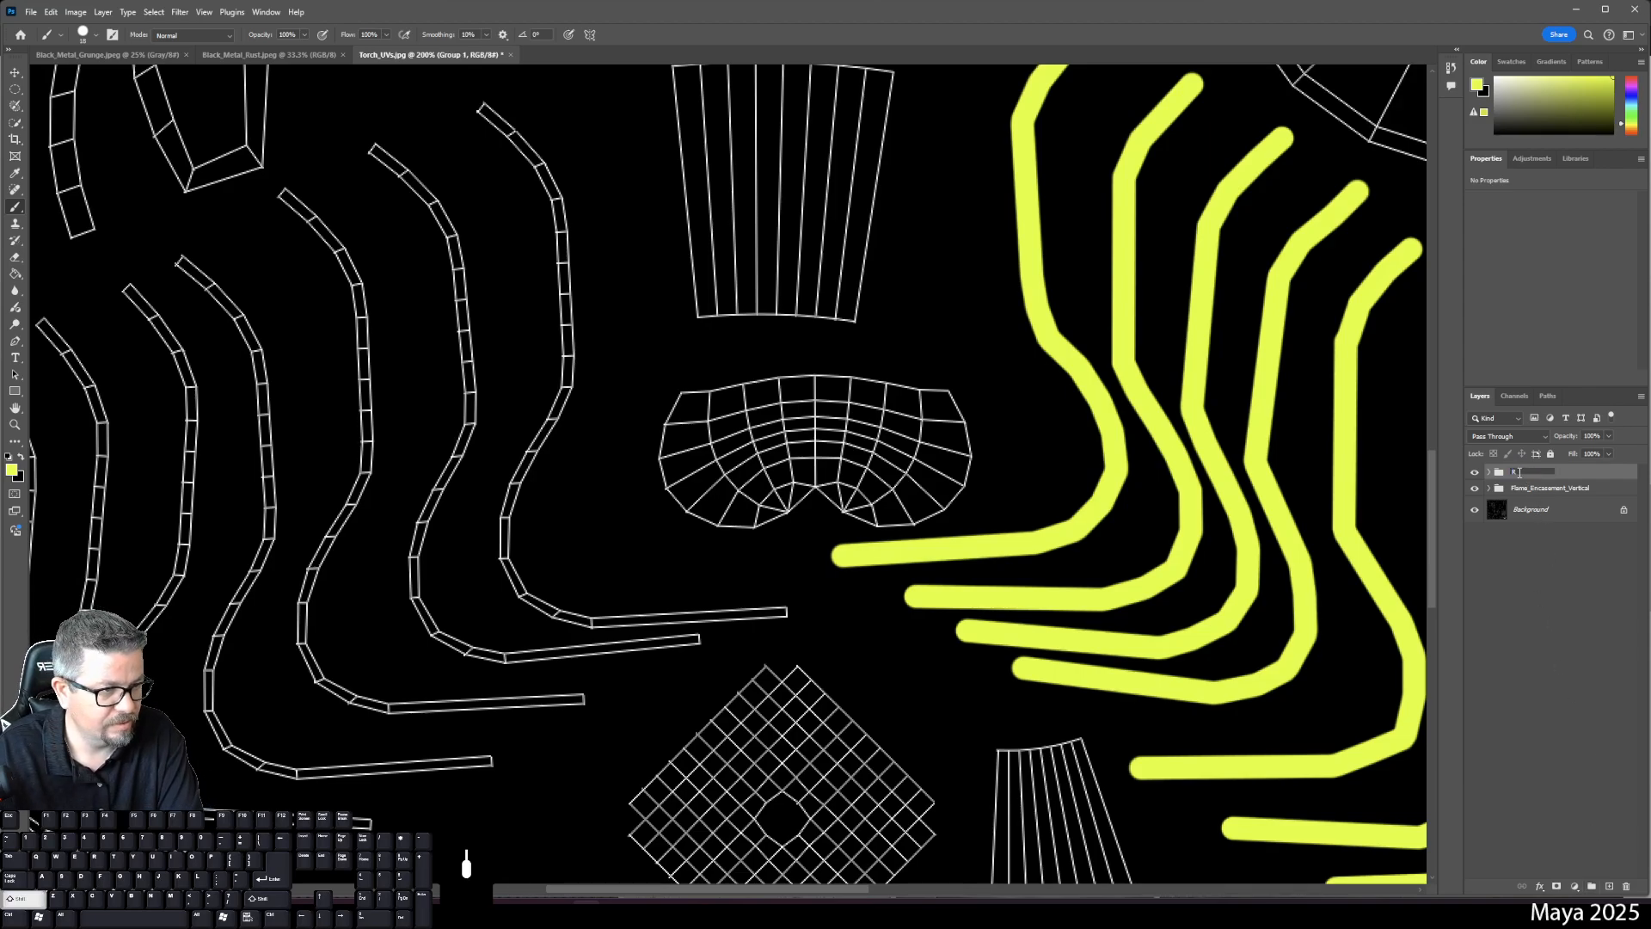
type("_Flame")
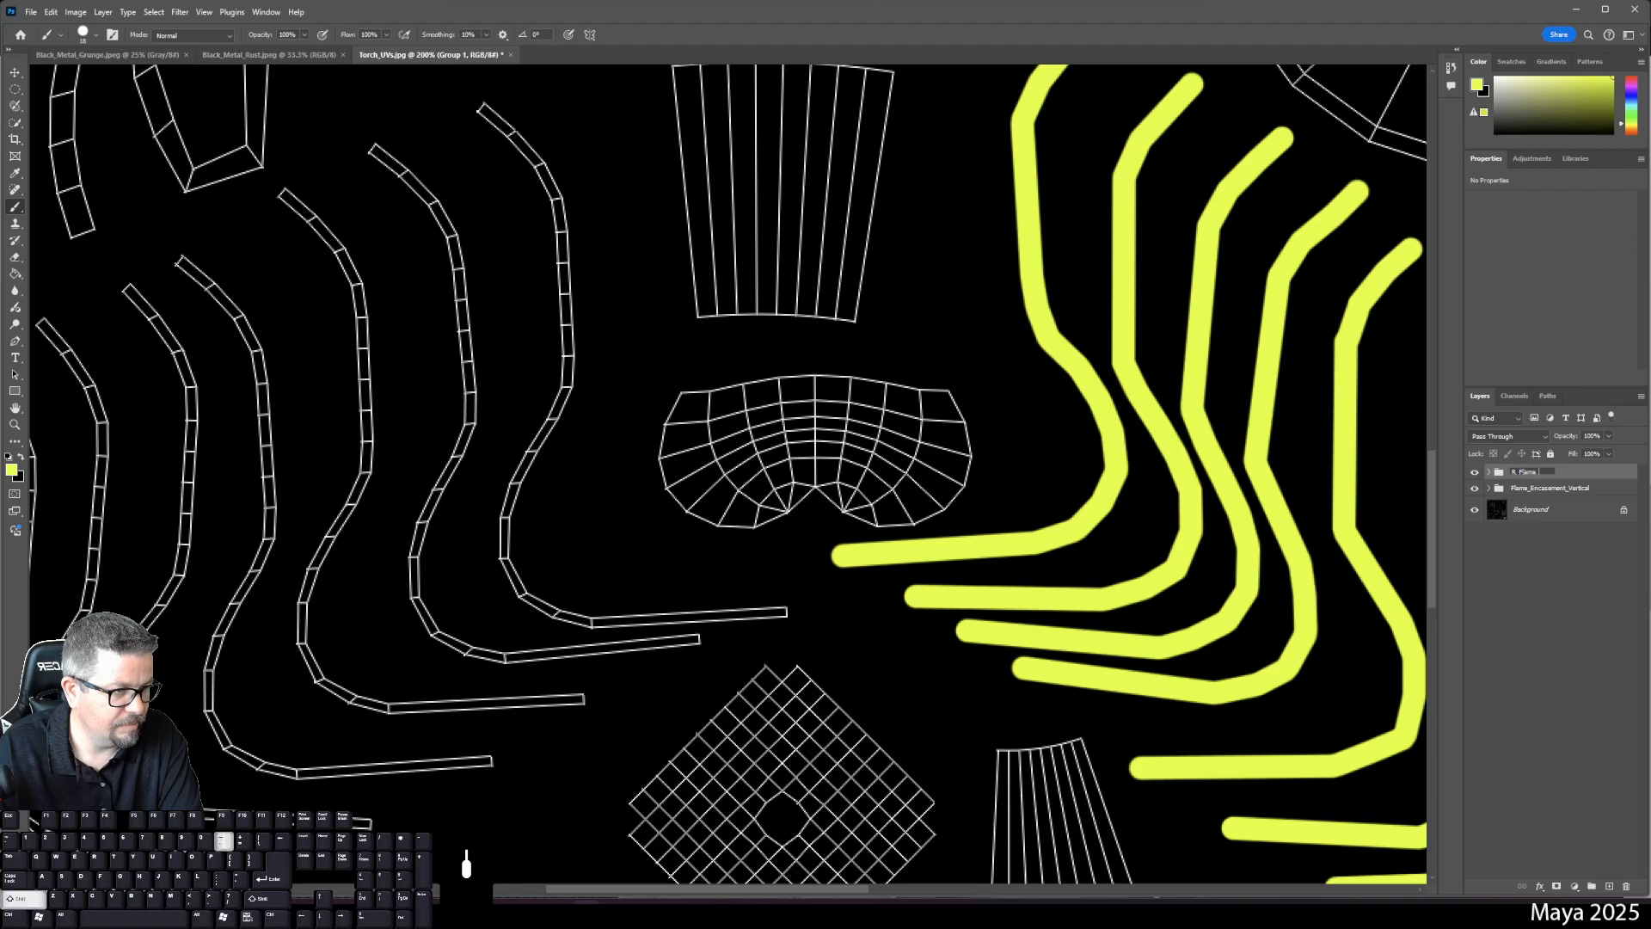
type("_Curl")
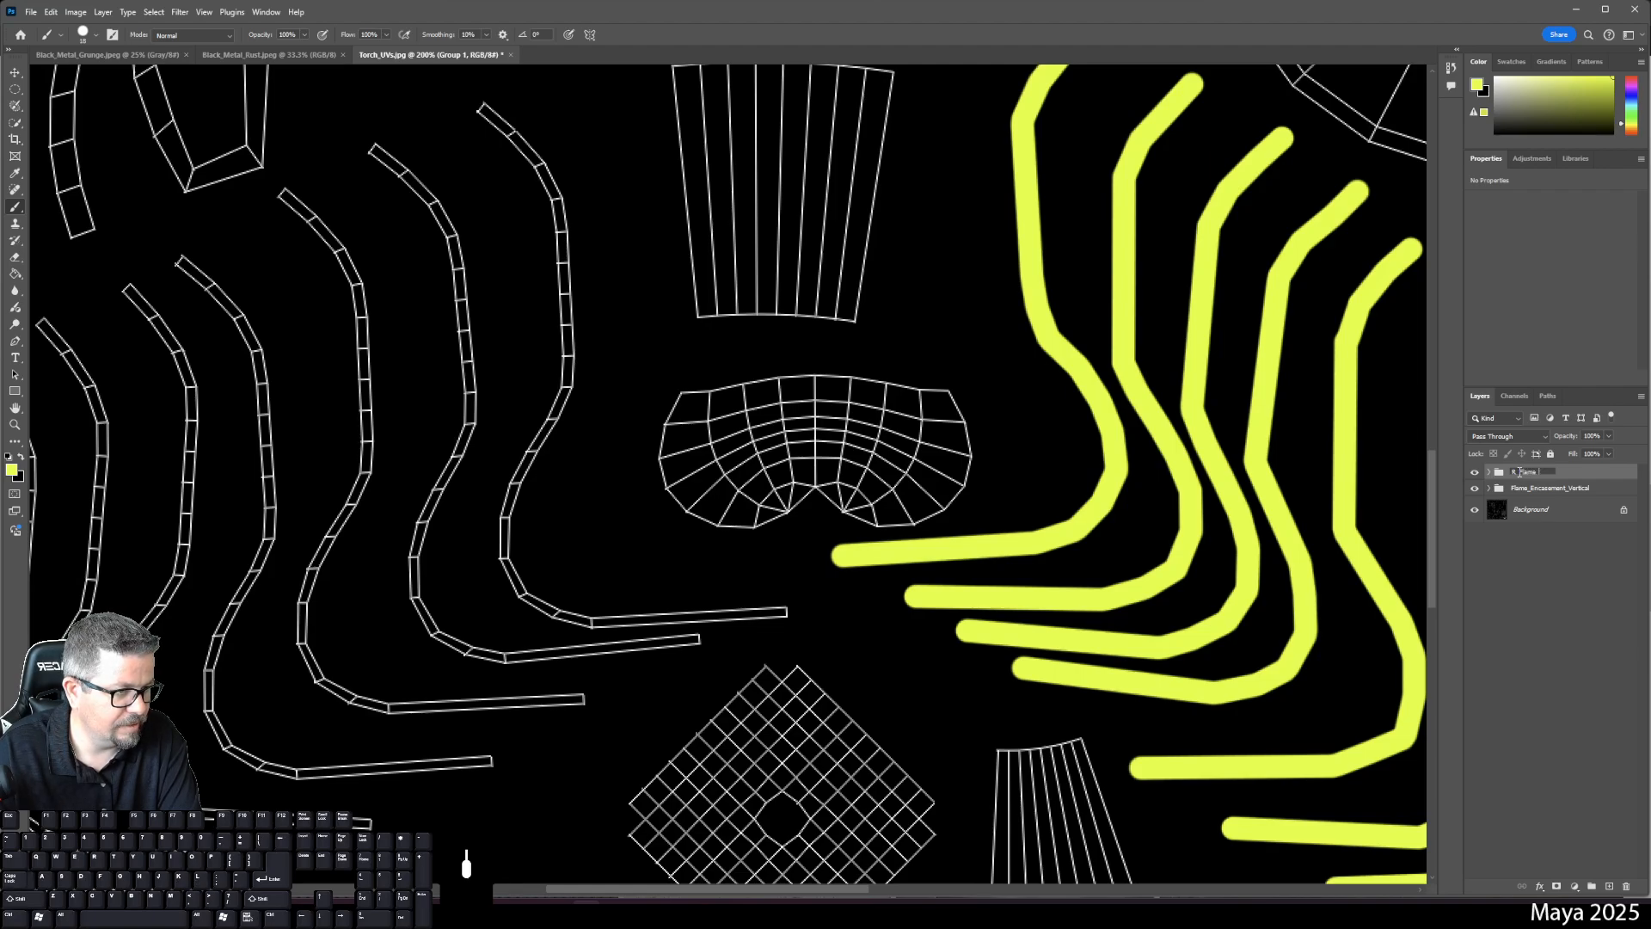
type("Encasement")
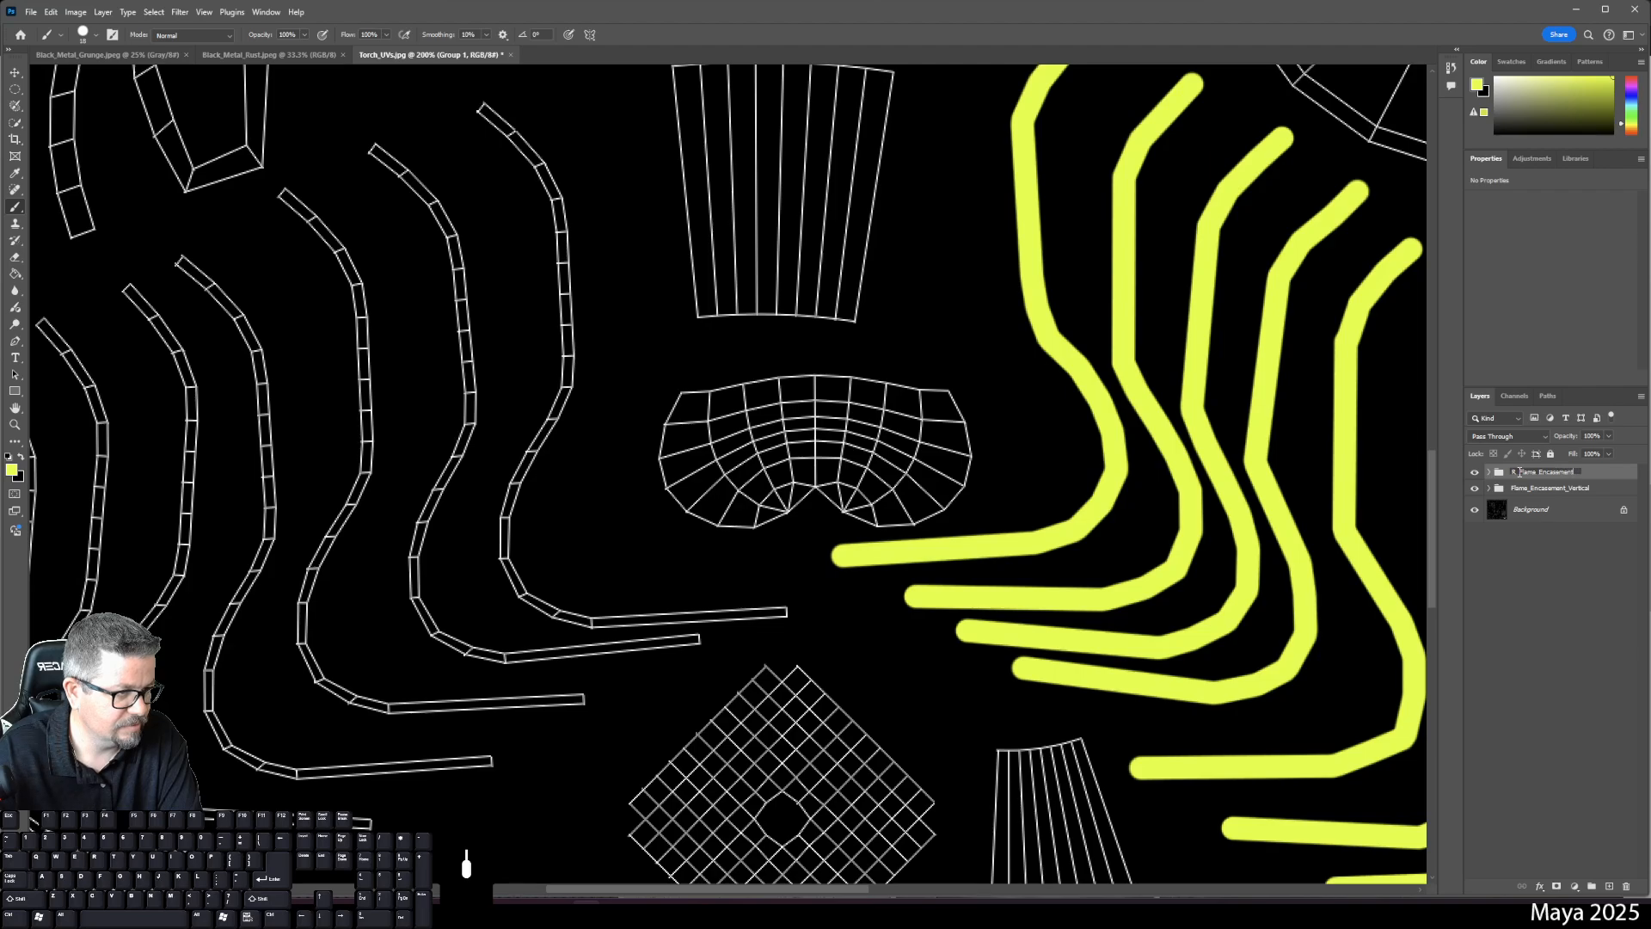
type("_Curves")
key("Return")
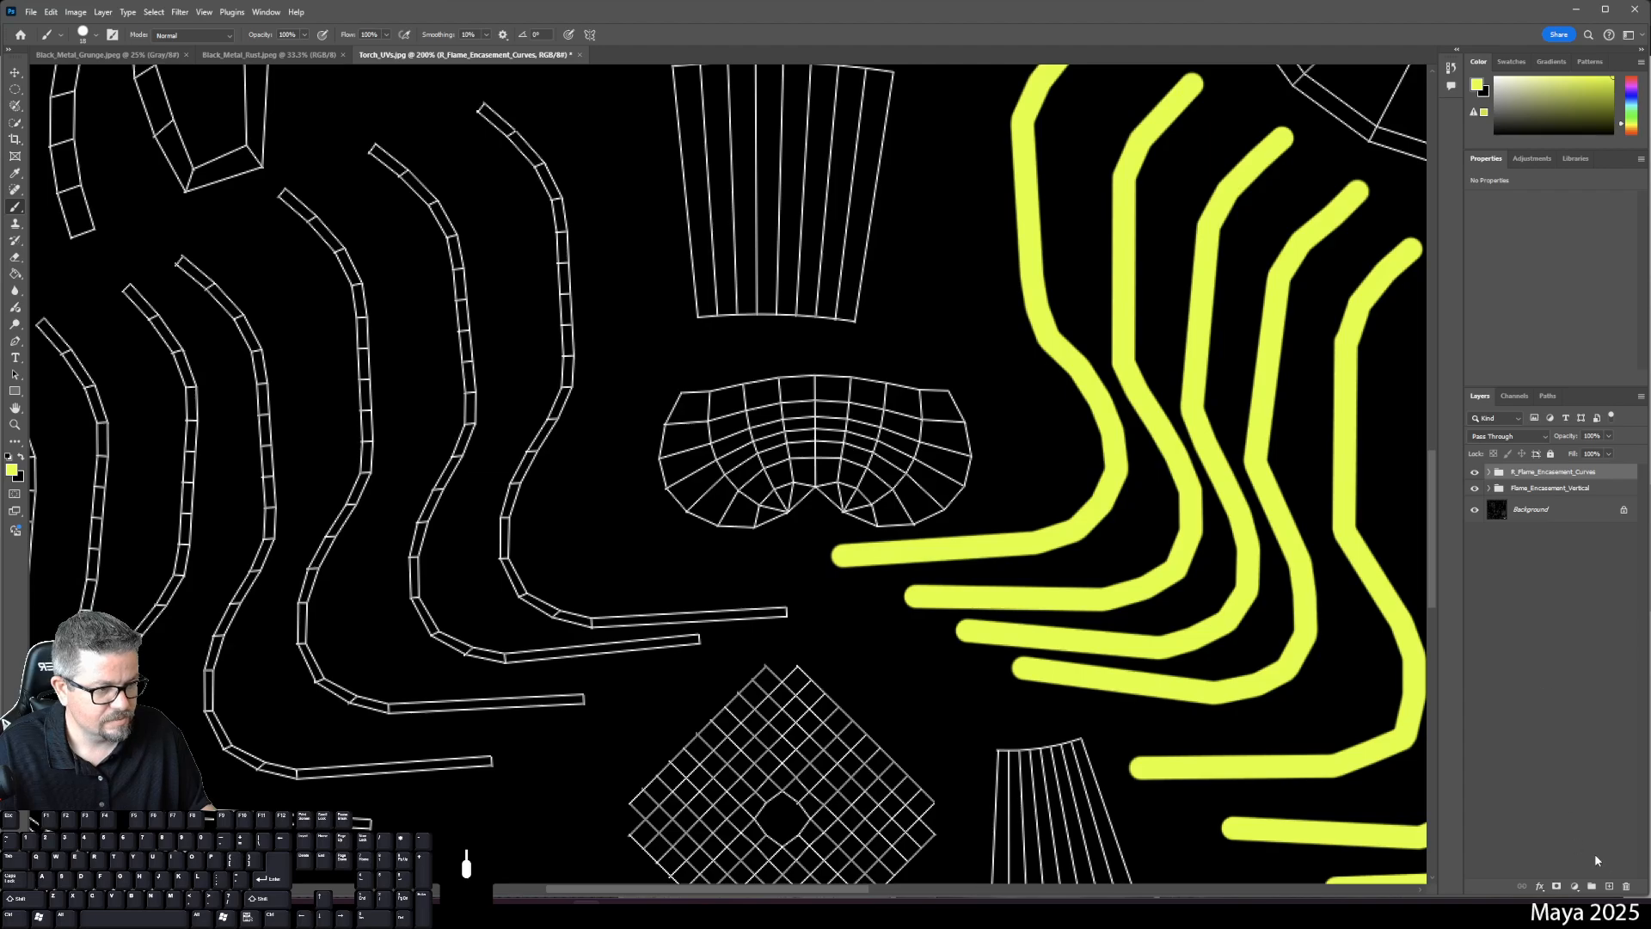
left_click(1611, 886)
- On Layer 9, trace a yellow stroke down the first left-side curved strip to its horizontal end
left_click_drag(521, 245, 663, 383)
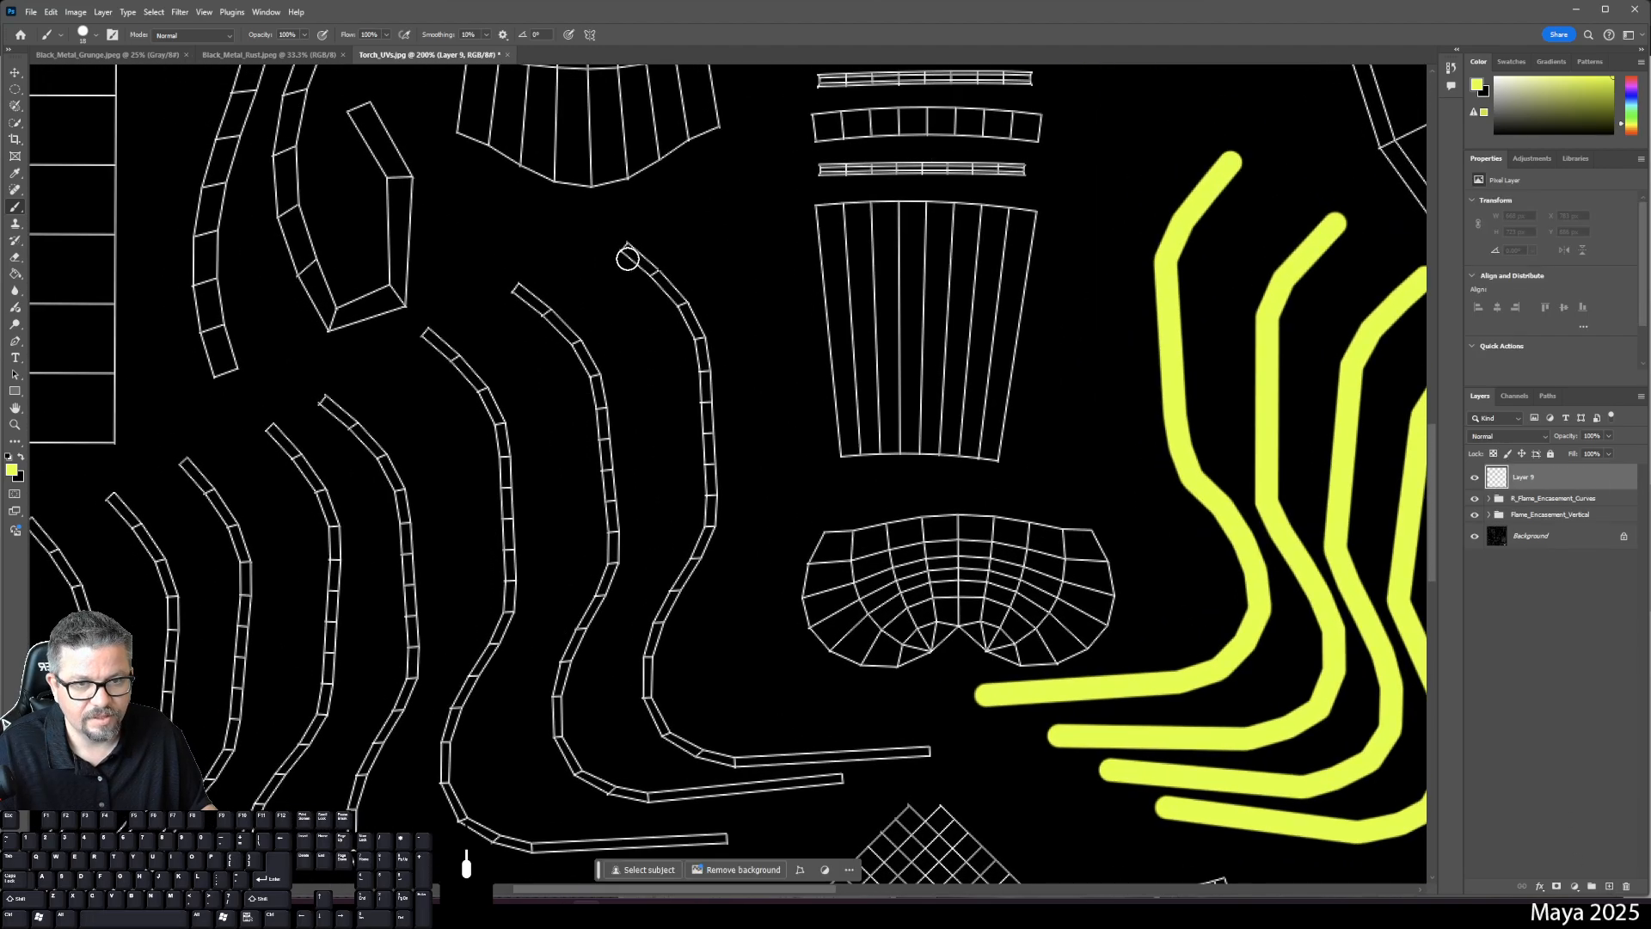
left_click(625, 250)
left_click(683, 302, "shift")
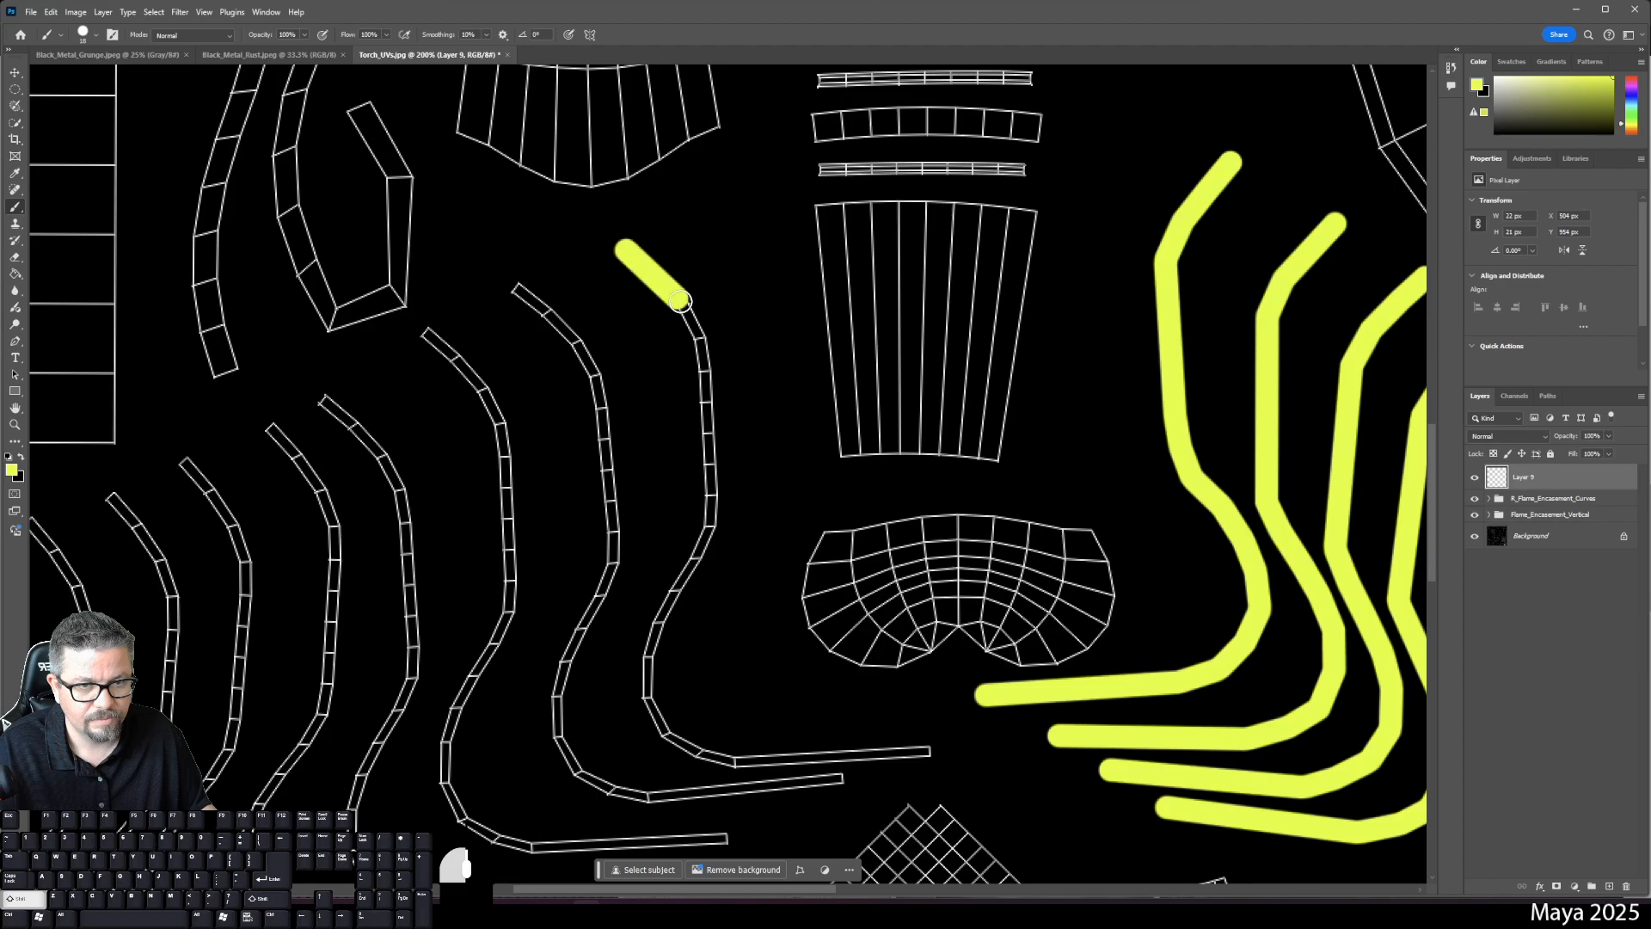
left_click(699, 334, "shift")
left_click(704, 371, "shift")
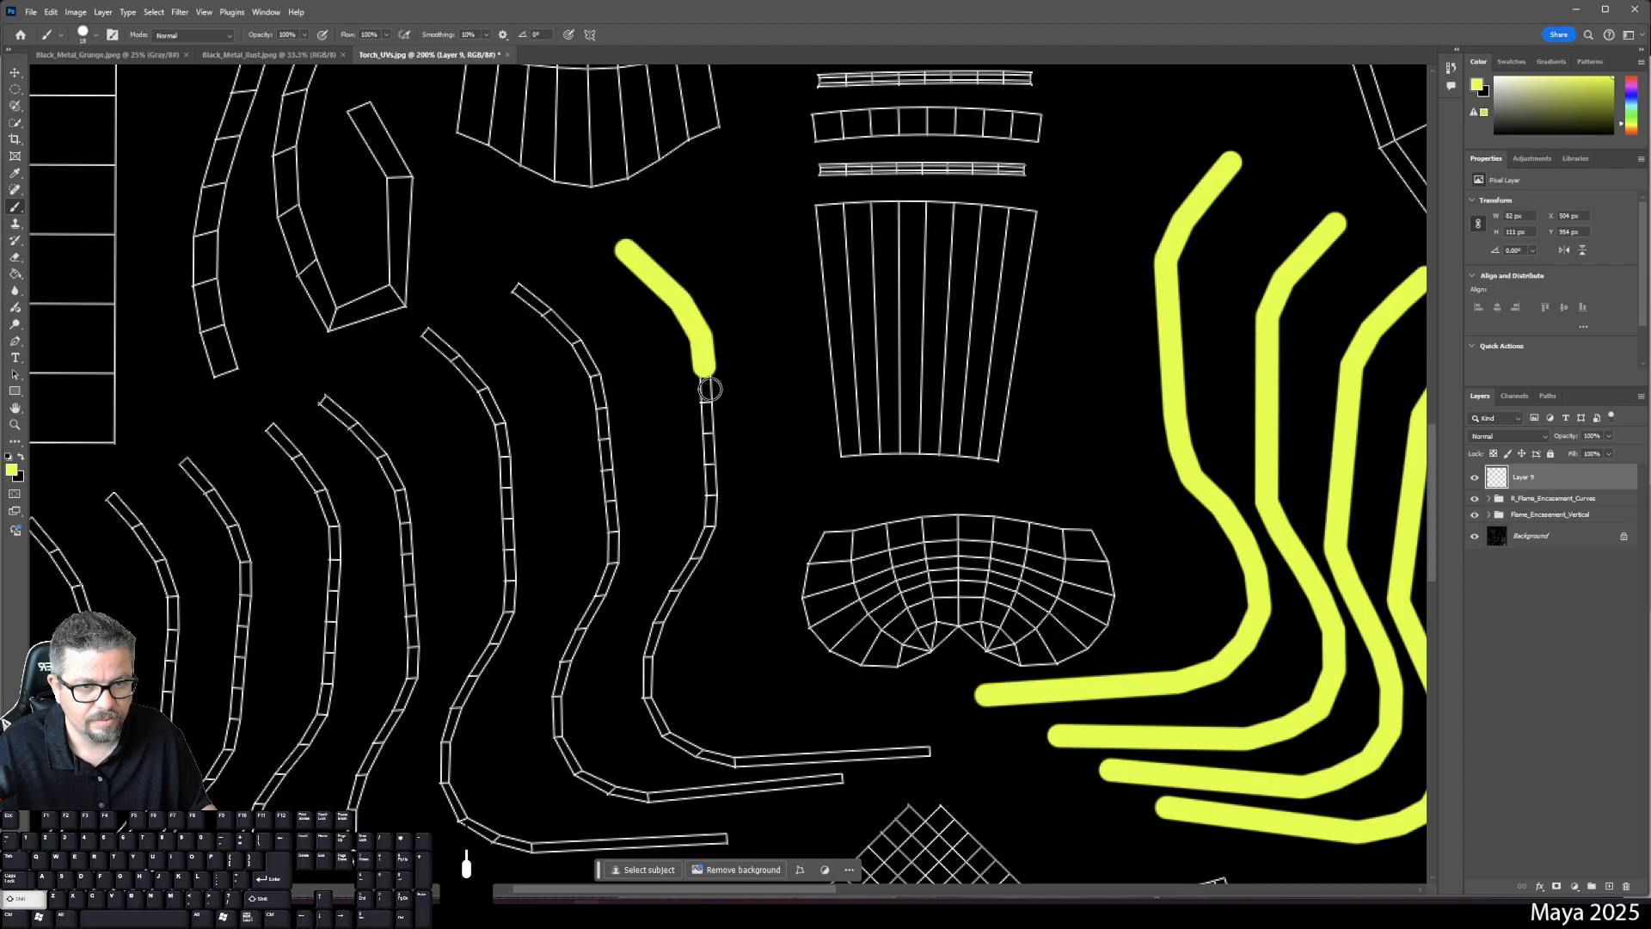
left_click(706, 402, "shift")
left_click(711, 465, "shift")
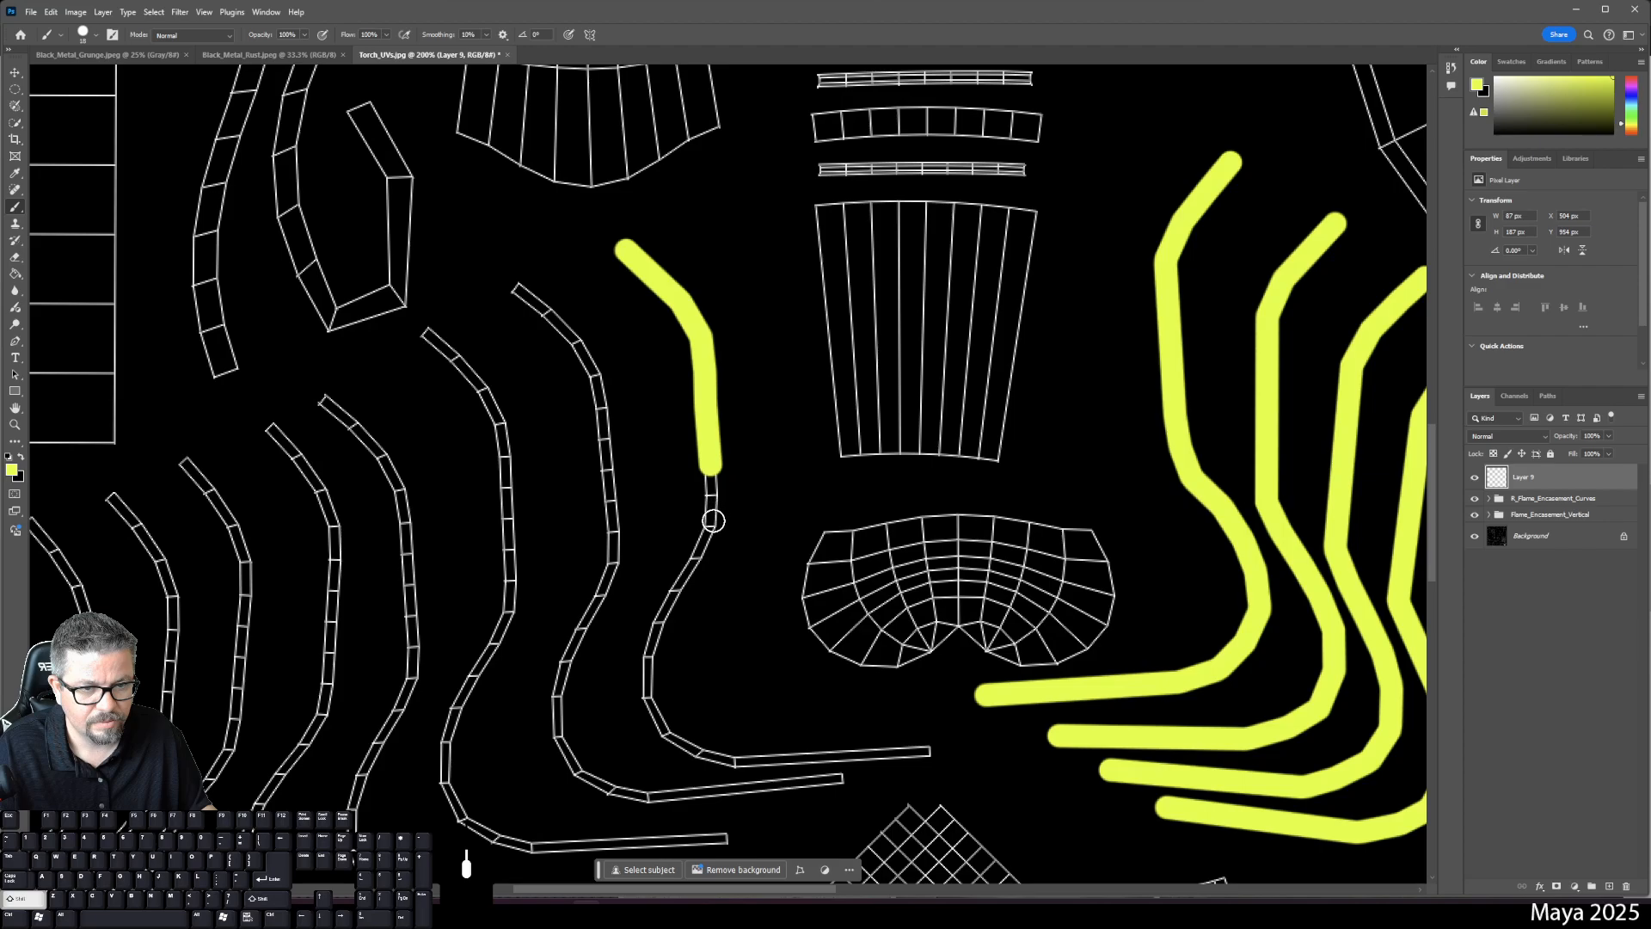
left_click(713, 532, "shift")
left_click(677, 591, "shift")
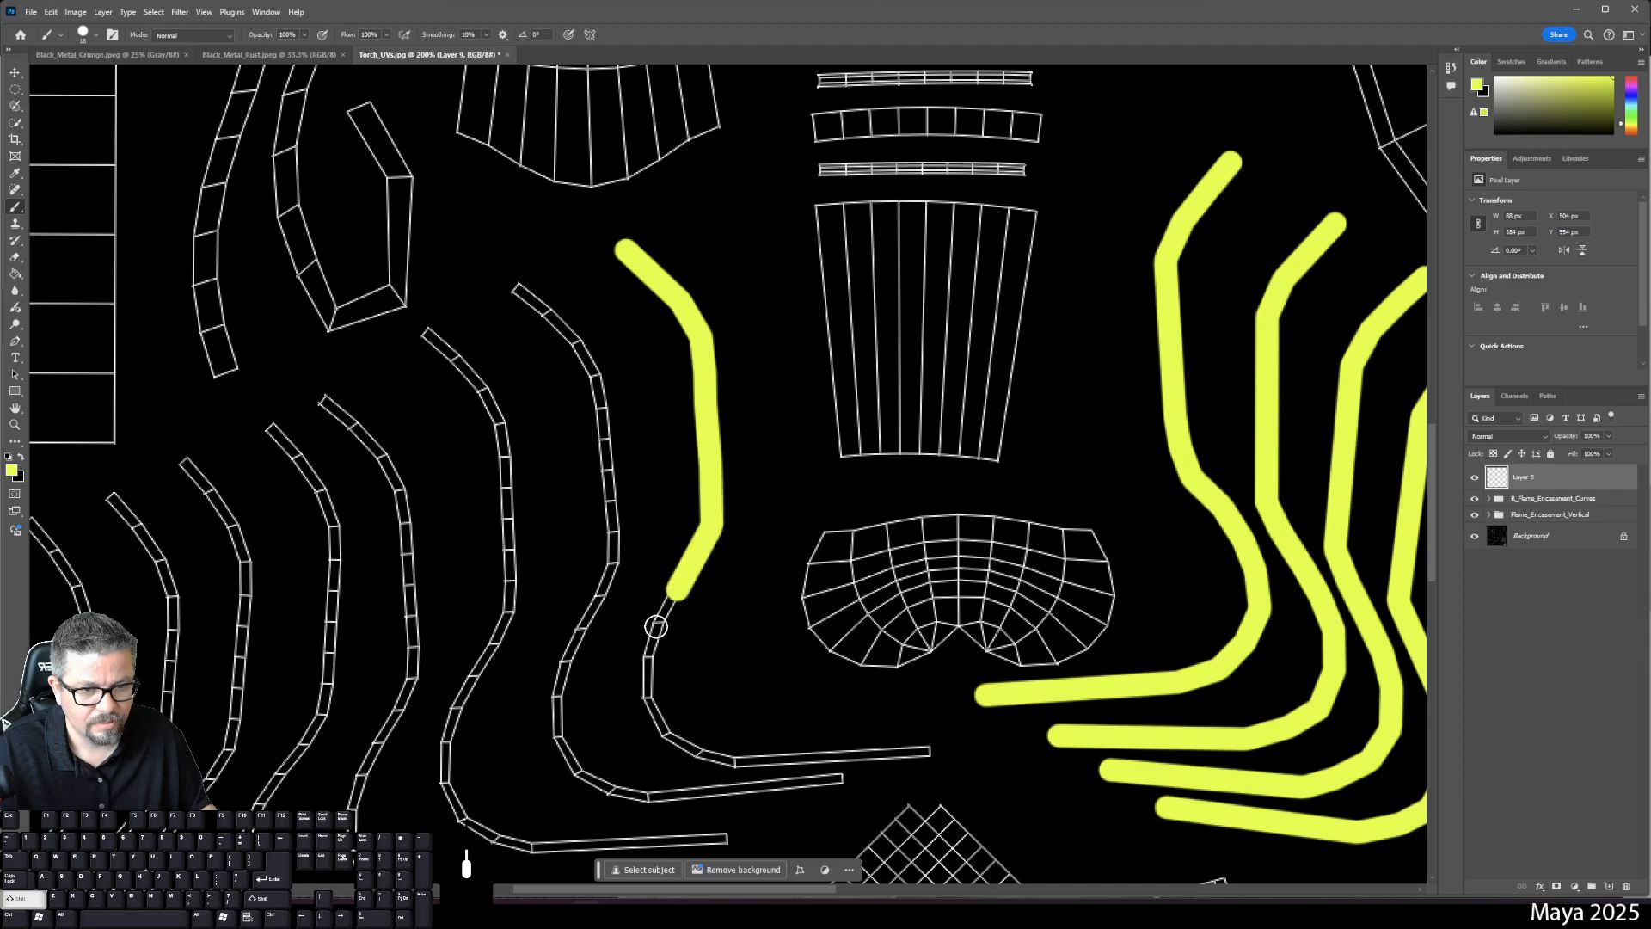
left_click(649, 654, "shift")
left_click(643, 699, "shift")
left_click(667, 729, "shift")
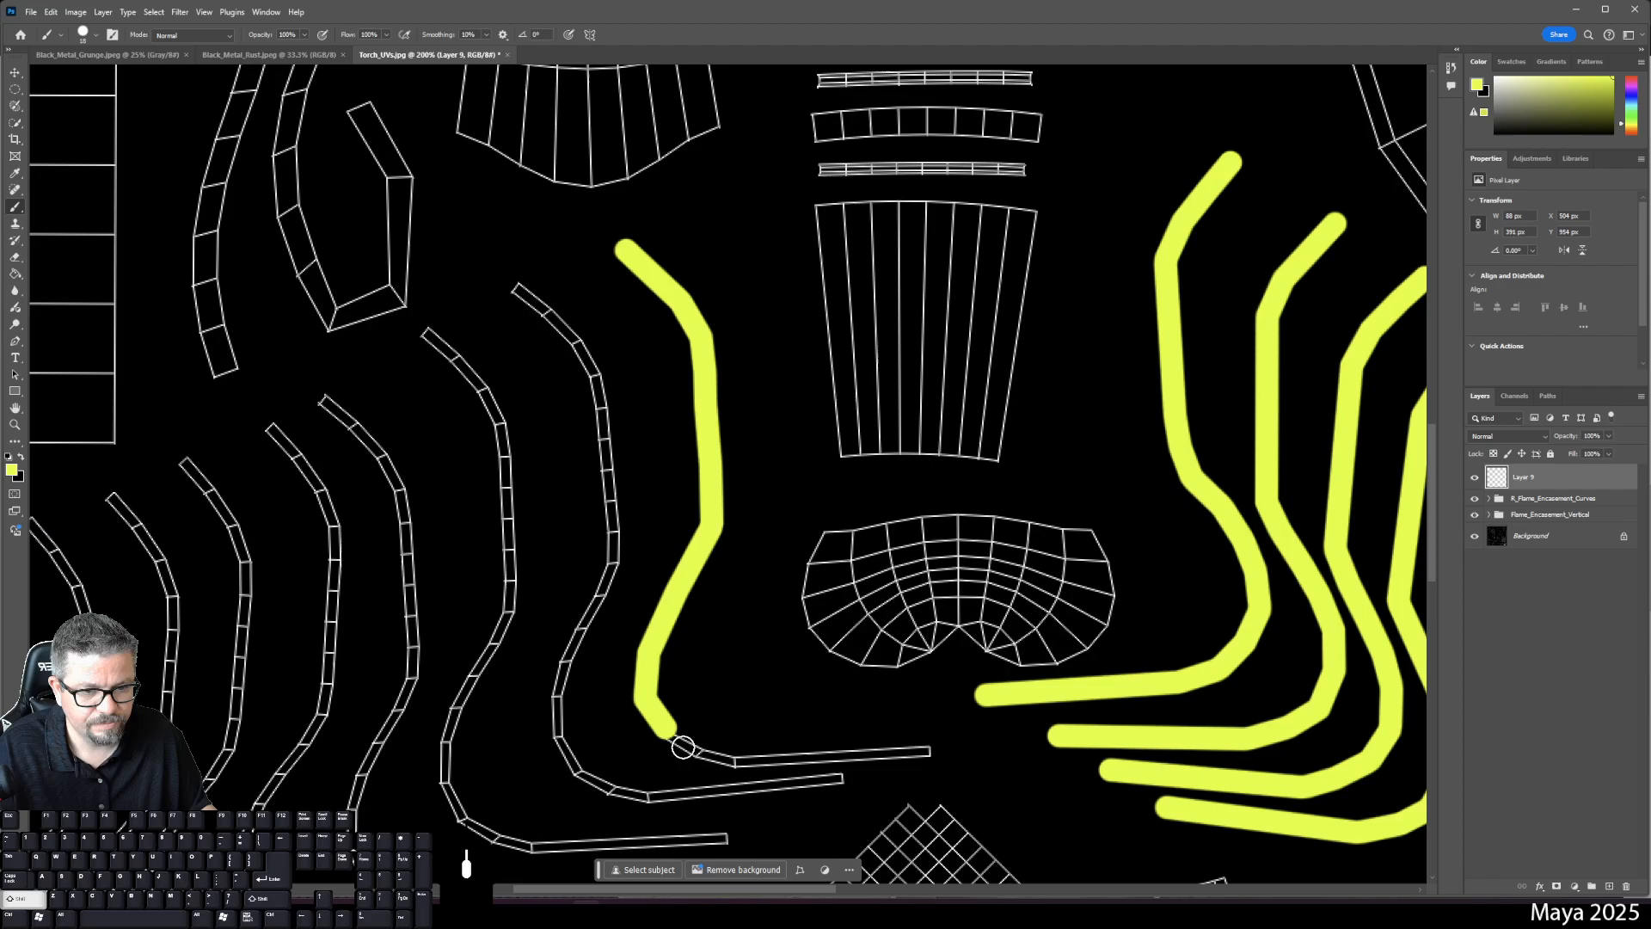
left_click(698, 753, "shift")
left_click(736, 762, "shift")
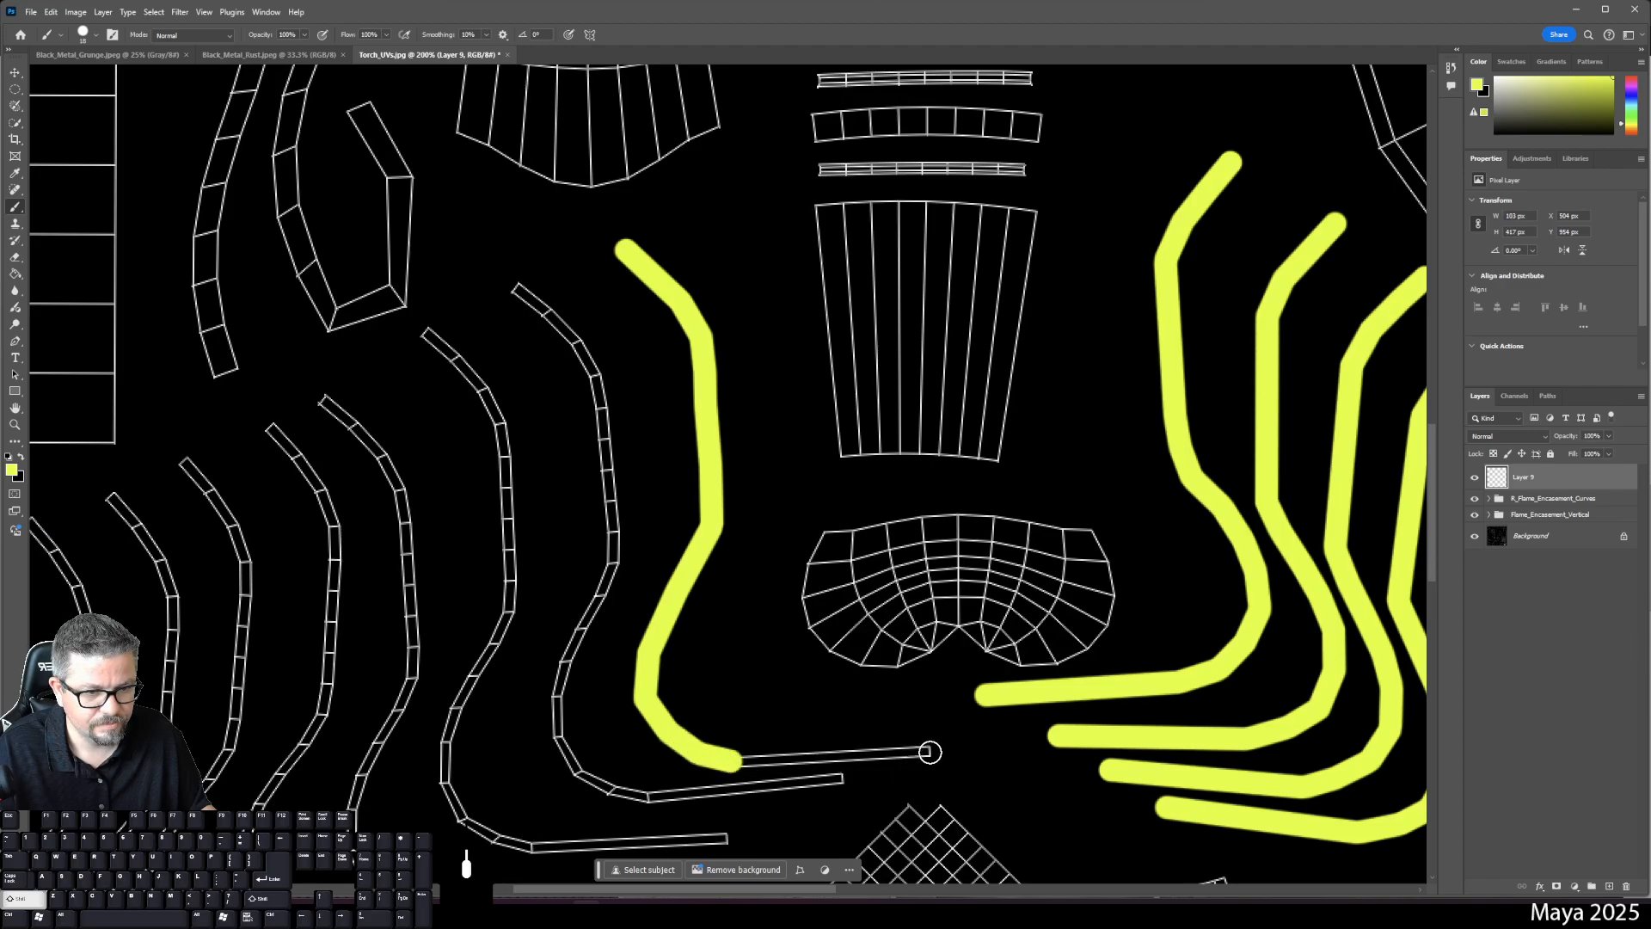
left_click(931, 750, "shift")
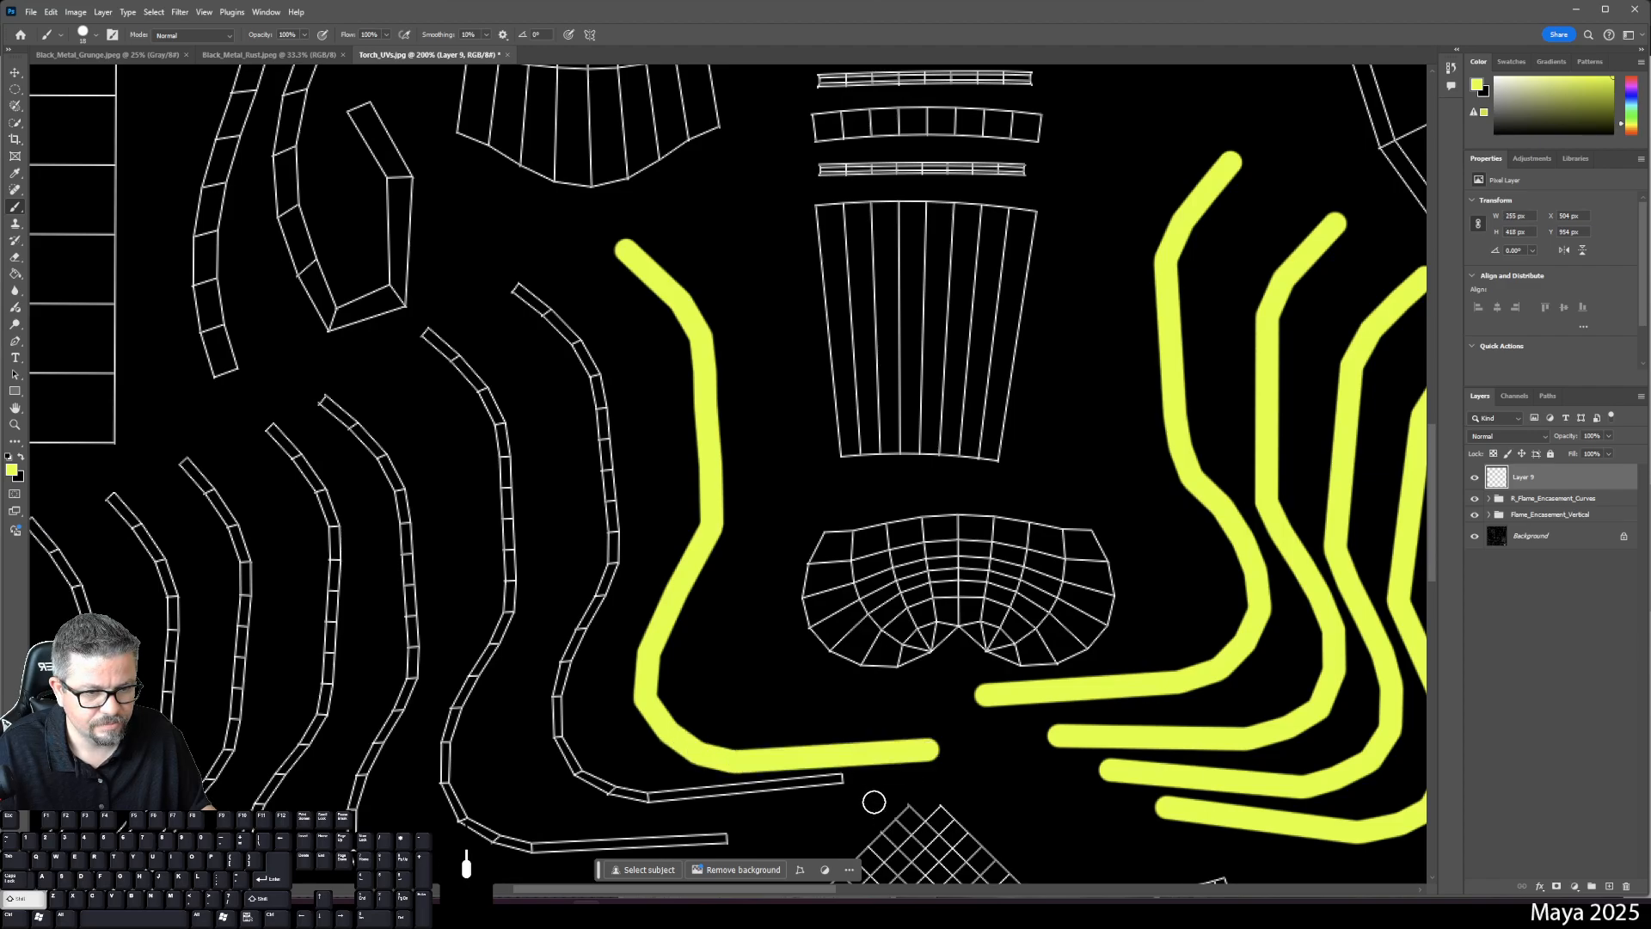
- On new Layer 10, trace a yellow stroke up the next curved strip from bottom to top
left_click(1608, 887)
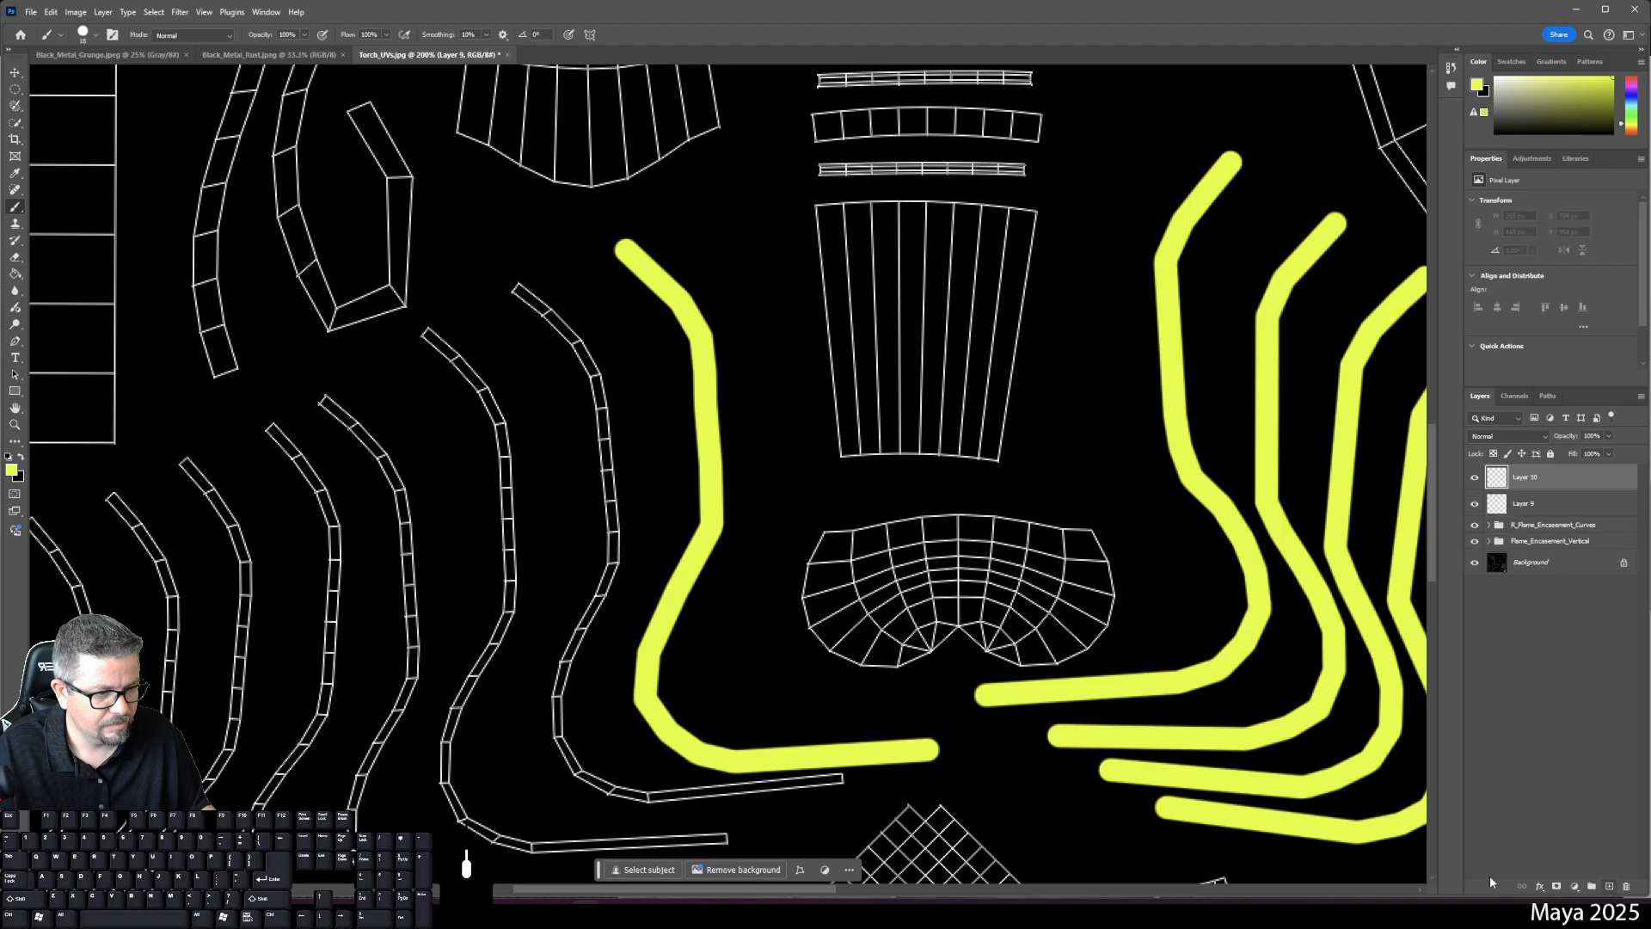
left_click(841, 780)
left_click(650, 797, "shift")
left_click(617, 787, "shift")
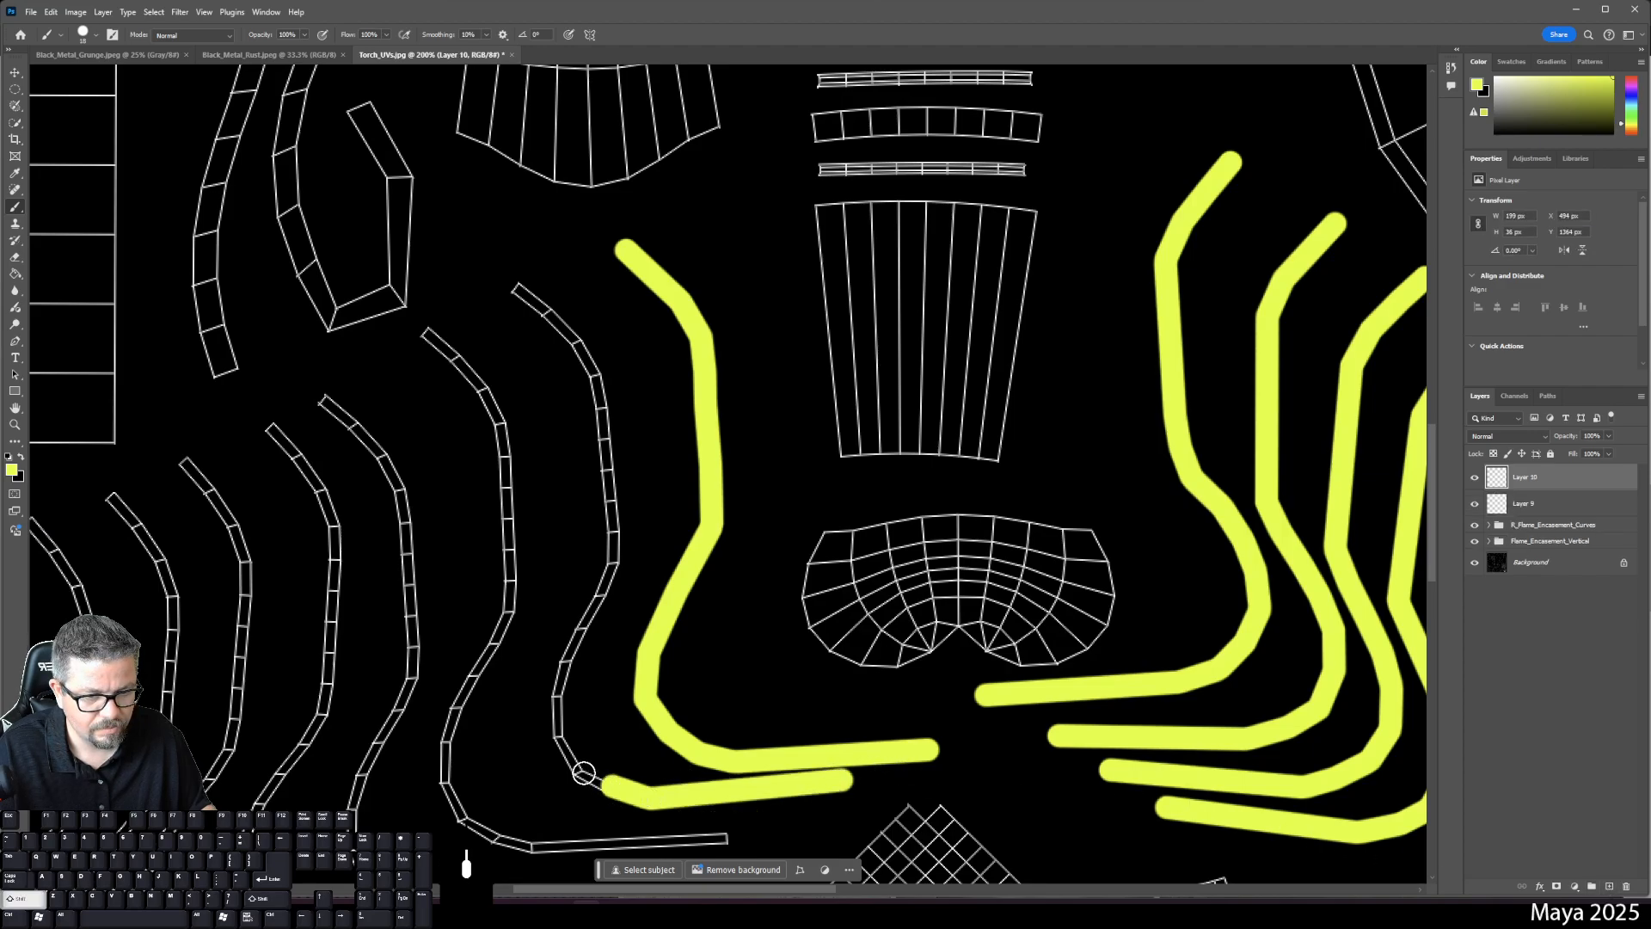
left_click(578, 771, "shift")
left_click(562, 735, "shift")
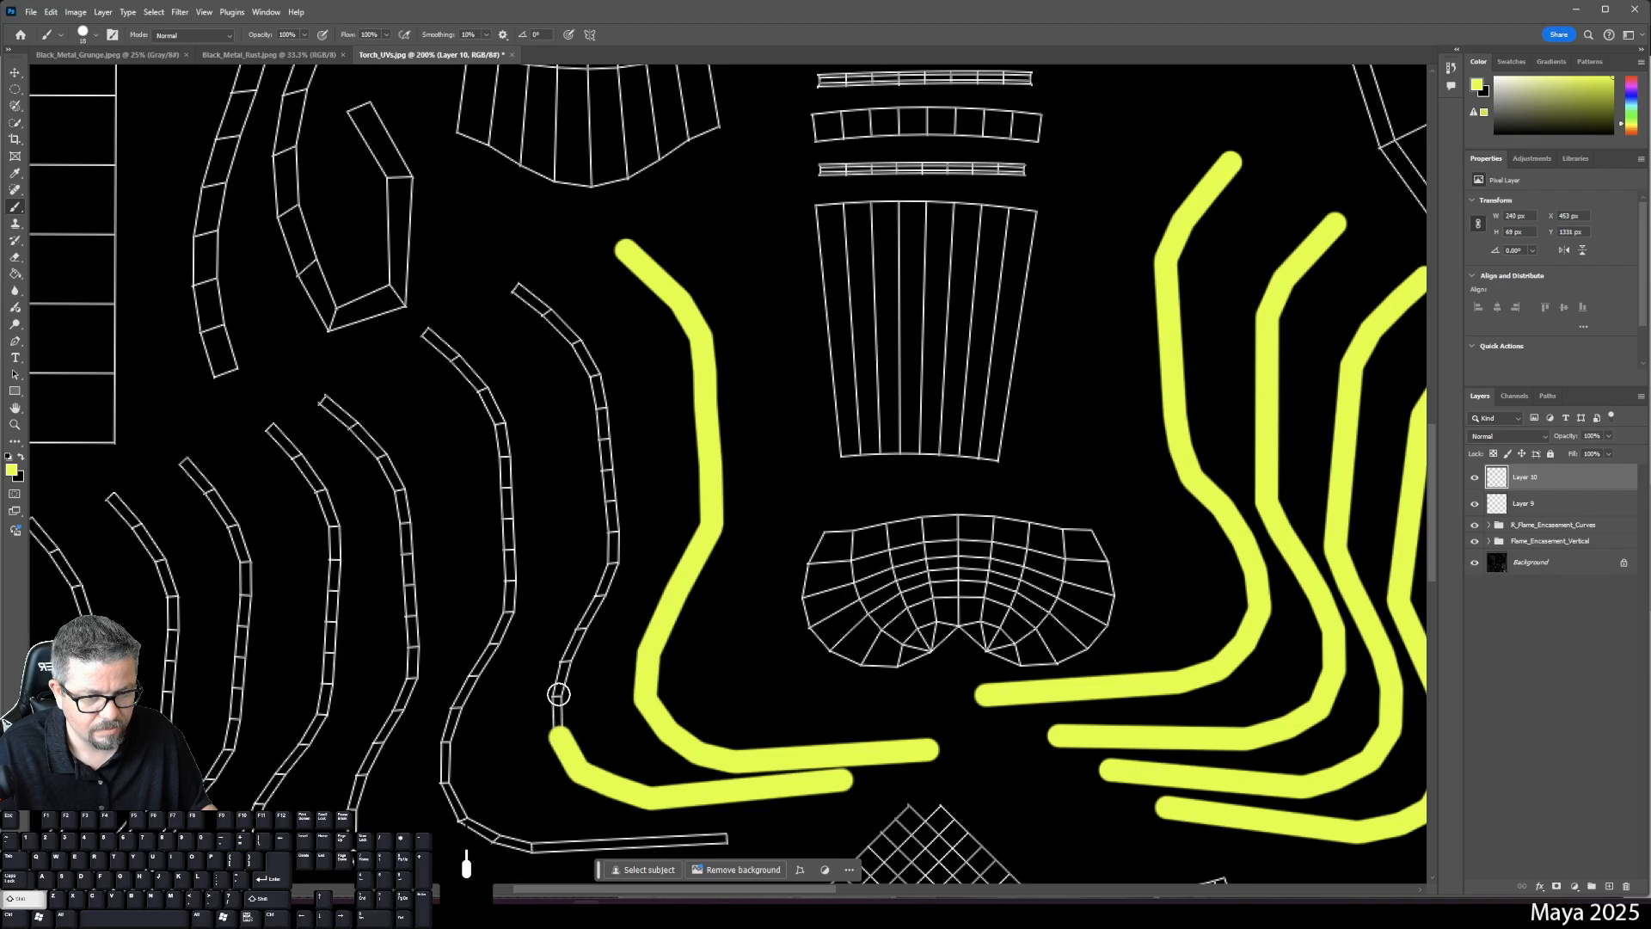
left_click(556, 689, "shift")
left_click(567, 660, "shift")
left_click(593, 617, "shift")
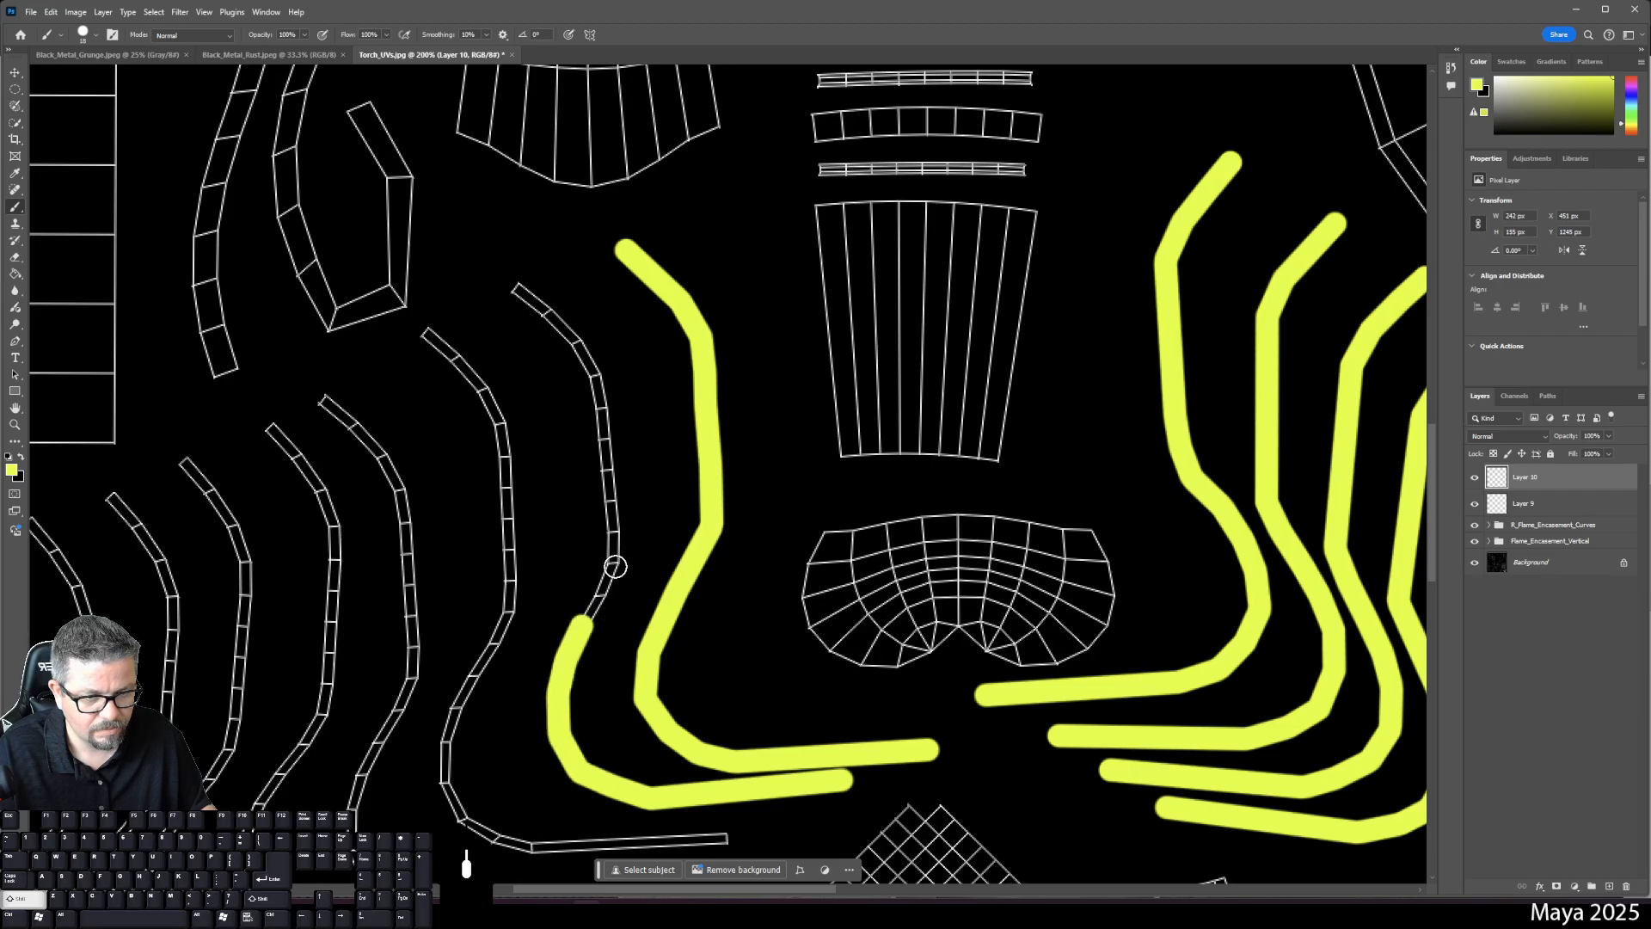
left_click(614, 562, "shift")
left_click(591, 368, "shift")
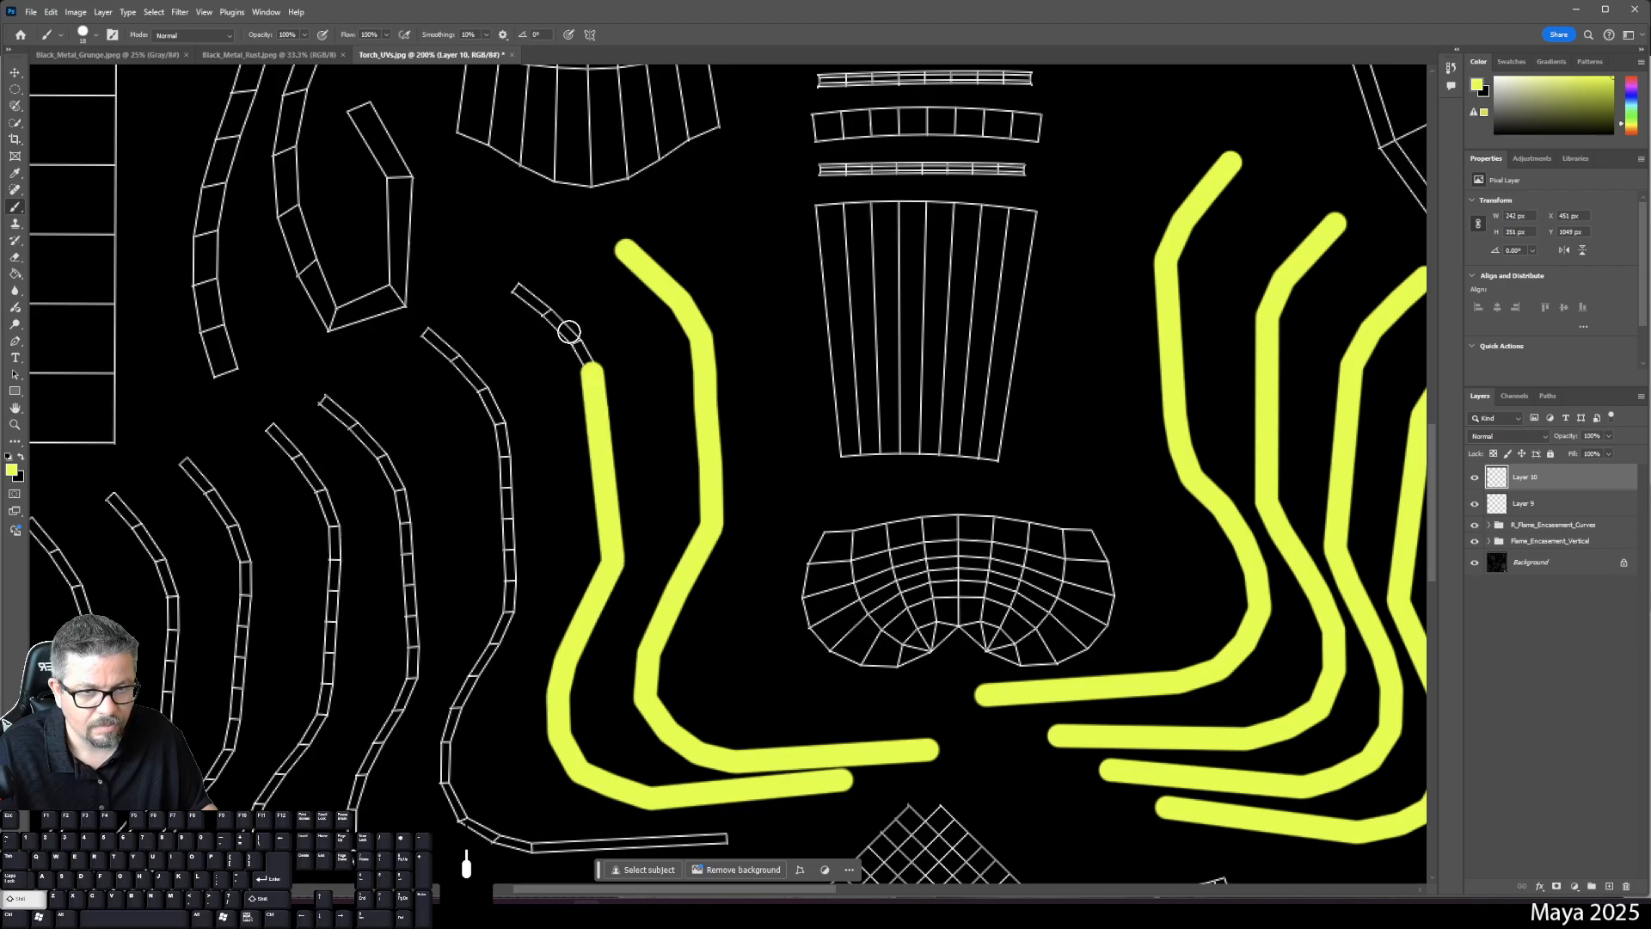
left_click(574, 337, "shift")
left_click(545, 313, "shift")
left_click(516, 286, "shift")
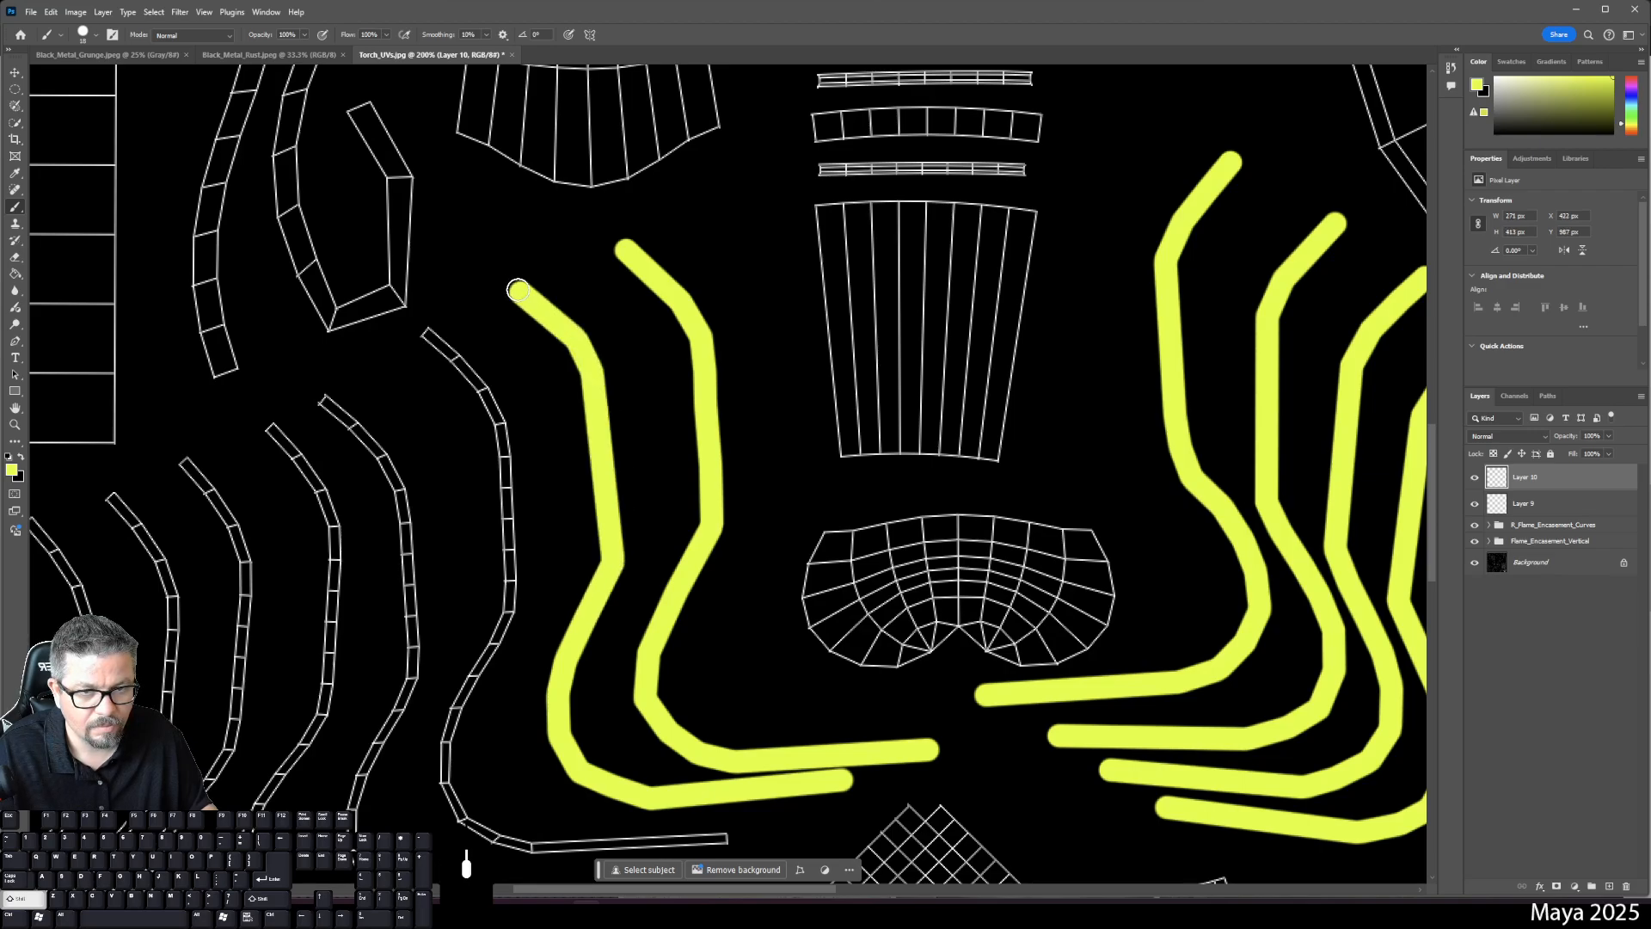
- On new Layer 11, trace a yellow stroke down the third curved strip to its bottom end
left_click(1609, 885)
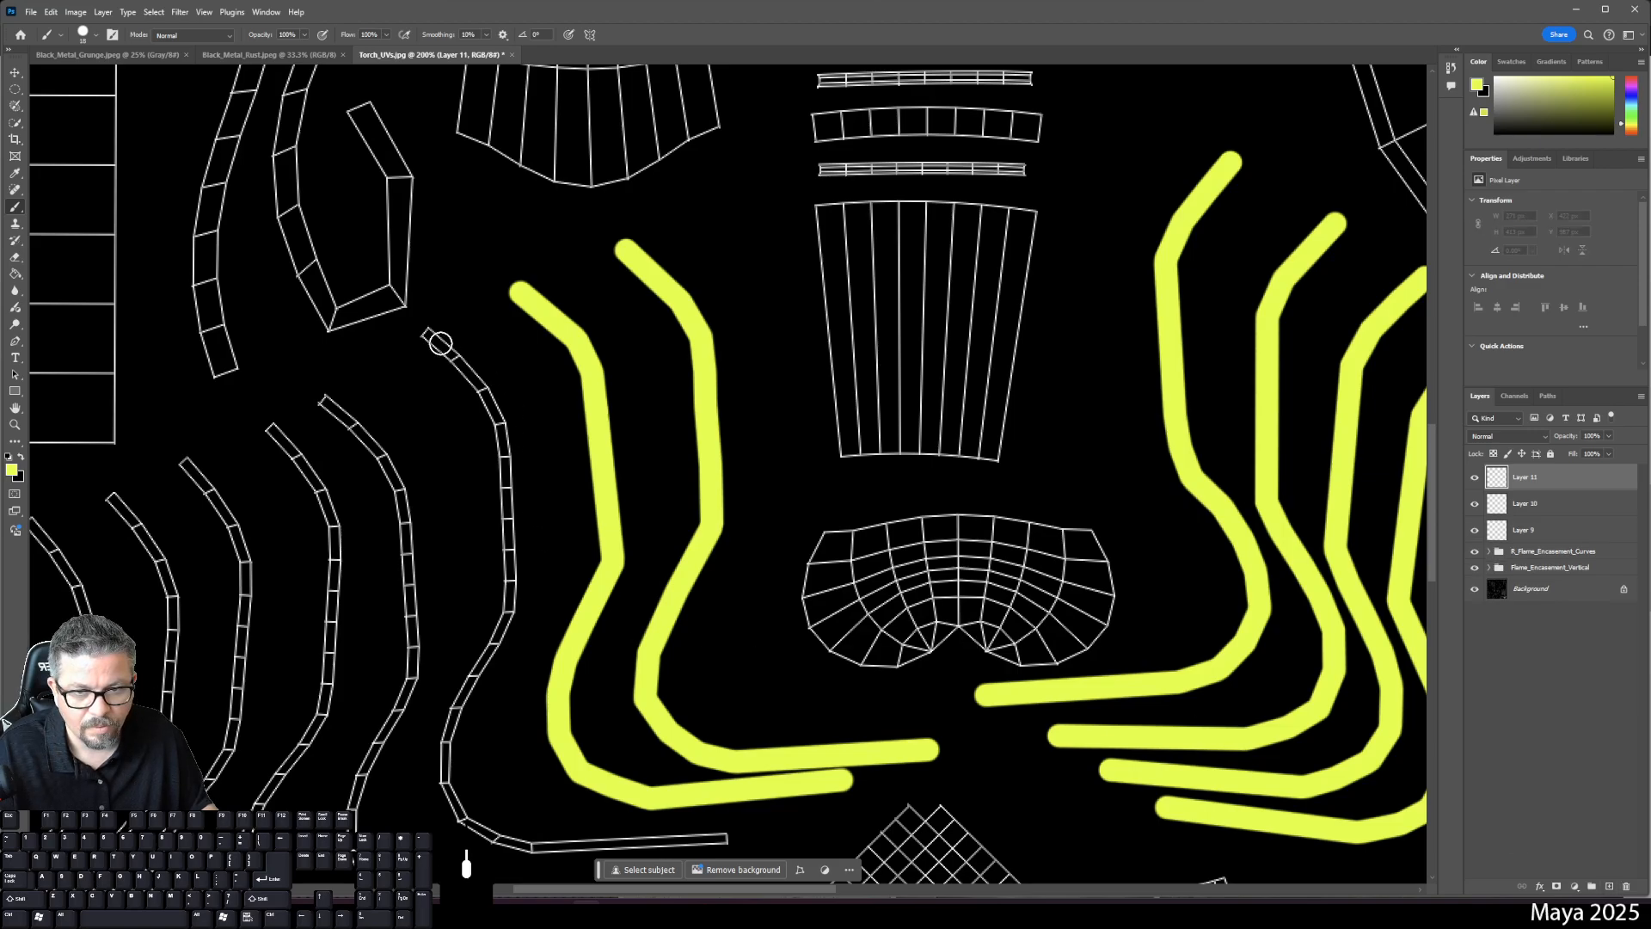
left_click(426, 333)
left_click(481, 387, "shift")
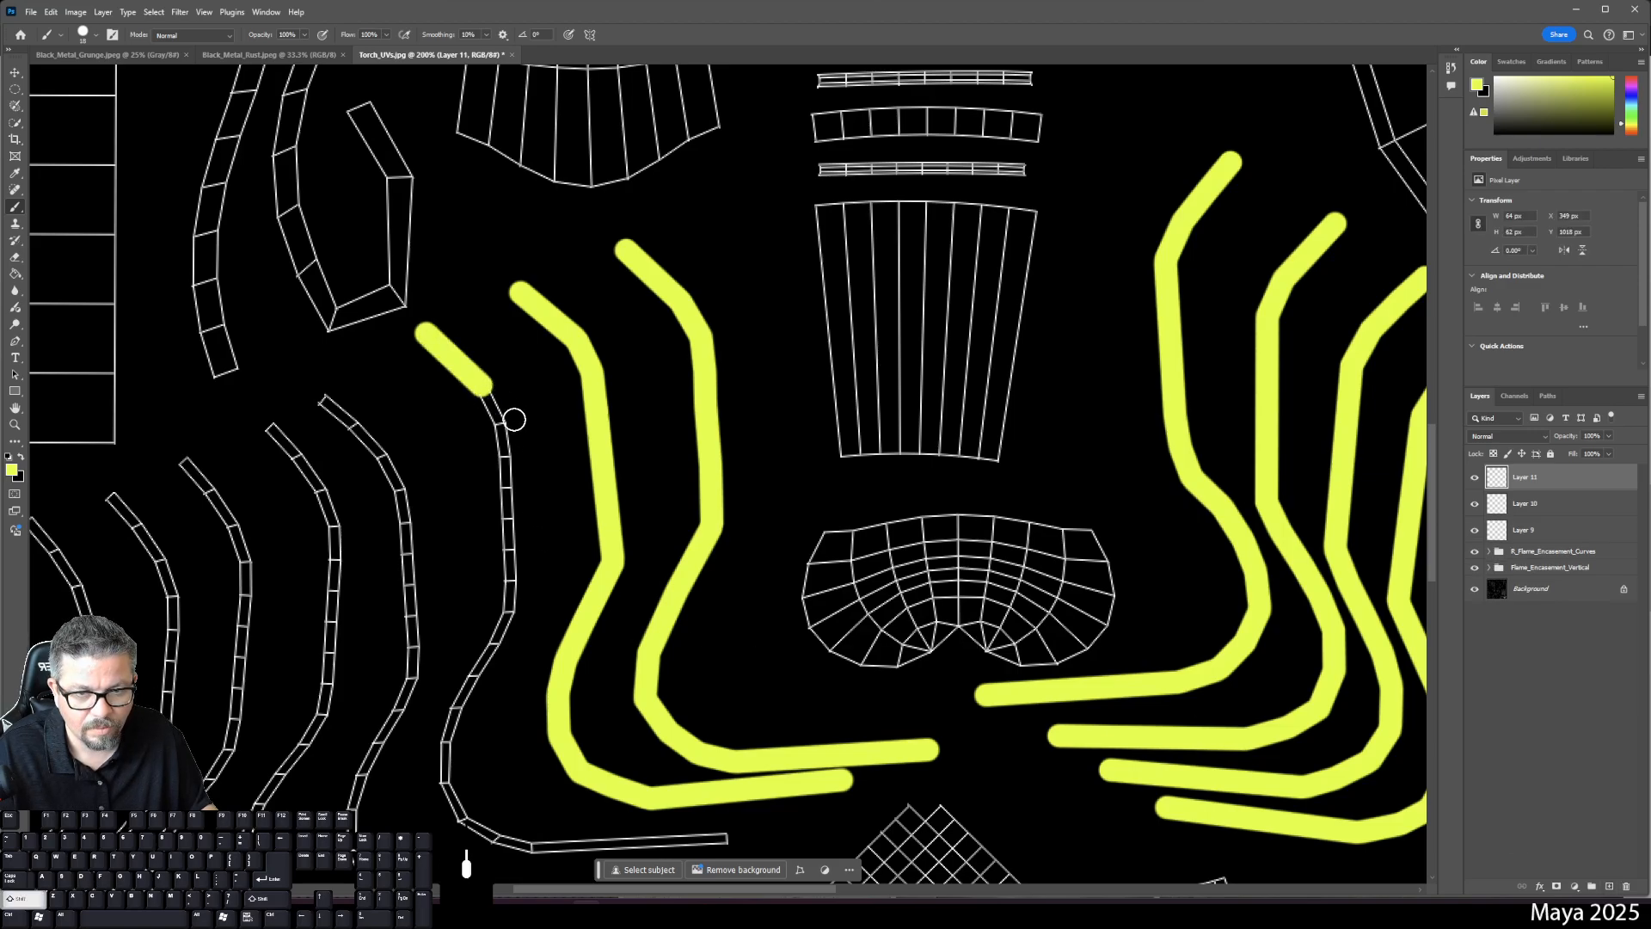
left_click(503, 425, "shift")
left_click(508, 608, "shift")
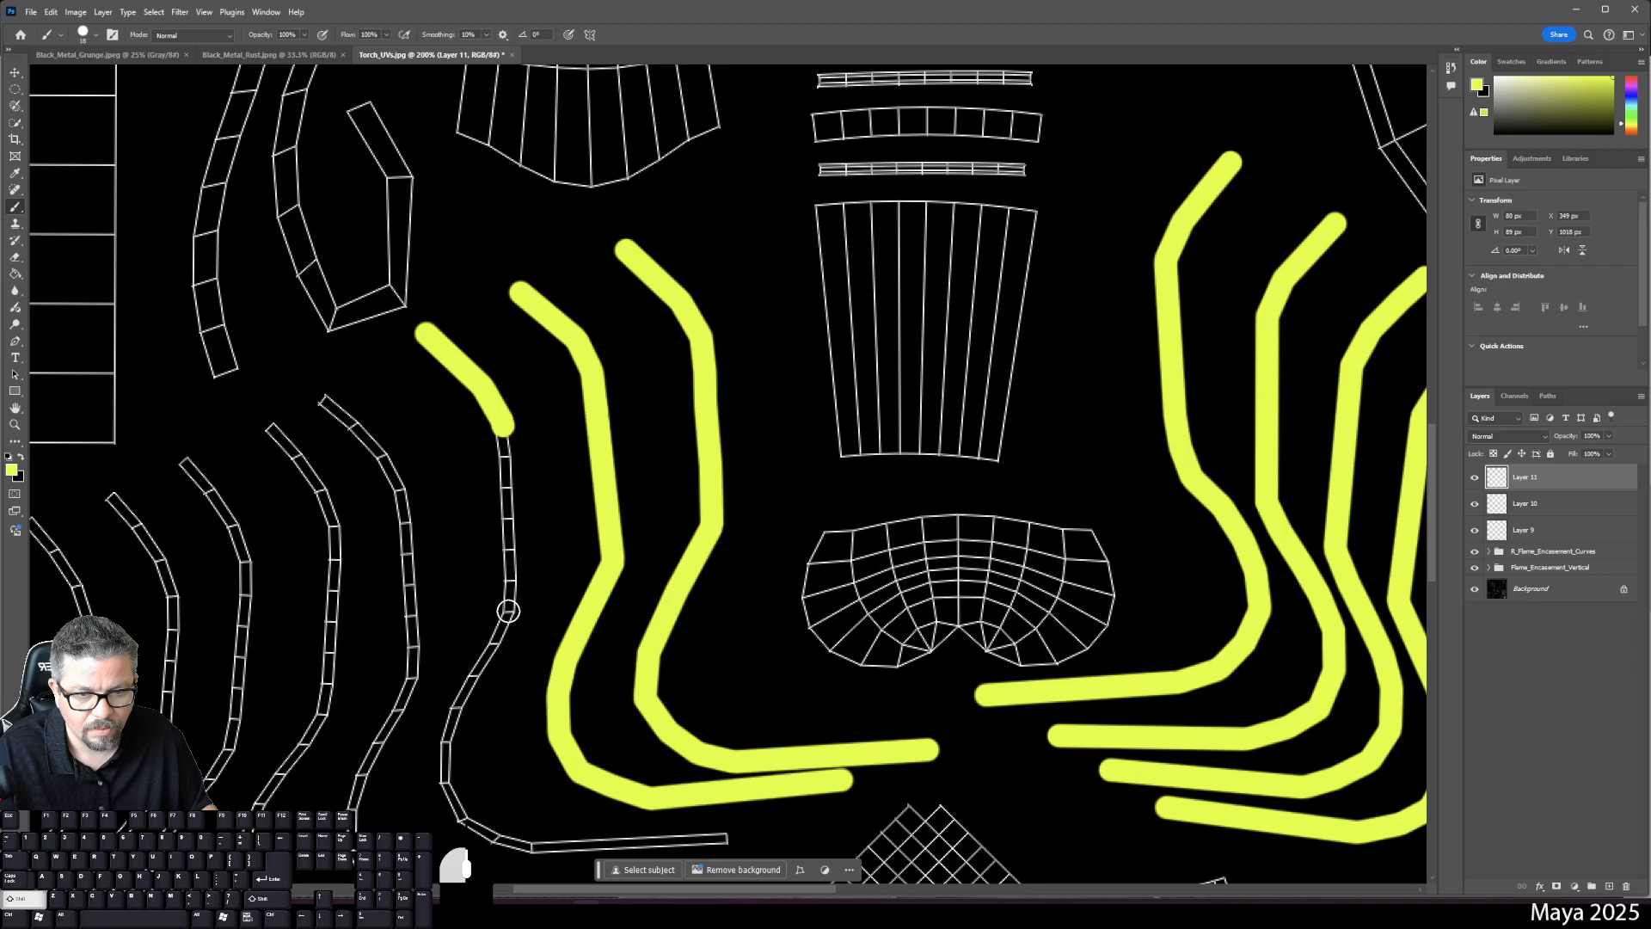
left_click(495, 647, "shift")
left_click(473, 675, "shift")
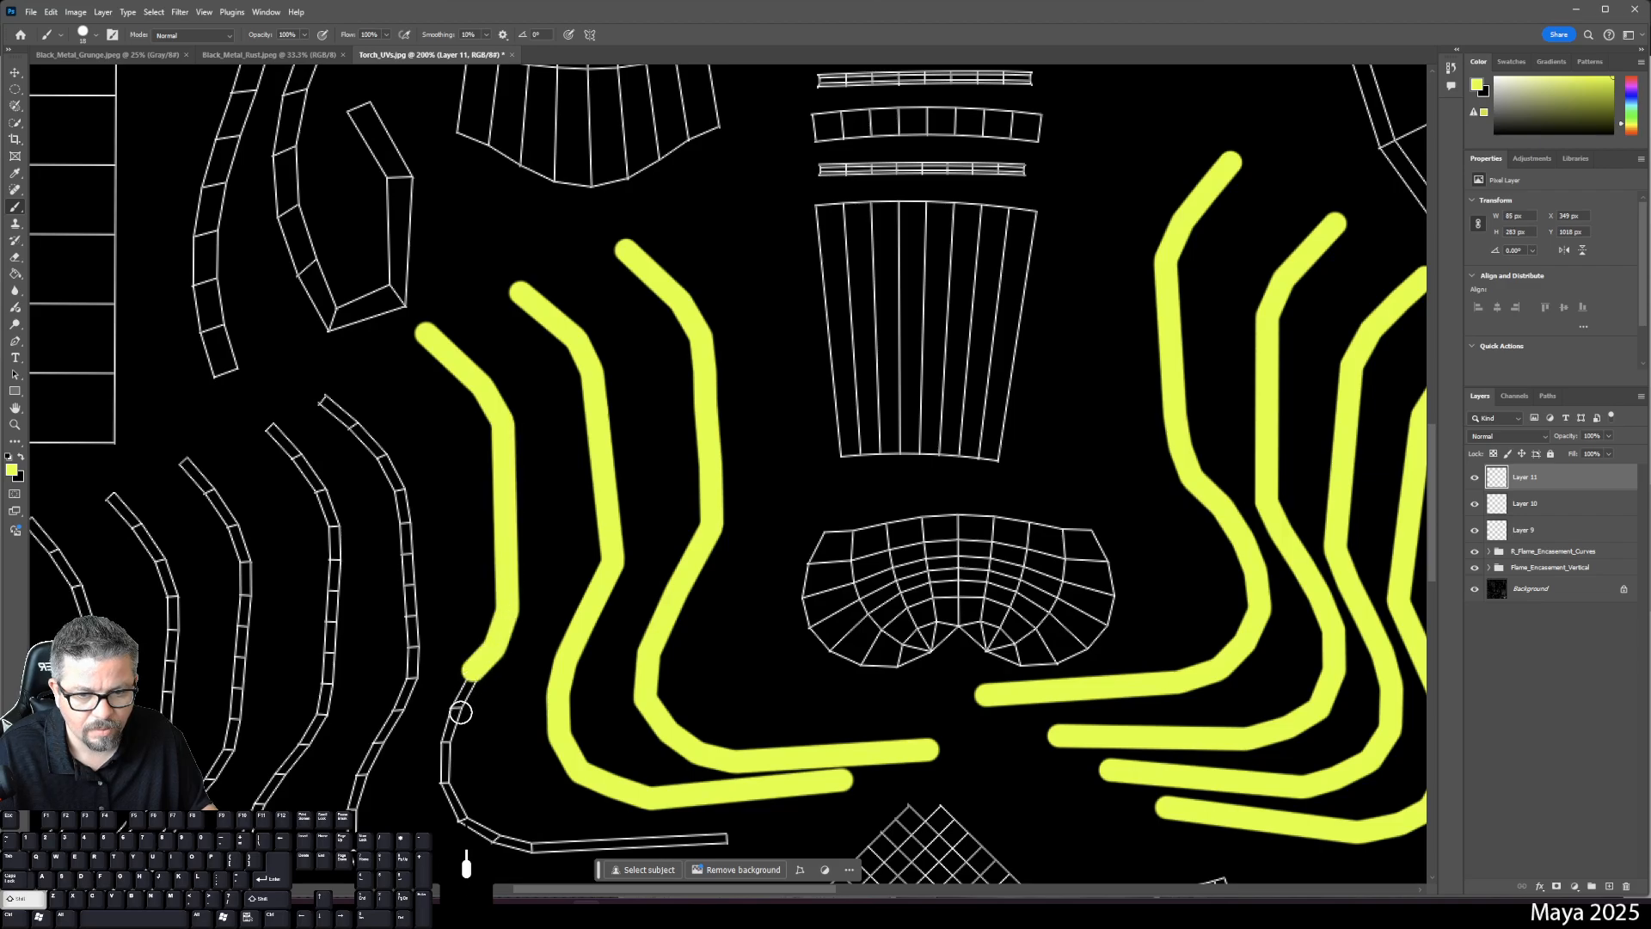
left_click(462, 710, "shift")
left_click(448, 741, "shift")
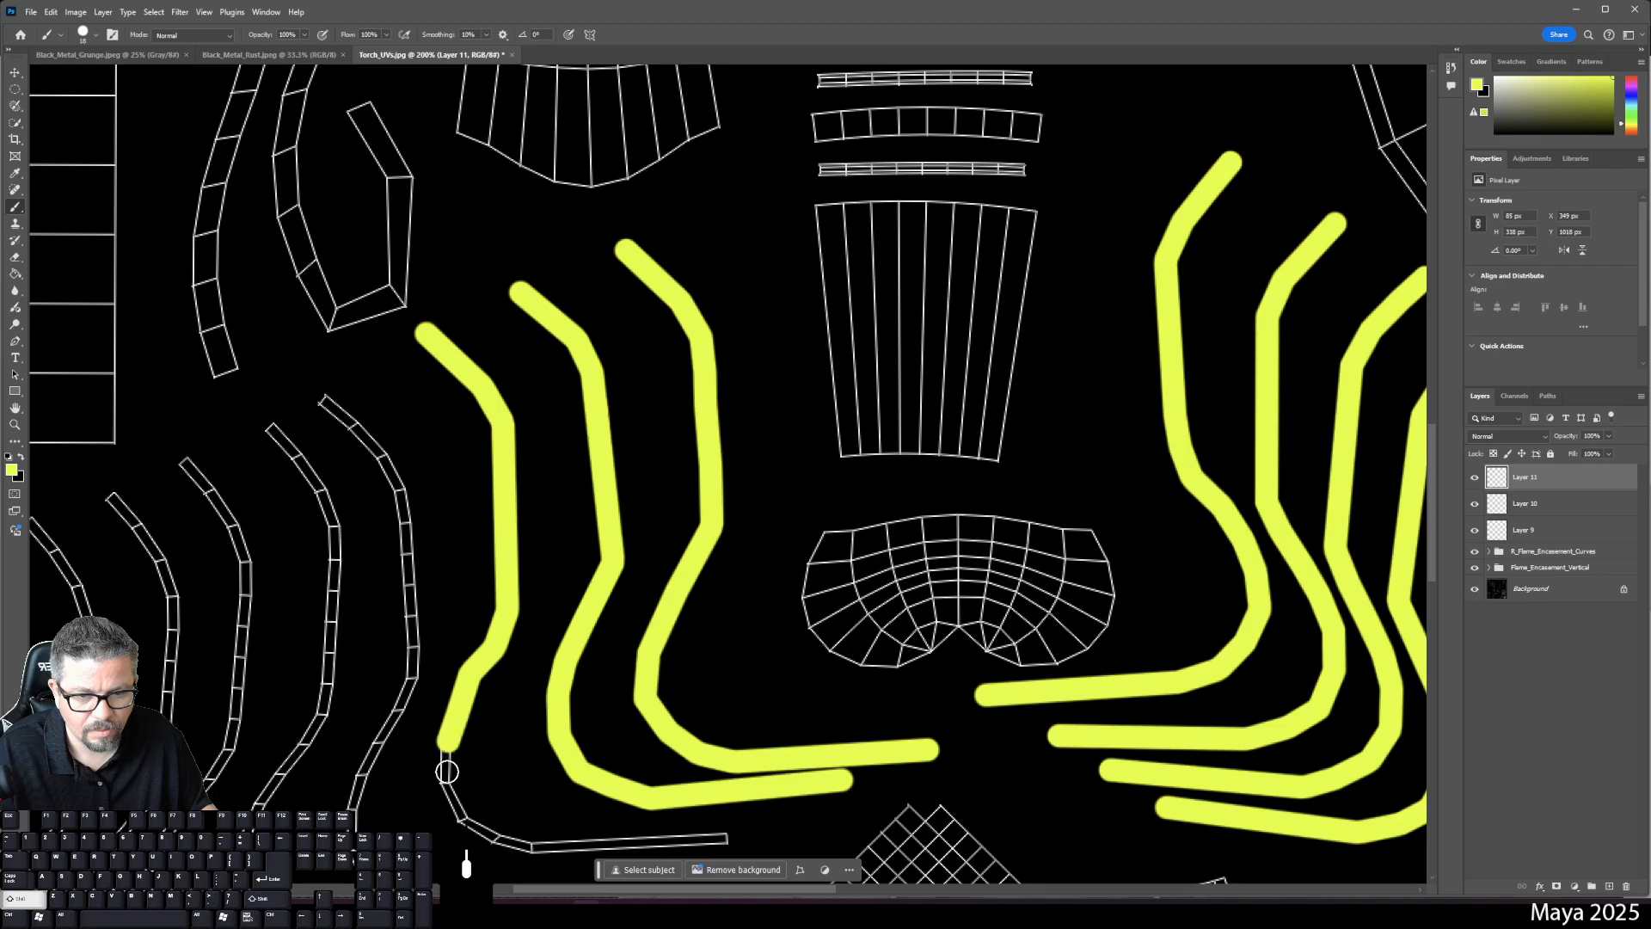
left_click(444, 782, "shift")
left_click(461, 818, "shift")
left_click(499, 841, "shift")
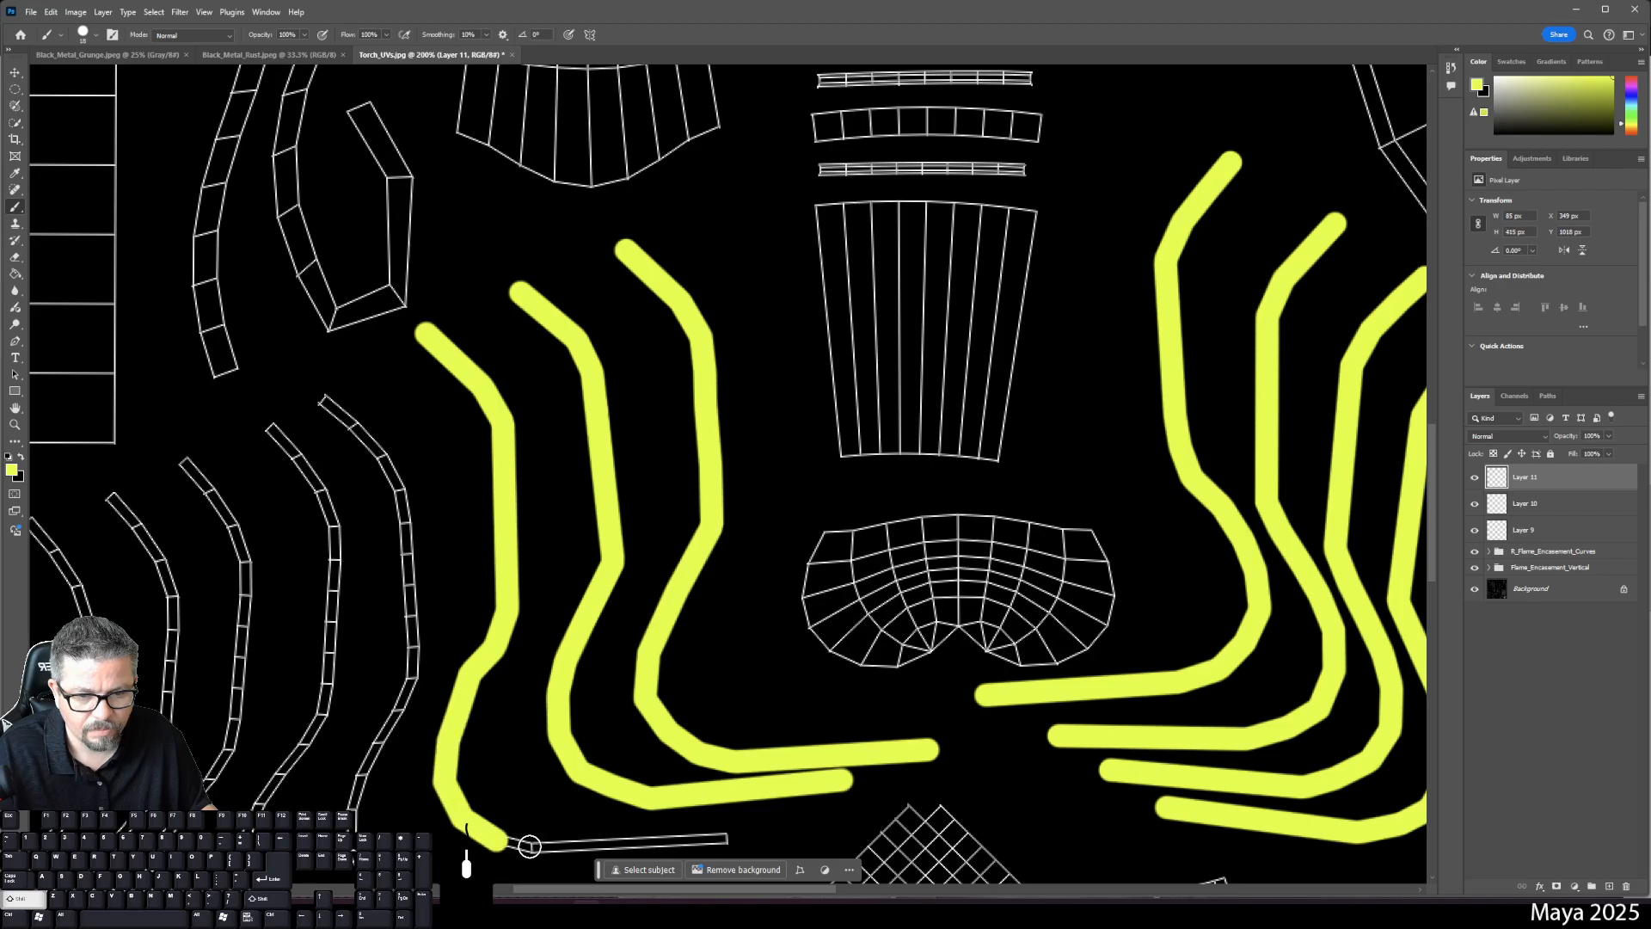
left_click(529, 846, "shift")
left_click(722, 839, "shift")
left_click_drag(671, 753, 811, 619)
- On new Layer 12, paint a yellow strip down the next curved shell and along its bottom
left_click(1609, 886)
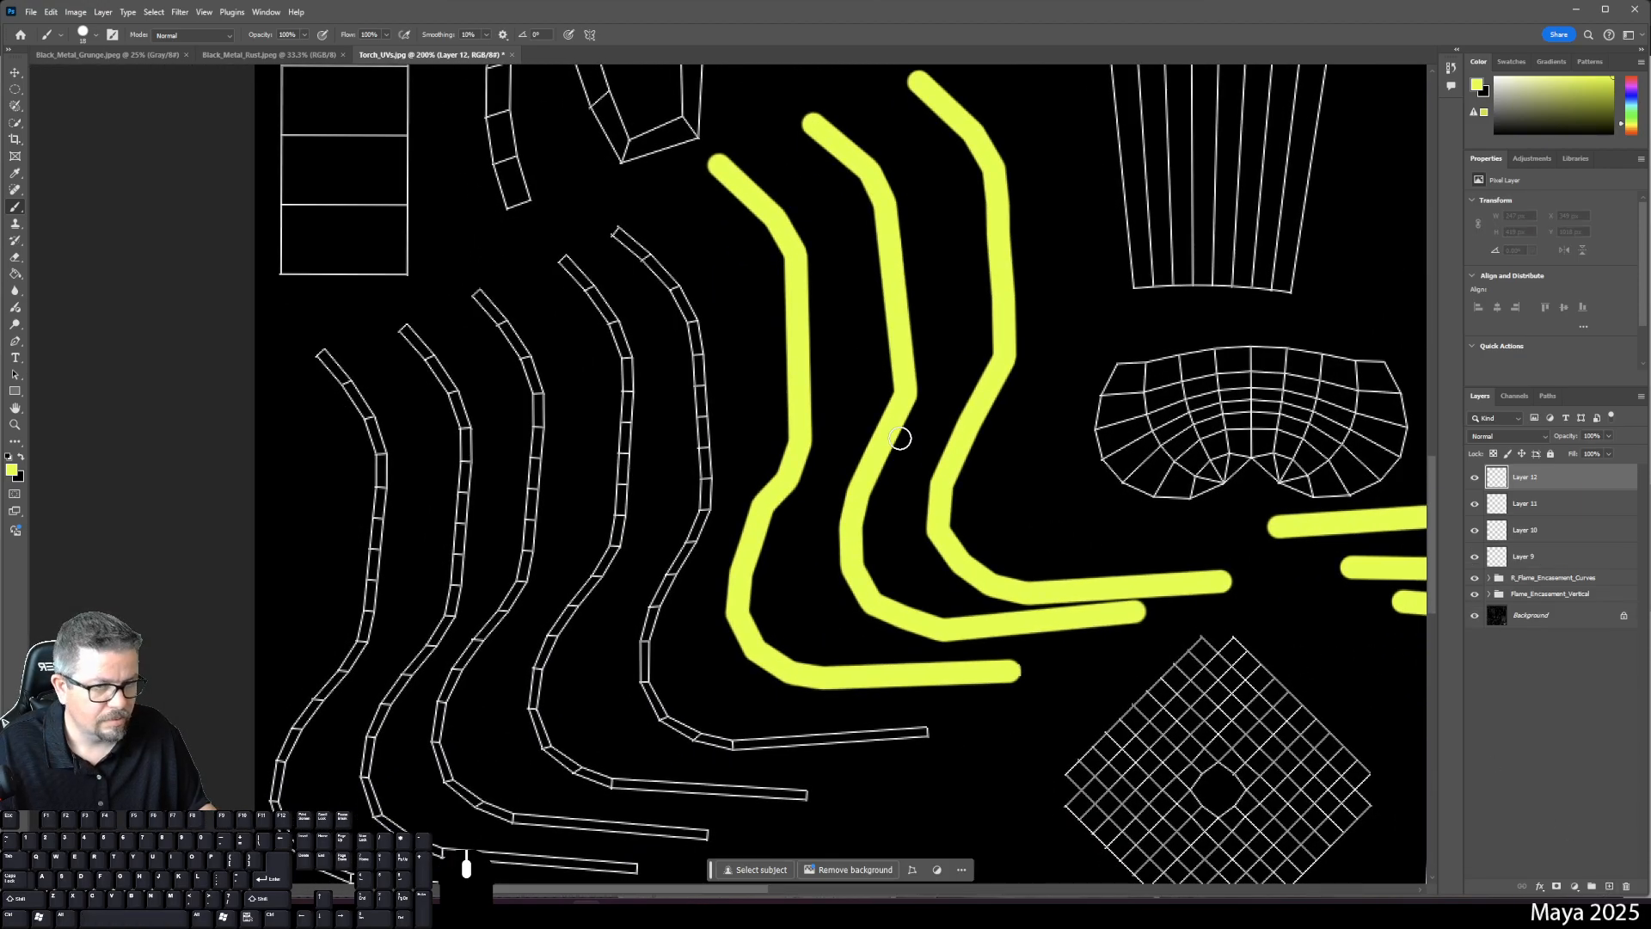
left_click(613, 233)
left_click(679, 297, "shift")
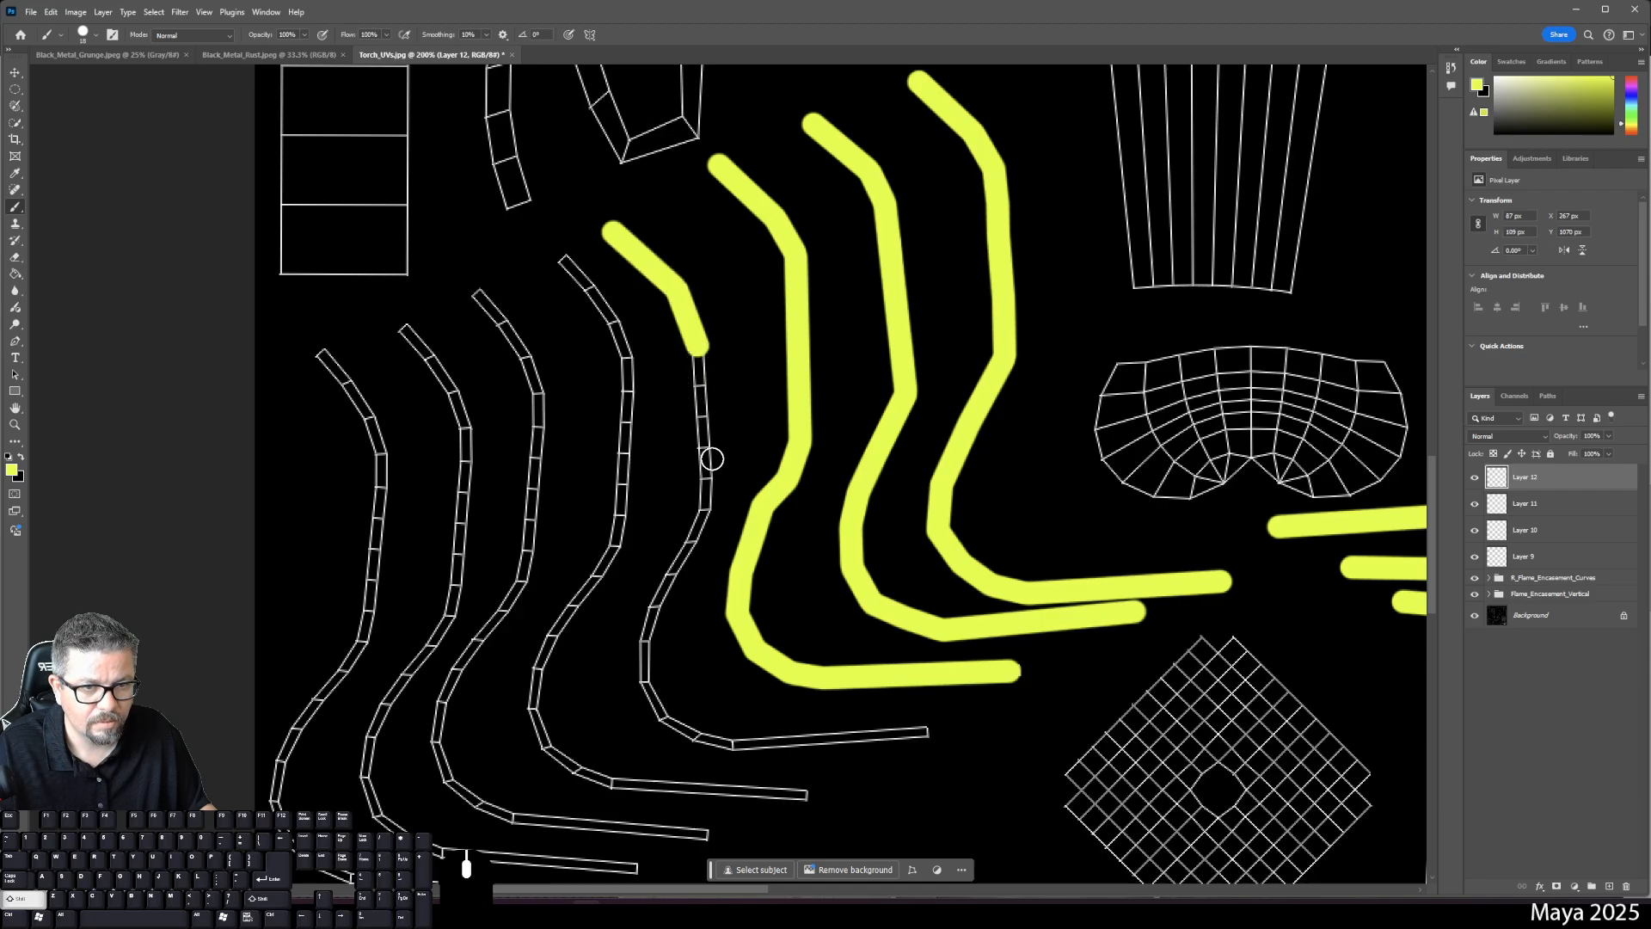
left_click(702, 505, "shift")
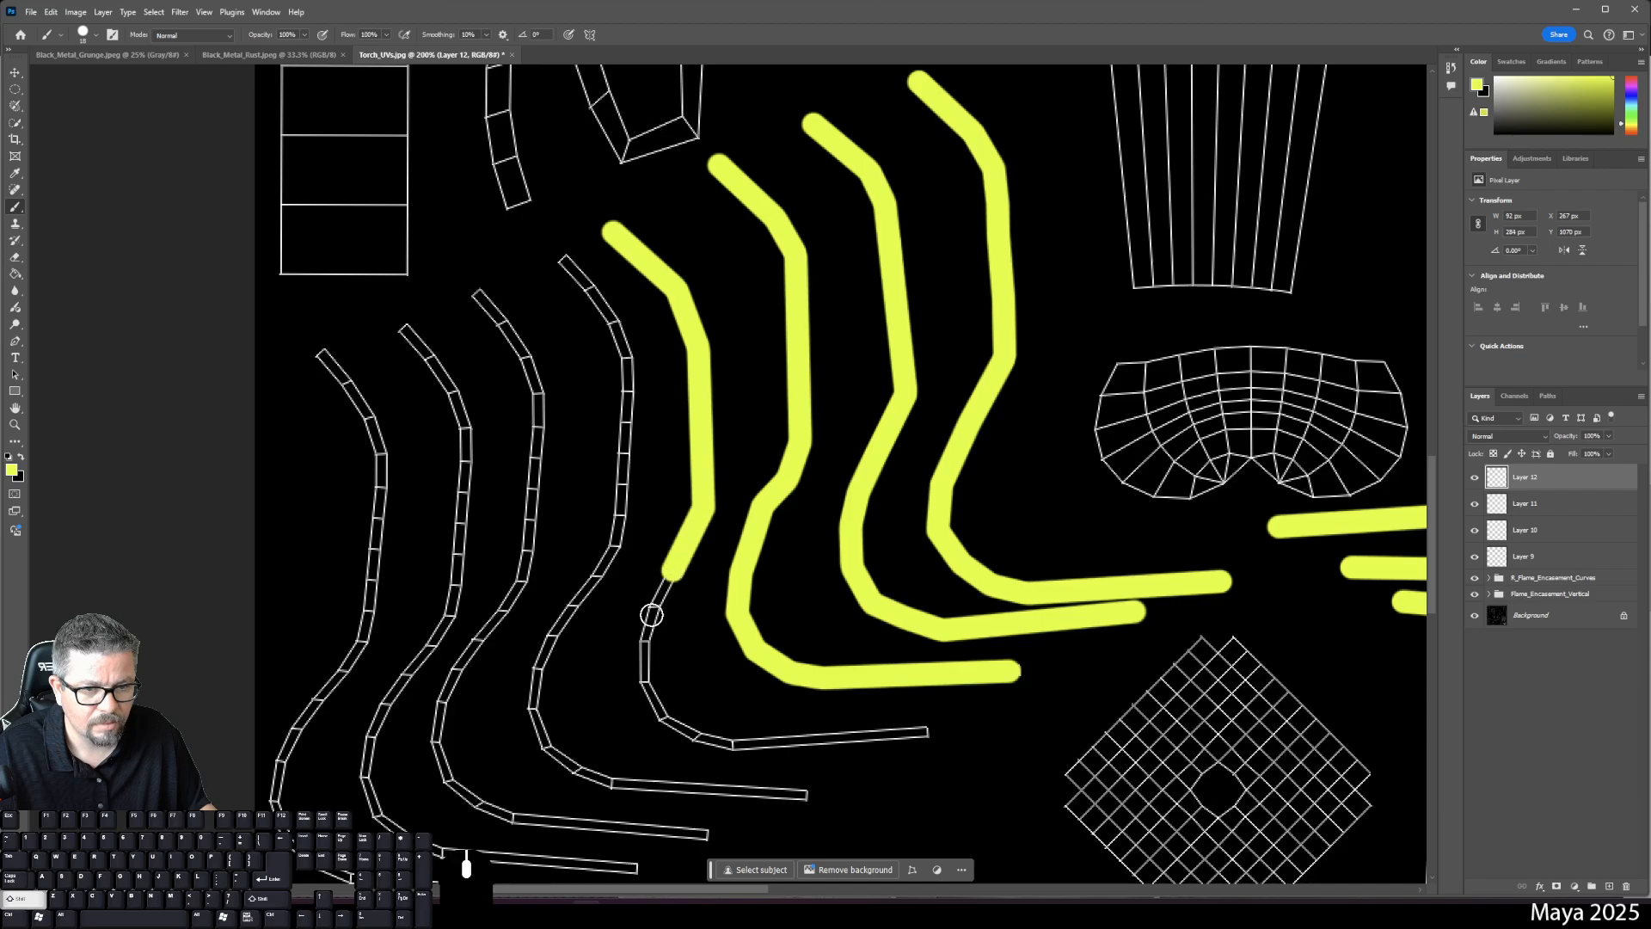
left_click(640, 637, "shift")
left_click(642, 683, "shift")
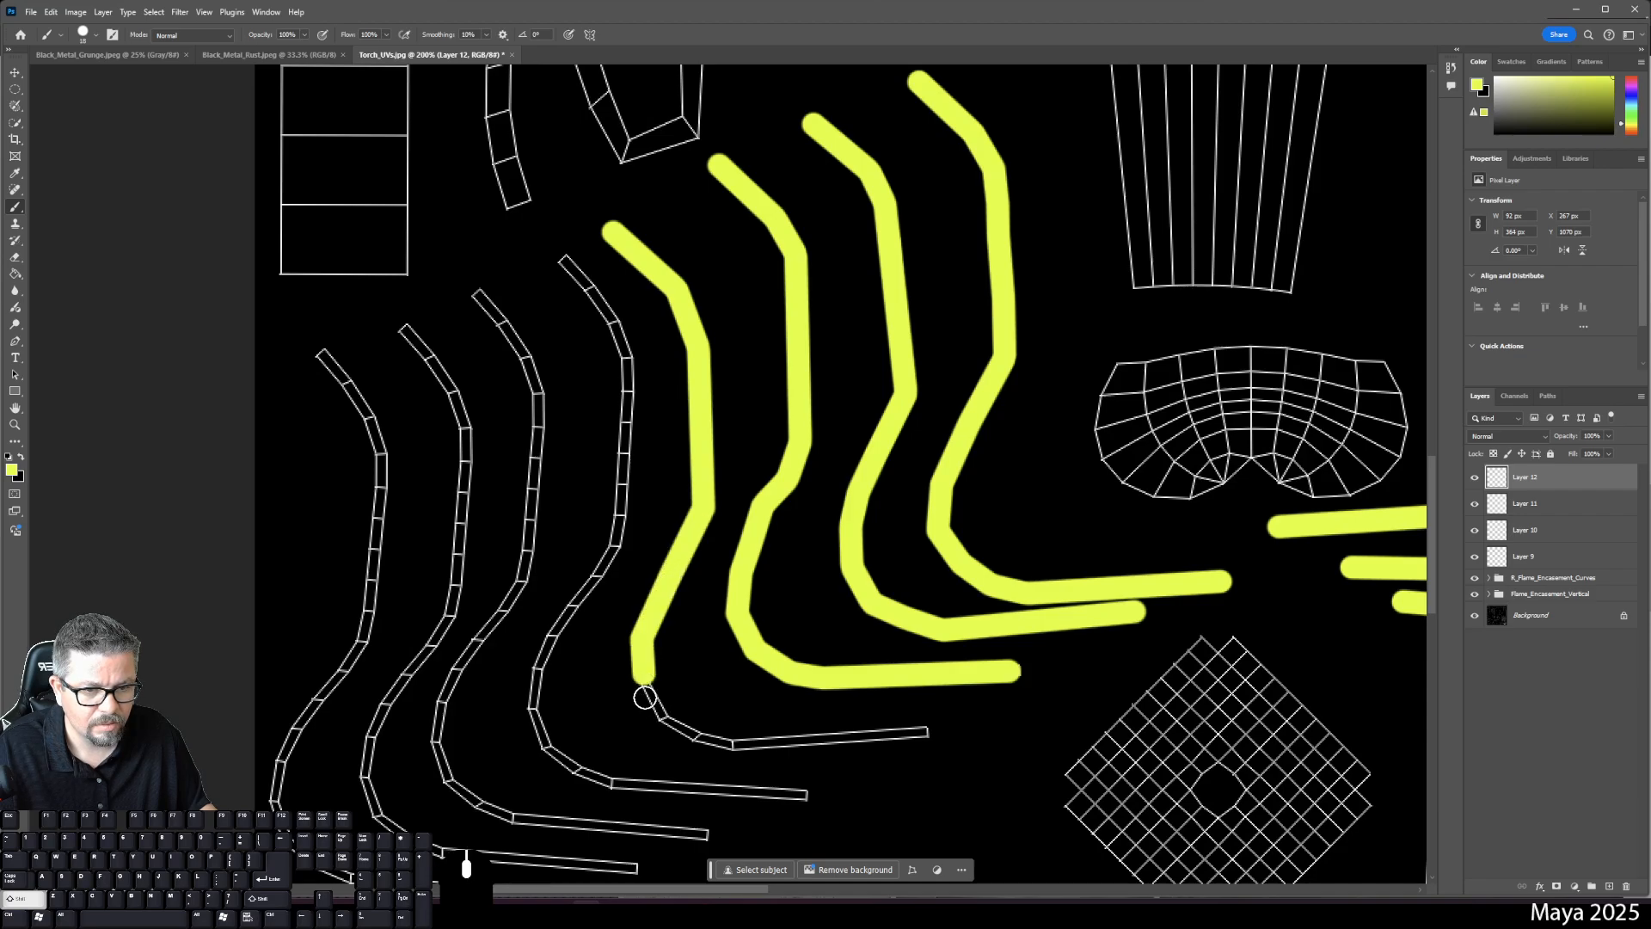
left_click(684, 731, "shift")
left_click(698, 739, "shift")
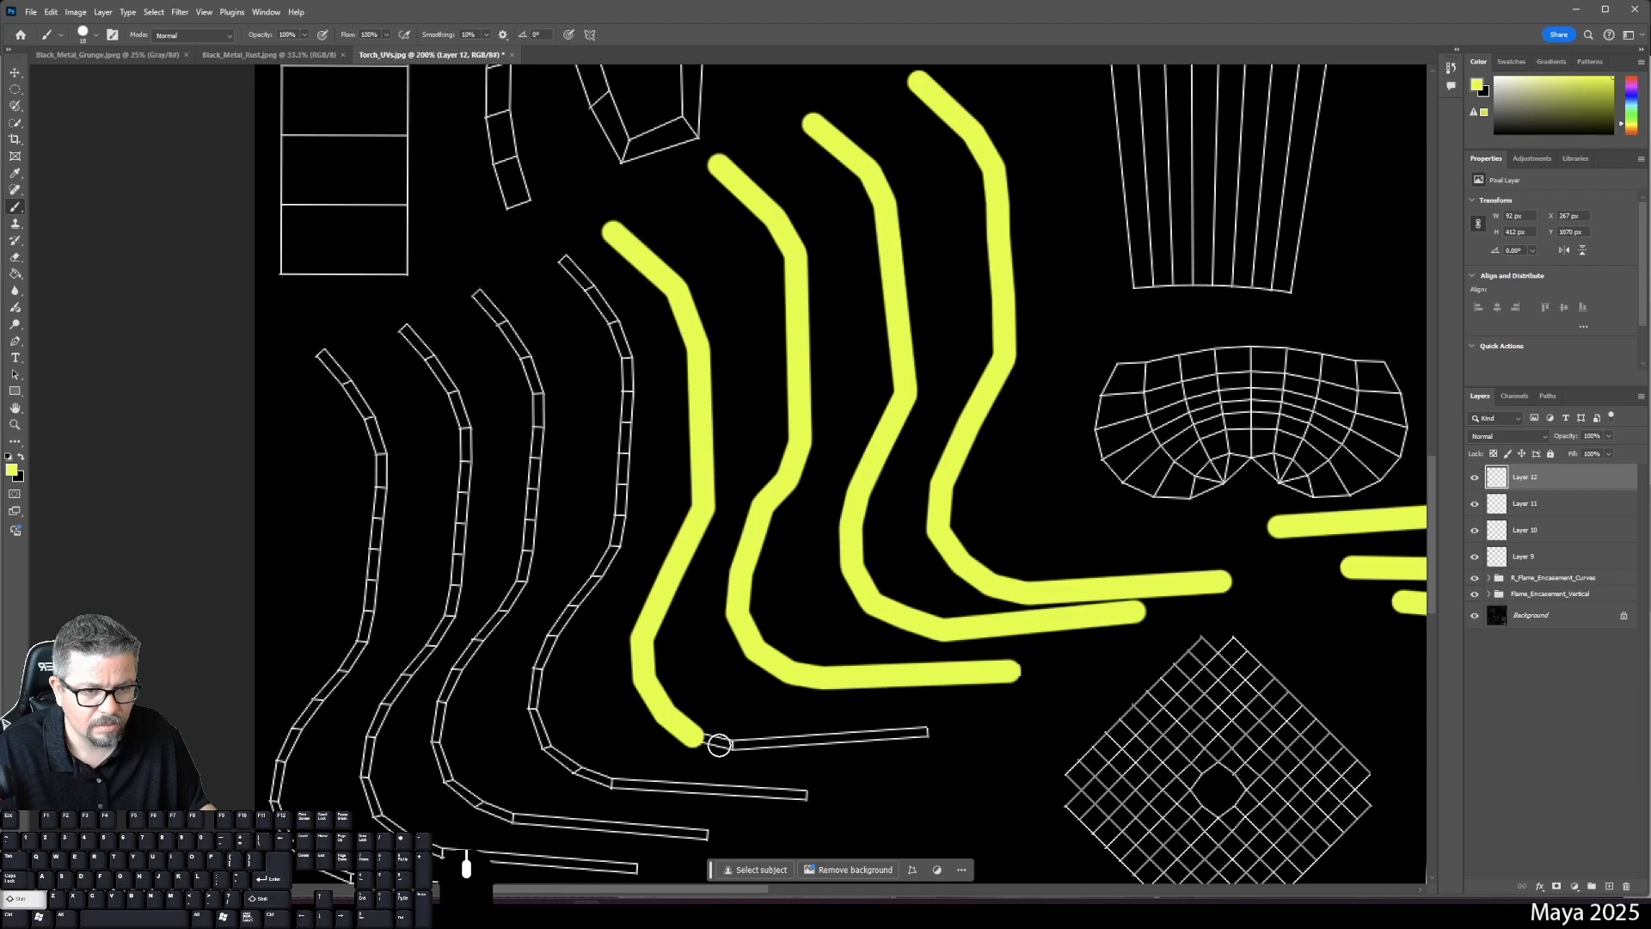
left_click(734, 745, "shift")
left_click(926, 738, "shift")
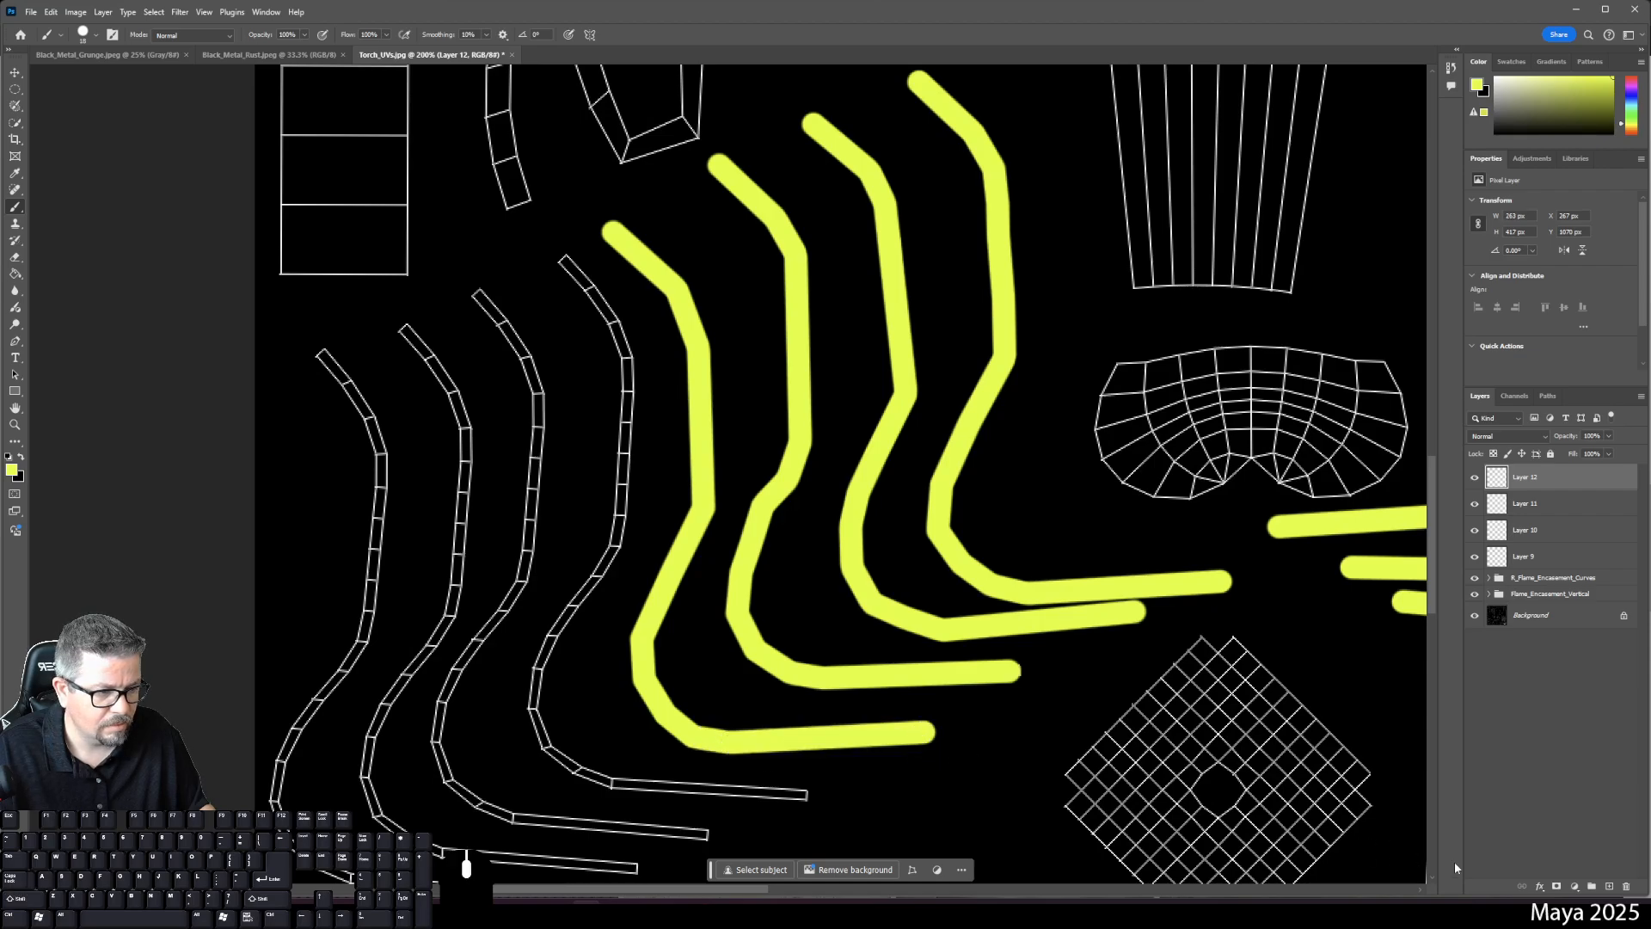
- On new Layer 13, paint a yellow strip down the following curved shell, correcting its first section
left_click(1612, 886)
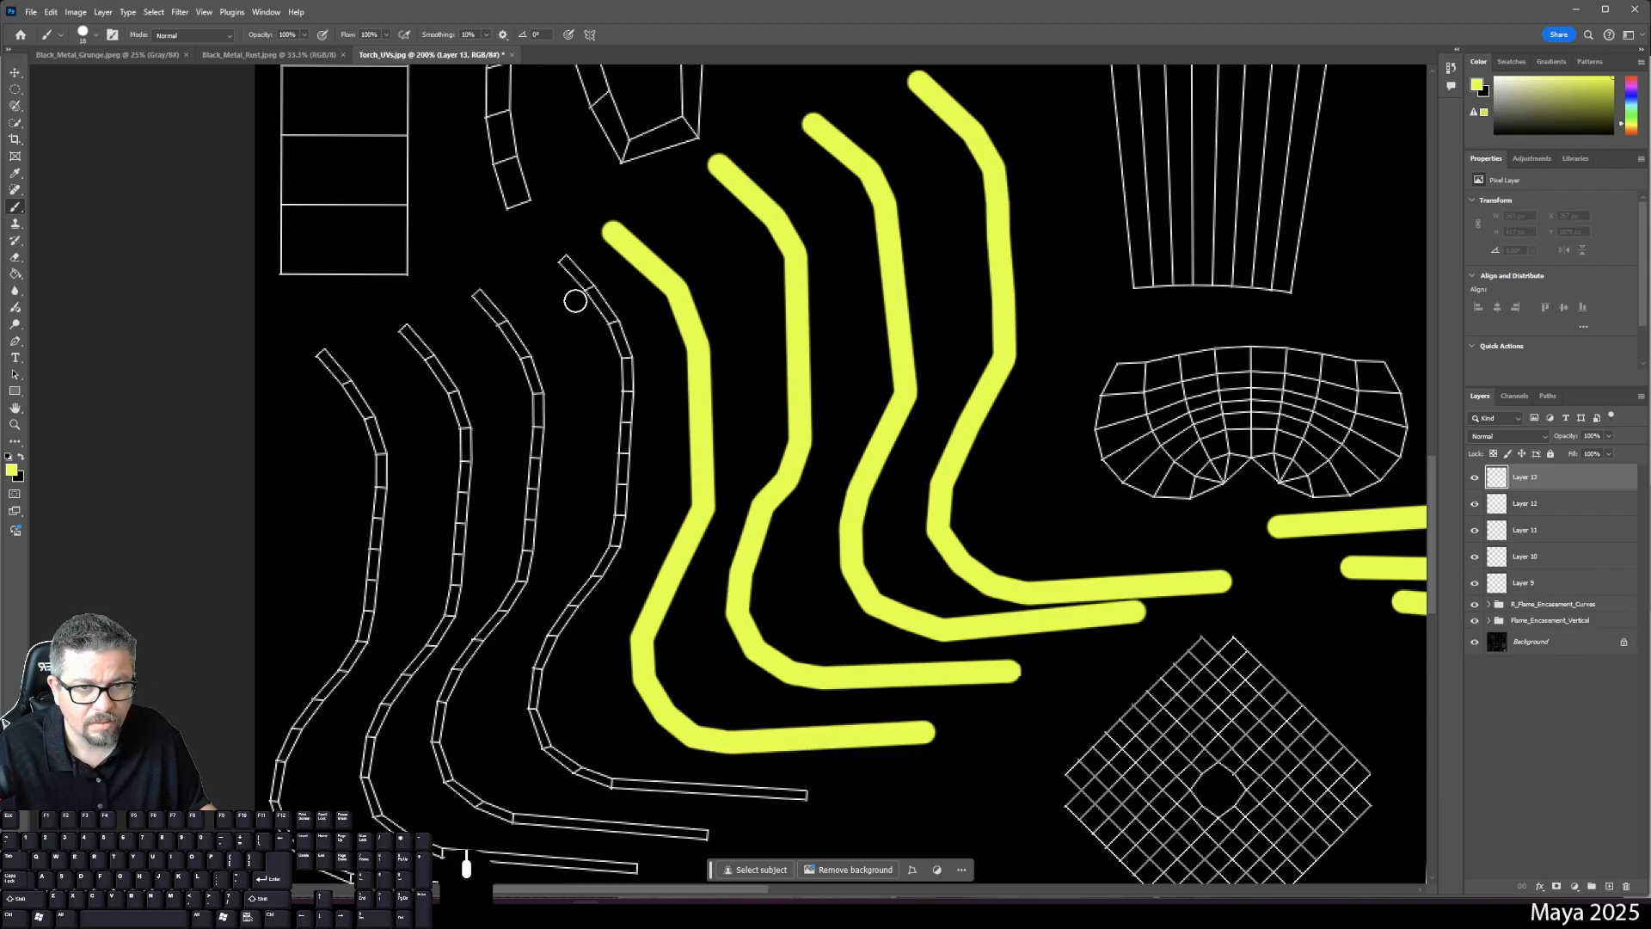
left_click(563, 256)
left_click(614, 322, "shift")
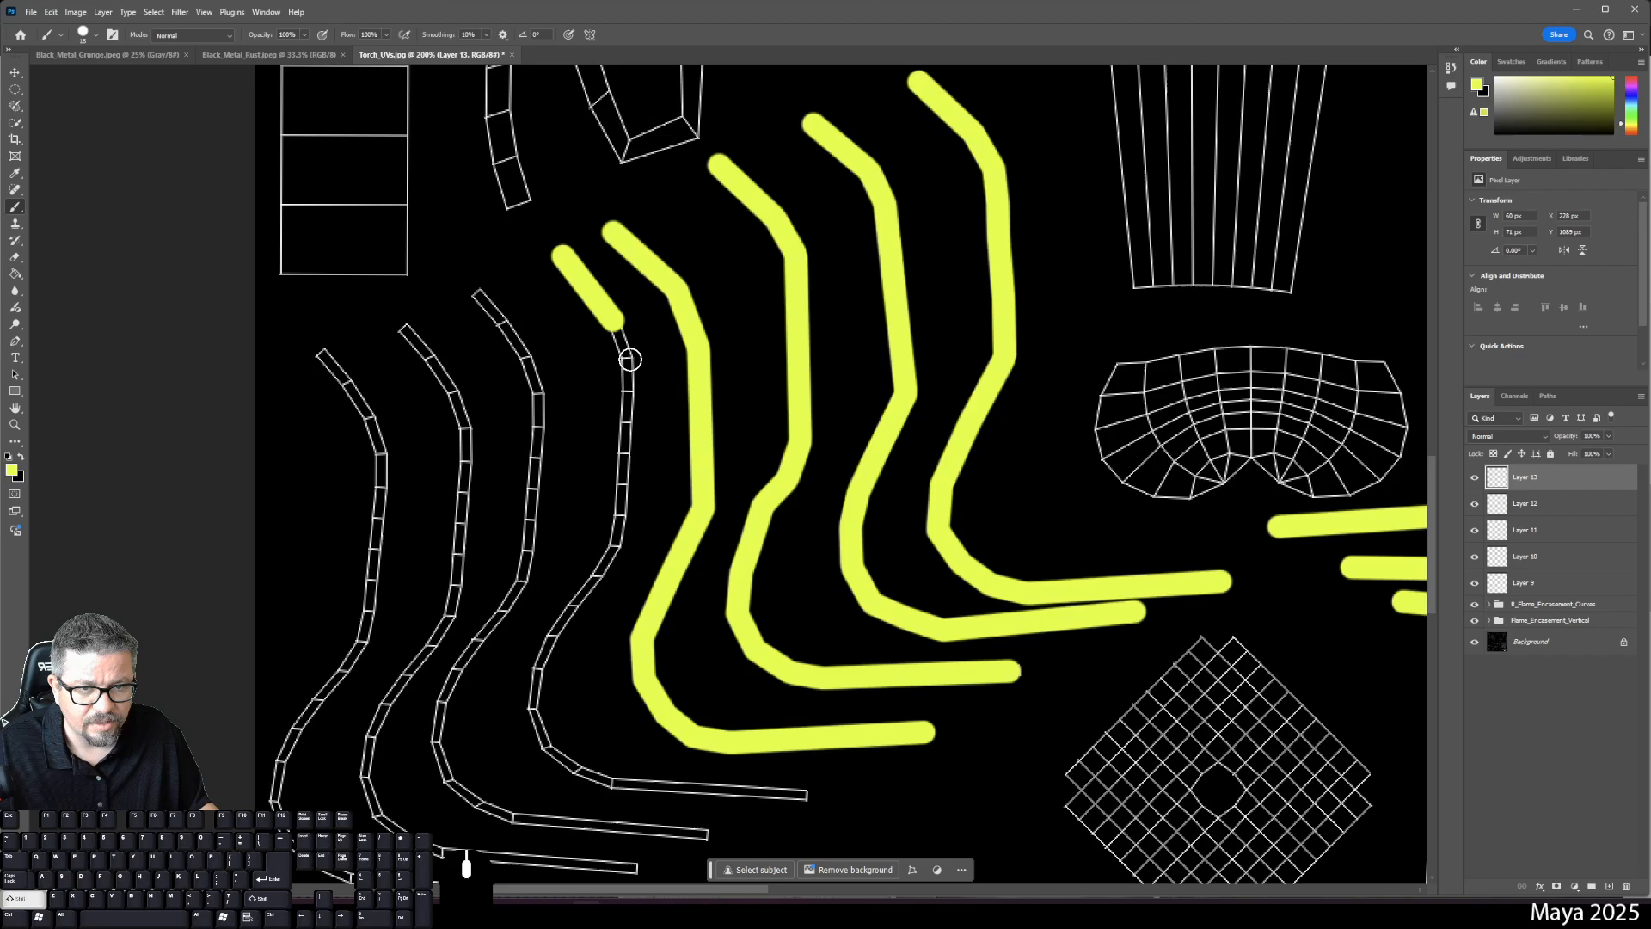
key("ctrl+z")
key("ctrl+z")
key("ctrl+shift+z")
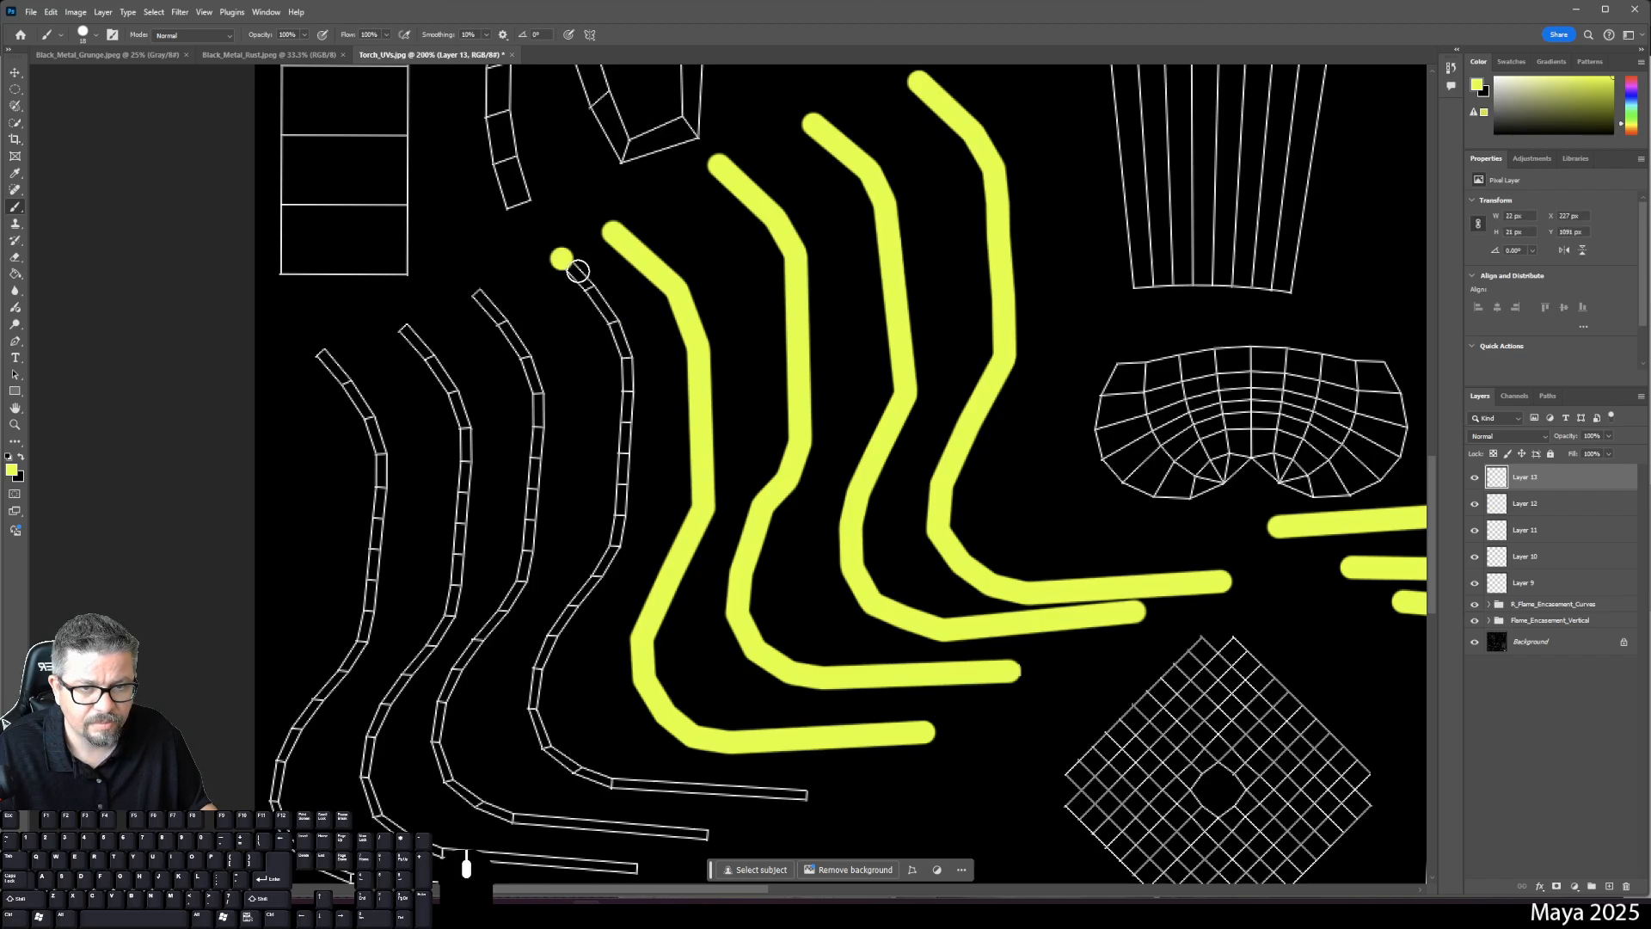
left_click(613, 327, "shift")
left_click(628, 360, "shift")
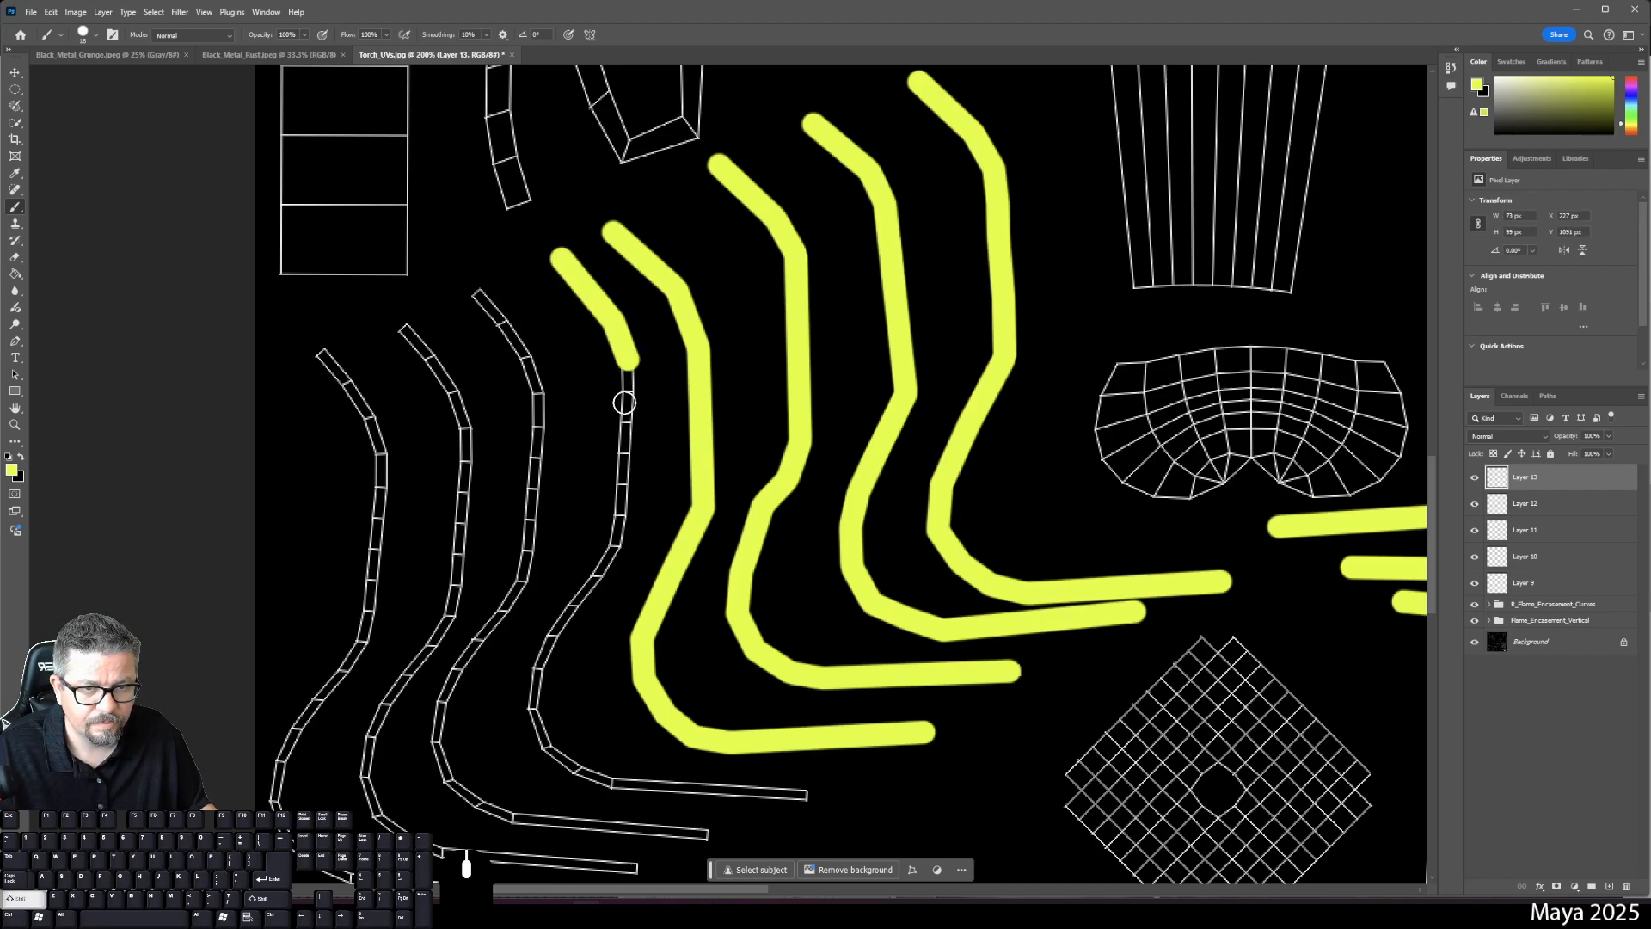
left_click(619, 514, "shift")
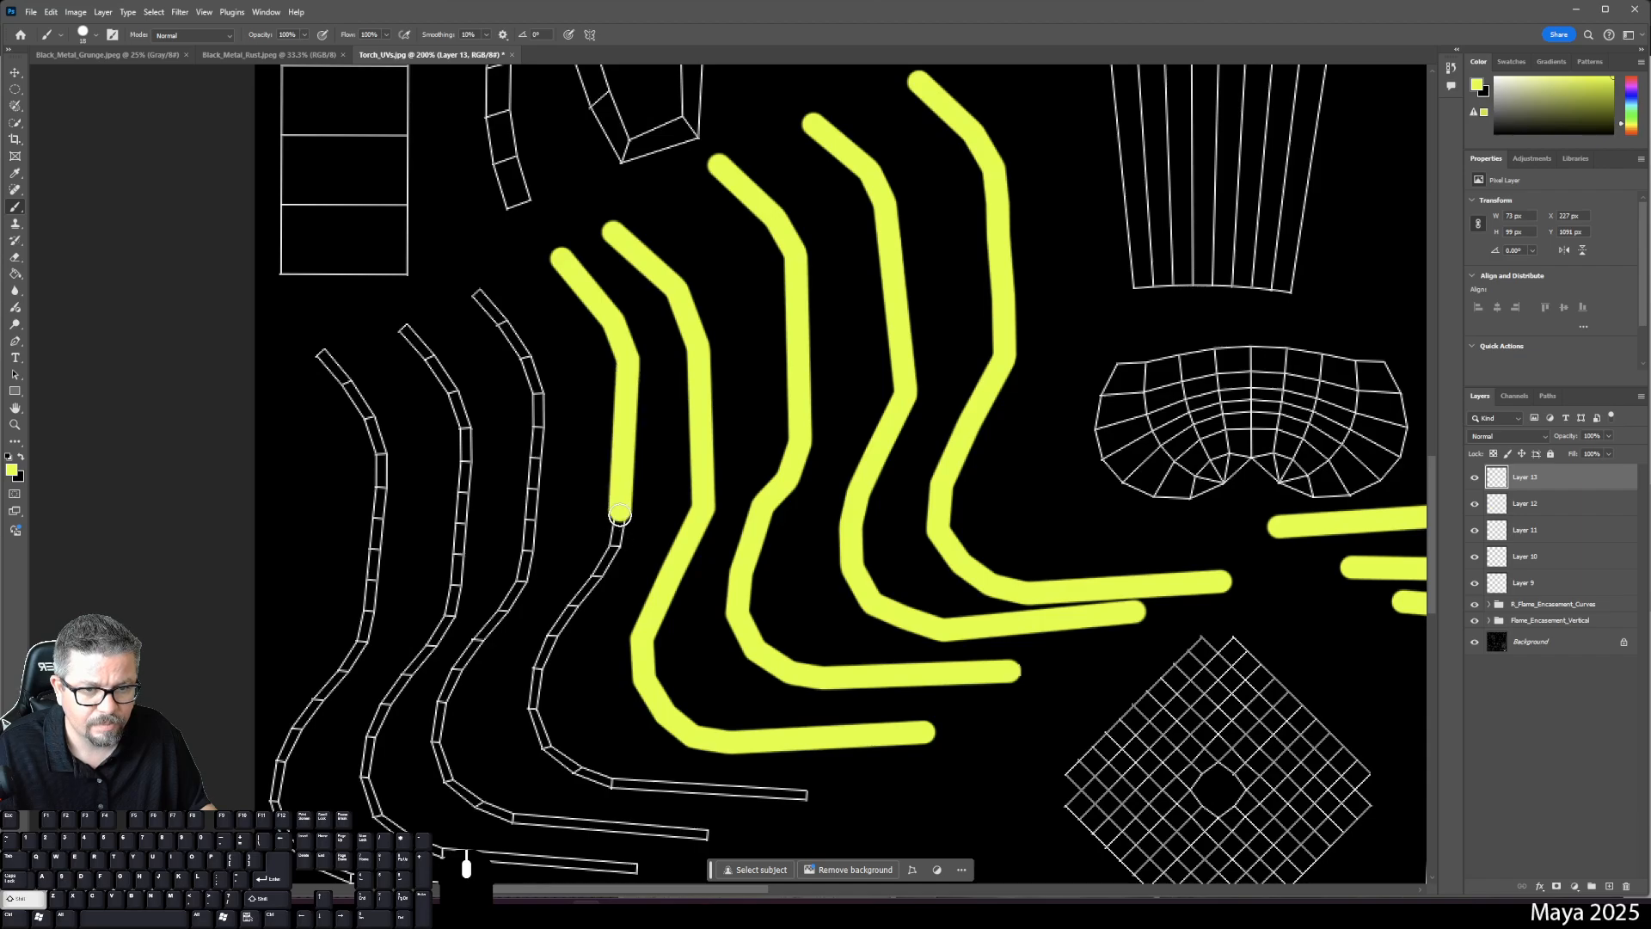
left_click(605, 557, "shift")
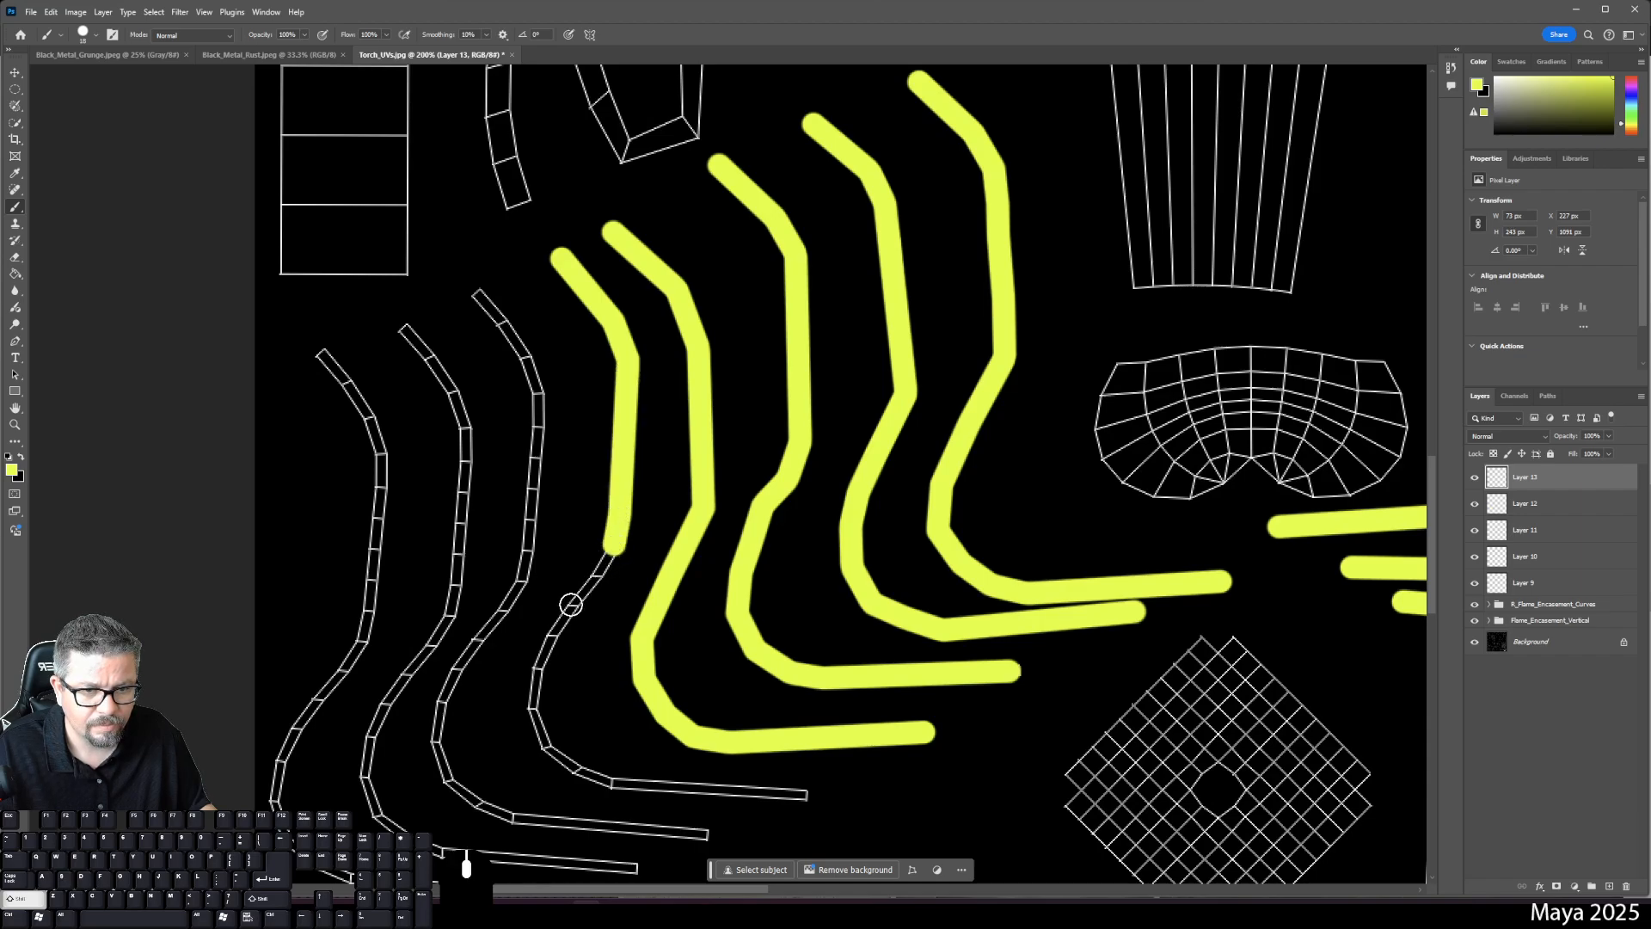
left_click(570, 603, "shift")
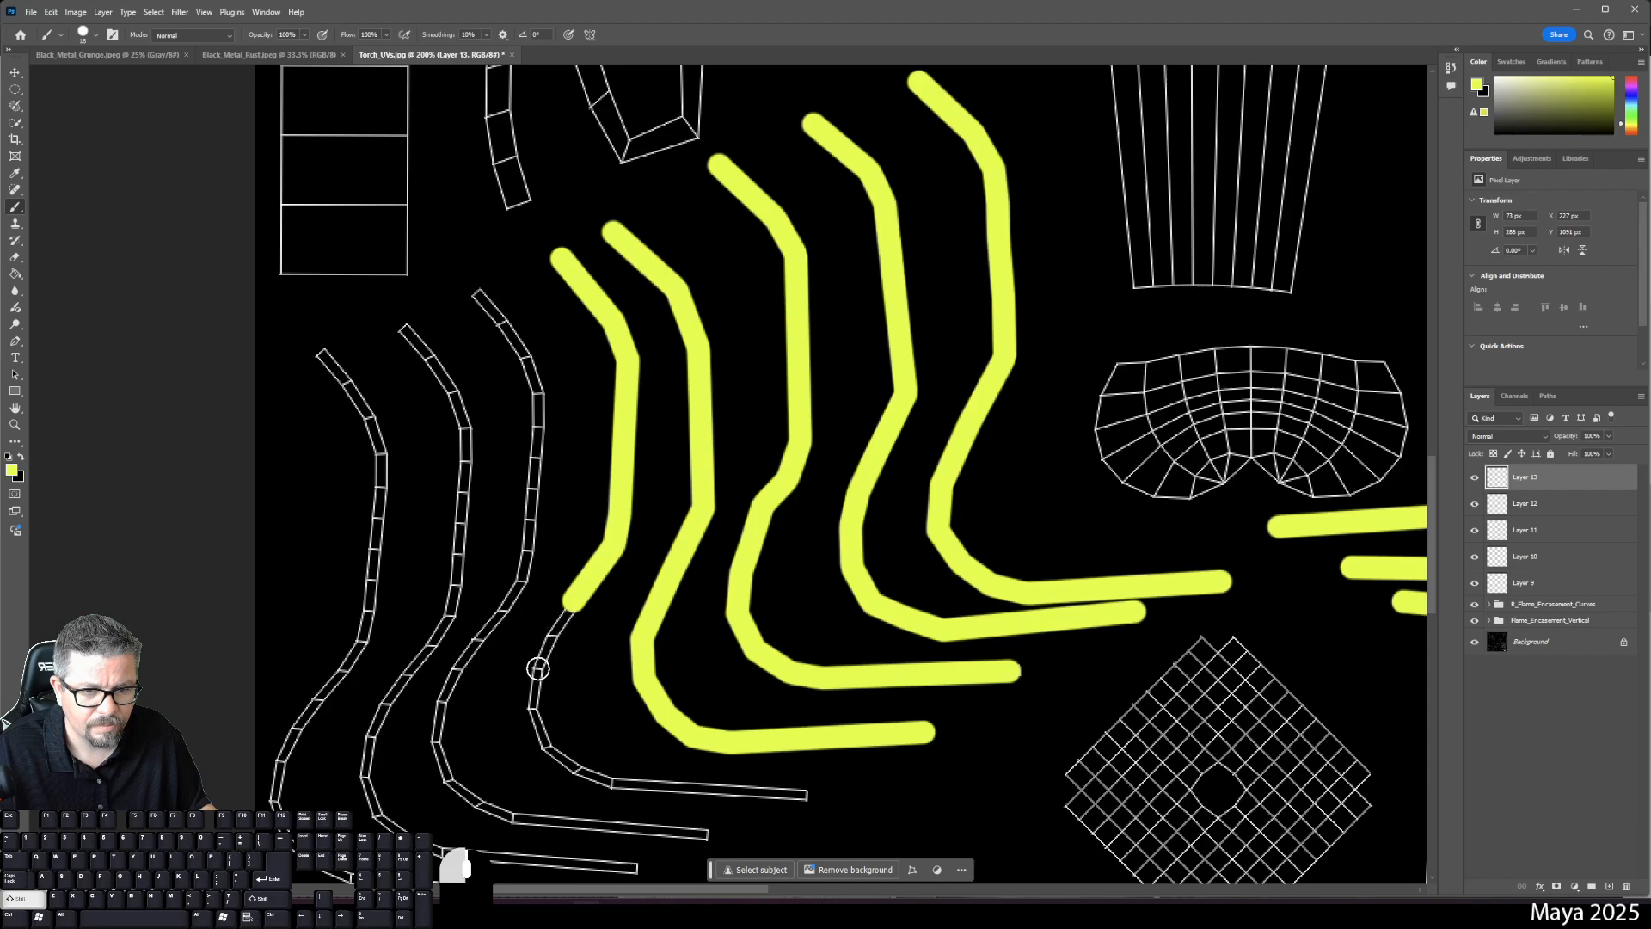
left_click(535, 669, "shift")
left_click(530, 712, "shift")
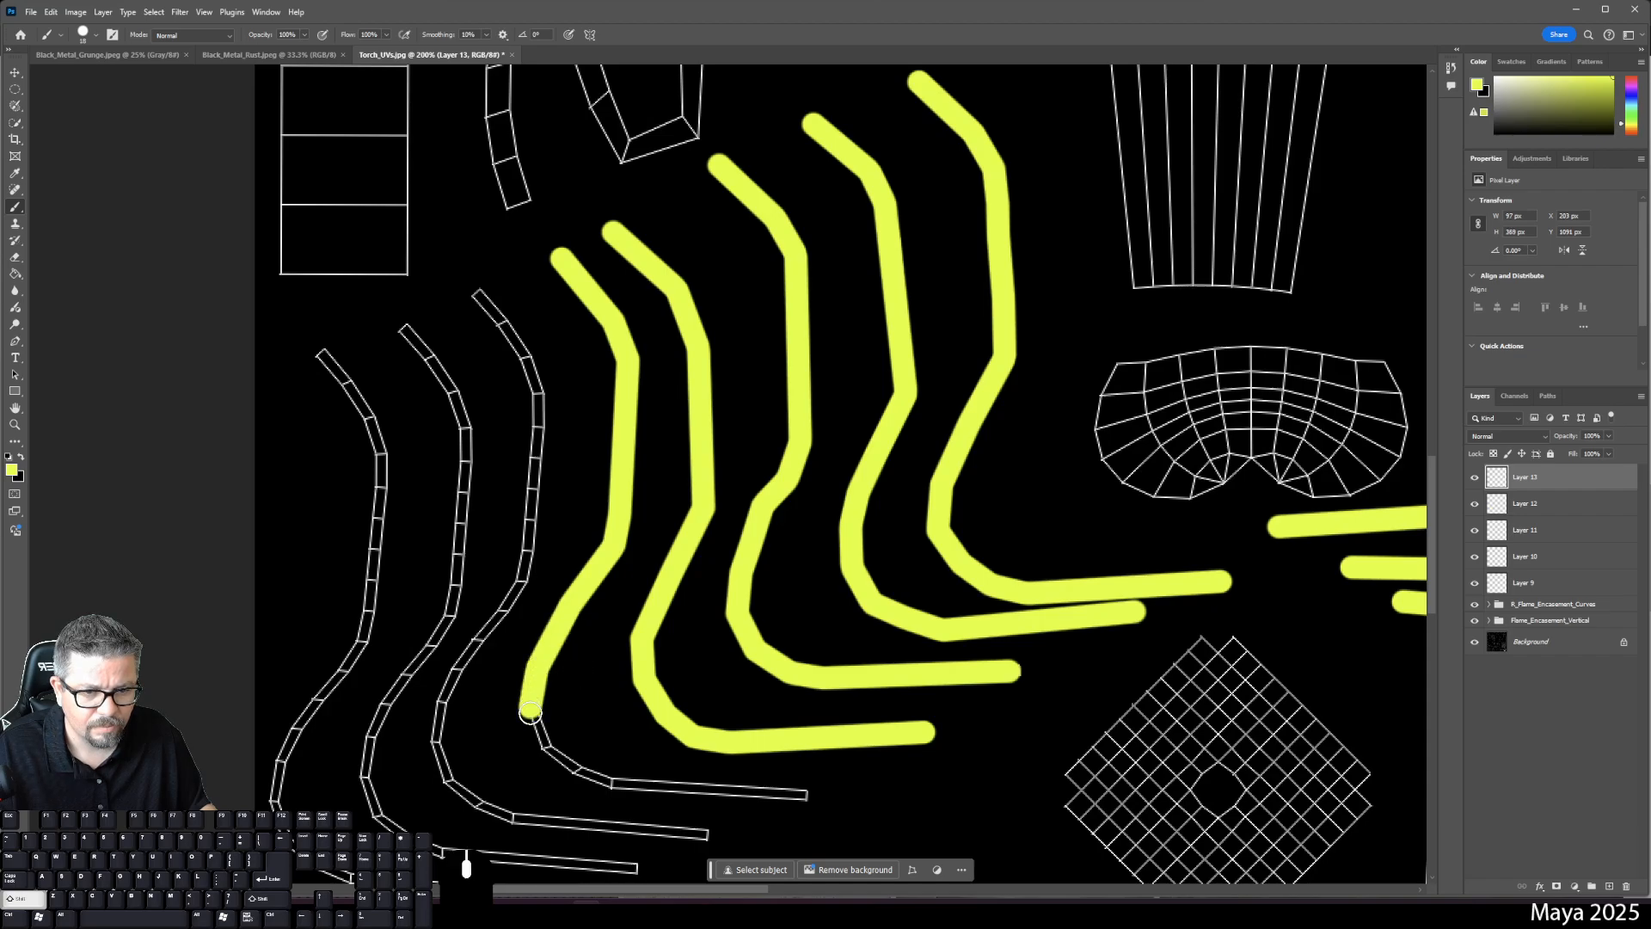
mouse_move(546, 744)
left_mouse_down()
mouse_move(634, 785)
mouse_move(612, 784)
left_mouse_up()
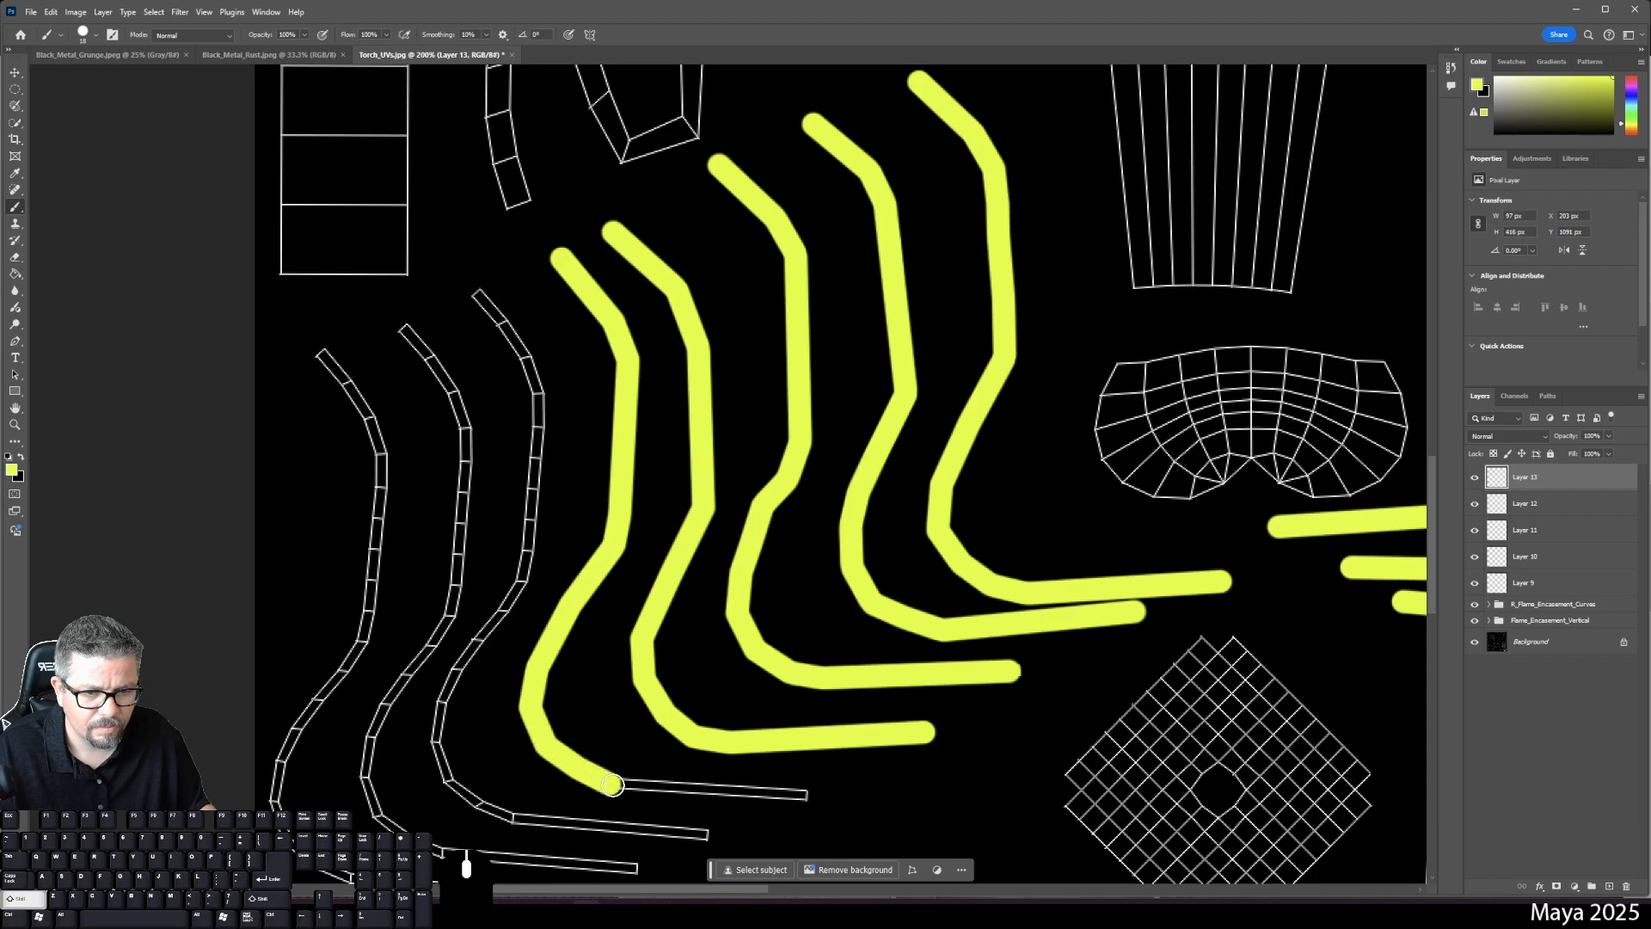
left_click(796, 792, "shift")
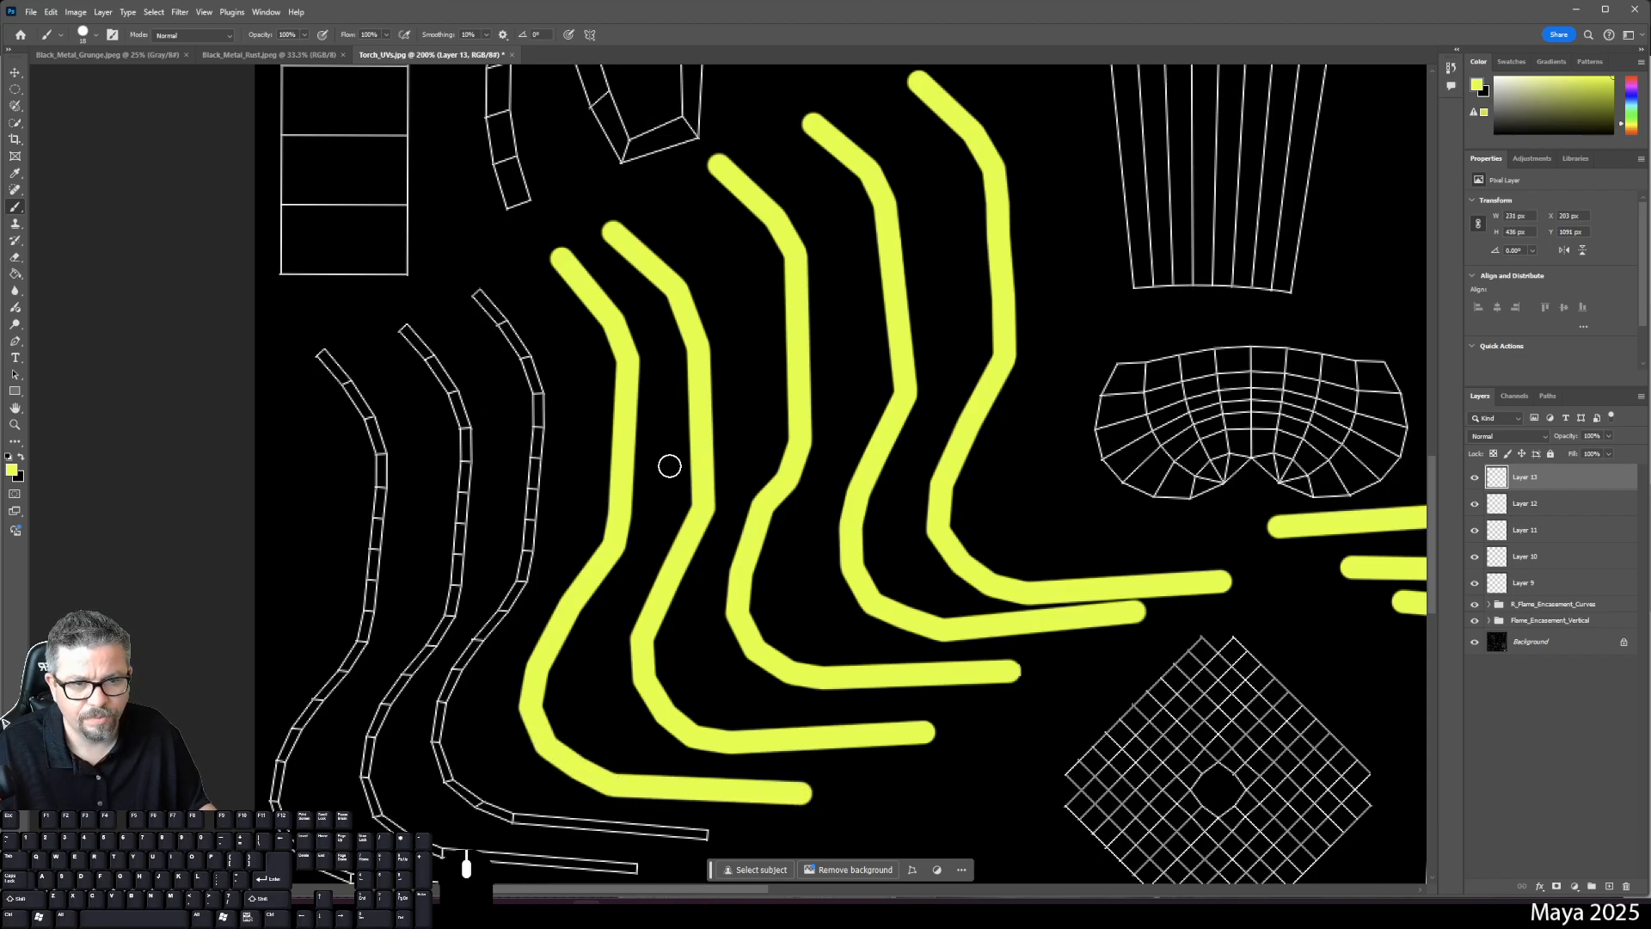
- On new Layer 14, paint a yellow strip around the next shell's bend and along its bottom
left_click(1609, 886)
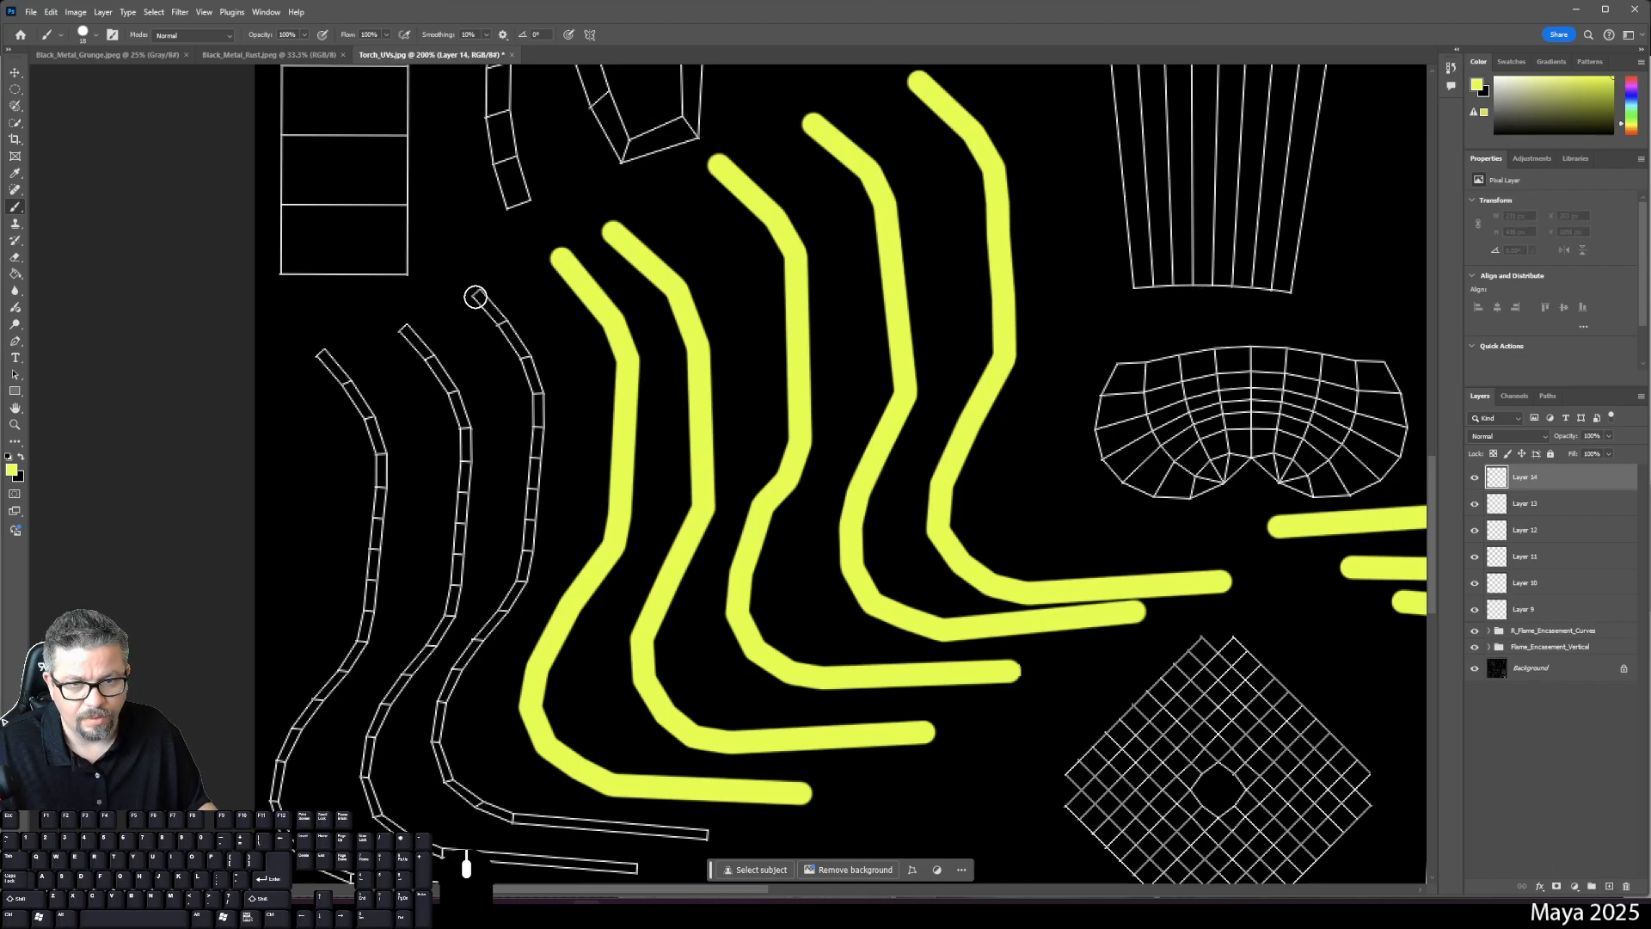
left_click(475, 297)
left_click(503, 322, "shift")
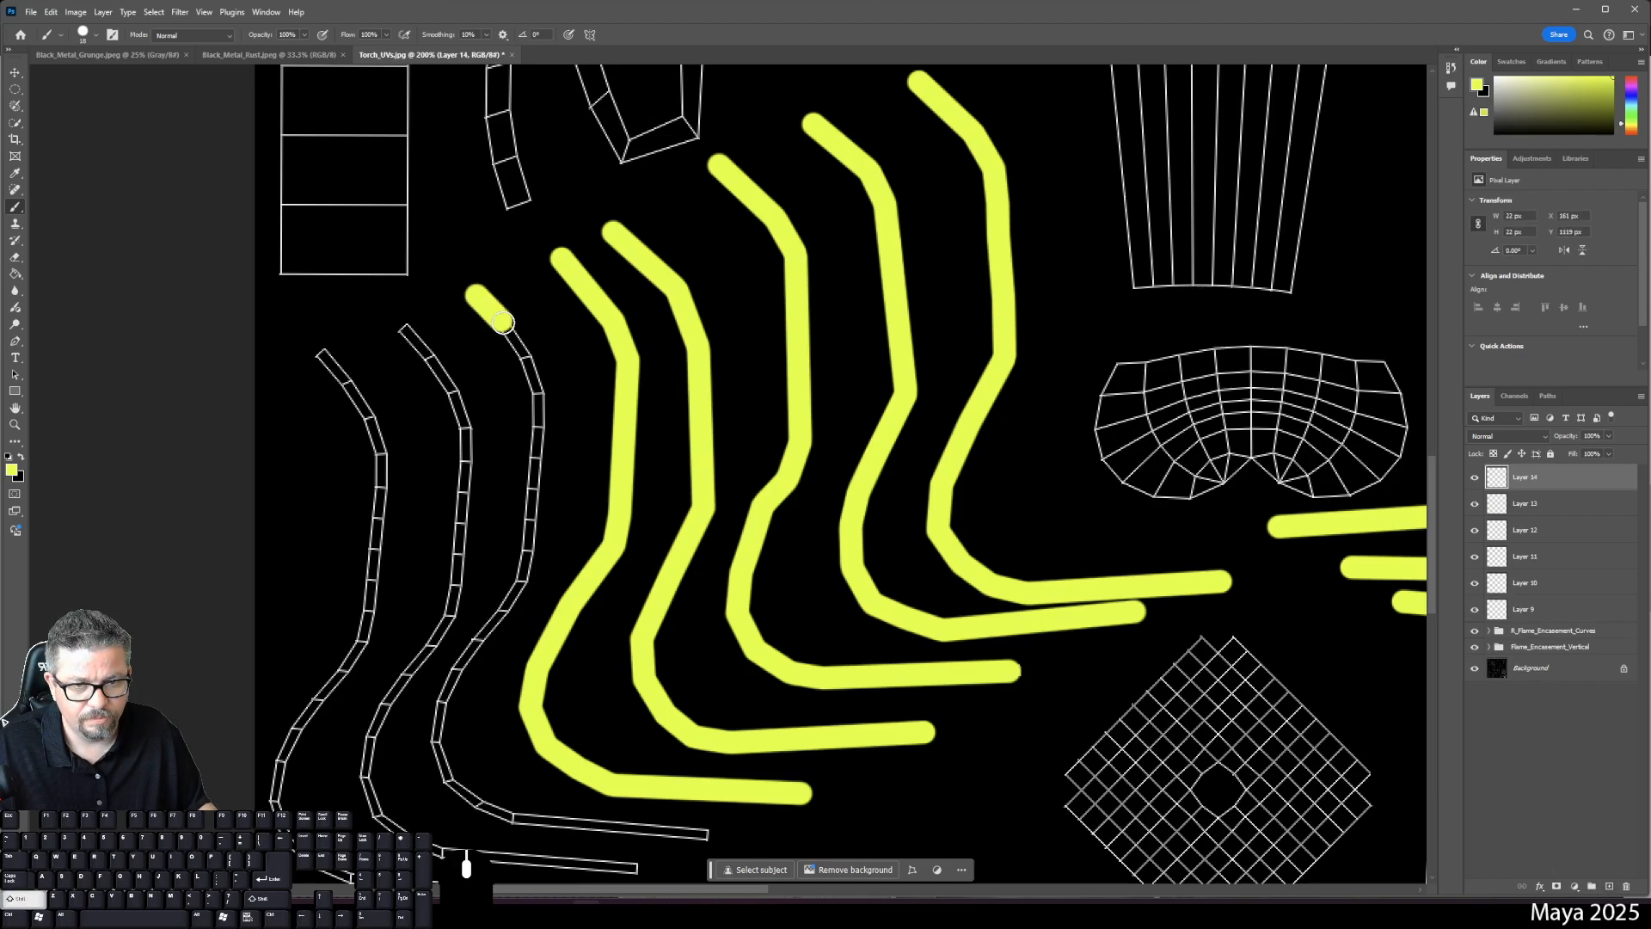
left_click(537, 394, "shift")
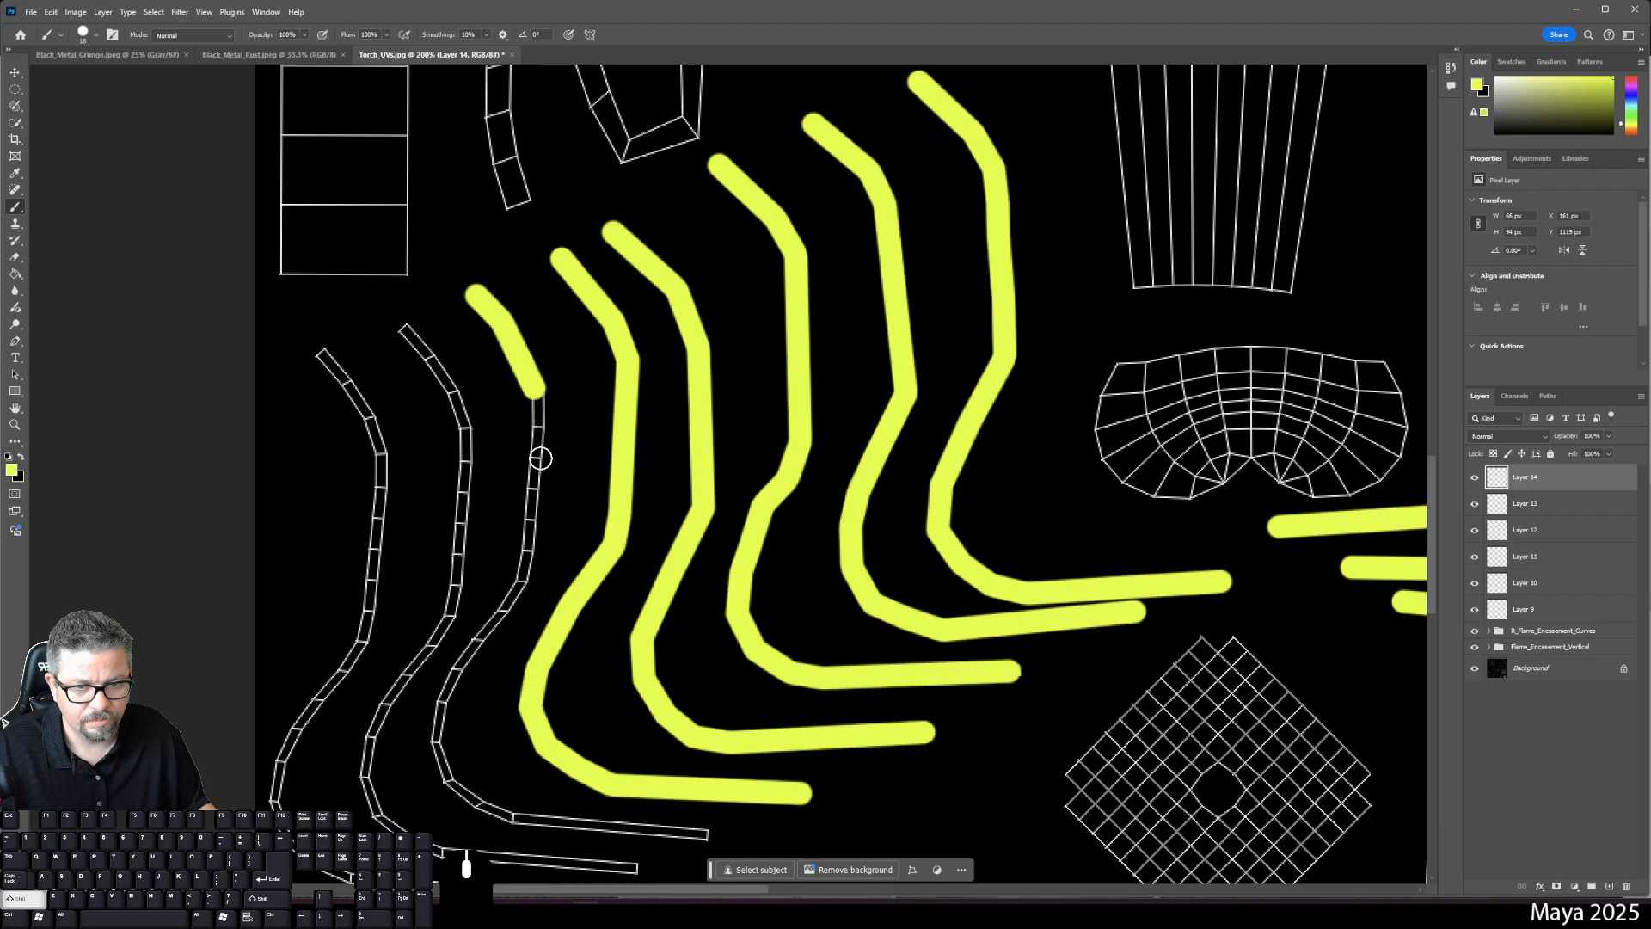
left_click(528, 553, "shift")
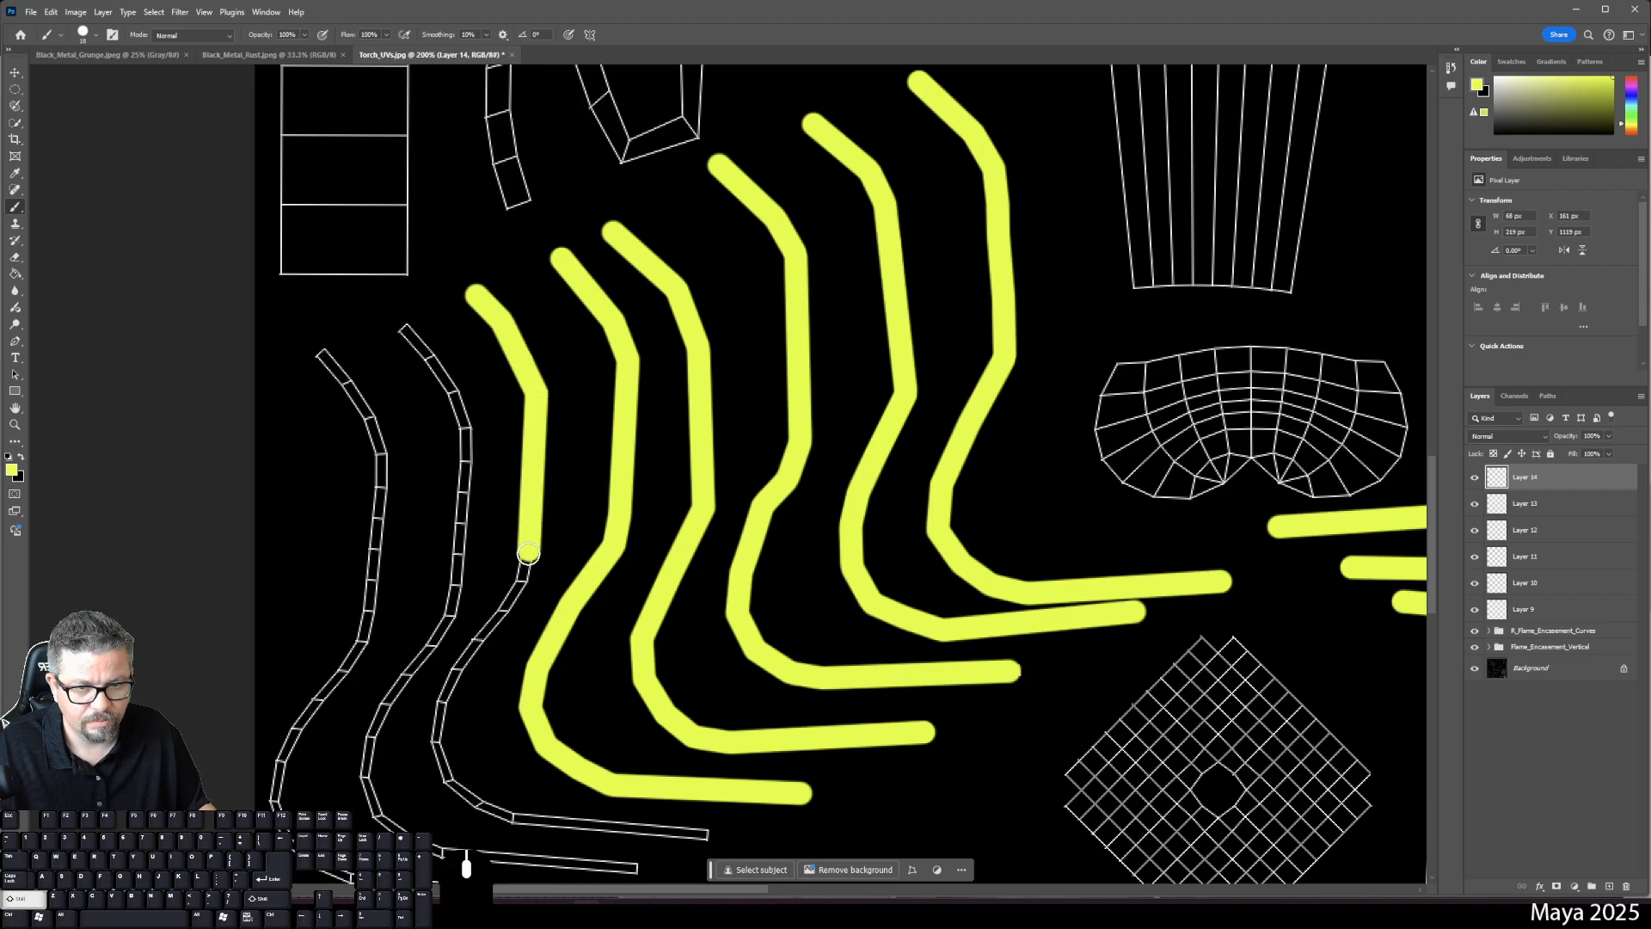
left_click(504, 611, "shift")
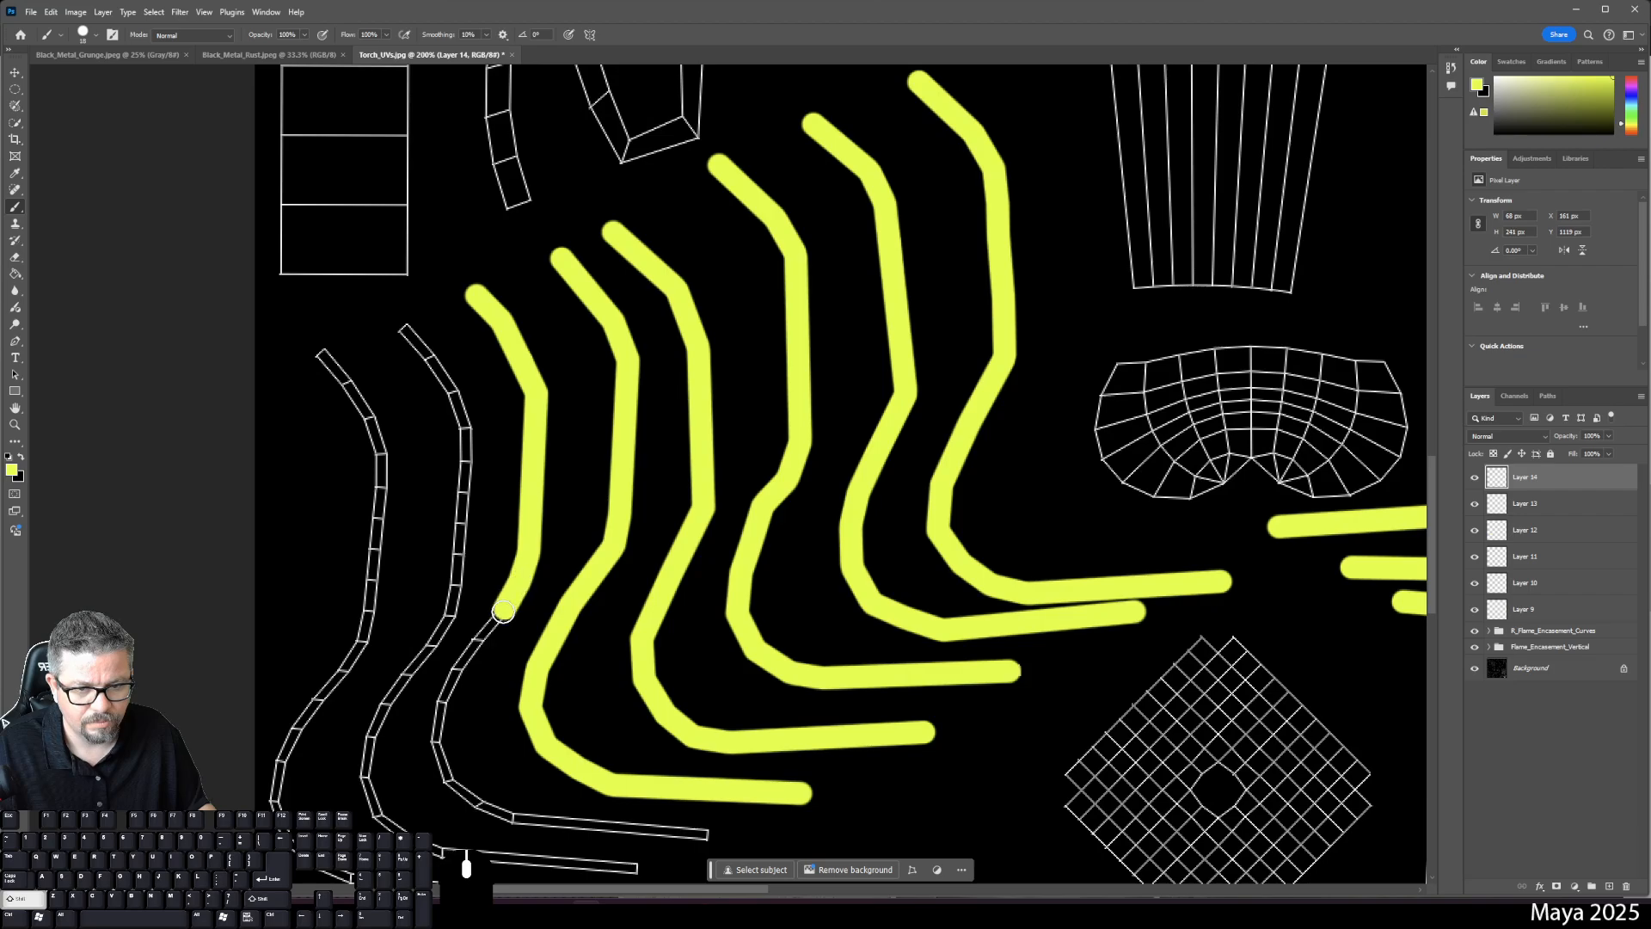
left_click(476, 645, "shift")
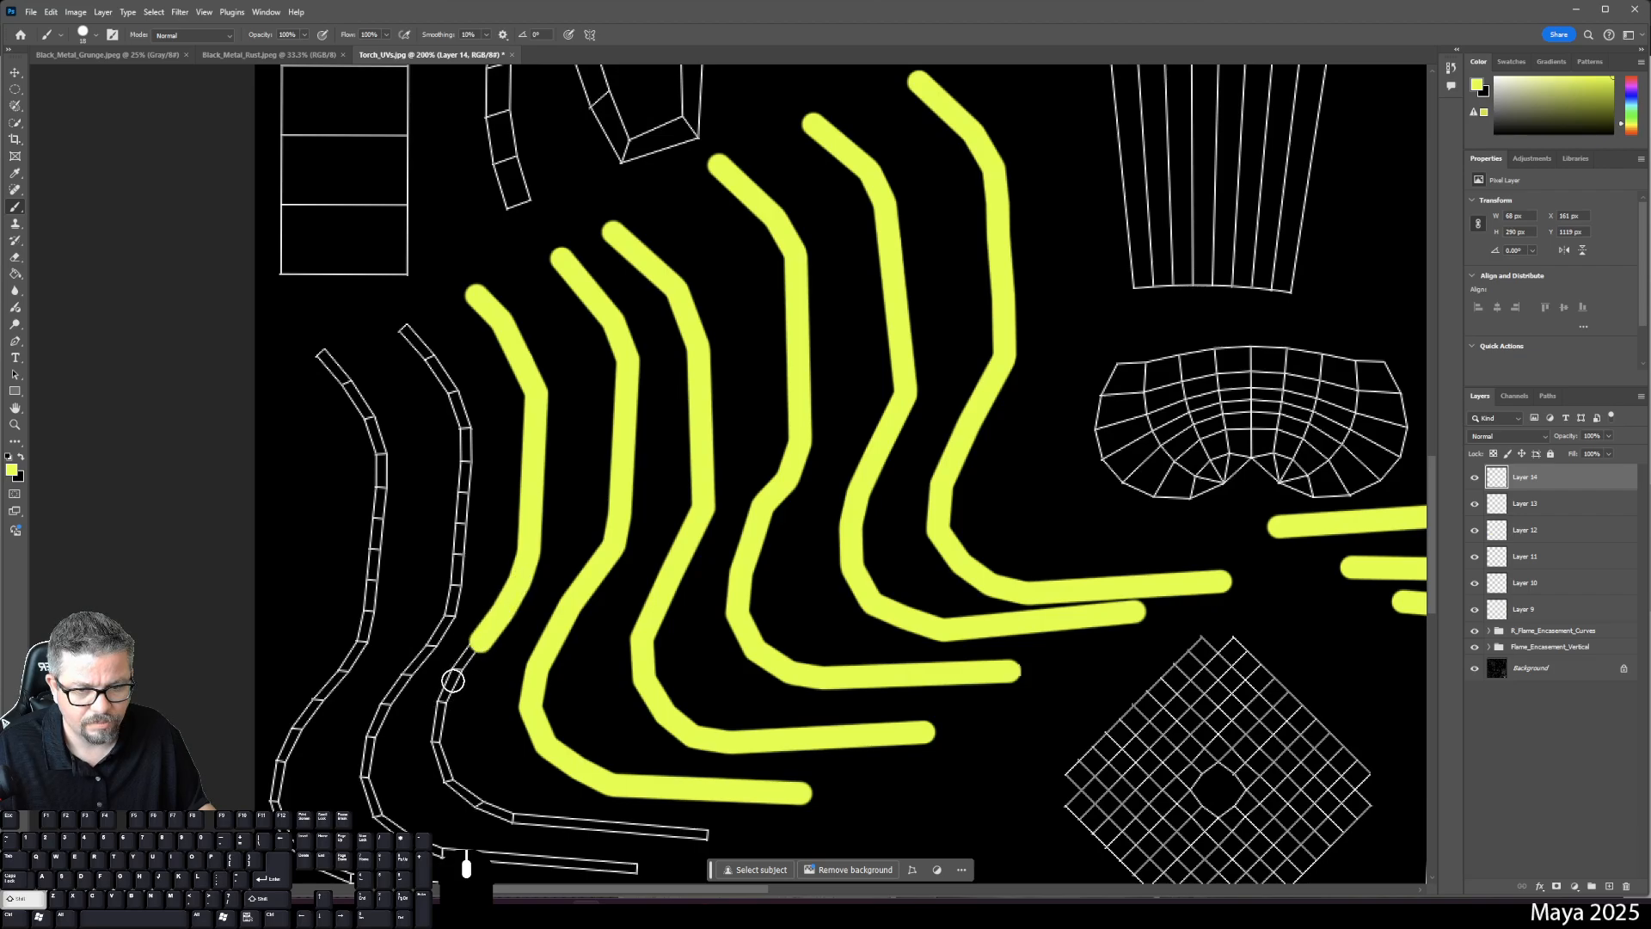
left_click(458, 669, "shift")
left_click(440, 717, "shift")
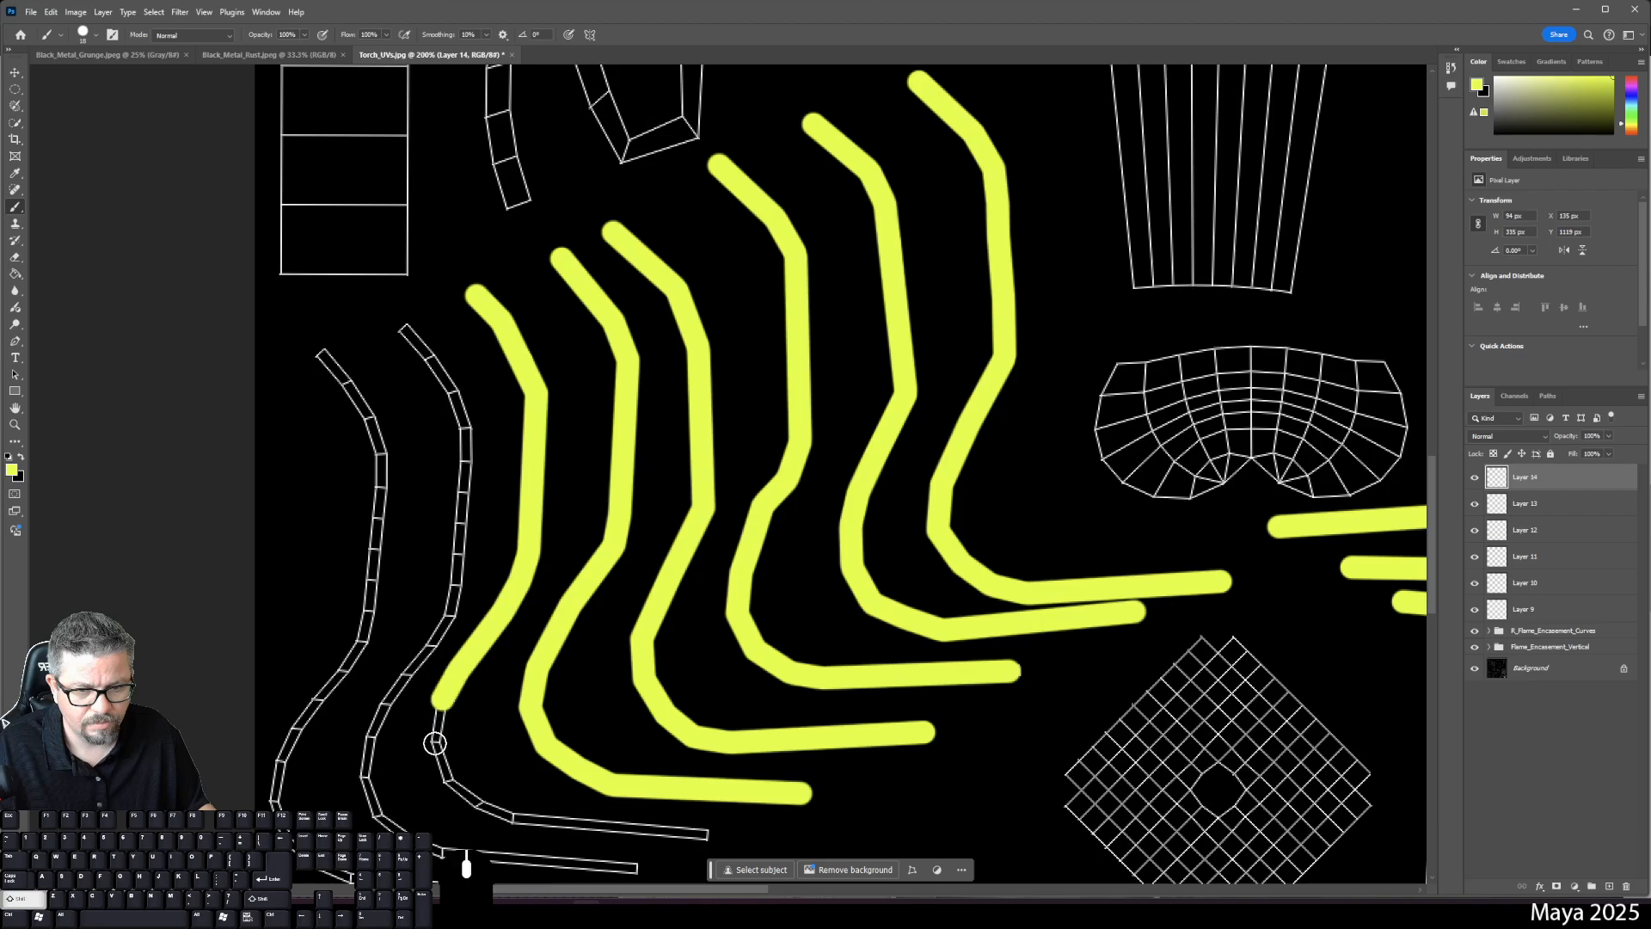
left_click(435, 743, "shift")
left_click(448, 780, "shift")
left_click(475, 802, "shift")
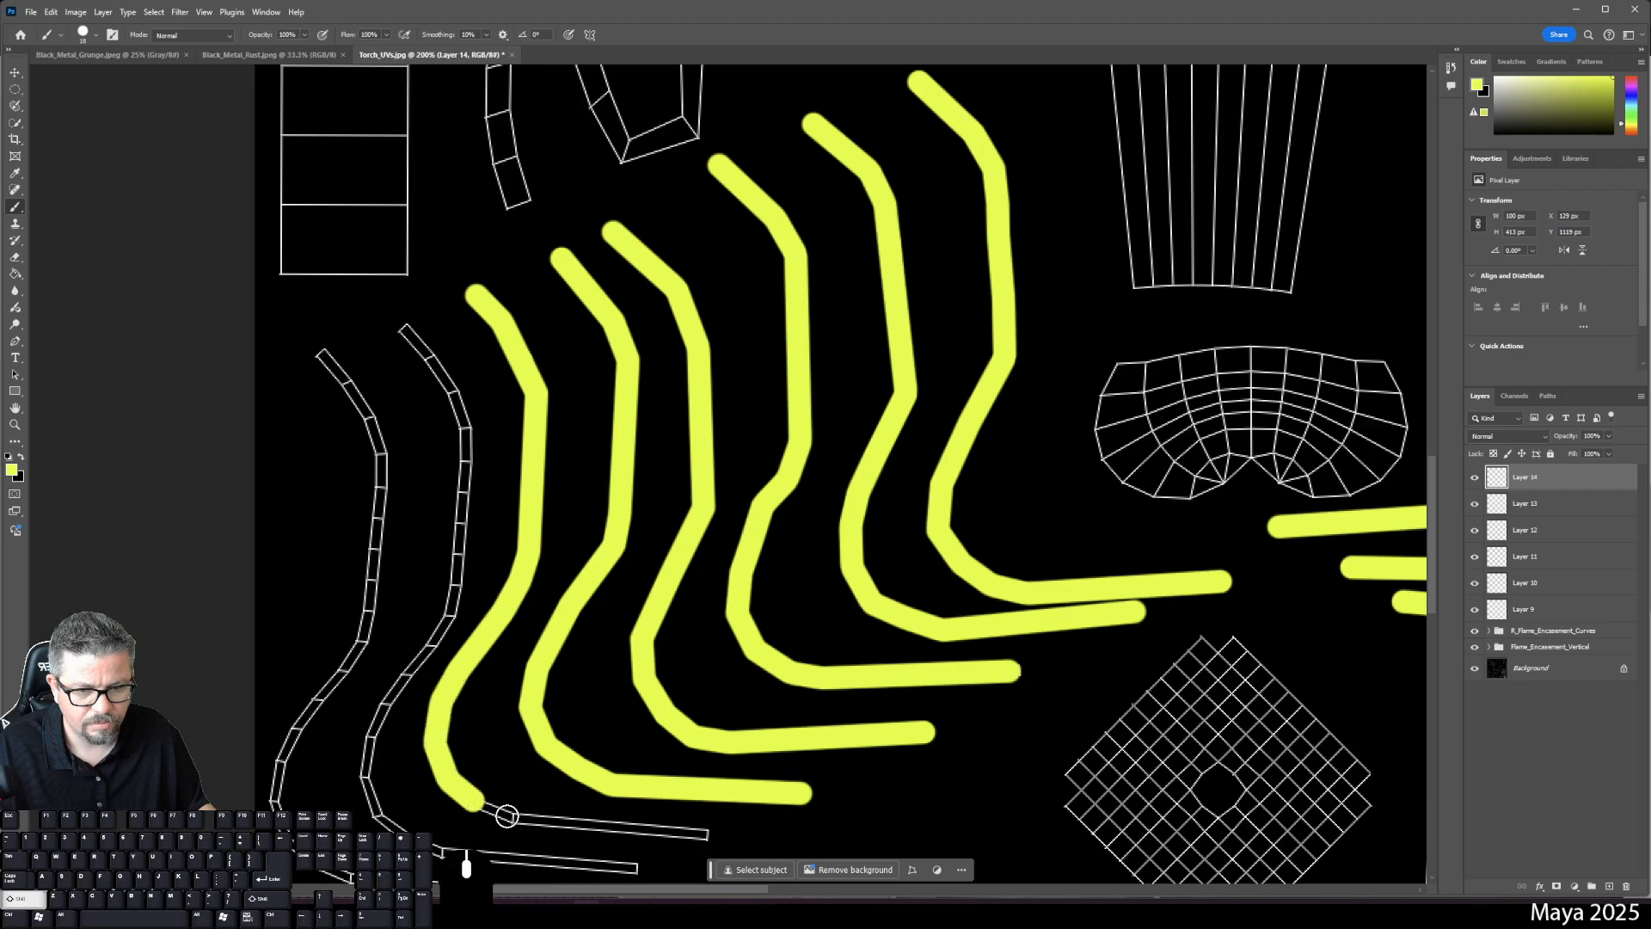
left_click(516, 818, "shift")
left_click(703, 835, "shift")
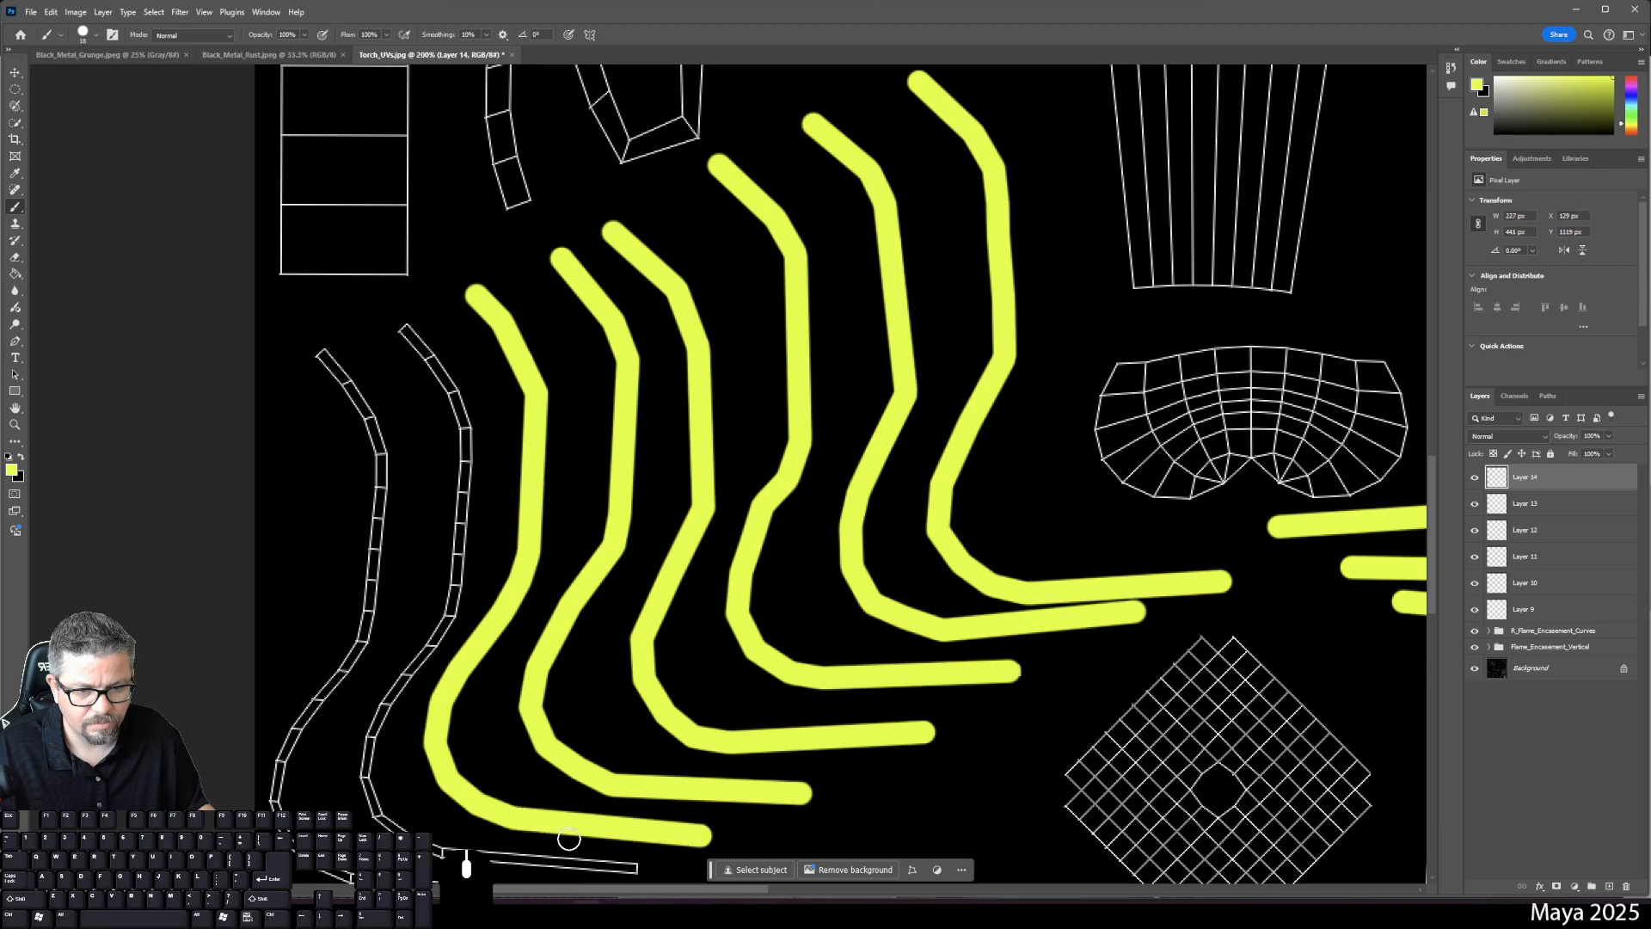
- On new Layer 15, paint a yellow strip down the leftmost curved shell to its bottom
left_click(1609, 886)
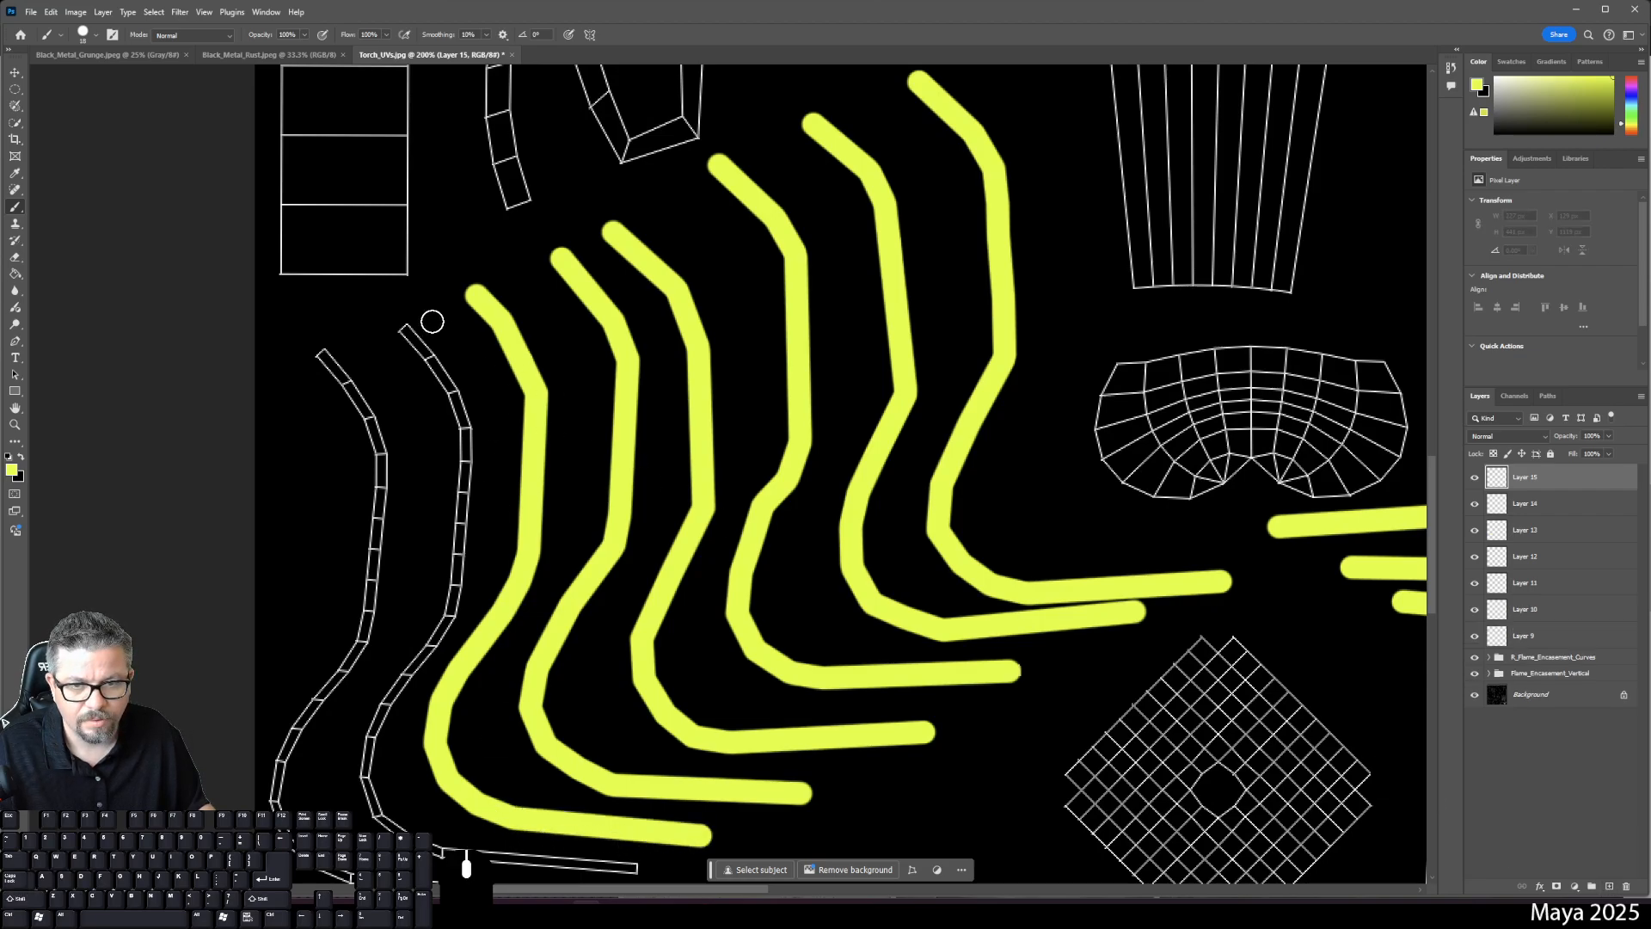
left_click(430, 359, "shift")
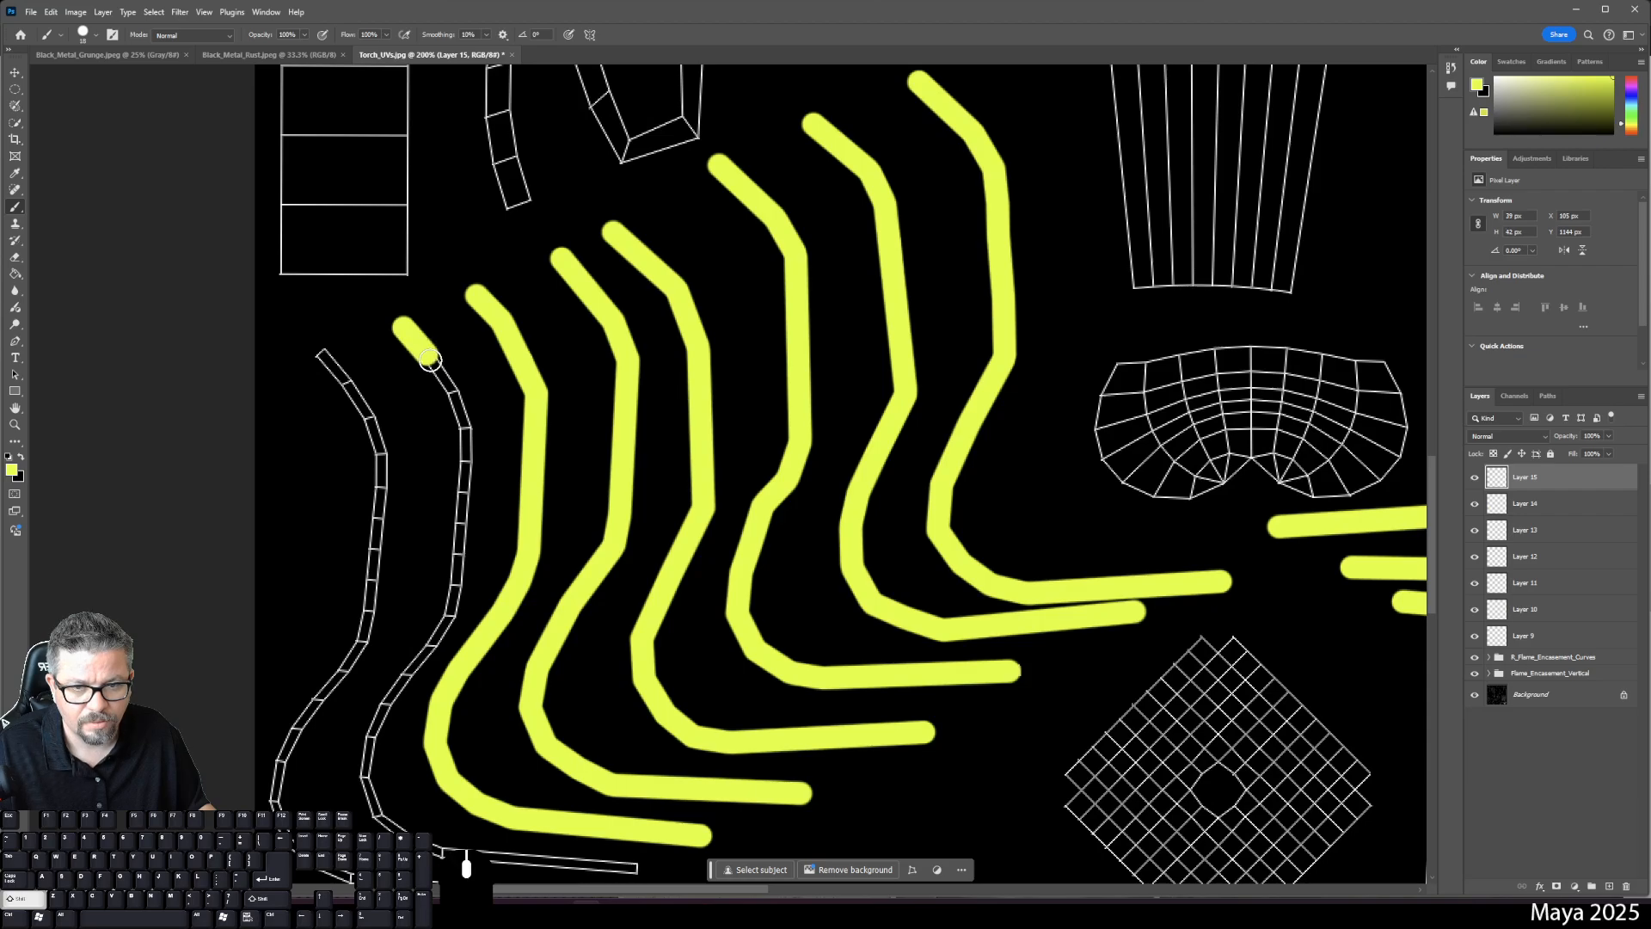
left_click(454, 389, "shift")
left_click(467, 429, "shift")
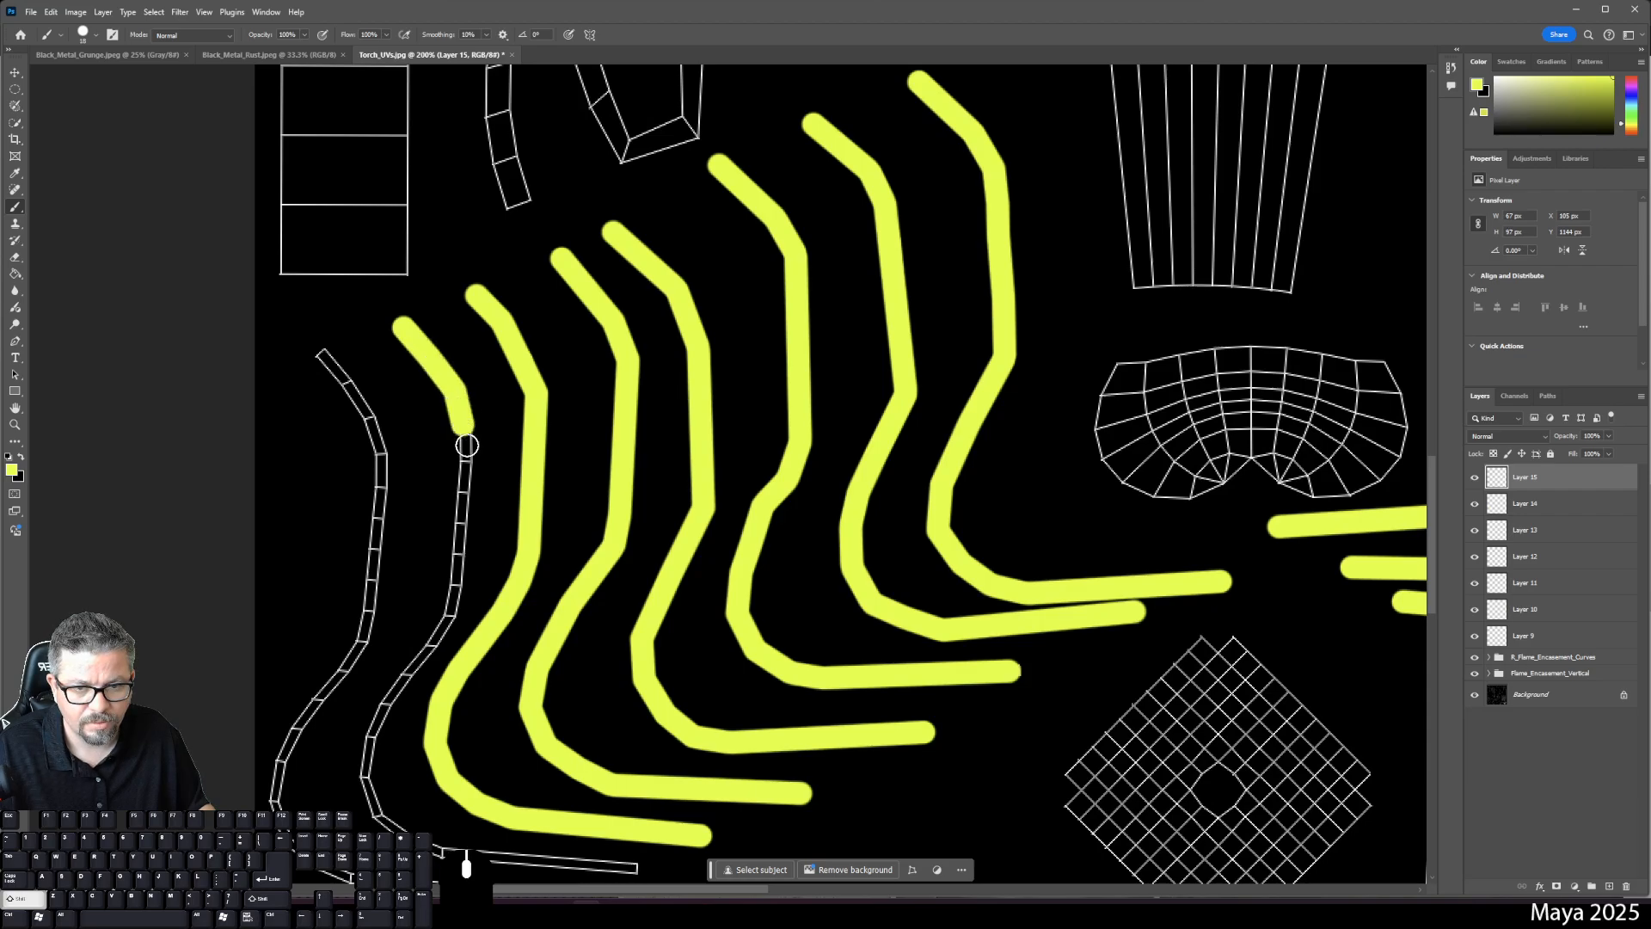
left_click(450, 617, "shift")
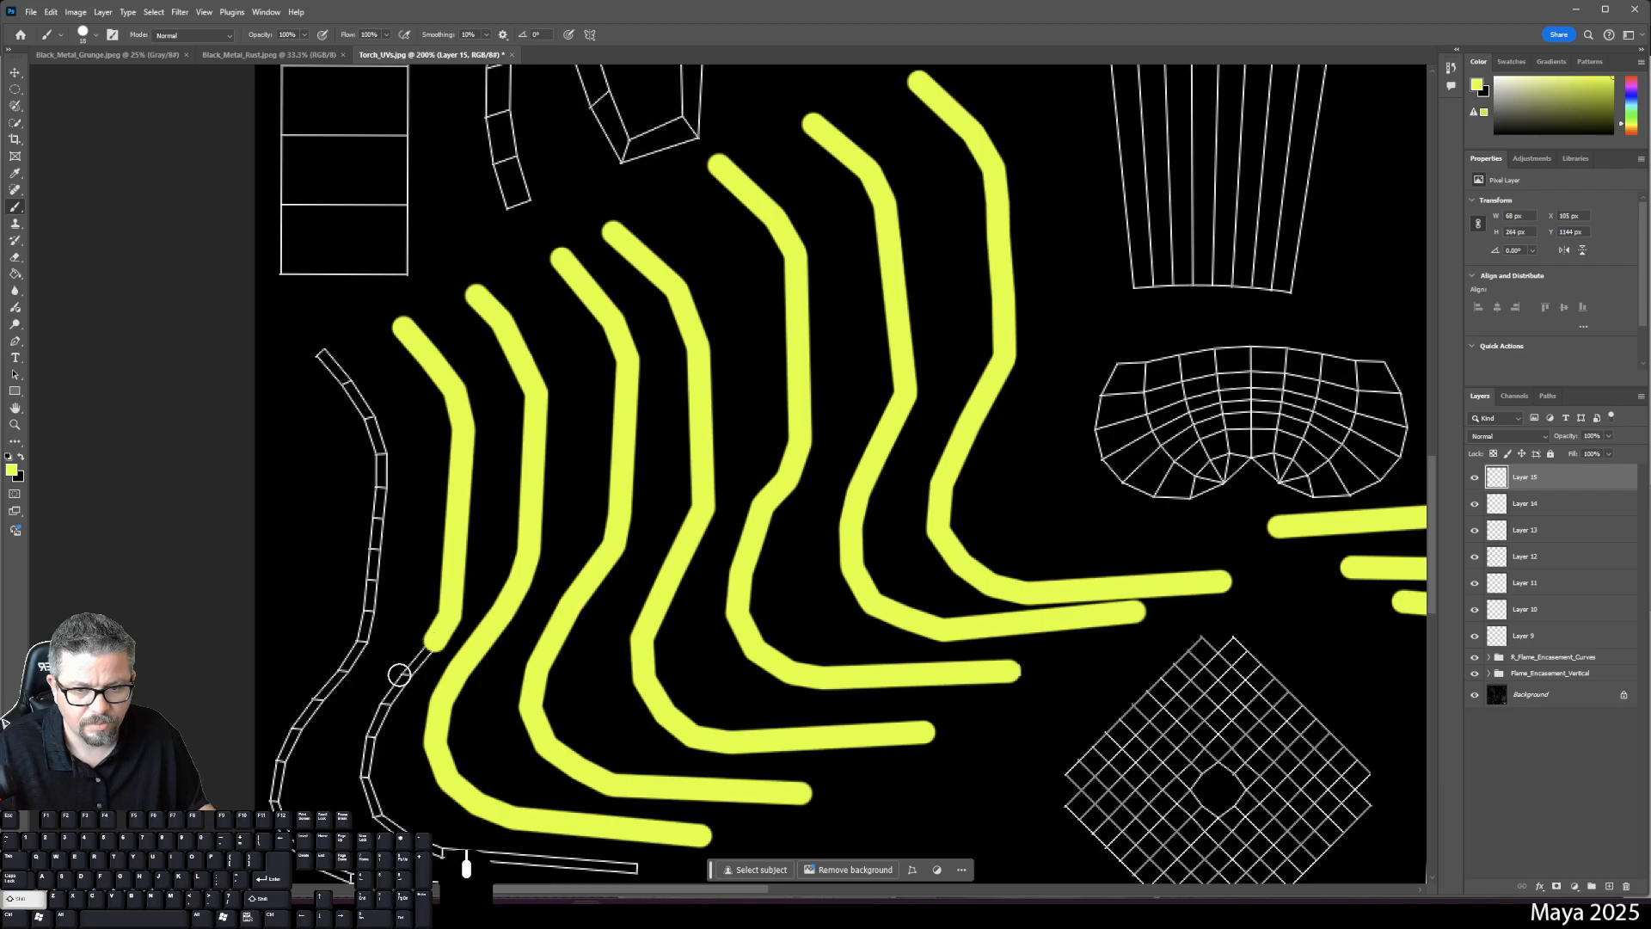
left_click(399, 678, "shift")
left_click(387, 703, "shift")
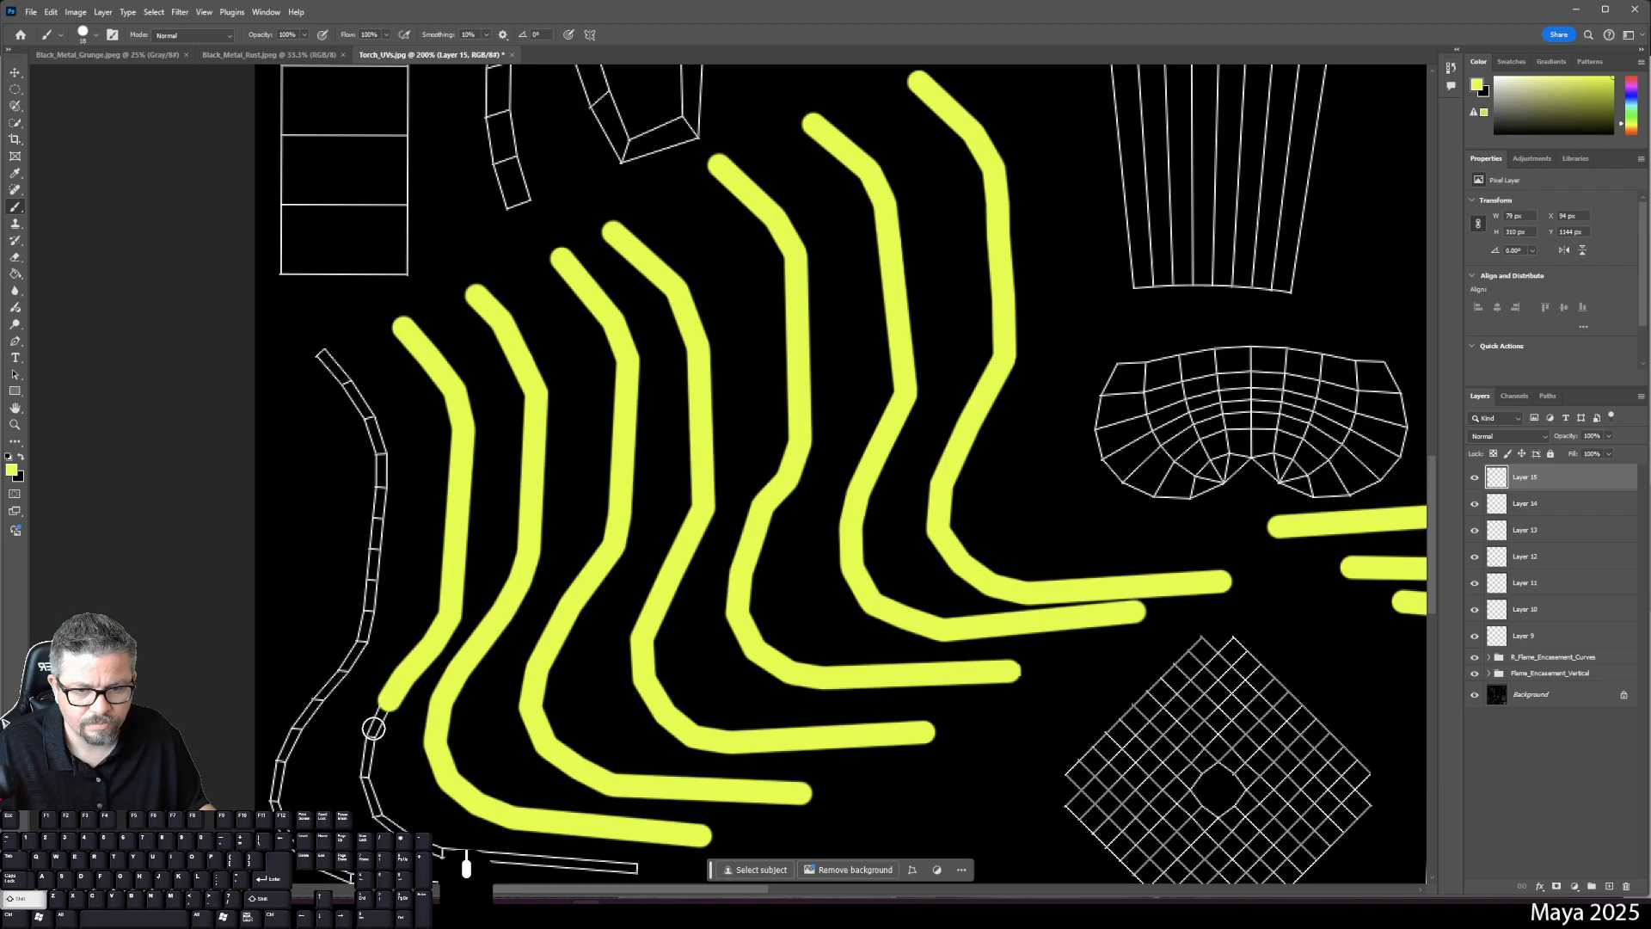
left_click(369, 746, "shift")
left_click(361, 775, "shift")
left_click(379, 815, "shift")
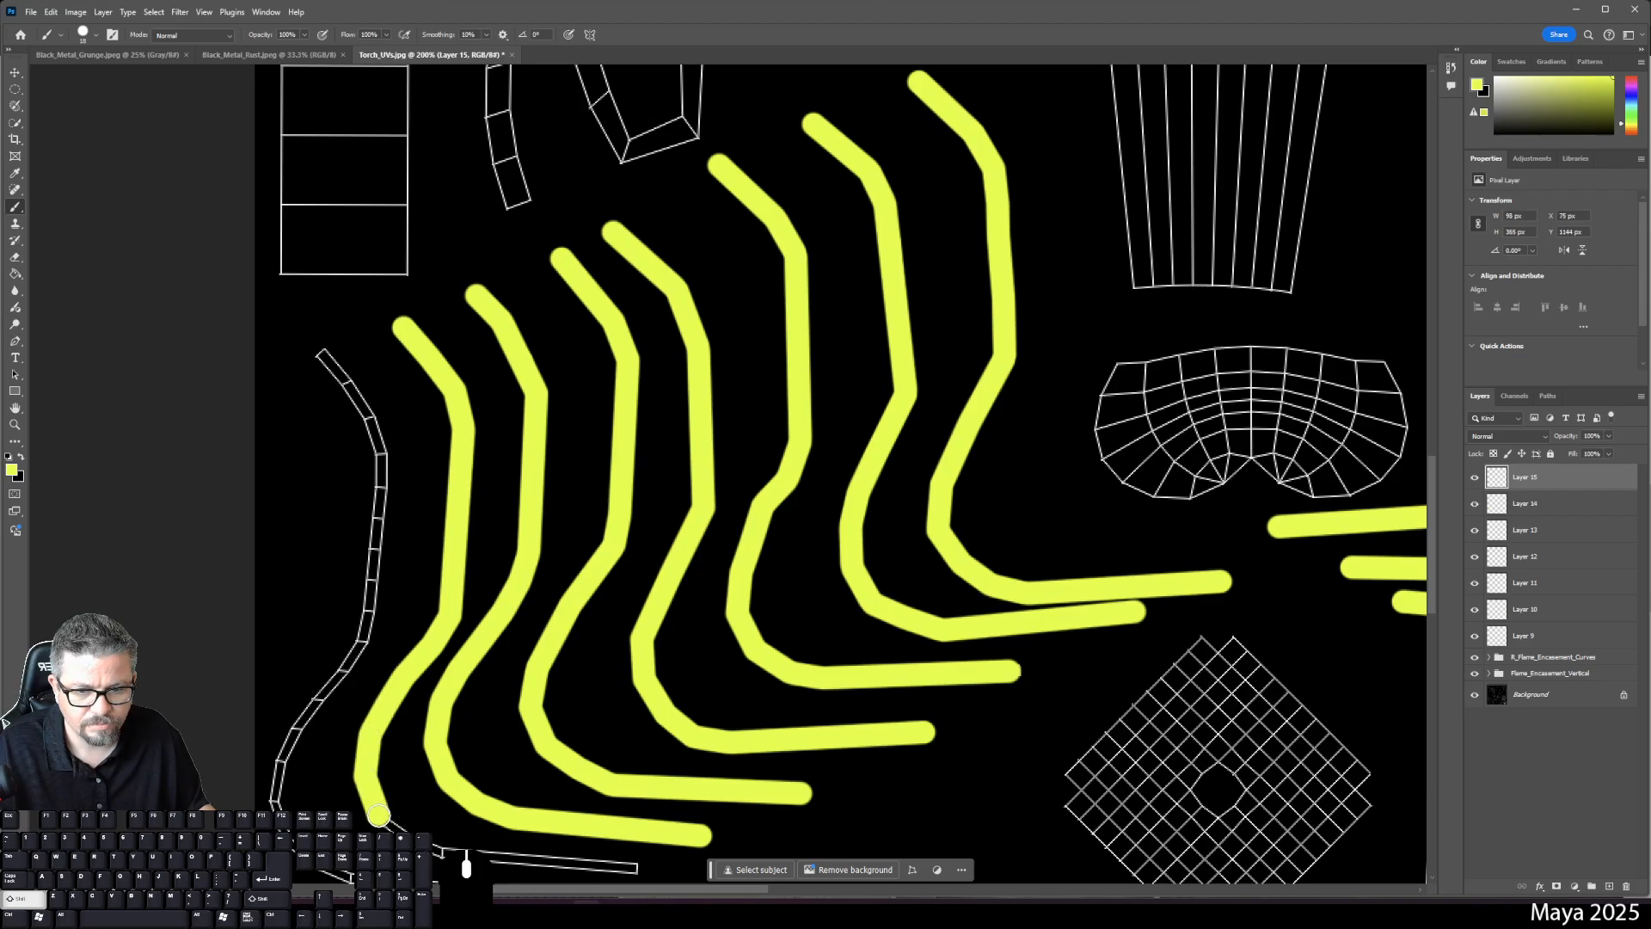
left_click(419, 834, "shift")
left_click(440, 848, "shift")
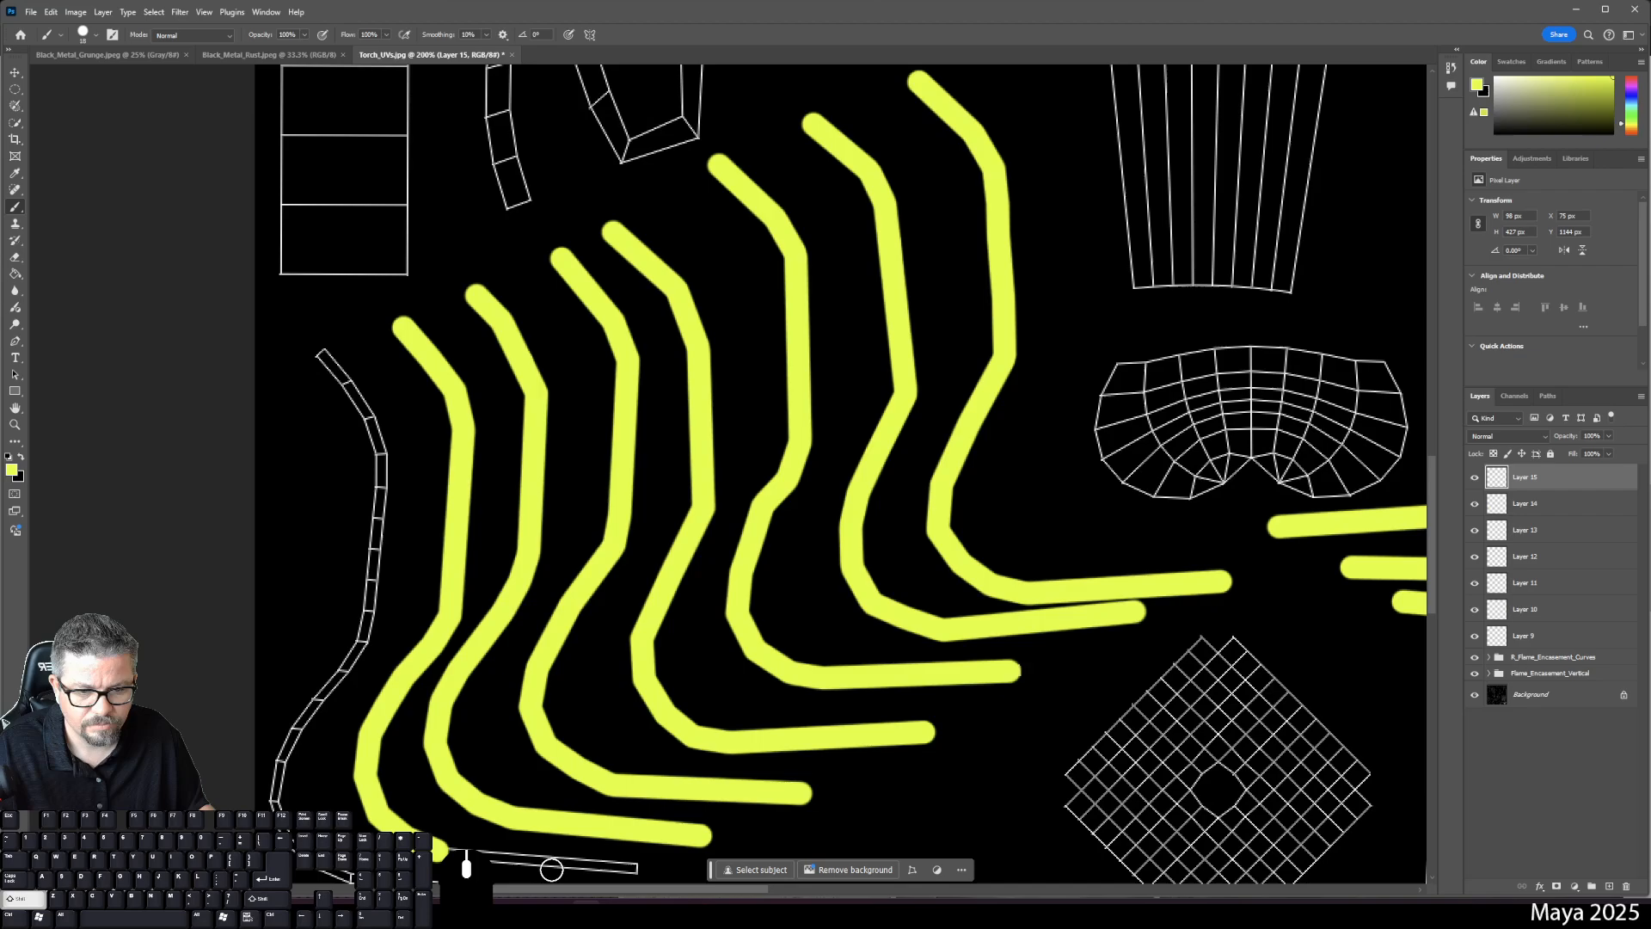
- Finish the previous strip along the shell's bottom, then add a new empty layer
left_click(631, 869, "shift")
left_click_drag(490, 759, 634, 483)
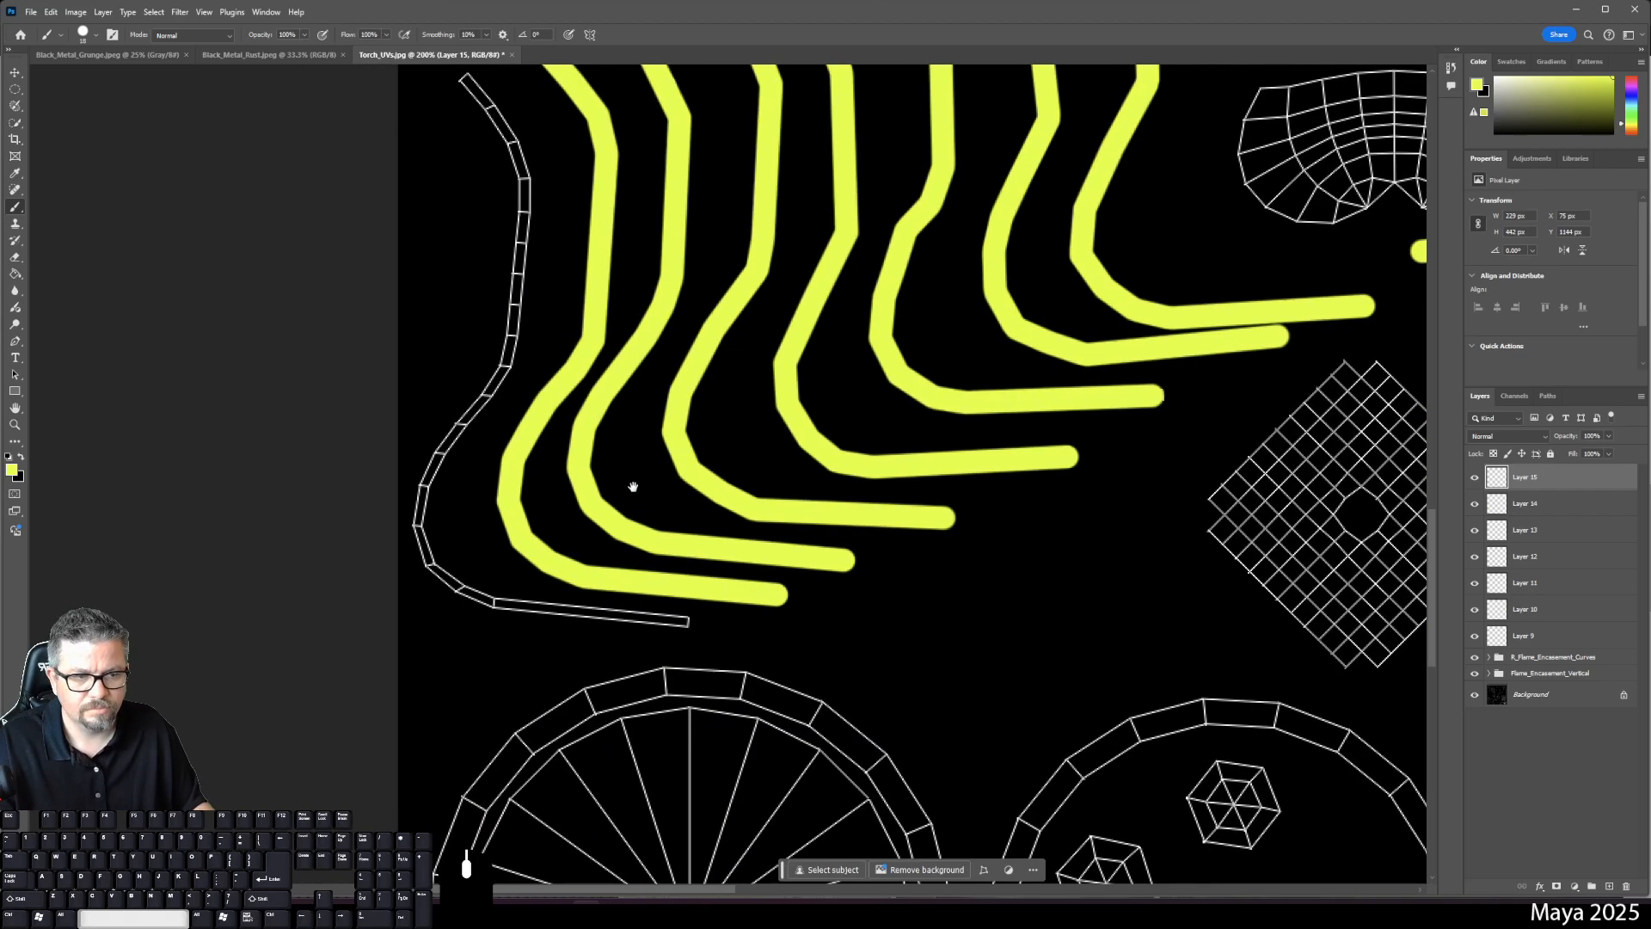
left_click(1609, 885)
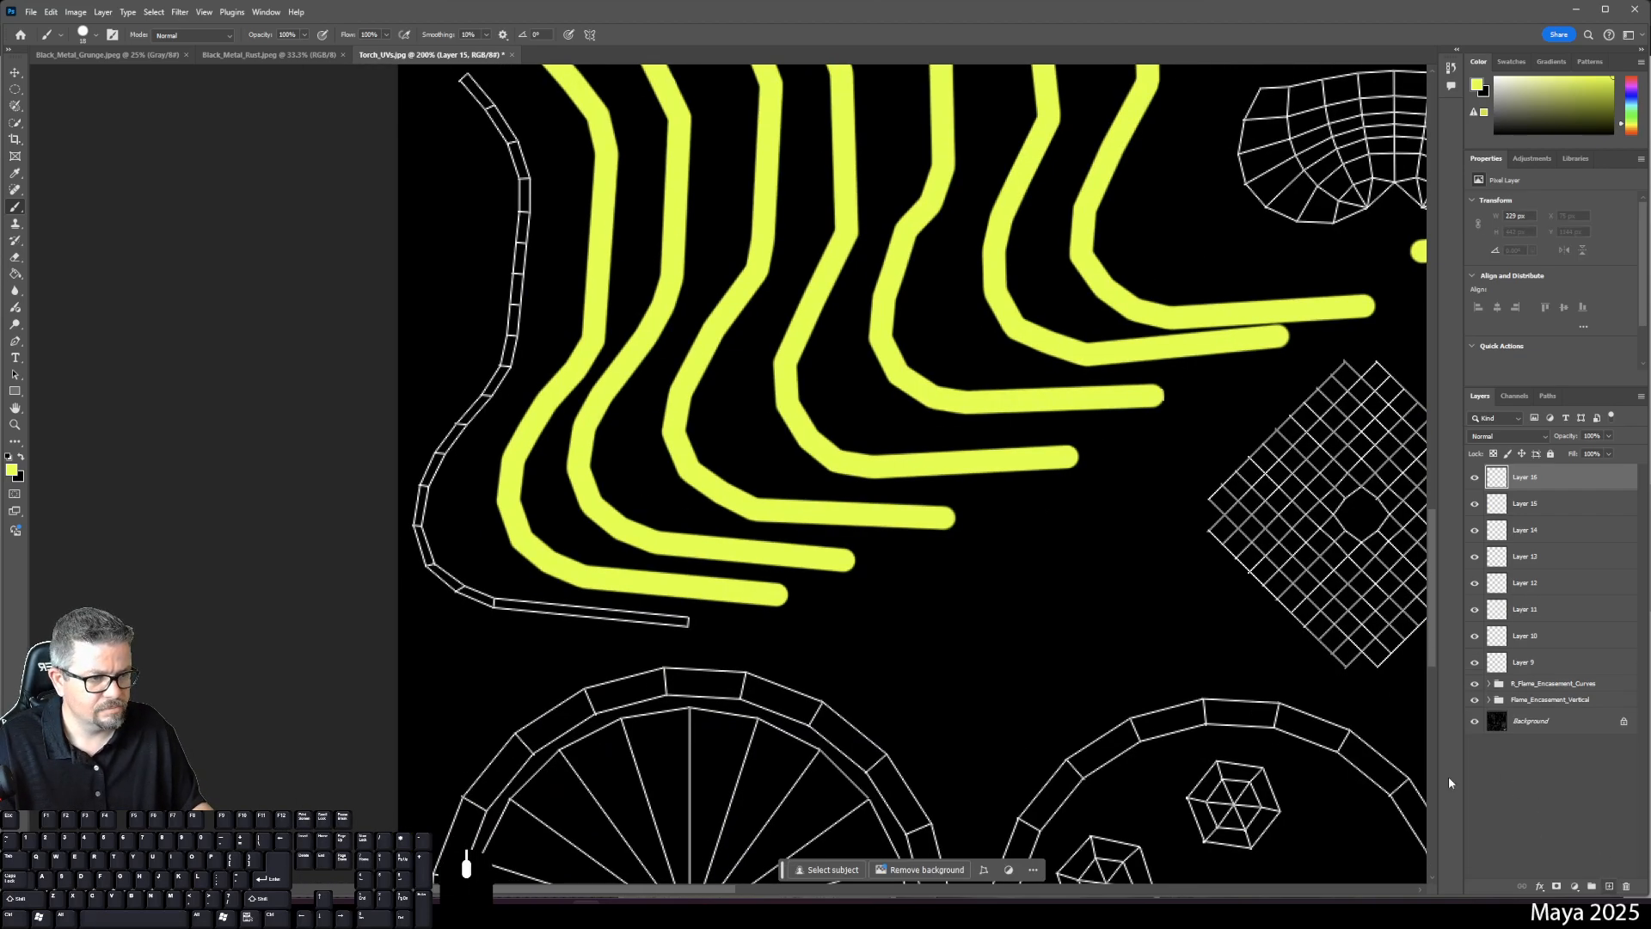
- Paint a yellow strip from the leftmost curved shell's top down its outline
left_click(465, 79)
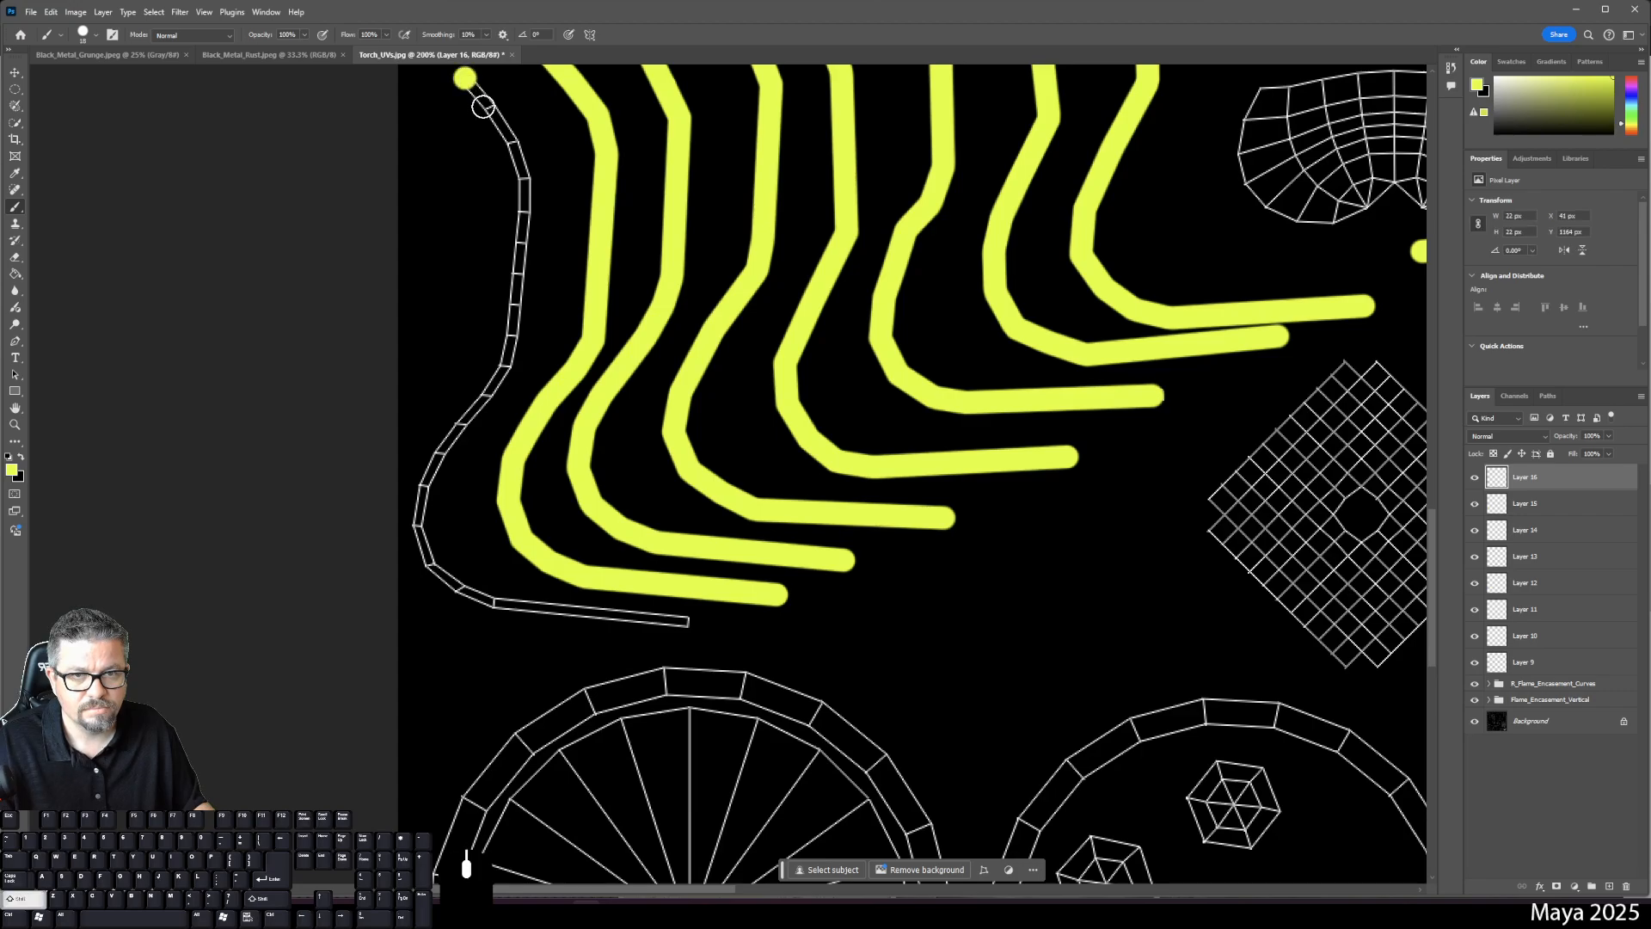
left_click(513, 138, "shift")
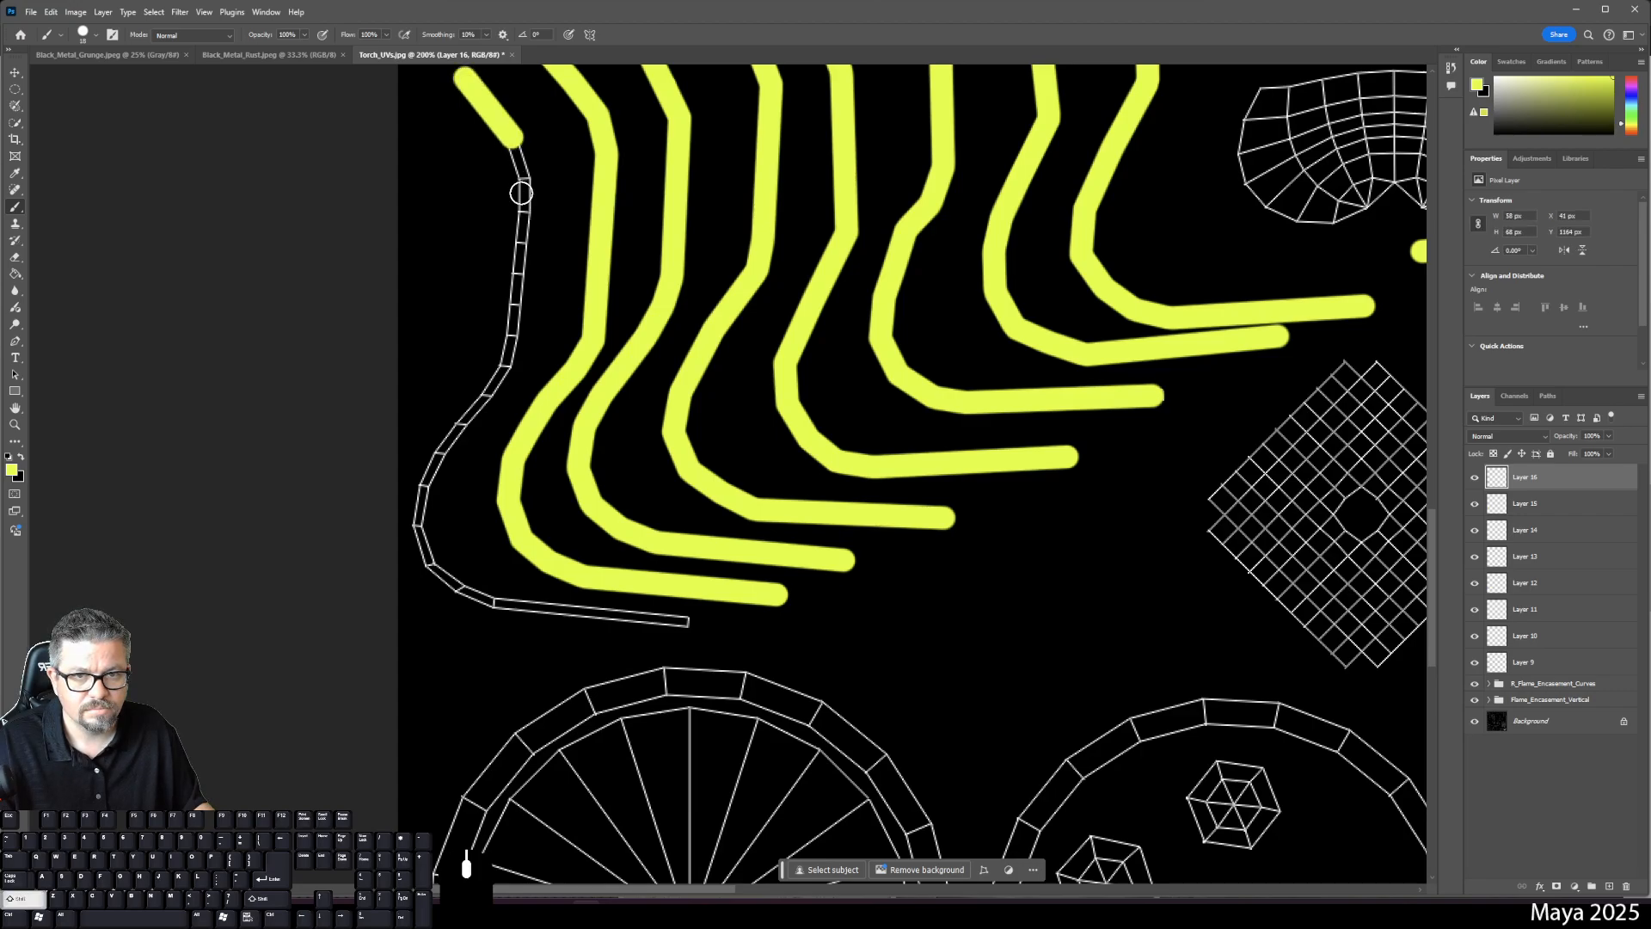
left_click(524, 178, "shift")
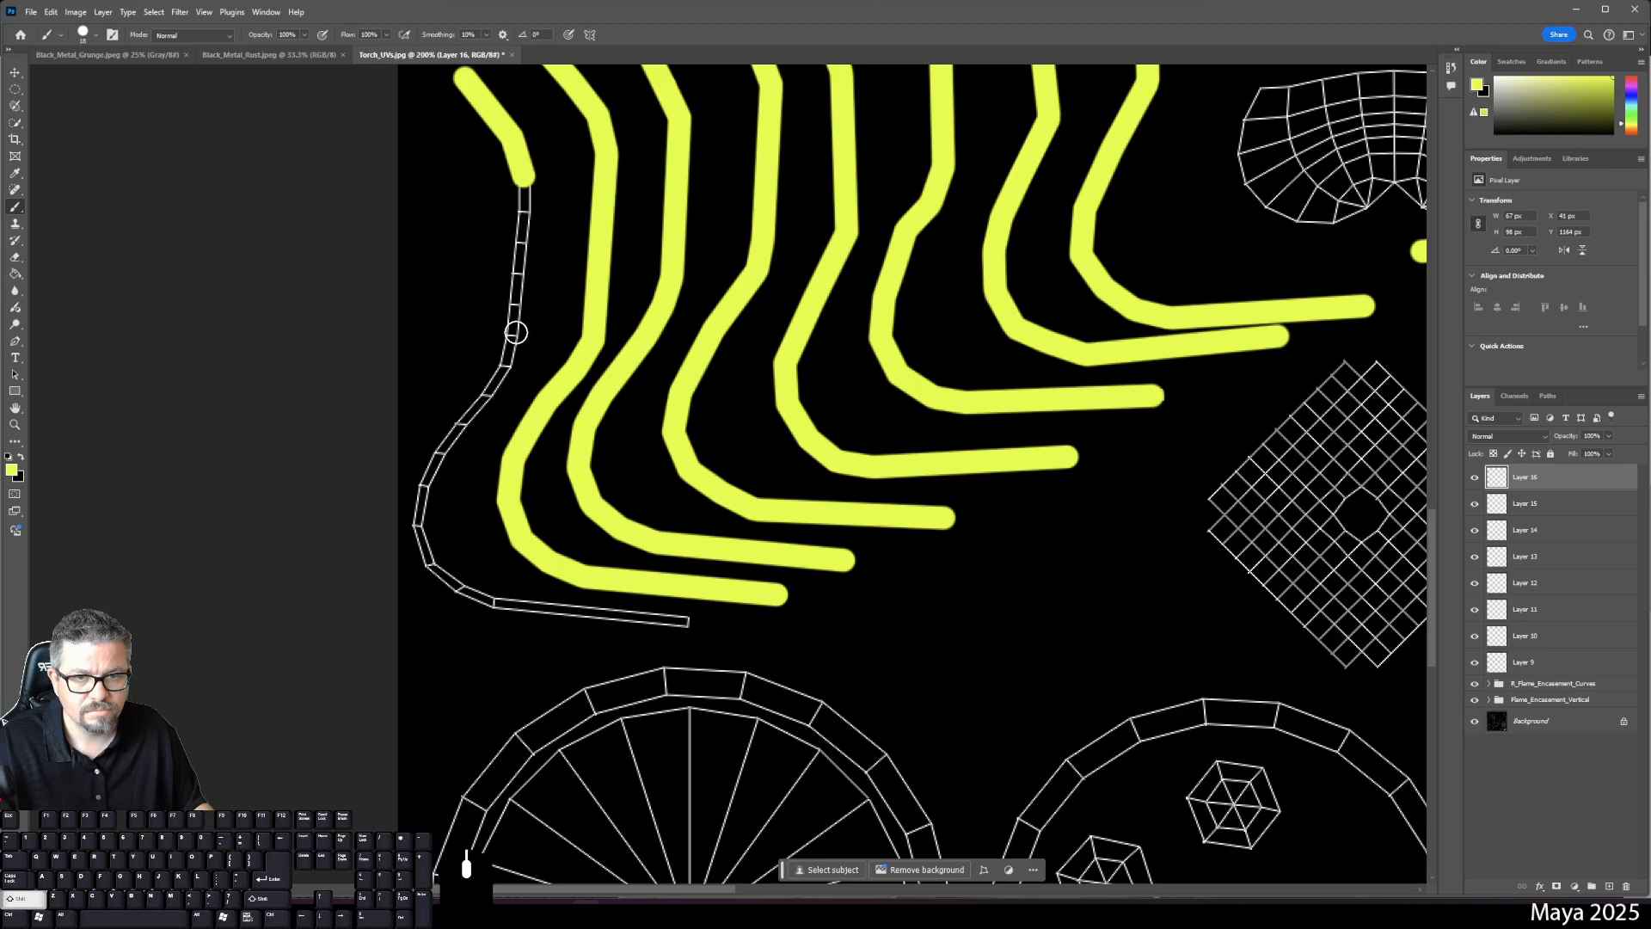
left_click(514, 335, "shift")
left_click(485, 396, "shift")
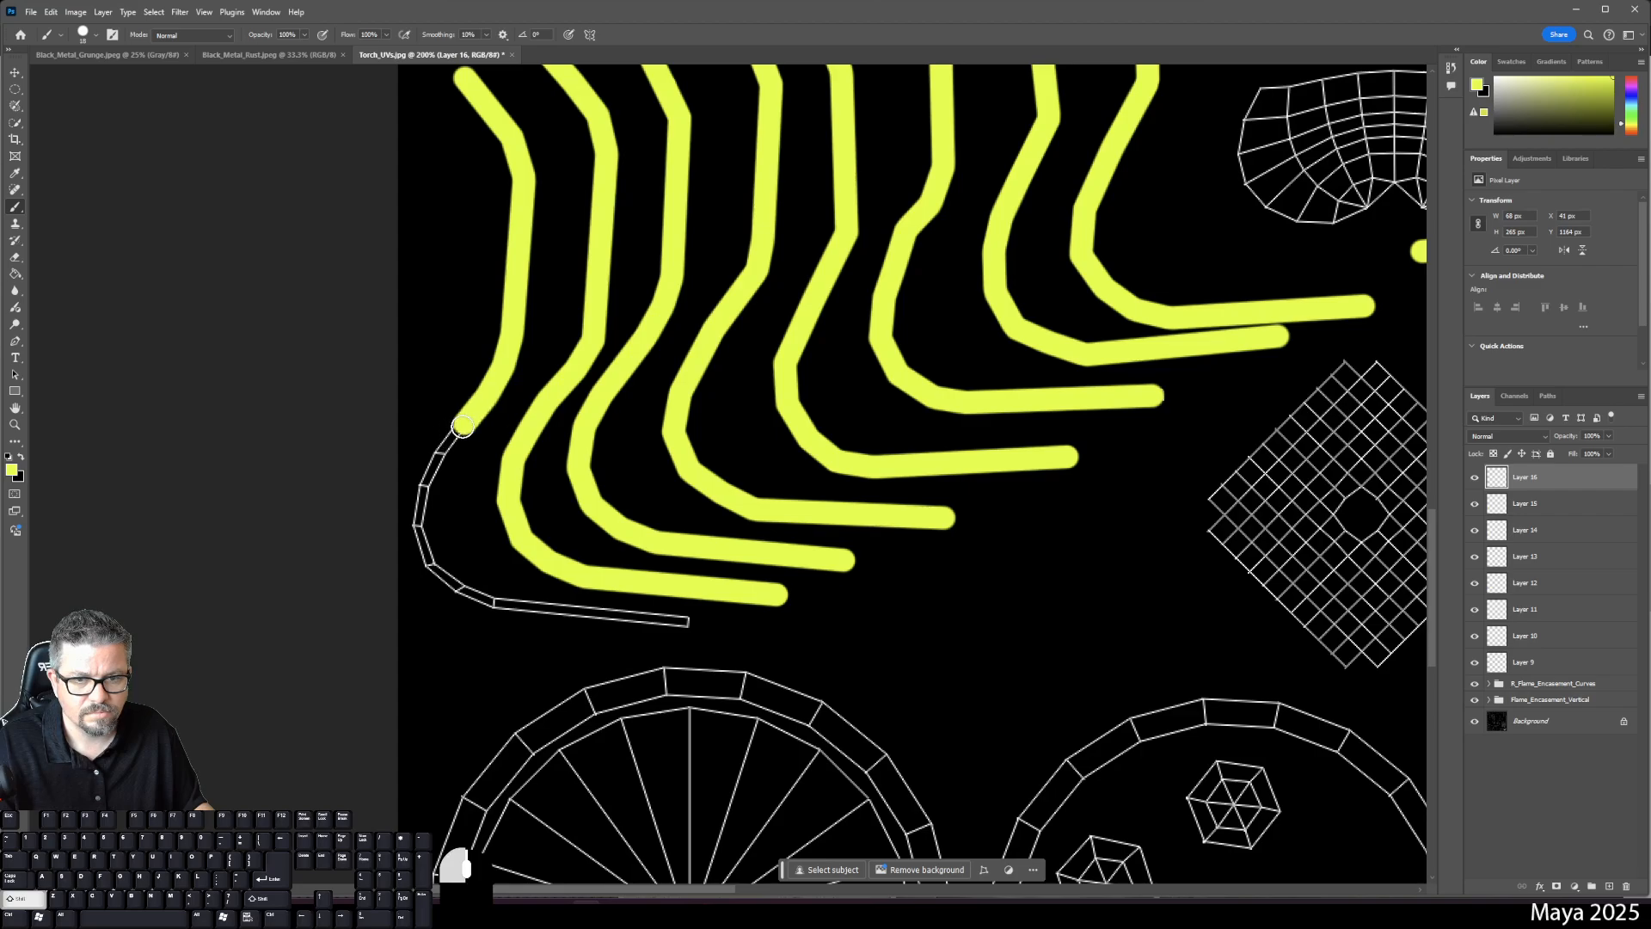
left_click(441, 451, "shift")
left_click(426, 487, "shift")
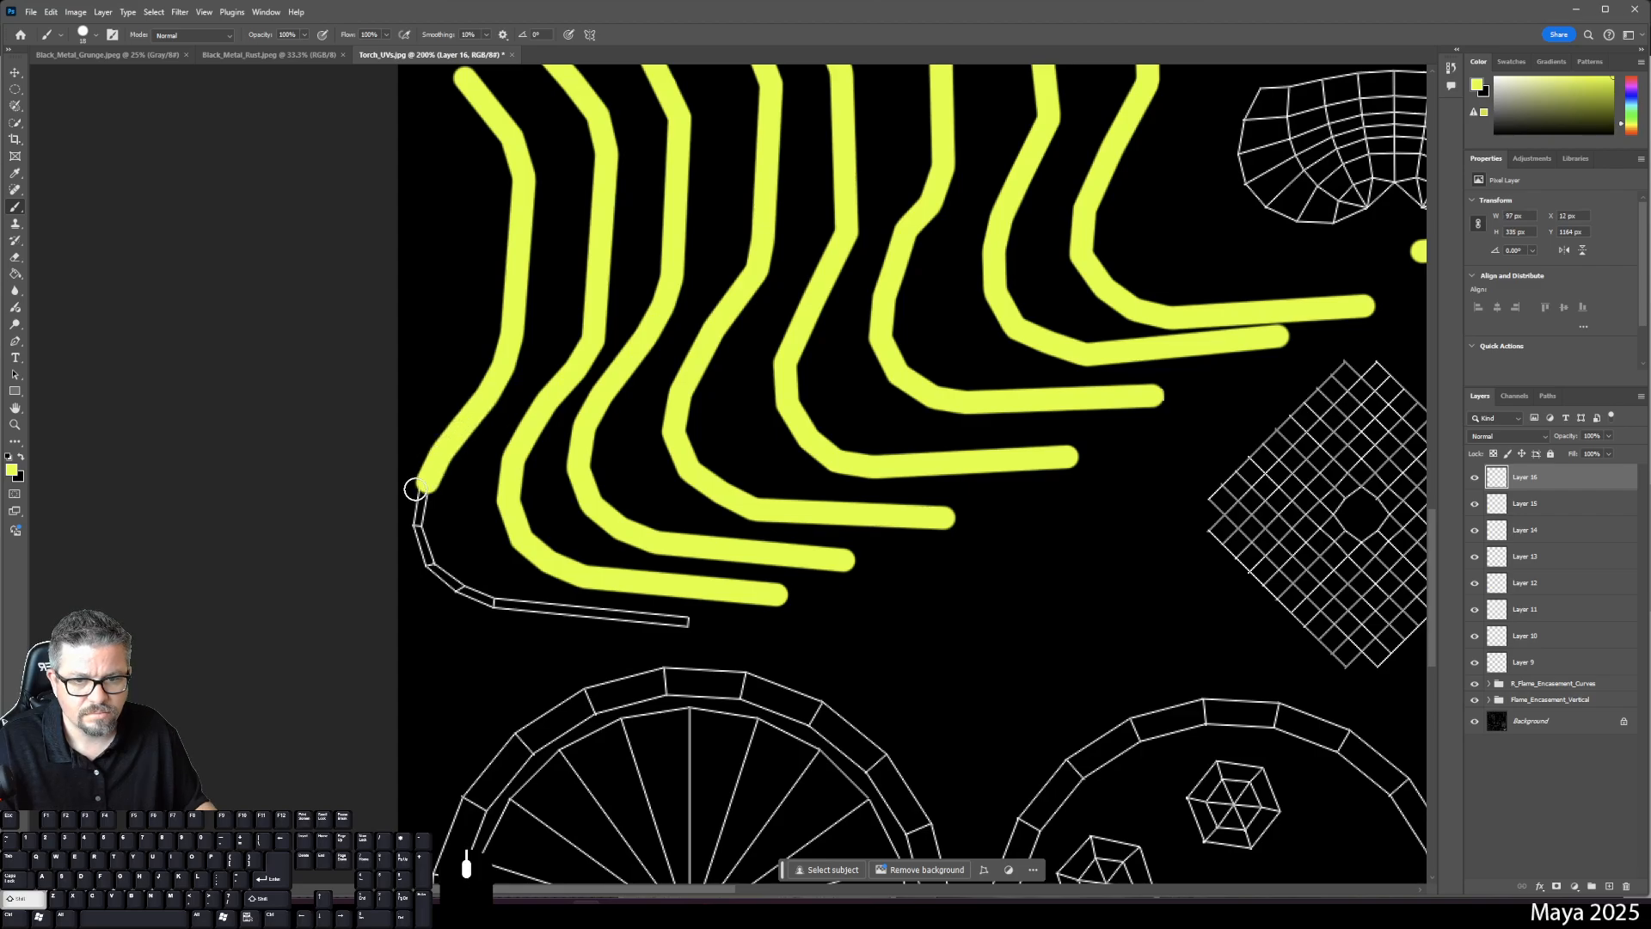
left_click(417, 525, "shift")
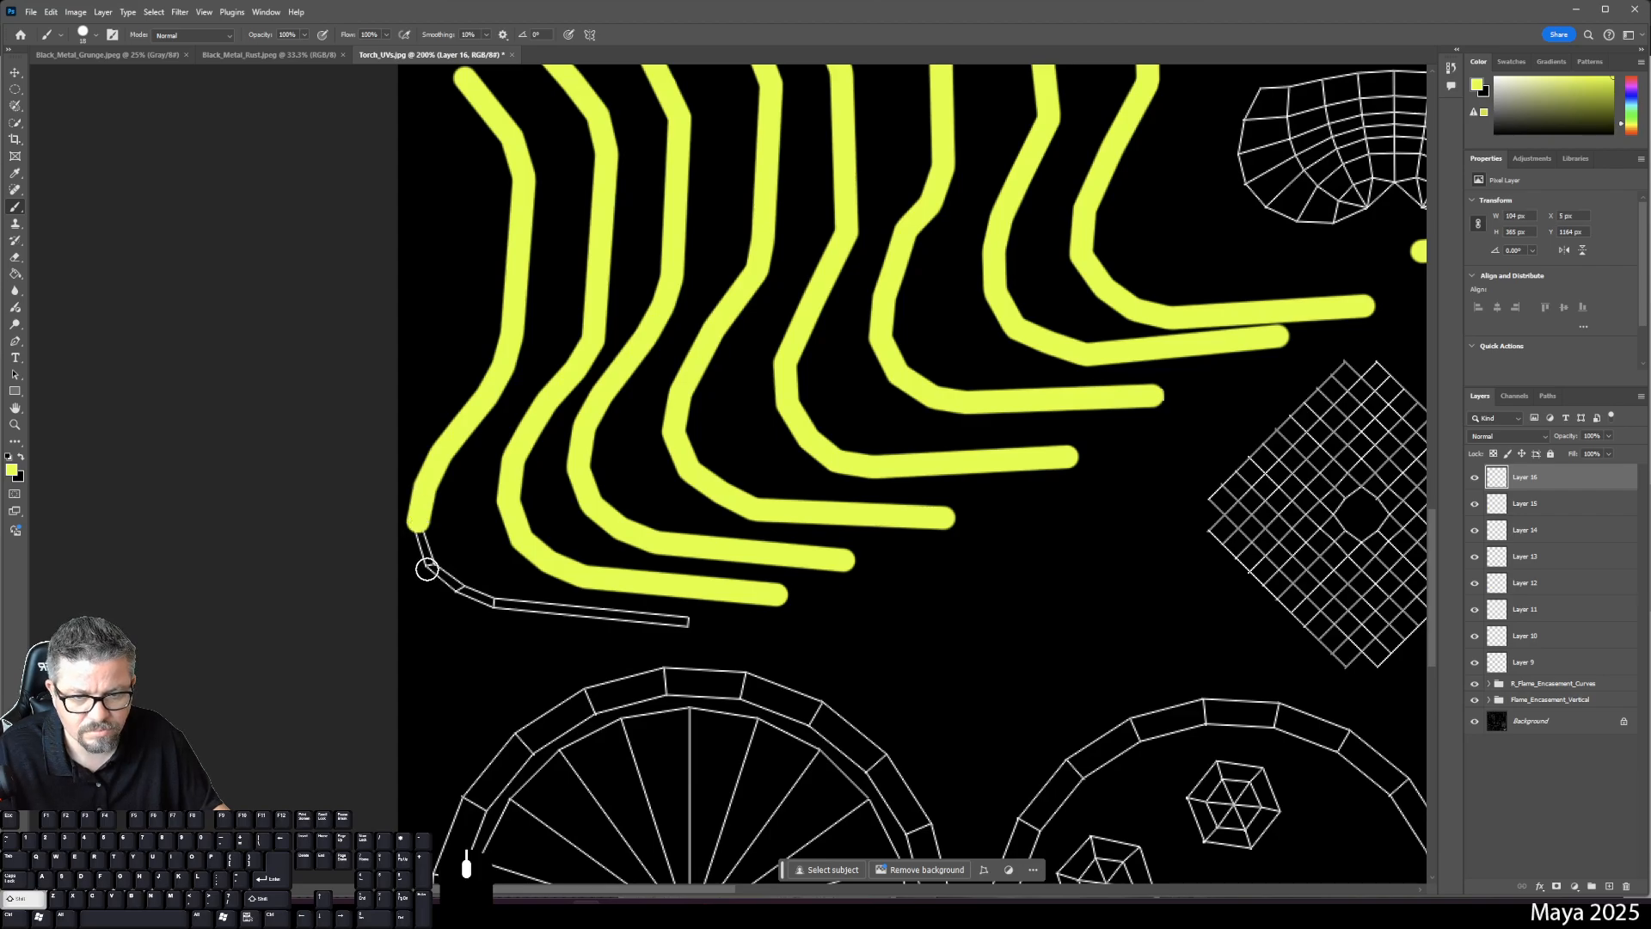
- Carry the yellow strip around the shell's bottom bend and along its bottom edge
left_click(430, 568, "shift")
left_click(461, 589, "shift")
left_click(495, 605, "shift")
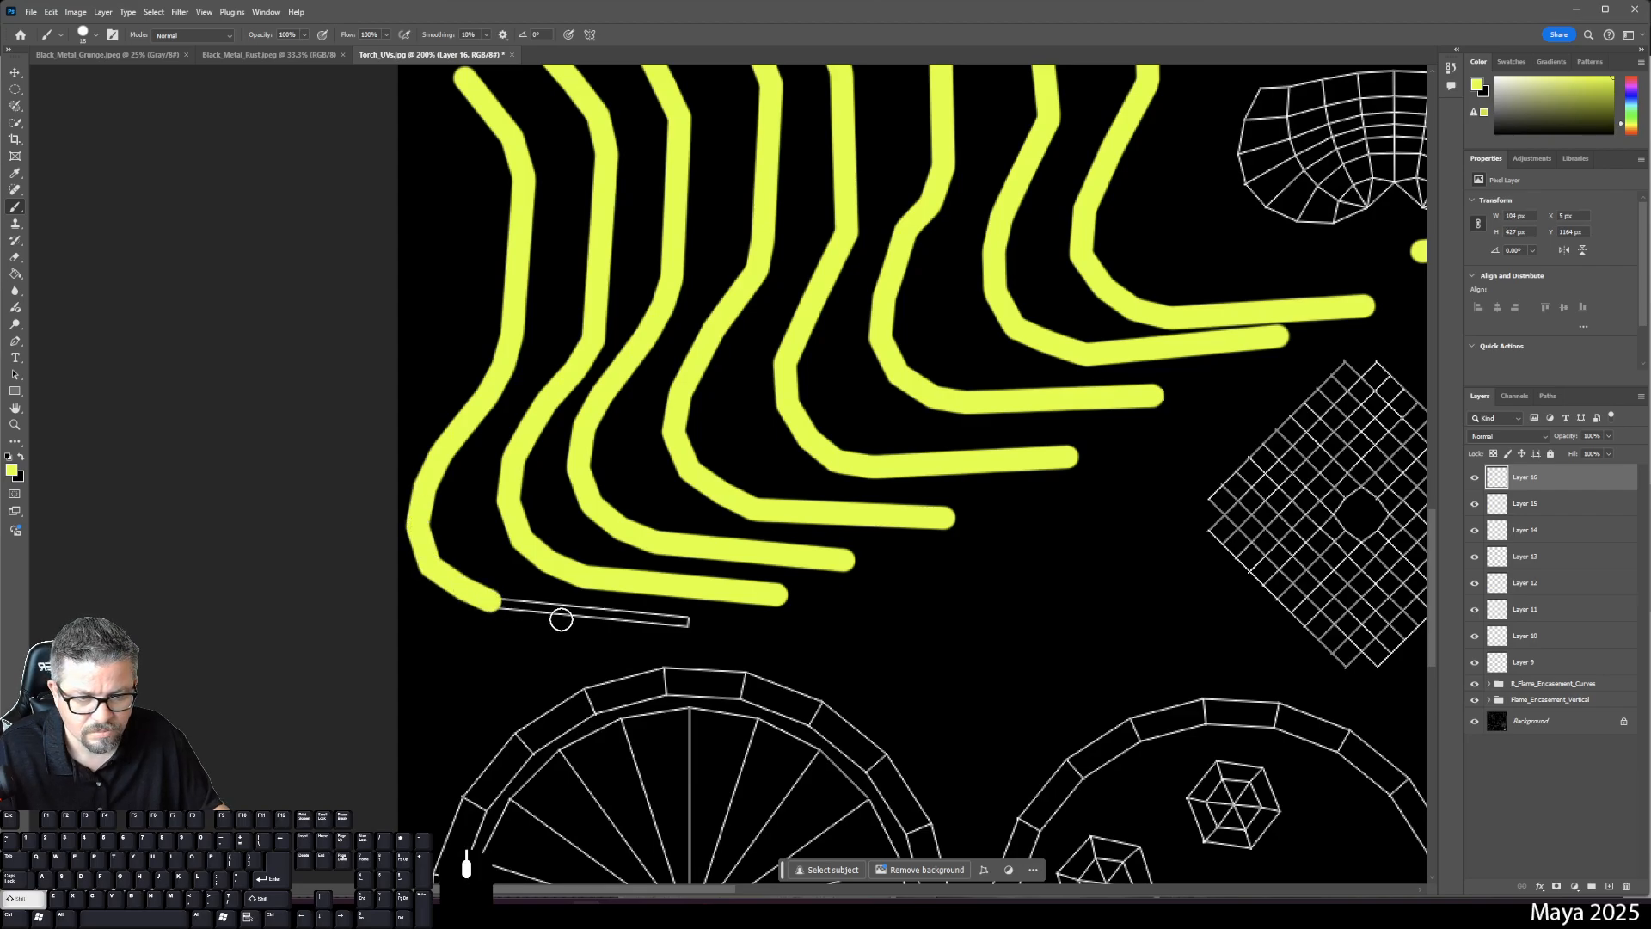
left_click(680, 622, "shift")
mouse_move(712, 681)
left_mouse_down()
mouse_move(616, 785)
mouse_move(441, 856)
left_mouse_up()
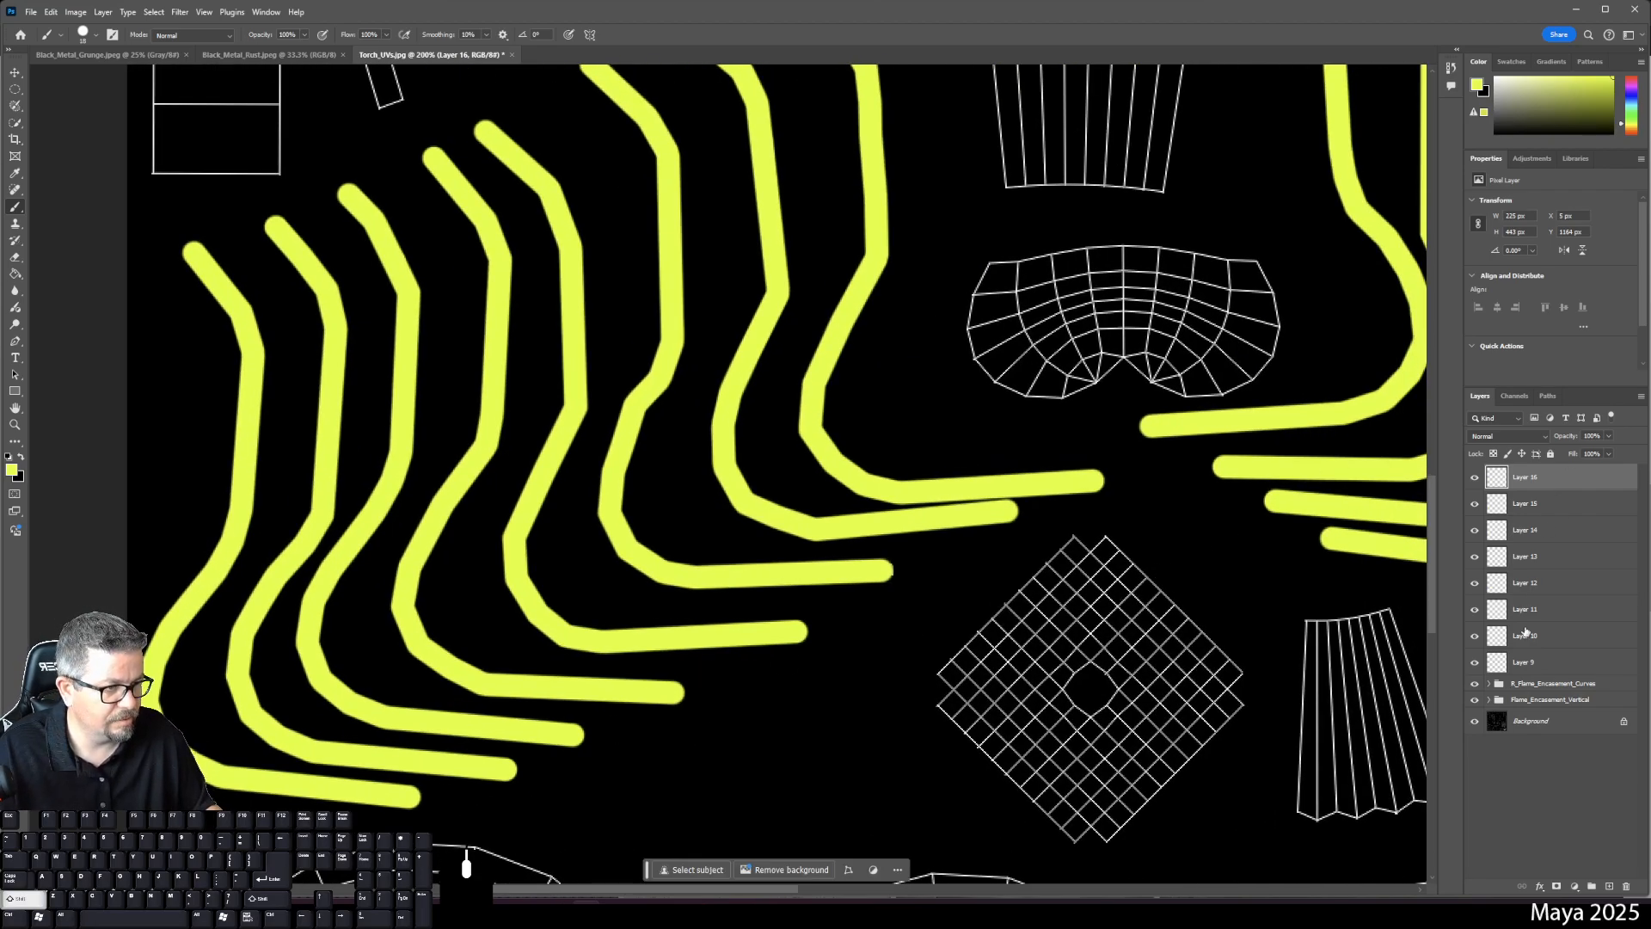
- Group Layers 9–16 into a folder named 'L_Flame_Encasement_Curves'
left_click(1522, 664, "shift")
left_click(1591, 886)
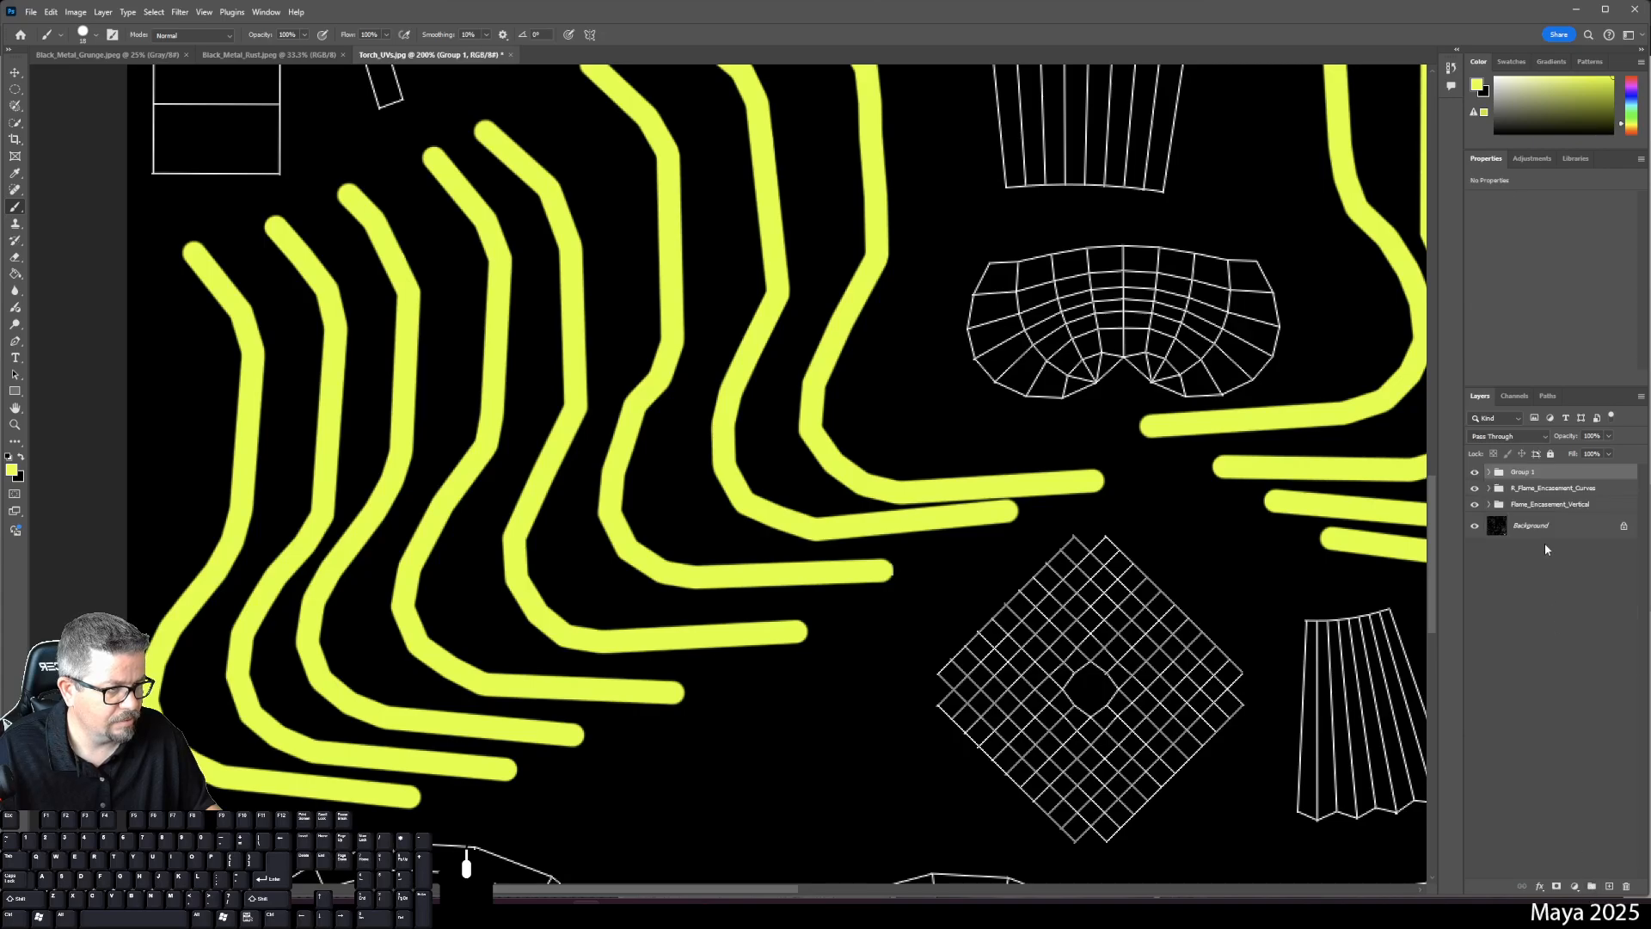
double_click(1519, 472)
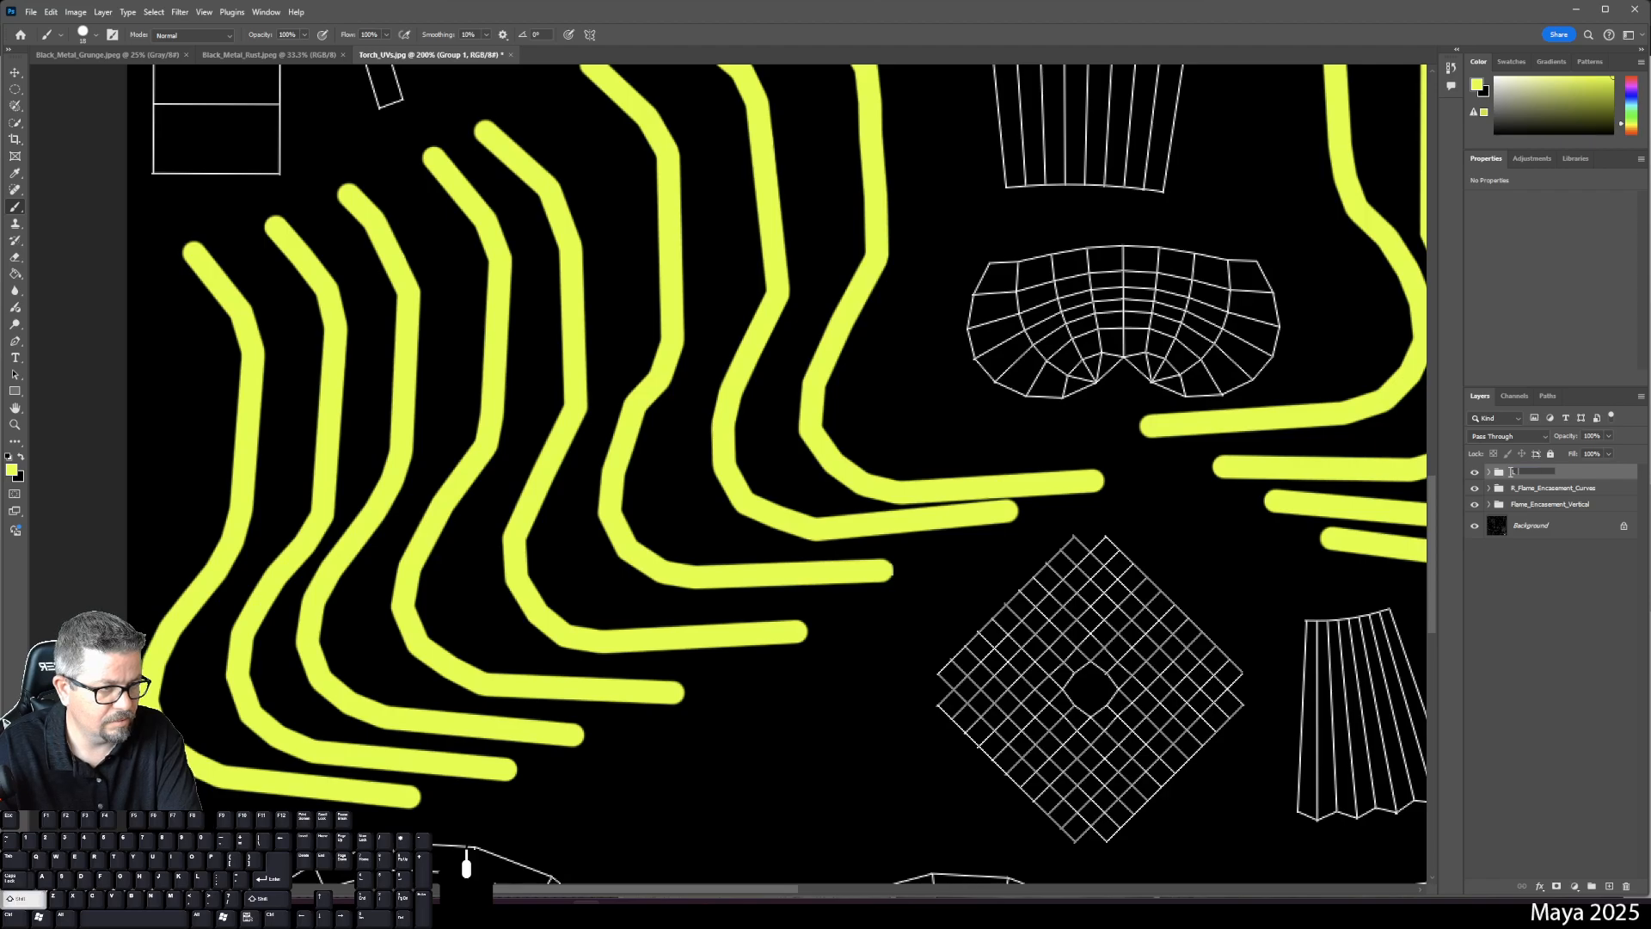
type("L_Flame_En")
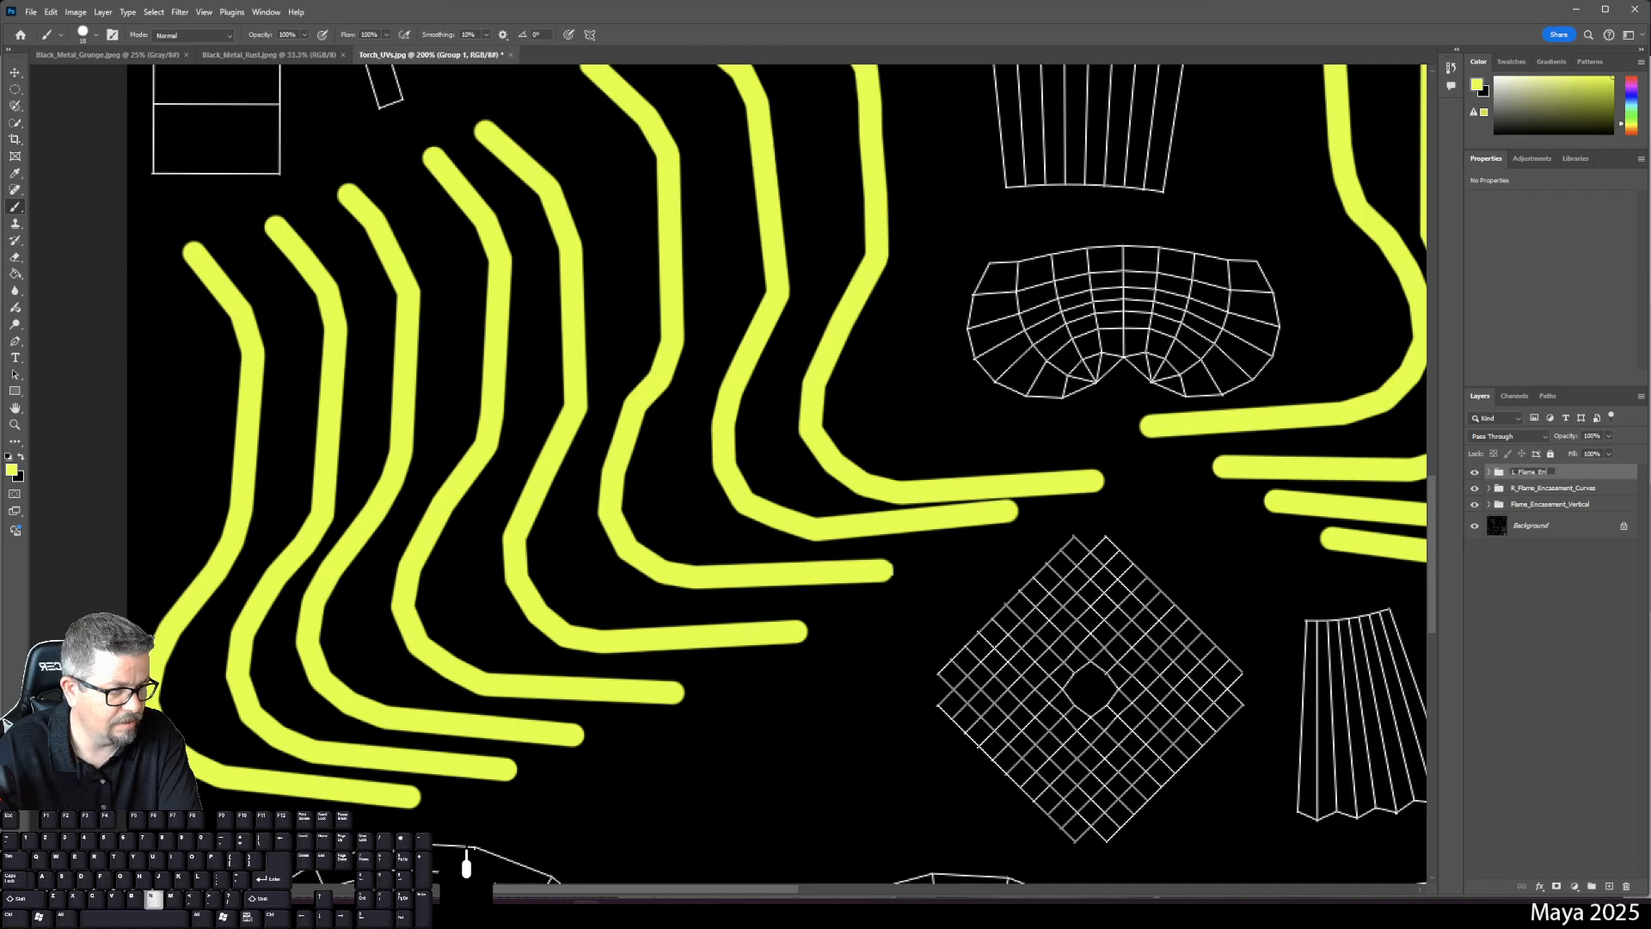
type("casement_Curv")
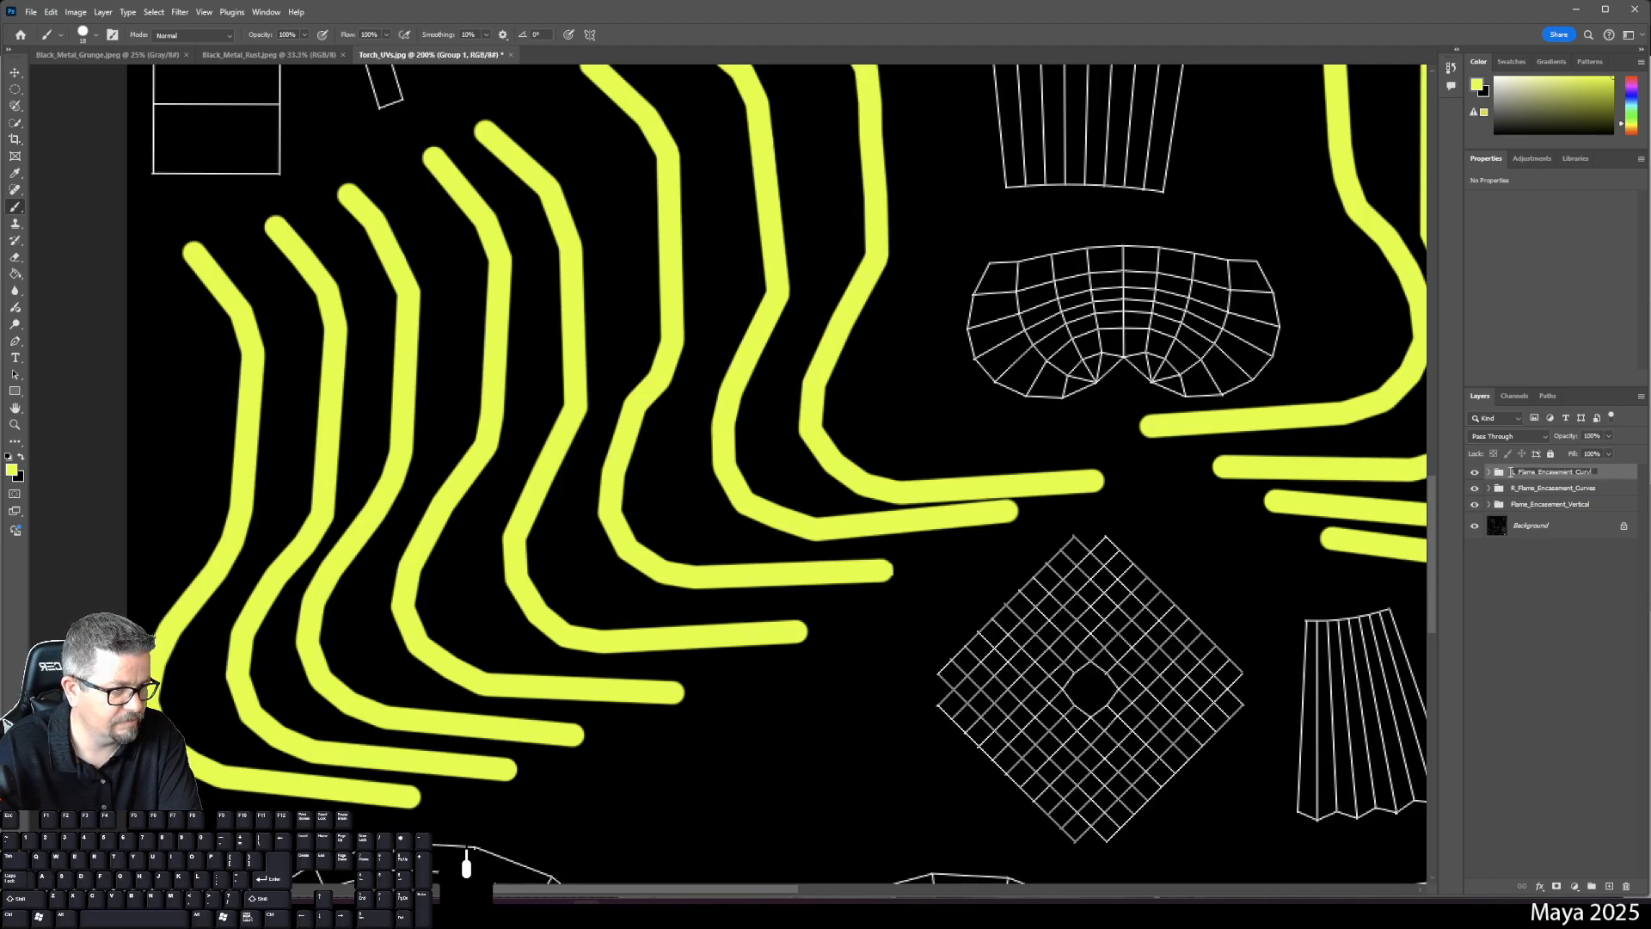
type("es")
key("Return")
key("space")
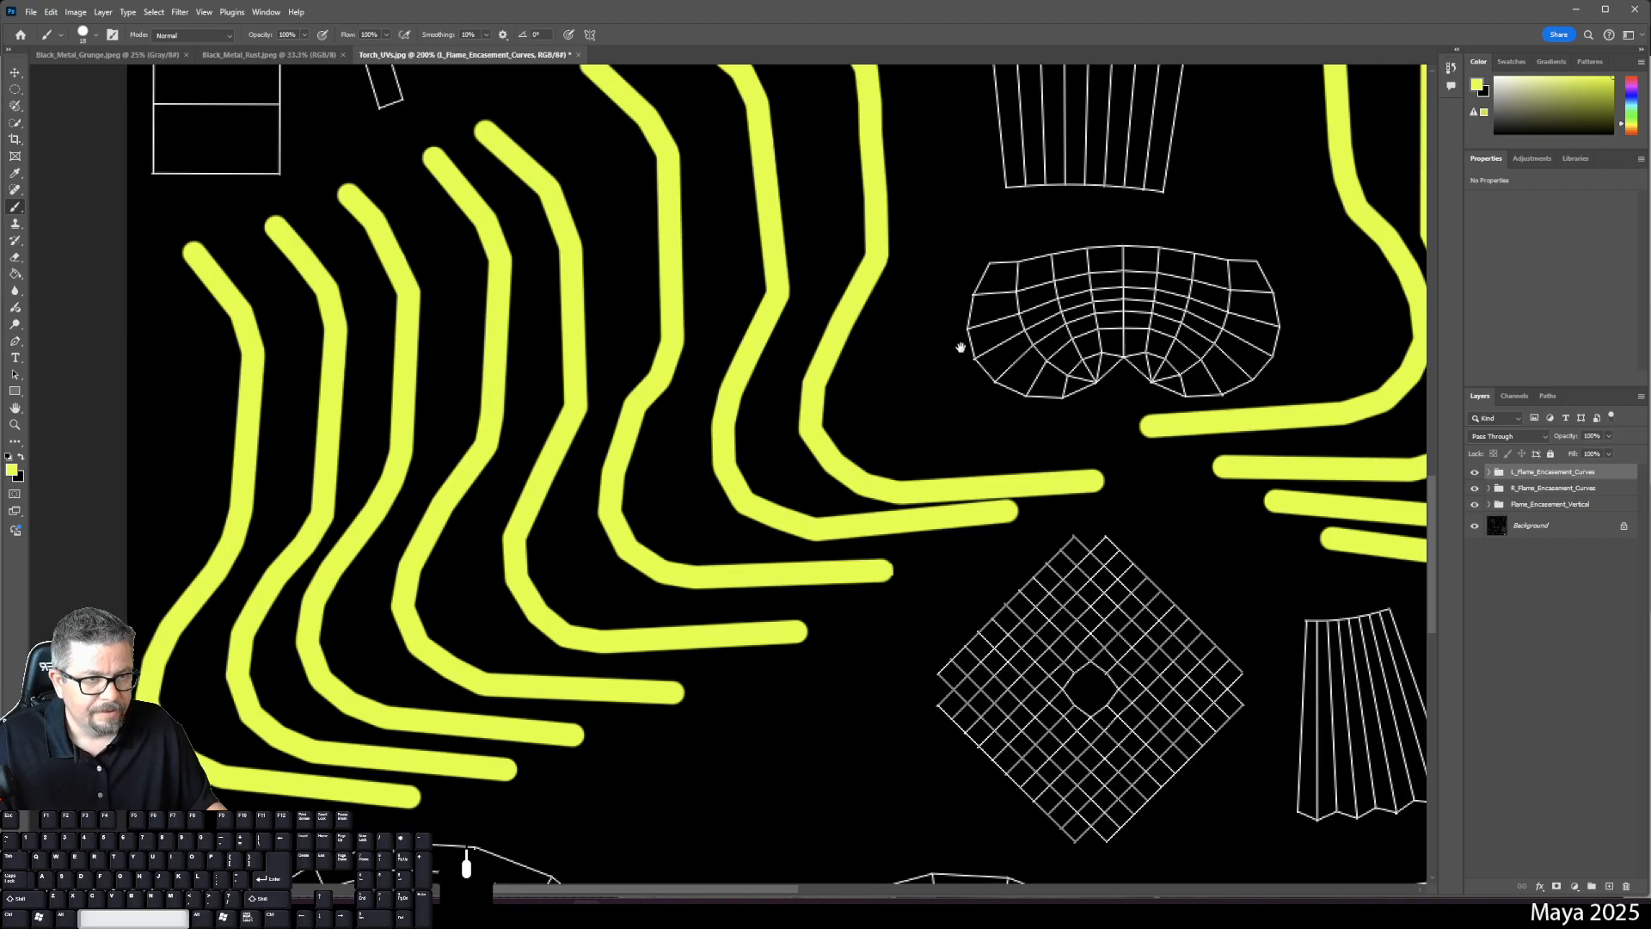
left_click_drag(922, 401, 733, 849)
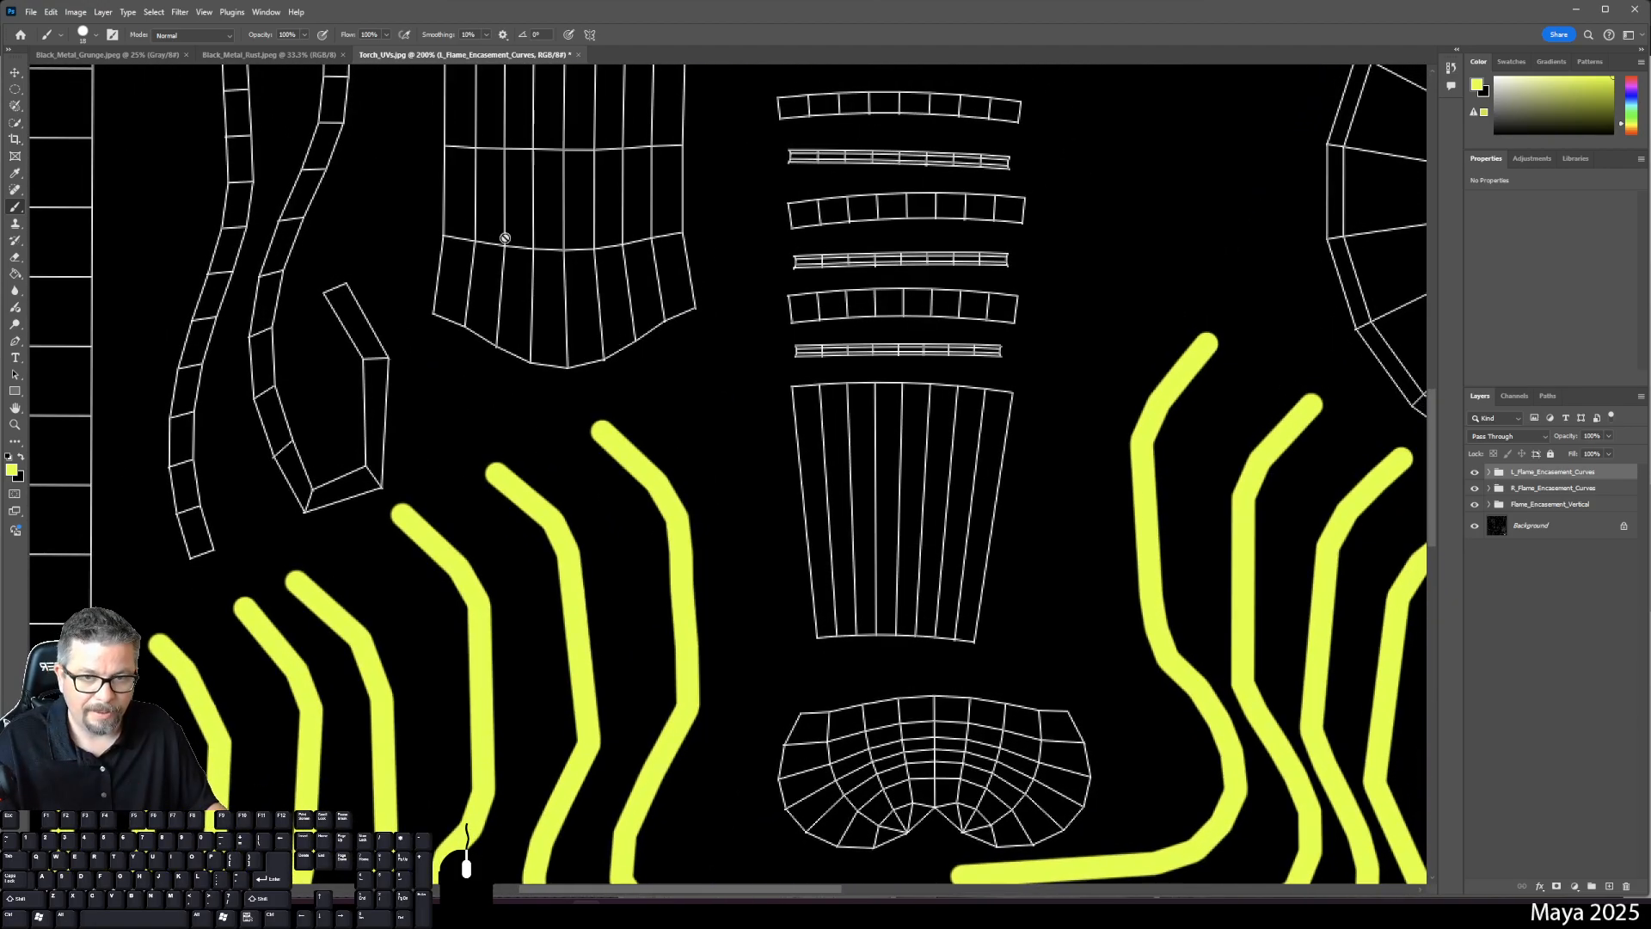
- Pan across the upper UV shells and zoom out to see the whole layout
key("space")
left_click_drag(379, 280, 644, 708)
left_click_drag(632, 361, 627, 601)
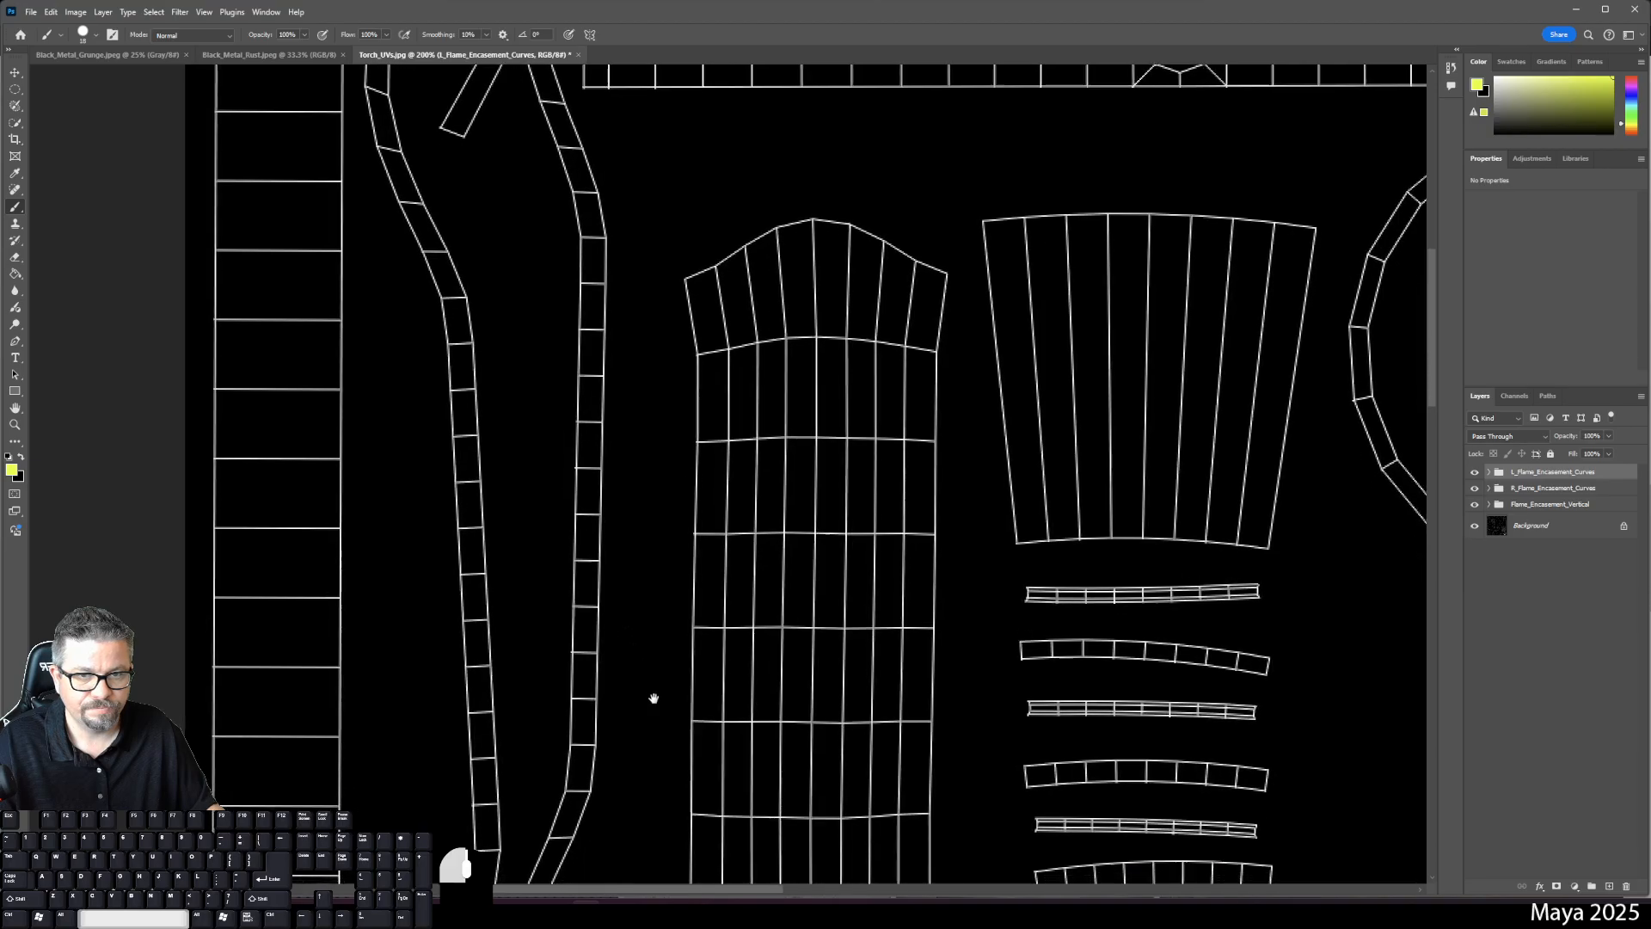
left_click_drag(653, 698, 714, 844)
left_click_drag(633, 637, 505, 545)
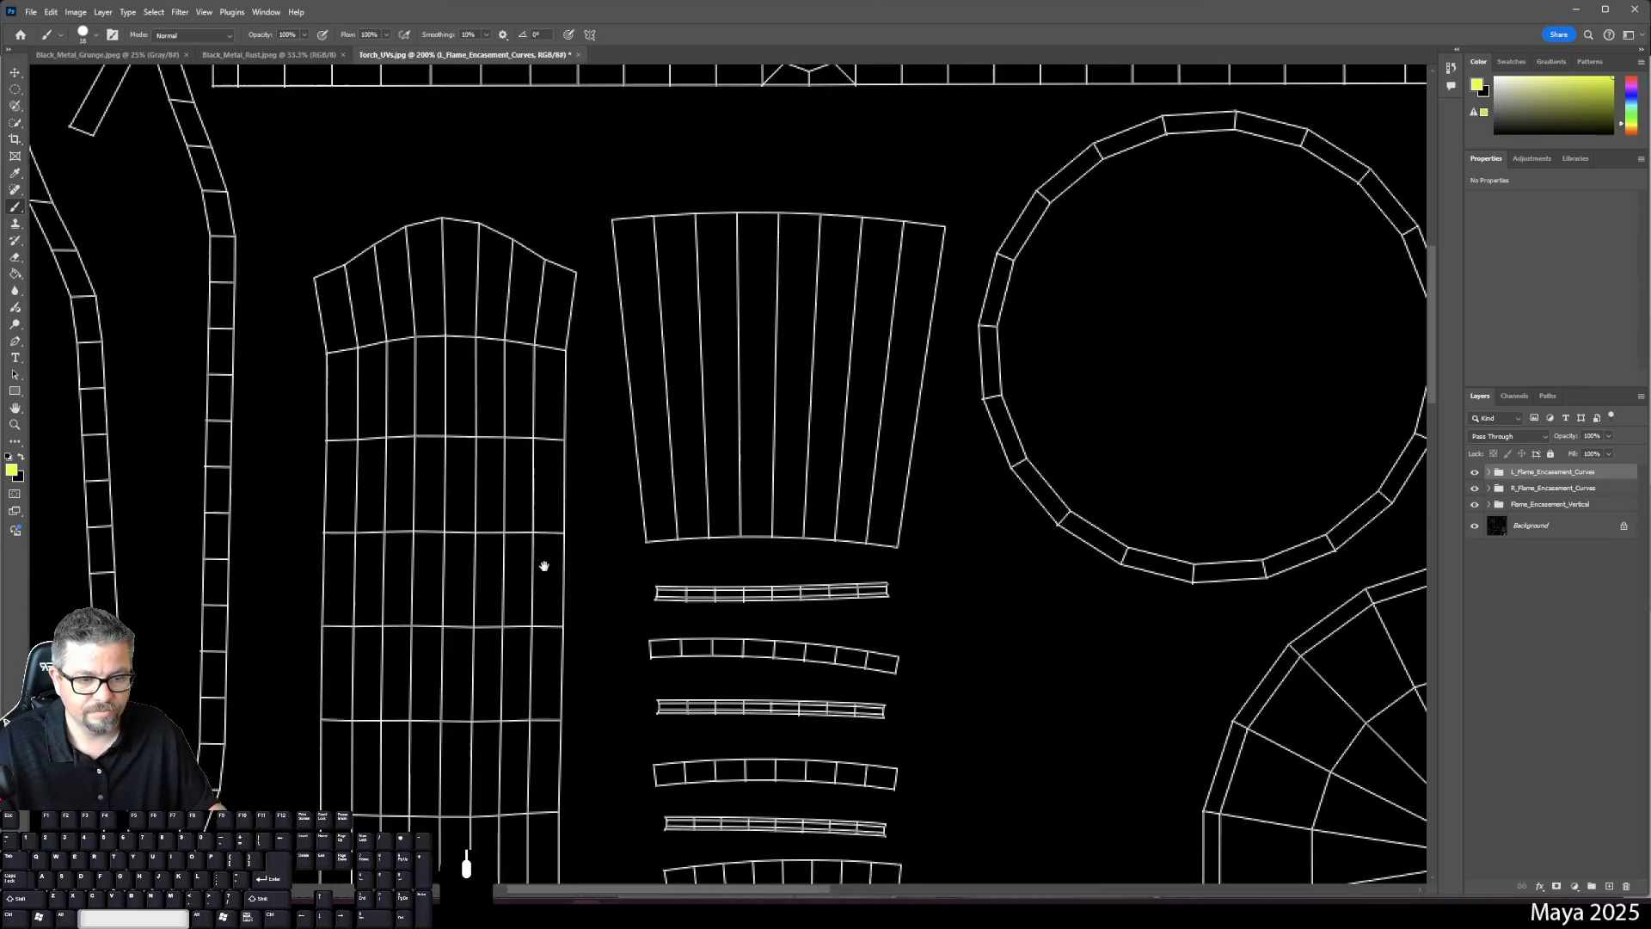
key("ctrl+minus")
key("ctrl+minus")
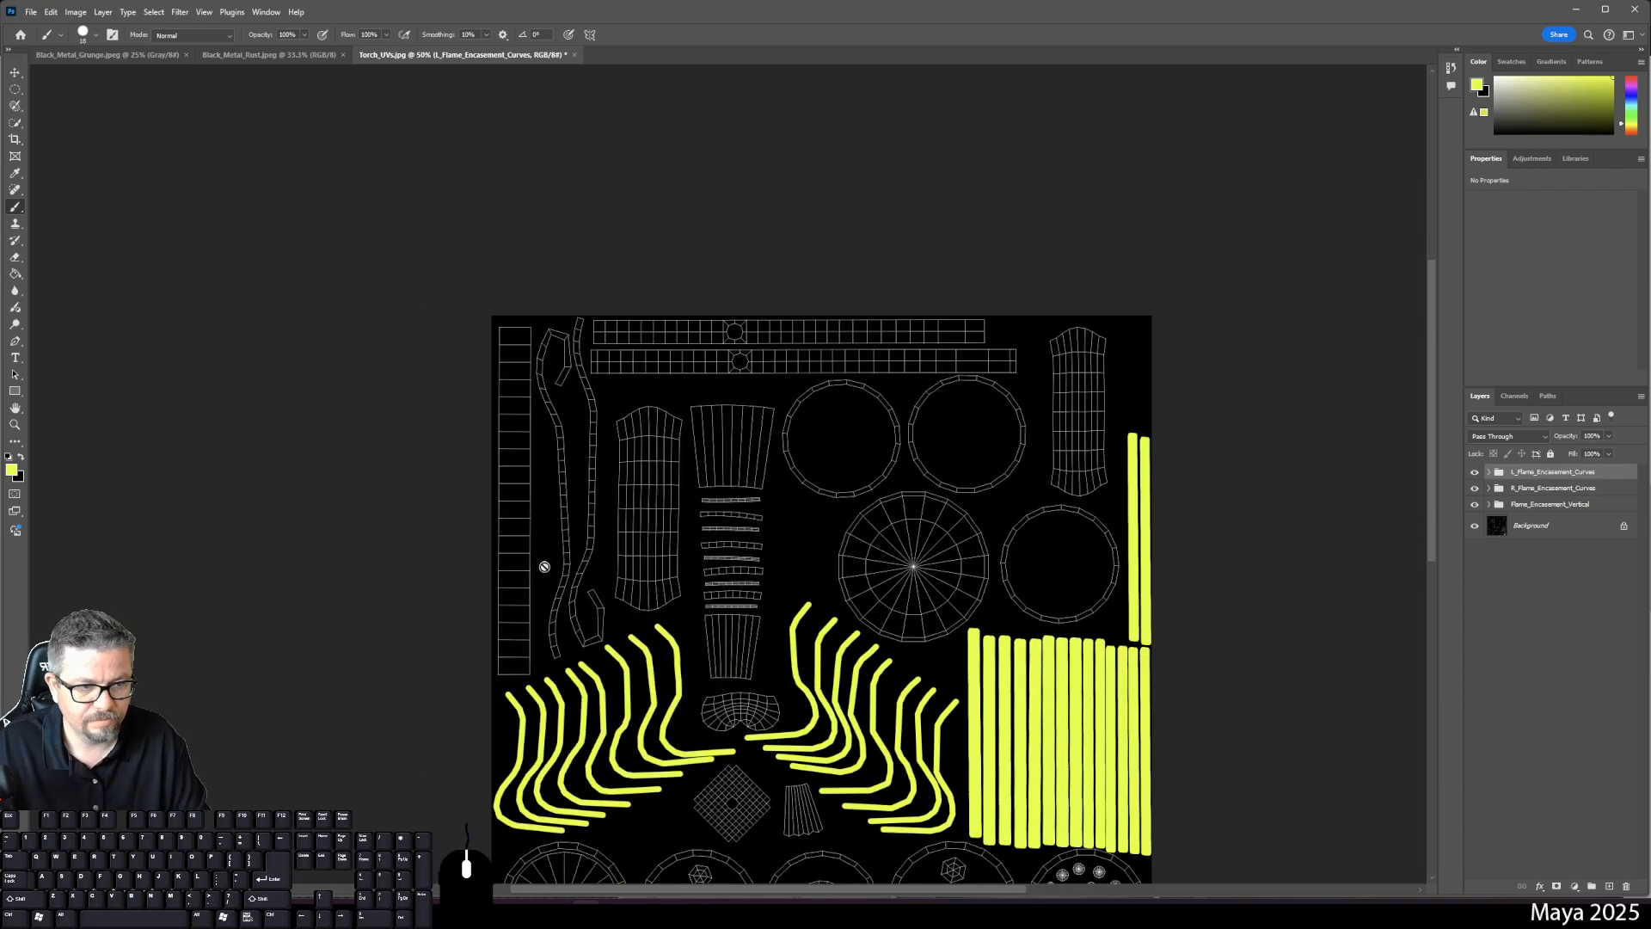
- Zoom to 100% on the bottom circular shells, add Layer 17, and open brush size settings
key("space")
left_click_drag(704, 745, 701, 549)
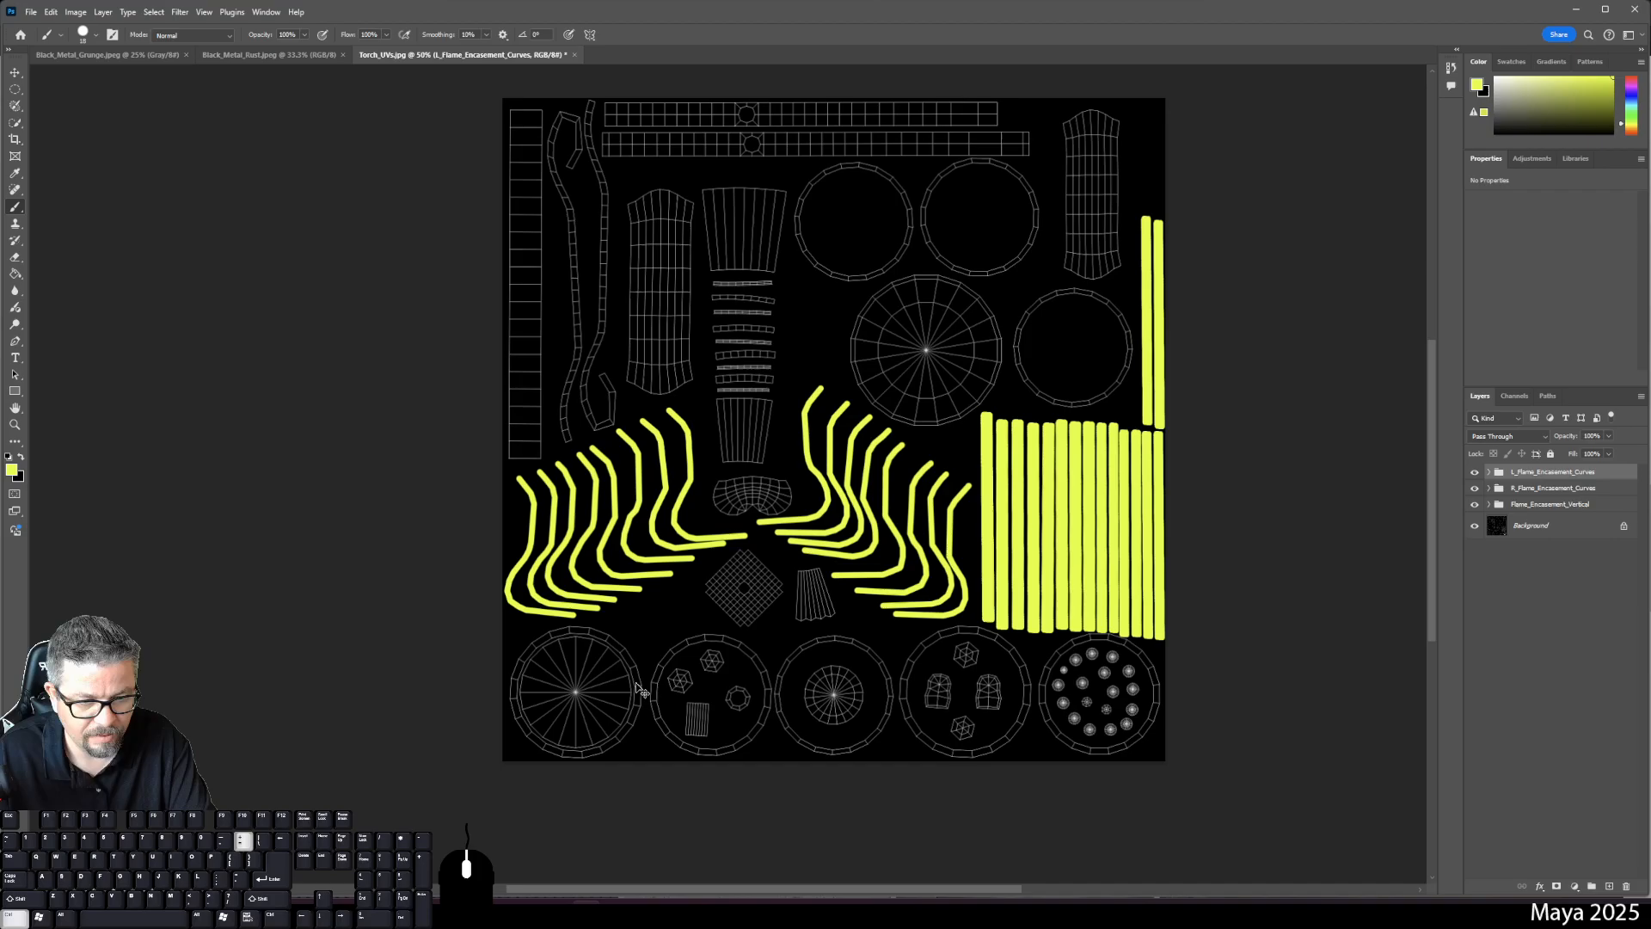
key("ctrl+plus")
key("ctrl+plus")
key("space")
left_click_drag(636, 683, 691, 299)
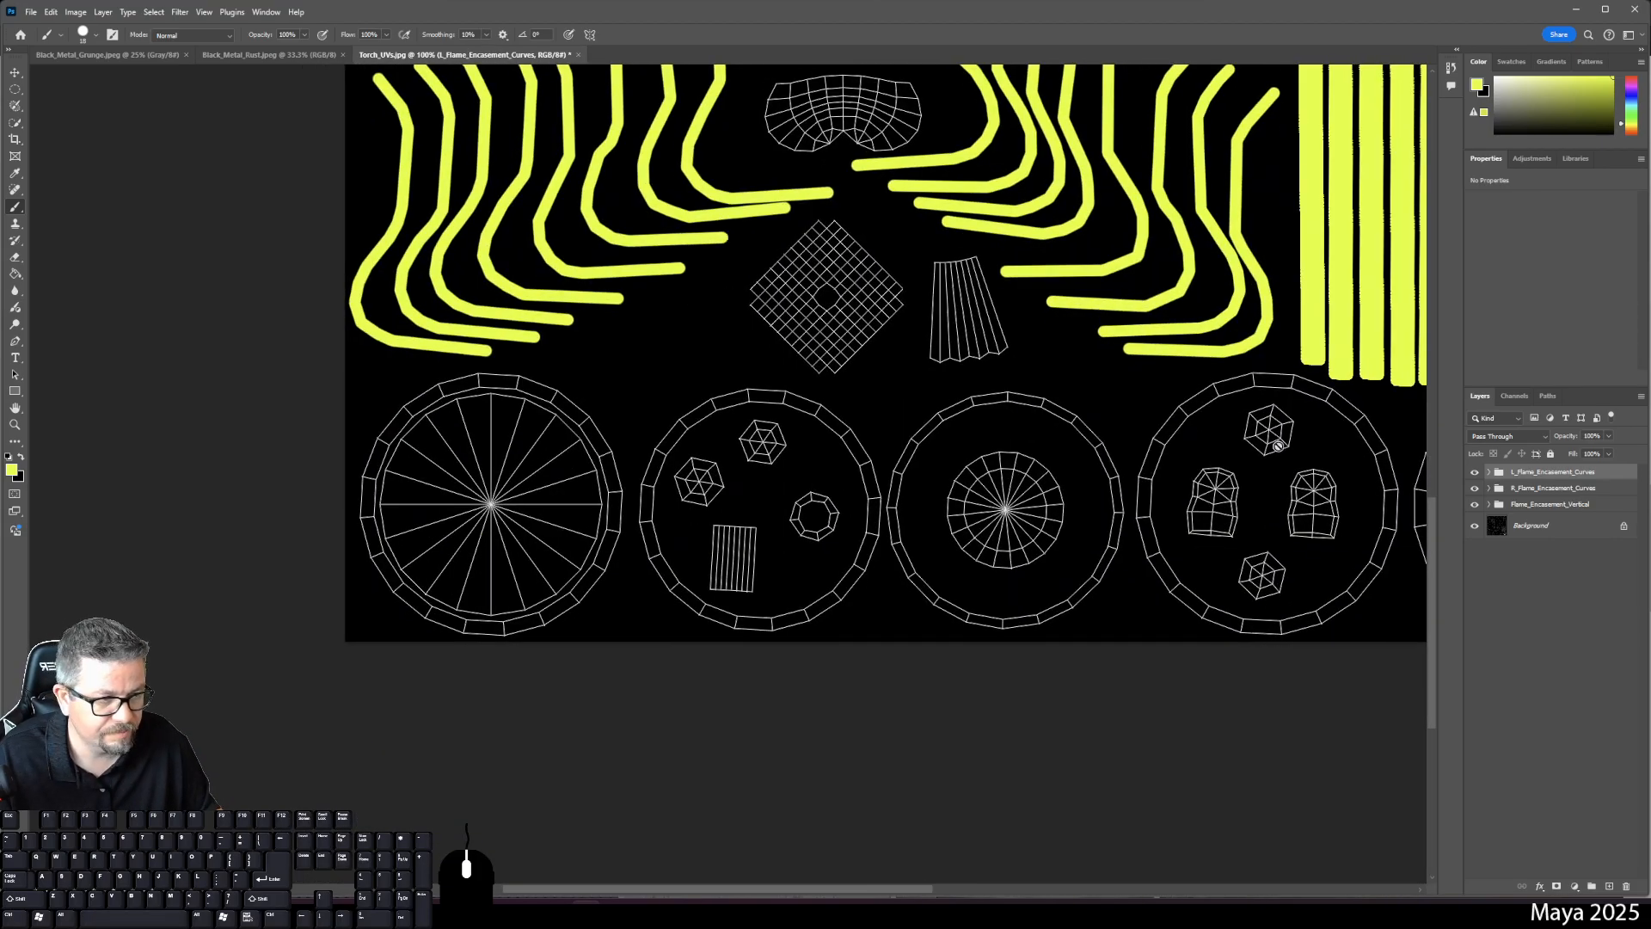
key("ctrl+shift+alt+n")
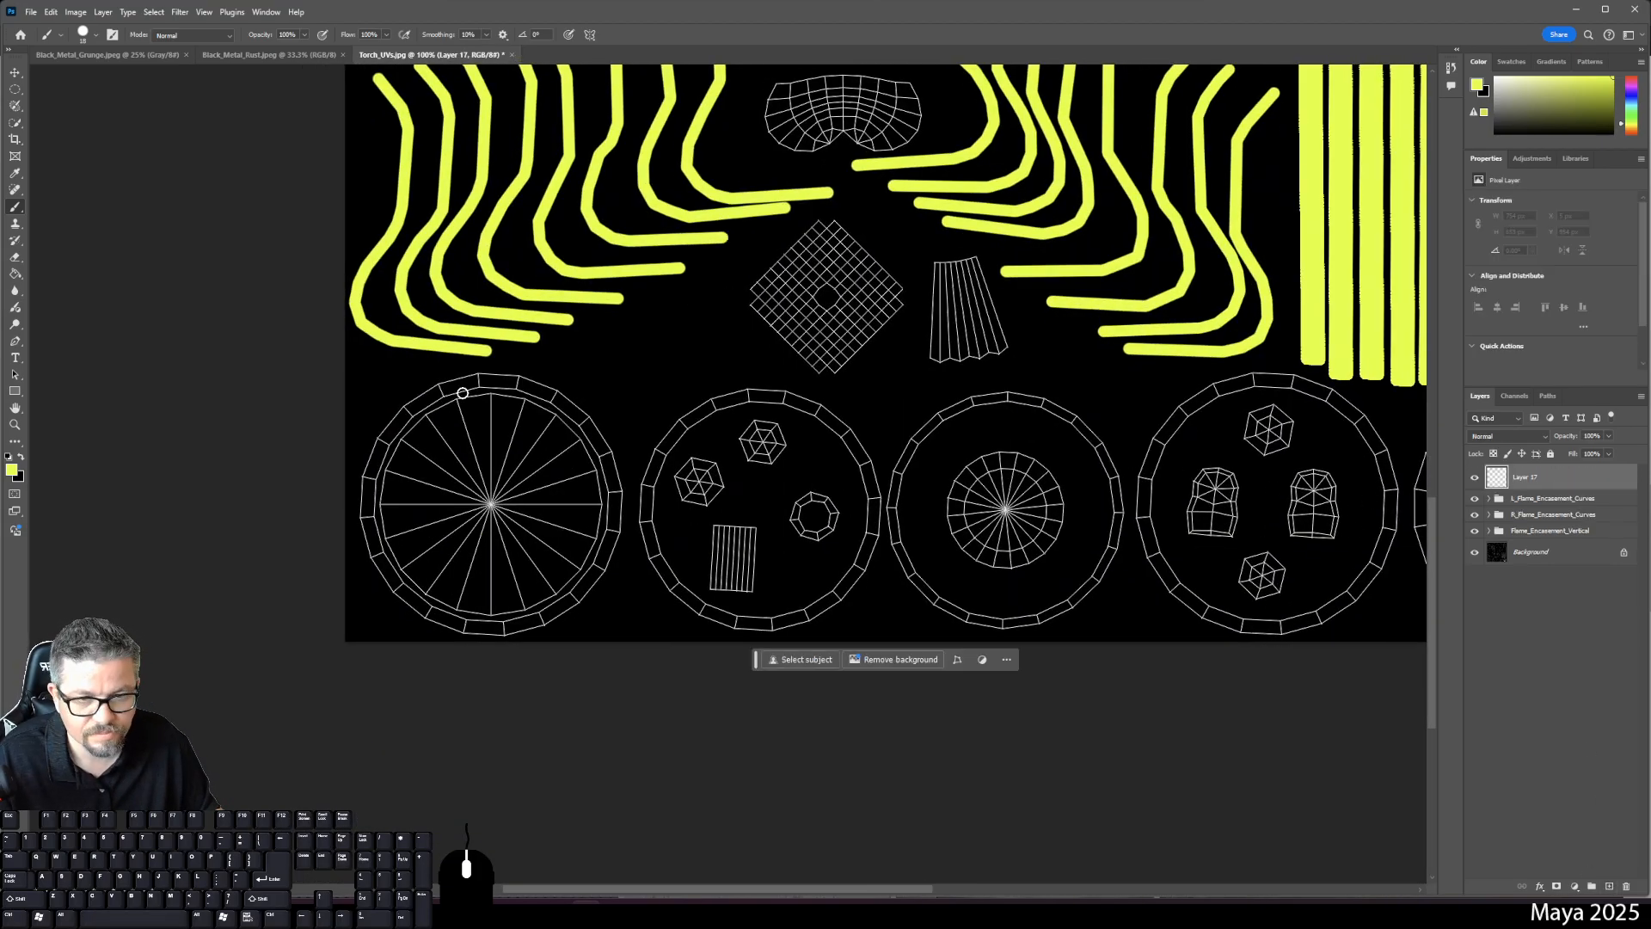
right_click(462, 393)
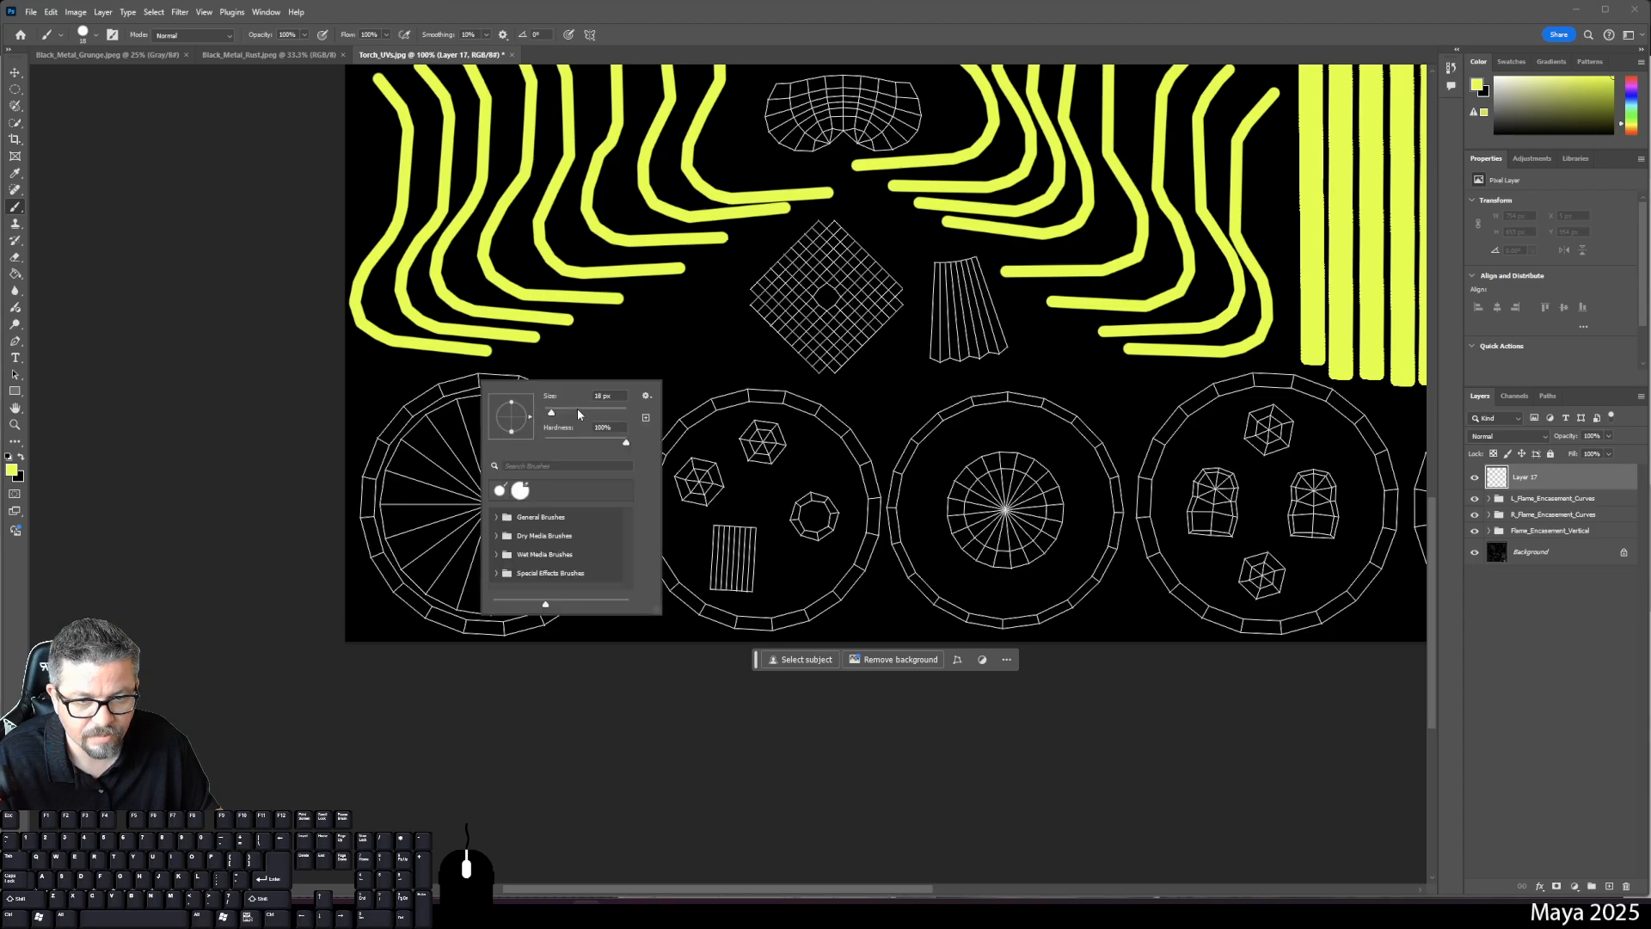
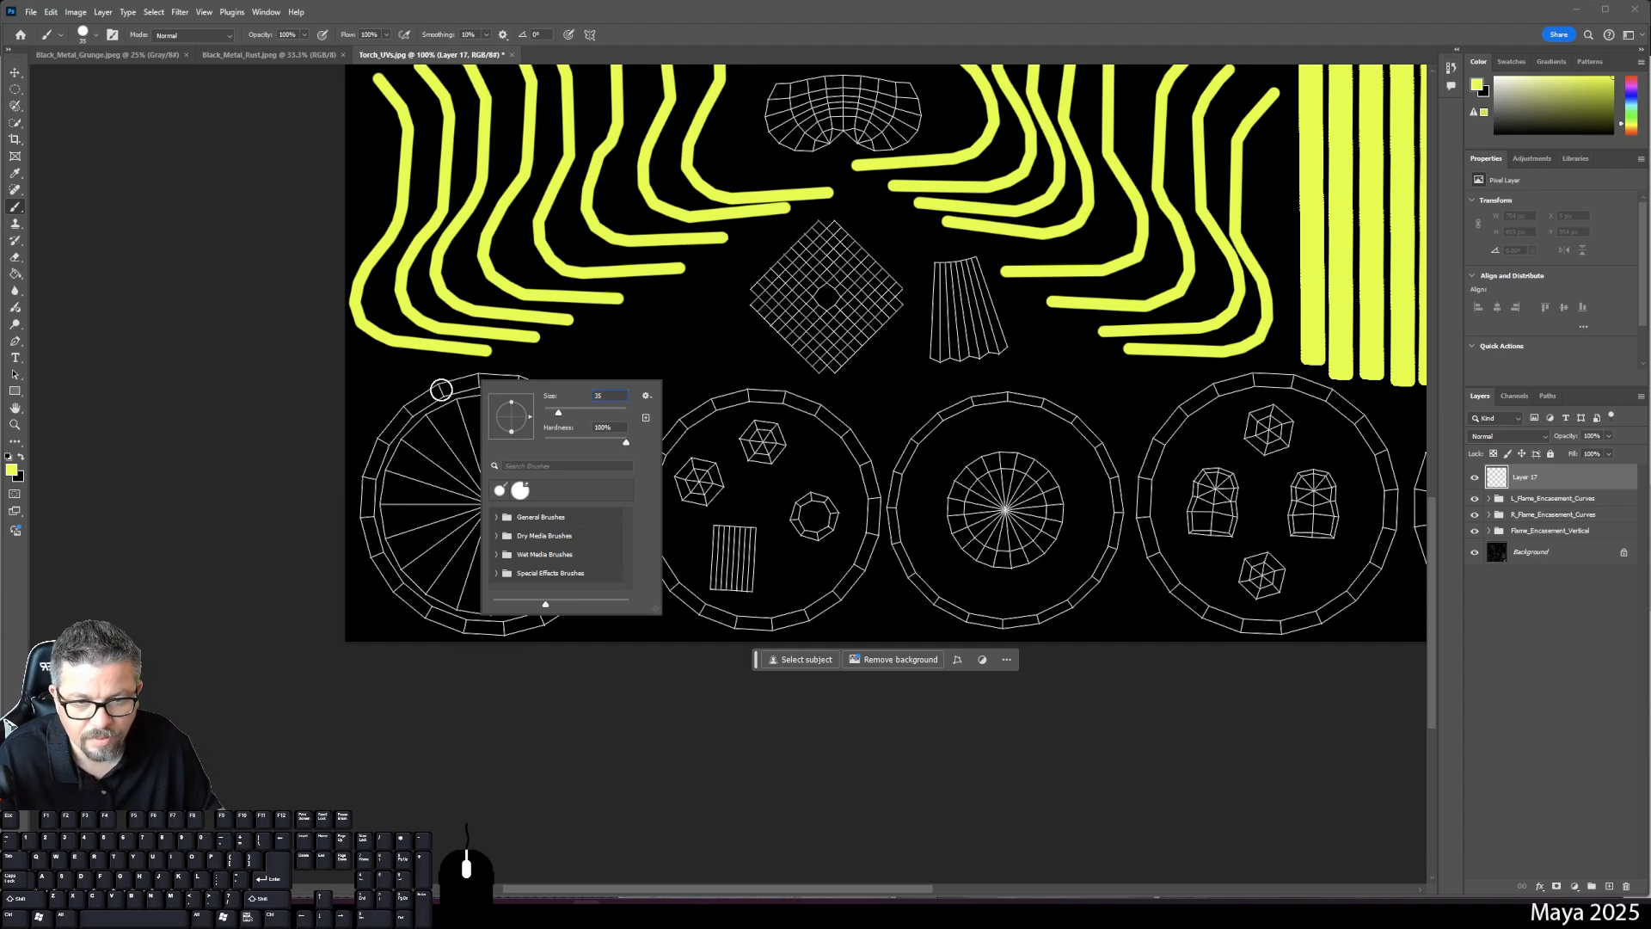
- Paint a few test yellow segments along the ring's rim, then undo them
left_click(441, 389)
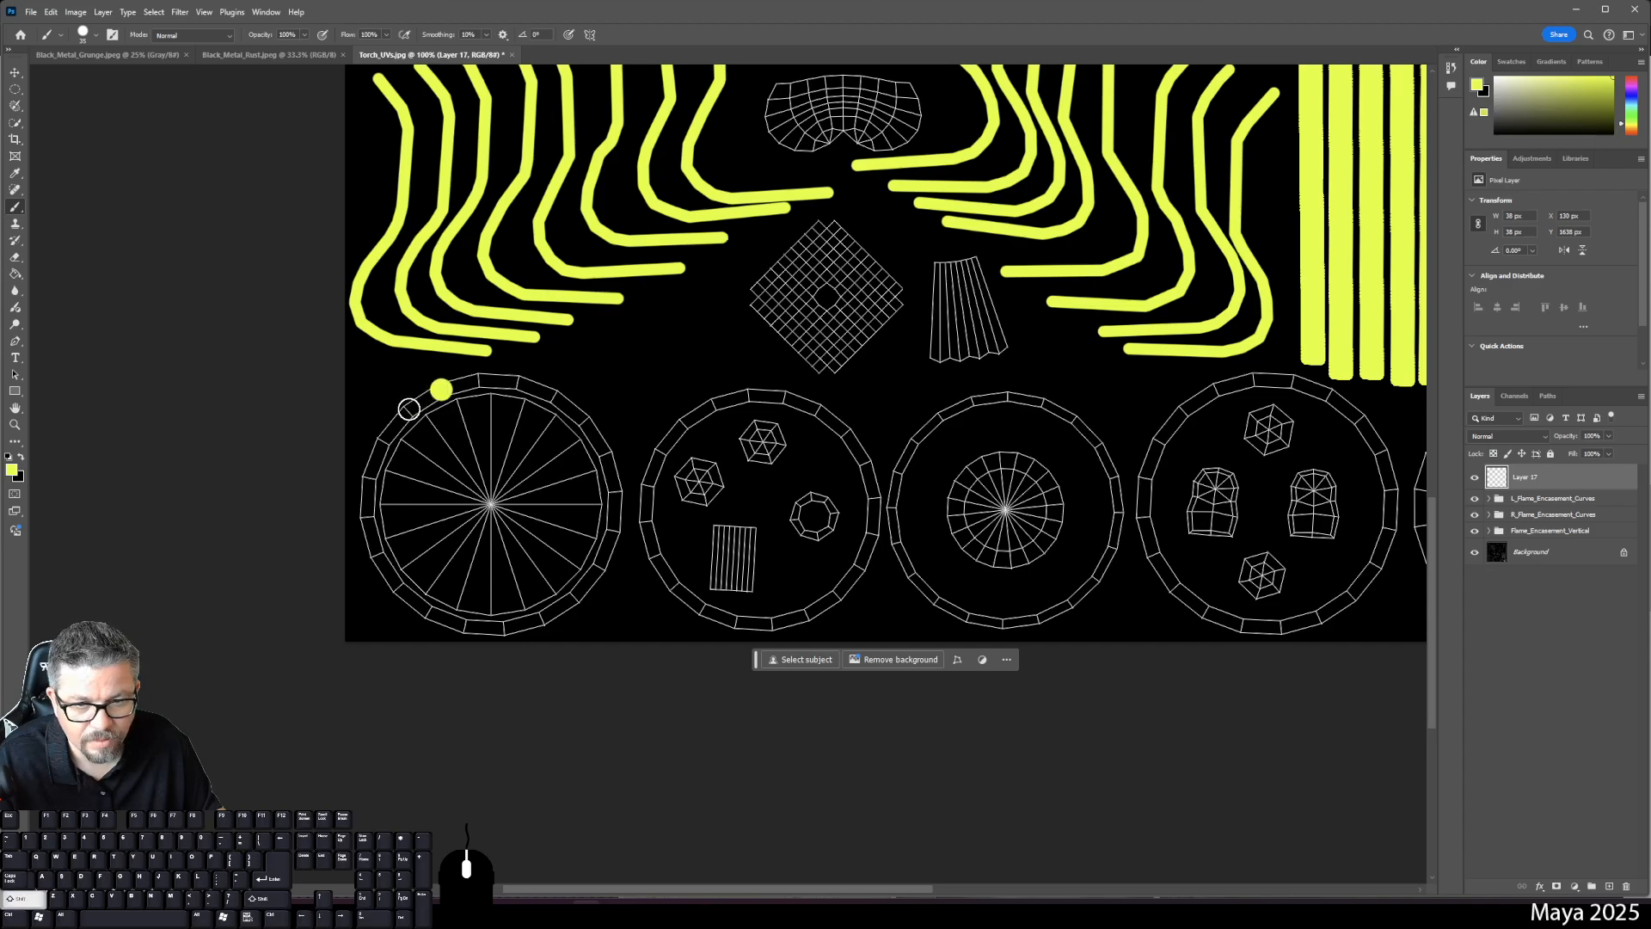
left_click(408, 408, "shift")
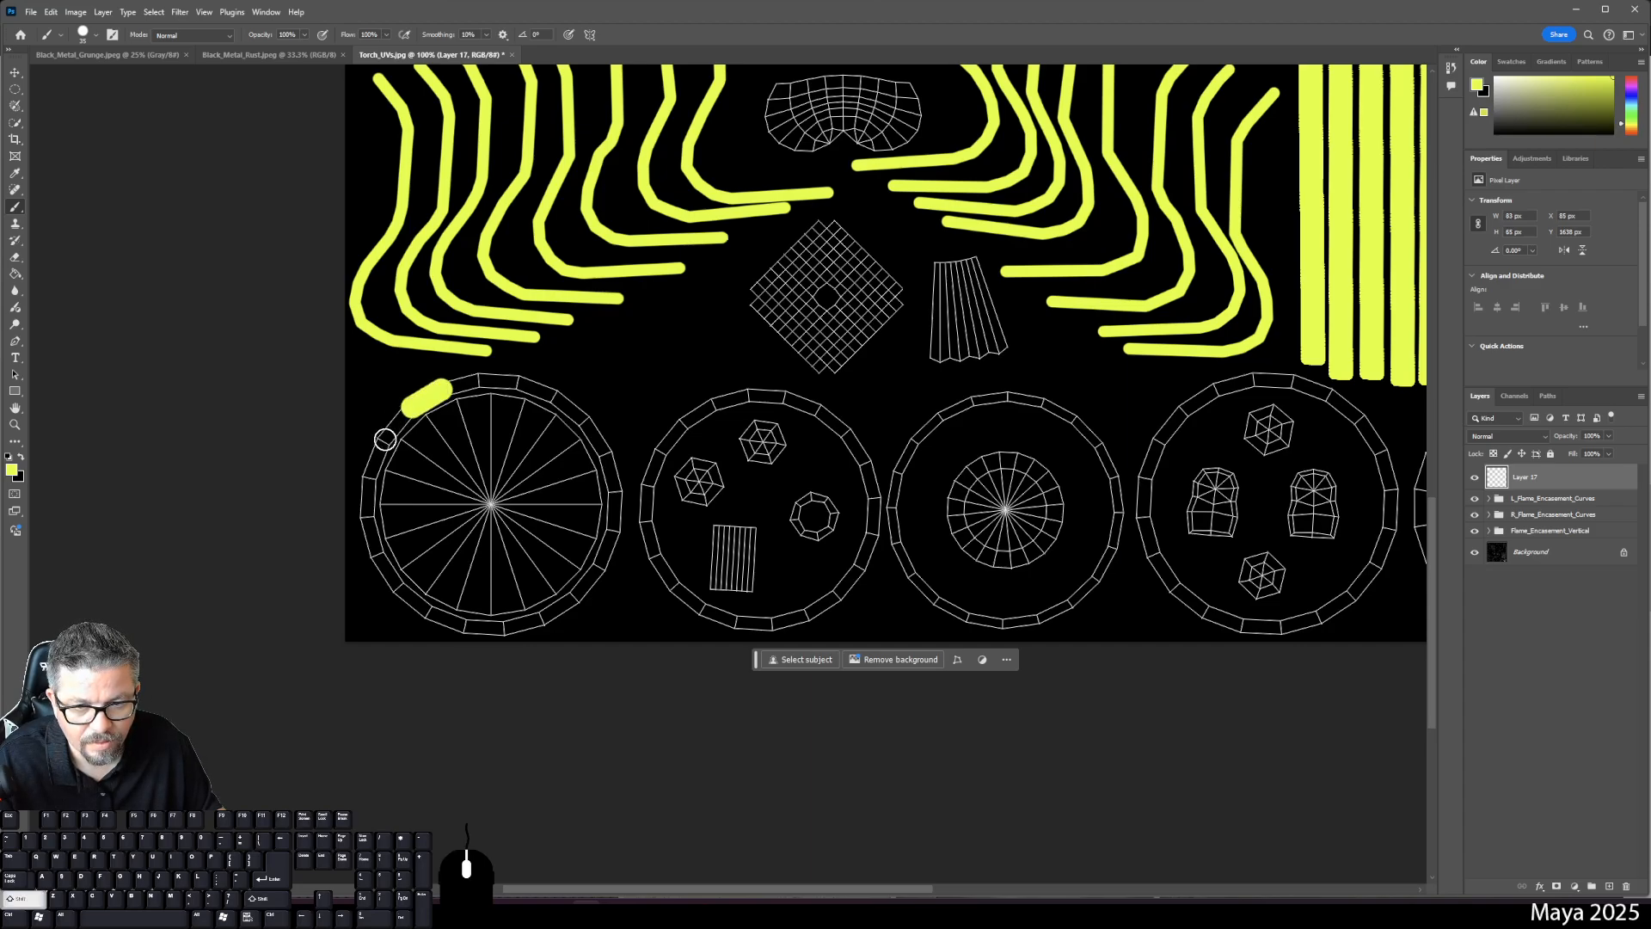
left_click(385, 439, "shift")
left_click(369, 477, "shift")
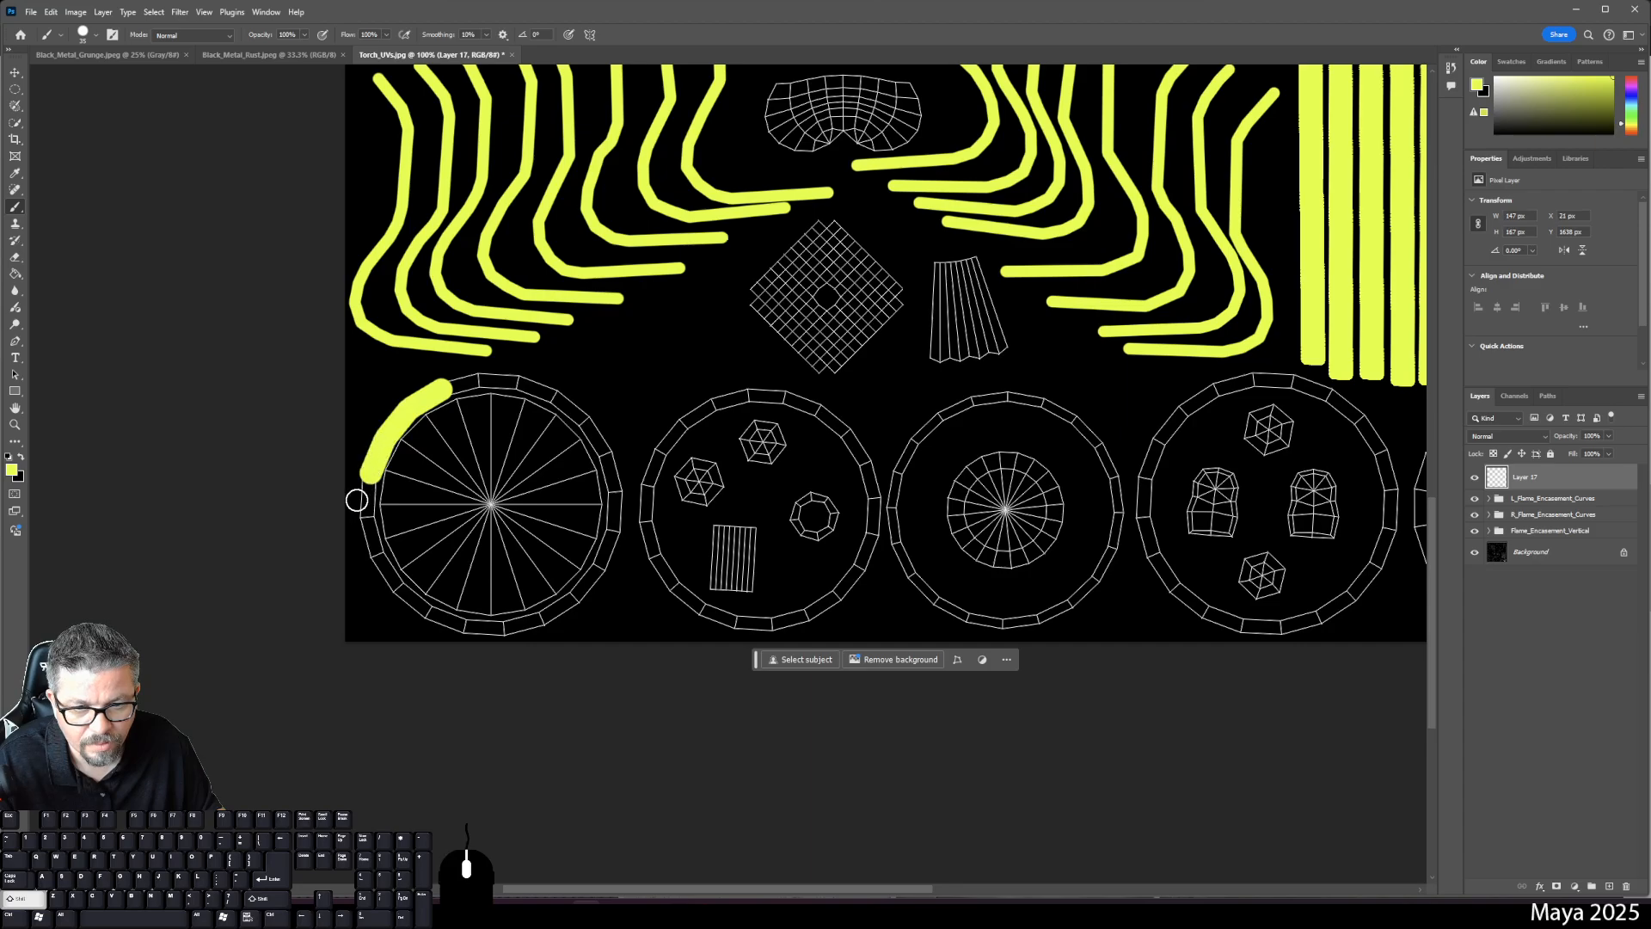
left_click(365, 530, "shift")
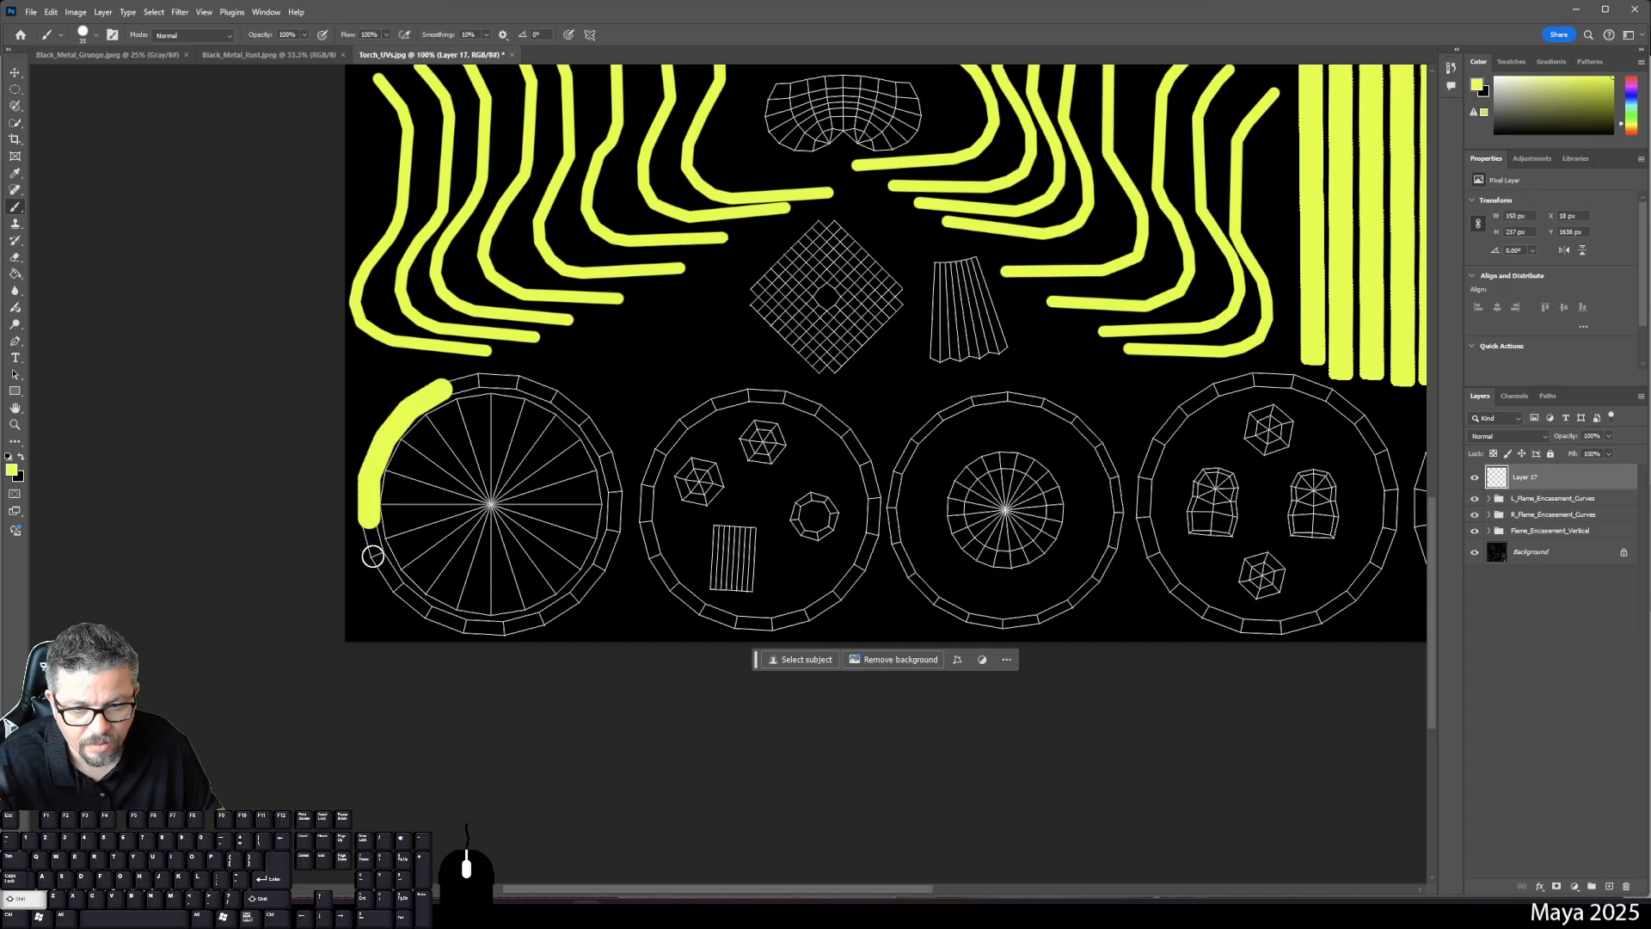
key("ctrl+z")
key("ctrl+z")
key("ctrl+z")
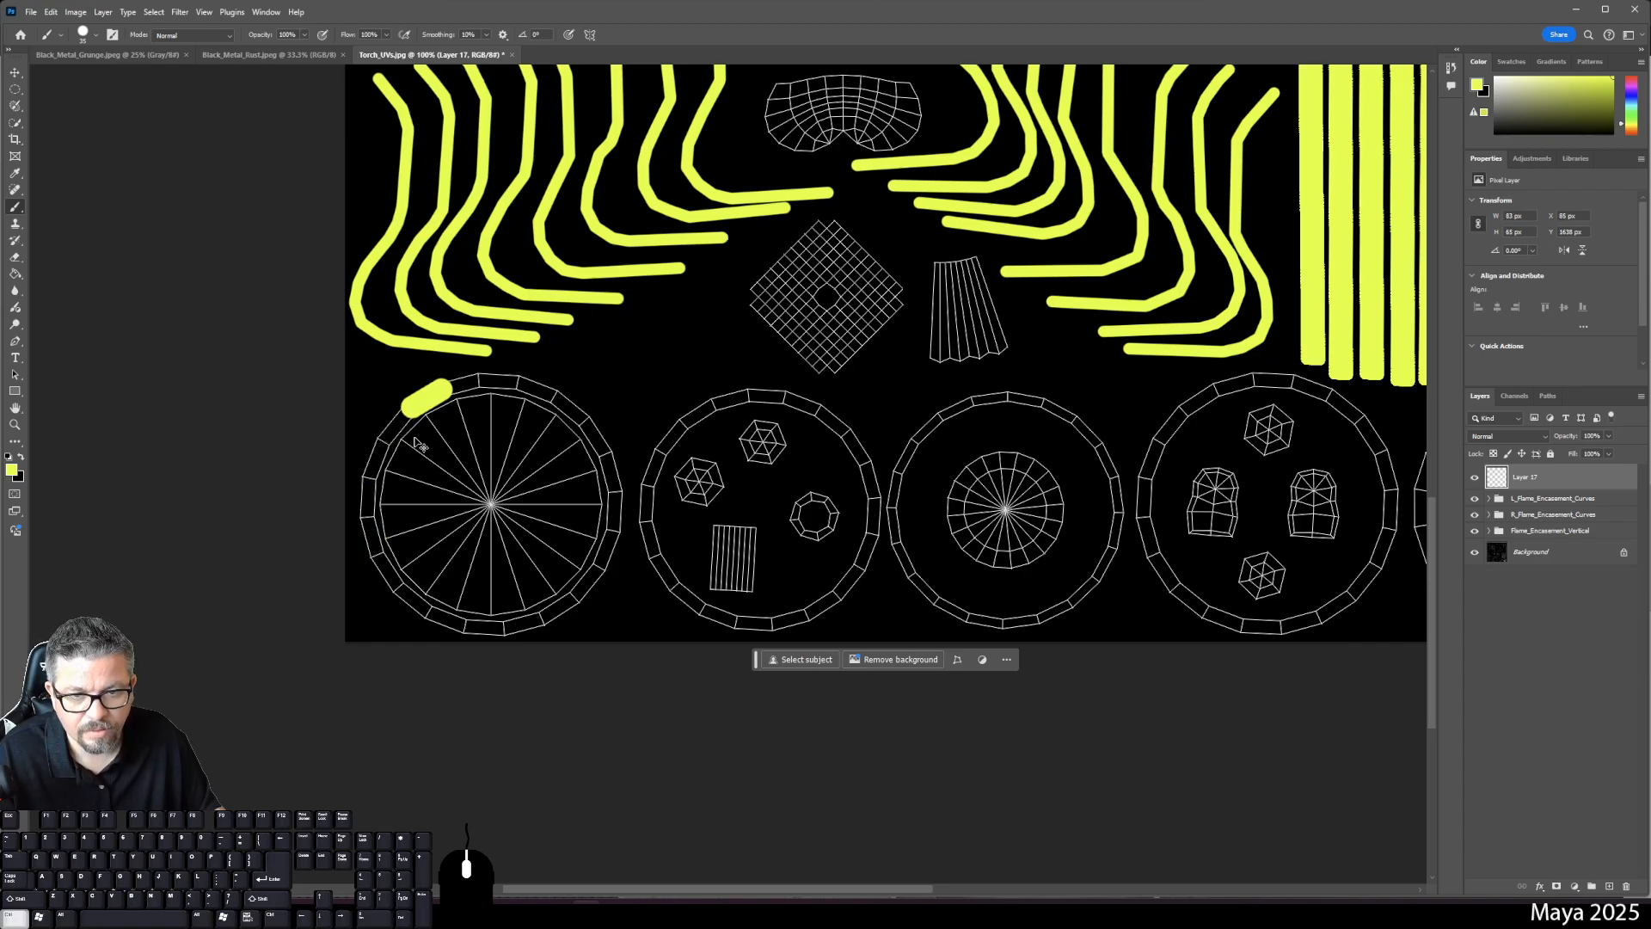
key("ctrl+z")
- Zoom in on the leftmost ring and set the brush size to 30 px
key("ctrl+equal")
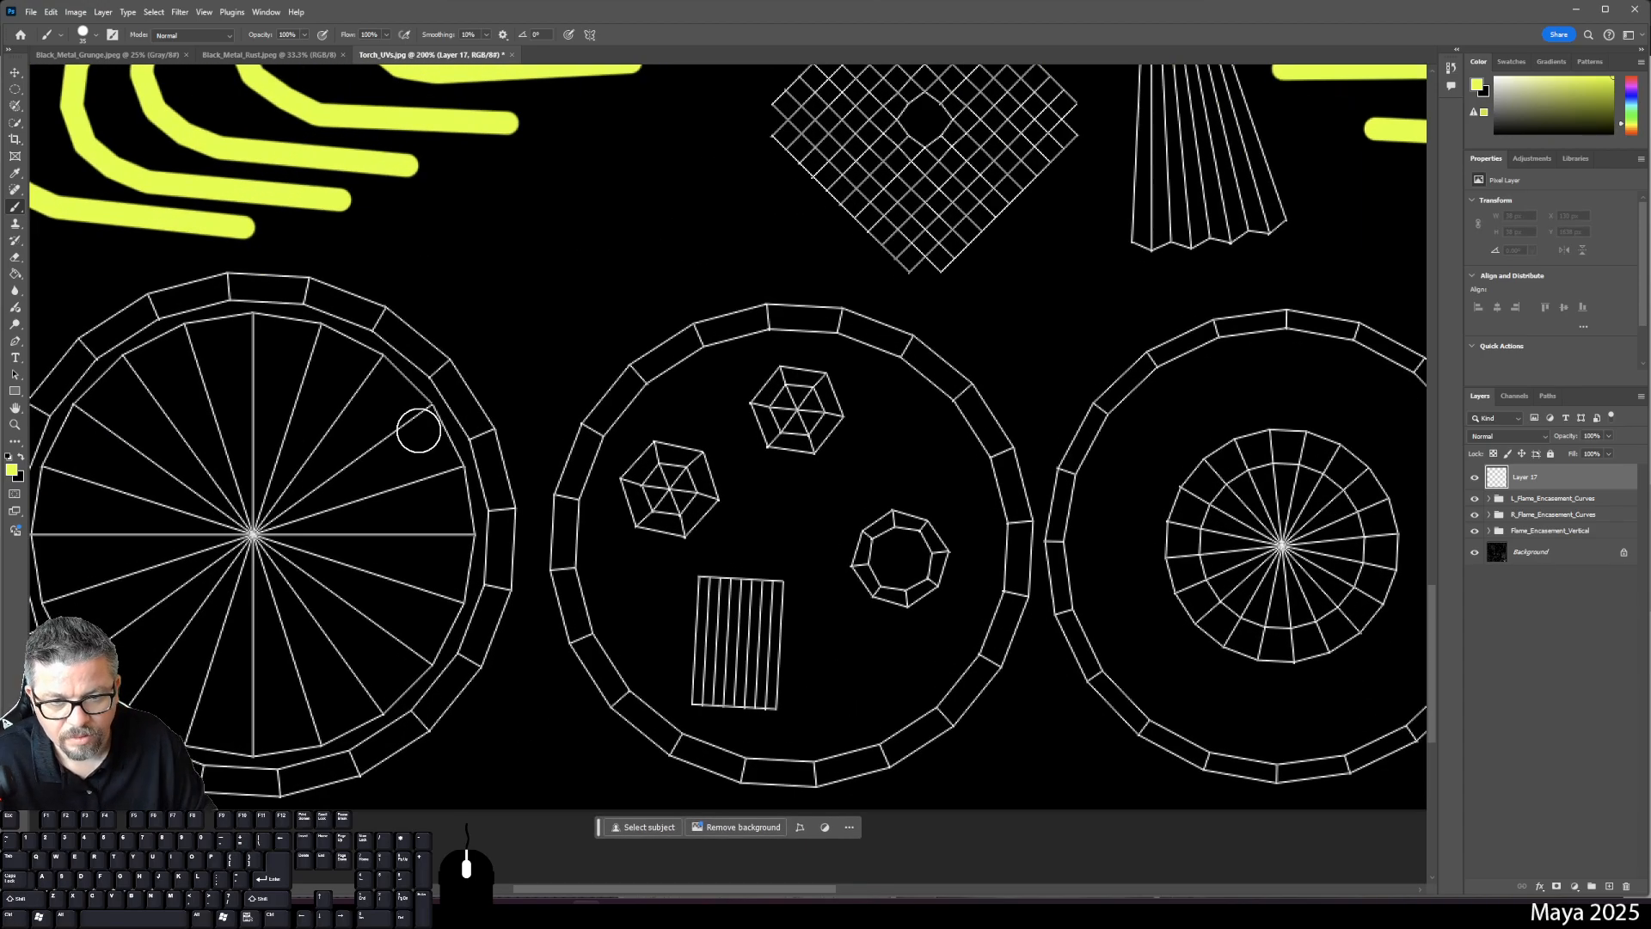
left_click_drag(468, 437, 737, 423)
right_click(722, 421)
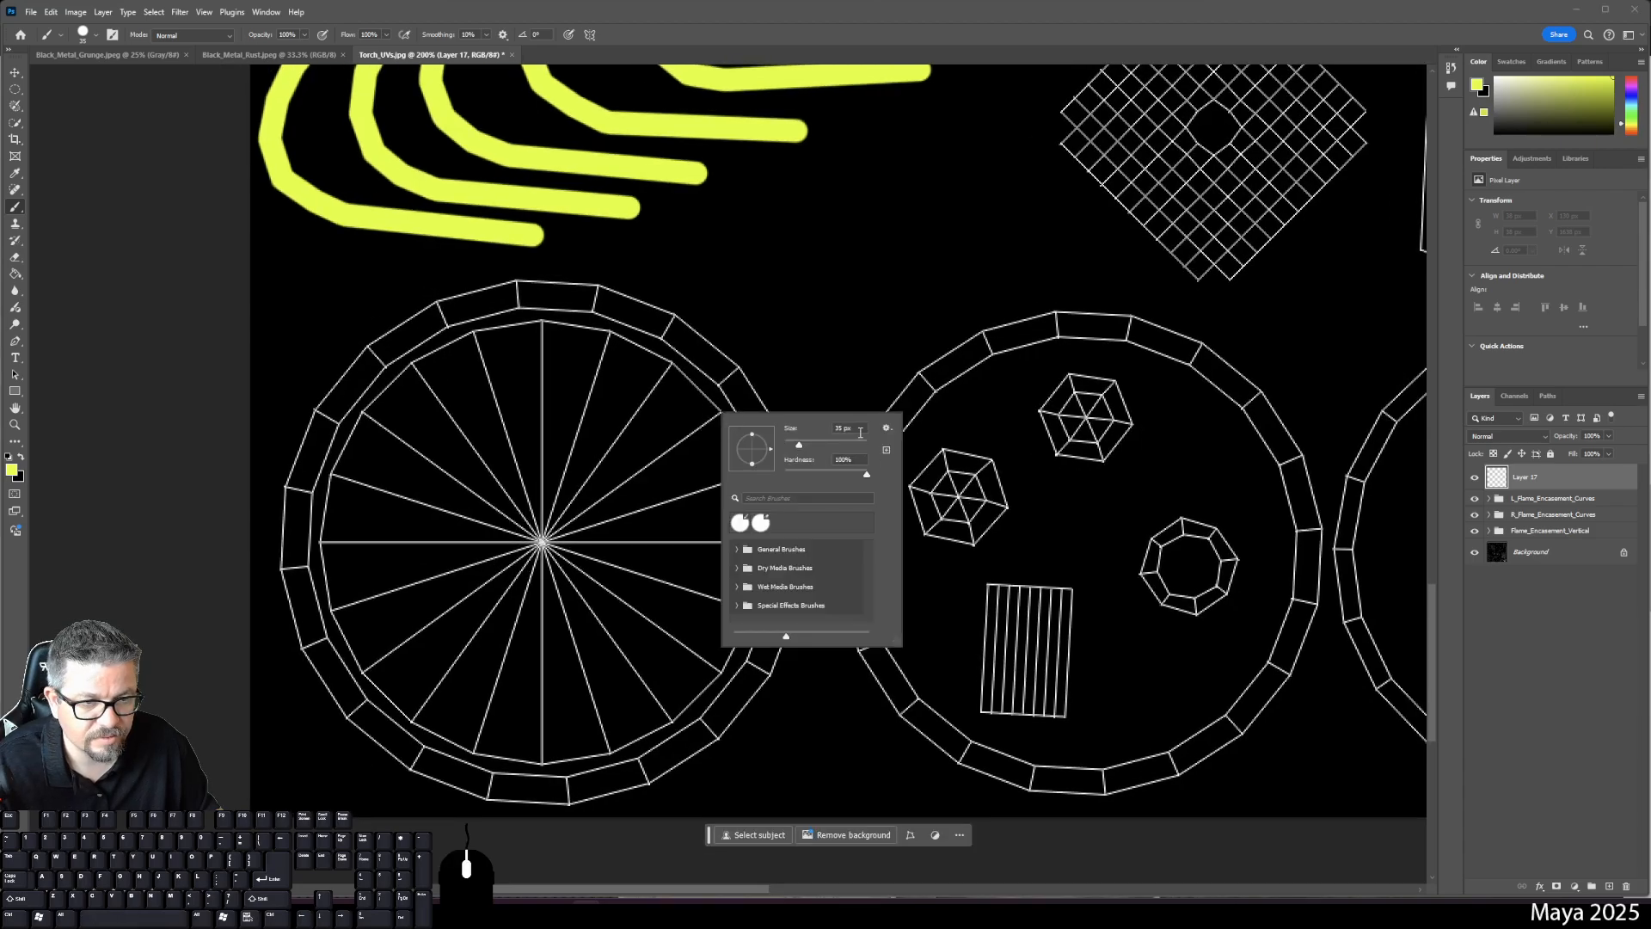
left_click_drag(860, 430, 804, 426)
type("30")
key("Return")
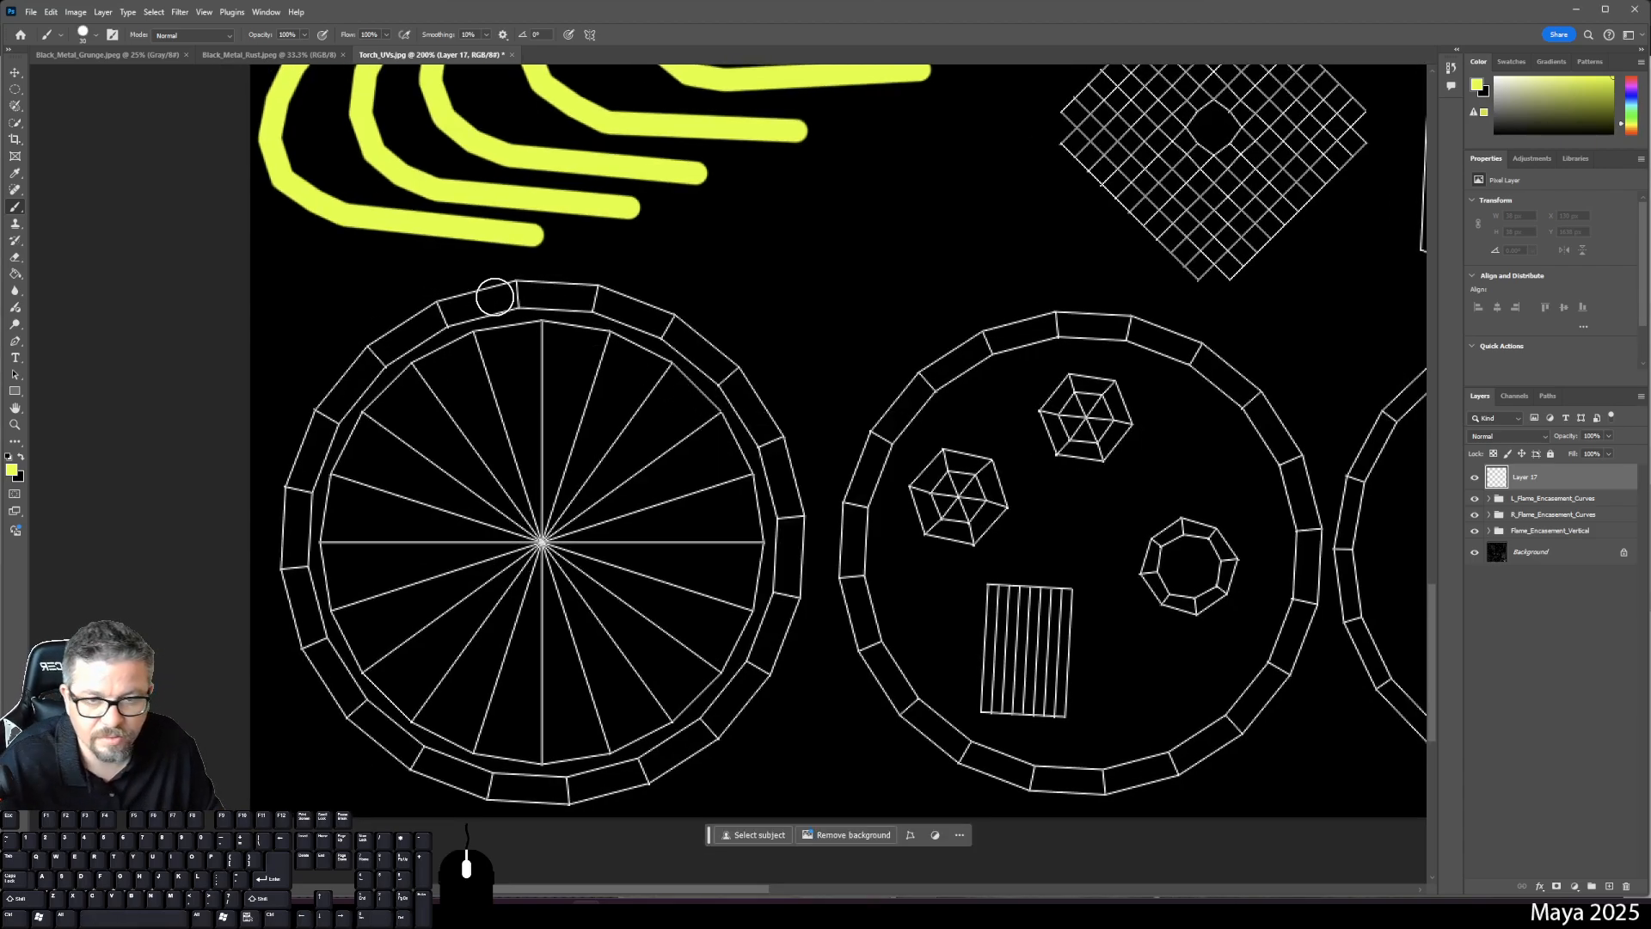
- Paint the yellow band from the ring's top down its left side to the bottom
left_click(516, 294)
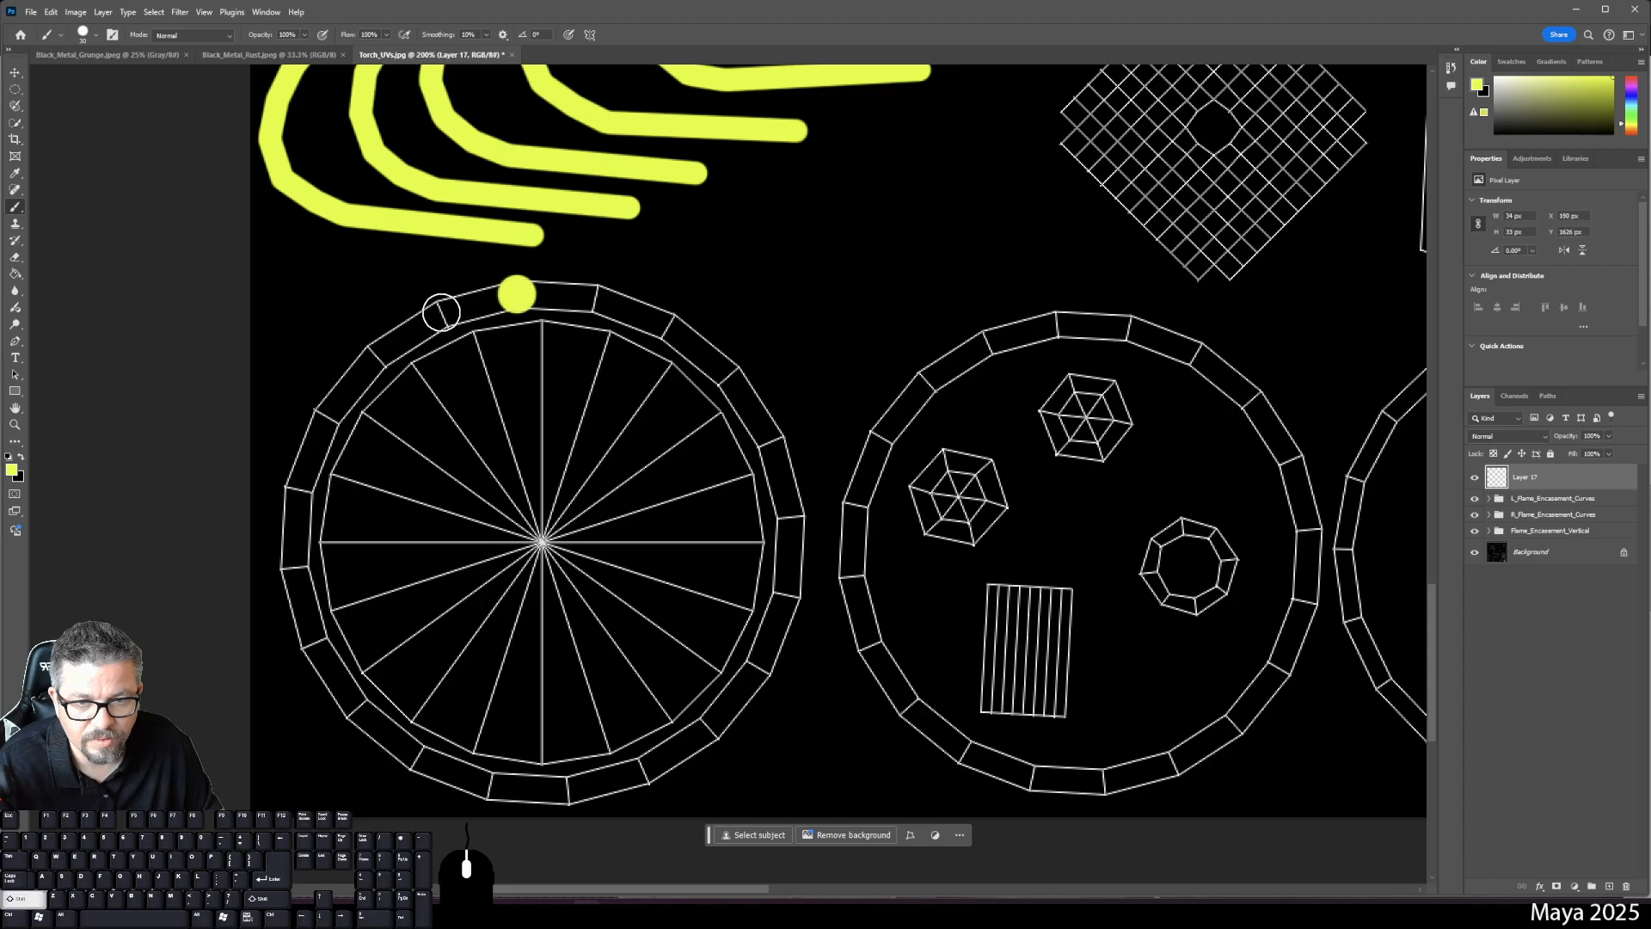
left_click(441, 311, "shift")
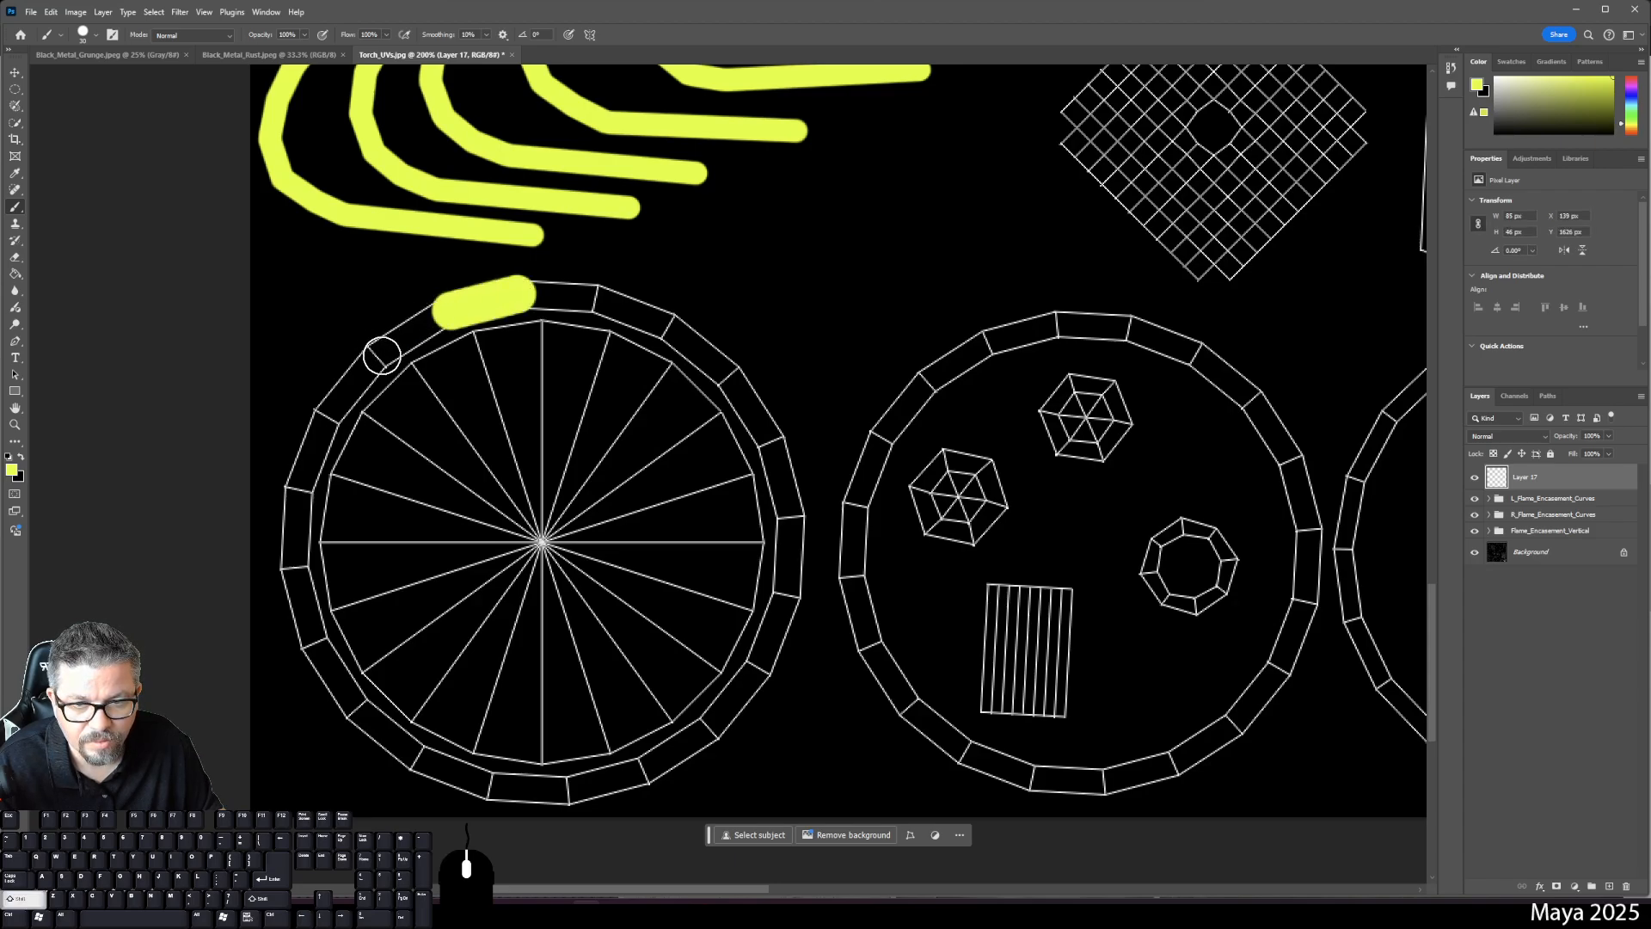
left_click(378, 356, "shift")
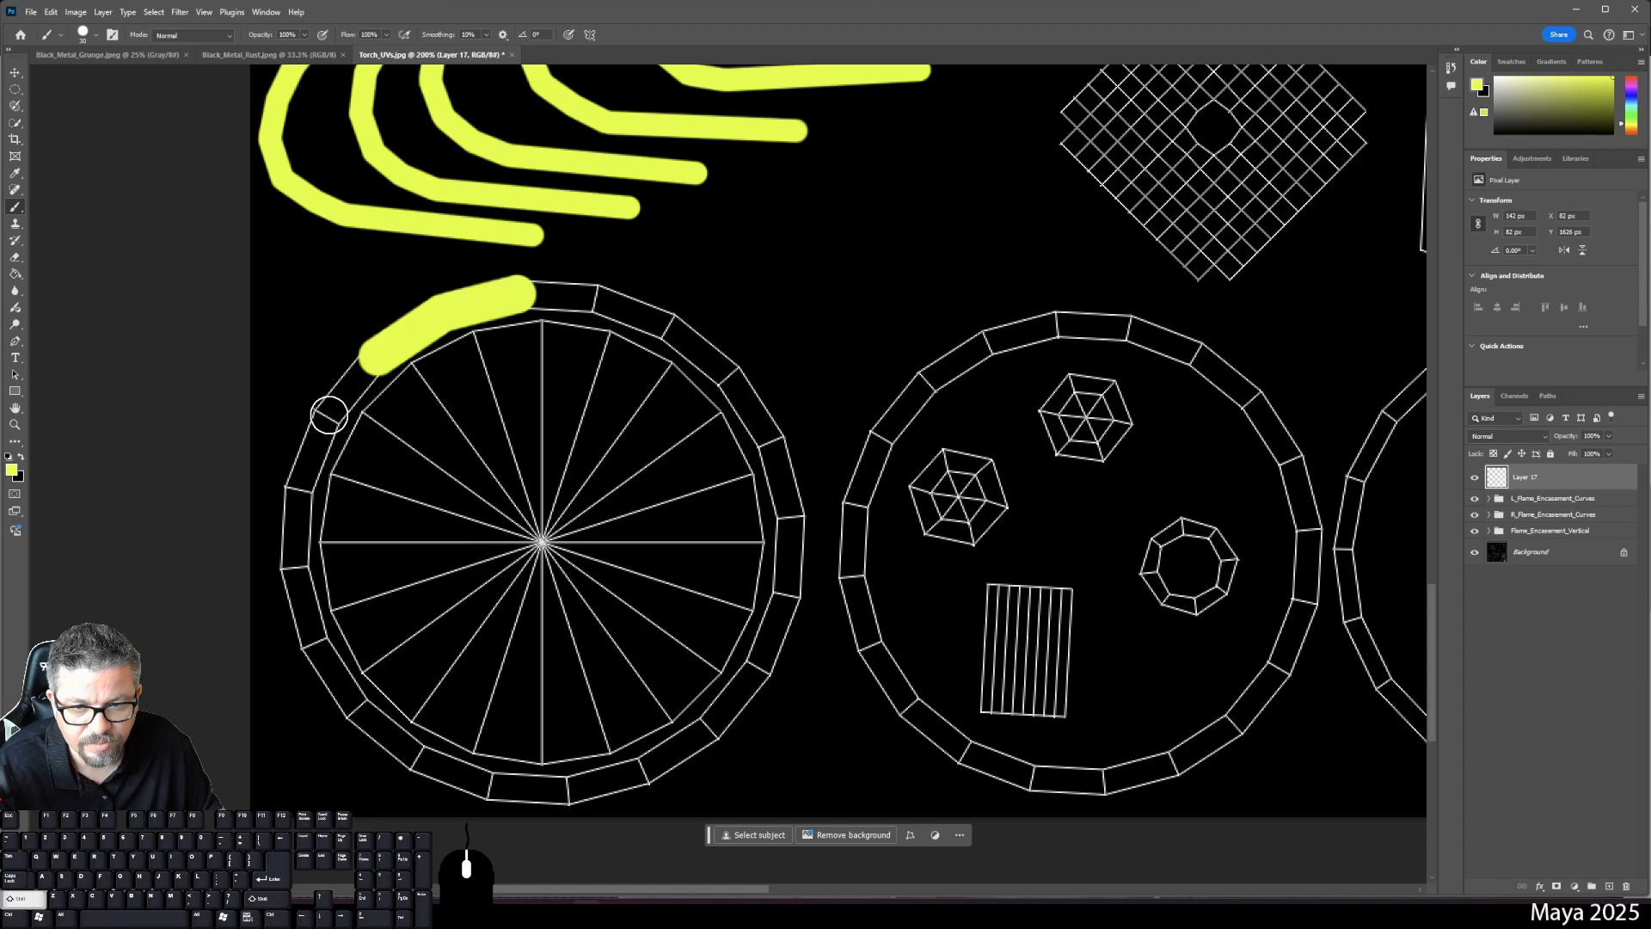
left_click(329, 415, "shift")
left_click(301, 479, "shift")
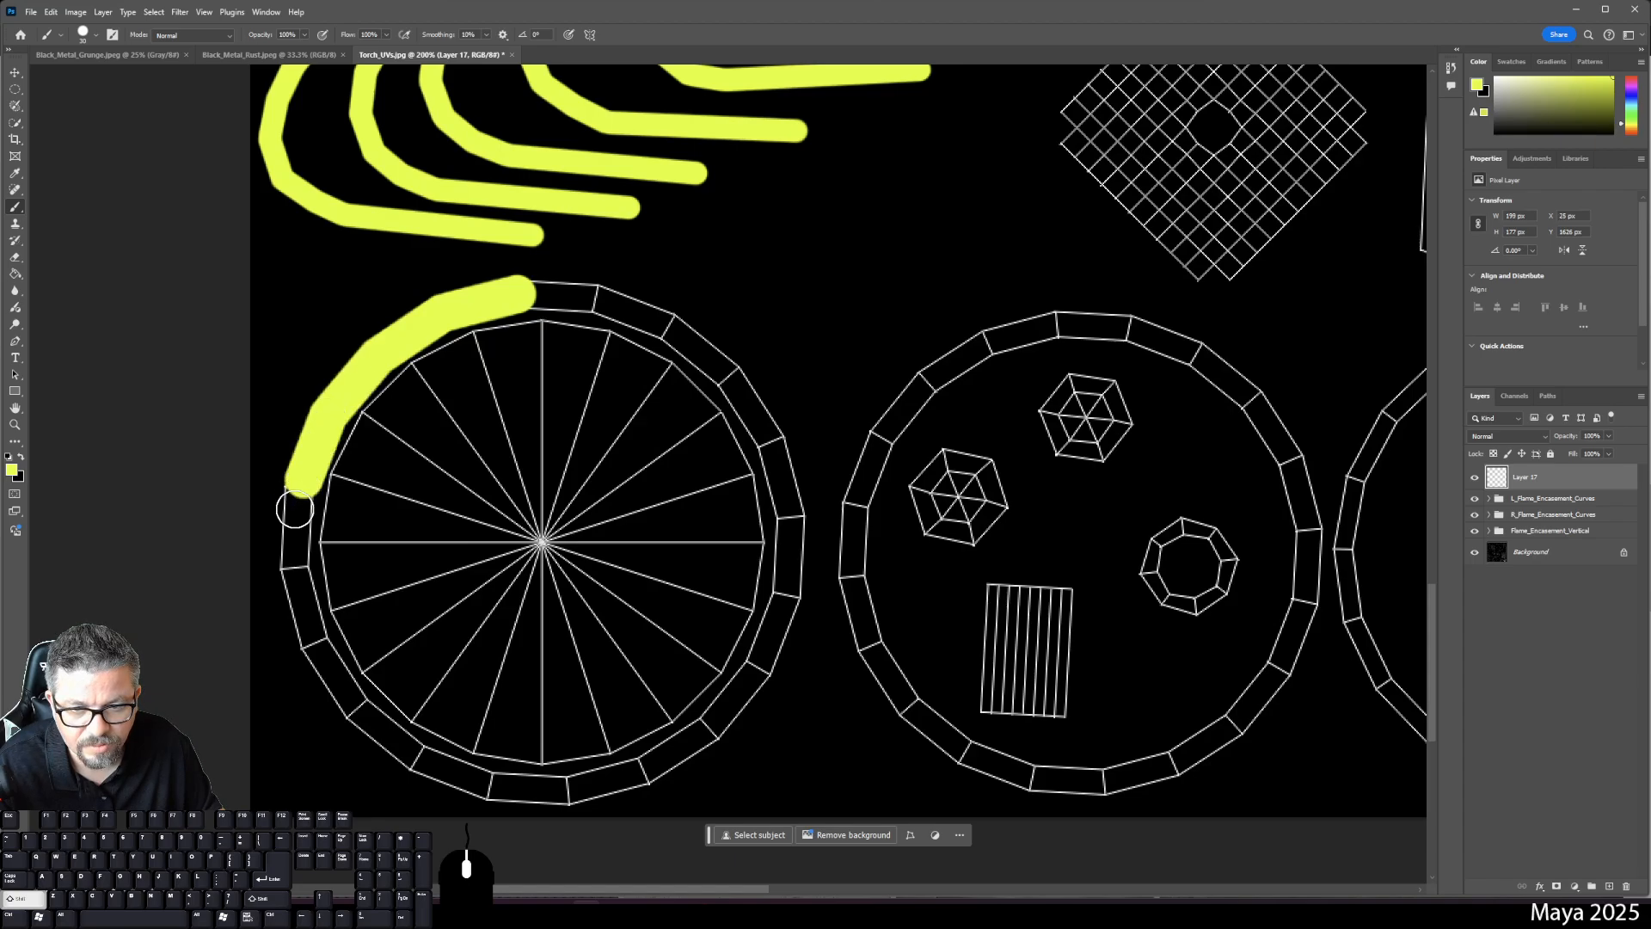
left_click(293, 557, "shift")
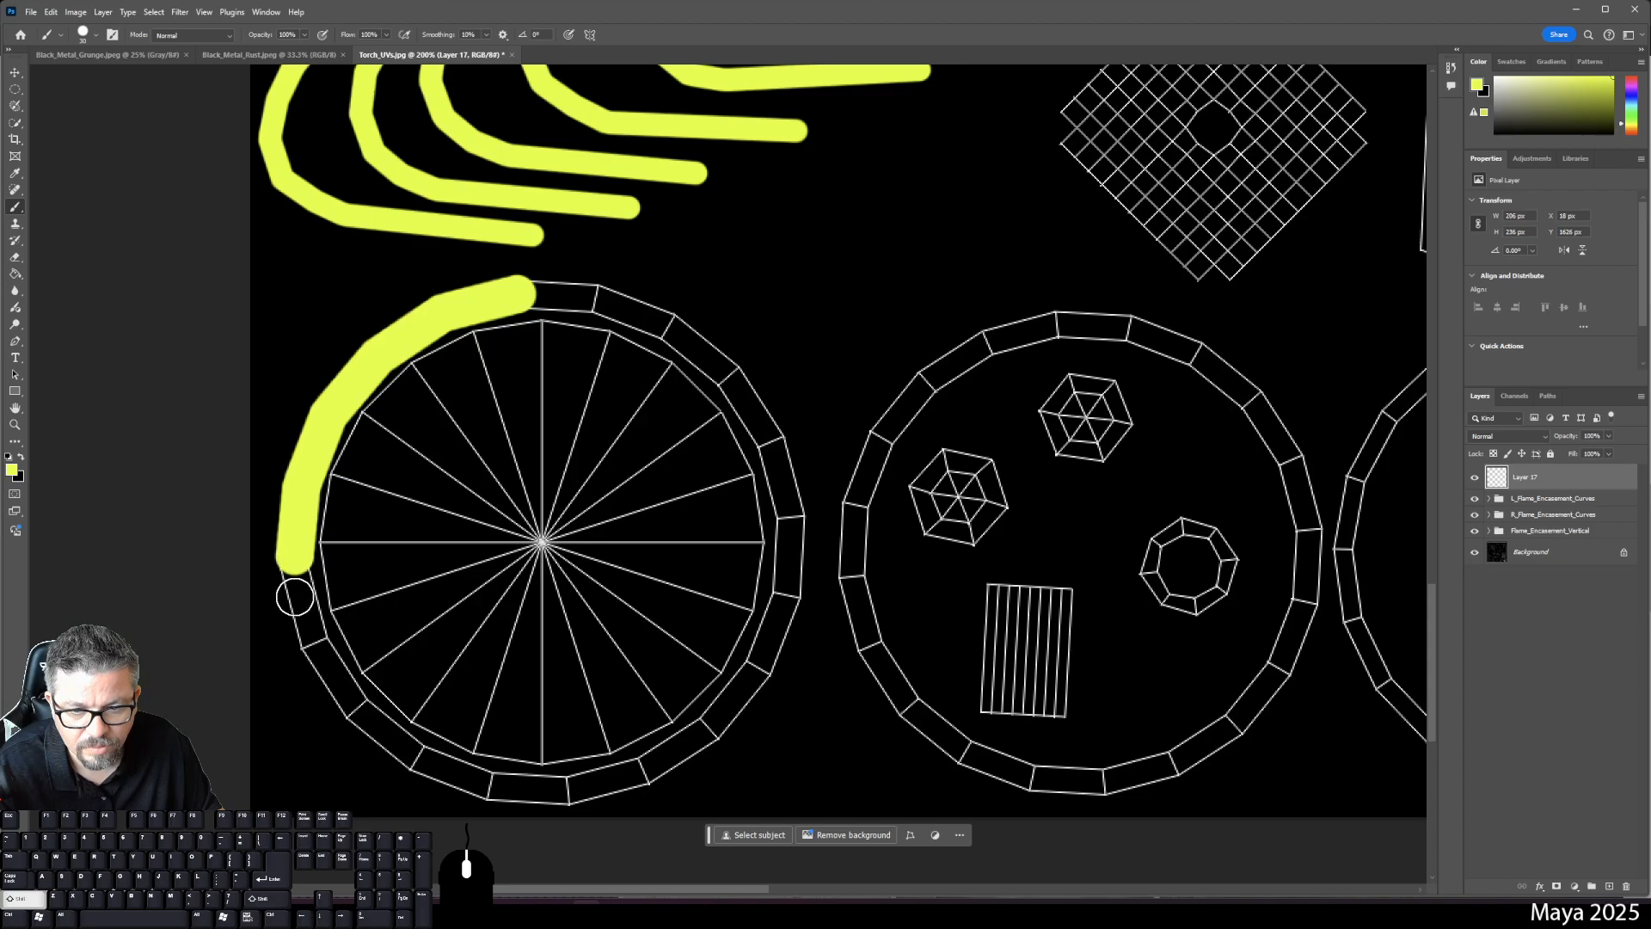
left_click(312, 641, "shift")
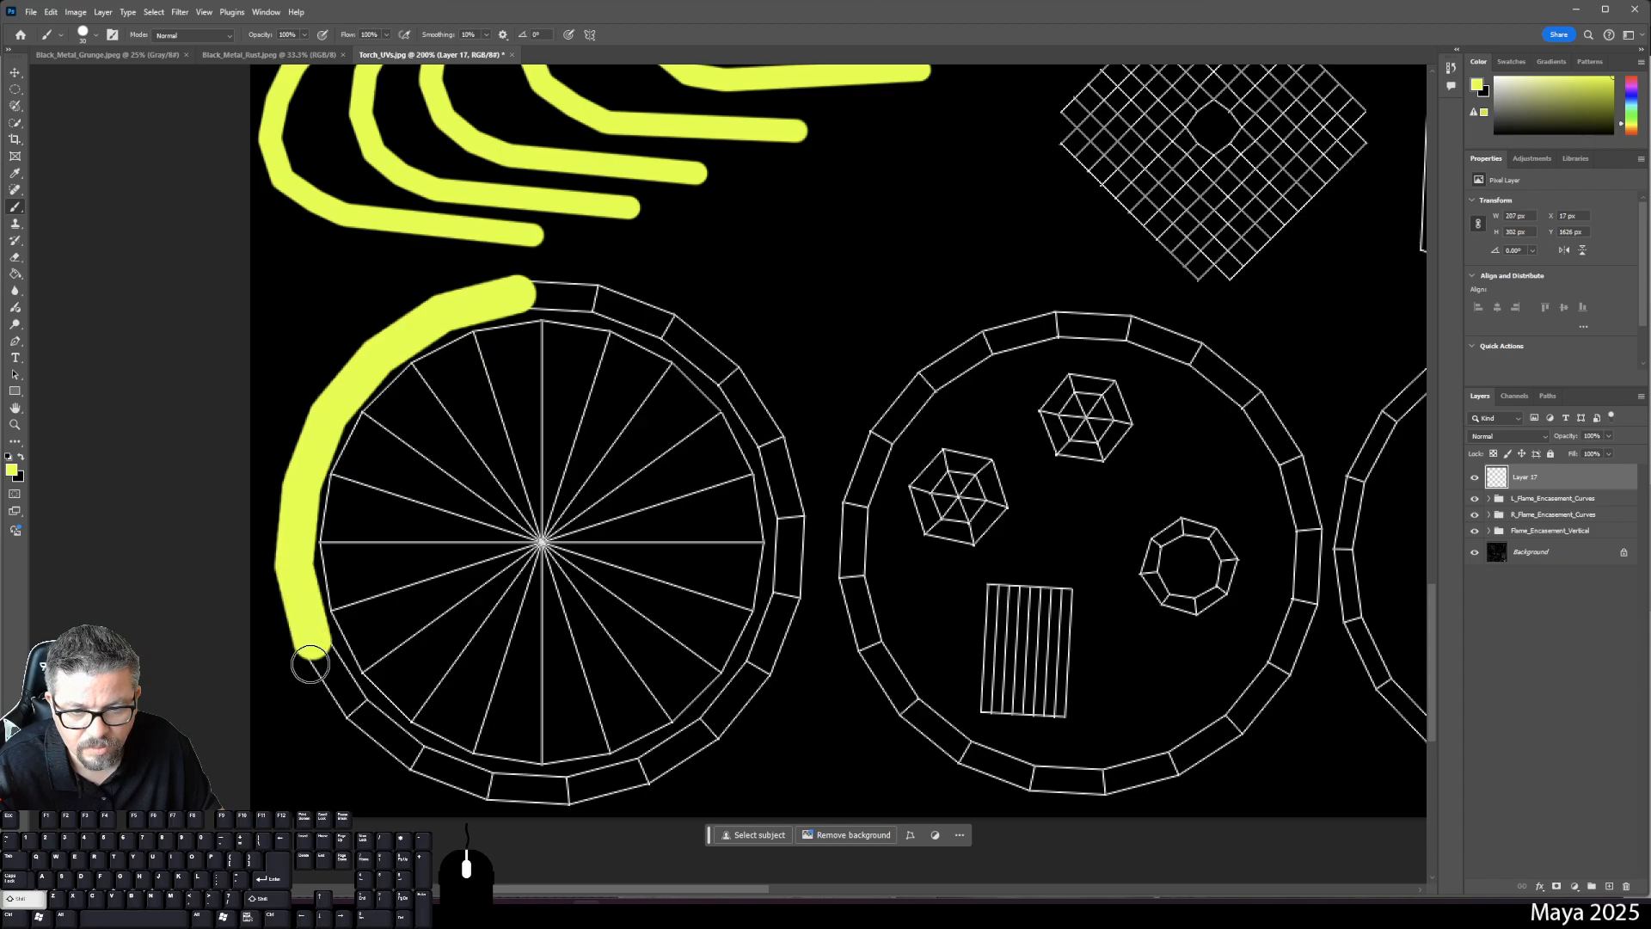
left_click(352, 695, "shift")
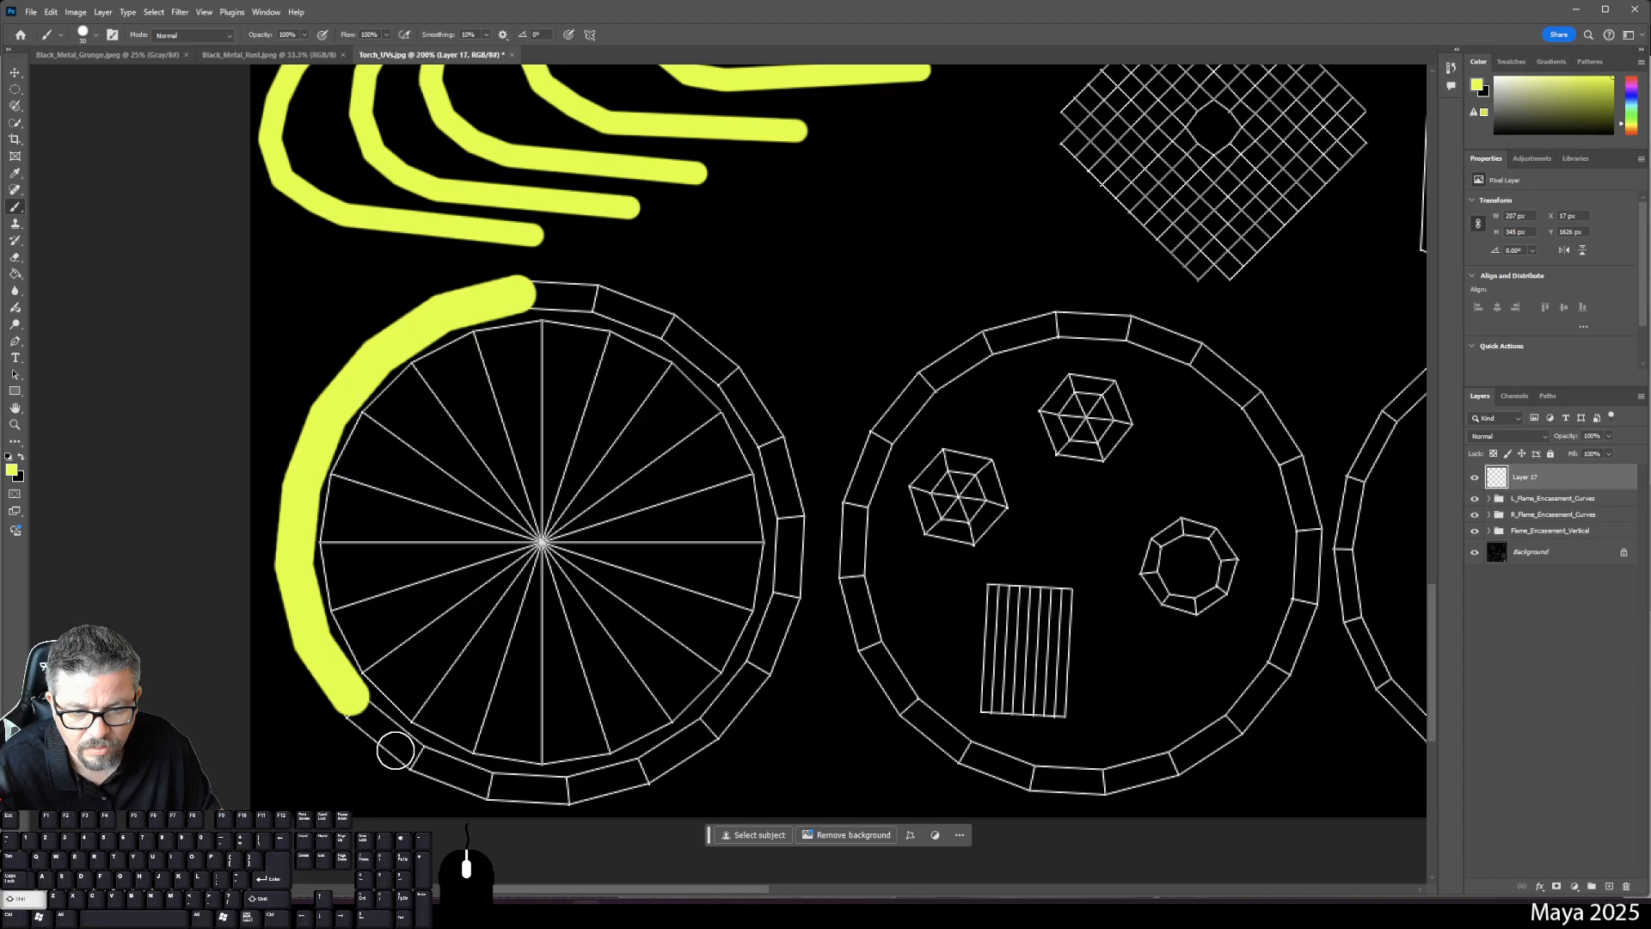
left_click(411, 750, "shift")
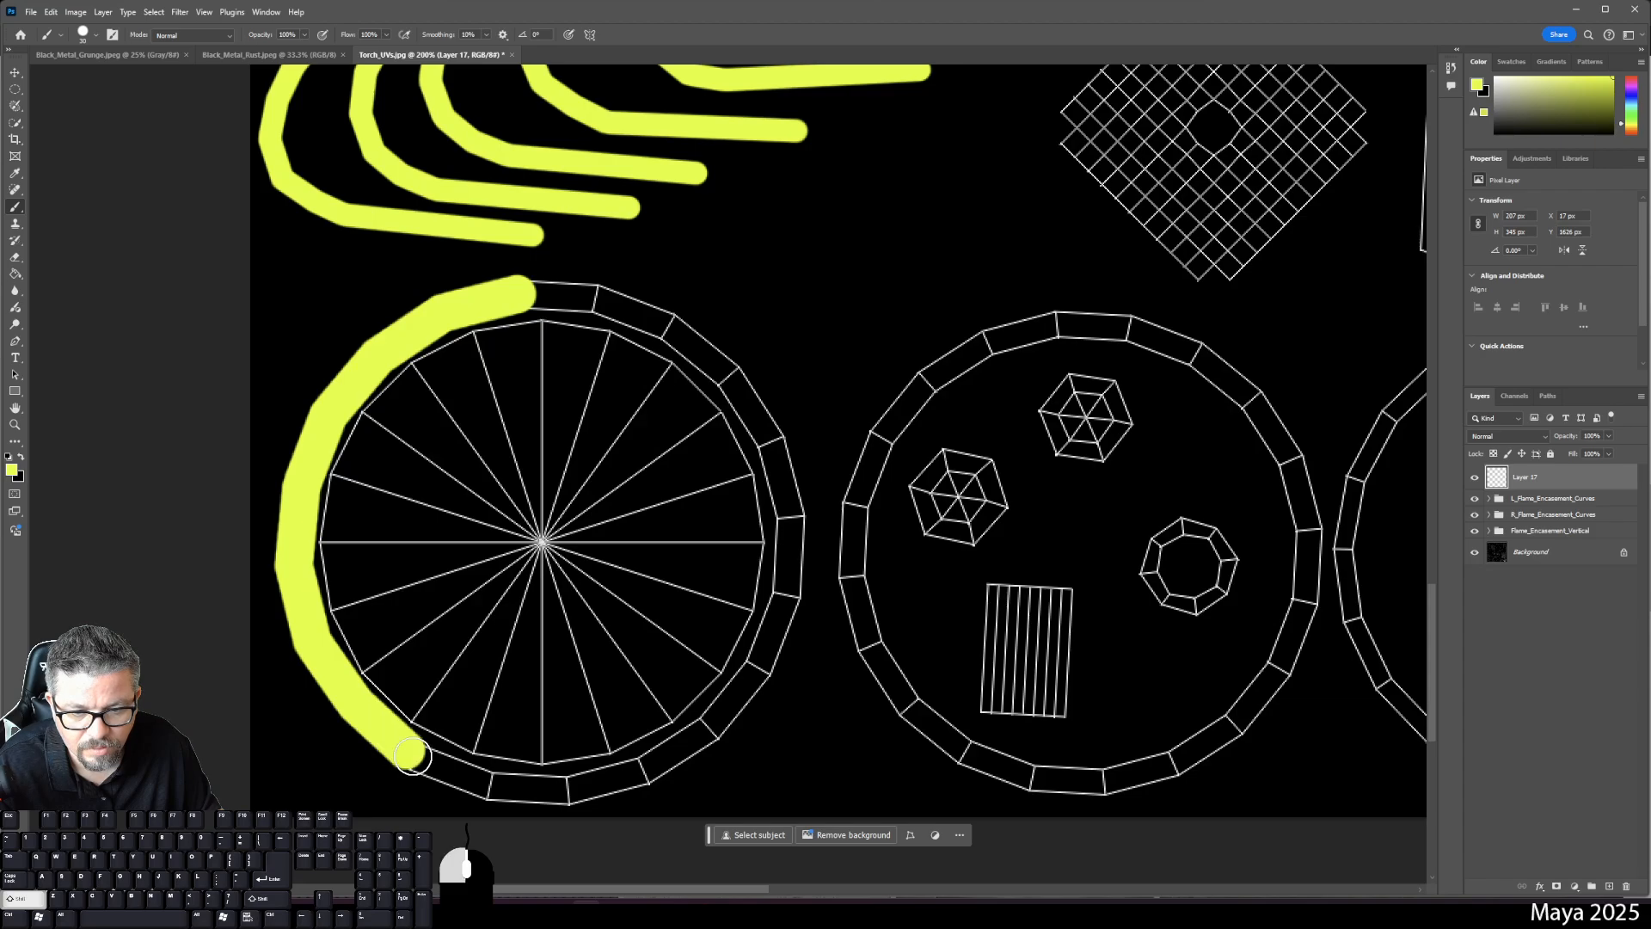
left_click(489, 786, "shift")
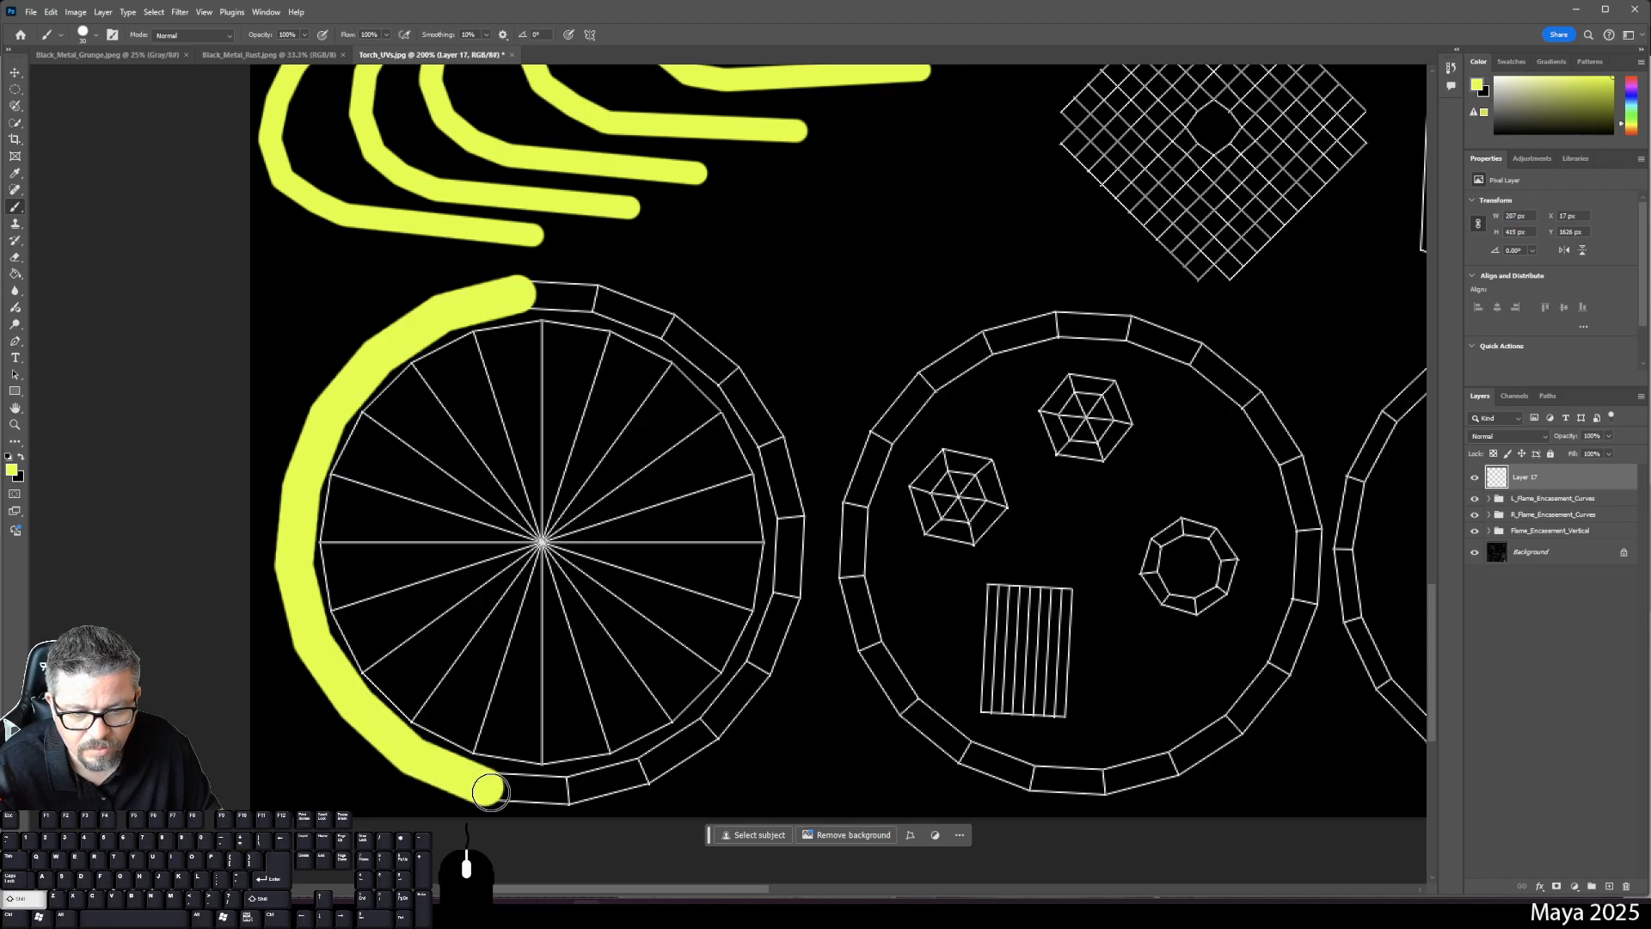
- Carry the yellow band up the ring's right side and close it at the top
left_click(568, 785, "shift")
left_click(642, 769, "shift")
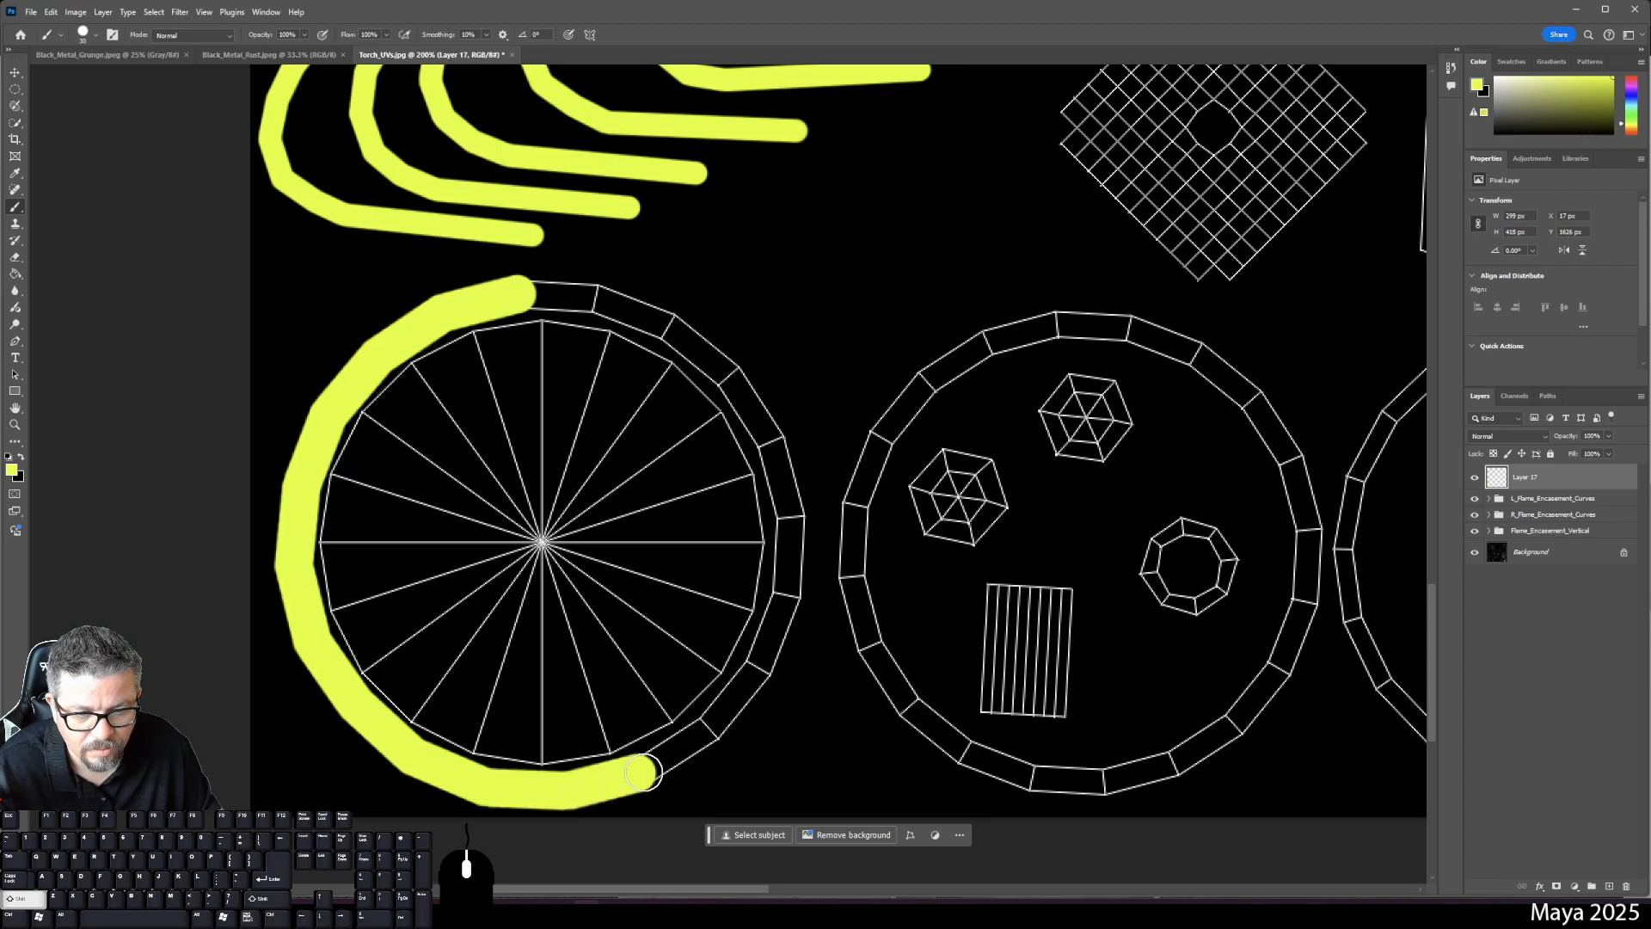
left_click(707, 730, "shift")
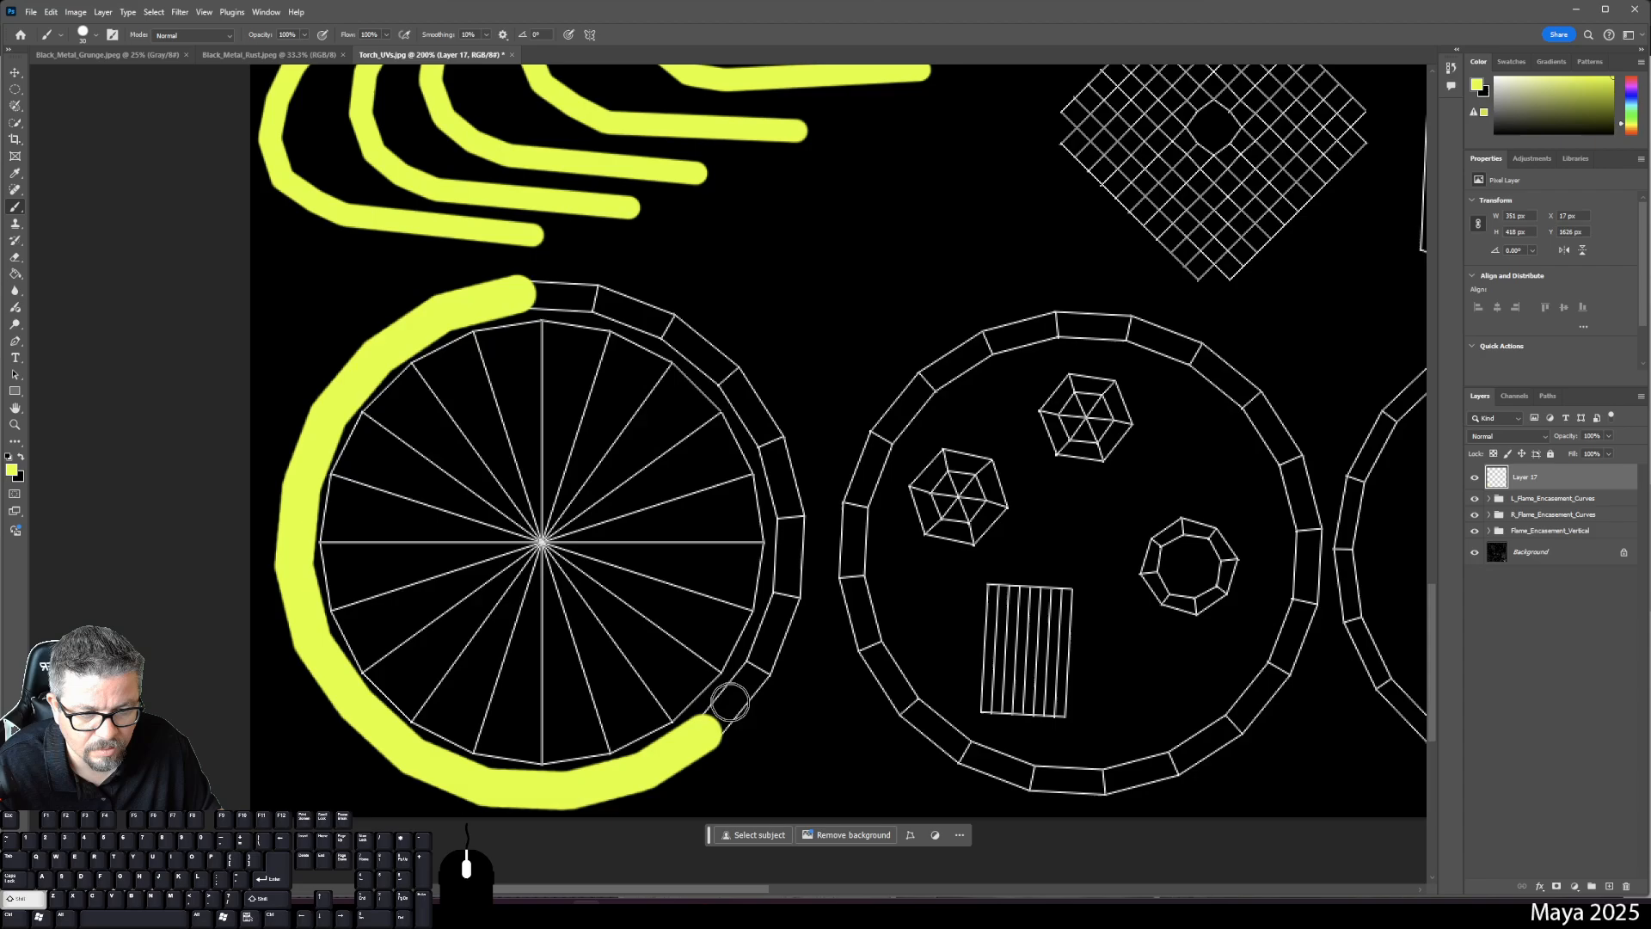
left_click(754, 668, "shift")
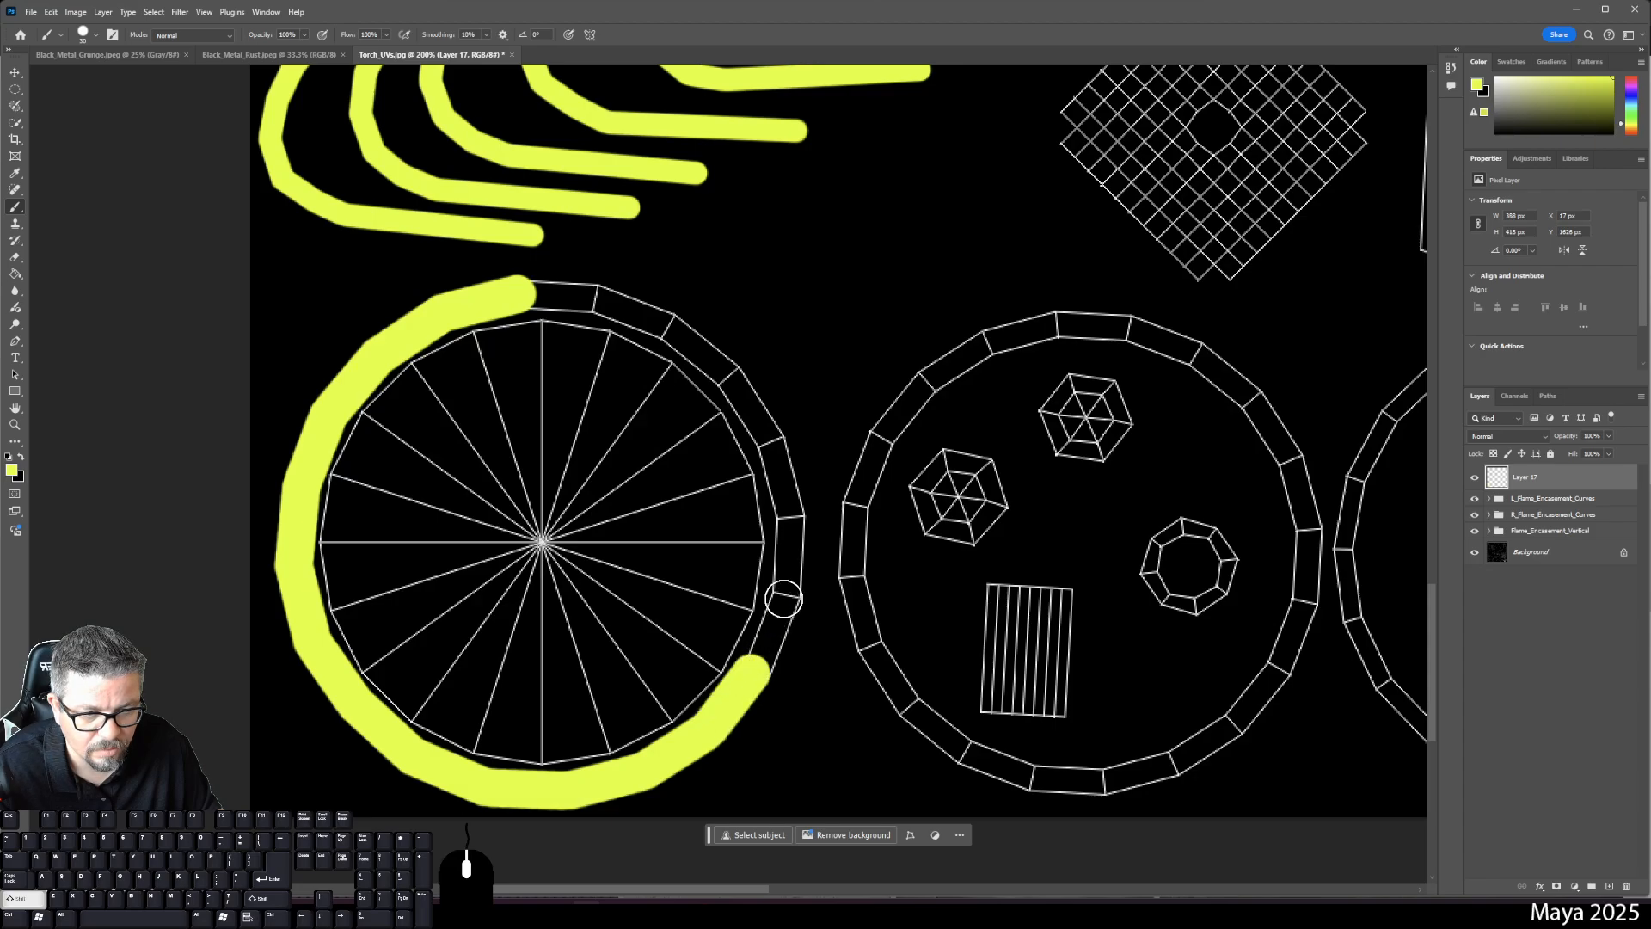
left_click(787, 593, "shift")
left_click(789, 519, "shift")
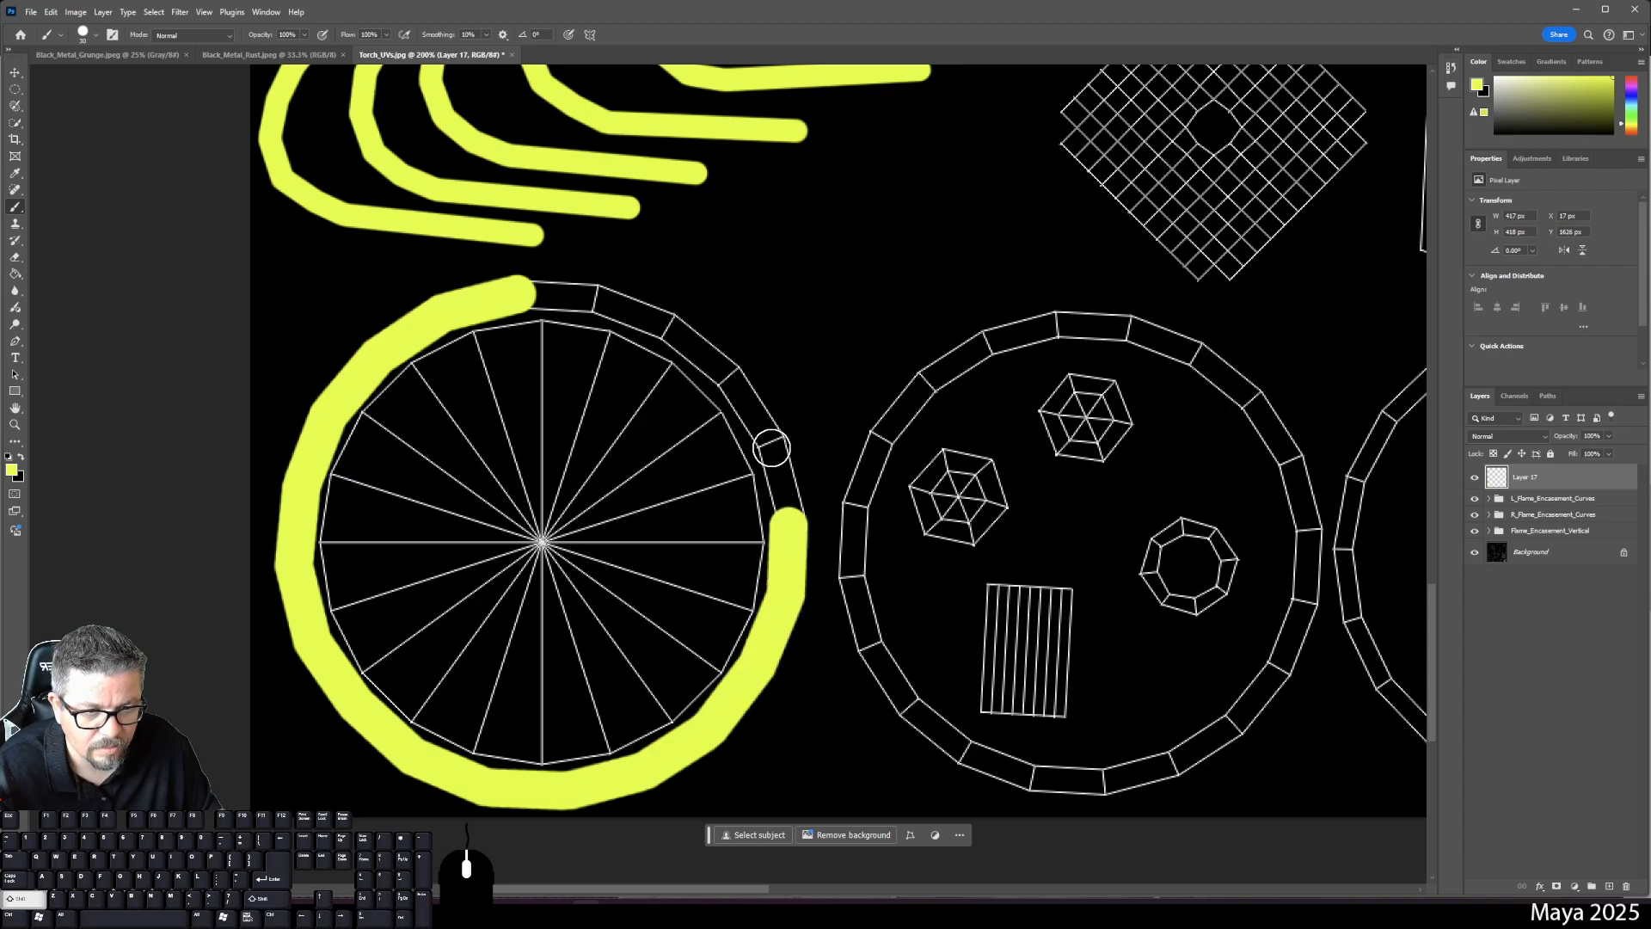
left_click(768, 435, "shift")
left_click(730, 377, "shift")
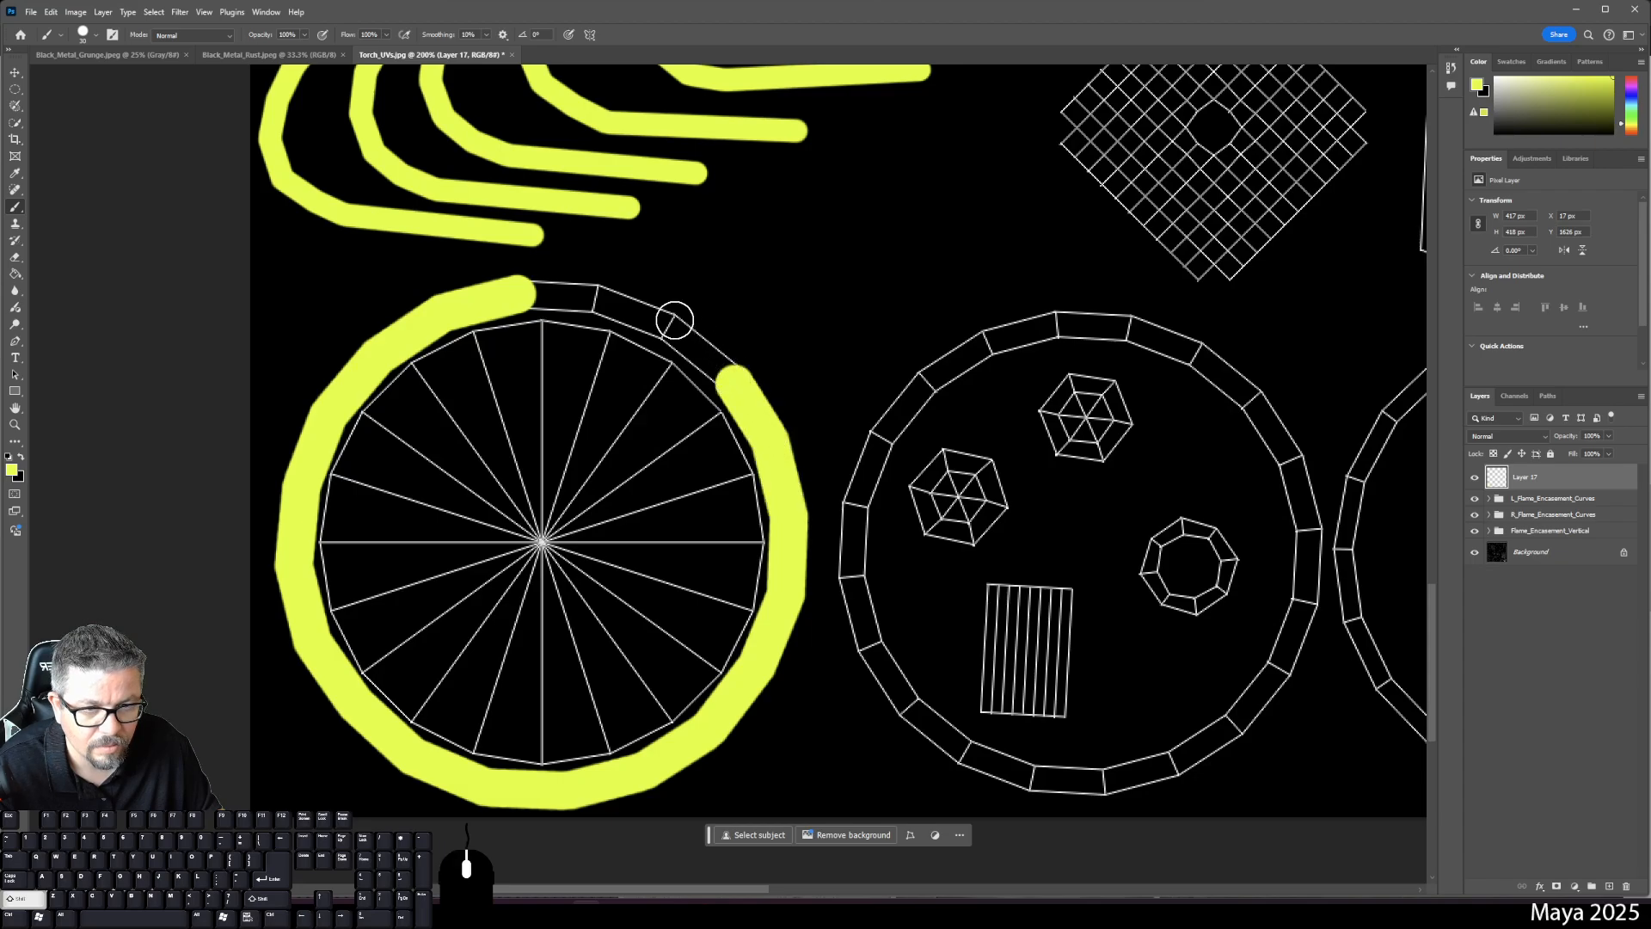
left_click(672, 323, "shift")
left_click(596, 299, "shift")
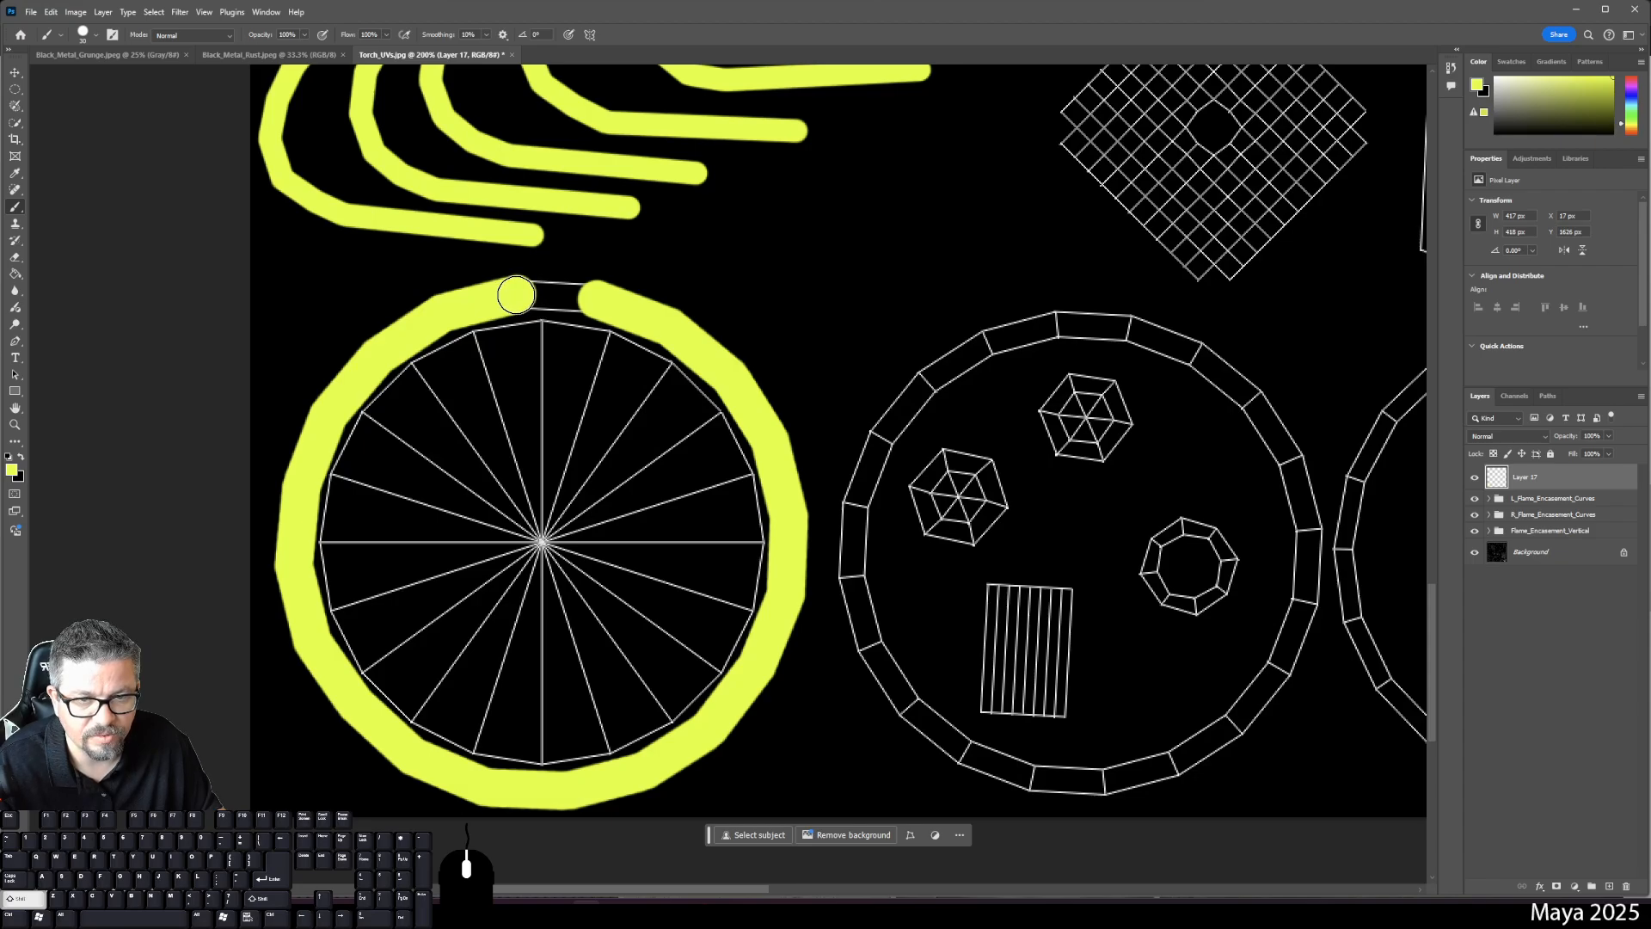
left_click(518, 293, "shift")
left_click_drag(772, 446, 547, 361)
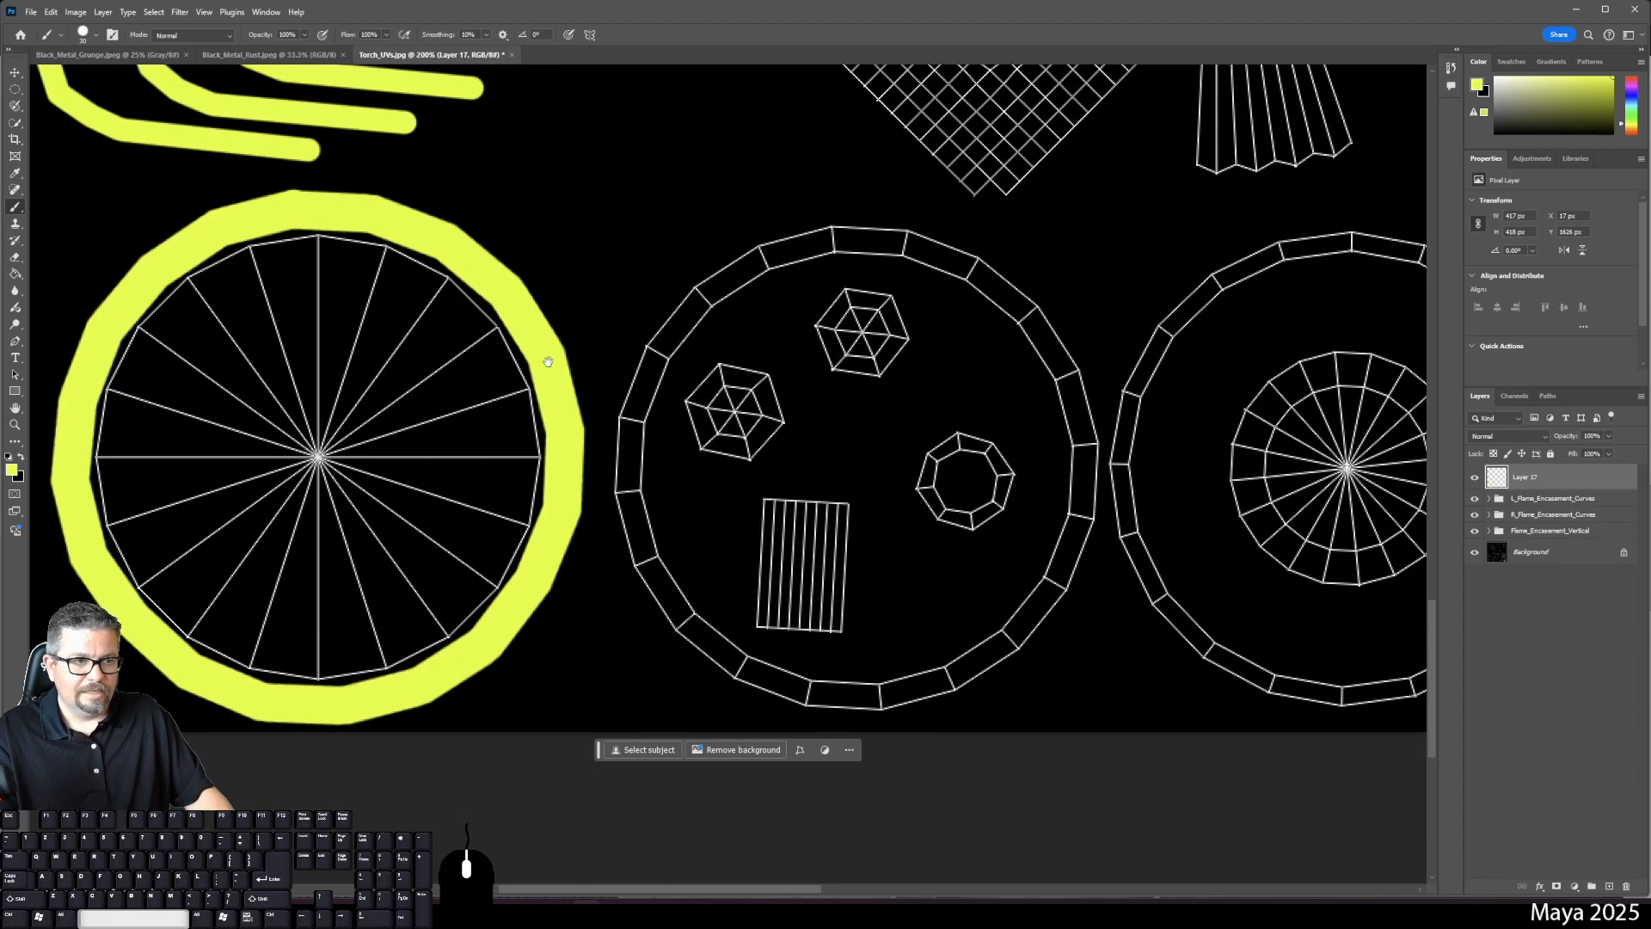
- On a new layer, paint yellow from the second ring's top down its left side and along the bottom
left_click(1611, 885)
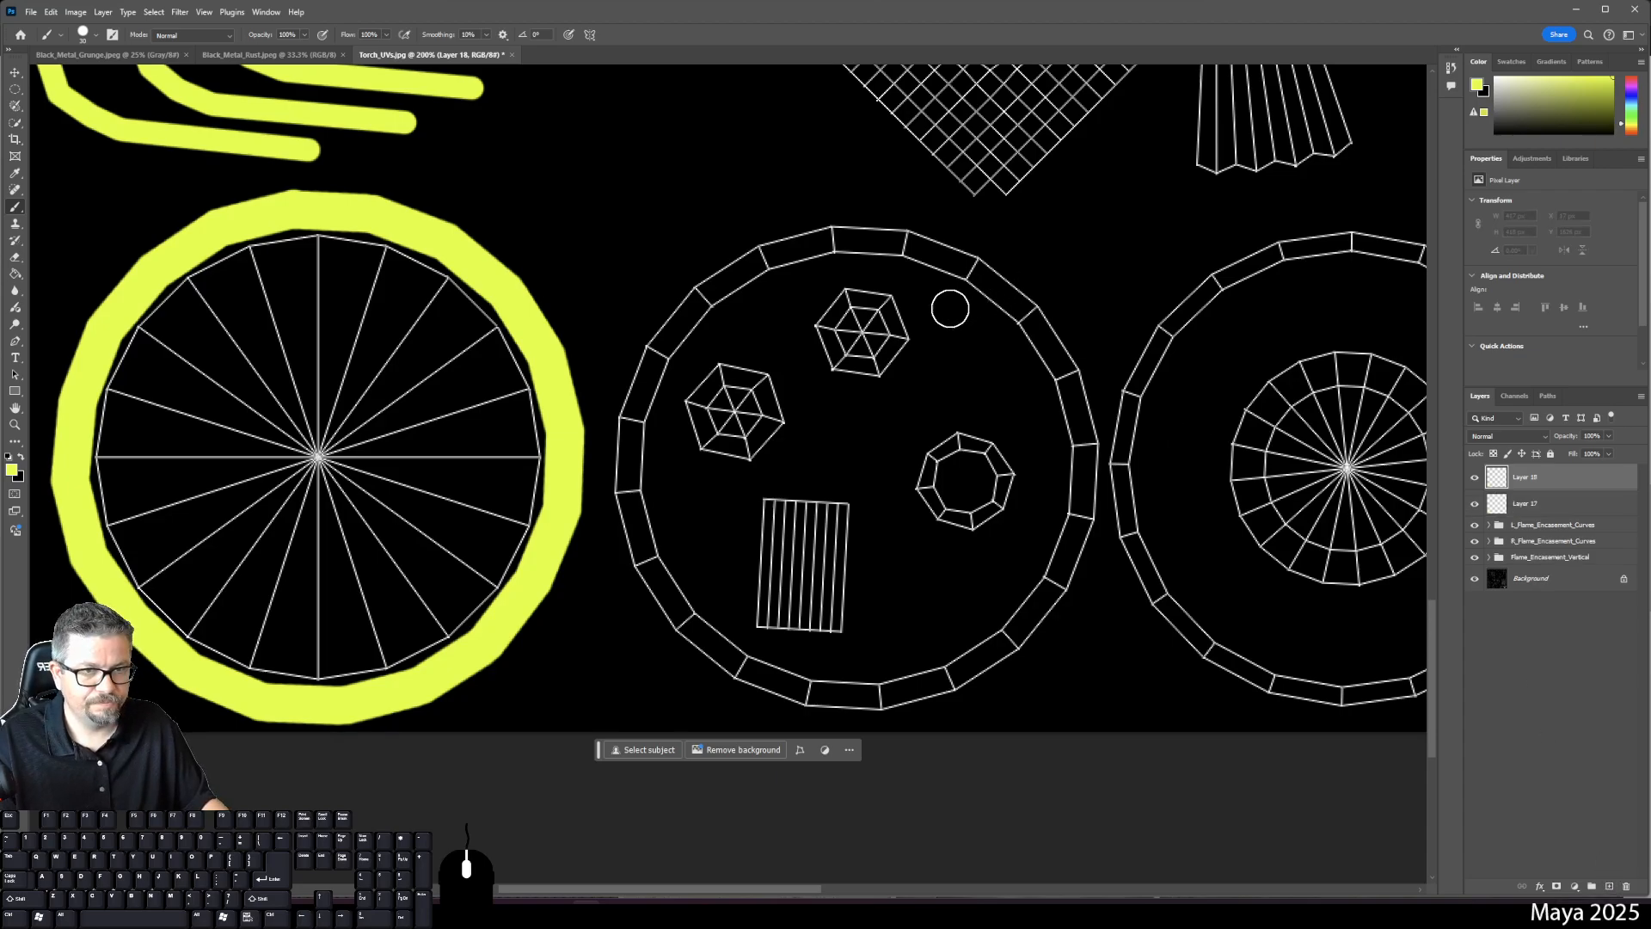
left_click(828, 239)
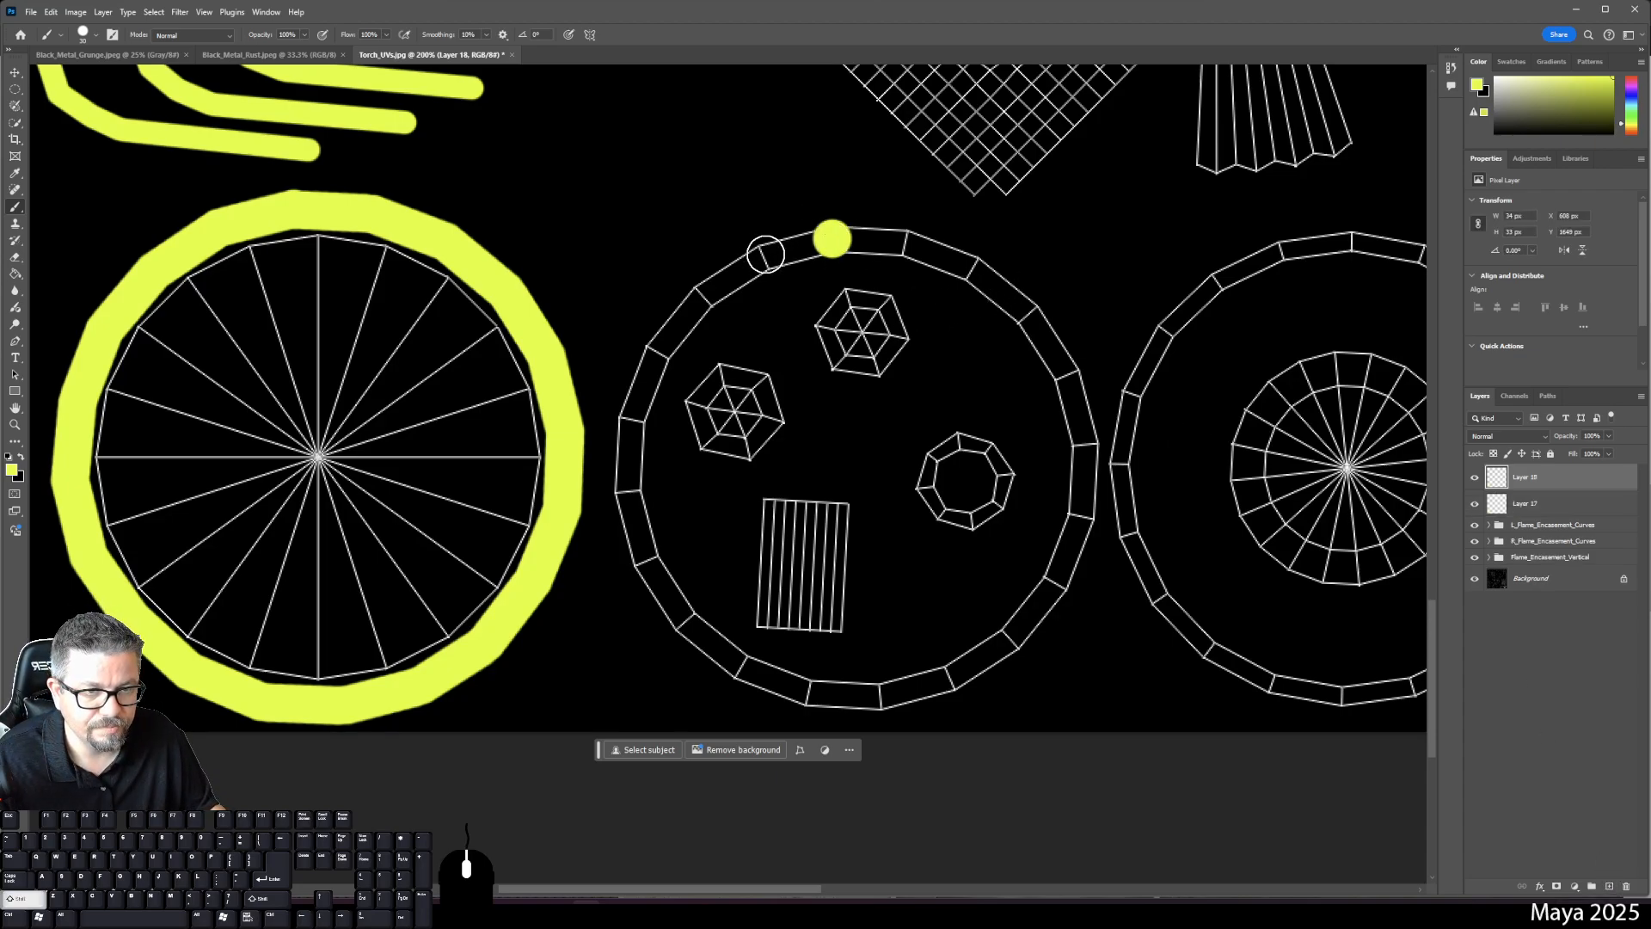
left_click(765, 255, "shift")
left_click(701, 295, "shift")
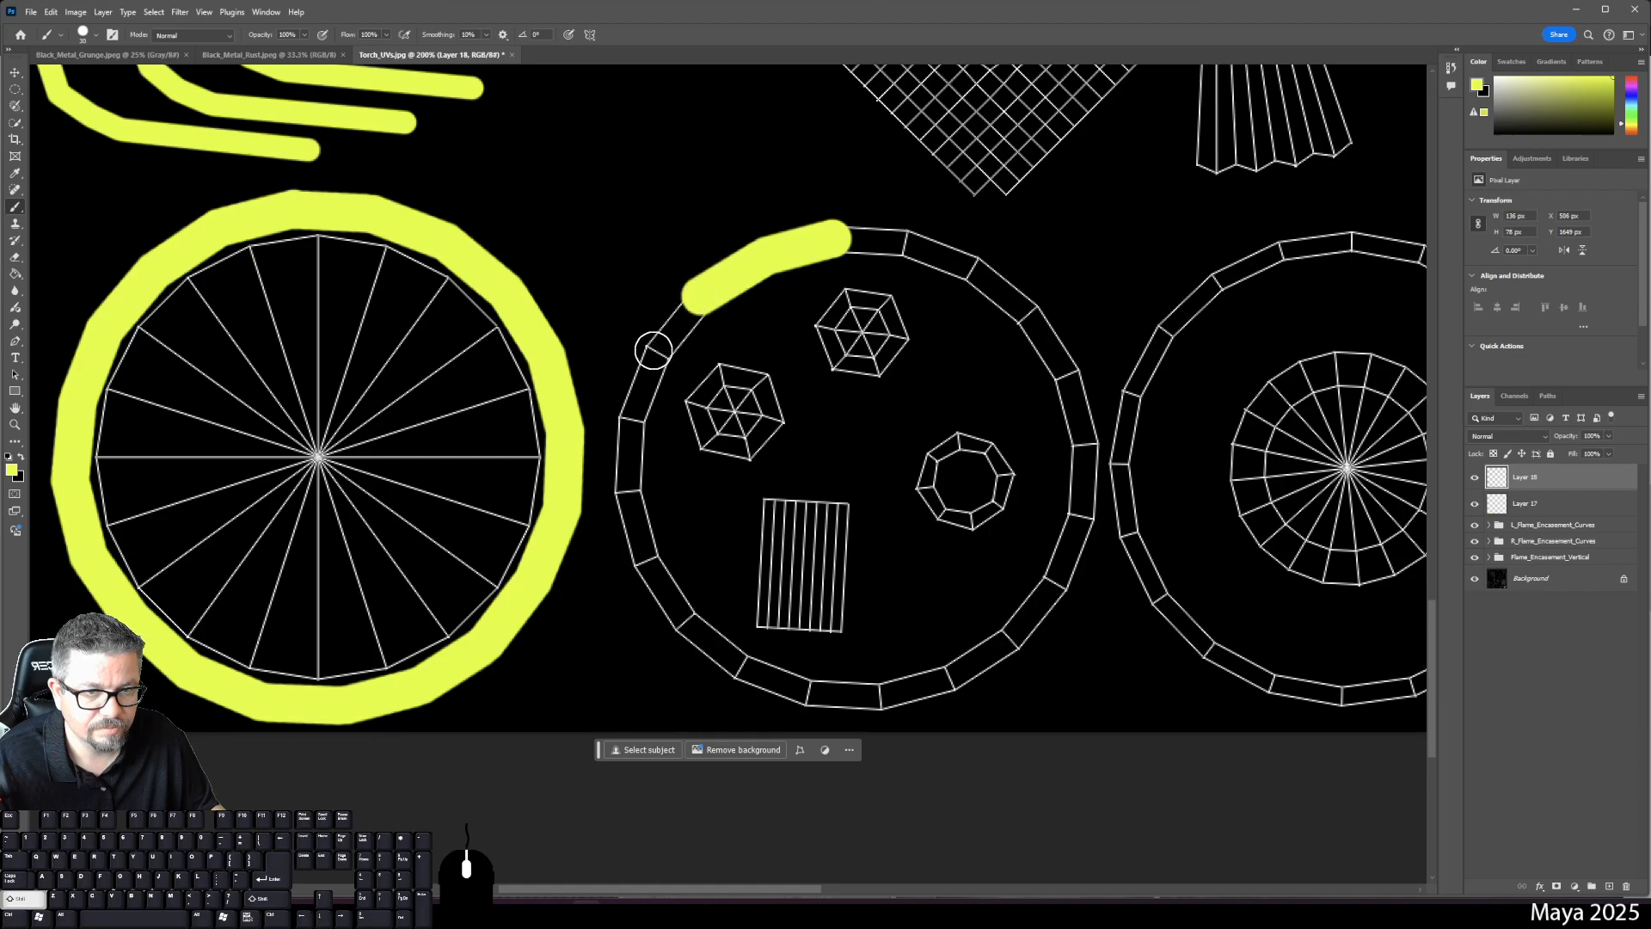
left_click(657, 353, "shift")
left_click(630, 418, "shift")
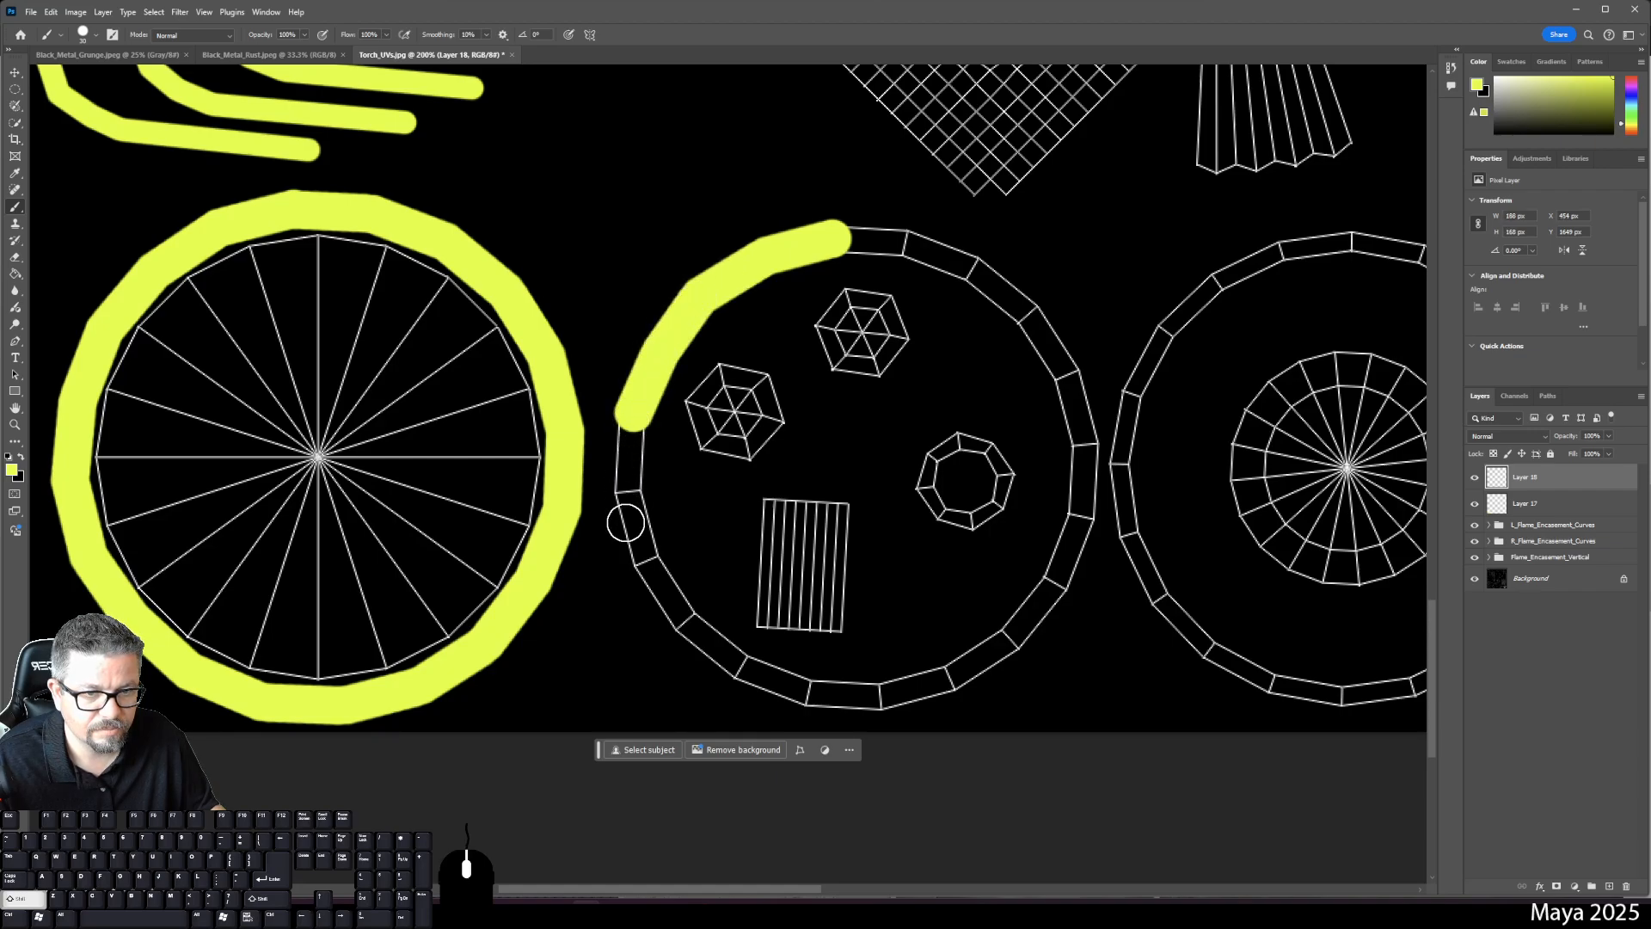
left_click(630, 488, "shift")
left_click(655, 570, "shift")
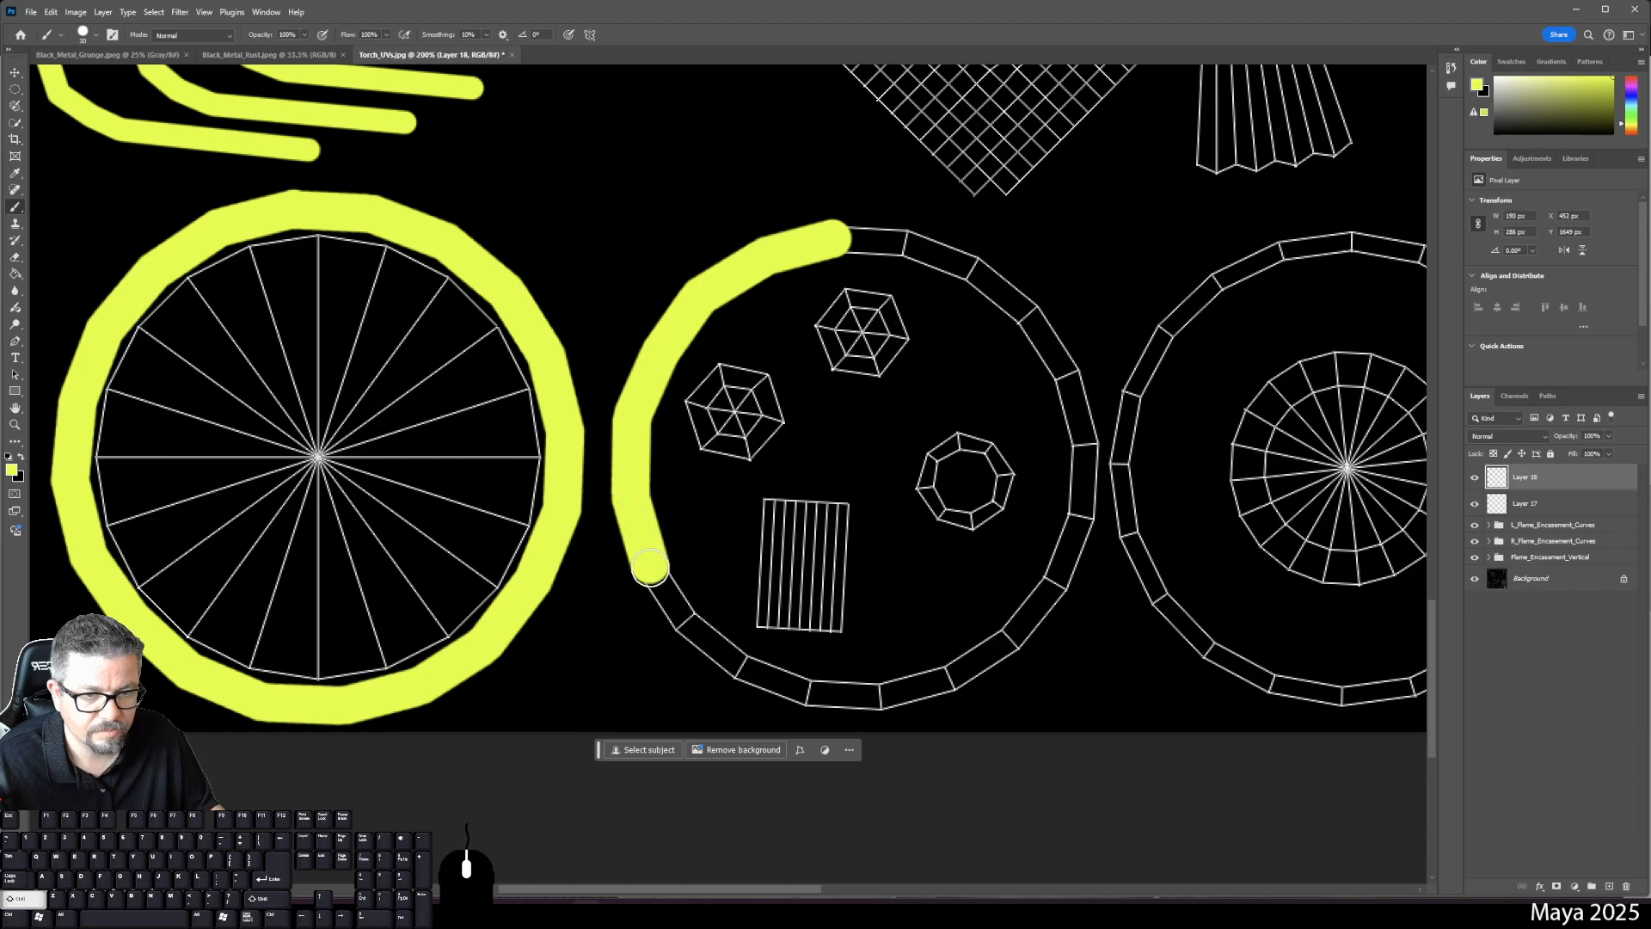
left_click(681, 616, "shift")
left_click(744, 677, "shift")
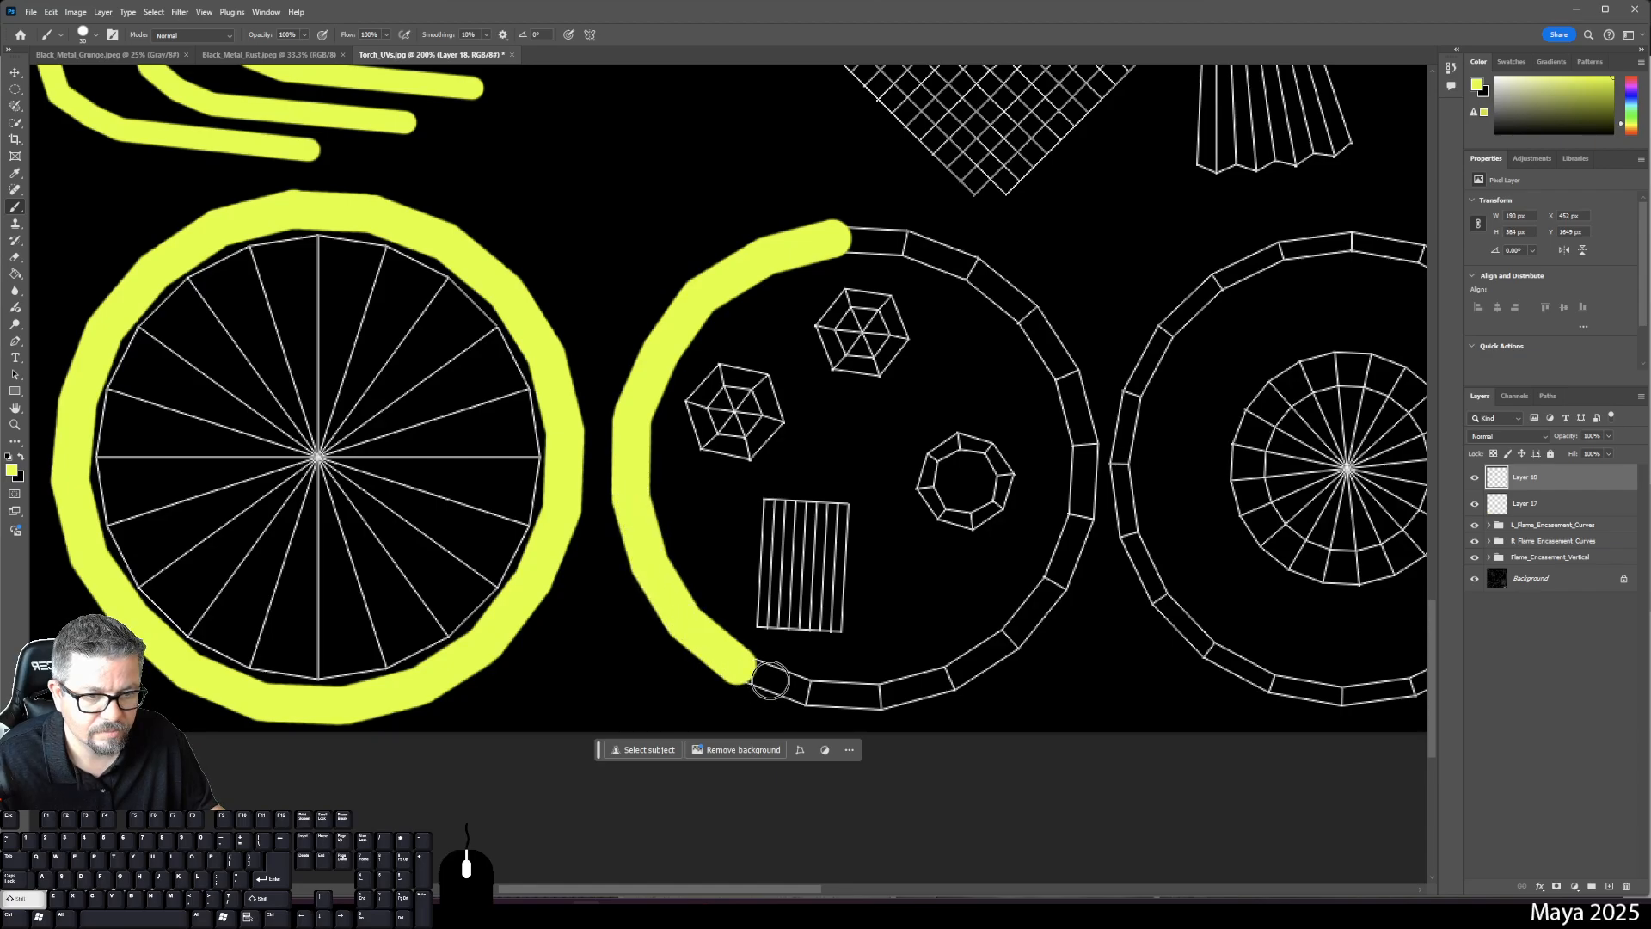
left_click(785, 689, "shift")
left_click(814, 693, "shift")
- Carry the yellow band up the second ring's right side and close it at the top
left_click(871, 695, "shift")
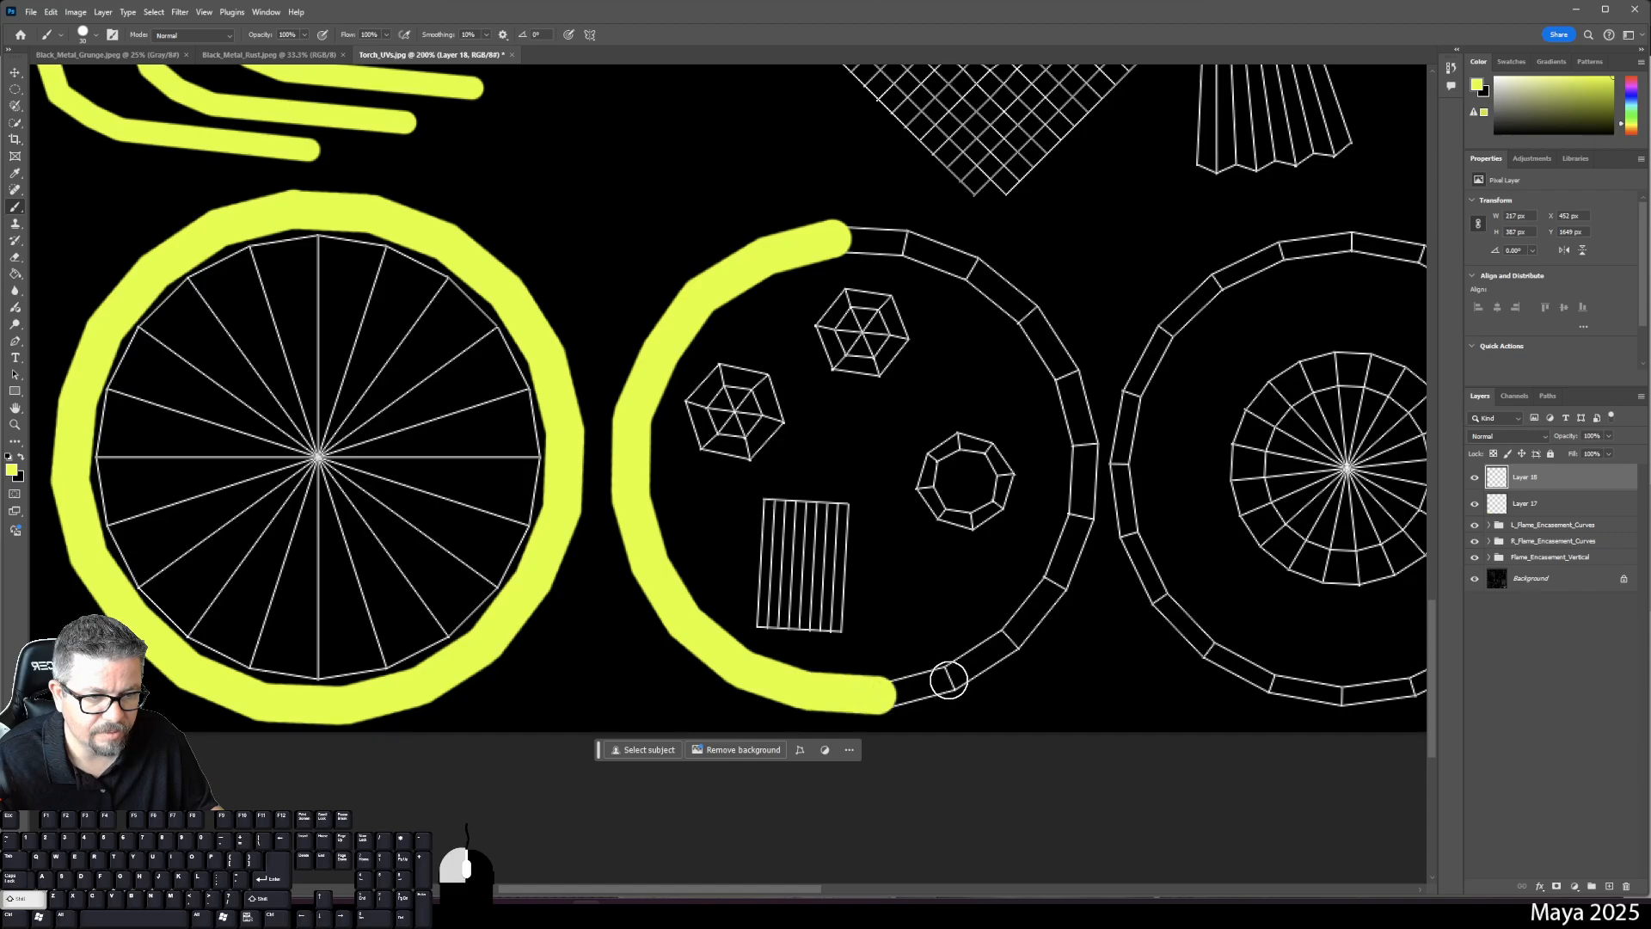
left_click(950, 680, "shift")
left_click(1004, 647, "shift")
left_click(1048, 590, "shift")
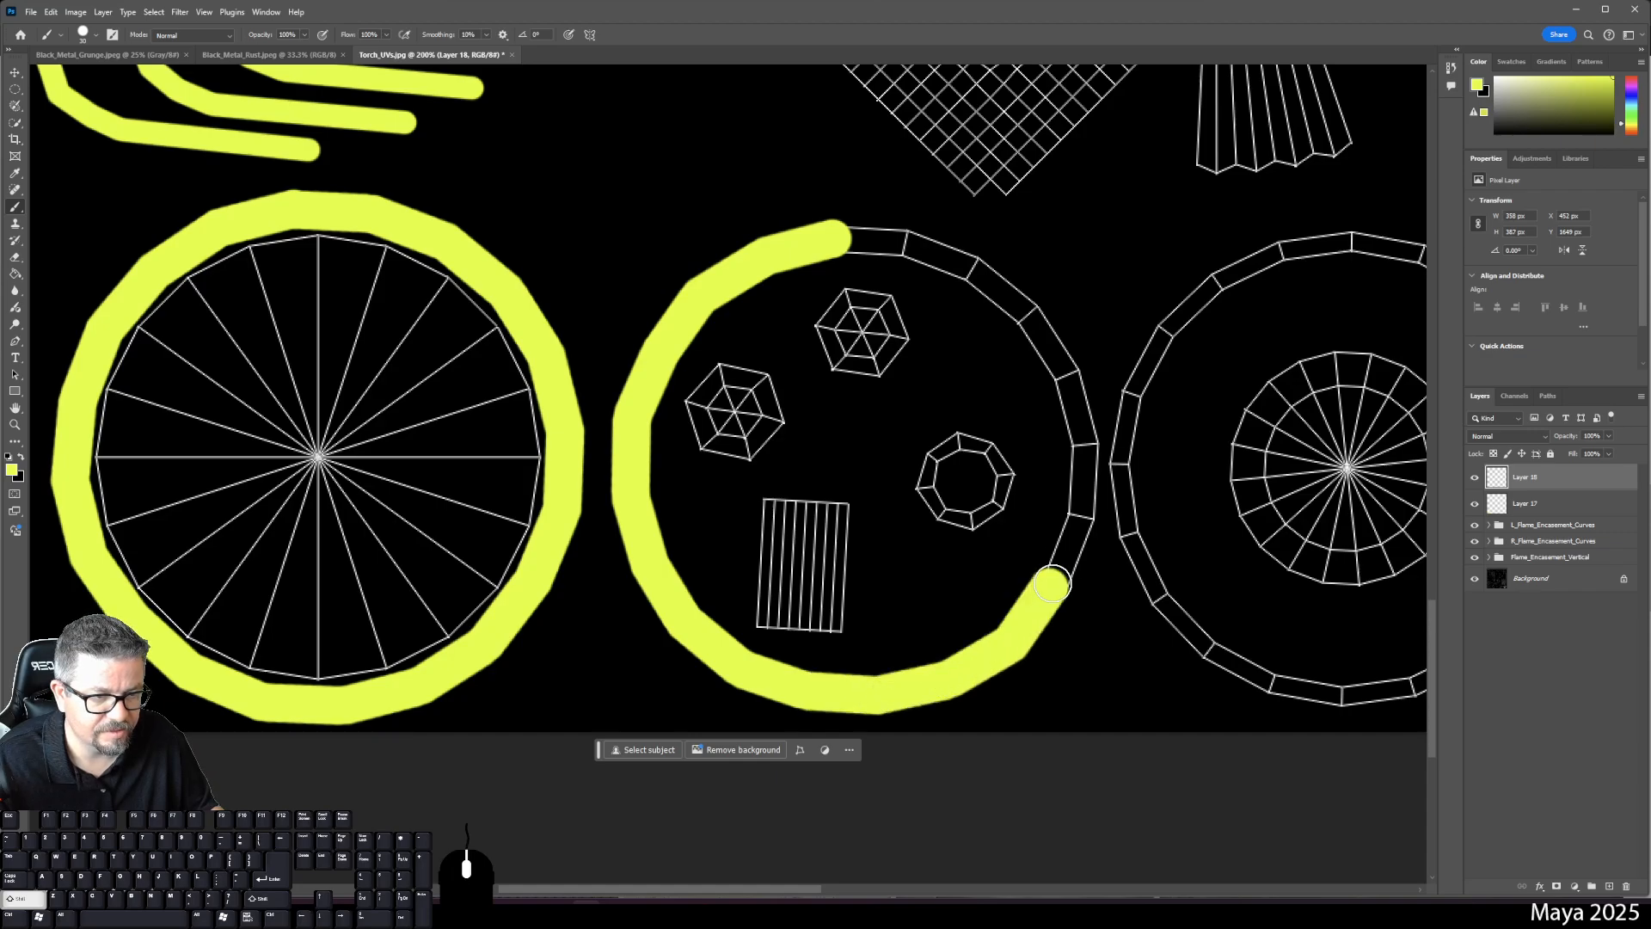
left_click(1079, 522, "shift")
left_click(1083, 448, "shift")
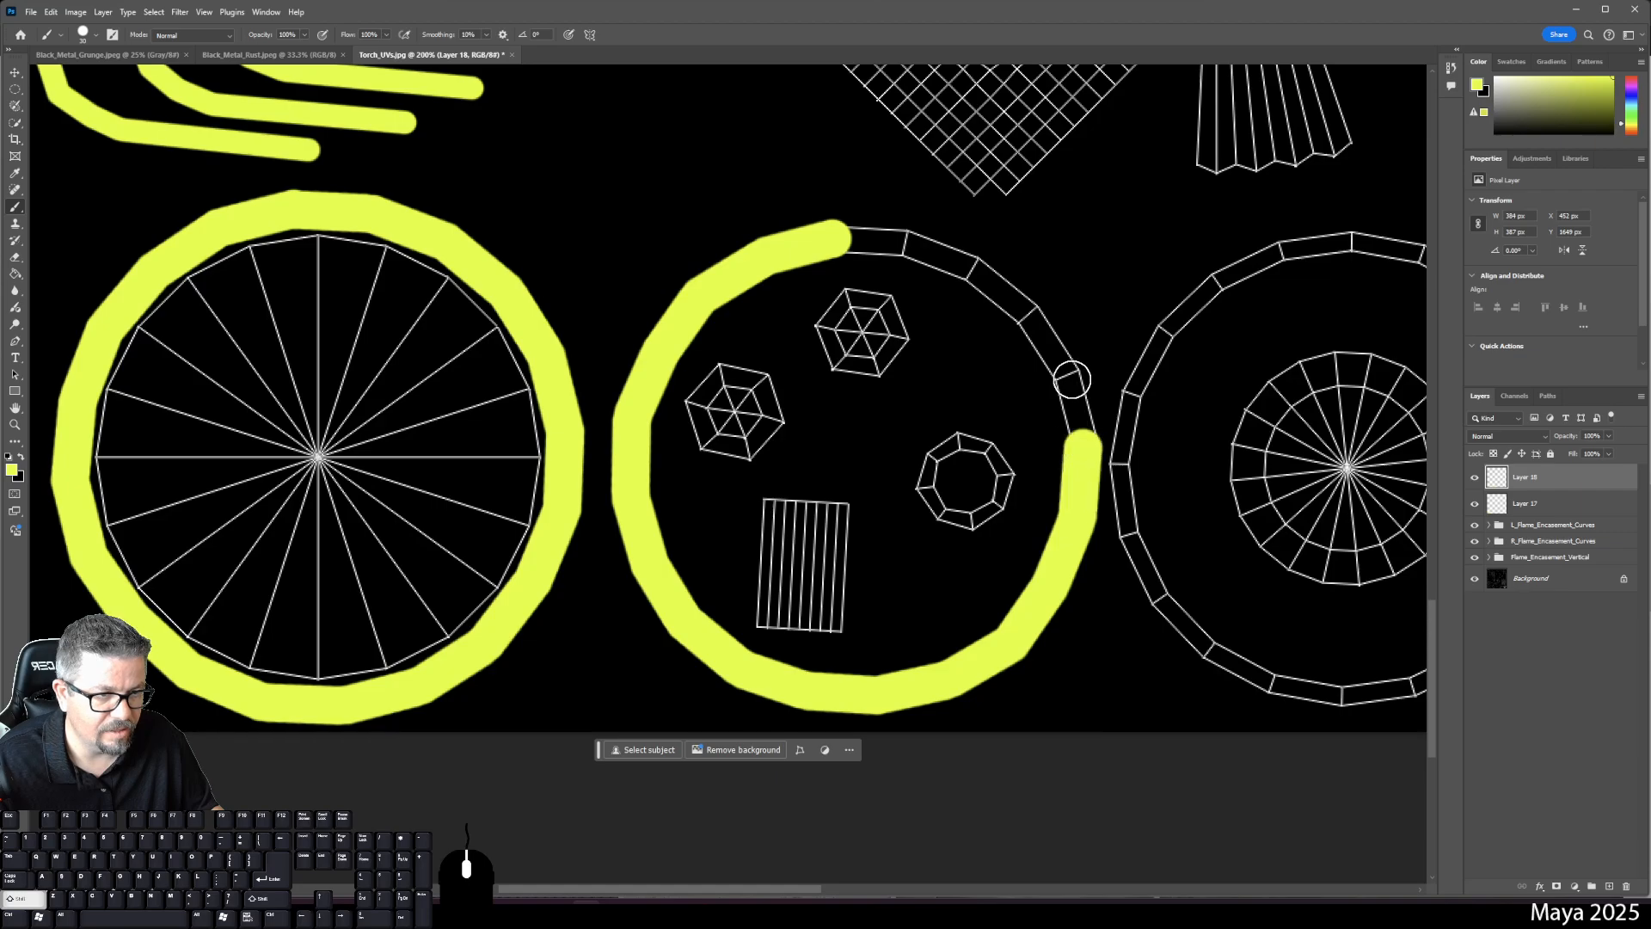
left_click(1072, 374, "shift")
left_click(1028, 316, "shift")
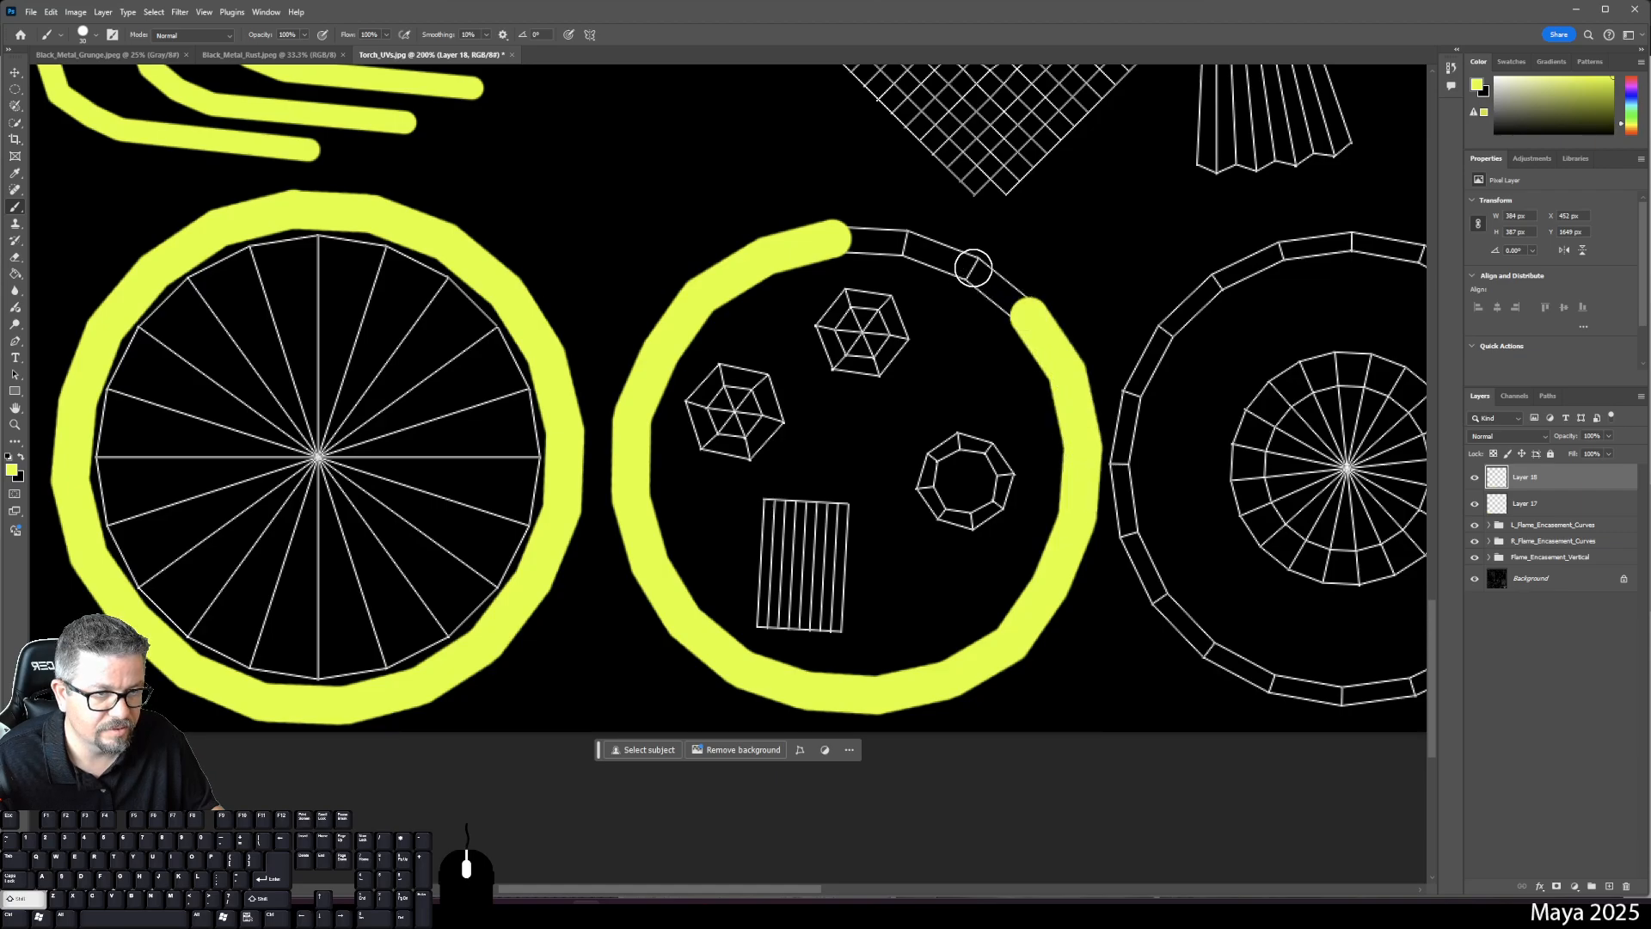
left_click(974, 266, "shift")
left_click(899, 241, "shift")
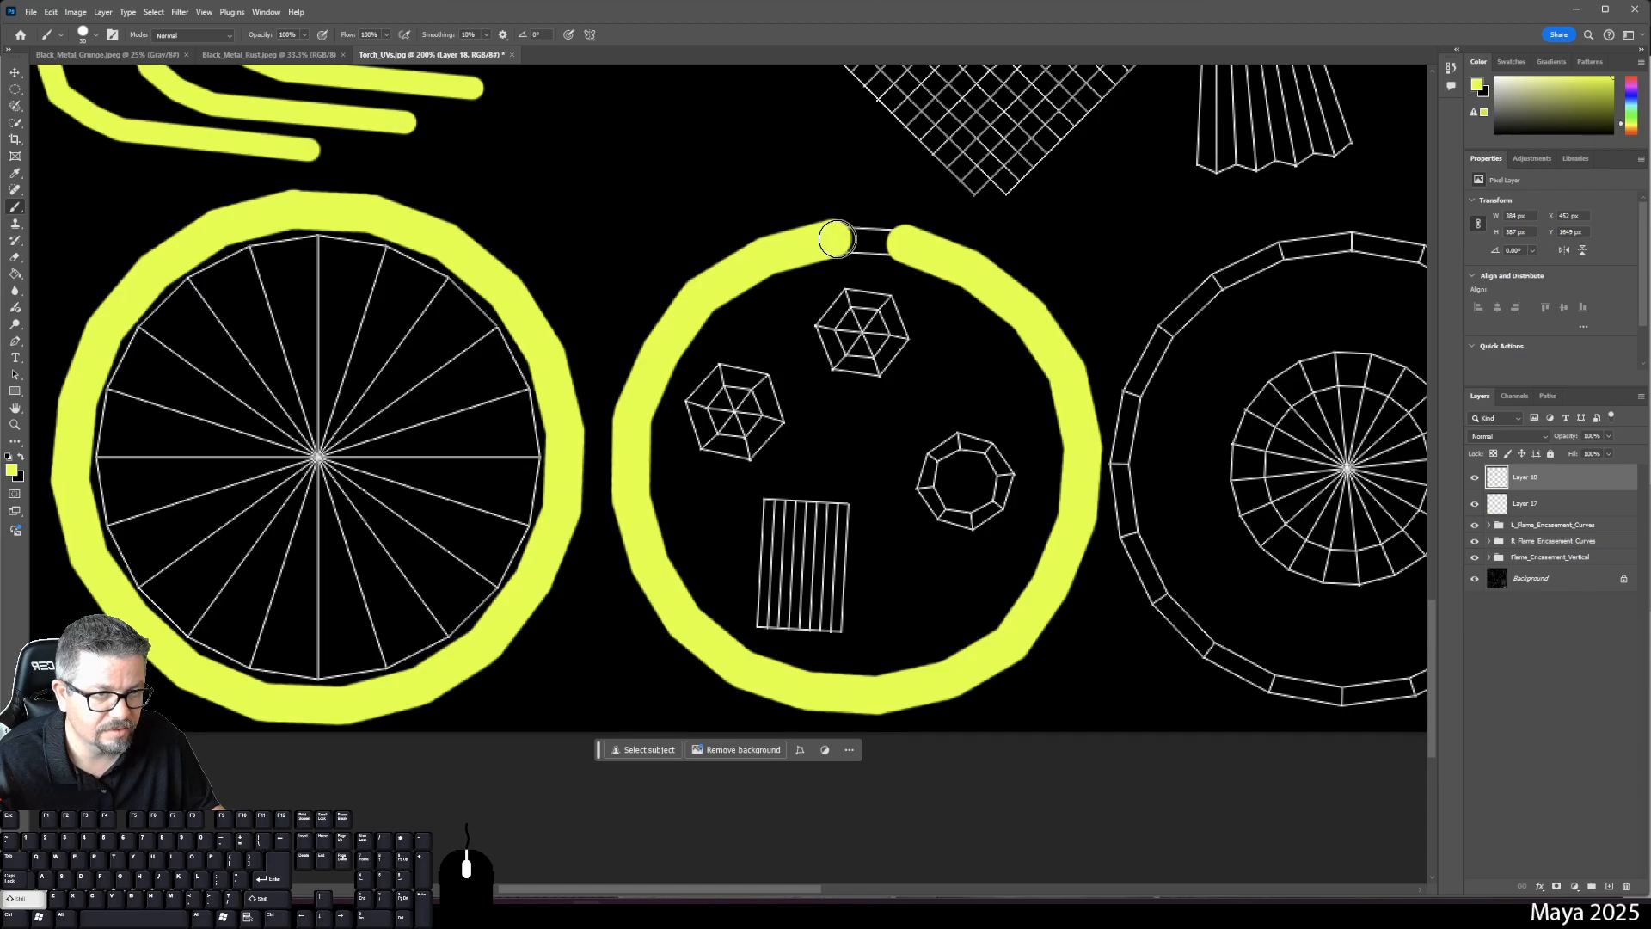
left_click(832, 239, "shift")
left_click_drag(1294, 248, 849, 182)
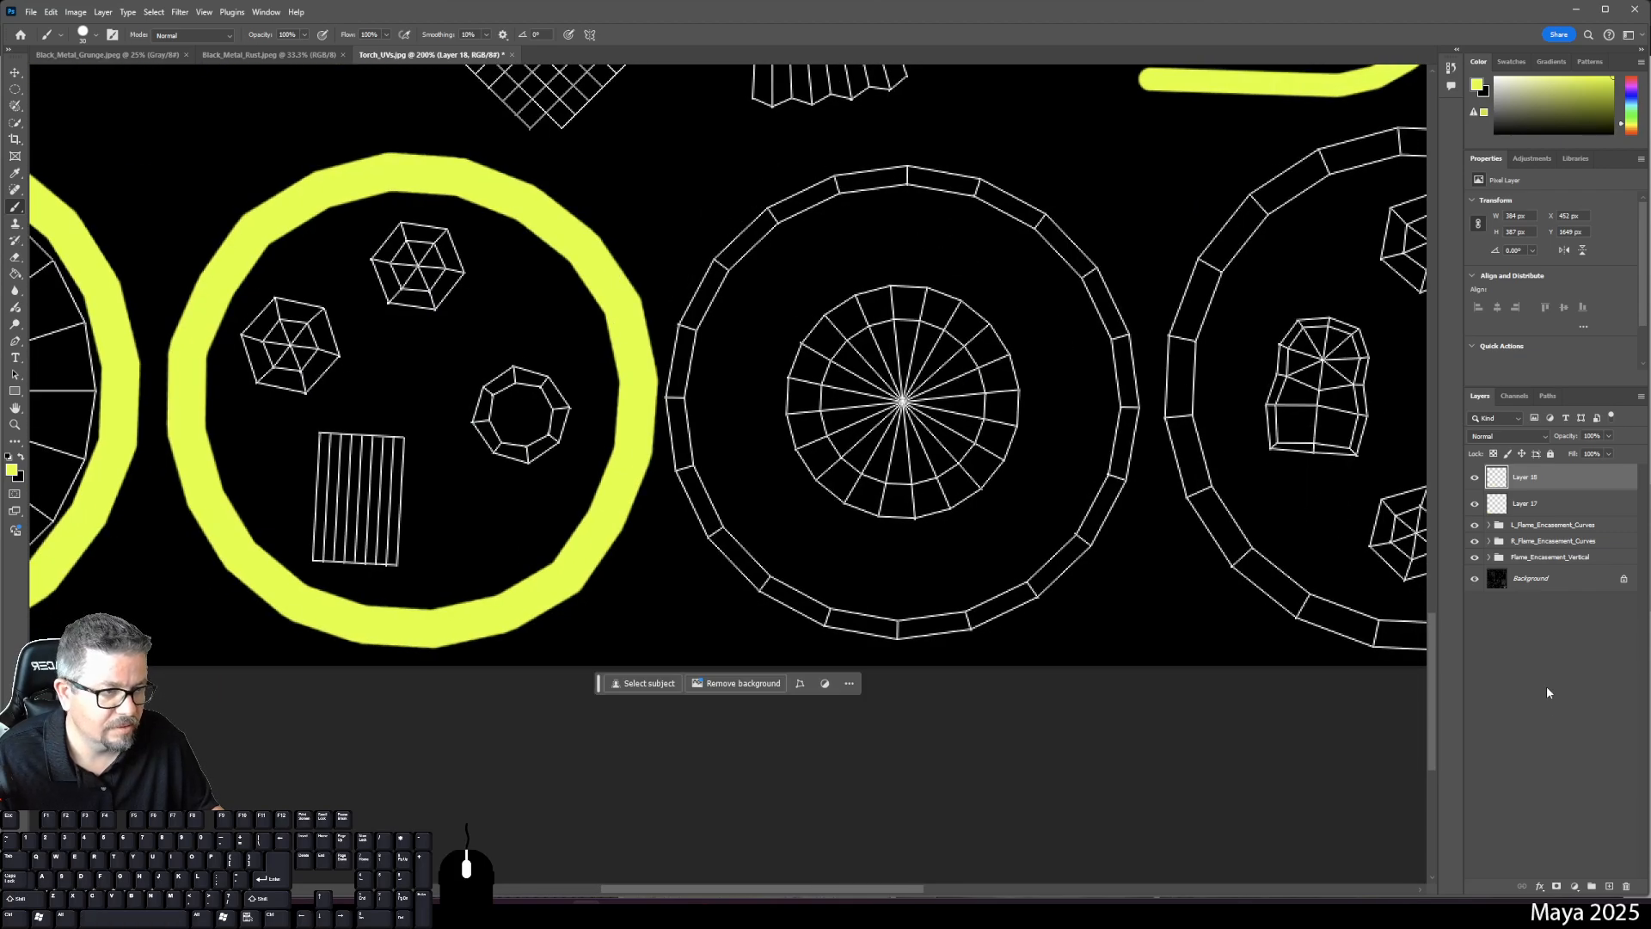
- On a new layer, paint yellow from the radial disc ring's top down its left side to the bottom
left_click(1607, 887)
left_click(904, 171)
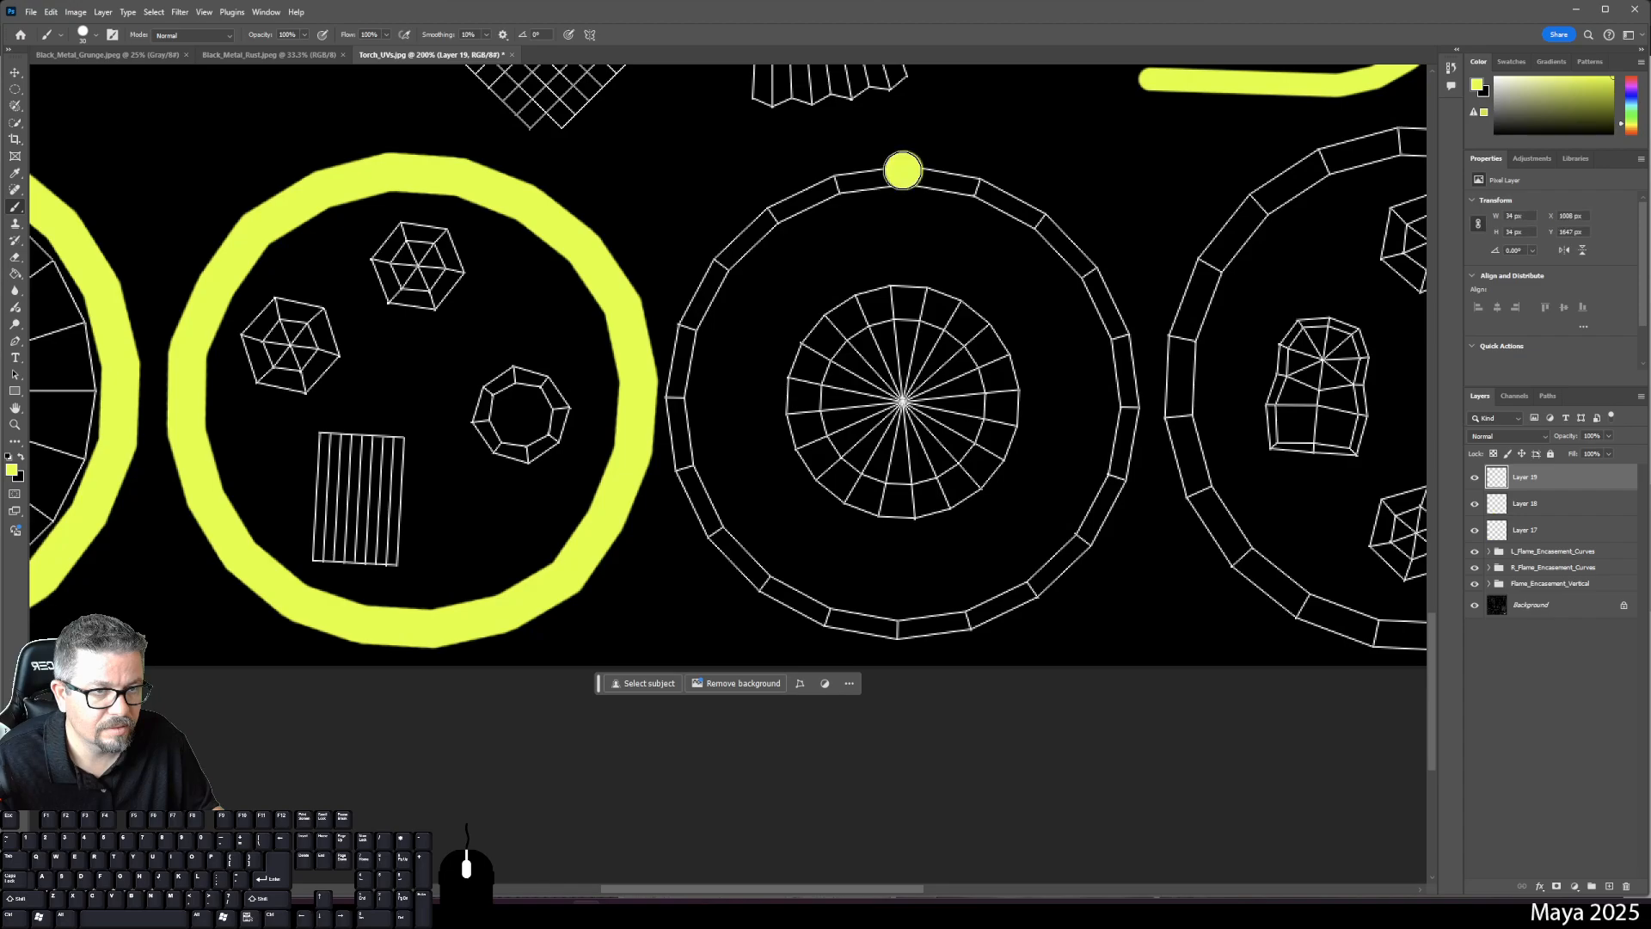
left_click(832, 176, "shift")
left_click(771, 216, "shift")
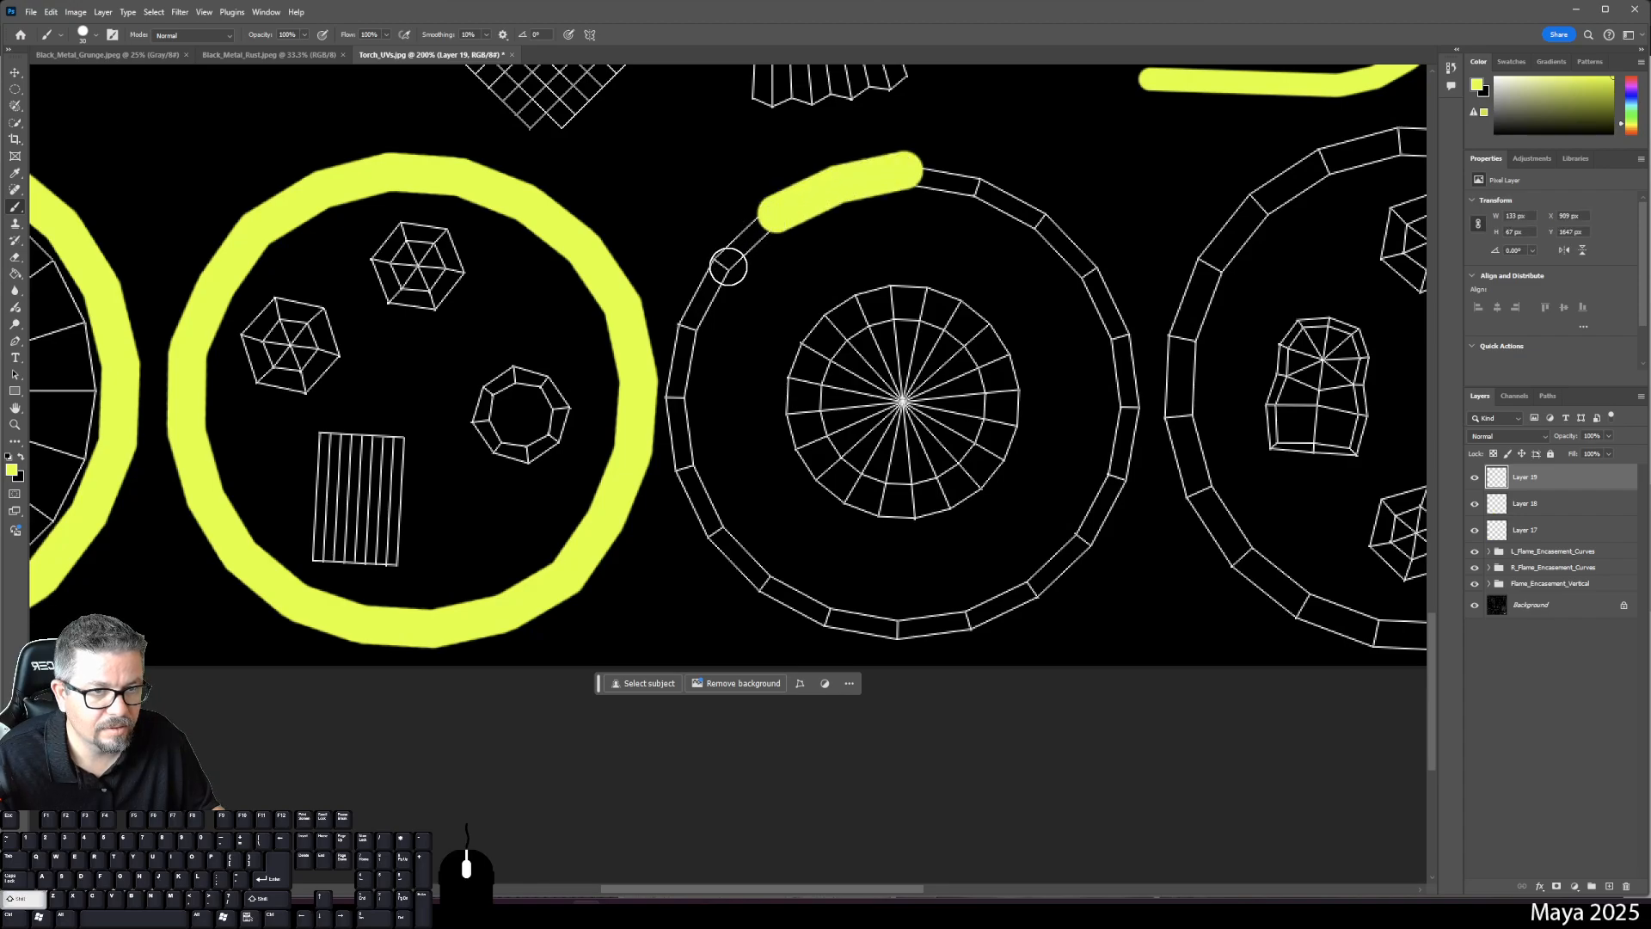
left_click(727, 272, "shift")
left_click(687, 325, "shift")
left_click(679, 400, "shift")
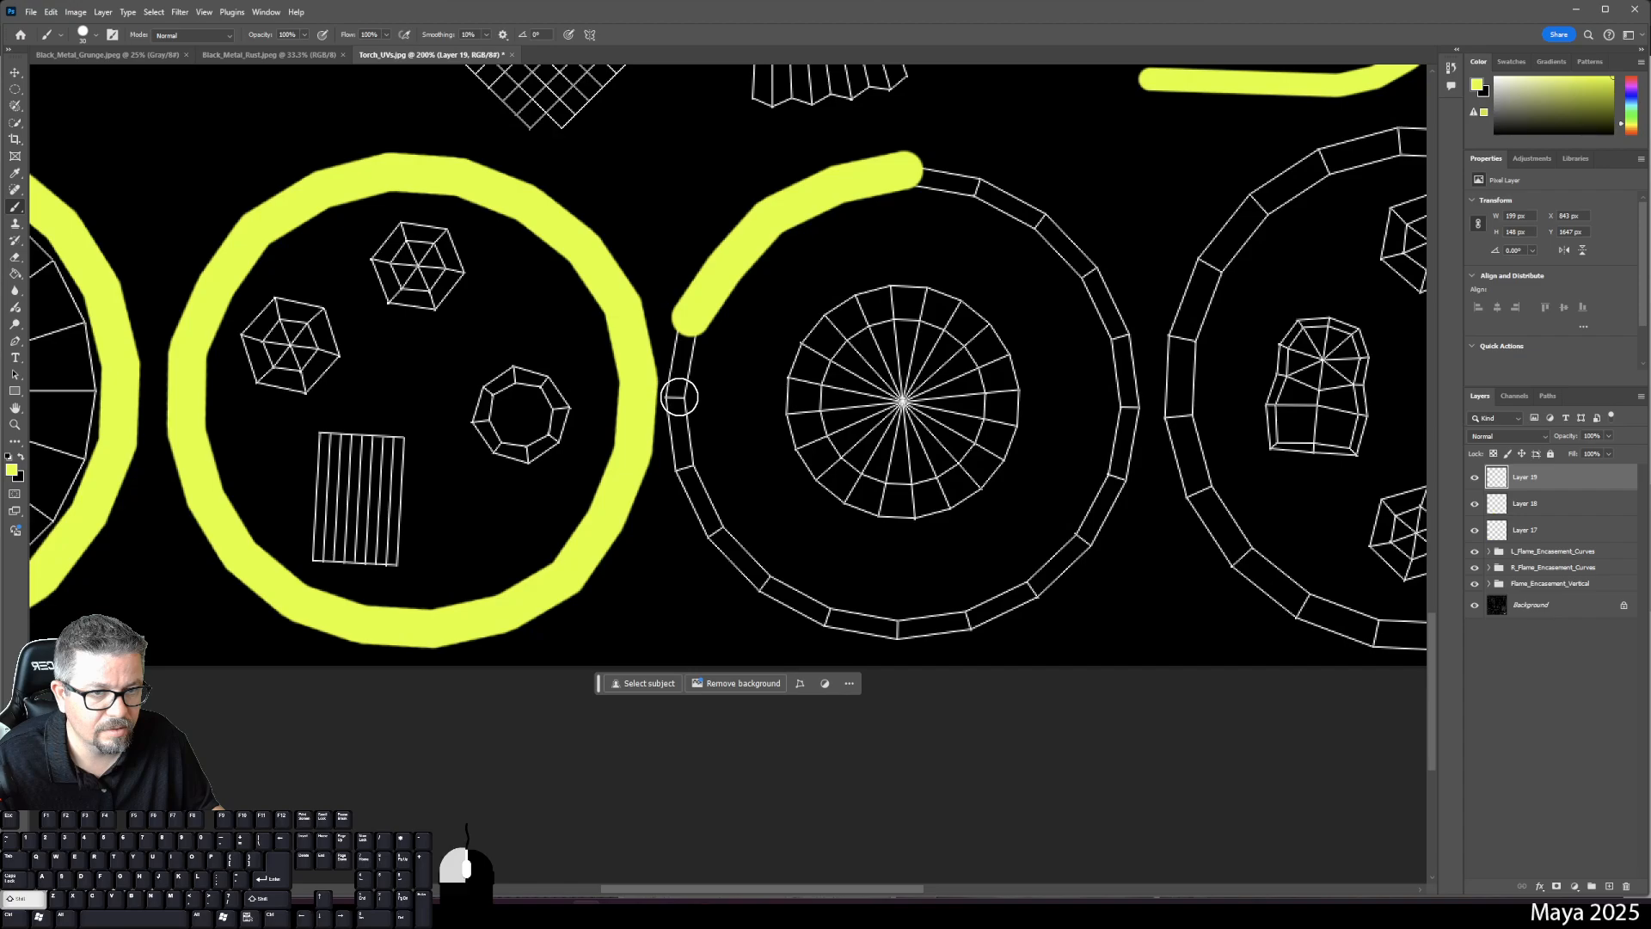
left_click(685, 471, "shift")
left_click(712, 526, "shift")
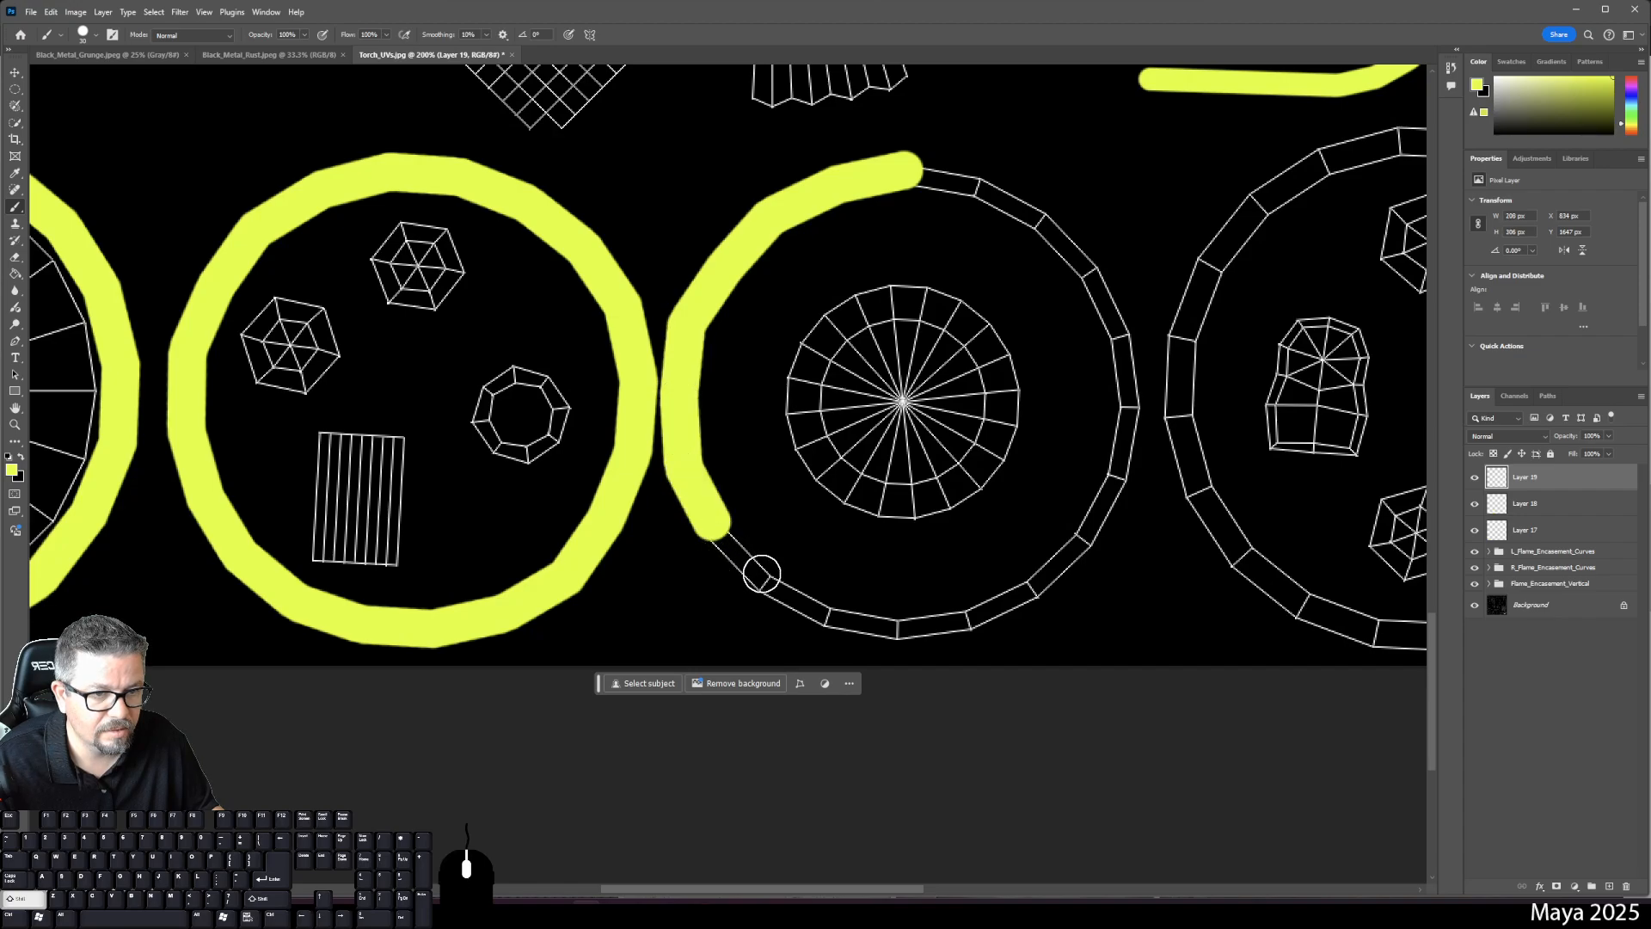
left_click(765, 583, "shift")
left_click(821, 612, "shift")
left_click(896, 626, "shift")
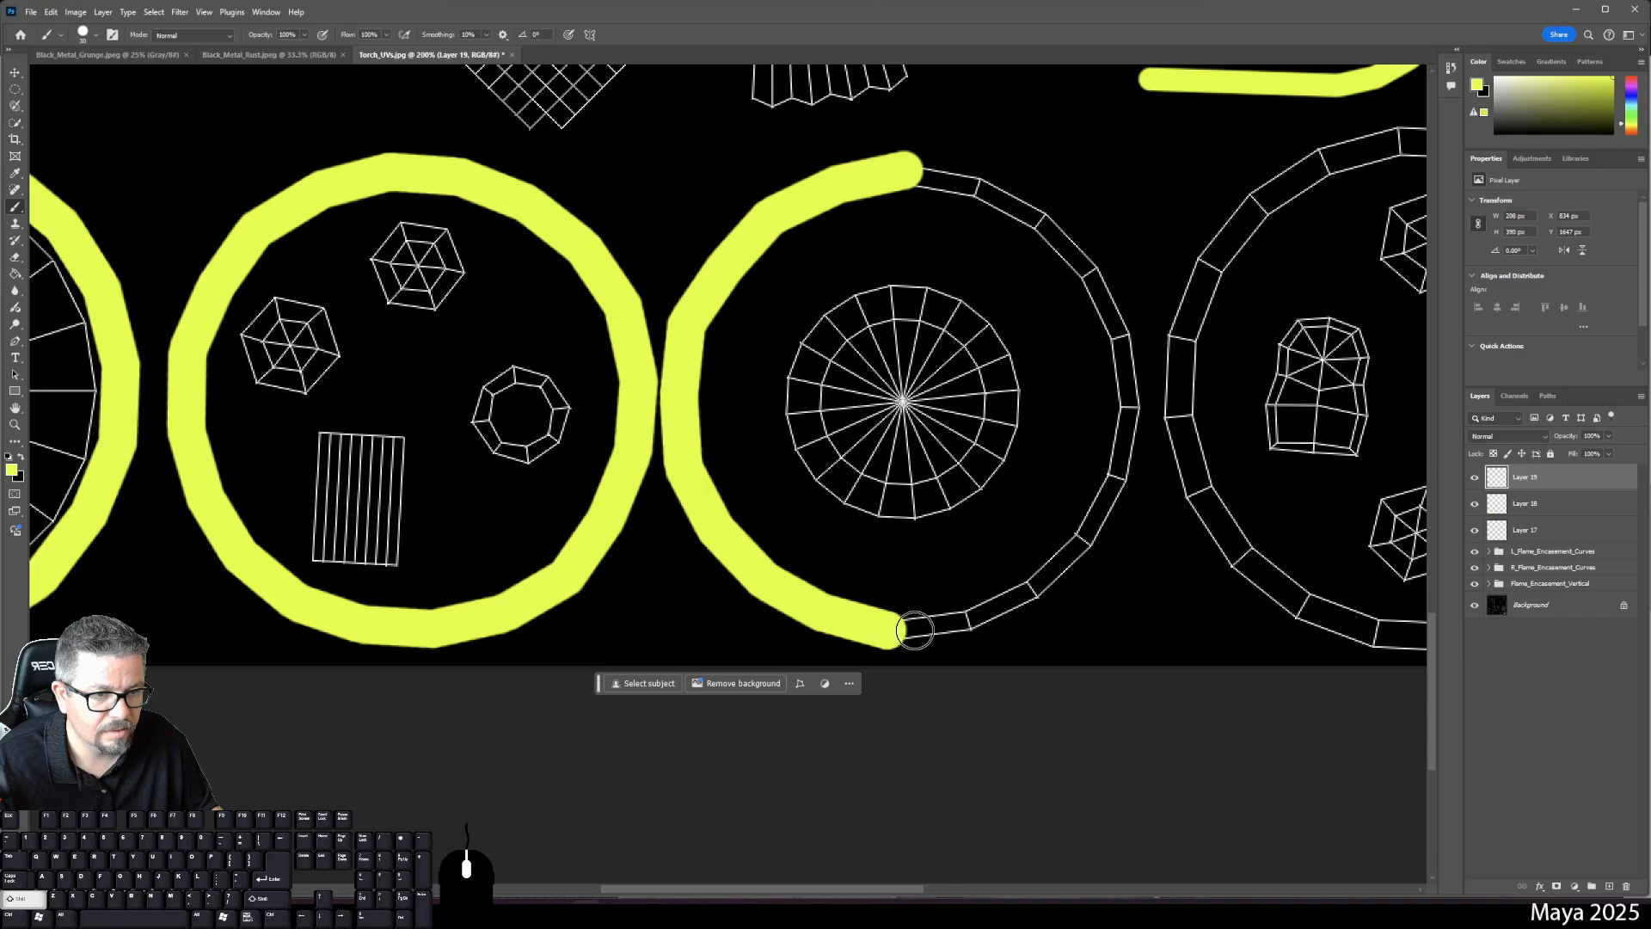
- Carry the band up the right side, close it at the top, and add another empty layer
left_click(965, 619, "shift")
left_click(1030, 590, "shift")
left_click(1083, 535, "shift")
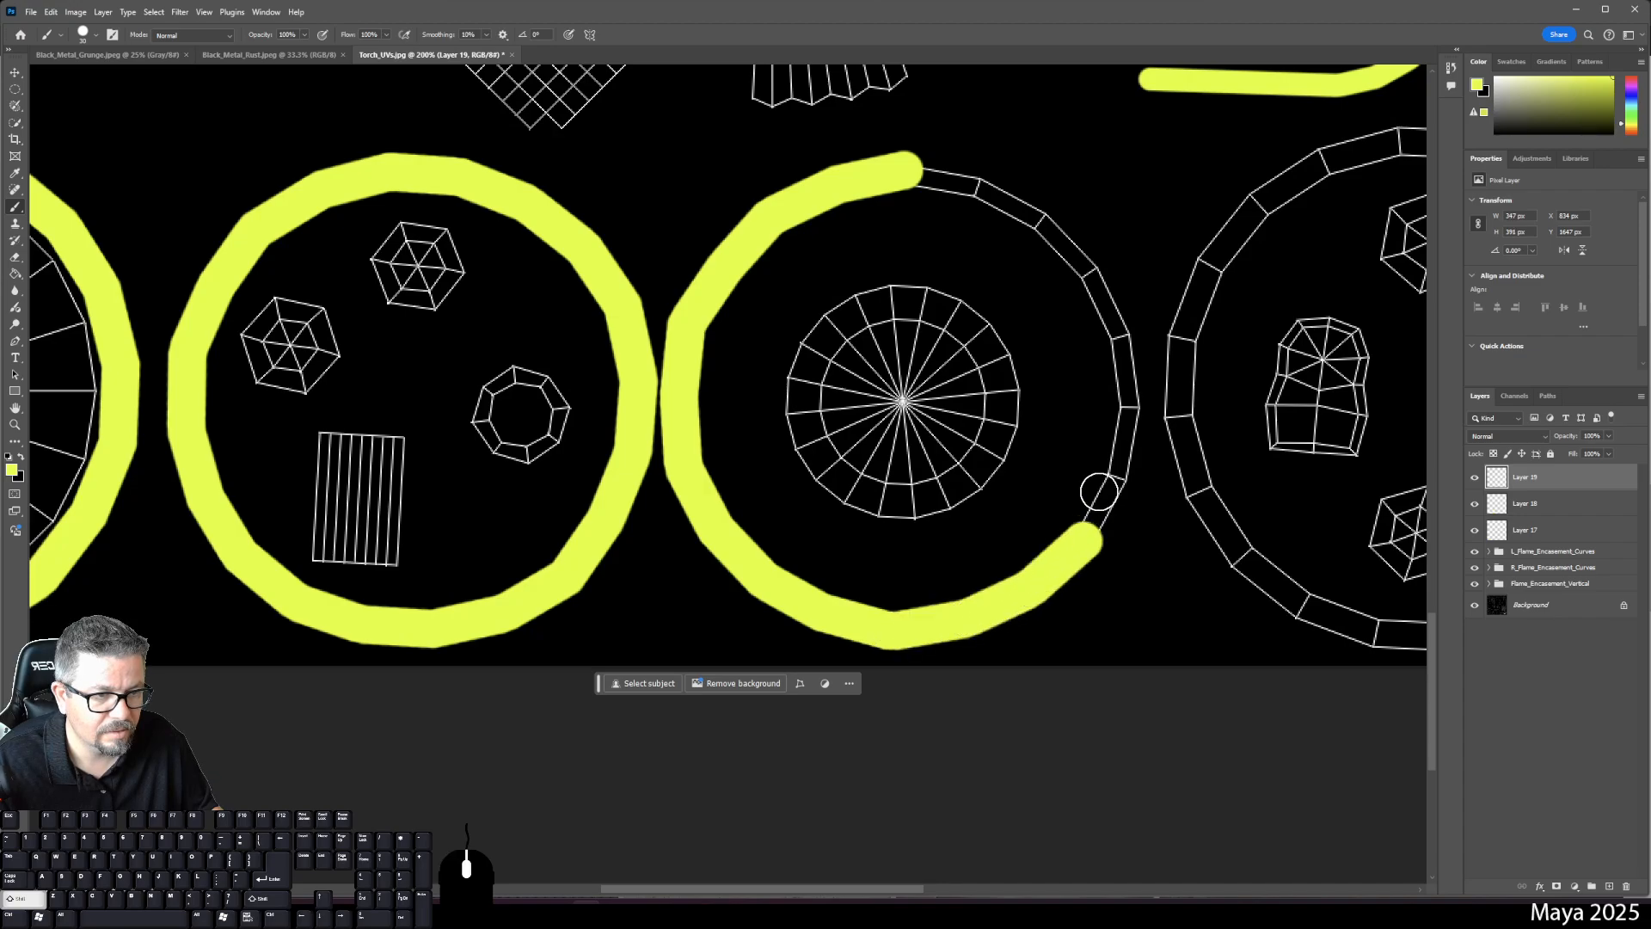
left_click(1118, 458, "shift")
left_click(1128, 407, "shift")
left_click(1120, 334, "shift")
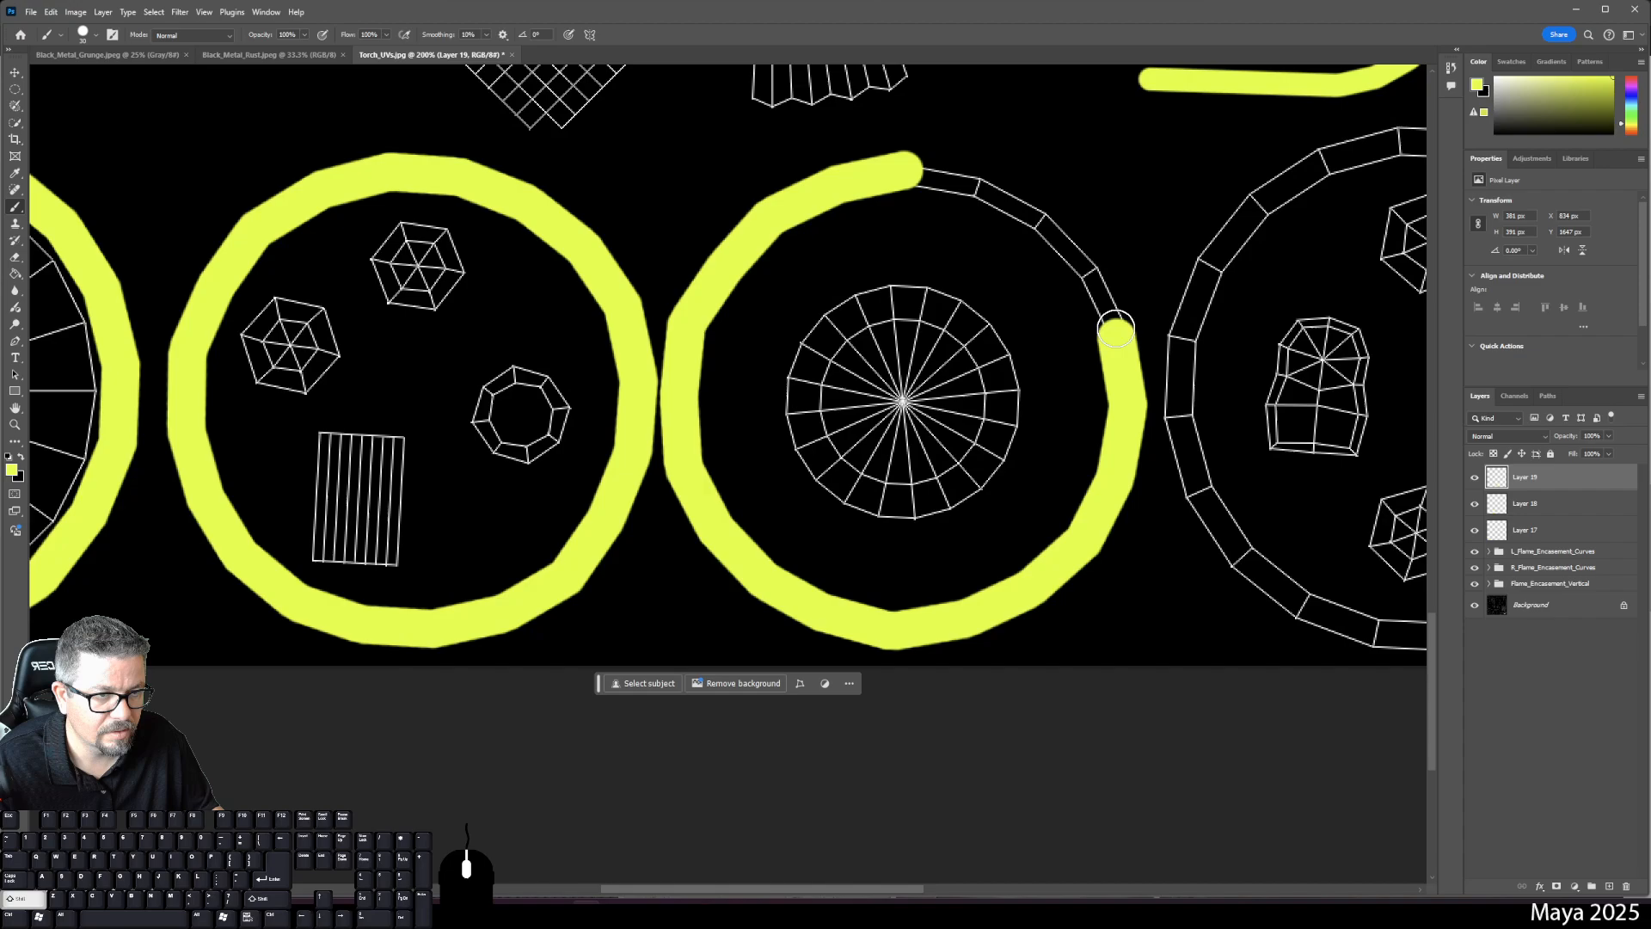
left_click(1090, 269, "shift")
left_click(1039, 218, "shift")
left_click(978, 181, "shift")
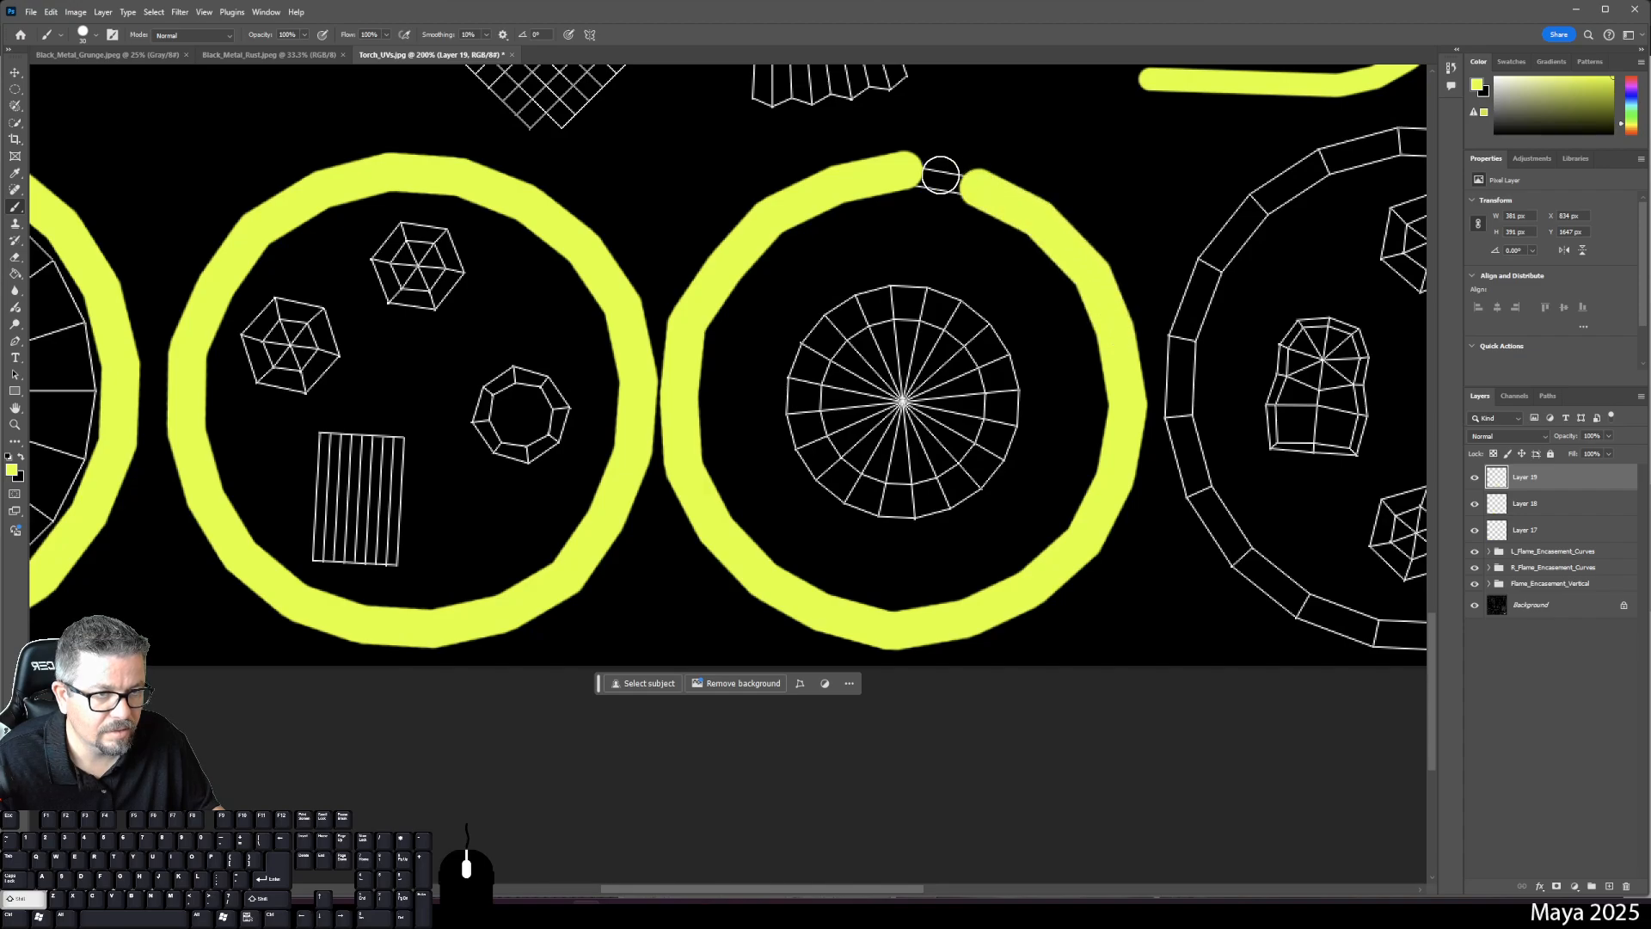
left_click(900, 170, "shift")
scroll(900, 170, "right", 5)
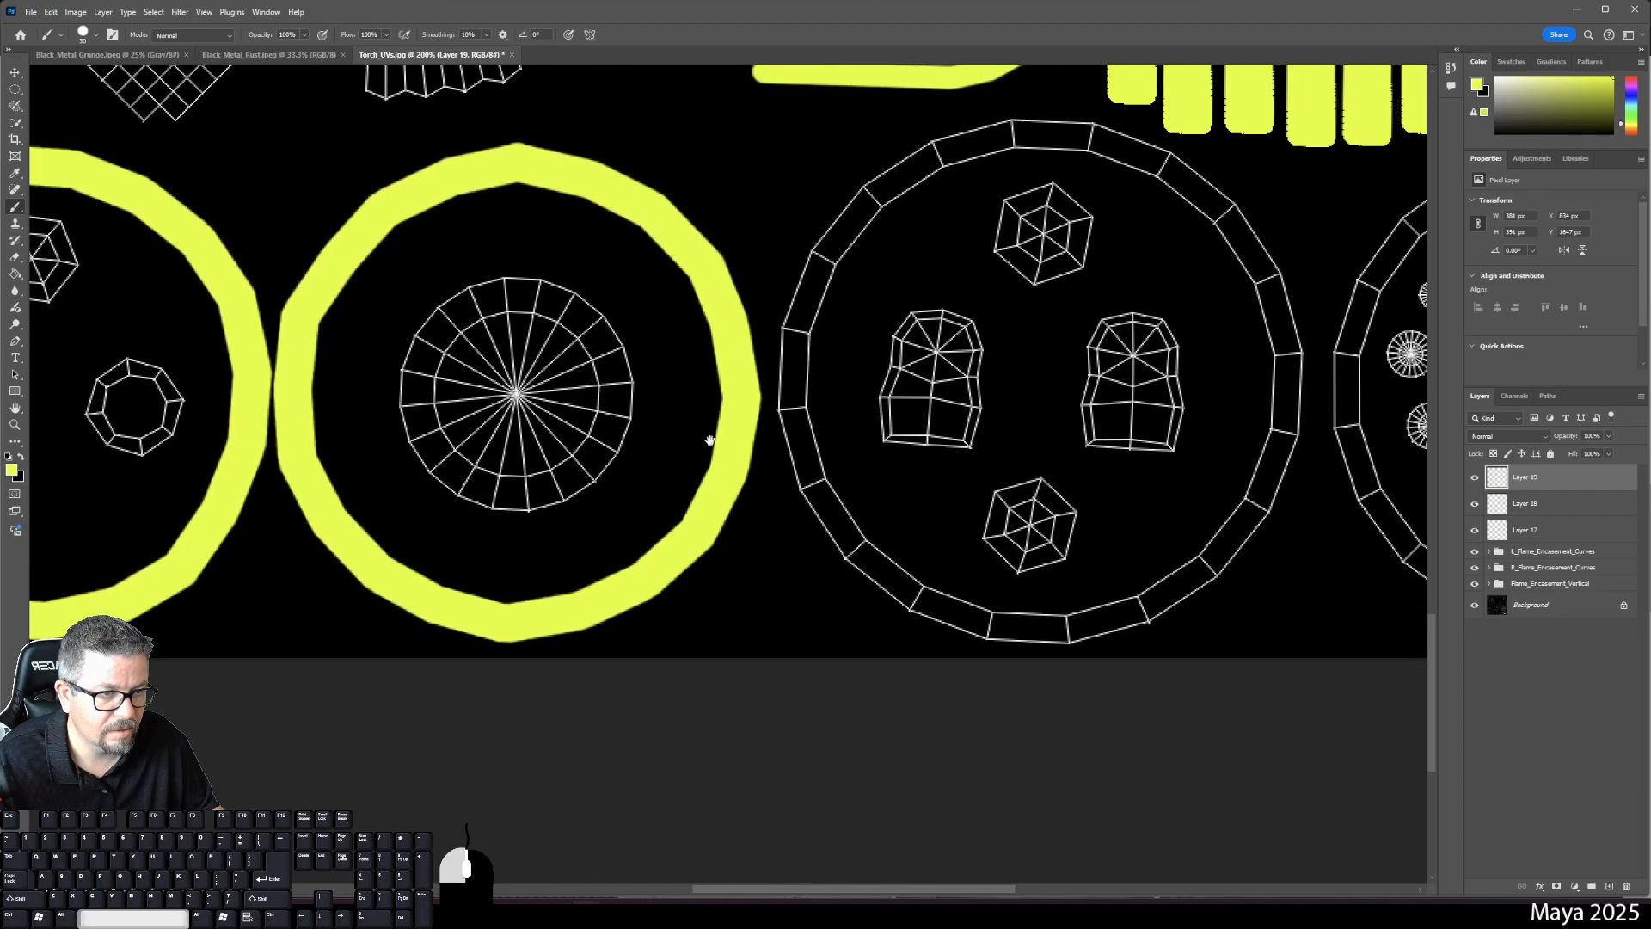
left_click(1609, 887)
- Paint yellow from the fourth ring's top down its left side and along the bottom
left_click(1002, 131)
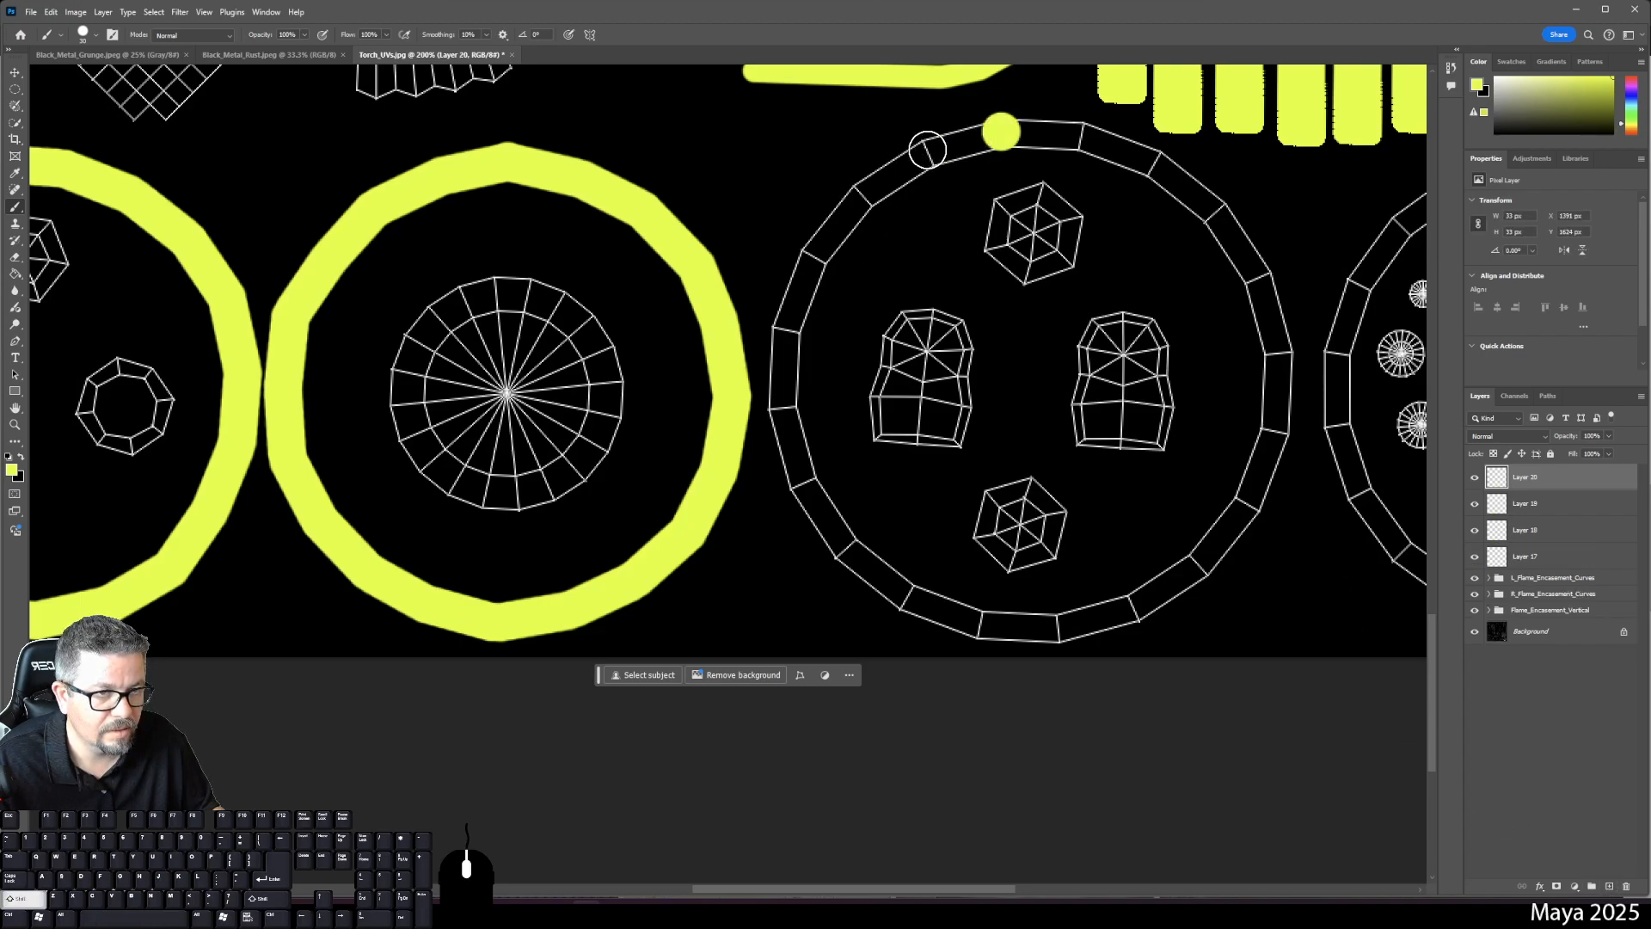
left_click(926, 155, "shift")
left_click(861, 198, "shift")
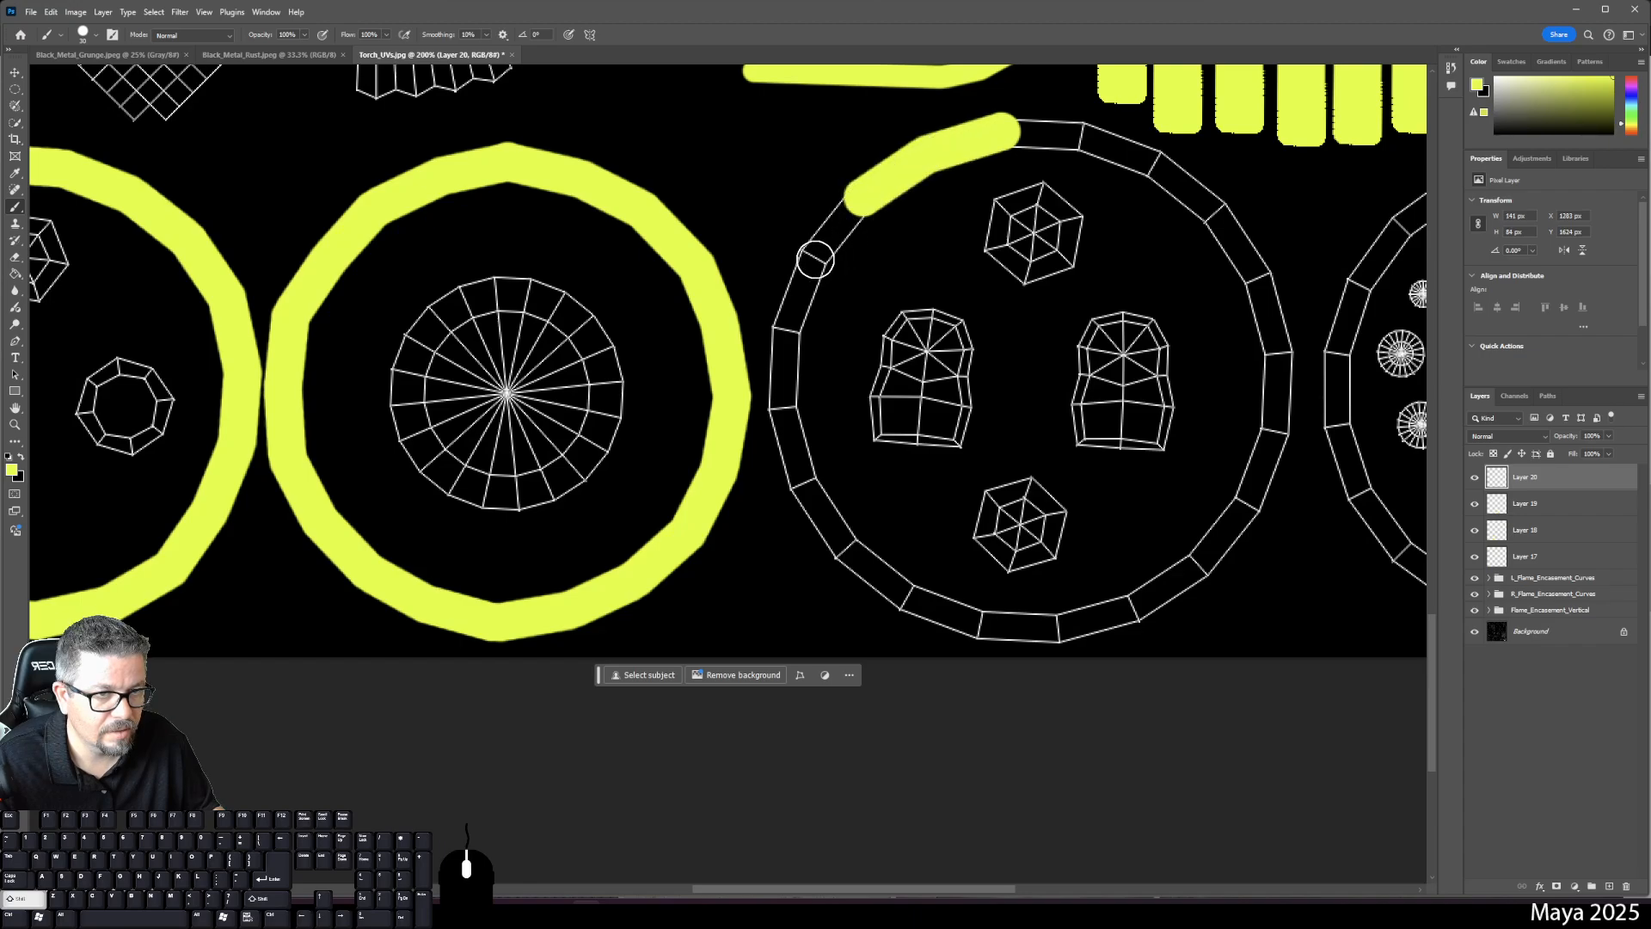
left_click(813, 258, "shift")
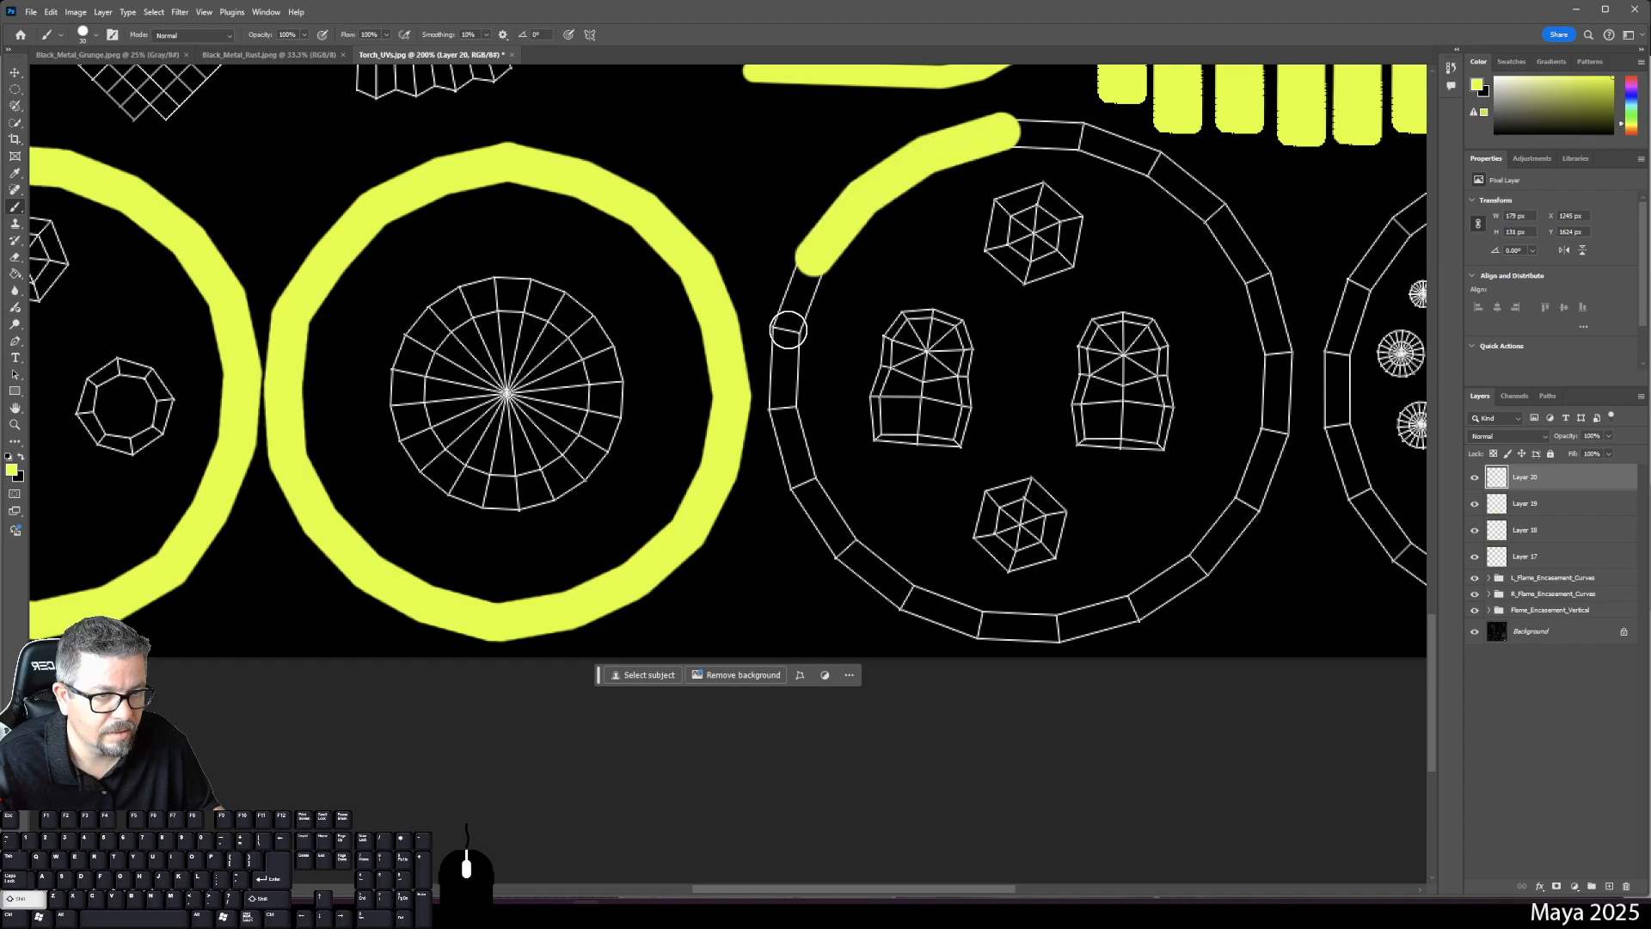
left_click(789, 331, "shift")
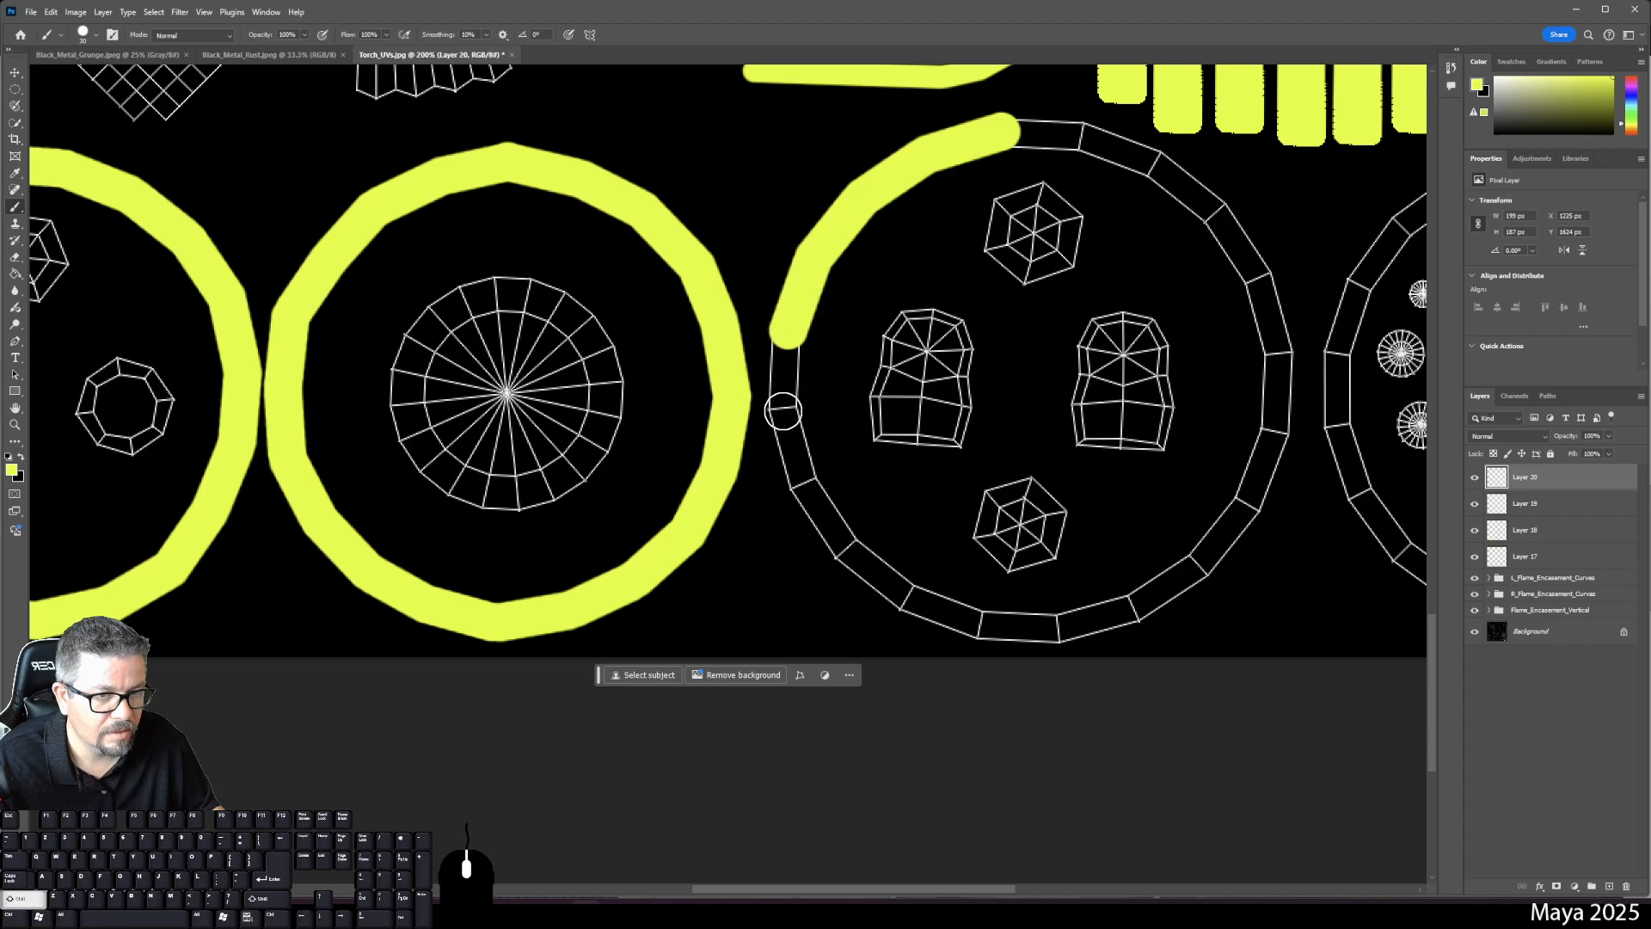
left_click(782, 412, "shift")
left_click(804, 486, "shift")
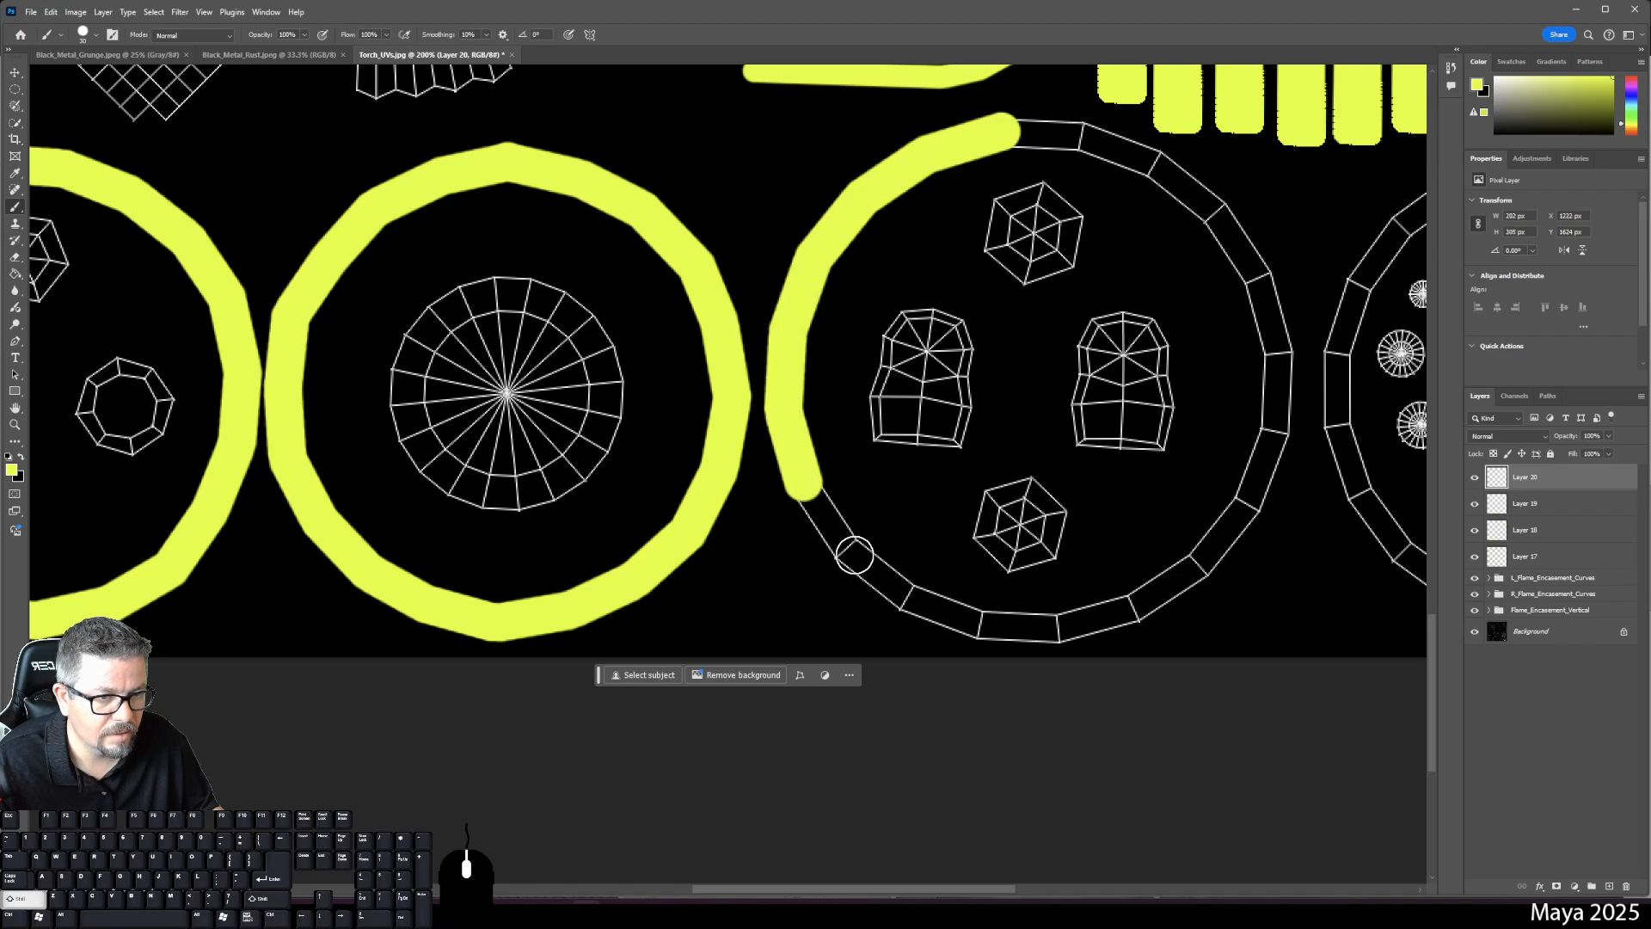
left_click(848, 550, "shift")
left_click(916, 602, "shift")
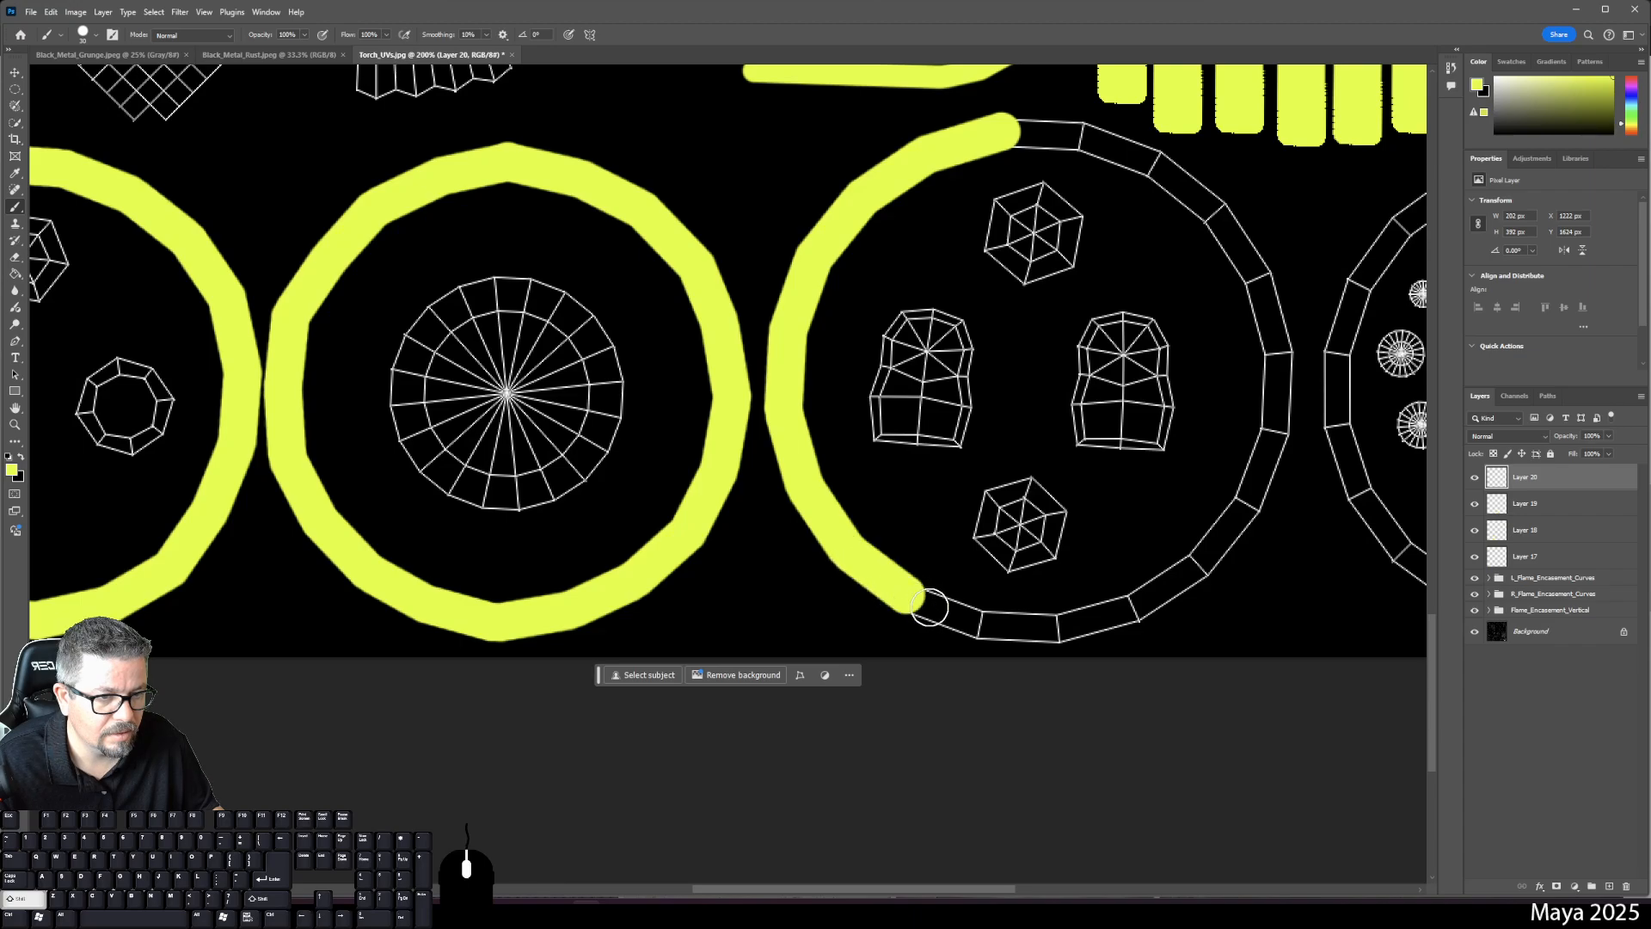
left_click(979, 626, "shift")
- Carry the yellow band up the right side, leaving a small gap at the top
left_click(1056, 626, "shift")
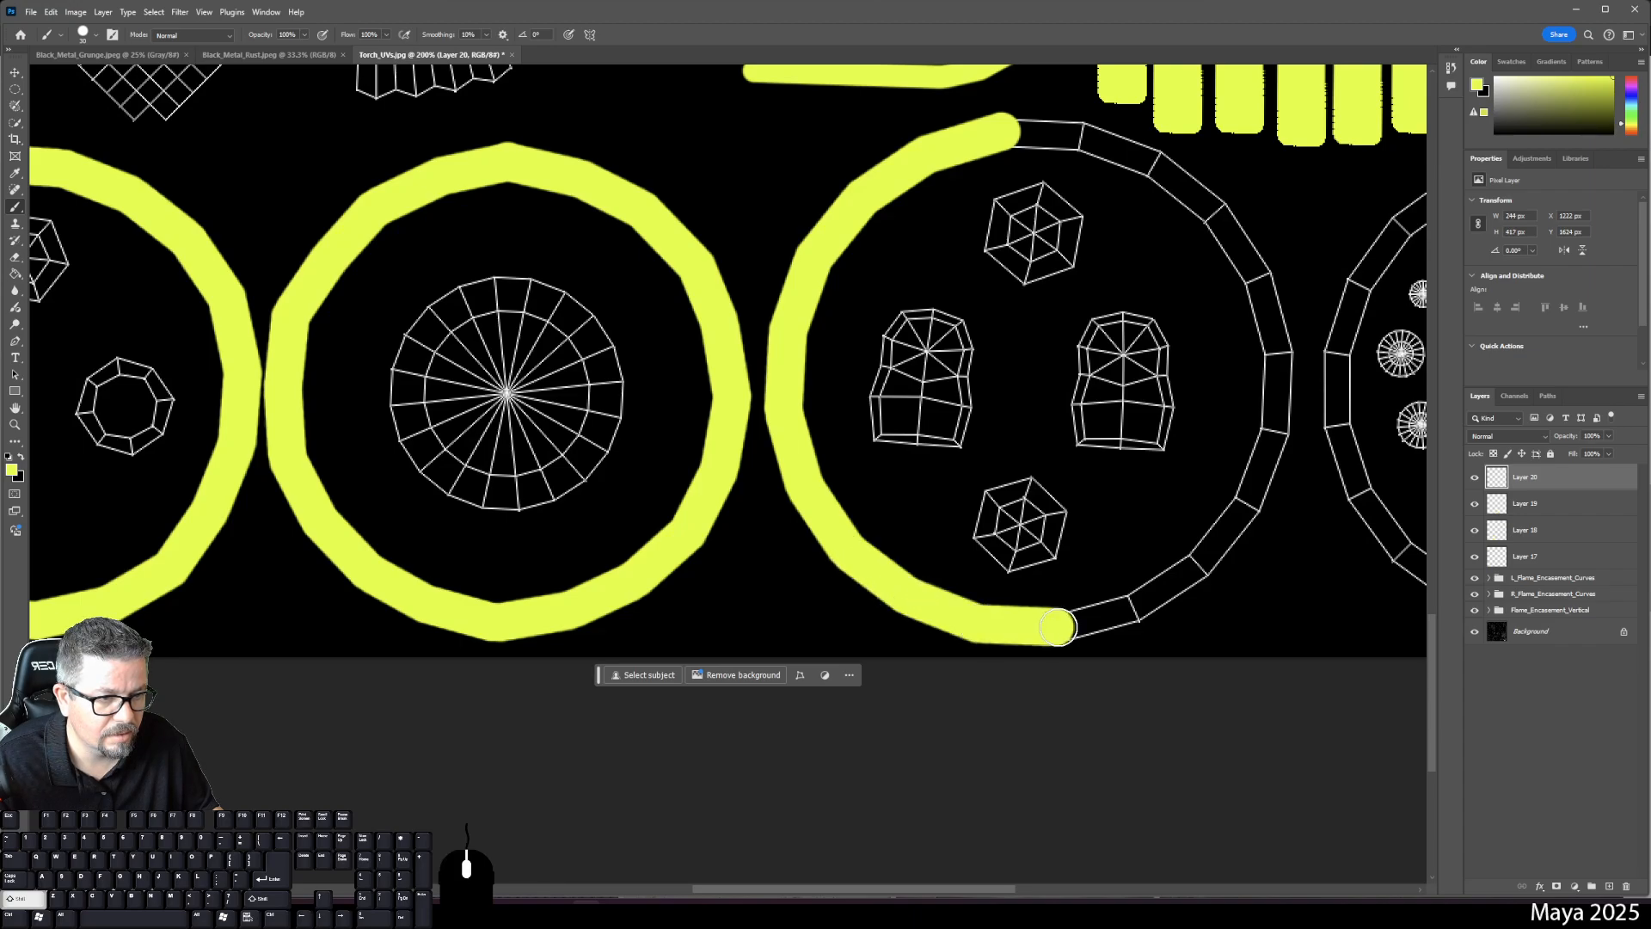
left_click(1132, 609, "shift")
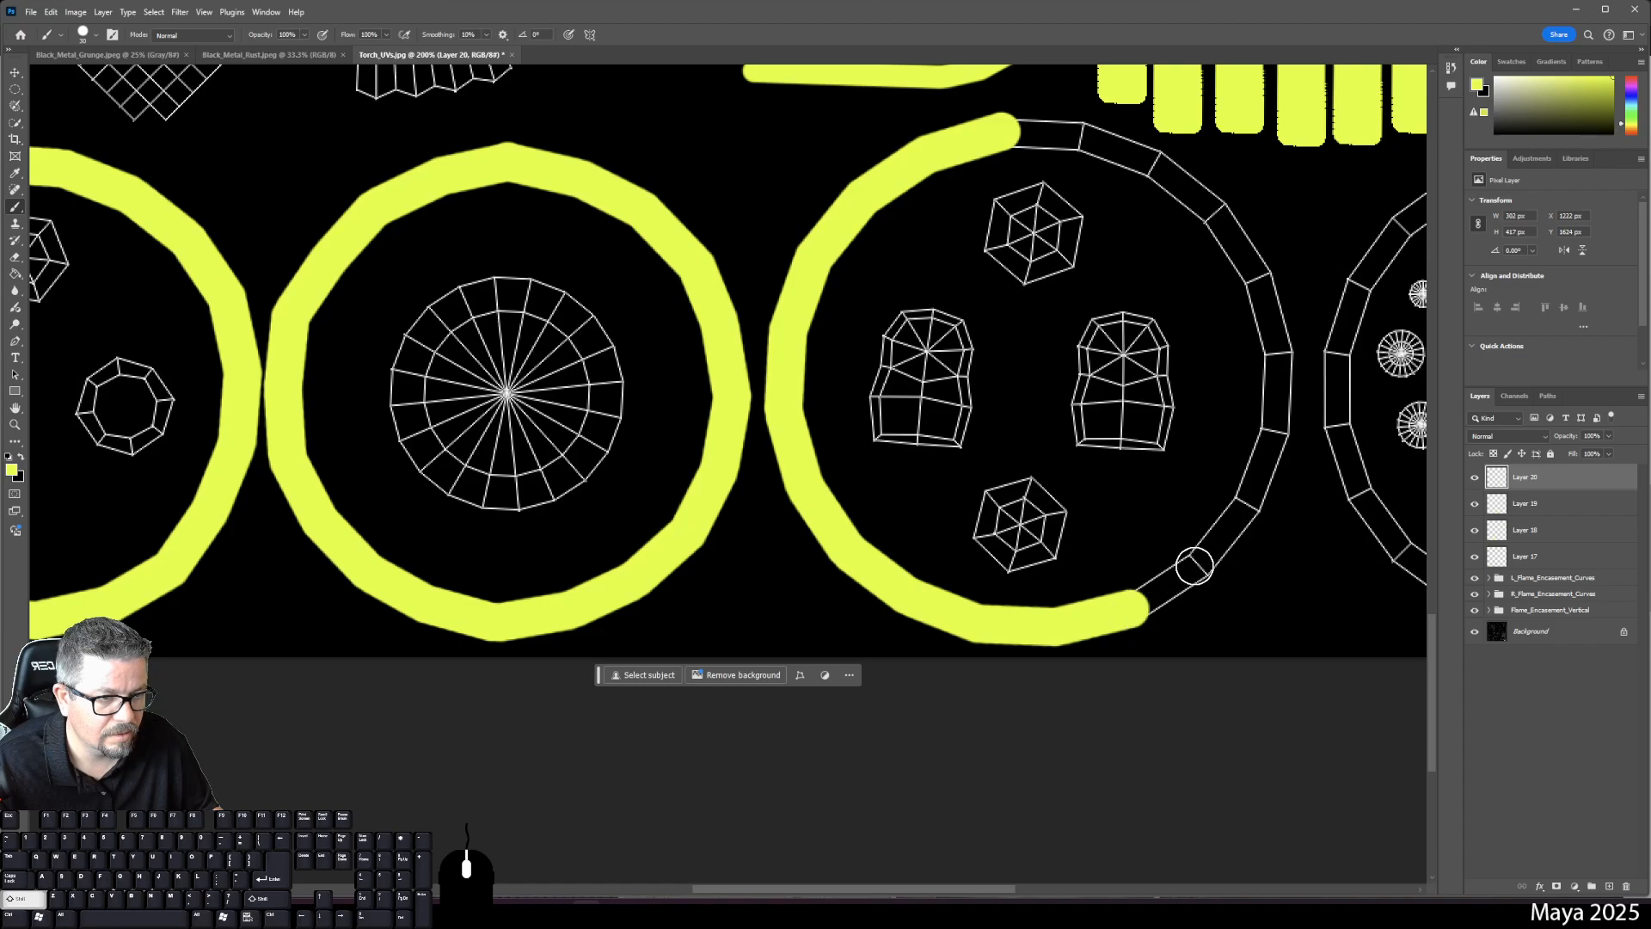
left_click(1197, 566, "shift")
left_click(1242, 509, "shift")
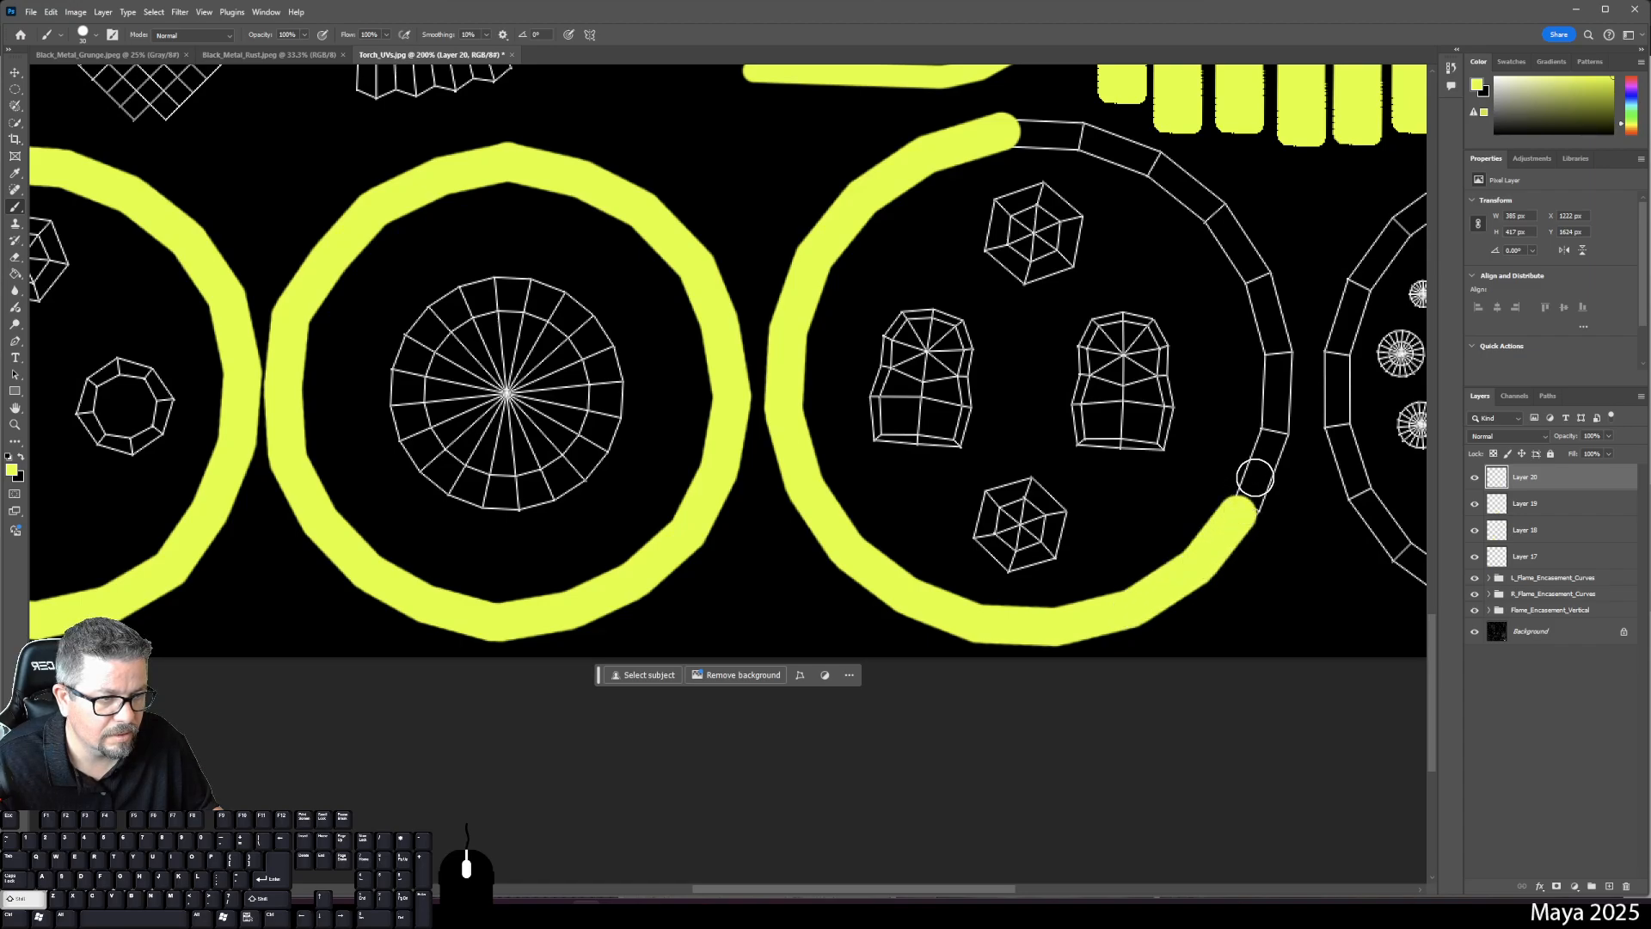
left_click(1276, 434, "shift")
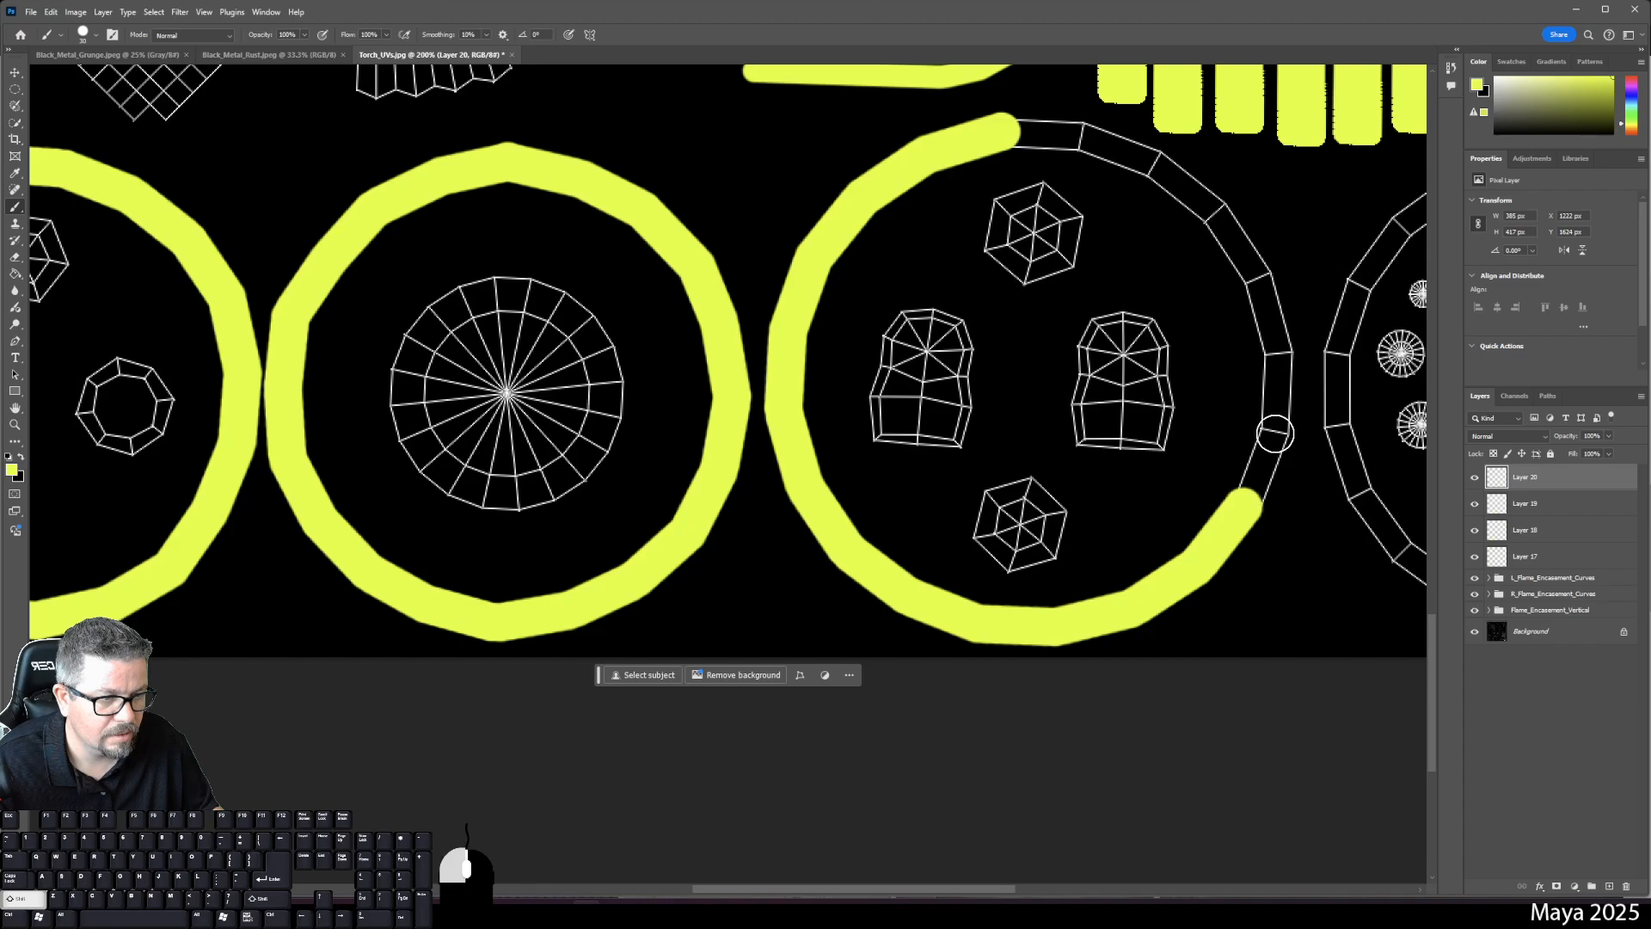
left_click(1277, 354, "shift")
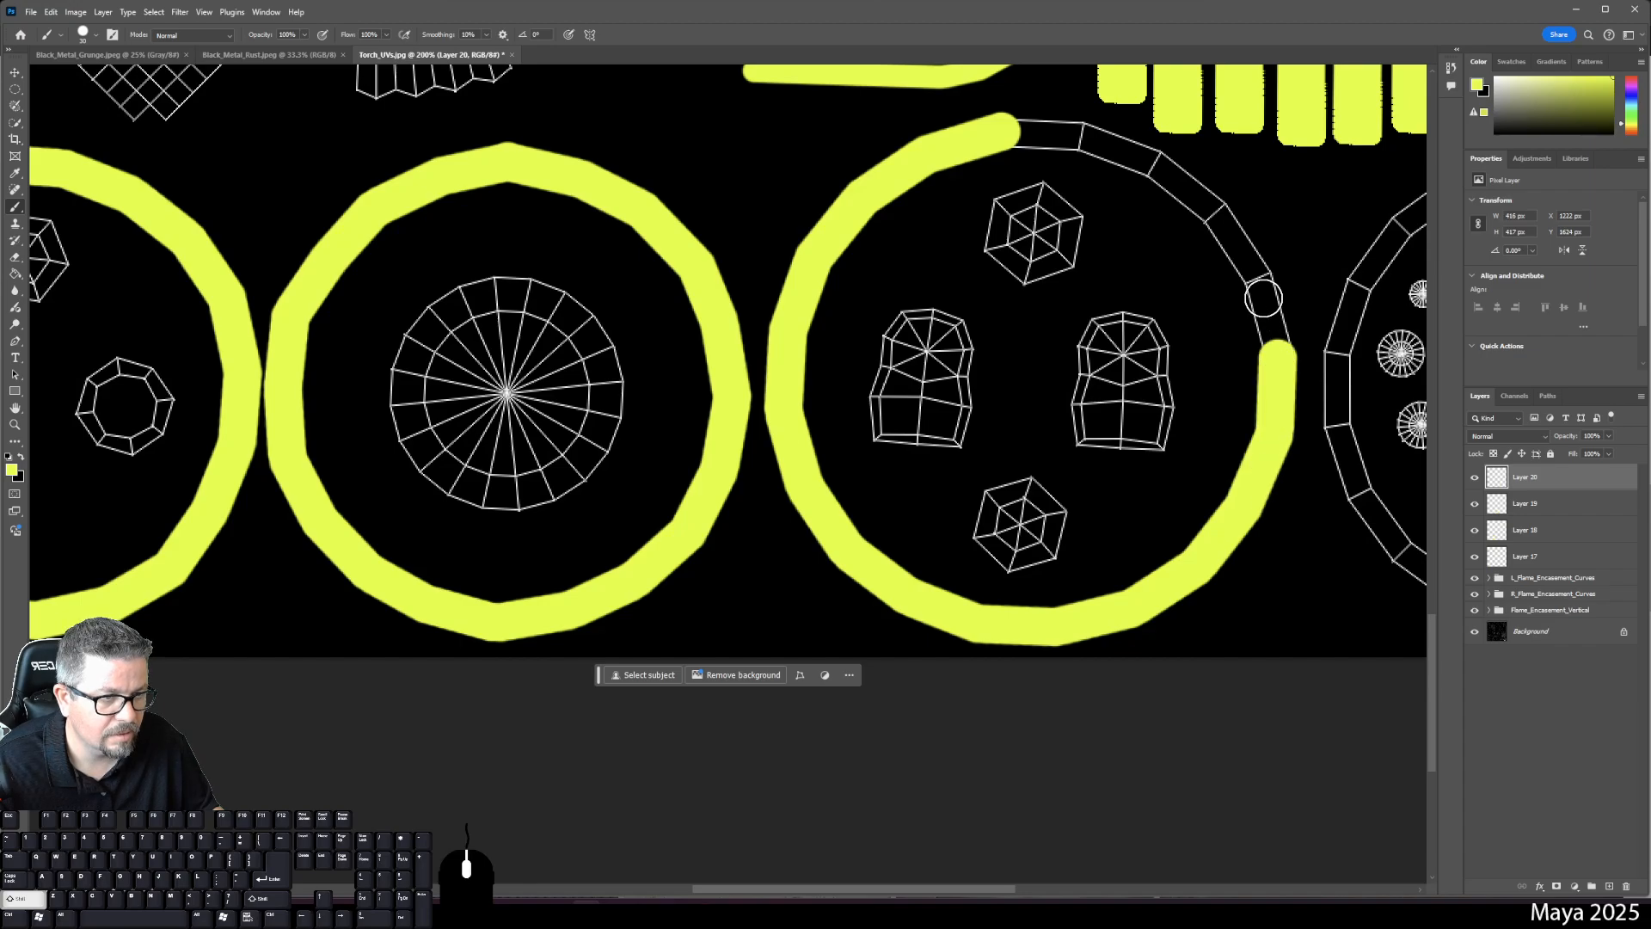
left_click(1256, 279, "shift")
left_click(1215, 211, "shift")
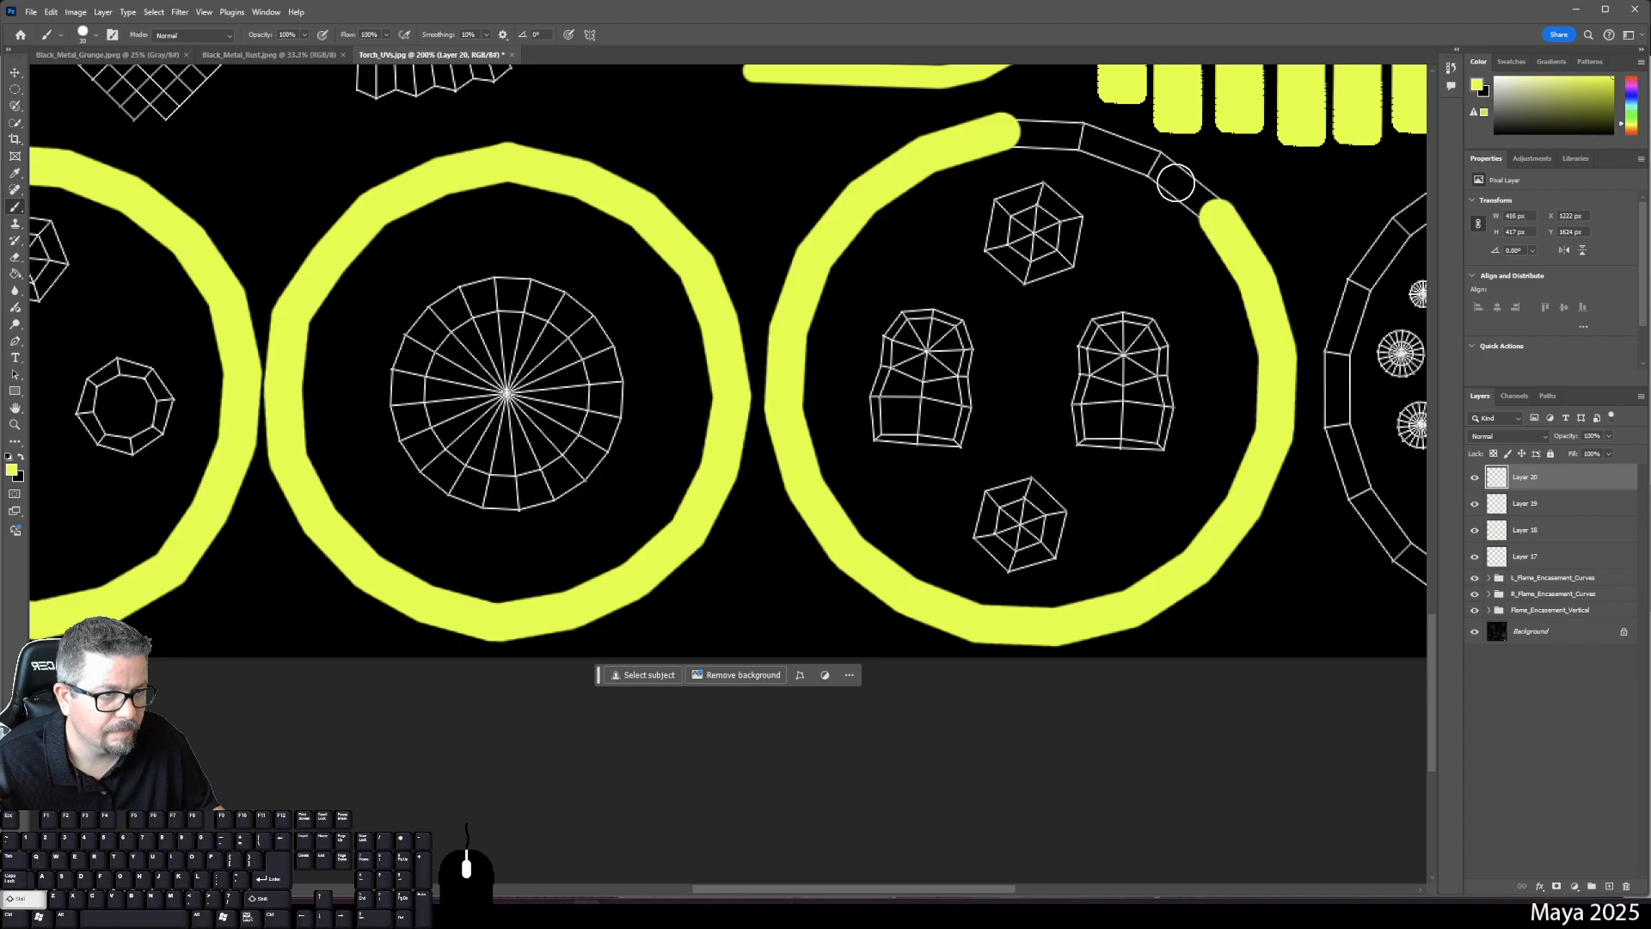
left_click(1153, 164, "shift")
left_click(1082, 133, "shift")
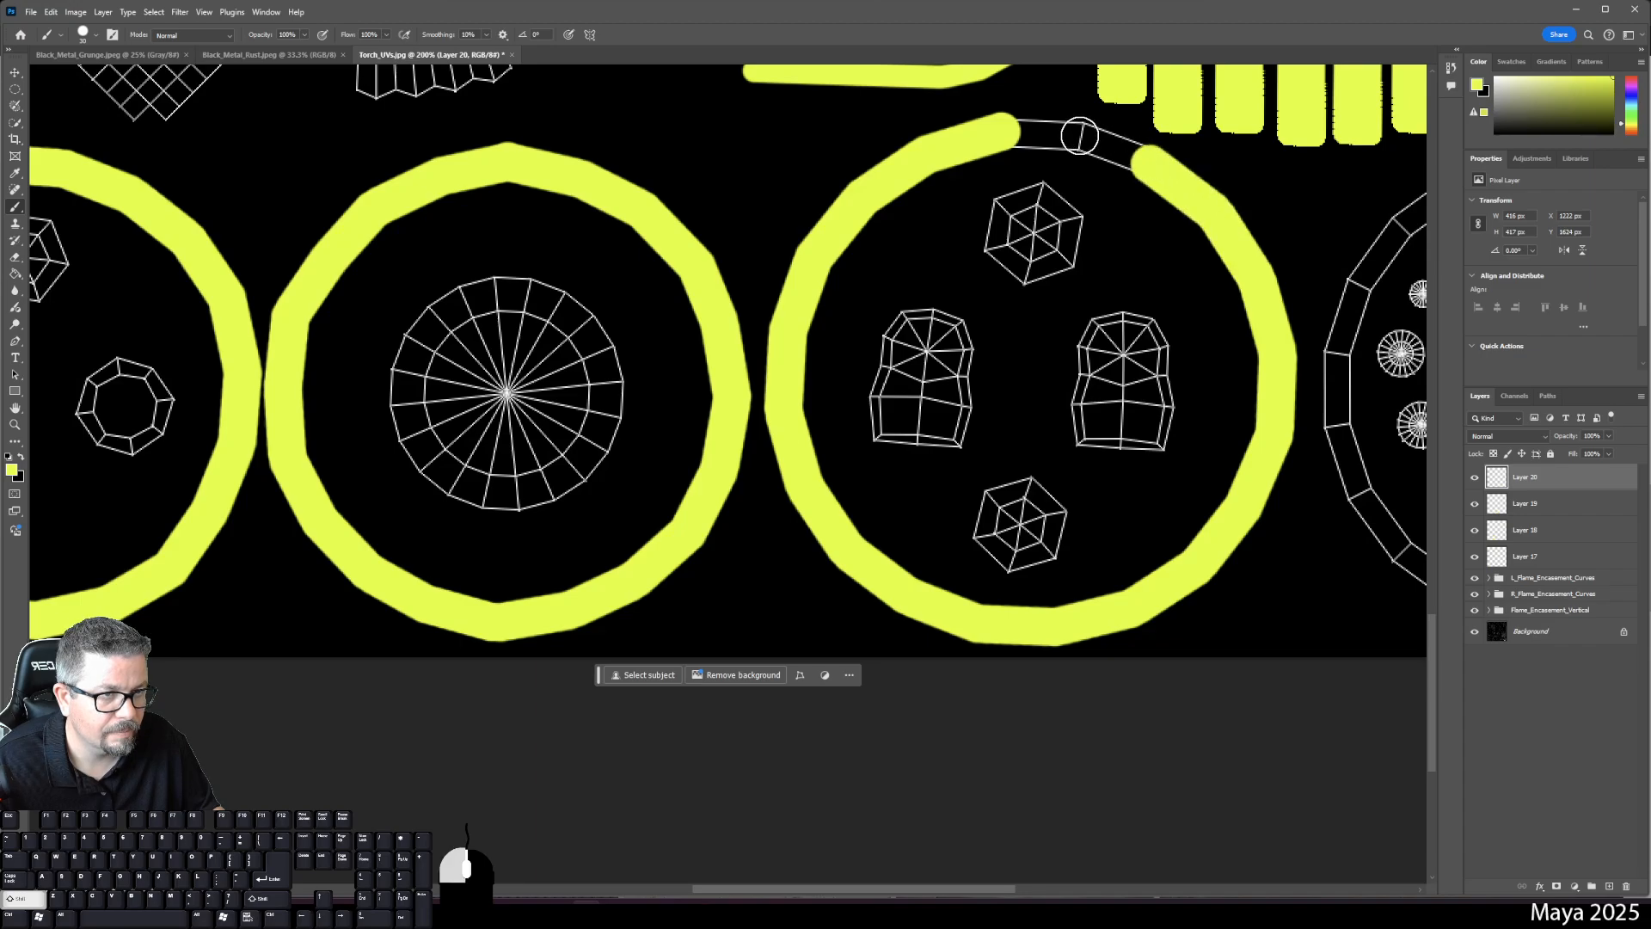
- Close the fourth ring's top gap and add a new layer for the spoked-disc shell
left_click(1001, 131, "shift")
scroll(1003, 147, "right", 10)
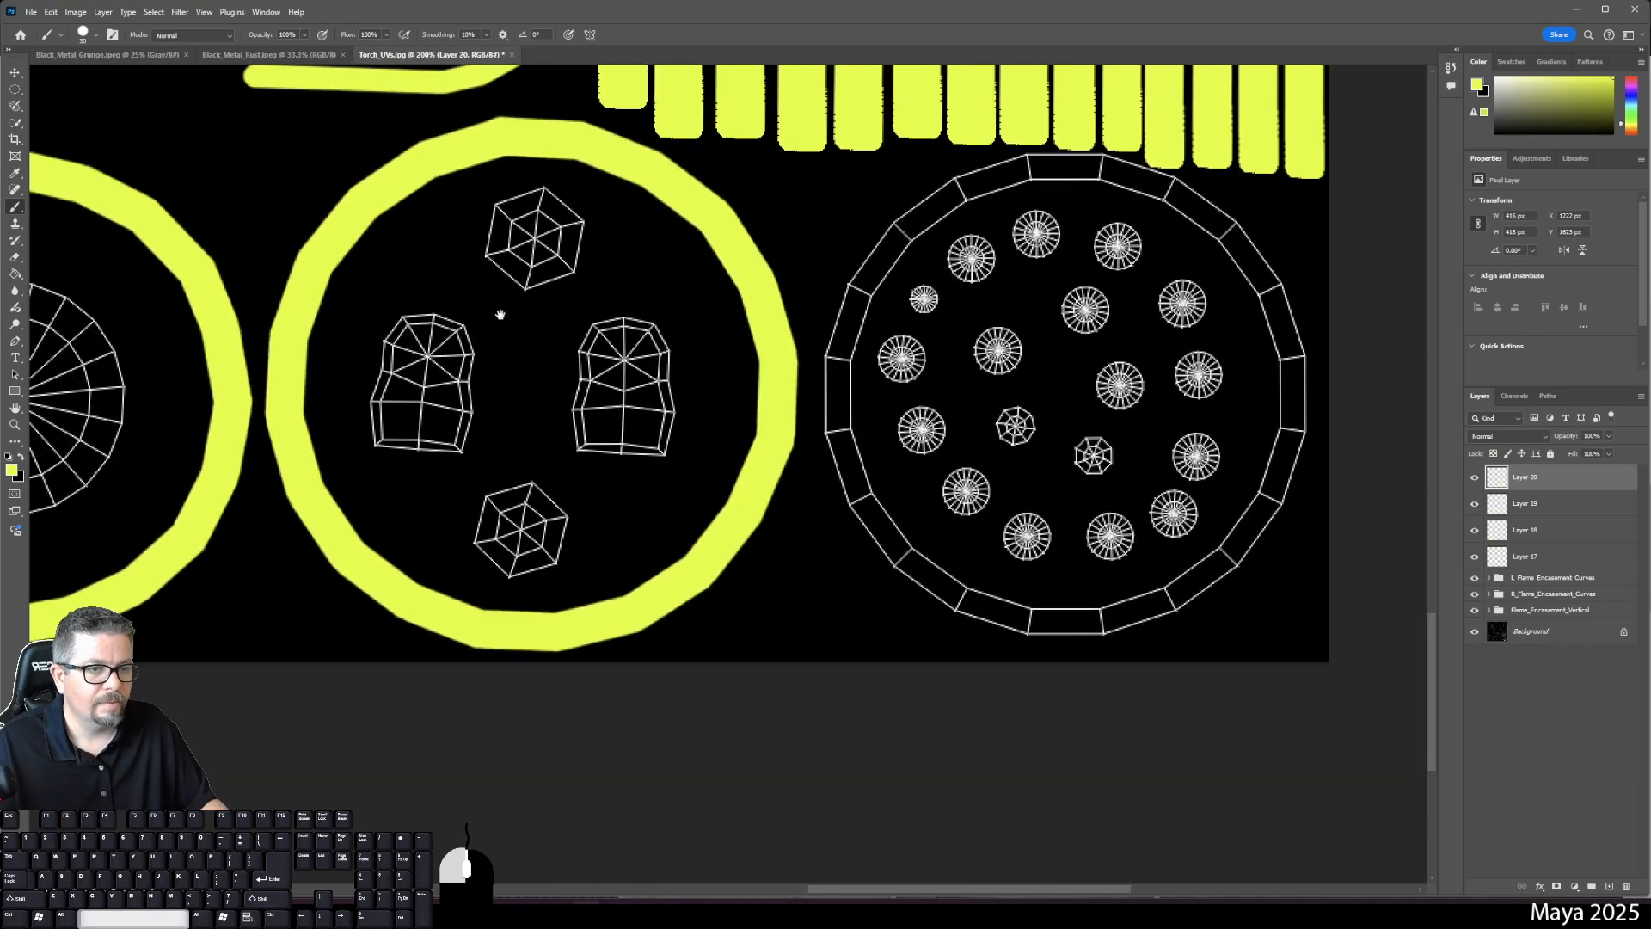
left_click_drag(616, 388, 612, 387)
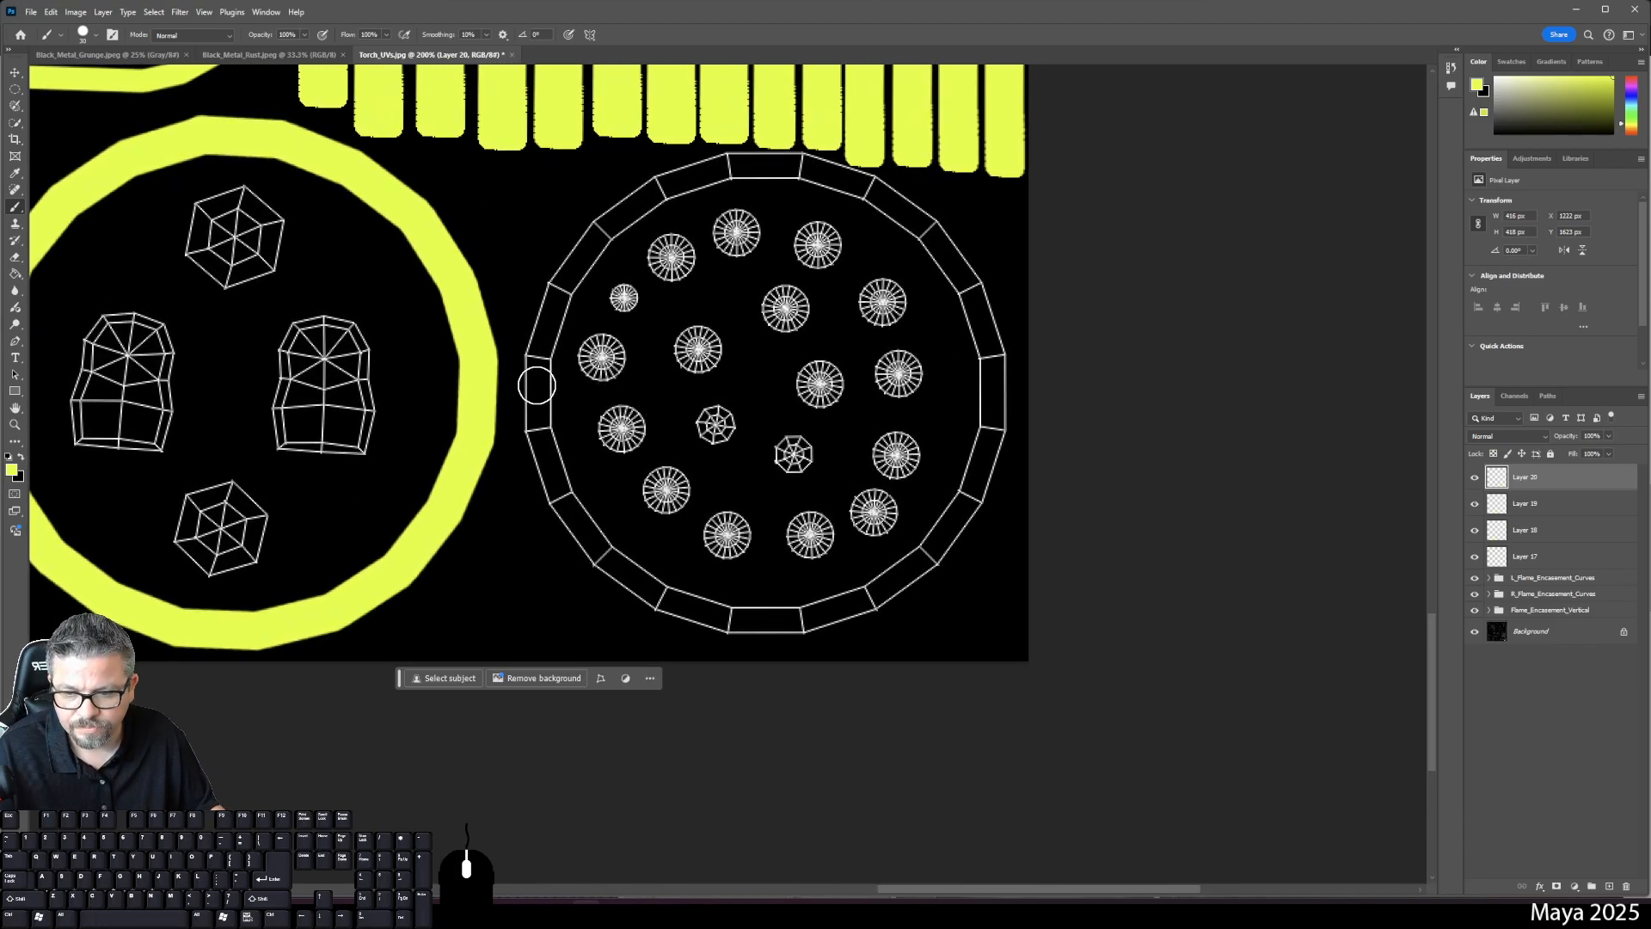
left_click(1610, 886)
- Paint yellow from the spoked-disc ring's bottom up its right side toward the top
left_click(730, 617)
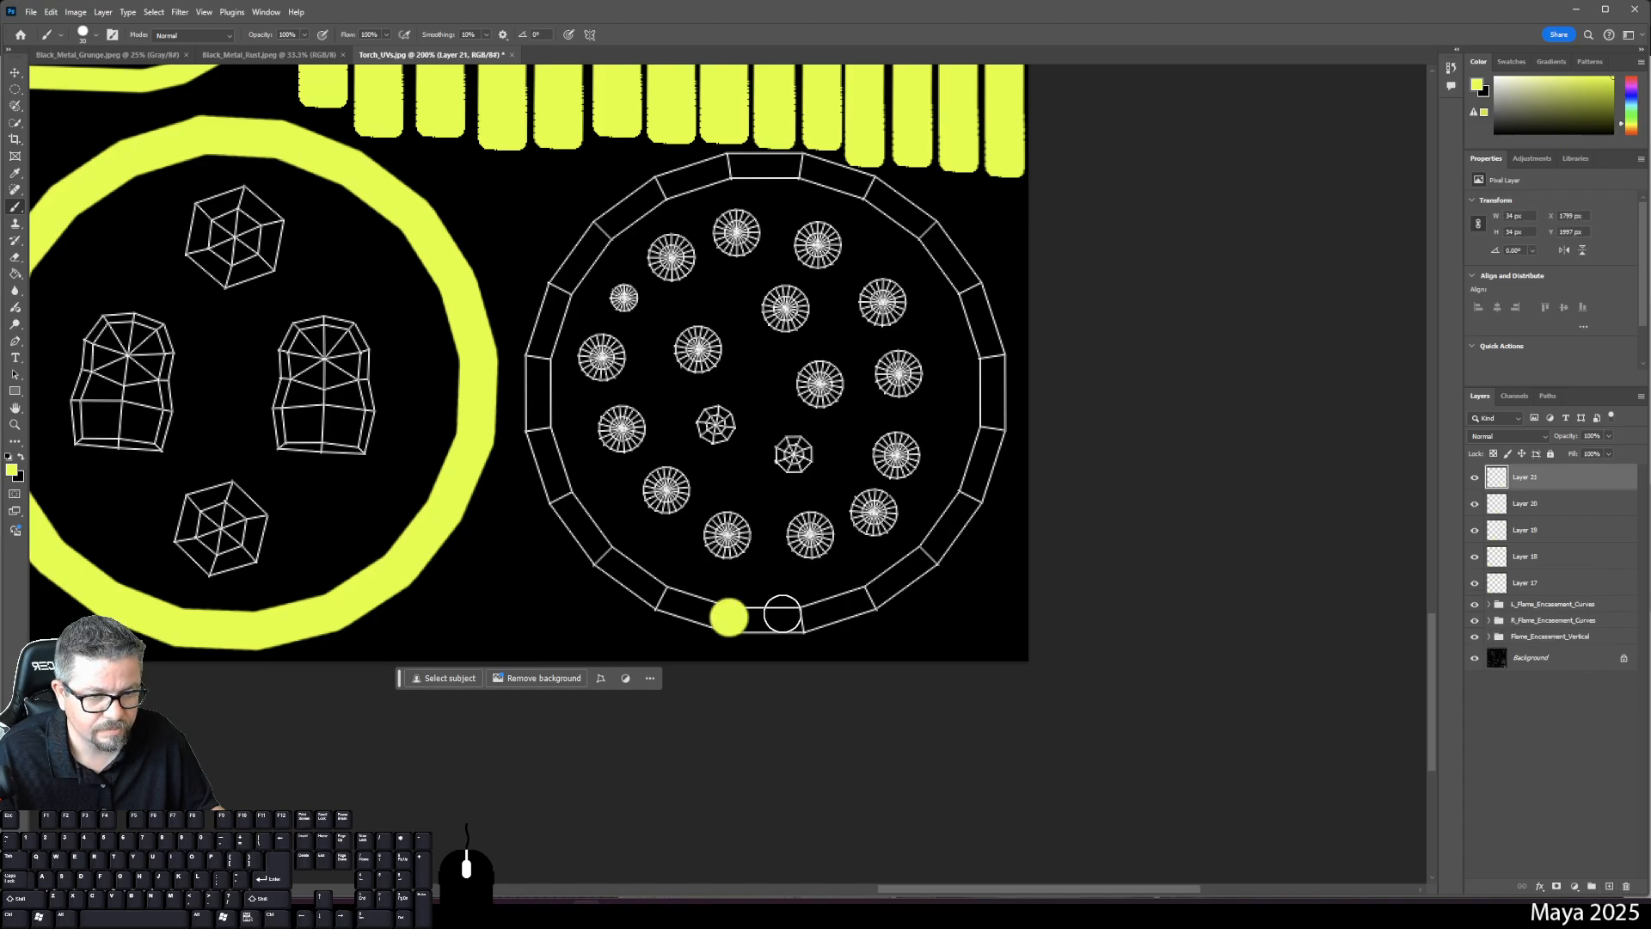
left_click(796, 617, "shift")
left_click(871, 599, "shift")
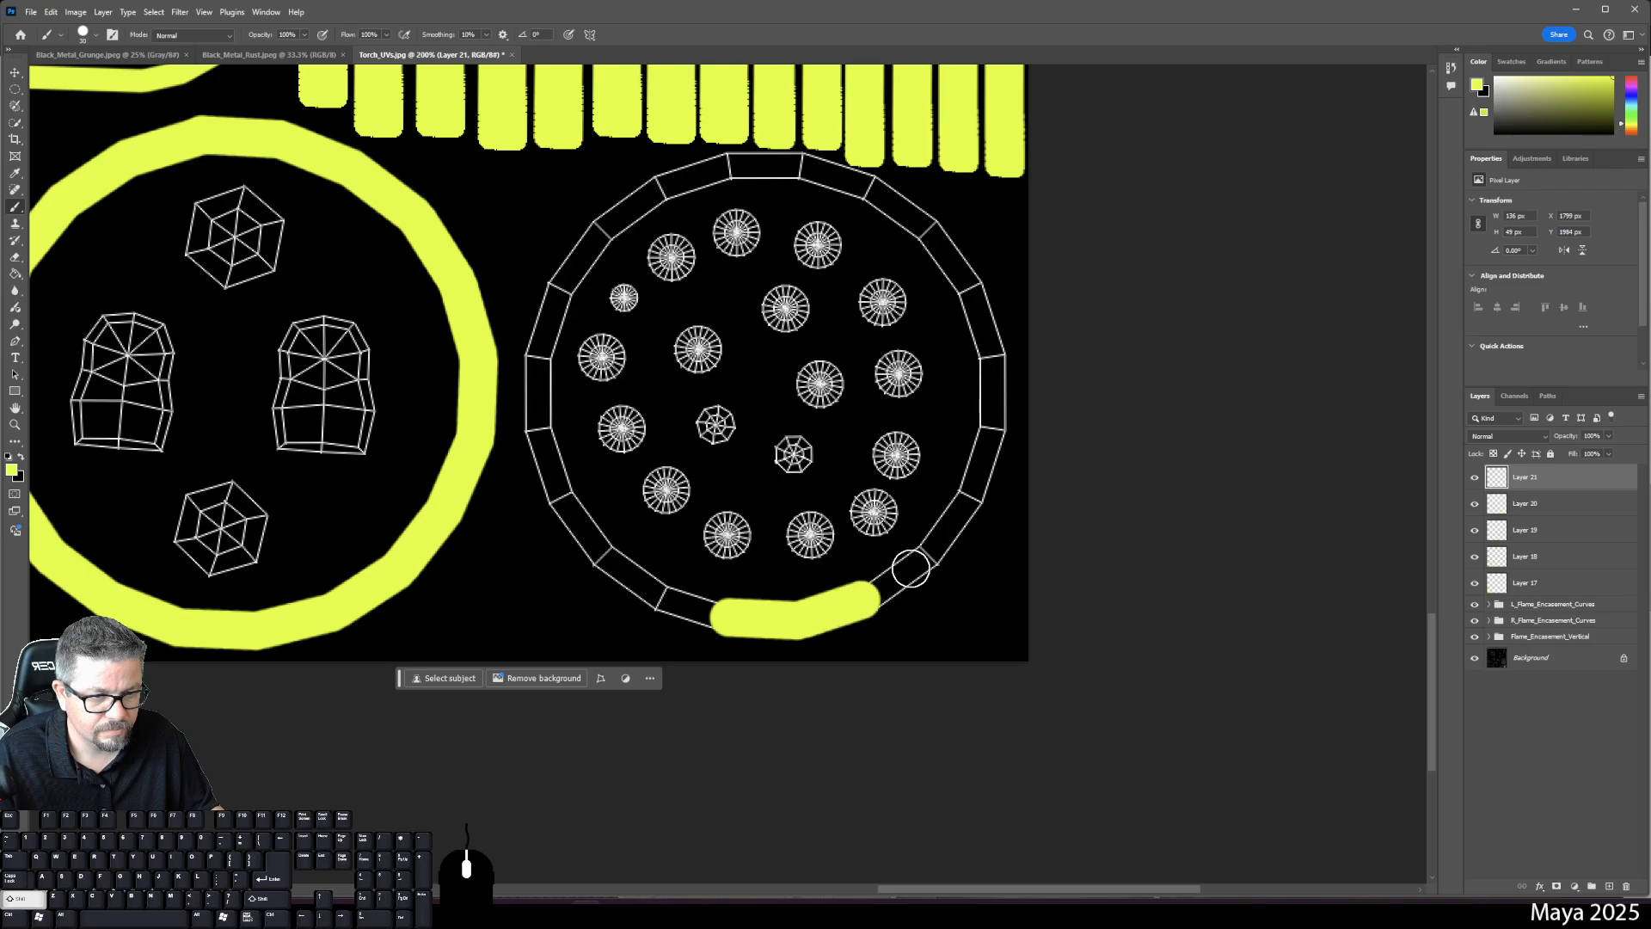
left_click(927, 559, "shift")
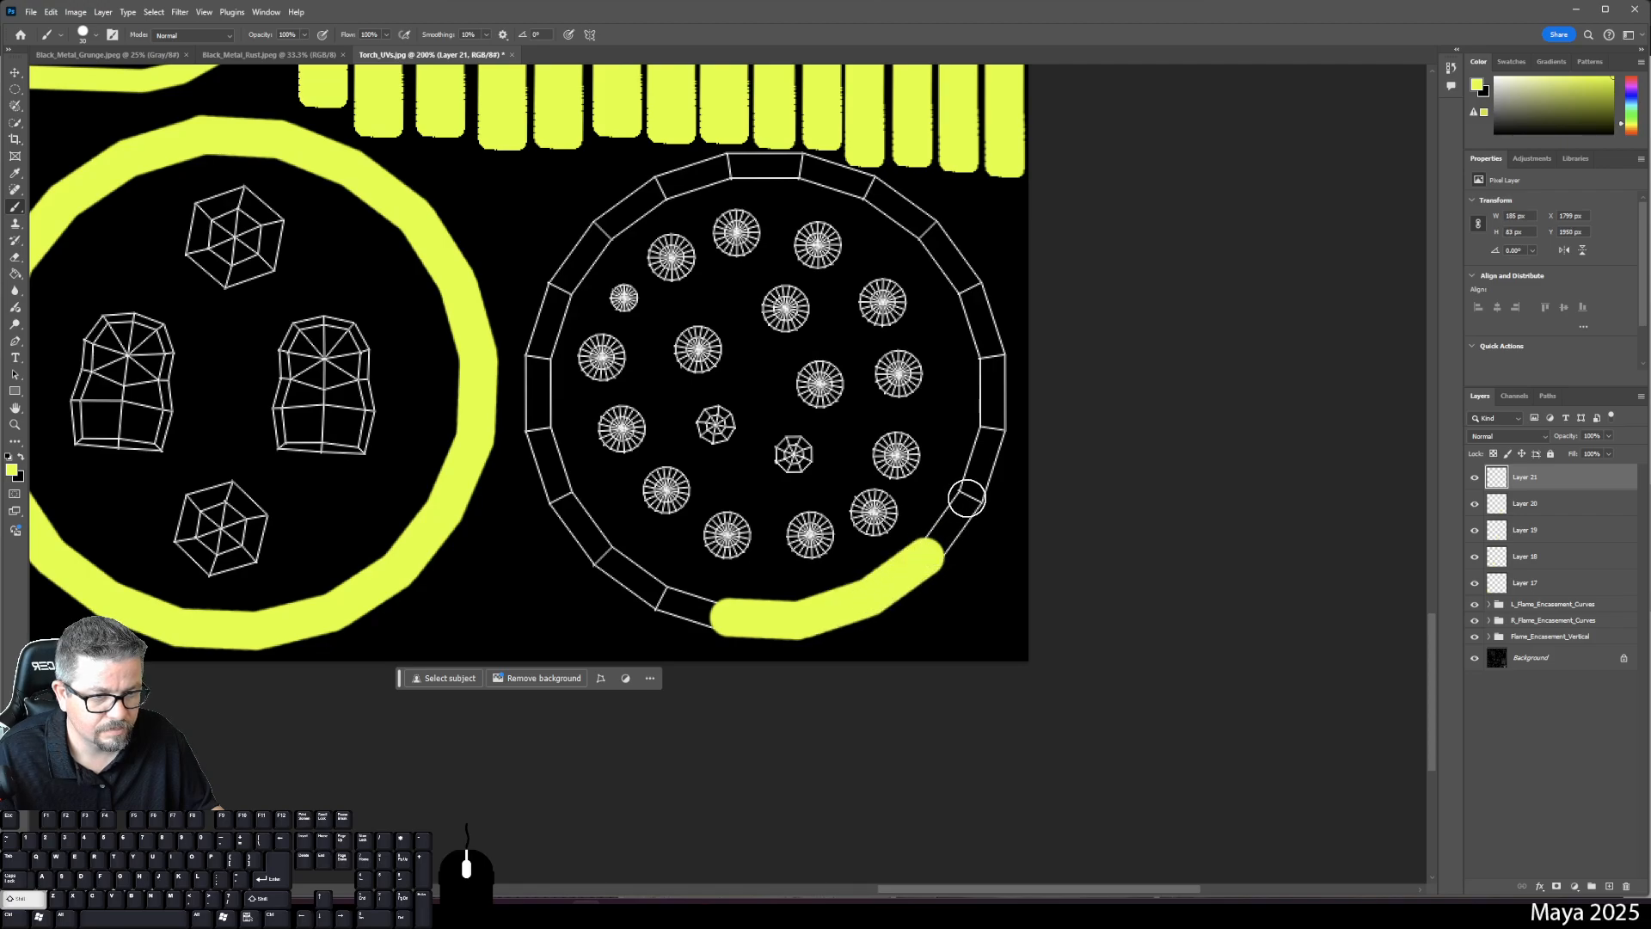
left_click(969, 499, "shift")
left_click(987, 432, "shift")
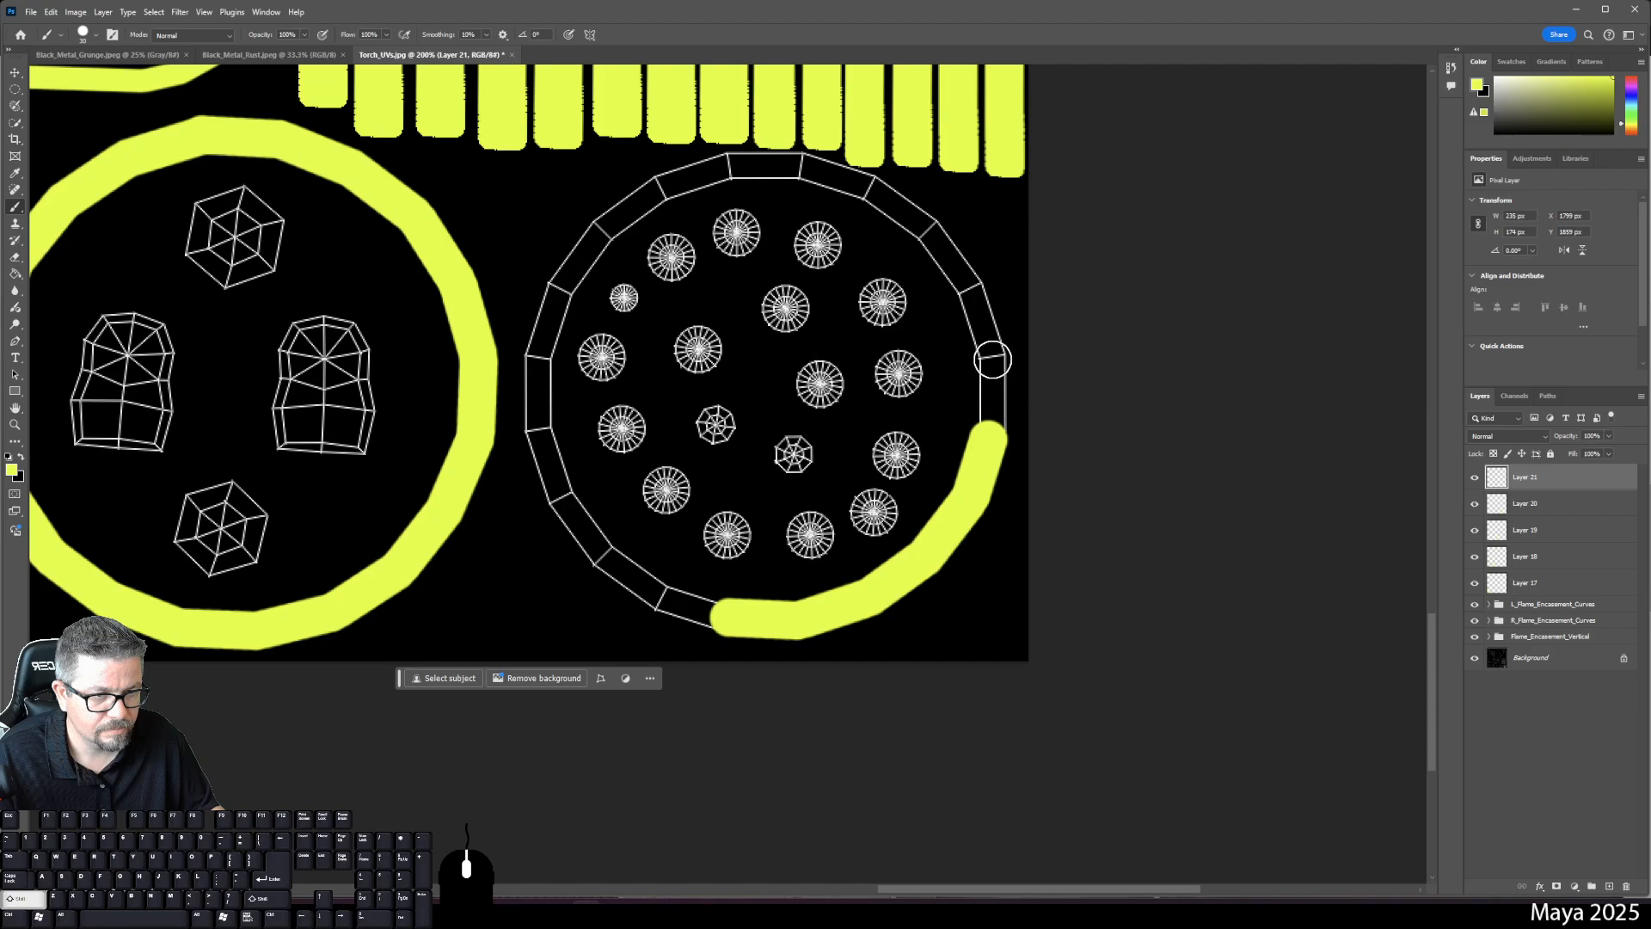
left_click(991, 358, "shift")
left_click(969, 291, "shift")
left_click(925, 230, "shift")
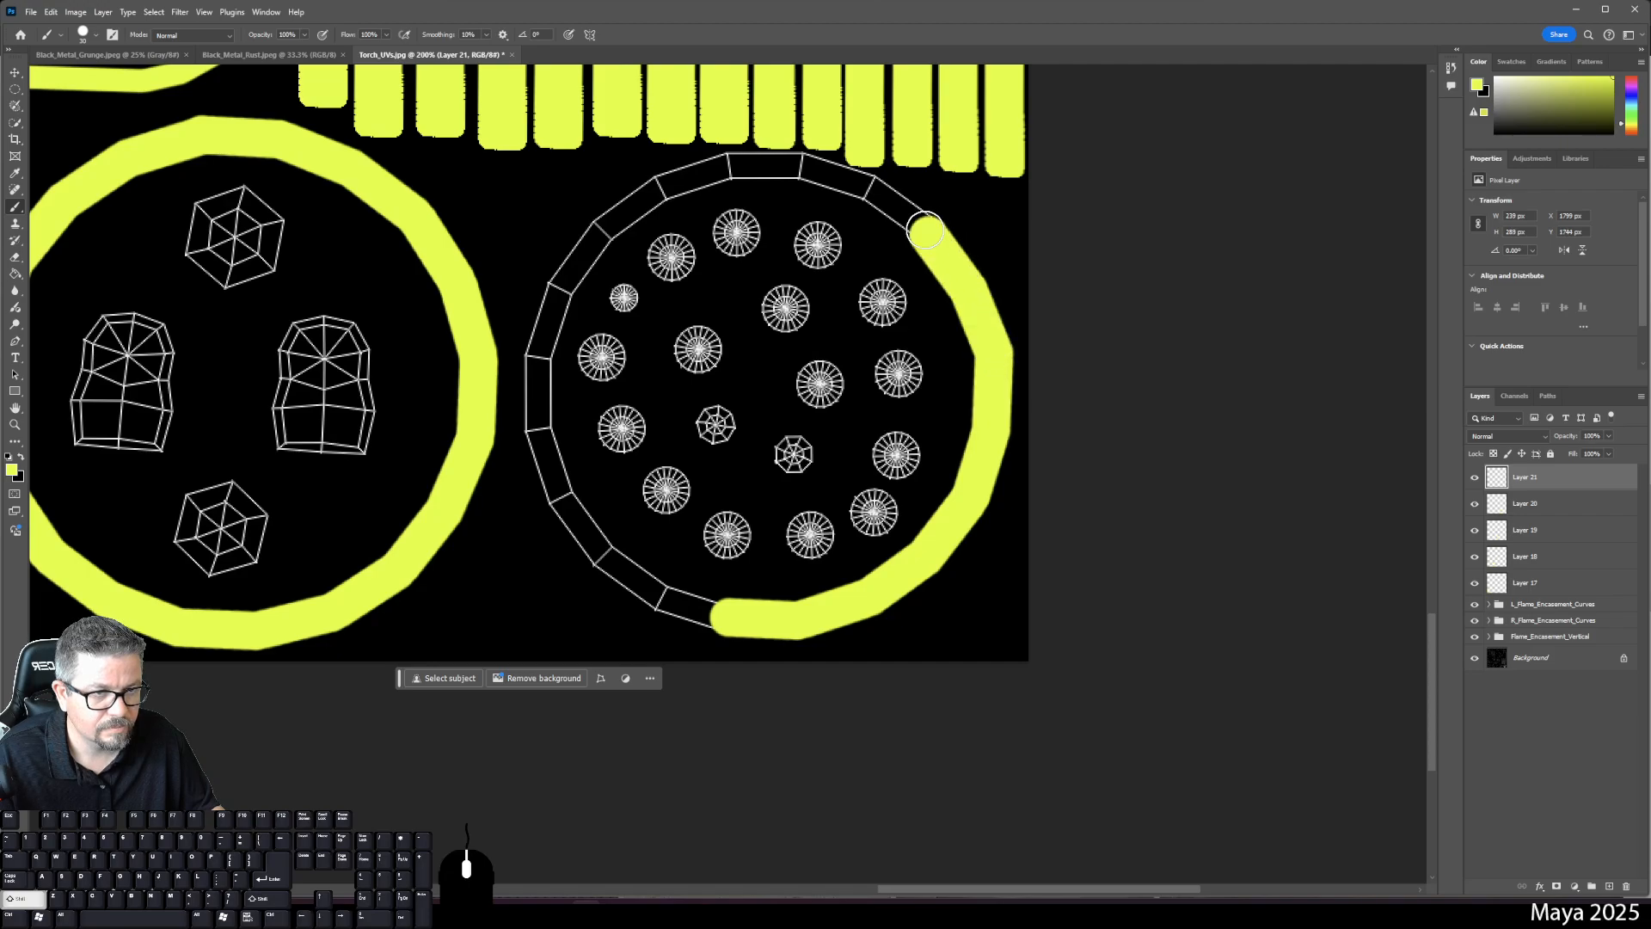
left_click(867, 185, "shift")
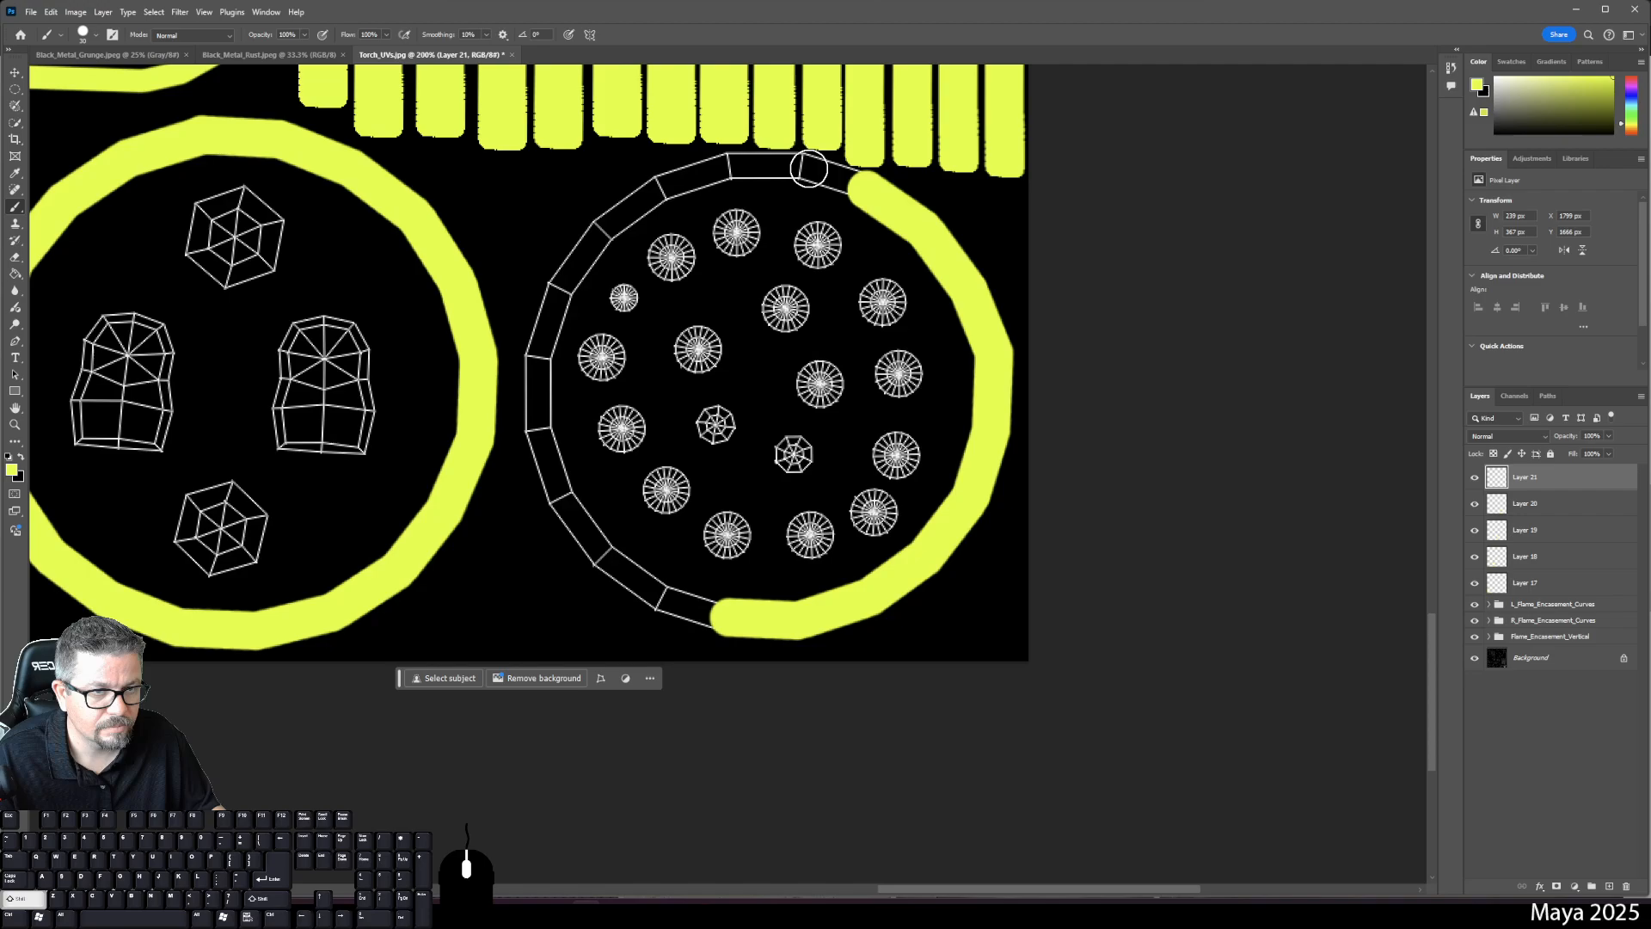
- Carry the band across the top, down the left side, and close it at the bottom
left_click(801, 168, "shift")
left_click(718, 167, "shift")
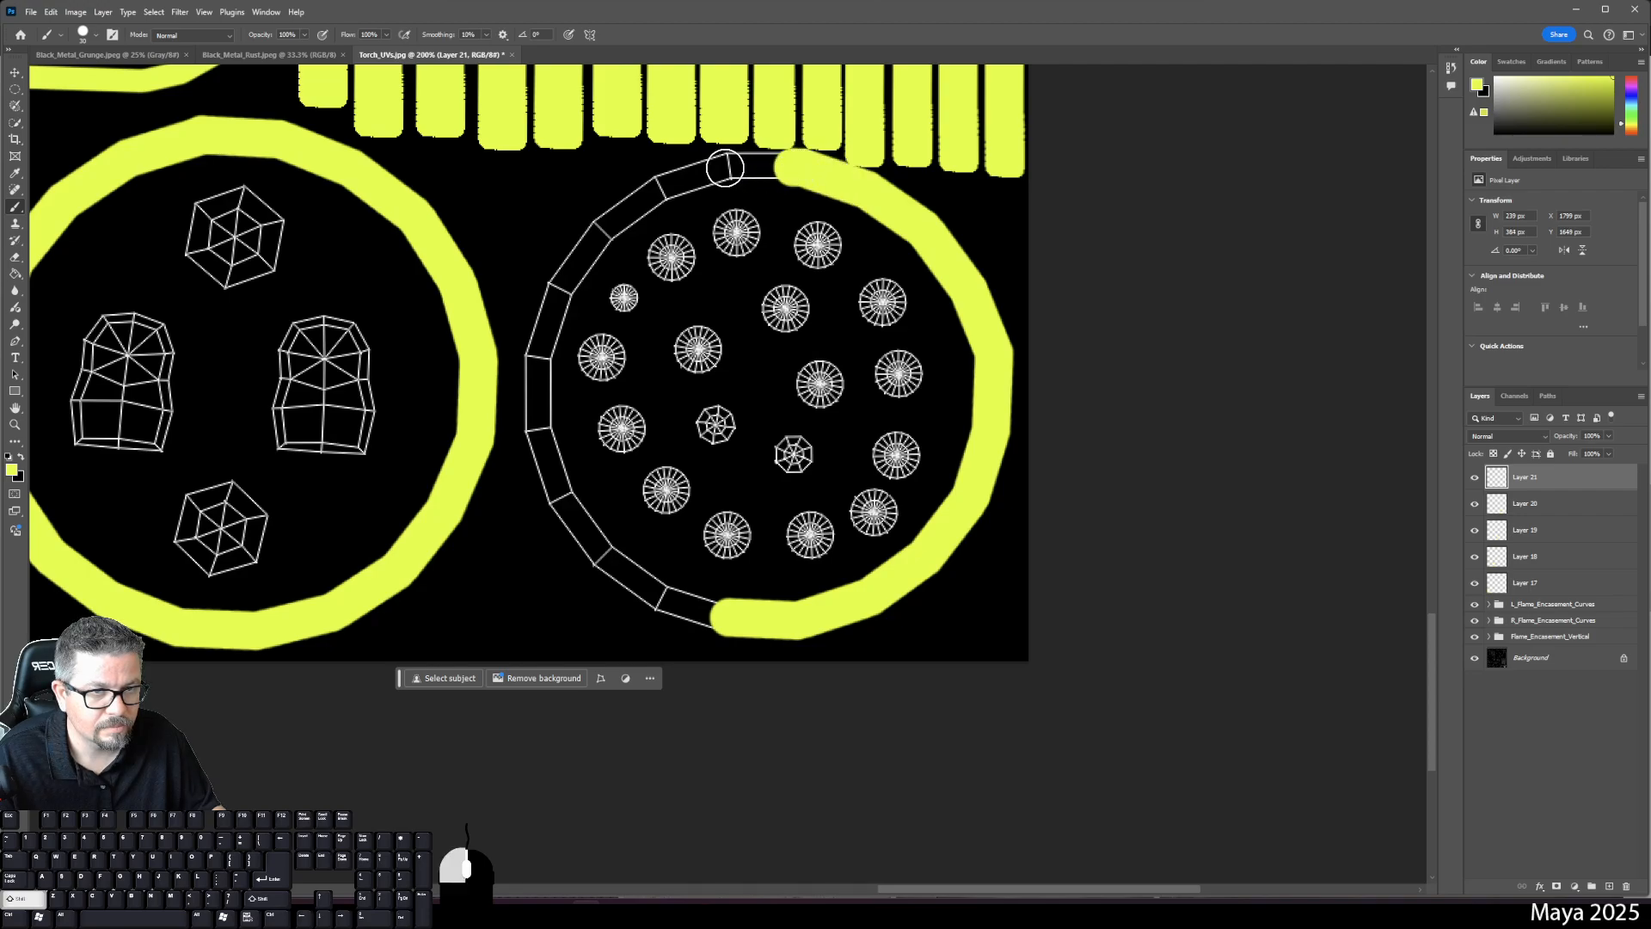
left_click(641, 202, "shift")
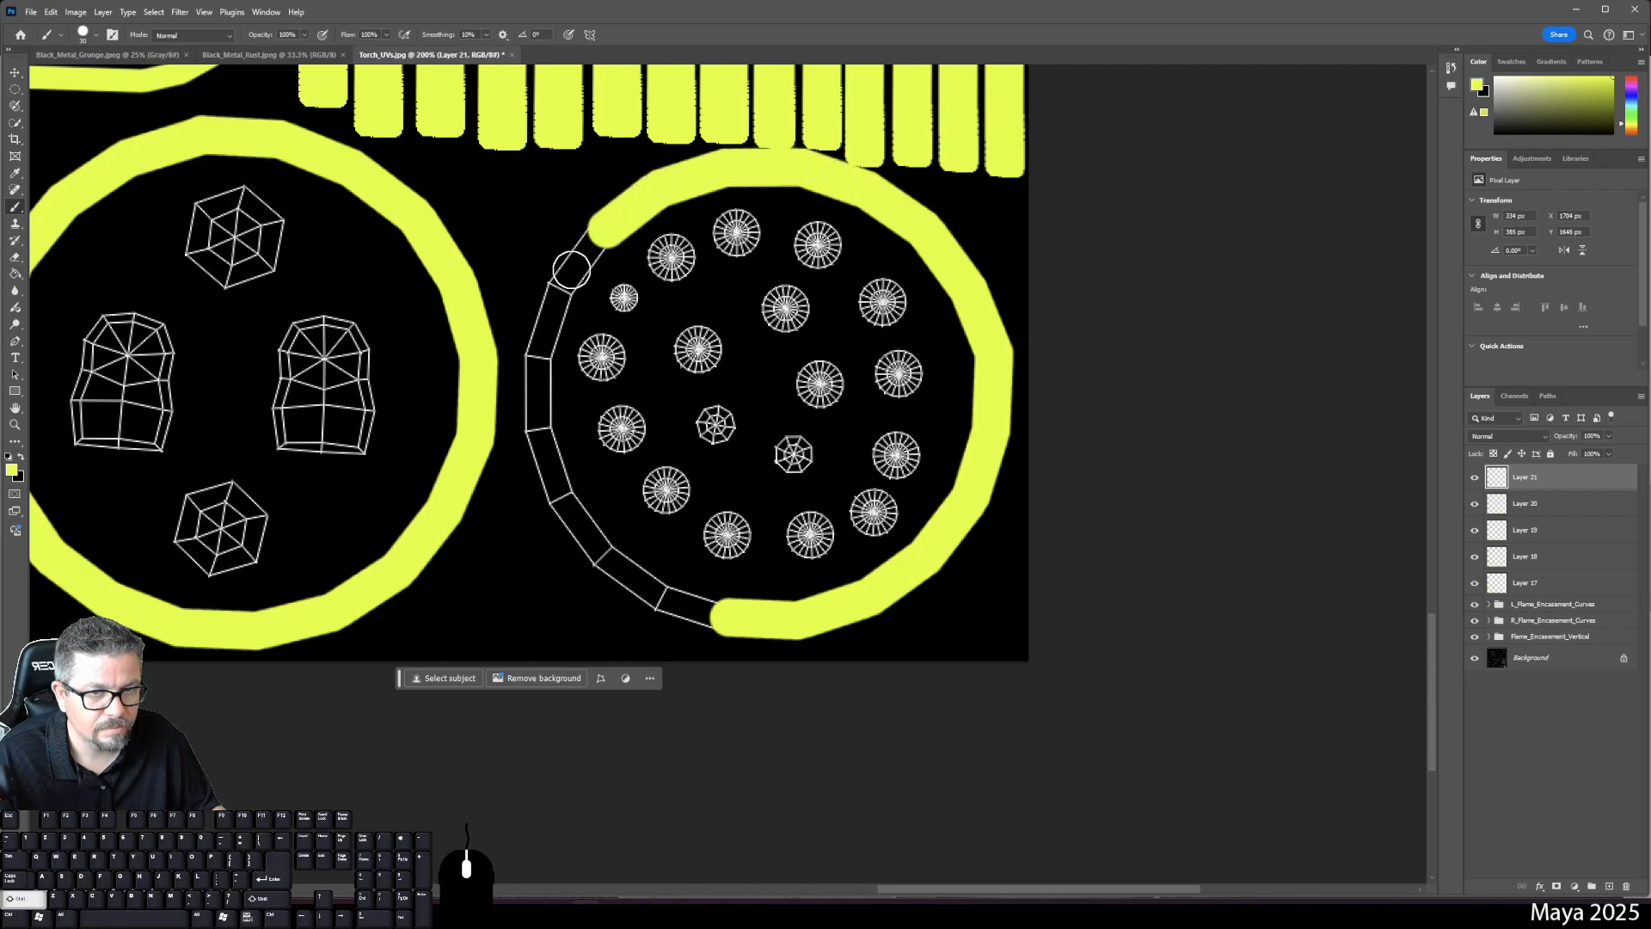
left_click(560, 283, "shift")
left_click(535, 373, "shift")
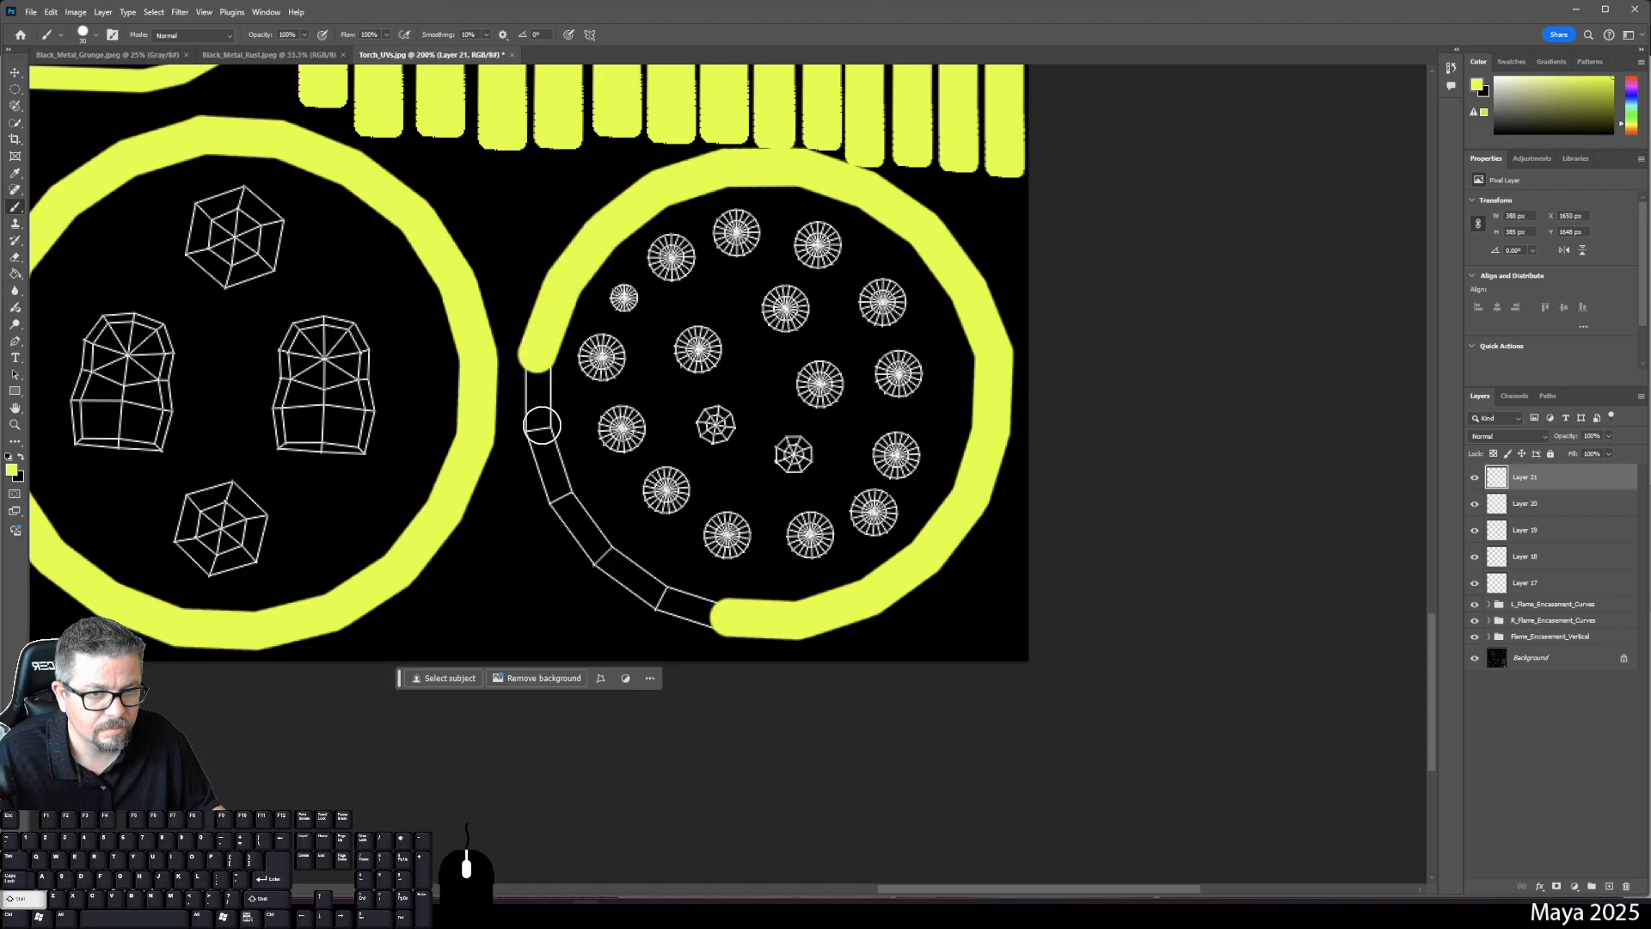
left_click(537, 428, "shift")
left_click(574, 518, "shift")
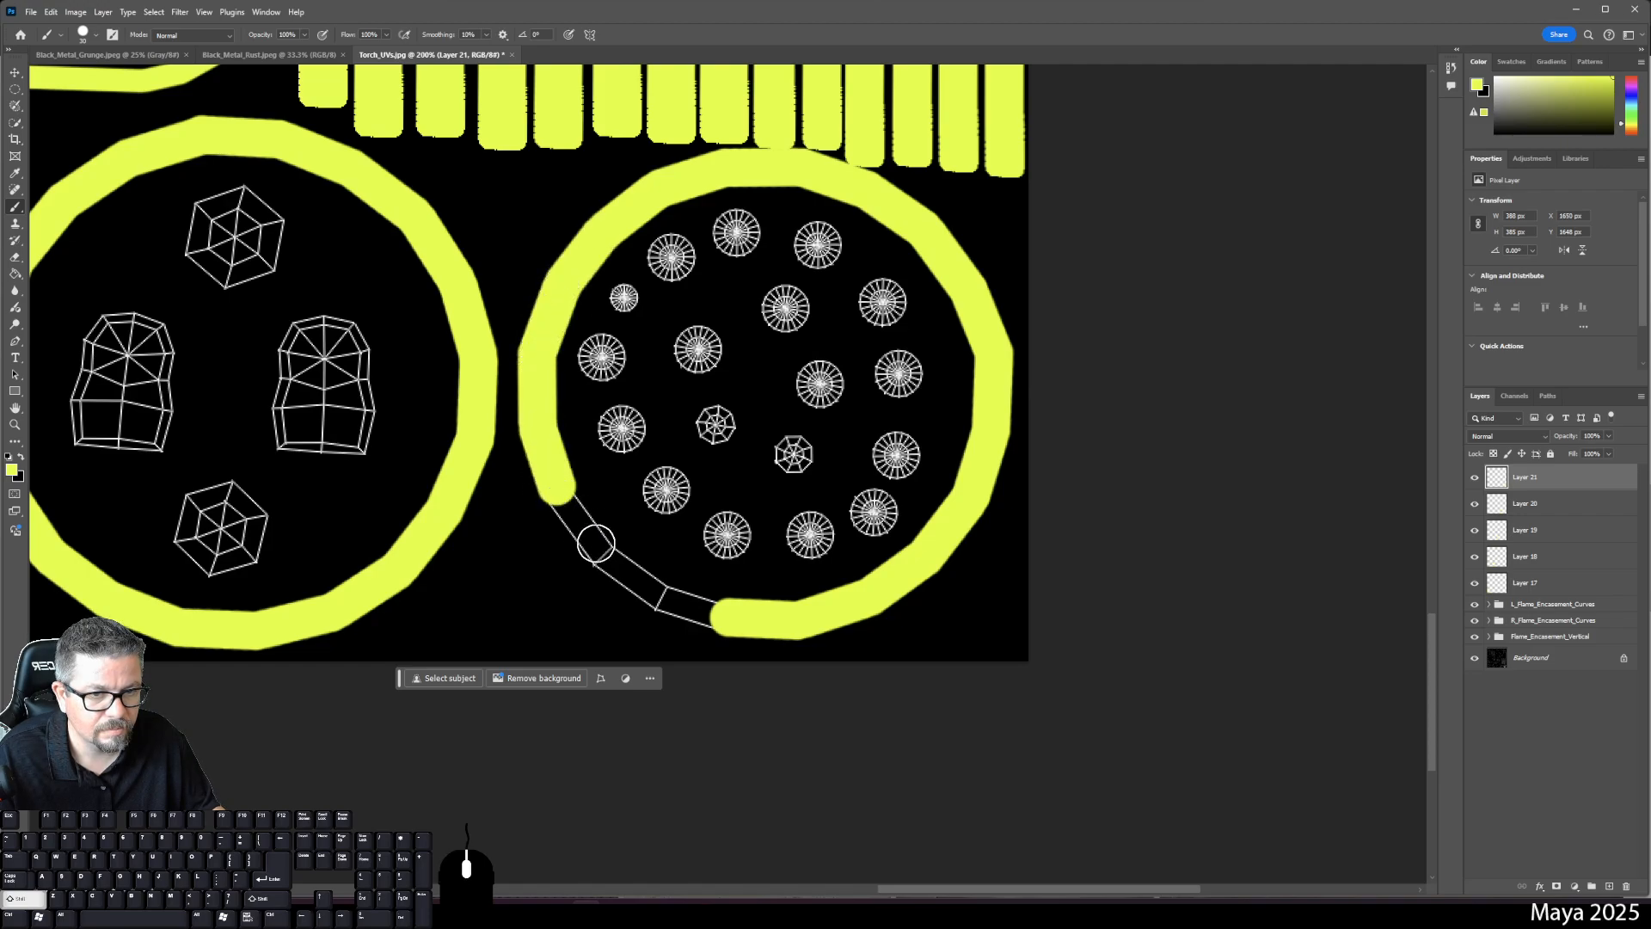
left_click(602, 553, "shift")
left_click(662, 599, "shift")
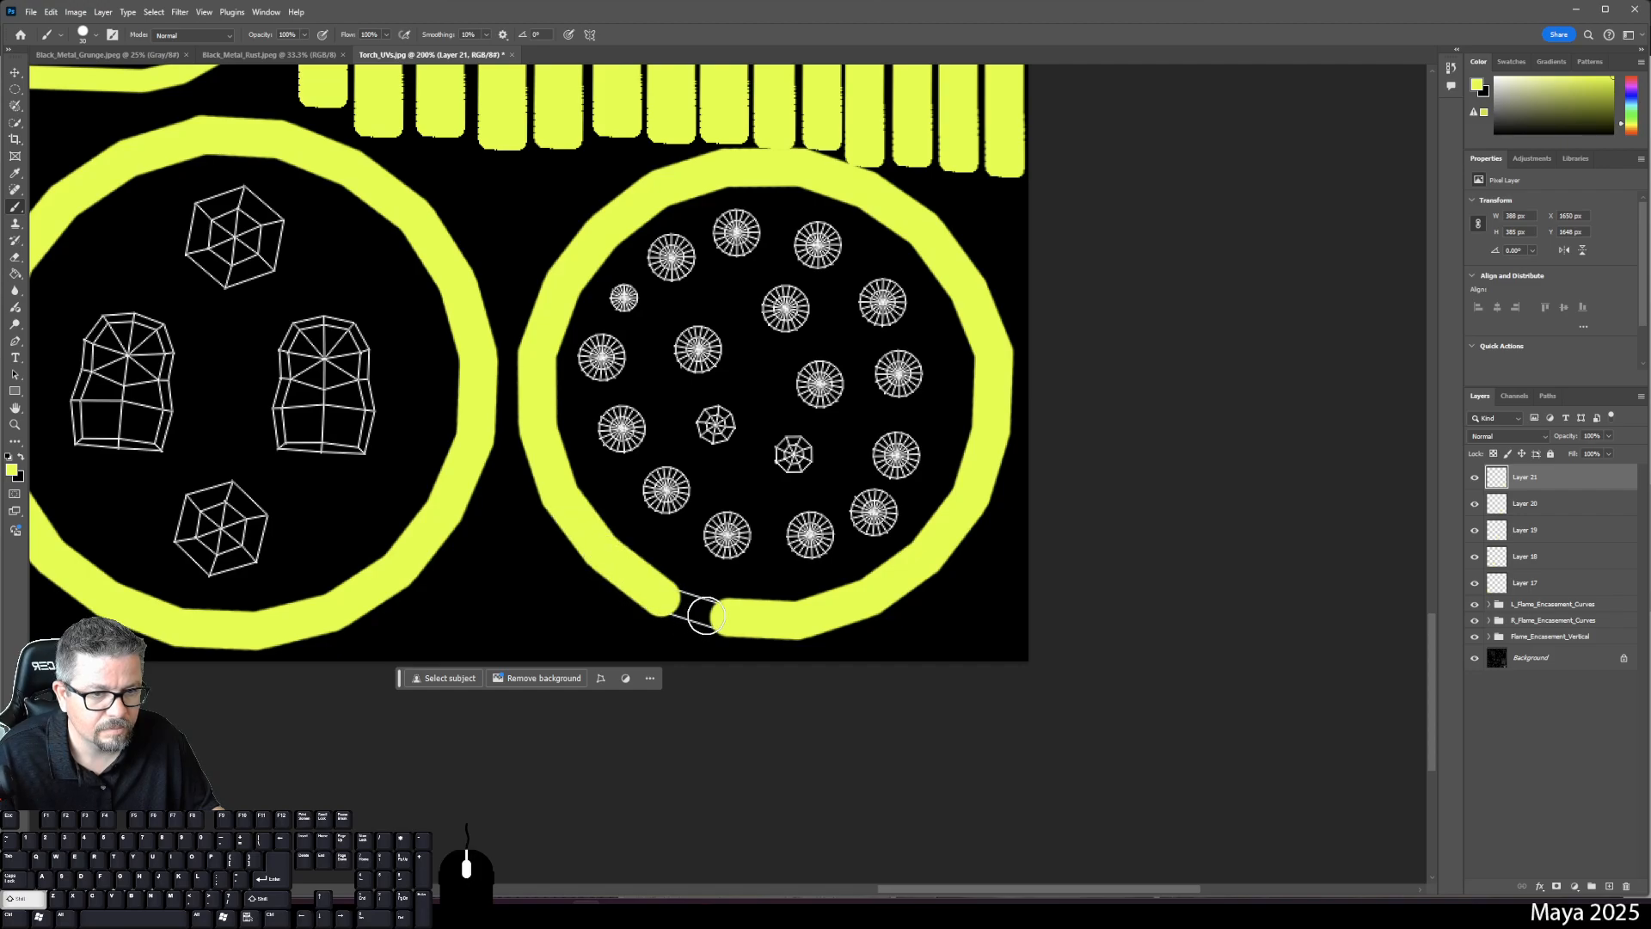
left_click(726, 616, "shift")
left_click_drag(778, 490, 741, 565)
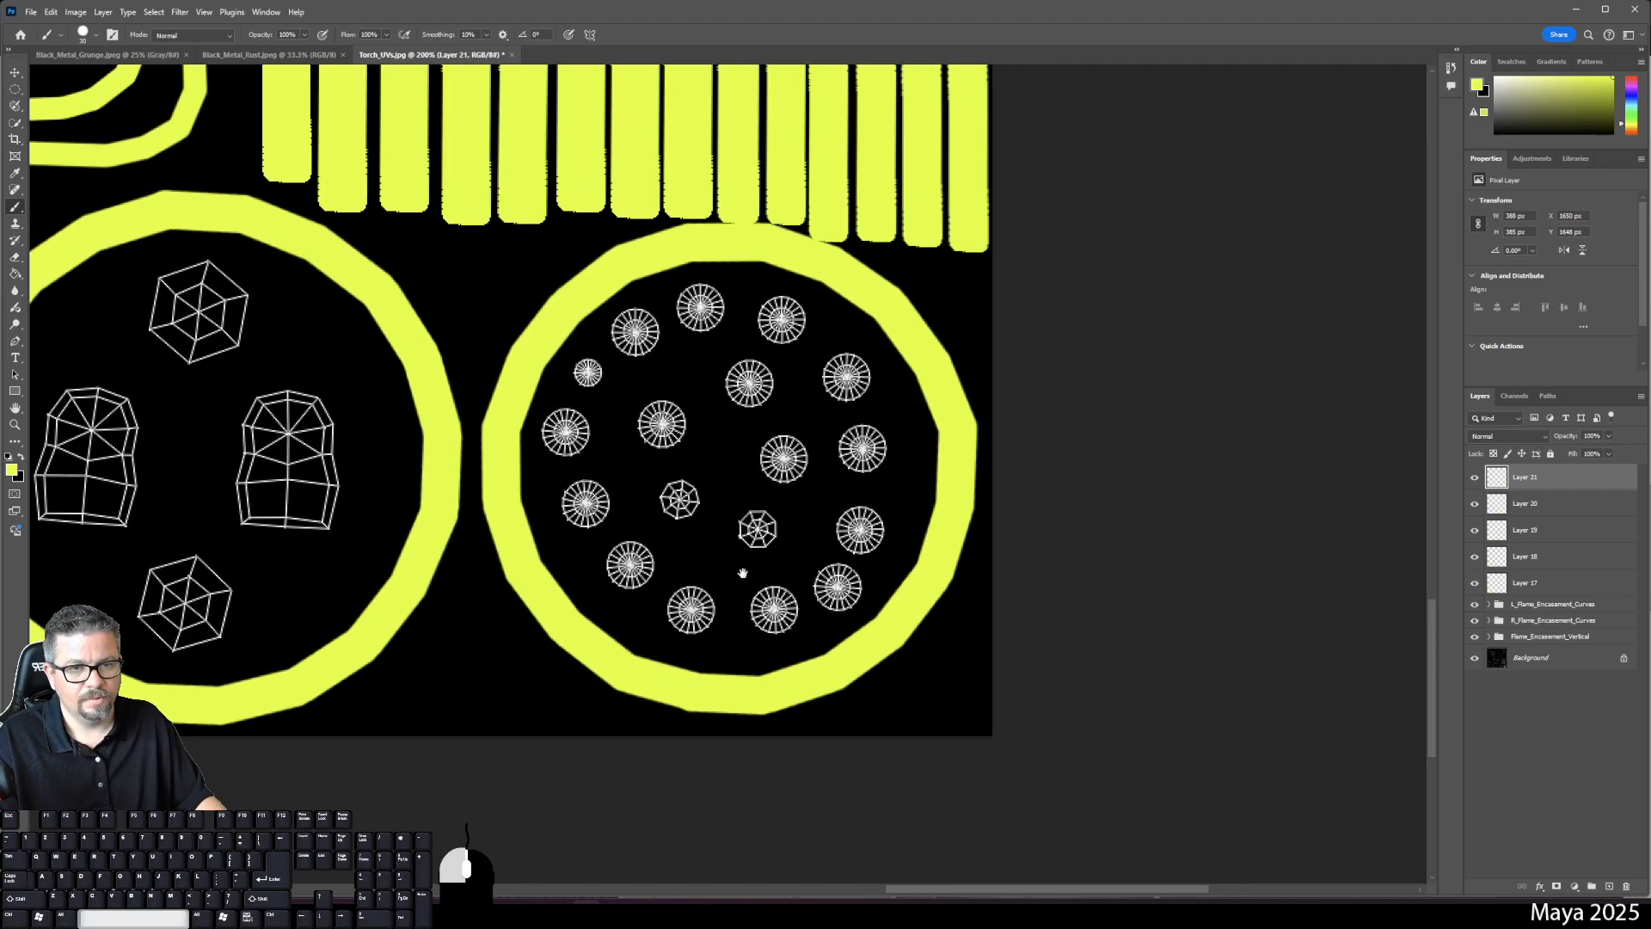
- Fit the UV sheet, toggle Layers 17–21 to check each yellow ring, then add Layer 22
left_click_drag(524, 348, 806, 744)
left_click_drag(706, 146, 619, 679)
left_click_drag(838, 234, 715, 588)
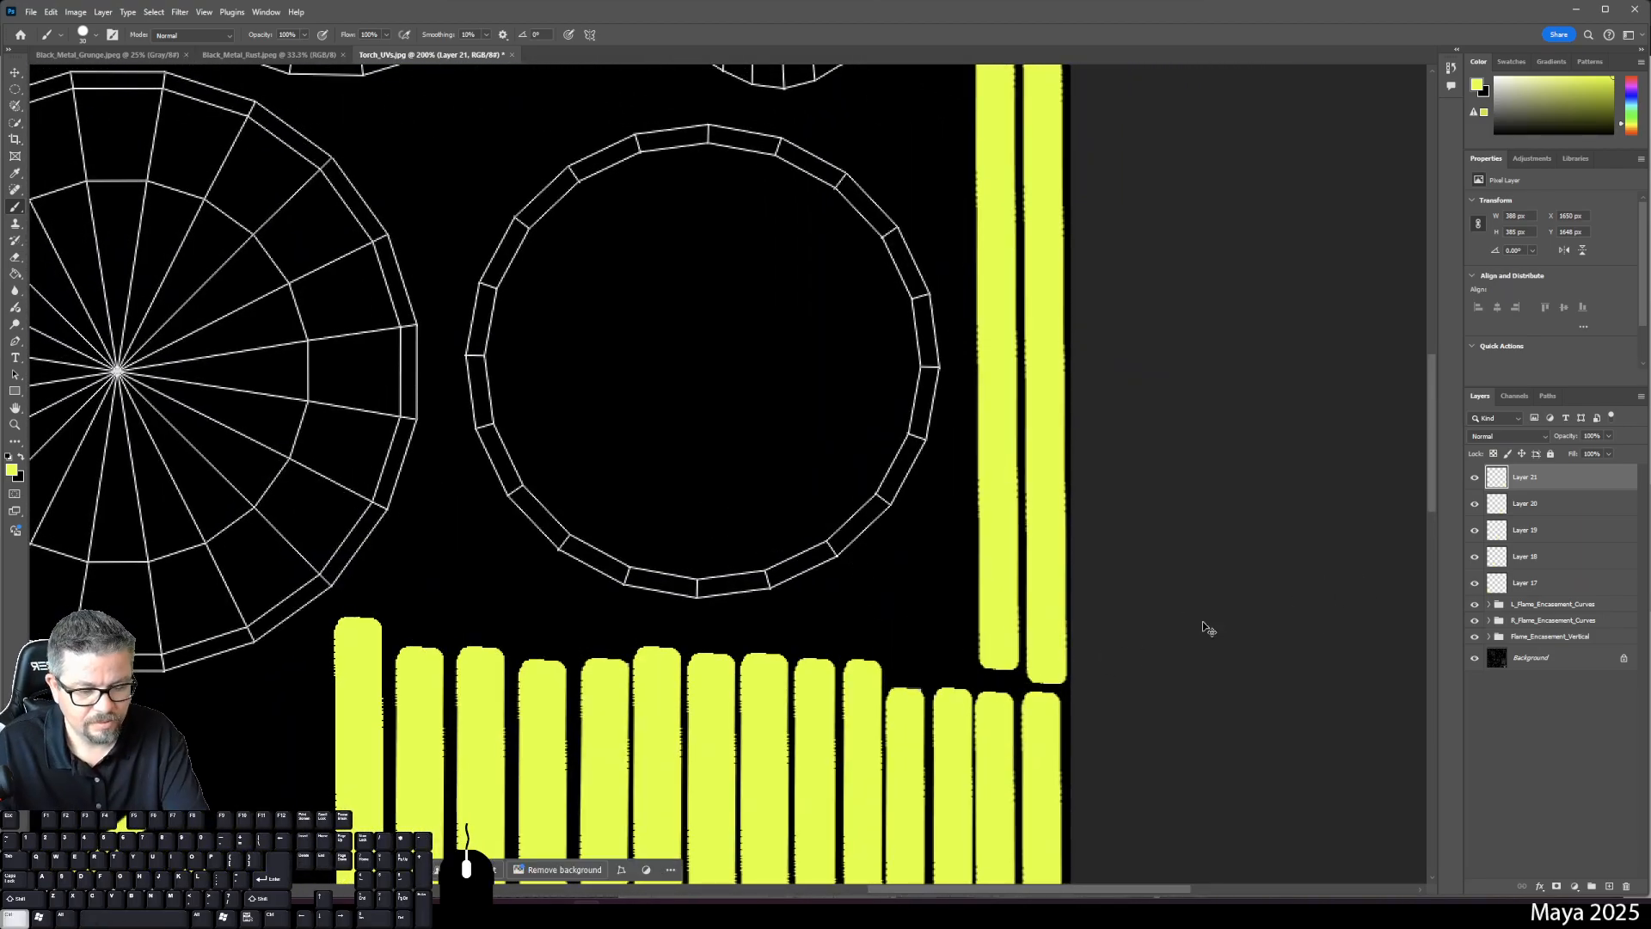
key("ctrl+0")
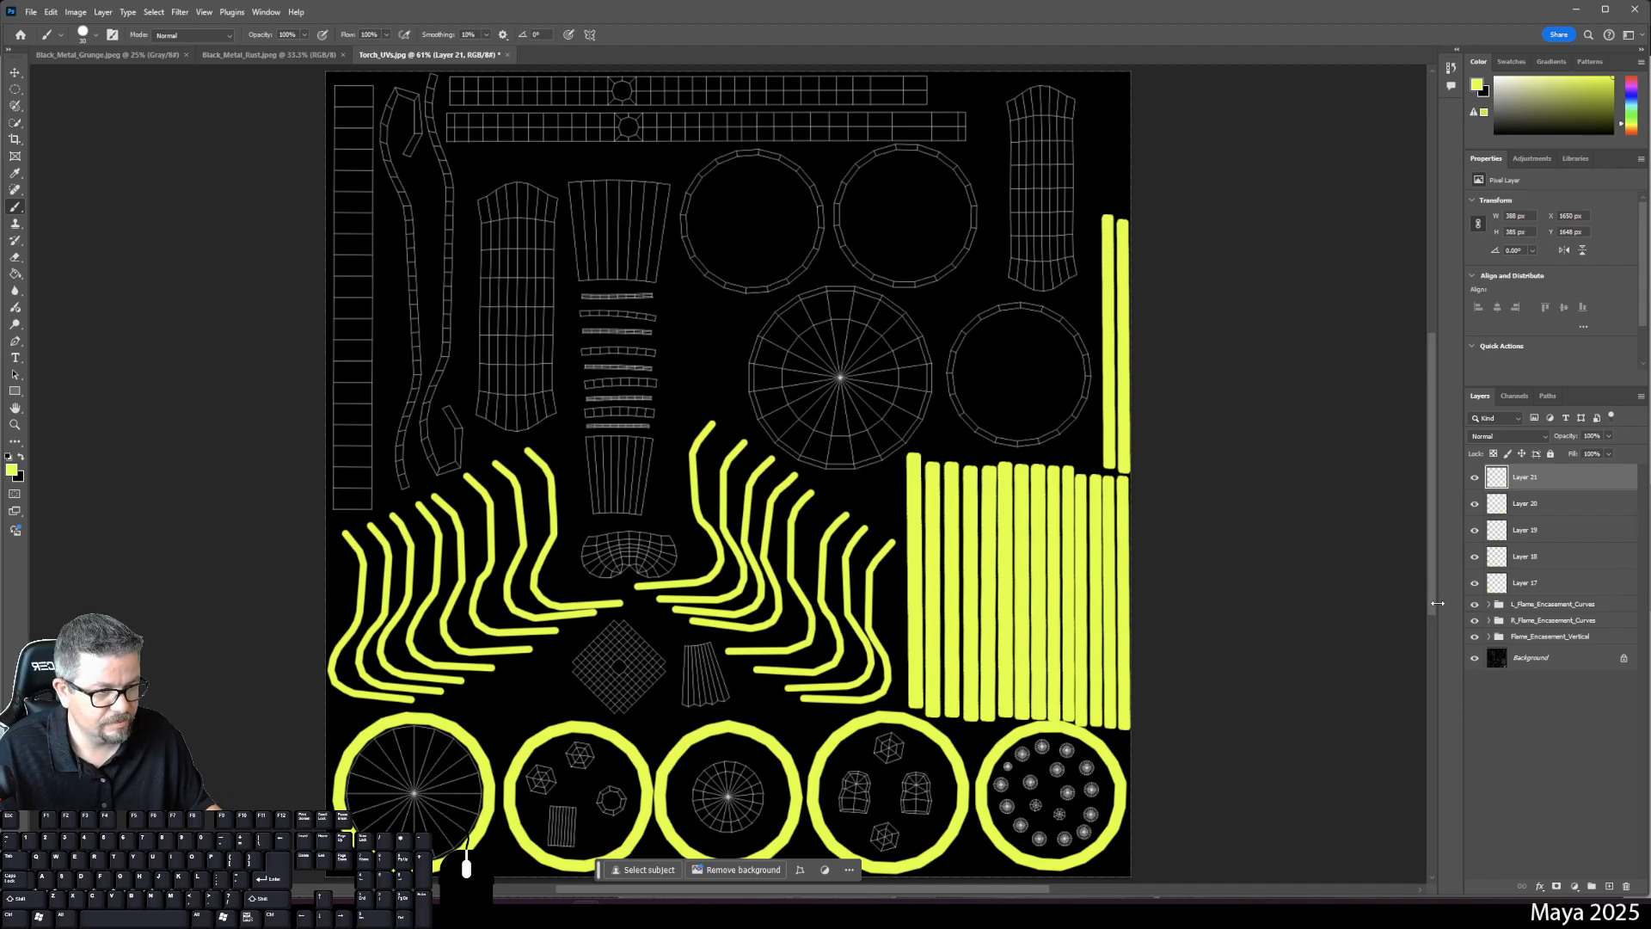
left_click(1473, 583)
left_click(1474, 583)
left_click(1475, 556)
left_click(1475, 556)
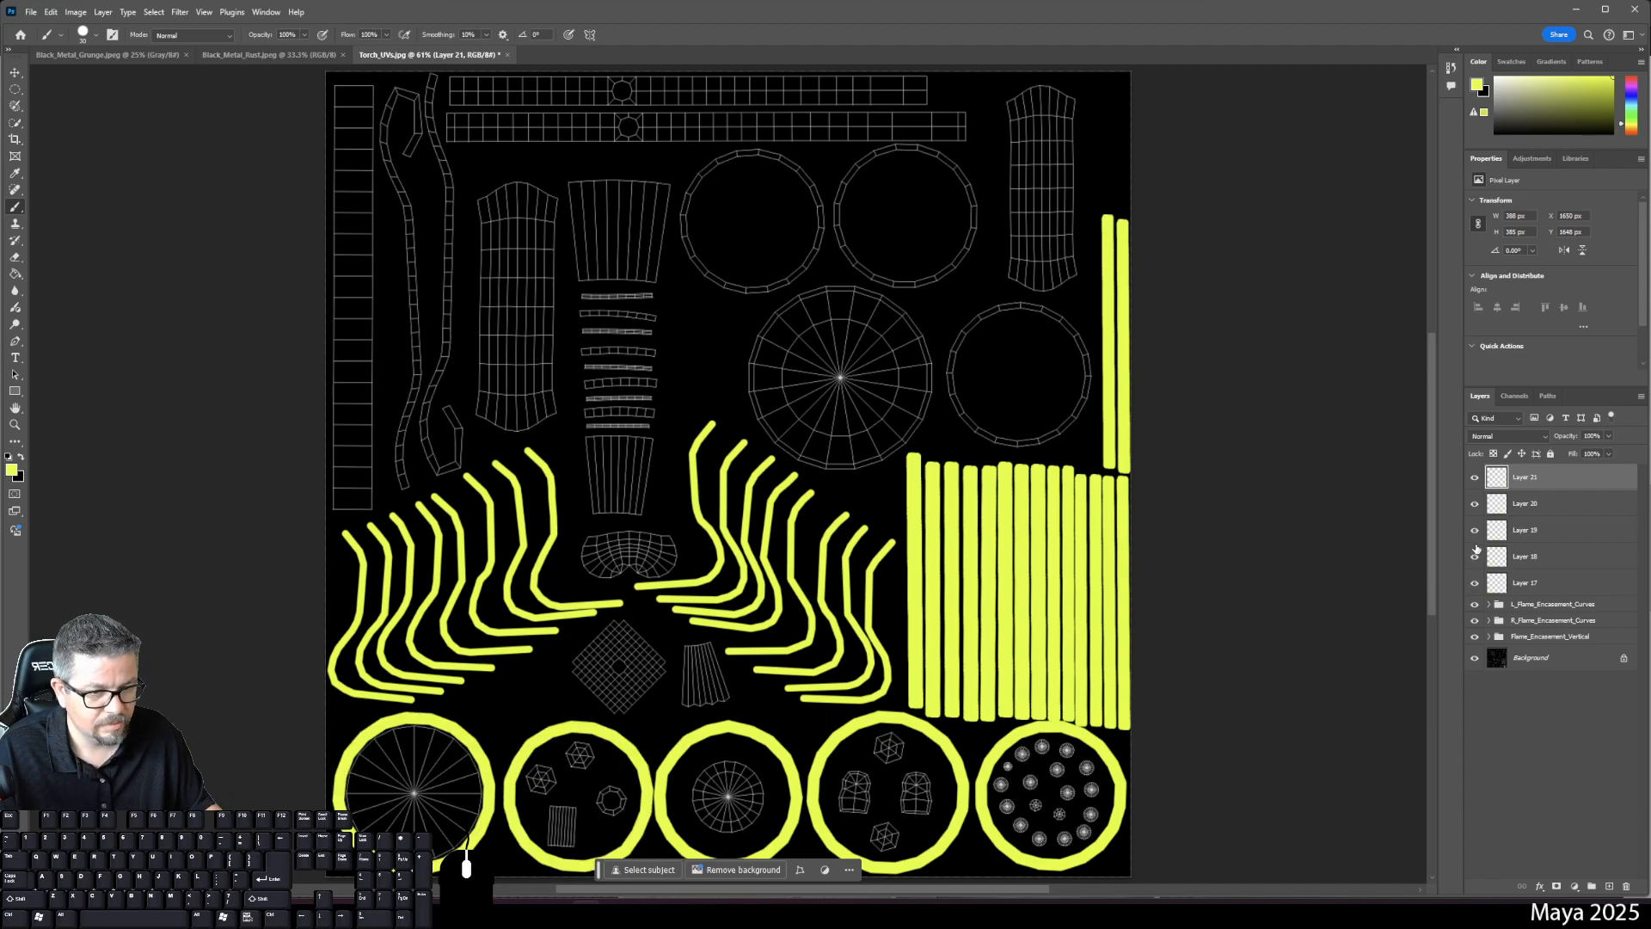
left_click(1474, 530)
left_click(1475, 530)
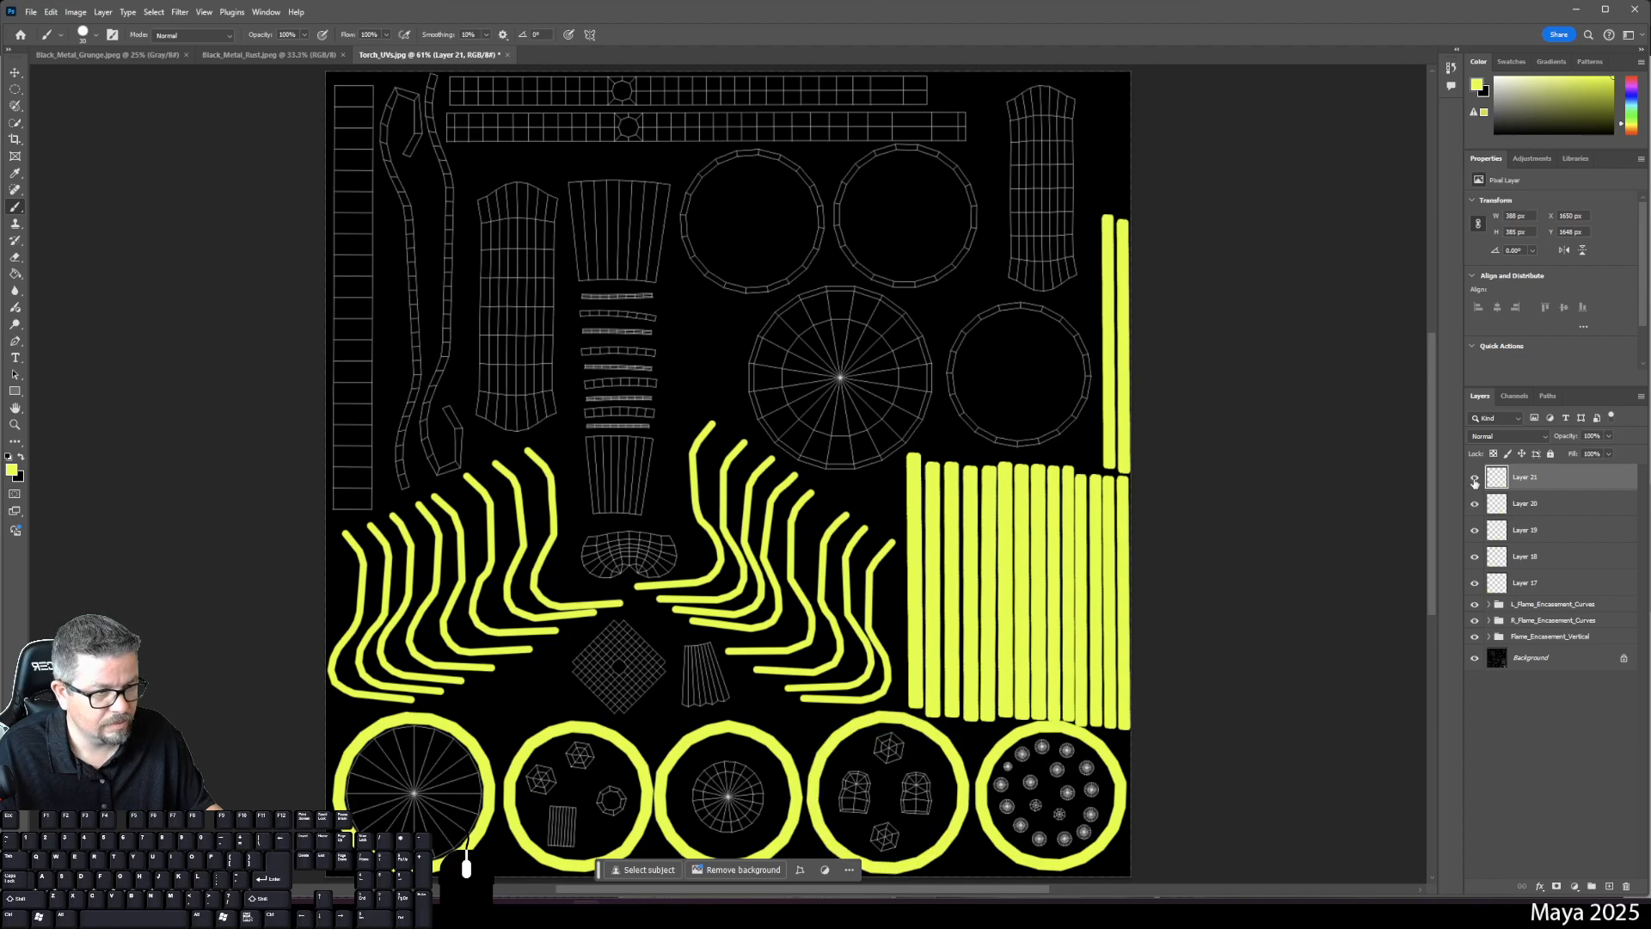
left_click(1474, 479)
left_click(1473, 479)
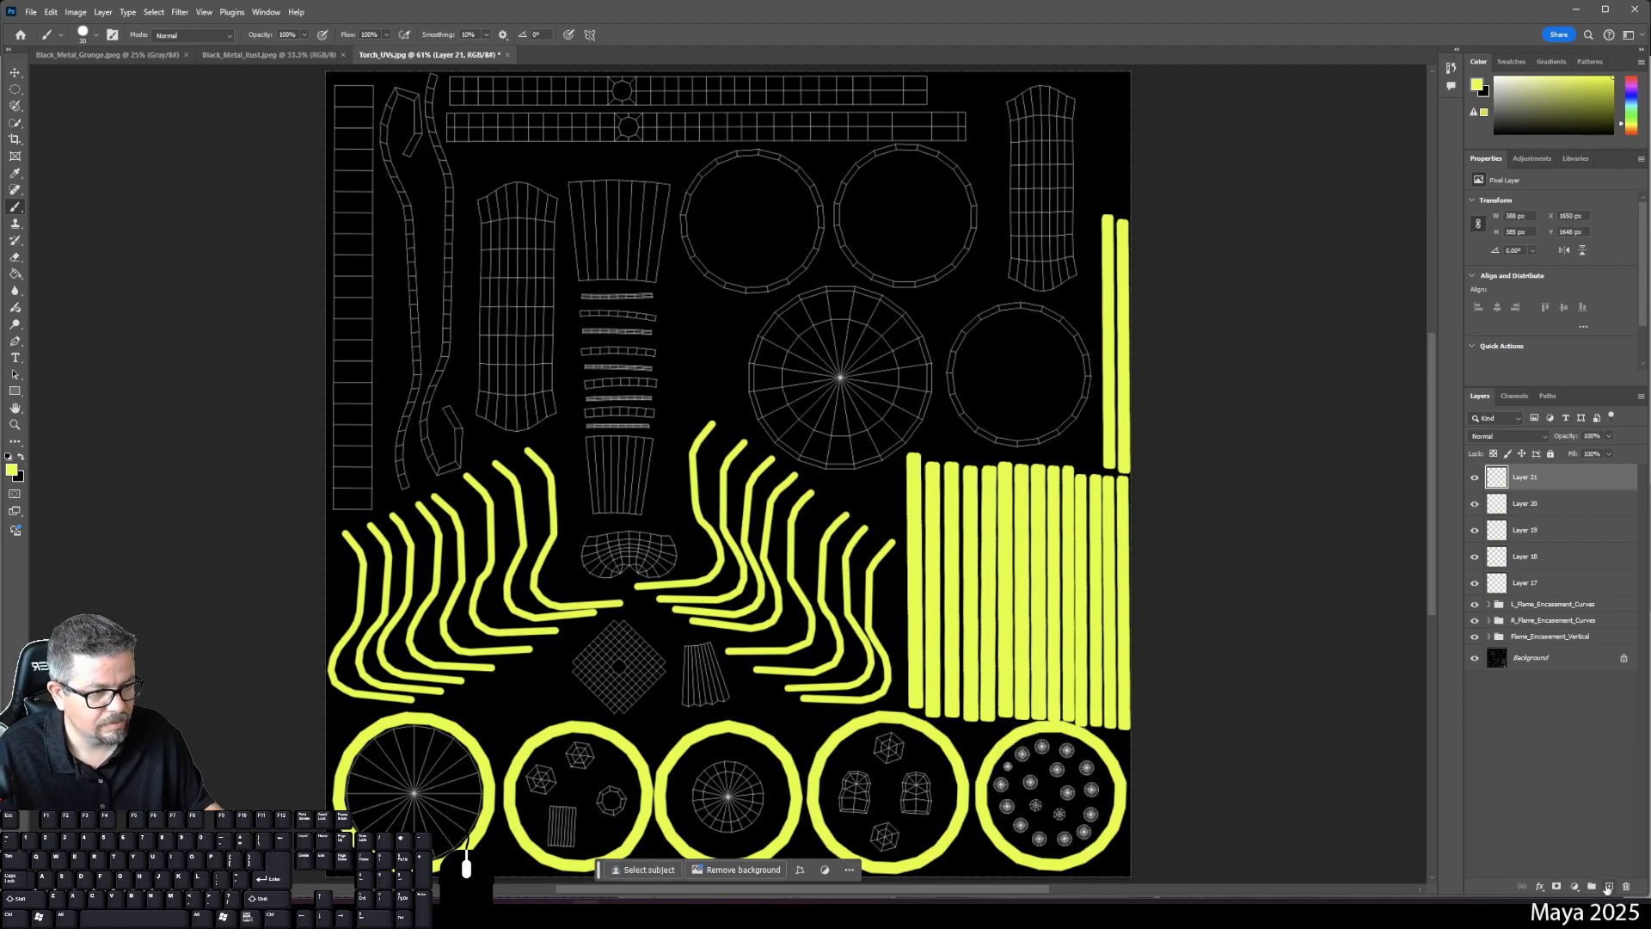
left_click(1607, 885)
key("ctrl+plus")
key("ctrl+plus")
key("ctrl+plus")
key("ctrl+plus")
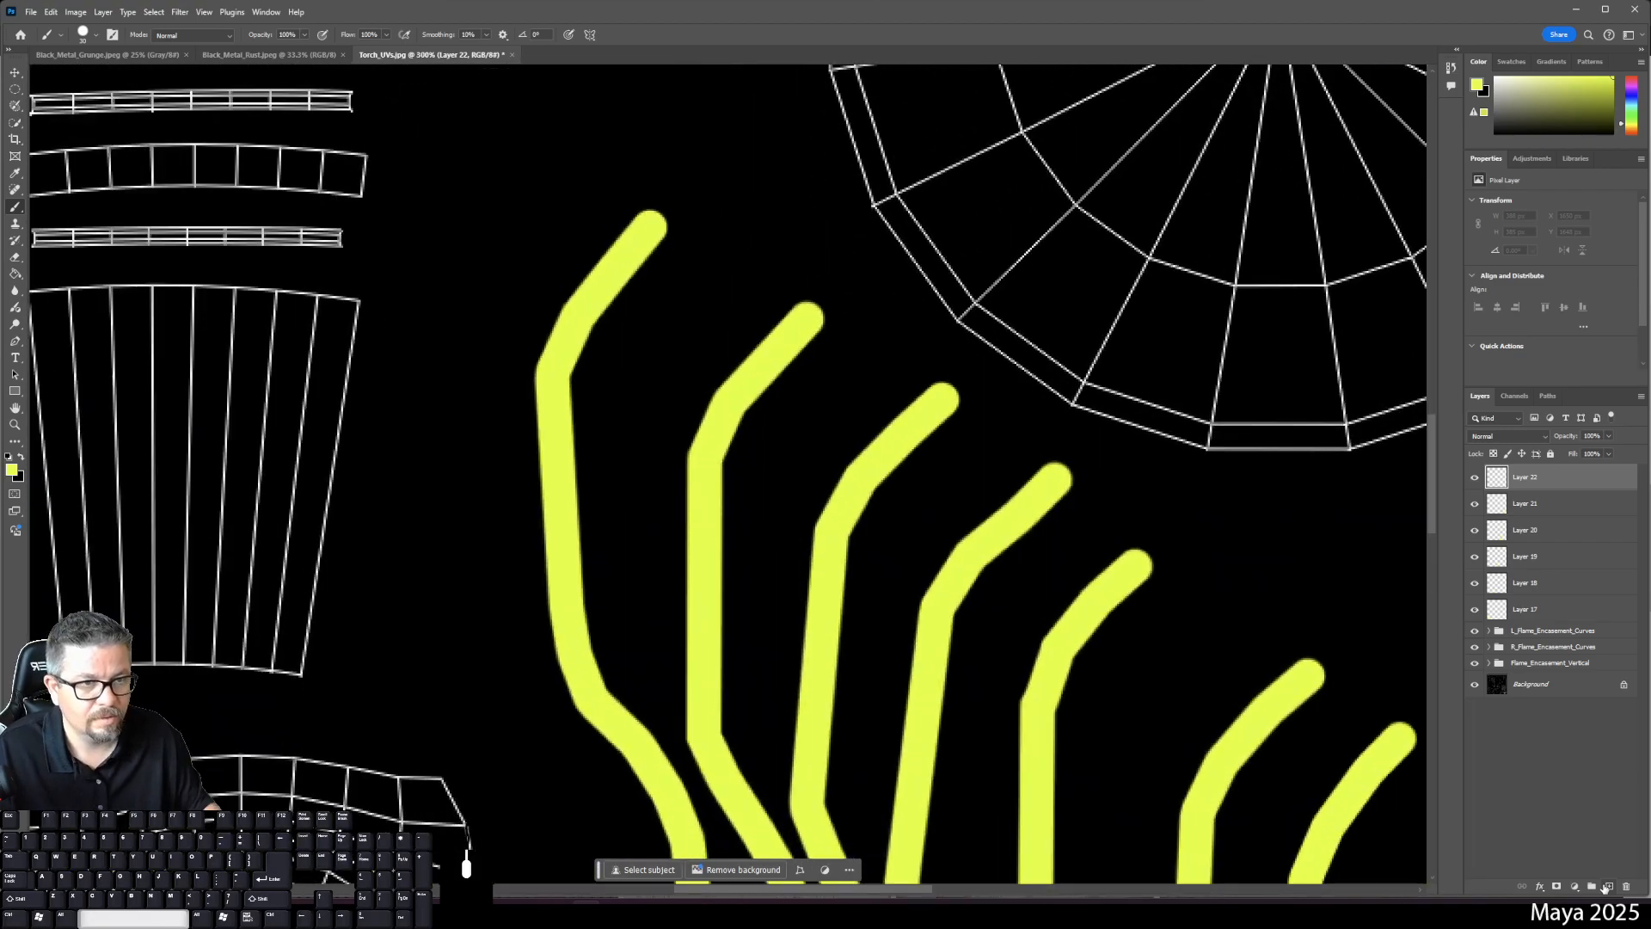
- Paint a closed yellow band around the first unpainted ring shell on Layer 22
left_click_drag(947, 376, 711, 881)
left_click_drag(975, 117, 733, 645)
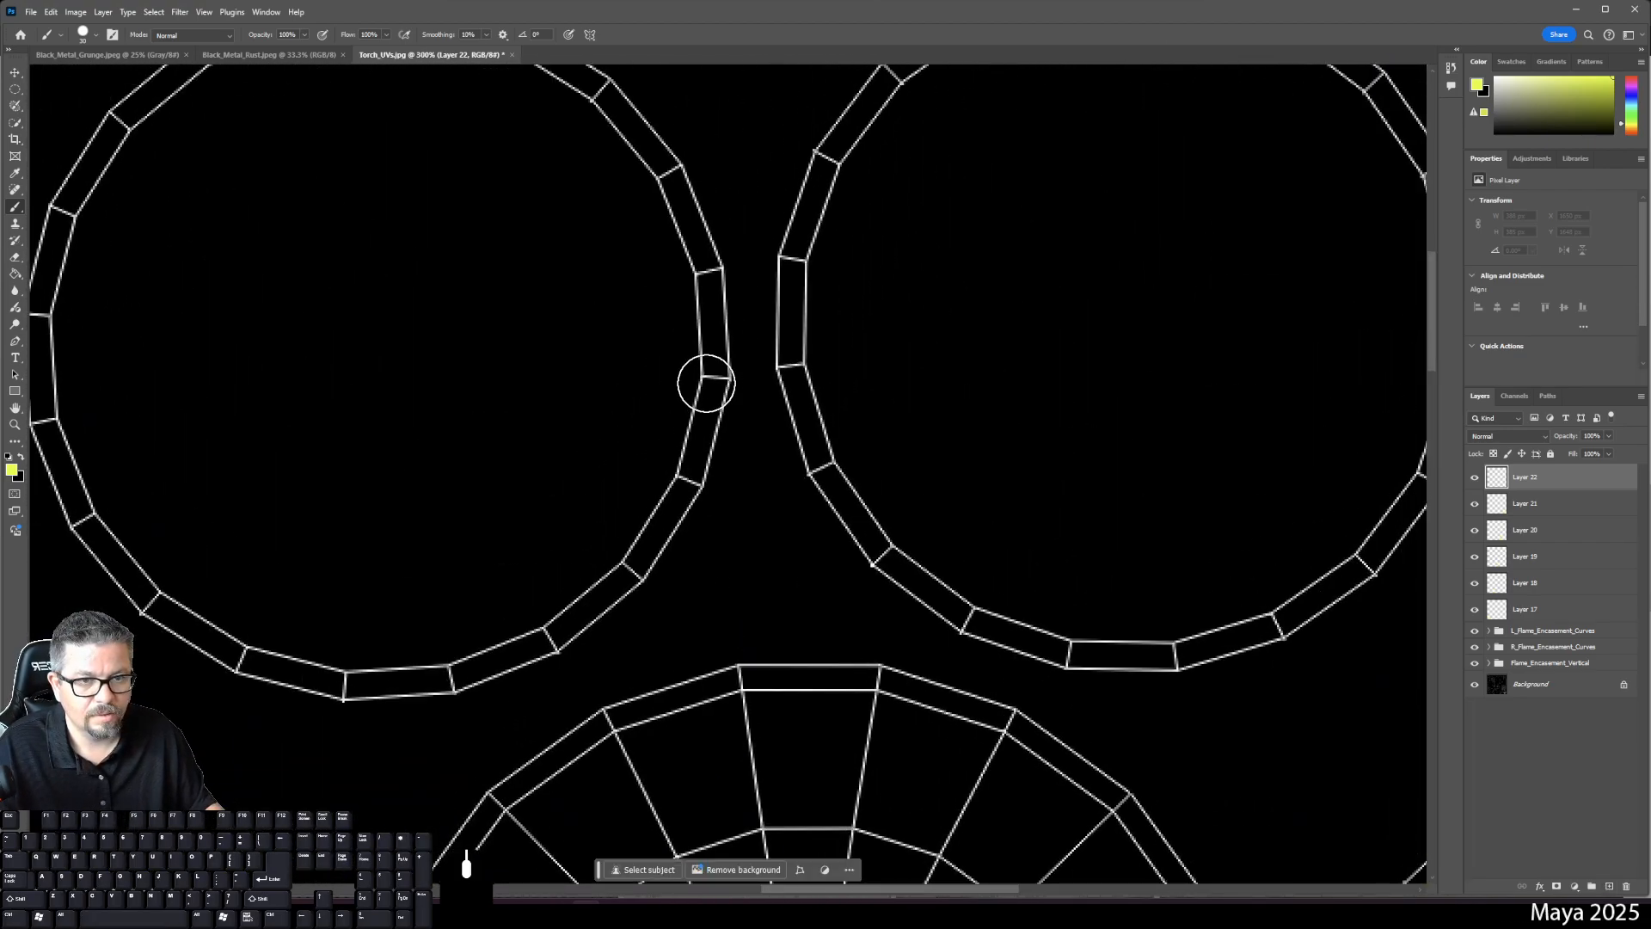
left_click(712, 375)
left_click(686, 467, "shift")
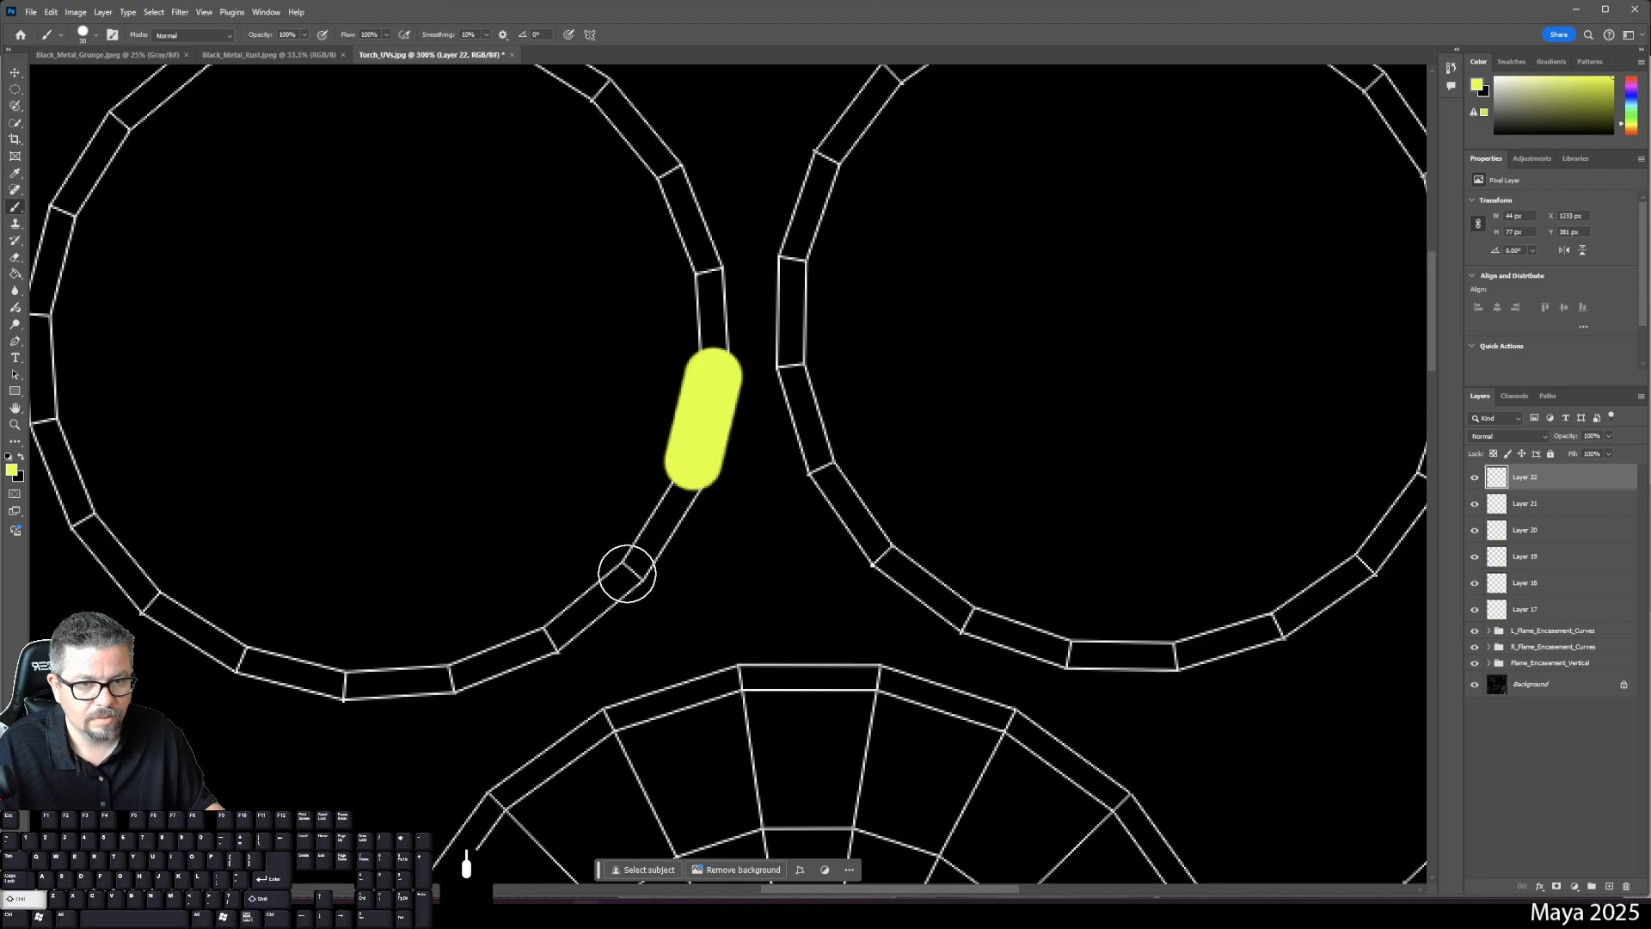
left_click(627, 574, "shift")
left_click(543, 619, "shift")
left_click(448, 651, "shift")
left_click(346, 681, "shift")
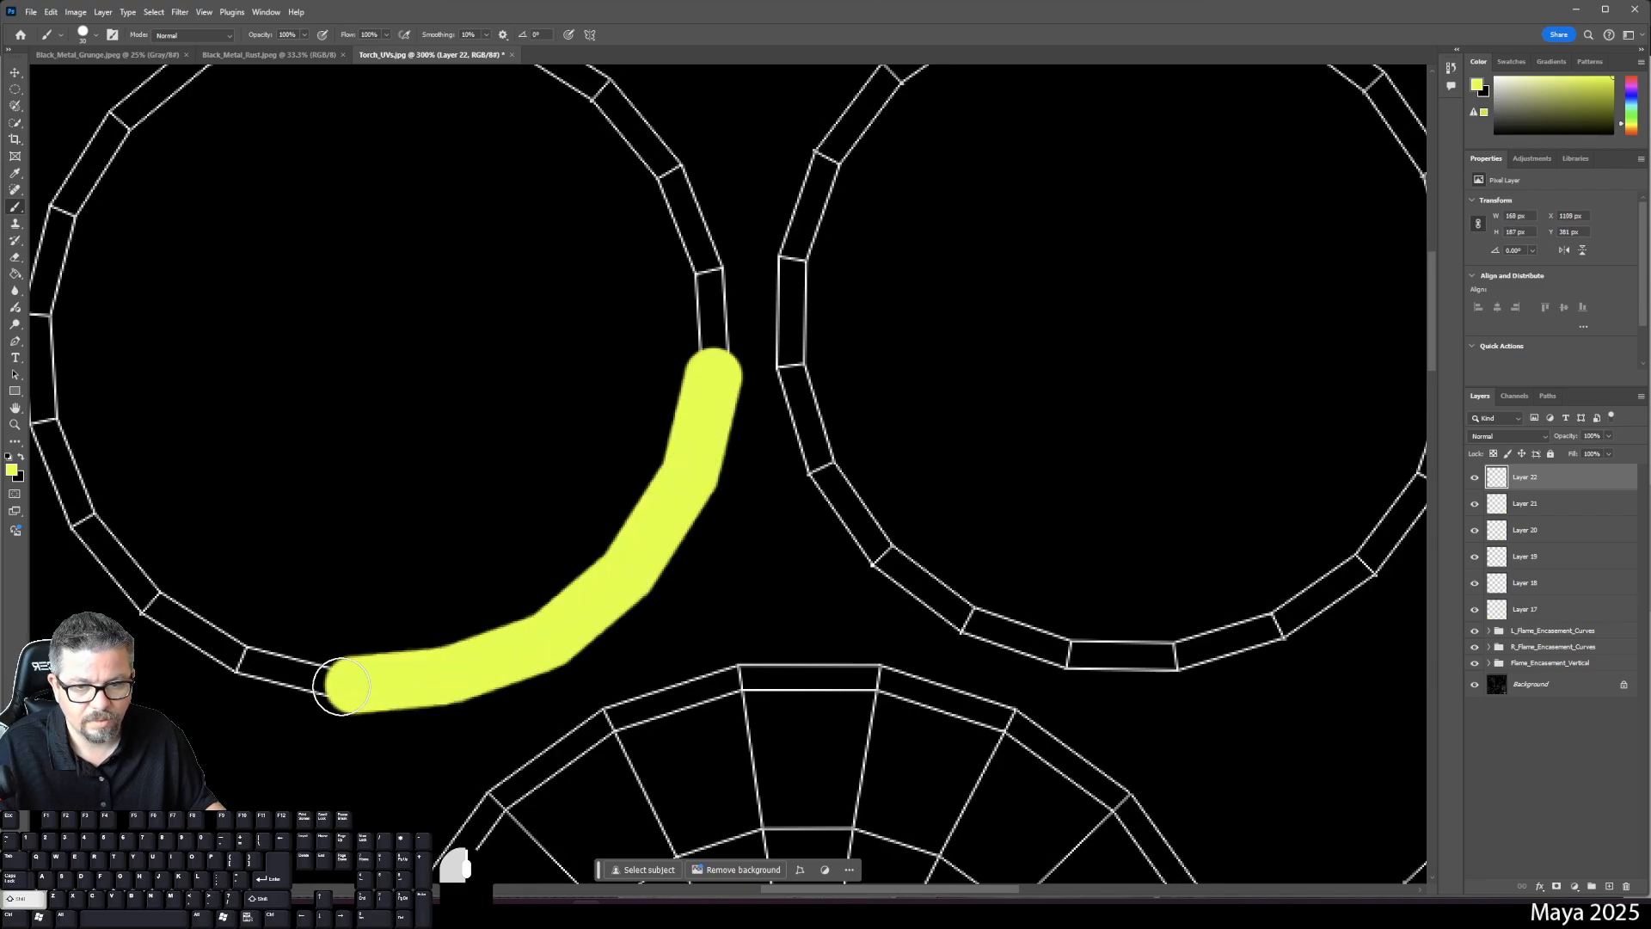
left_click(242, 659, "shift")
left_click(145, 602, "shift")
left_click(81, 514, "shift")
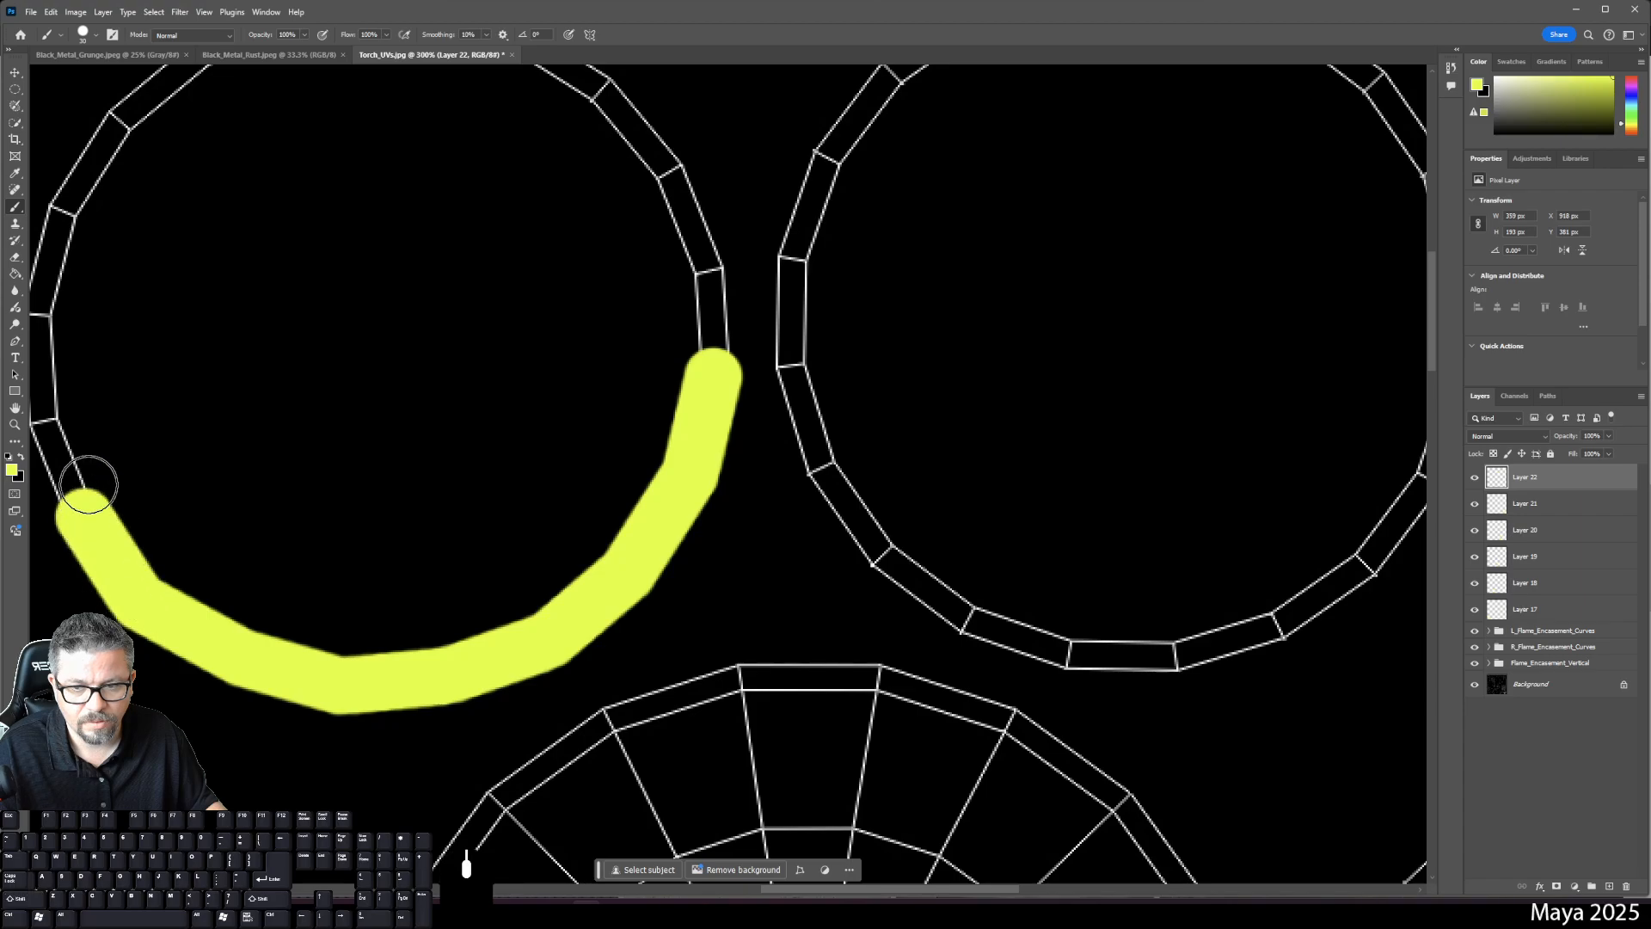
left_click_drag(134, 421, 284, 564)
left_click(215, 550, "shift")
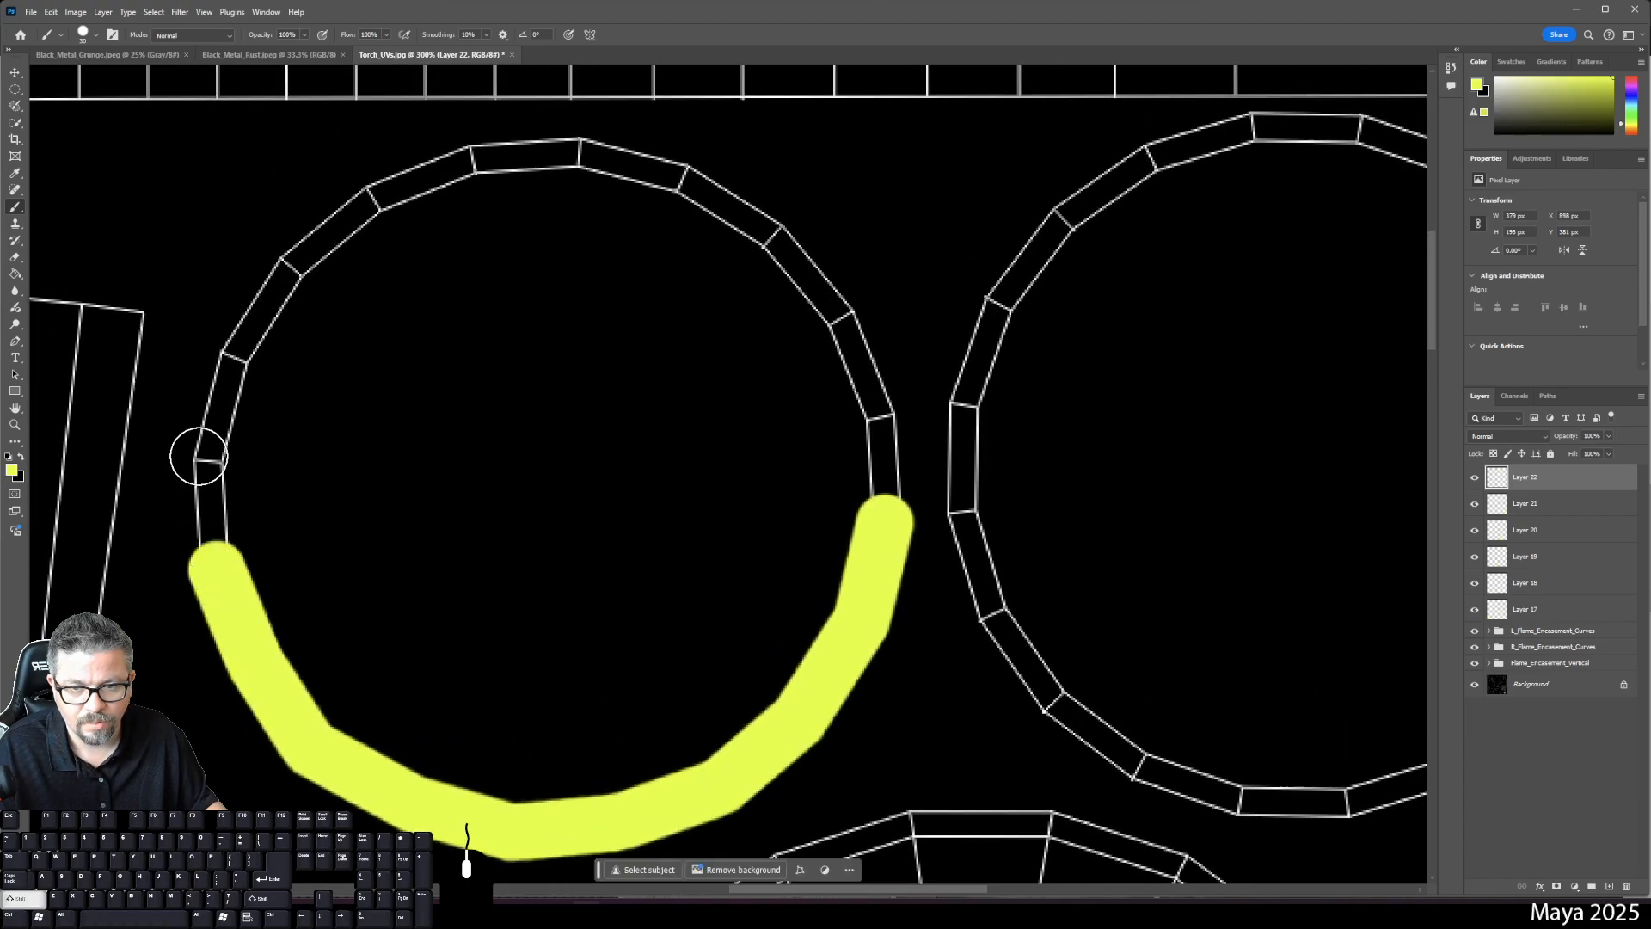
left_click(212, 469, "shift")
left_click(234, 355, "shift")
left_click(291, 265, "shift")
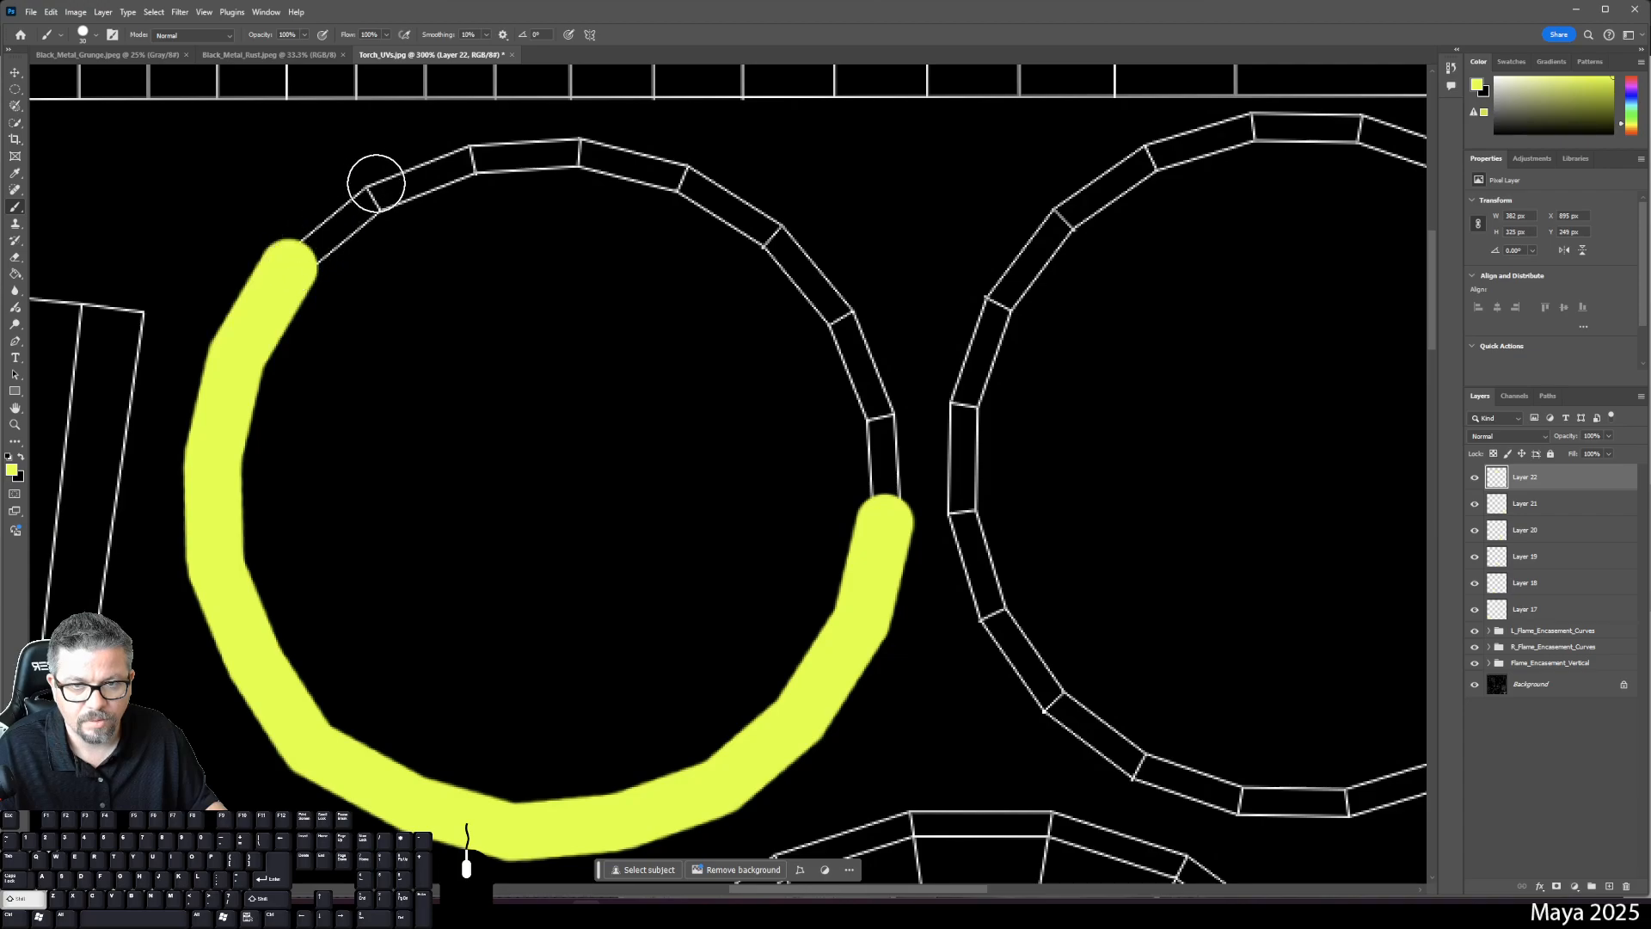
left_click(372, 196, "shift")
left_click(467, 161, "shift")
left_click(579, 152, "shift")
left_click(683, 177, "shift")
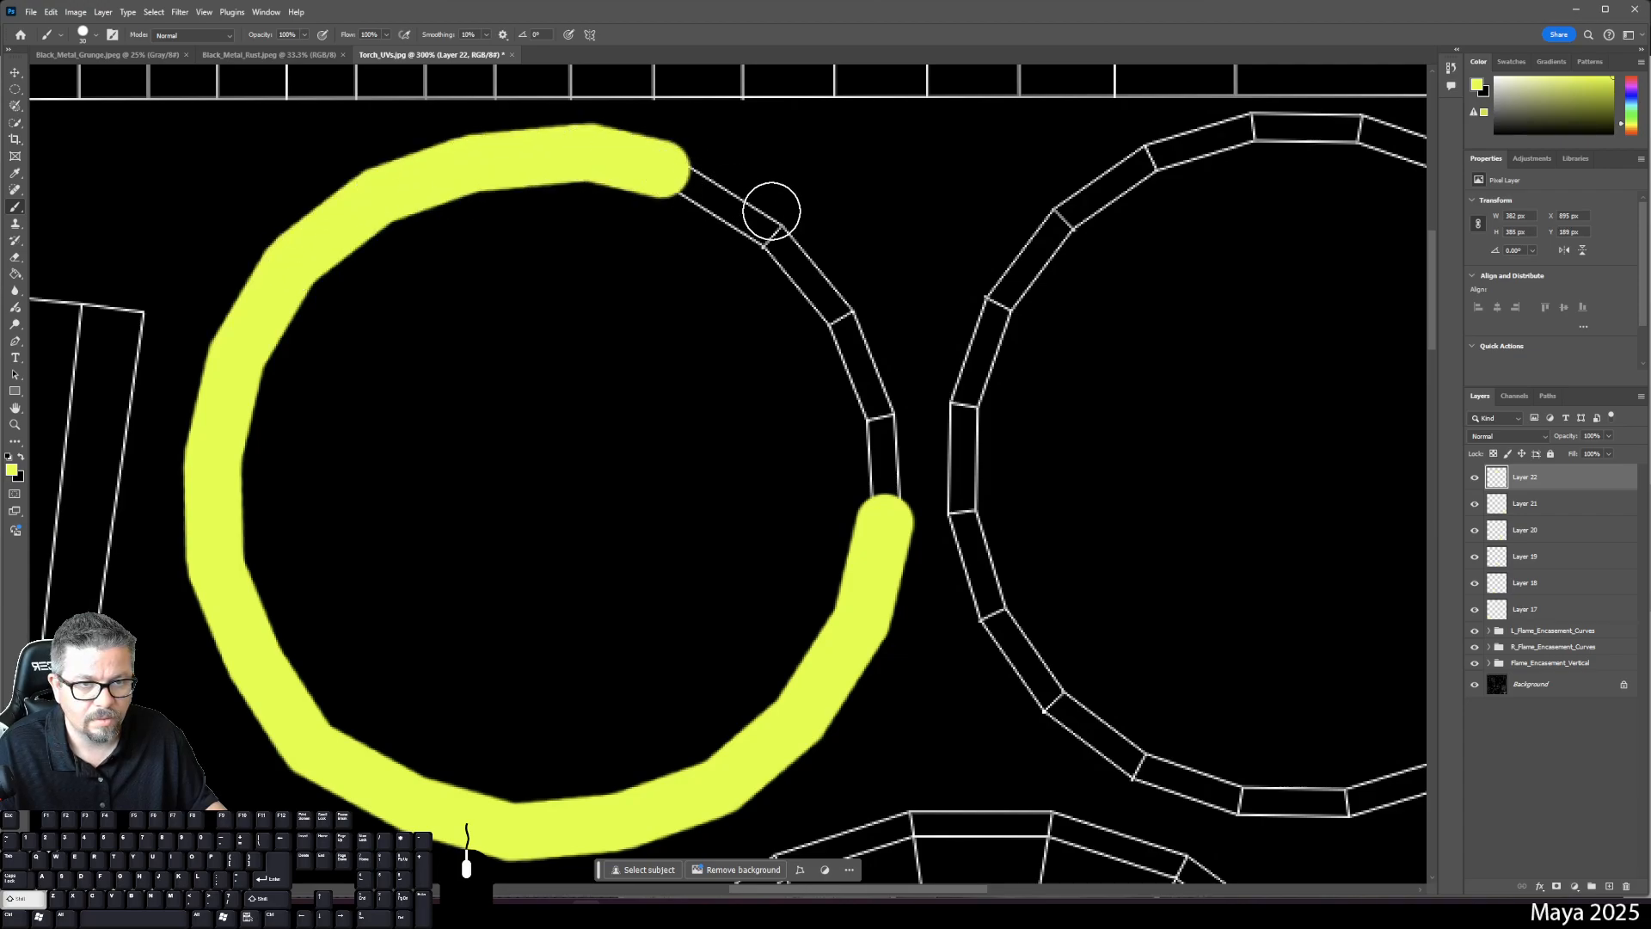
left_click(774, 237, "shift")
left_click(839, 313, "shift")
left_click(879, 406, "shift")
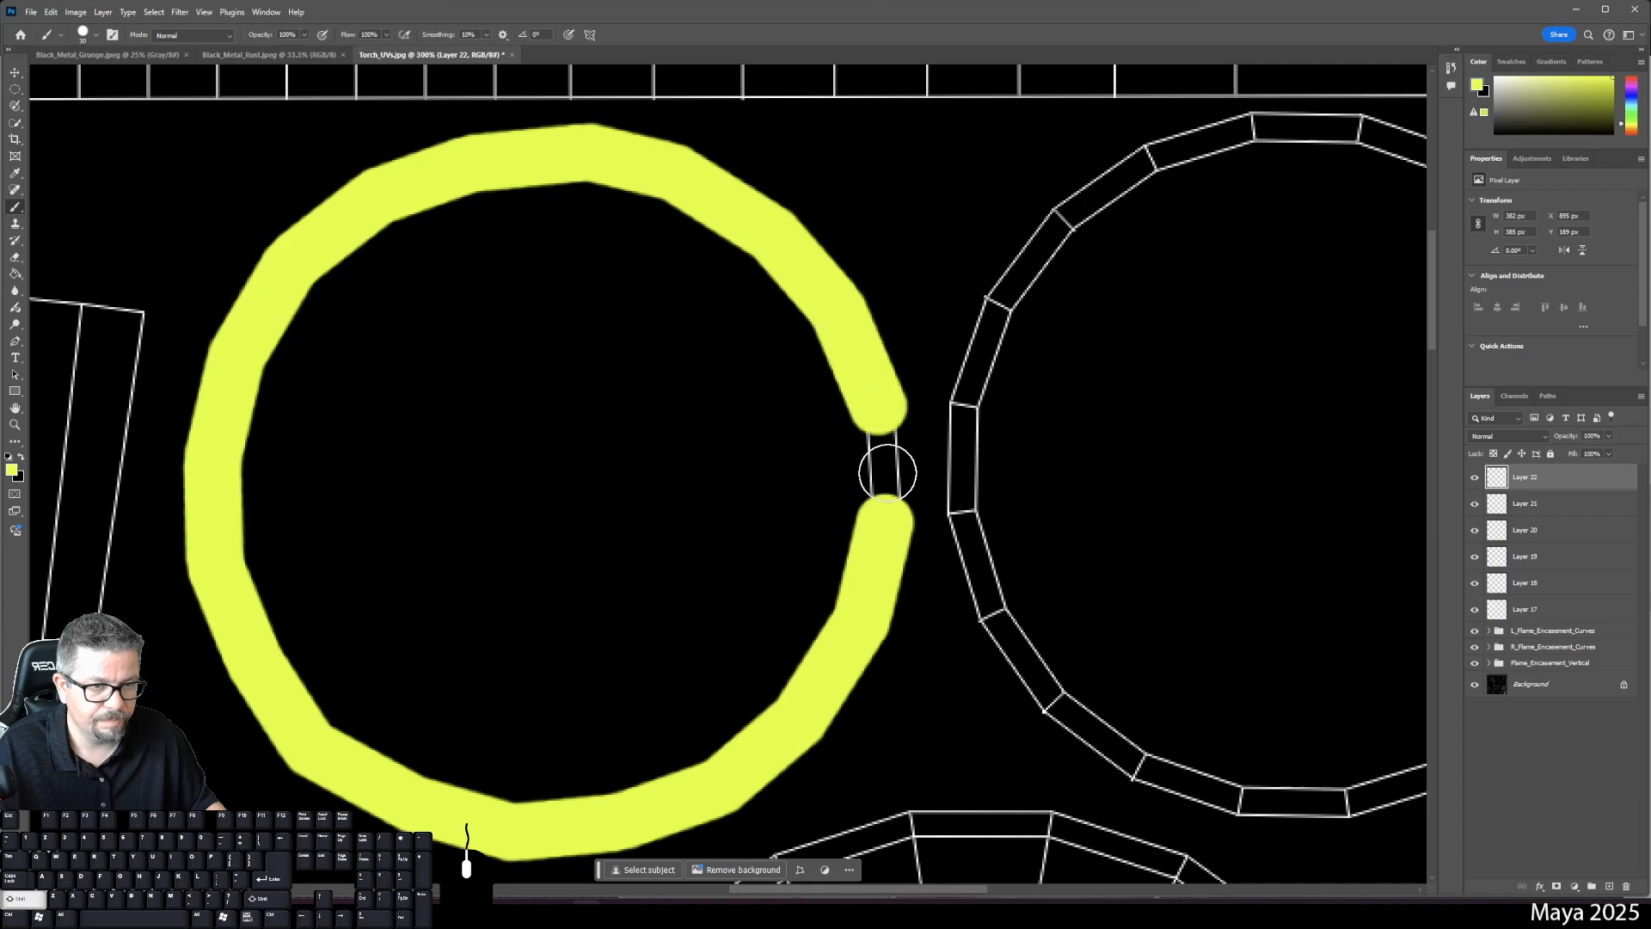
left_click(888, 522, "shift")
- Add Layer 23 and paint a closed yellow band around the neighbouring ring shell
left_click_drag(1389, 615, 1227, 648)
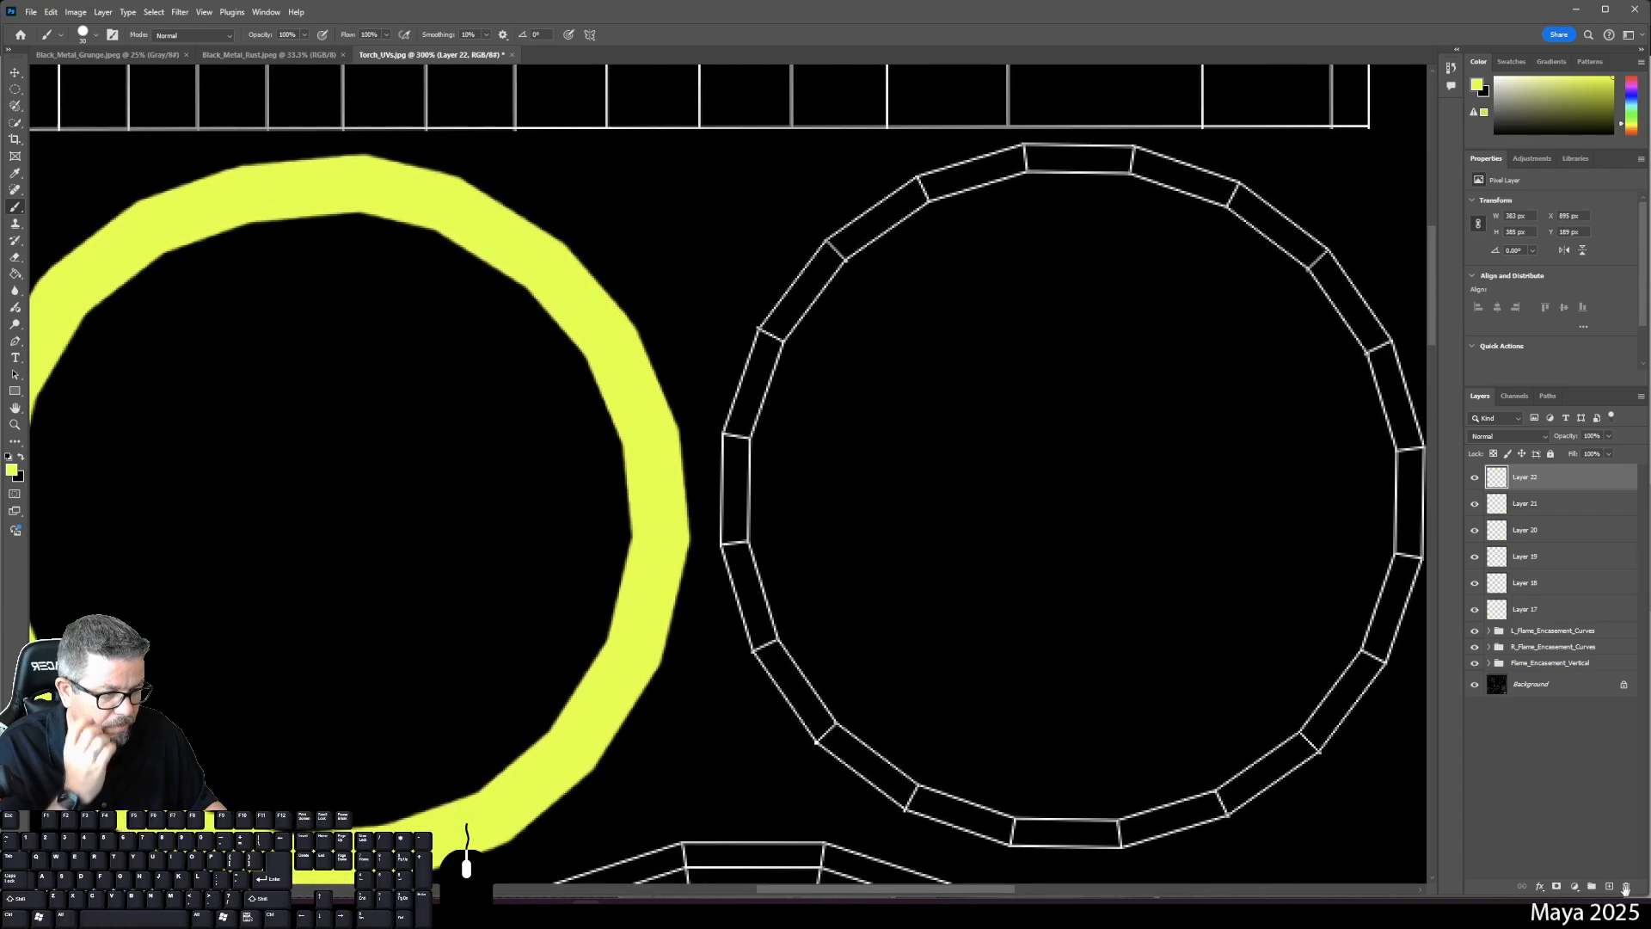
left_click(1609, 886)
left_click(767, 335)
left_click(814, 260, "shift")
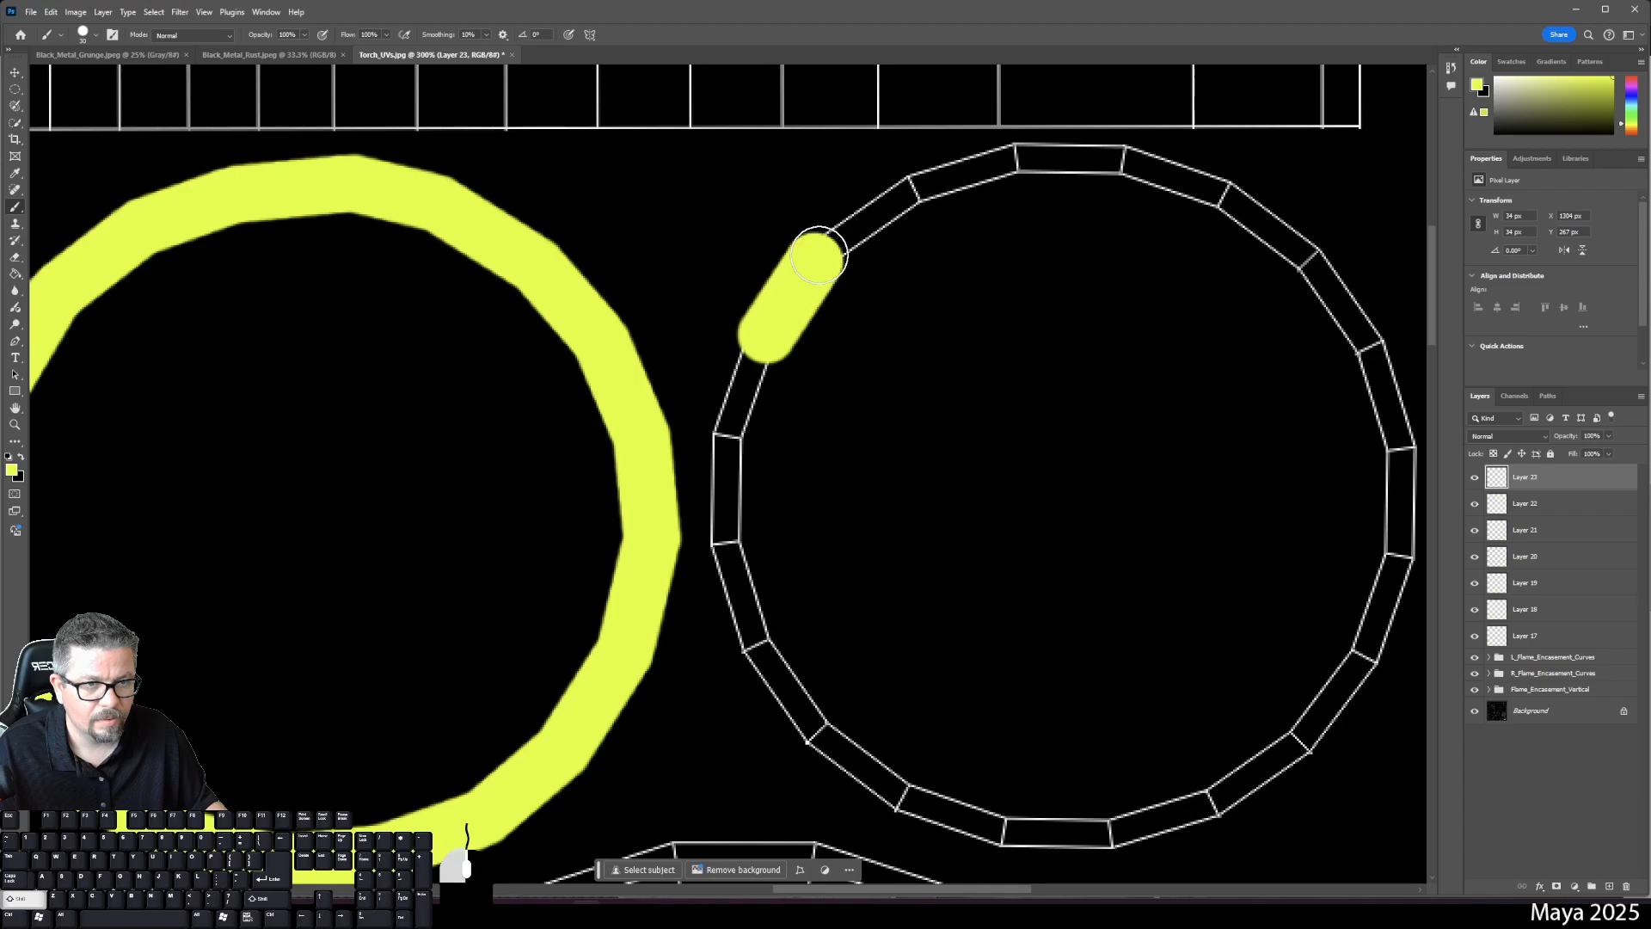
left_click(909, 187, "shift")
left_click(1017, 158, "shift")
left_click(1114, 157, "shift")
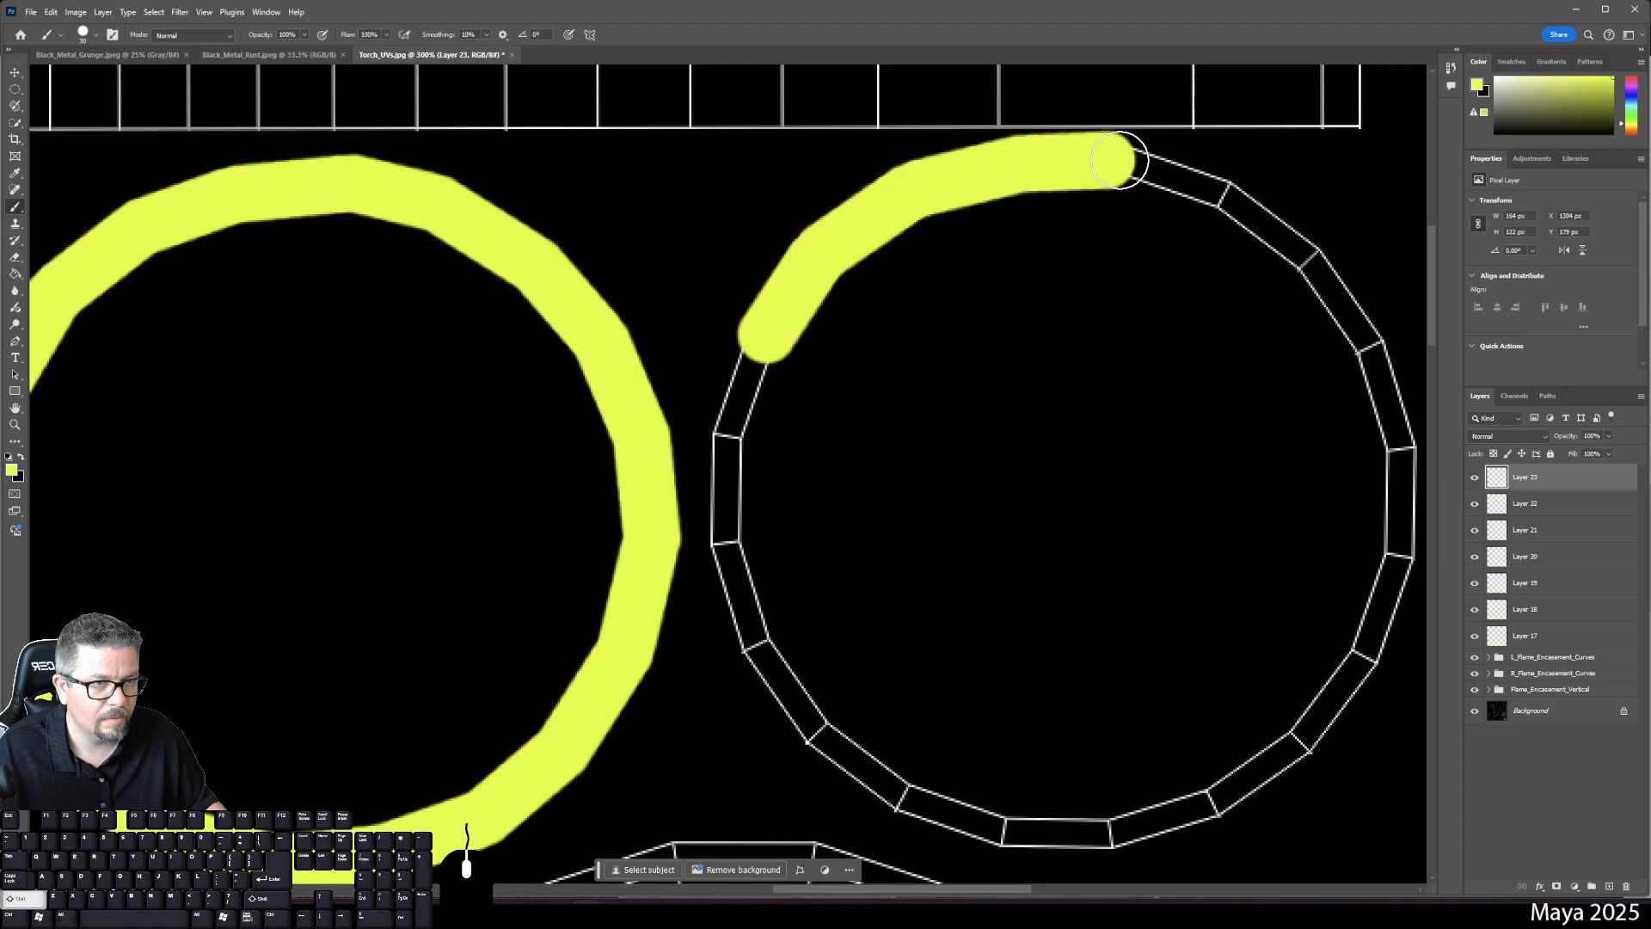
left_click(1224, 190, "shift")
left_click(1315, 250, "shift")
left_click(1358, 342, "shift")
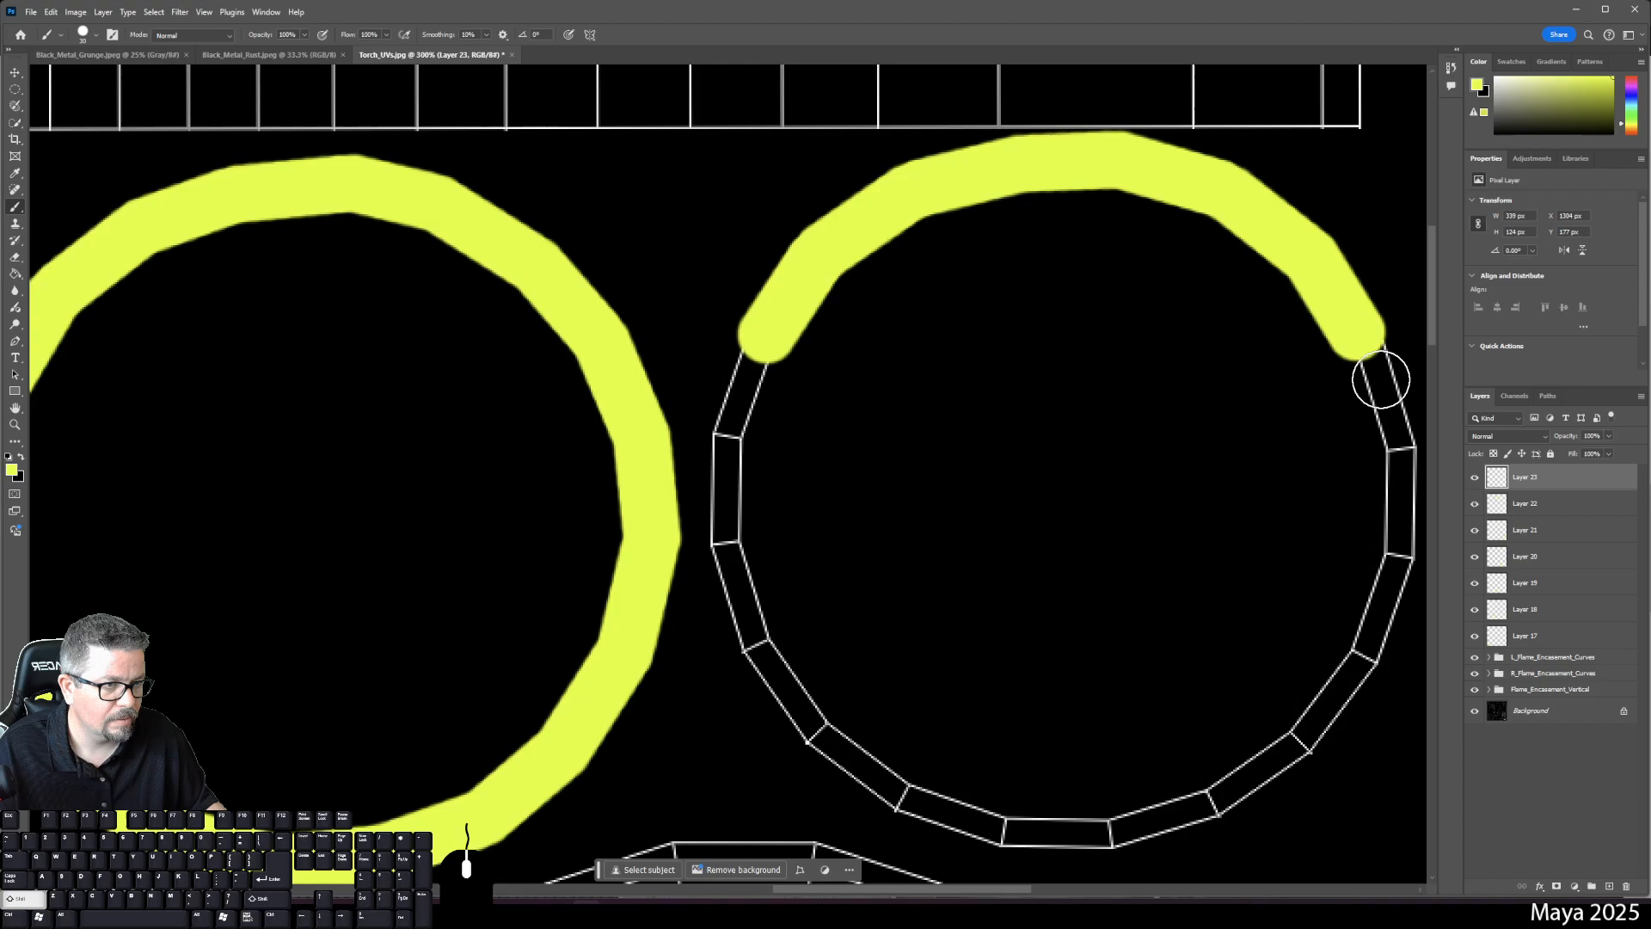
left_click(1396, 436, "shift")
left_click(1396, 544, "shift")
left_click(1366, 657, "shift")
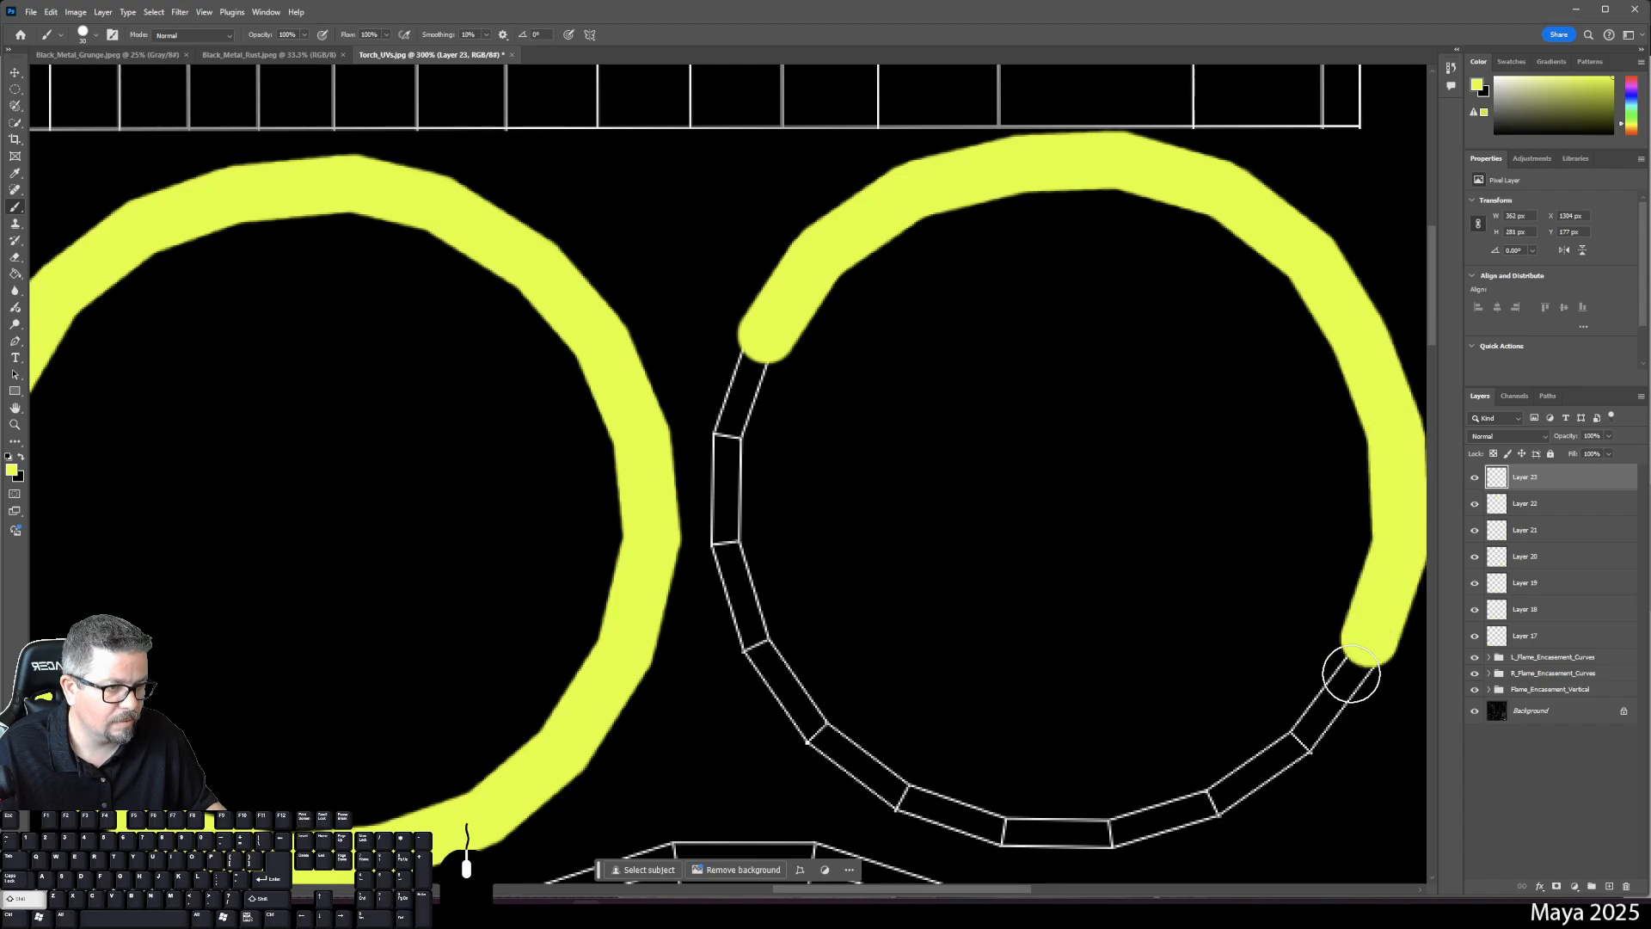
left_click(1303, 736, "shift")
left_click(1220, 792, "shift")
left_click(1087, 828, "shift")
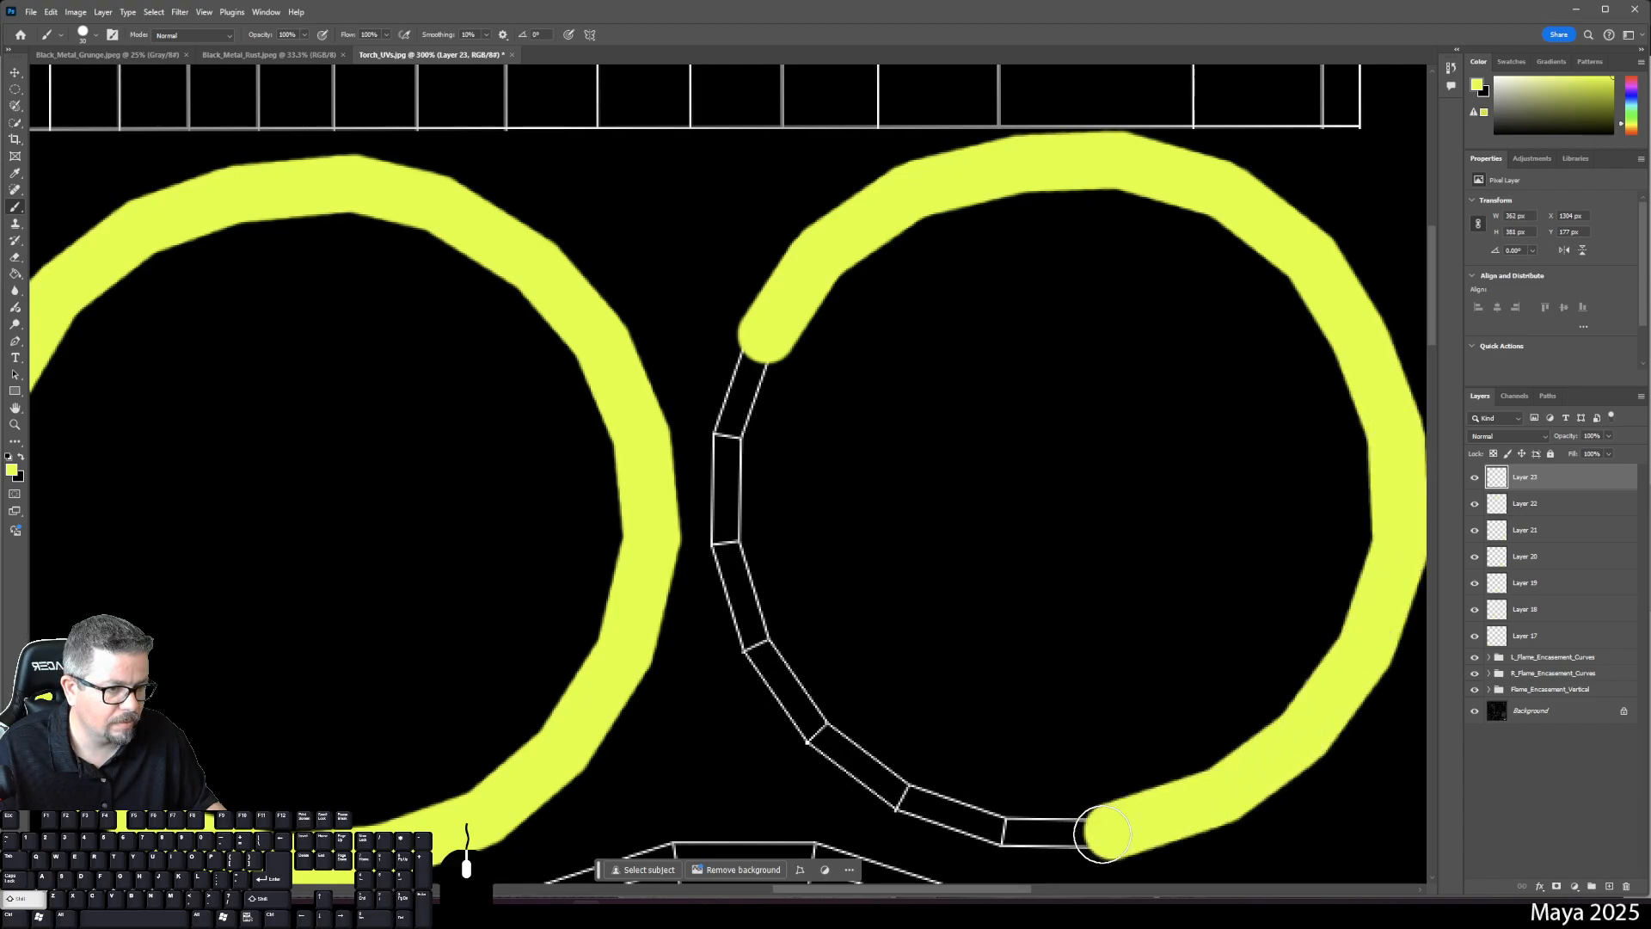
left_click(1000, 828, "shift")
left_click(897, 792, "shift")
left_click(821, 733, "shift")
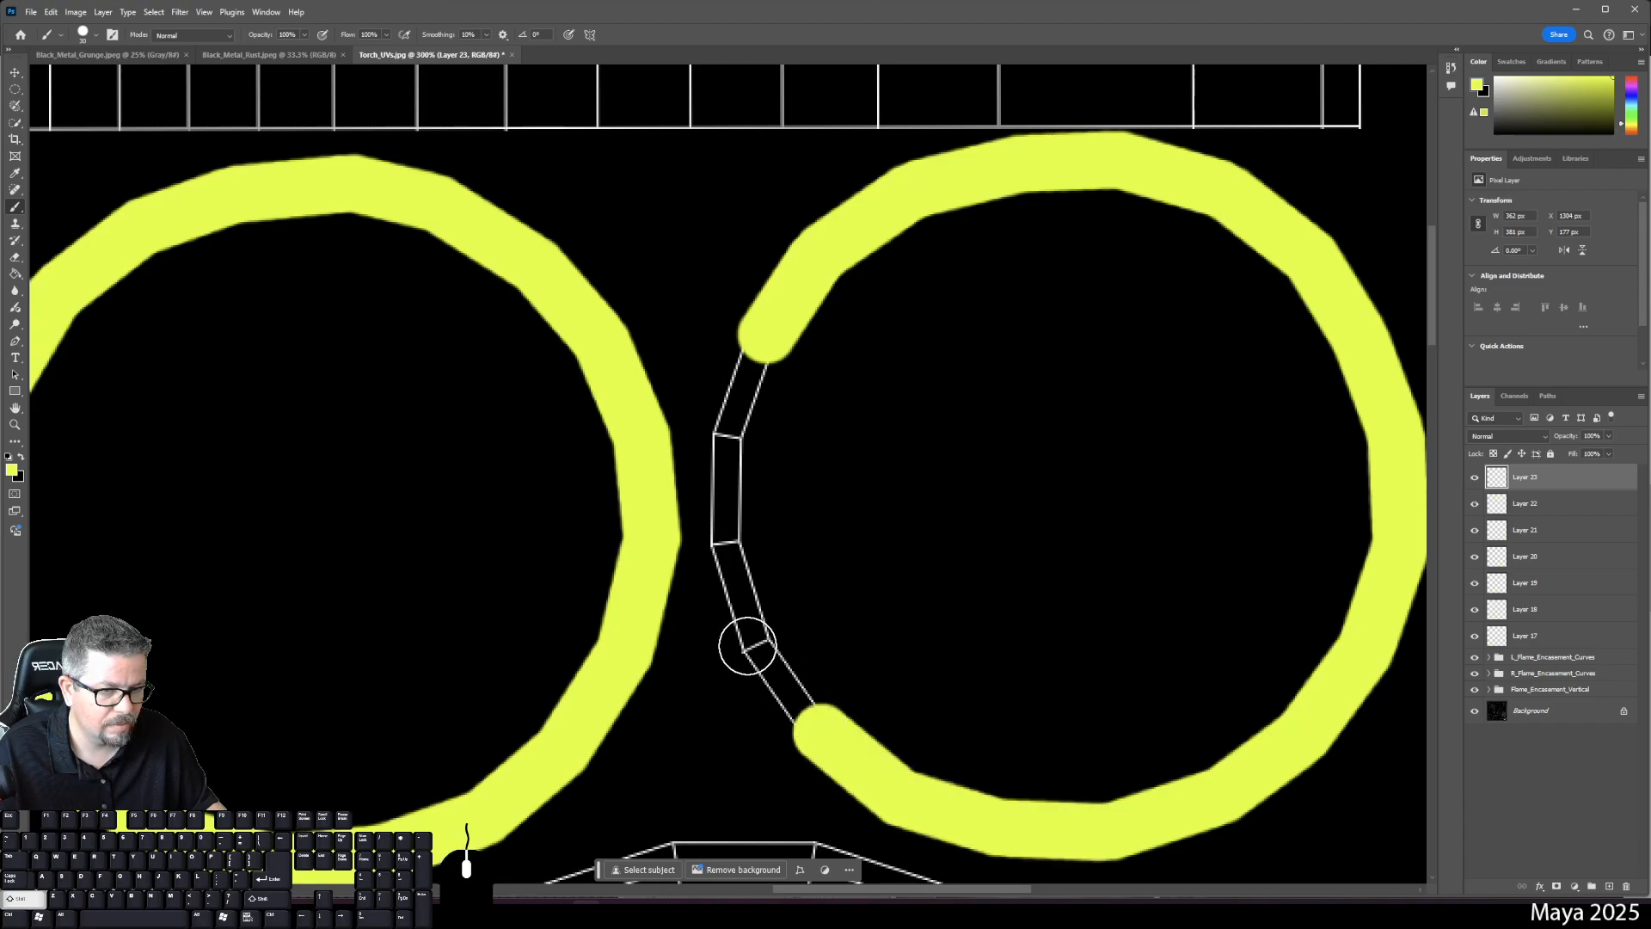
left_click(749, 650, "shift")
left_click(737, 542, "shift")
left_click(727, 434, "shift")
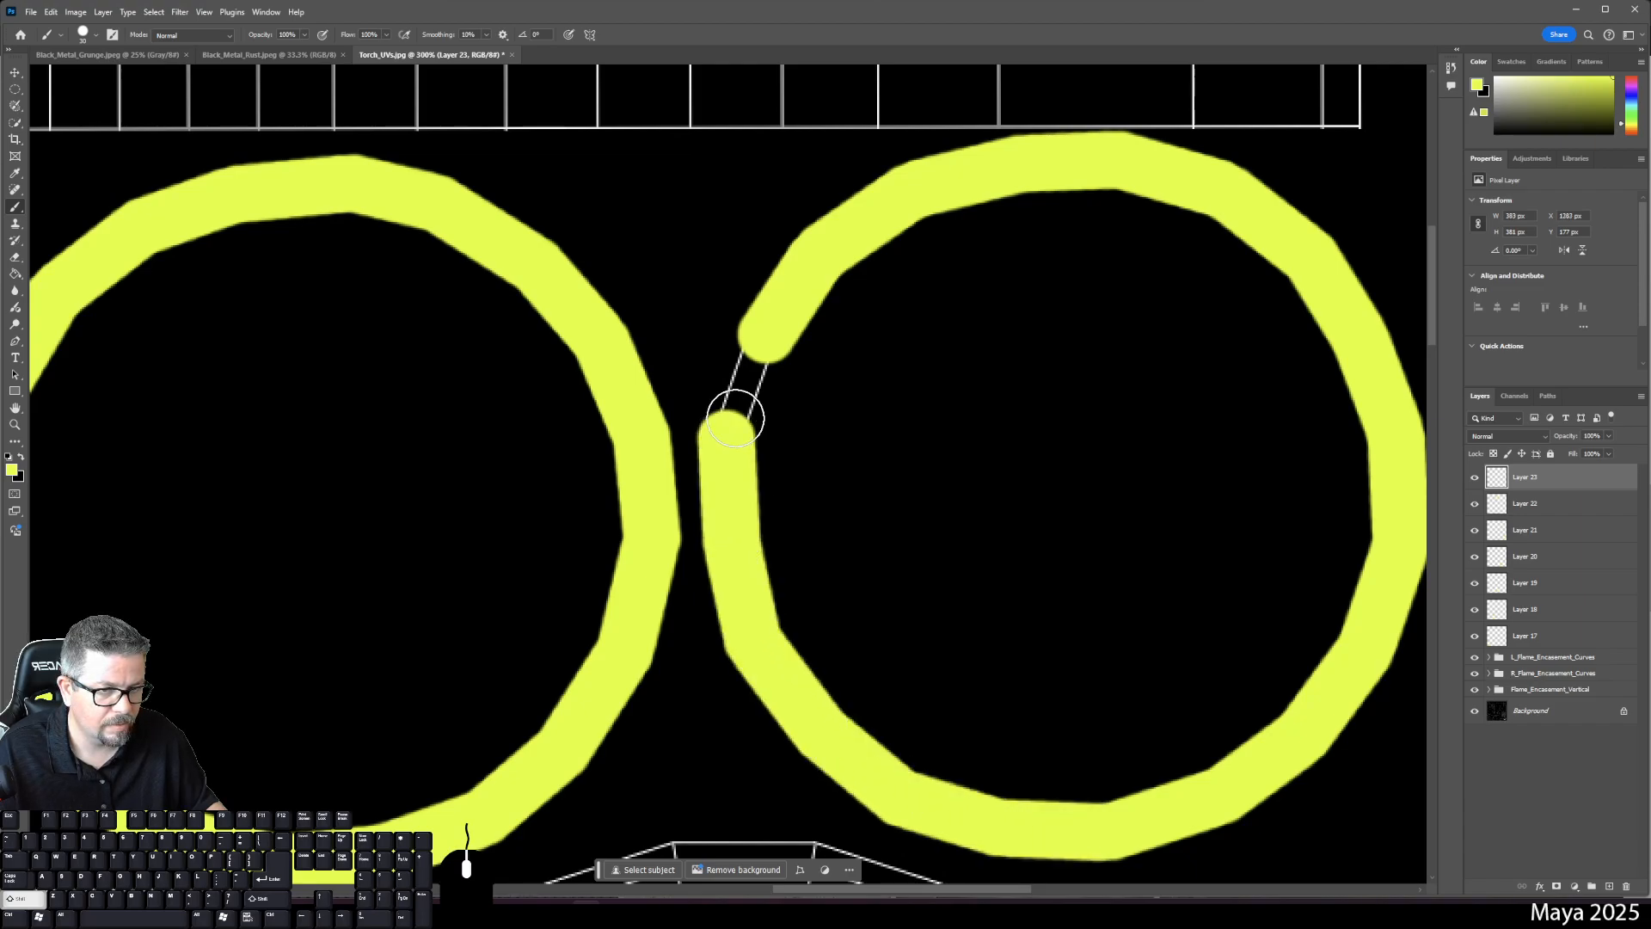
left_click(770, 333, "shift")
key("ctrl+minus")
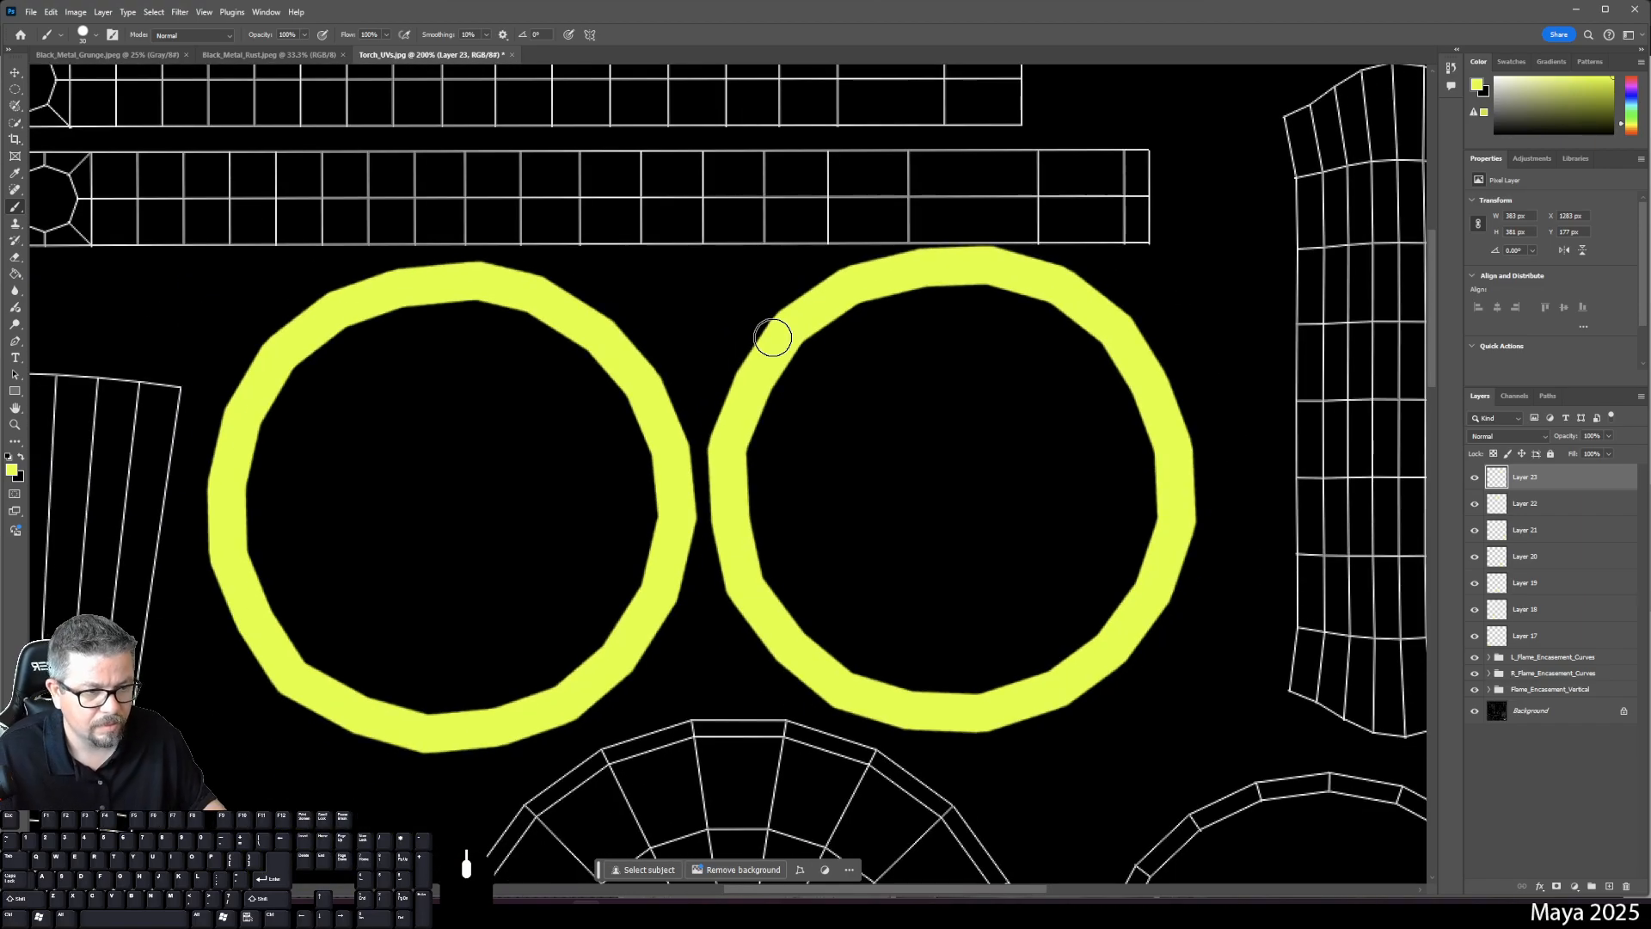
- Undo the stray yellow strokes and toggle the previous ring's layer to verify it
left_click_drag(767, 339, 731, 118)
left_click_drag(941, 605, 768, 338)
left_click(832, 537)
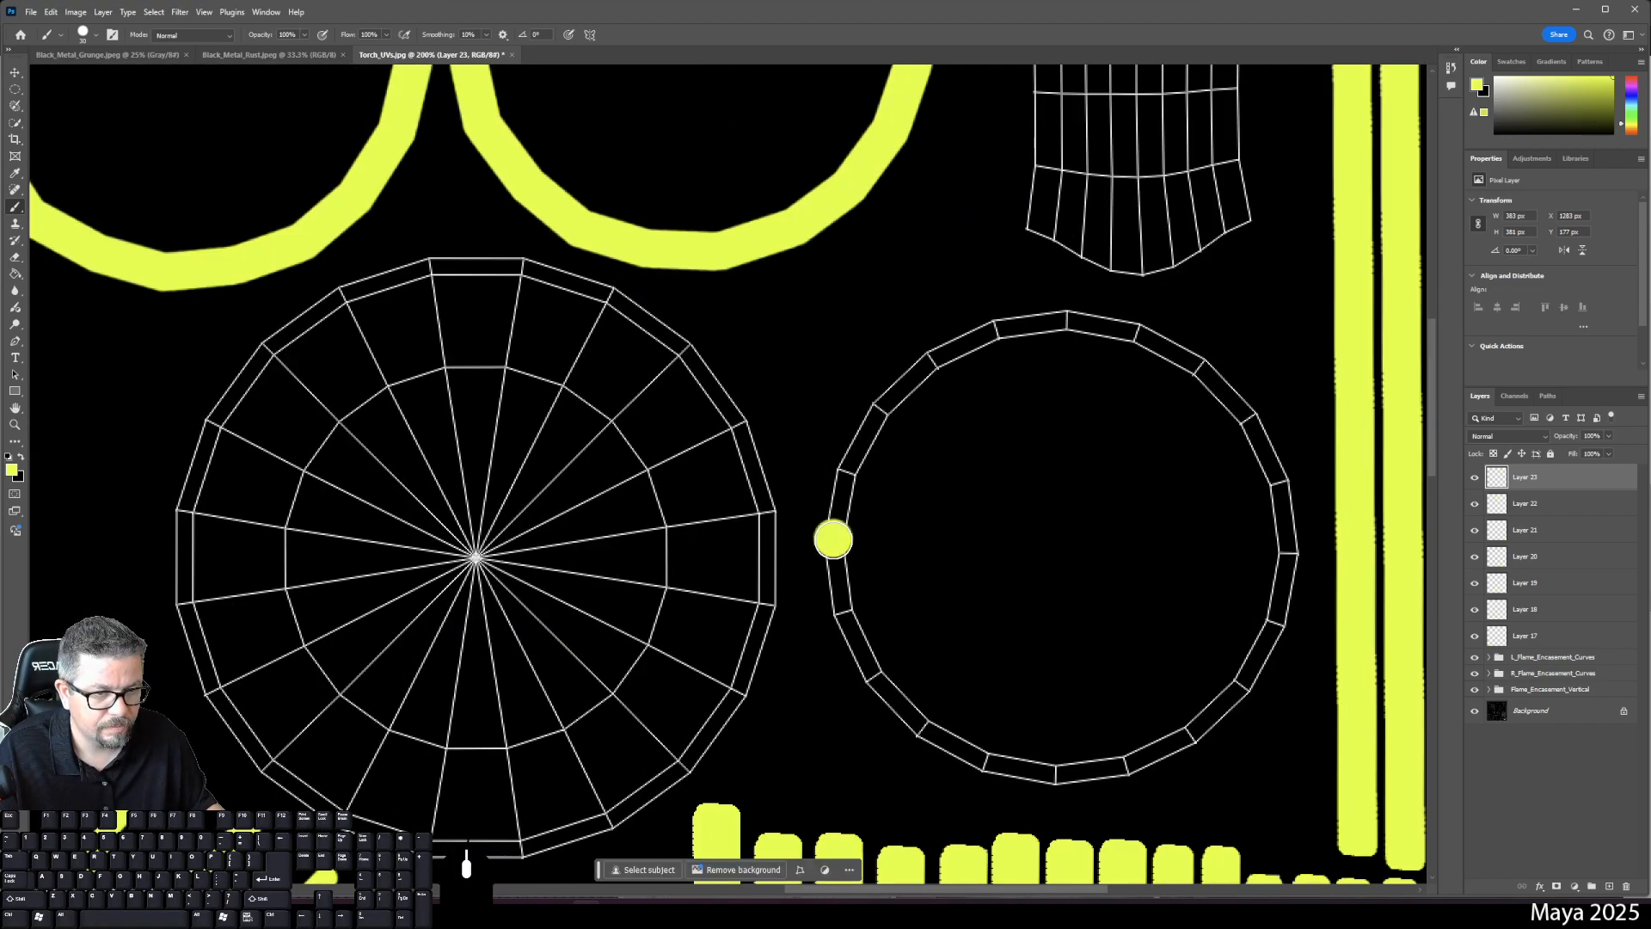
left_click(843, 473, "shift")
key("ctrl+z")
key("ctrl+z")
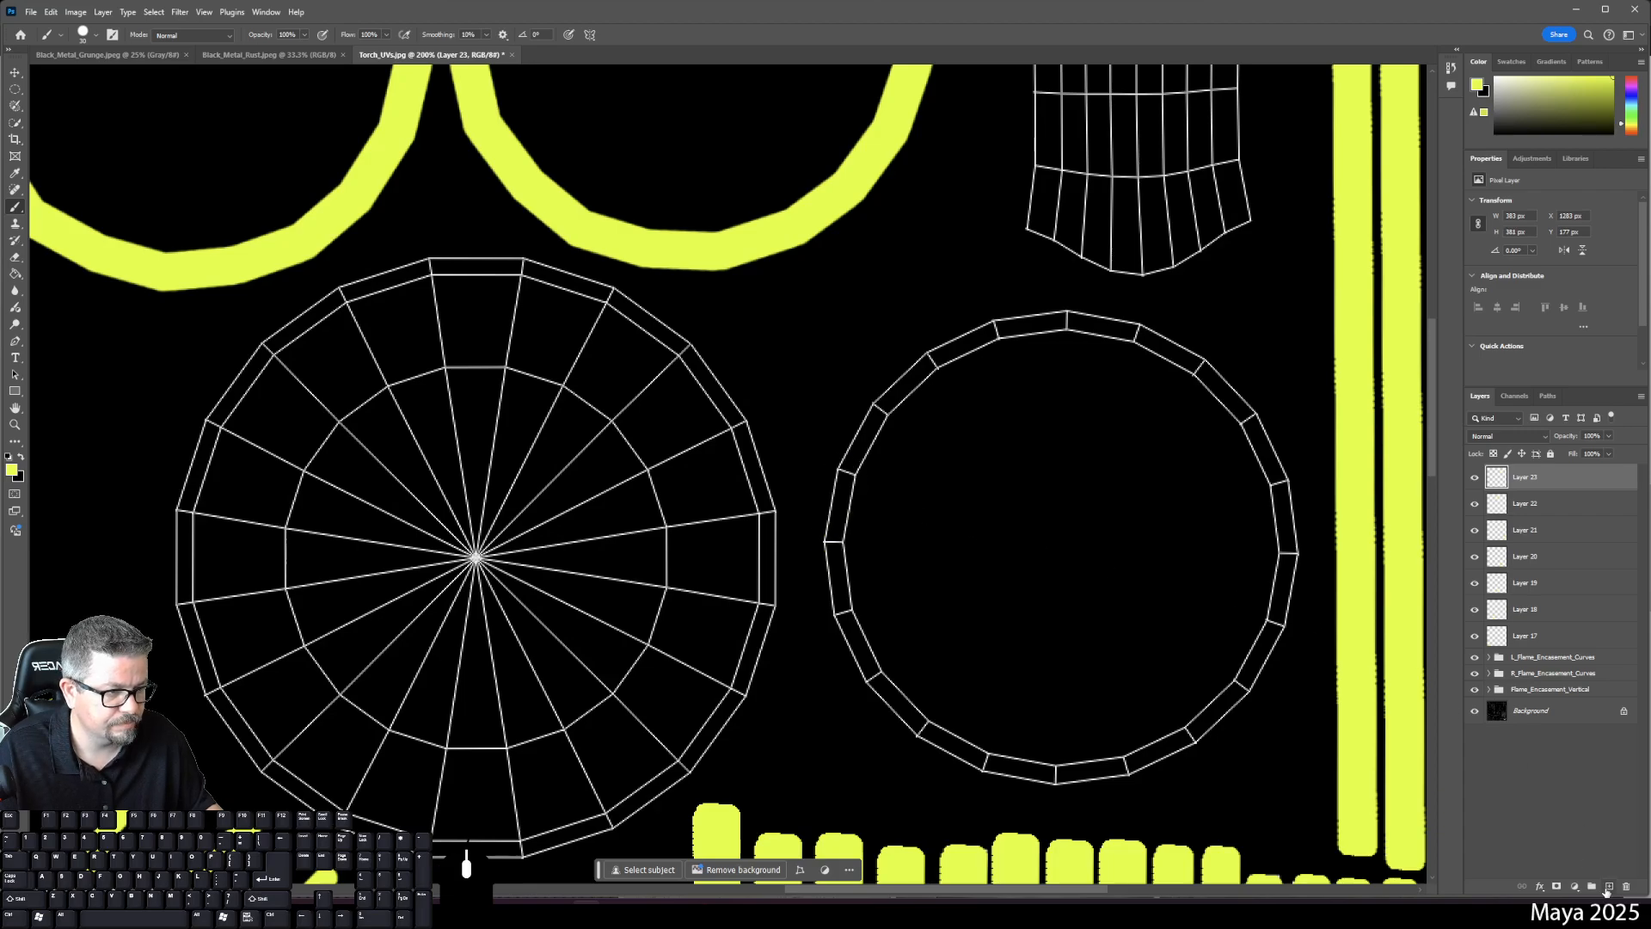
left_click(1475, 478)
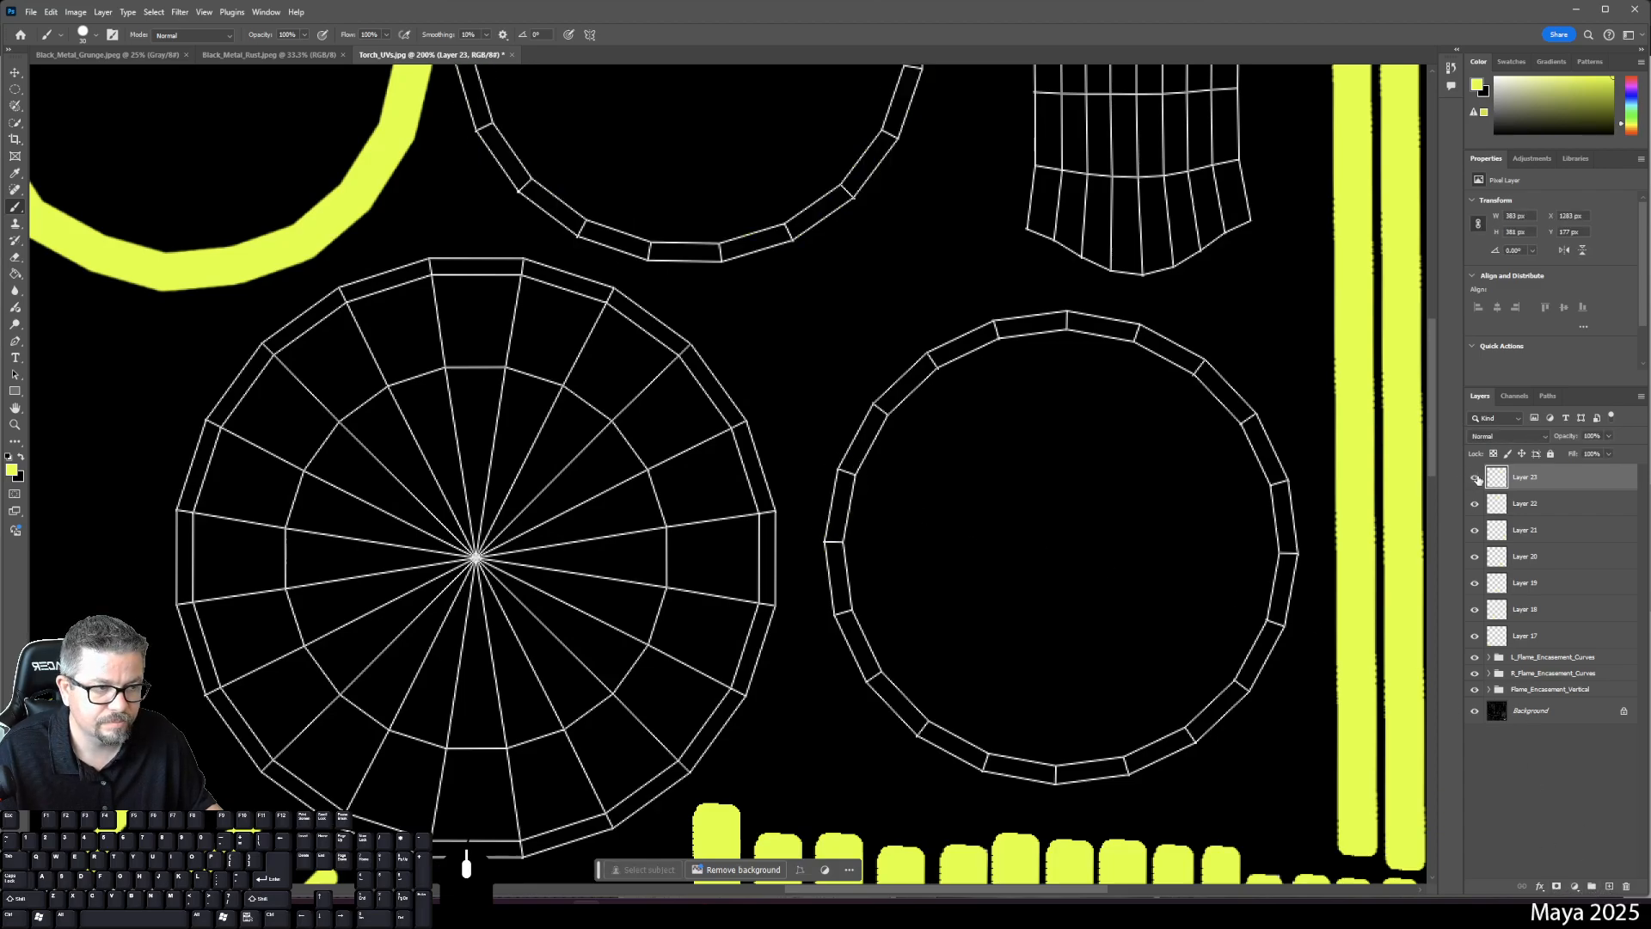
left_click(1475, 478)
- On new Layer 24, paint a closed yellow band around the ring beside the spoked disc
left_click(1610, 887)
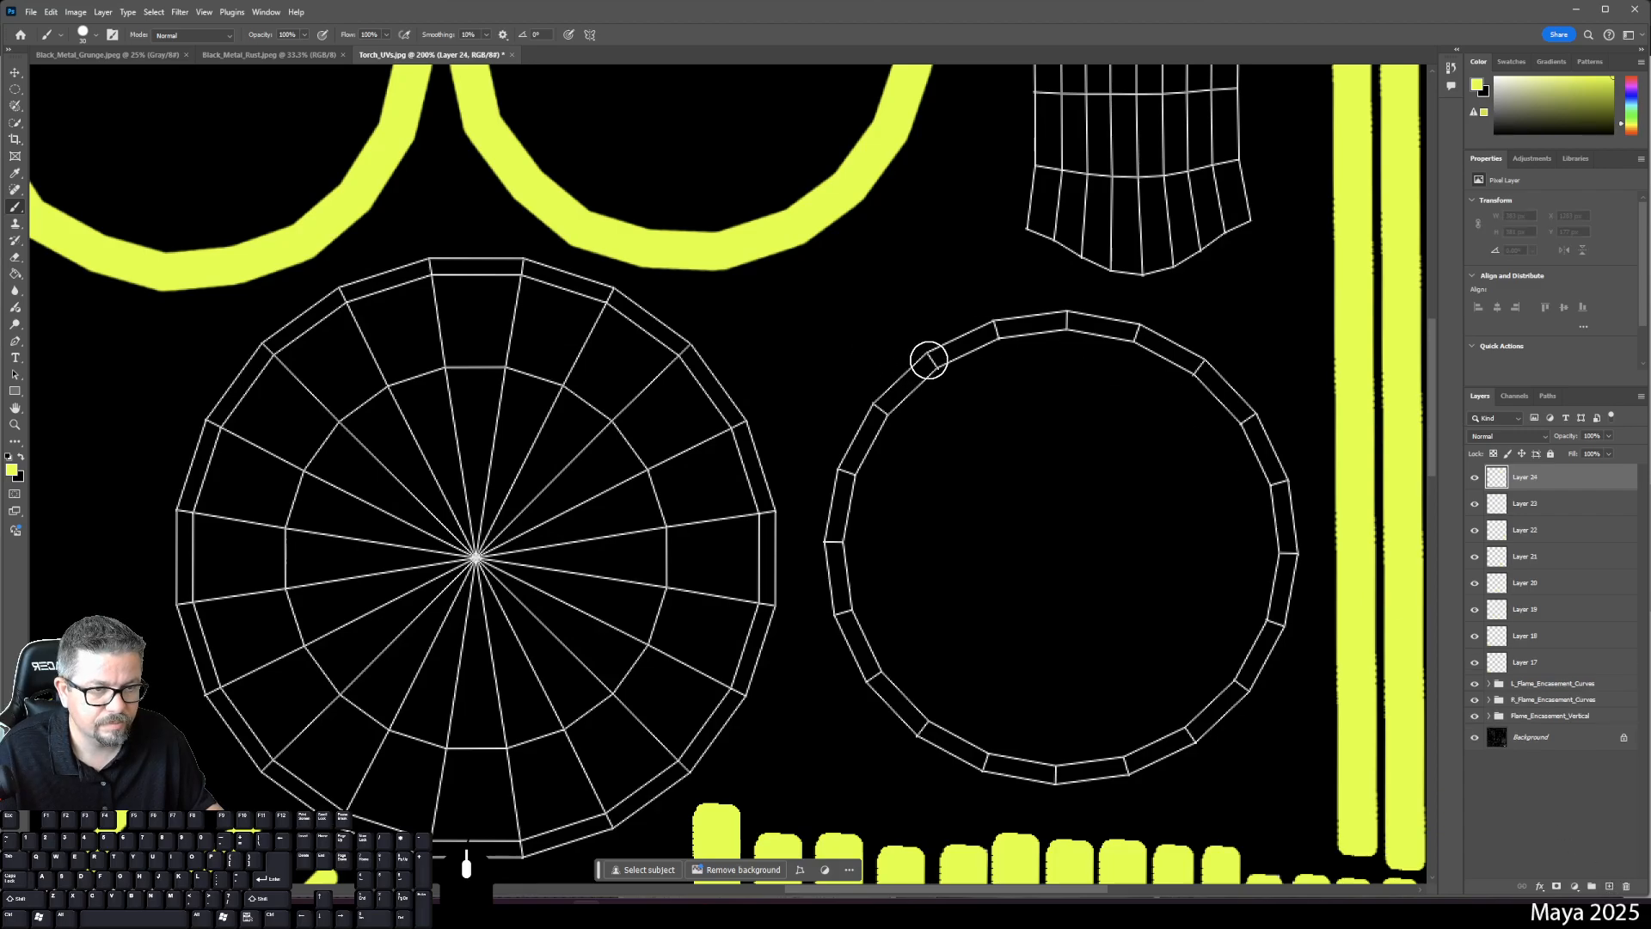
left_click(929, 359)
left_click(883, 411, "shift")
left_click(849, 470, "shift")
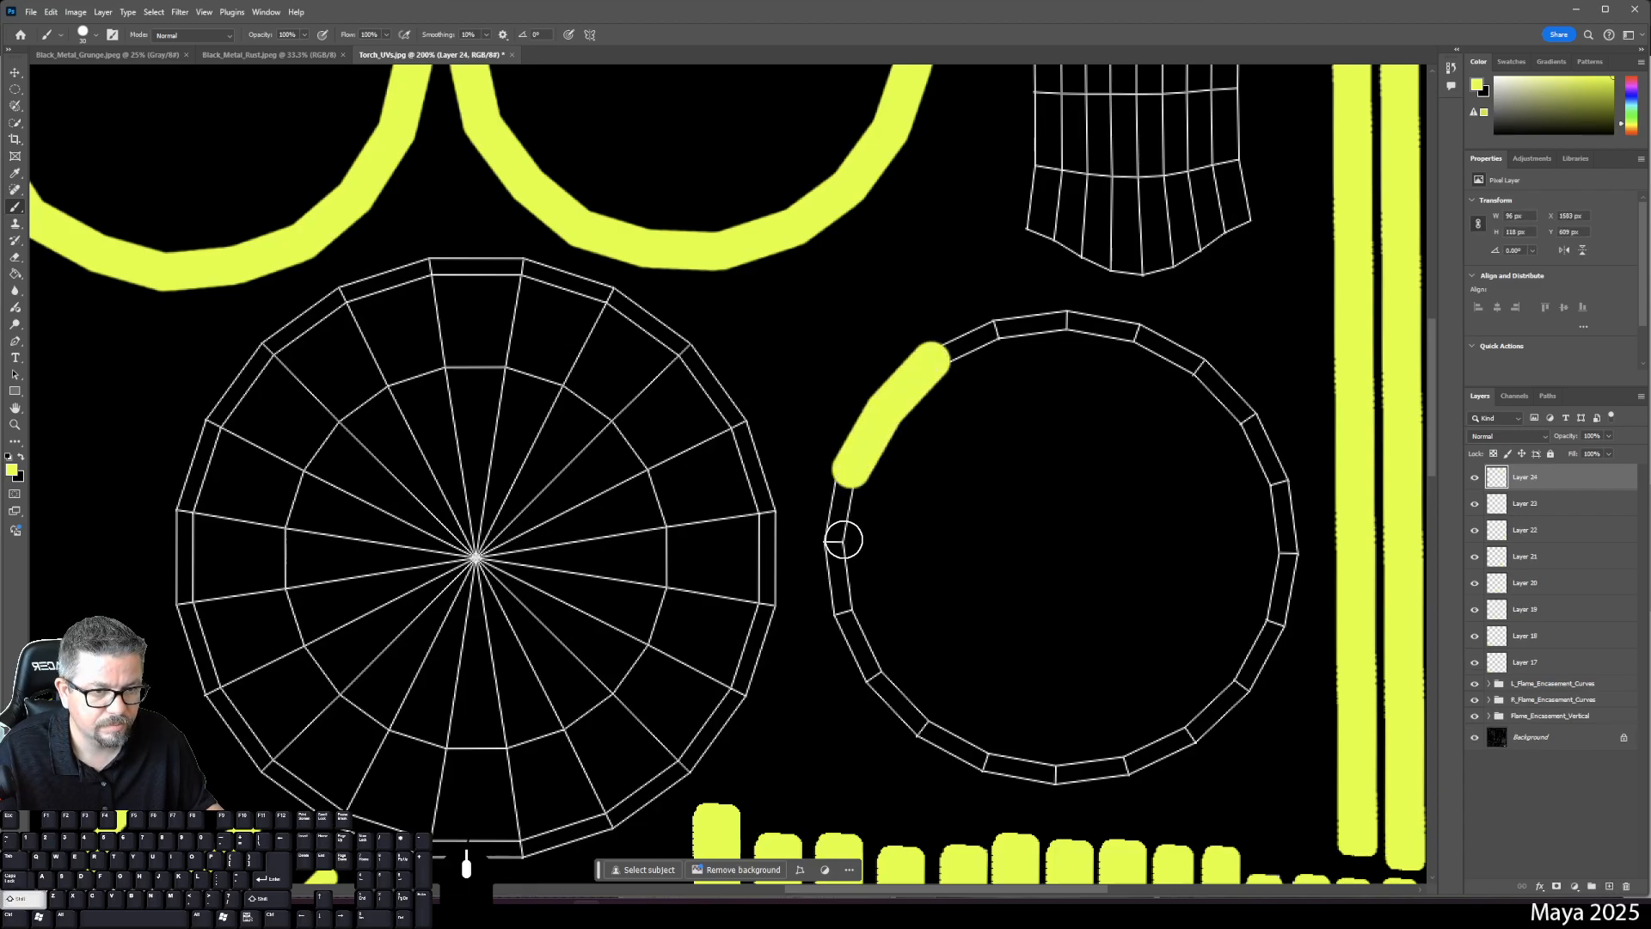
left_click(827, 540, "shift")
left_click(845, 610, "shift")
left_click(872, 677, "shift")
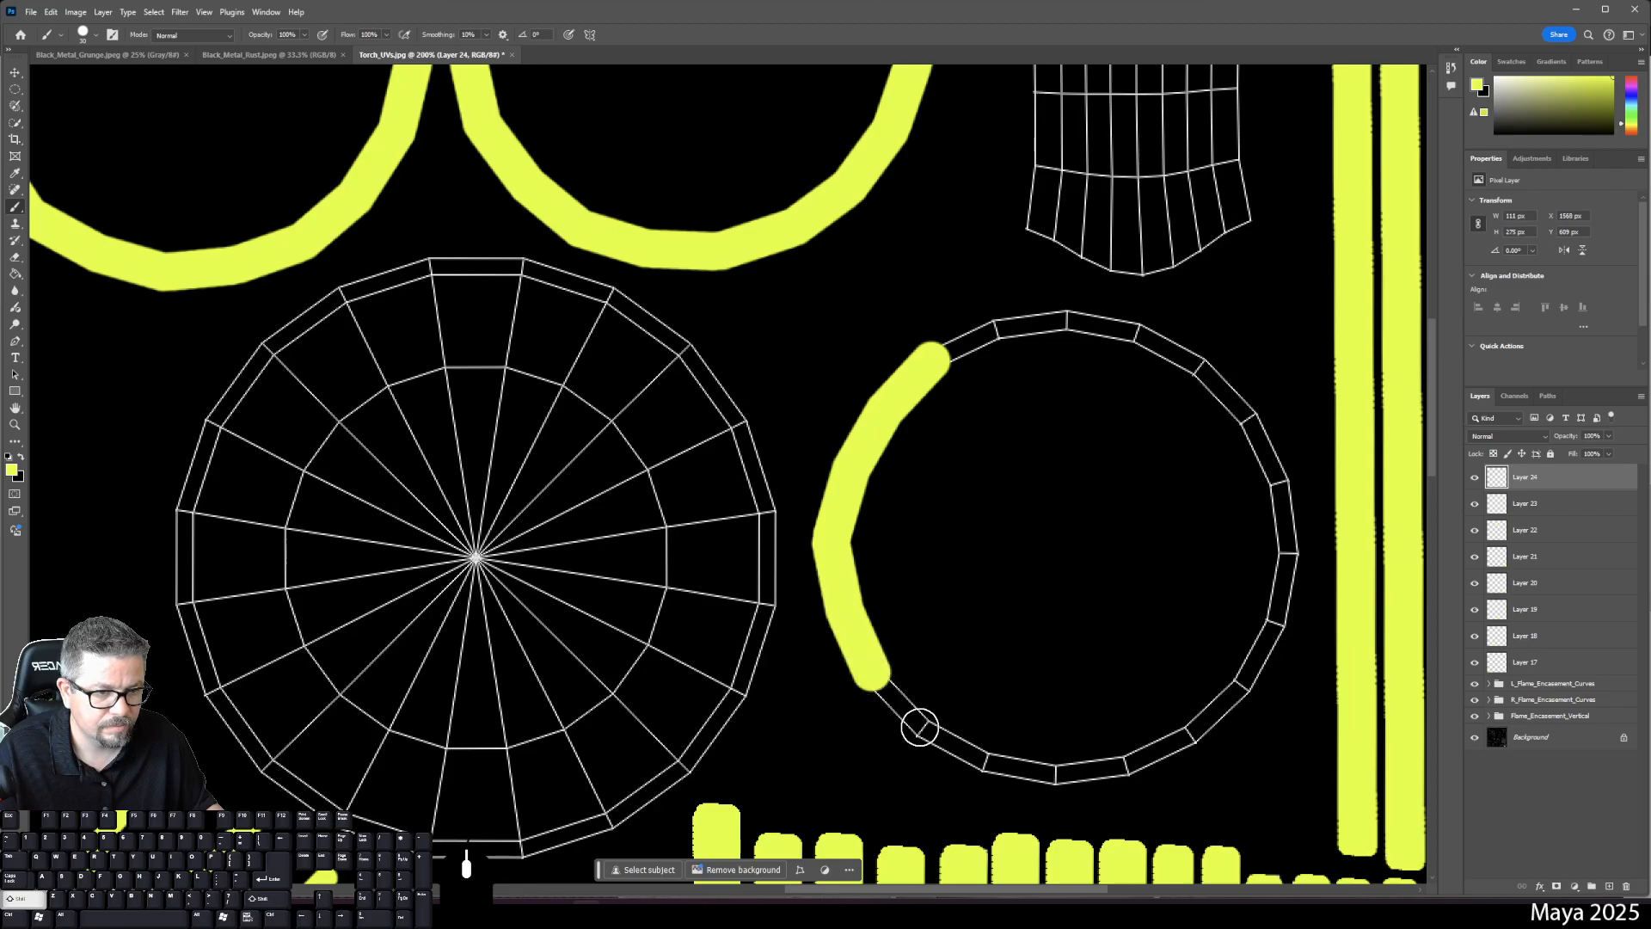
left_click(917, 722, "shift")
left_click(989, 763, "shift")
left_click(1056, 772, "shift")
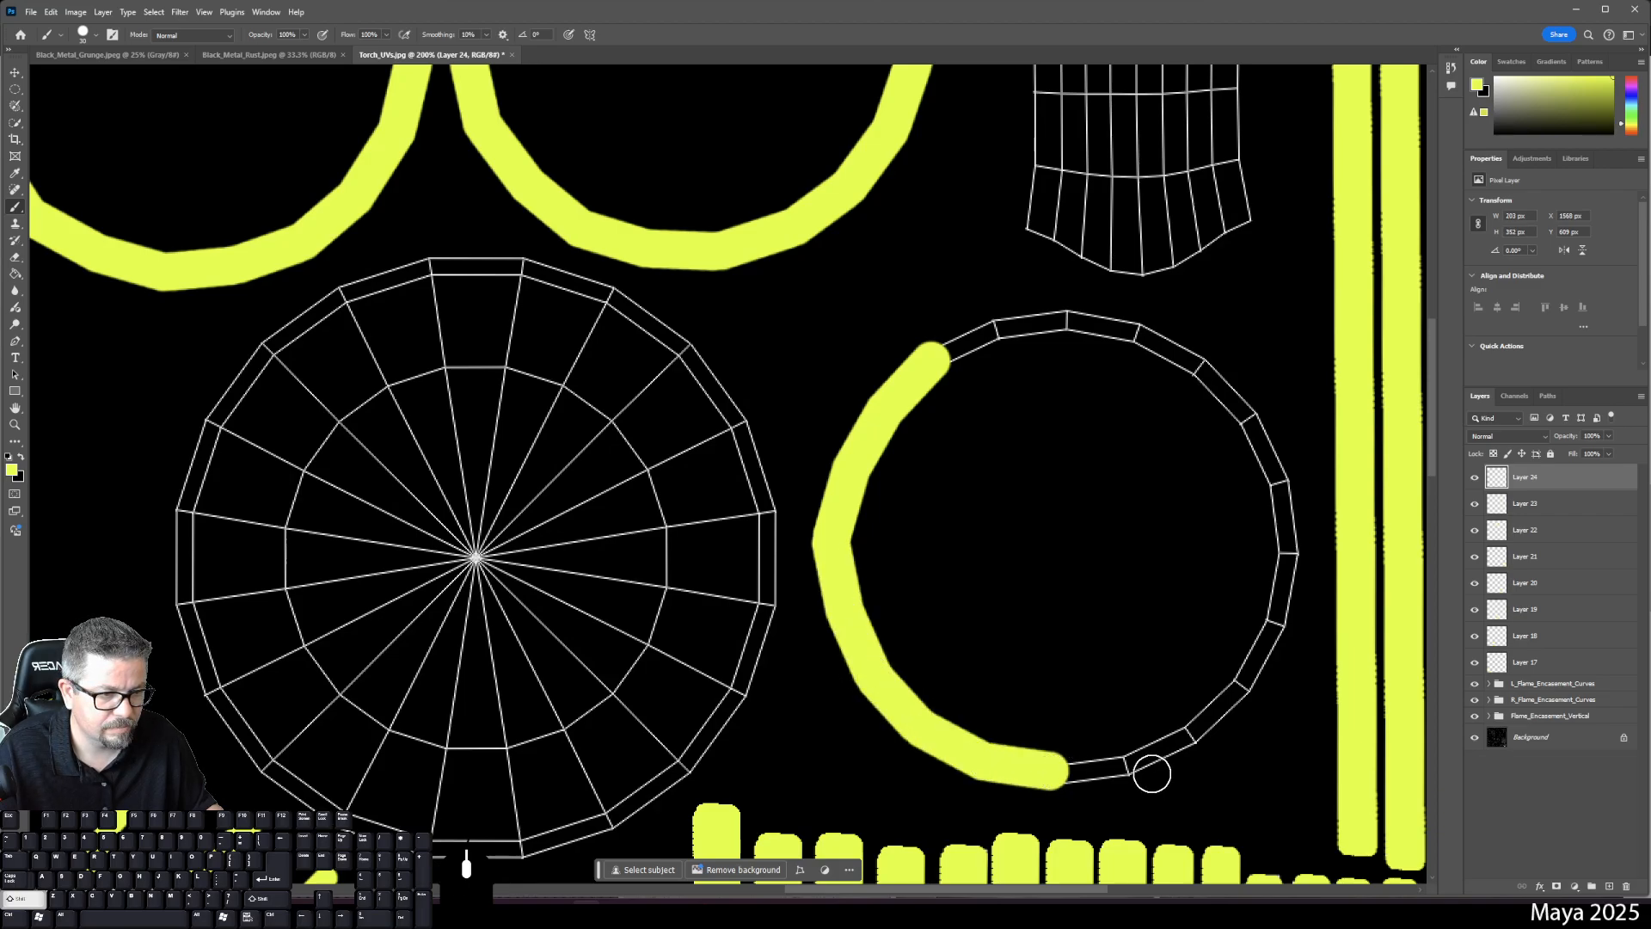
left_click(1127, 764, "shift")
left_click(1190, 732, "shift")
left_click(1242, 685, "shift")
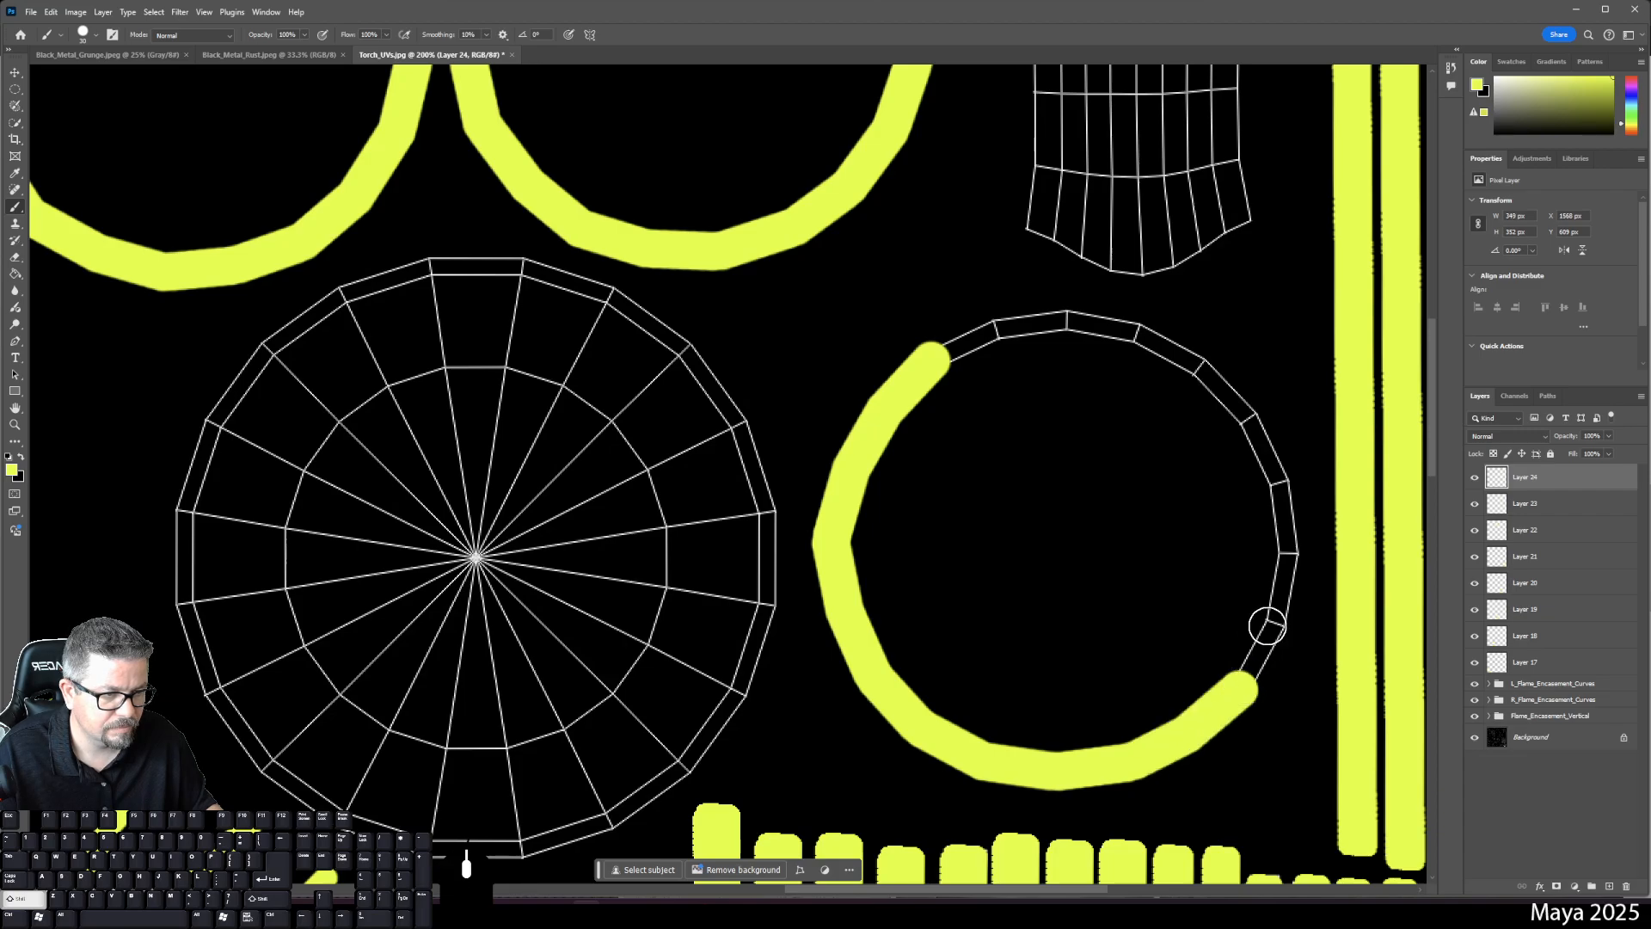
left_click(1273, 622, "shift")
left_click(1289, 559, "shift")
left_click(1282, 492, "shift")
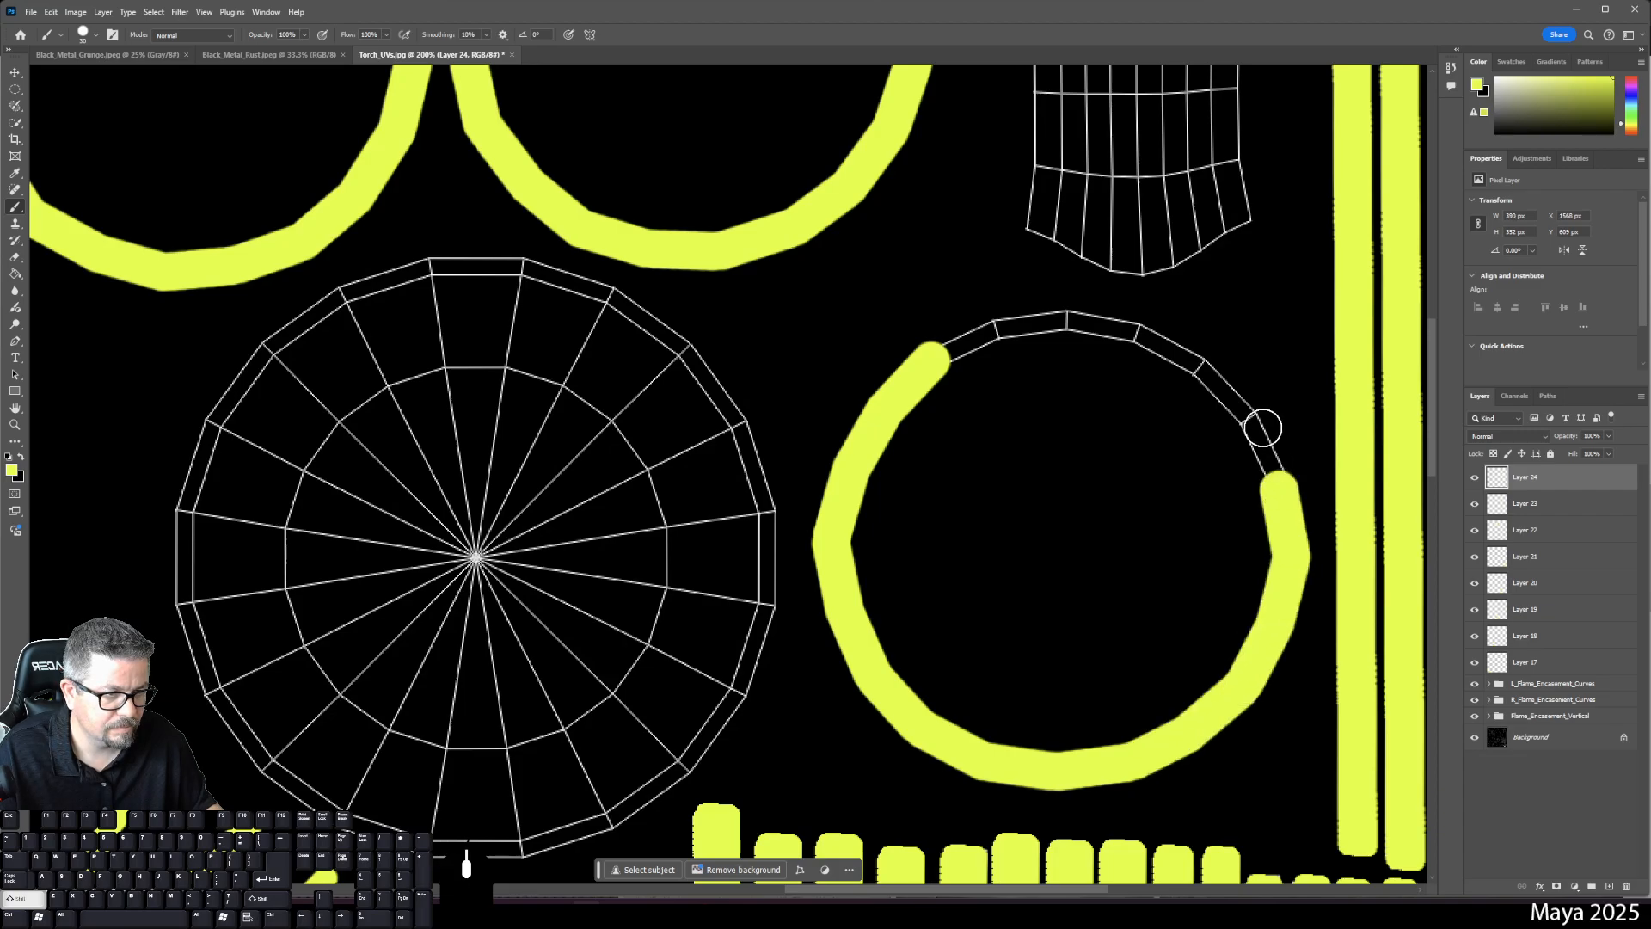
left_click(1251, 417, "shift")
left_click(1194, 368, "shift")
left_click(1141, 329, "shift")
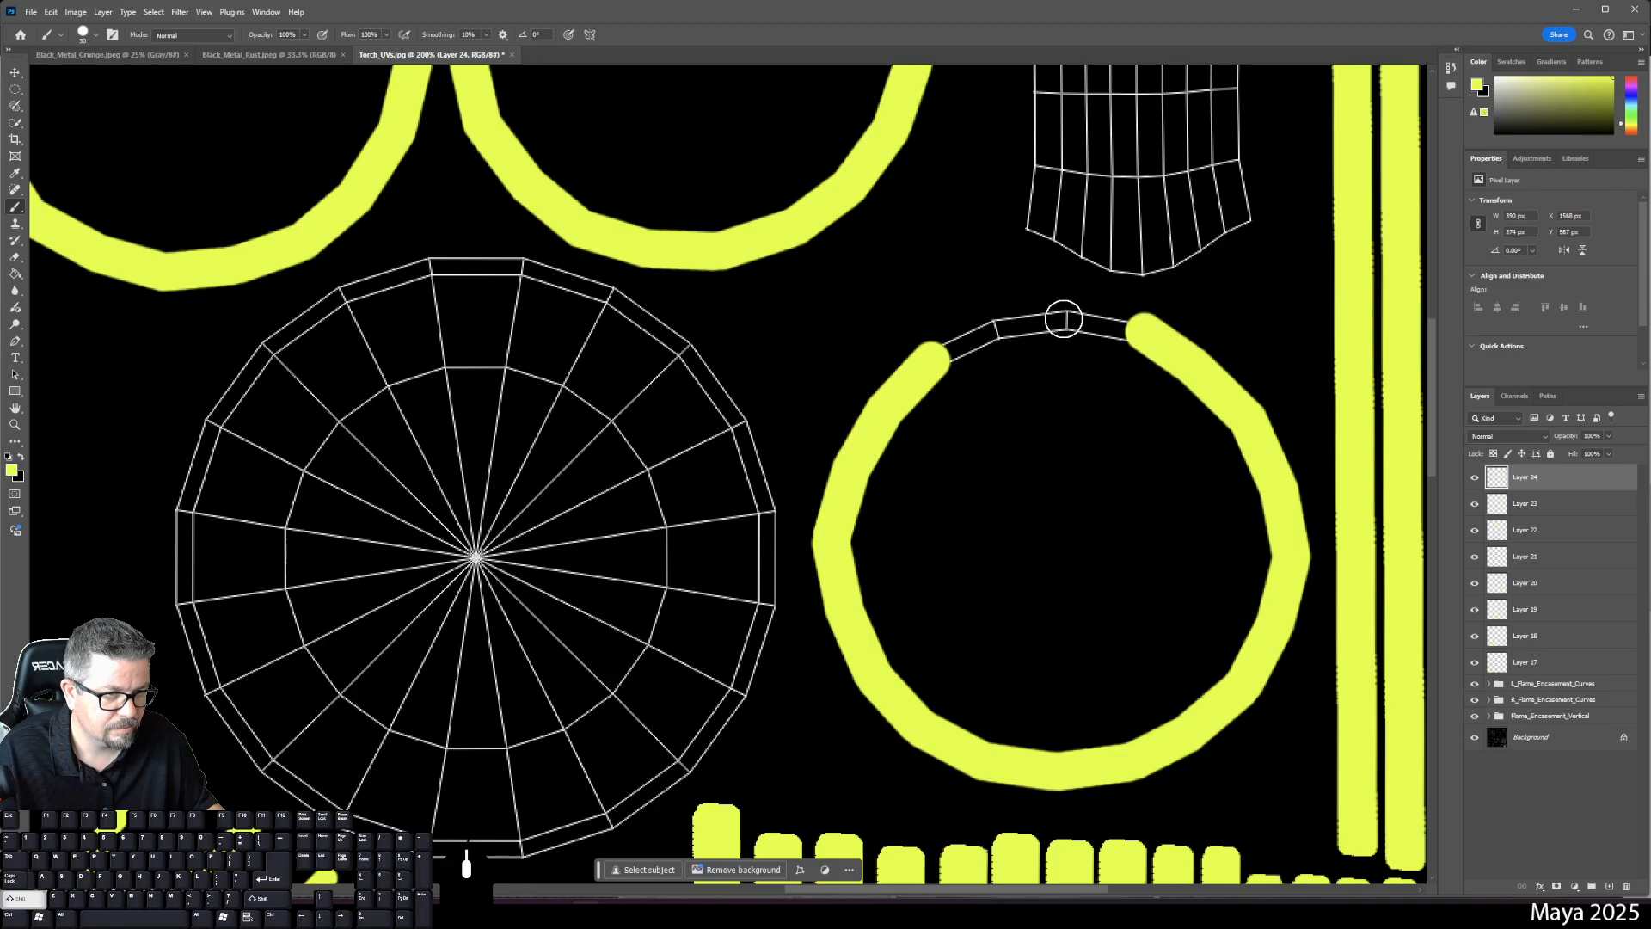
left_click(1066, 313, "shift")
left_click(996, 323, "shift")
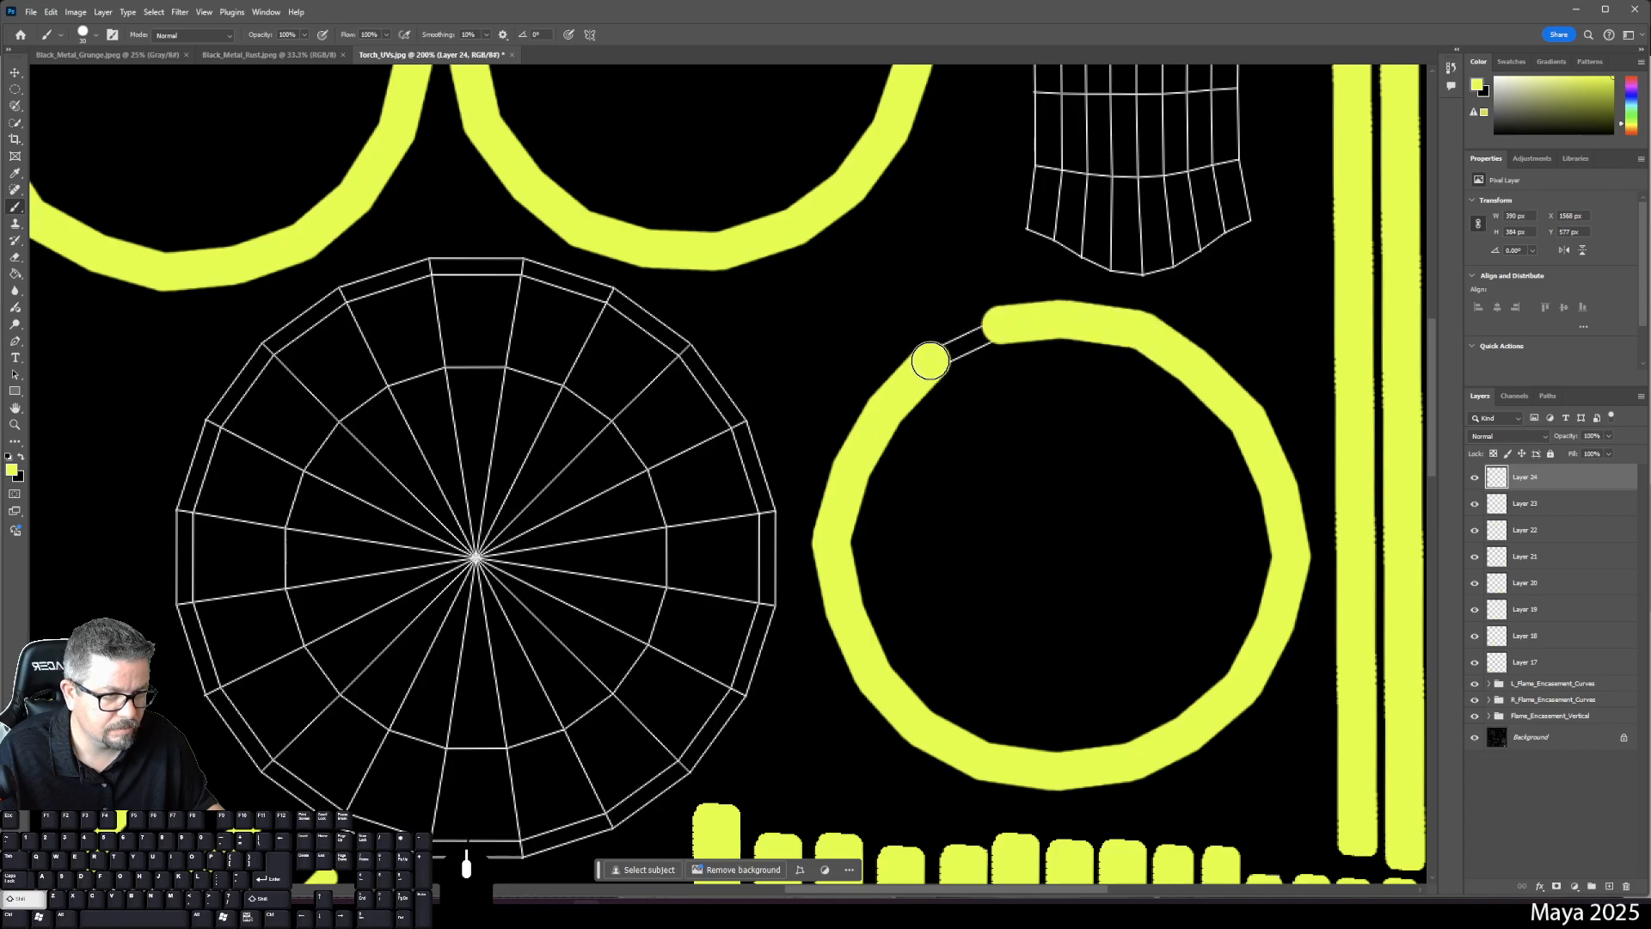
left_click(929, 361, "shift")
left_click_drag(910, 522, 1083, 541)
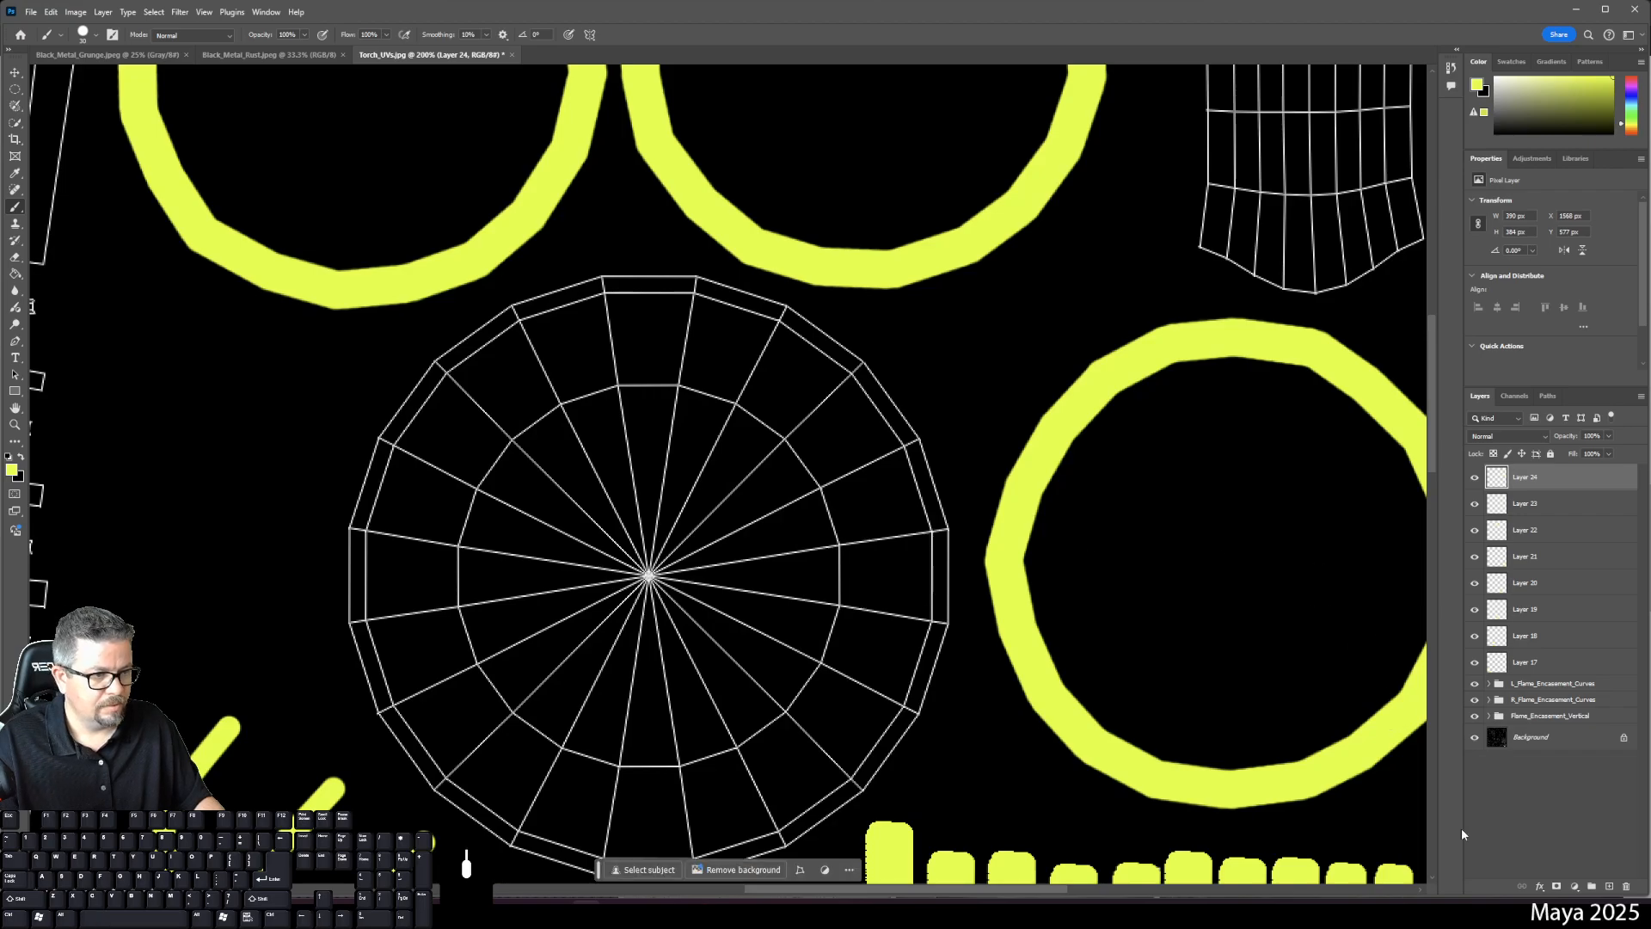
- Add Layer 25 and trace a closed yellow outline around the spoked radial disc shell
left_click(1606, 886)
left_click_drag(660, 343, 678, 314)
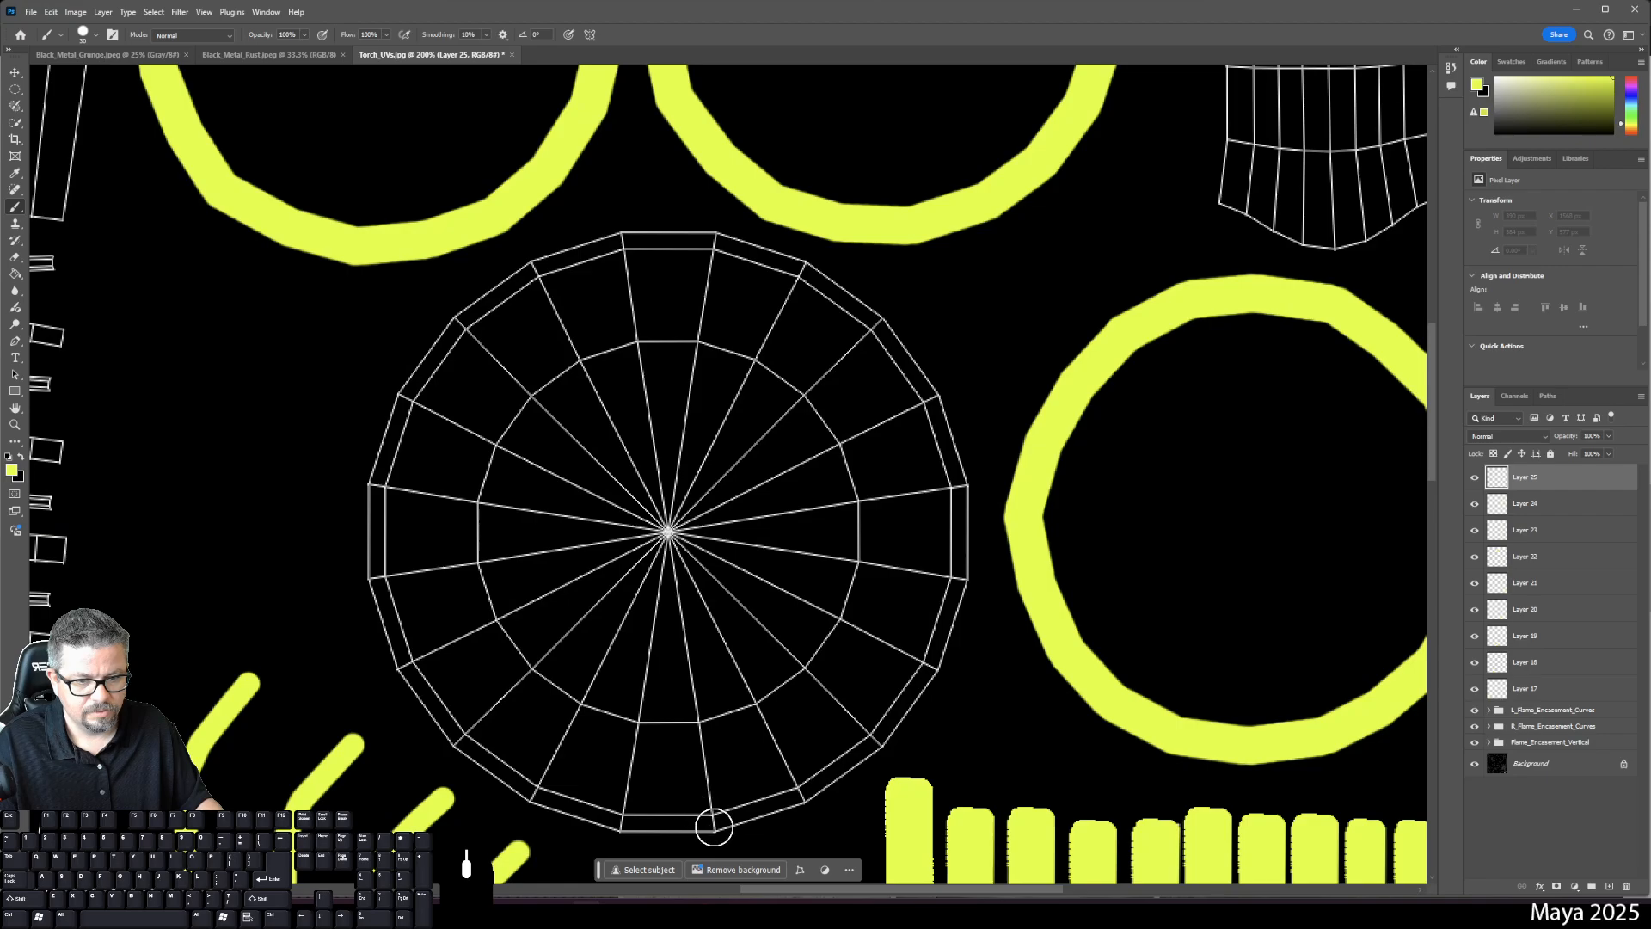
left_click(713, 822)
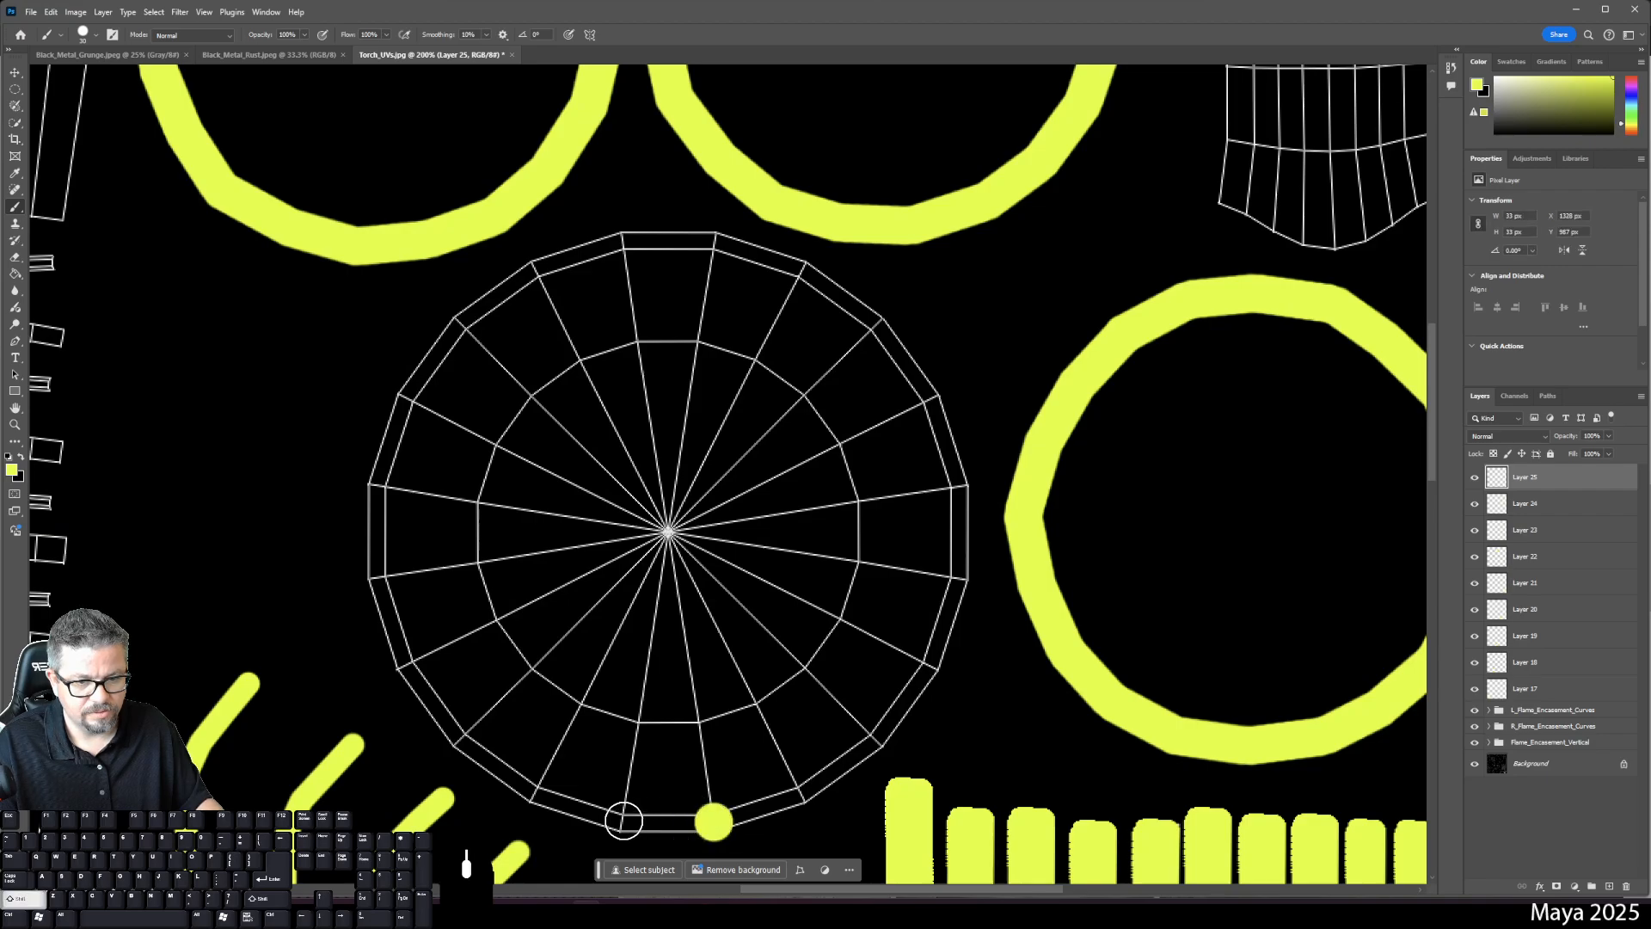
left_click(623, 821, "shift")
left_click(544, 791, "shift")
left_click(464, 738, "shift")
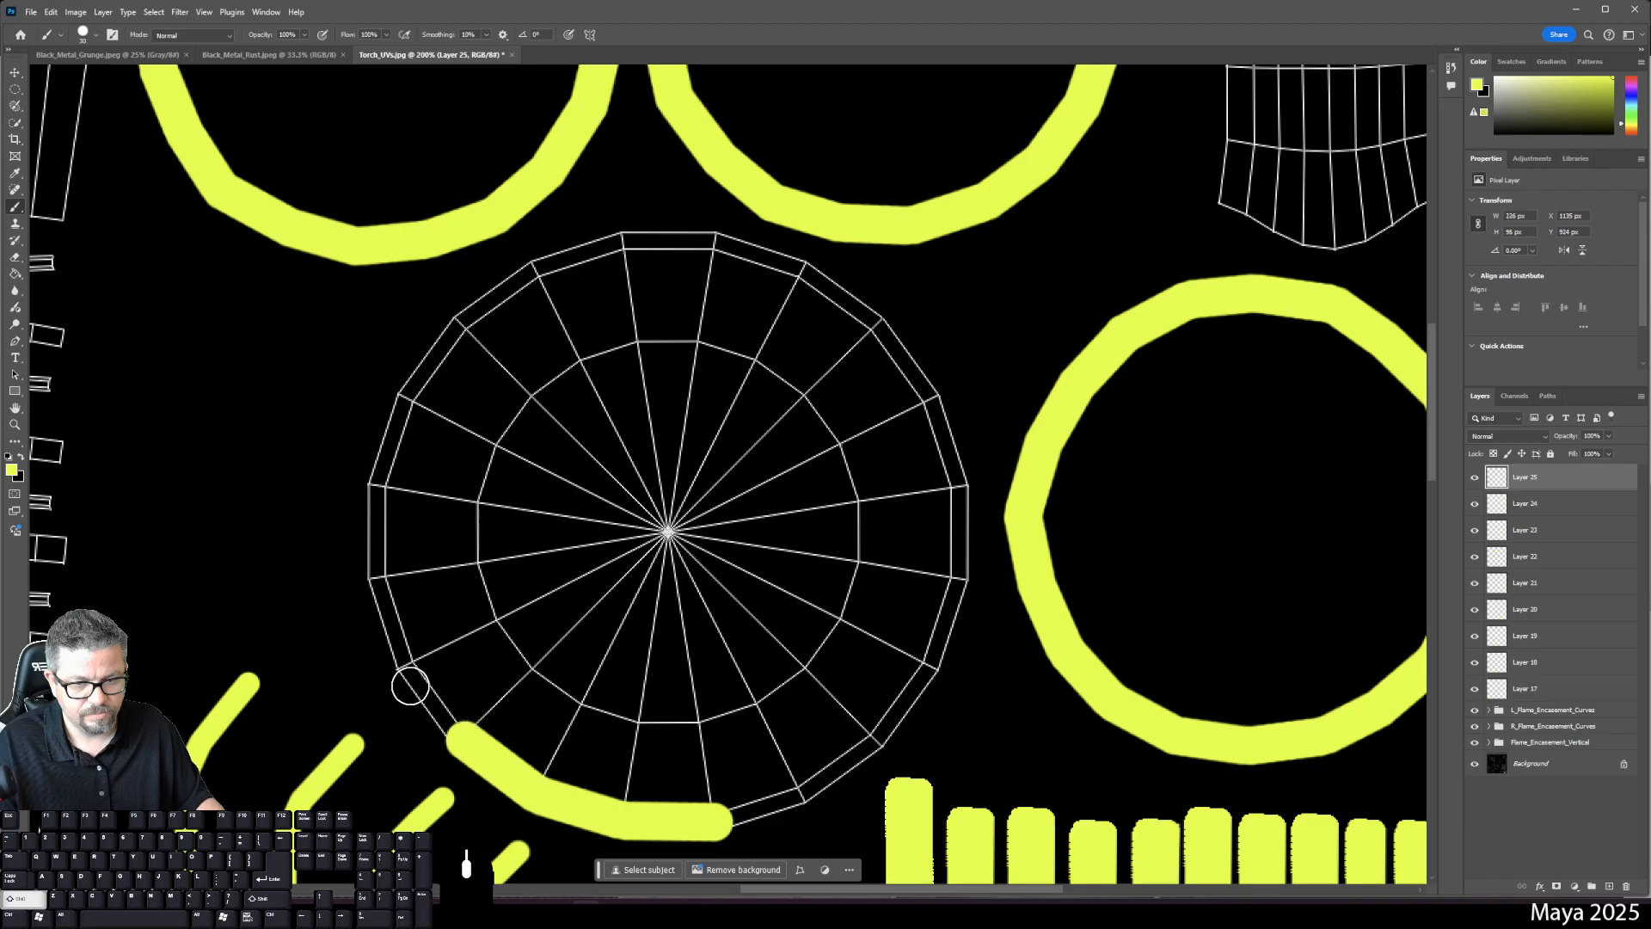
left_click(402, 666, "shift")
left_click(375, 571, "shift")
left_click(371, 484, "shift")
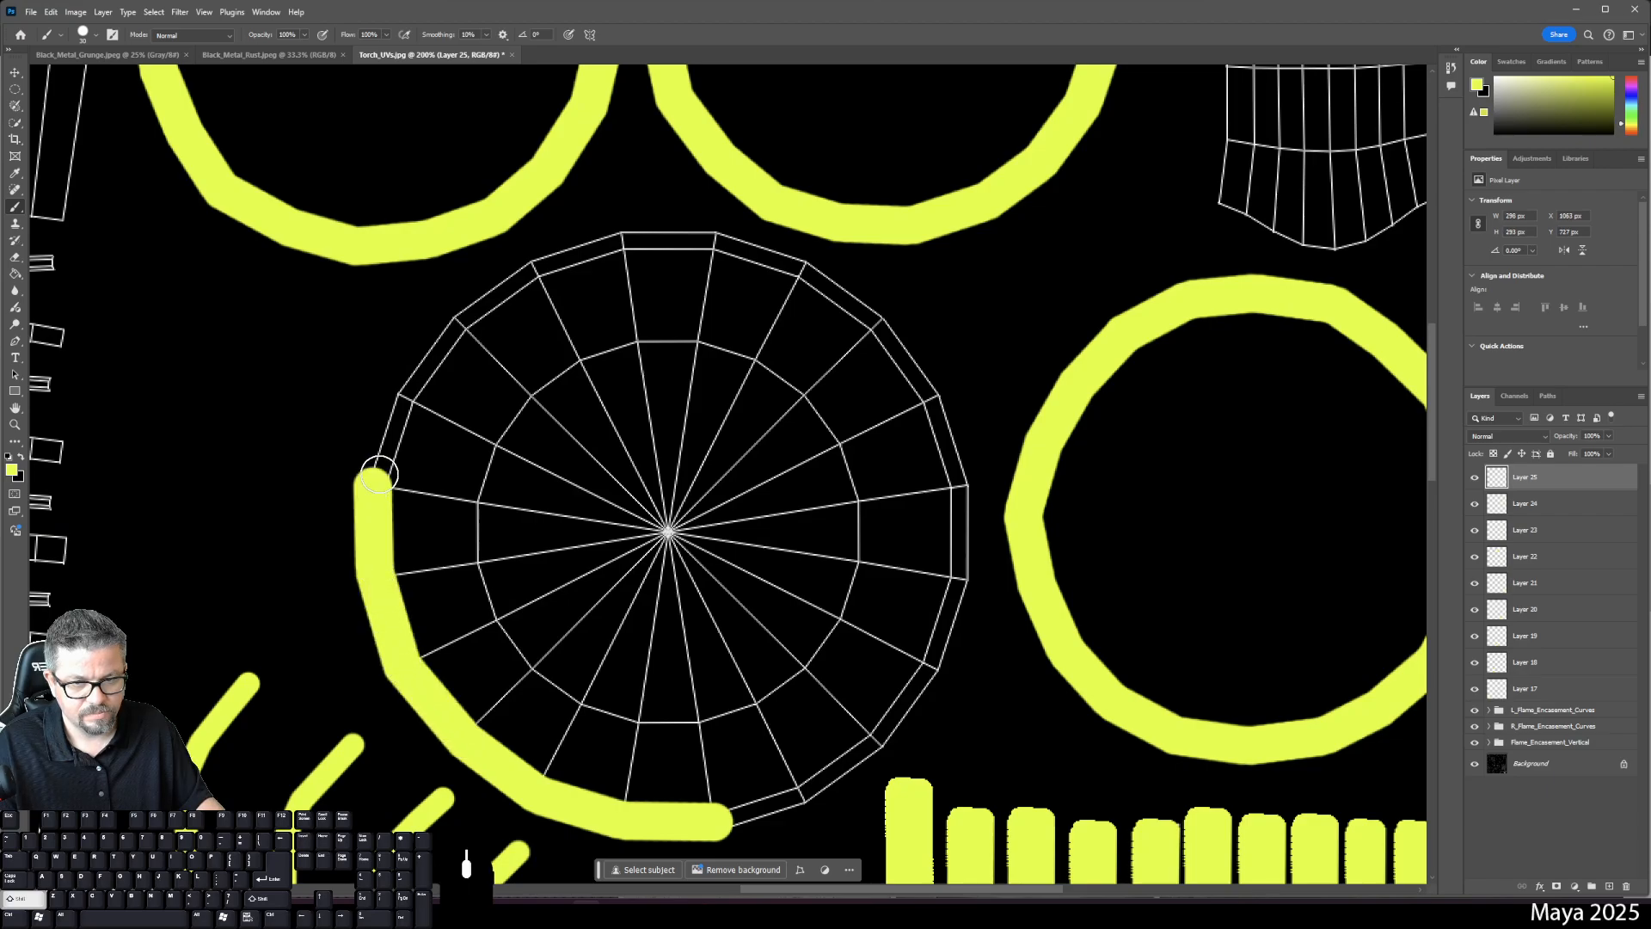
left_click(401, 391, "shift")
left_click(460, 318, "shift")
left_click(541, 280, "shift")
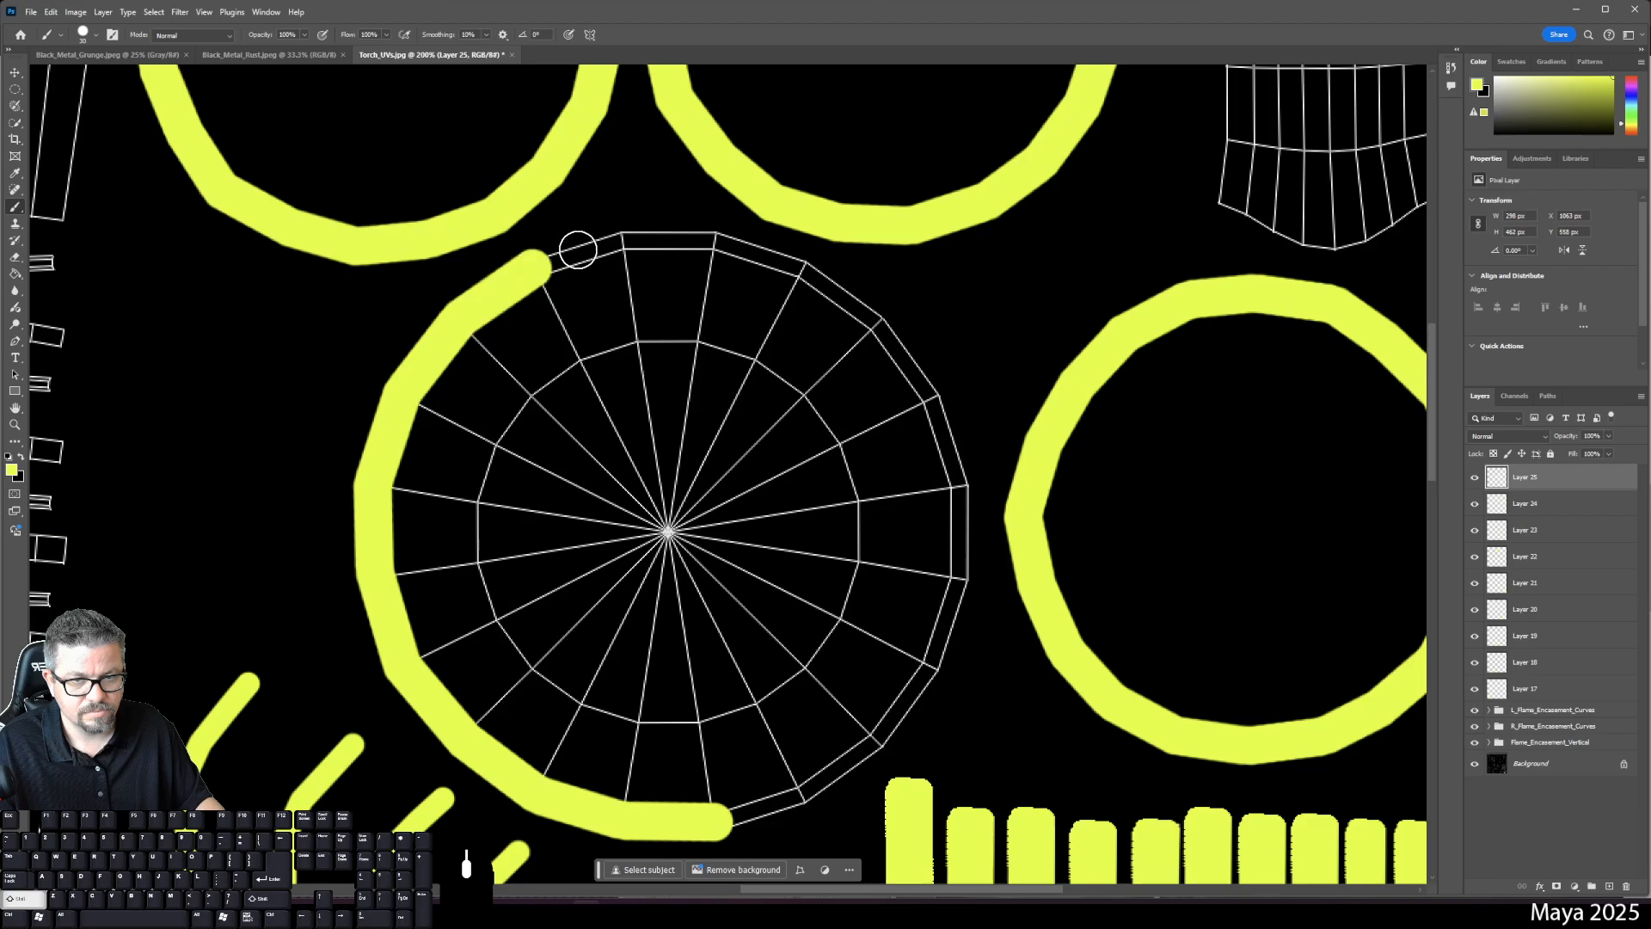
left_click(625, 242, "shift")
left_click(701, 236, "shift")
left_click(808, 273, "shift")
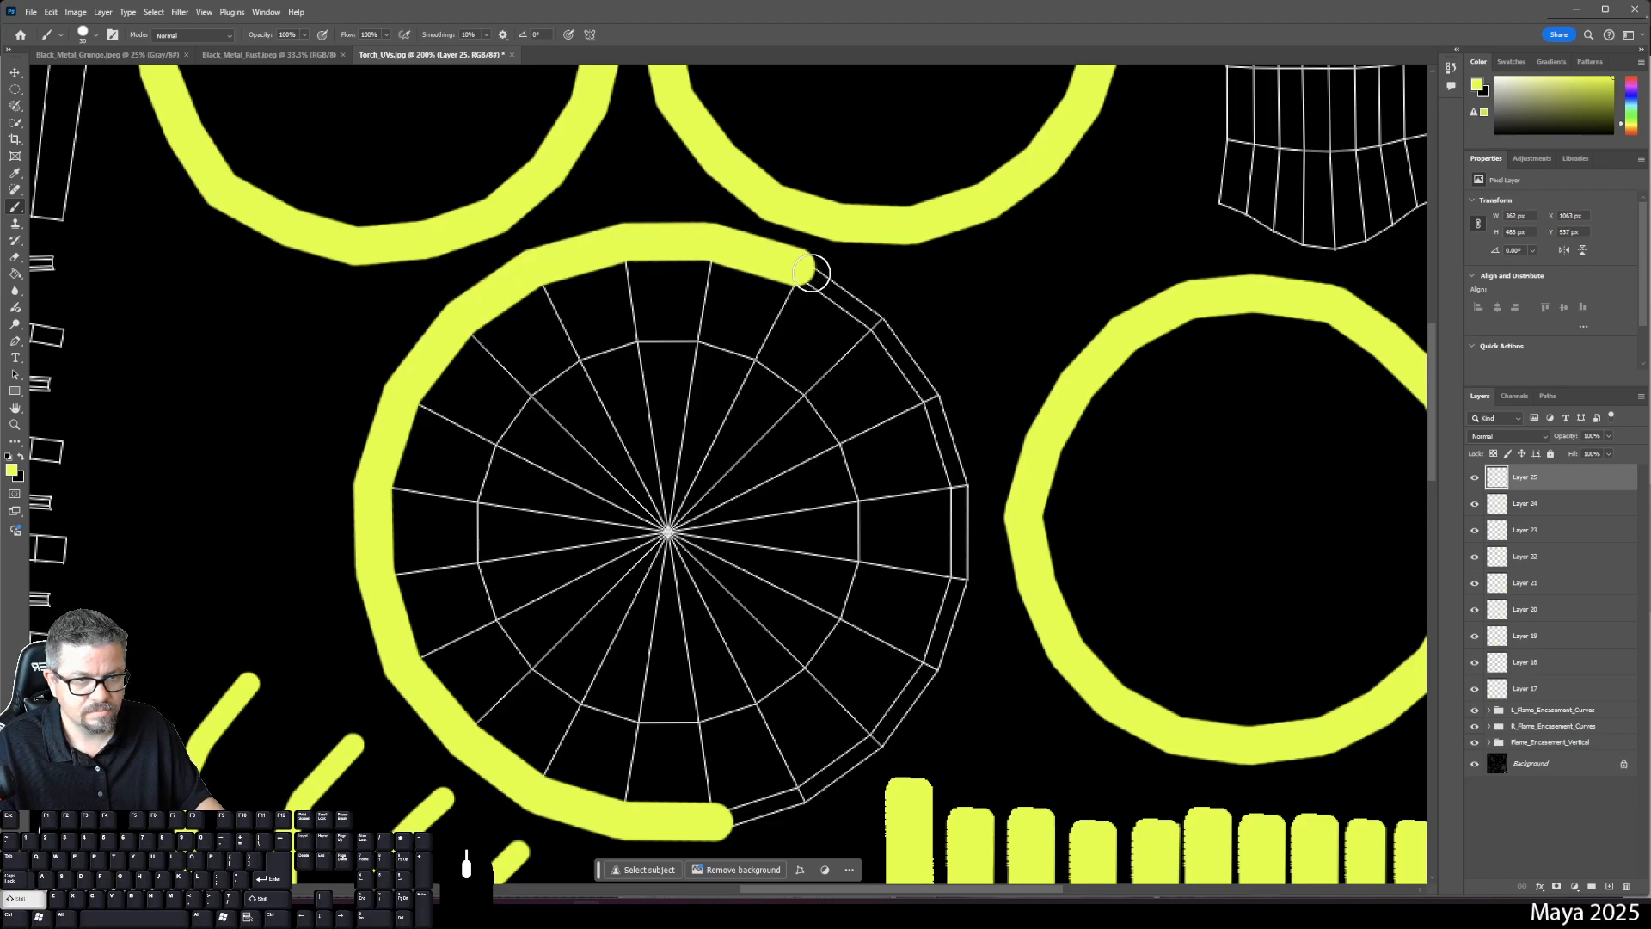
left_click(870, 325, "shift")
left_click(933, 405, "shift")
left_click(956, 476, "shift")
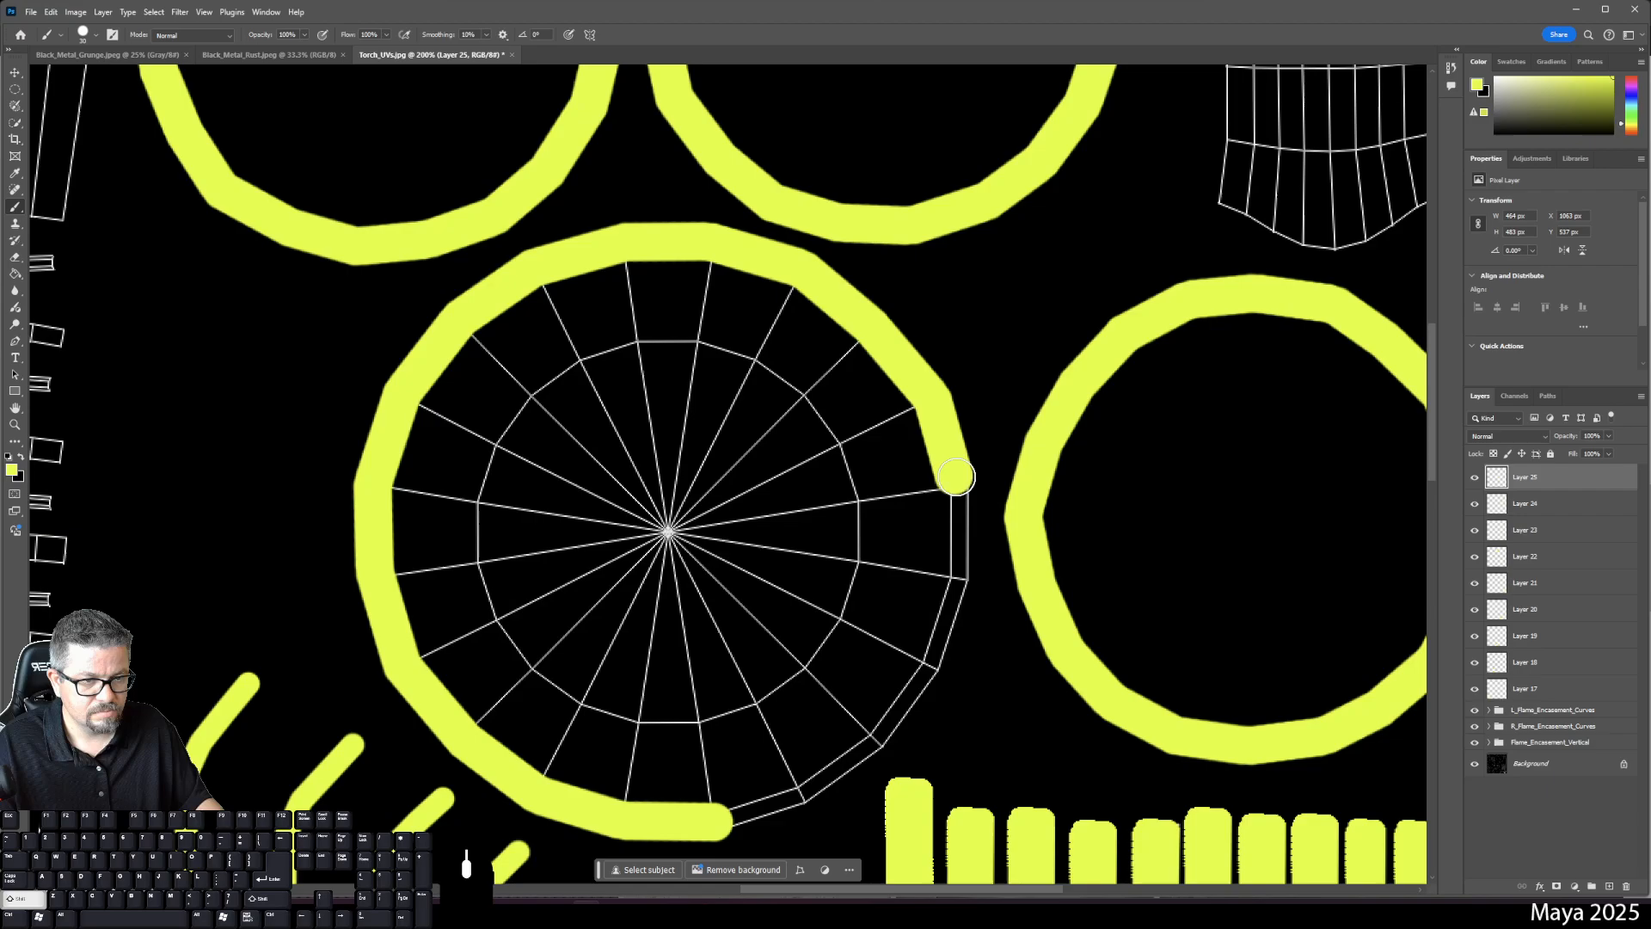
left_click(959, 564, "shift")
left_click(930, 668, "shift")
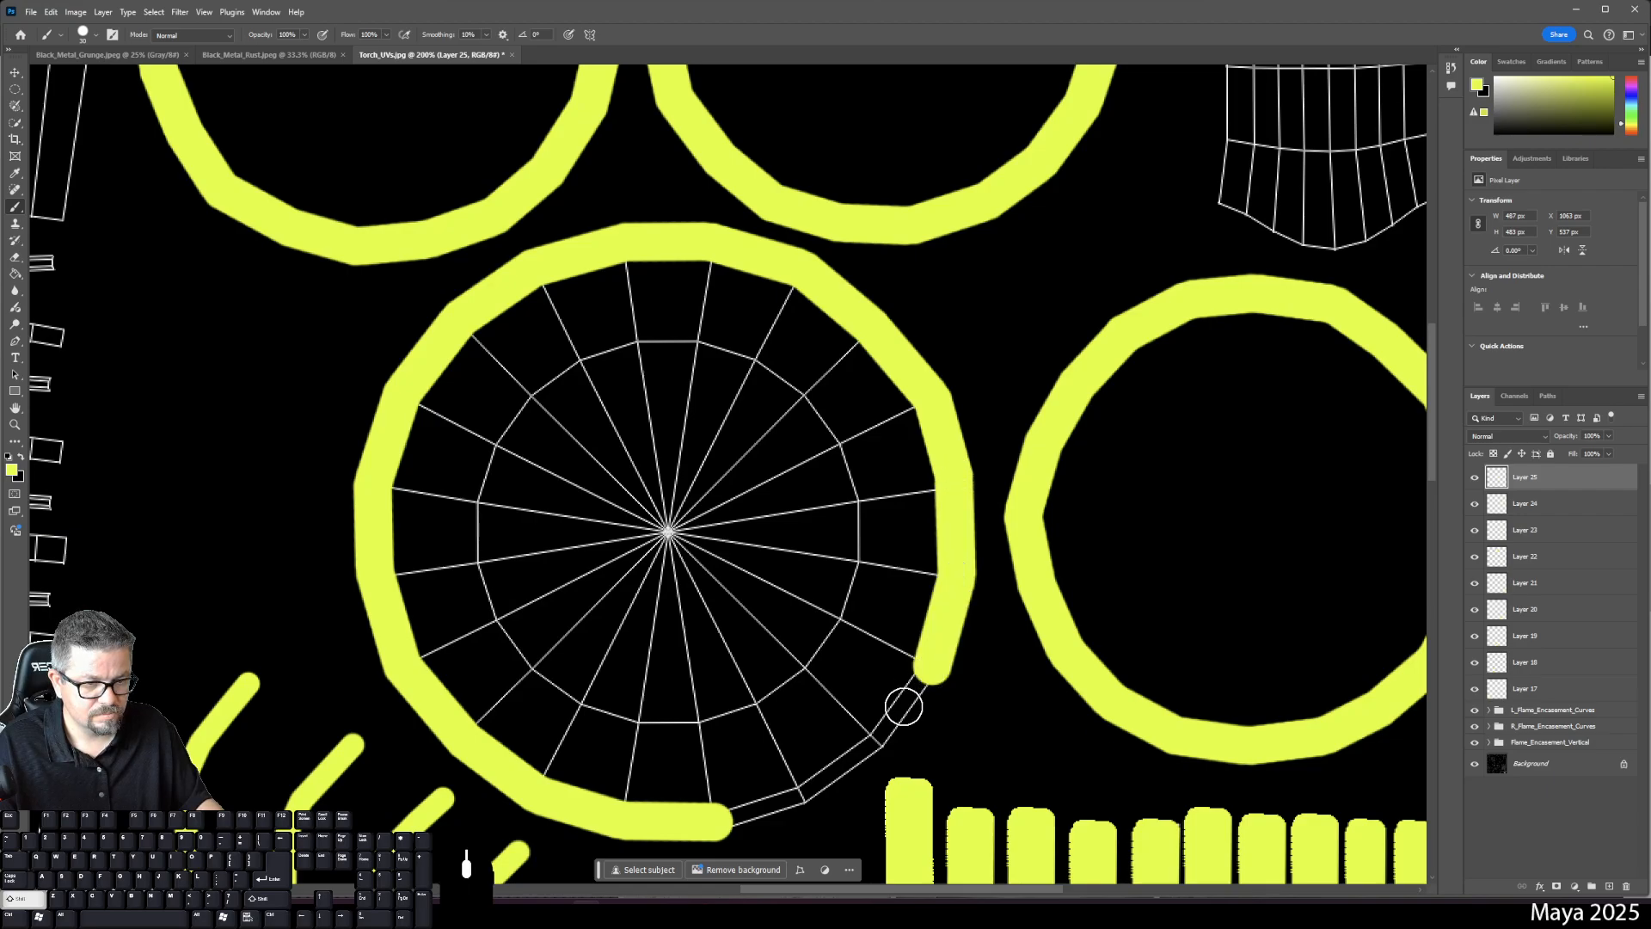
left_click(877, 739, "shift")
left_click(810, 789, "shift")
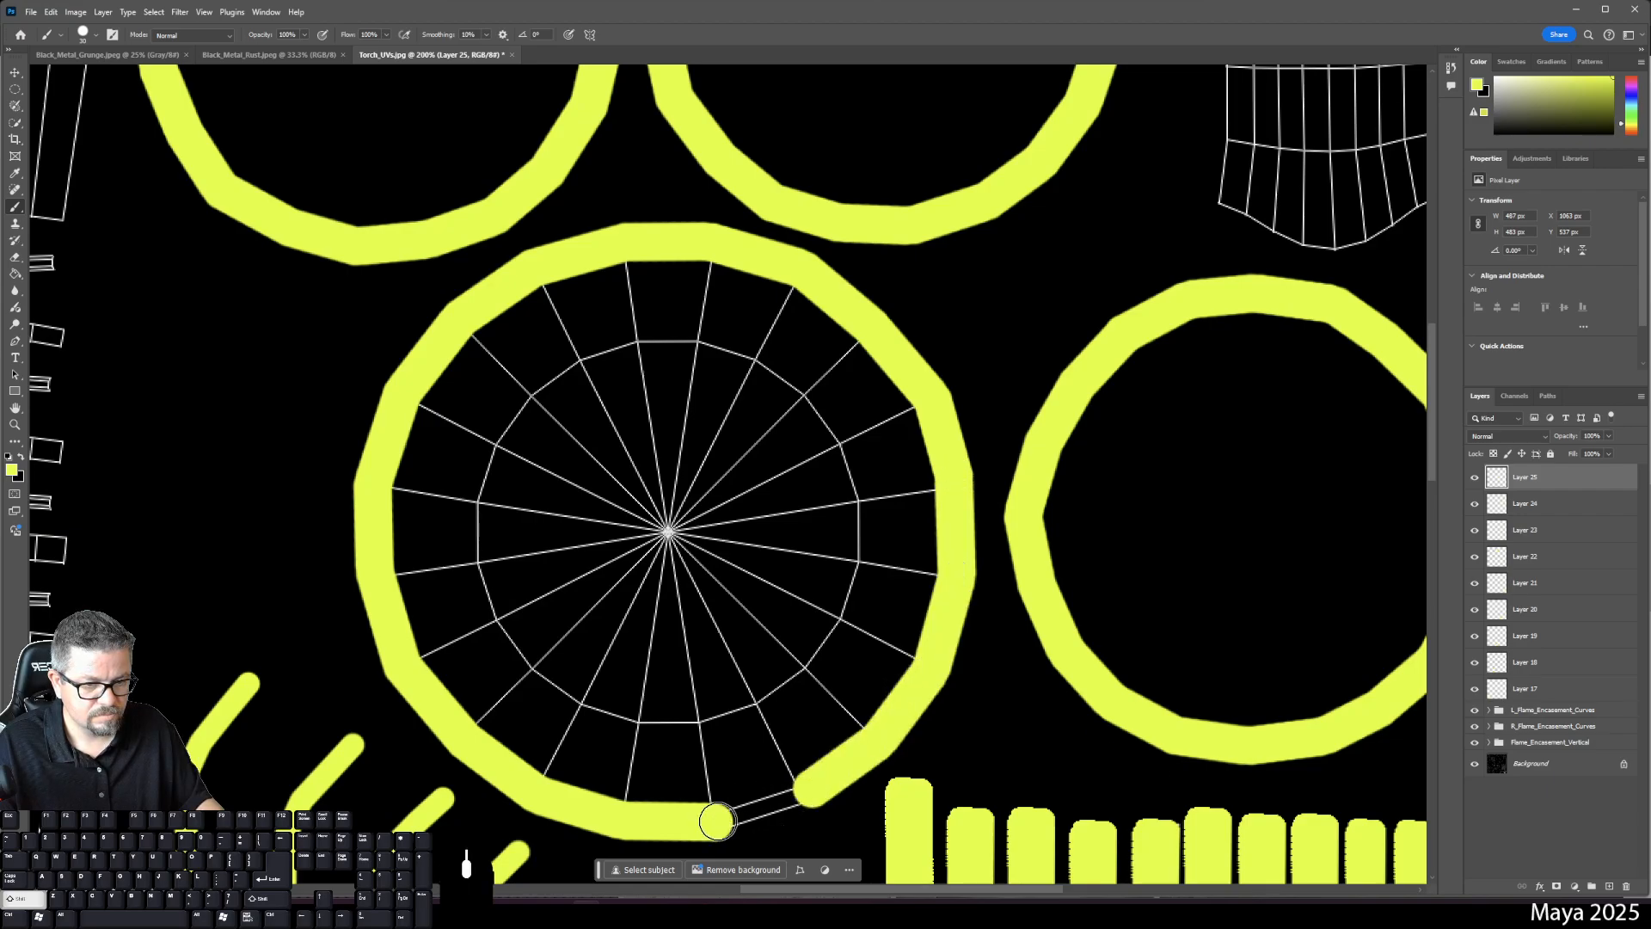
left_click(717, 821, "shift")
- Fill the disc's interior solid yellow with the Paint Bucket and fit the layout in view
key("g")
left_click(720, 593)
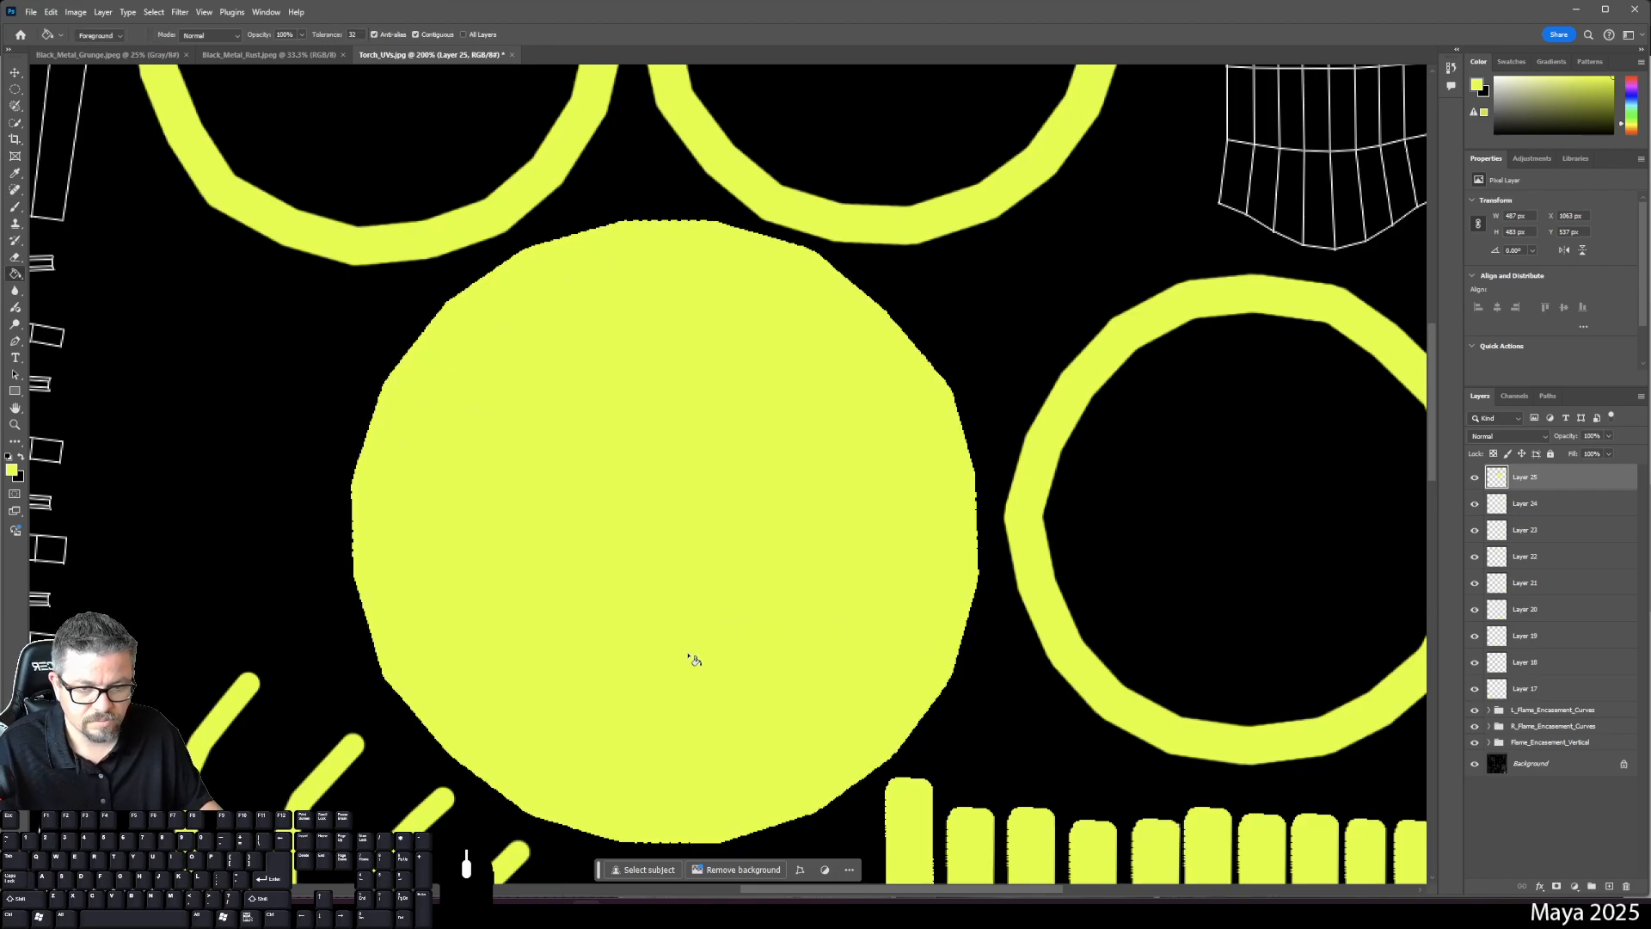
key("ctrl+0")
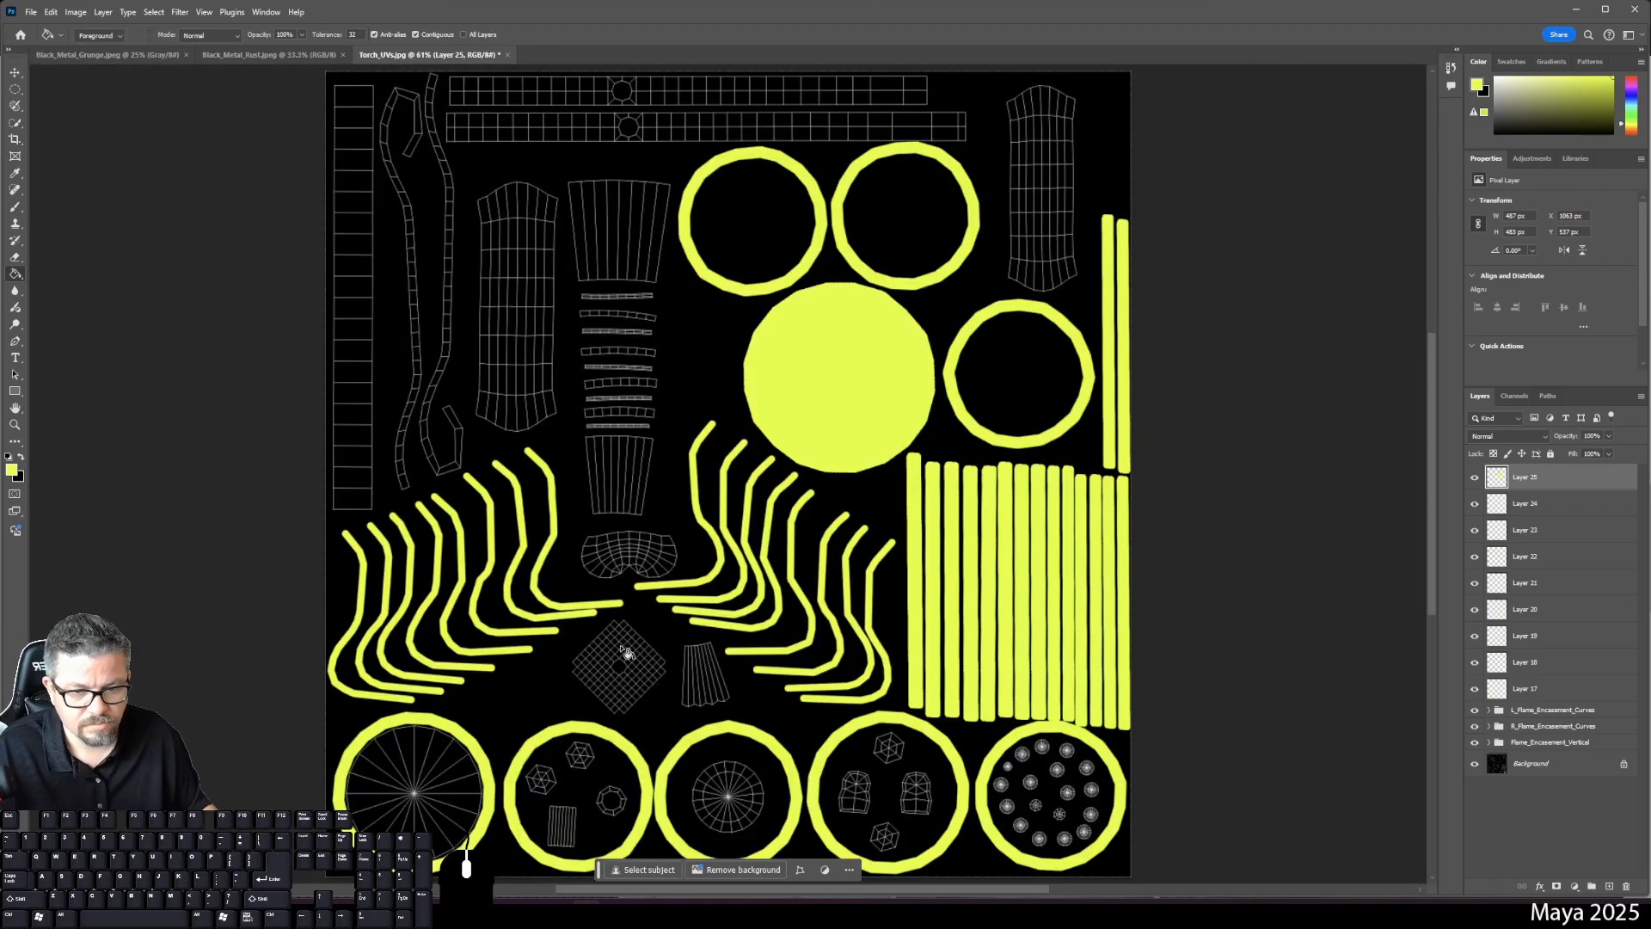
- Switch back to the Brush and set the foreground colour to green
key("ctrl+plus")
key("space")
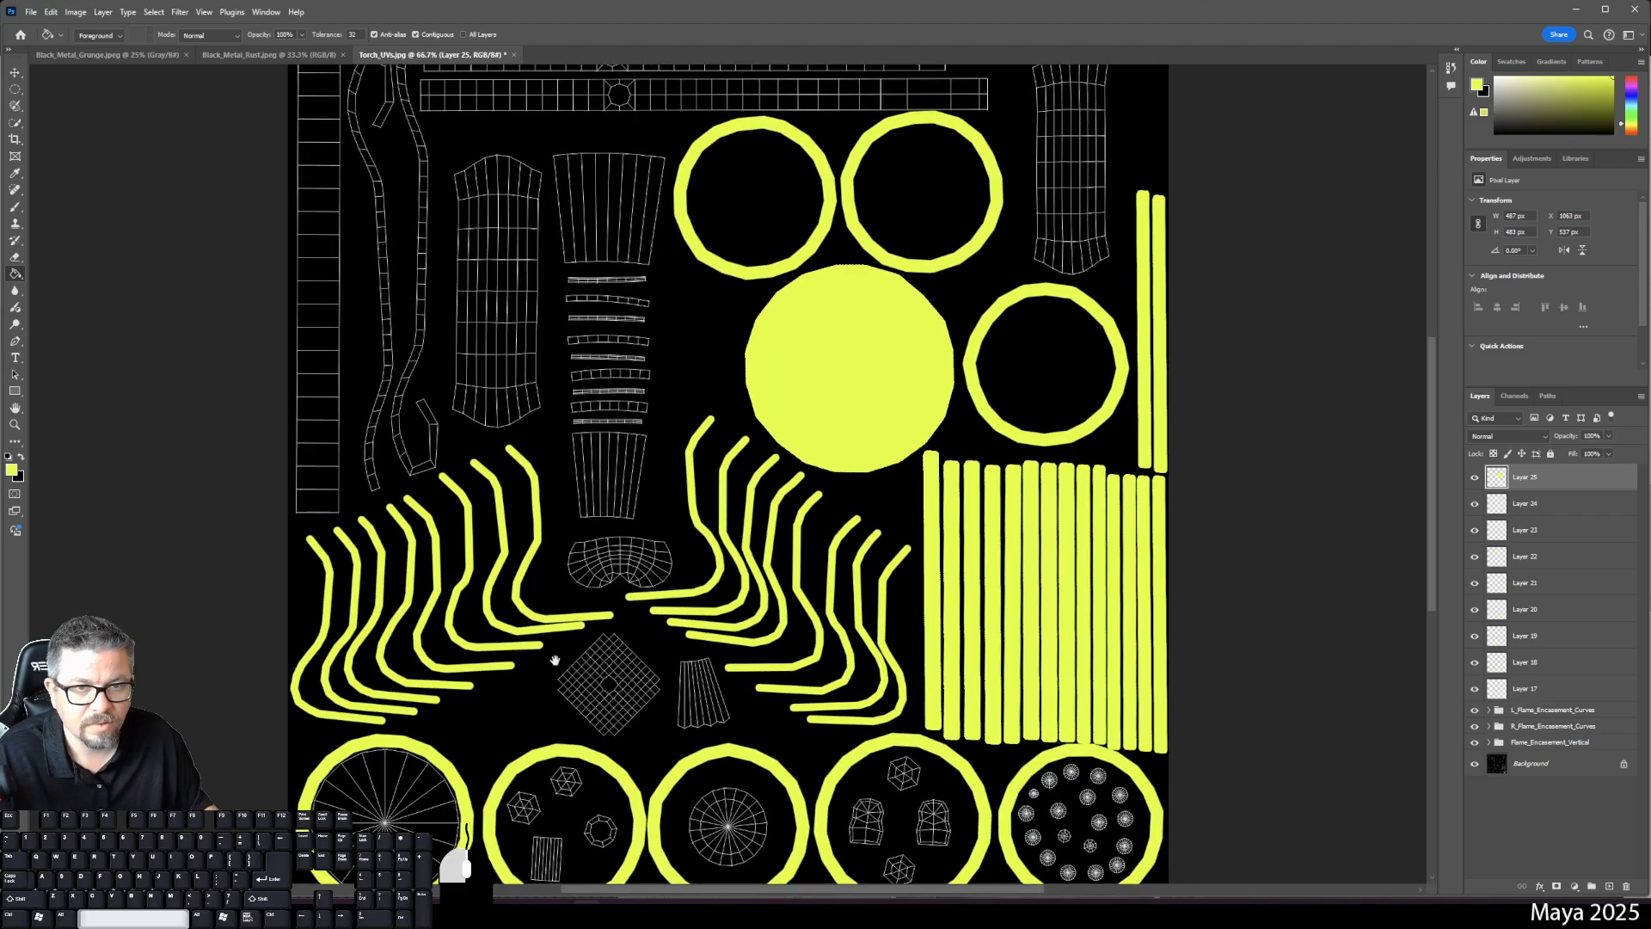
left_click_drag(554, 660, 815, 369)
scroll(636, 486, "up", 5)
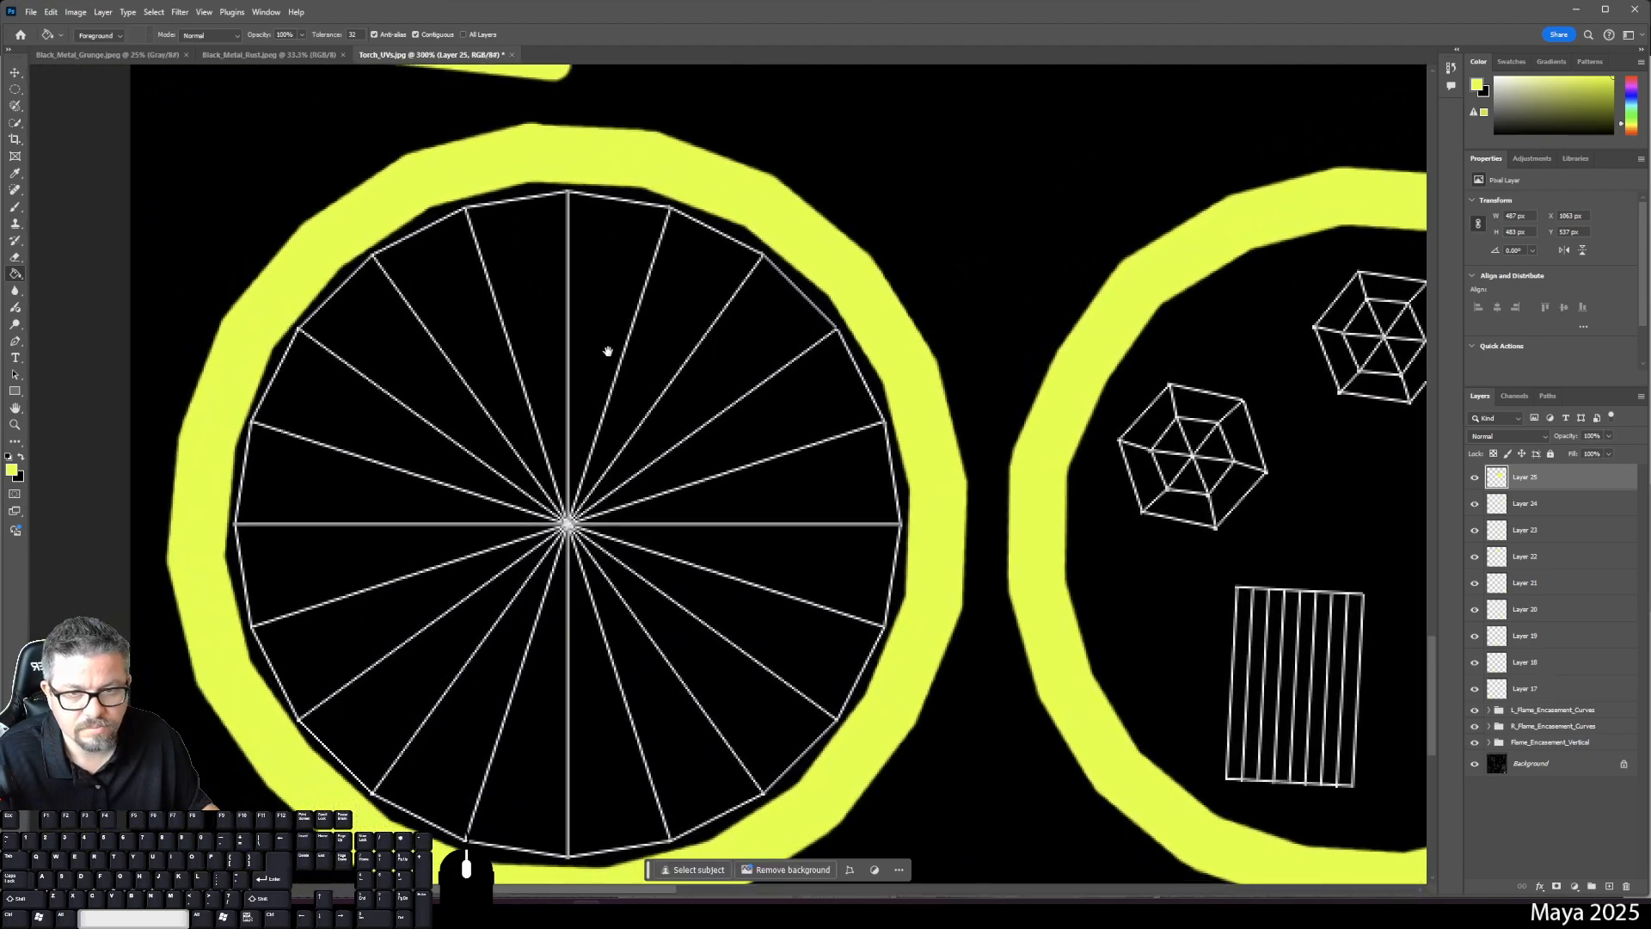
key("b")
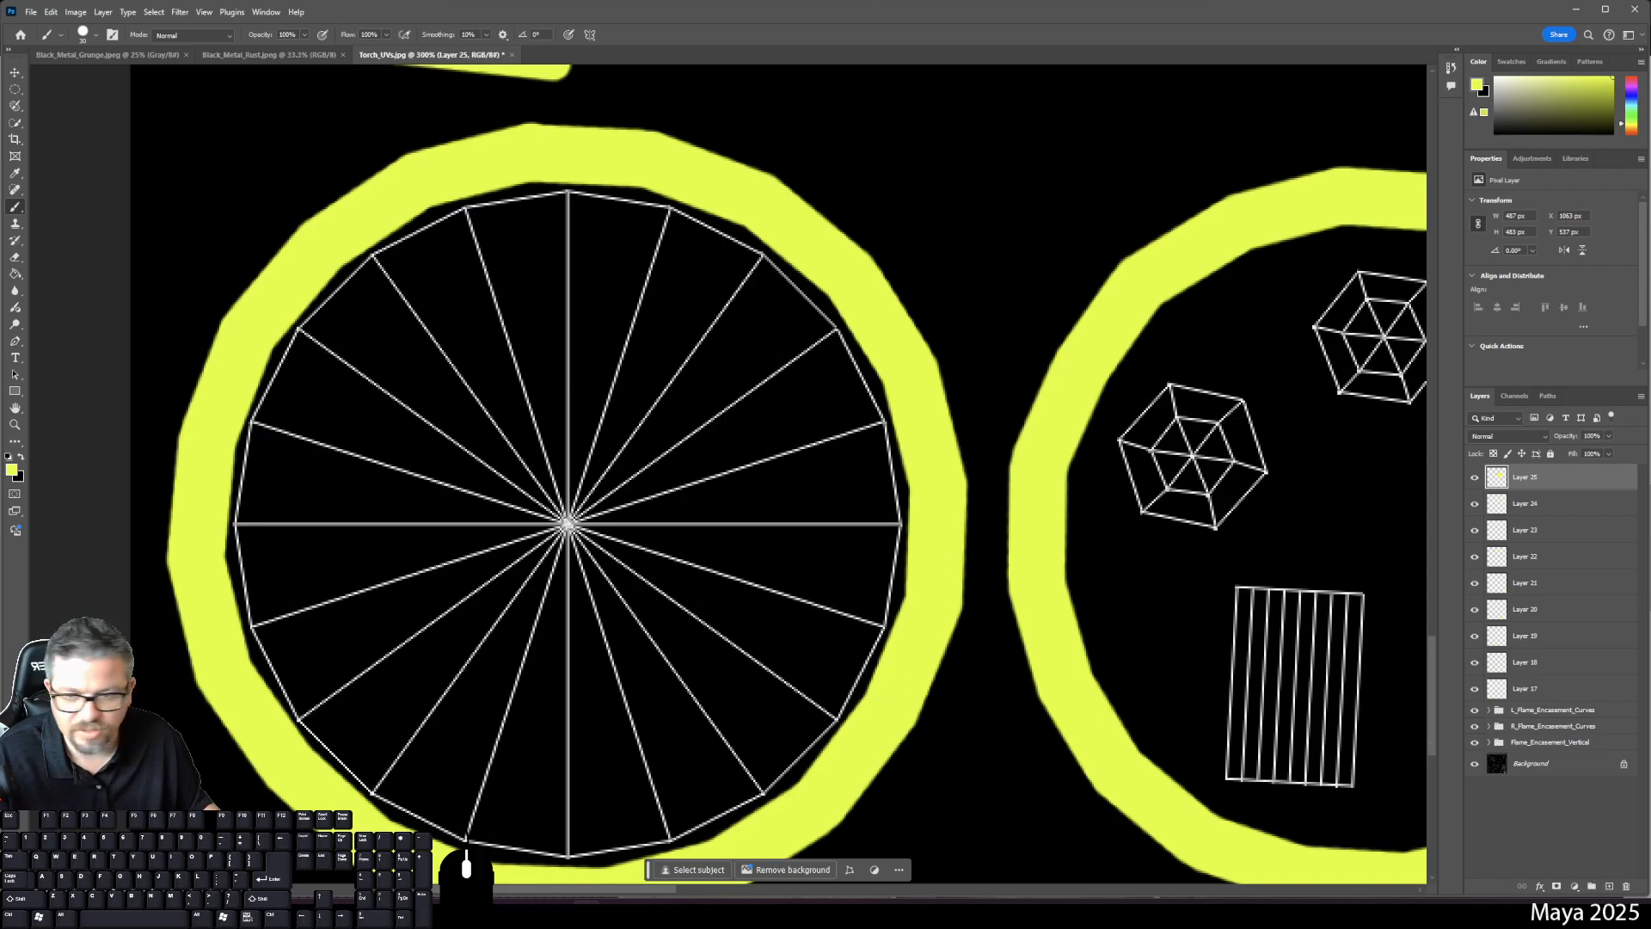
left_click(13, 469)
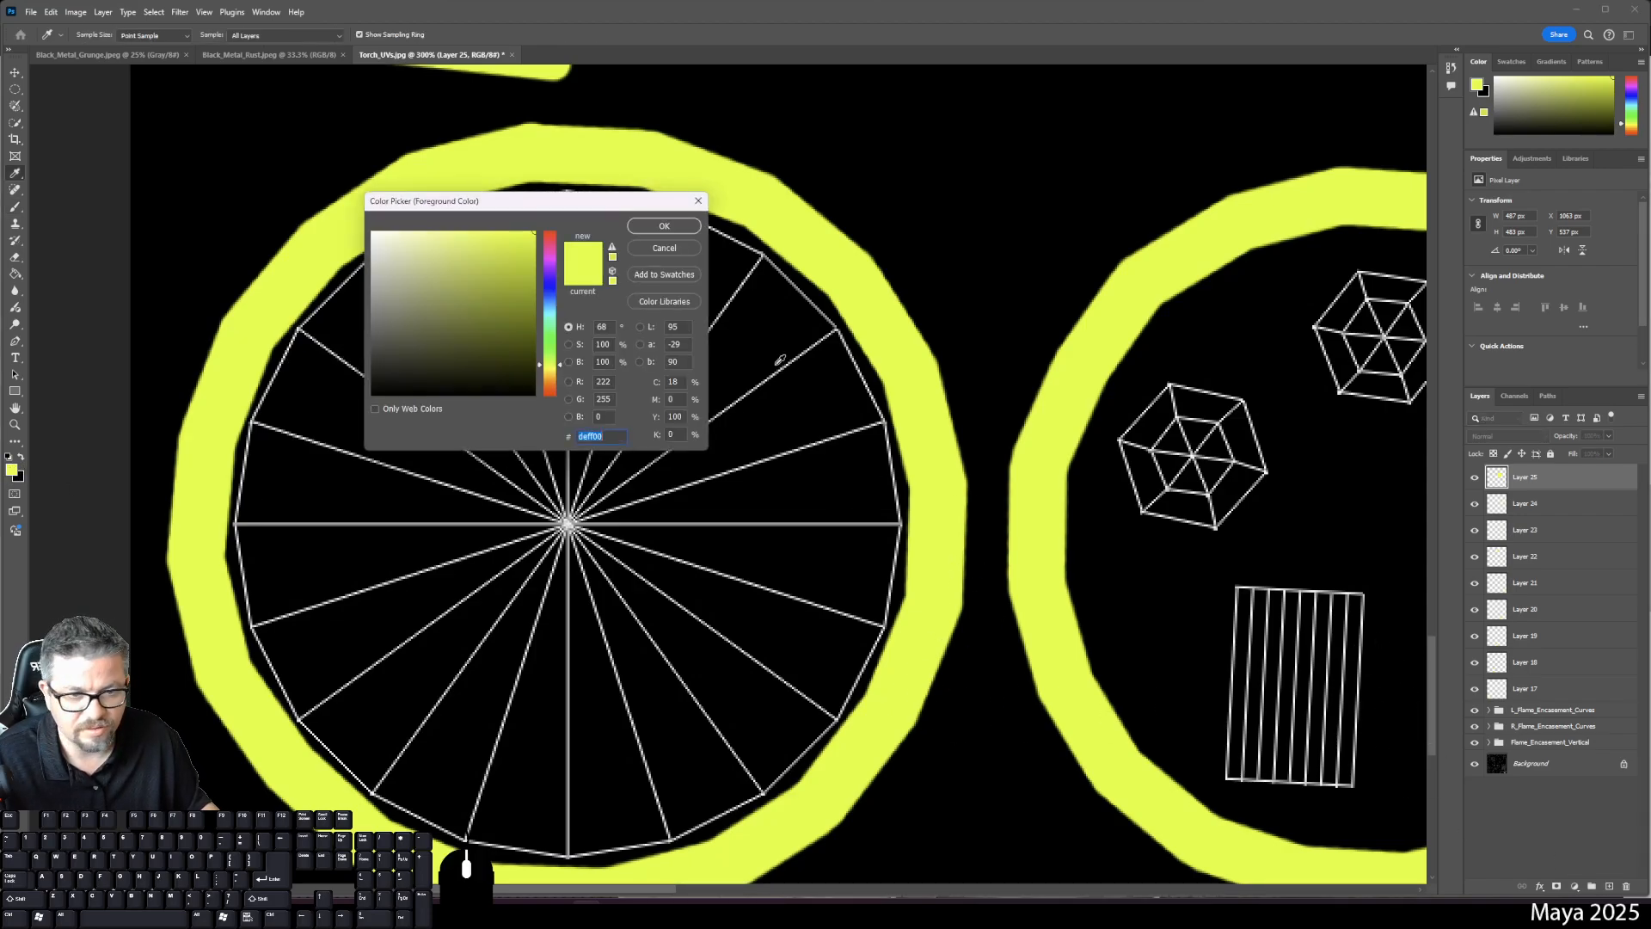
left_click(552, 338)
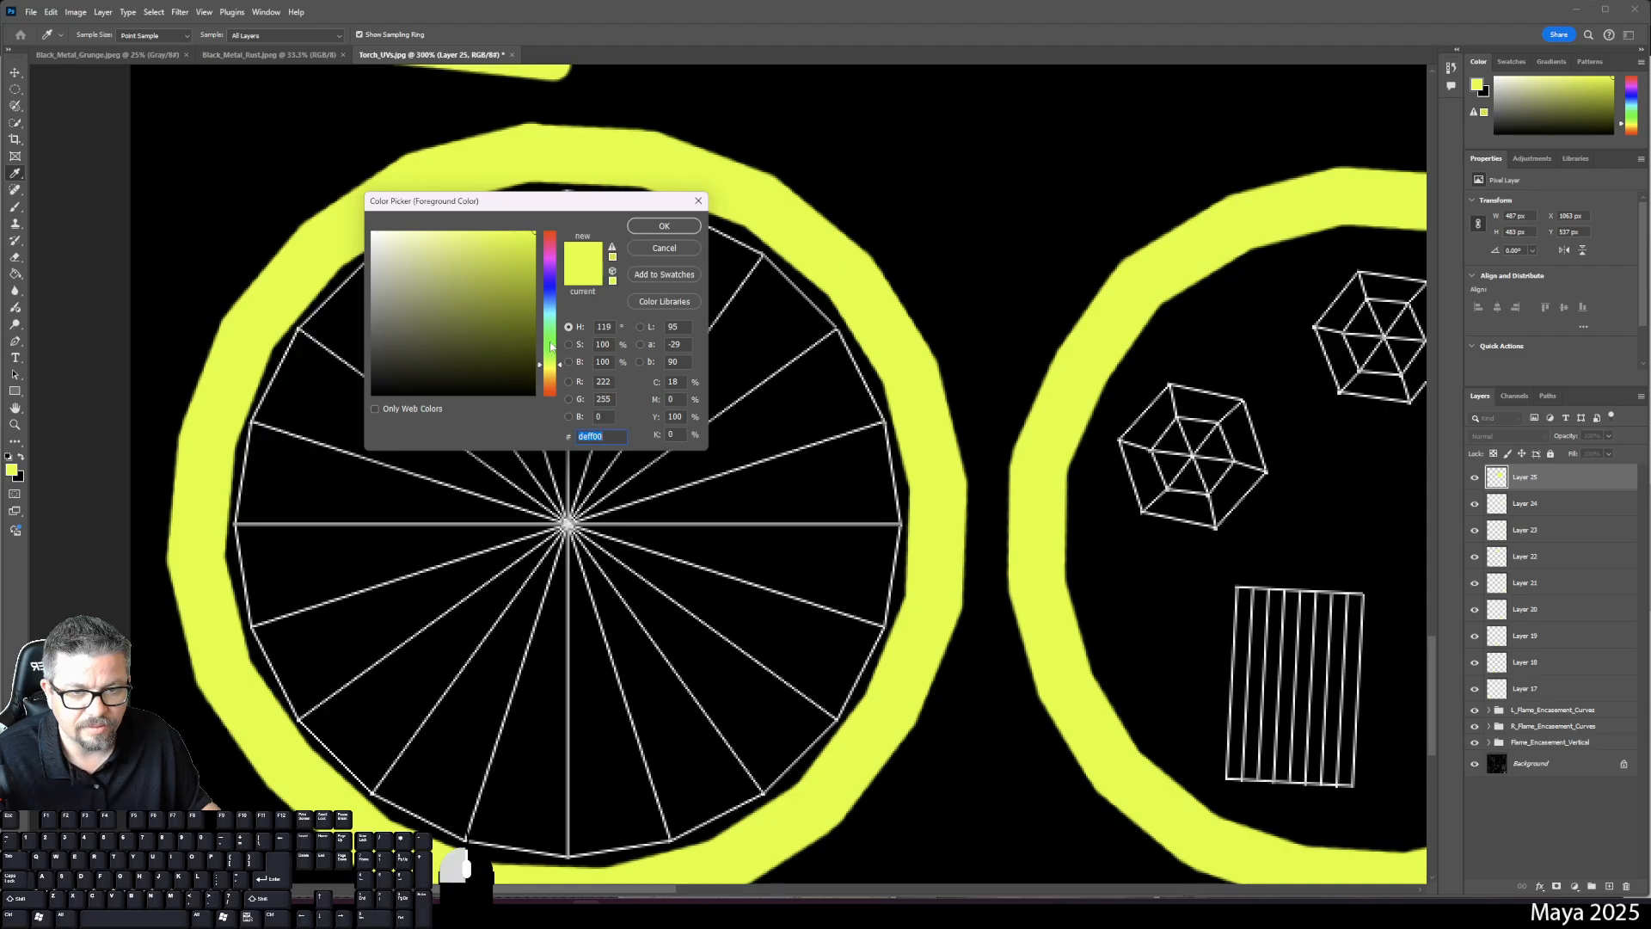
left_click(653, 225)
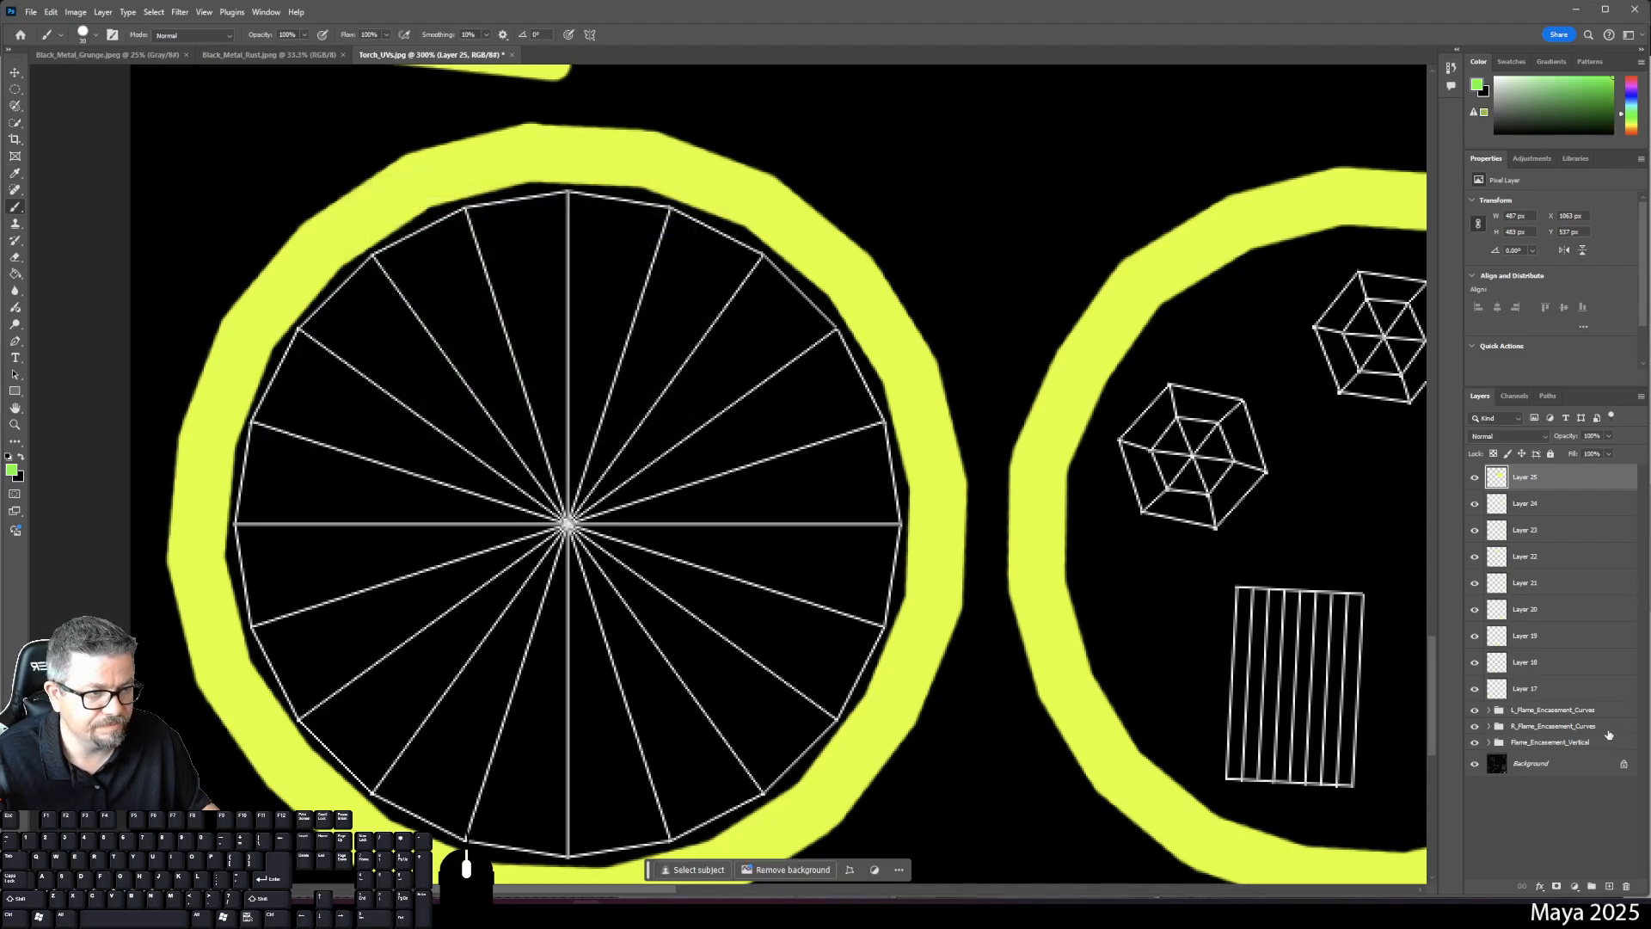
- Toggle Layer 25 to check the yellow disc fill, then add new Layer 26
left_click(1475, 477)
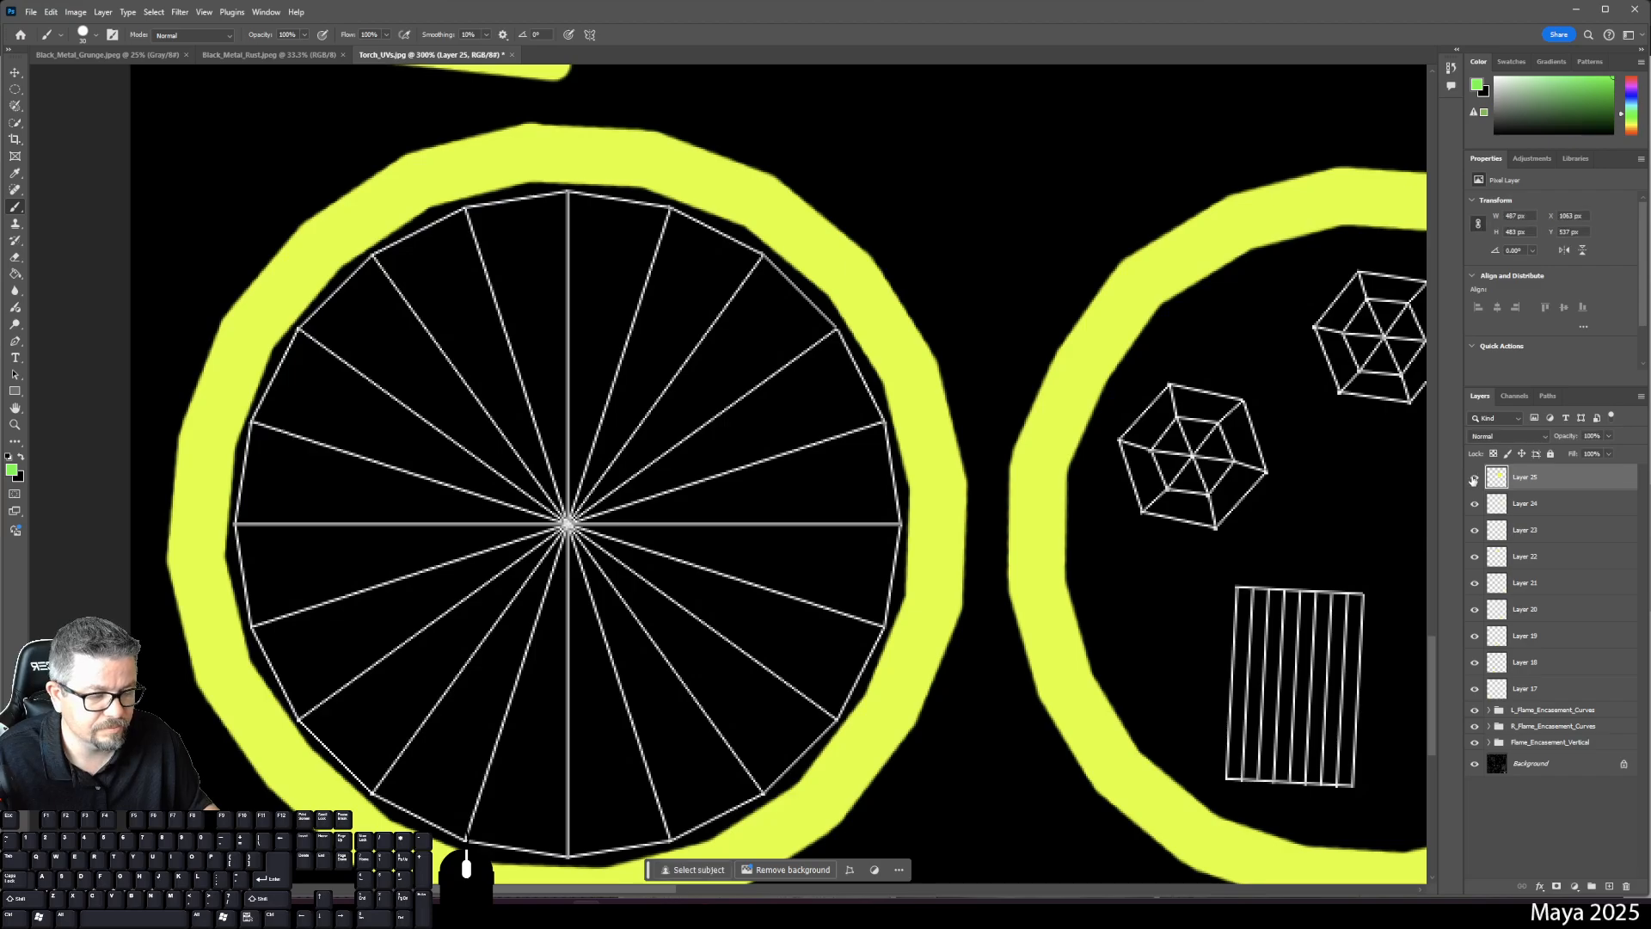
key("ctrl+0")
left_click(1474, 478)
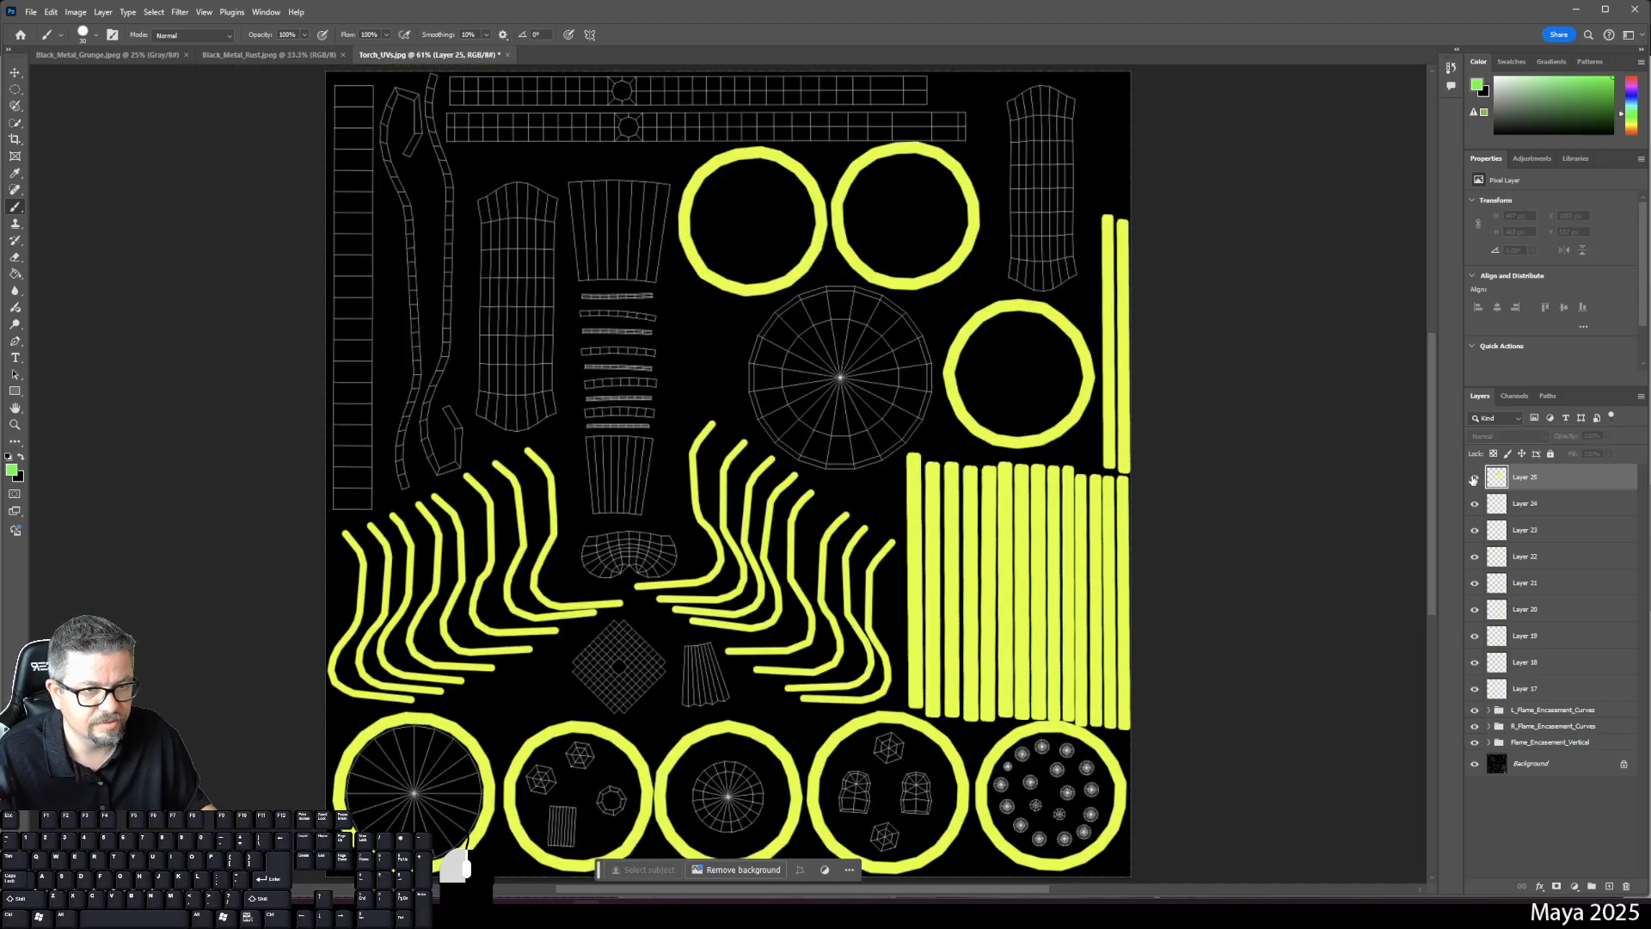
left_click(1475, 478)
left_click(1609, 886)
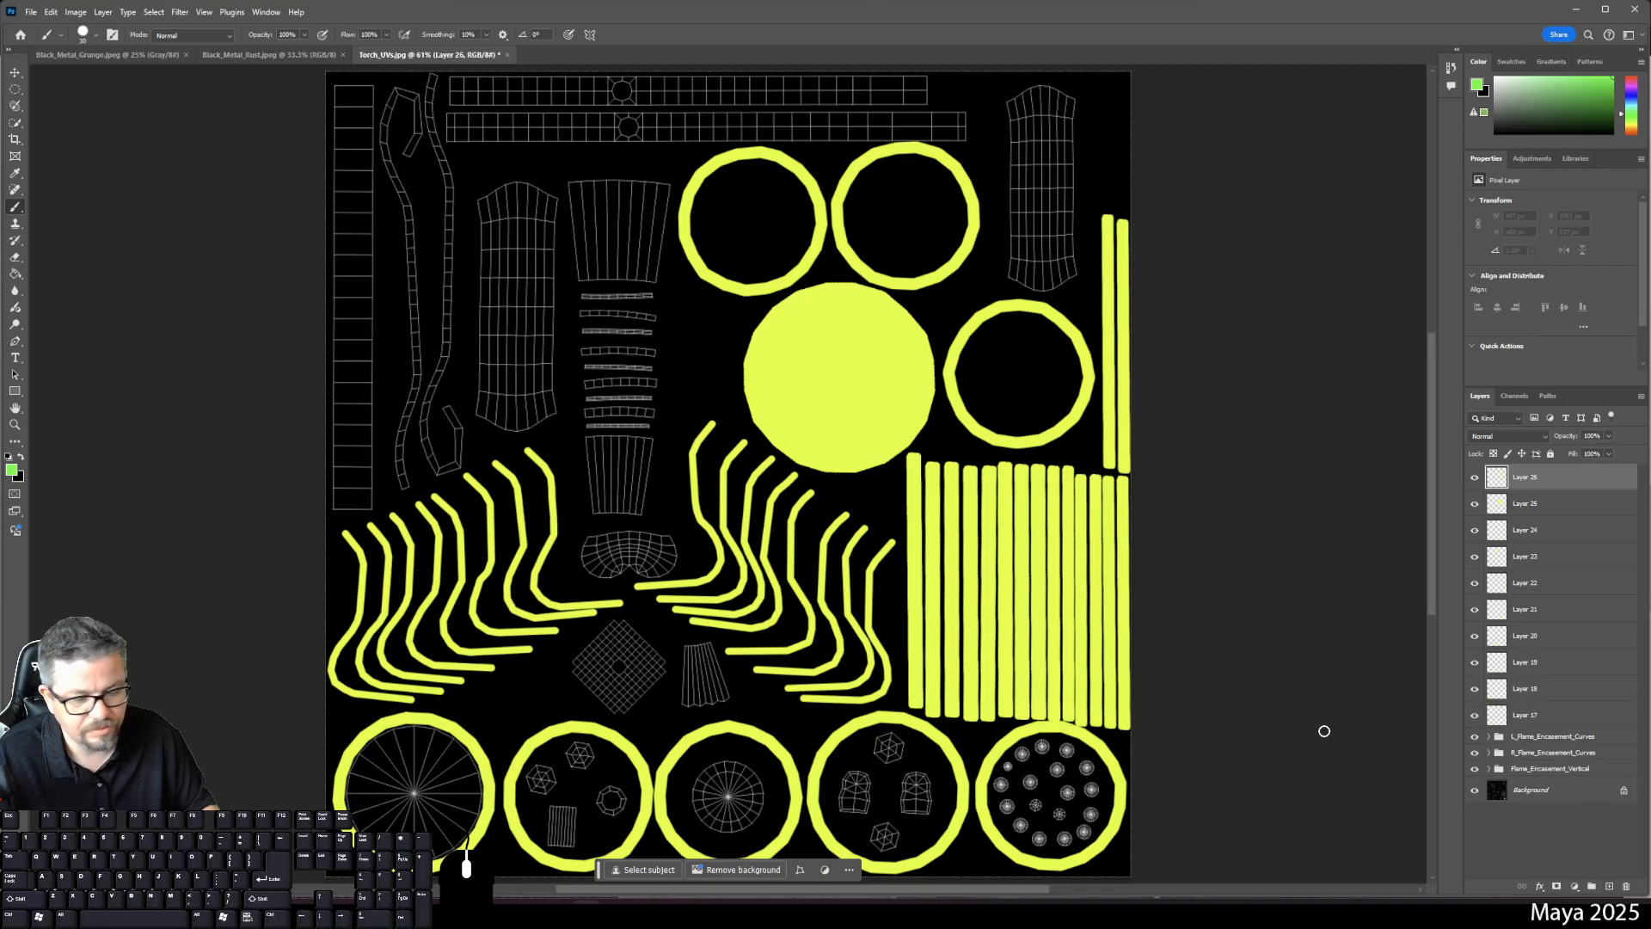
- Trace a green outline along the bottom-left spoked circle's rim and bucket-fill its interior green on Layer 26
key("ctrl+plus")
key("ctrl+plus")
key("ctrl+plus")
key("ctrl+plus")
key("ctrl+plus")
left_click_drag(928, 731, 1135, 202)
left_click_drag(331, 774, 799, 86)
left_click_drag(515, 372, 1154, 591)
key("ctrl+minus")
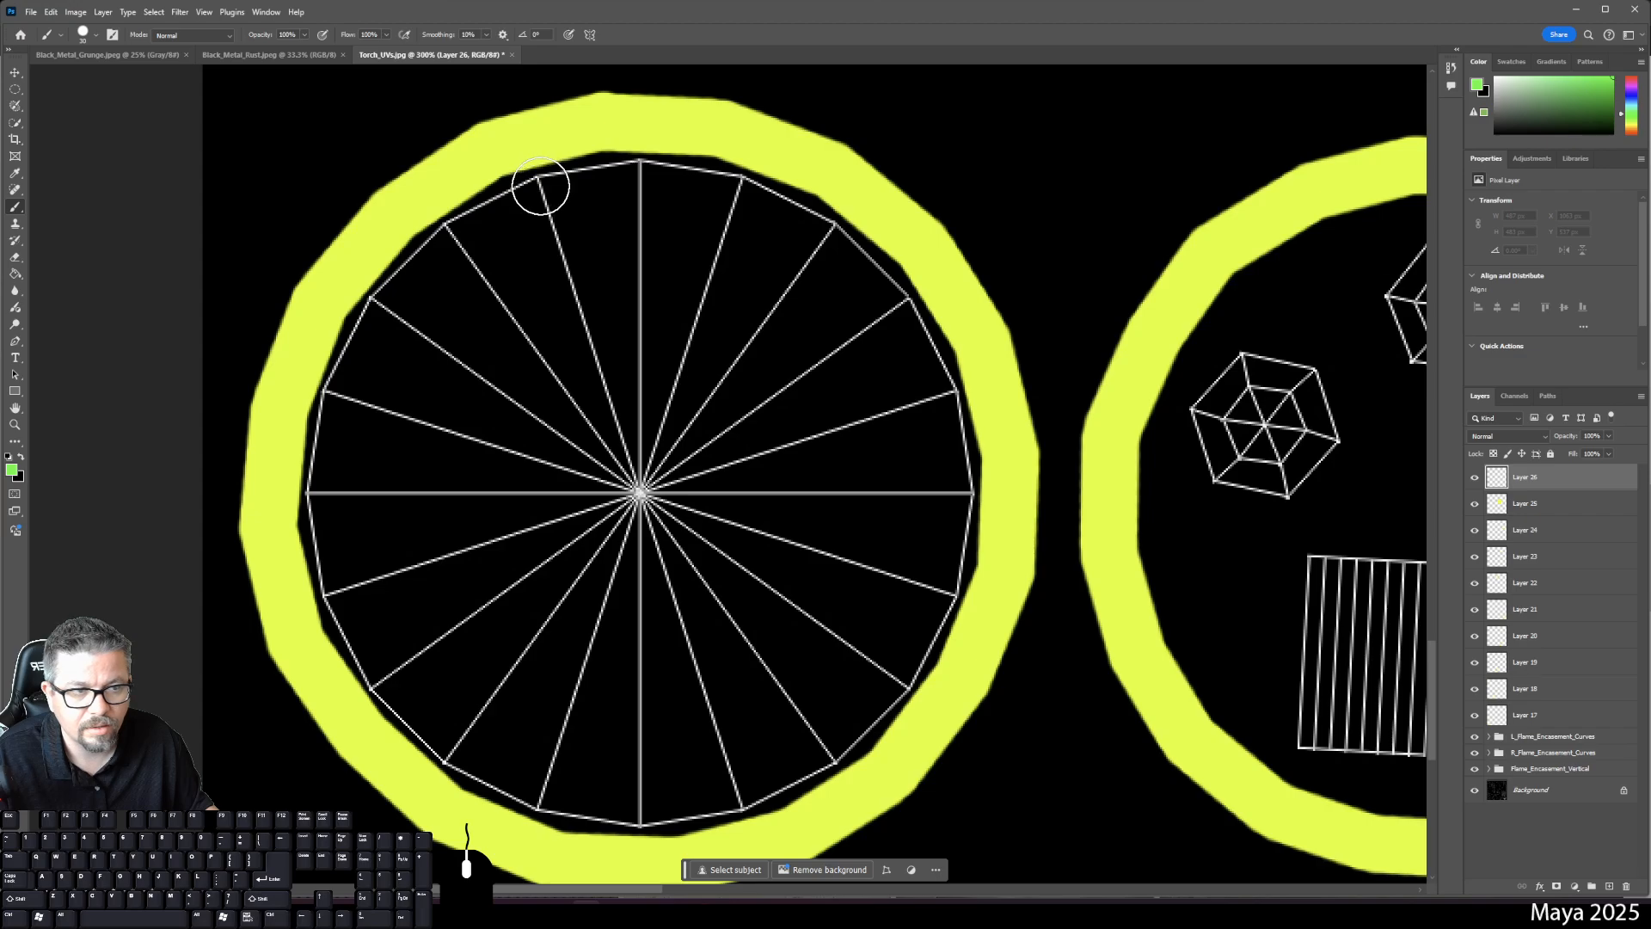
left_click(538, 184)
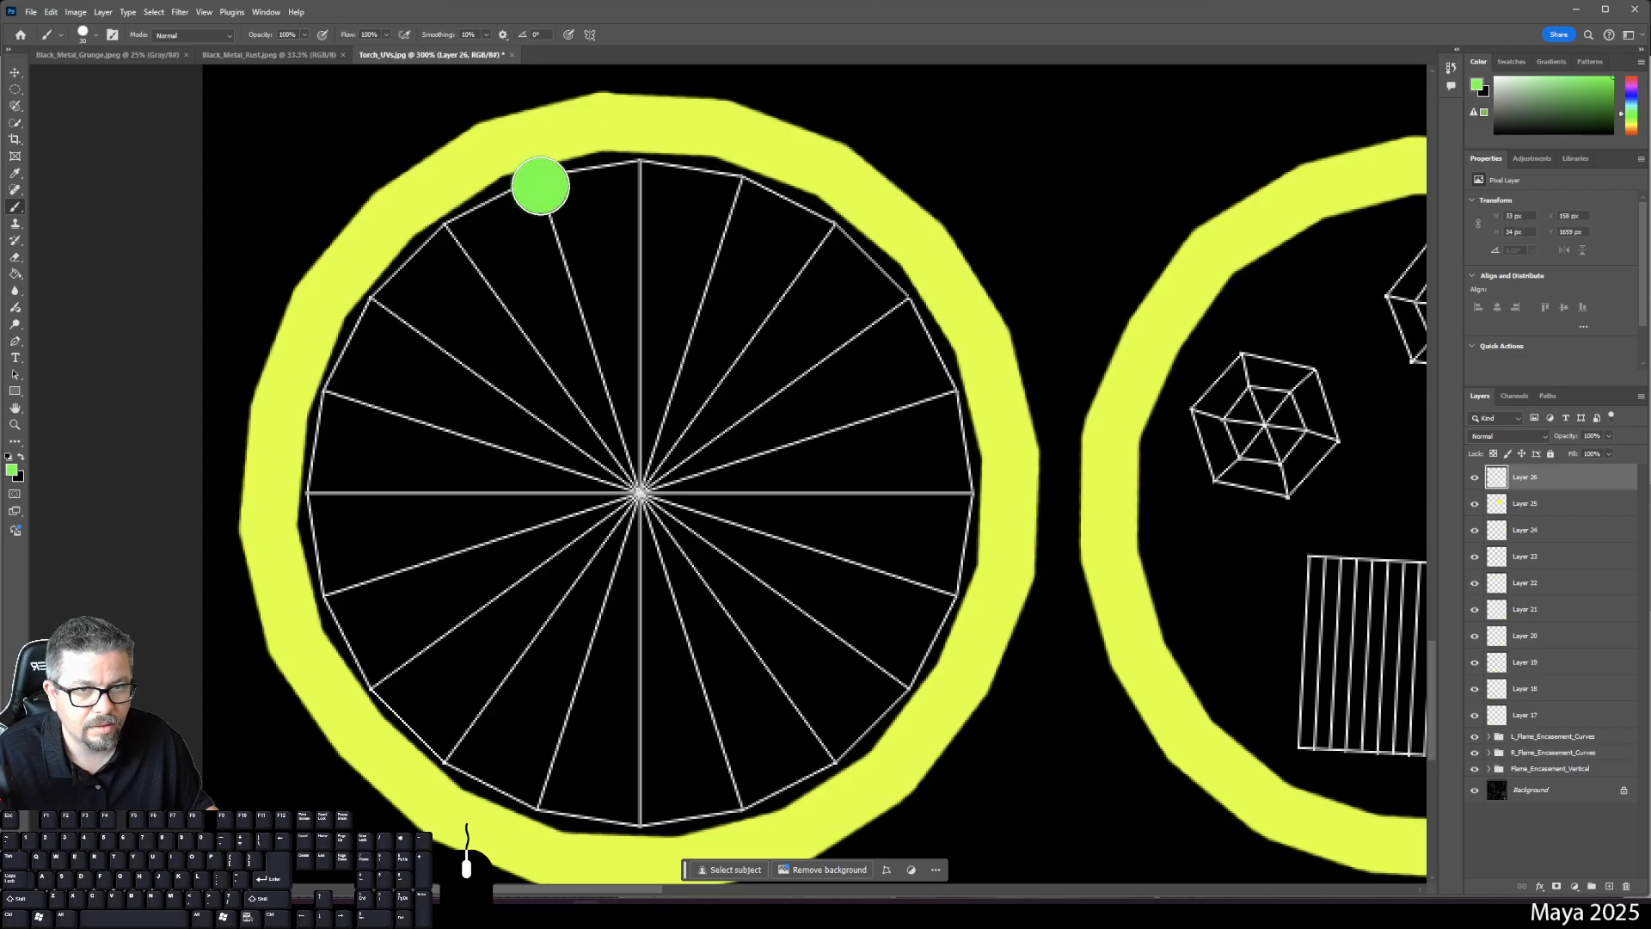
left_click(635, 172, "shift")
left_click(737, 192, "shift")
mouse_move(737, 193)
left_mouse_down()
mouse_move(828, 228)
mouse_move(938, 343)
mouse_move(969, 531)
mouse_move(906, 684)
mouse_move(847, 743)
mouse_move(736, 794)
mouse_move(630, 816)
mouse_move(556, 803)
mouse_move(397, 708)
mouse_move(313, 491)
mouse_move(373, 303)
mouse_move(447, 226)
mouse_move(516, 193)
mouse_move(541, 184)
mouse_move(569, 212)
left_mouse_up()
key("g")
left_click(637, 454)
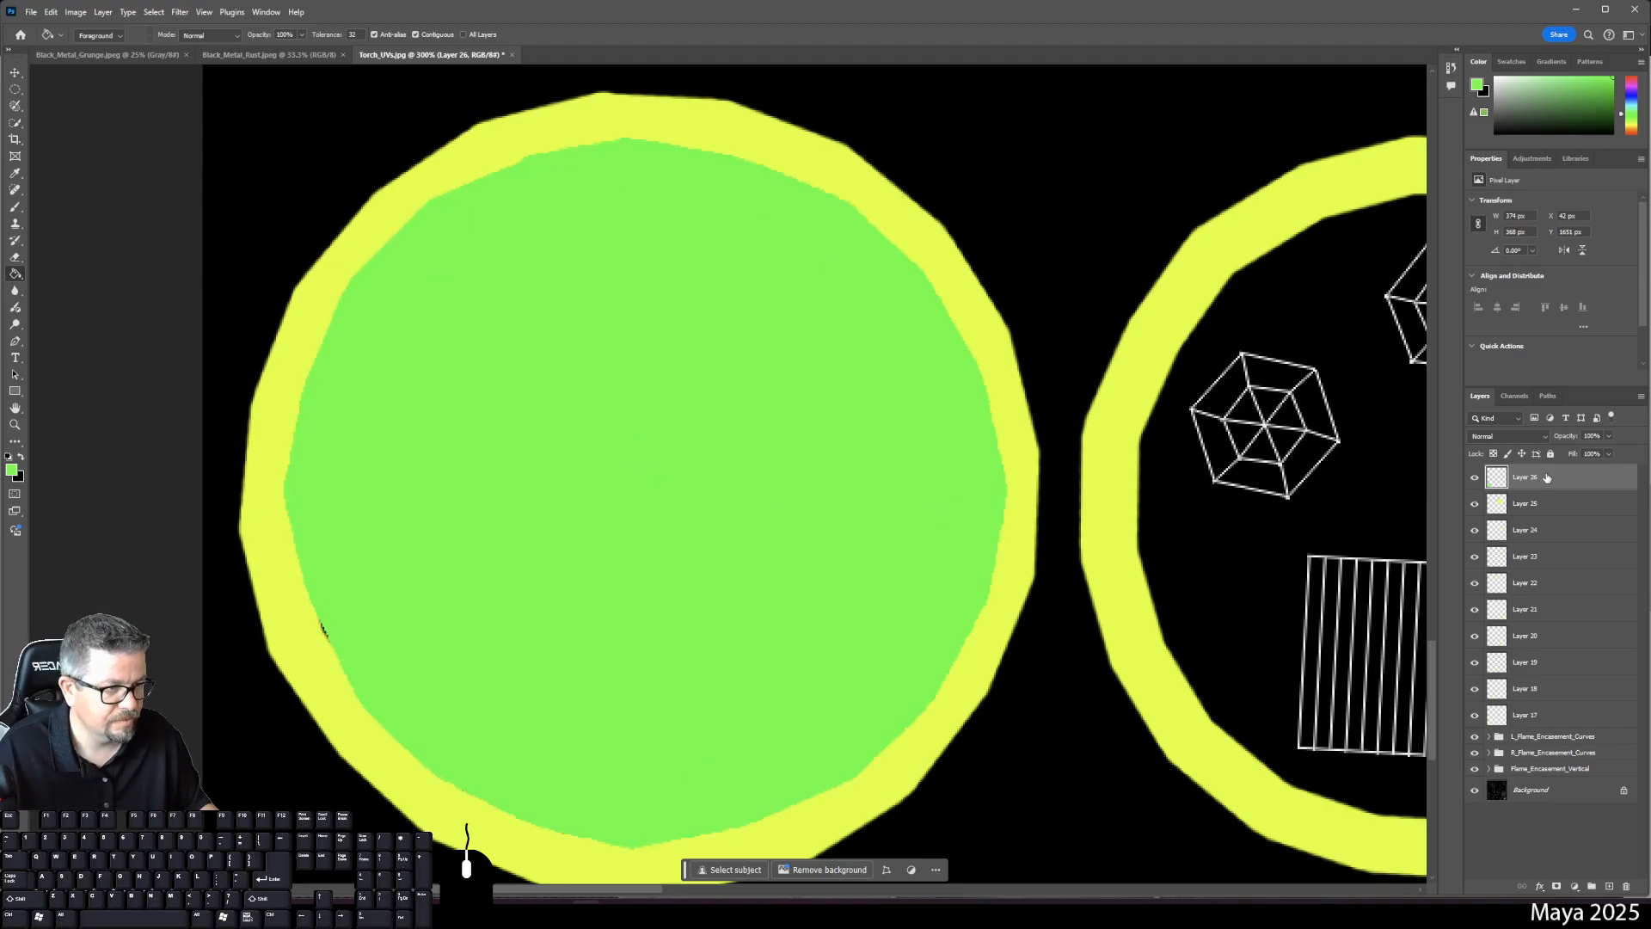
- Group Layers 17–26 as 'Rings and Circles' and move the group below the flame groups
left_click(1530, 719, "shift")
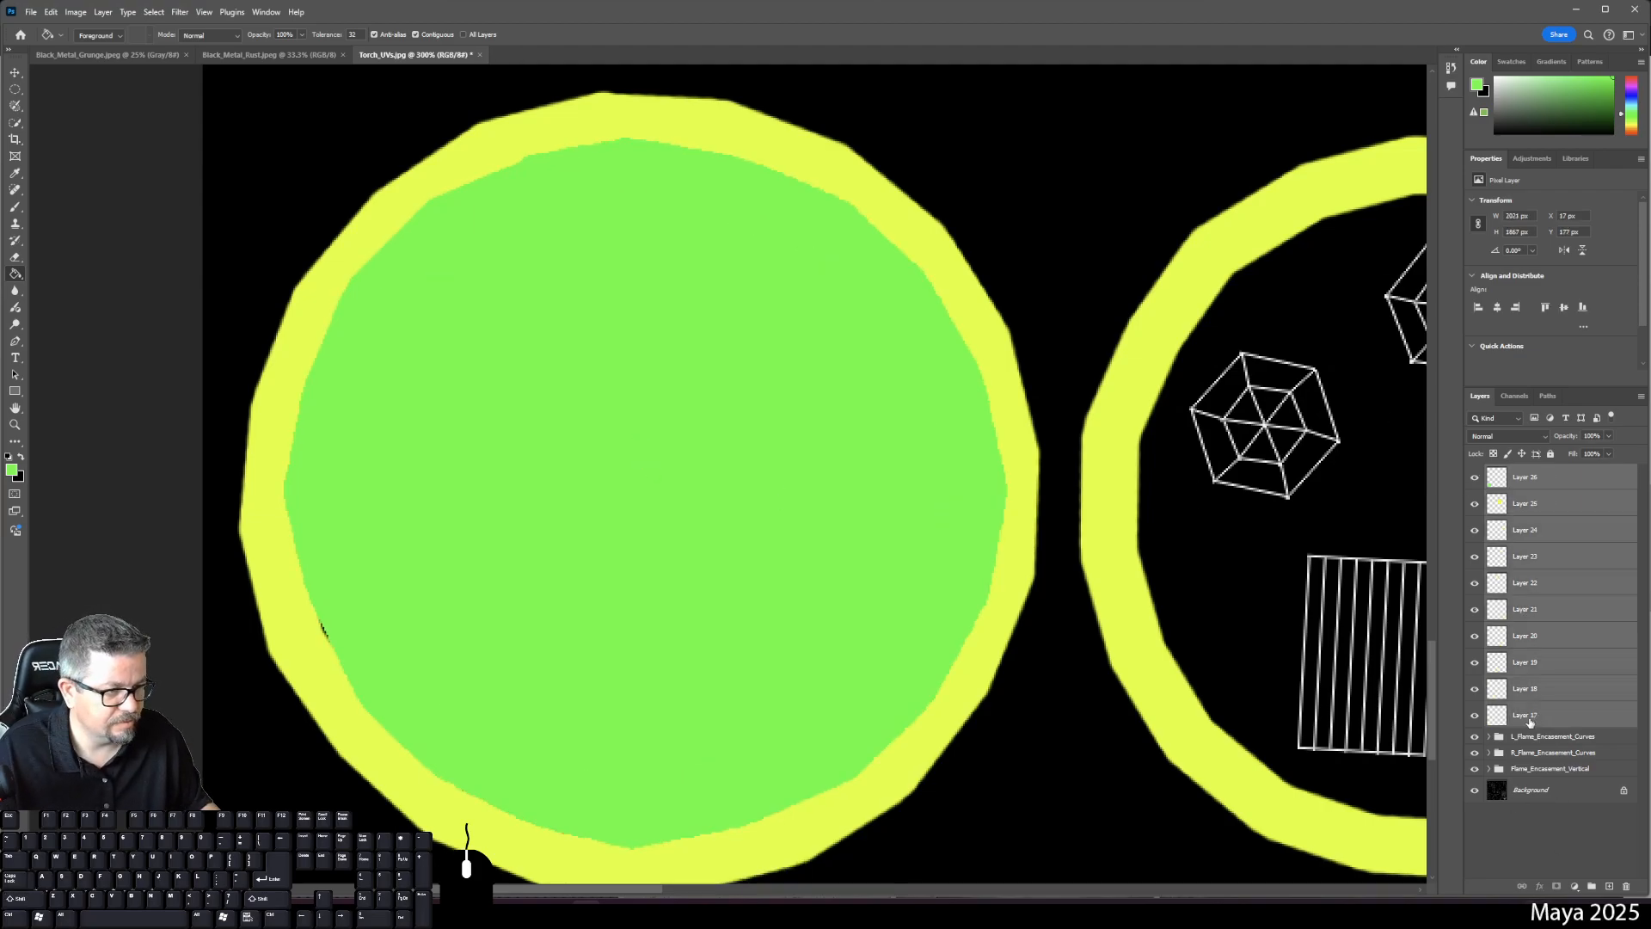
left_click(1590, 887)
double_click(1520, 471)
type("Rings")
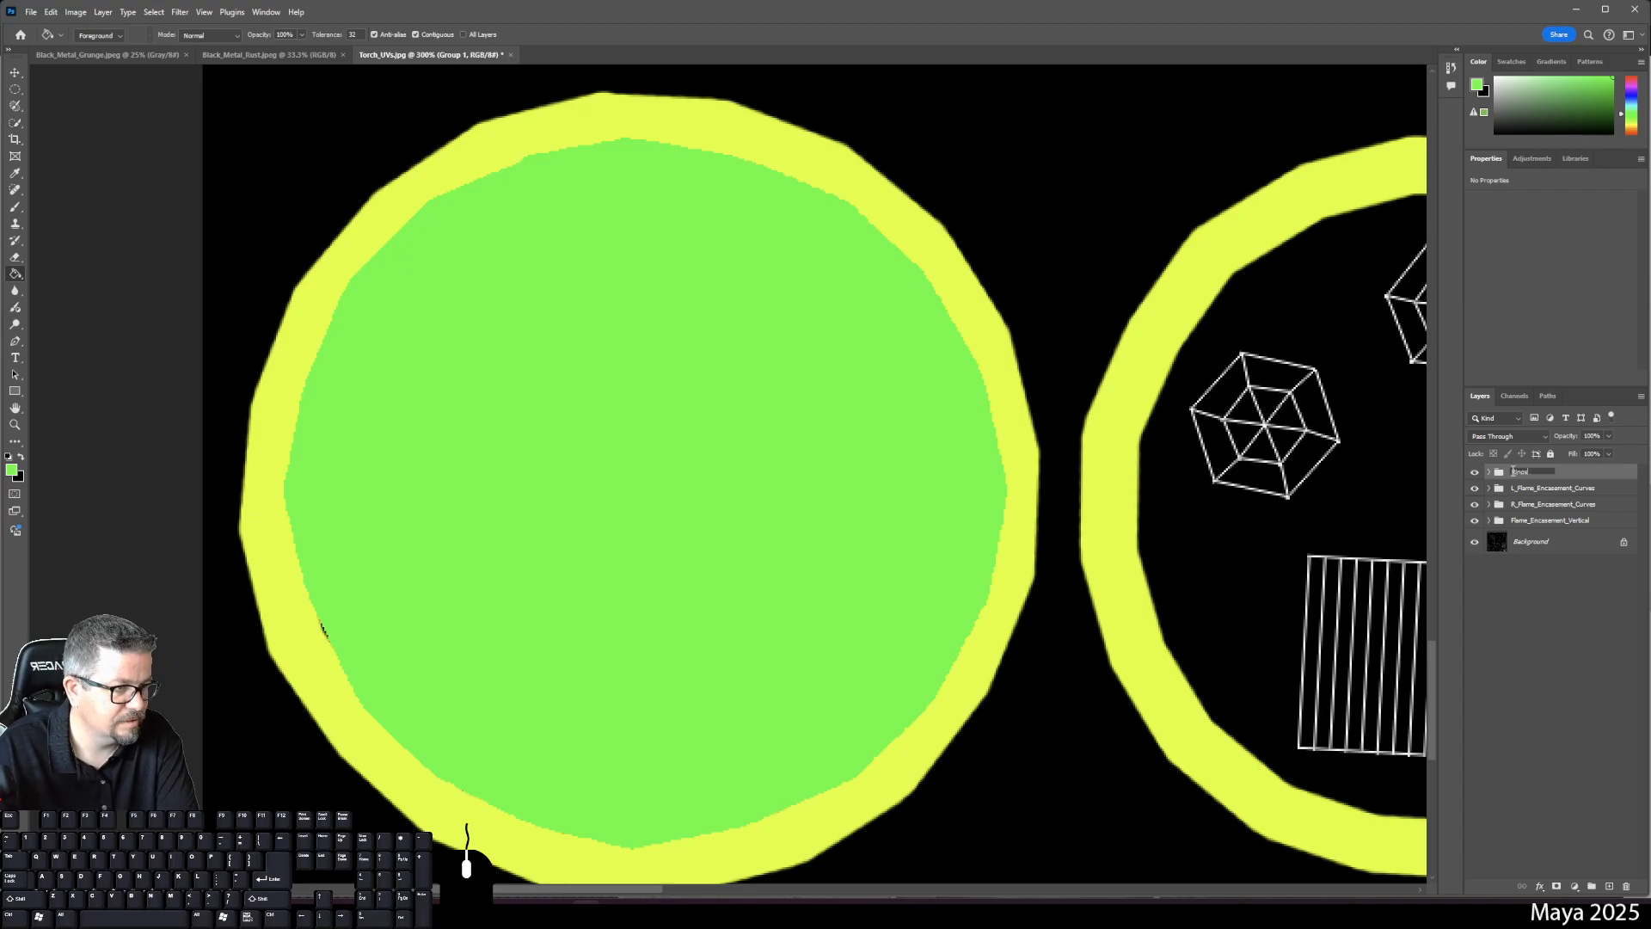
type(" and Circl")
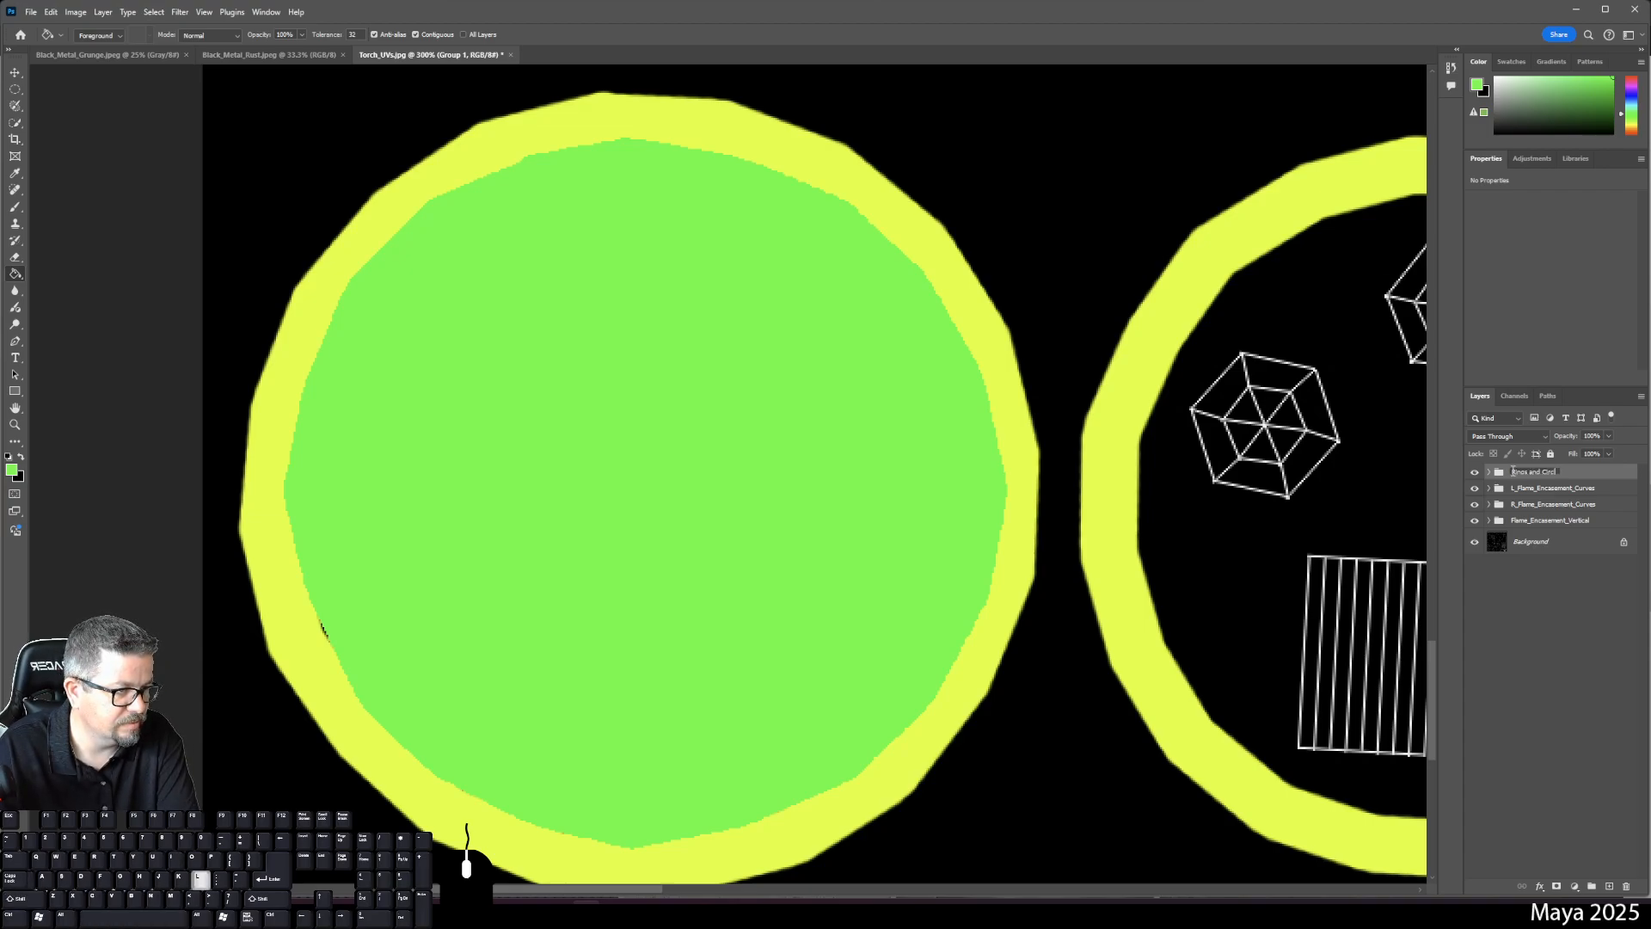
type("es")
key("Return")
left_click_drag(1513, 472, 1501, 528)
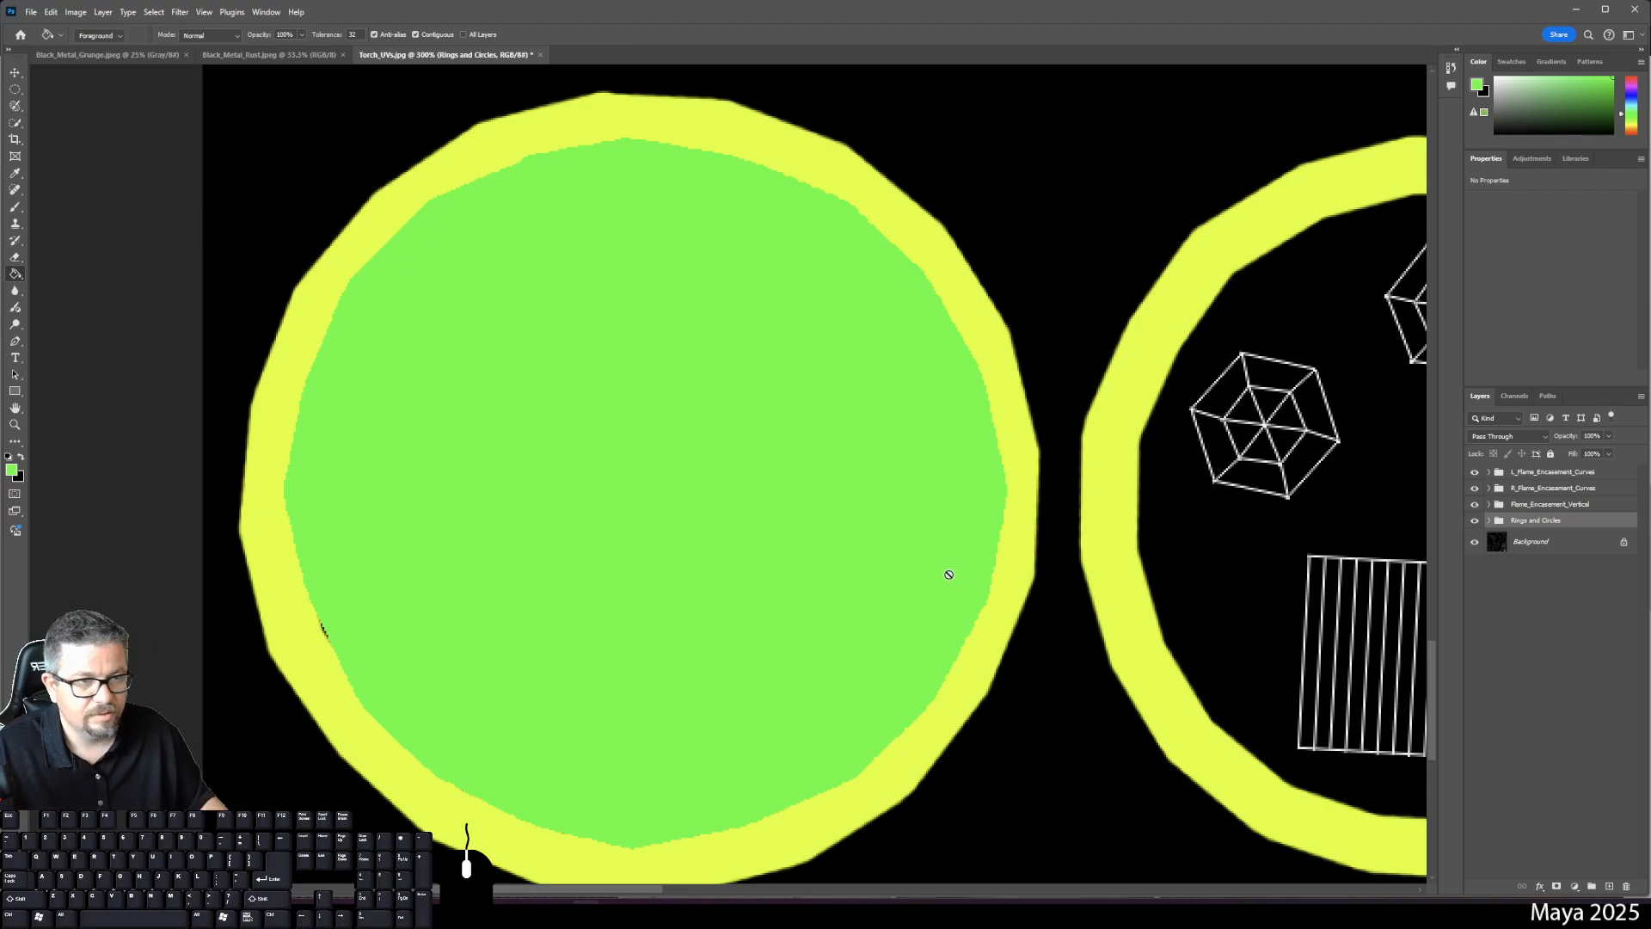
- Toggle the Rings and Circles group to check coverage, then move Layer 26 beneath the yellow ring layers
left_click(1472, 522)
left_click(1473, 523)
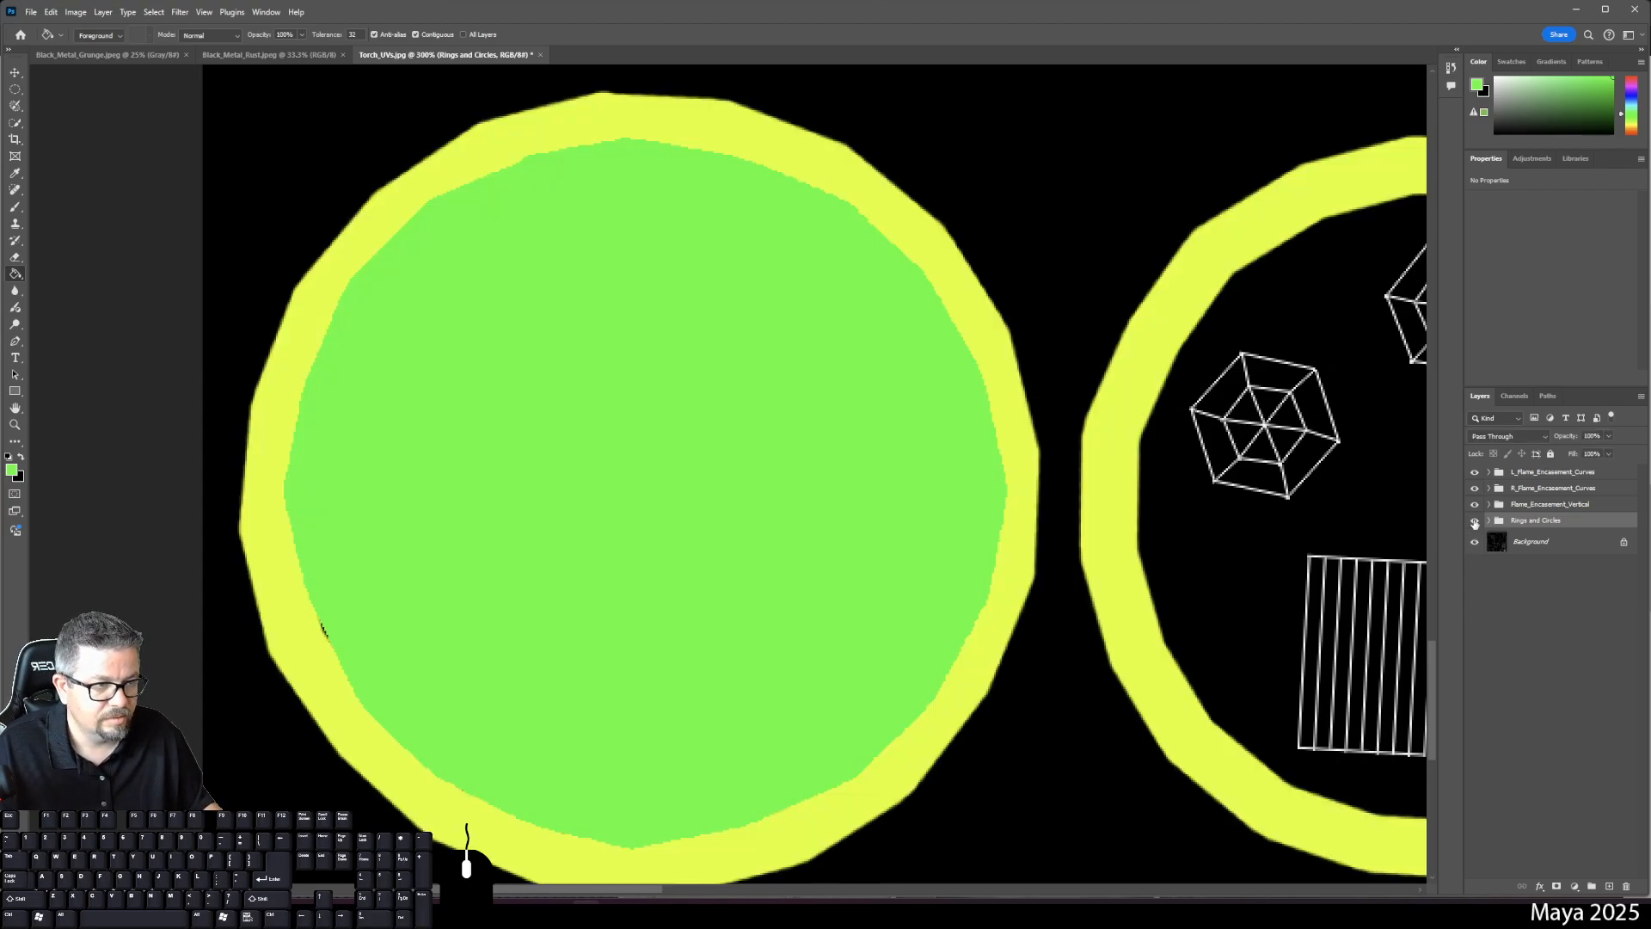
left_click(1473, 523)
left_click(1473, 523)
left_click(1474, 522)
left_click(1474, 522)
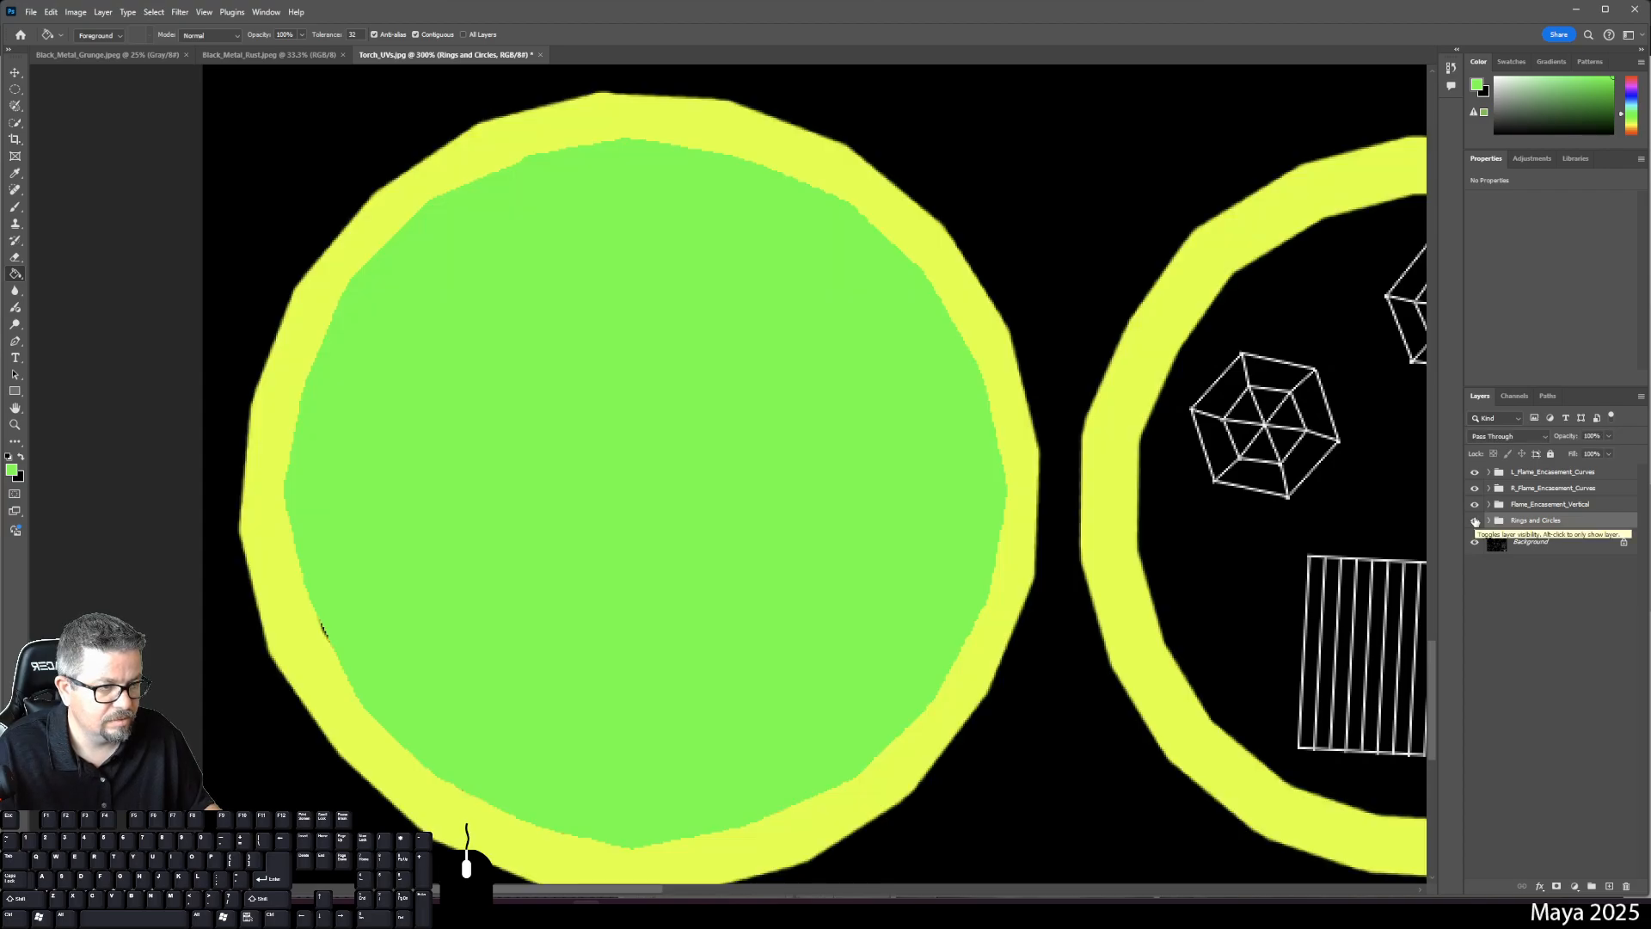
left_click(1475, 522)
left_click(1475, 522)
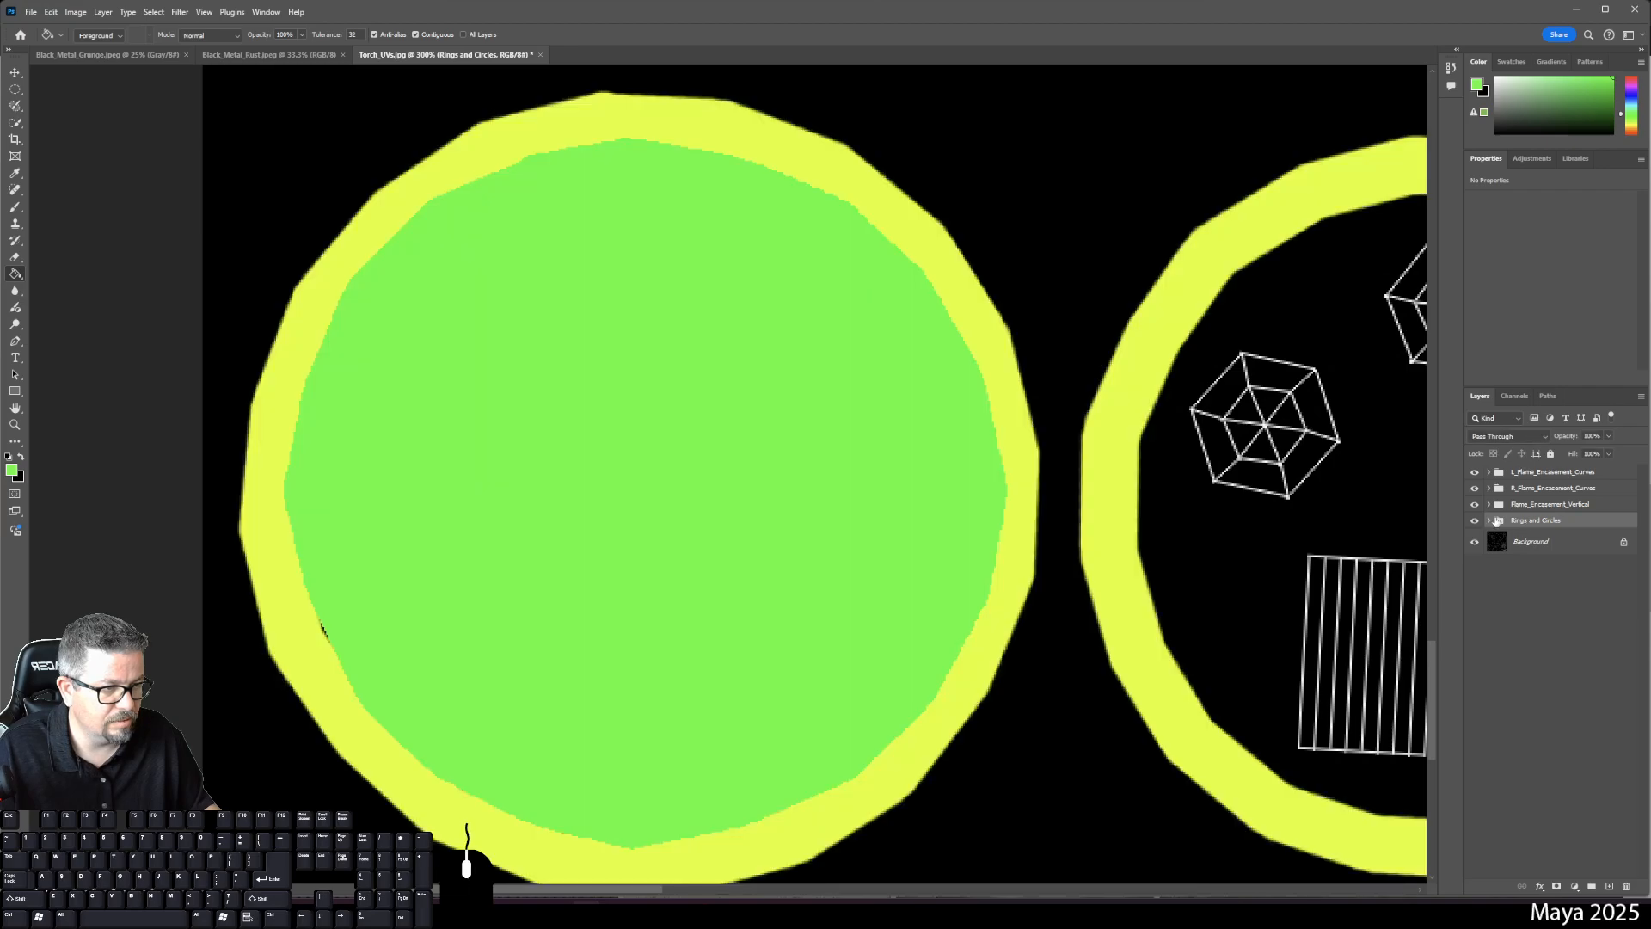
left_click(1489, 522)
left_click_drag(1500, 544, 1539, 779)
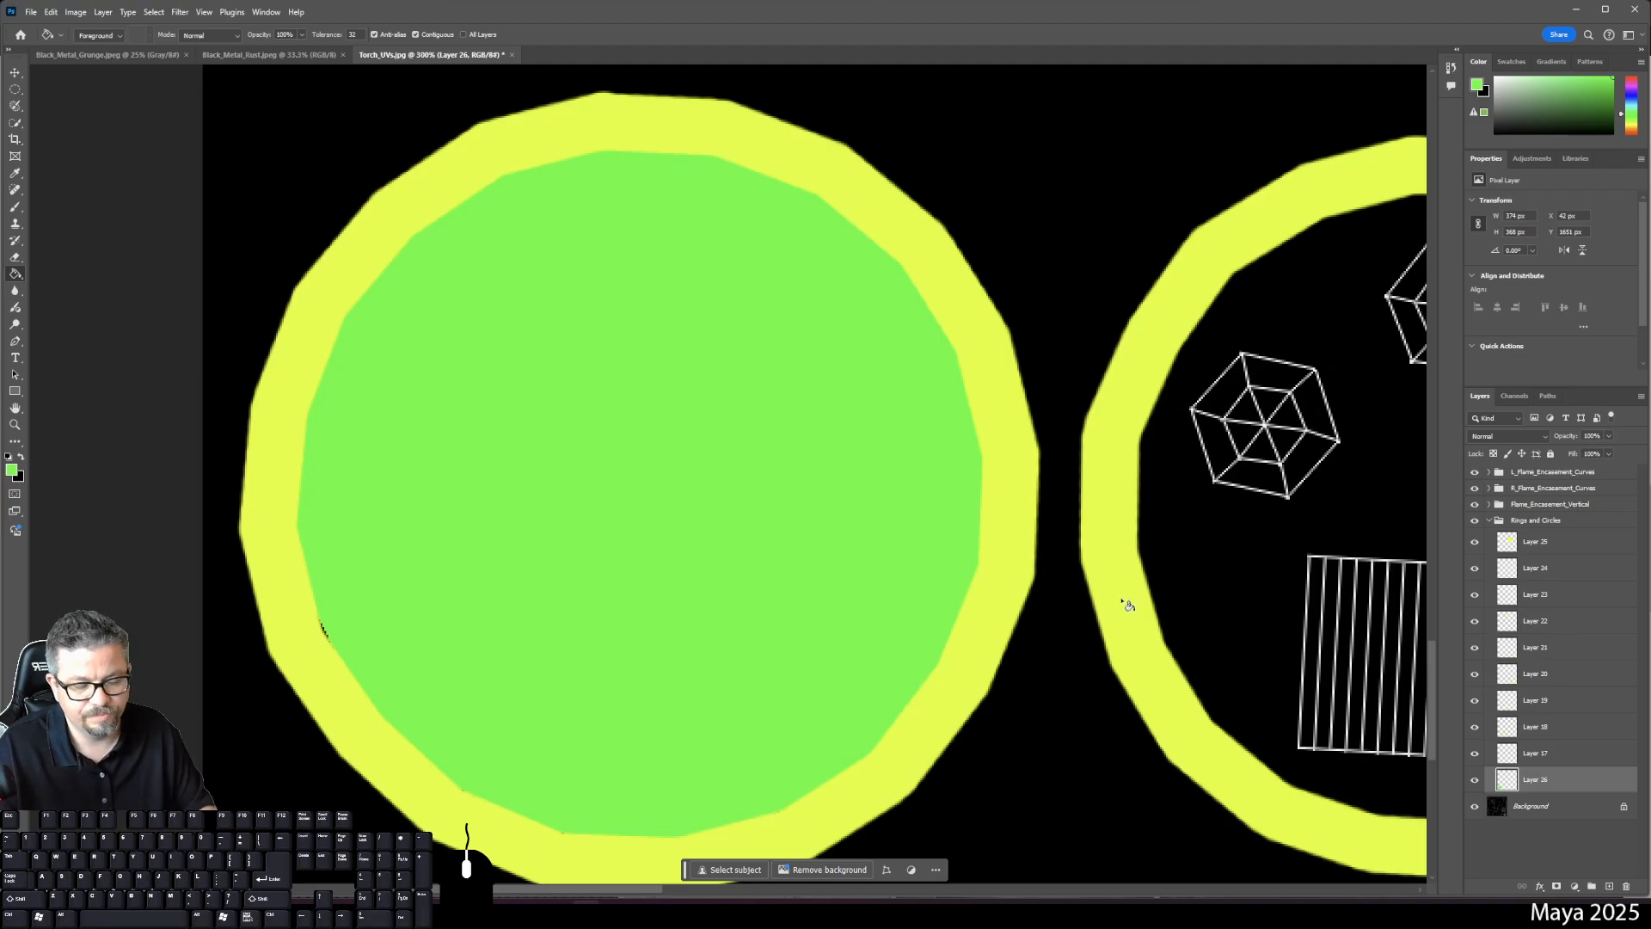
- Sample yellow as the brush colour and add a new Layer 27 above the L_Flame_Encasement_Curves group
key("ctrl+0")
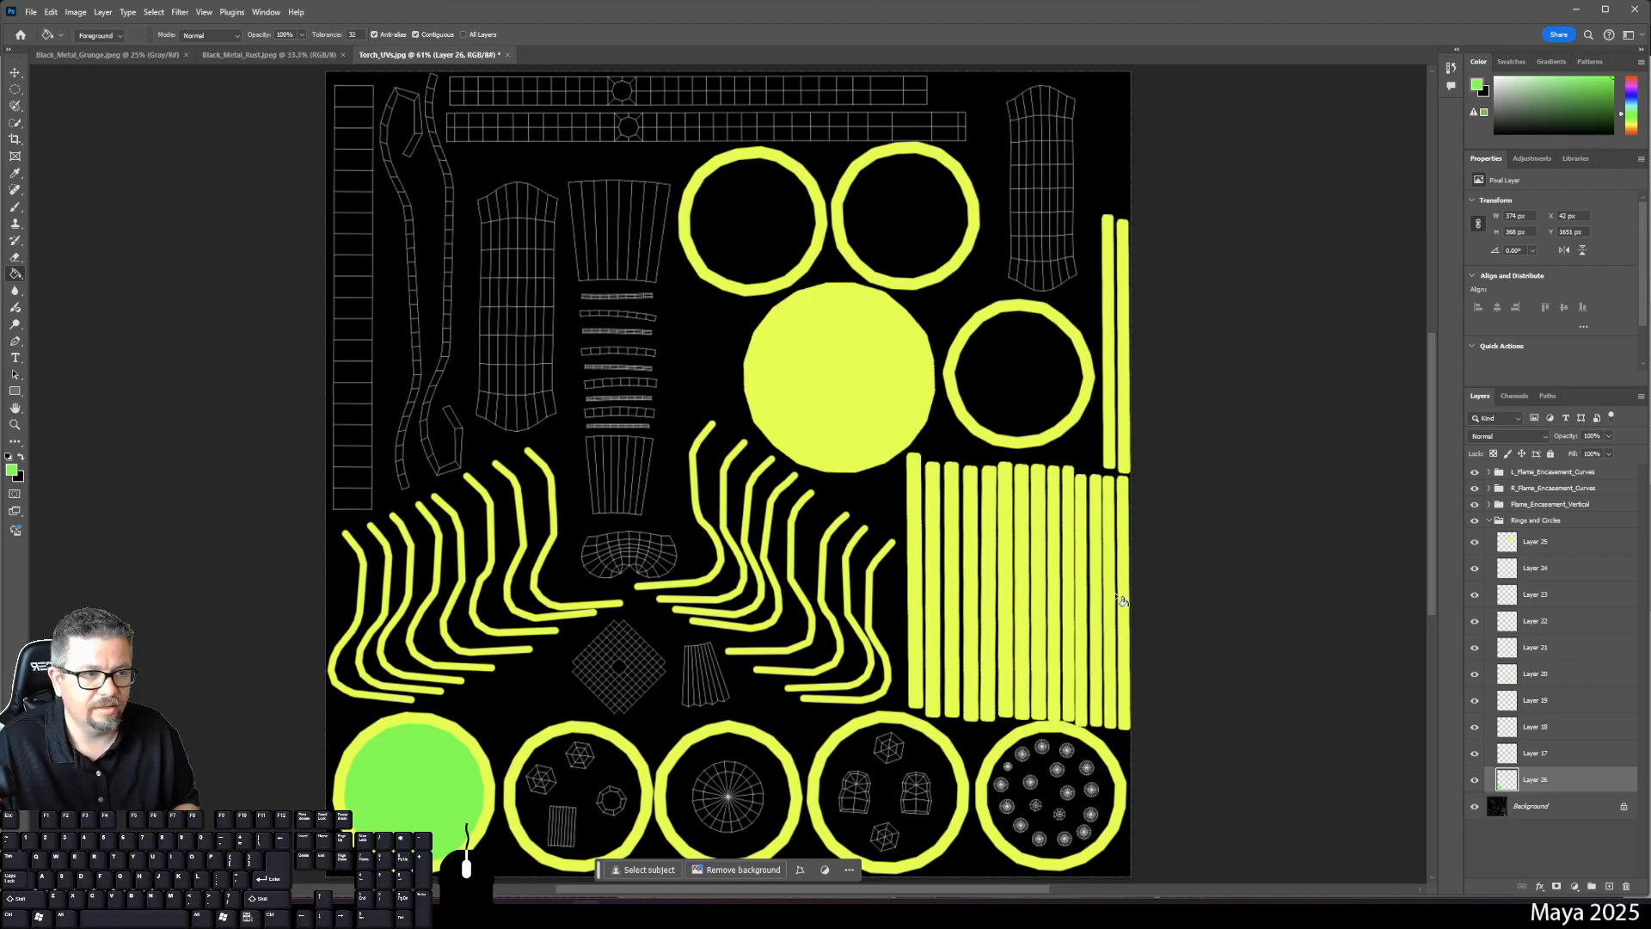
key("b")
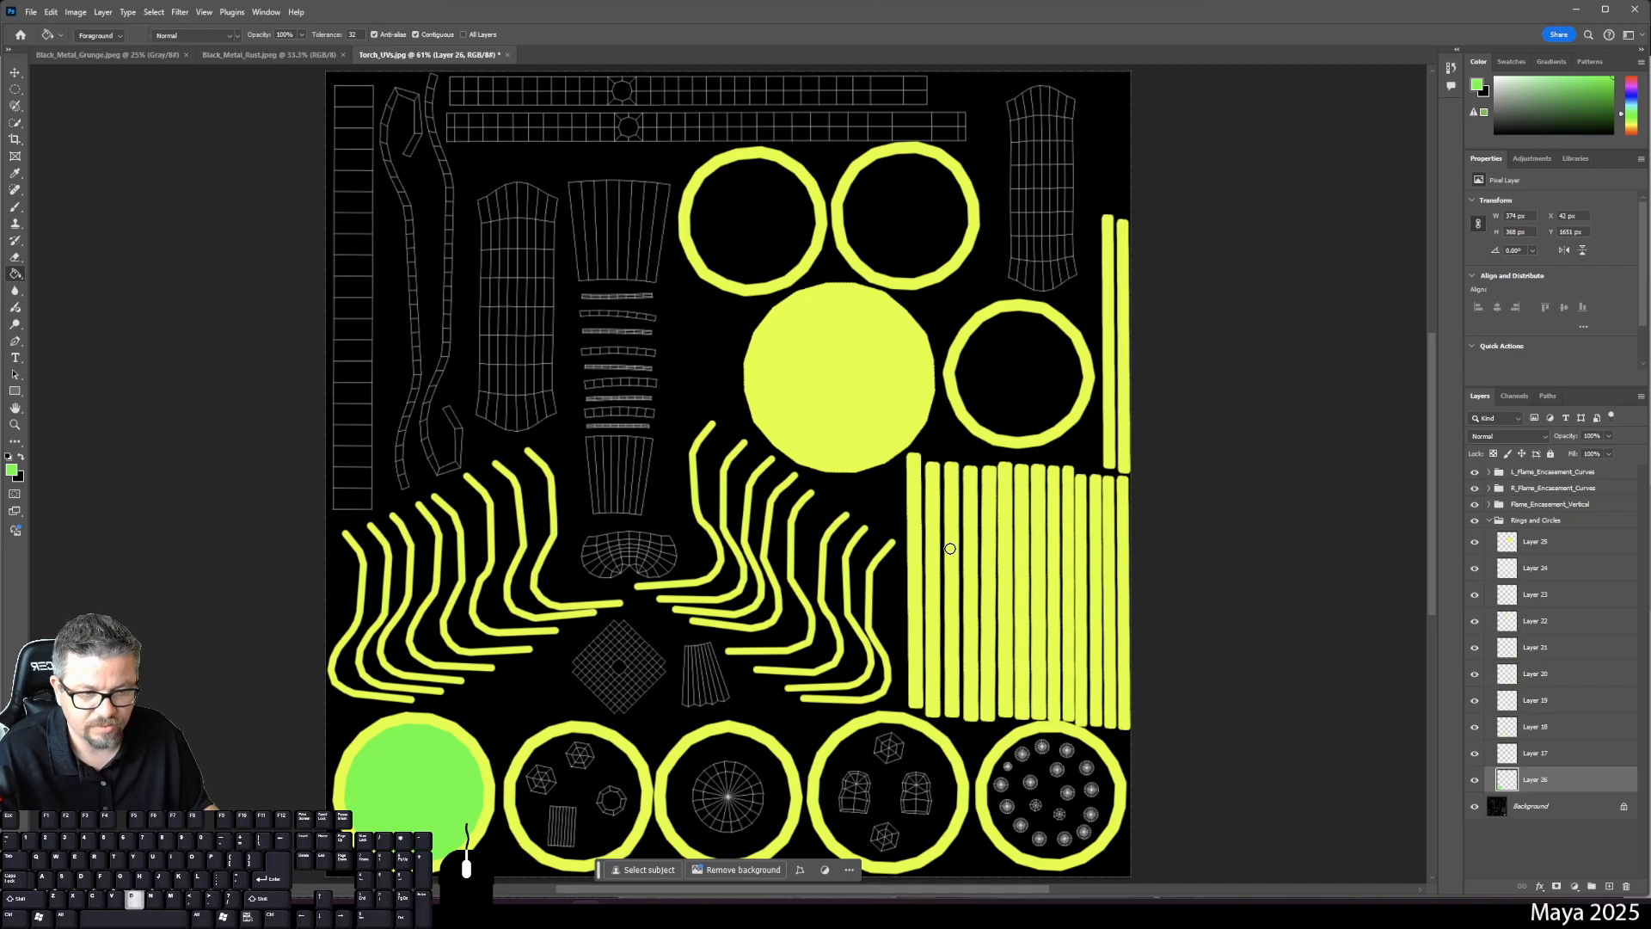
left_click(954, 519, "alt")
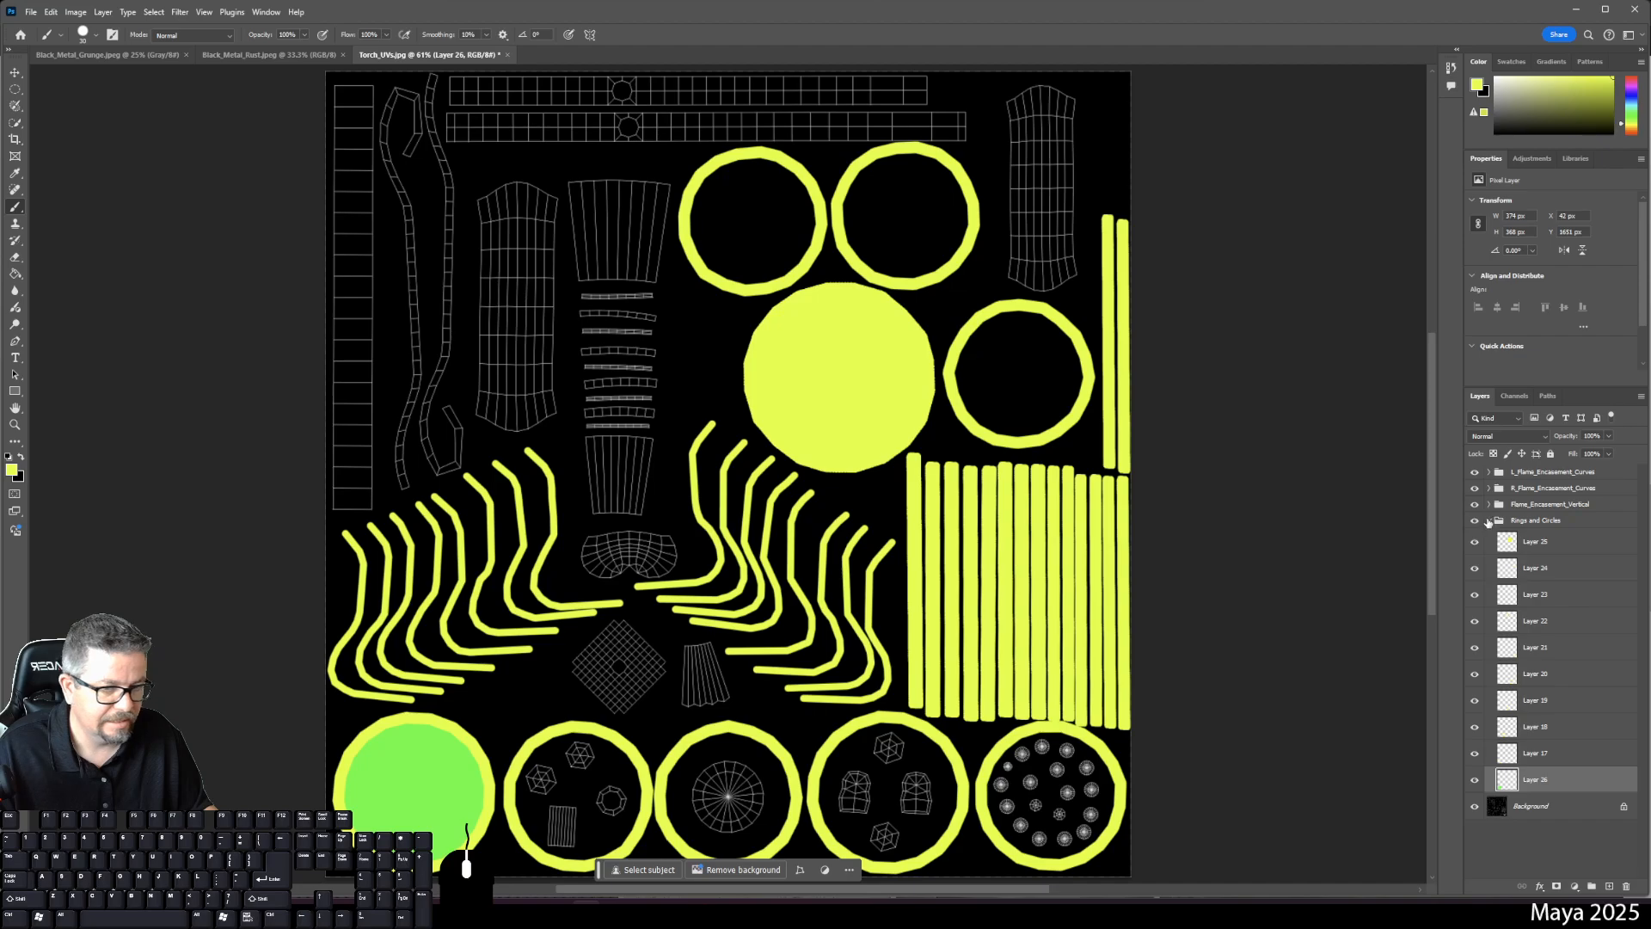
left_click(1488, 521)
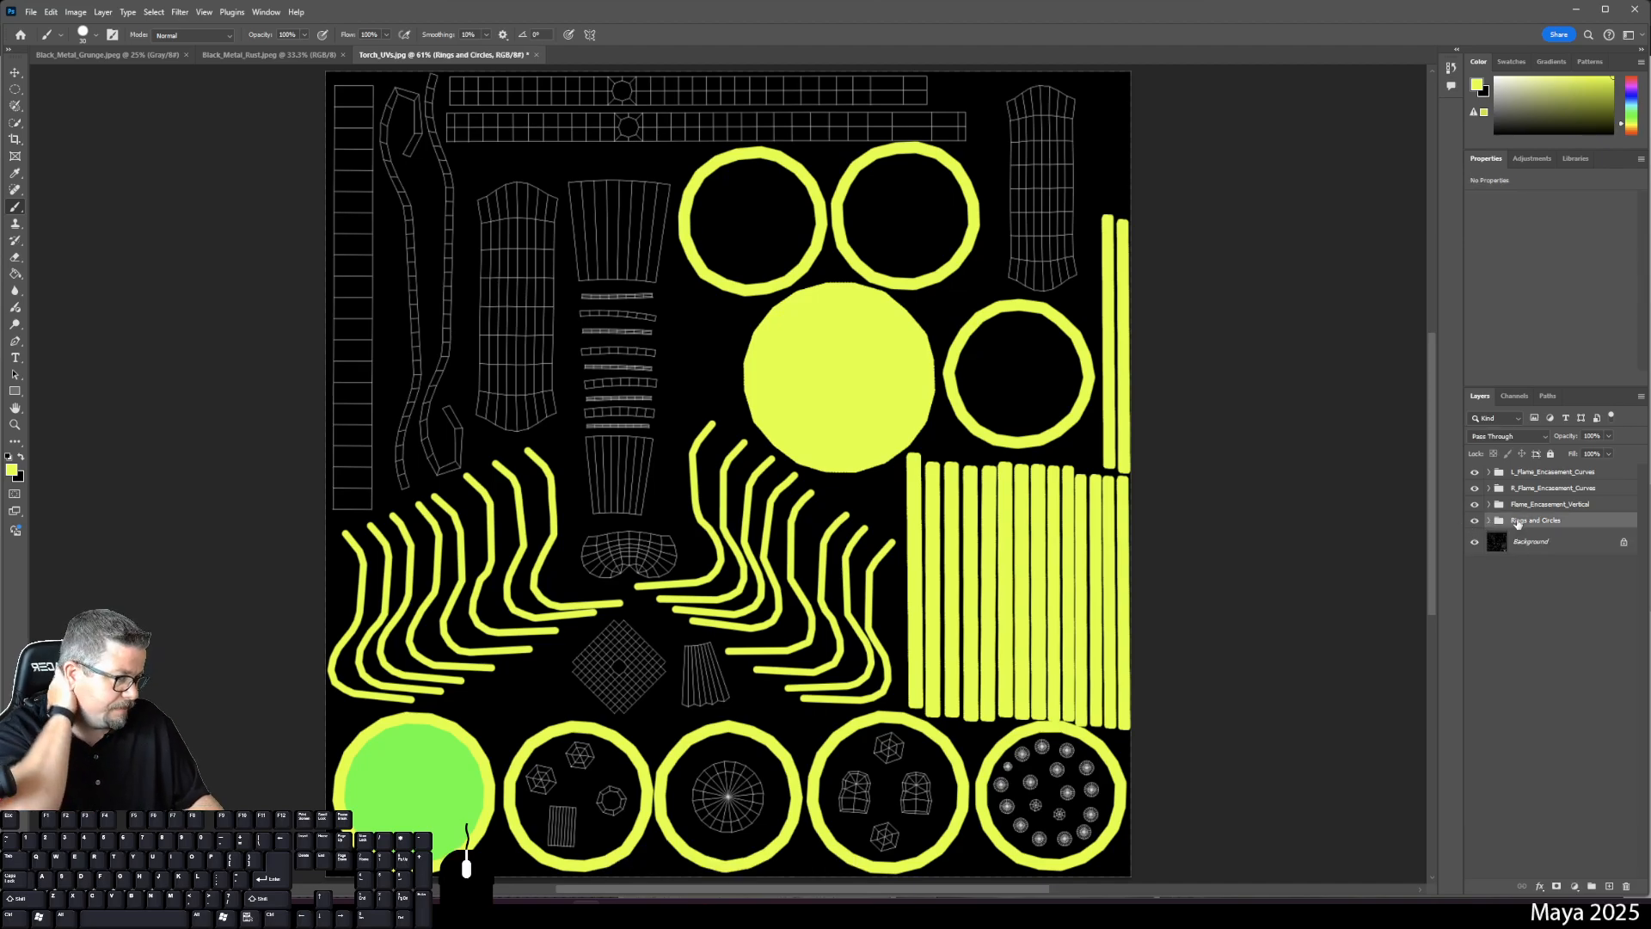
left_click(1530, 473)
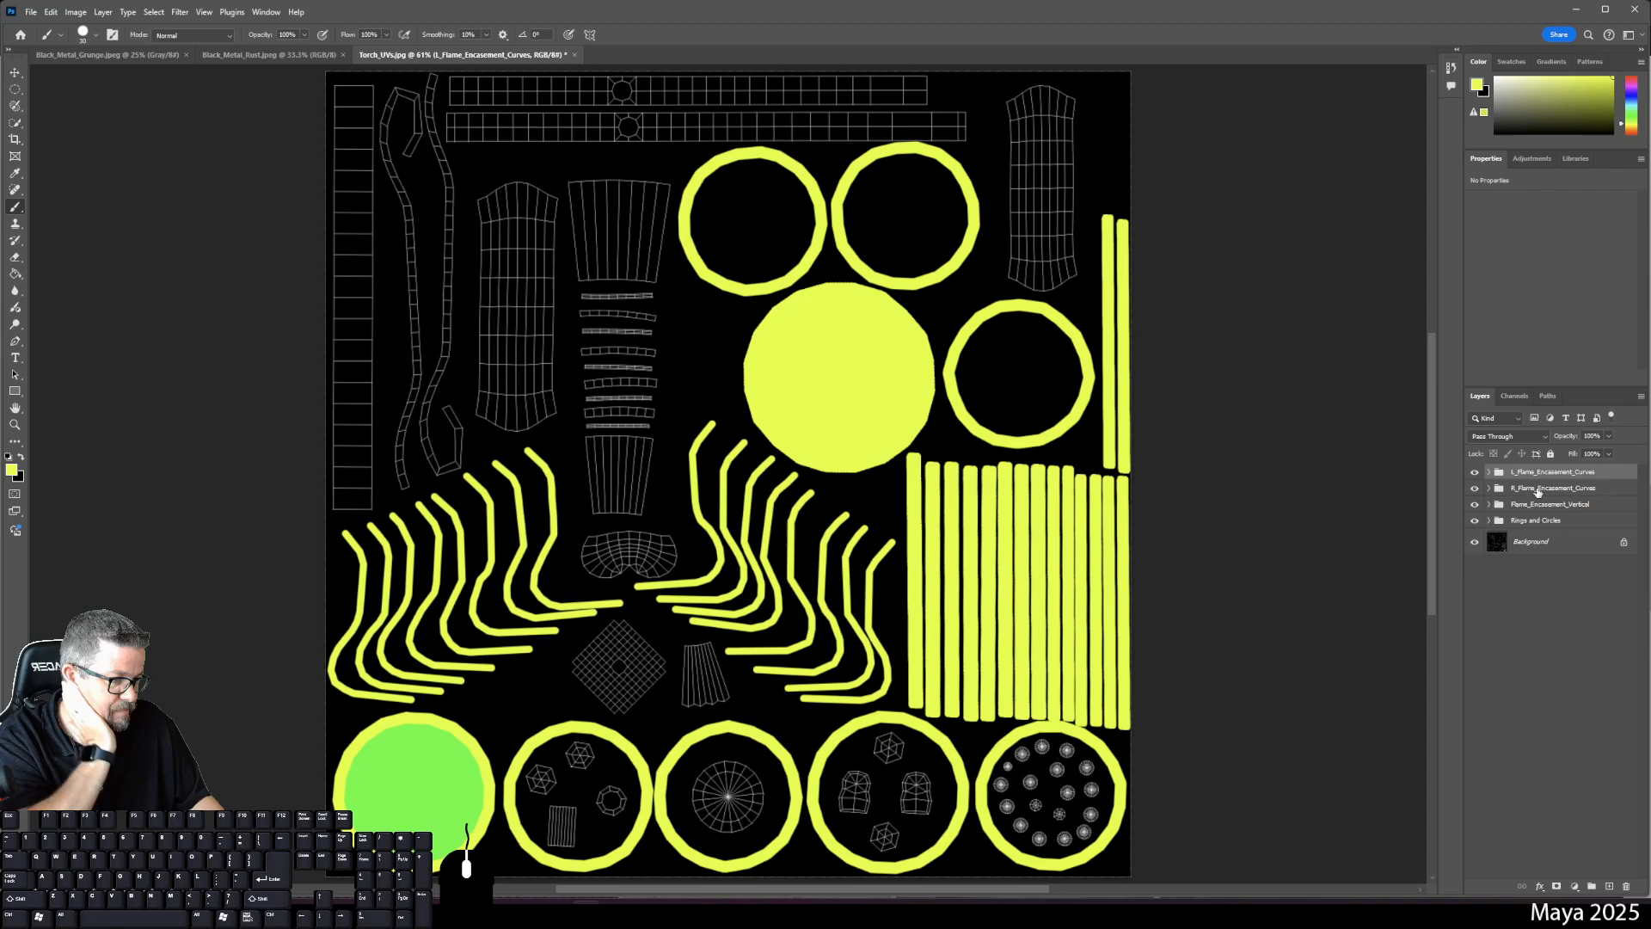
left_click(1608, 886)
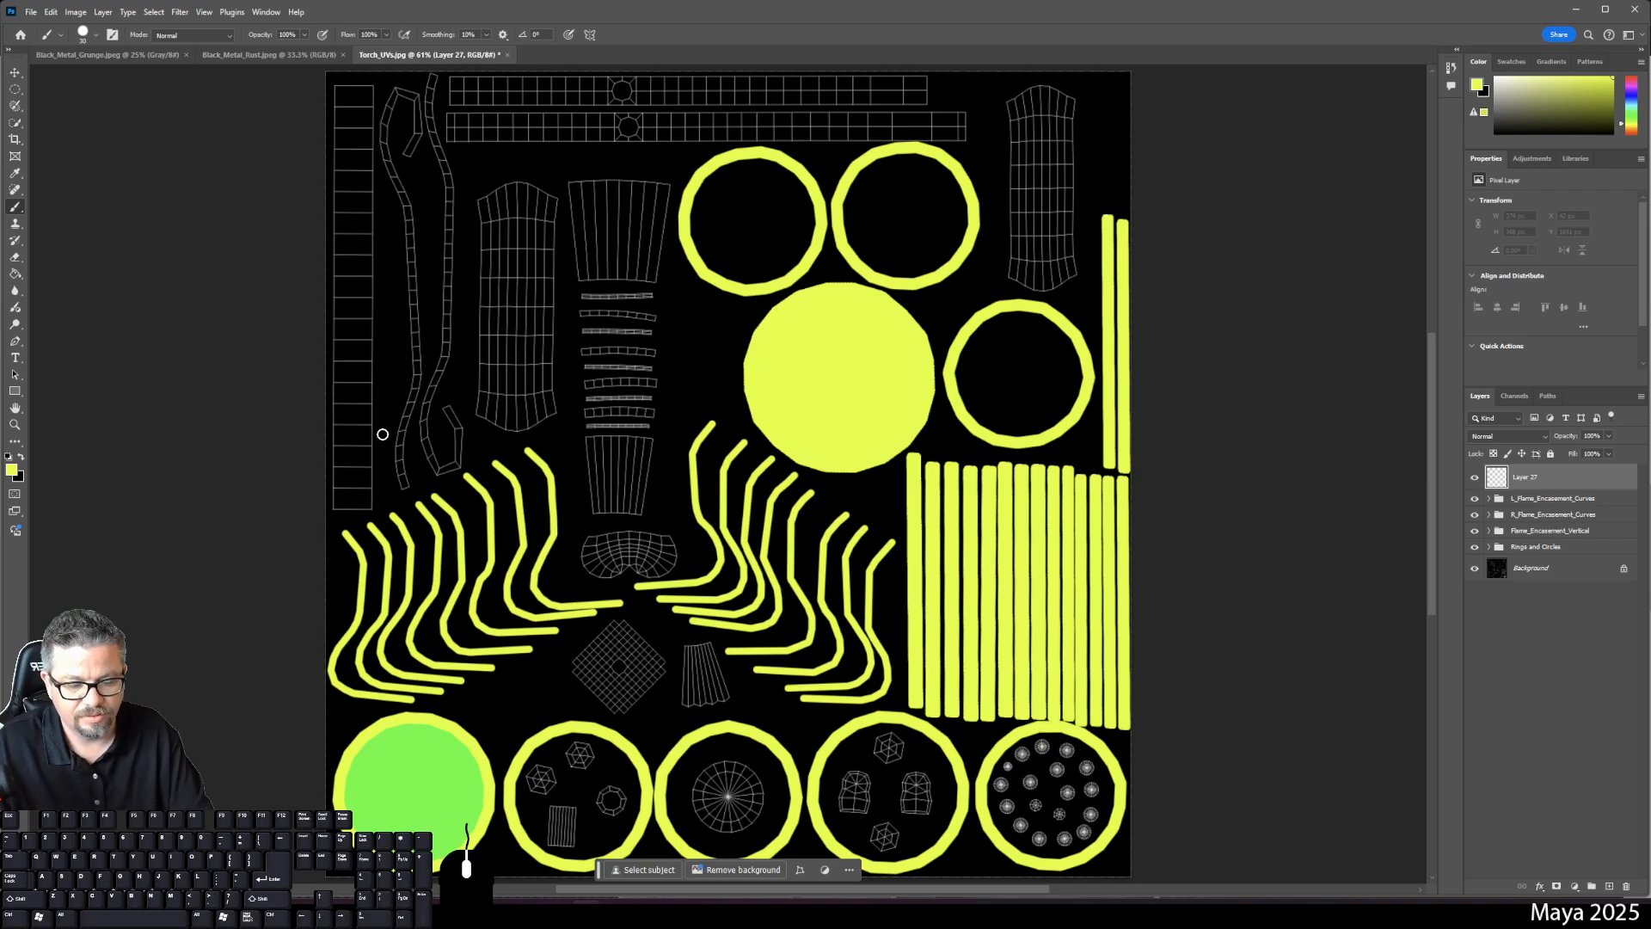
- Outline the tall far-left strip in yellow brush lines and bucket-fill its interior solid yellow
key("ctrl+plus")
left_click_drag(392, 383, 485, 583)
key("ctrl+plus")
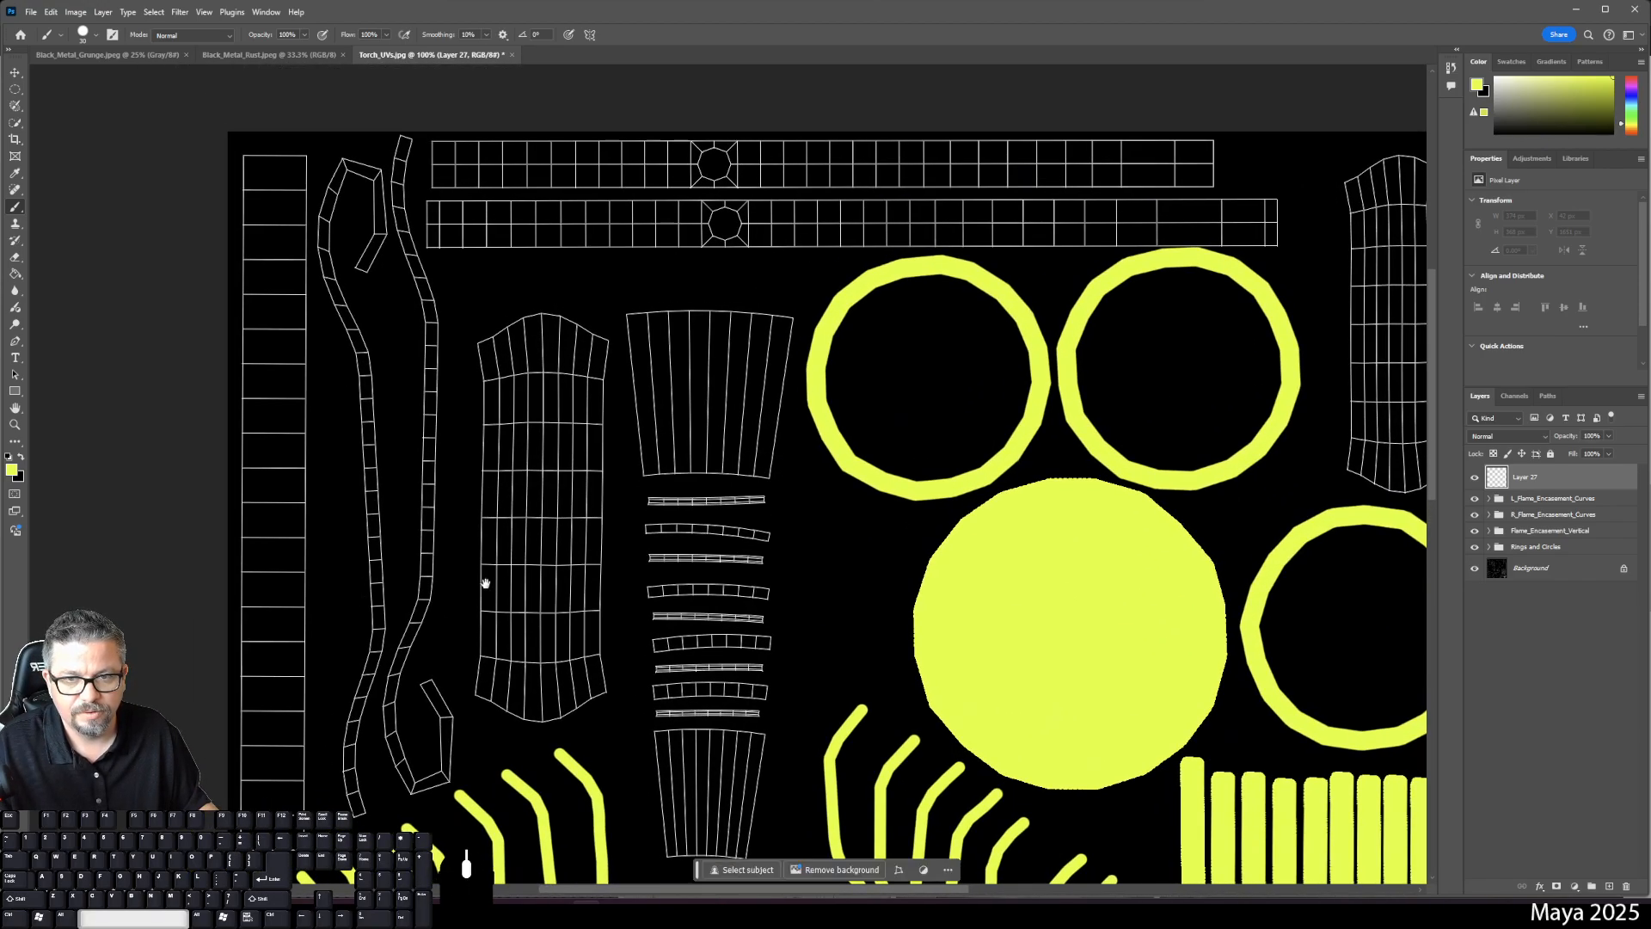
left_click(304, 158)
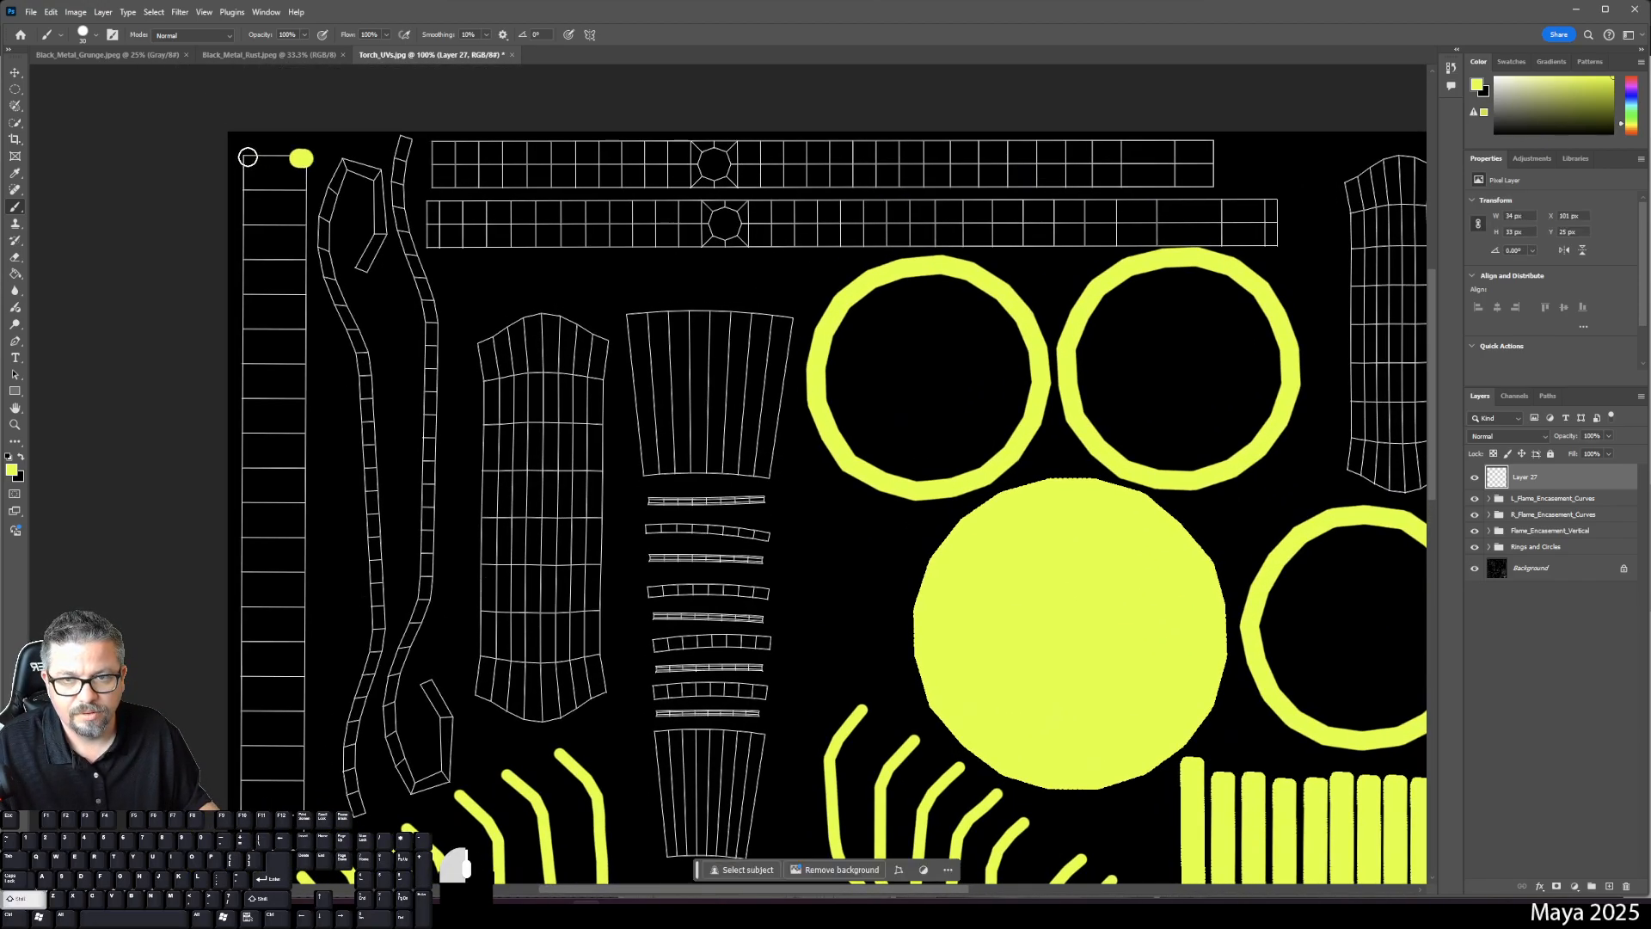
left_click(251, 156, "shift")
left_click(247, 808, "shift")
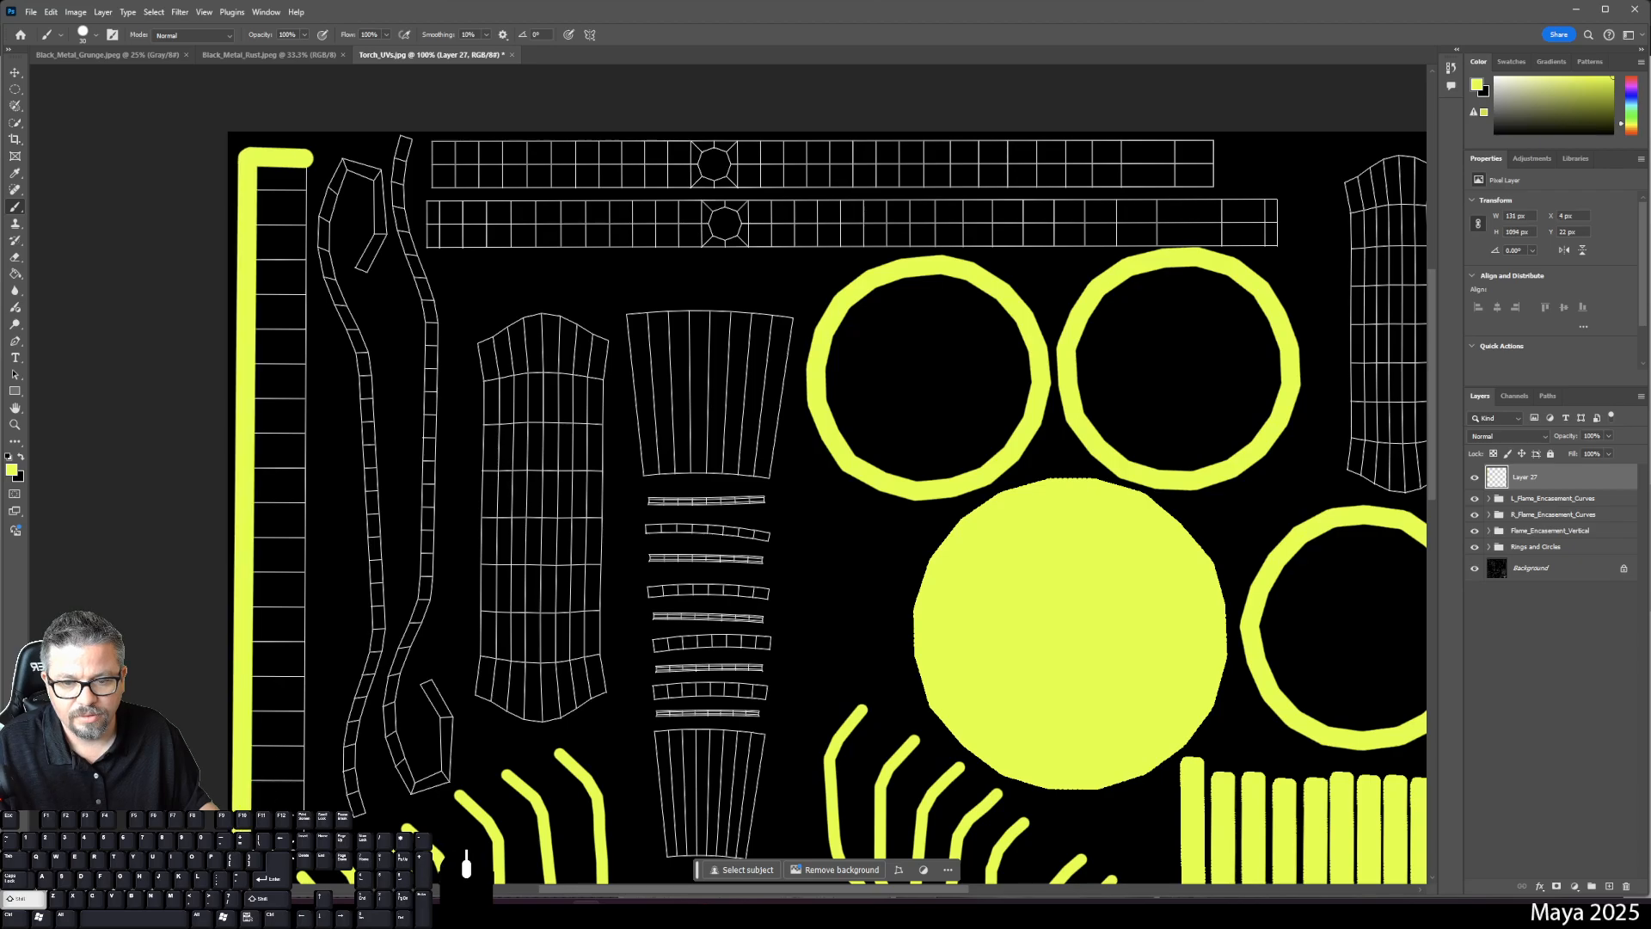
left_click(302, 165, "shift")
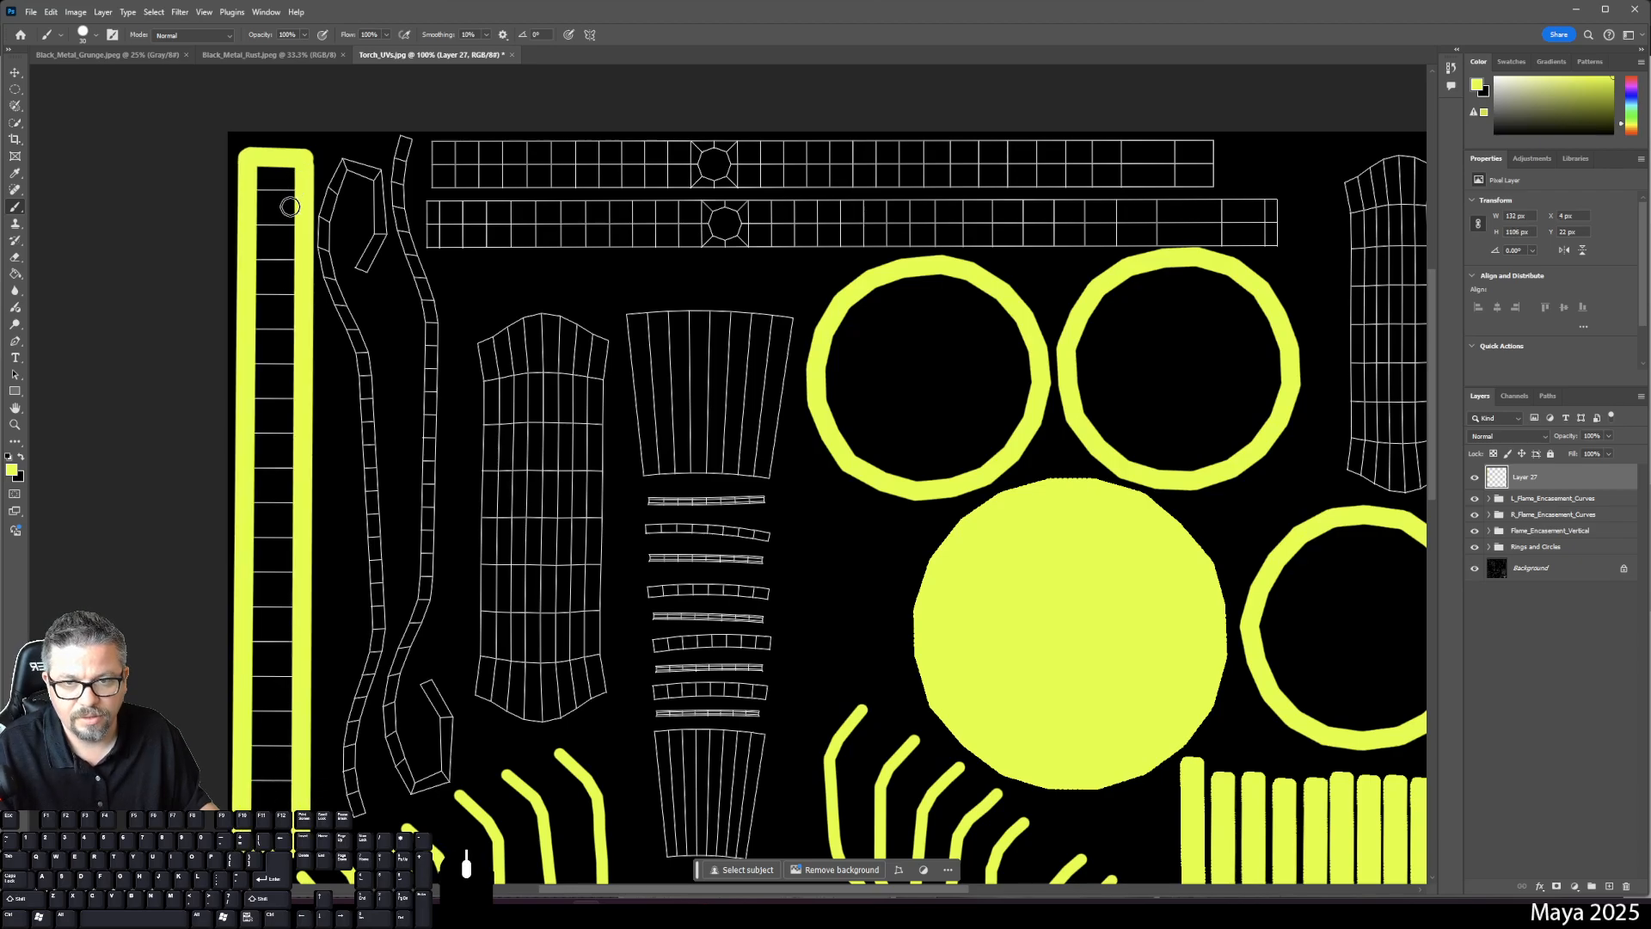
key("g")
left_click(274, 254)
left_click(277, 366)
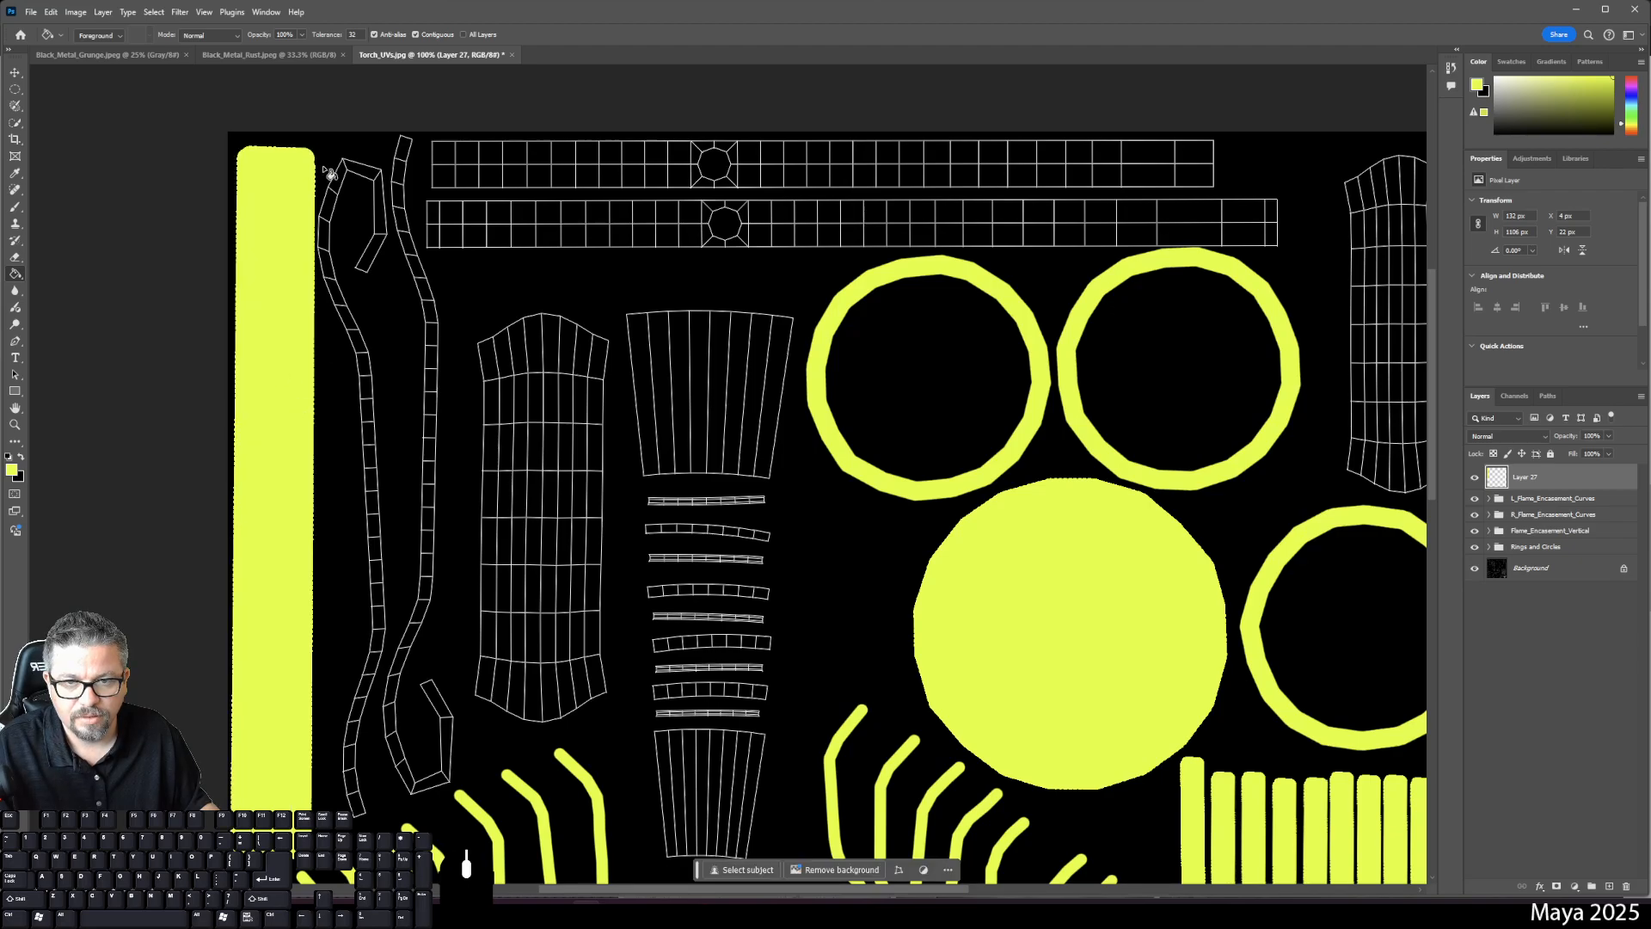
- Check the yellow strip's bounds with a no-change transform, then zoom to 200% on the adjacent curved shells
key("b")
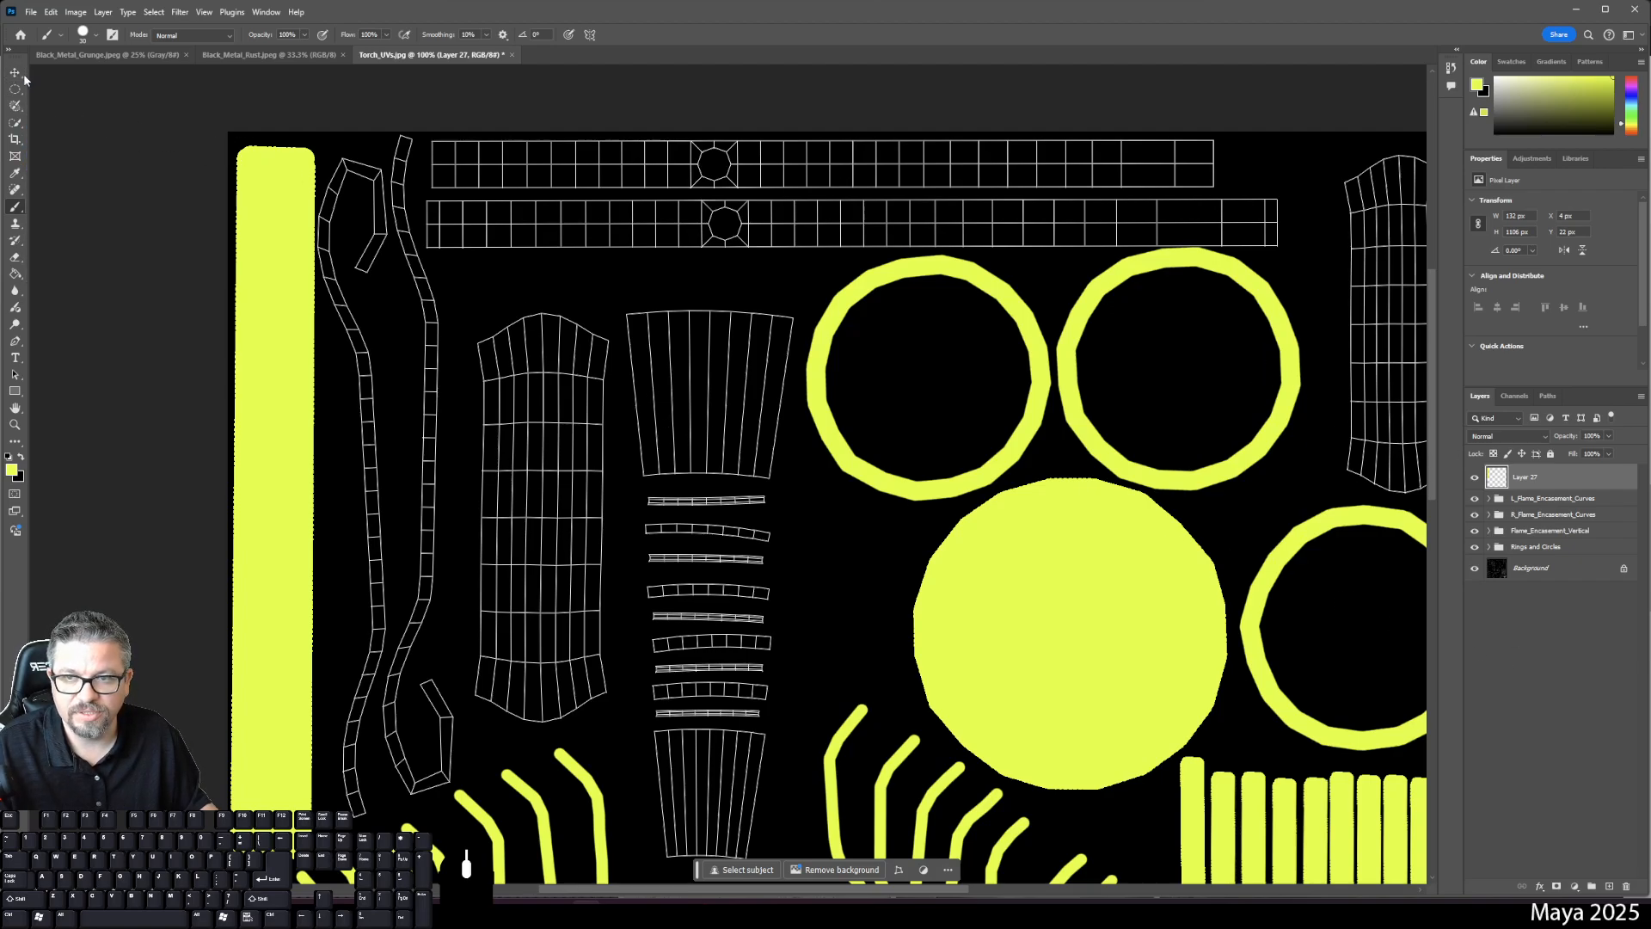
key("ctrl+t")
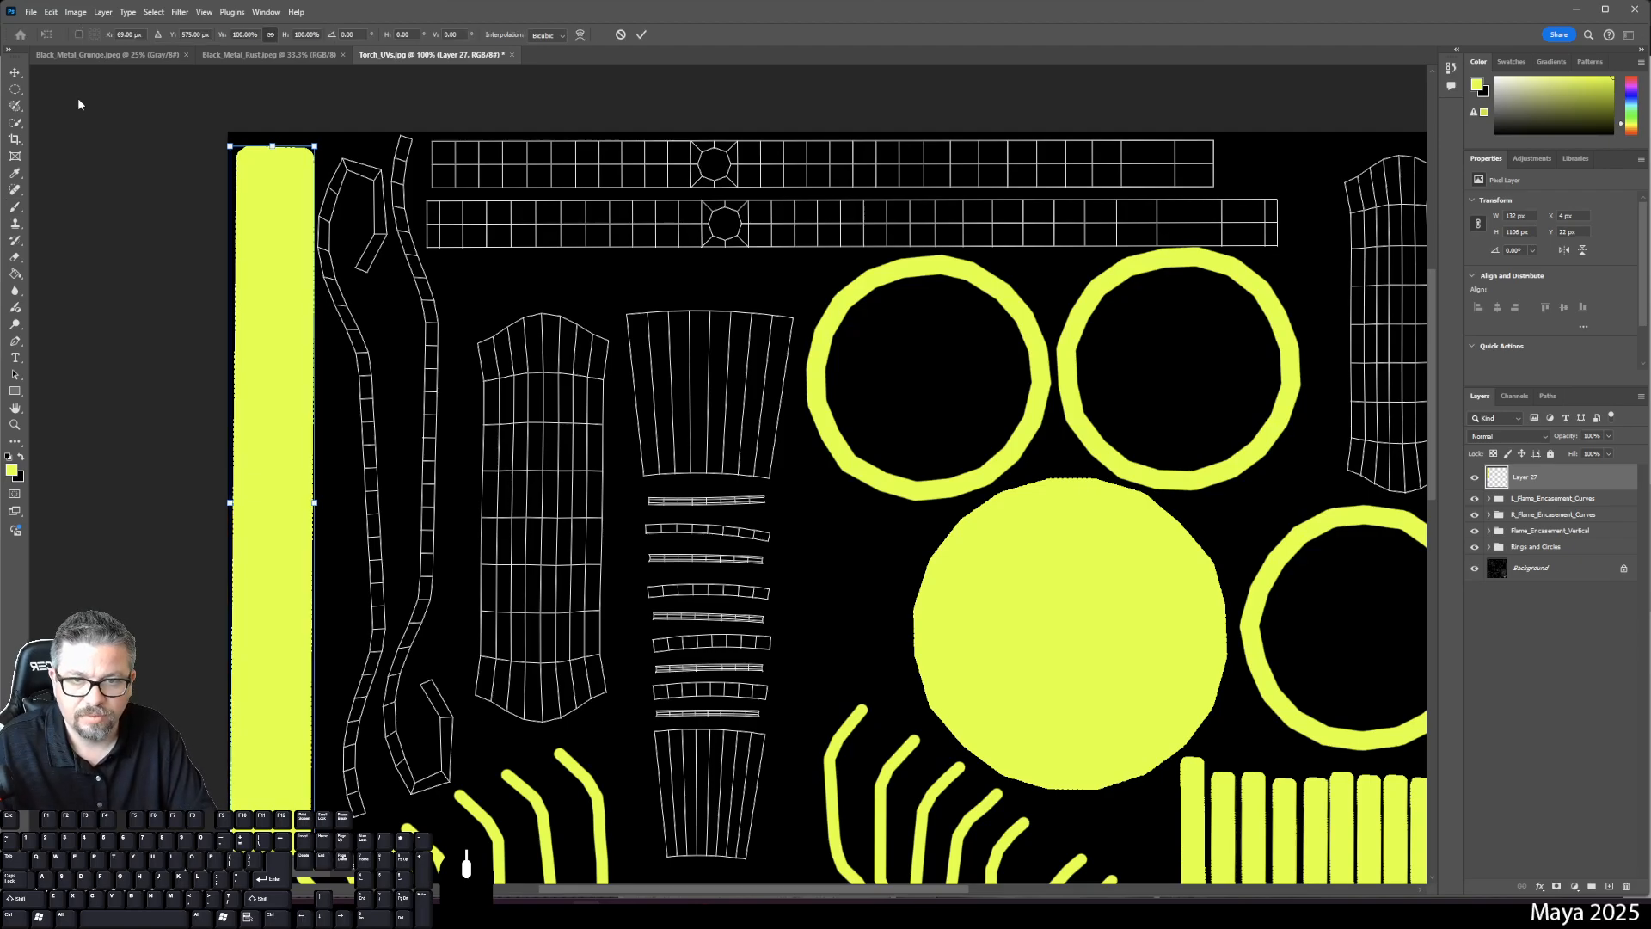
key("Return")
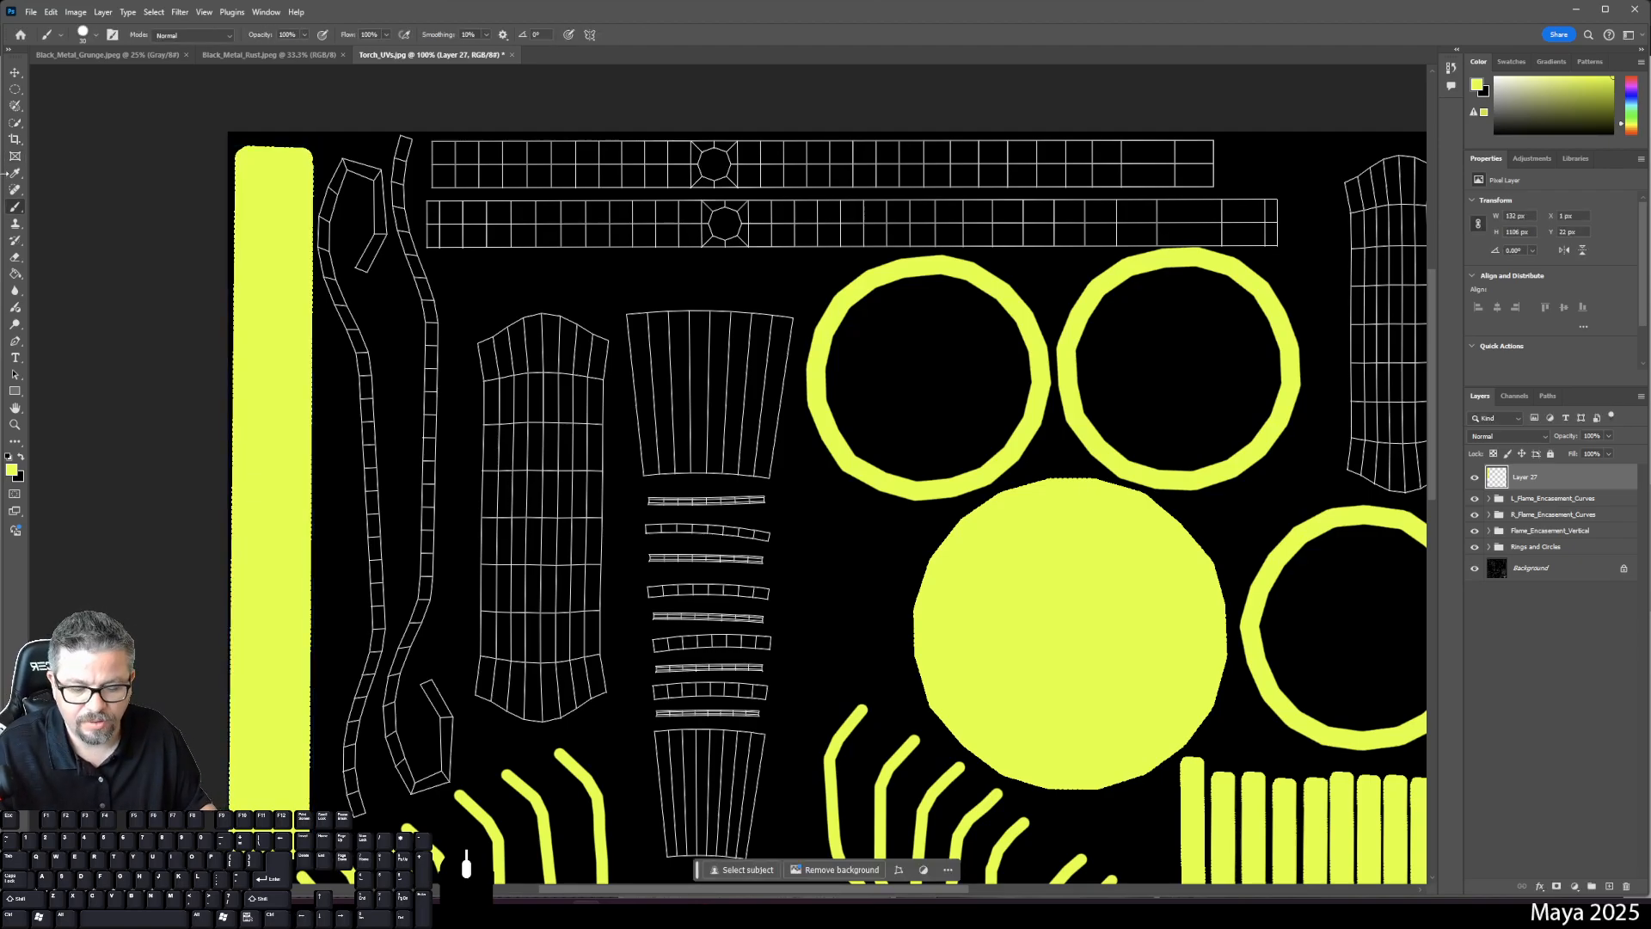
key("ctrl+plus")
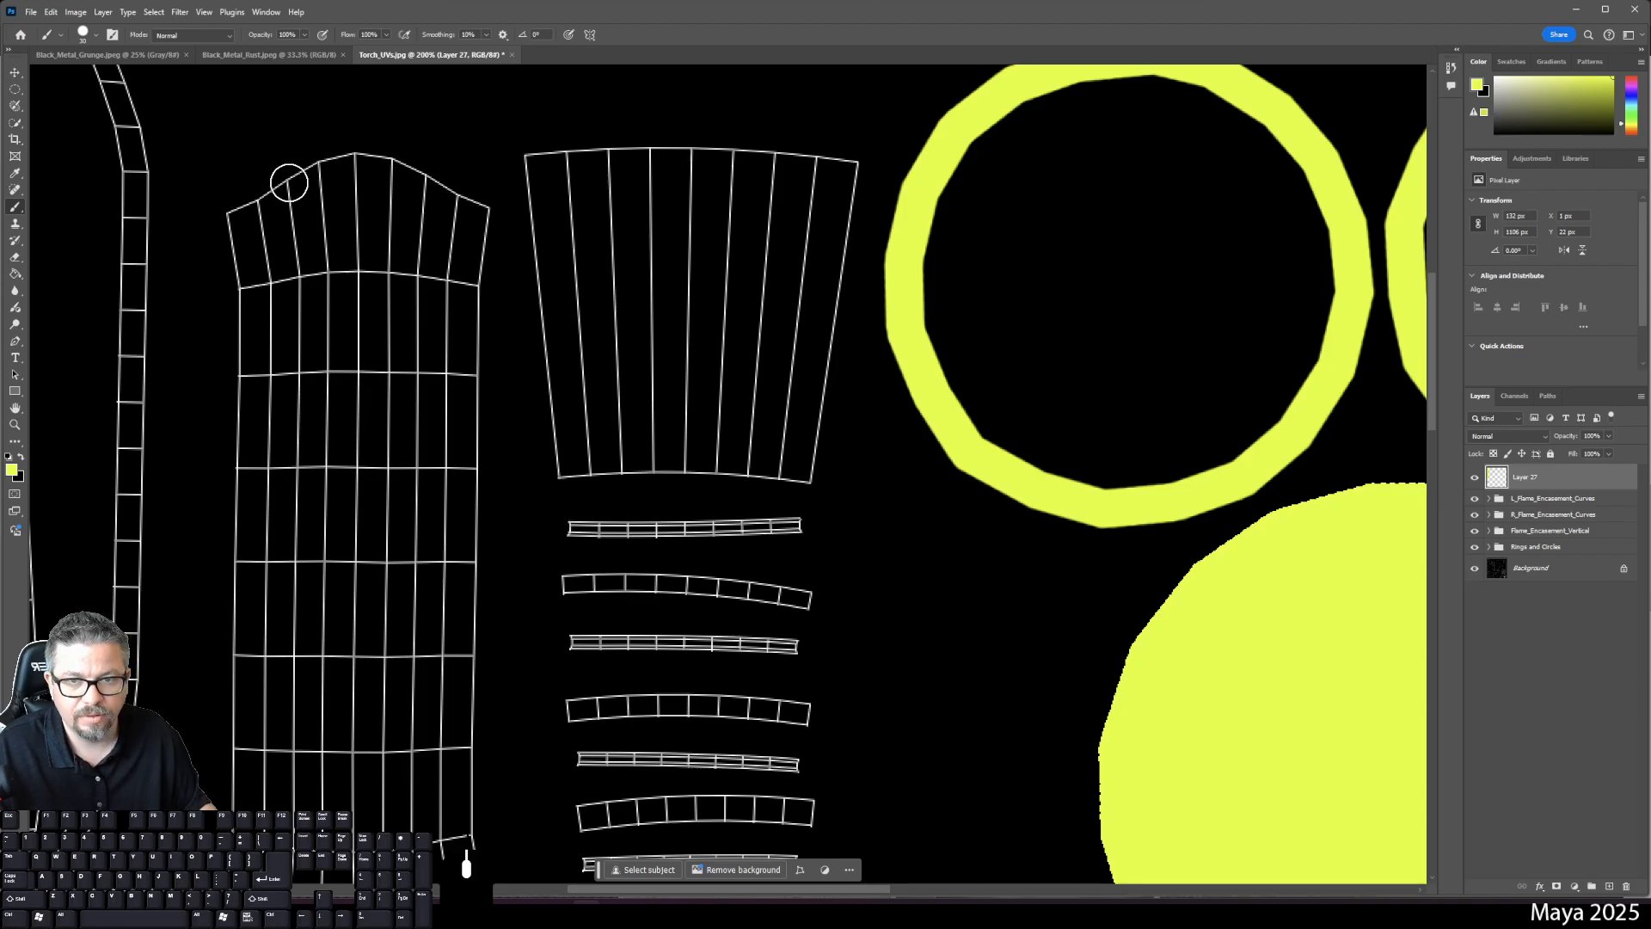
left_click_drag(287, 177, 776, 596)
- On a new layer, trace a thick yellow stroke around the hooked shell
key("ctrl+shift+alt+n")
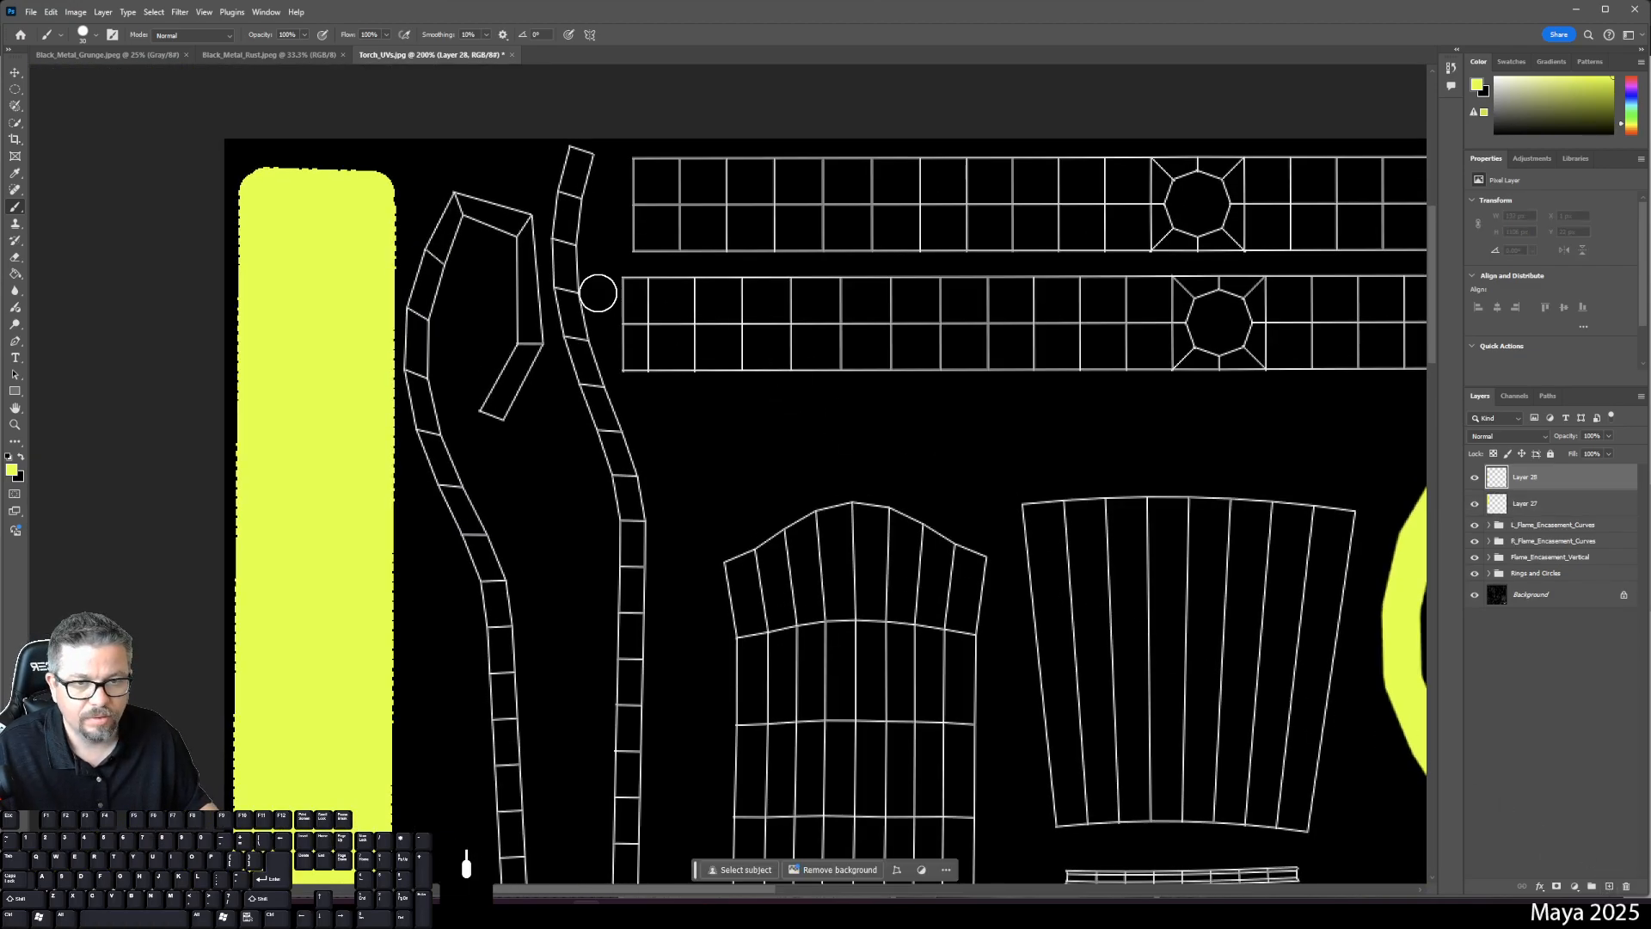
left_click(495, 415)
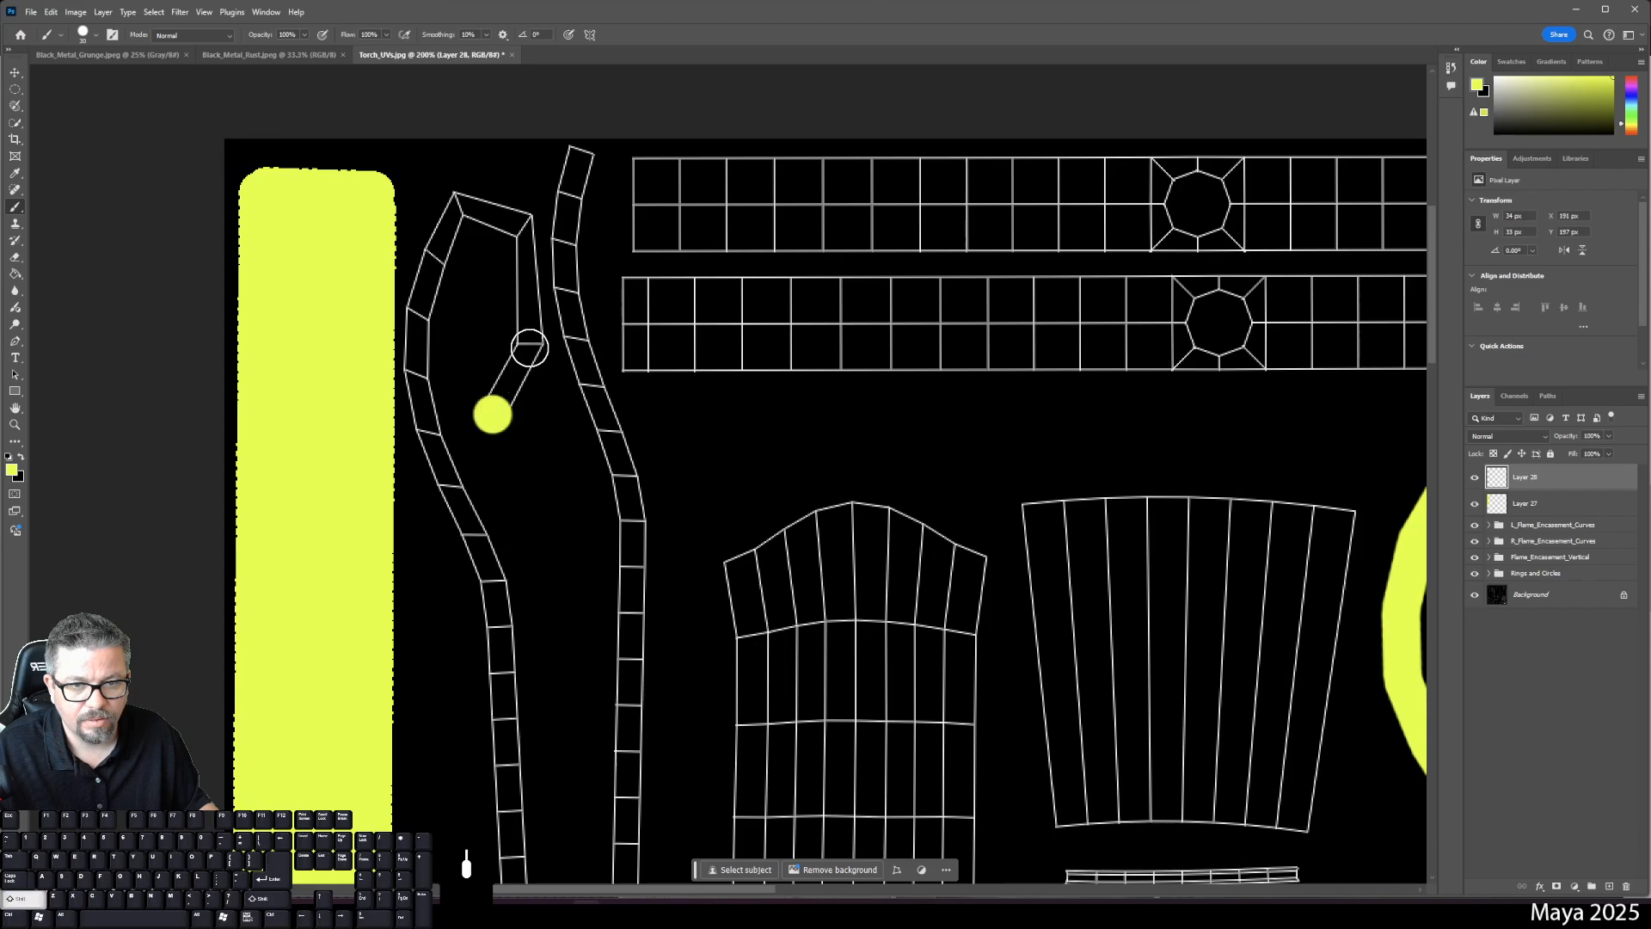
left_click(527, 350, "shift")
left_click(520, 223, "shift")
left_click(458, 203, "shift")
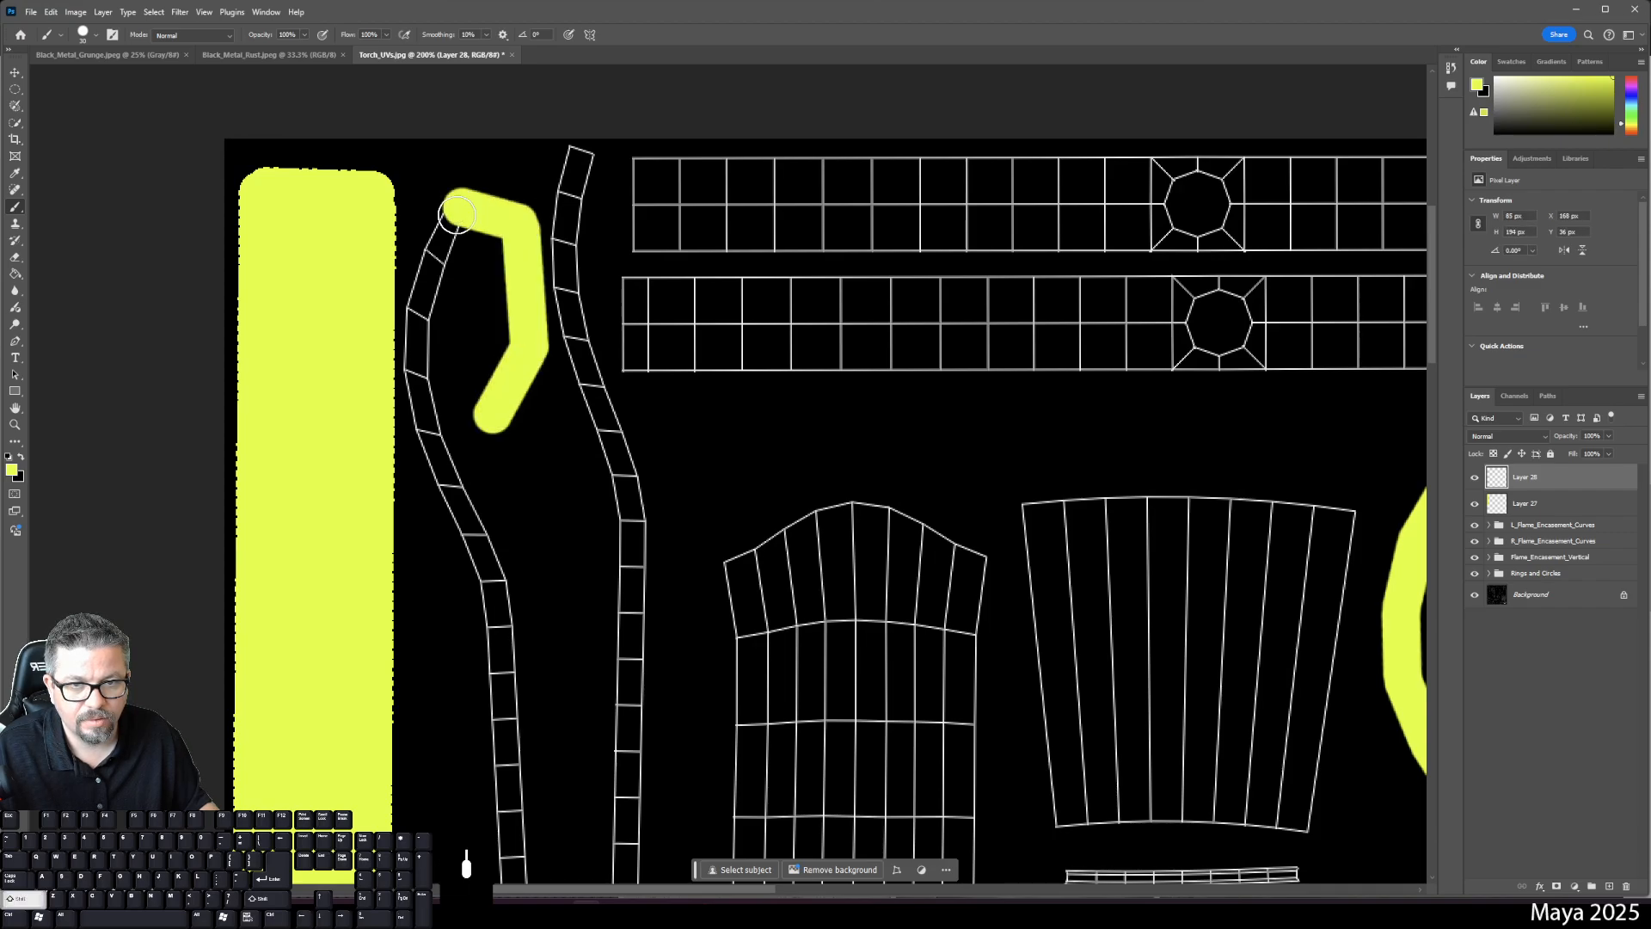
left_click(433, 280, "shift")
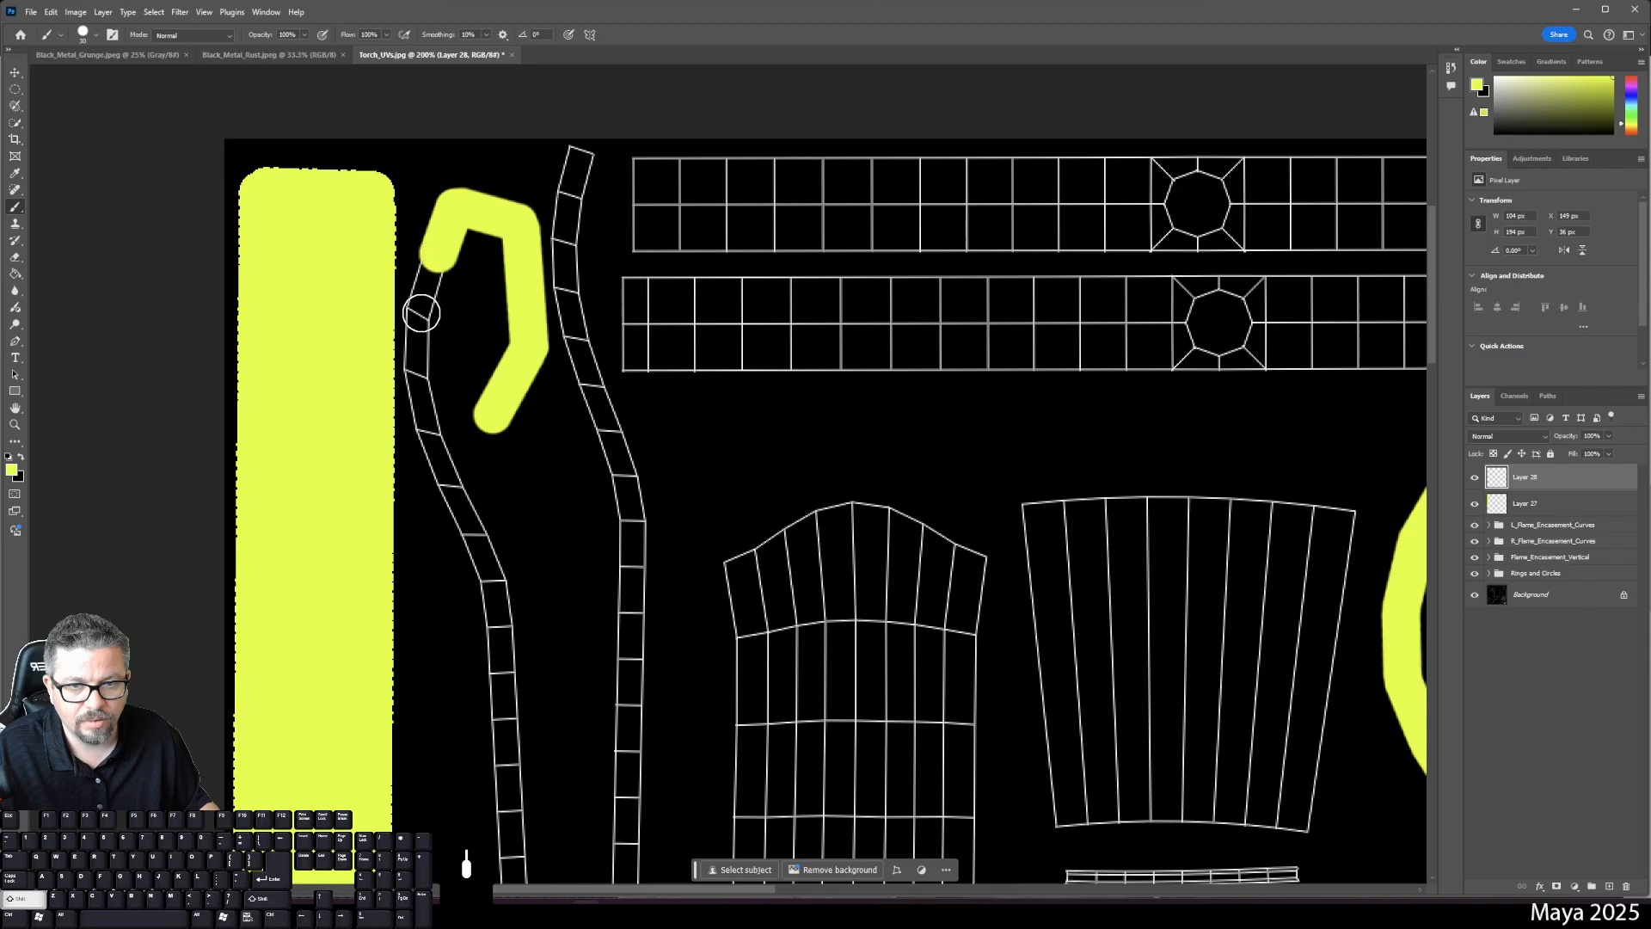
left_click(418, 321, "shift")
left_click(418, 377, "shift")
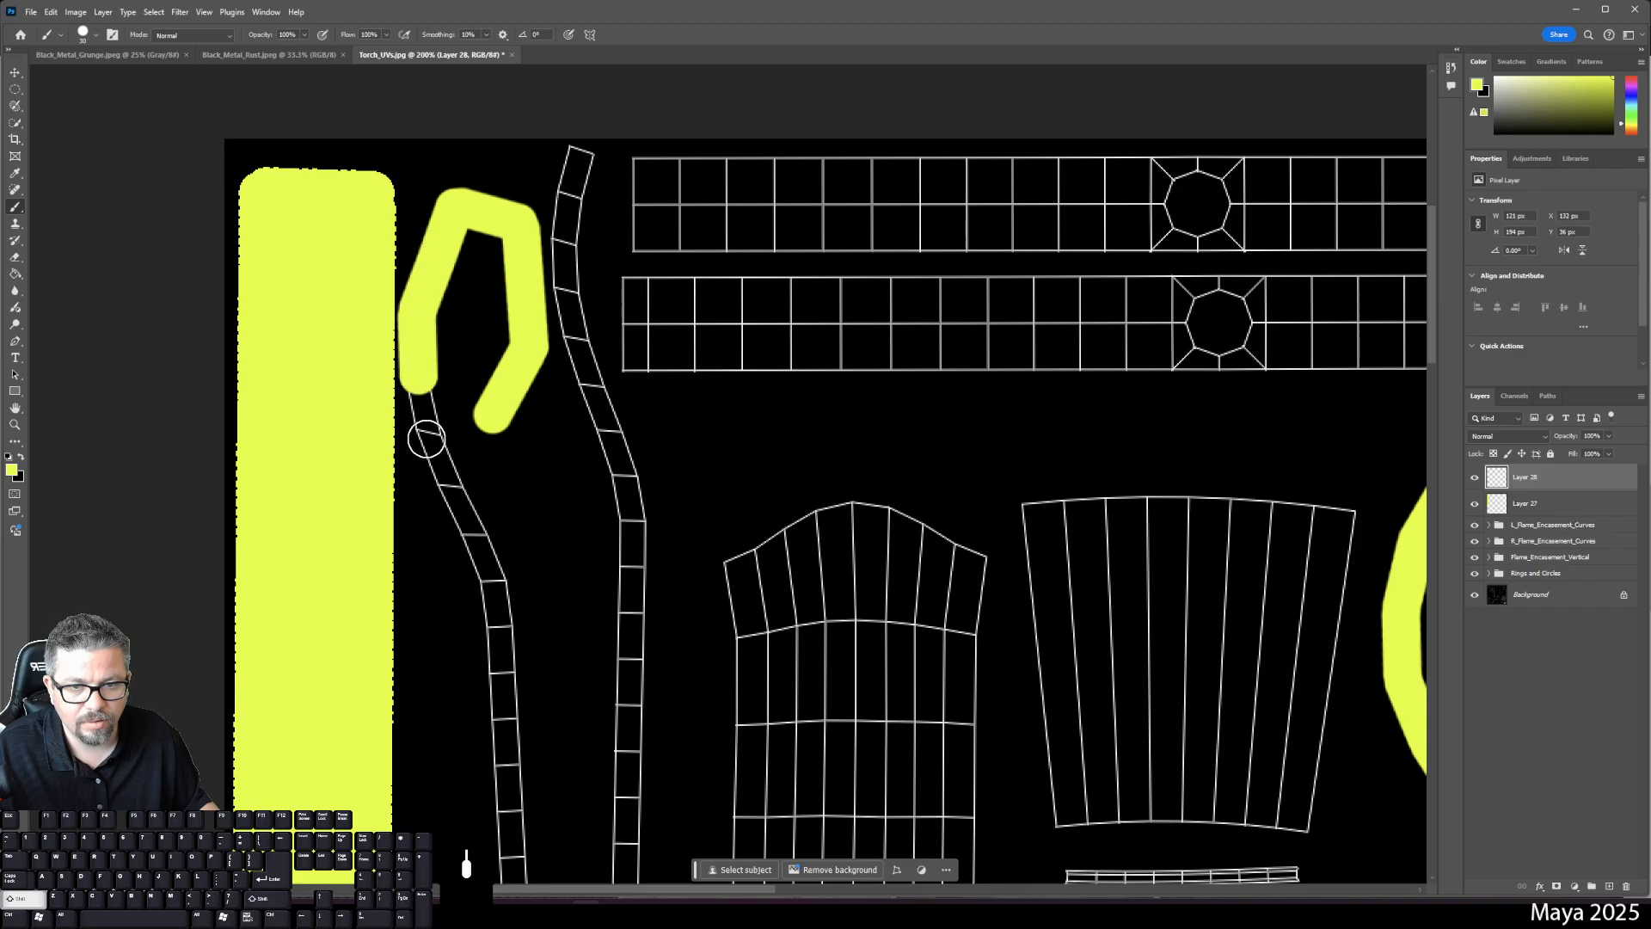
- Continue the yellow stroke down the long curved strip to its bottom end
left_click(476, 535, "shift")
left_click(495, 578, "shift")
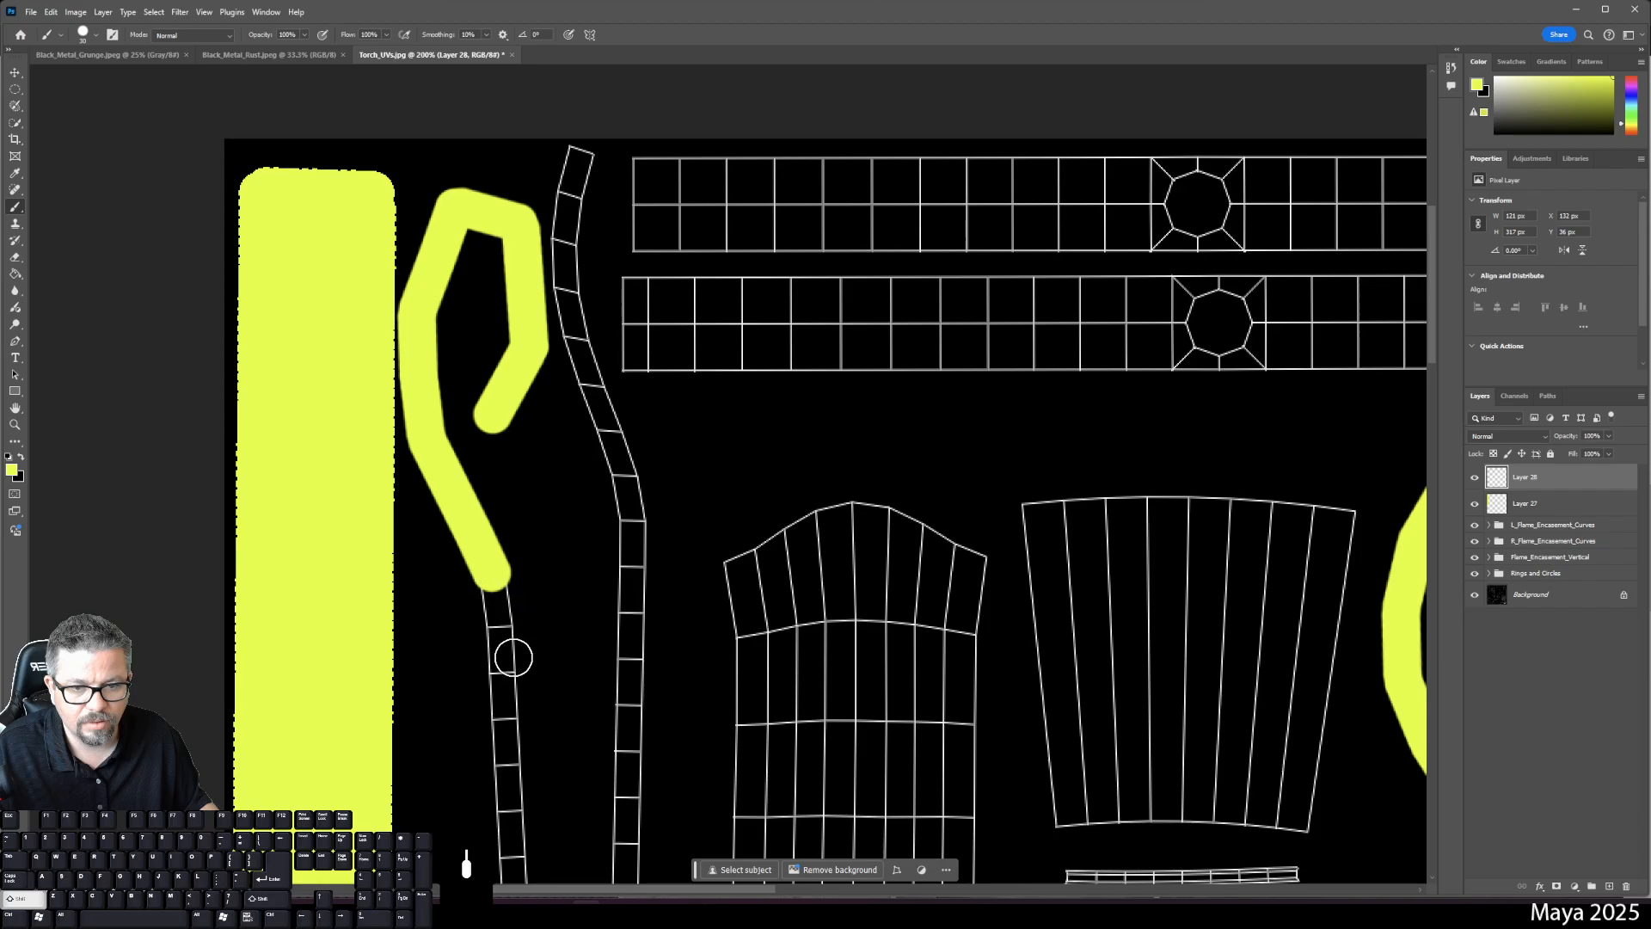
scroll(513, 657, "down", 10)
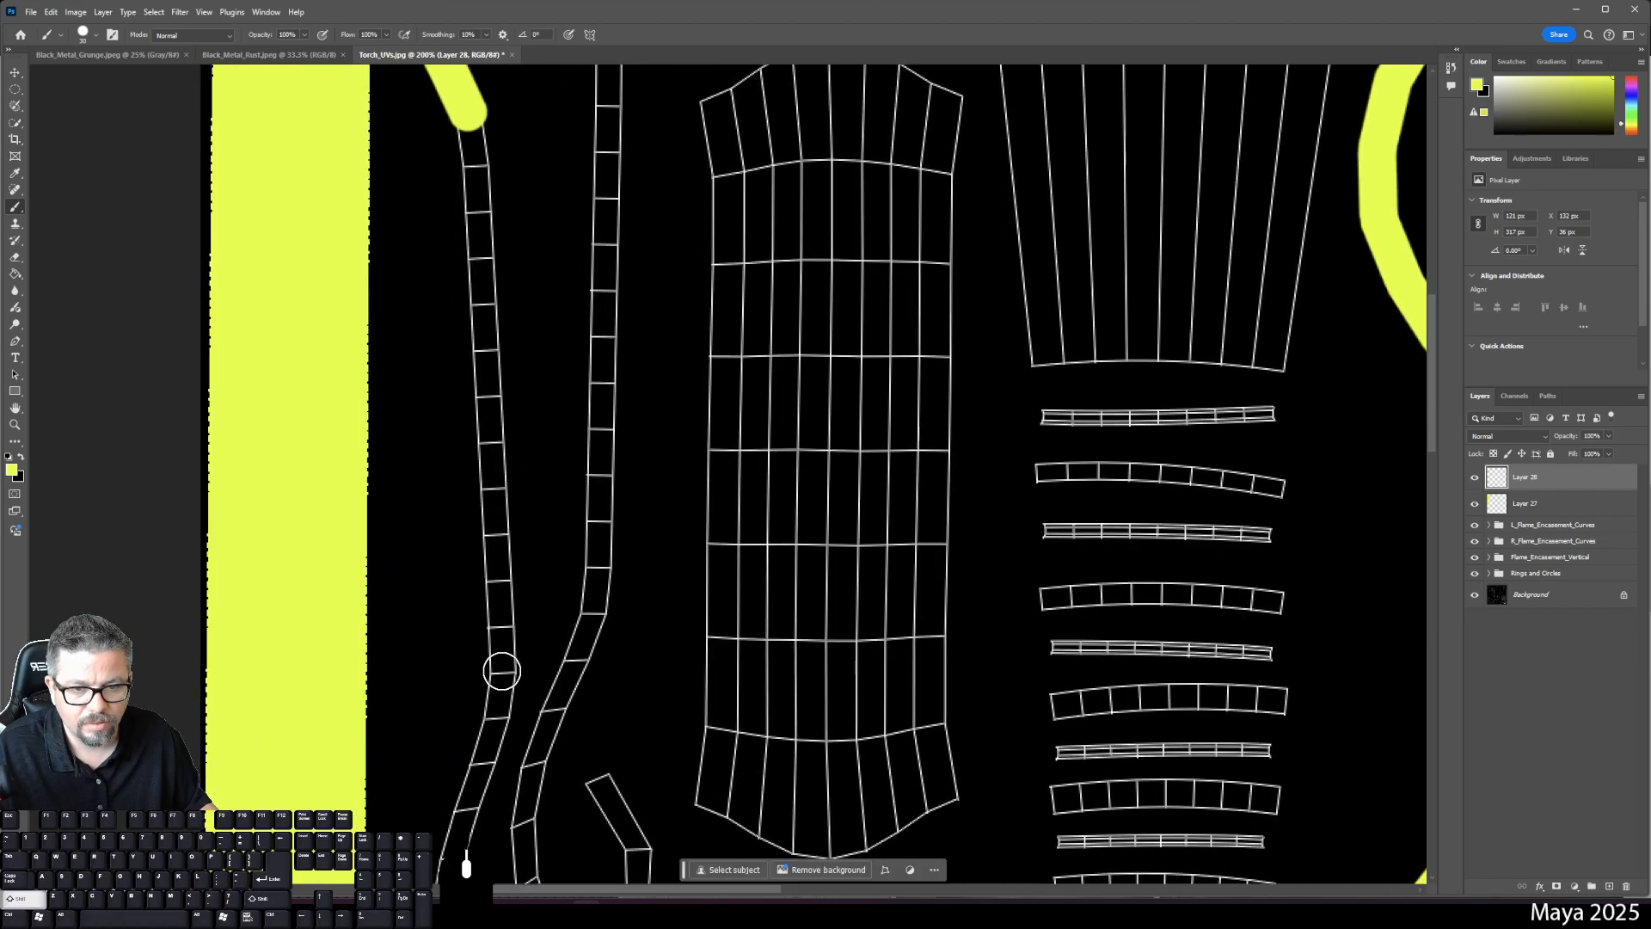
left_click(502, 671, "shift")
left_click_drag(477, 739, 554, 517)
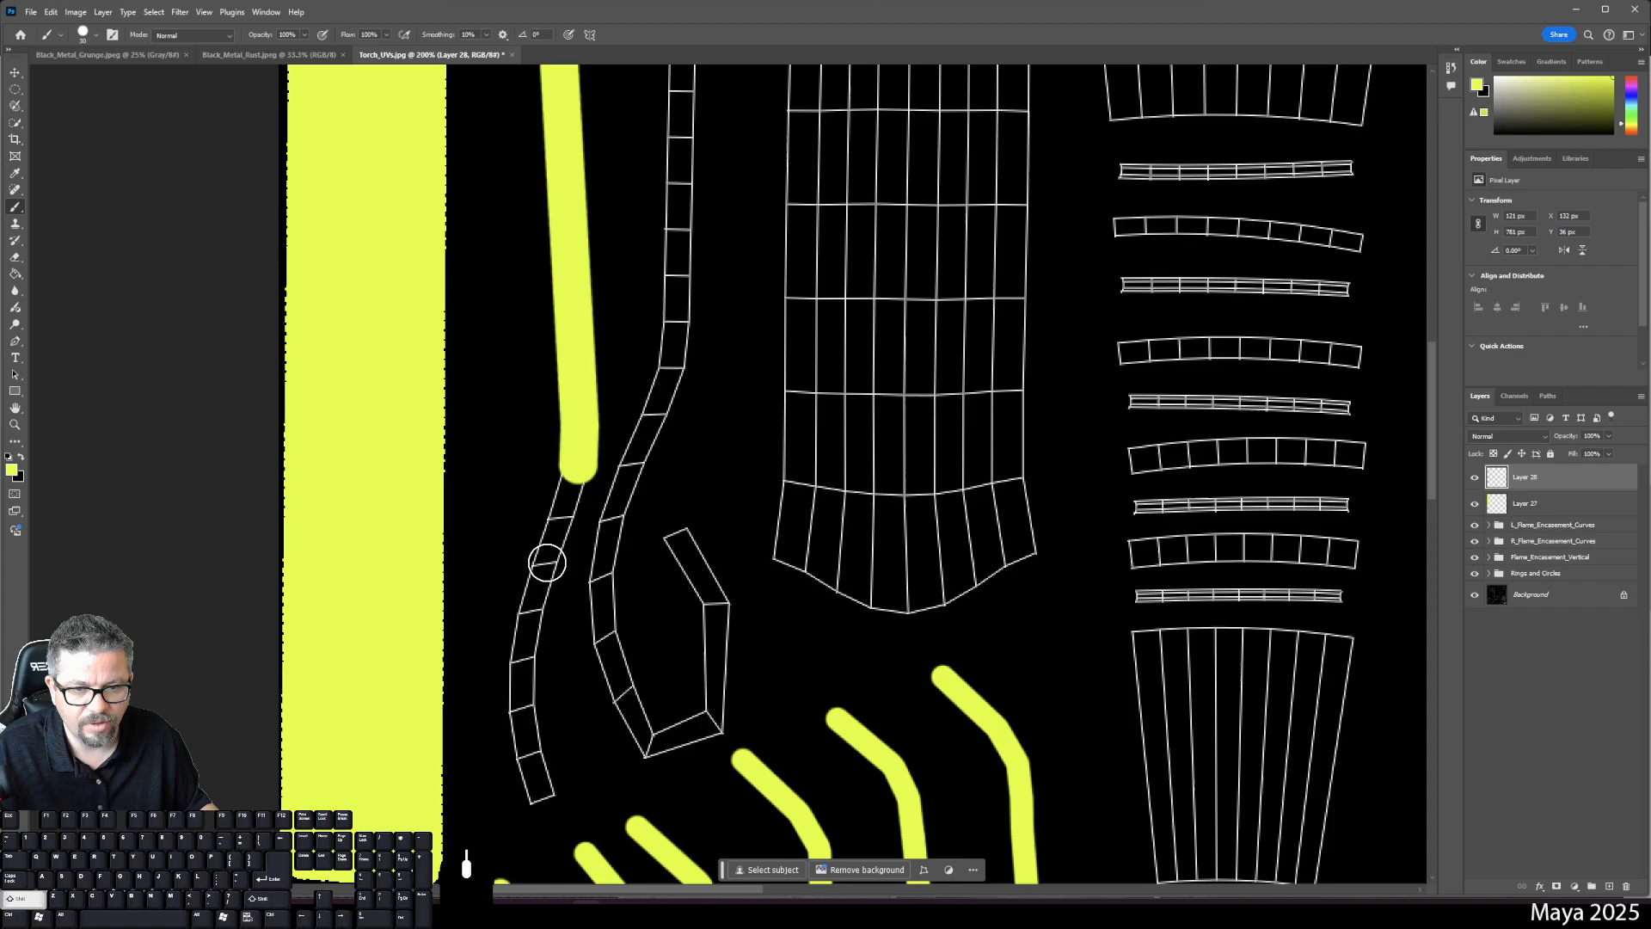
left_click(540, 588, "shift")
left_click(533, 617, "shift")
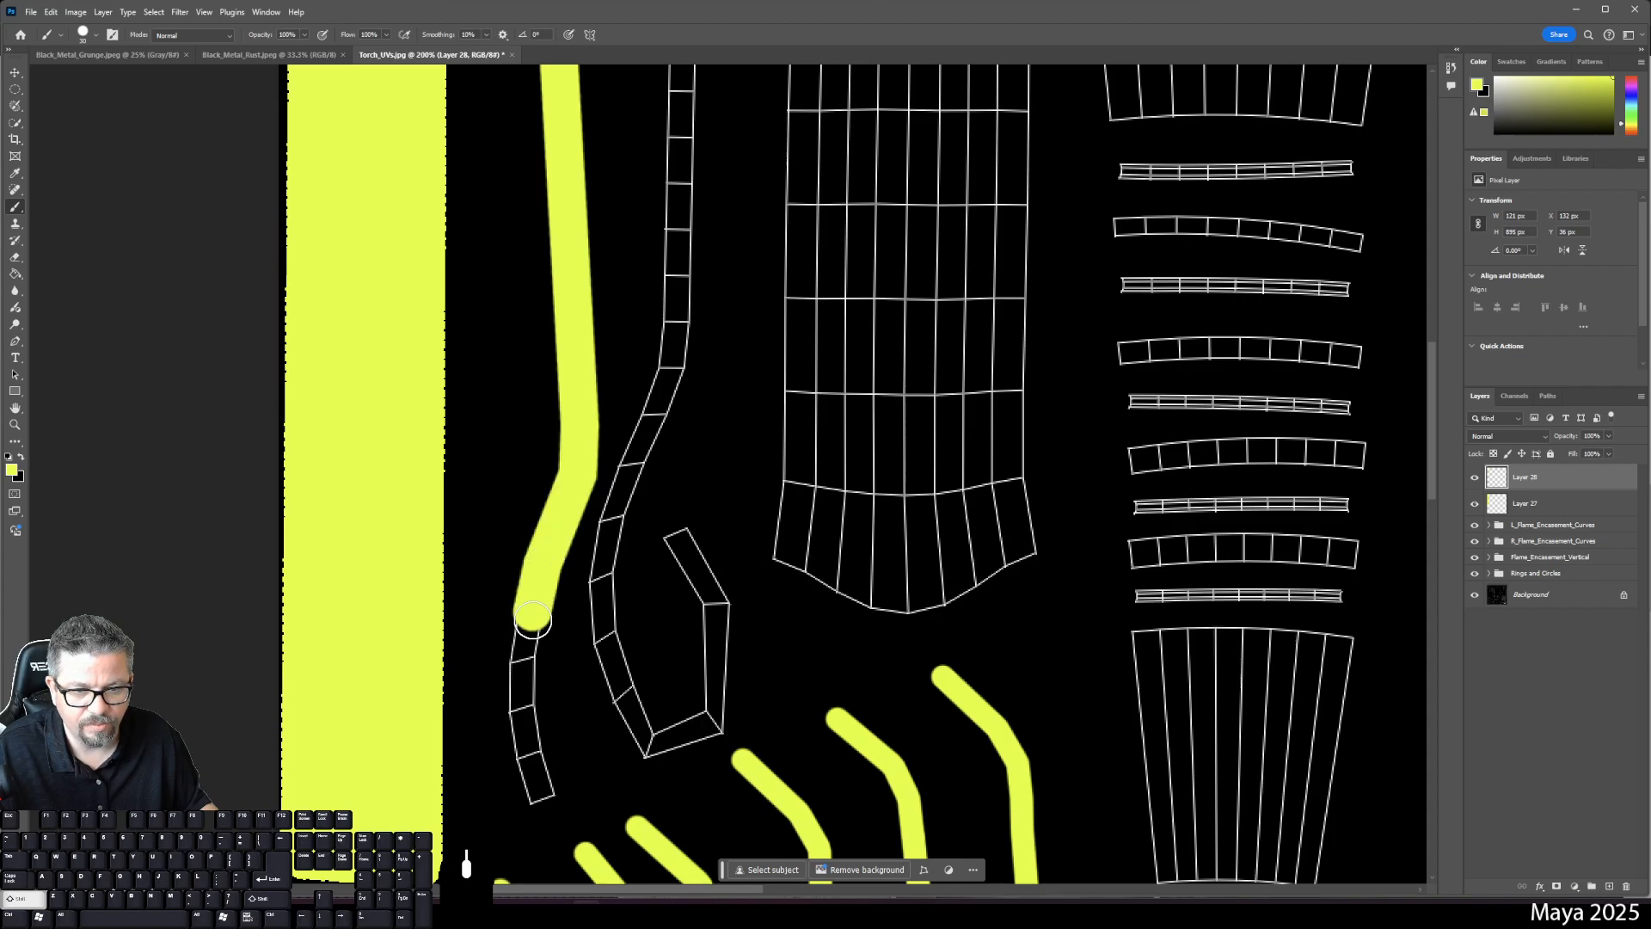
left_click(514, 675, "shift")
left_click(521, 710, "shift")
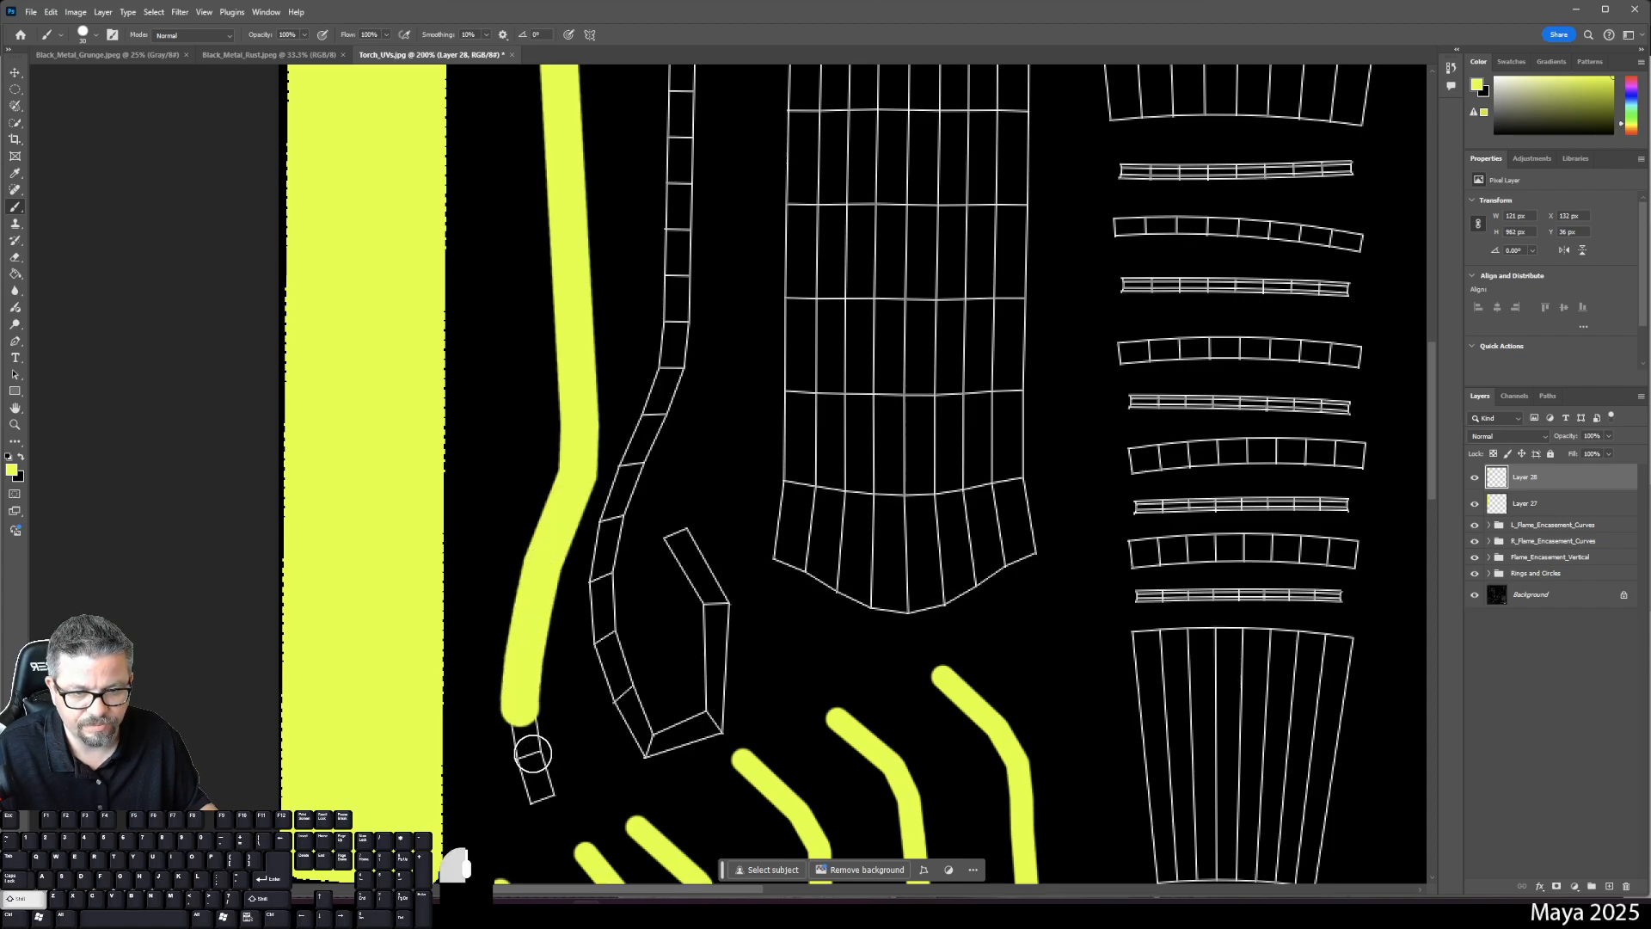
left_click(538, 791, "shift")
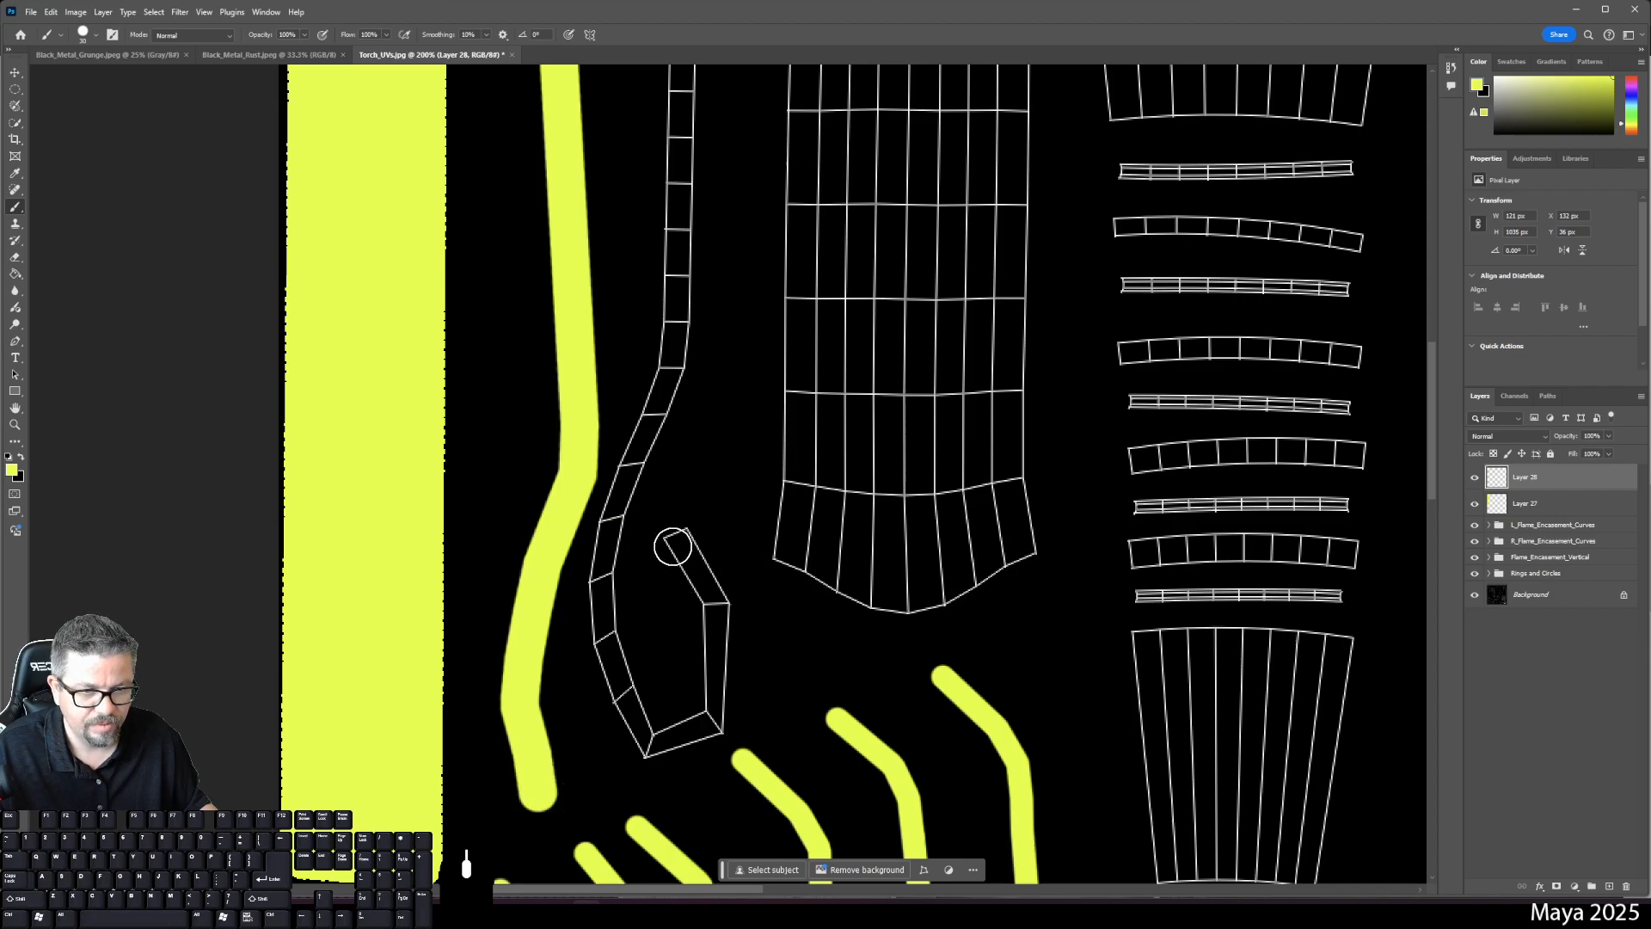
- Stroke yellow around the hexagonal shell and up into the narrow curved strip
left_click(677, 539)
left_click(718, 606, "shift")
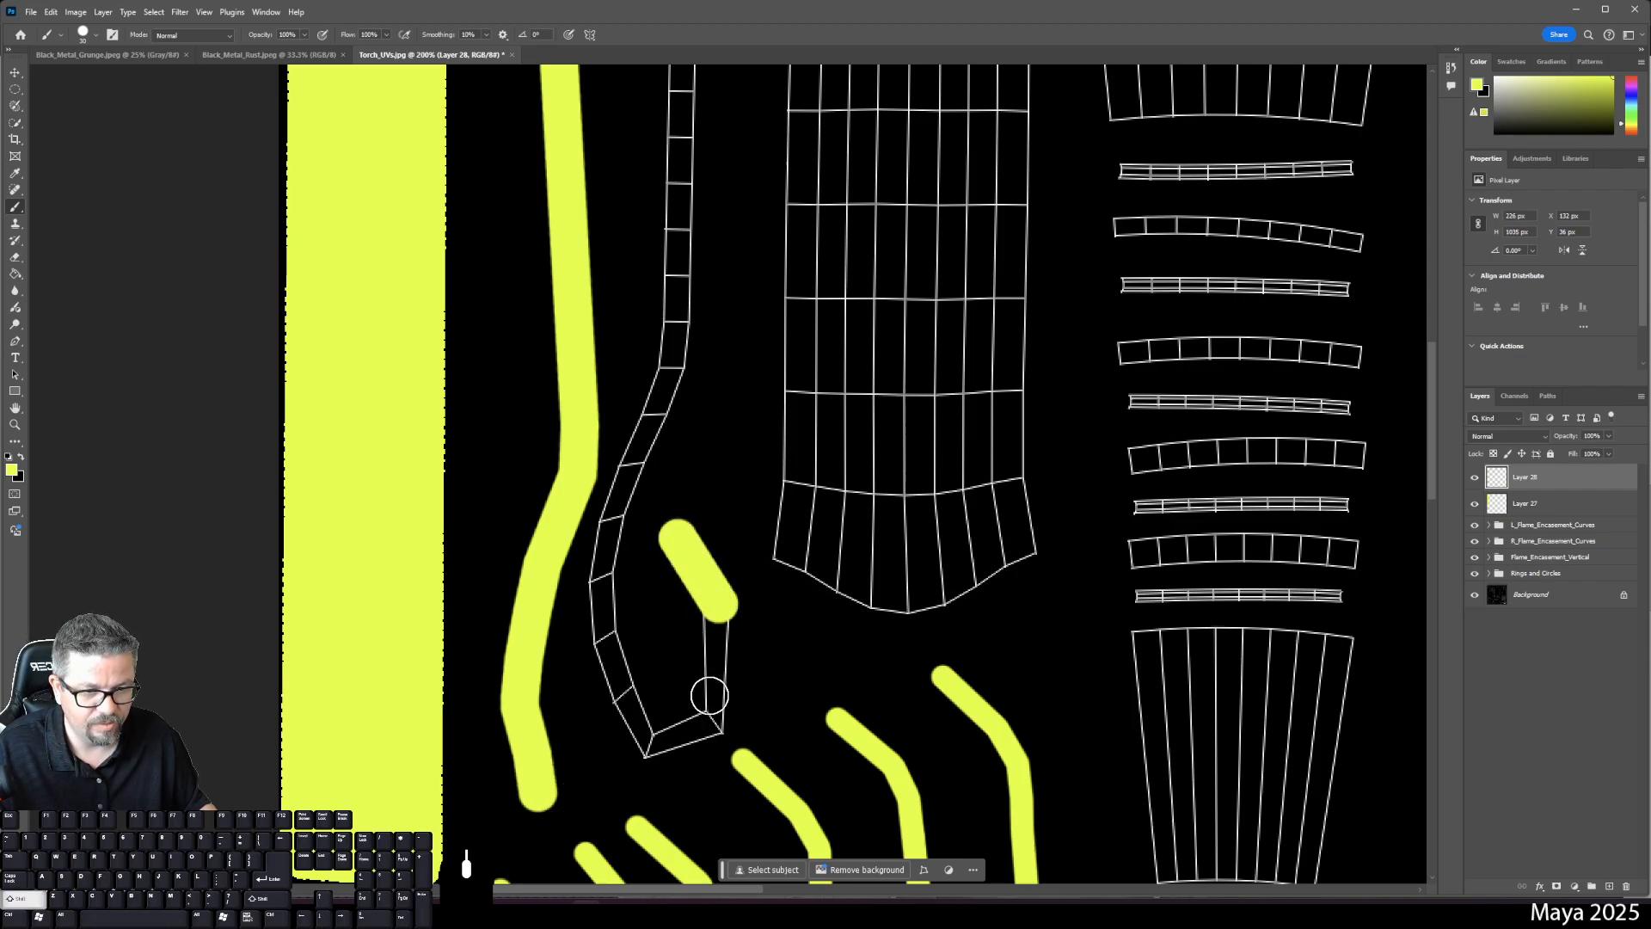
left_click(713, 725, "shift")
left_click(660, 735, "shift")
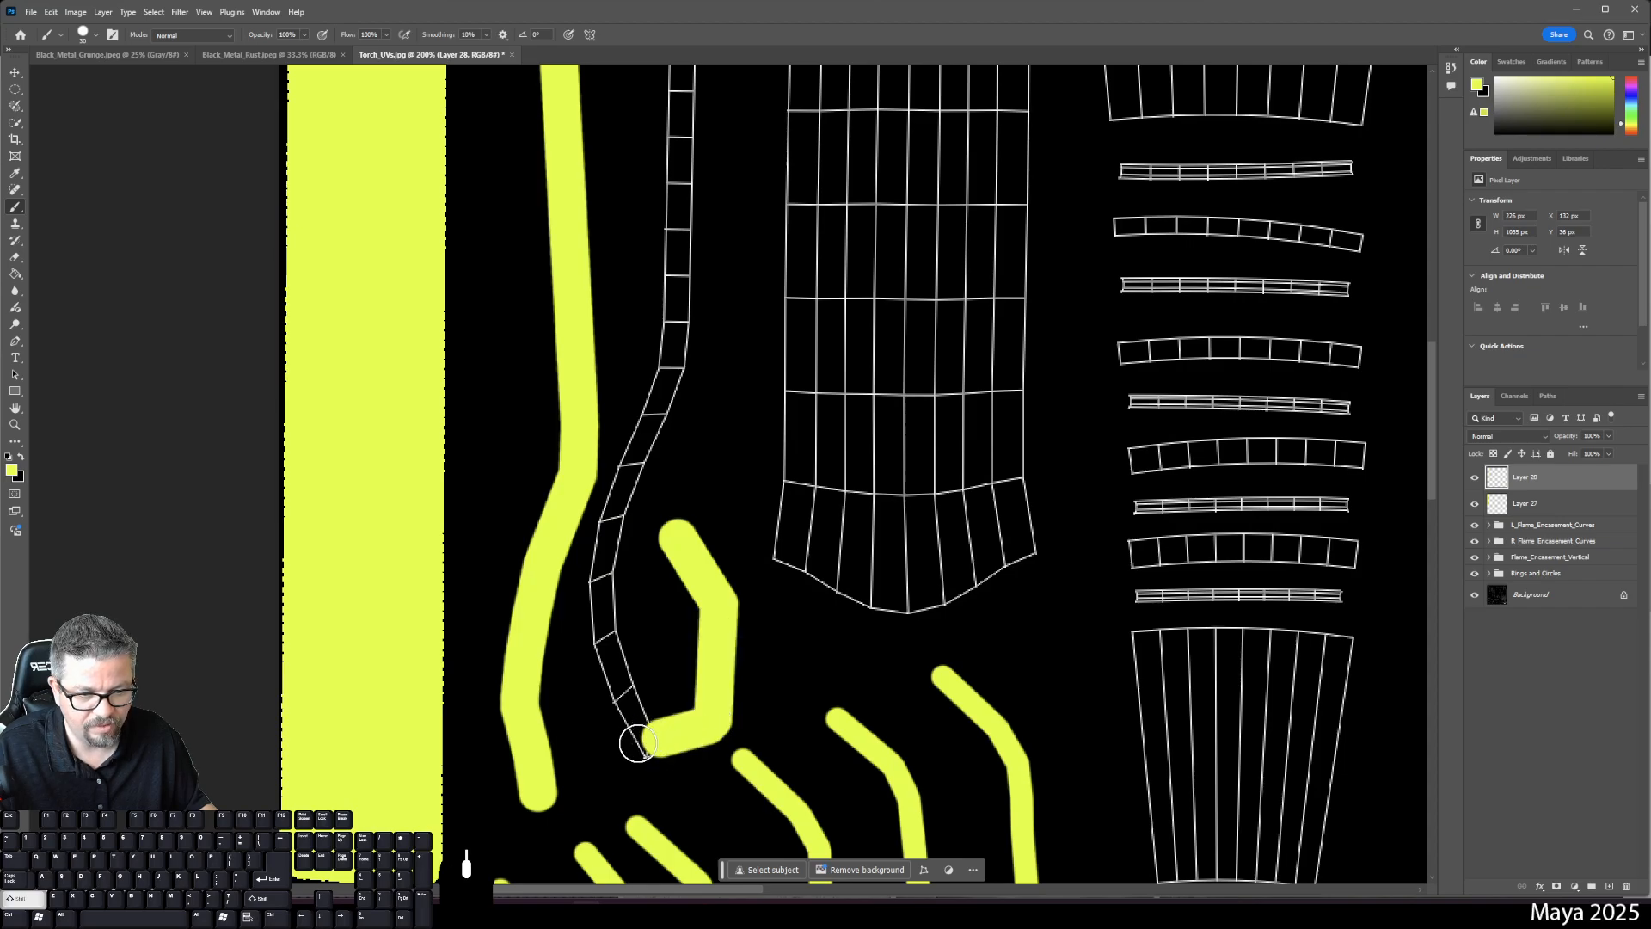
left_click(641, 745, "shift")
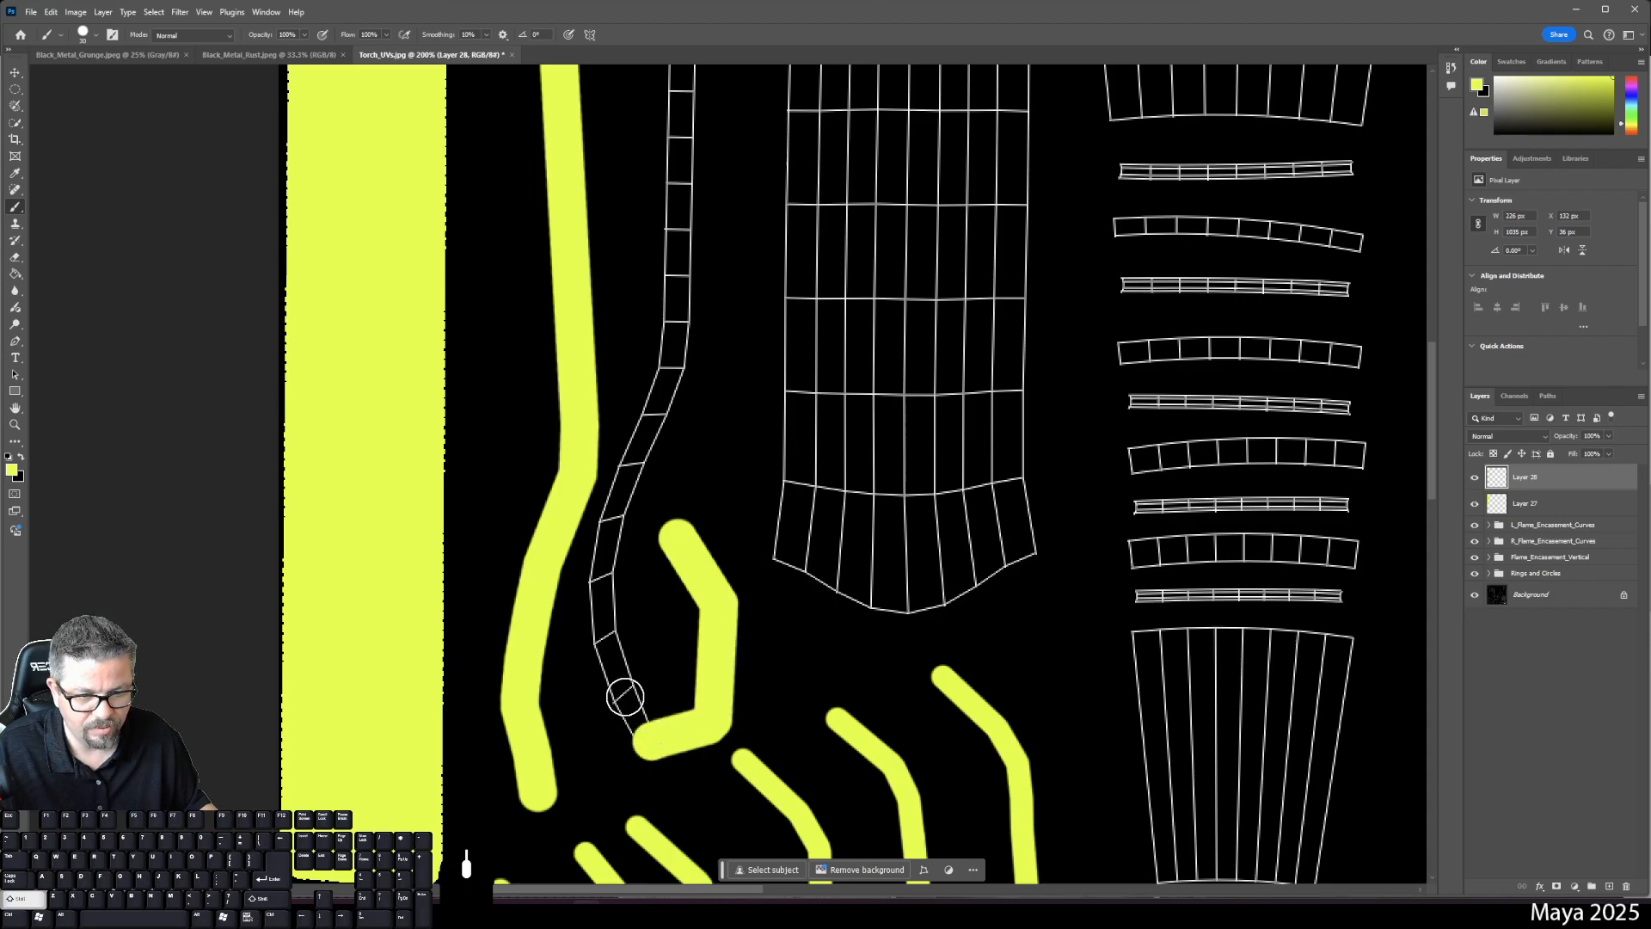
left_click(609, 643, "shift")
left_click(607, 572, "shift")
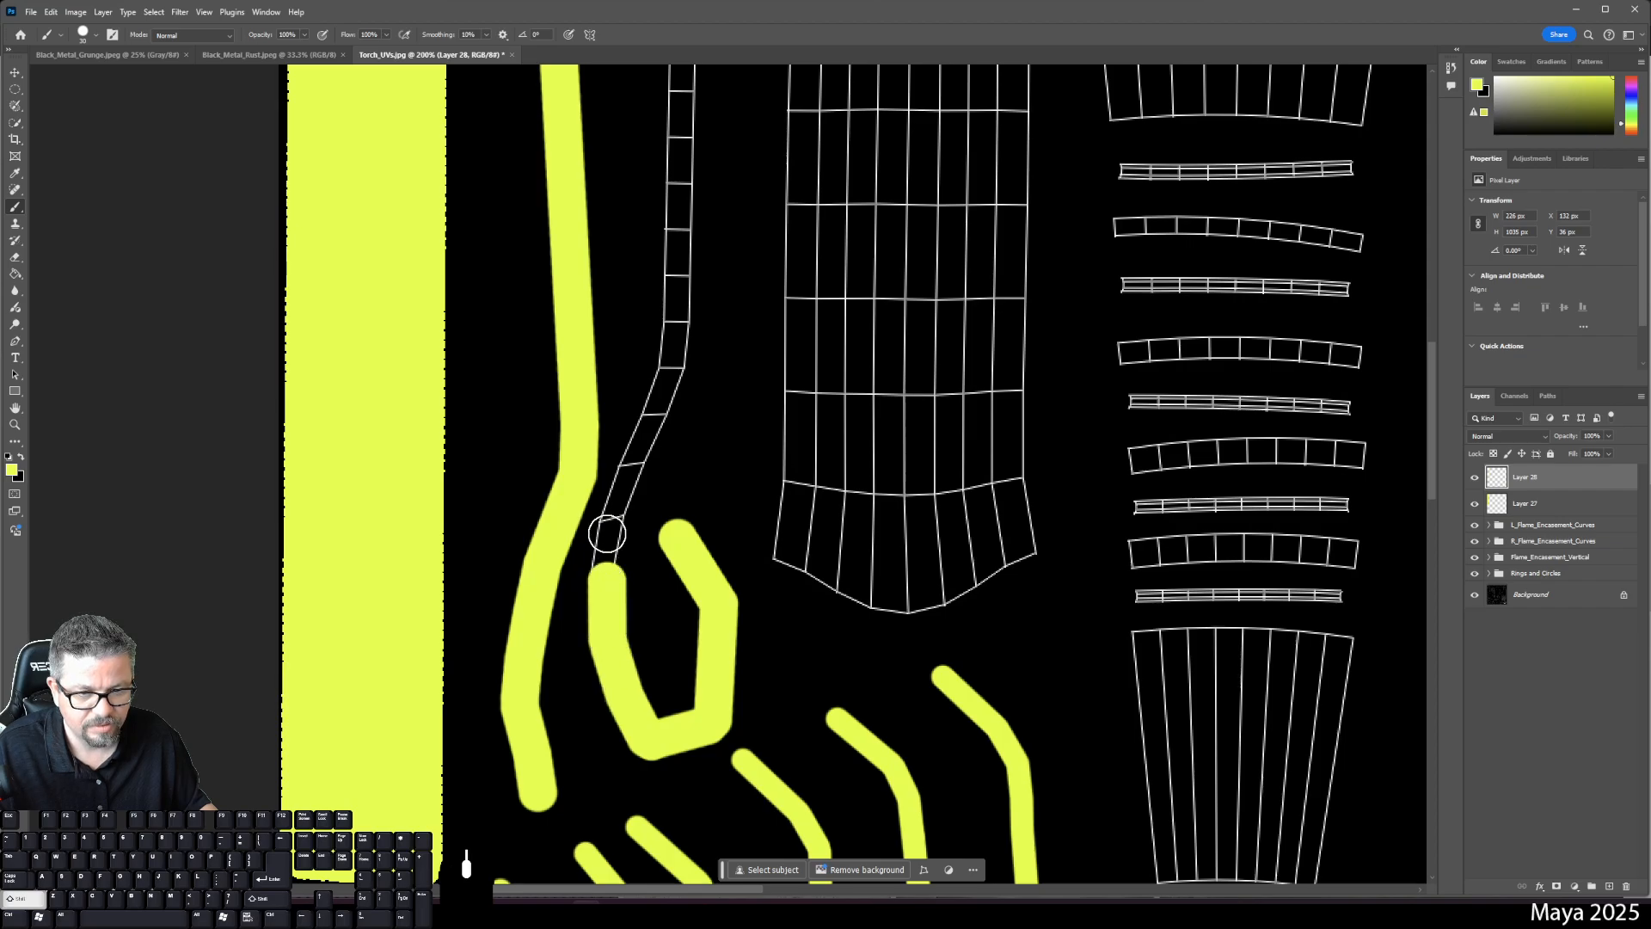
left_click(631, 466, "shift")
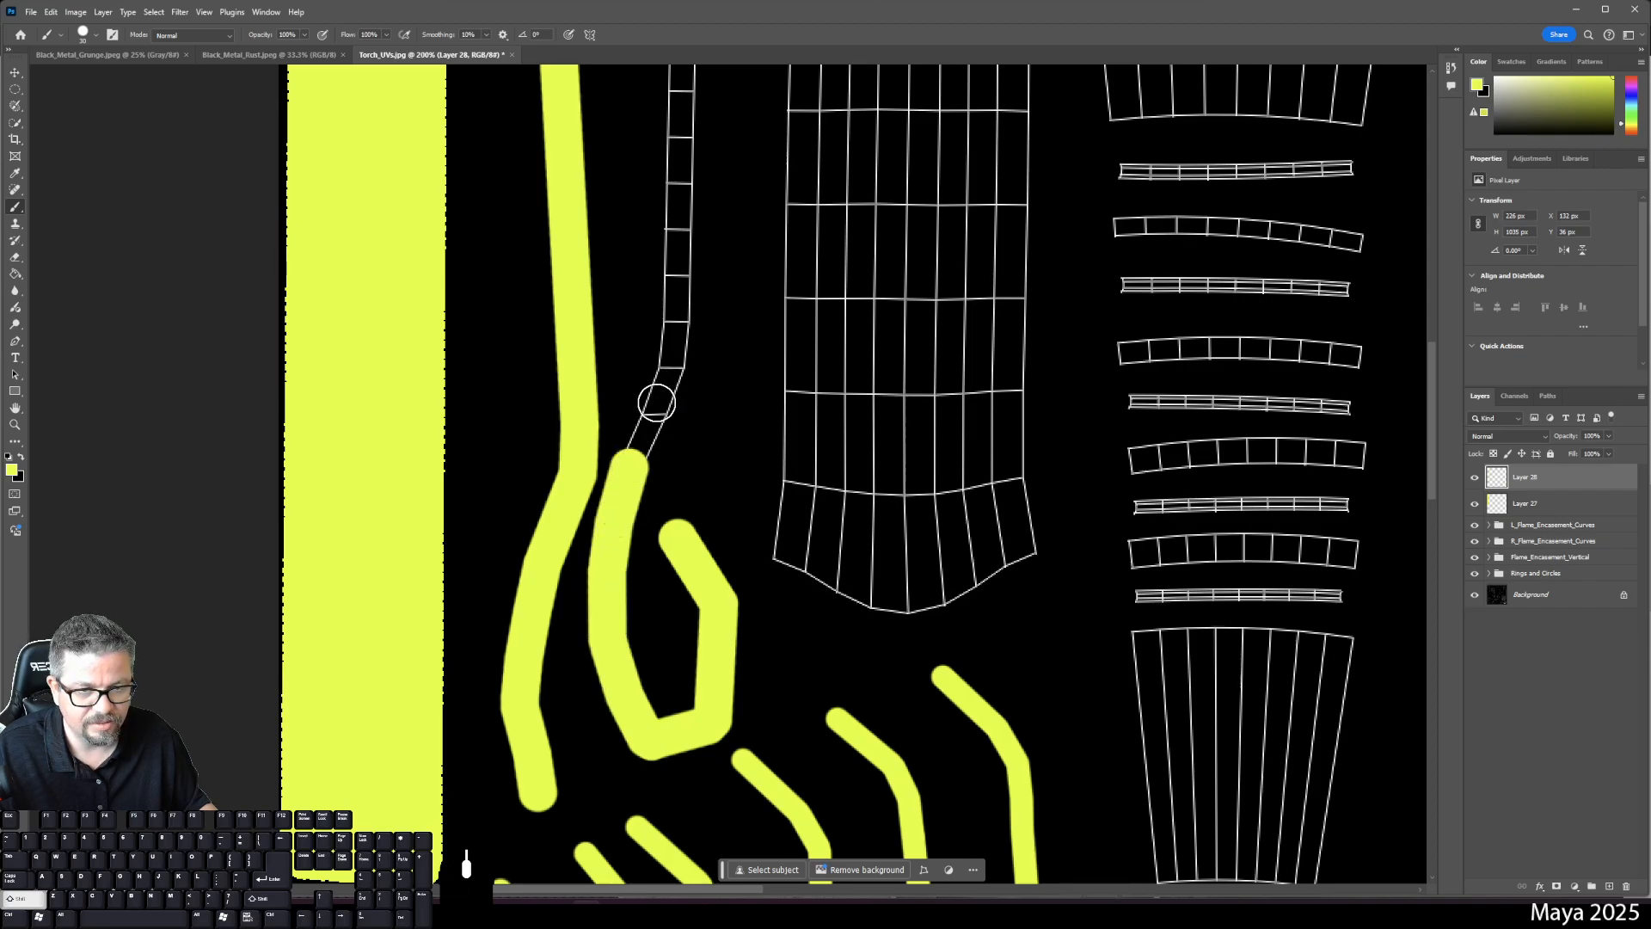
left_click(661, 398, "shift")
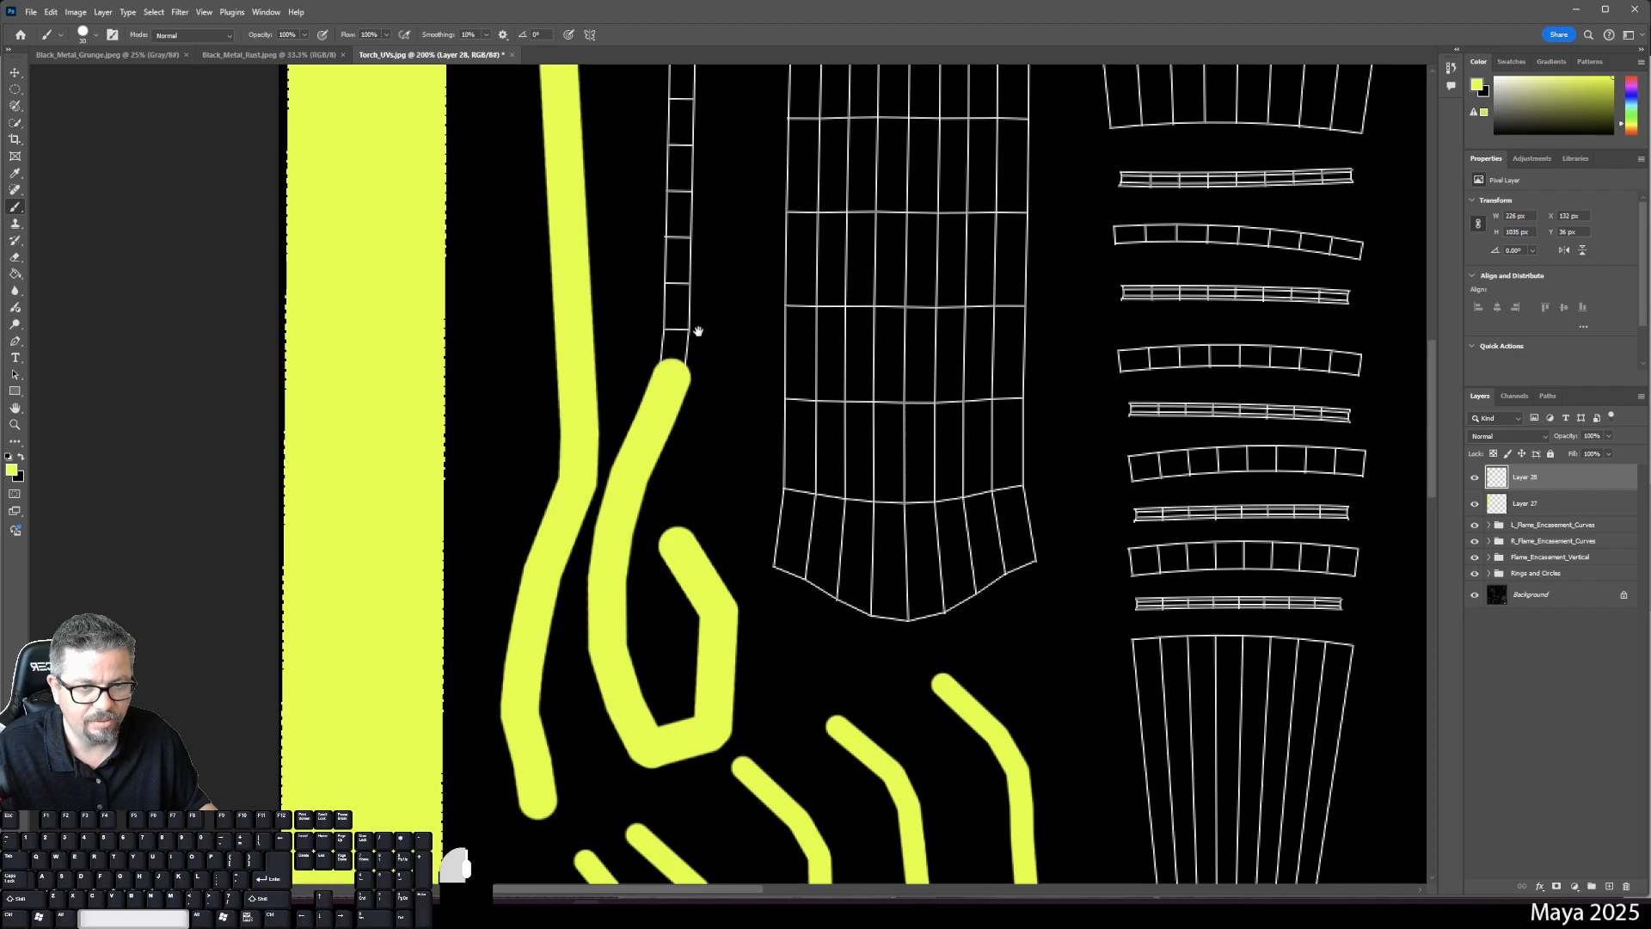
- Carry the yellow stroke up the narrow flame strip to the canvas's top edge
scroll(662, 344, "up", 3)
left_click(656, 222, "shift")
scroll(658, 228, "up", 6)
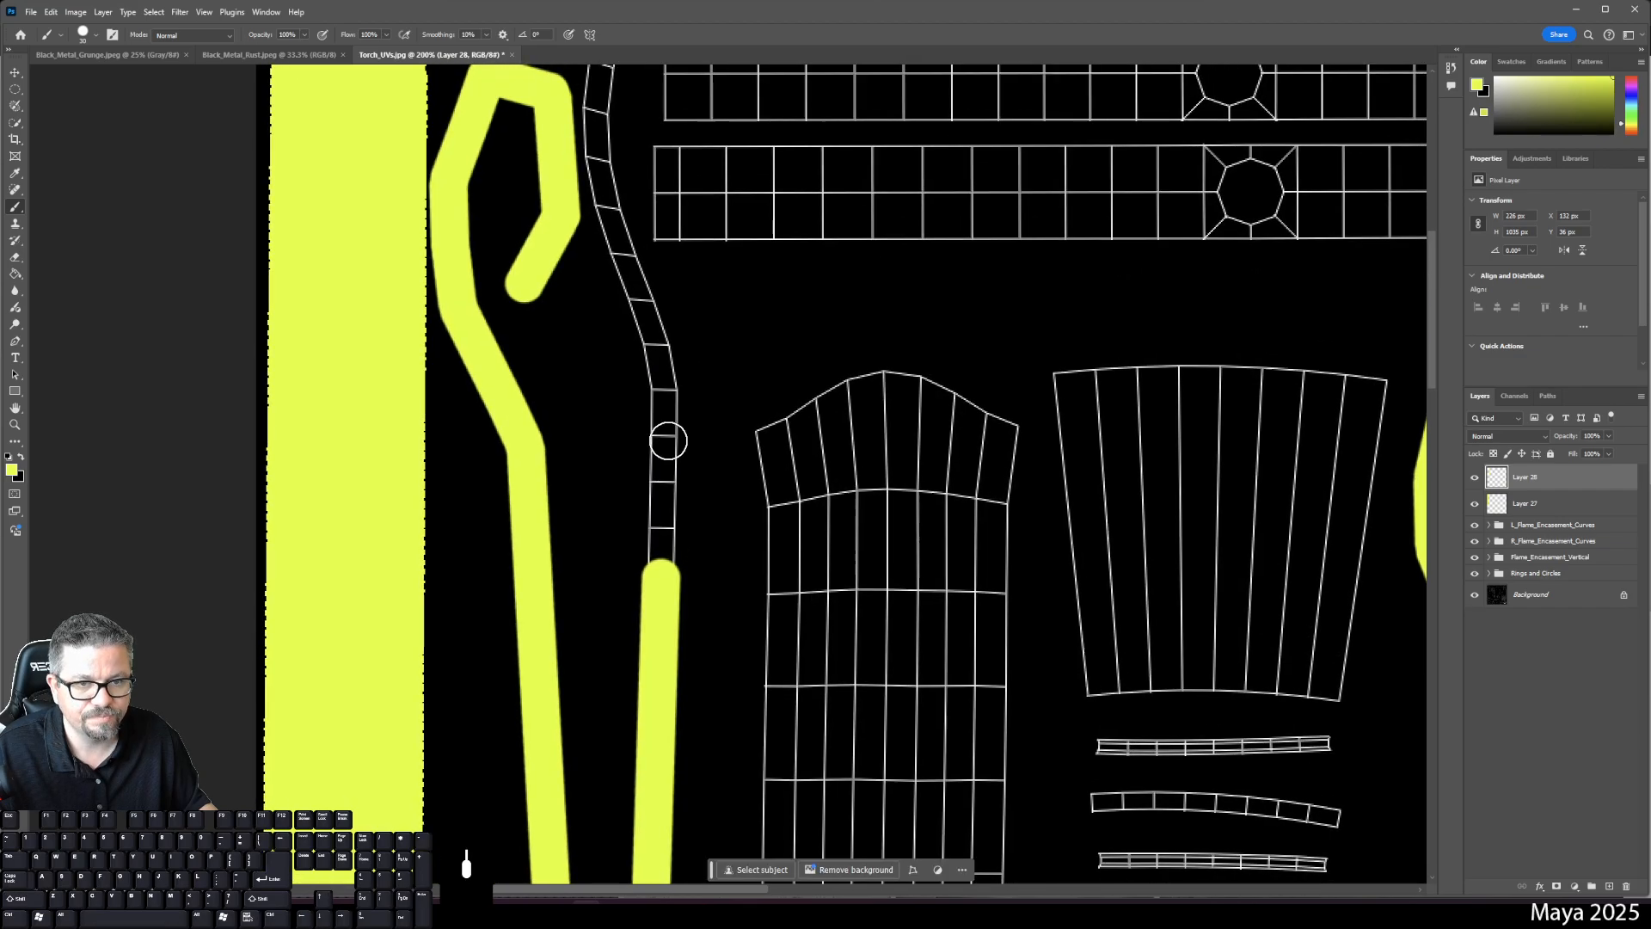
left_click(661, 394, "shift")
left_click(648, 327, "shift")
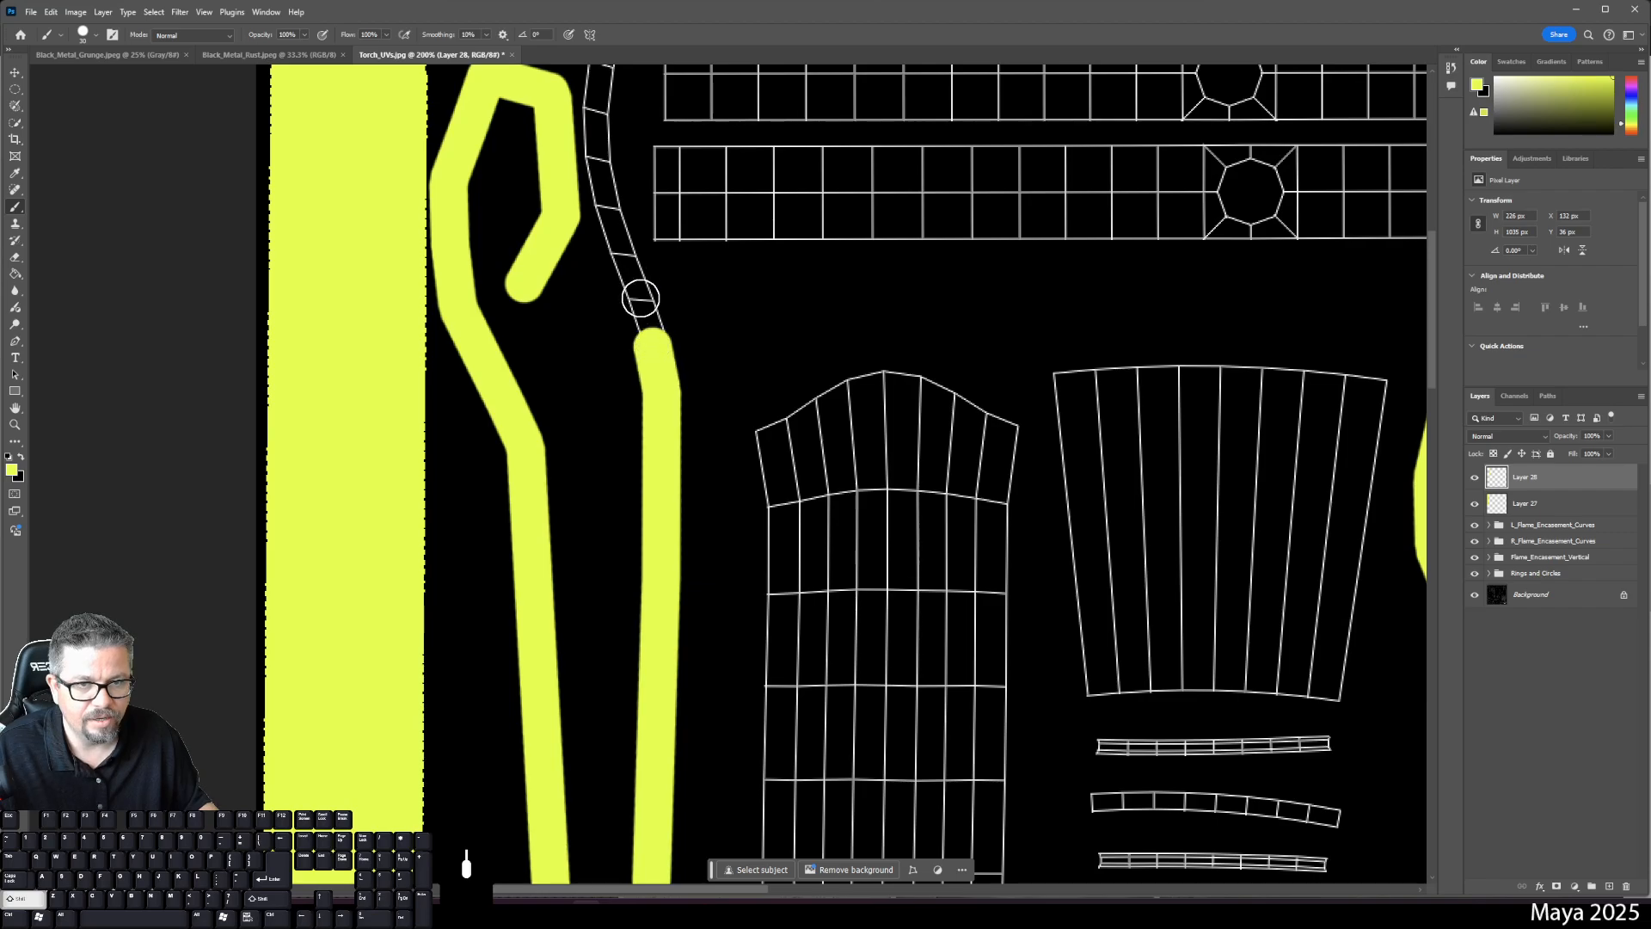
left_click(640, 258, "shift")
left_click(606, 199, "shift")
left_click_drag(648, 249, 685, 398)
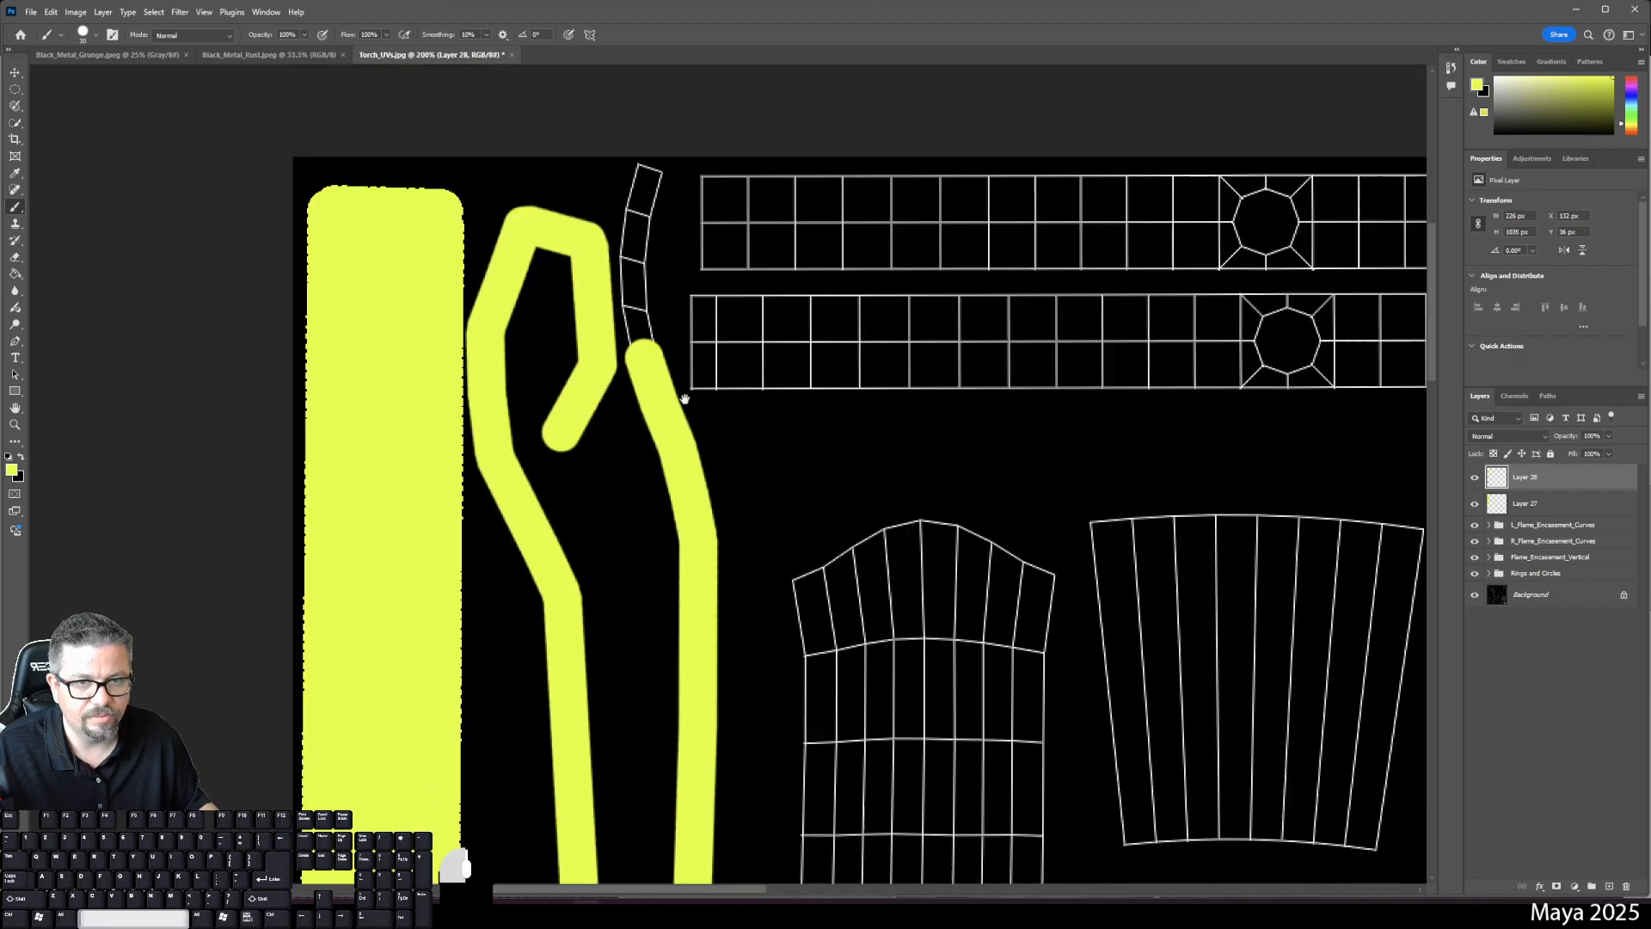
left_click(653, 368, "shift")
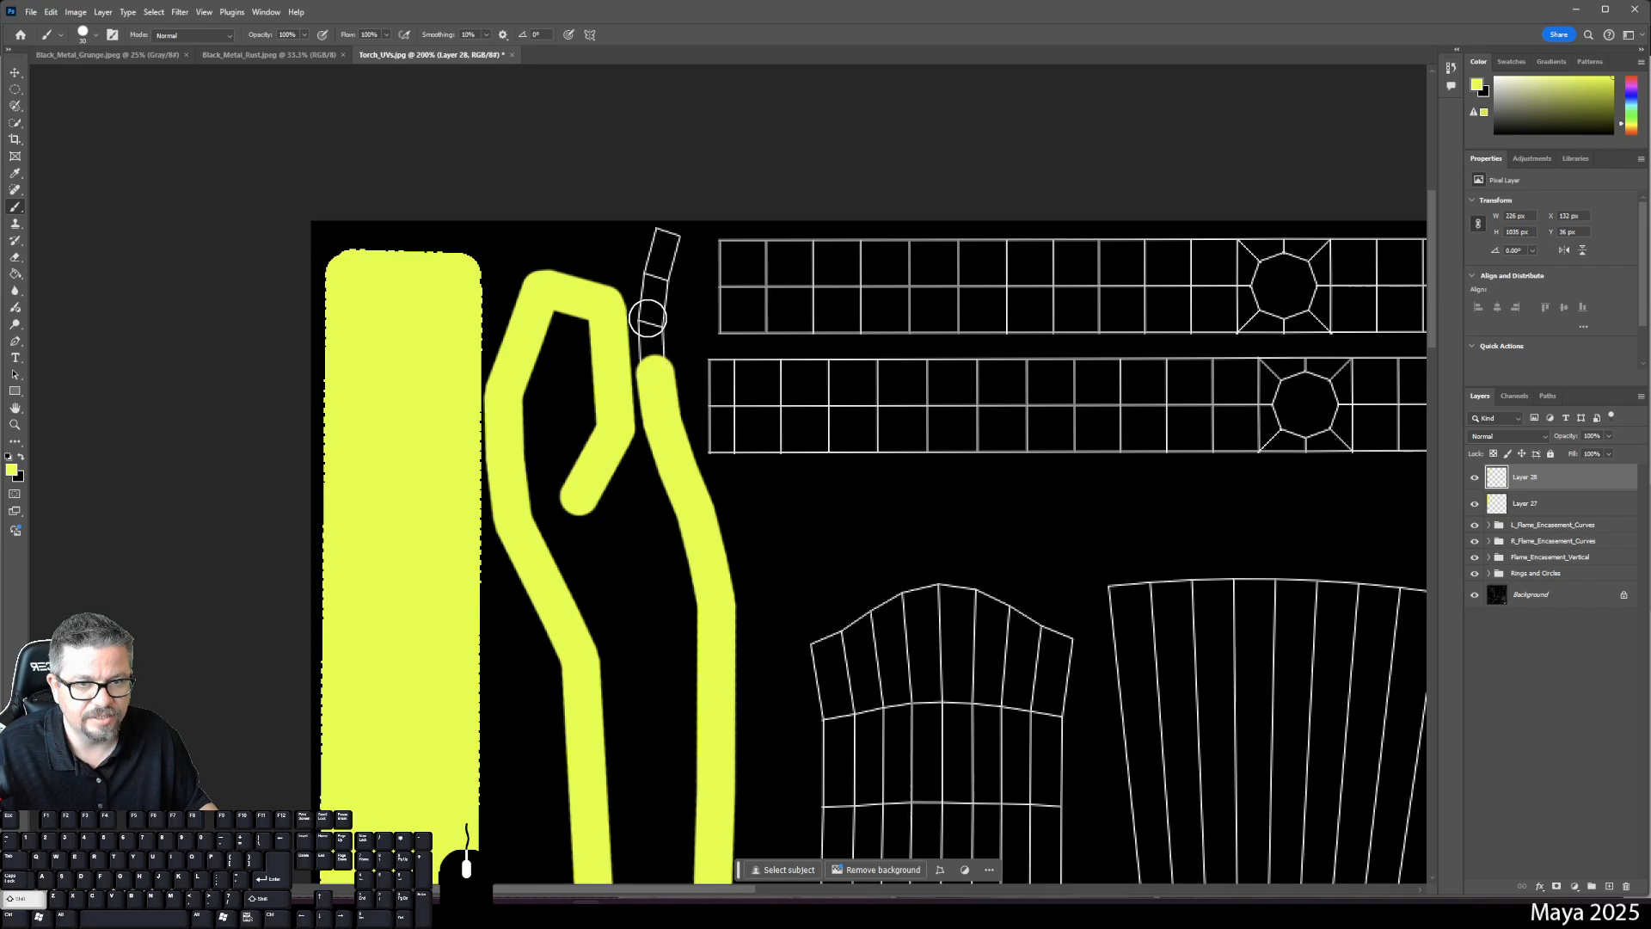
left_click(648, 319, "shift")
left_click(654, 284, "shift")
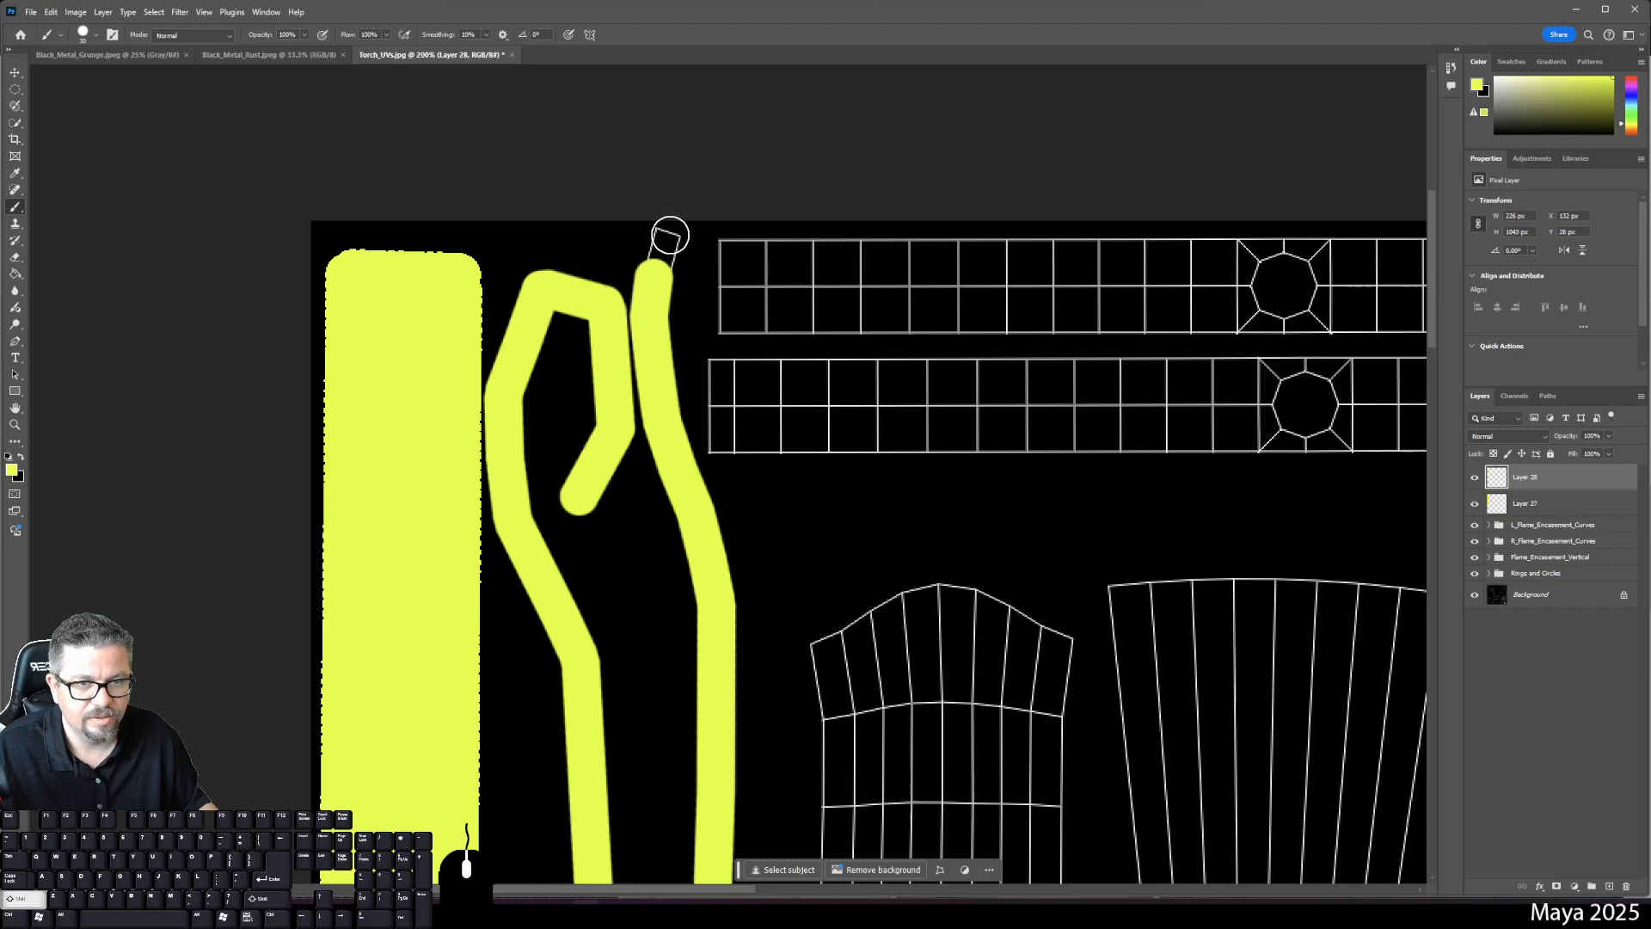
left_click(668, 235, "shift")
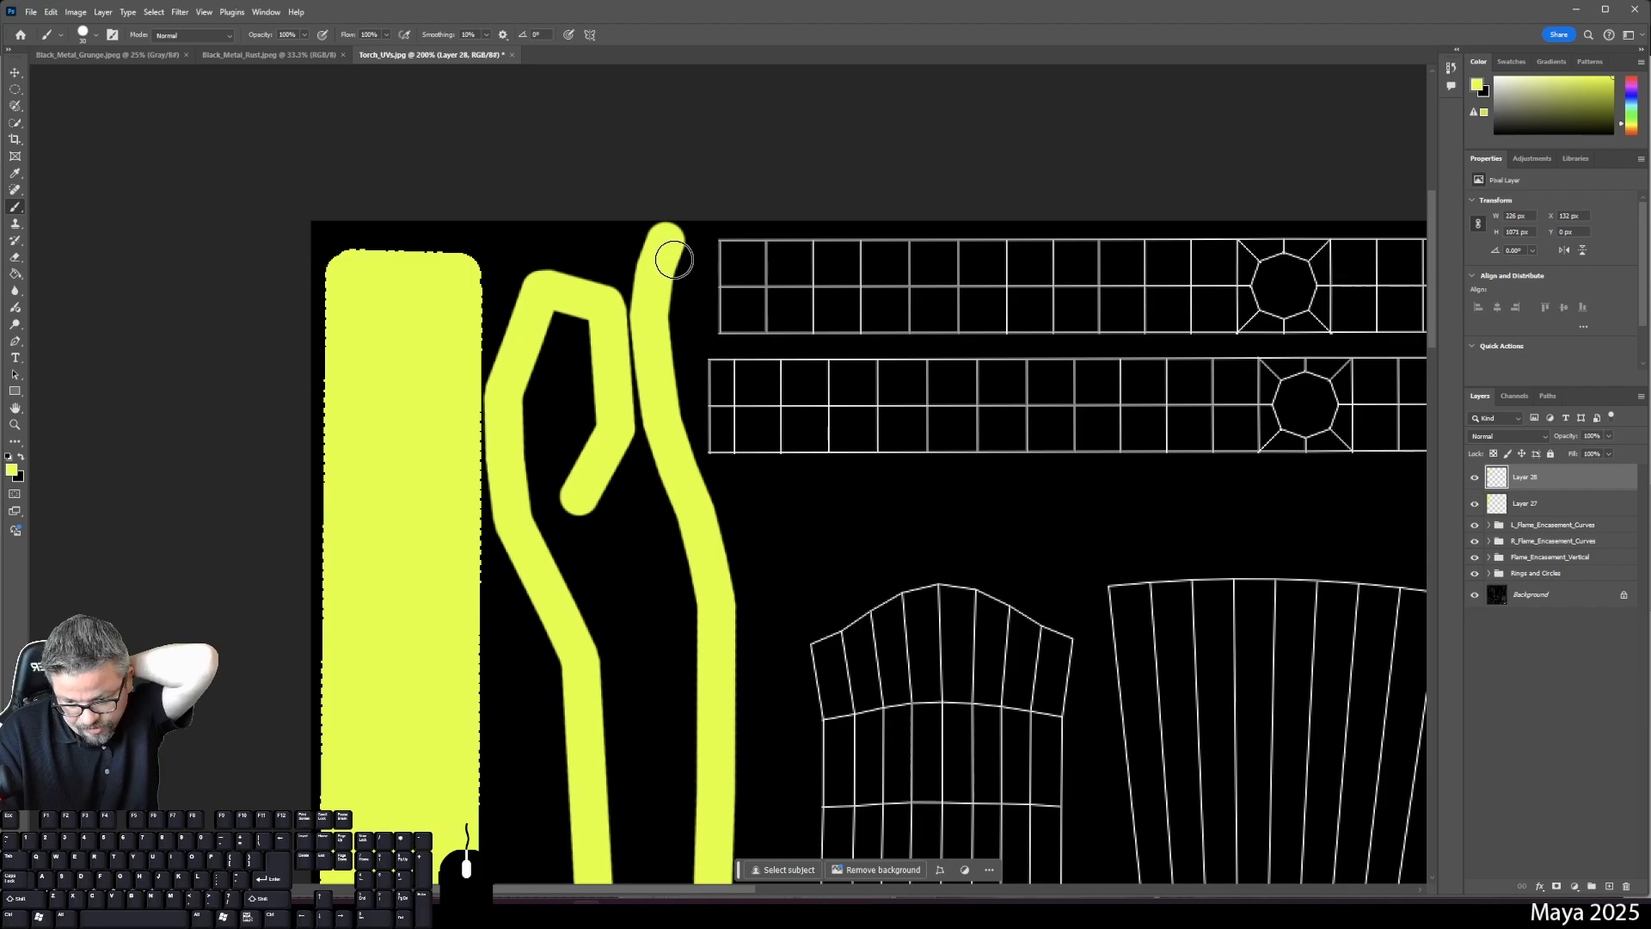
- Pan back to the top grid strips and create new Layer 29
key("space")
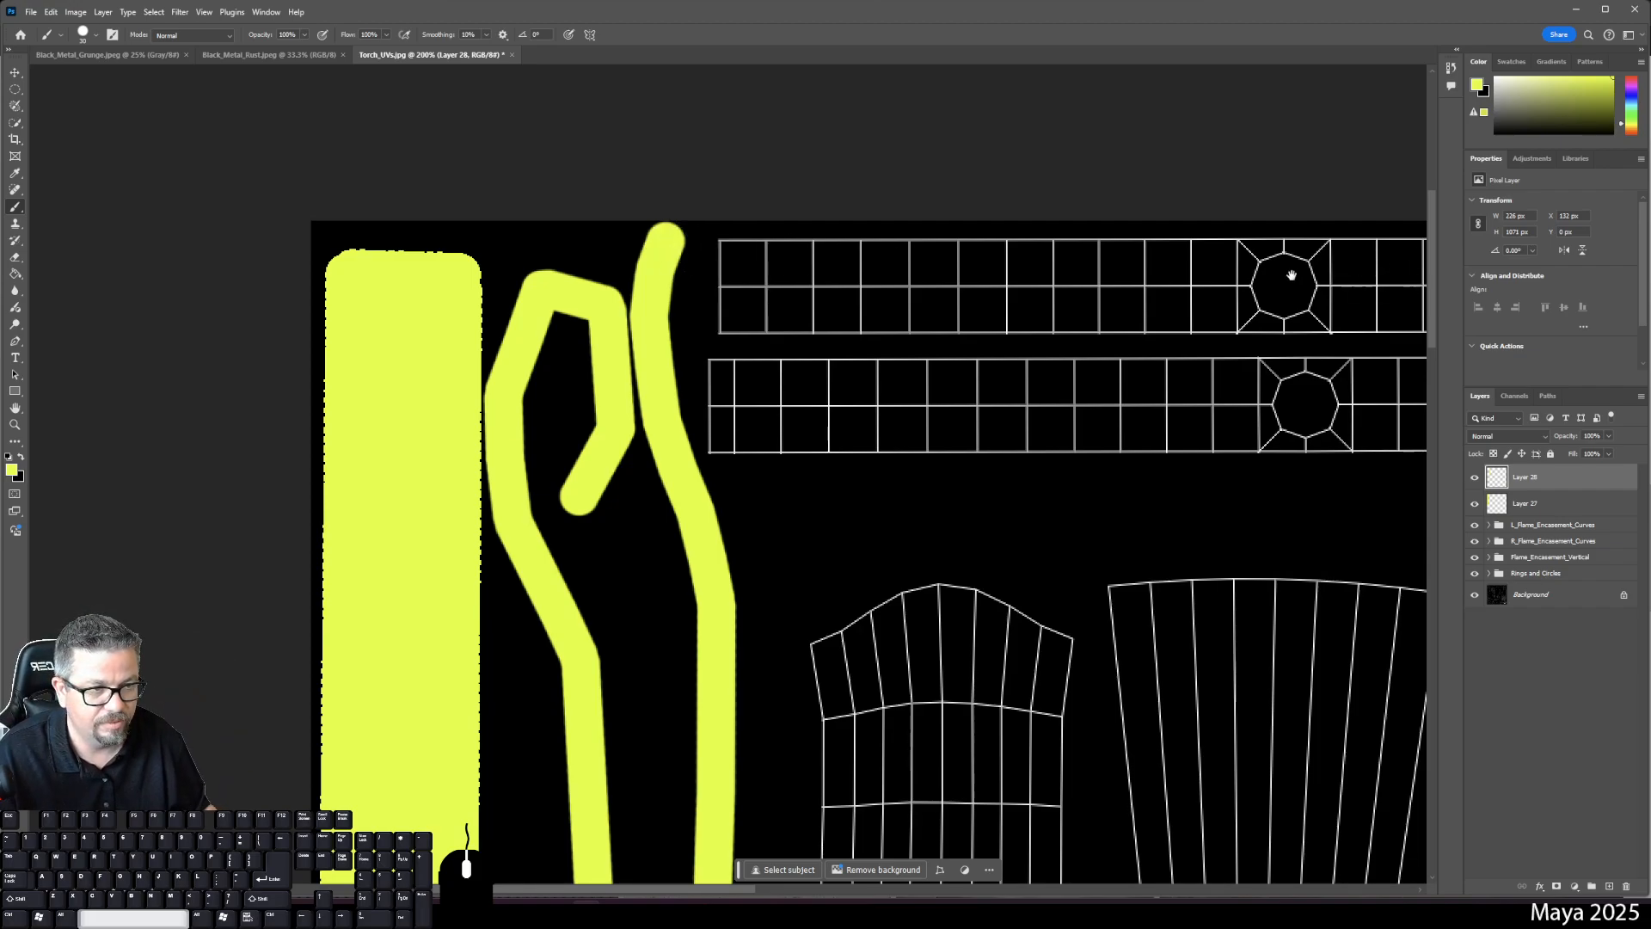
left_click_drag(1291, 275, 1236, 283)
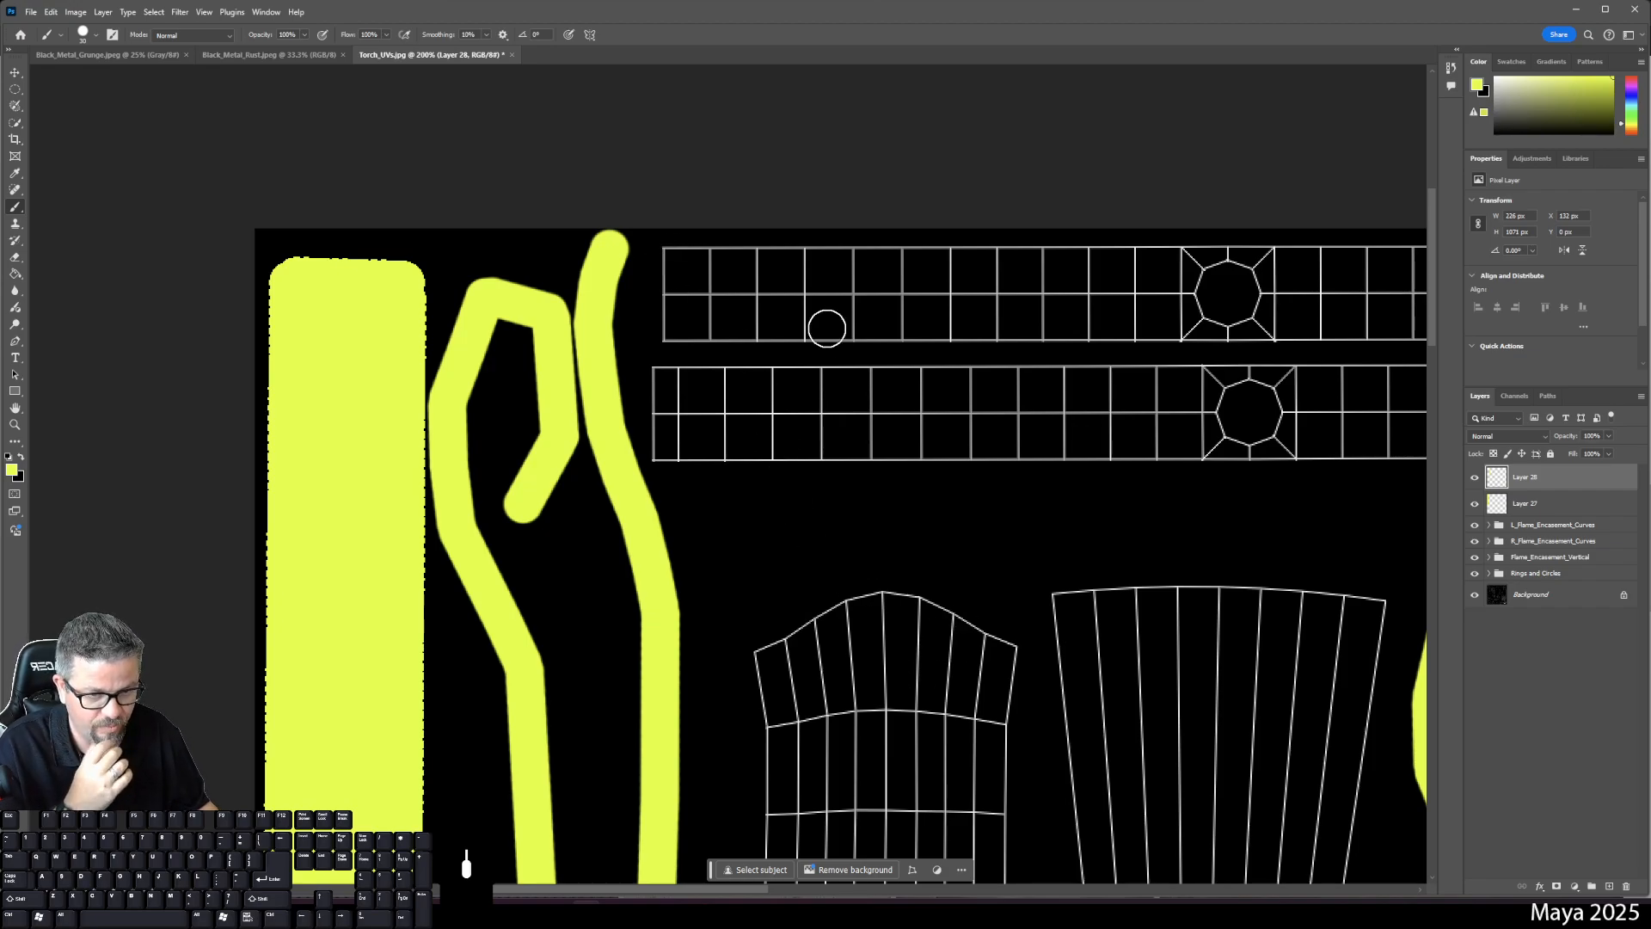
left_click_drag(753, 770, 874, 527)
left_click_drag(852, 774, 877, 516)
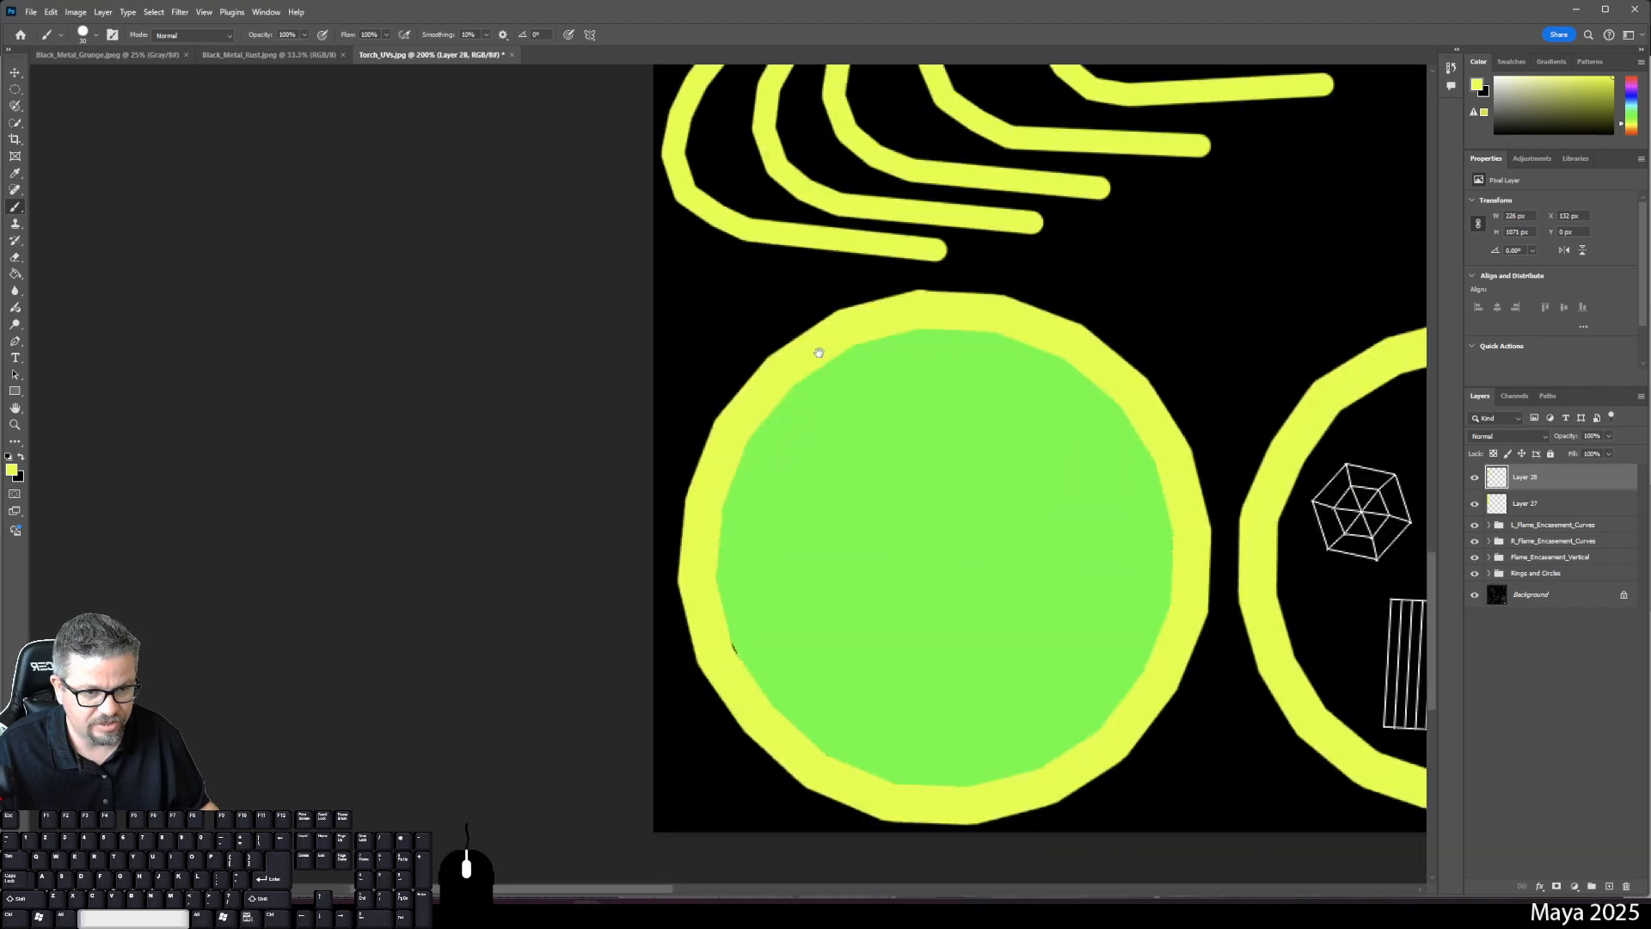
left_click_drag(905, 591, 847, 748)
left_click_drag(985, 481, 929, 600)
left_click_drag(1153, 210, 979, 657)
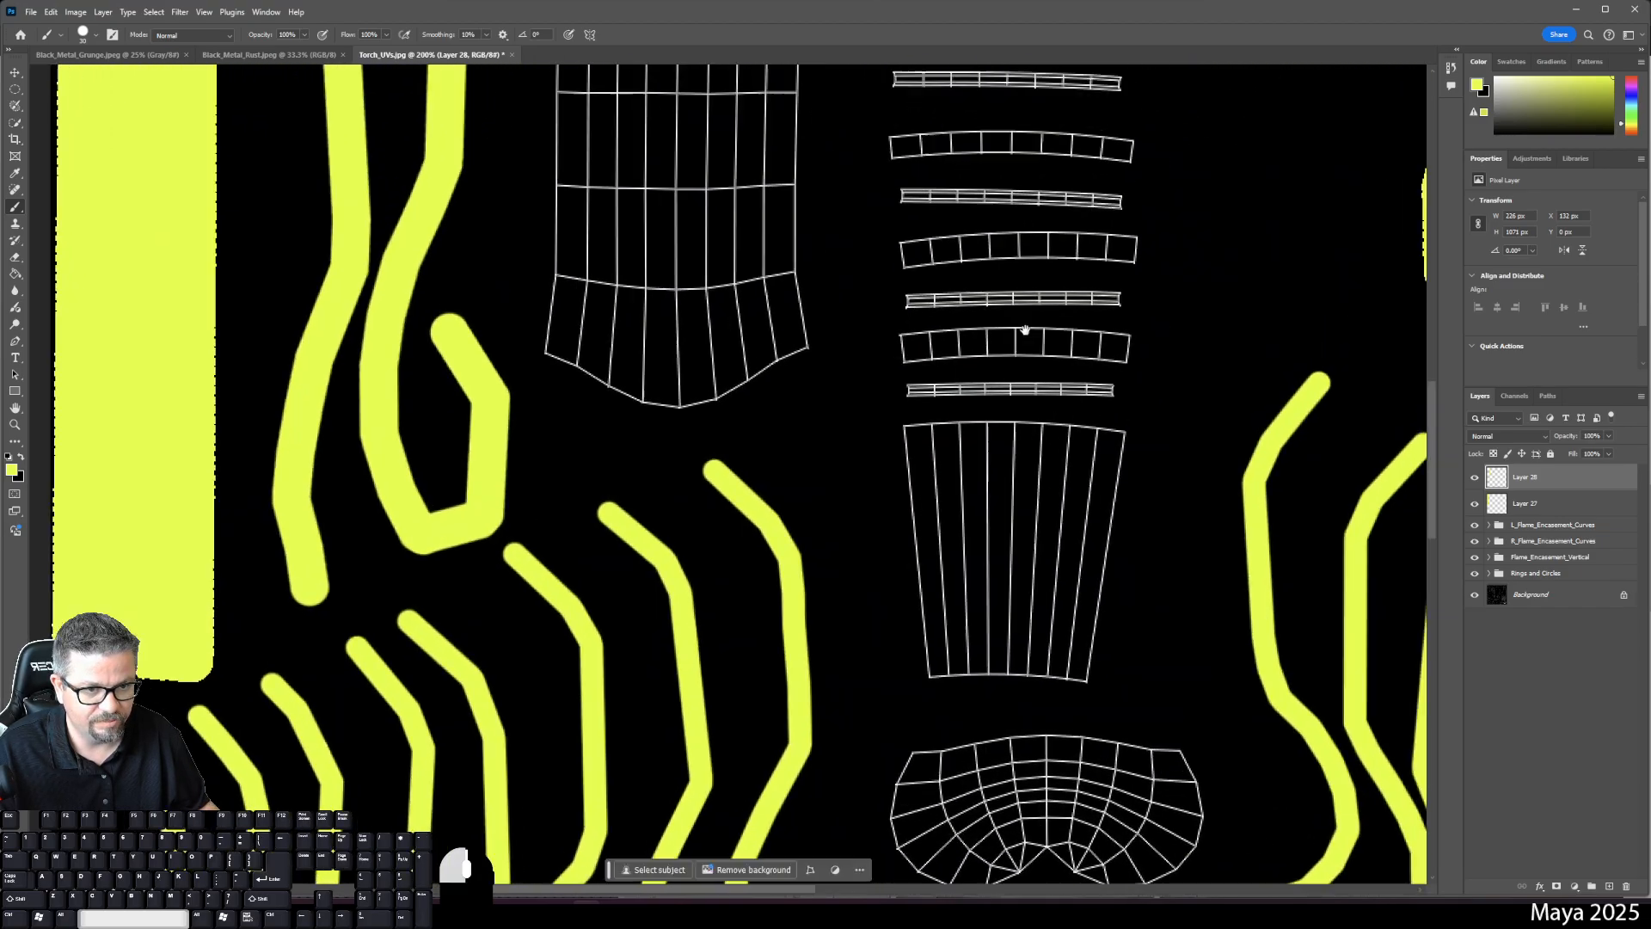
left_click_drag(1024, 332, 996, 768)
left_click_drag(989, 456, 1066, 229)
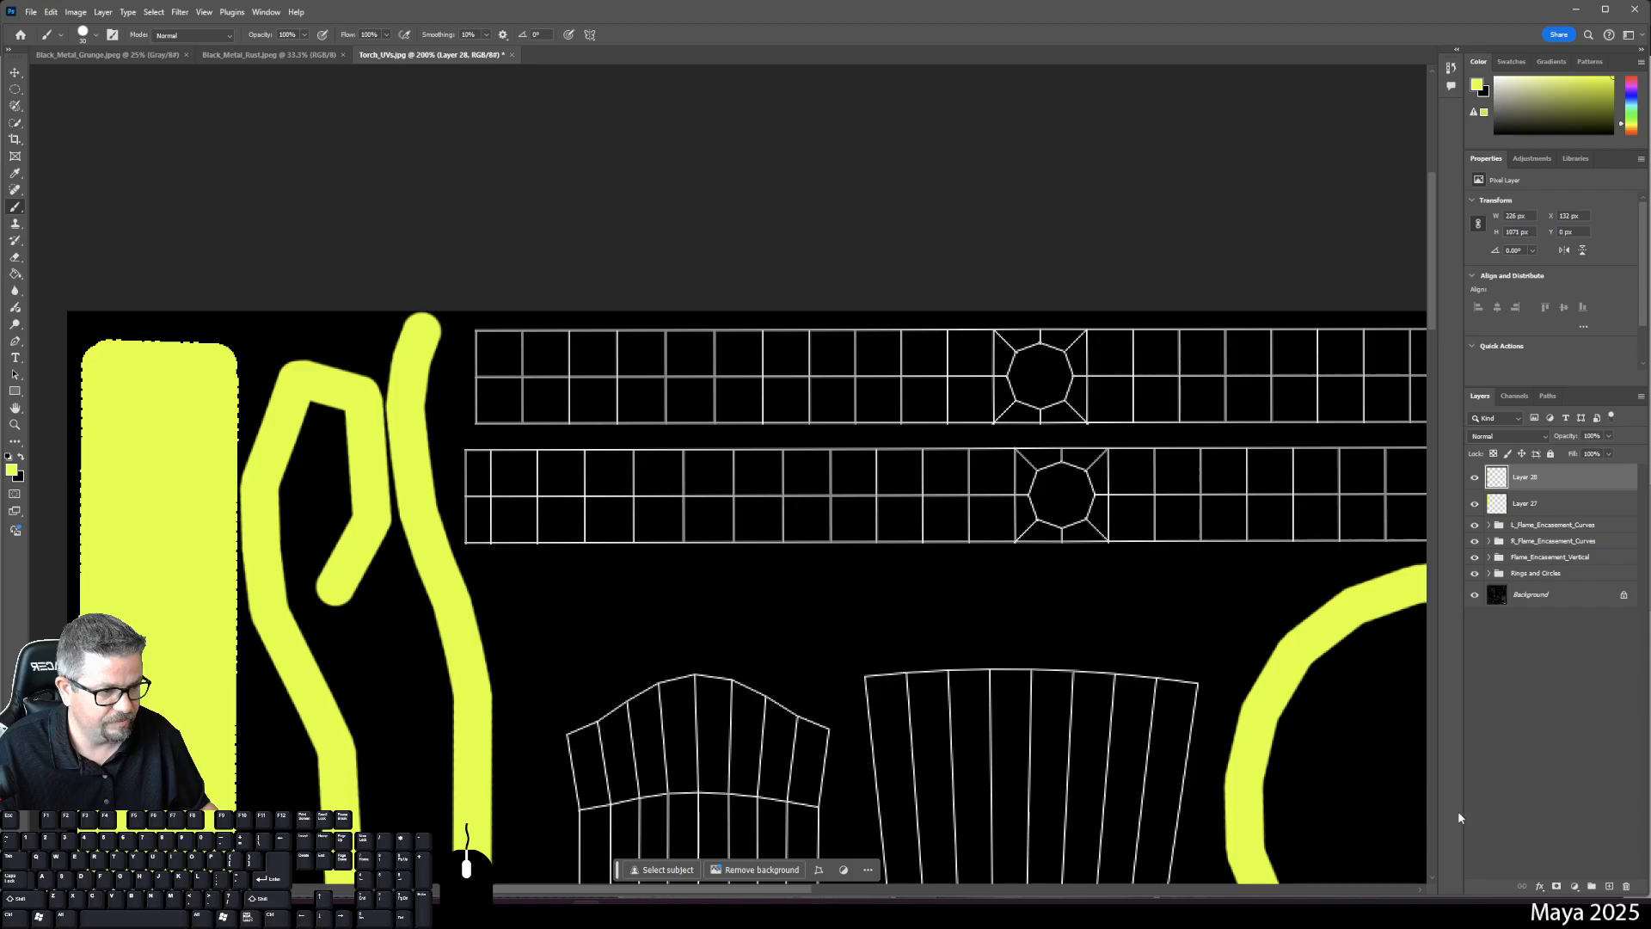
left_click(1608, 887)
- Toggle Layer 28's strokes on and off to check coverage, then make Layer 29 active
left_click_drag(612, 581, 939, 469)
left_click(1475, 478)
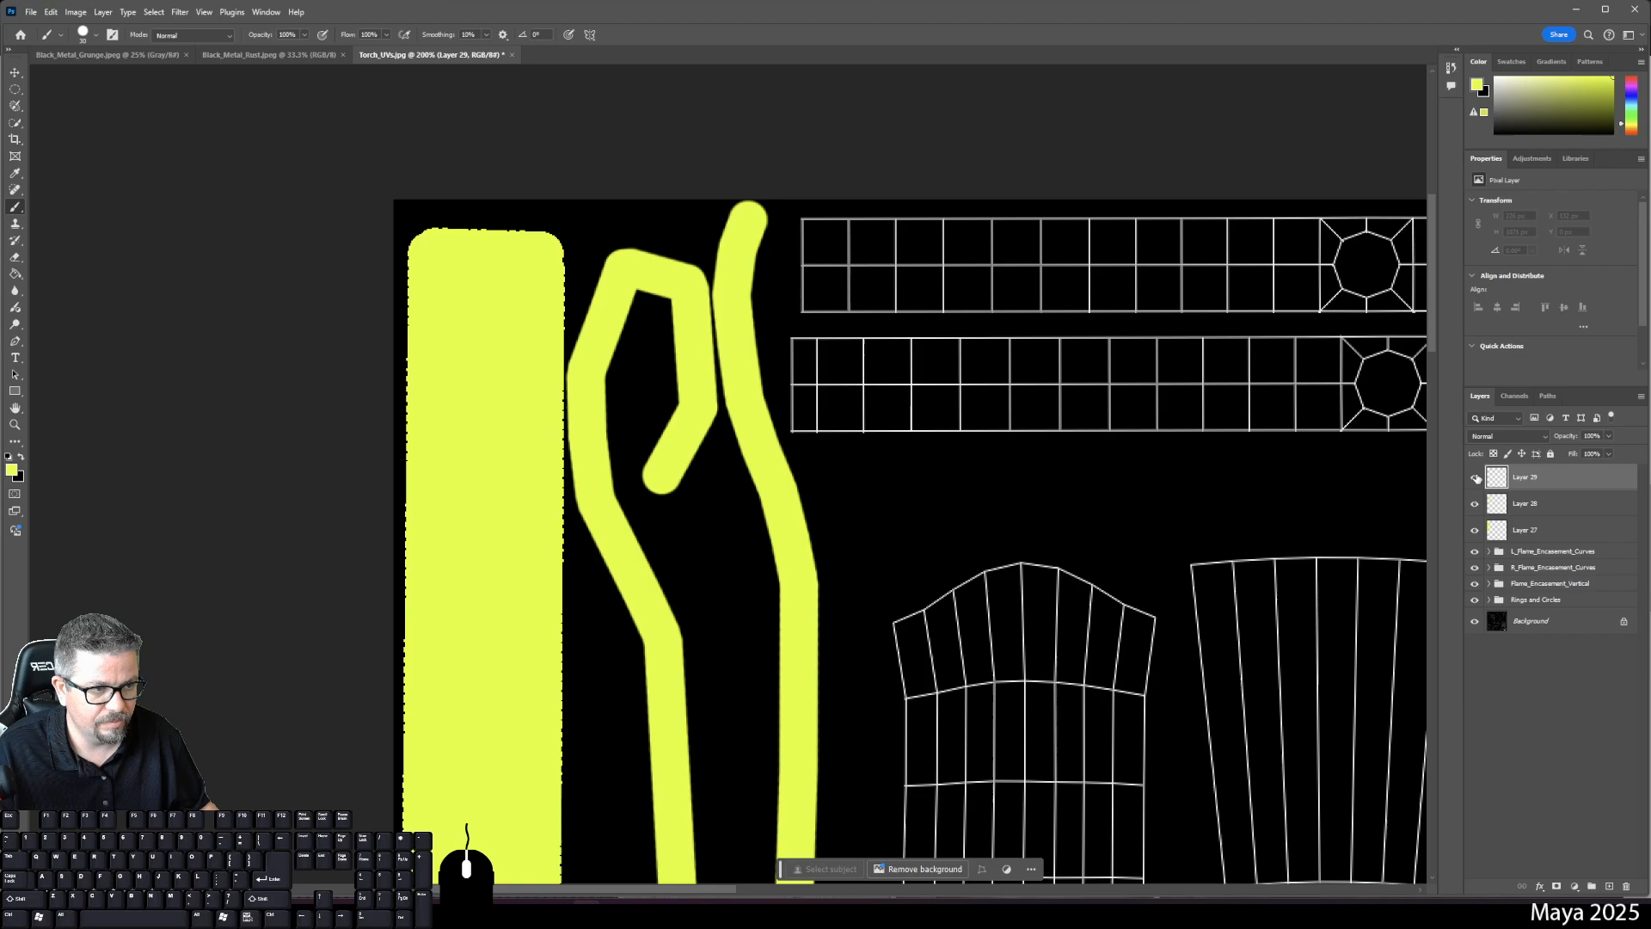
left_click(1476, 505)
left_click(1476, 504)
left_click(1476, 505)
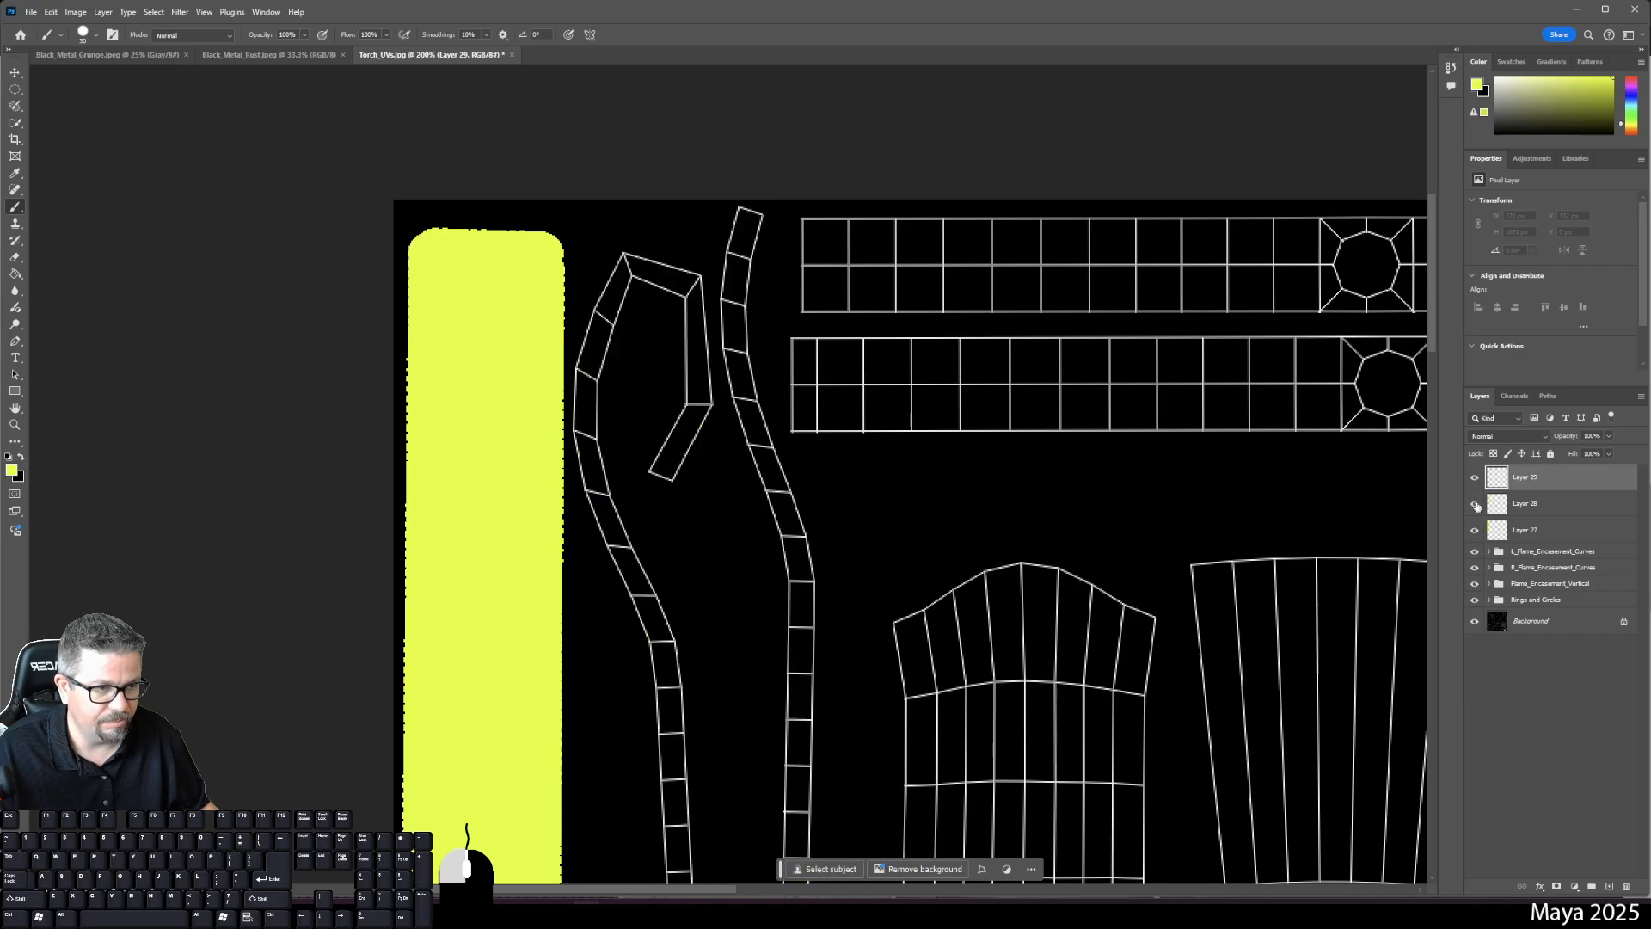
left_click(1475, 505)
left_click(1539, 515)
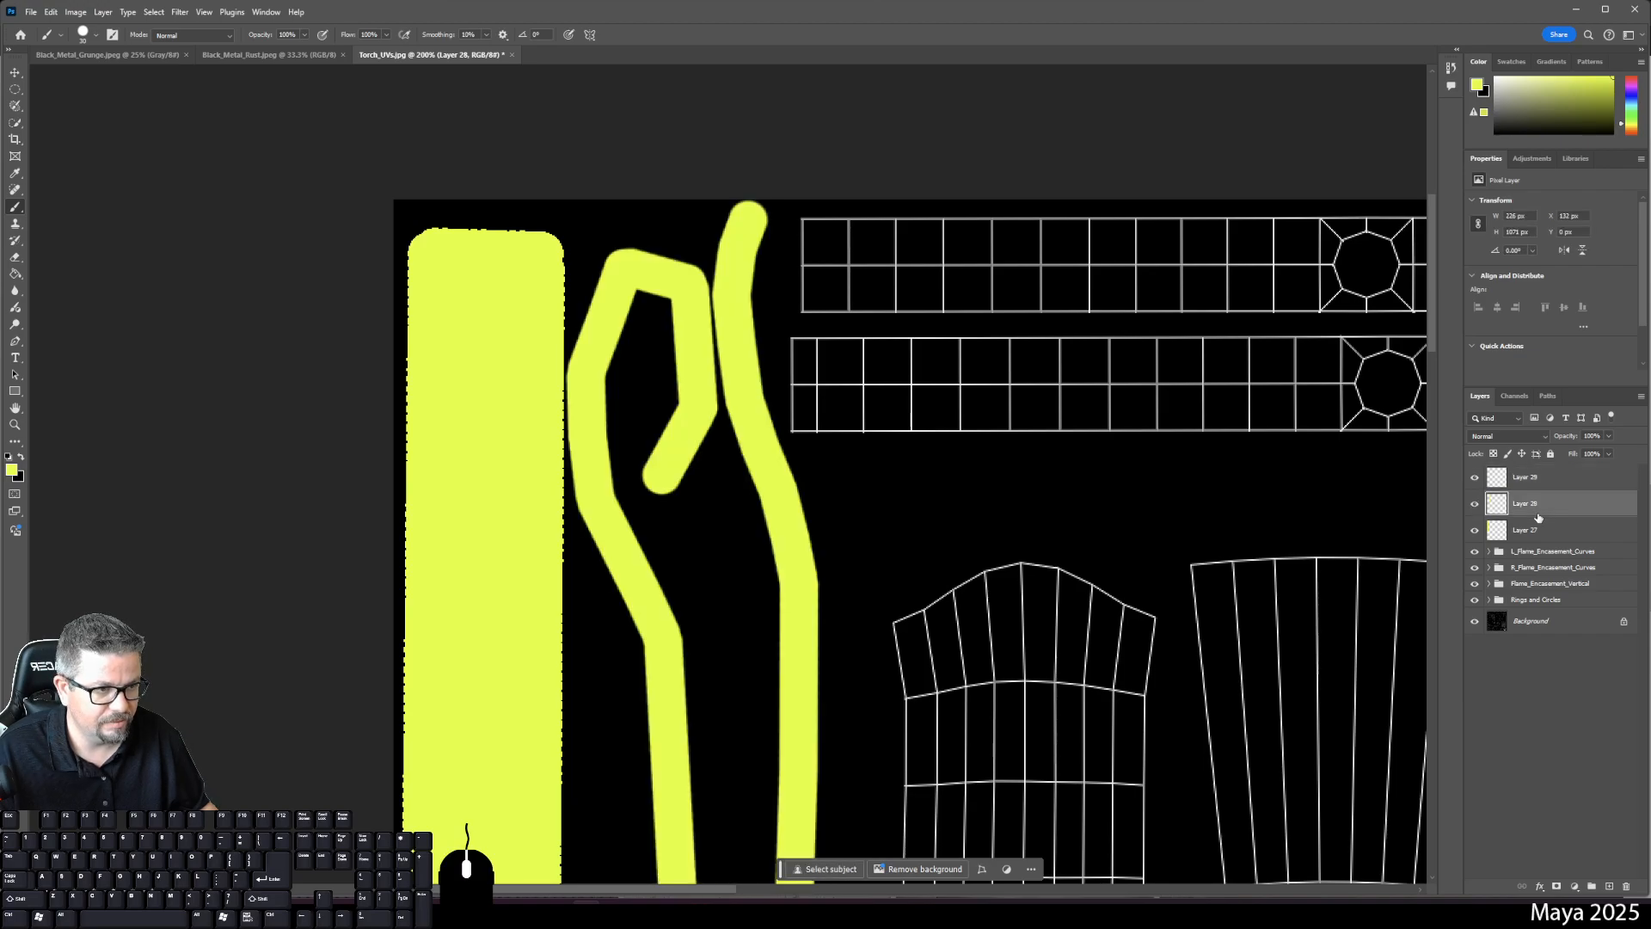
left_click(1474, 479)
left_click(1526, 478)
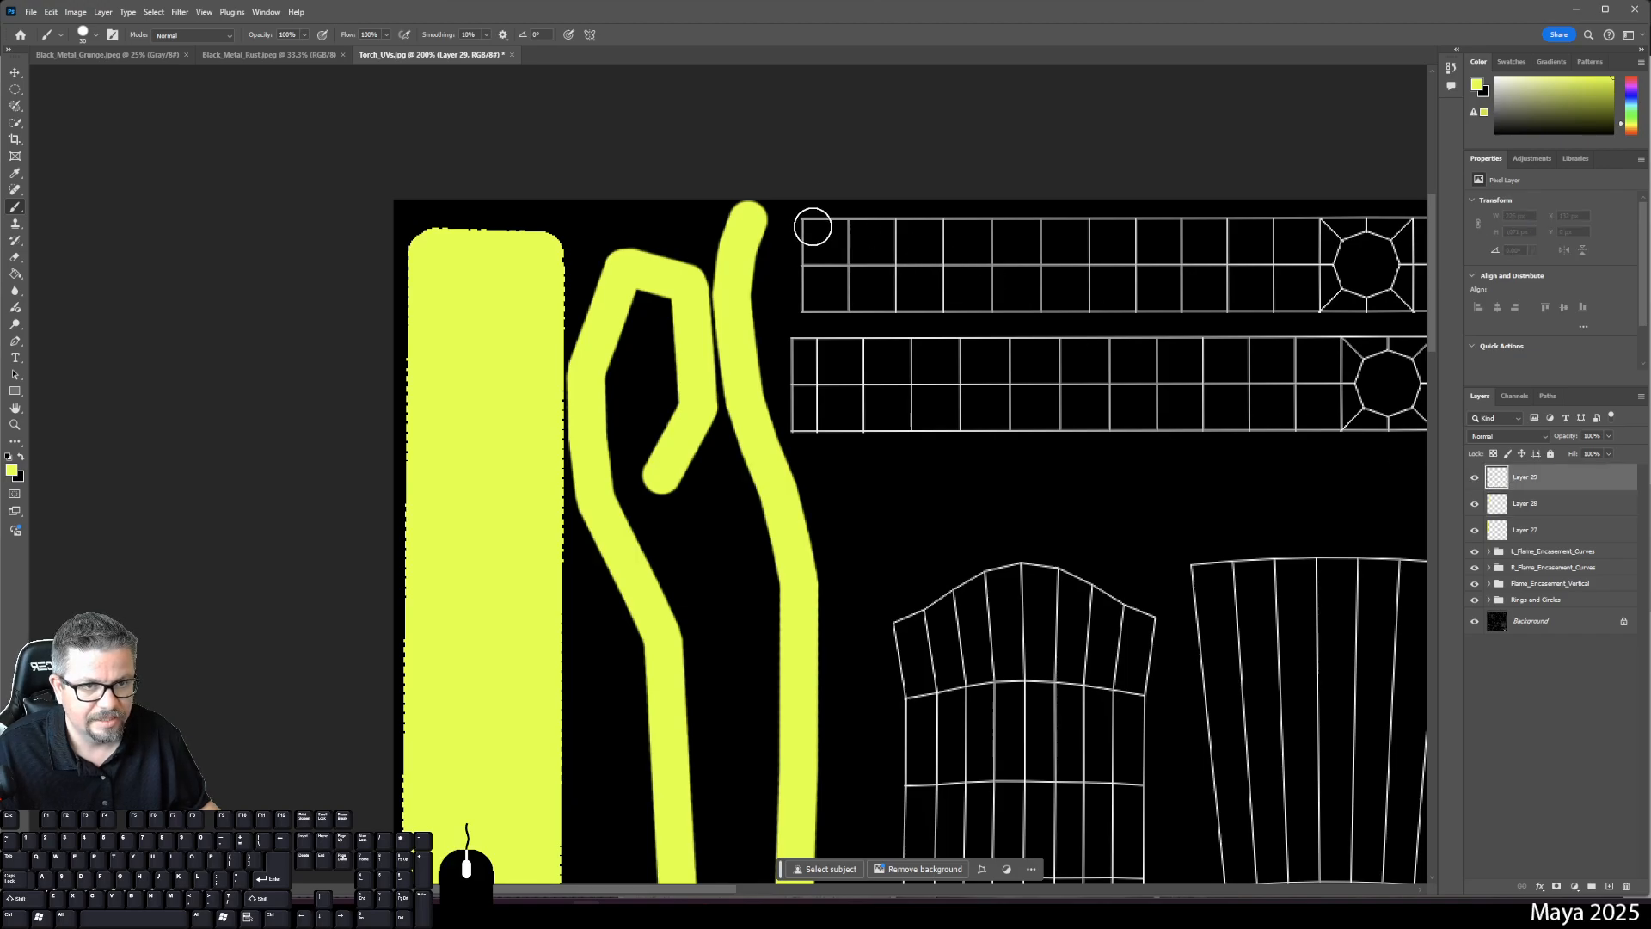
- Outline the upper horizontal grid strip in yellow and bucket-fill it solid on Layer 29
left_click(806, 229)
left_click_drag(984, 276, 720, 290)
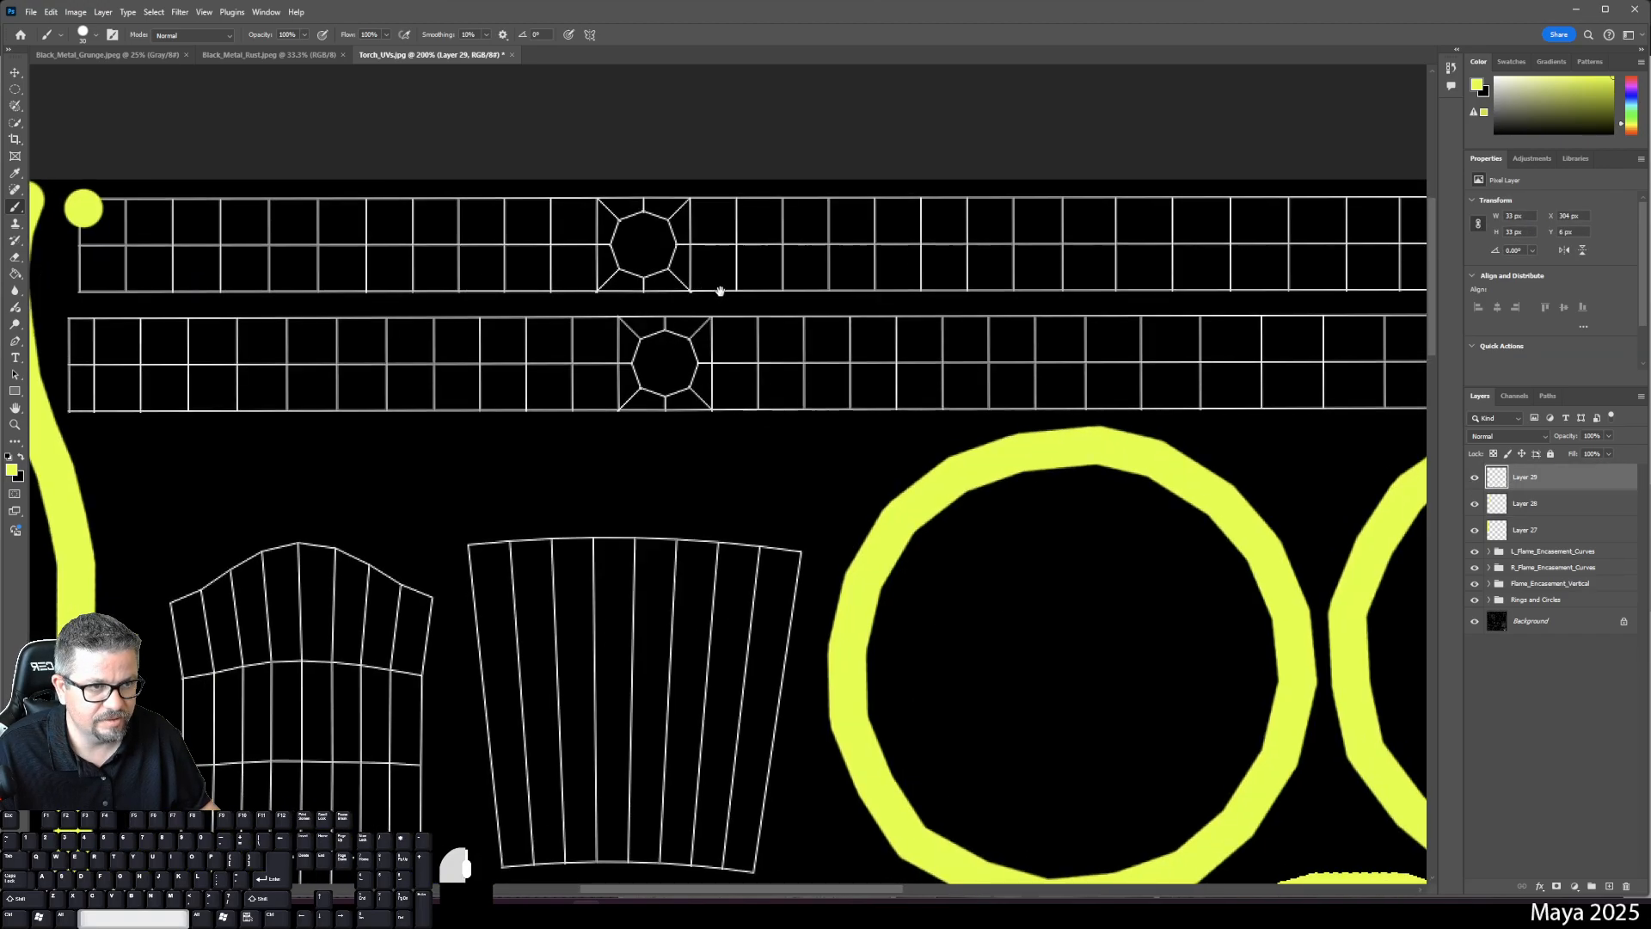
left_click_drag(1024, 277, 774, 275)
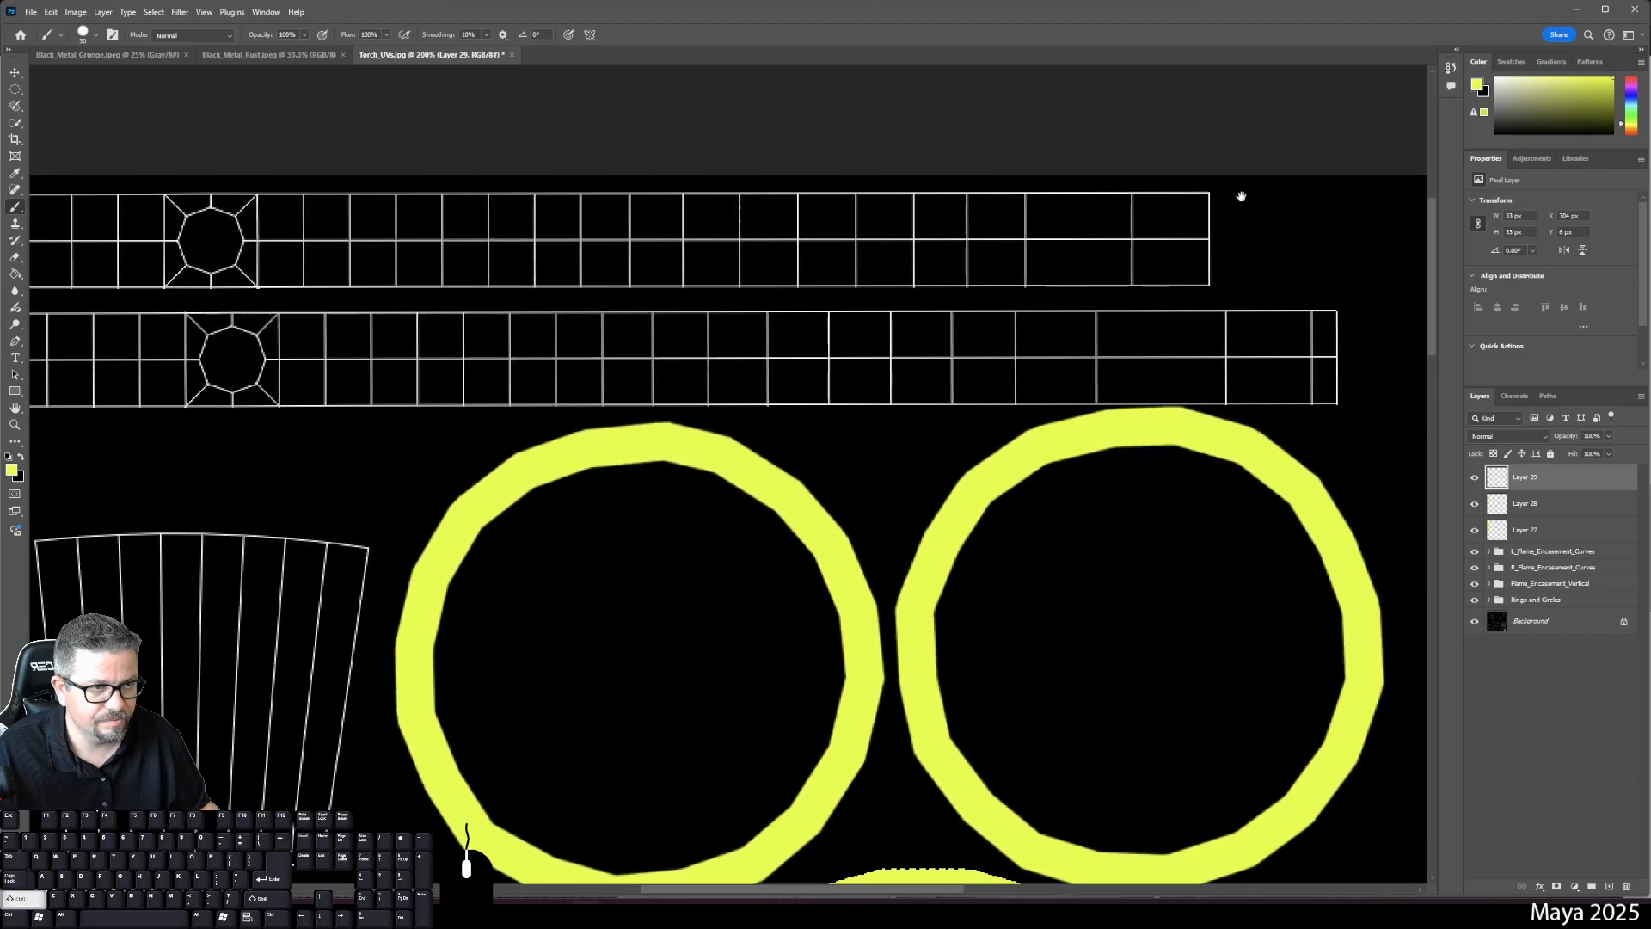
left_click(1187, 202, "shift")
left_click(1185, 267, "shift")
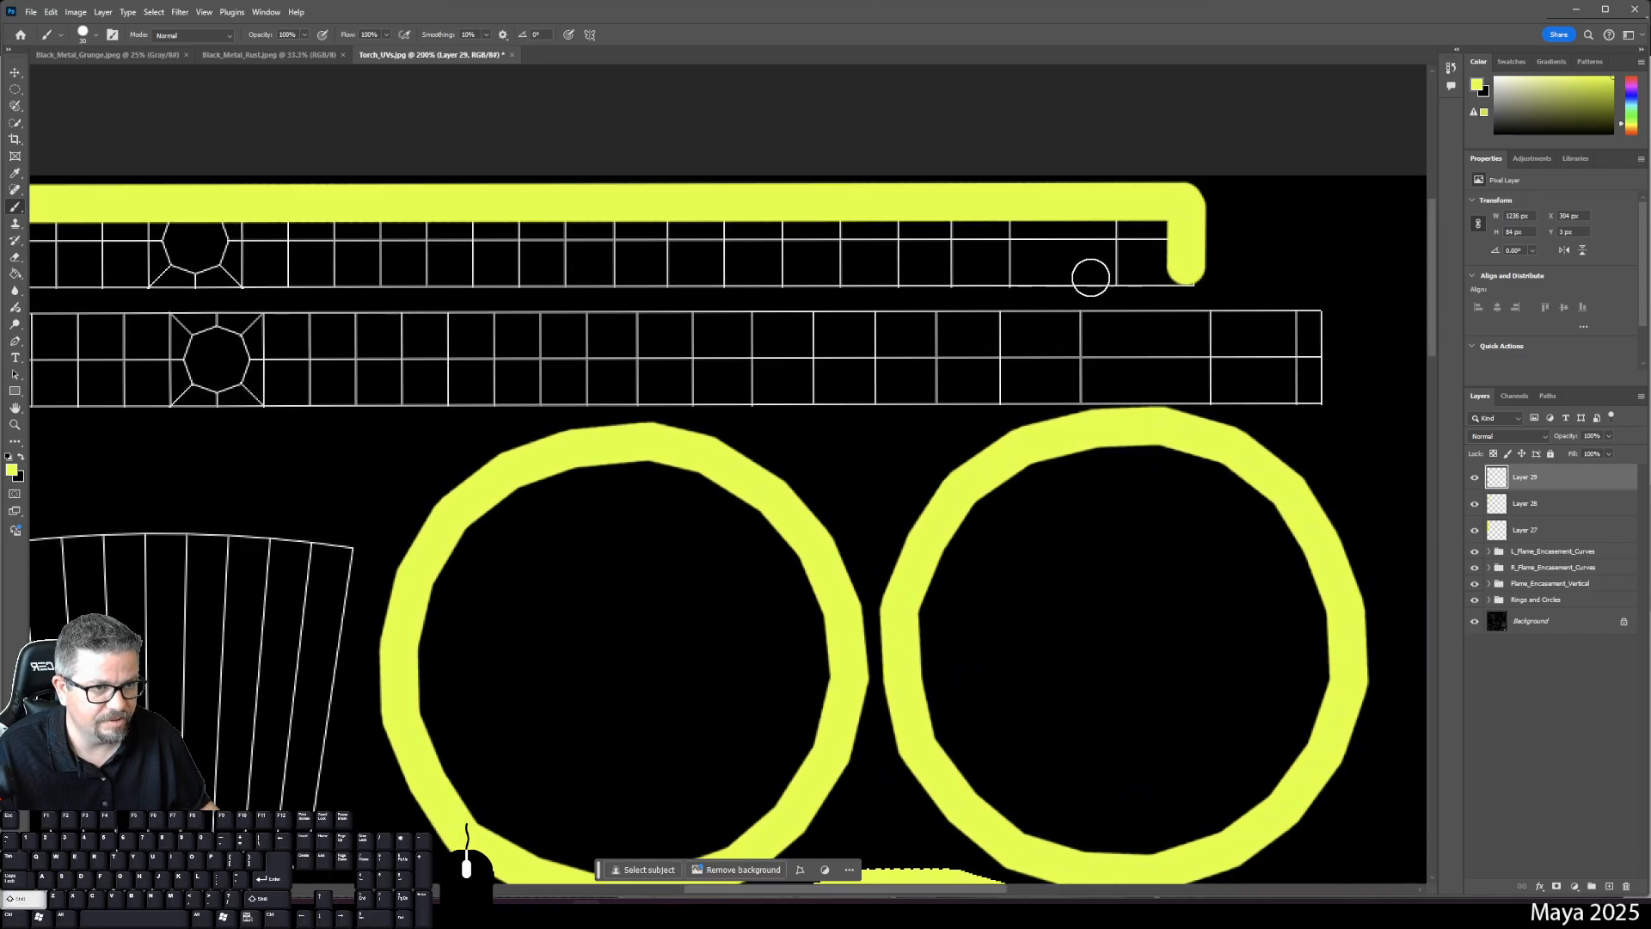
left_click(1187, 276, "shift")
left_click_drag(1110, 237, 1401, 241)
left_click_drag(563, 246, 860, 271)
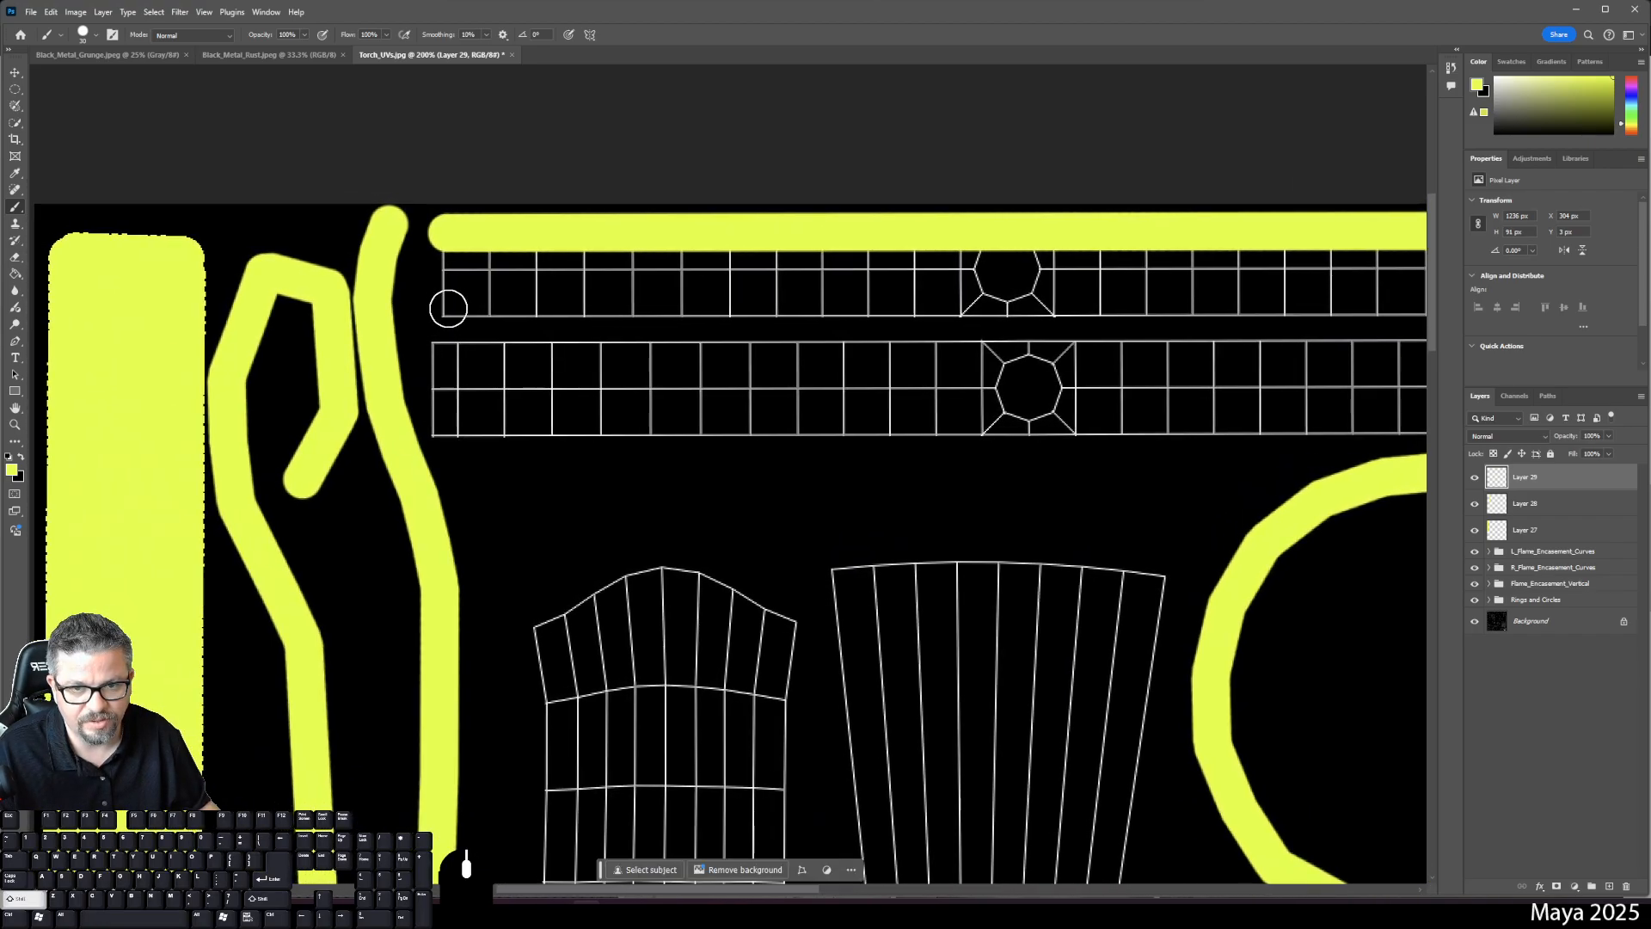
left_click(444, 306, "shift")
left_click(446, 236, "shift")
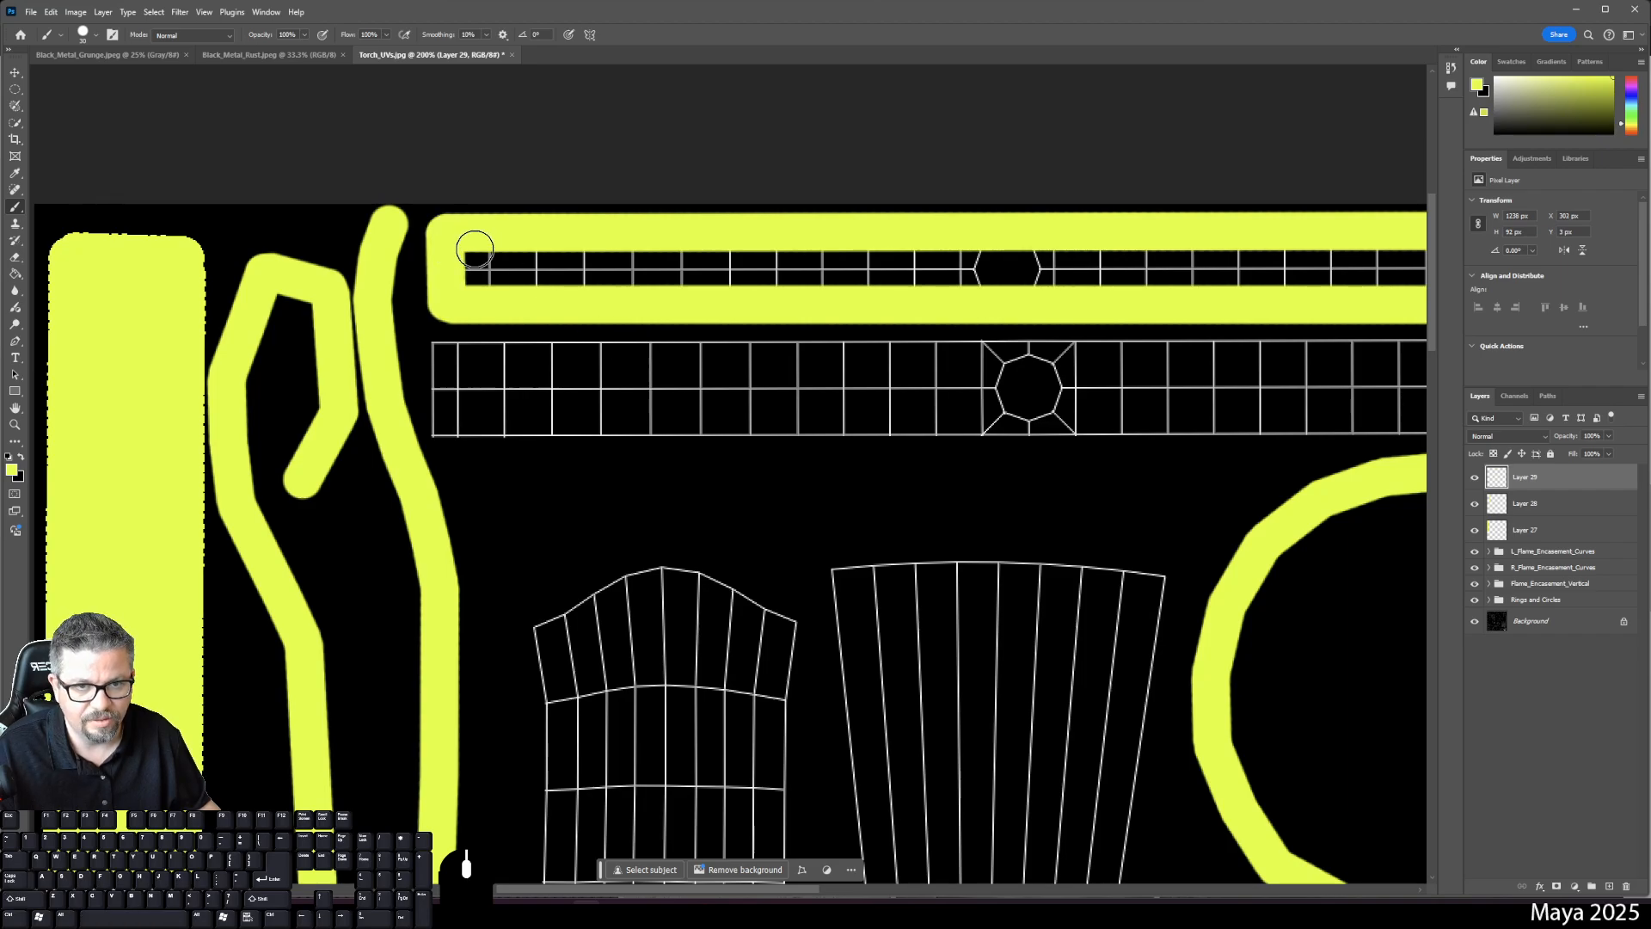
key("g")
left_click(627, 281)
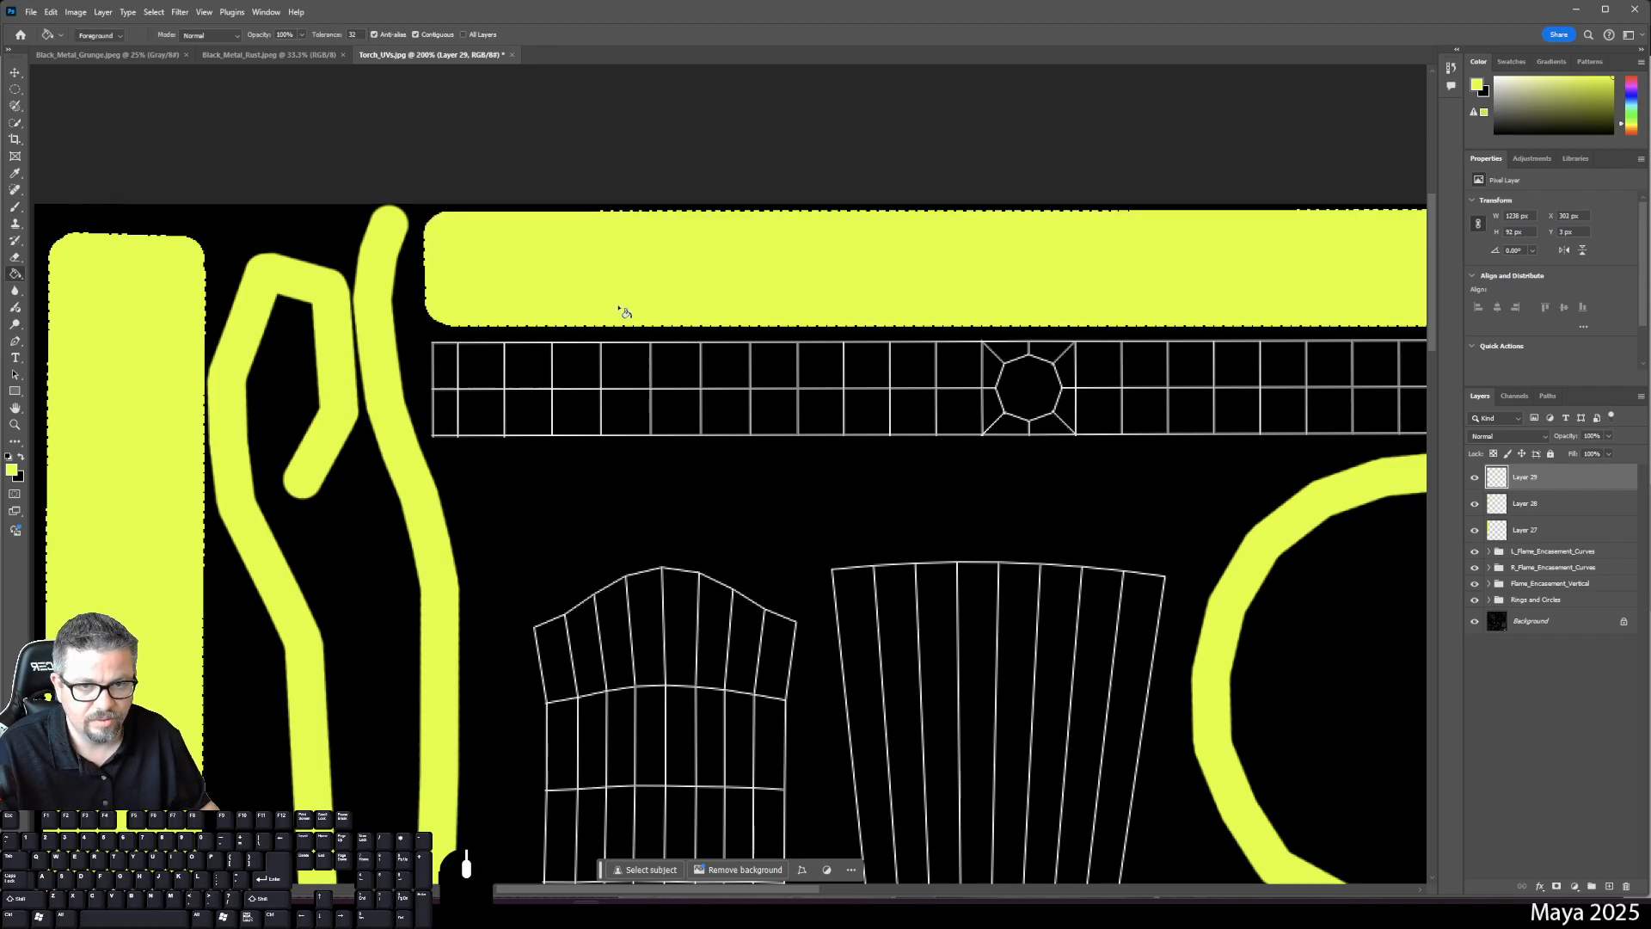
key("b")
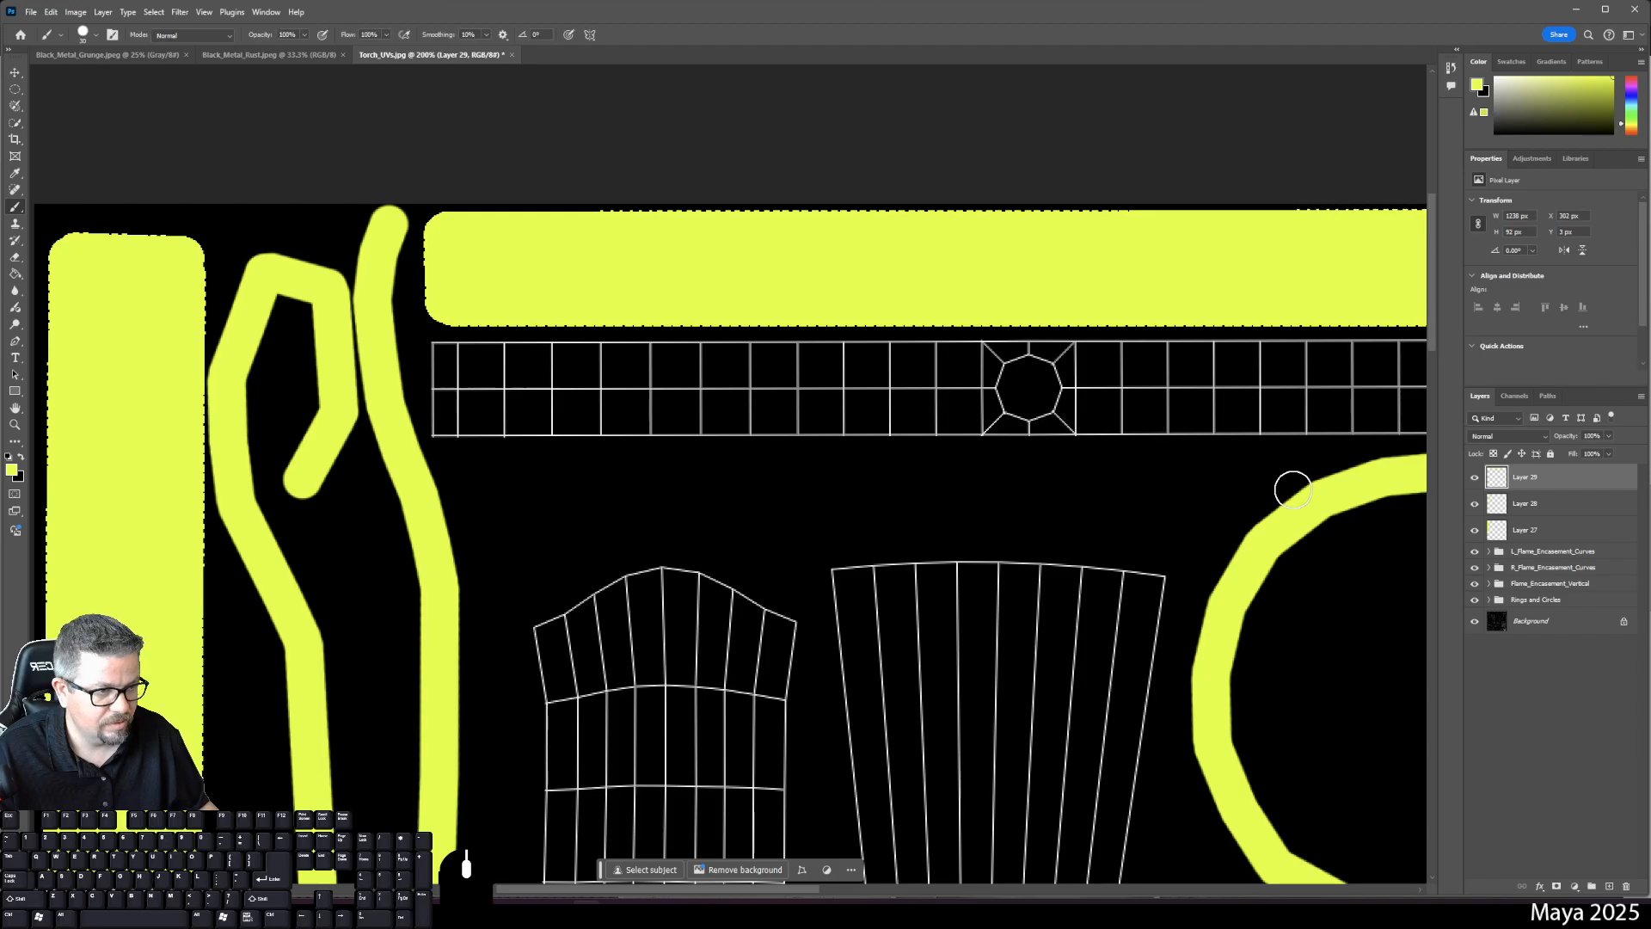
- On new Layer 30, outline the second horizontal strip in yellow and fill it solid
left_click(1605, 889)
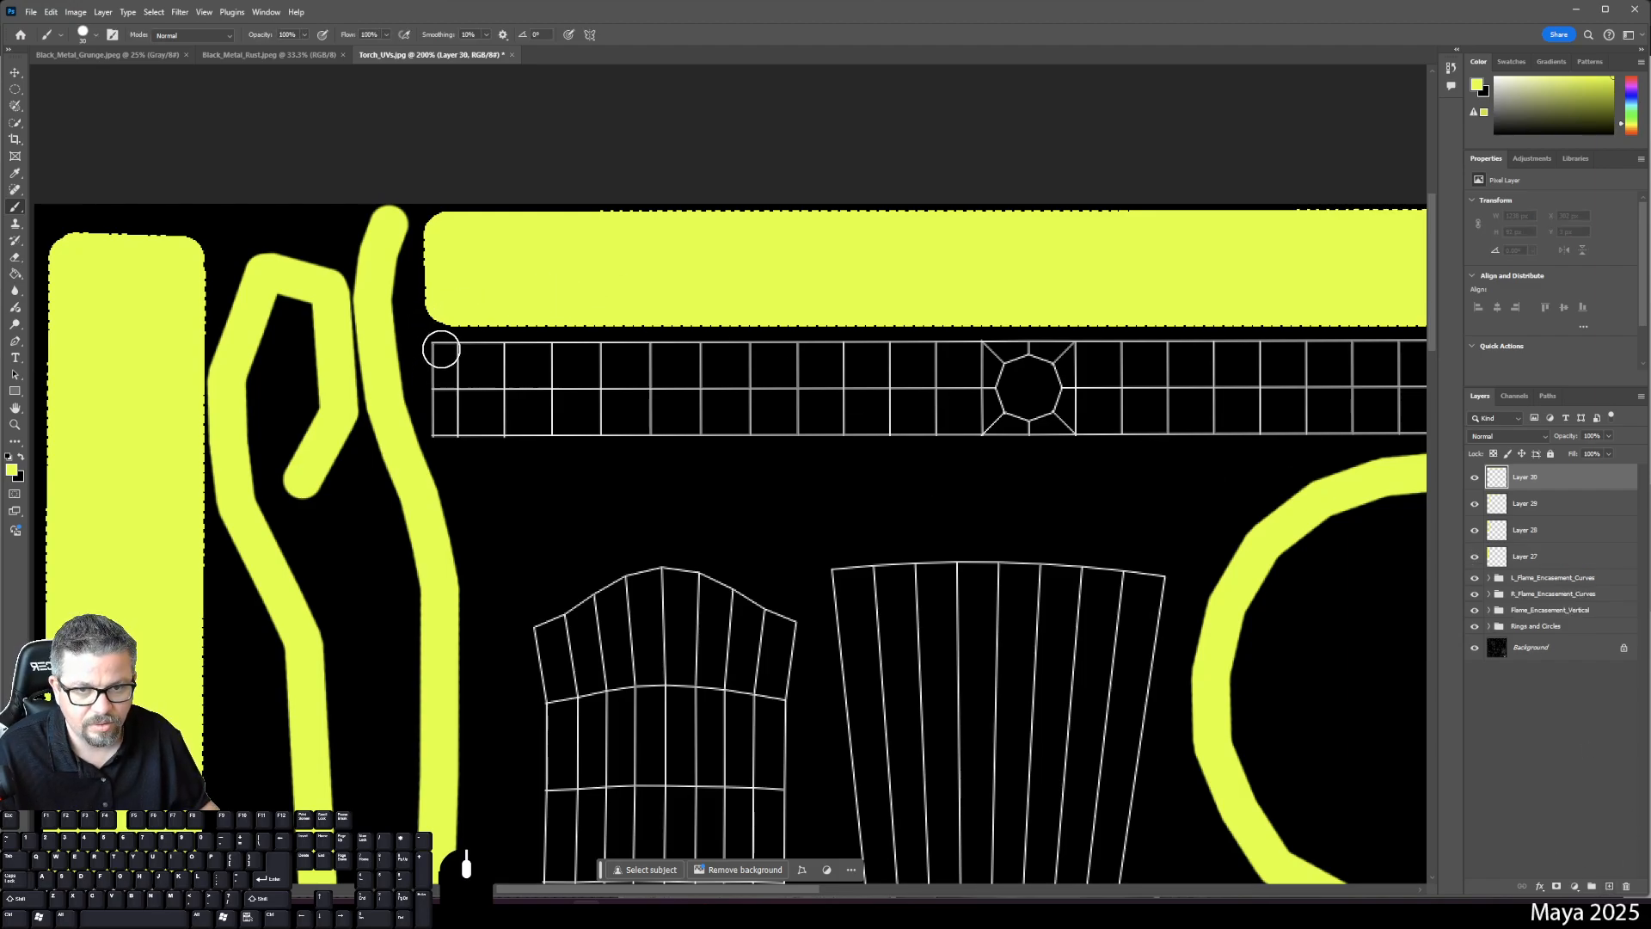
left_click(440, 350)
key("space")
left_click_drag(707, 442, 324, 427)
left_click_drag(1076, 399, 593, 389)
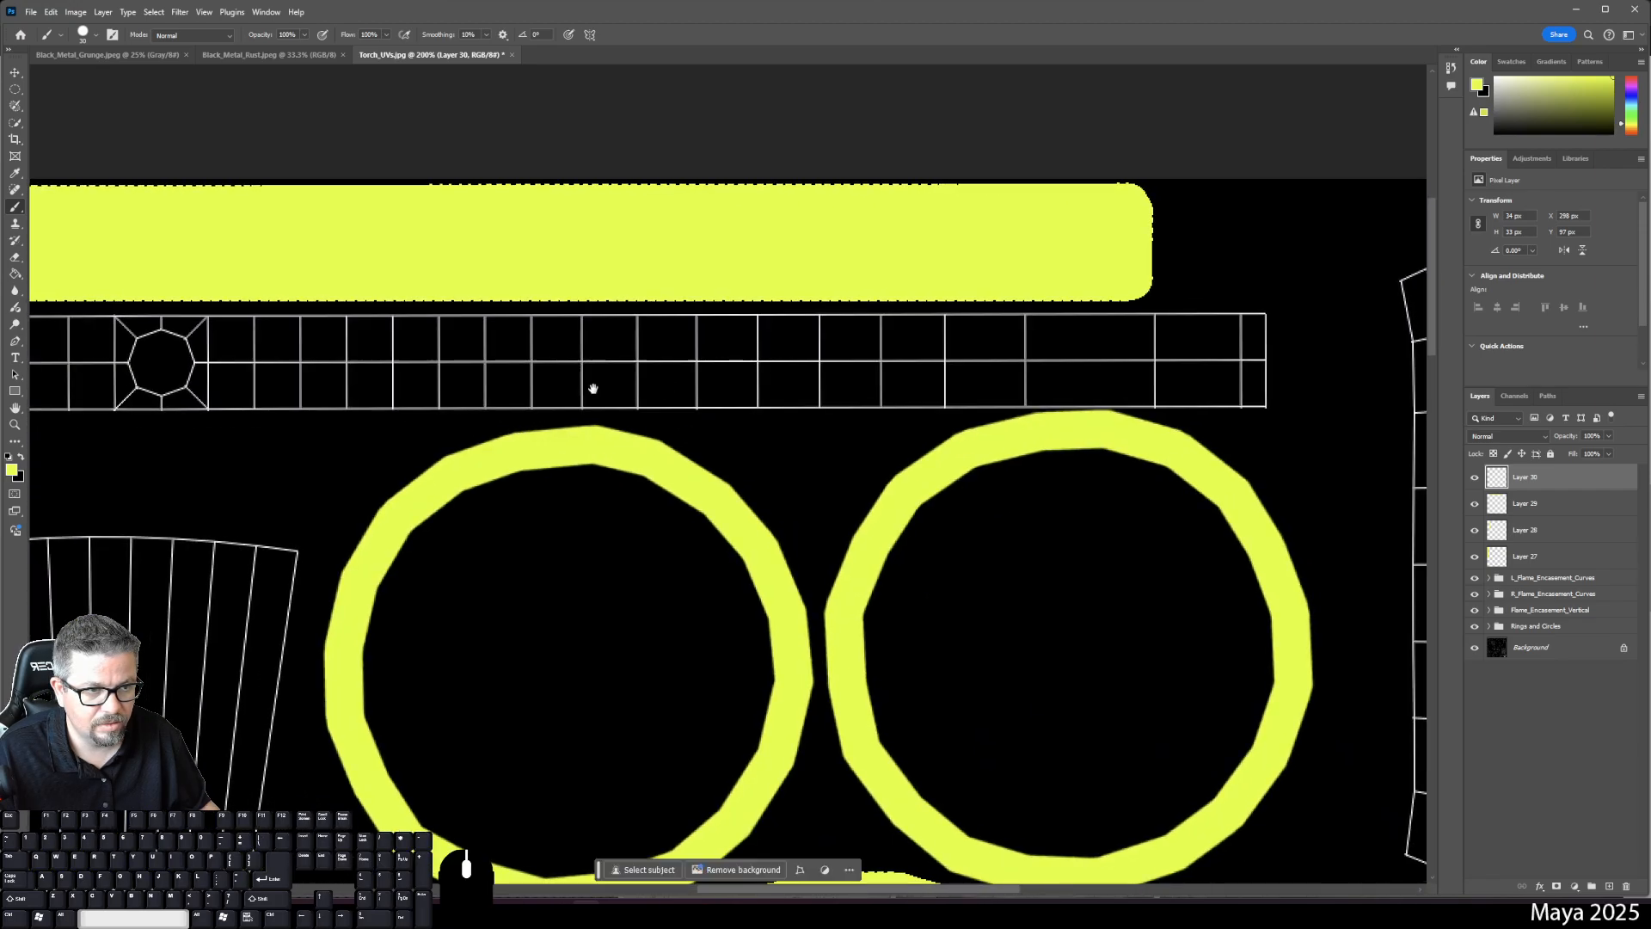
left_click(1258, 324, "shift")
left_click(1259, 386, "shift")
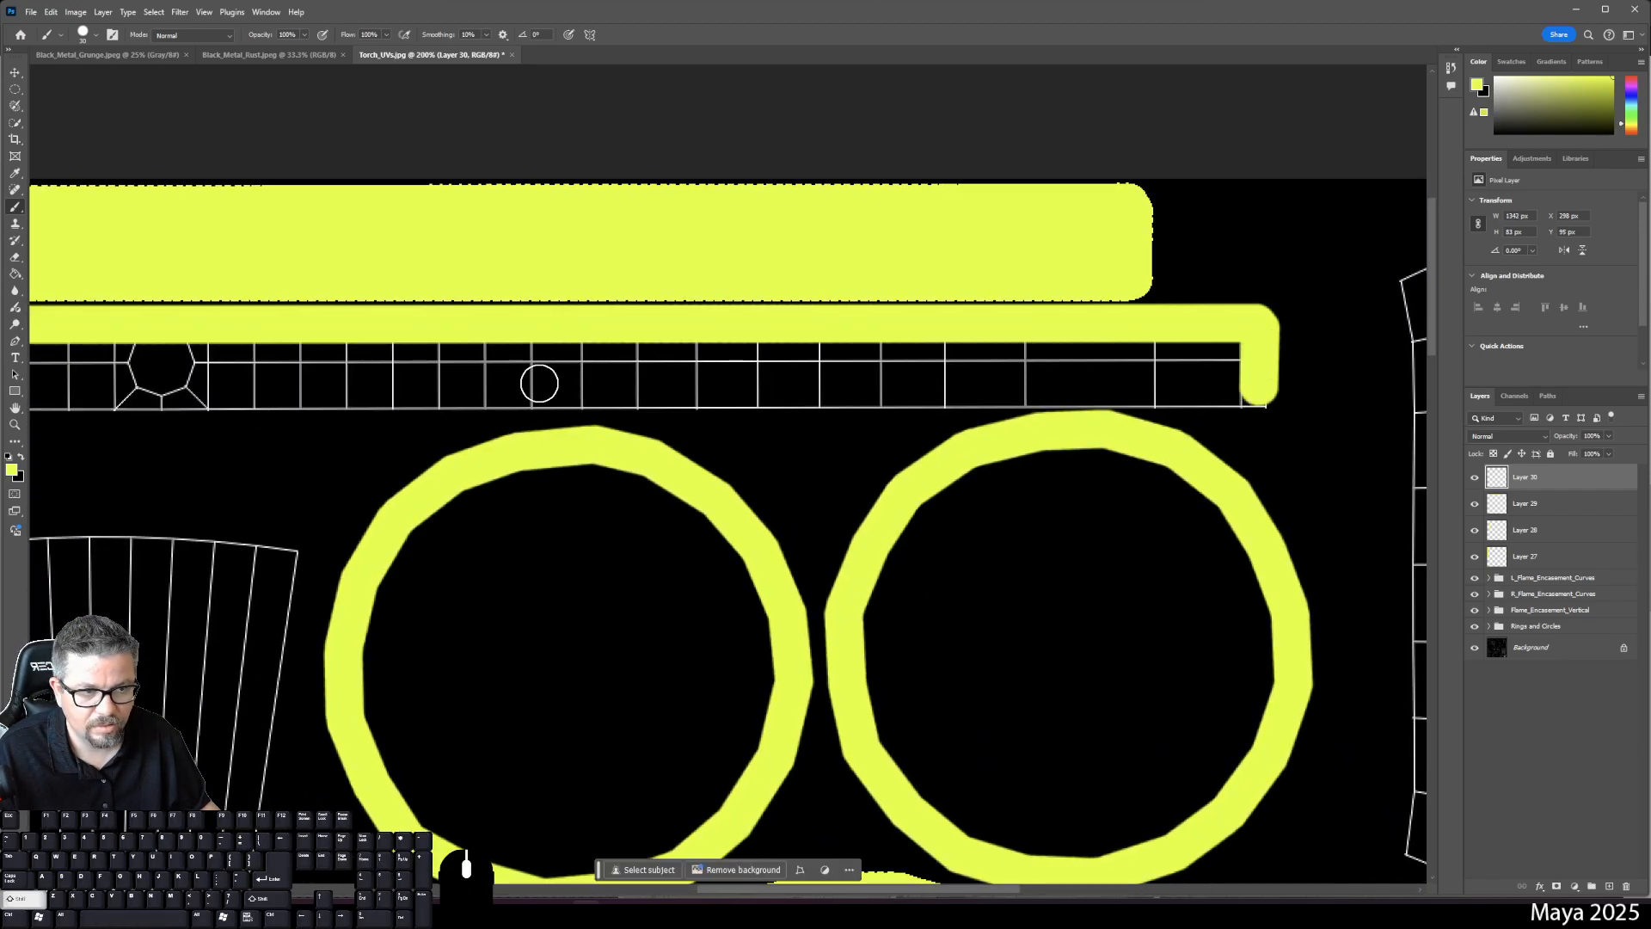
key("space")
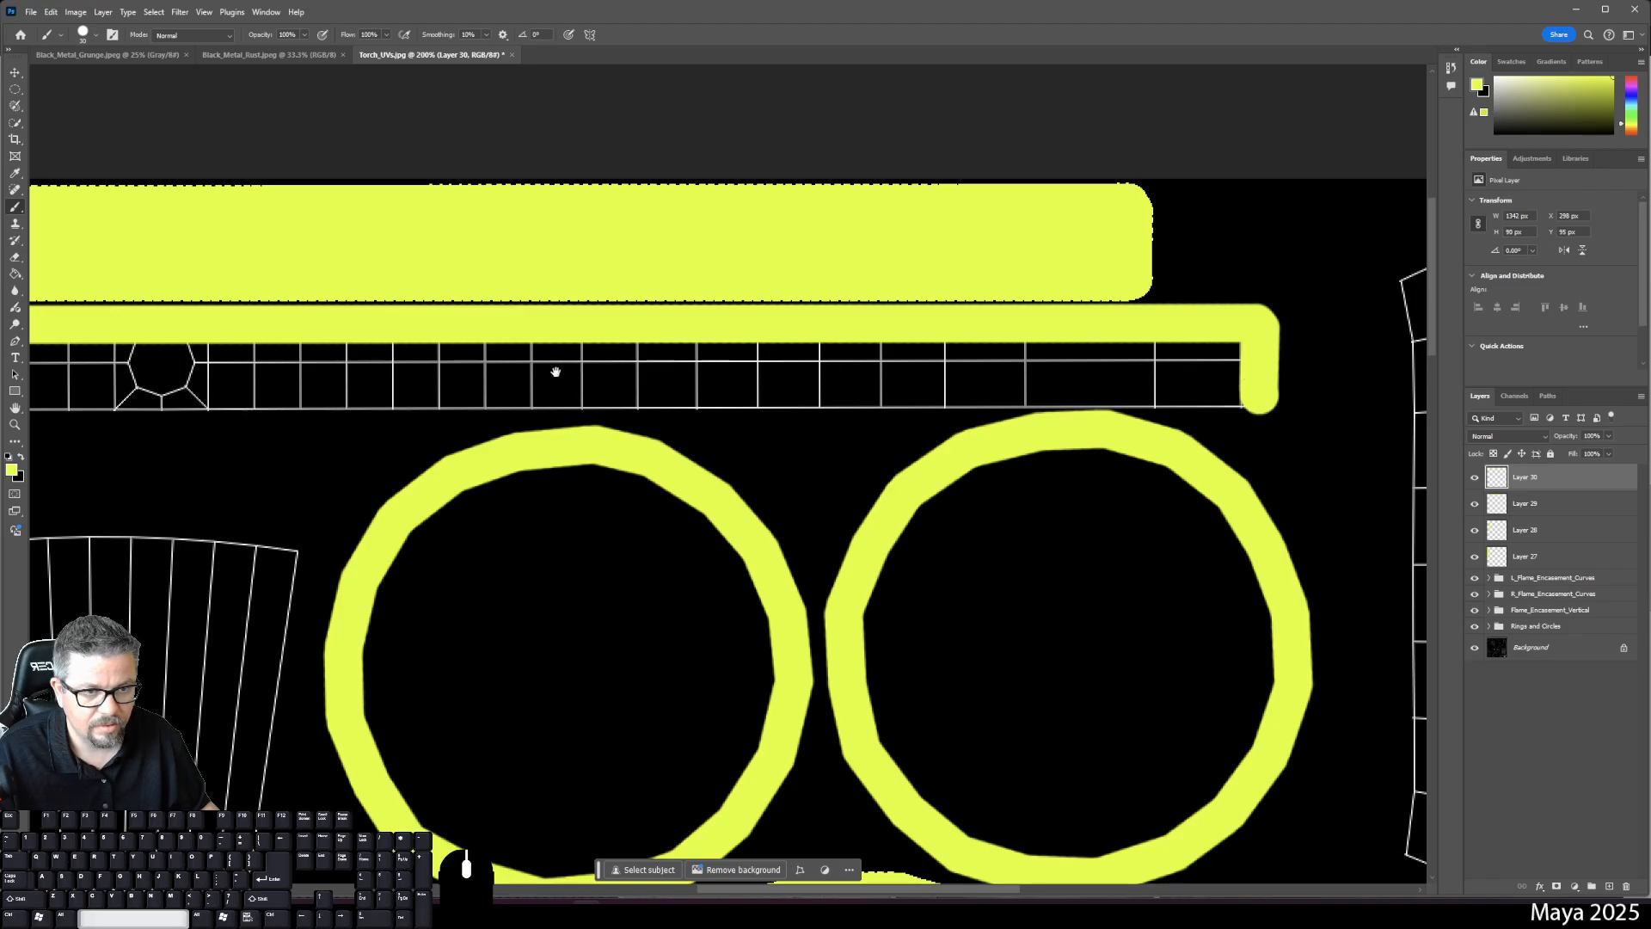
left_click_drag(553, 368, 1061, 376)
left_click(117, 411, "shift")
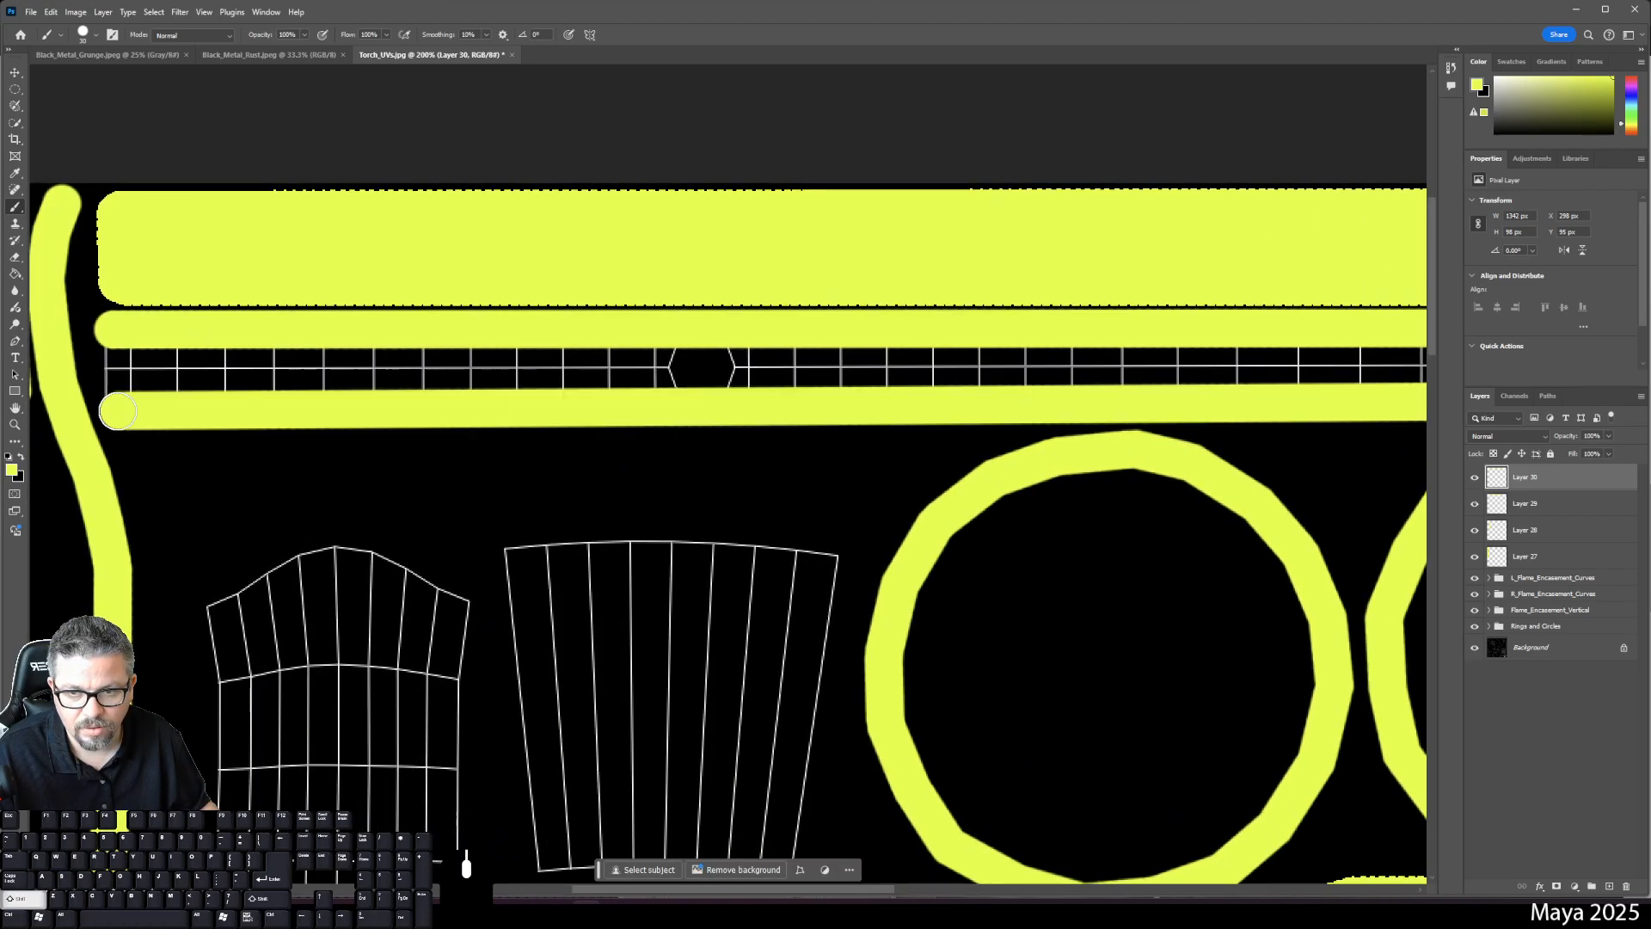
key("g")
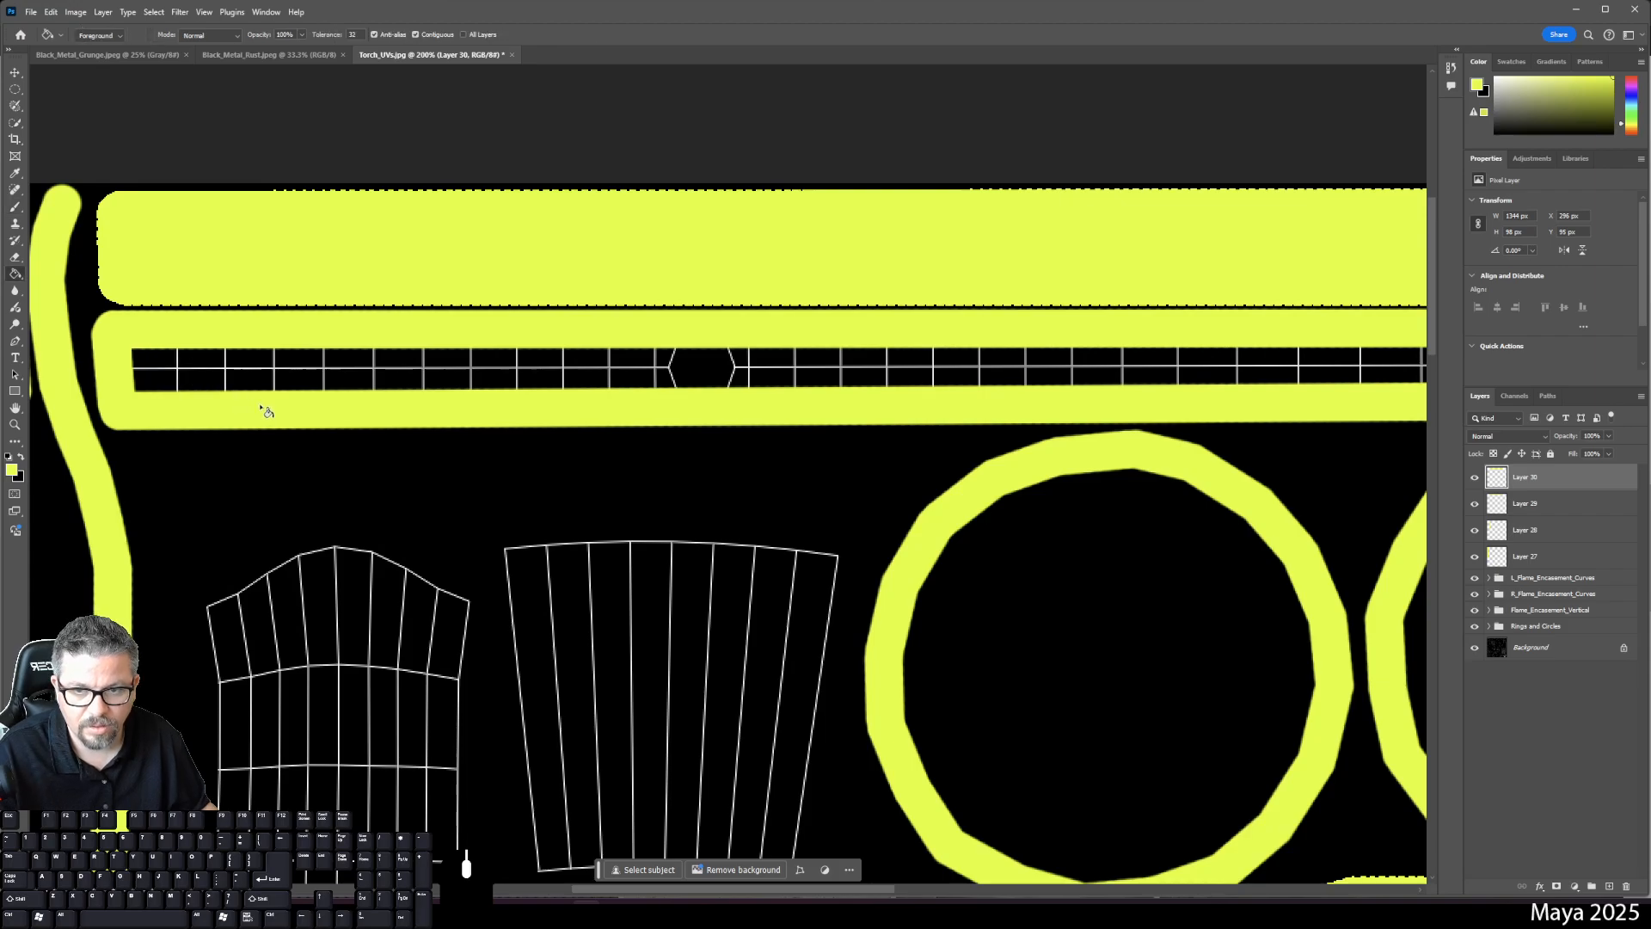
left_click(260, 376)
left_click(260, 376)
- Pan to the tall grid shell on the right and add empty Layer 31
key("space")
left_click_drag(767, 449, 127, 461)
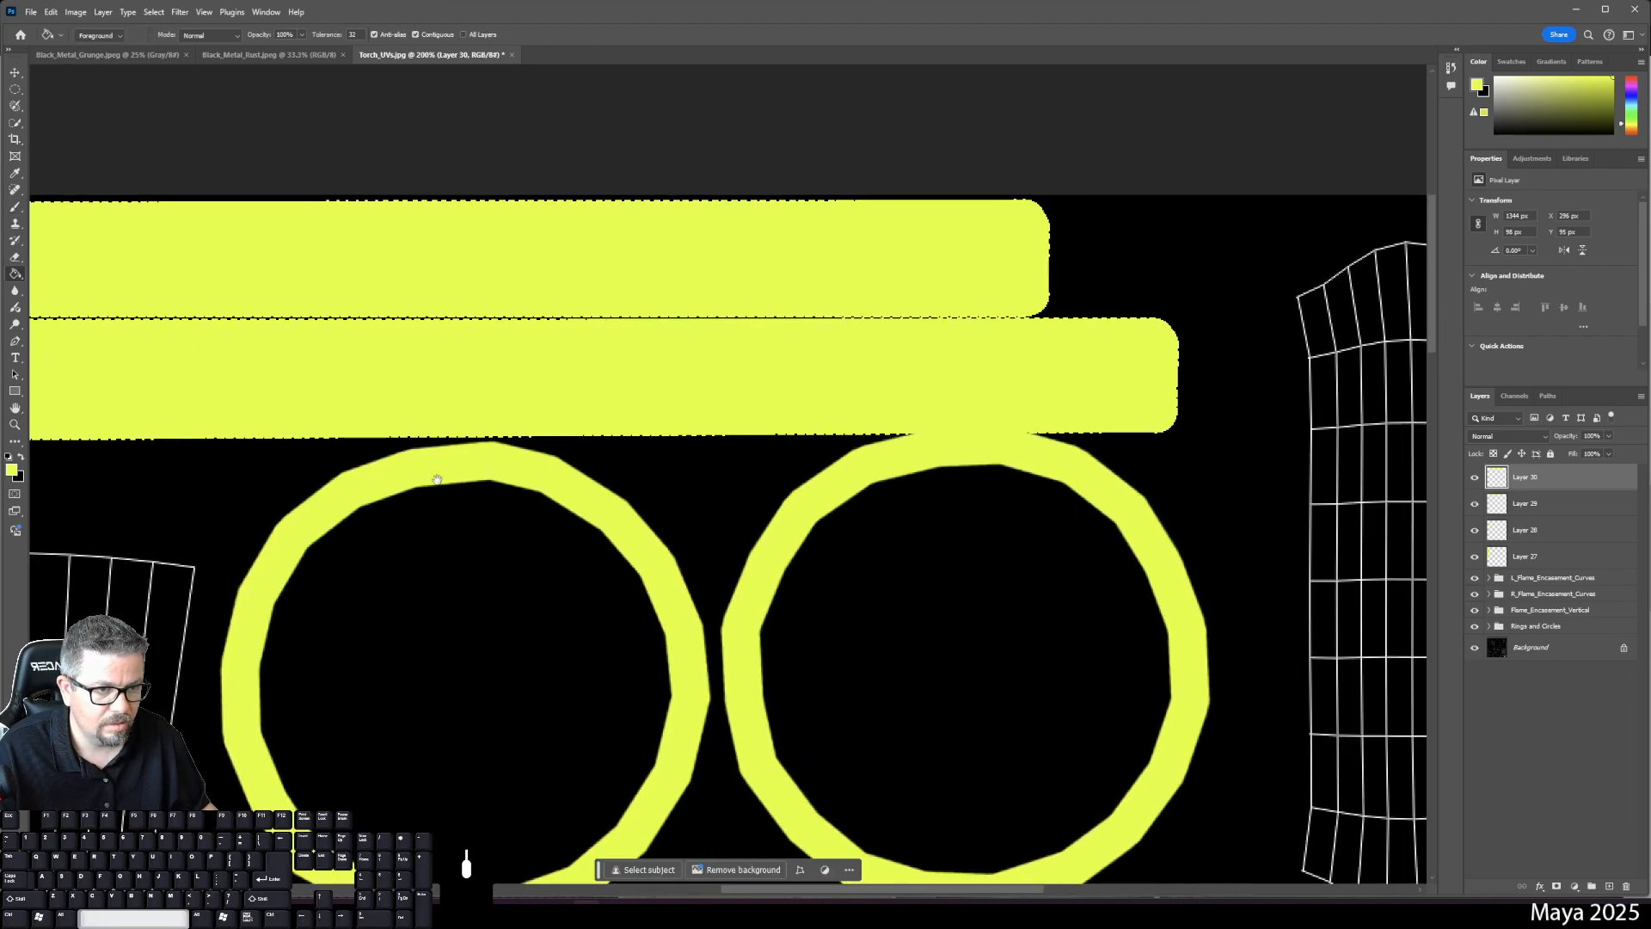
left_click_drag(875, 458, 603, 465)
left_click_drag(1000, 418, 877, 428)
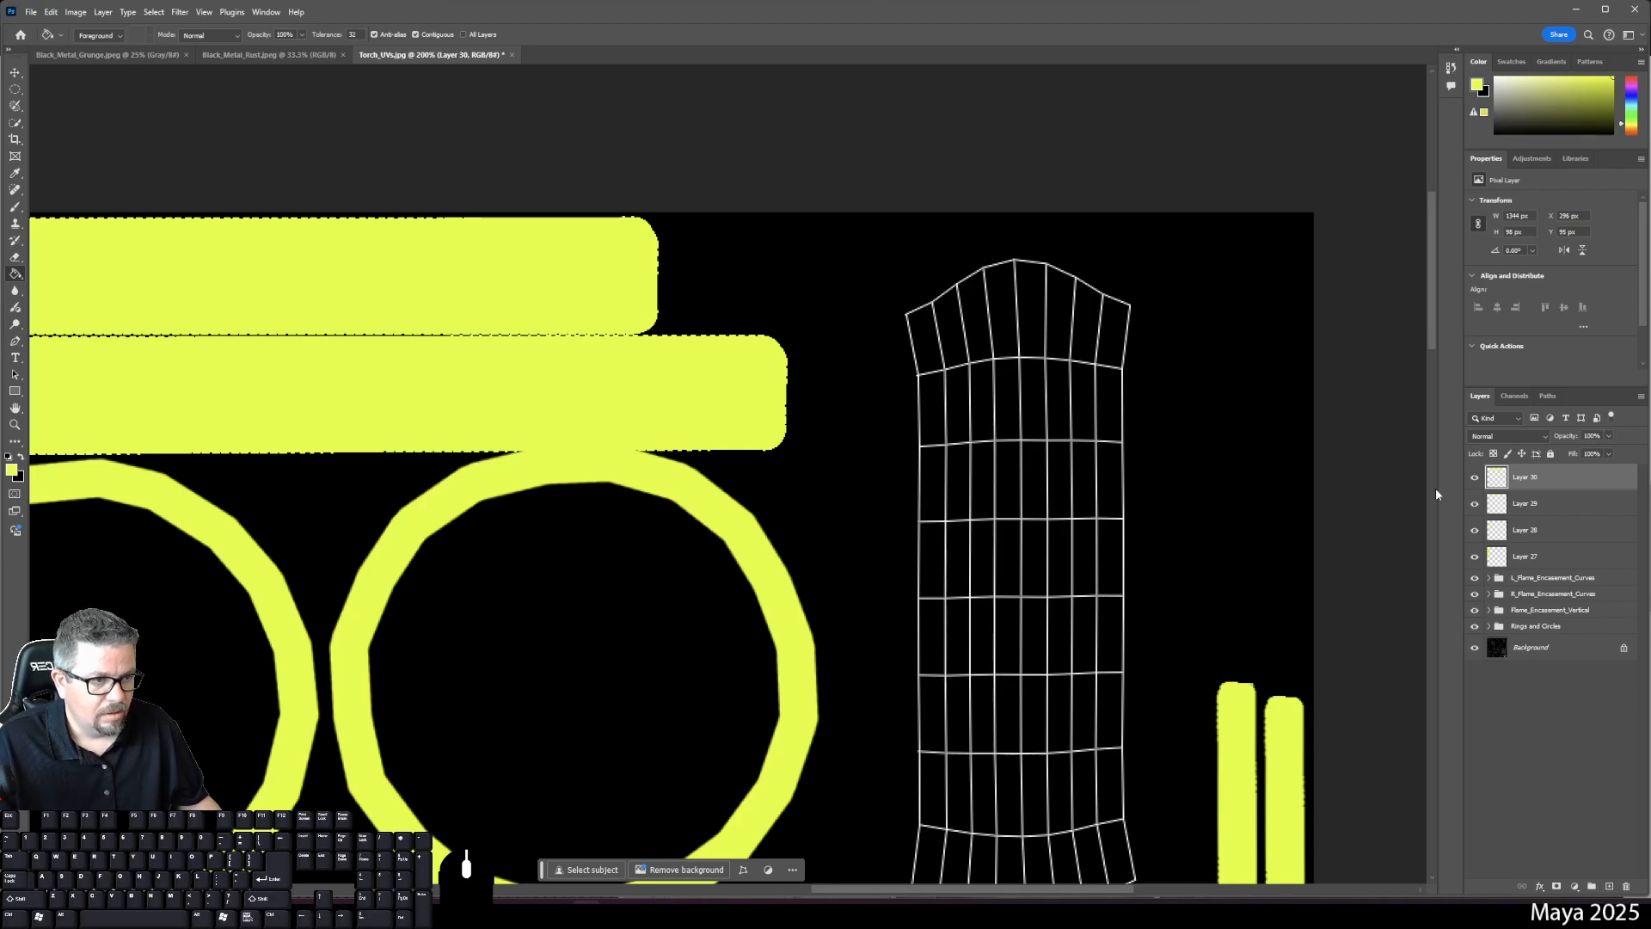
left_click(1609, 886)
- Start a yellow brush outline along the tall grid shell's top edge, undoing misplaced strokes
key("h")
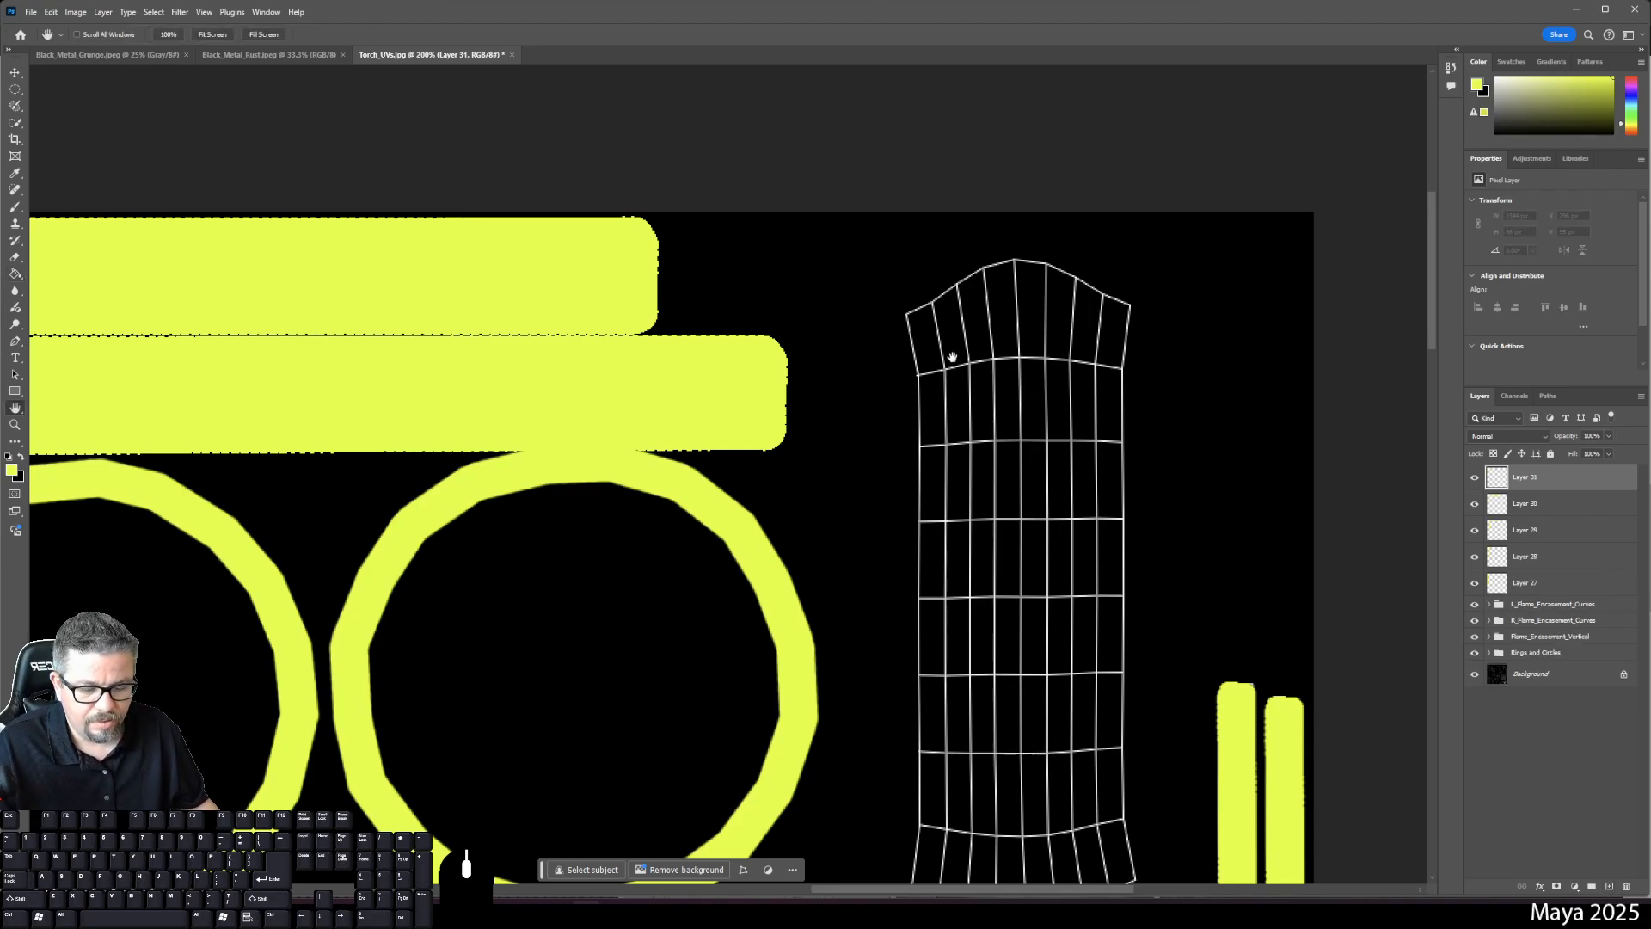
key("b")
left_click(910, 317)
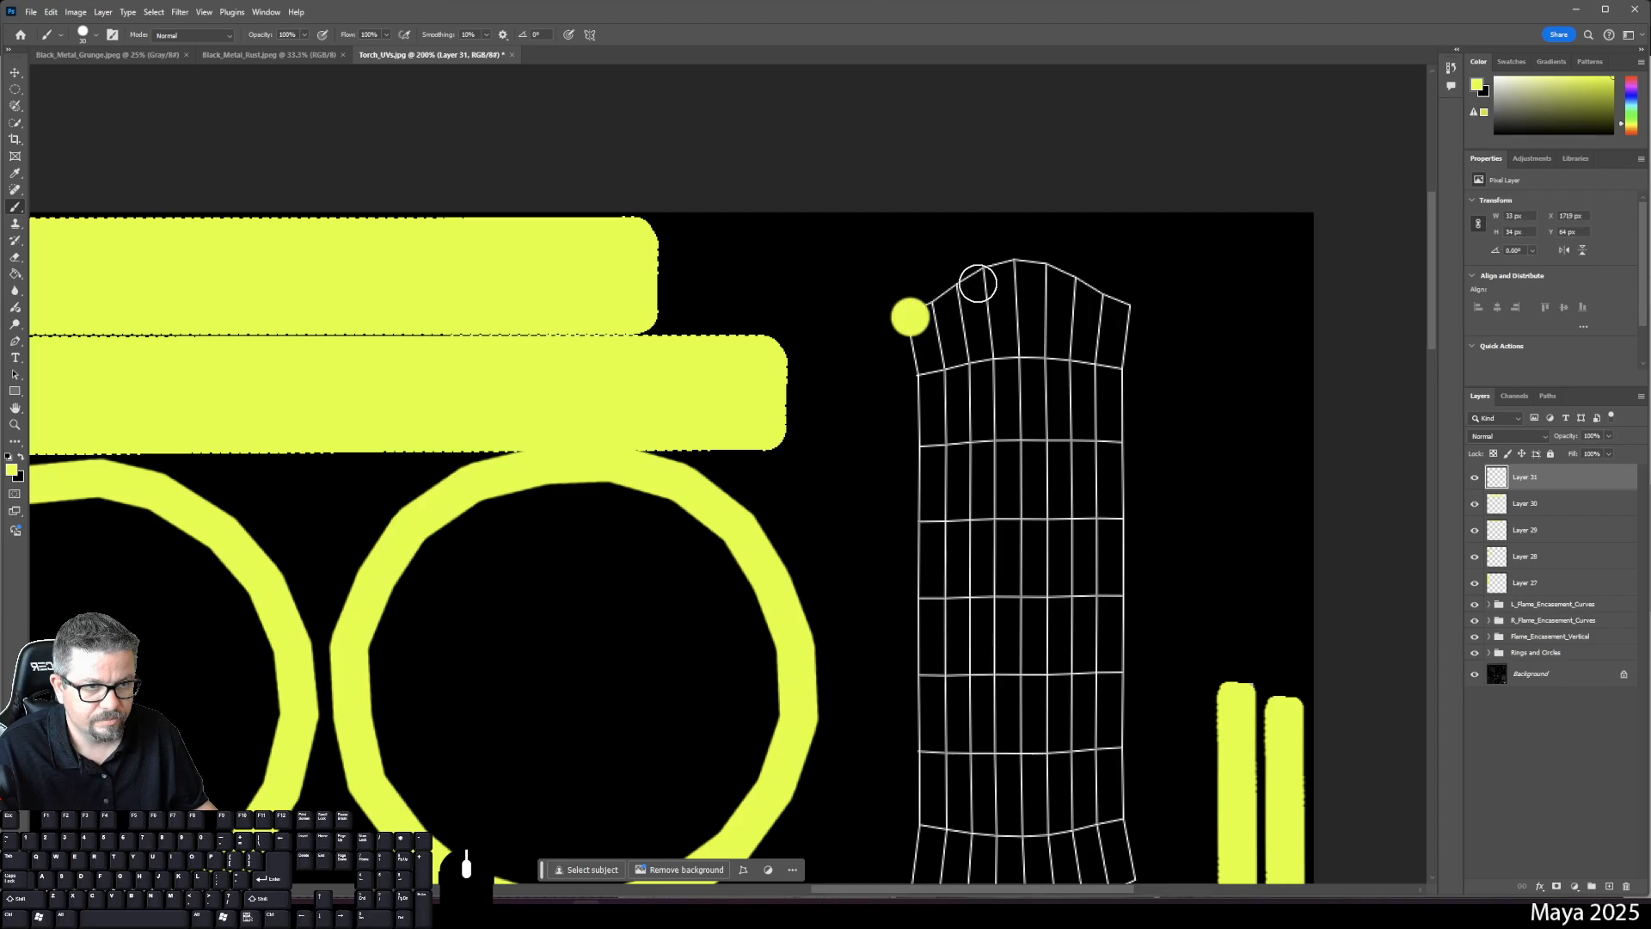
left_click(1009, 265, "shift")
left_click(1118, 302, "shift")
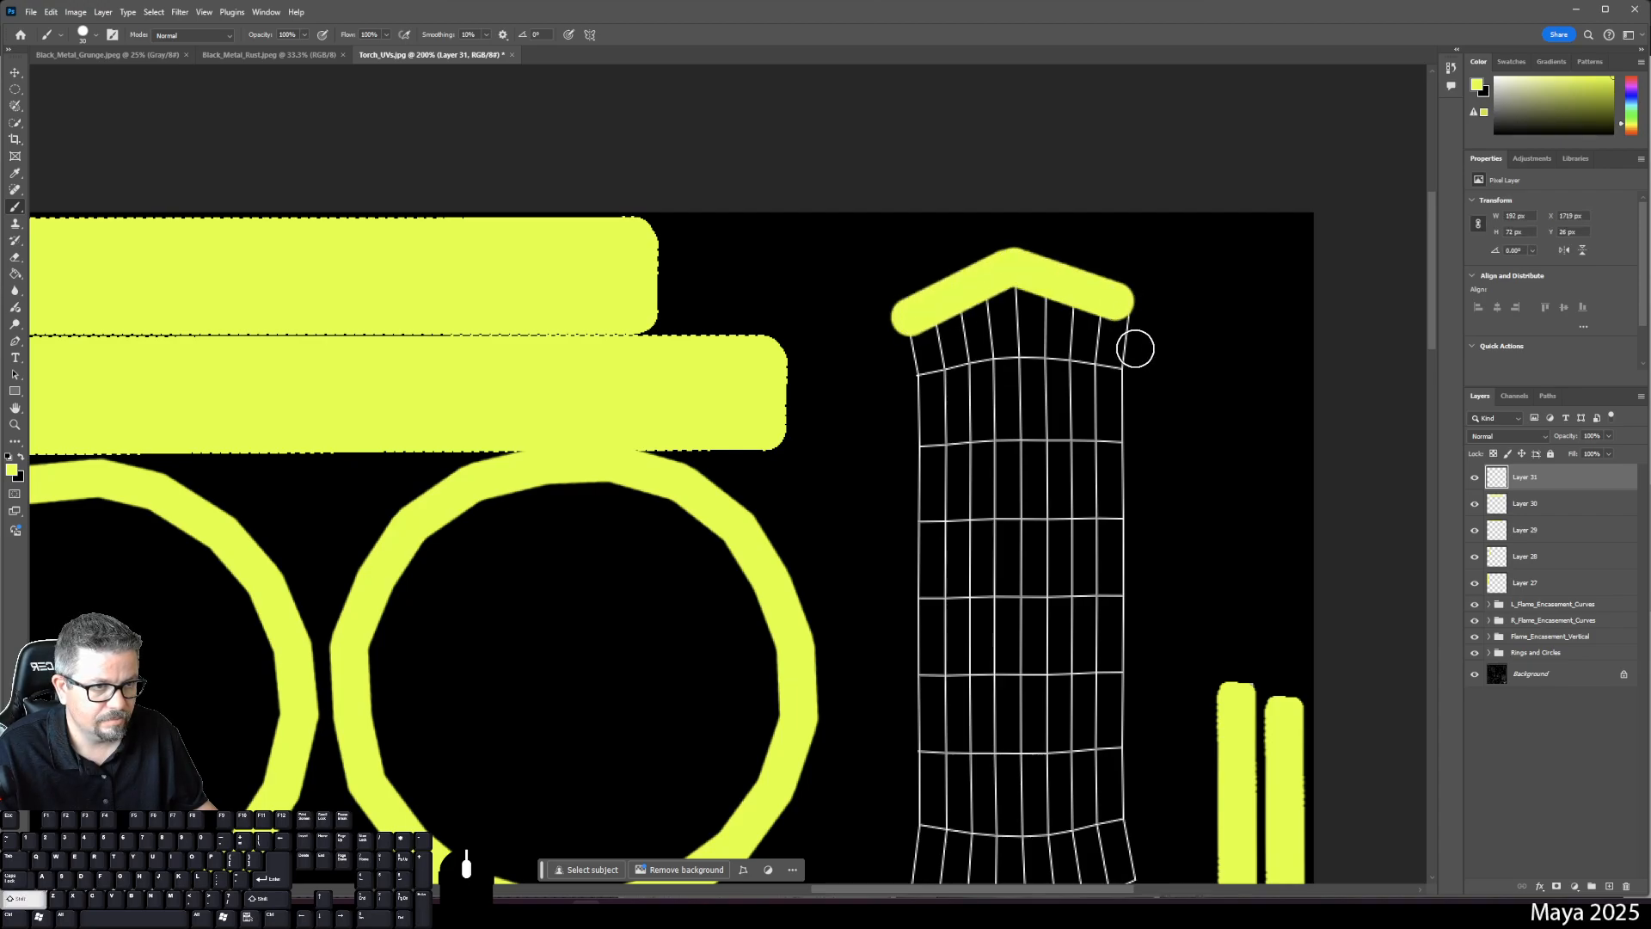
left_click(1128, 364, "shift")
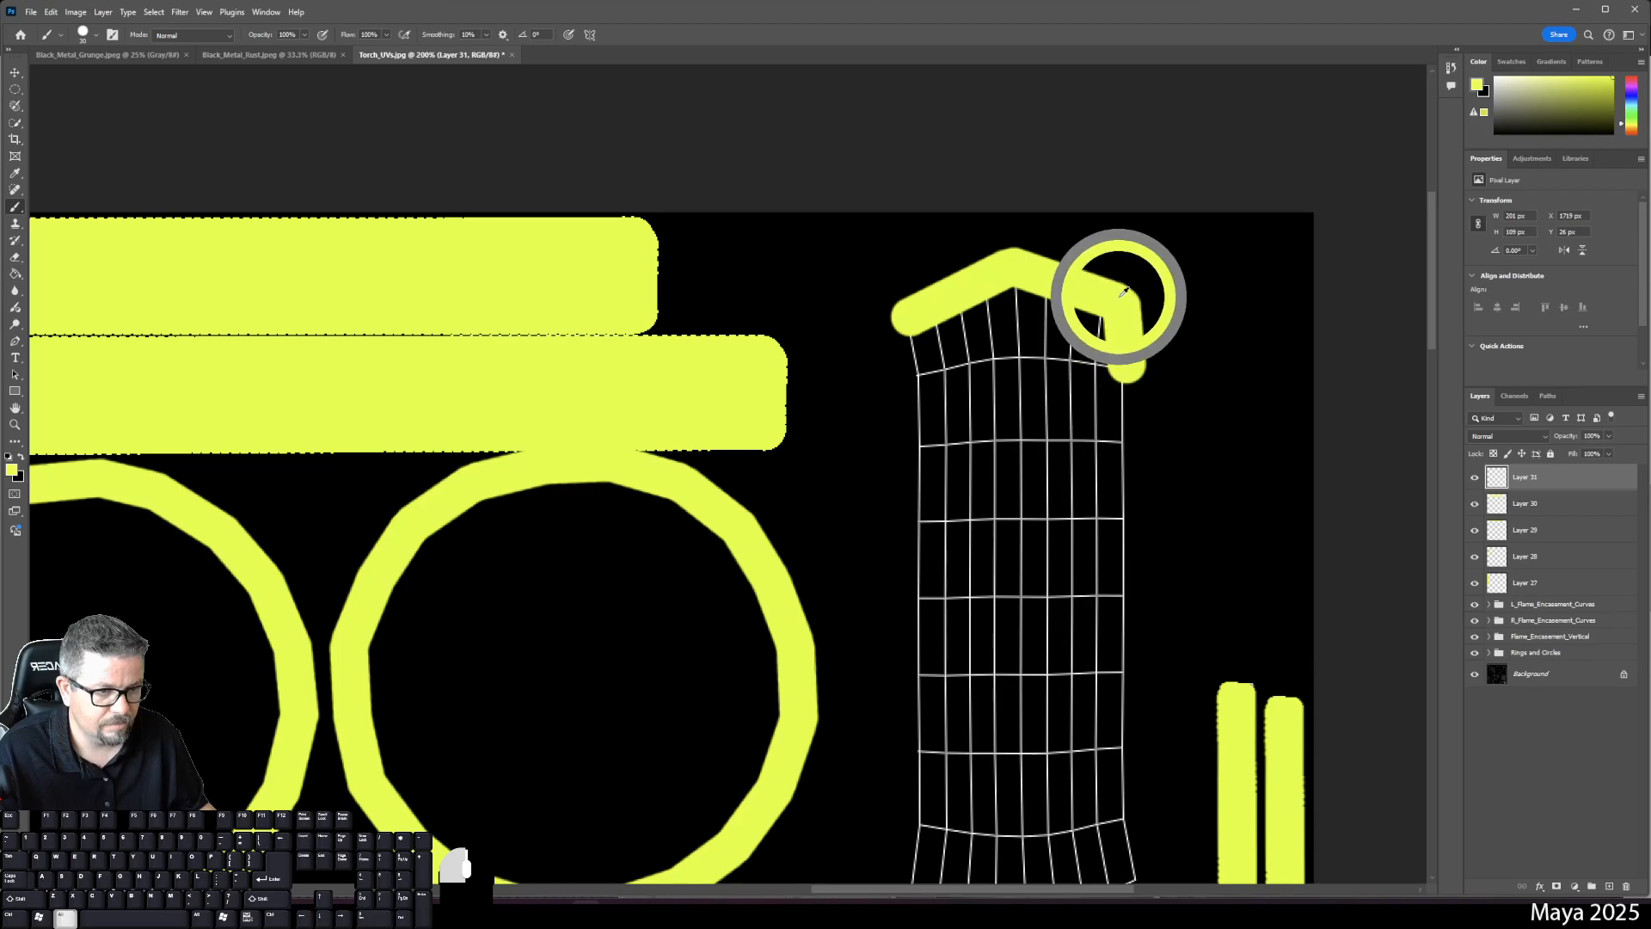
left_click_drag(1108, 398, 1094, 210)
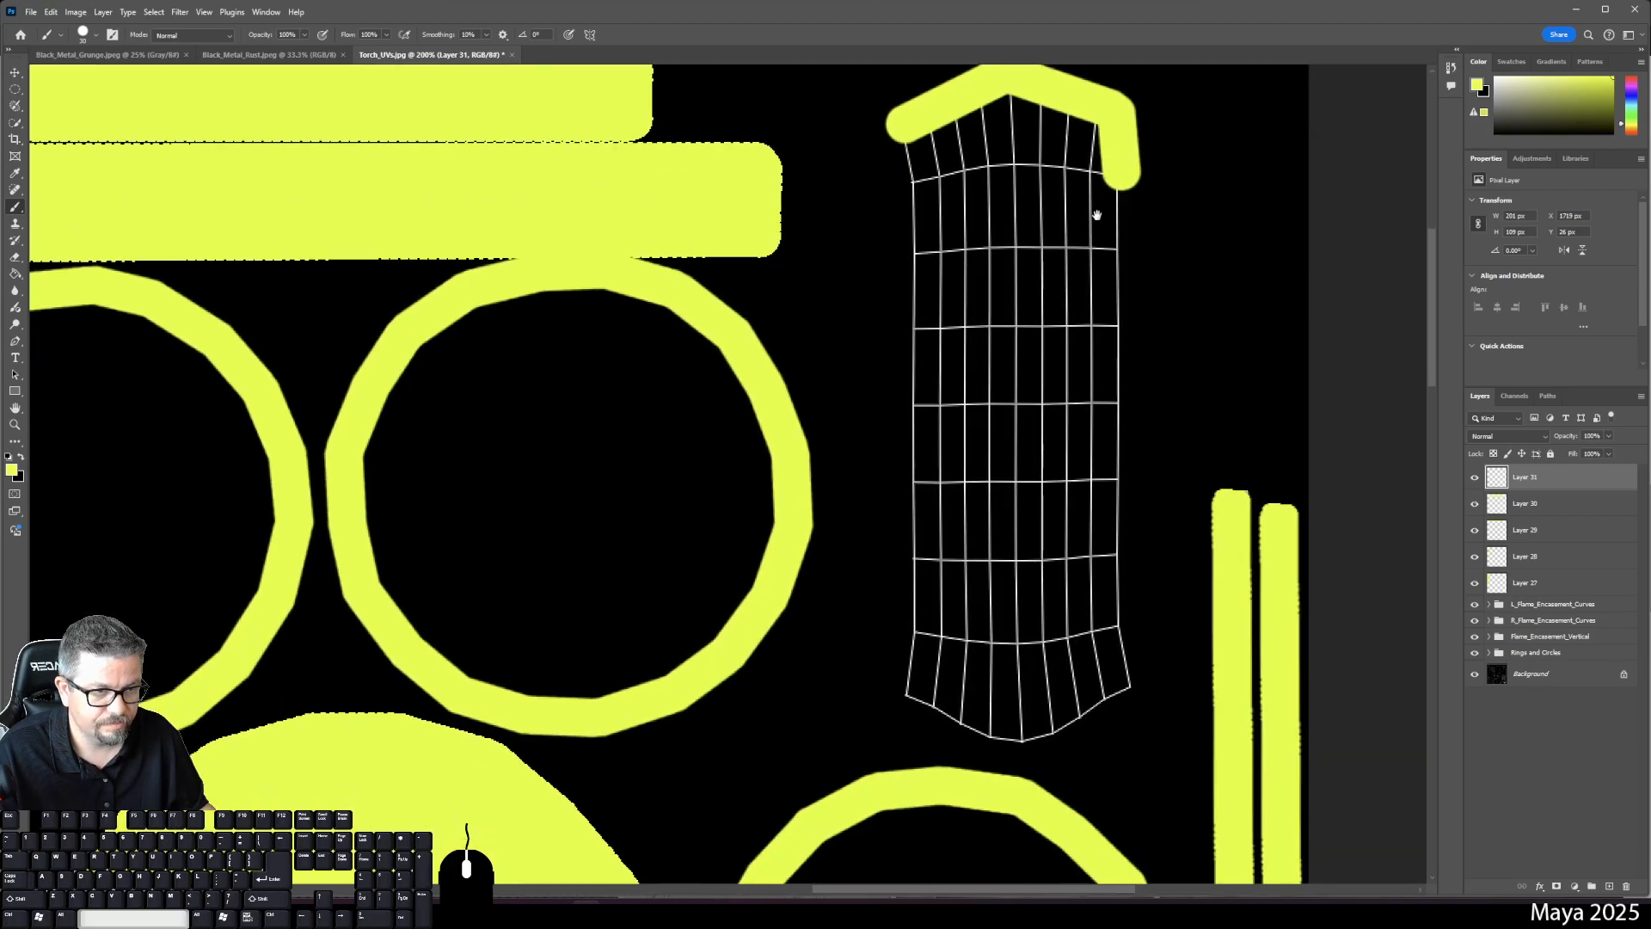
left_click(1108, 627)
key("ctrl+z")
key("ctrl+z")
key("ctrl+z")
key("ctrl+z")
key("ctrl+z")
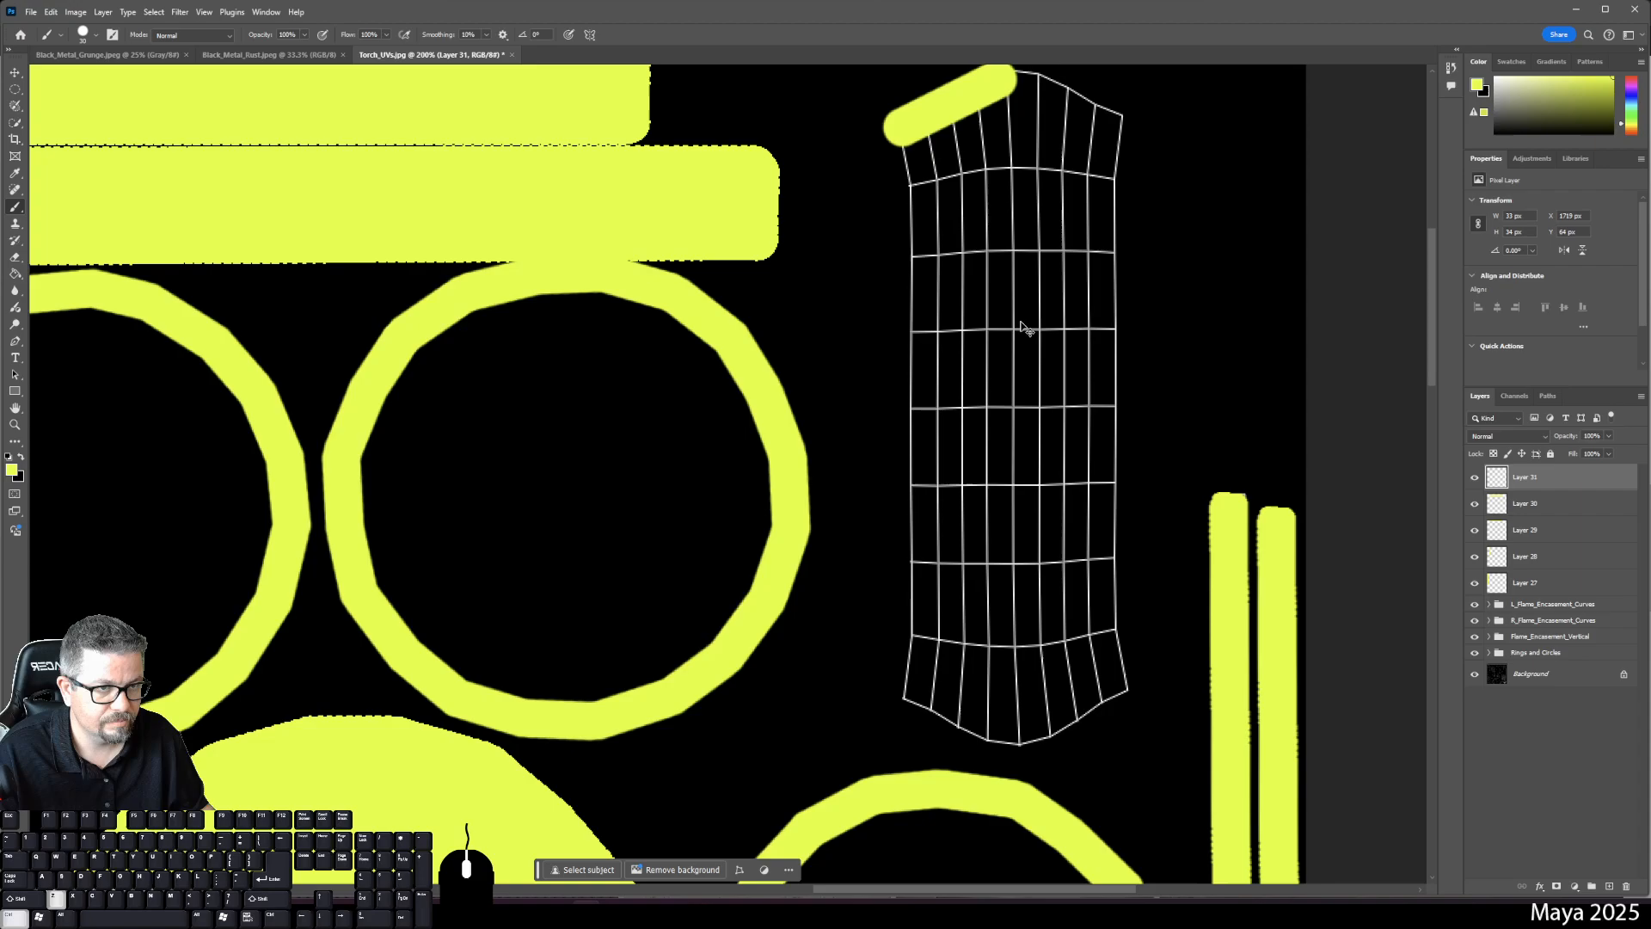
left_click(900, 122)
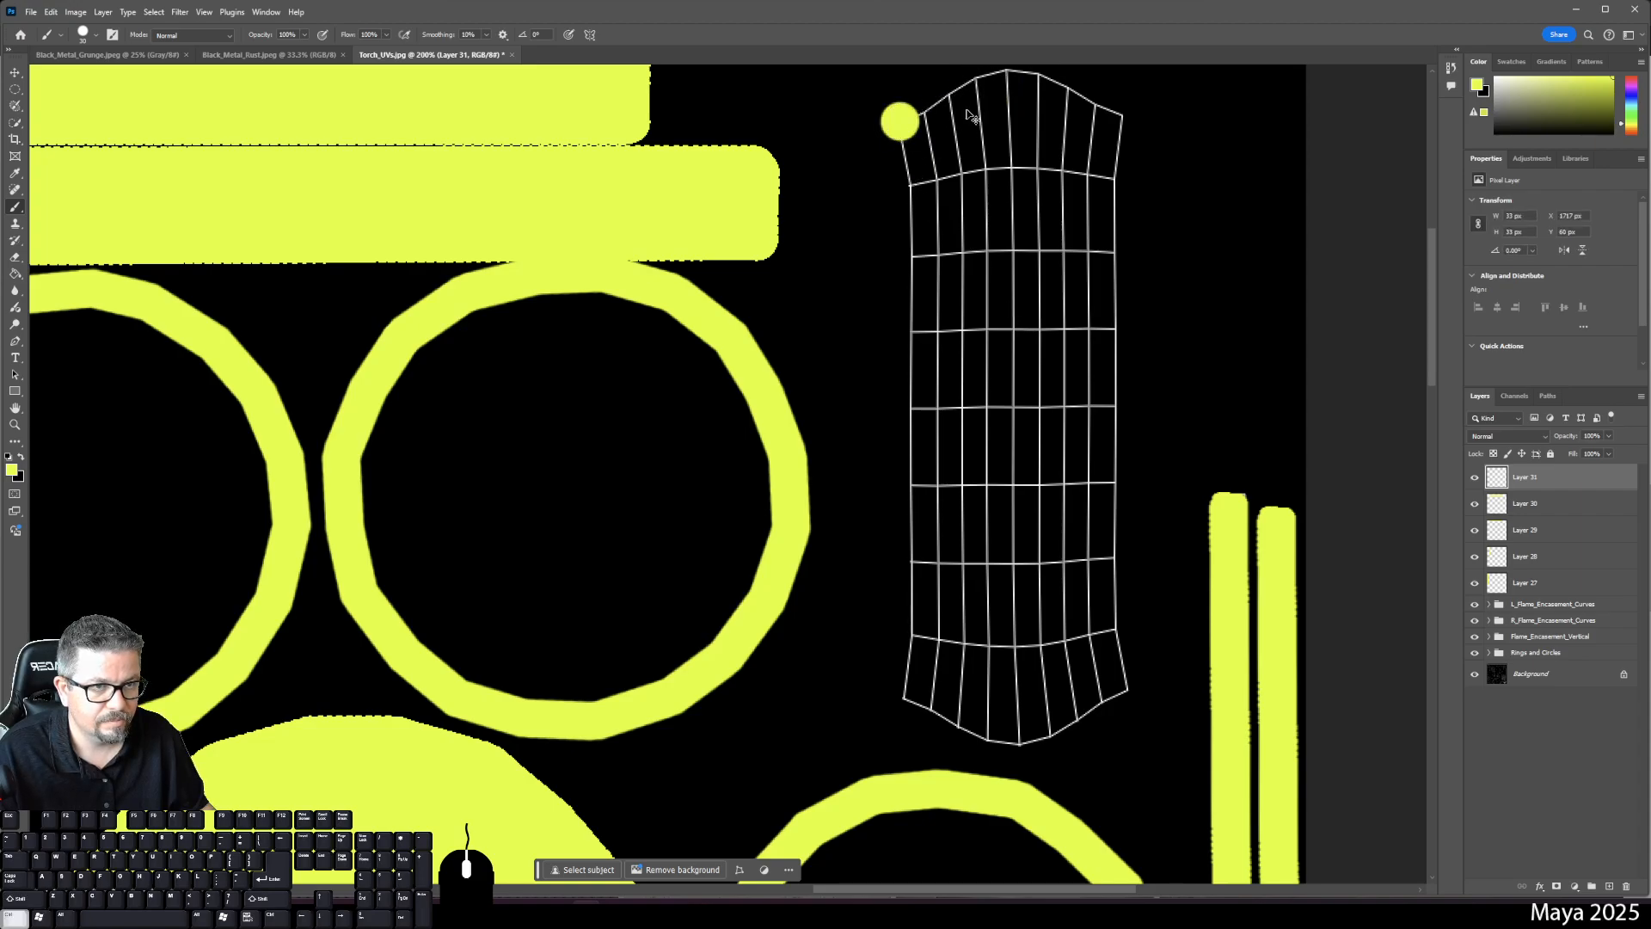
key("ctrl+z")
- Trace a closed yellow outline around the tall grid shell's whole perimeter
left_click(904, 129)
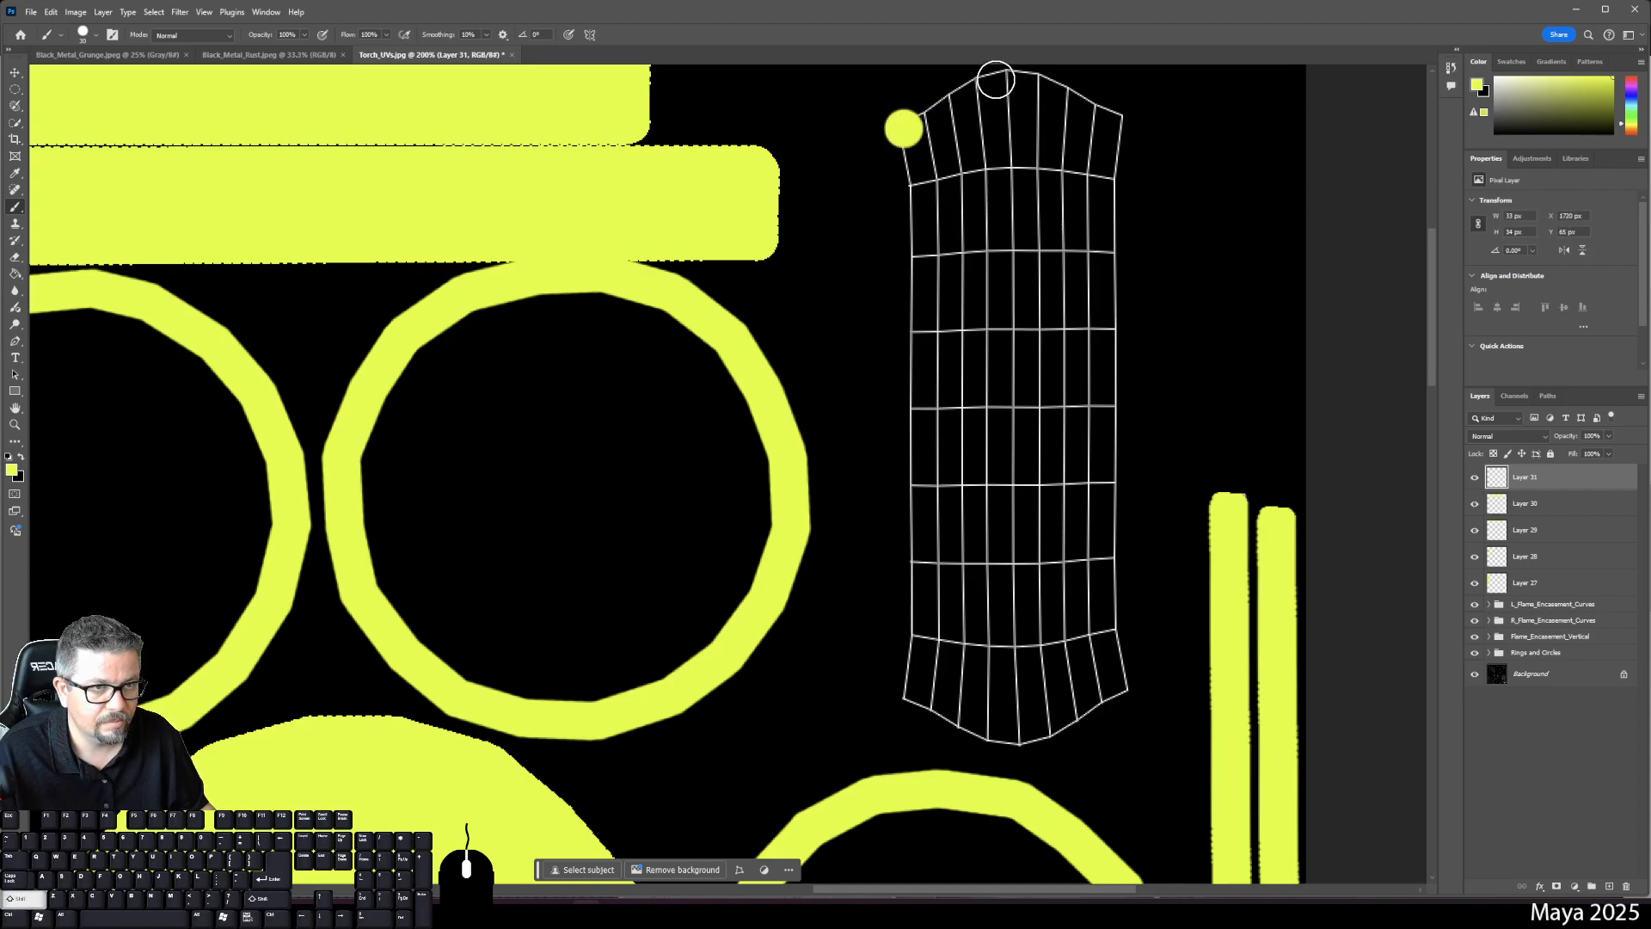
left_click(1002, 80, "shift")
left_click(1071, 95, "shift")
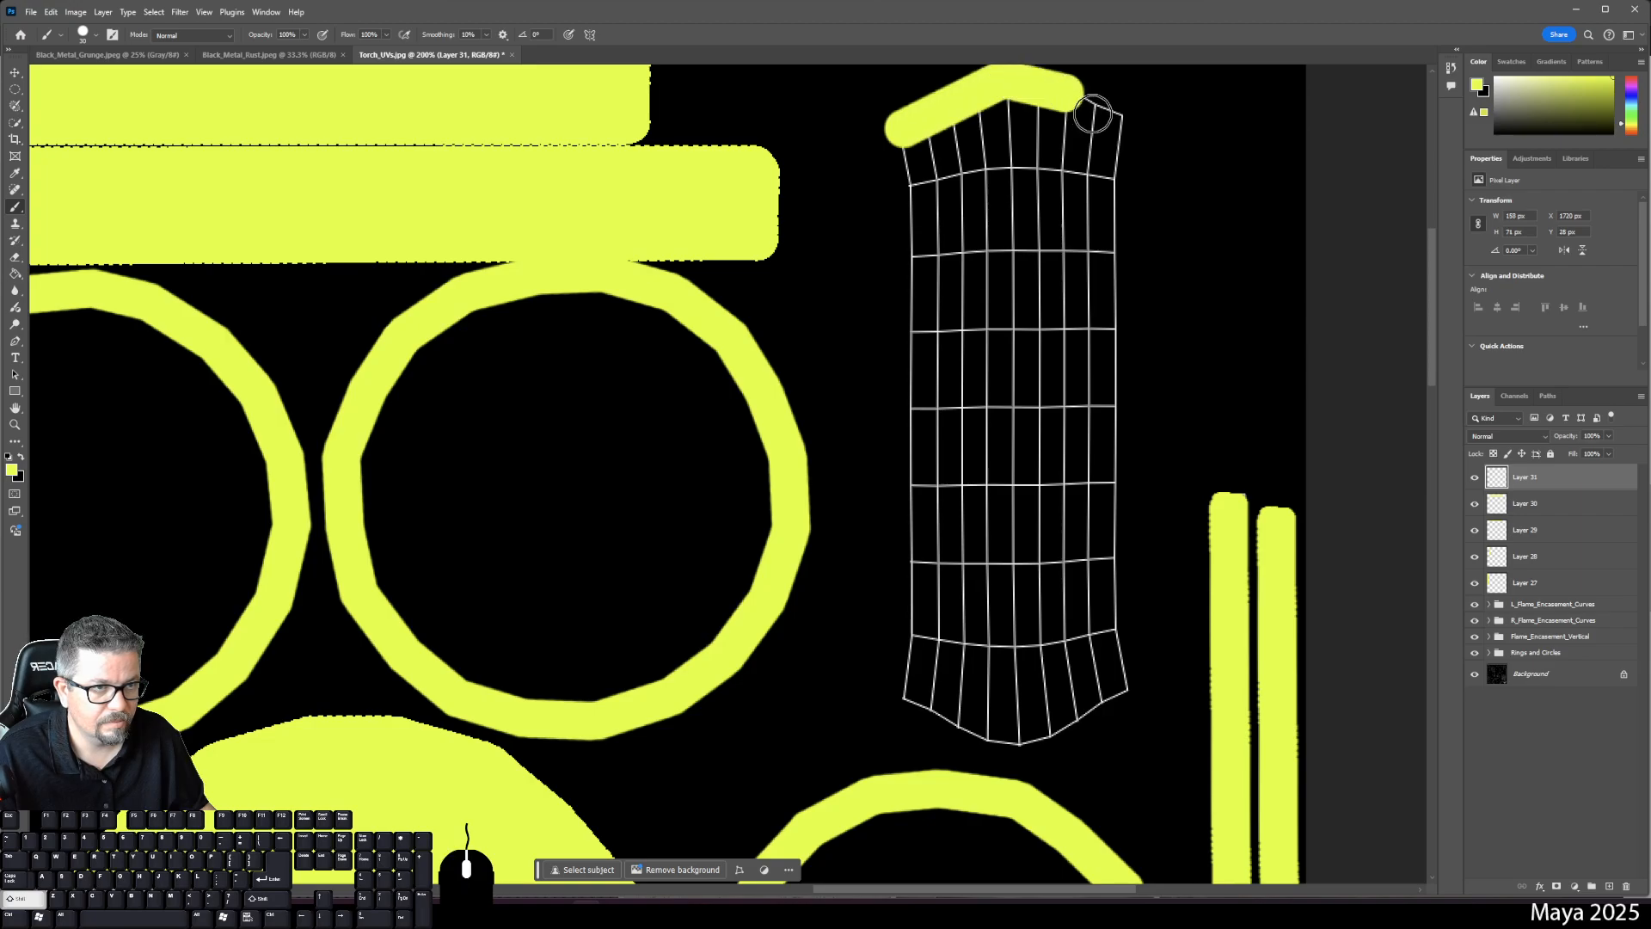
left_click(1118, 121, "shift")
left_click(1113, 174, "shift")
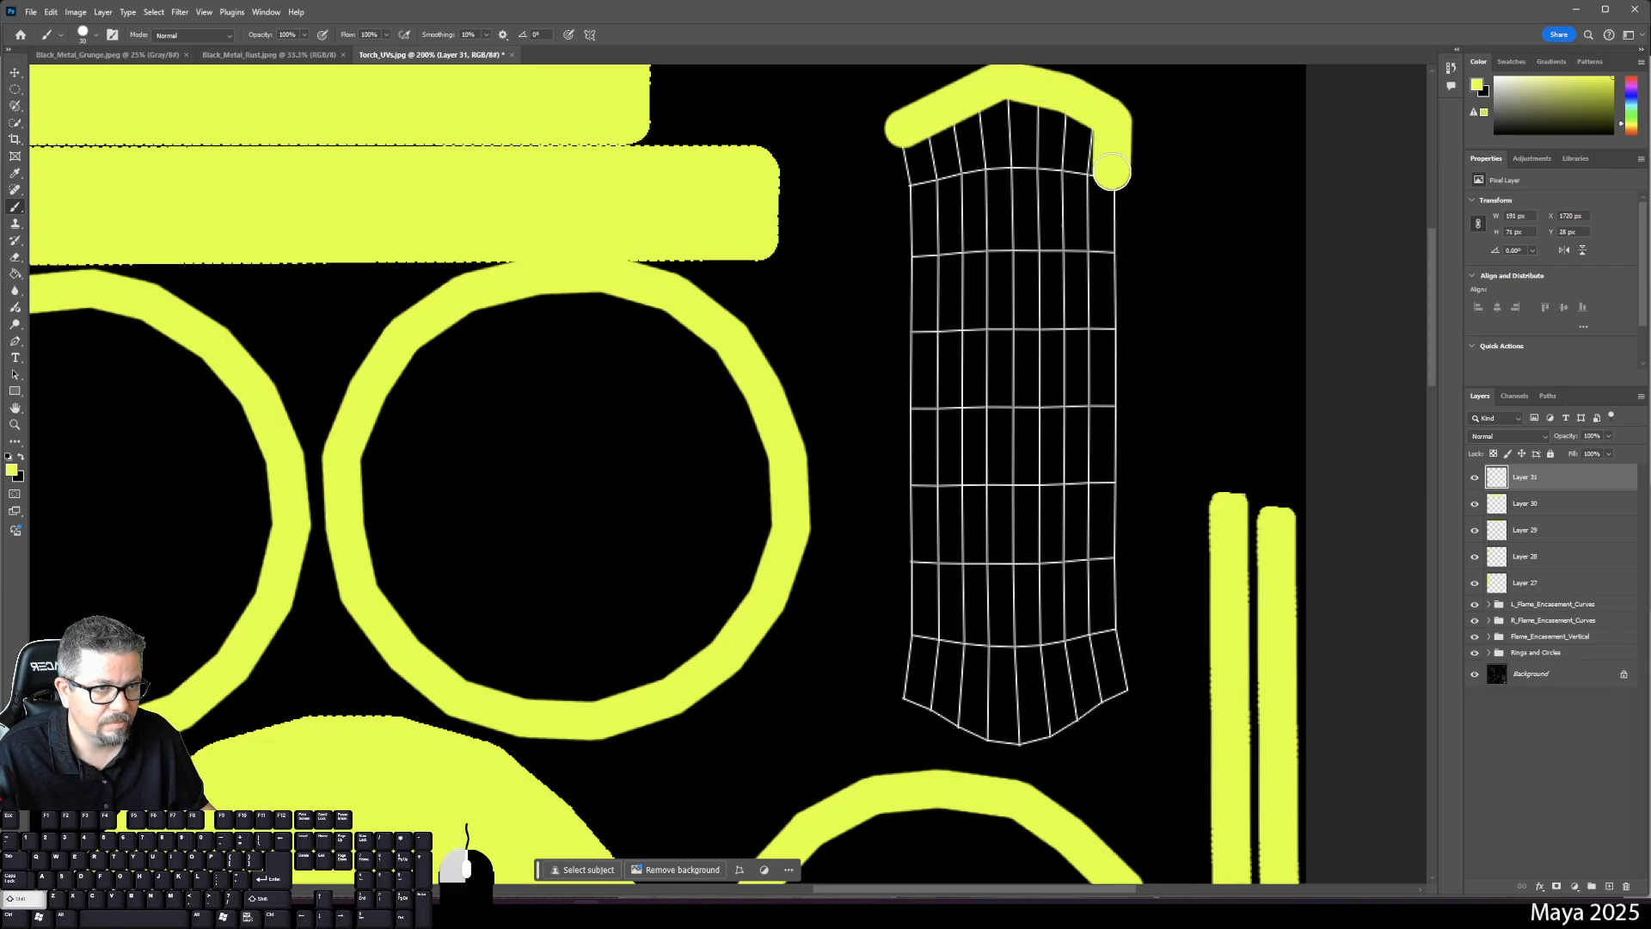
left_click(1111, 638, "shift")
left_click(1123, 678, "shift")
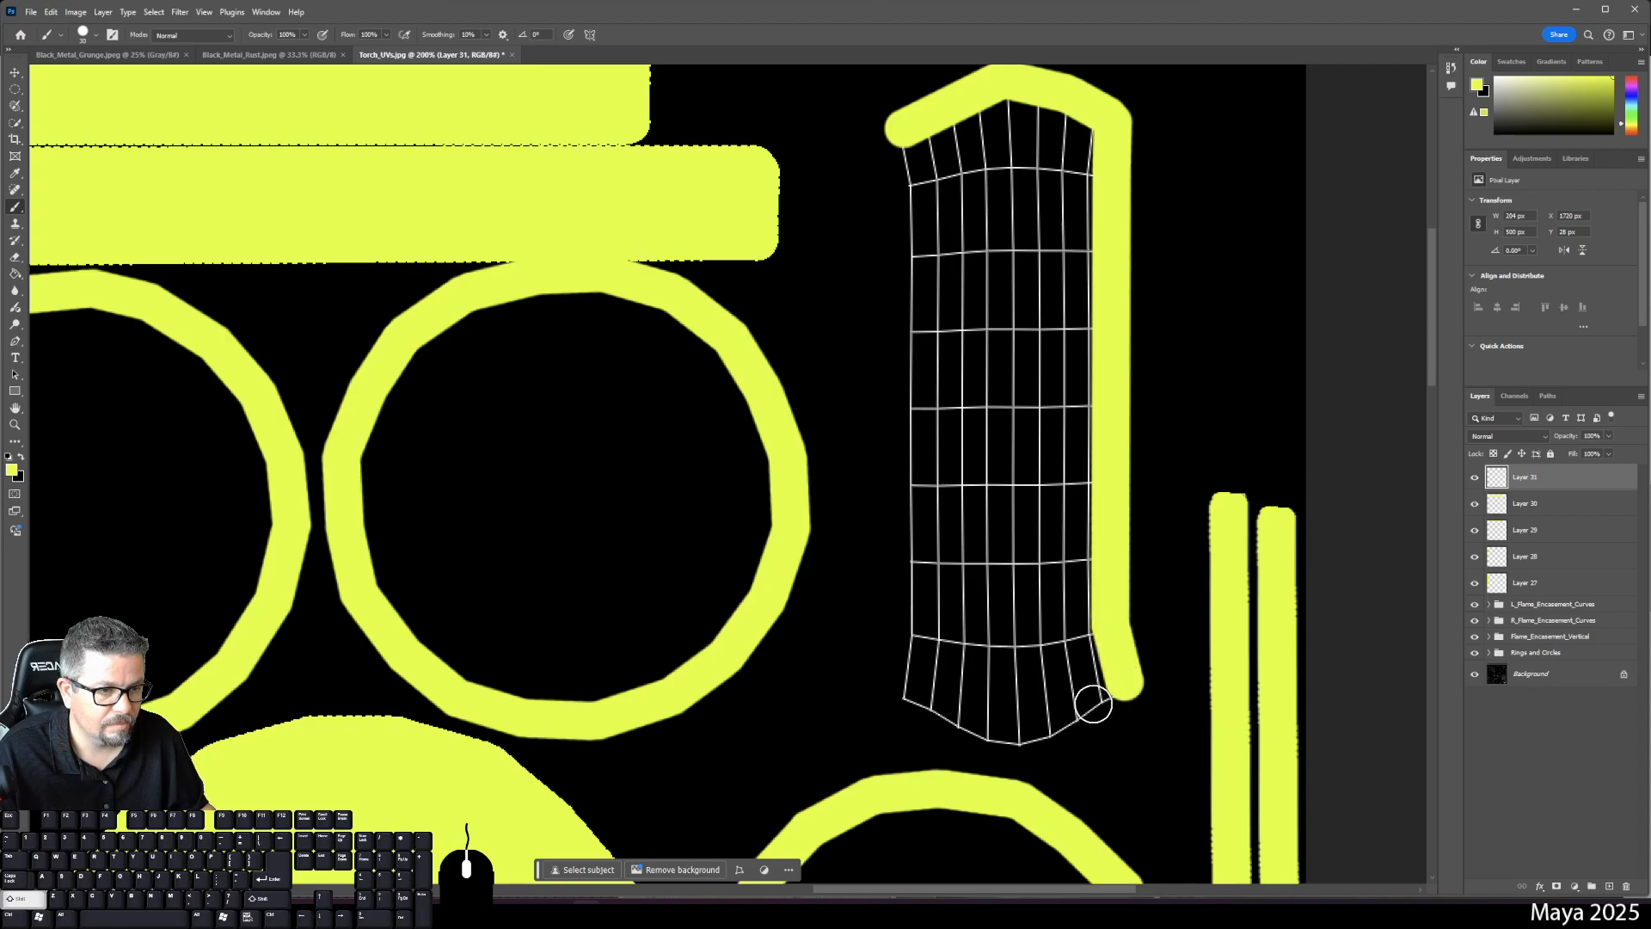
left_click(1020, 737, "shift")
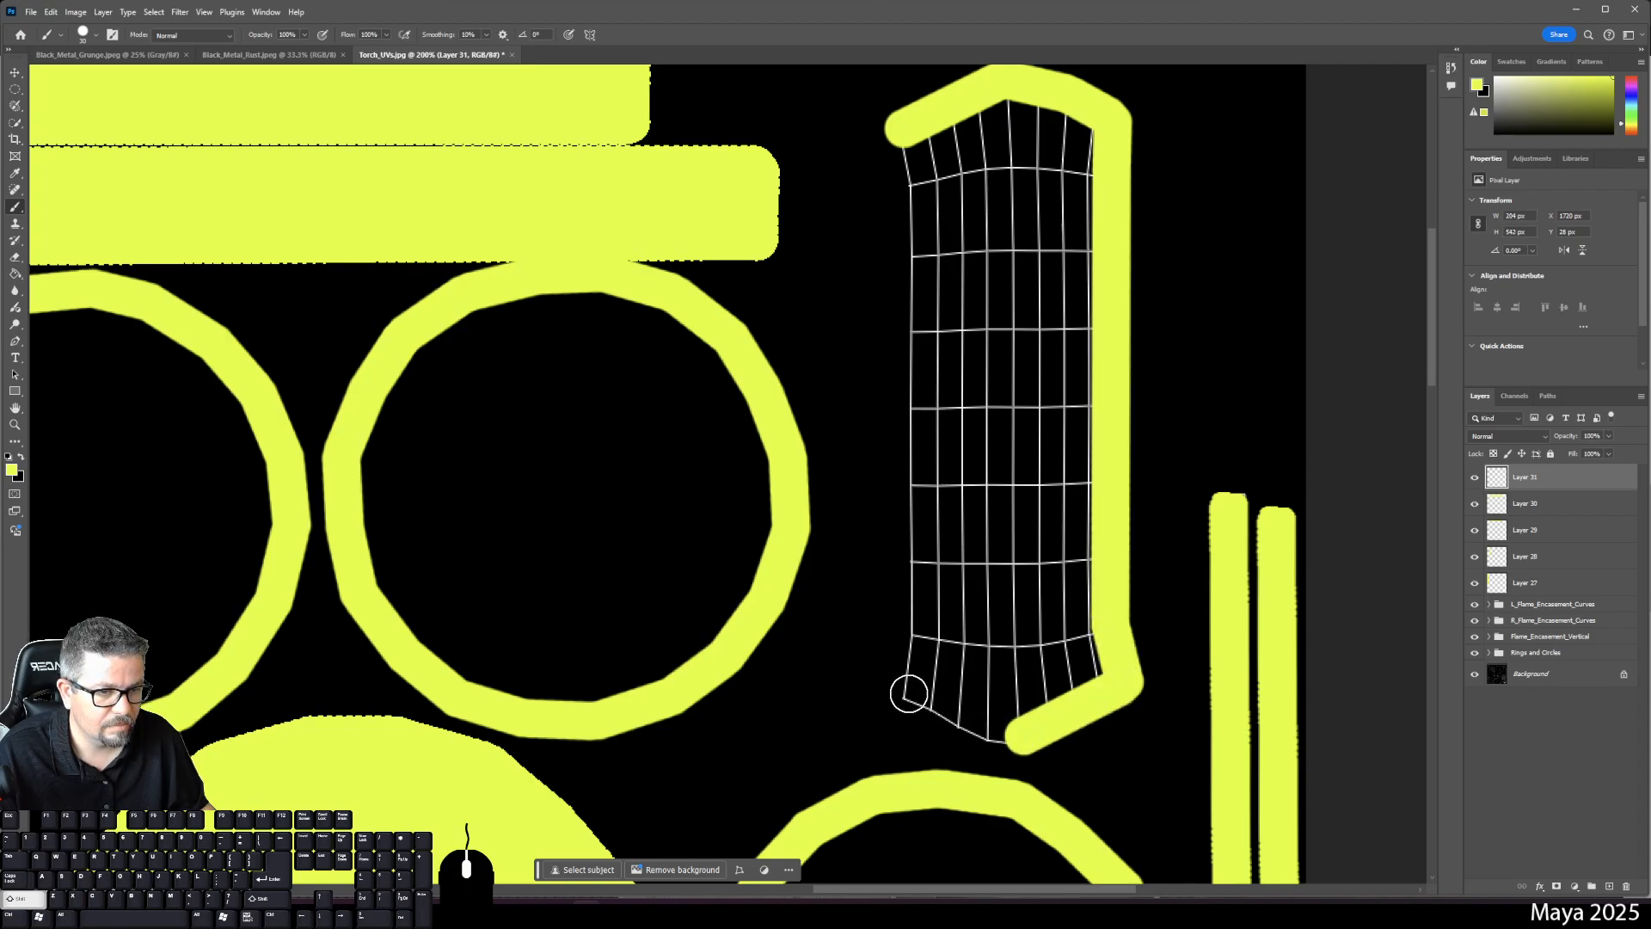
left_click(909, 692, "shift")
left_click(911, 638, "shift")
left_click(909, 177, "shift")
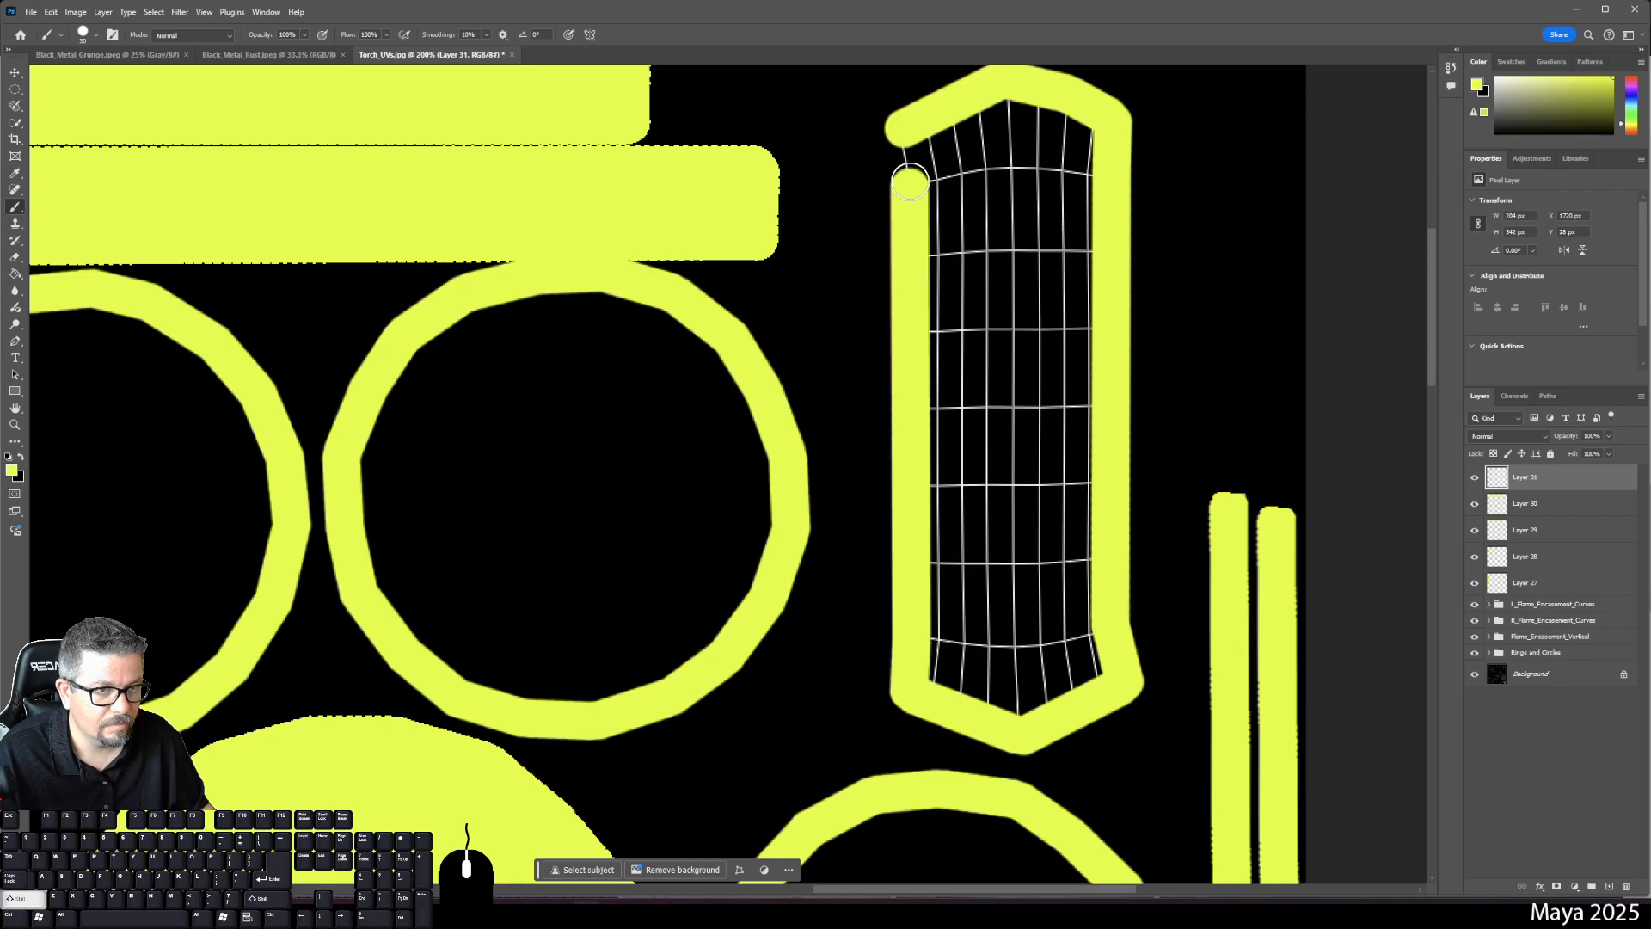
- Paint Bucket fill the outlined tall shell's interior with solid yellow
key("g")
left_click(1023, 301)
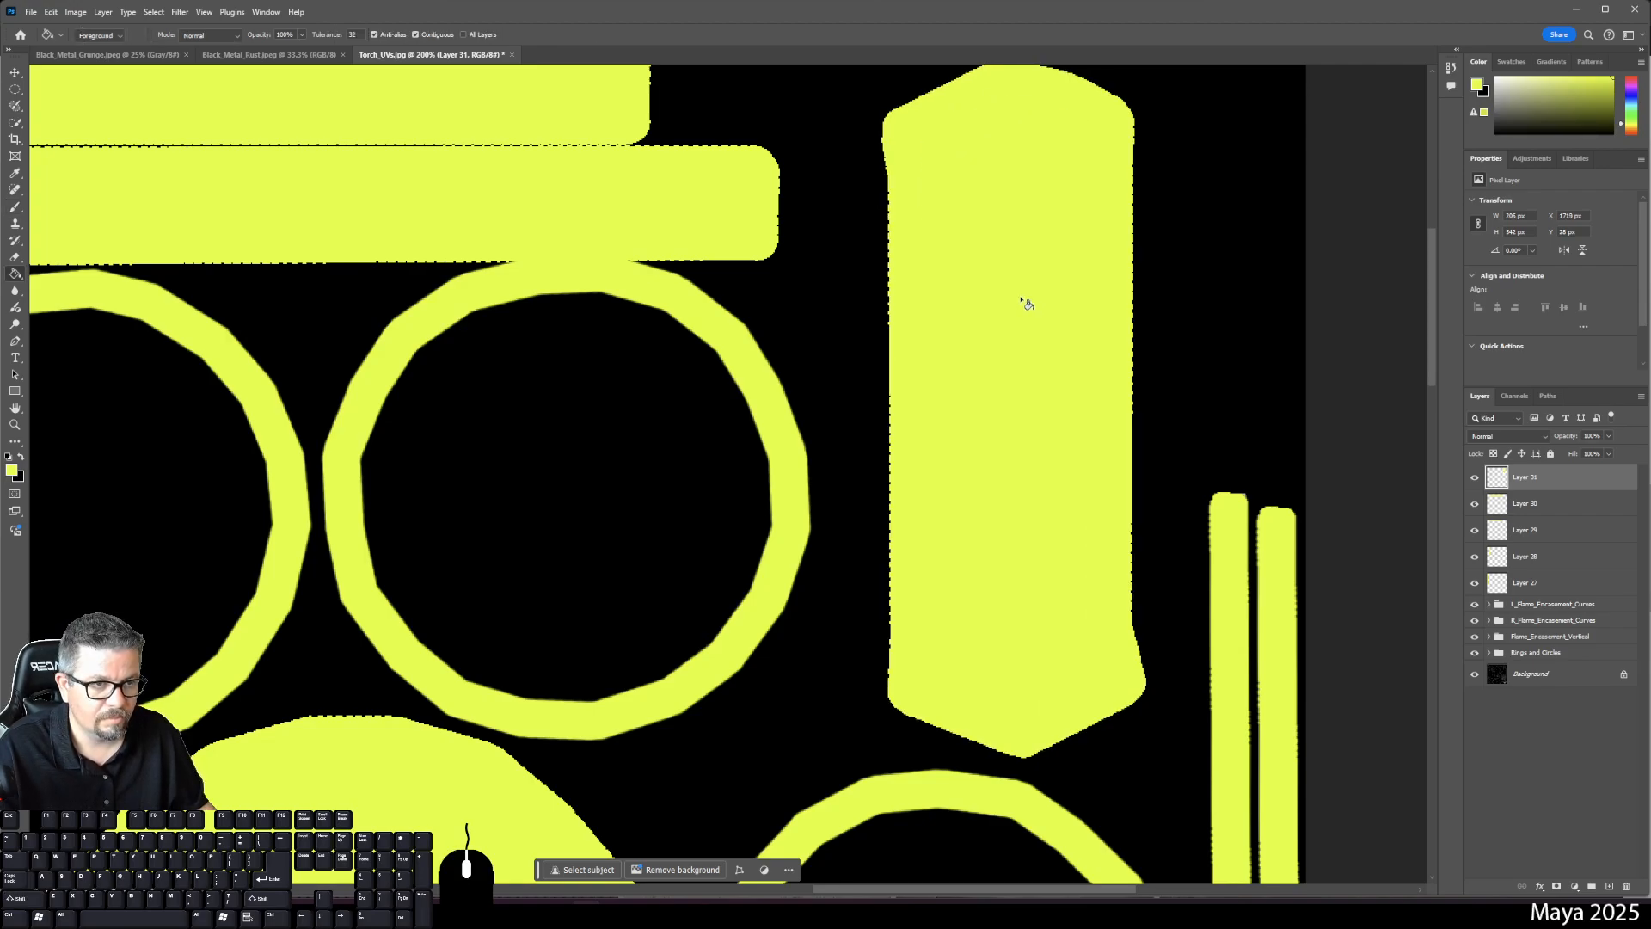
key("space")
left_click_drag(809, 632, 960, 411)
left_click_drag(417, 467, 701, 281)
left_click_drag(344, 645, 656, 280)
left_click_drag(616, 557, 637, 416)
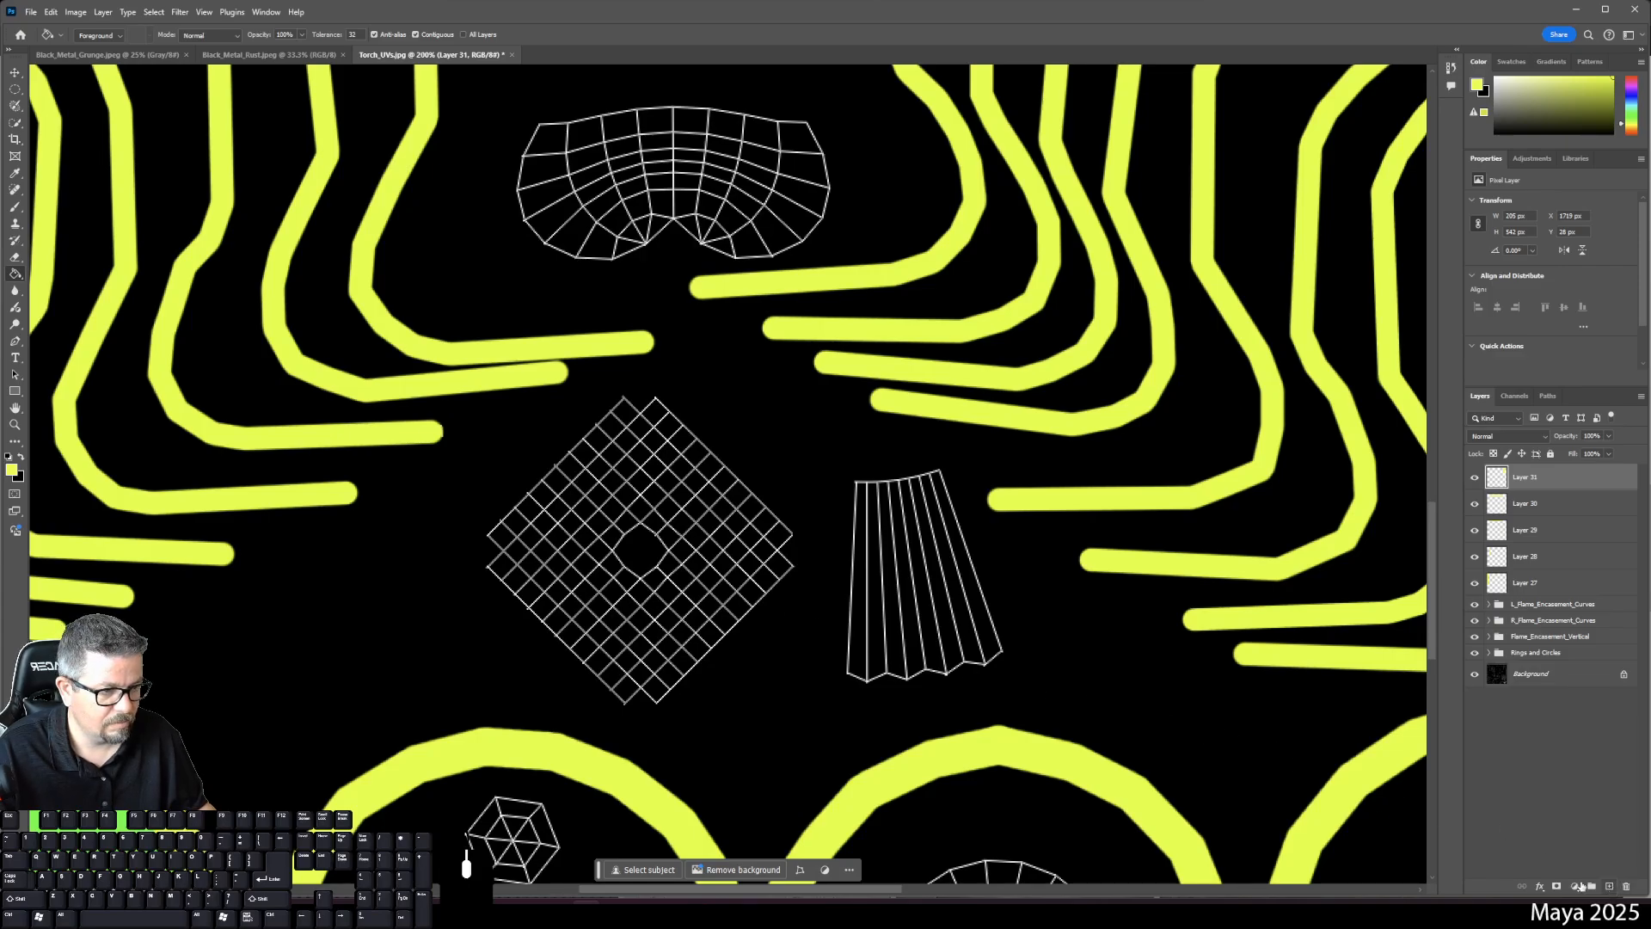
- On a new layer, outline the strip shell in yellow and fill it solid yellow
left_click(1582, 886)
key("b")
left_click(860, 488)
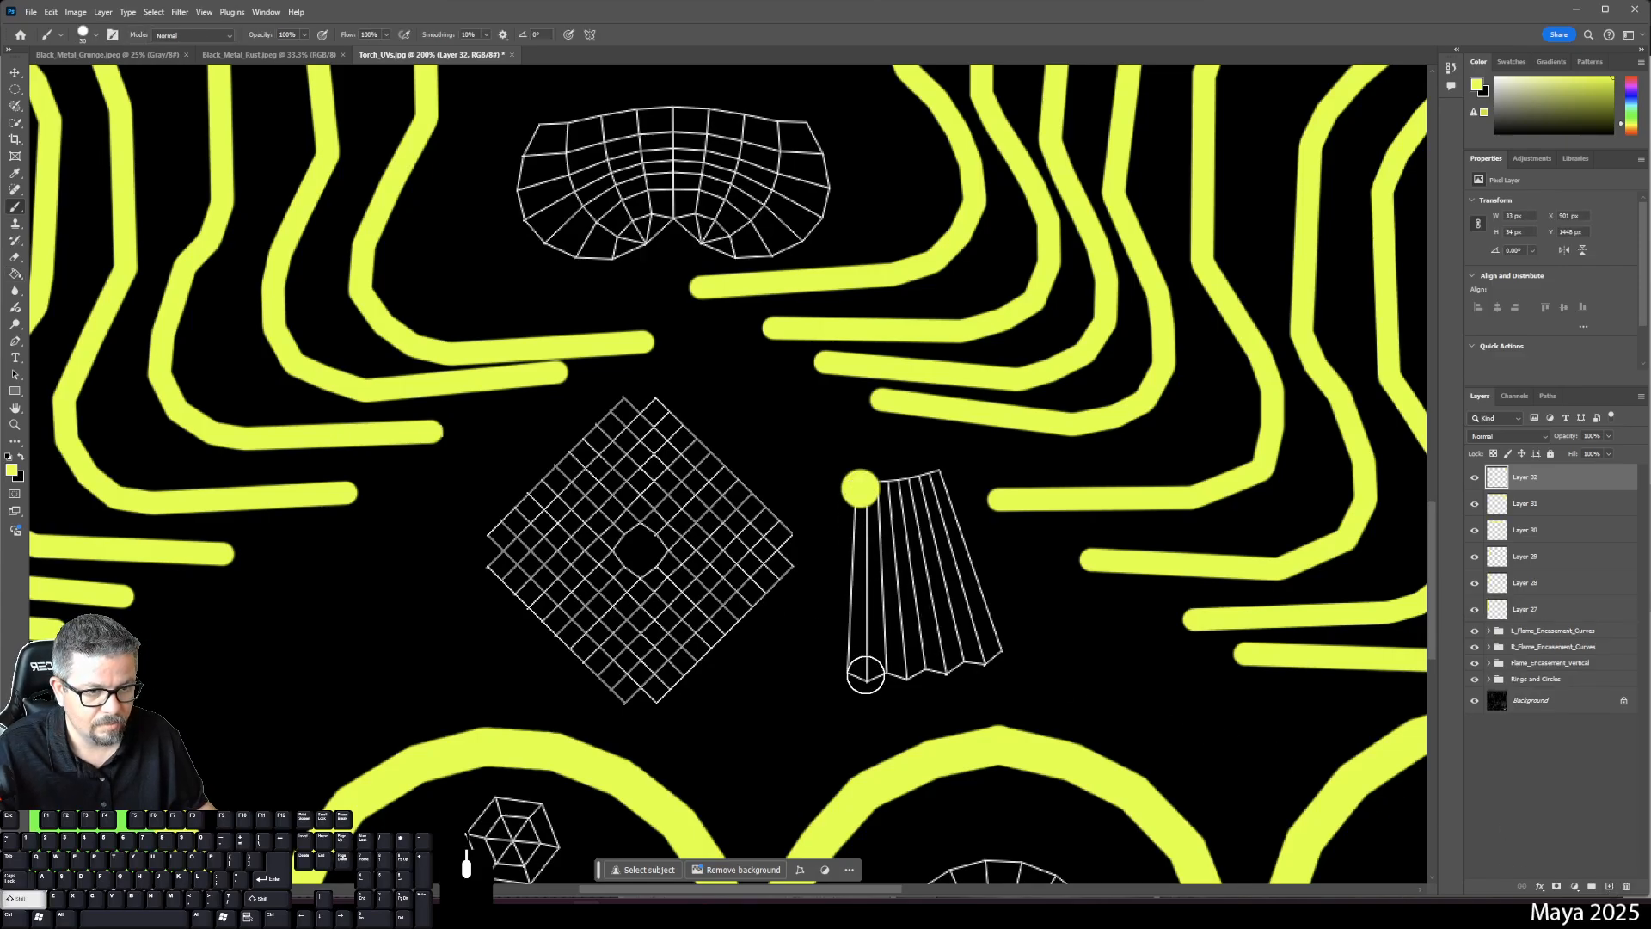
left_click(865, 675, "shift")
left_click(1005, 659, "shift")
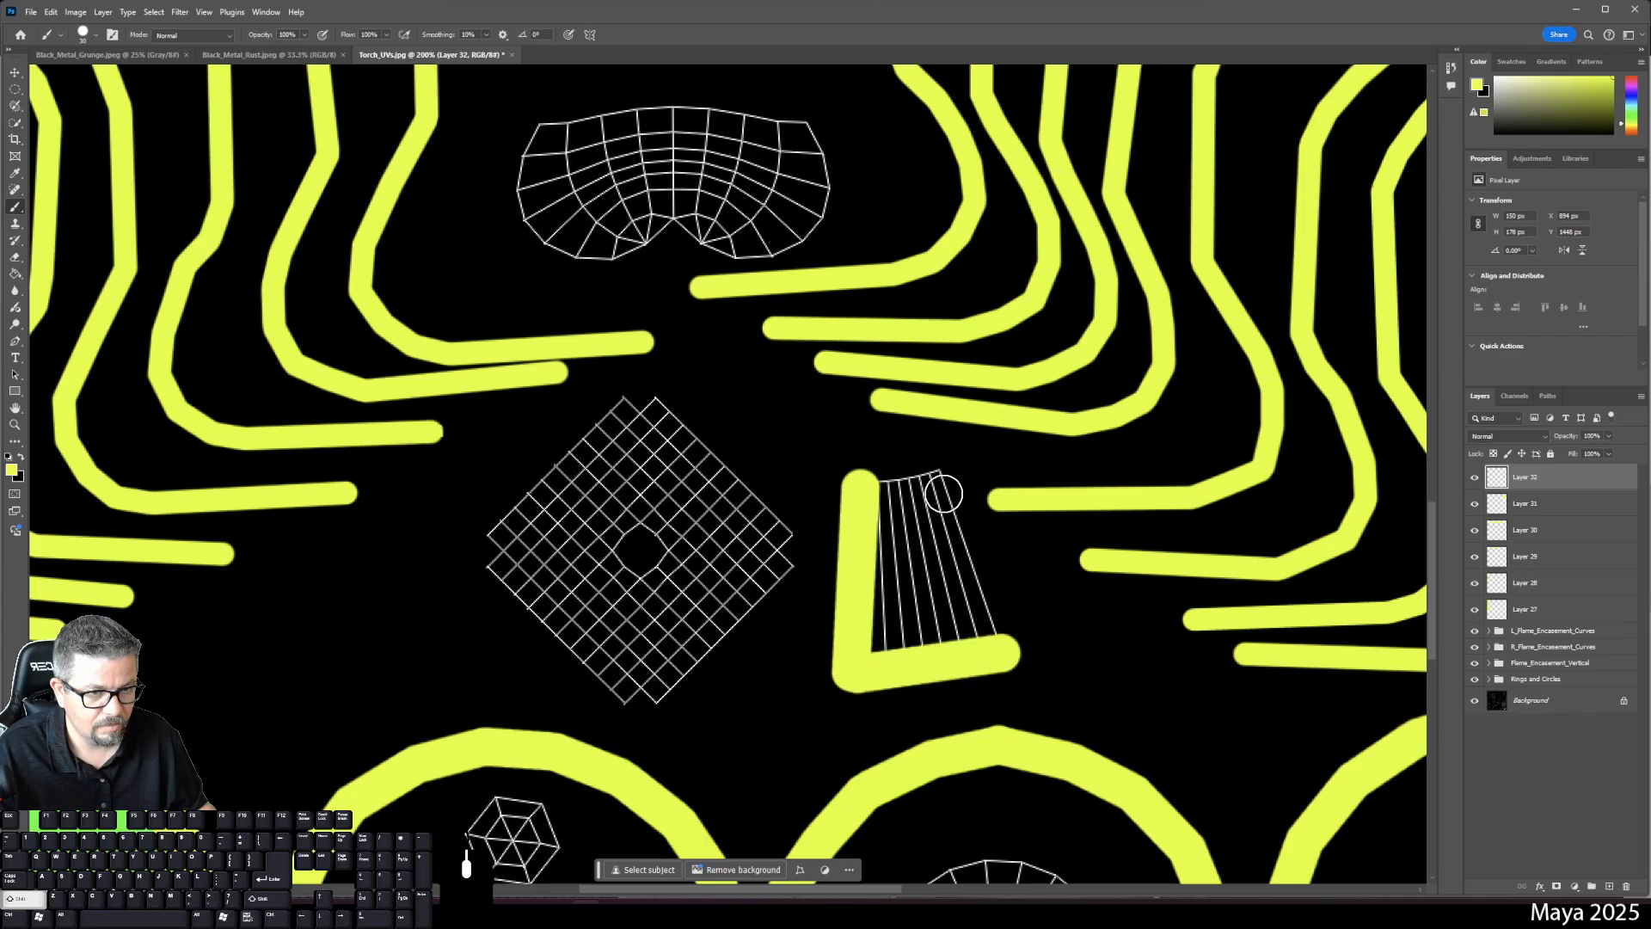
left_click(943, 475, "shift")
left_click(867, 479, "shift")
key("g")
left_click(869, 589)
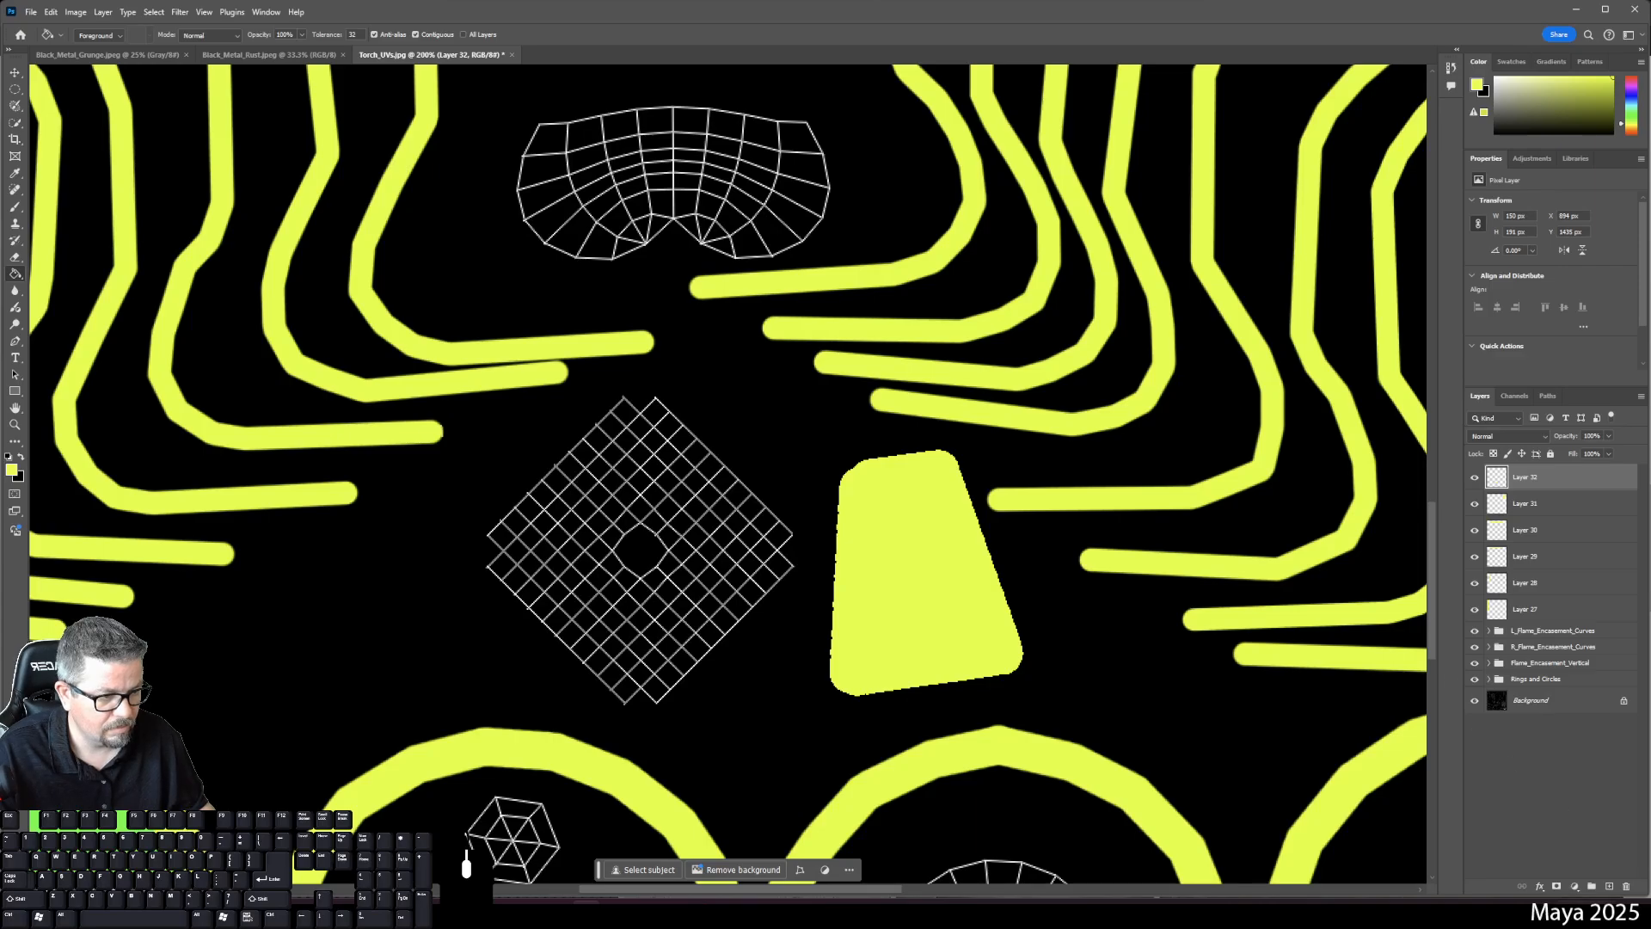
- On another new layer, outline and fill the diamond grid shell yellow, then fit the layout on screen
left_click(1610, 886)
key("b")
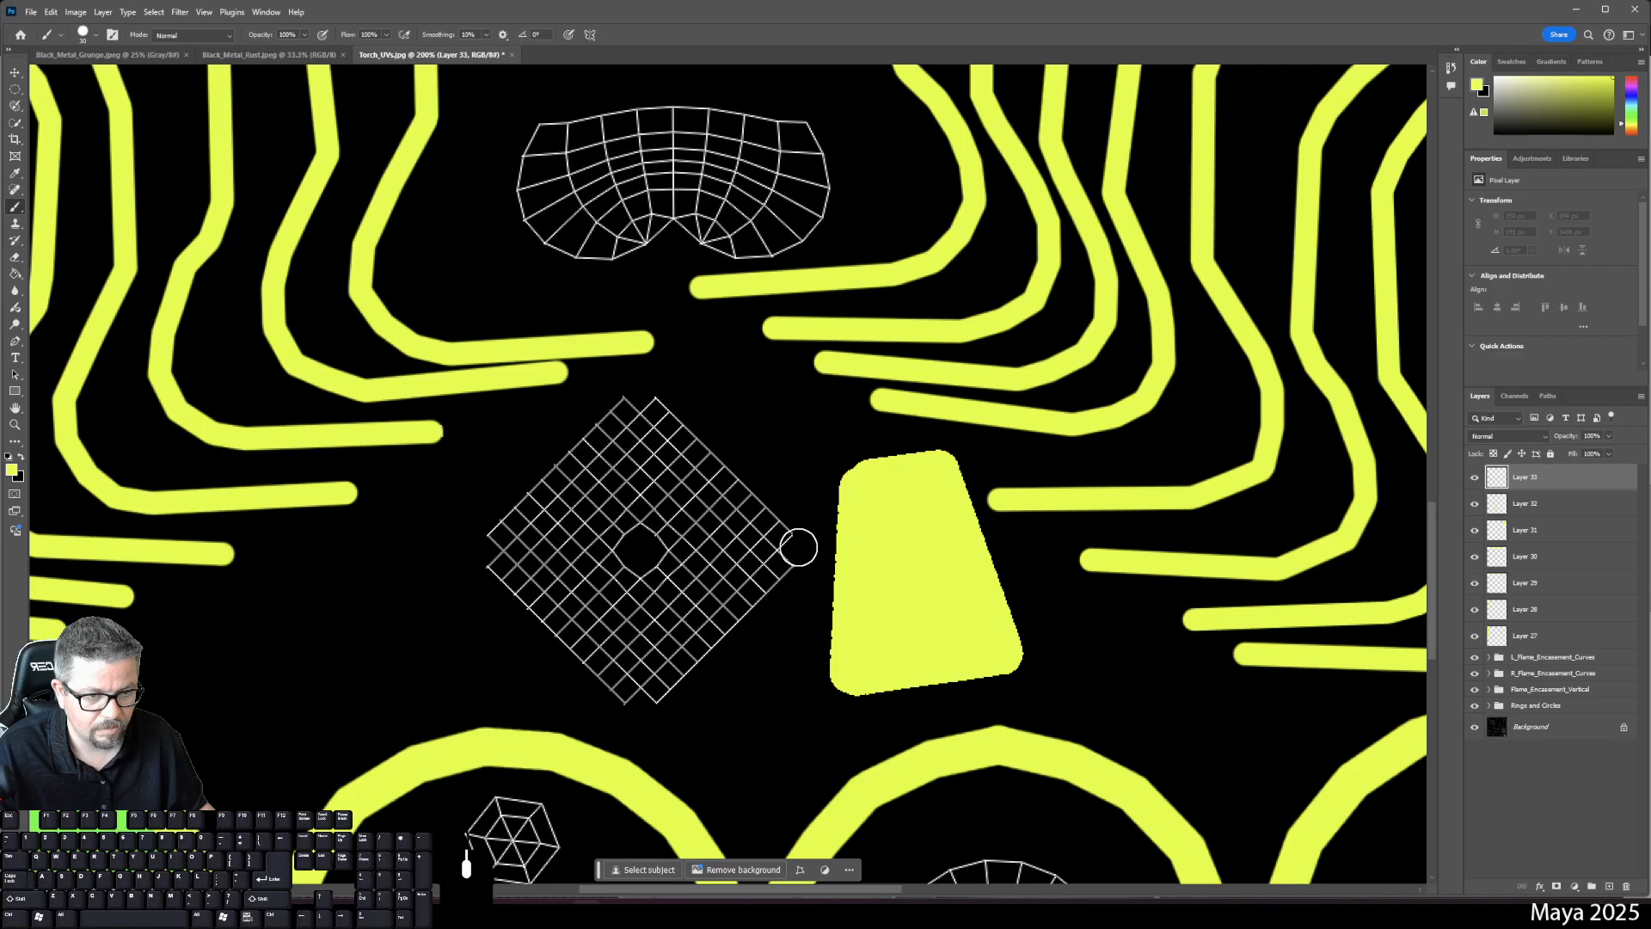
left_click(800, 548)
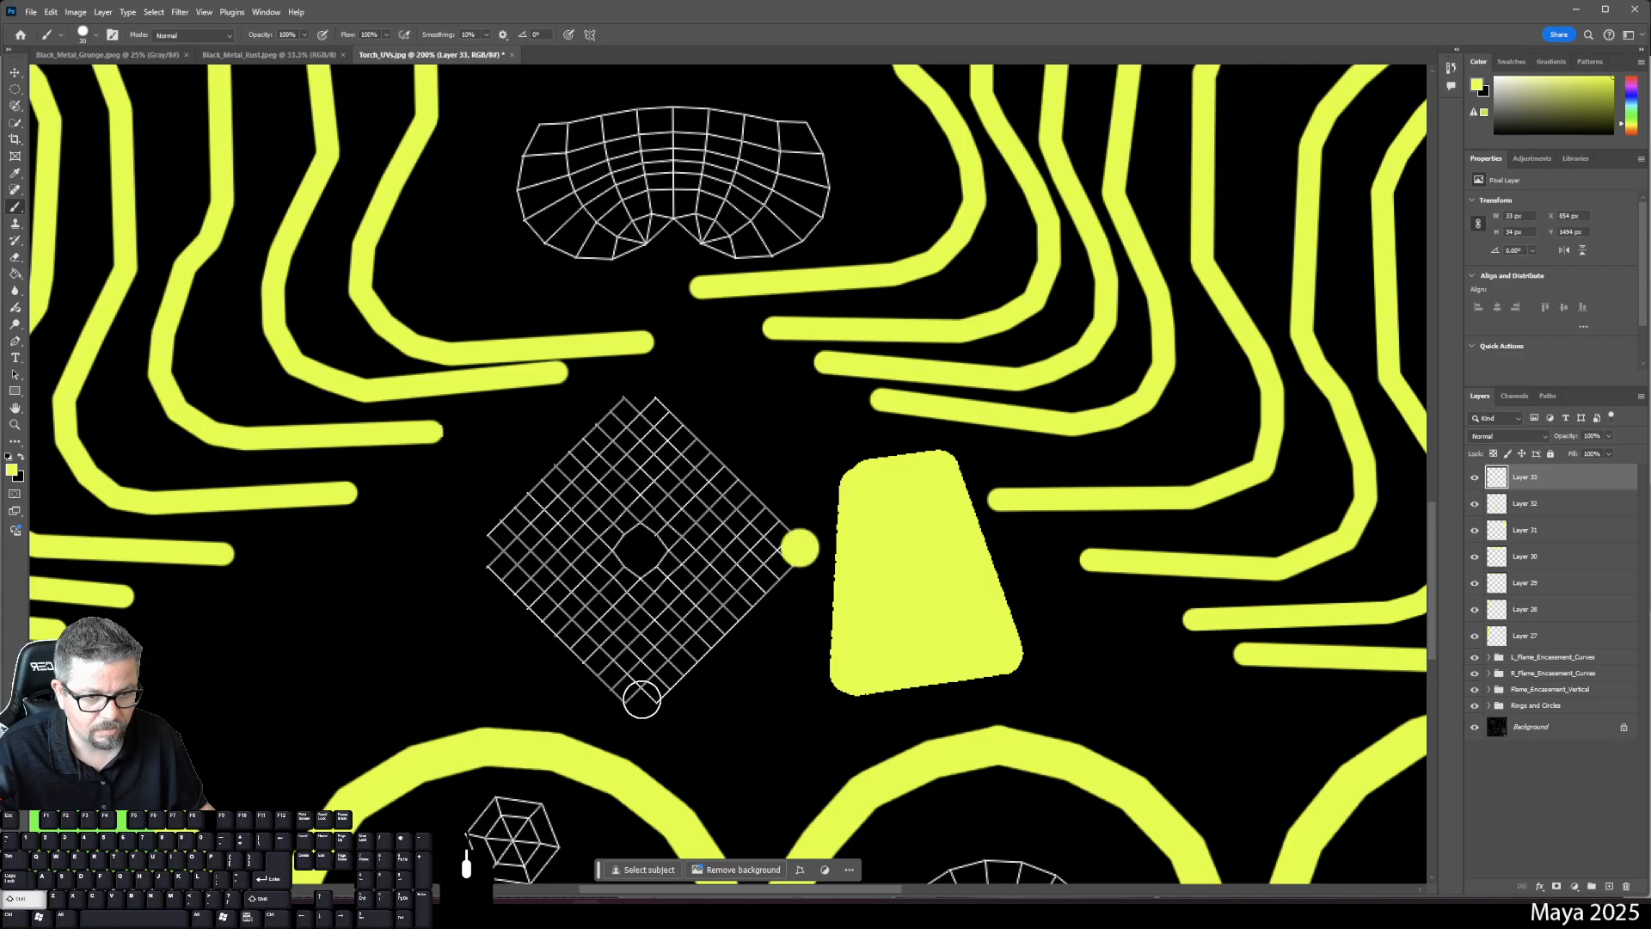
left_click(641, 701, "shift")
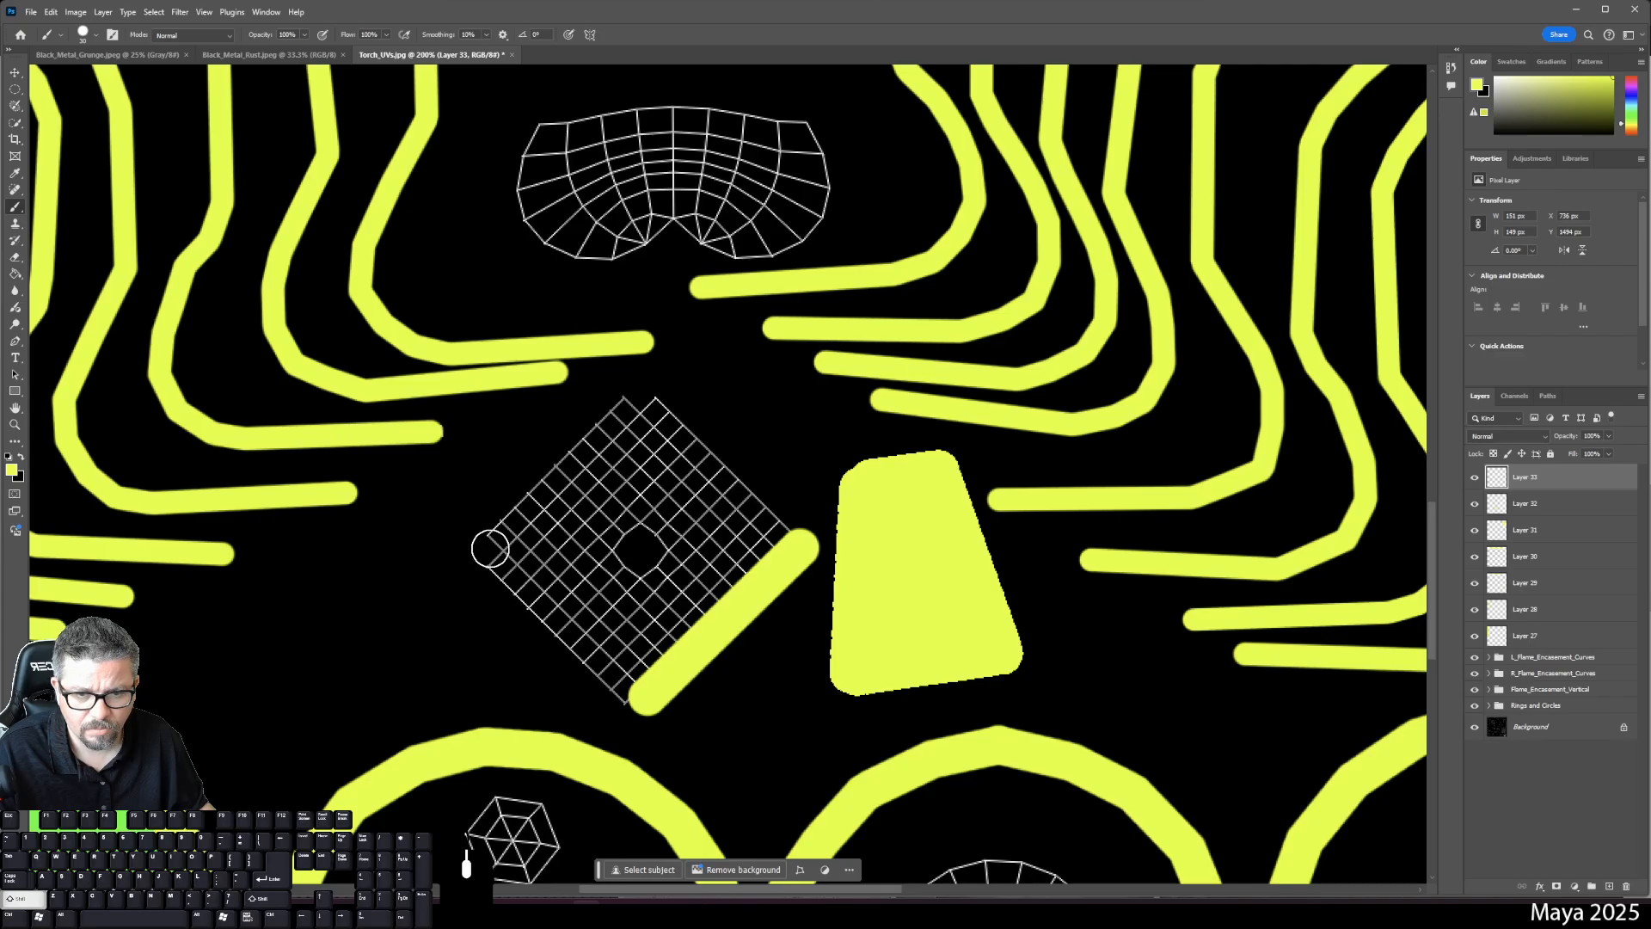
left_click(483, 549, "shift")
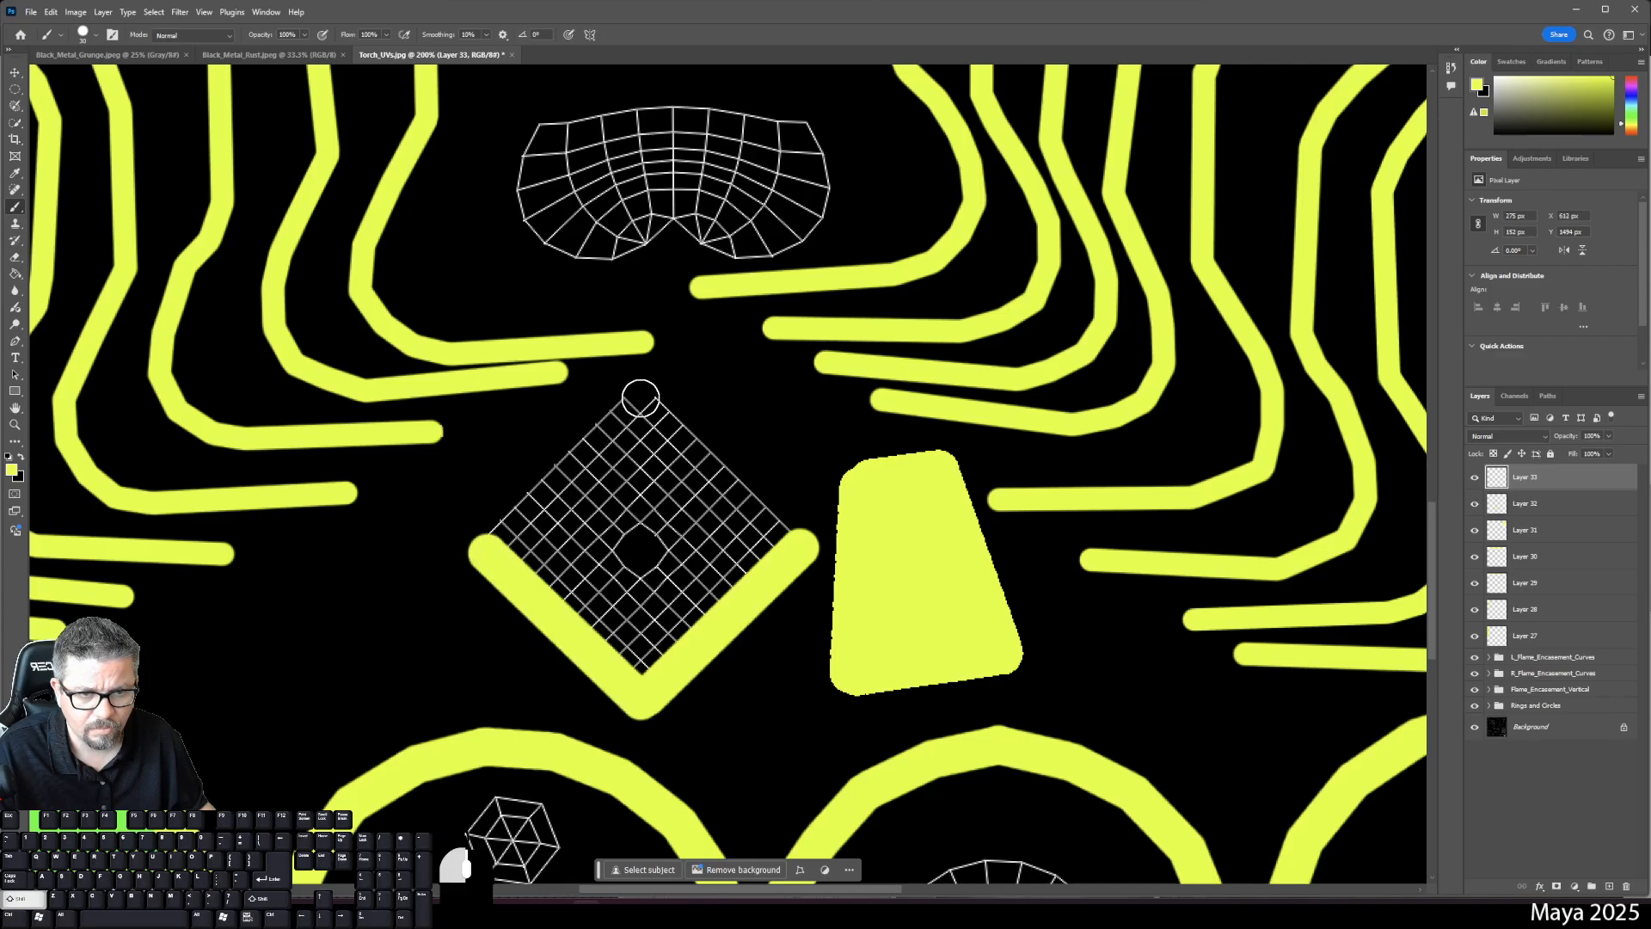
left_click(640, 396, "shift")
left_click(799, 551, "shift")
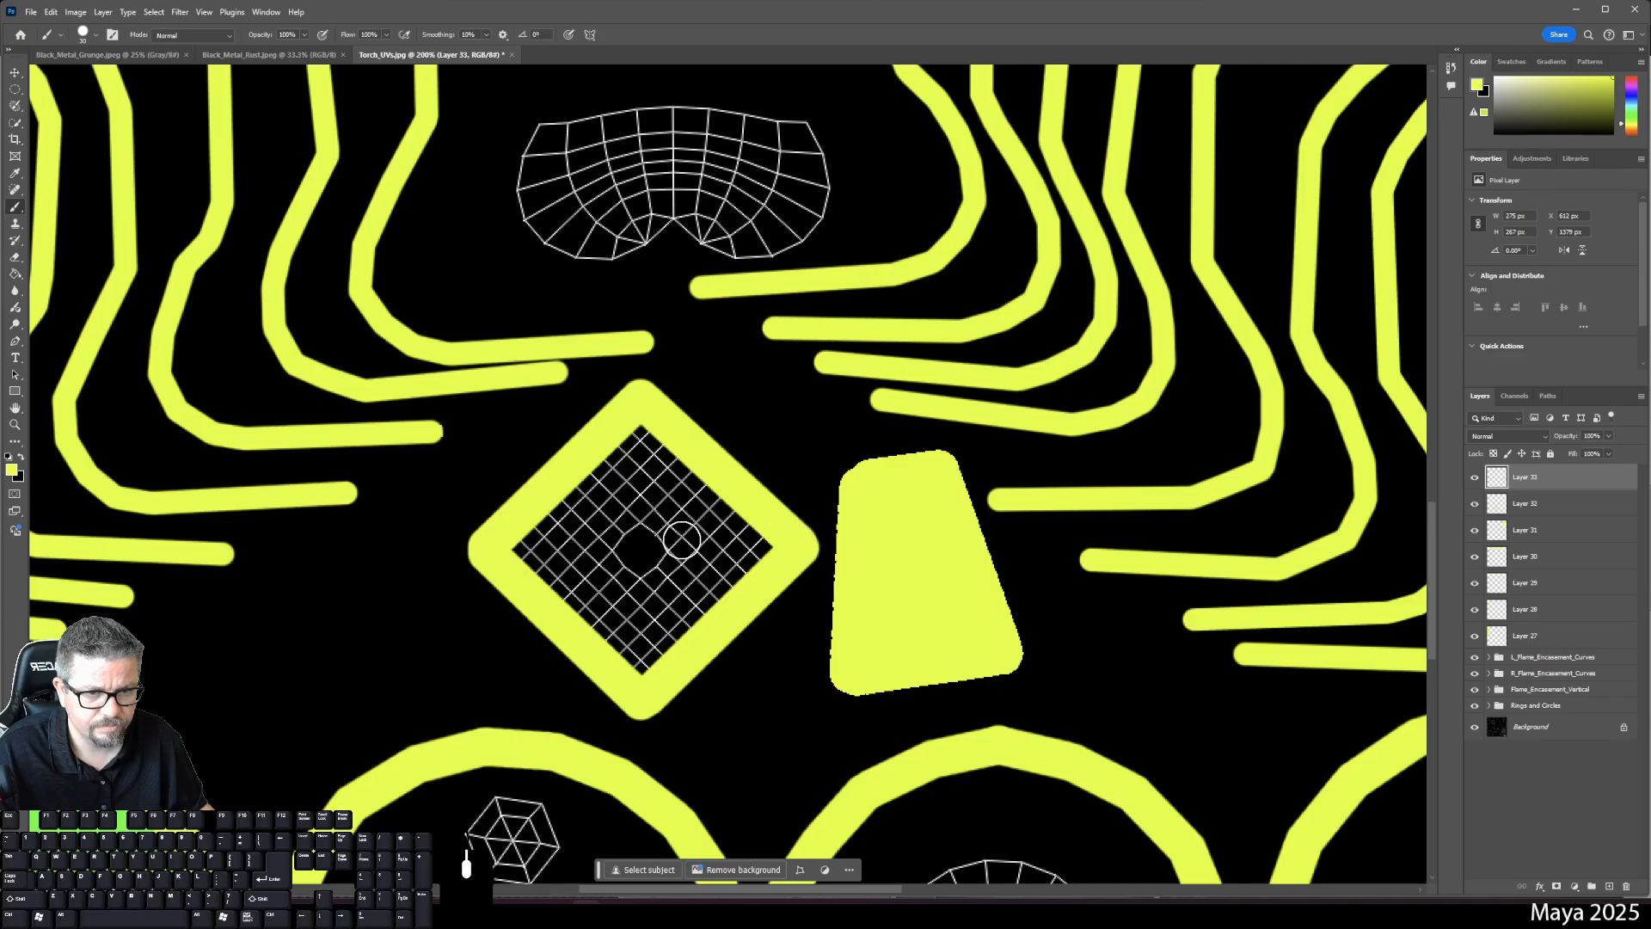
key("g")
left_click(680, 545)
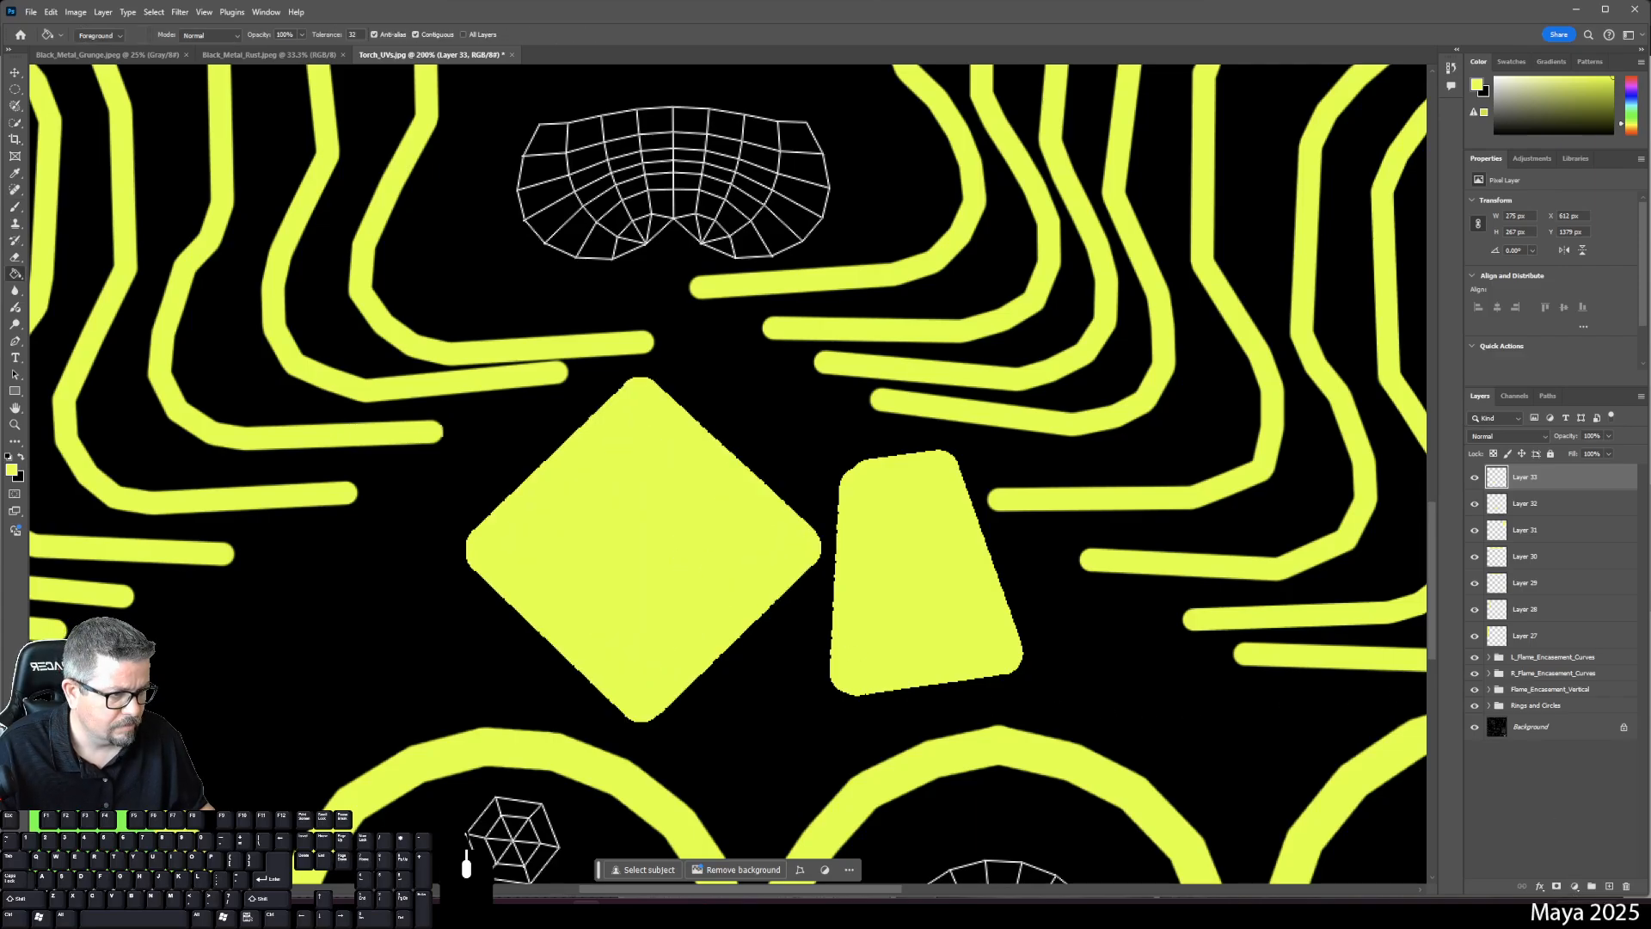
left_click(1606, 887)
key("ctrl+0")
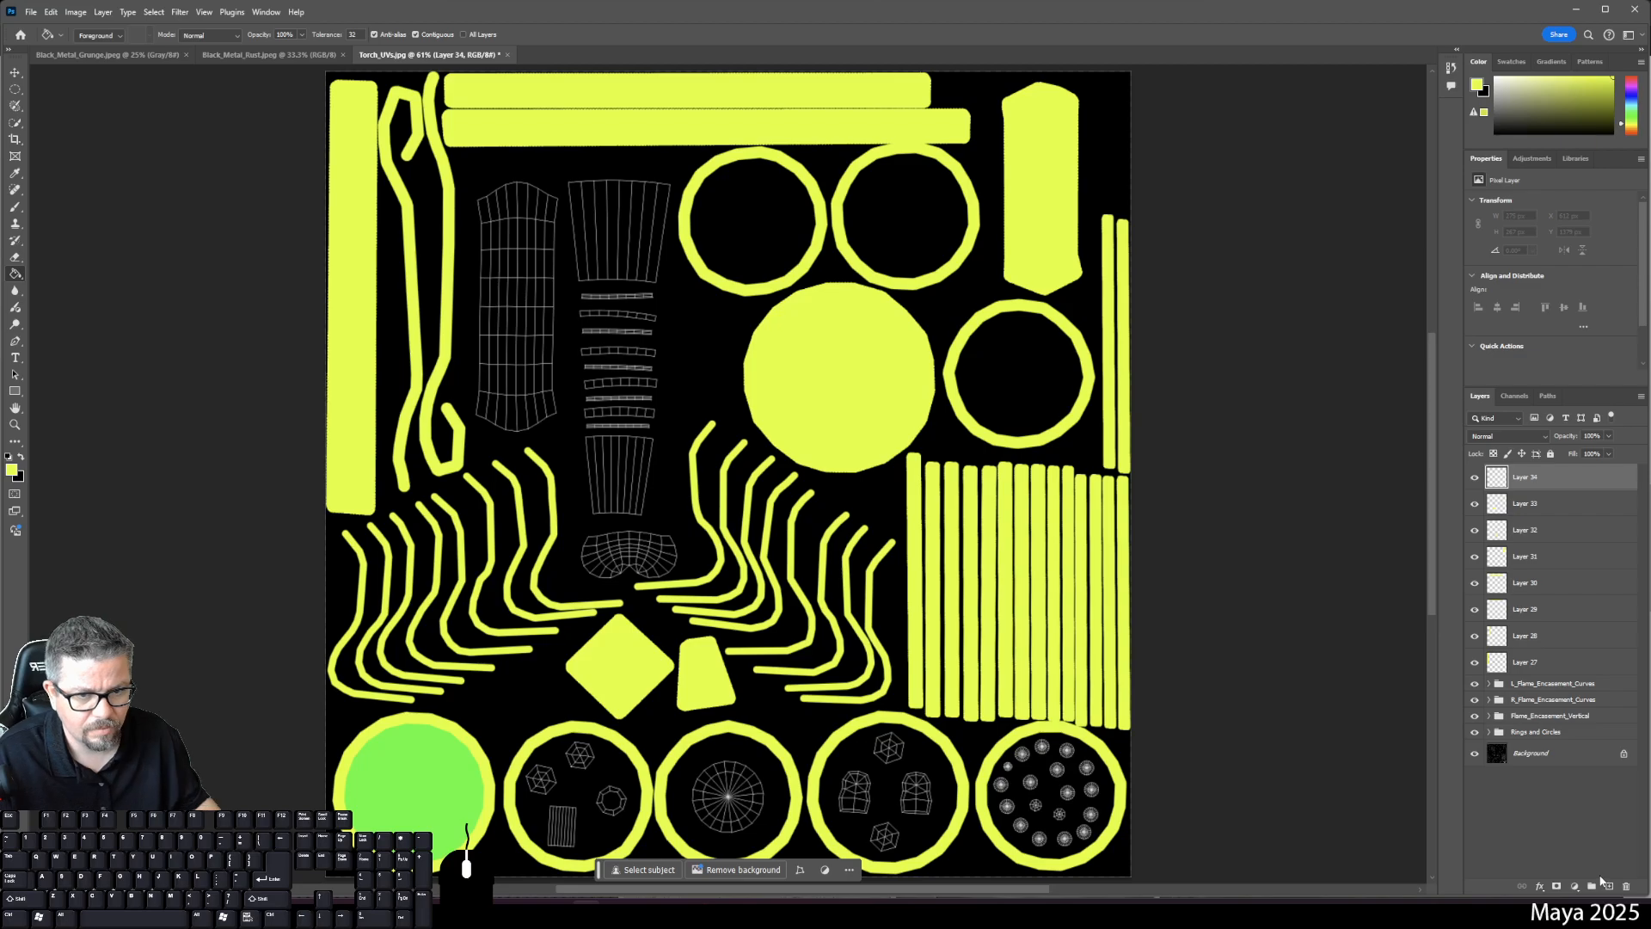
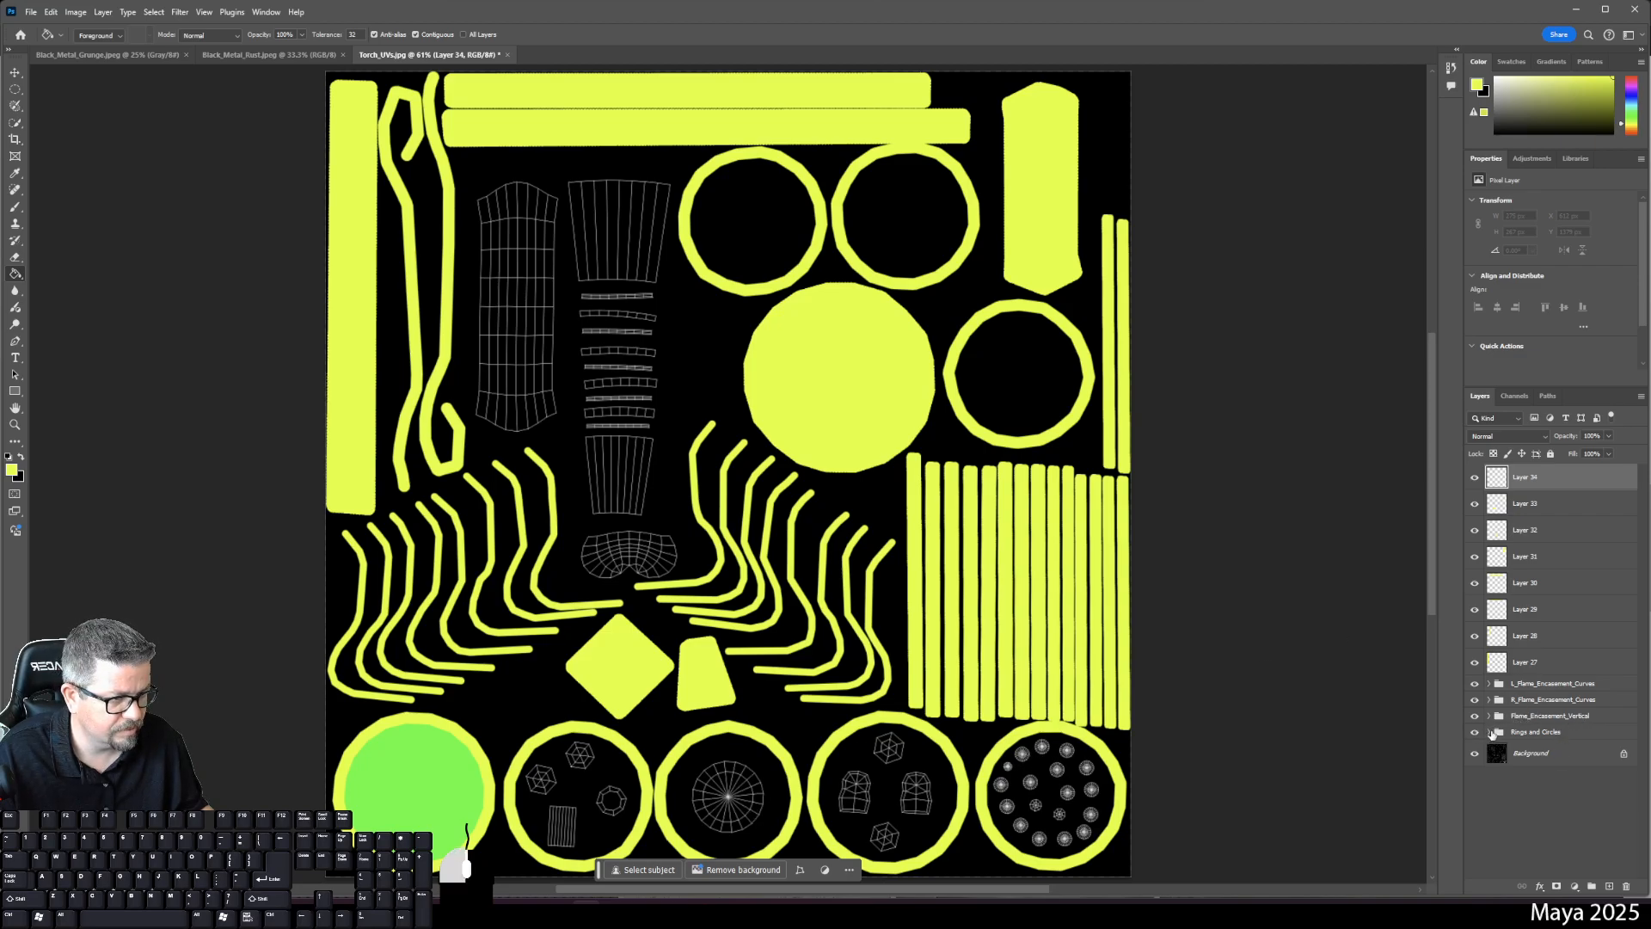
- In Rings and Circles, add a new layer above Layer 25 and zoom to the bottom rings
left_click(1487, 732)
left_click(1532, 755)
left_click(1611, 886)
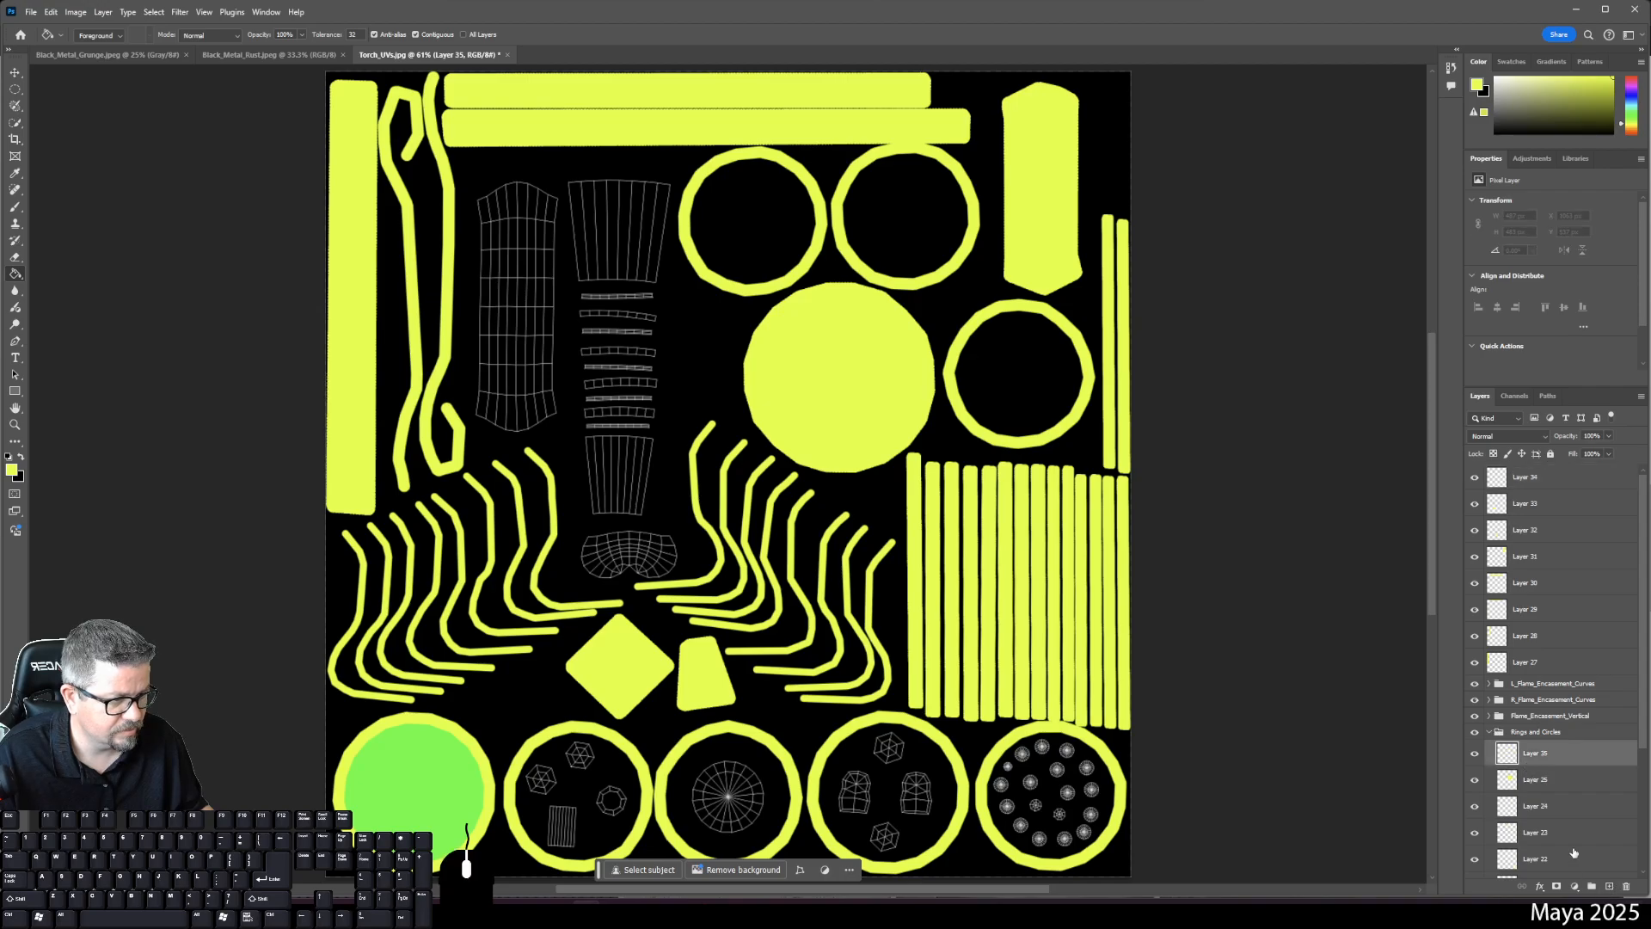
key("ctrl+plus")
key("ctrl+plus")
key("ctrl+plus")
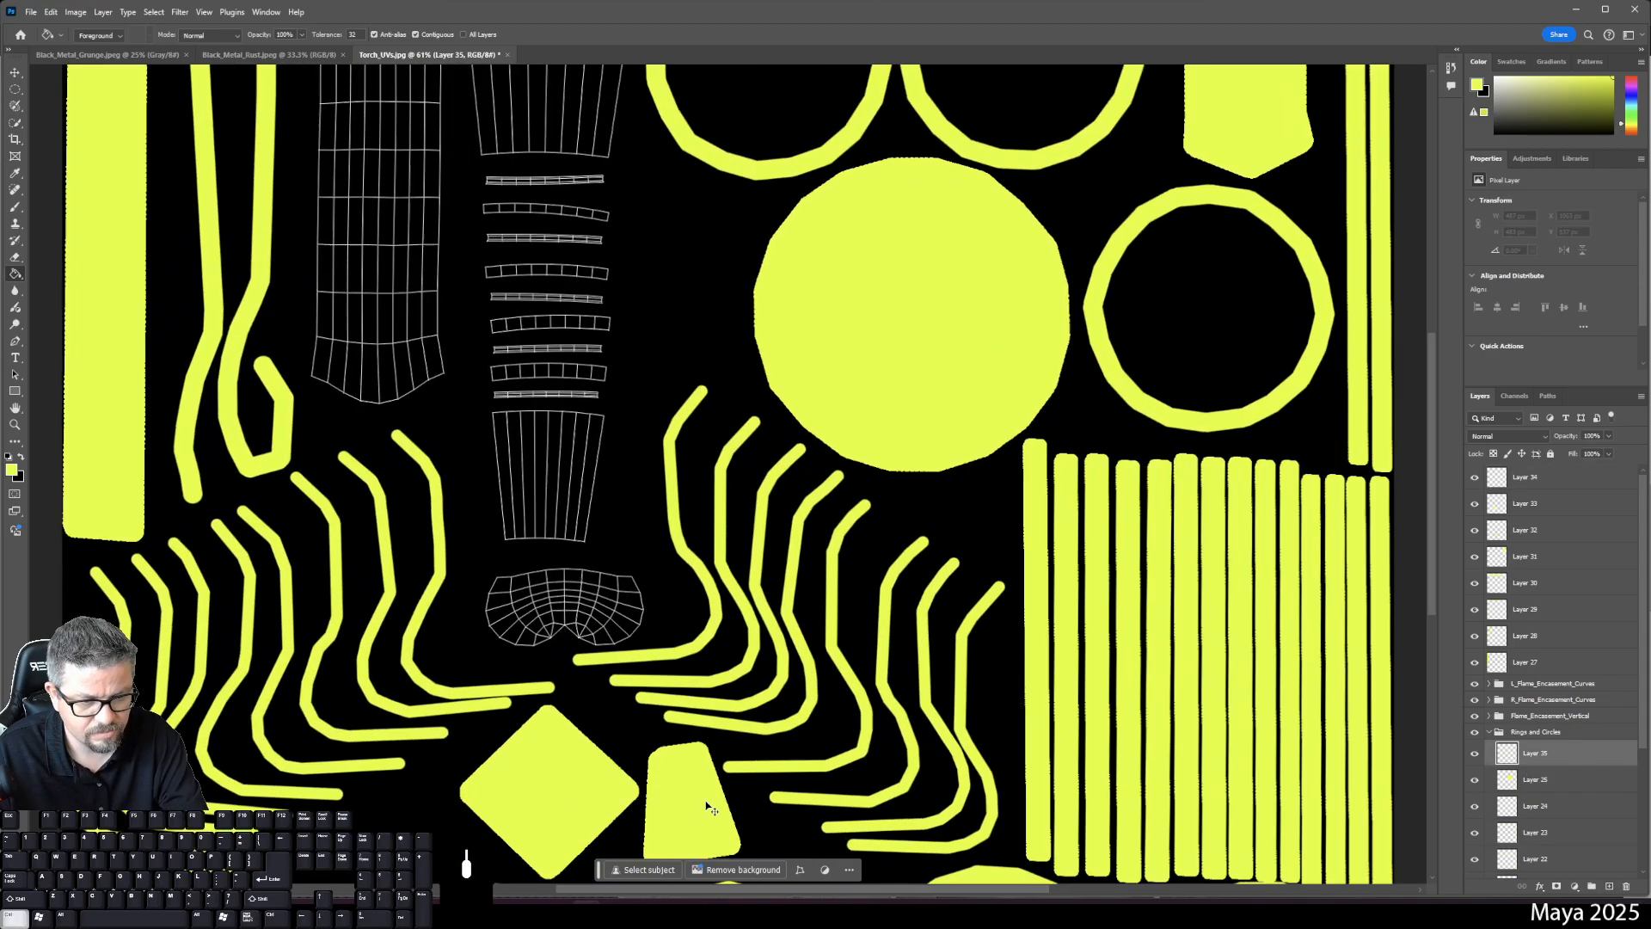
left_click_drag(626, 843, 634, 133)
scroll(662, 172, "down", 5)
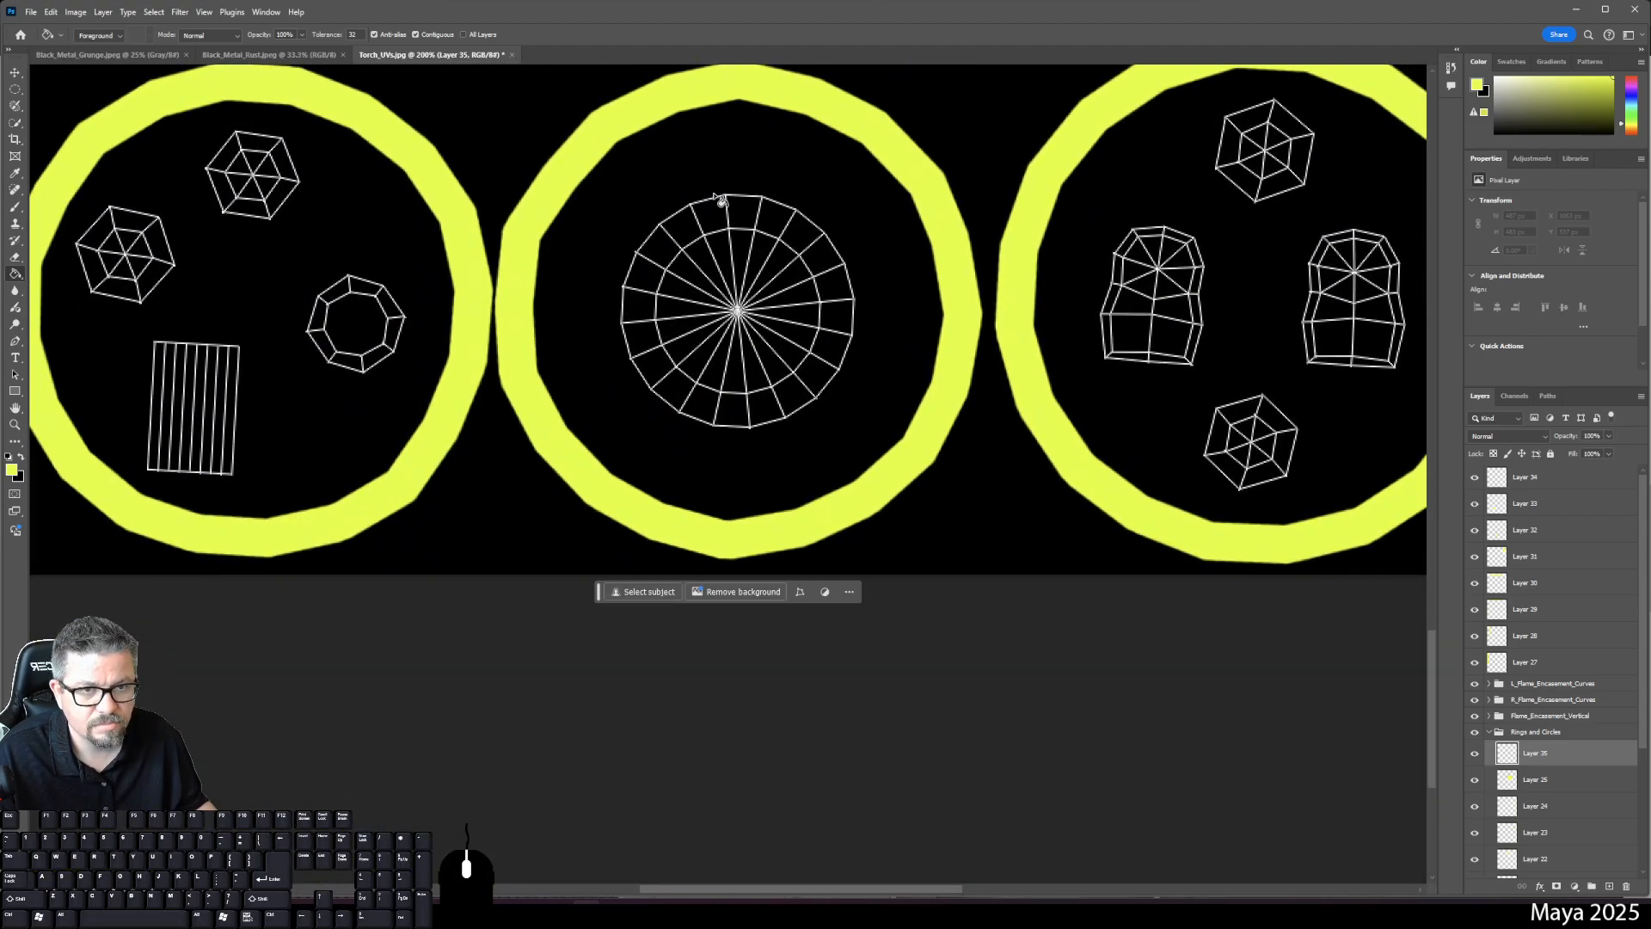
- Brush a yellow outline around the bottom-ring disc and fill it solid yellow
key("b")
left_click(727, 208)
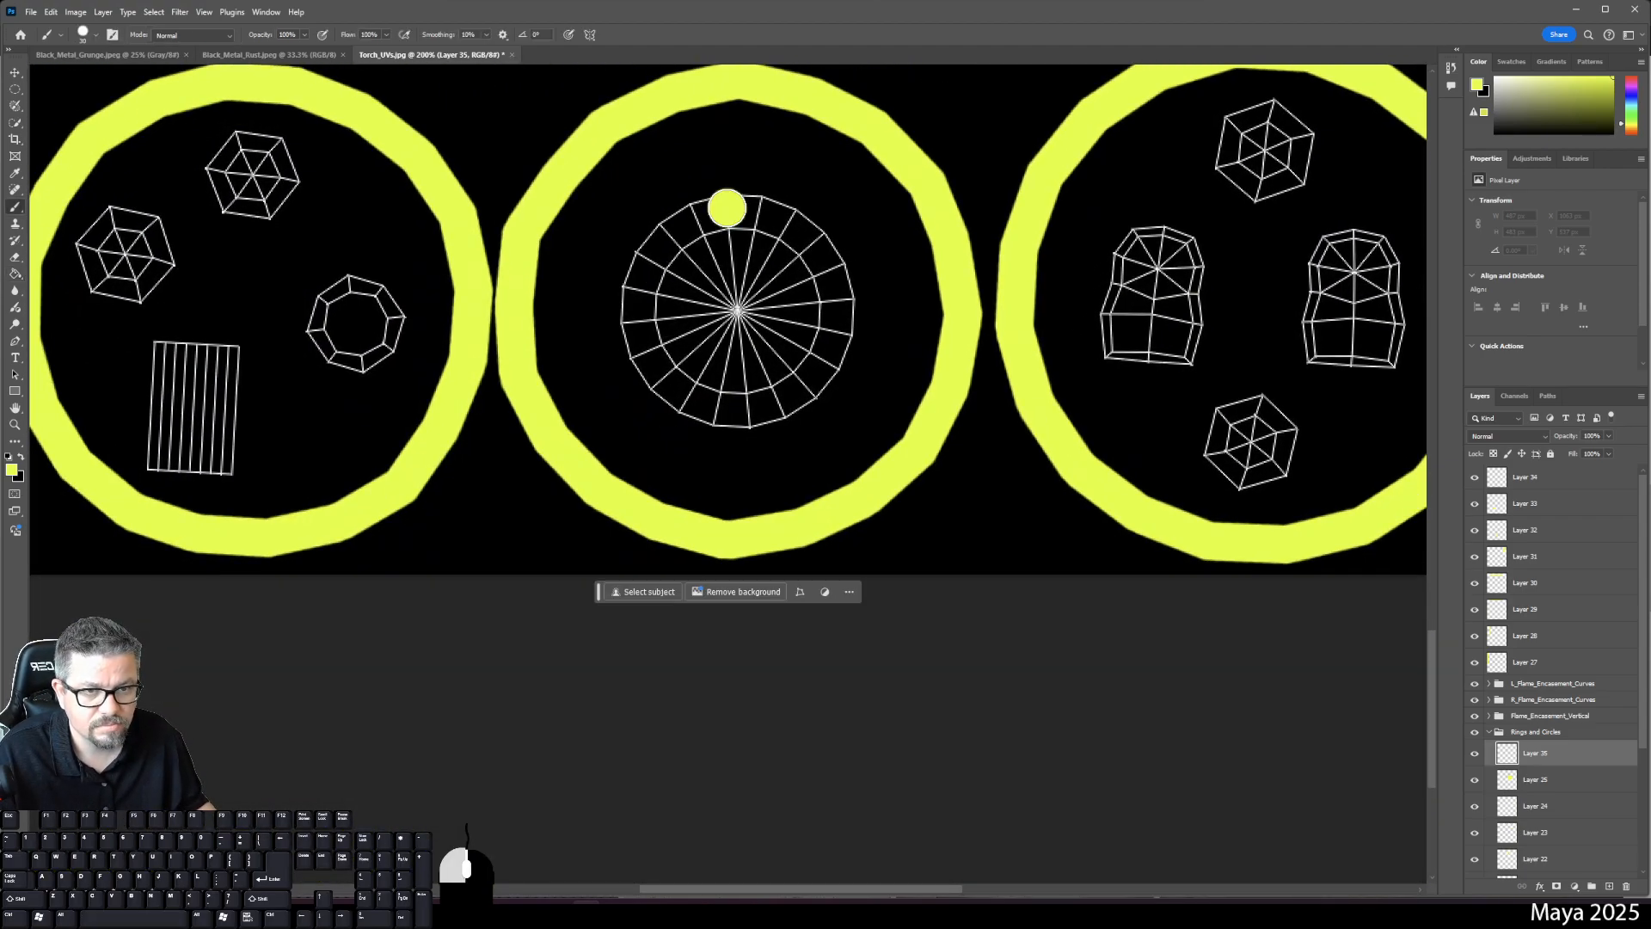
left_click(693, 218, "shift")
left_click(664, 232, "shift")
left_click(637, 274, "shift")
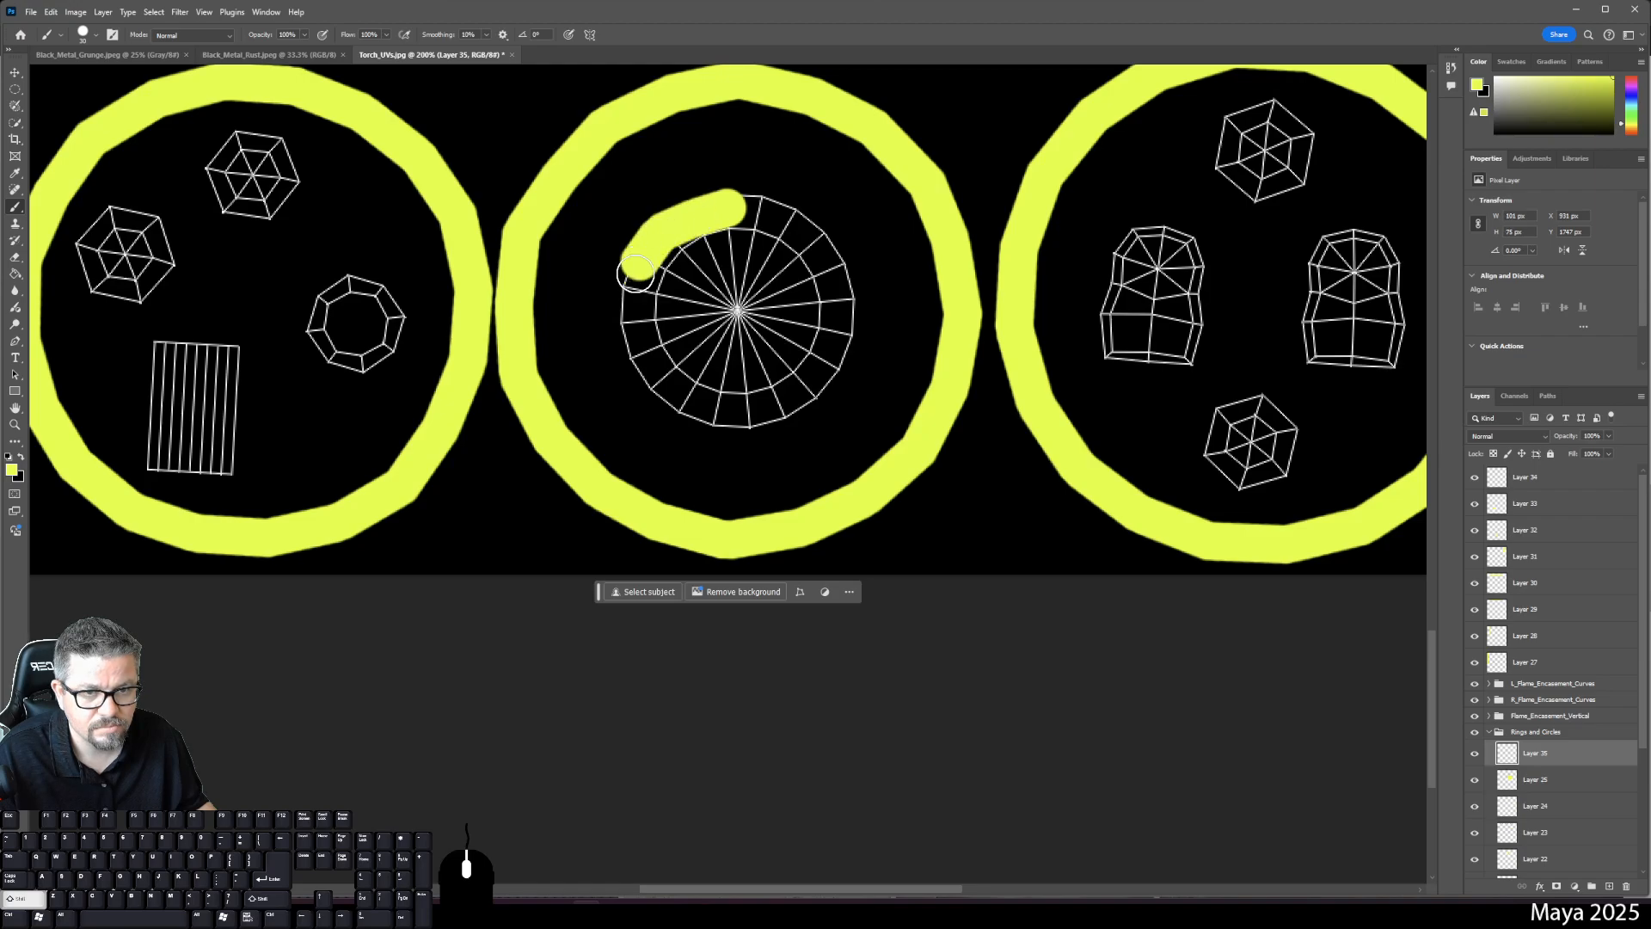
left_click(628, 303, "shift")
left_click(630, 337, "shift")
left_click(654, 387, "shift")
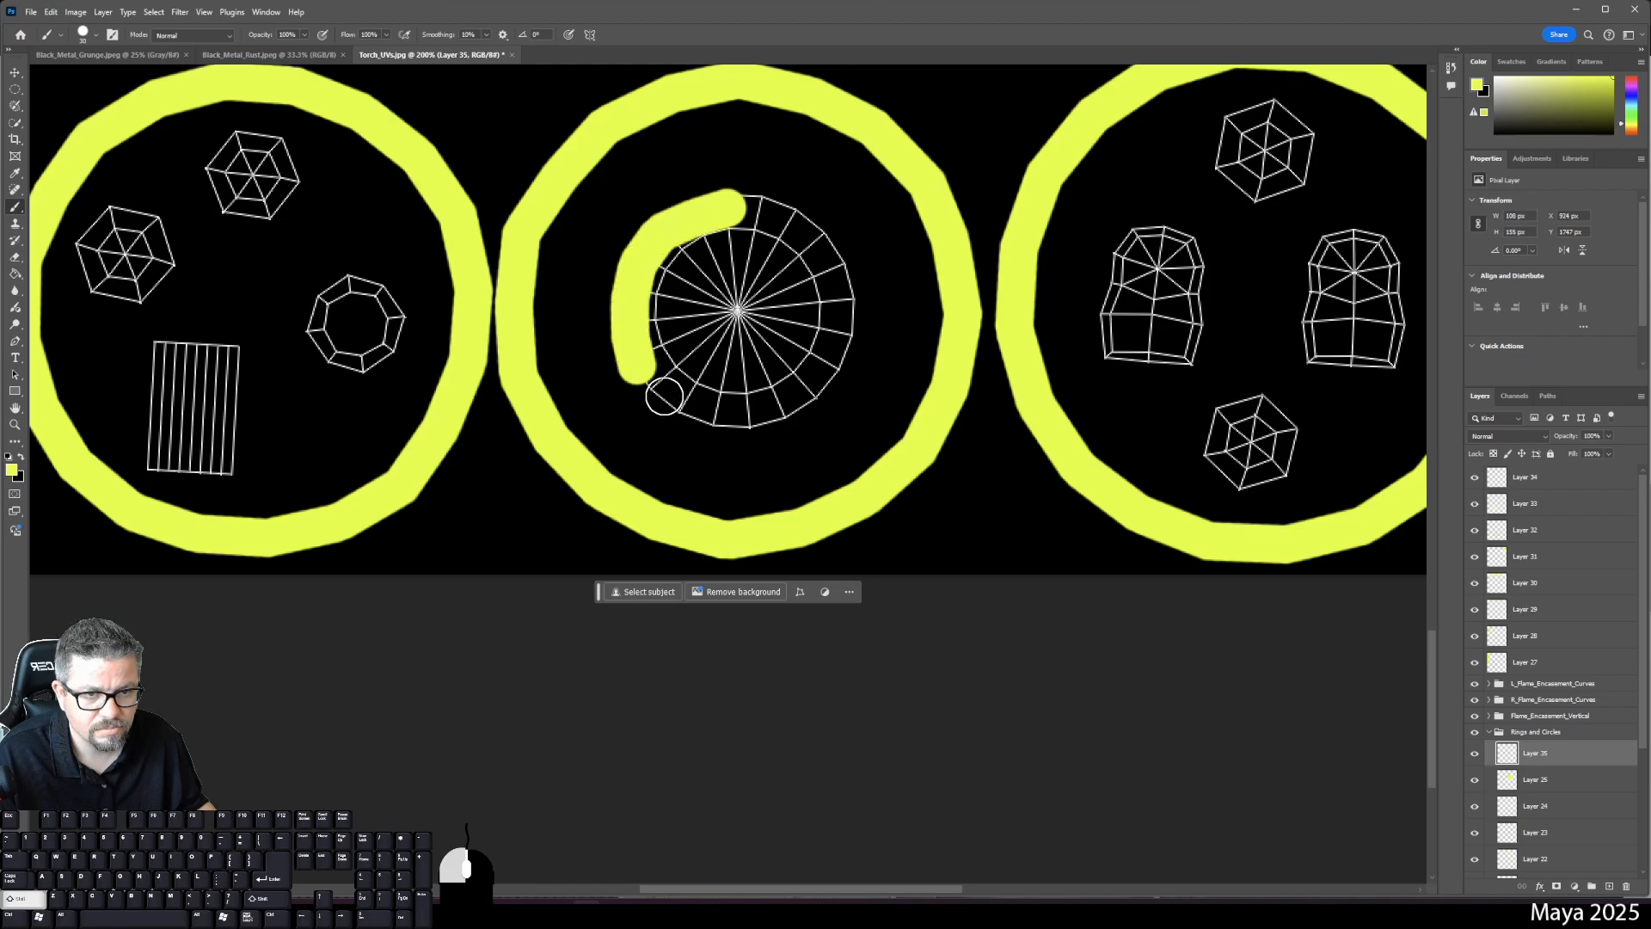
left_click(680, 412, "shift")
left_click(701, 419, "shift")
left_click(741, 425, "shift")
left_click(780, 410, "shift")
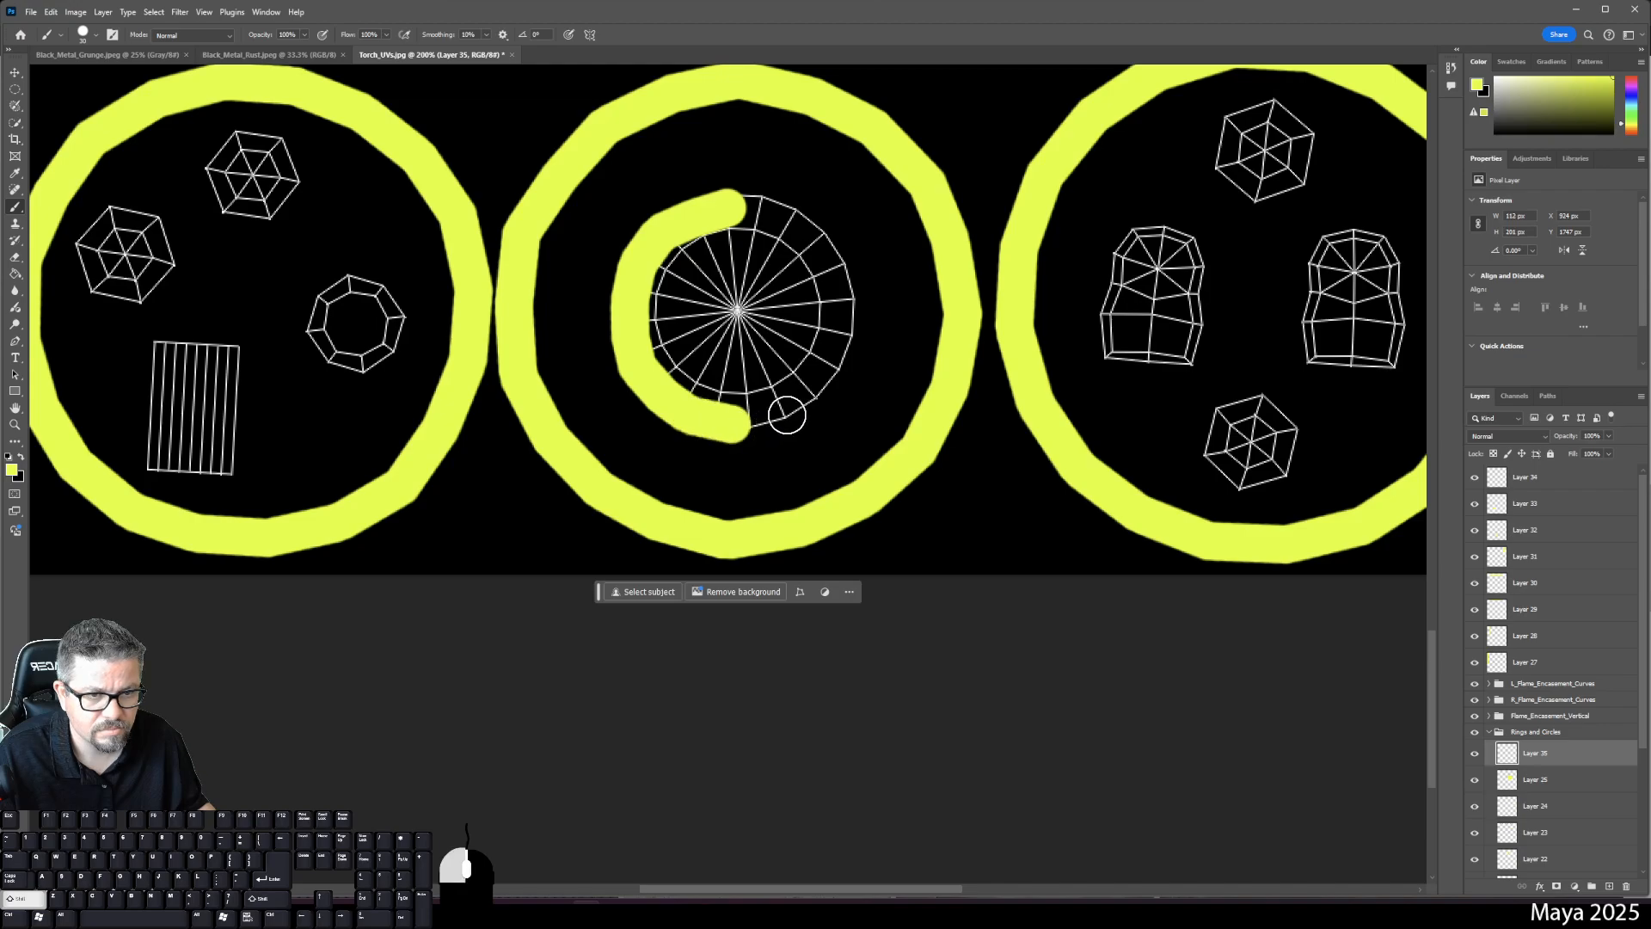
left_click(815, 382, "shift")
left_click(830, 358, "shift")
left_click(847, 334, "shift")
left_click(858, 286, "shift")
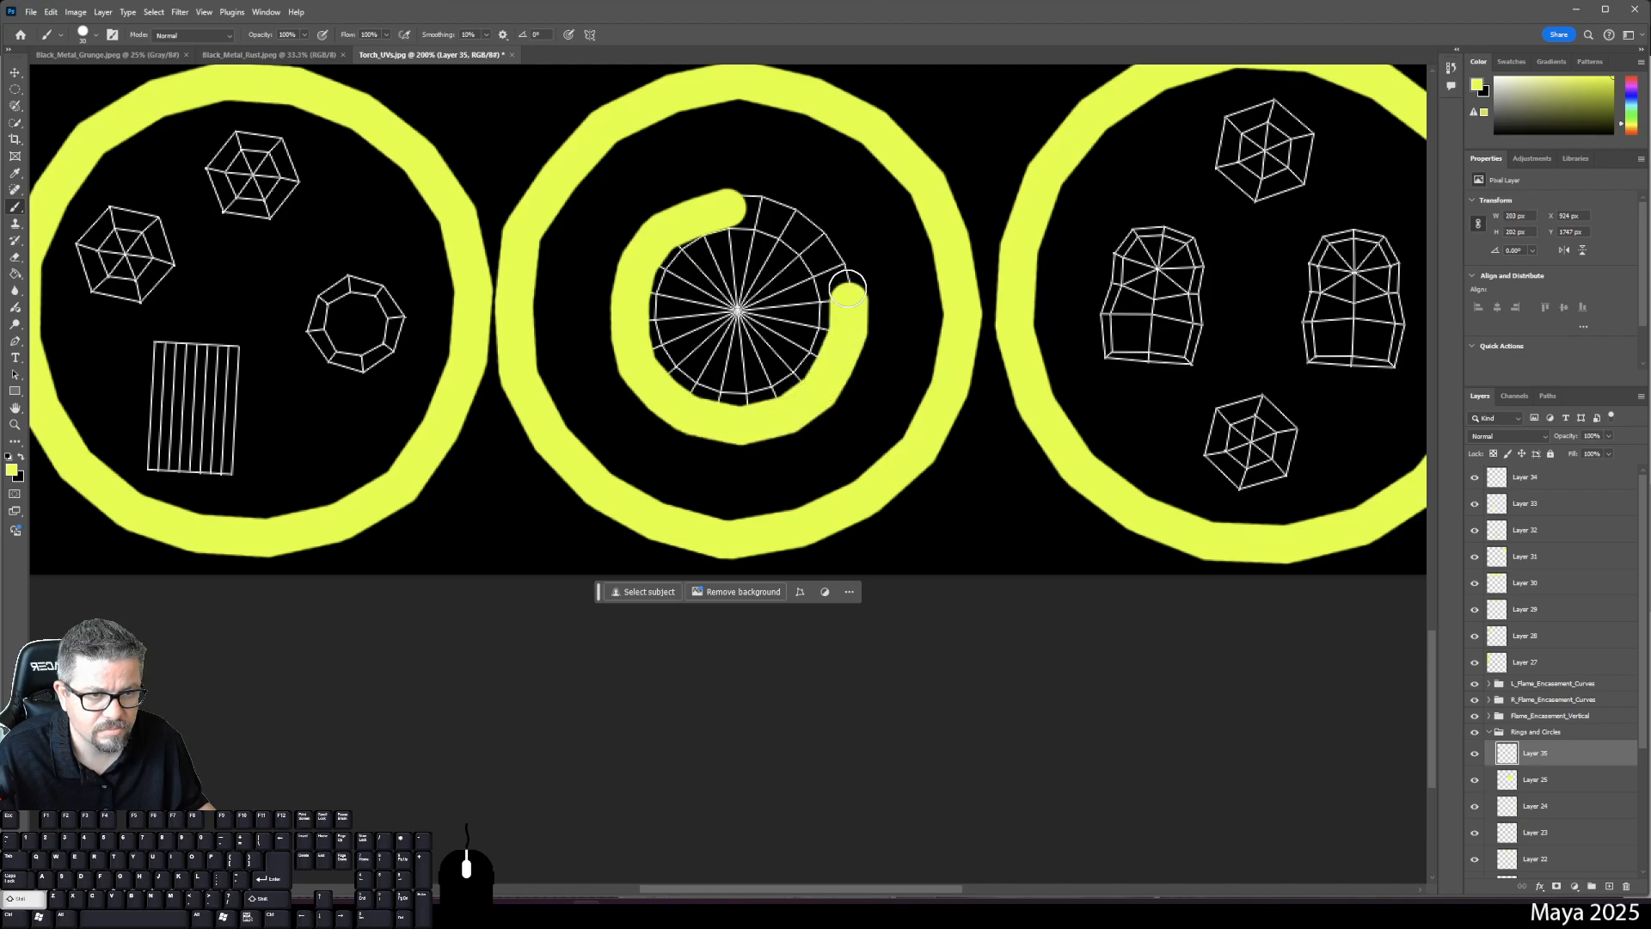
left_click(843, 255, "shift")
left_click(821, 231, "shift")
left_click(788, 214, "shift")
left_click(730, 204, "shift")
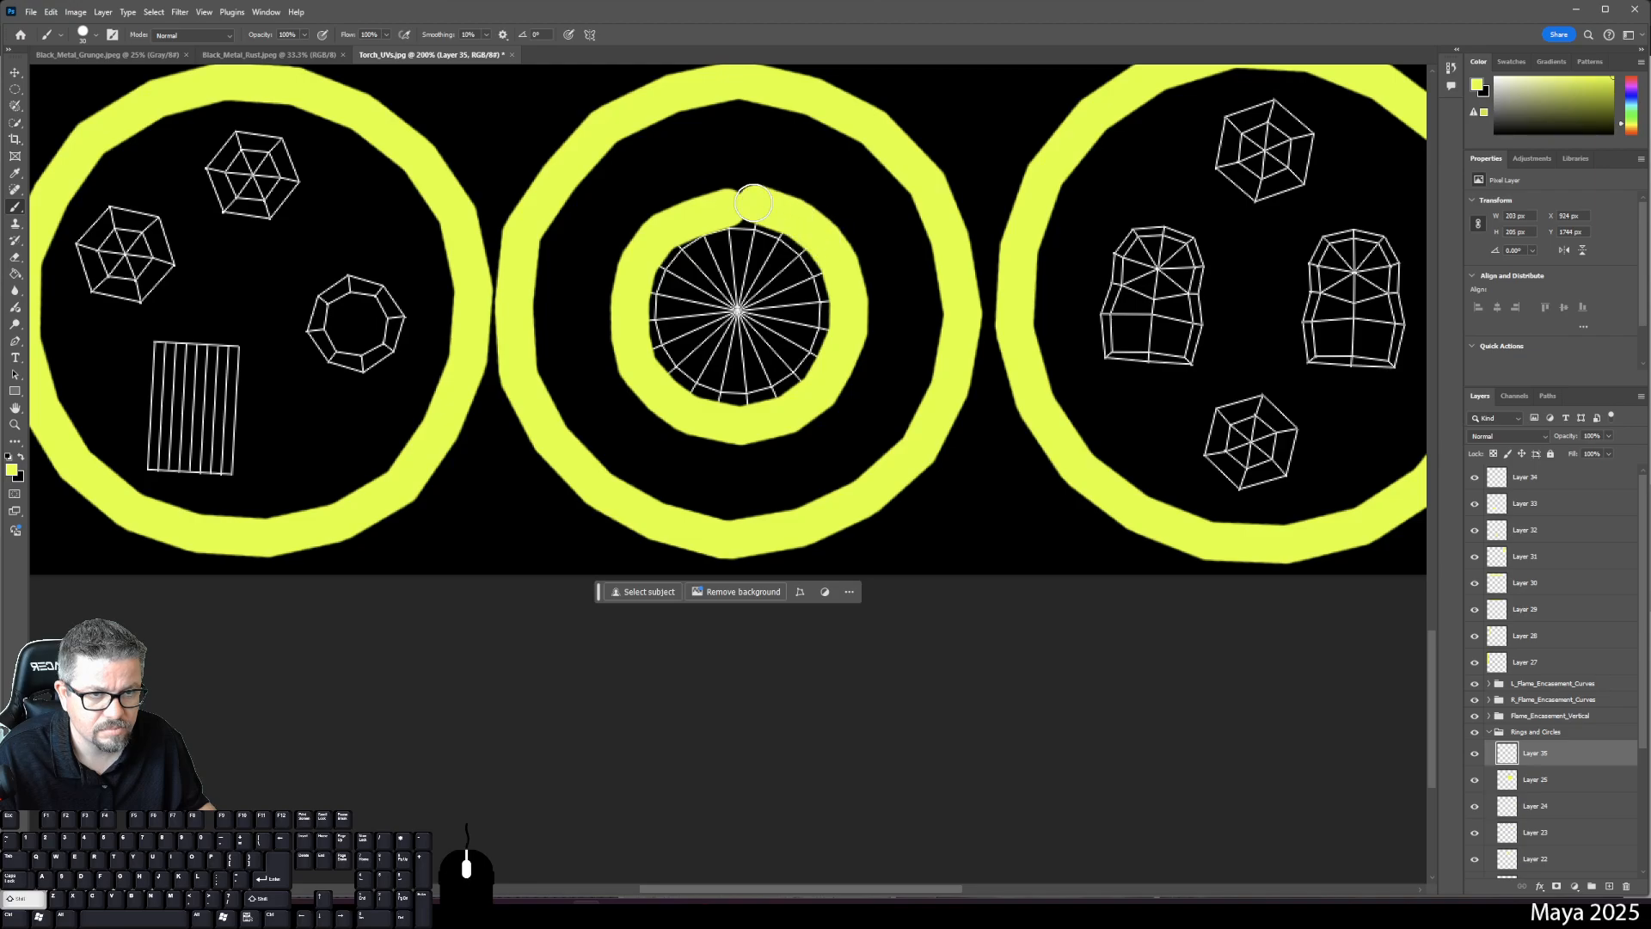
key("g")
left_click(743, 299)
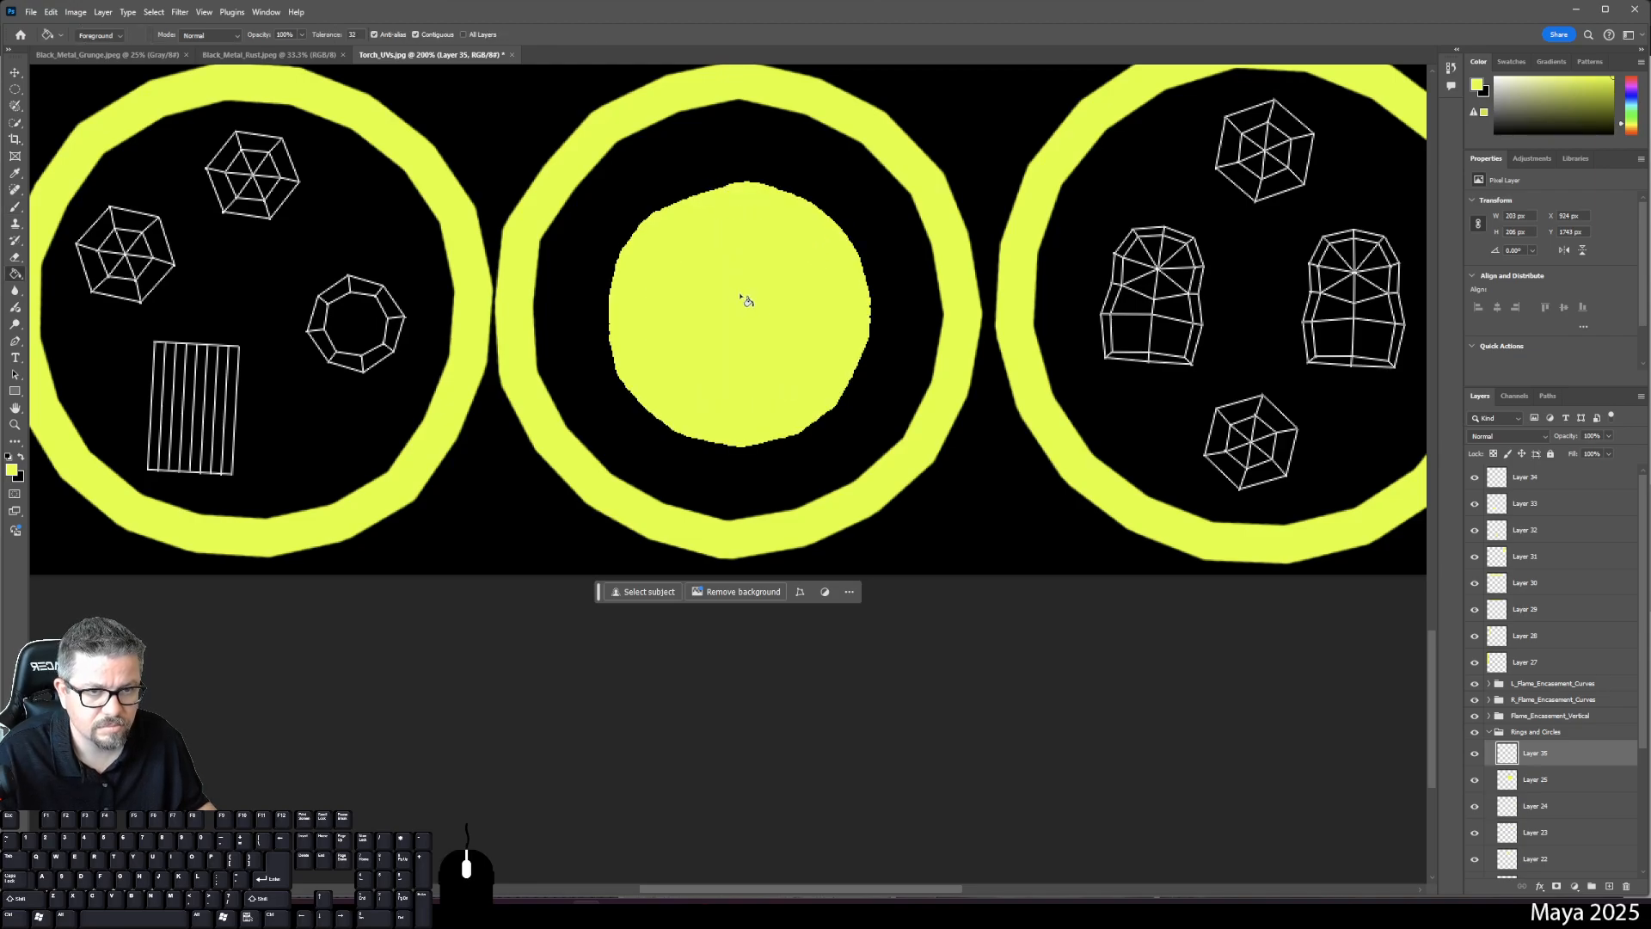
- Undo the dab painted on the wrong layer and add a new layer above Layer 34
key("b")
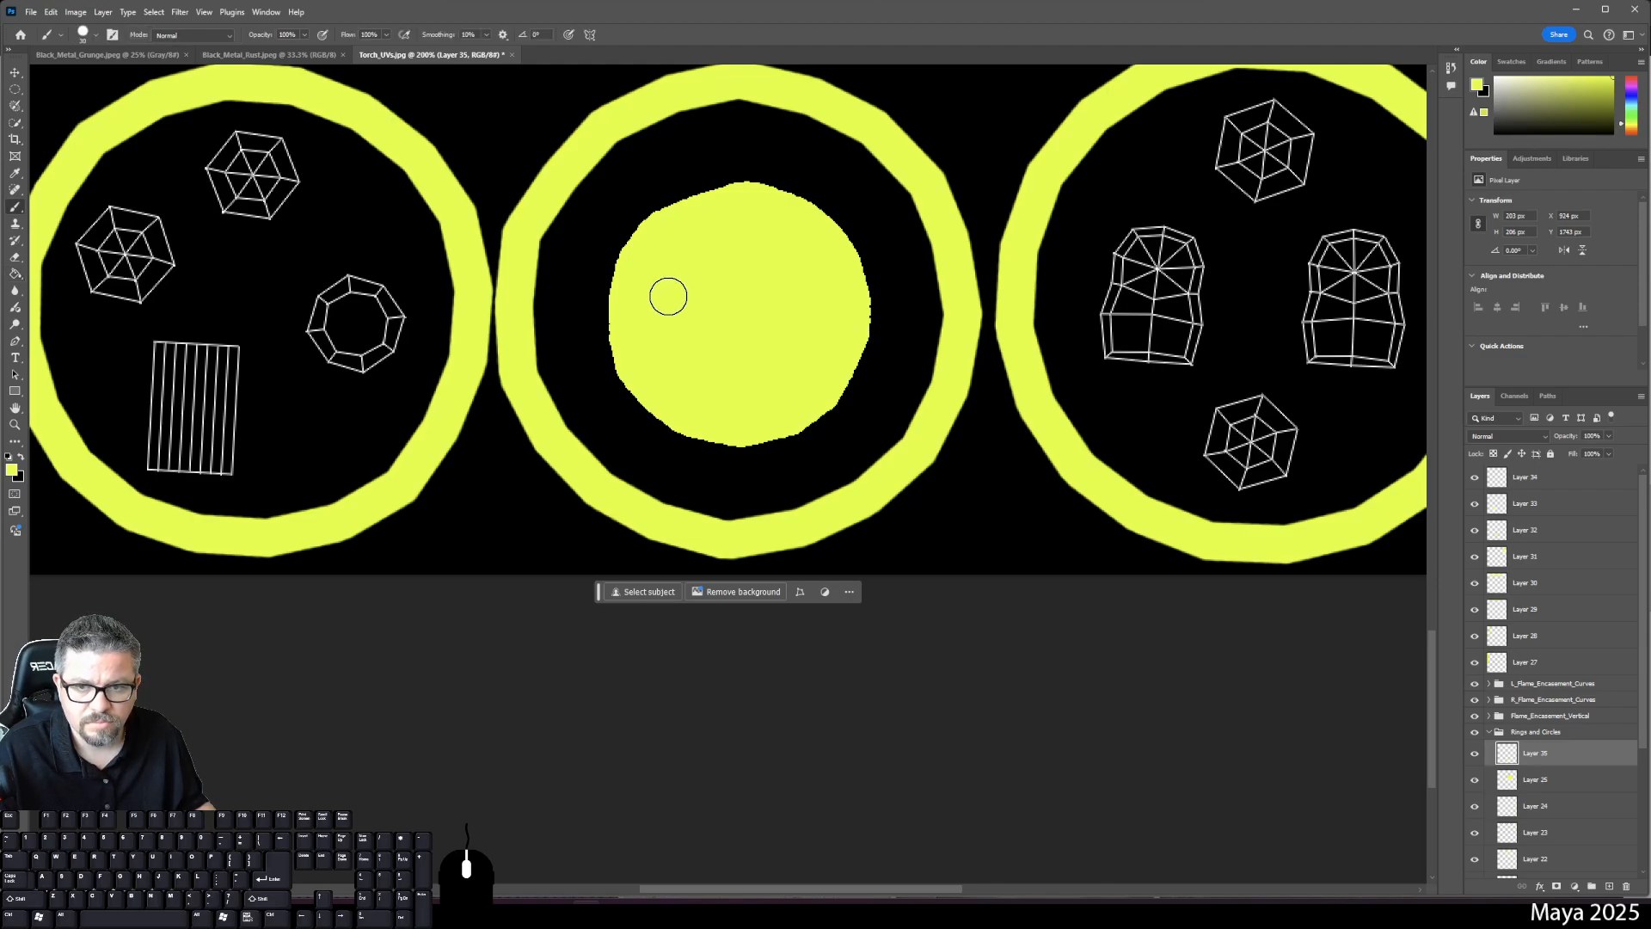
left_click(162, 351)
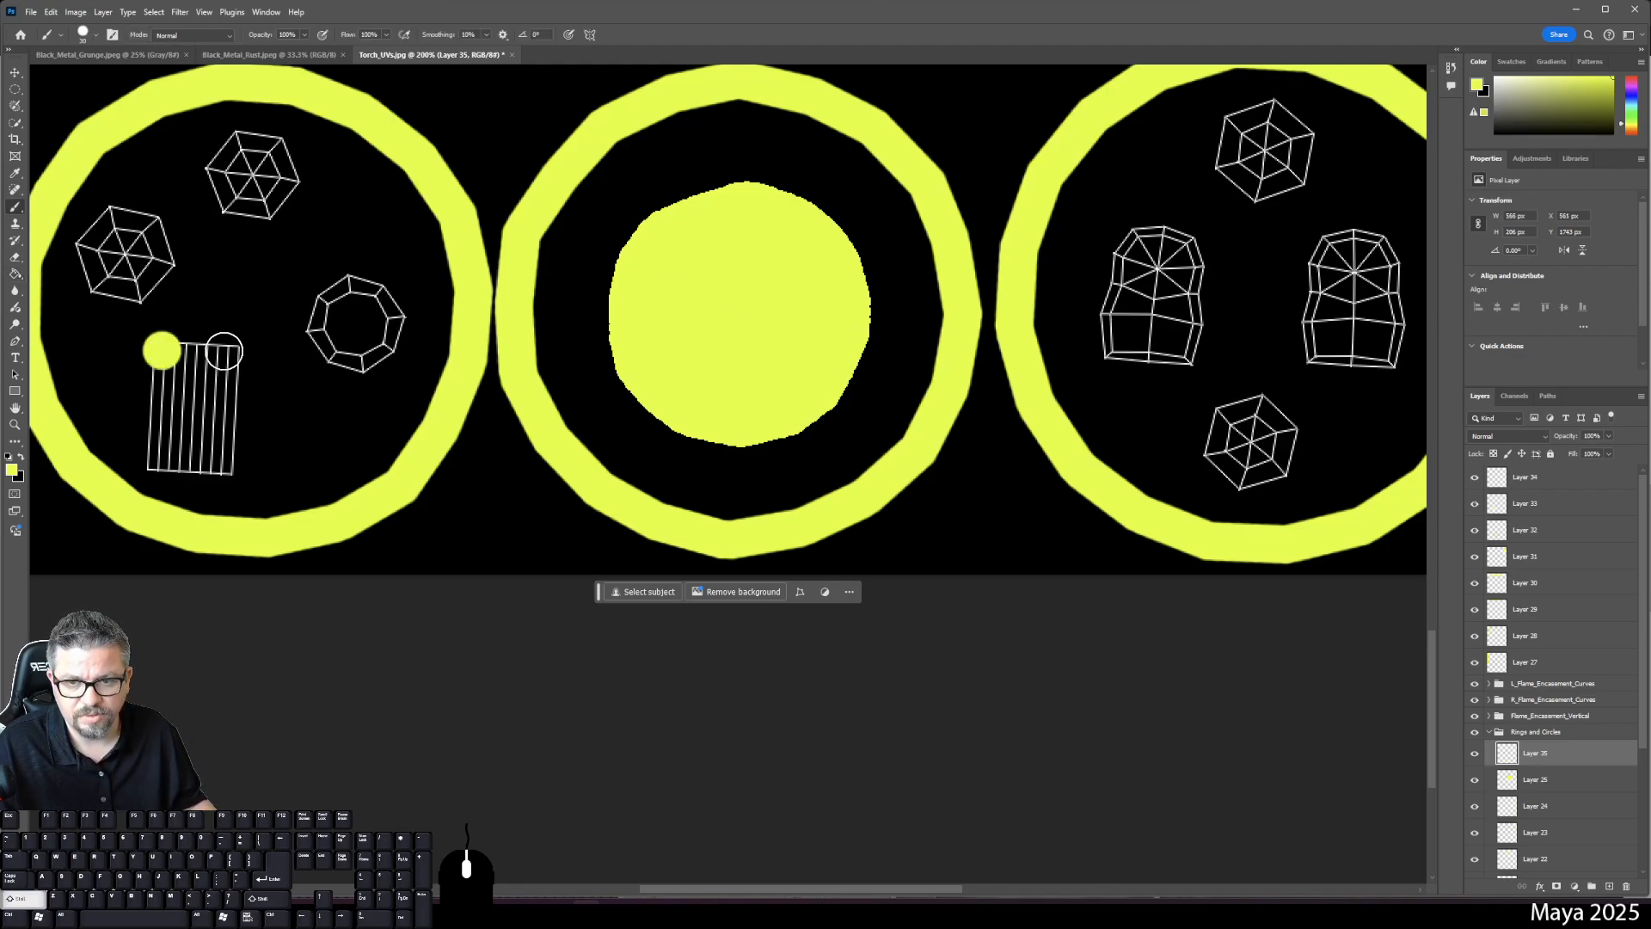
key("ctrl+z")
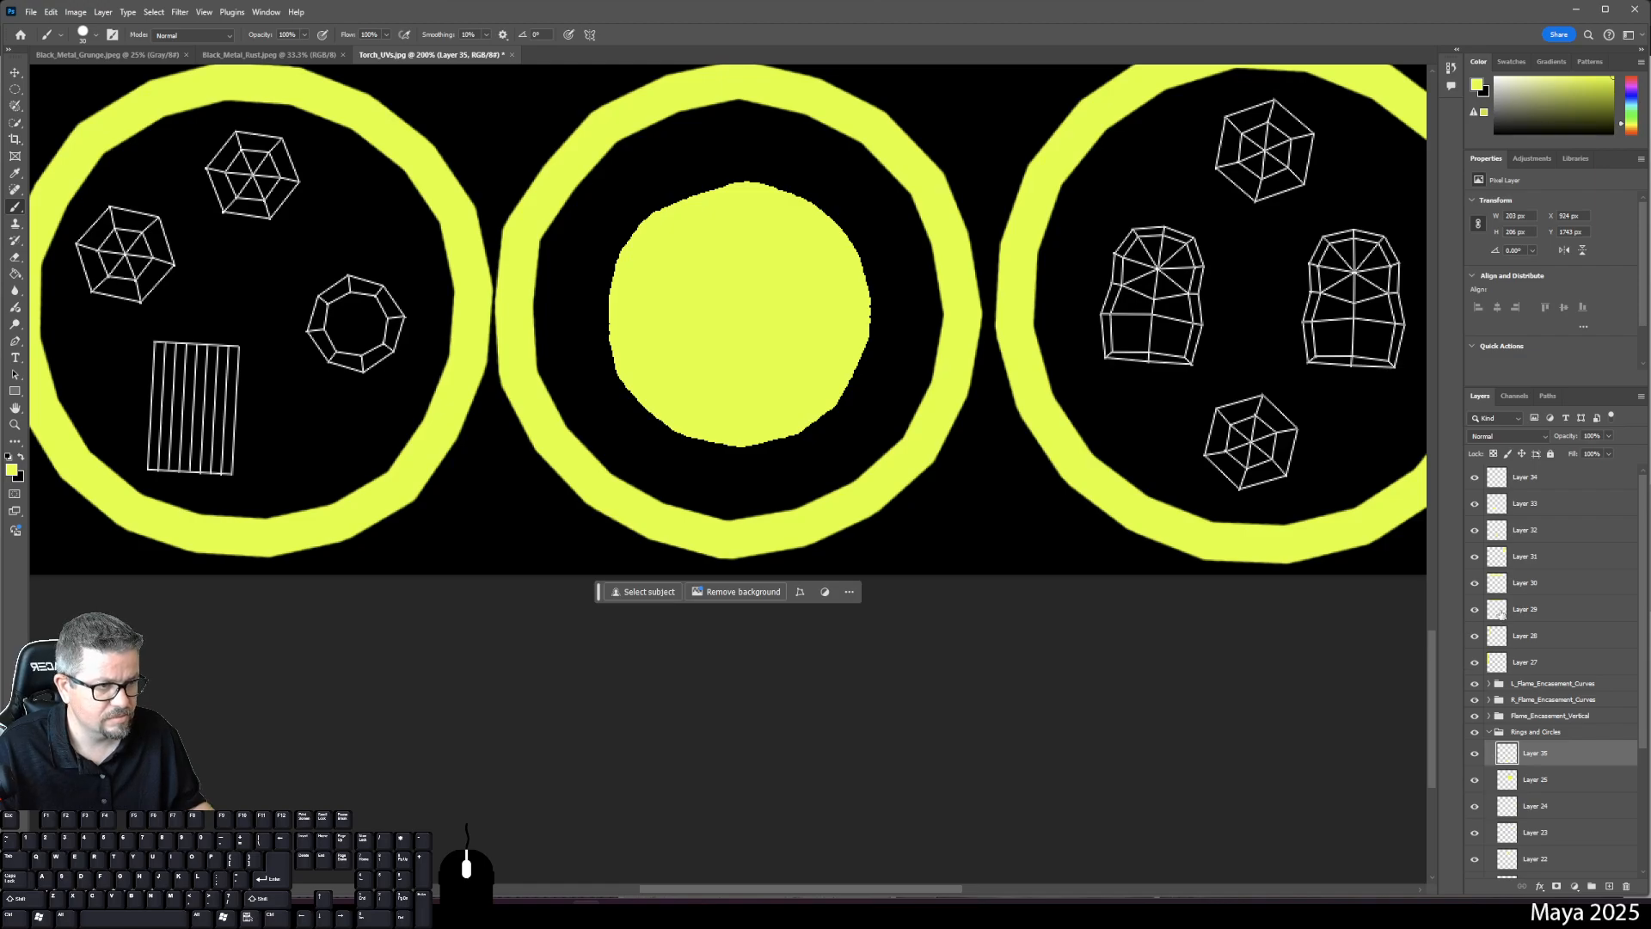
left_click(1531, 483)
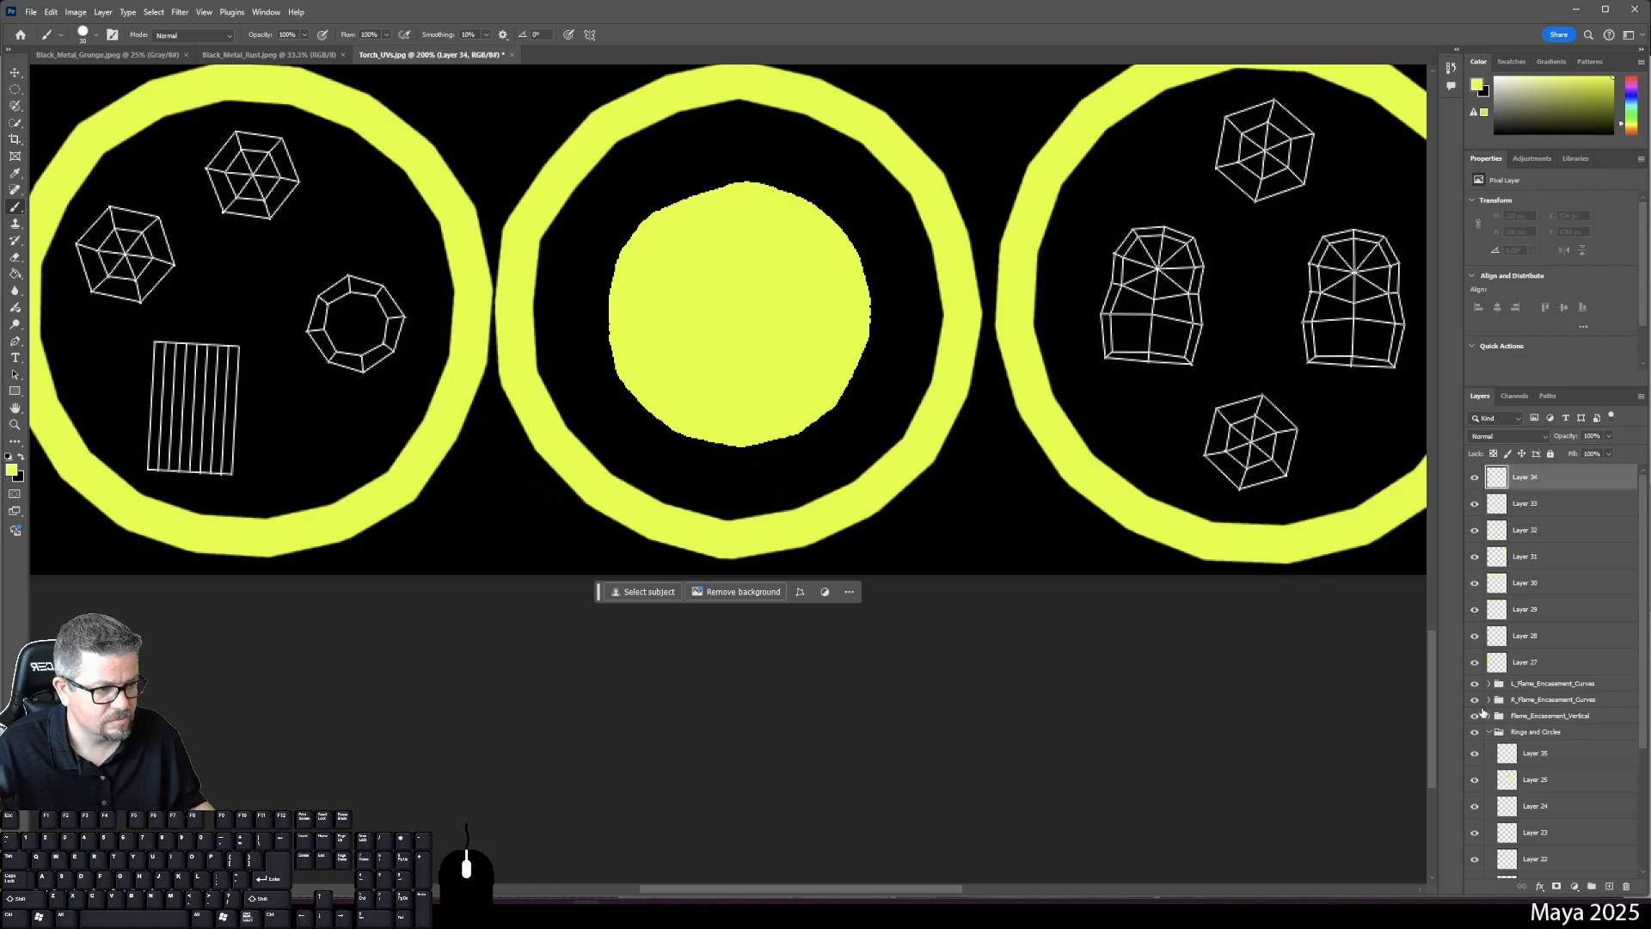
left_click(1611, 886)
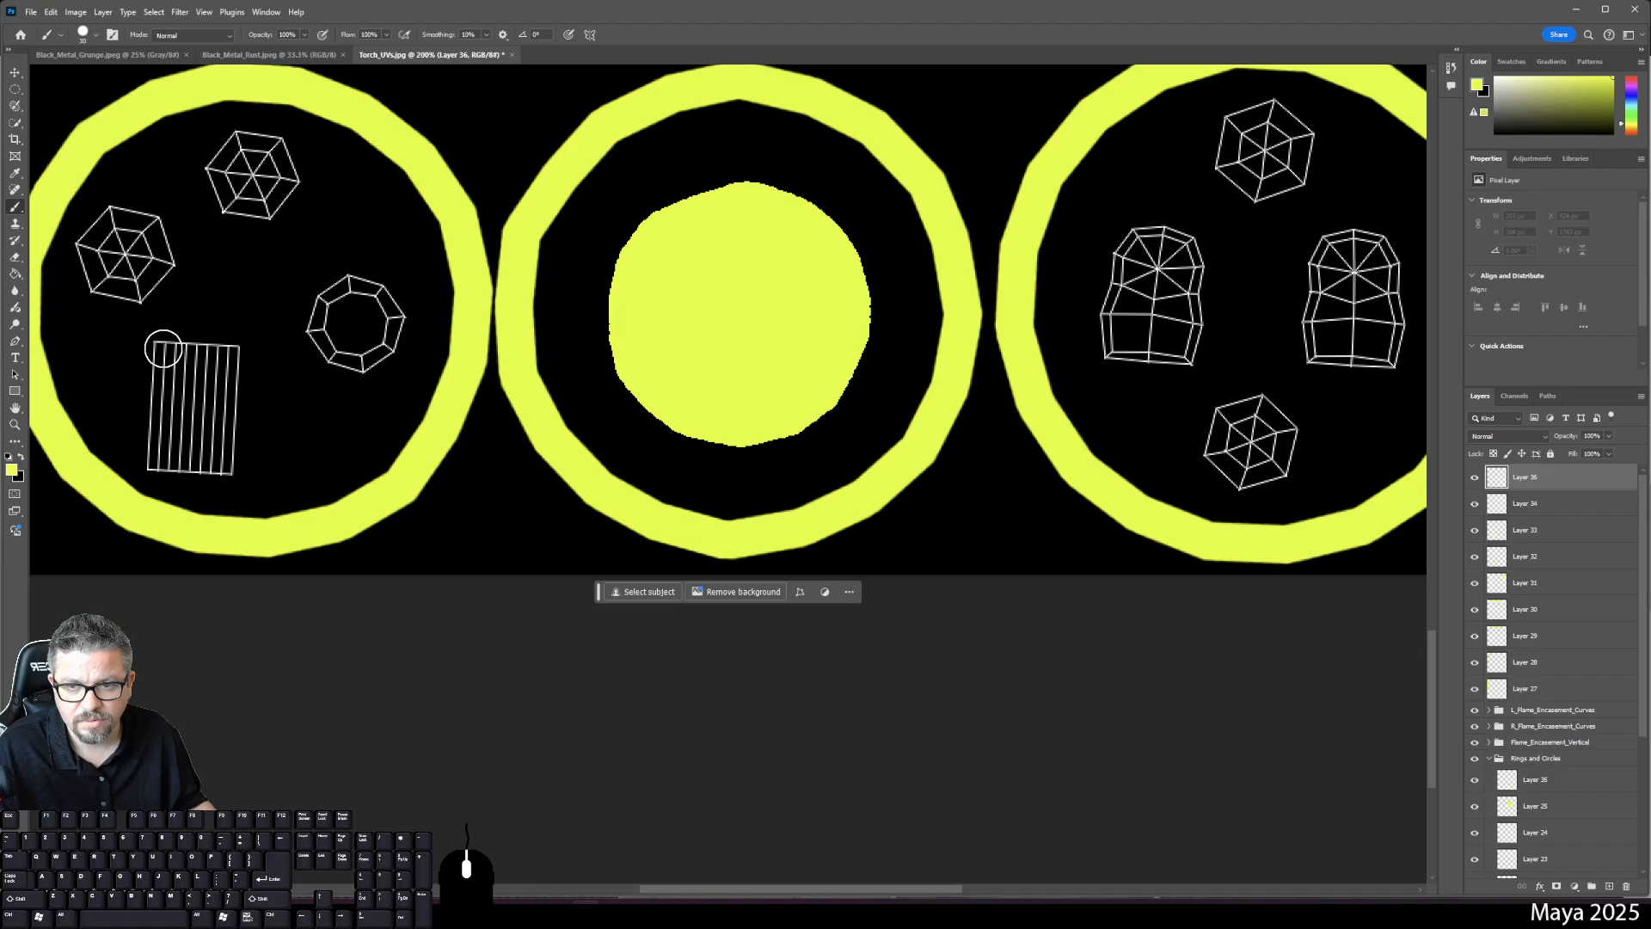
- Outline the striped rectangle in yellow, fill it solid yellow, and fit the layout on screen
left_click(160, 351)
left_click(233, 352, "shift")
left_click(230, 461, "shift")
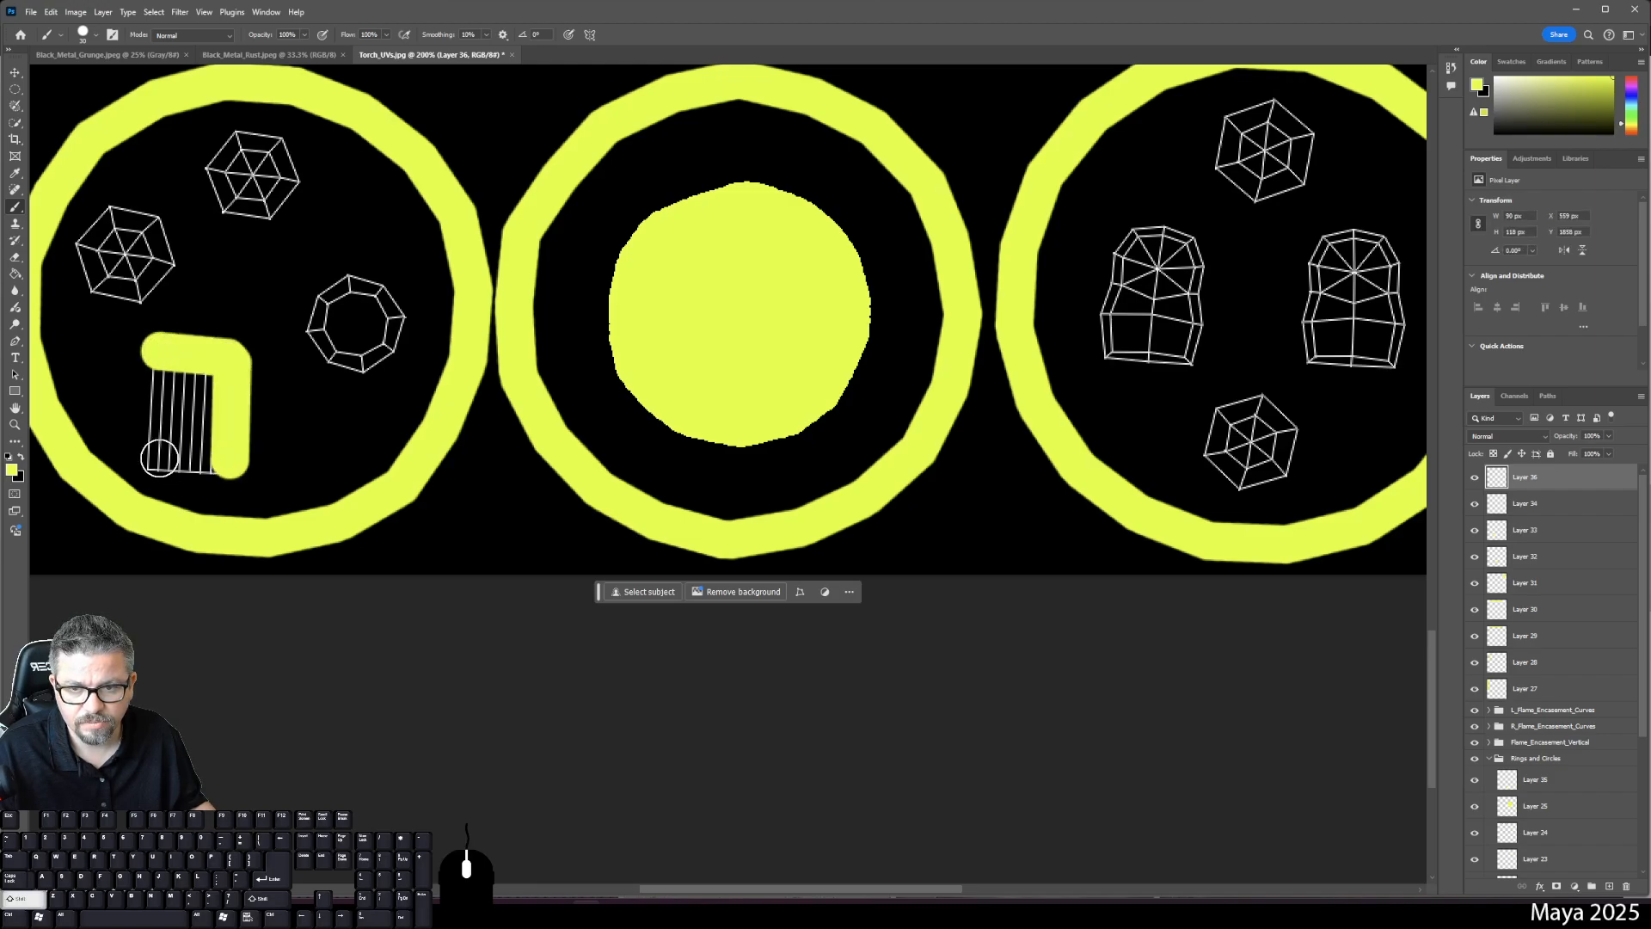
left_click(153, 459, "shift")
left_click(155, 352, "shift")
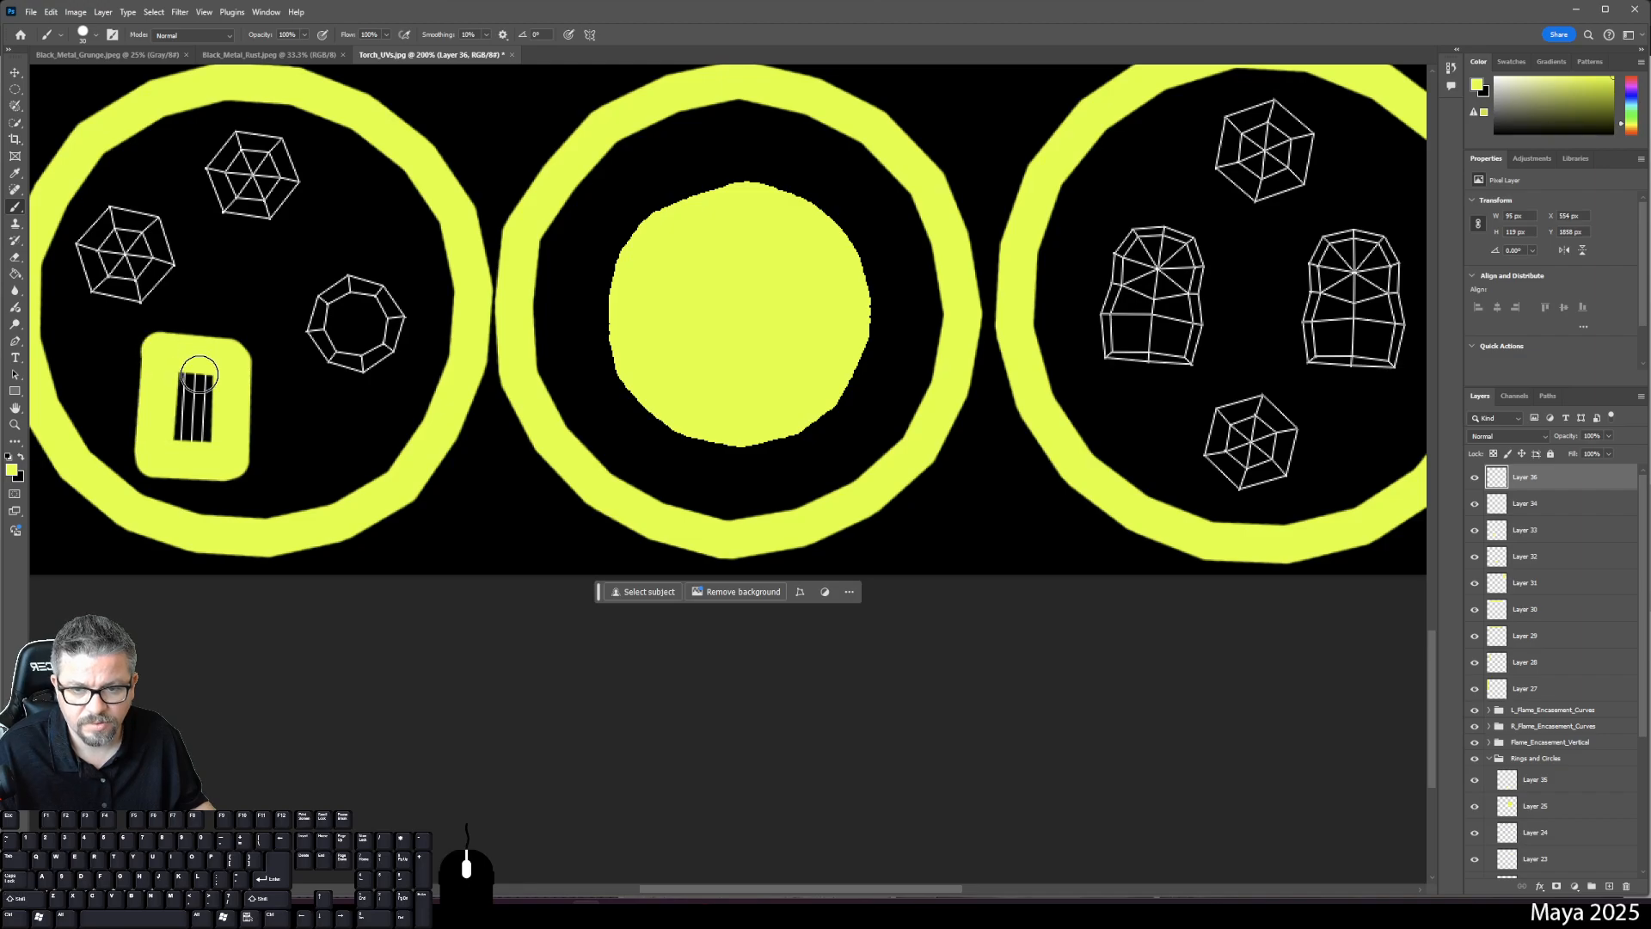
key("g")
left_click(206, 415)
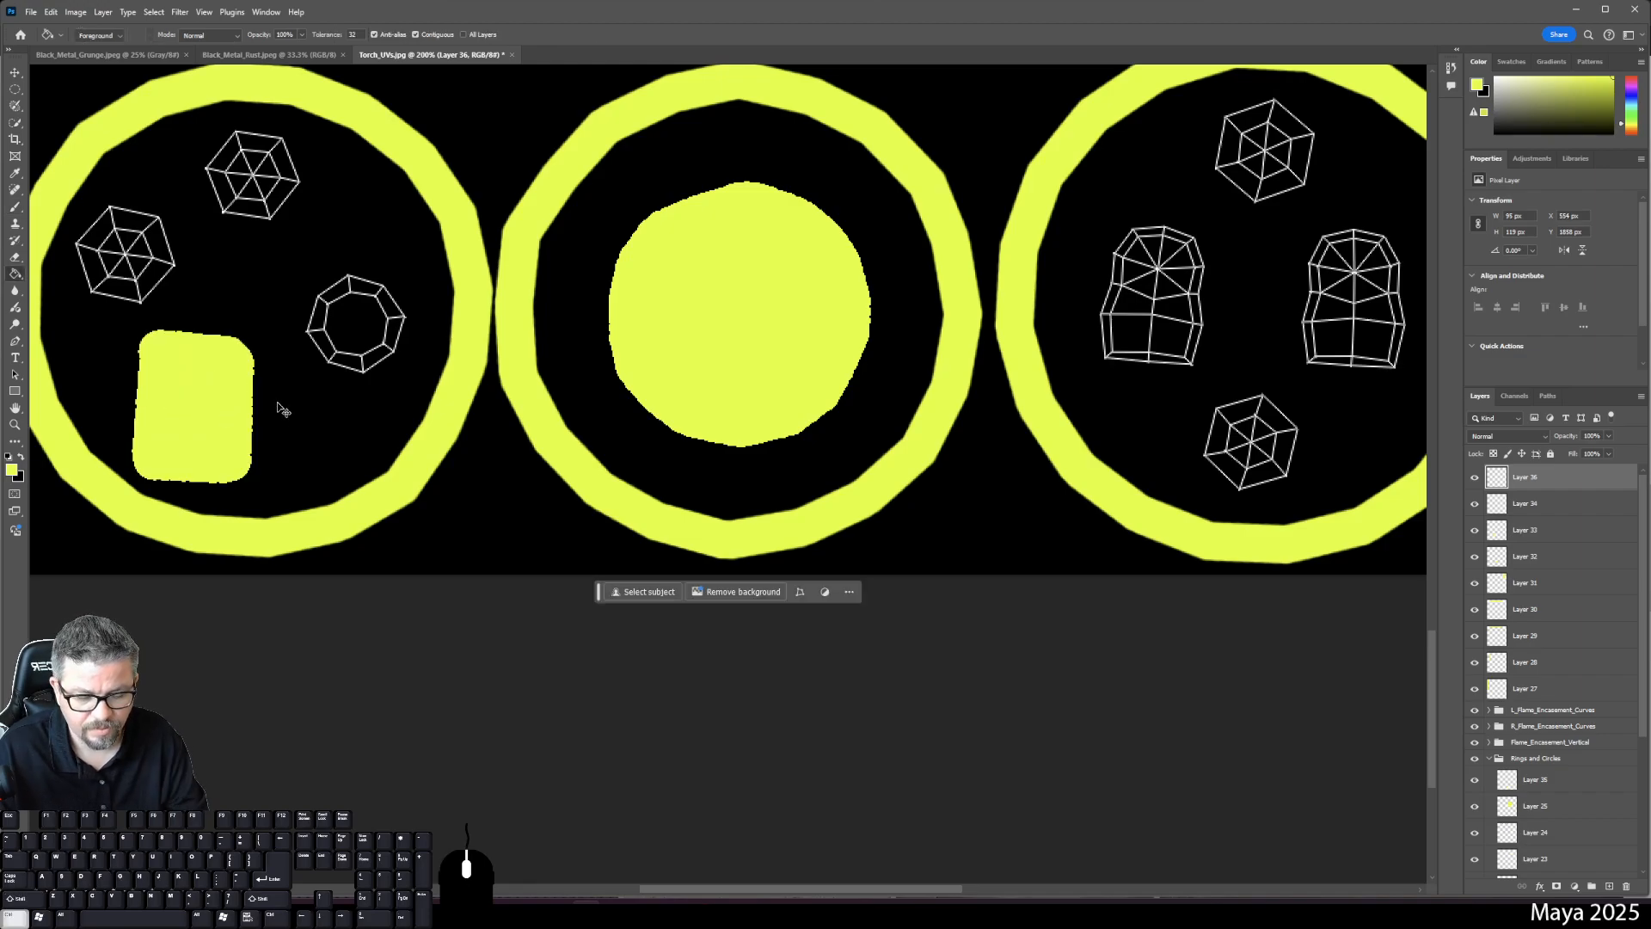
key("ctrl+0")
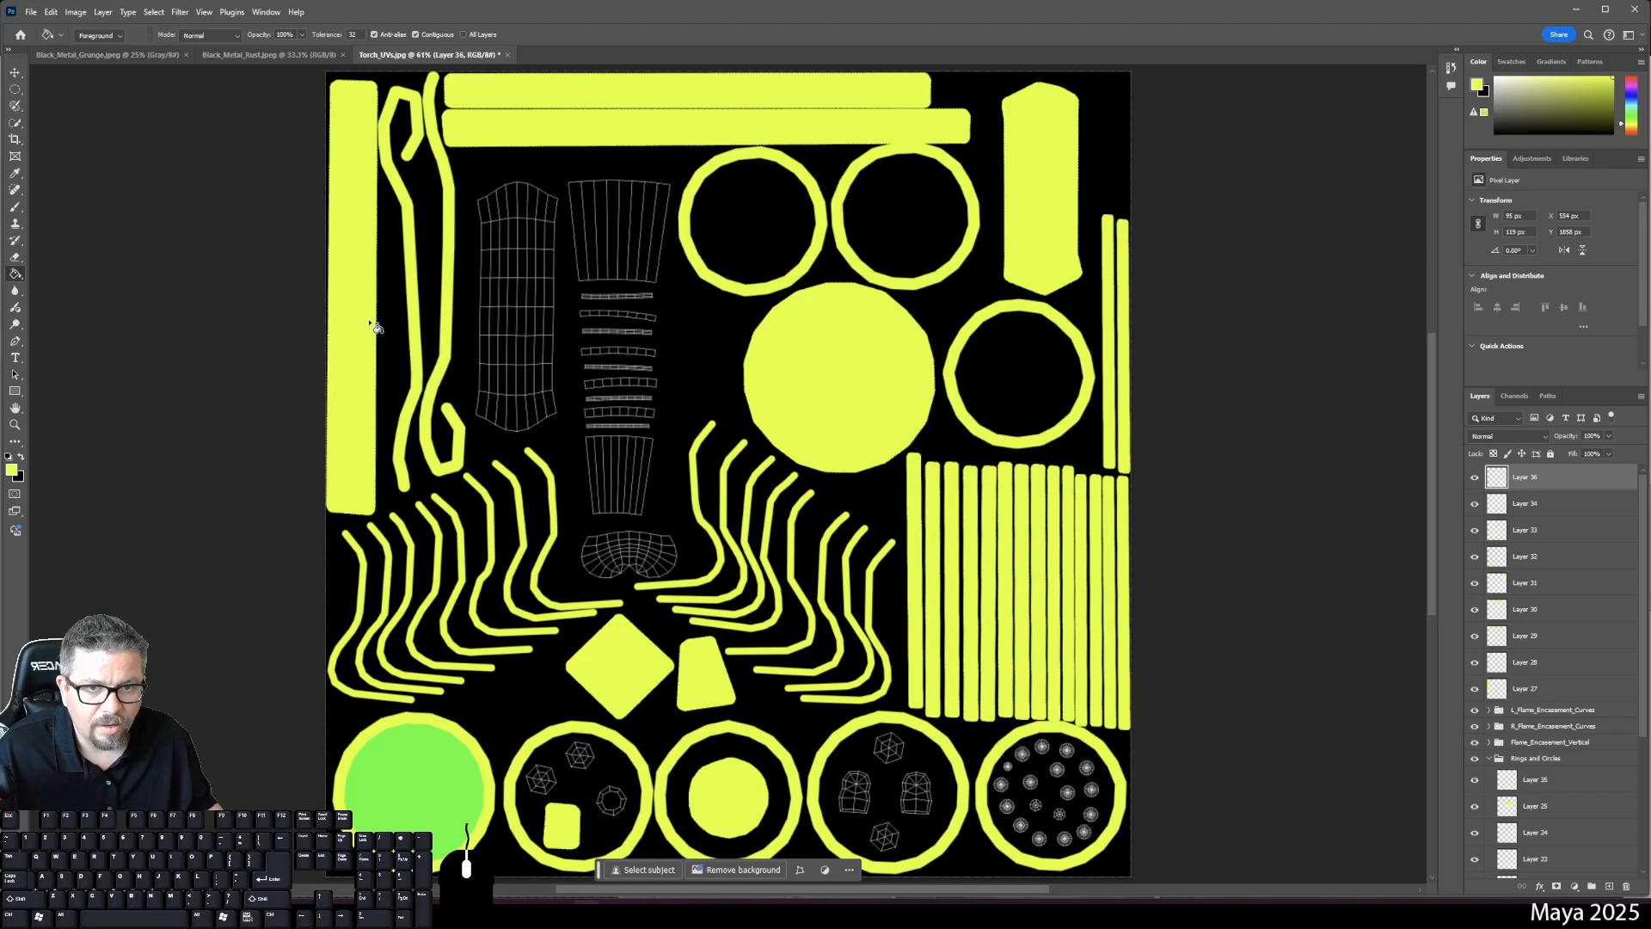
- Check Layers 33 and 34 by toggling their visibility, then delete Layer 34
key("b")
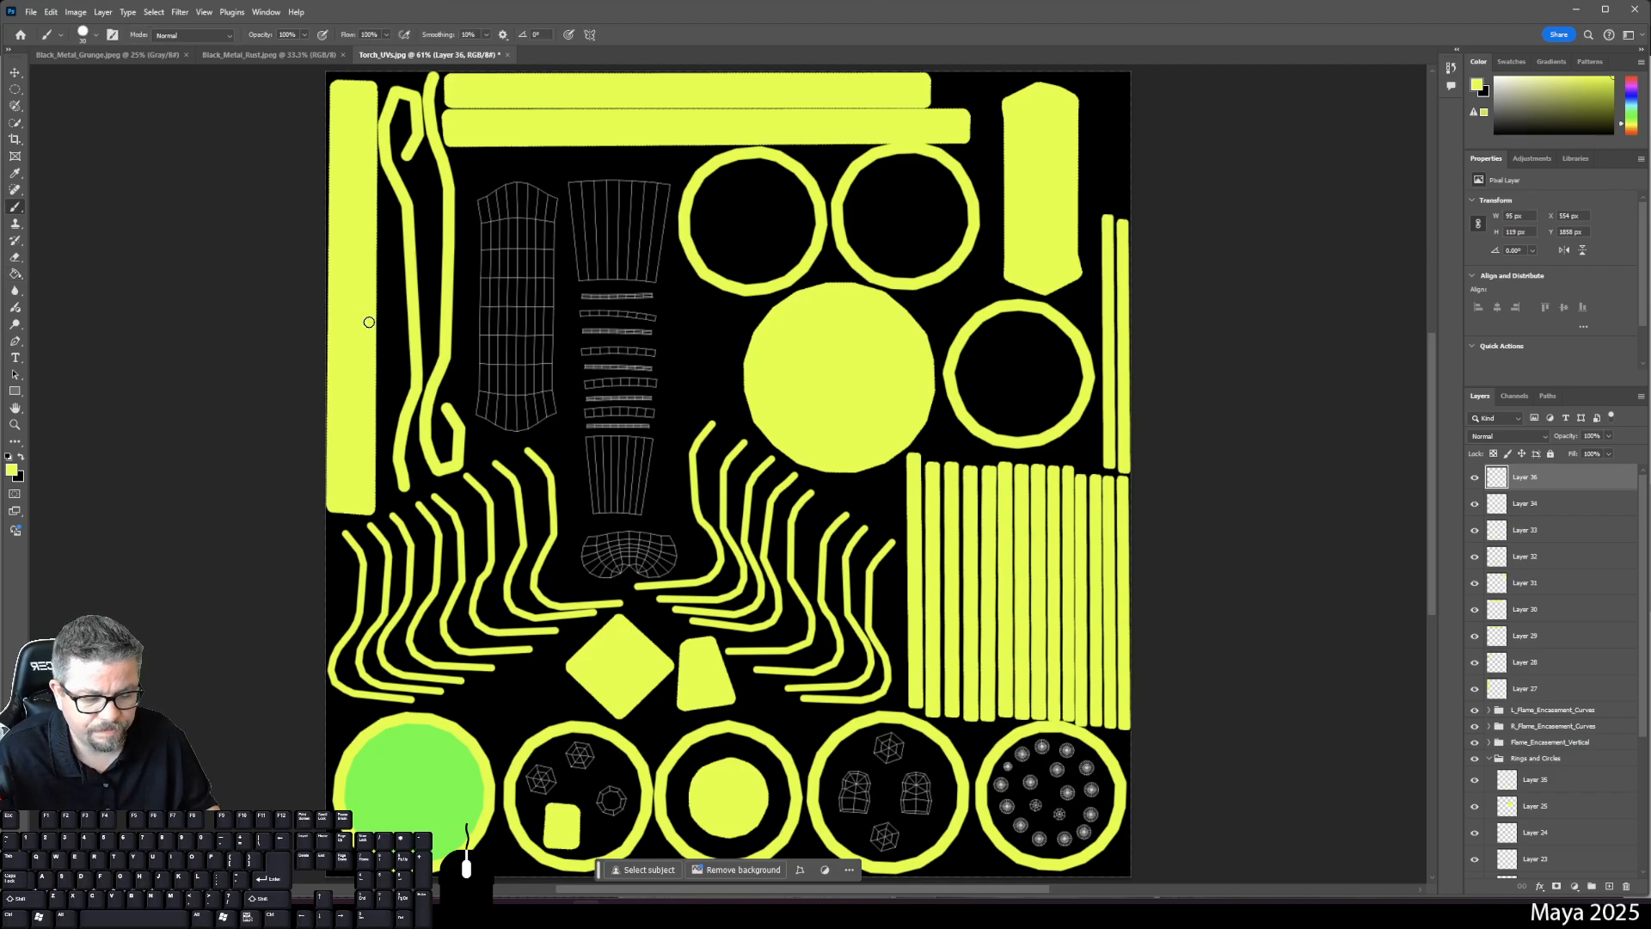
left_click(1472, 509)
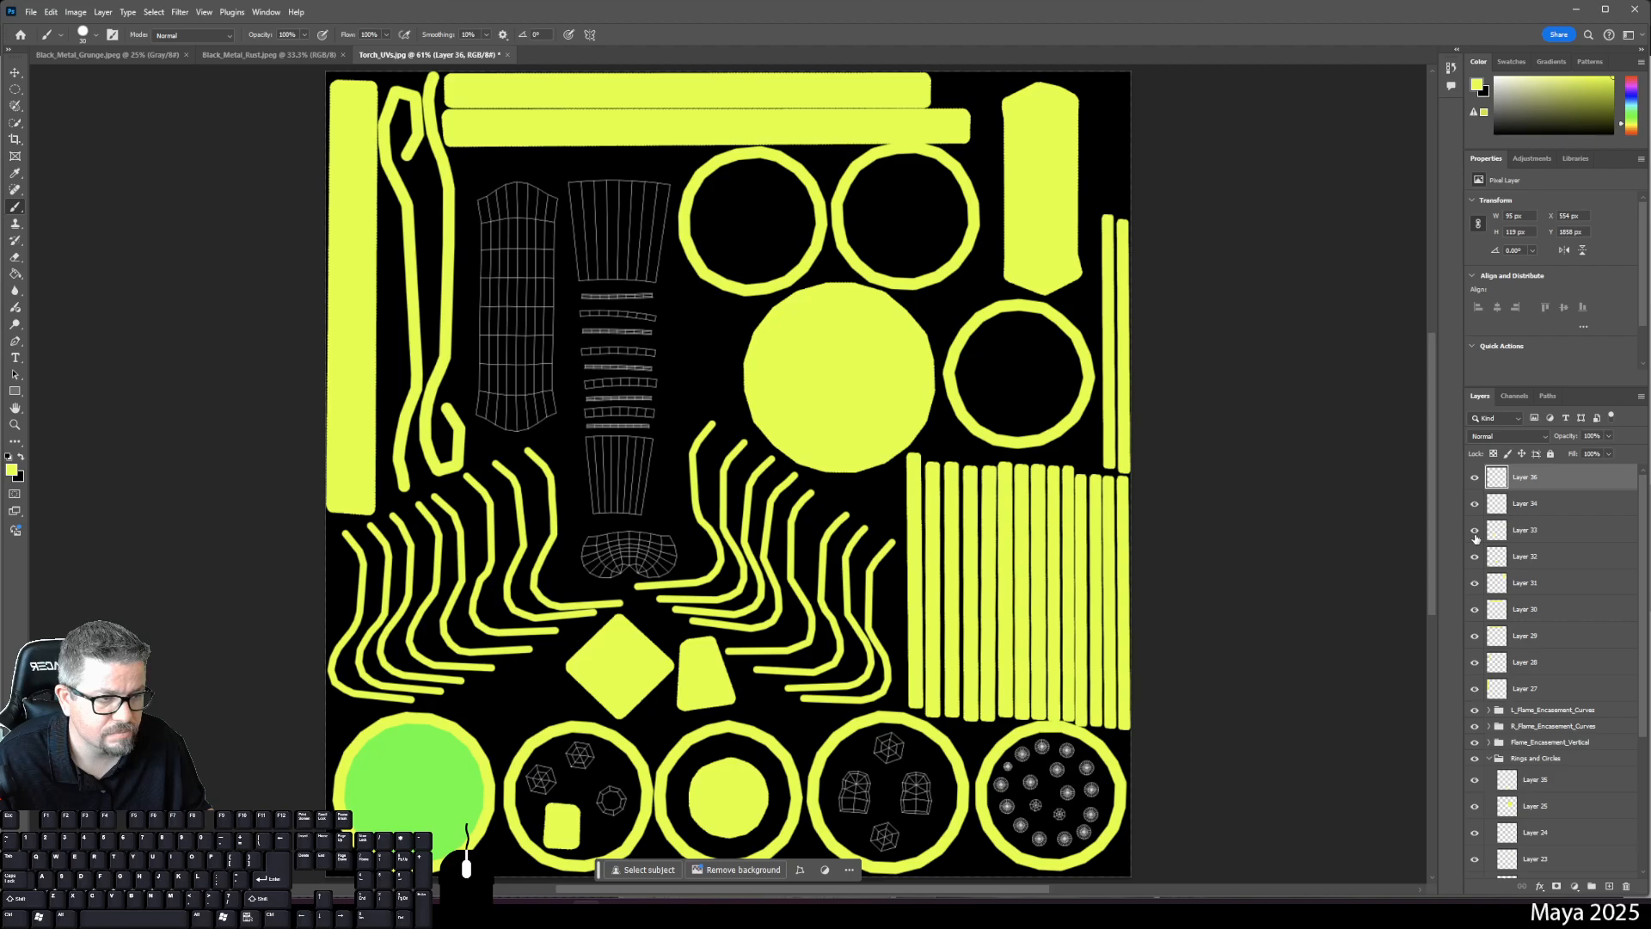
left_click(1474, 534)
left_click(1474, 535)
left_click(1473, 508)
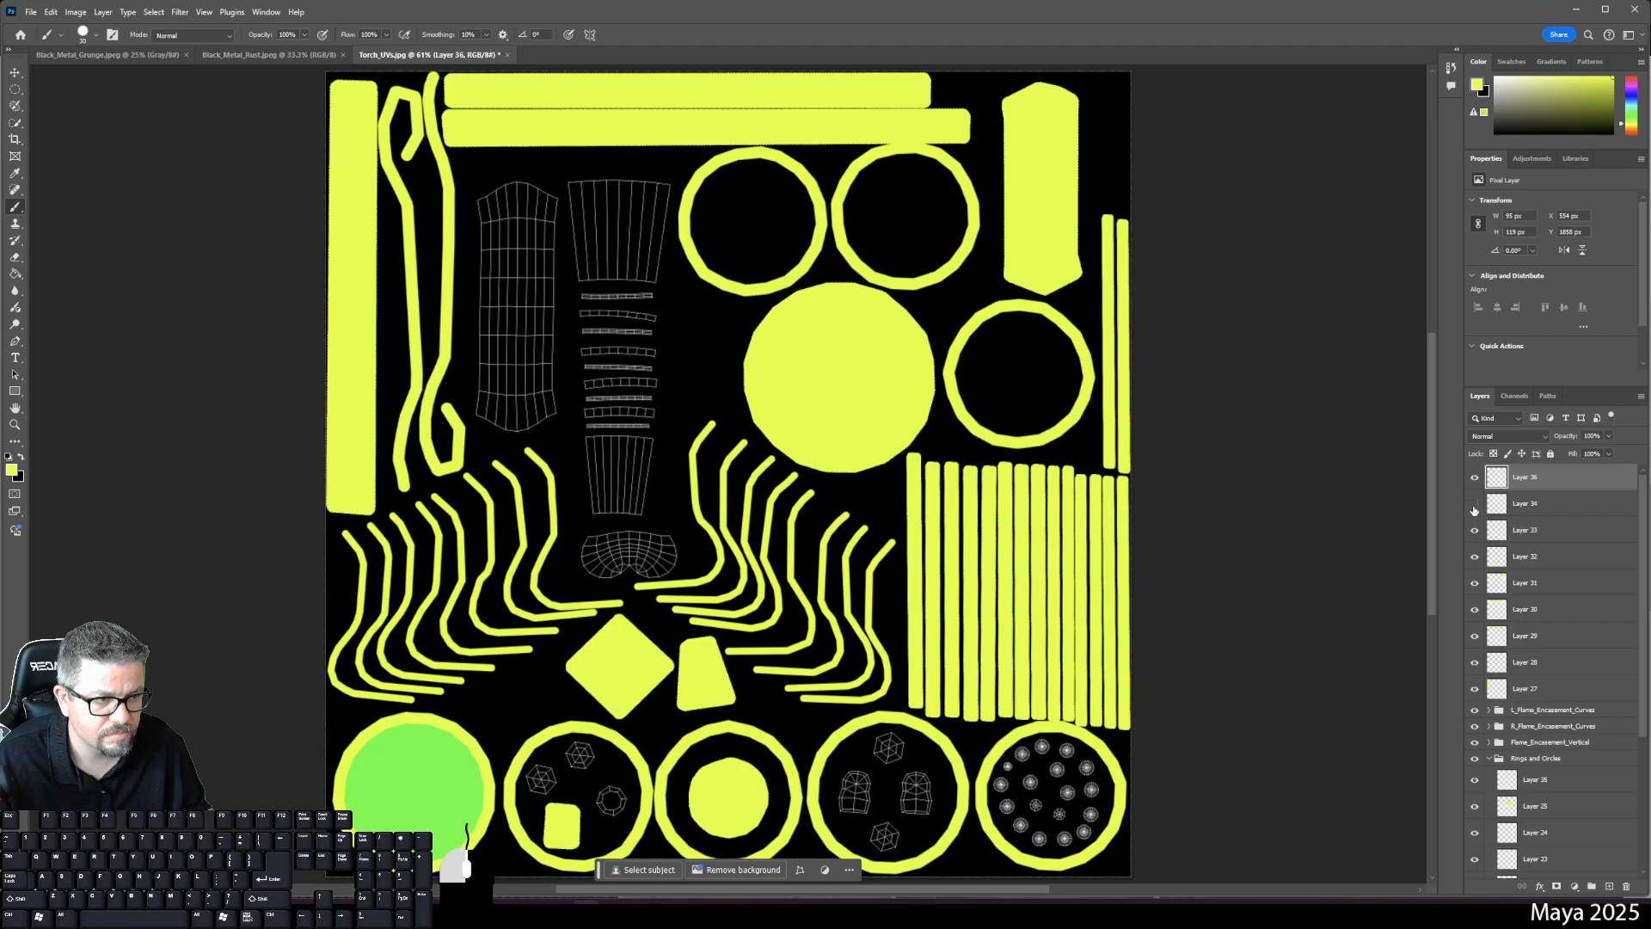
left_click(1474, 506)
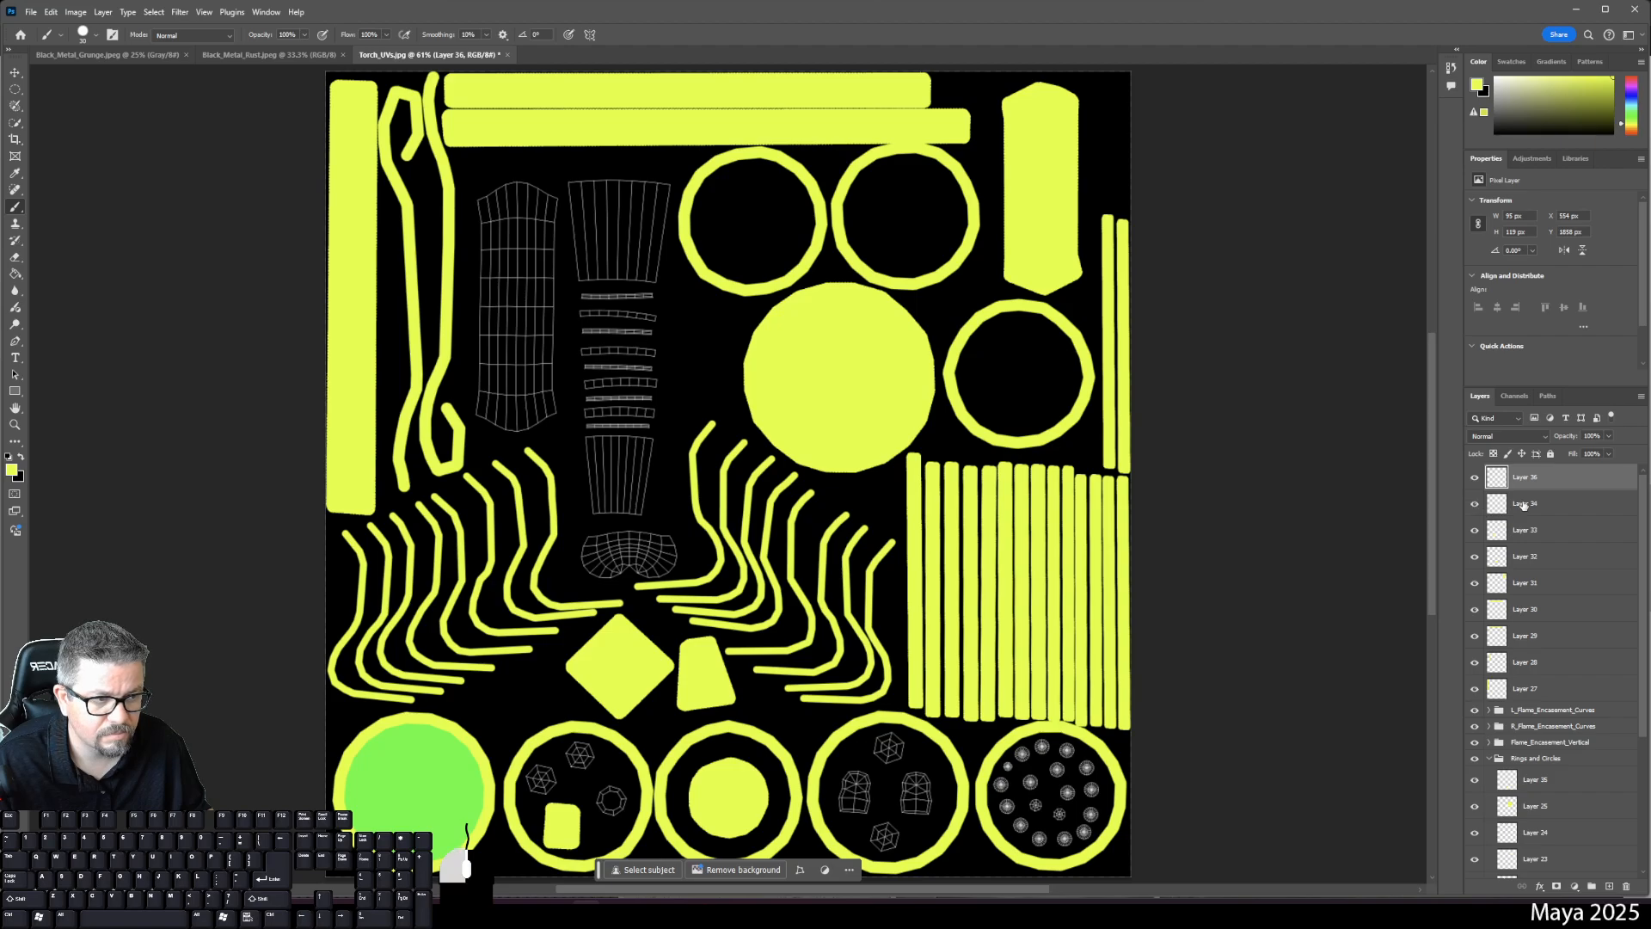
left_click(1473, 505)
left_click(1472, 506)
left_click(1472, 505)
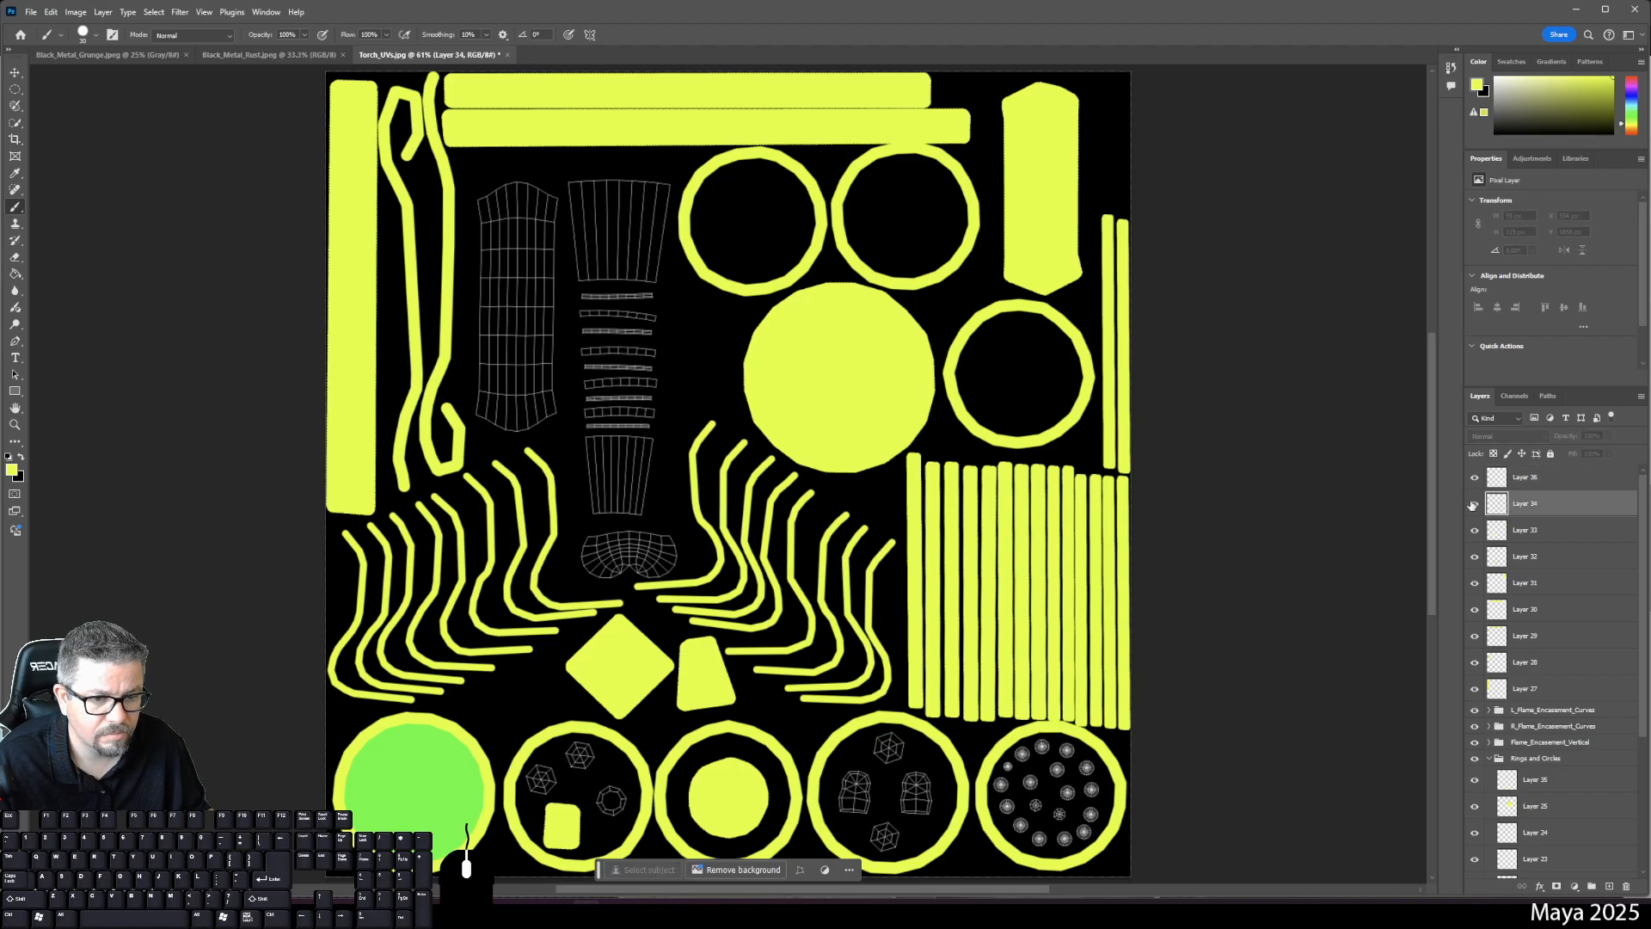
left_click(1472, 505)
left_click(1472, 505)
left_click(1472, 506)
left_click(1472, 506)
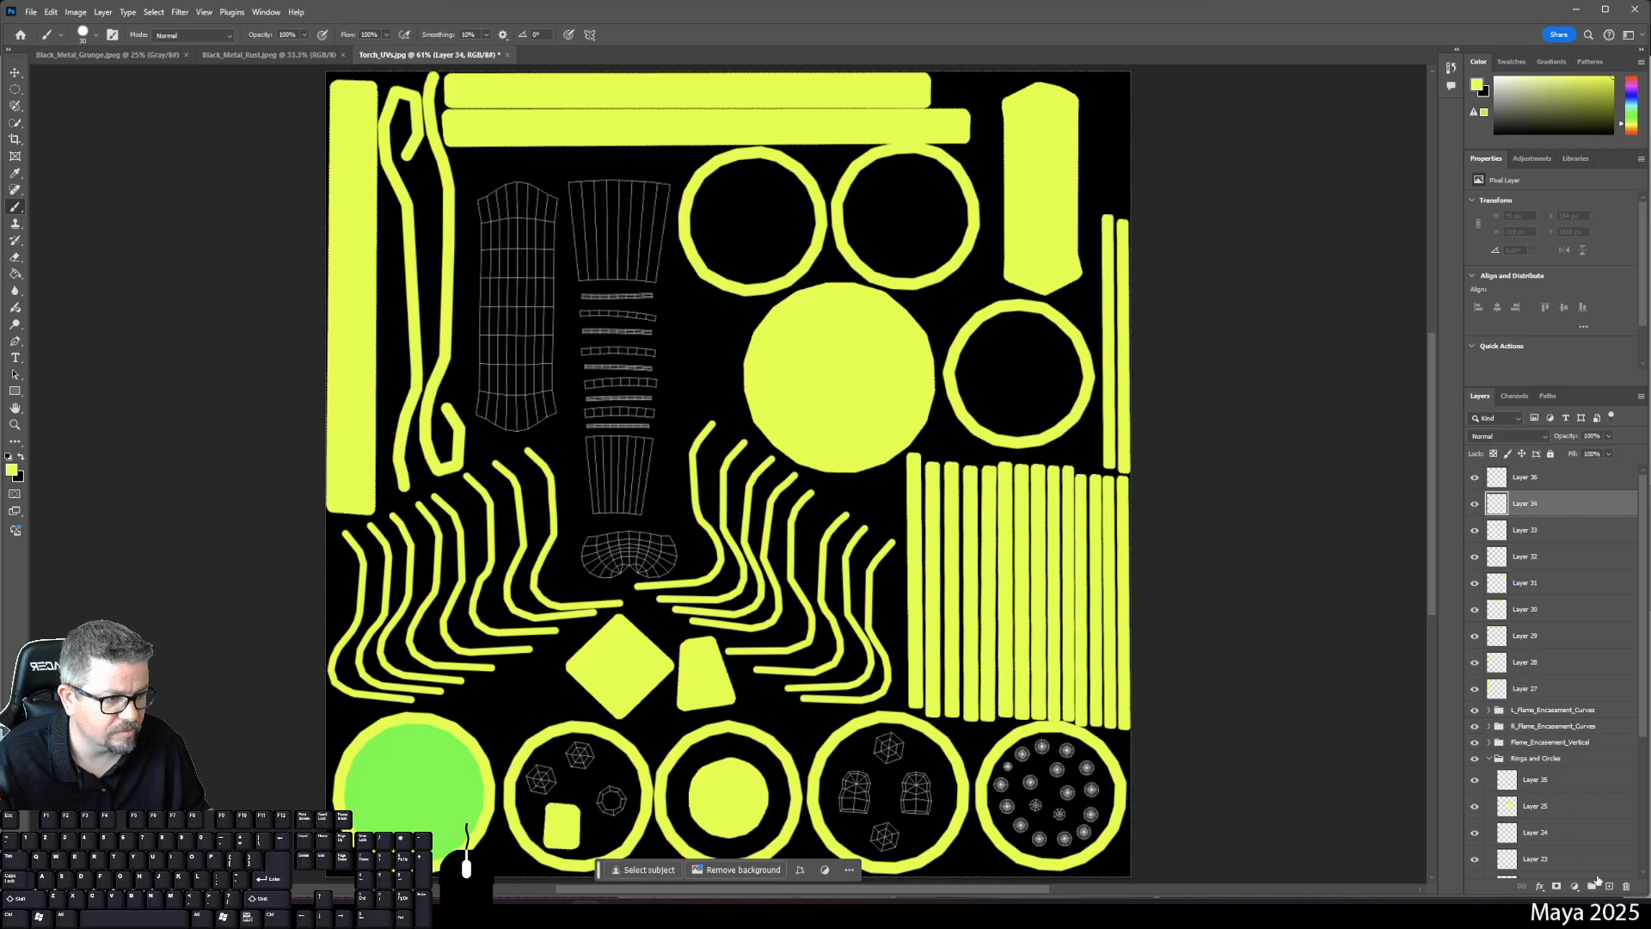
left_click(1626, 887)
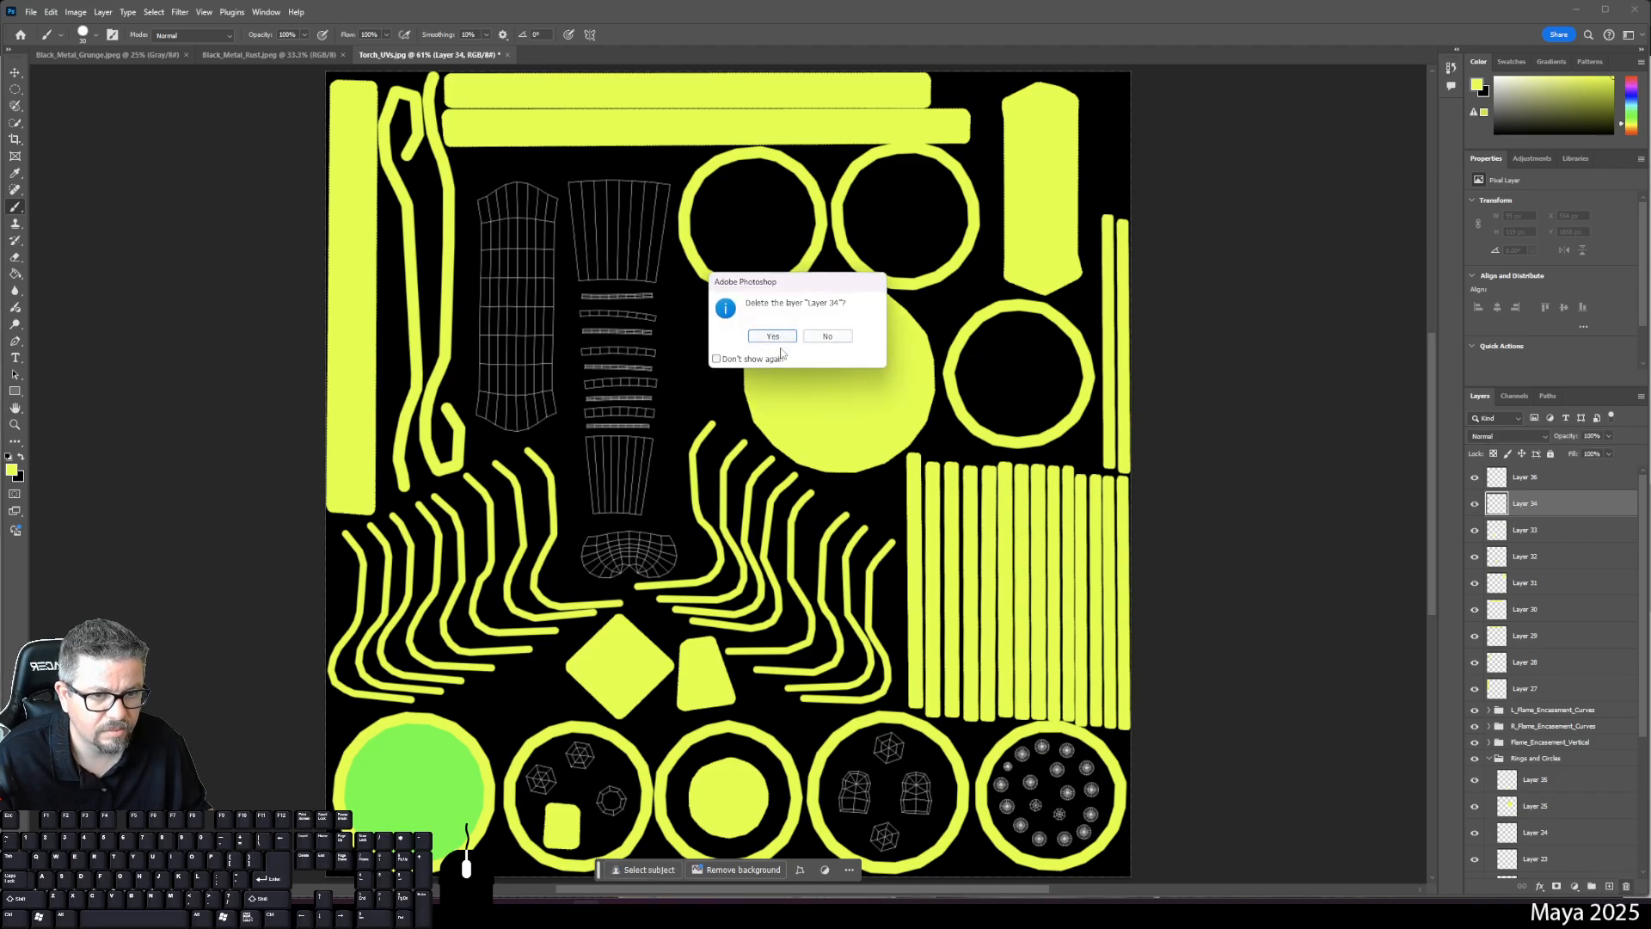
left_click(773, 336)
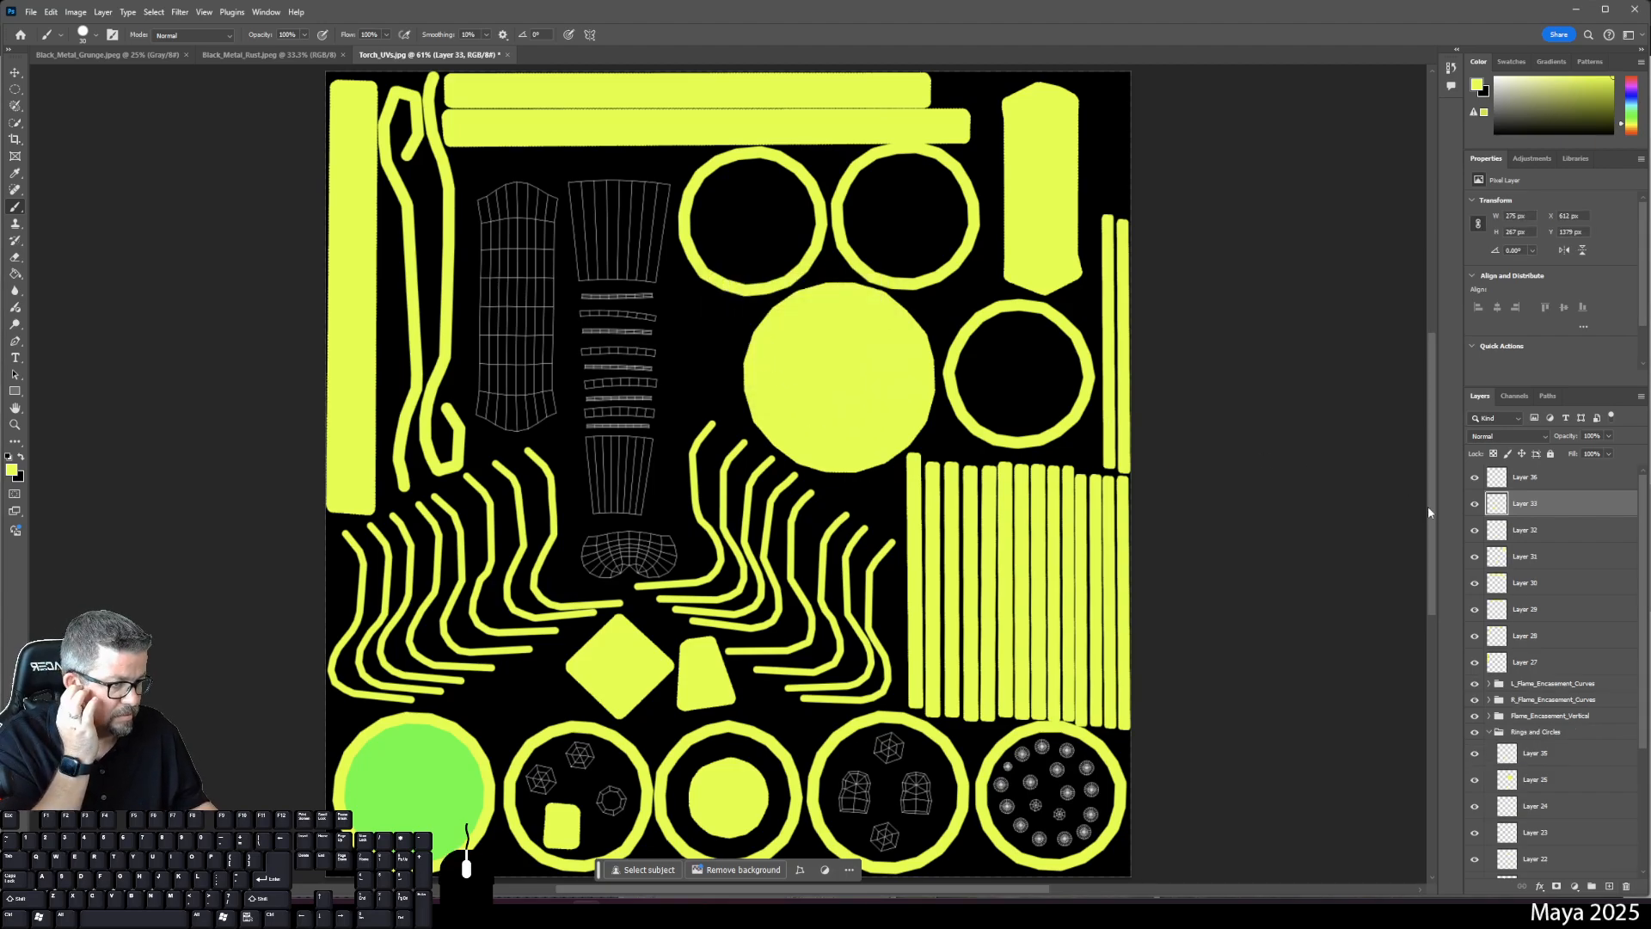
- Identify the diamond, trapezoid and tall shapes' layers, then add a new layer above Layer 31
left_click(1474, 504)
left_click(1473, 504)
left_click(1473, 531)
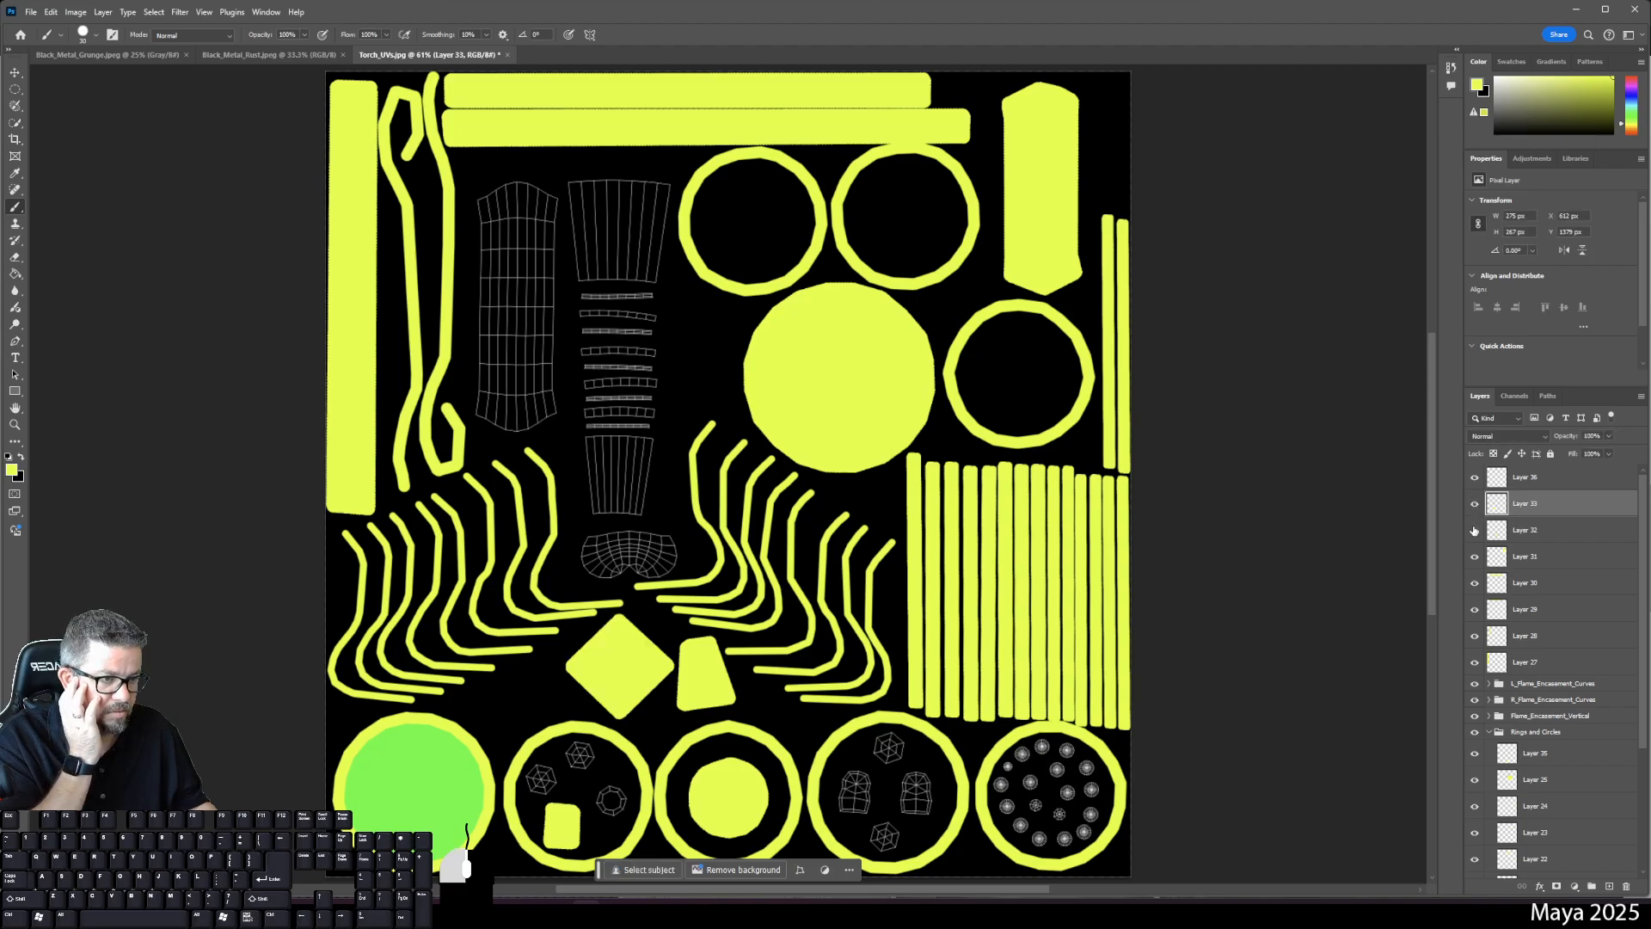
left_click(1474, 531)
left_click(1474, 532)
left_click(1474, 557)
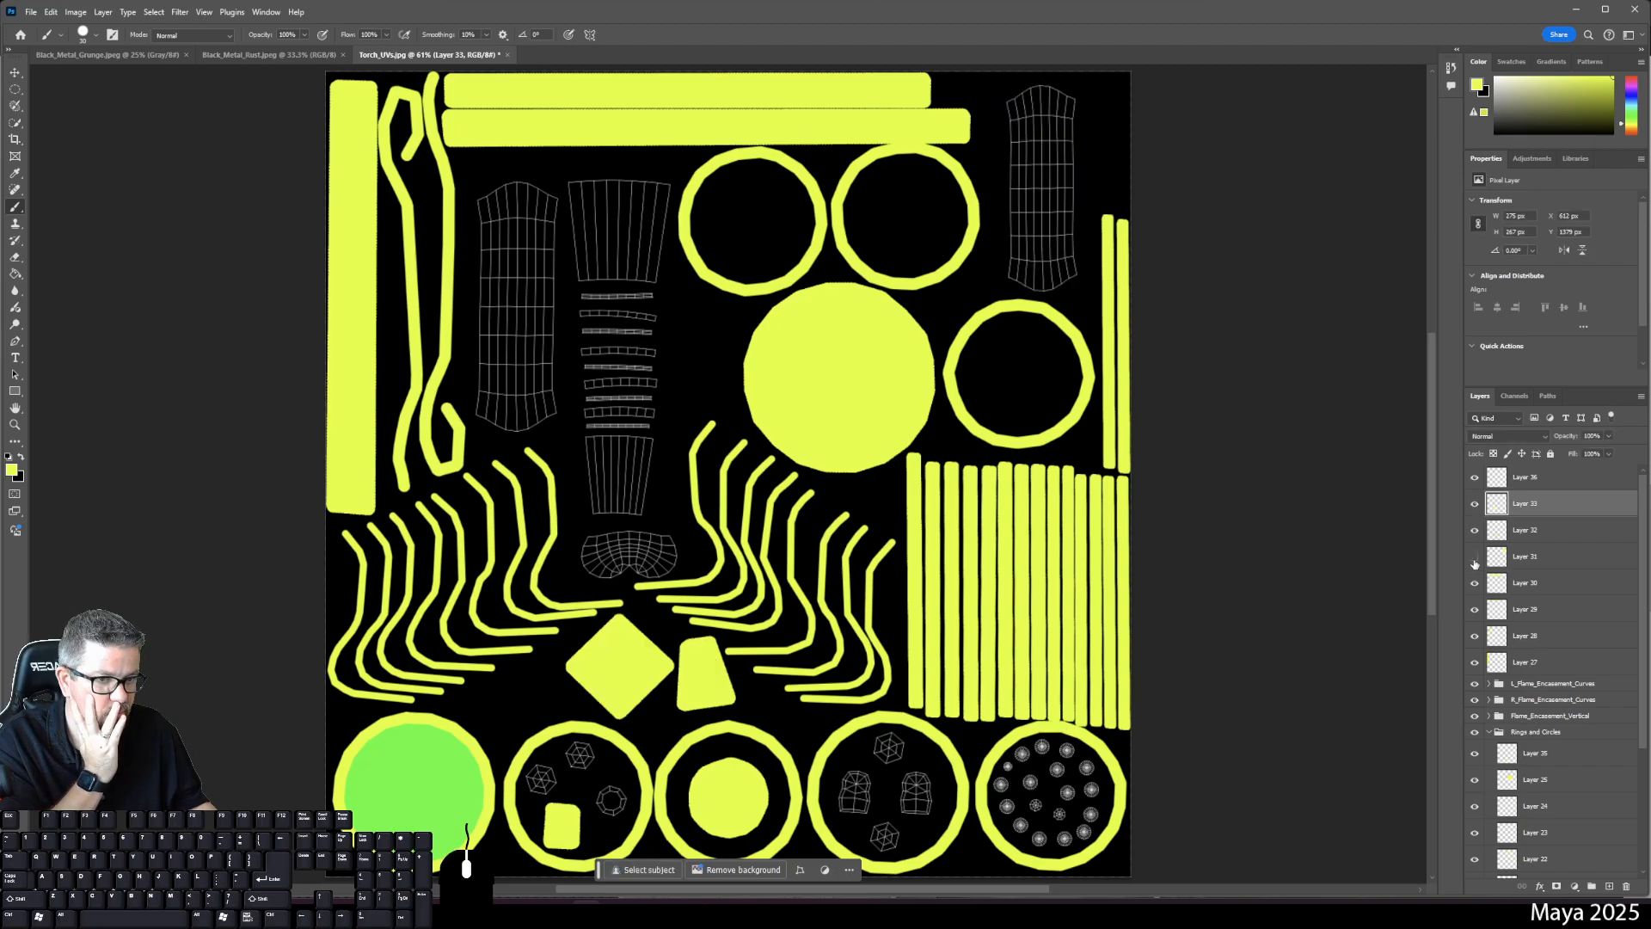
left_click(1474, 557)
left_click(1518, 559)
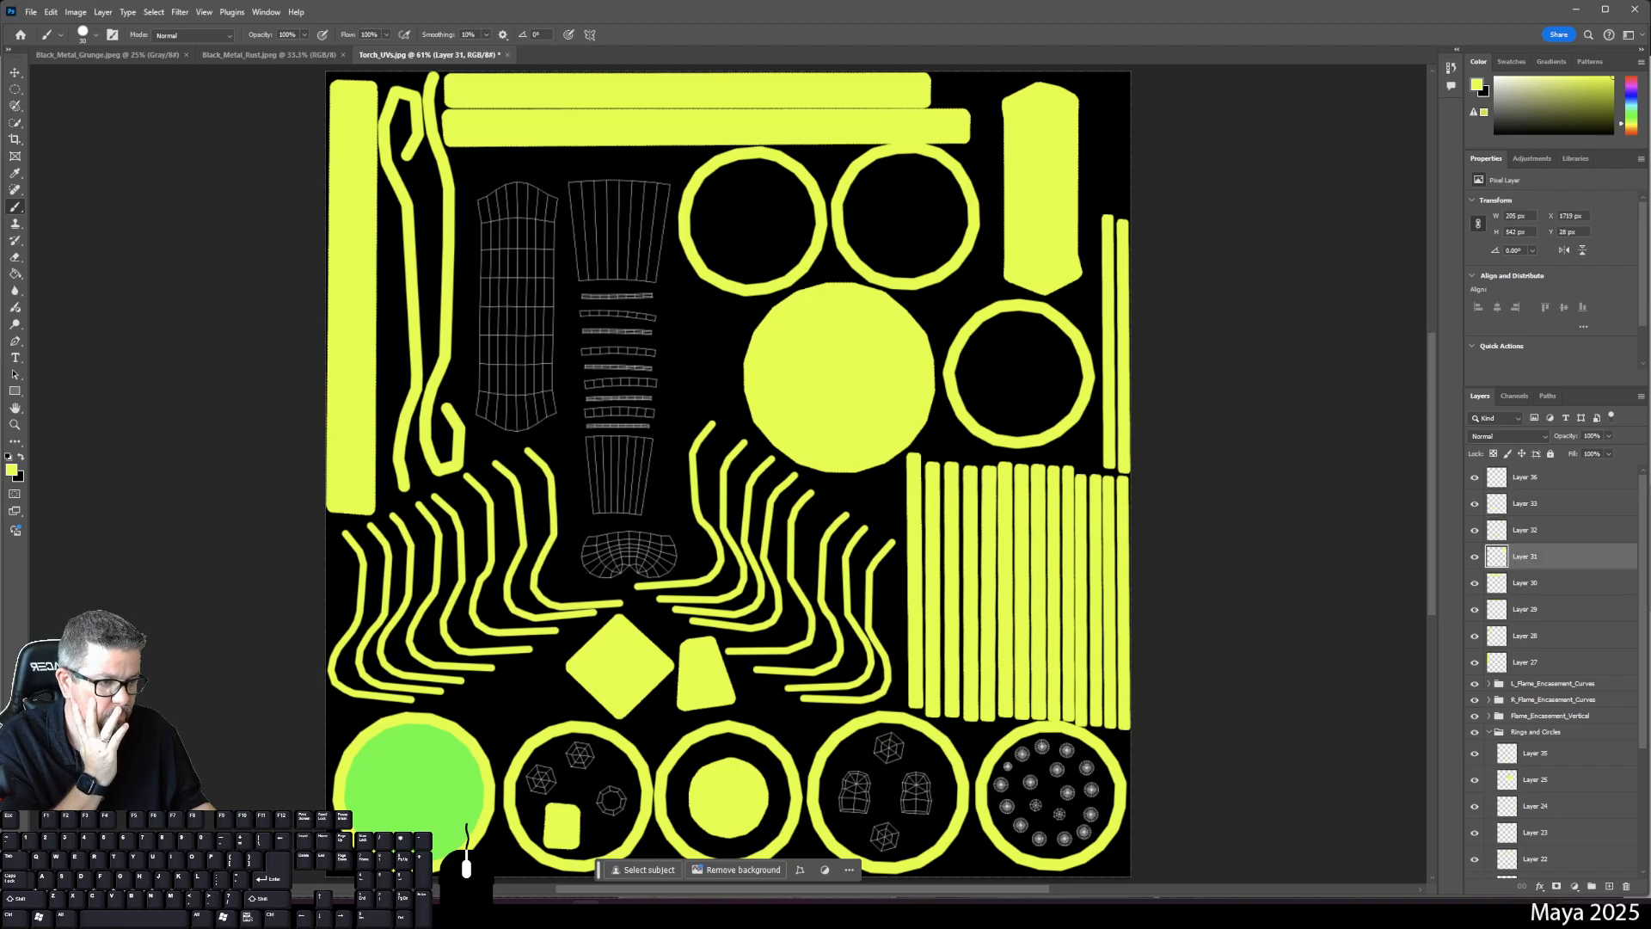
left_click(1606, 885)
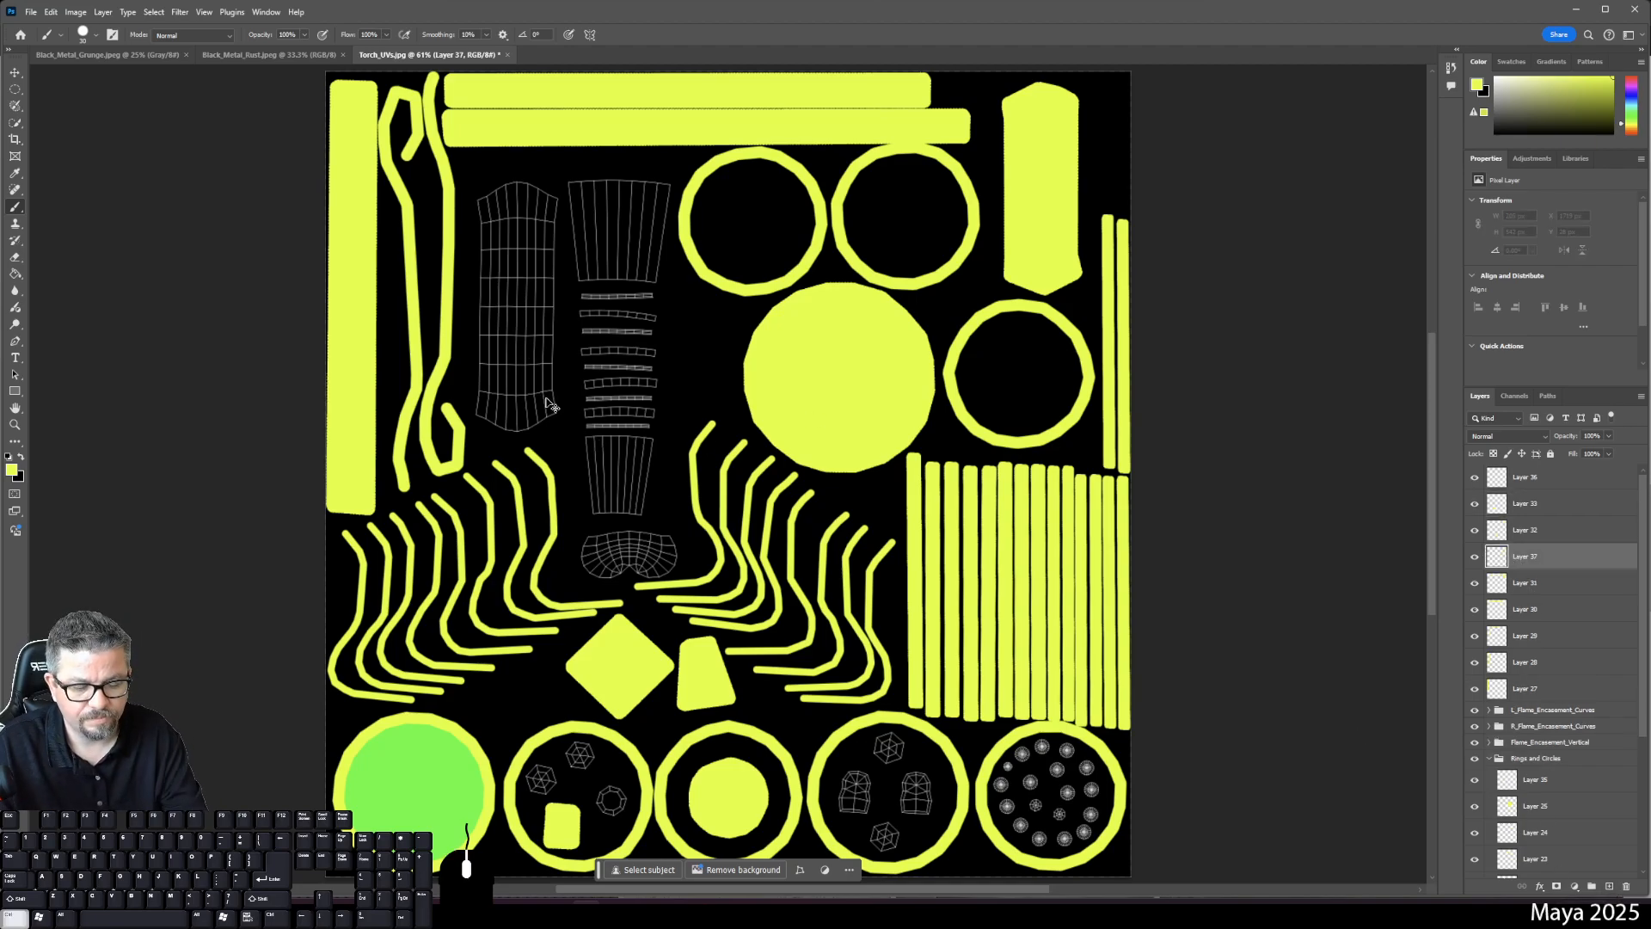
- Outline the long shell beside the left wireframe in yellow and fill it solid yellow
scroll(548, 398, "up", 2)
scroll(548, 401, "up", 3)
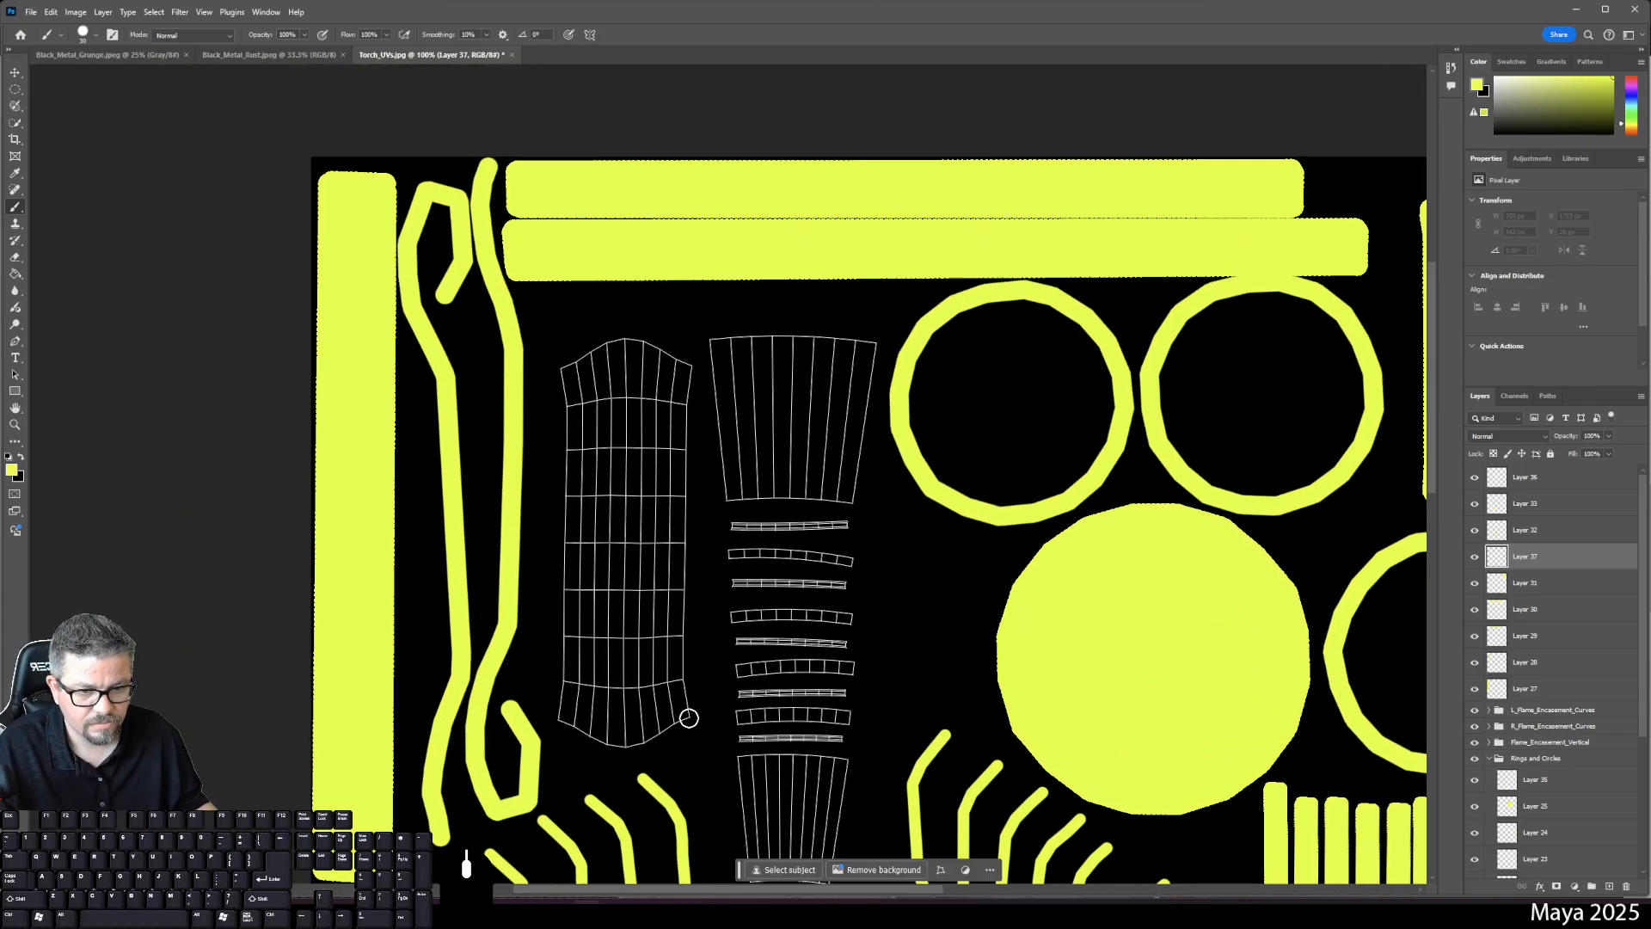
left_click(688, 717)
left_click(625, 749, "shift")
left_click(558, 723, "shift")
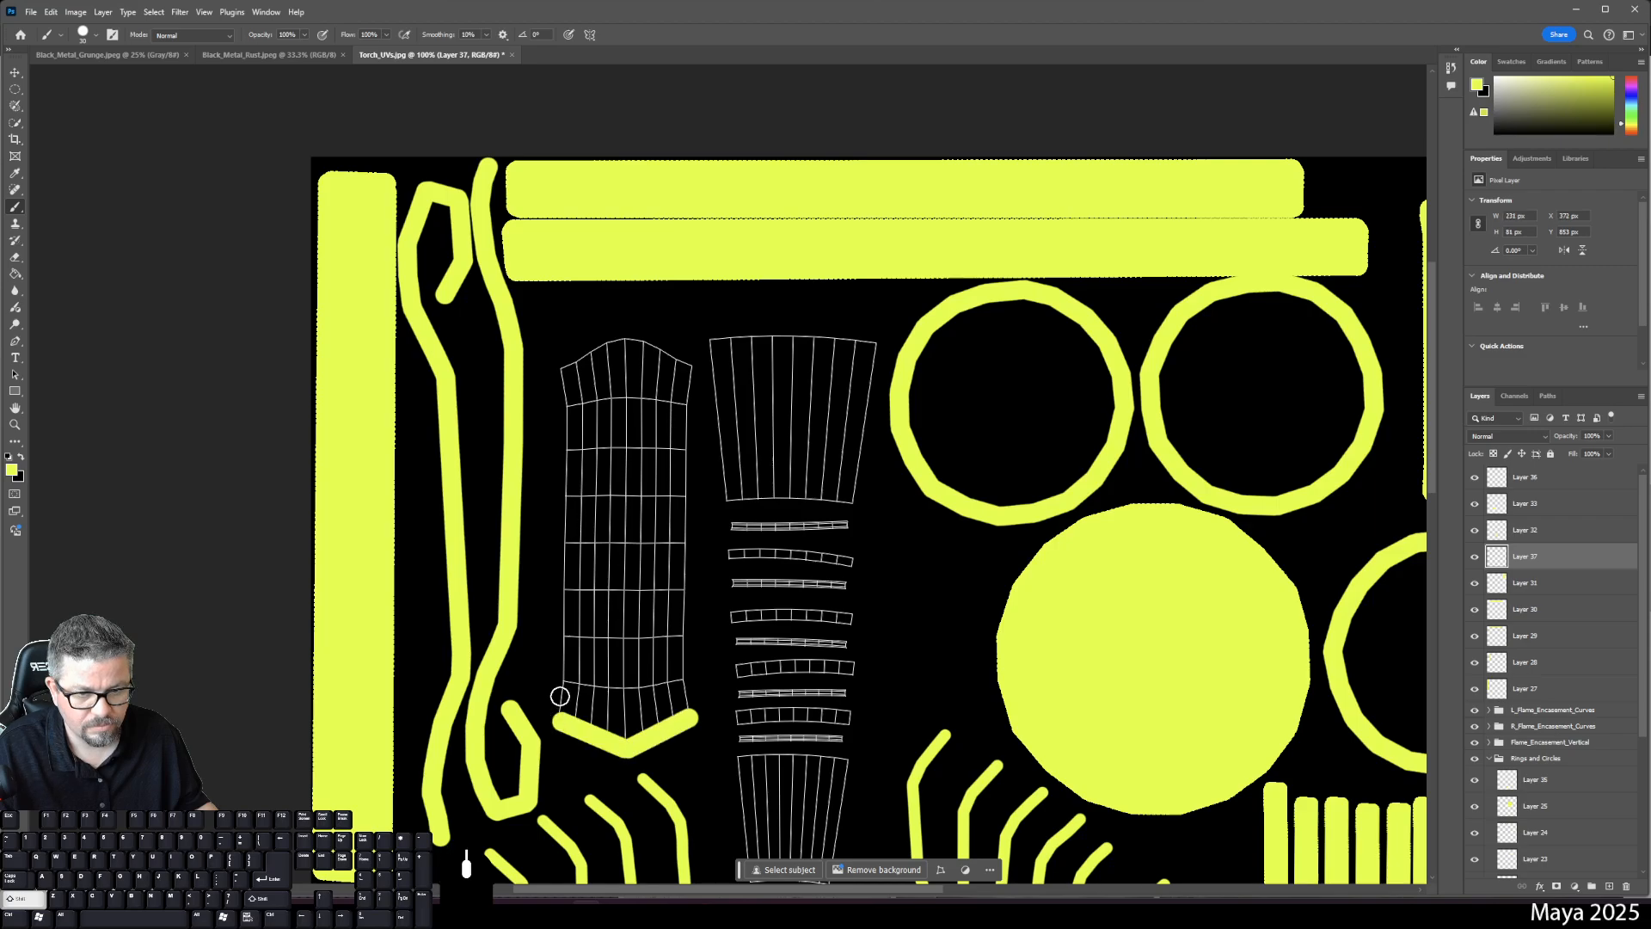
left_click(563, 687, "shift")
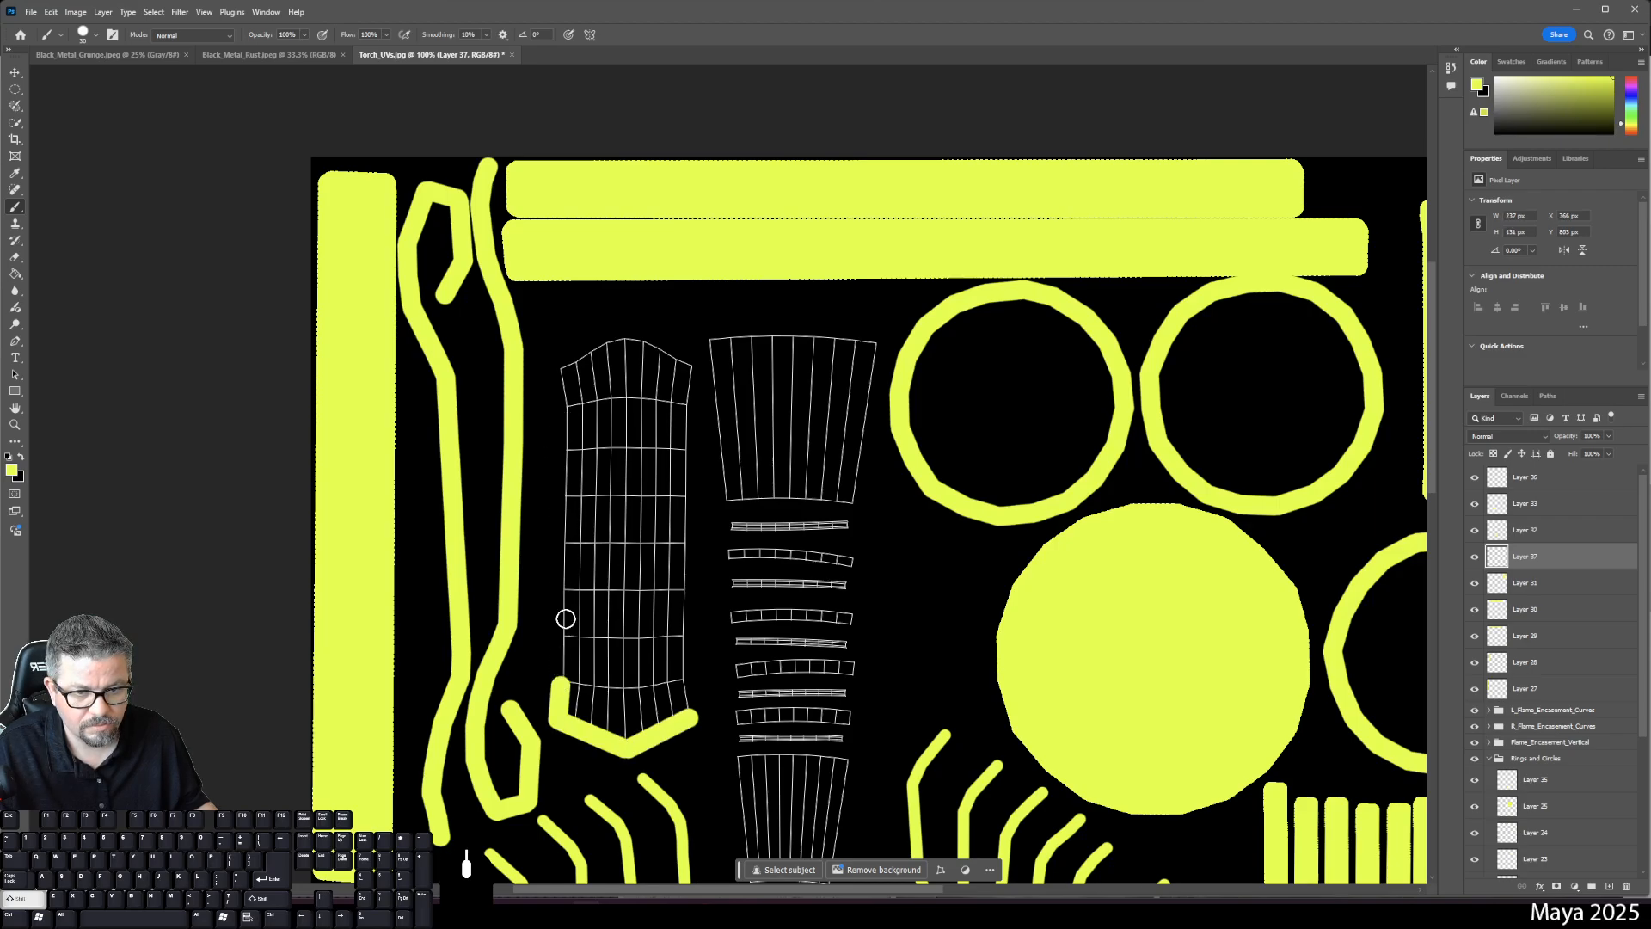
left_click(566, 410, "shift")
left_click(558, 368, "shift")
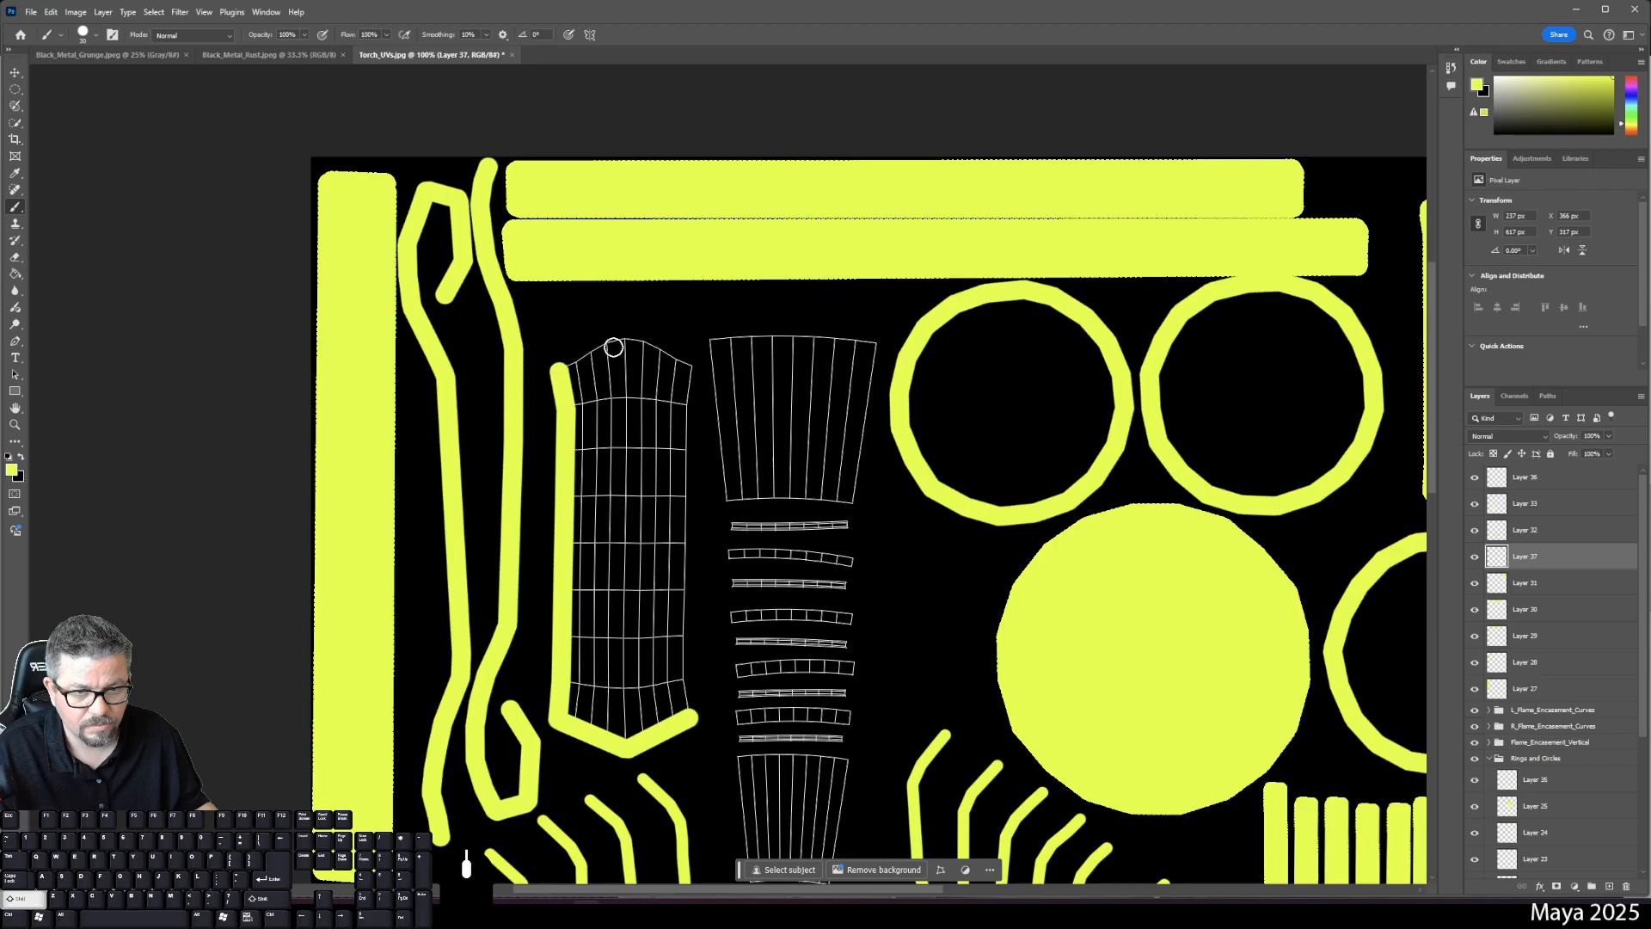
left_click(627, 342, "shift")
left_click(690, 367, "shift")
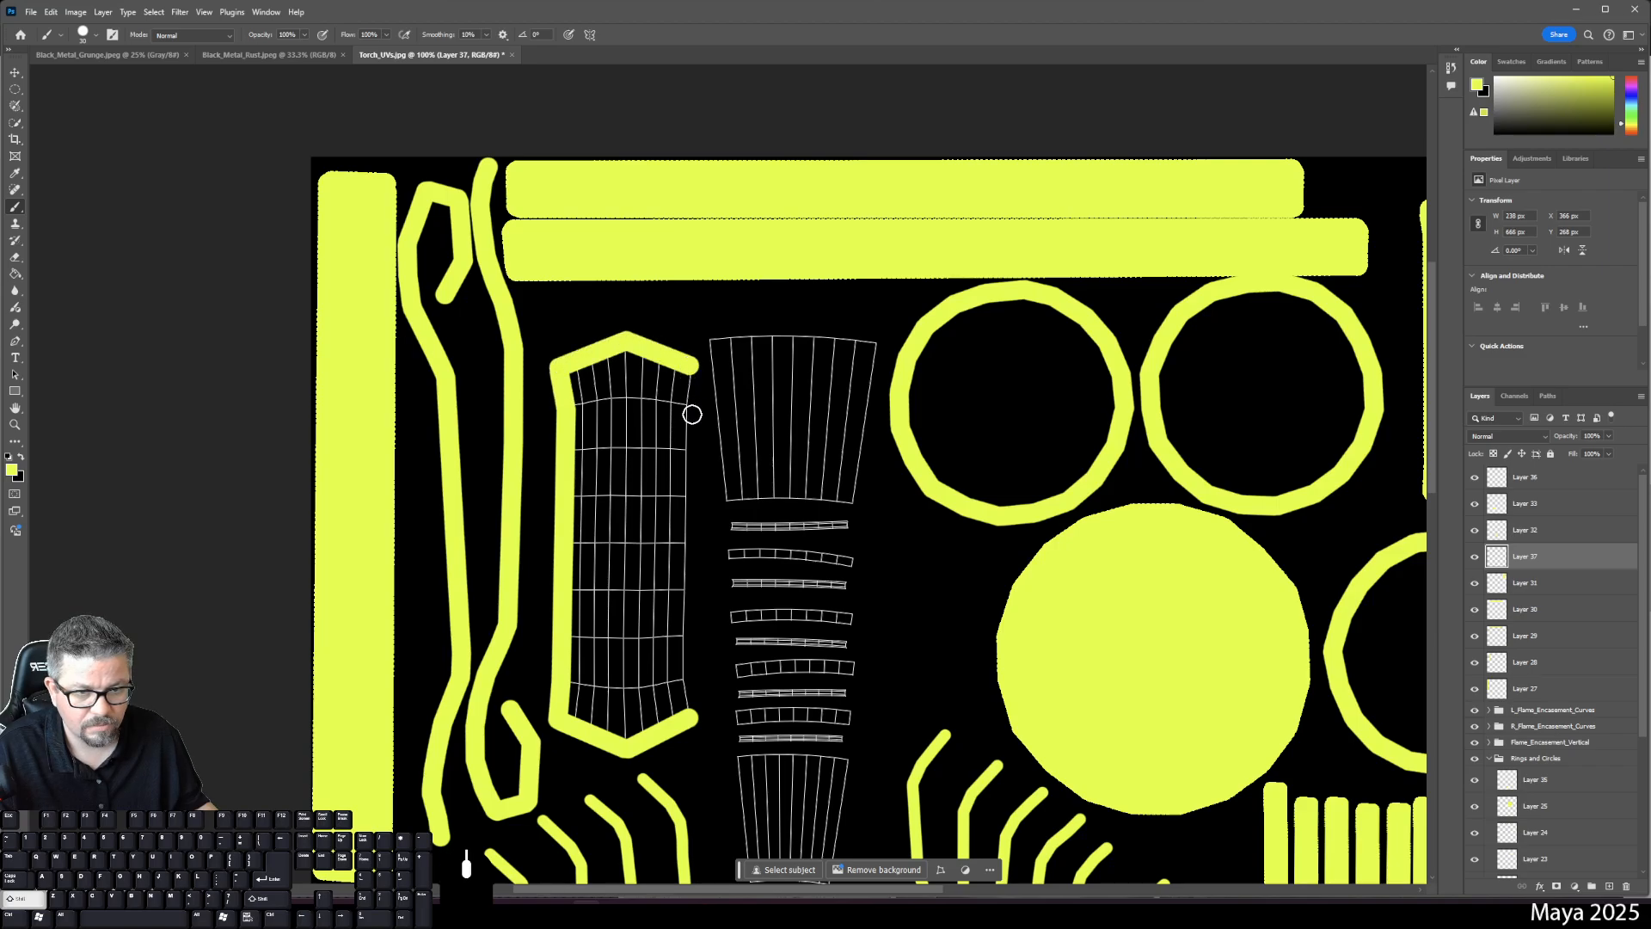
left_click(686, 407, "shift")
left_click(688, 692, "shift")
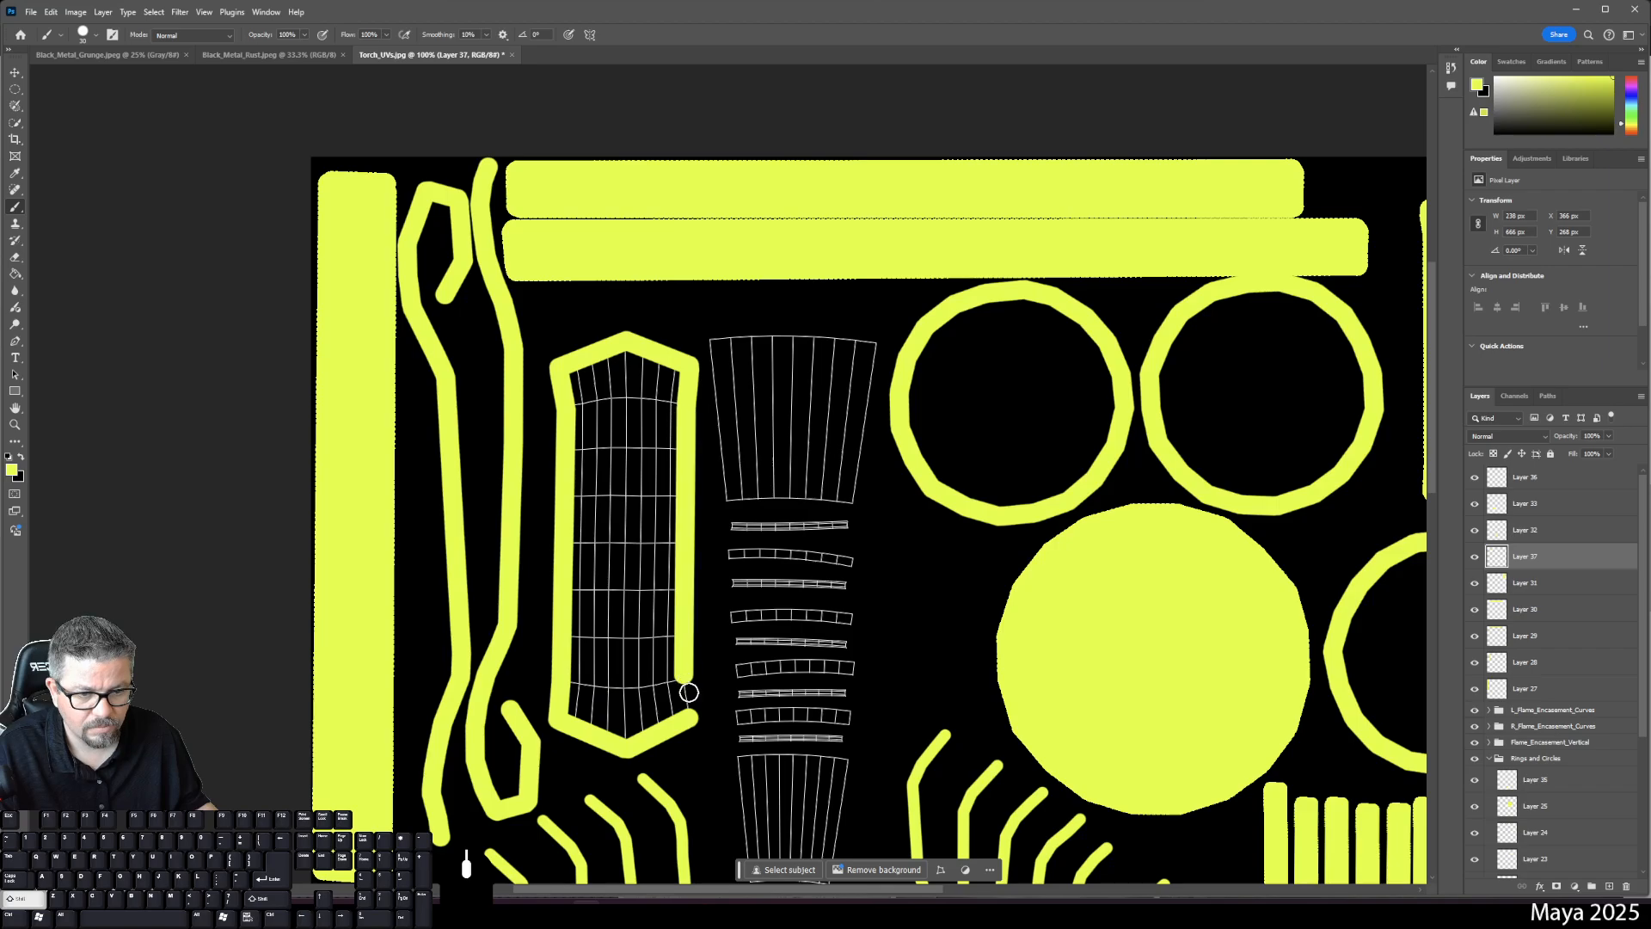
left_click(689, 717, "shift")
key("g")
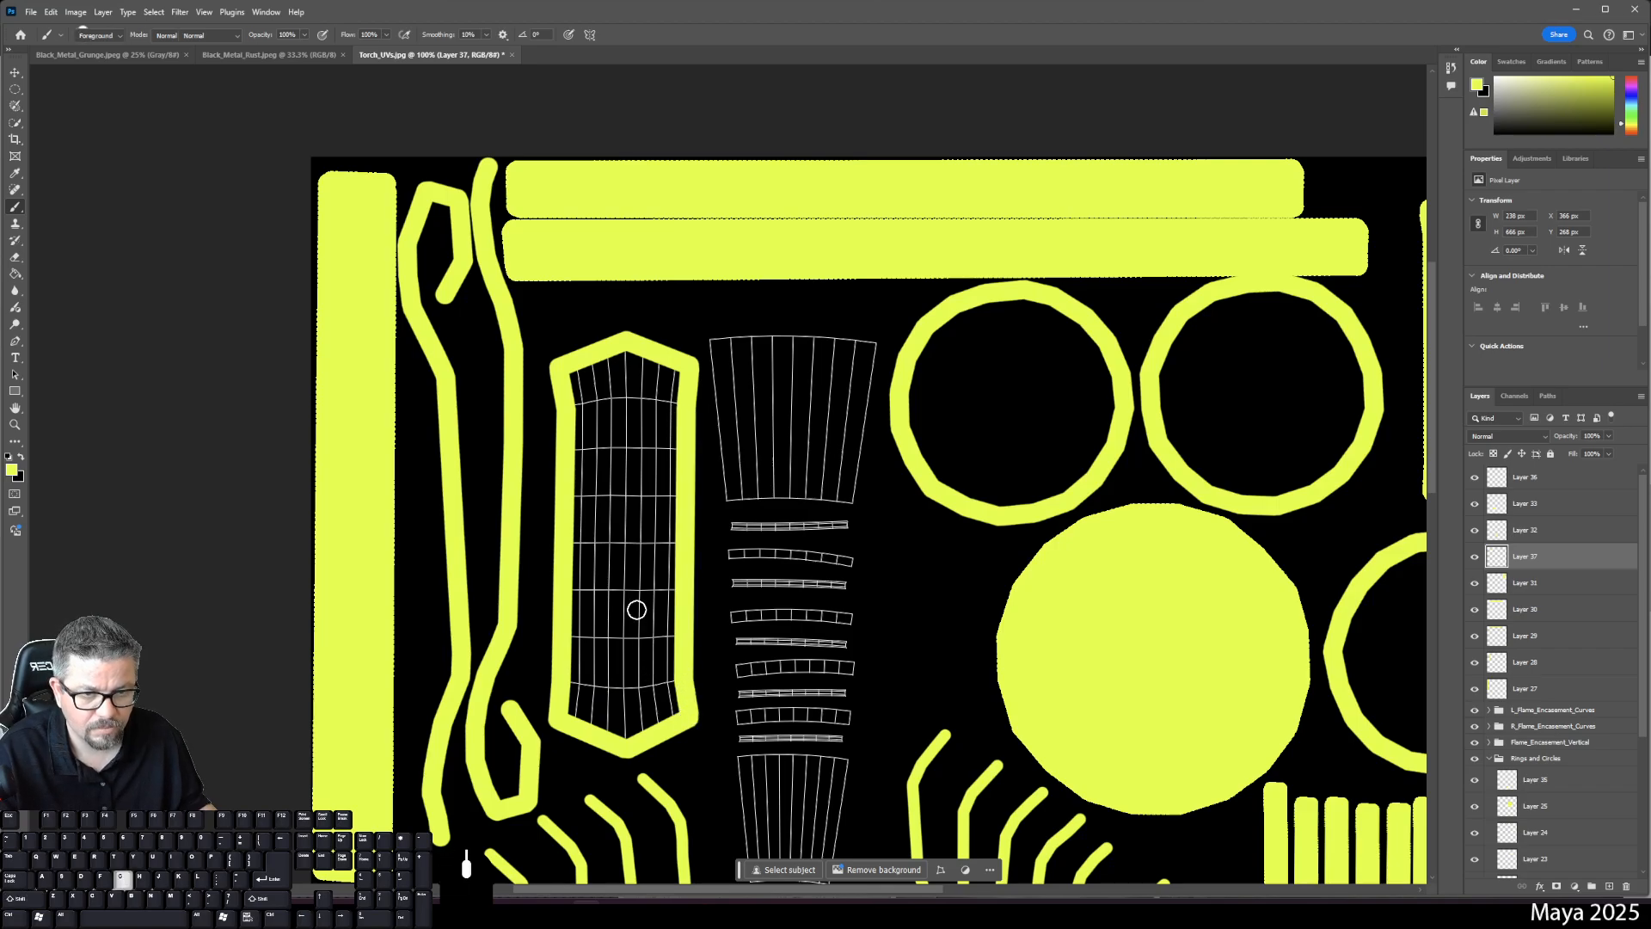
left_click(630, 605)
- Group Layers 36 through 27 and name the group Back Torch_Brace
key("b")
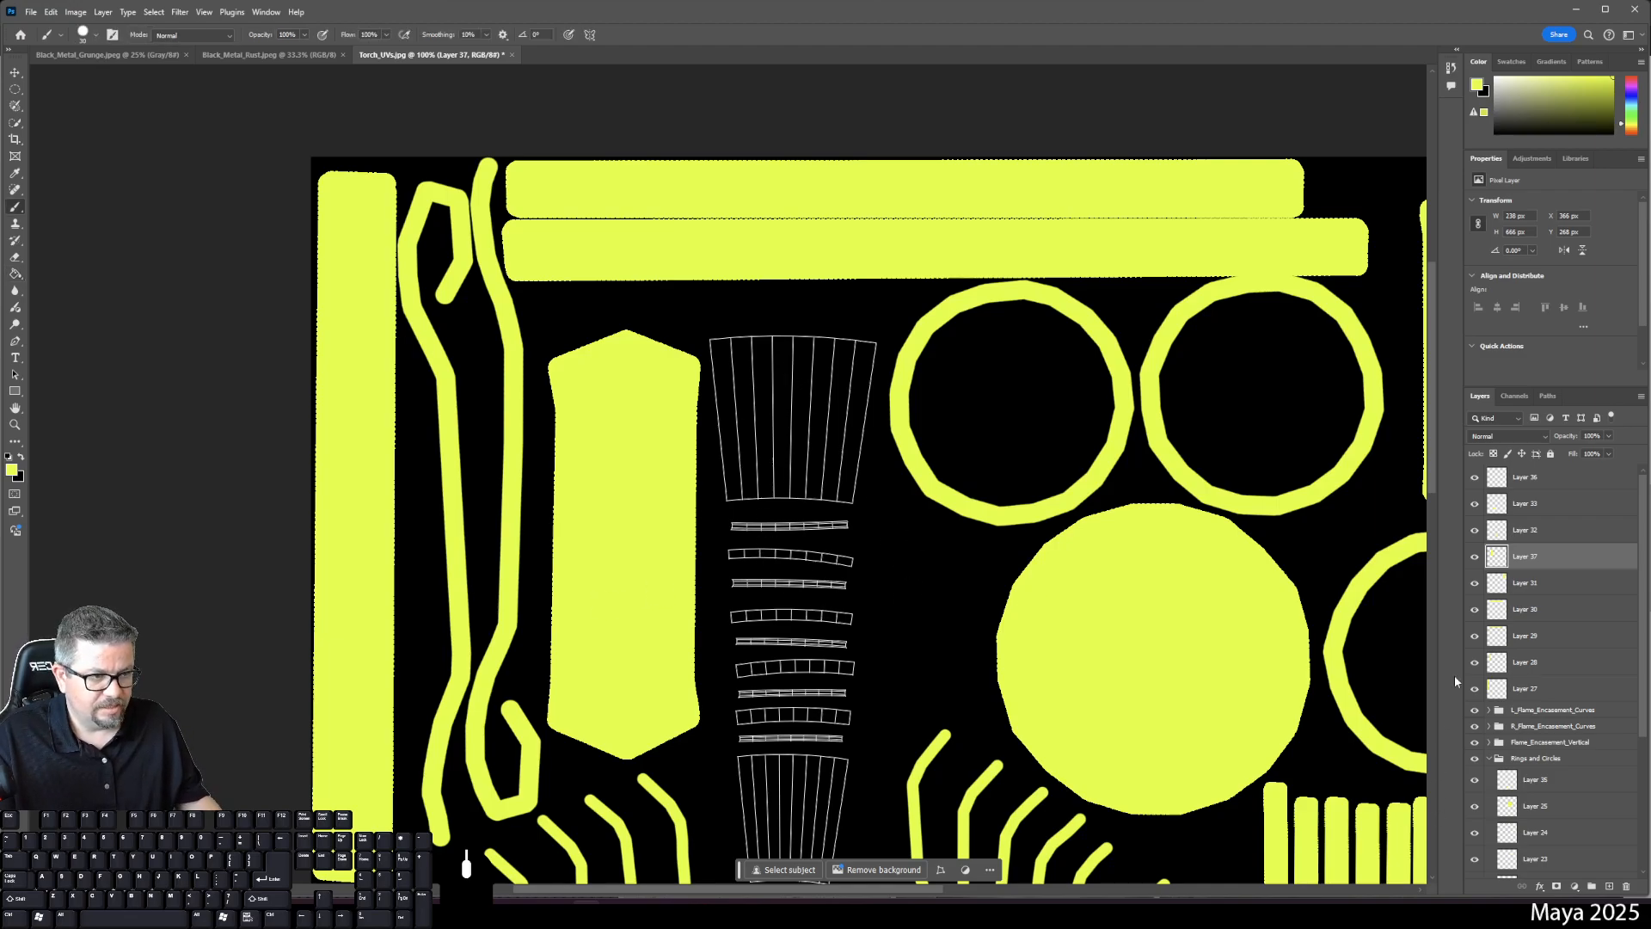
left_click(1530, 477)
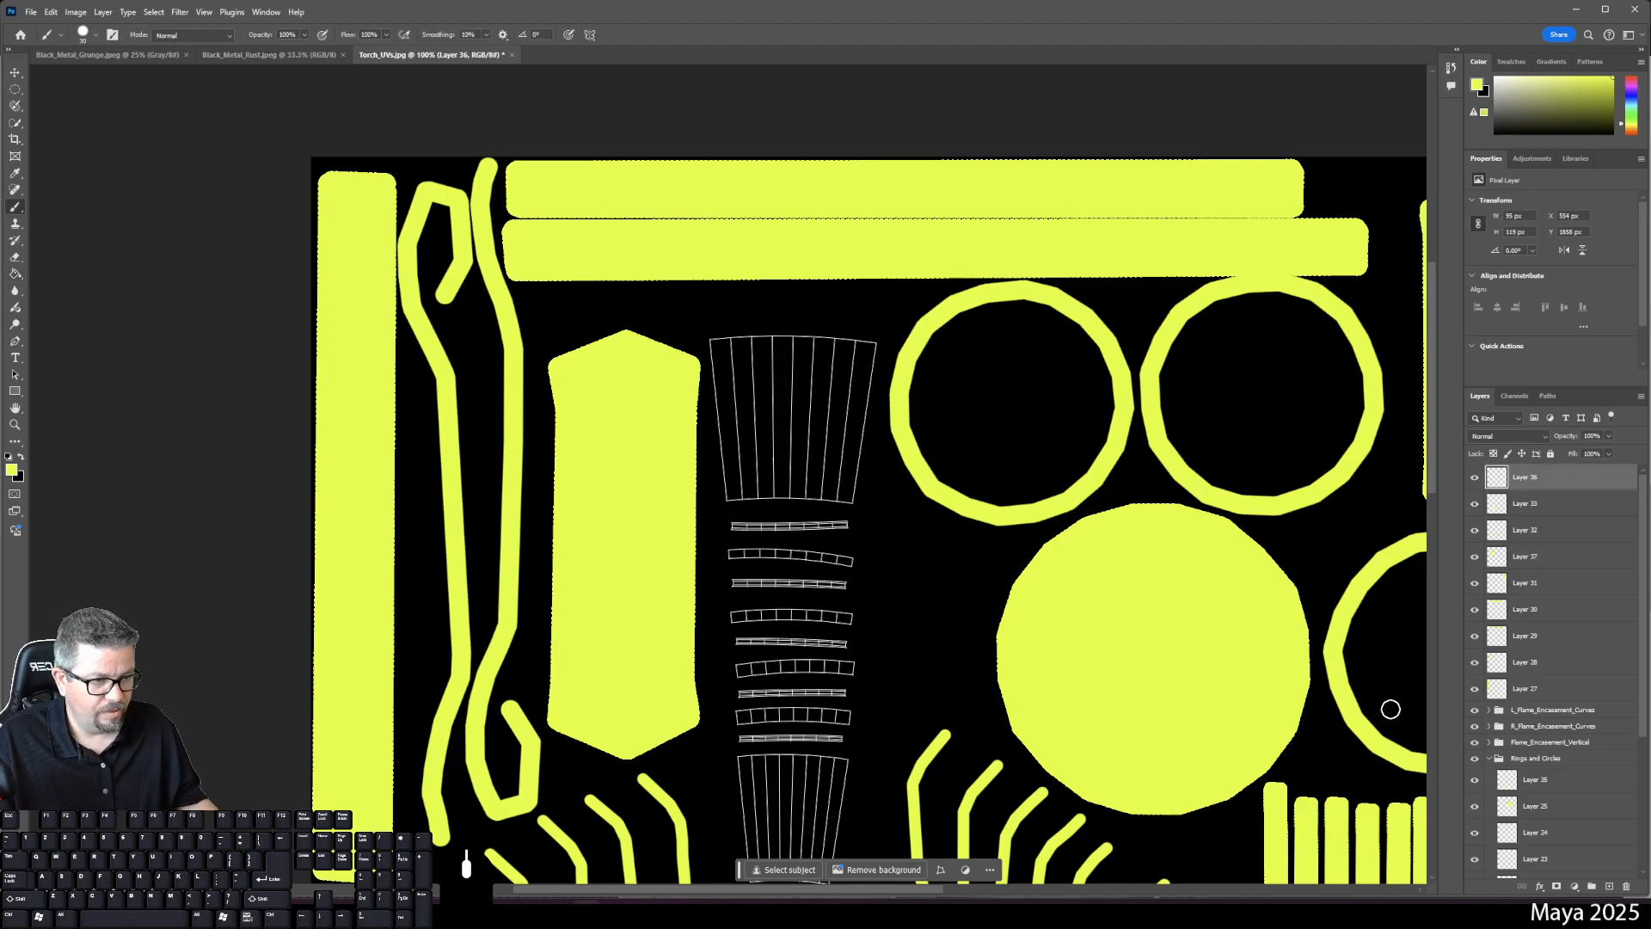
left_click(1535, 689, "shift")
left_click(1590, 887)
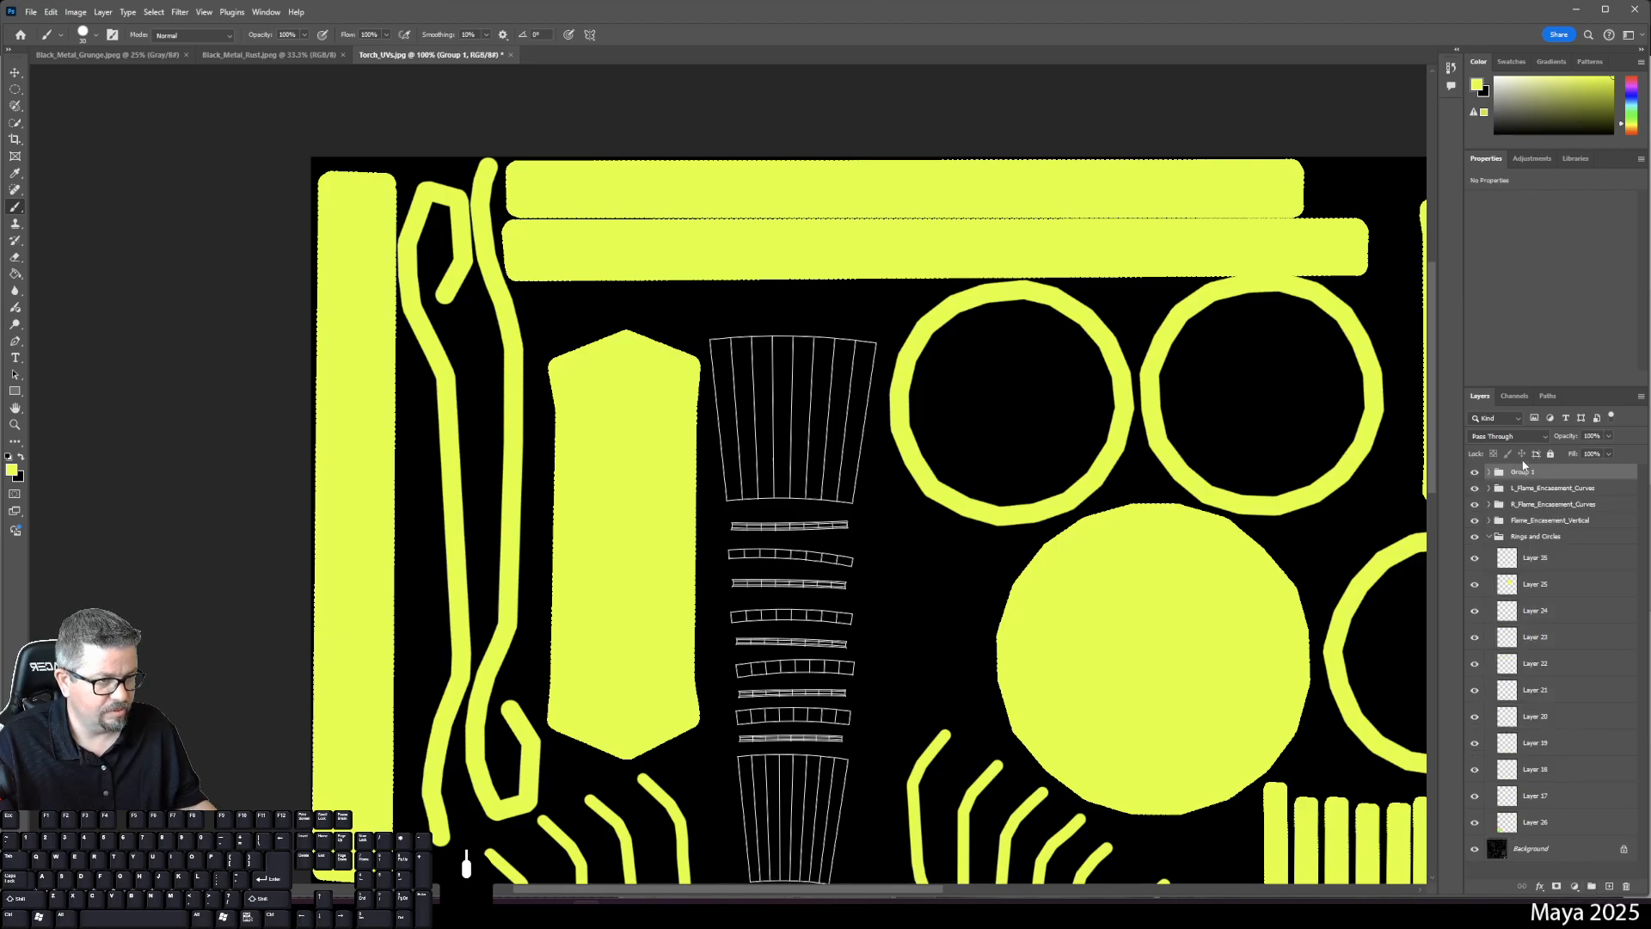
double_click(1523, 471)
type("T")
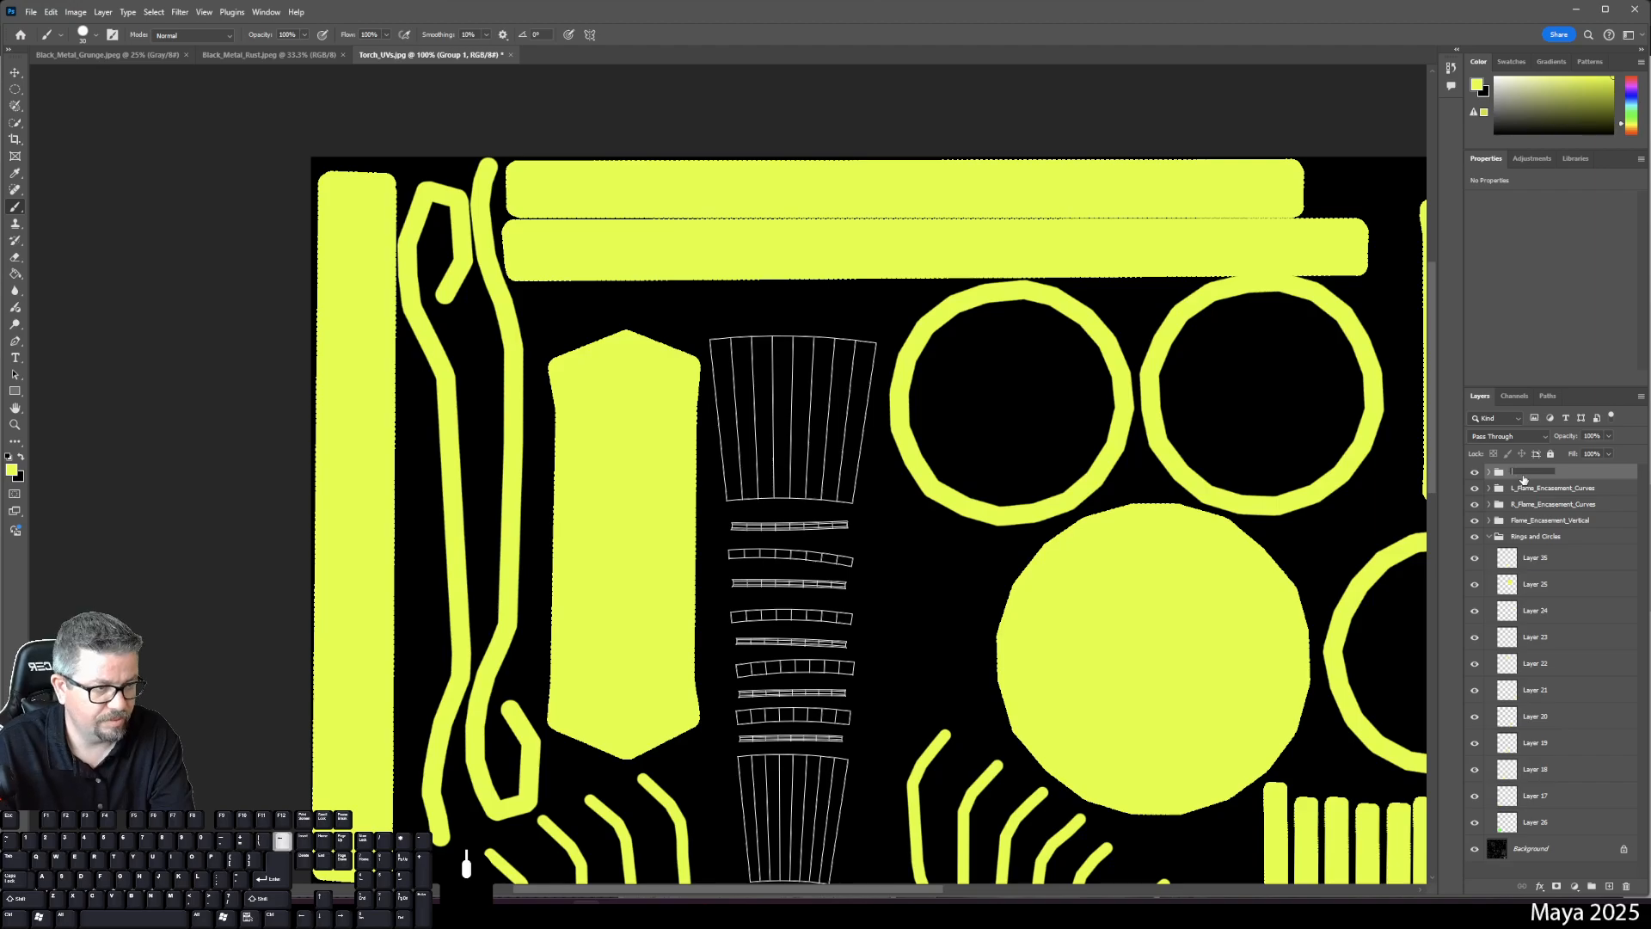
type("Back")
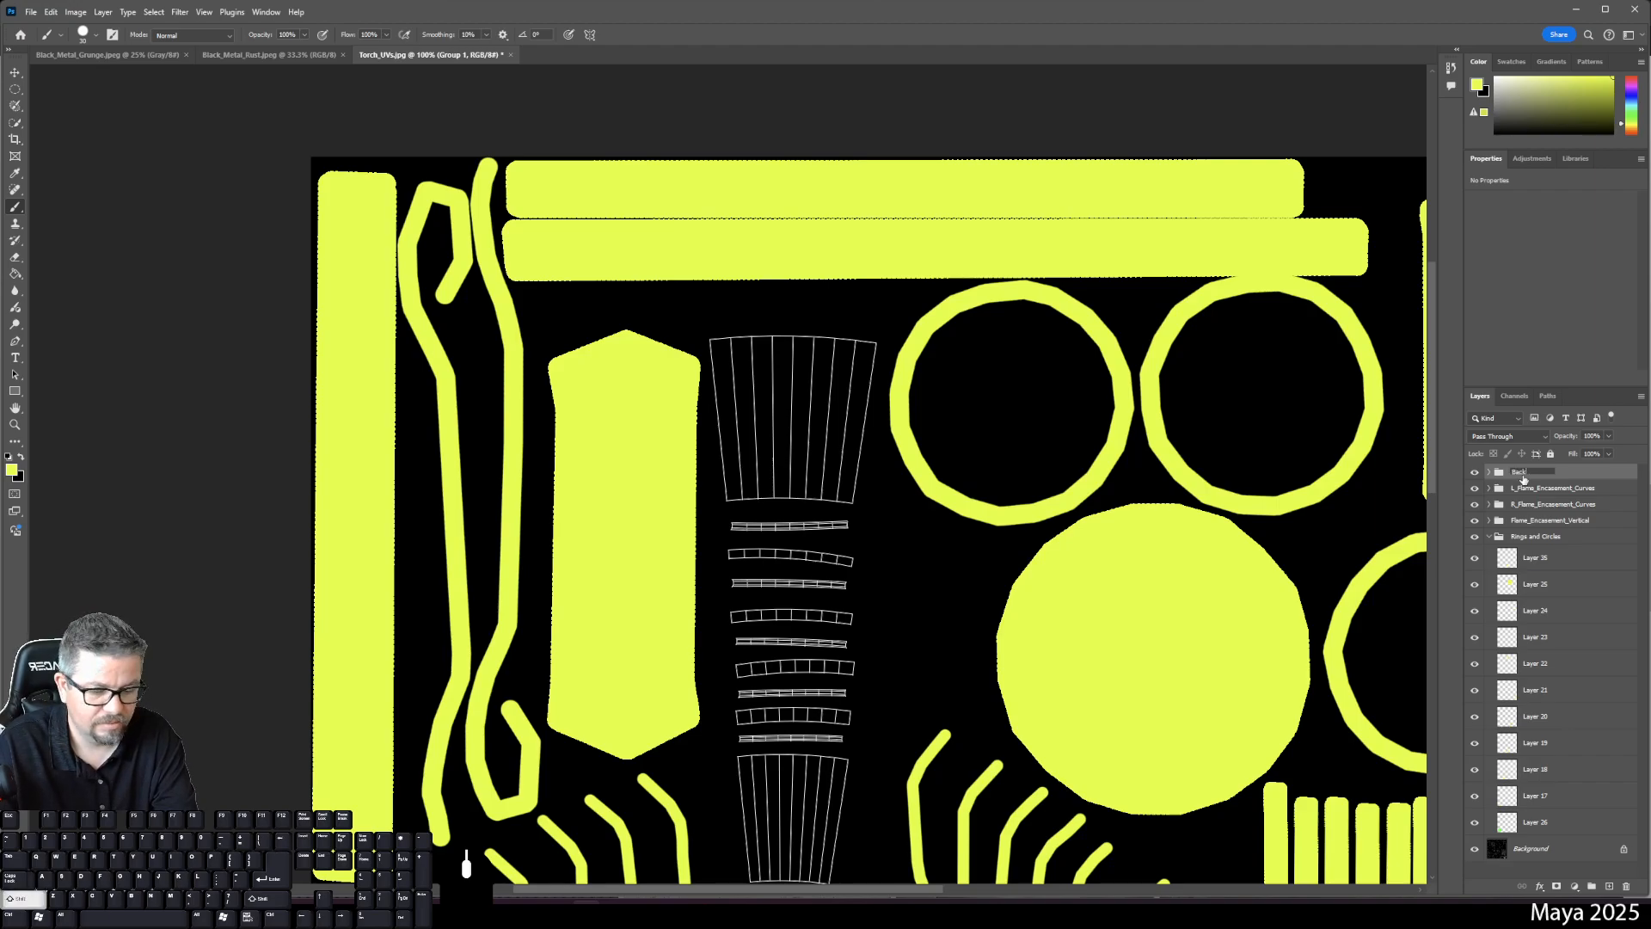
type(" Torch")
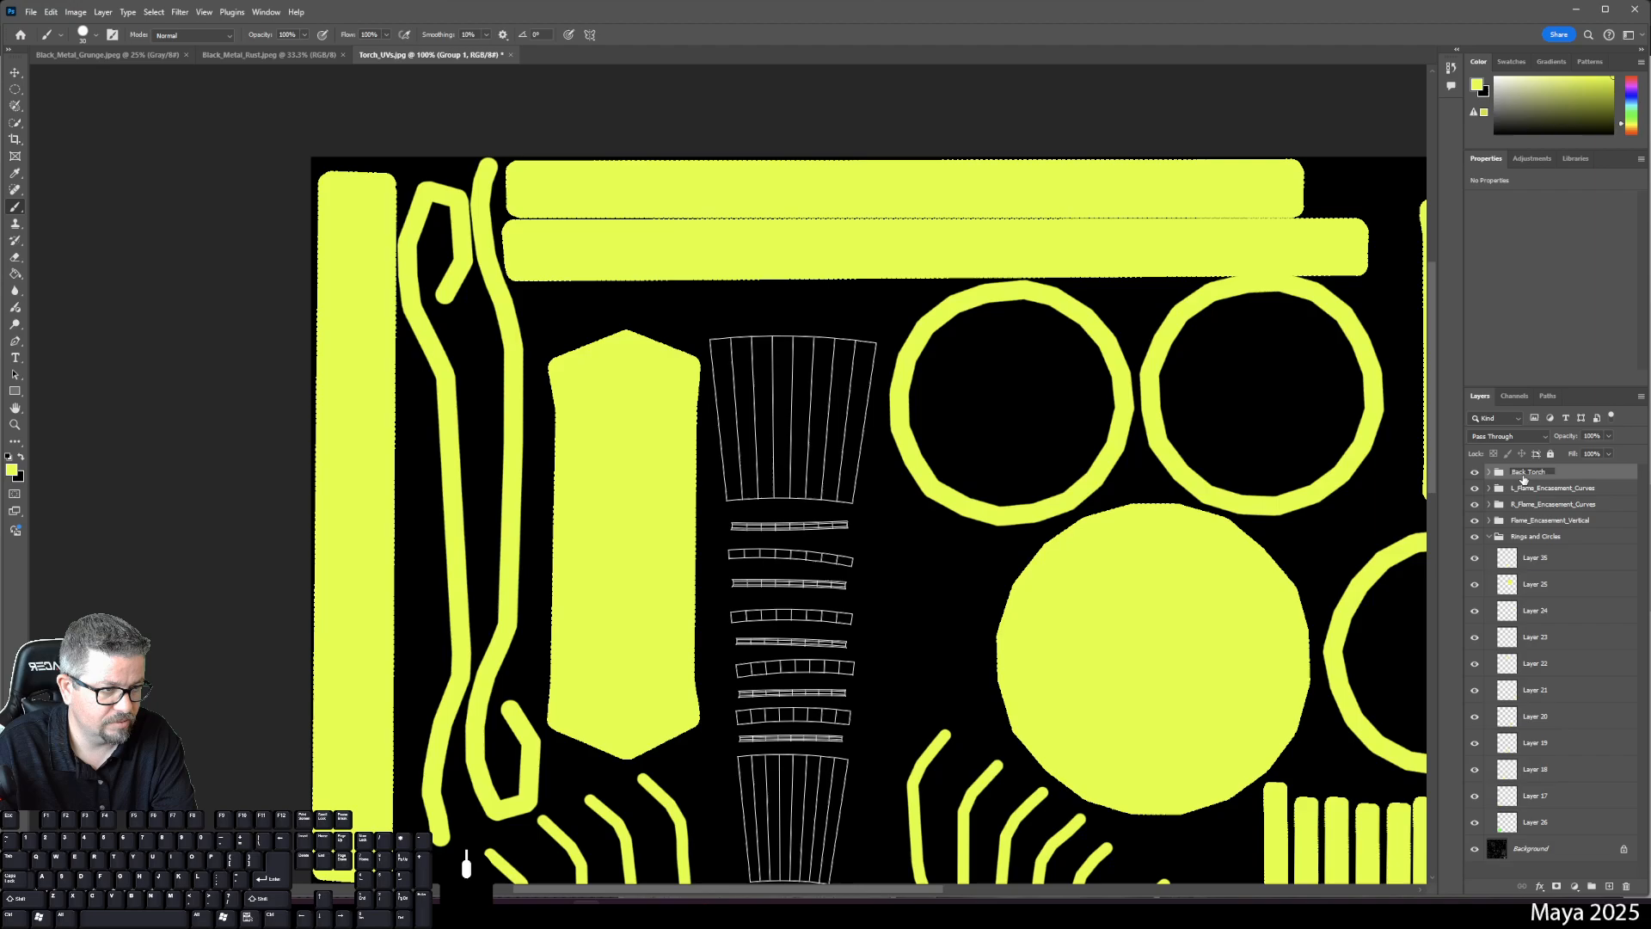
type(" Br")
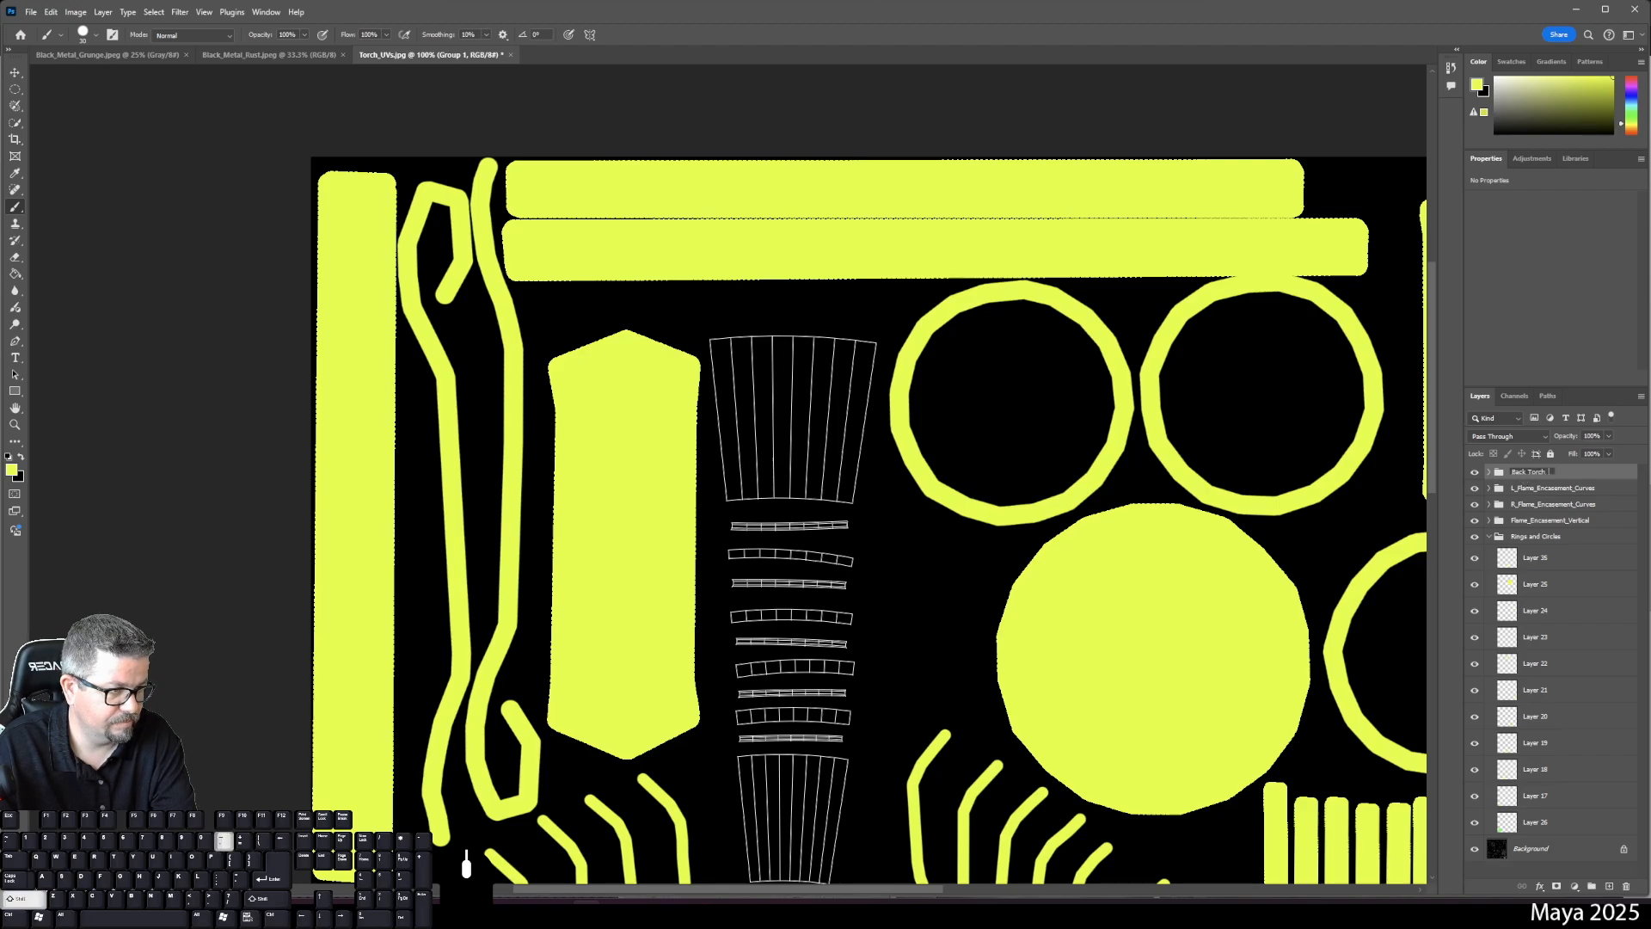
type("ace")
key("Return")
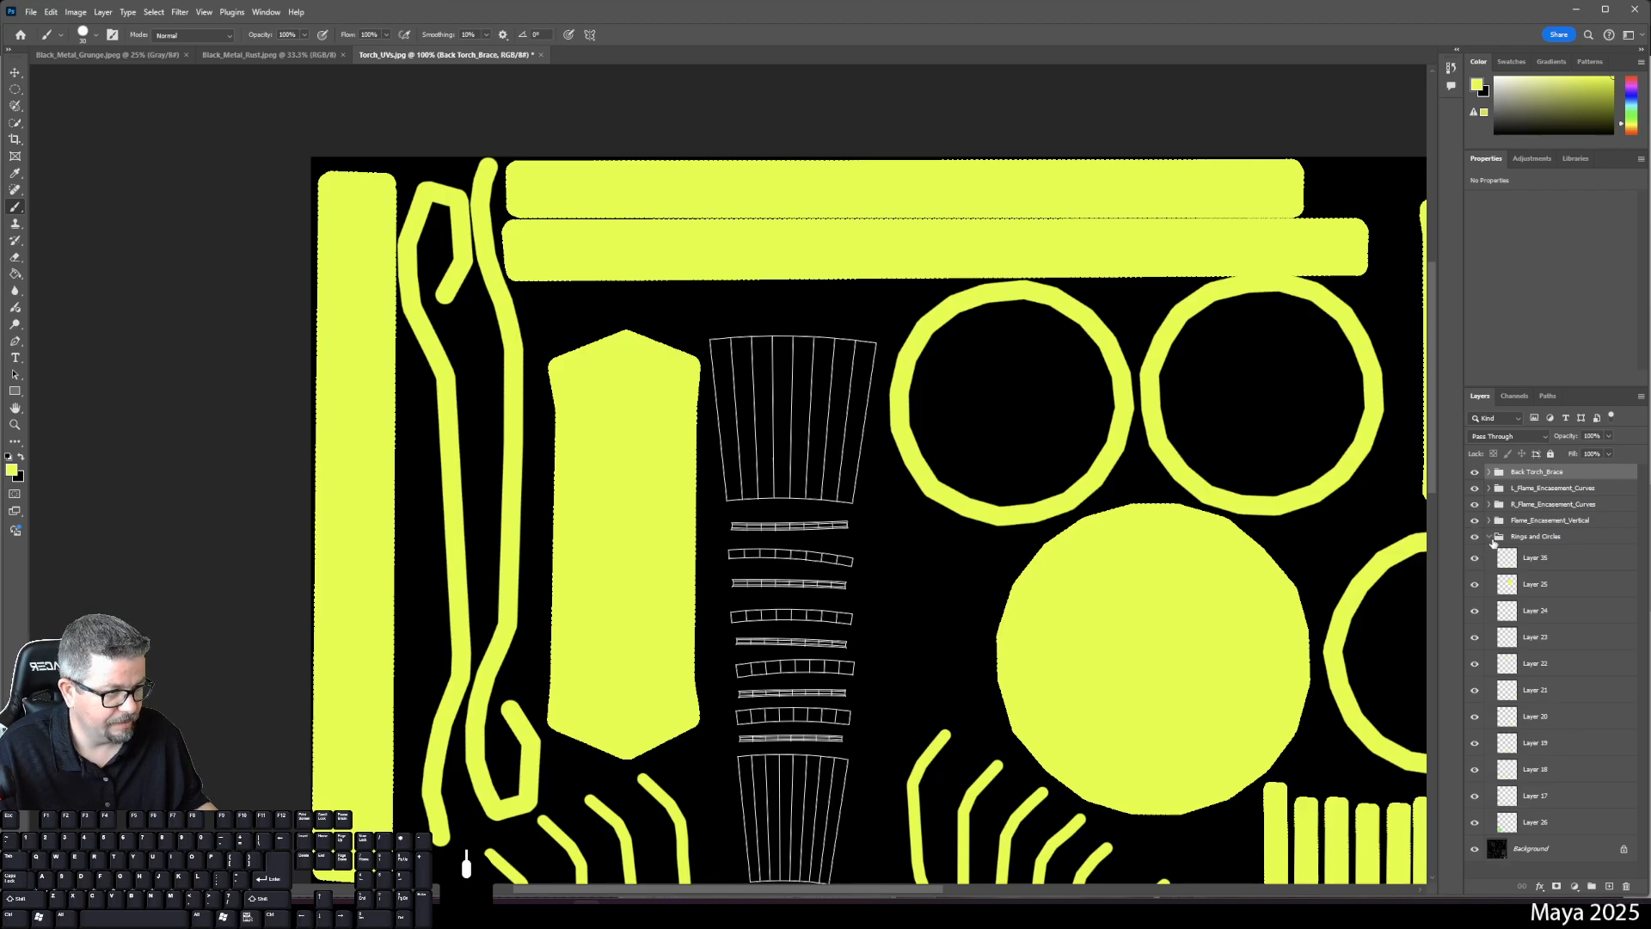
- Collapse Rings and Circles and add a new empty layer above Back Torch_Brace
left_click(1494, 539)
left_click(1489, 536)
left_click(1532, 476)
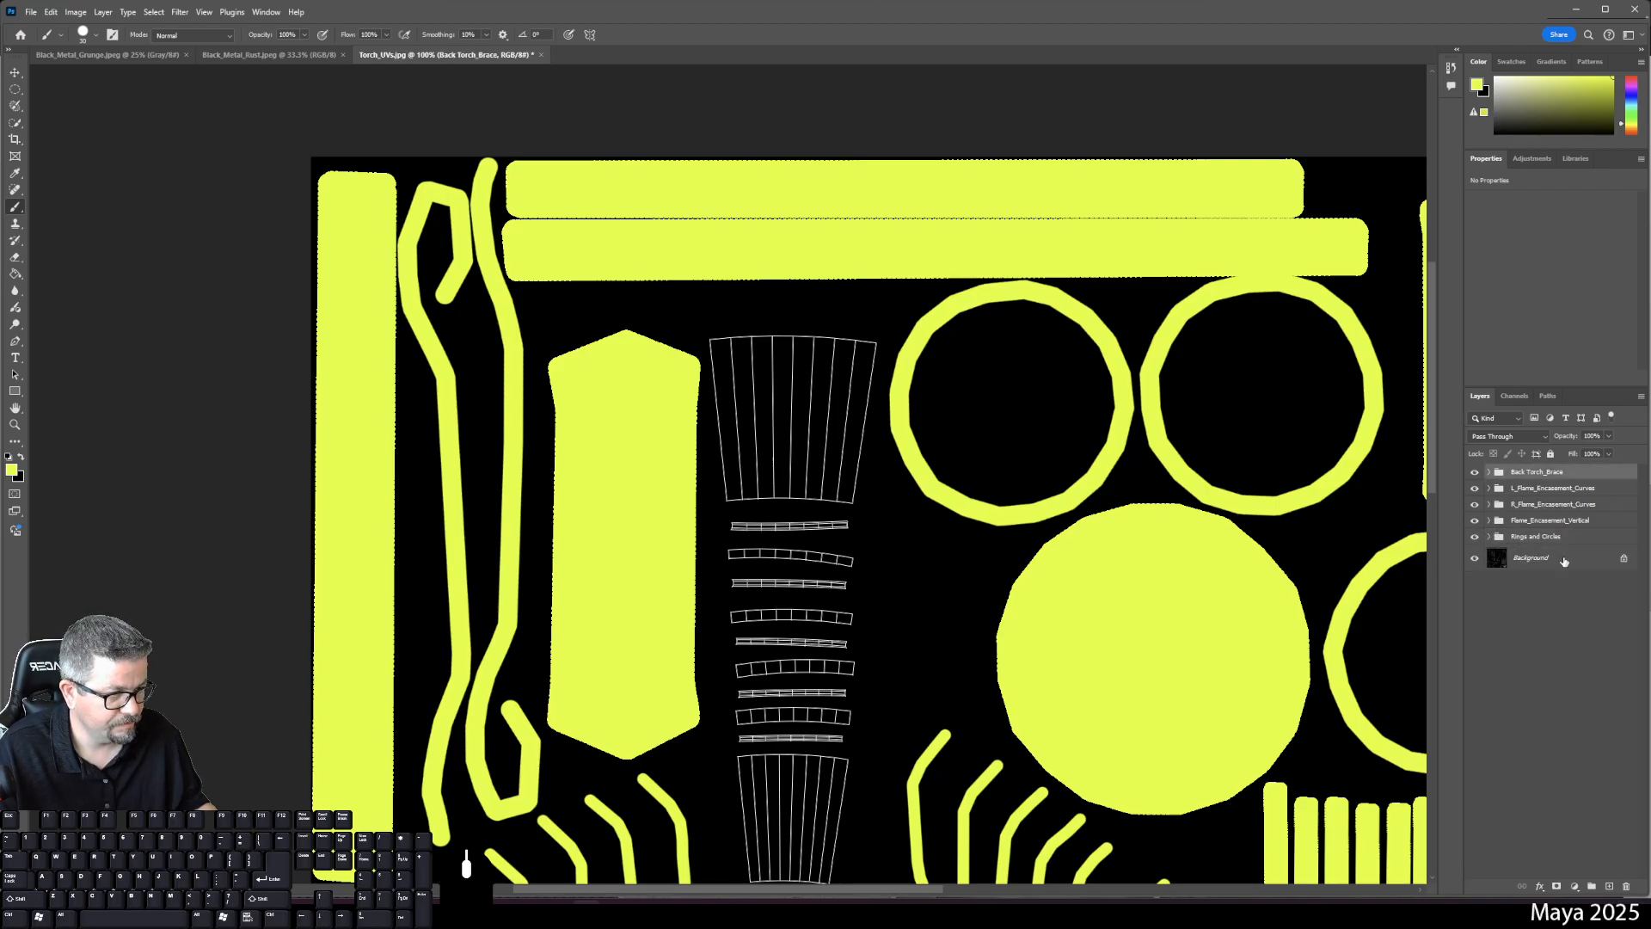
left_click(1610, 885)
- Bring the bottom row of circles into view and set the brush size to 99 px
left_click_drag(1223, 785, 1096, 177)
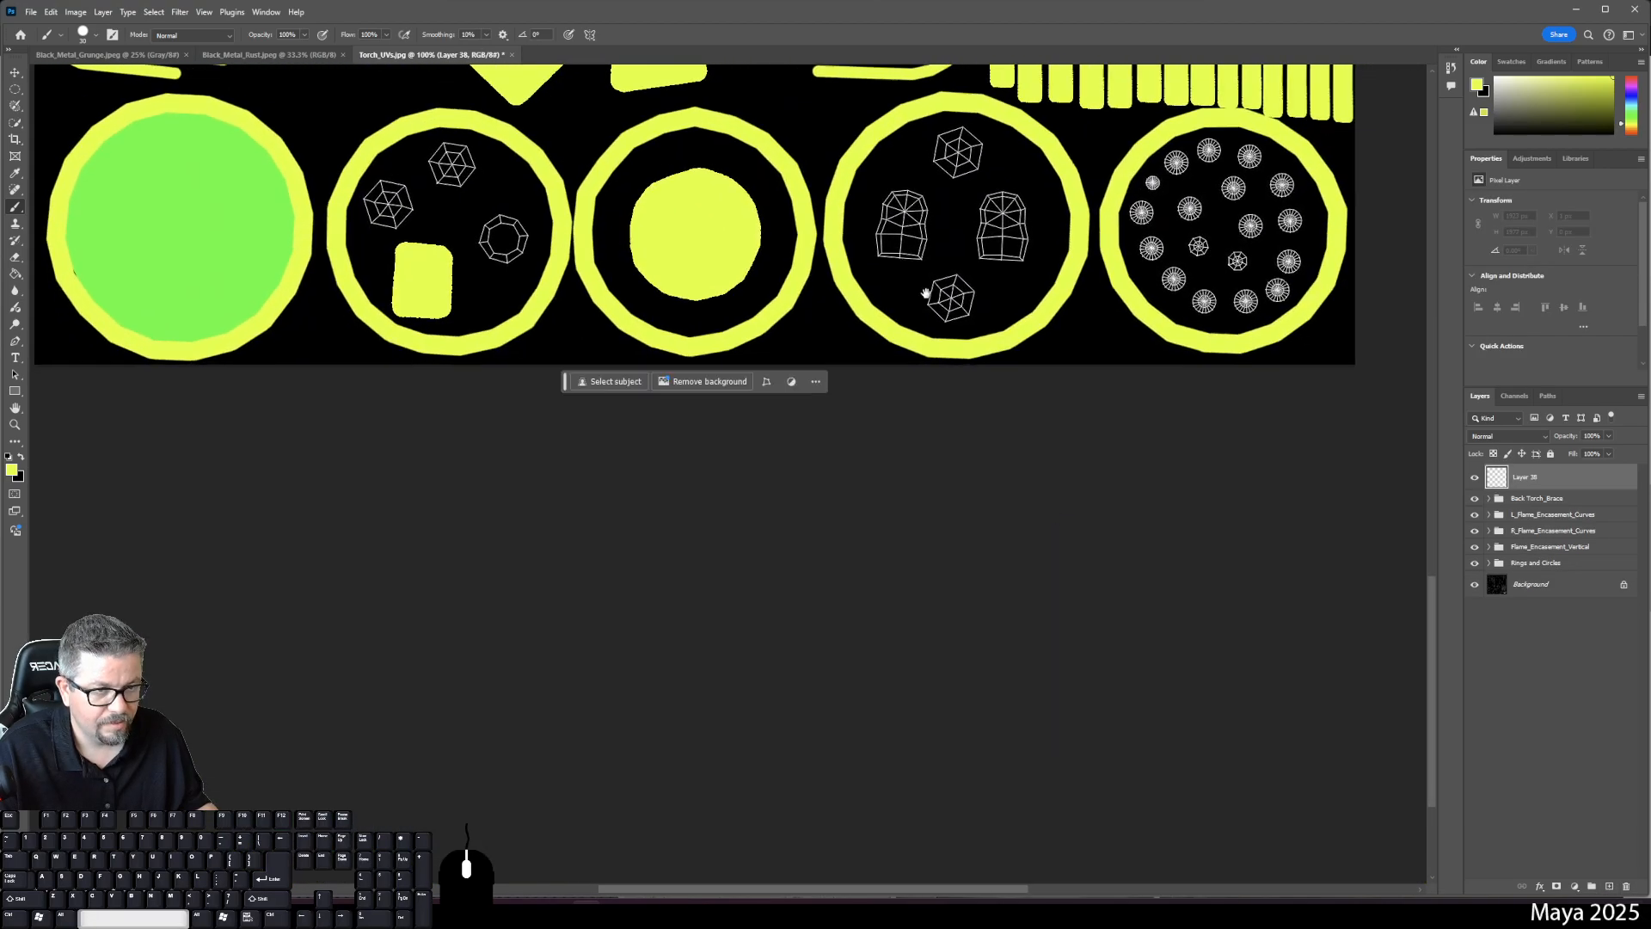
left_click_drag(893, 233, 908, 359)
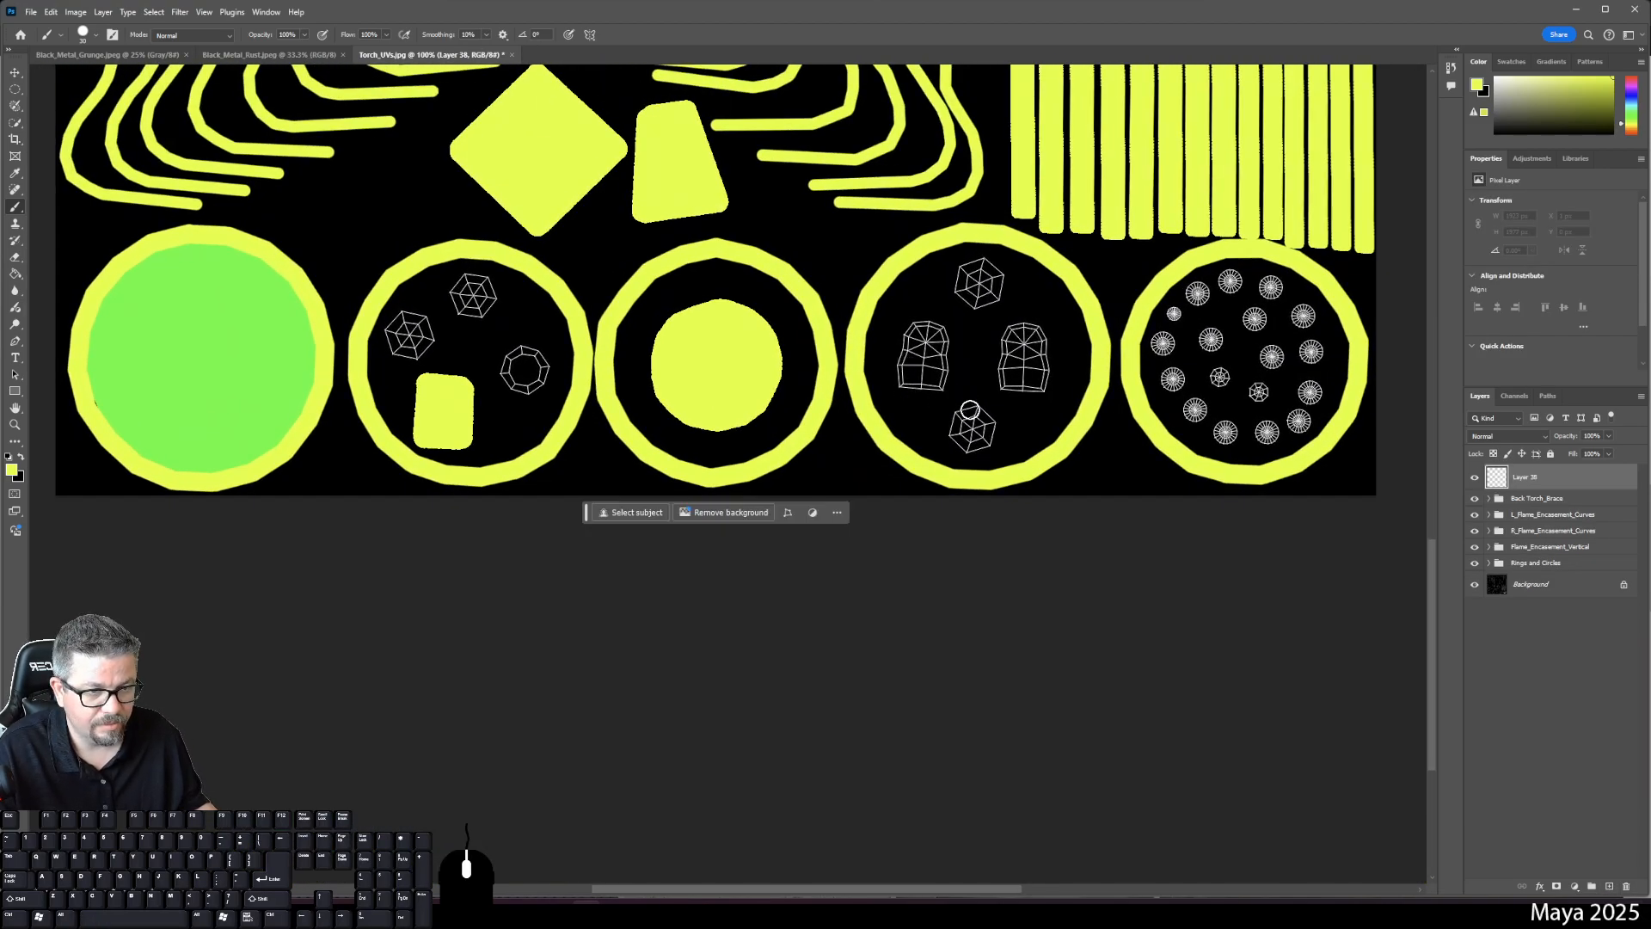
left_click(976, 411)
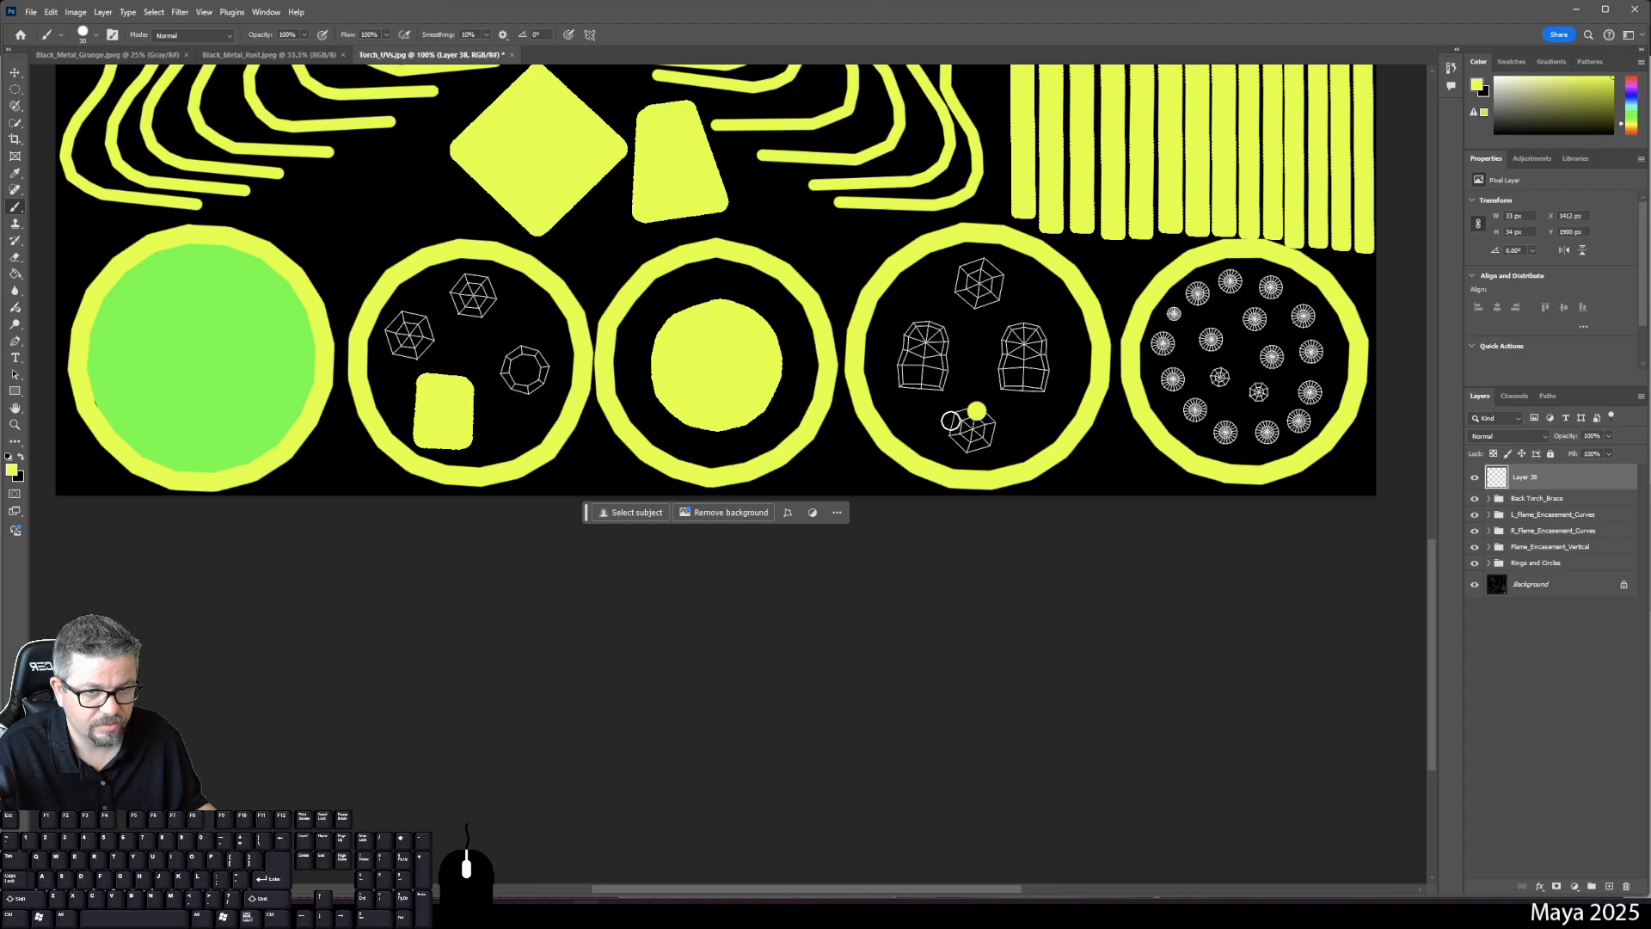
key("ctrl+z")
right_click(973, 422)
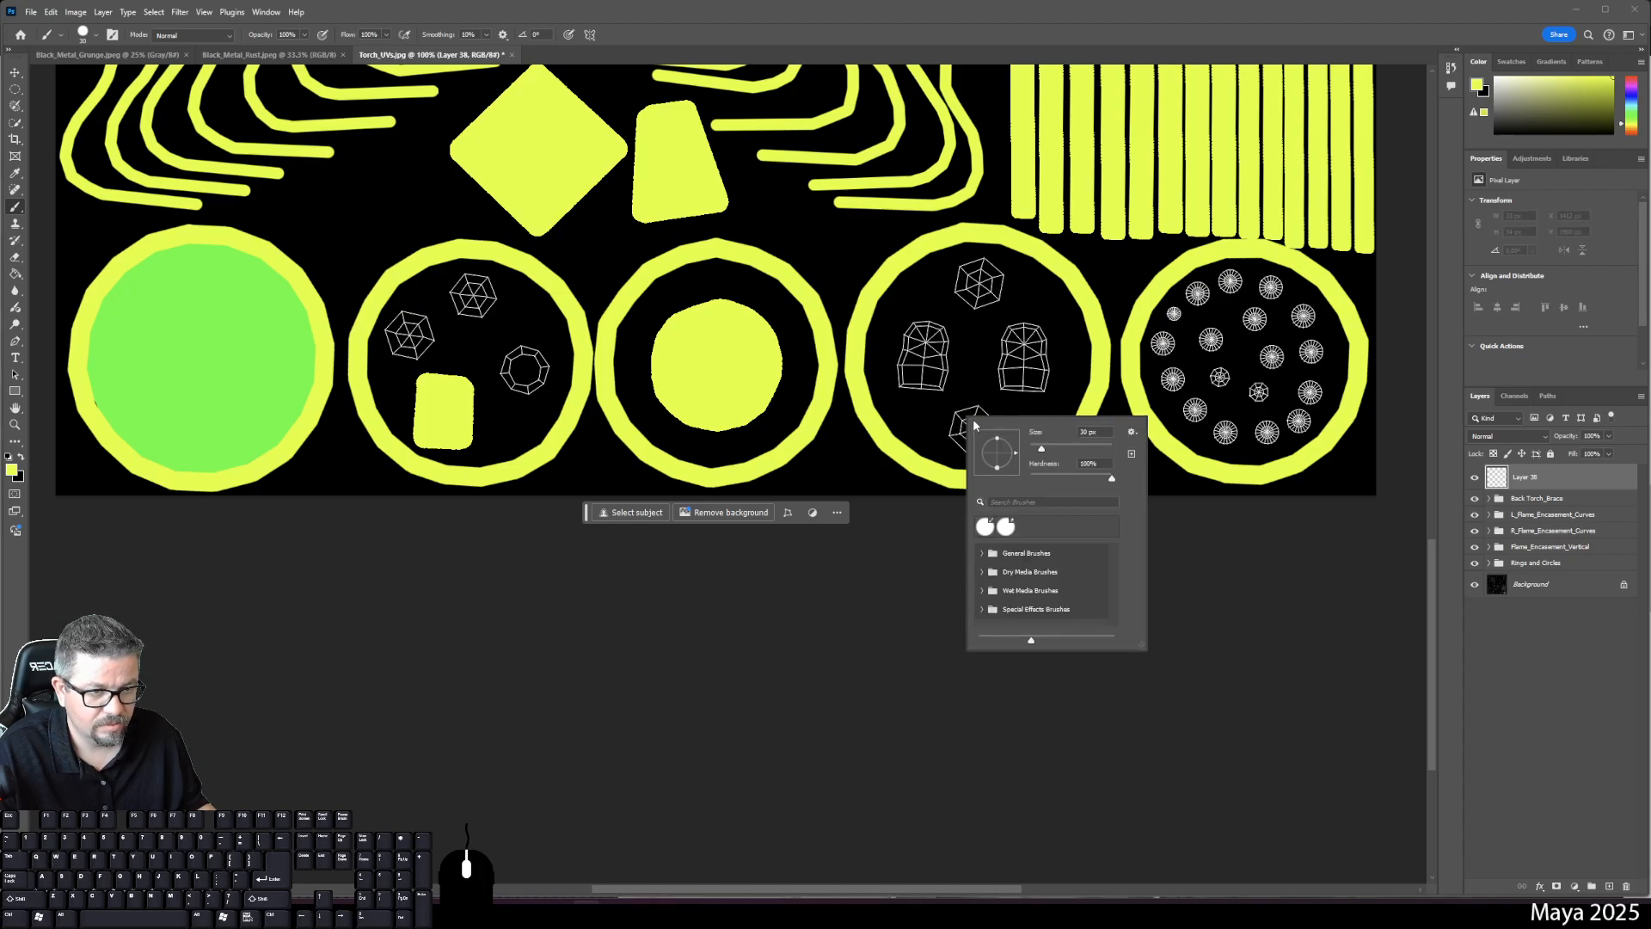
left_click(1072, 447)
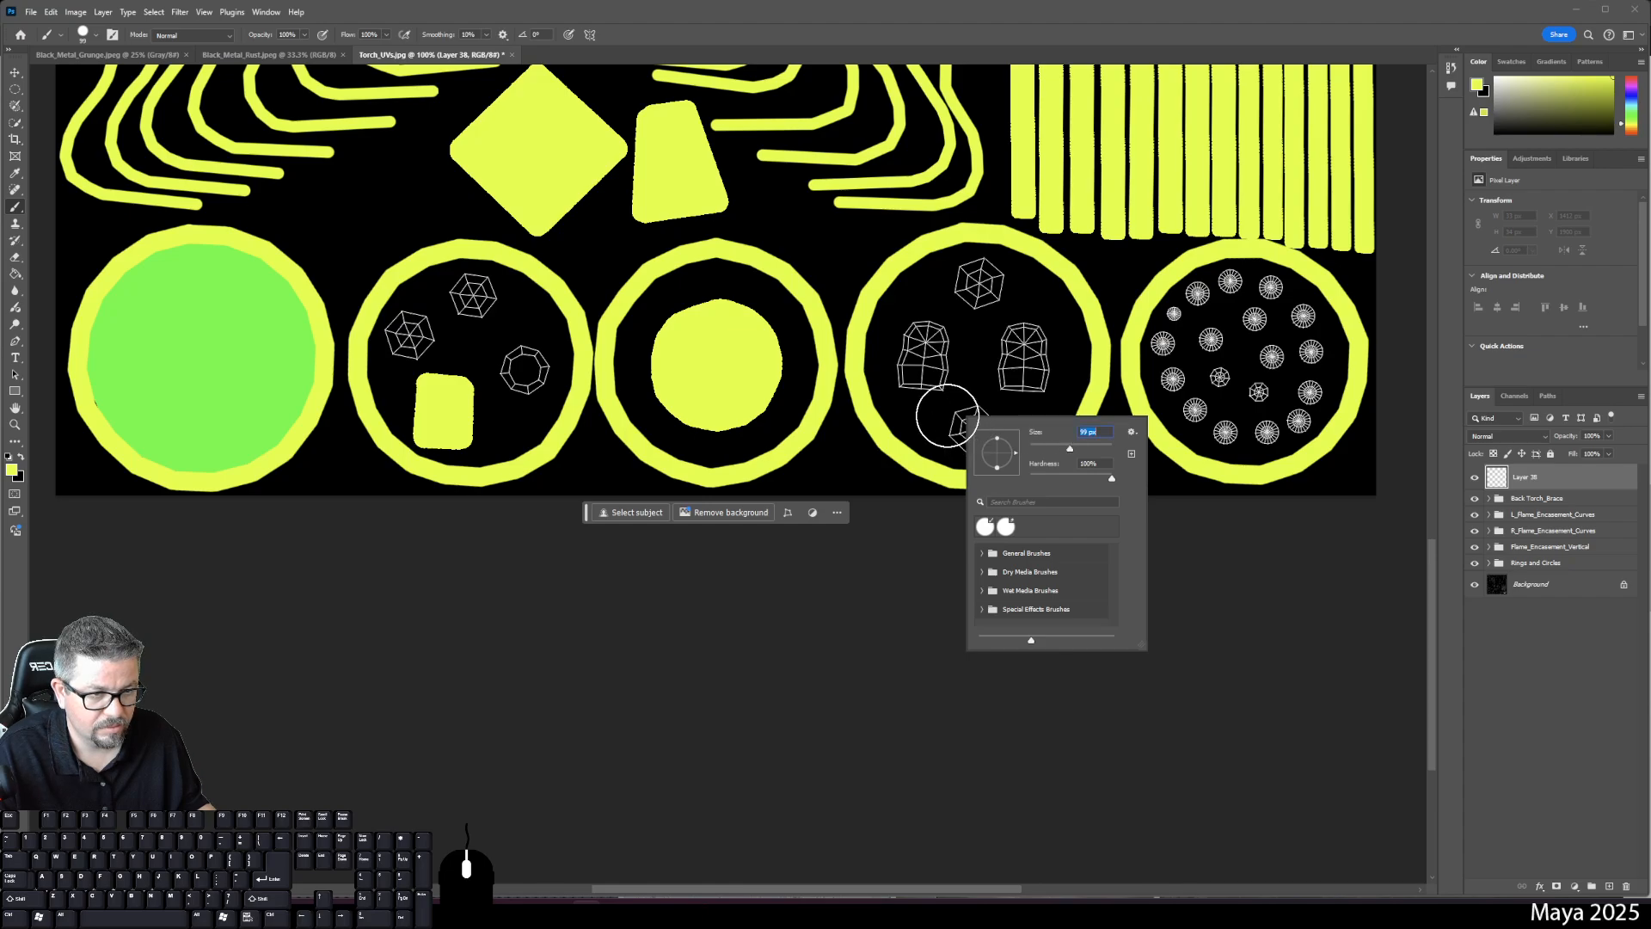
- Paint trial dots over the second and fourth rings' wireframes, then undo them and remove Layer 38
left_click(523, 368)
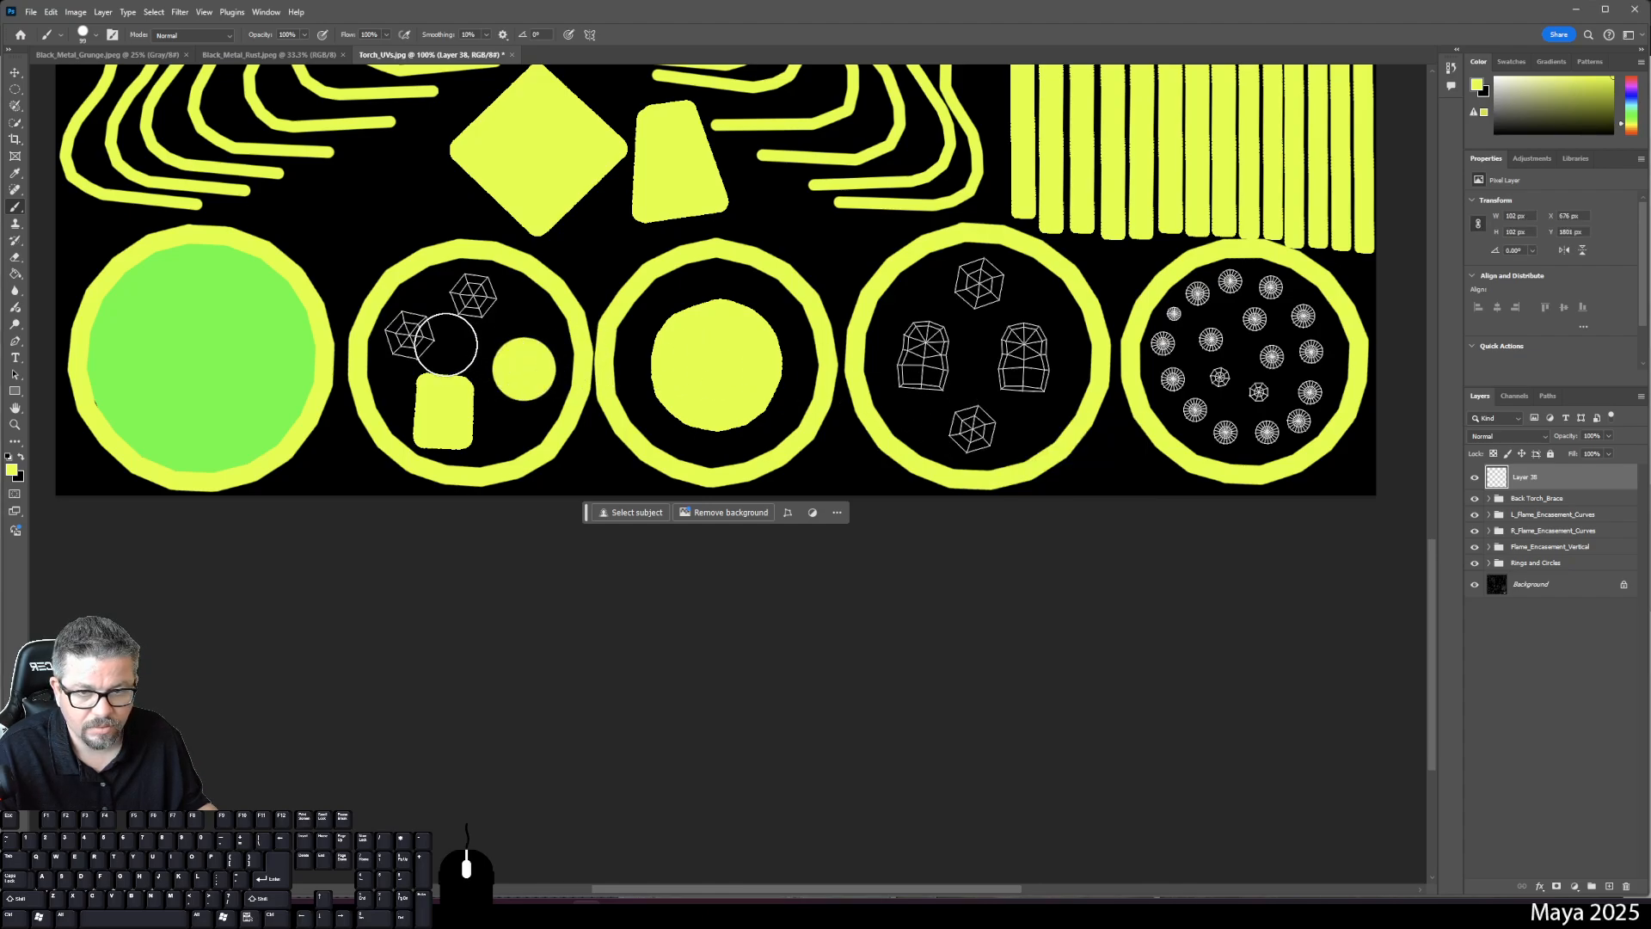
left_click(411, 334)
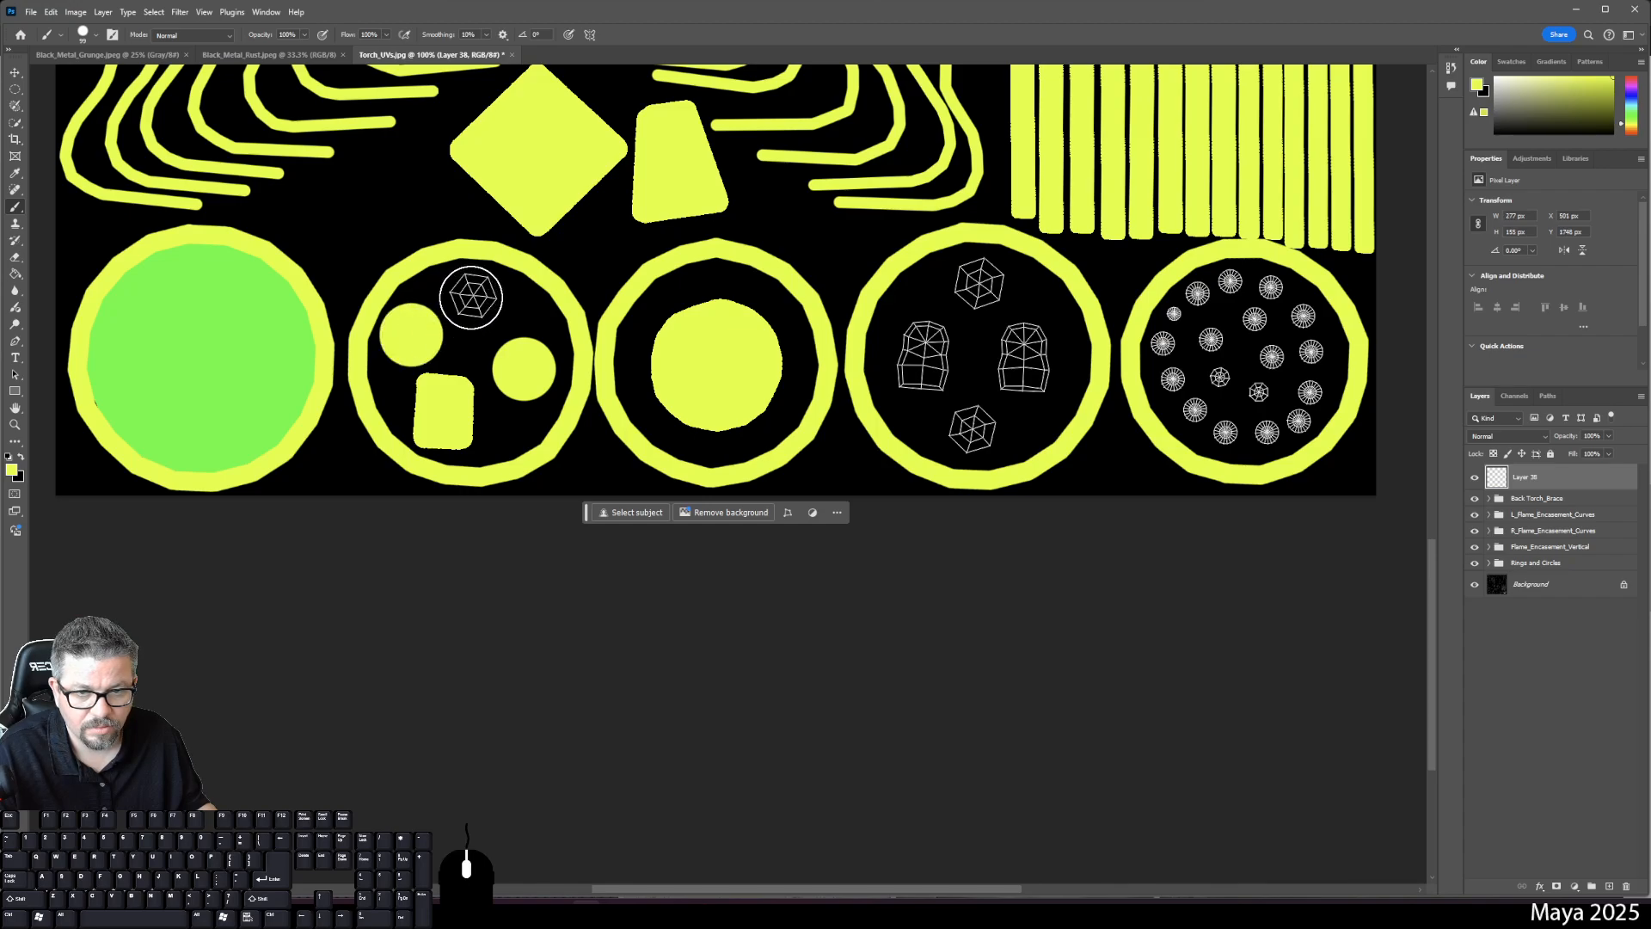
left_click(472, 297)
left_click(977, 283)
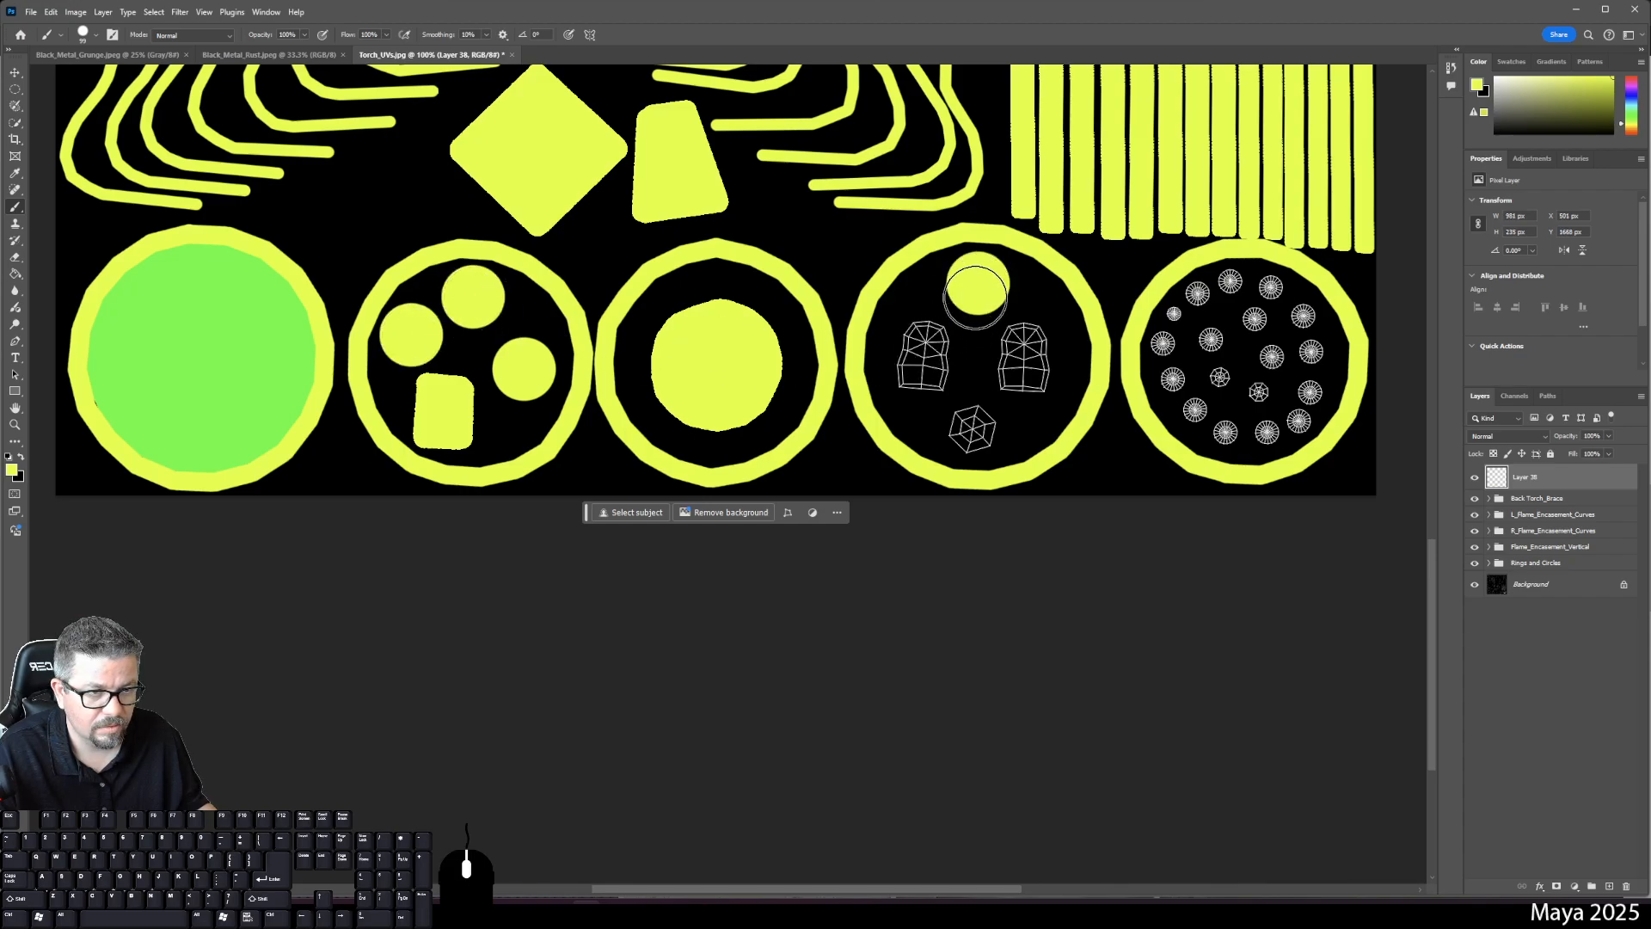
left_click(973, 427)
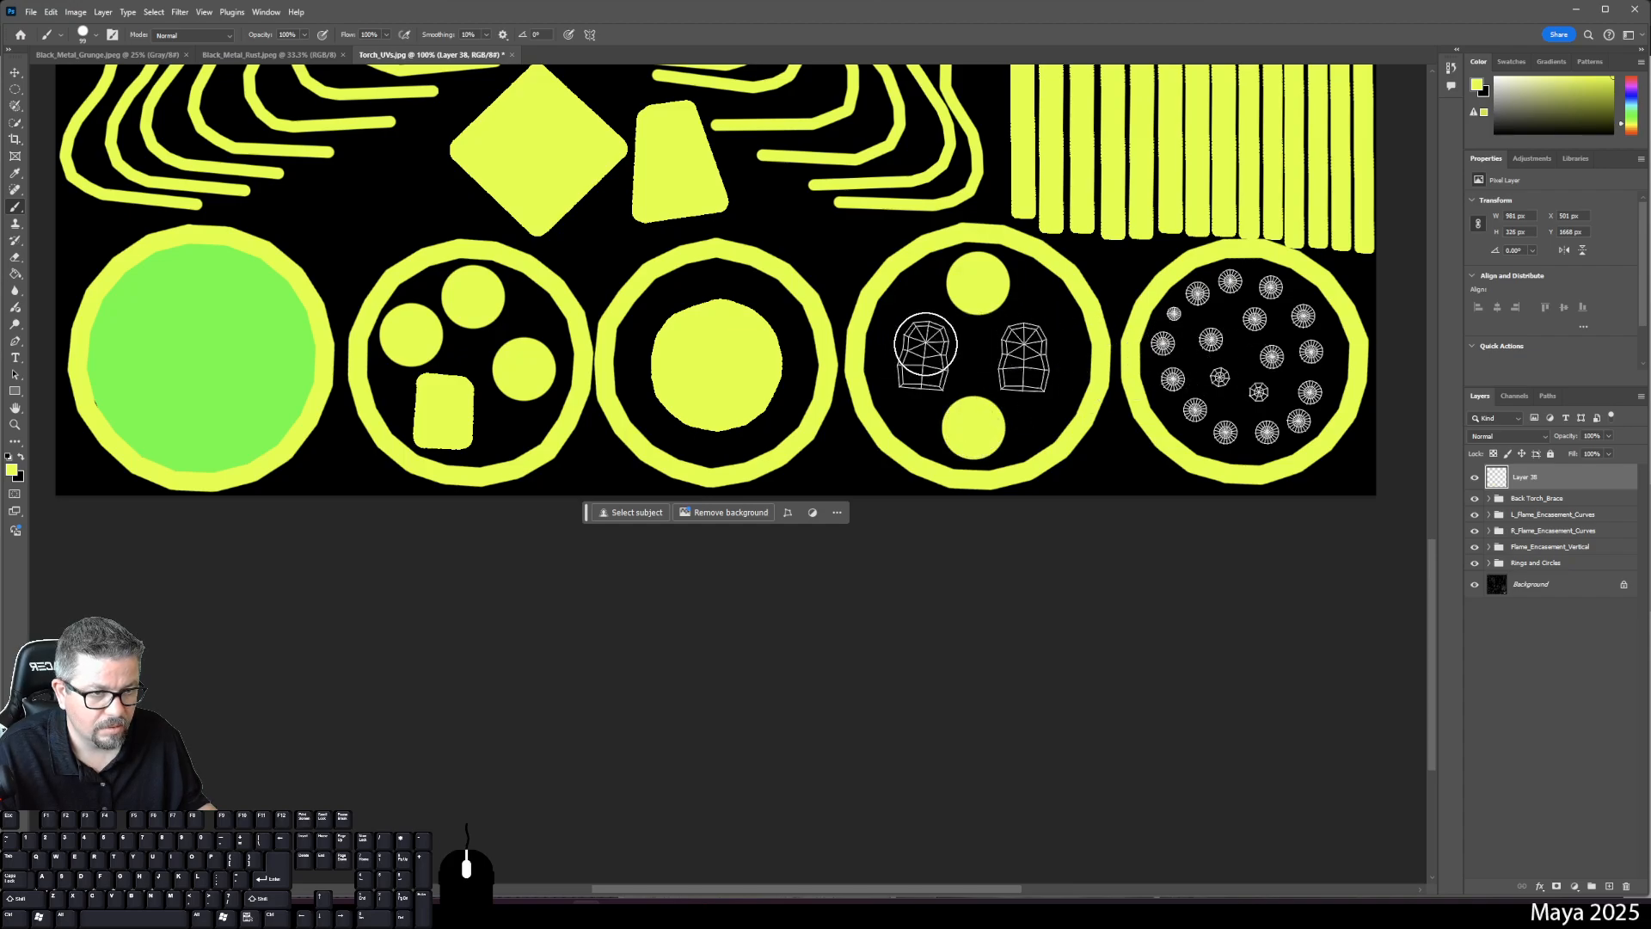
key("ctrl+z")
key("ctrl+z")
key("ctrl+z")
key("ctrl+z")
key("ctrl+z")
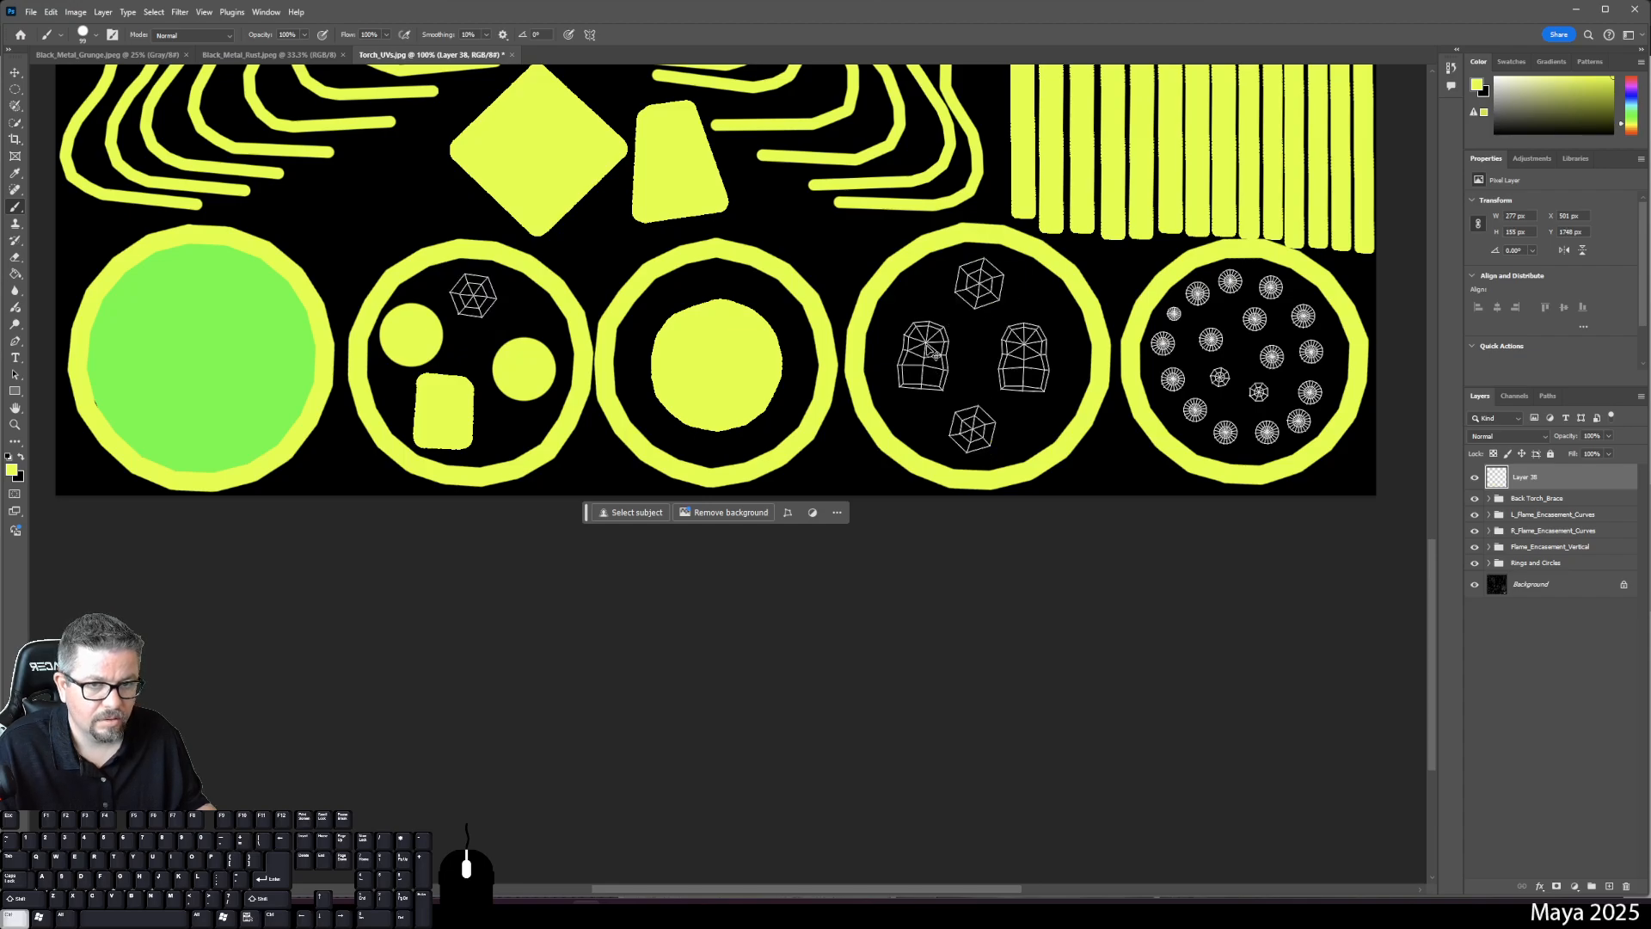
key("ctrl+z")
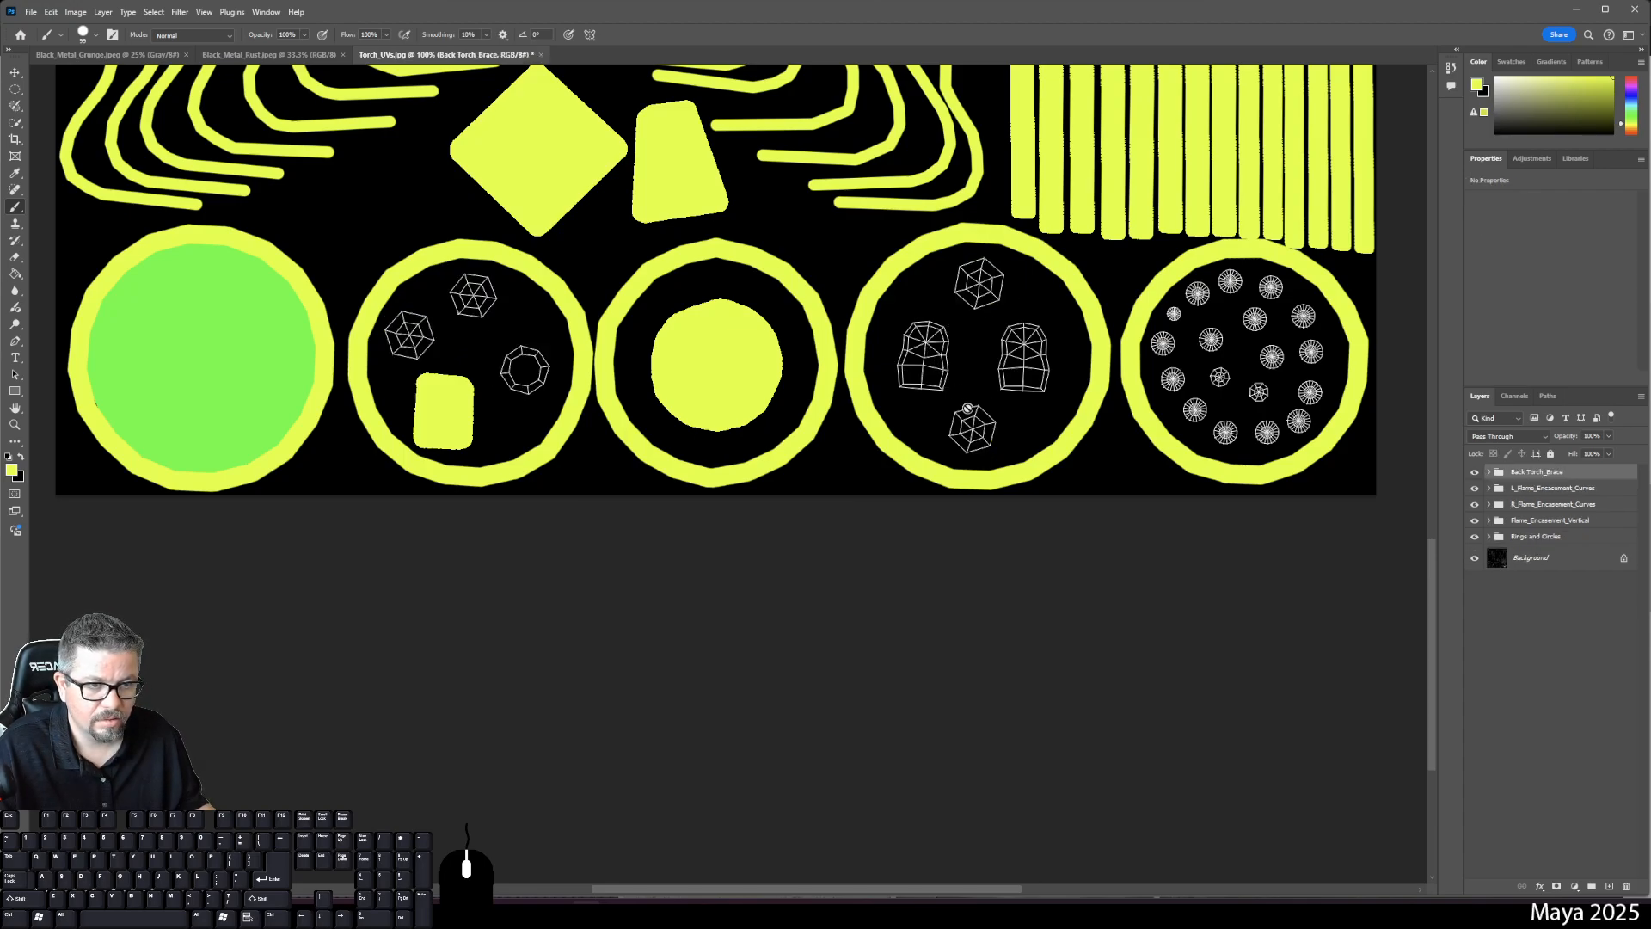
- On new layers, cover the fourth ring's bottom and left meshes with yellow dabs
left_click(1610, 887)
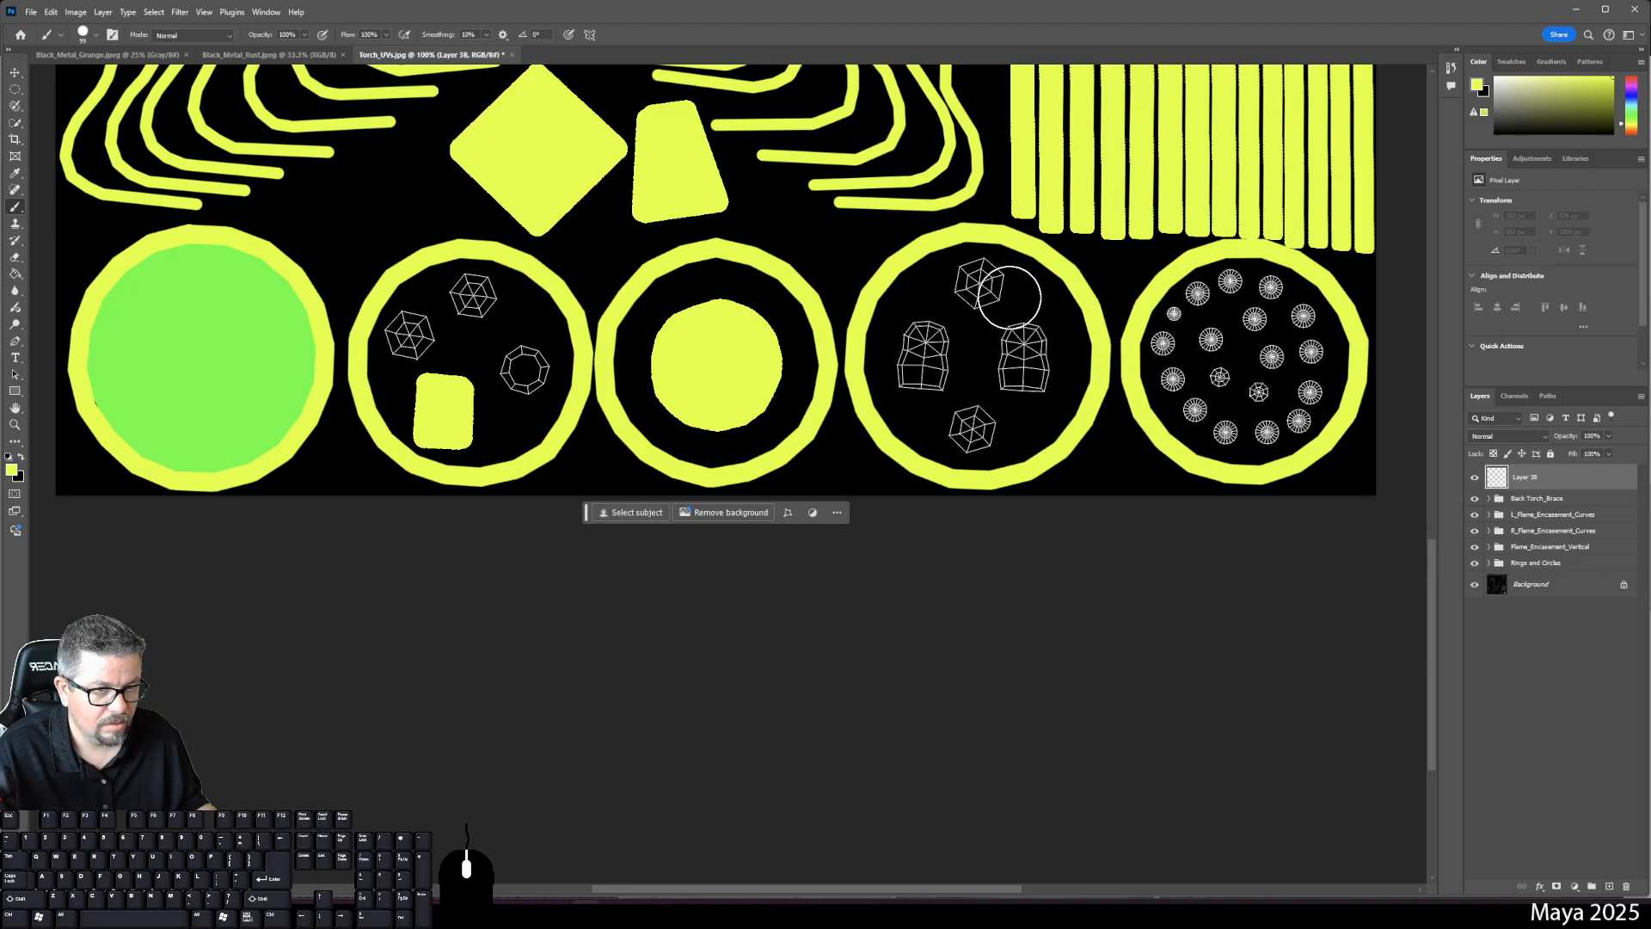
left_click(1605, 886)
left_click(972, 427)
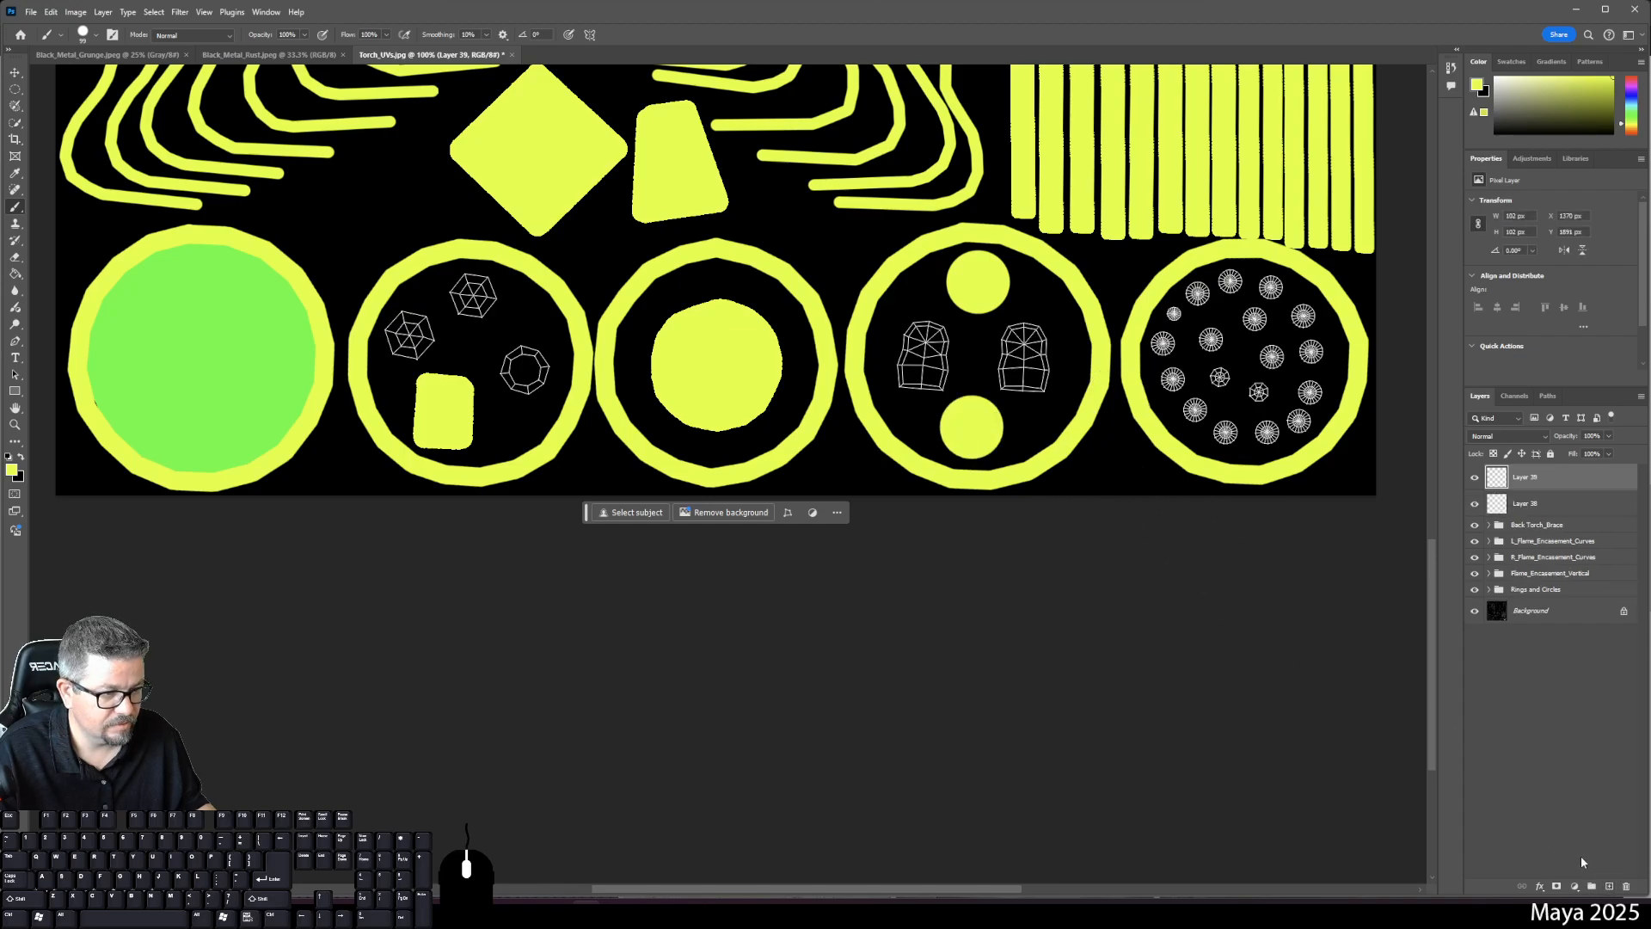
left_click(1608, 885)
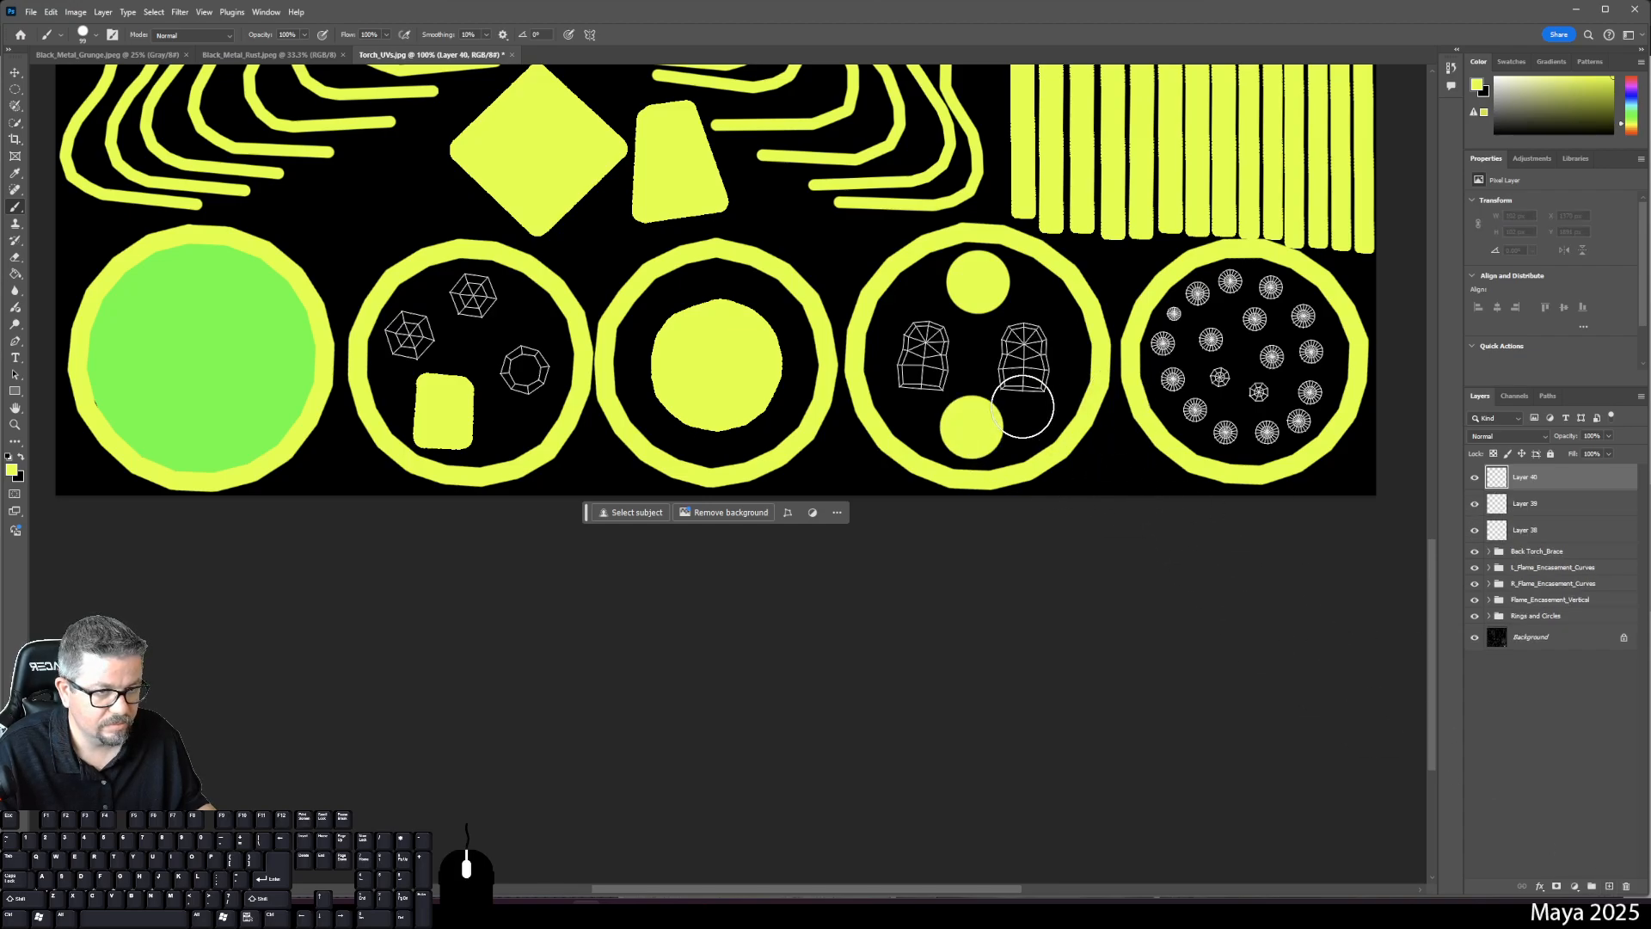
left_click(925, 346)
left_click_drag(925, 349, 923, 383)
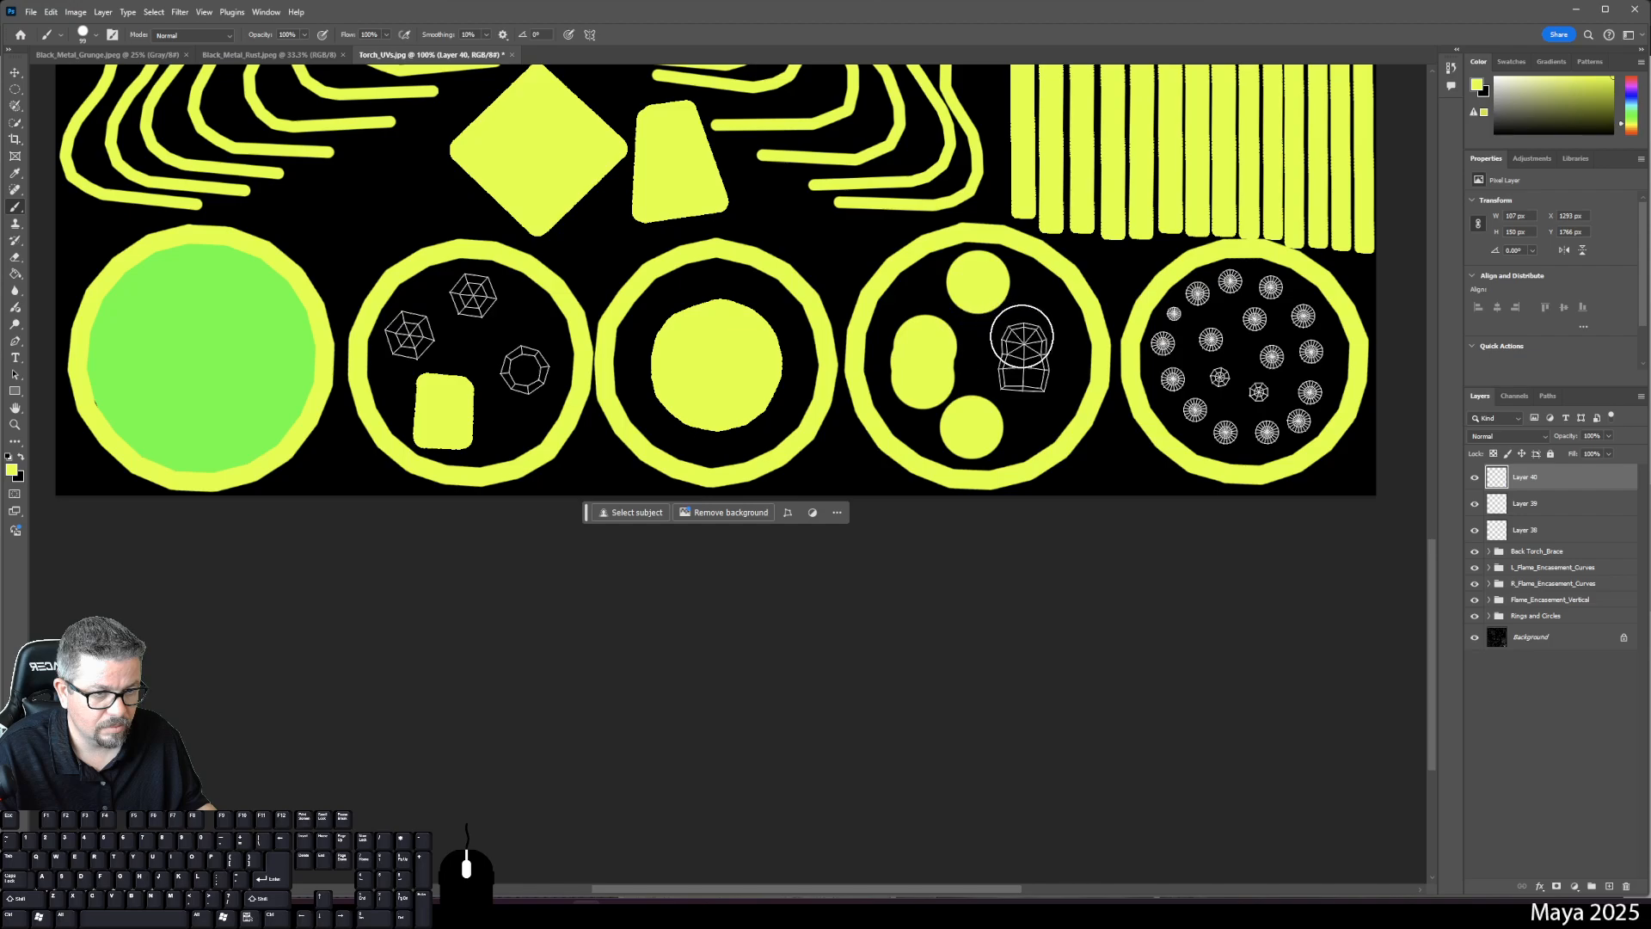
left_click(1022, 351)
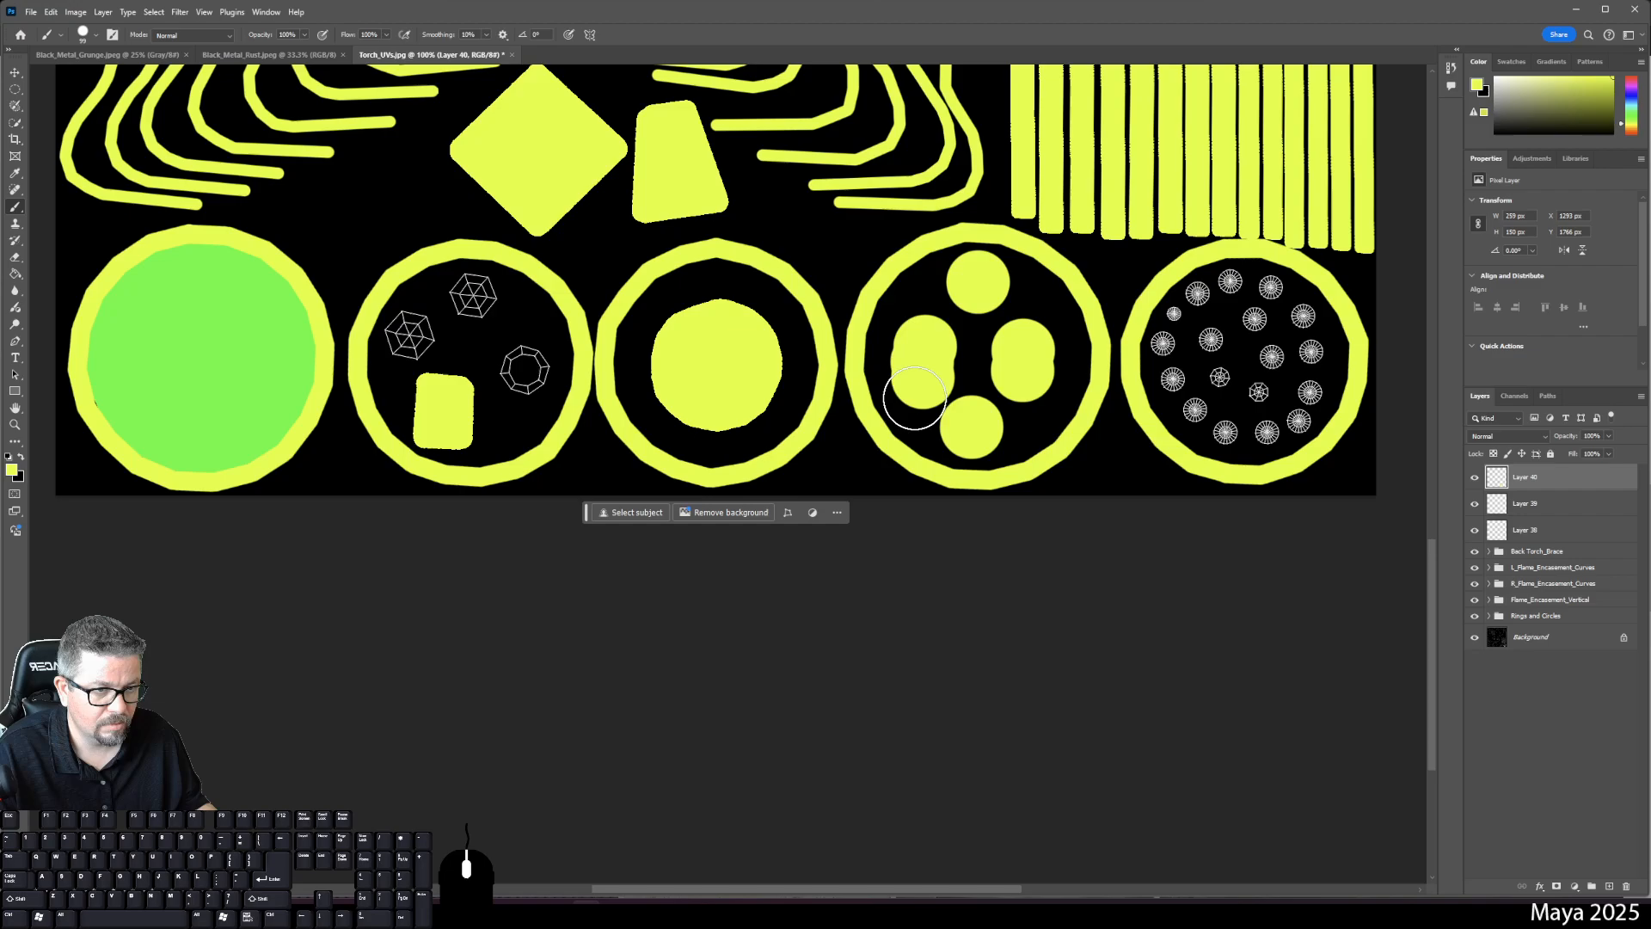
key("ctrl+z")
key("ctrl+z")
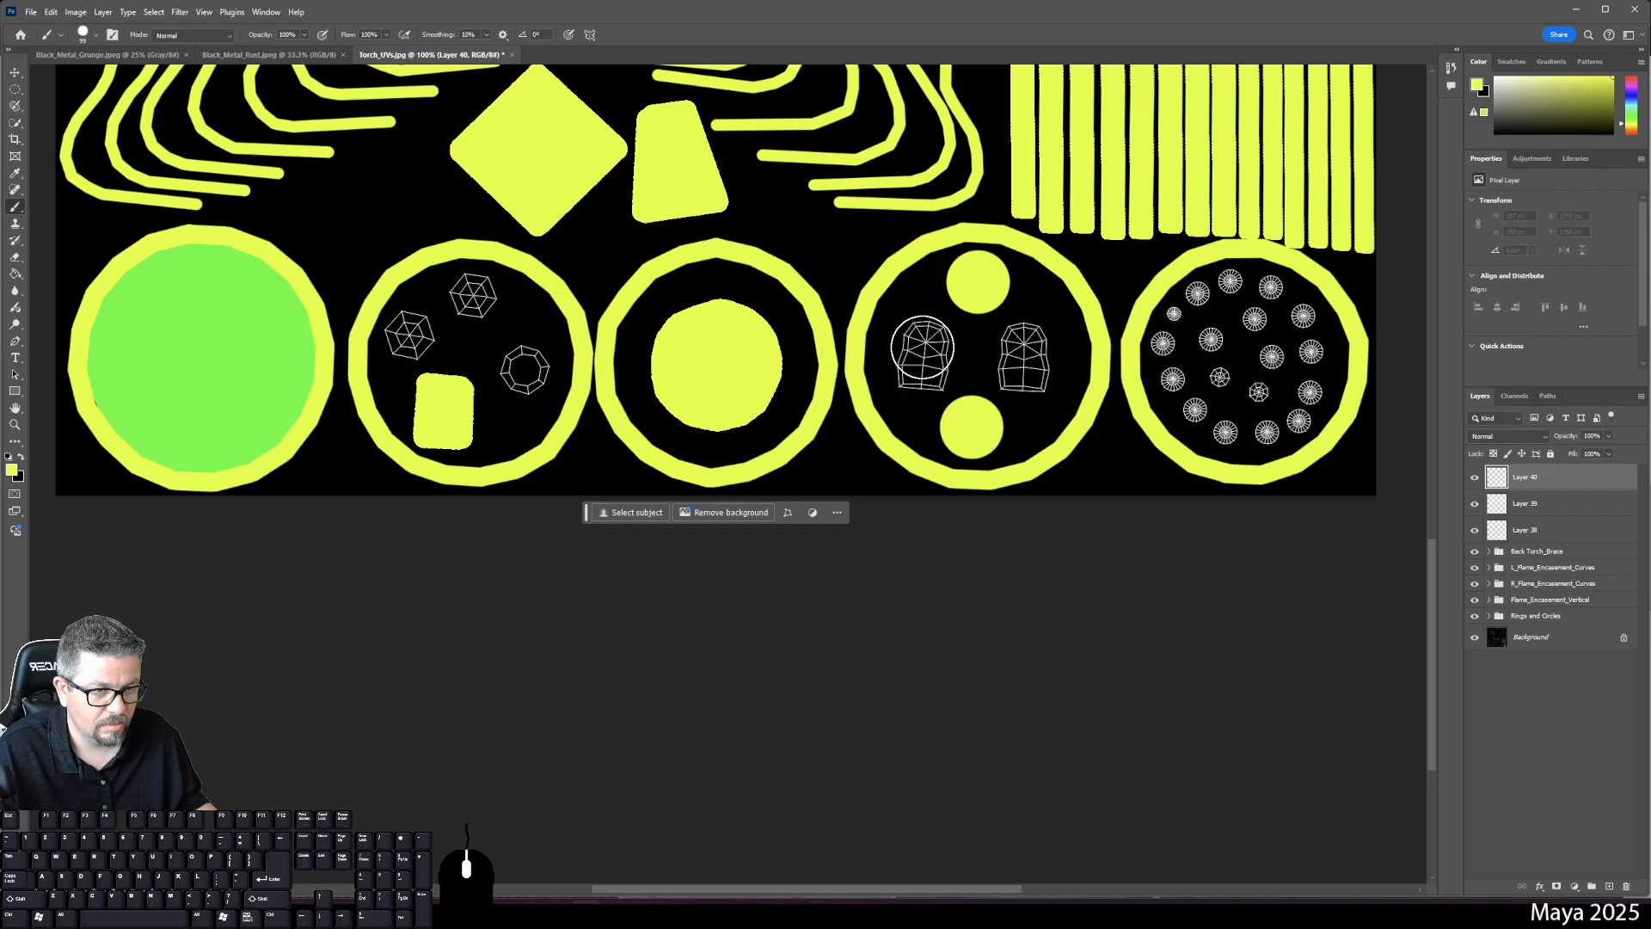
left_click(925, 351)
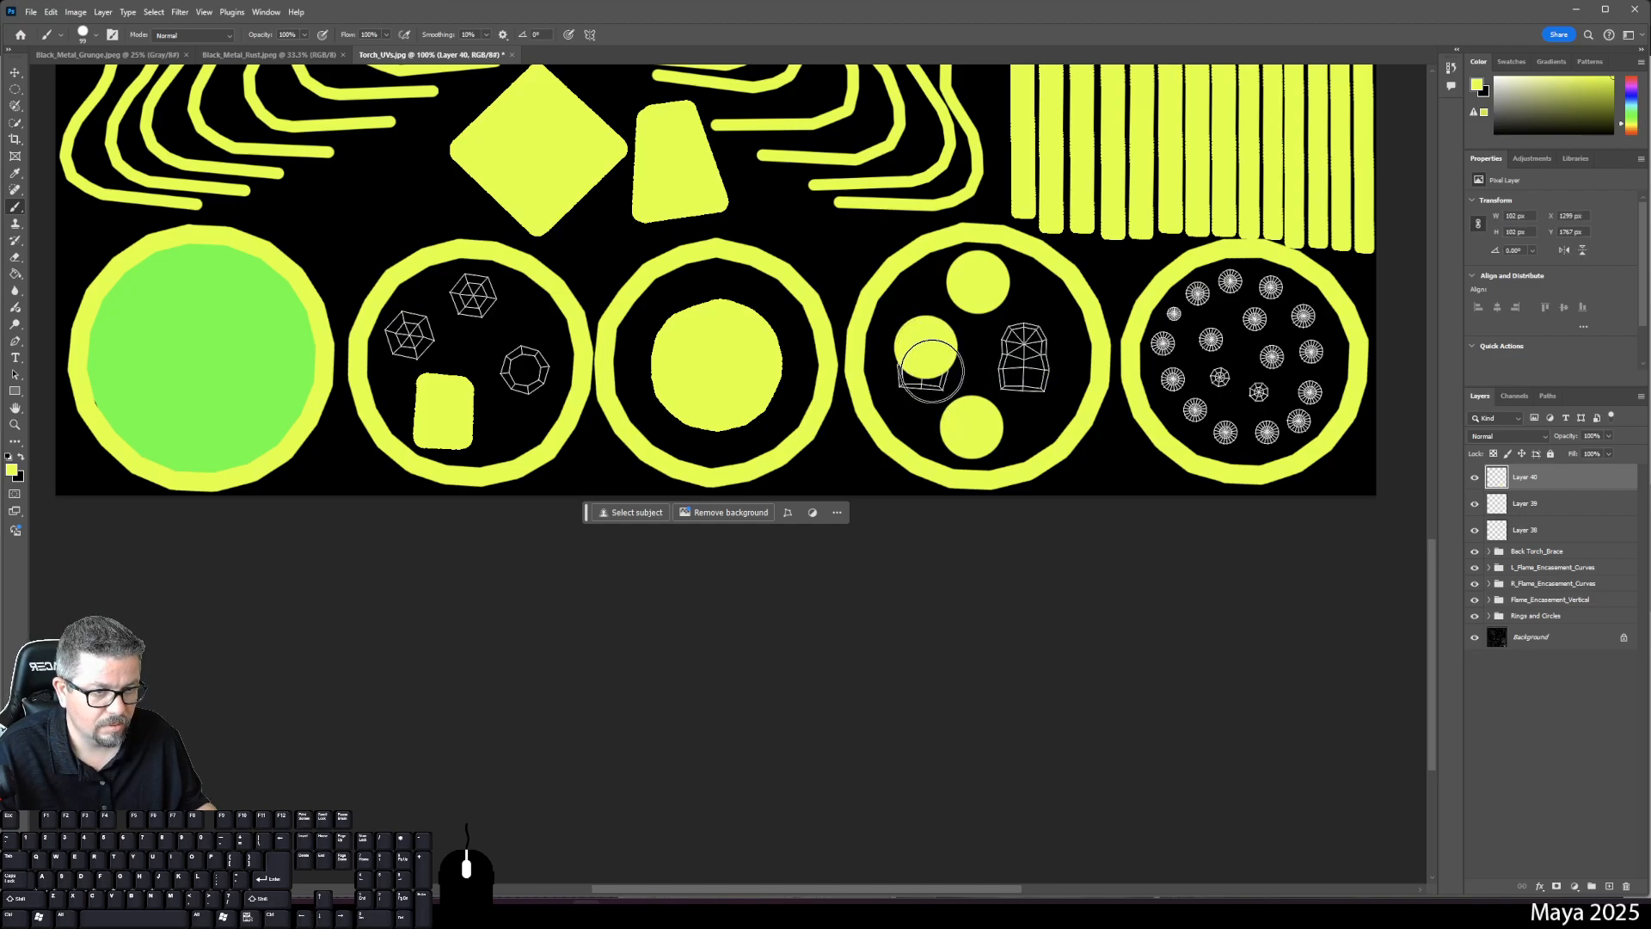
left_click(924, 368)
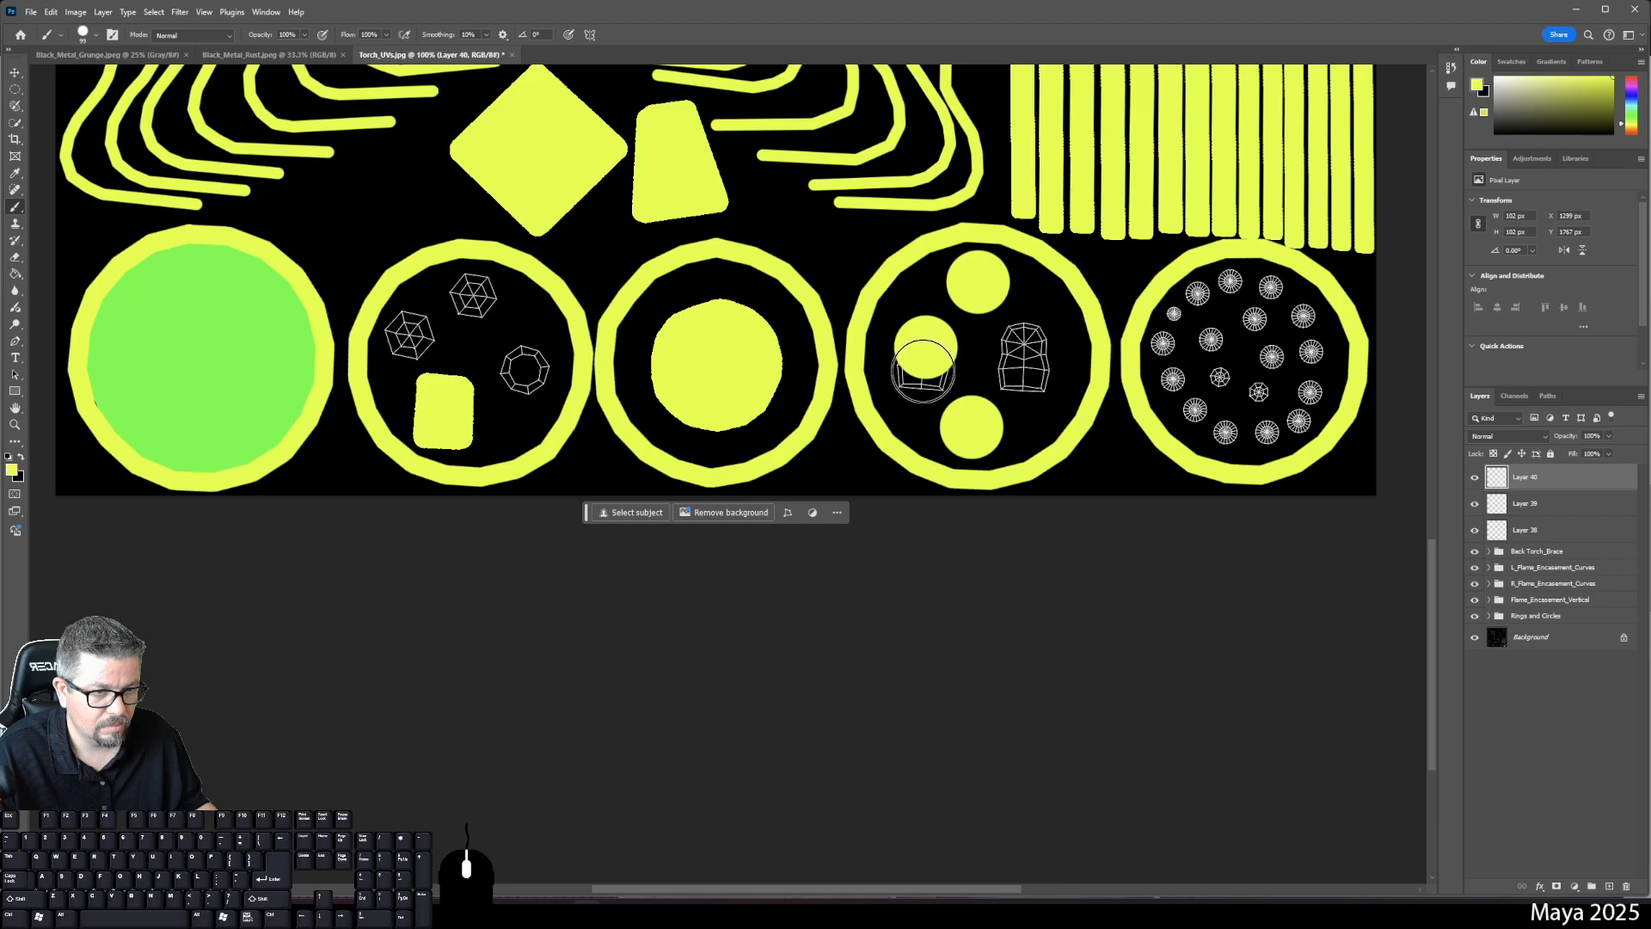
- On separate new layers, cover the fourth ring's right mesh and the second ring's top, right and left meshes
left_click(1610, 887)
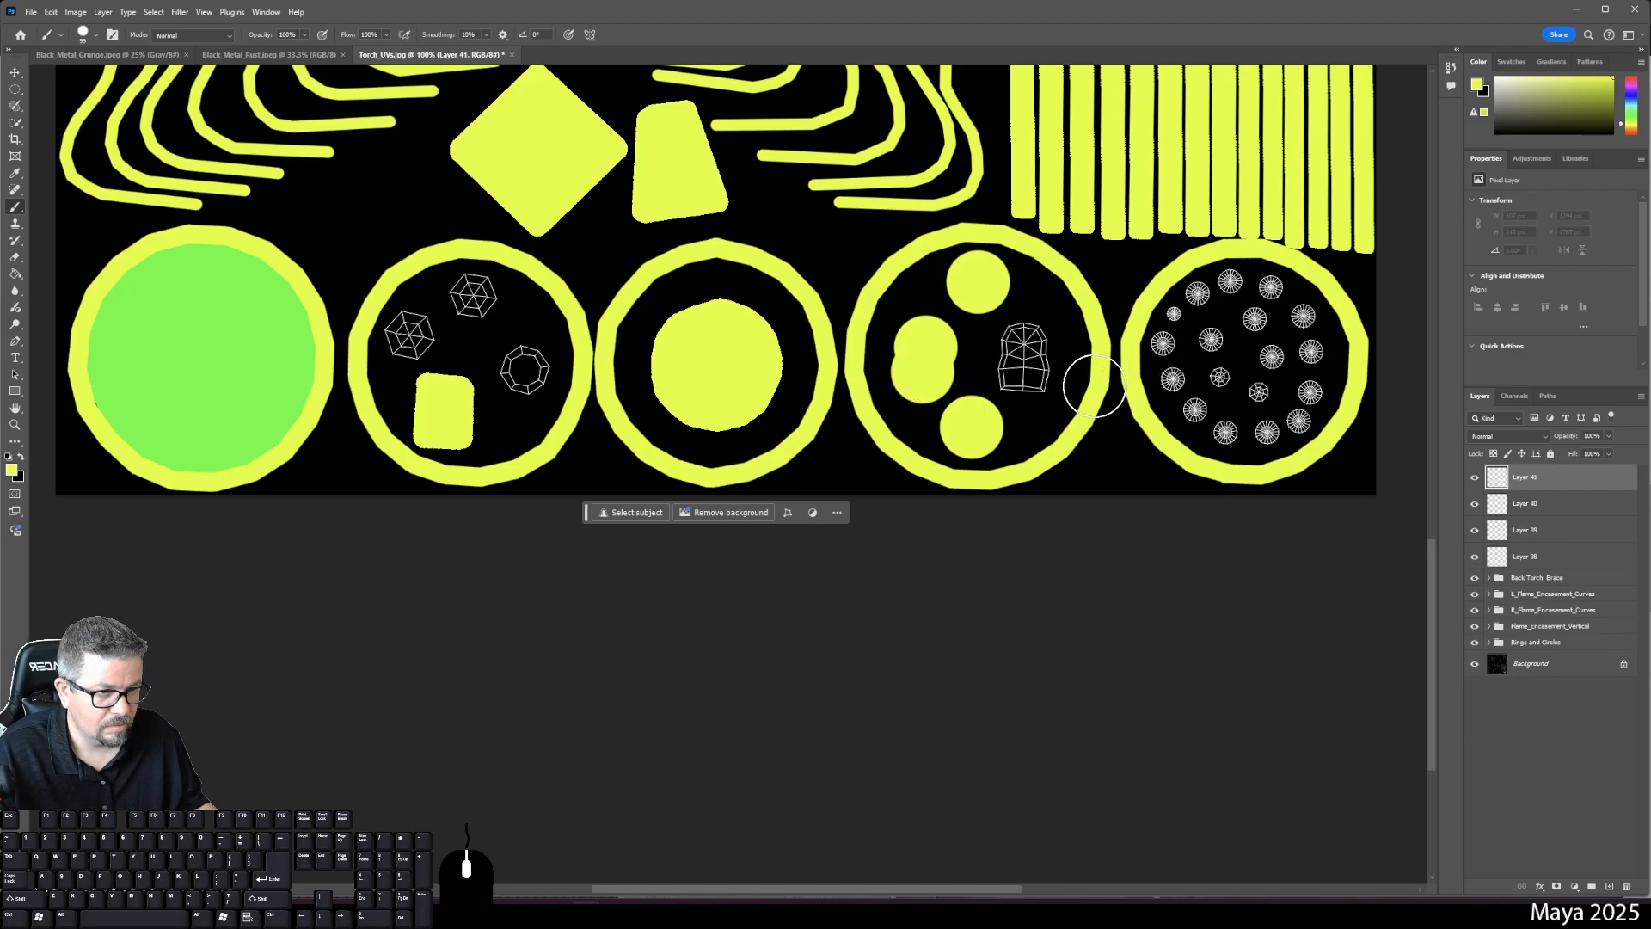
left_click(1024, 349)
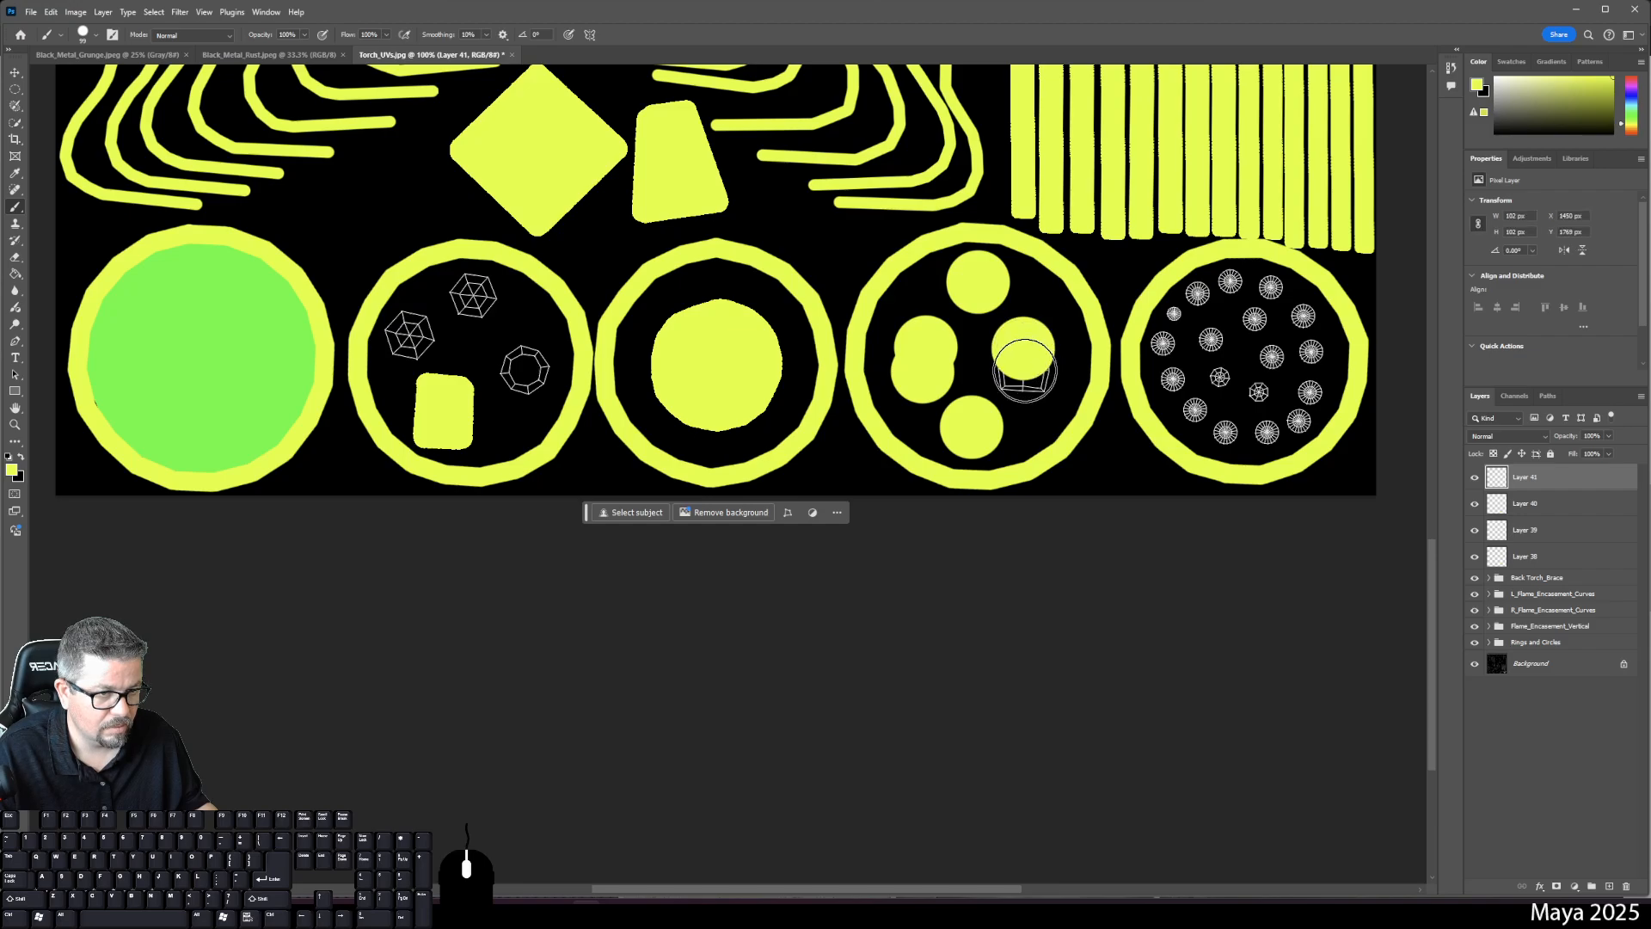
left_click(1023, 376)
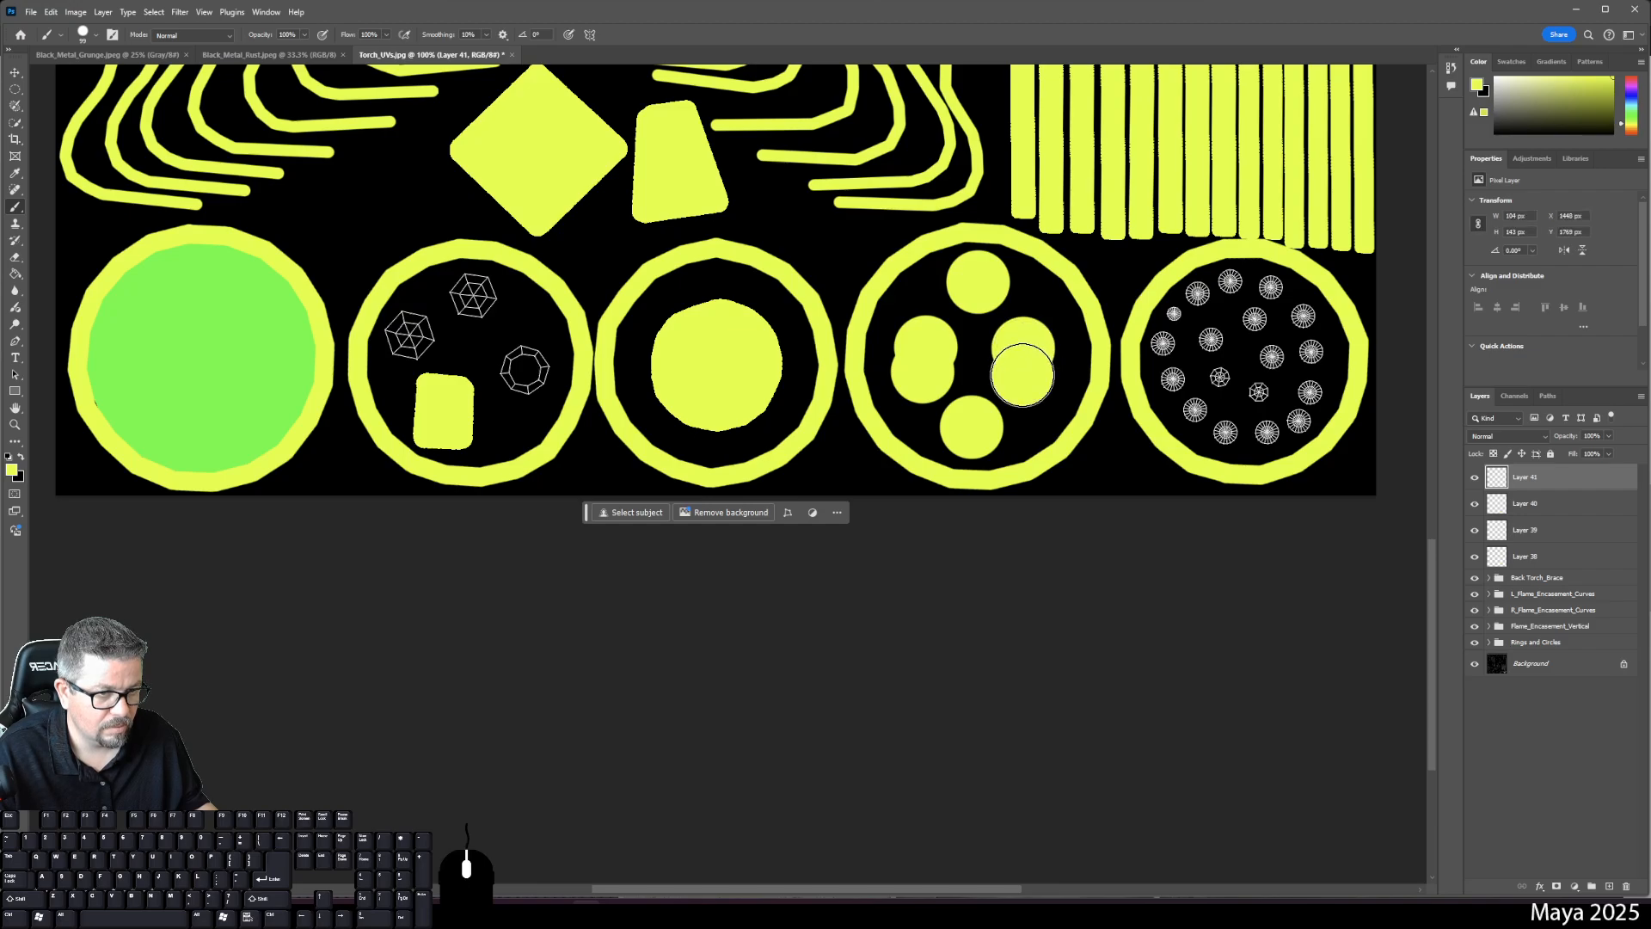
left_click(1606, 886)
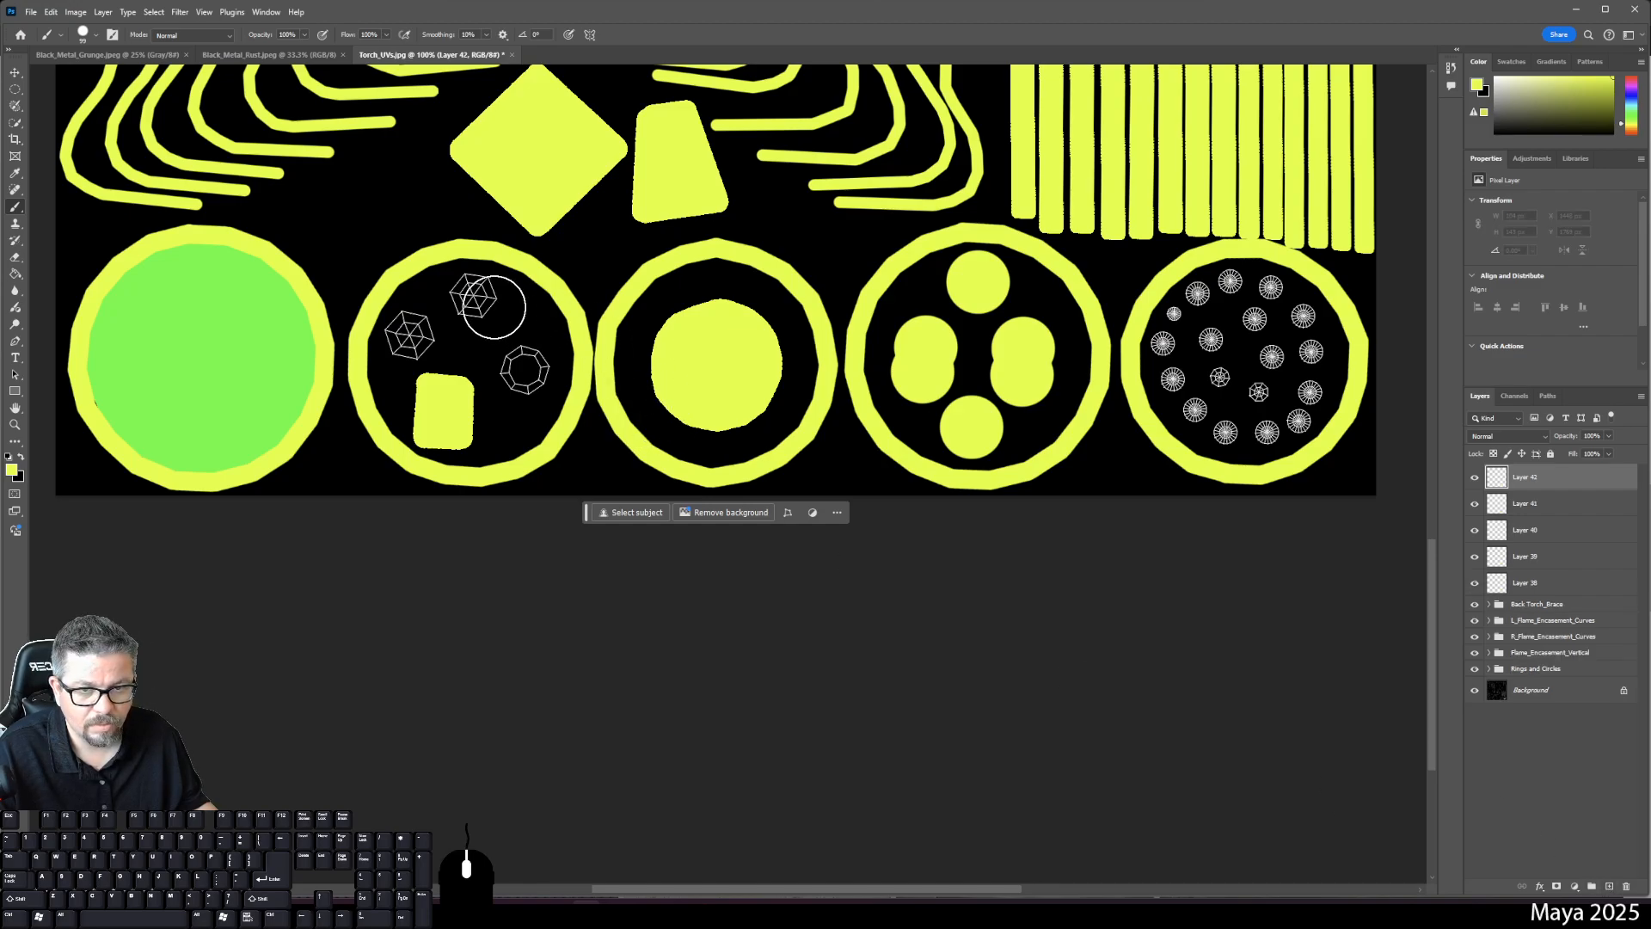
left_click(474, 296)
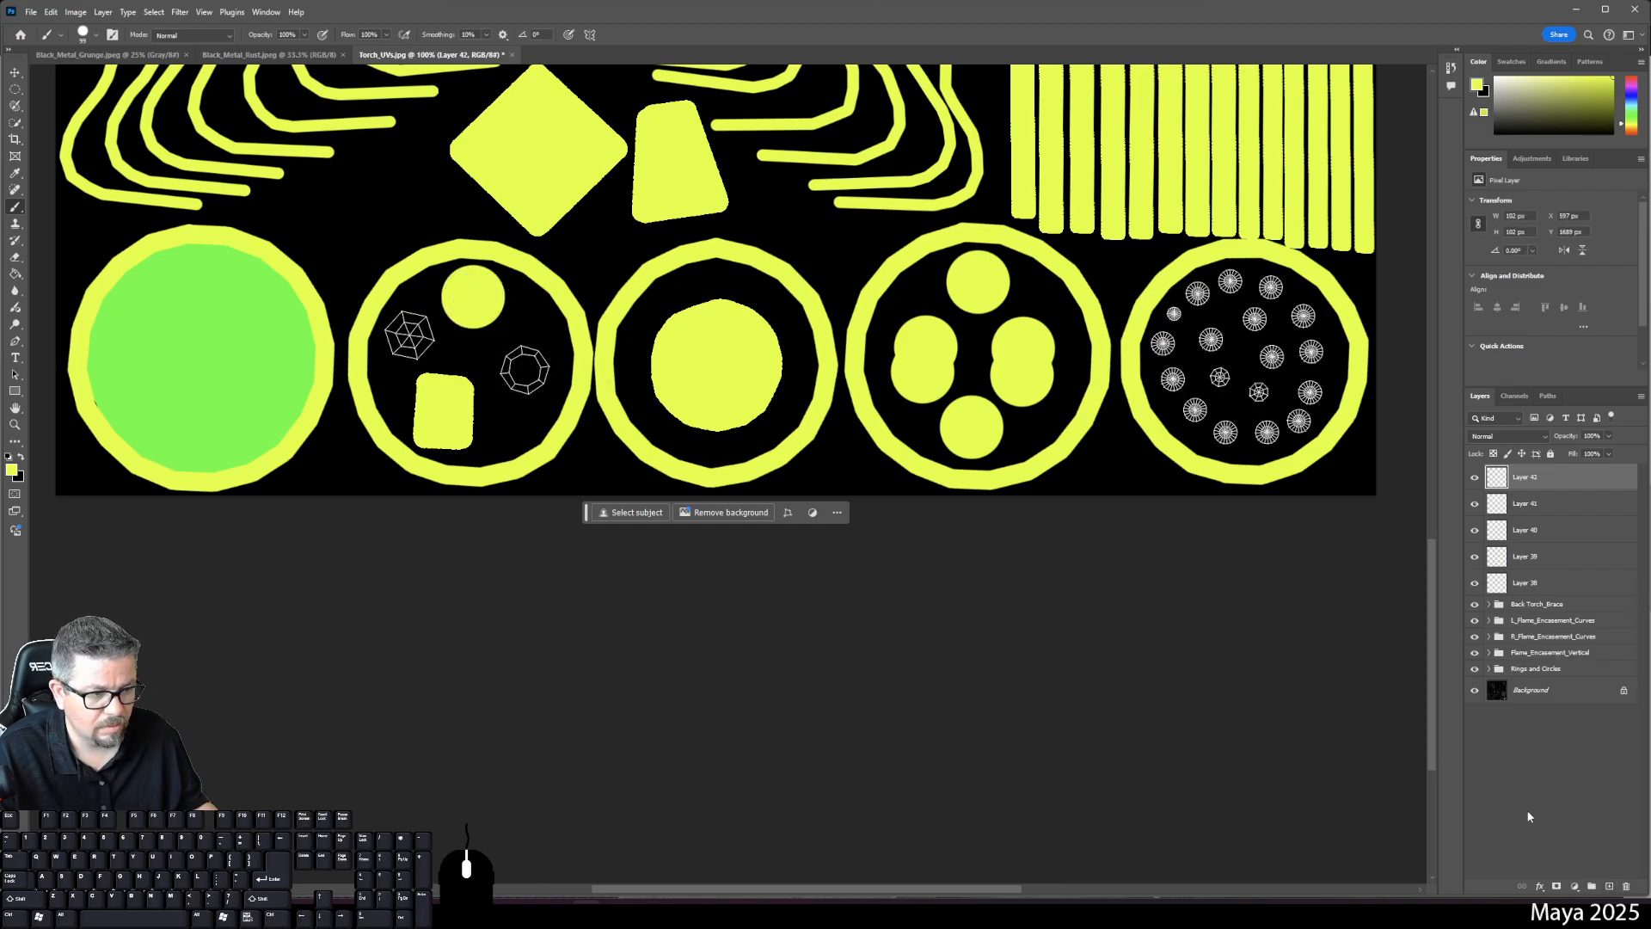
left_click(1611, 886)
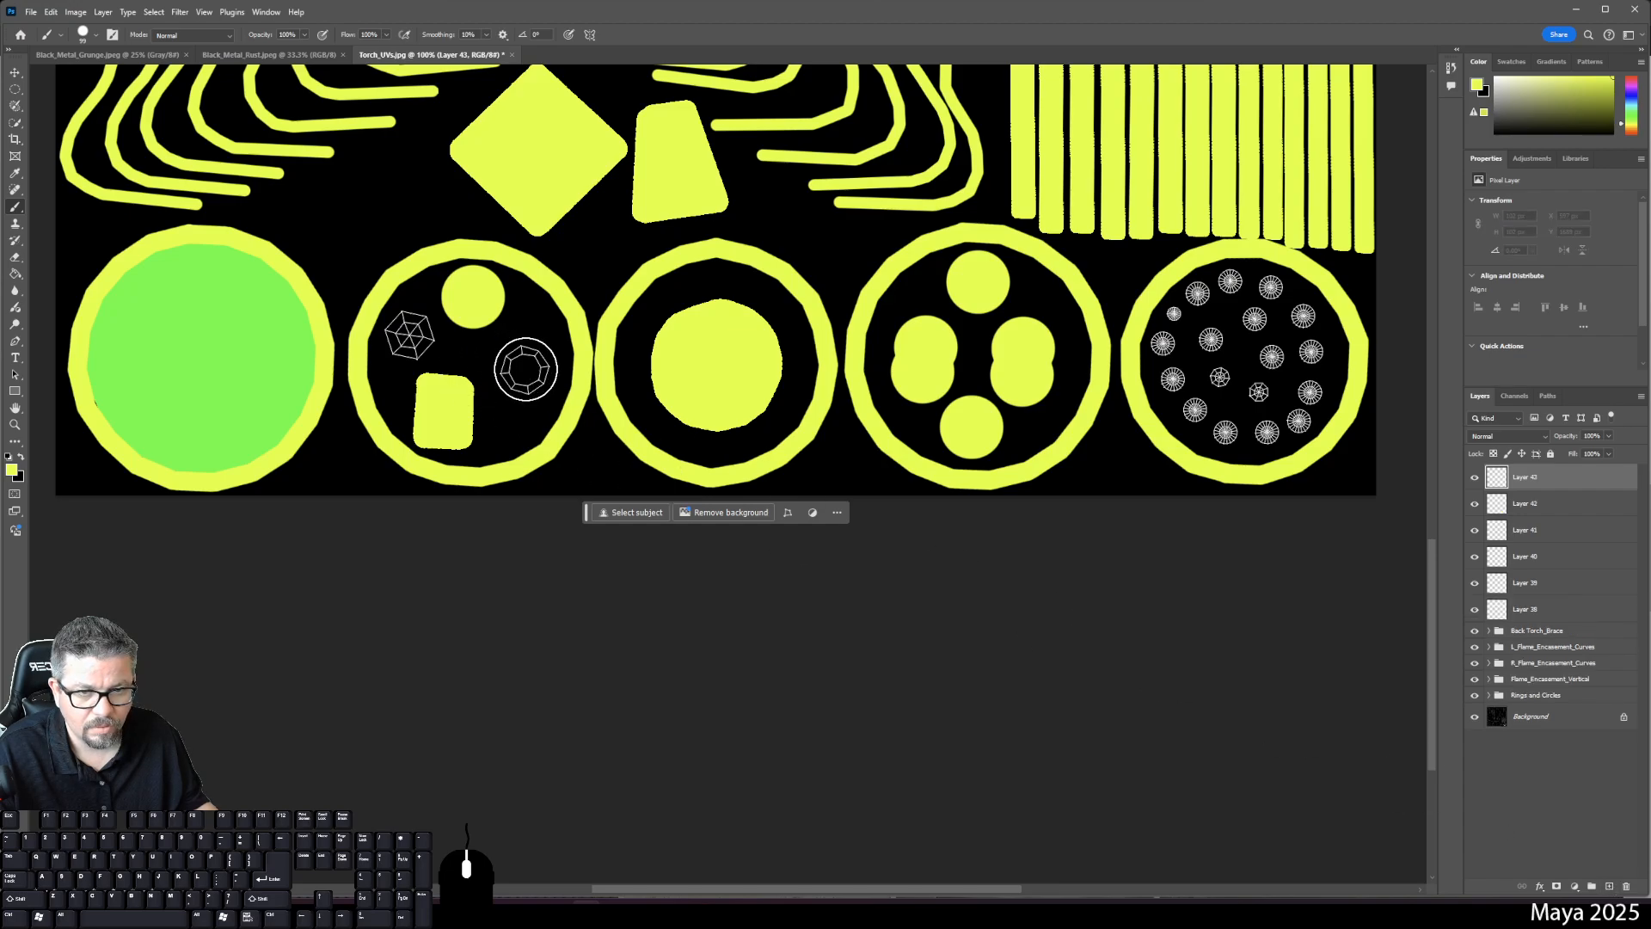
left_click(524, 369)
left_click(1608, 886)
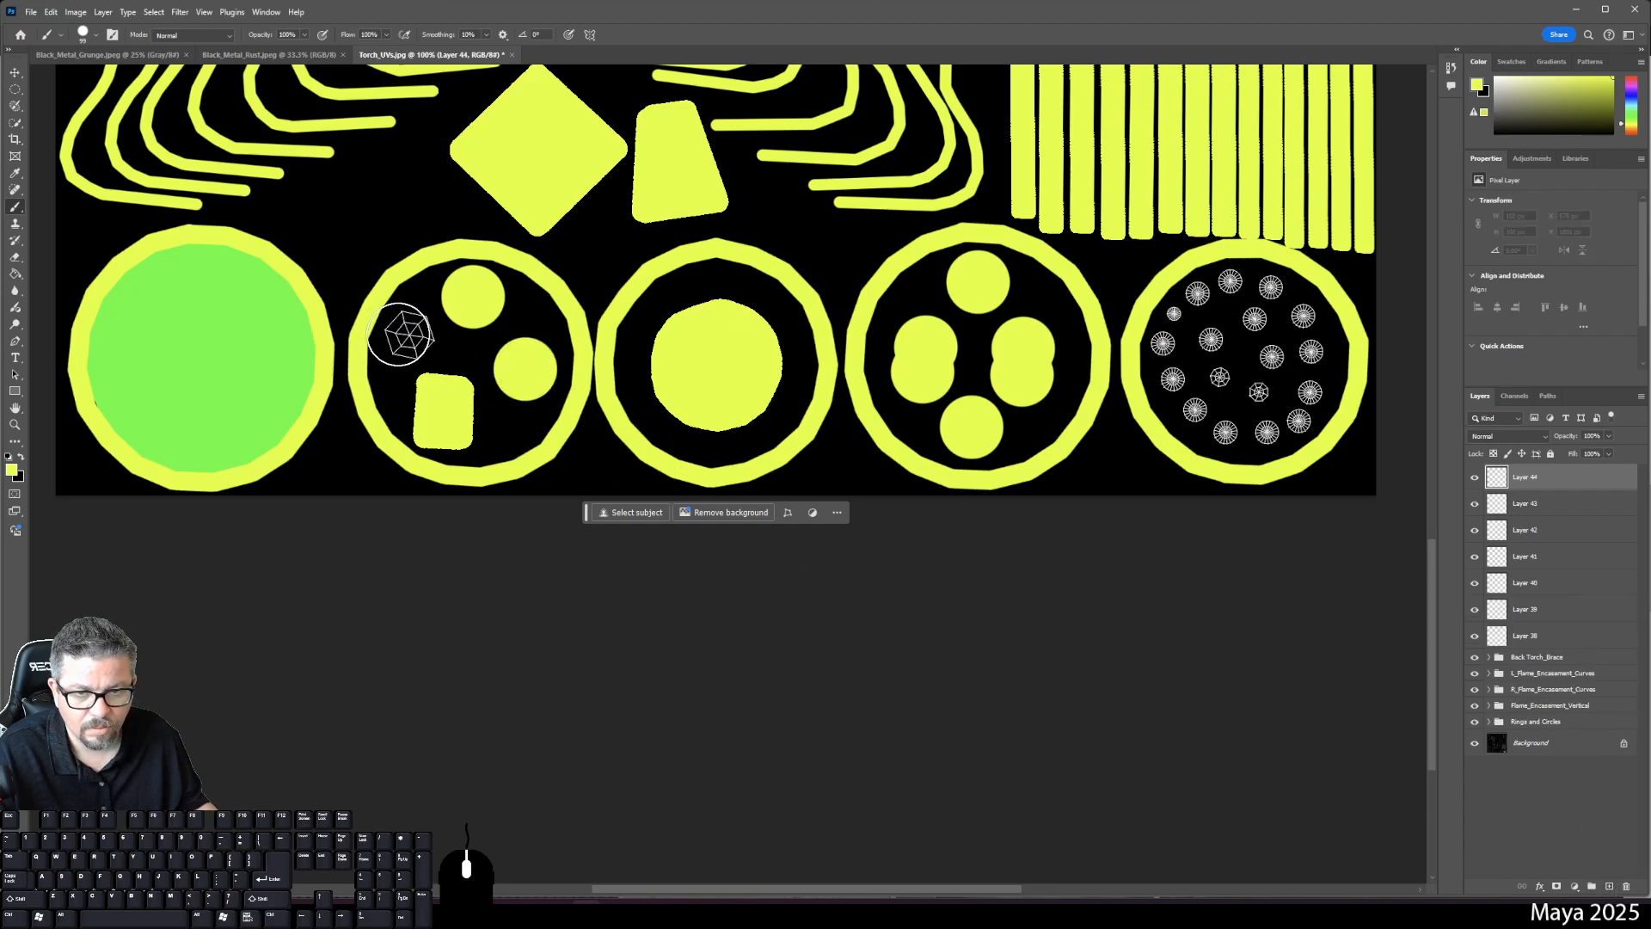
left_click(412, 333)
- Shrink the yellow brush to 15 px, zoom to 200%, and dot the fifth ring's top-left sunburst on Layer 45
right_click(1271, 481)
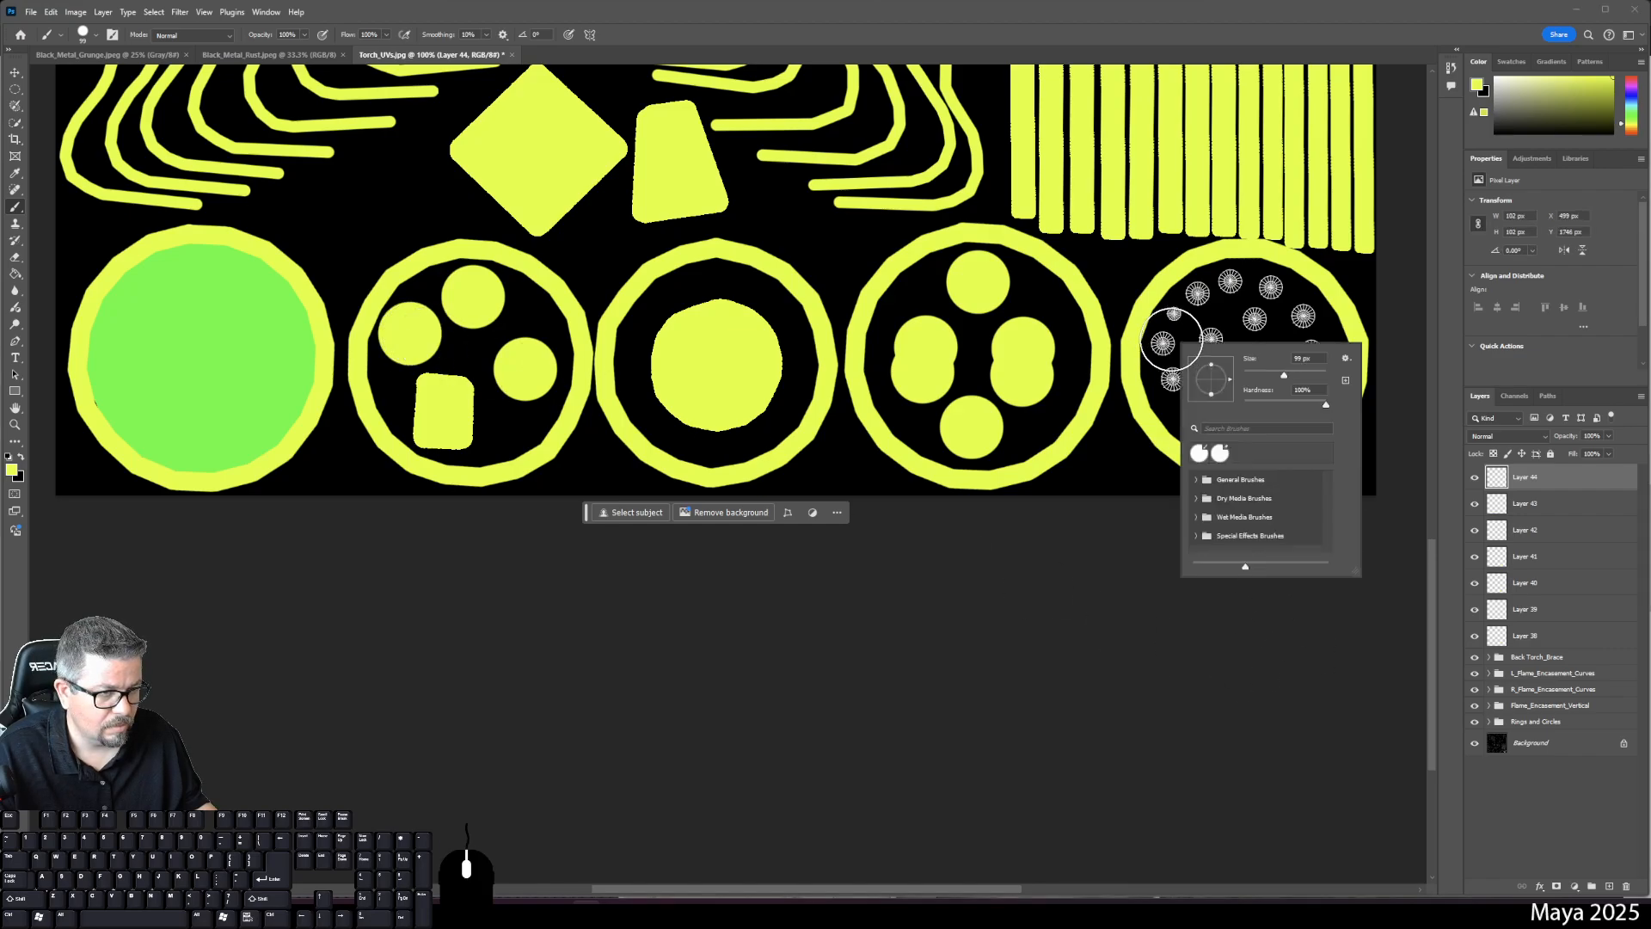
left_click_drag(1284, 377, 1262, 376)
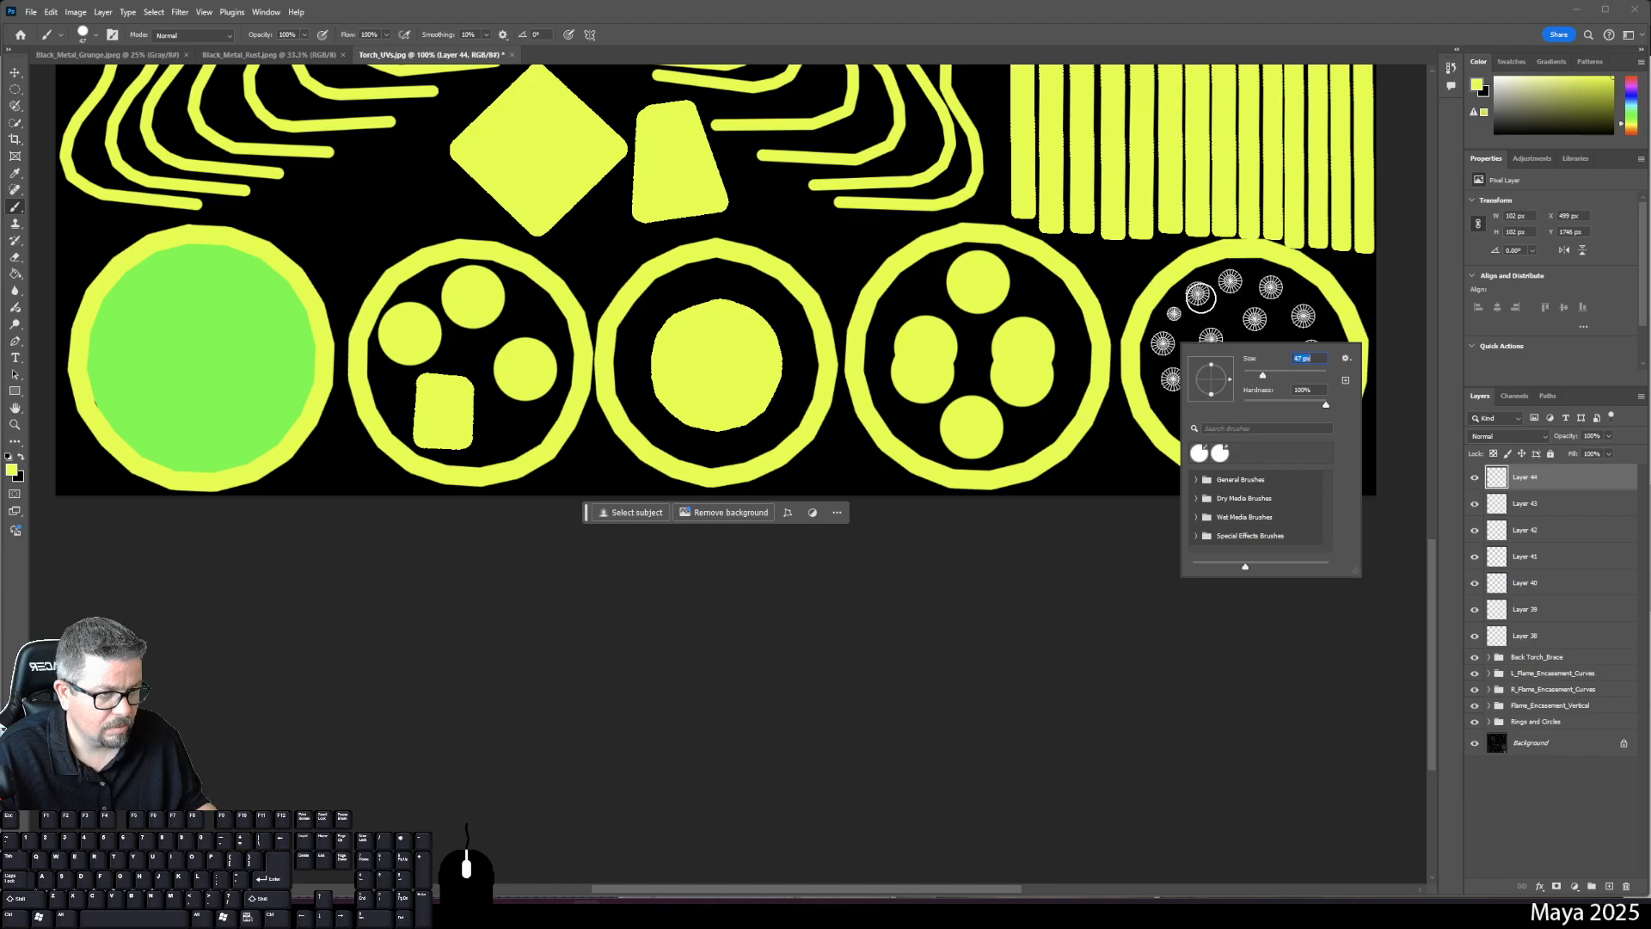
left_click(1610, 886)
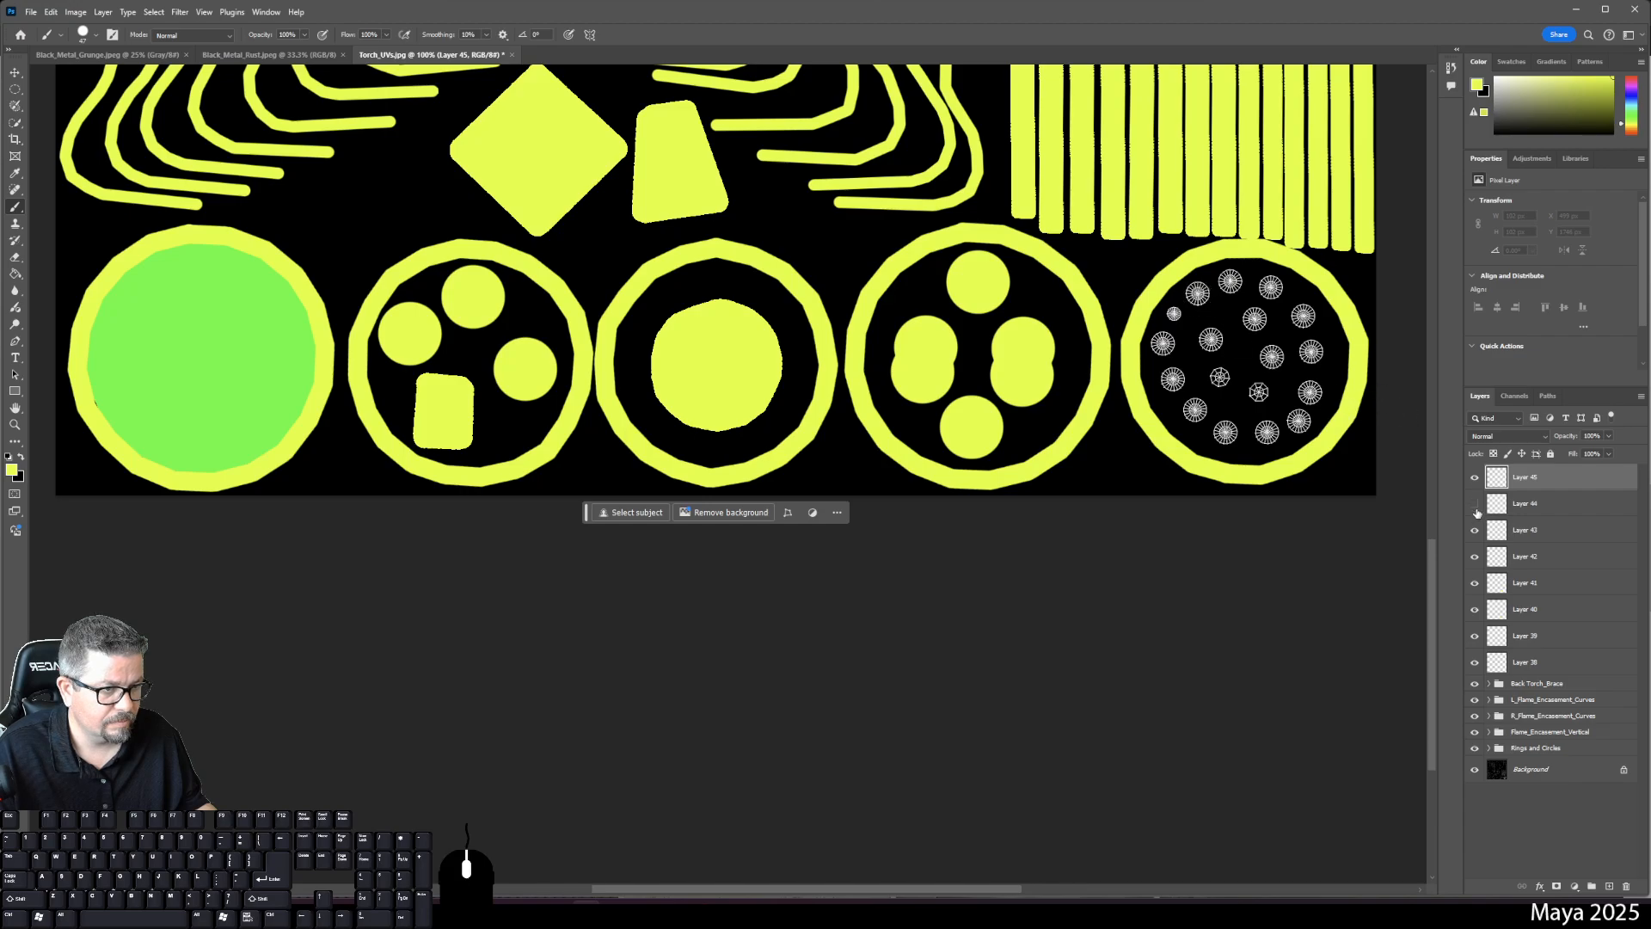
left_click(1475, 505)
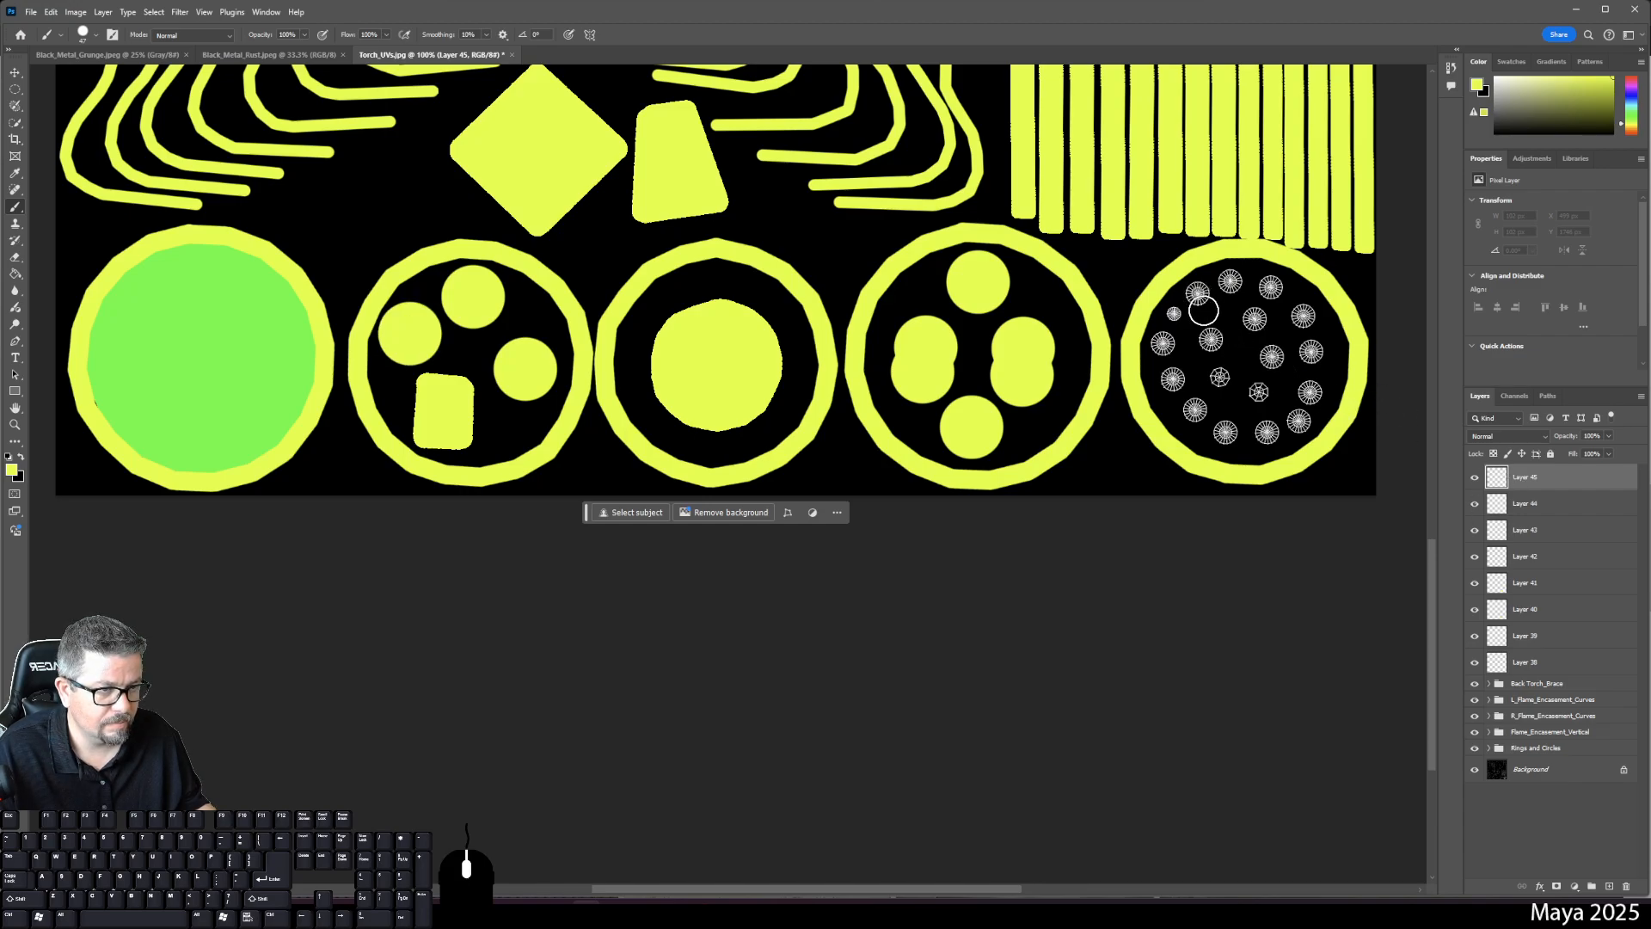
key("ctrl+equal")
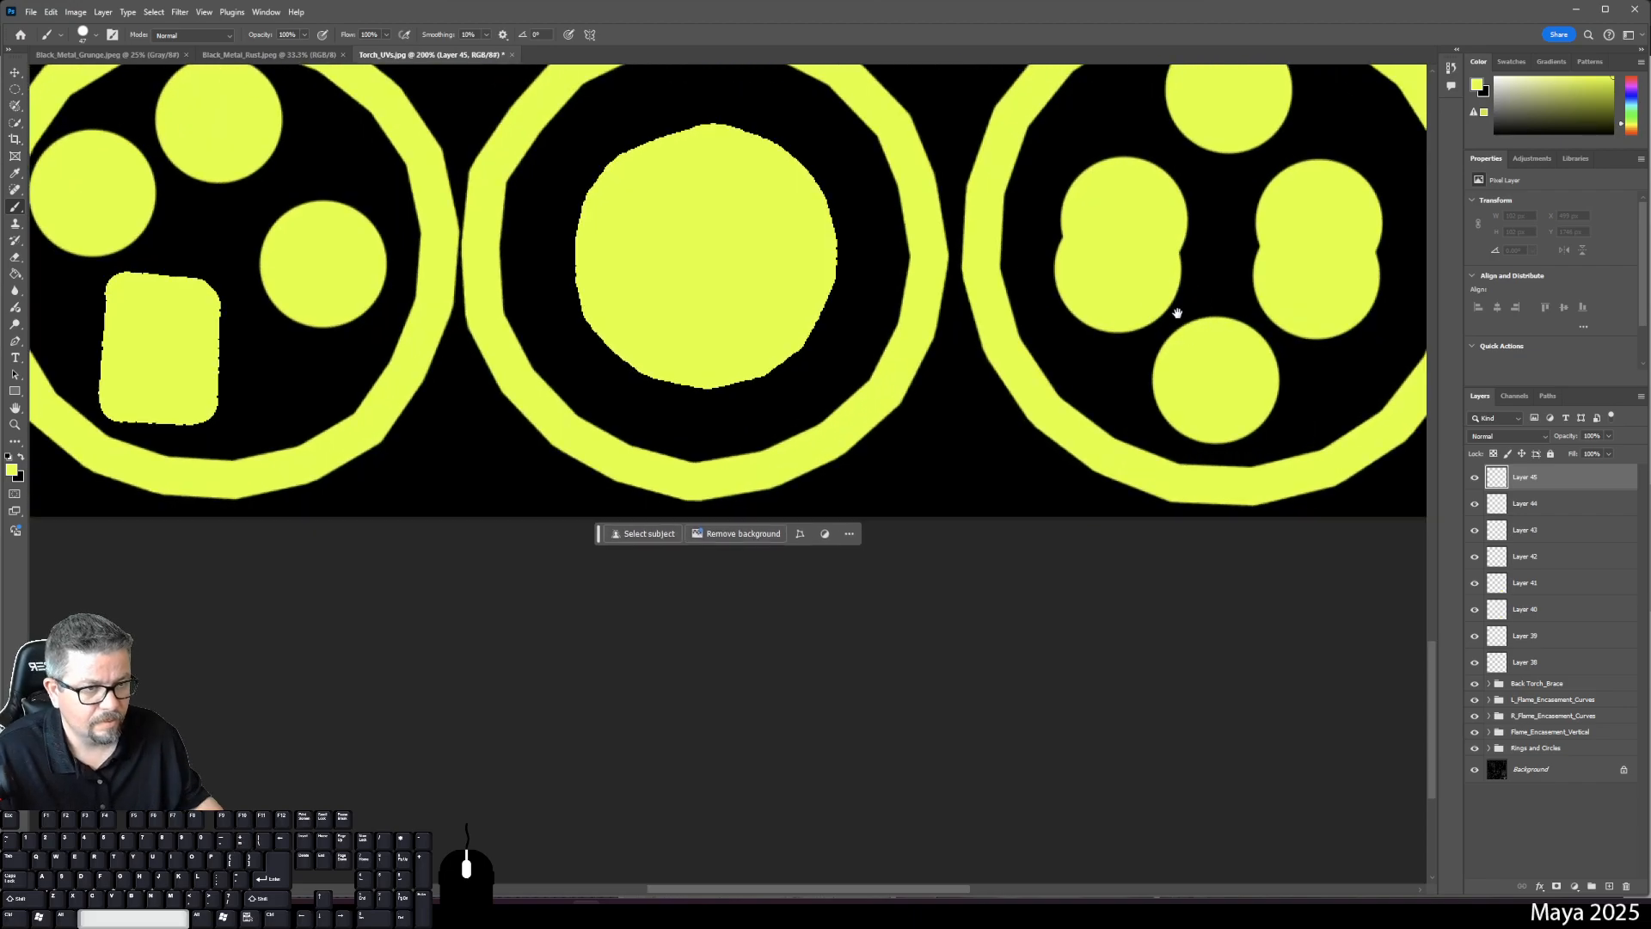
left_click_drag(1172, 324, 476, 444)
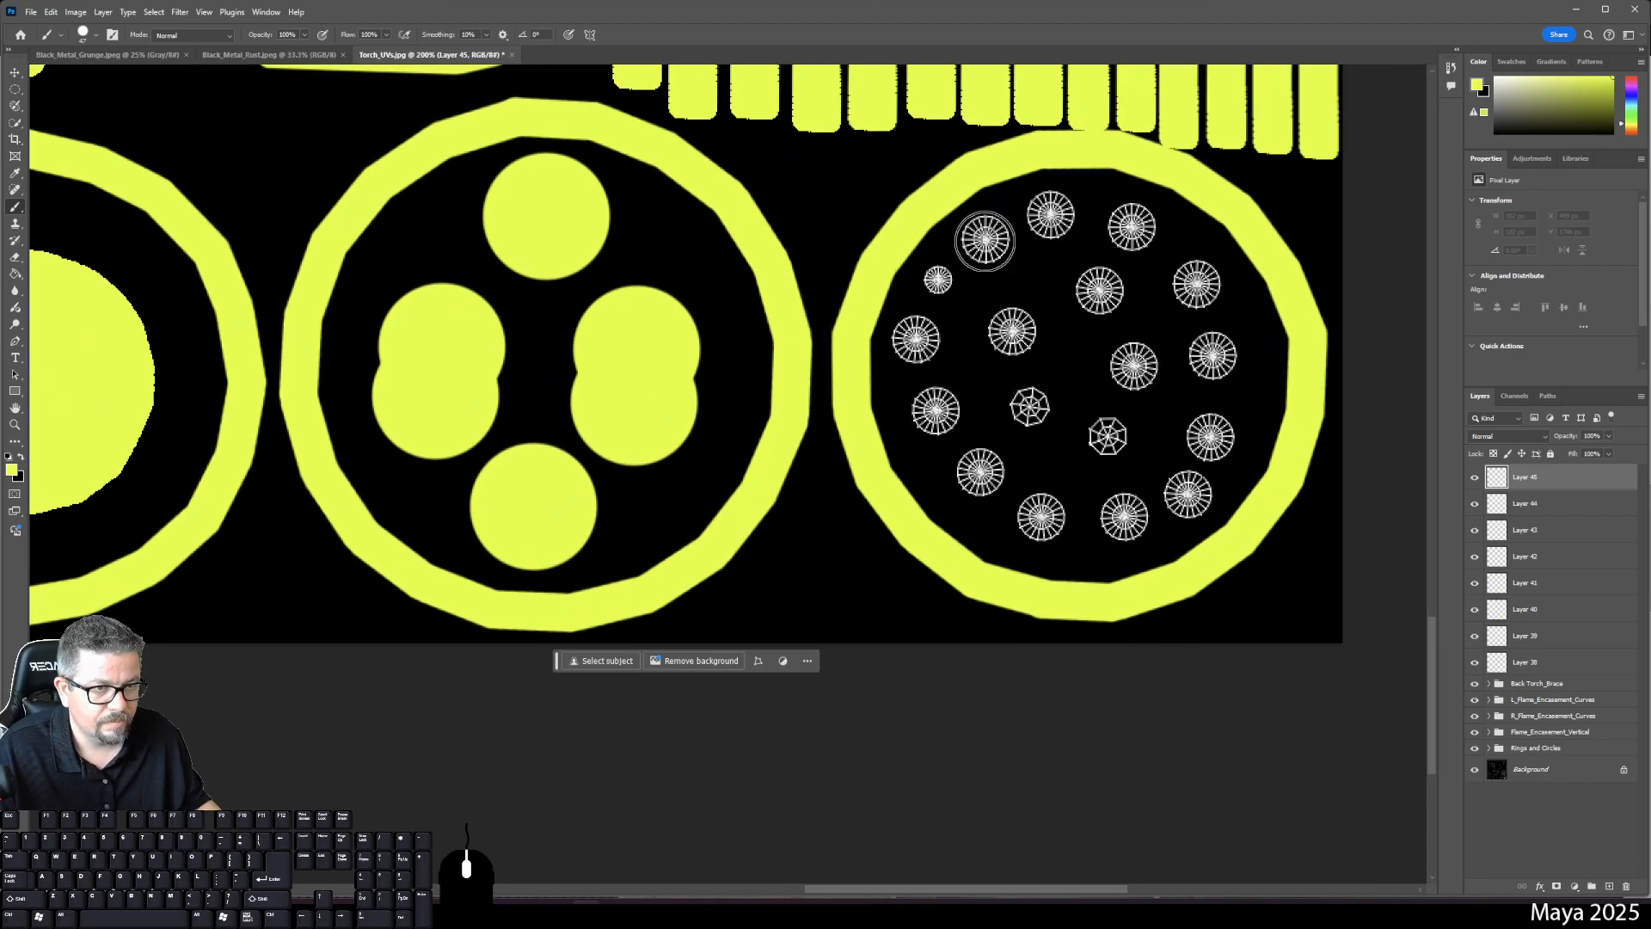
left_click(984, 240)
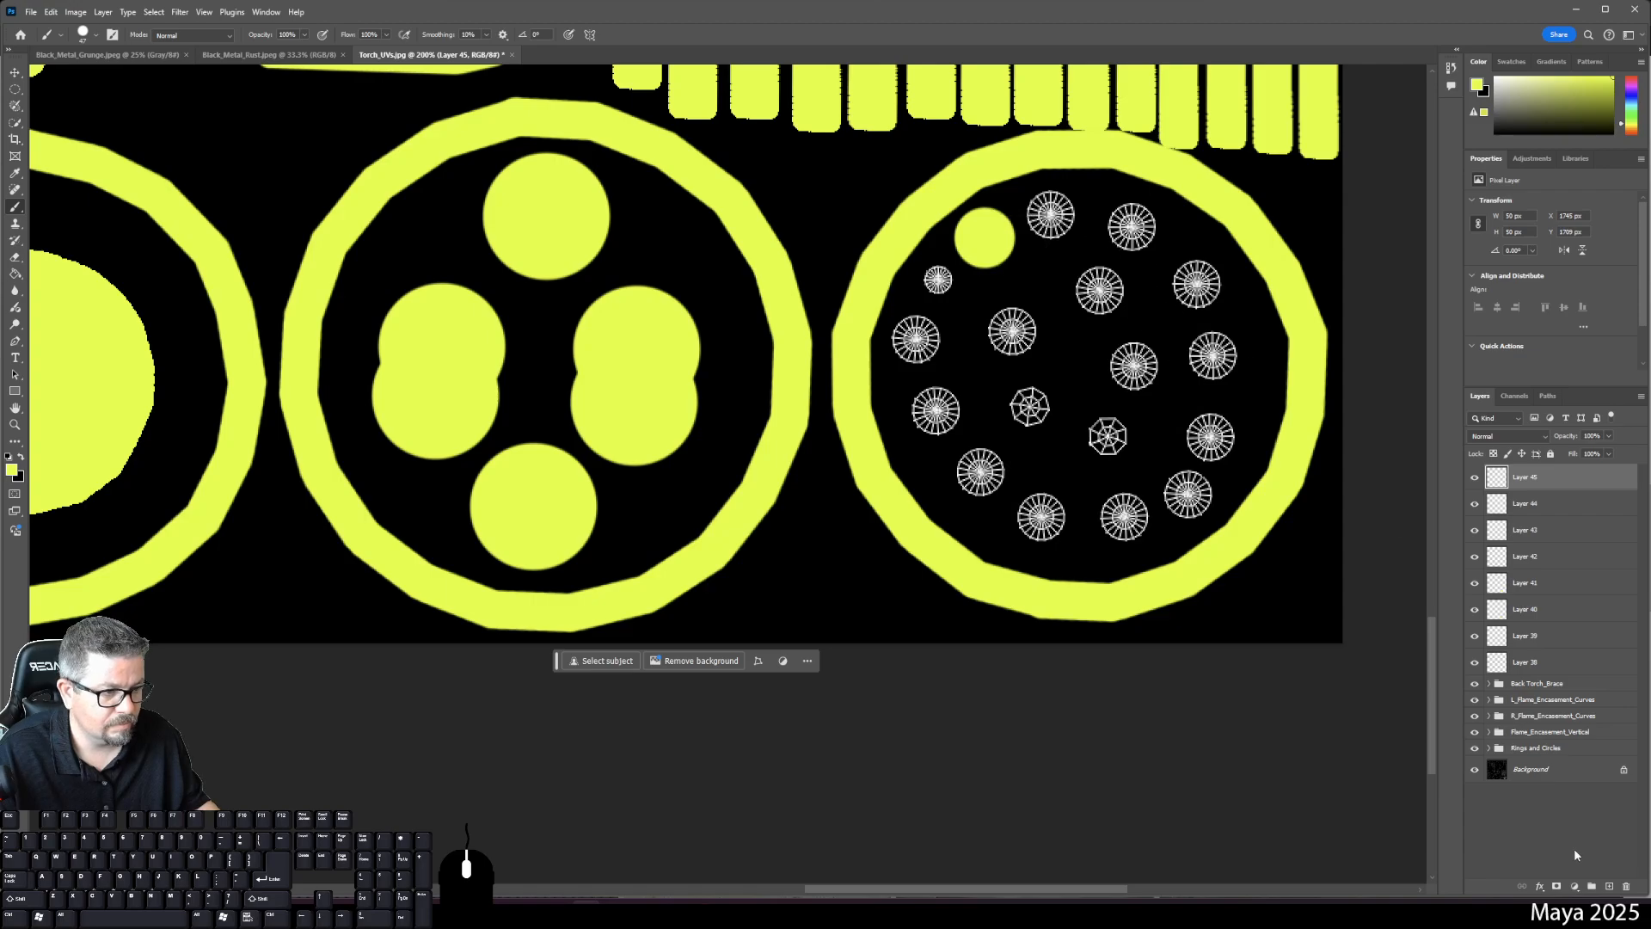
- Dot the ring's outer sunbursts from top round to lower-left, one per new layer (Layers 46–54)
left_click(1613, 883)
left_click(1051, 214)
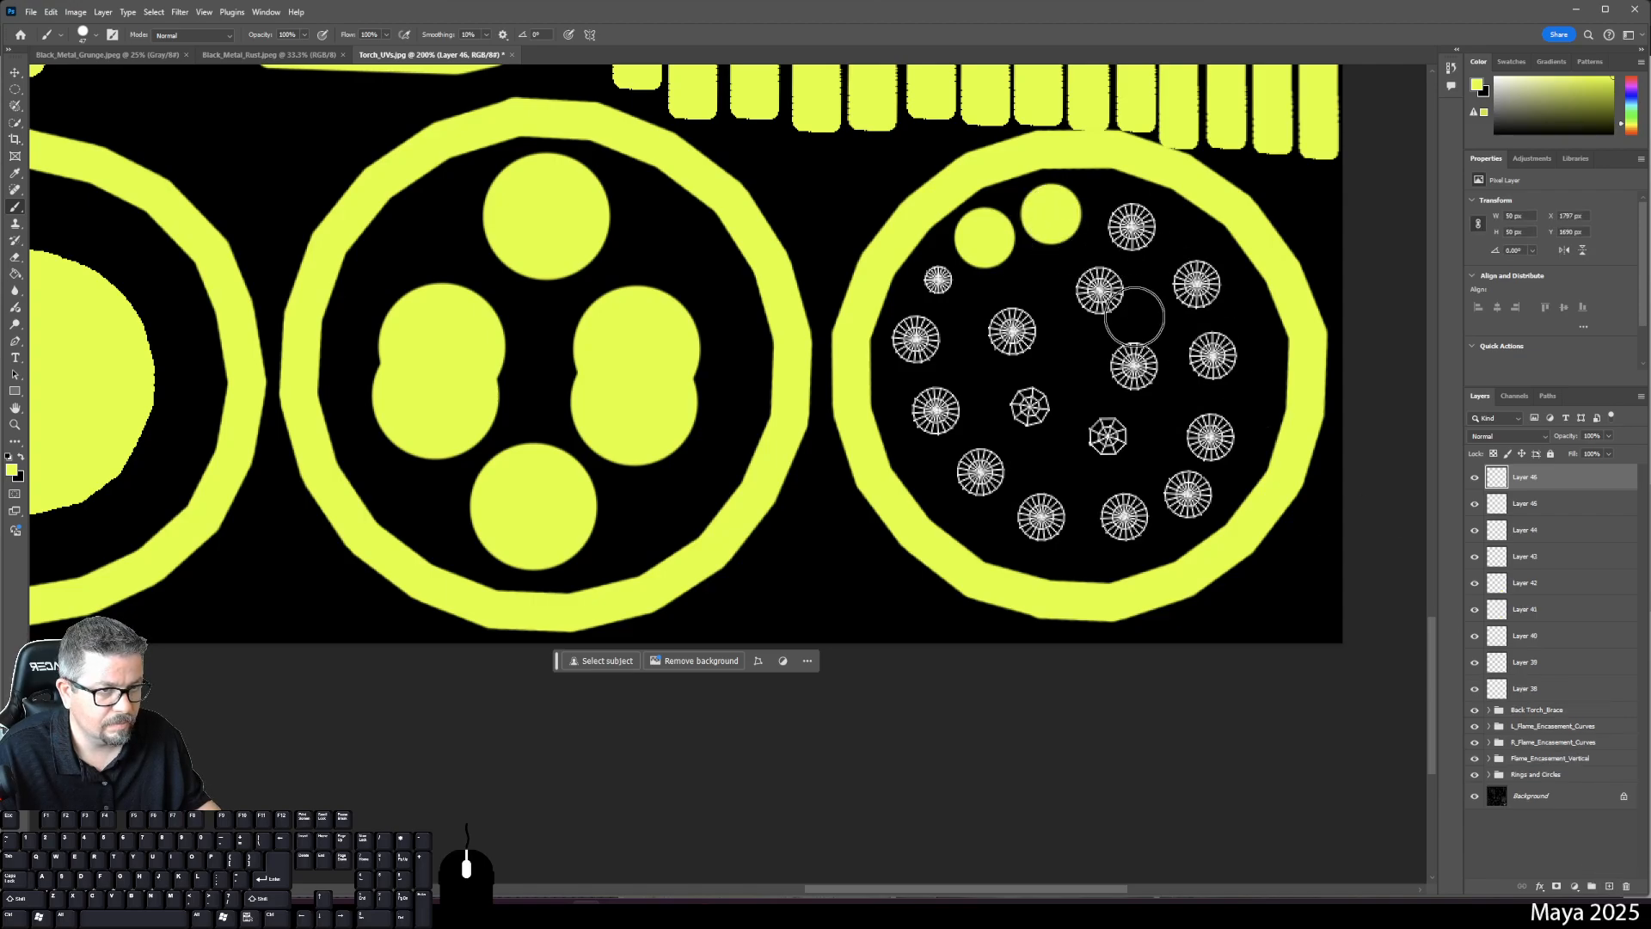
left_click(1609, 886)
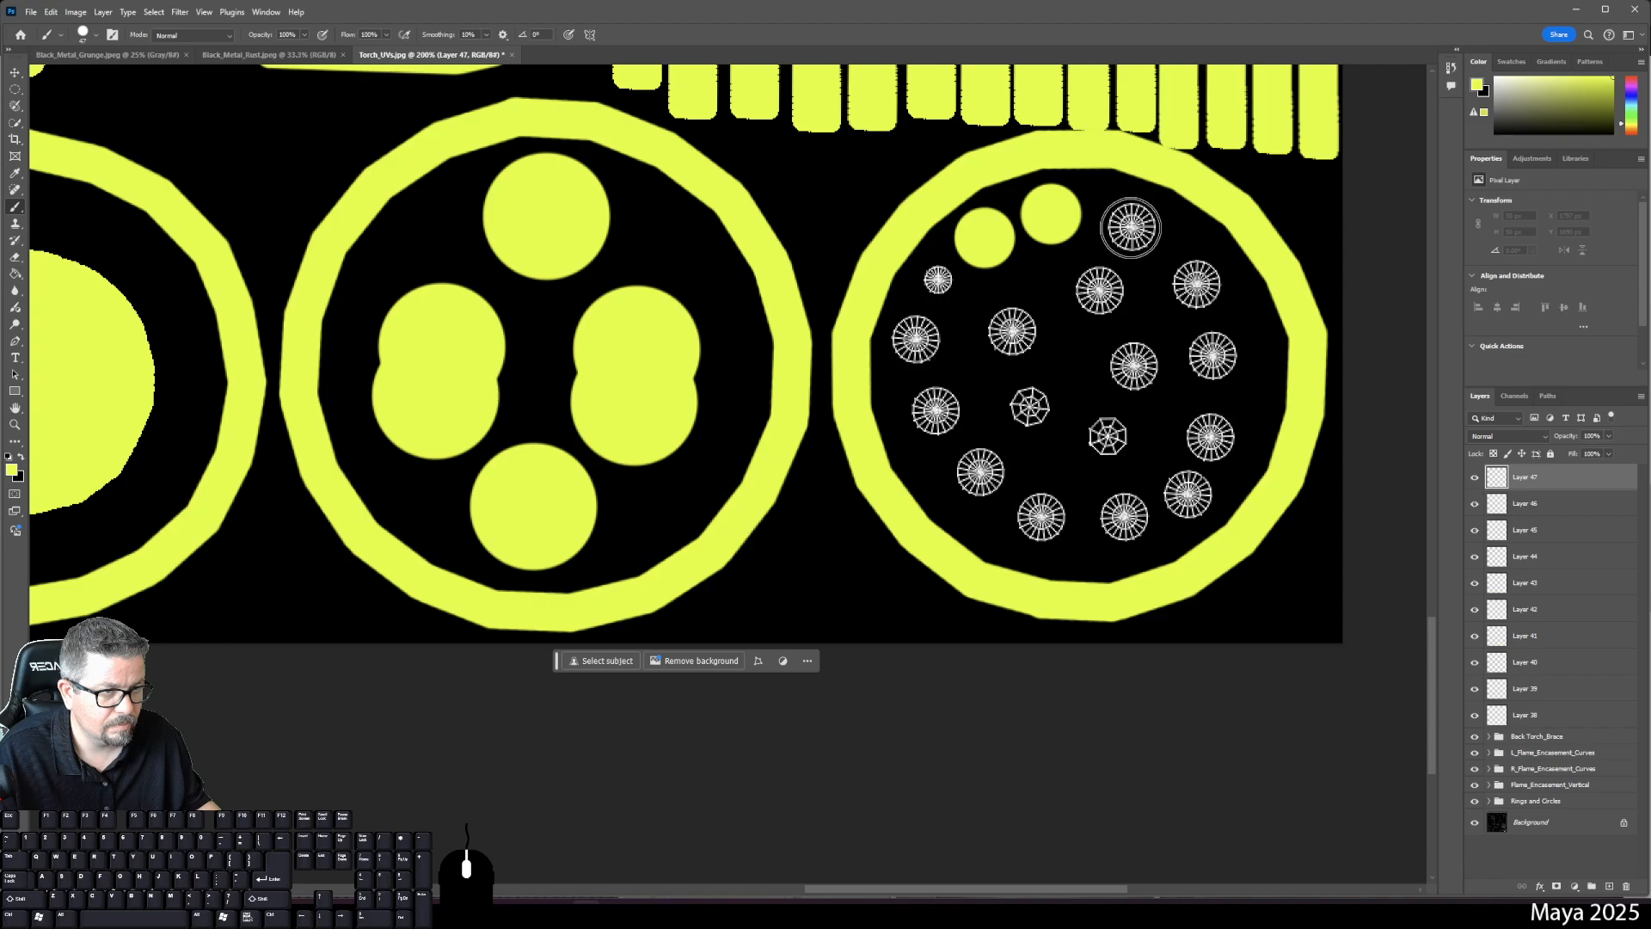
left_click(1130, 228)
left_click(1608, 883)
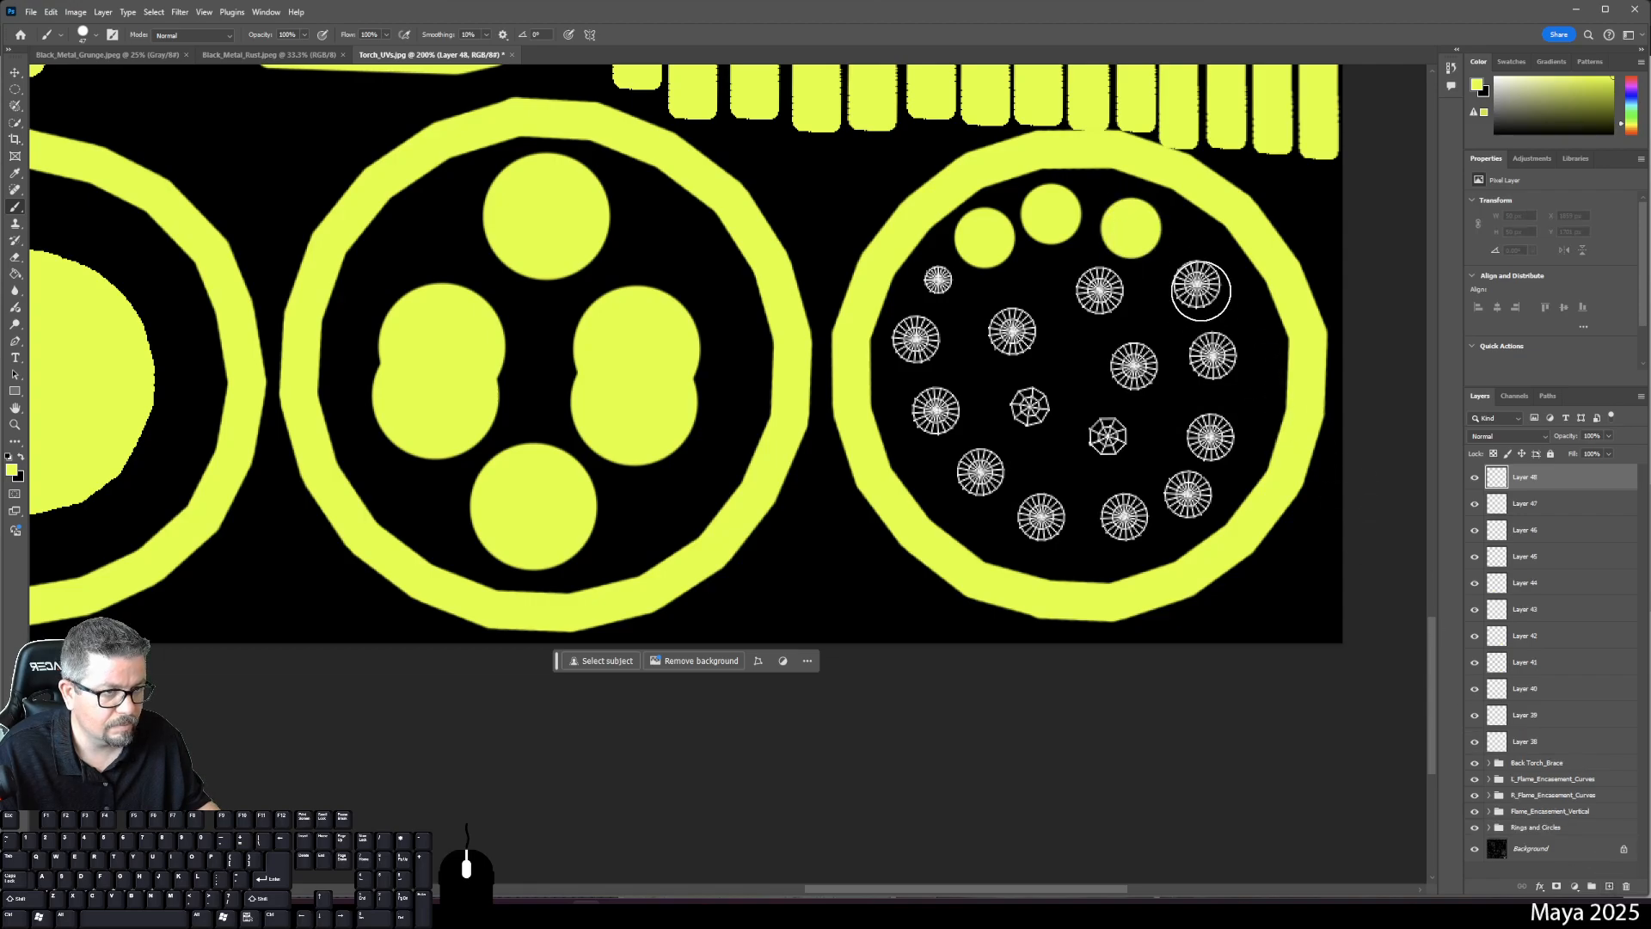
left_click(1196, 285)
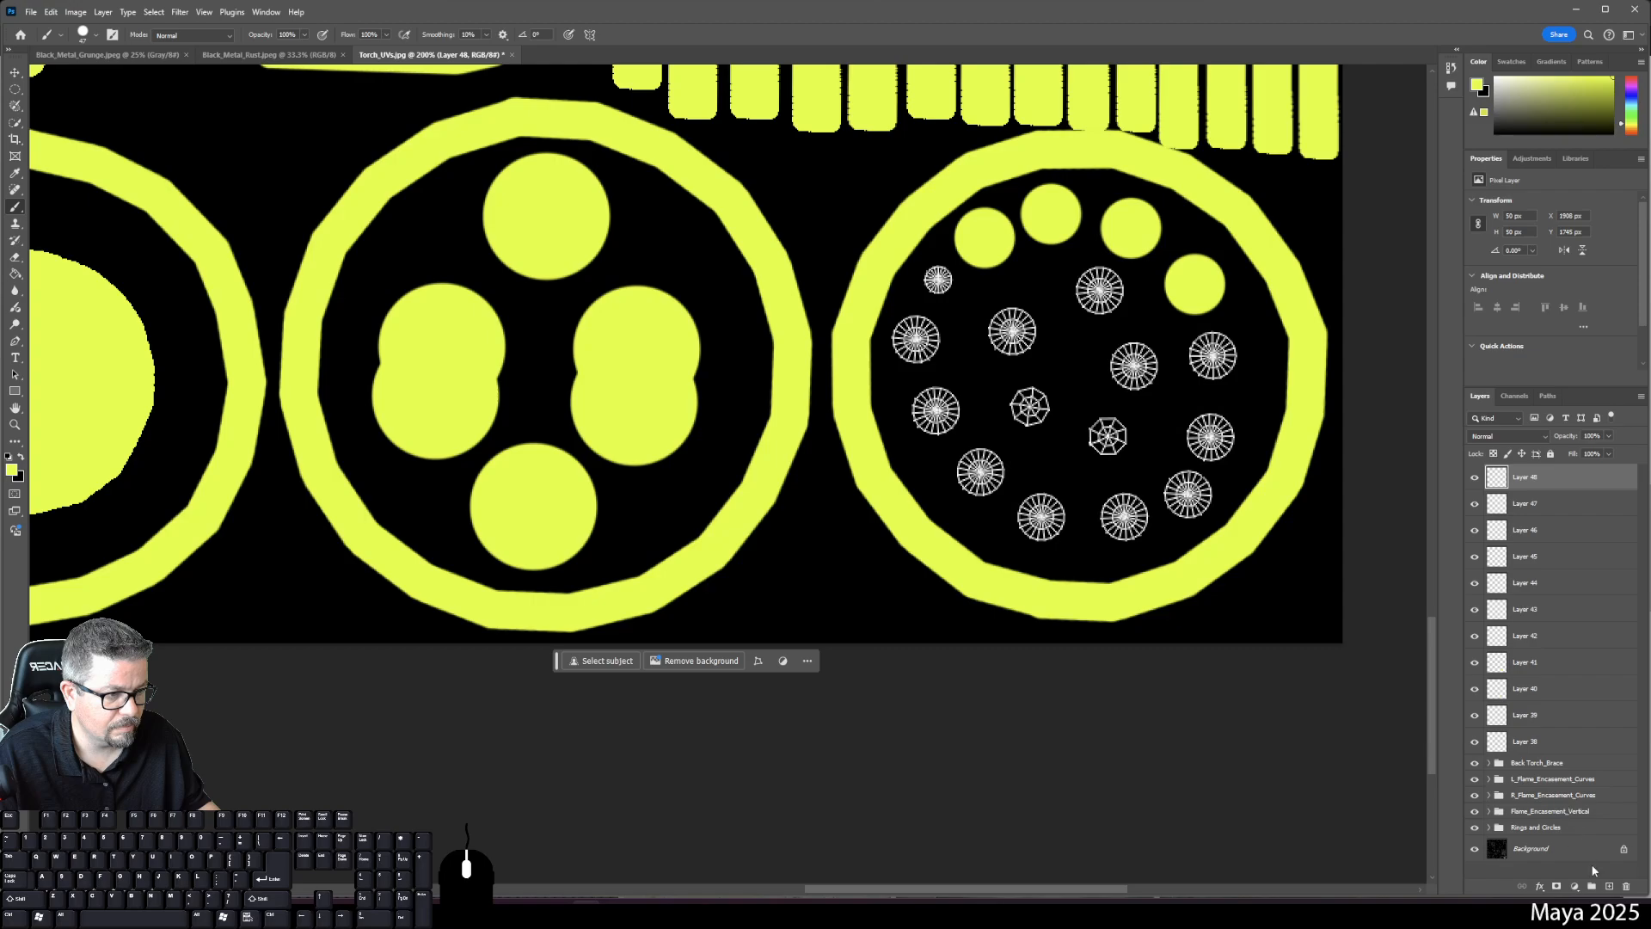
left_click(1609, 885)
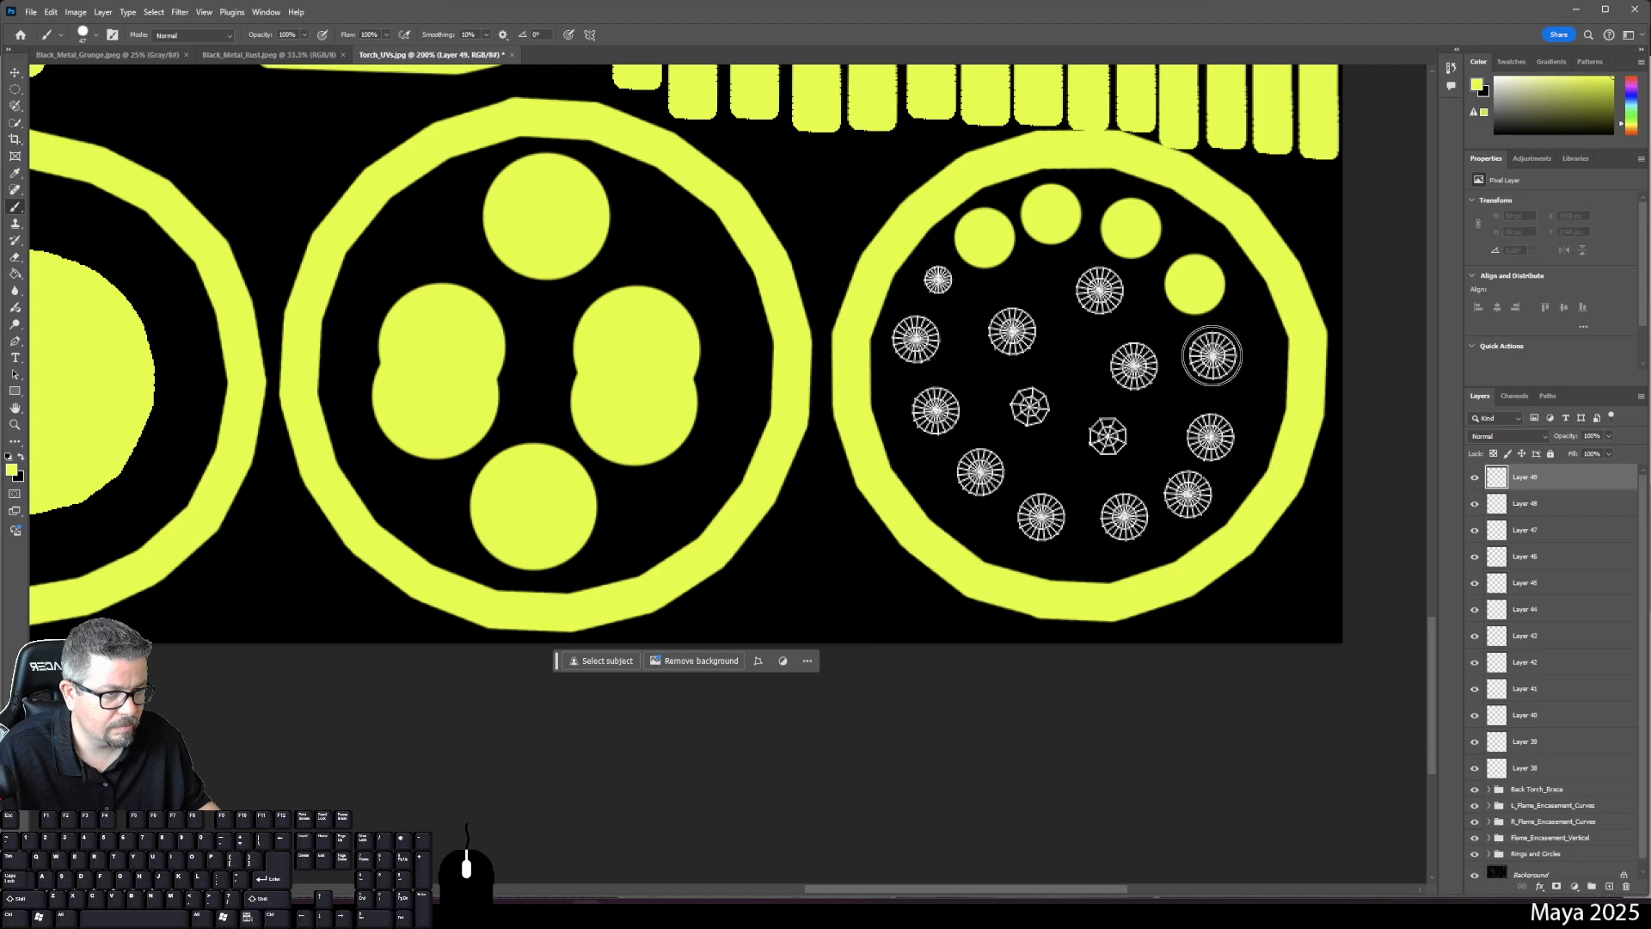
left_click(1212, 356)
left_click(1607, 884)
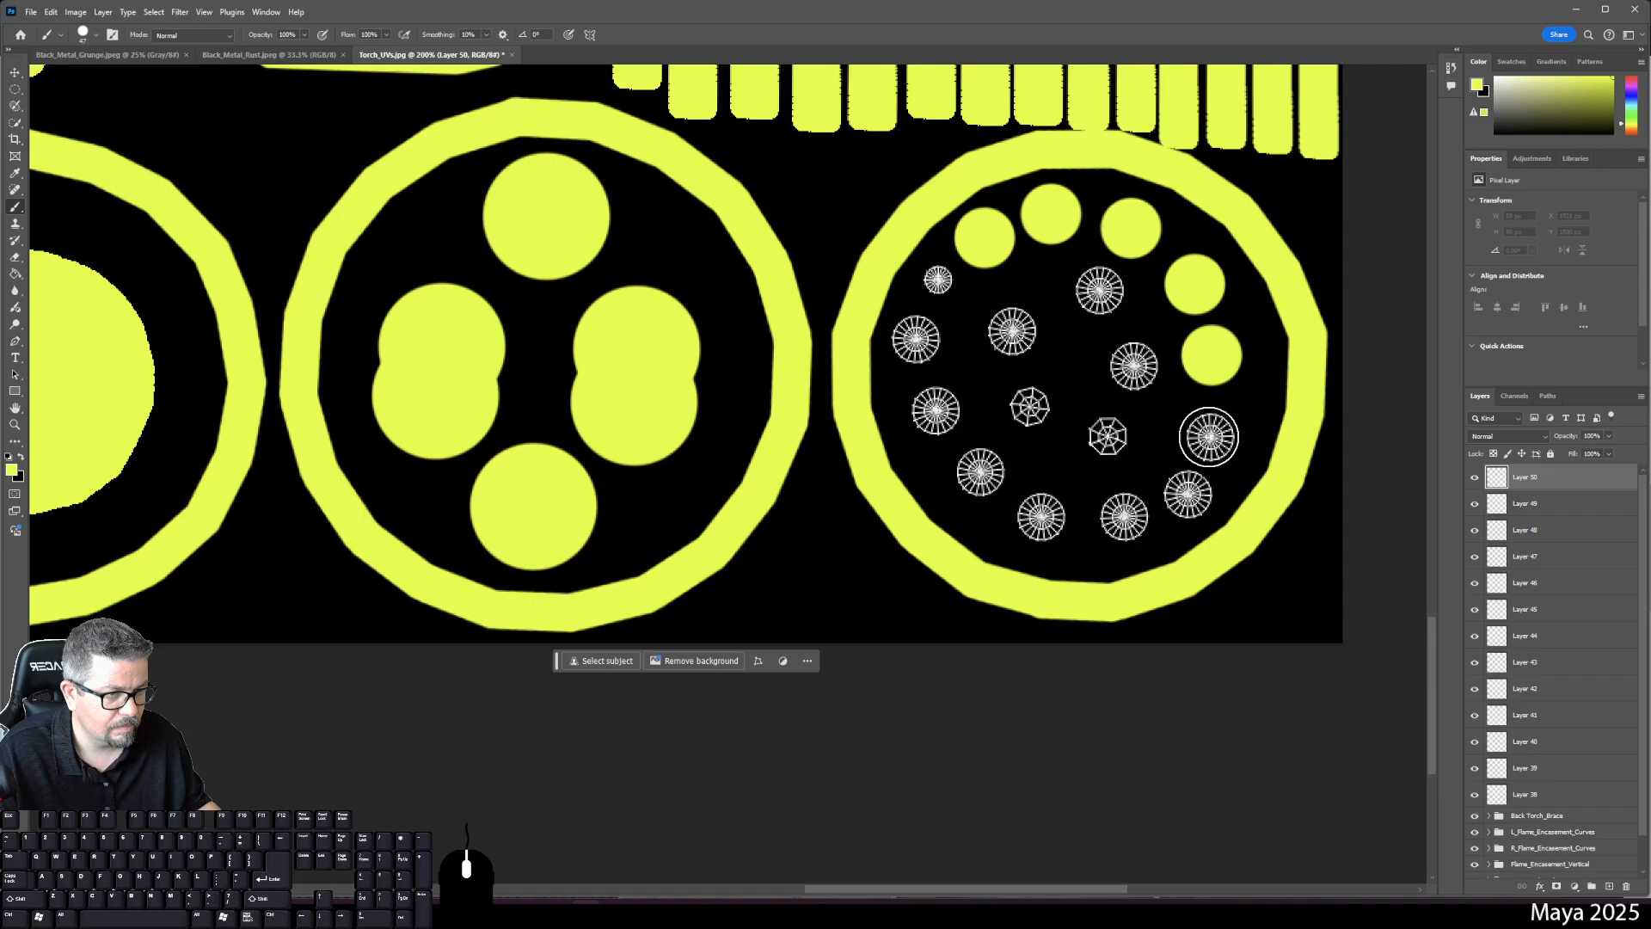
left_click(1211, 435)
left_click(1607, 886)
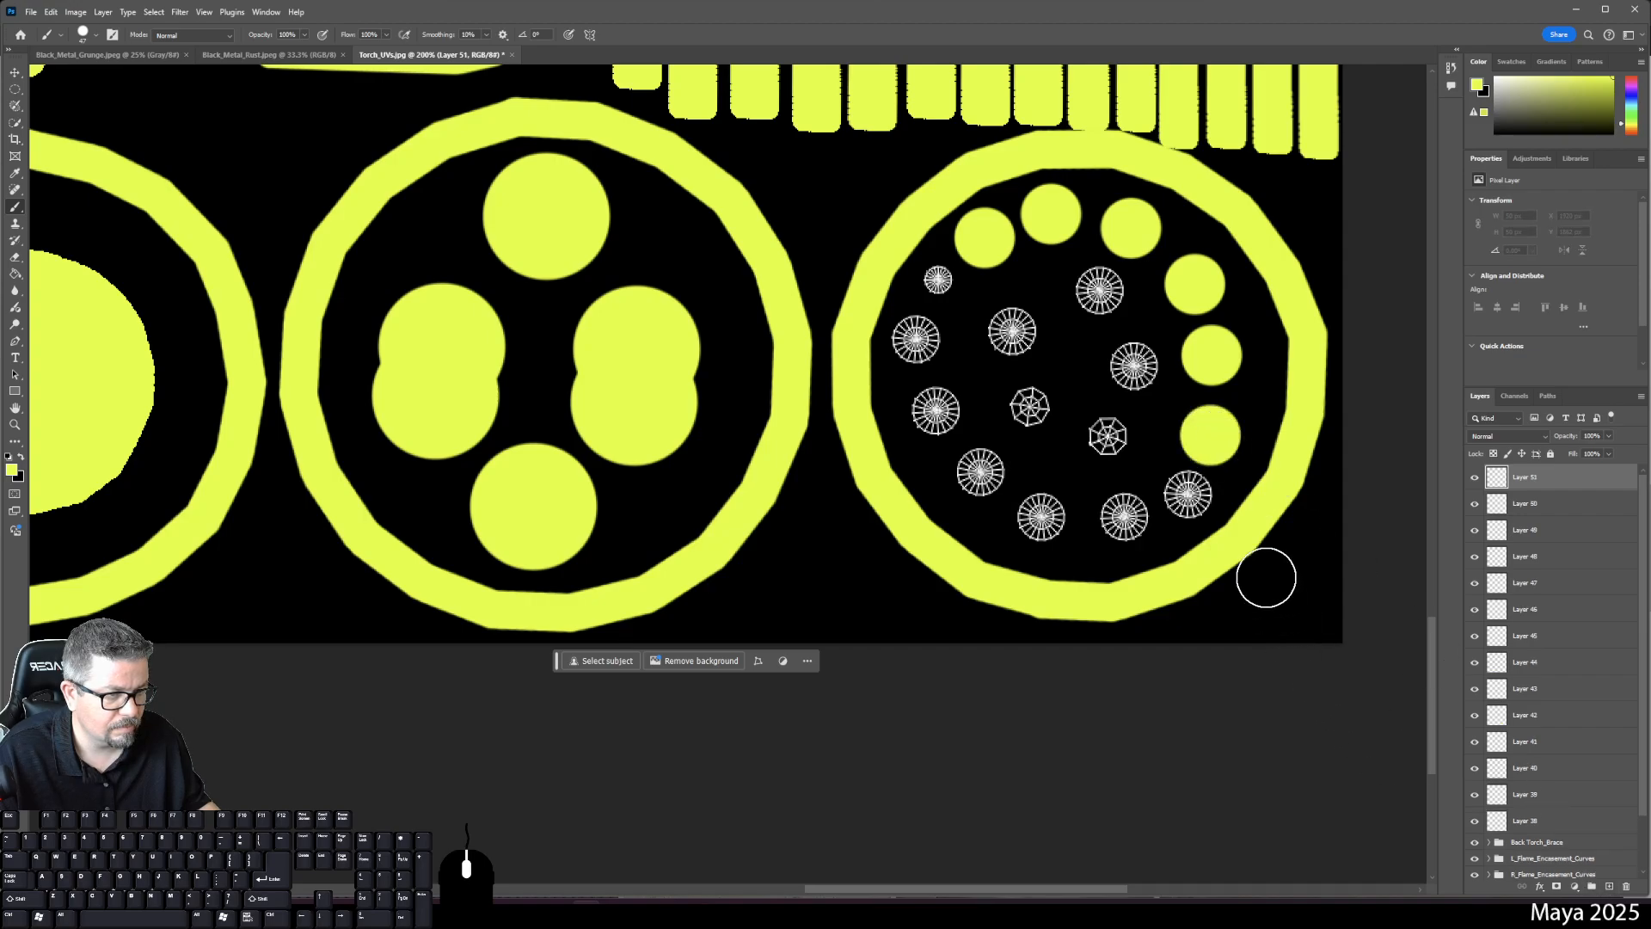
left_click(1187, 495)
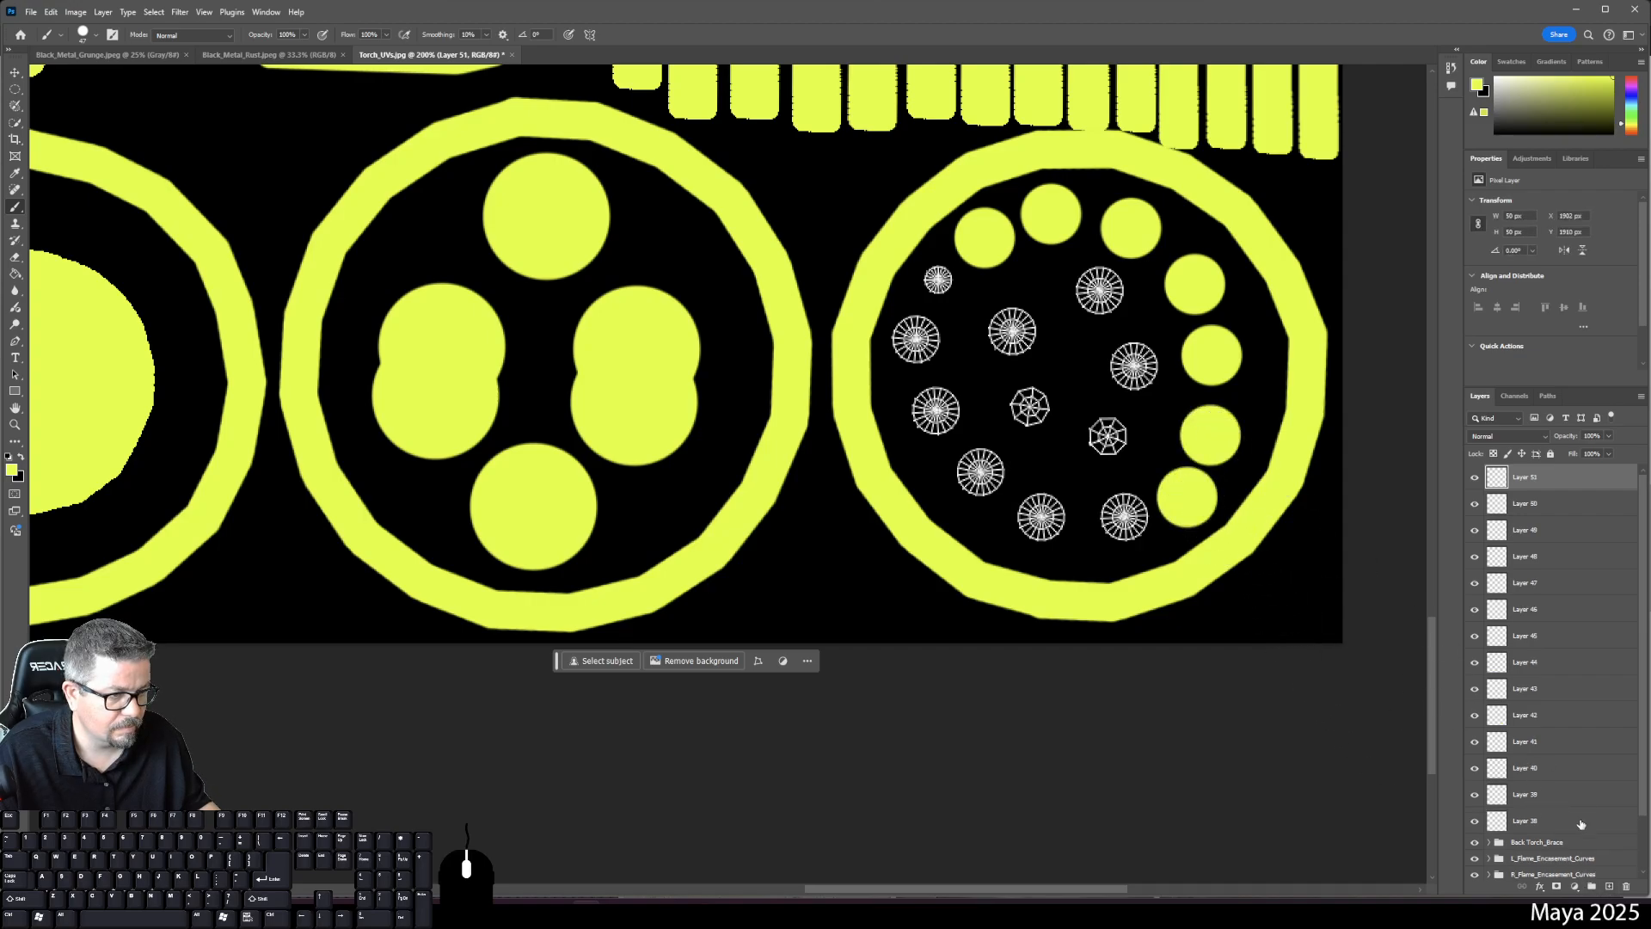
left_click(1608, 887)
left_click(1124, 516)
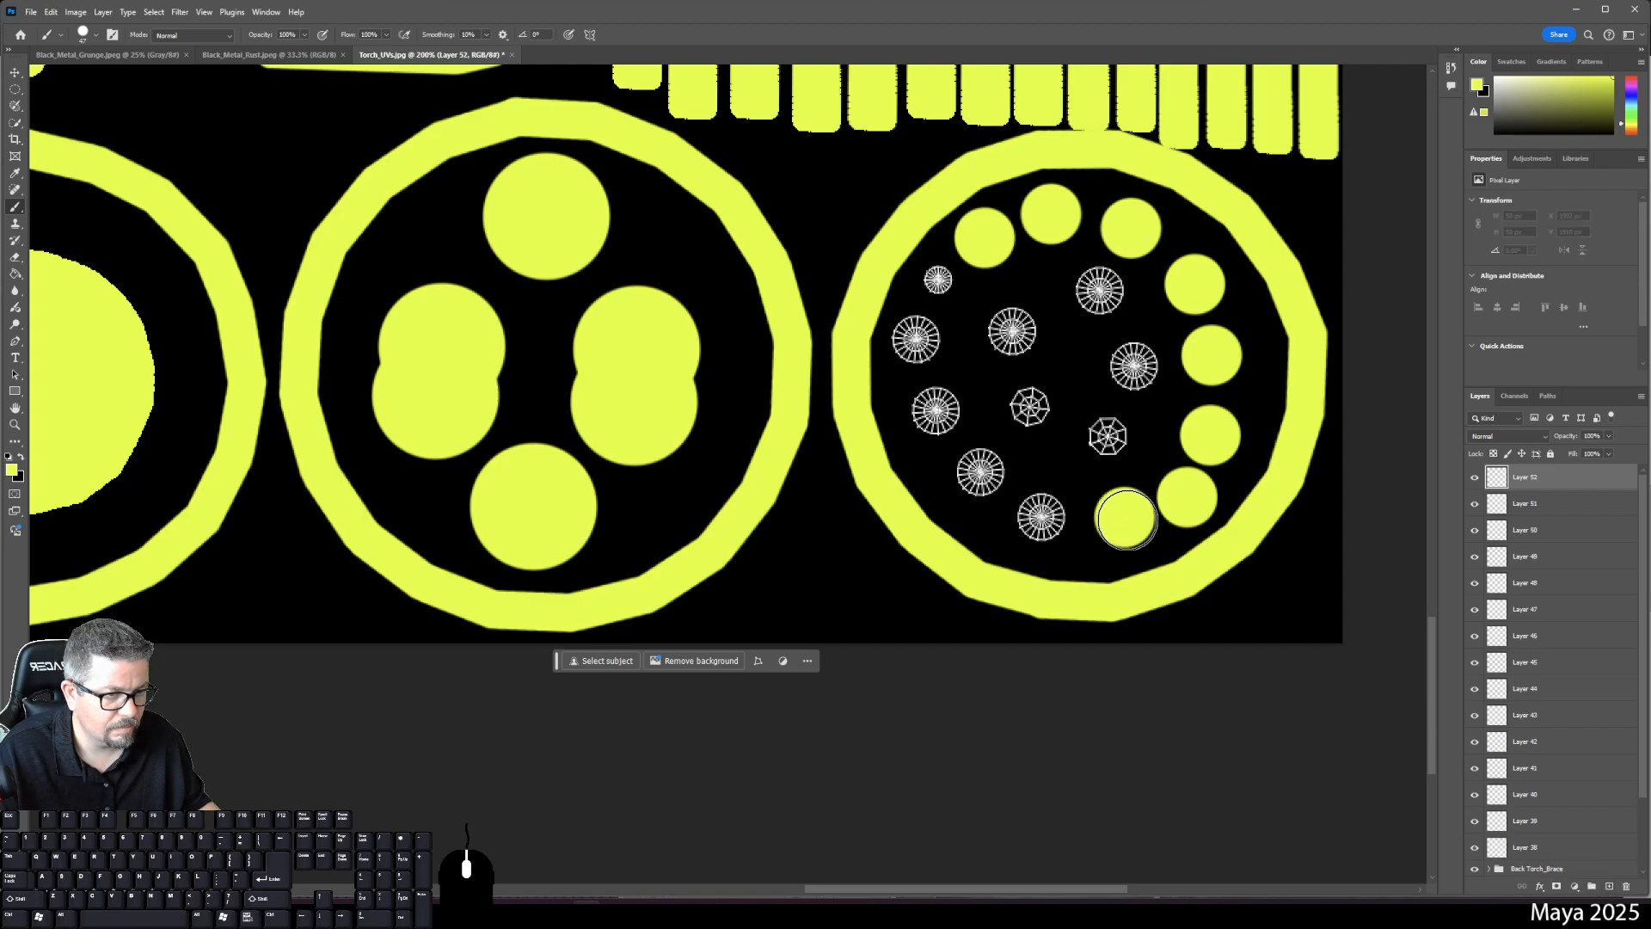
left_click(1607, 886)
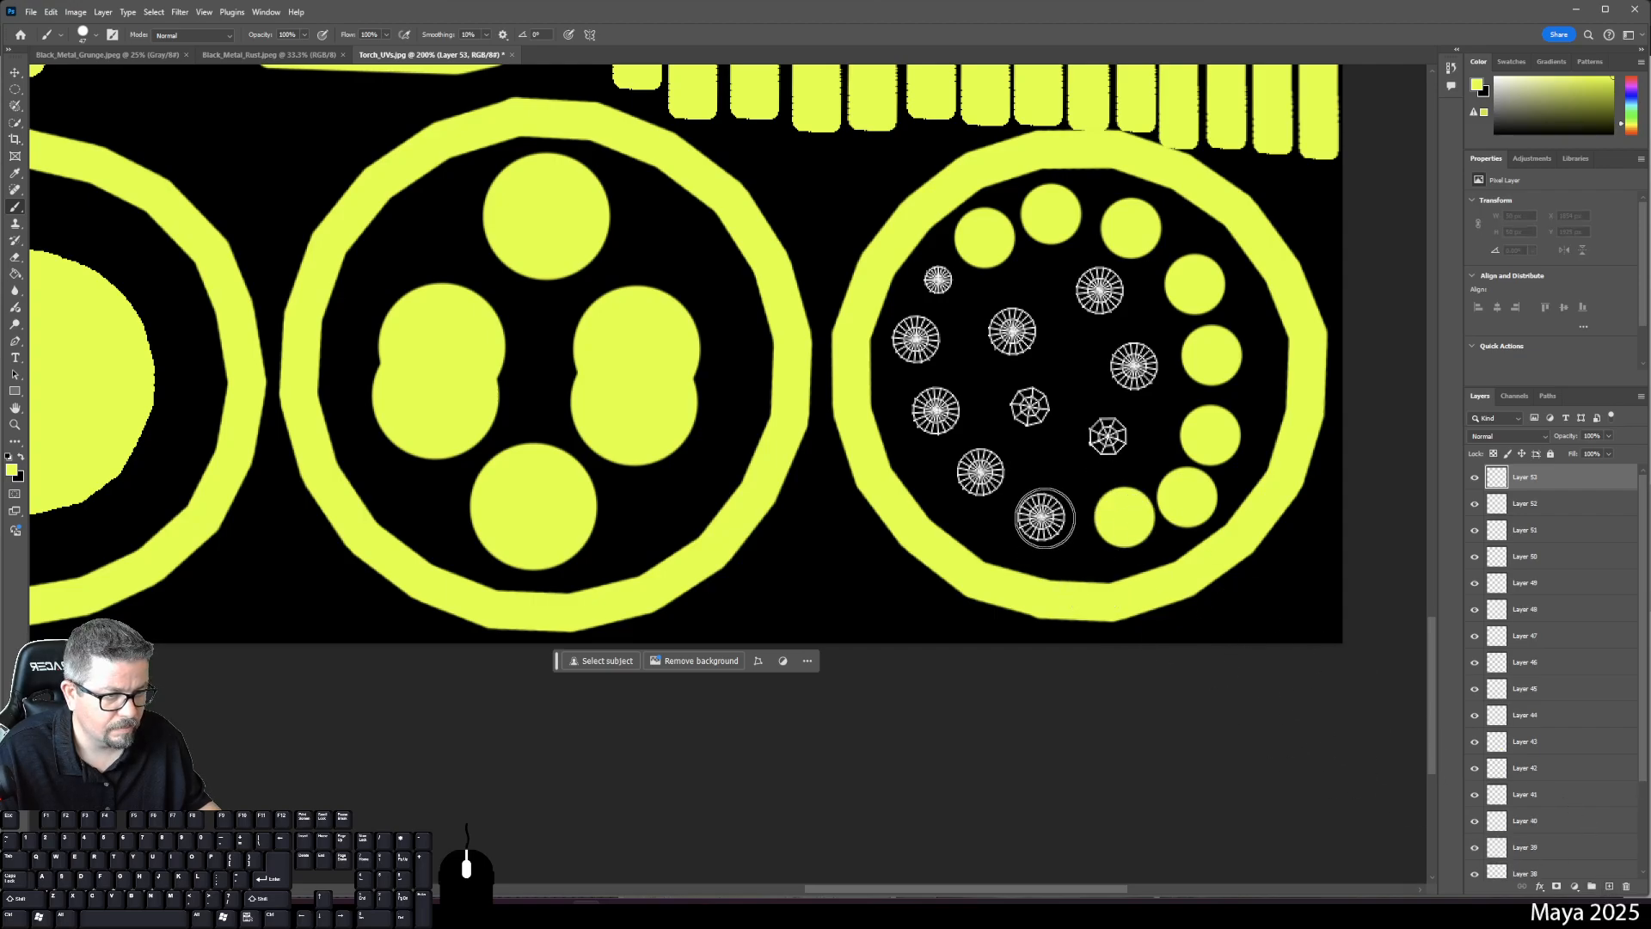
left_click(1042, 517)
left_click(1608, 886)
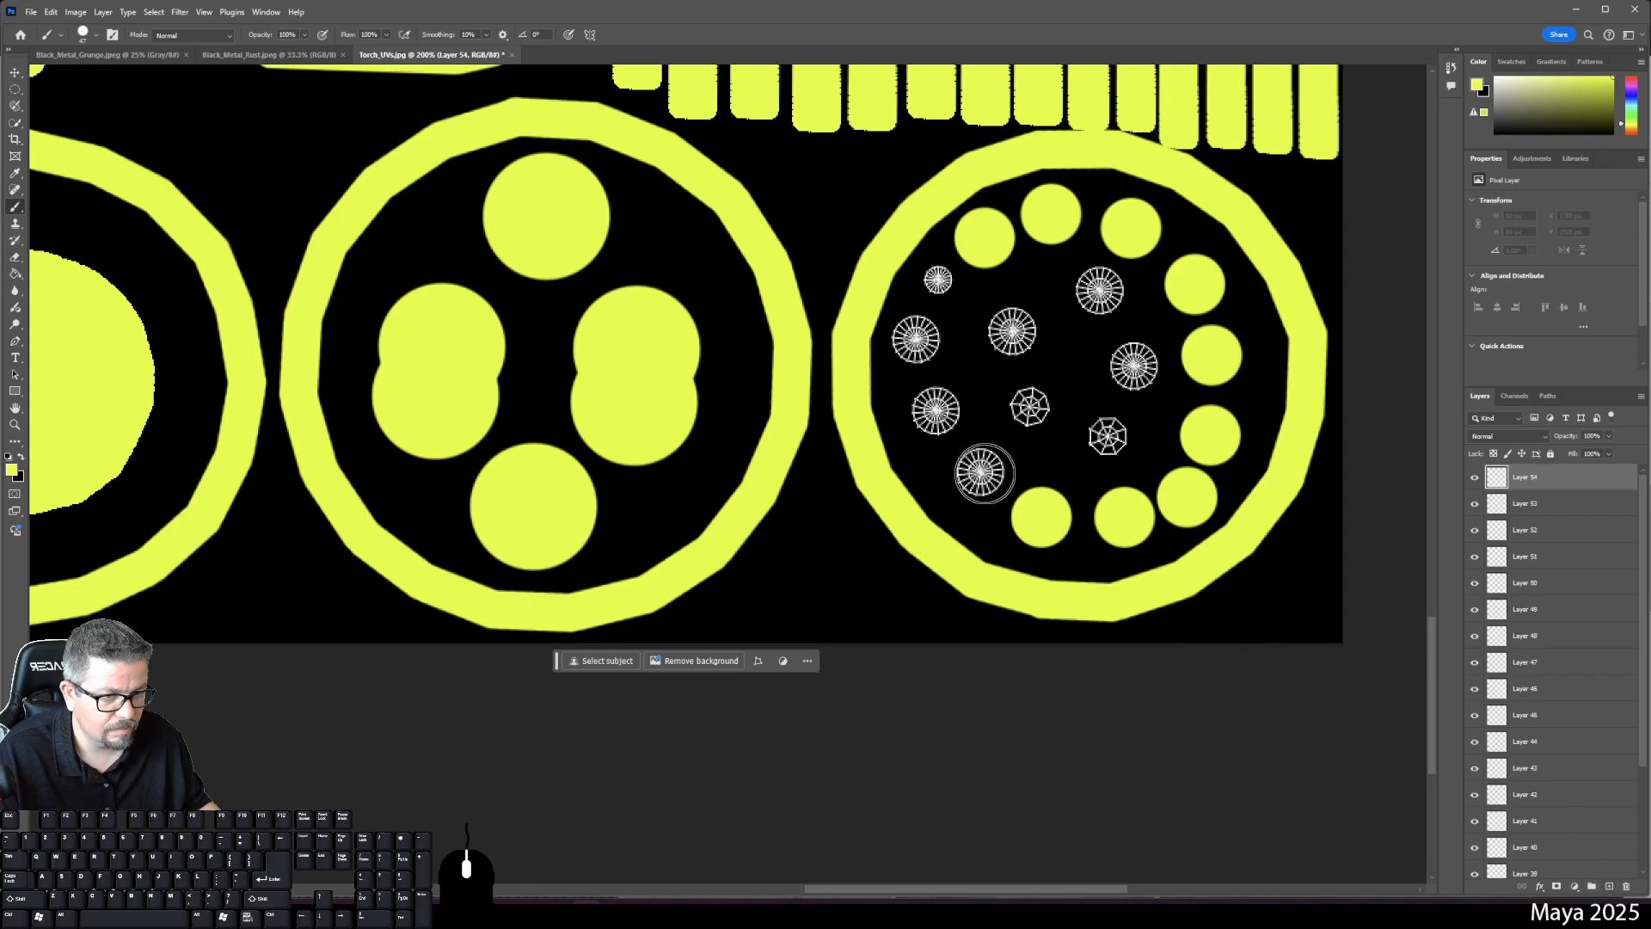
left_click(980, 471)
- Dot the remaining sunburst islands on Layers 55–61, adding Layer 62 for the last dot
left_click(1610, 887)
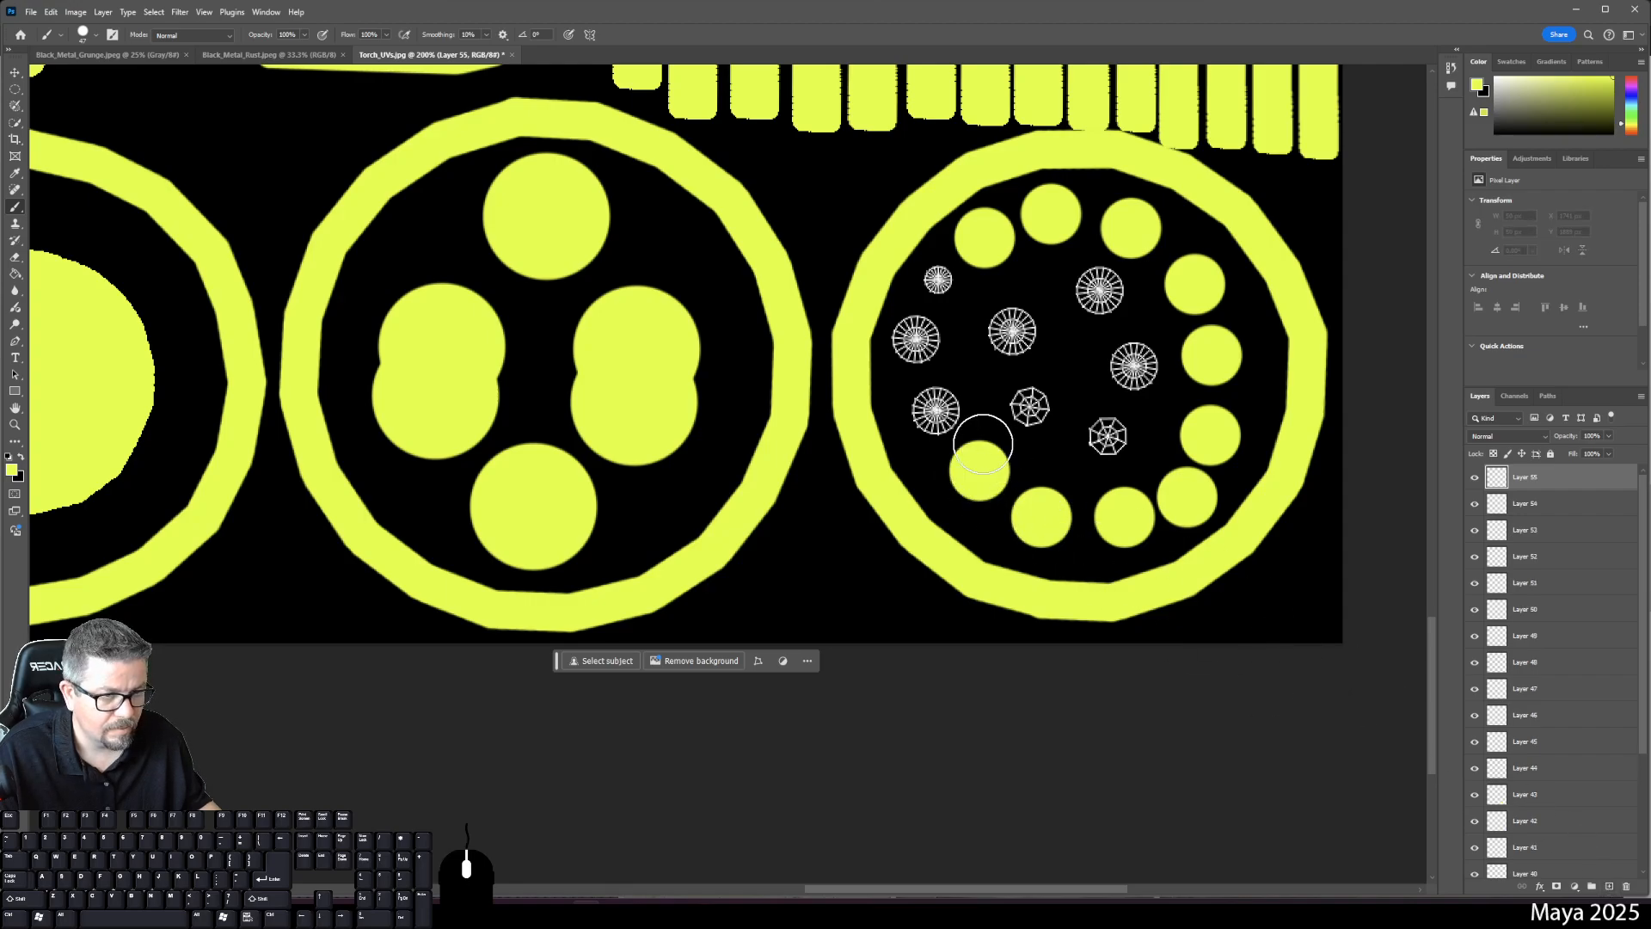
left_click(935, 409)
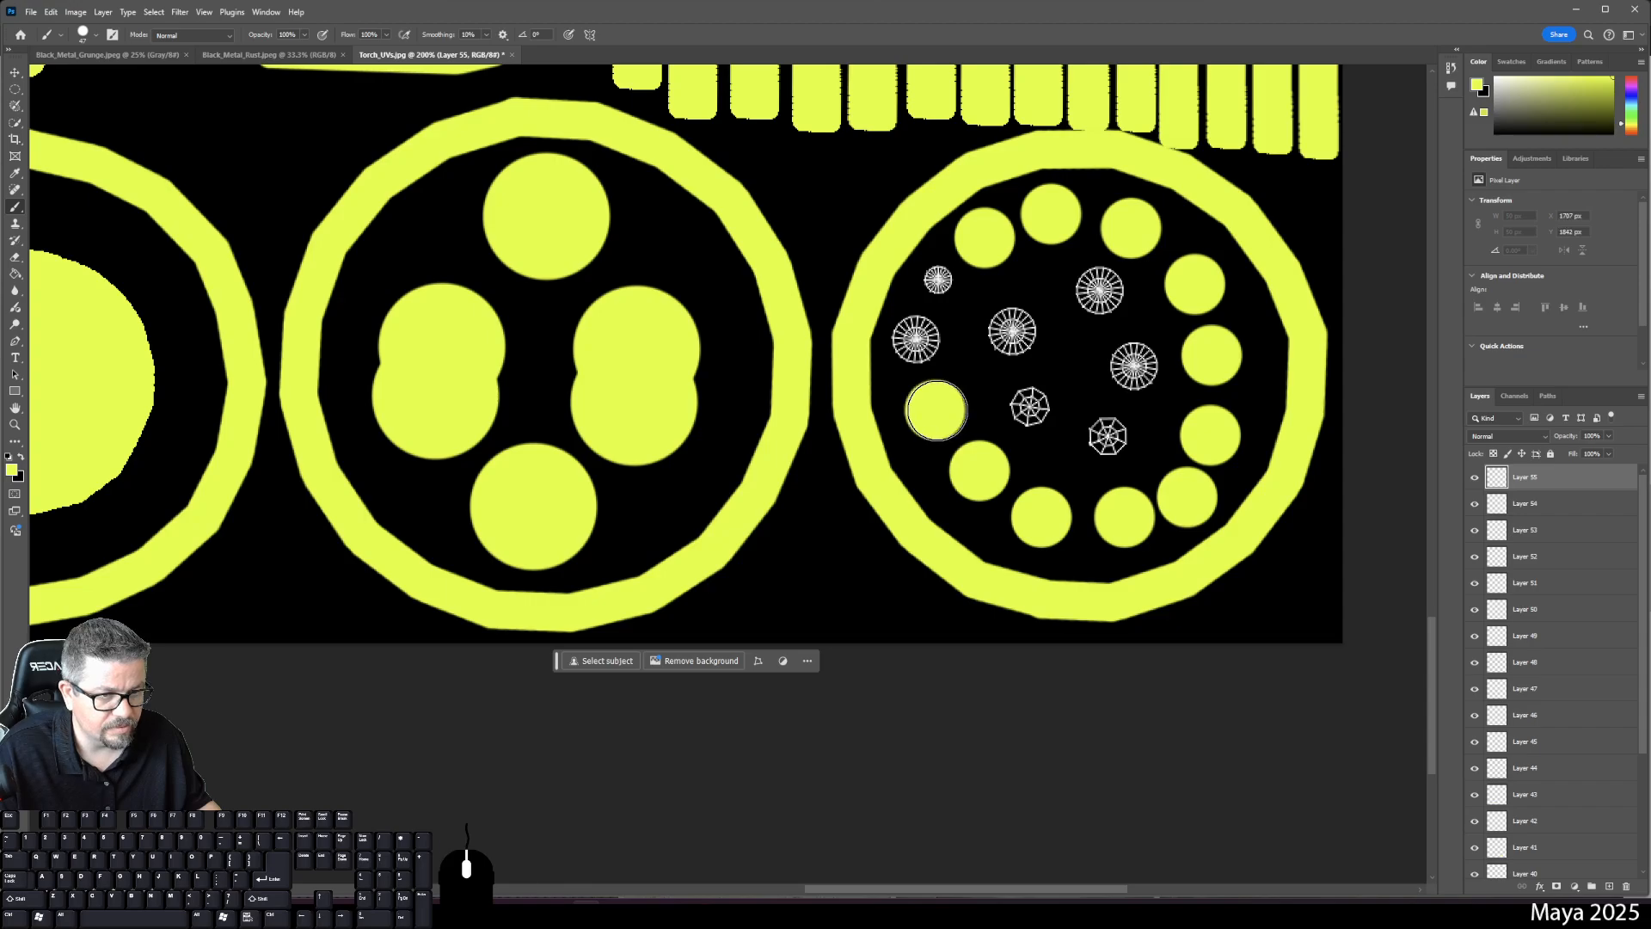
left_click(1610, 886)
left_click(916, 338)
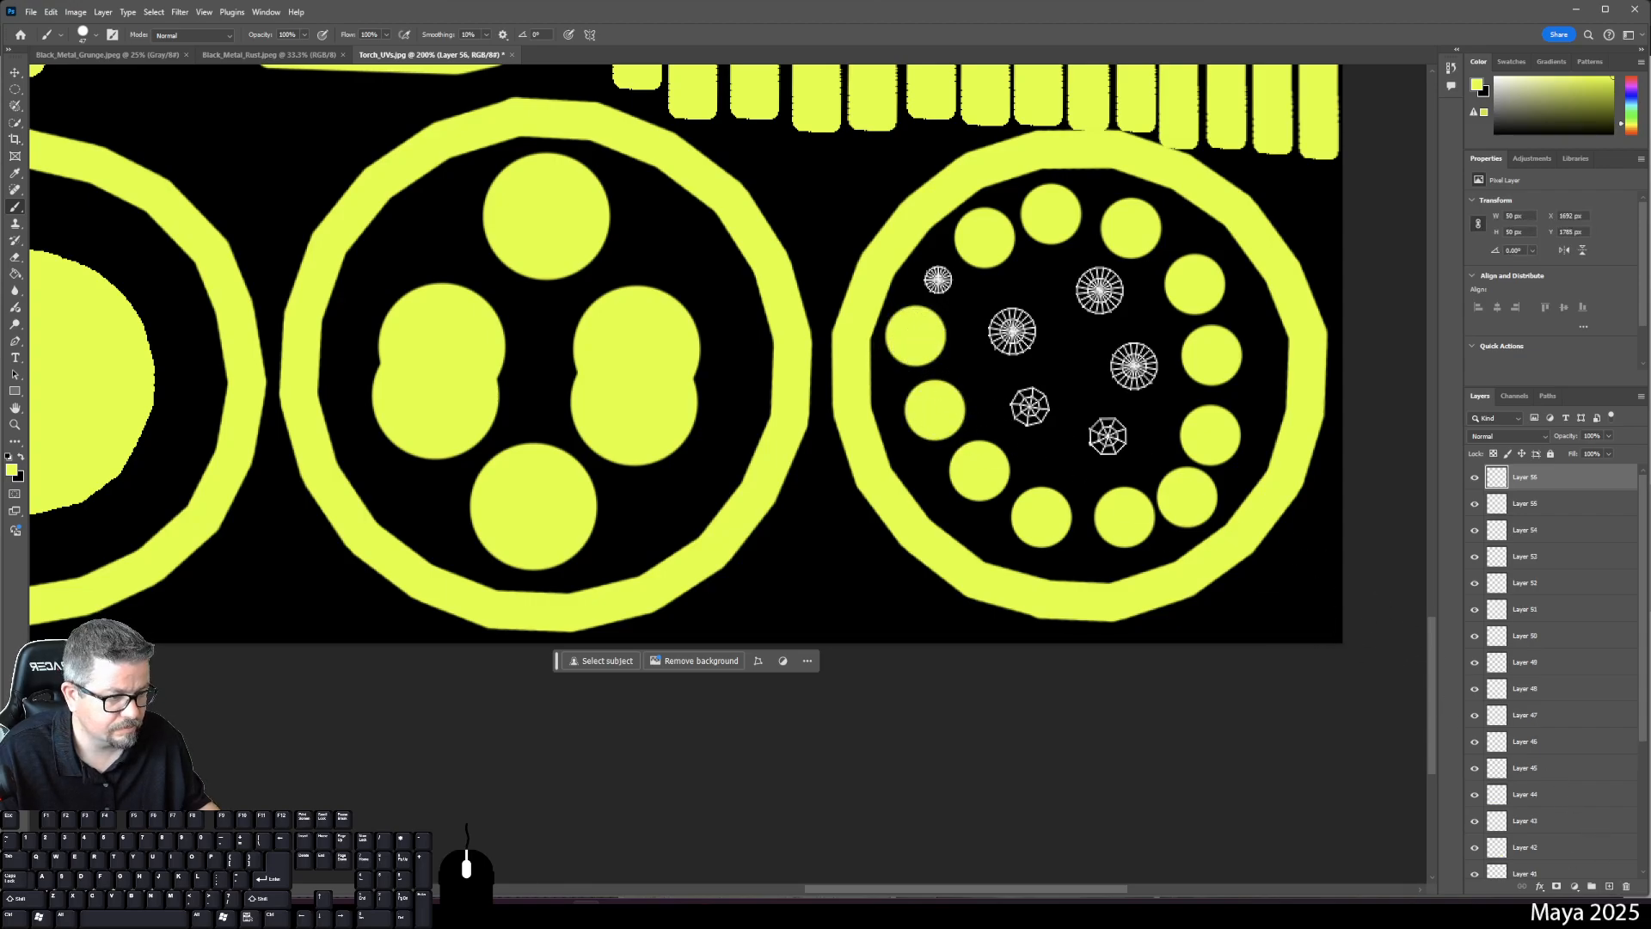
left_click(1609, 886)
left_click(1029, 406)
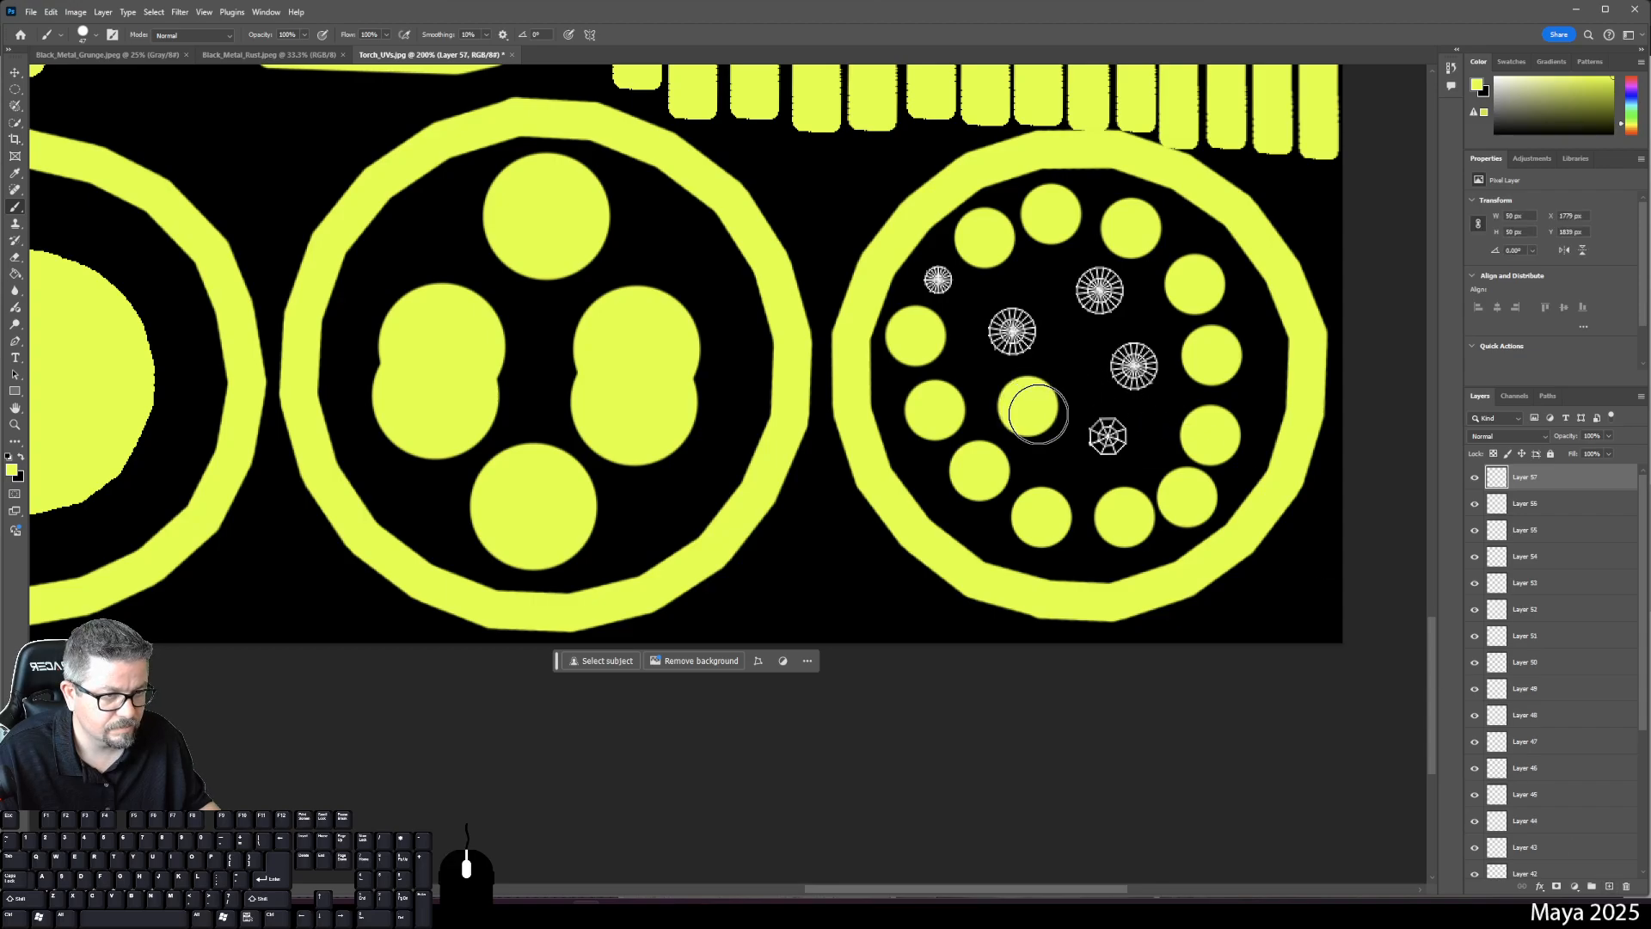
left_click(1610, 886)
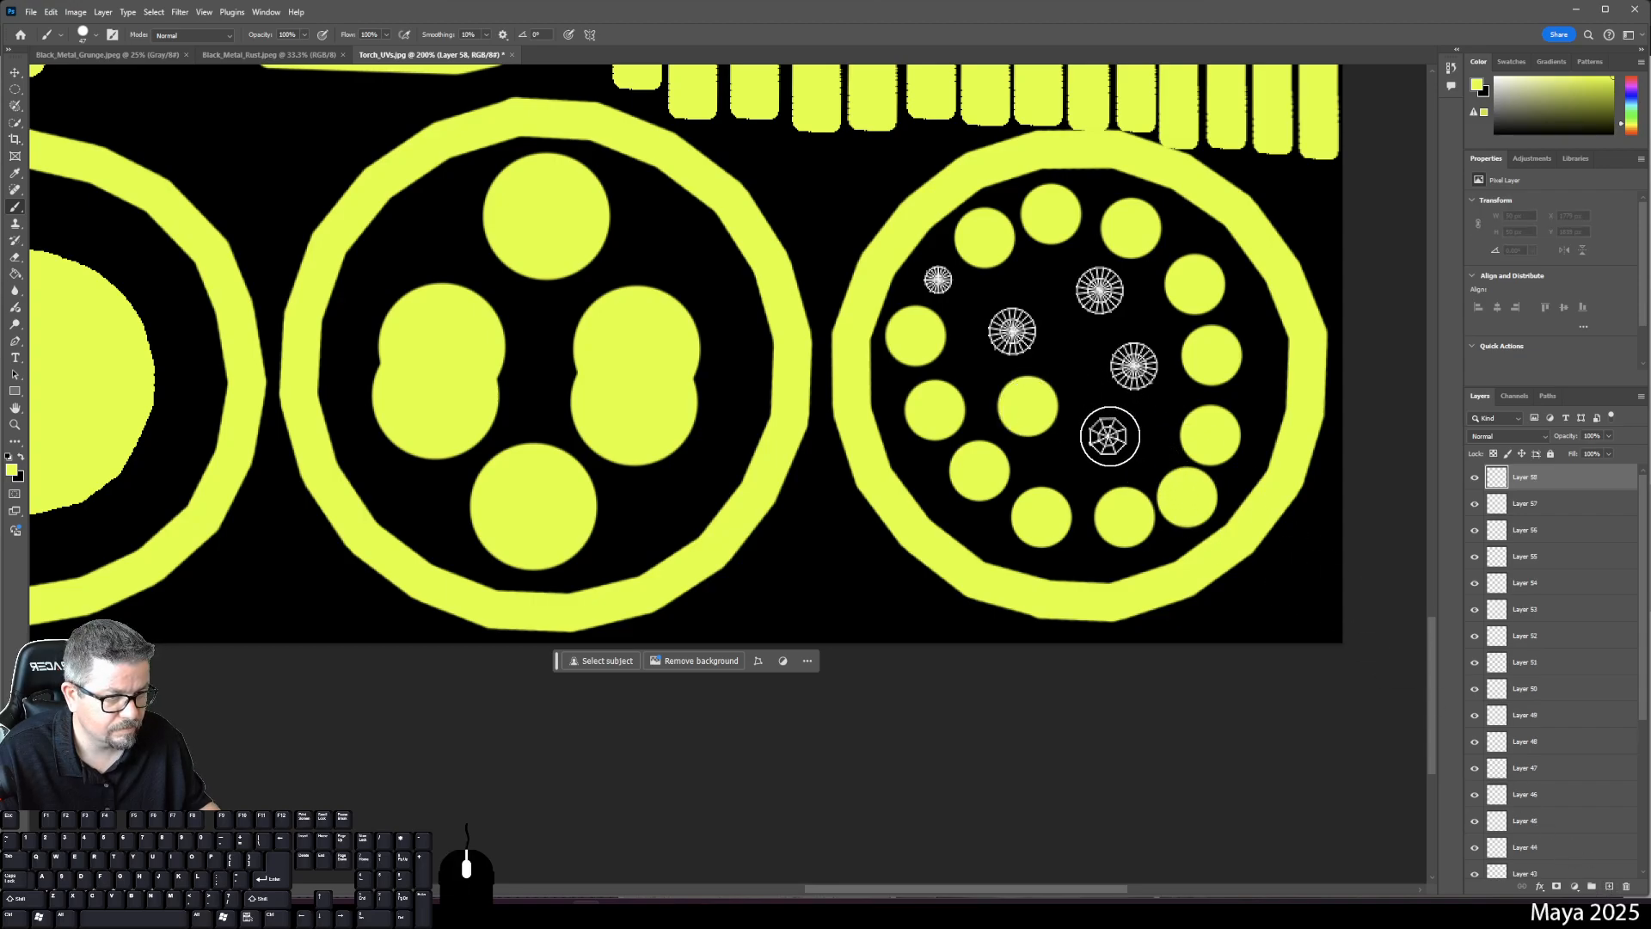
left_click(1108, 436)
left_click(1611, 887)
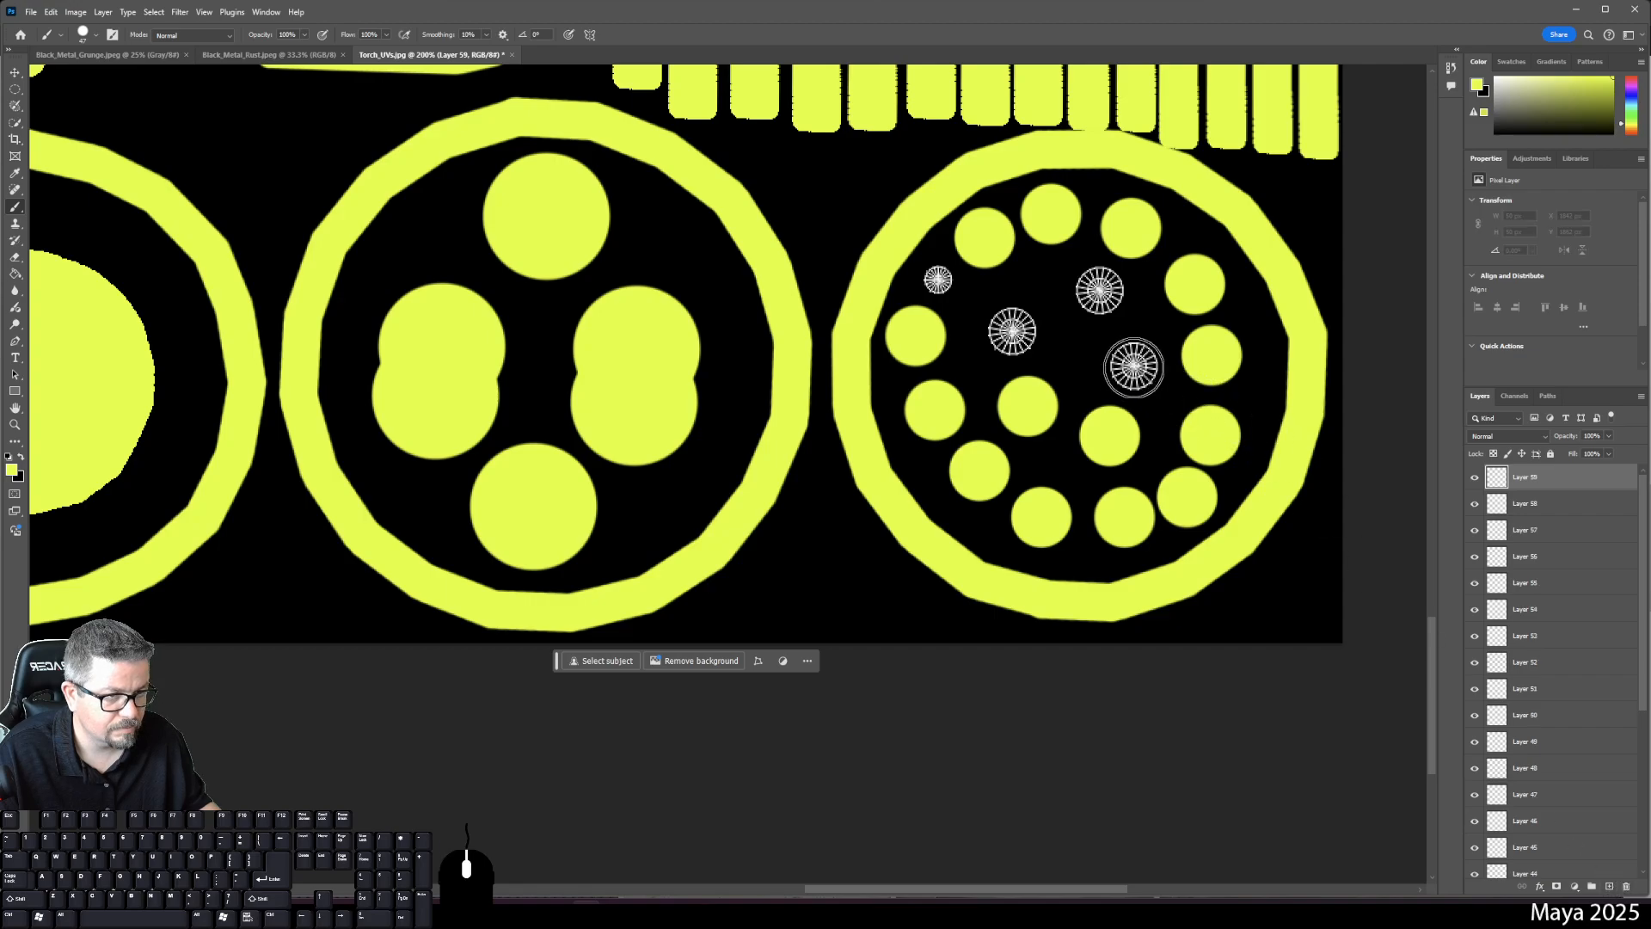
left_click(1135, 366)
left_click(1610, 886)
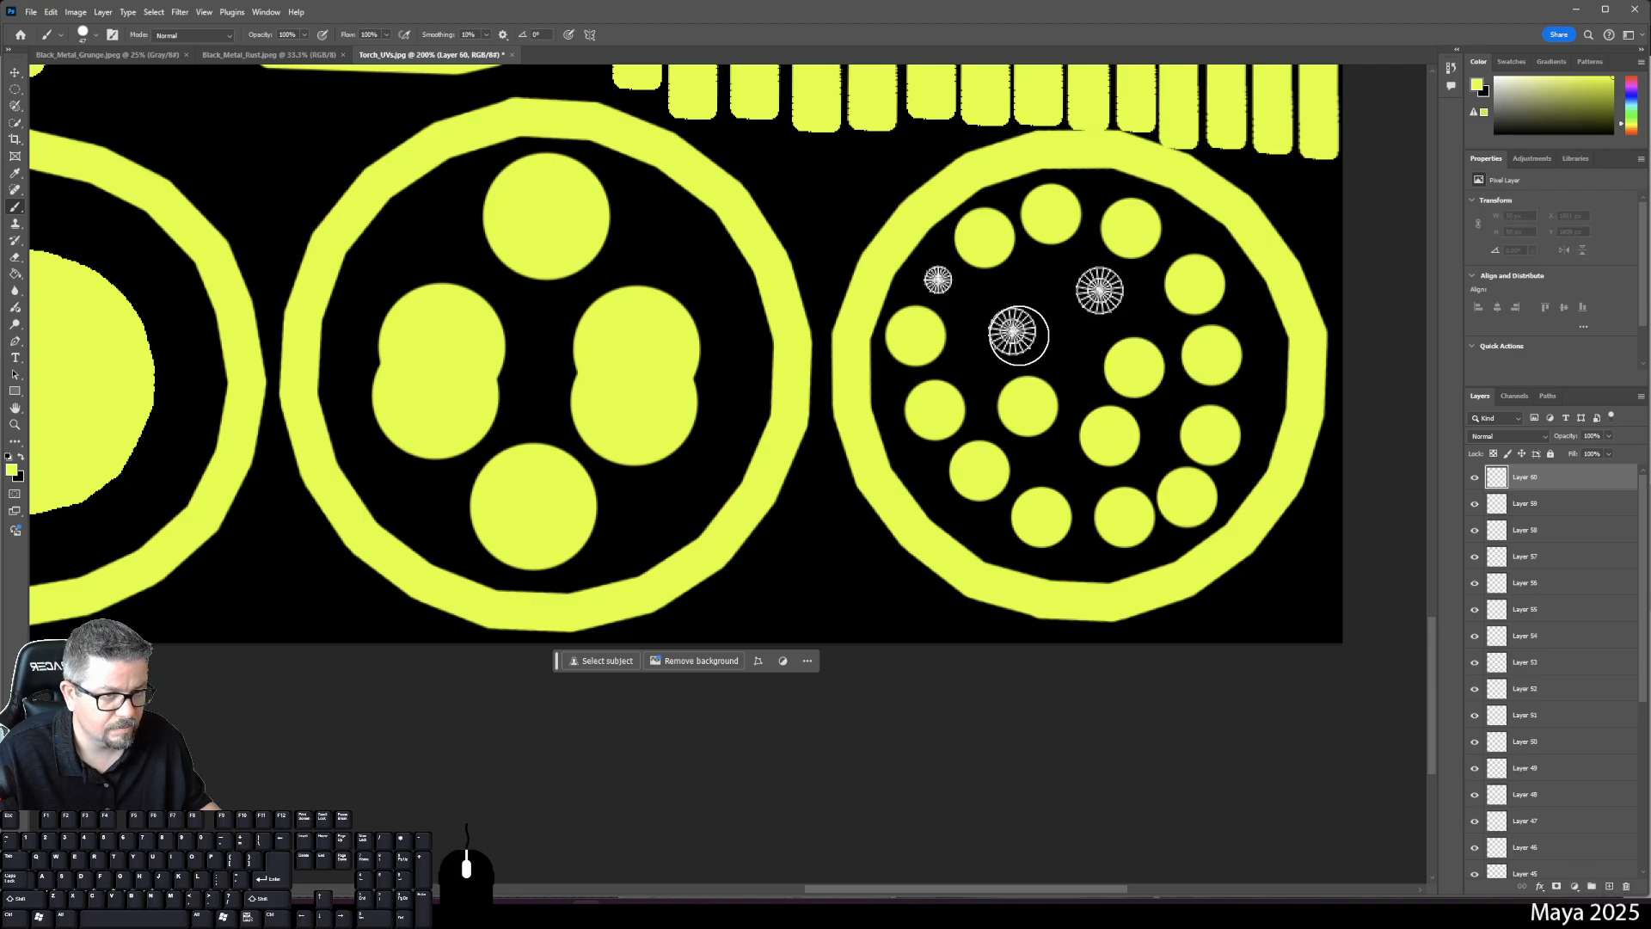
left_click(1012, 331)
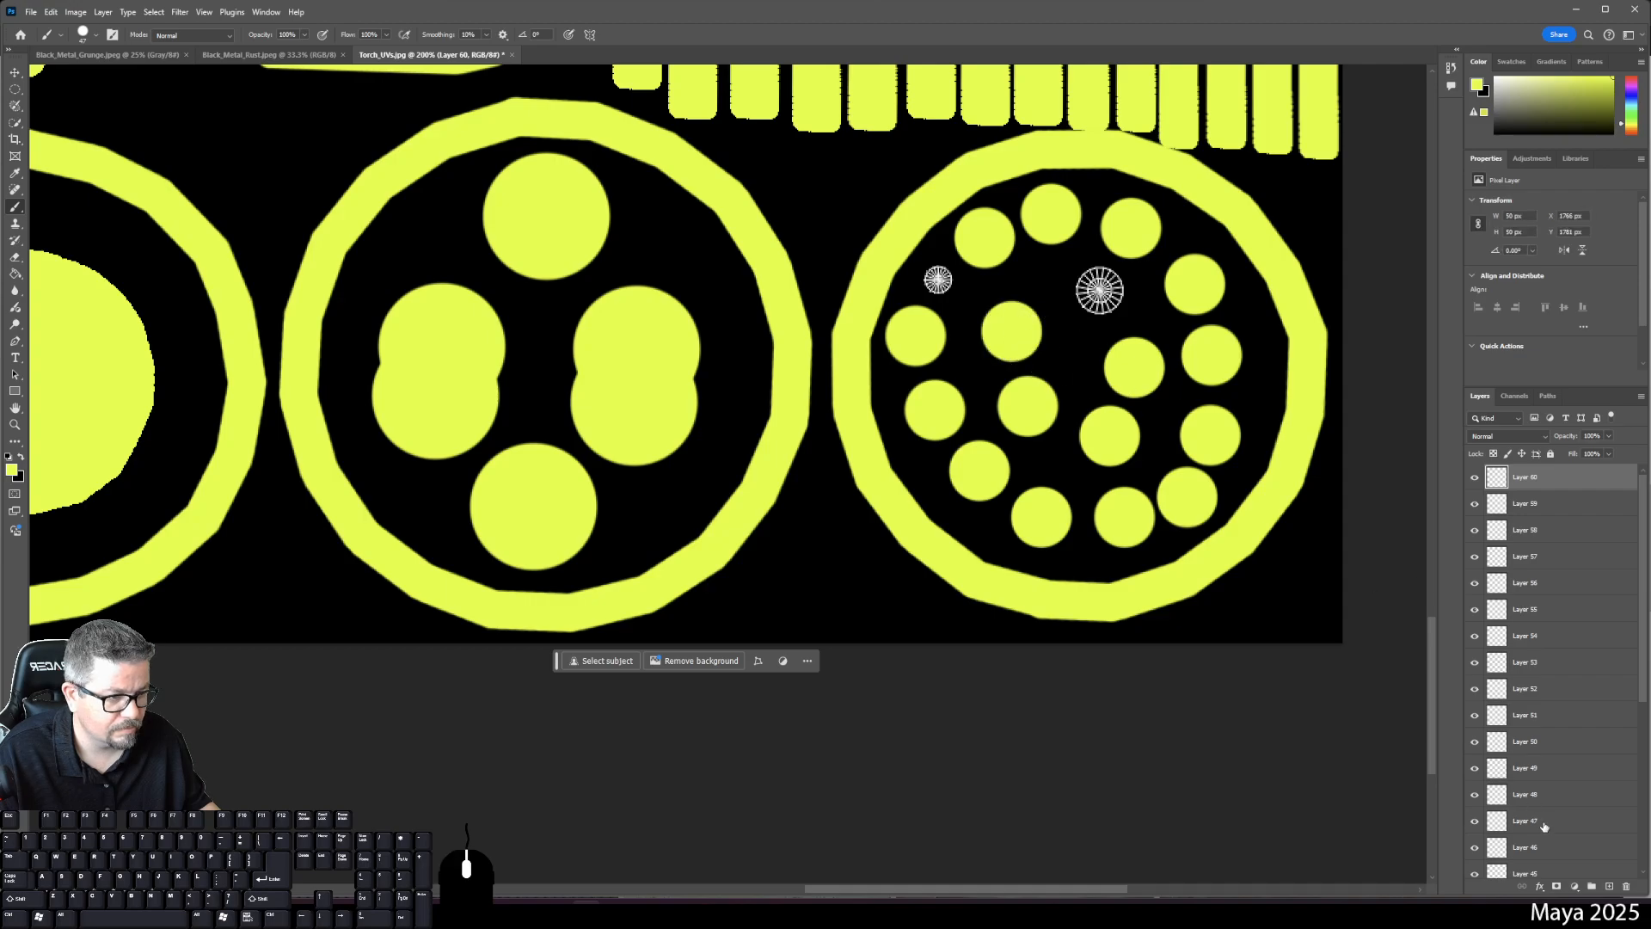
left_click(1609, 886)
left_click(1100, 291)
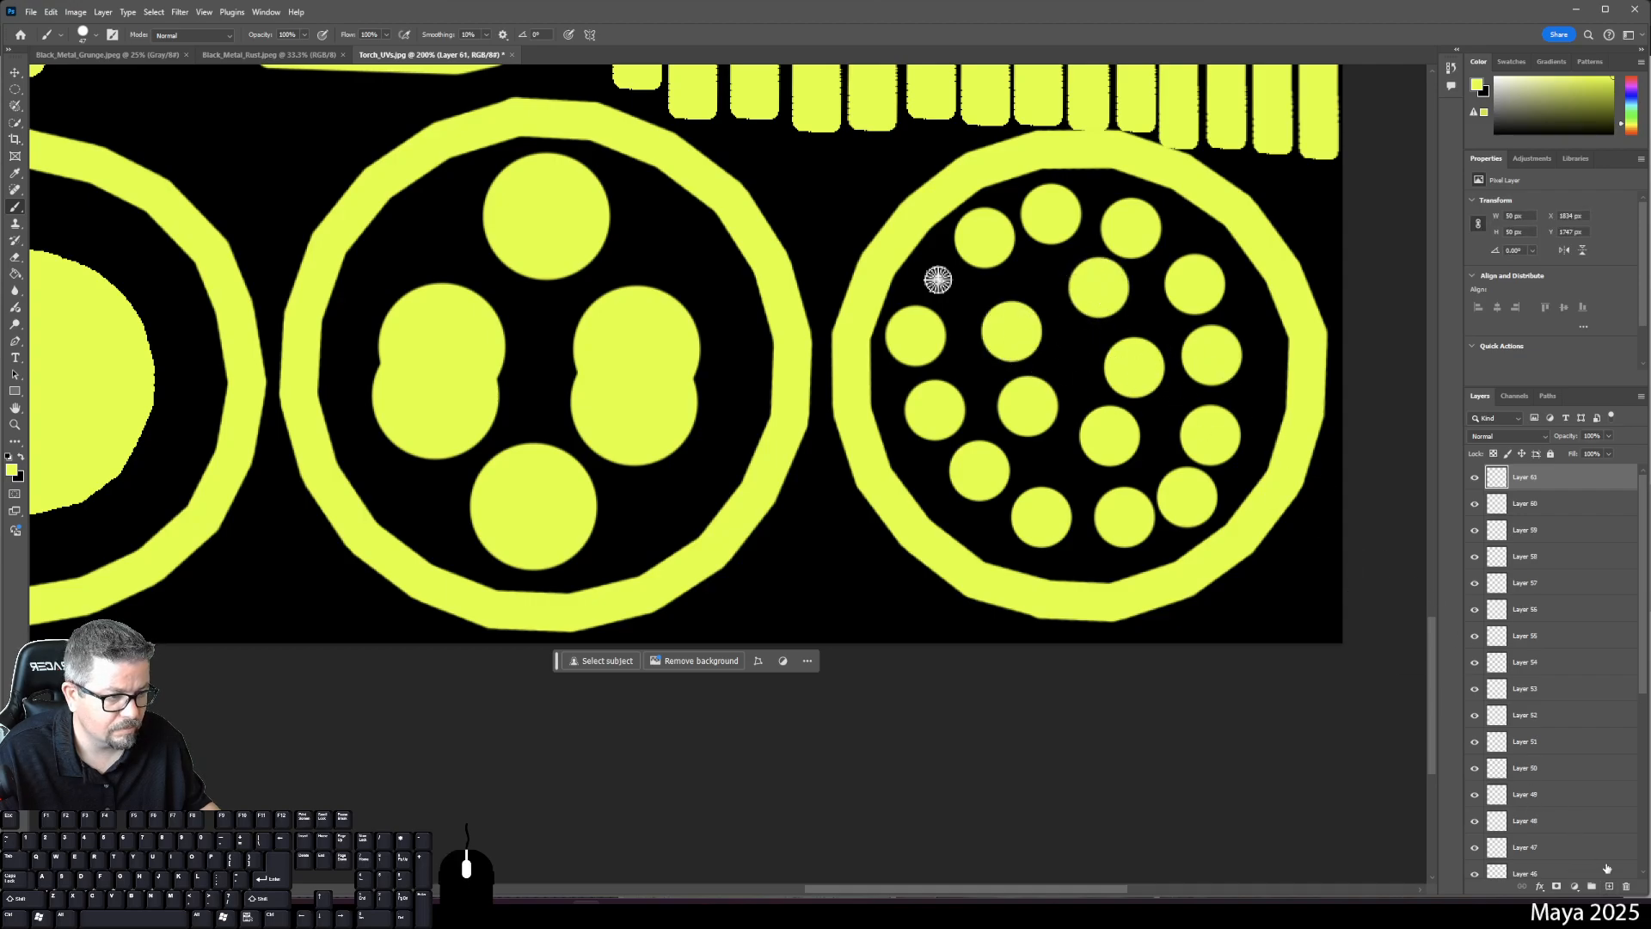
left_click(1610, 887)
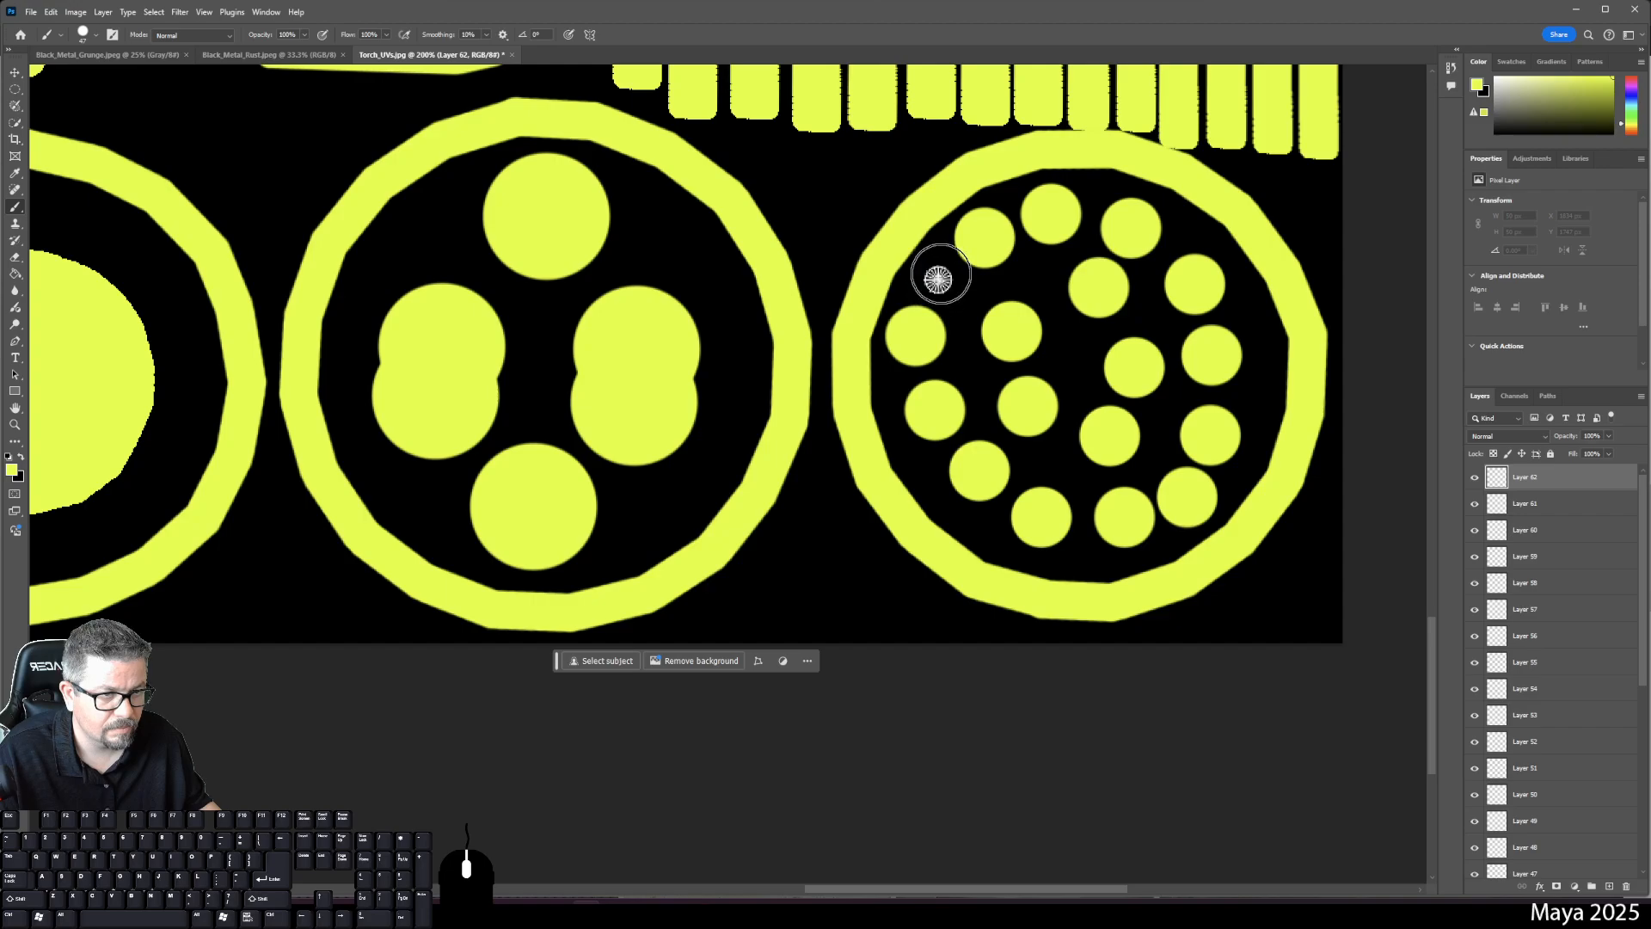
- Set the brush size to 32 px and zoom out to the whole UV sheet
right_click(940, 274)
left_click_drag(1040, 313, 1025, 313)
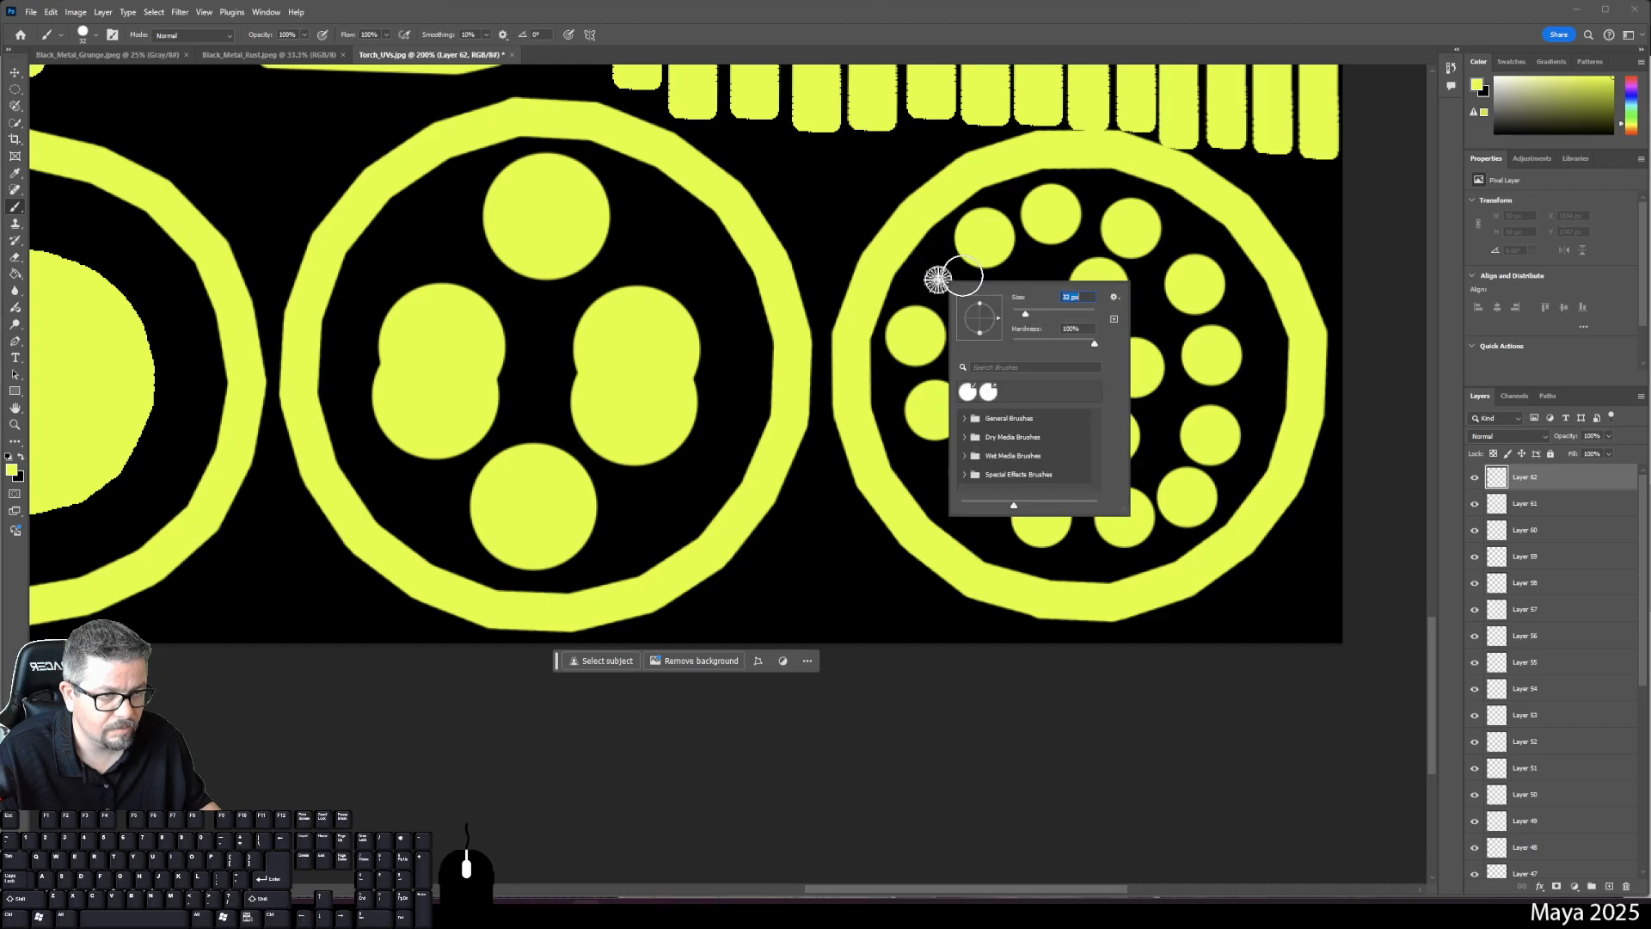
key("Return")
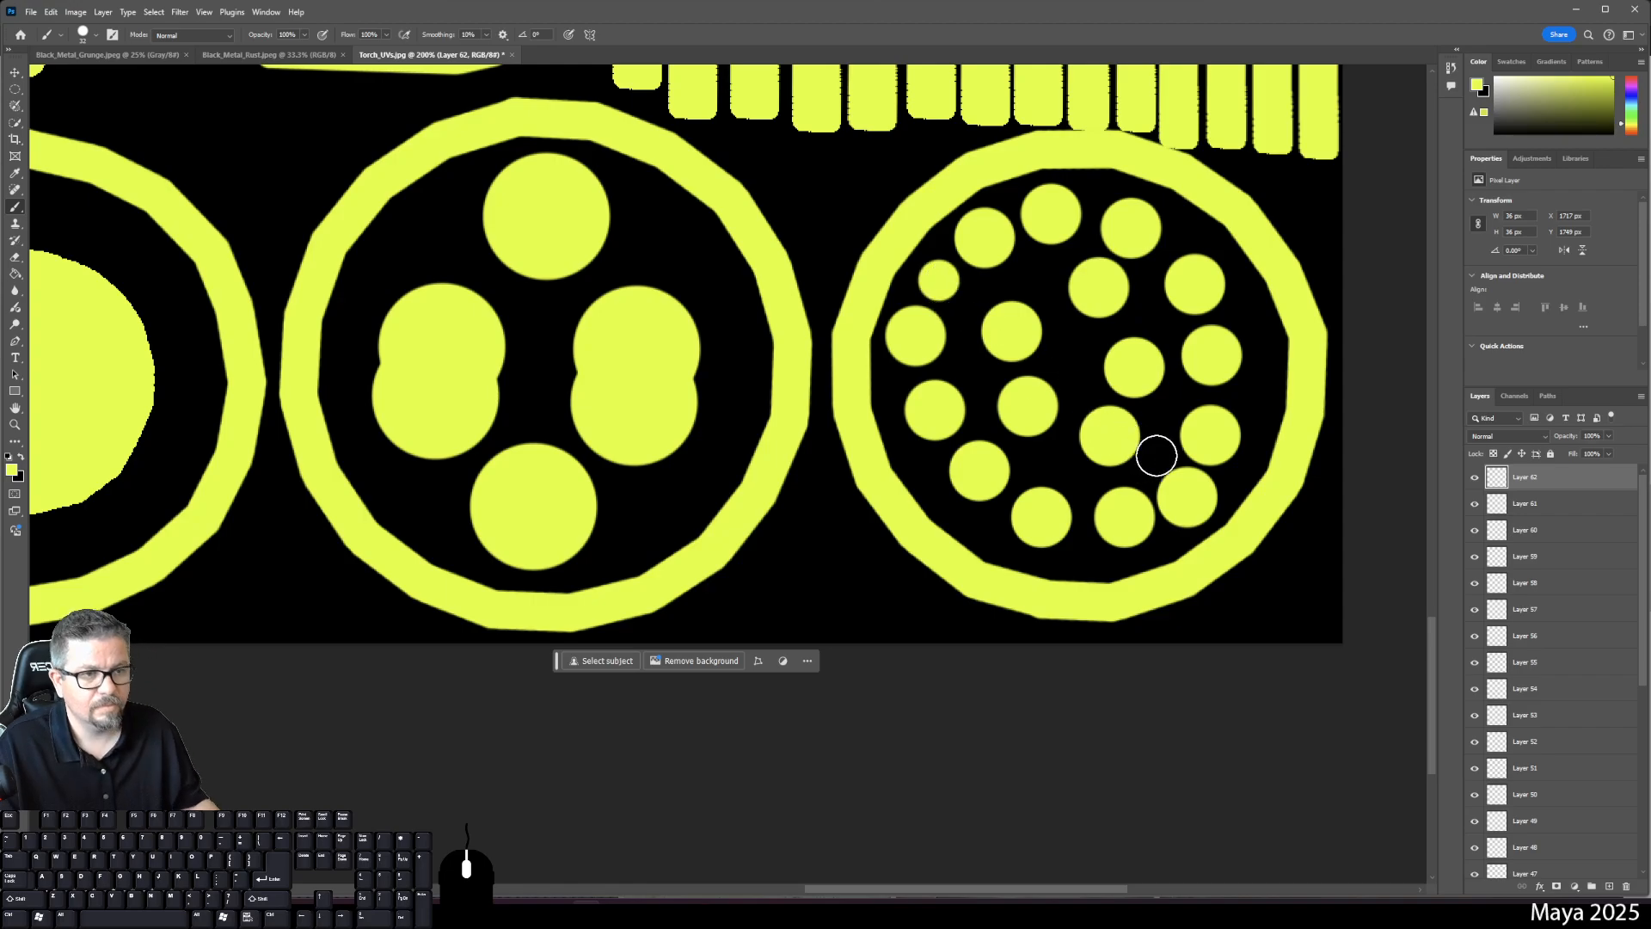
key("ctrl+0")
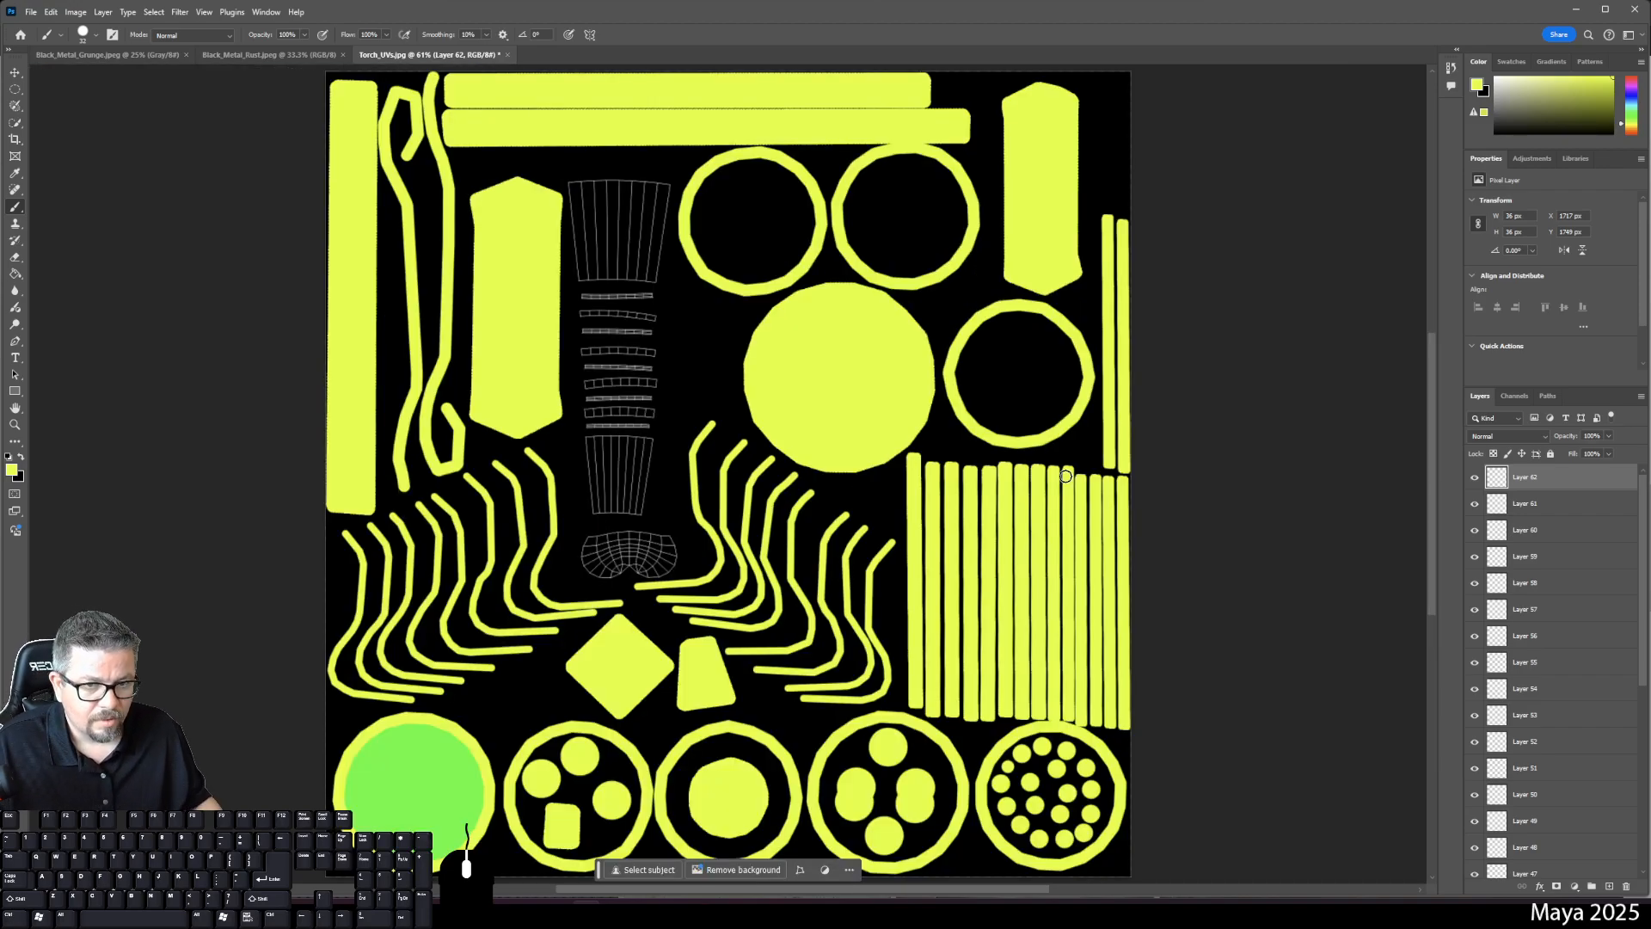
- Group the dot layers from Layer 51 down to Layer 38 into a group named 'Nuts and Bolts'
left_click(1543, 521)
scroll(1539, 644, "down", 4)
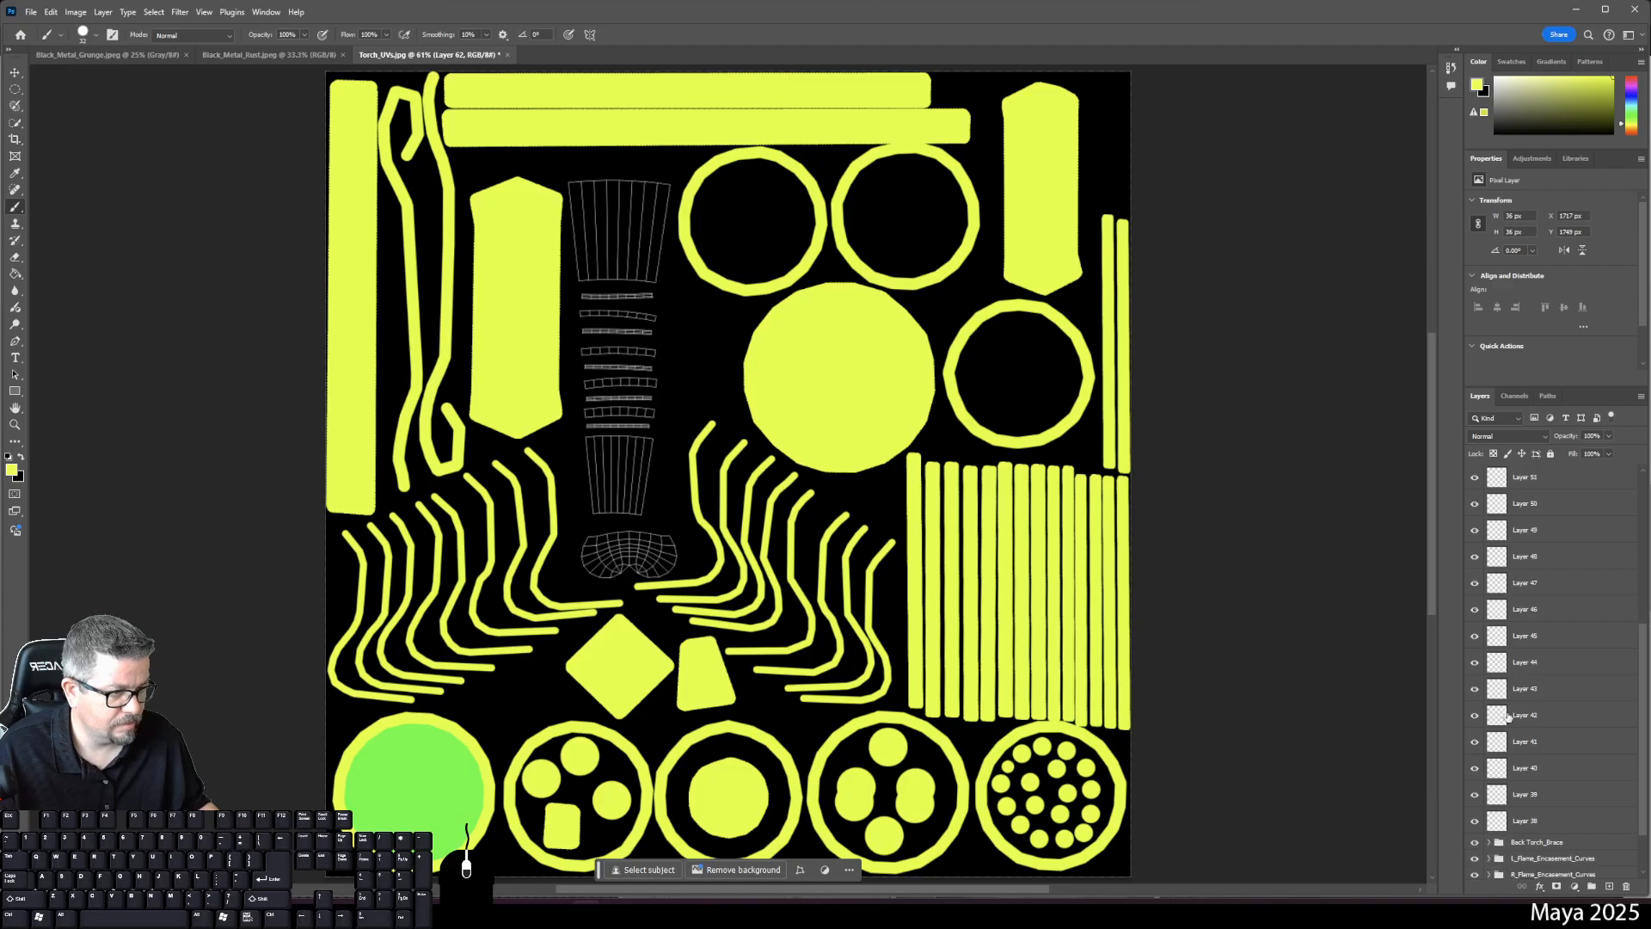
left_click(1523, 820, "shift")
left_click(1592, 887)
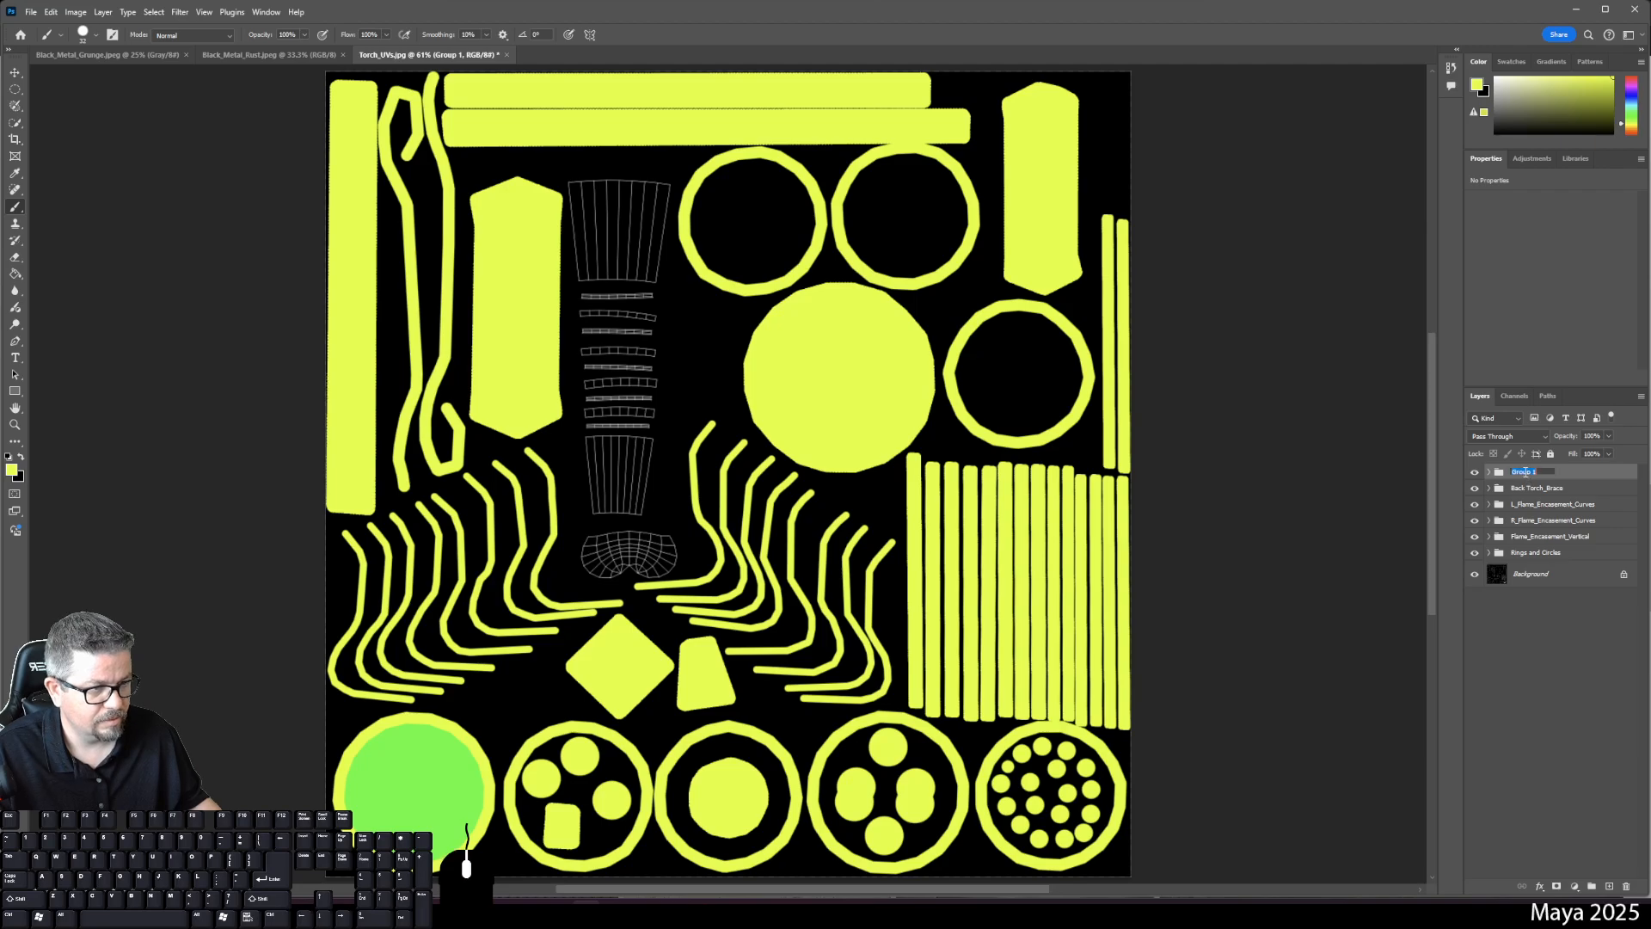
type("Nut")
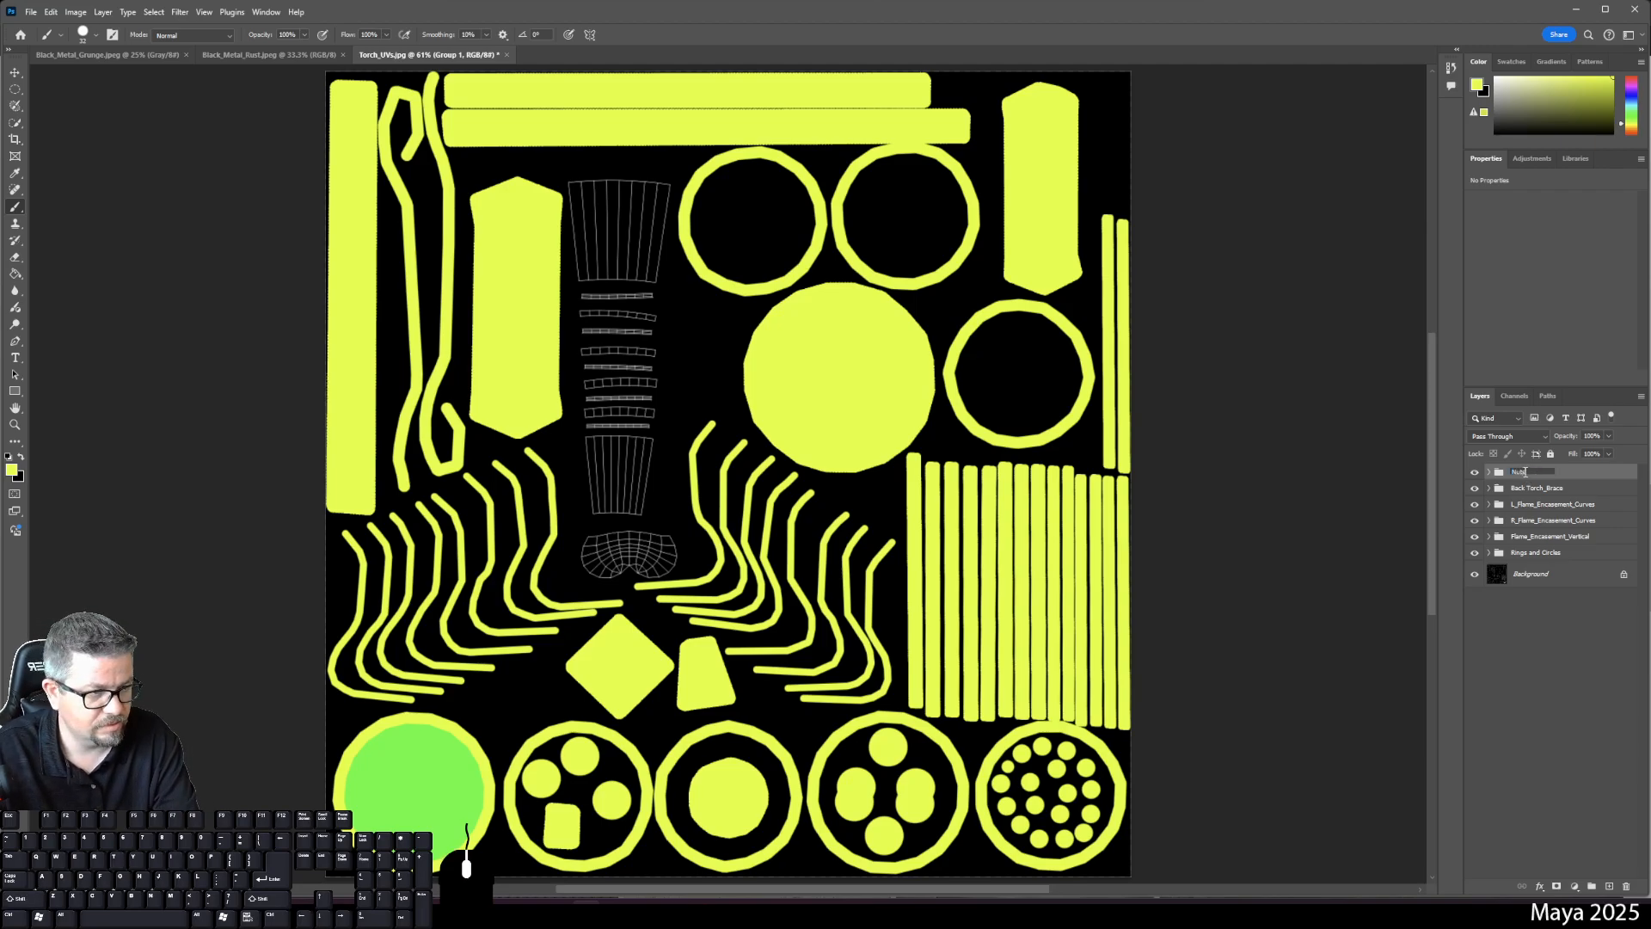
type("s and Bo")
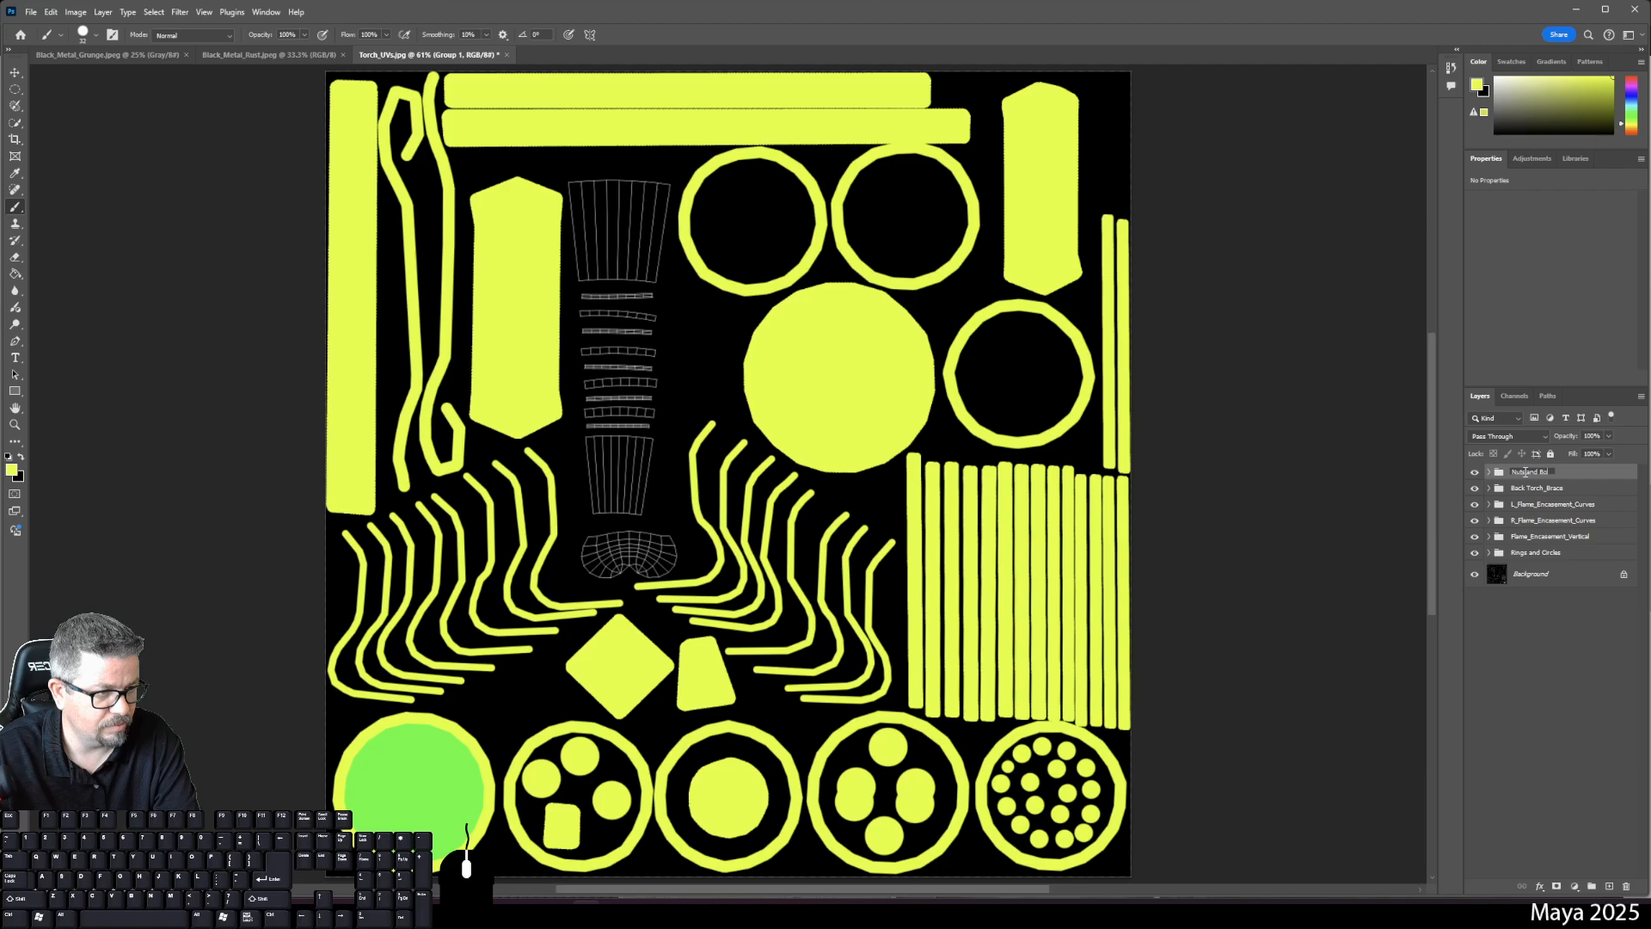
type("lts")
key("Return")
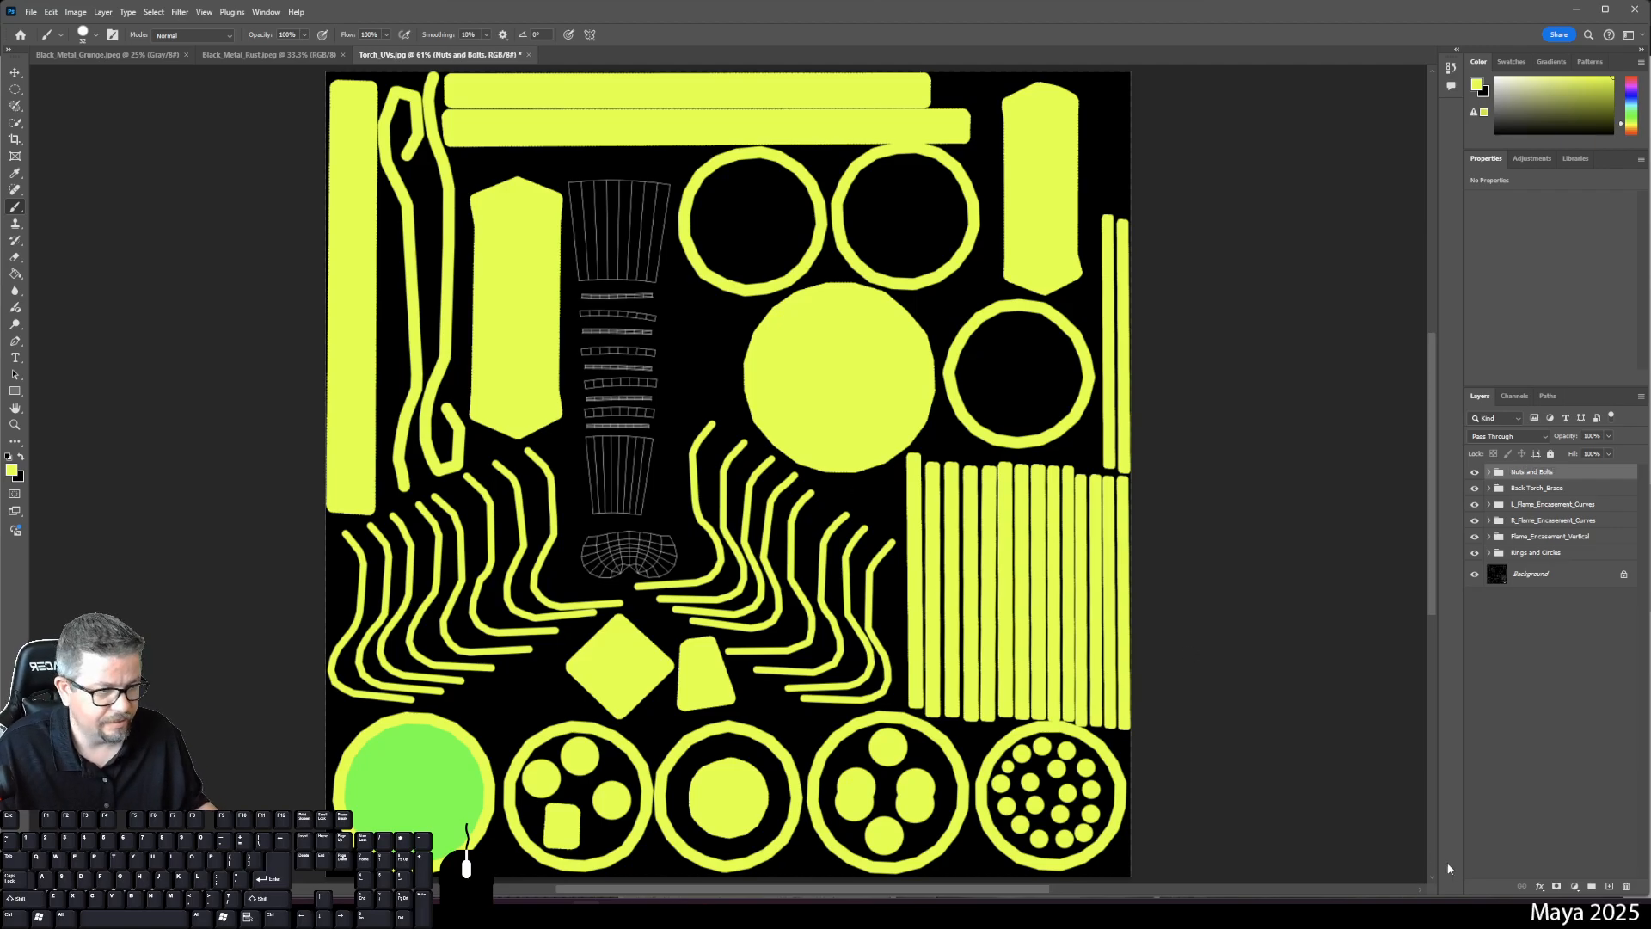
- Add empty Layer 63 above the group and set the foreground colour to blue
left_click(1608, 886)
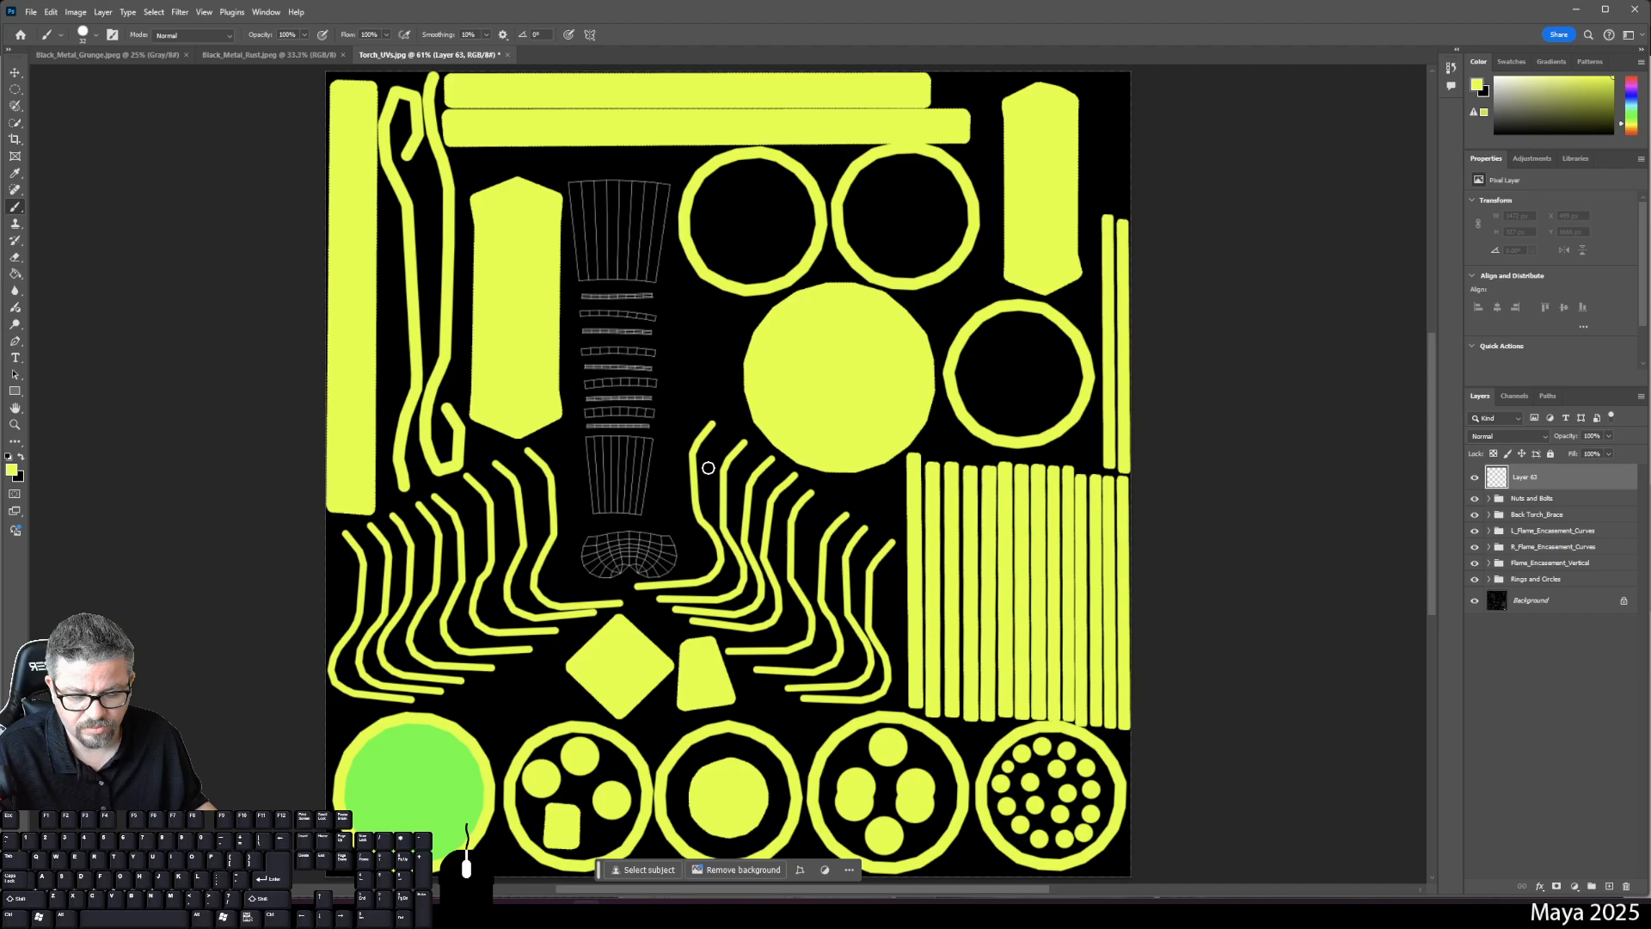
right_click(601, 531)
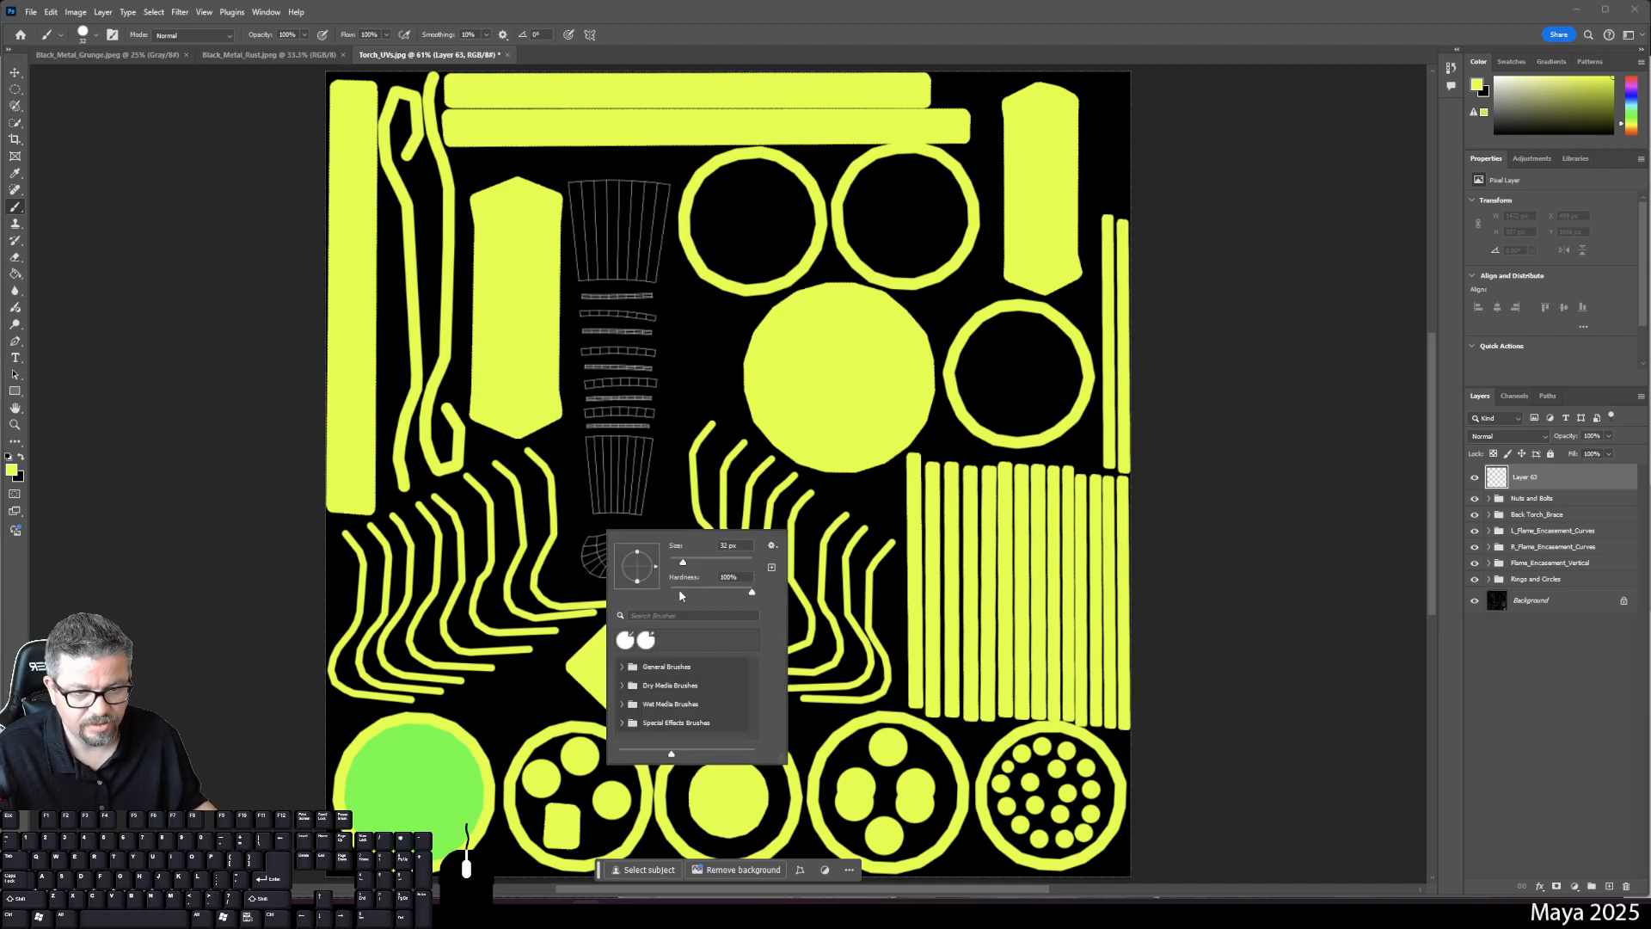
left_click(11, 470)
left_click(547, 303)
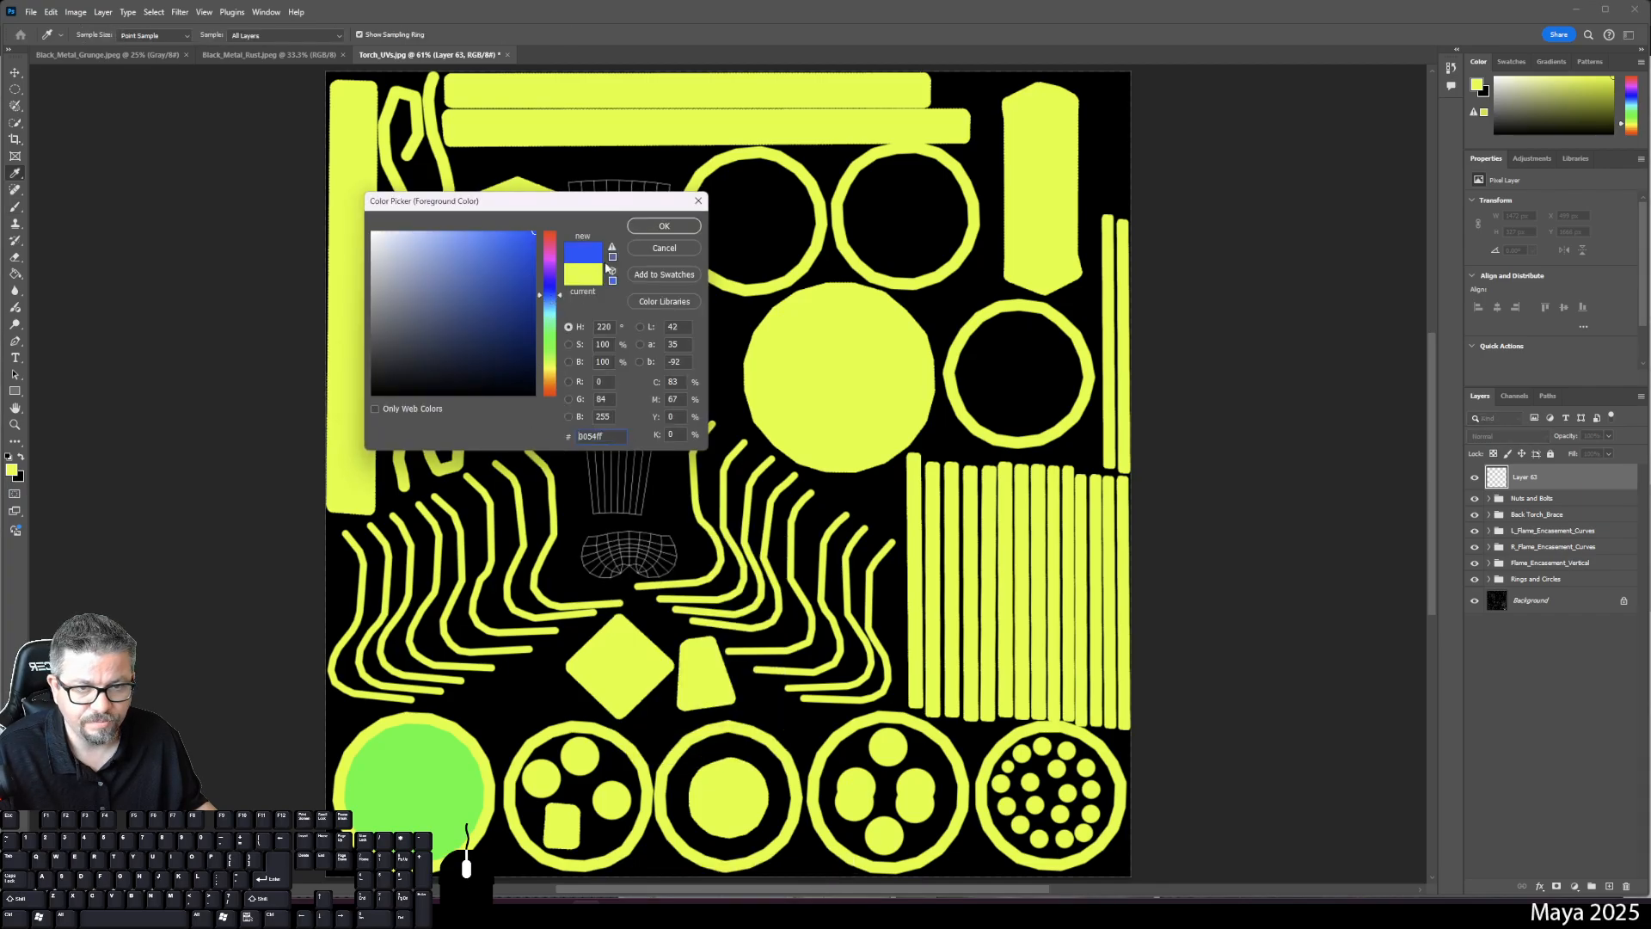
left_click(673, 223)
key("ctrl+1")
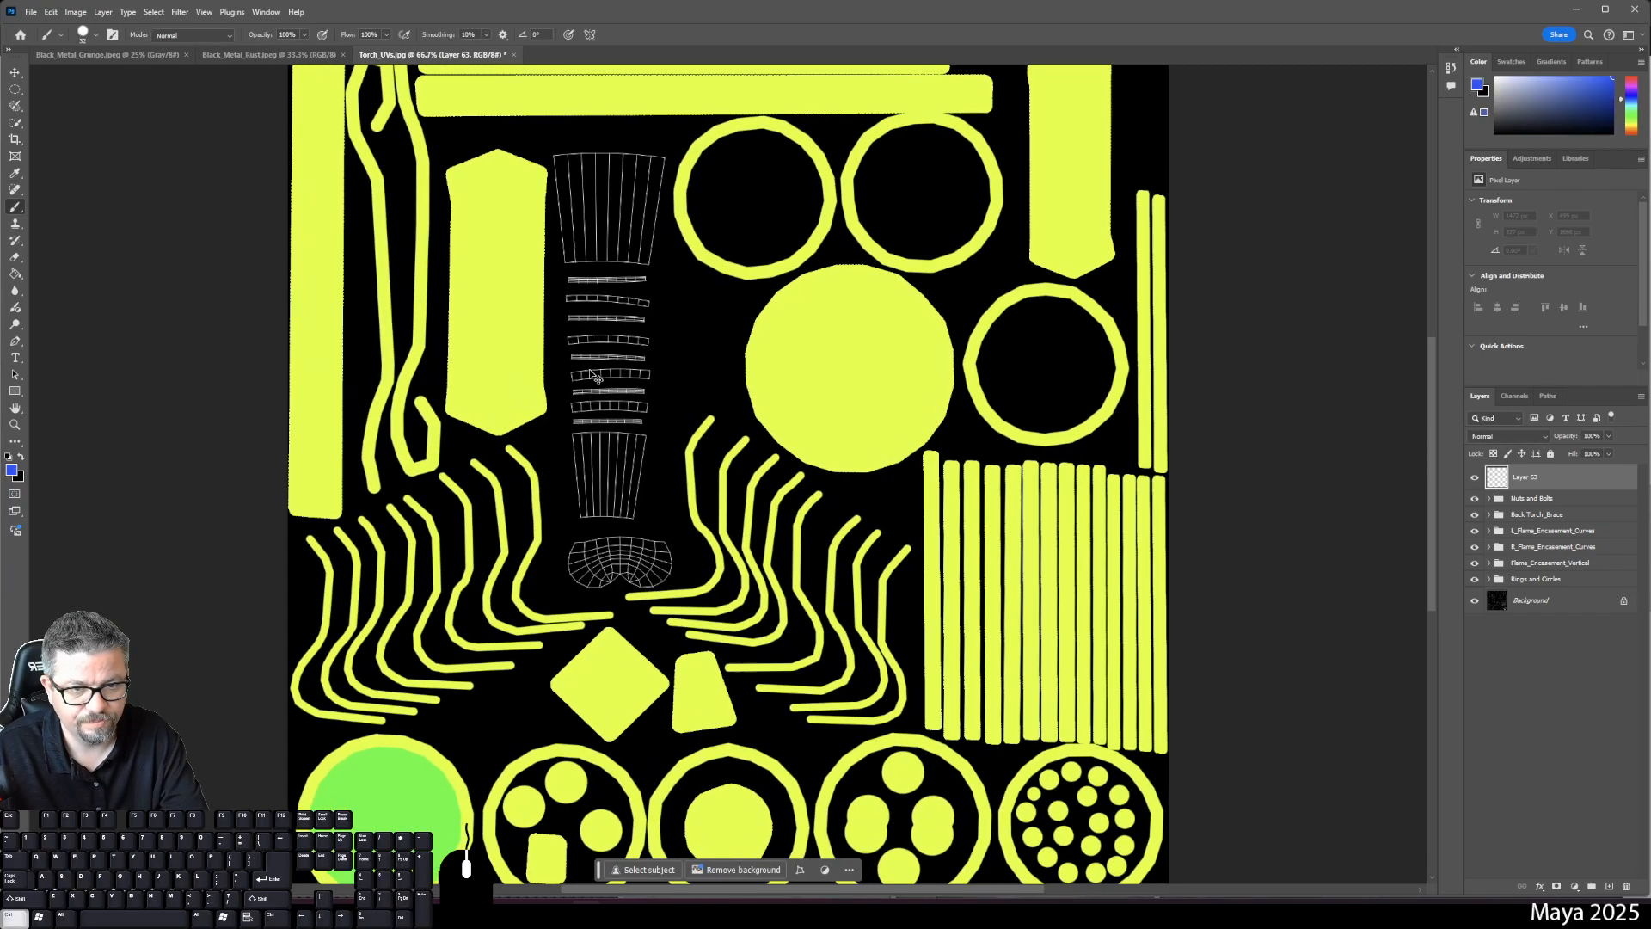
- Outline the first handle island with blue strokes and fill it solid blue
left_click(501, 578)
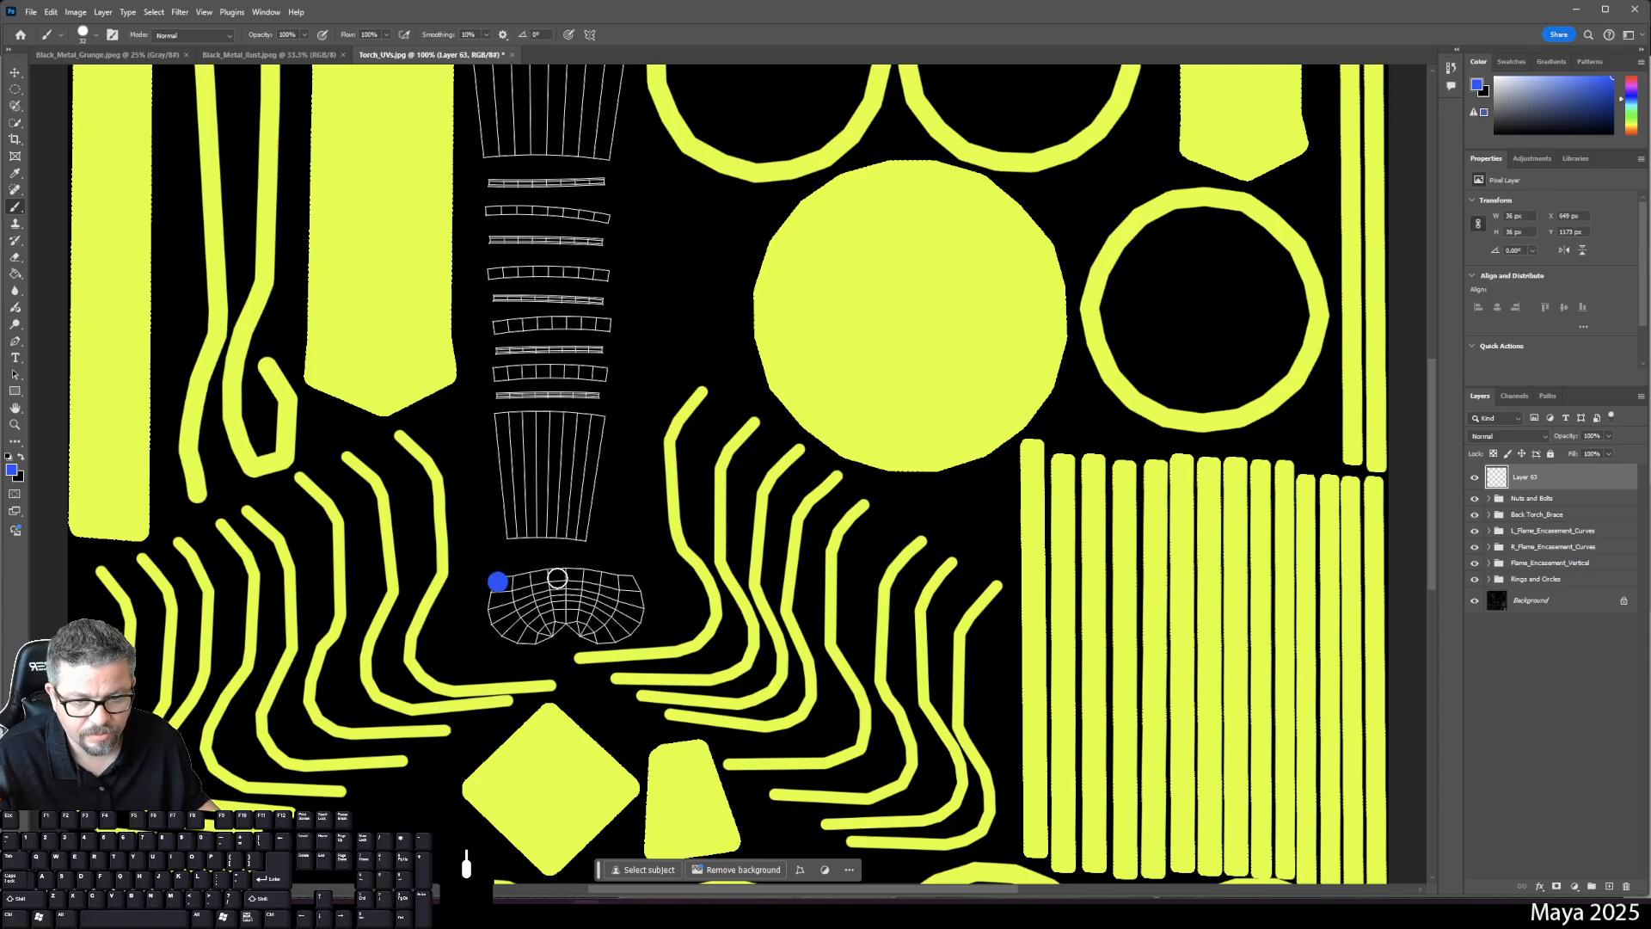
left_click(584, 570, "shift")
mouse_move(633, 580)
left_mouse_down()
mouse_move(604, 641)
mouse_move(567, 622)
mouse_move(516, 642)
mouse_move(496, 588)
left_mouse_up()
key("g")
left_click(534, 608)
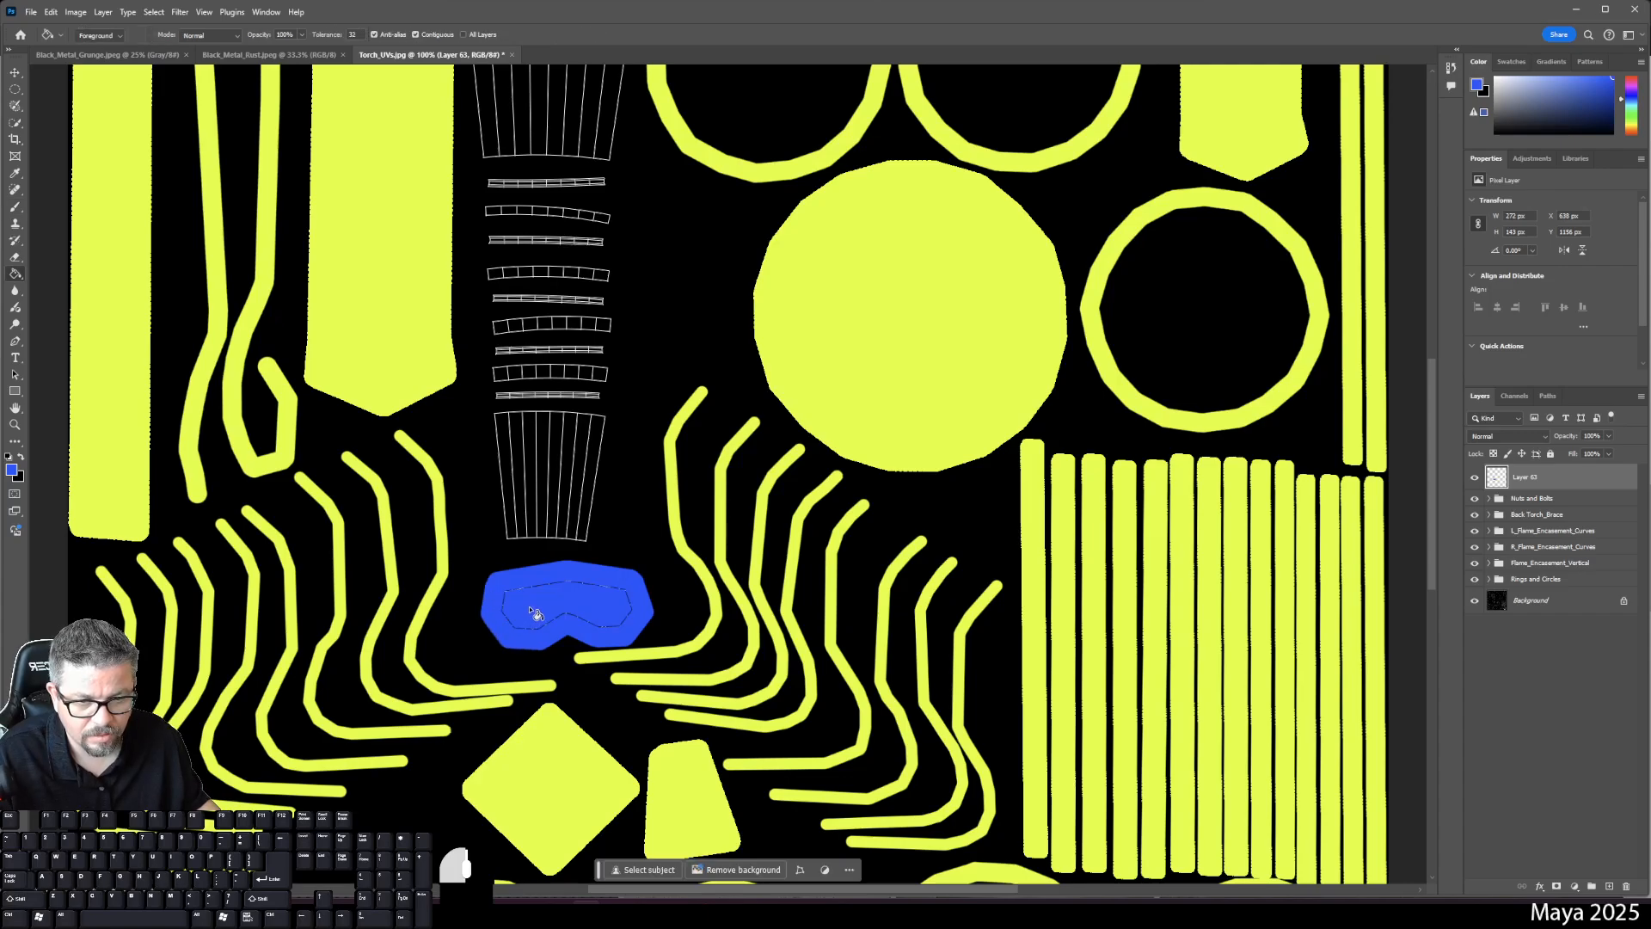
- On a new layer, outline the next rectangular island in blue and bucket-fill it
left_click(1607, 883)
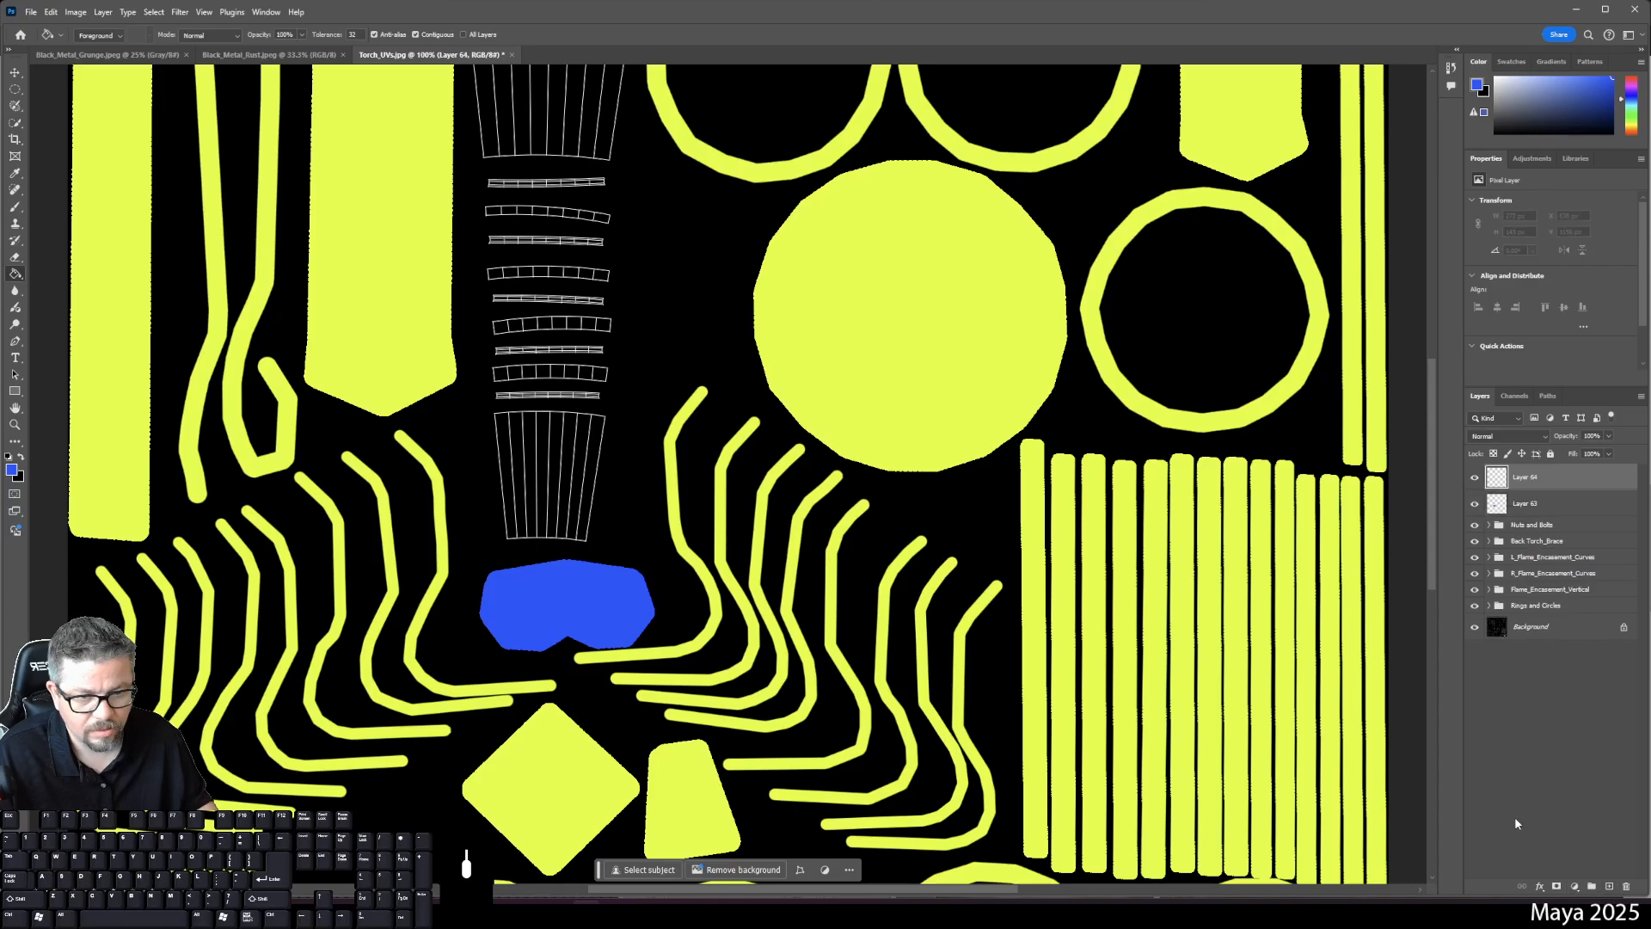
key("ctrl+plus")
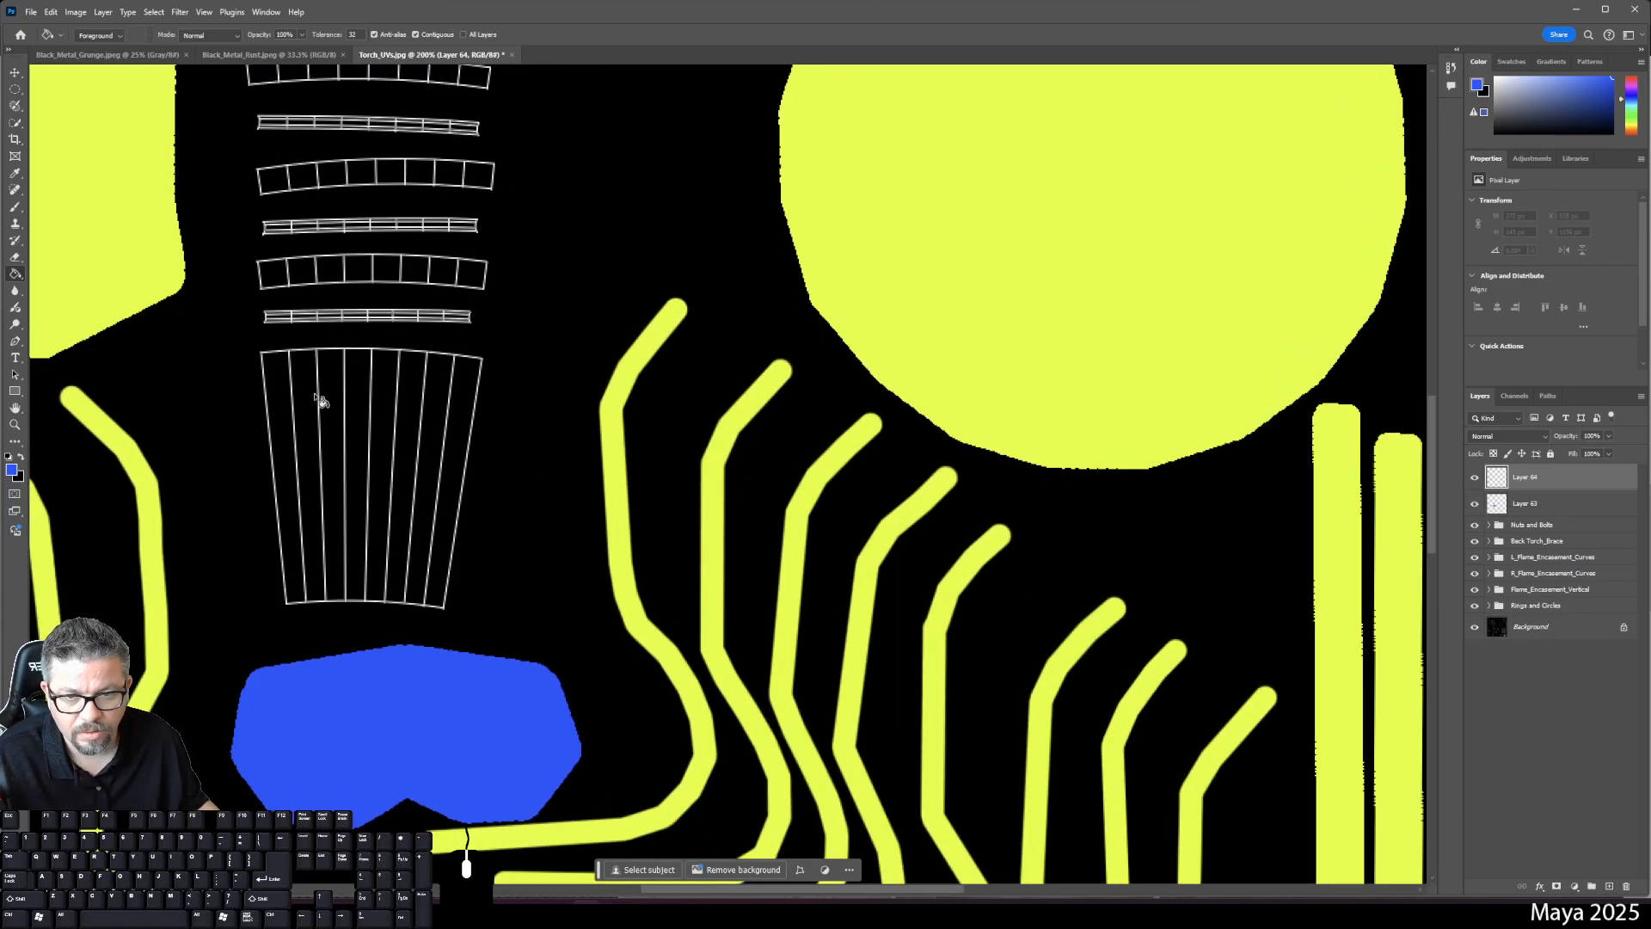
key("b")
left_click(265, 363)
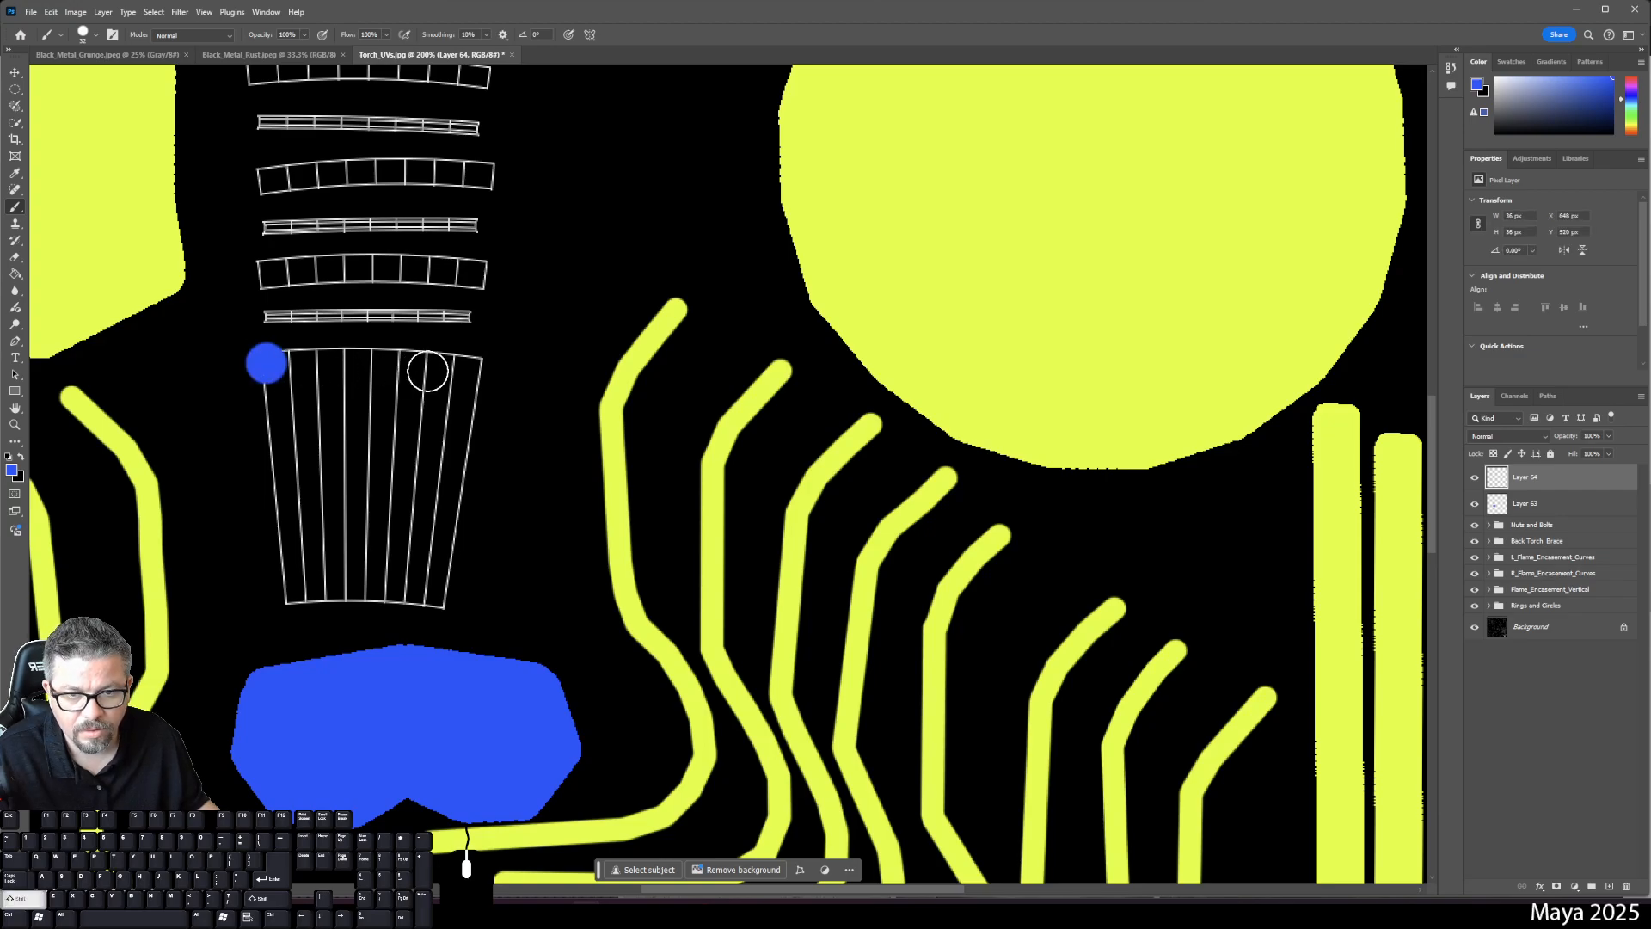
left_click(372, 361, "shift")
left_click(478, 365, "shift")
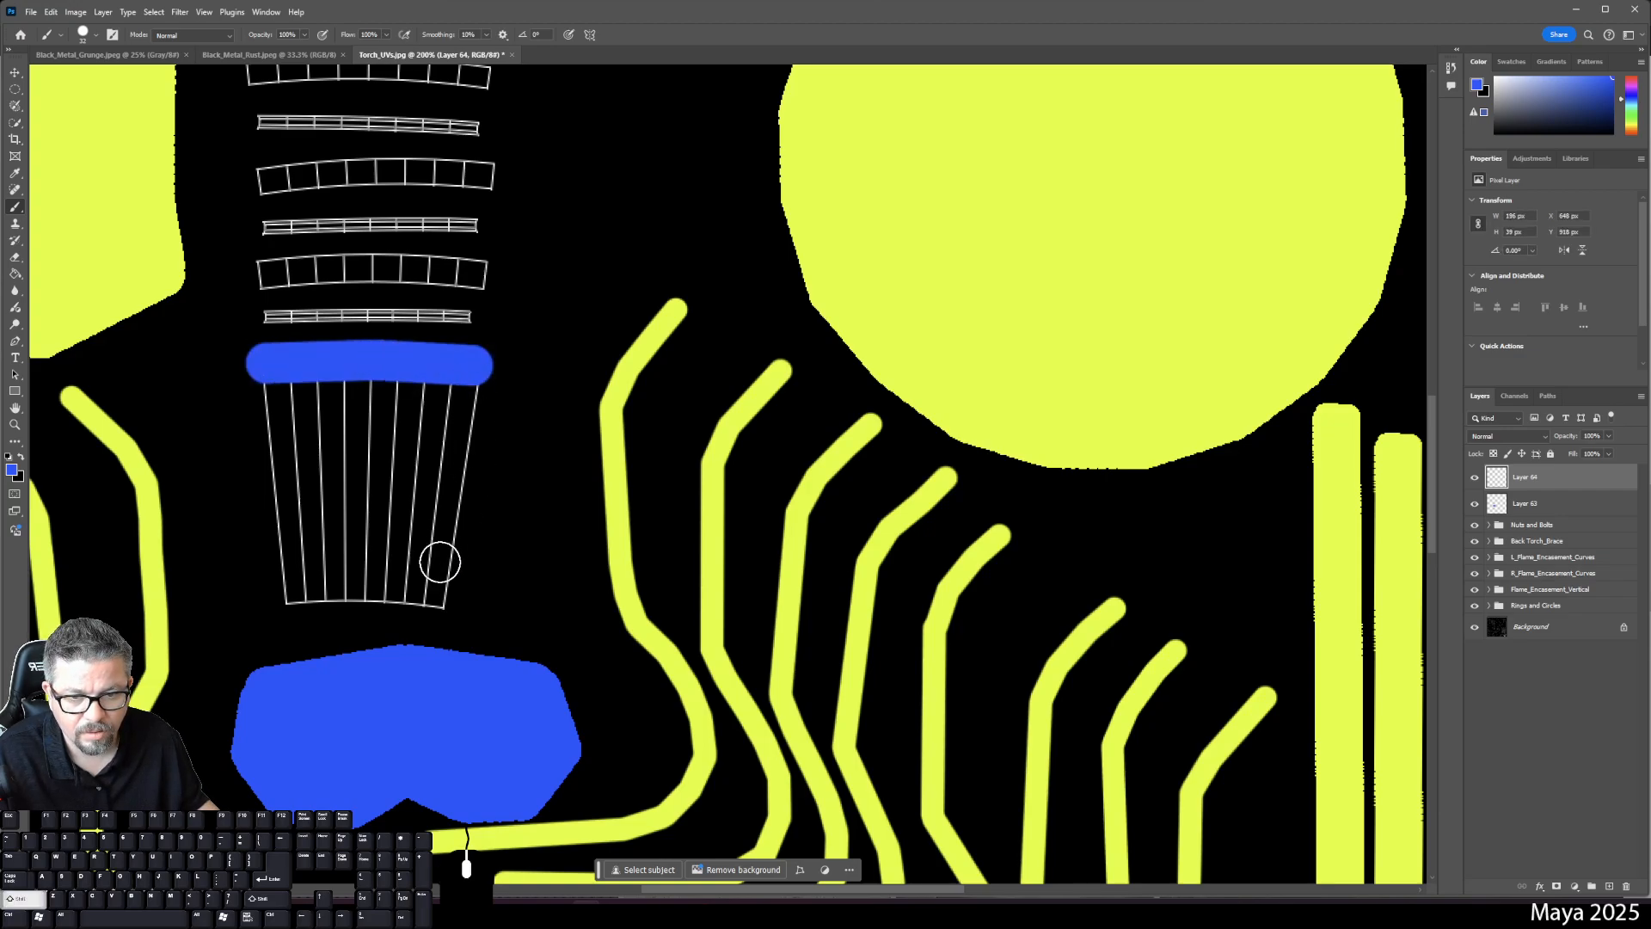
left_click(428, 596, "shift")
left_click(287, 593, "shift")
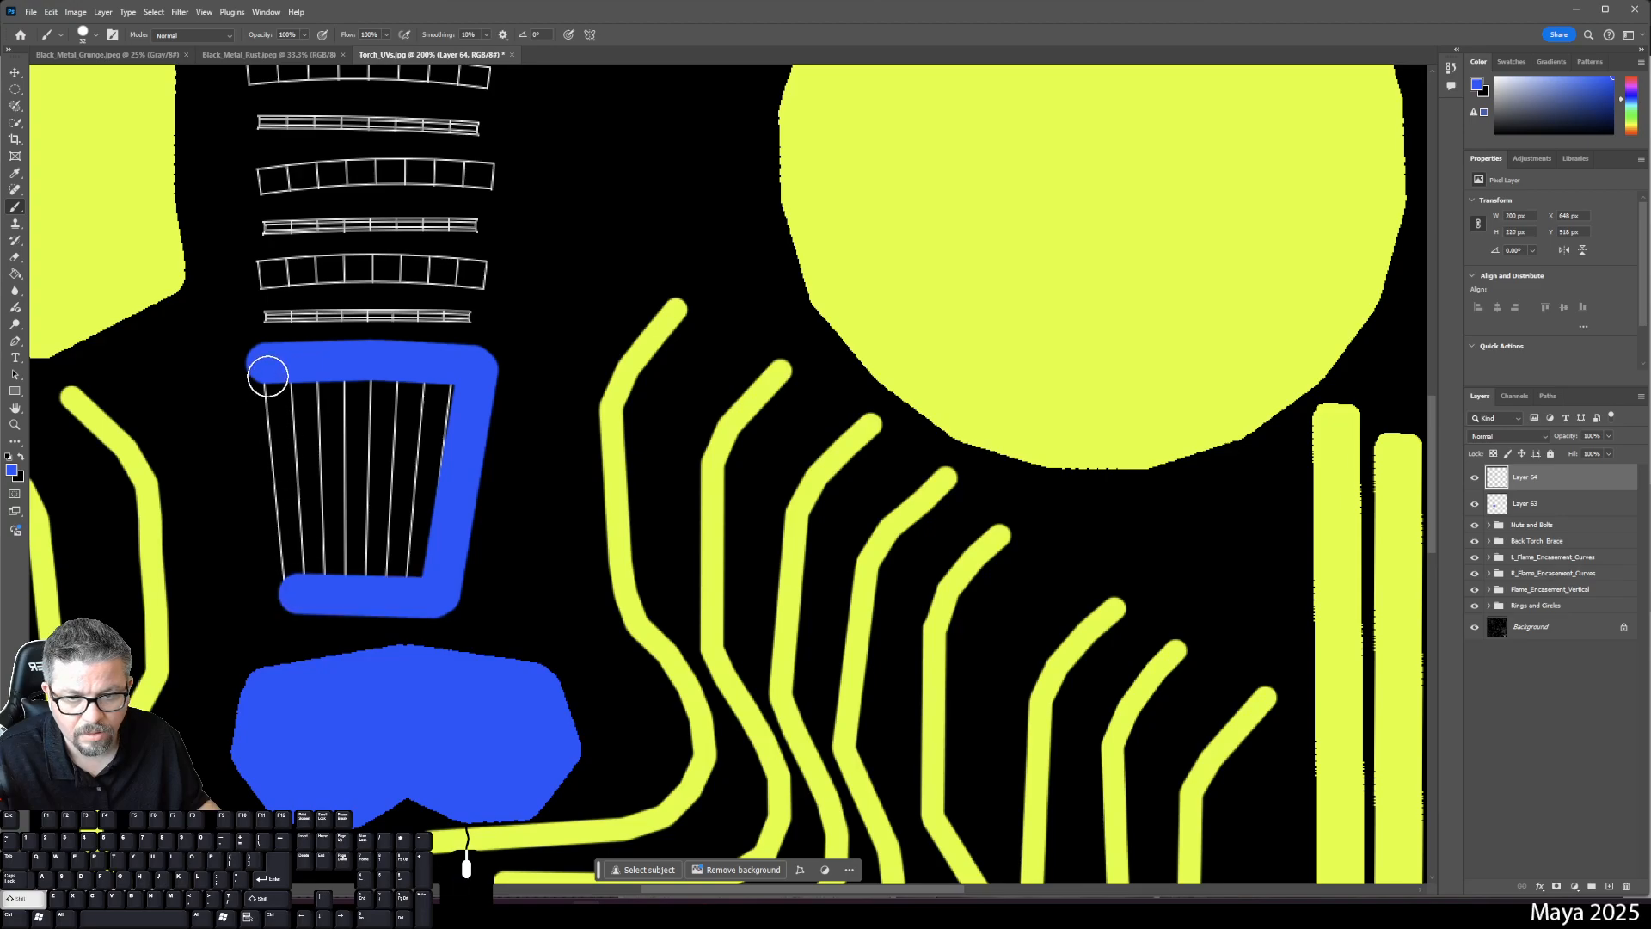
left_click(269, 373, "shift")
key("g")
left_click(373, 450)
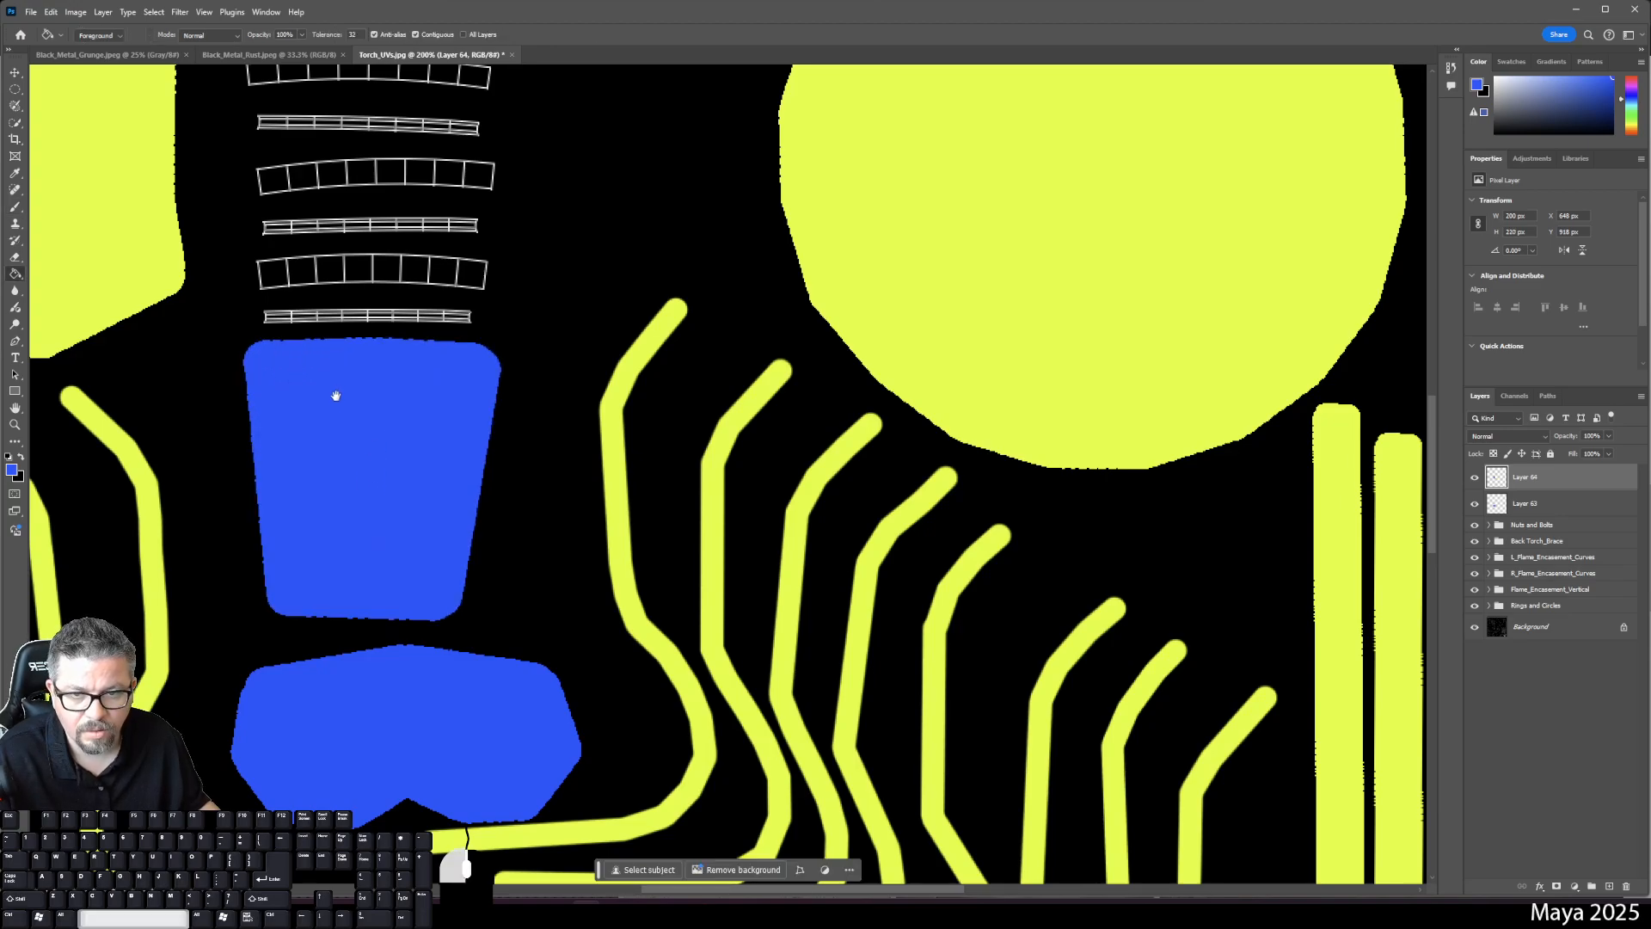
- On a new layer, paint a straight blue bar across the first ring strip, redoing a misplaced stroke
mouse_move(335, 394)
left_mouse_down()
mouse_move(375, 560)
mouse_move(406, 520)
left_mouse_up()
key("b")
right_click(332, 482)
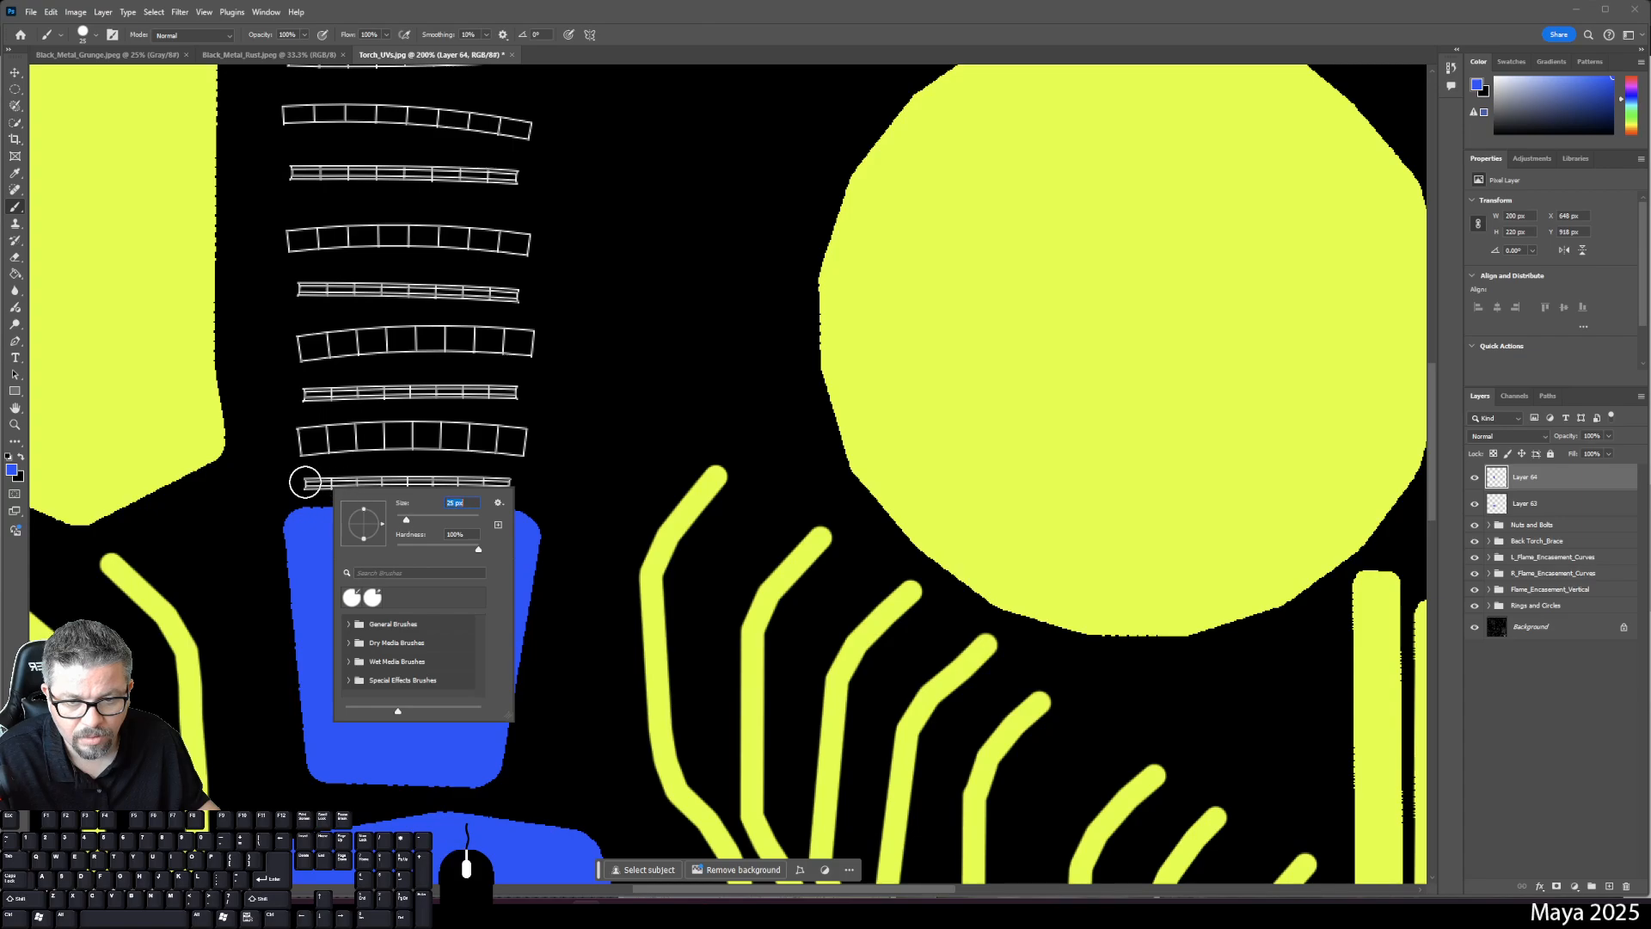
left_click(1609, 886)
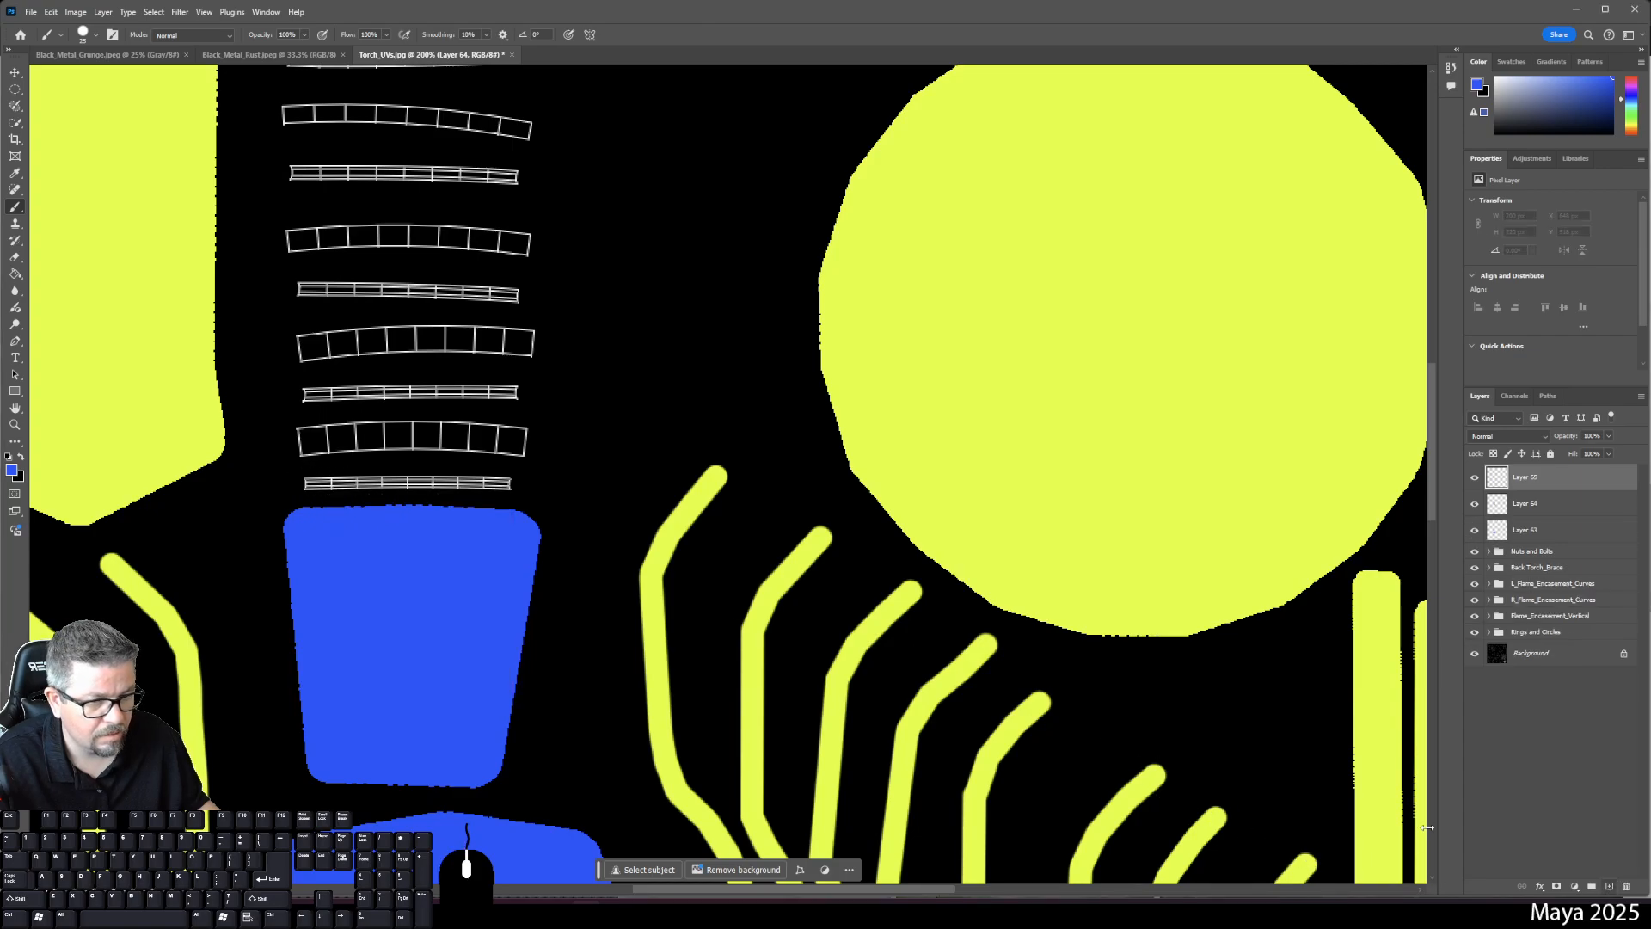
left_click(311, 484)
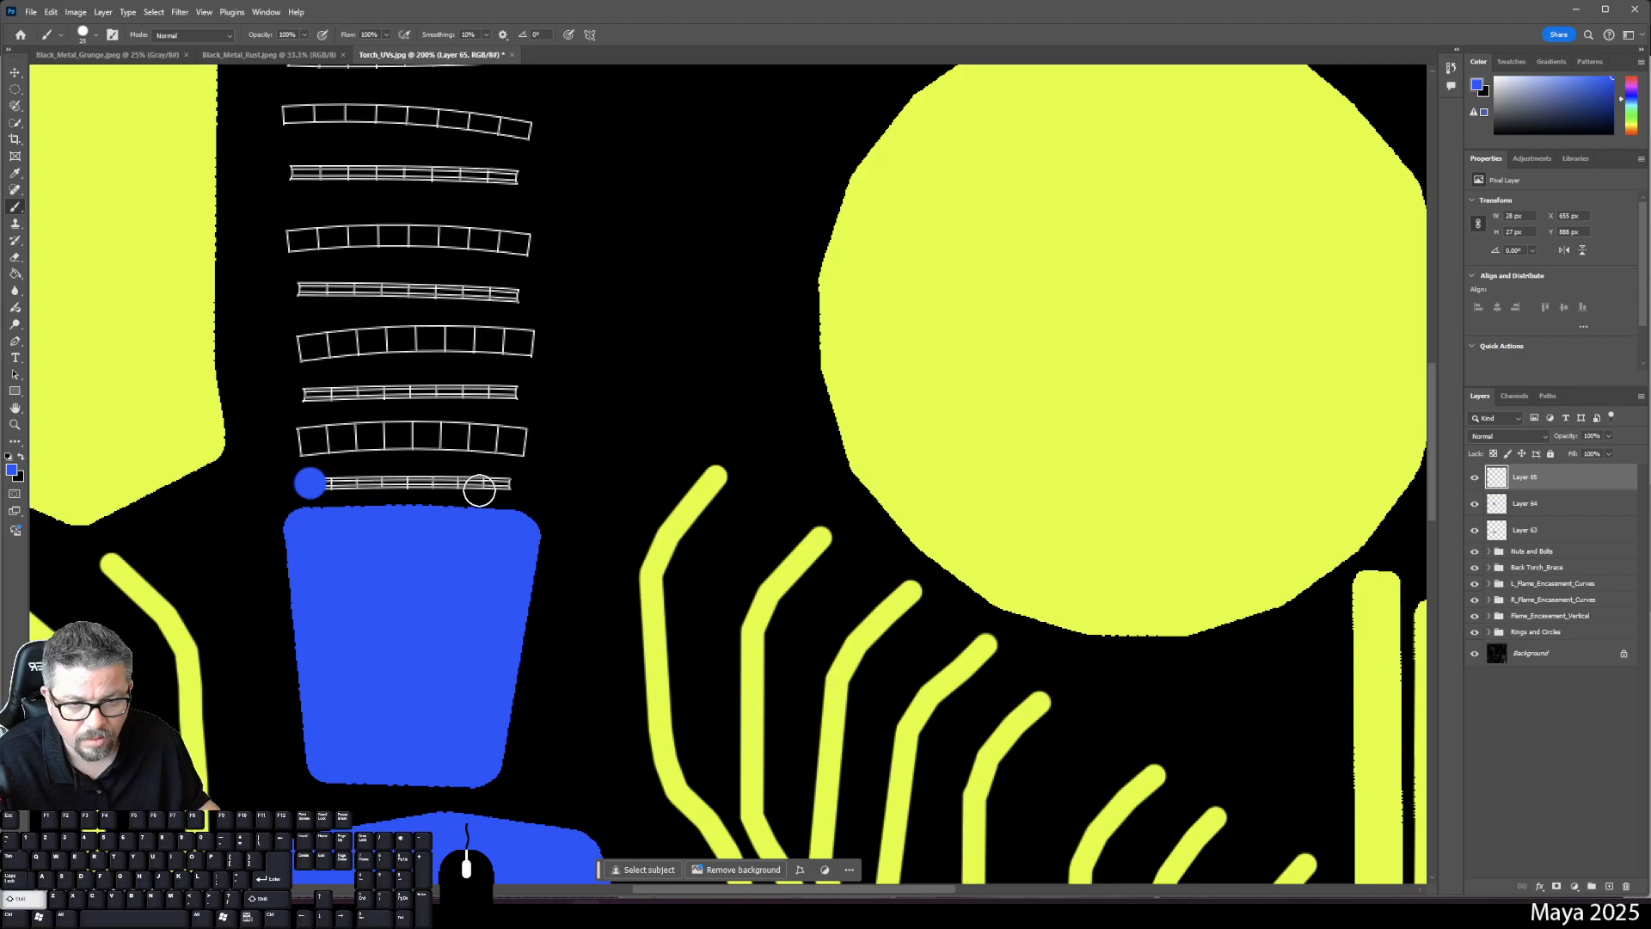
left_click(502, 485, "shift")
key("ctrl+z")
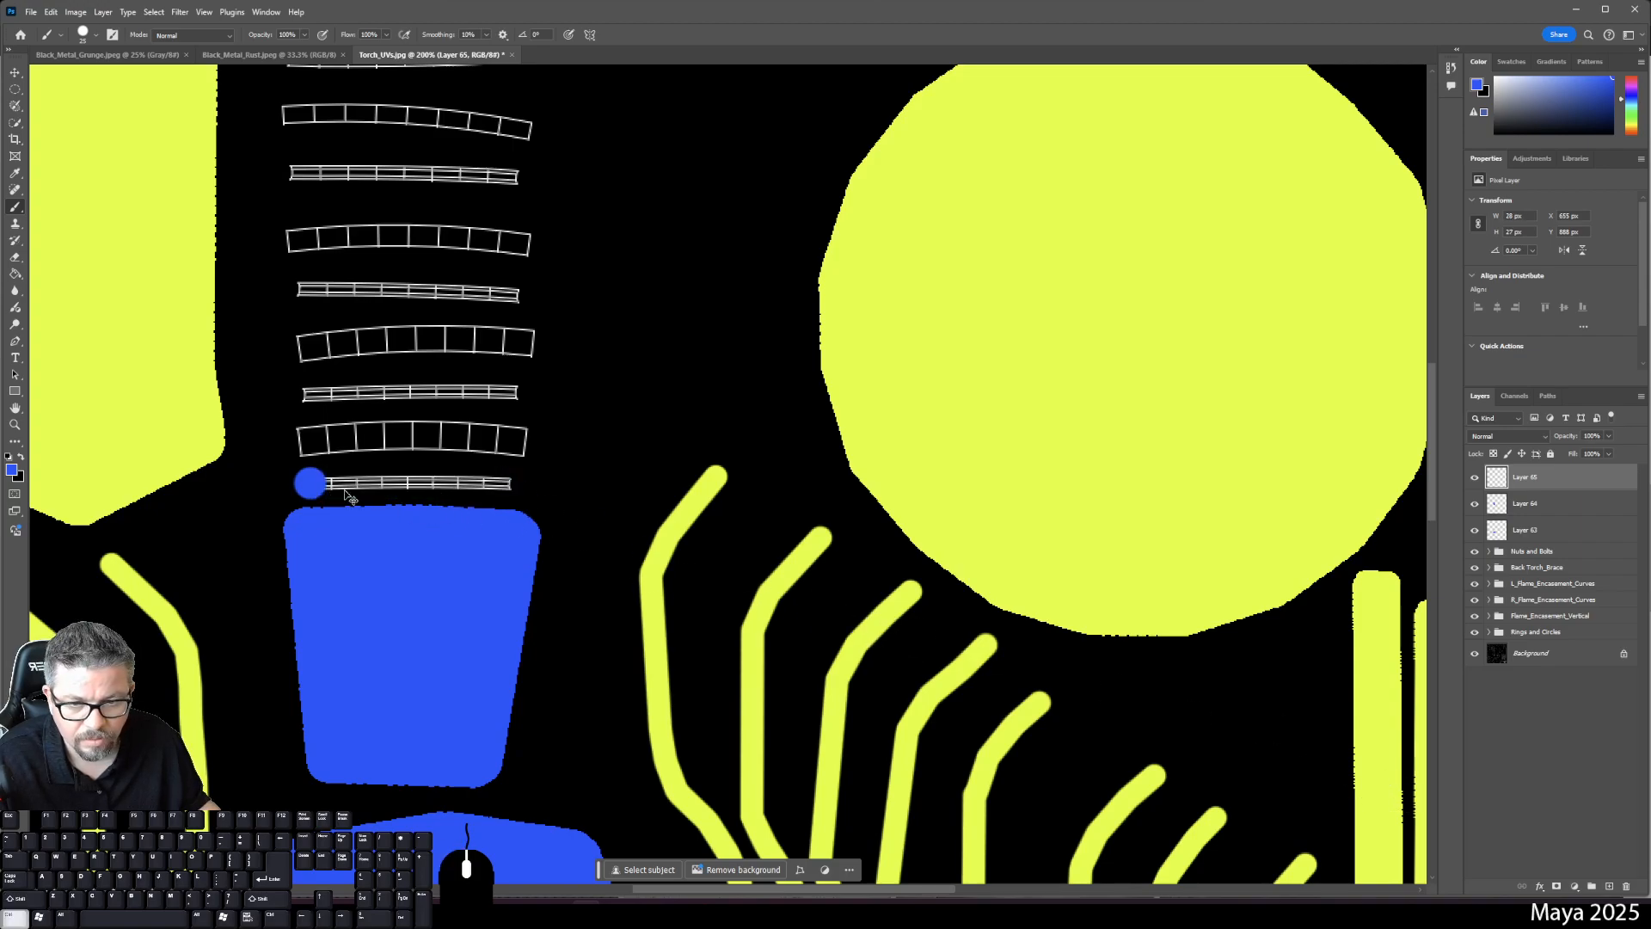
key("ctrl+z")
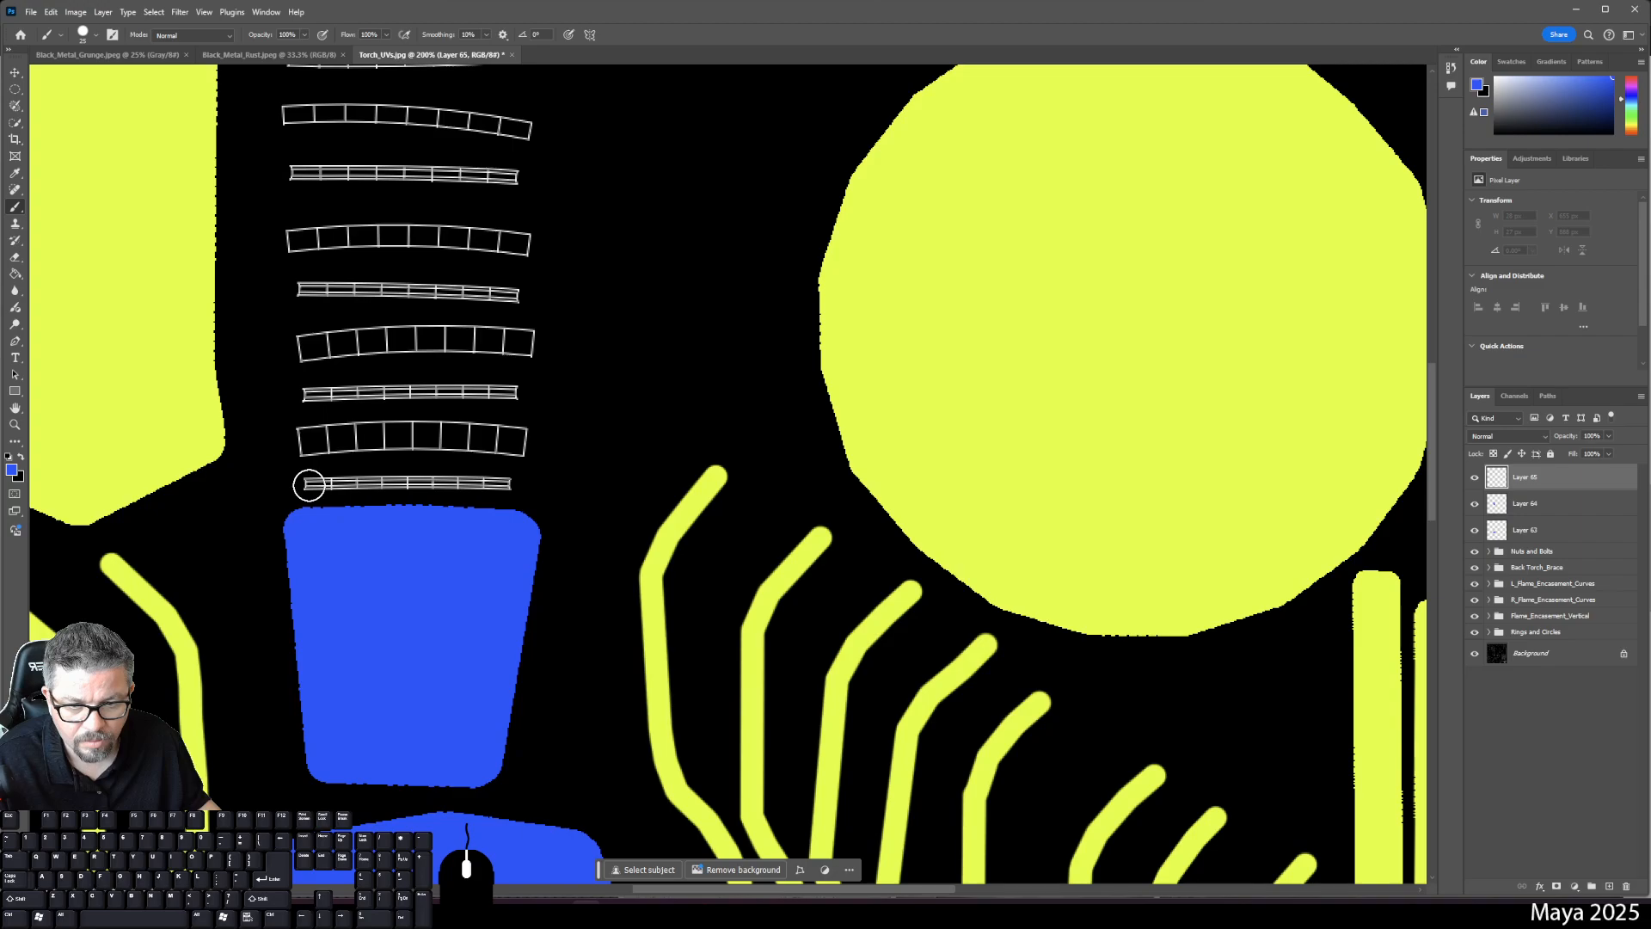
left_click(311, 483)
left_click(510, 485, "shift")
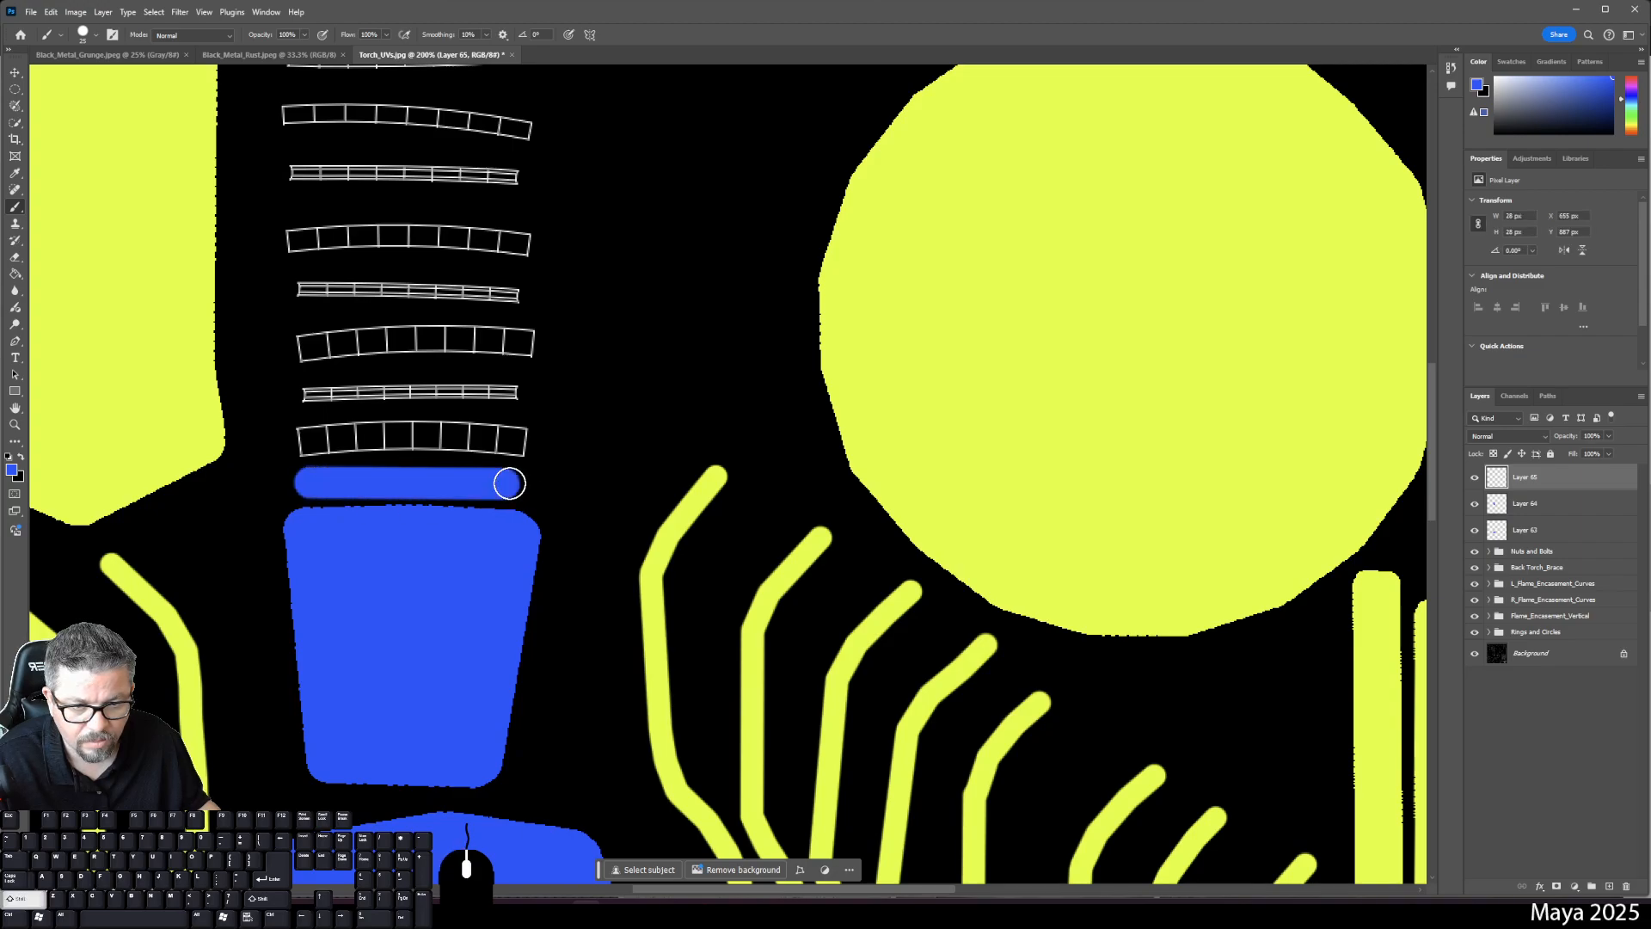
- Paint blue bars on the next two strips on new layers, using a 31 px then smaller brush
left_click(1607, 886)
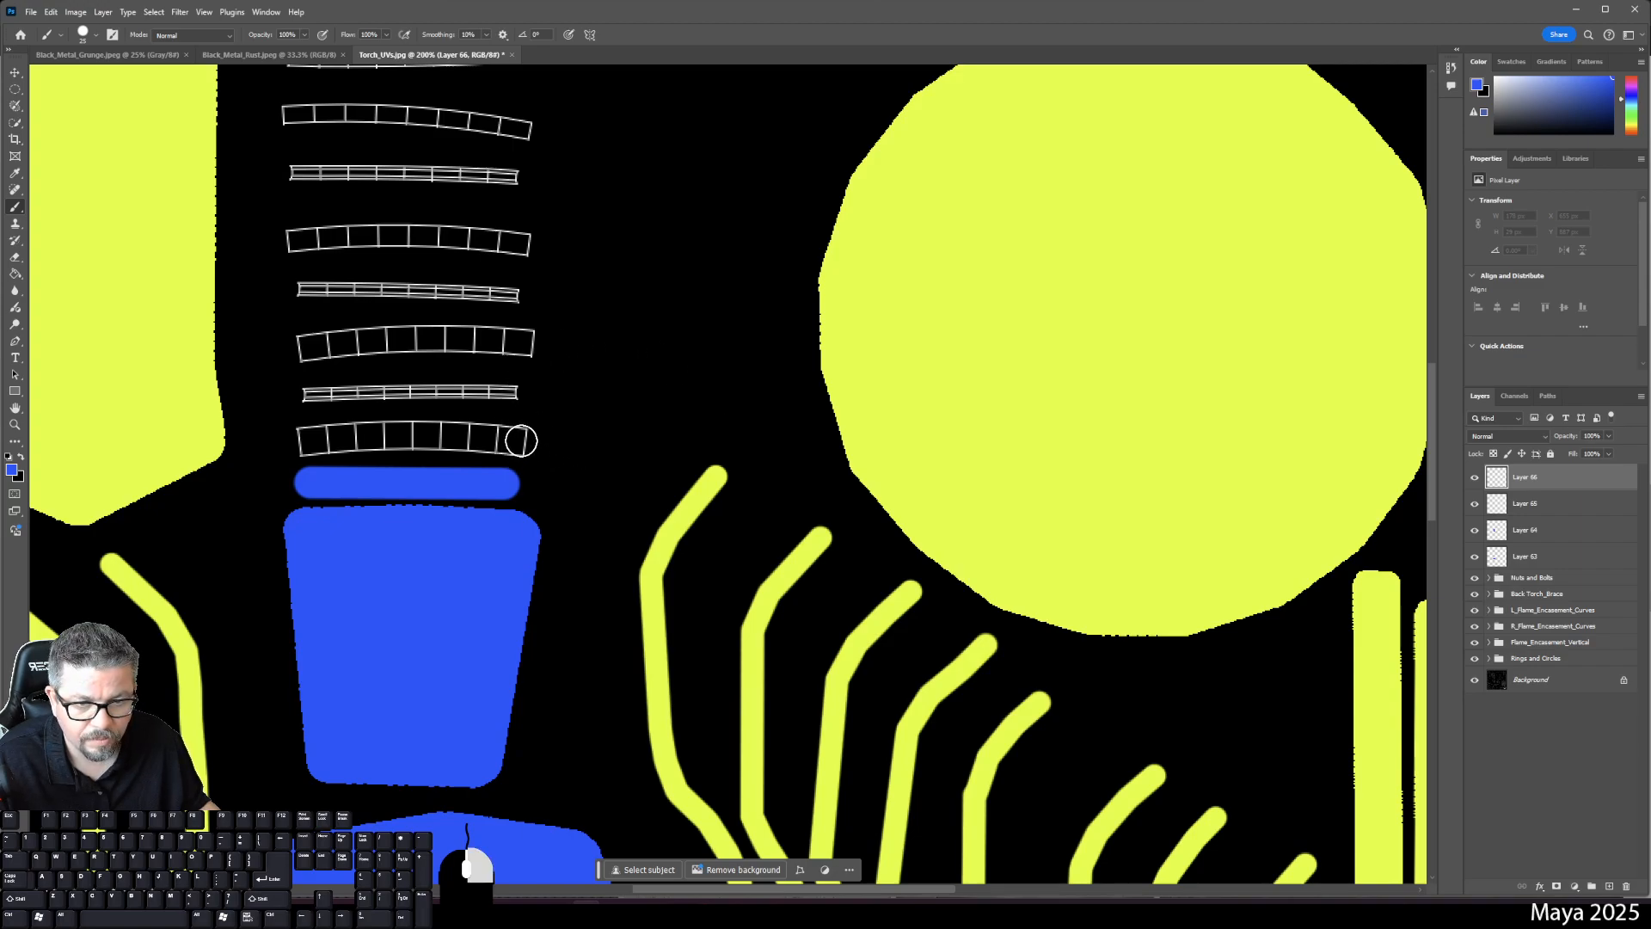
right_click(518, 440)
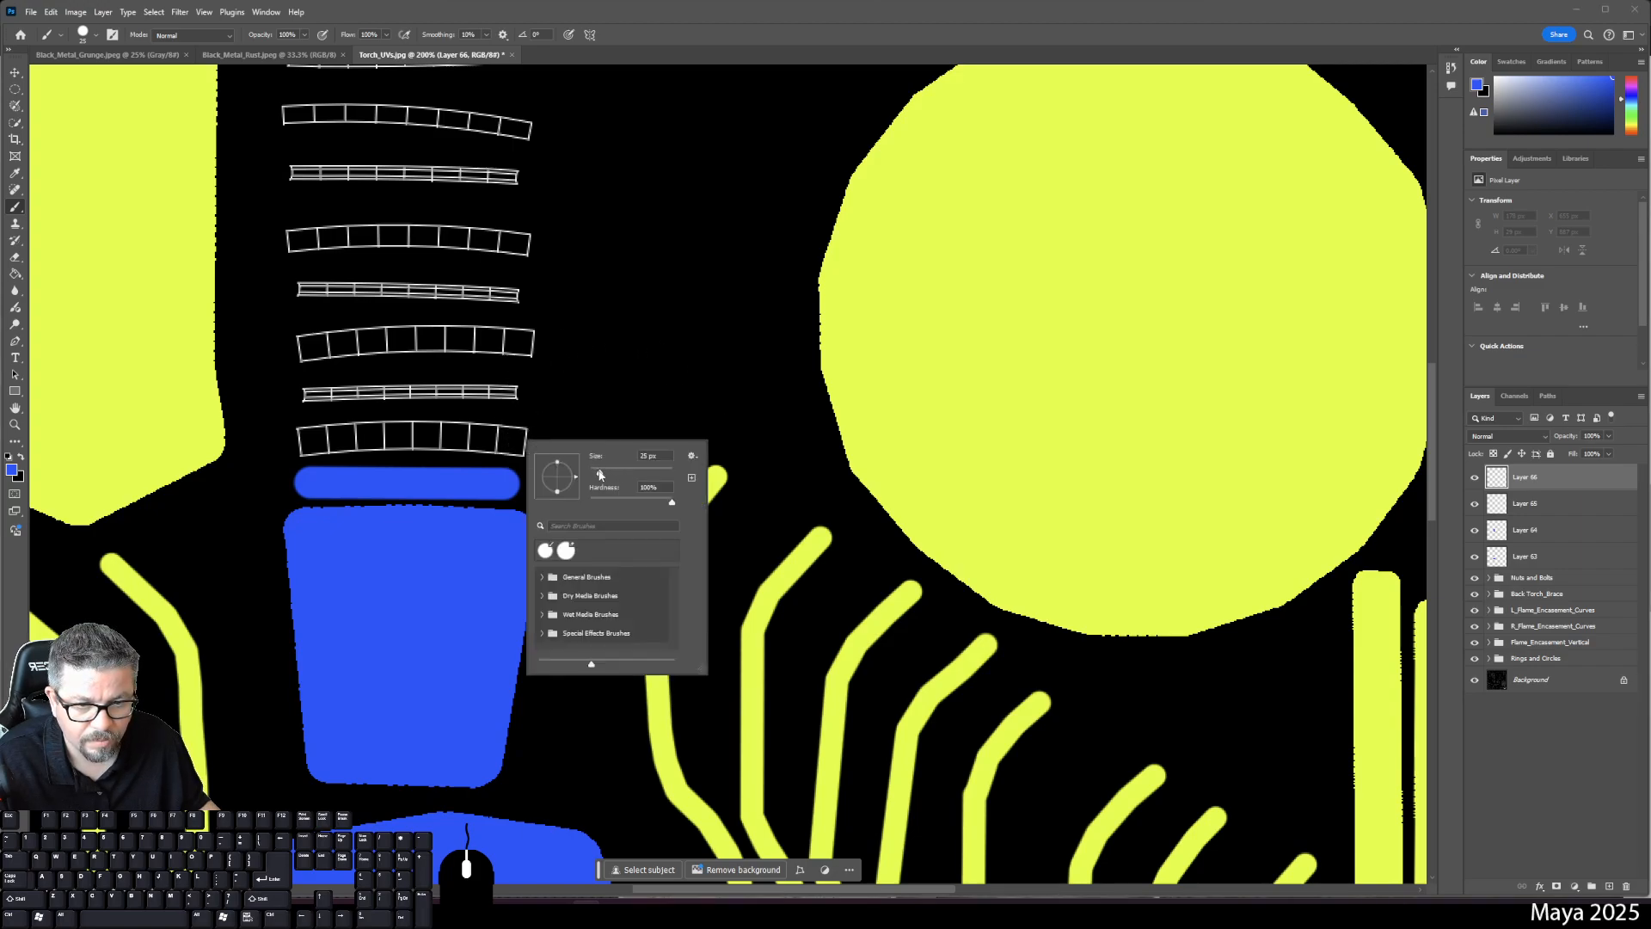
left_click_drag(600, 473, 603, 476)
left_click(517, 441)
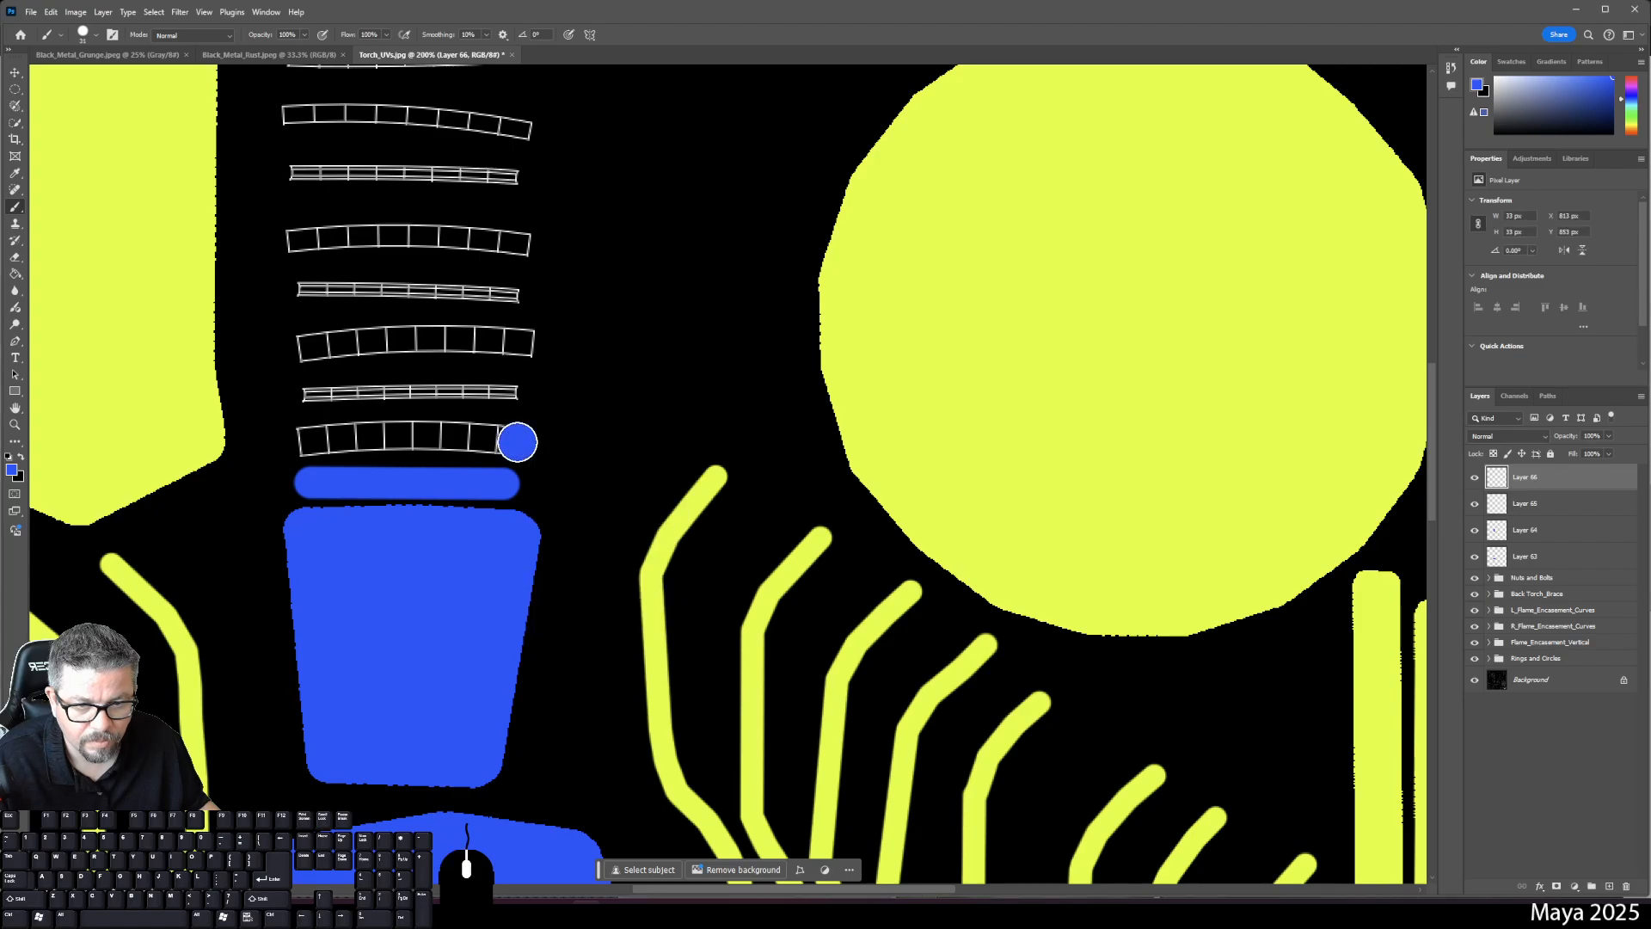
left_click_drag(479, 434, 297, 442)
left_click(1609, 886)
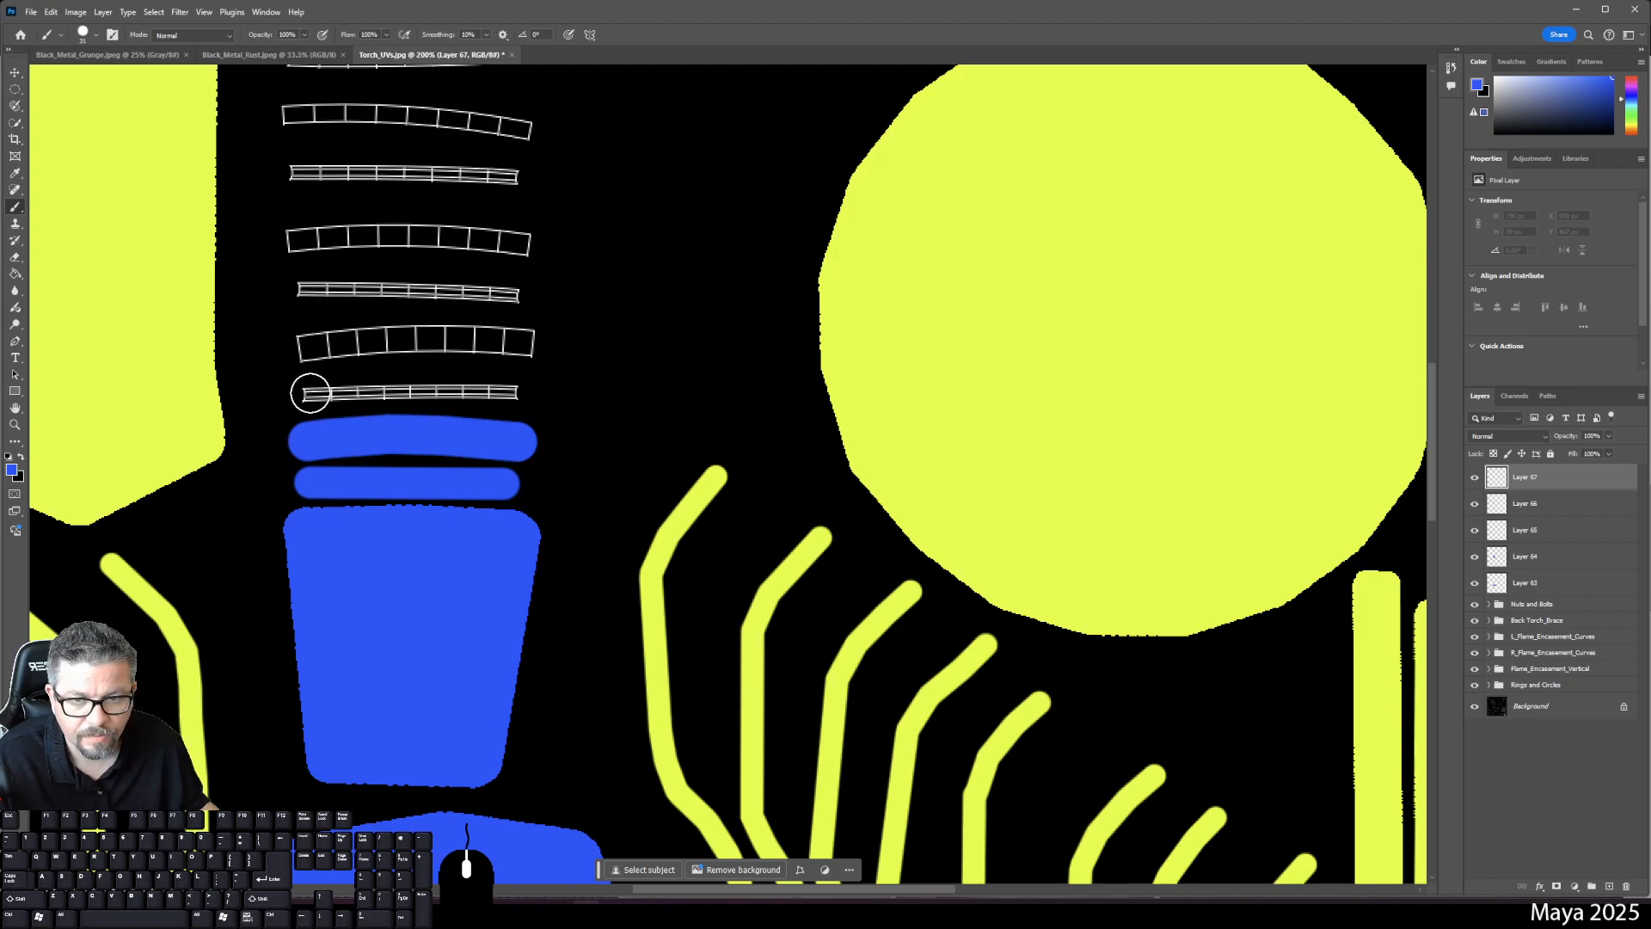
right_click(315, 392)
left_click_drag(387, 428, 385, 429)
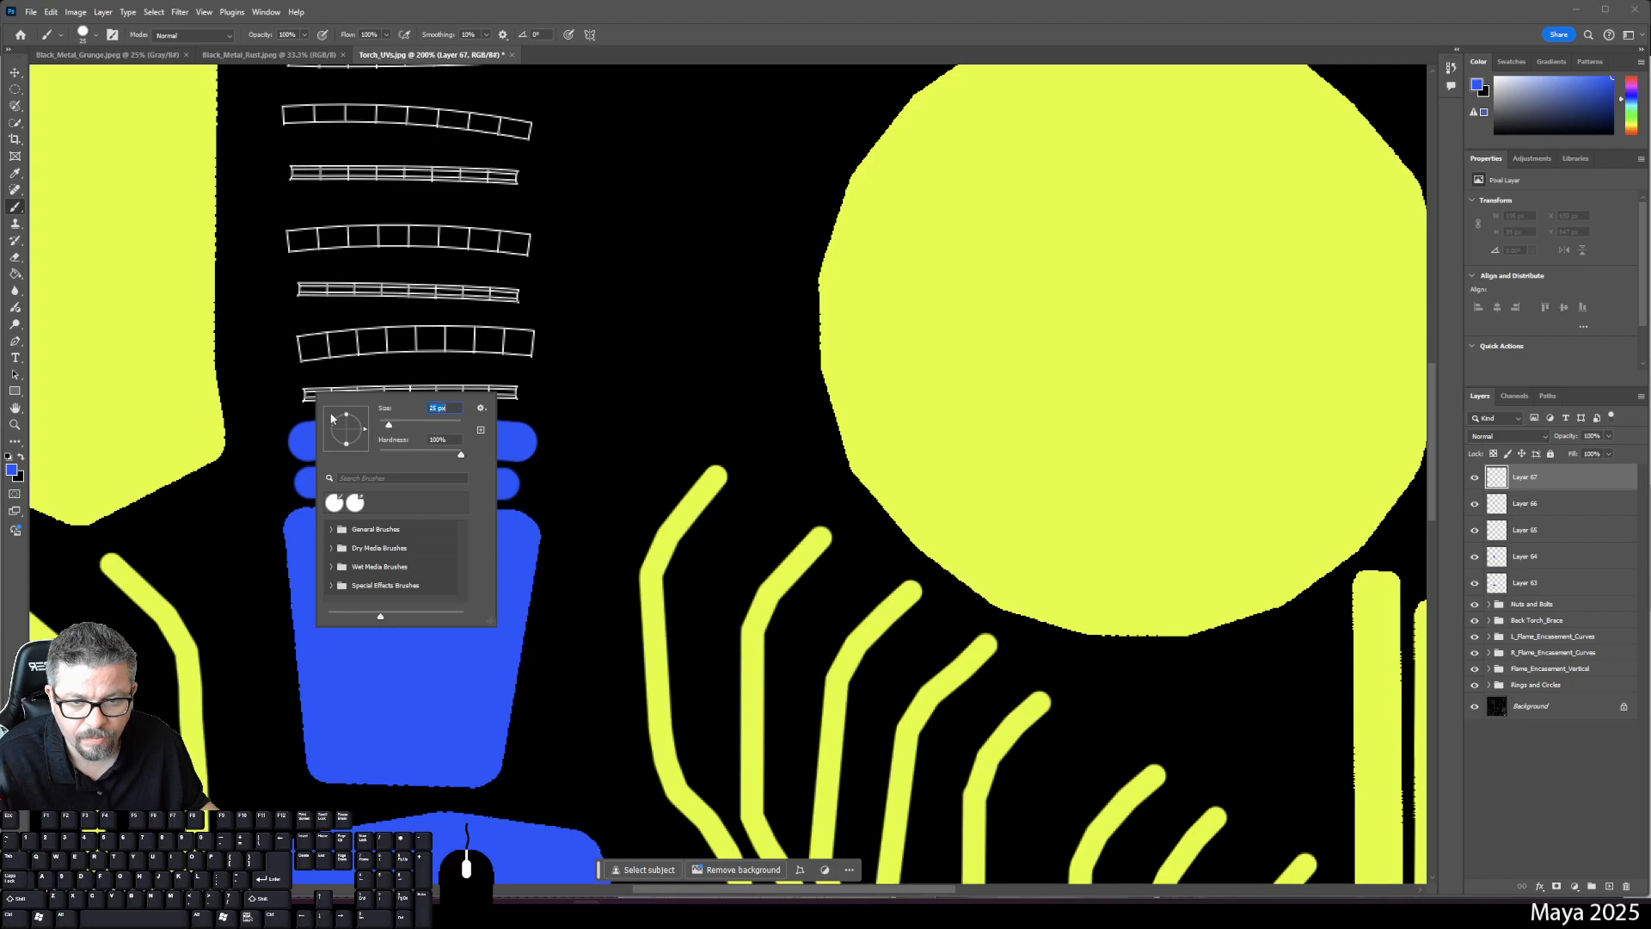
left_click(307, 393)
left_click(307, 393)
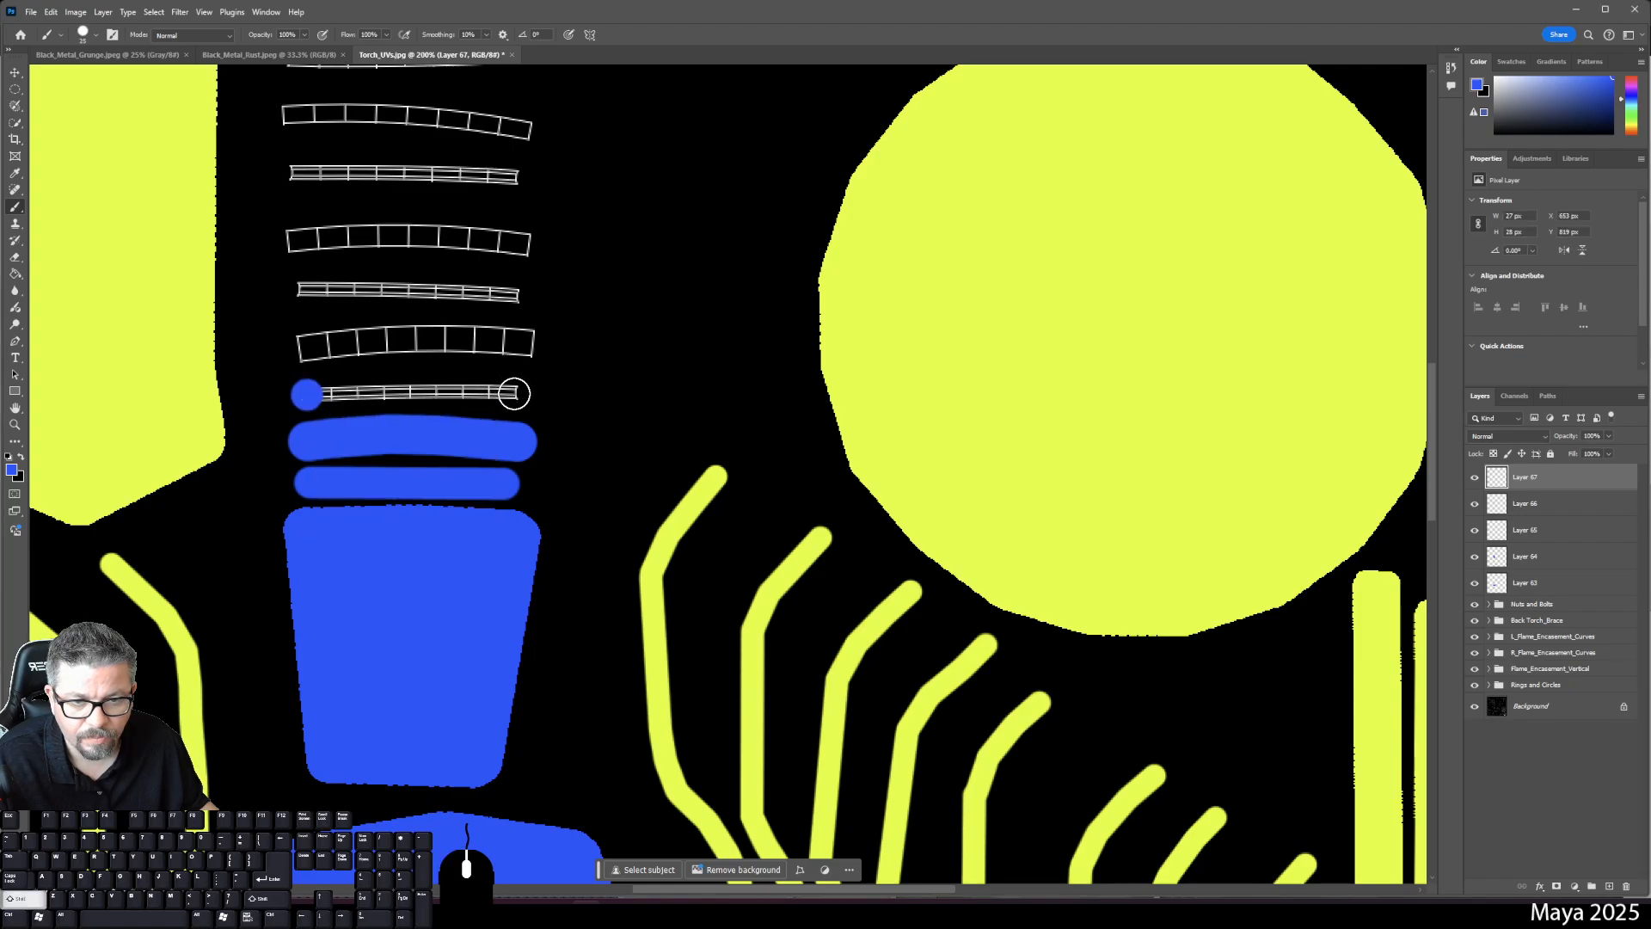
left_click(514, 393, "shift")
- Paint blue bars on two more strips on new layers, at 31 px and 26 px brush sizes
left_click(1609, 887)
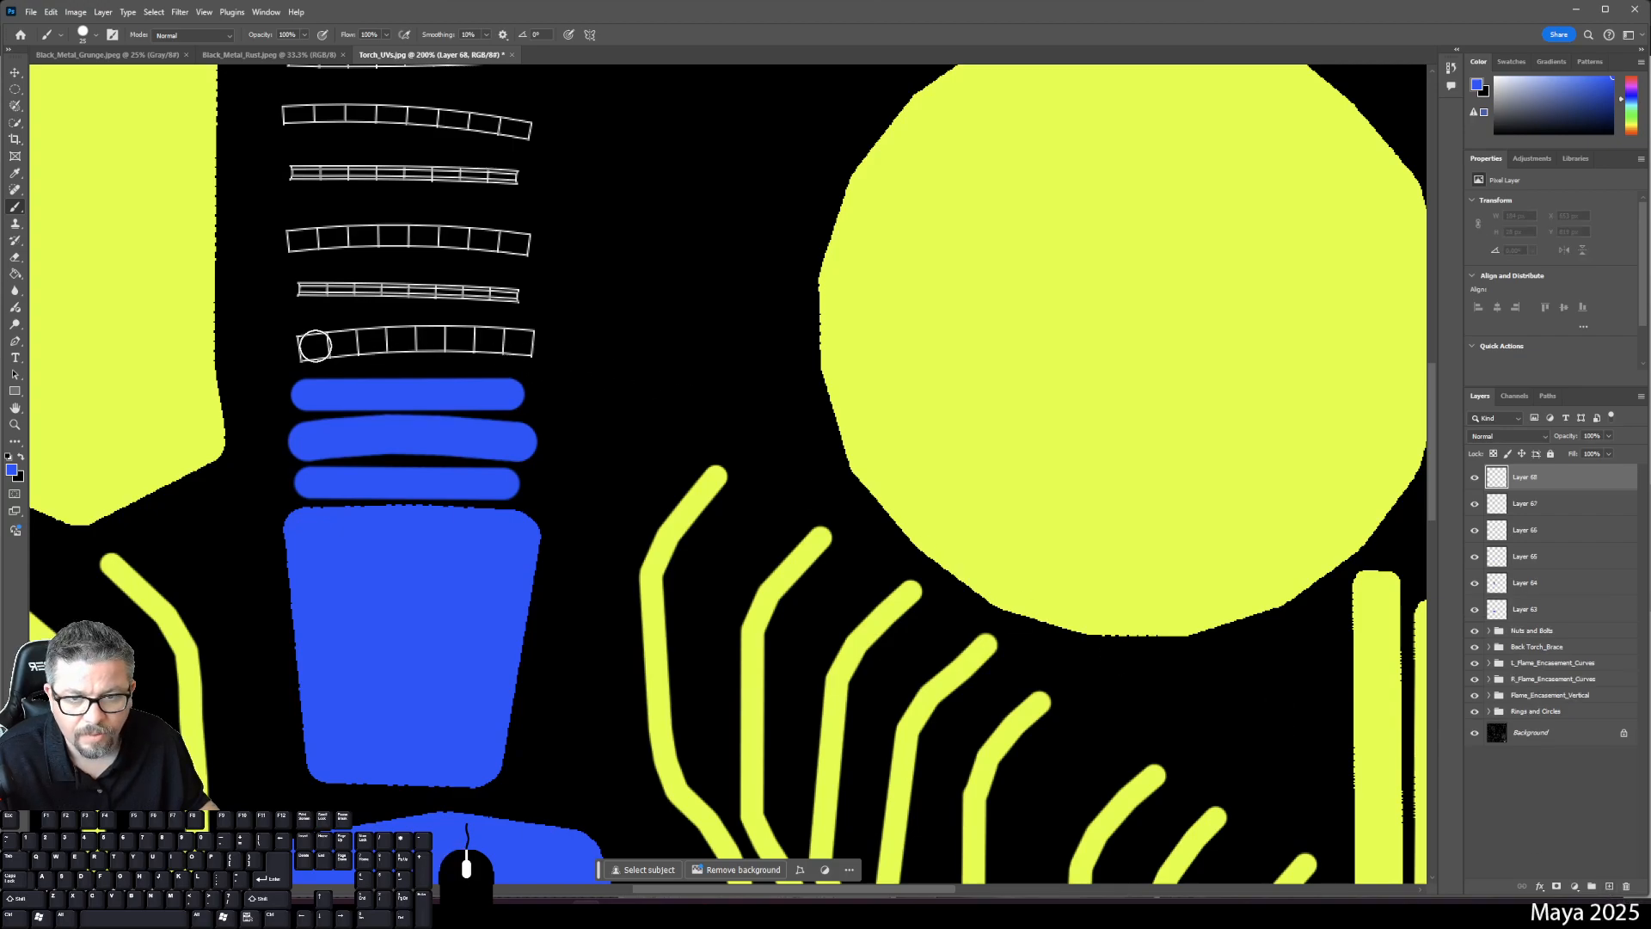
right_click(305, 352)
left_click_drag(380, 372, 386, 375)
left_click(302, 345)
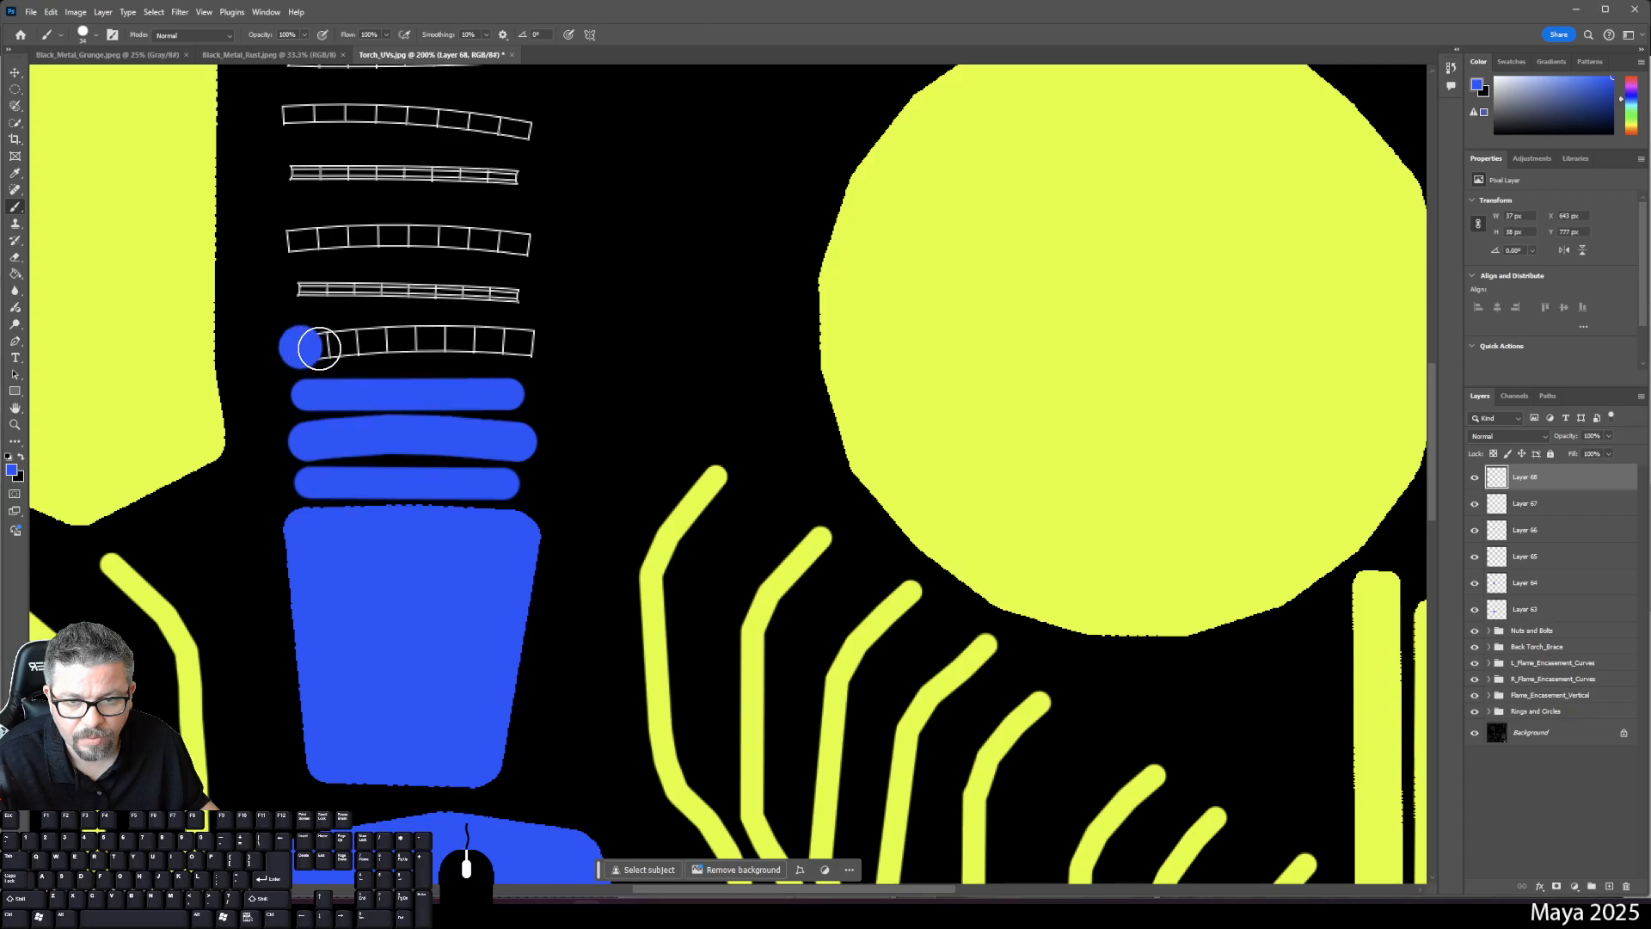
left_click(416, 340, "shift")
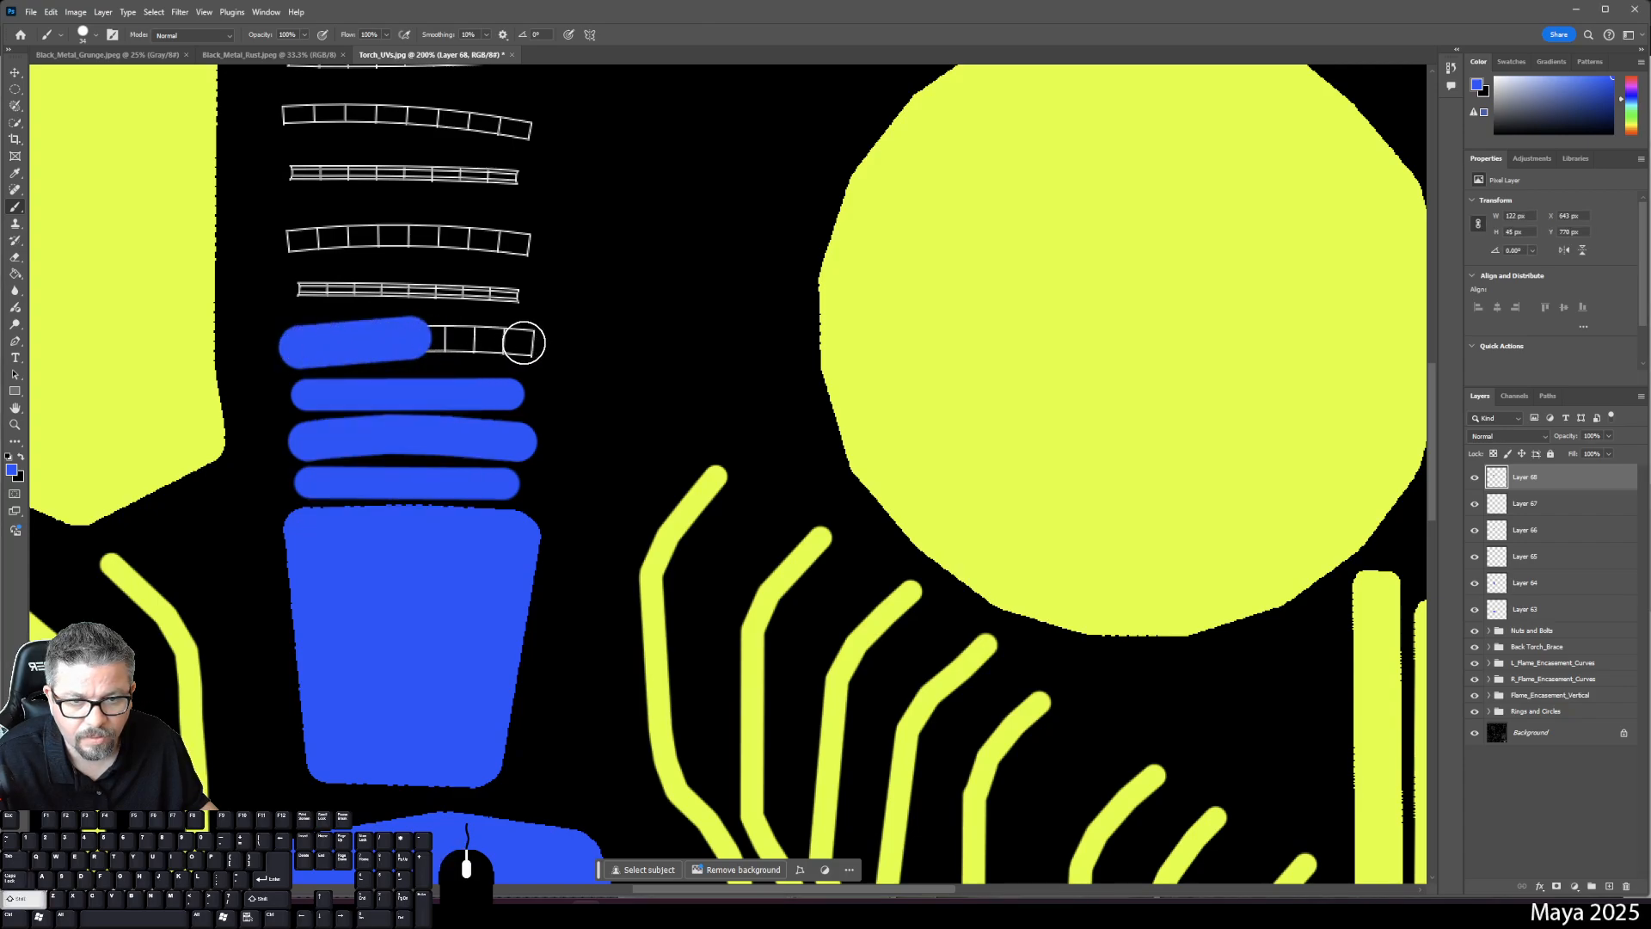
left_click(520, 341, "shift")
left_click(1608, 886)
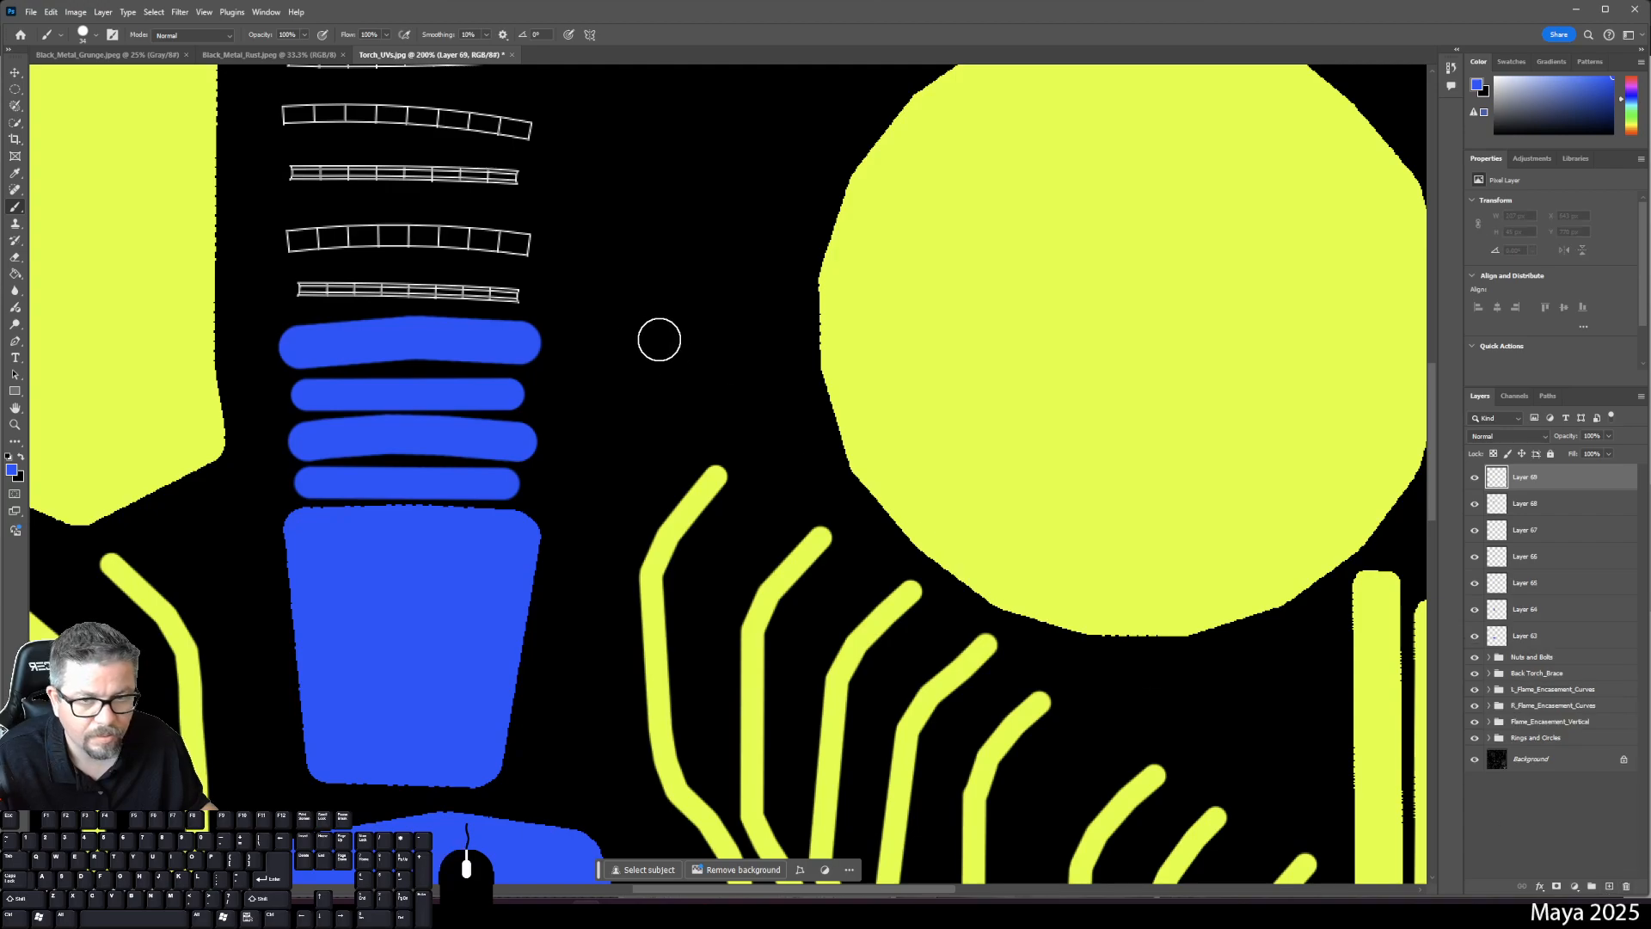
right_click(658, 338)
left_click(704, 308)
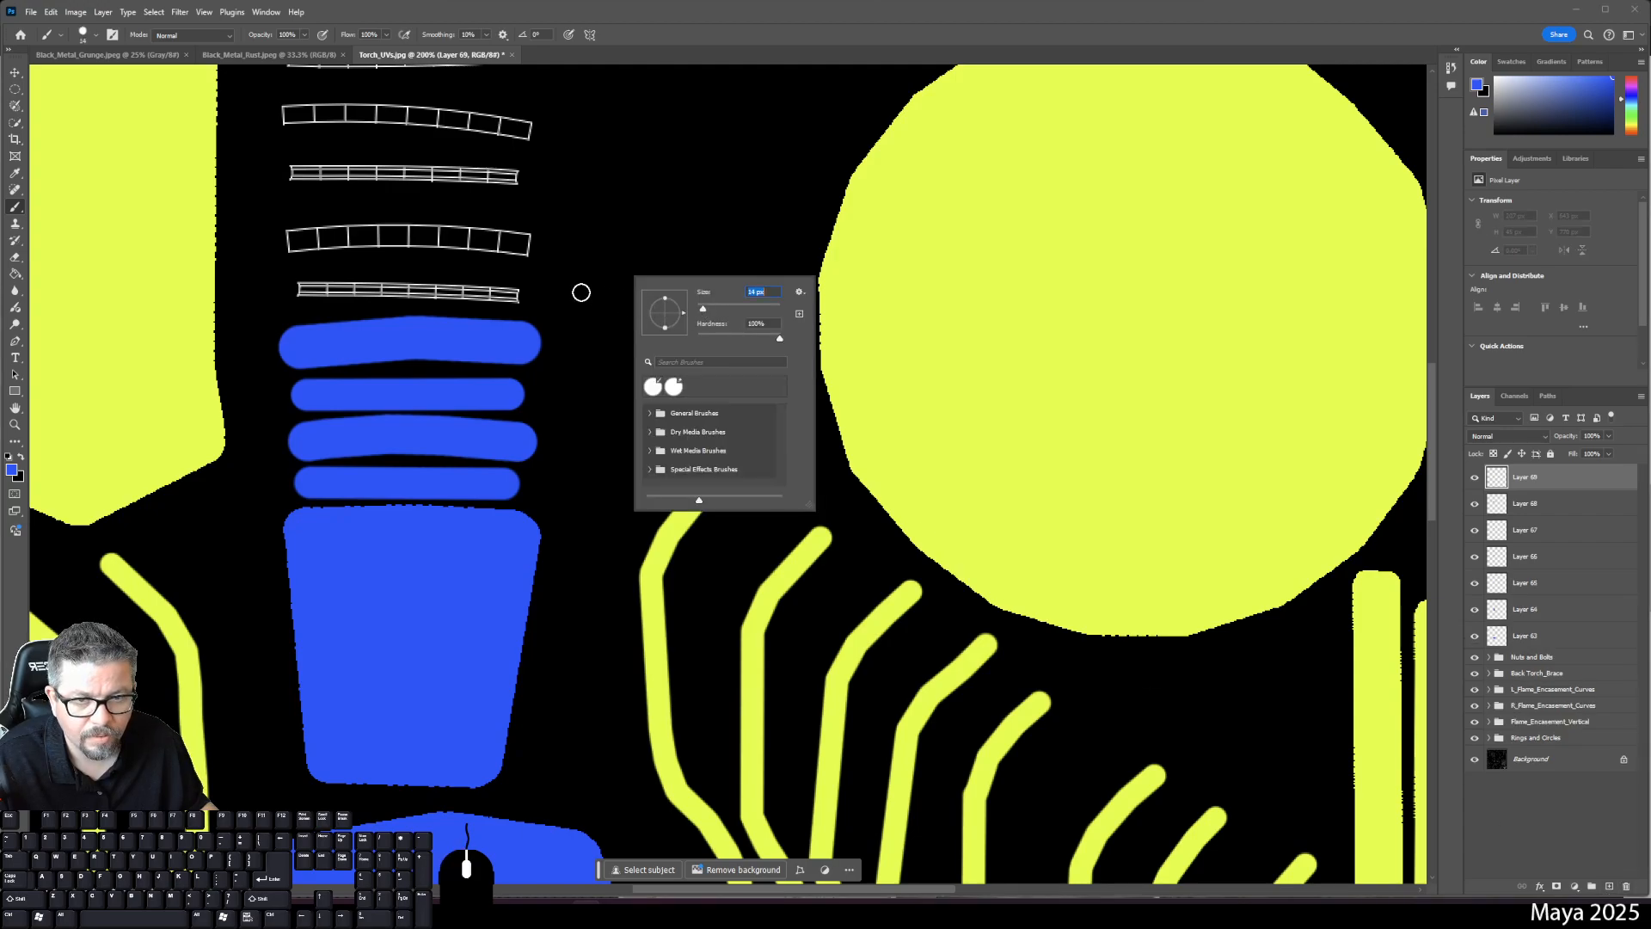
left_click_drag(709, 313, 710, 313)
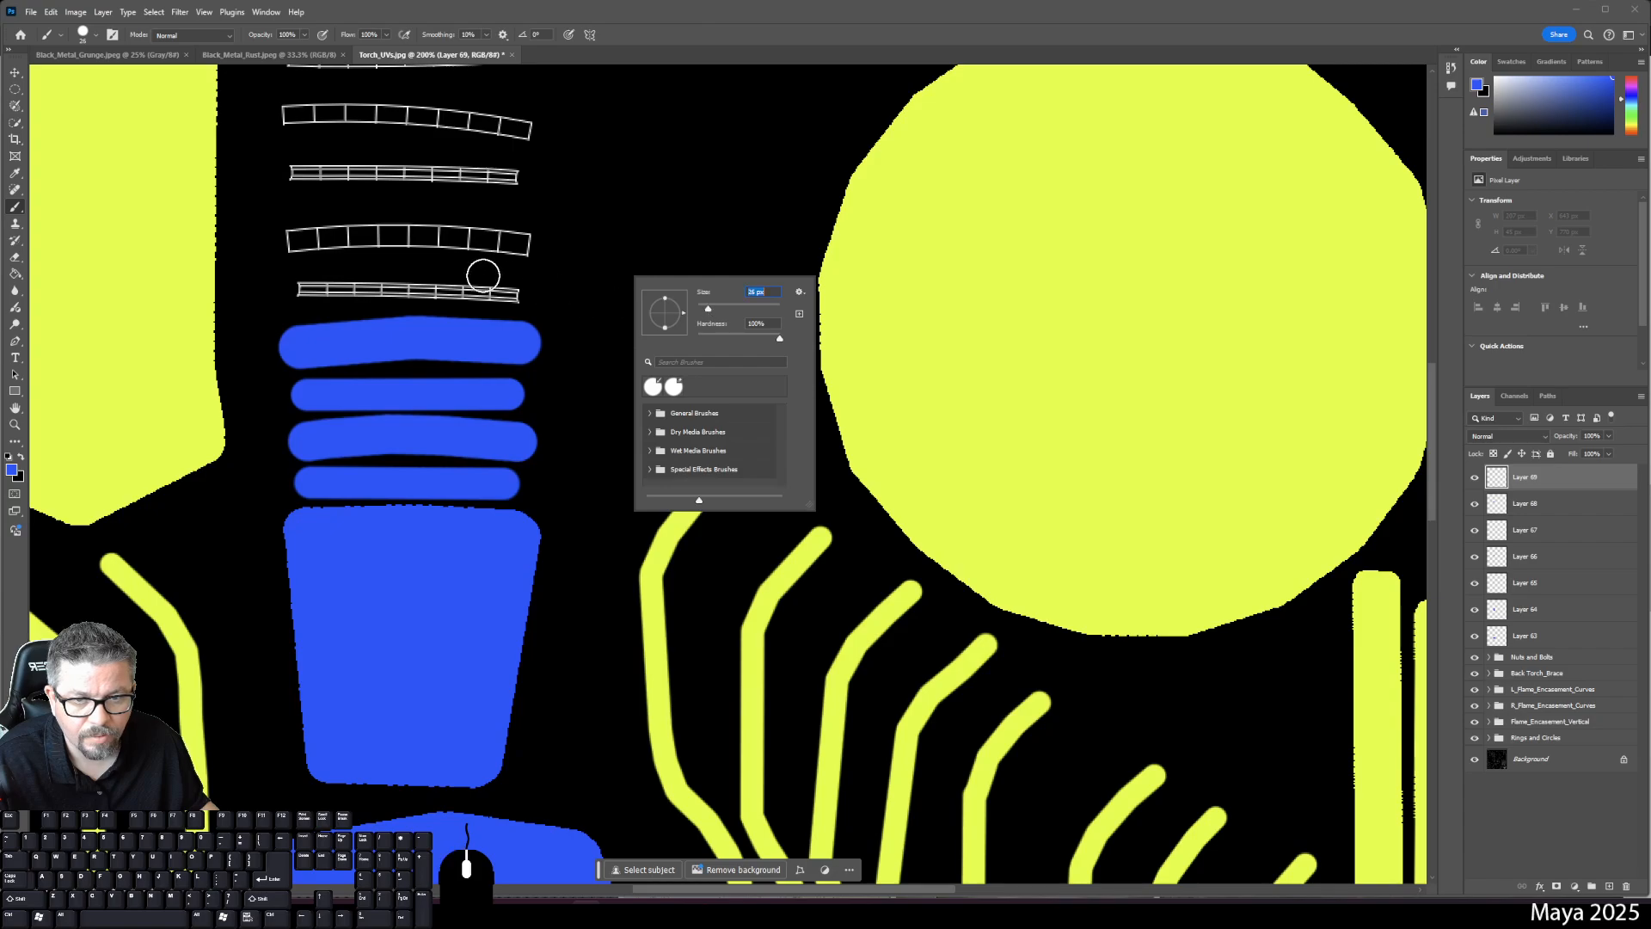
left_click(301, 290)
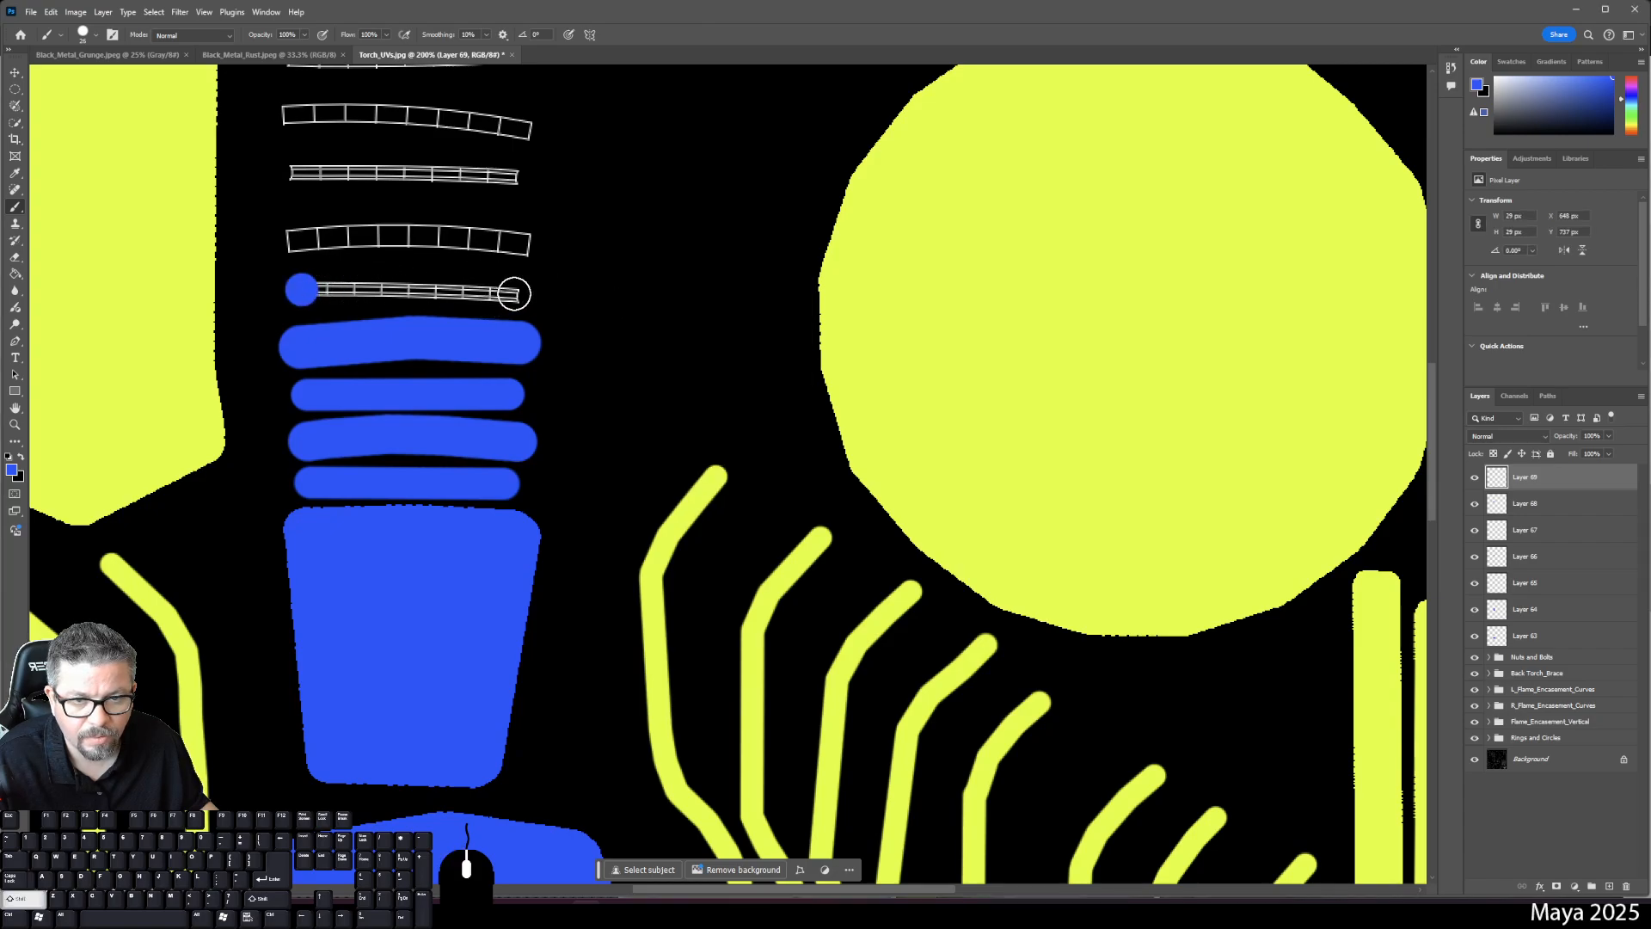
left_click(513, 292, "shift")
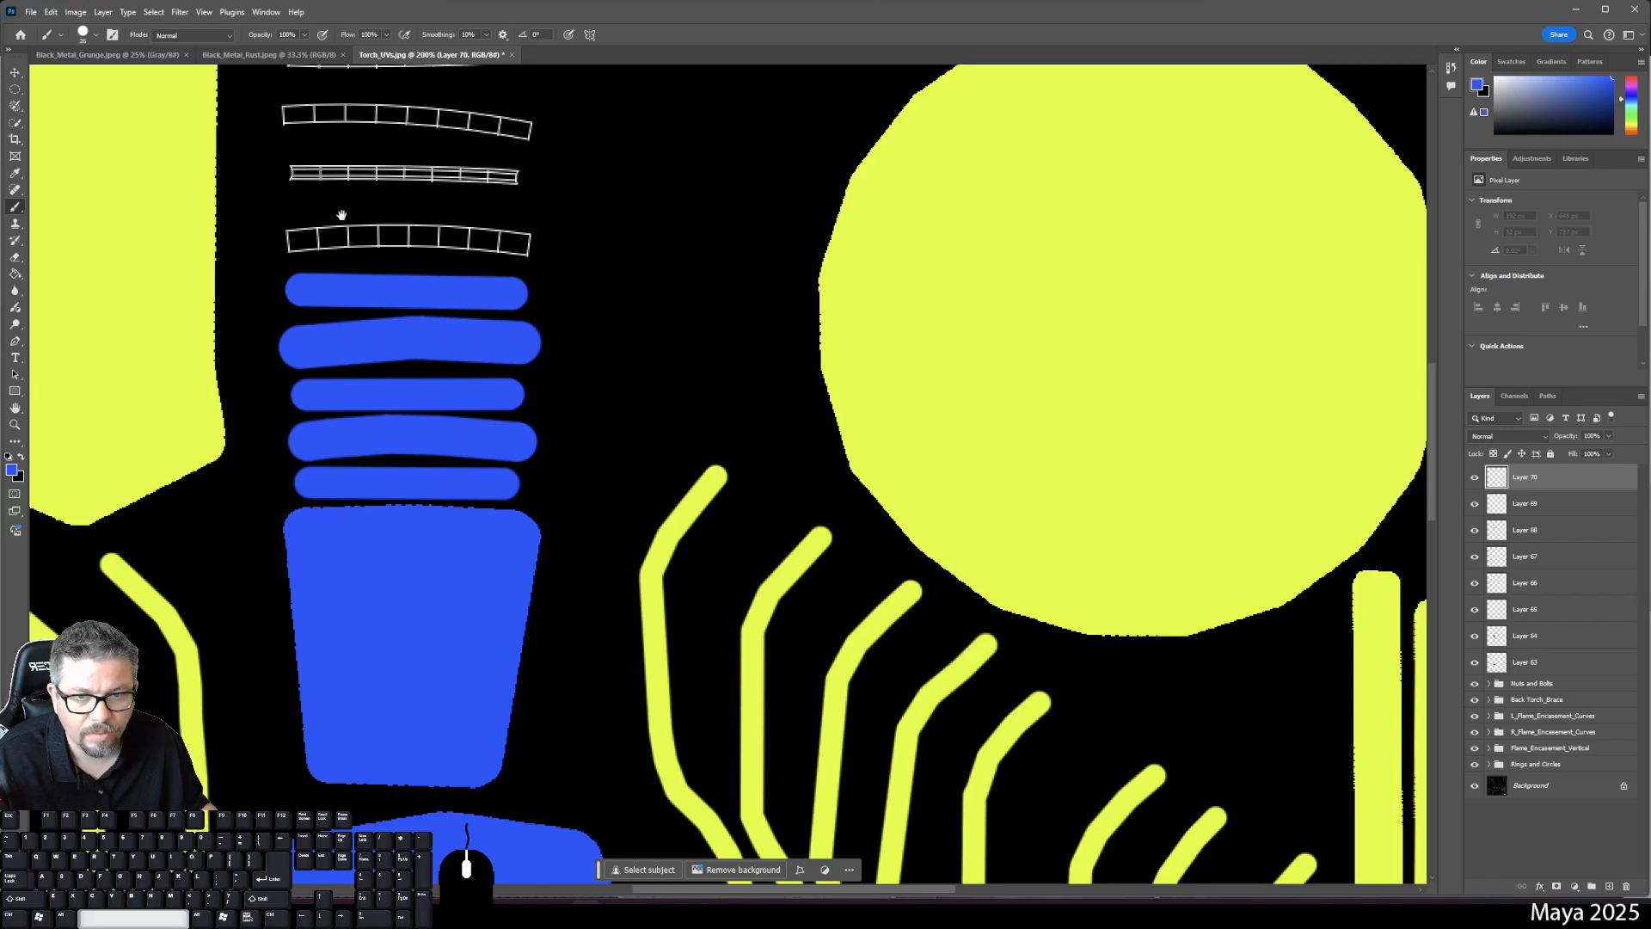
- Paint blue bars across the next two upper ring strips
left_click_drag(386, 275, 449, 421)
mouse_move(356, 386)
left_mouse_down()
mouse_move(514, 382)
mouse_move(600, 394)
left_mouse_up()
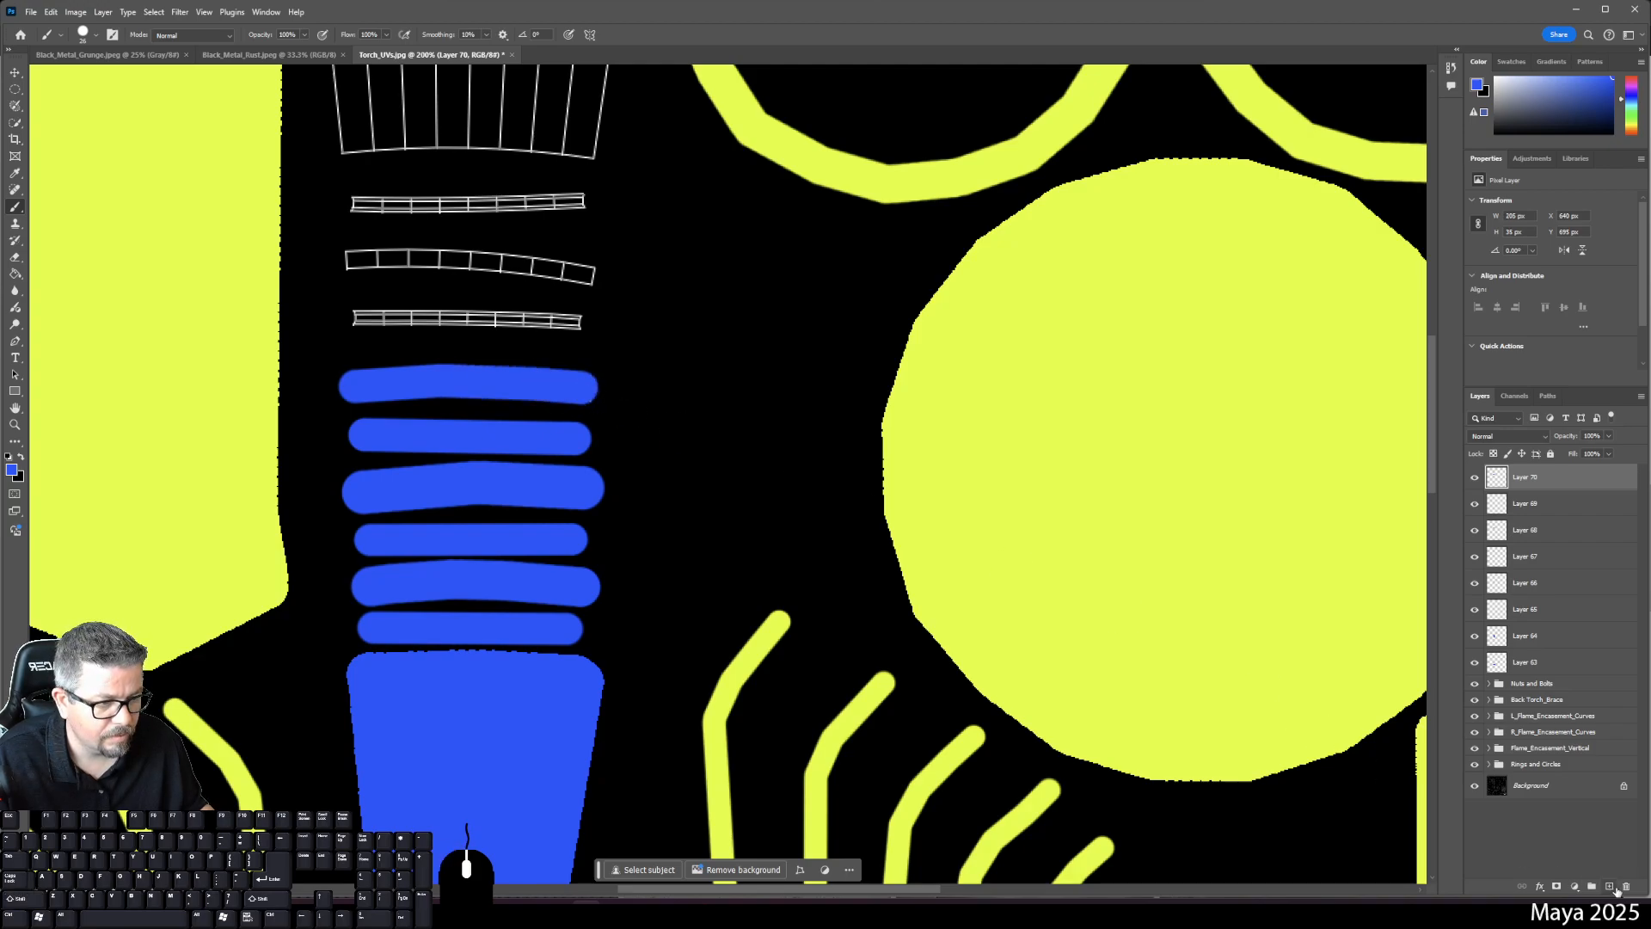
left_click(1615, 889)
left_click(576, 322)
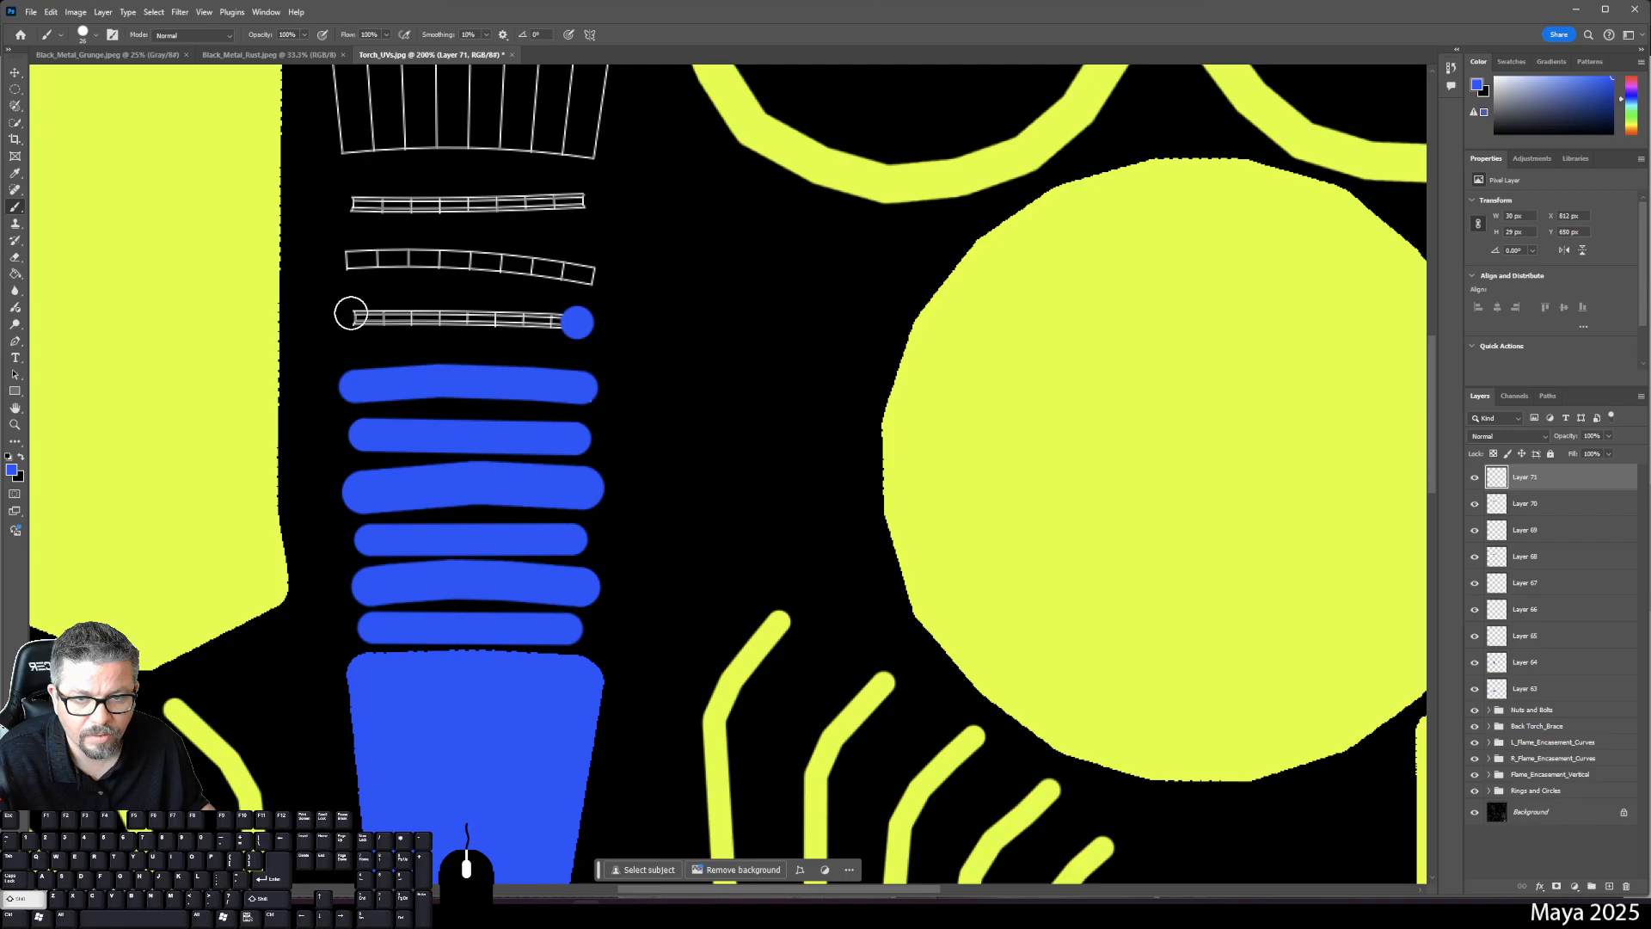
left_click(360, 319, "shift")
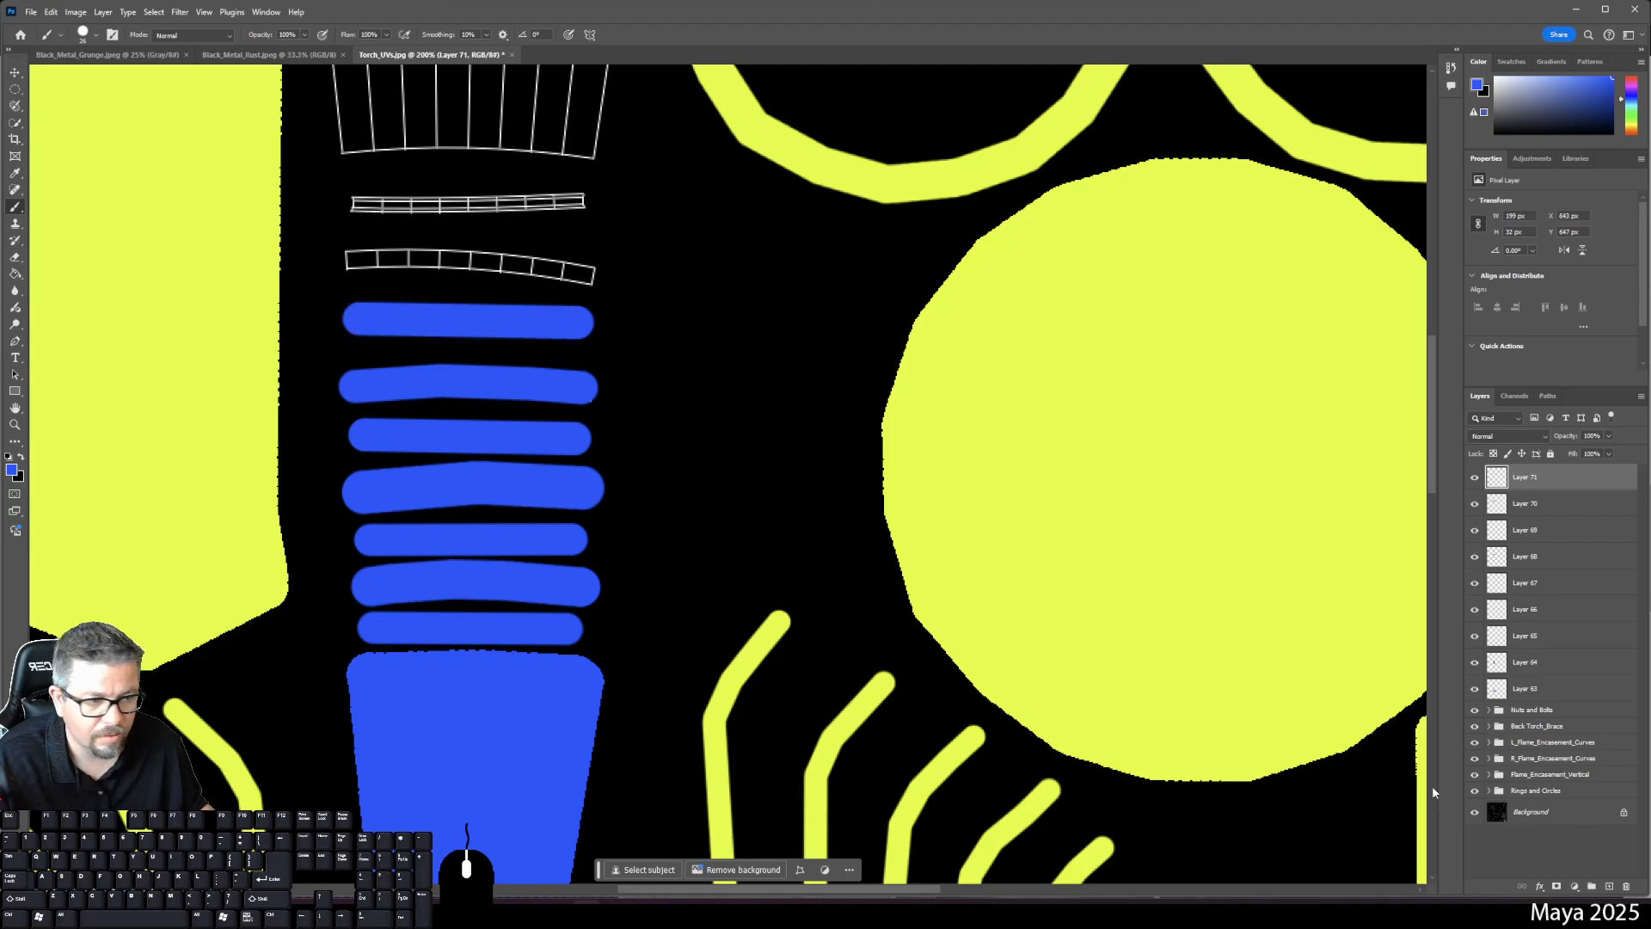
- Paint blue bars on the last two strips, including the top thin strip, each on a new layer
left_click(1609, 886)
left_click(348, 262)
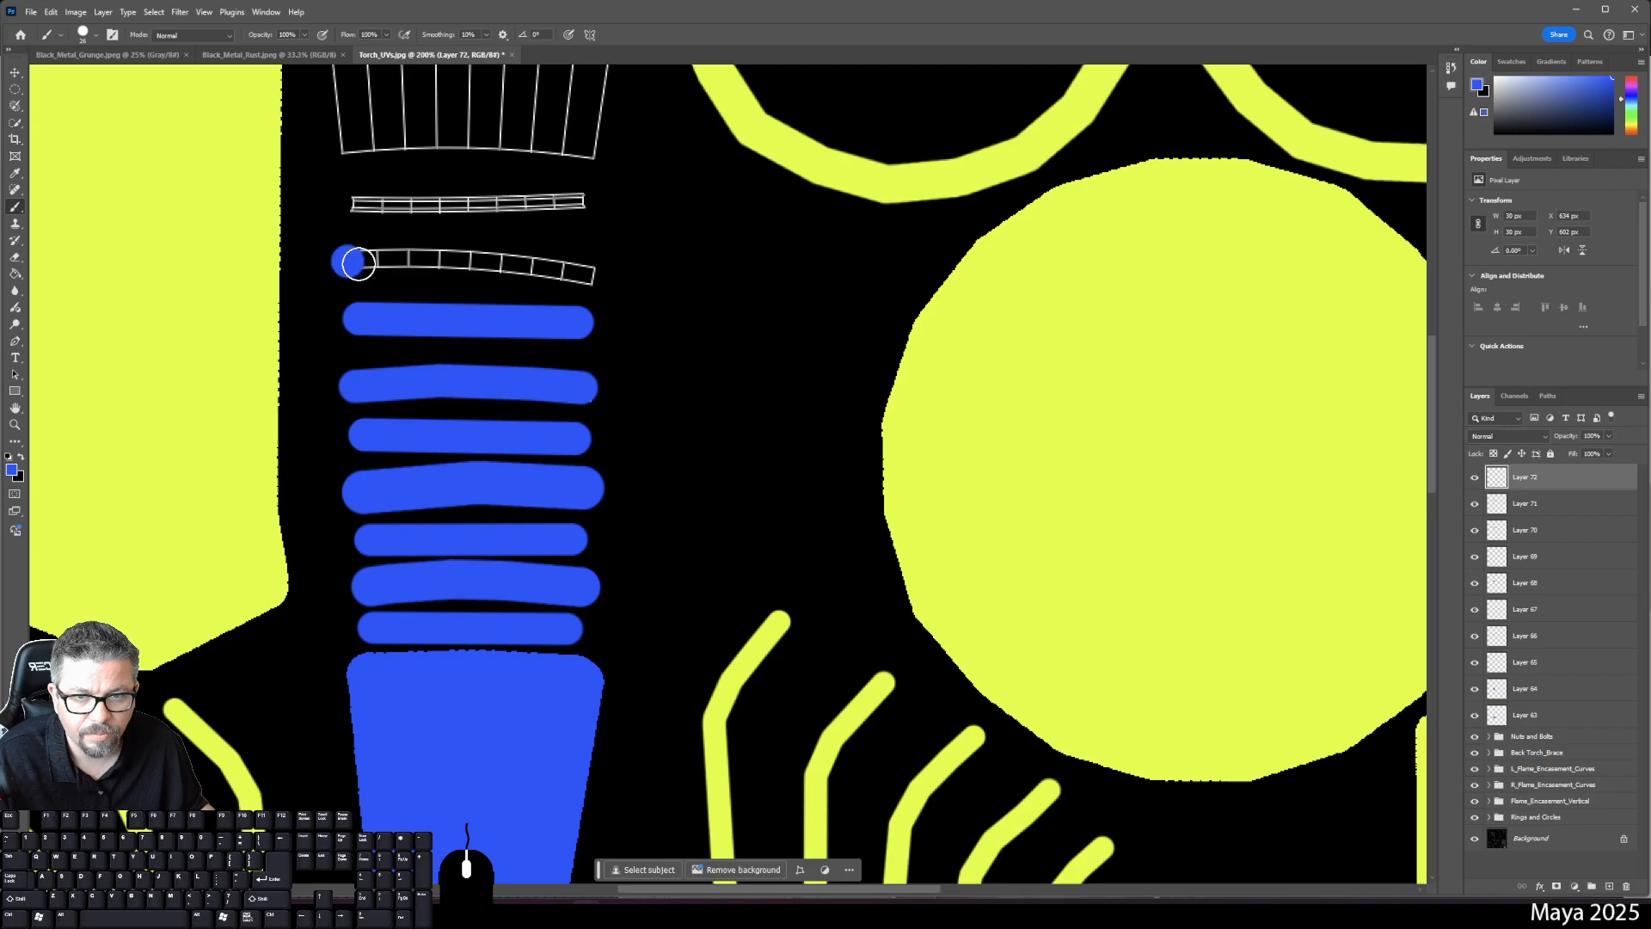
left_click(432, 260, "shift")
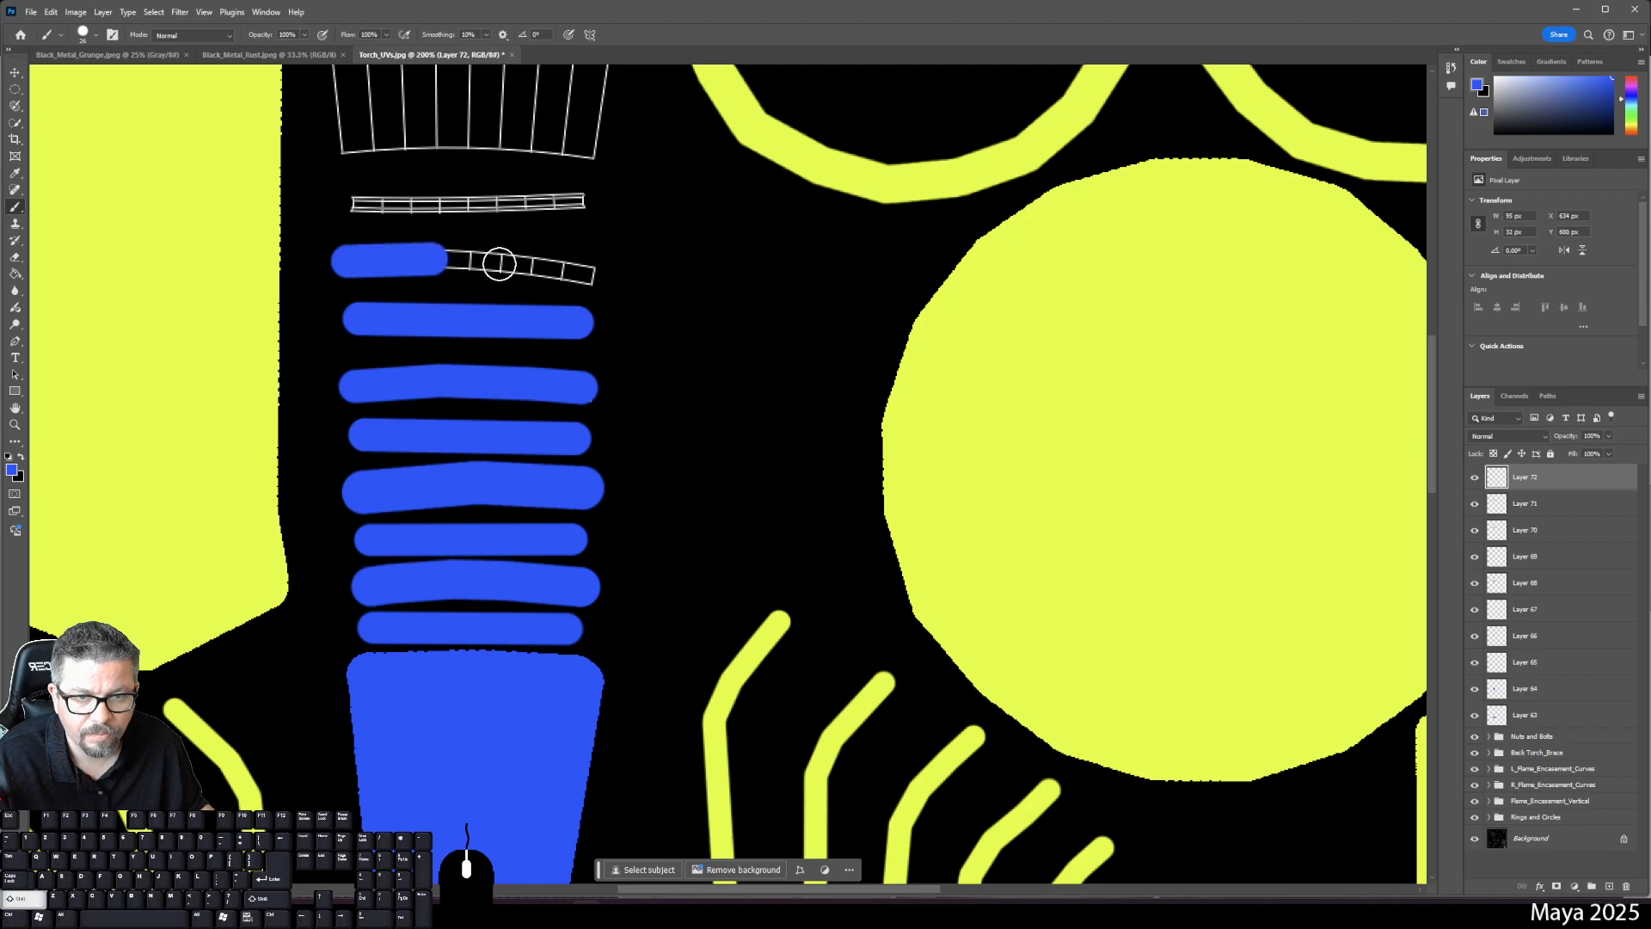
left_click(518, 265, "shift")
left_click(591, 274, "shift")
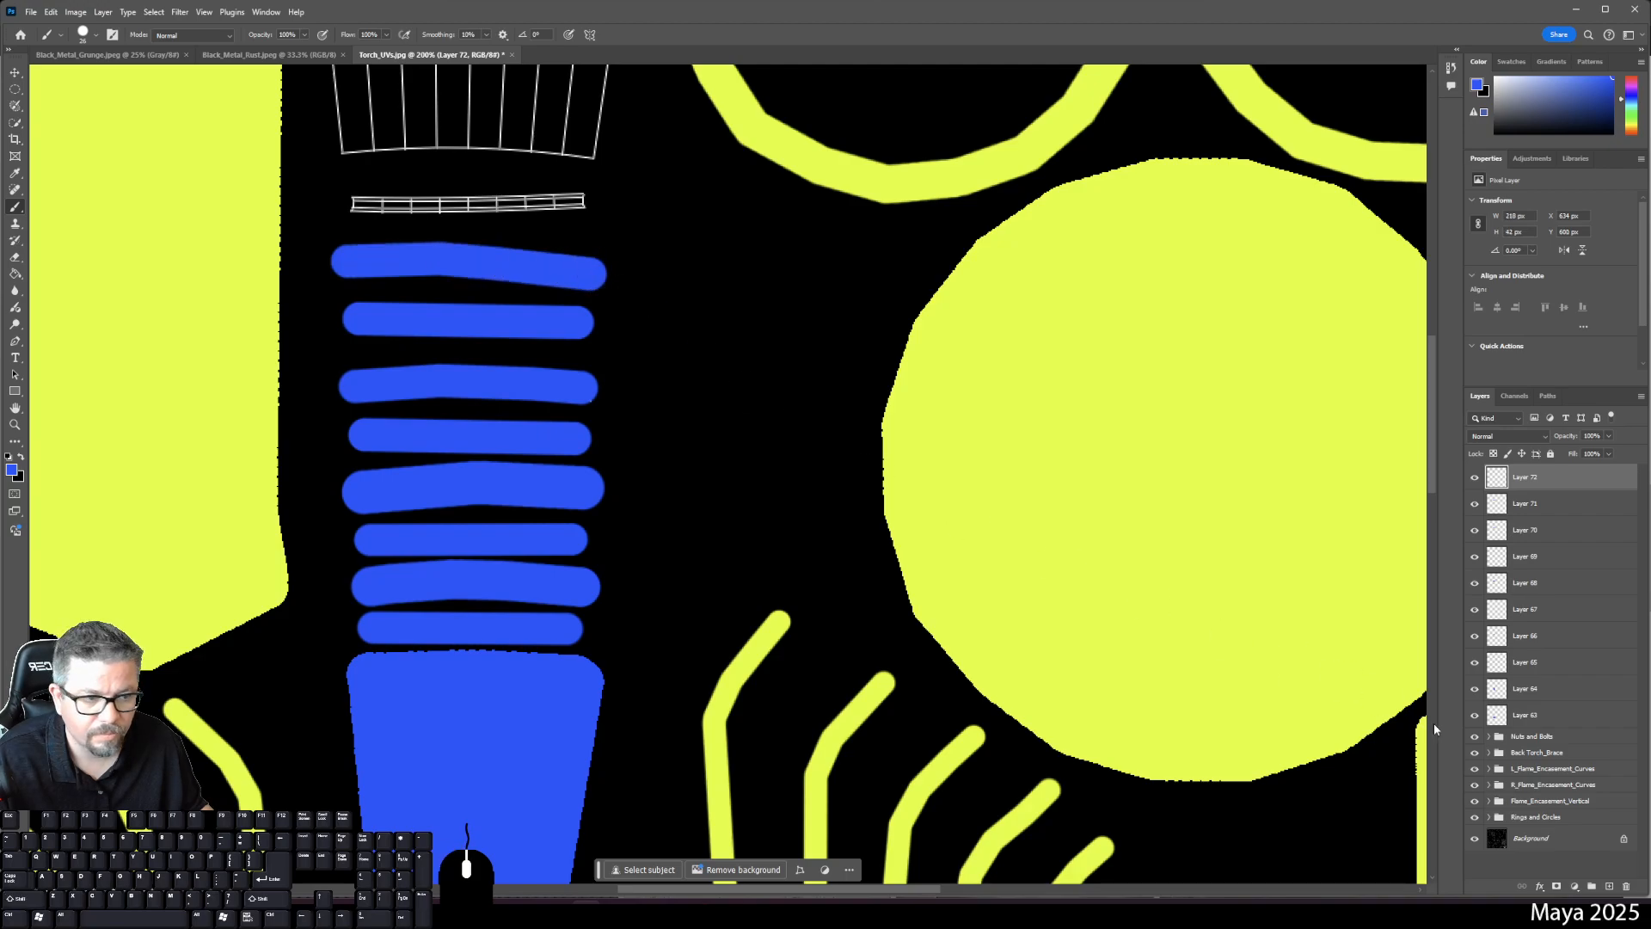
left_click(1611, 885)
left_click(355, 201)
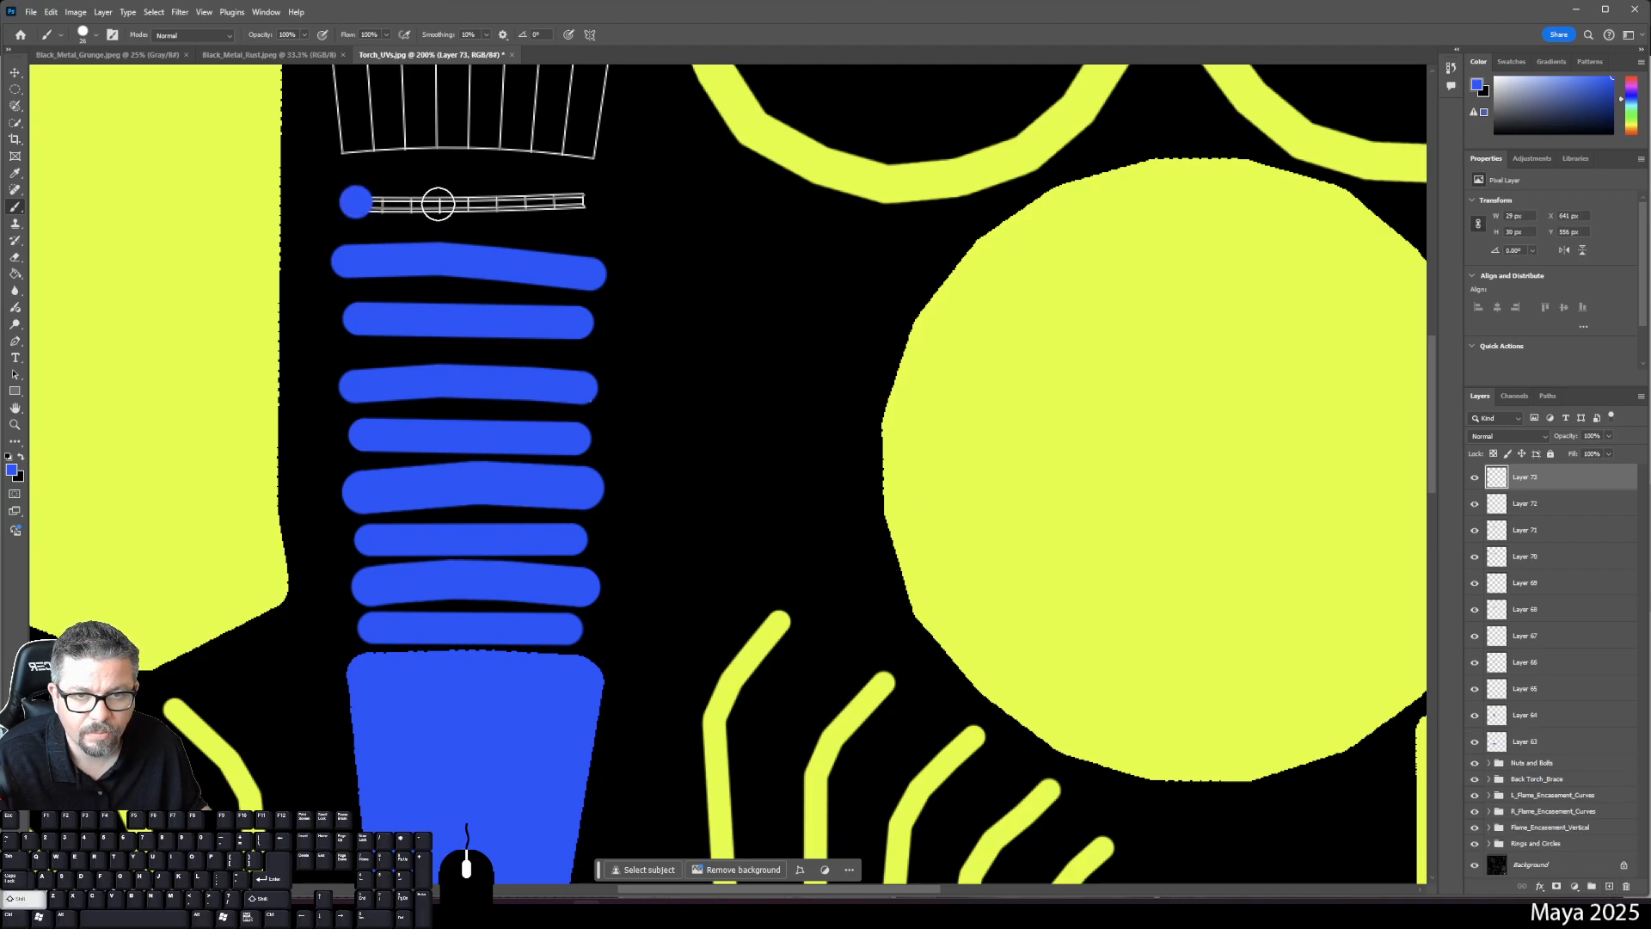
left_click(464, 203, "shift")
left_click(598, 207, "shift")
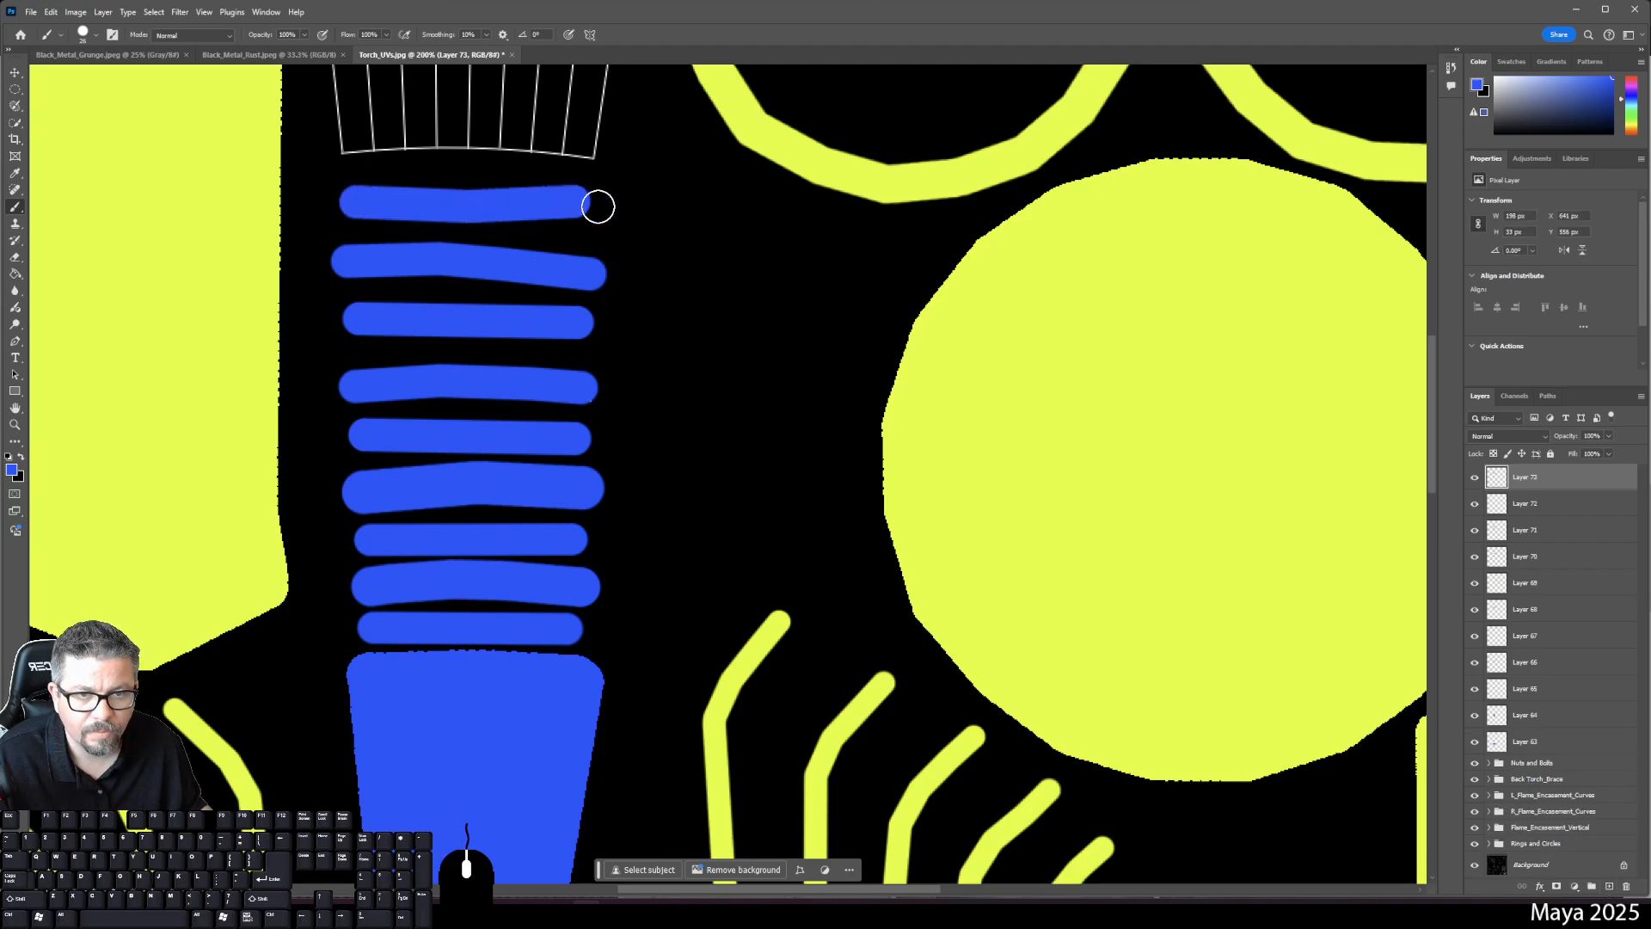
- On new Layer 74, outline the fan-shaped shell with straight blue strokes and bucket-fill it blue
left_click(1611, 886)
left_click_drag(663, 284, 770, 833)
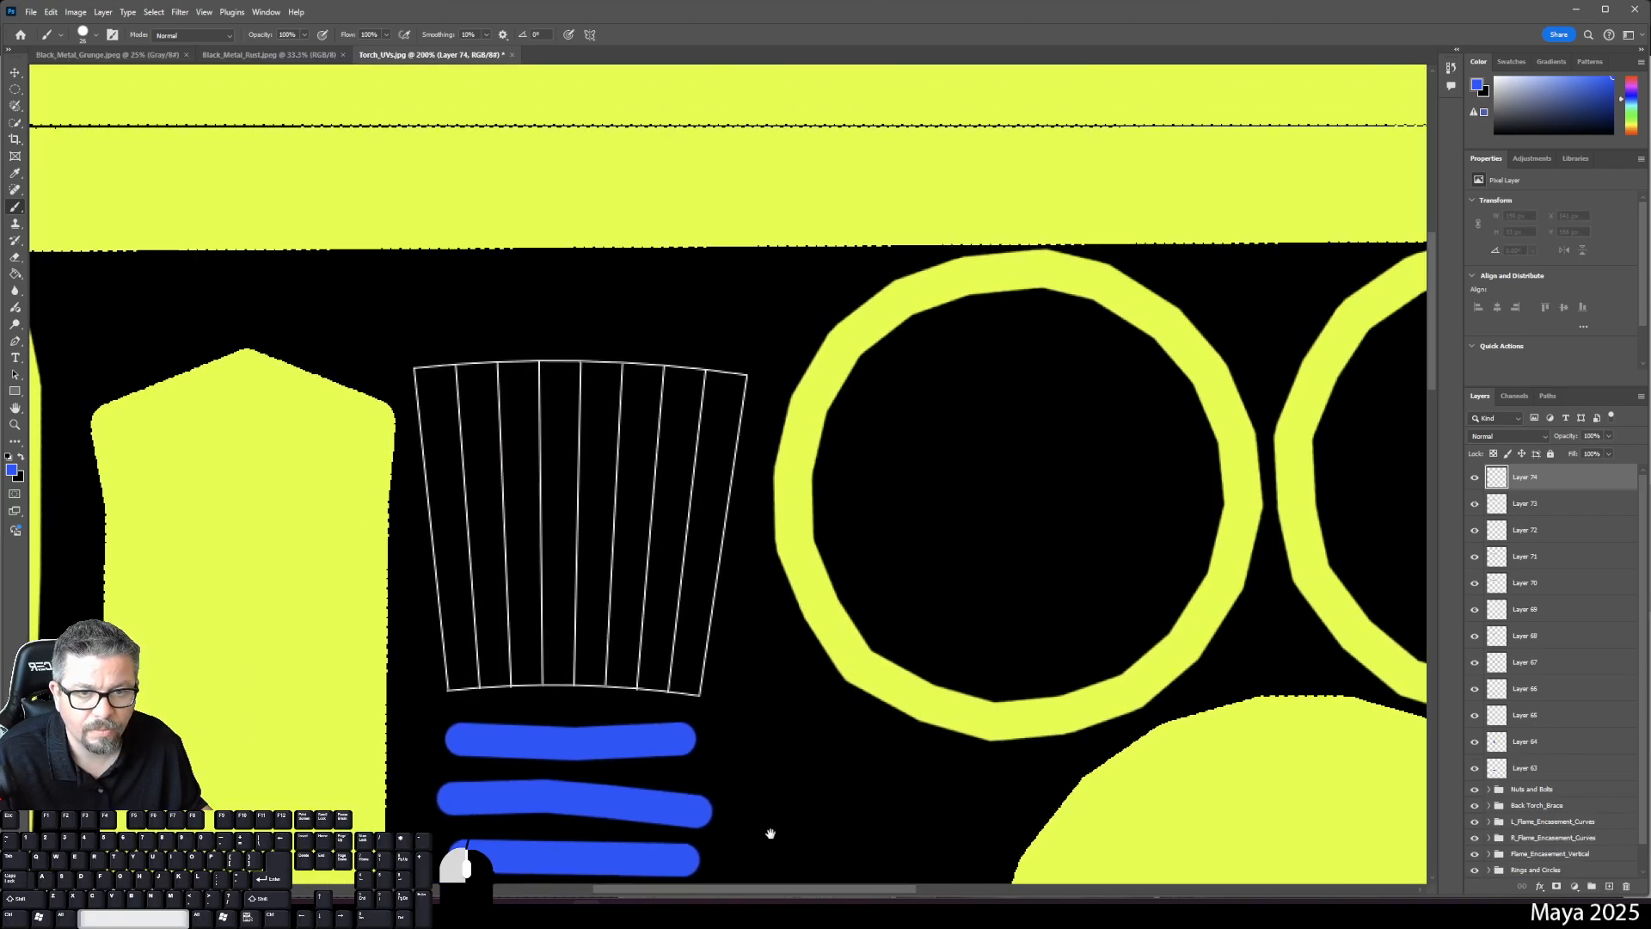
left_click(448, 679)
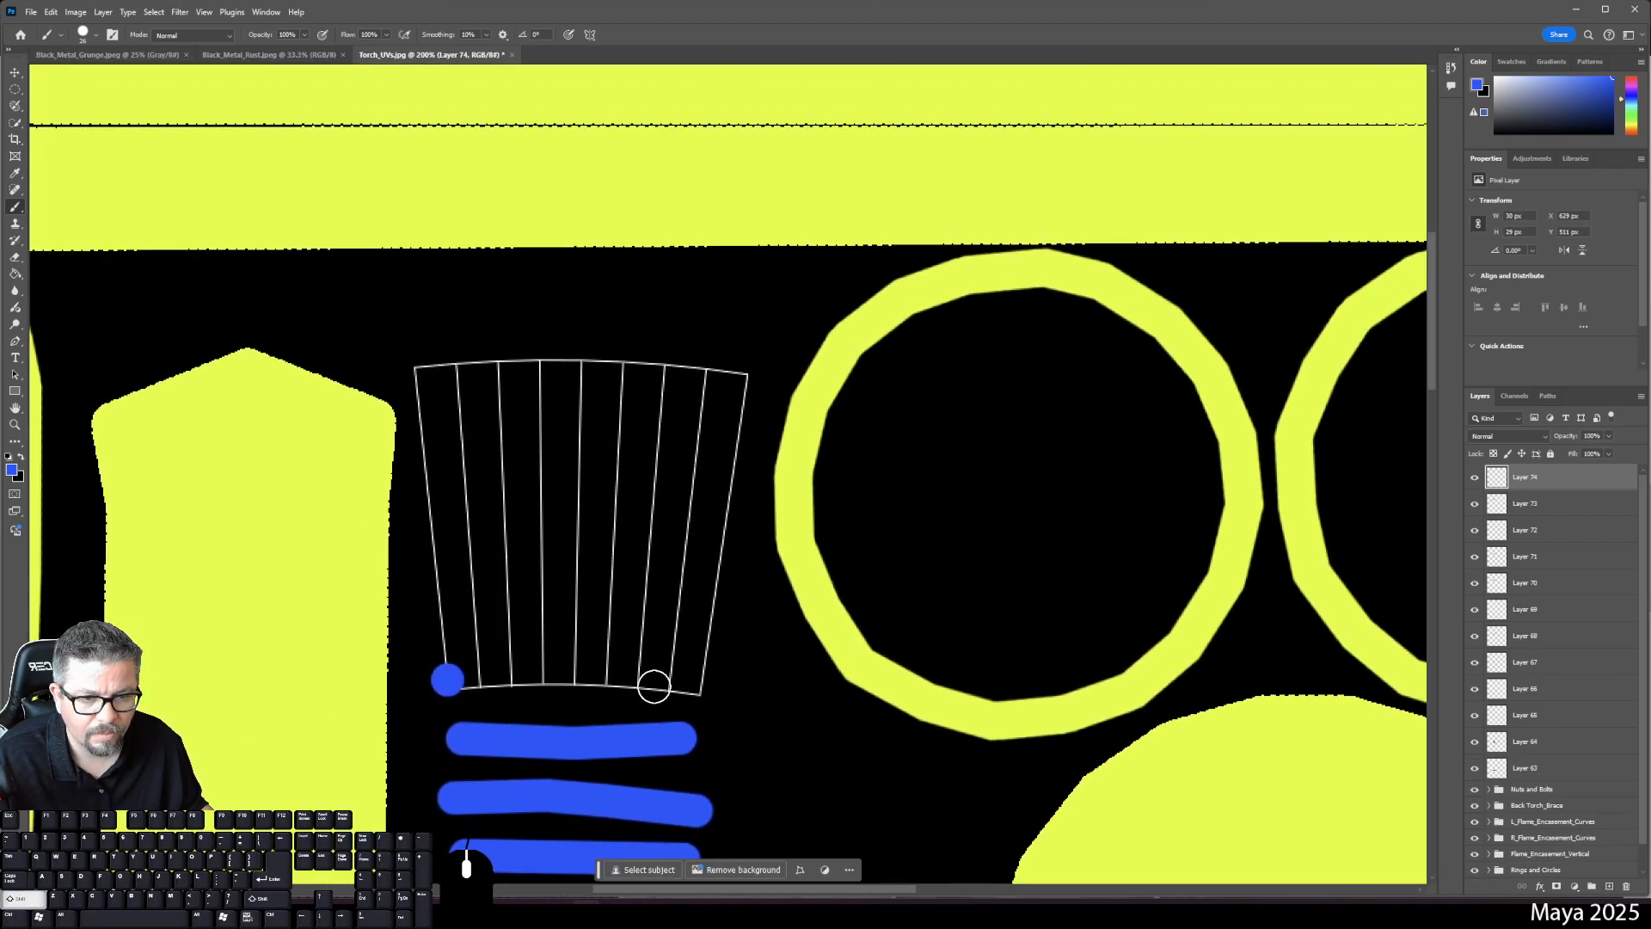
left_click(574, 678, "shift")
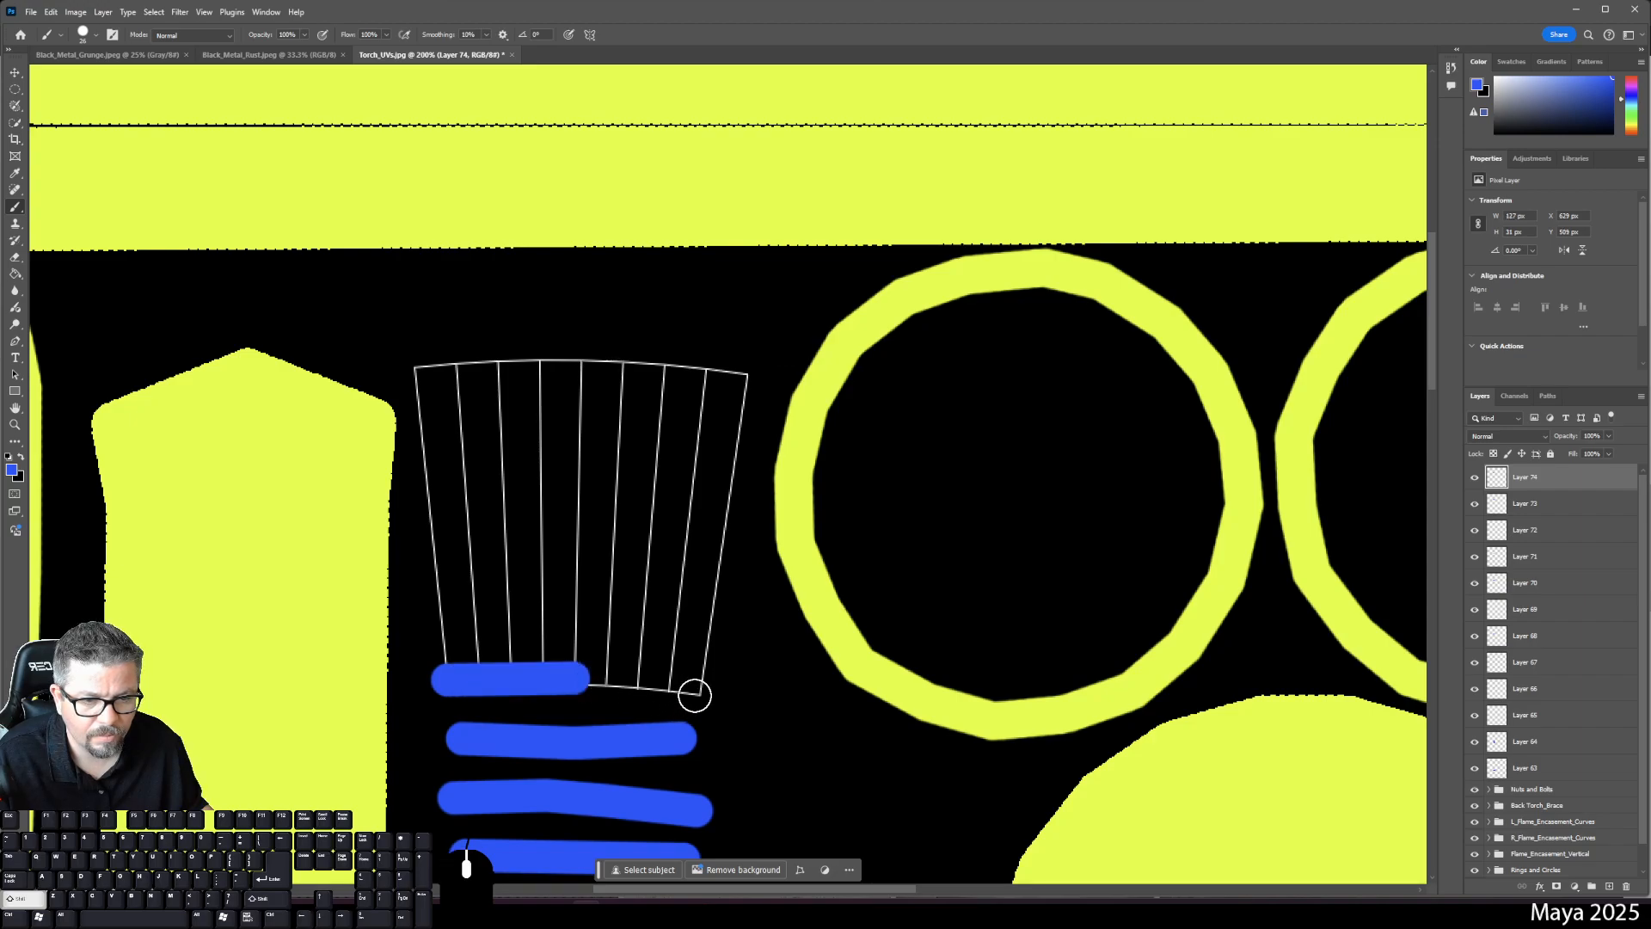
left_click(695, 693, "shift")
left_click(741, 379, "shift")
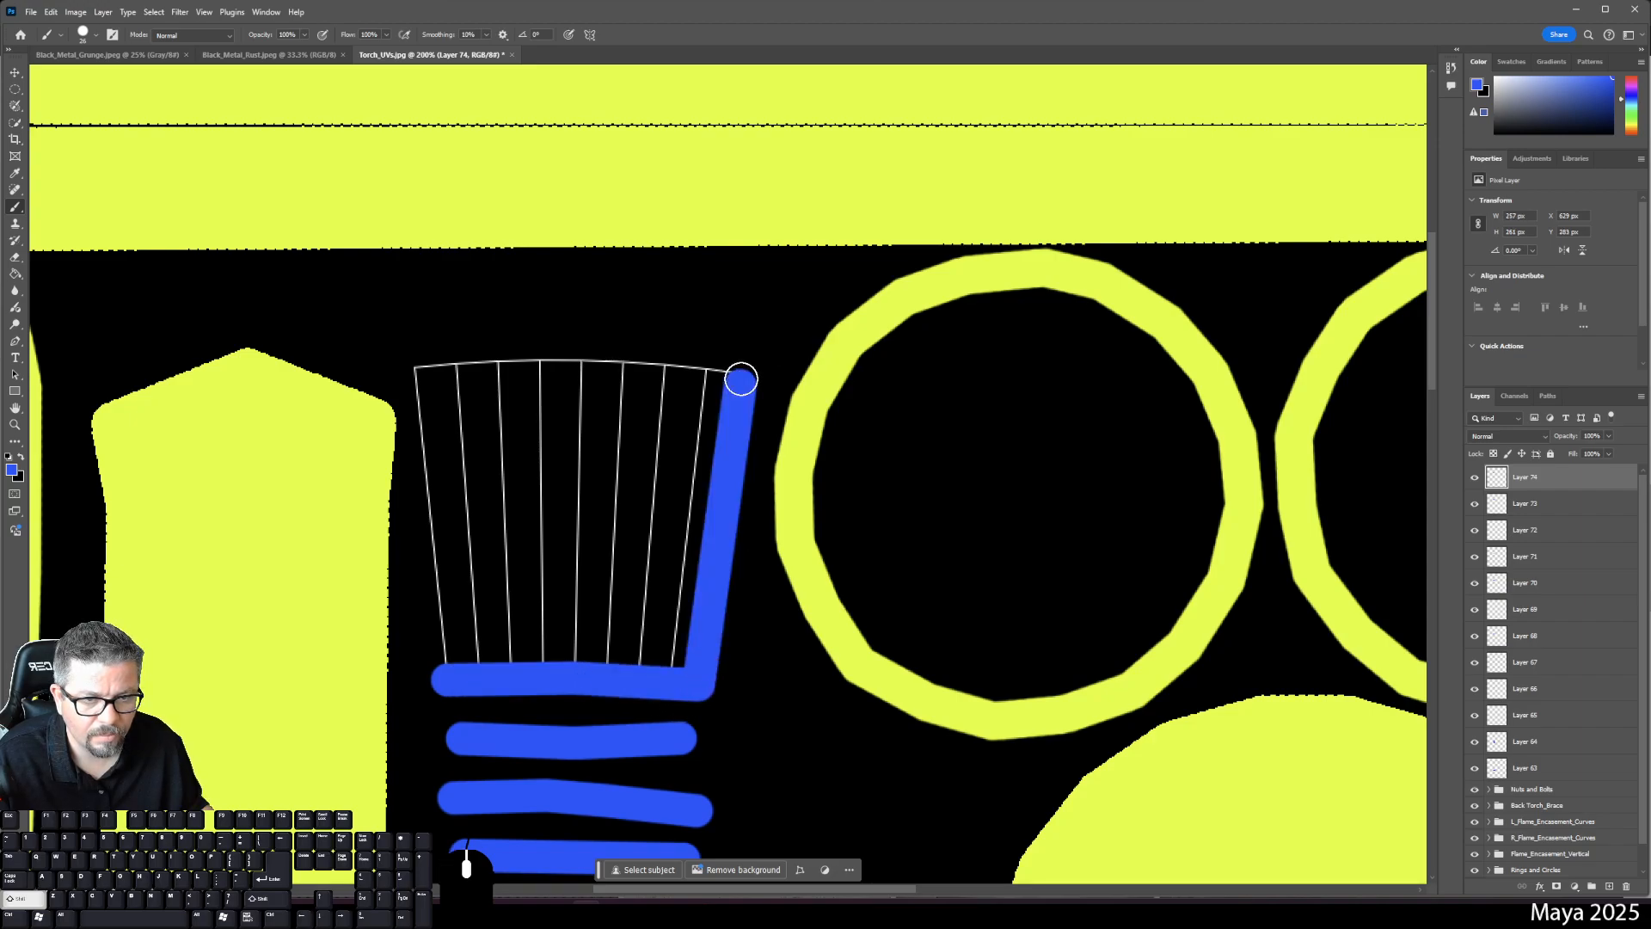
left_click(580, 368, "shift")
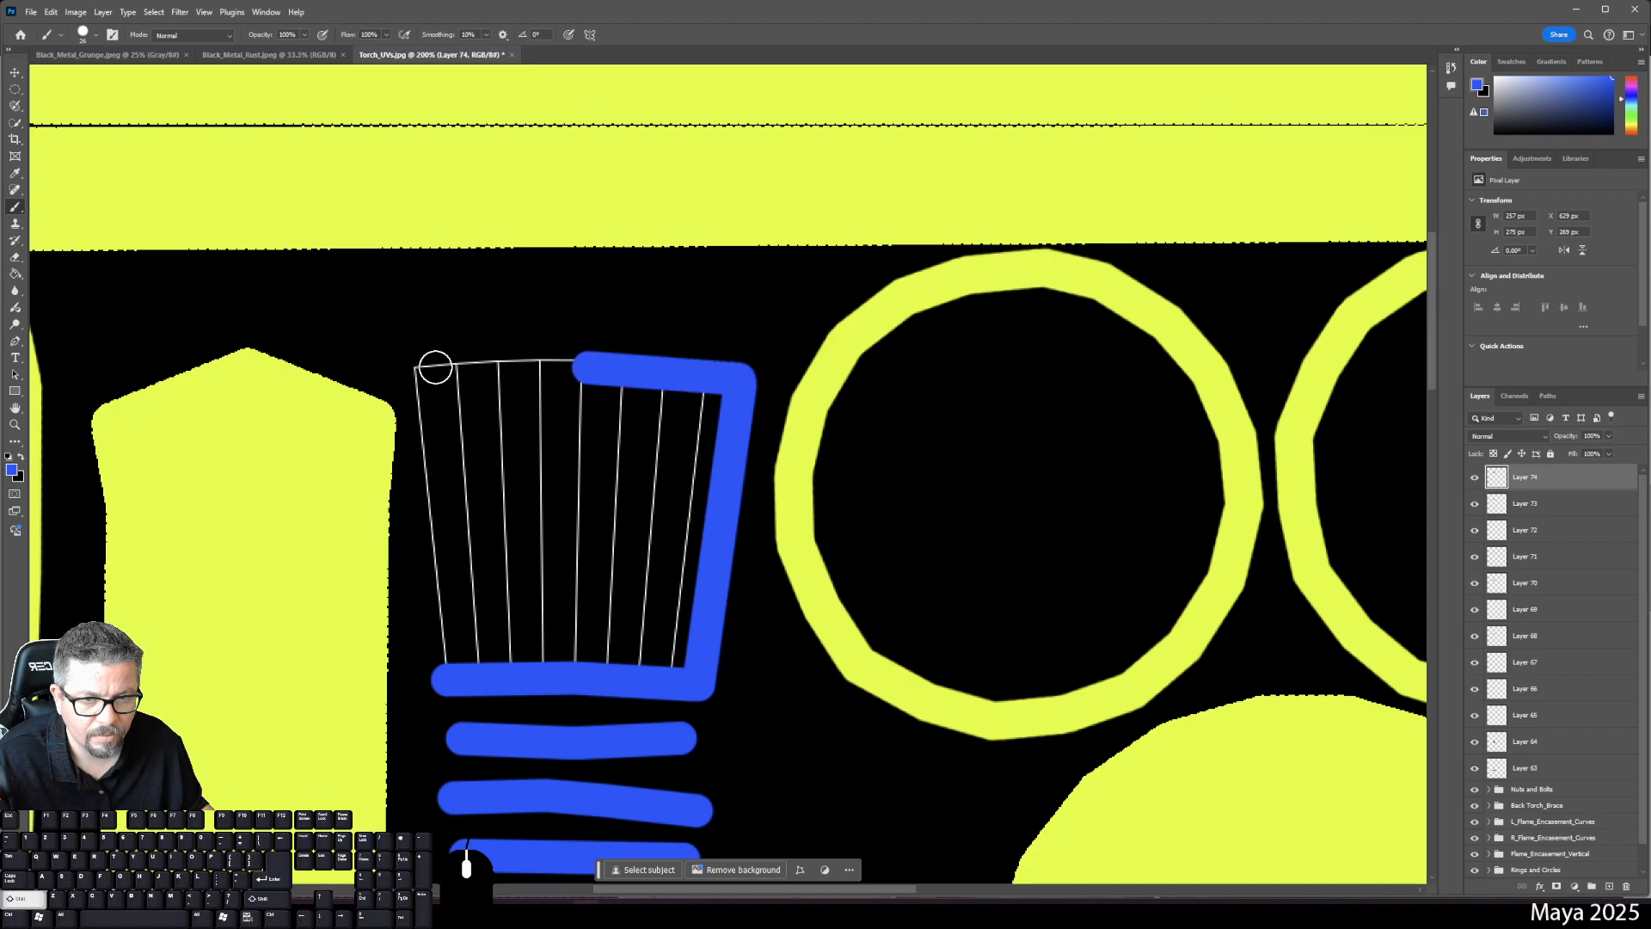
left_click(418, 373, "shift")
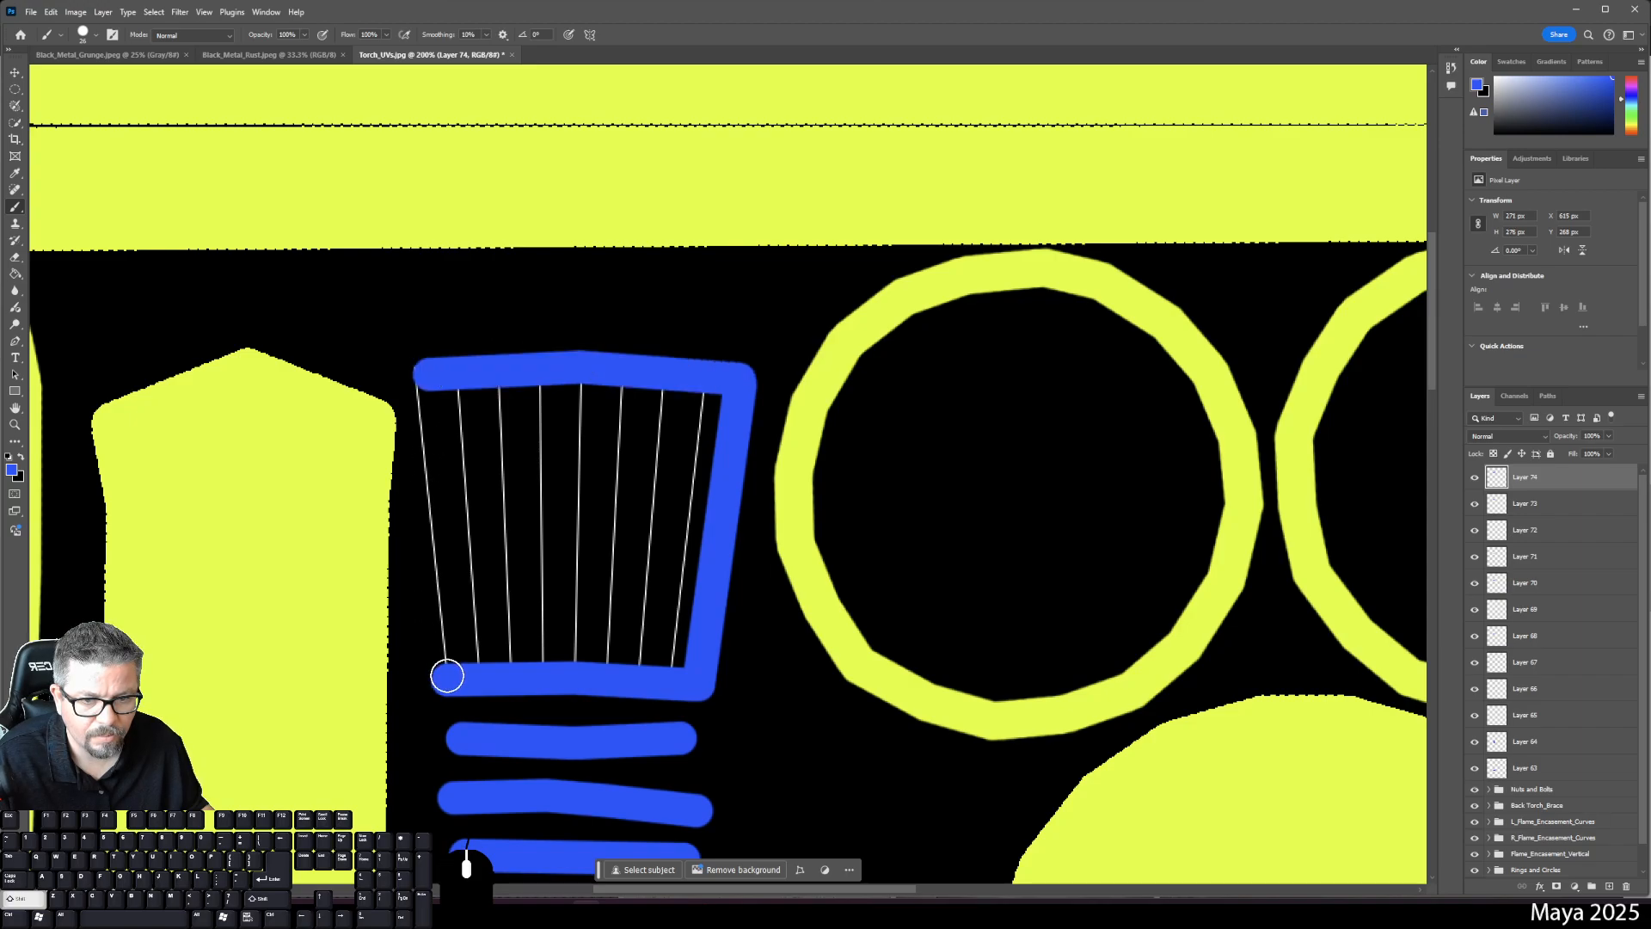
left_click(443, 667, "shift")
key("g")
left_click(623, 548)
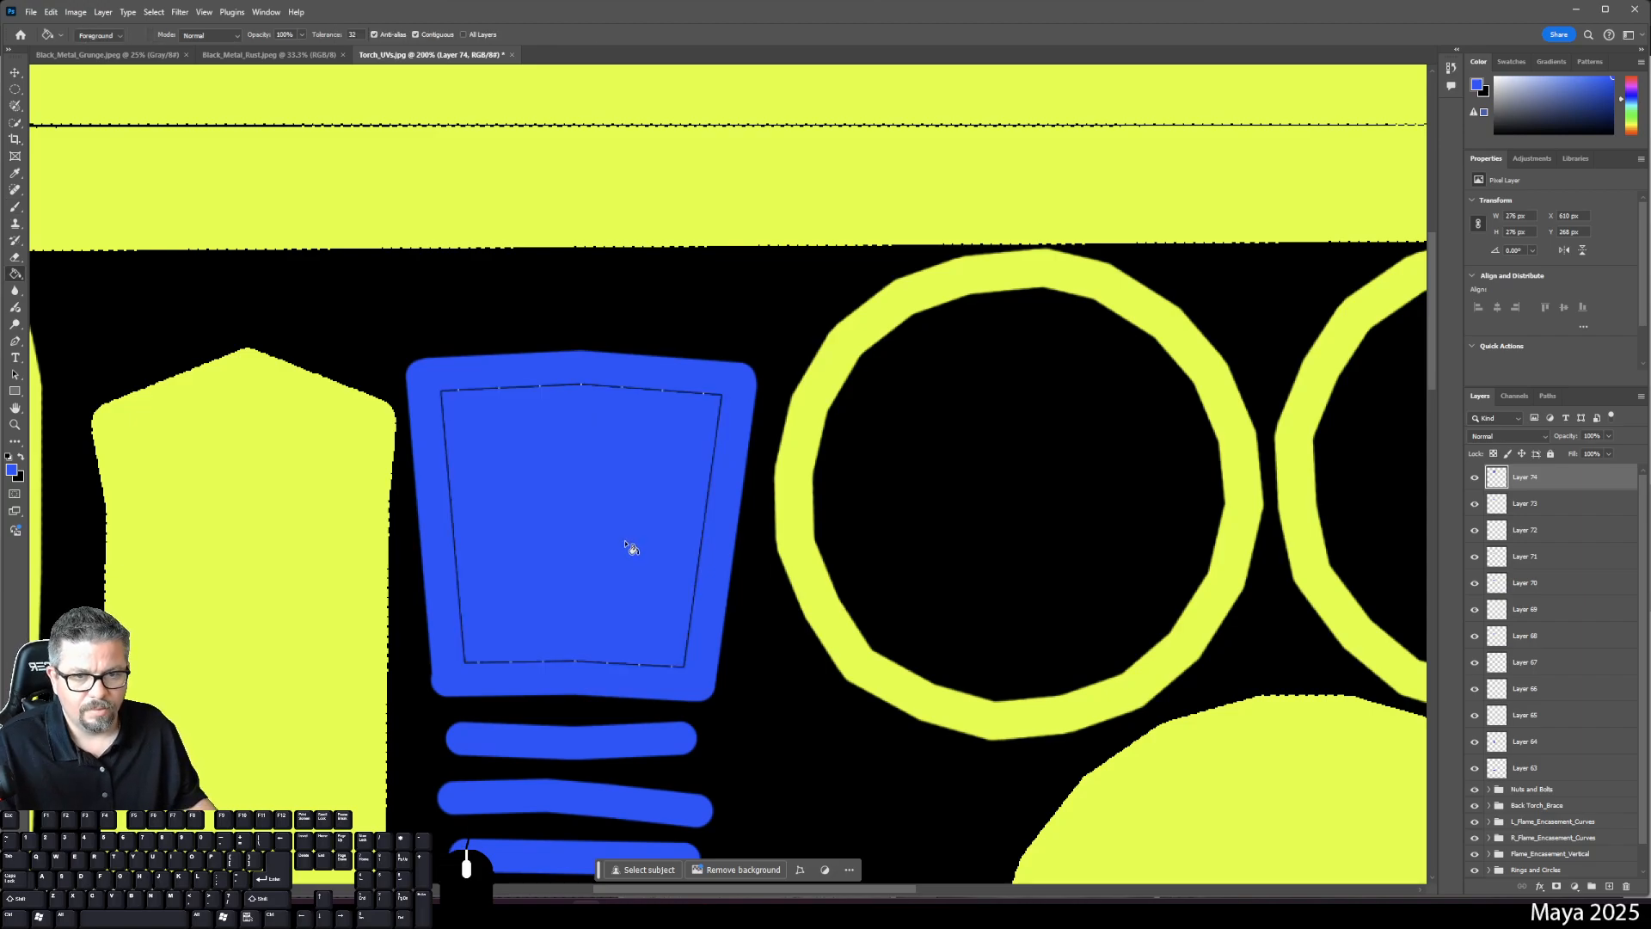
key("ctrl+0")
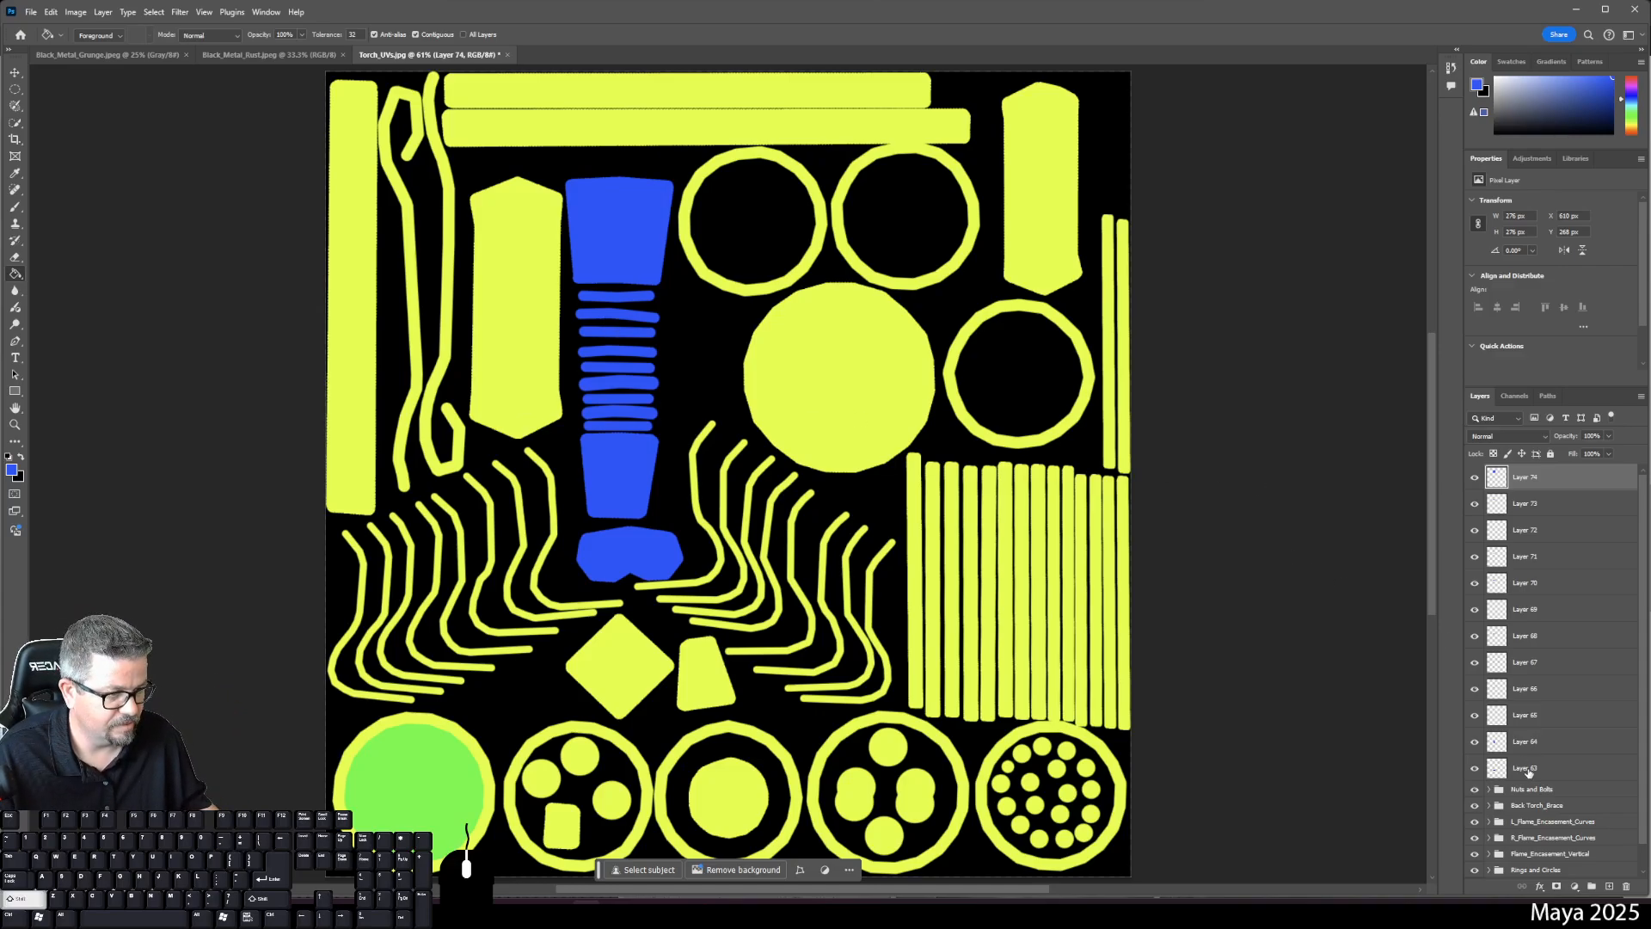
- Group Layers 63–74 as 'Wooden_Handle' and switch to the Black_Metal_Rust.jpeg document
left_click(1525, 768, "shift")
left_click(1591, 885)
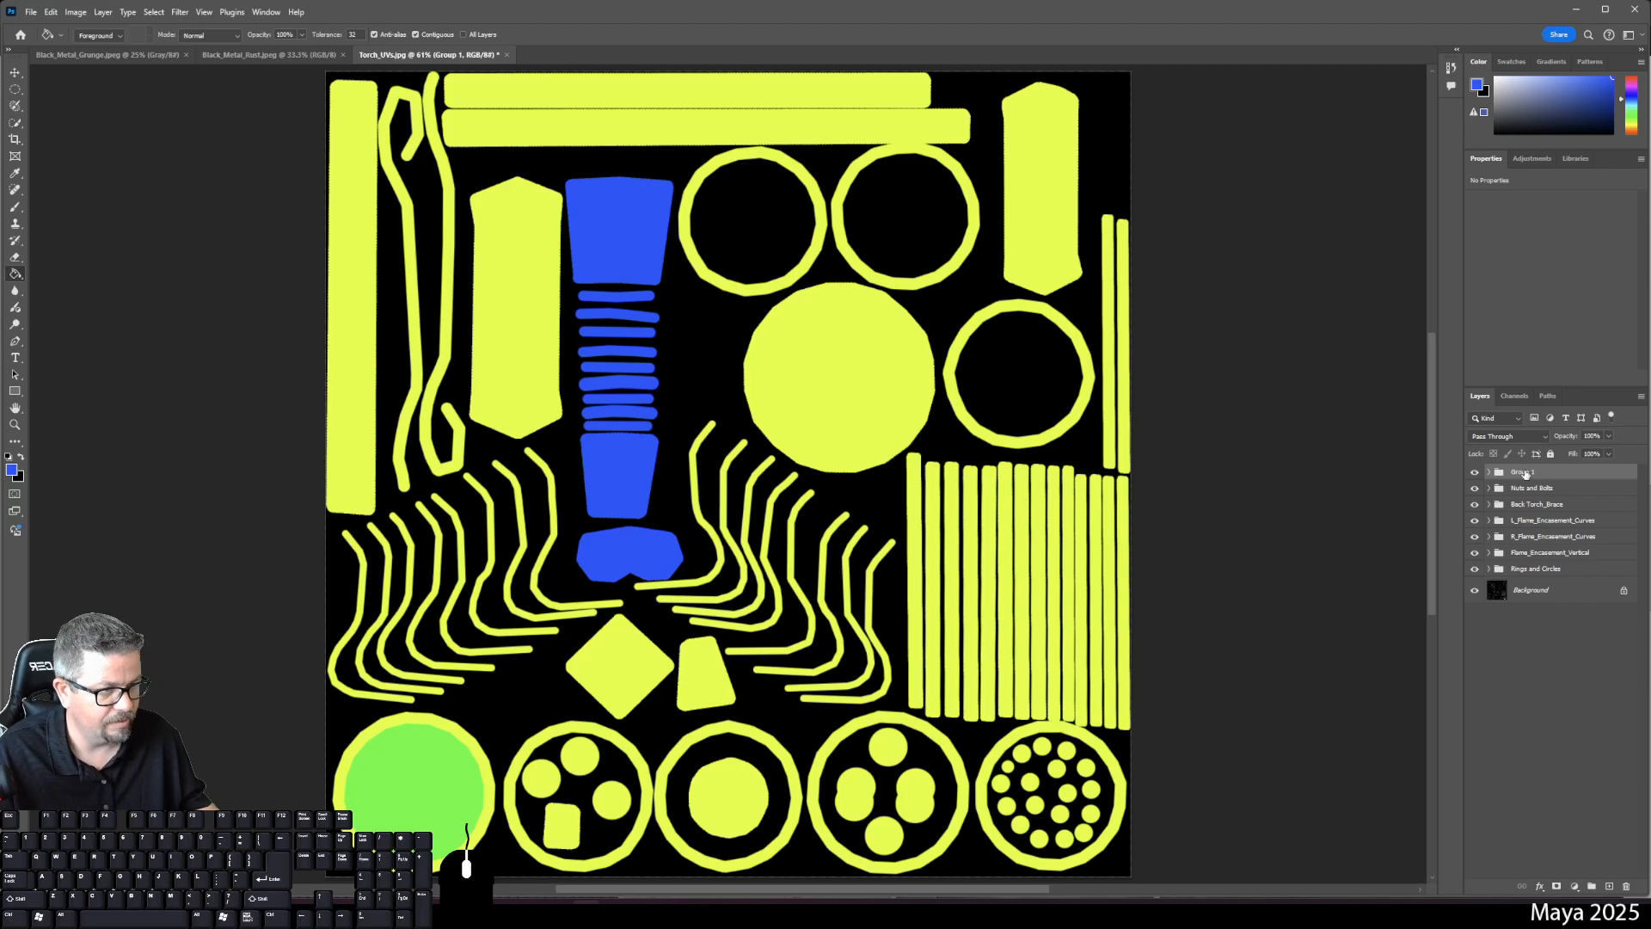
double_click(1522, 471)
type("Wooden Handle")
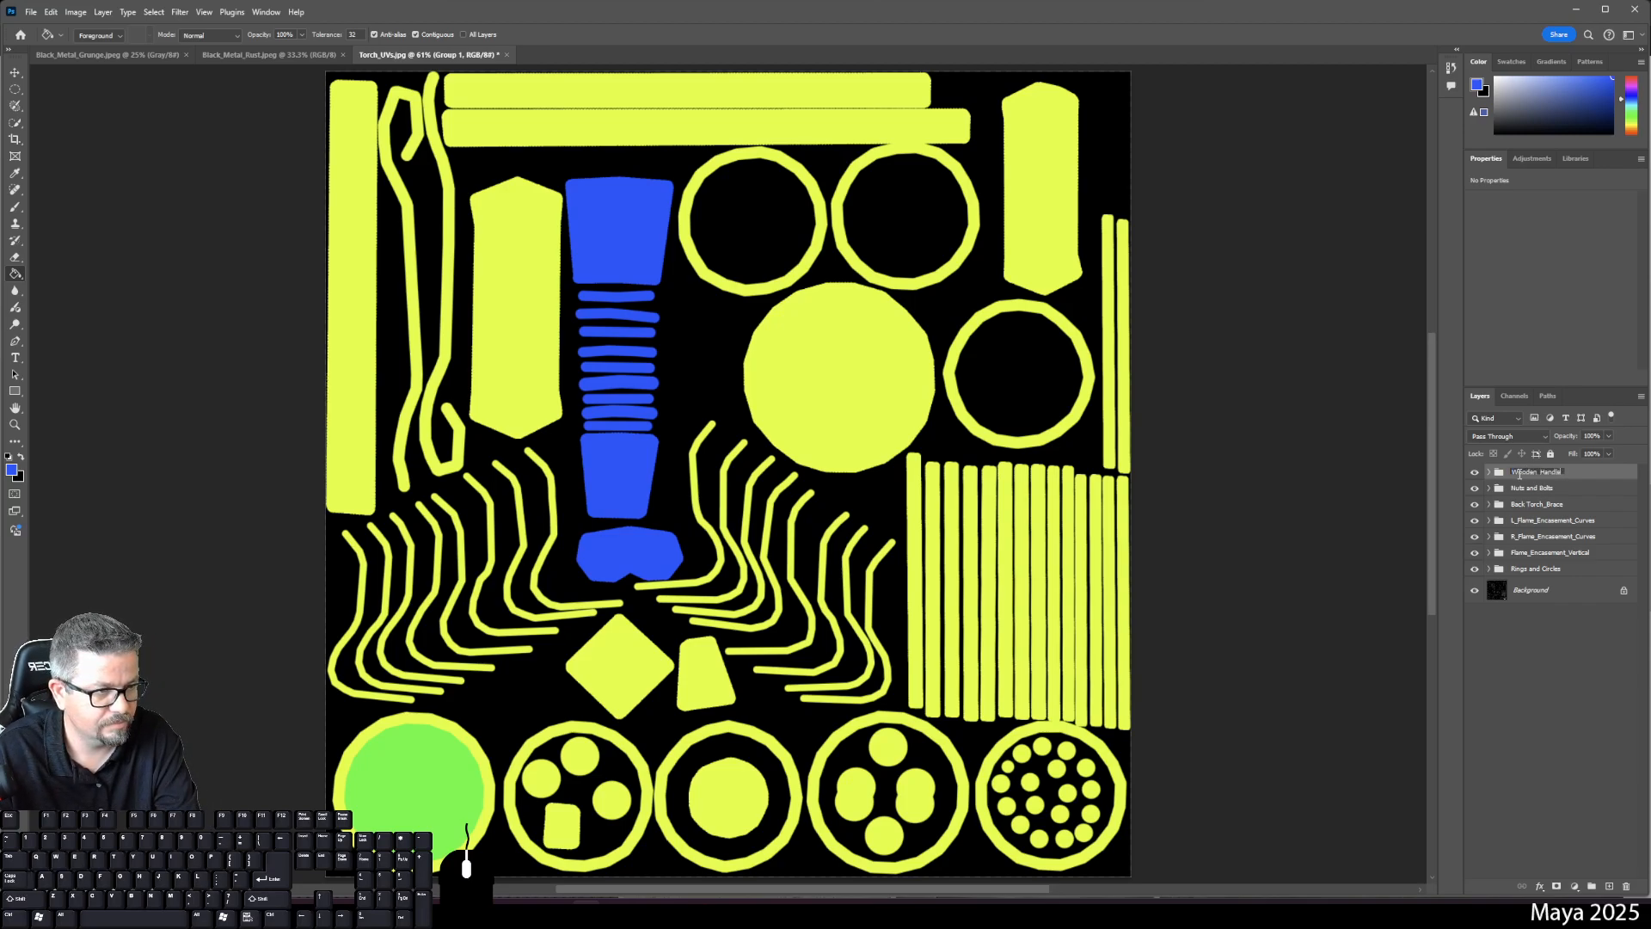
key("Return")
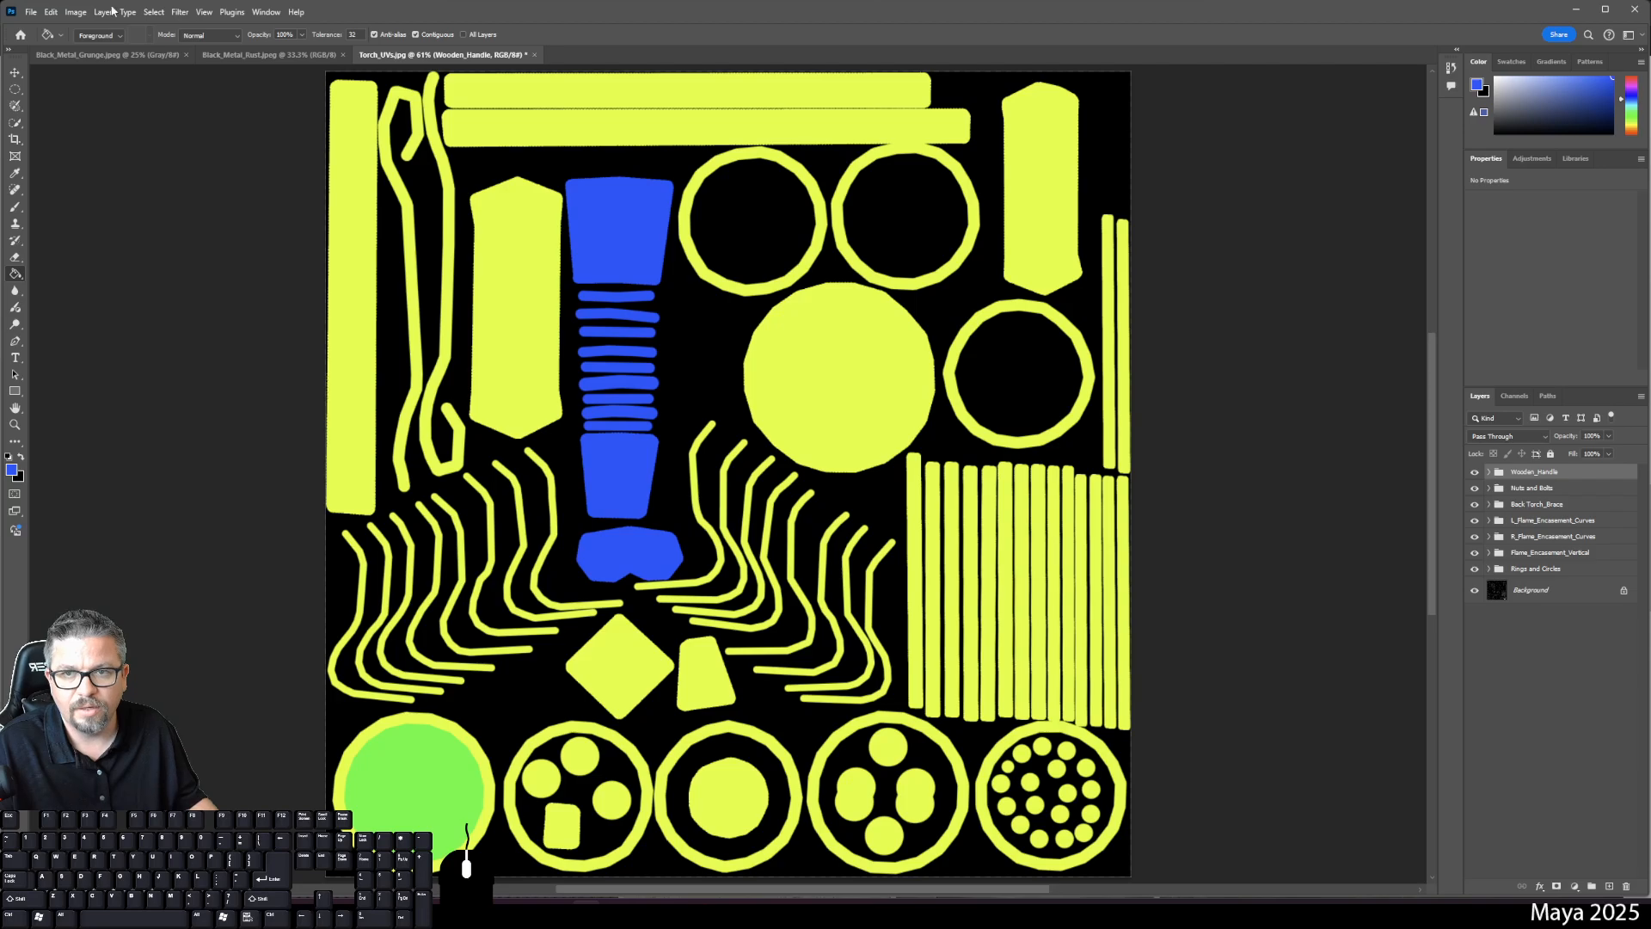
left_click(228, 54)
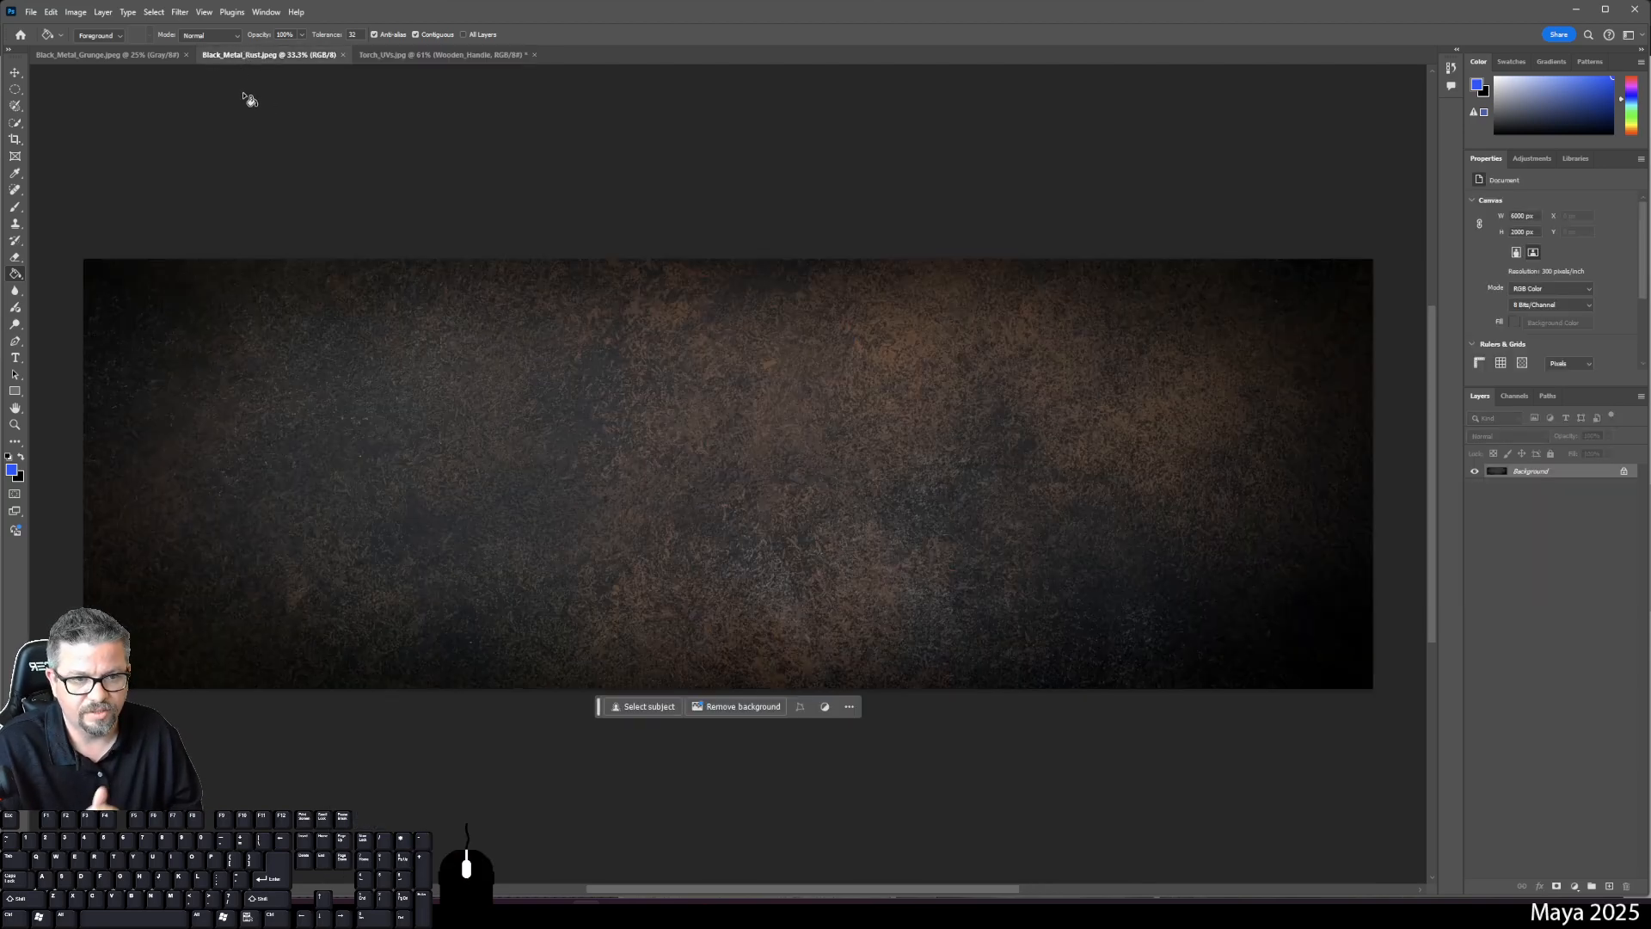
- Paste the full rust texture above Rings and Circles in Torch_UVs and clip it to those shells
key("ctrl+a")
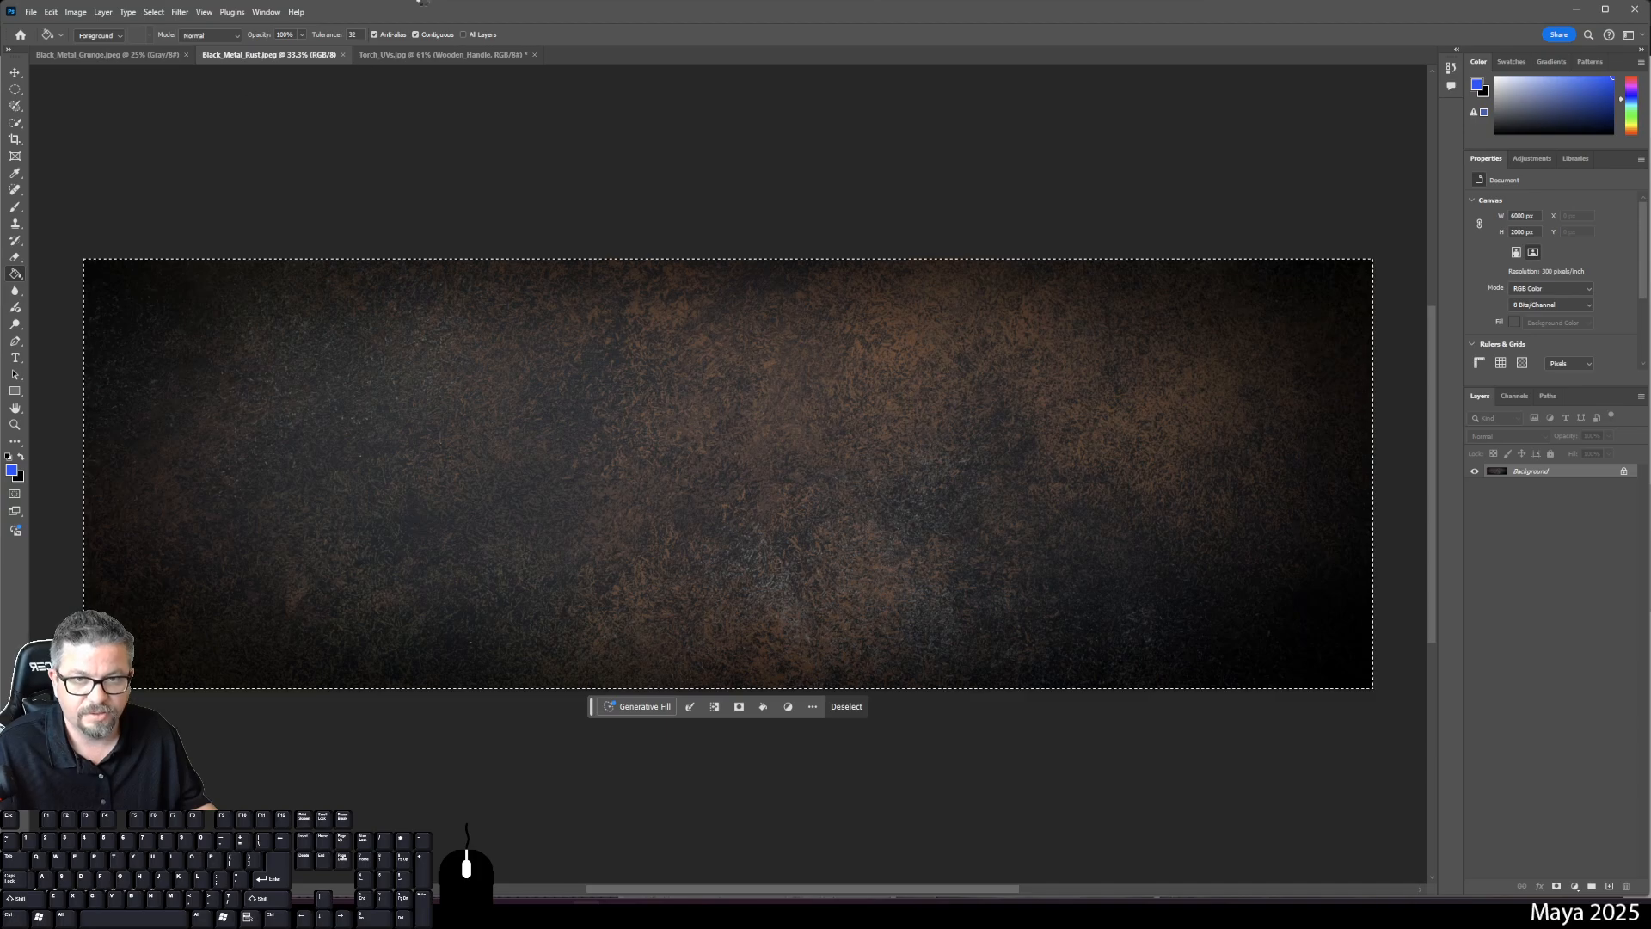
left_click(416, 55)
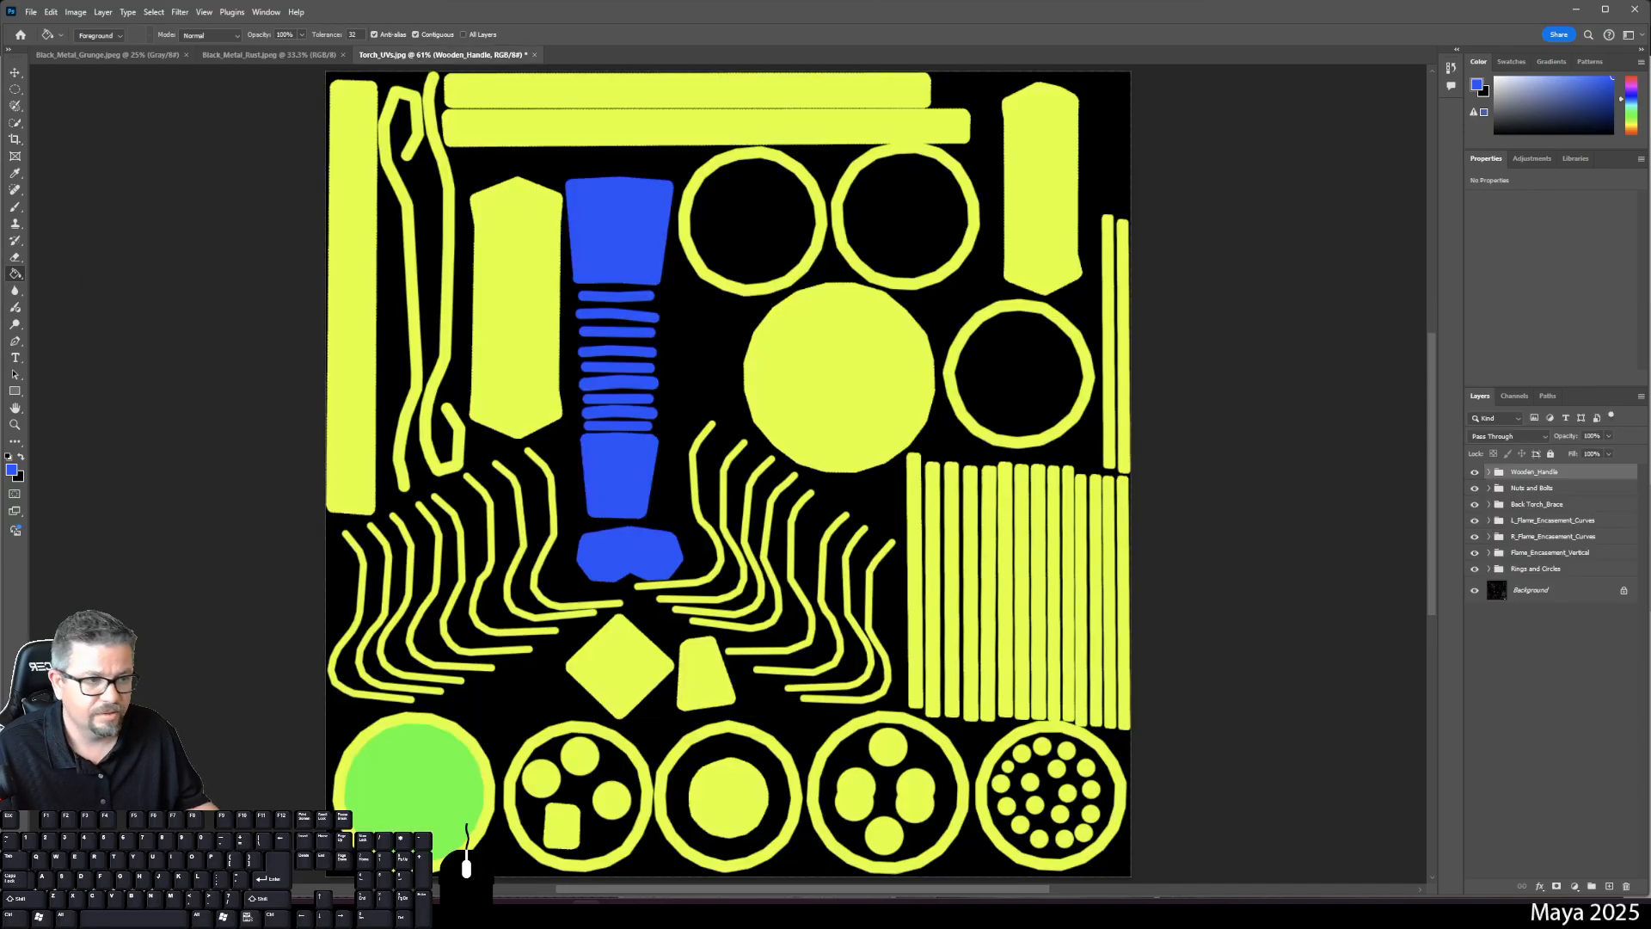
left_click(1541, 570)
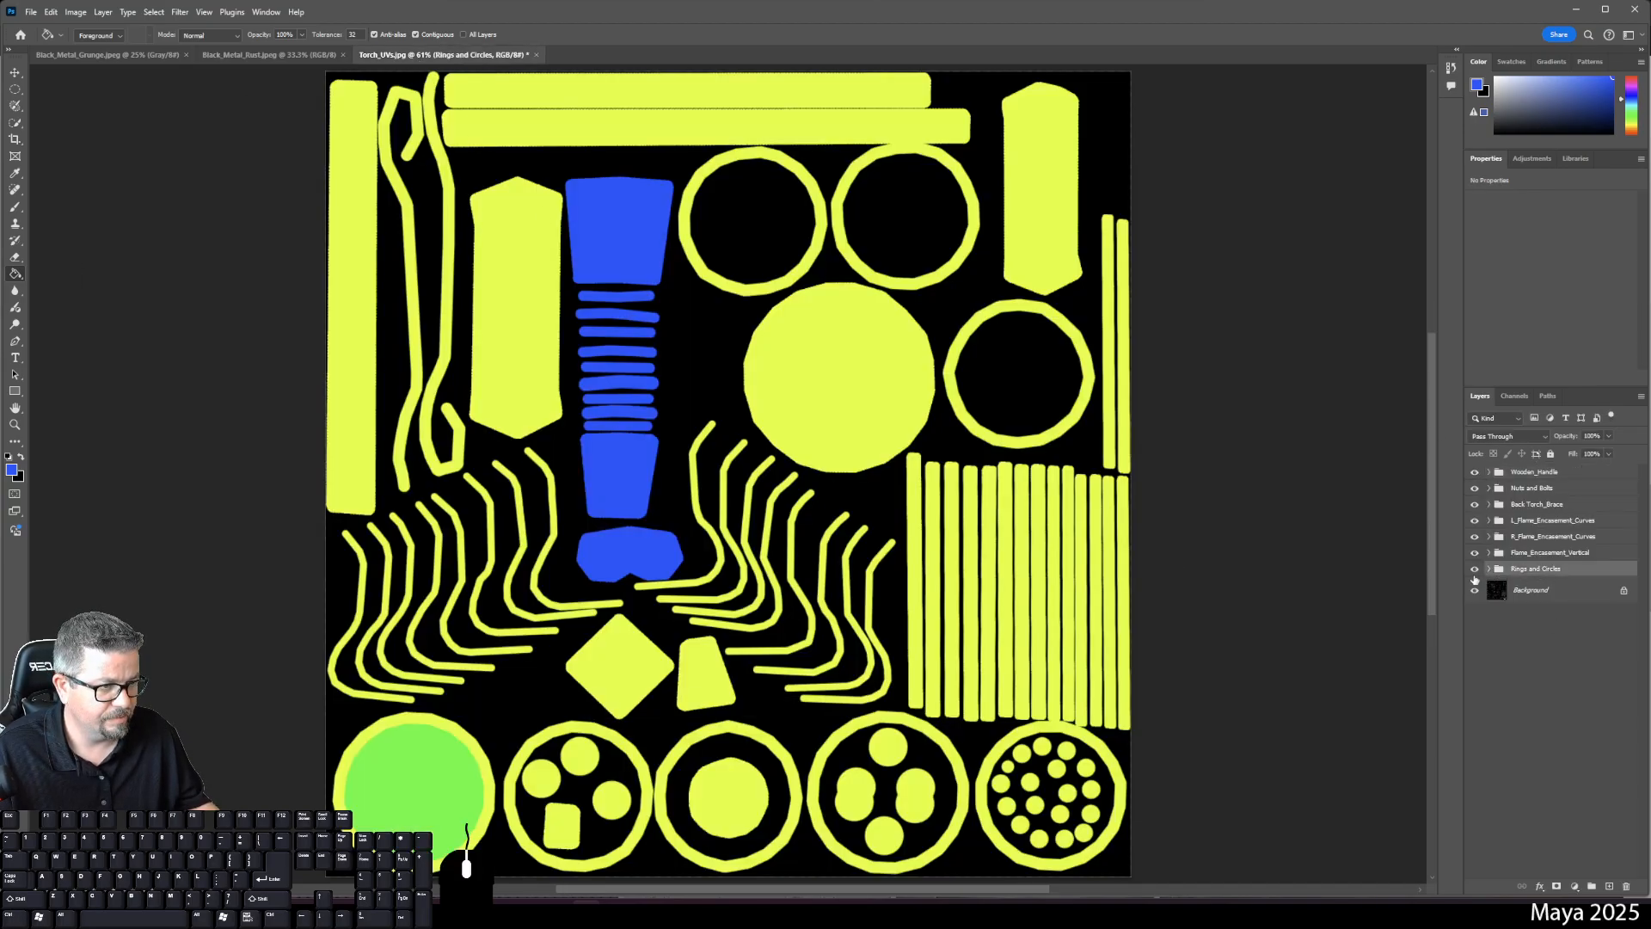
key("ctrl+v")
right_click(1538, 578)
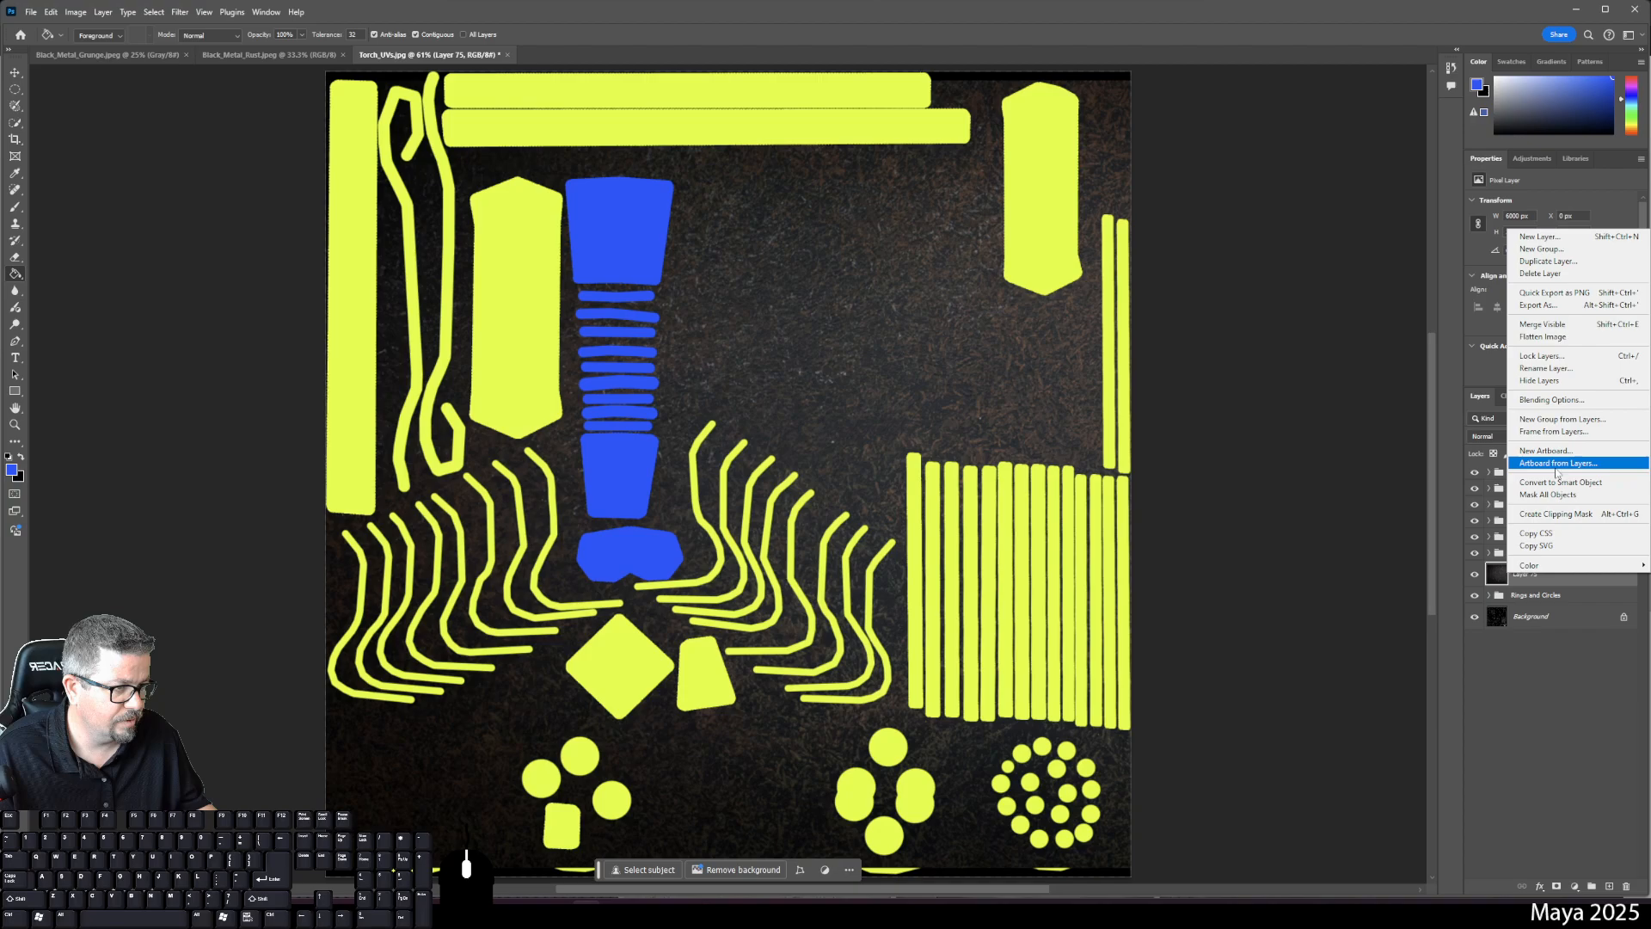
left_click(1570, 514)
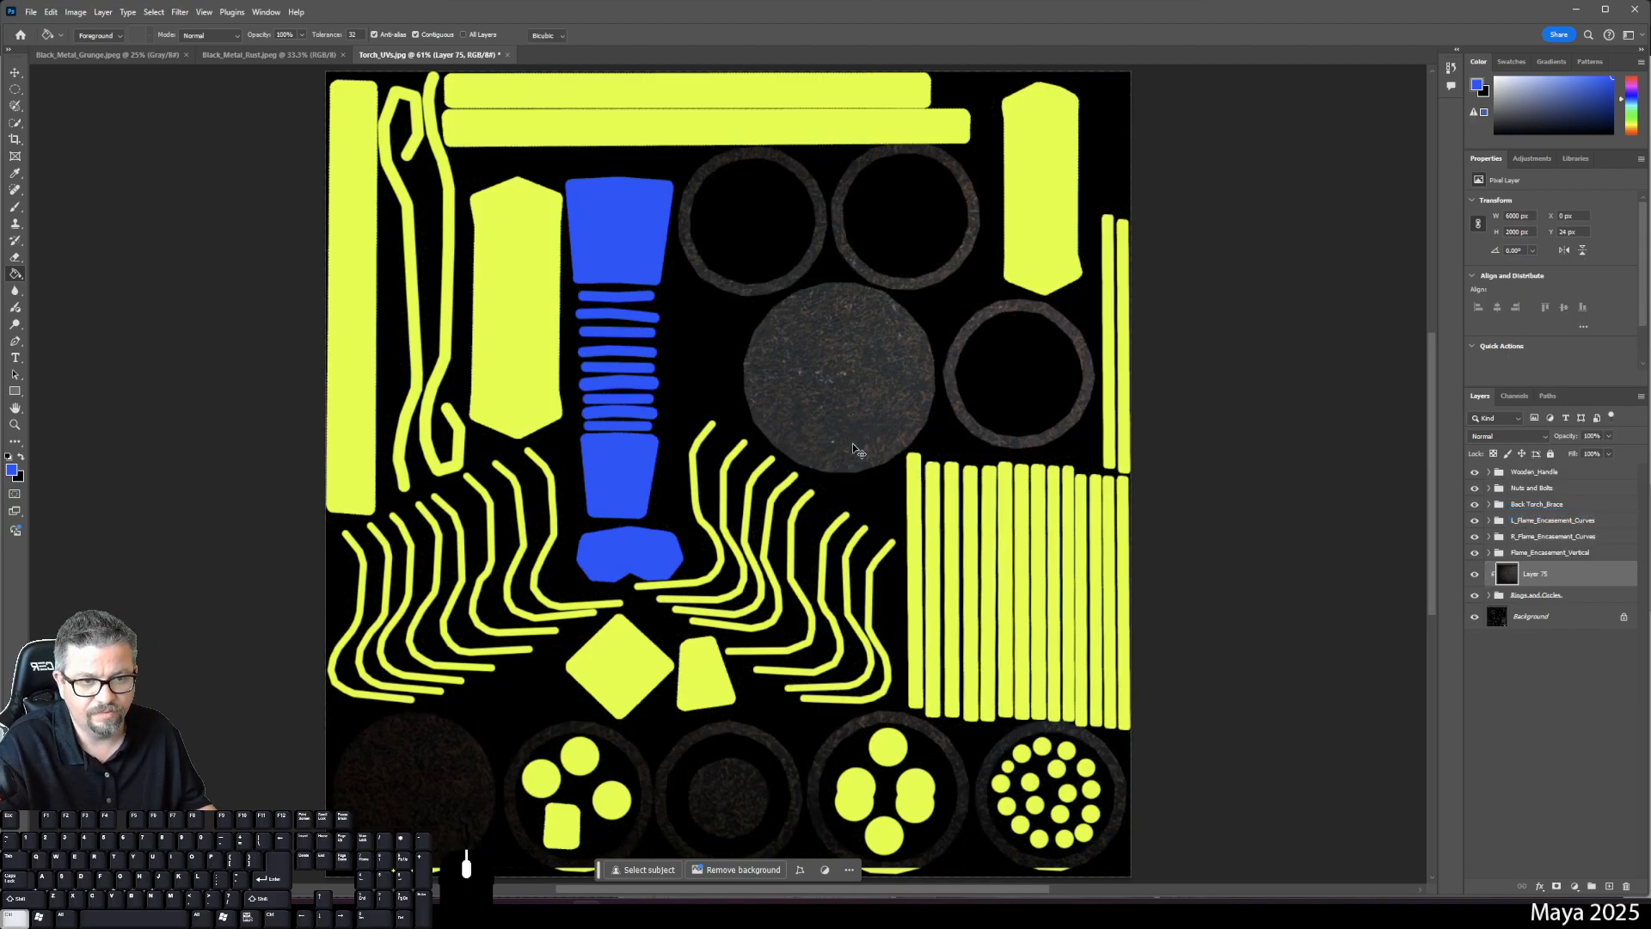
- Move the clipped rust texture left and slightly down over the ring shells
key("ctrl+t")
key("ctrl+0")
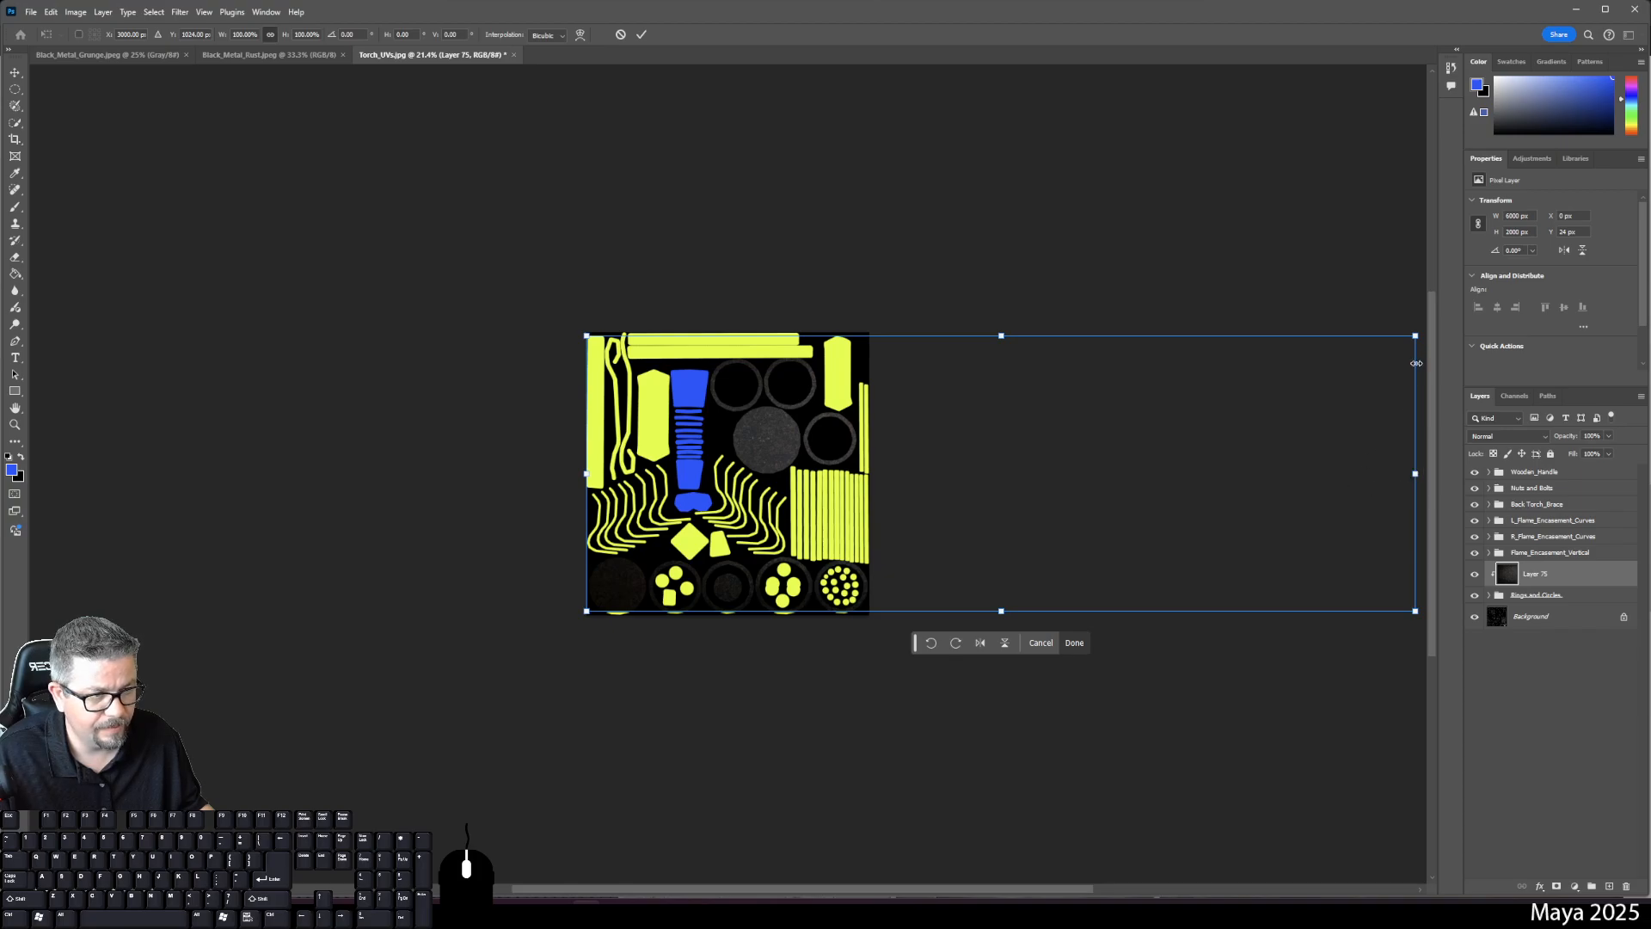
left_click_drag(1416, 333, 1392, 372)
key("ctrl+z")
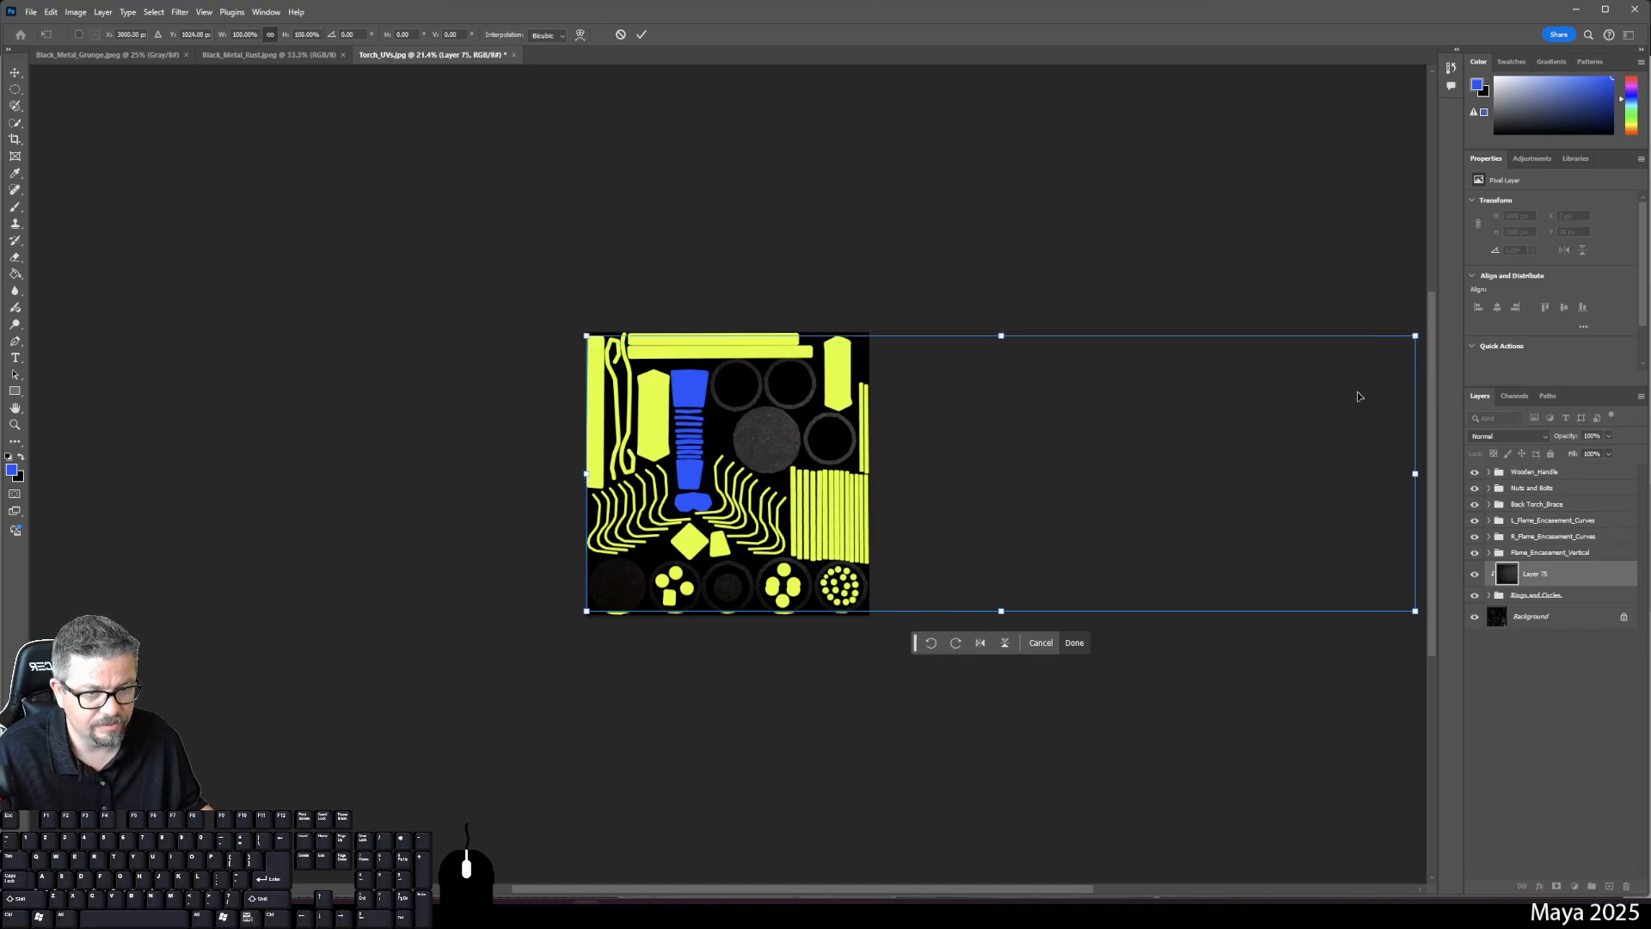
left_click_drag(1179, 443, 717, 445)
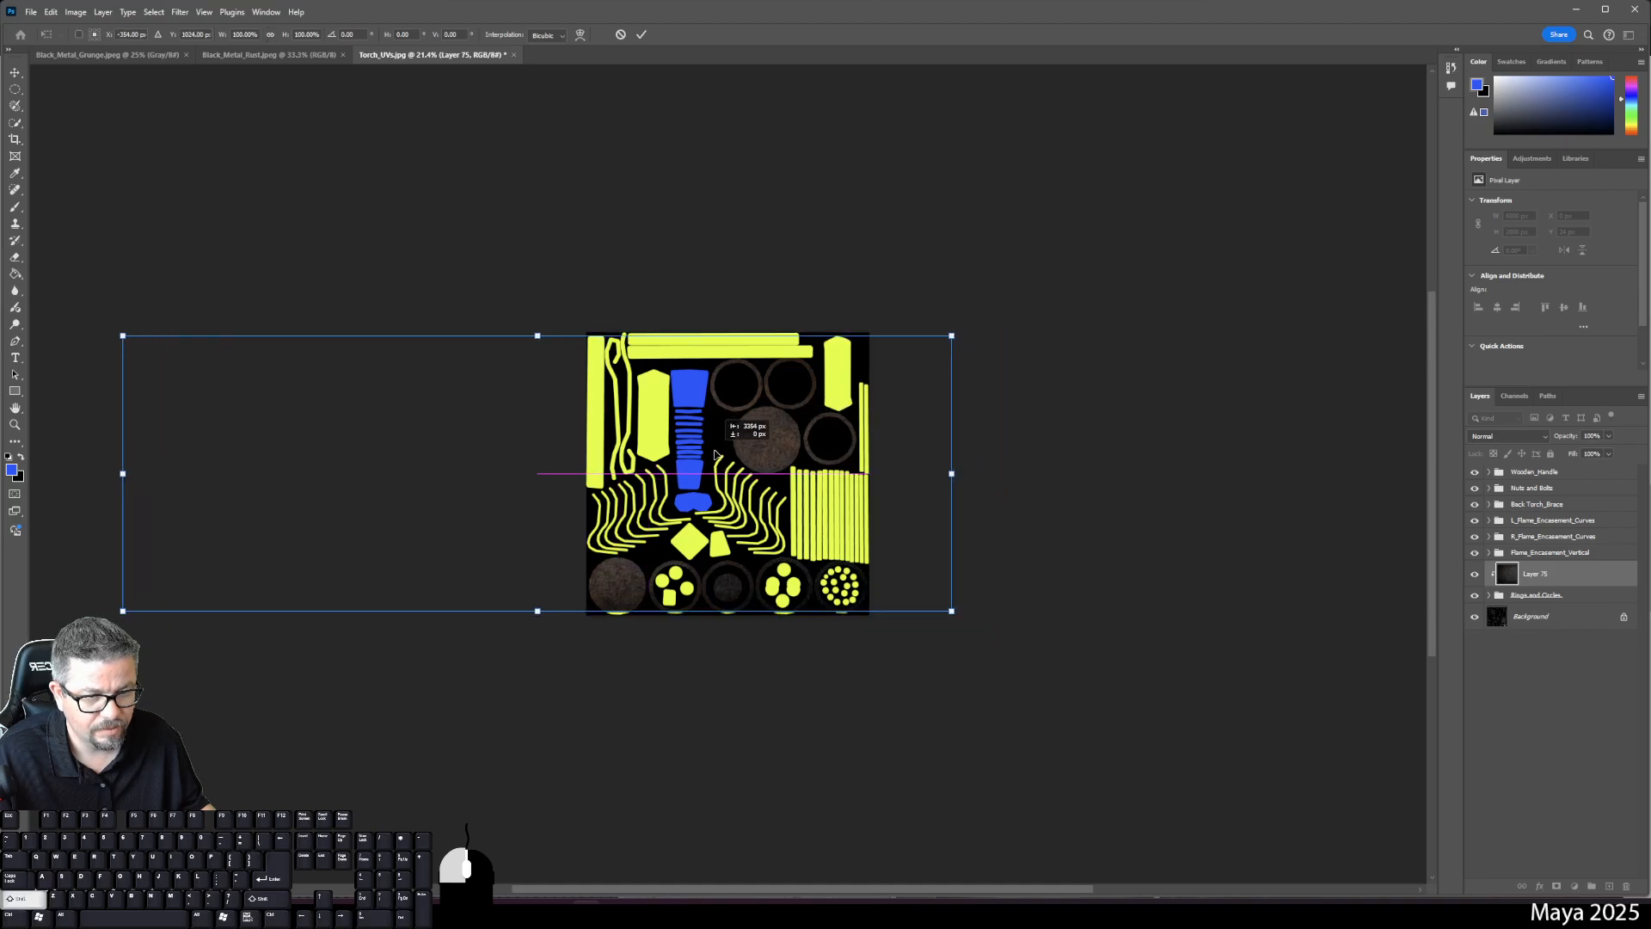
key("Down")
key("Down")
key("Down")
key("Down")
key("Down")
key("Down")
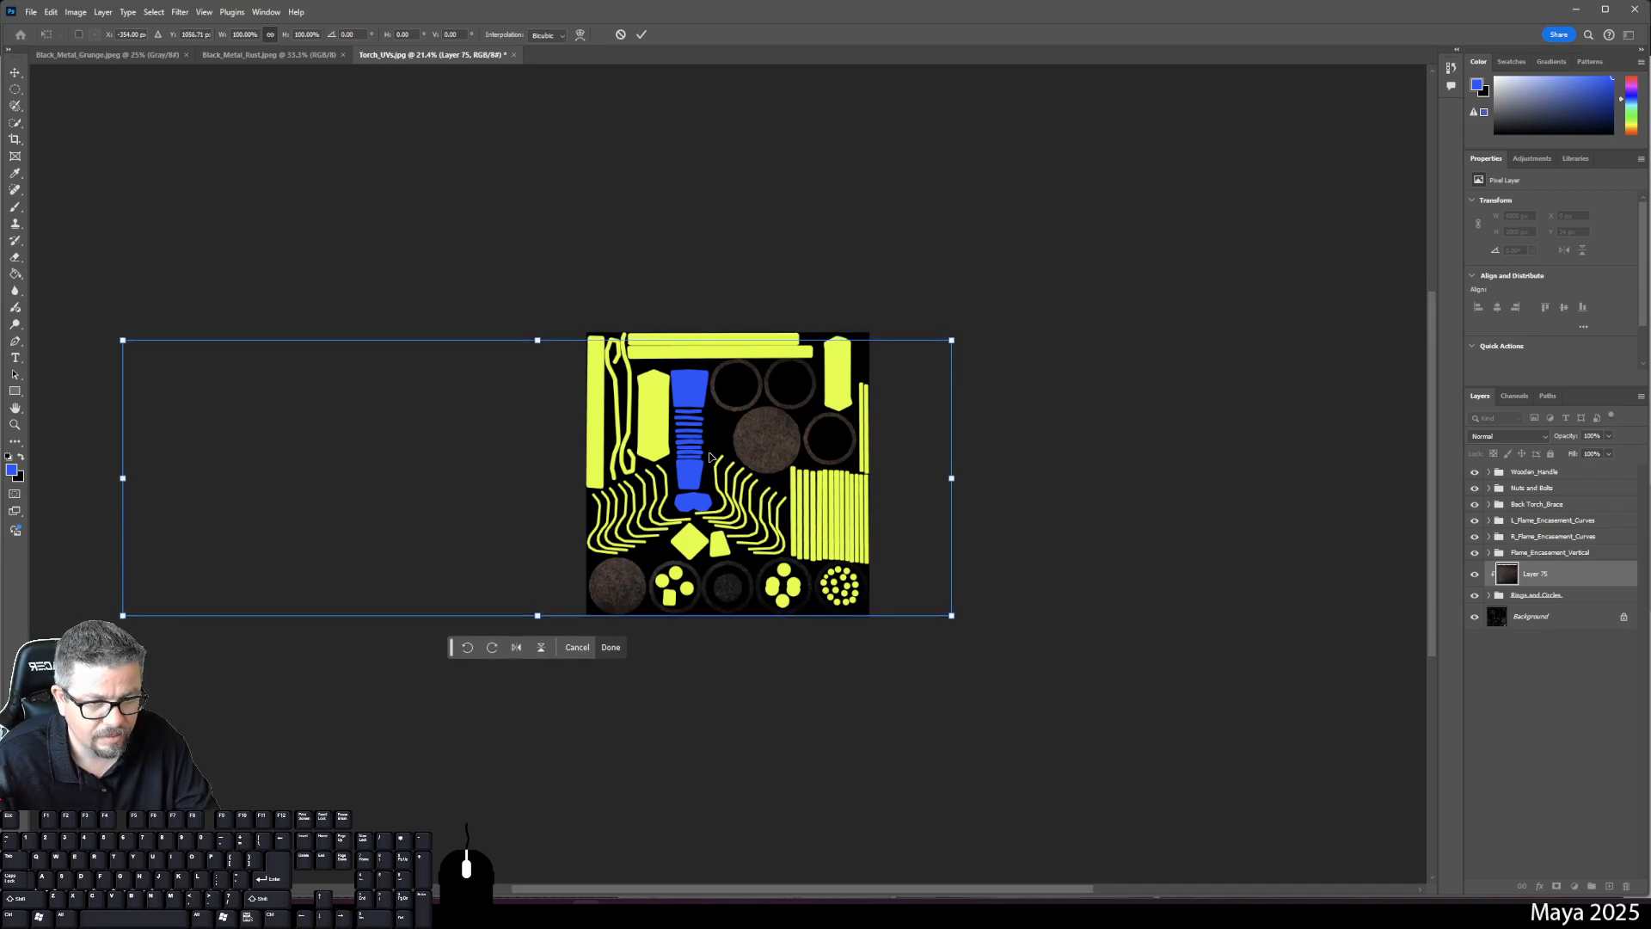
key("ctrl+0")
key("ctrl+minus")
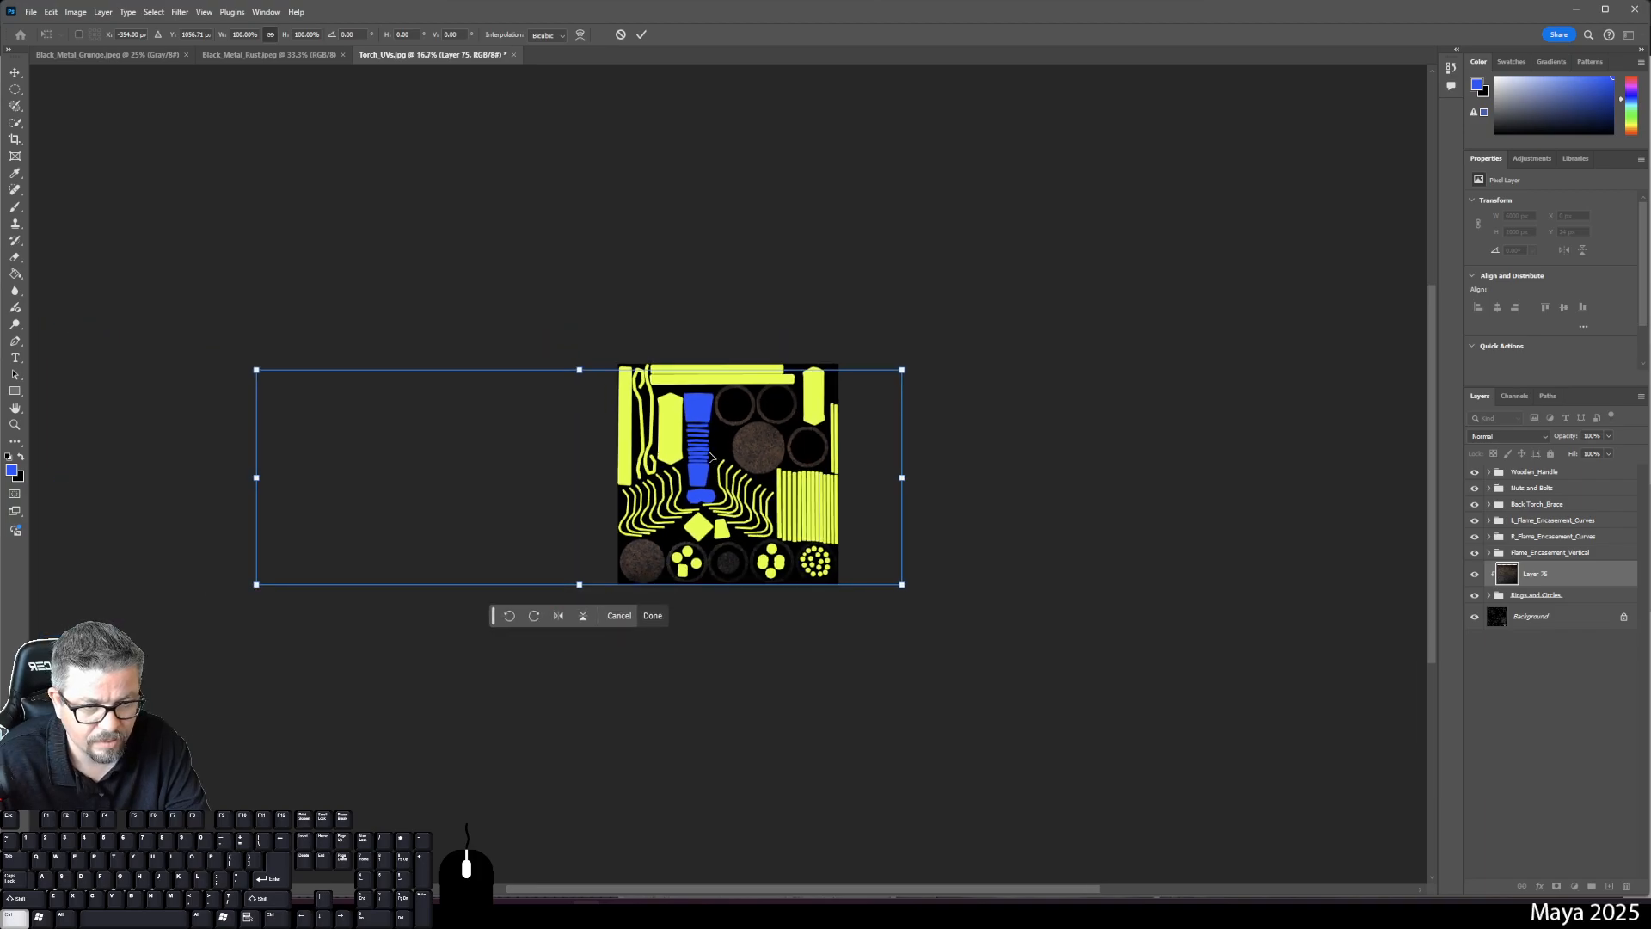
key("ctrl+plus")
key("ctrl+plus")
key("ctrl+plus")
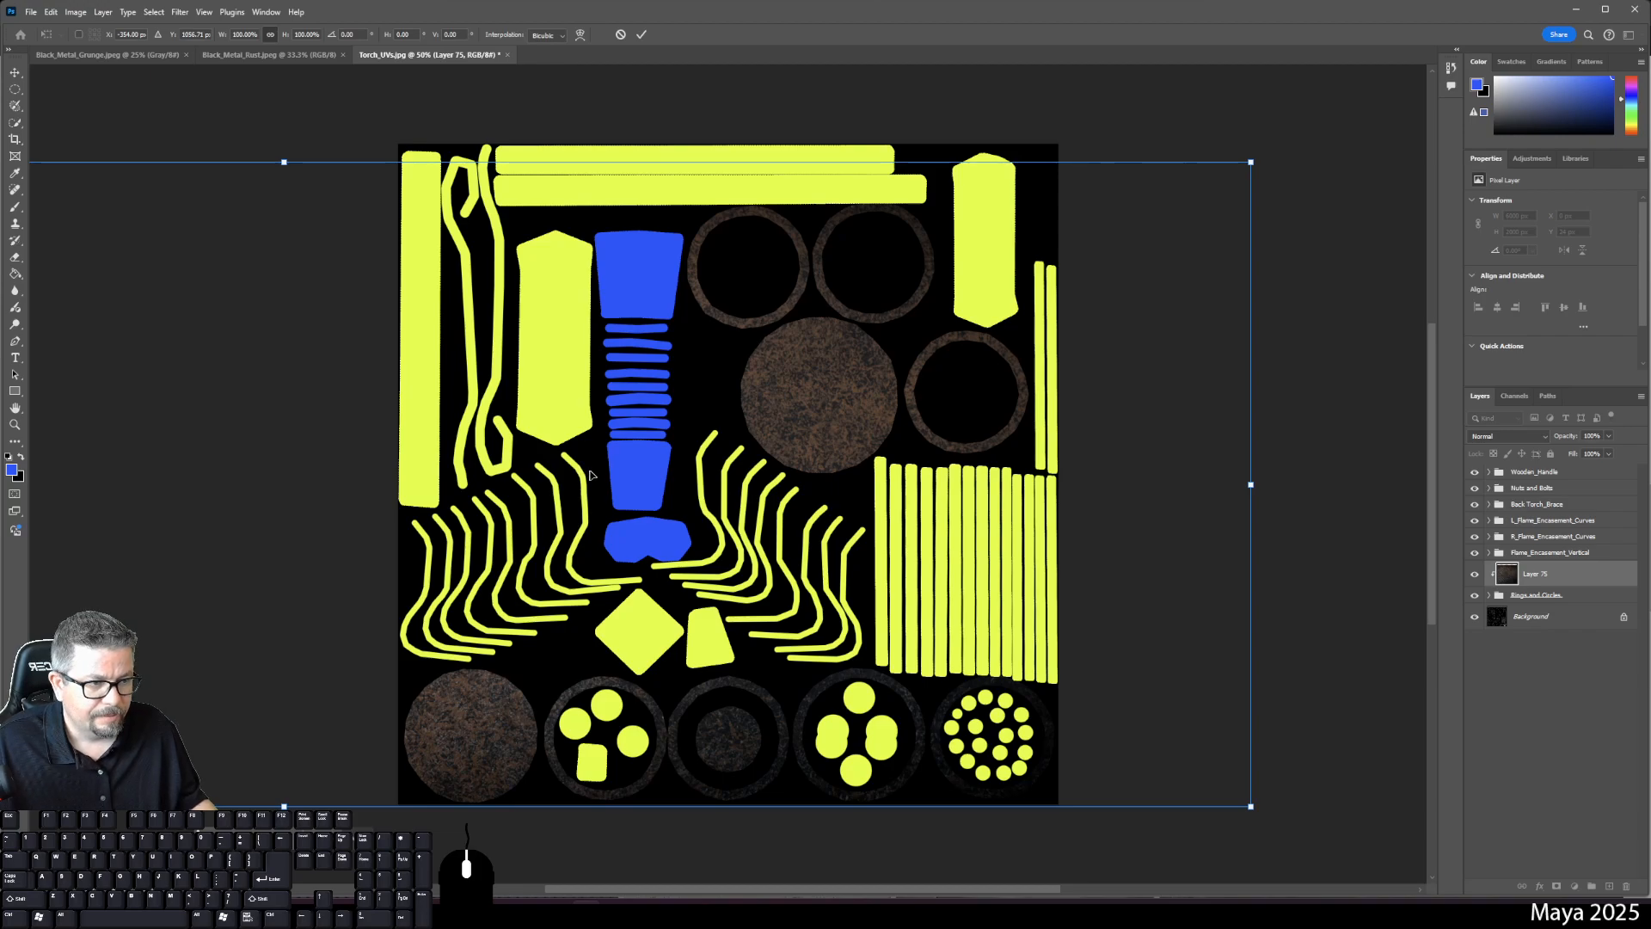
key("Return")
- Rename the rust texture layer to Metal_One
key("g")
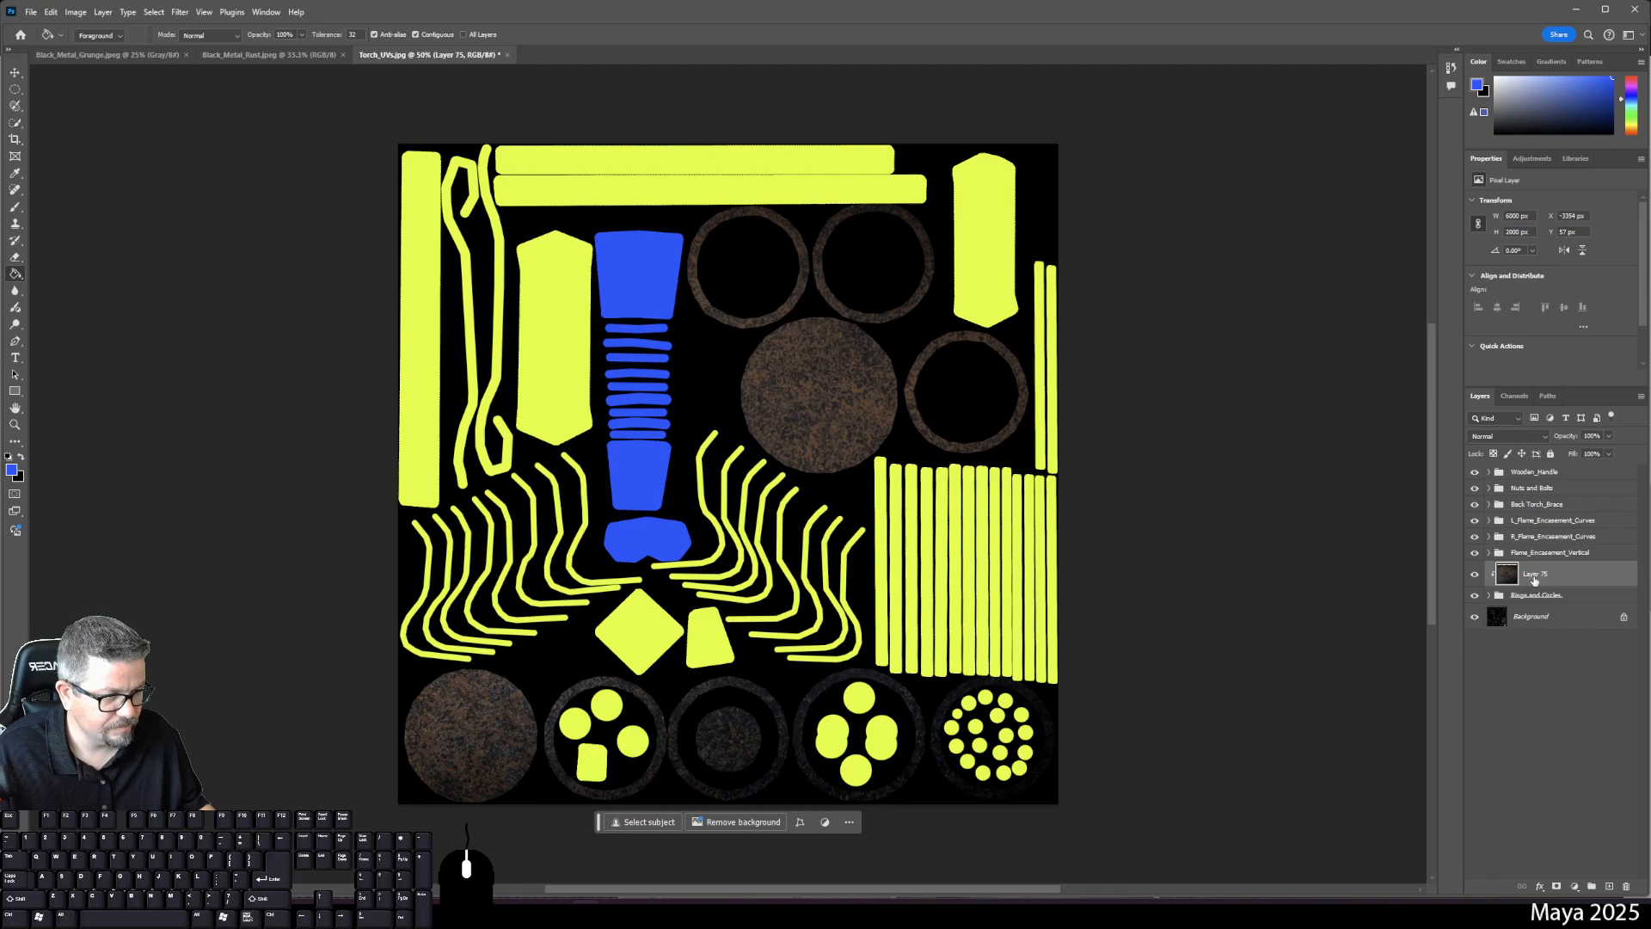
double_click(1534, 574)
type("Metal")
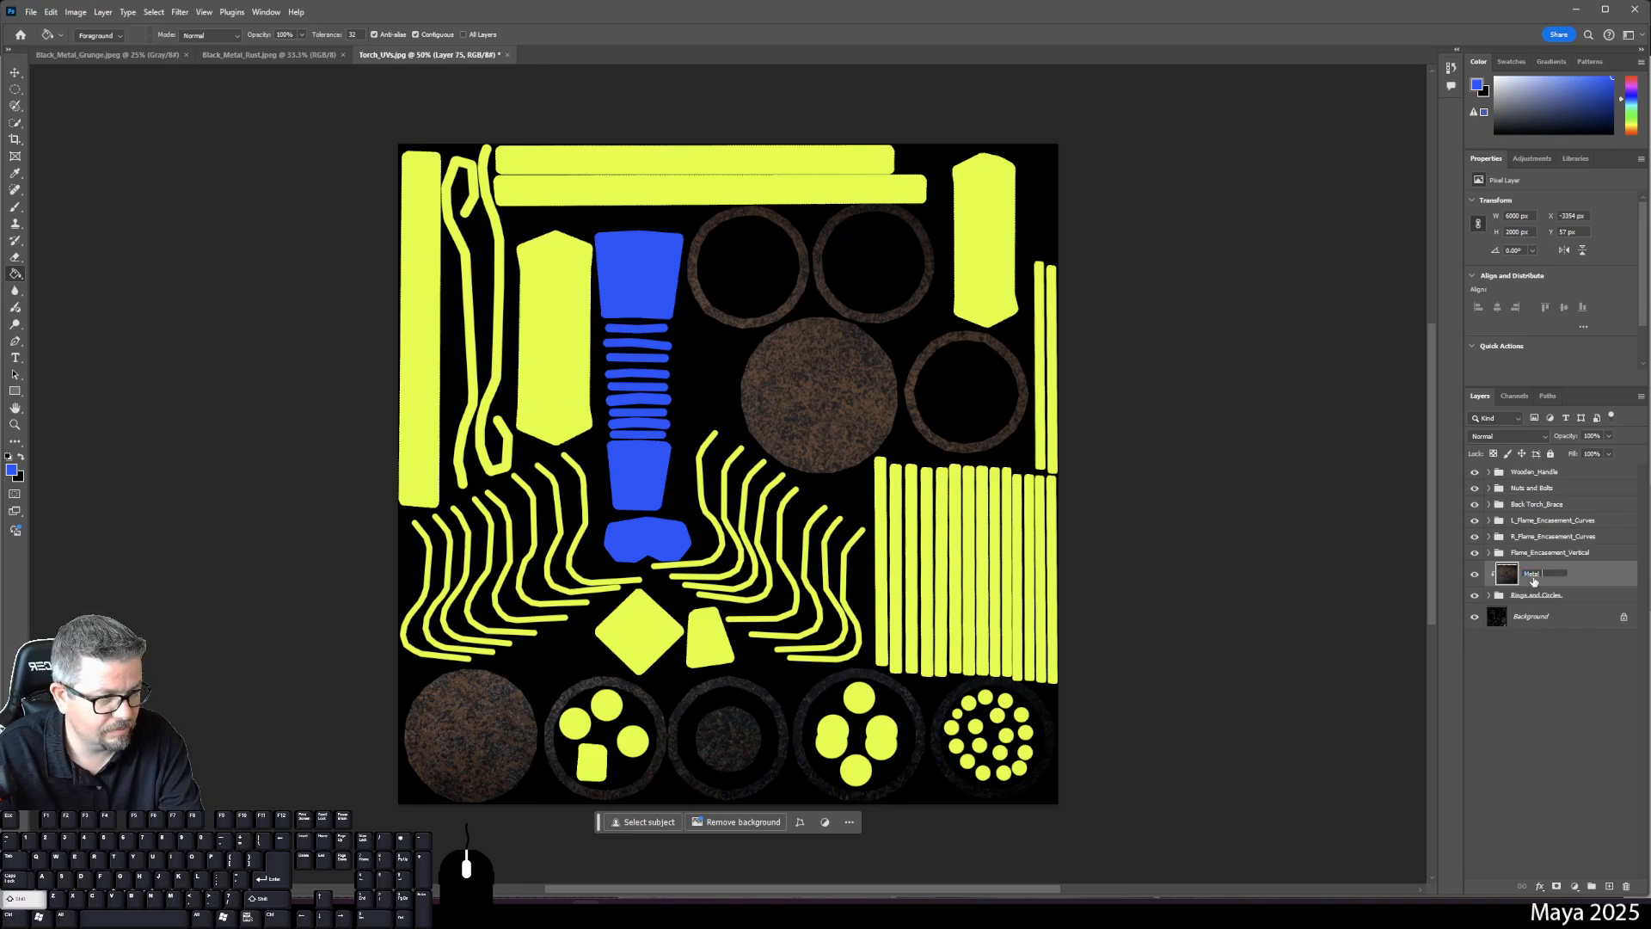
type("_One")
key("Return")
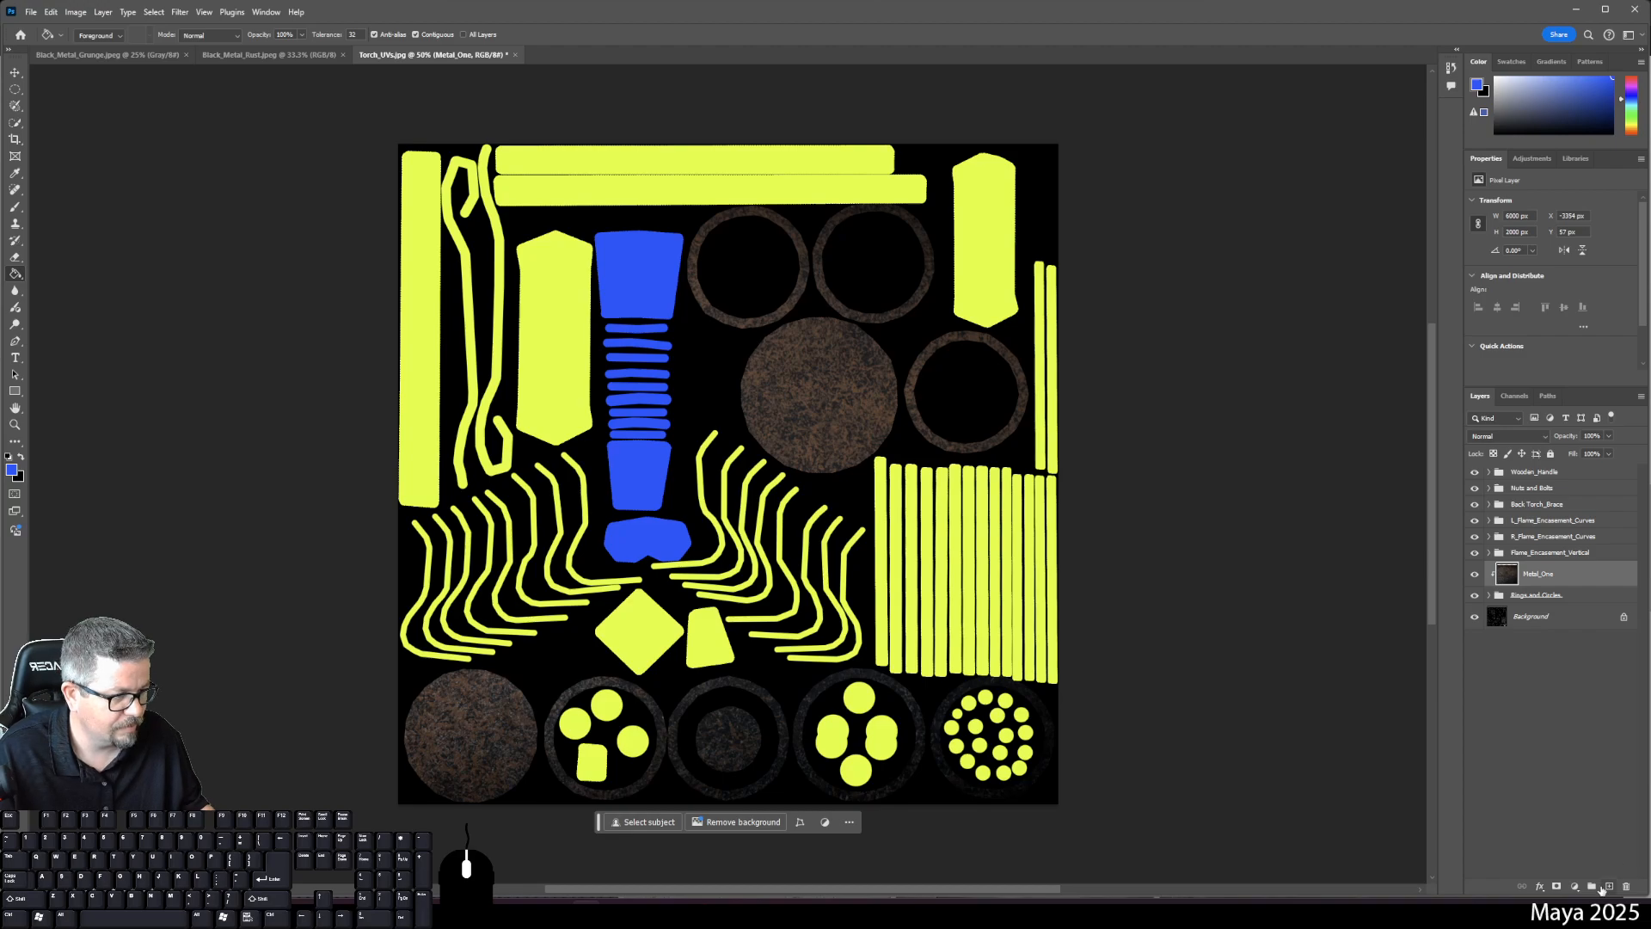
- Paste the rust texture above Flame_Encasement_Vertical and clip it to those shells
left_click(1524, 554)
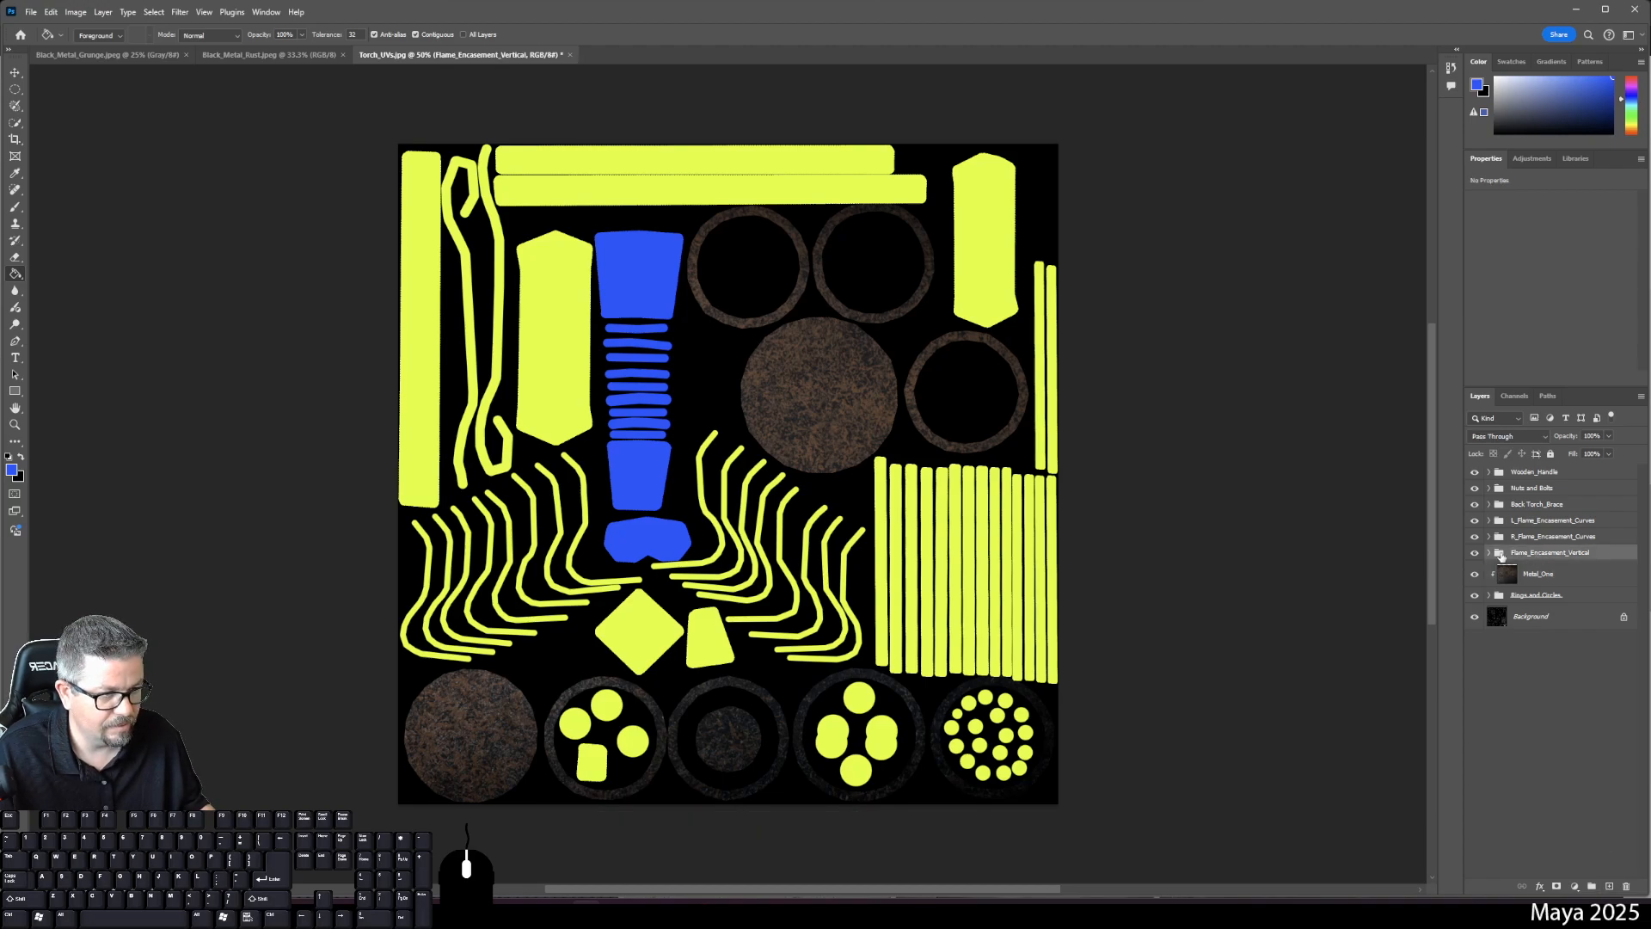
key("ctrl+v")
right_click(1540, 560)
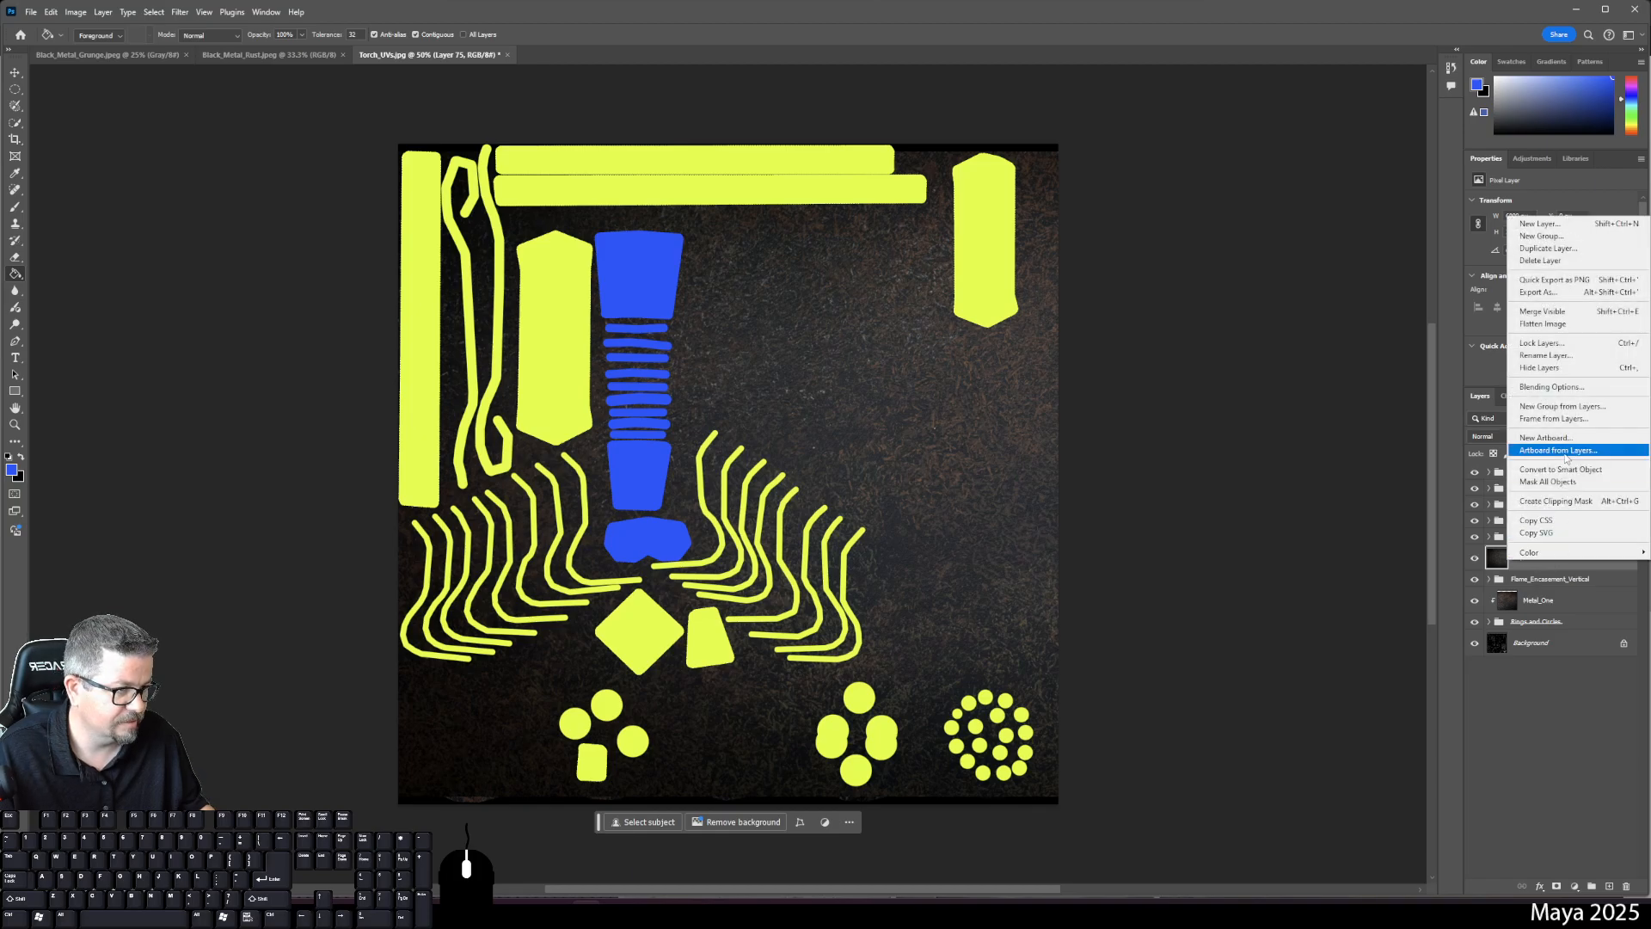
left_click(1573, 504)
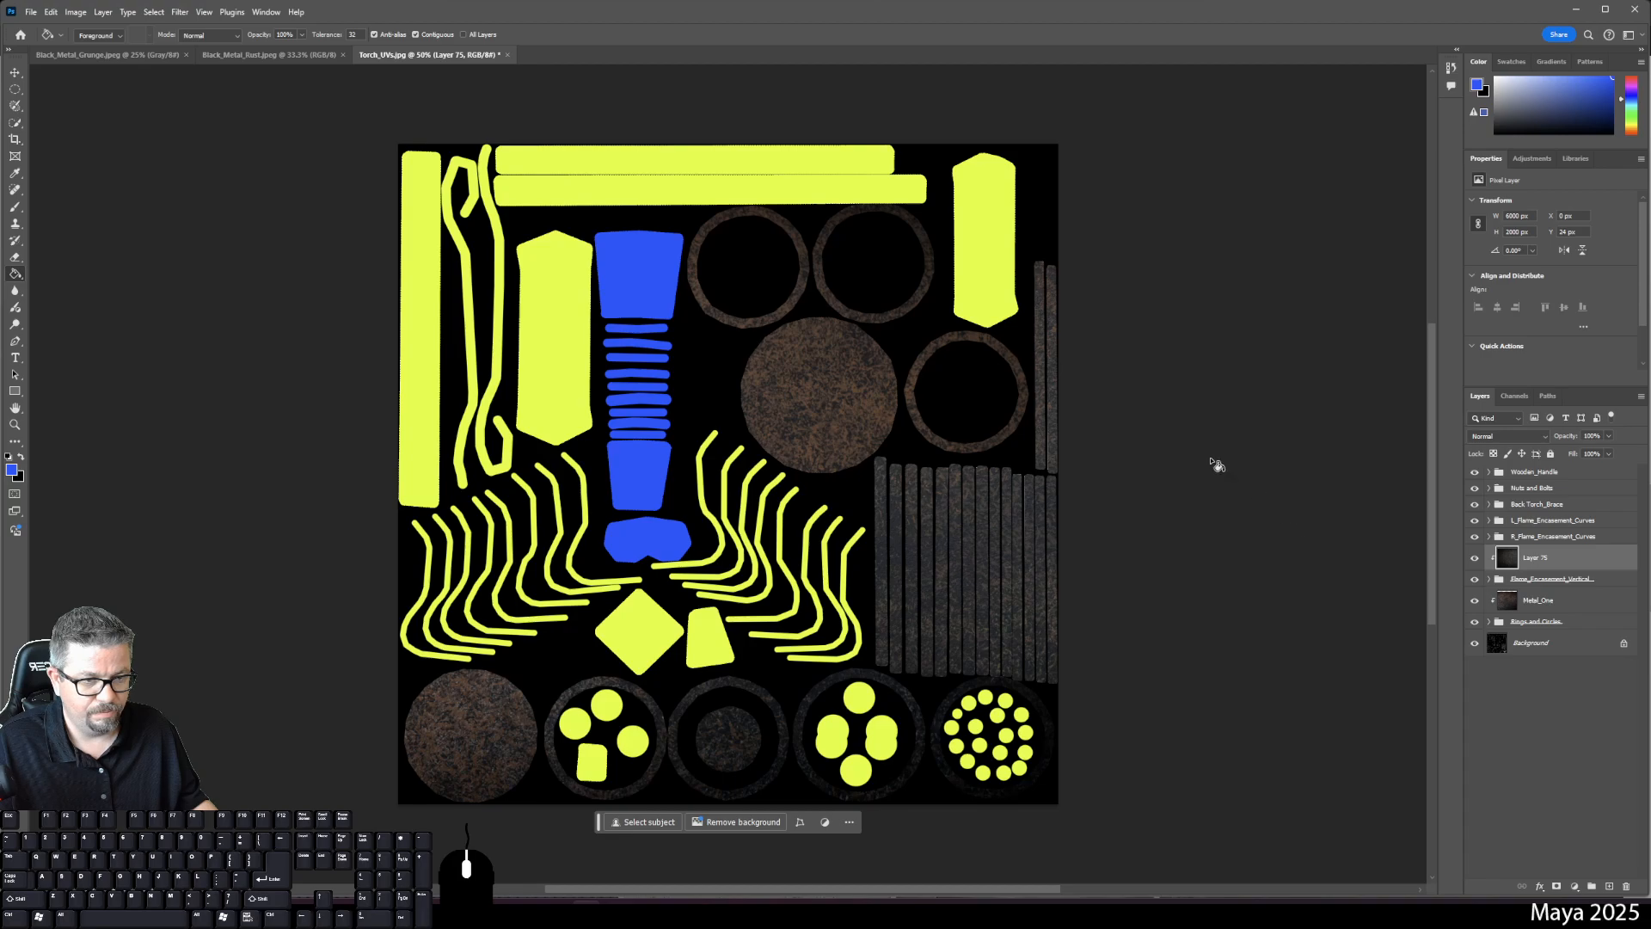
- Rename the new texture layer to Metal_Two
double_click(1536, 557)
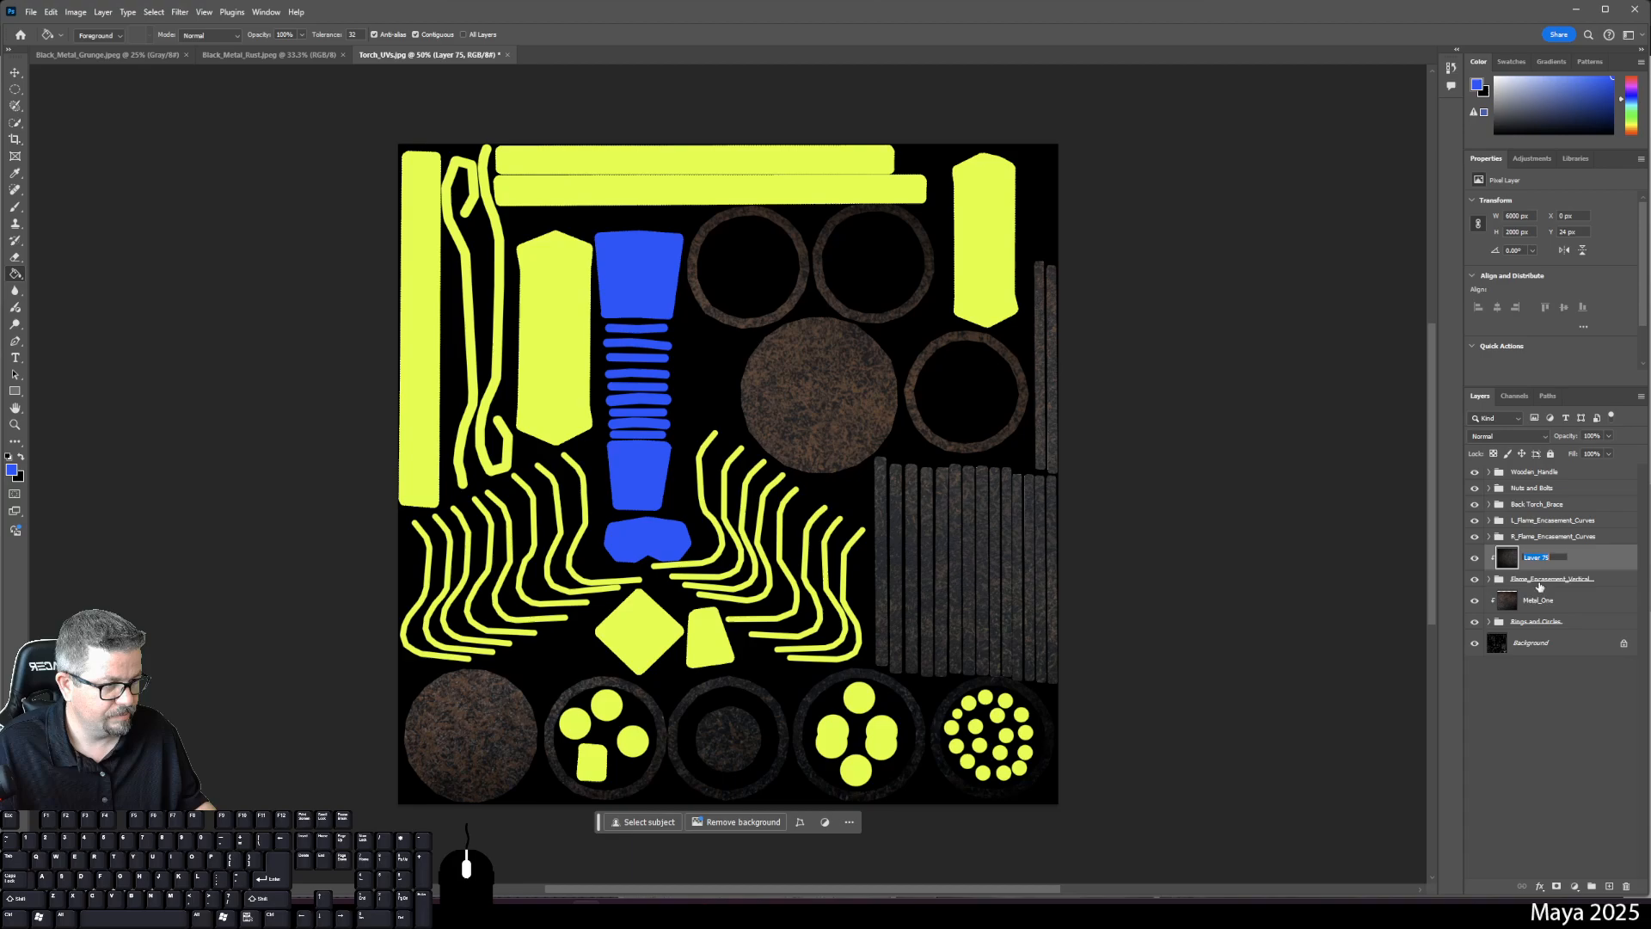
type("Metal_")
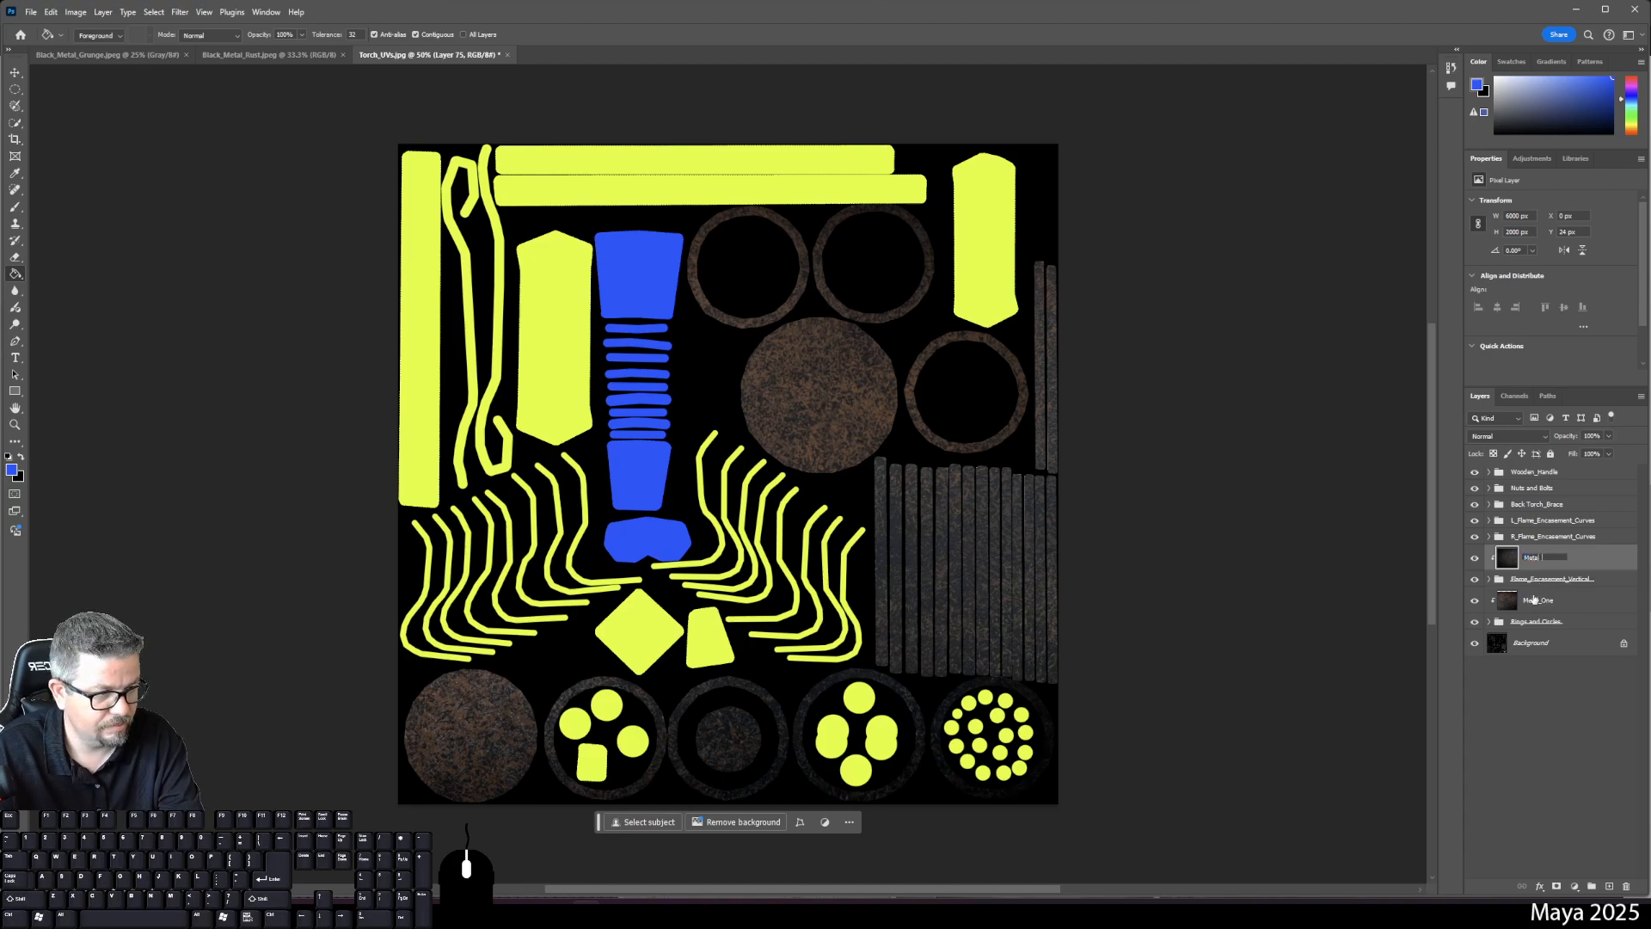
type("Two")
key("Return")
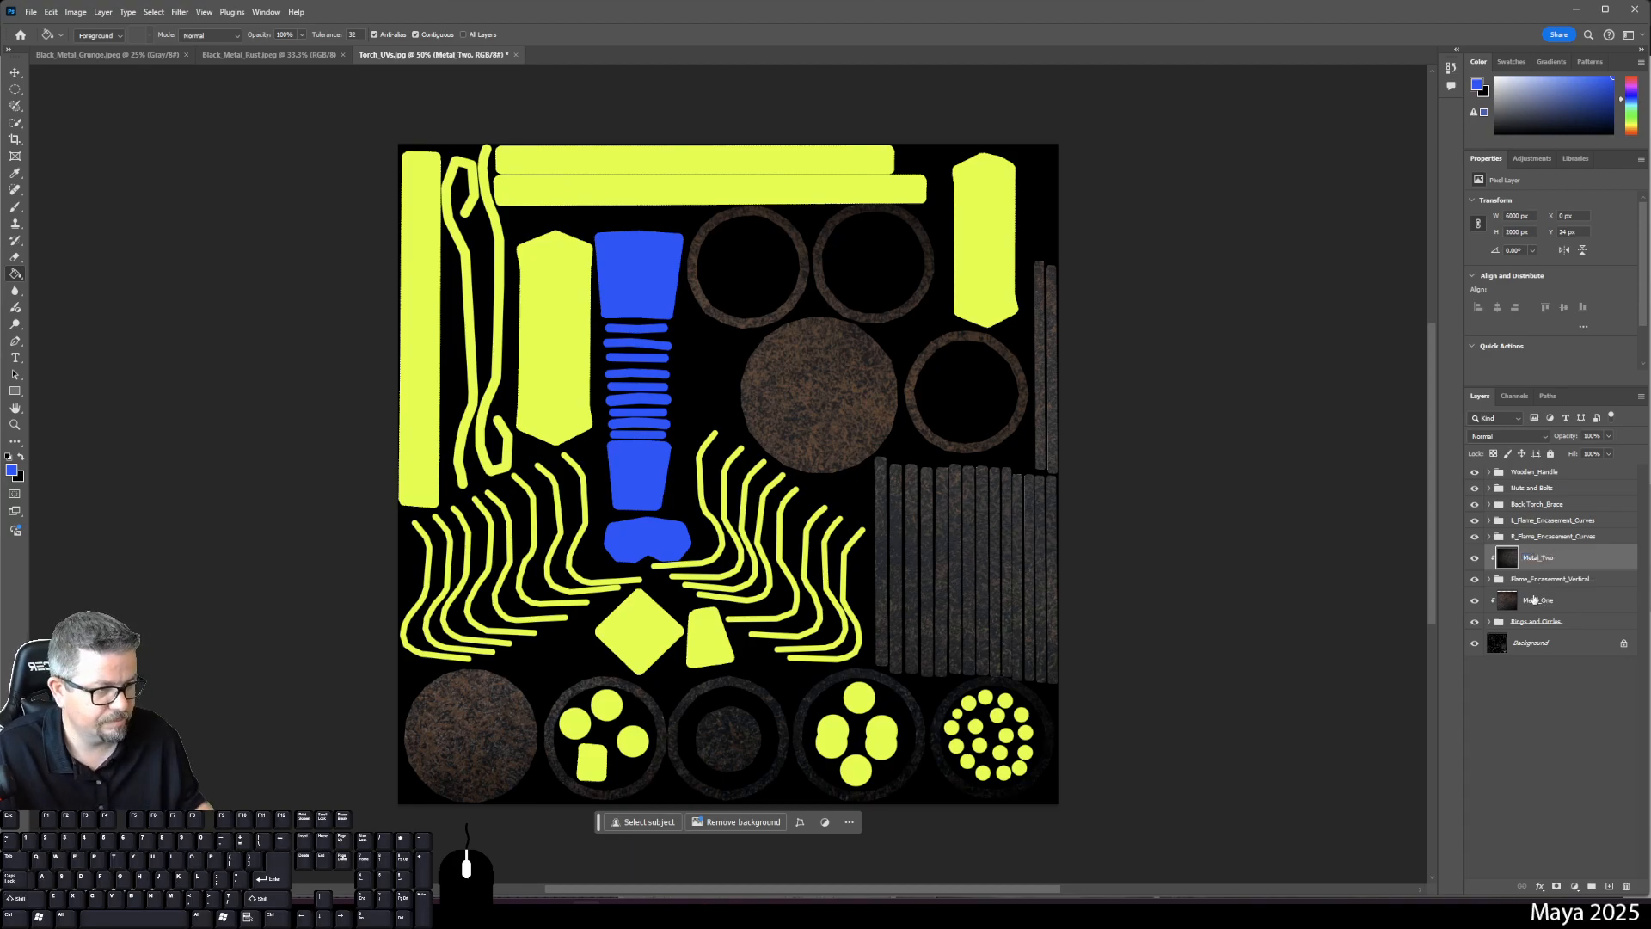
left_click(1556, 537)
- Add a layer above R_Flame_Encasement_Curves, fill it with the metal texture, and clip it
left_click(1610, 886)
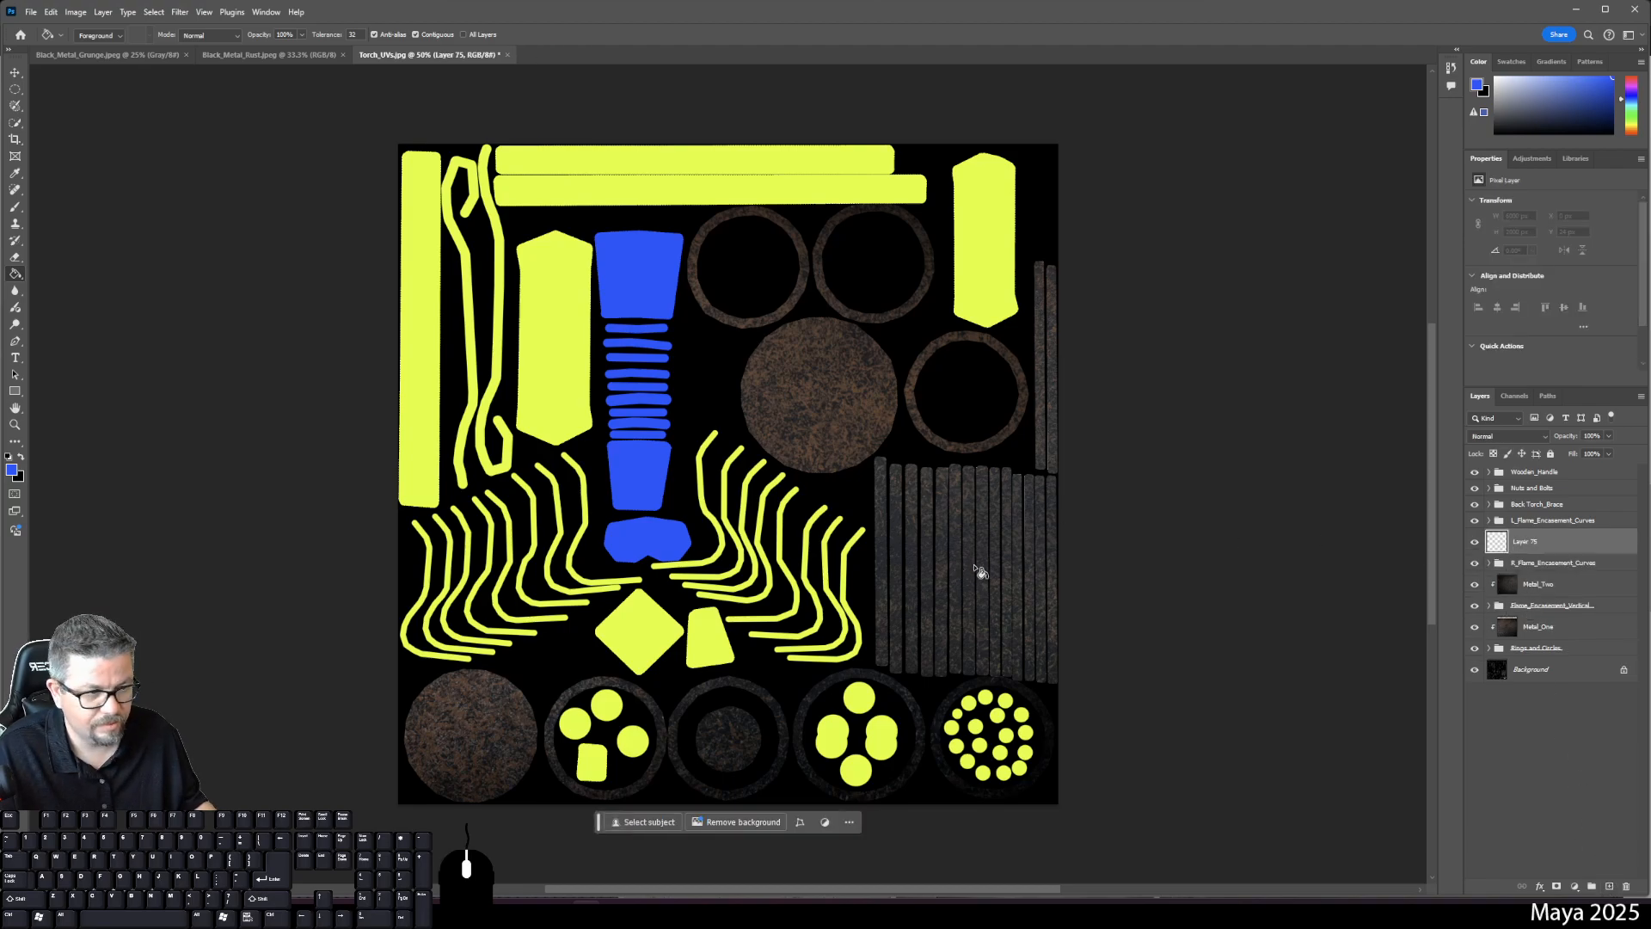
left_click(994, 567)
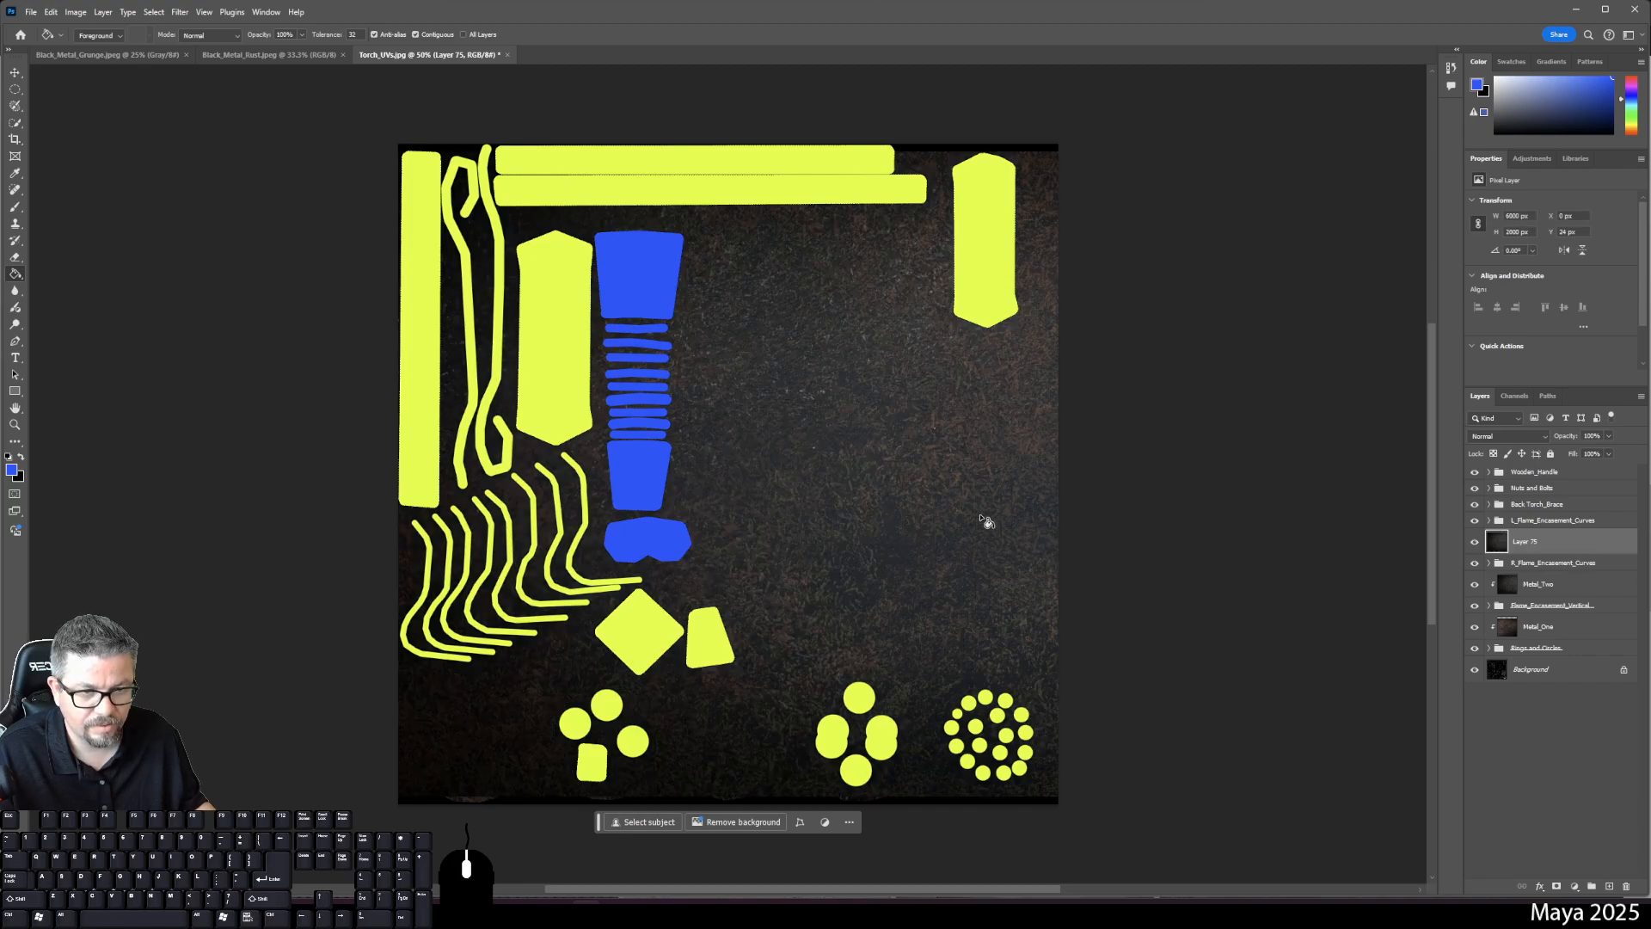
right_click(1552, 554)
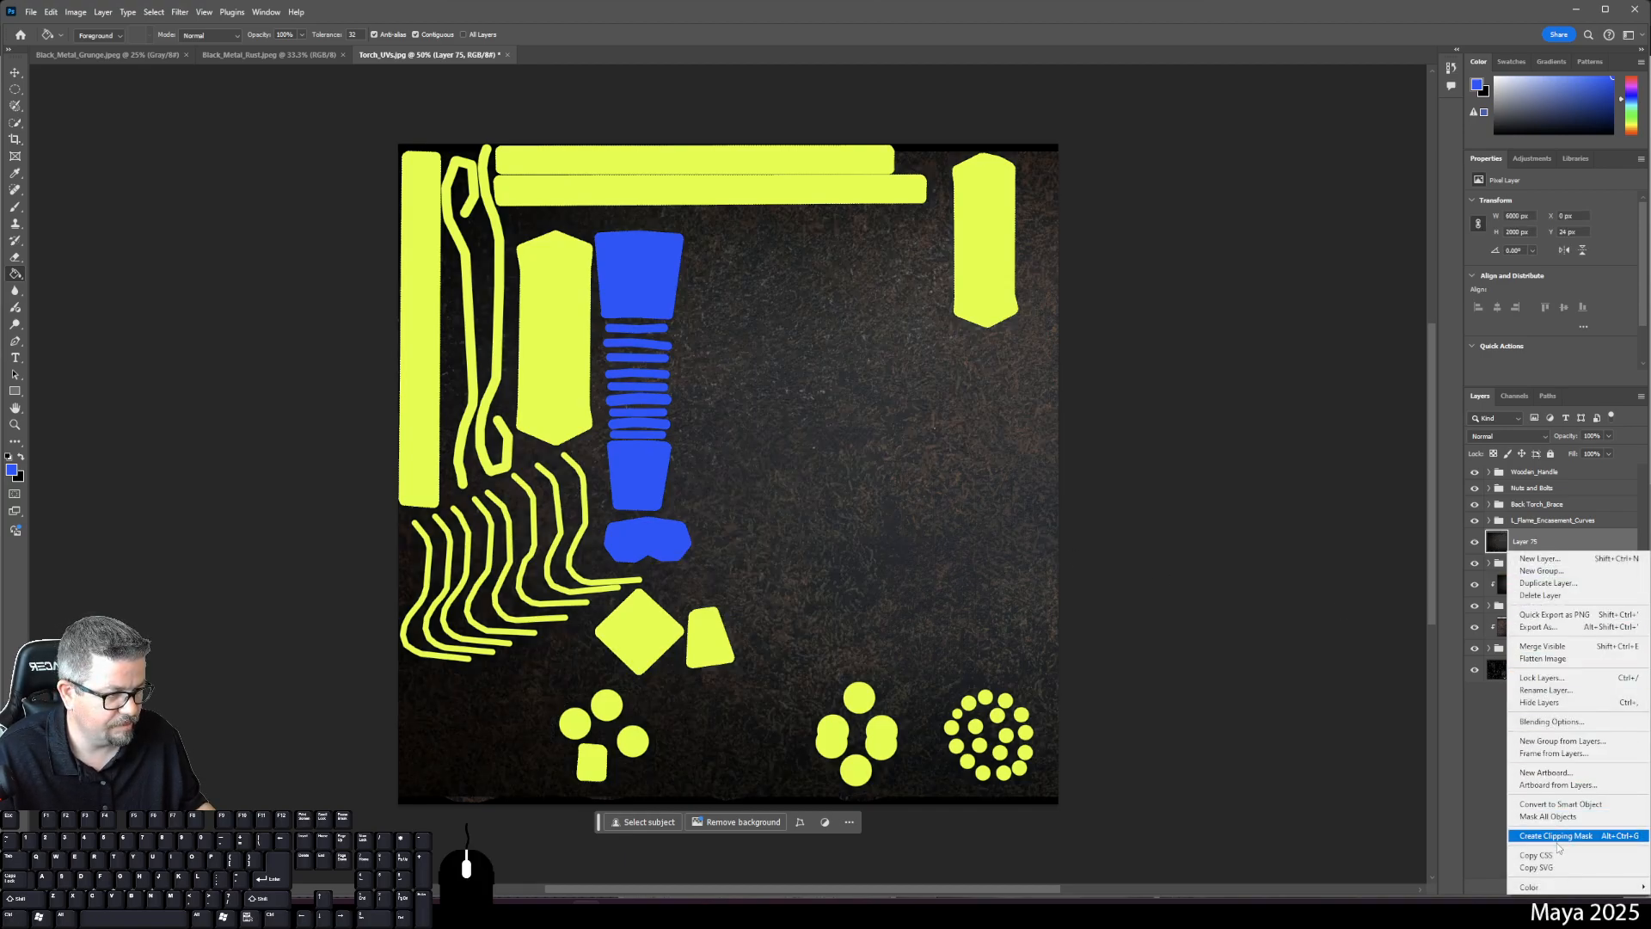
left_click(1557, 835)
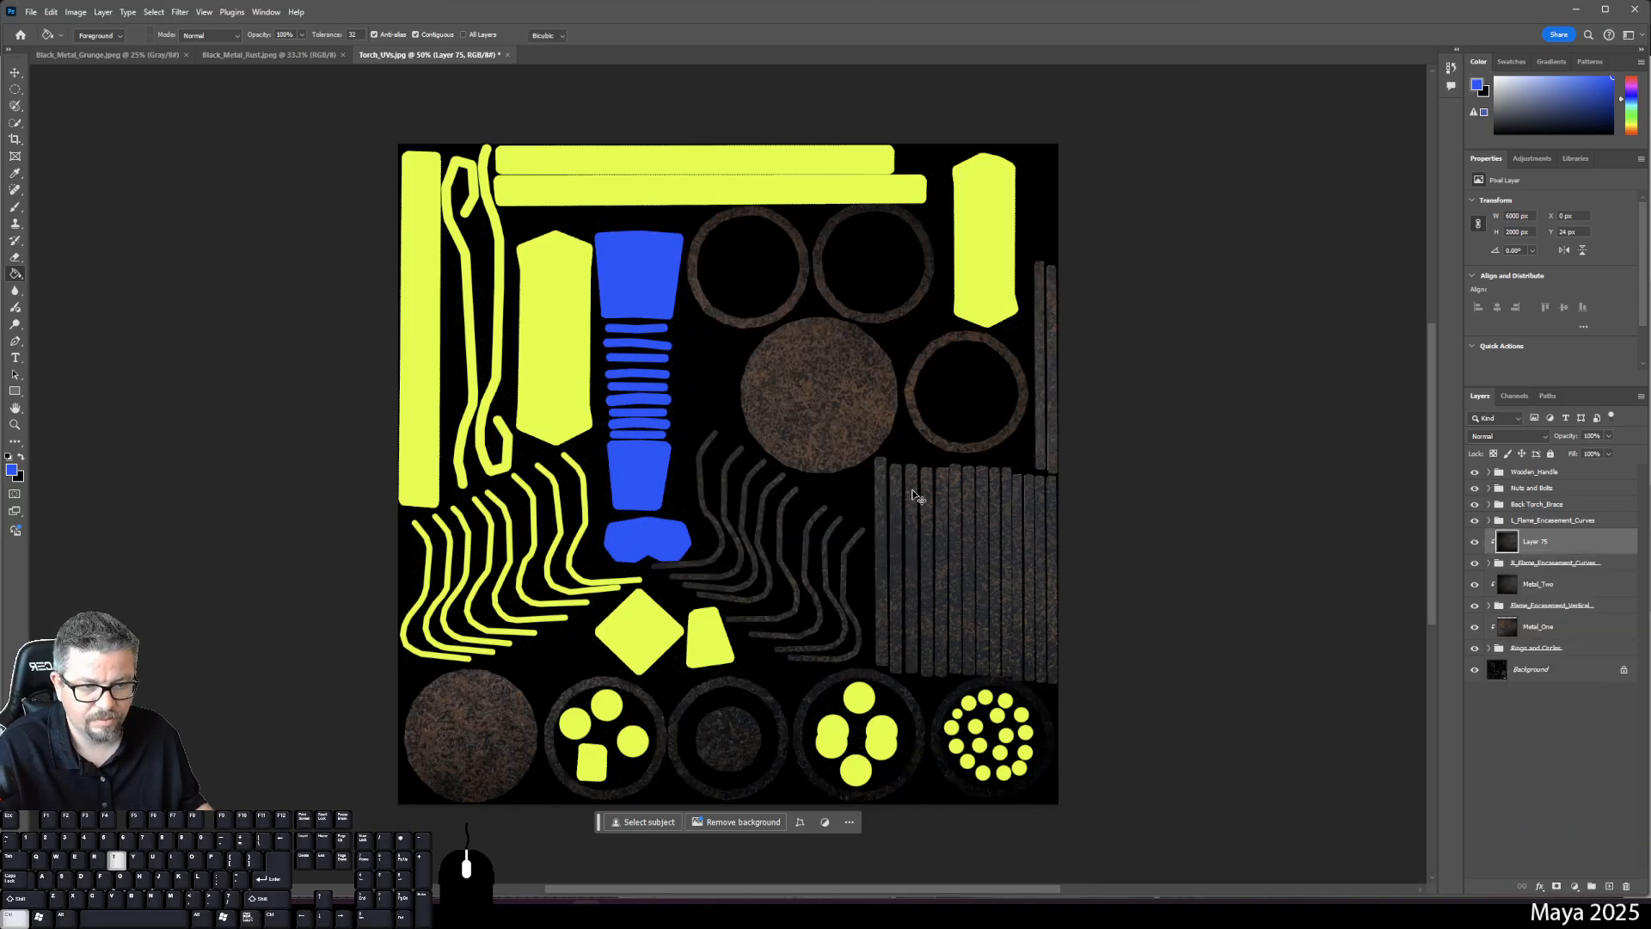
- Shift the texture left over the curve shells and rename the layer Metal_Three
key("ctrl+t")
left_click_drag(1172, 512, 534, 529)
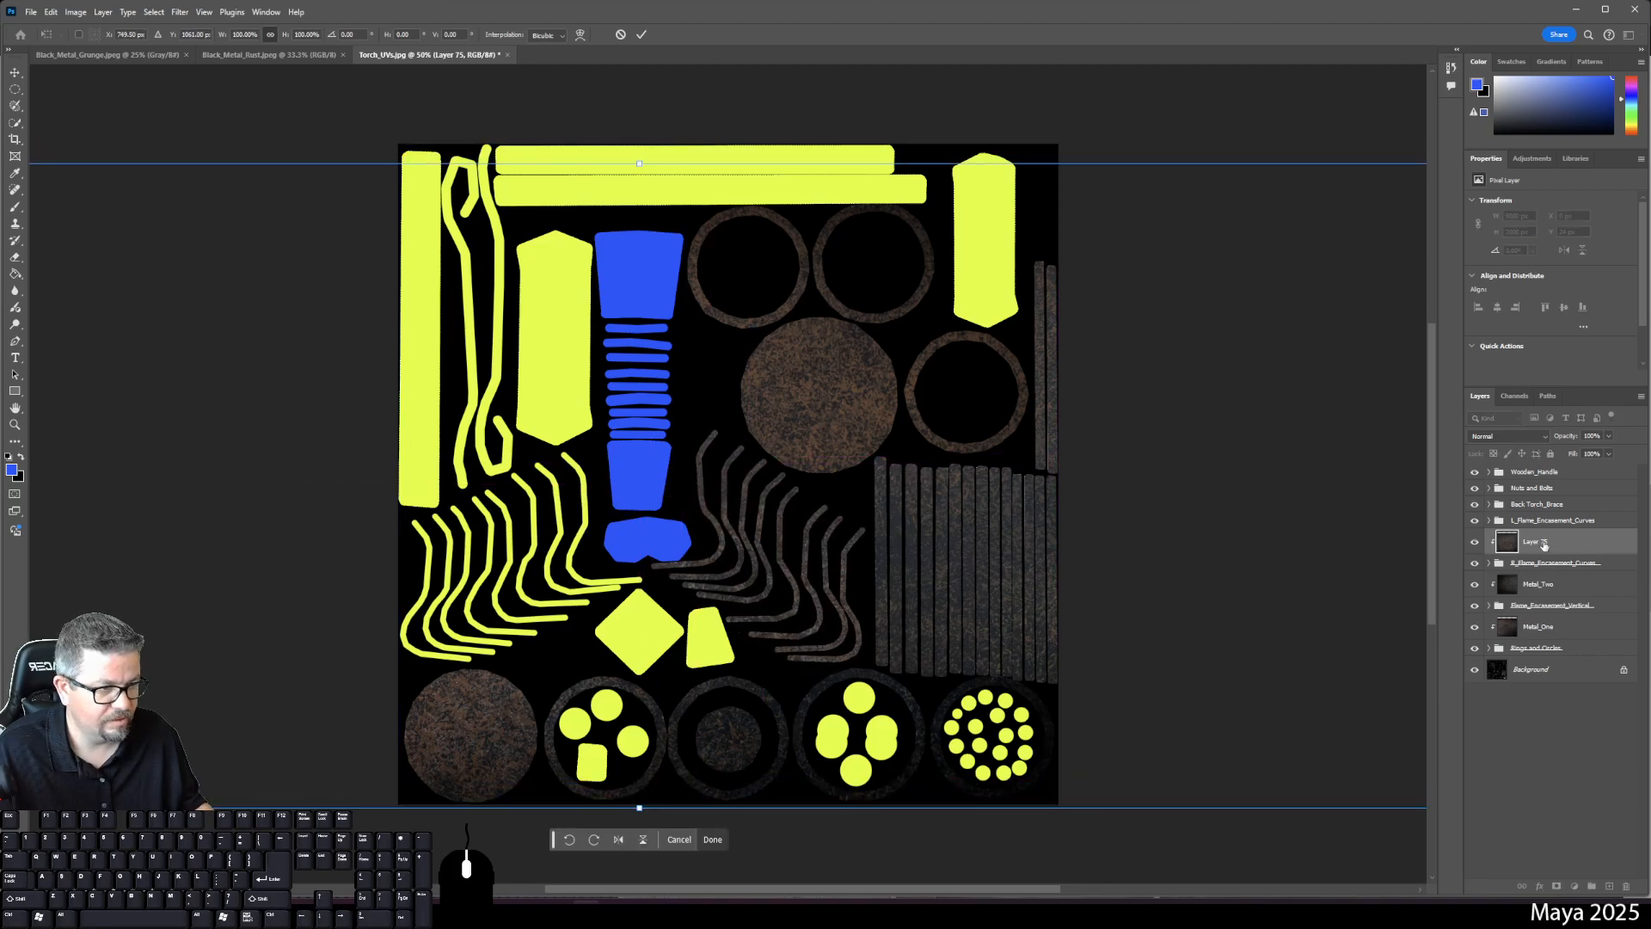
left_click(1540, 521)
double_click(1537, 541)
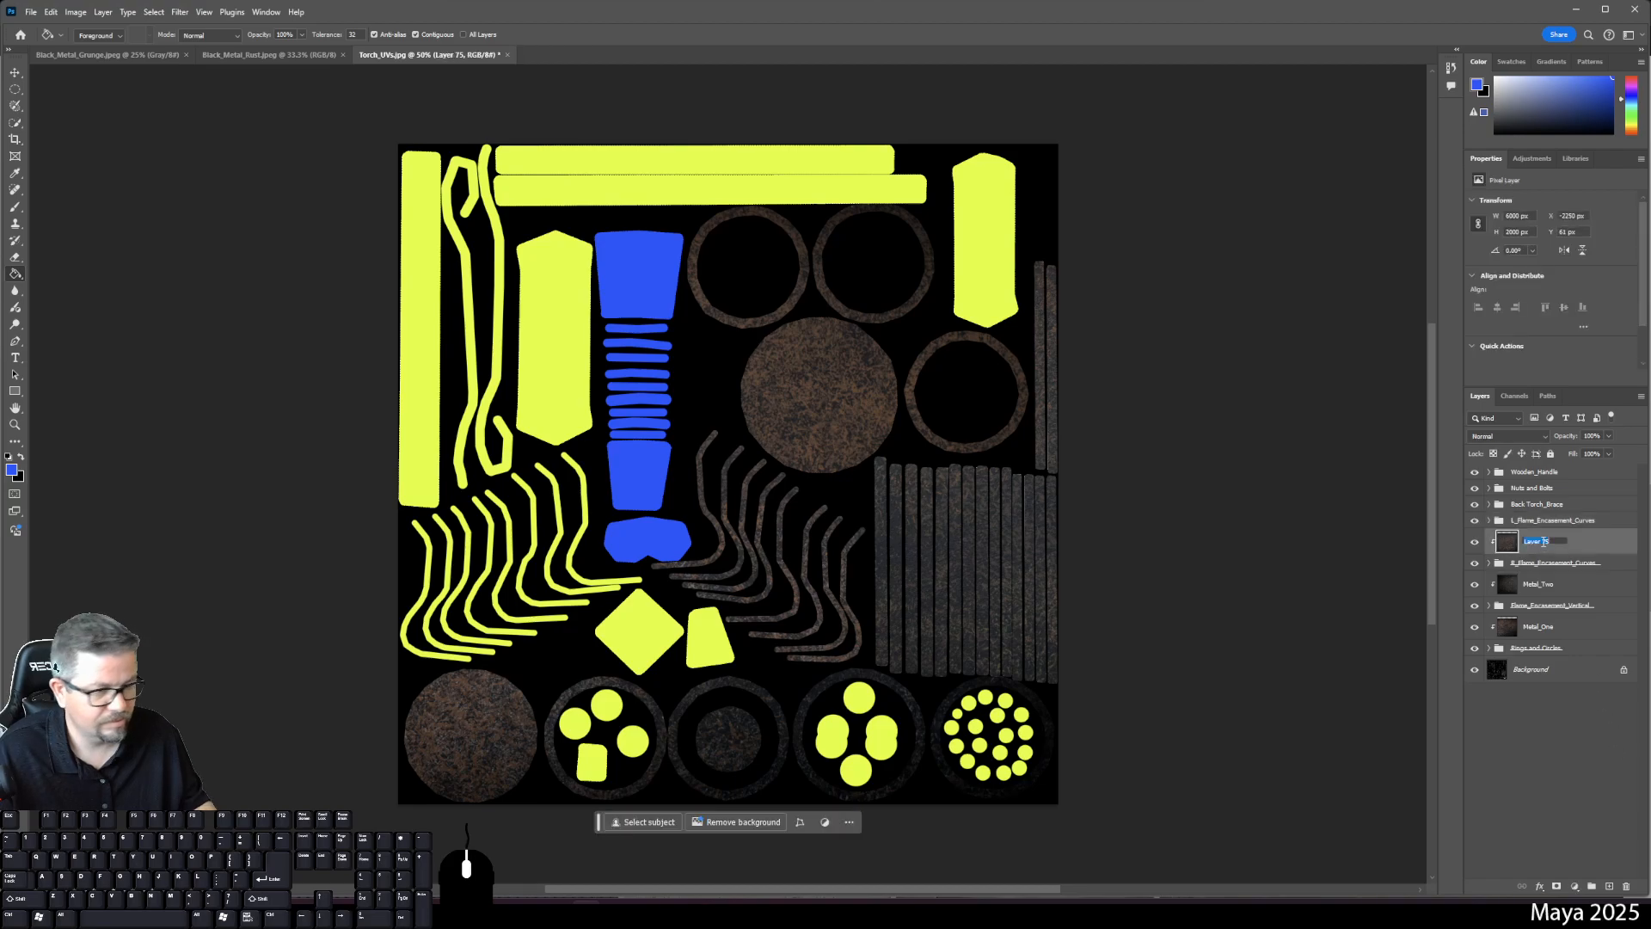
type("Metal")
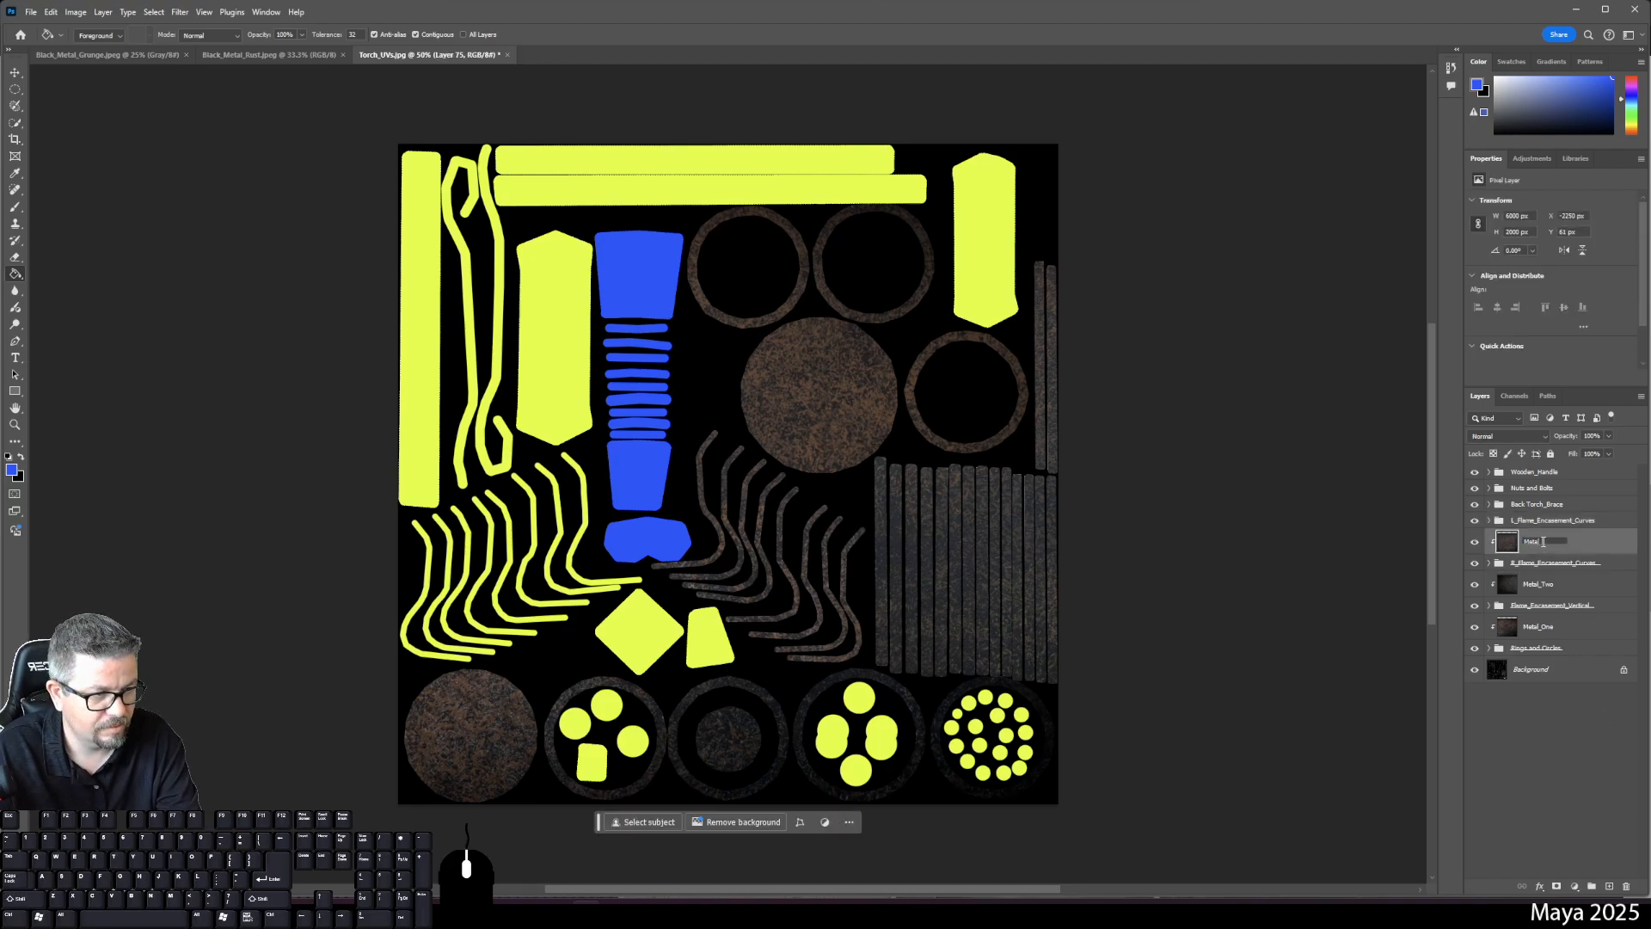
type("_Three")
key("Return")
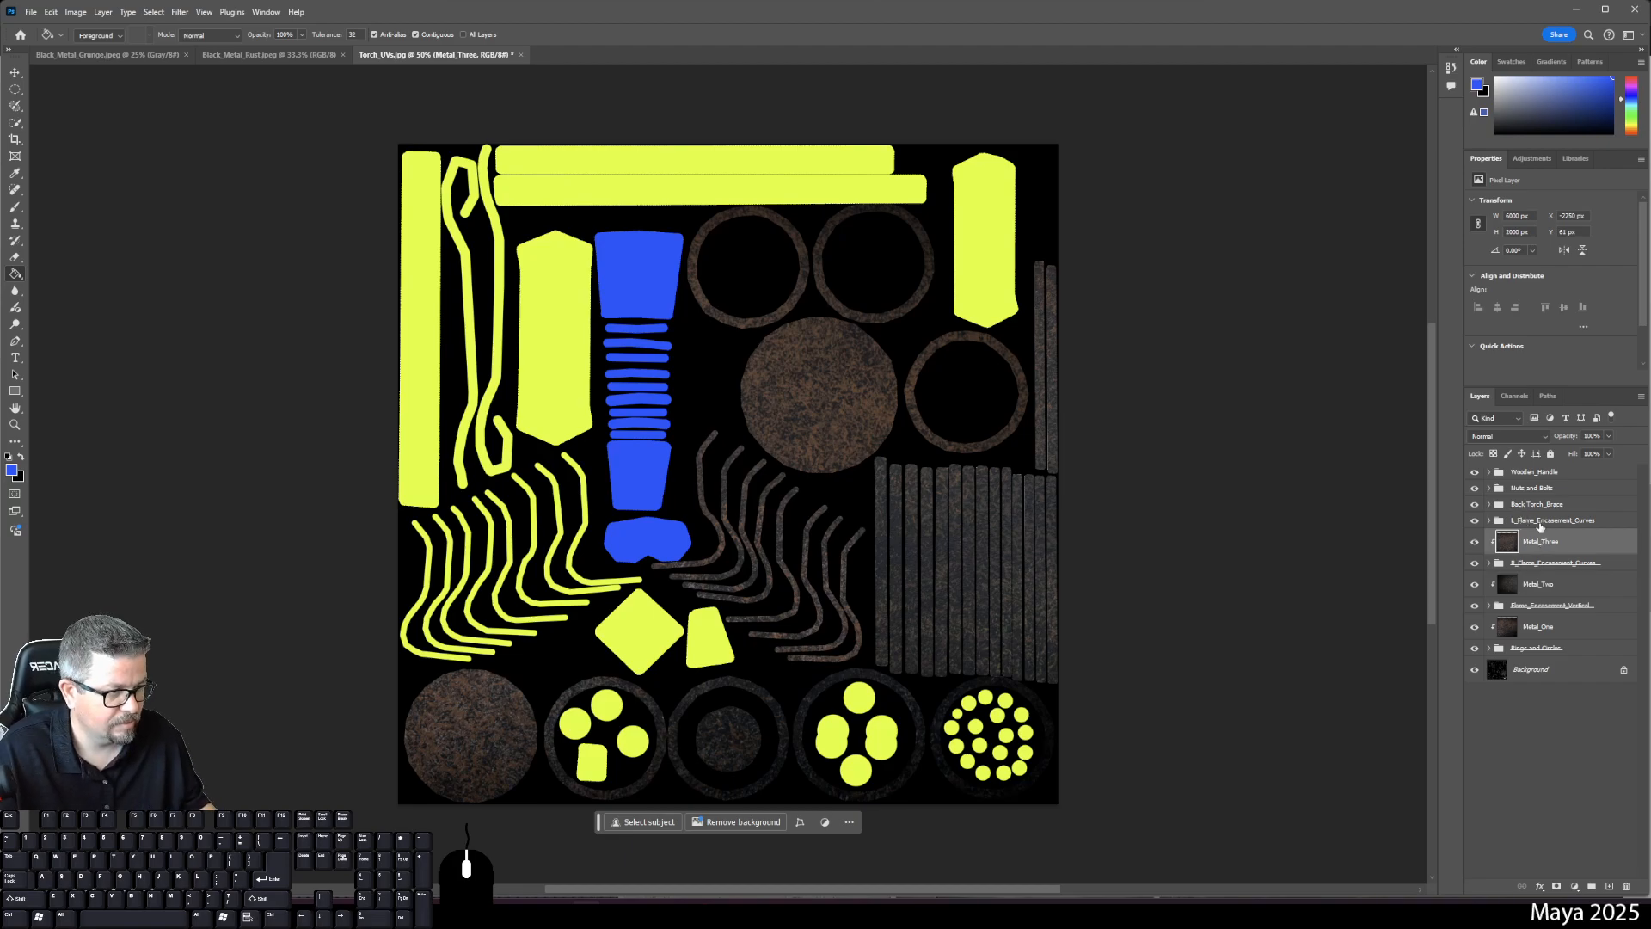
- Add a new layer, paste the rust texture into it, and clip it to the shells below
left_click(1609, 887)
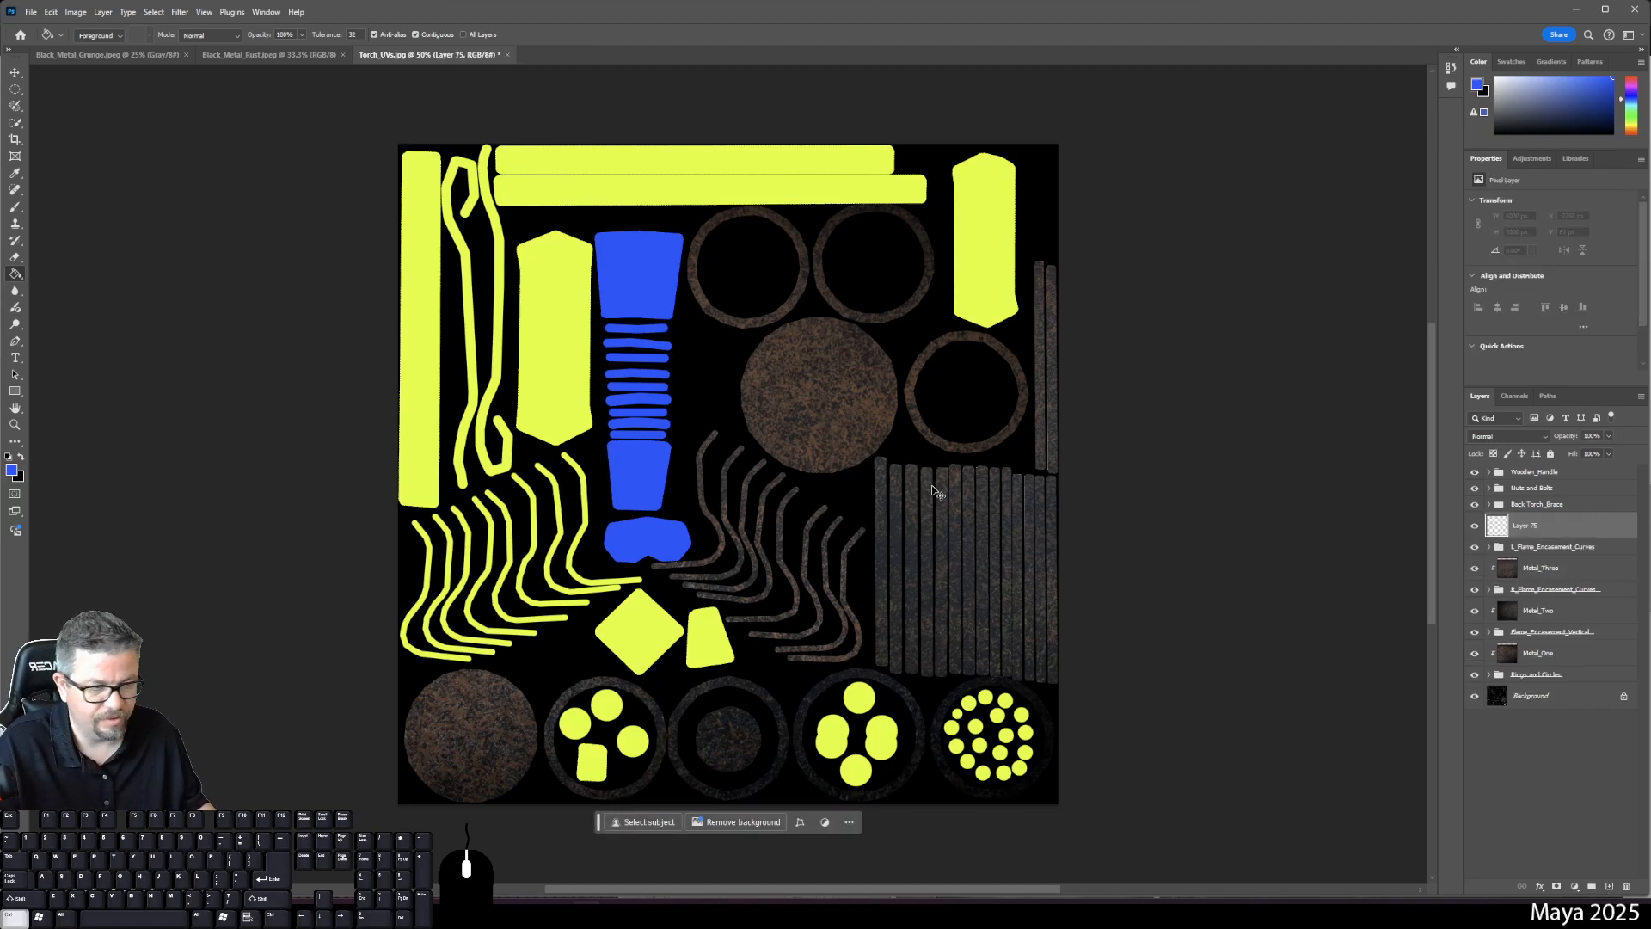
key("ctrl+v")
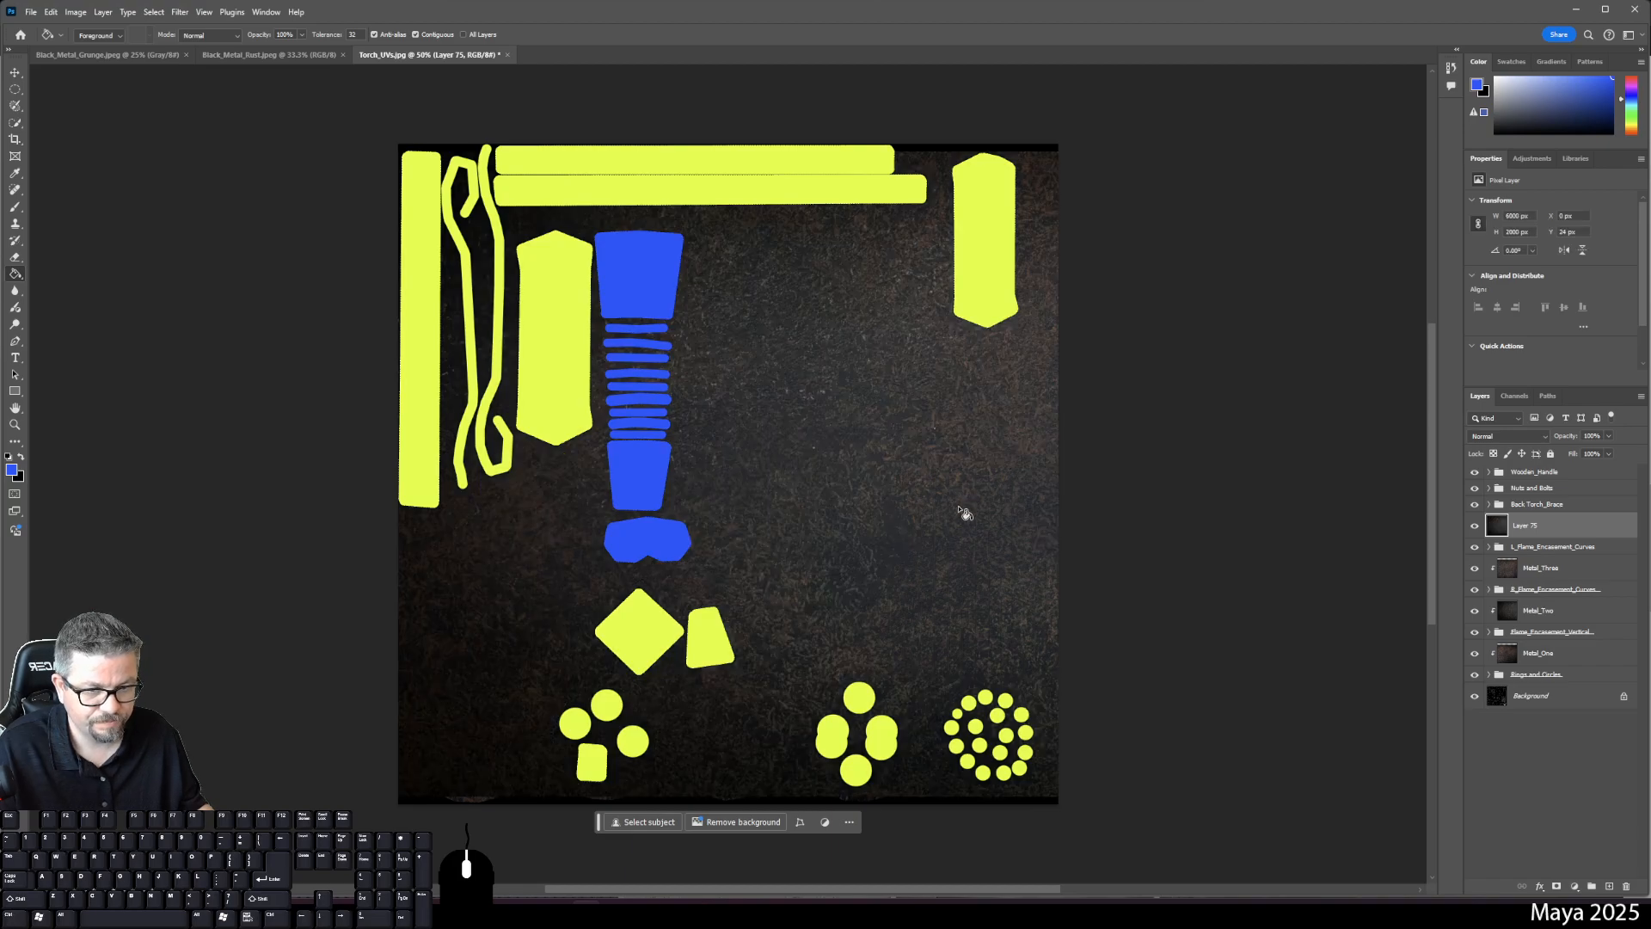
right_click(1535, 526)
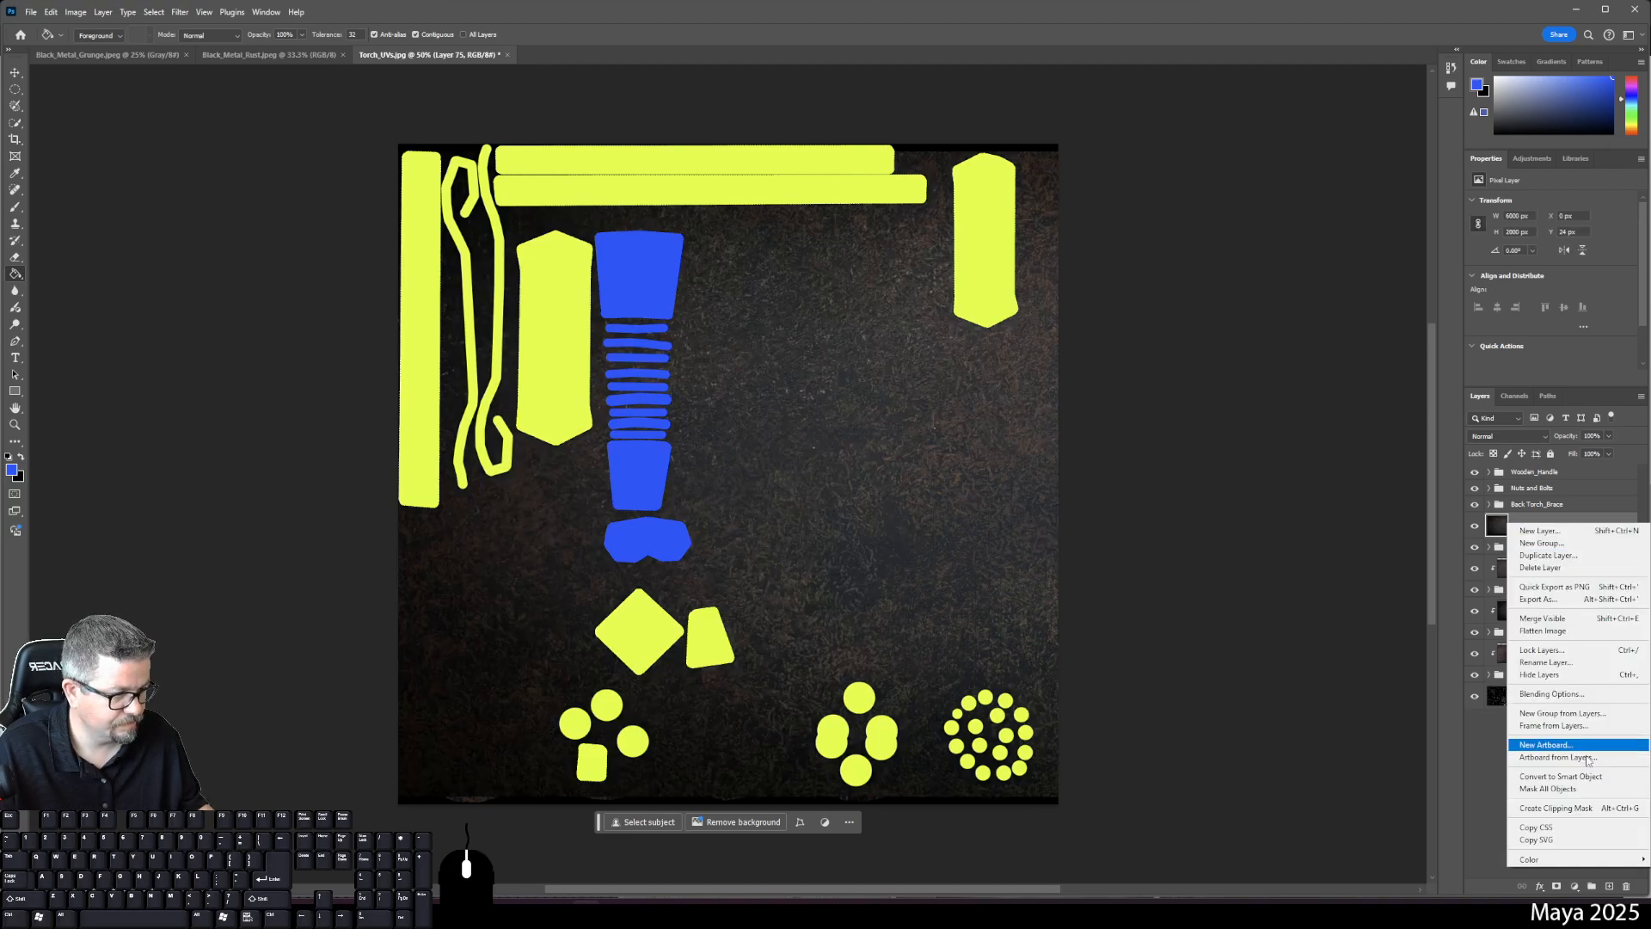
left_click(1589, 810)
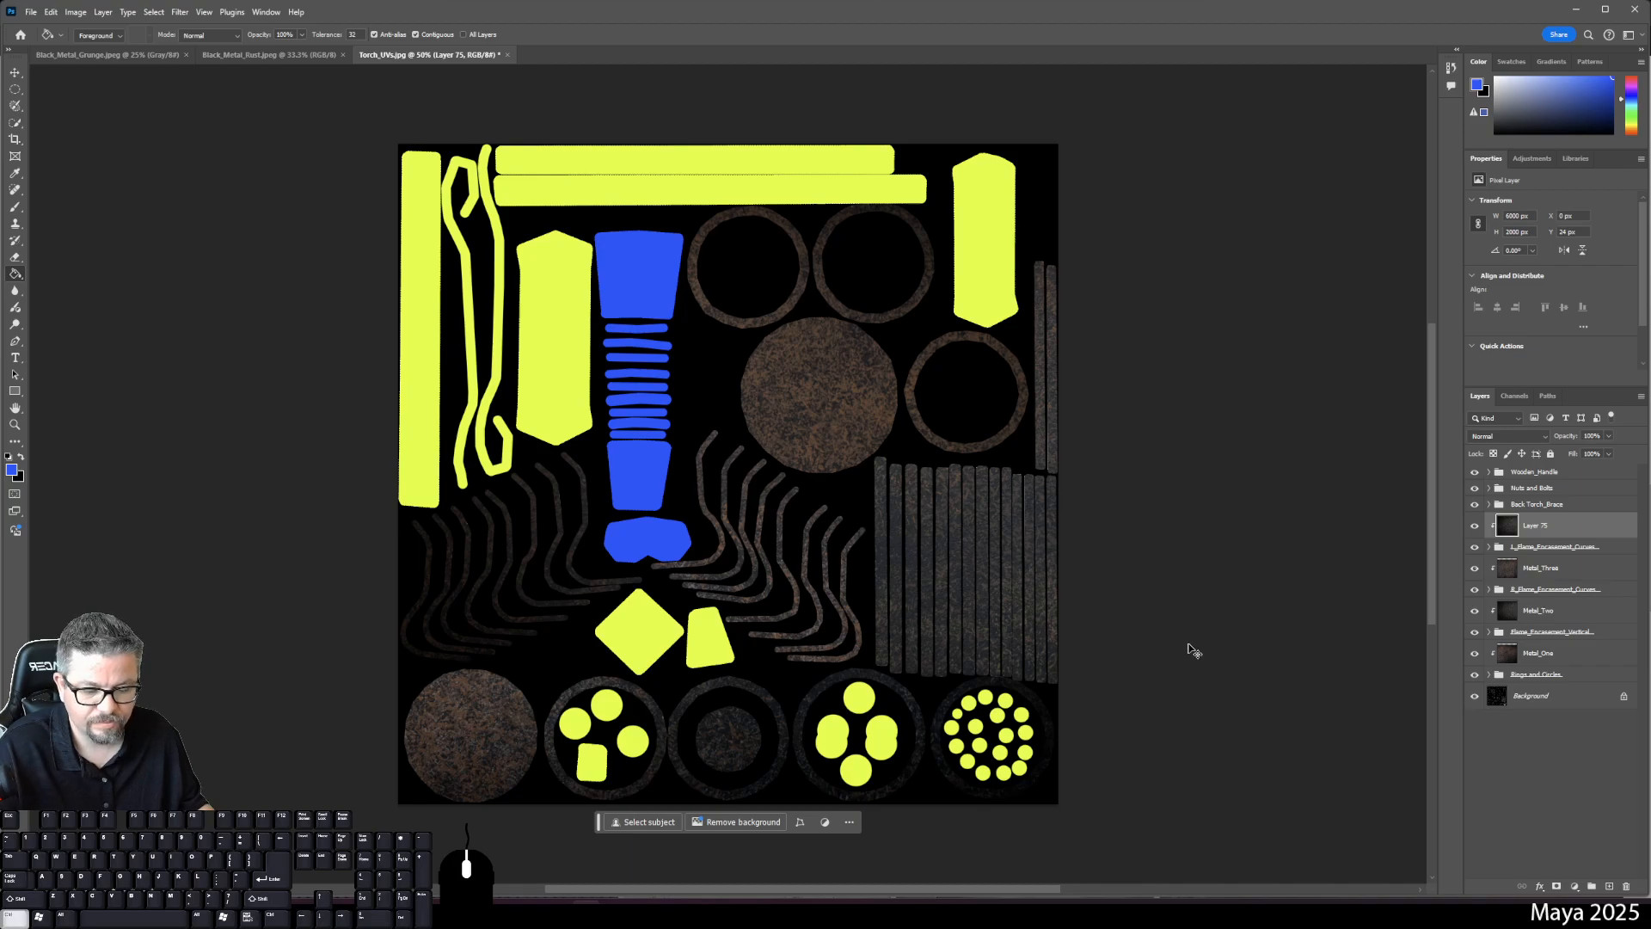
- Move the rust texture left over the curves and name the layer Metal_Four
key("ctrl+t")
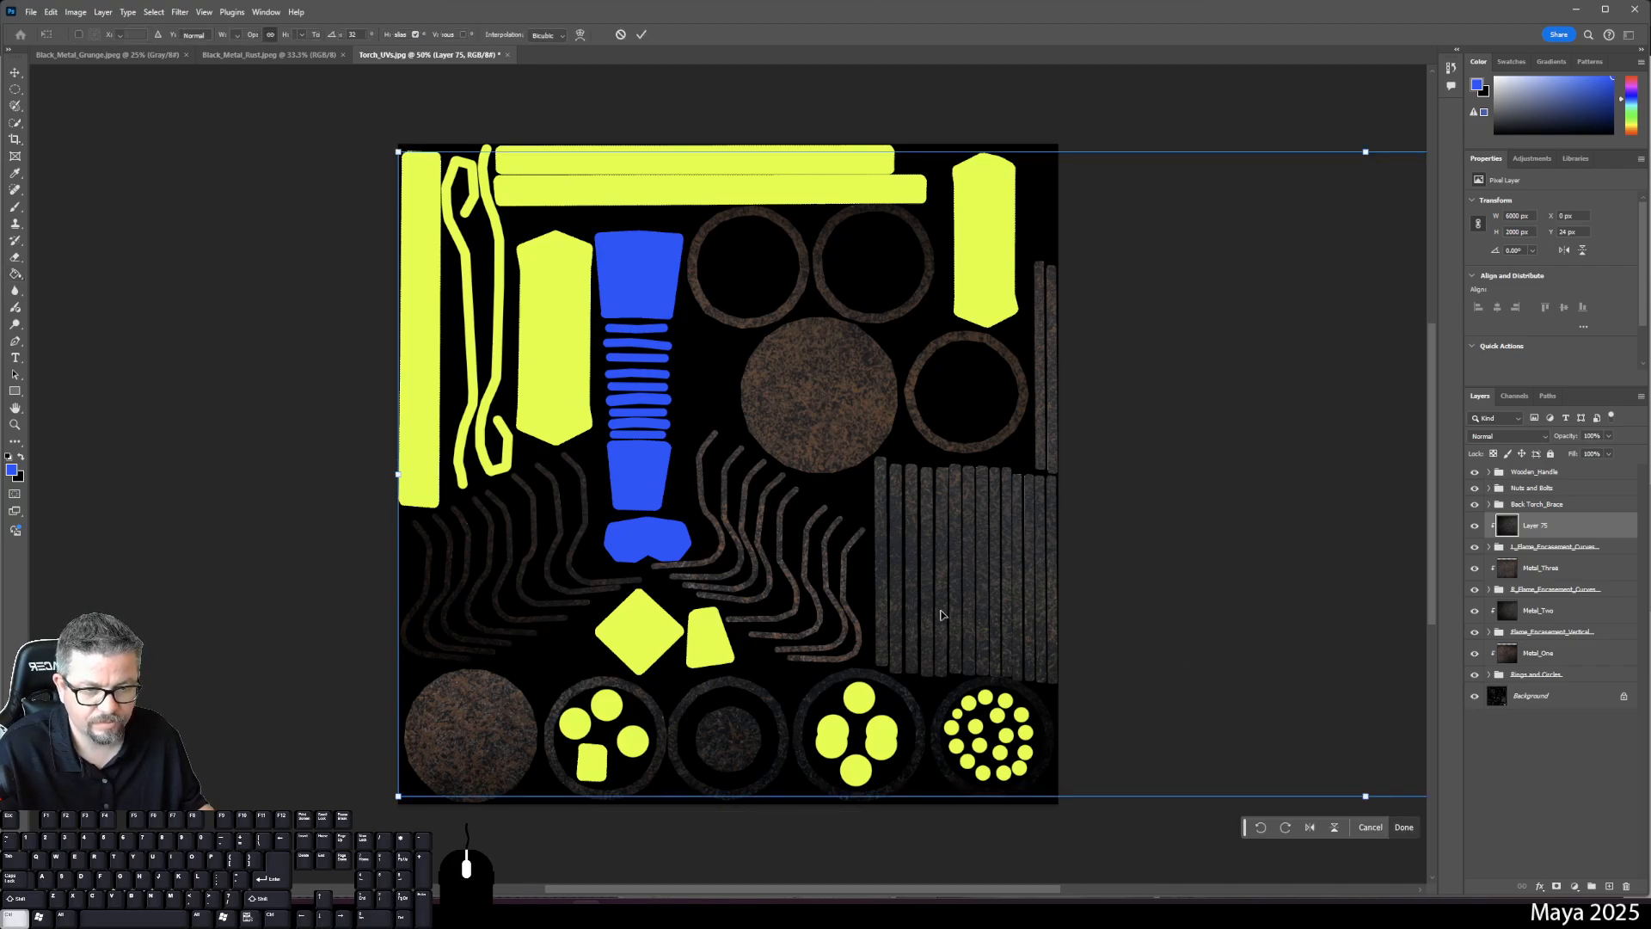
left_click_drag(1235, 589, 506, 615)
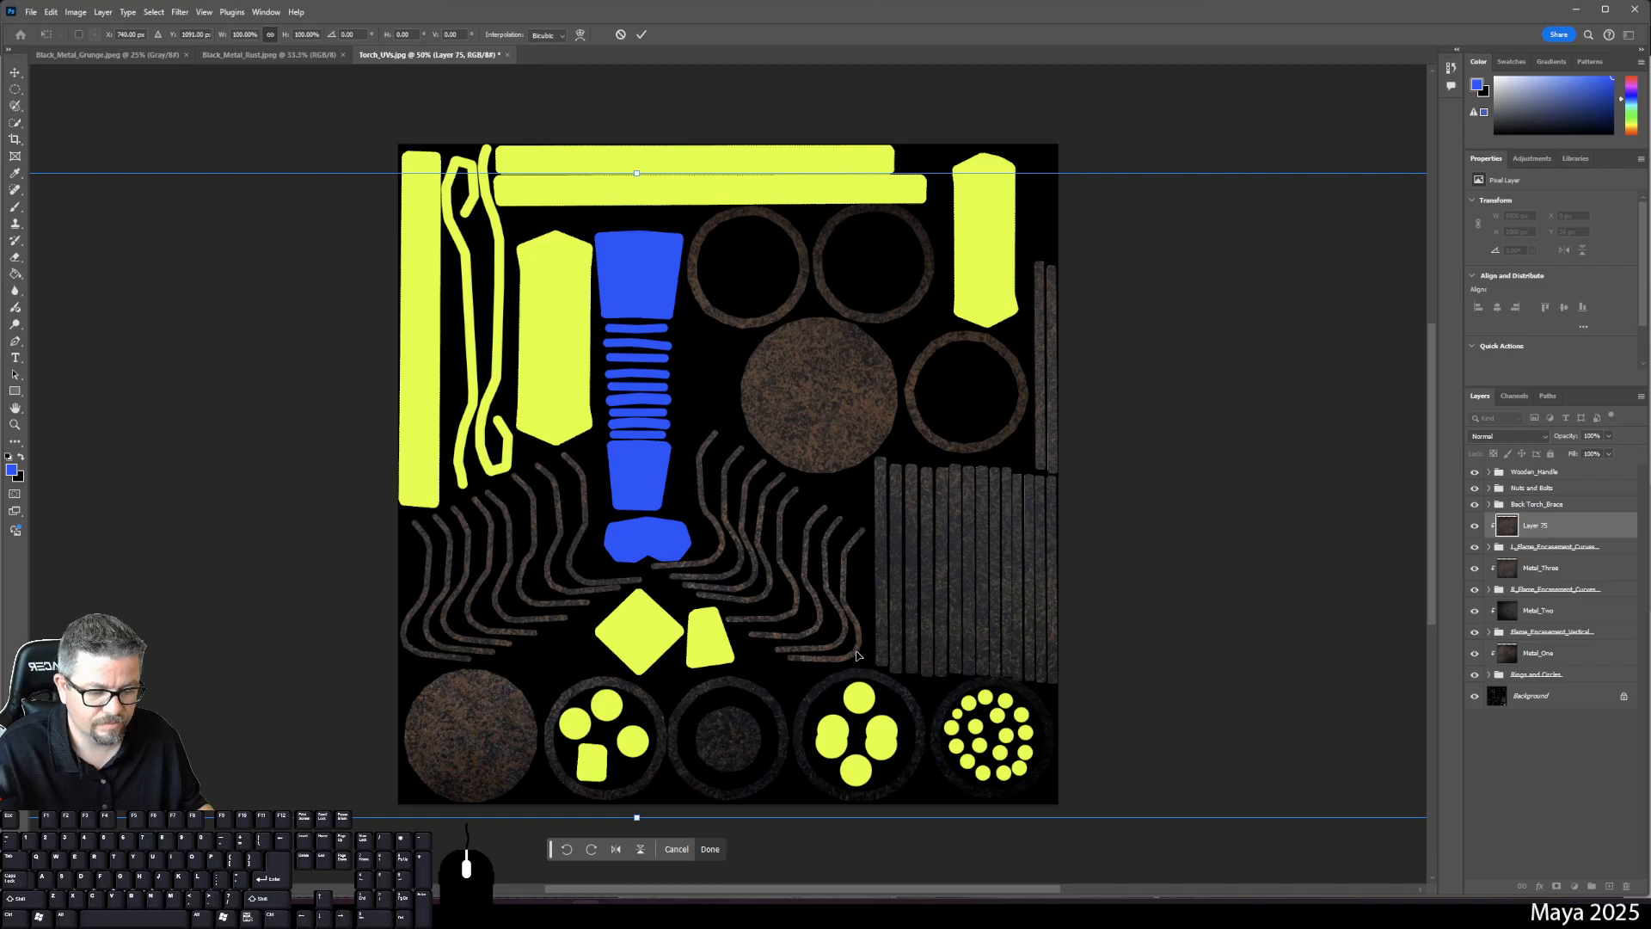
key("Return")
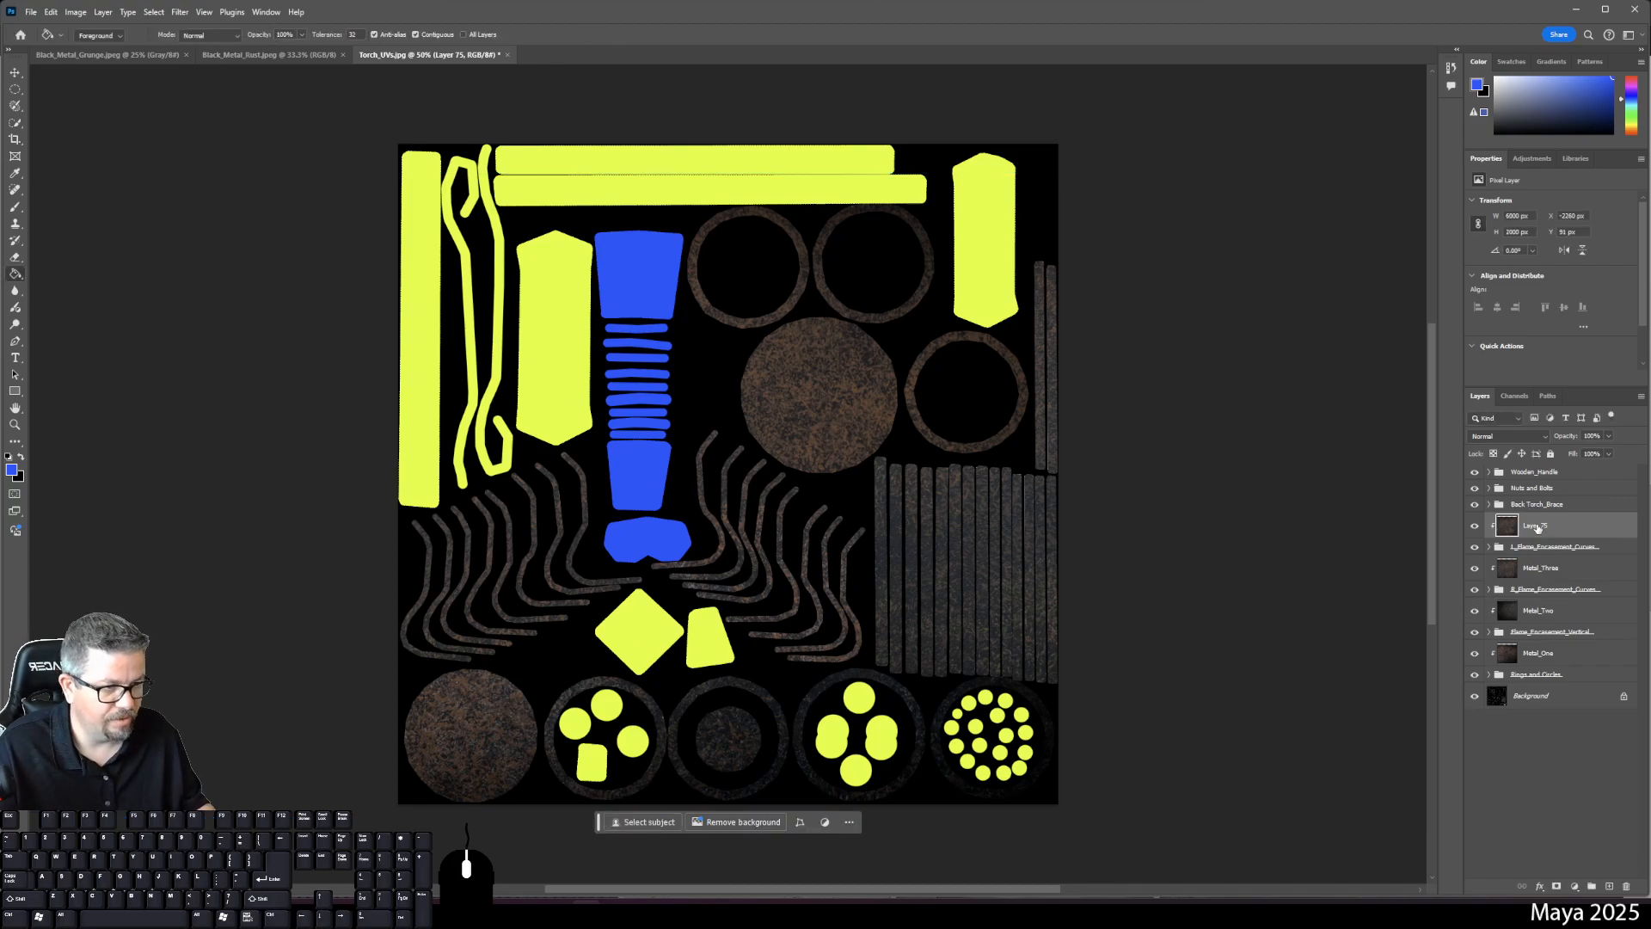
type("Metal_")
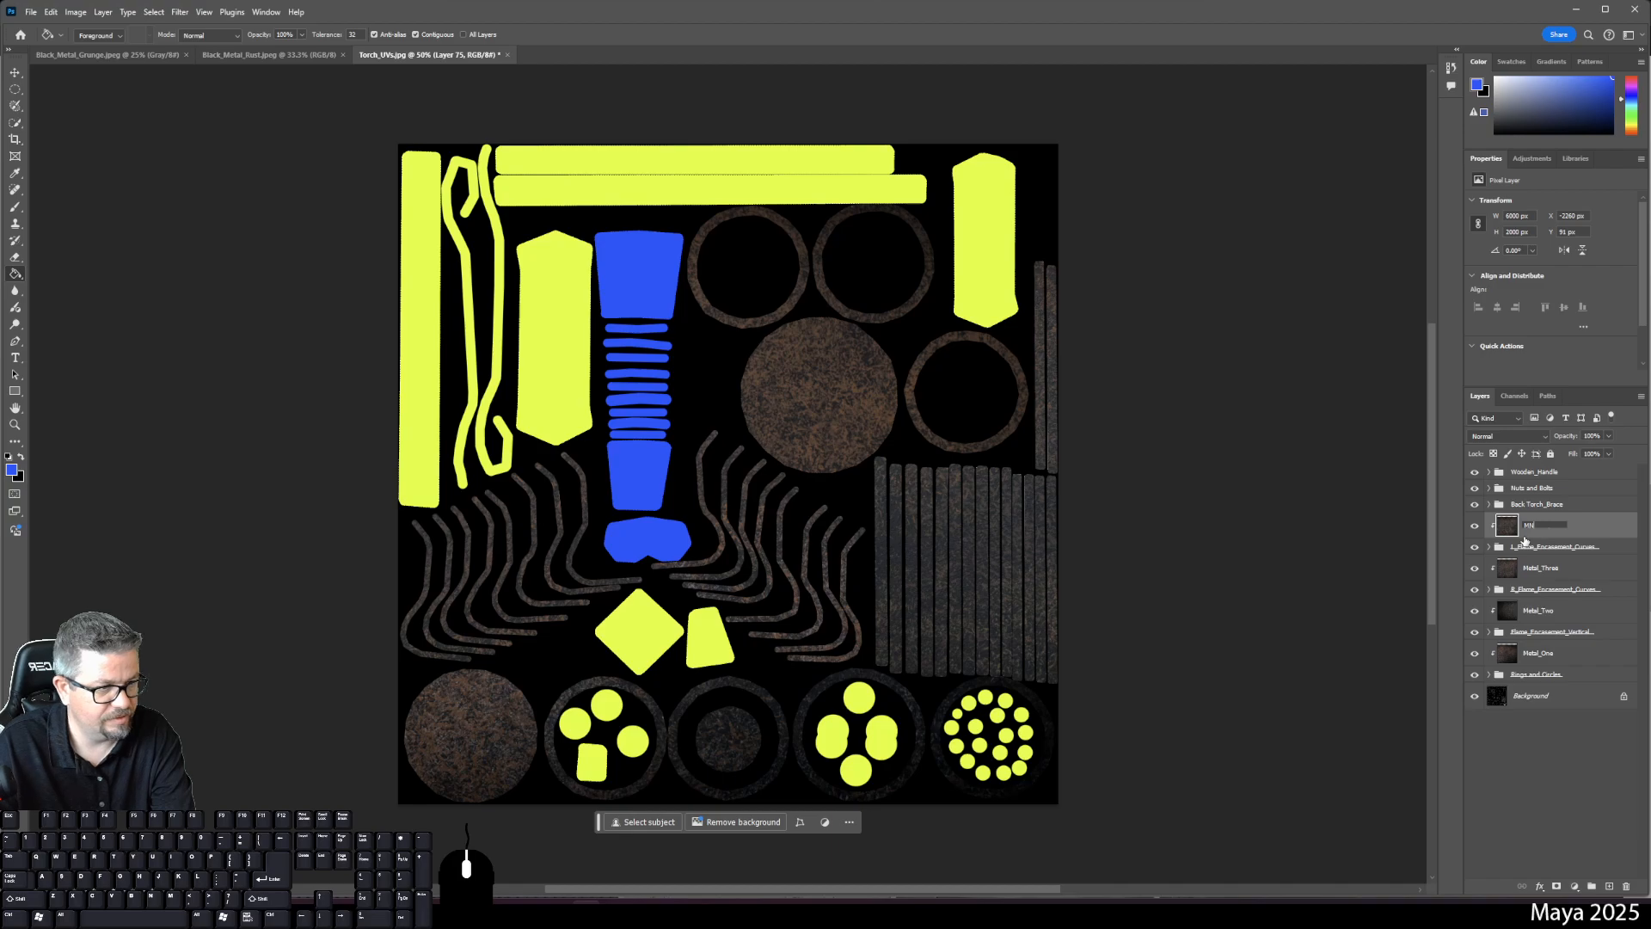
type("Thre")
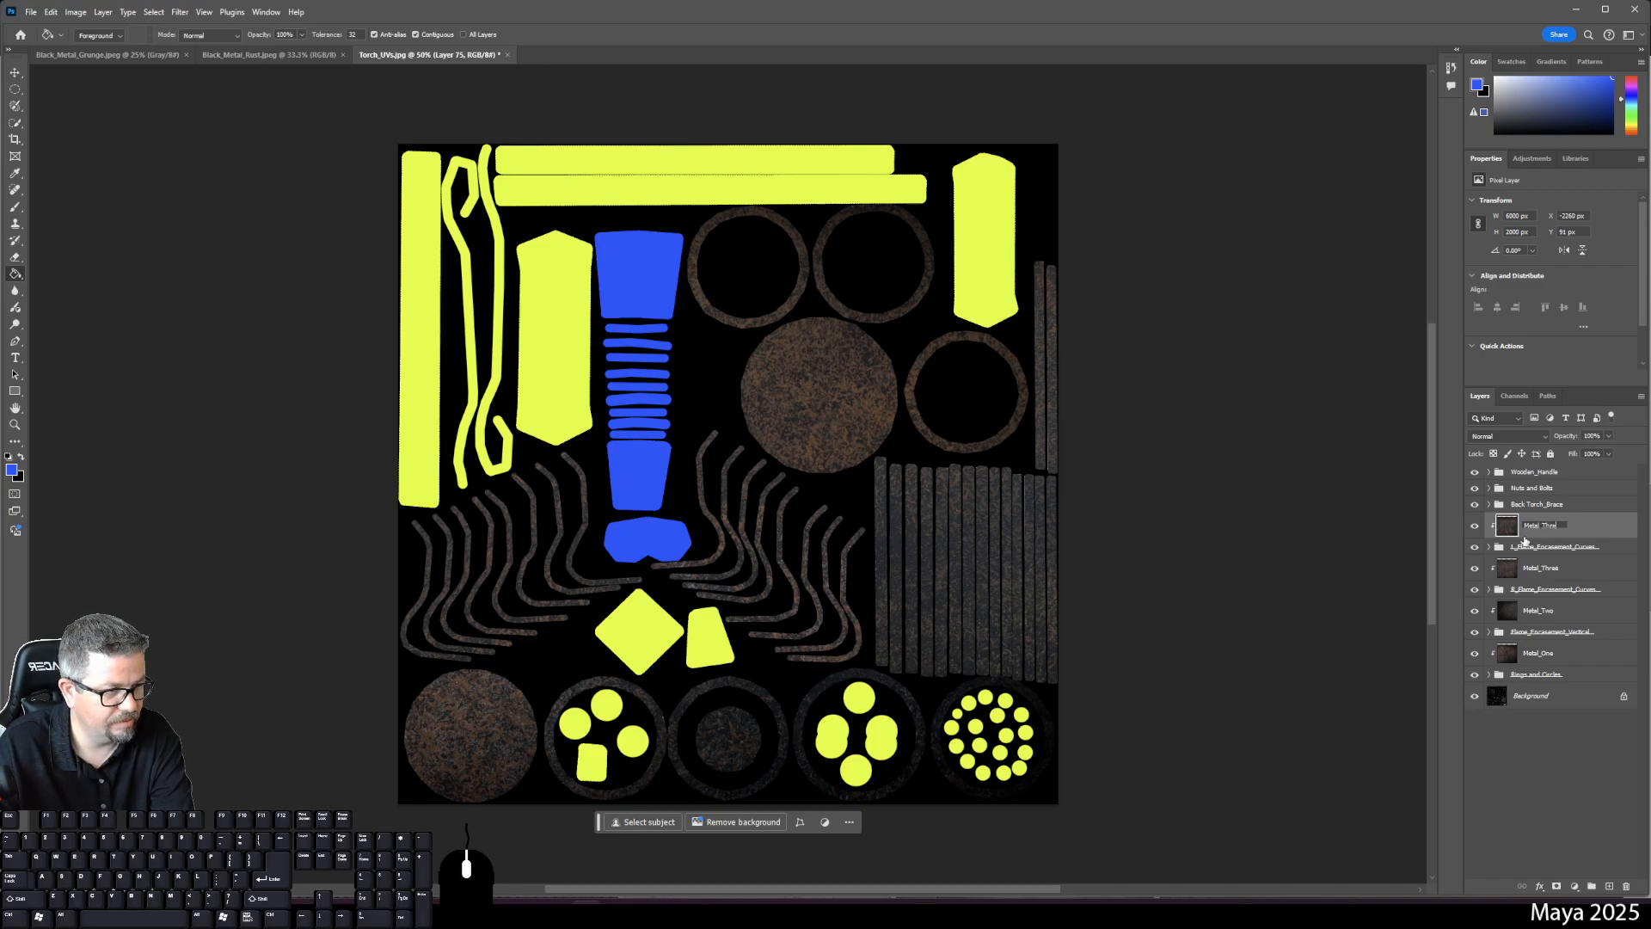
key("BackSpace")
key("BackSpace")
key("BackSpace")
key("BackSpace")
type("Fou")
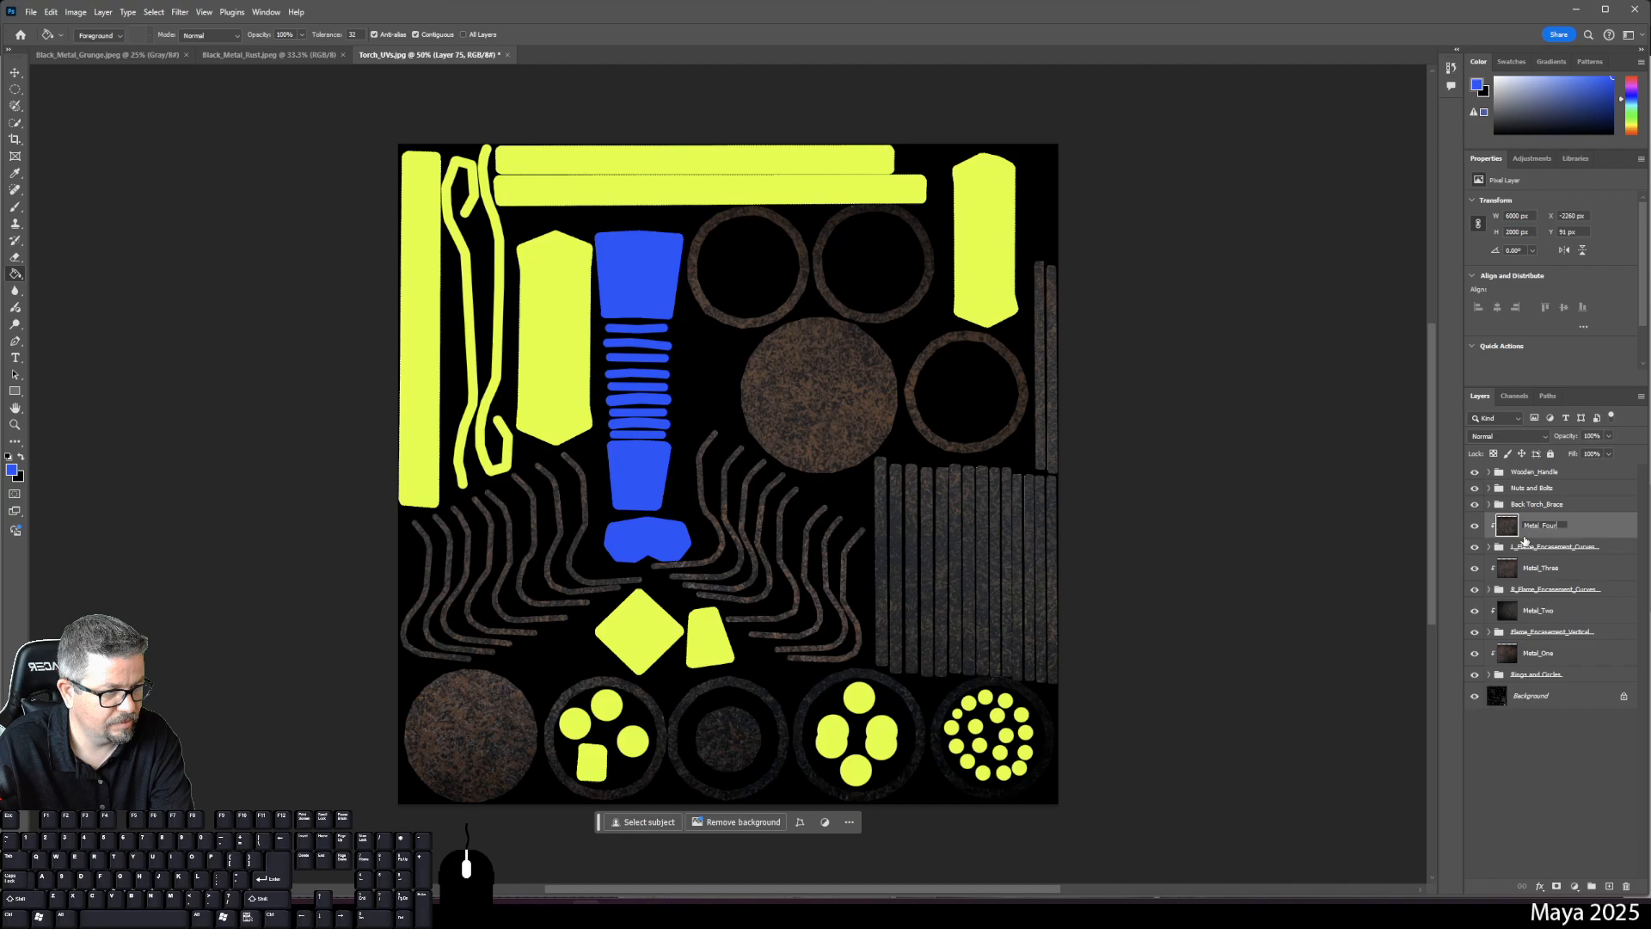
key("Return")
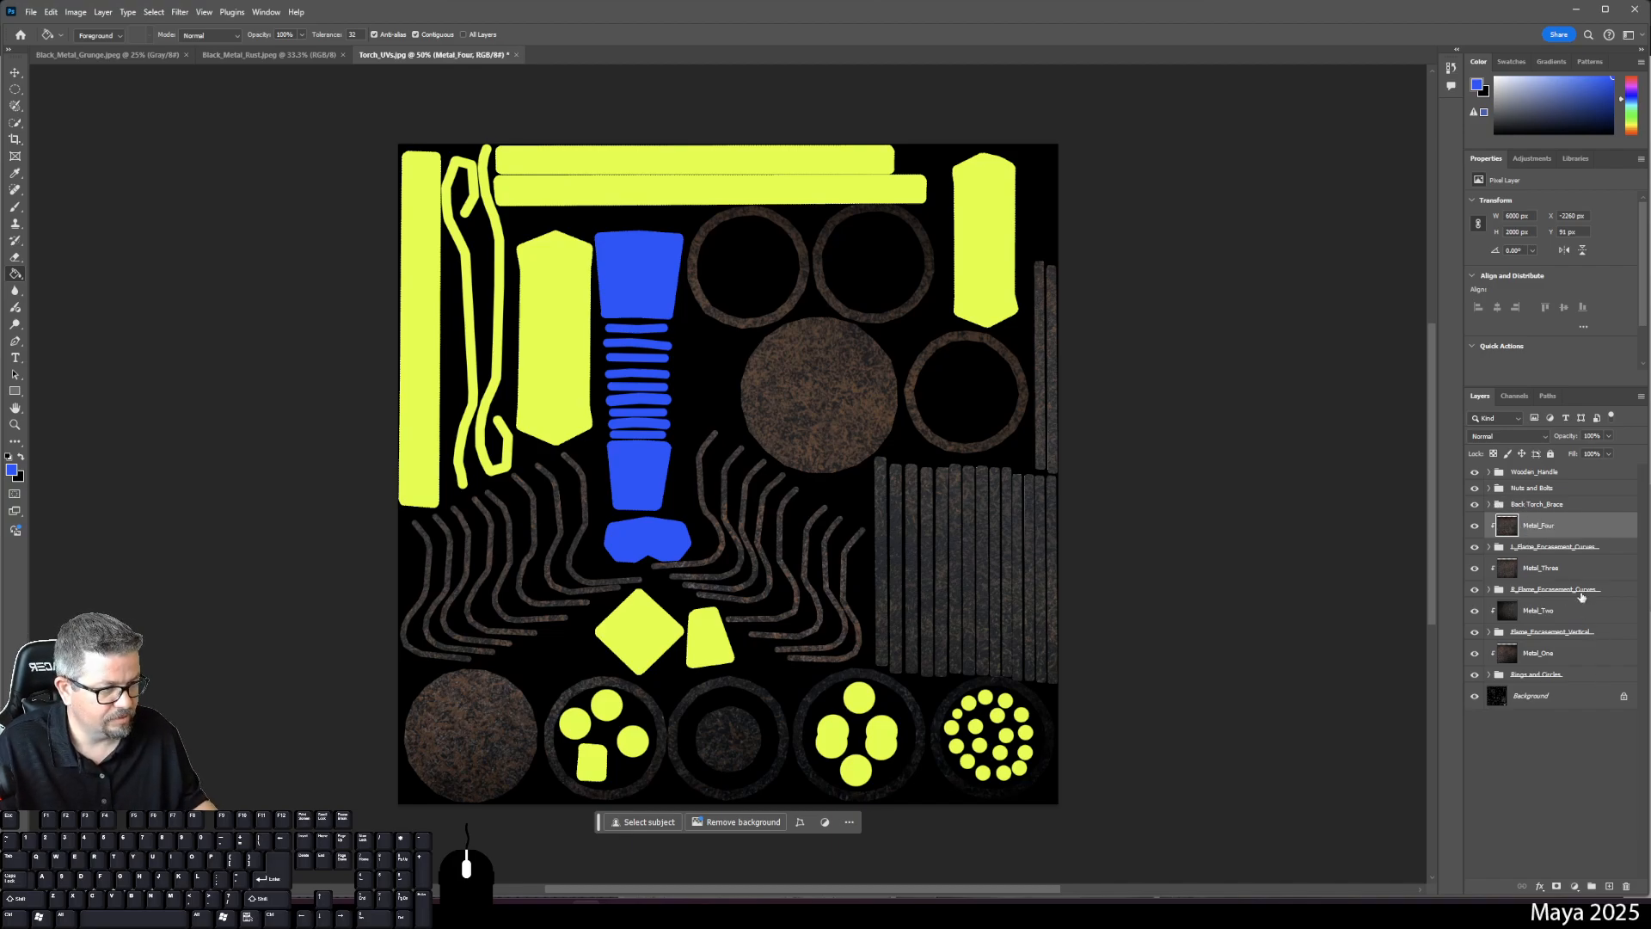
left_click(1532, 505)
- Add an empty layer above Back Torch_Brace, then zoom and pan to inspect the textured strips
left_click(1608, 885)
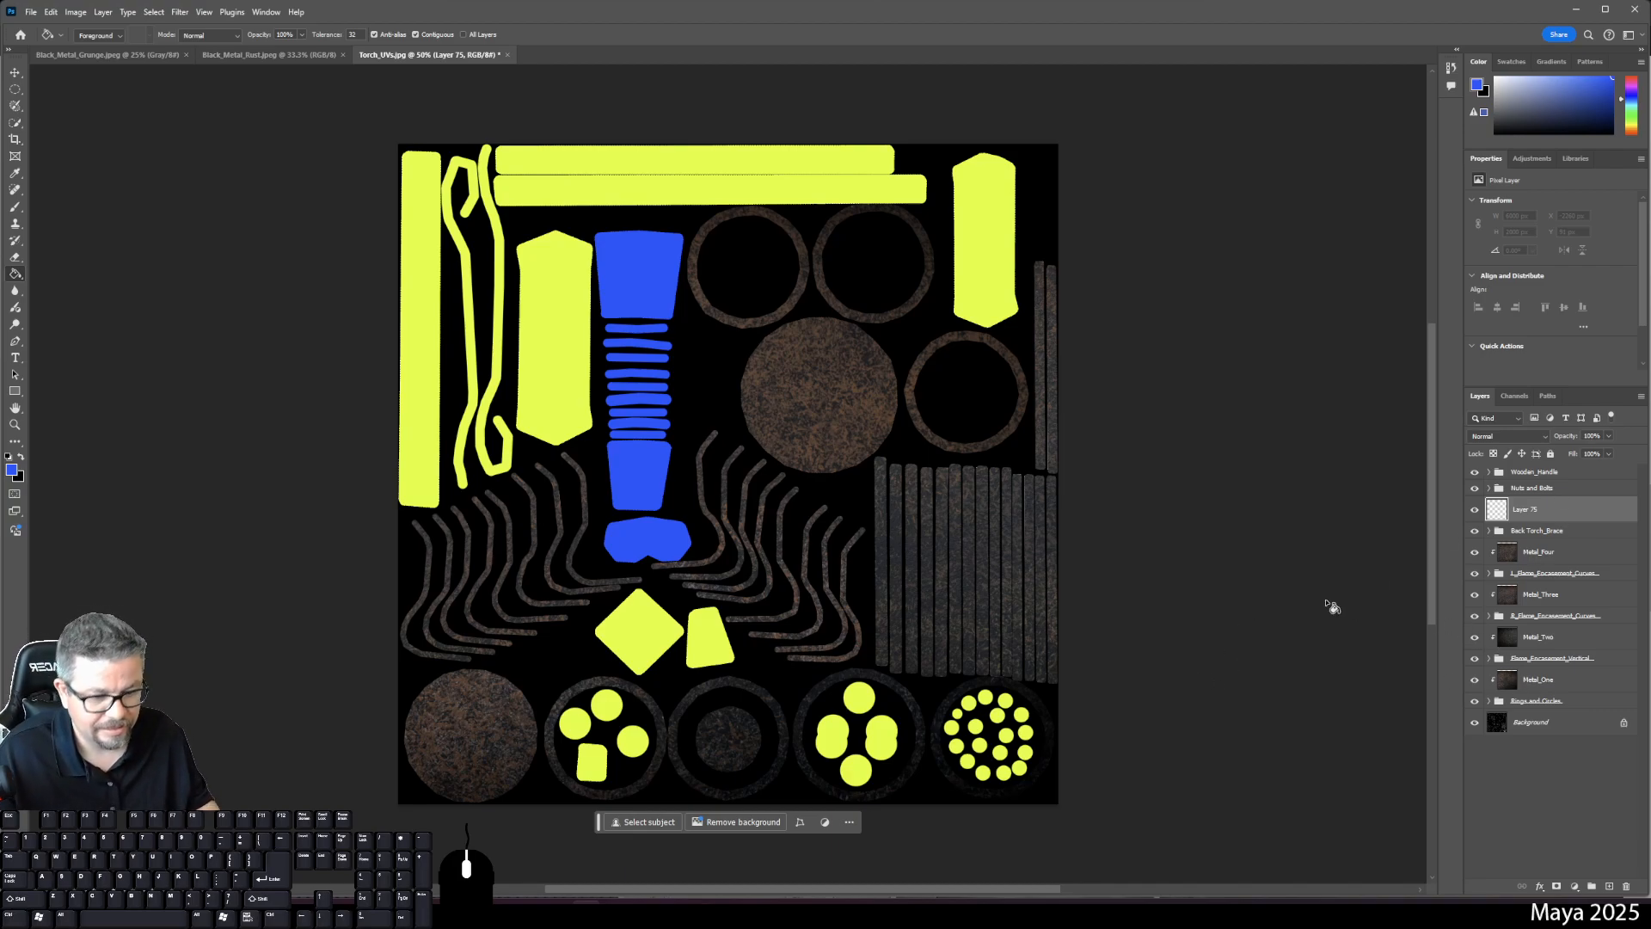
key("ctrl+plus")
left_click_drag(1112, 538, 1011, 520)
key("ctrl+plus")
key("ctrl+plus")
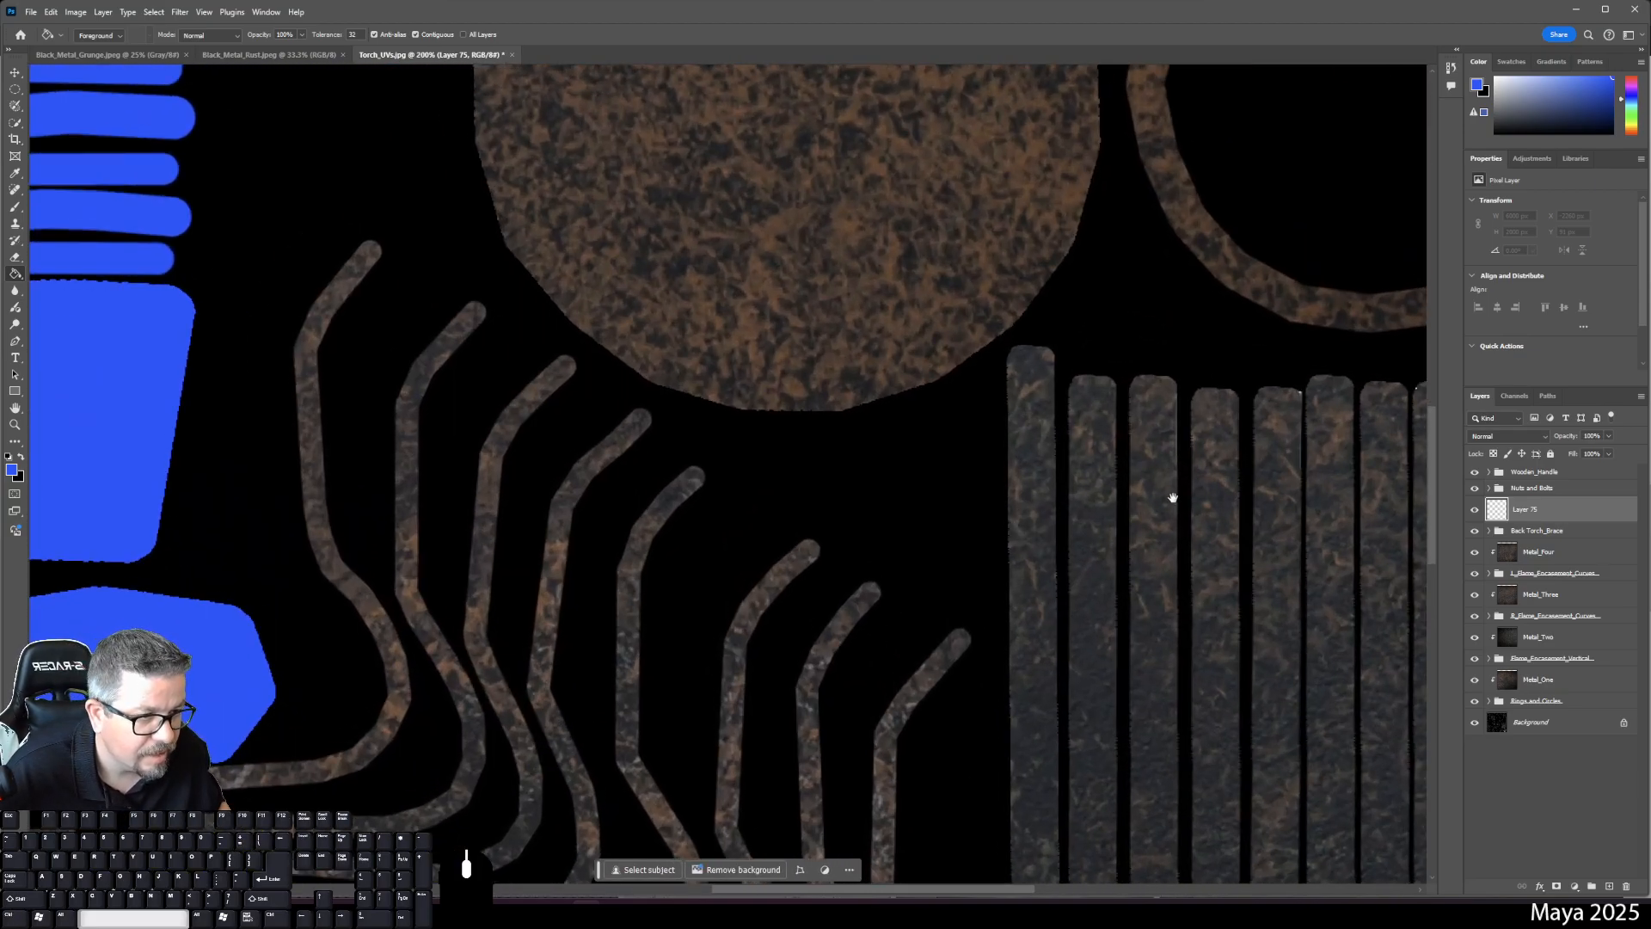
left_click_drag(1171, 490, 1054, 512)
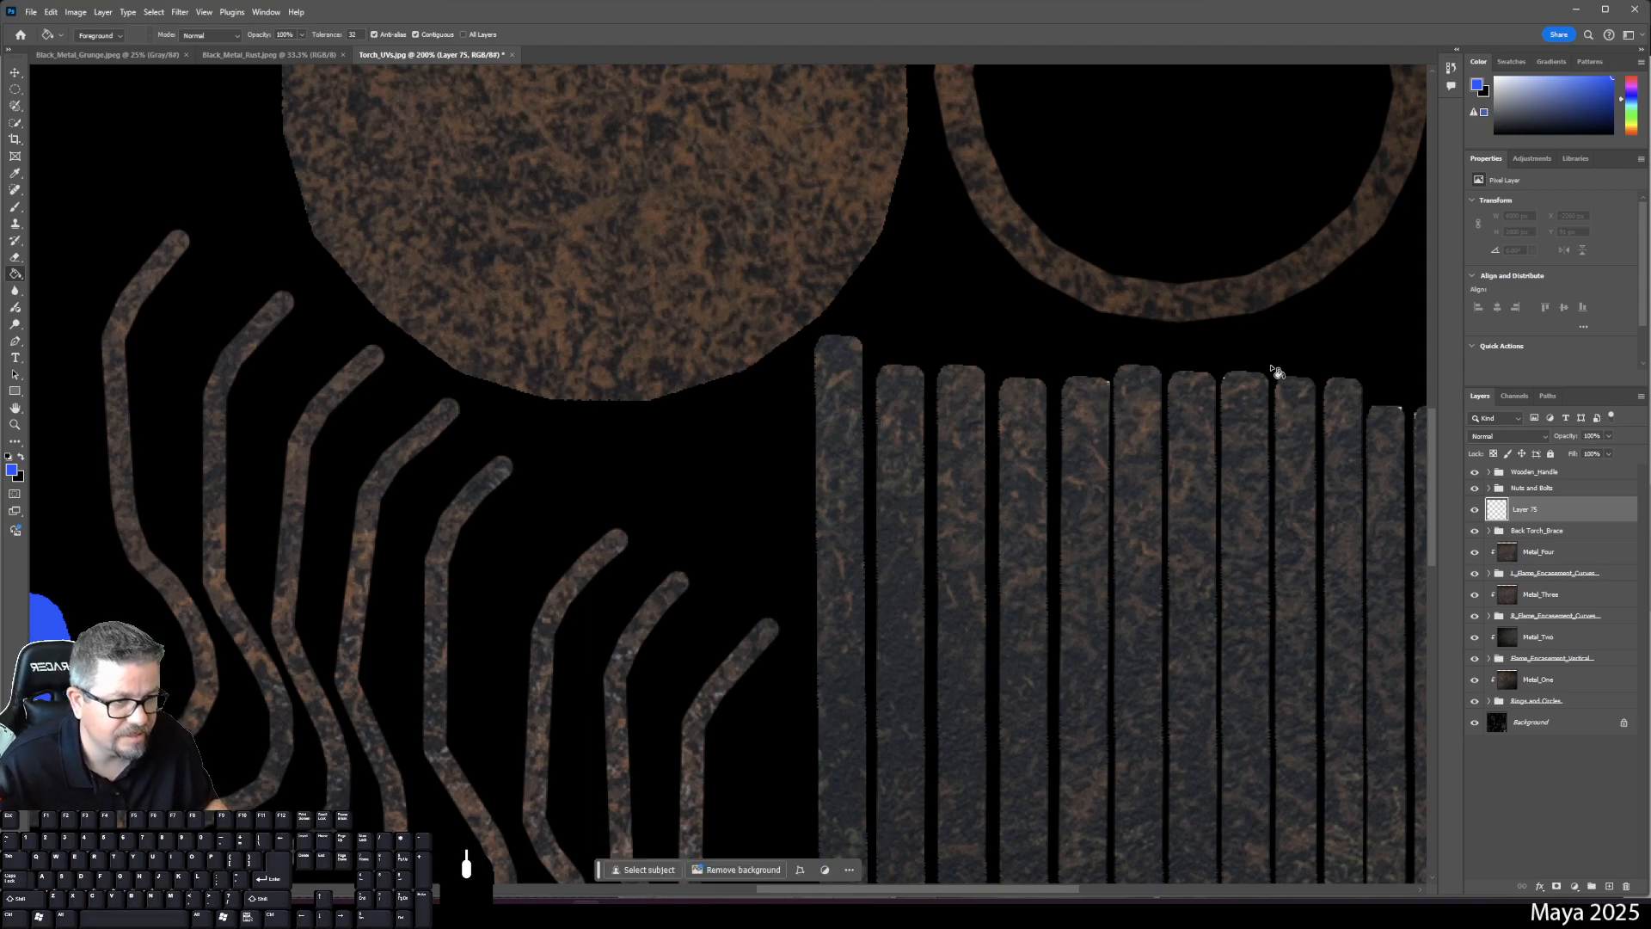
left_click_drag(1276, 371, 994, 398)
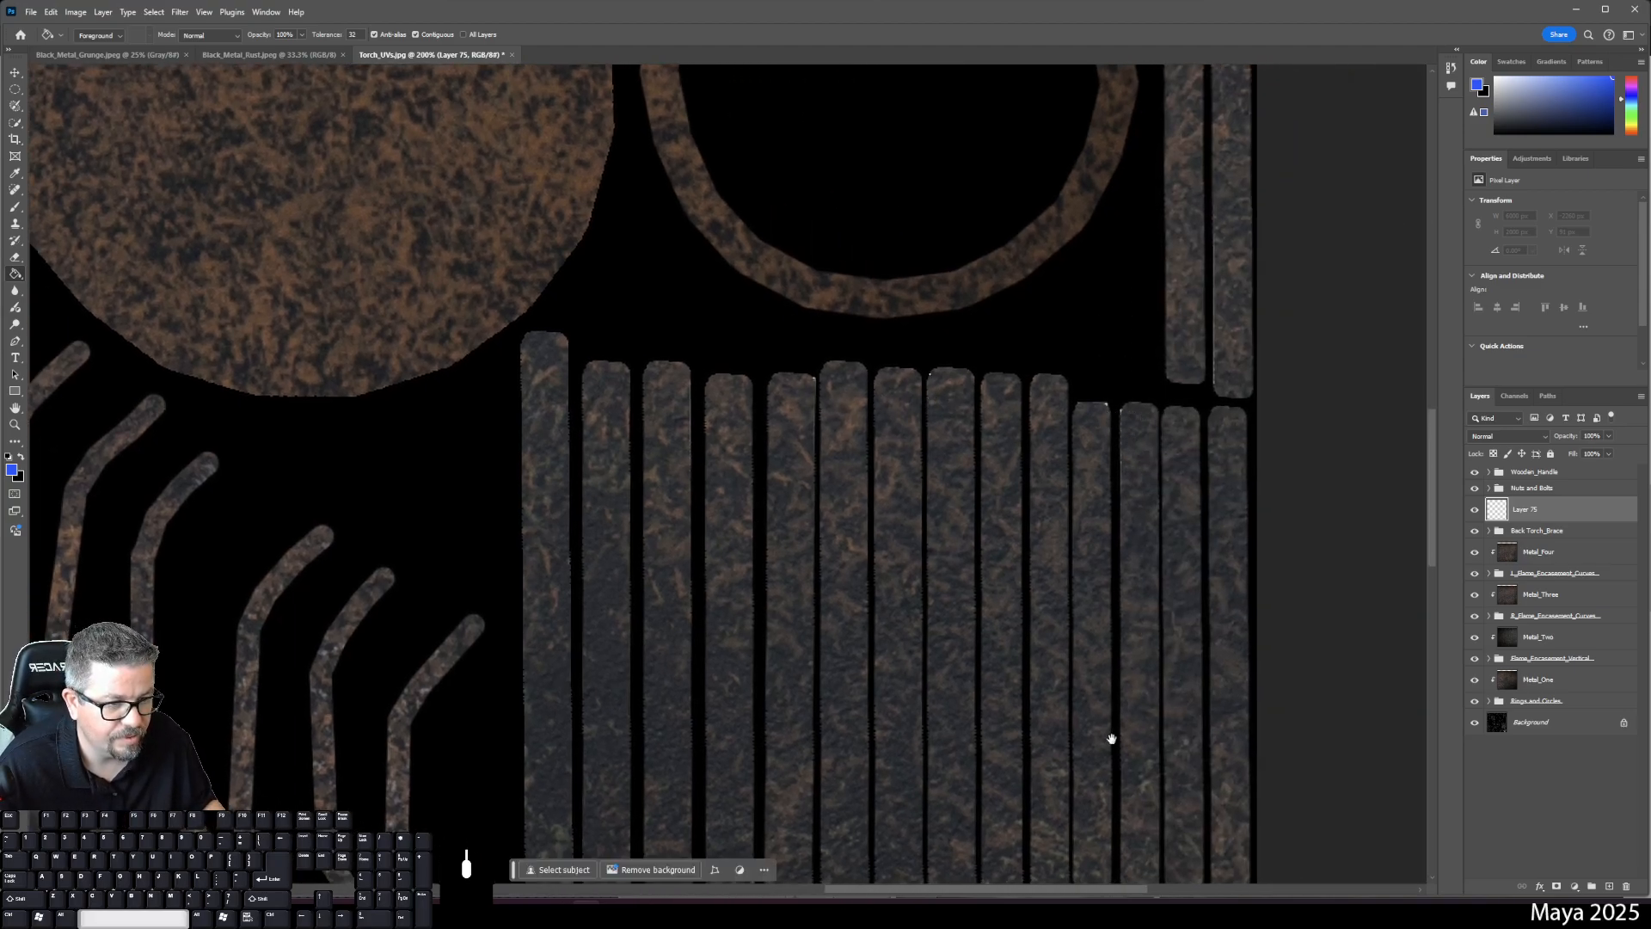
left_click_drag(832, 425, 1164, 483)
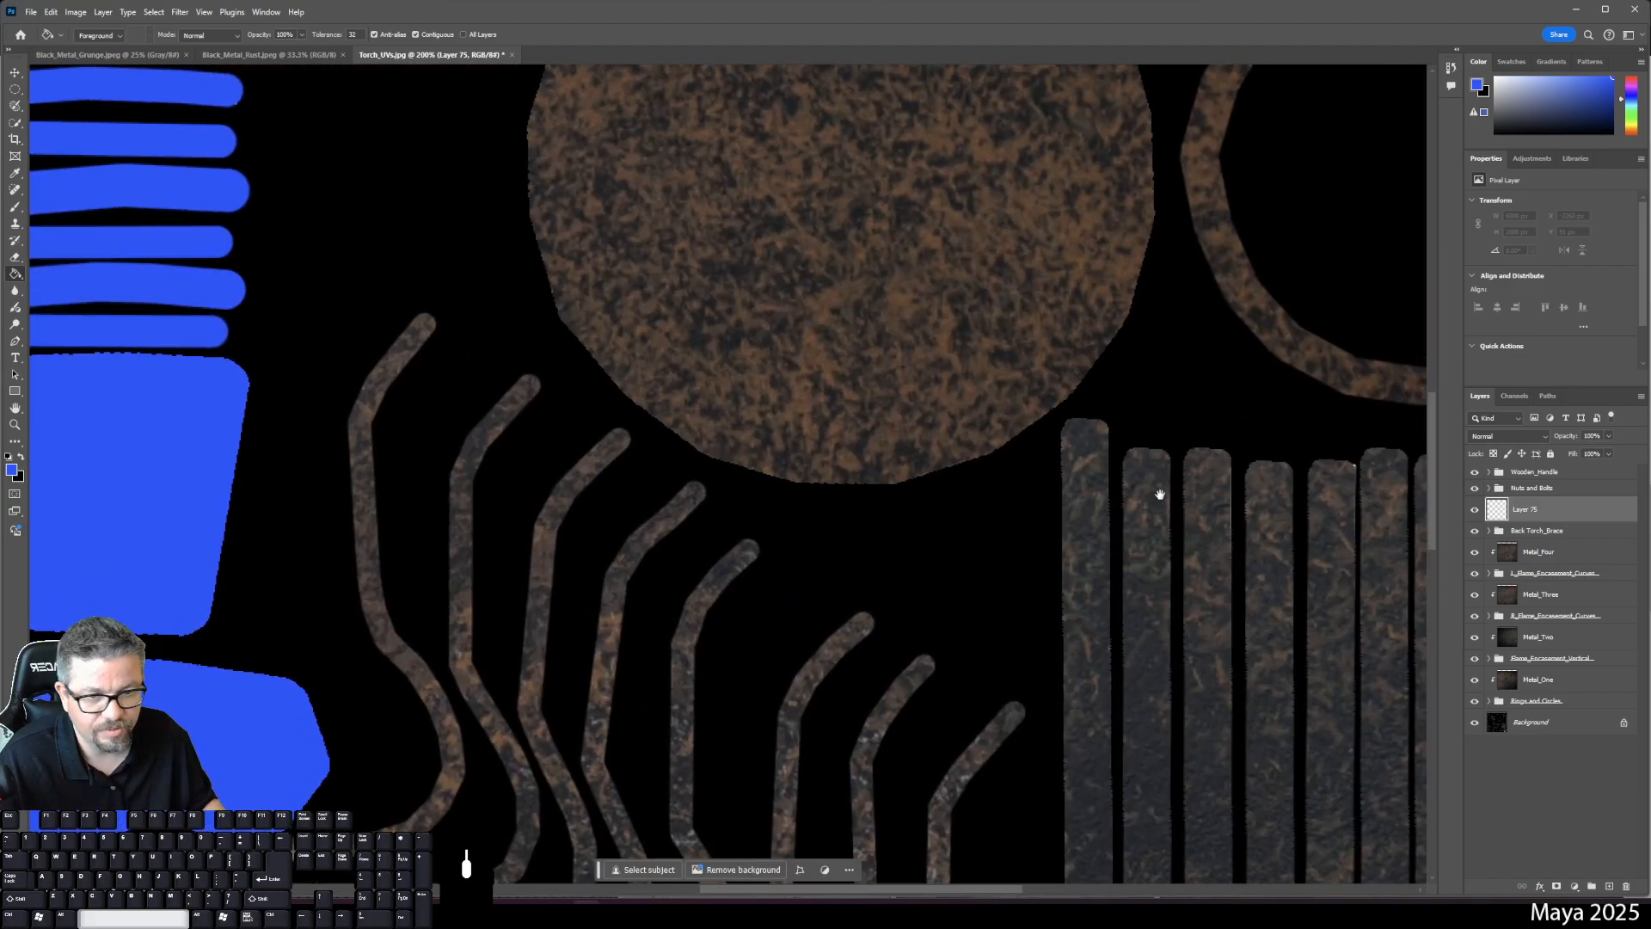
key("ctrl+minus")
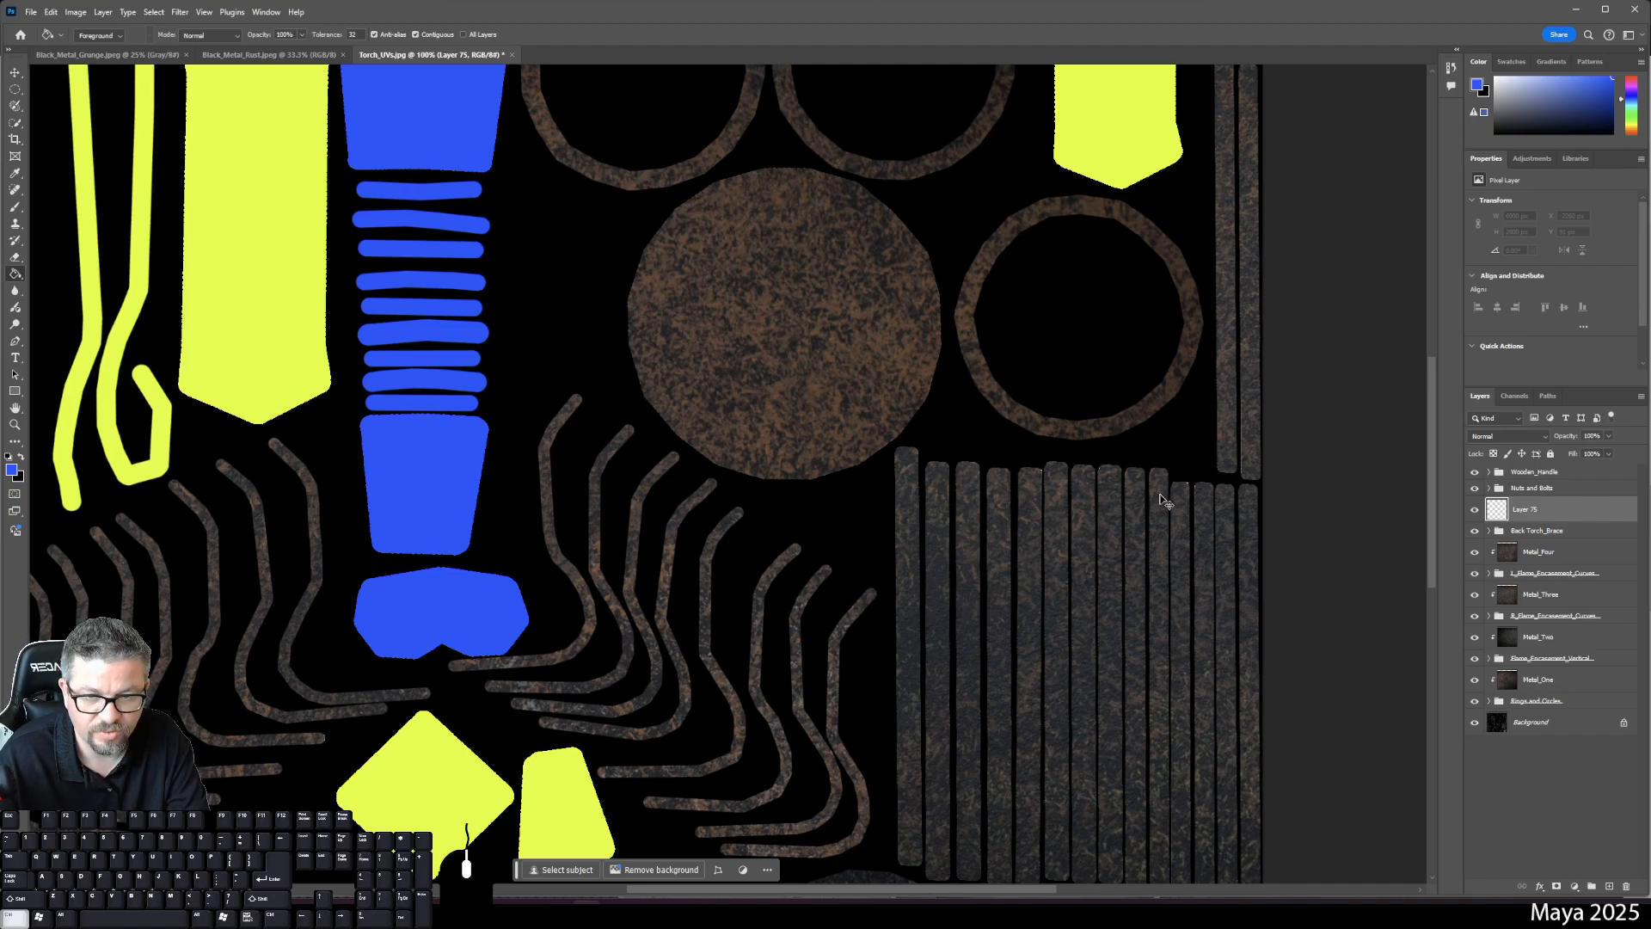
- Fill the new layer with the rust texture and clip it to the Back Torch_Brace shells
left_click(1164, 501)
key("ctrl+0")
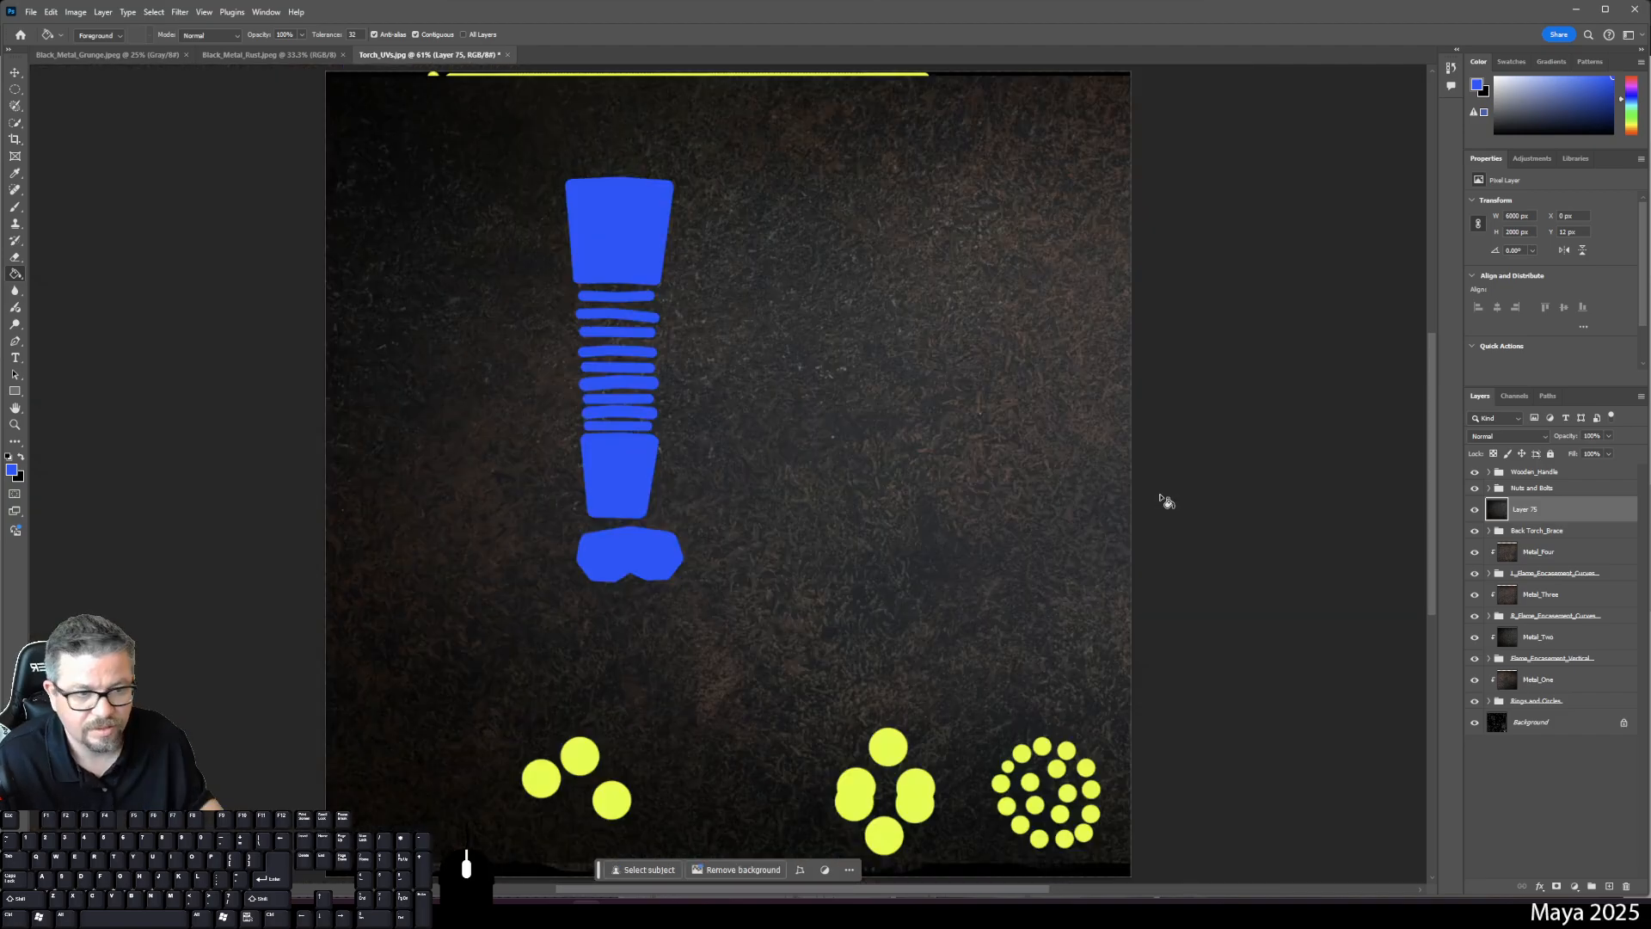
right_click(1511, 510)
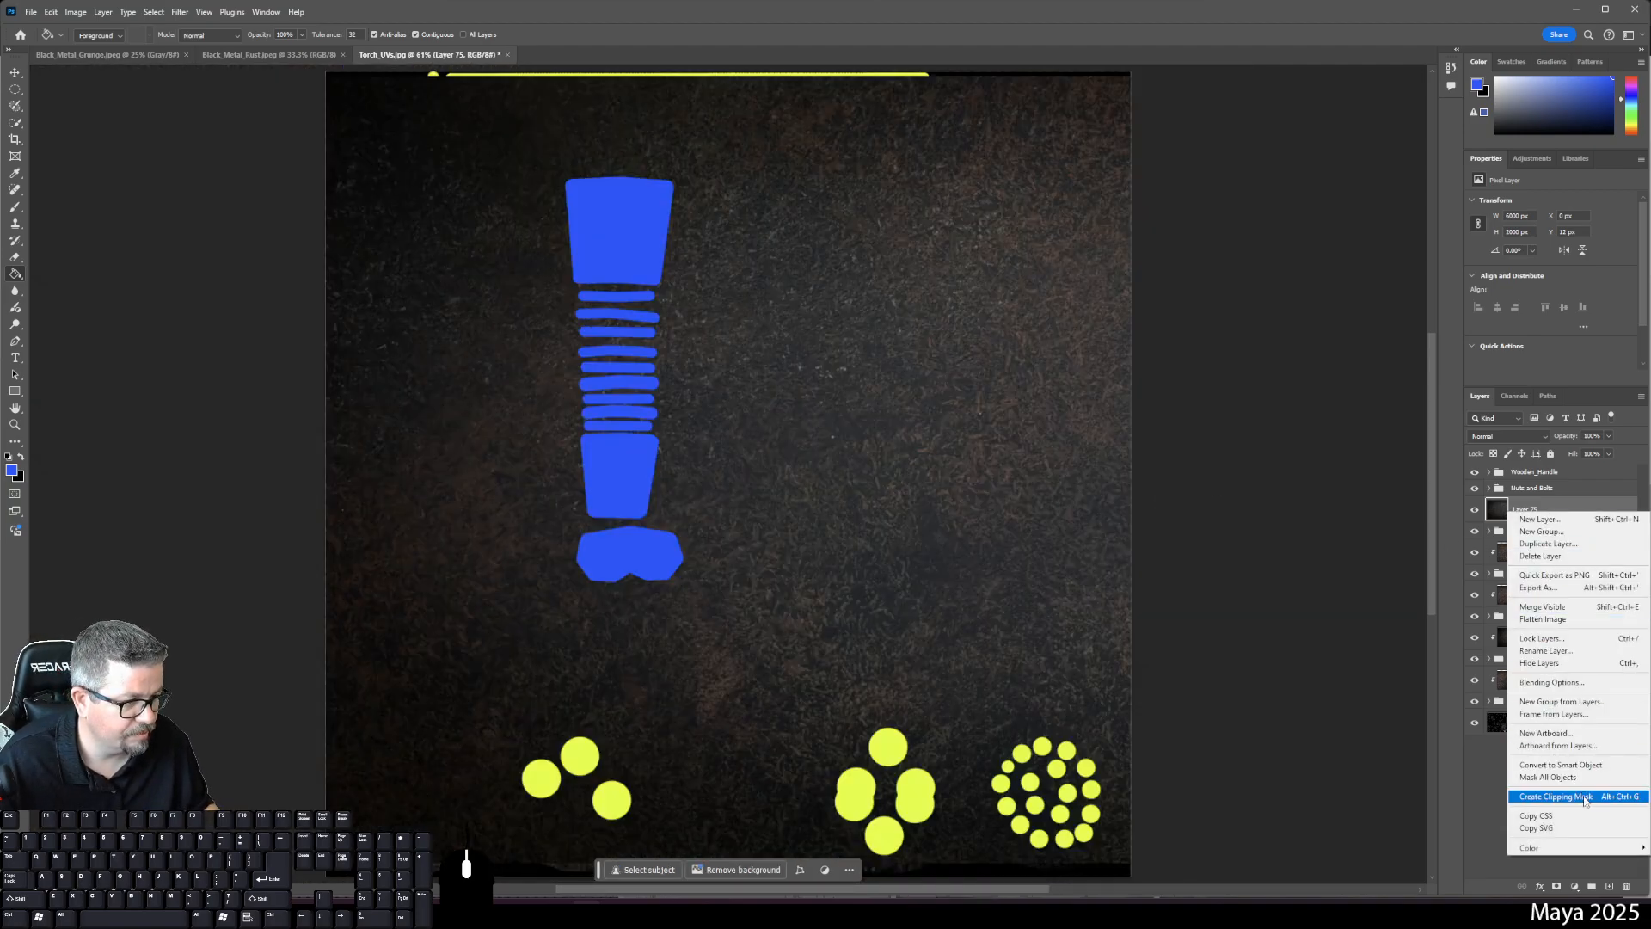
left_click(1586, 797)
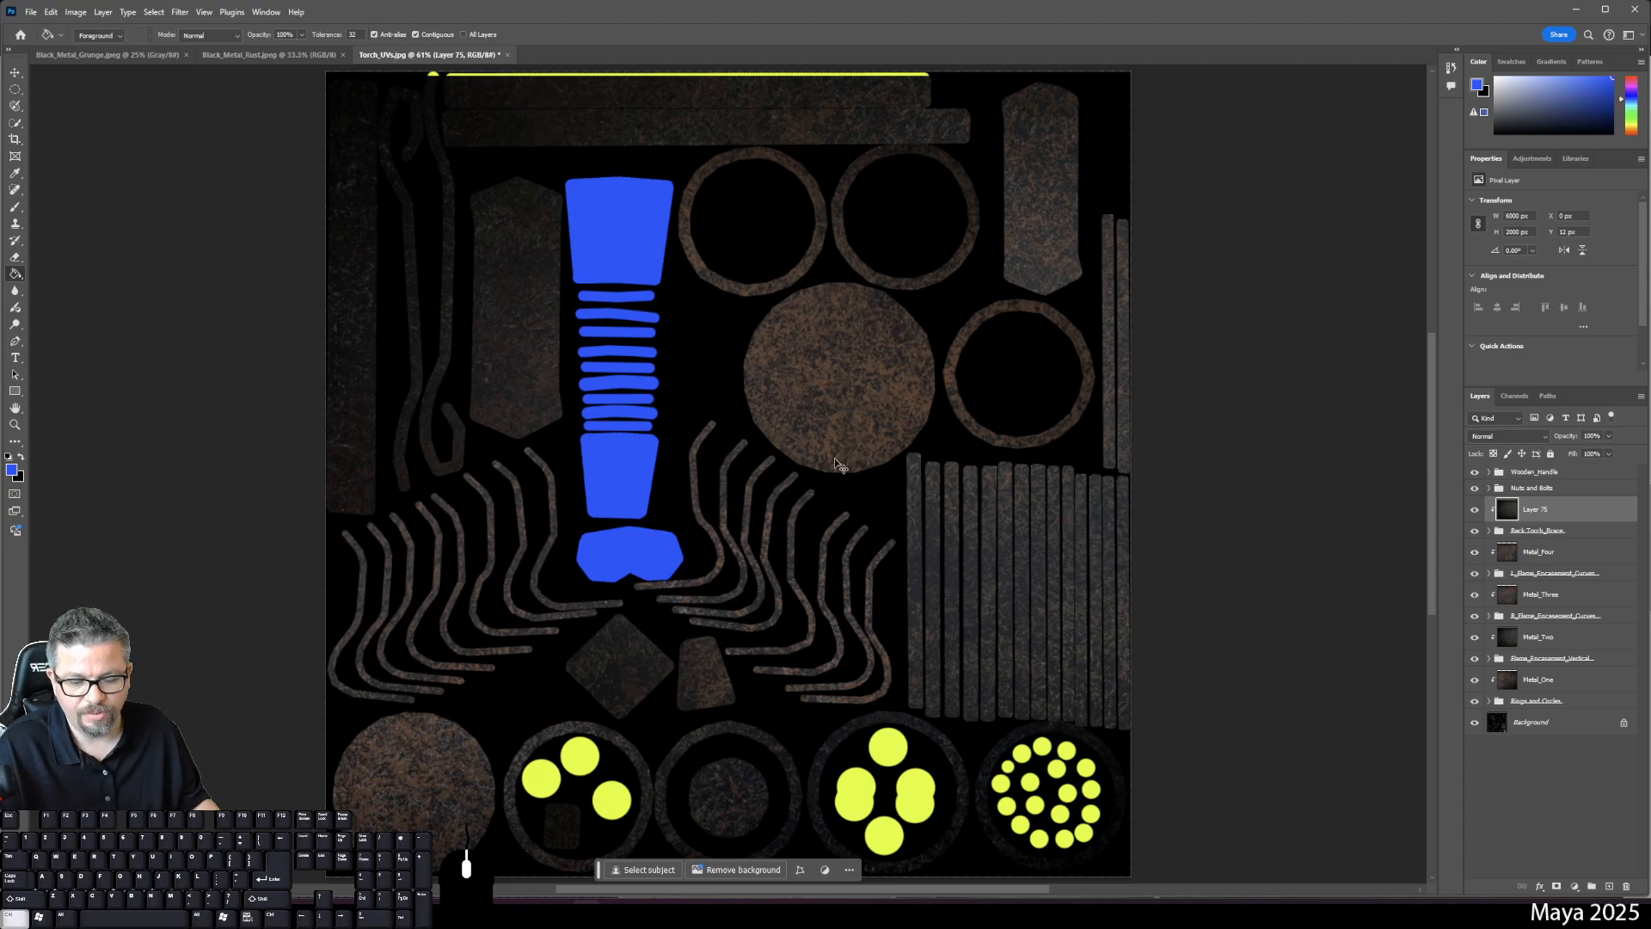
- Reposition the rust texture horizontally over the Back Torch_Brace shells
key("ctrl+t")
left_click_drag(541, 322, 52, 296)
key("ctrl+0")
left_click_drag(446, 395, 68, 389)
left_click_drag(447, 370, 1123, 382)
key("Return")
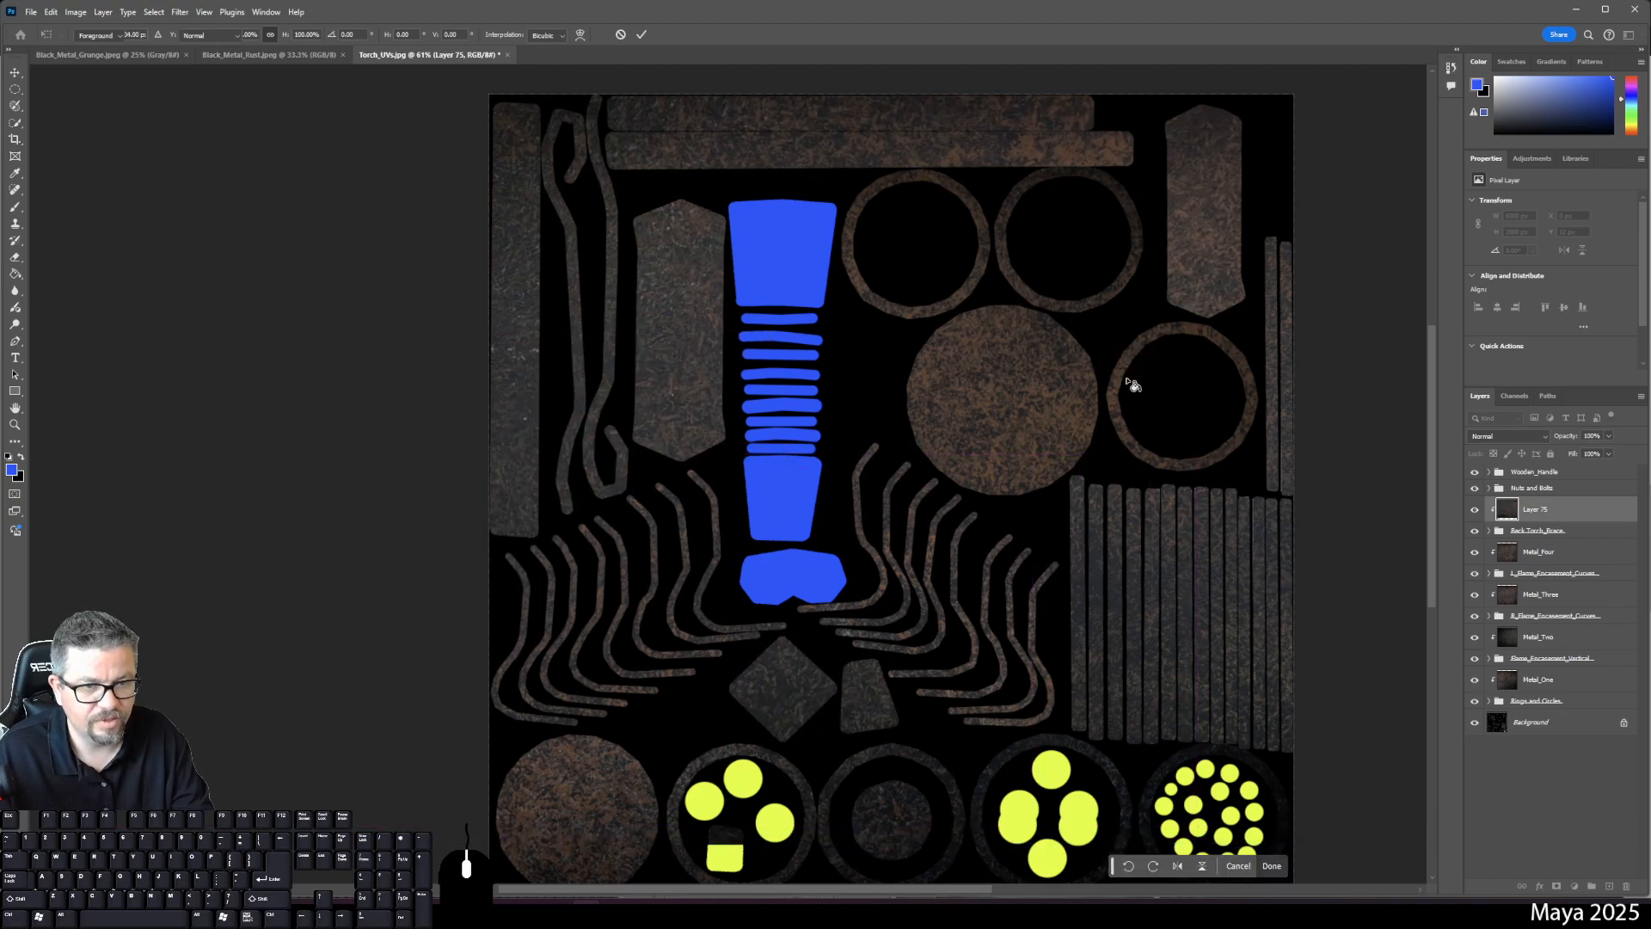
- Rename the texture layer to Metal_Five
double_click(1535, 509)
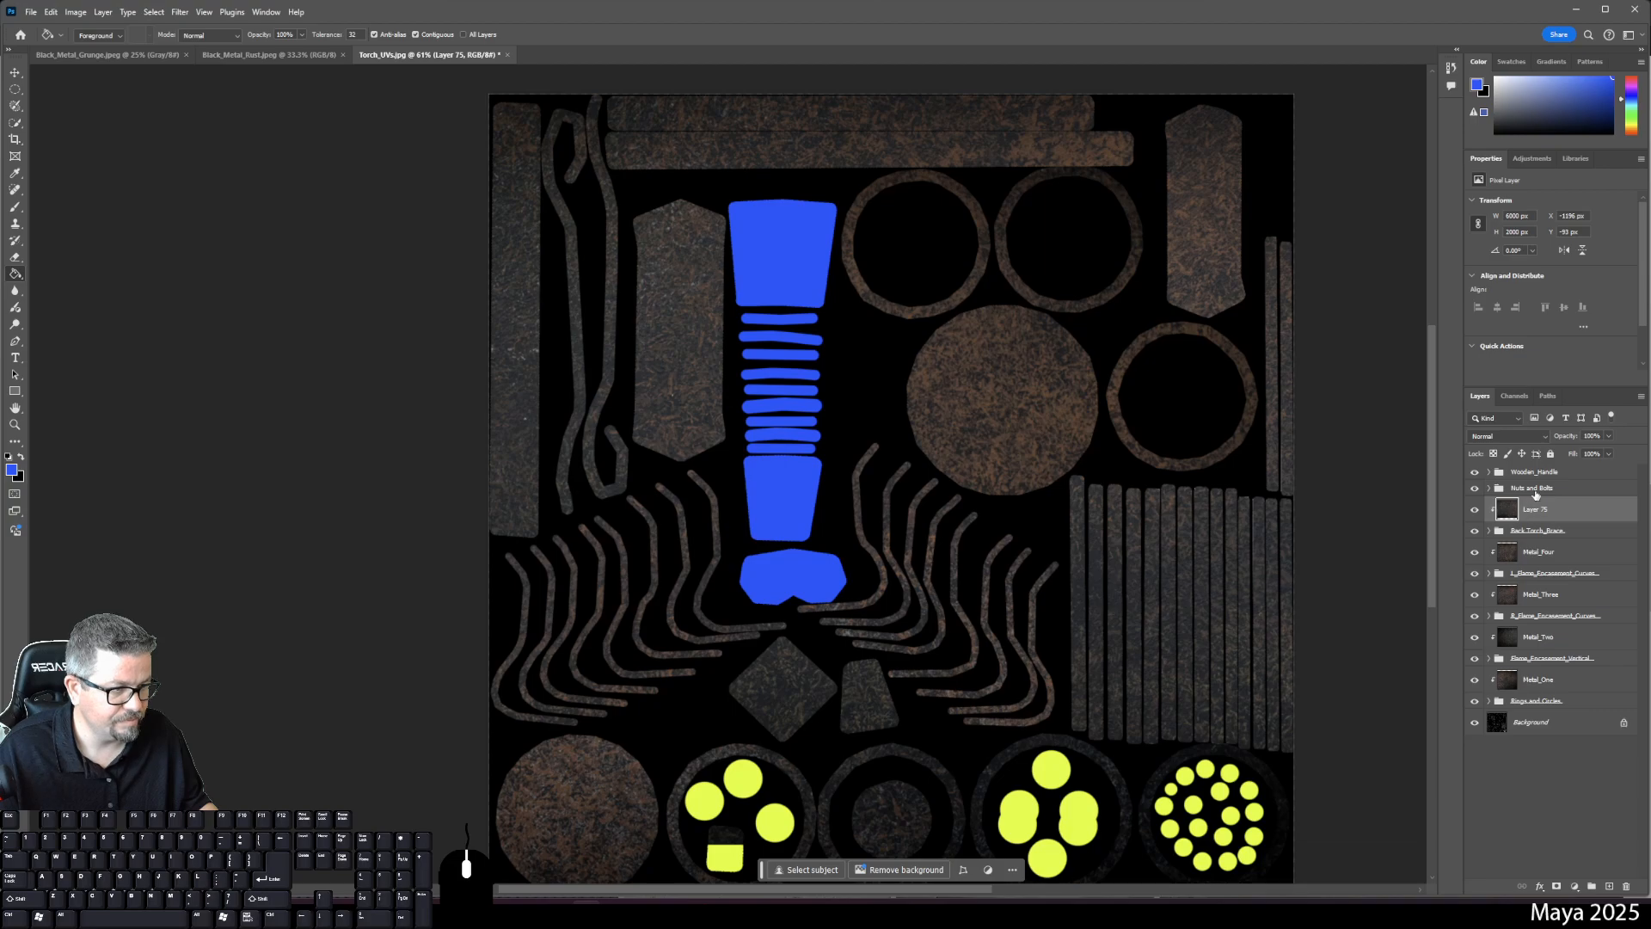
type("Metal_")
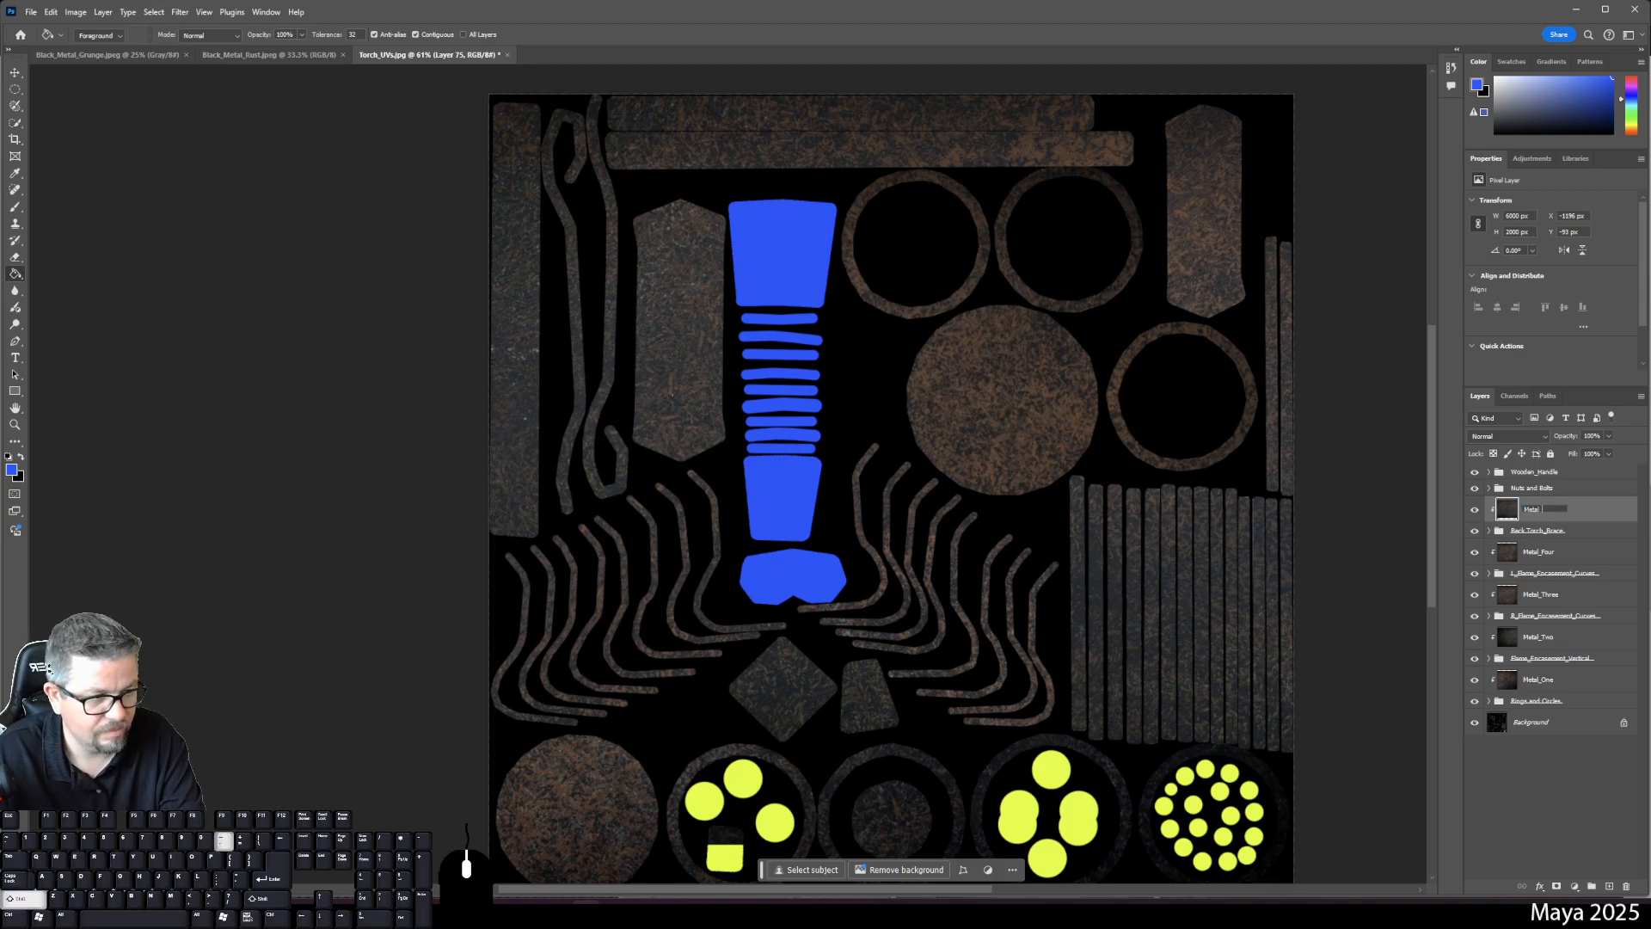
type("Five")
key("Return")
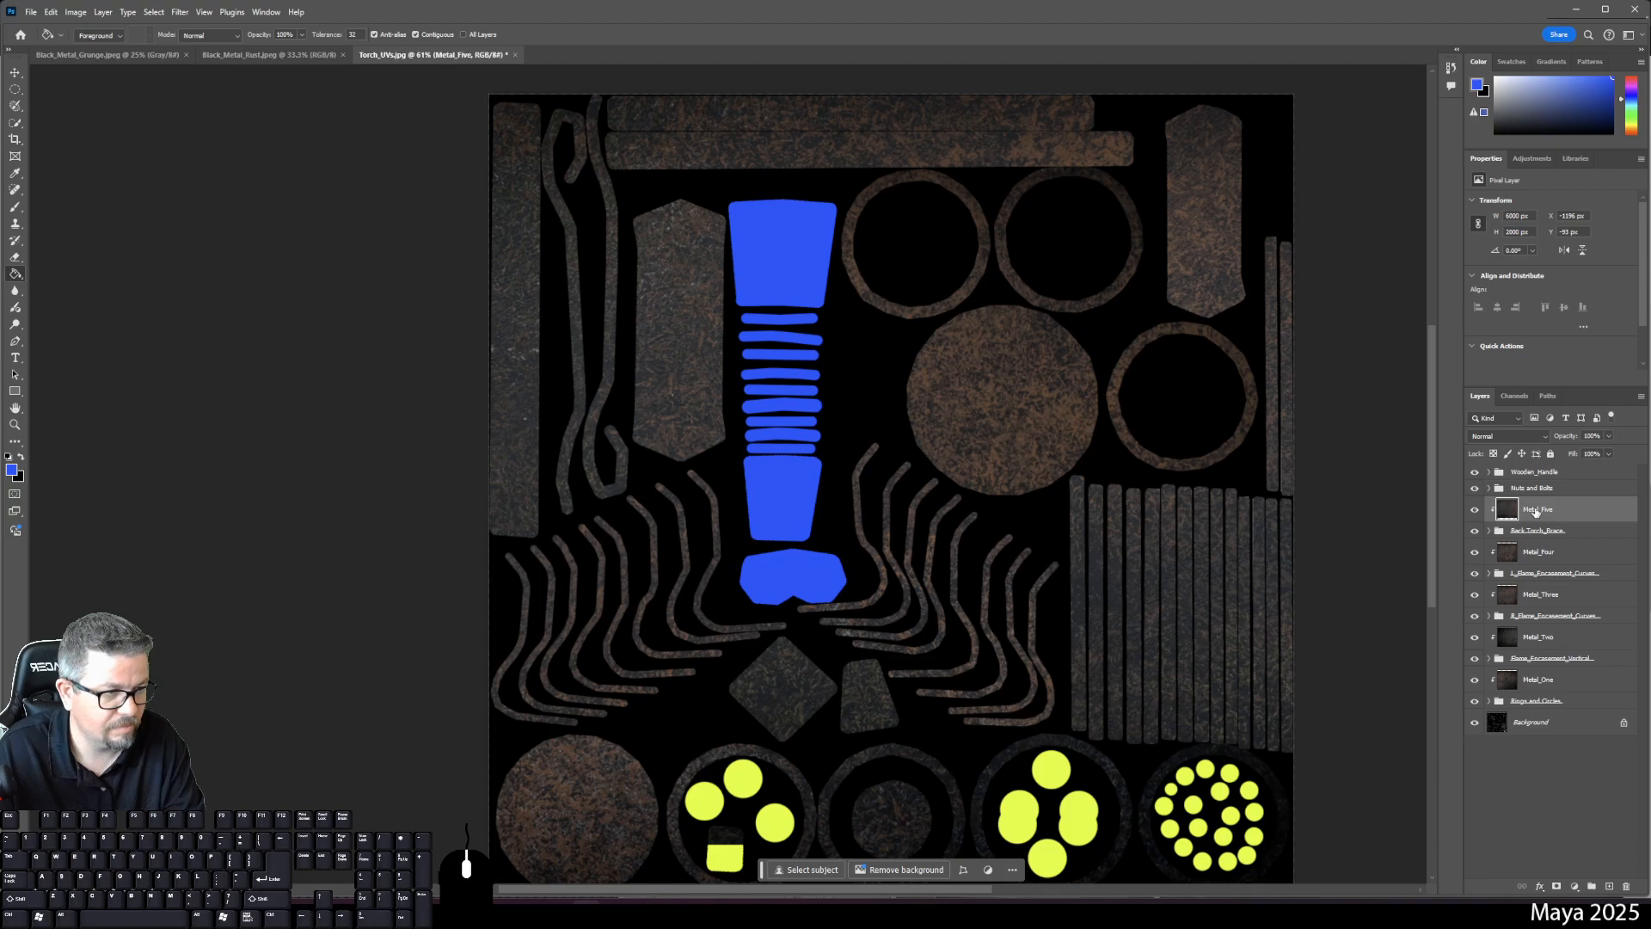
left_click(1535, 490)
- Paste the rust texture on a new layer above Nuts and Bolts, clip it, and shift it left and down
left_click(1609, 887)
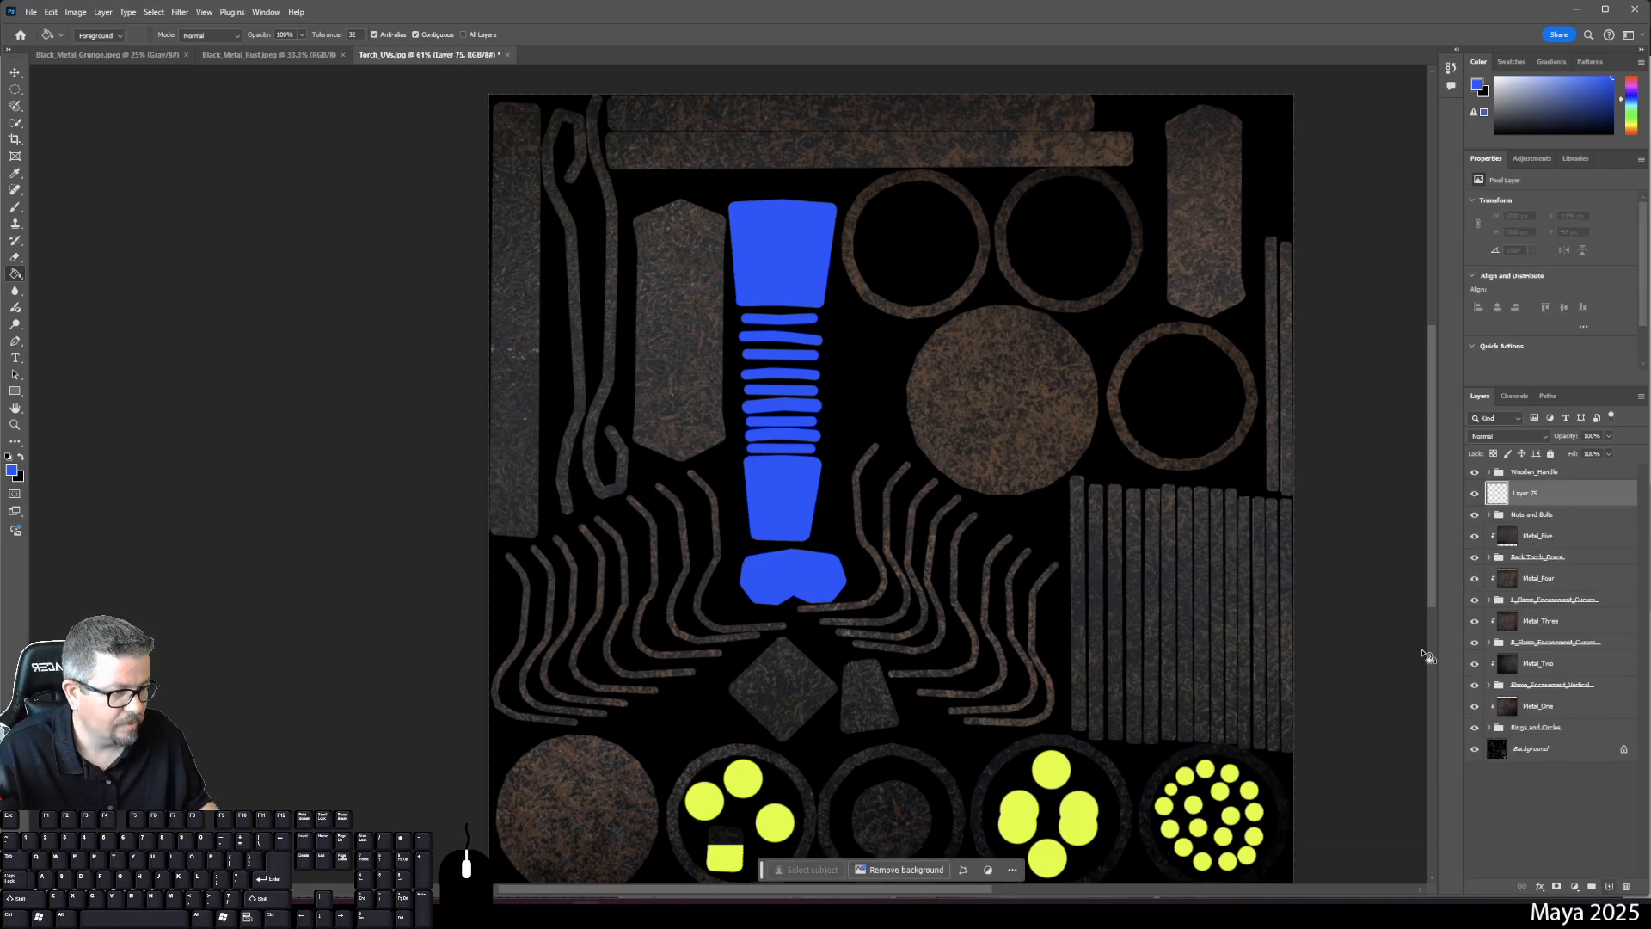
key("ctrl+v")
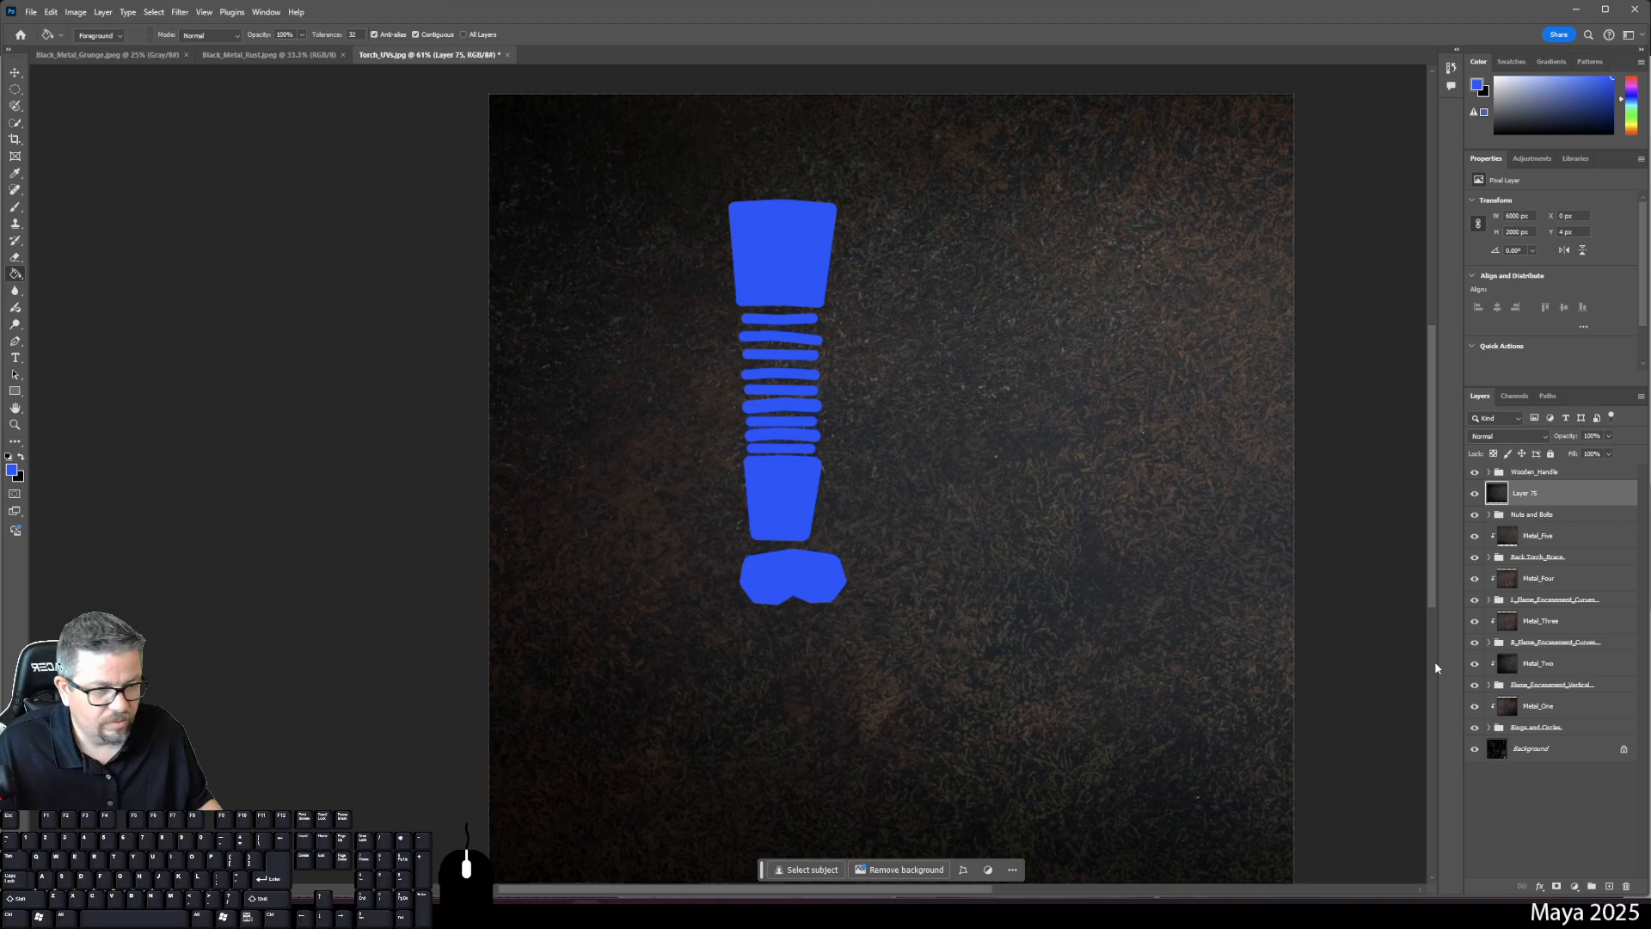
right_click(1554, 508)
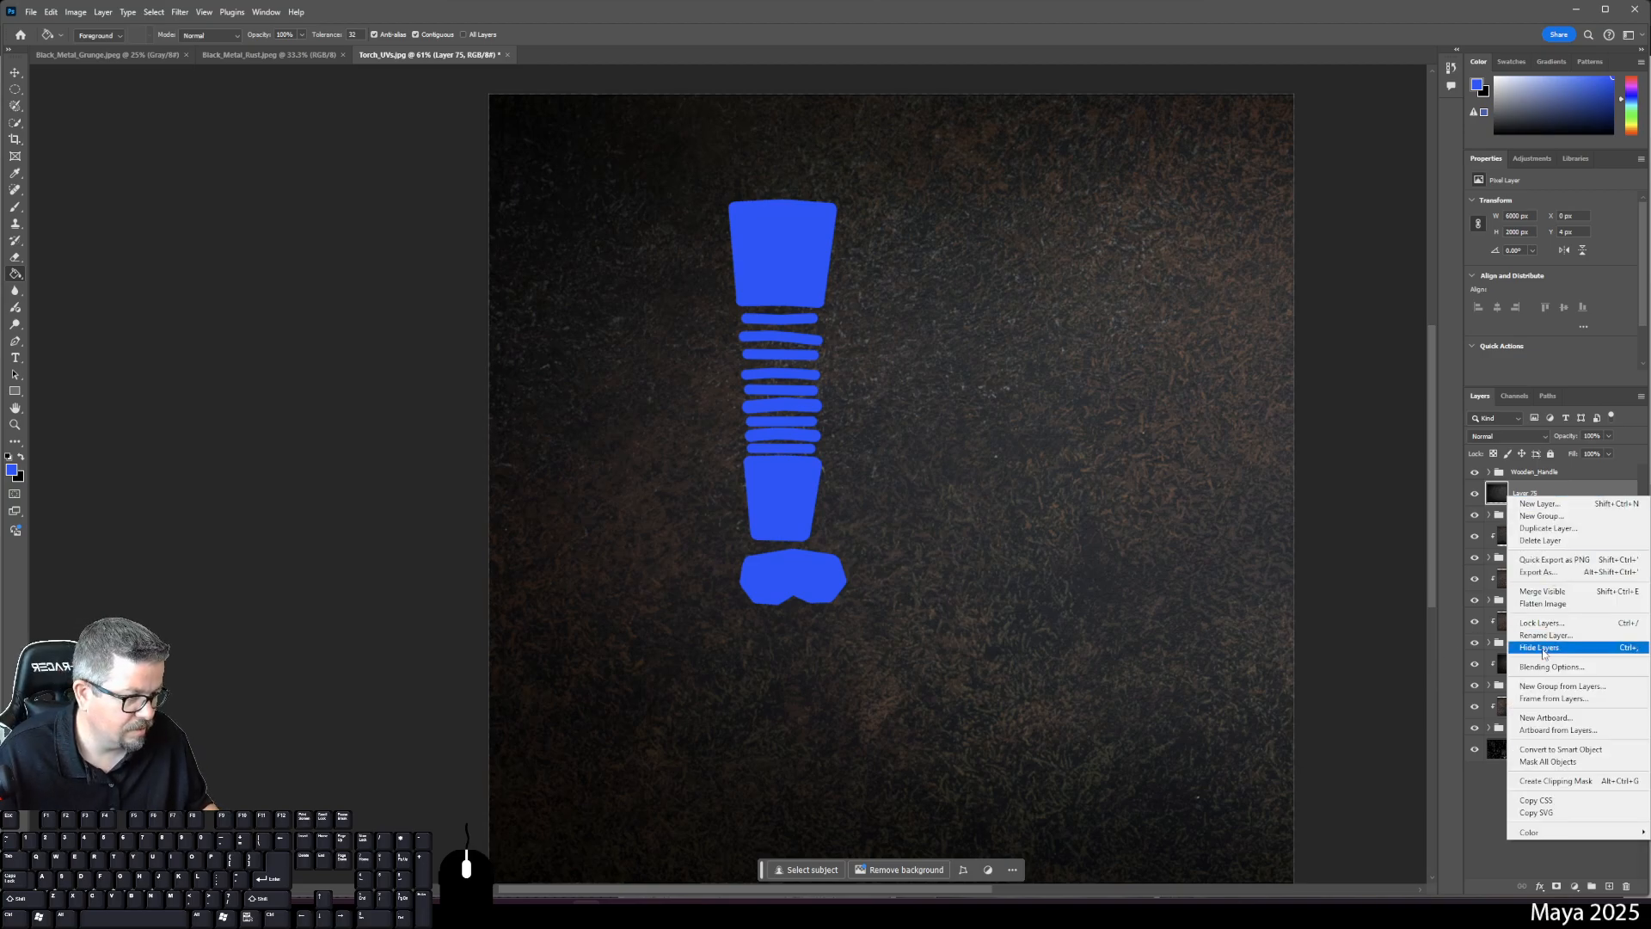
left_click(1556, 781)
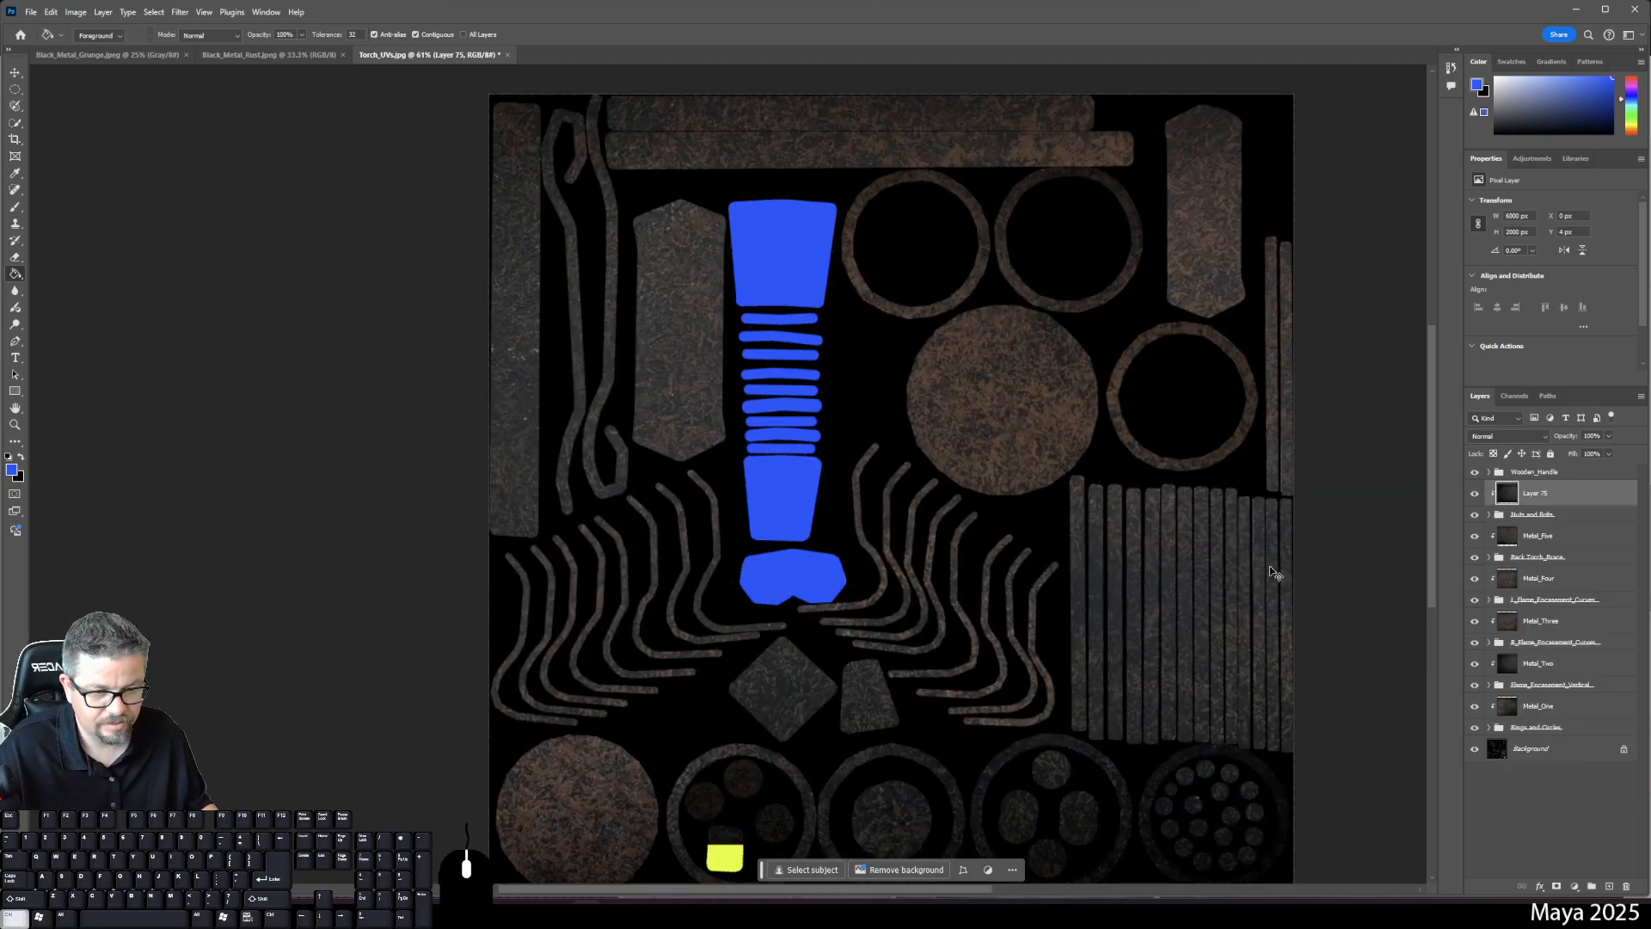
key("ctrl+t")
left_click_drag(1344, 814, 585, 871)
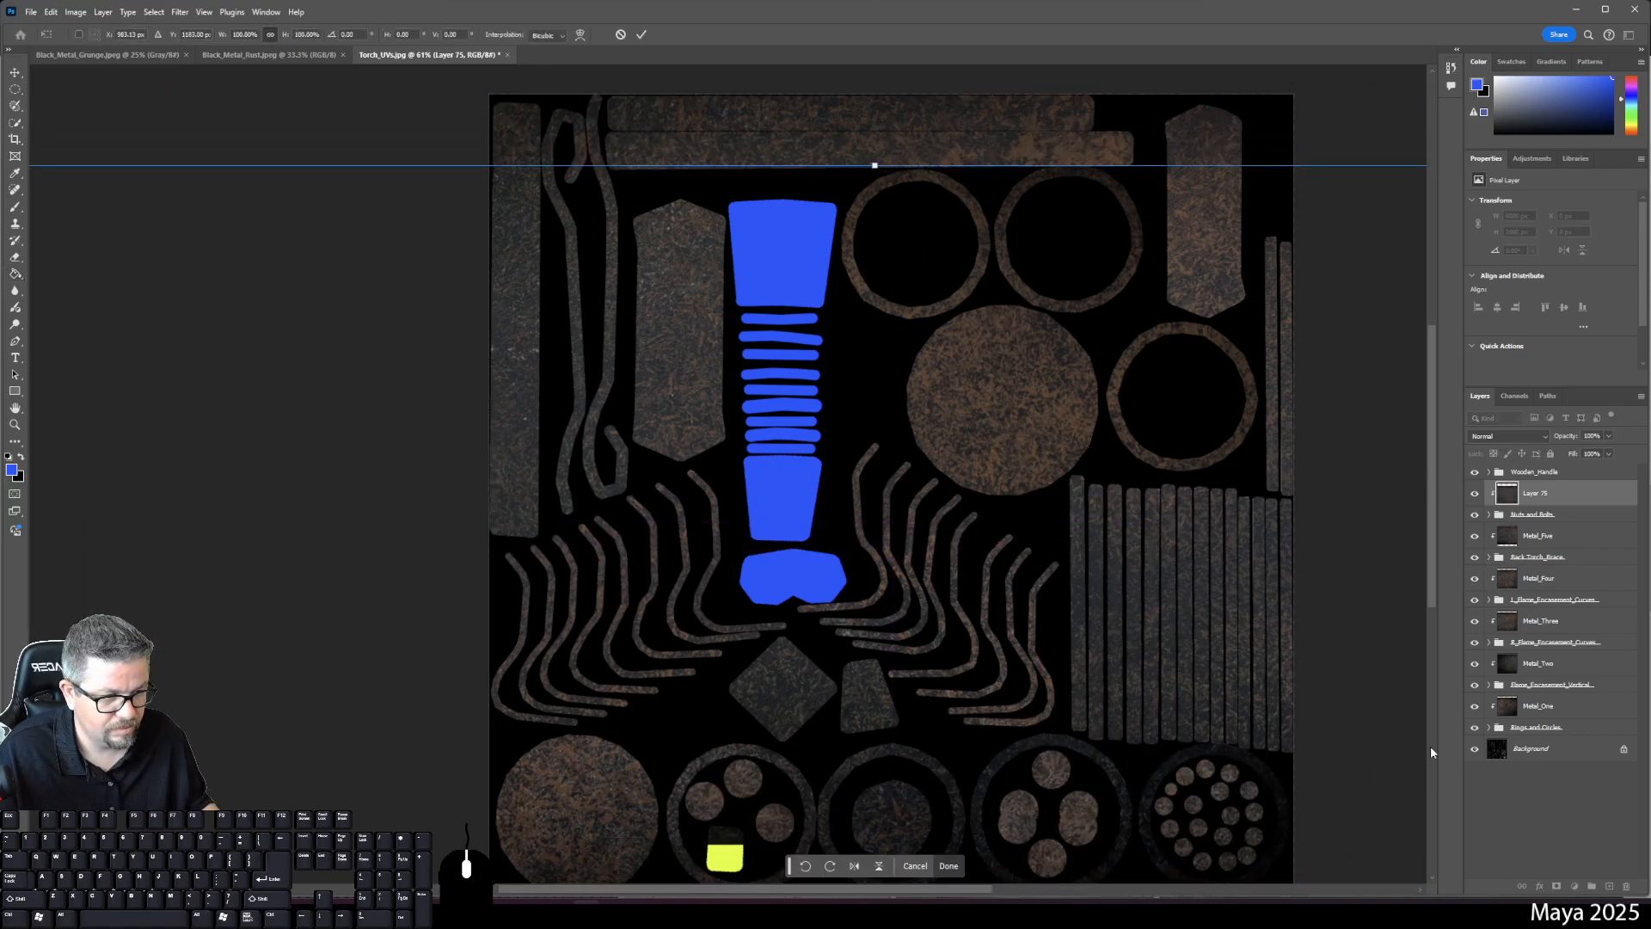
key("Return")
key("g")
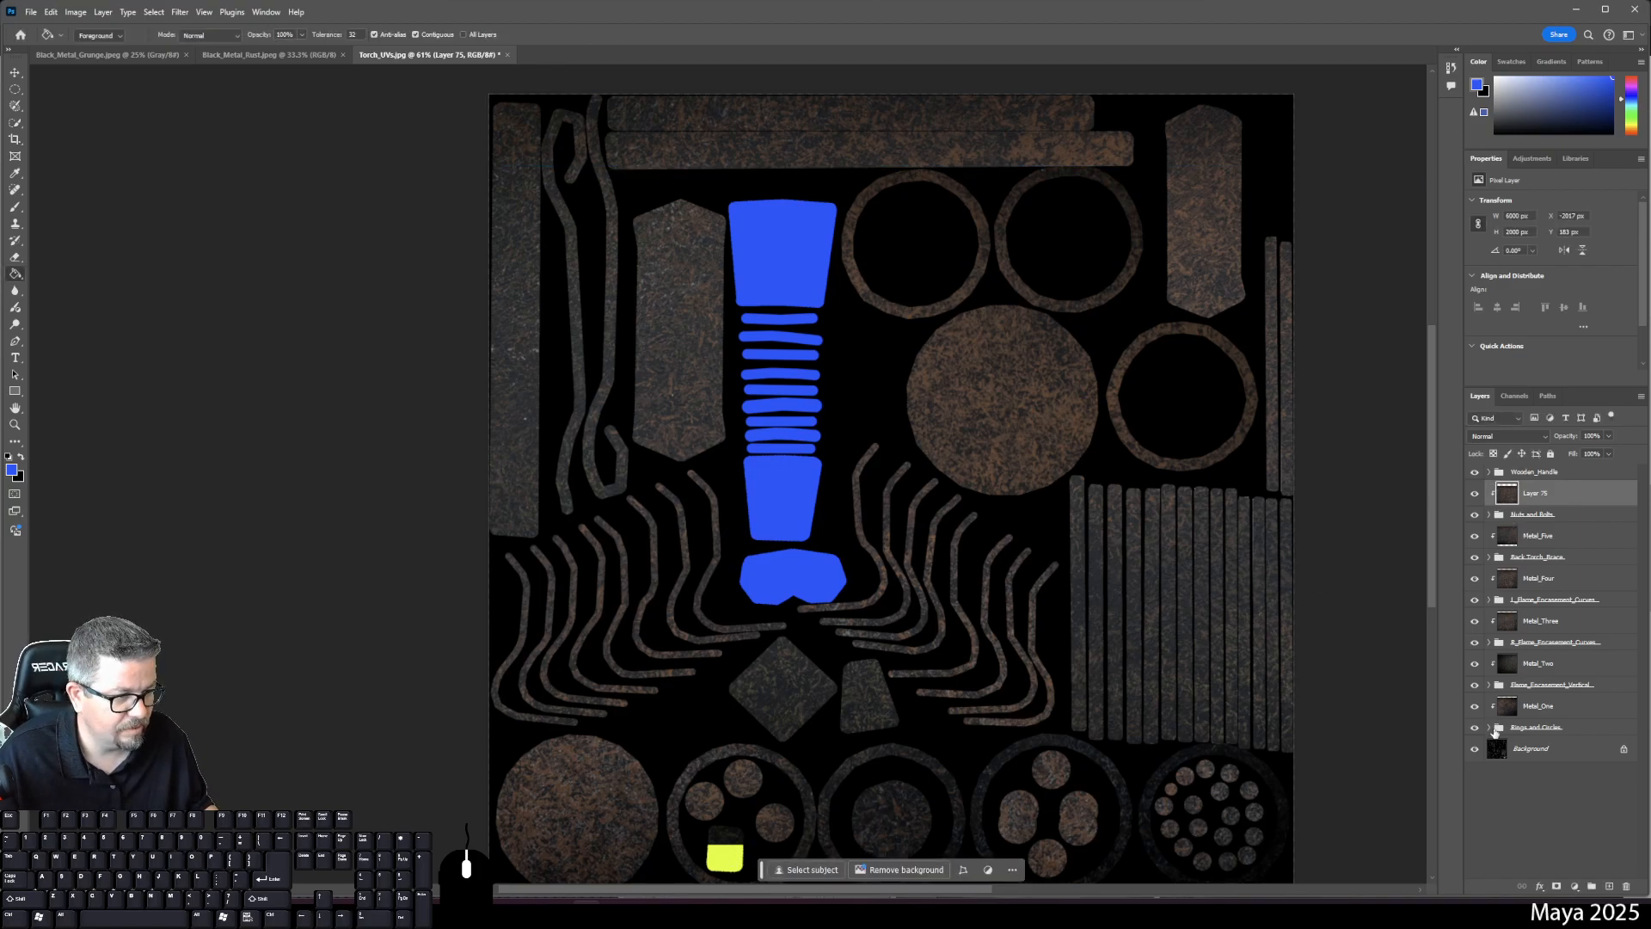
- Toggle the blue handle and black background layers to check coverage, then zoom to the bottom circles
left_click(1476, 473)
left_click(1475, 474)
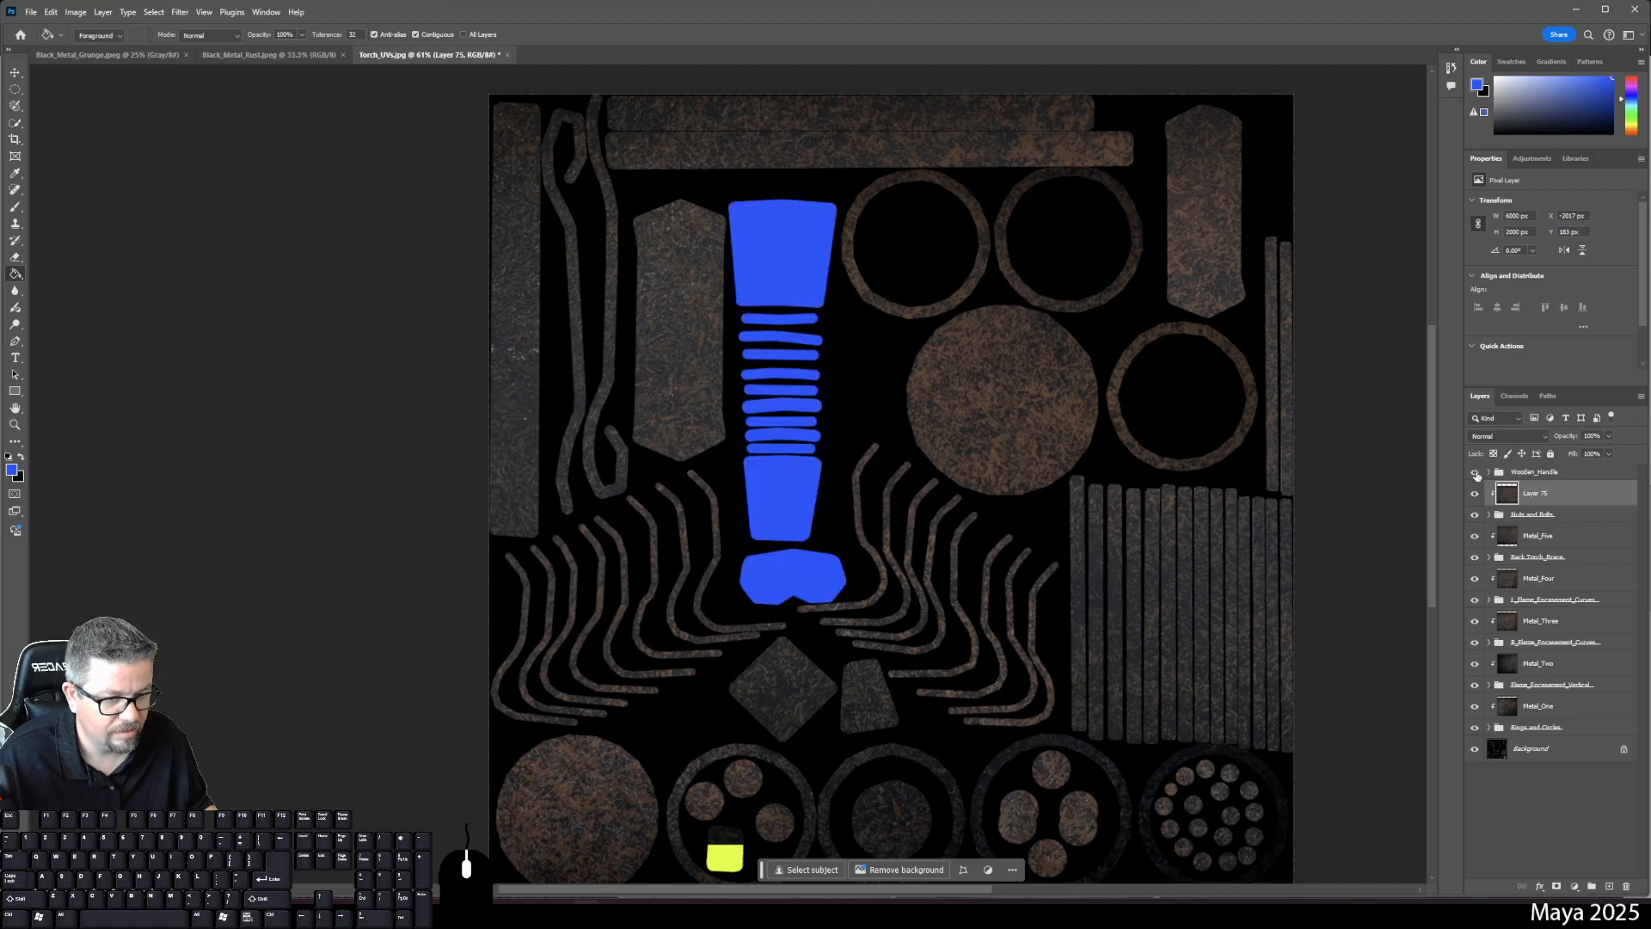
left_click_drag(1367, 603, 1393, 545)
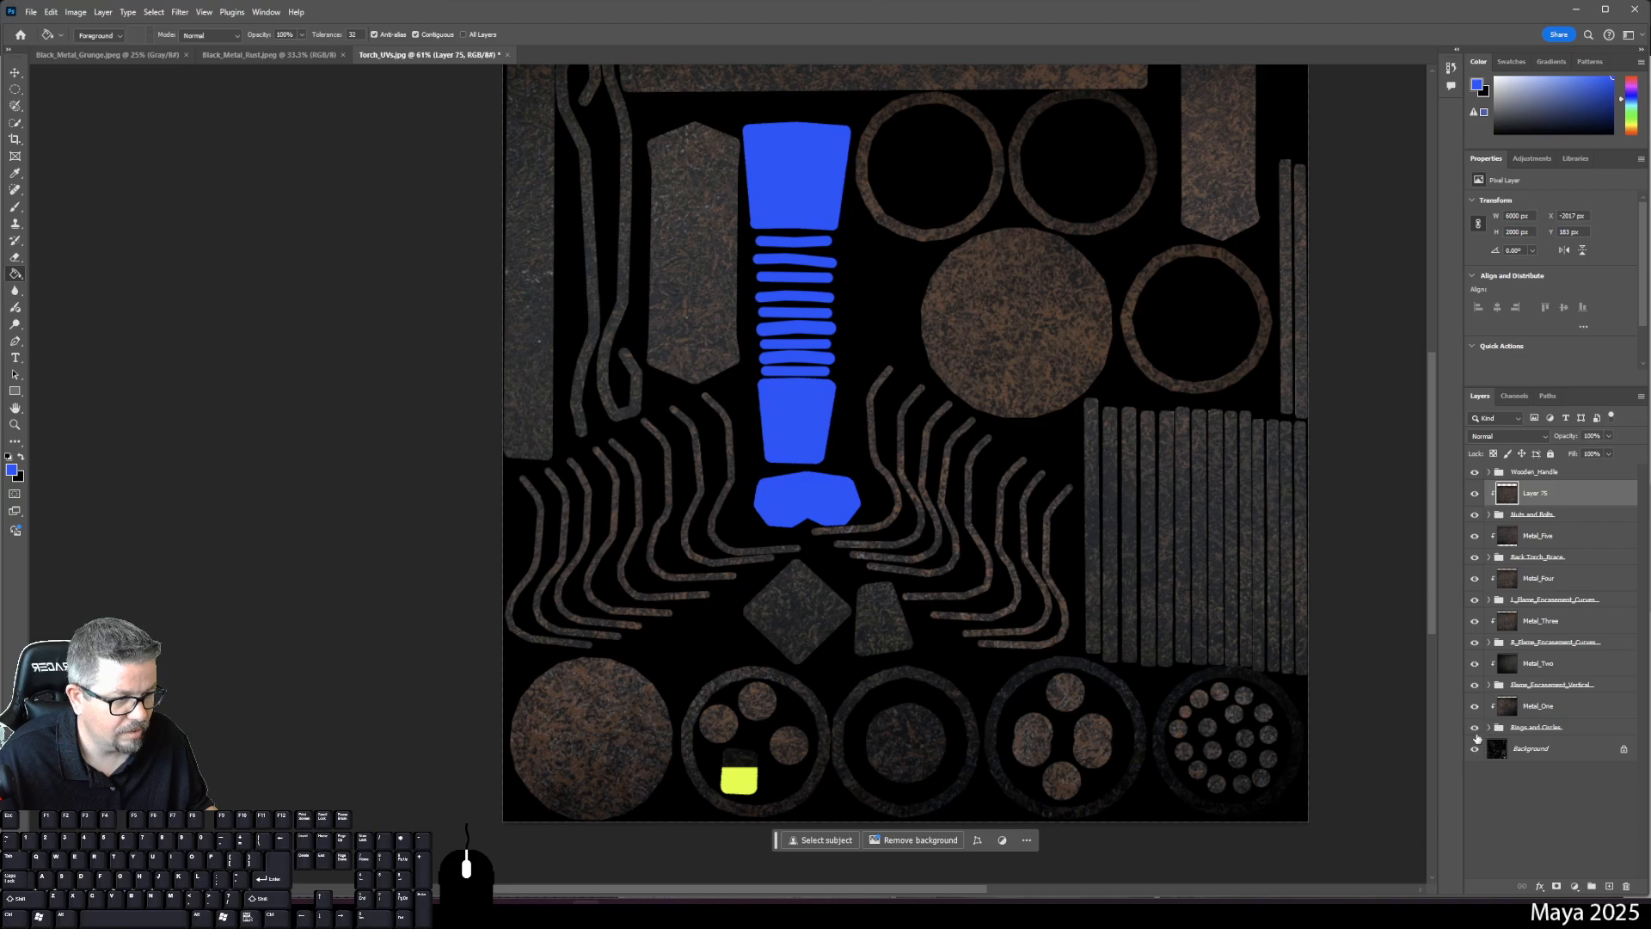
left_click(1475, 750)
left_click(1476, 750)
left_click(1476, 750)
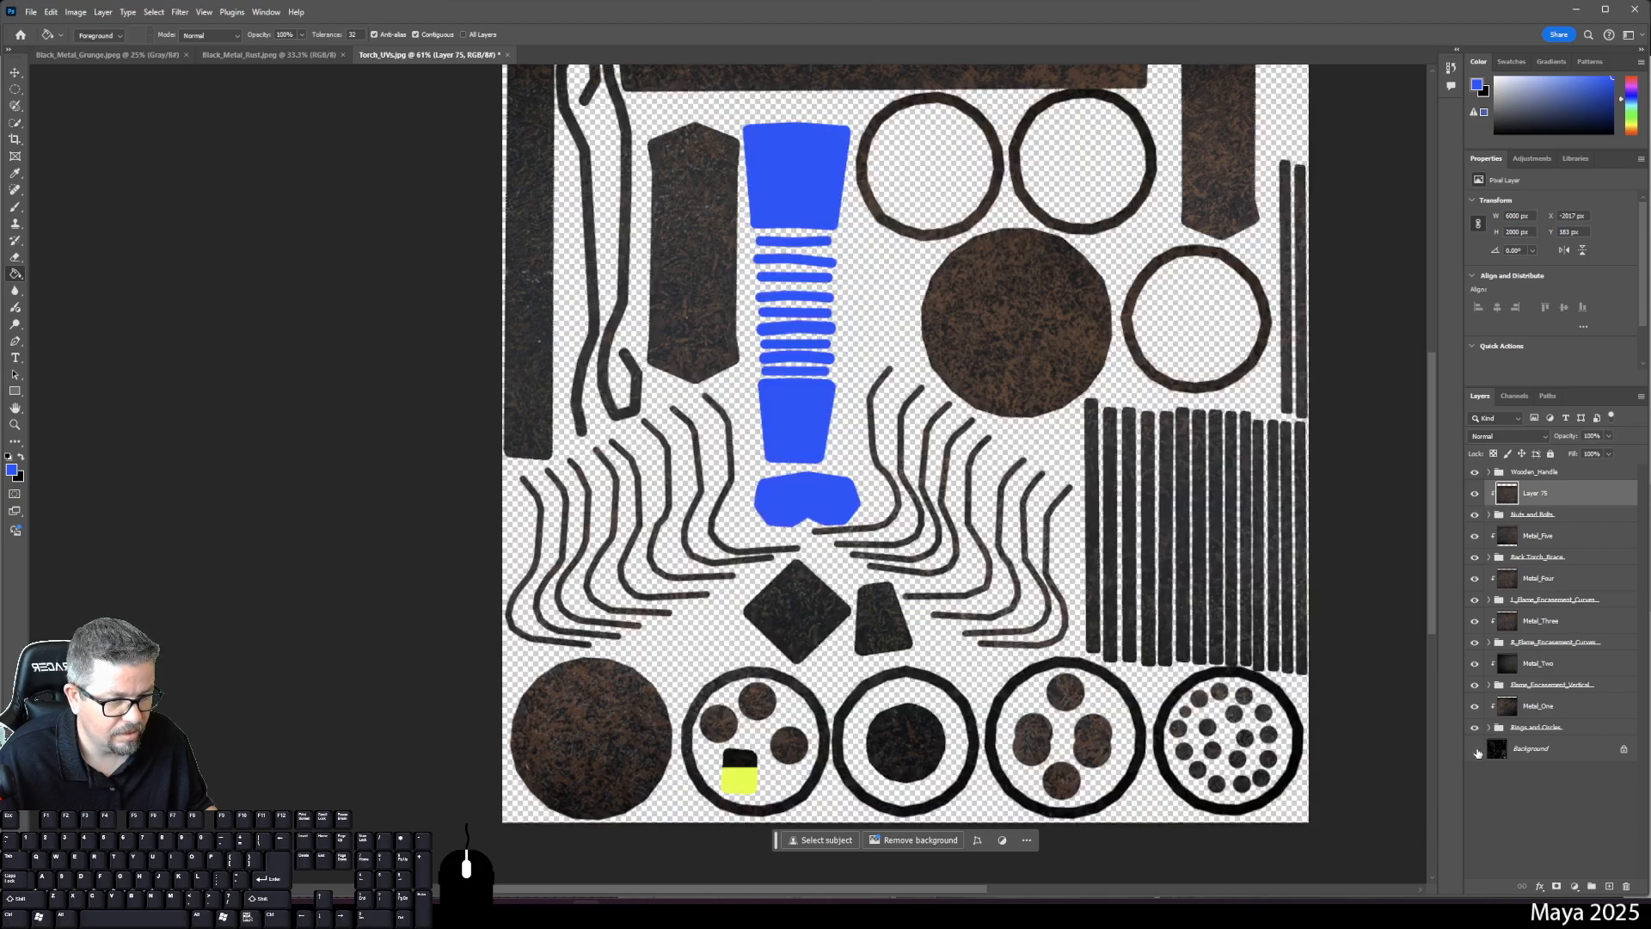
left_click(1475, 750)
key("ctrl+plus")
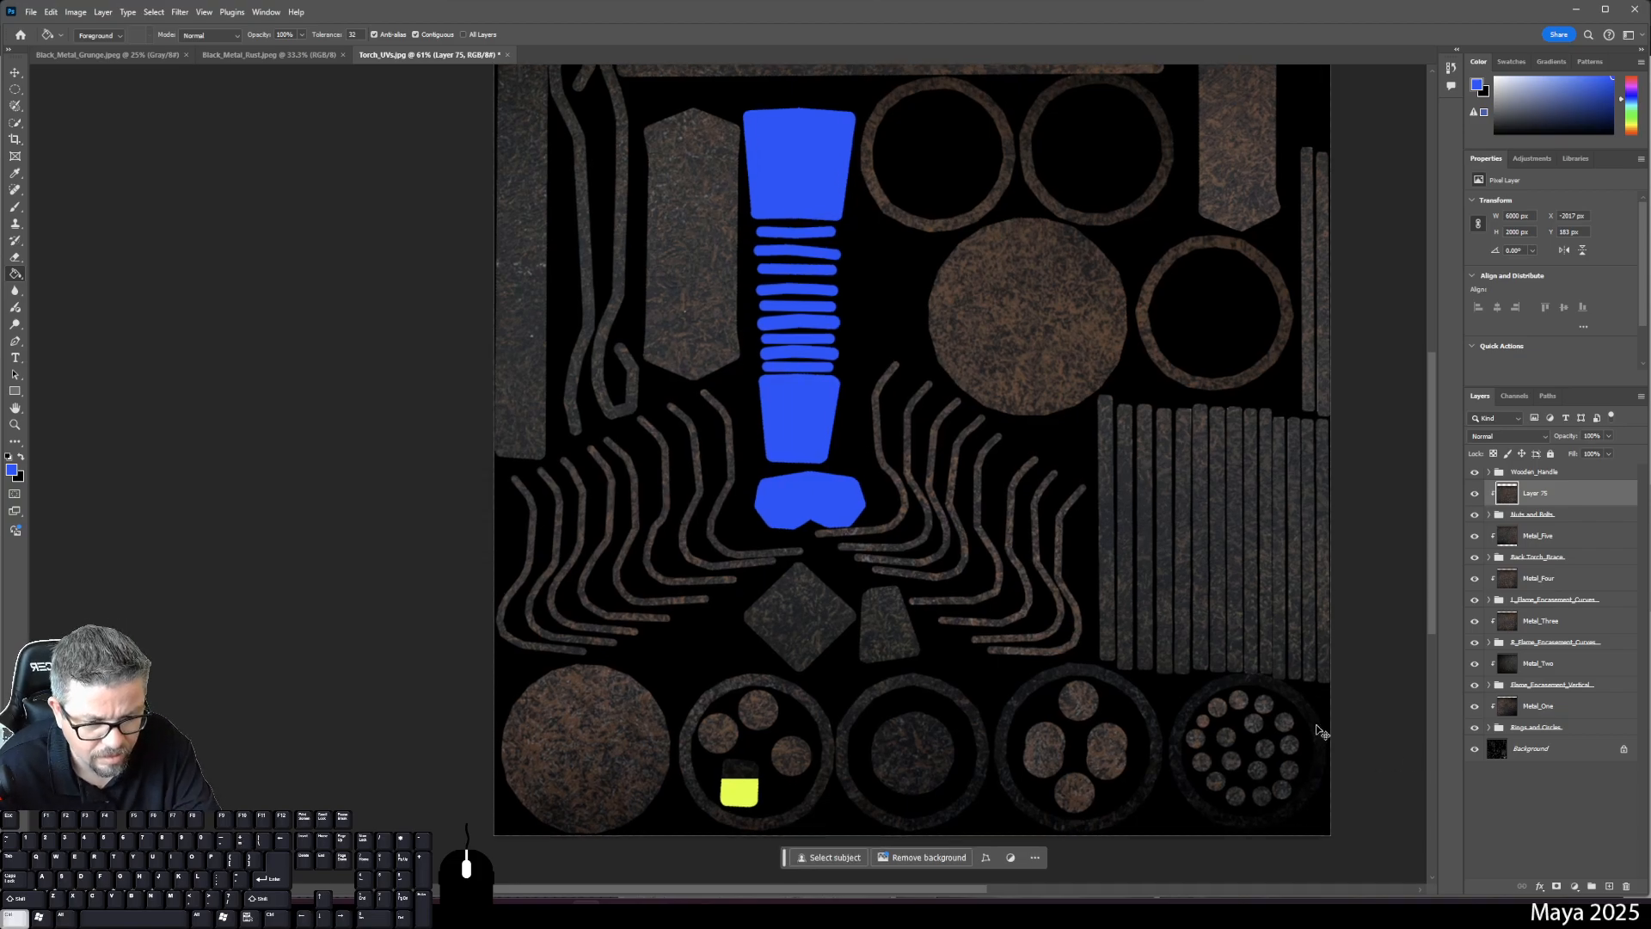
left_click_drag(1040, 685, 1070, 184)
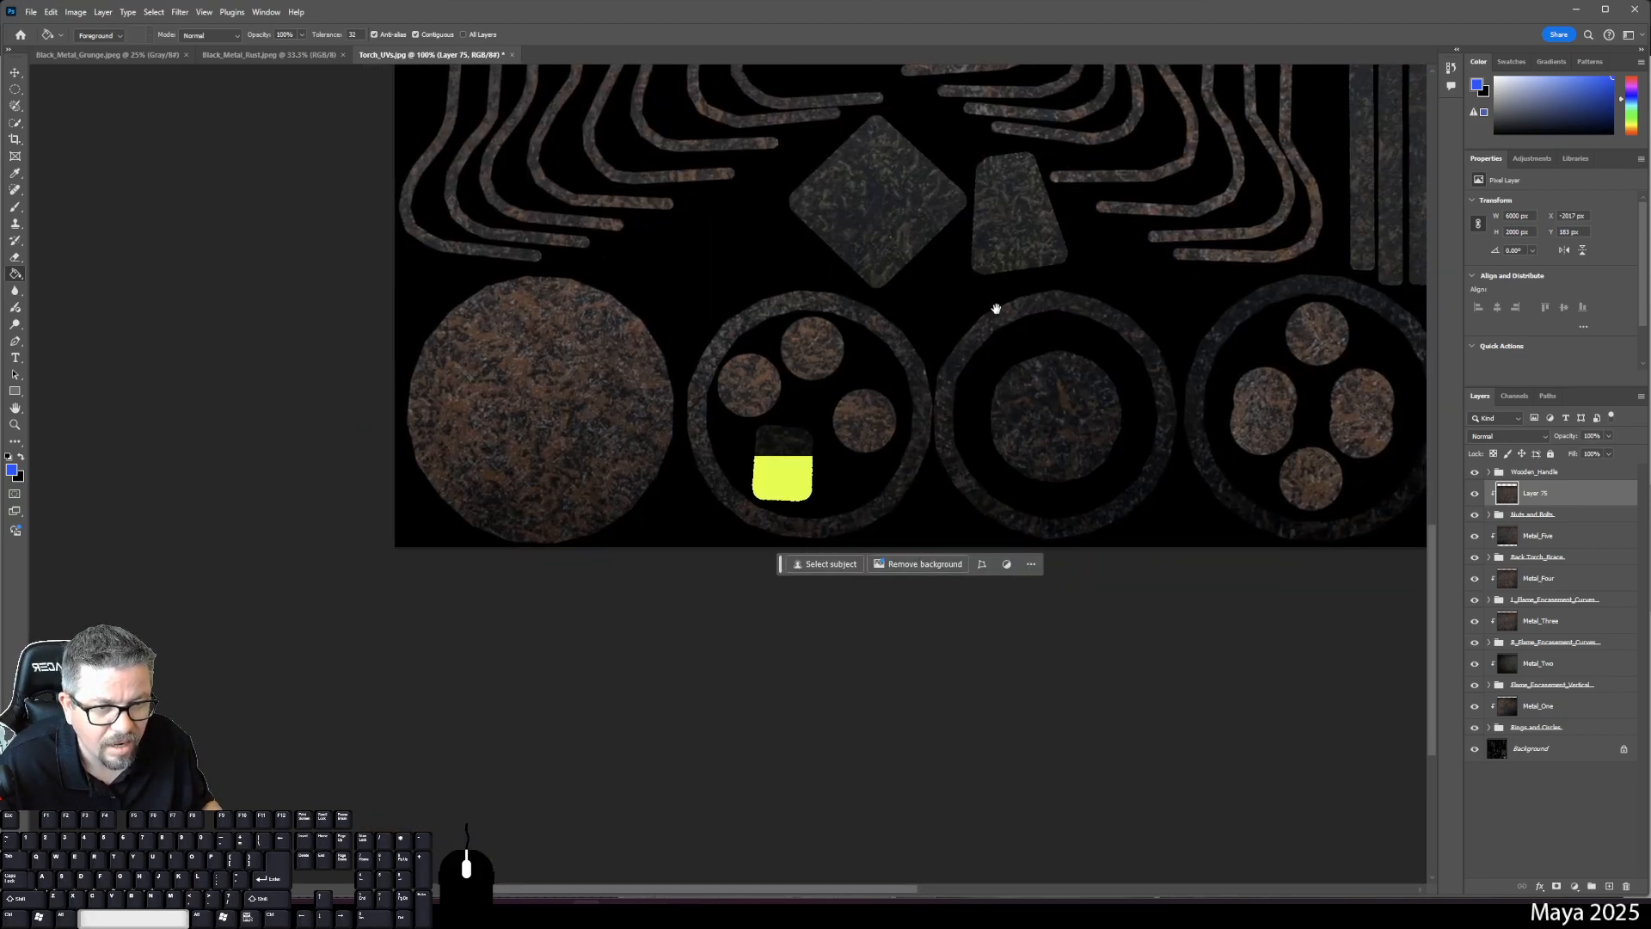
- Move the Metal_Five texture down until it covers the yellow patch
left_click(1548, 534)
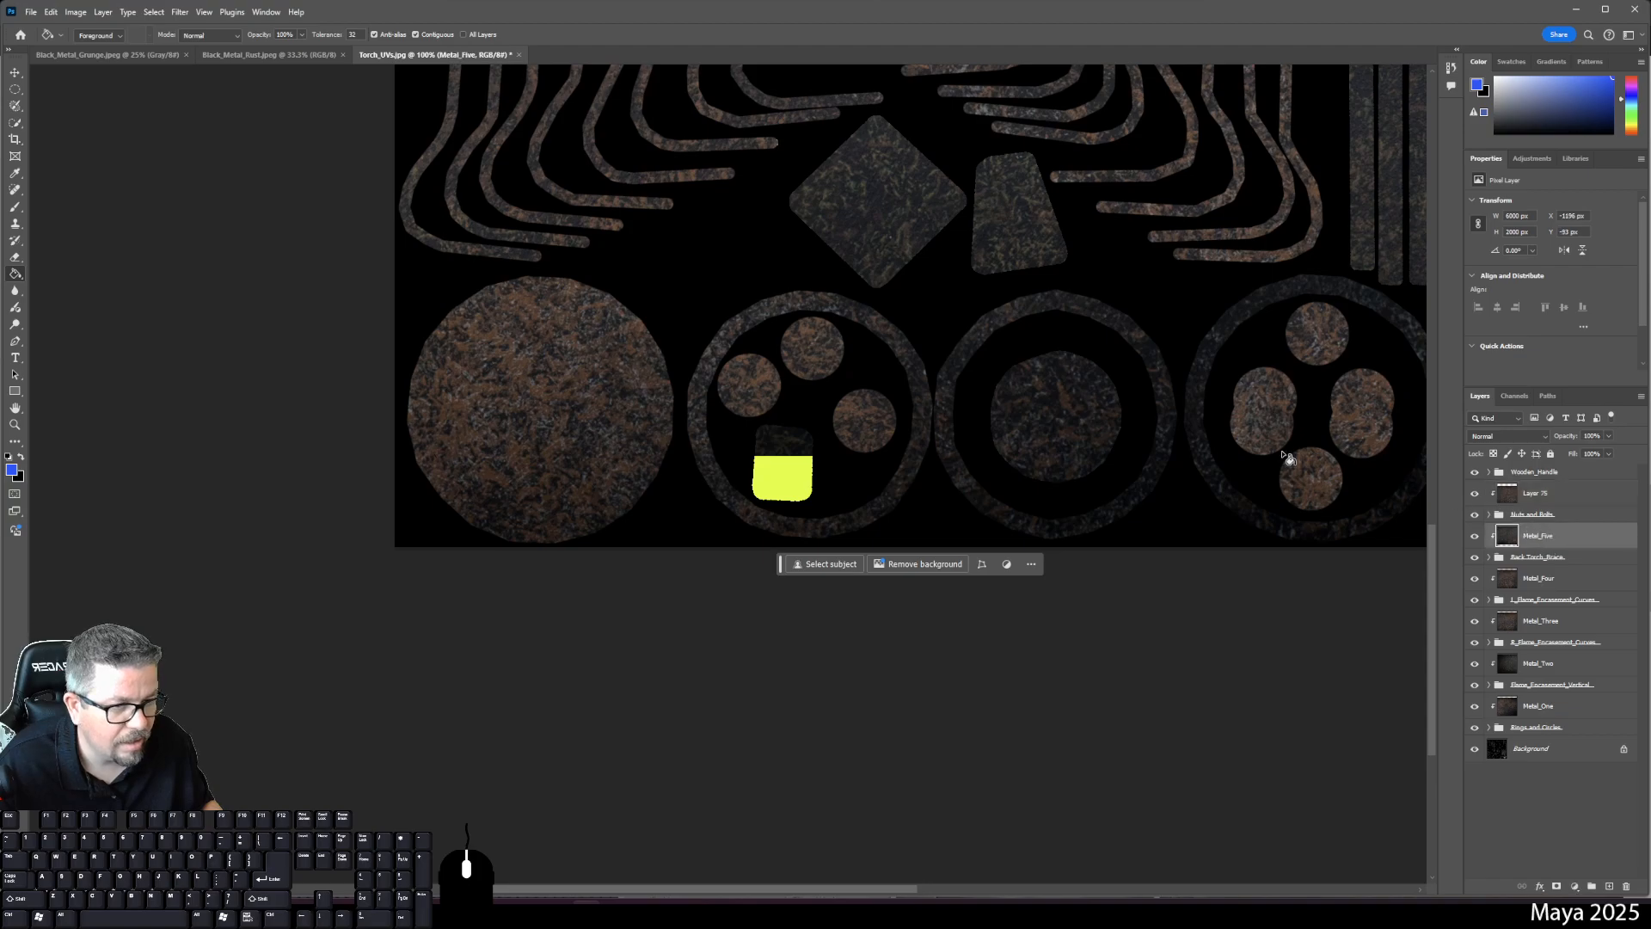
key("ctrl+t")
left_click_drag(1018, 380, 1013, 437)
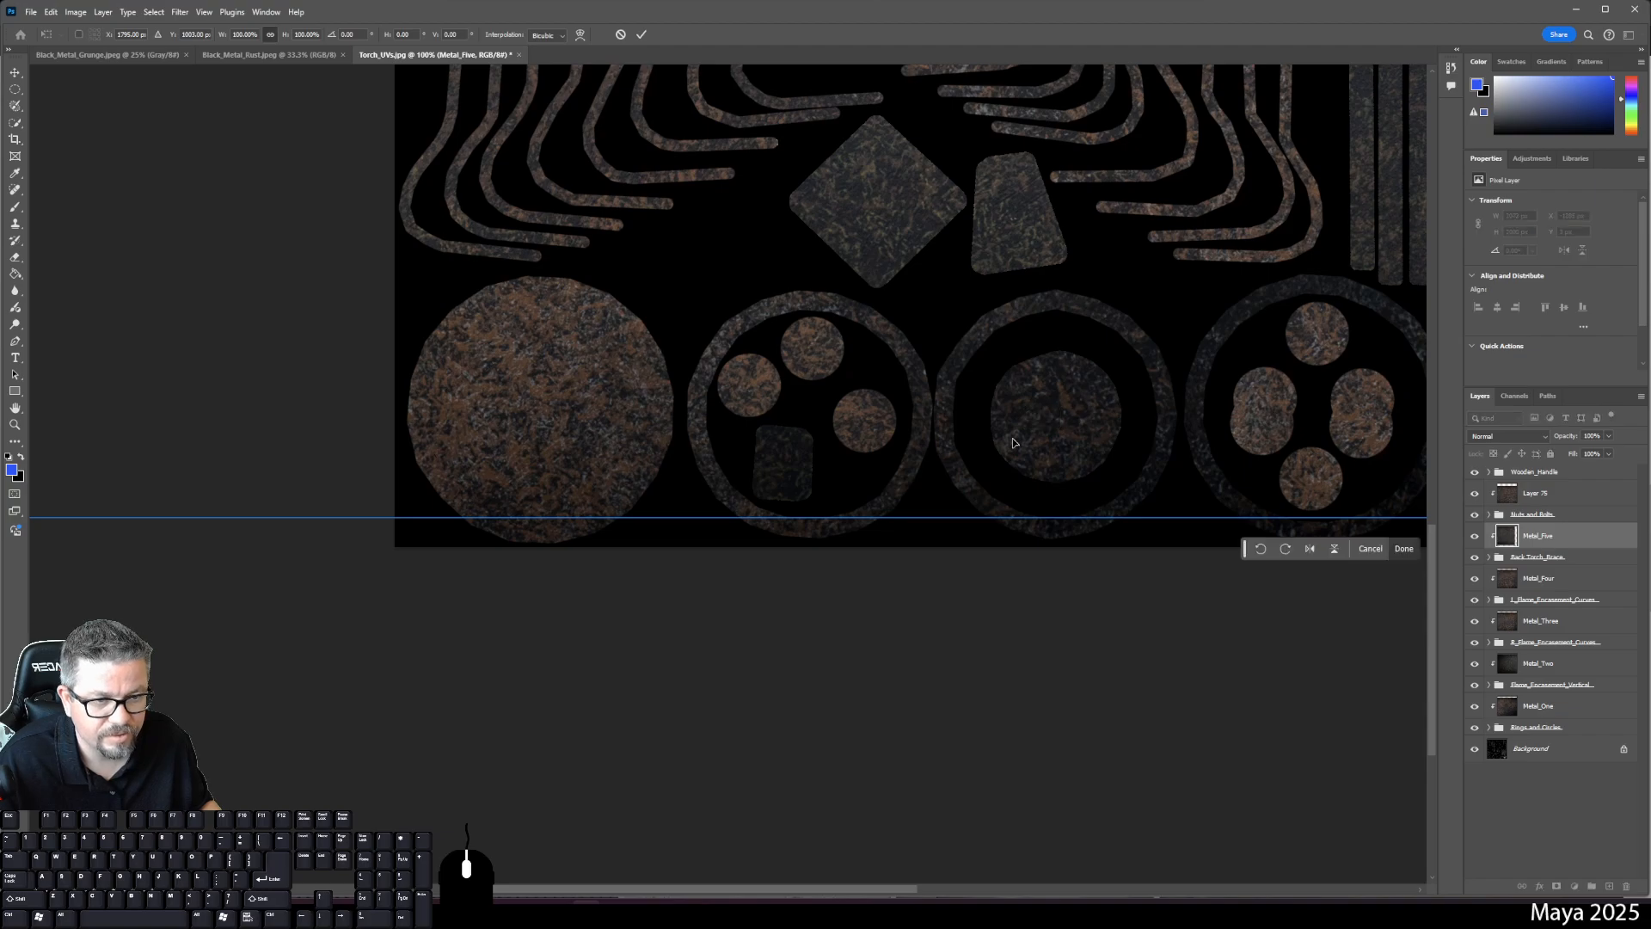
key("ctrl+0")
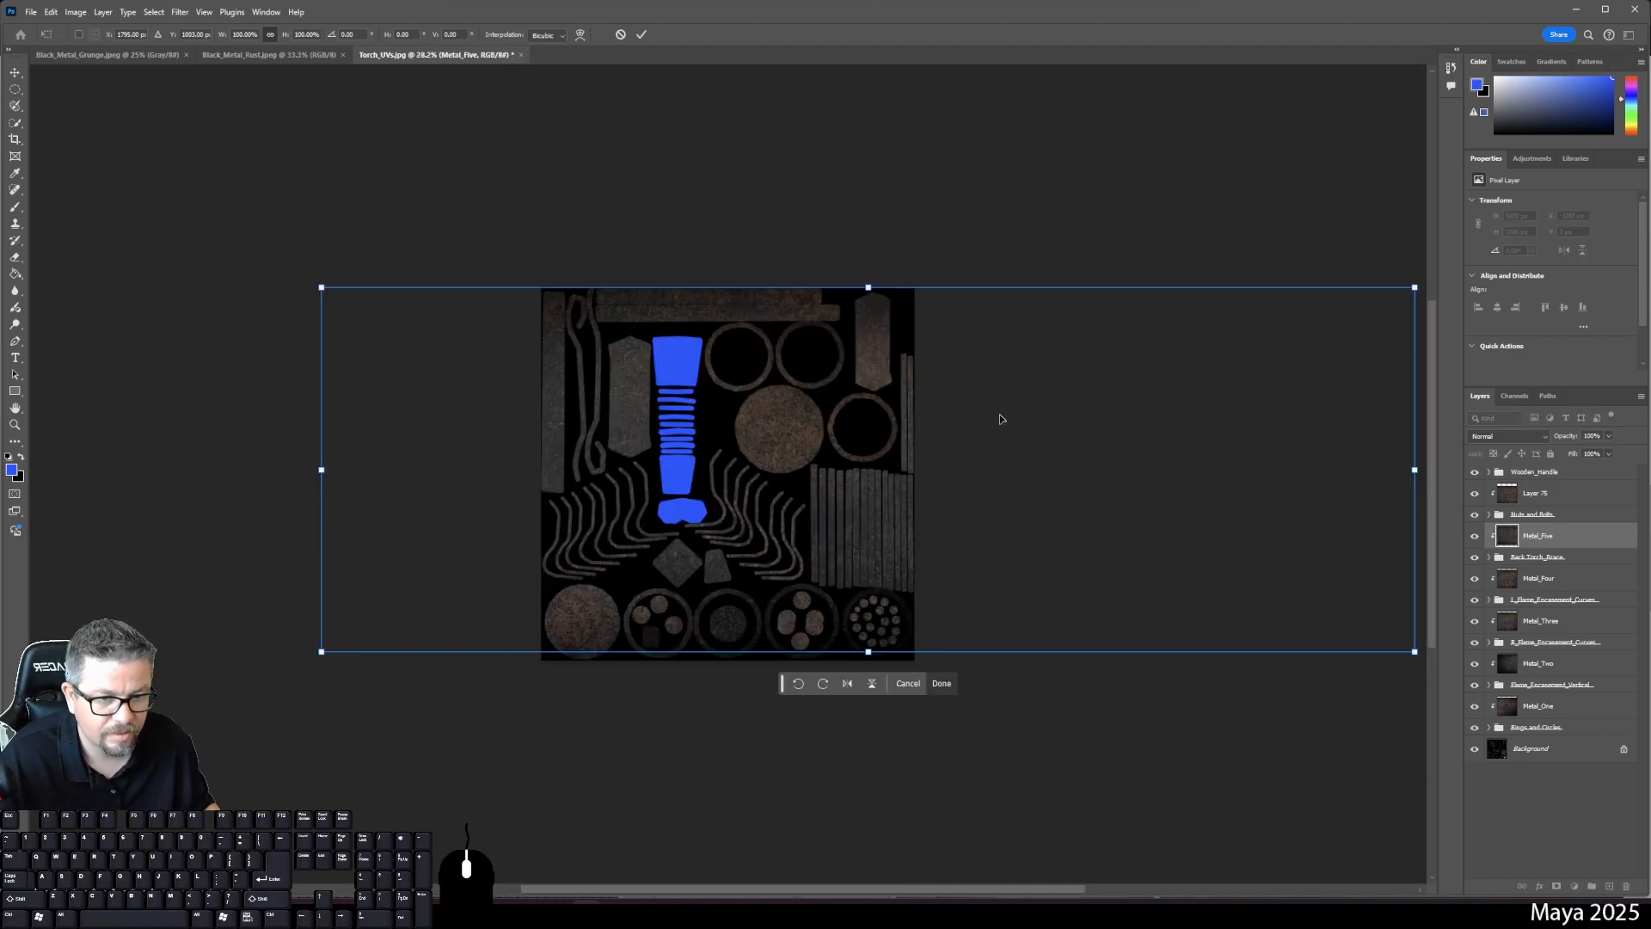
mouse_move(1000, 419)
left_mouse_down()
mouse_move(1032, 382)
mouse_move(1016, 405)
left_mouse_up()
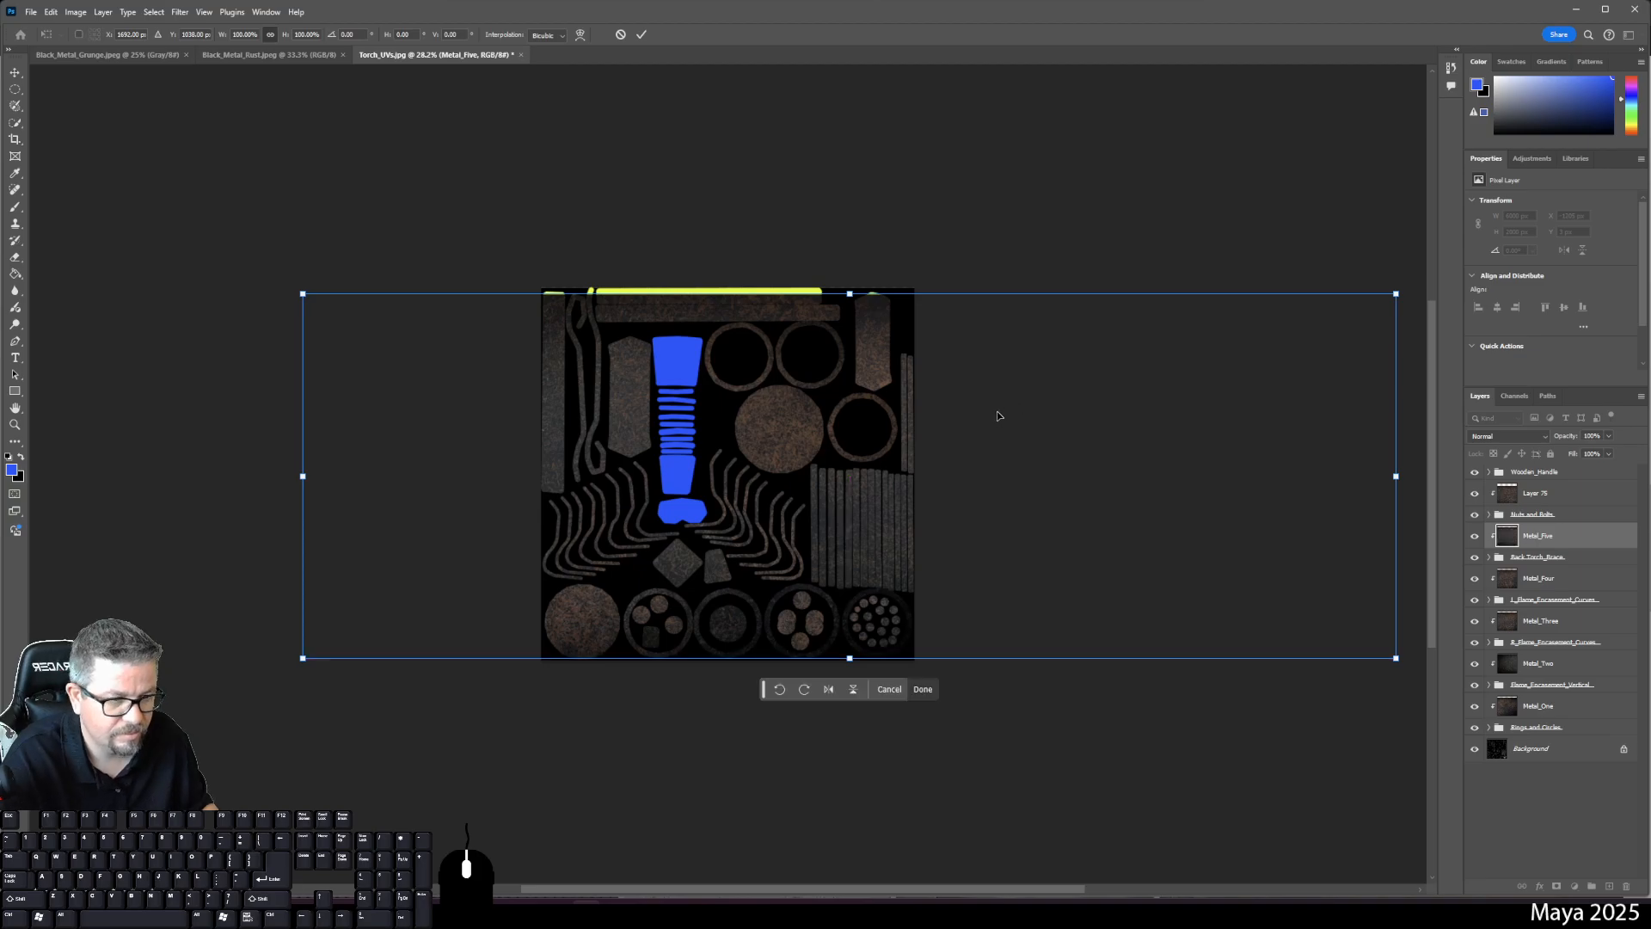
key("Return")
- Rename Layer 75 to Metal_Six
key("g")
left_click(1527, 502)
double_click(1534, 493)
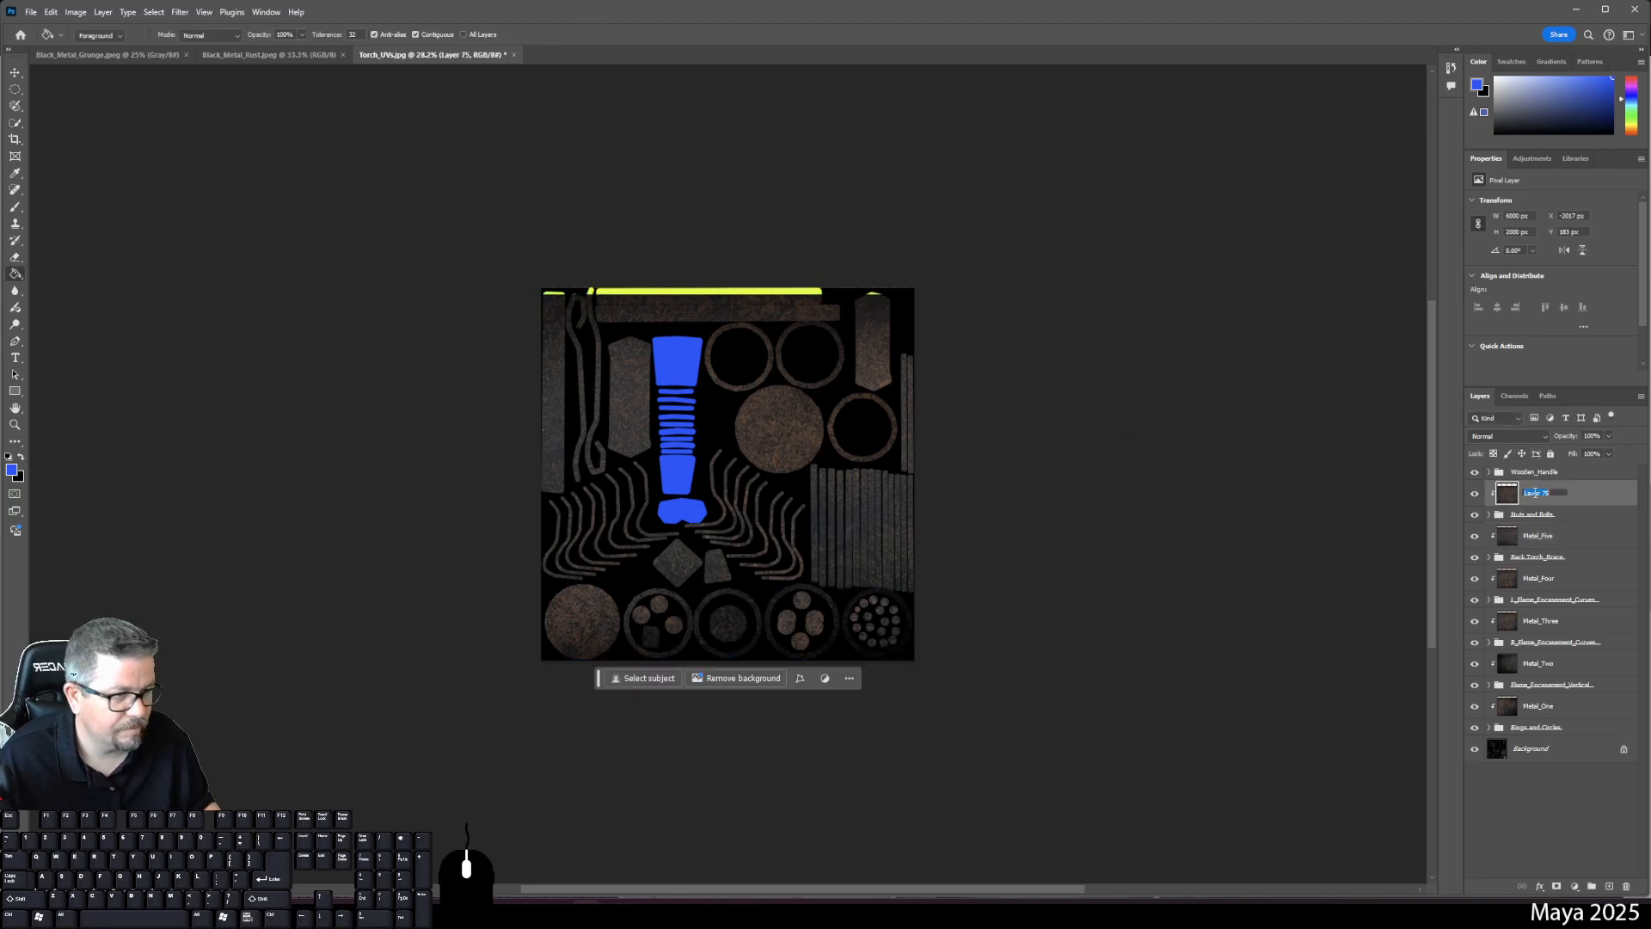
type("Metal_")
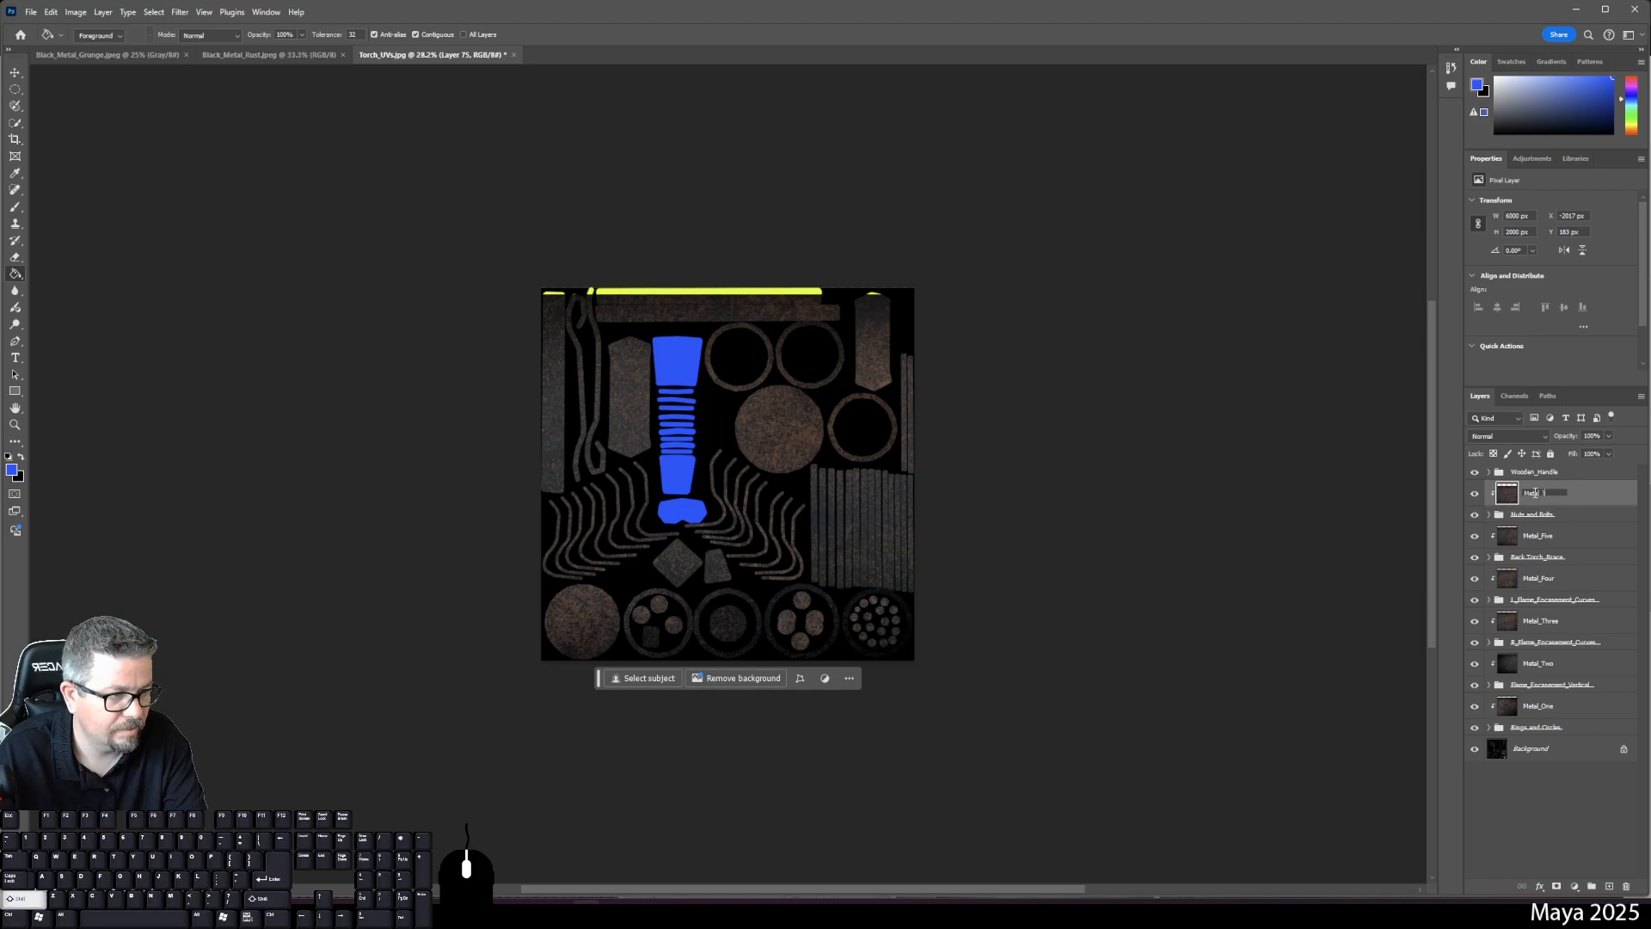
type("Six")
key("Return")
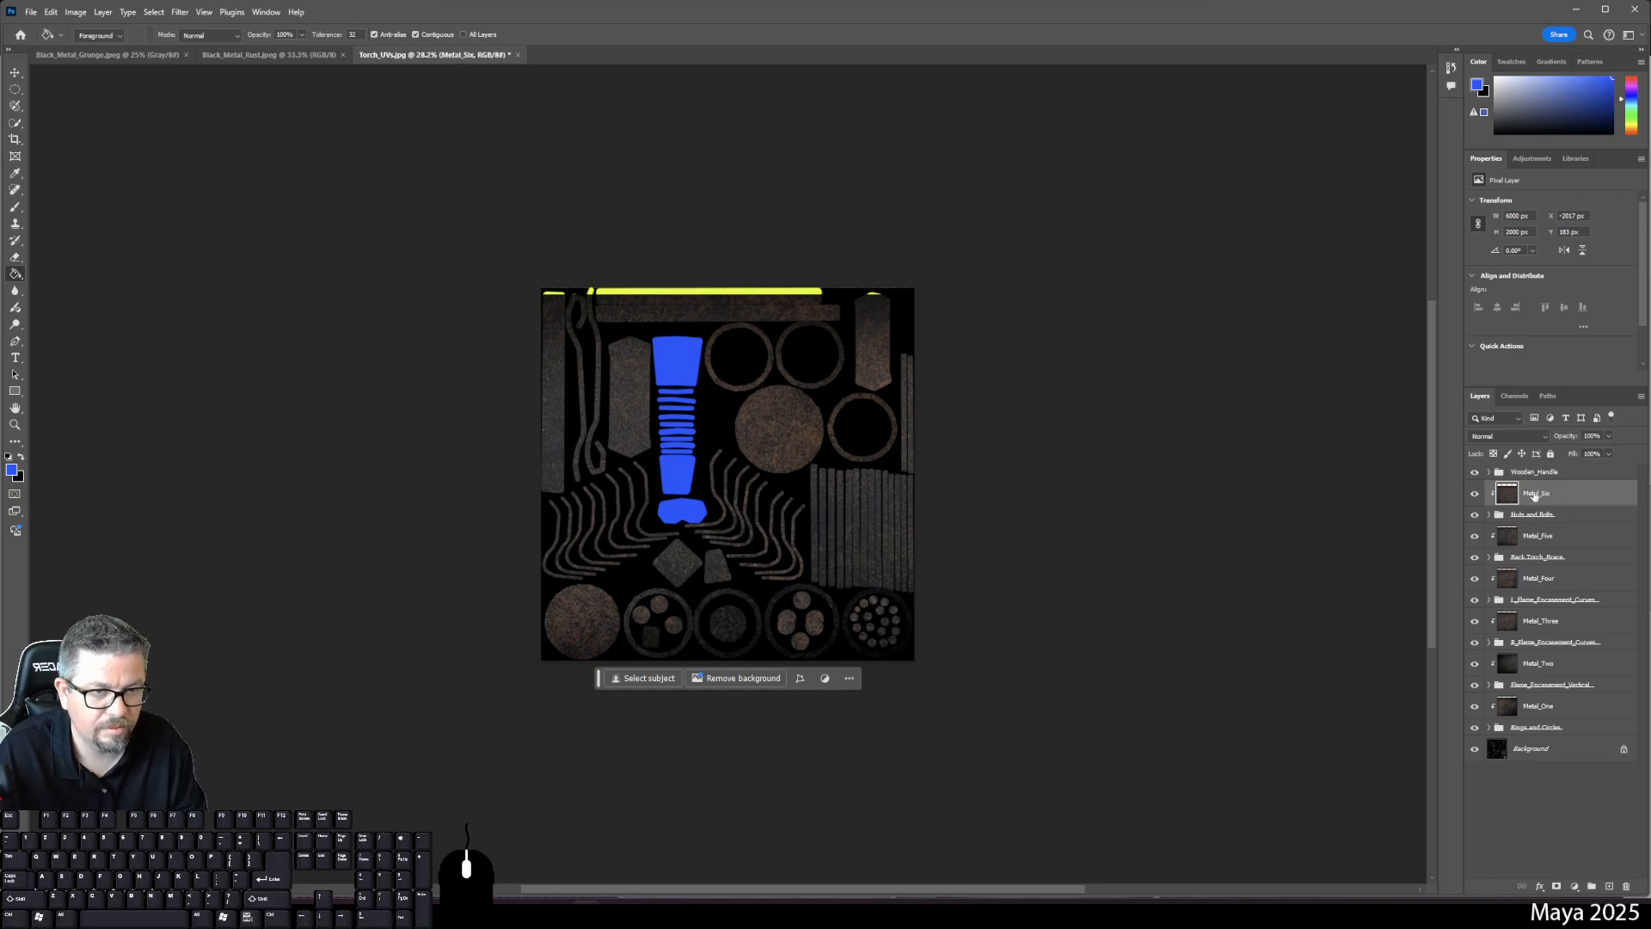
- Move the Metal_Six texture slightly down and right into place over the shells
key("ctrl+t")
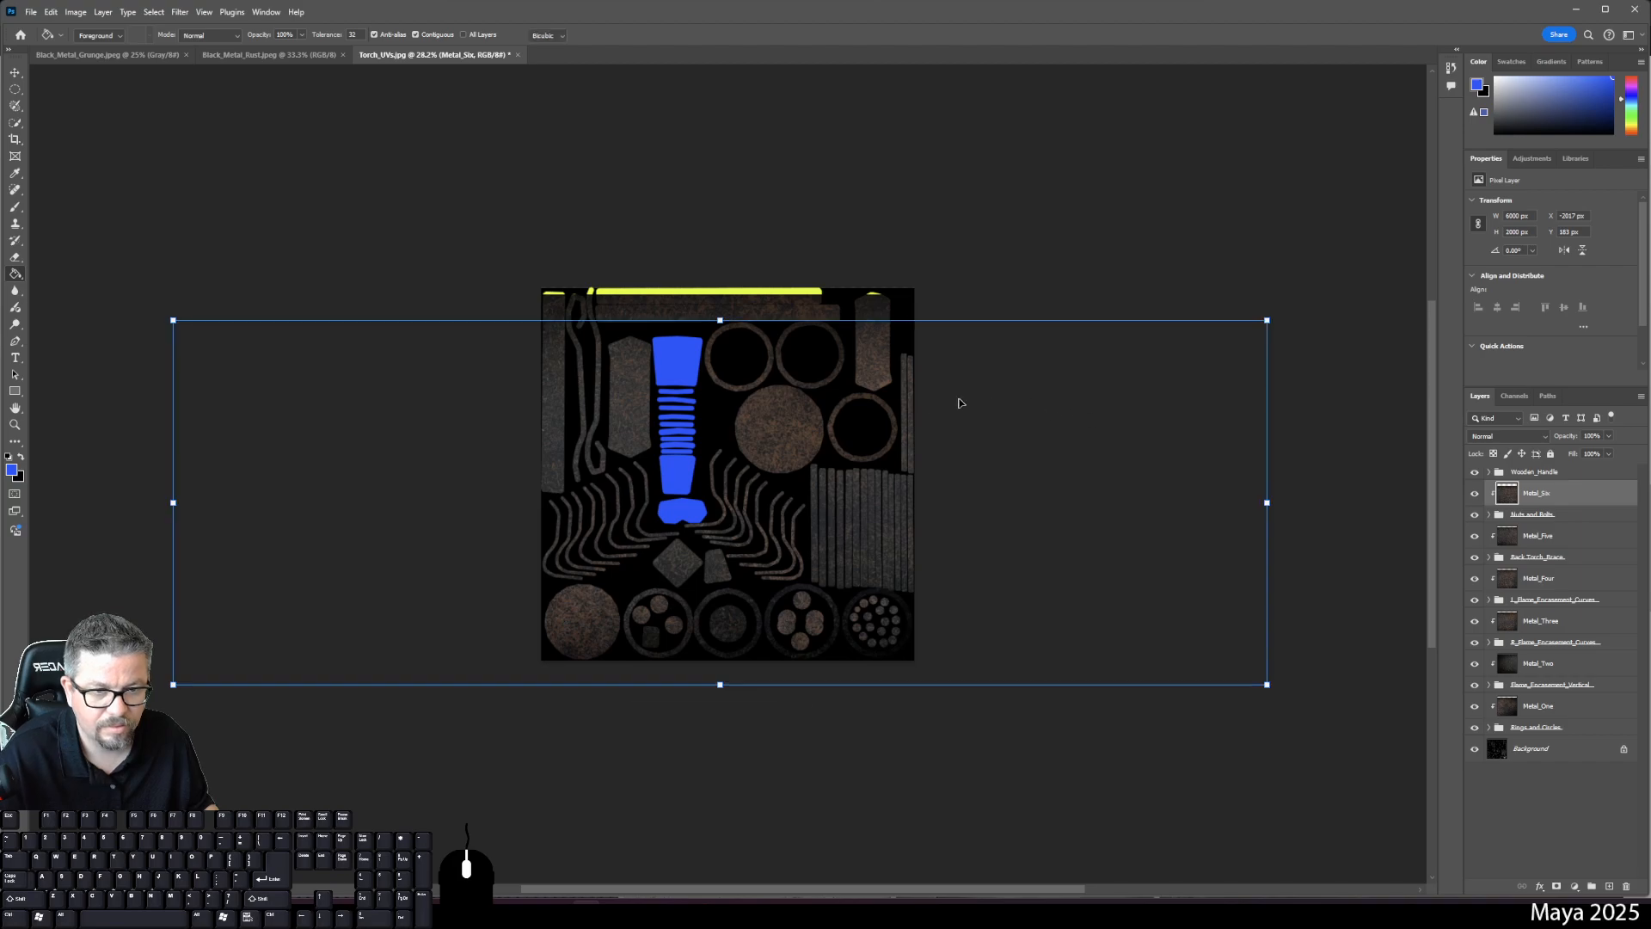
mouse_move(984, 472)
left_mouse_down()
mouse_move(1001, 437)
mouse_move(1004, 460)
left_mouse_up()
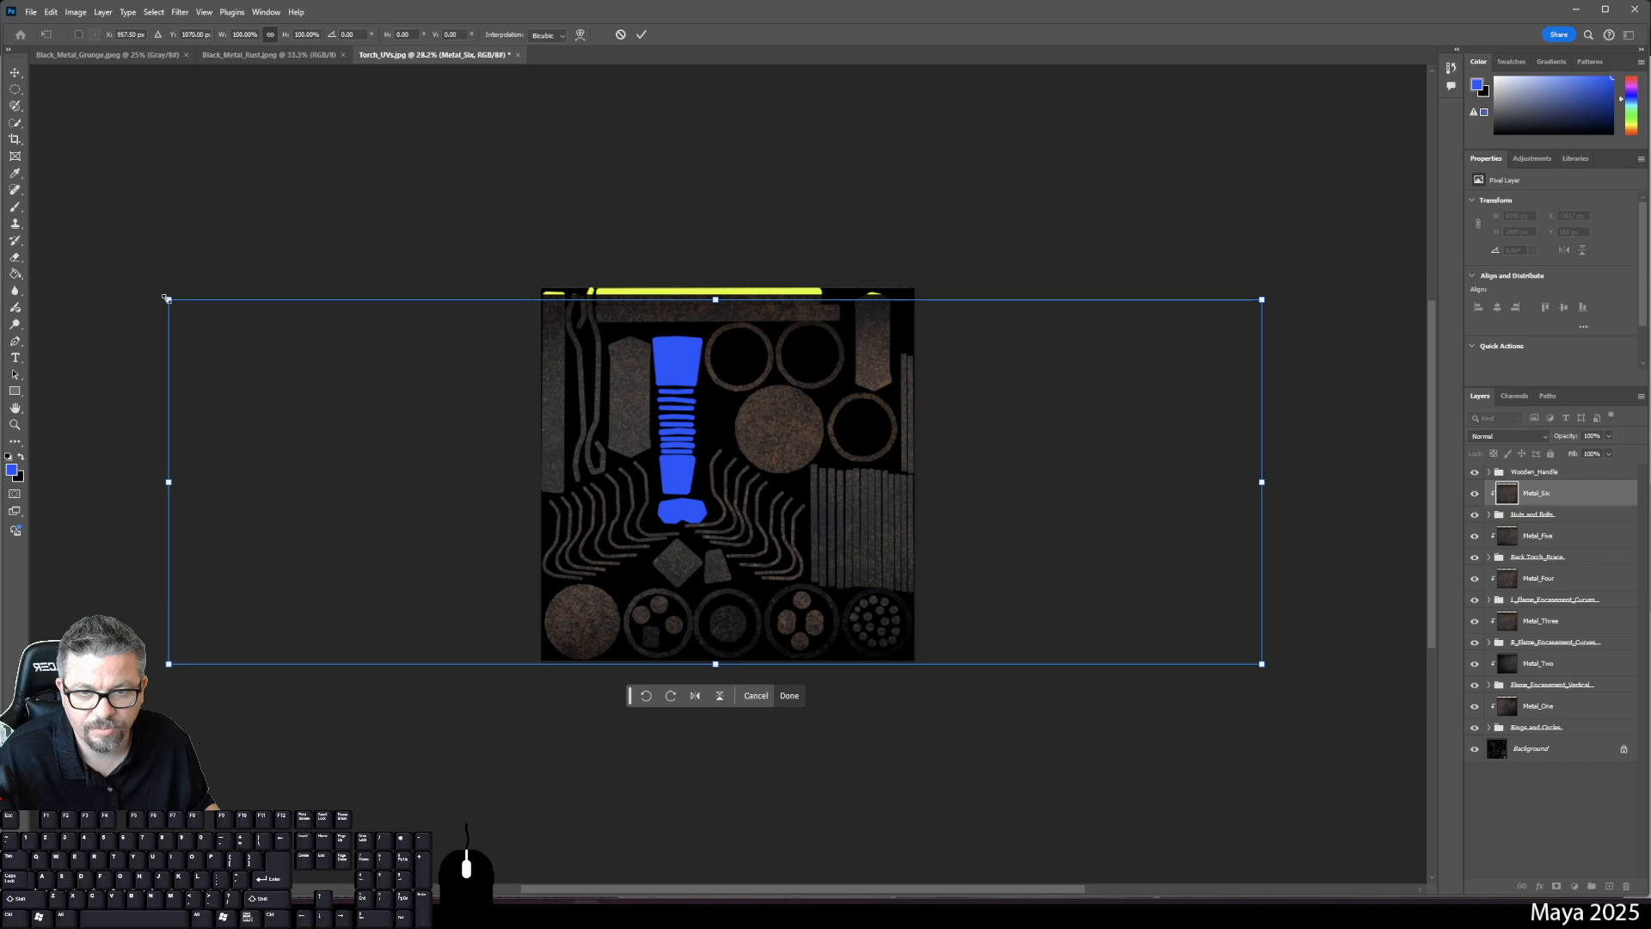
left_click_drag(168, 298, 113, 281)
key("ctrl+z")
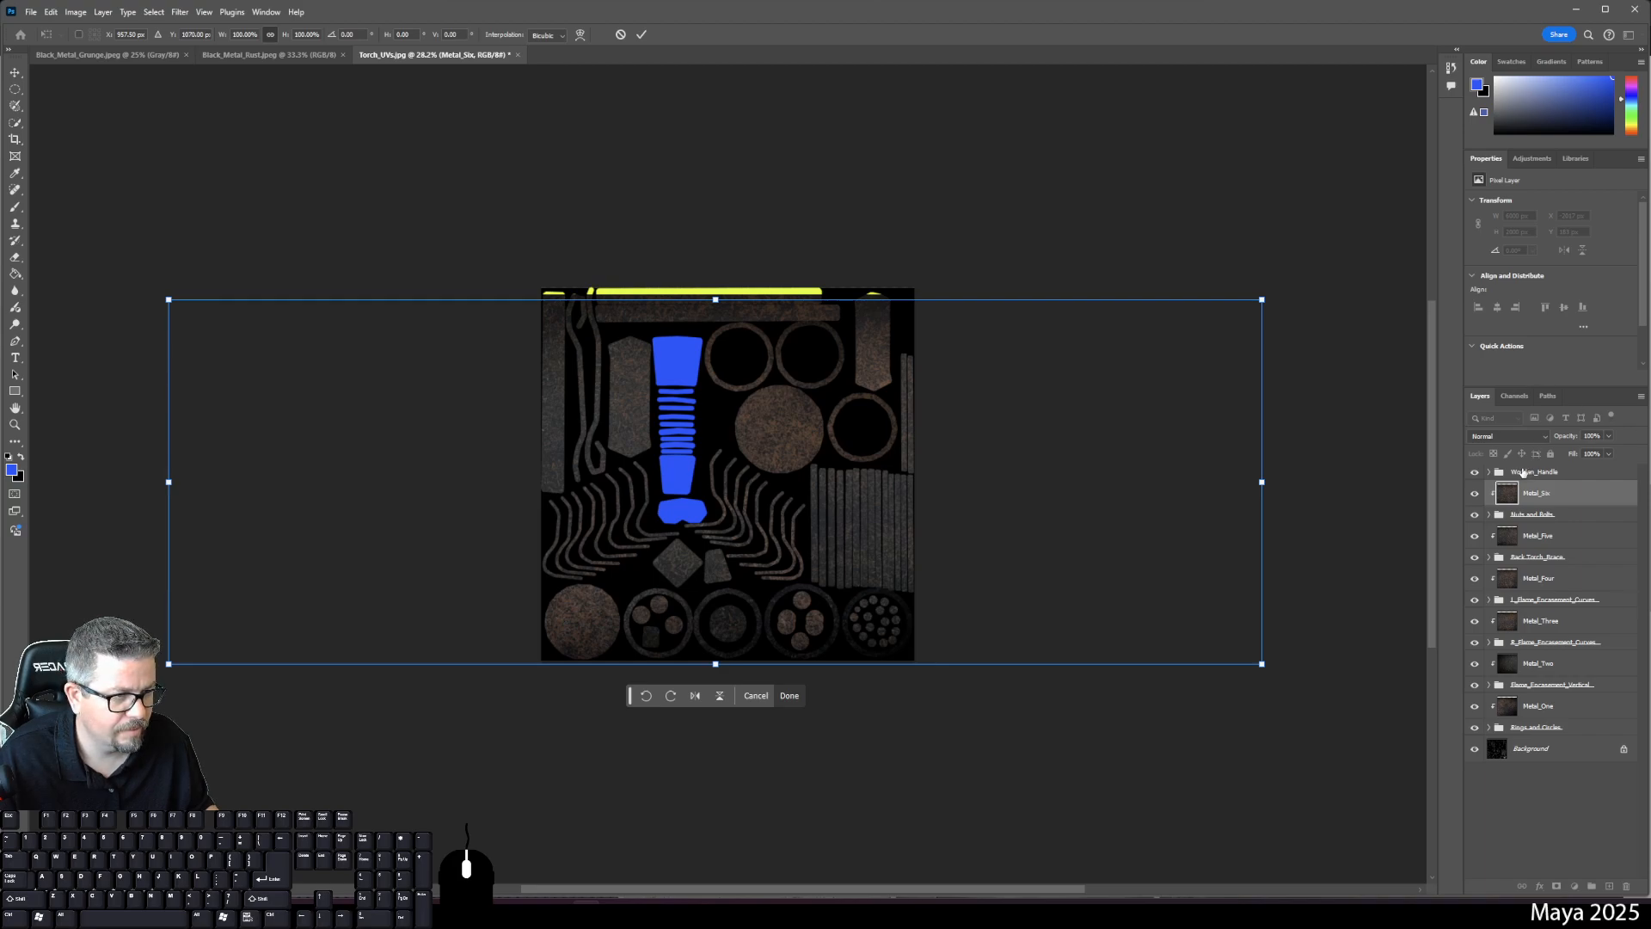
left_click_drag(1042, 433, 990, 475)
key("Return")
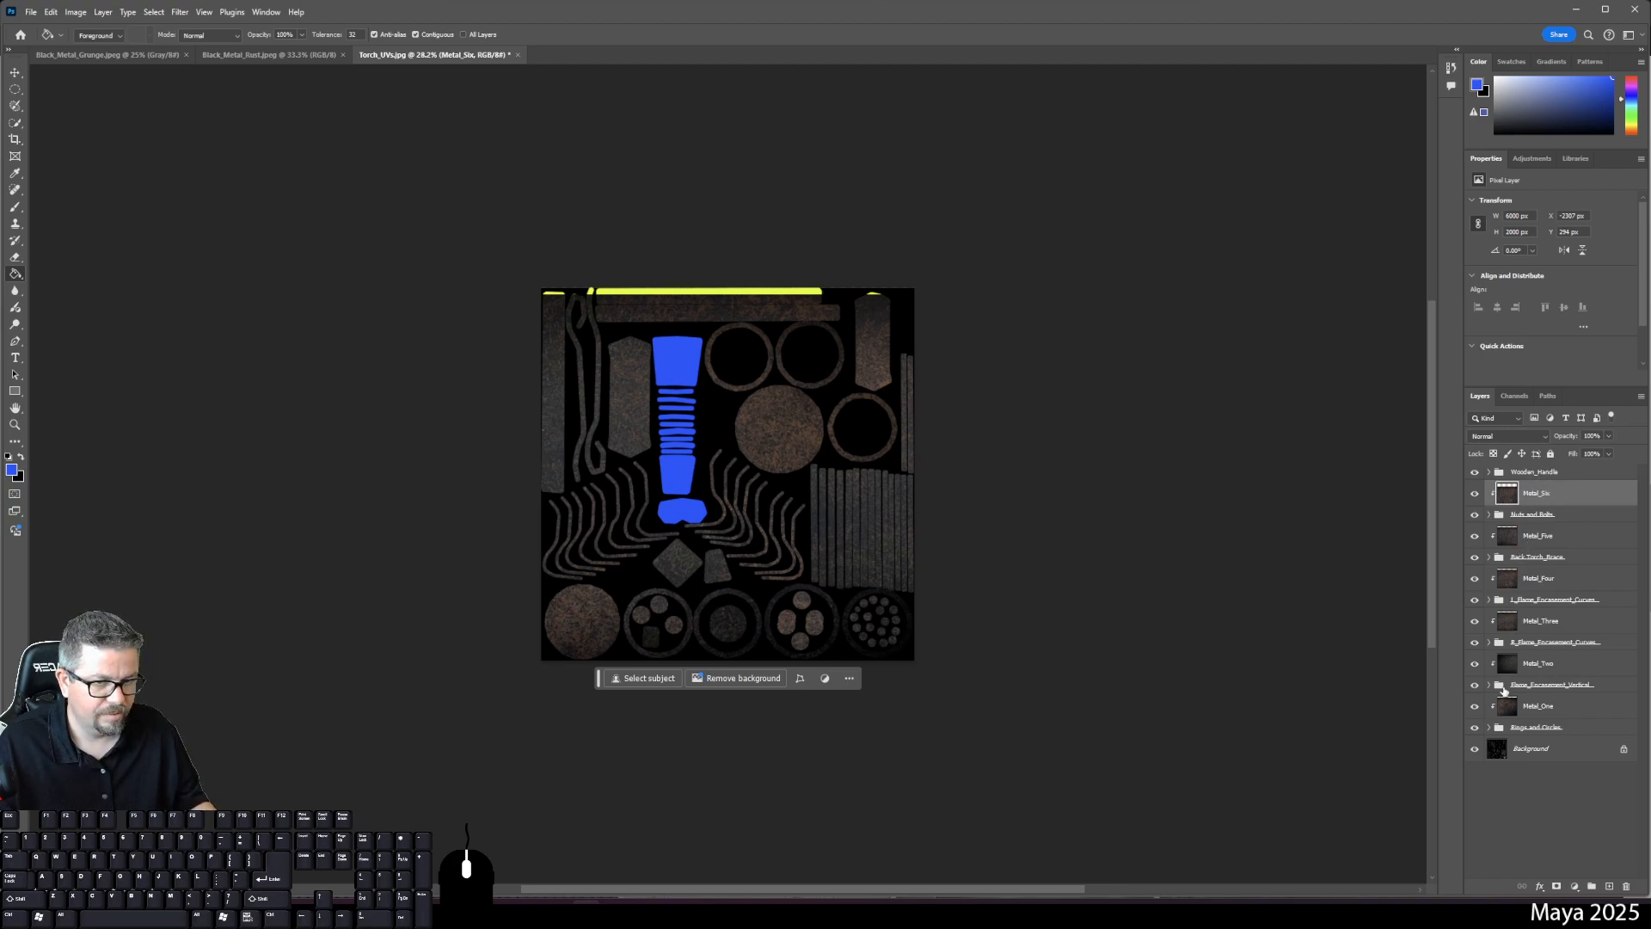
- Select all six Metal texture layers with the Move tool
left_click(1531, 537)
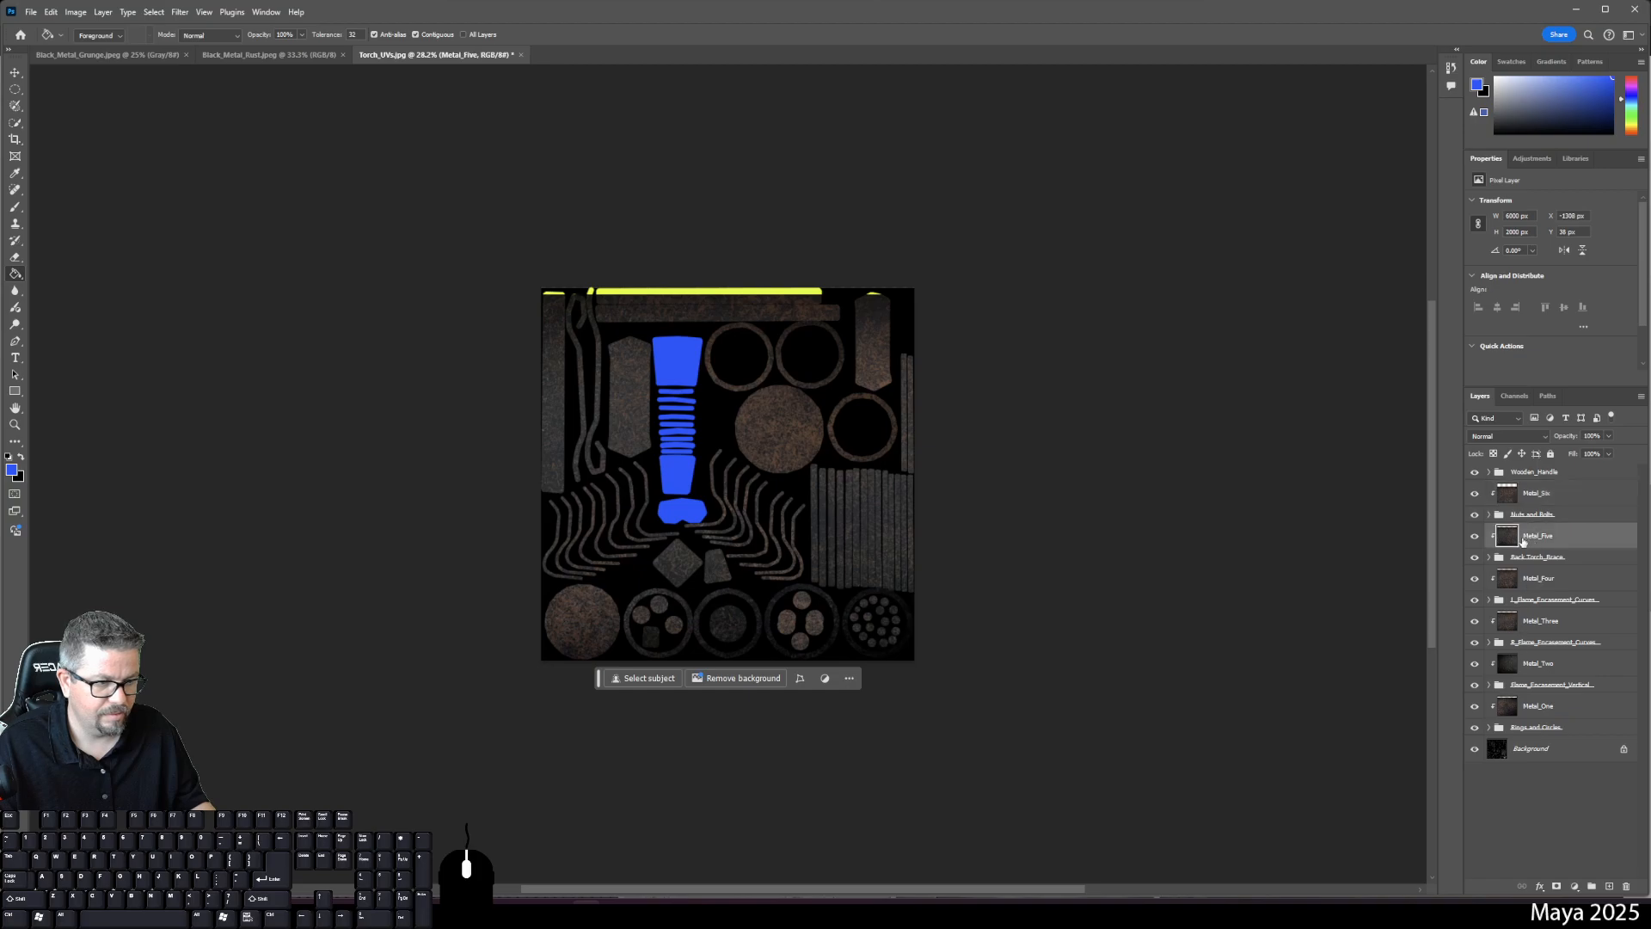
left_click(964, 432)
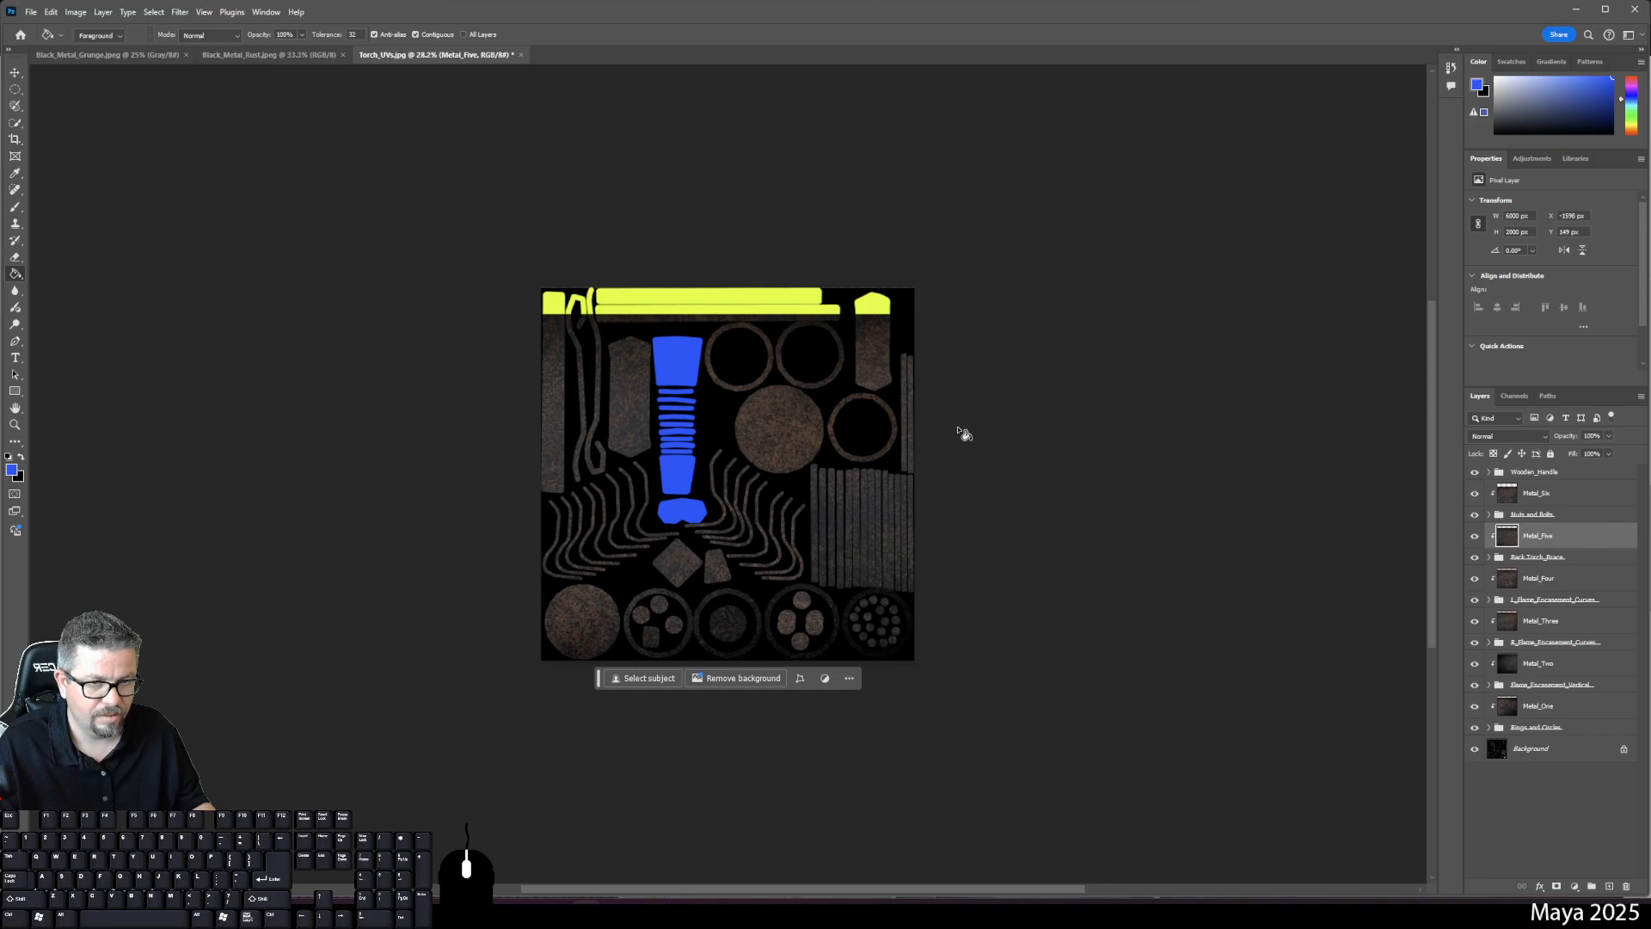
left_click(1006, 419)
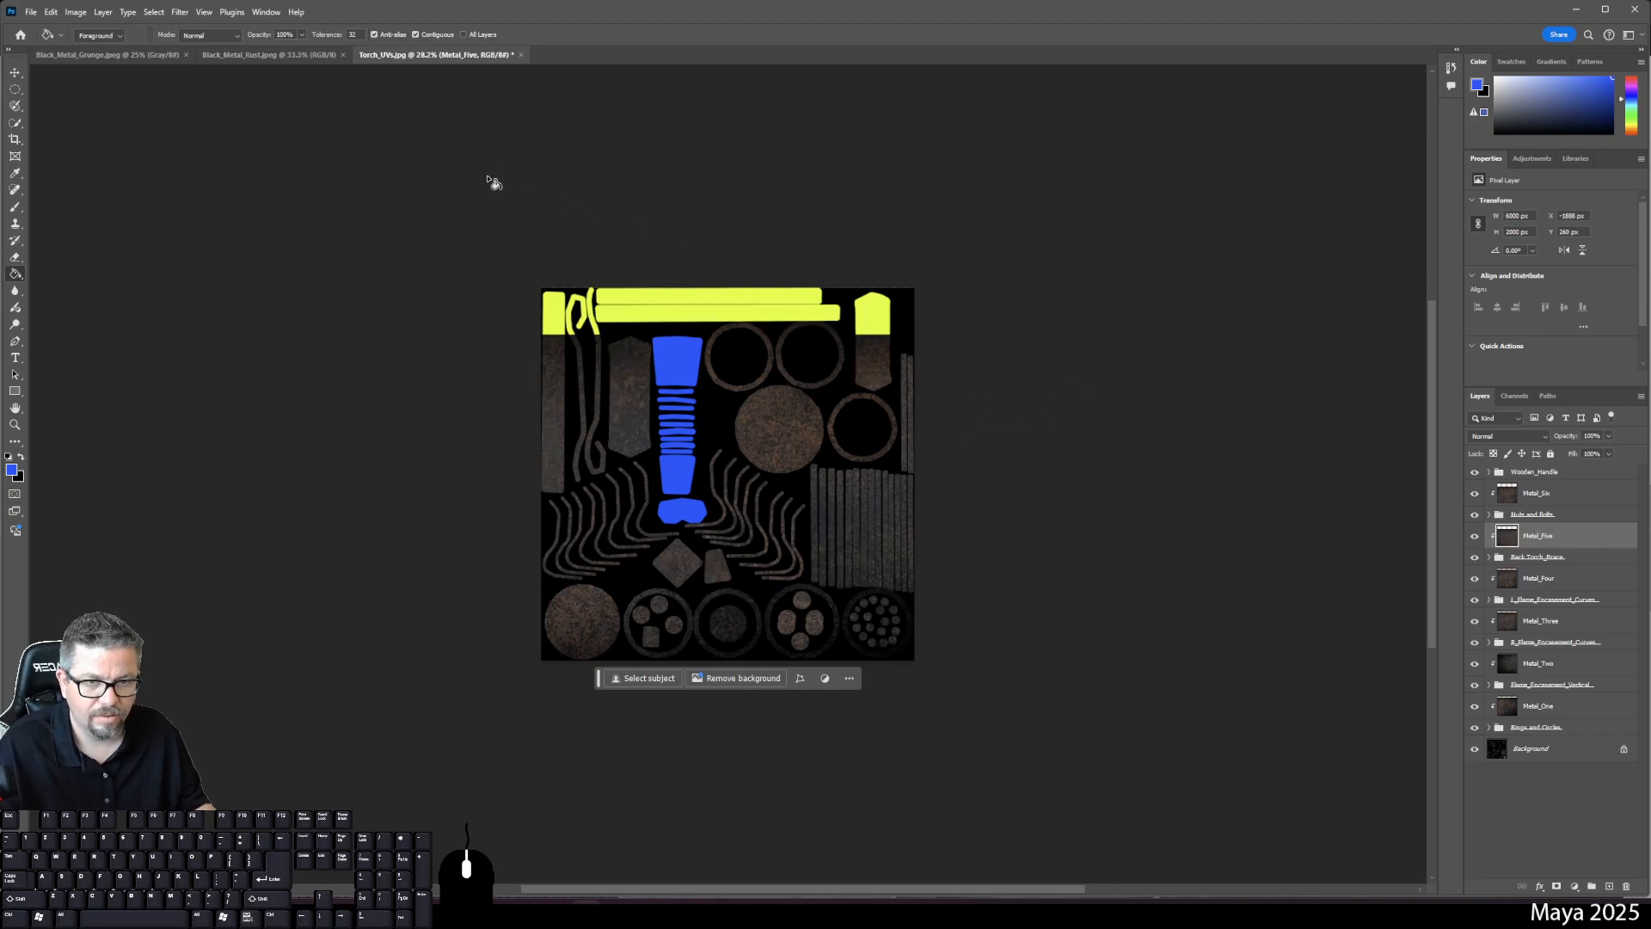
left_click(14, 72)
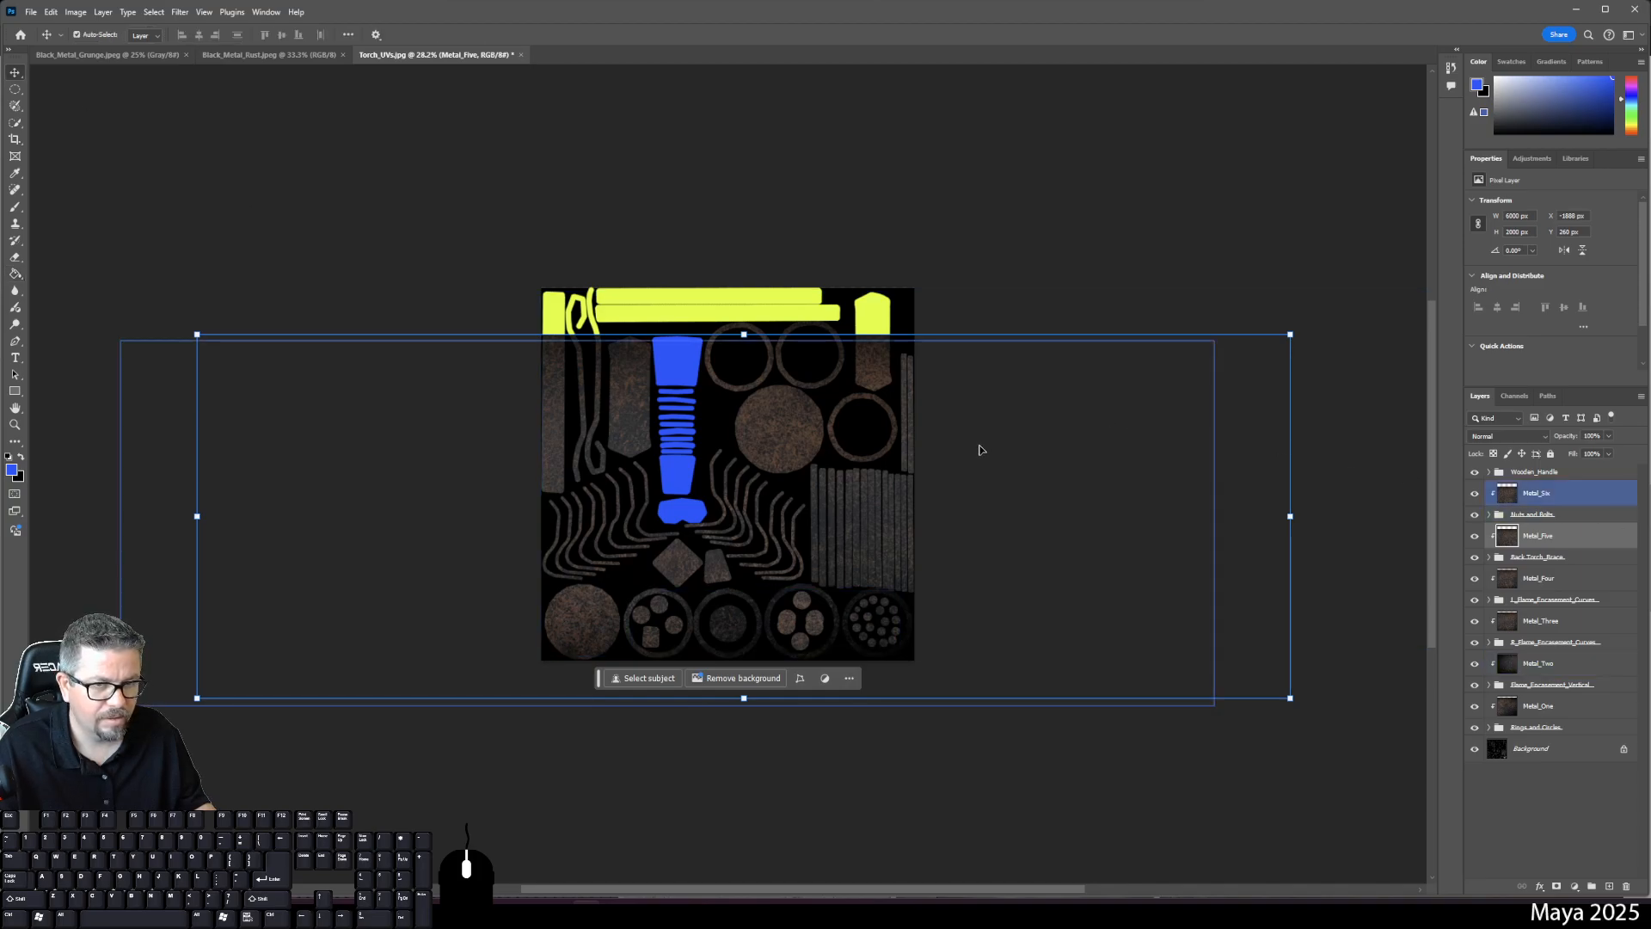
left_click_drag(978, 448, 985, 416)
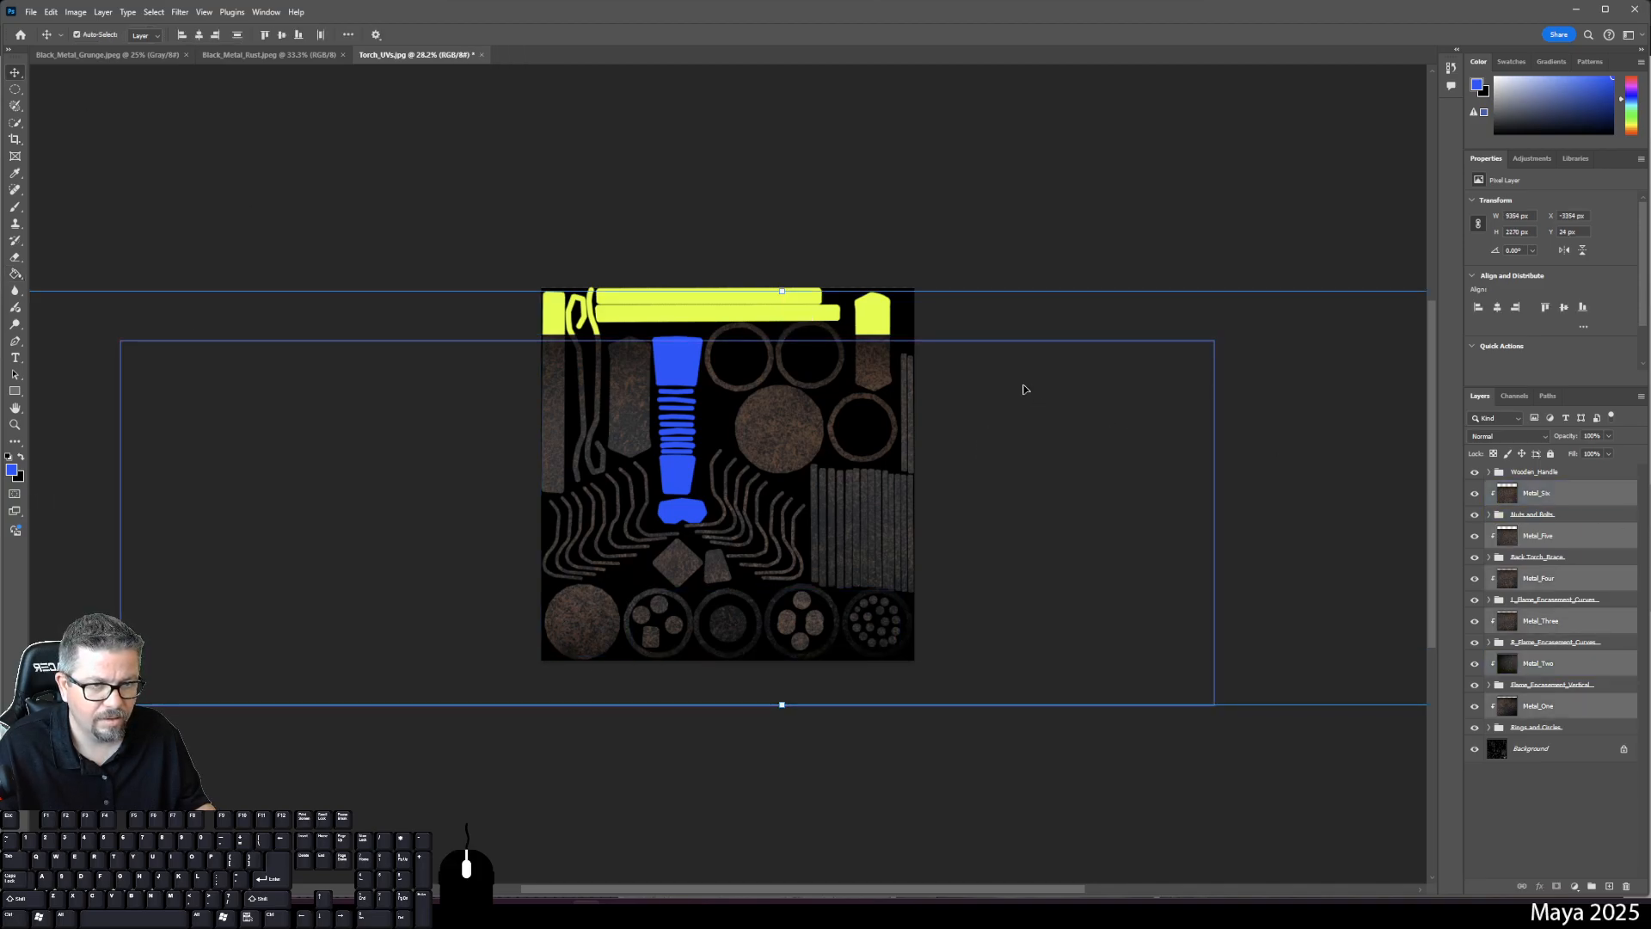
left_click(1536, 620)
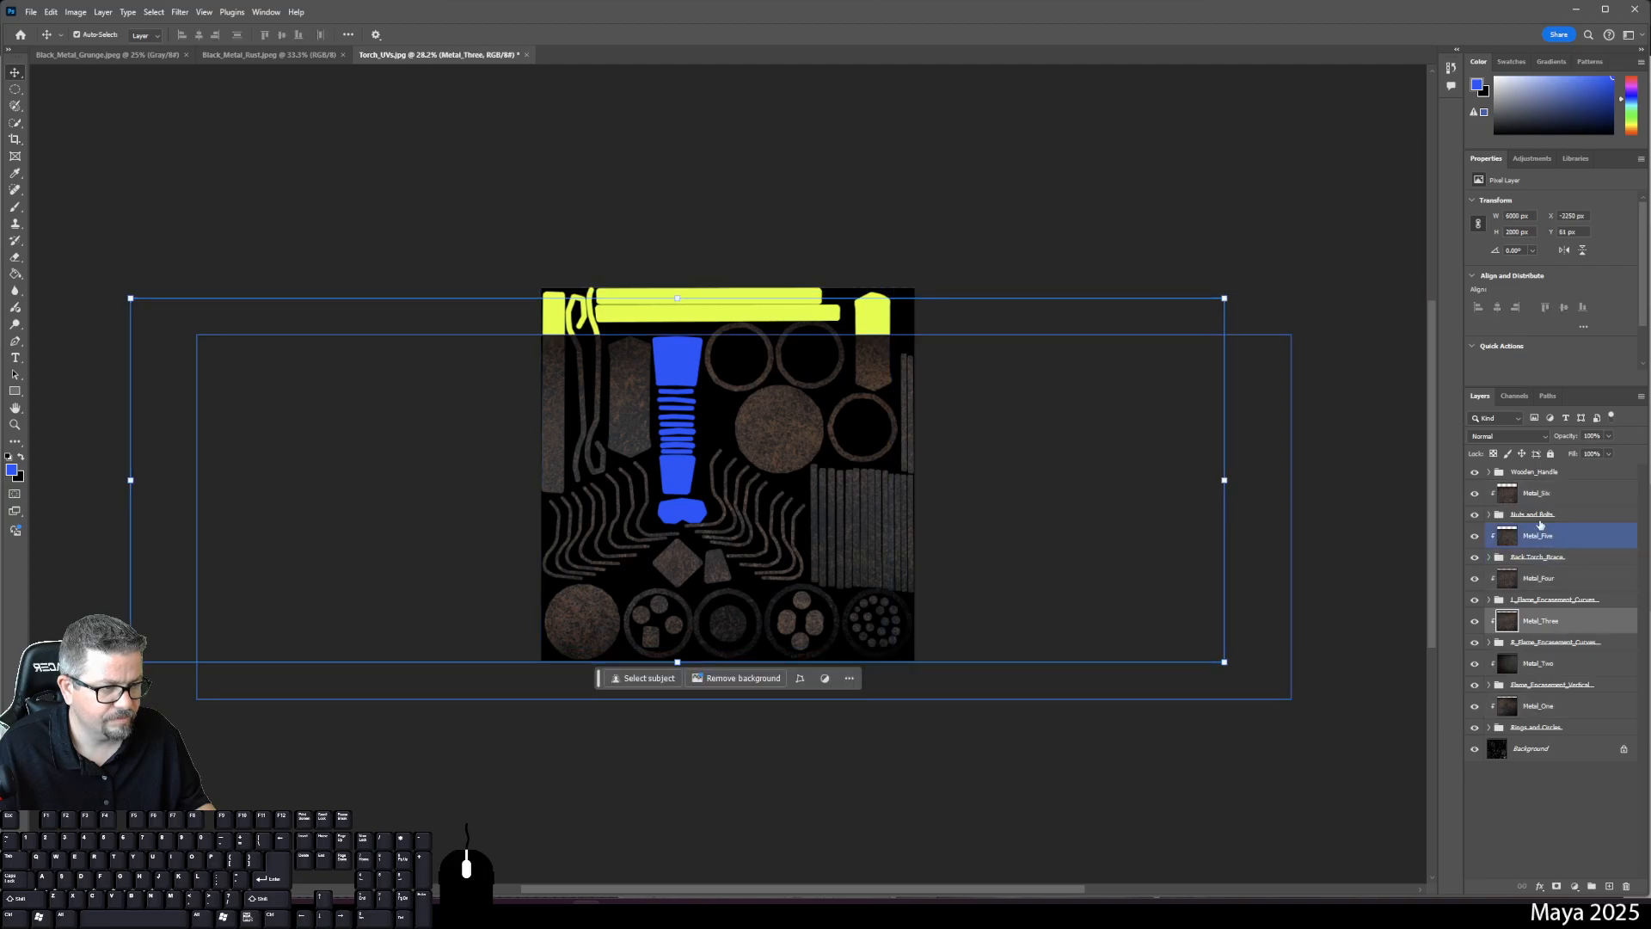
left_click(1539, 535)
left_click_drag(1110, 510, 1126, 456)
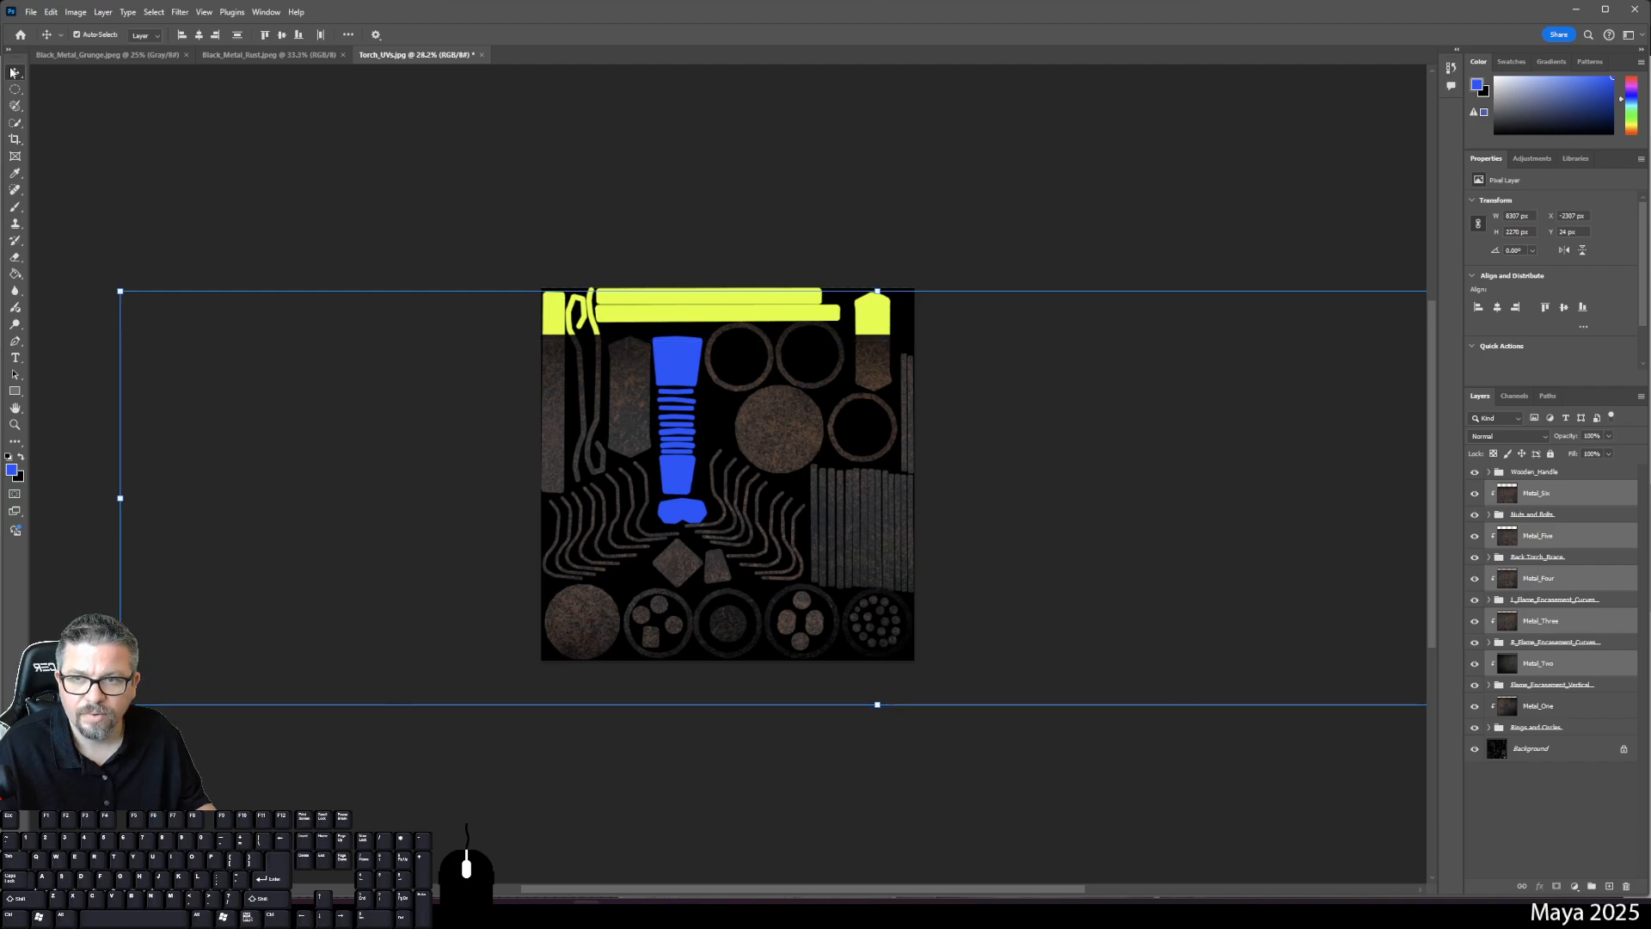
- Stretch the metal textures upward to cover the remaining yellow top strip
left_click_drag(1394, 290, 824, 219)
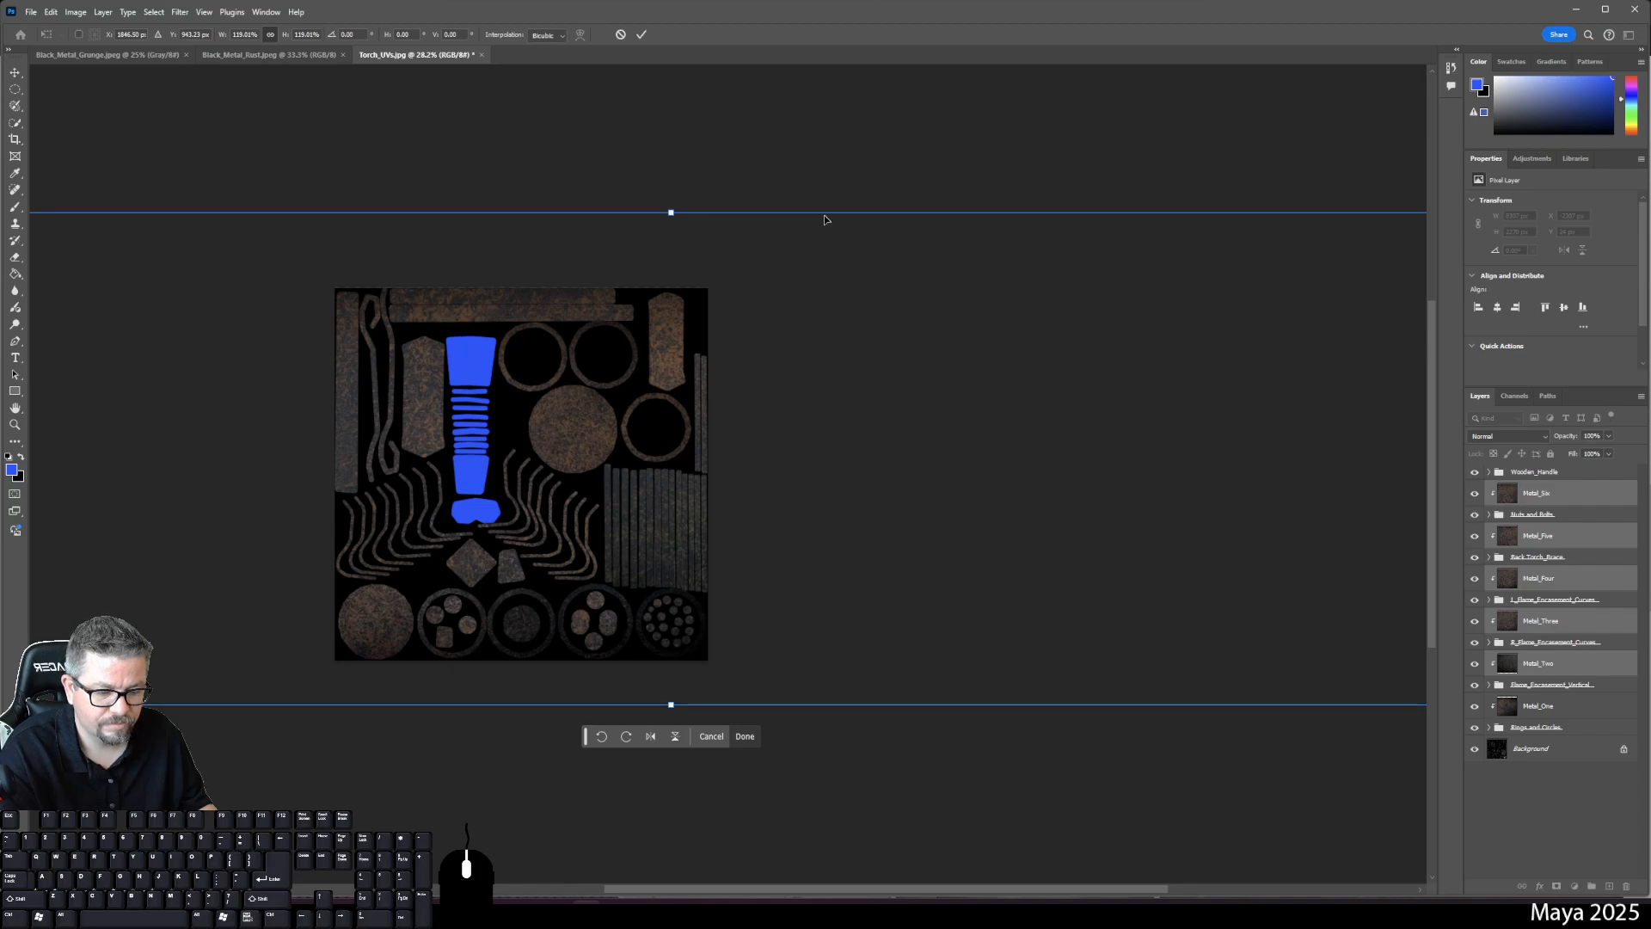
key("Return")
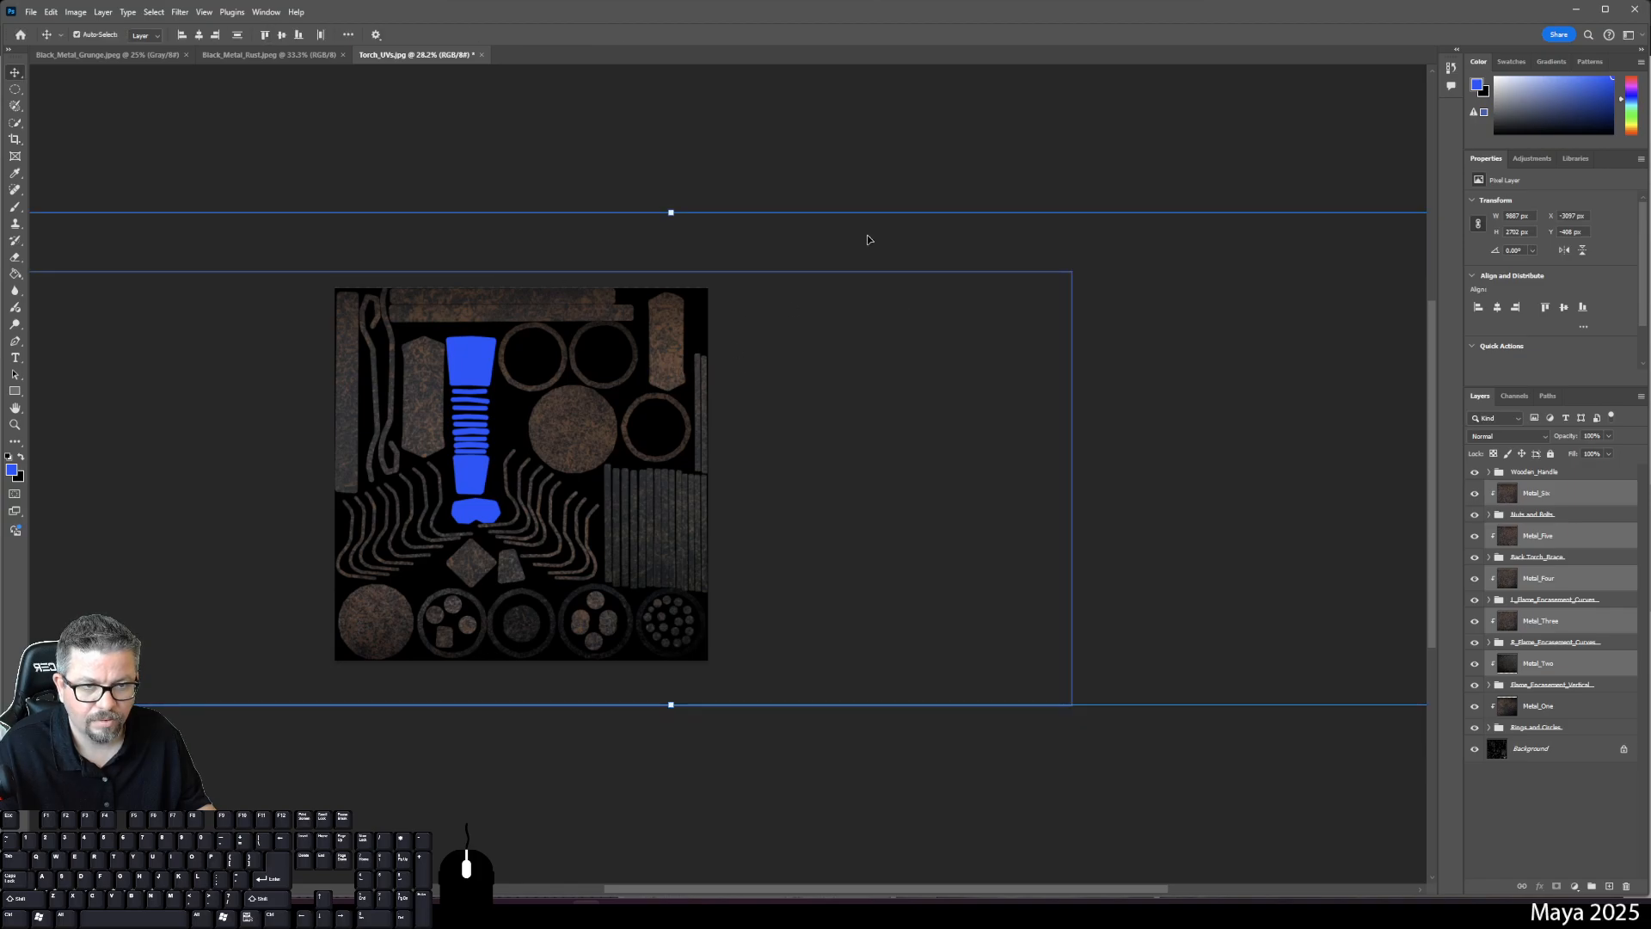
left_click_drag(882, 240, 824, 230)
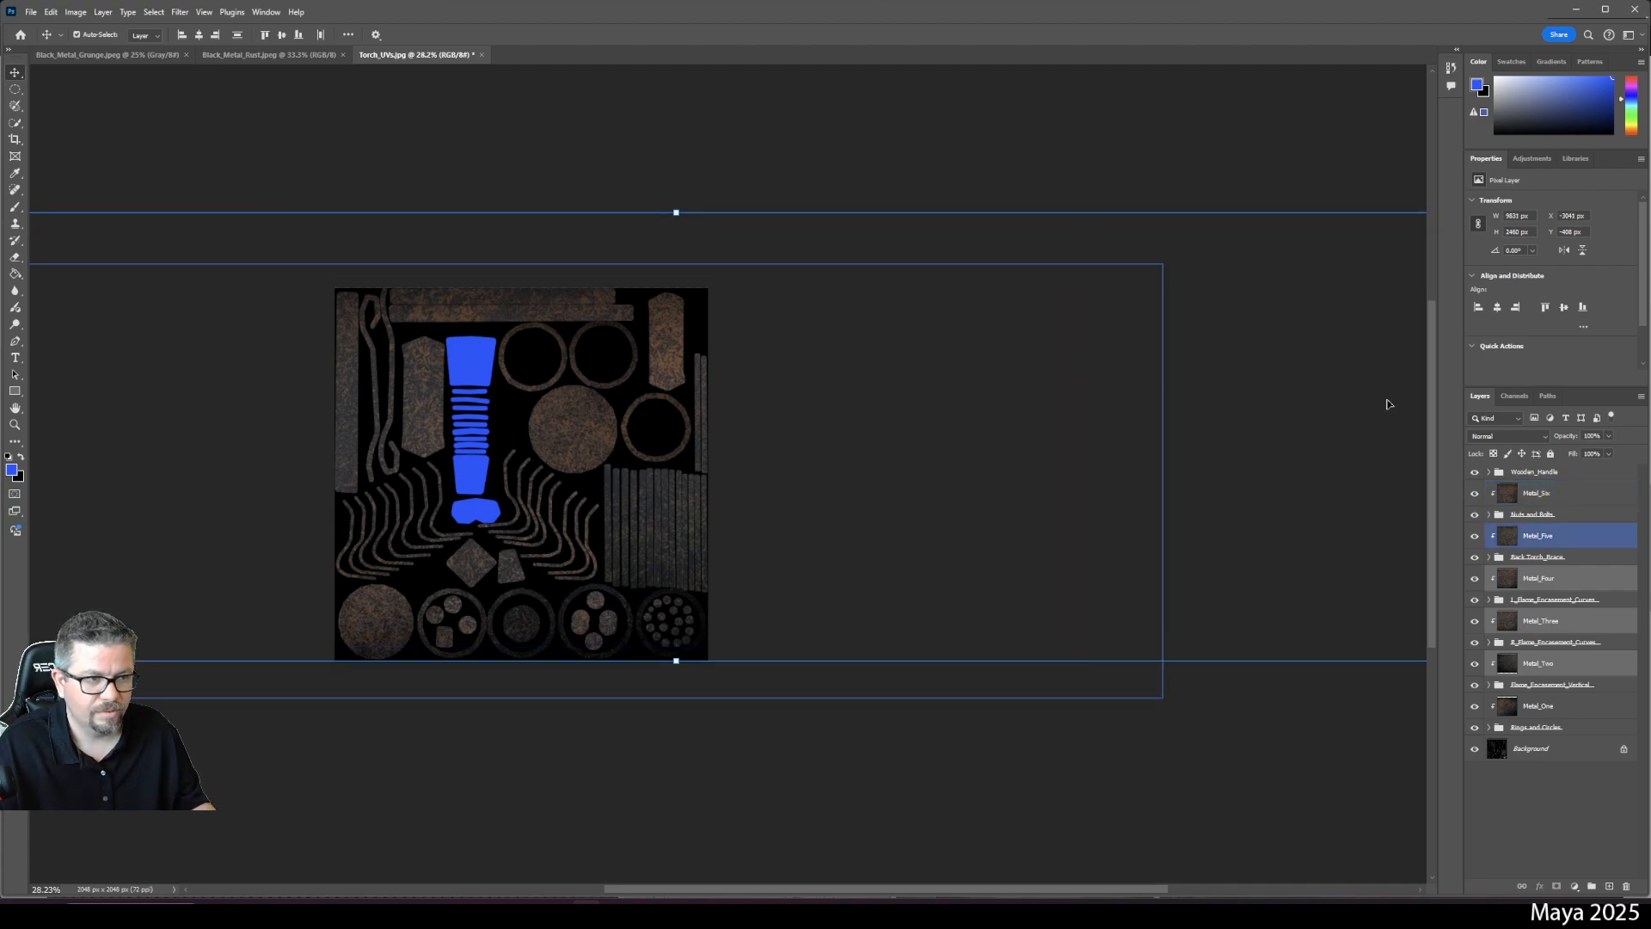
left_click(1537, 475)
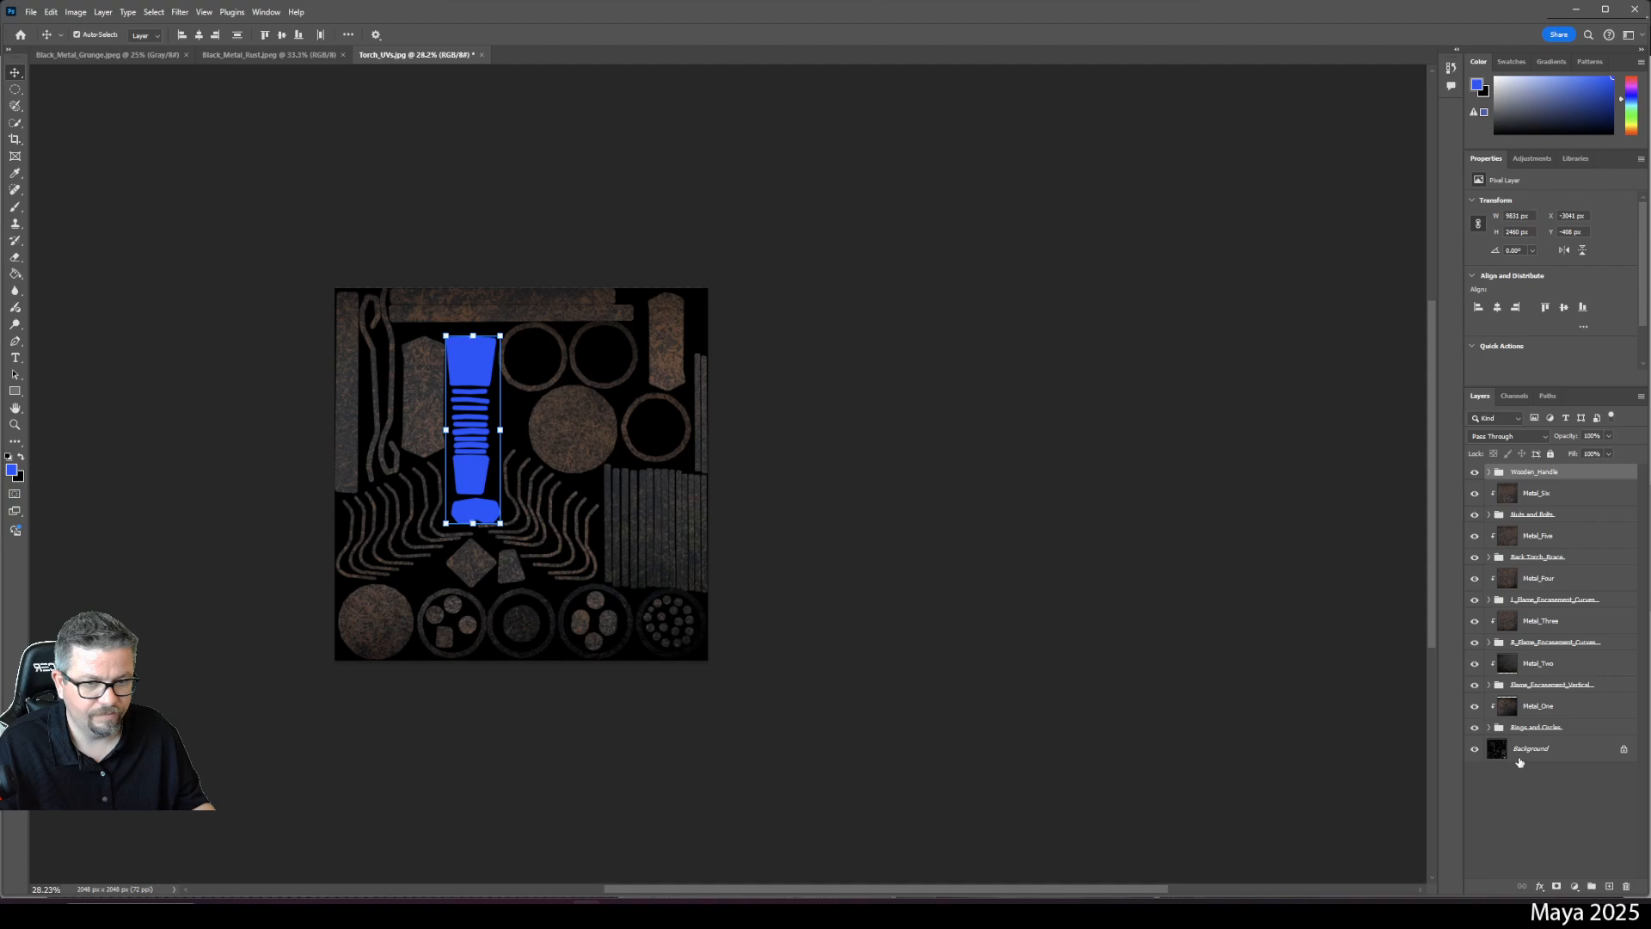
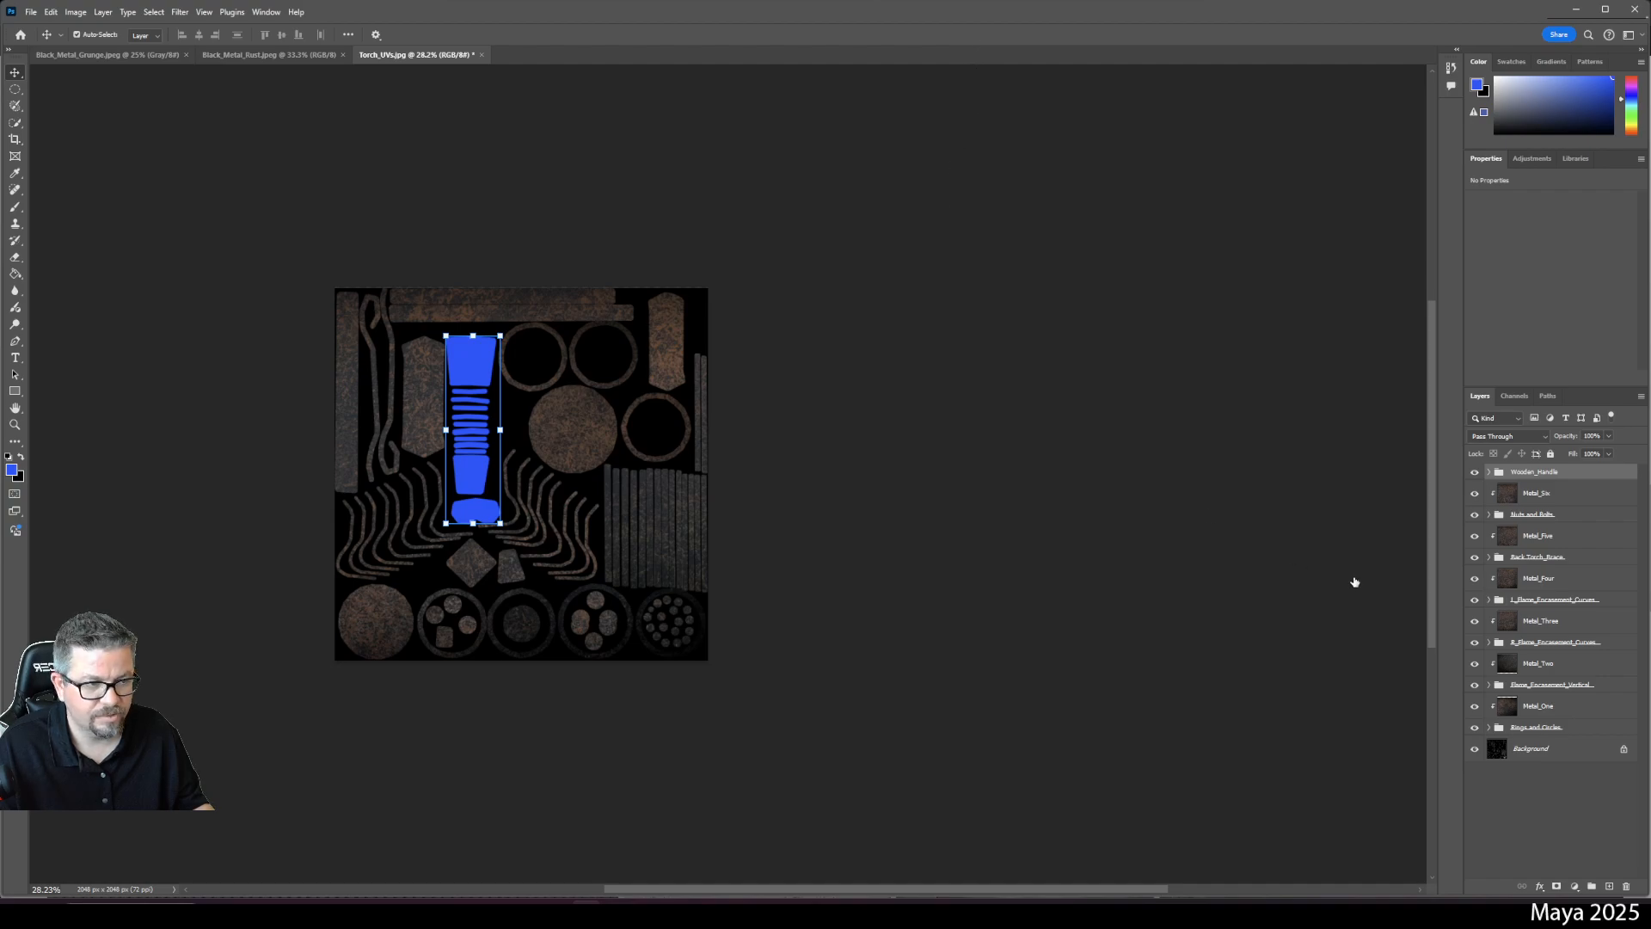
- Add an empty layer above Wooden_Handle and open dark_wood_diff_4k from Lab 1 - Book Case > dark_wood_4k.blend > textures
left_click(1608, 886)
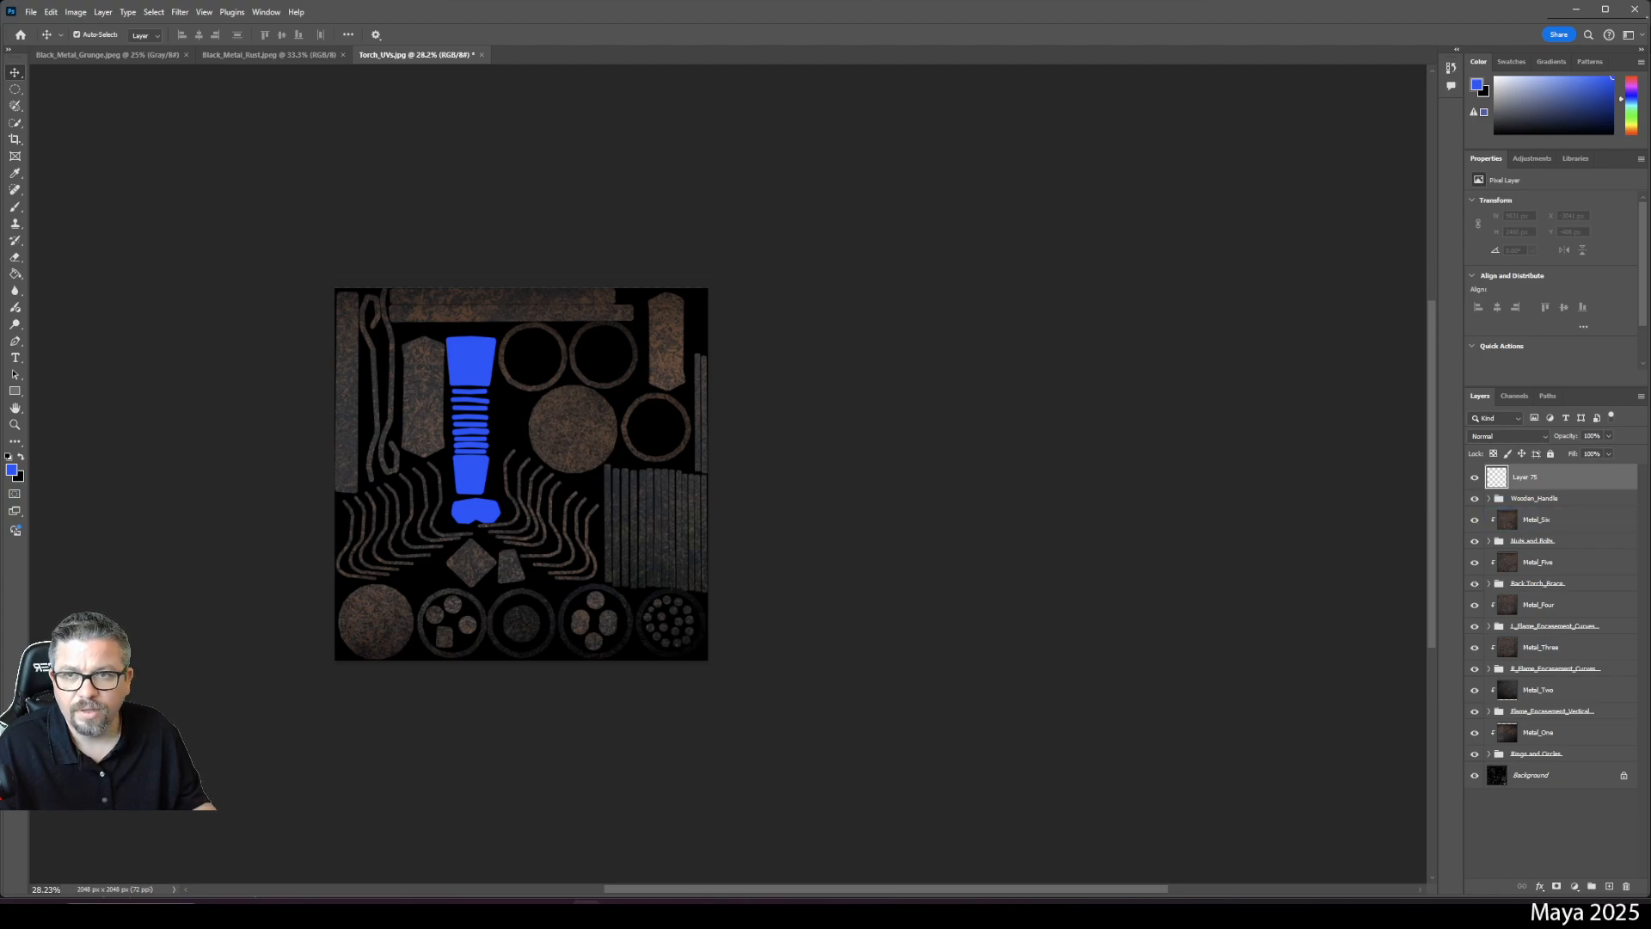
left_click(30, 12)
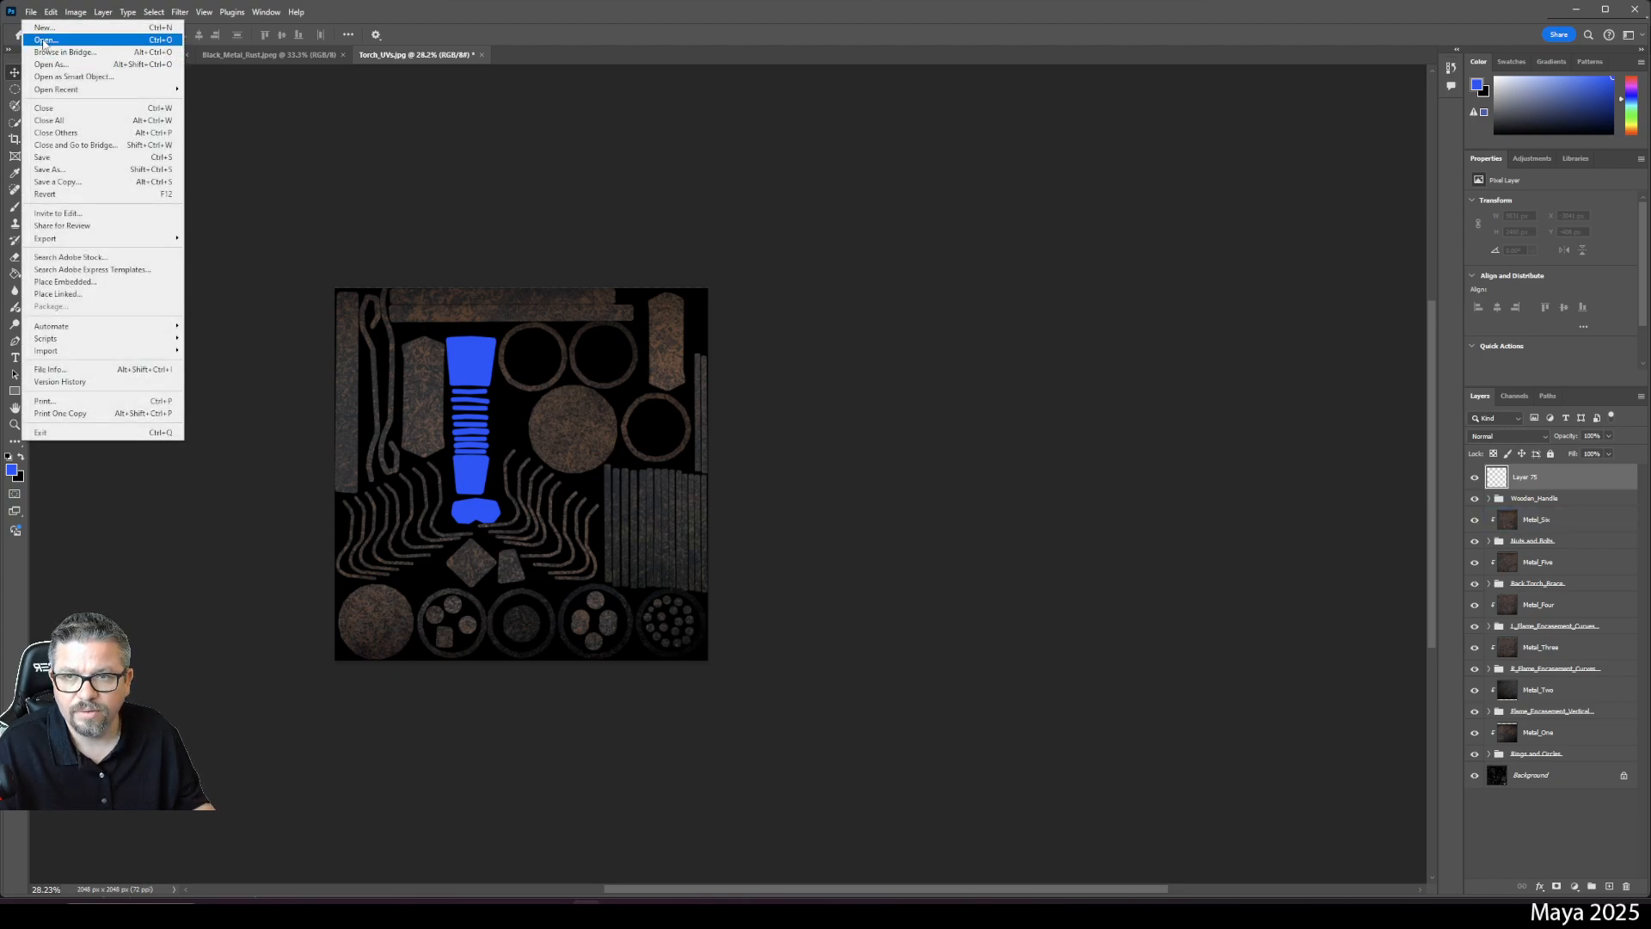
left_click(45, 40)
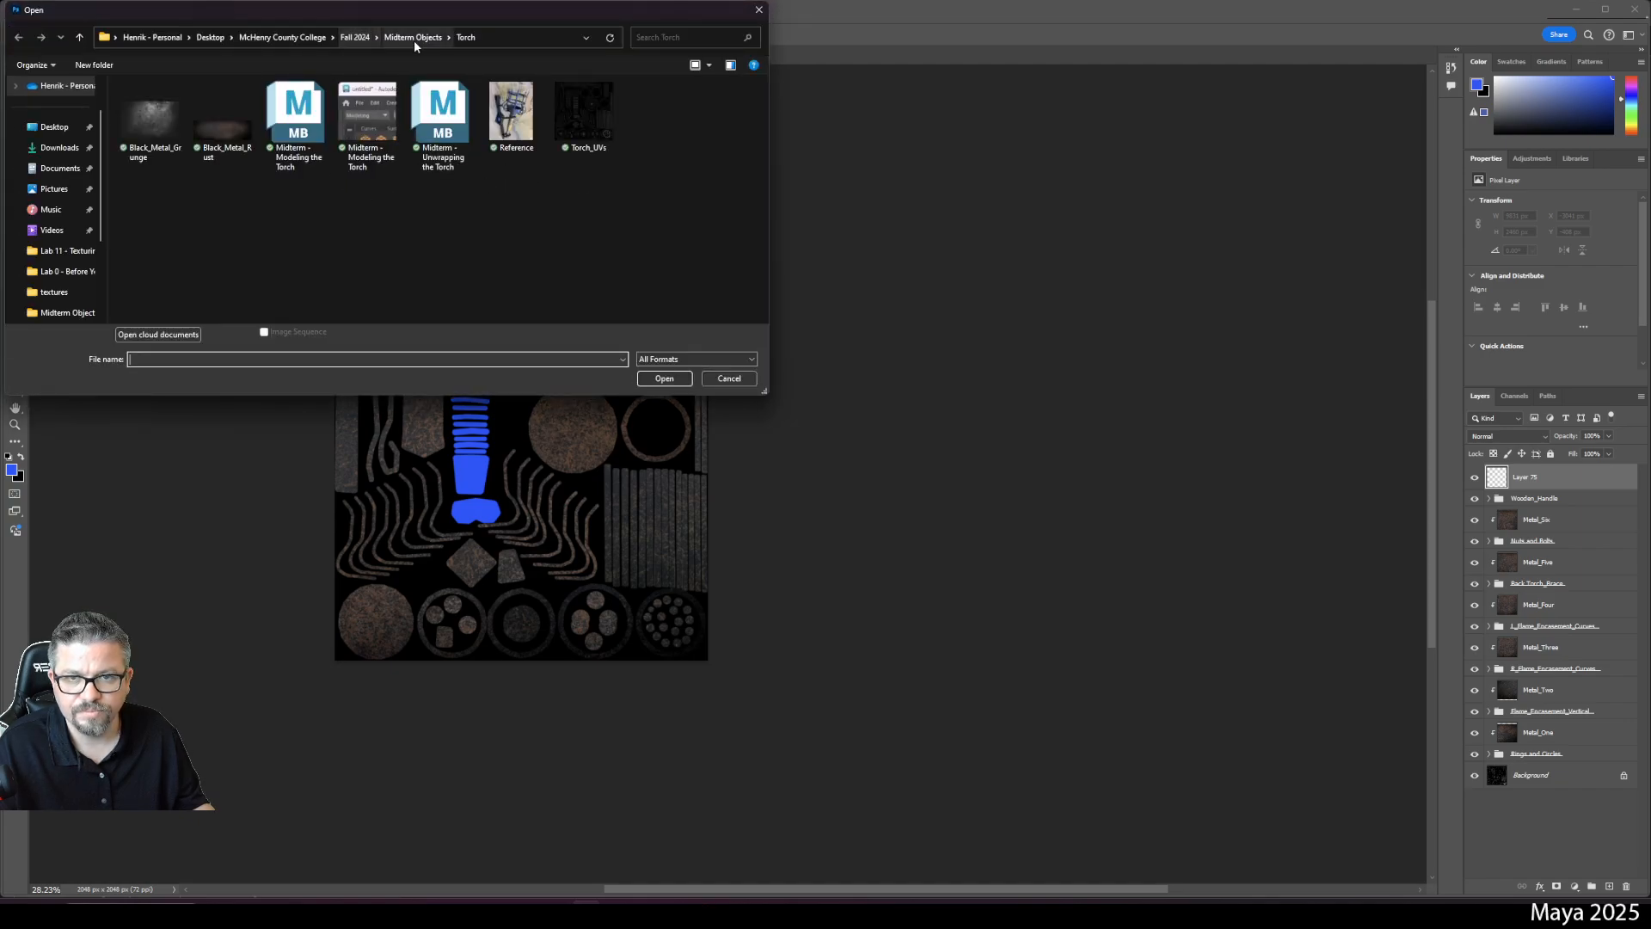
left_click(355, 37)
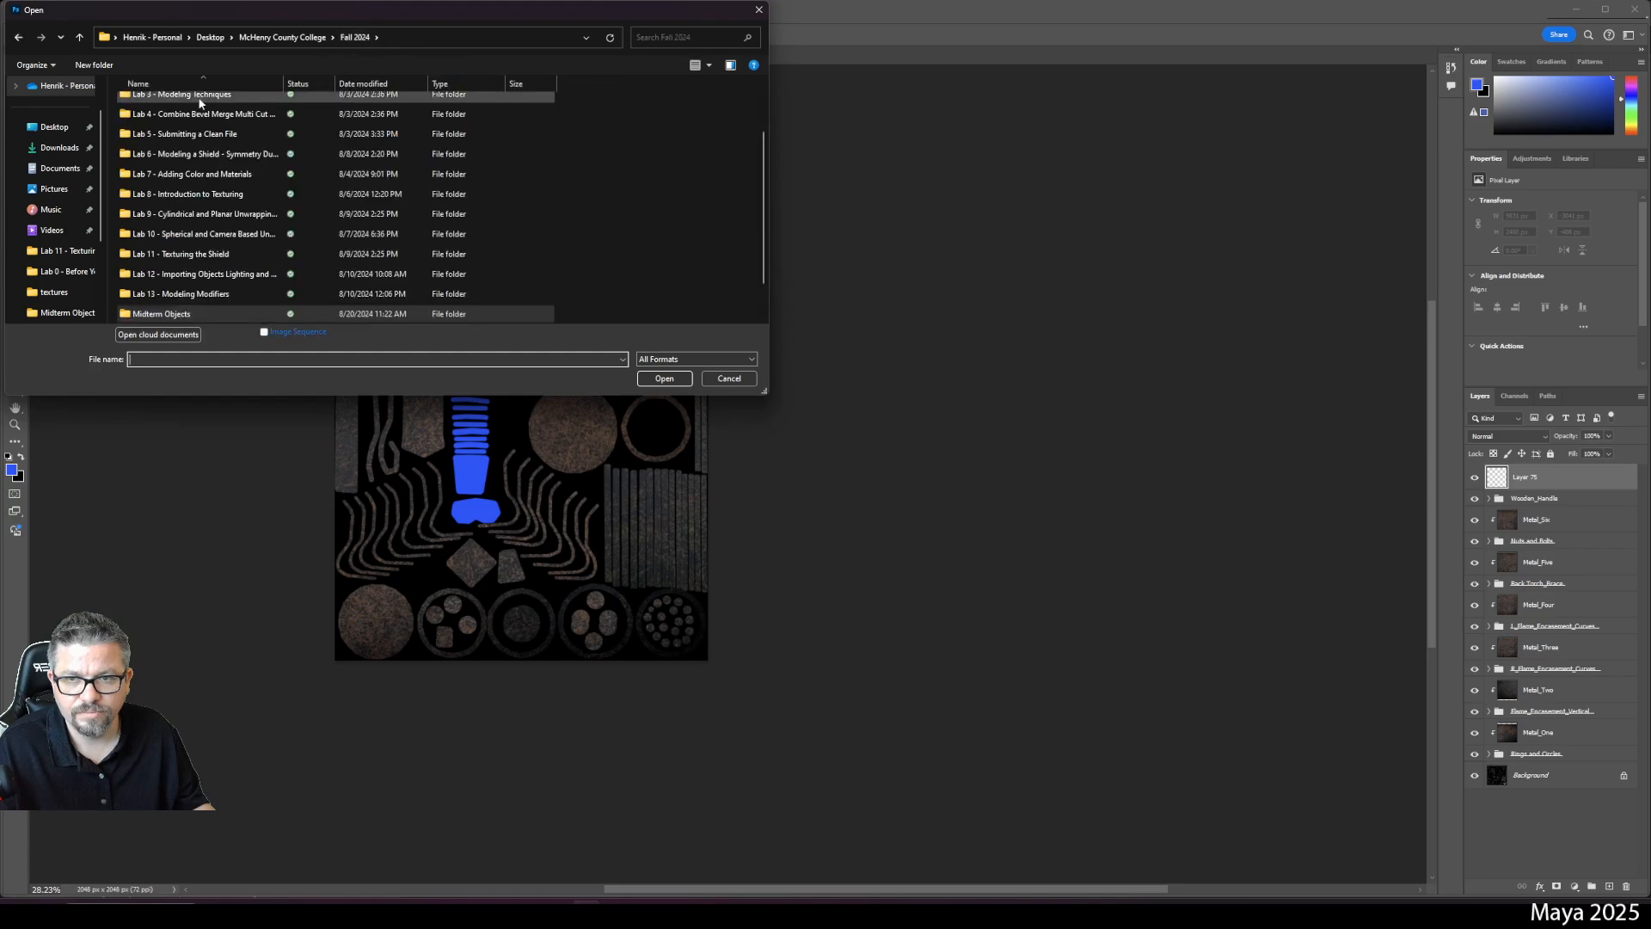
scroll(187, 121, "up", 2)
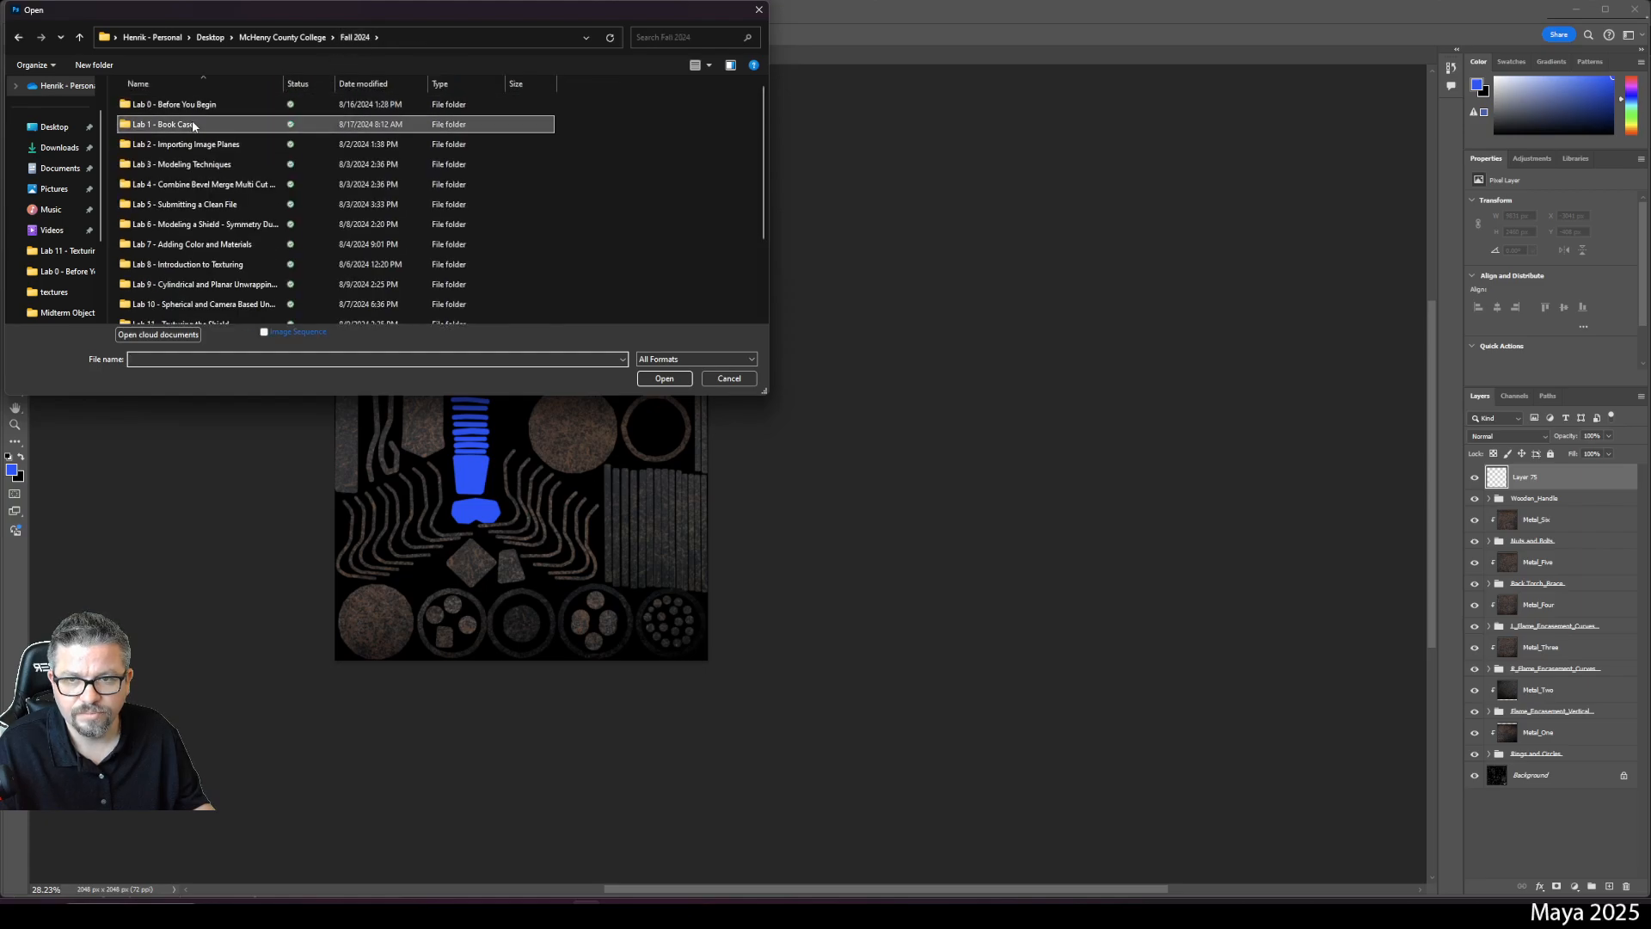
double_click(193, 122)
double_click(195, 108)
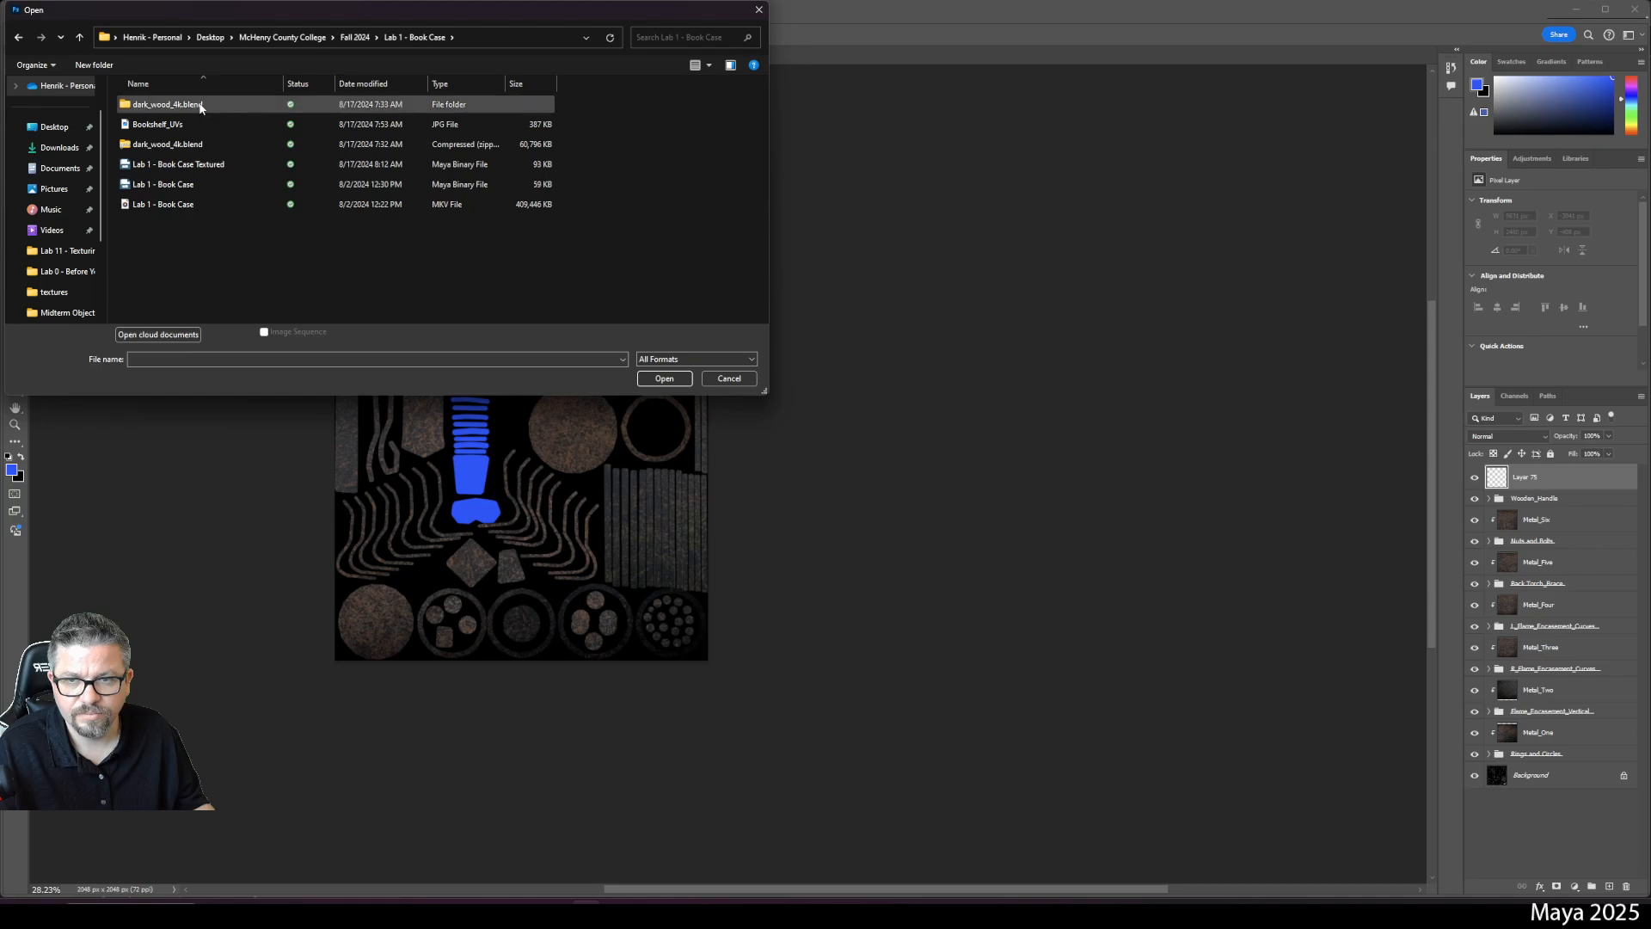
double_click(193, 105)
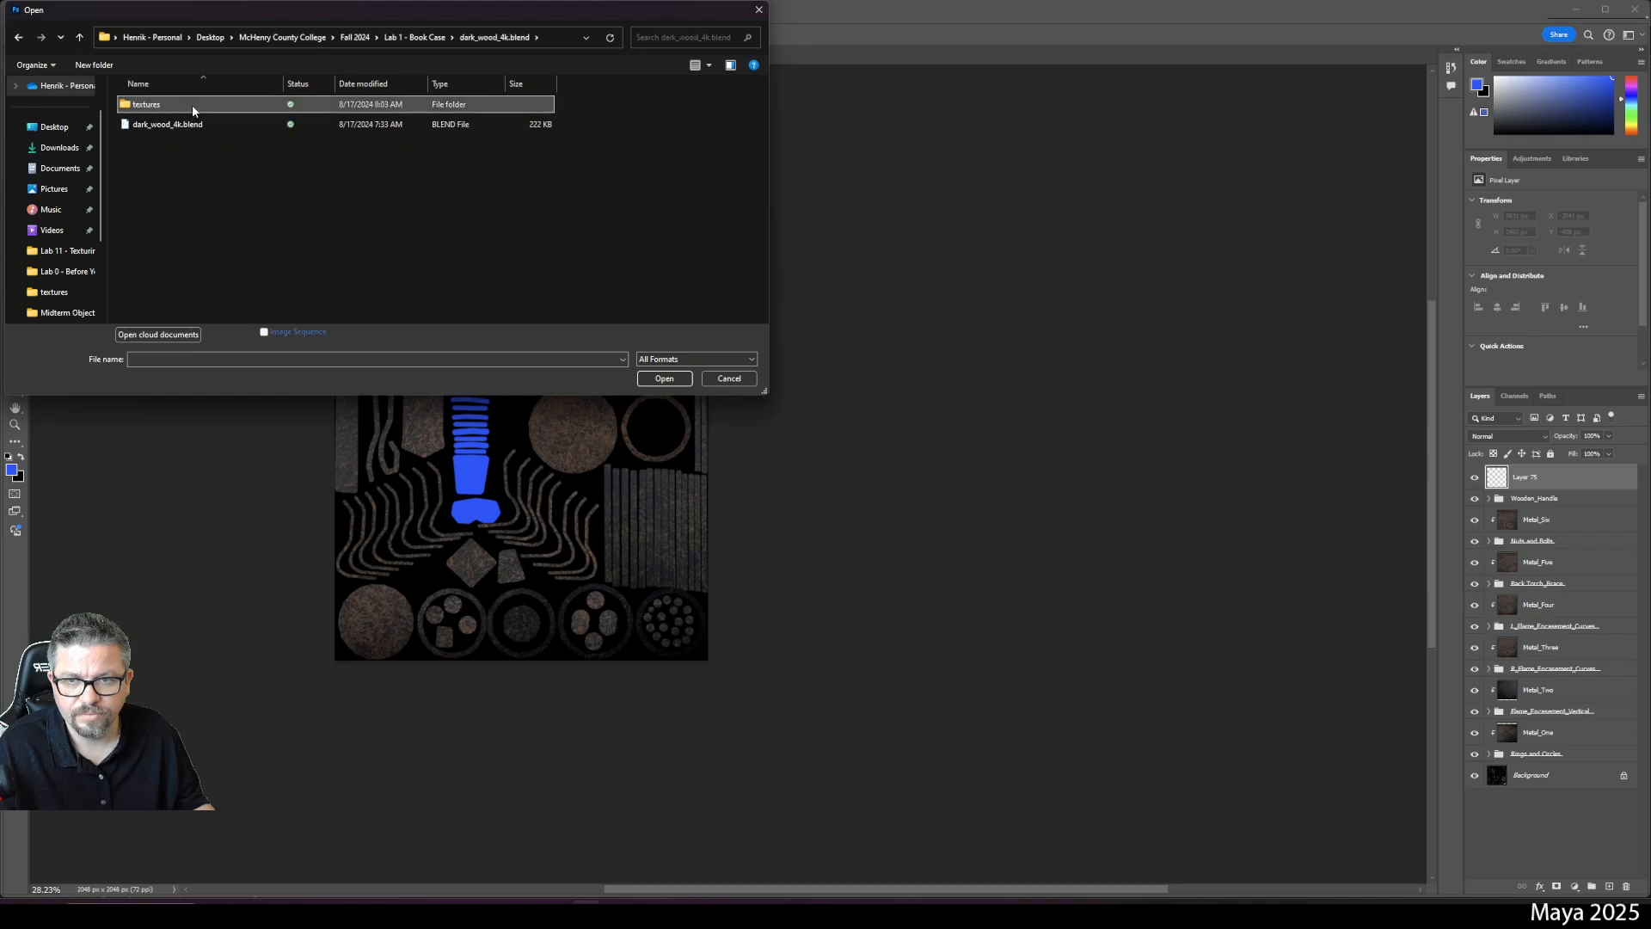
left_click(163, 116)
left_click(664, 382)
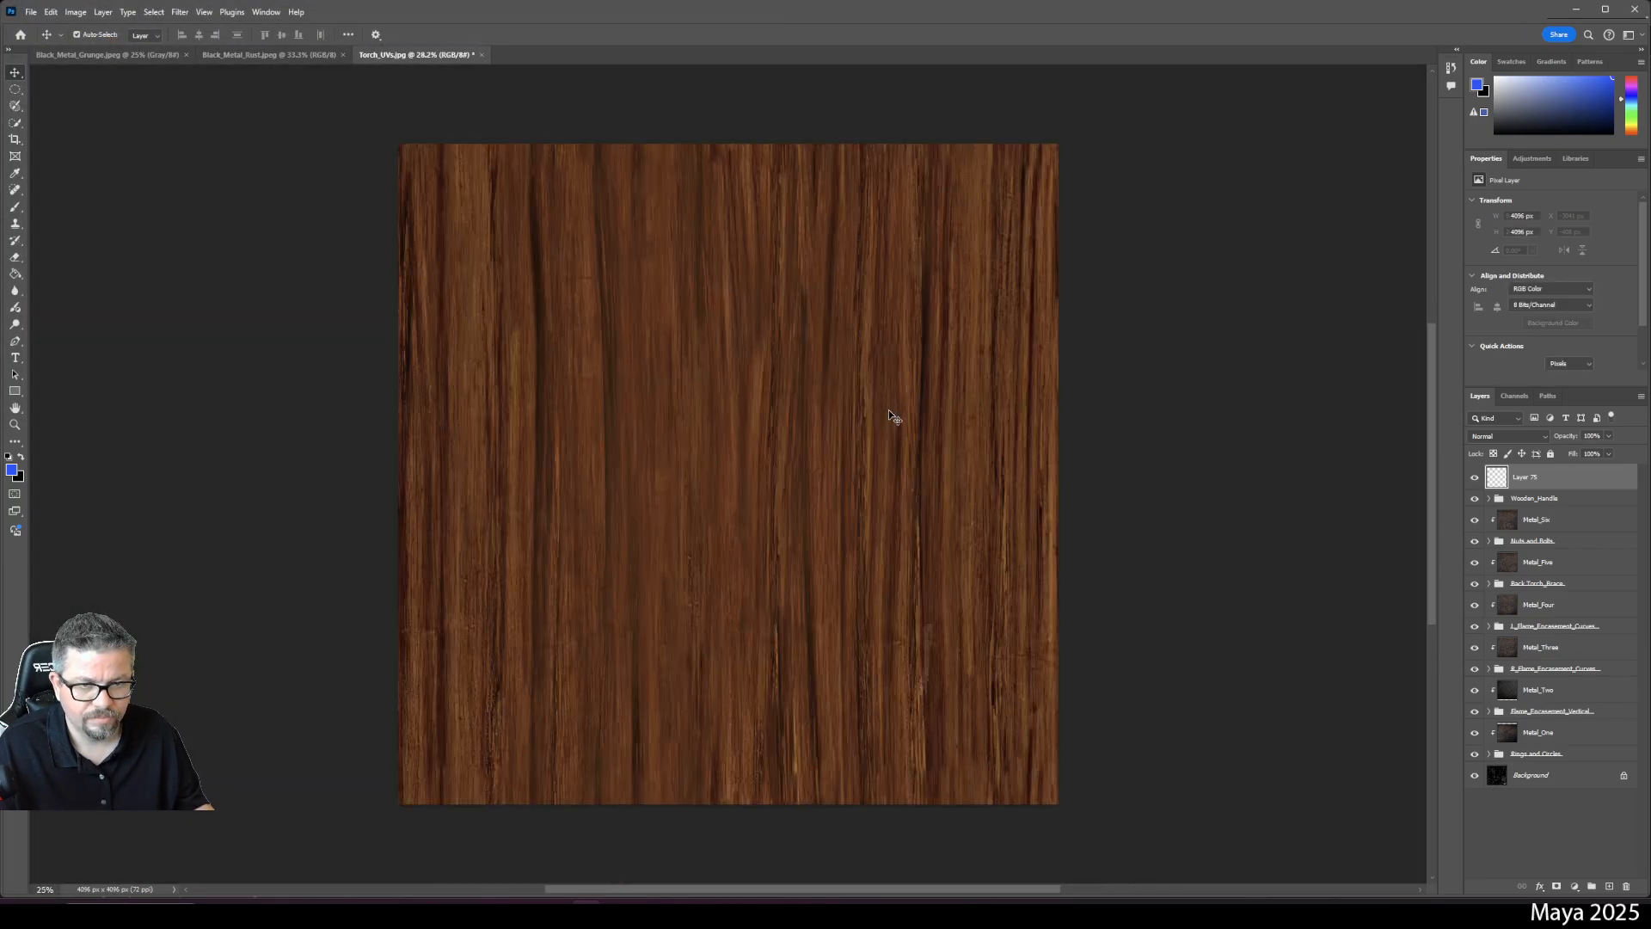
- Select all of the wood image, then view the Black_Metal_Rust and Black_Metal_Grunge documents
key("ctrl+a")
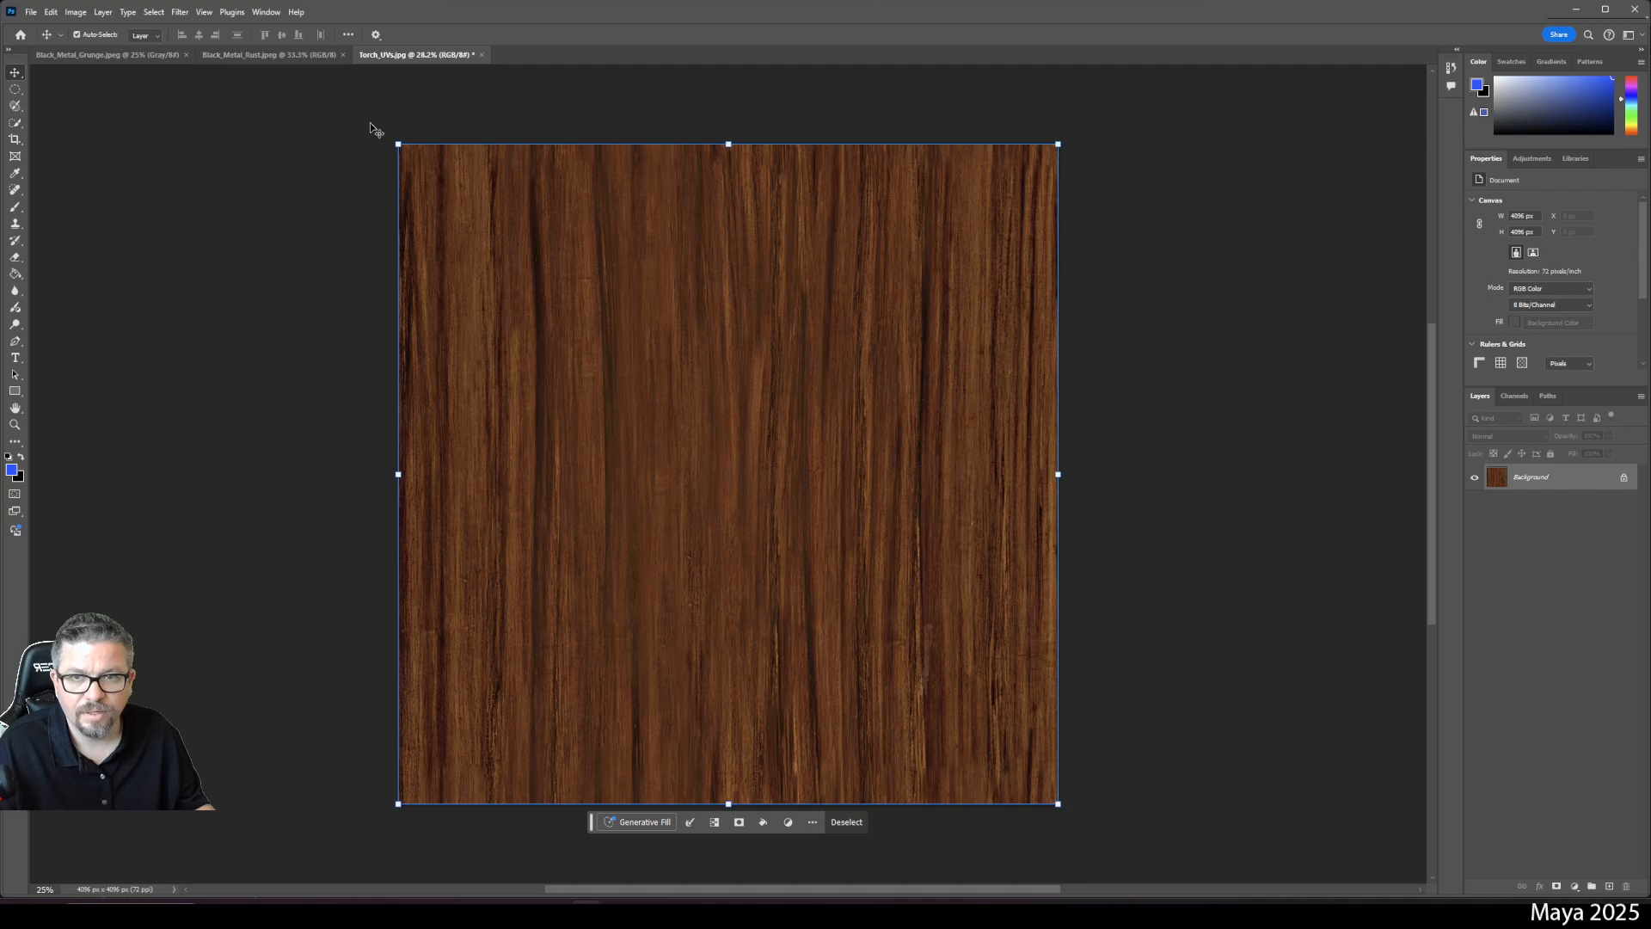
left_click(275, 53)
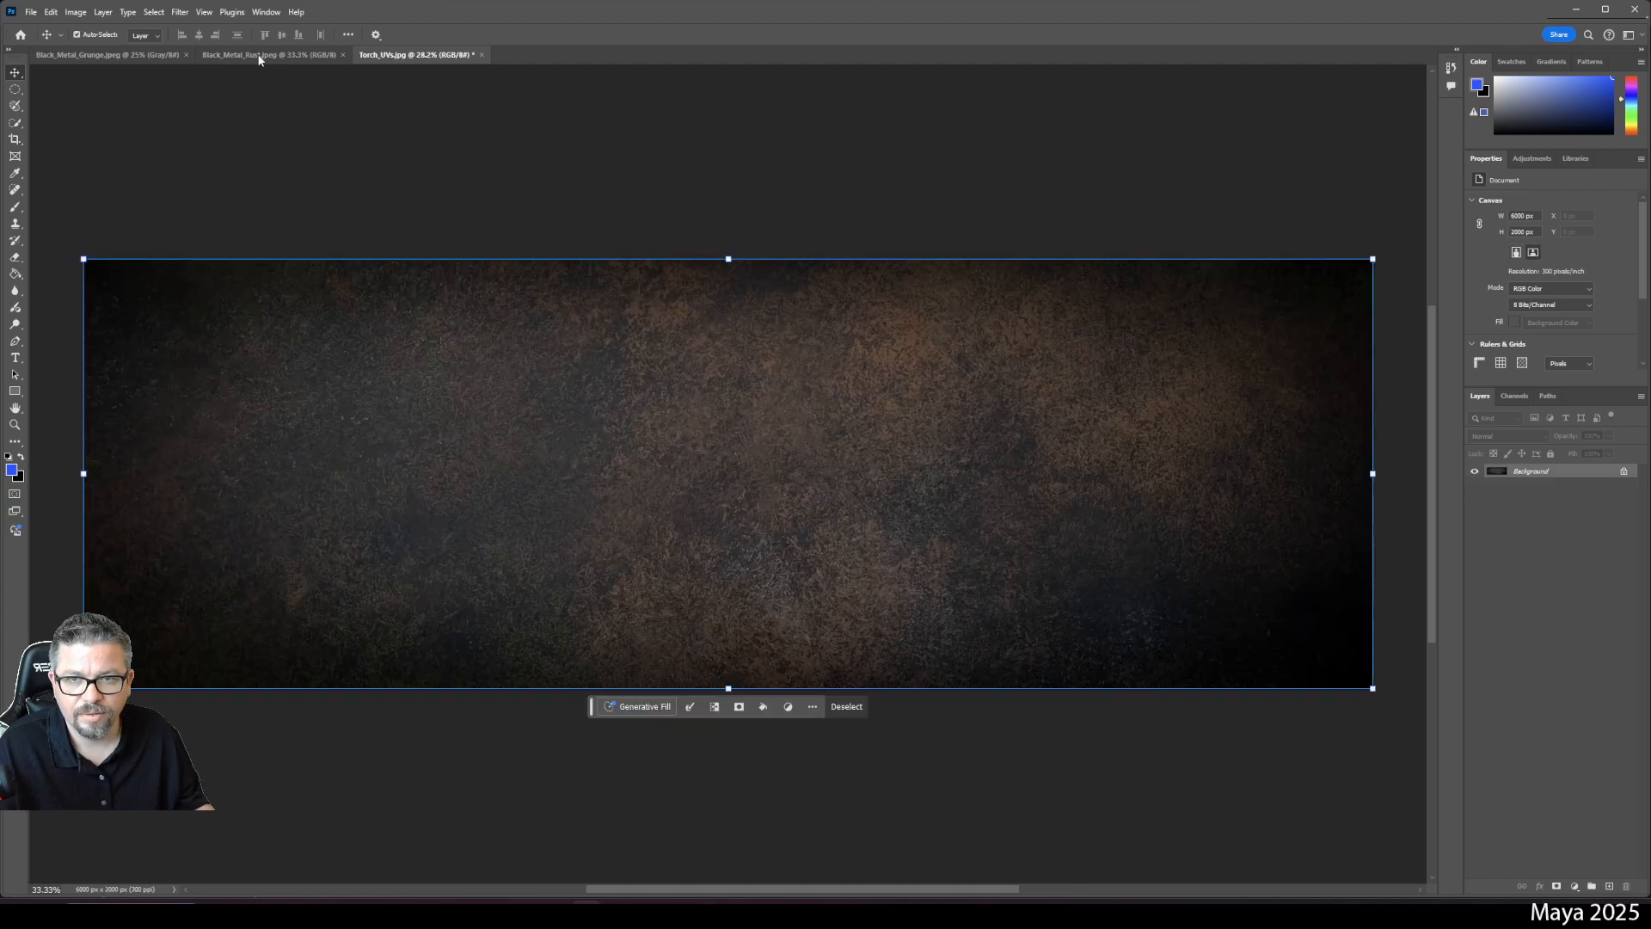
left_click(122, 53)
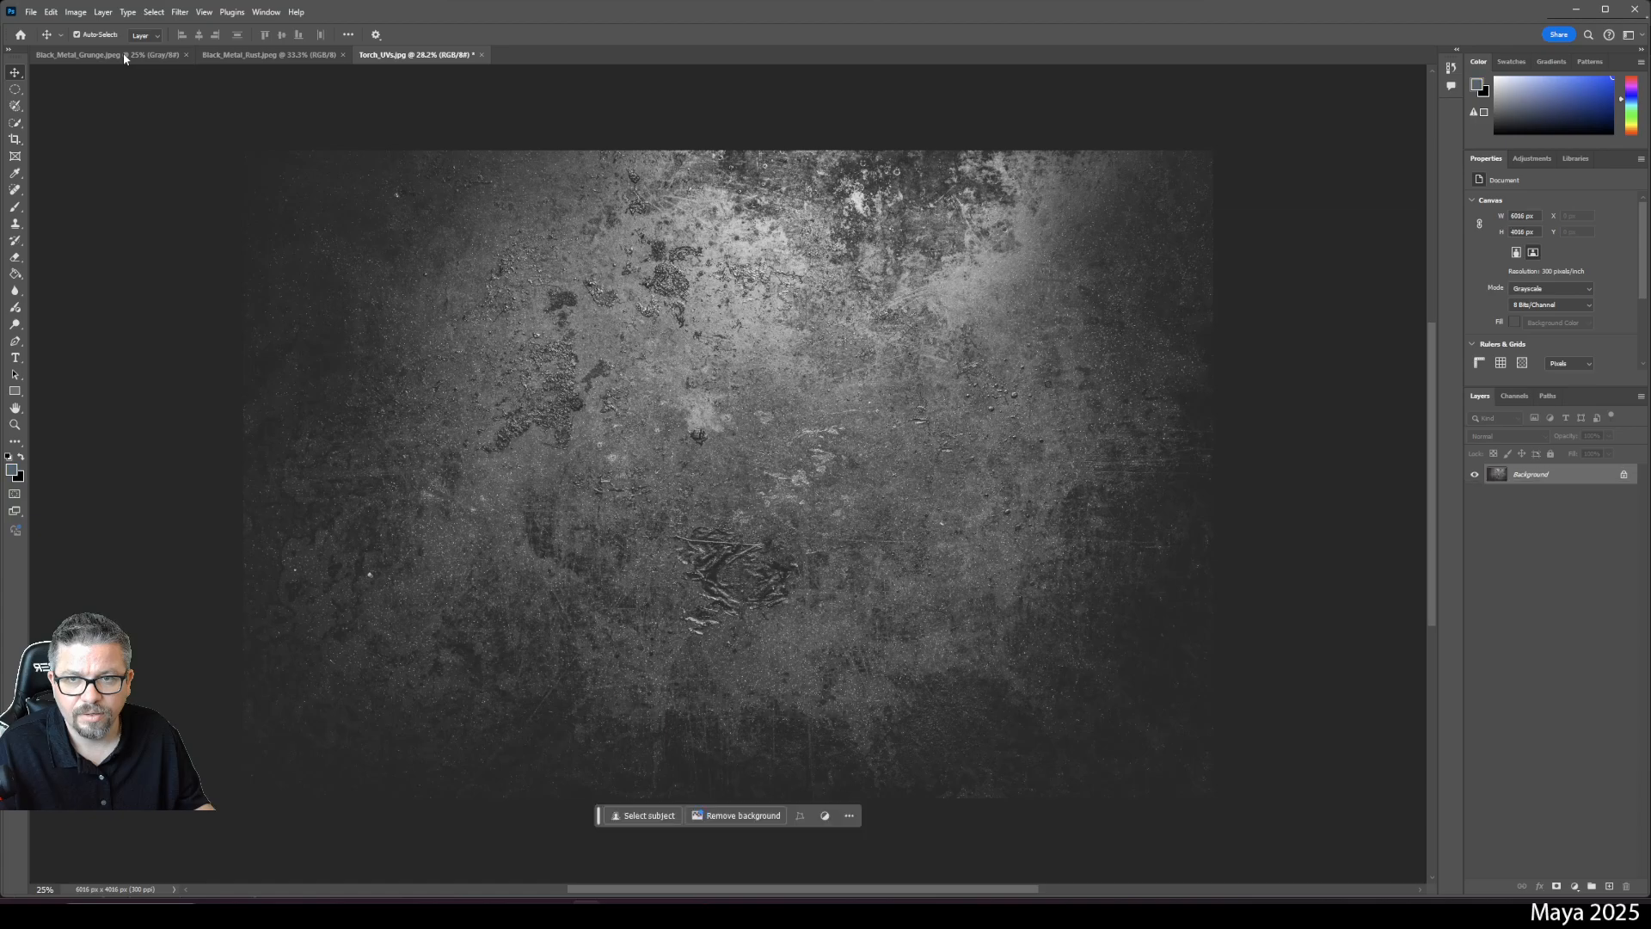
- Open Torch_UVs from Desktop > McHenry County College > Fall 2024 > Midterm Objects > Torch
left_click(38, 12)
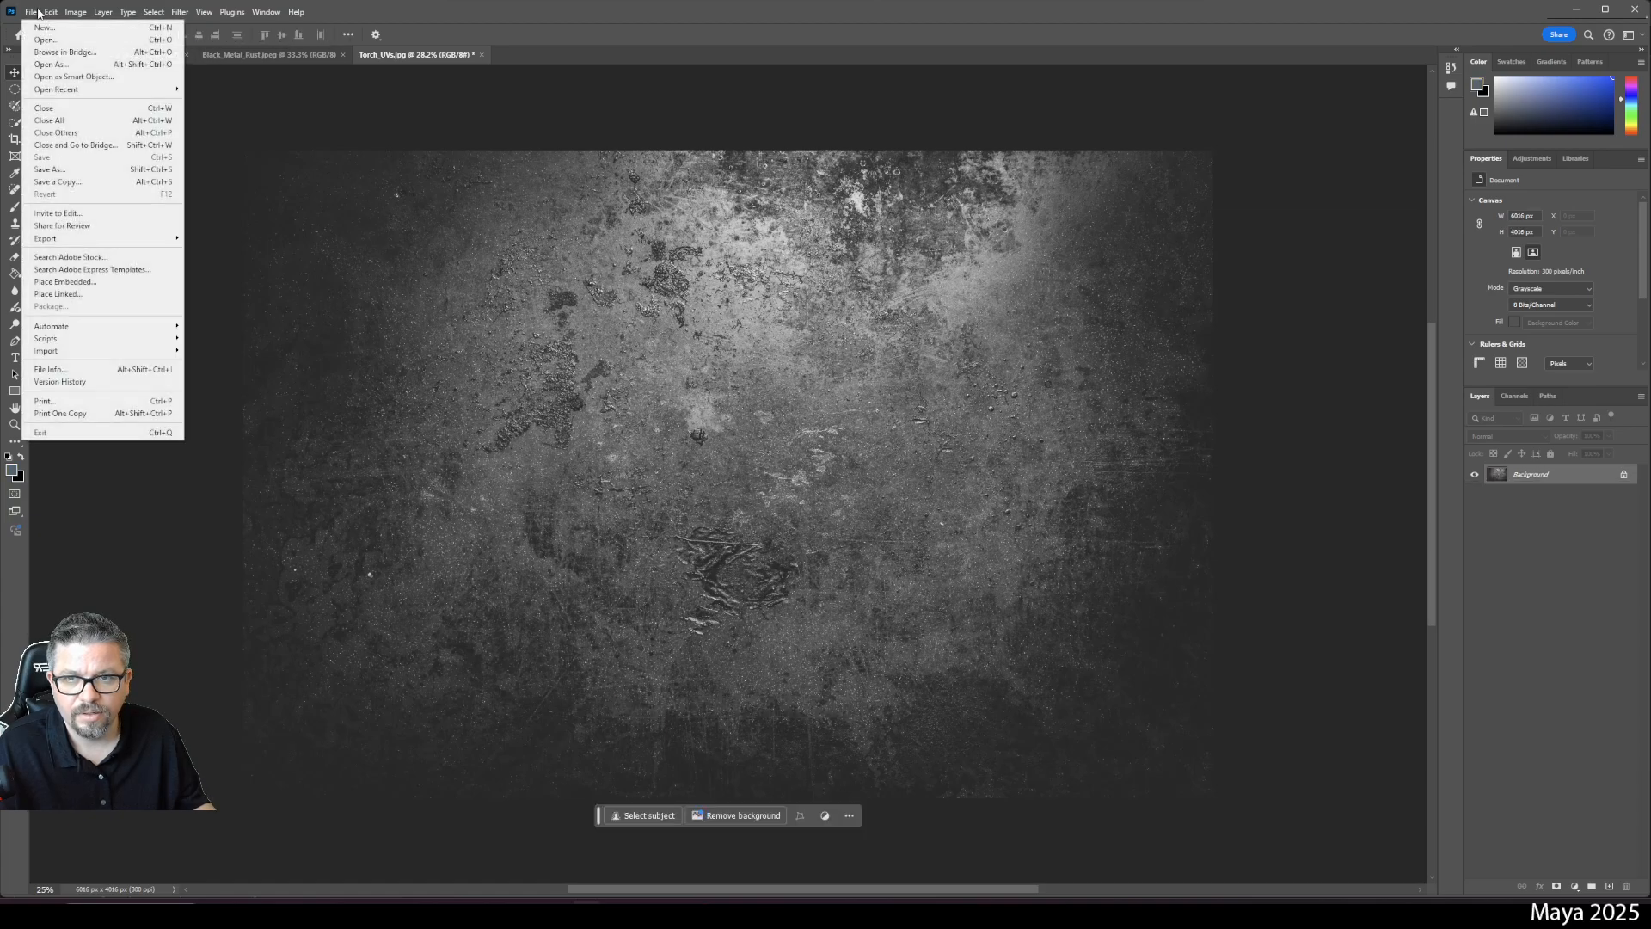
left_click(43, 40)
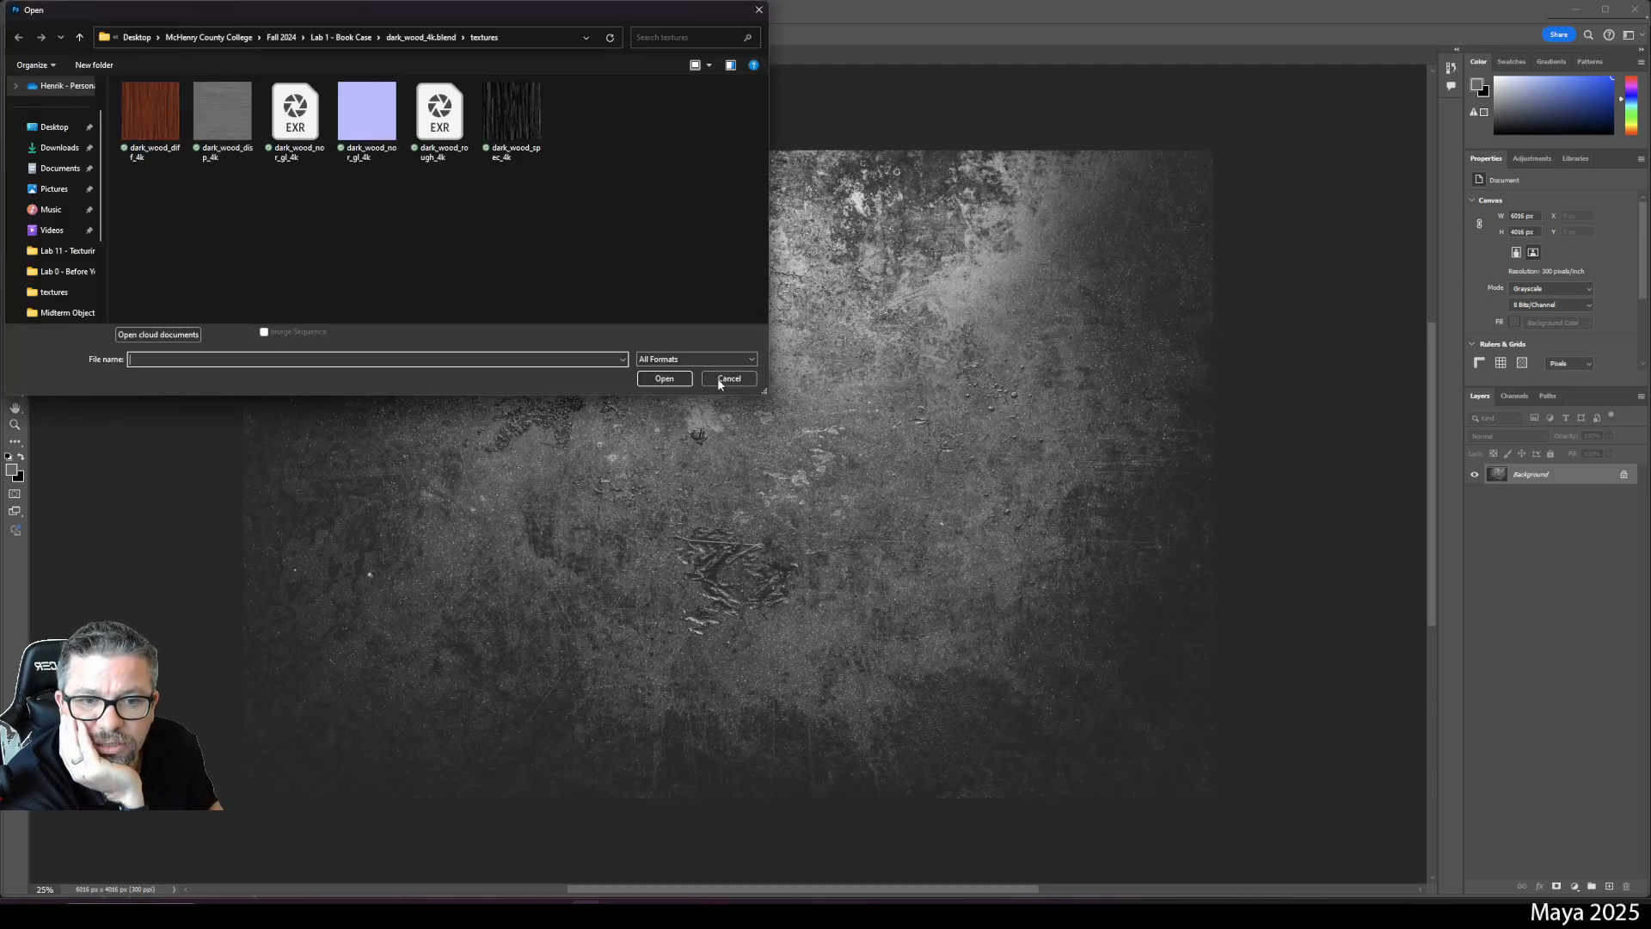
left_click(54, 127)
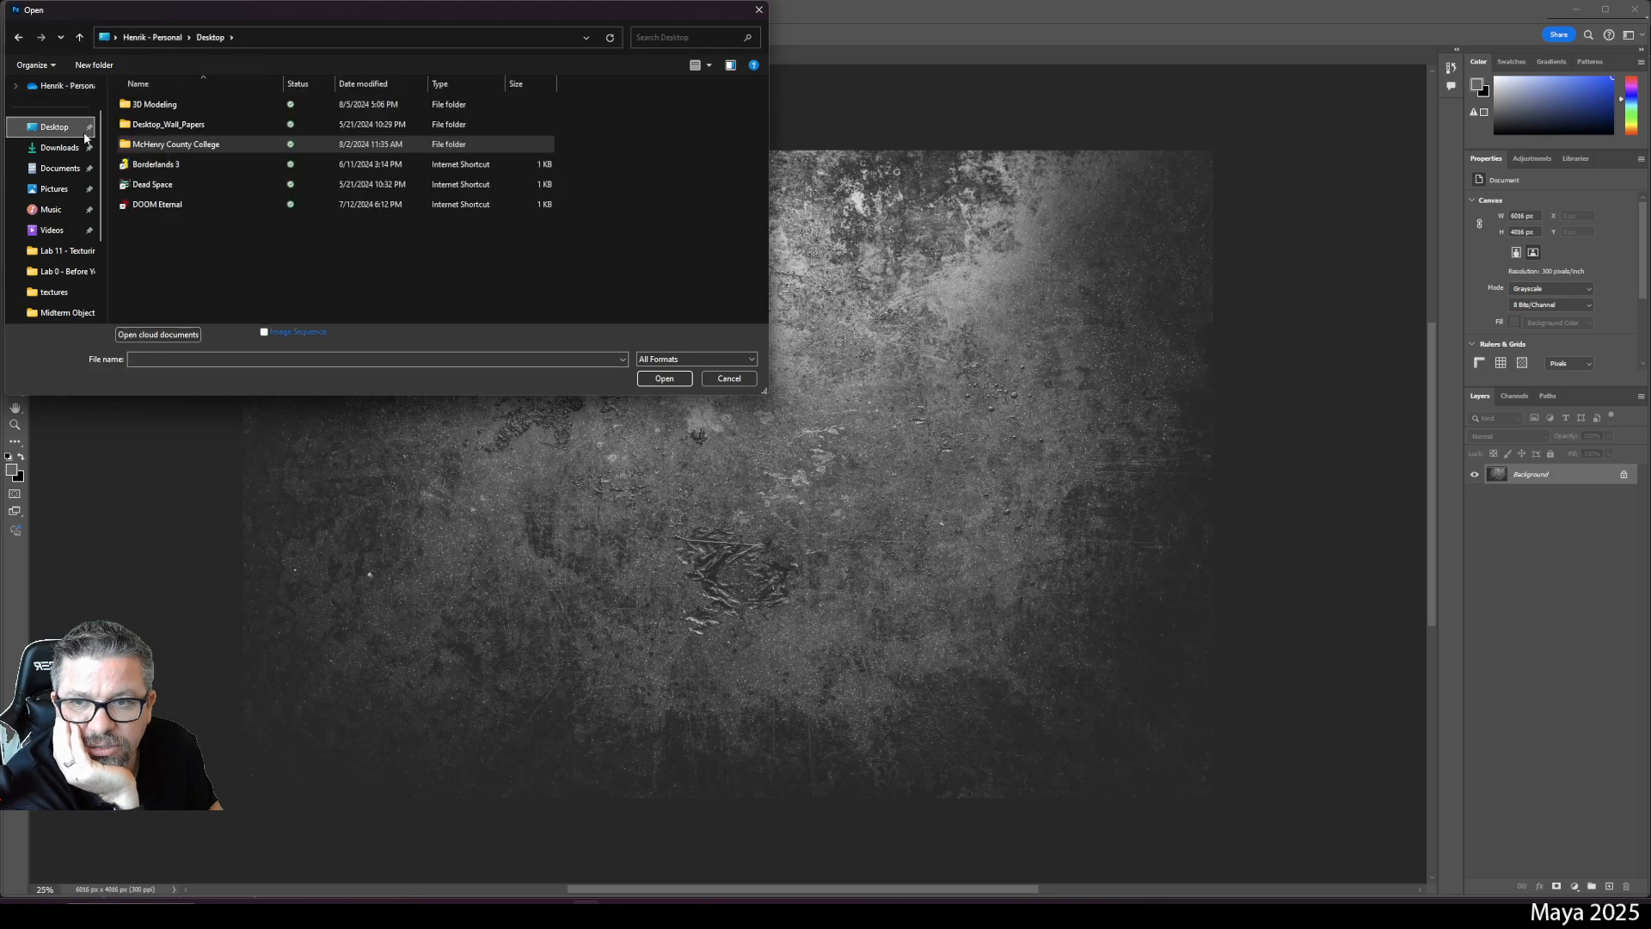
double_click(168, 144)
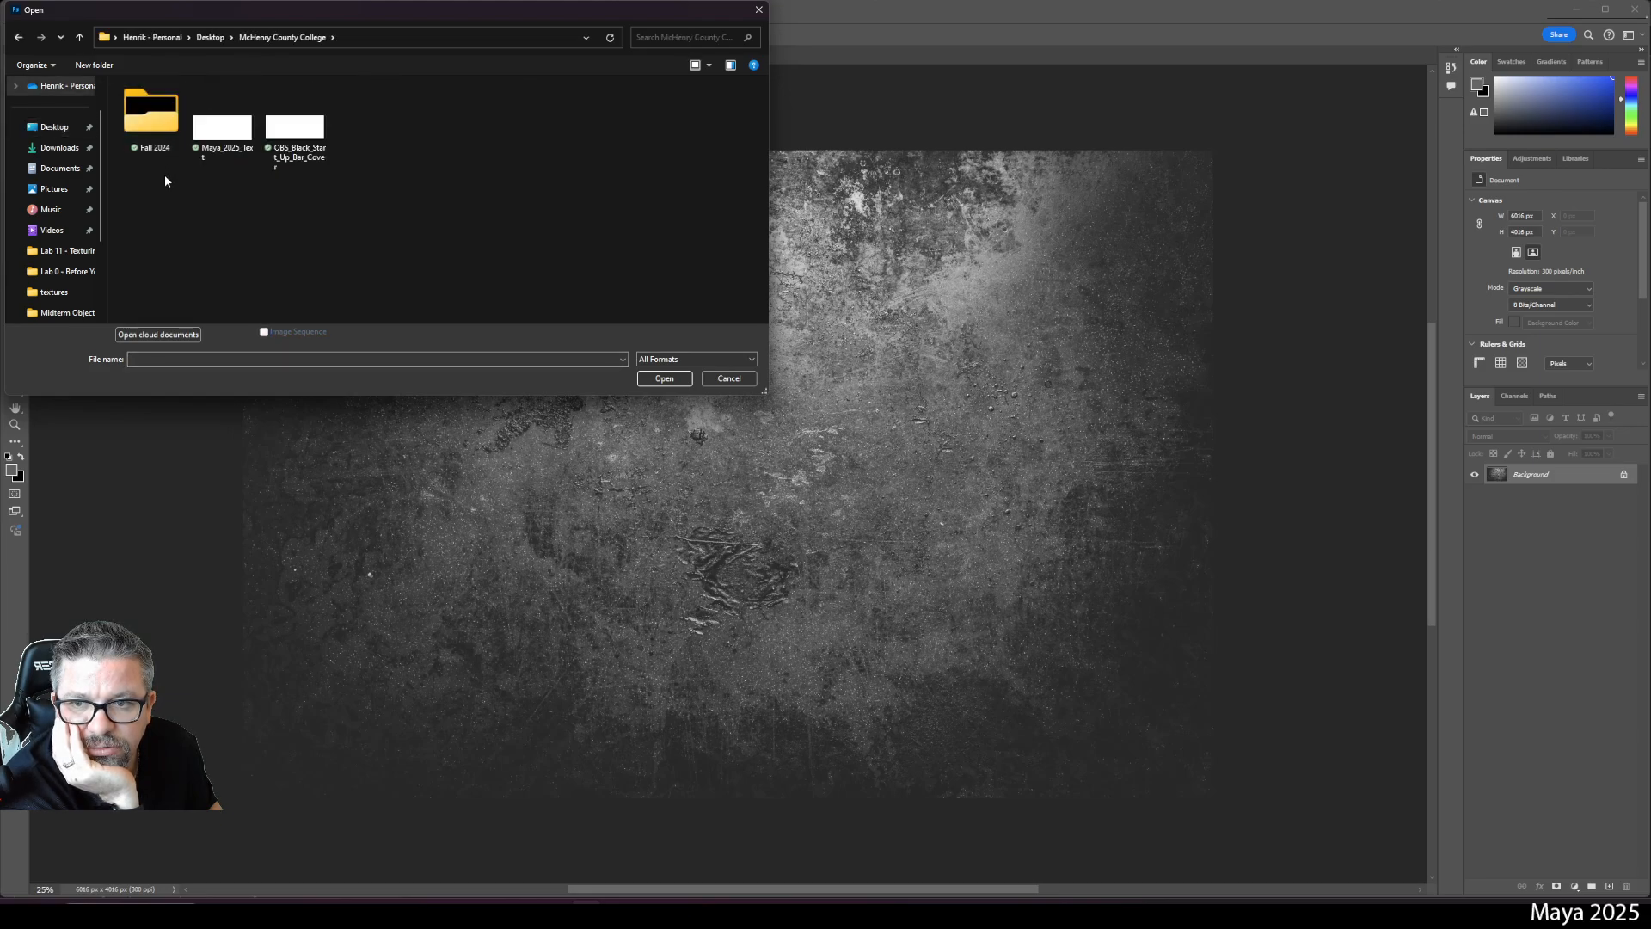
double_click(151, 112)
scroll(189, 237, "down", 2)
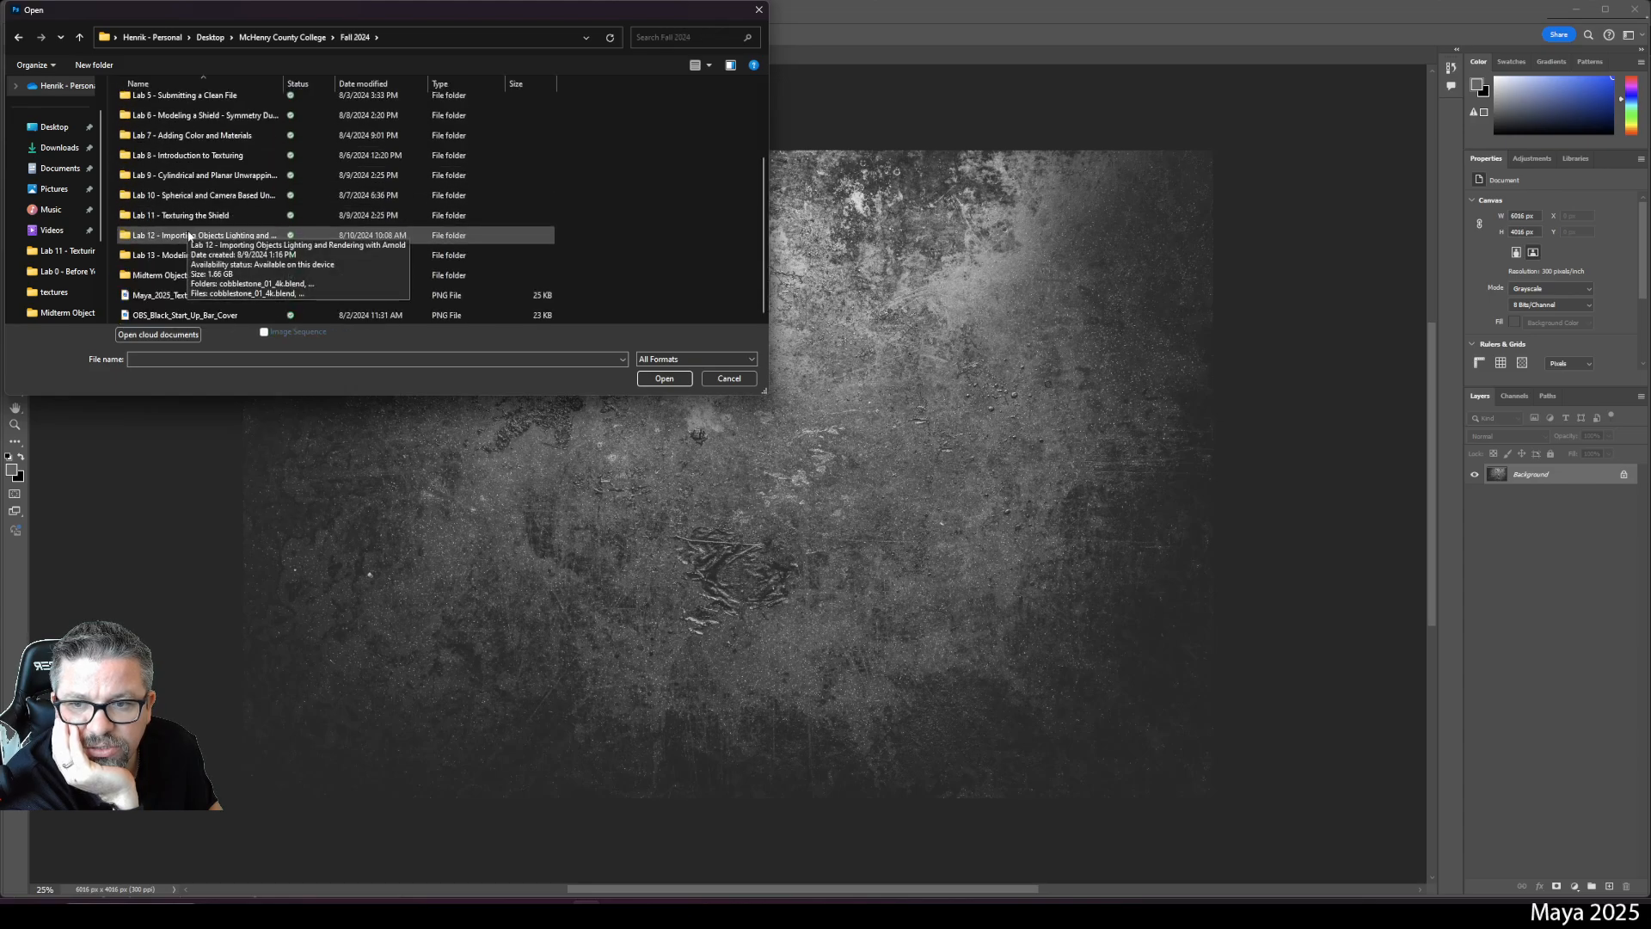
scroll(189, 237, "up", 2)
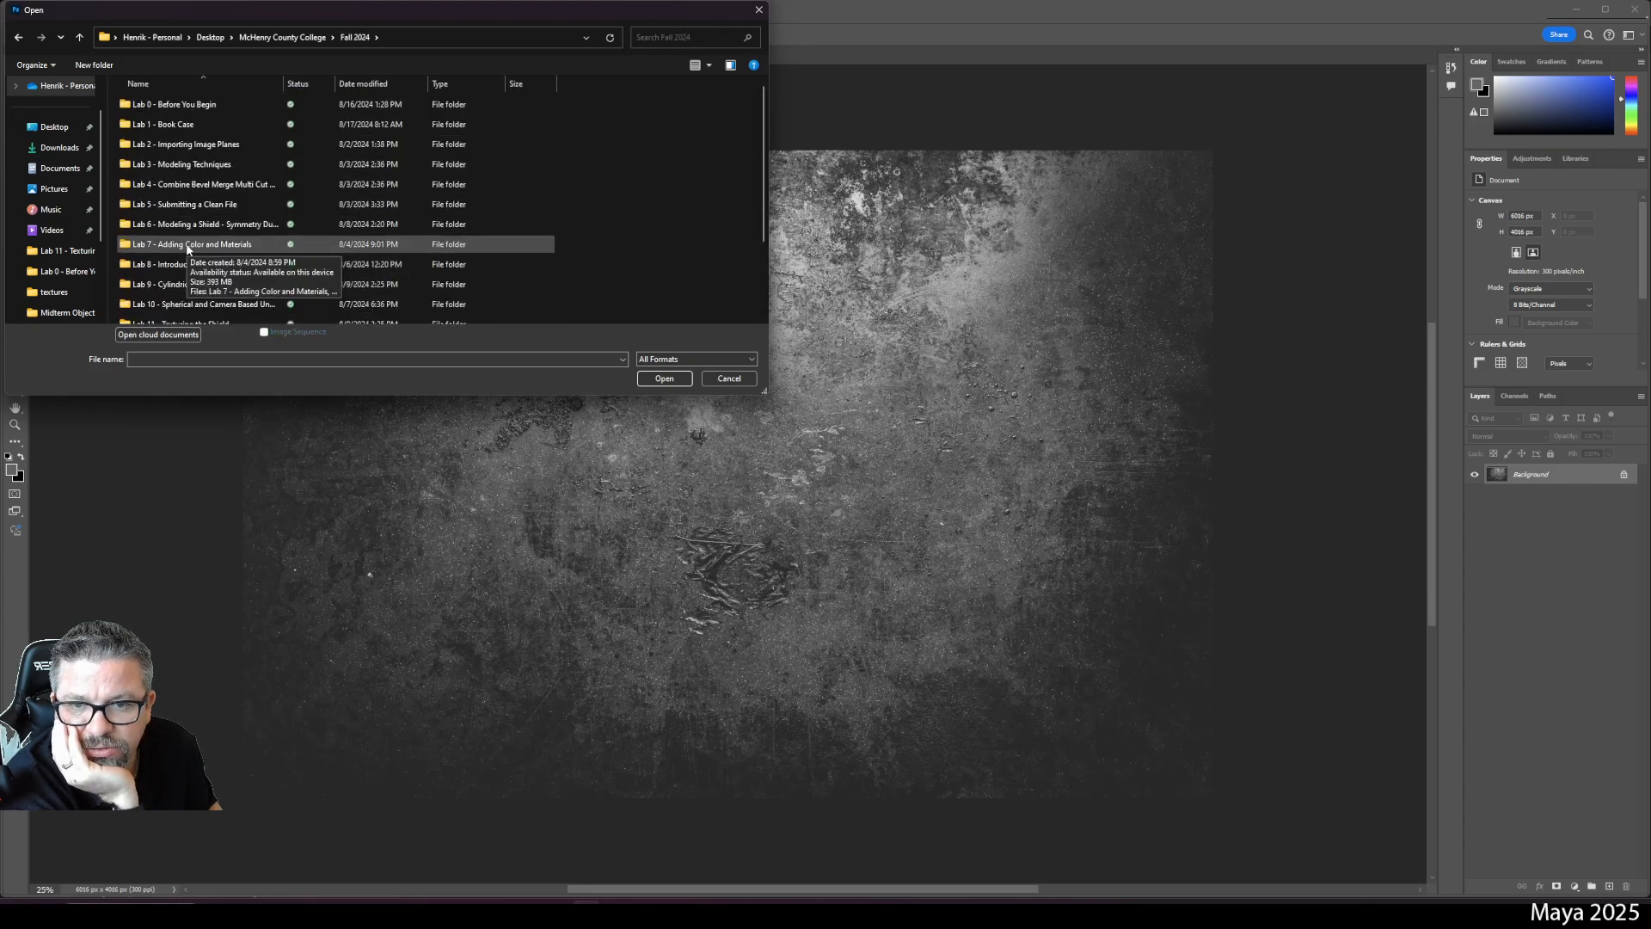
scroll(187, 249, "down", 2)
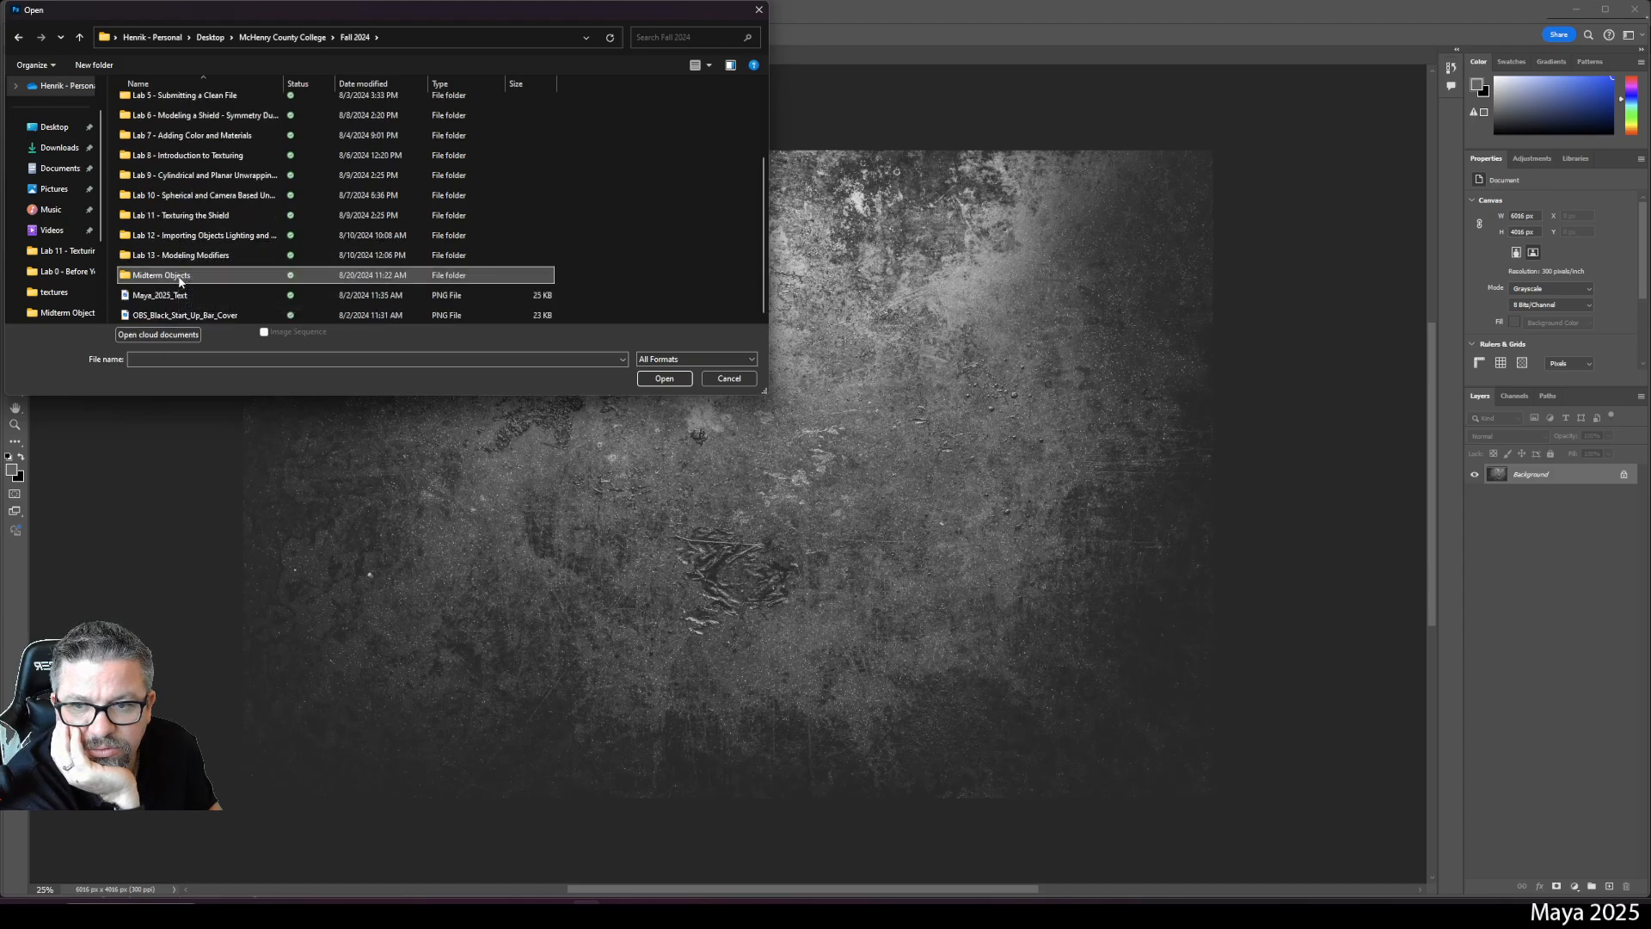
double_click(177, 275)
double_click(200, 125)
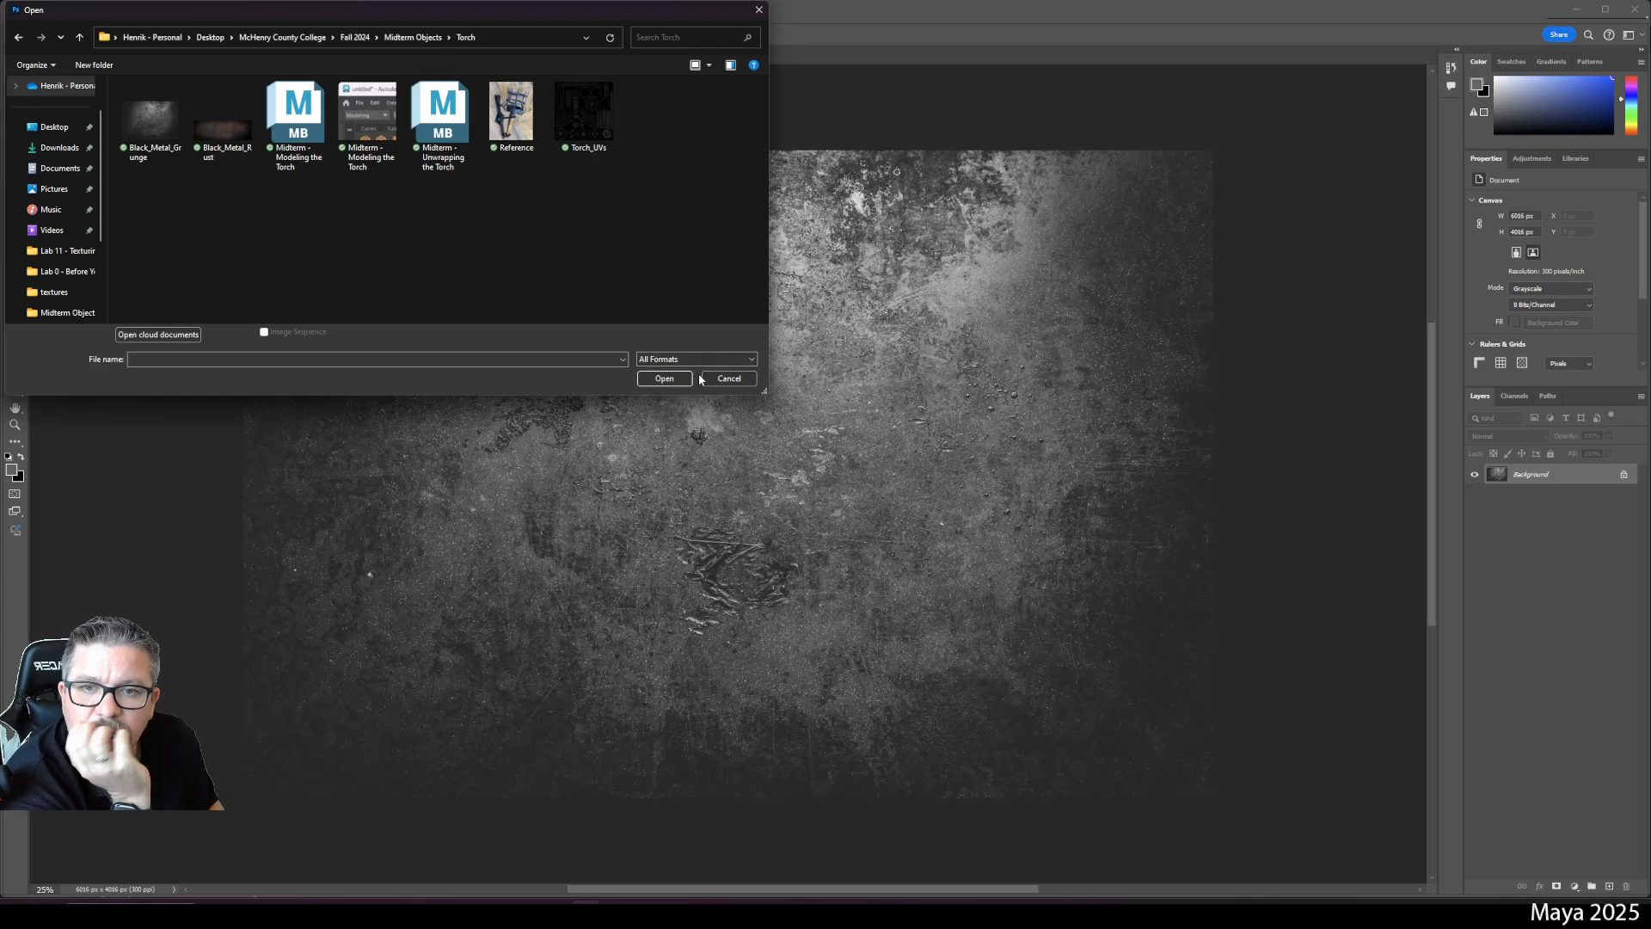
left_click(598, 120)
left_click(672, 378)
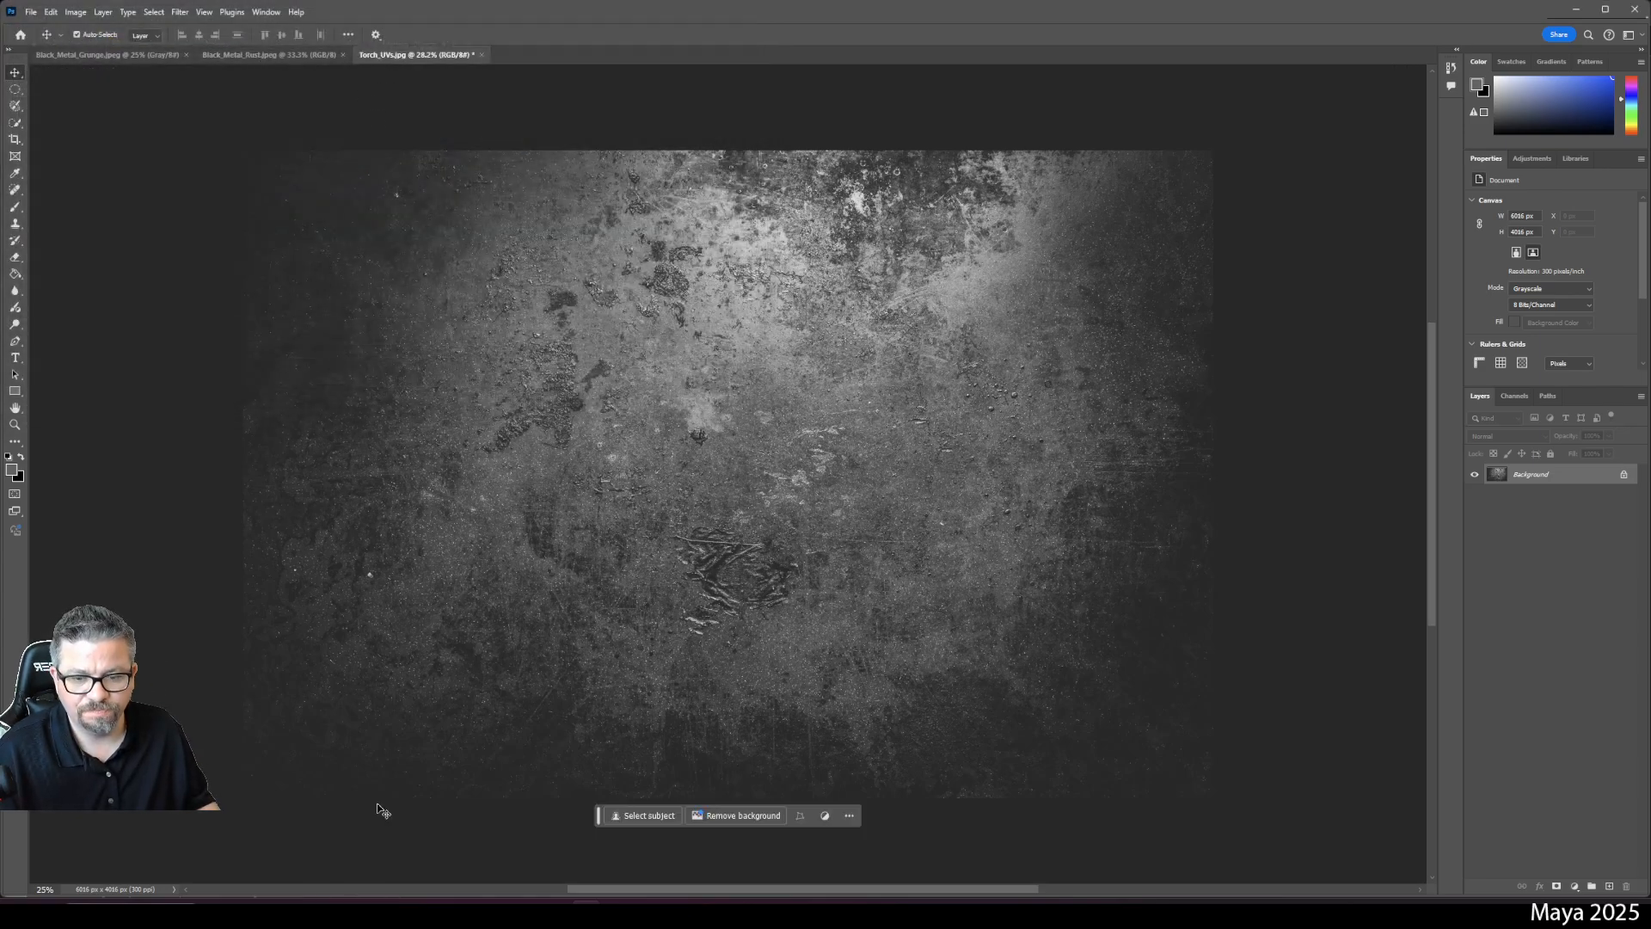
- Switch to Maya and back, then cancel the Photoshop quit prompt without saving
left_click(651, 913)
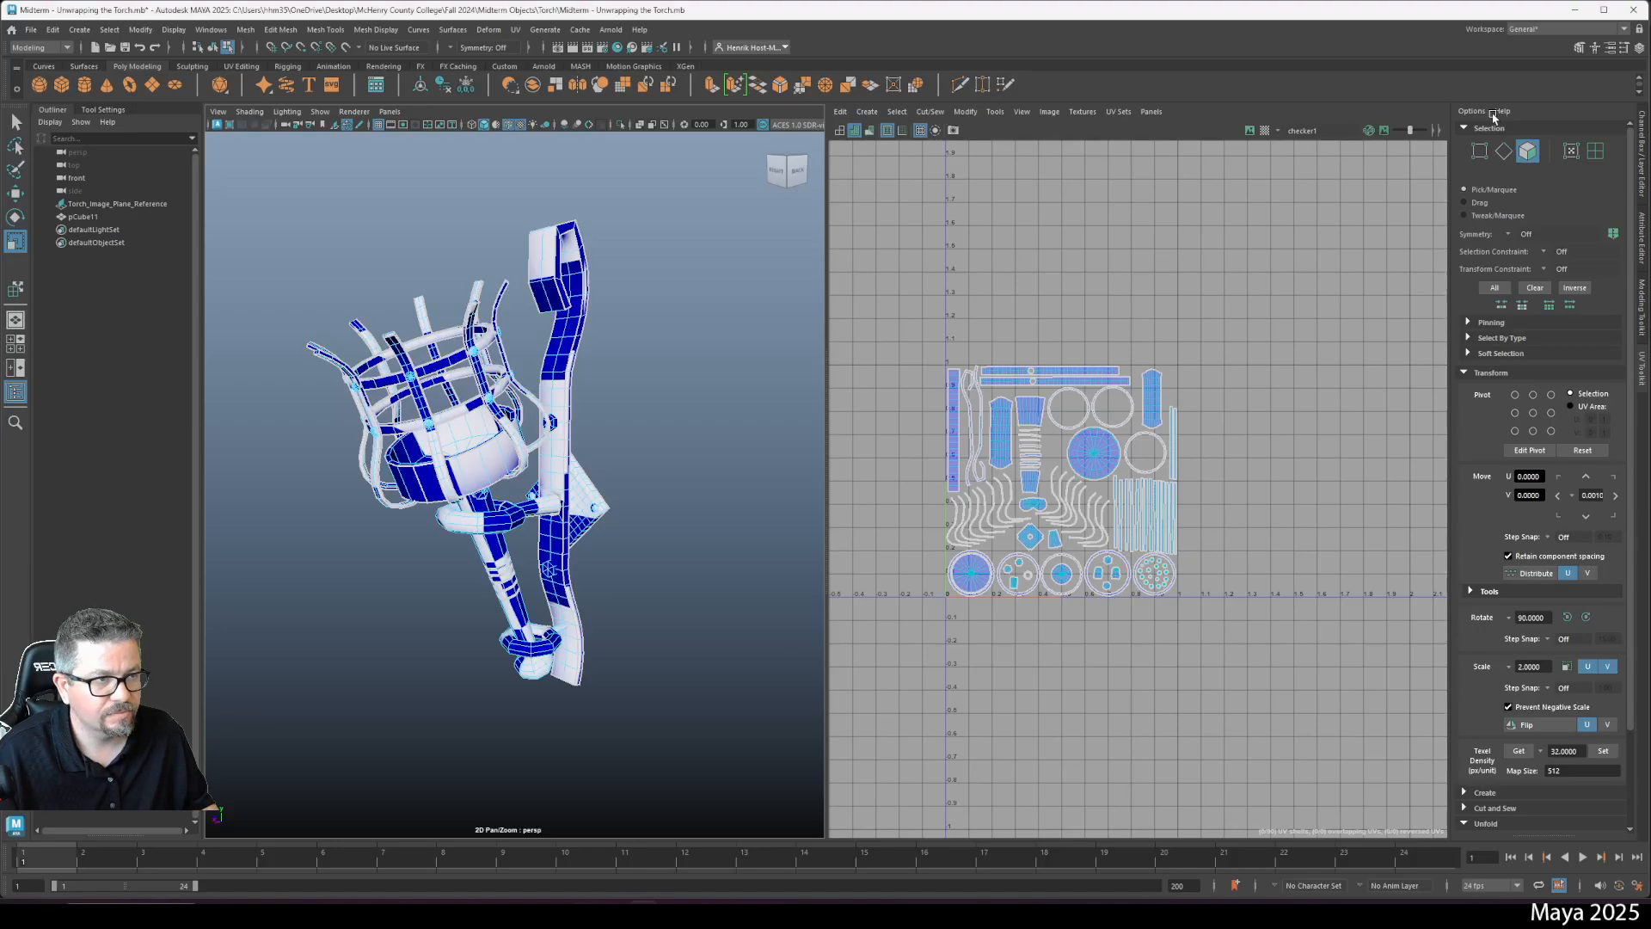
left_click(590, 913)
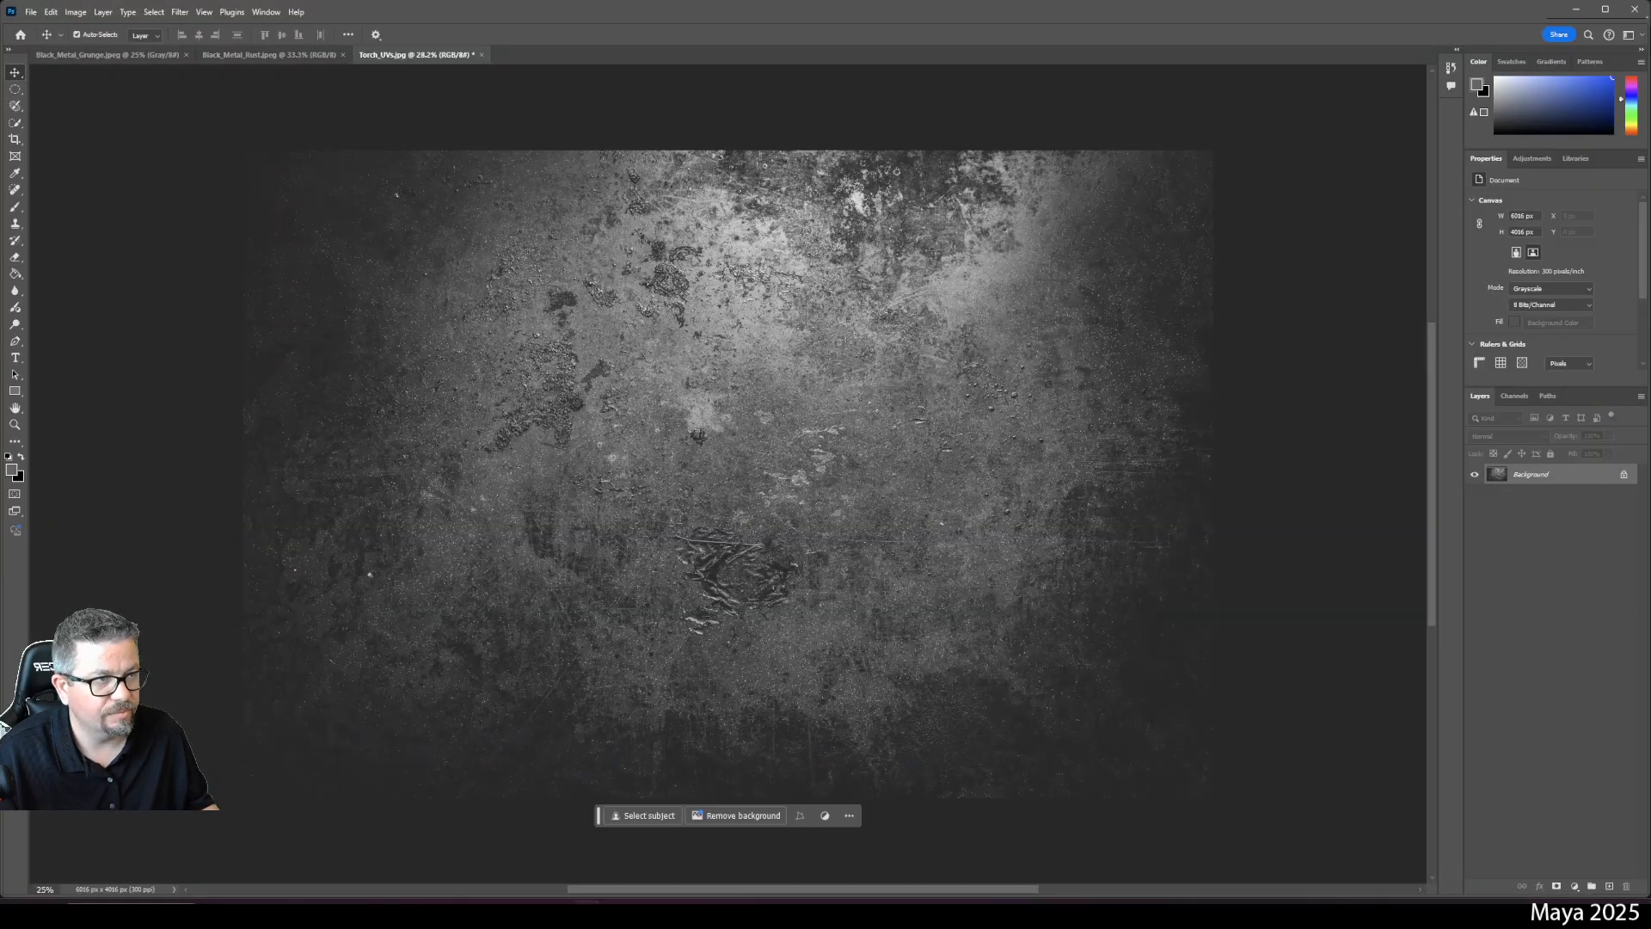
left_click(1633, 15)
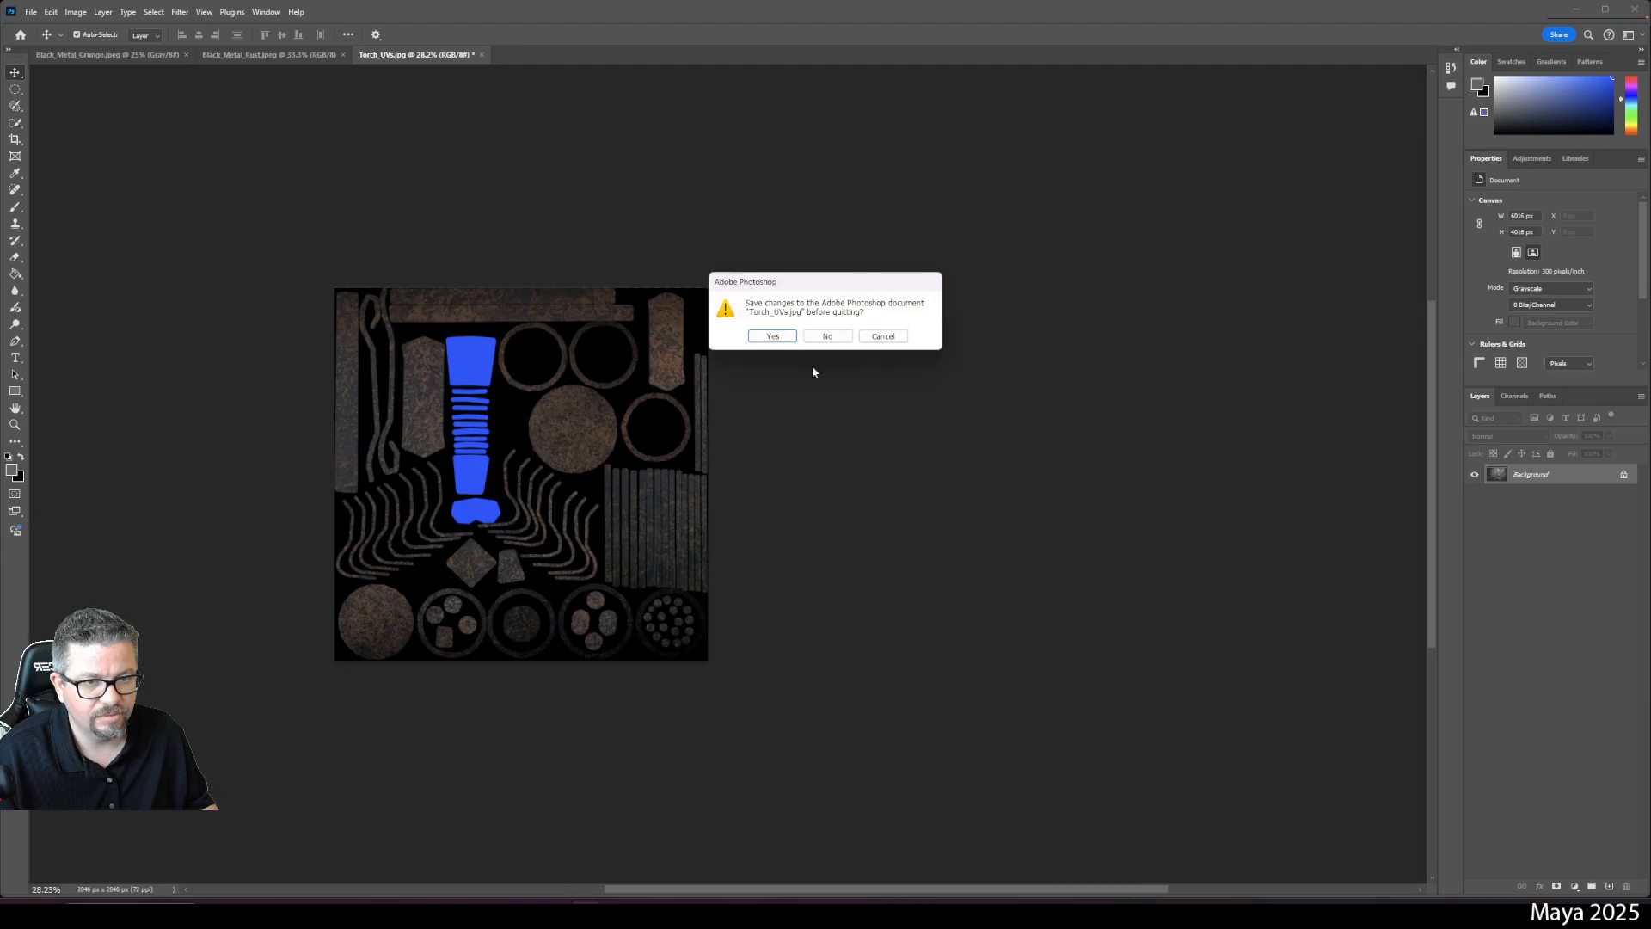
left_click(890, 336)
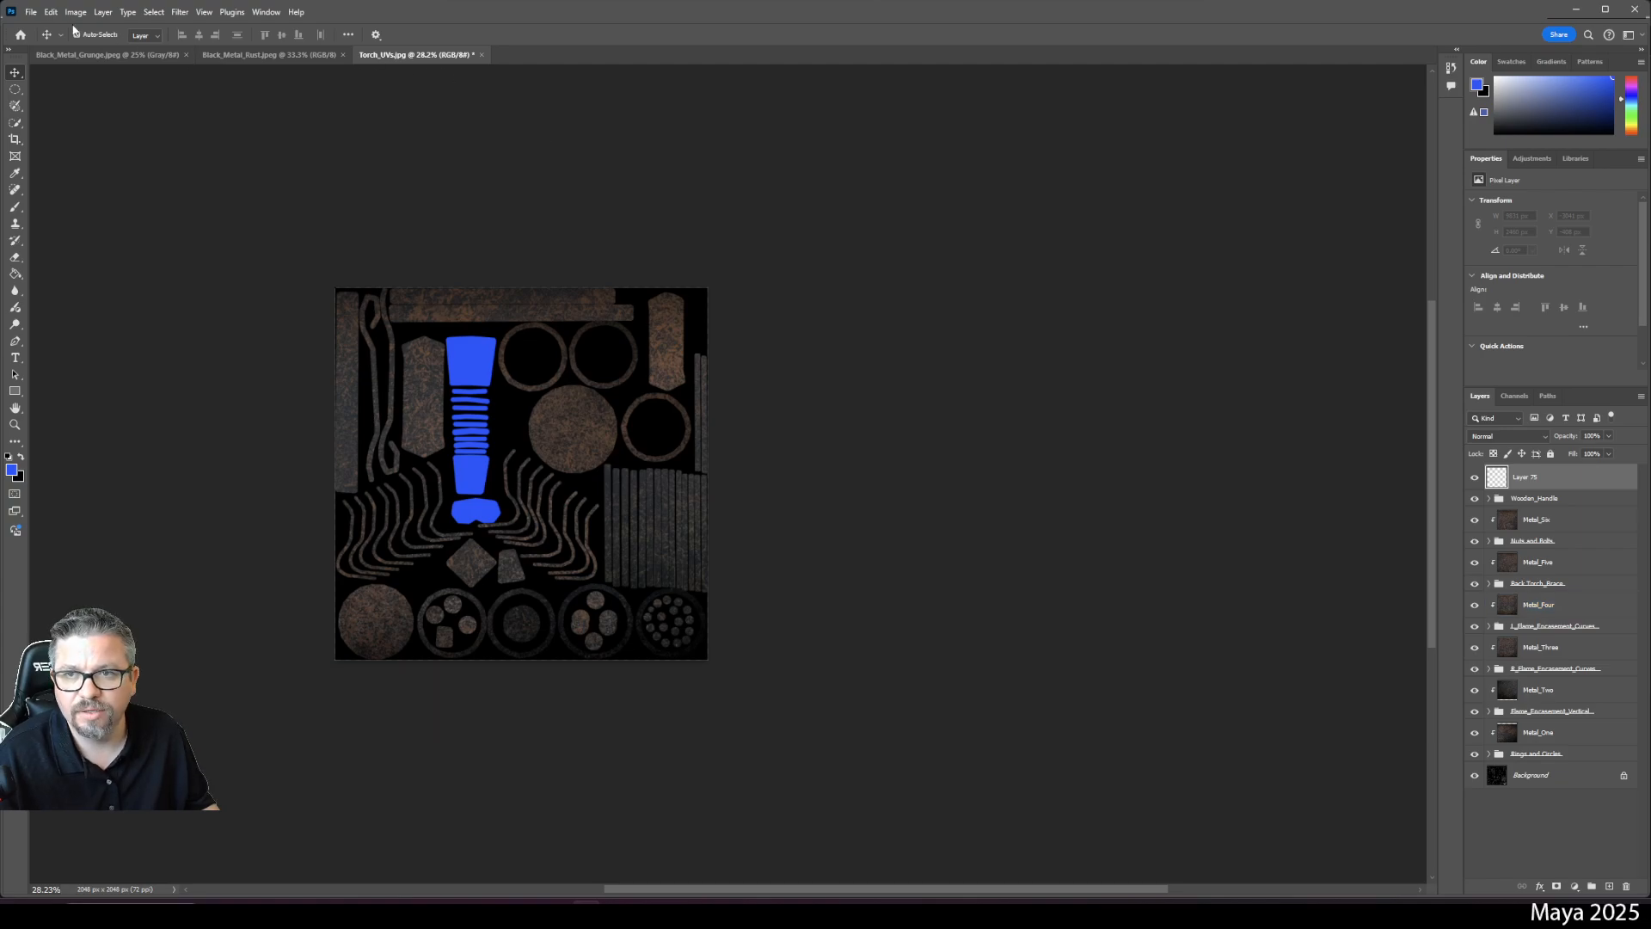
- Reopen the dark_wood_diff_4k texture file
left_click(30, 12)
left_click(60, 44)
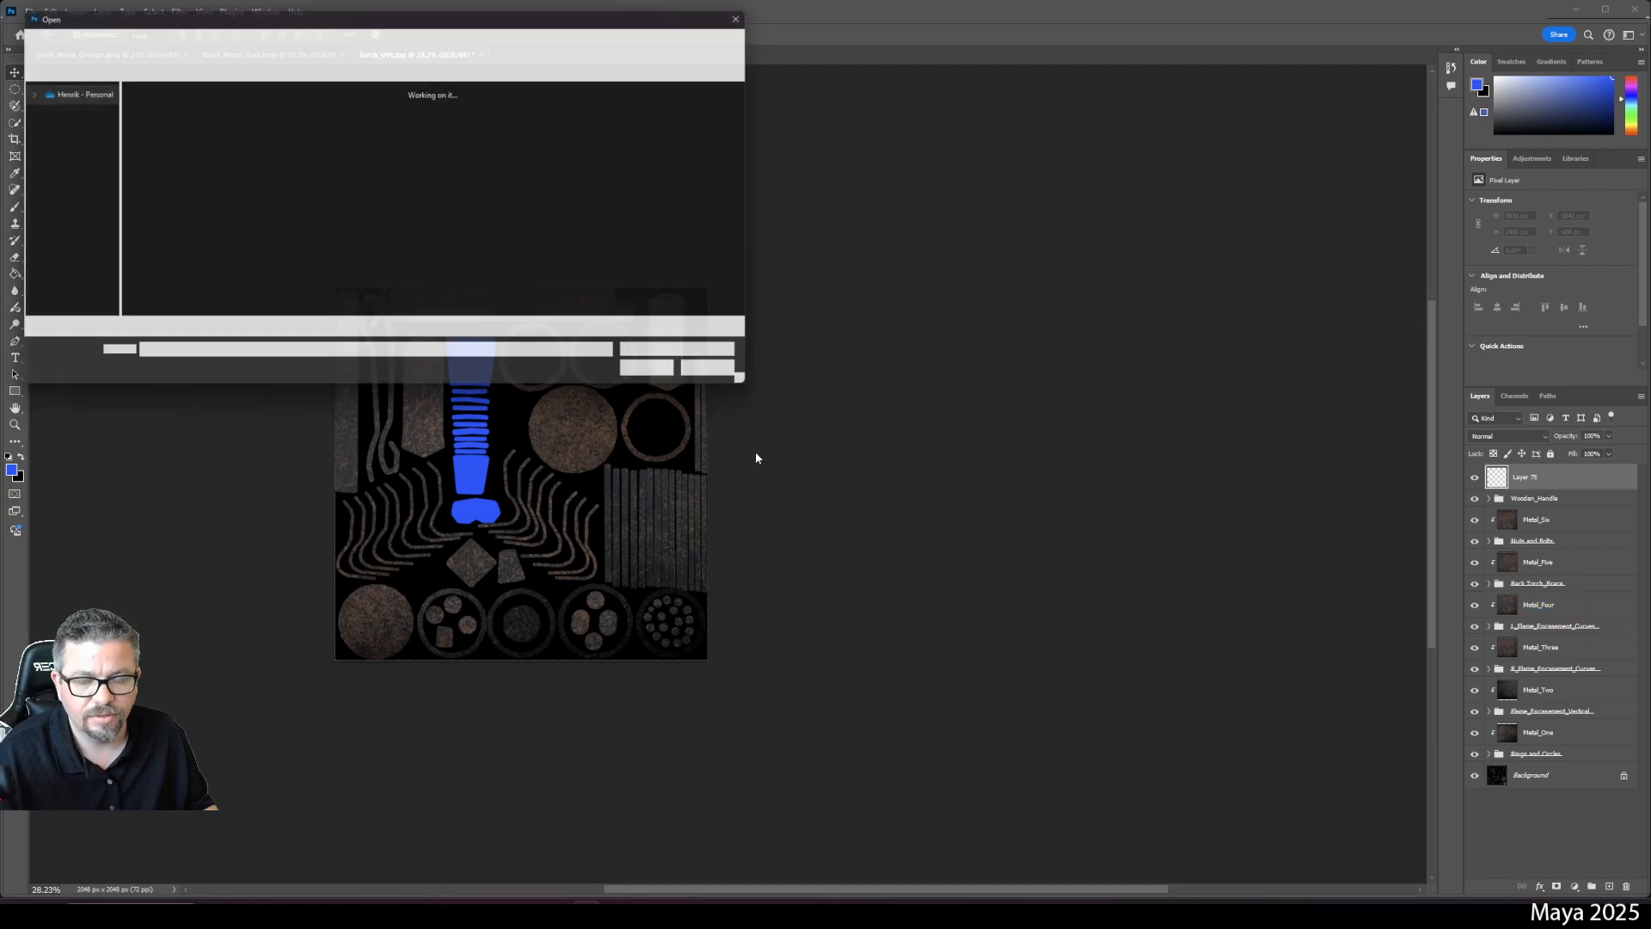
left_click(156, 114)
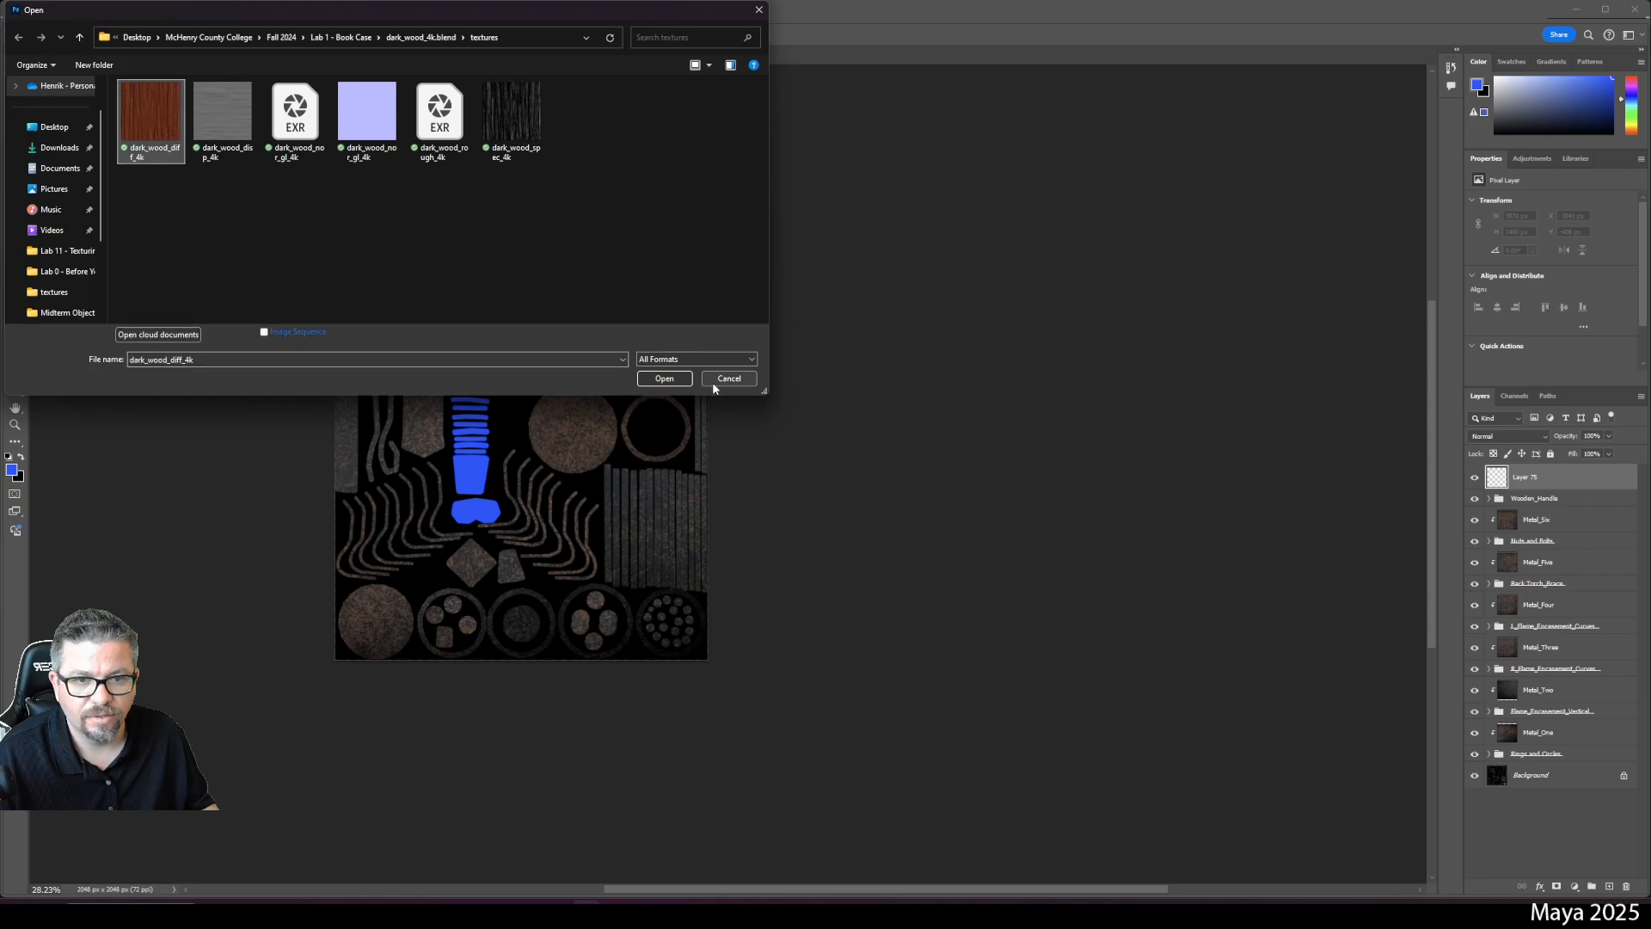
left_click(665, 379)
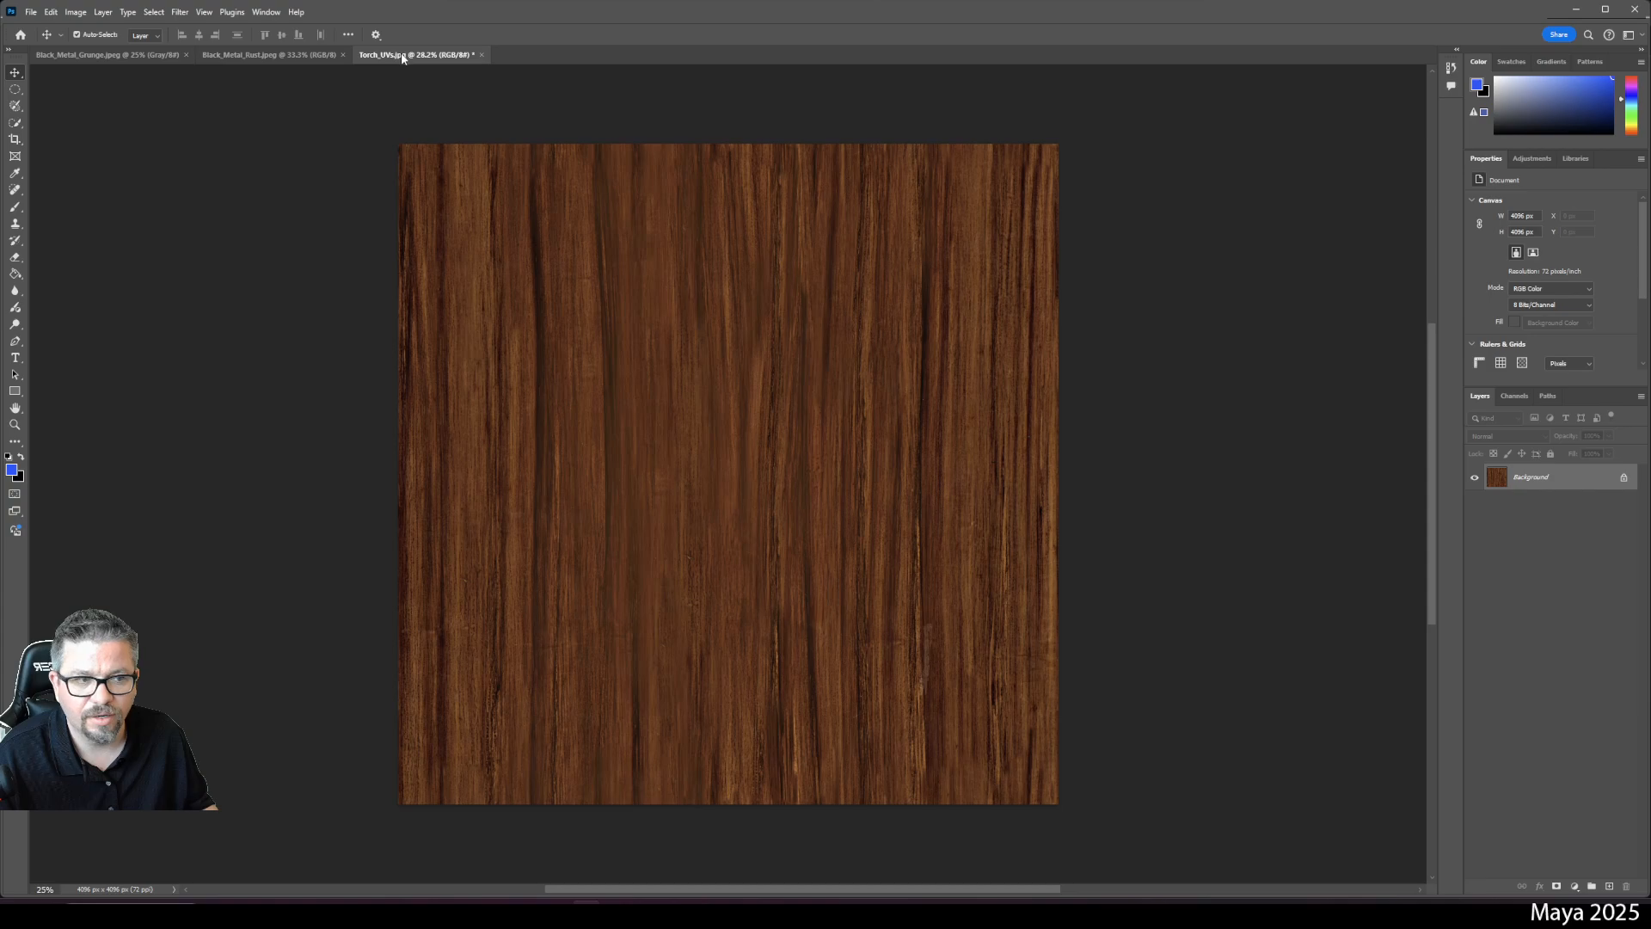
- Float the Torch_UVs window aside, return to the wood texture document and select all of it
left_click_drag(402, 58, 505, 90)
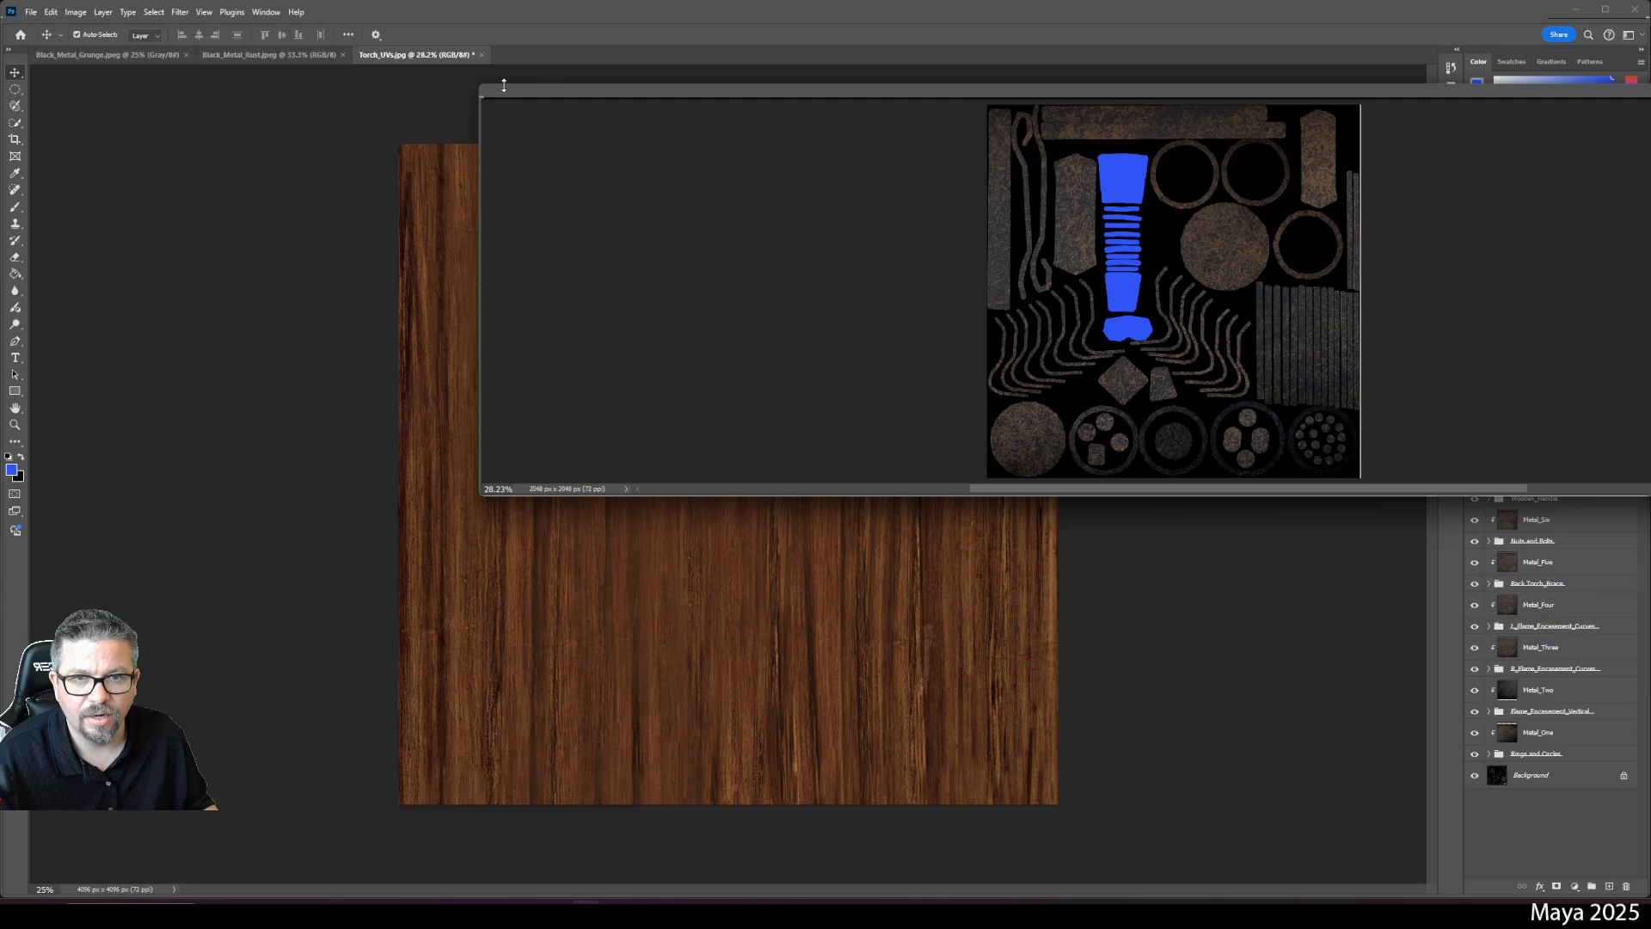
left_click_drag(548, 95, 478, 57)
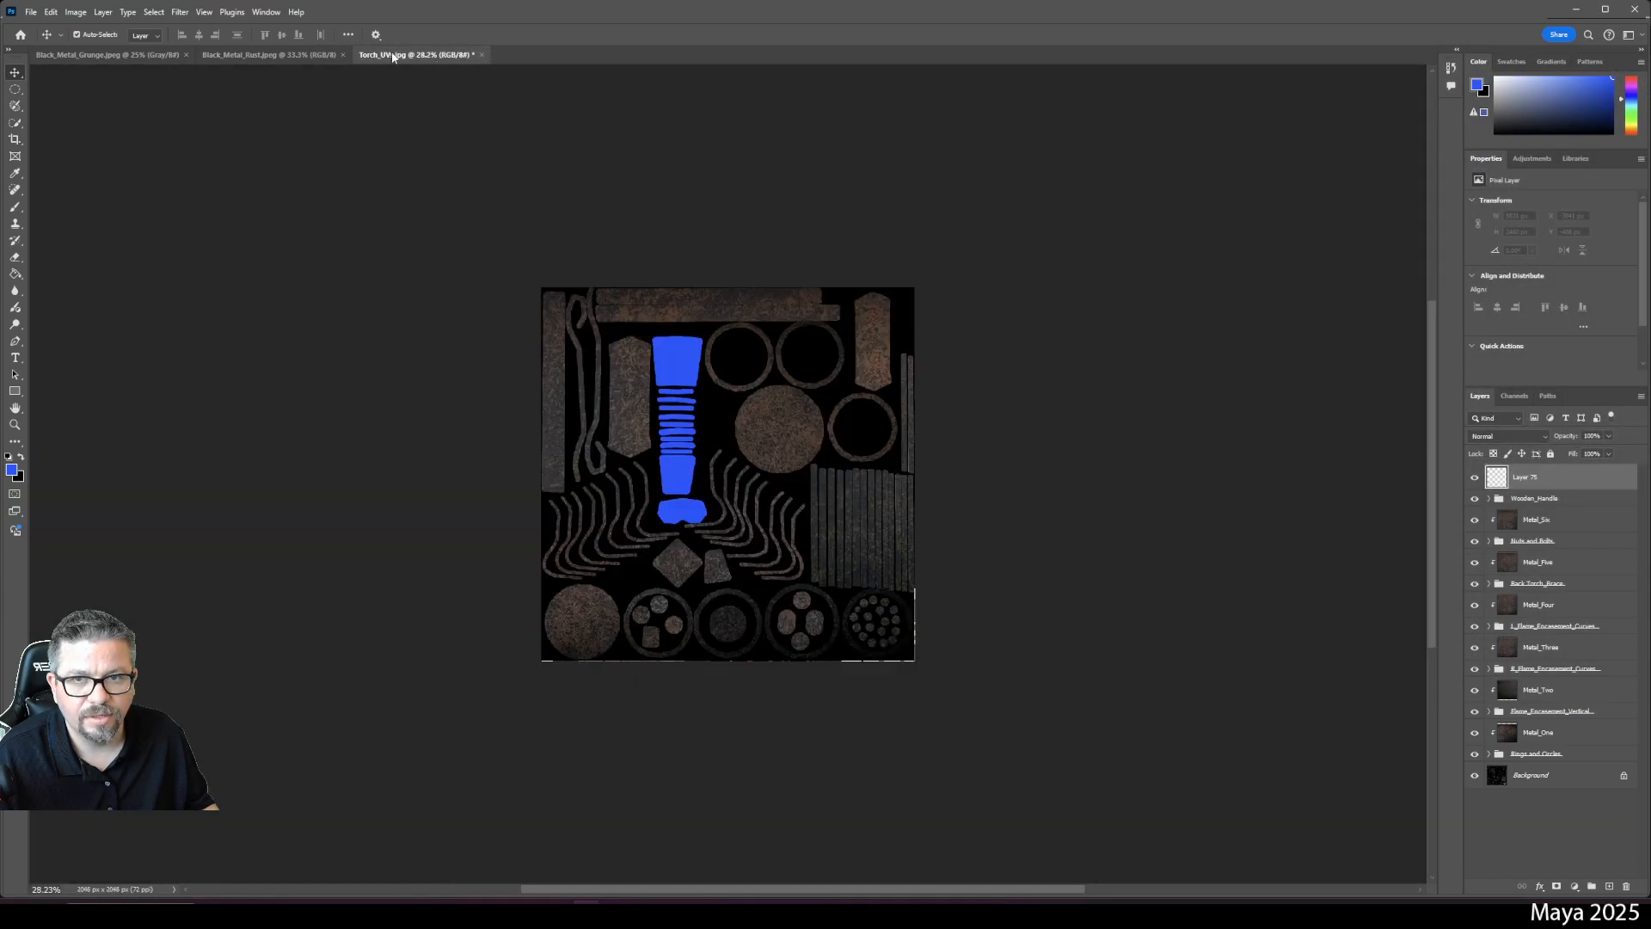
left_click(291, 55)
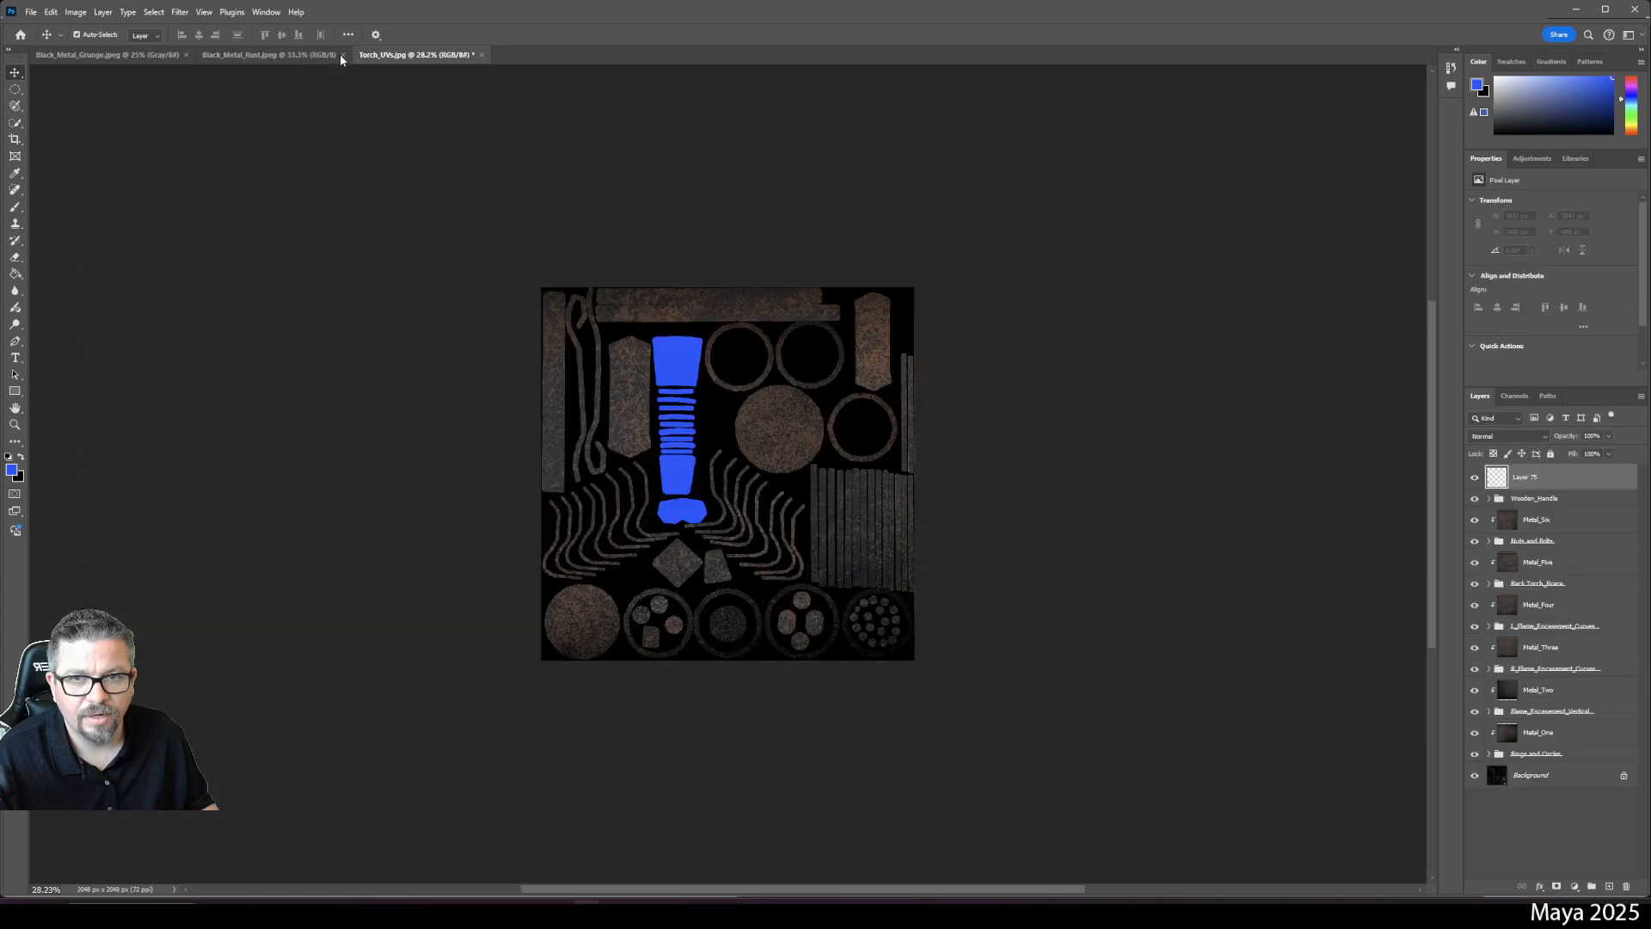
left_click(267, 57)
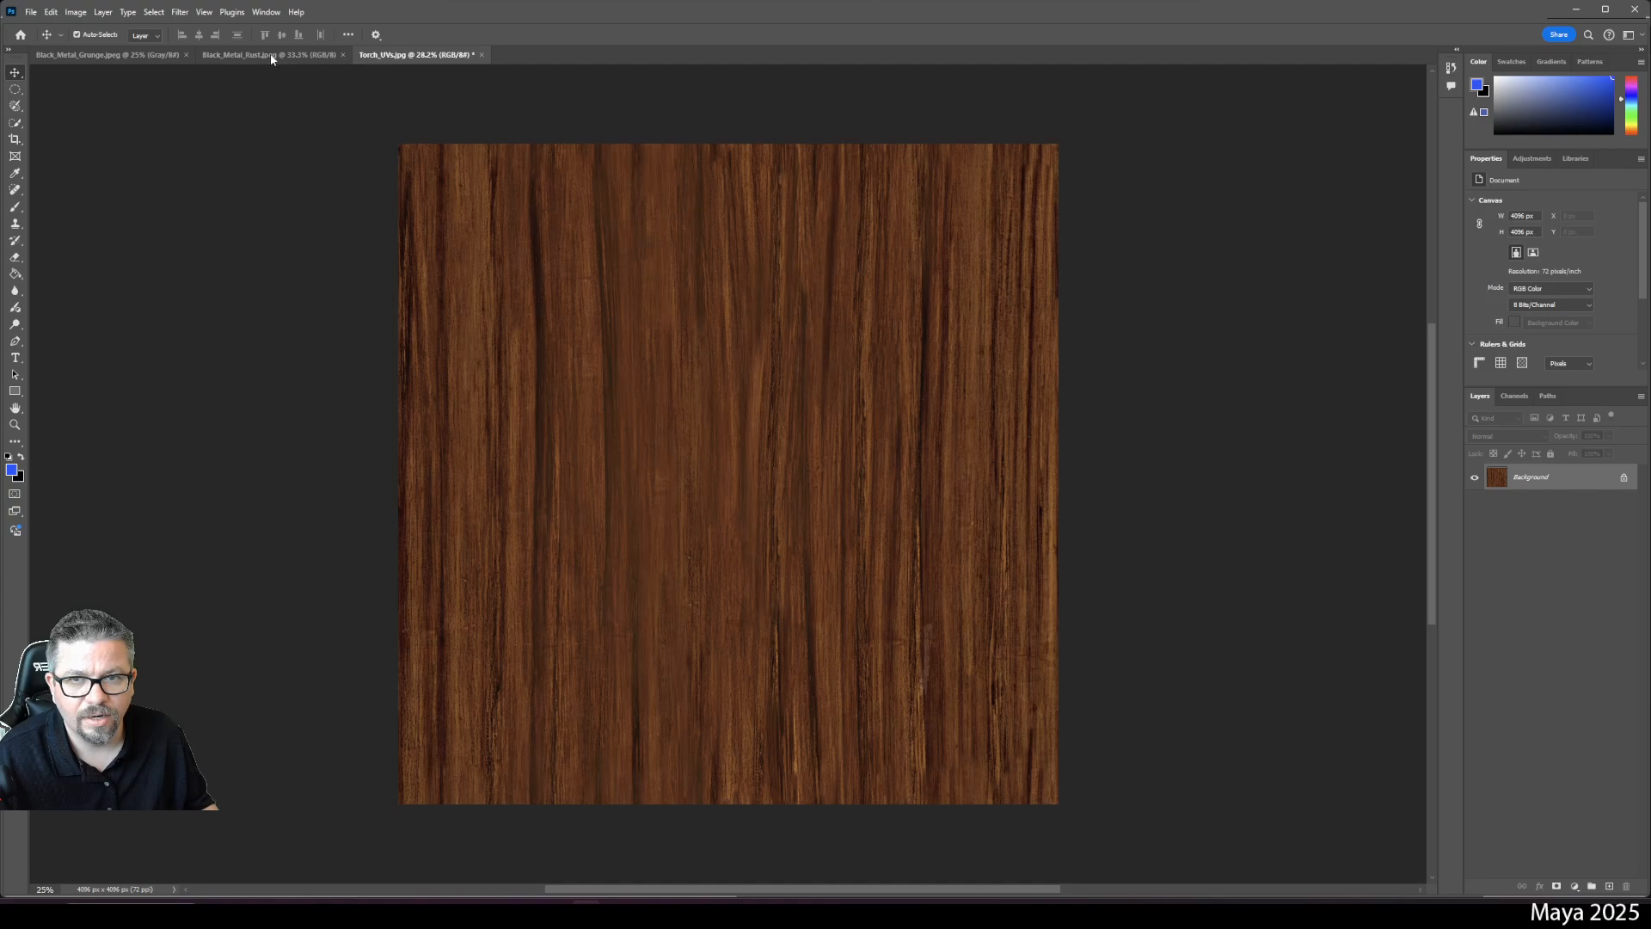
key("ctrl+a")
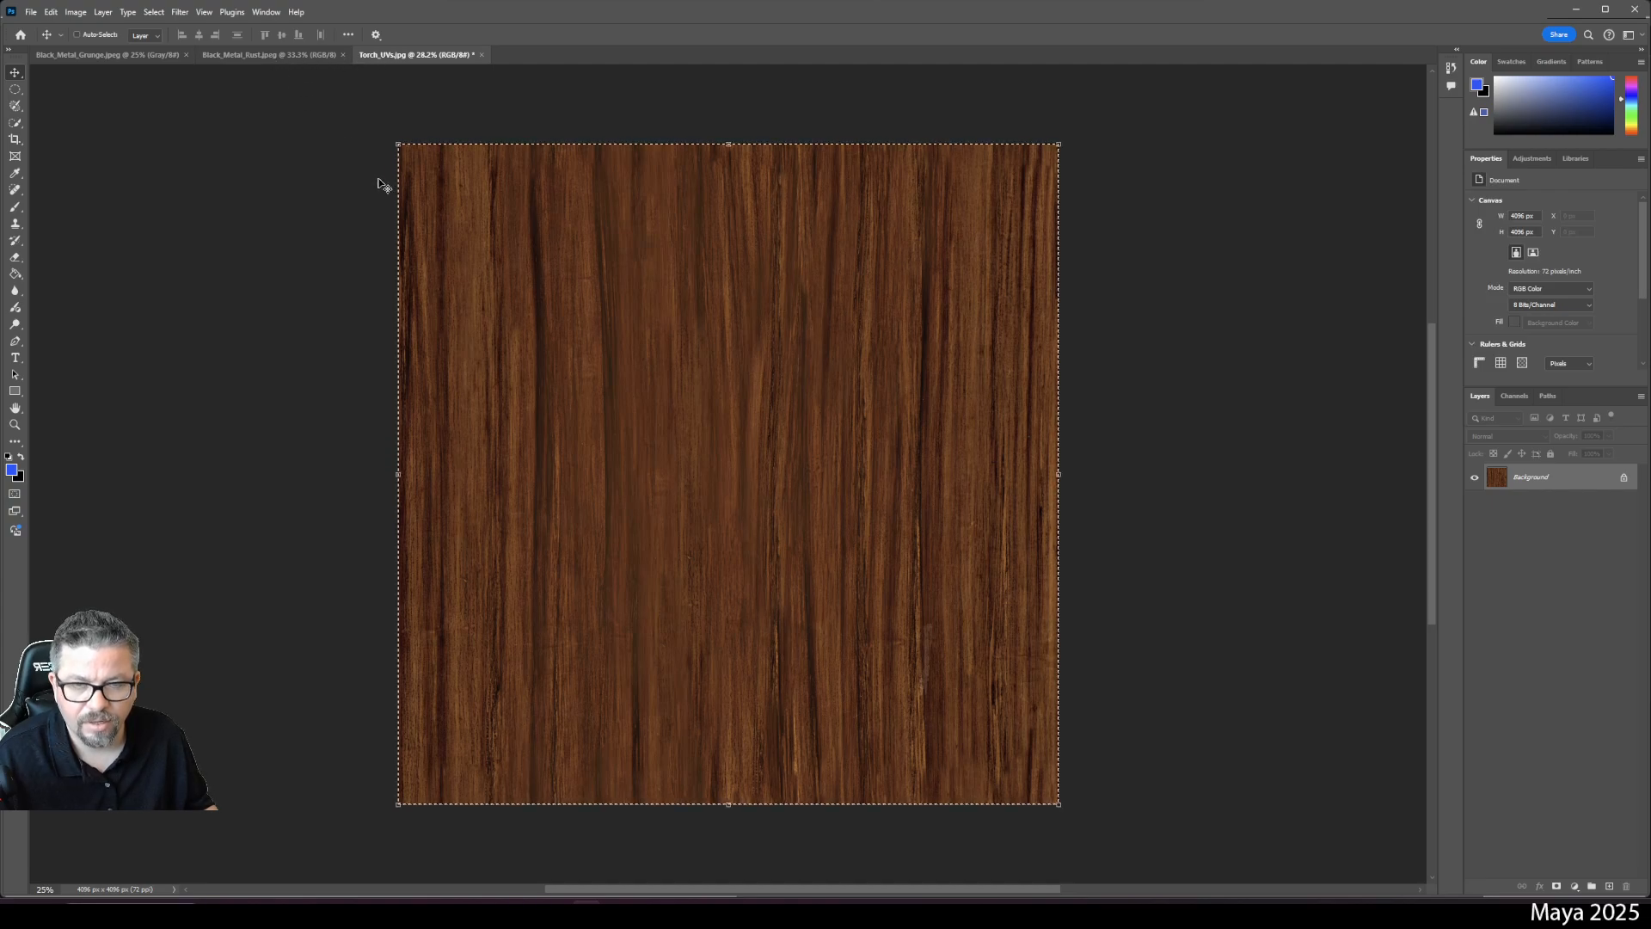
- Paste the wood into Torch_UVs, clip it to the handle shapes, and nudge it up-left
left_click(406, 55)
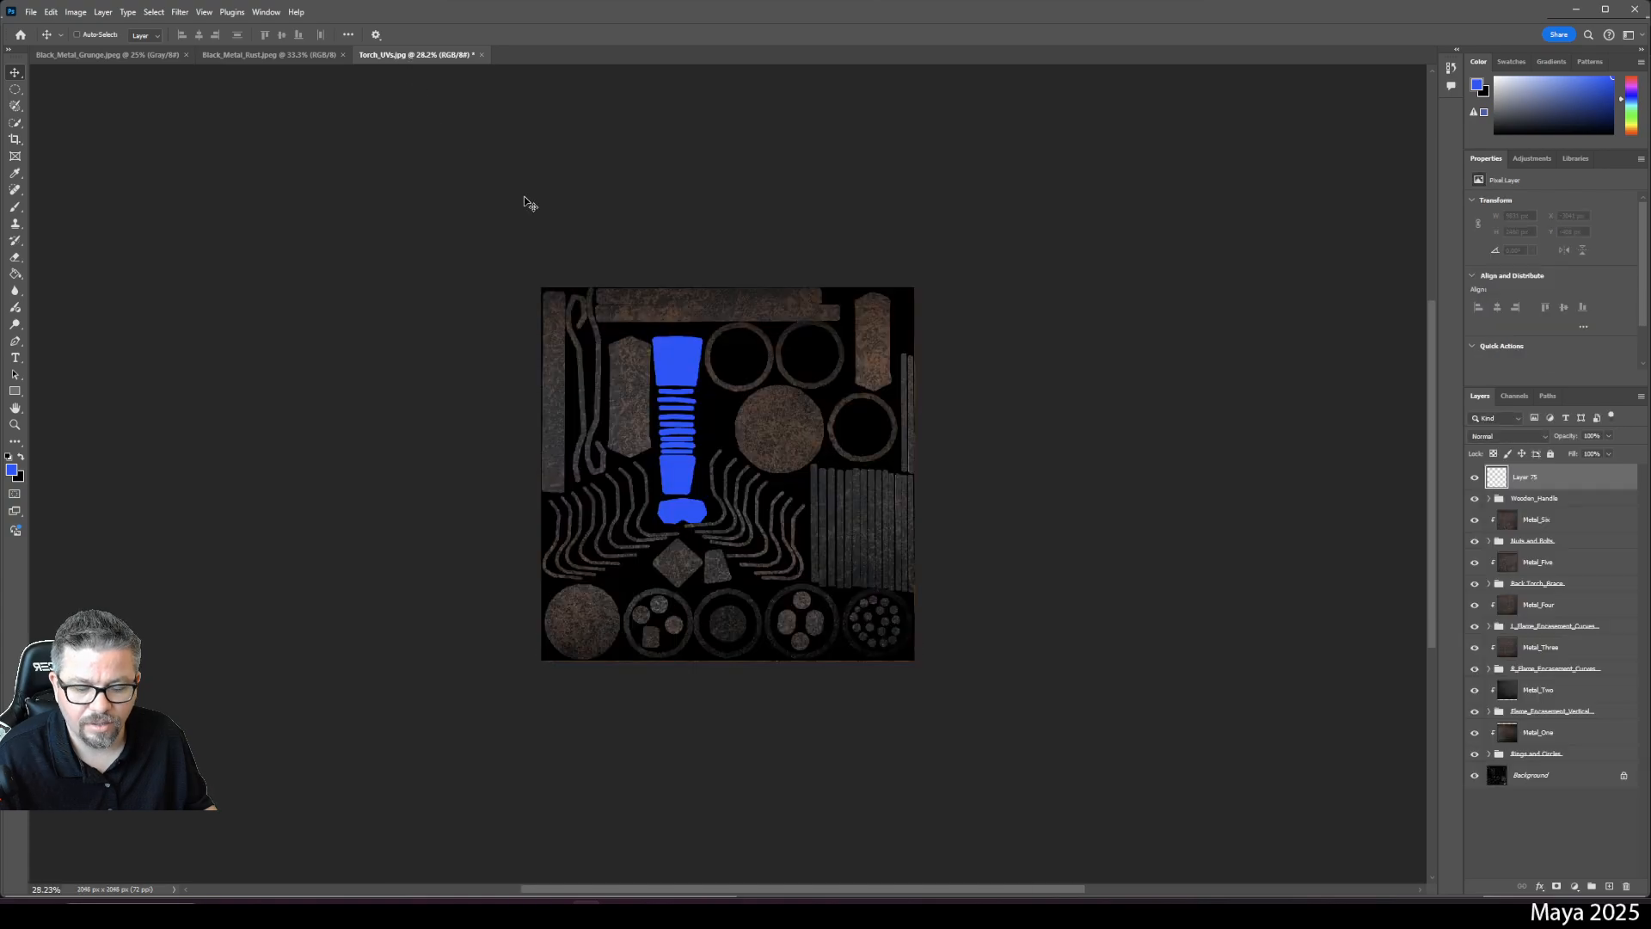
key("ctrl+v")
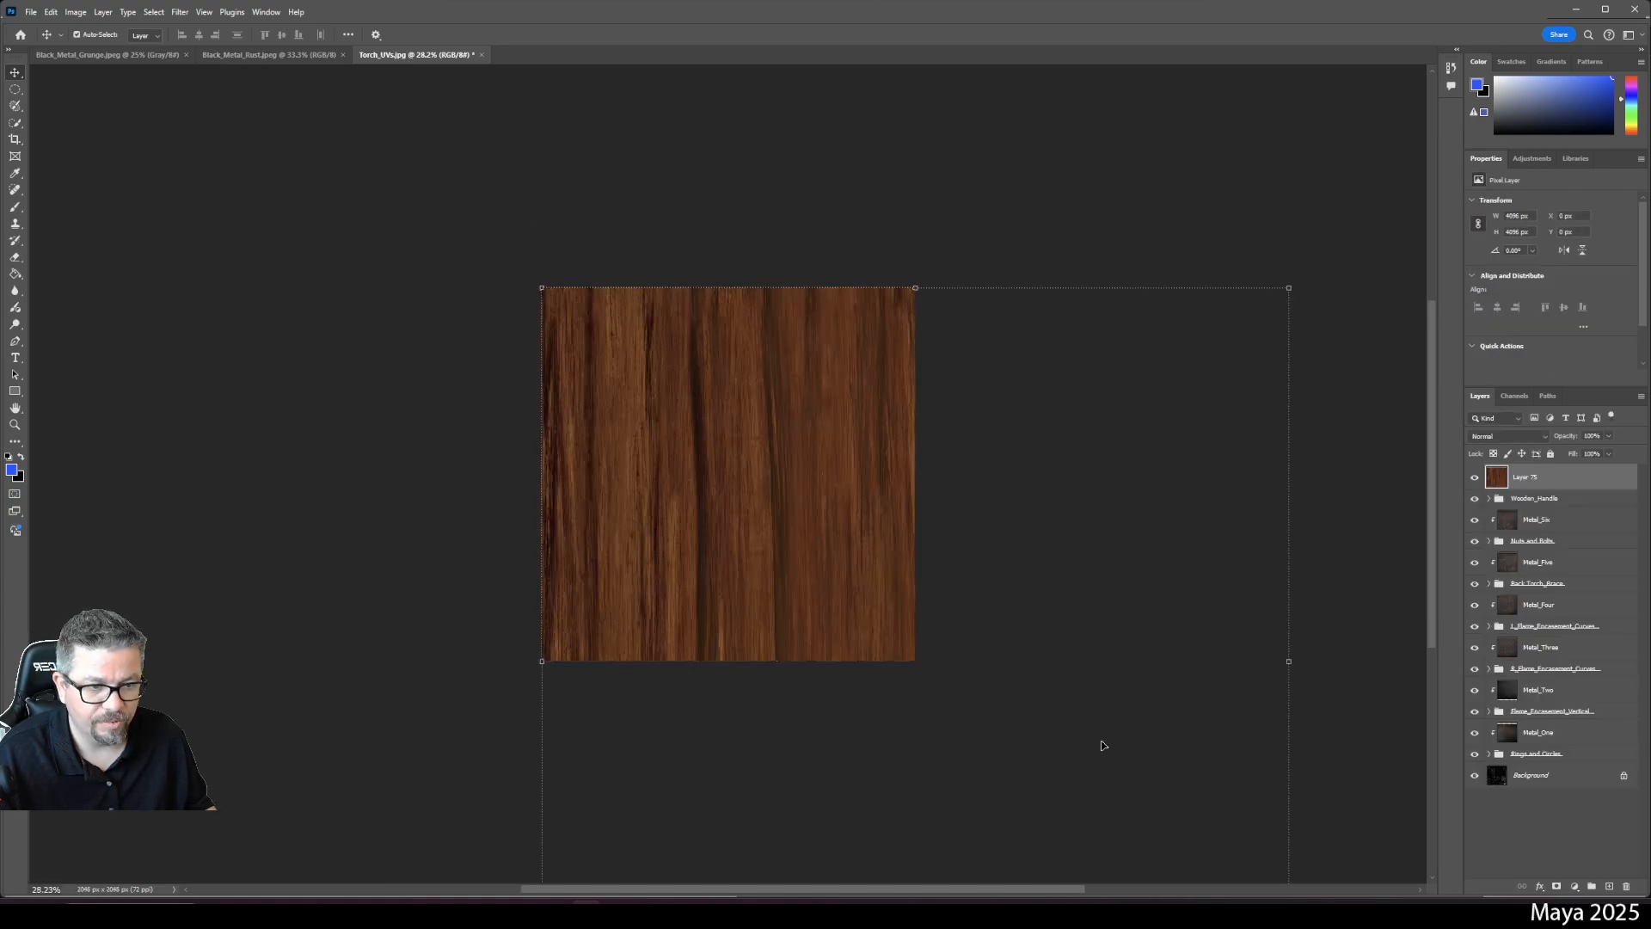
key("ctrl+minus")
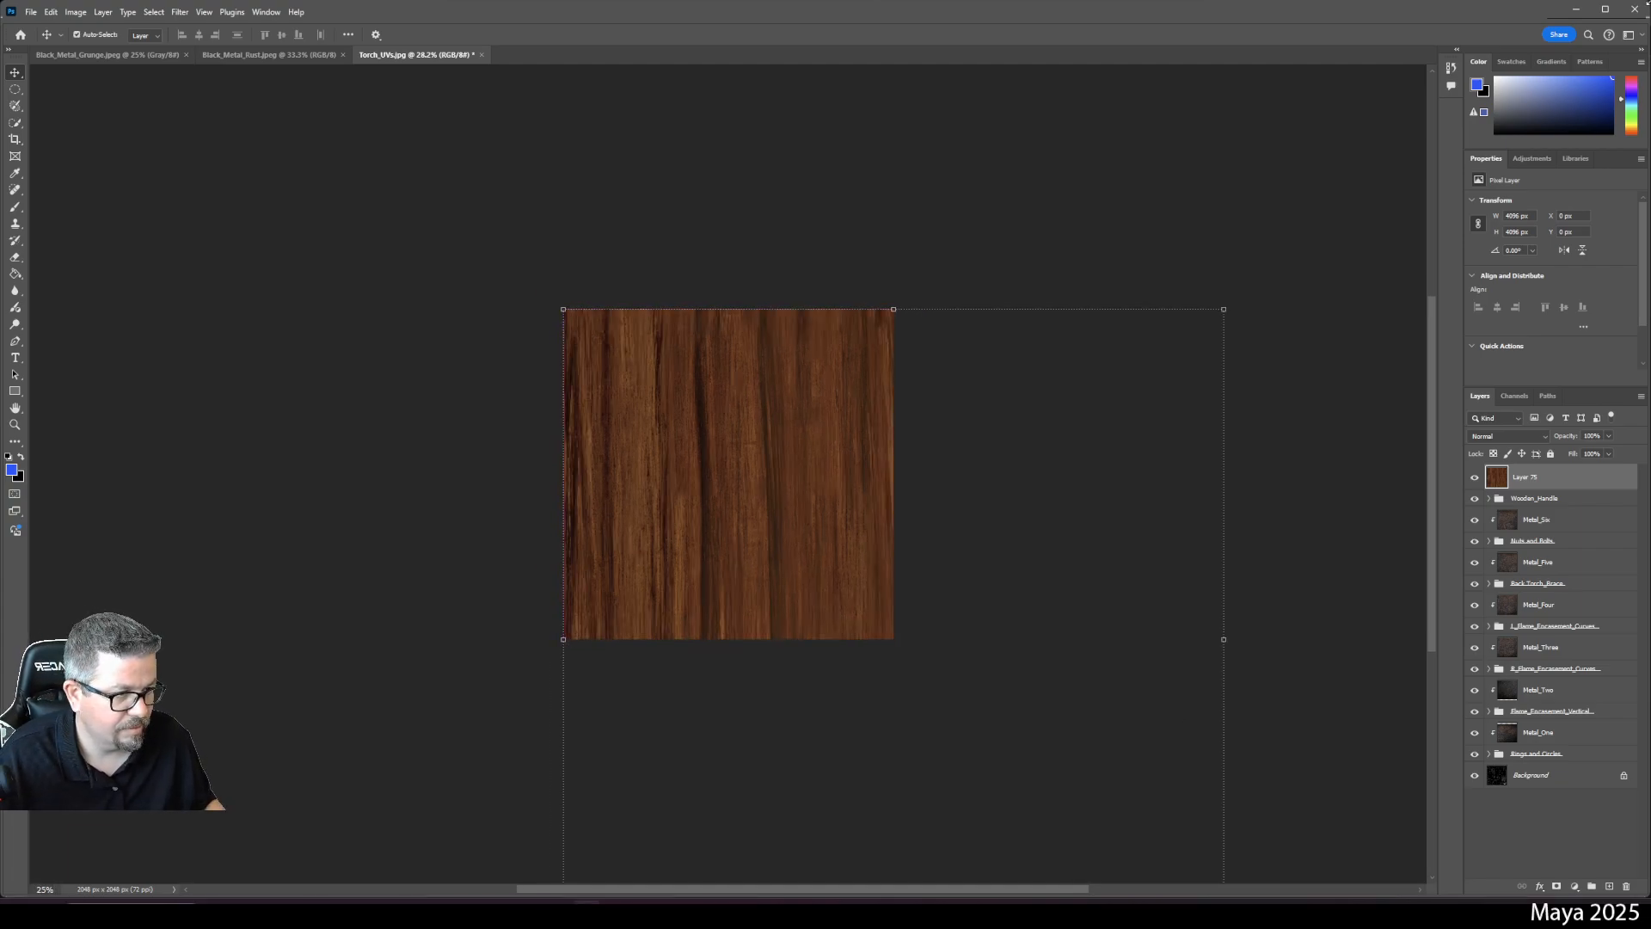
right_click(1510, 479)
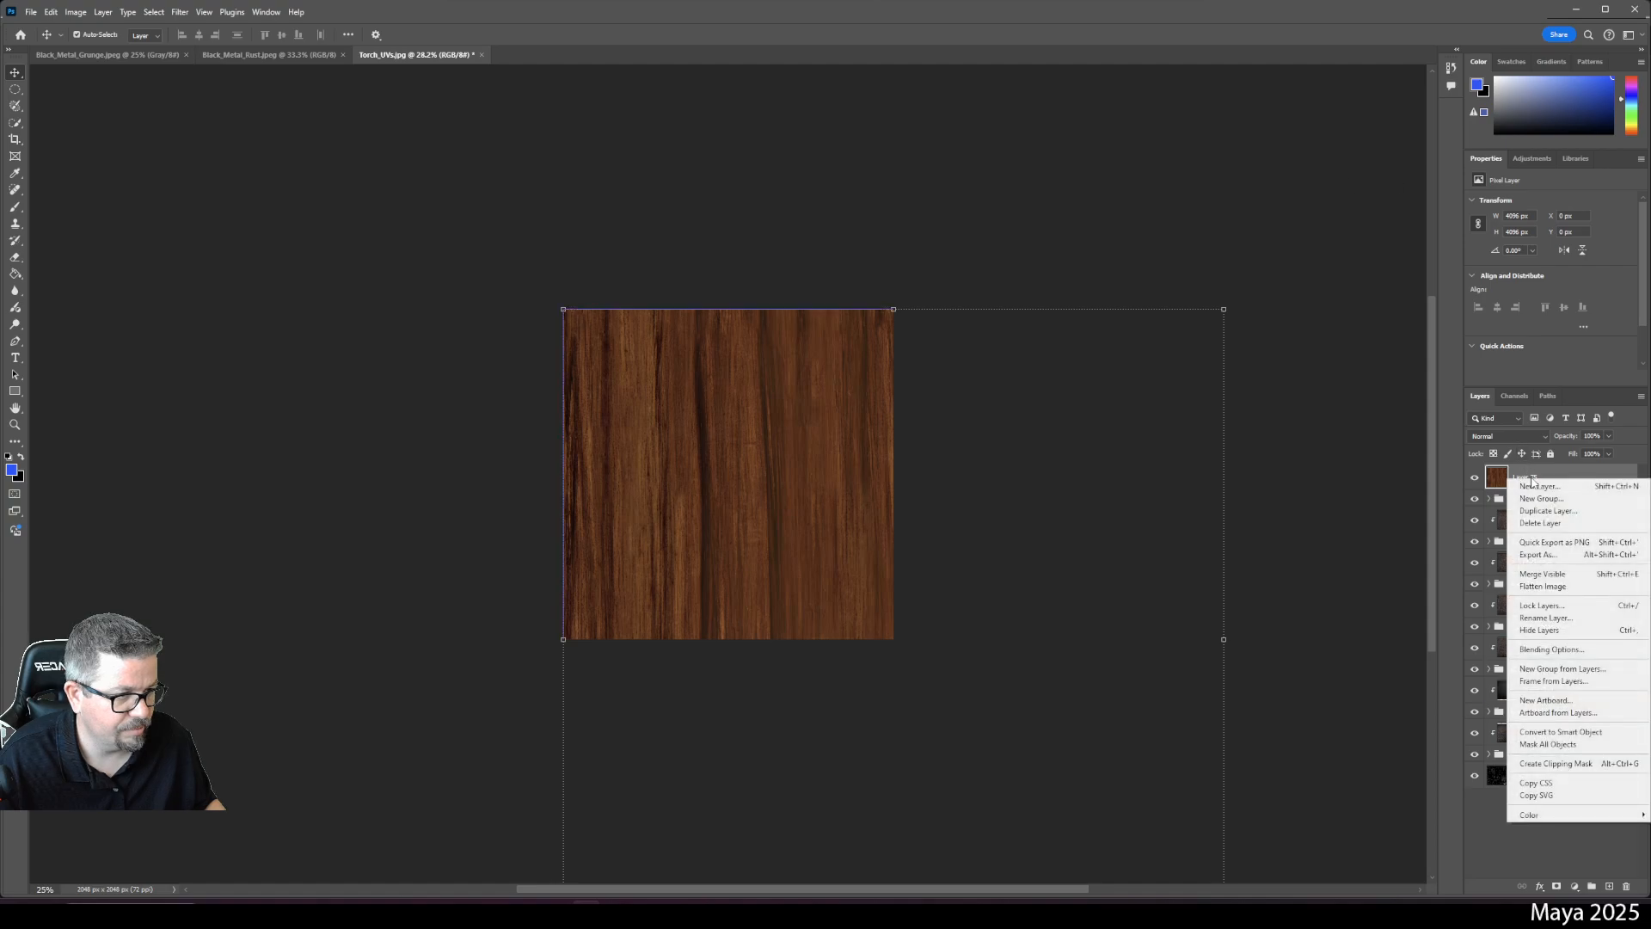
left_click(1552, 765)
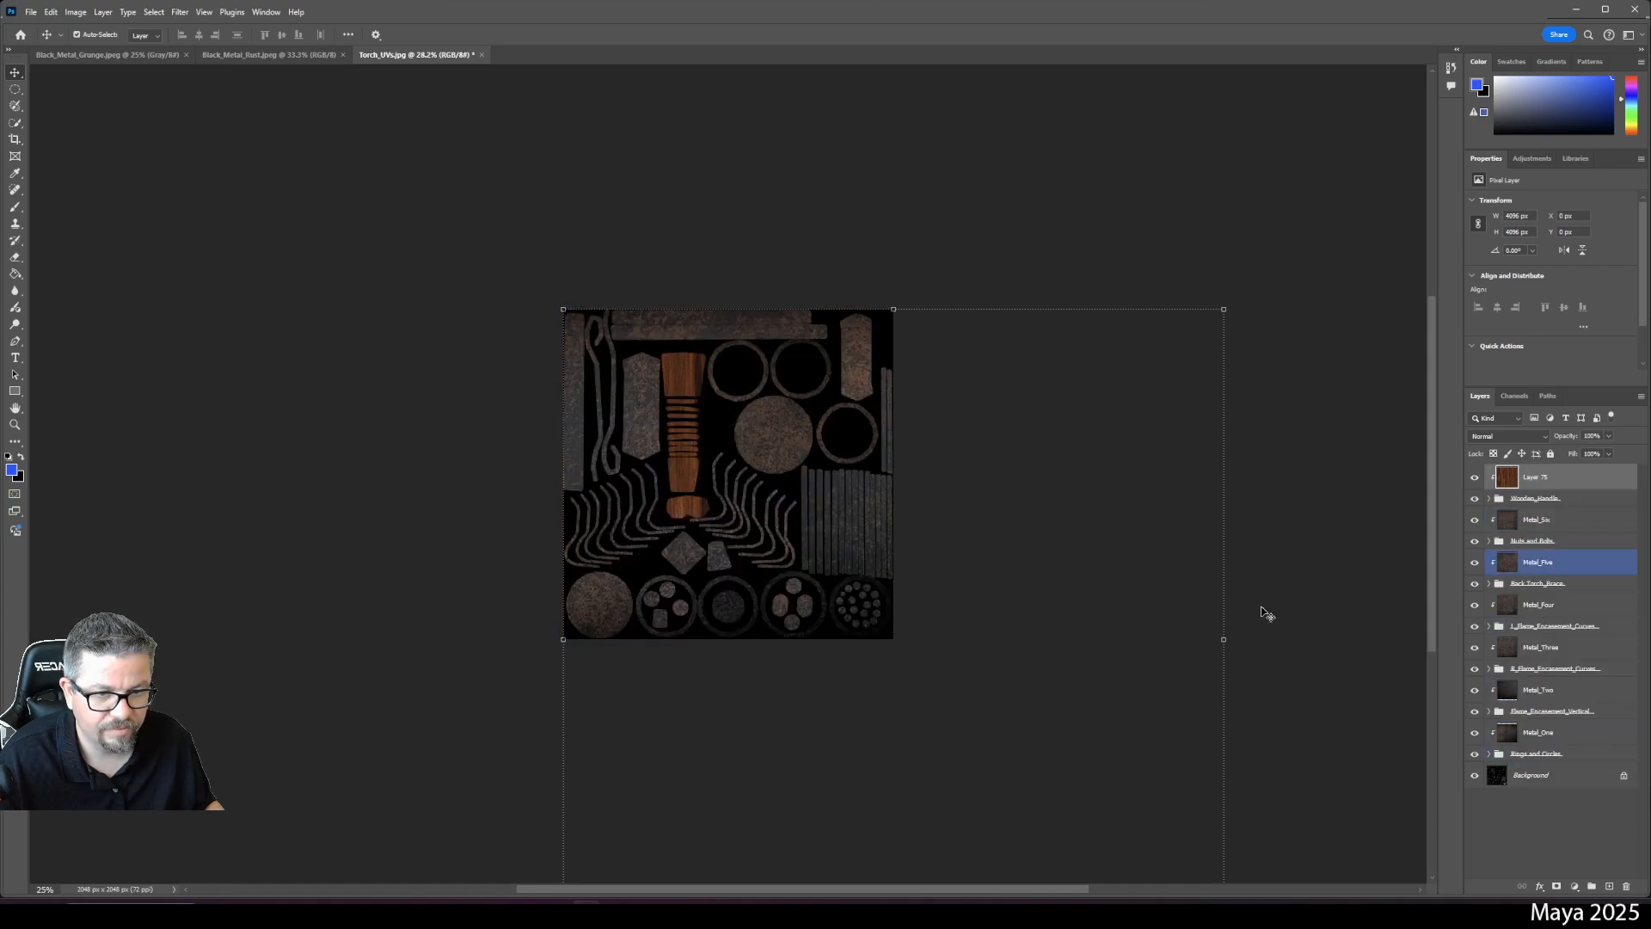
key("ctrl+t")
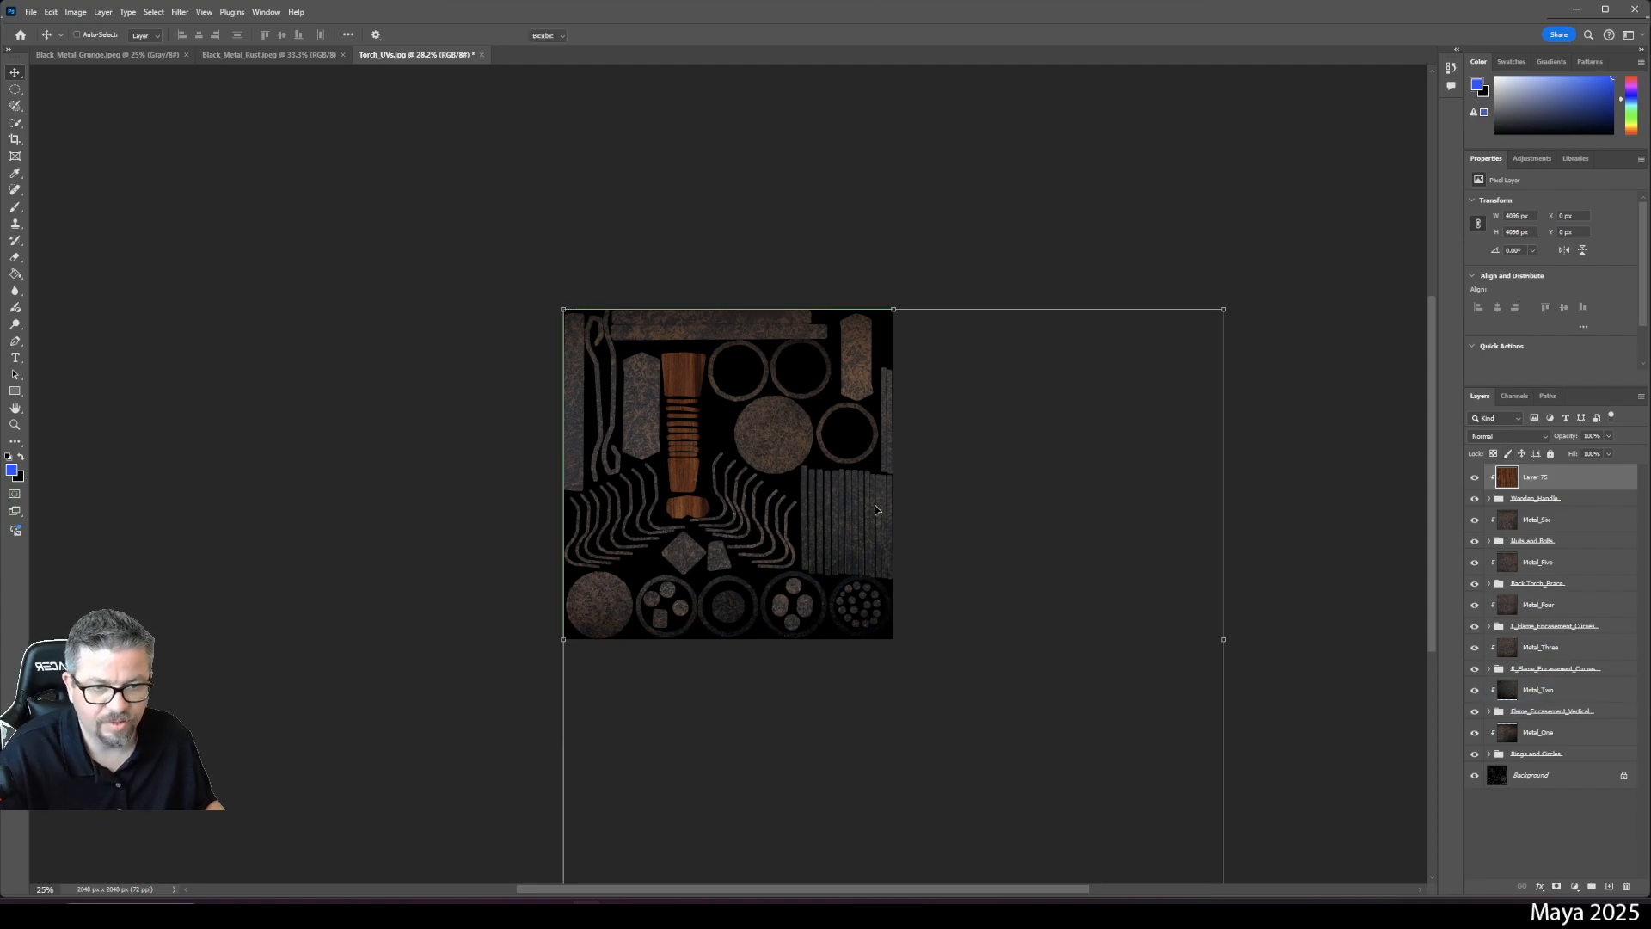
left_click_drag(1023, 437, 970, 427)
key("Return")
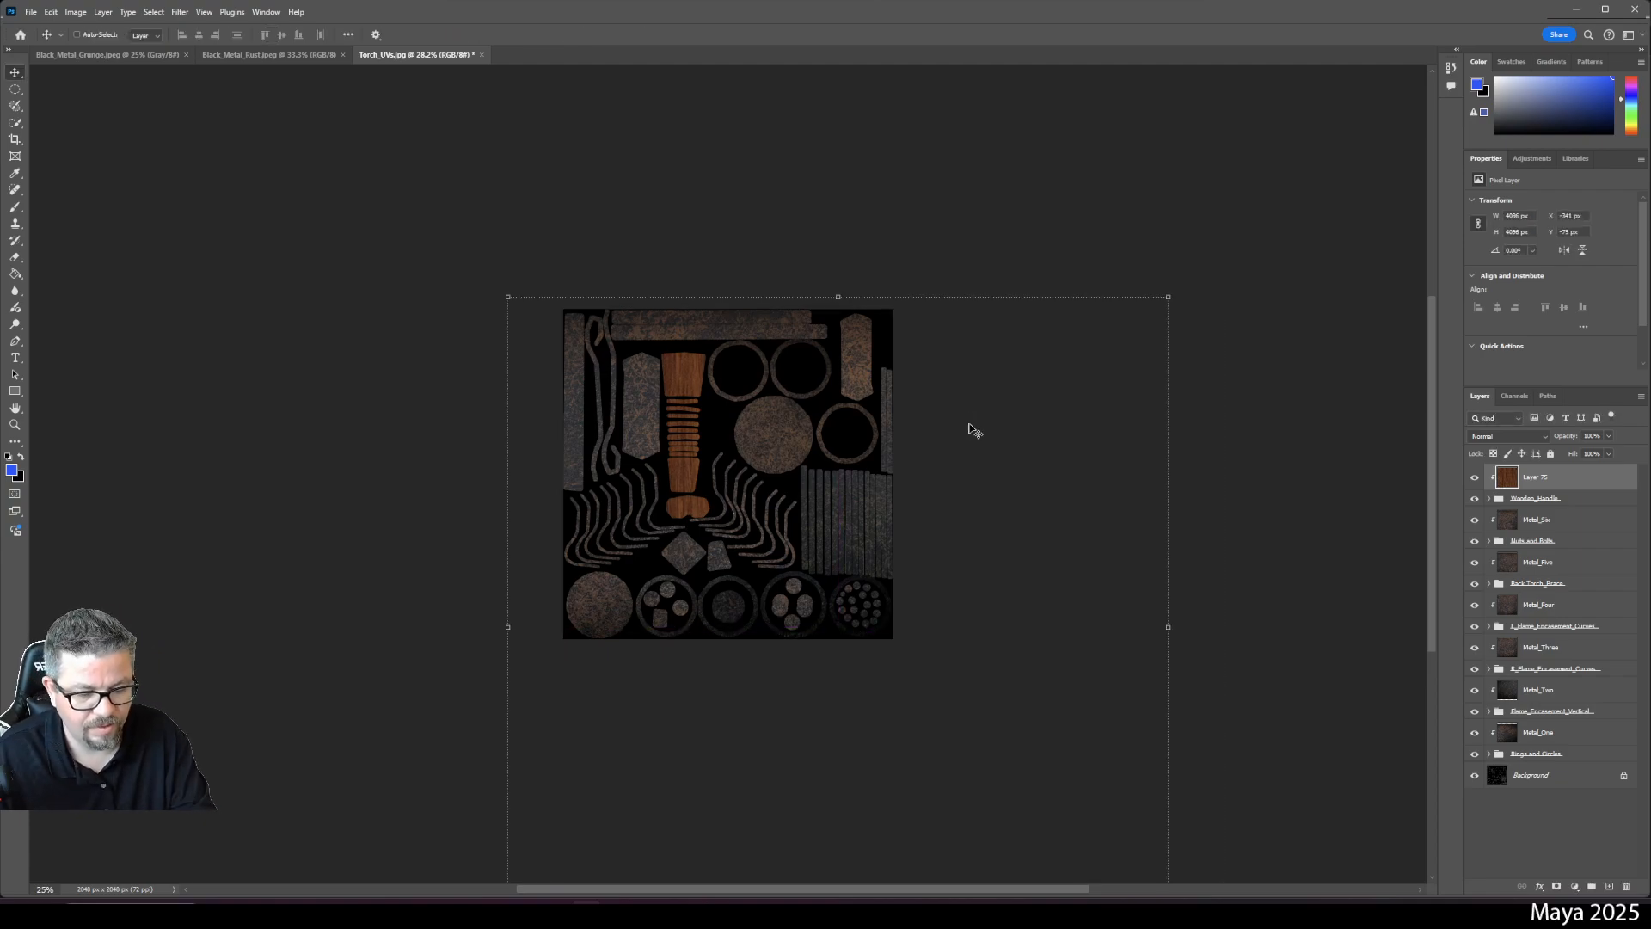
key("ctrl+plus")
key("ctrl+plus")
key("ctrl+plus")
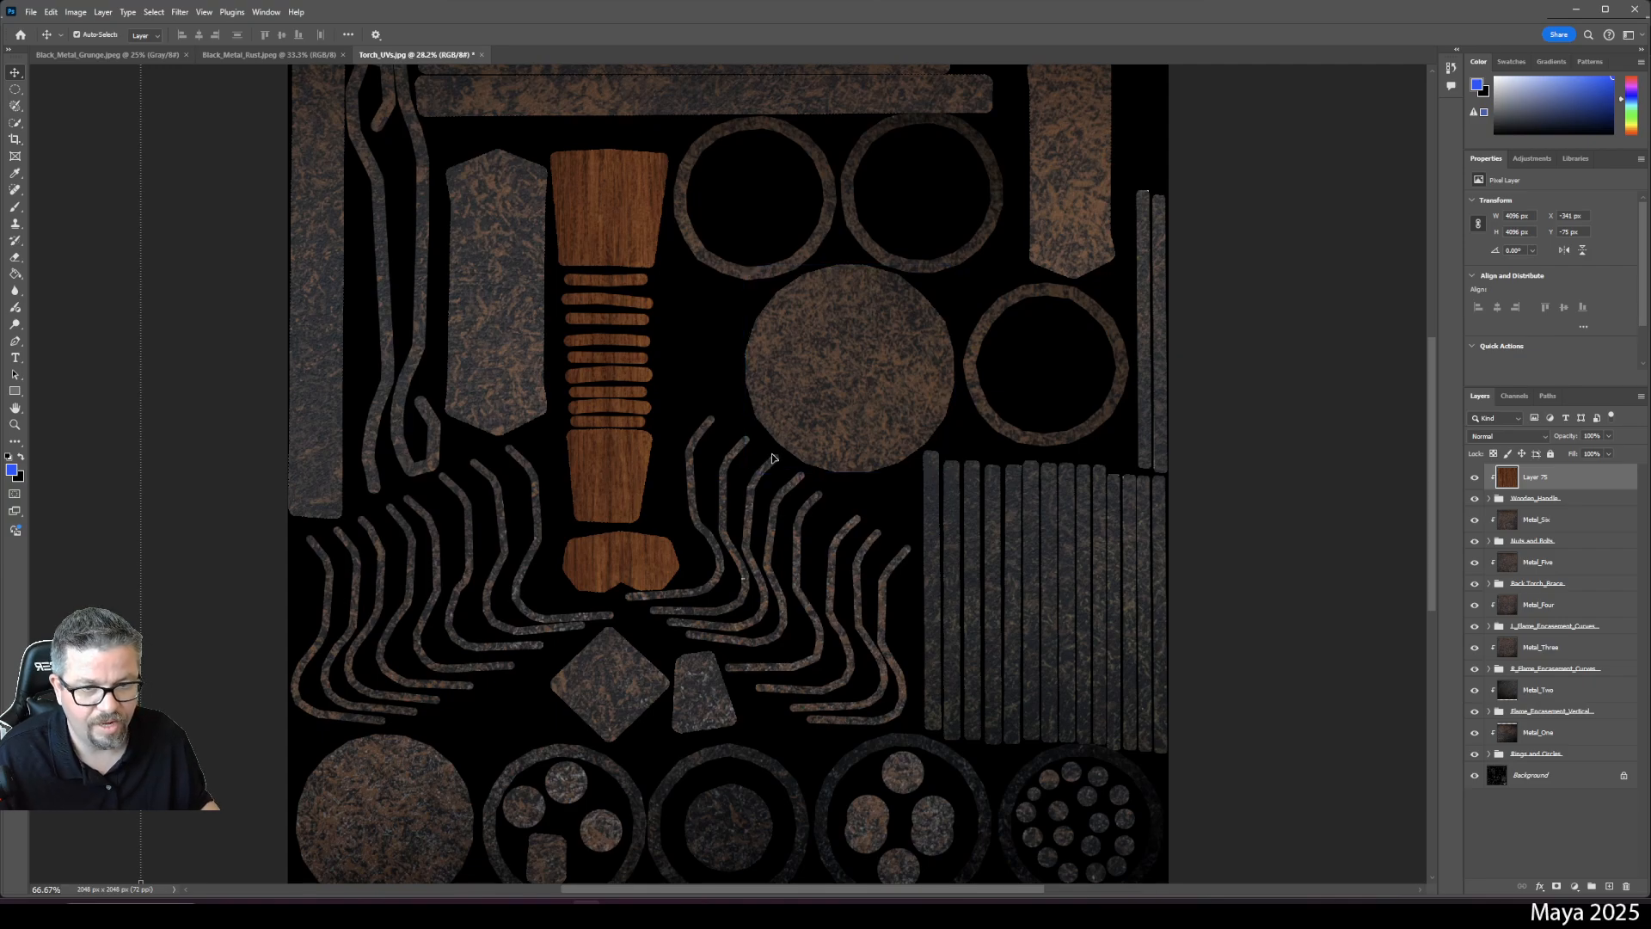
- Name the pasted wood layer Wood
key("b")
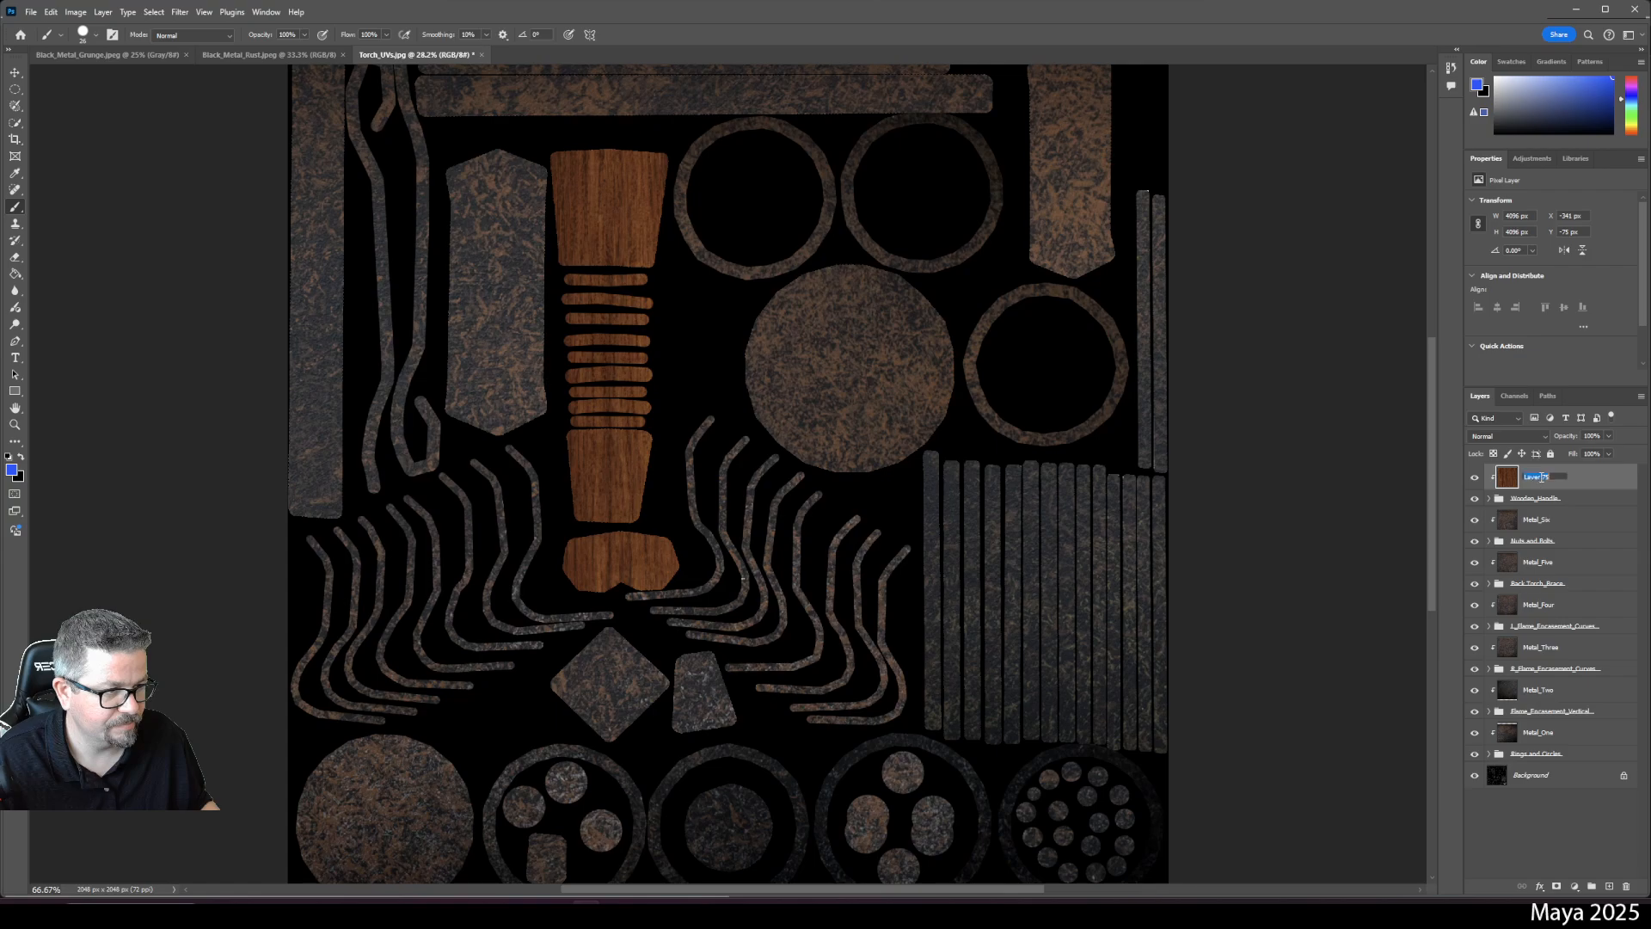
type("Wood")
key("Return")
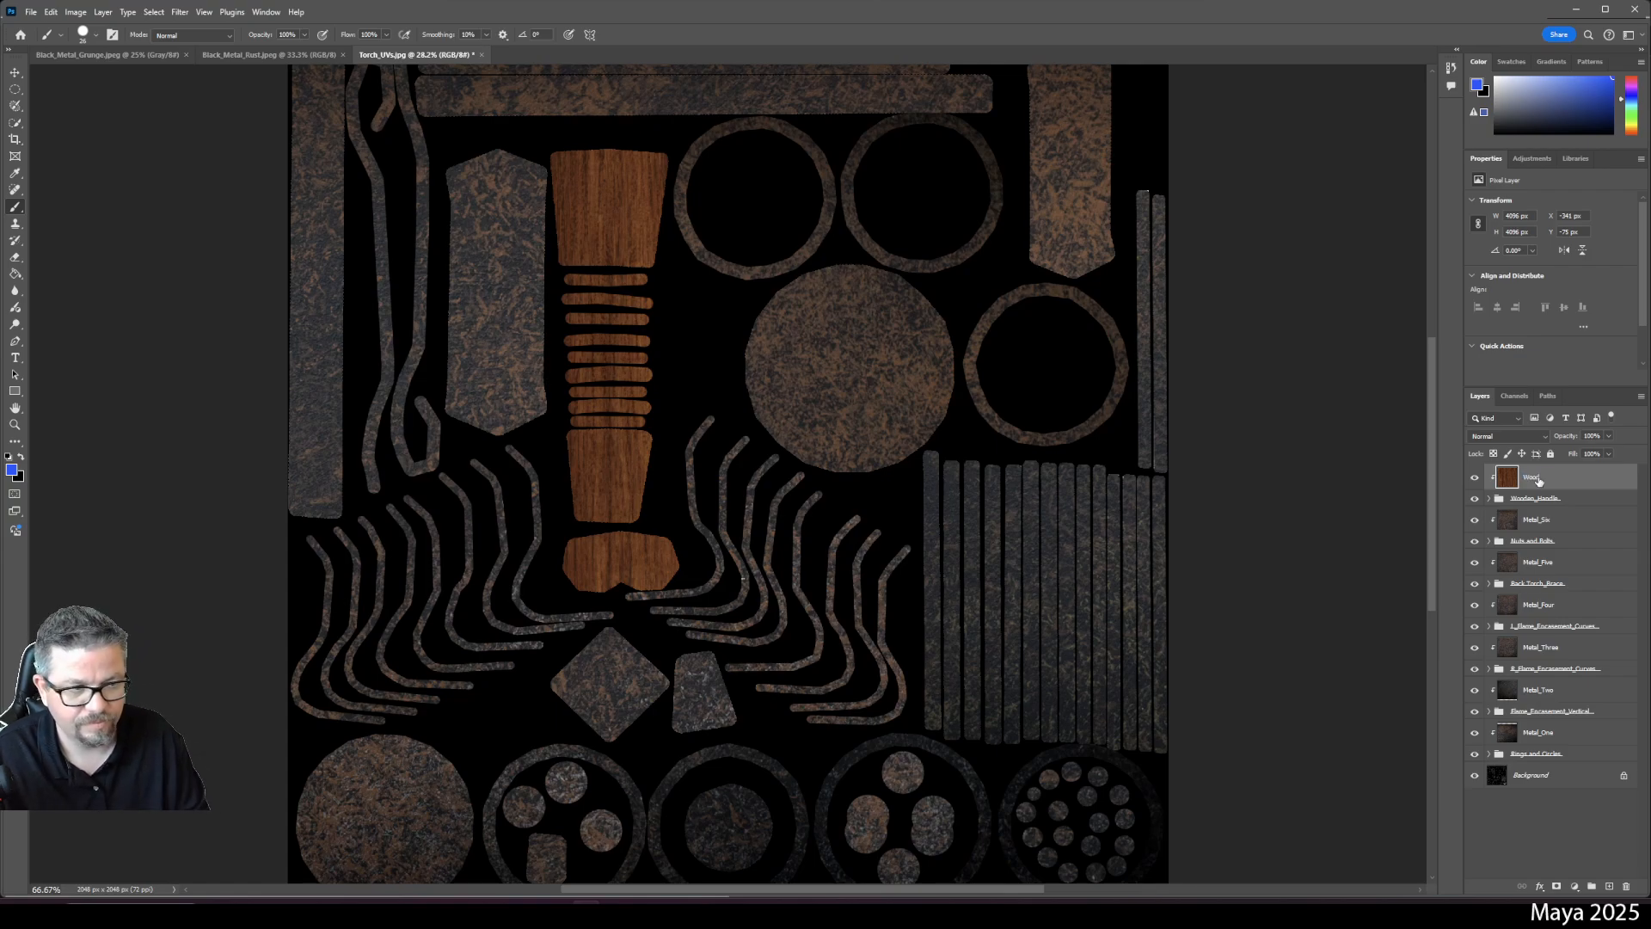
- Expand the Wooden_Handle group and select Layer 73, the top handle stripe
left_click(1488, 498)
left_click(1527, 552)
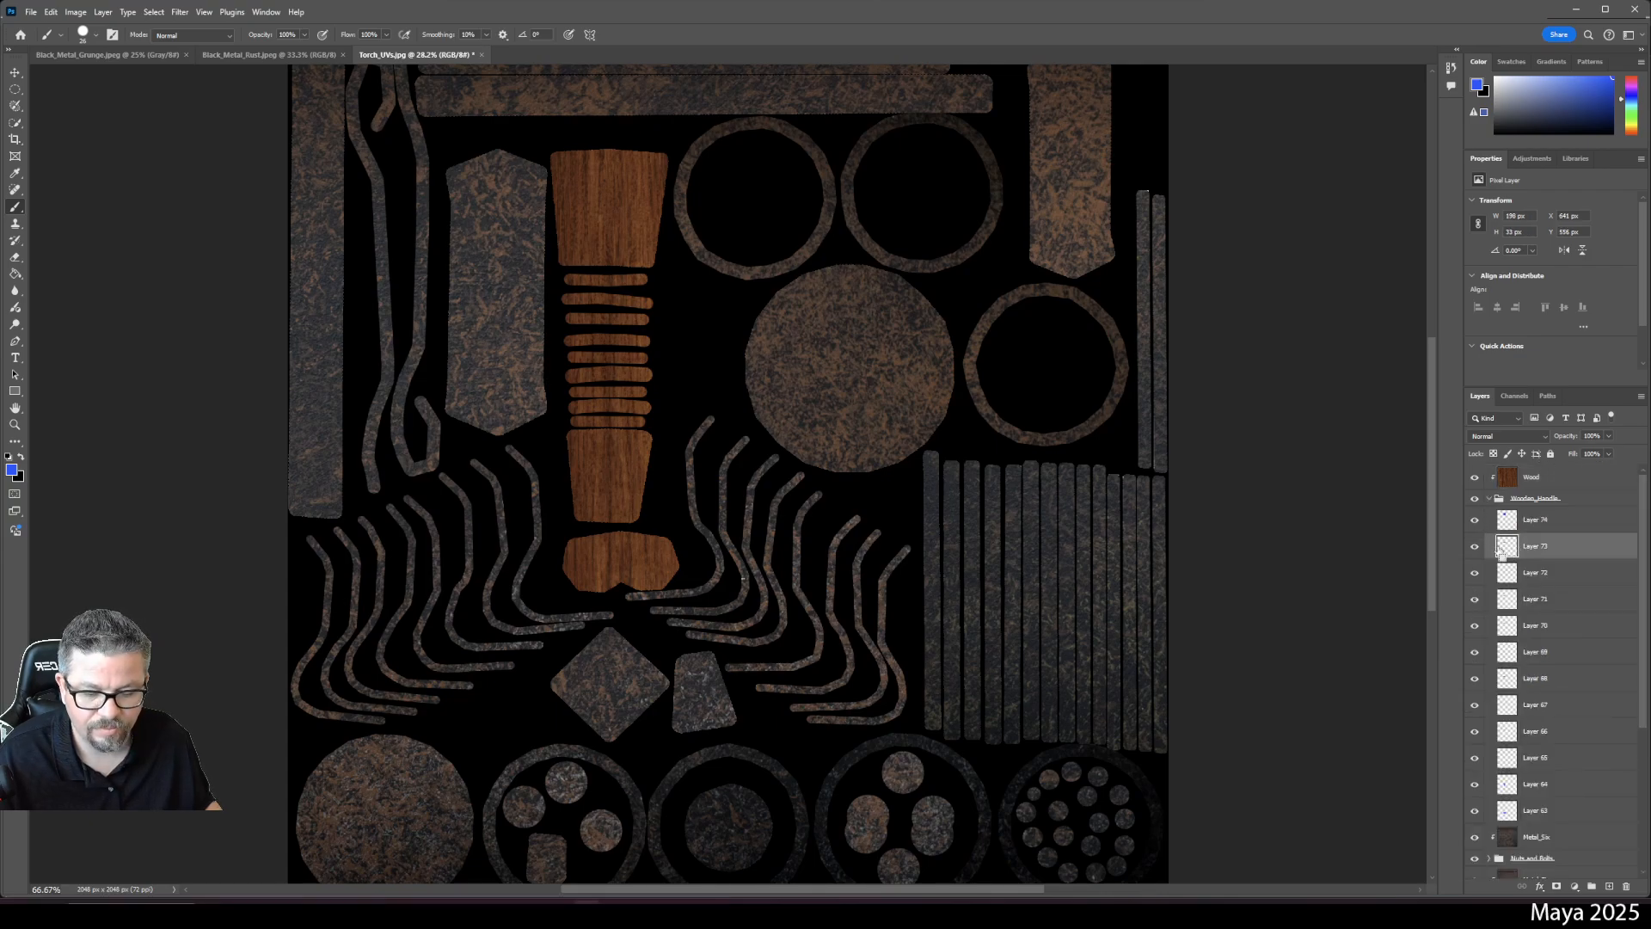
key("ctrl+t")
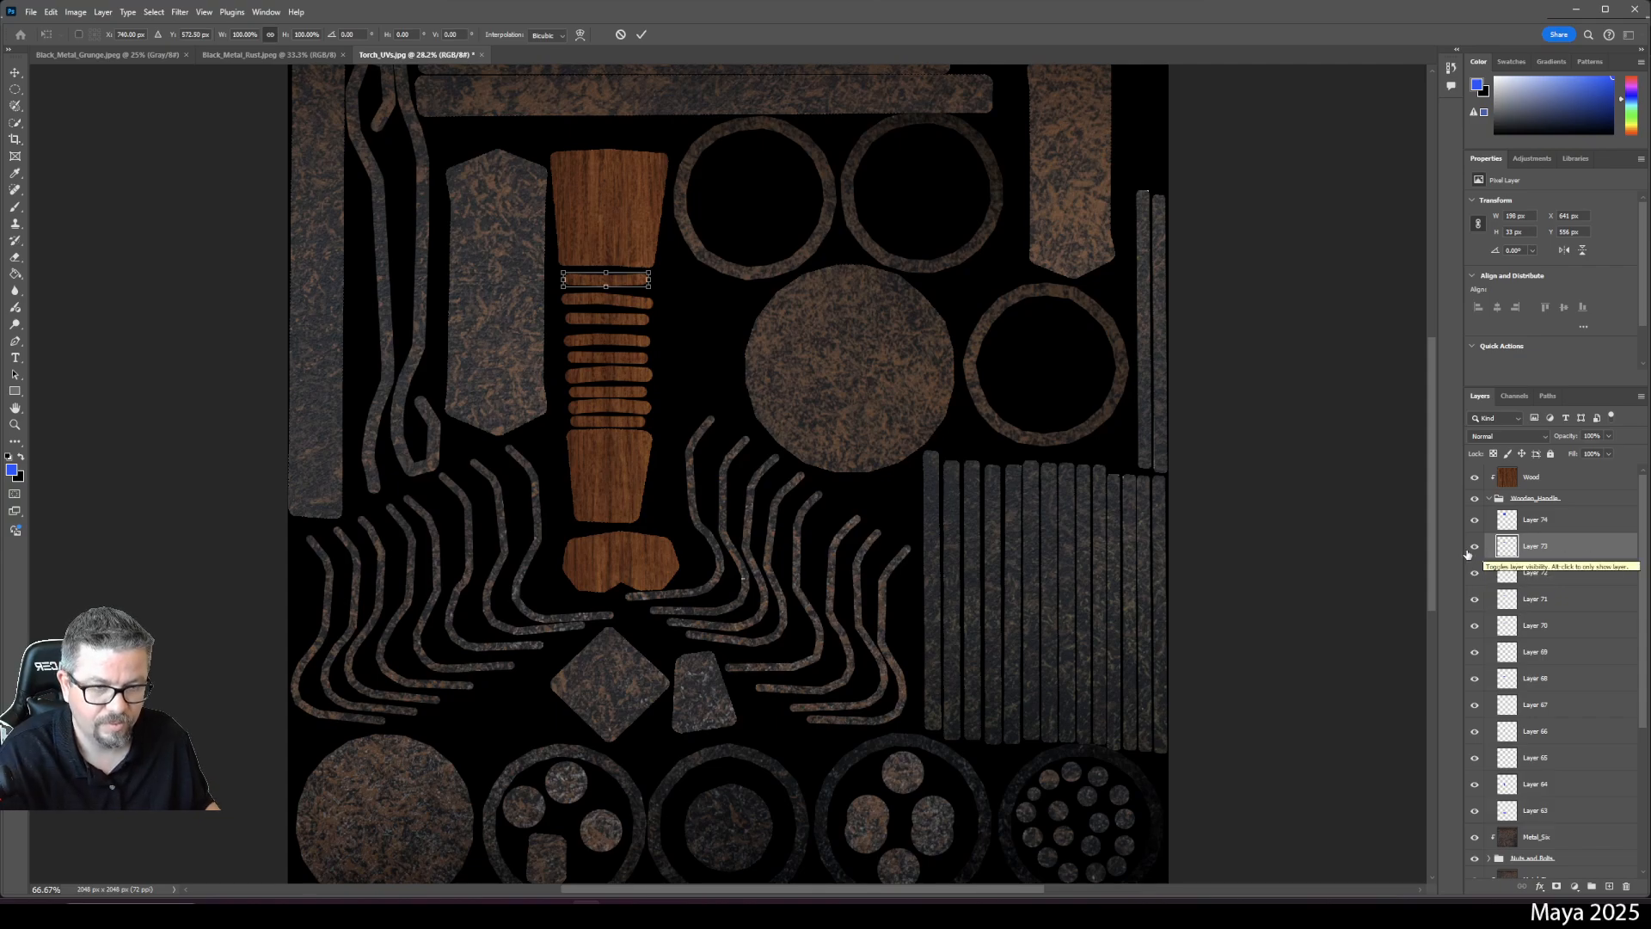
key("Return")
key("b")
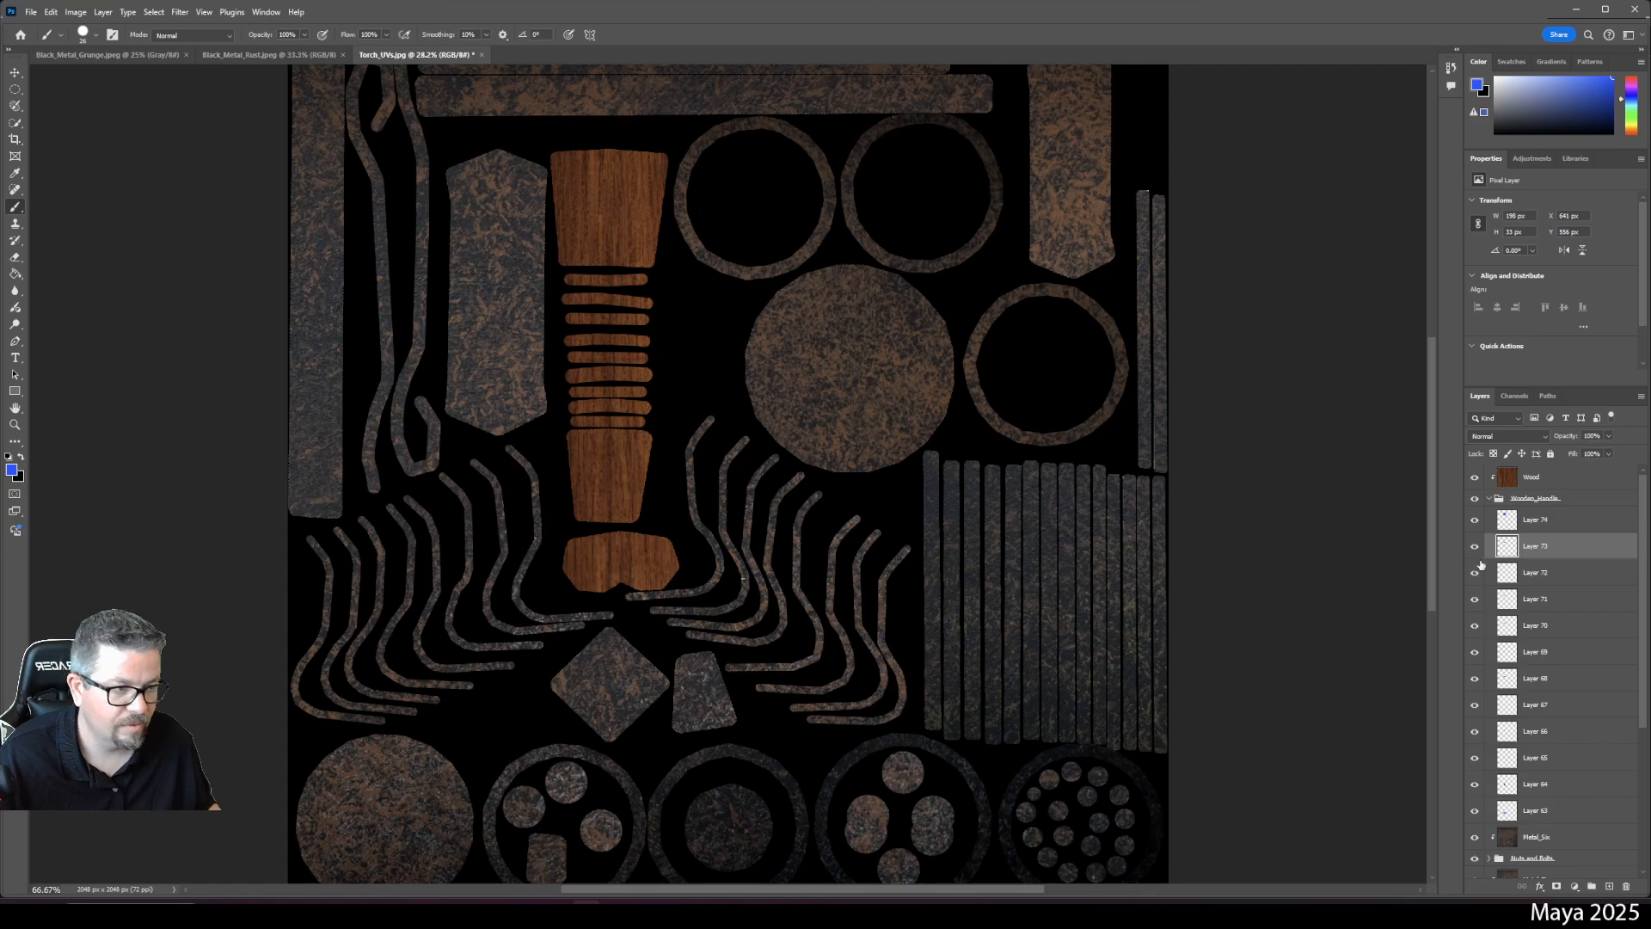
- Toggle Layers 63, 64 and 65 on and off to identify their handle pieces, then select Layer 65
left_click(1475, 812)
left_click(1475, 811)
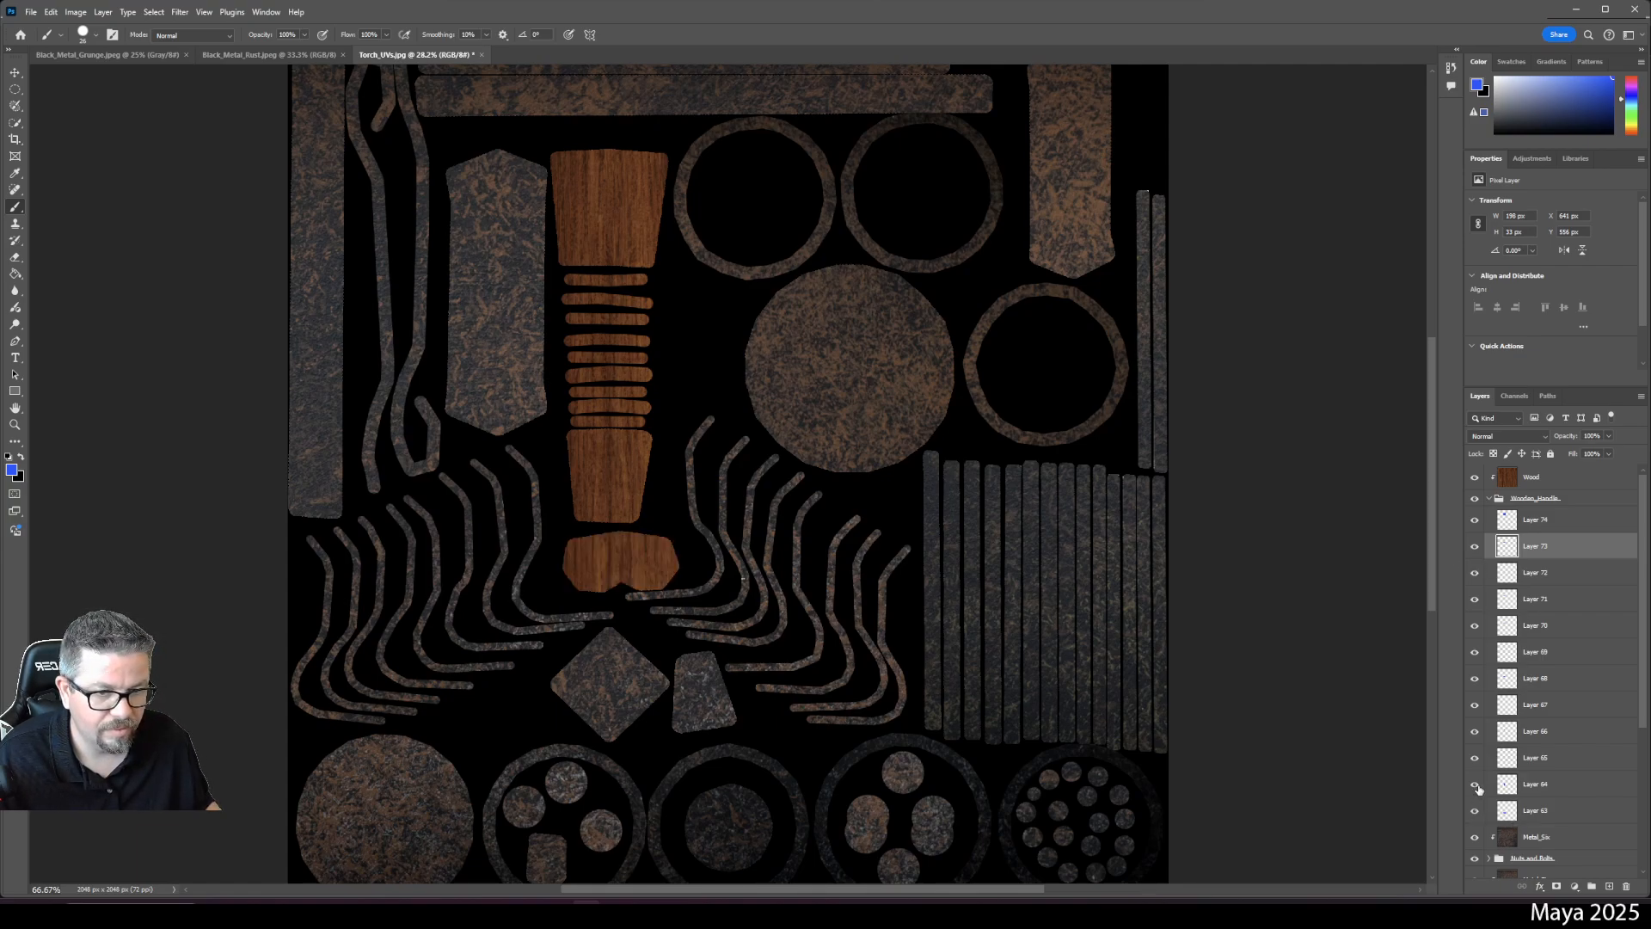
left_click(1475, 785)
left_click(1474, 785)
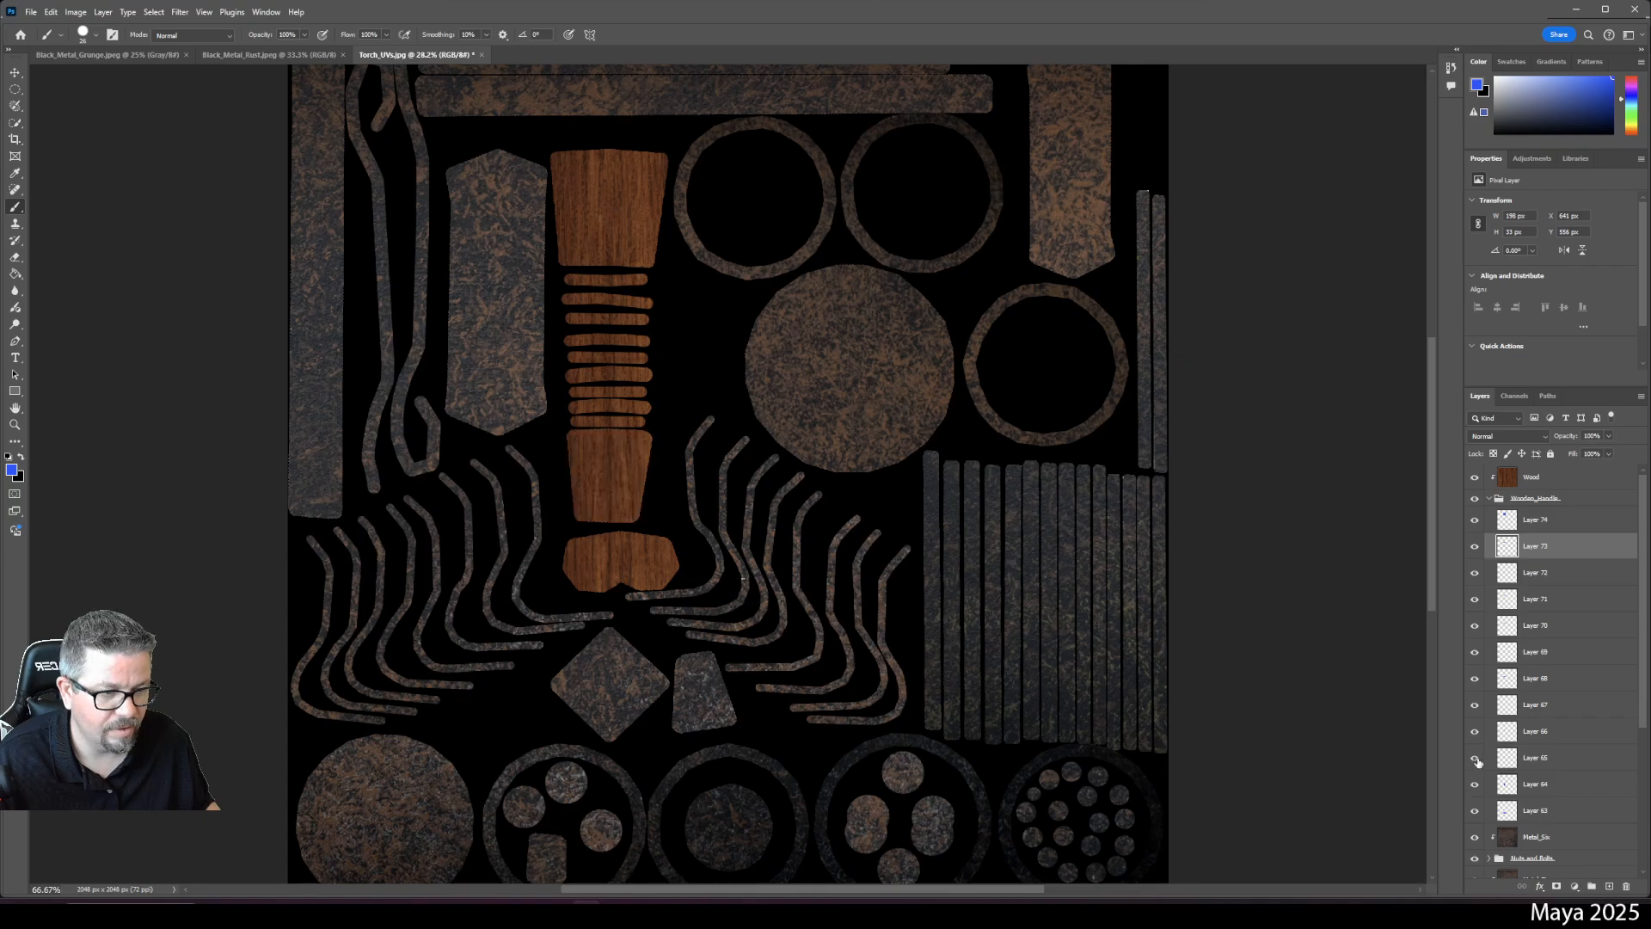
left_click(1475, 759)
left_click(1475, 758)
left_click(1525, 758)
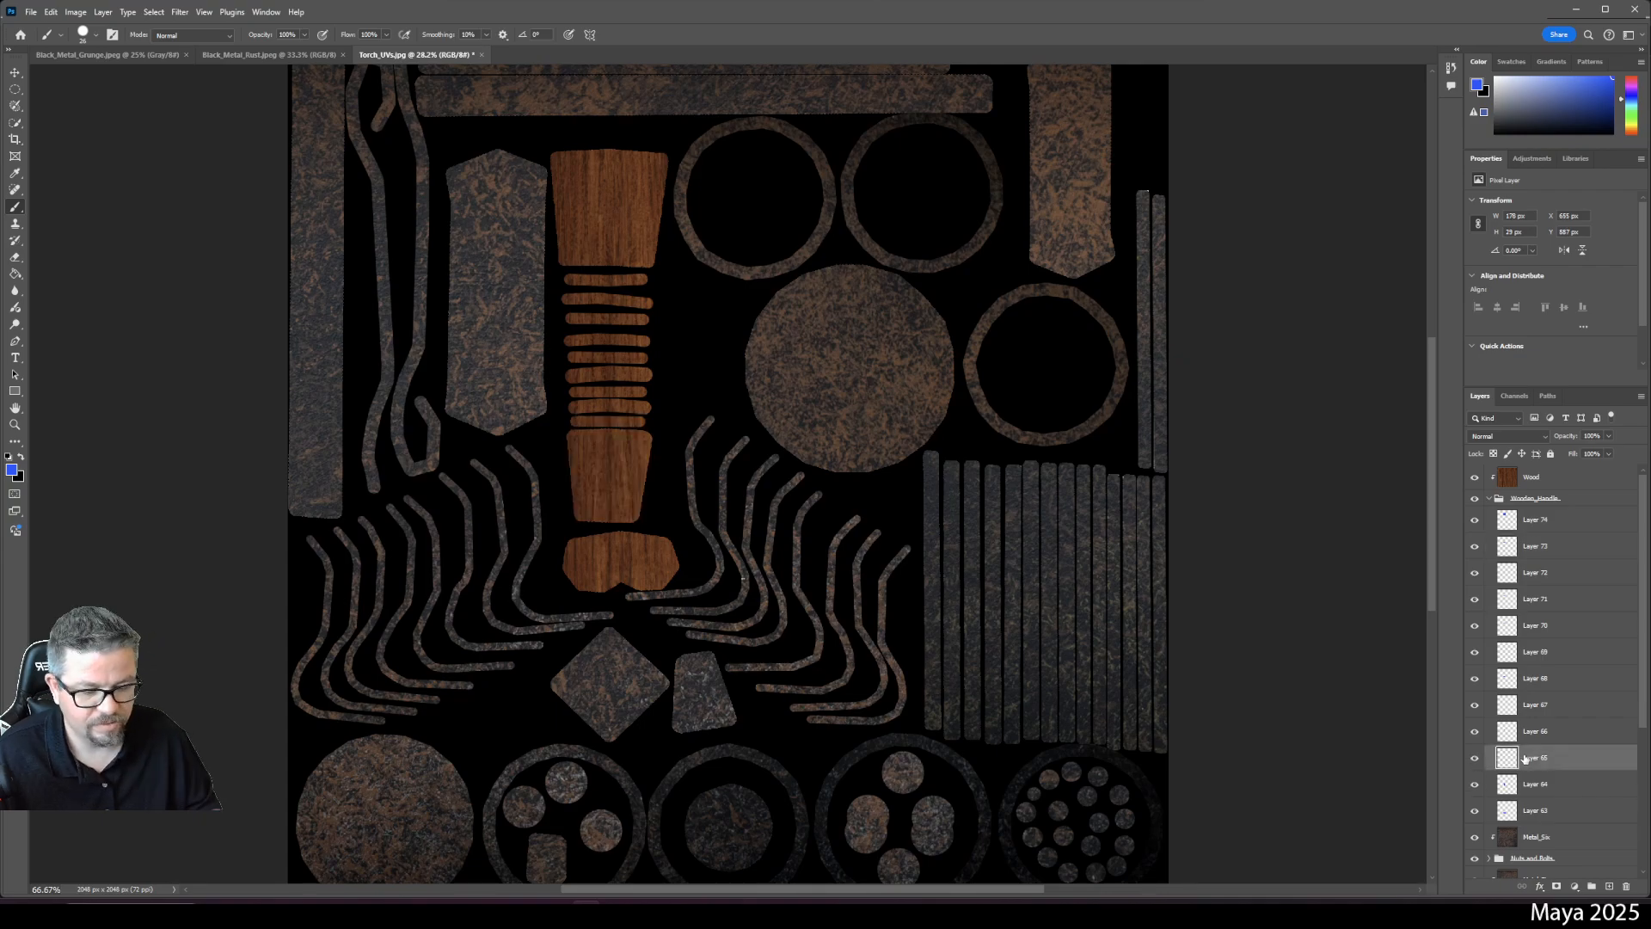
key("ctrl+plus")
key("ctrl+plus")
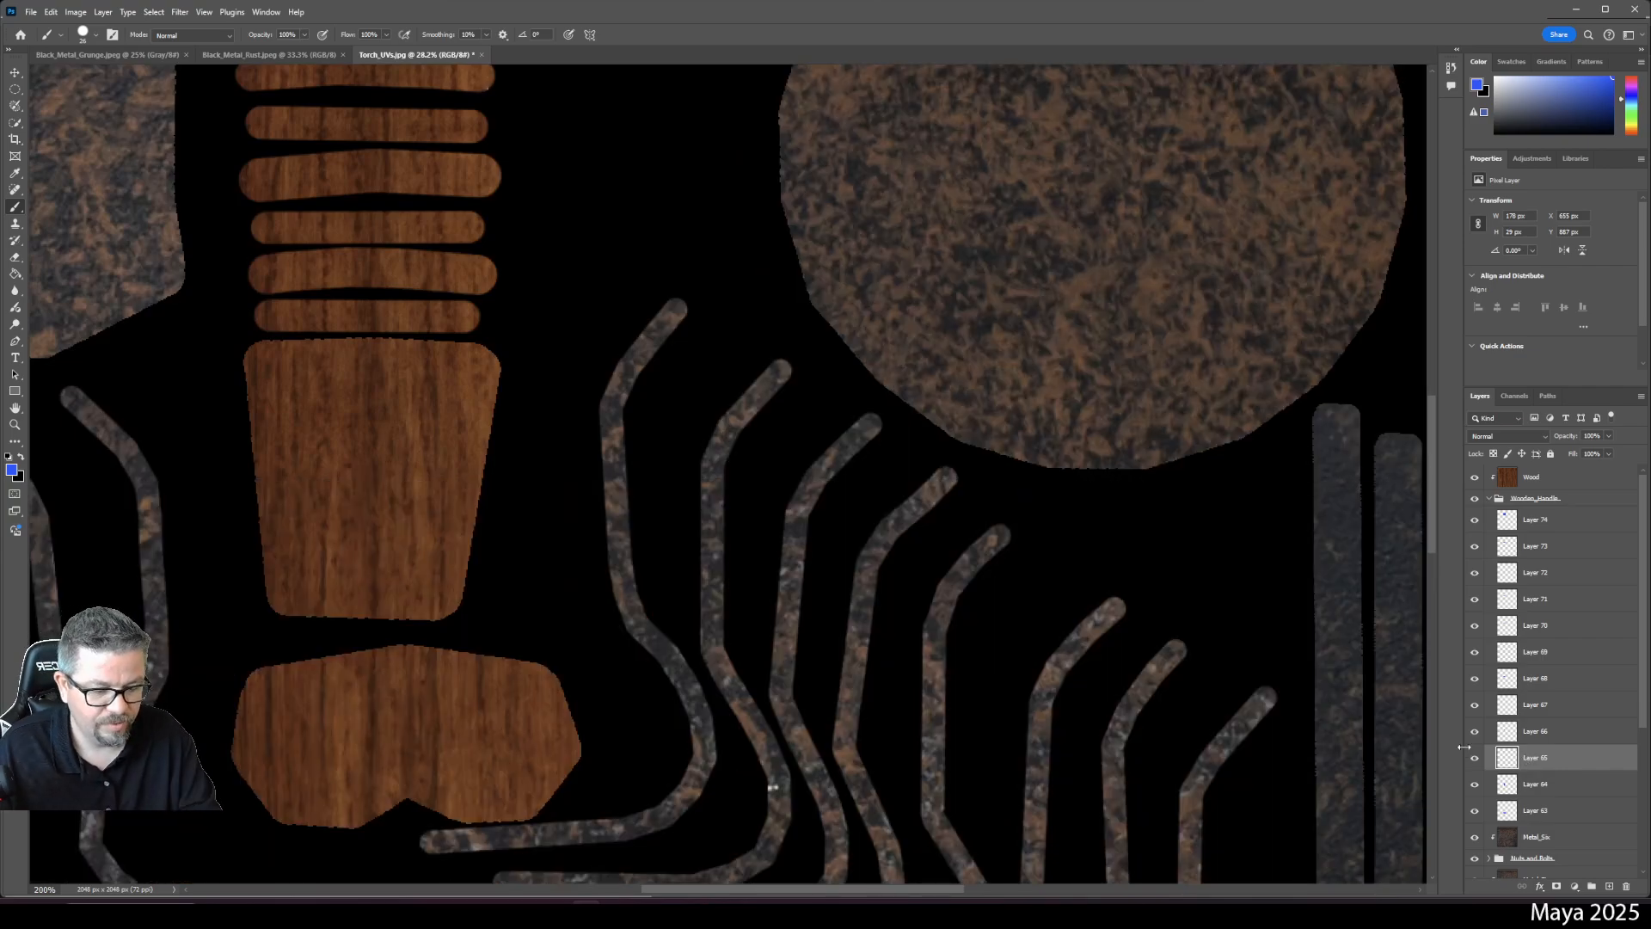
key("ctrl+minus")
key("ctrl+minus")
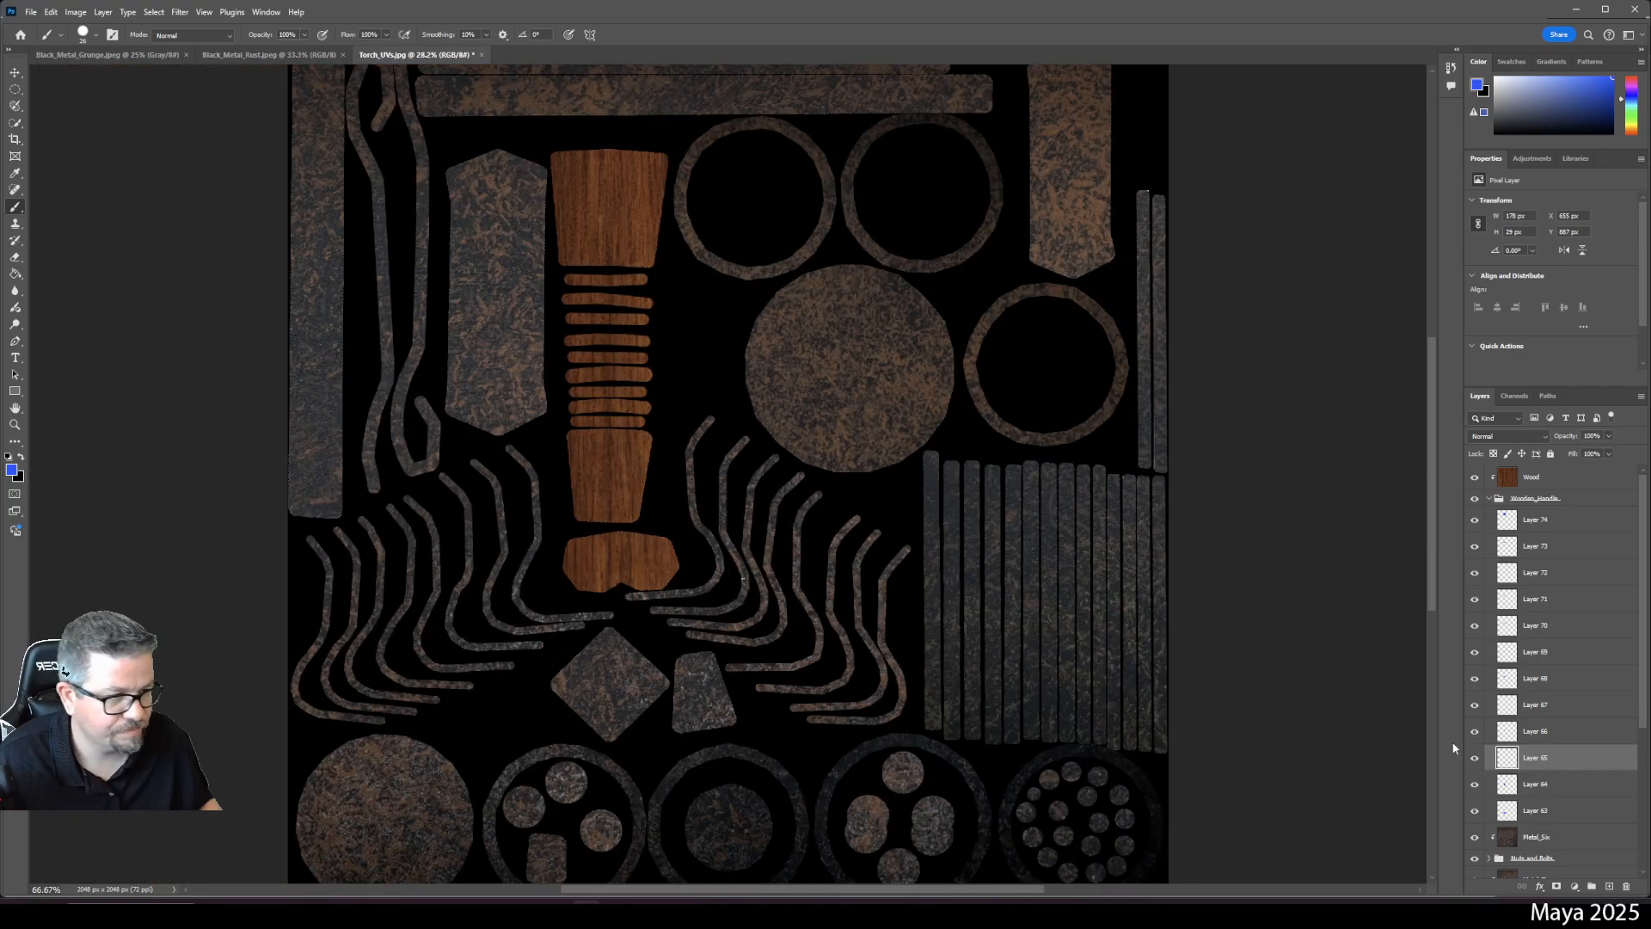
scroll(1580, 690, "down", 5)
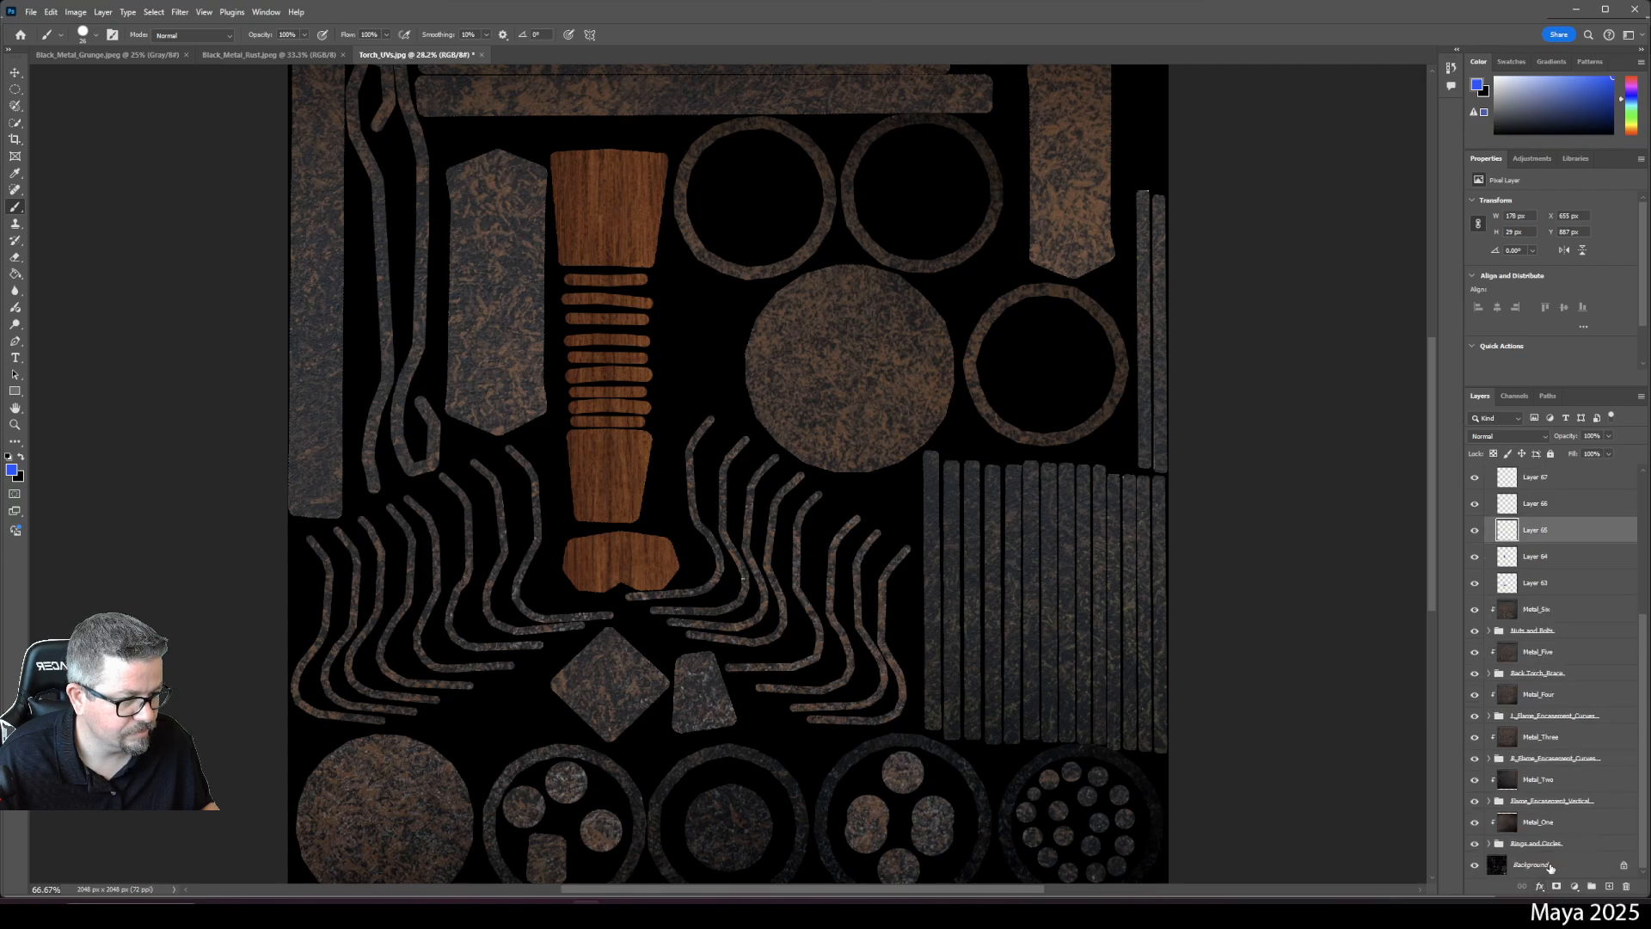
- Duplicate the Background wireframe, move the copy above Wood, and set it to Screen blending
left_click_drag(1571, 867, 1557, 472)
scroll(1560, 585, "up", 2)
left_click_drag(1566, 563, 1557, 470)
scroll(1560, 602, "up", 3)
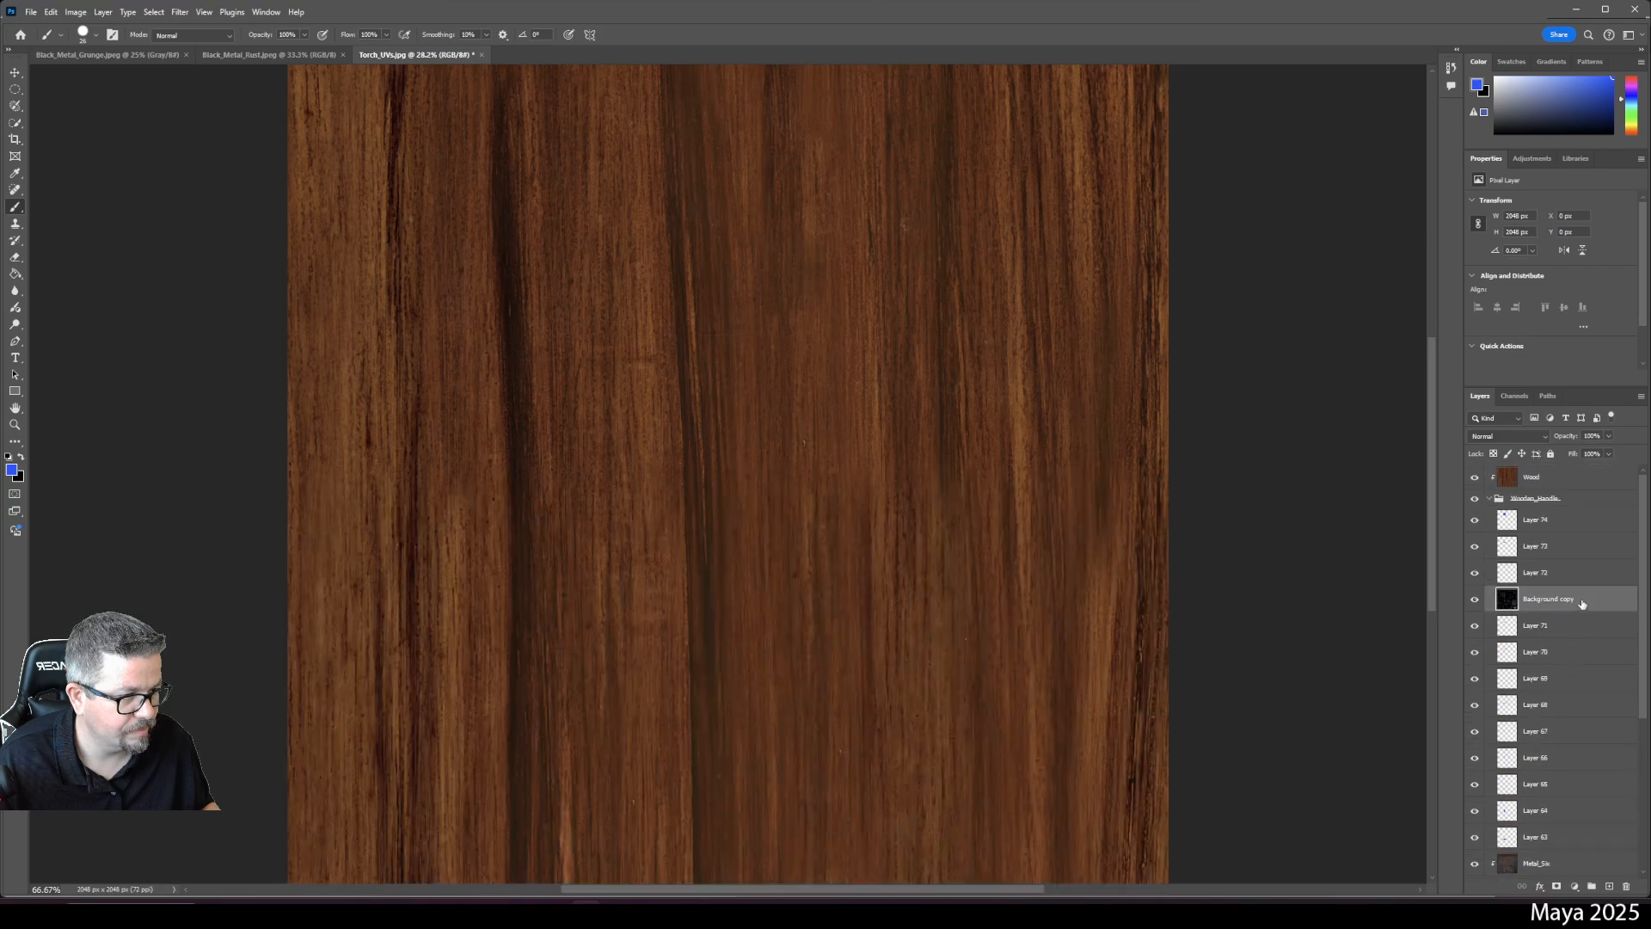
left_click_drag(1582, 603, 1535, 466)
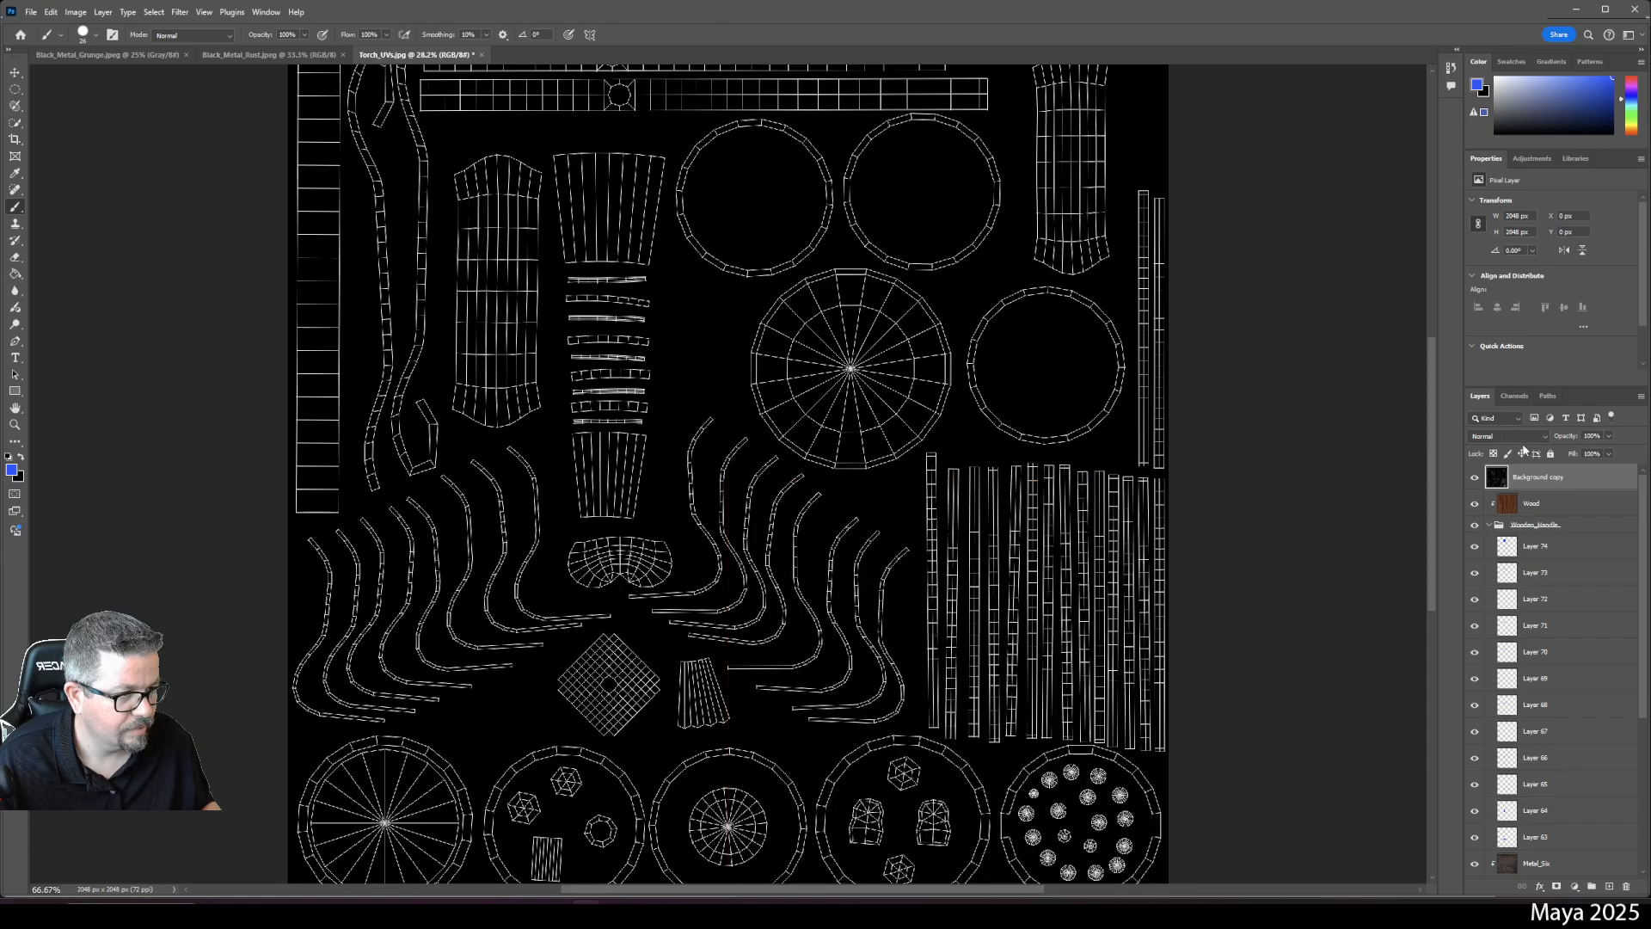
left_click(1509, 436)
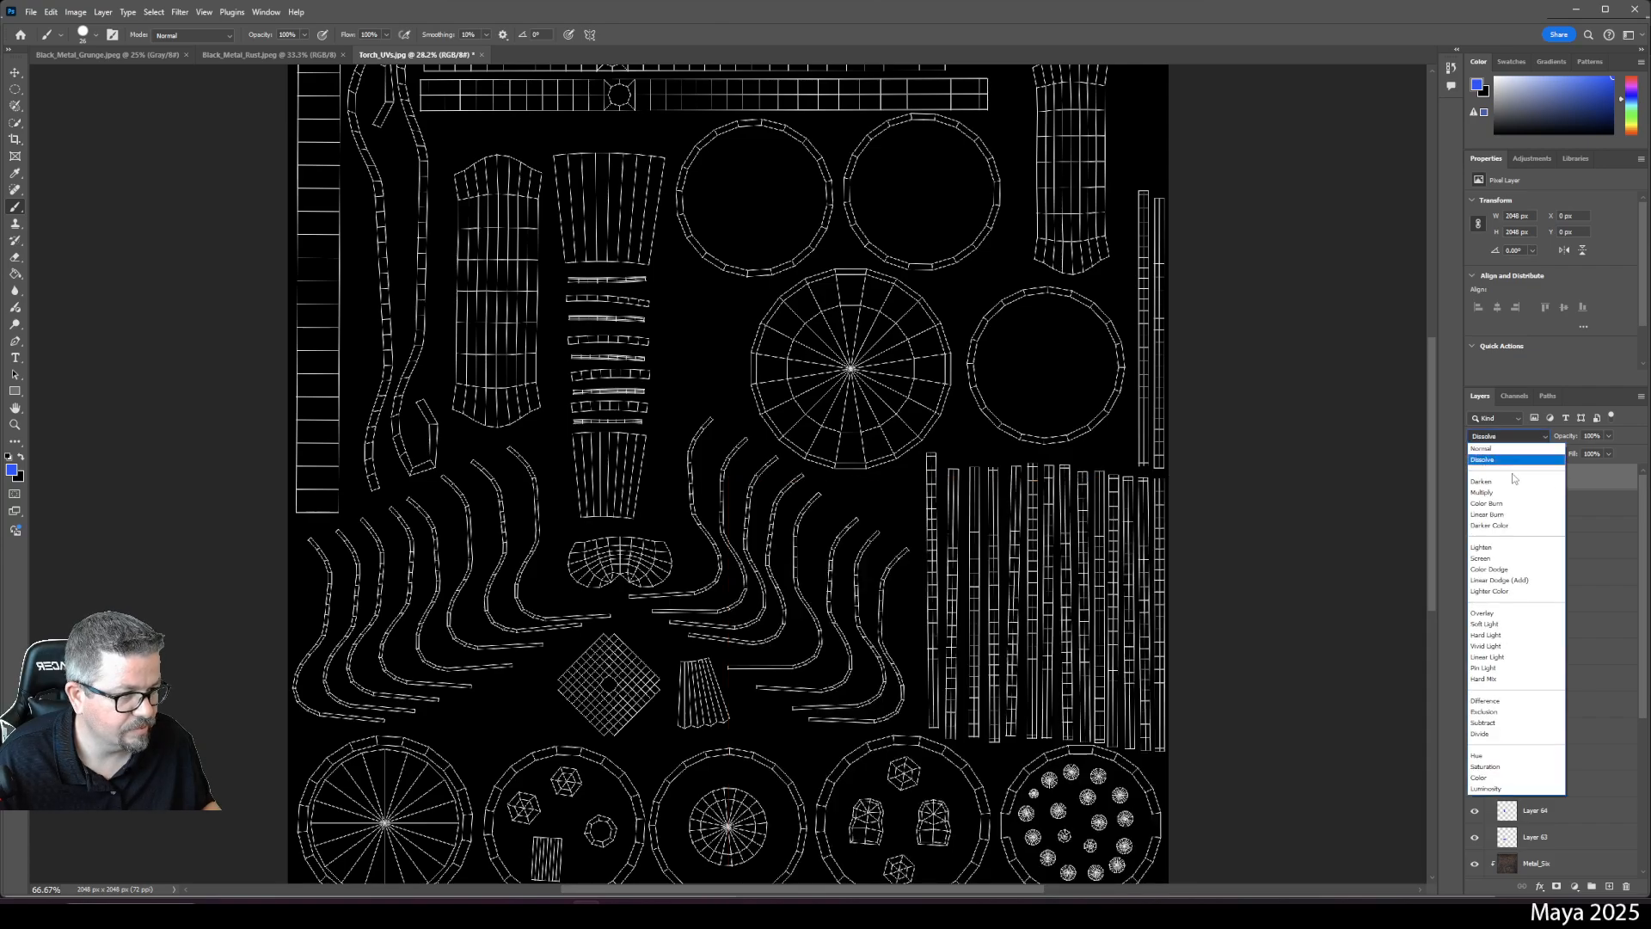
left_click(1504, 559)
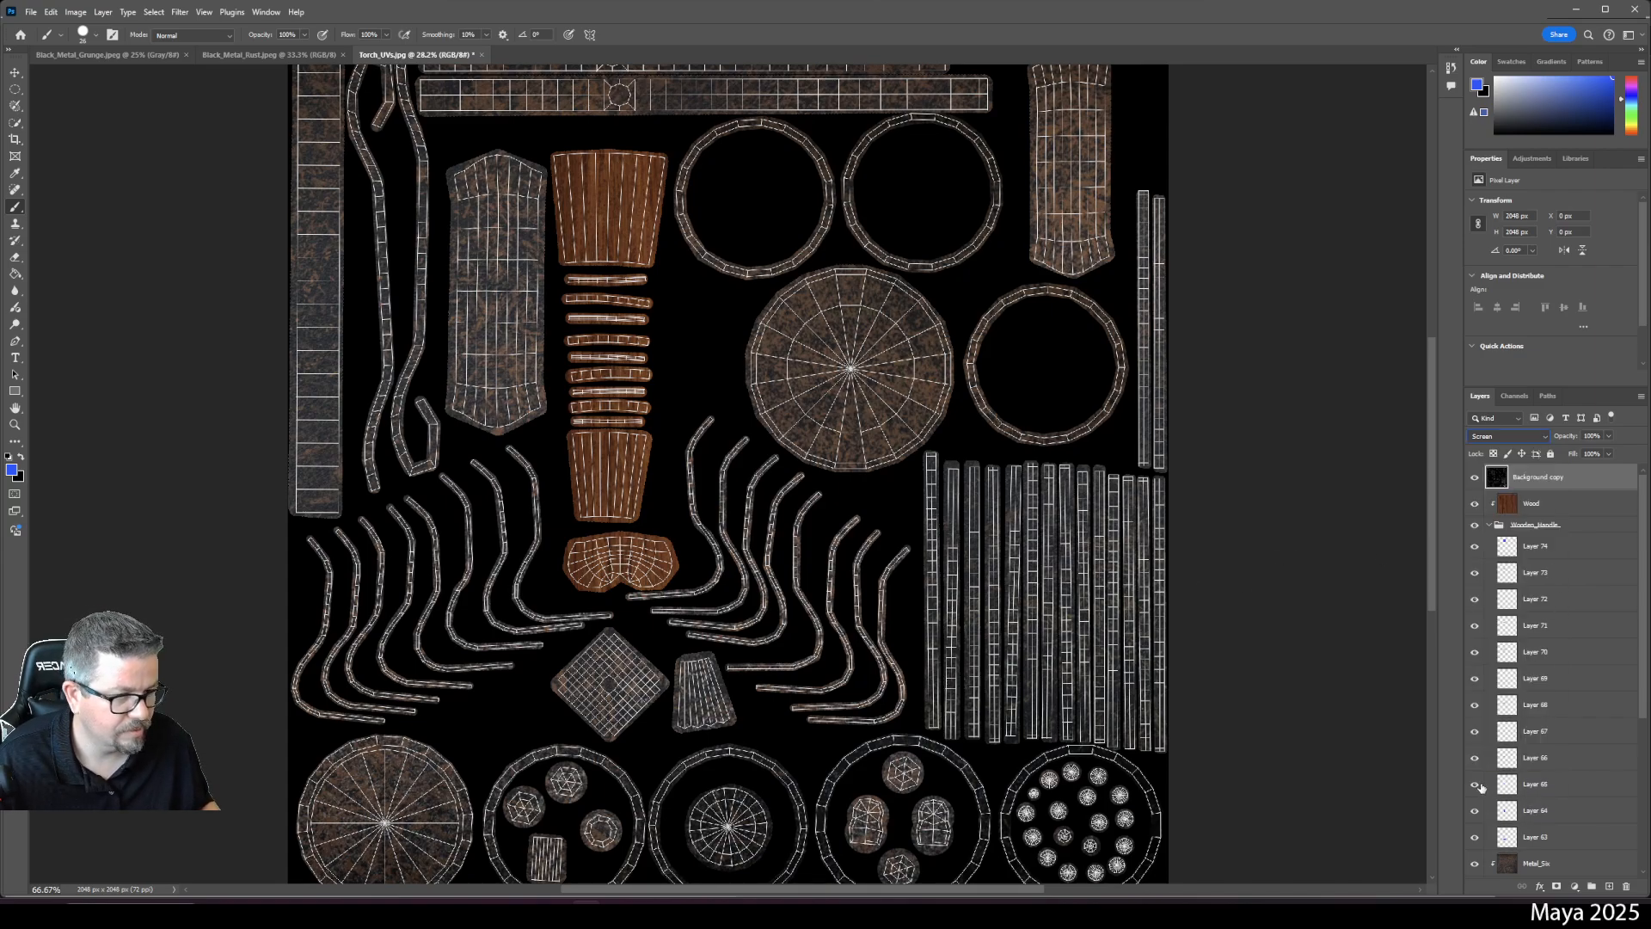
- Check Layer 65's wood strip, select it, and add a new empty layer above it
left_click(1473, 787)
left_click(1473, 787)
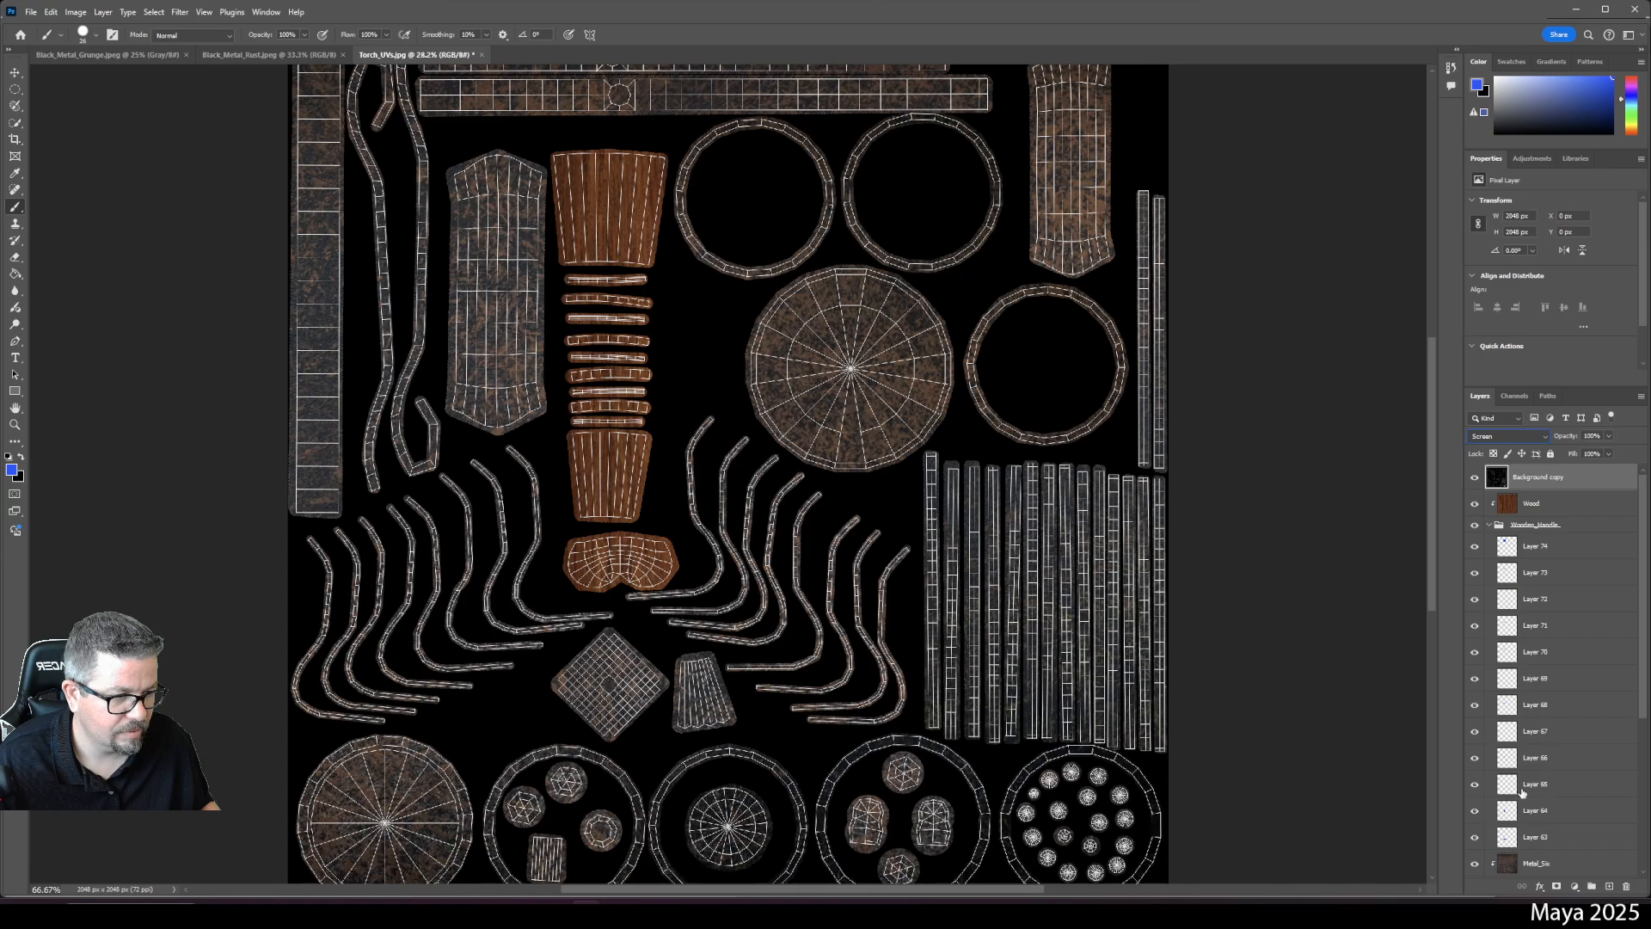
left_click(1537, 785)
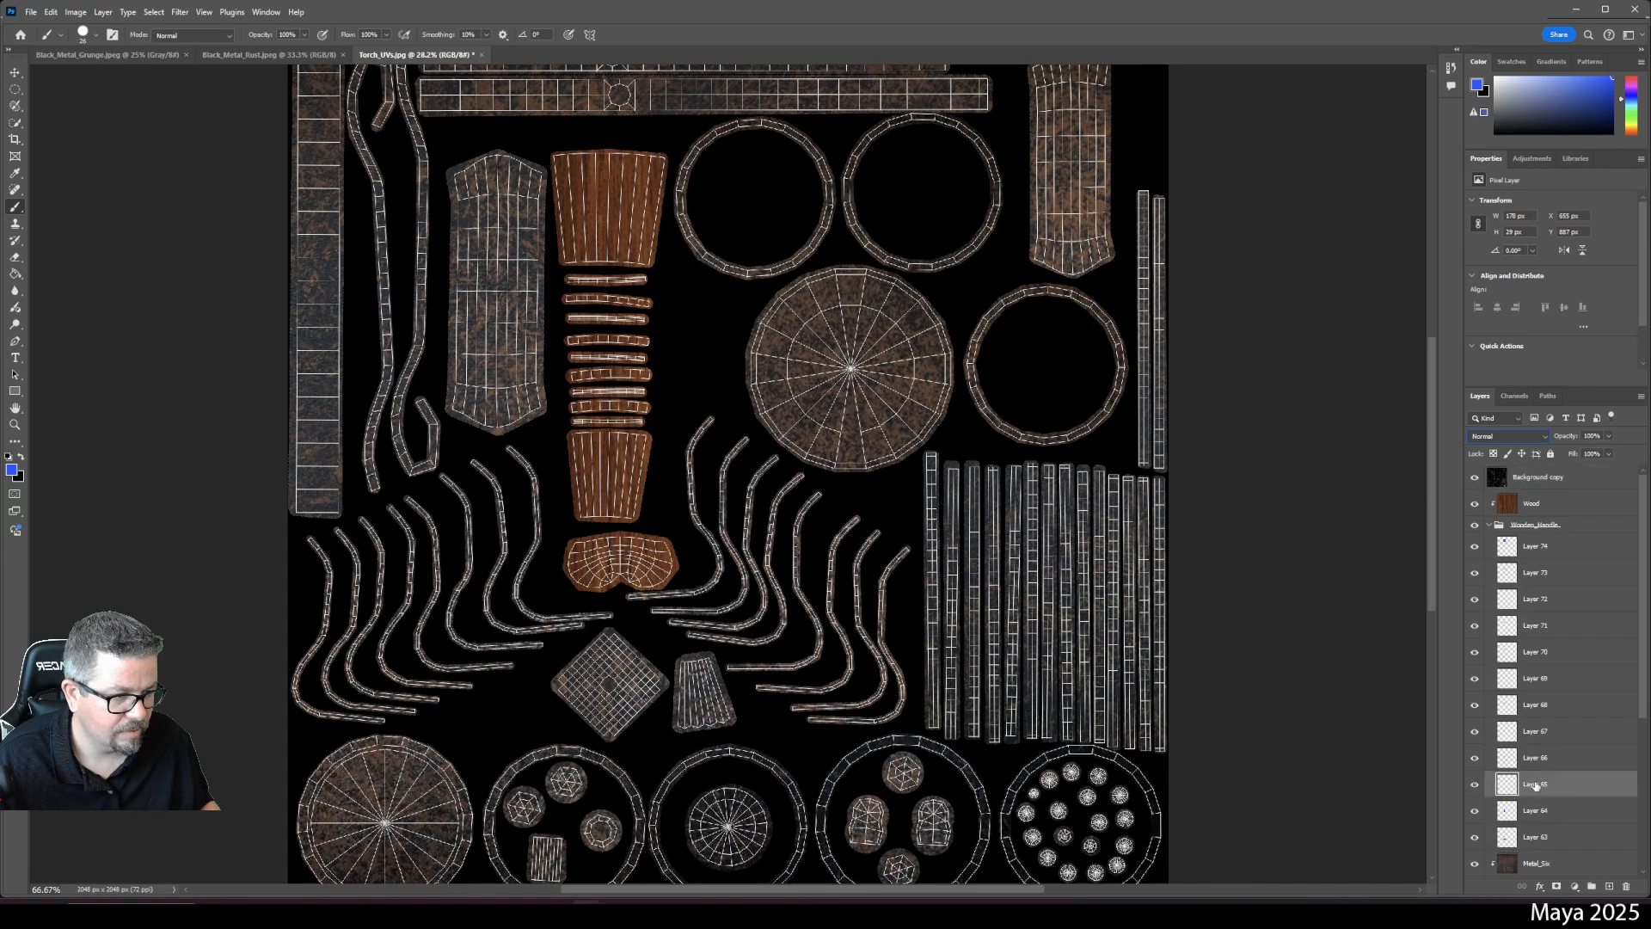
left_click(1610, 885)
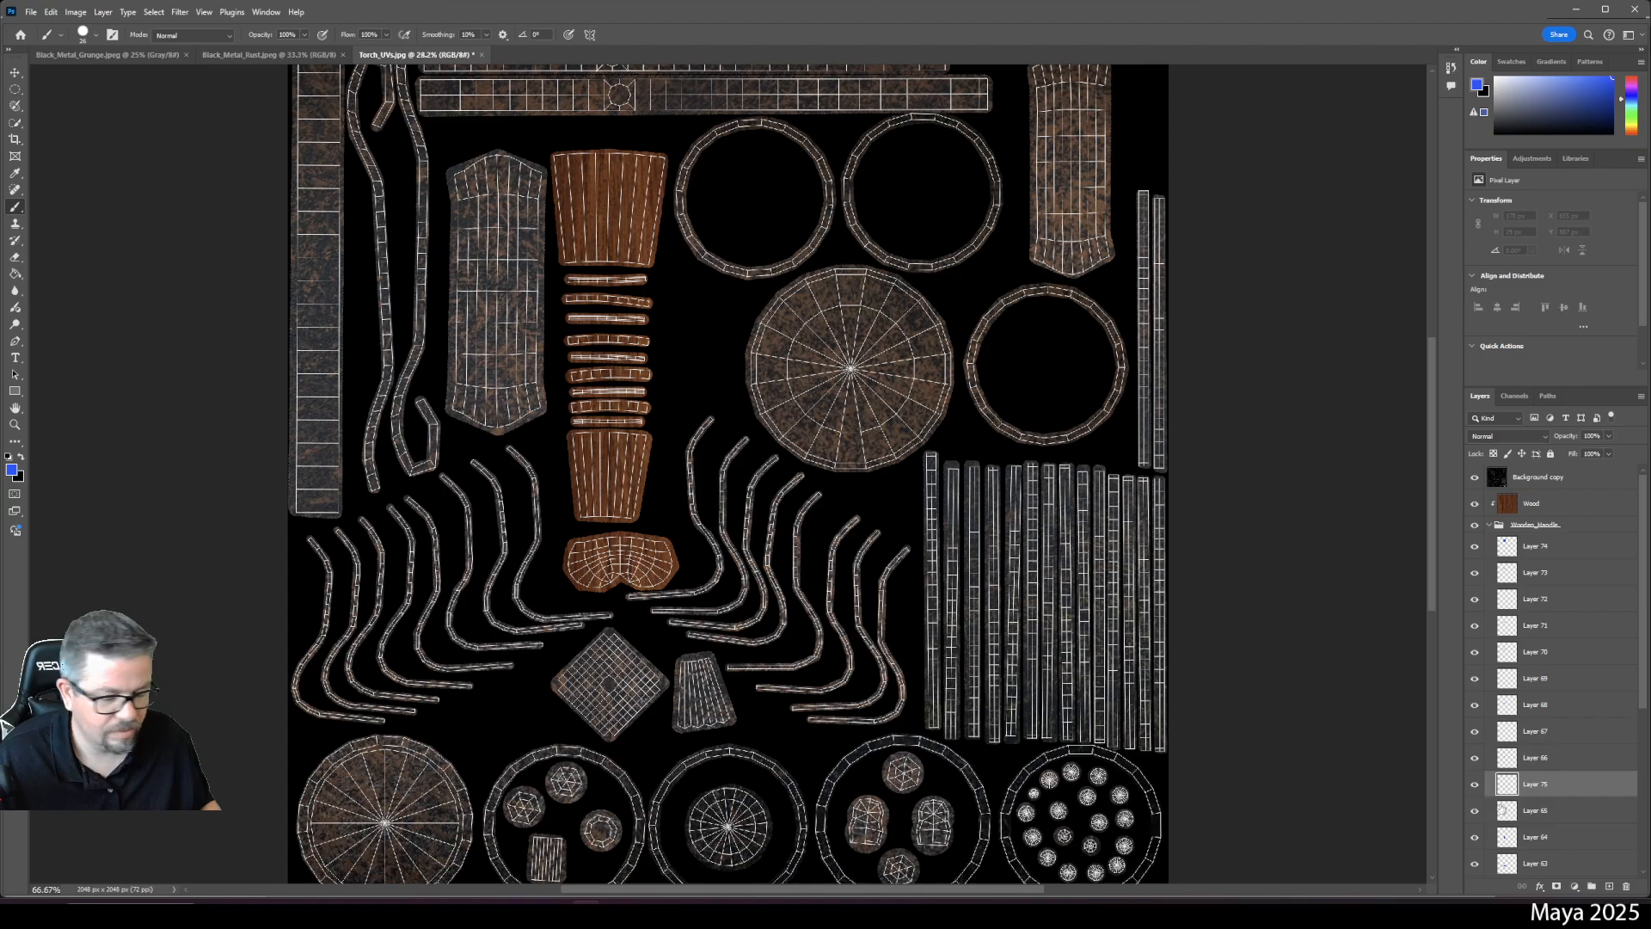
- Zoom to 300% on the handle strips, set black as the paint colour, and undo a stray stroke
key("ctrl+plus")
key("ctrl+plus")
key("ctrl+plus")
key("ctrl+plus")
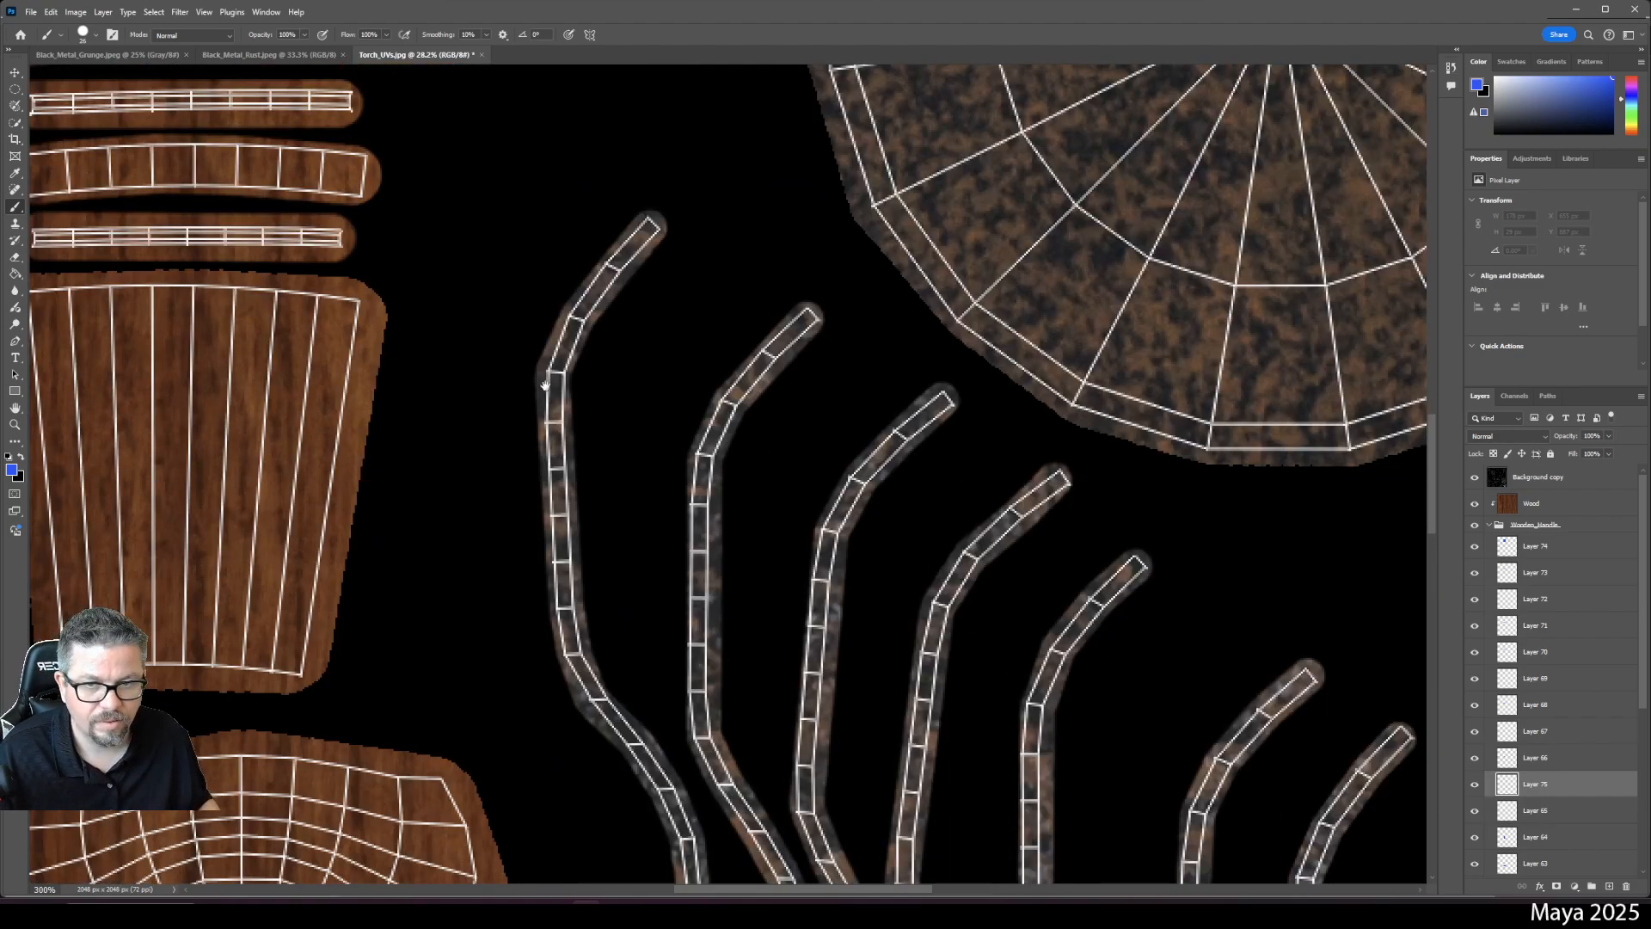
left_click_drag(552, 395, 890, 634)
right_click(403, 467)
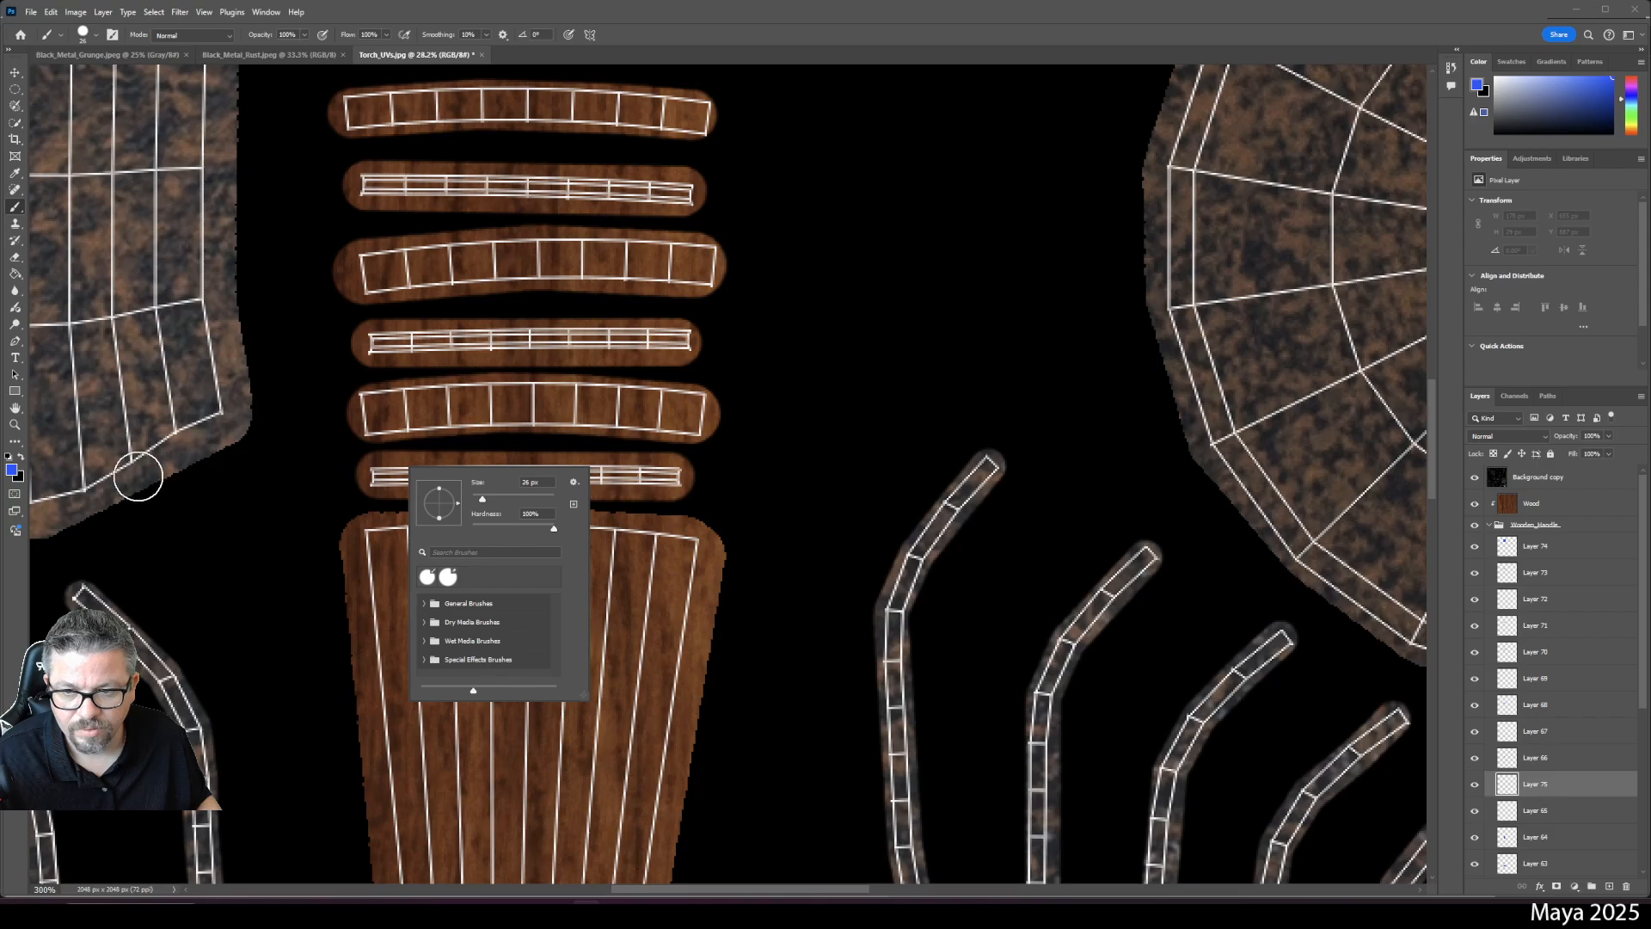
left_click(18, 463)
left_click(21, 457)
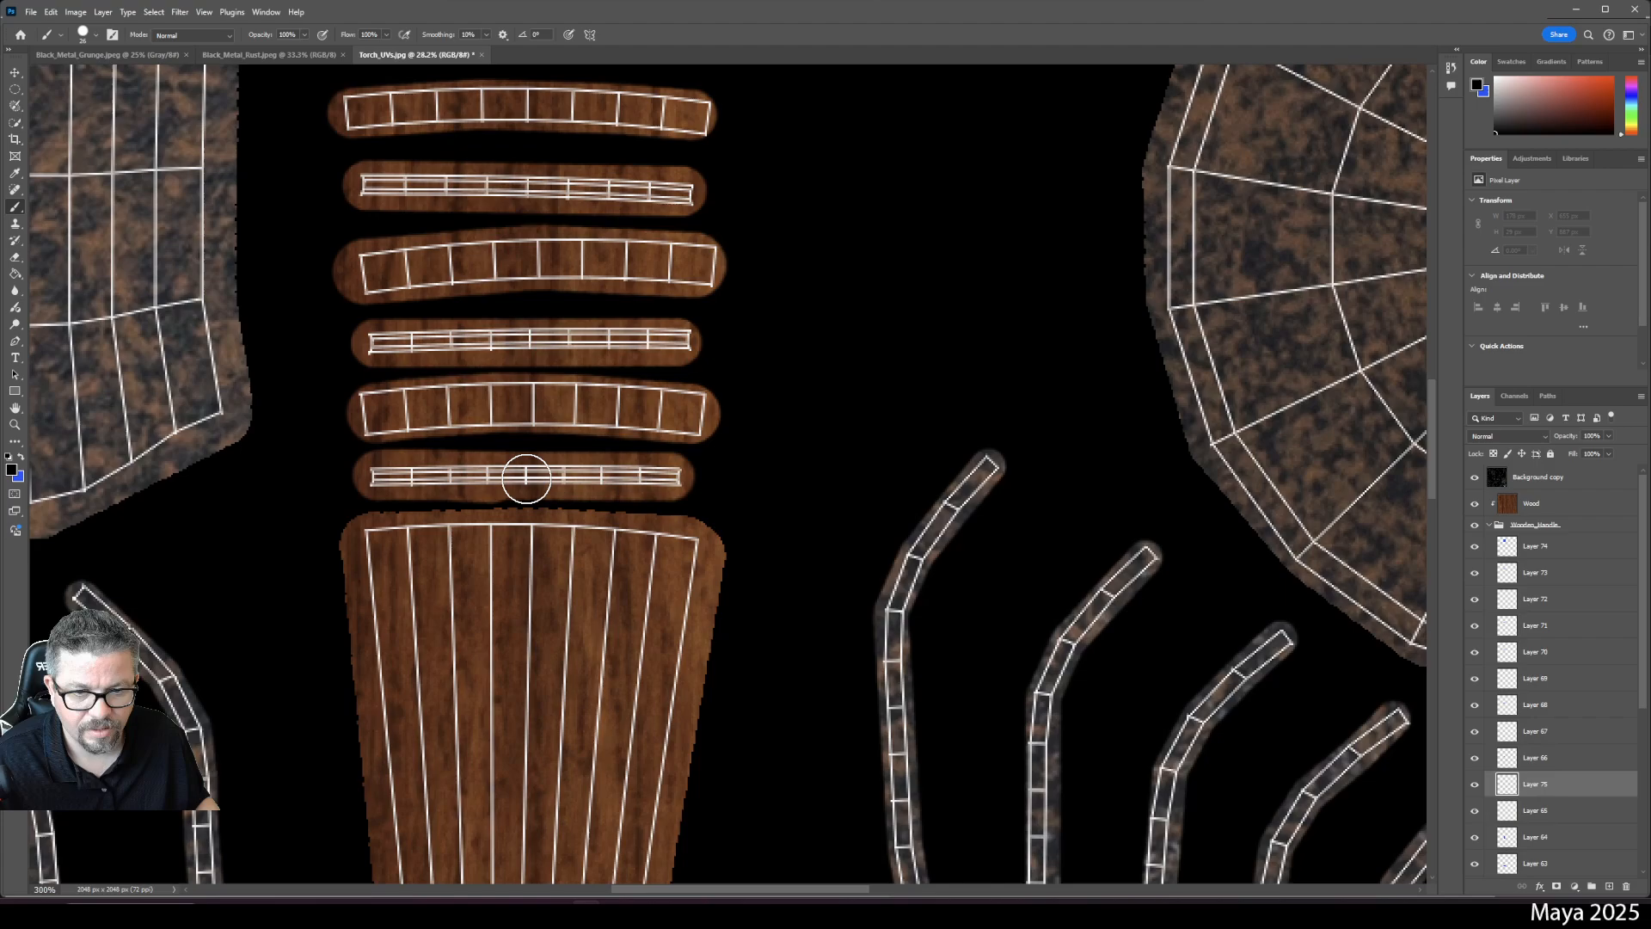
key("ctrl+z")
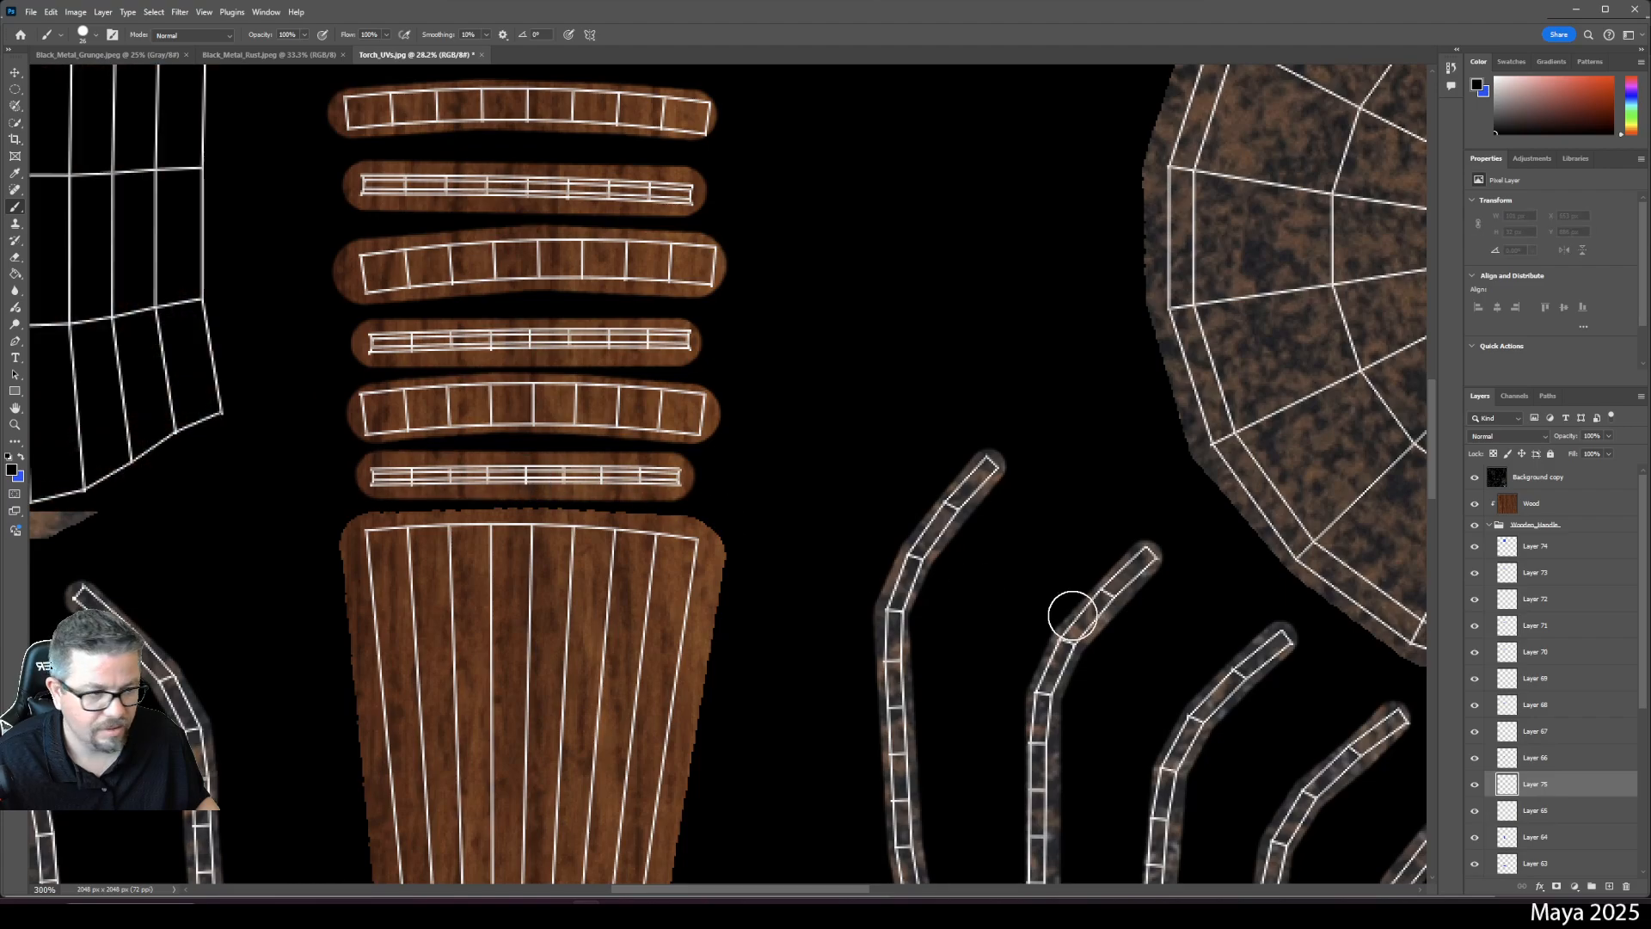
left_click(1476, 785)
left_click(1475, 785)
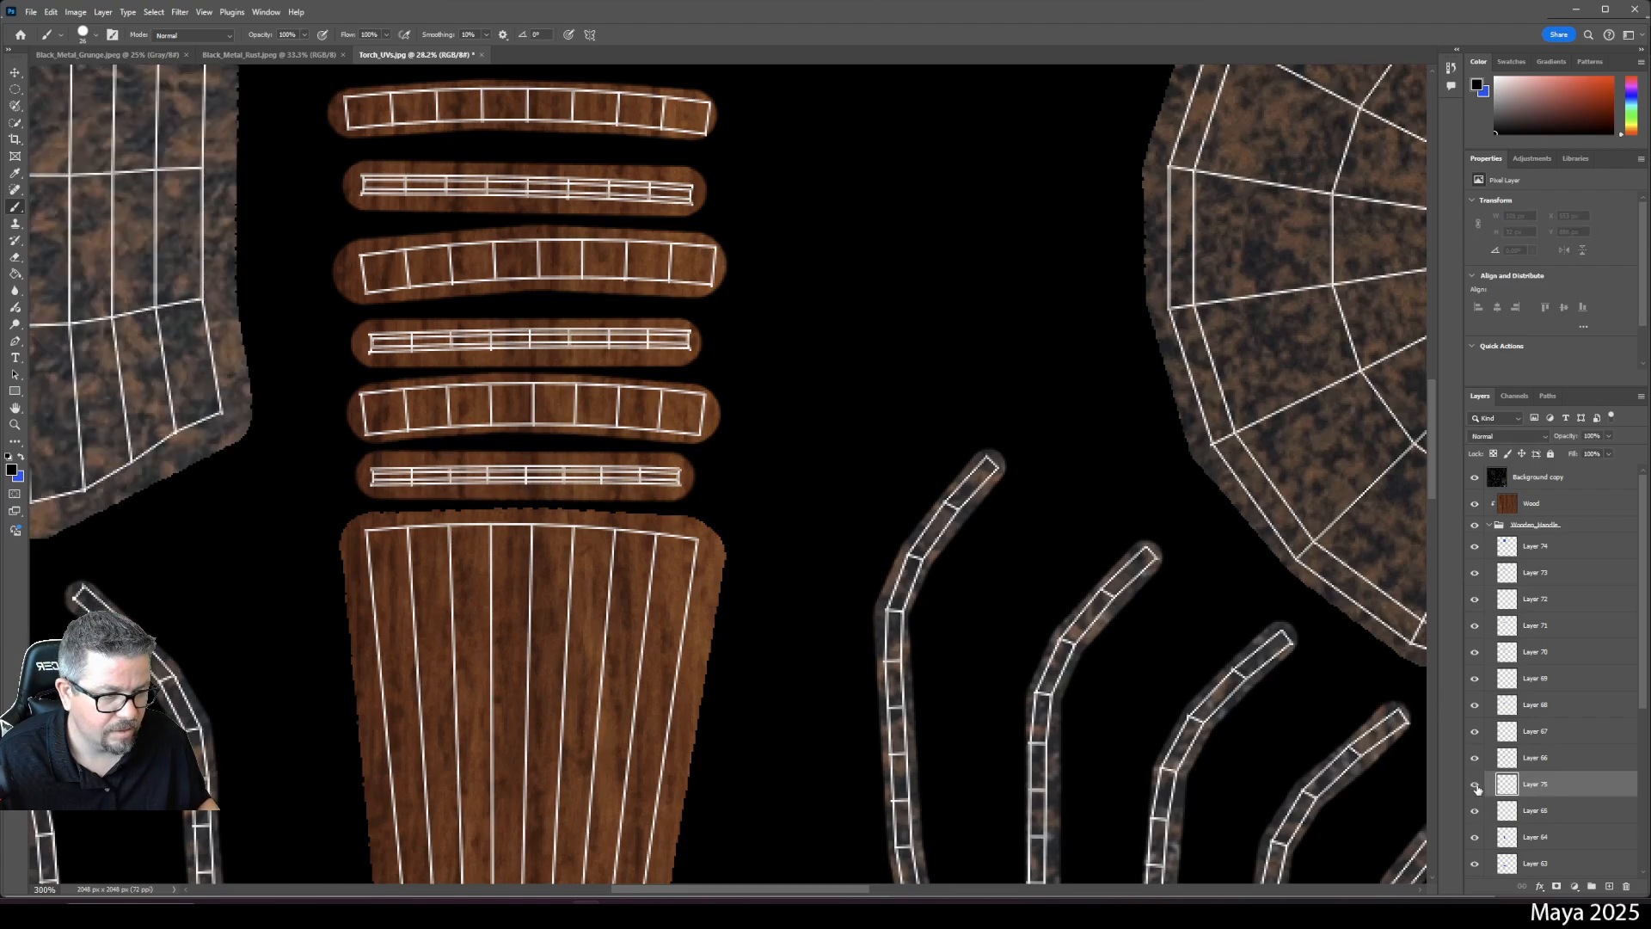
- Add a layer above Wood, paint black along the lowest ring strip, and set it to Soft Light
left_click(1519, 501)
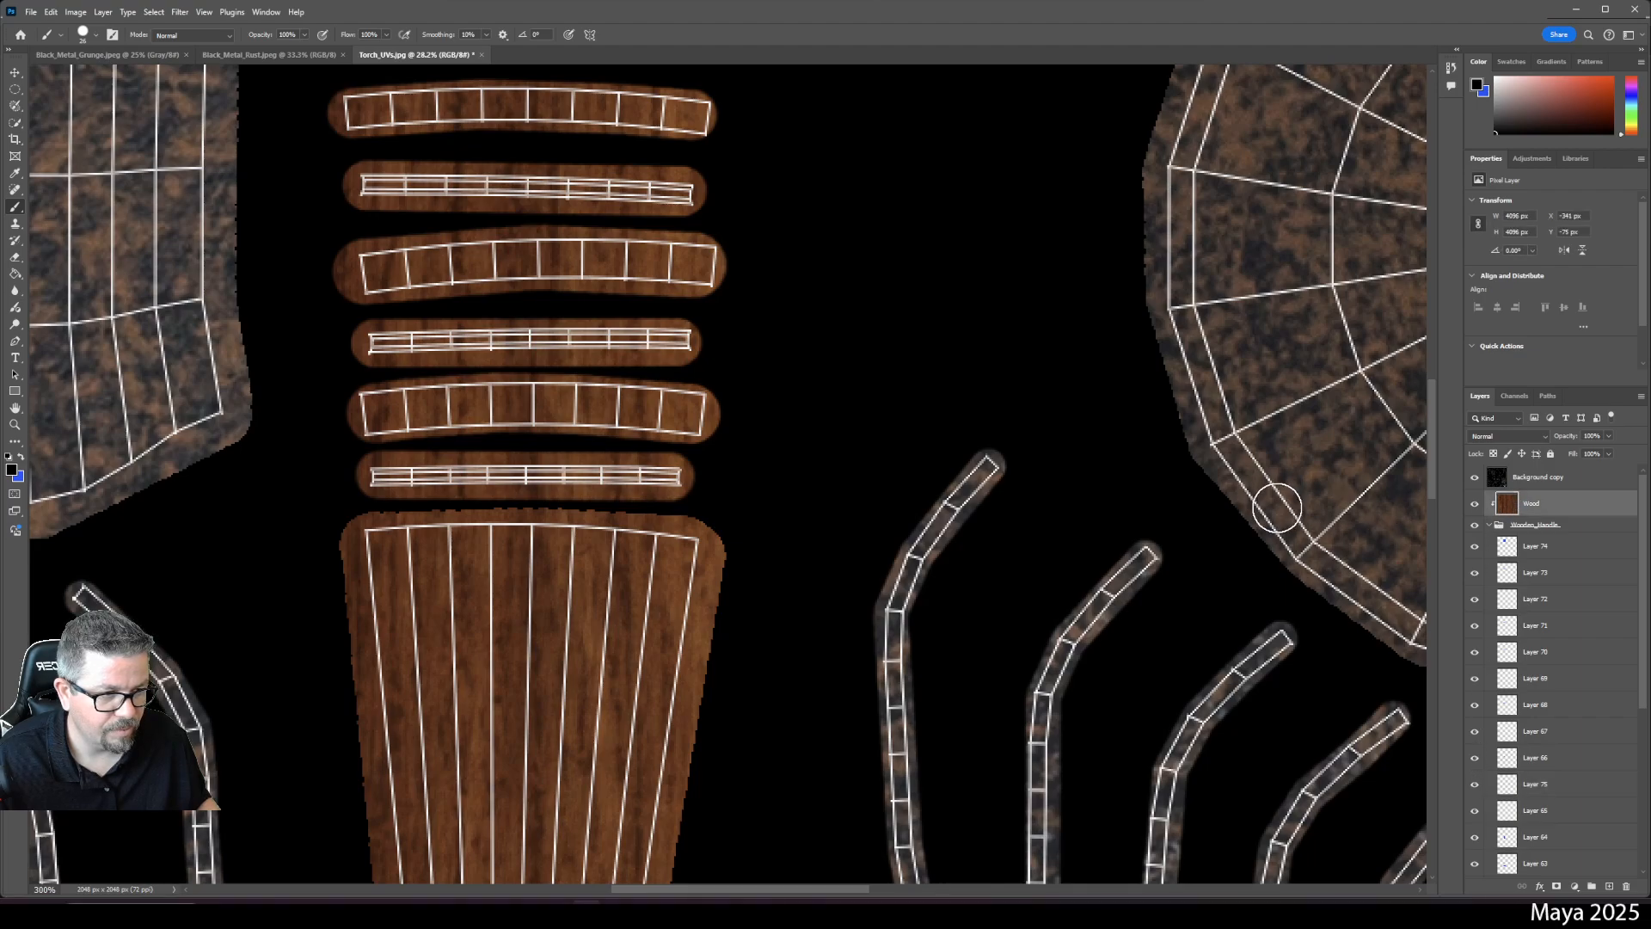
left_click(1609, 888)
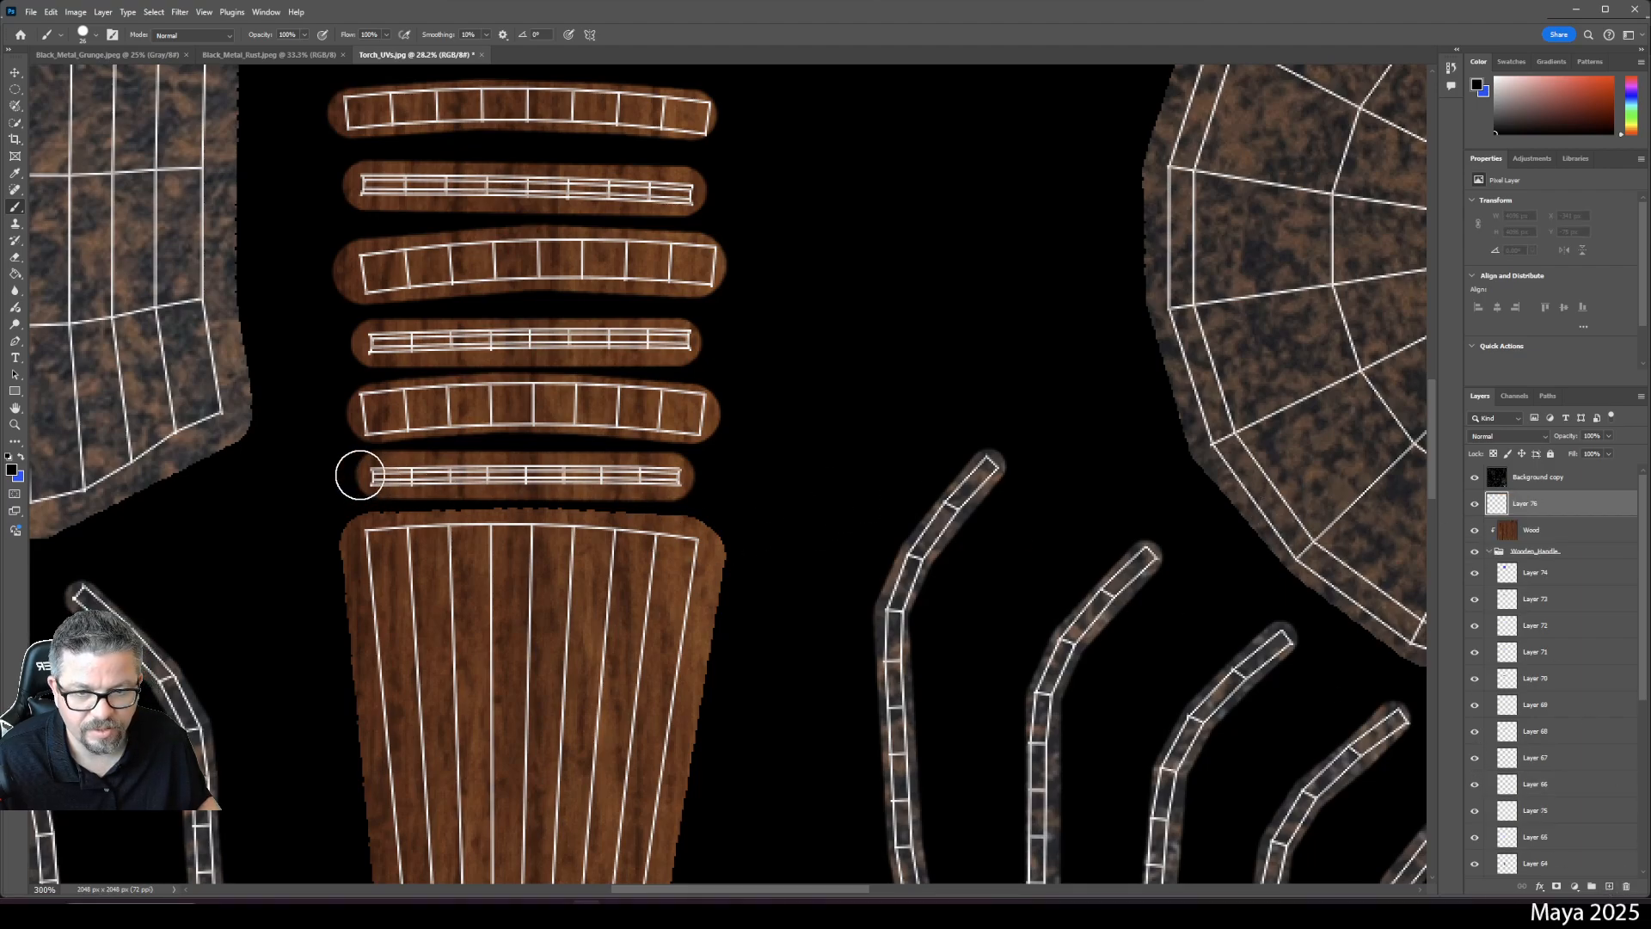
left_click_drag(372, 473, 681, 476)
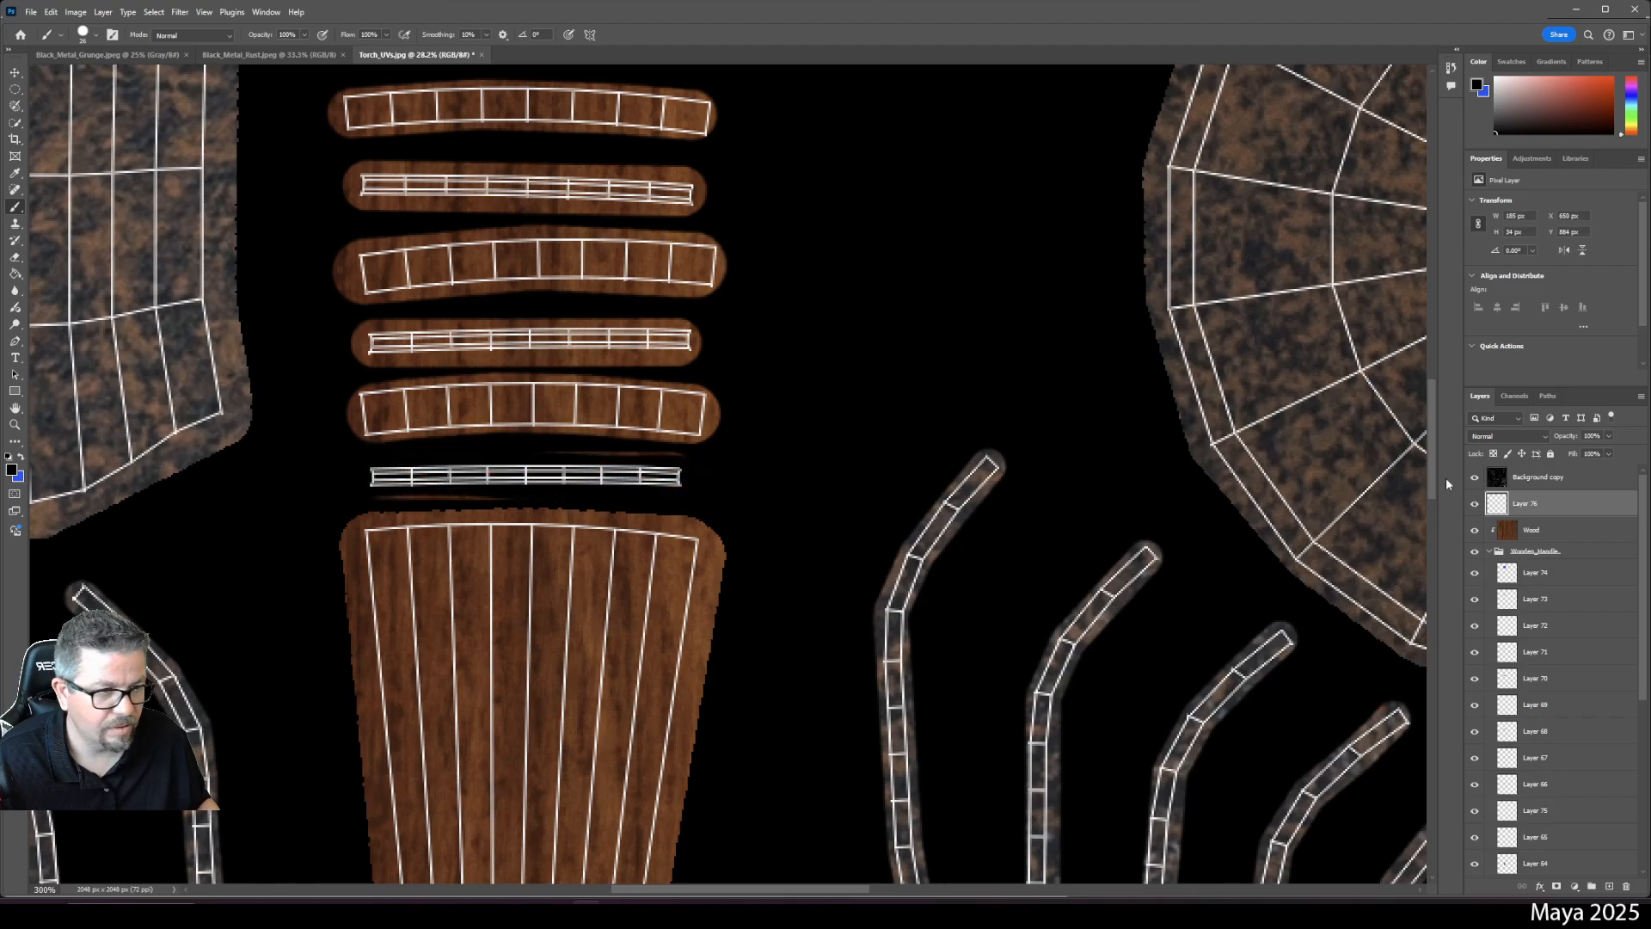
left_click(1497, 442)
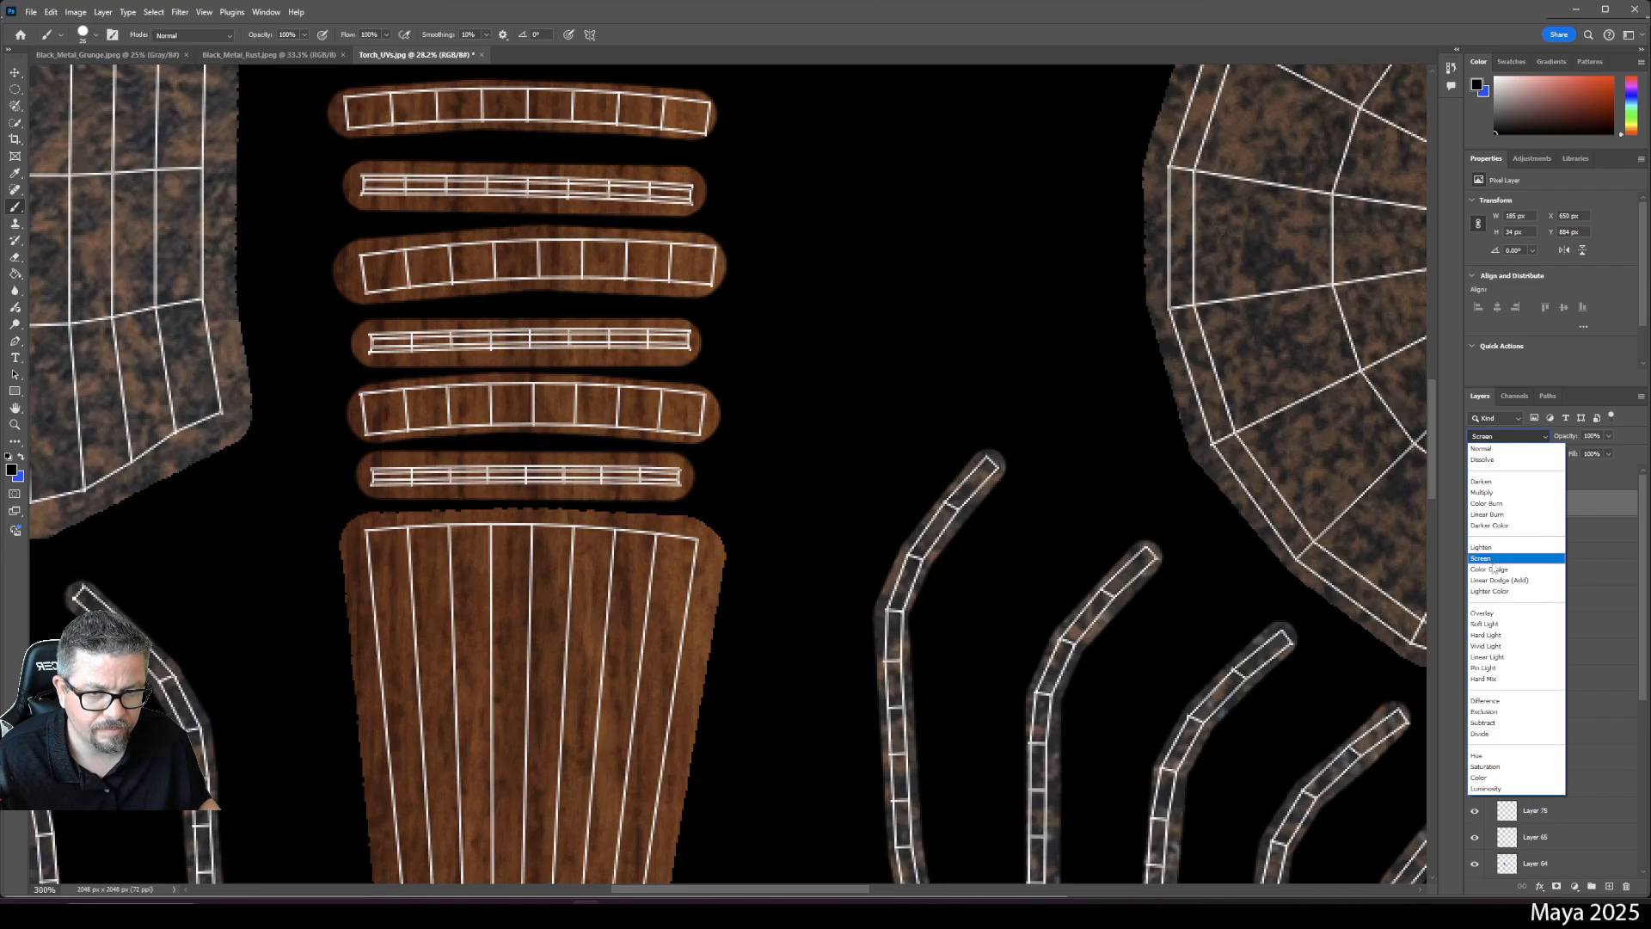
left_click(1490, 626)
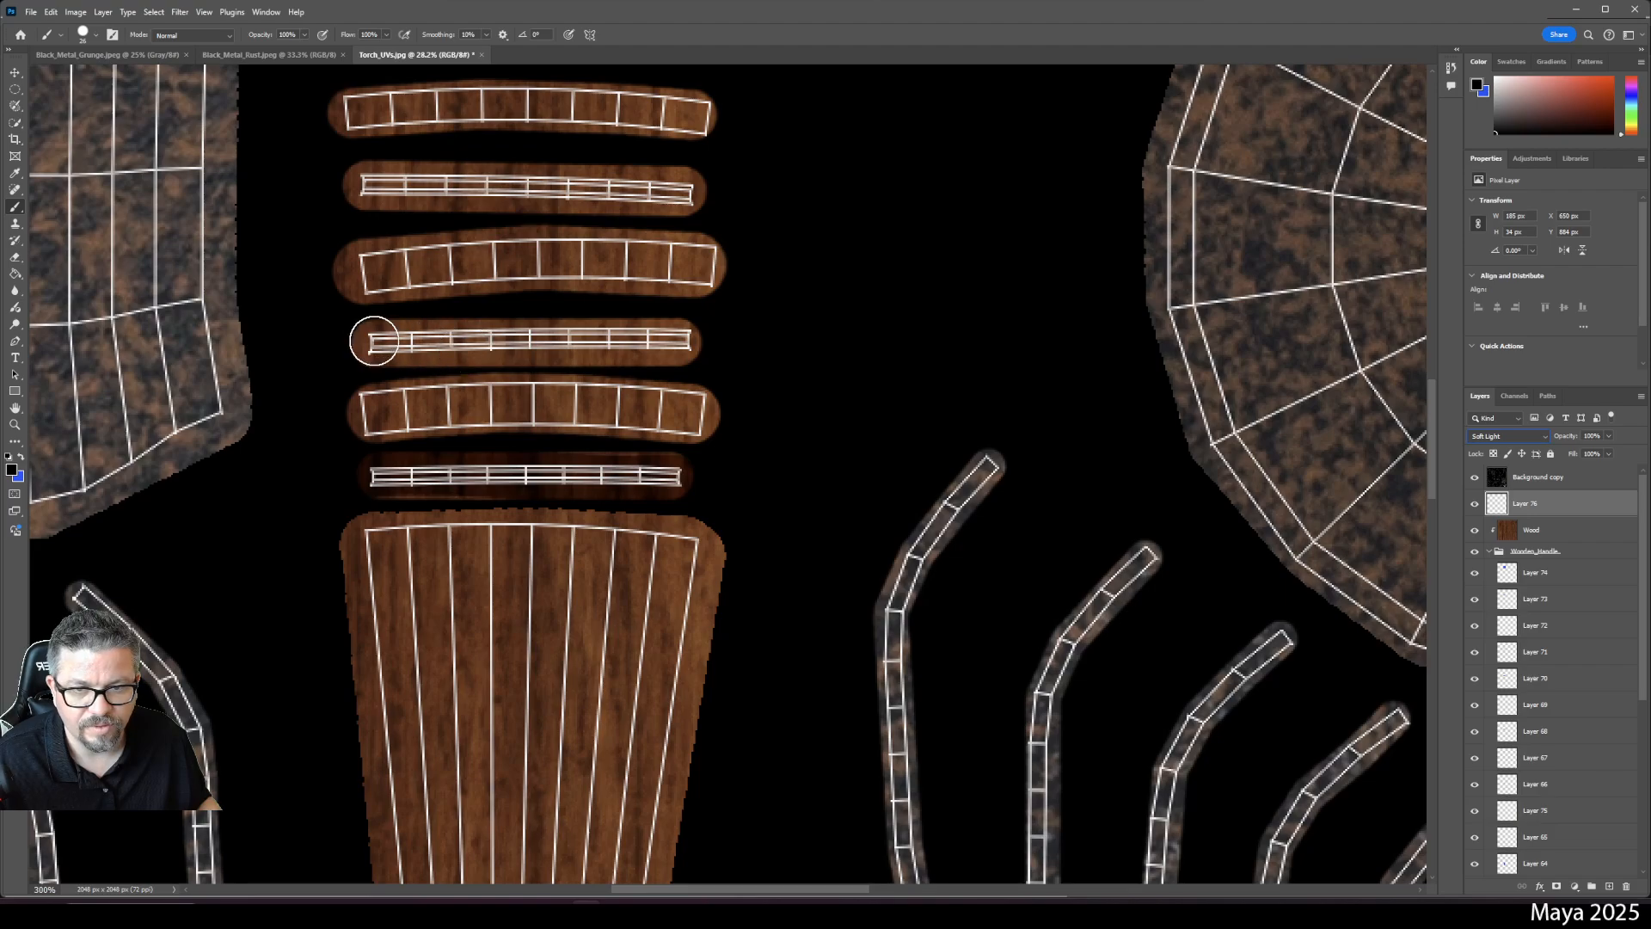
- Shade the fourth, second, third and top ring strips black, then fit the texture to the window
left_click_drag(369, 338, 694, 340)
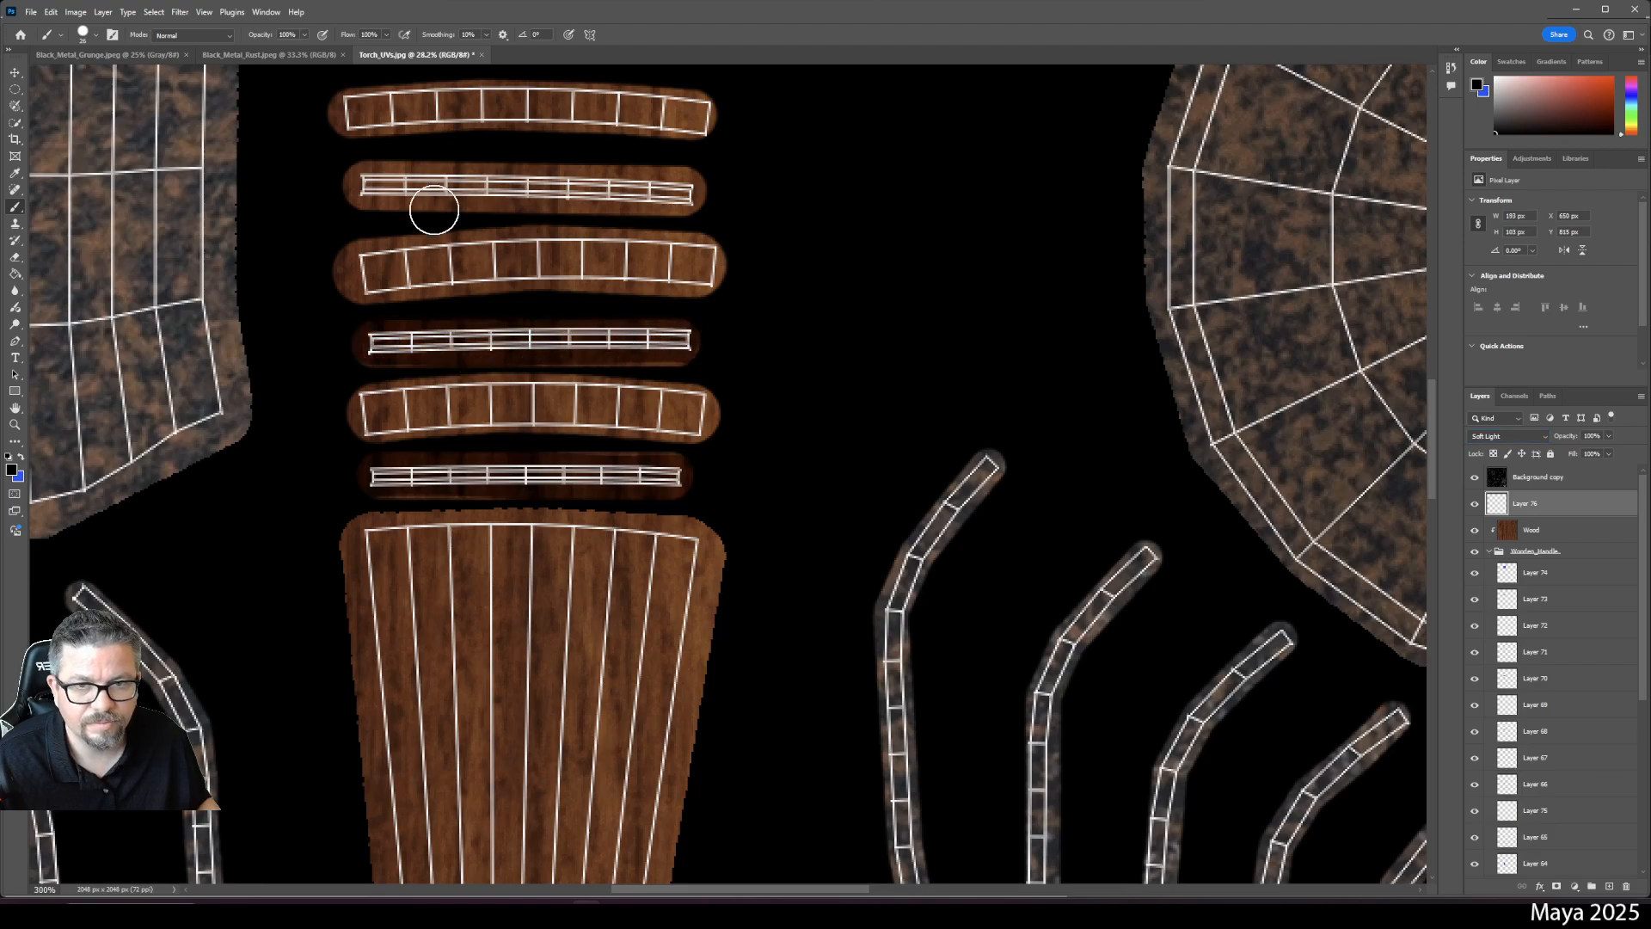
left_click_drag(372, 189, 700, 189)
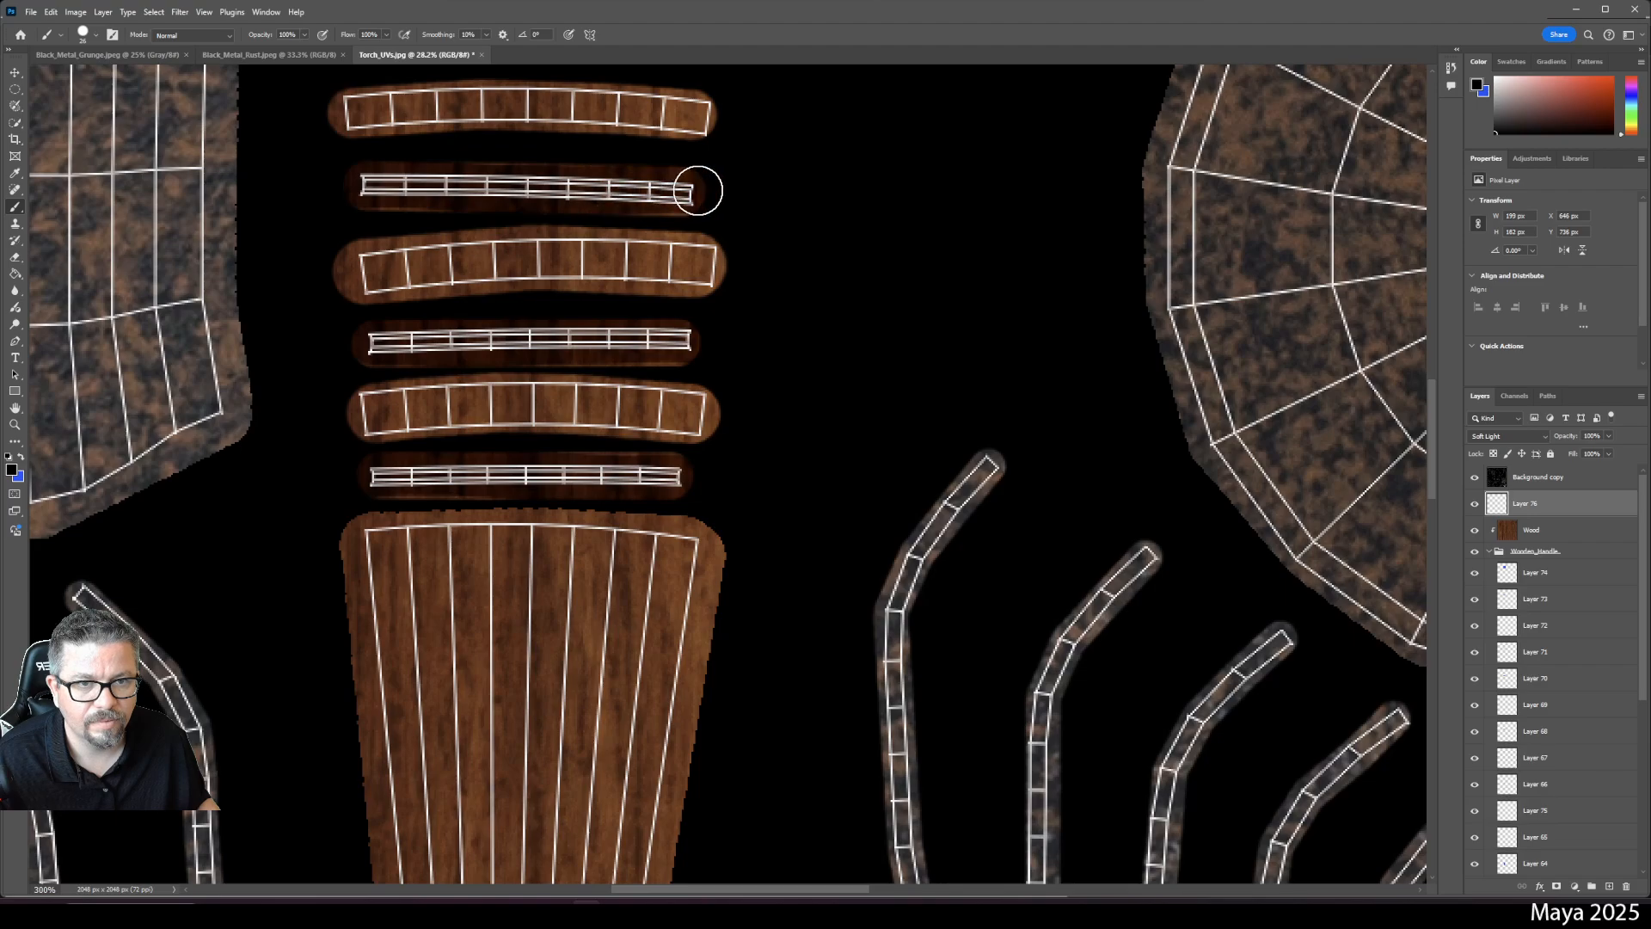
key("space")
left_click_drag(812, 188, 898, 475)
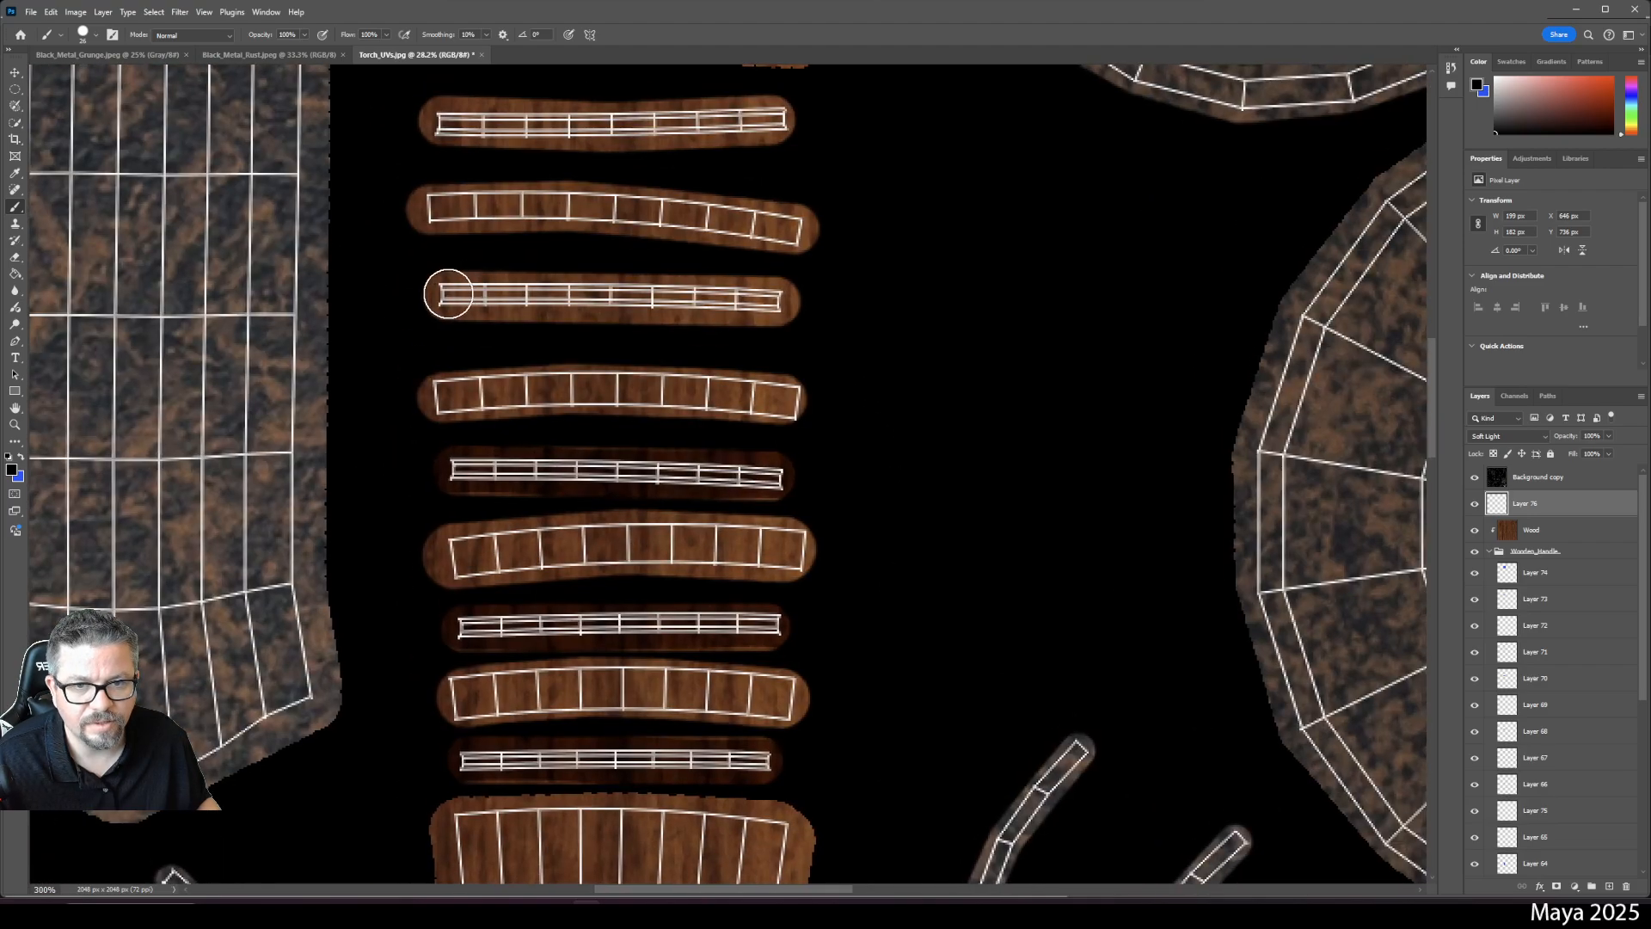
left_click_drag(446, 287, 785, 300)
key("space")
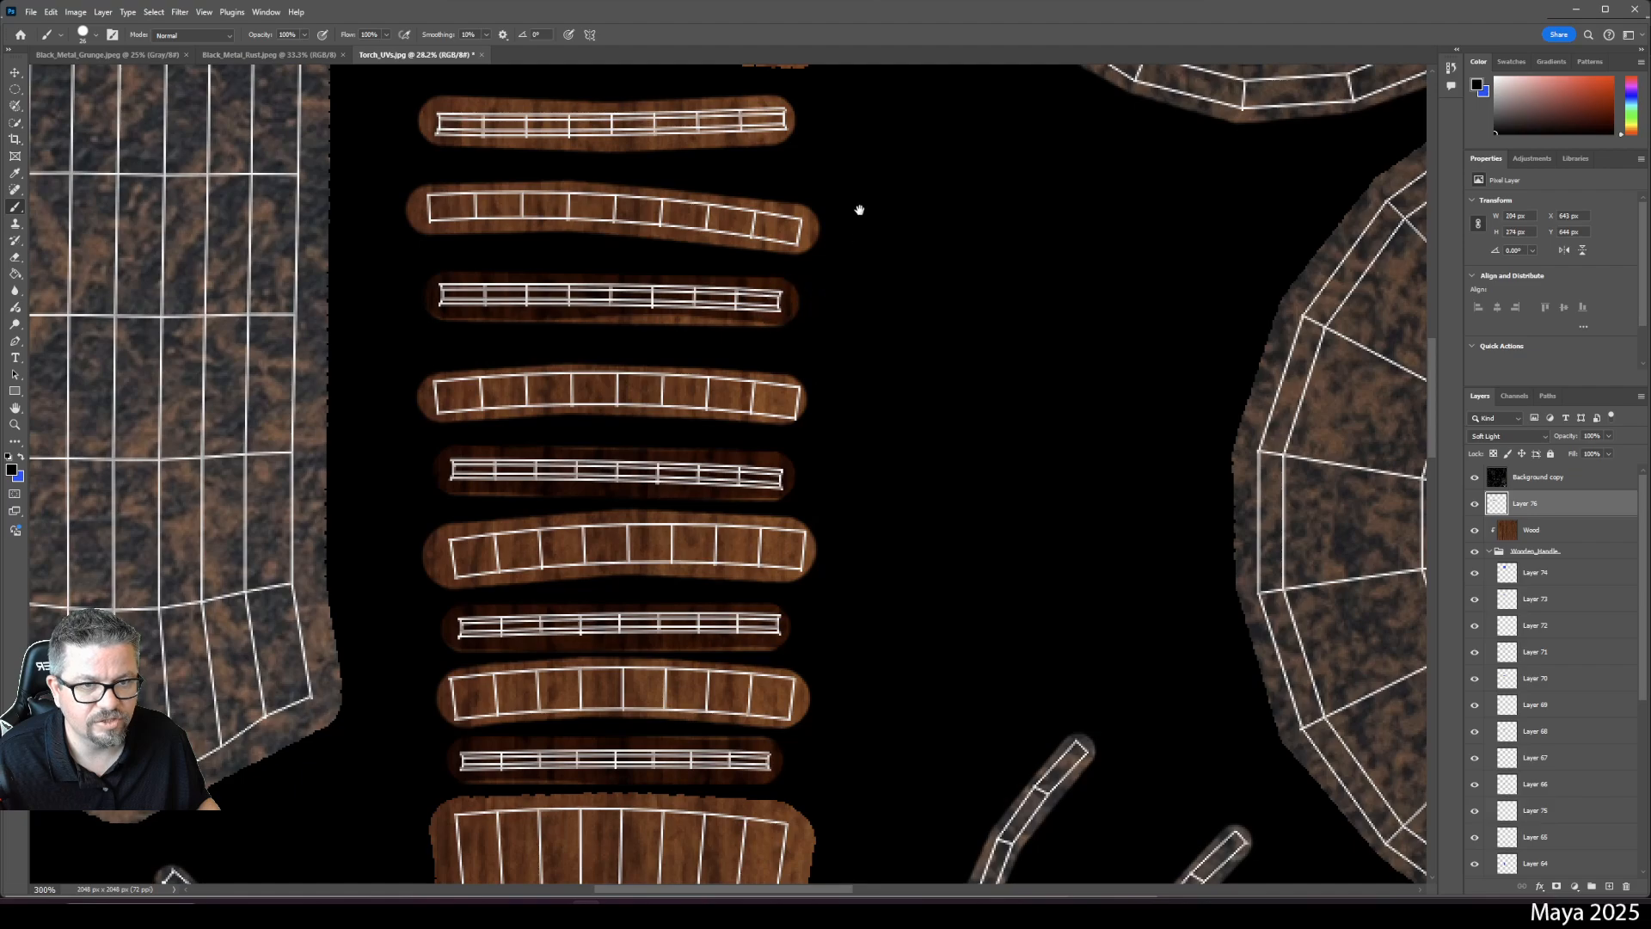
left_click_drag(859, 206, 921, 361)
left_click_drag(513, 276, 847, 282)
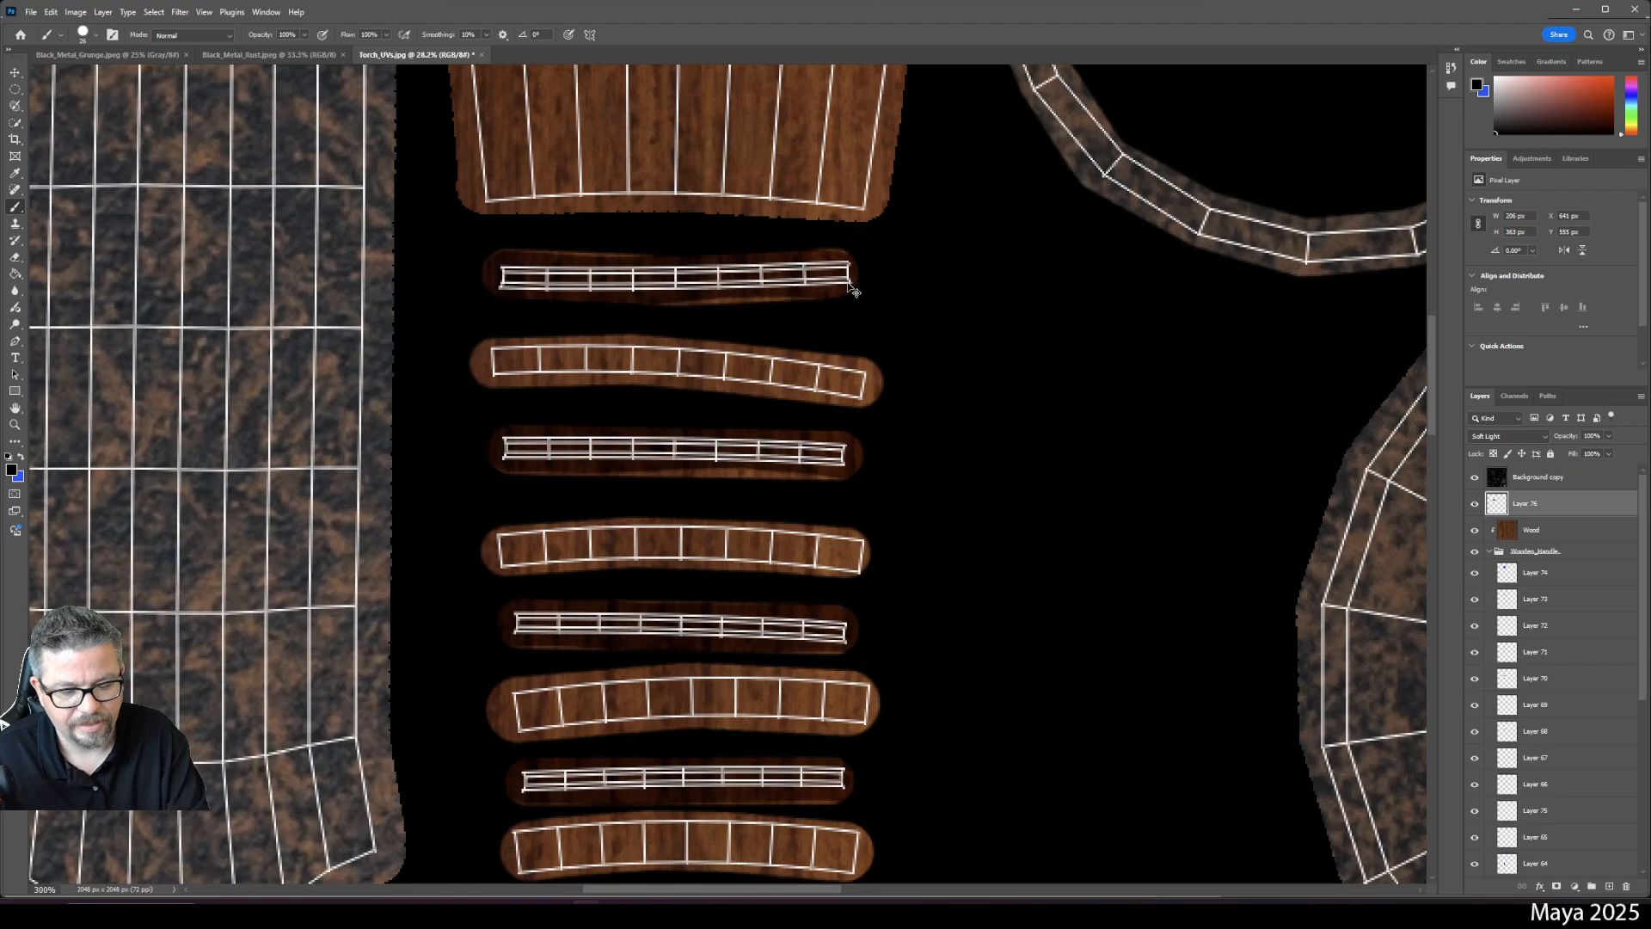
key("ctrl+0")
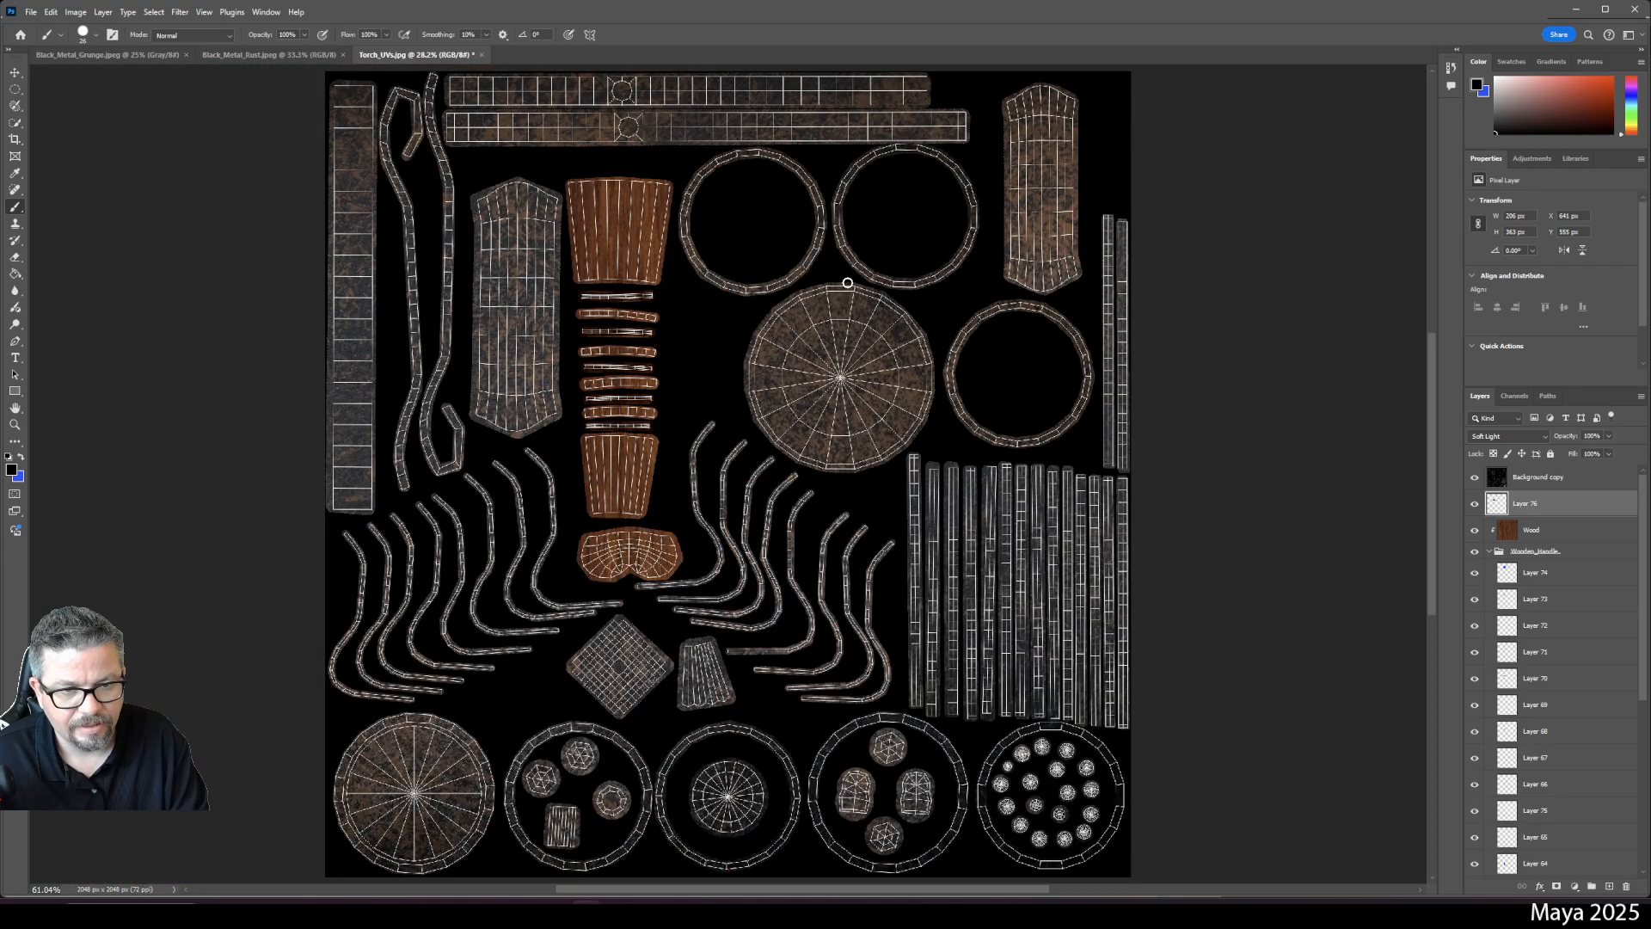
- Hide the UV wireframe overlay and rename the shading layer Shadow
left_click(1473, 478)
double_click(1524, 503)
type("S")
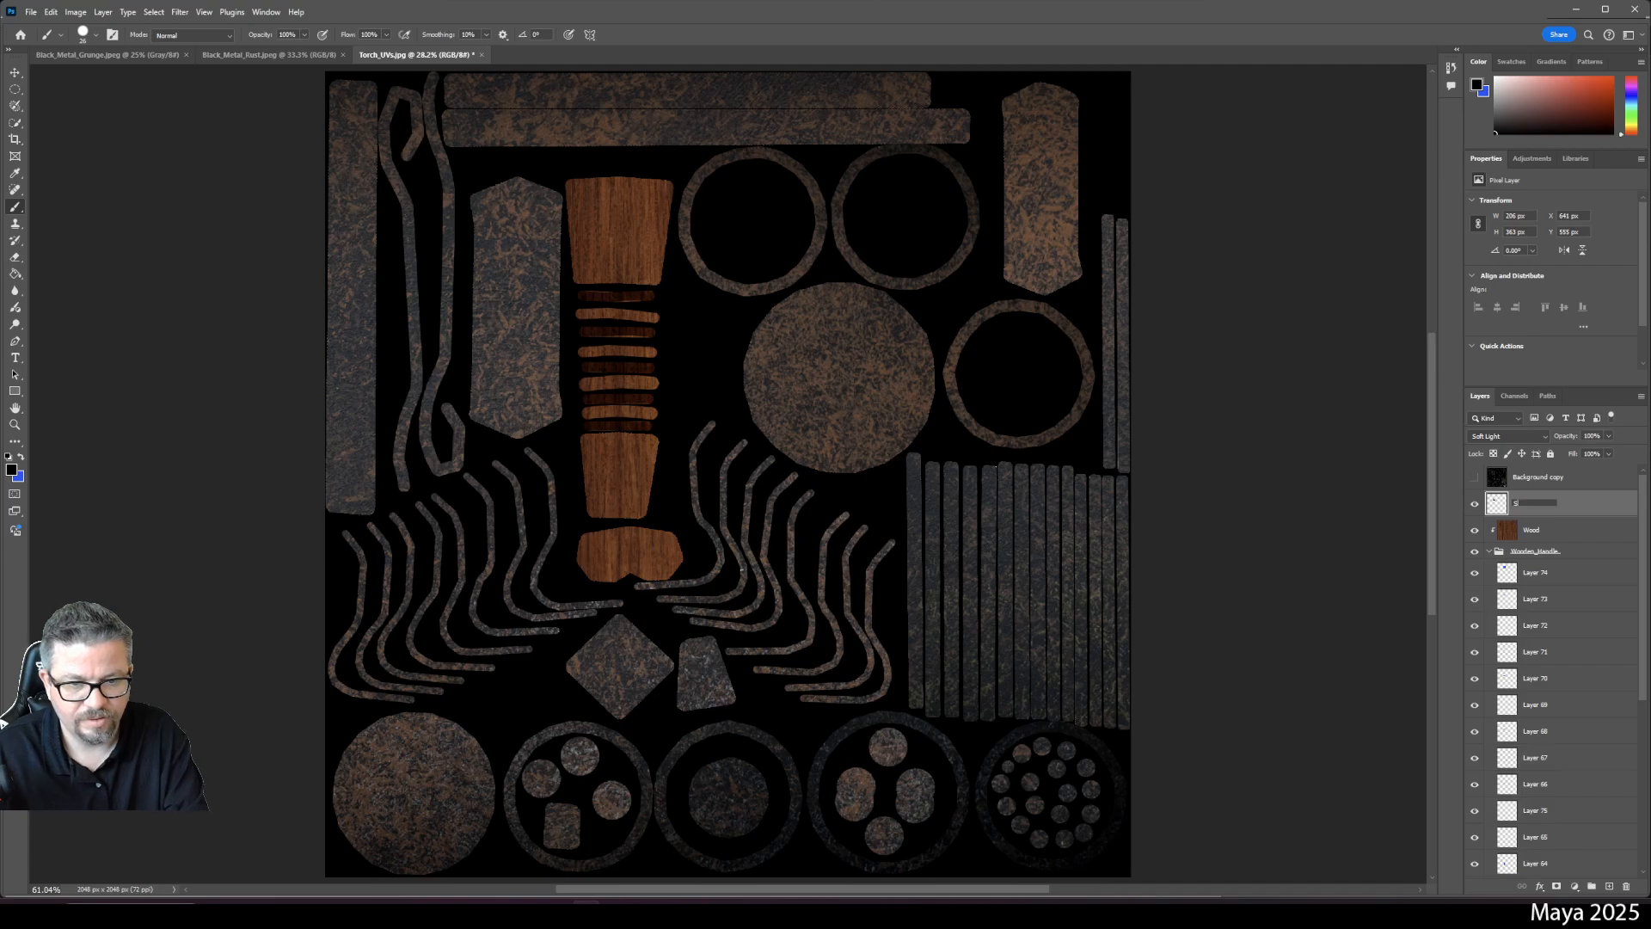
type("hadow")
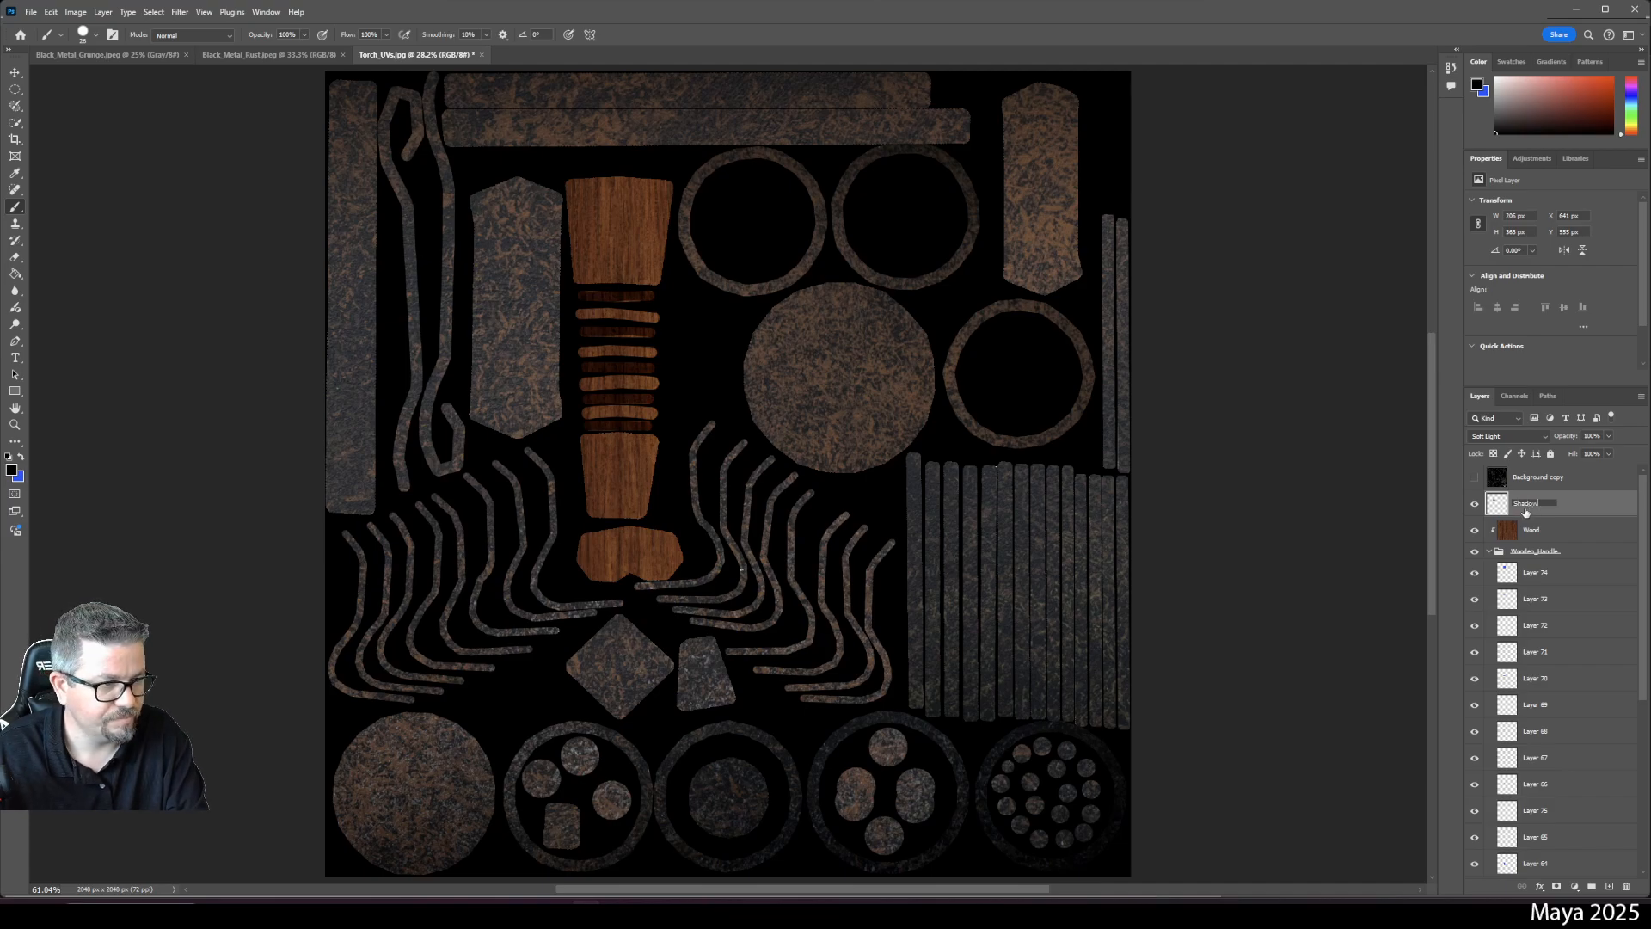
key("Return")
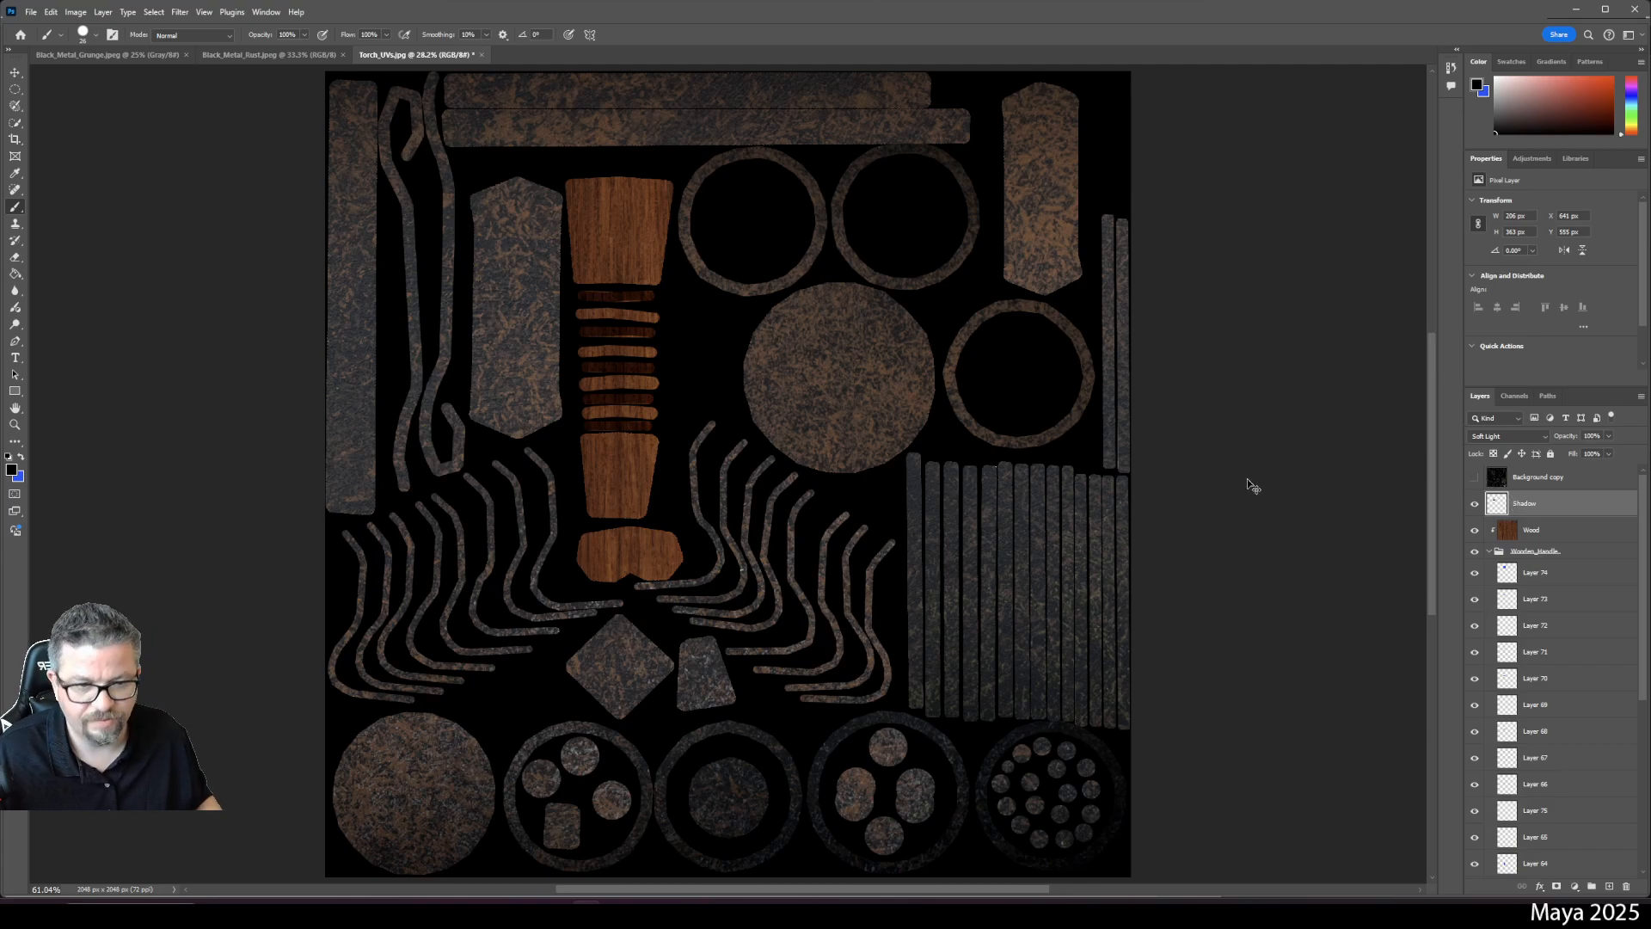
- Save the document as Torch_Diffuse in Photoshop format
key("ctrl+shift+s")
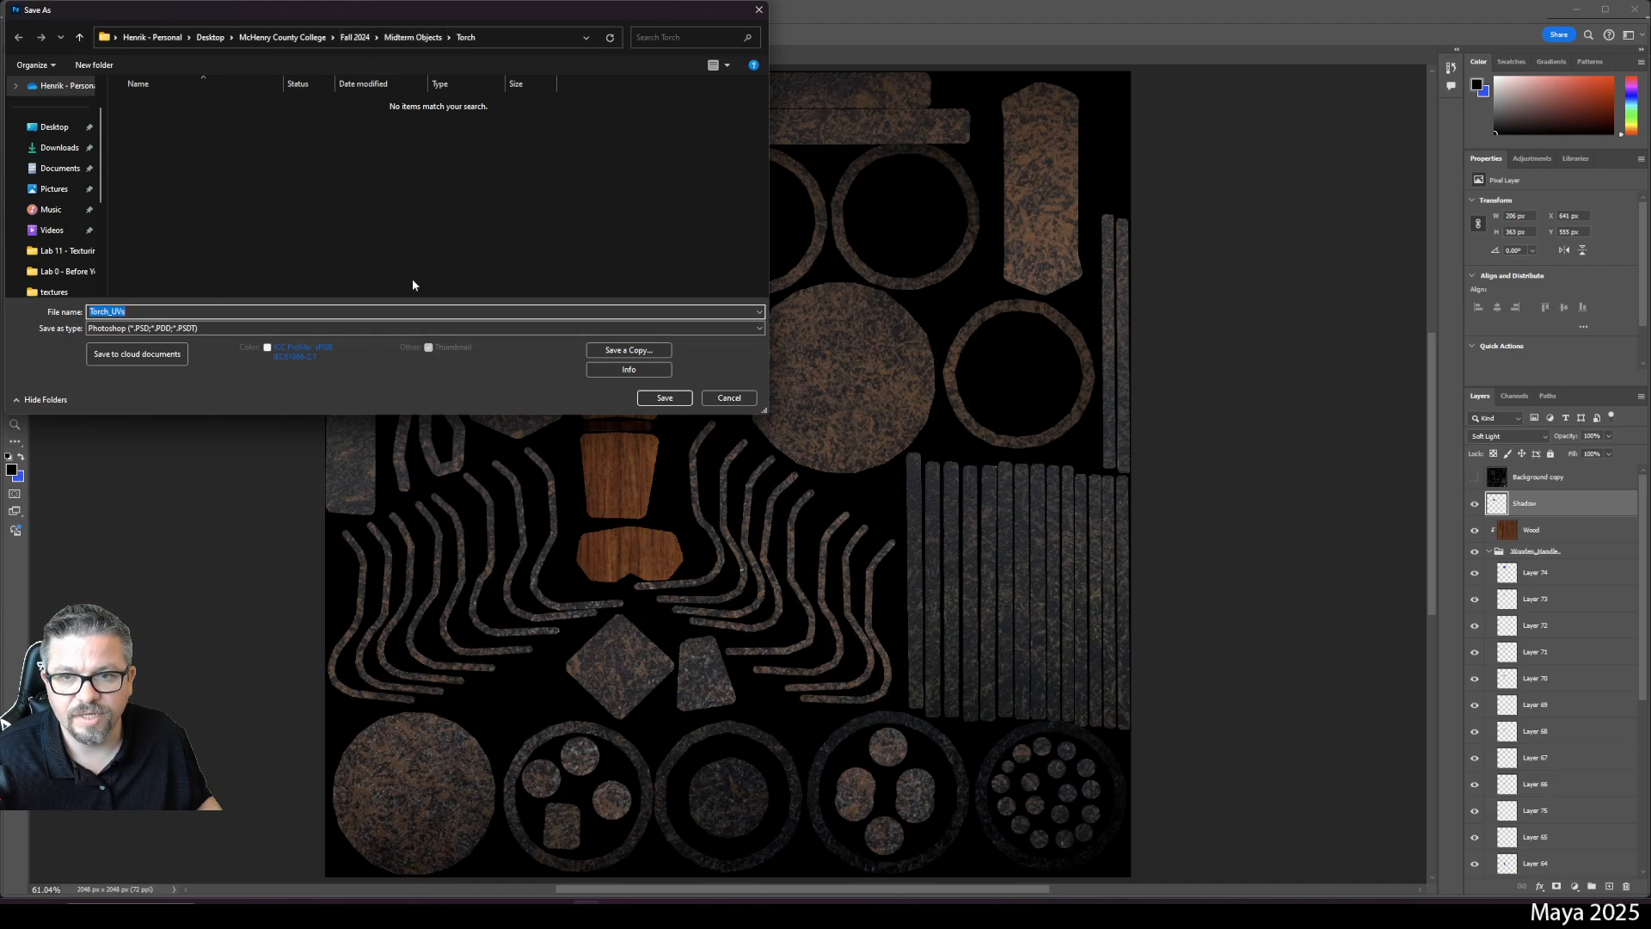
left_click(197, 315)
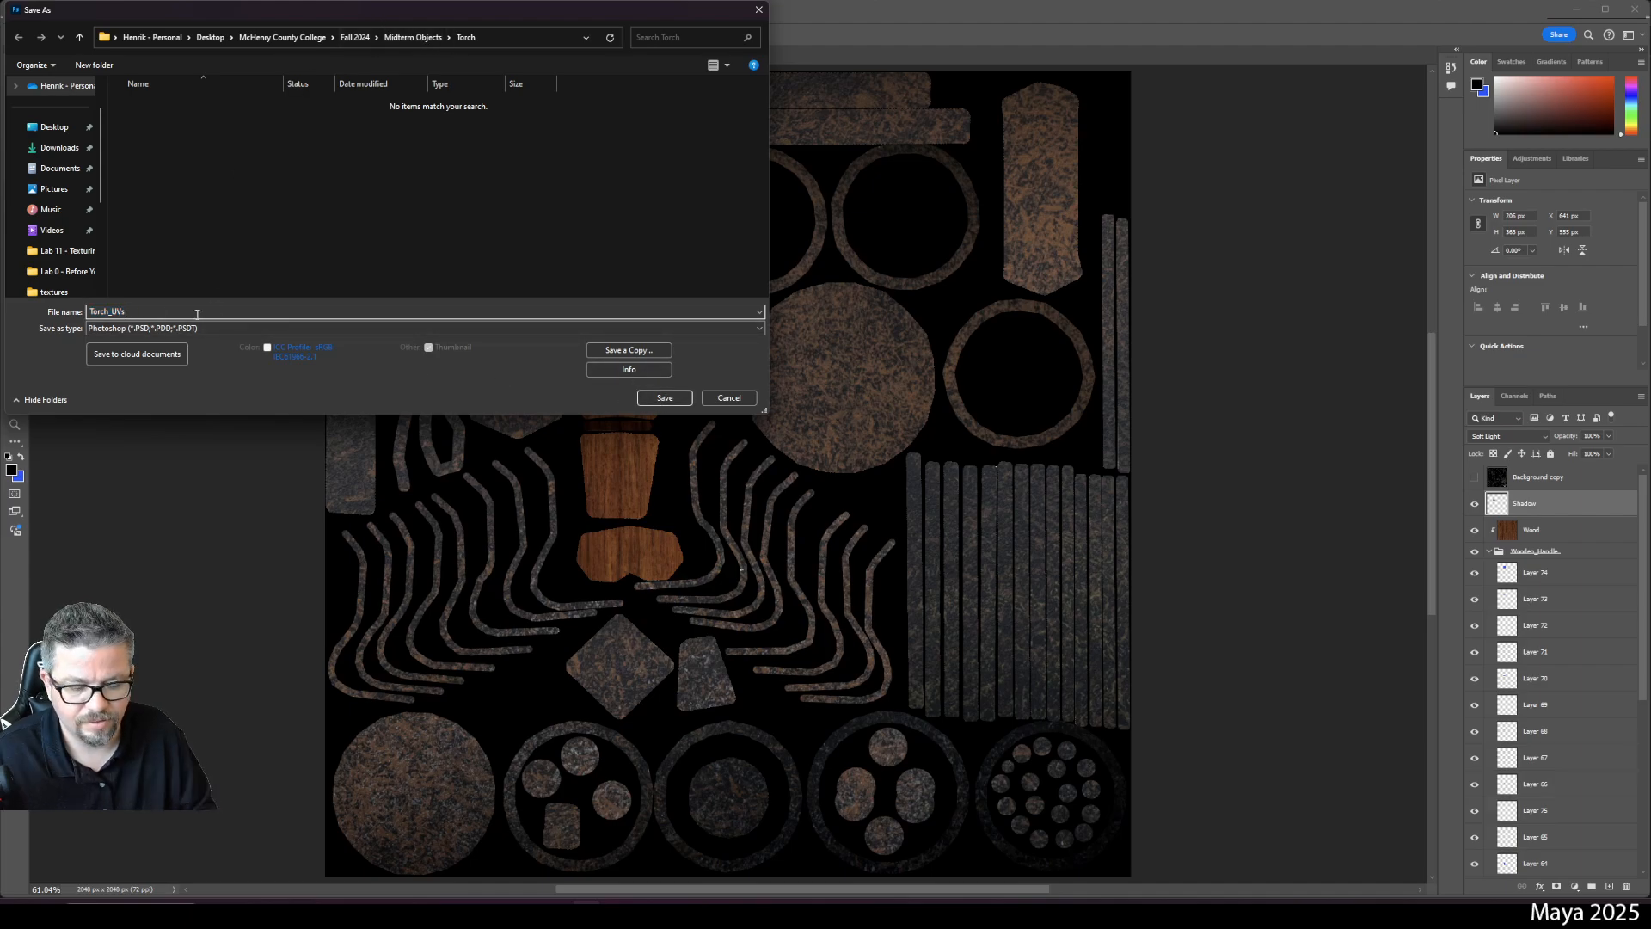
key("BackSpace")
key("BackSpace")
key("BackSpace")
type("Diffuse")
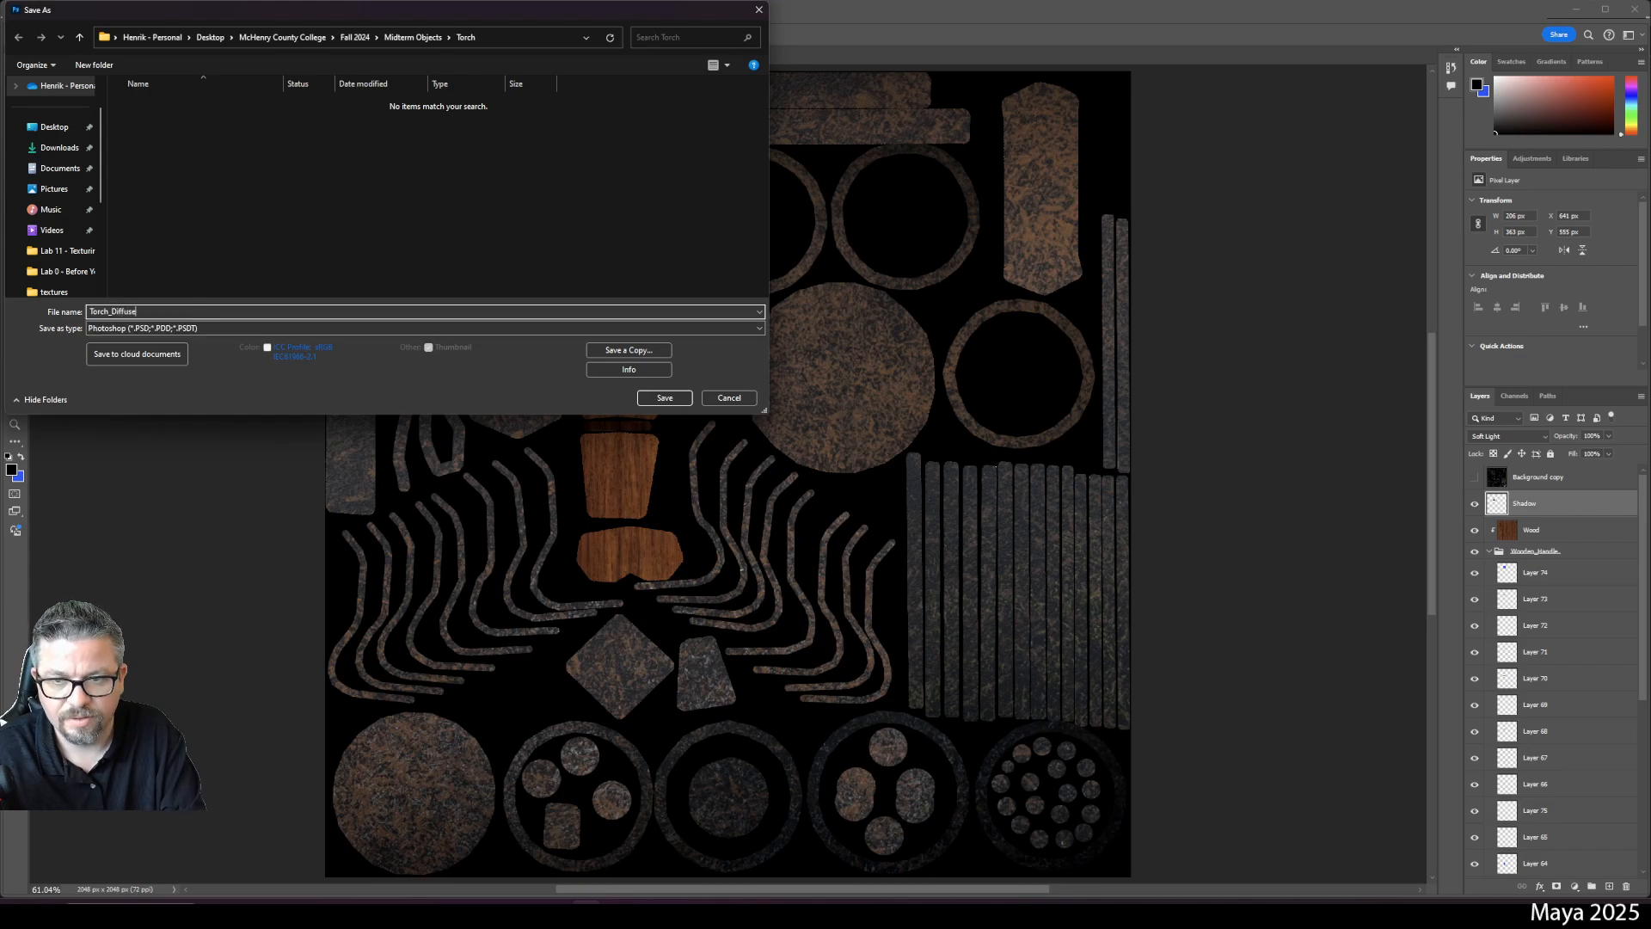
key("Return")
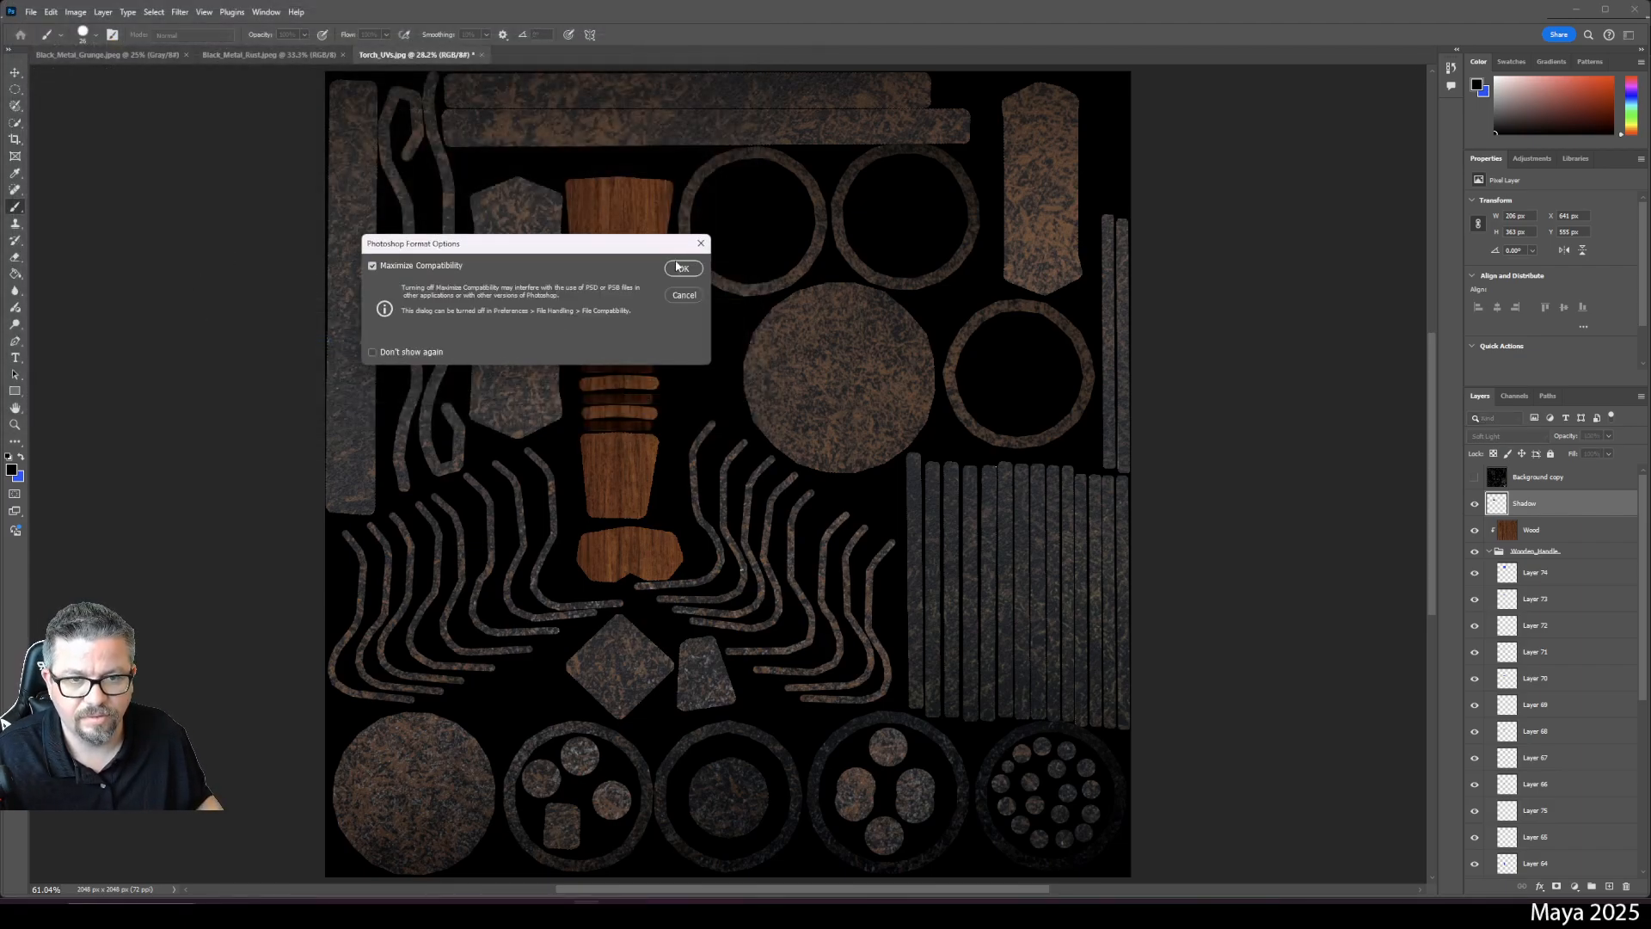
left_click(681, 267)
- Quick-export Torch_Diffuse as a PNG into Fall 2024 > Midterm Objects > Torch
left_click(31, 12)
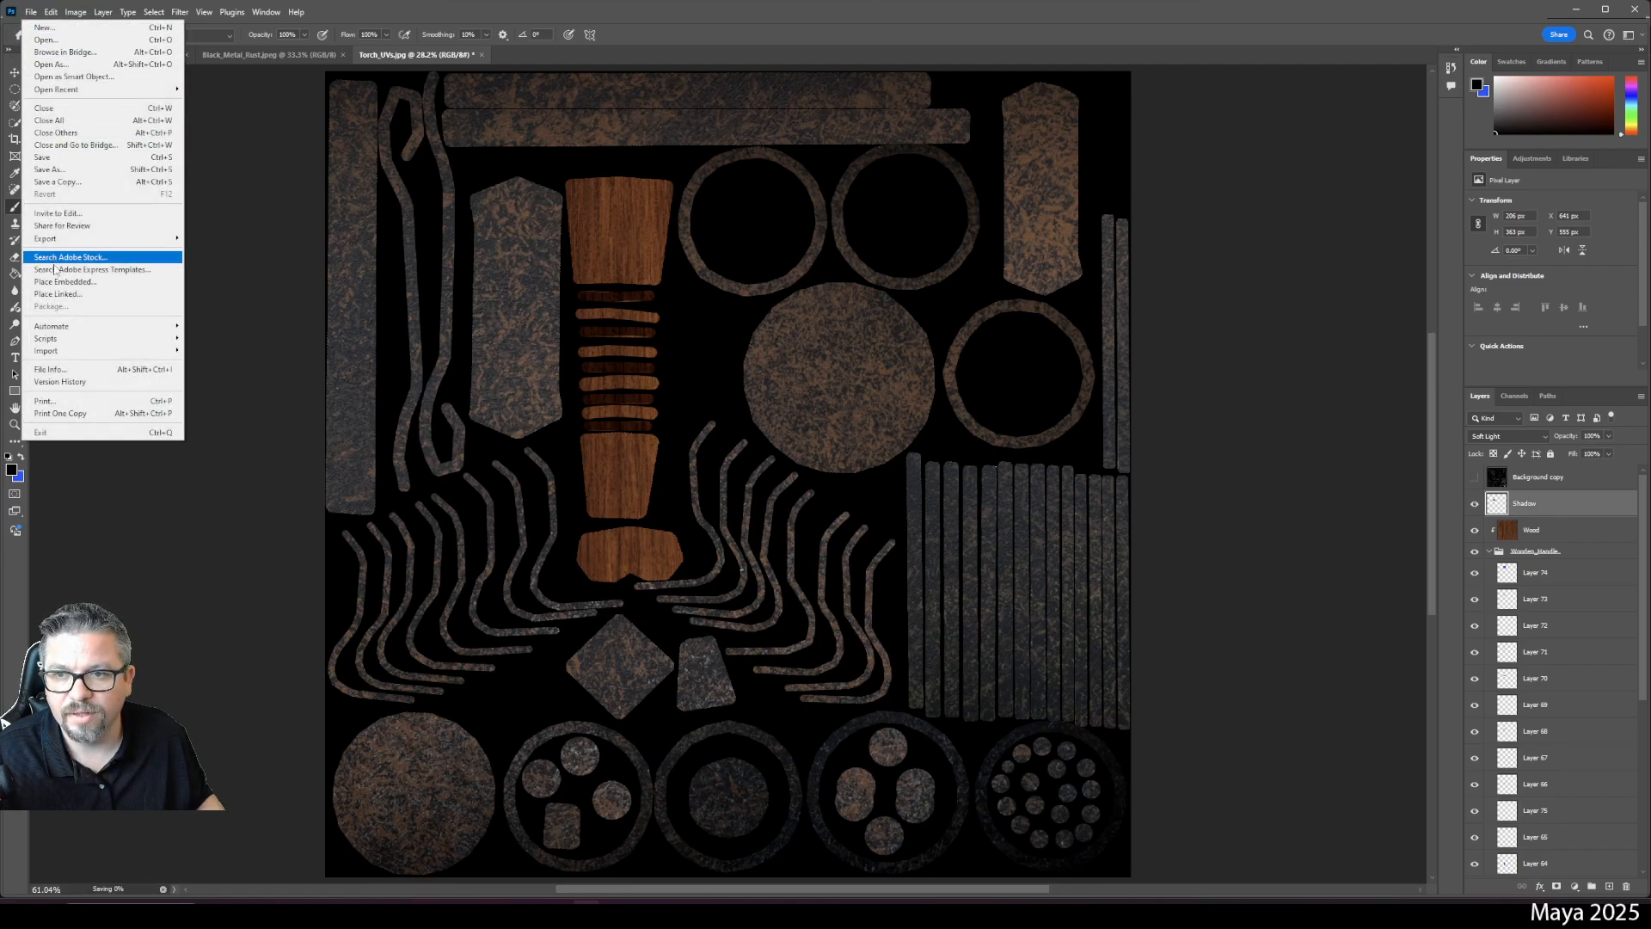
mouse_move(87, 240)
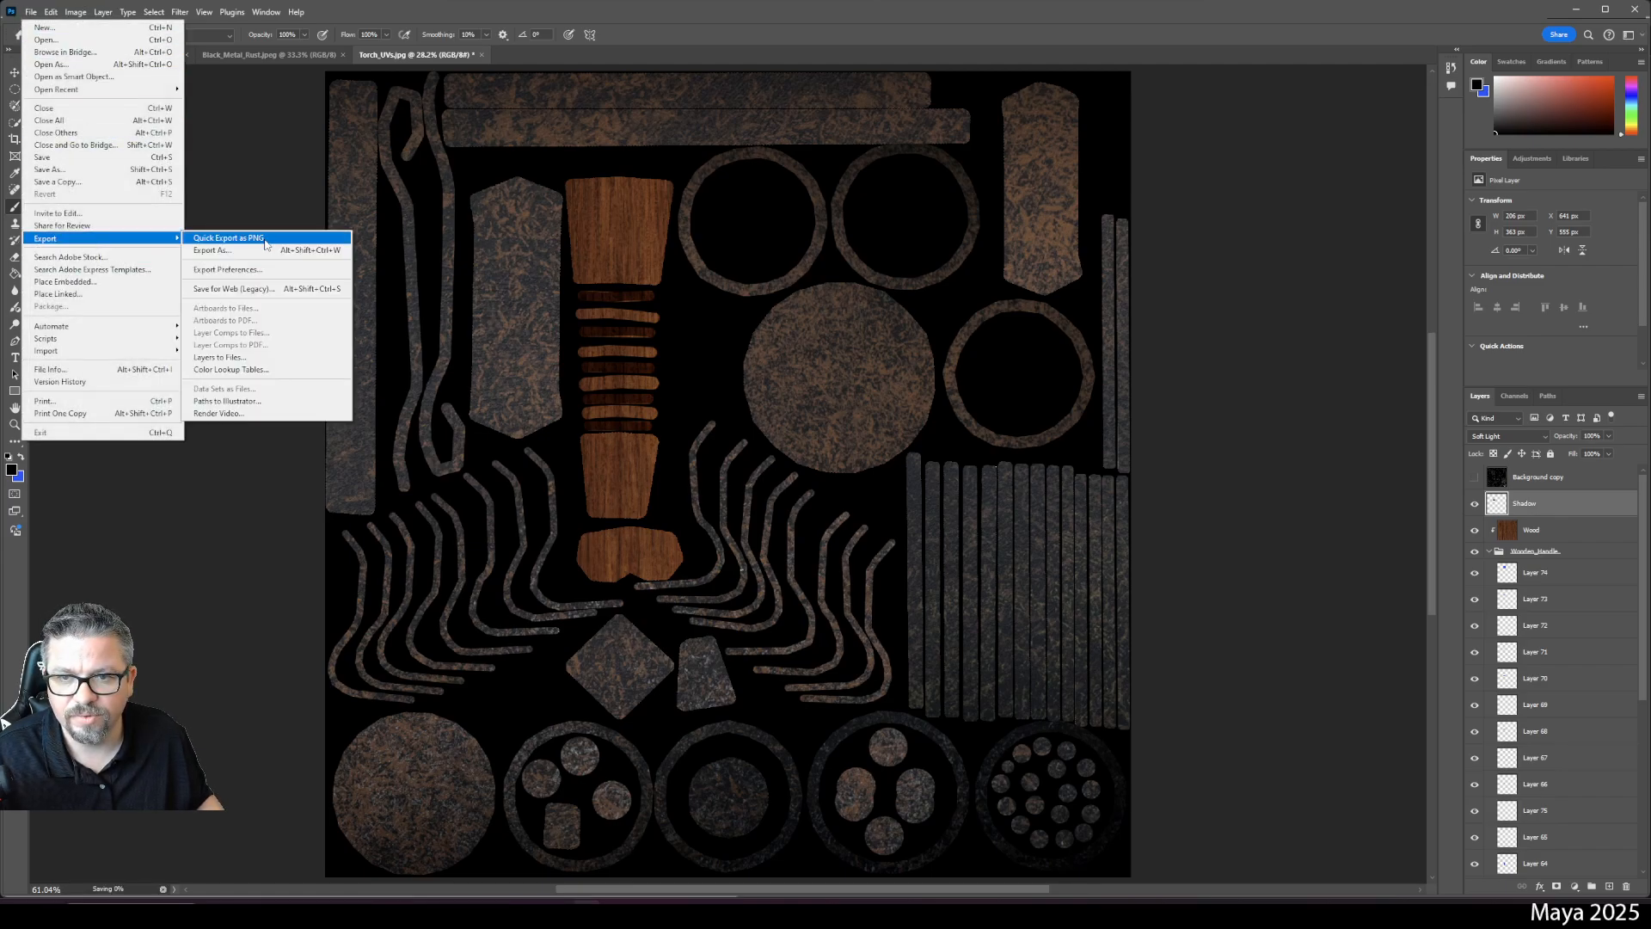
left_click(265, 245)
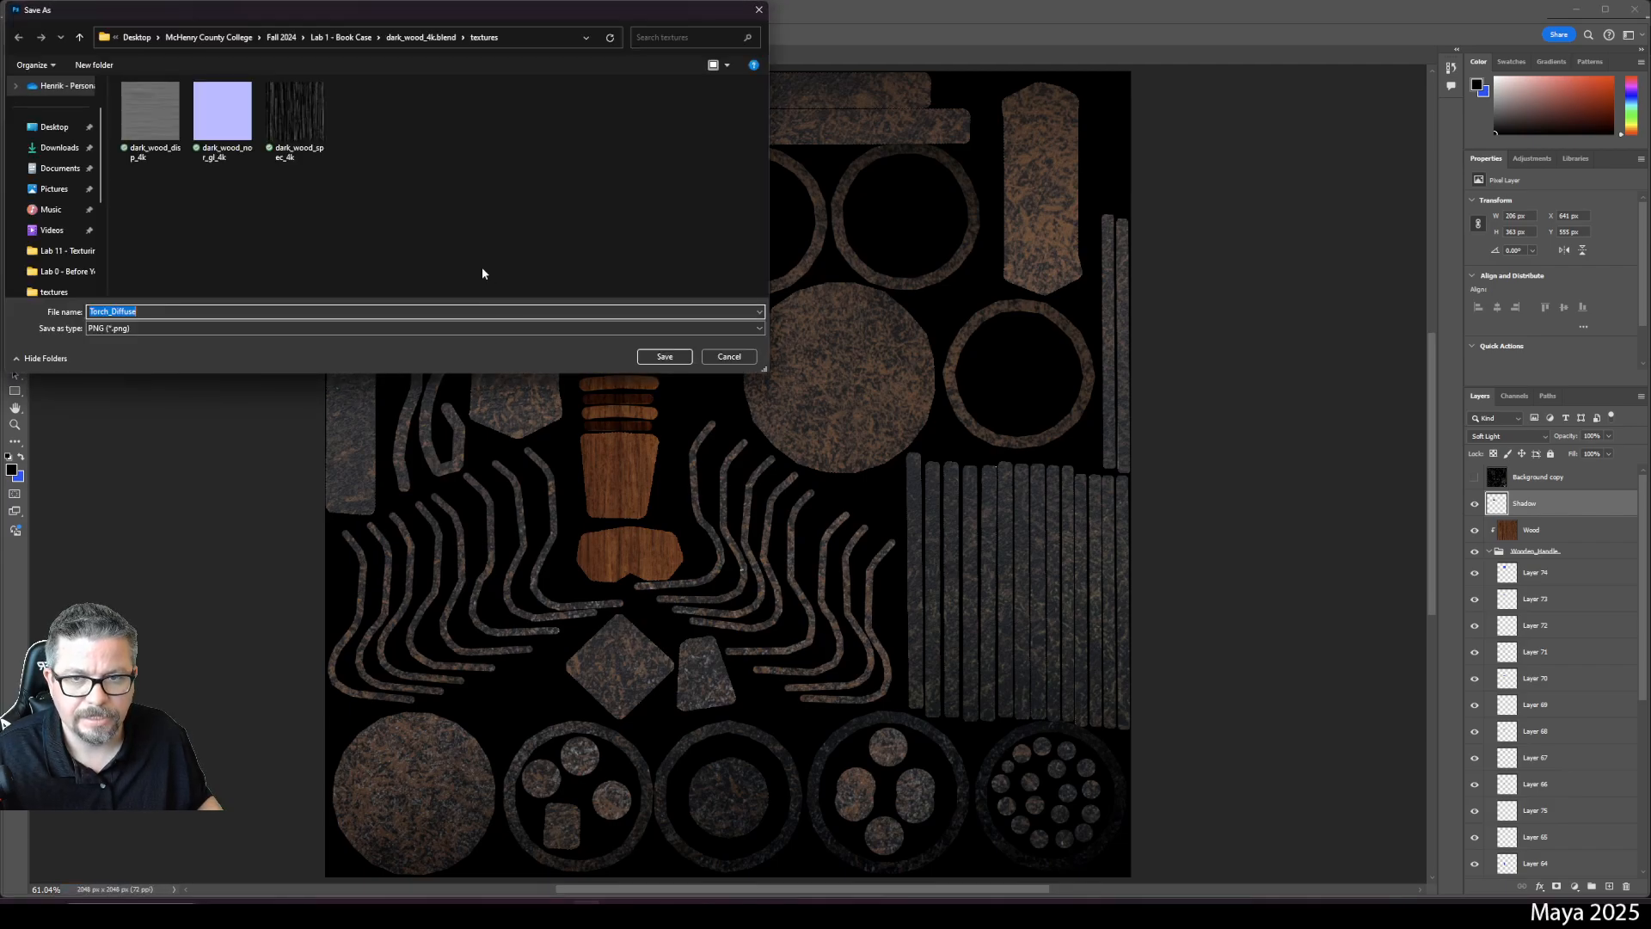
left_click(281, 37)
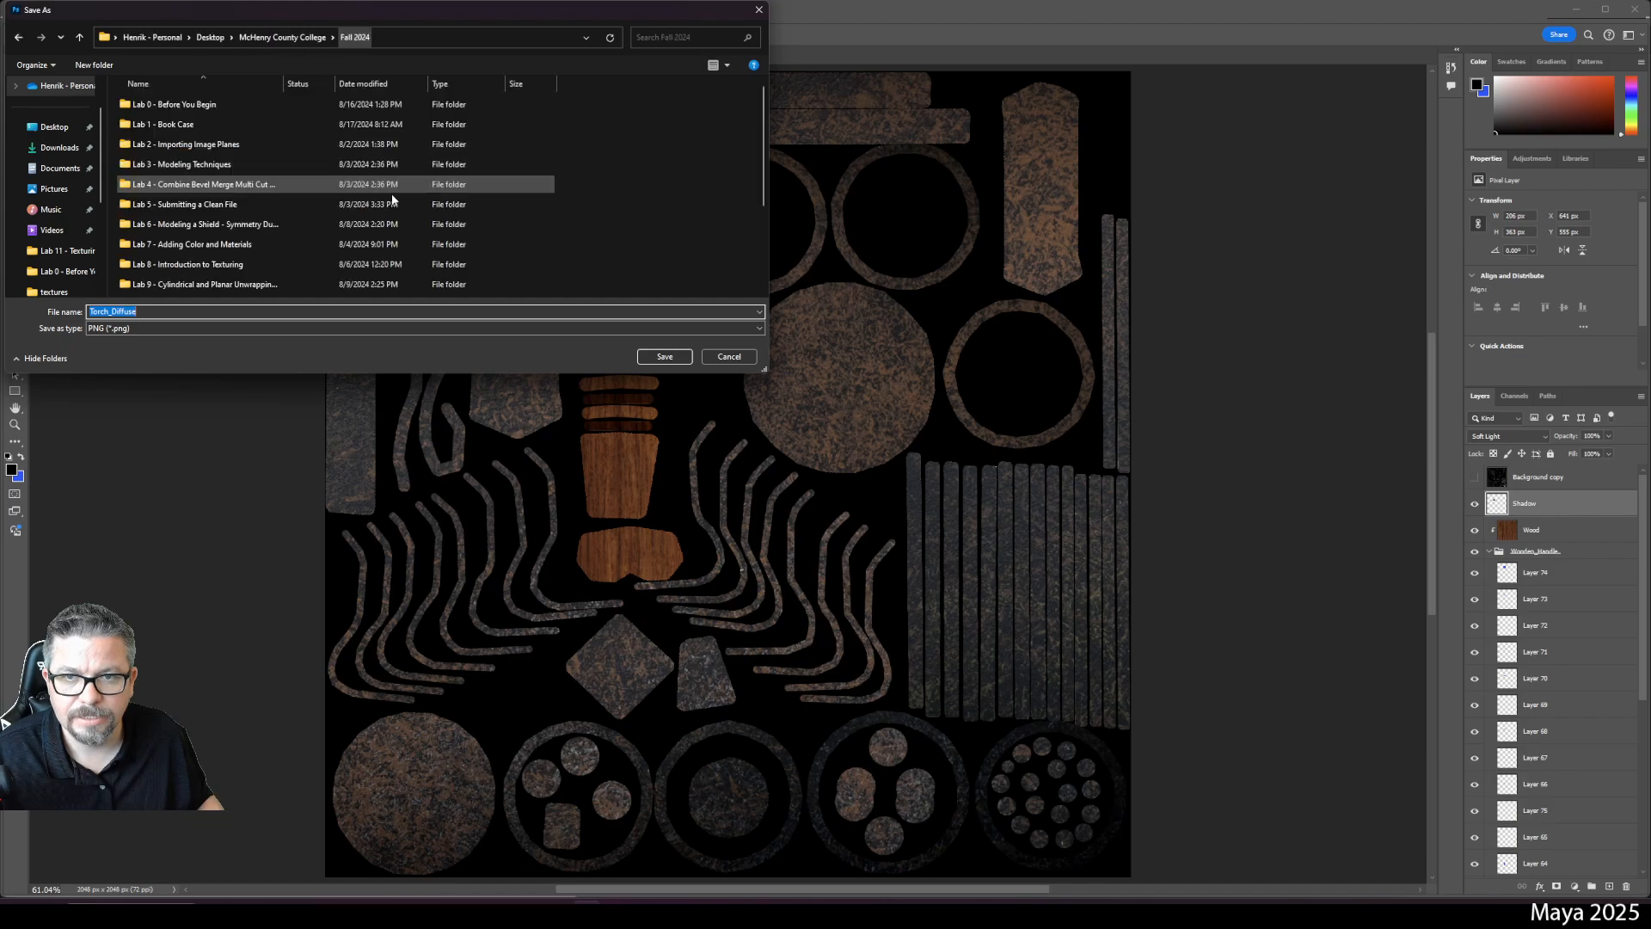
scroll(255, 183, "down", 3)
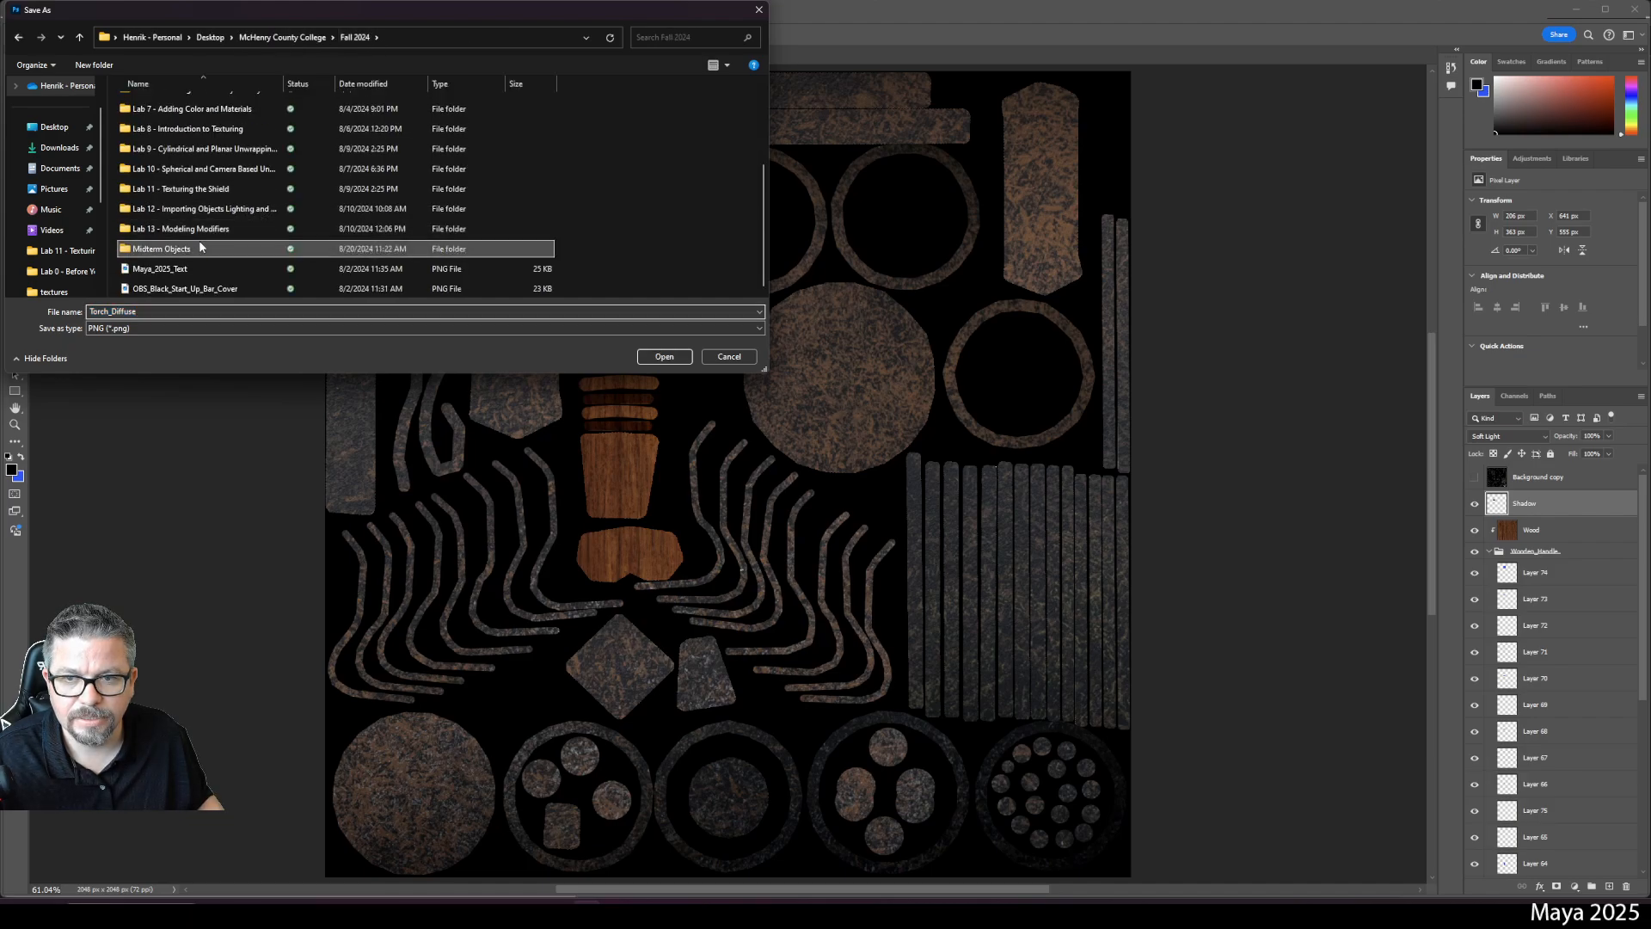
double_click(180, 250)
double_click(158, 119)
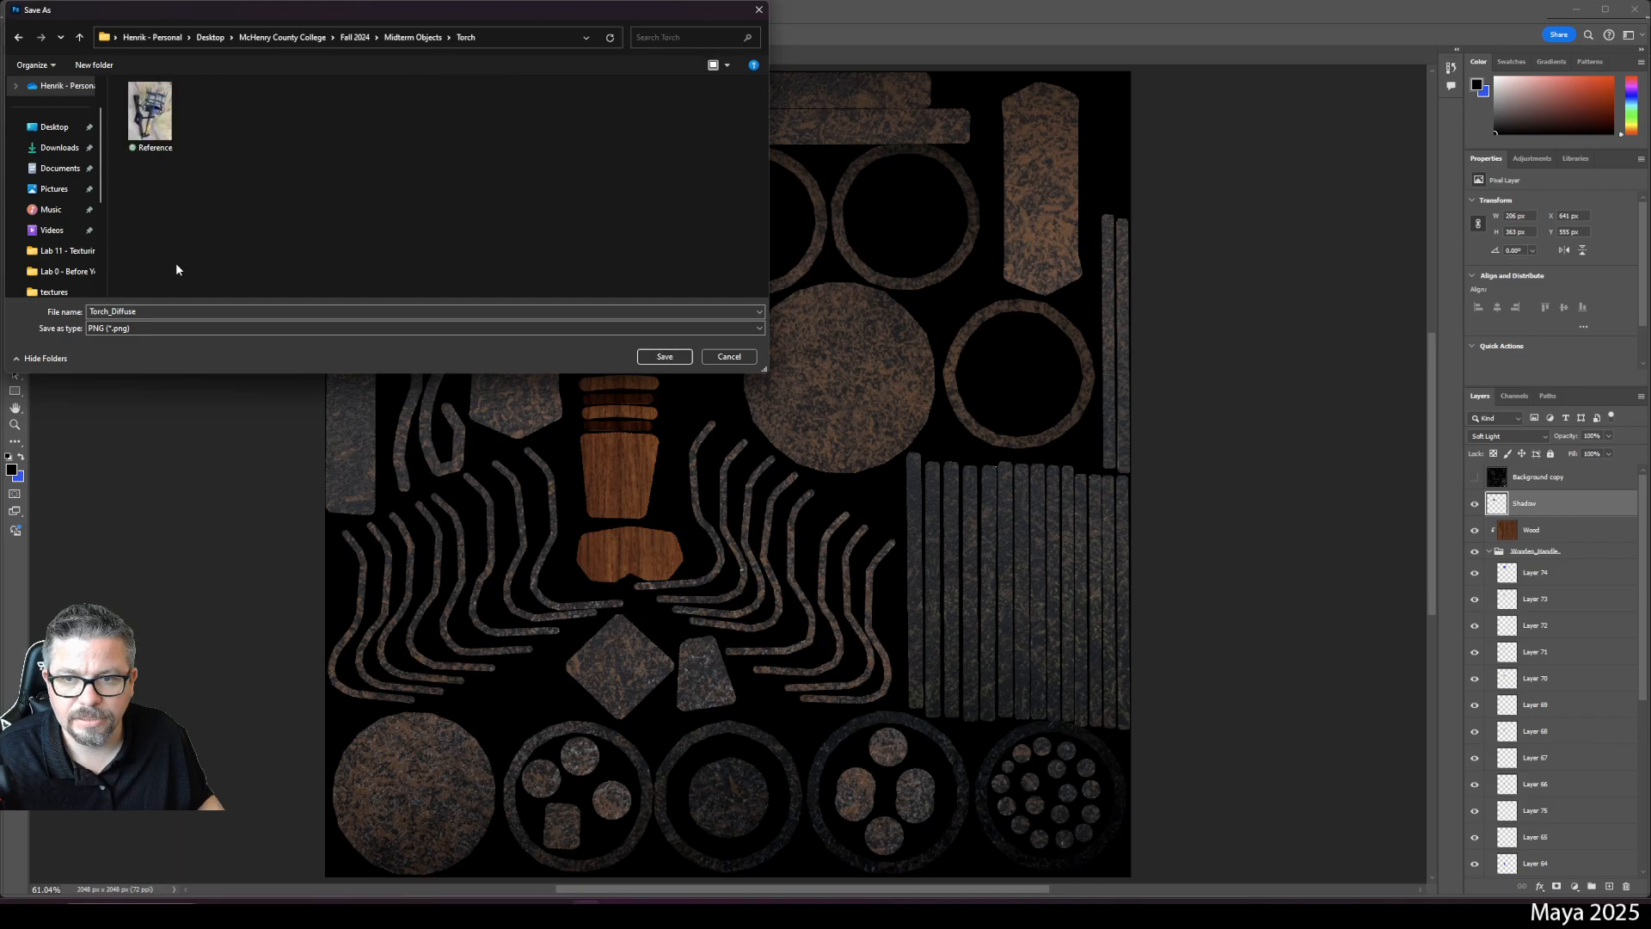
left_click(664, 356)
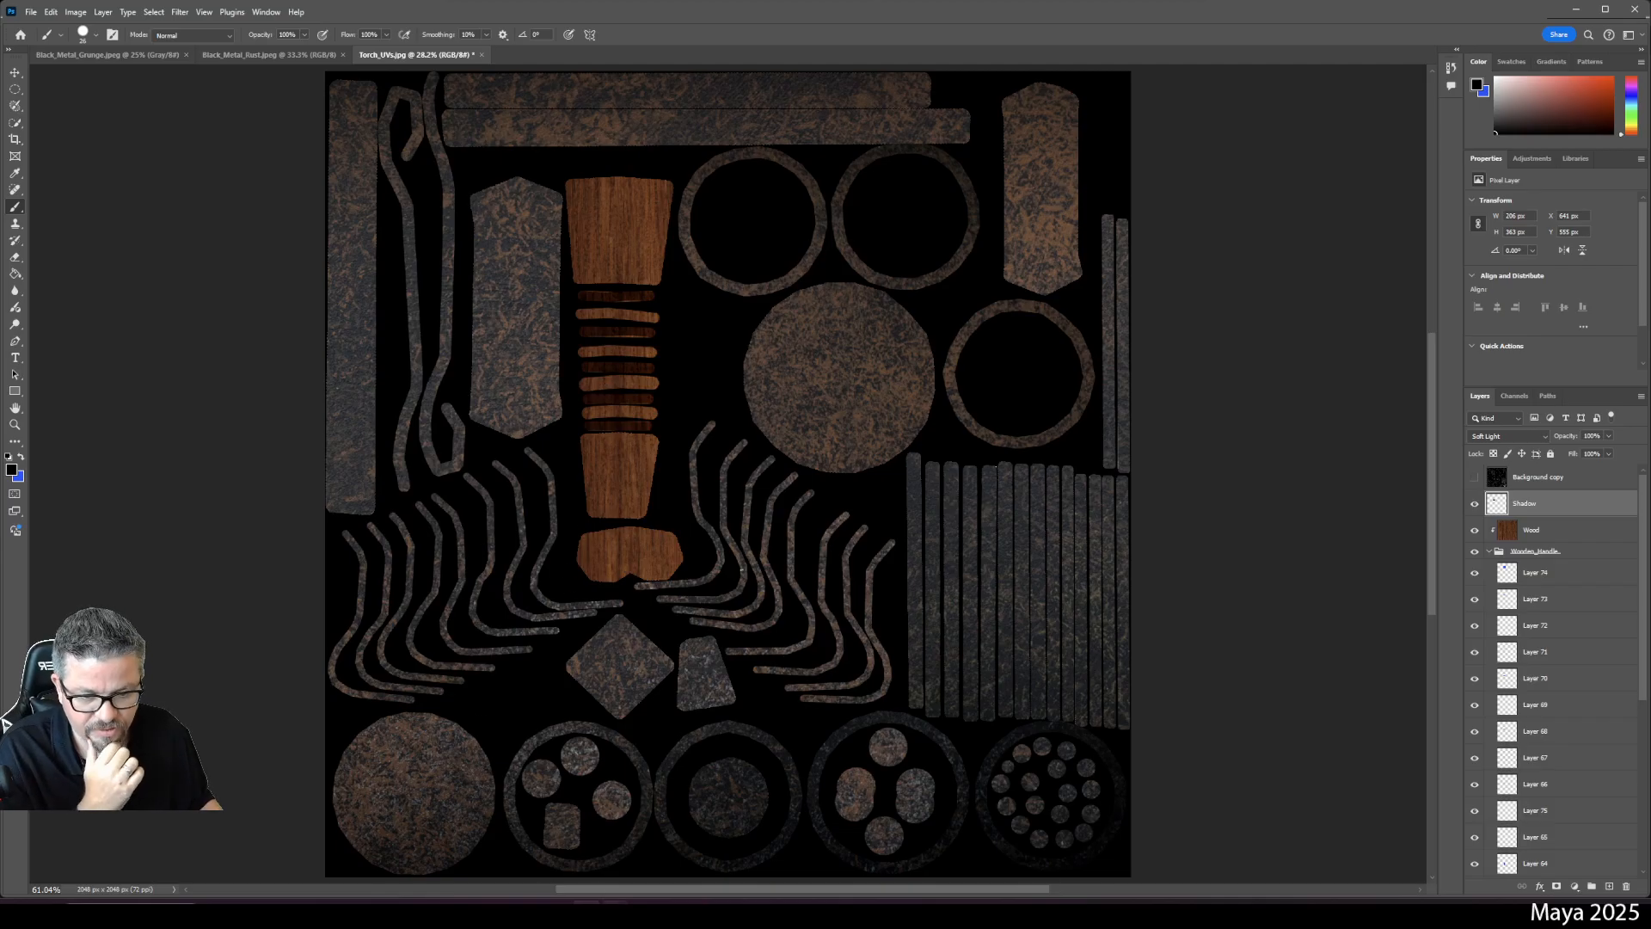
- In Maya, select the torch object pCube11 and assign it a new aiStandardSurface material
left_click(643, 914)
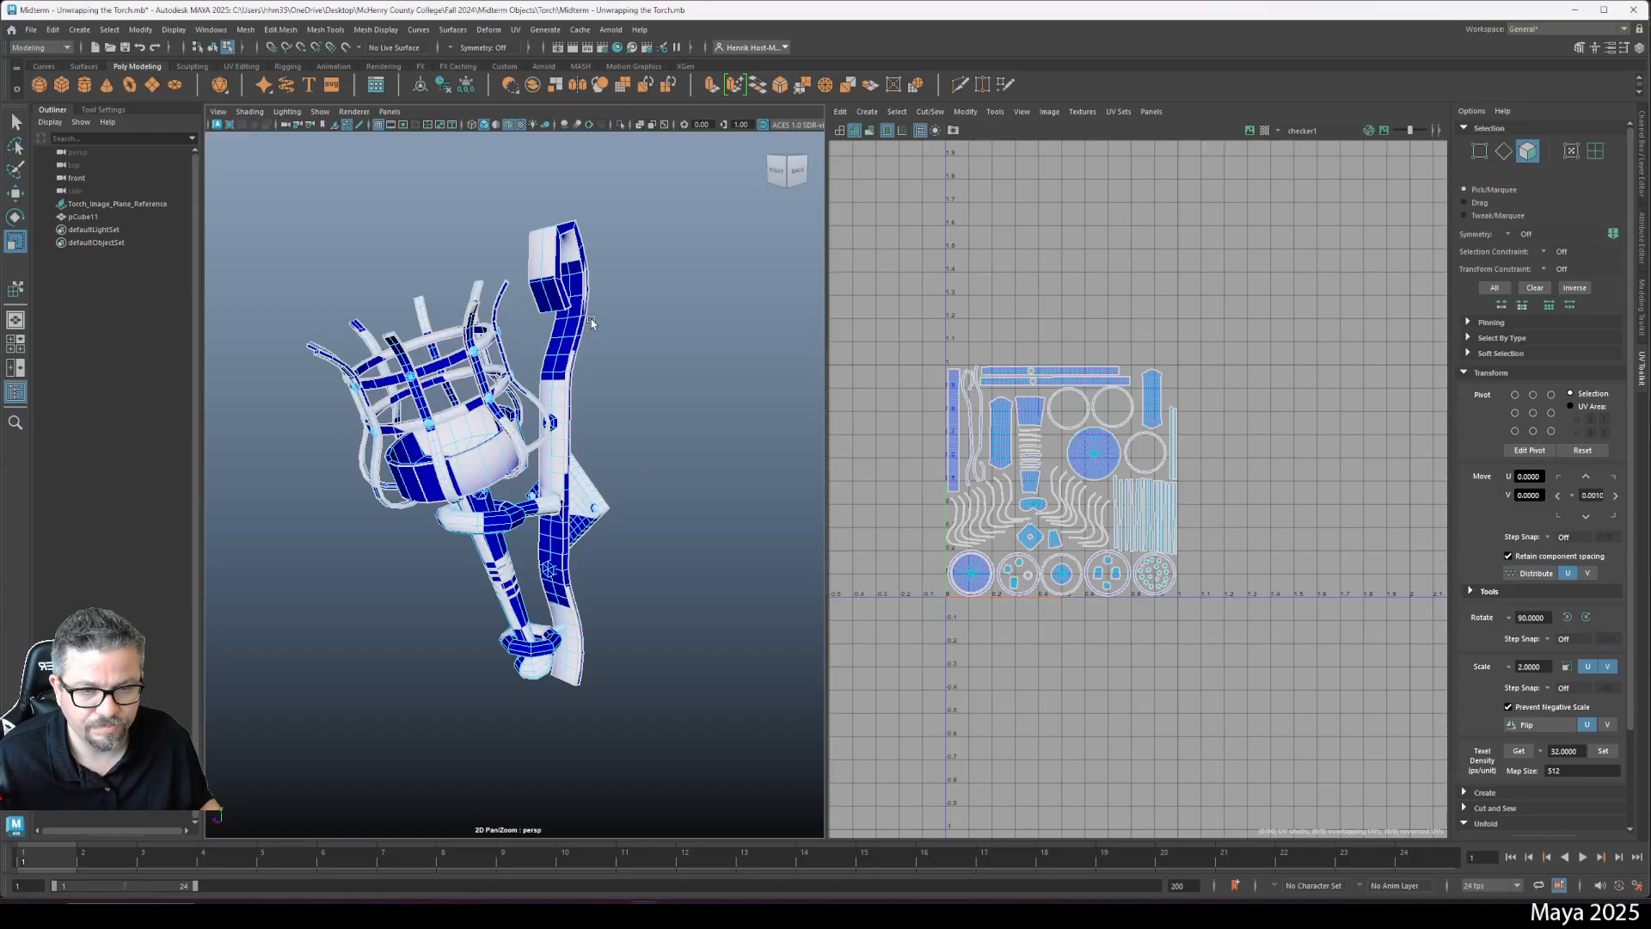
right_click(571, 360)
left_click(573, 346)
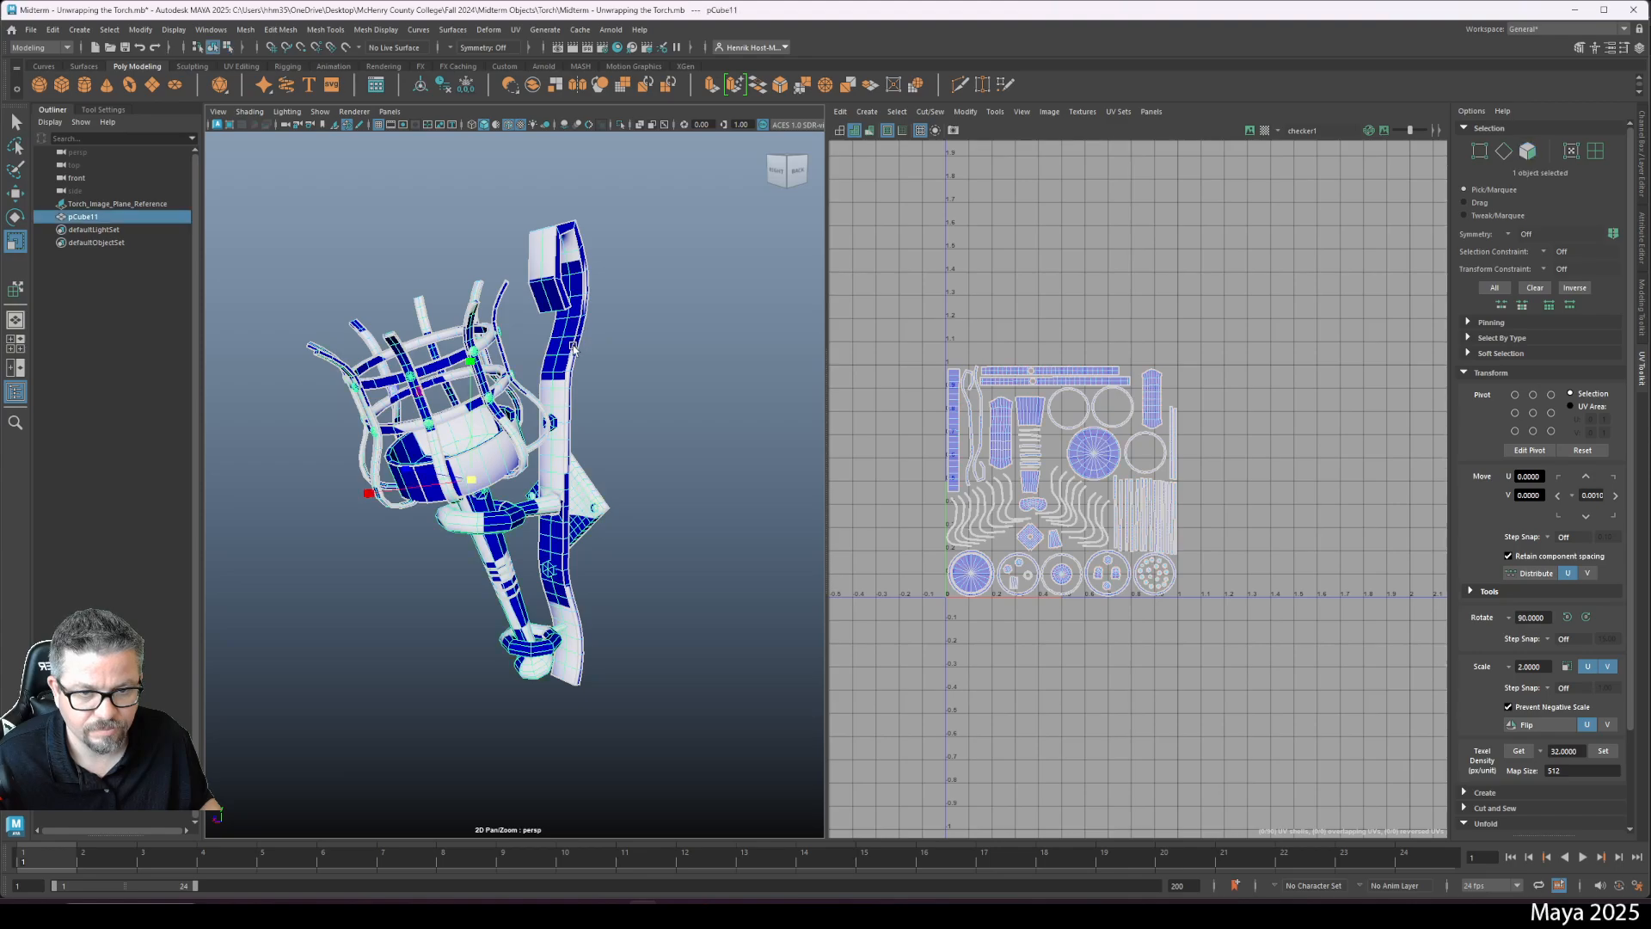
right_click(573, 348)
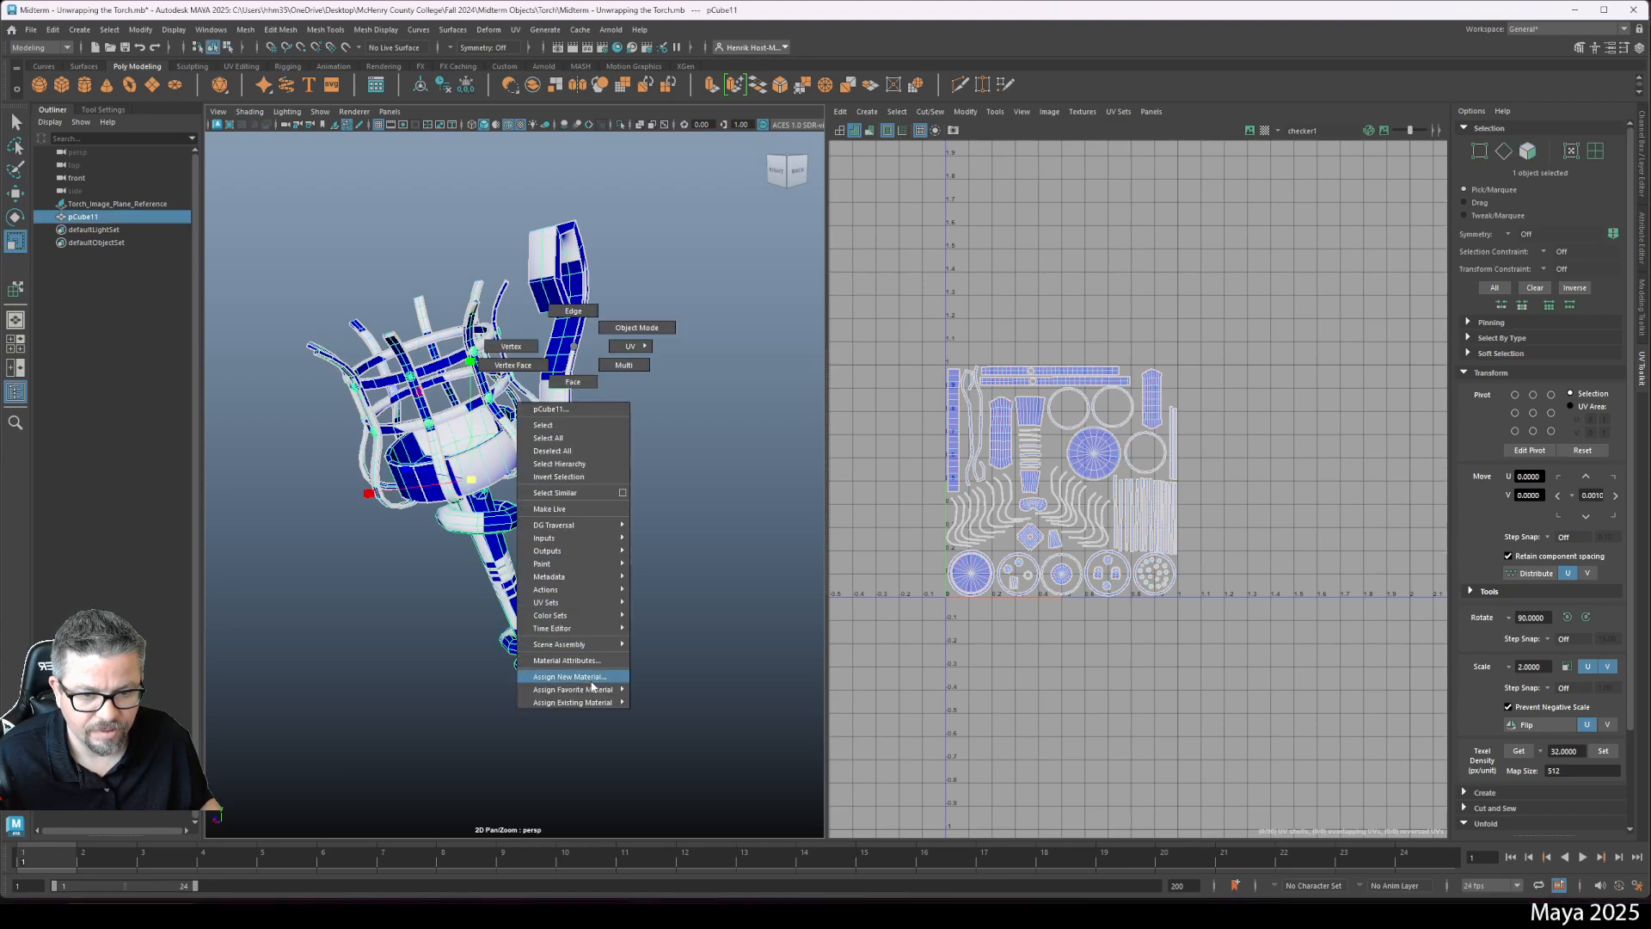
mouse_move(591, 689)
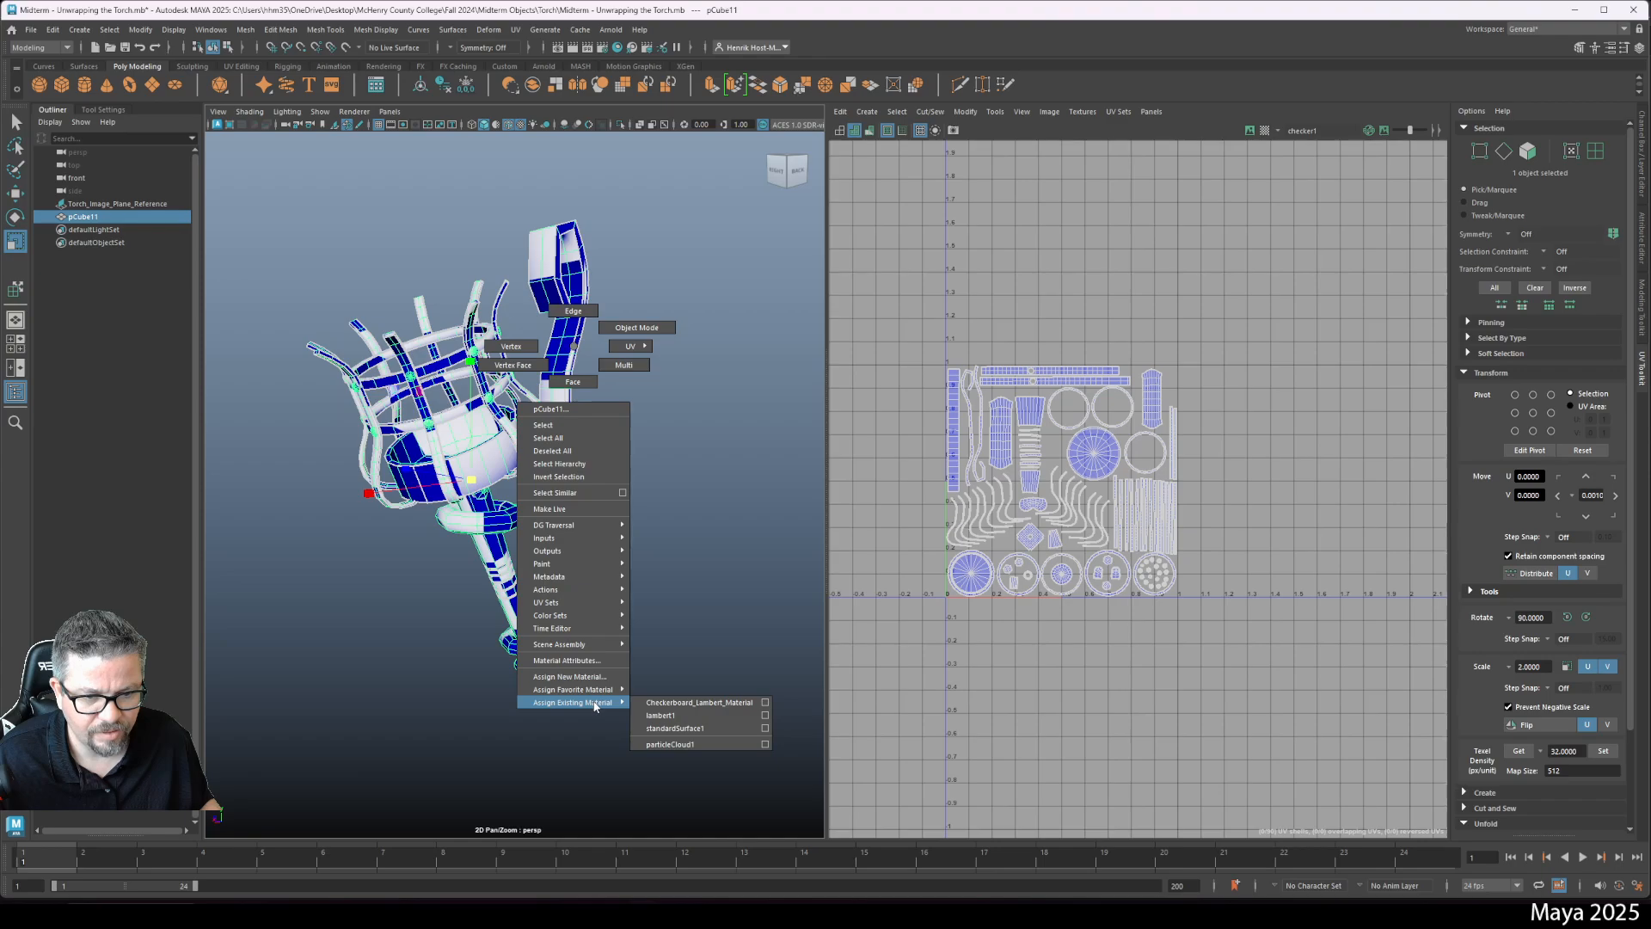
left_click(595, 677)
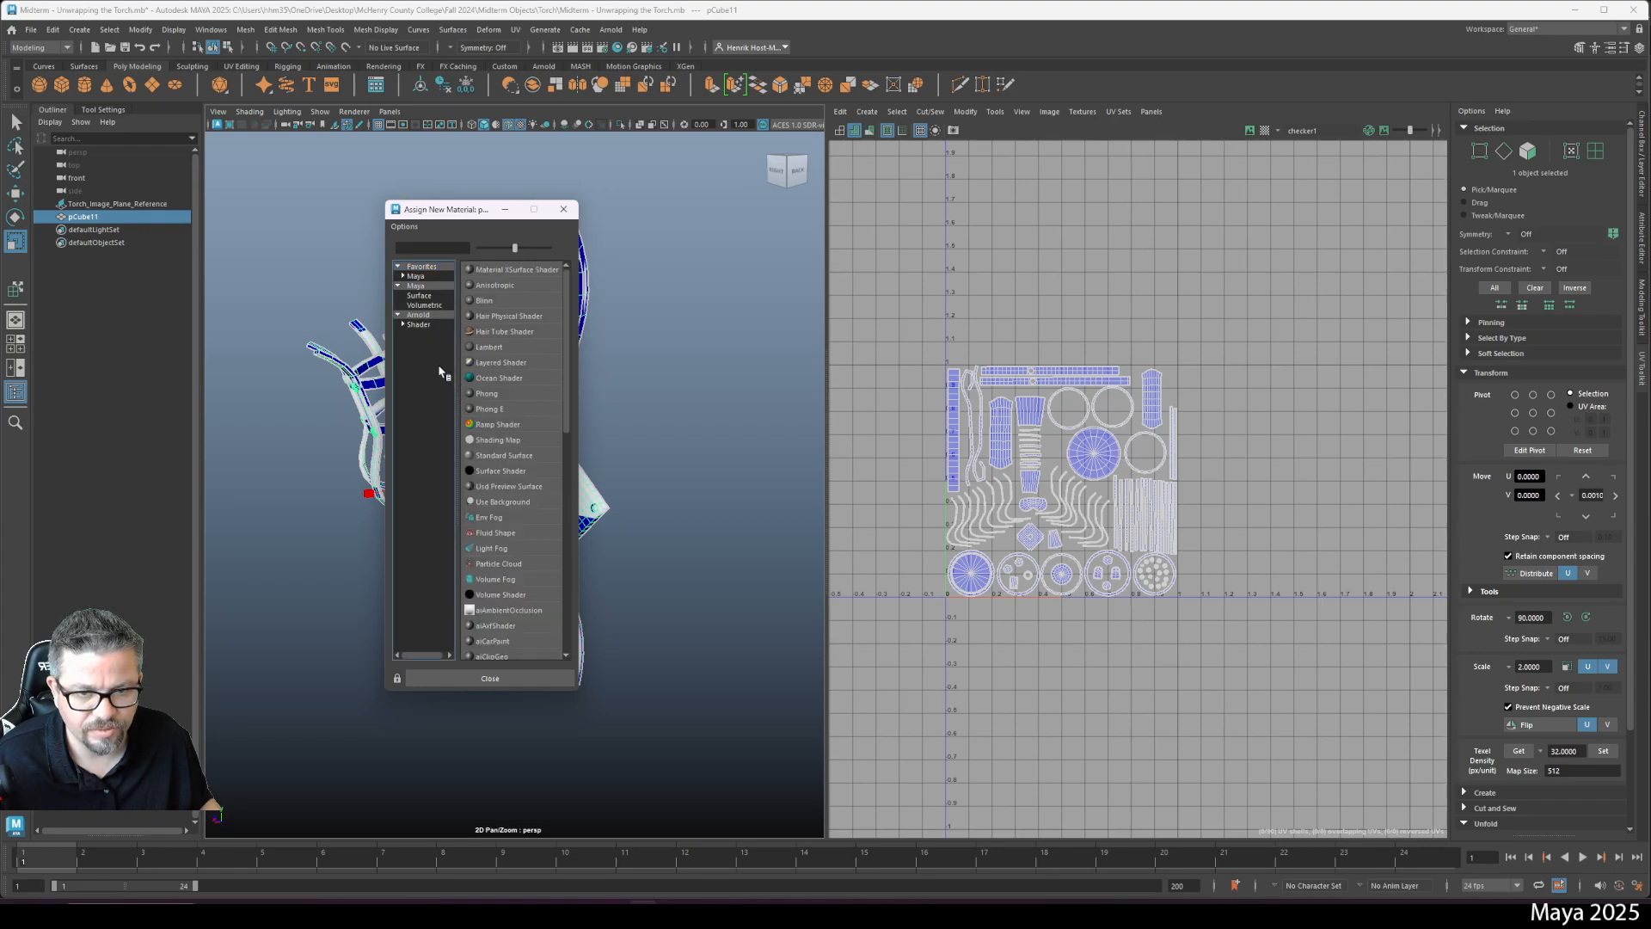
left_click(419, 315)
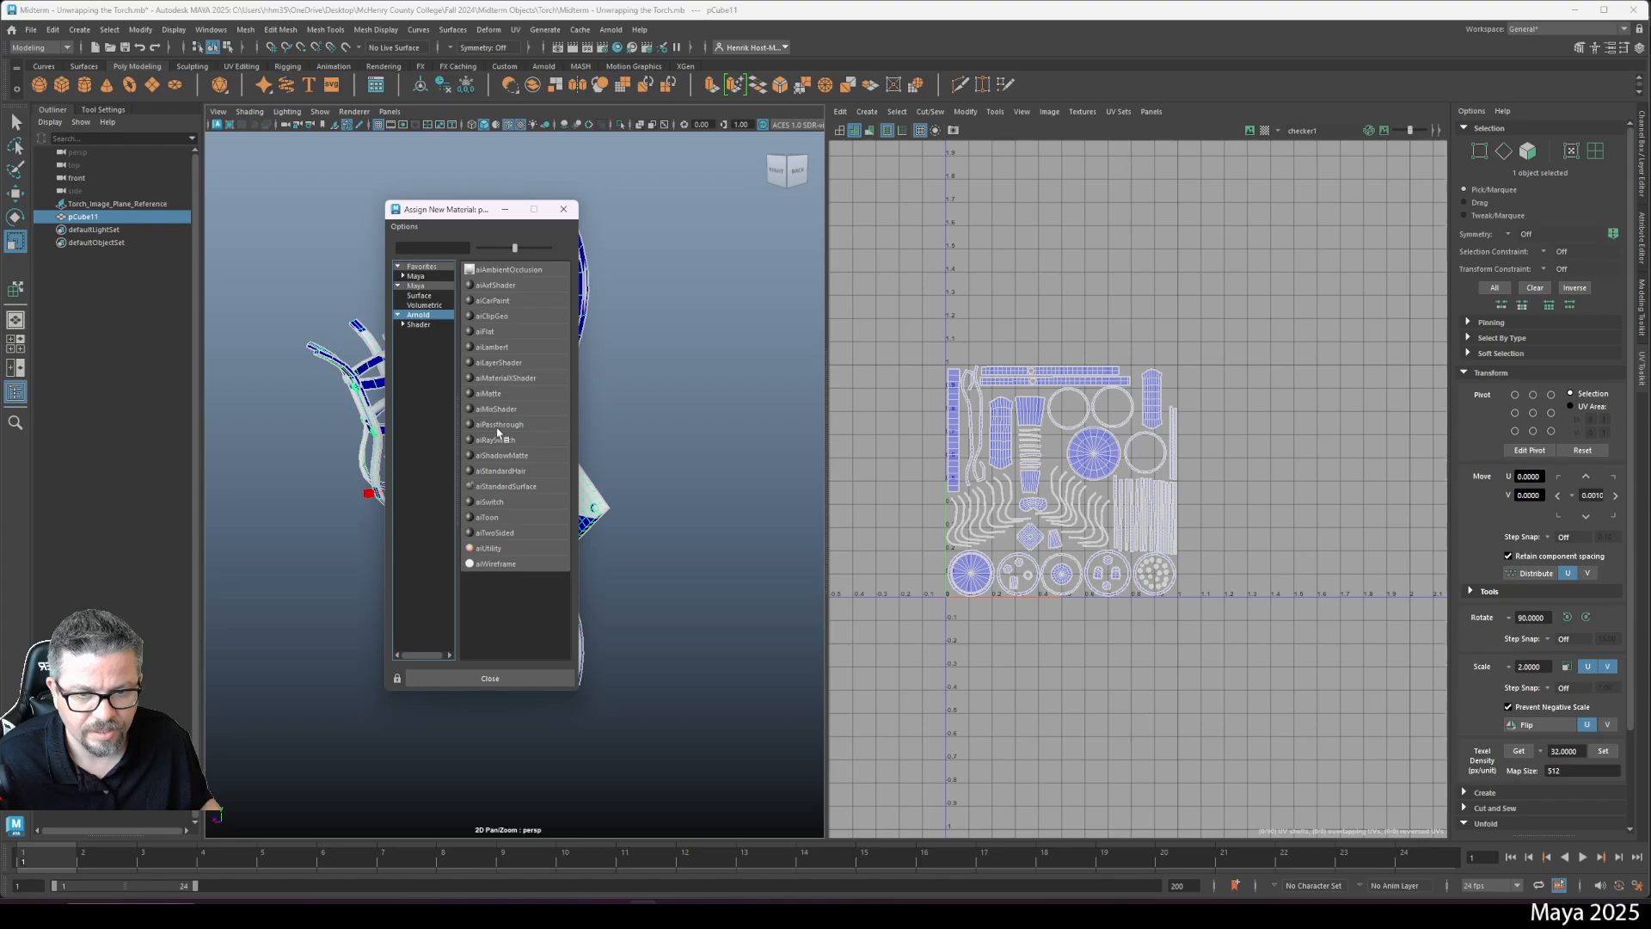
left_click(508, 487)
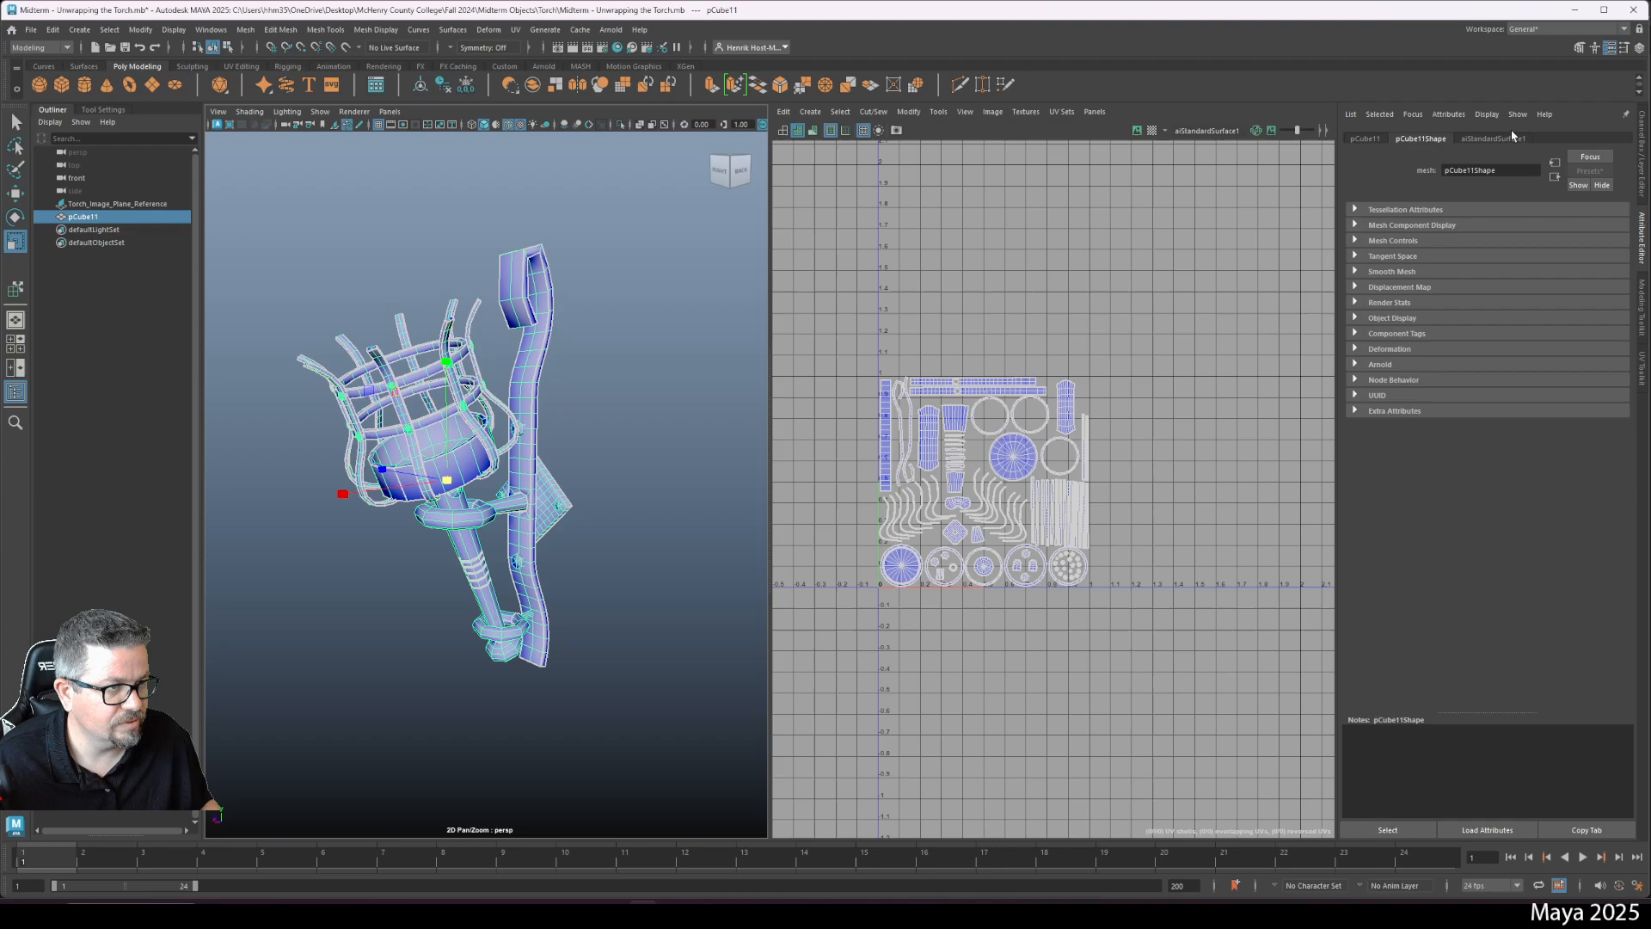
- Rename the new material Torch_Arnold_Material
left_click(1512, 137)
double_click(1511, 171)
type("Torch_Arnold_")
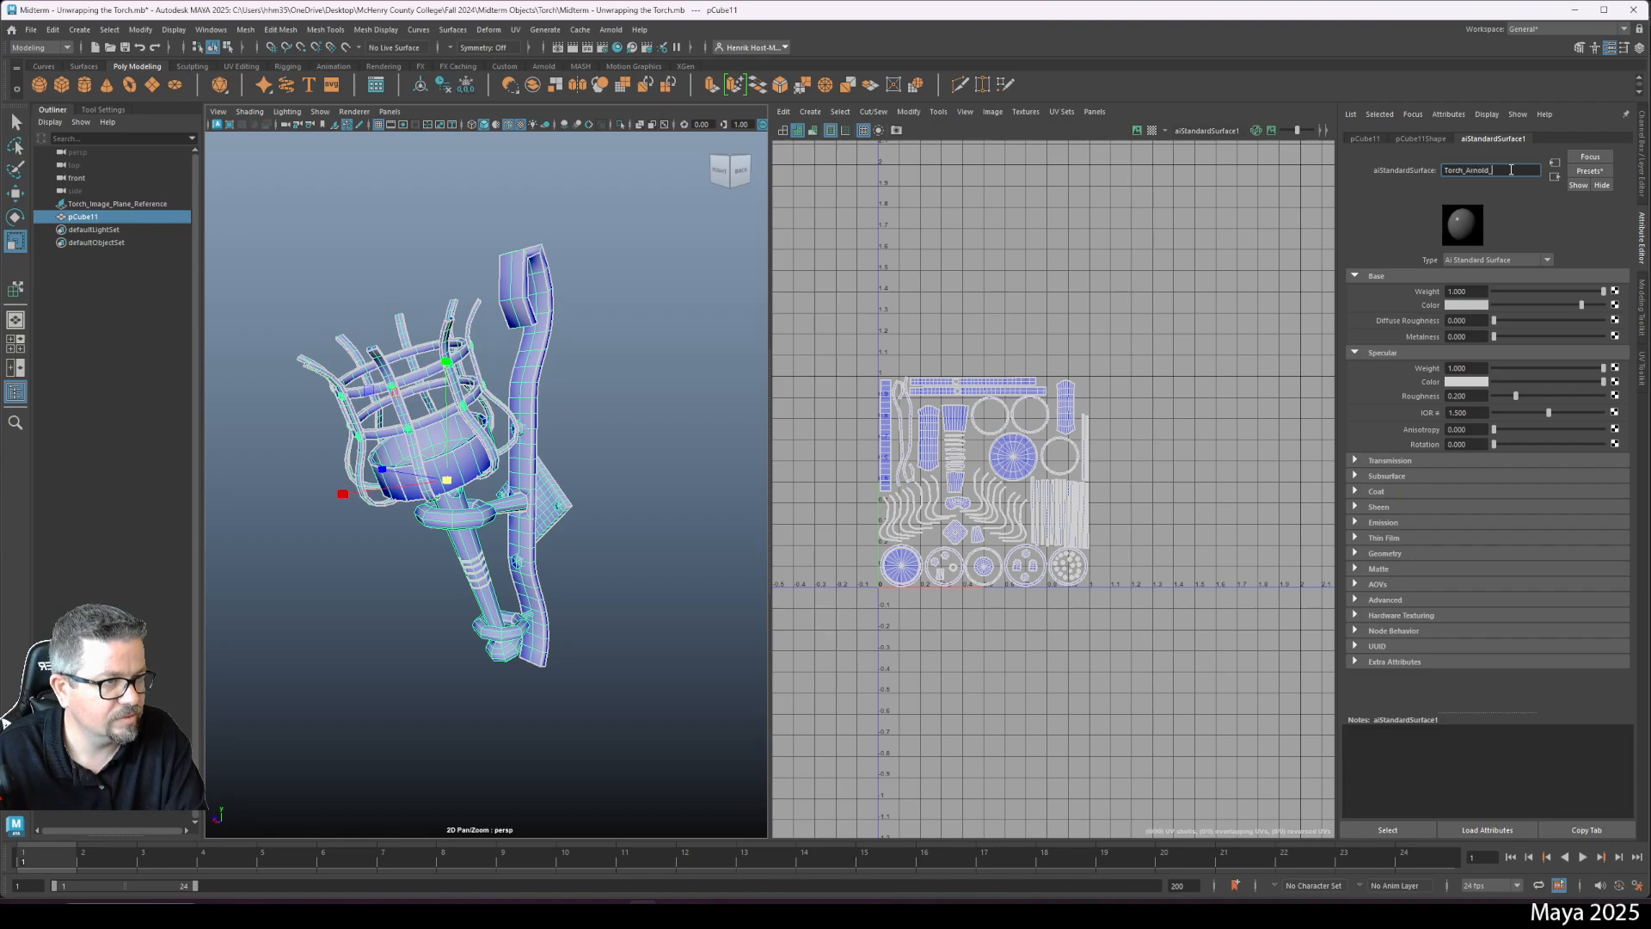
type("Material")
key("Return")
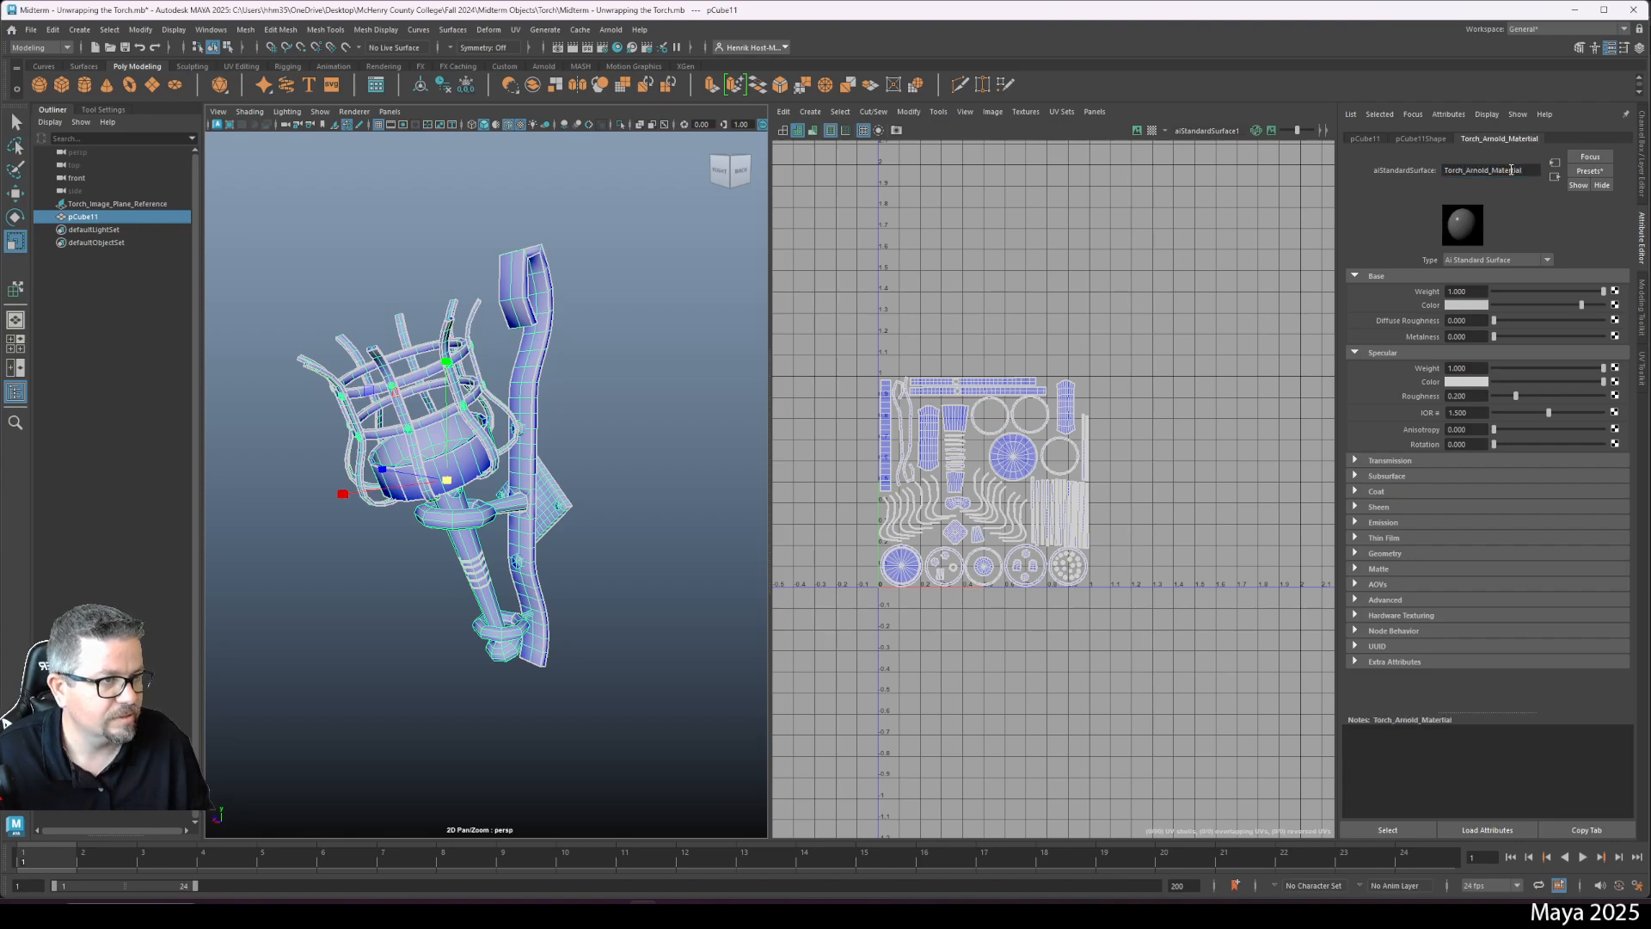
double_click(1506, 171)
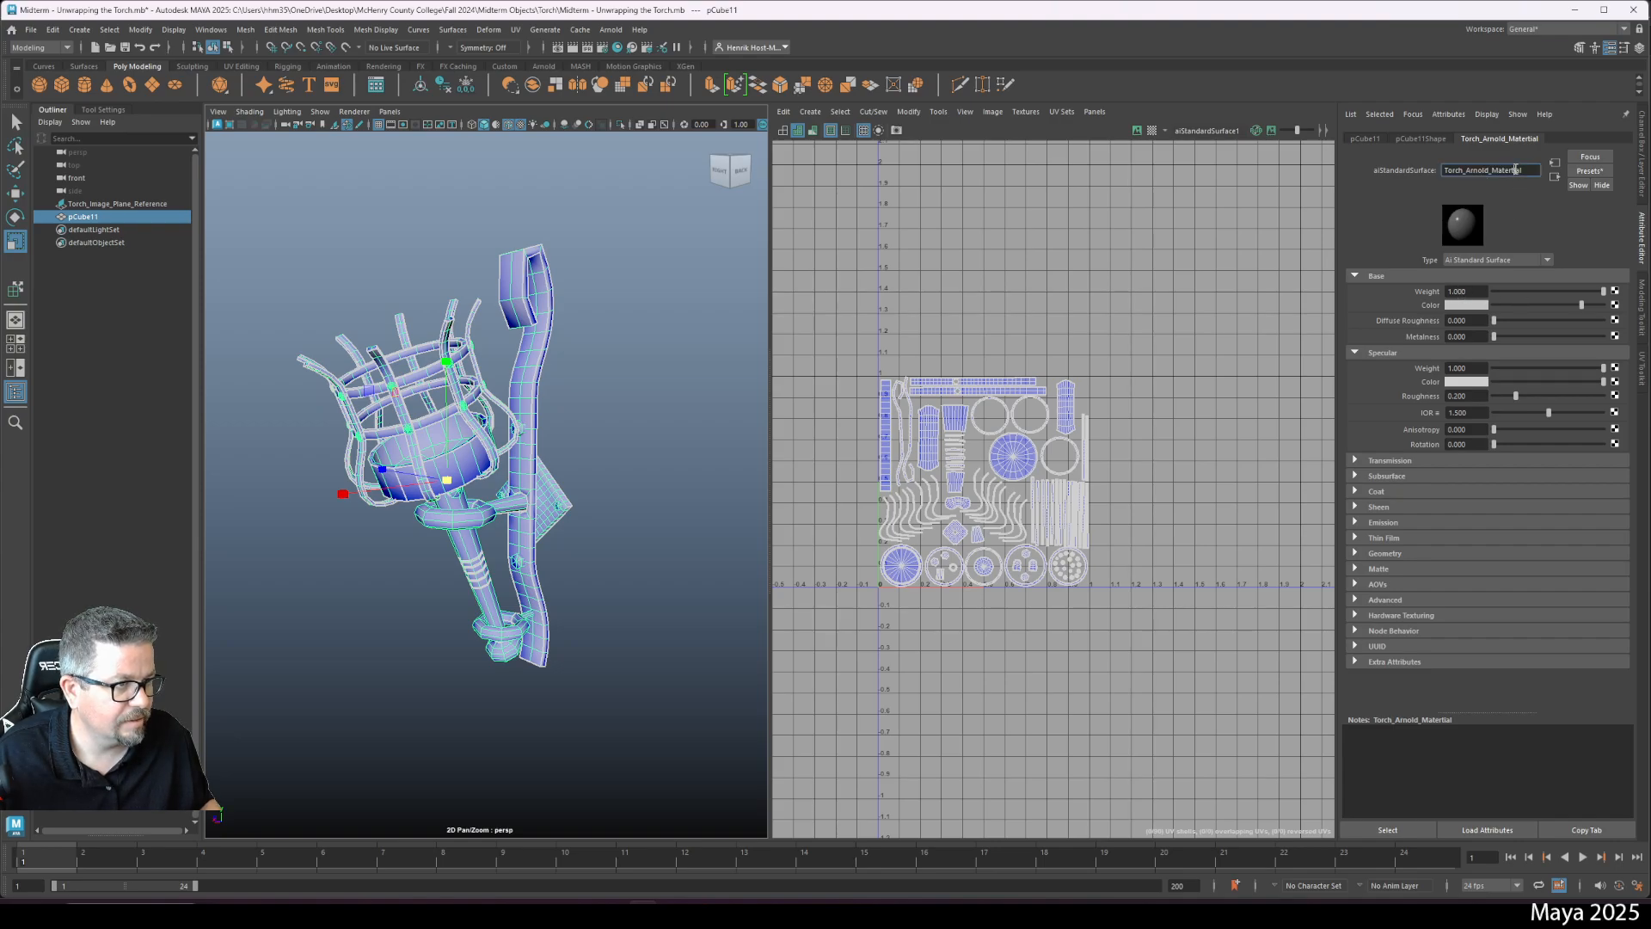
left_click(1507, 171)
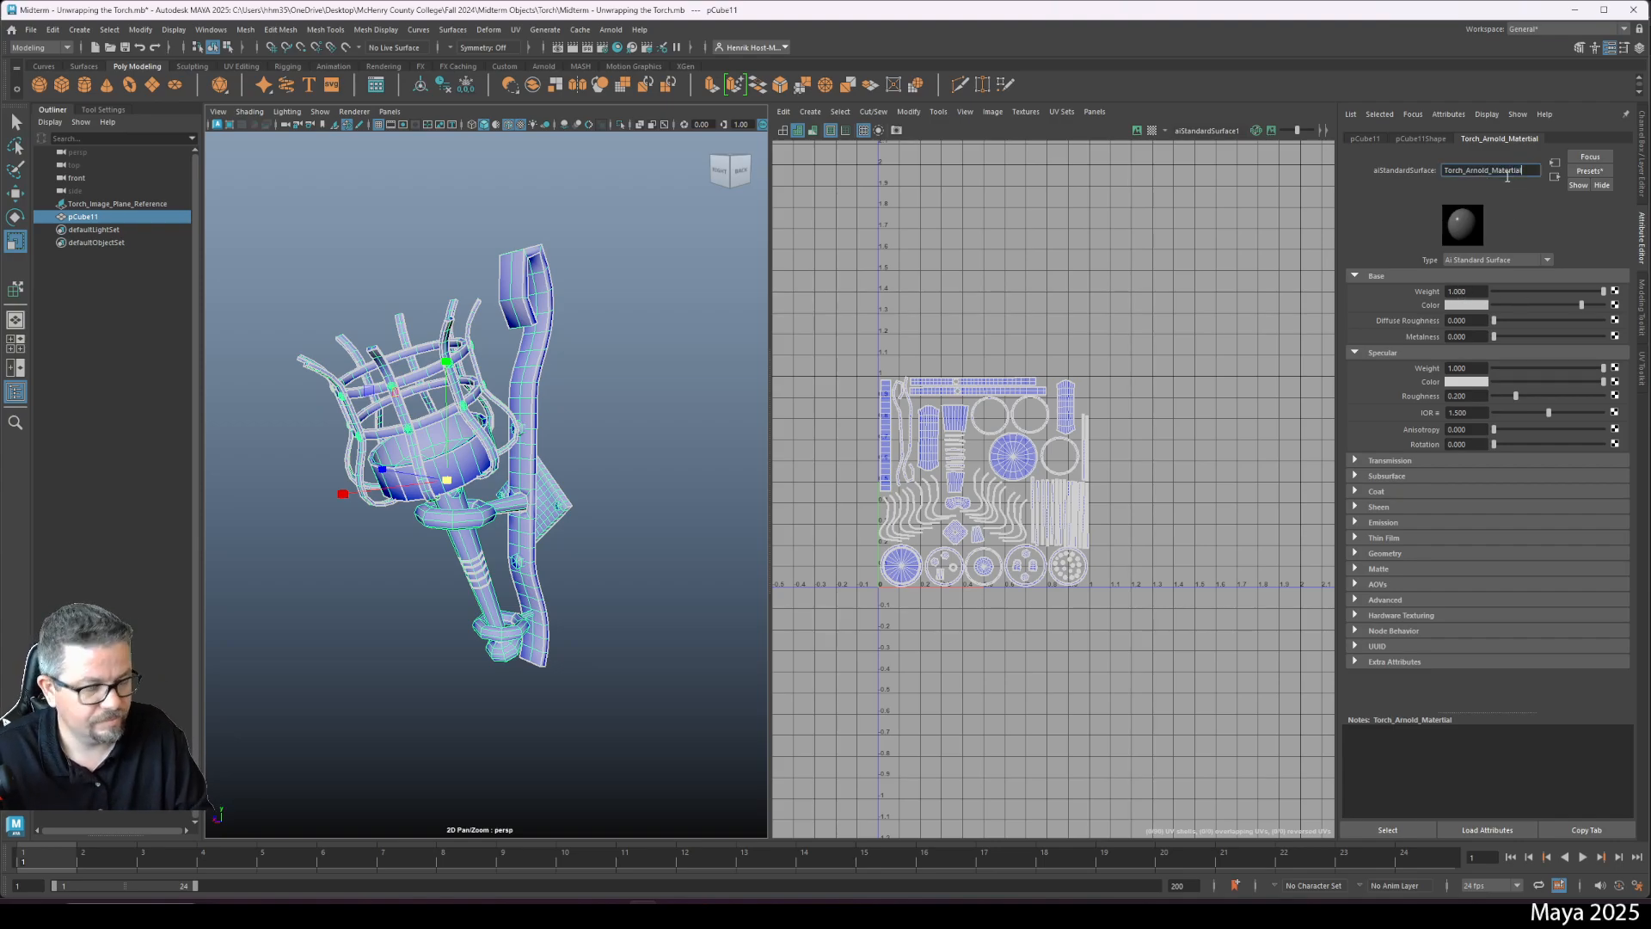
key("BackSpace")
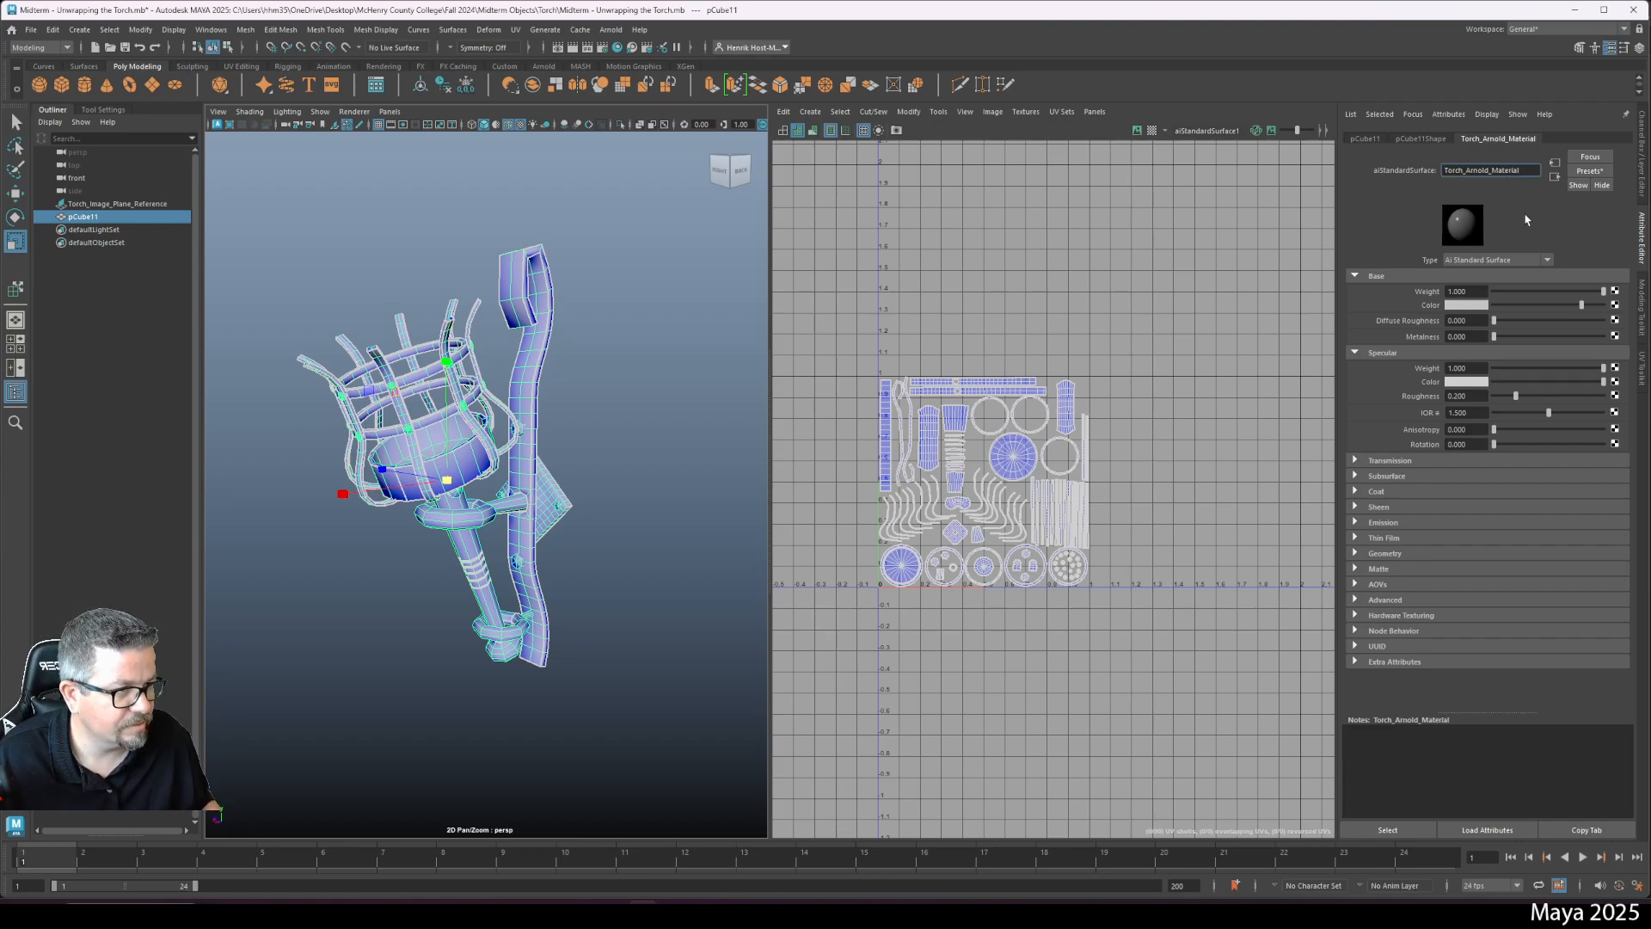
- Connect a File texture node to the material's base colour
left_click(1612, 306)
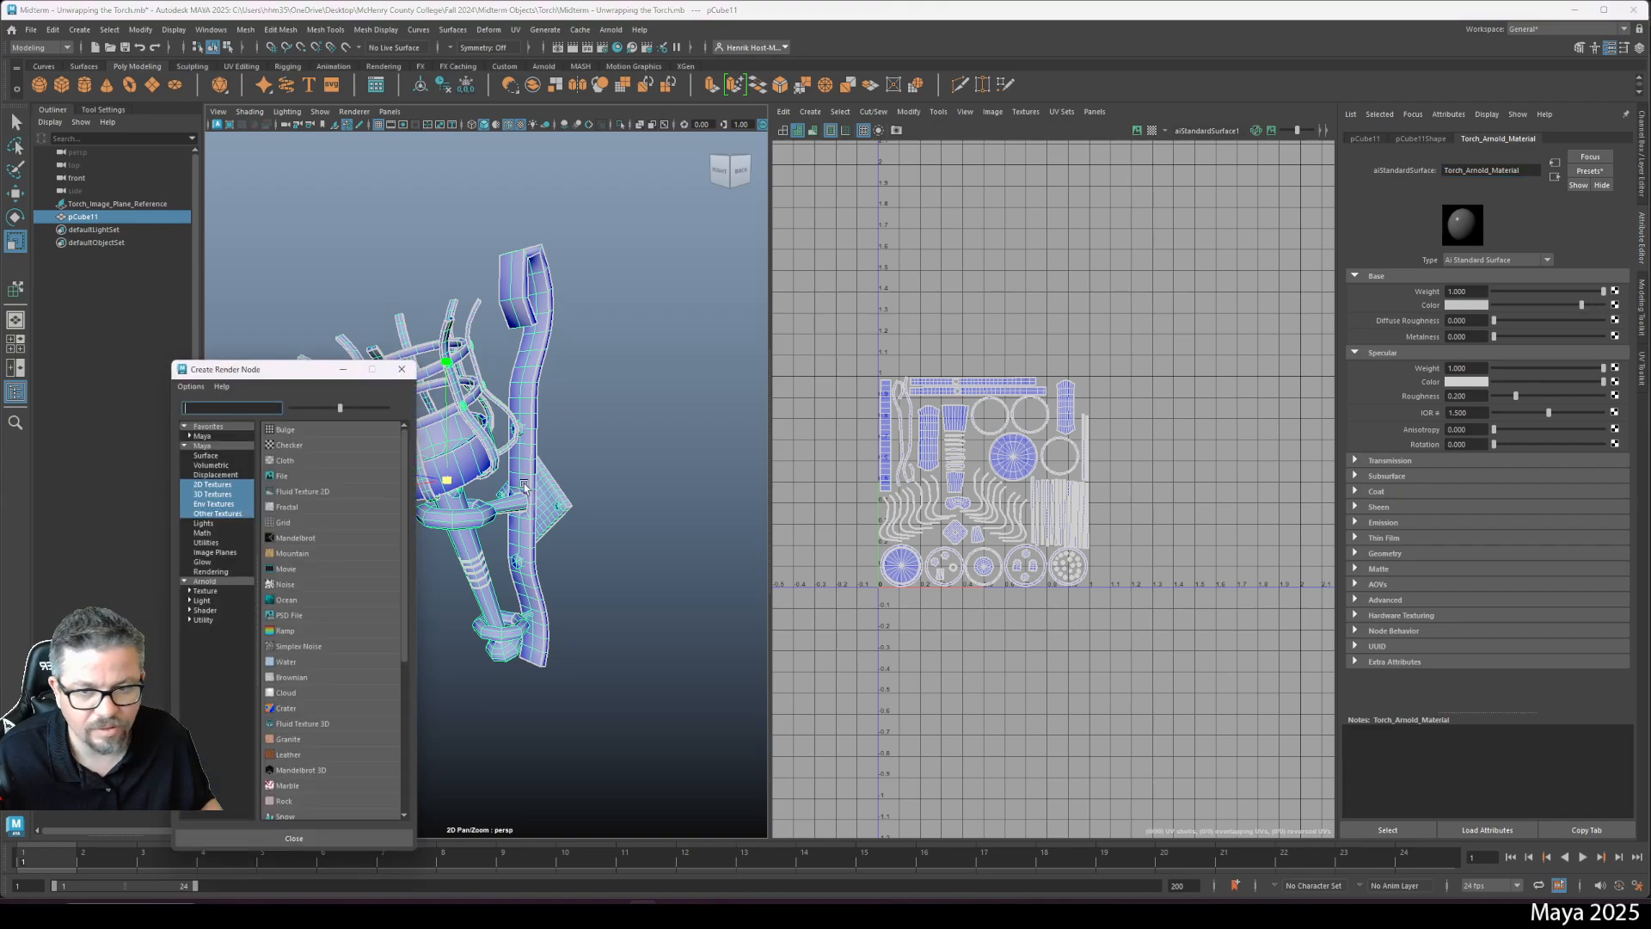
left_click(280, 476)
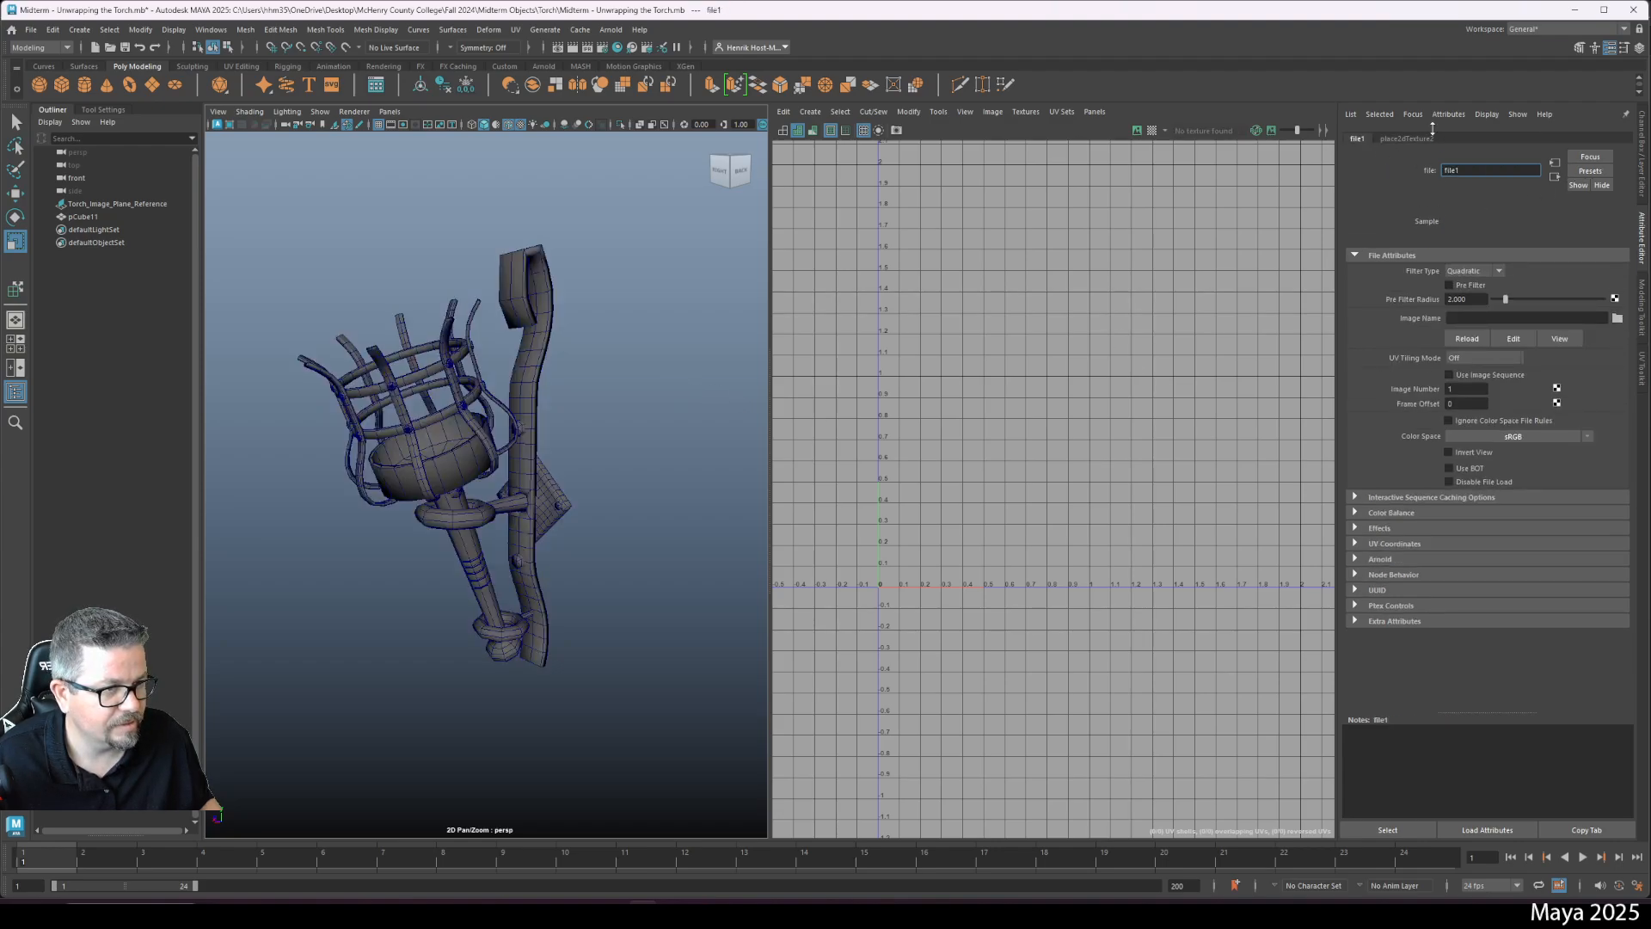
key("alt+Tab")
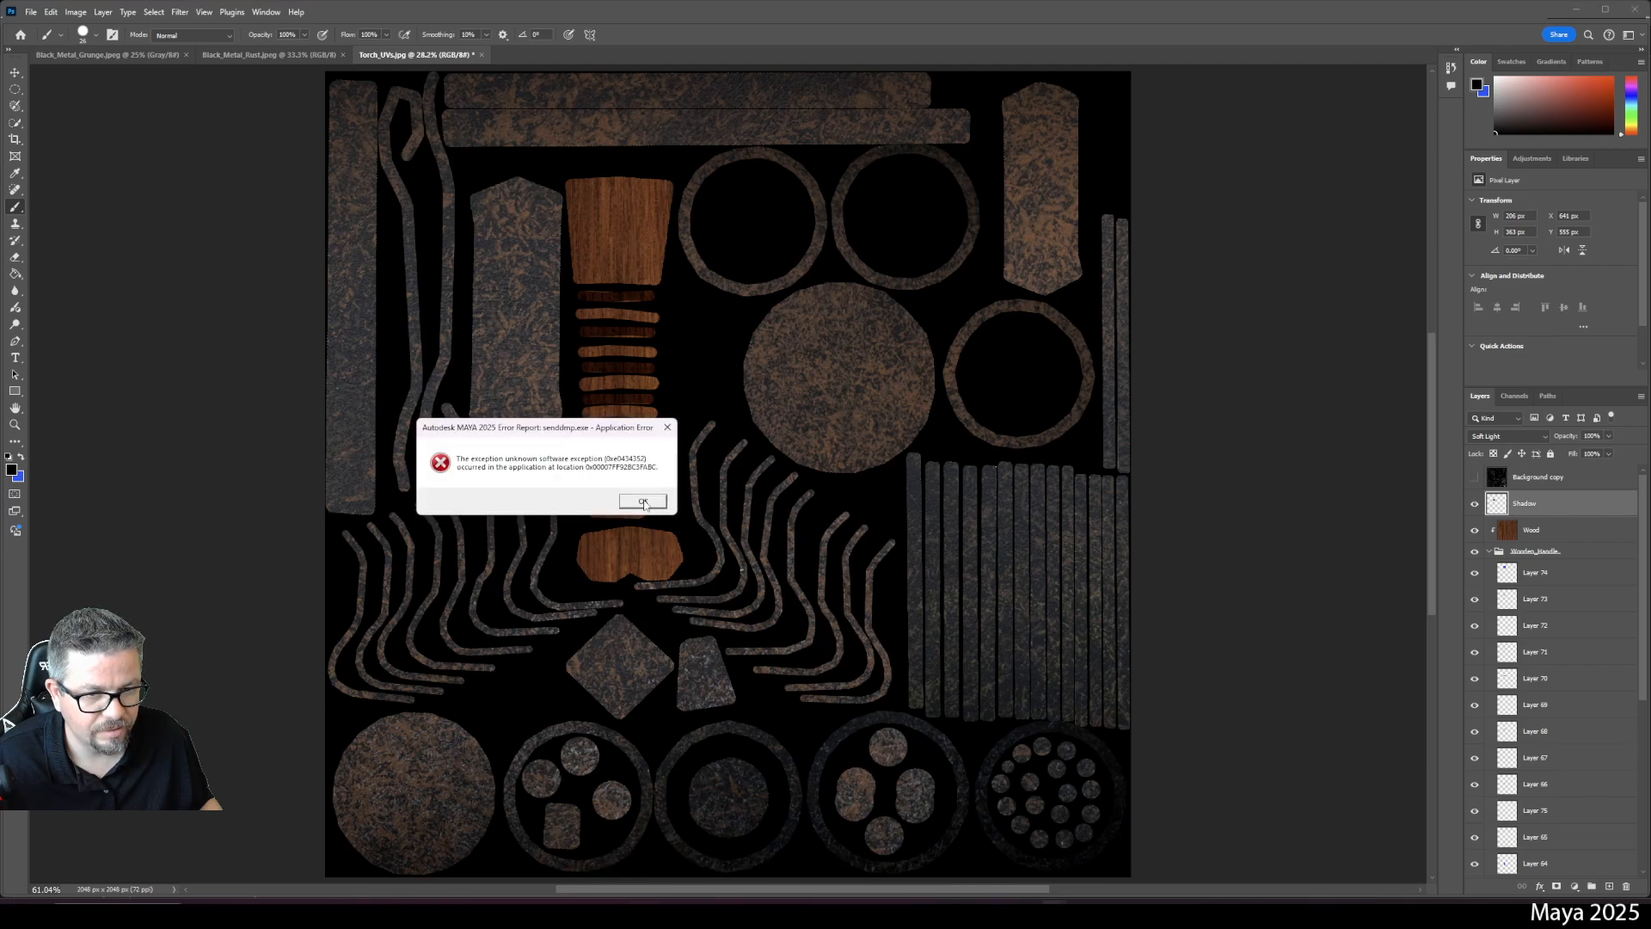
- Dismiss the Maya crash report and look through the open Photoshop texture documents
left_click(643, 502)
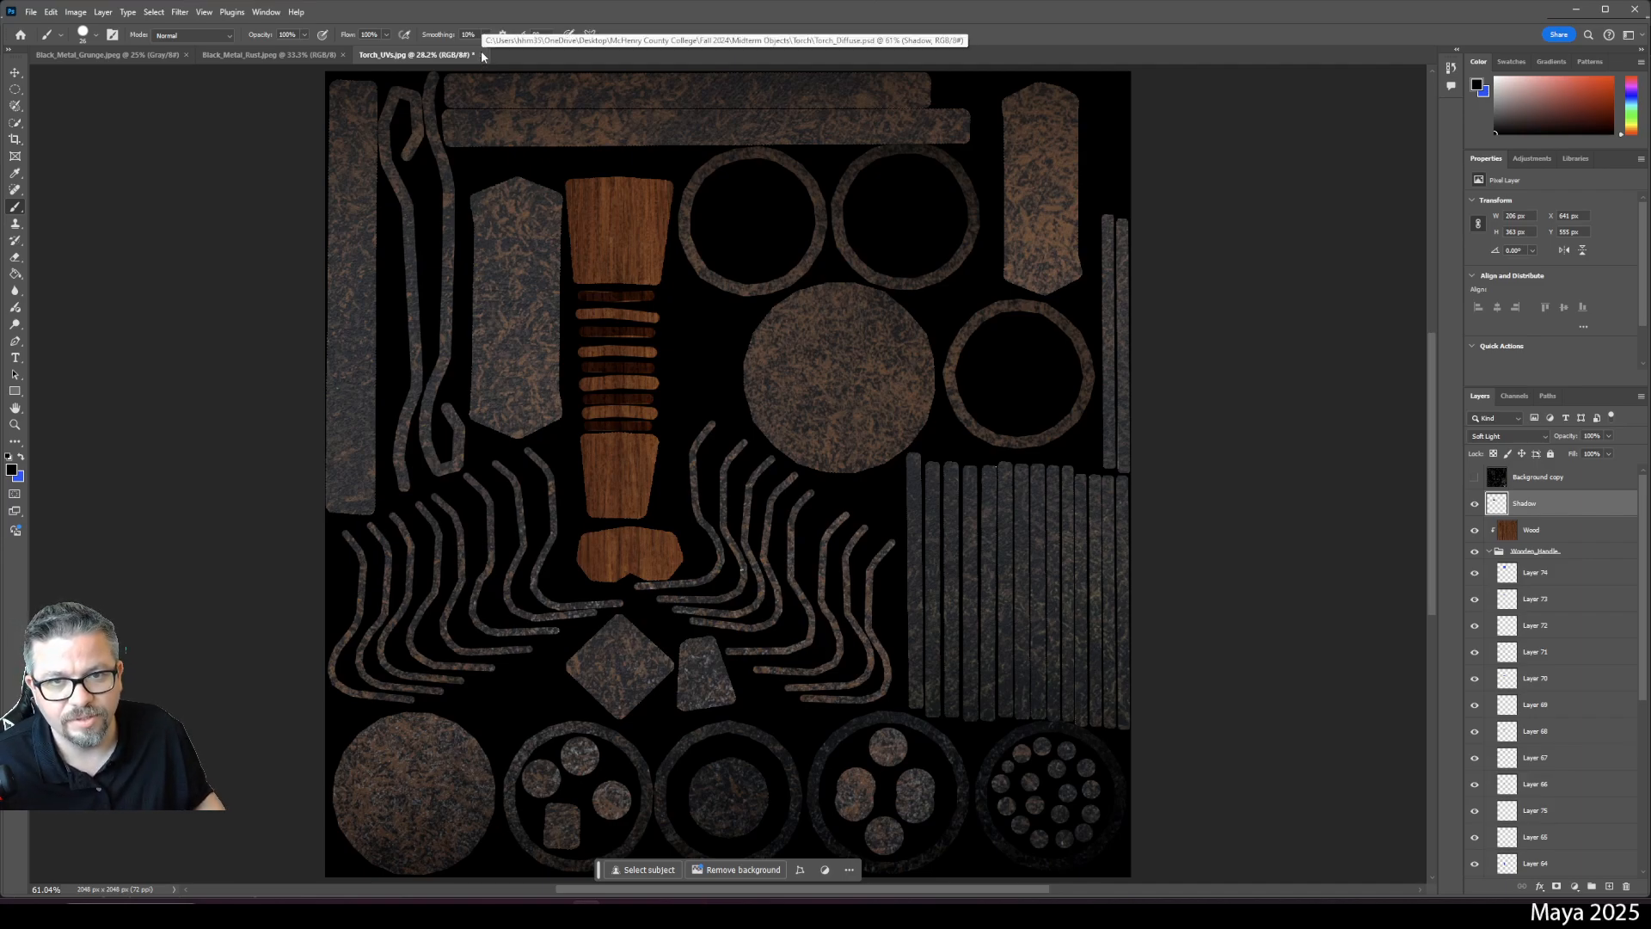
left_click(230, 54)
left_click(645, 911)
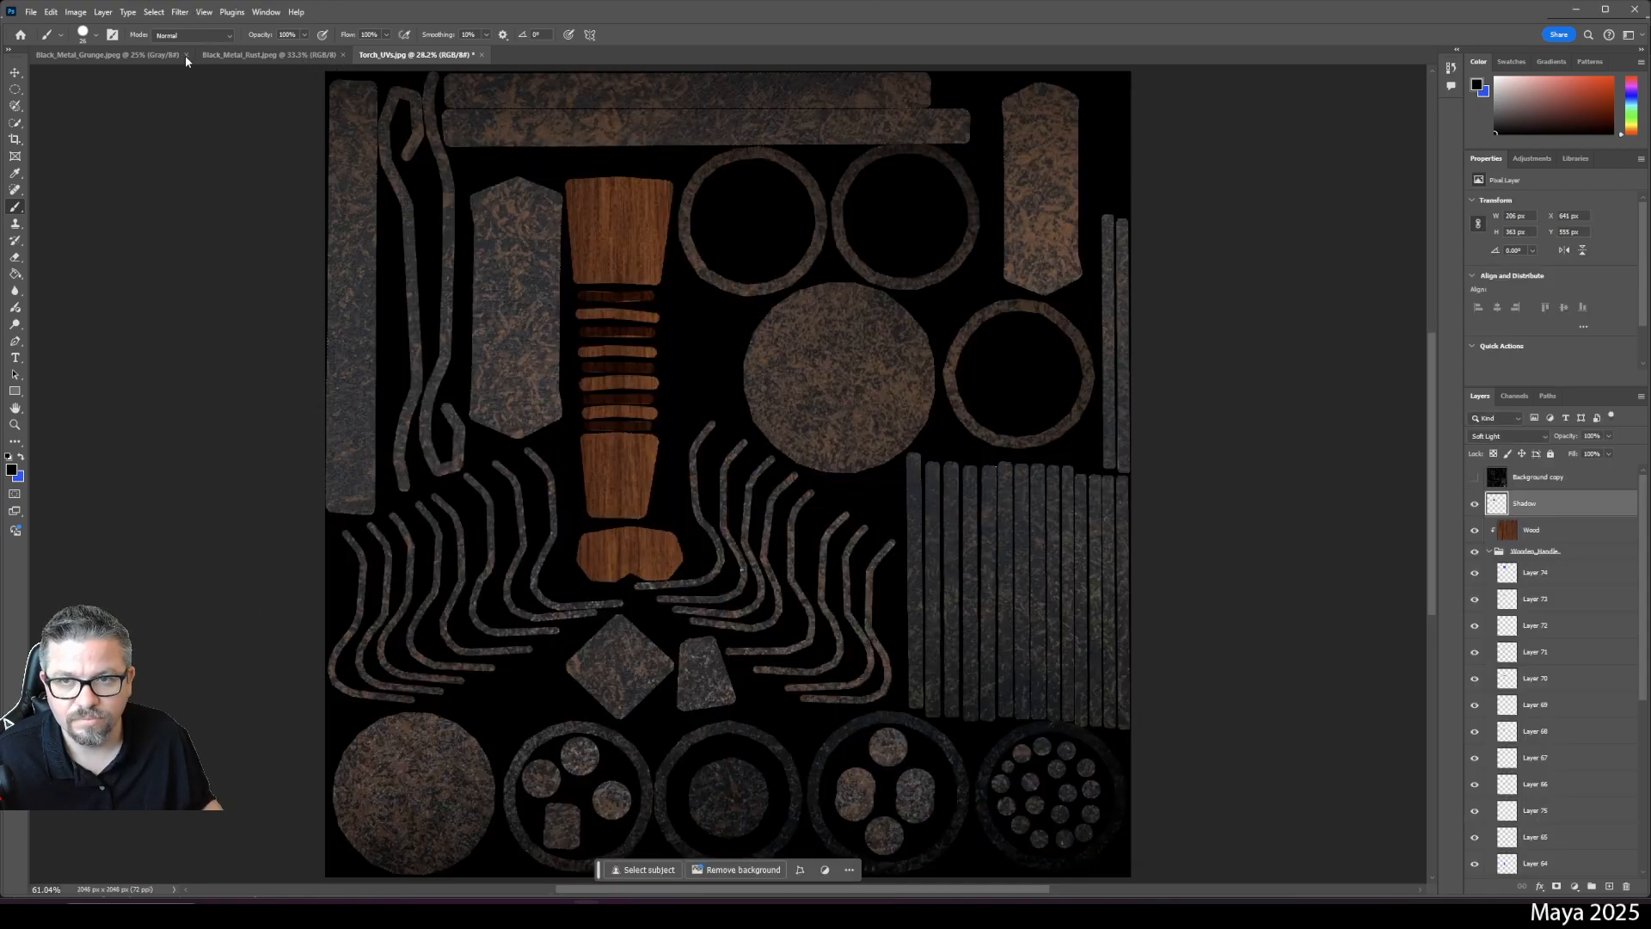
- Check the Black_Metal_Grunge and Torch_UVs documents, then return to the reopened Maya torch scene
left_click(133, 58)
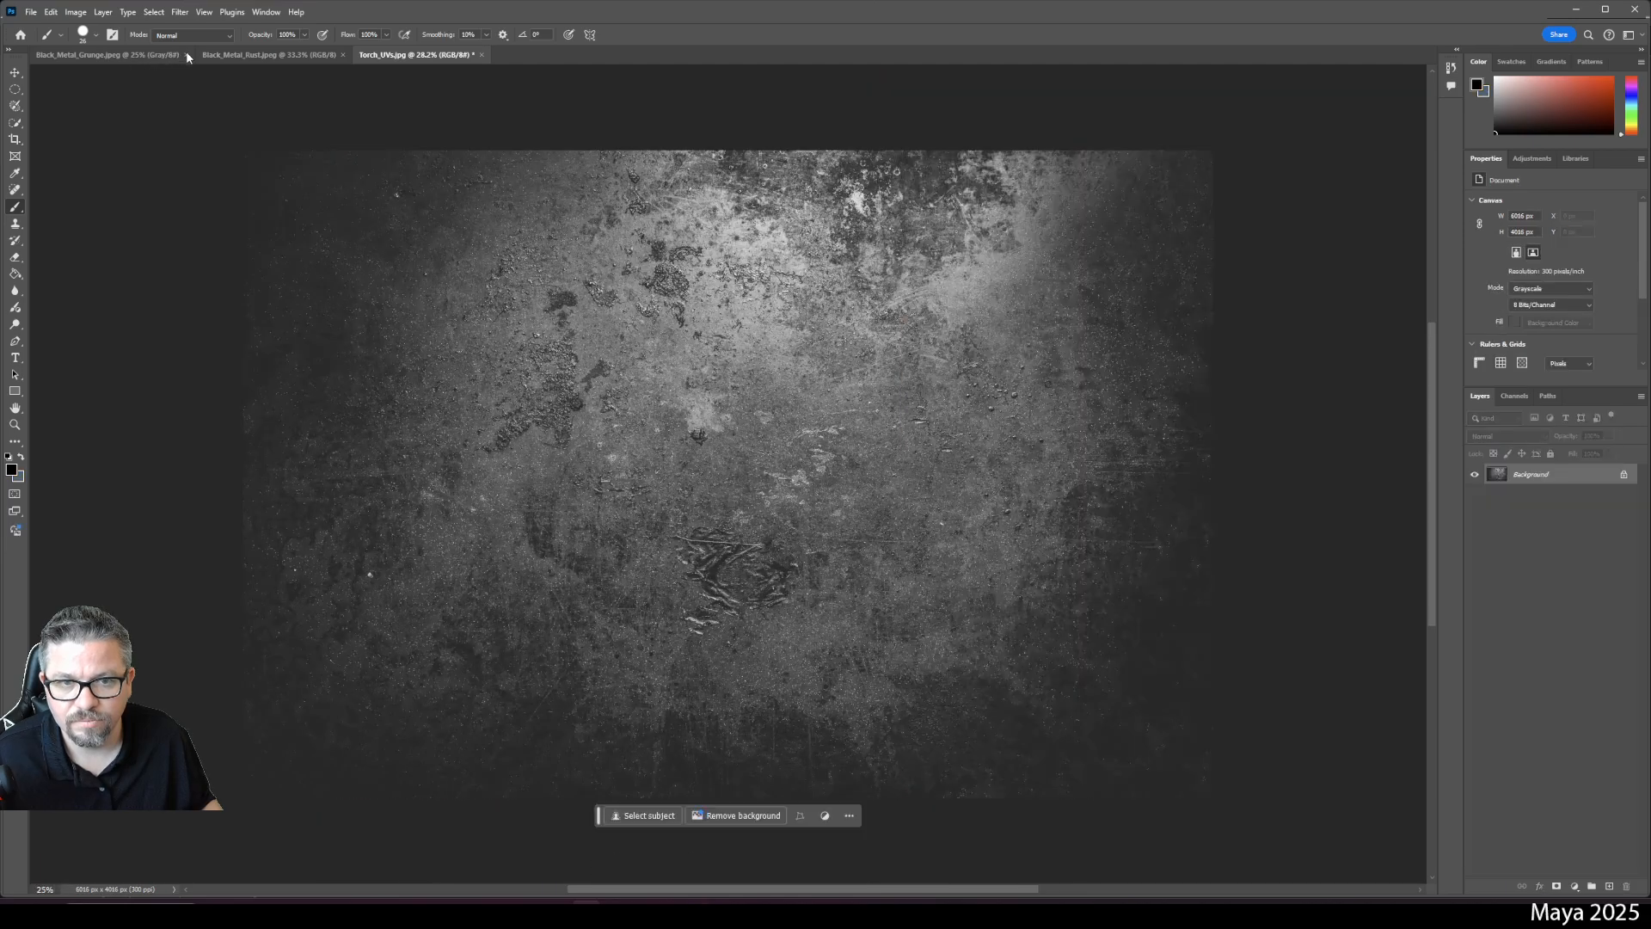
left_click(187, 54)
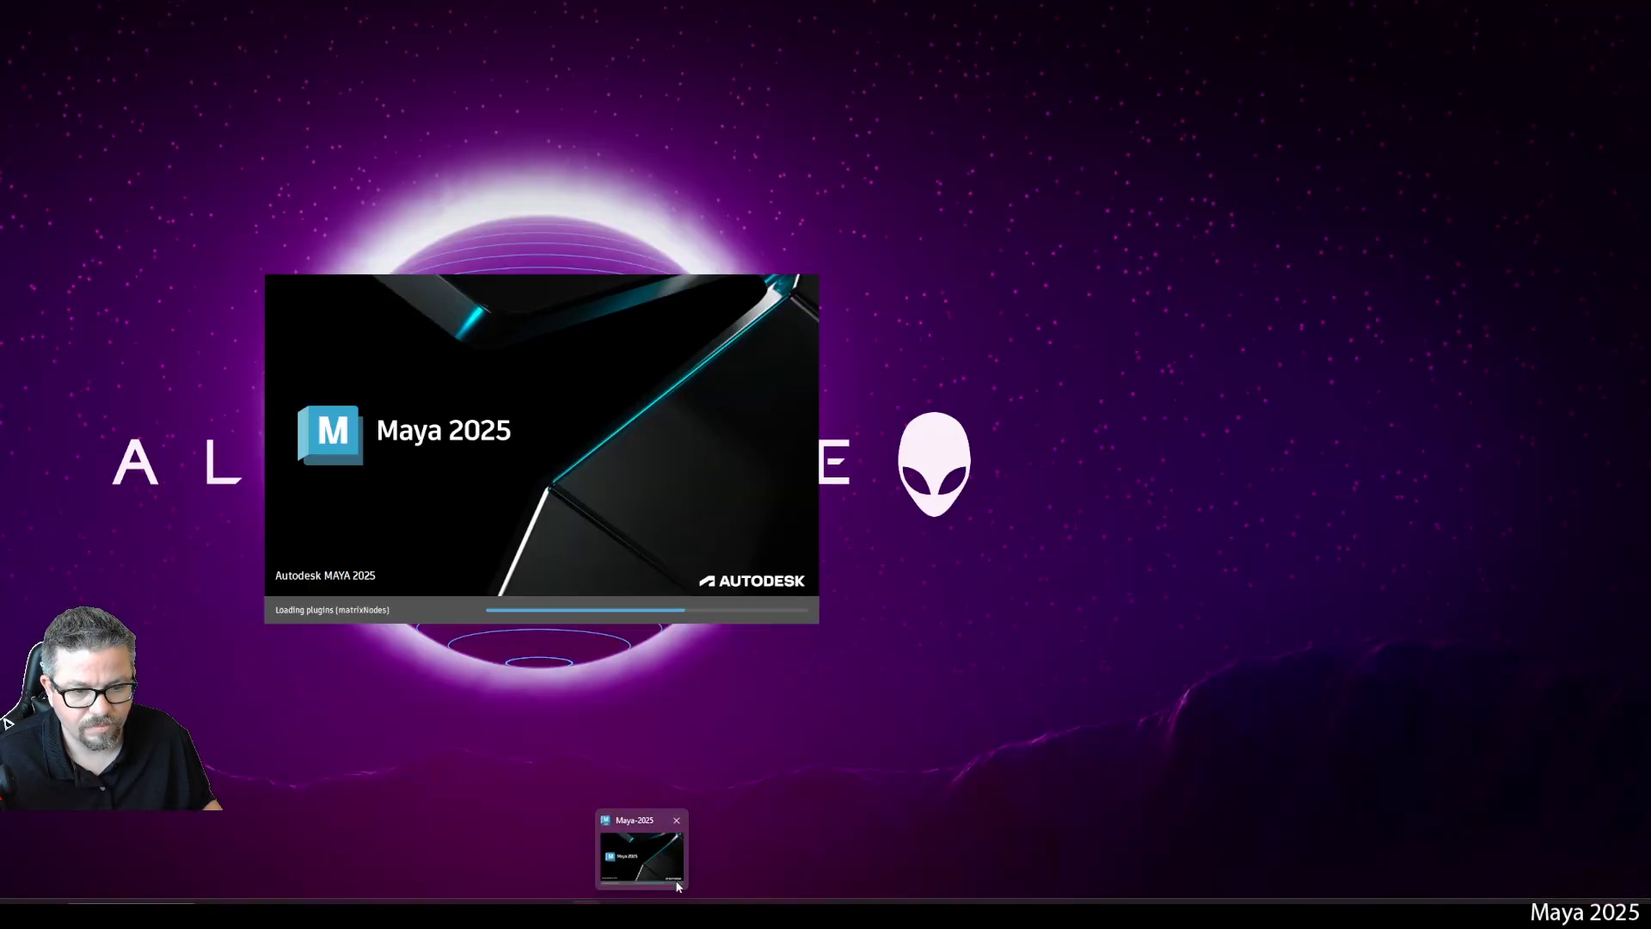
left_click(674, 880)
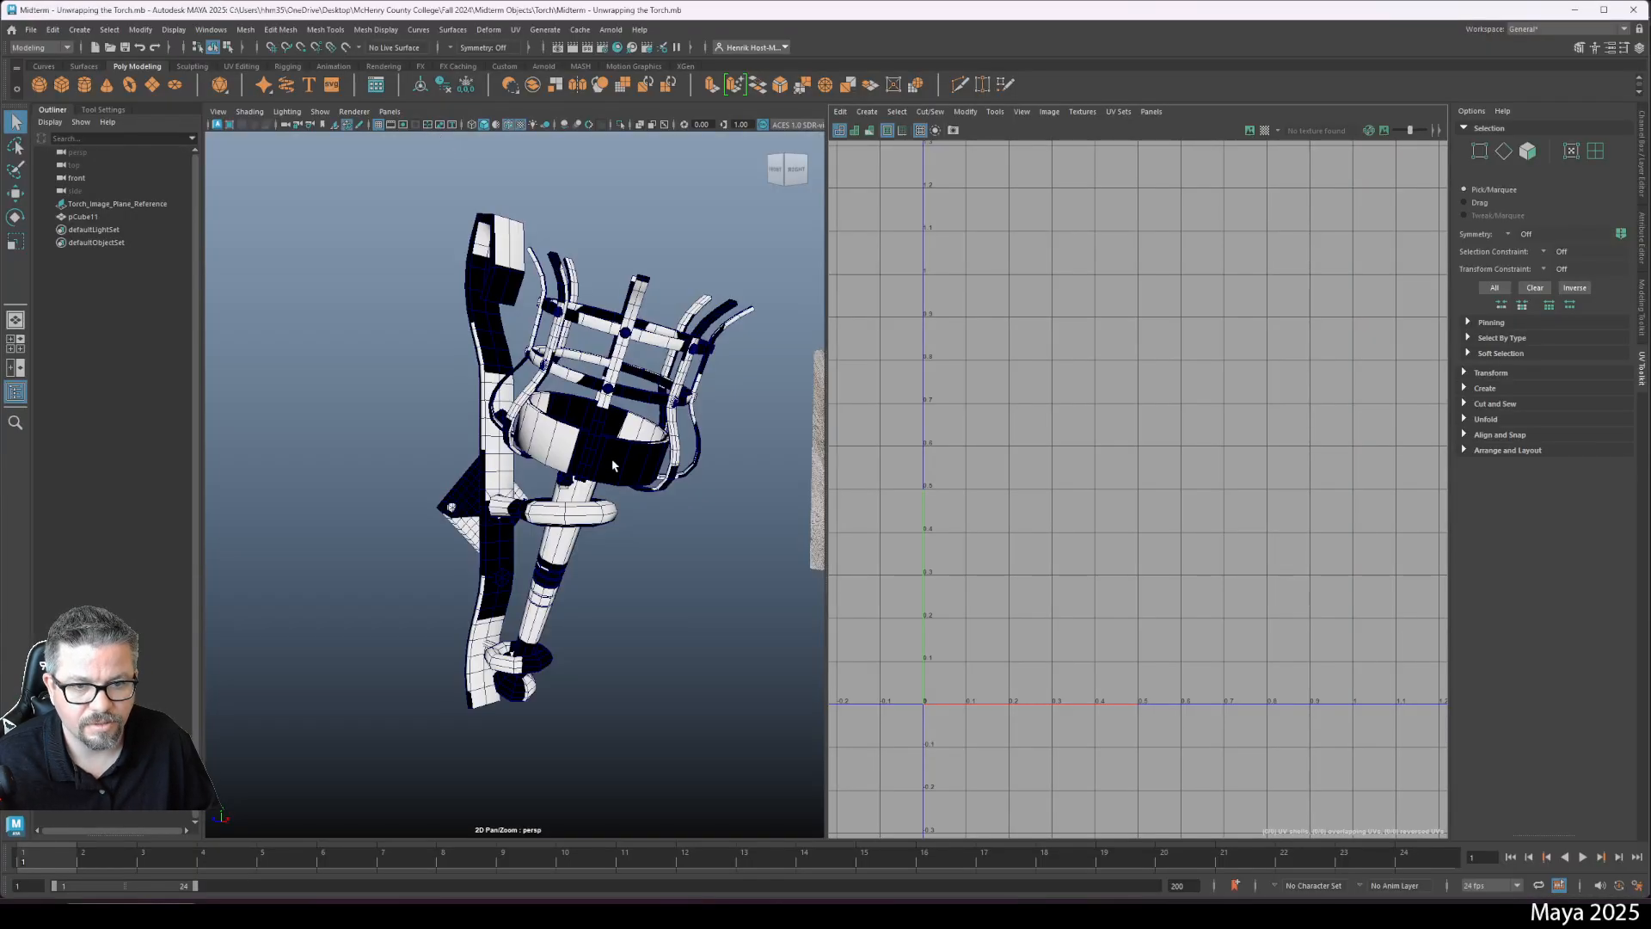
- Assign a new Arnold aiStandardSurface material to the torch object pCube11
left_click(625, 450)
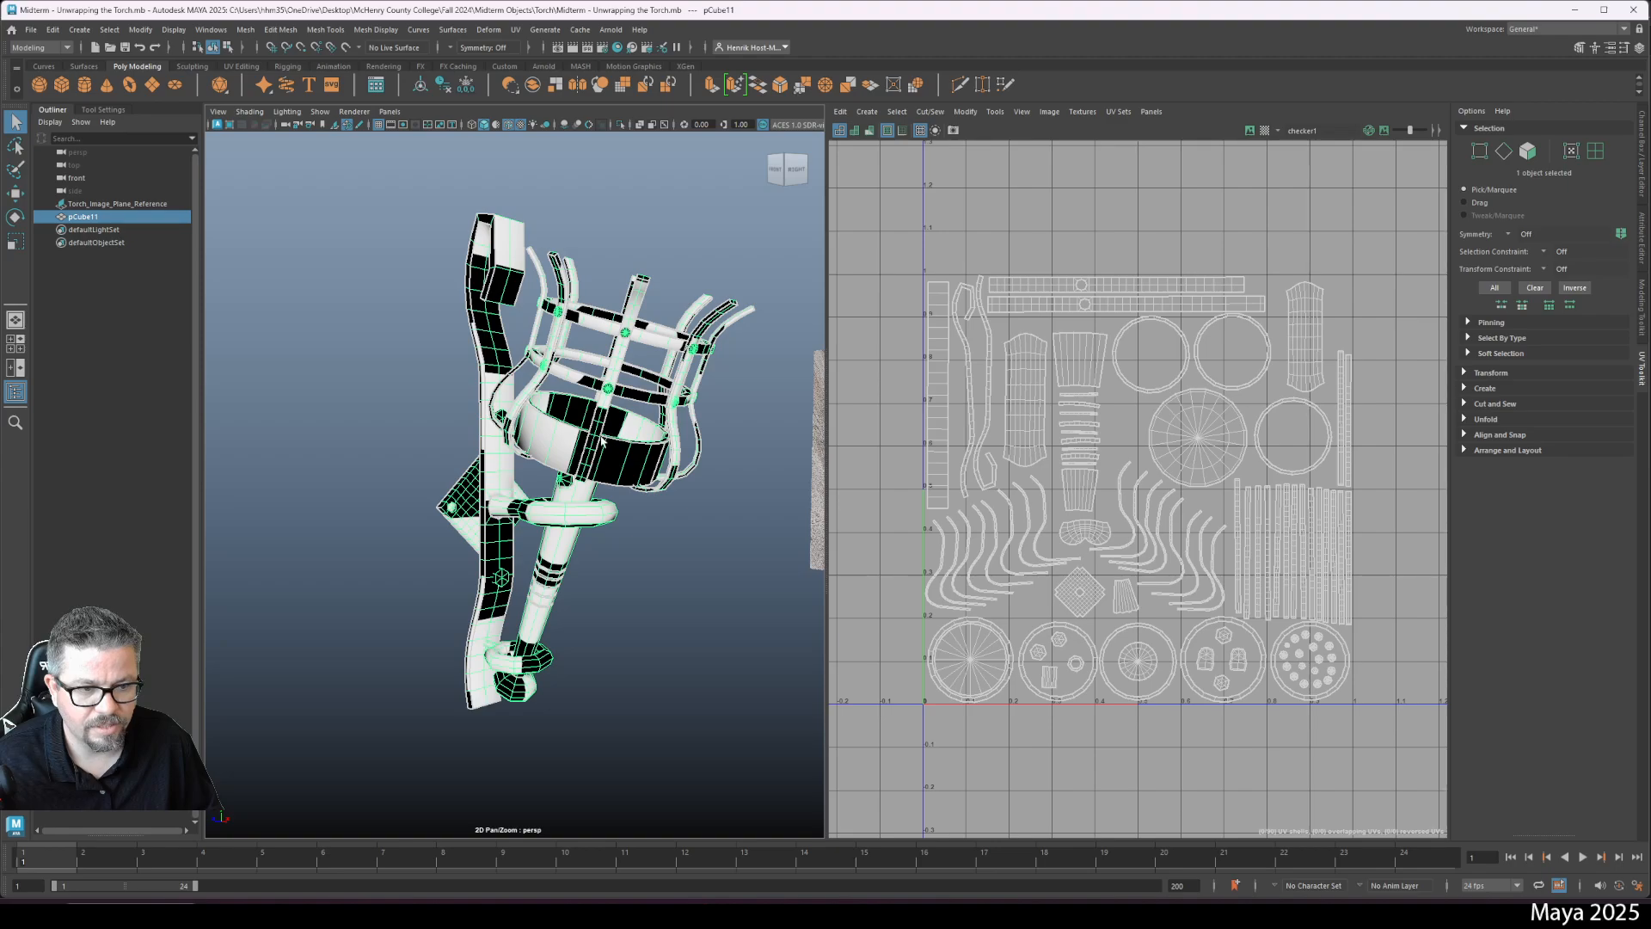
right_click(602, 438)
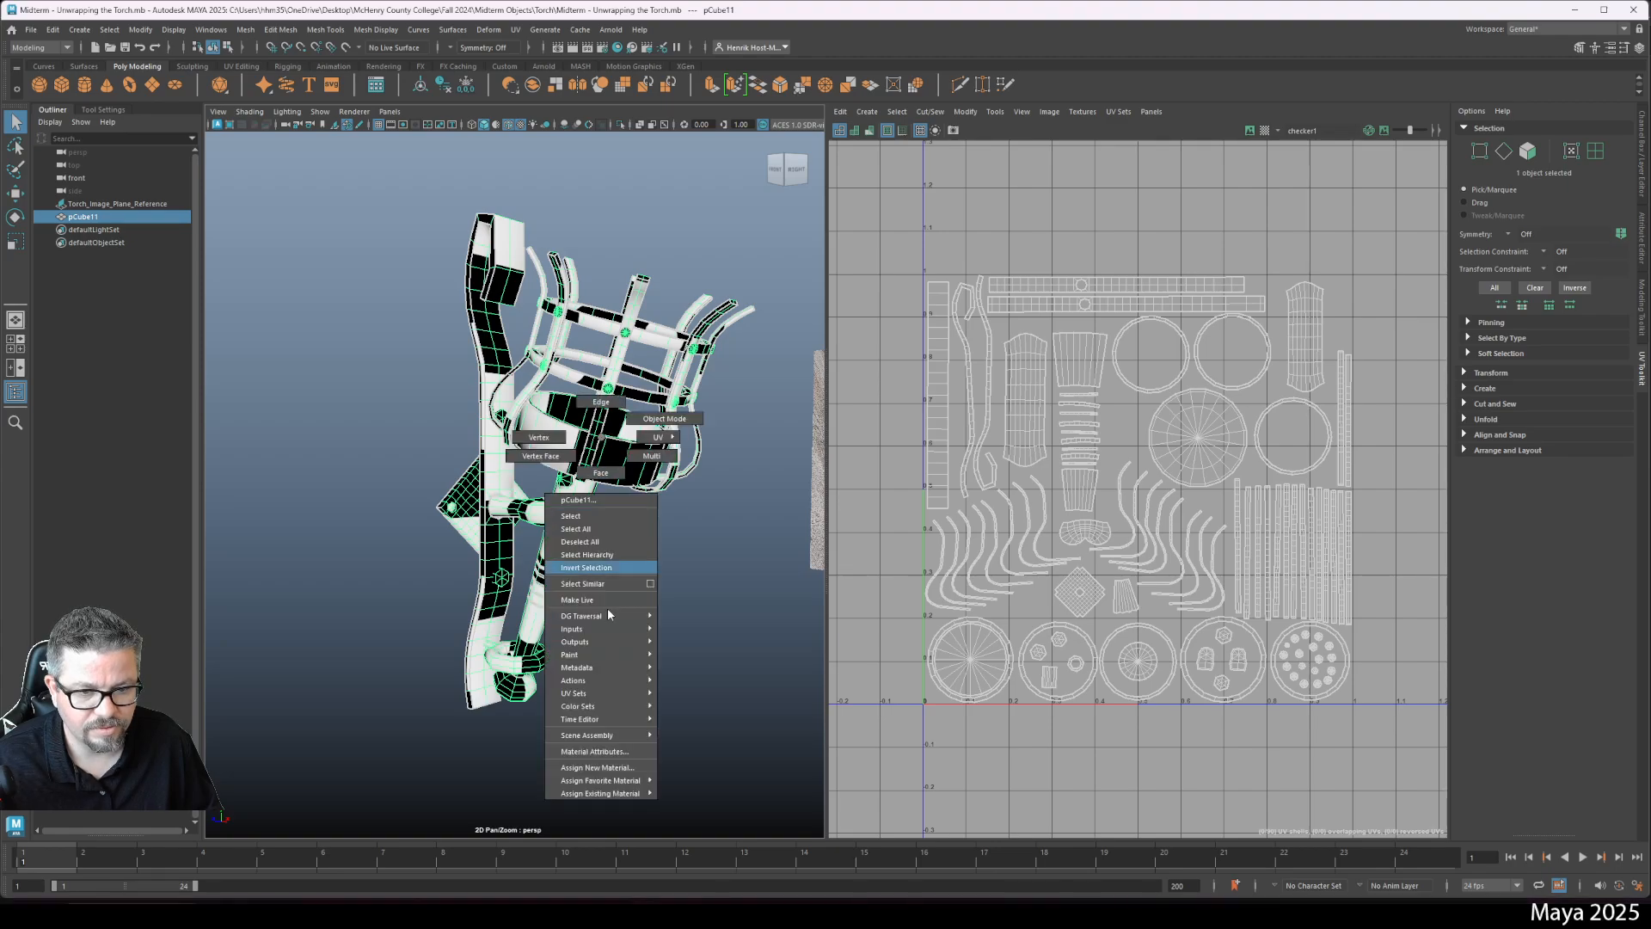
left_click(620, 773)
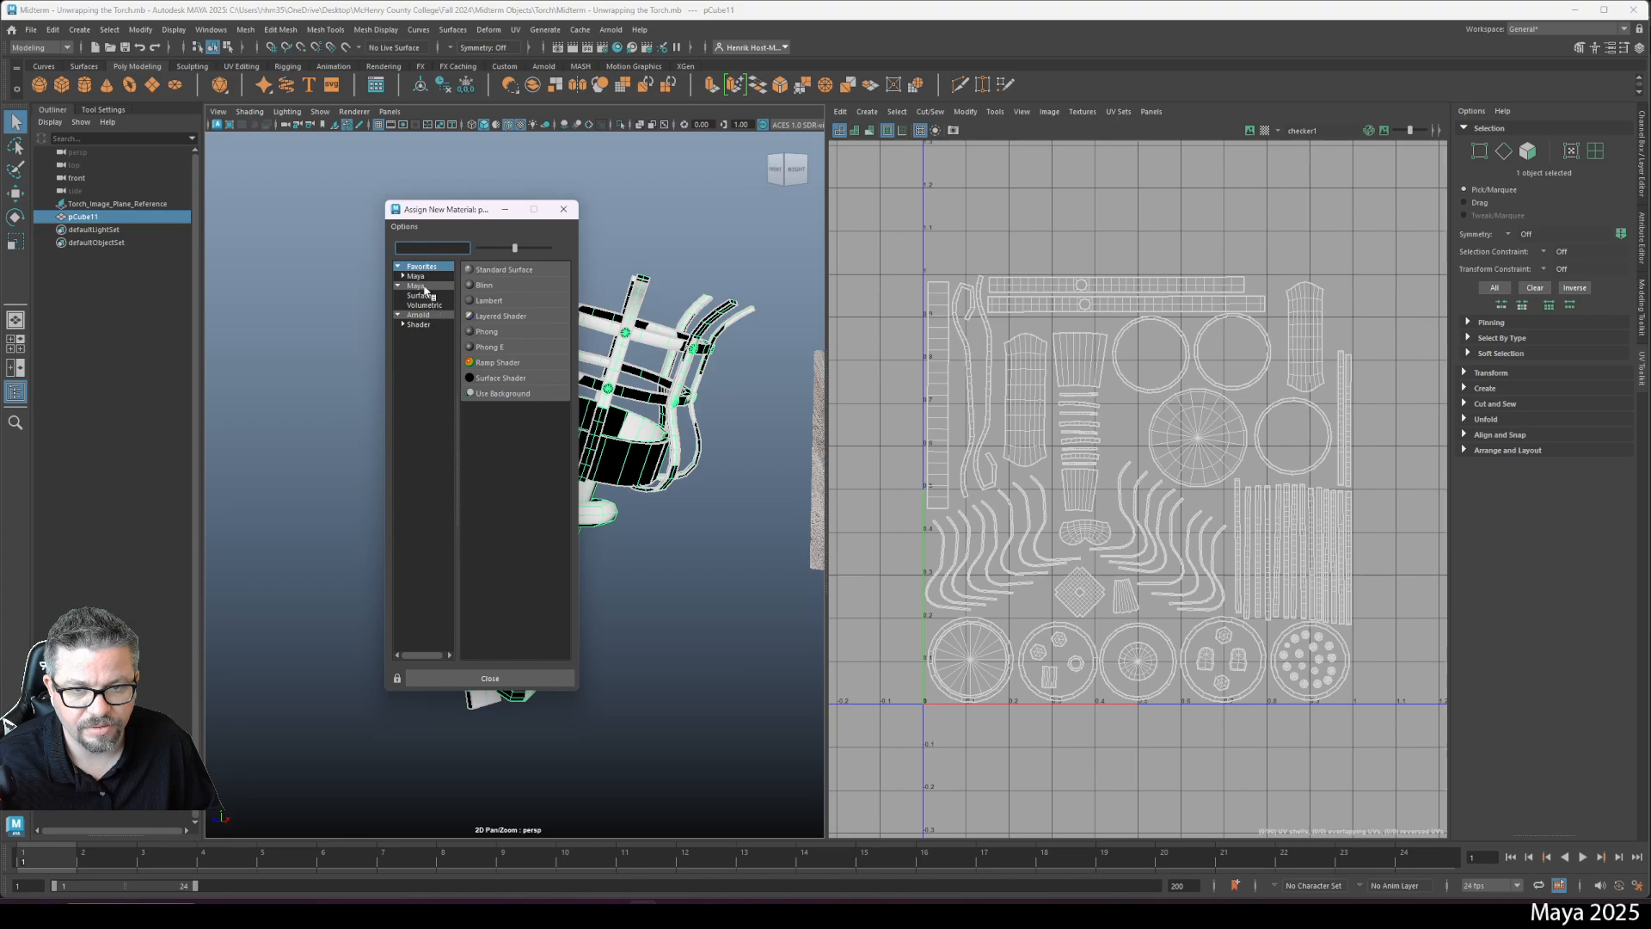
left_click(421, 323)
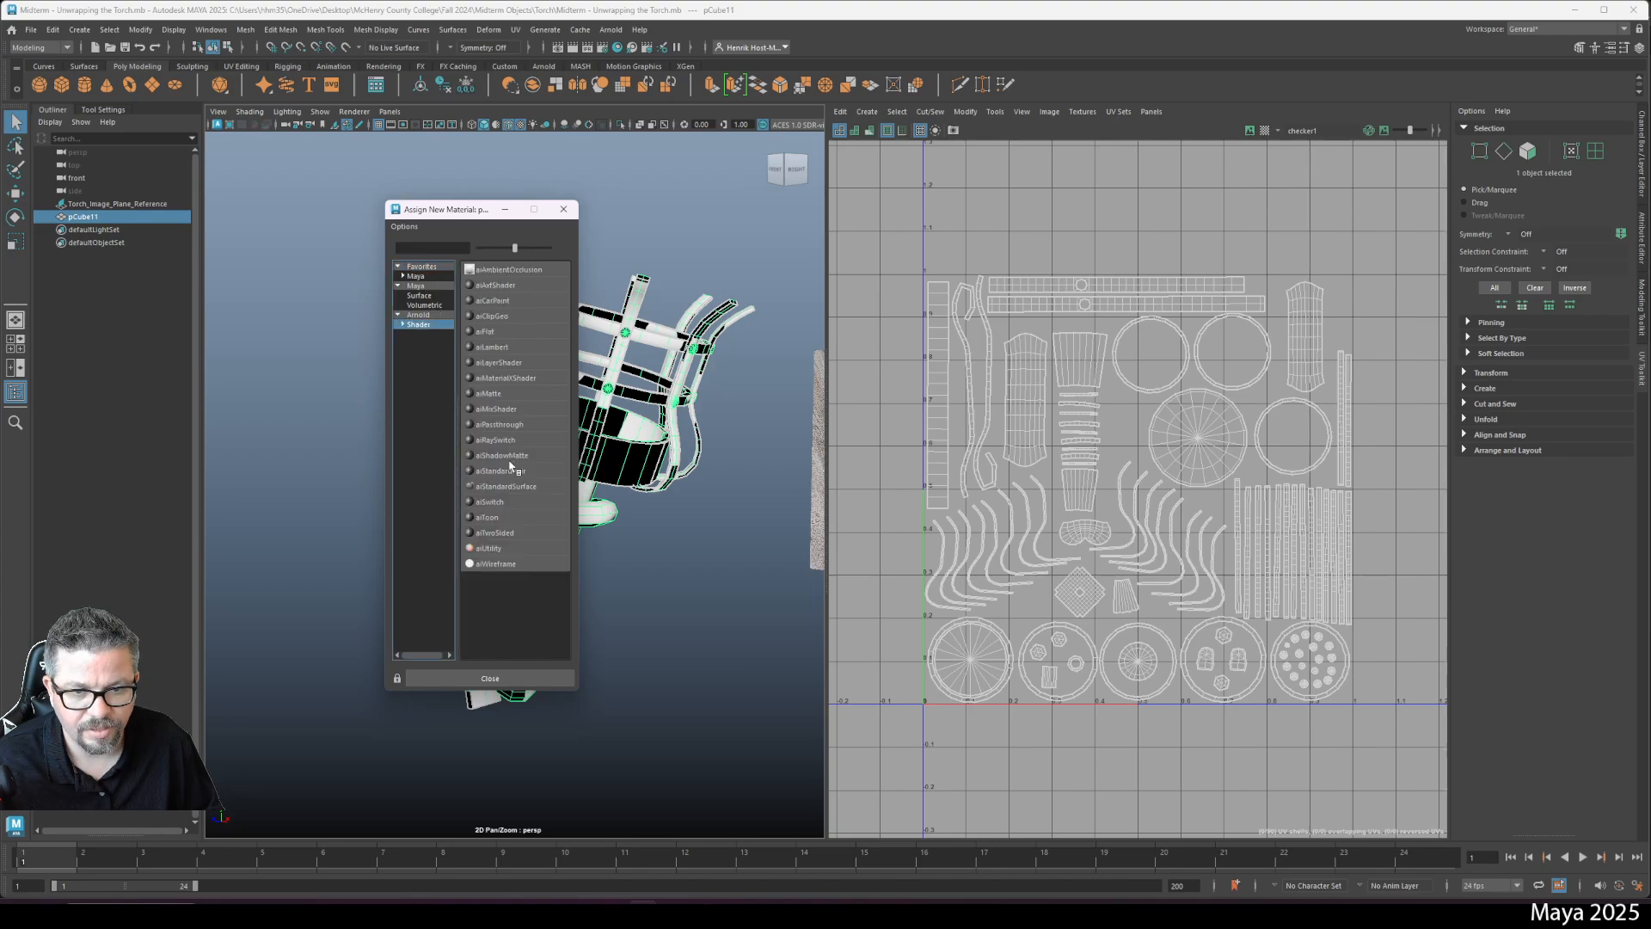
left_click(519, 491)
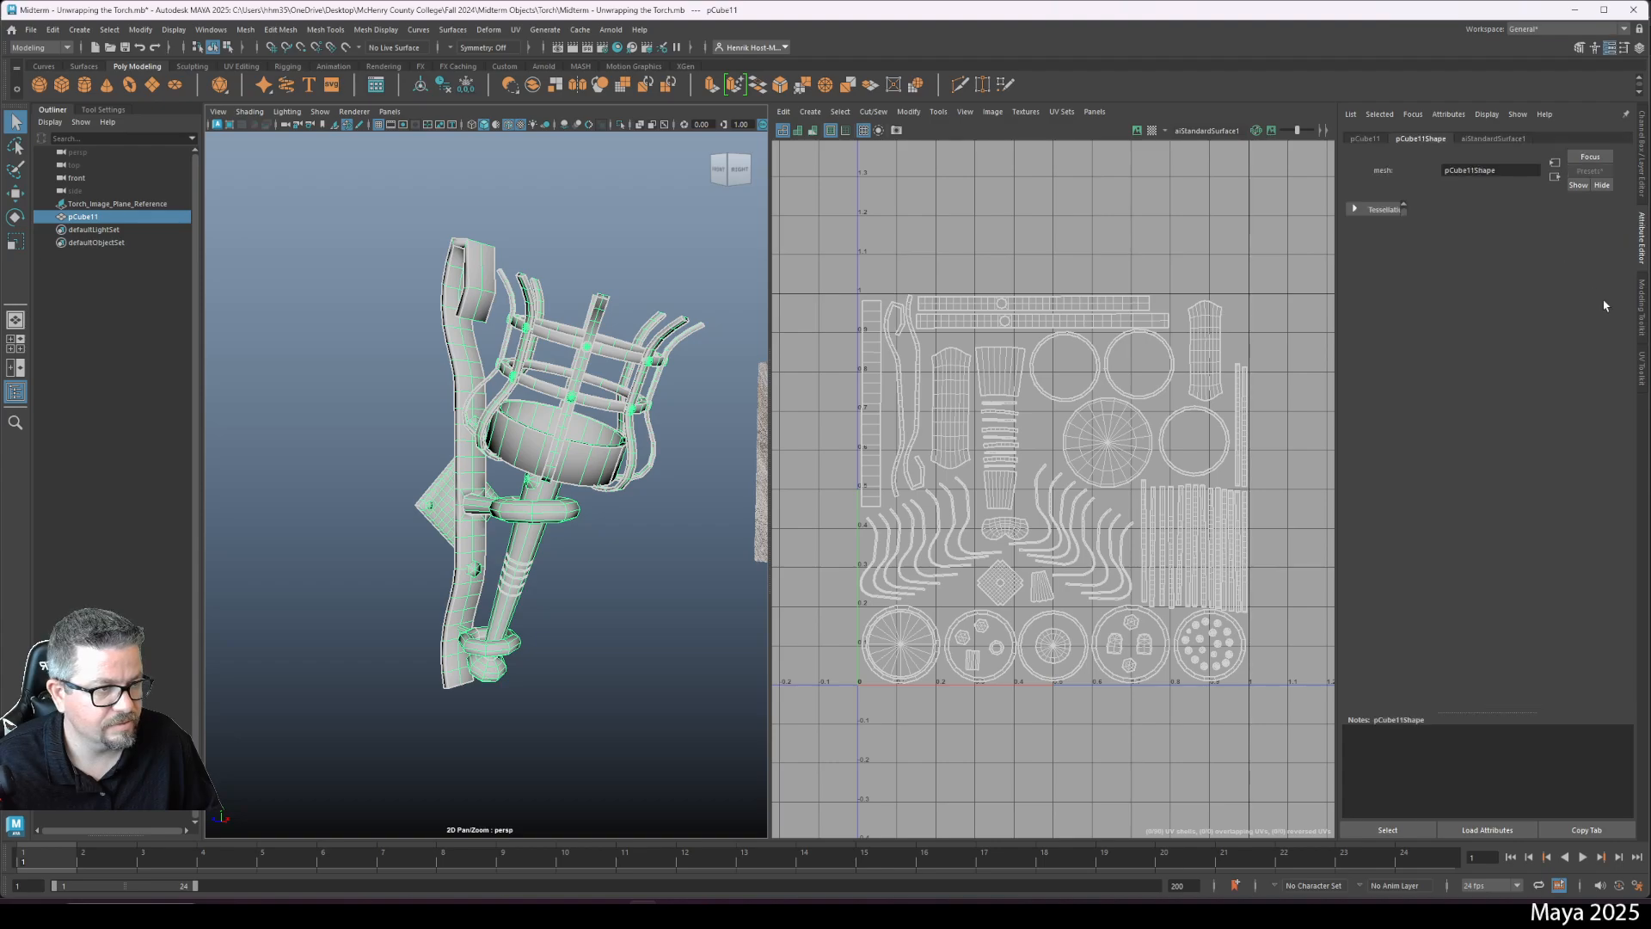
- Rename the material Torch_Arnold_Material and create a File texture node for its Base Color
double_click(1487, 171)
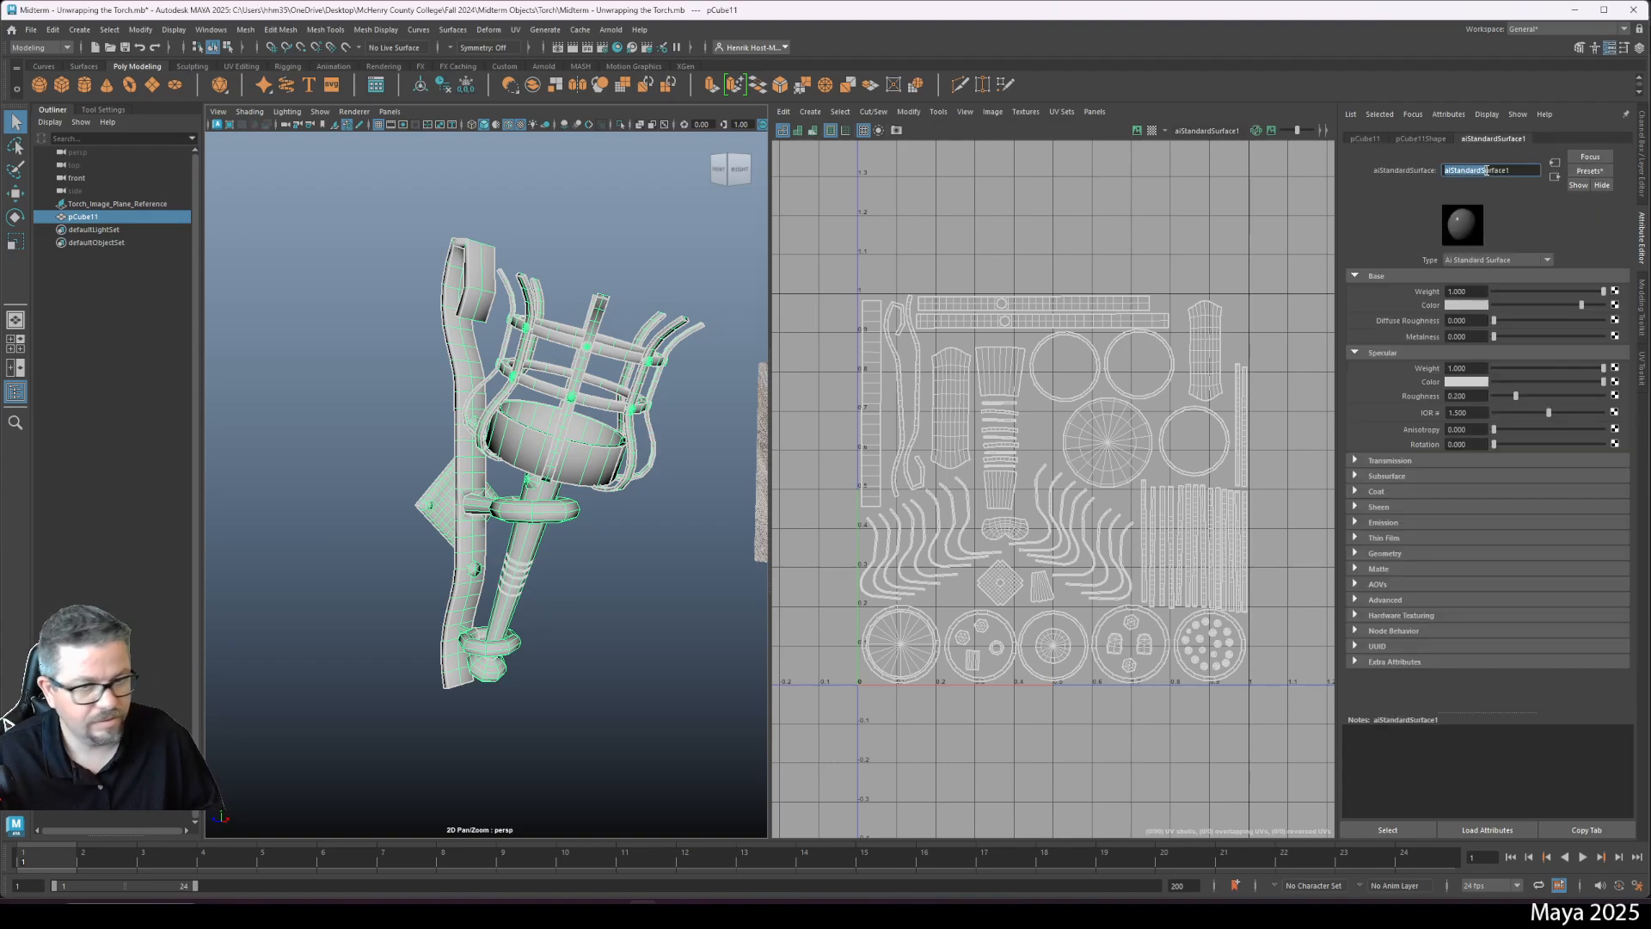
key("BackSpace")
type("Torch_Arnold_Material")
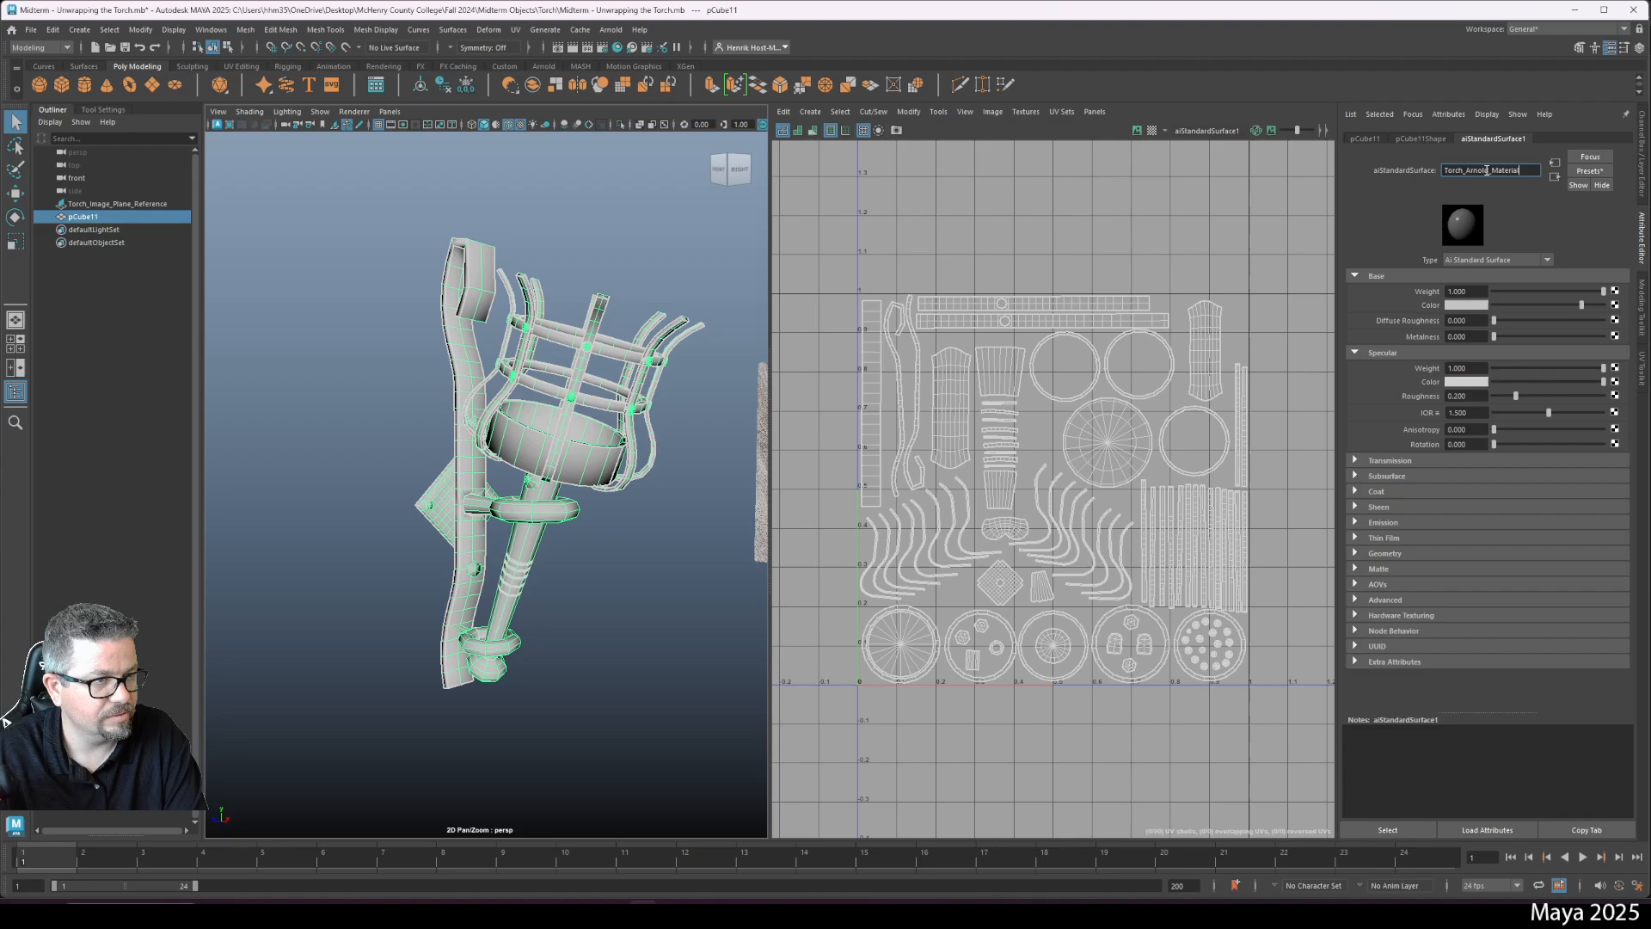
key("Return")
left_click(1615, 305)
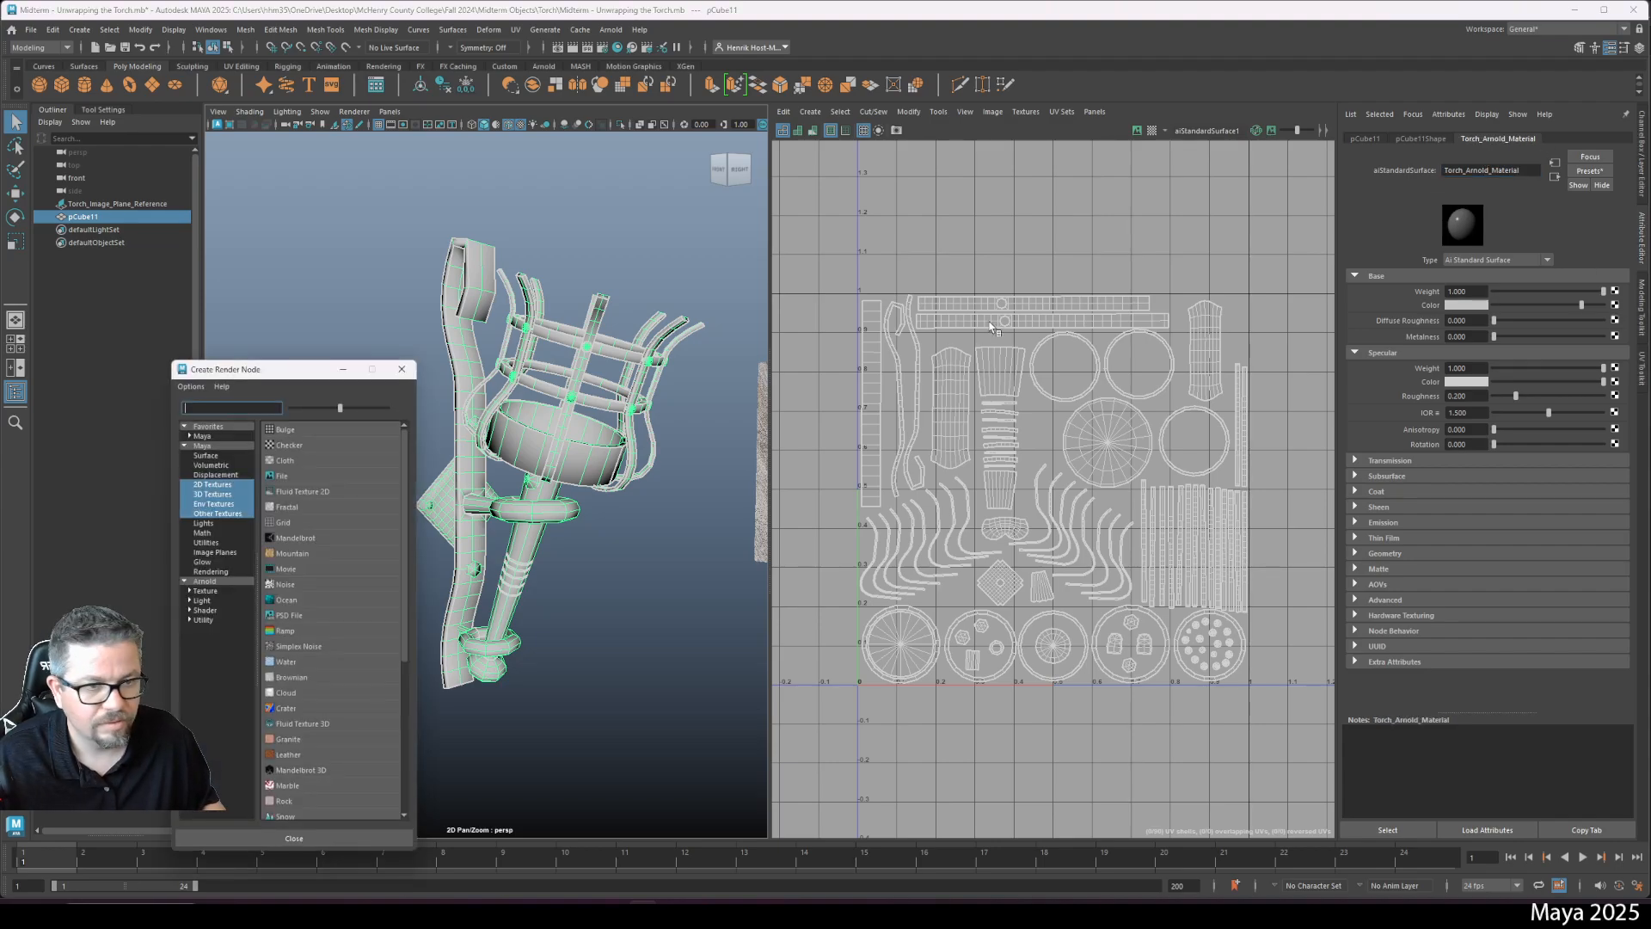
left_click(279, 482)
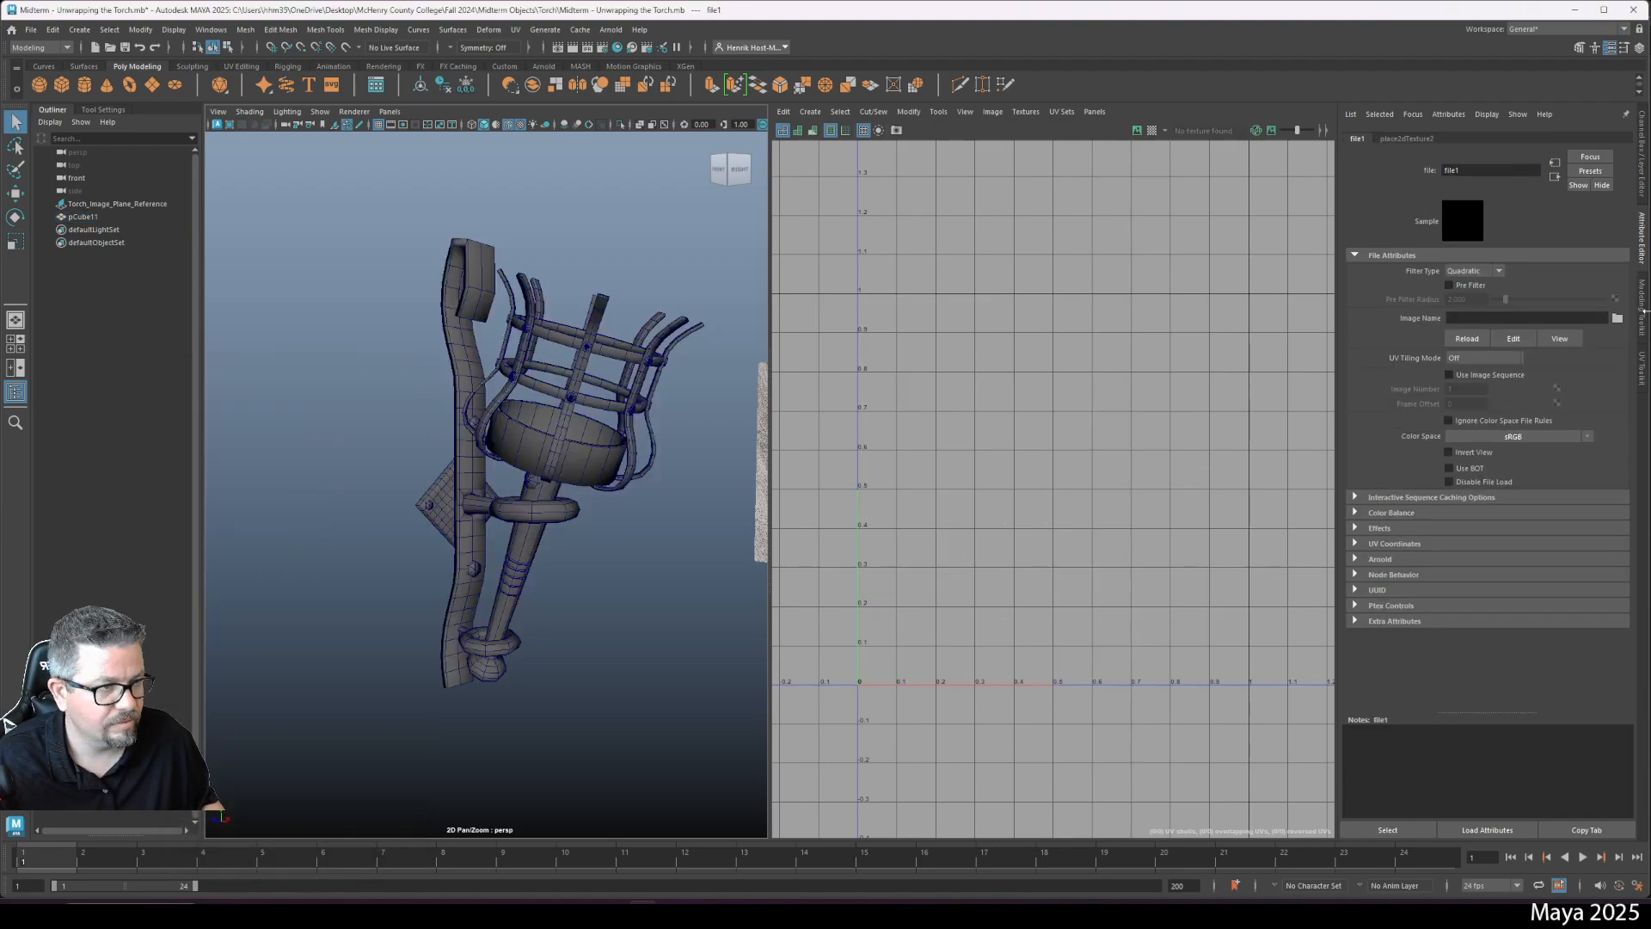
- Load Torch_Diffuse.png from Desktop/McHenry County College/Fall 2024/Midterm Objects/Torch into the file texture
left_click(1617, 319)
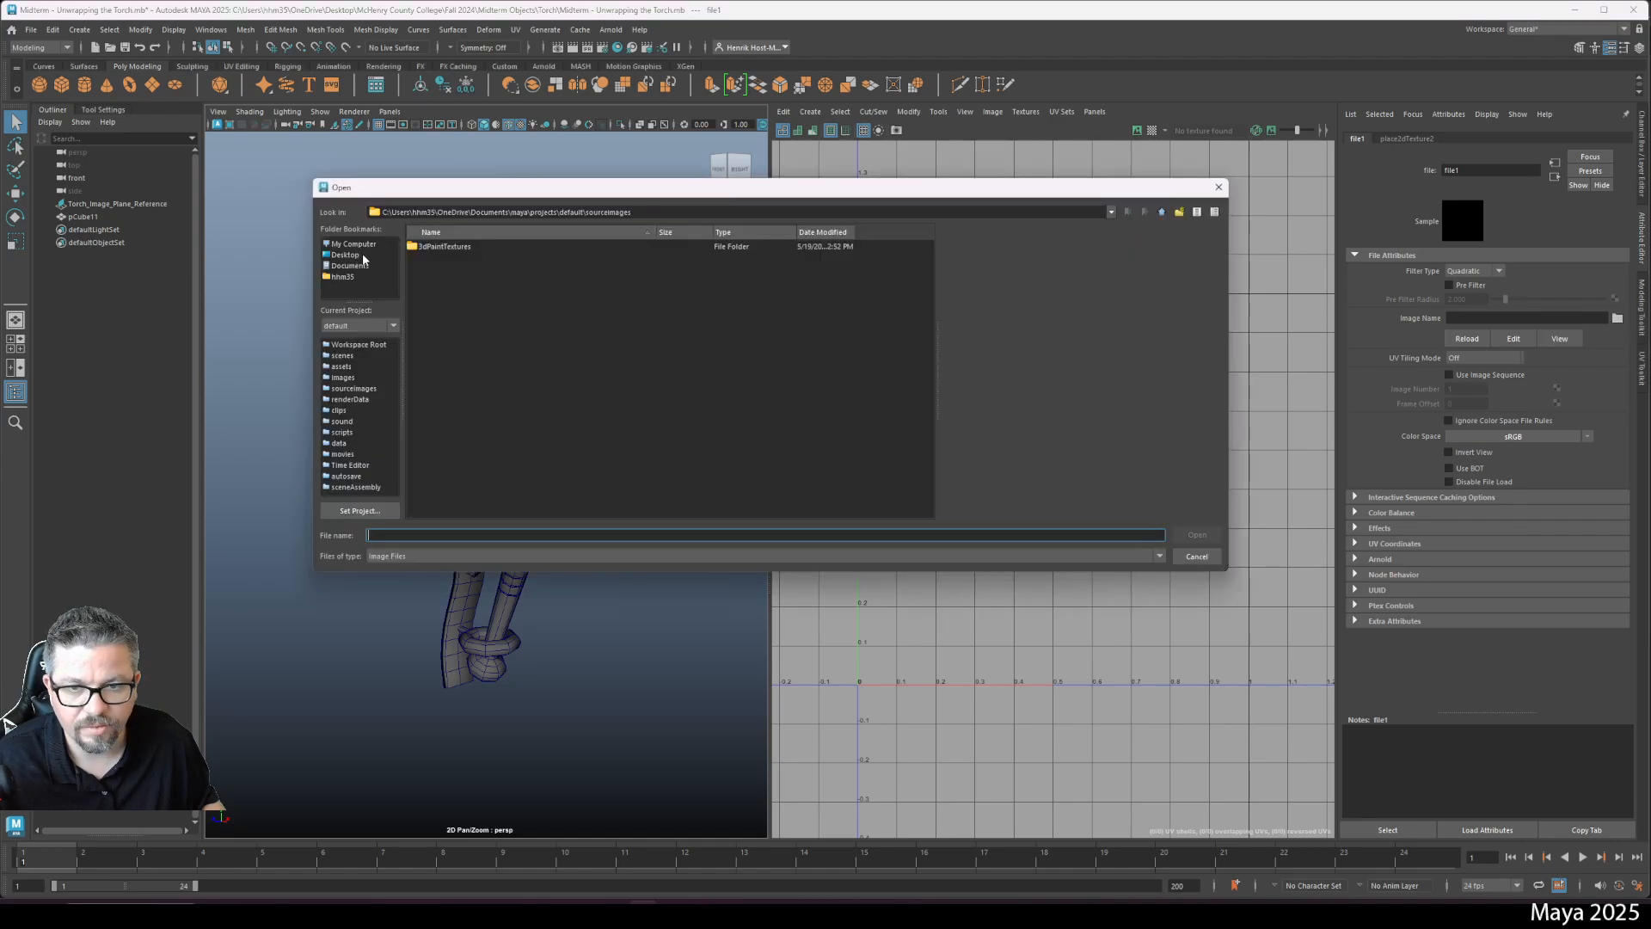
left_click(367, 255)
double_click(416, 270)
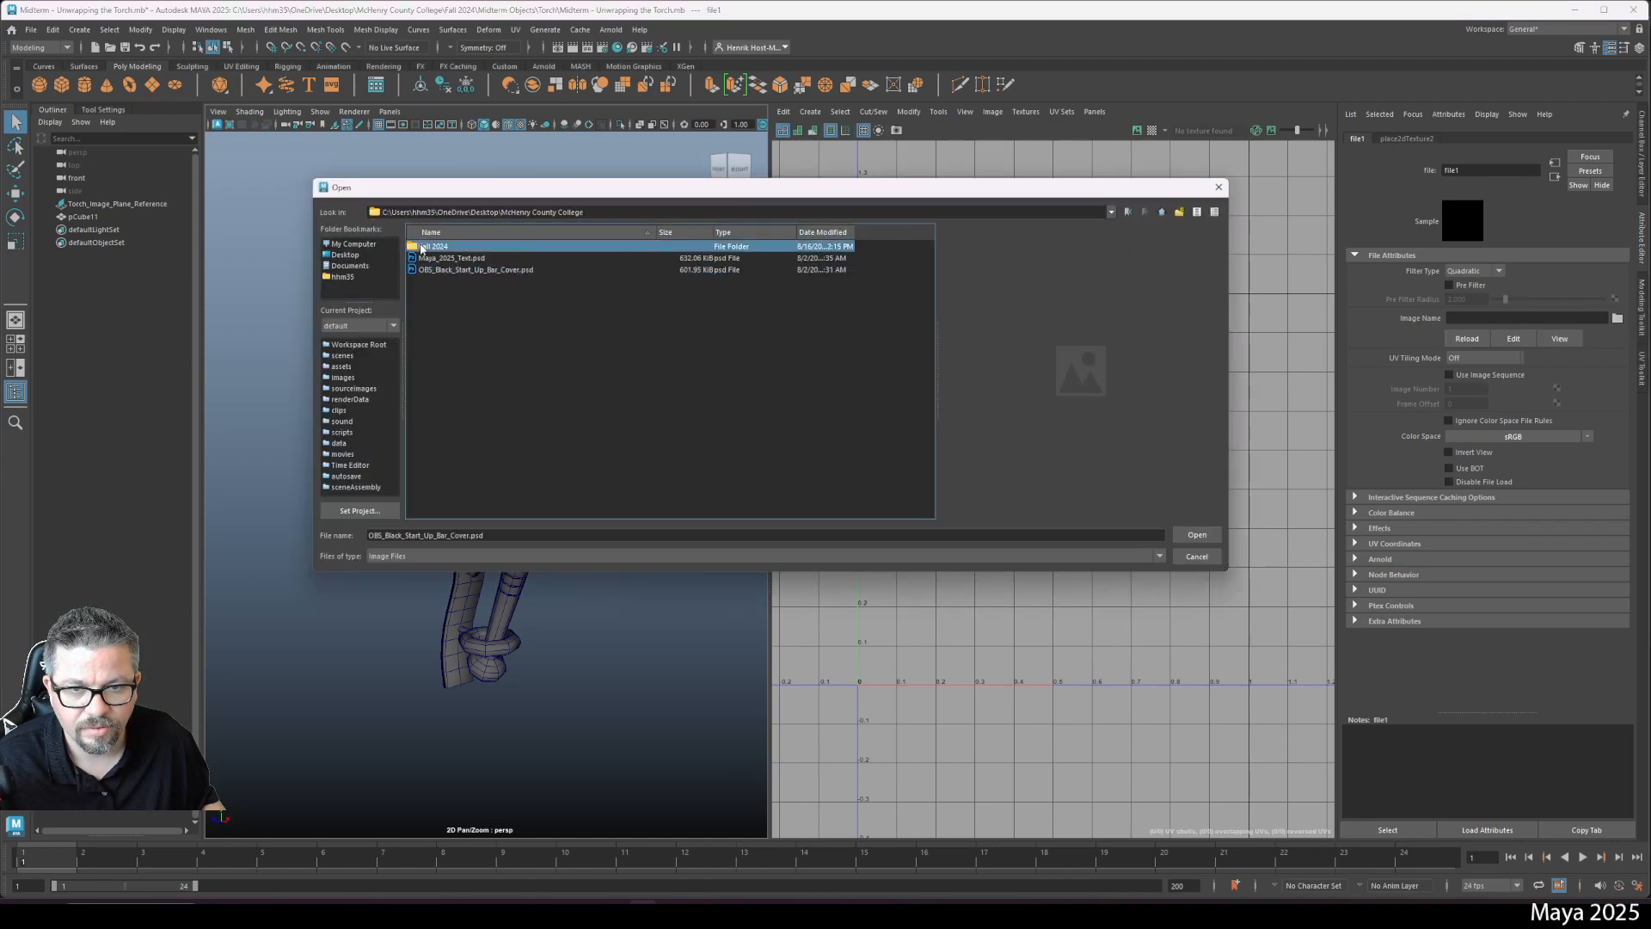
double_click(421, 249)
double_click(453, 410)
double_click(434, 258)
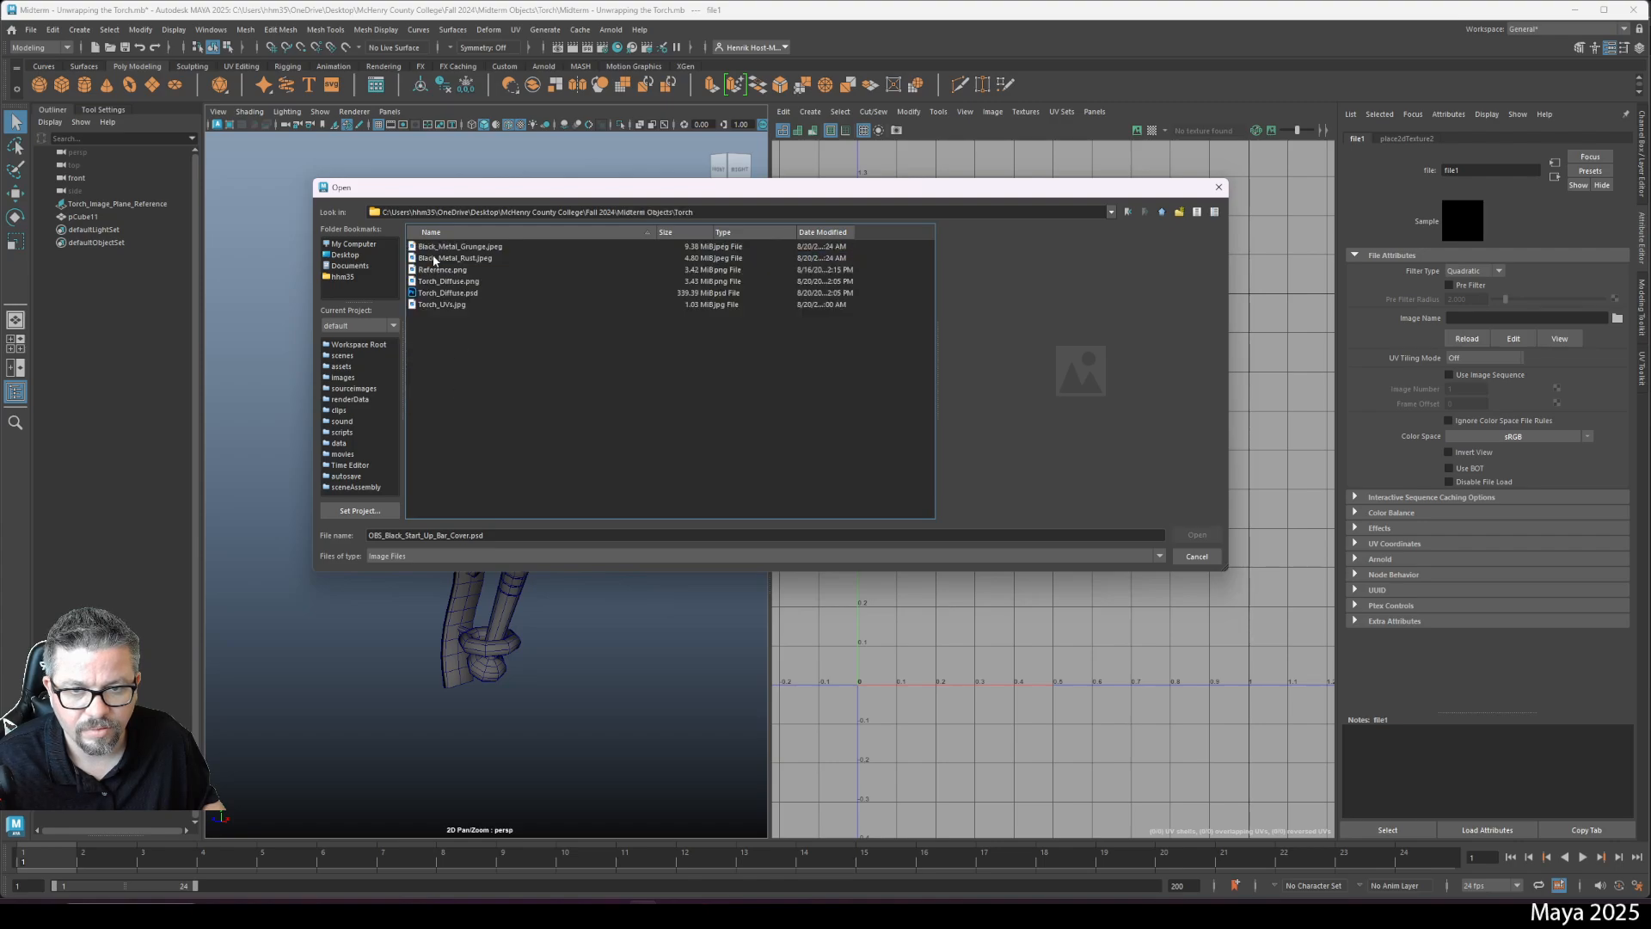
left_click(446, 282)
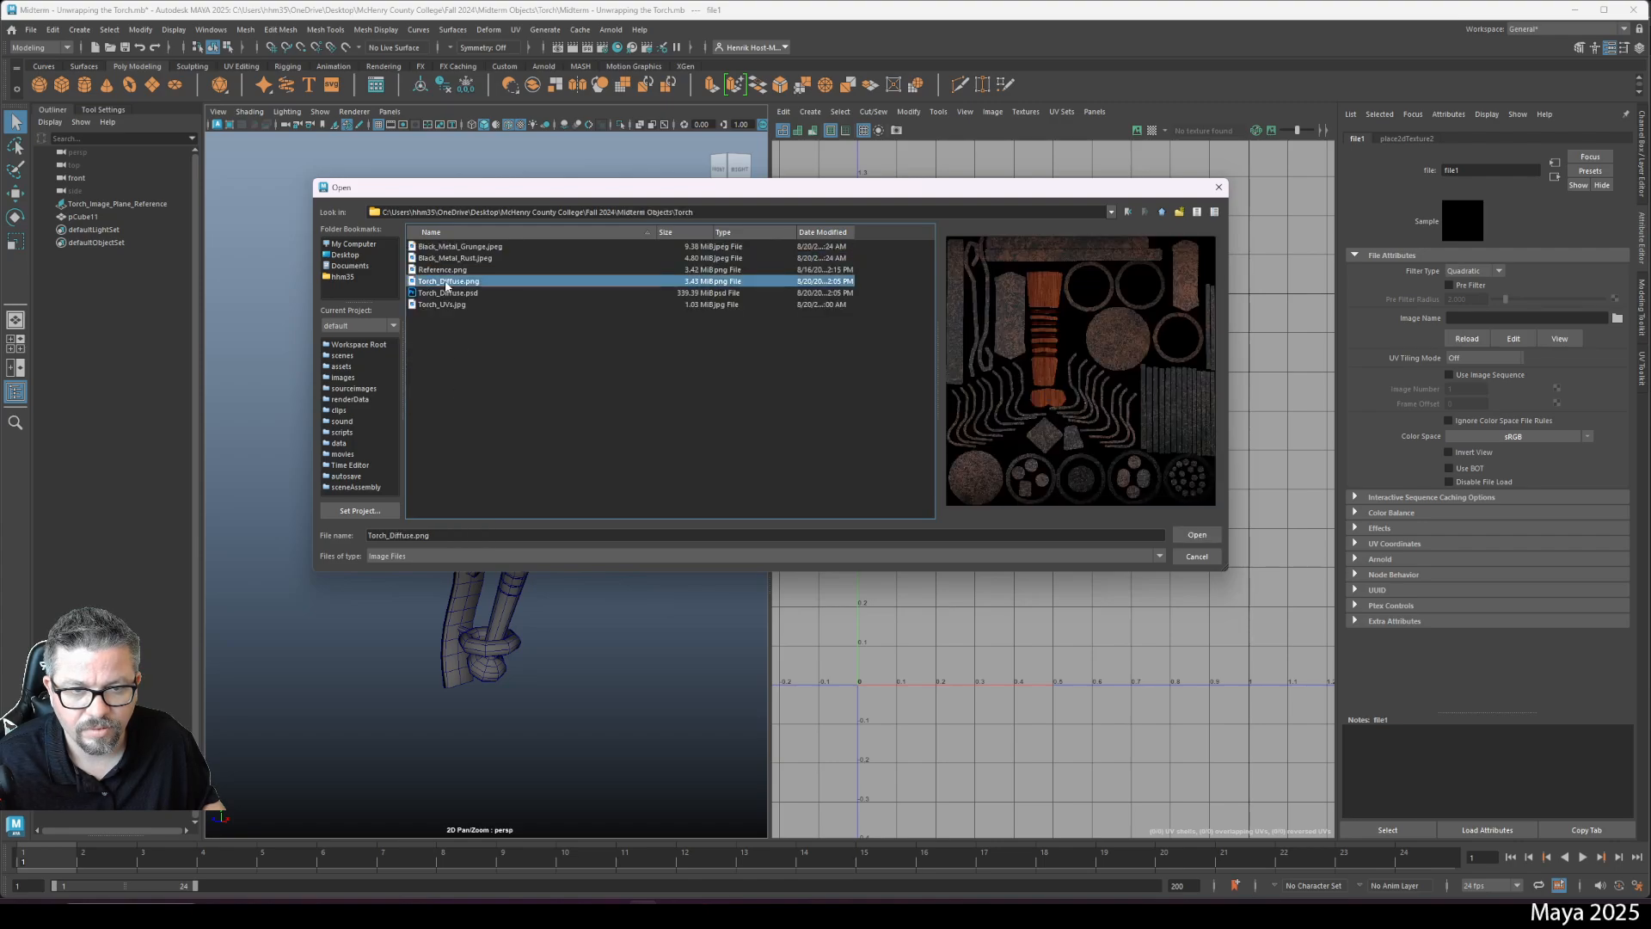
left_click(1197, 534)
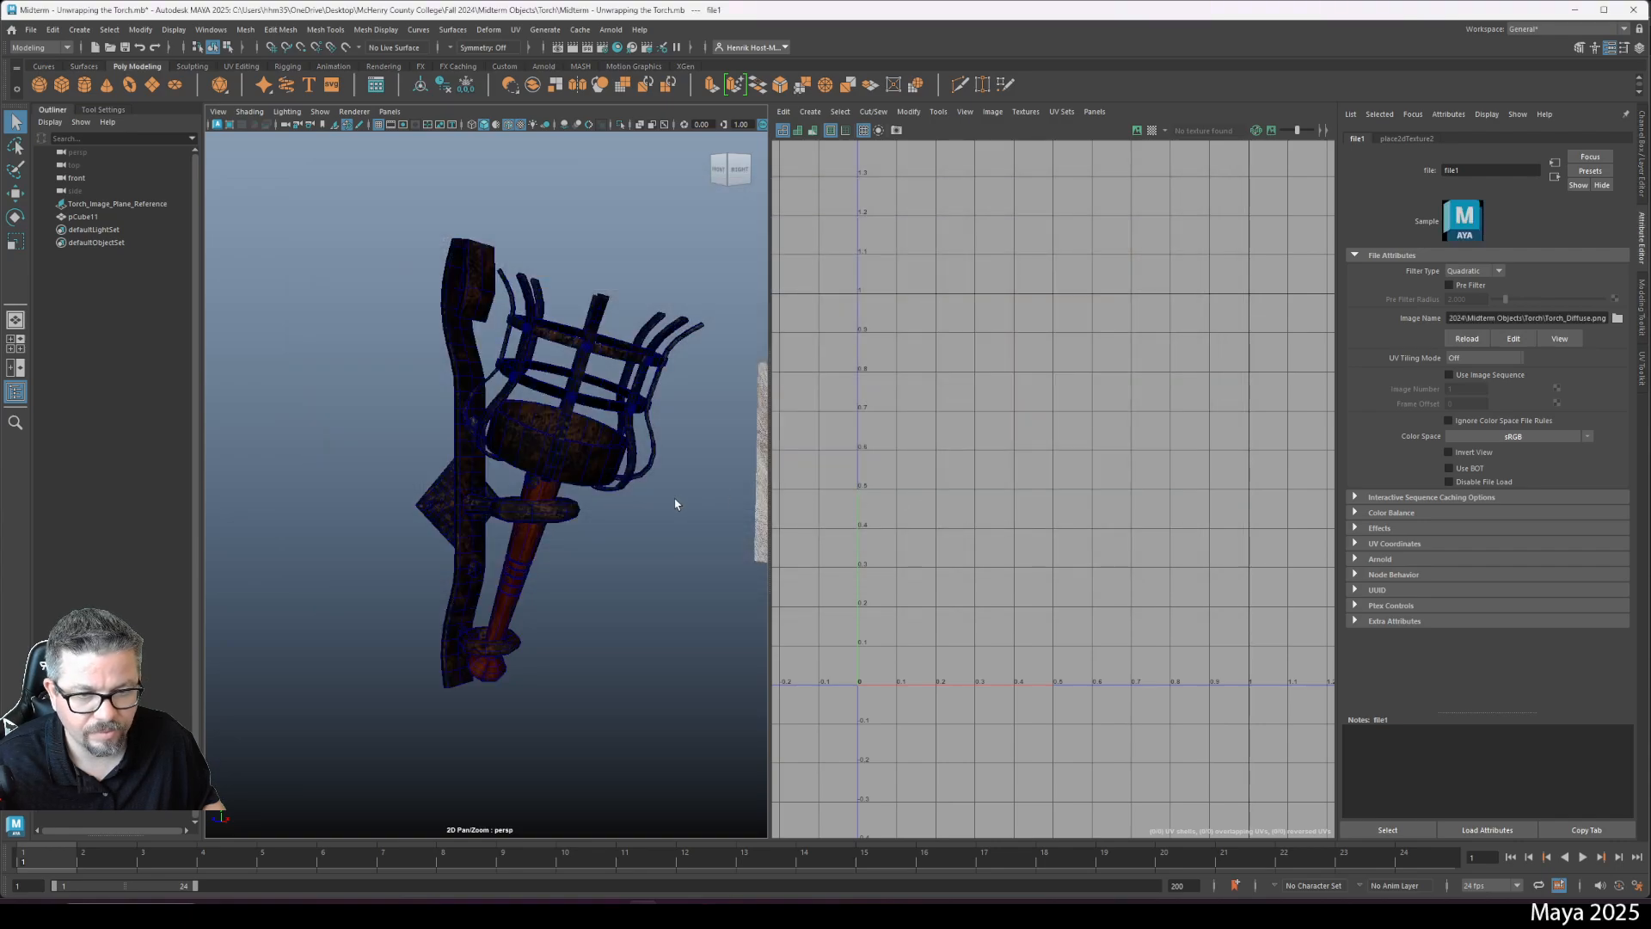
- Switch to textured display and orbit around the torch to inspect its wood and rust texture
key("6")
left_click(676, 551)
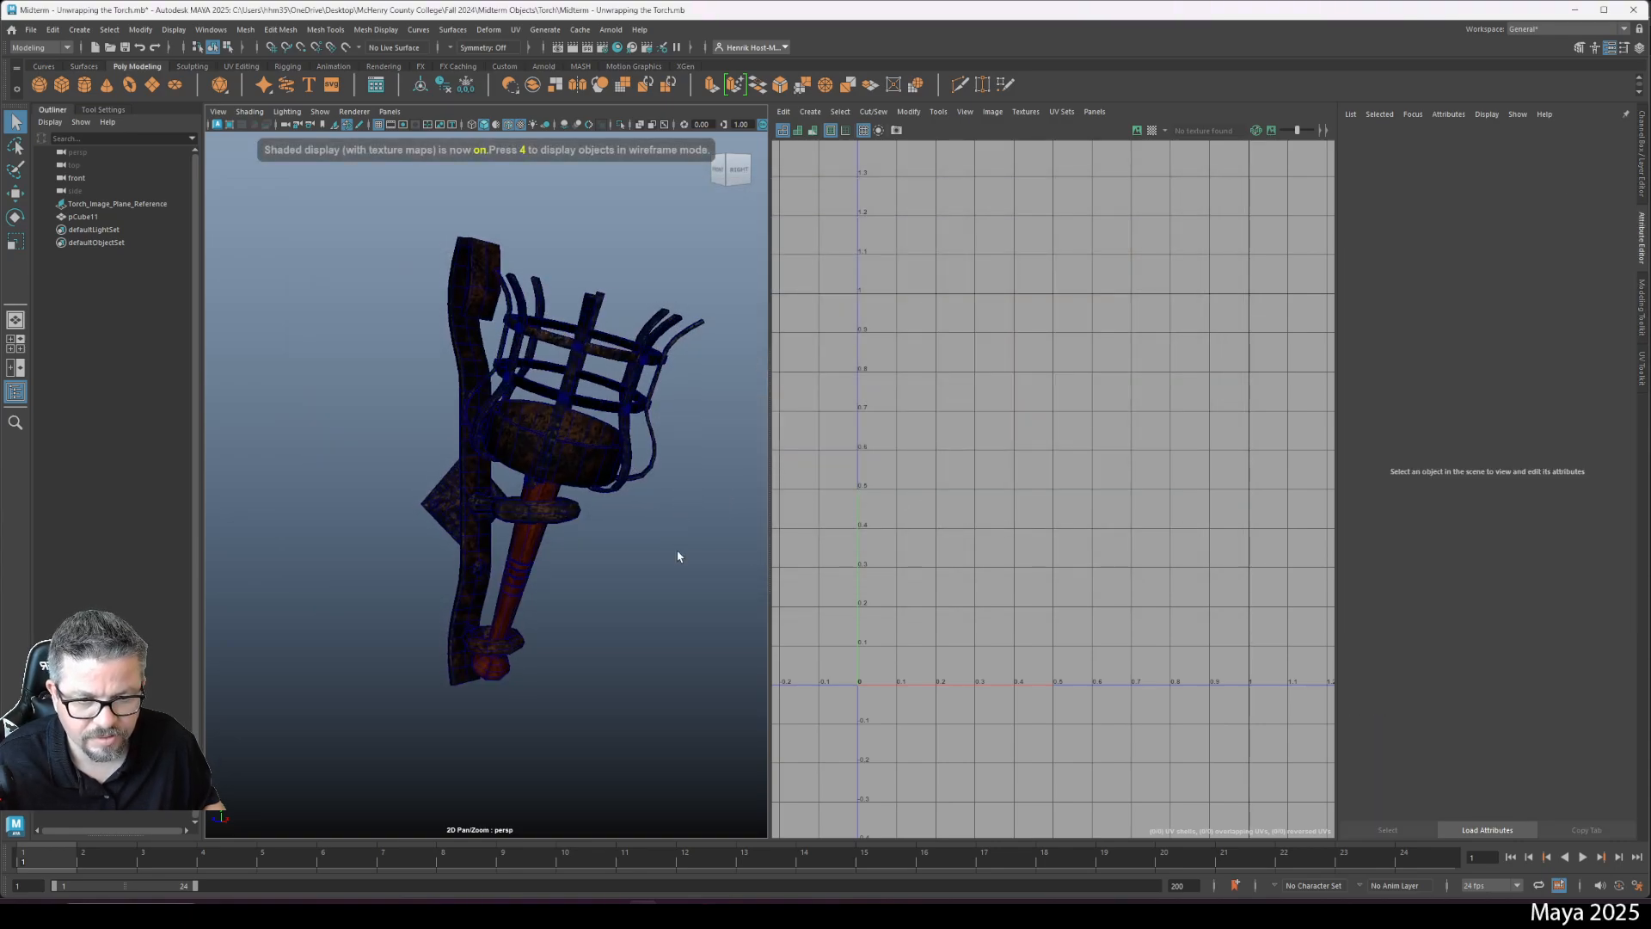
mouse_move(678, 556)
left_mouse_down()
mouse_move(508, 563)
mouse_move(535, 566)
mouse_move(564, 469)
mouse_move(524, 408)
left_mouse_up()
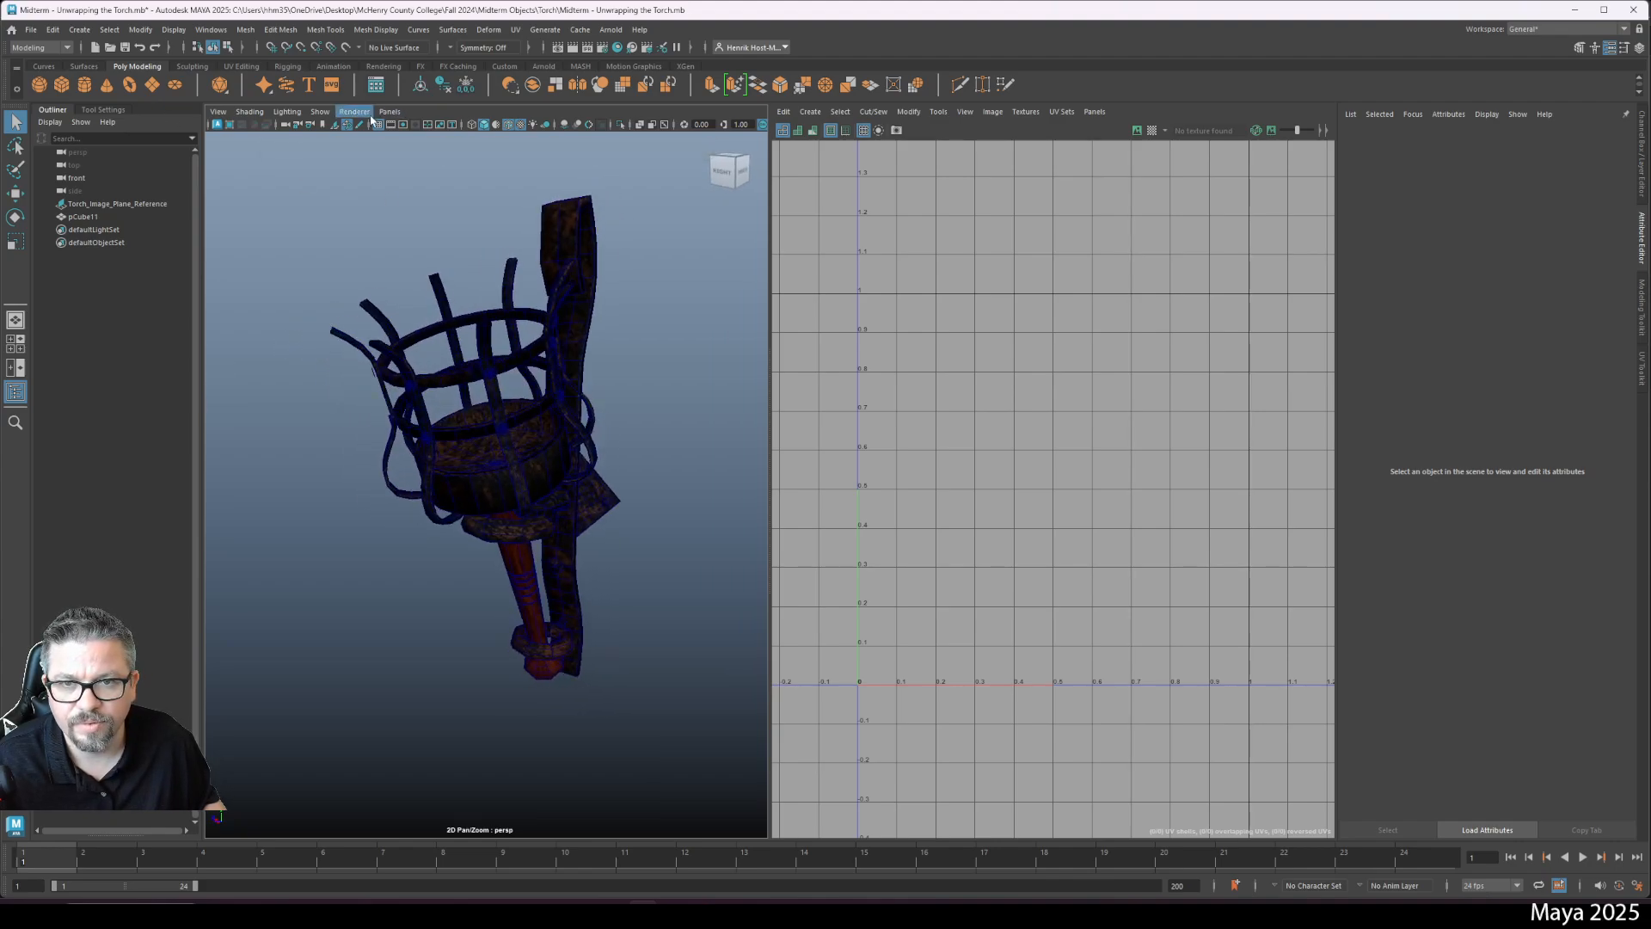
key("space")
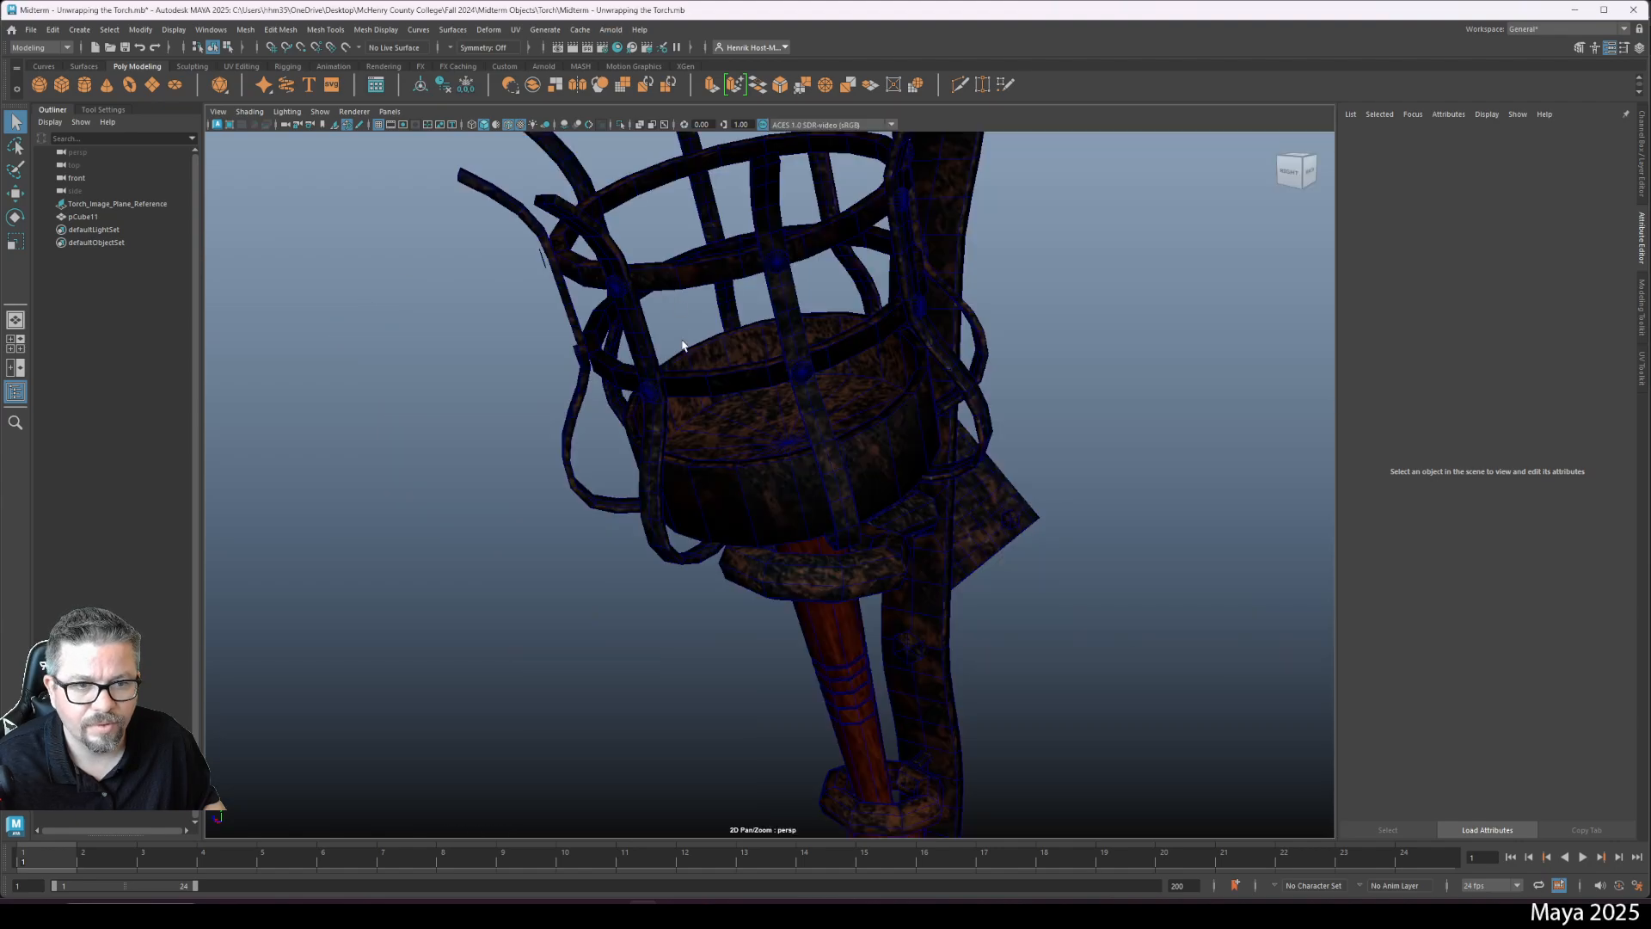
mouse_move(676, 384)
left_mouse_down("alt")
mouse_move(958, 390)
mouse_move(597, 512)
mouse_move(697, 363)
mouse_move(545, 508)
mouse_move(582, 527)
mouse_move(560, 564)
mouse_move(668, 575)
mouse_move(677, 381)
left_mouse_up("alt")
scroll(667, 575, "down", 8)
left_click_drag(697, 250, 666, 290, "alt")
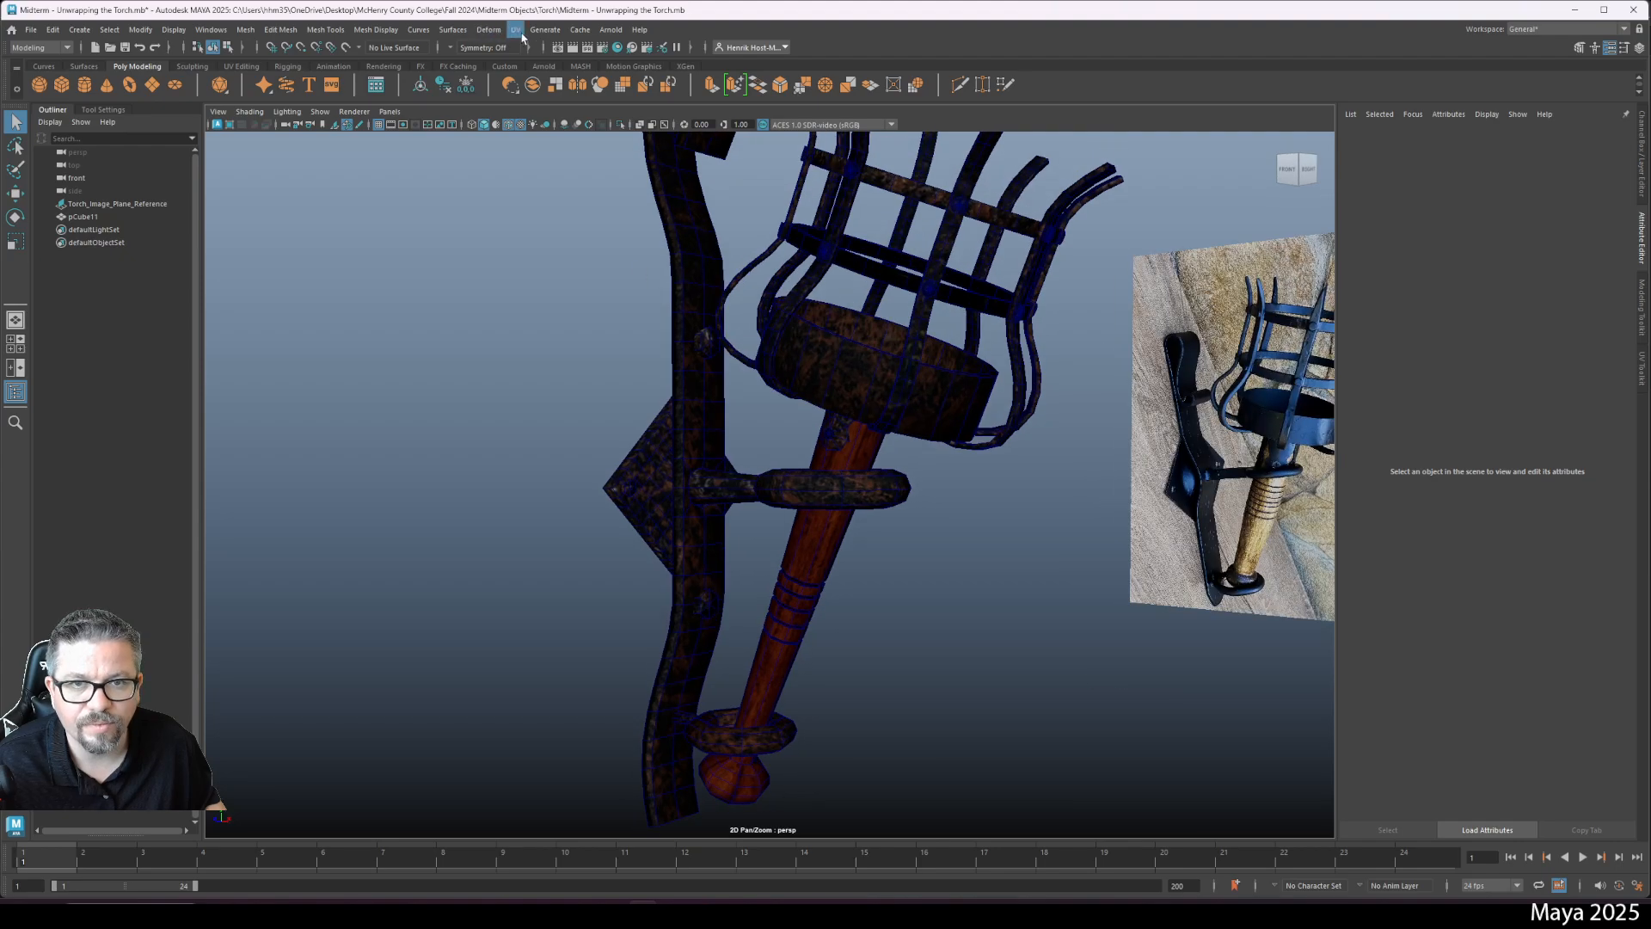
left_click_drag(619, 232, 593, 473, "alt")
scroll(608, 468, "up", 10)
scroll(782, 620, "down", 10)
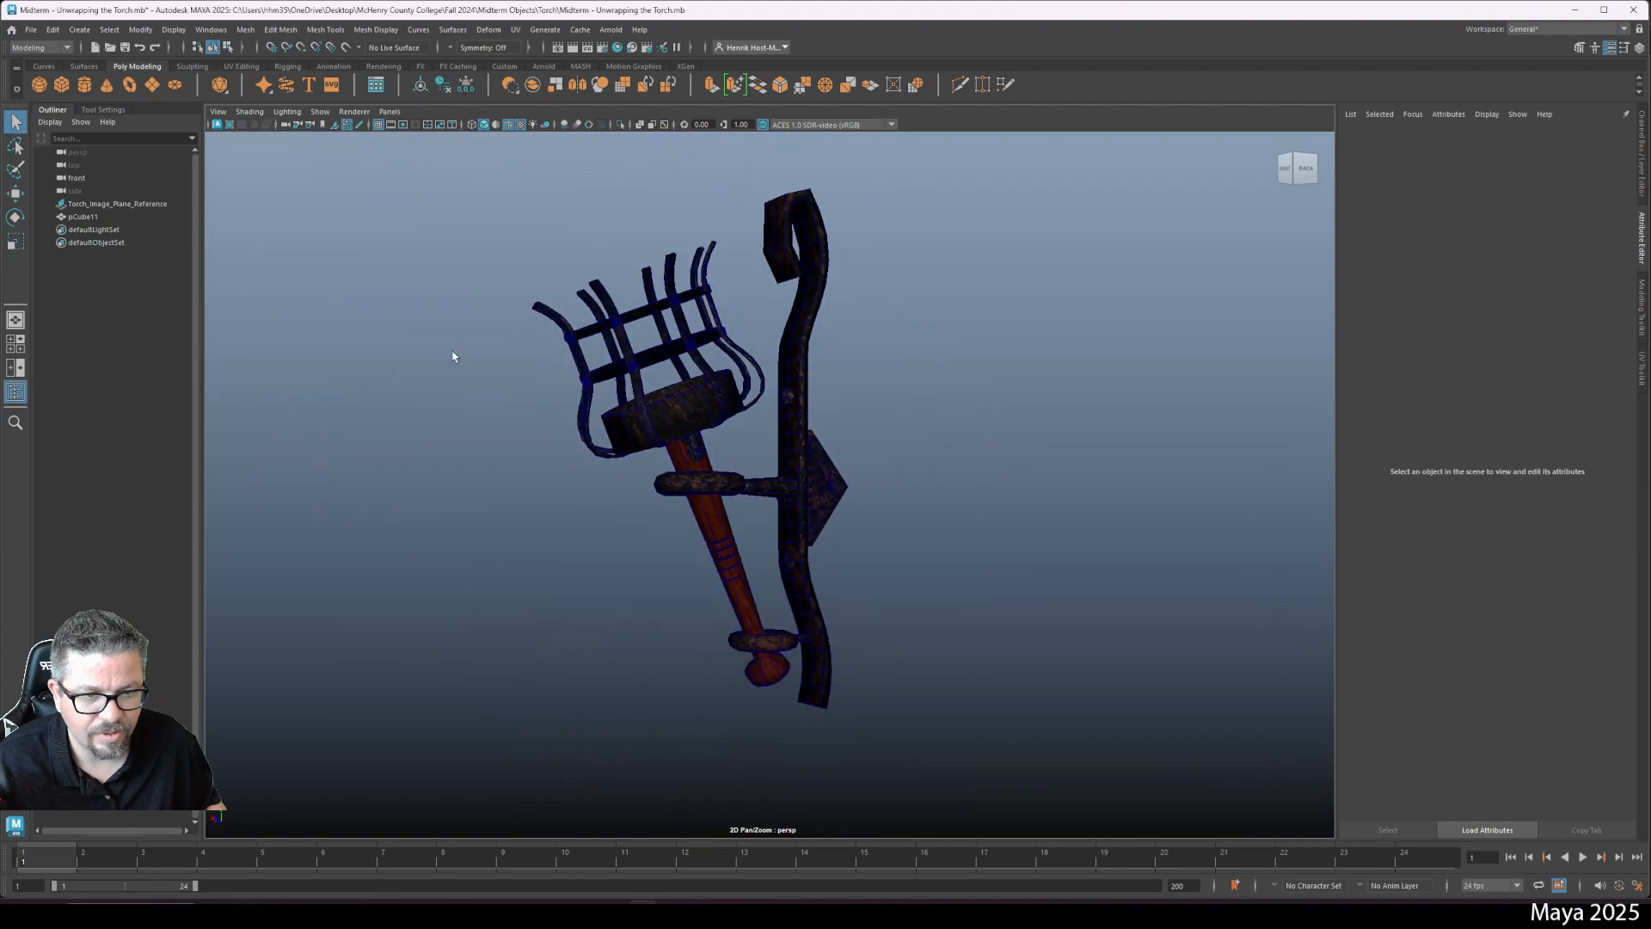
left_click_drag(453, 358, 668, 653, "alt")
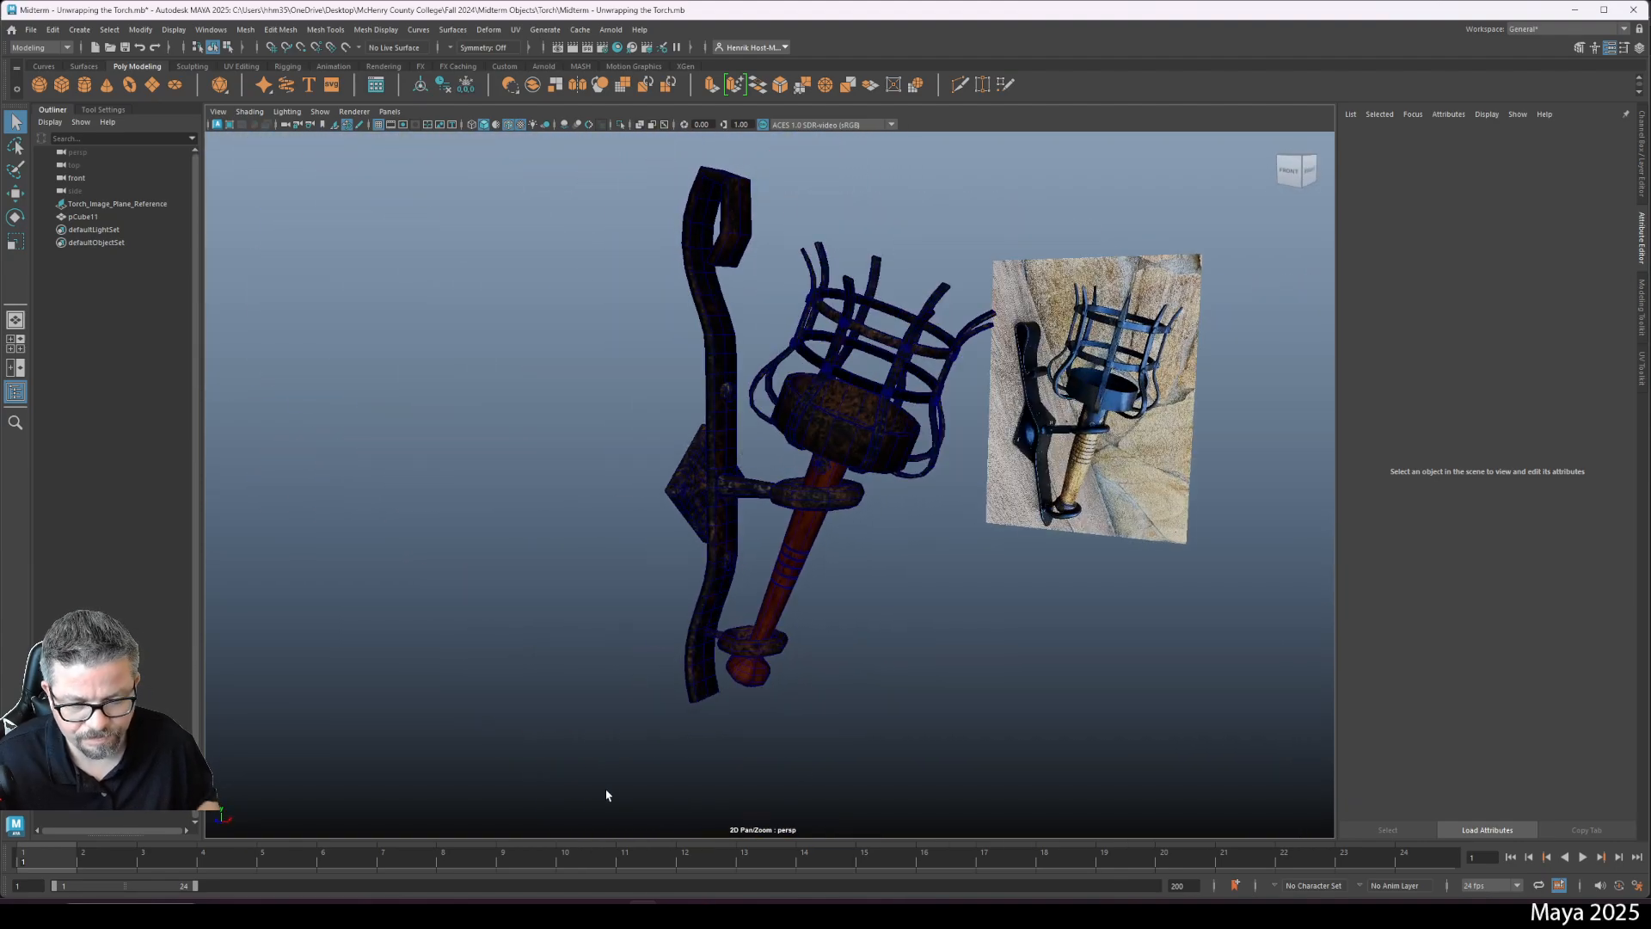
left_click_drag(606, 796, 633, 616, "alt")
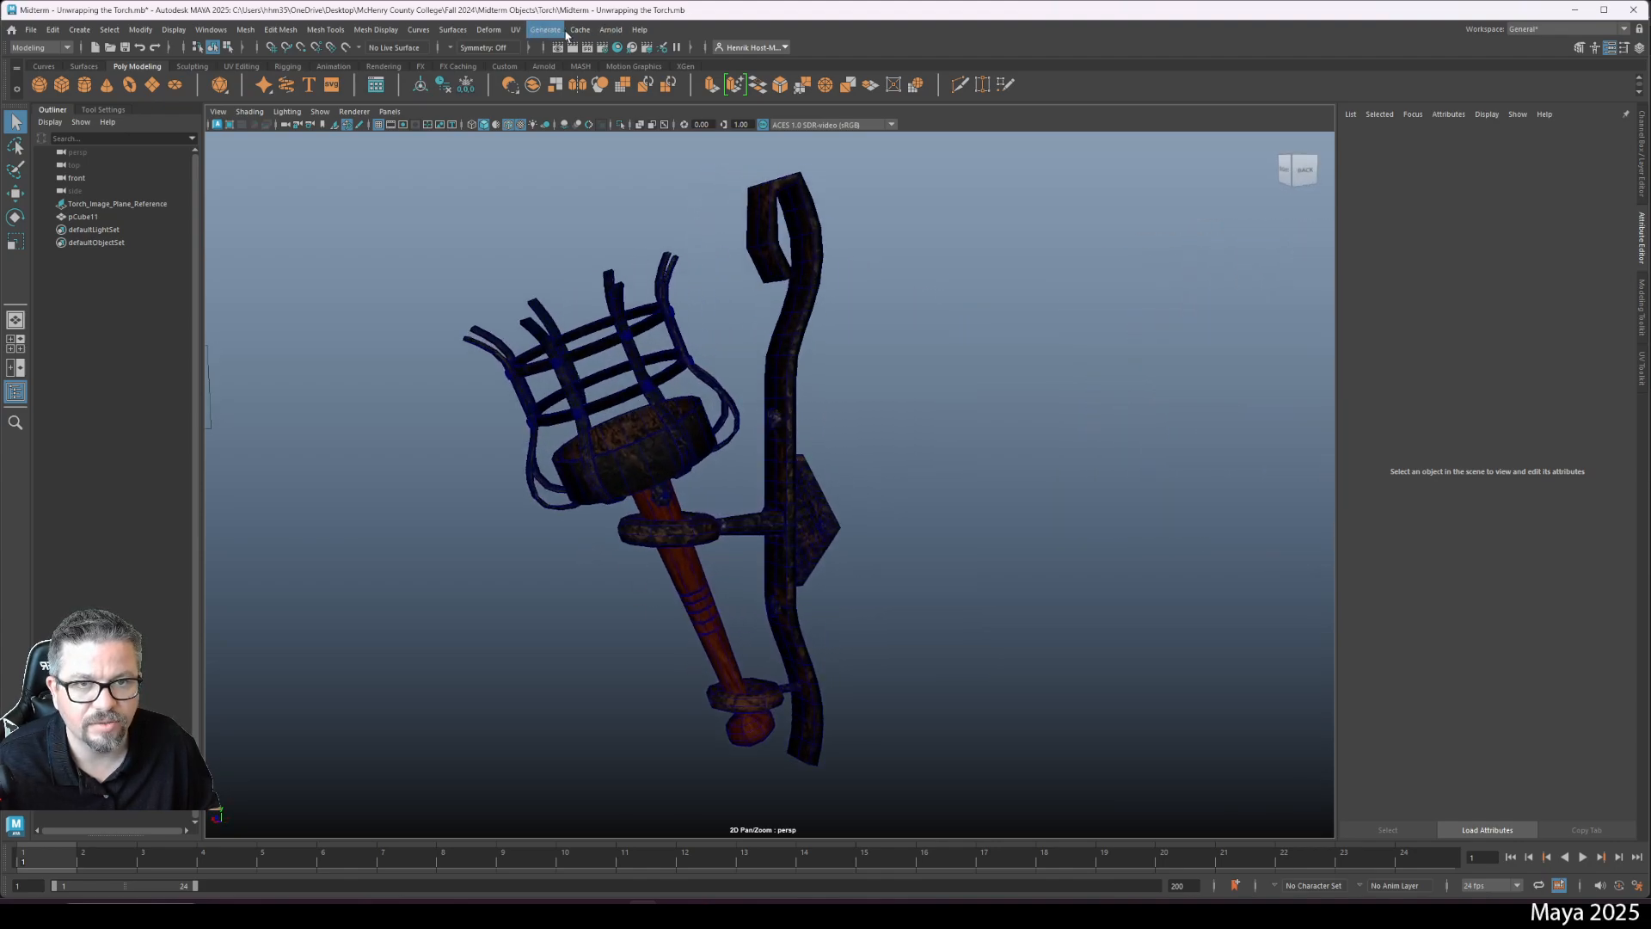
- Add an Arnold Skydome Light and light the viewport with all scene lights
left_click(610, 29)
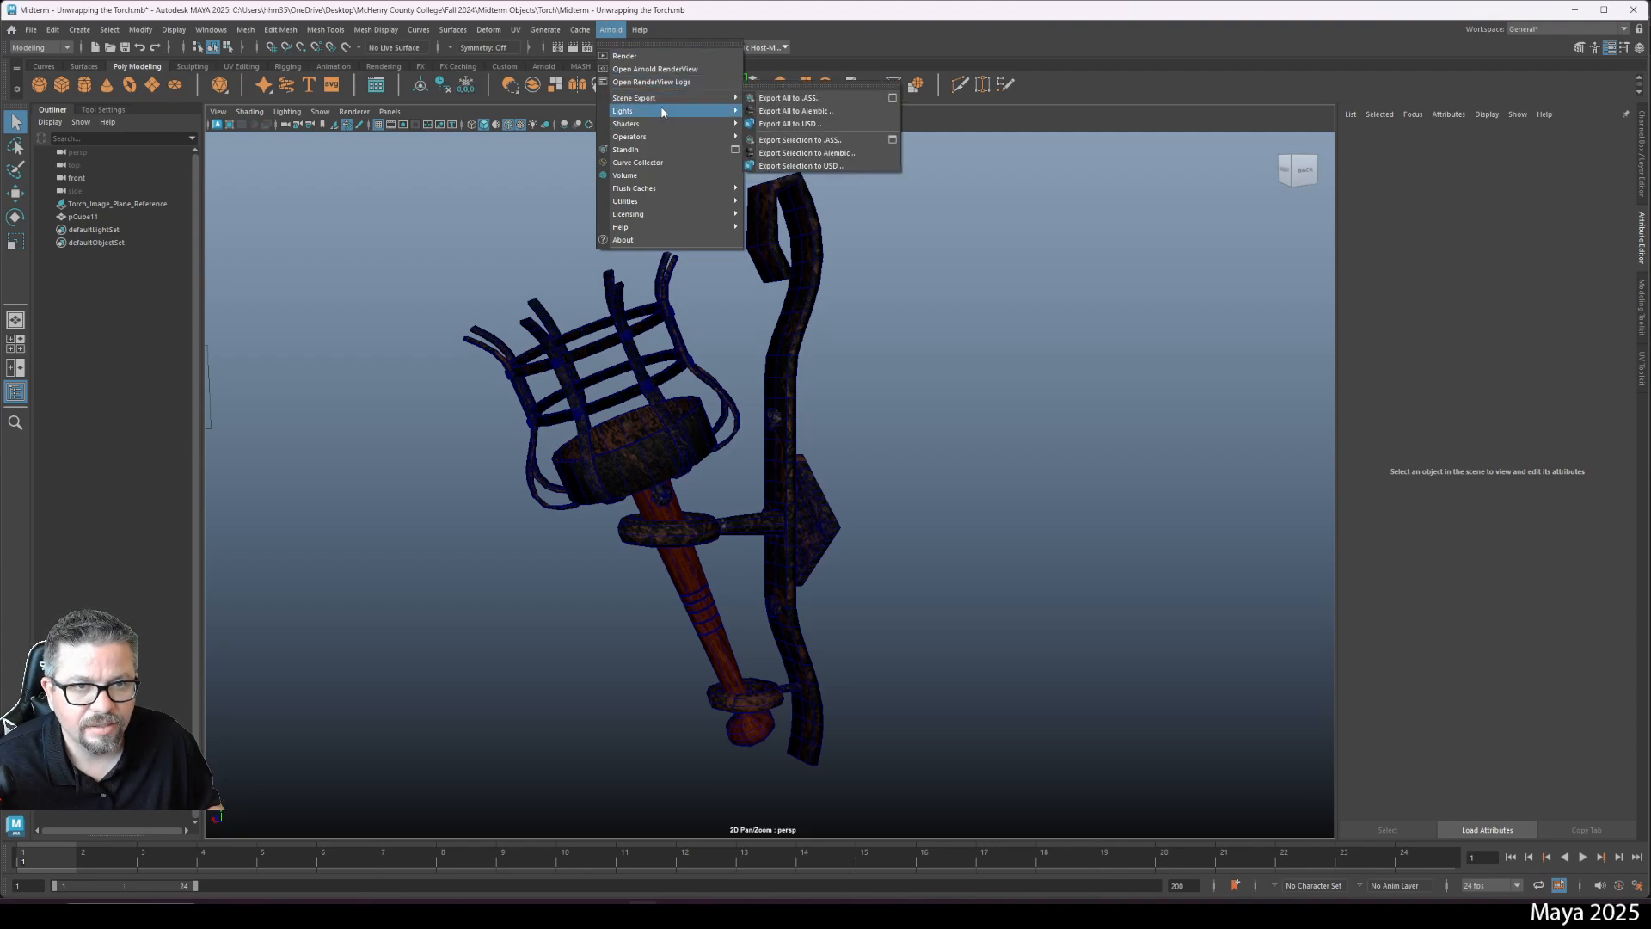
mouse_move(663, 112)
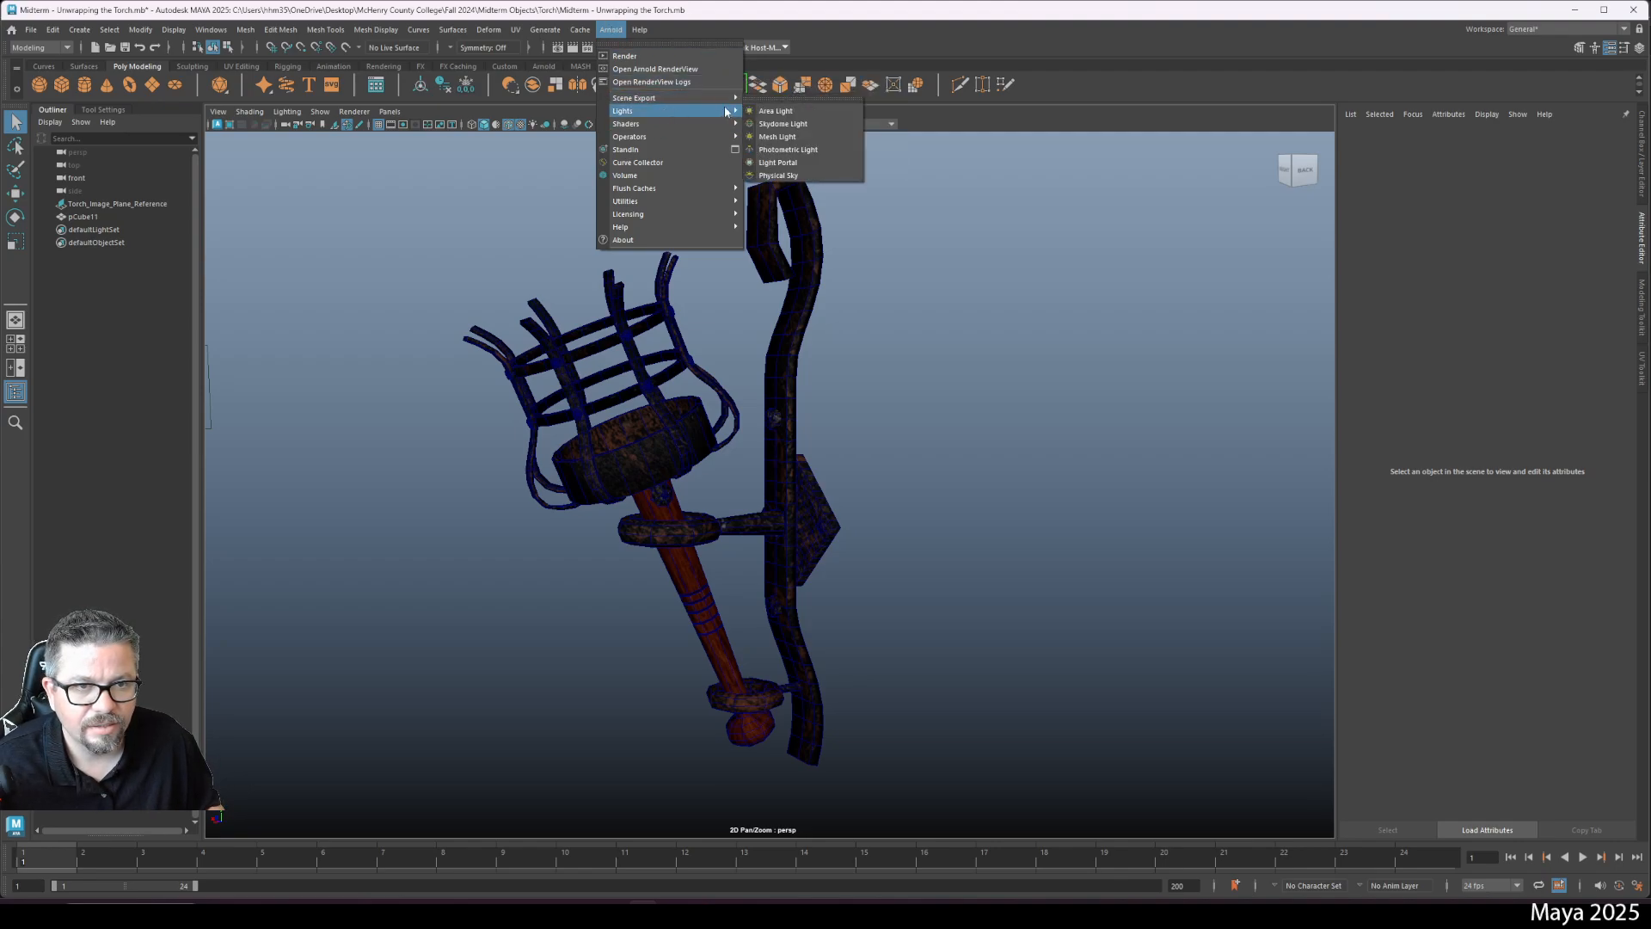
left_click(783, 123)
key("7")
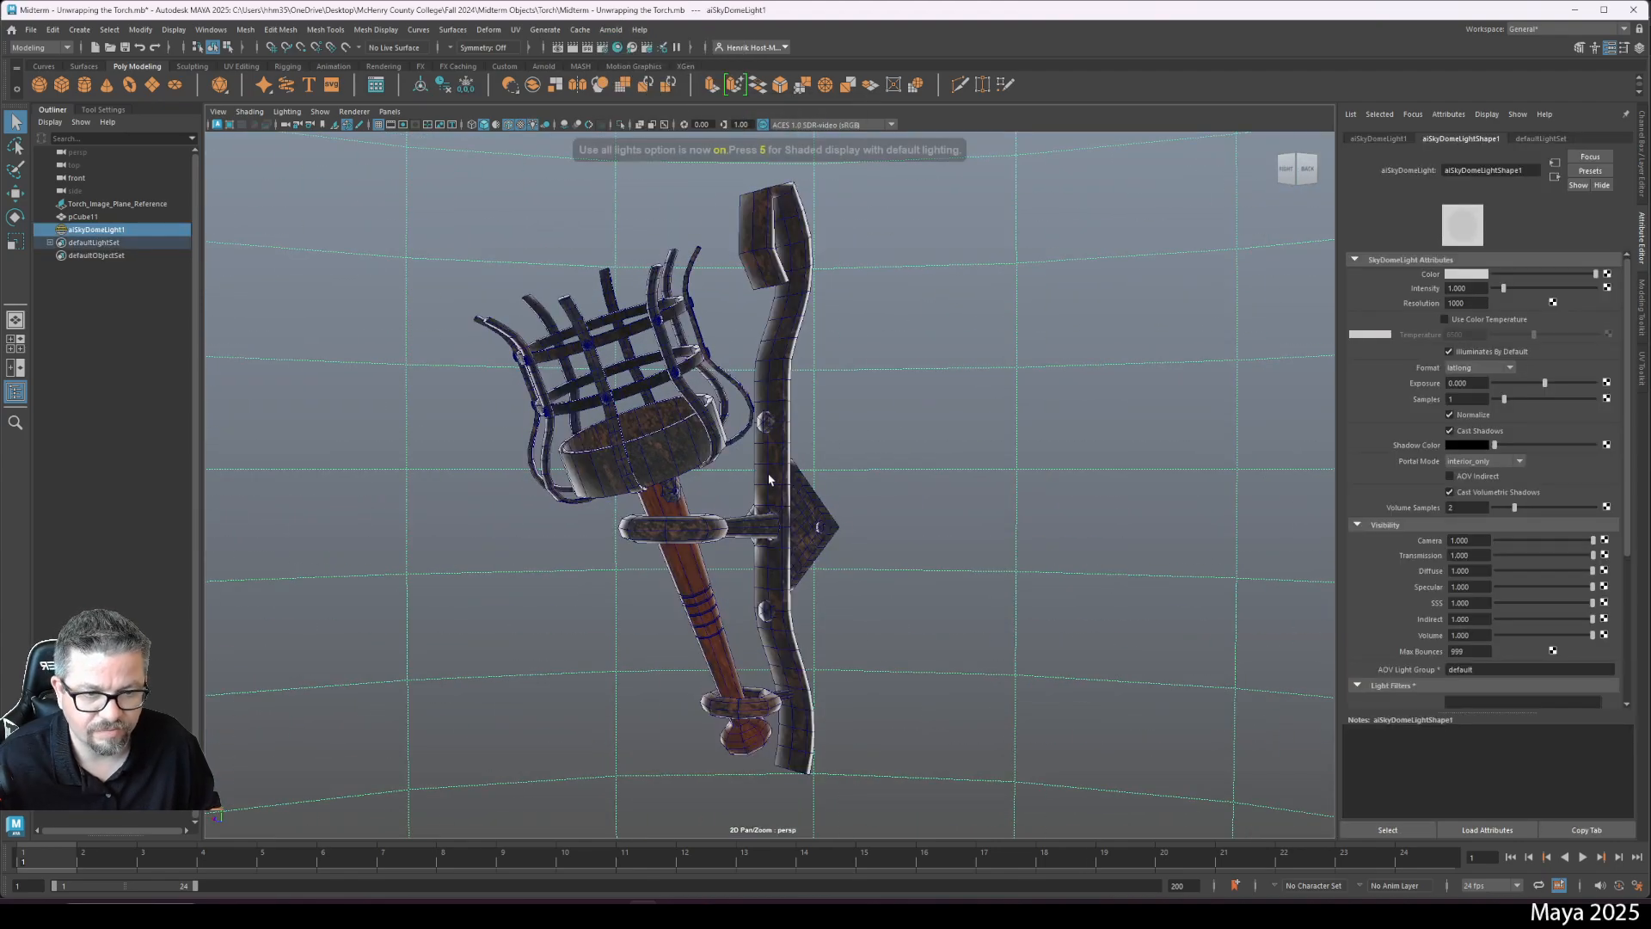
- Turn off Wireframe on Shaded and orbit around the lit torch
right_click(609, 378)
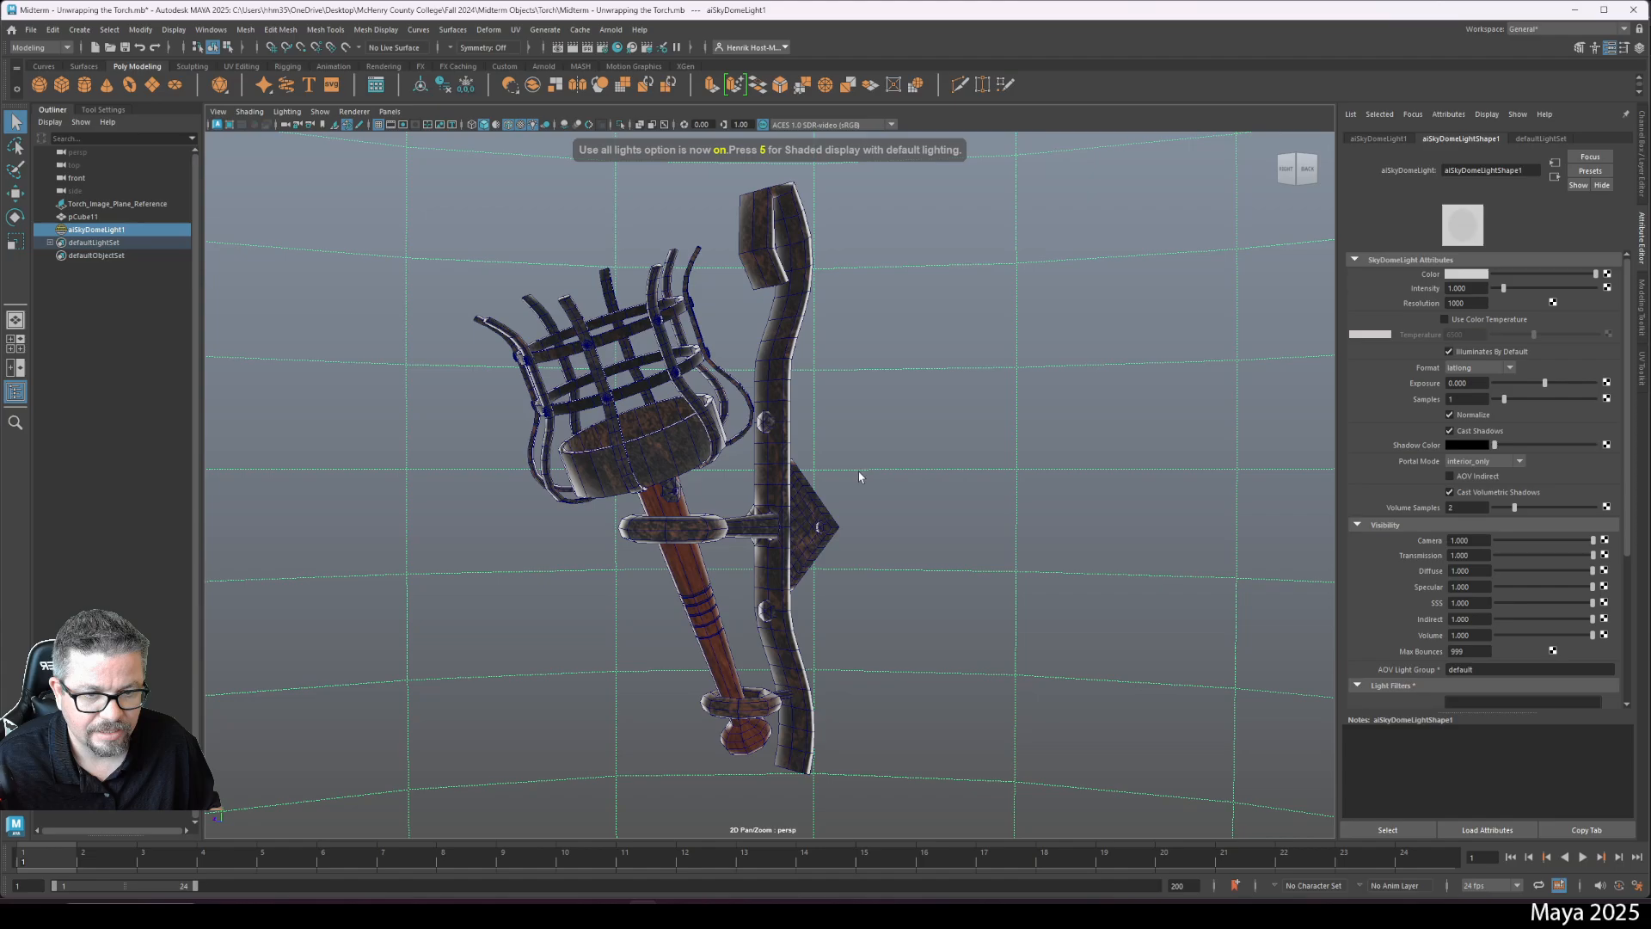
left_click_drag(860, 535, 1055, 595)
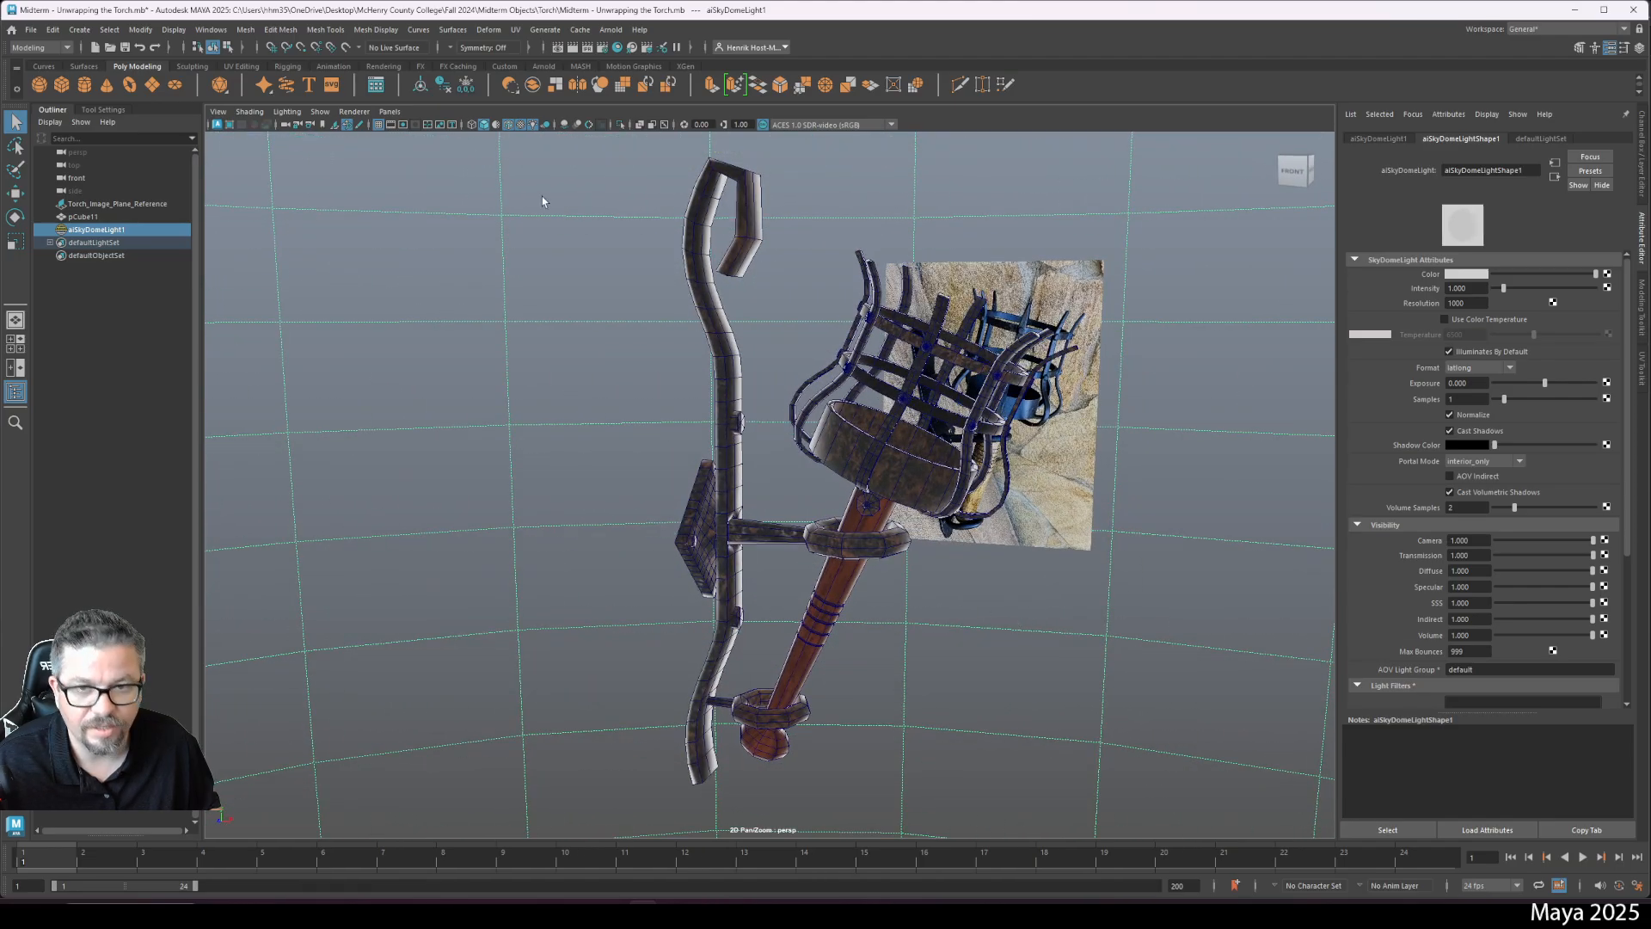
left_click(260, 114)
left_click(291, 228)
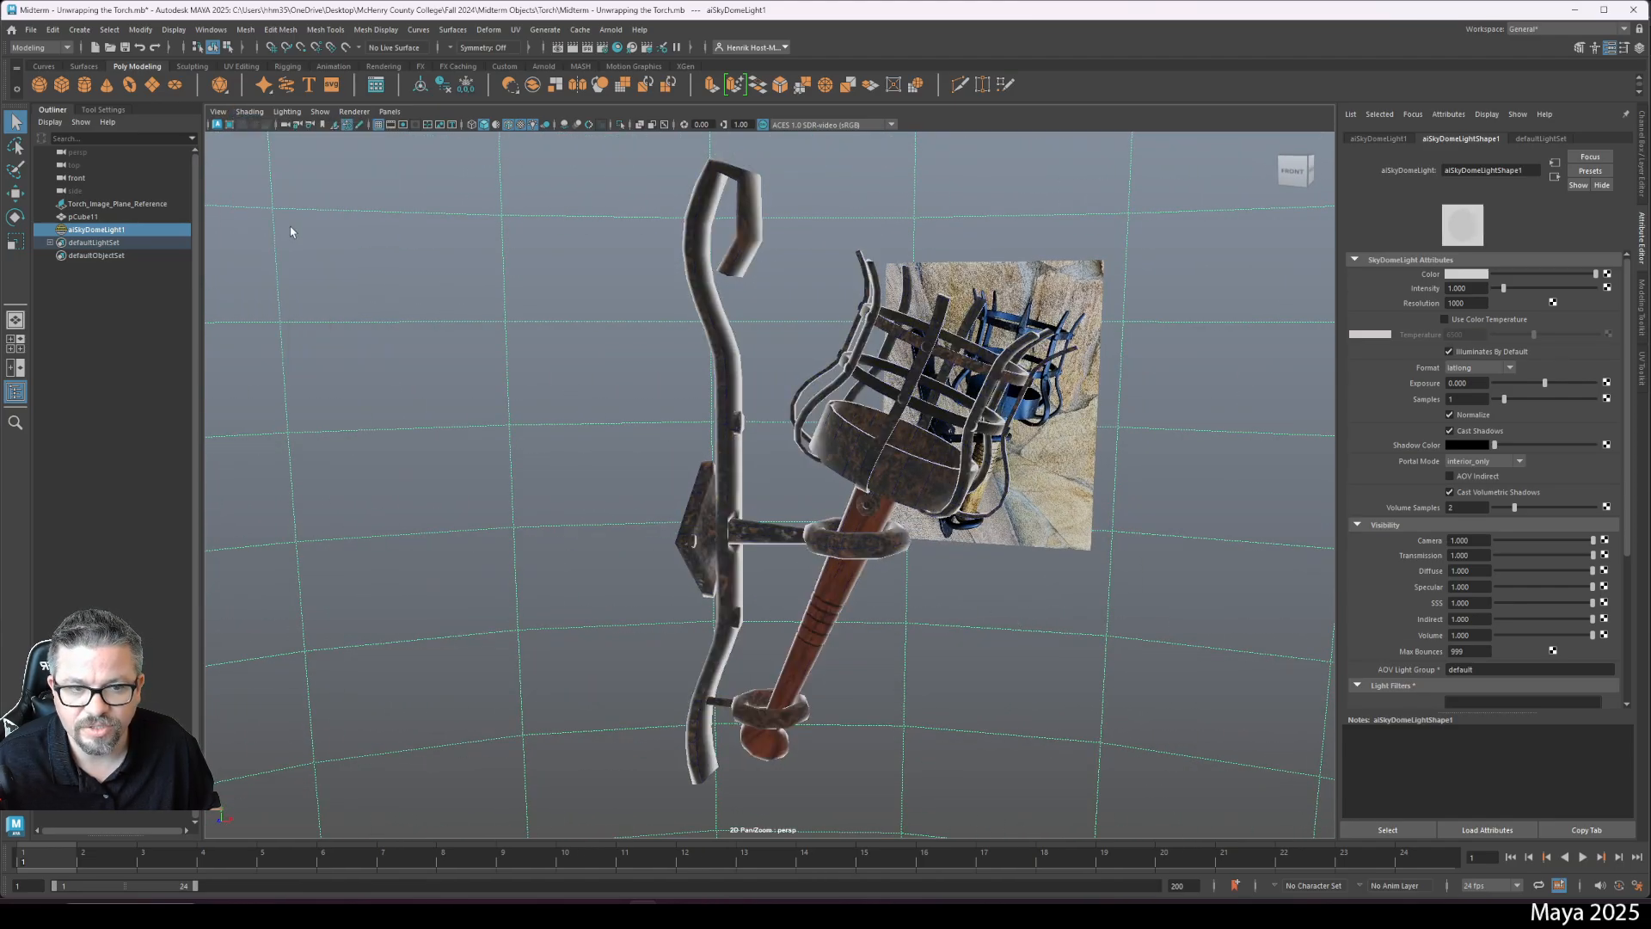
mouse_move(768, 535)
left_mouse_down()
mouse_move(533, 512)
mouse_move(739, 511)
mouse_move(624, 372)
mouse_move(653, 412)
mouse_move(748, 430)
mouse_move(680, 677)
mouse_move(740, 682)
mouse_move(645, 634)
mouse_move(579, 656)
mouse_move(692, 614)
left_mouse_up()
left_click(651, 542)
left_click_drag(652, 542, 711, 482)
key("F10")
double_click(738, 489)
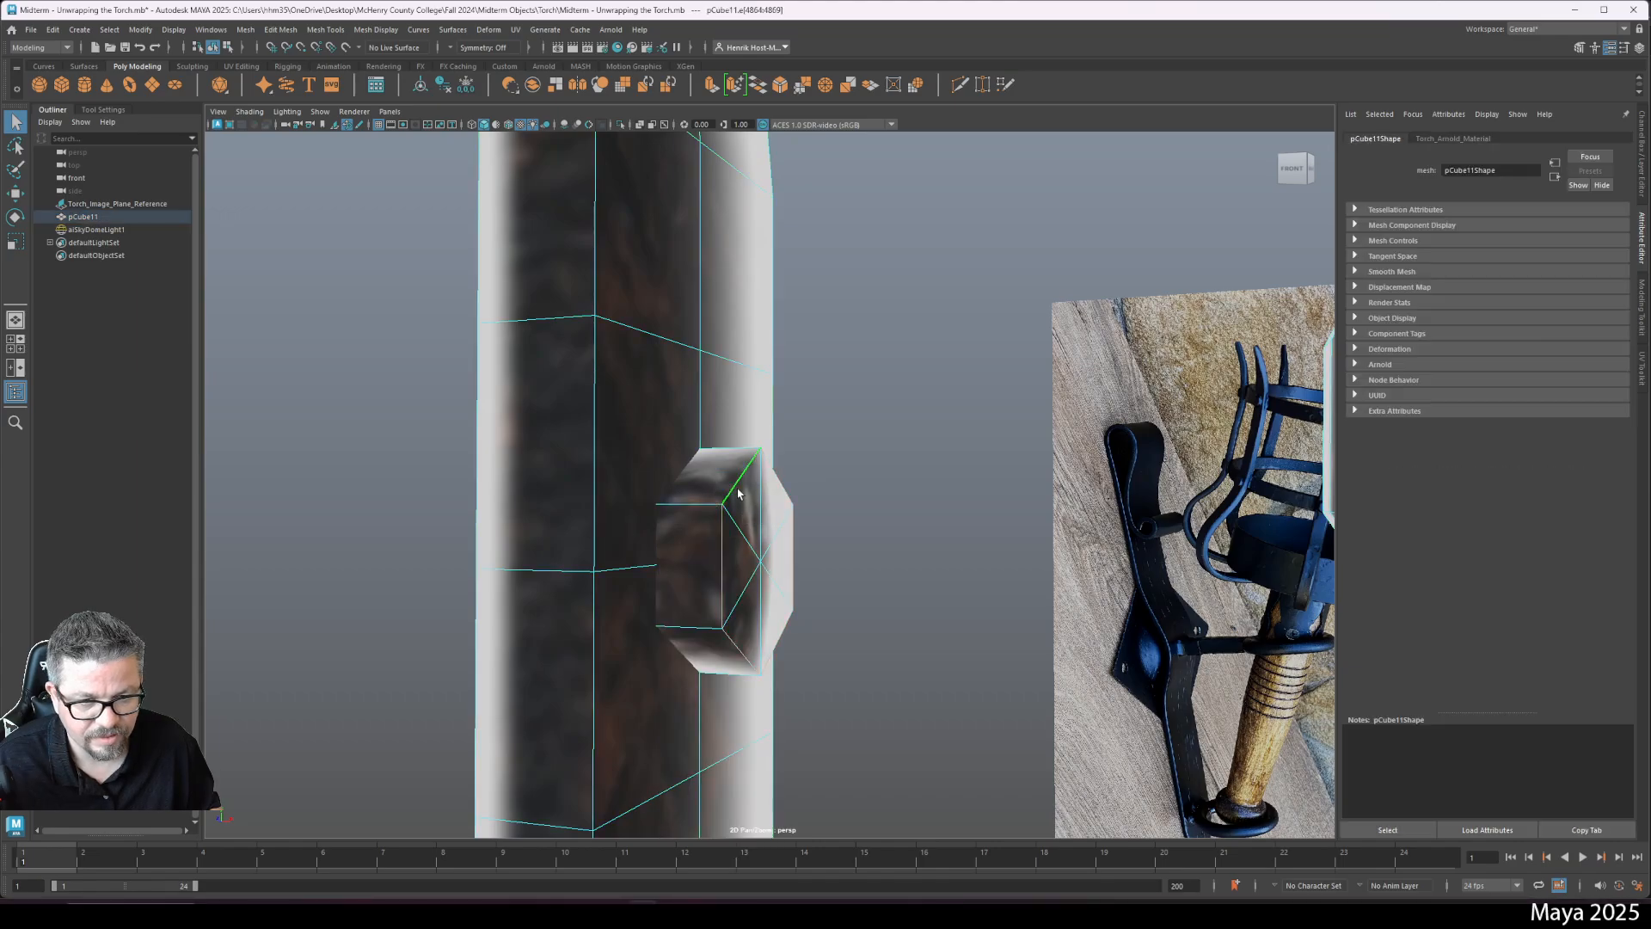
left_click_drag(719, 590, 646, 482)
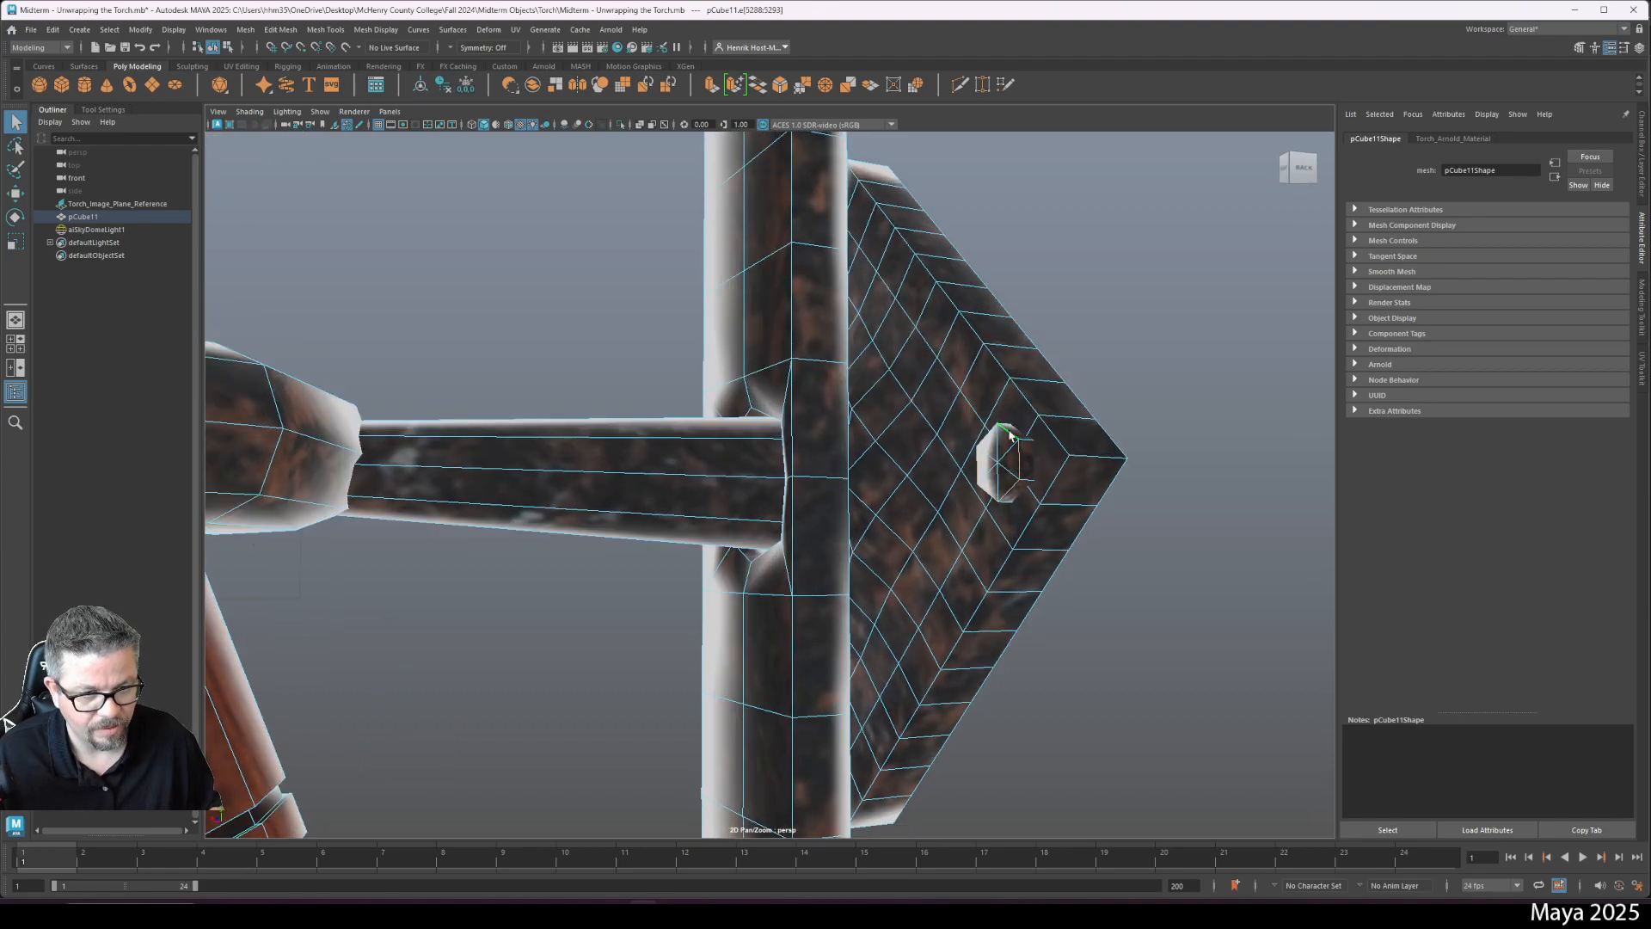
left_click_drag(1011, 436, 877, 593)
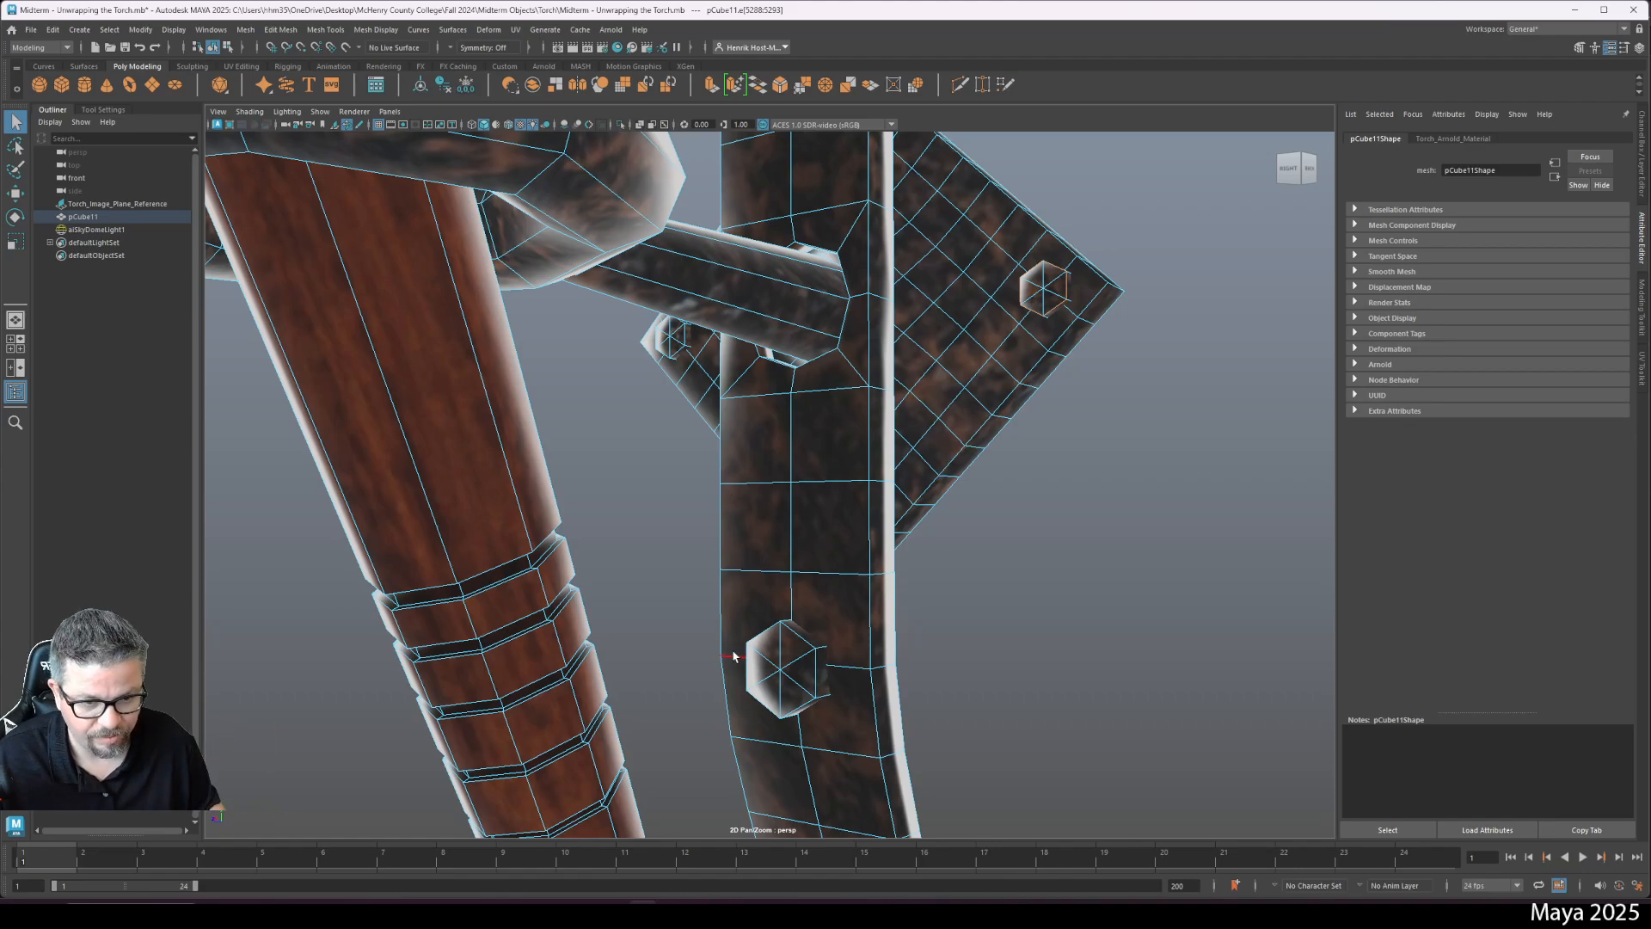
scroll(732, 655, "down", 8)
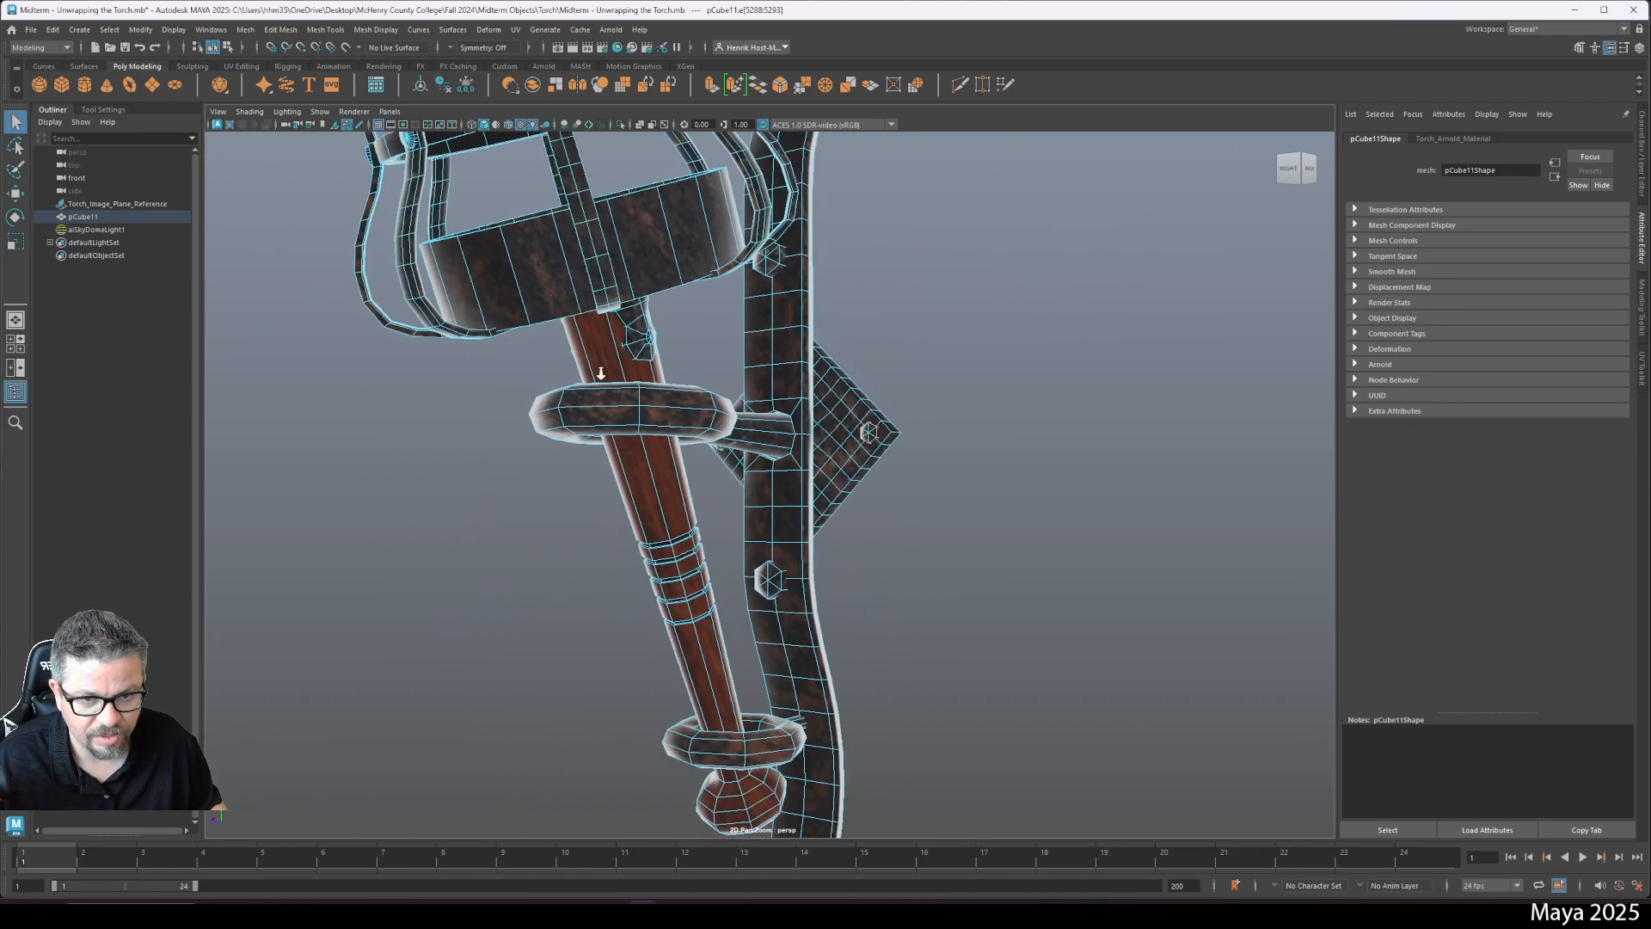
left_click_drag(600, 373, 682, 457)
scroll(616, 534, "up", 5)
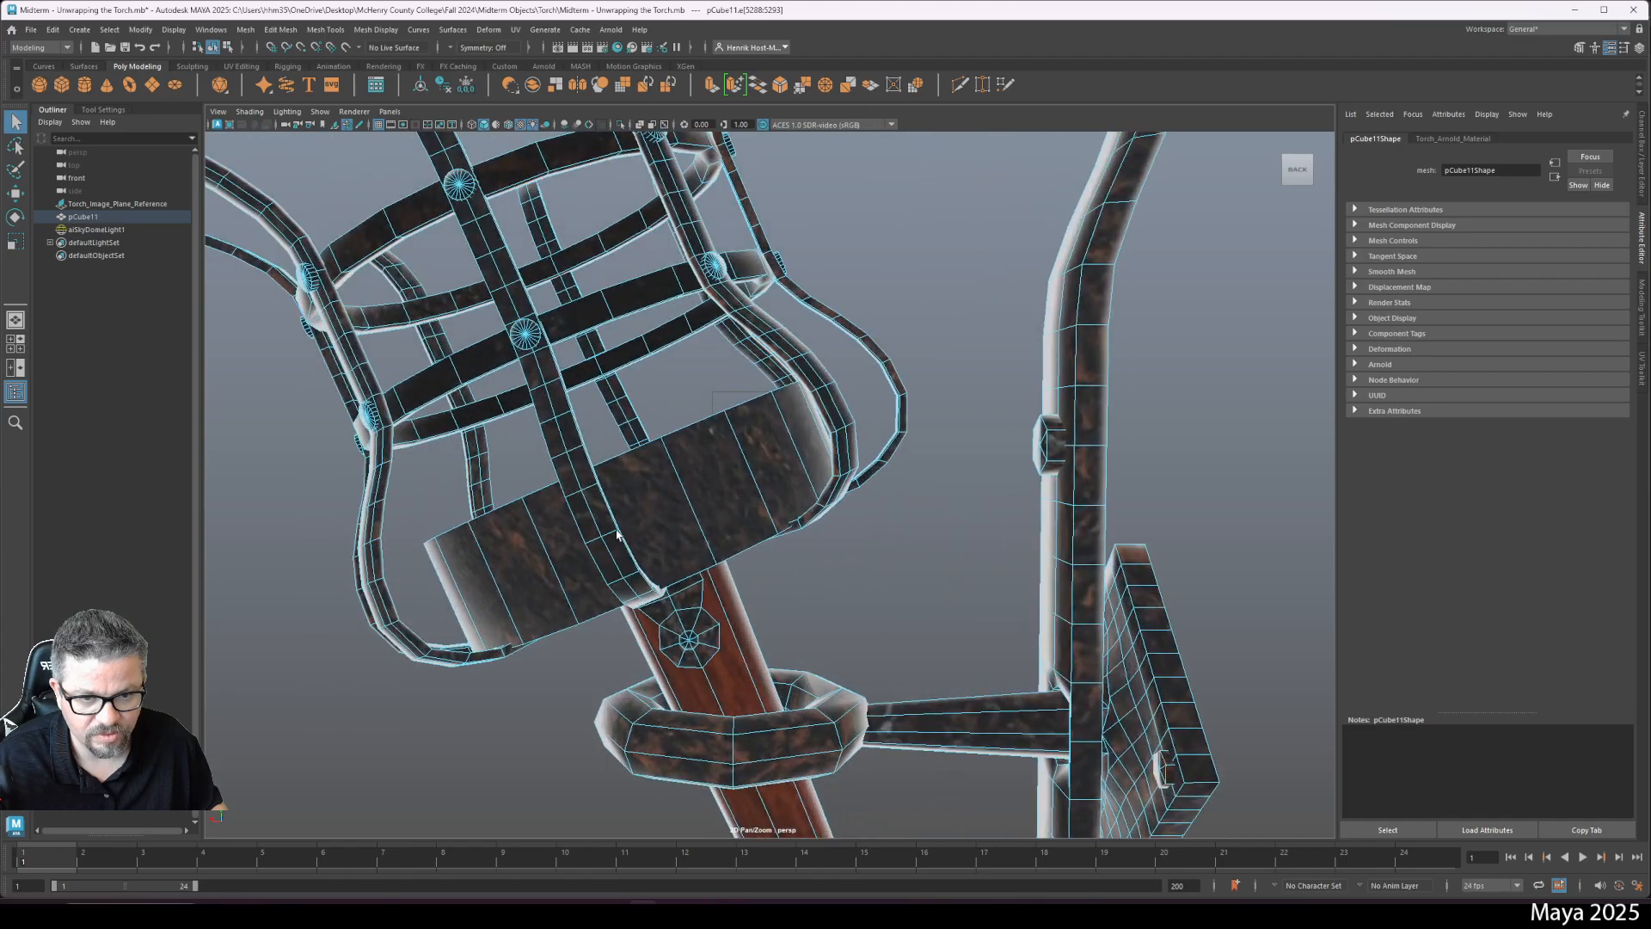
left_click(833, 597)
left_click_drag(833, 596, 779, 433)
scroll(969, 540, "down", 8)
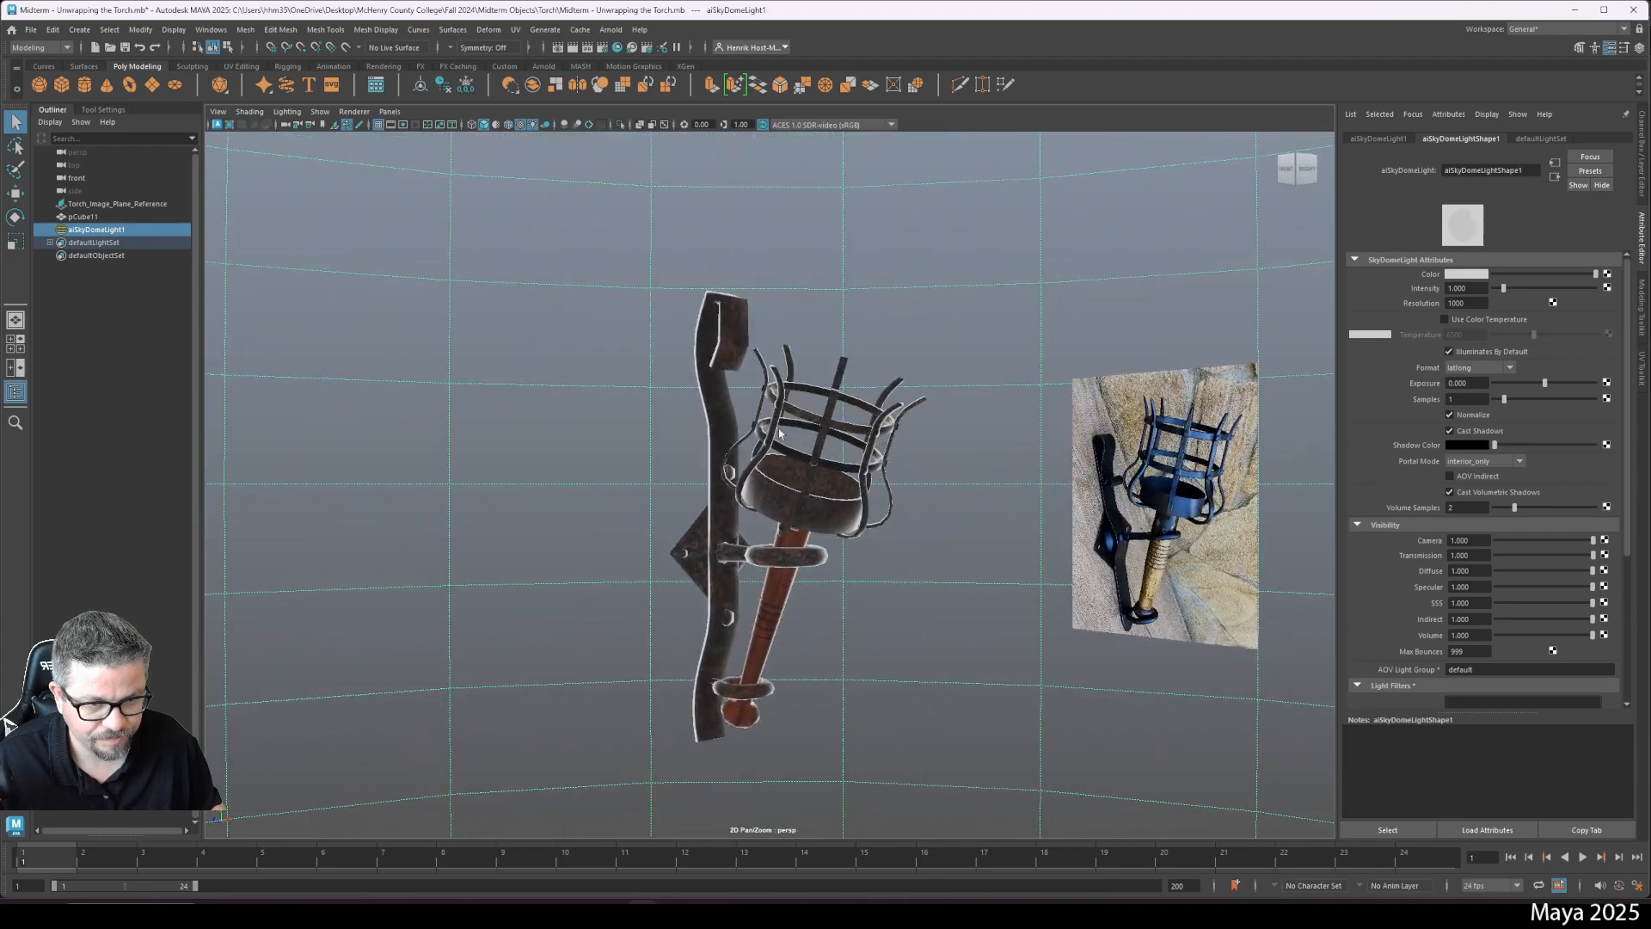
- Select the torch mesh pCube11 and switch over to the Chrome browser window
left_click(722, 312)
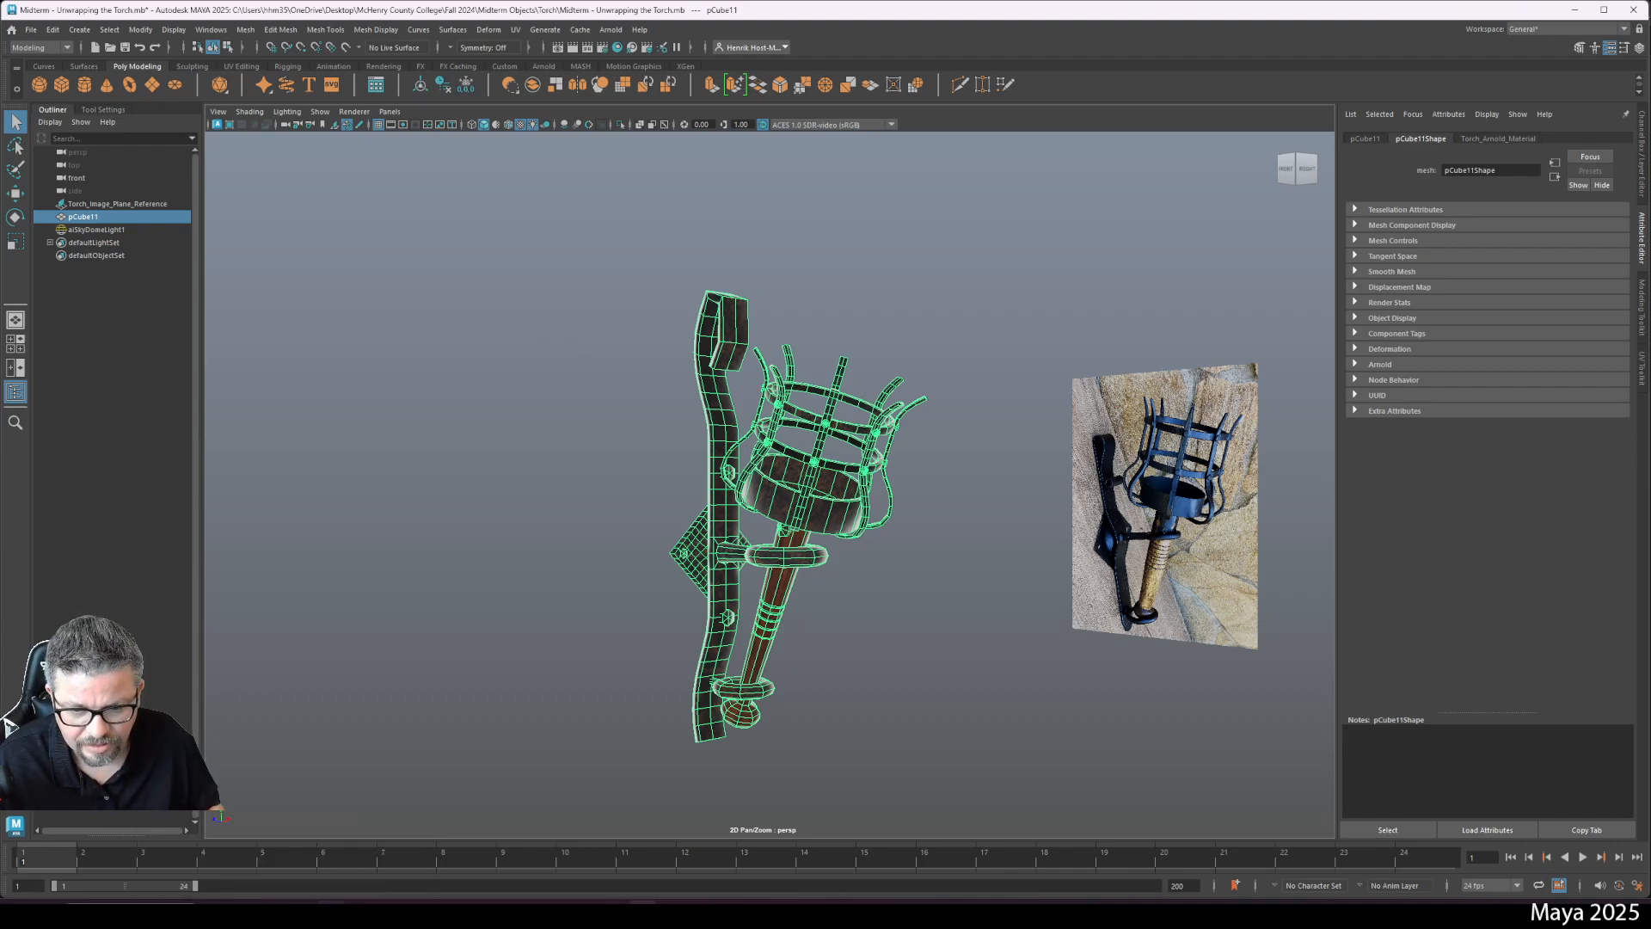
mouse_move(330, 913)
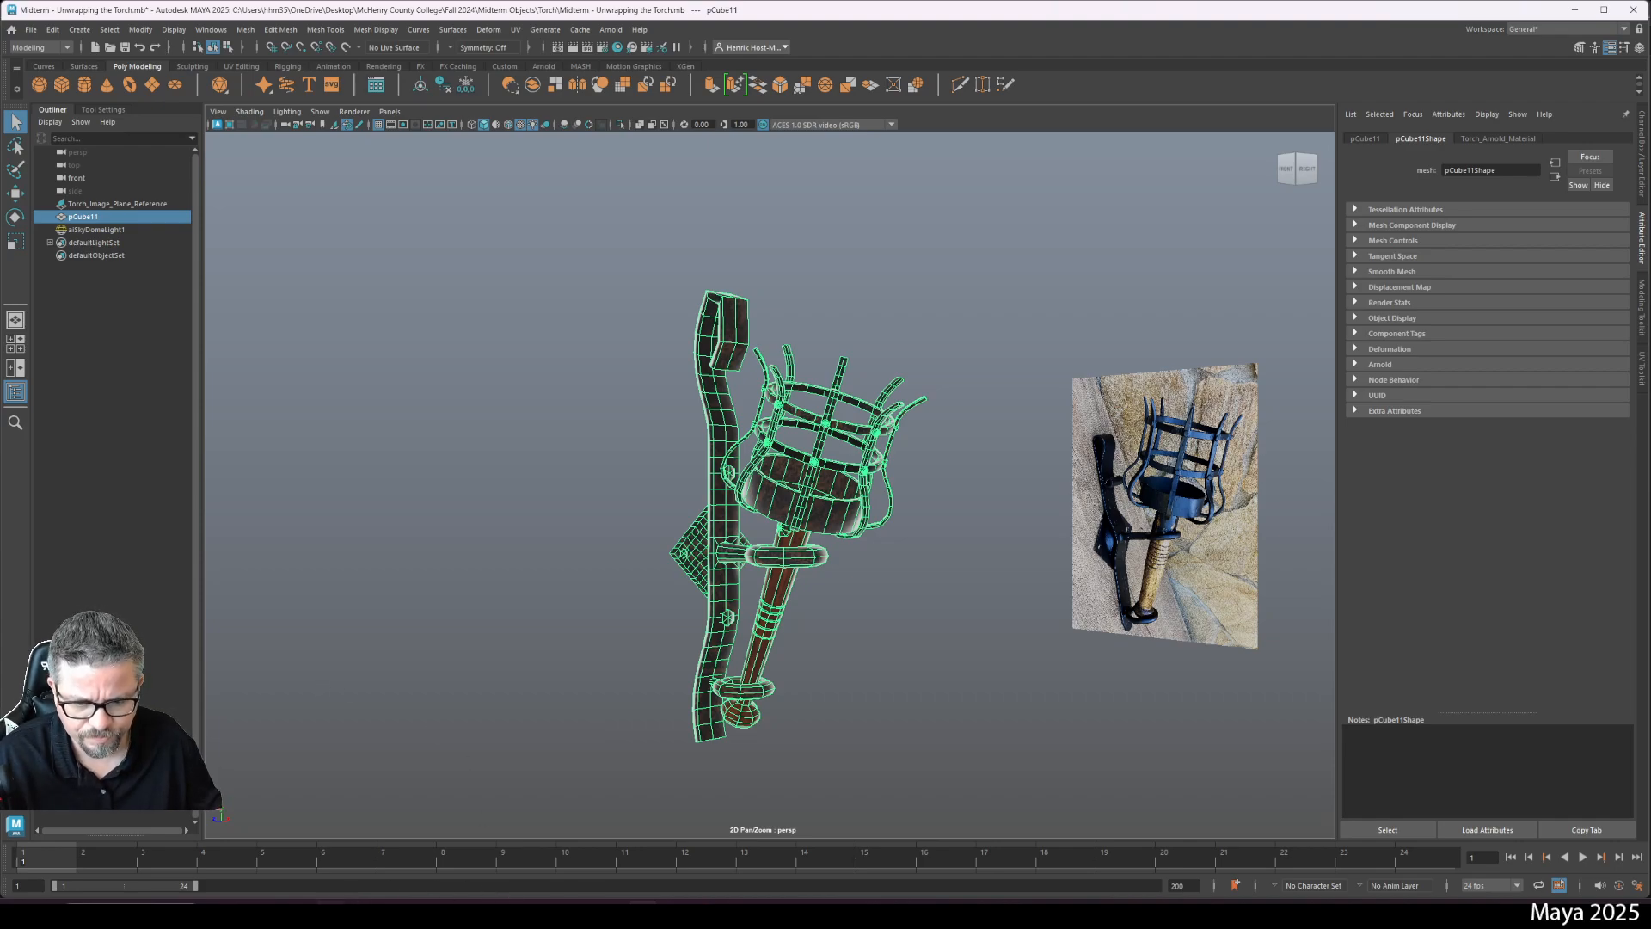
left_click(329, 851)
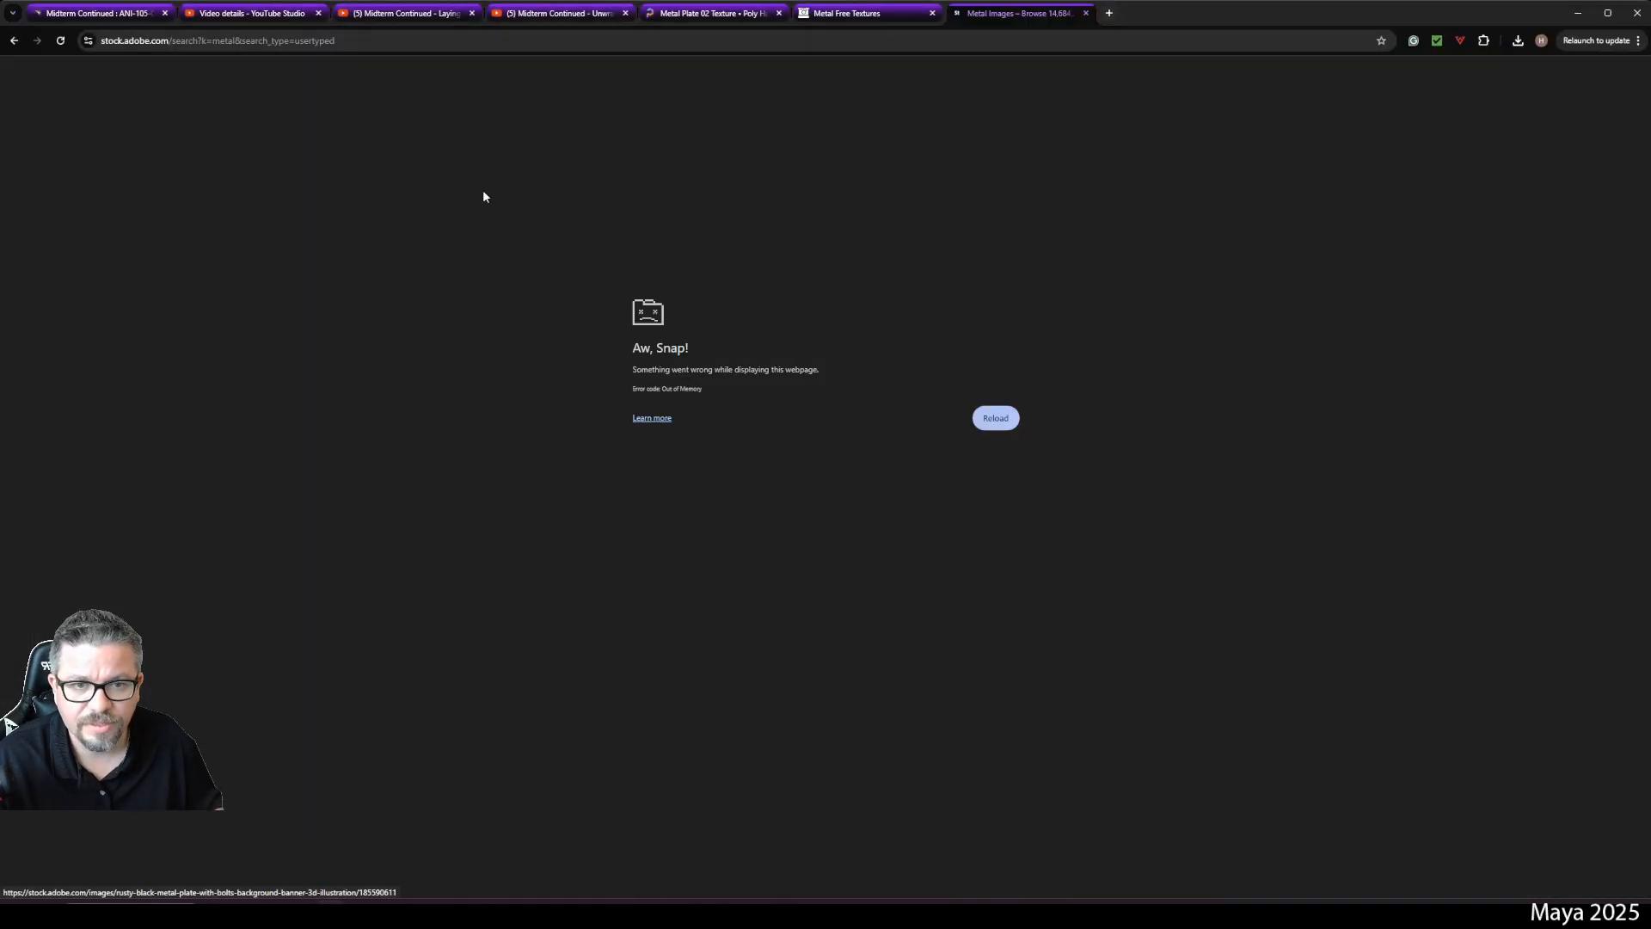
- Close the Metal Images, Metal Free Textures, Metal Plate 02 Texture and Laying out UVs tabs
left_click(1083, 14)
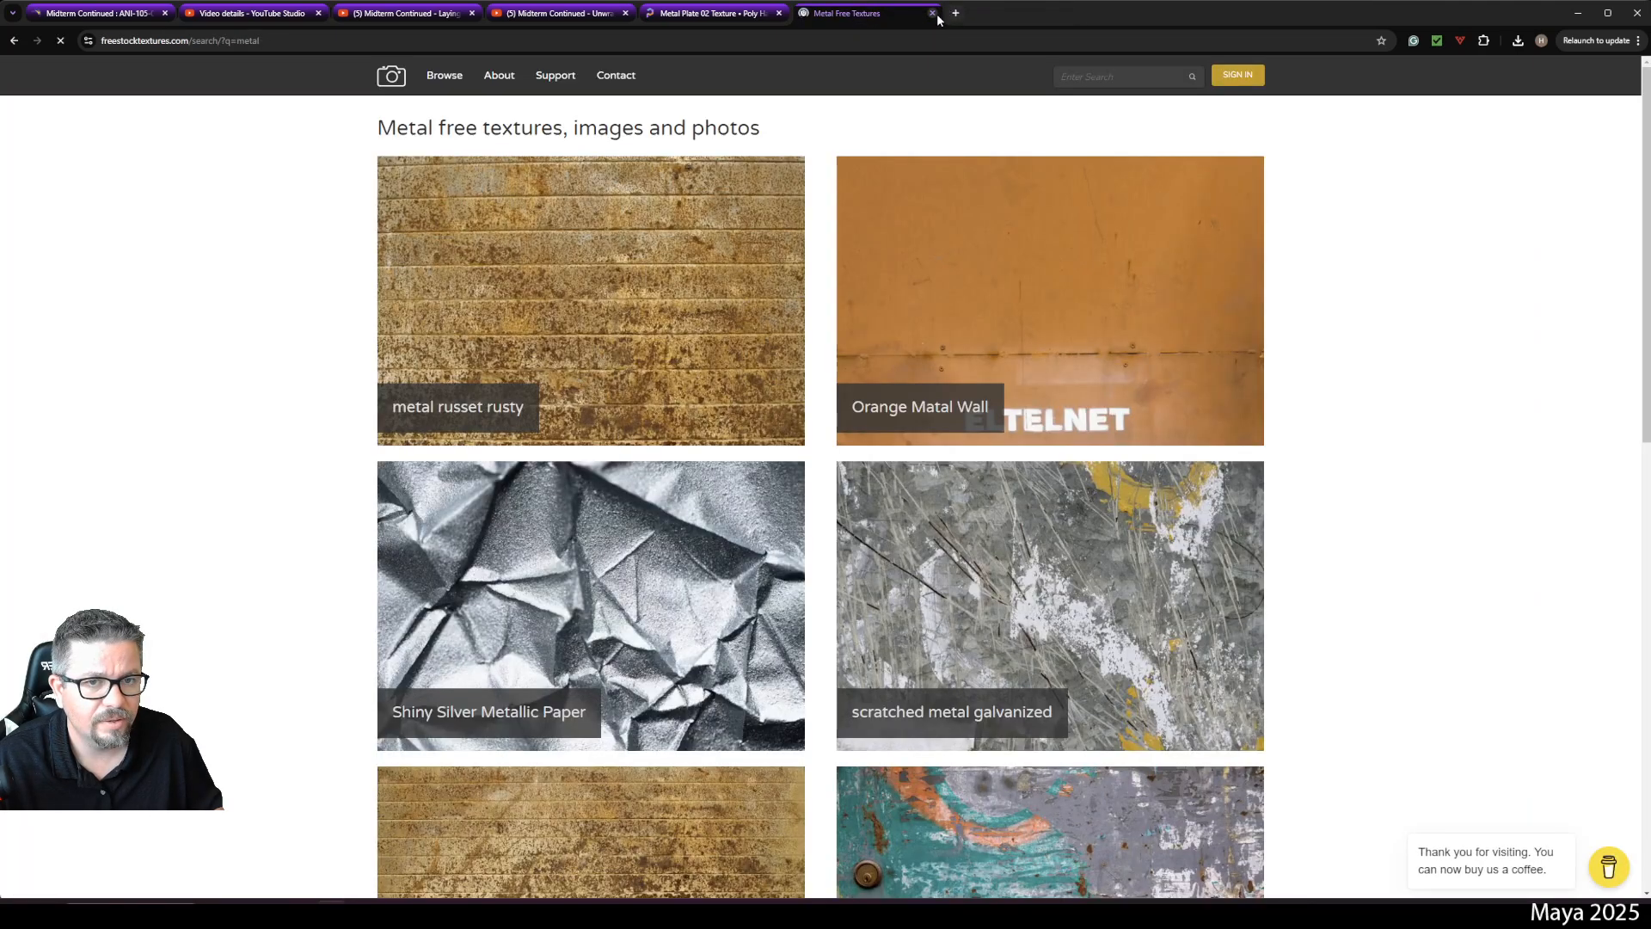
left_click(933, 13)
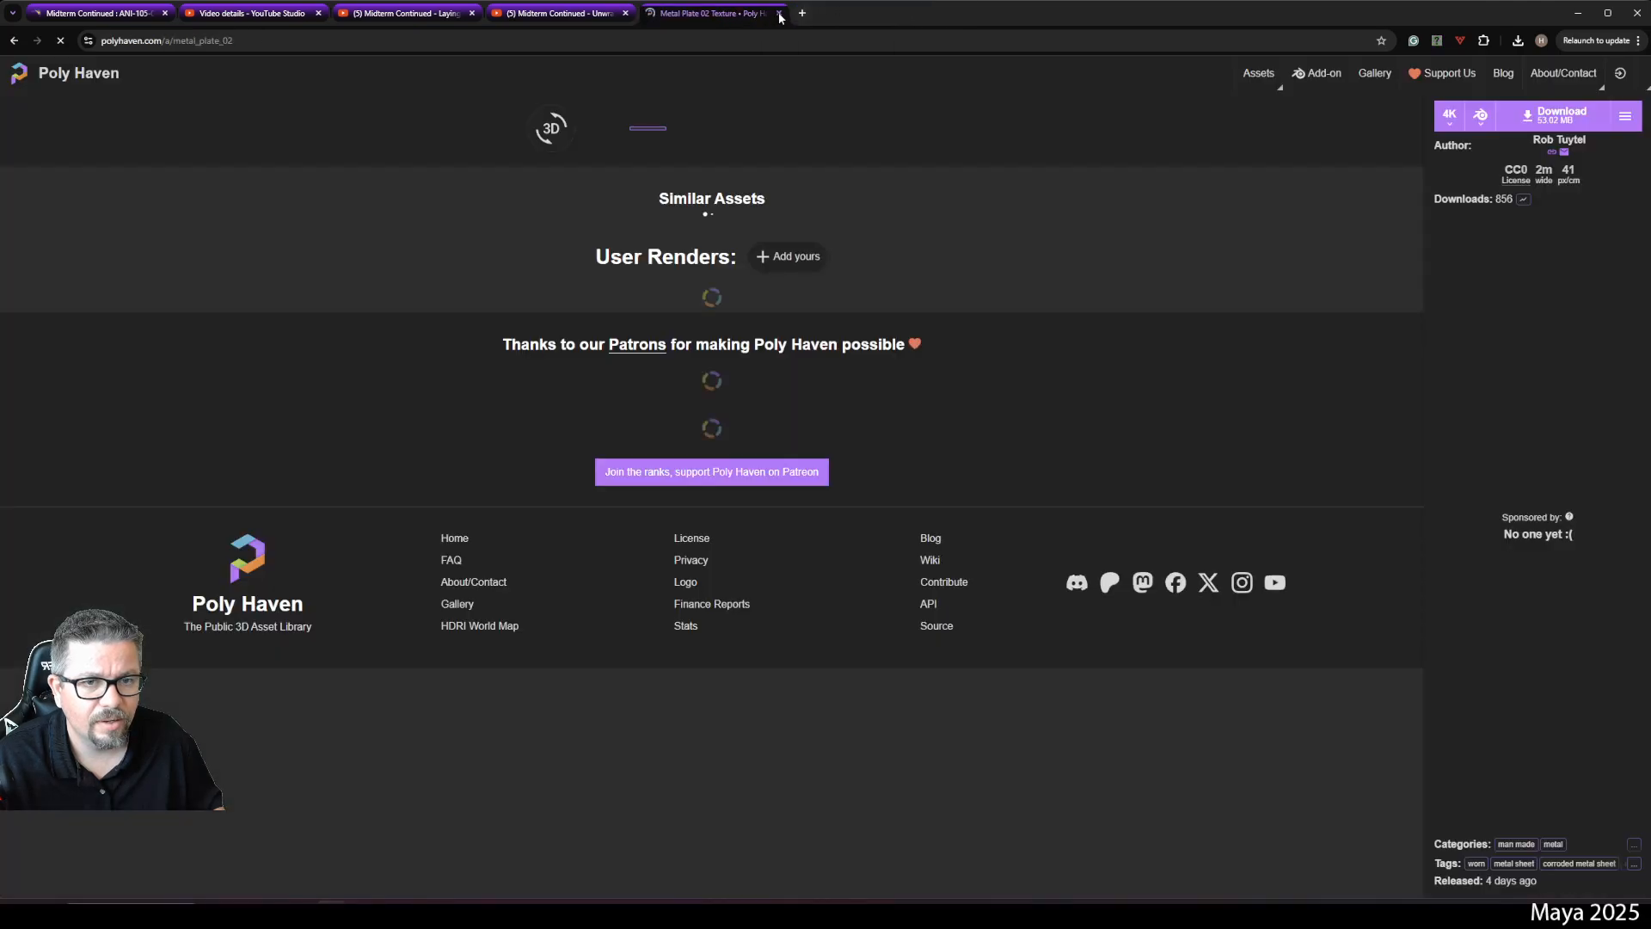
left_click(779, 13)
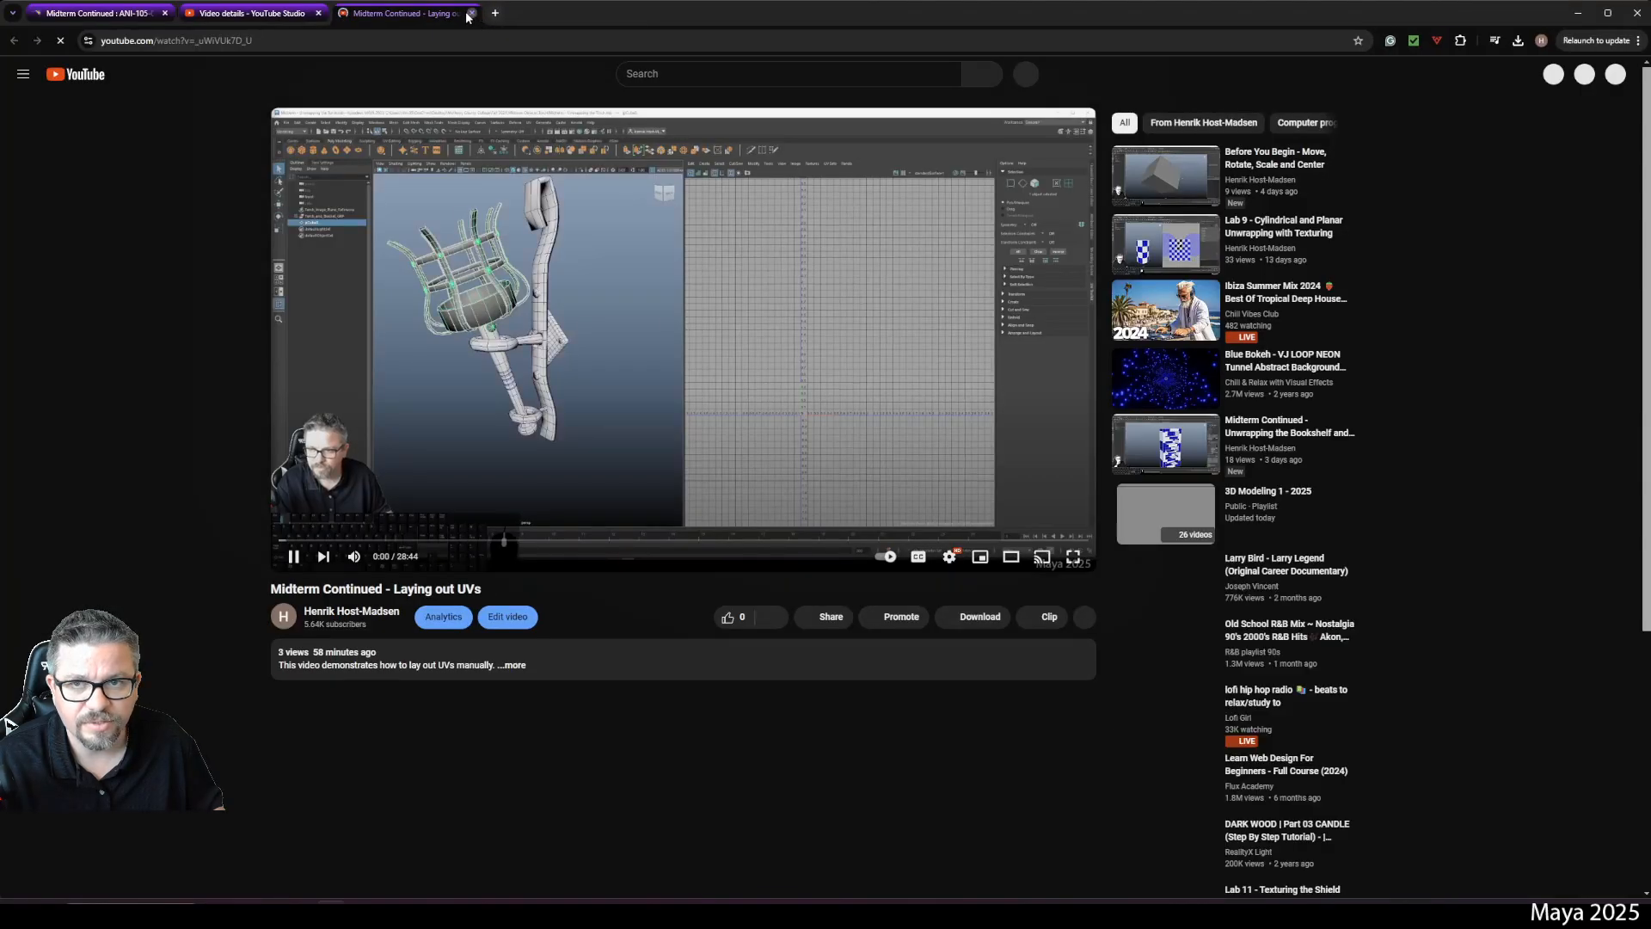
left_click(471, 13)
- Search 'normal map converter' in a new tab and open the NormalMap-Online site
left_click(342, 13)
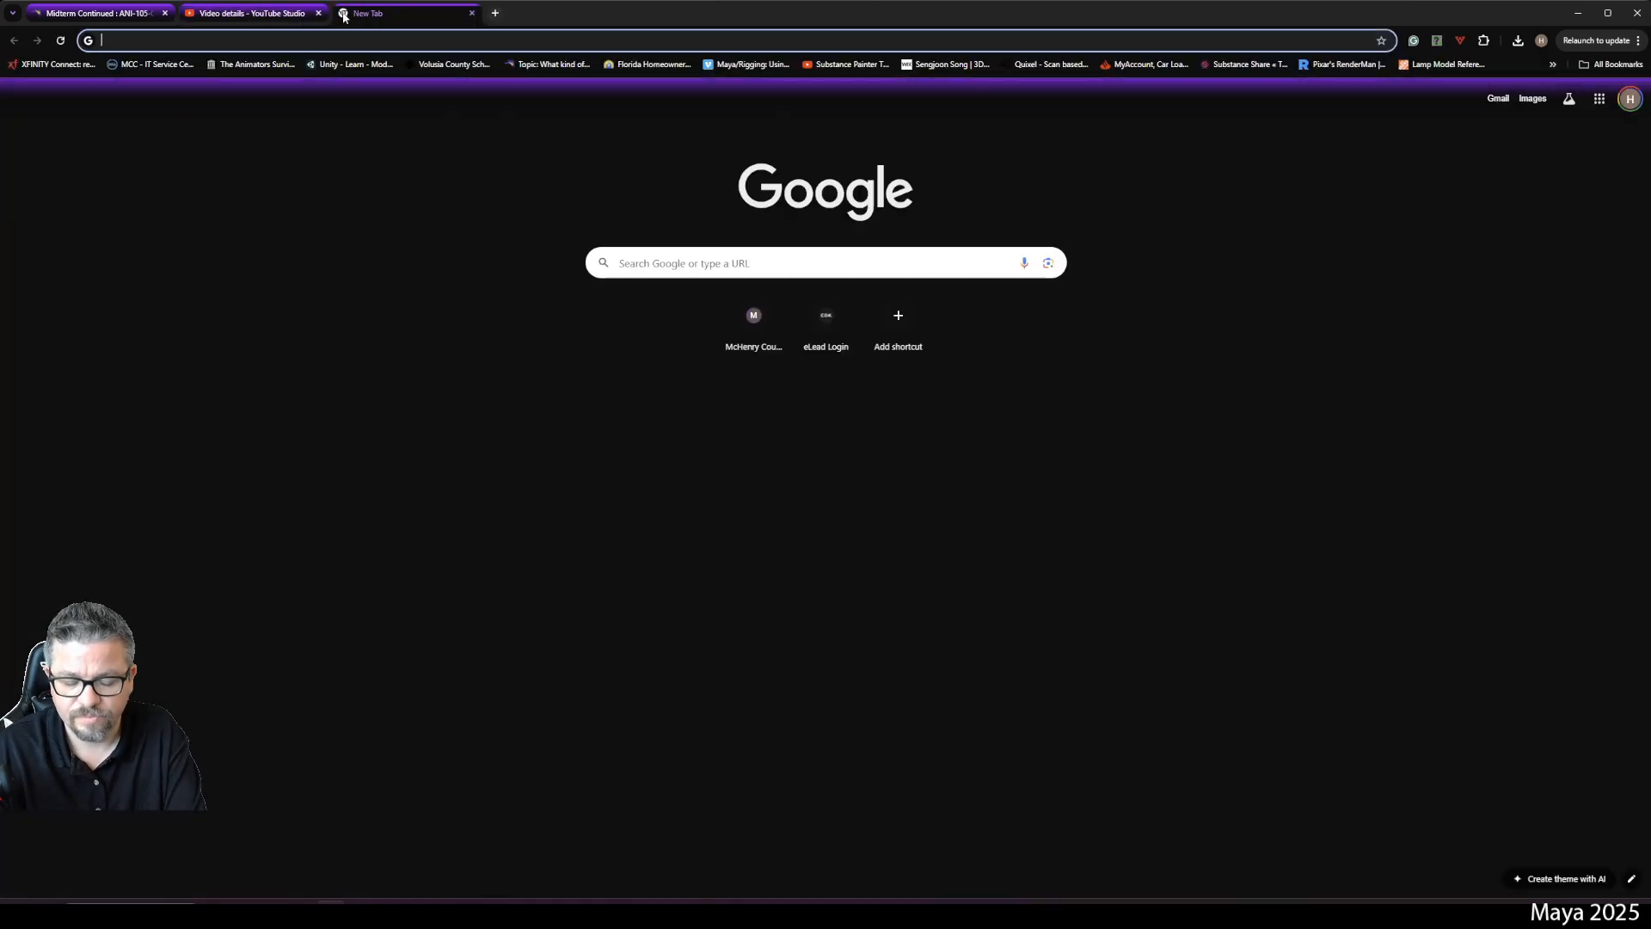
type("normal ")
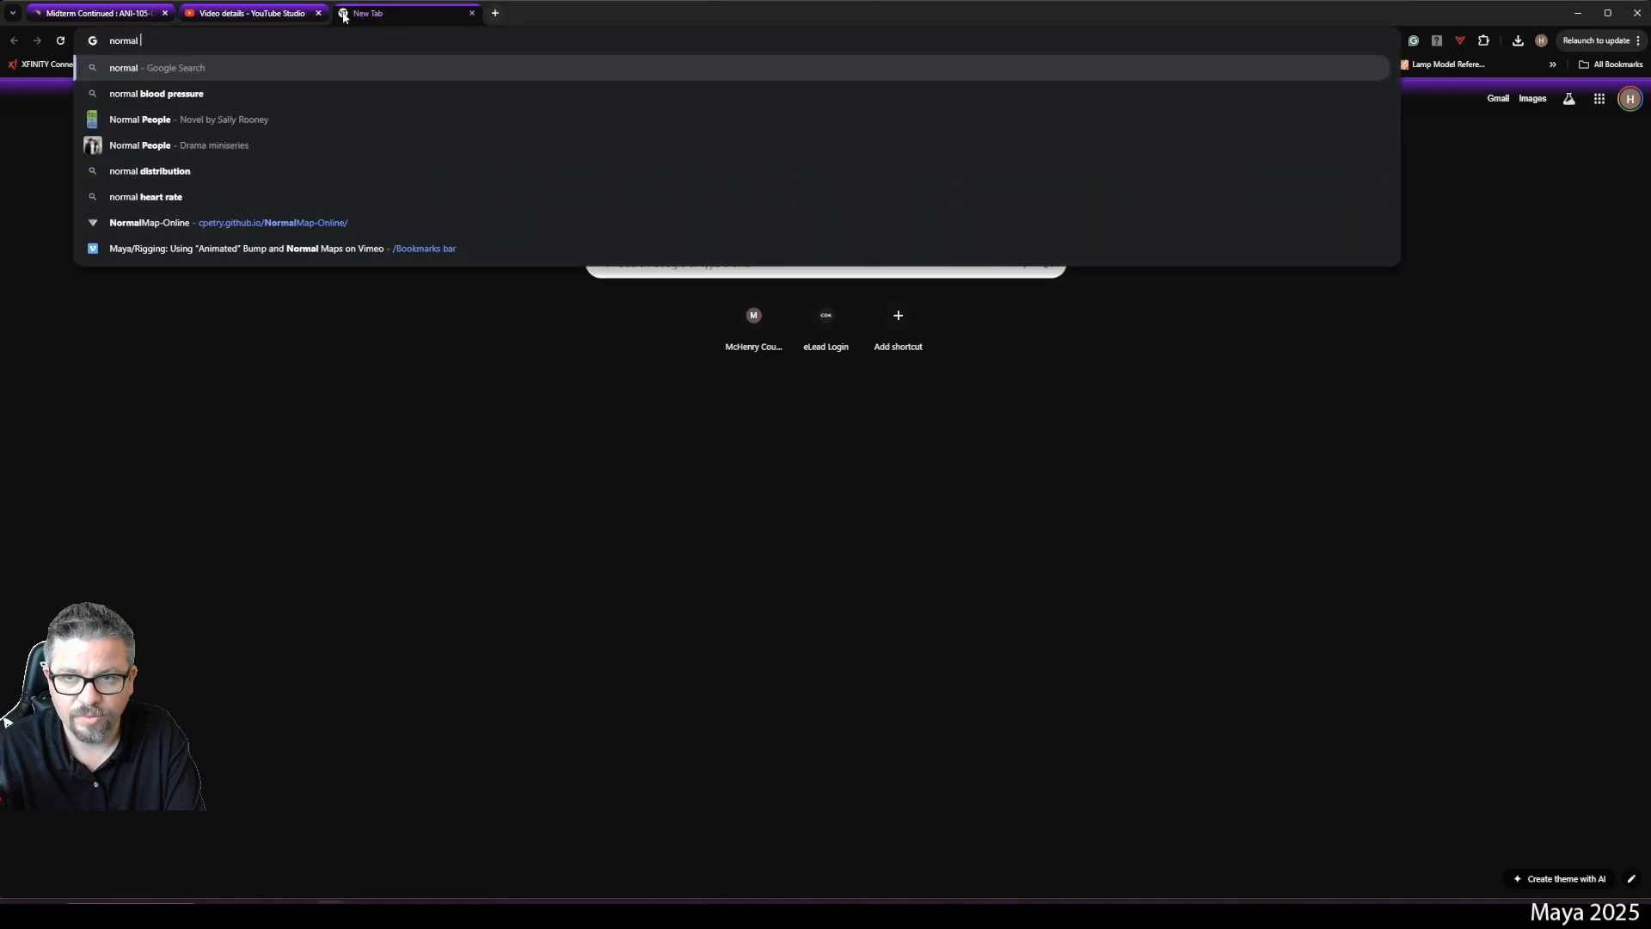
type("map converter")
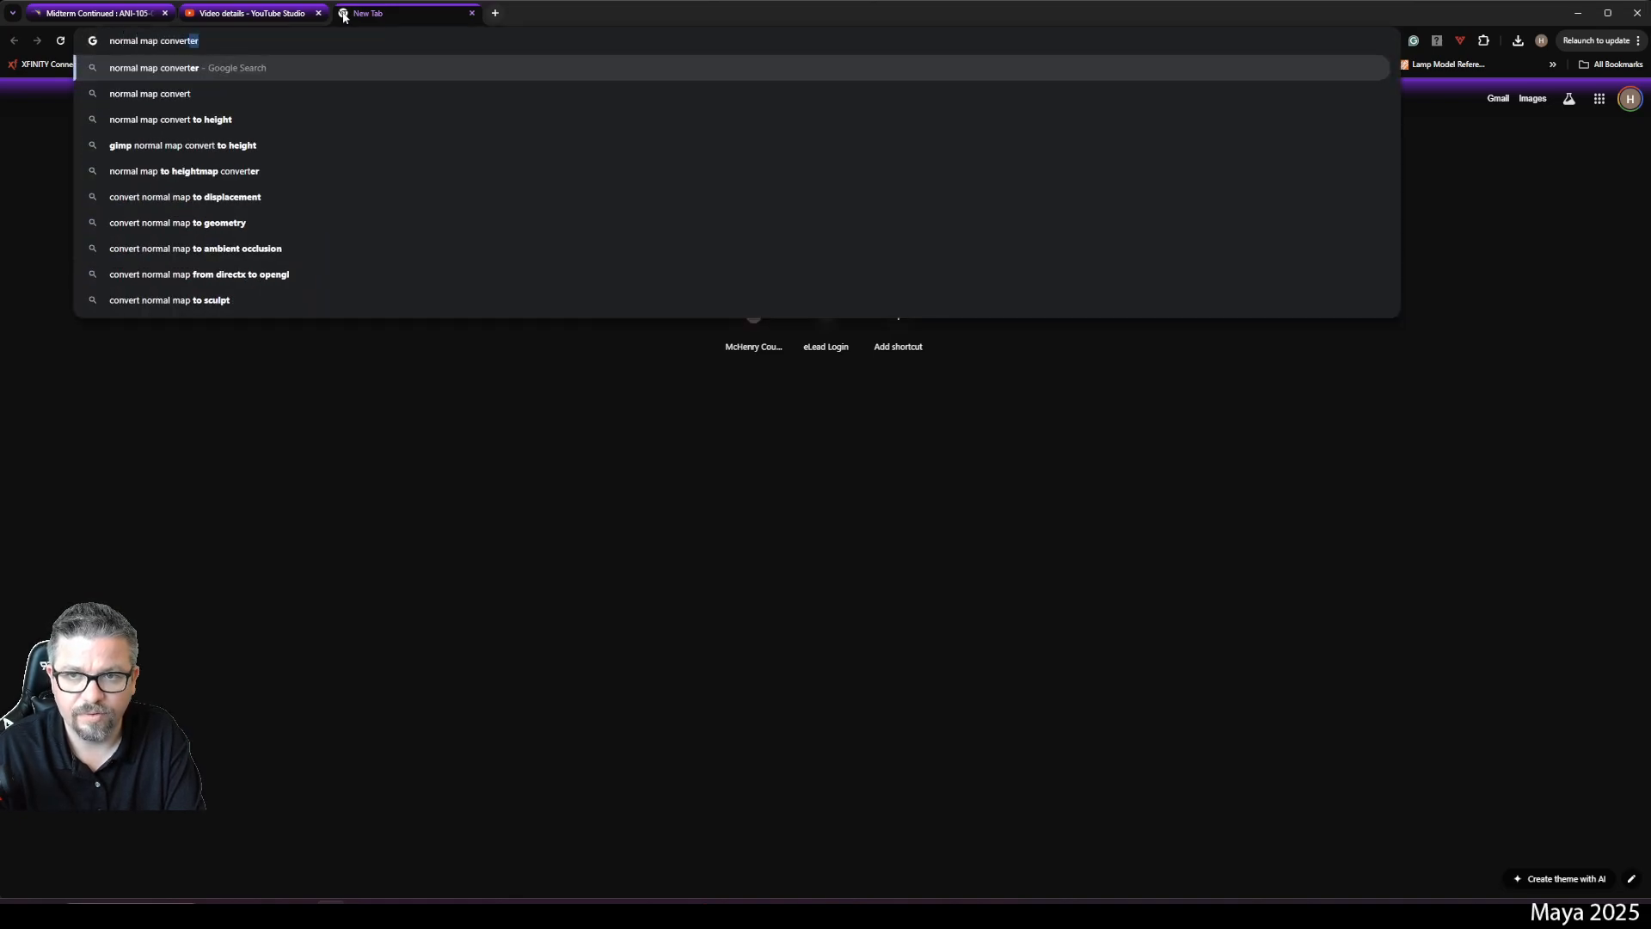
key("Return")
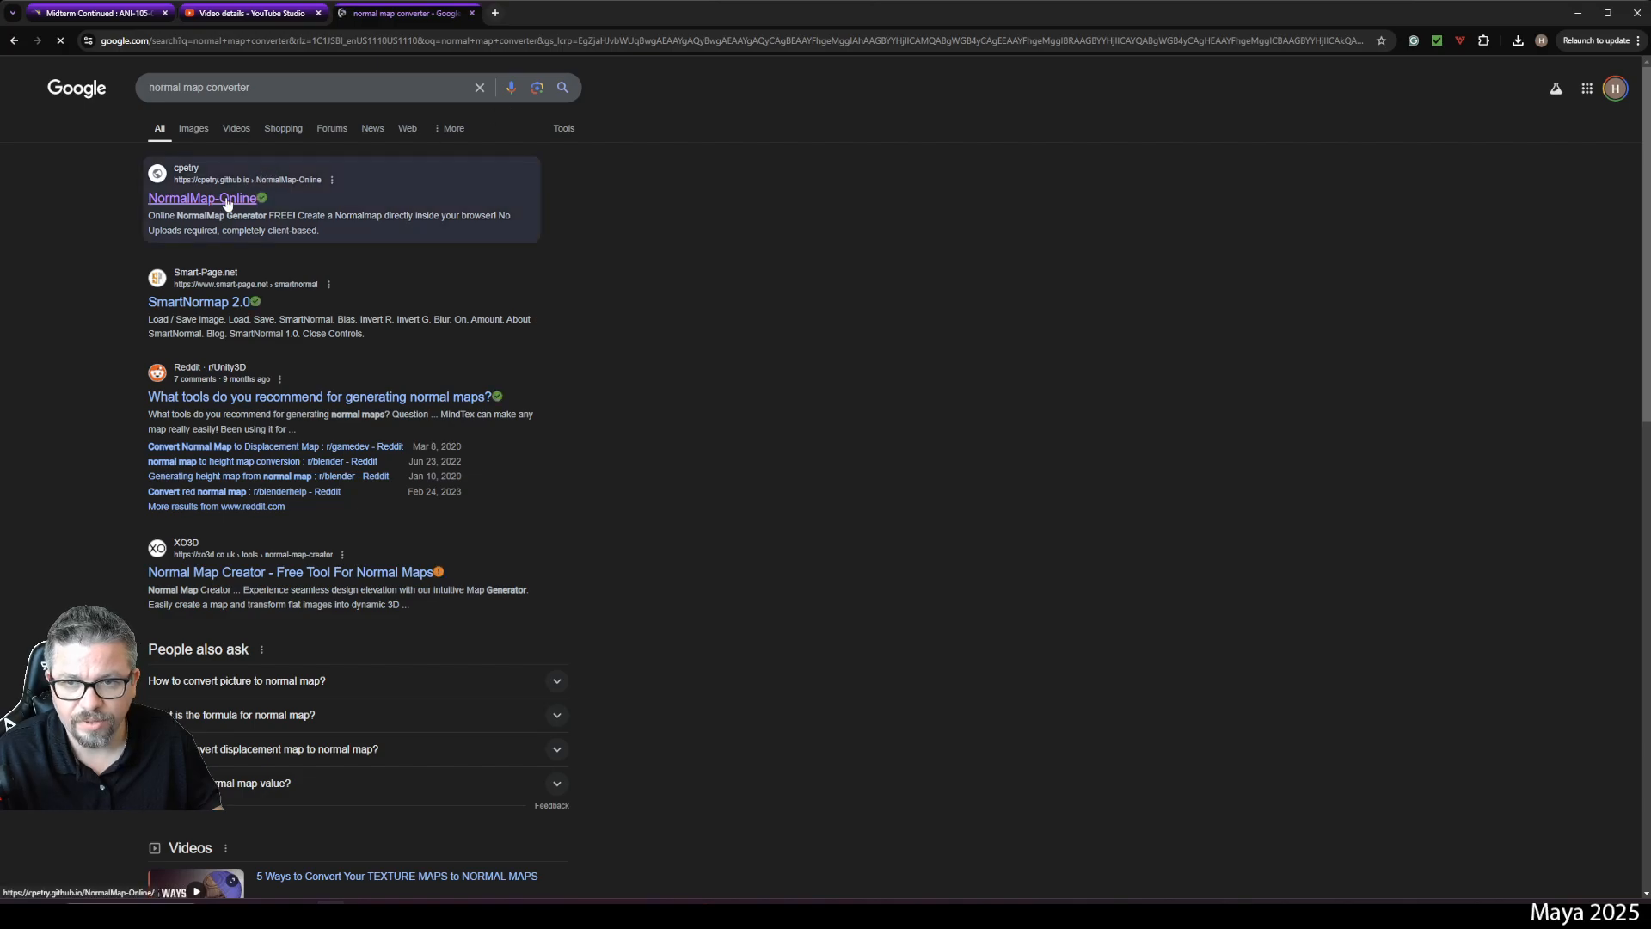
left_click(224, 198)
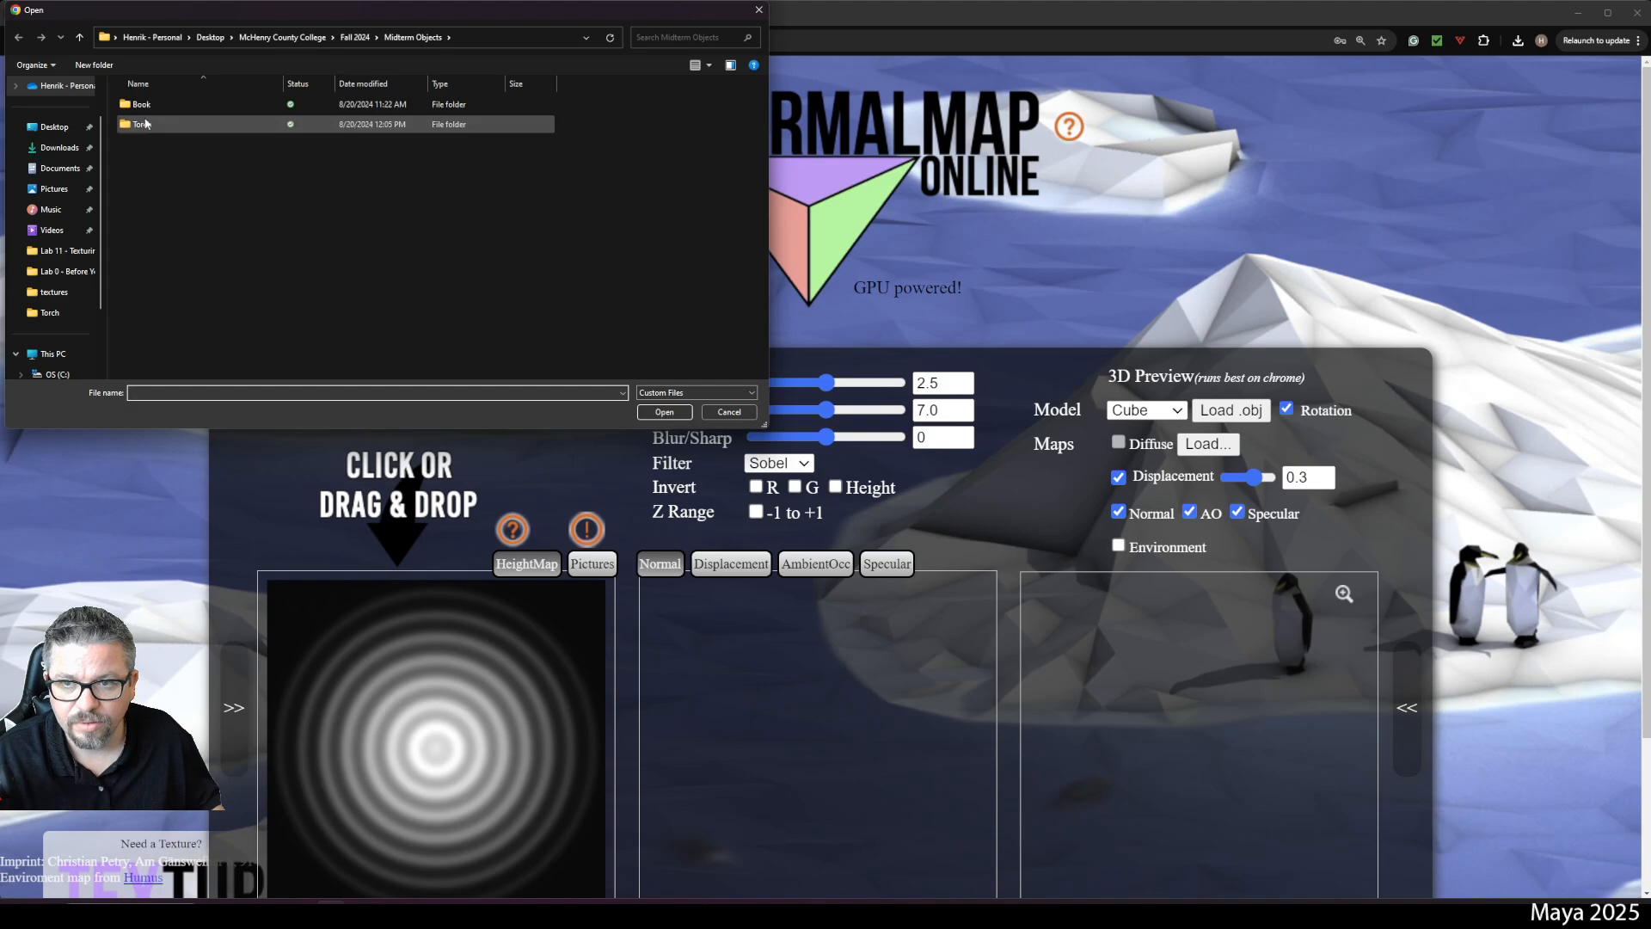
- Load Torch_Diffuse from the Torch folder as the height map
double_click(148, 124)
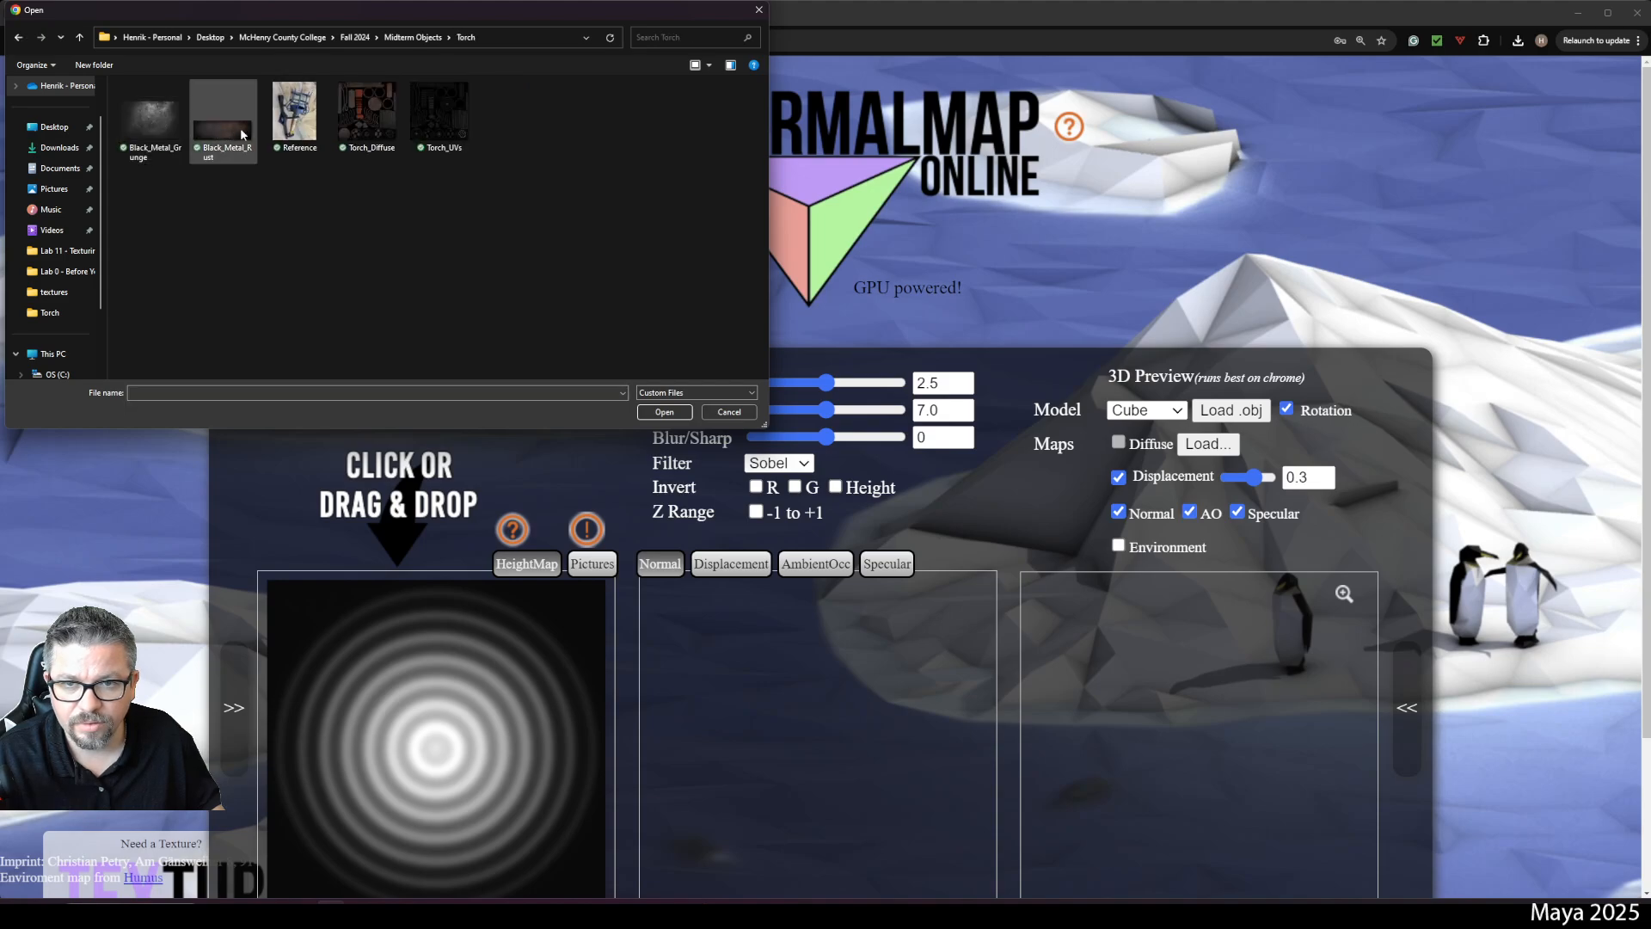
left_click(370, 112)
left_click(664, 412)
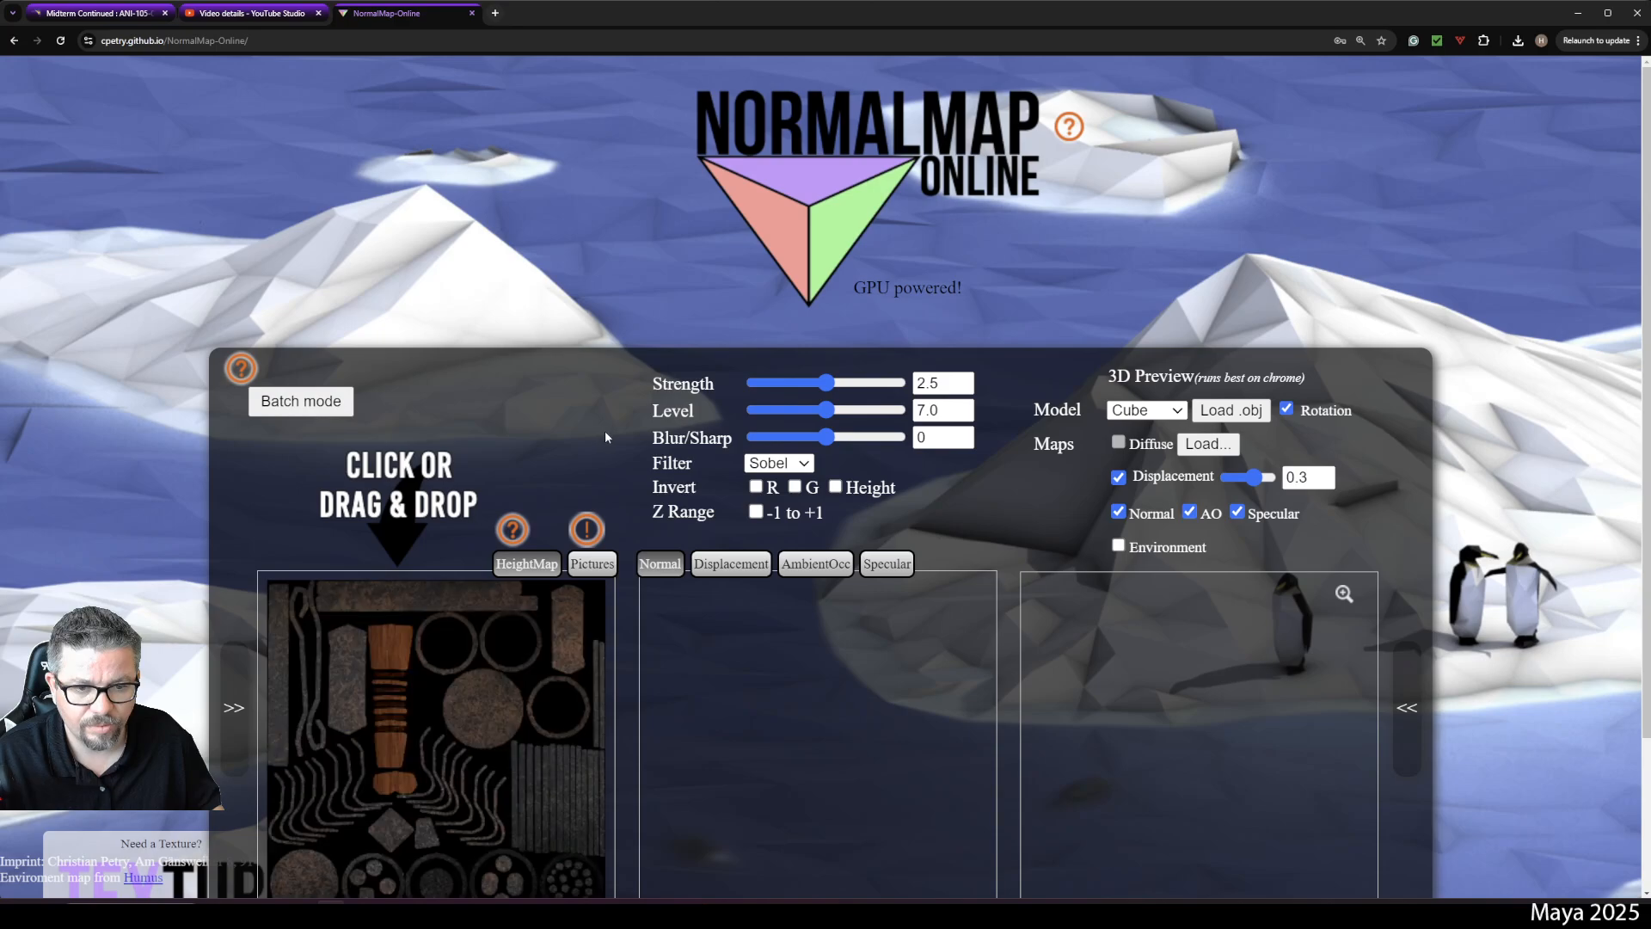
scroll(774, 636, "down", 3)
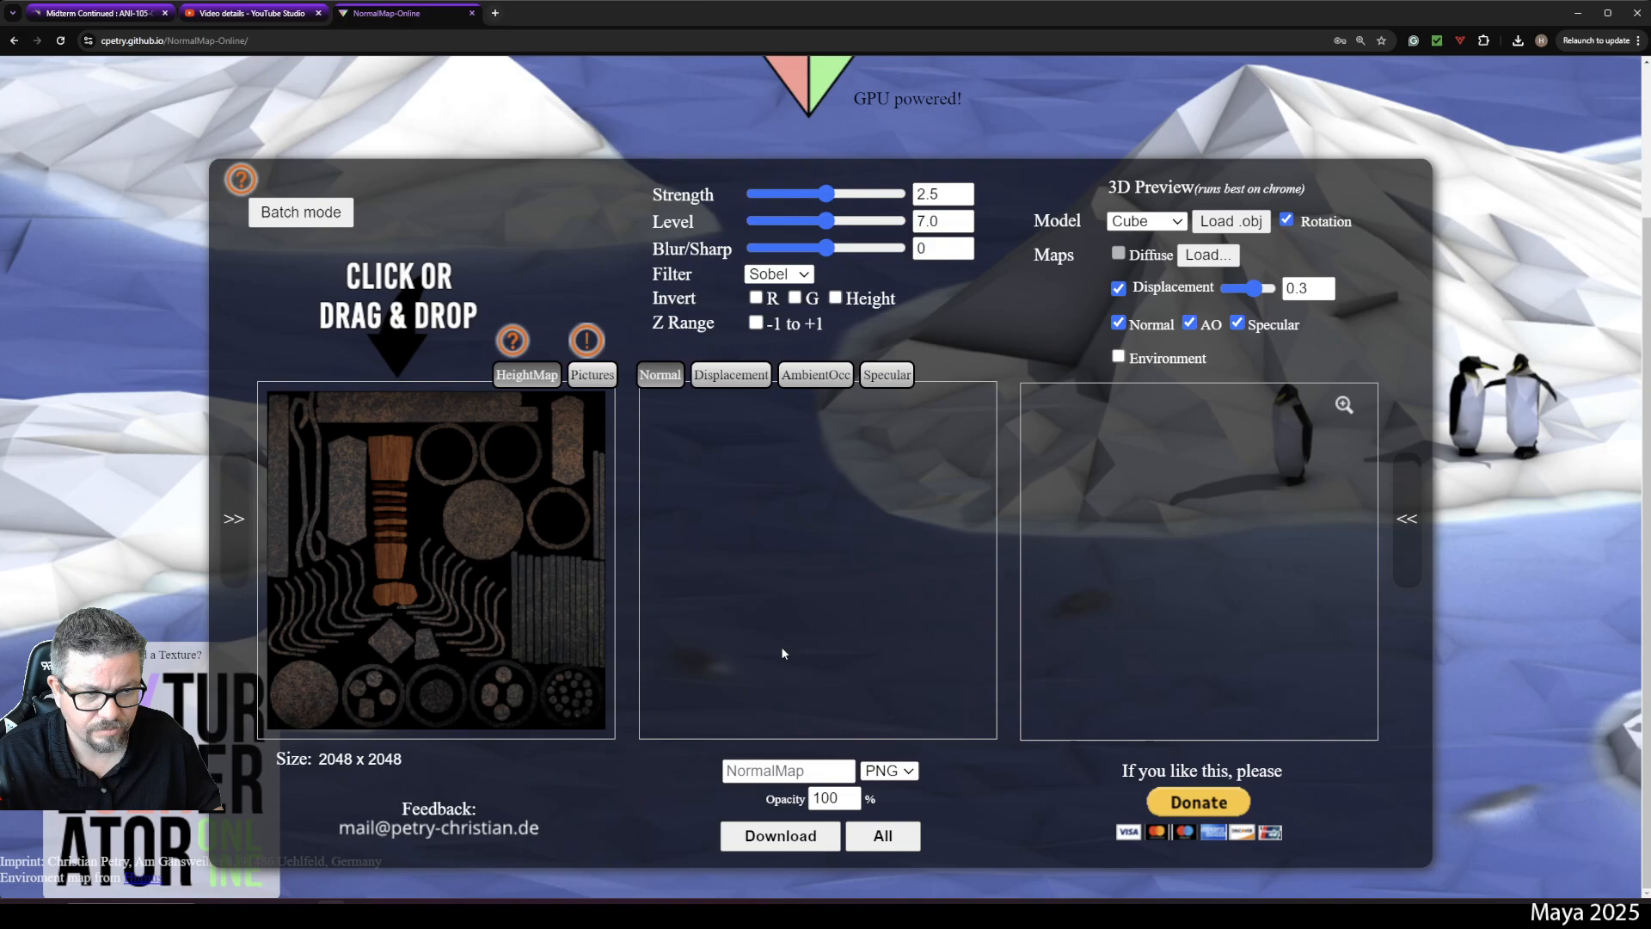
scroll(780, 647, "up", 2)
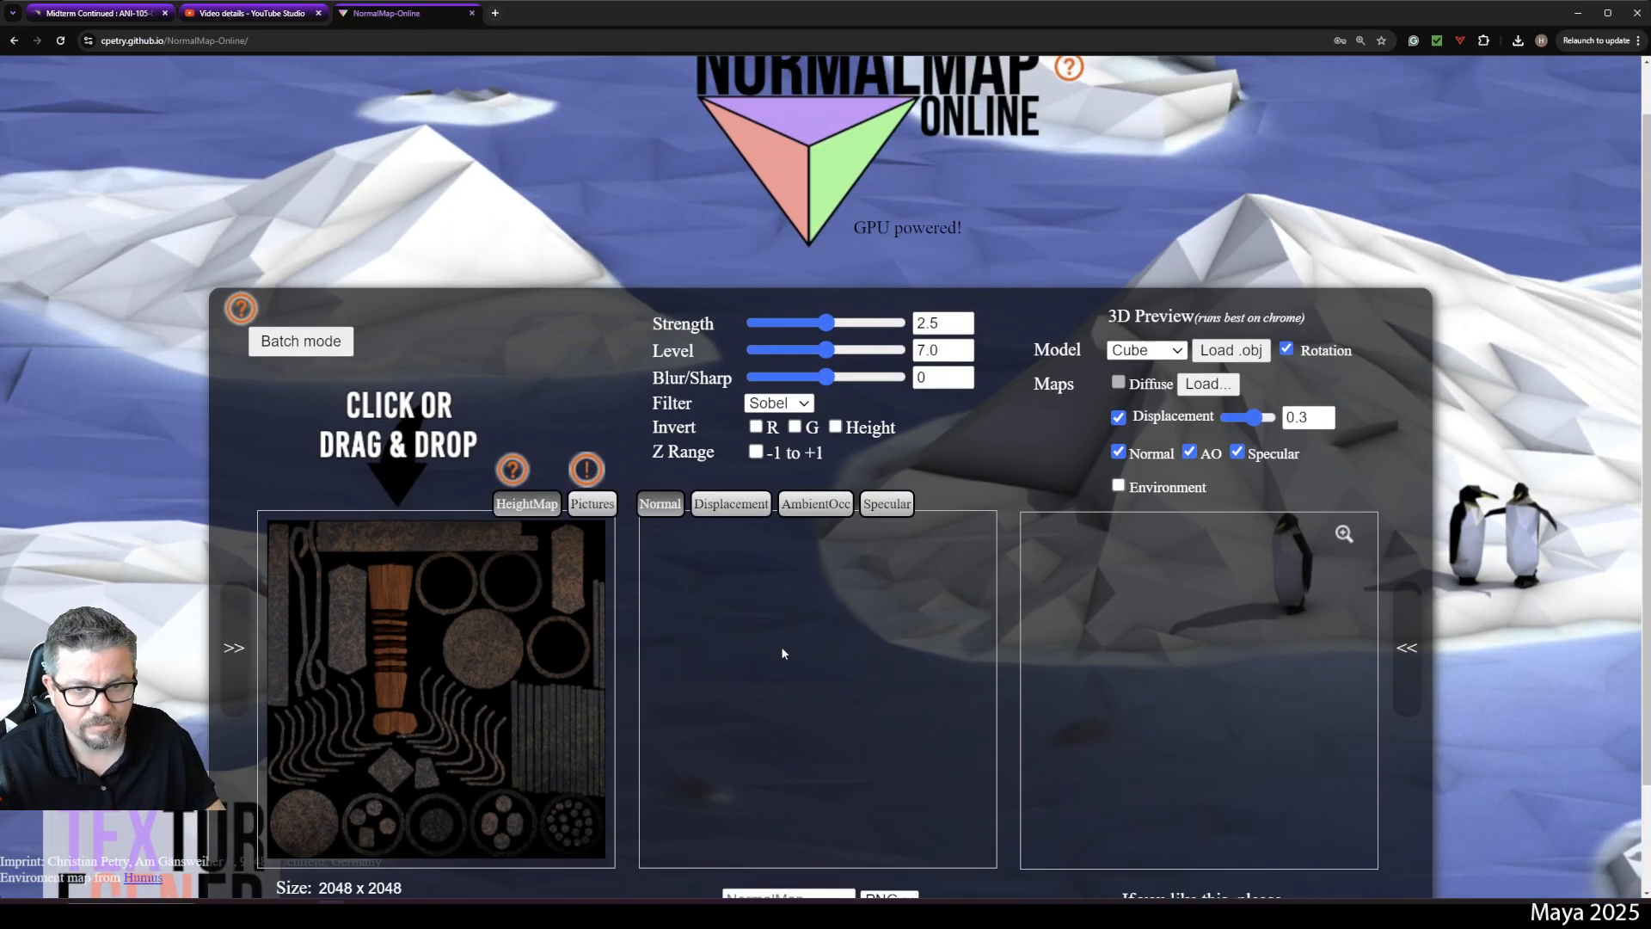
scroll(702, 560, "down", 2)
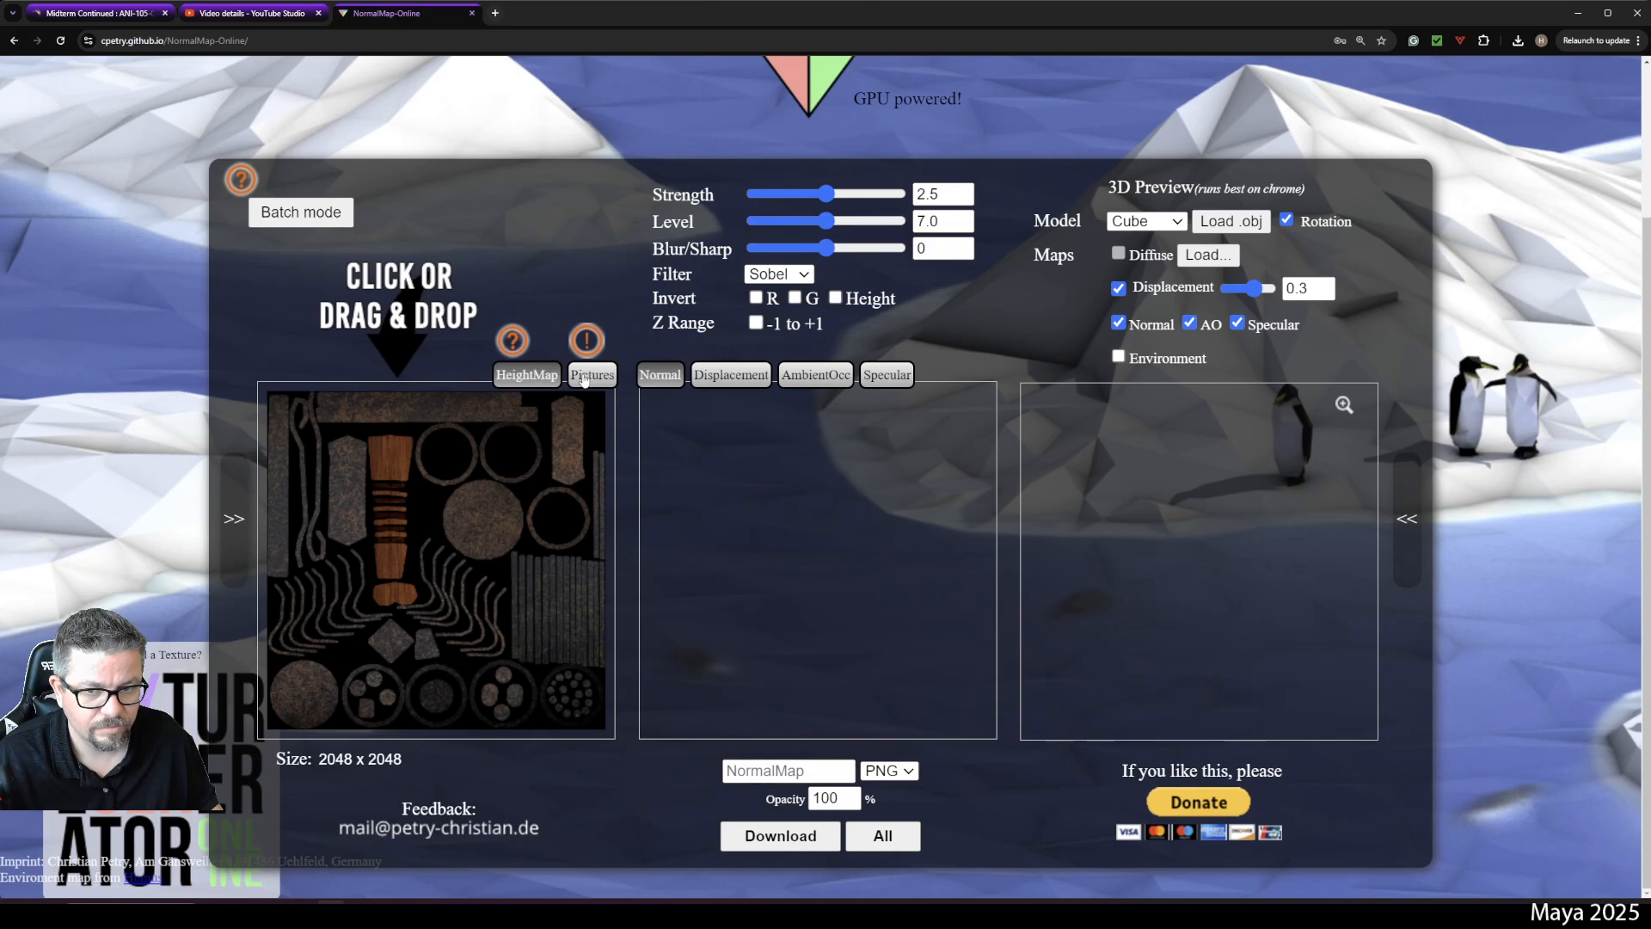
- Reload the page and reopen NormalMap-Online from the normal map converter search results
left_click(337, 40)
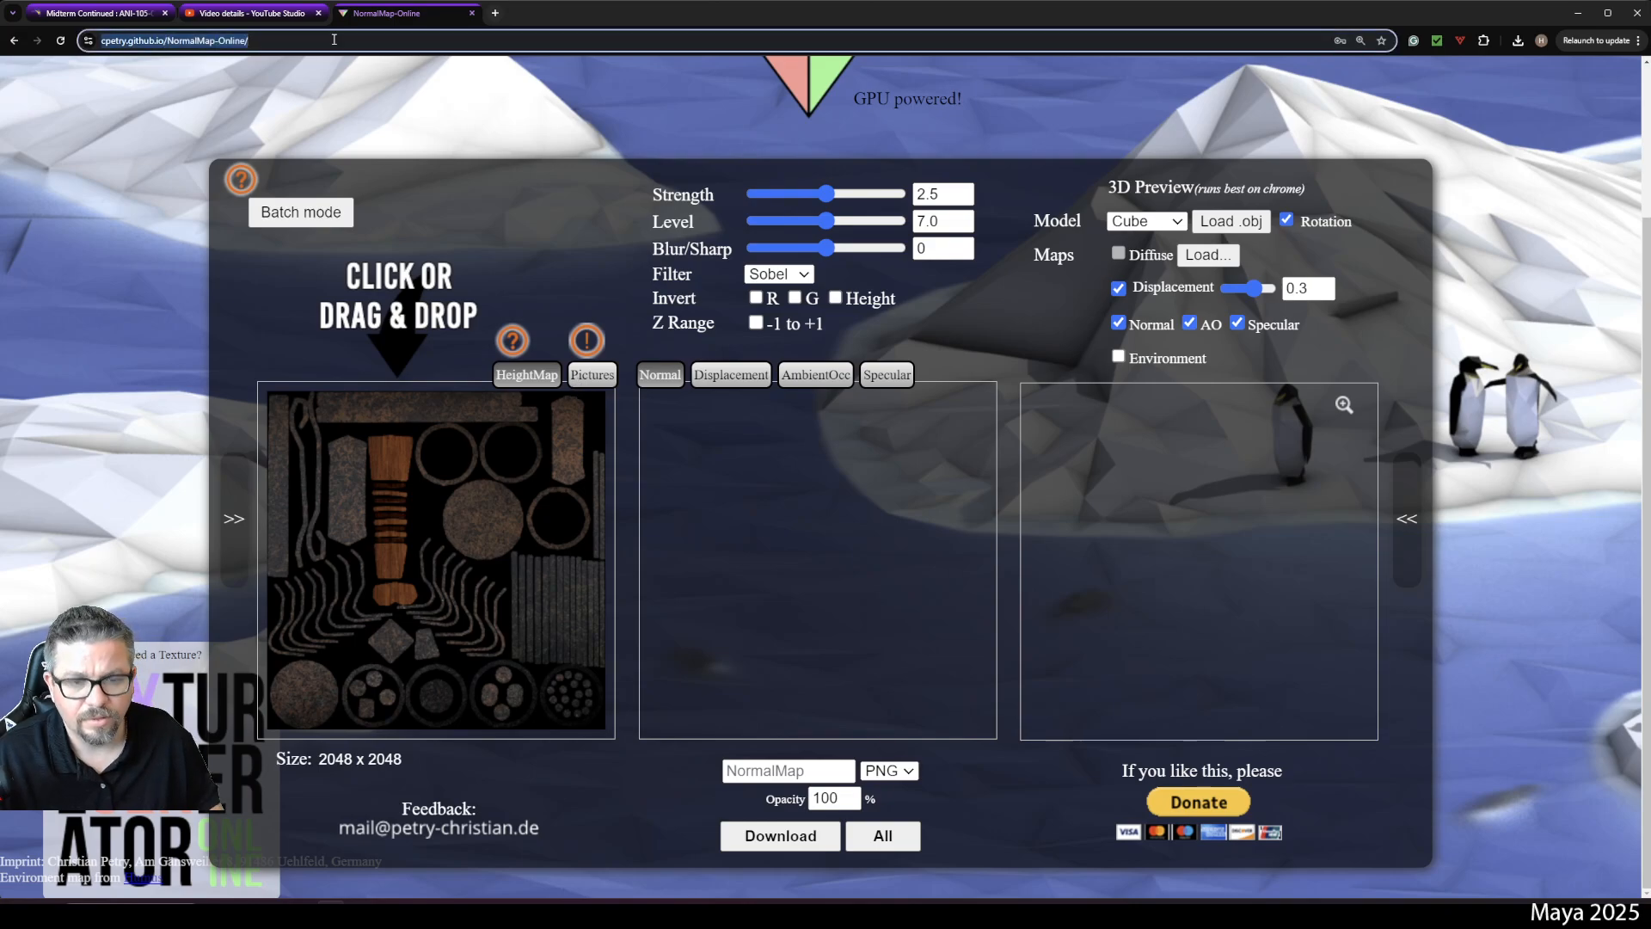
key("Return")
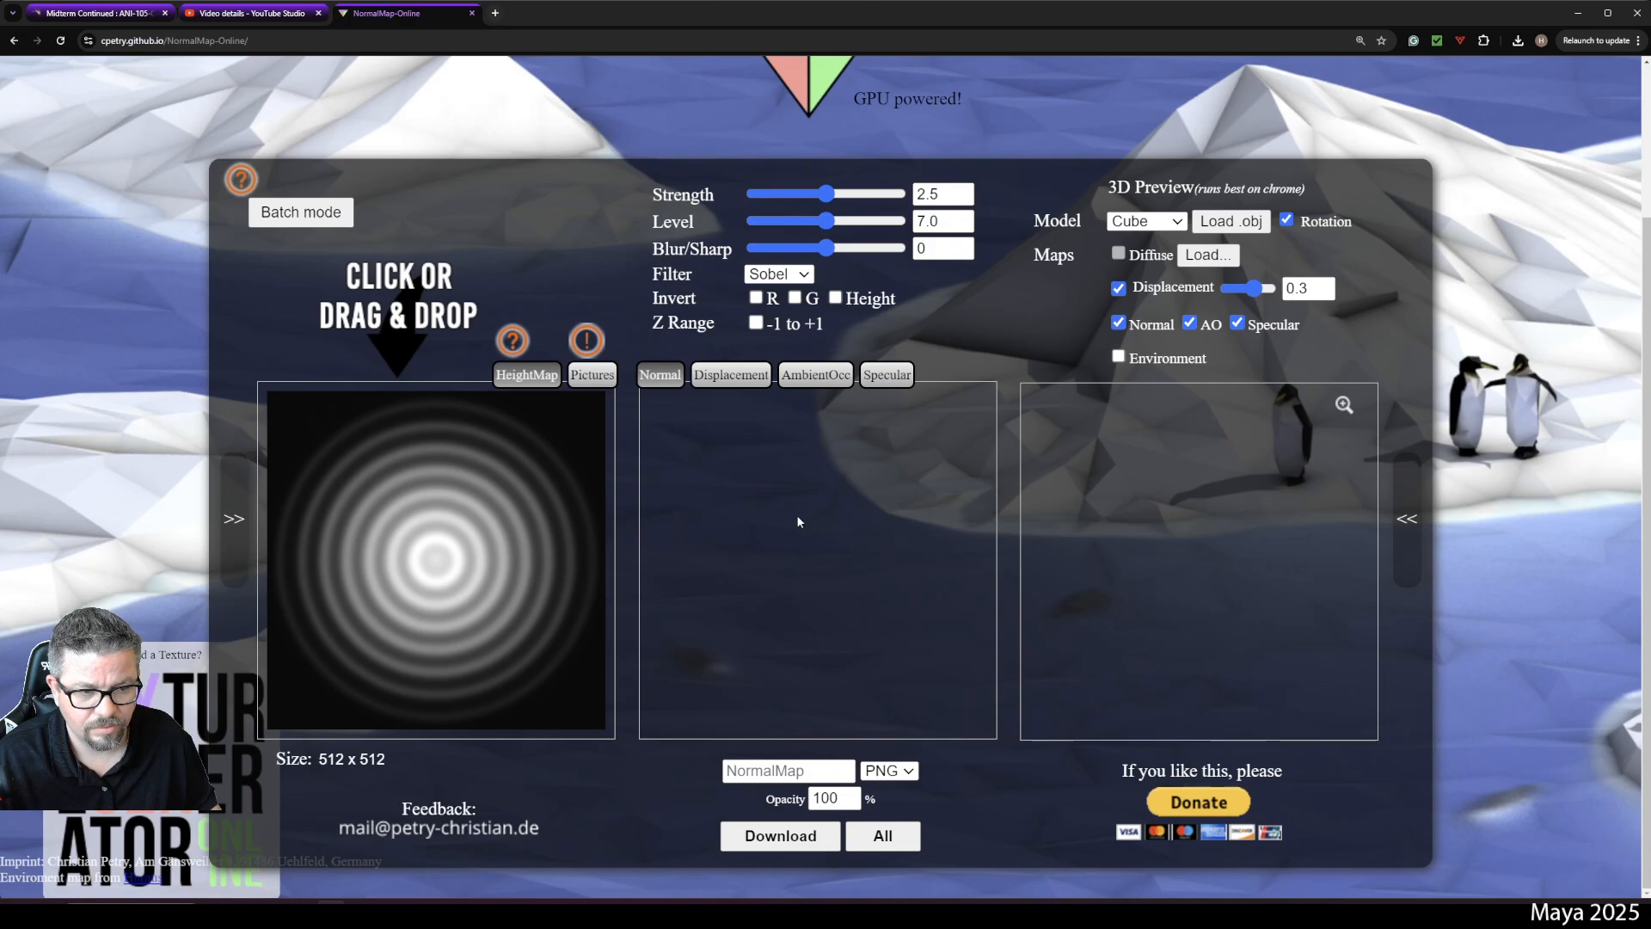
scroll(797, 514, "up", 2)
scroll(796, 518, "down", 2)
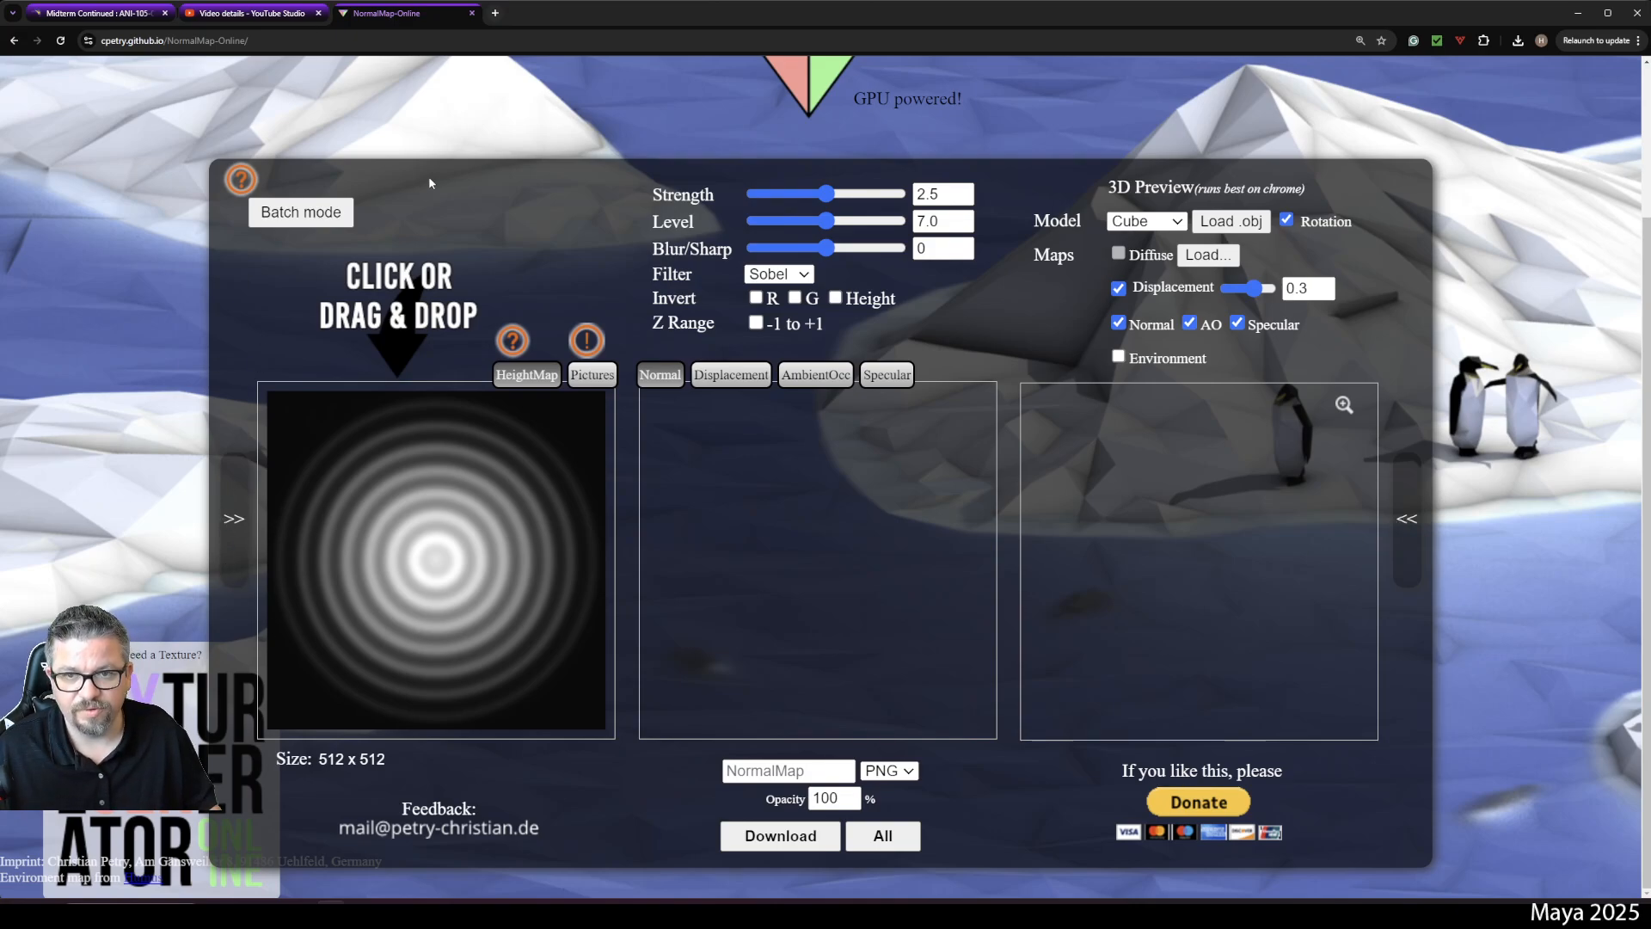
key("alt+Left")
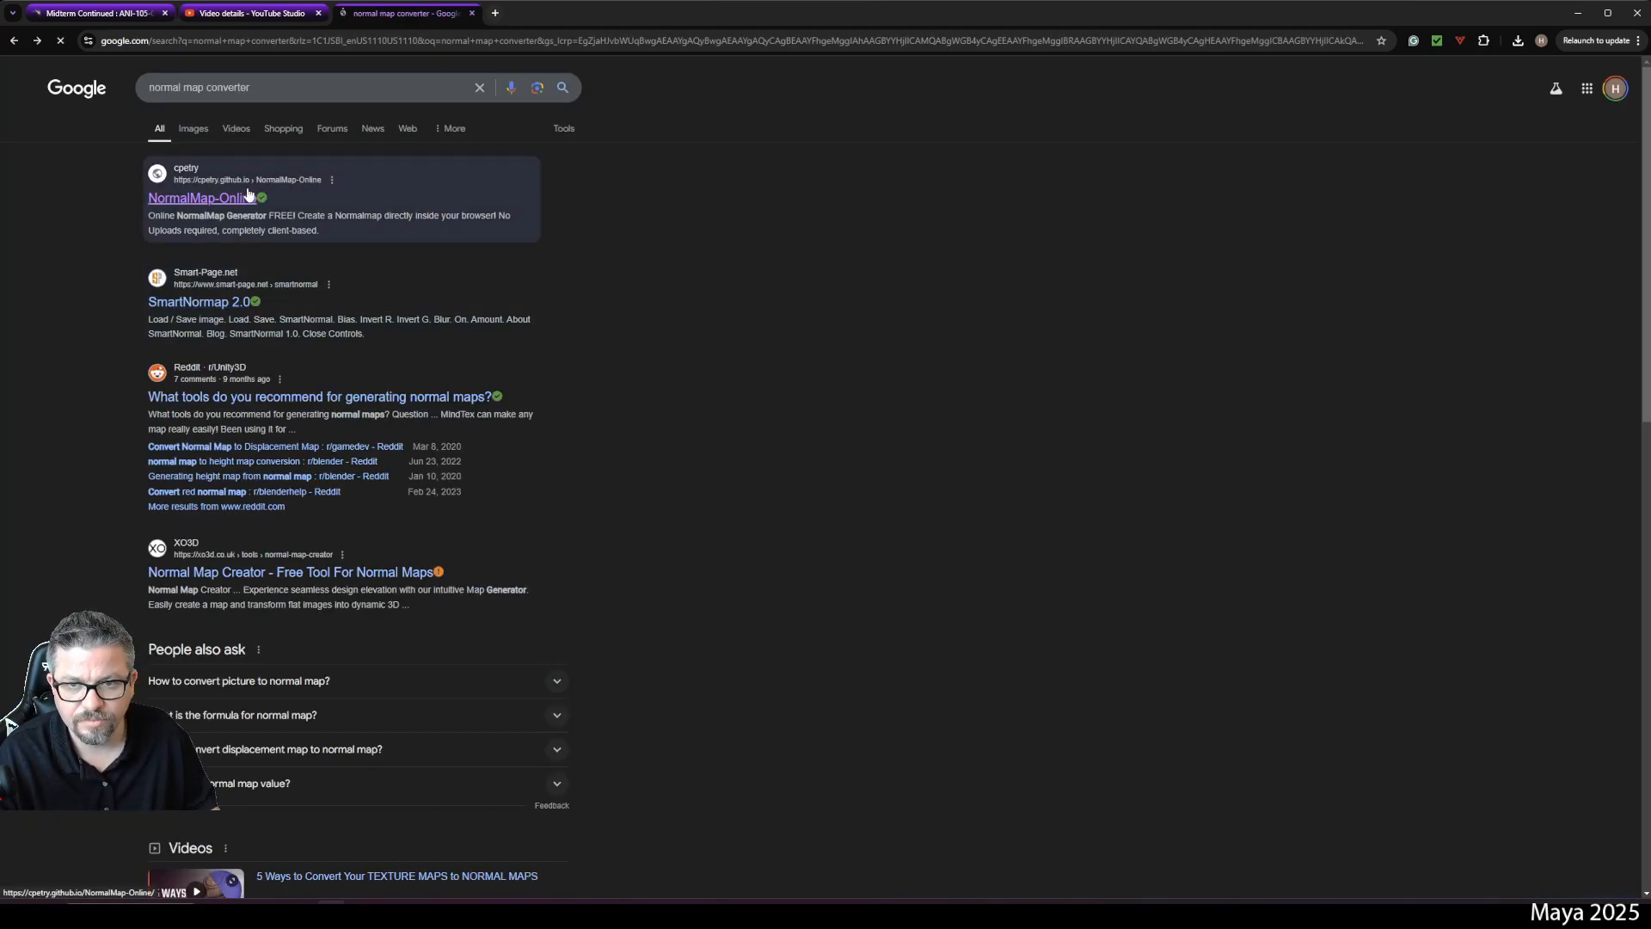
left_click(385, 230)
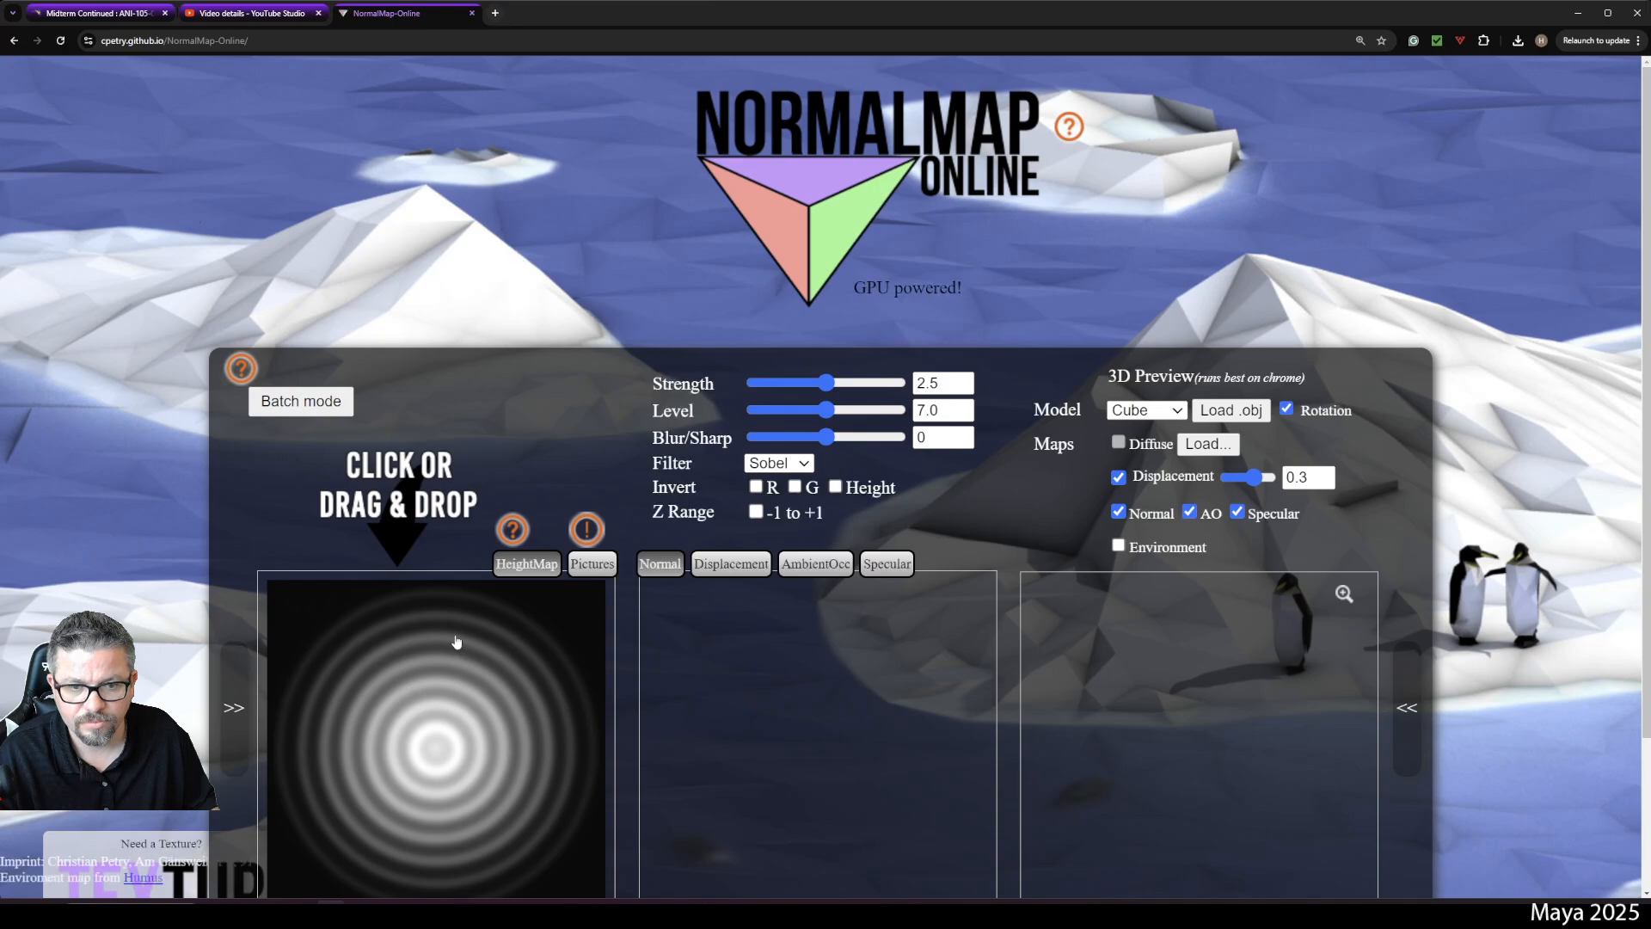
- Load Torch_Diffuse into the height map again
scroll(848, 538, "down", 2)
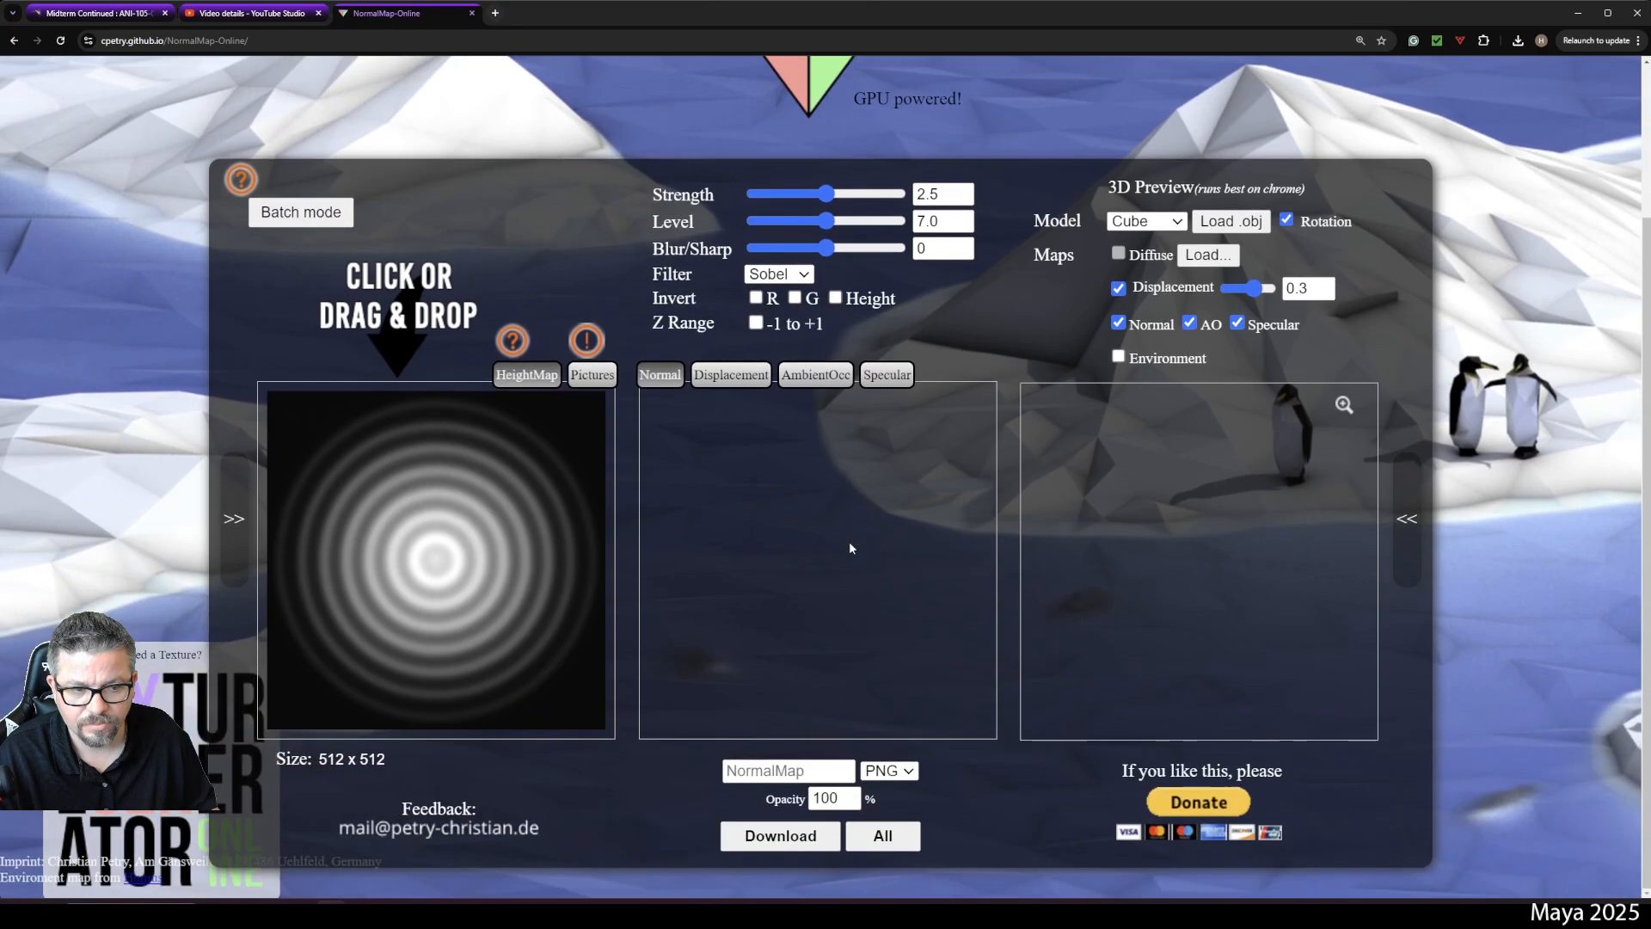
left_click(470, 519)
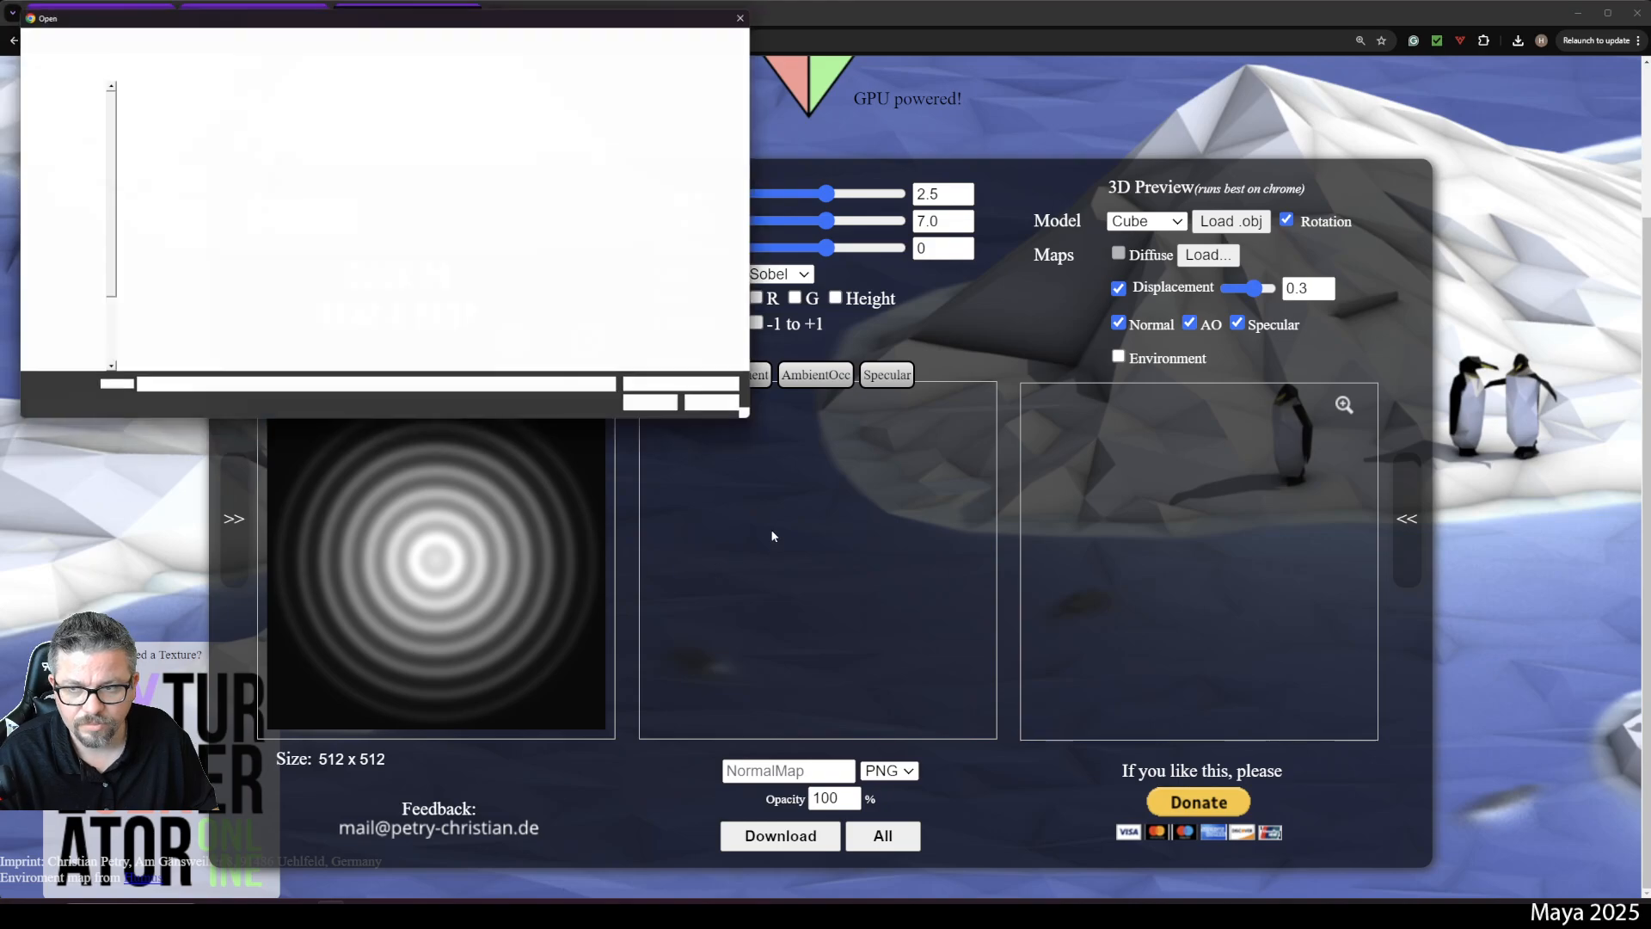
left_click(368, 112)
left_click(663, 412)
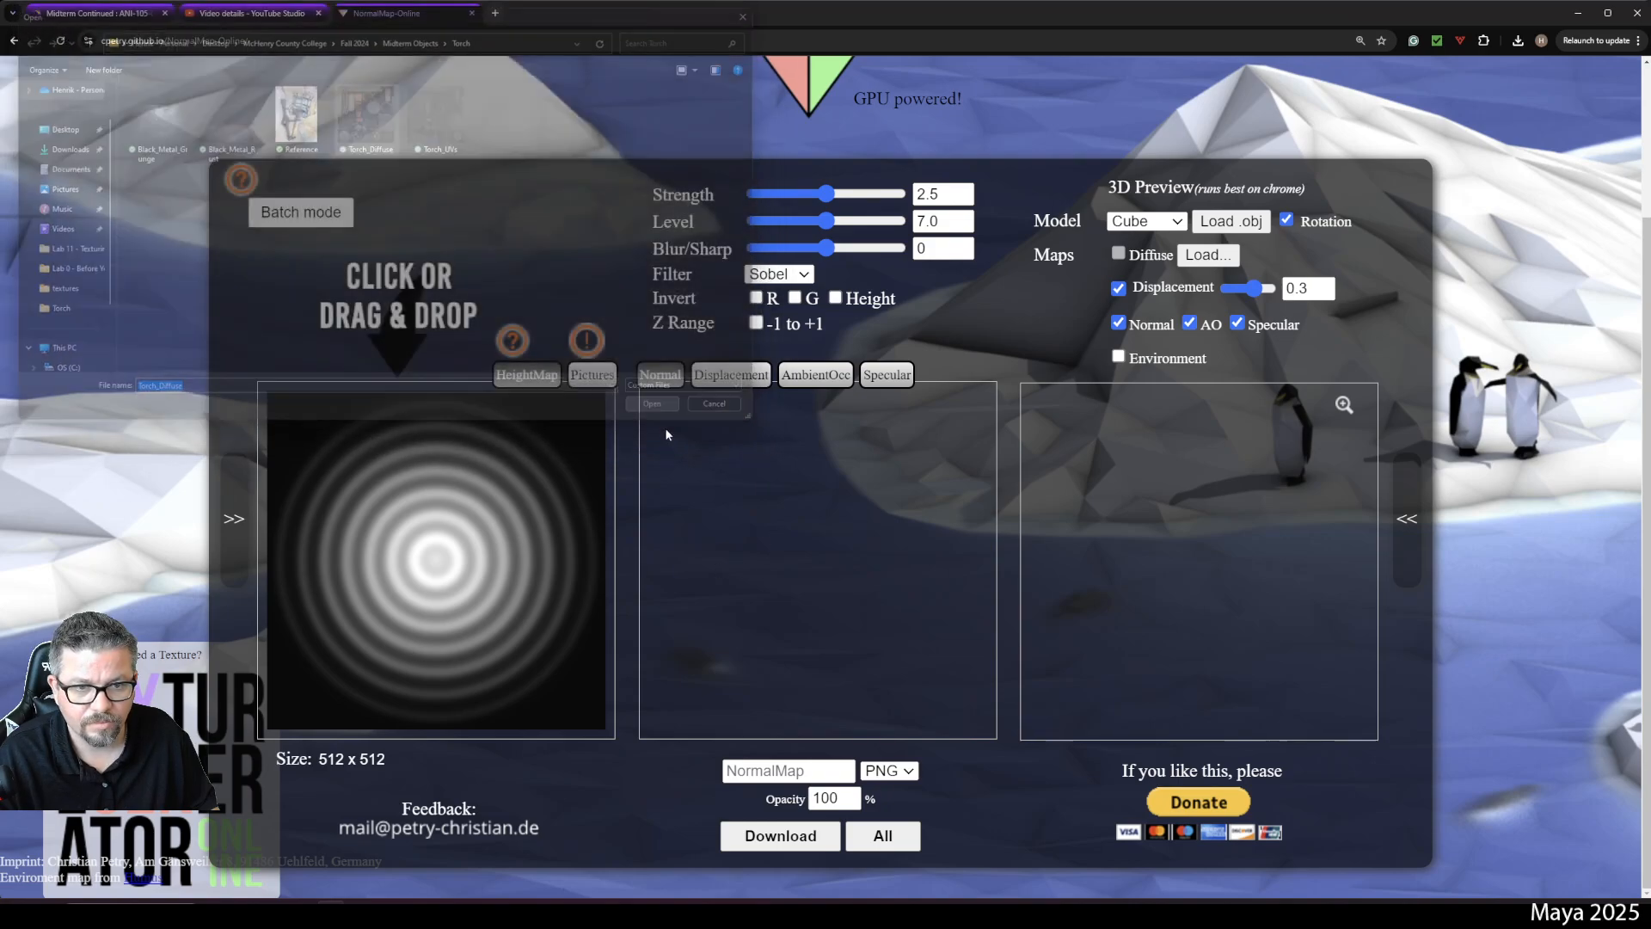